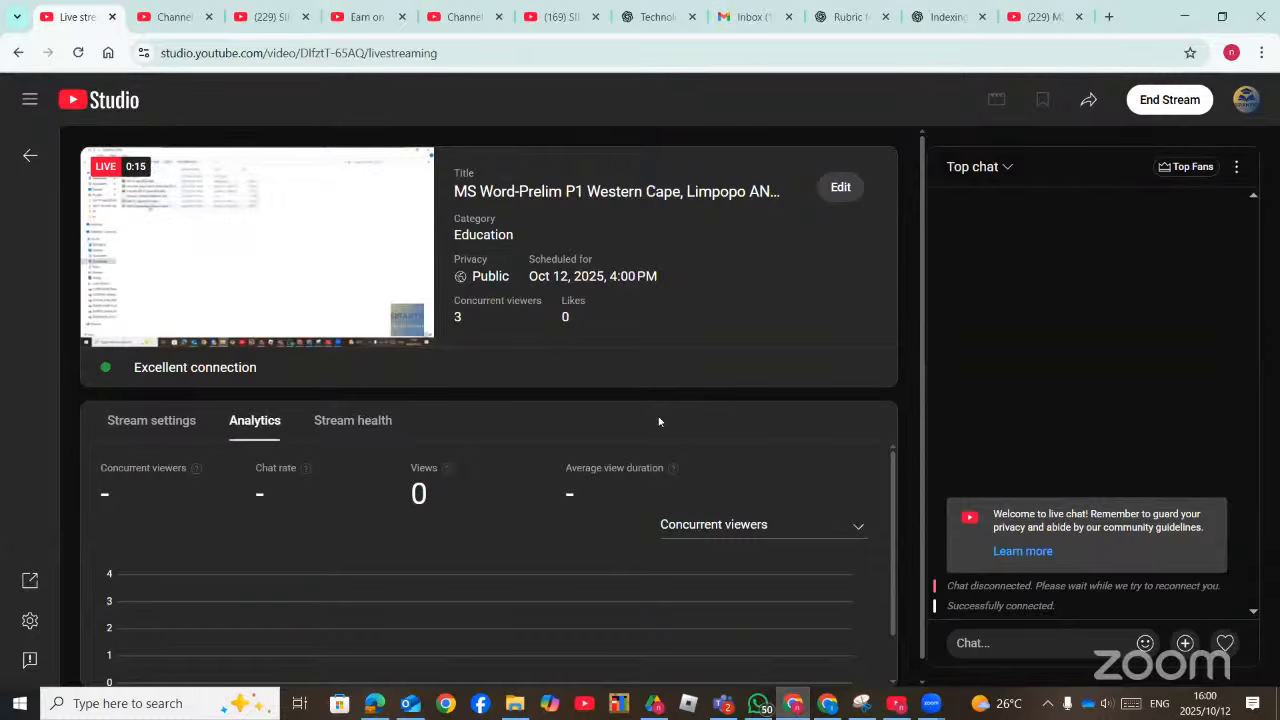
Raise the system volume to 100
key("XF86AudioRaiseVolume")
key("XF86AudioRaiseVolume")
key("XF86AudioRaiseVolume")
key("XF86AudioRaiseVolume")
key("XF86AudioRaiseVolume")
key("XF86AudioRaiseVolume")
key("XF86AudioRaiseVolume")
key("XF86AudioRaiseVolume")
key("XF86AudioRaiseVolume")
key("XF86AudioRaiseVolume")
key("XF86AudioRaiseVolume")
key("XF86AudioRaiseVolume")
key("XF86AudioRaiseVolume")
key("XF86AudioRaiseVolume")
key("XF86AudioRaiseVolume")
key("XF86AudioRaiseVolume")
key("XF86AudioRaiseVolume")
key("XF86AudioRaiseVolume")
key("XF86AudioRaiseVolume")
key("XF86AudioRaiseVolume")
key("XF86AudioRaiseVolume")
key("XF86AudioRaiseVolume")
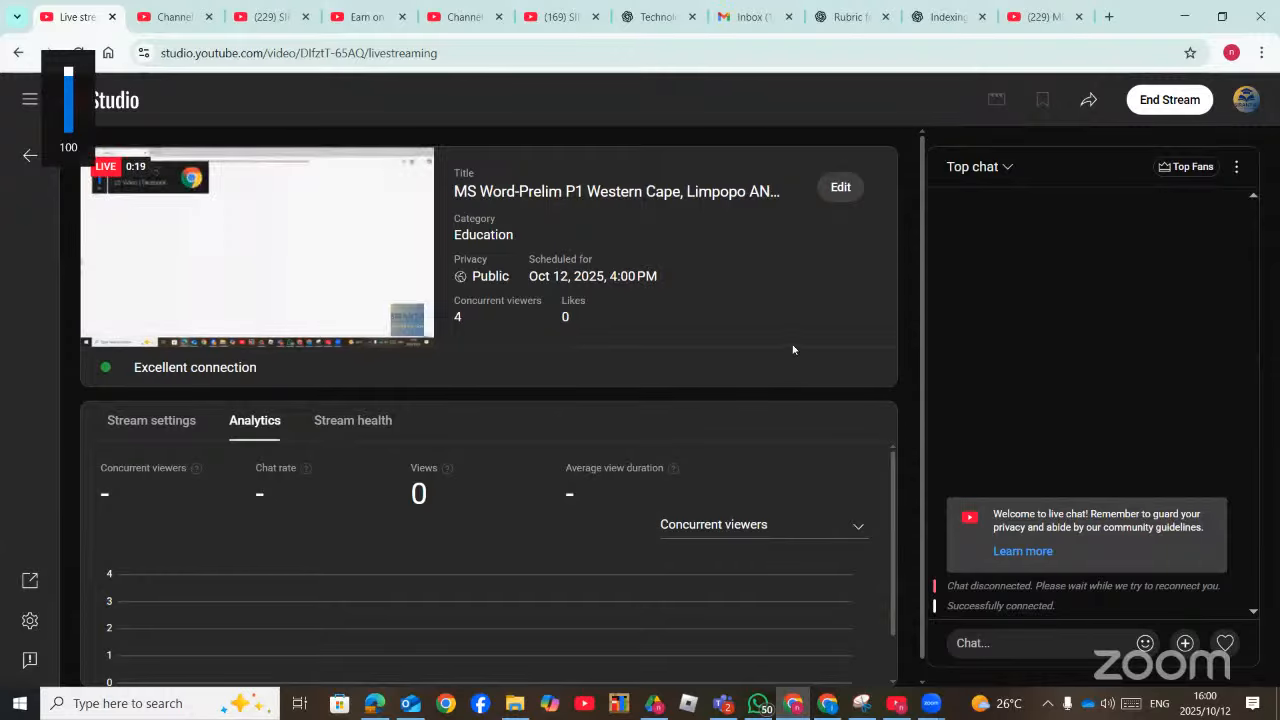
Switch the stream's chat view to Live chat
left_click(975, 168)
left_click(995, 265)
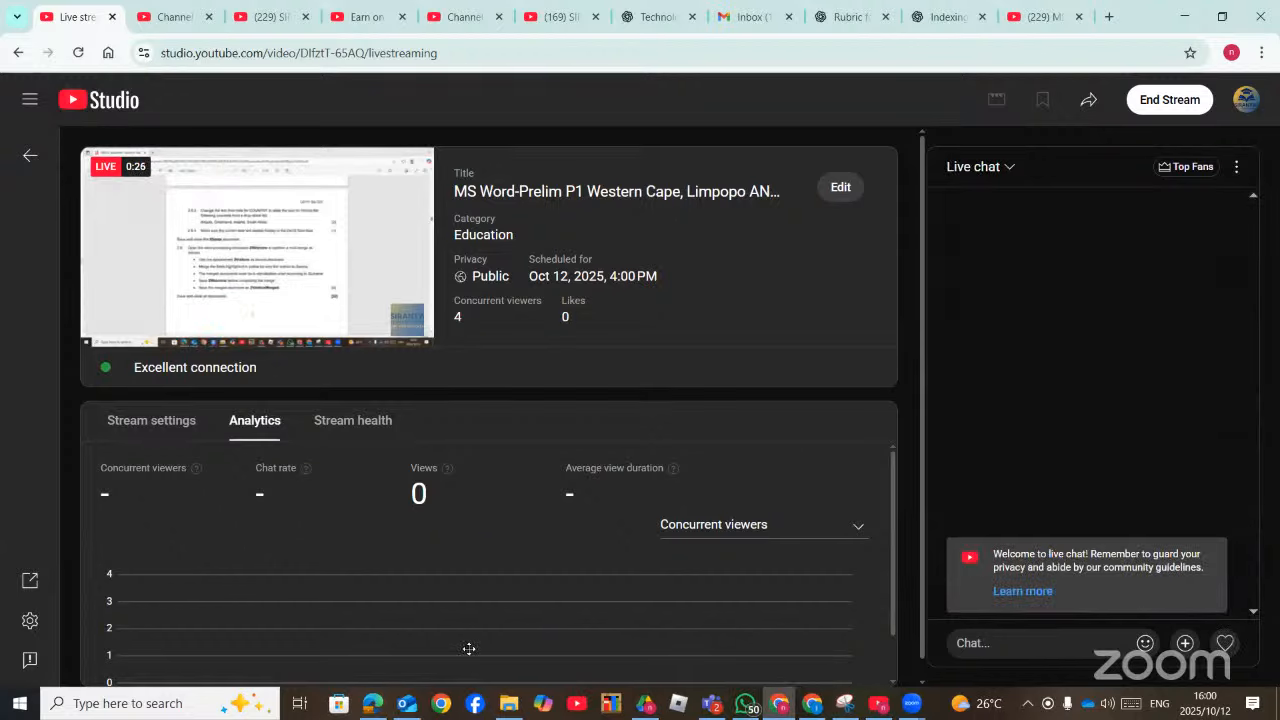
Switch to the question paper PDF in Edge and review the candidate instructions, the data file list and Question 1
left_click(373, 704)
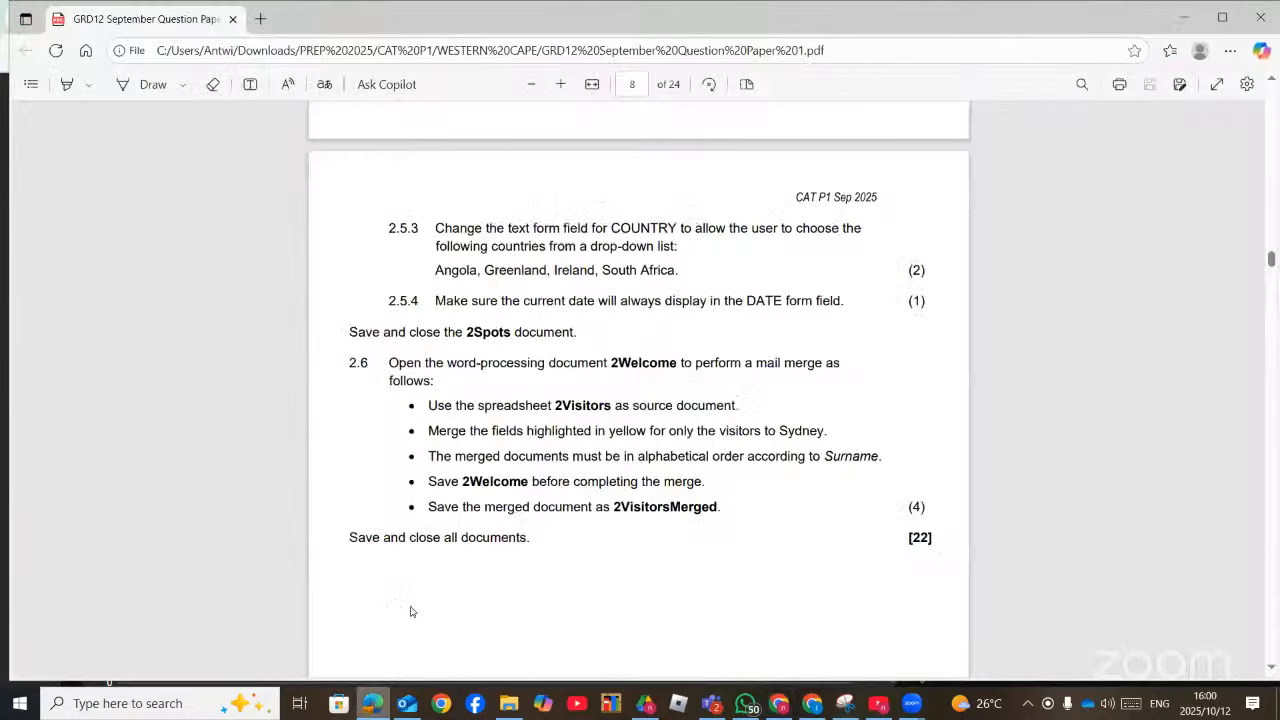
scroll(612, 327, "up", 20)
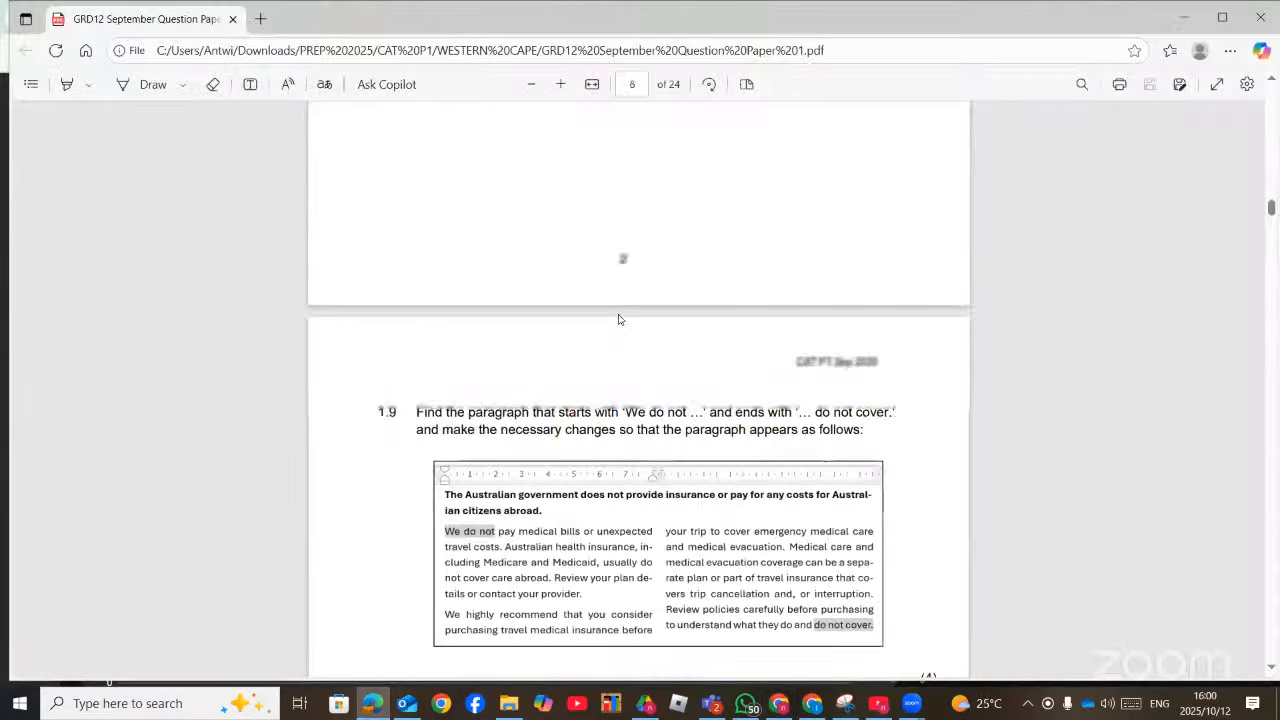
scroll(618, 319, "up", 15)
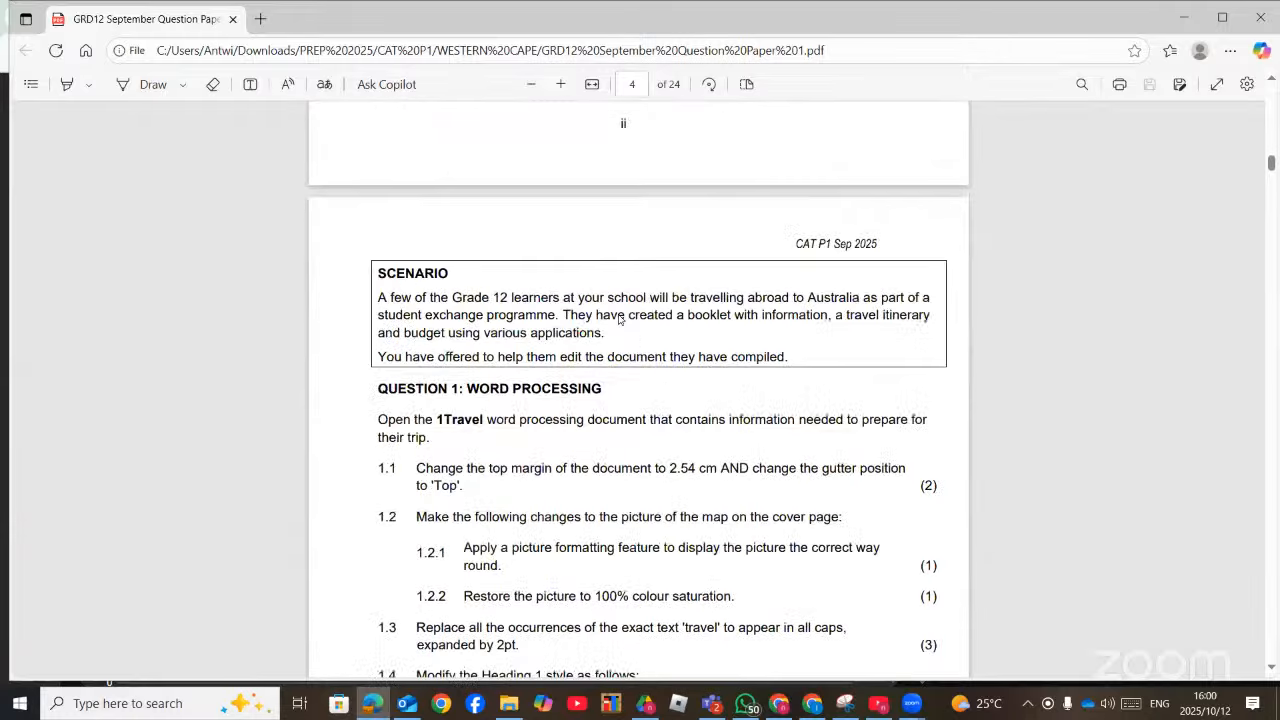
scroll(618, 319, "up", 3)
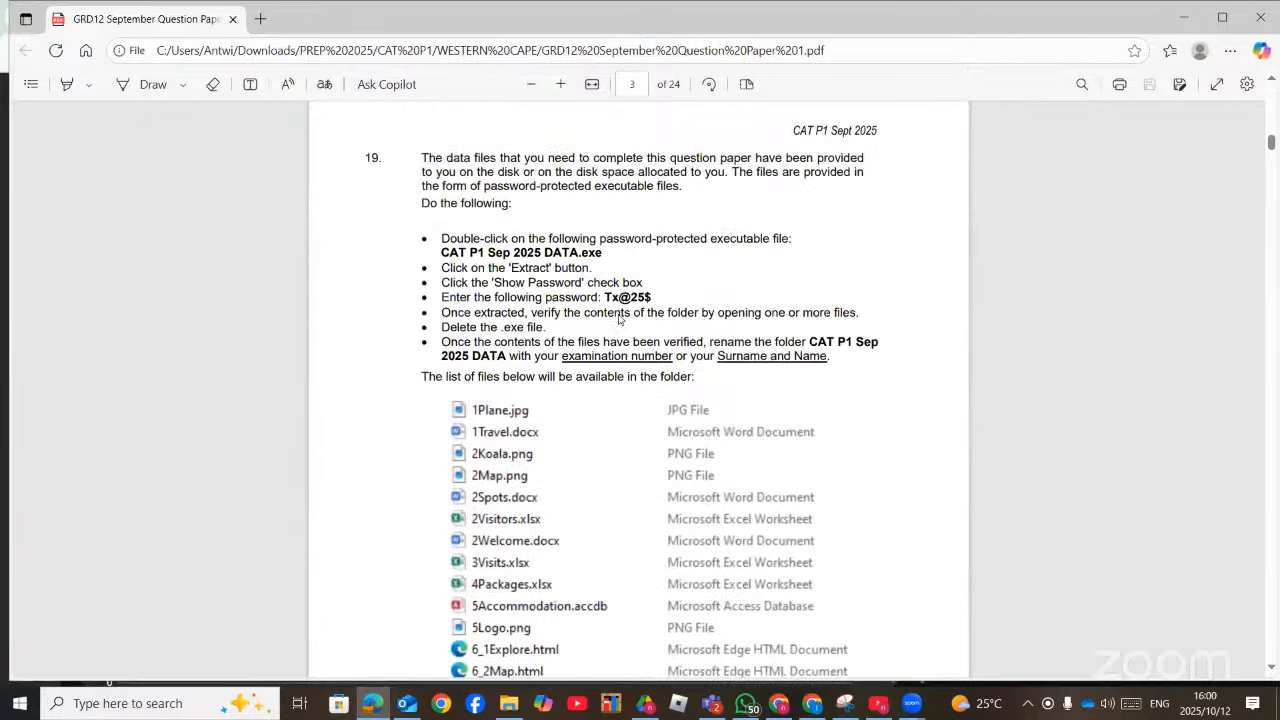
scroll(618, 319, "up", 6)
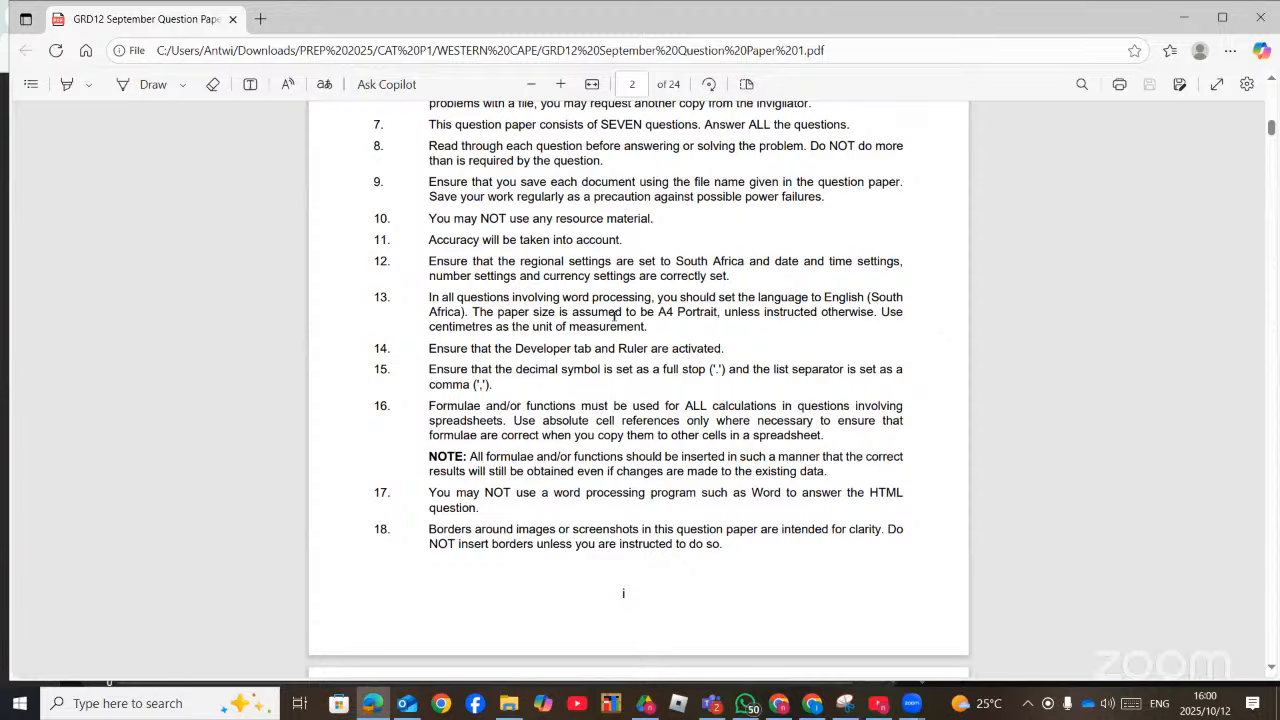
key("XF86AudioRaiseVolume")
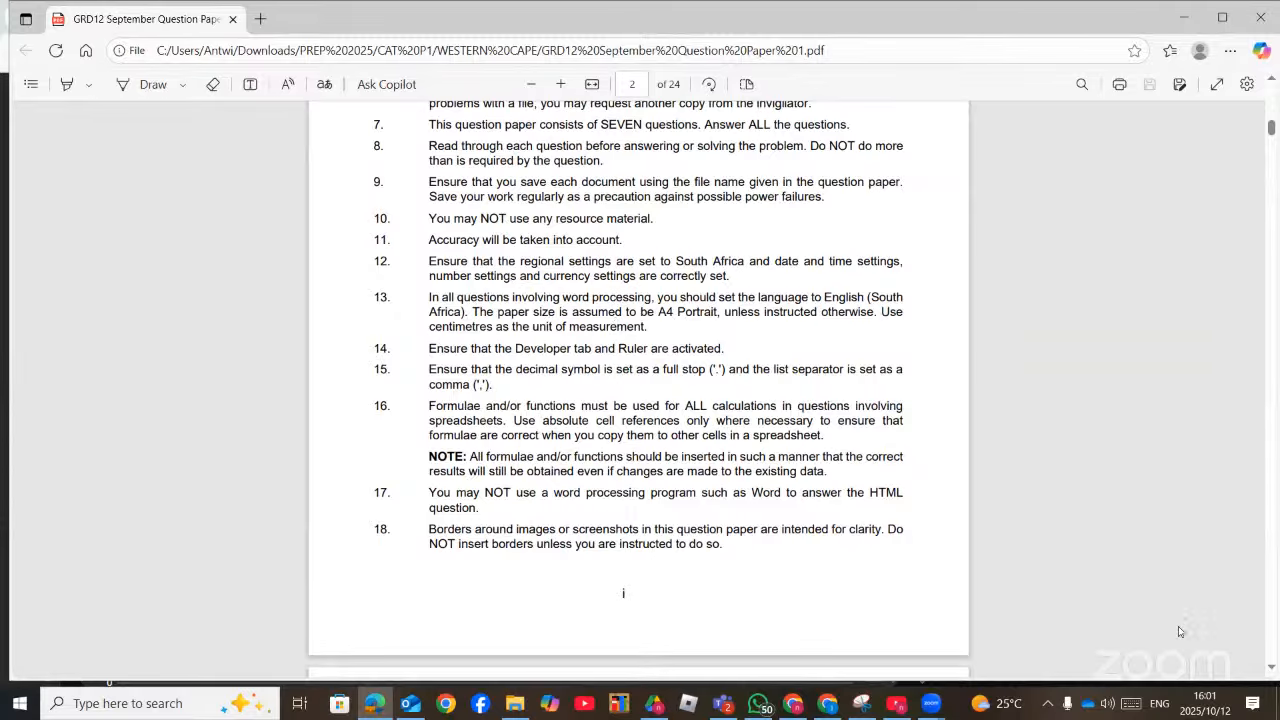
scroll(793, 324, "down", 4)
scroll(793, 324, "down", 3)
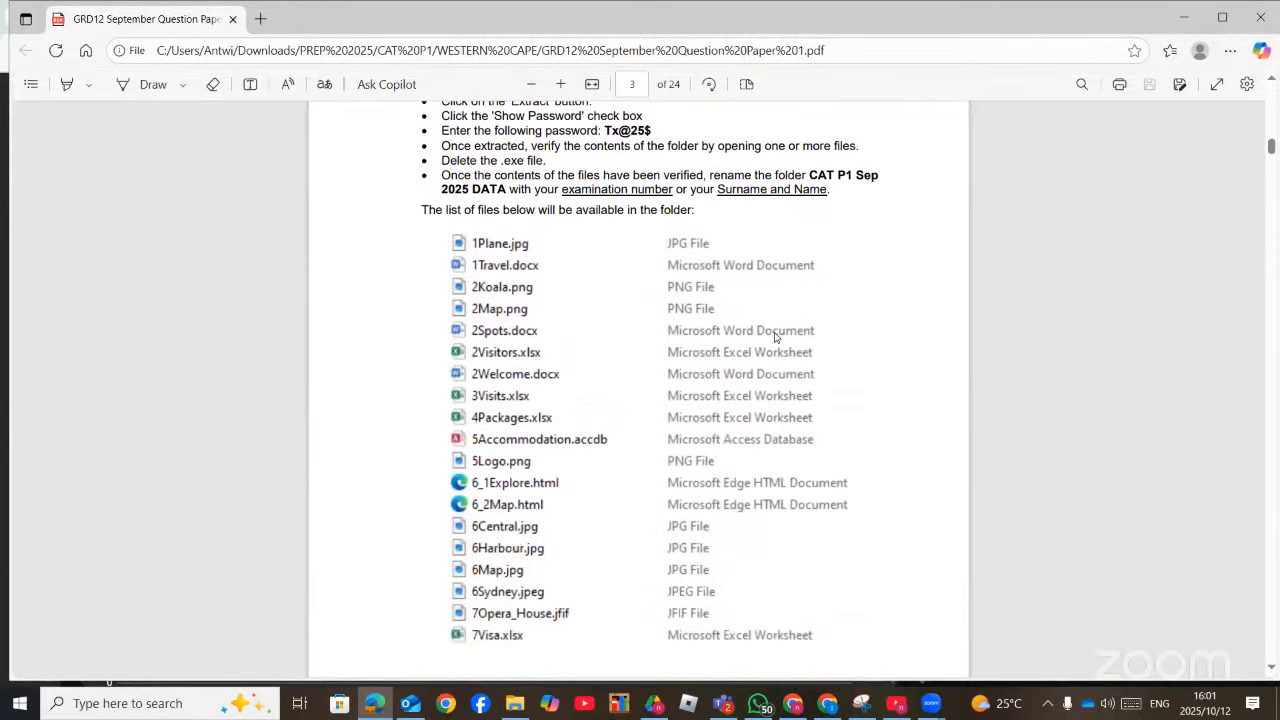
scroll(774, 338, "down", 5)
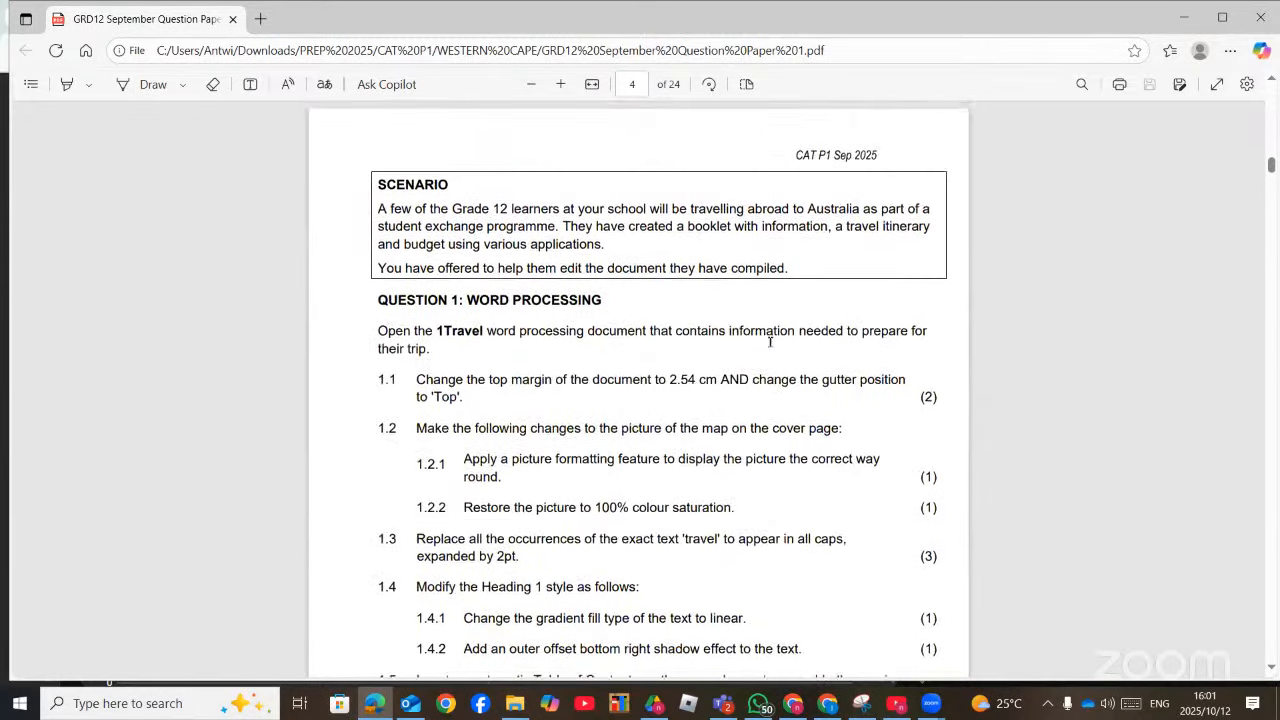
scroll(770, 341, "down", 1)
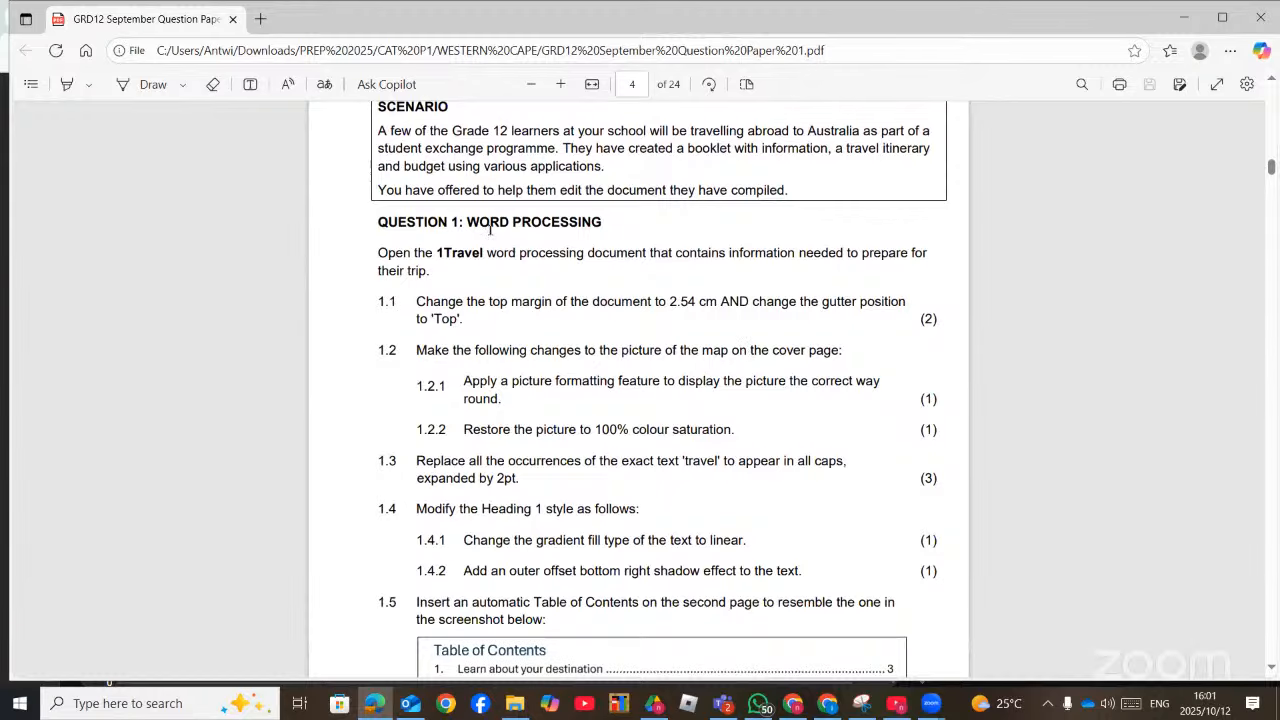
Open the 1Travel document in Word from the CAT P1 Sep 2025 DATA folder inside the Western Cape data files
mouse_move(515, 703)
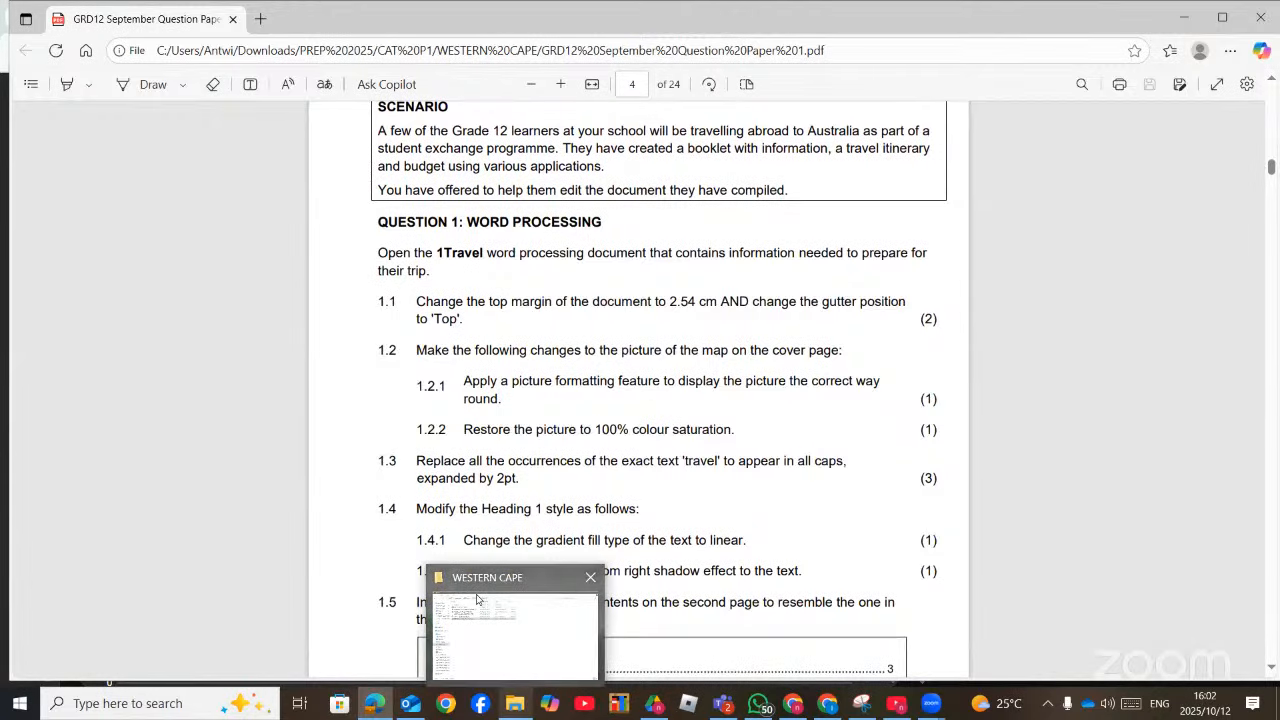
left_click(483, 633)
double_click(193, 107)
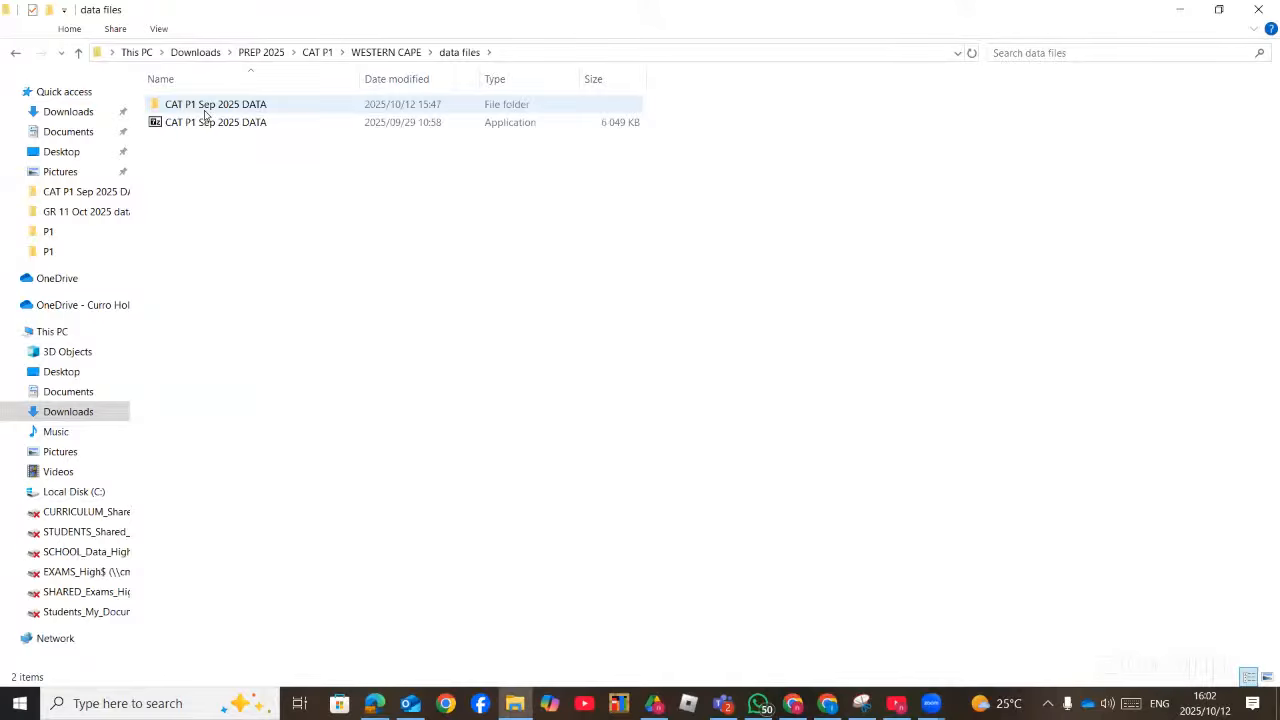
left_click(207, 106)
double_click(207, 106)
double_click(195, 124)
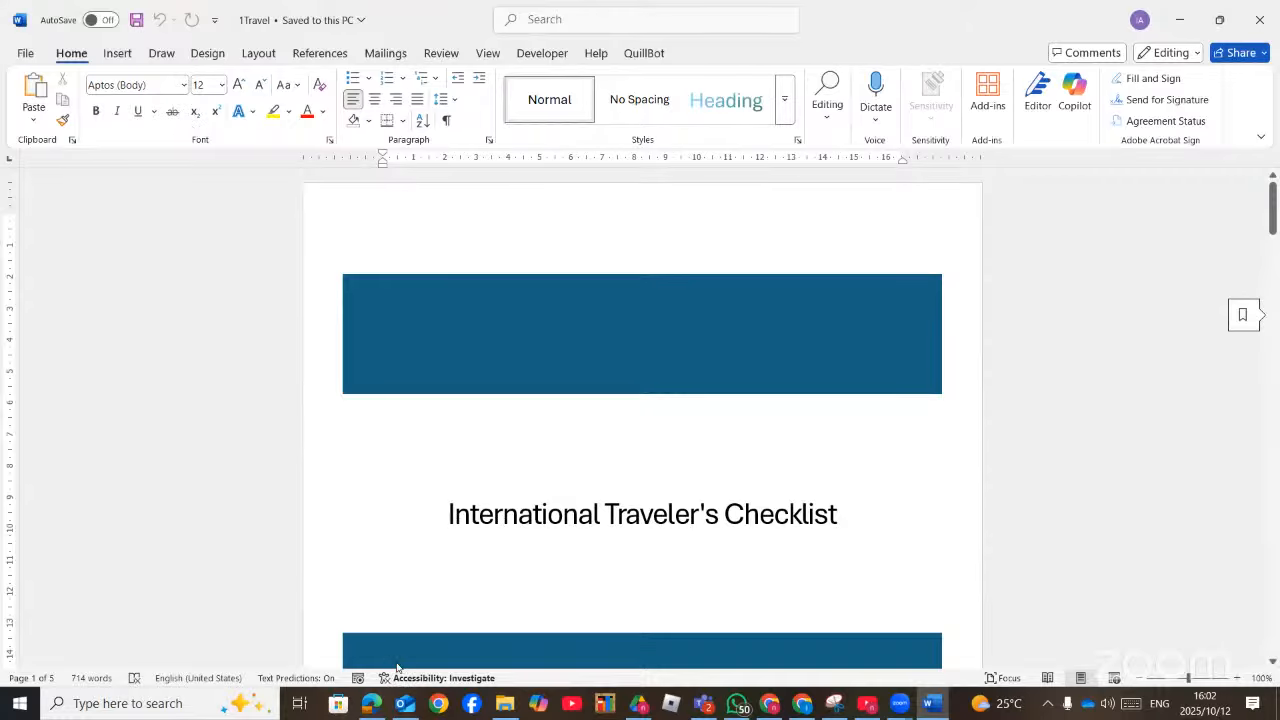
Following question 1.1, set the document's top margin to 2,54 cm and its gutter position to Top
key("alt+Tab")
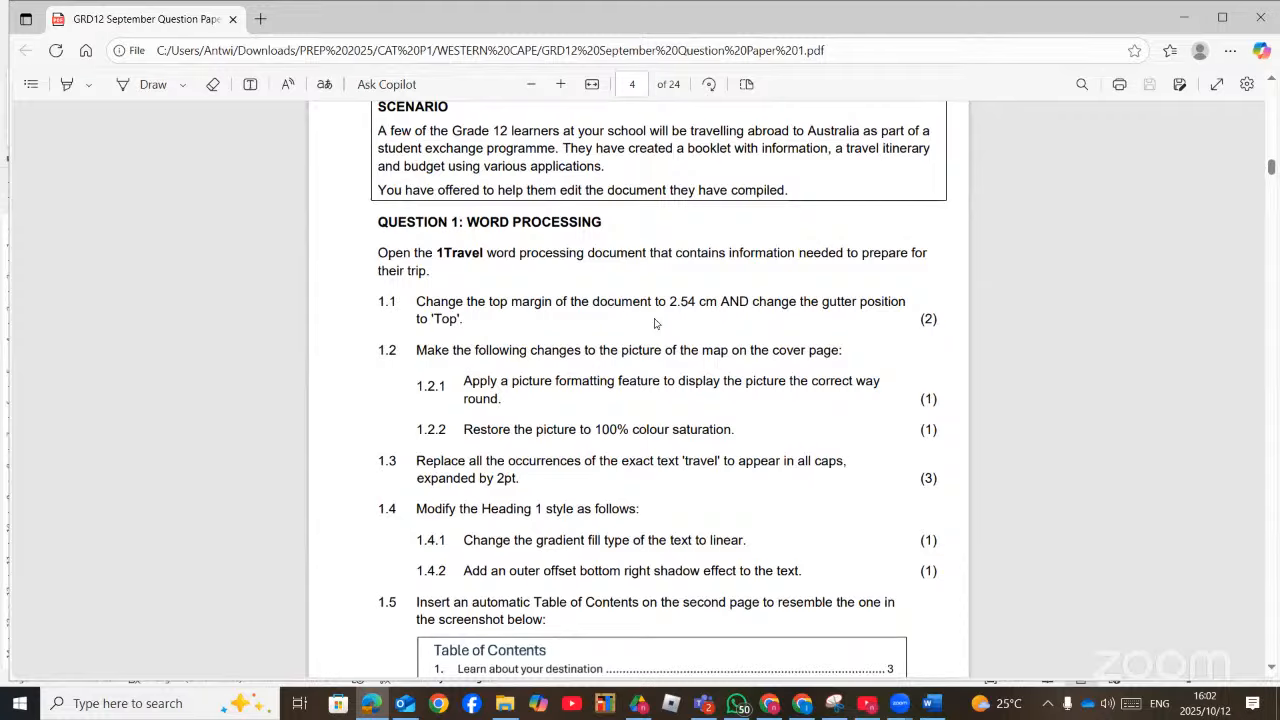
left_click(931, 703)
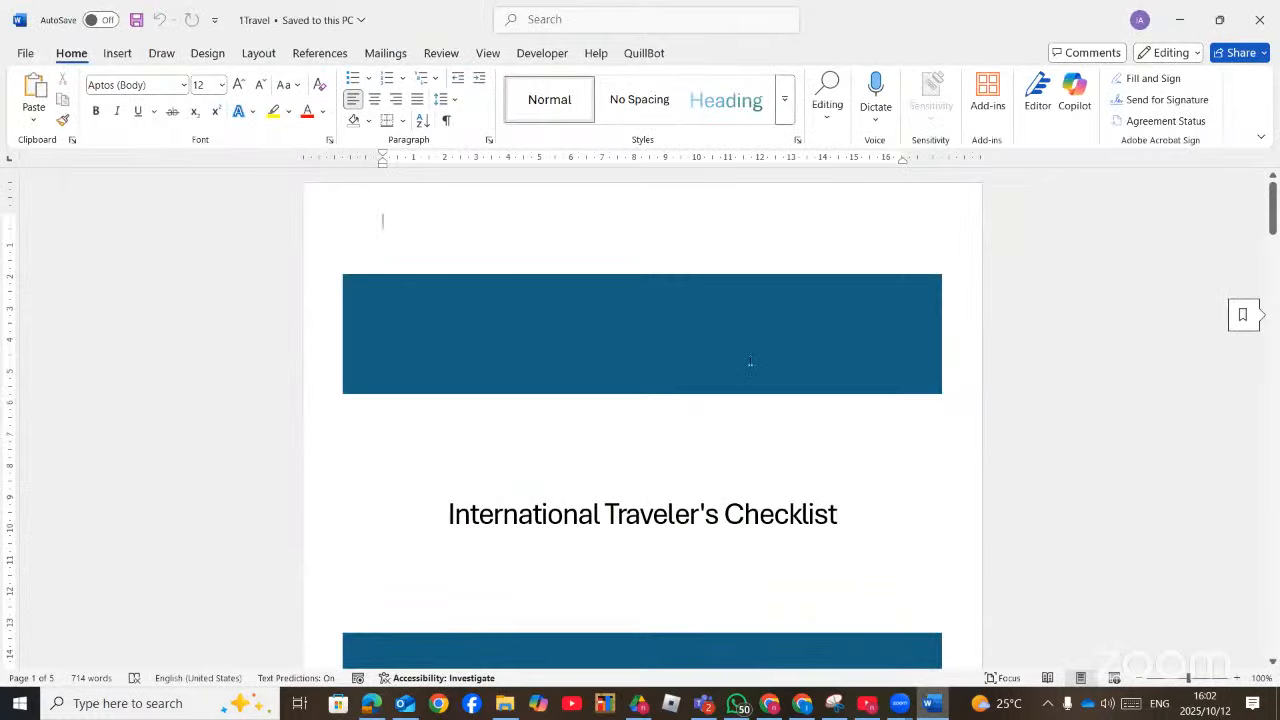
double_click(499, 157)
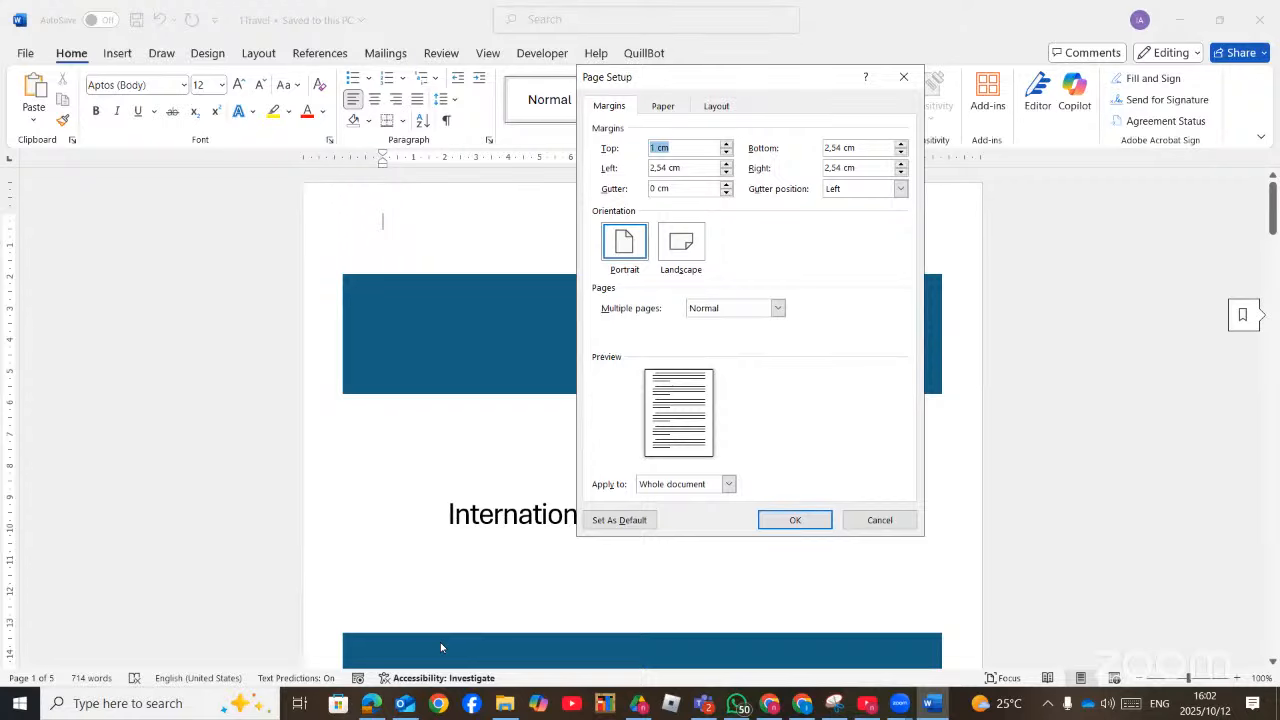
left_click(370, 703)
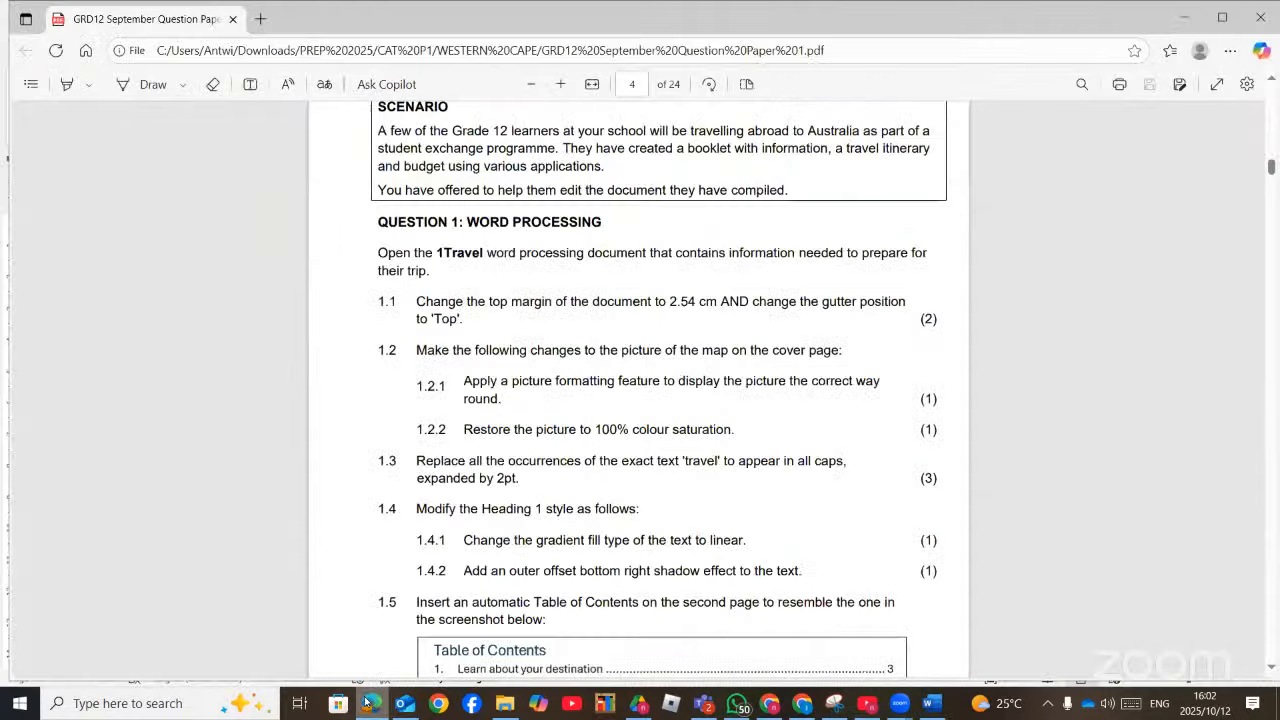
left_click(370, 703)
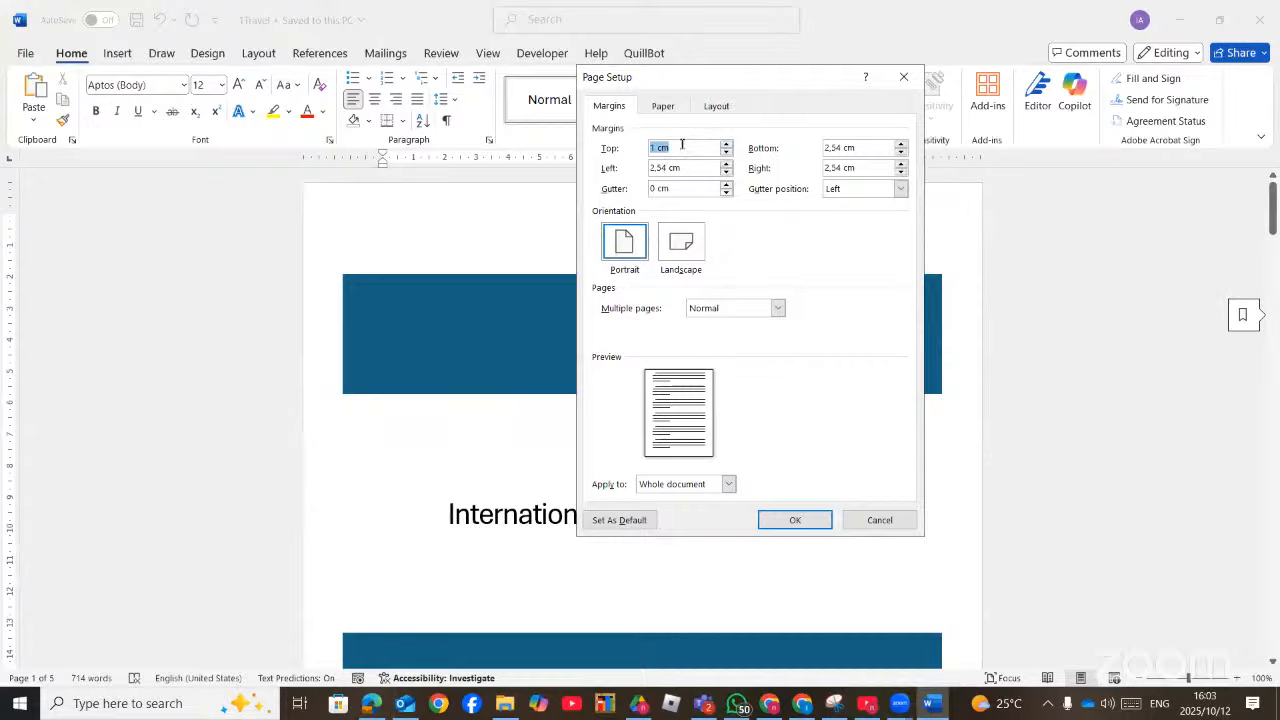
type("2,54")
left_click(901, 189)
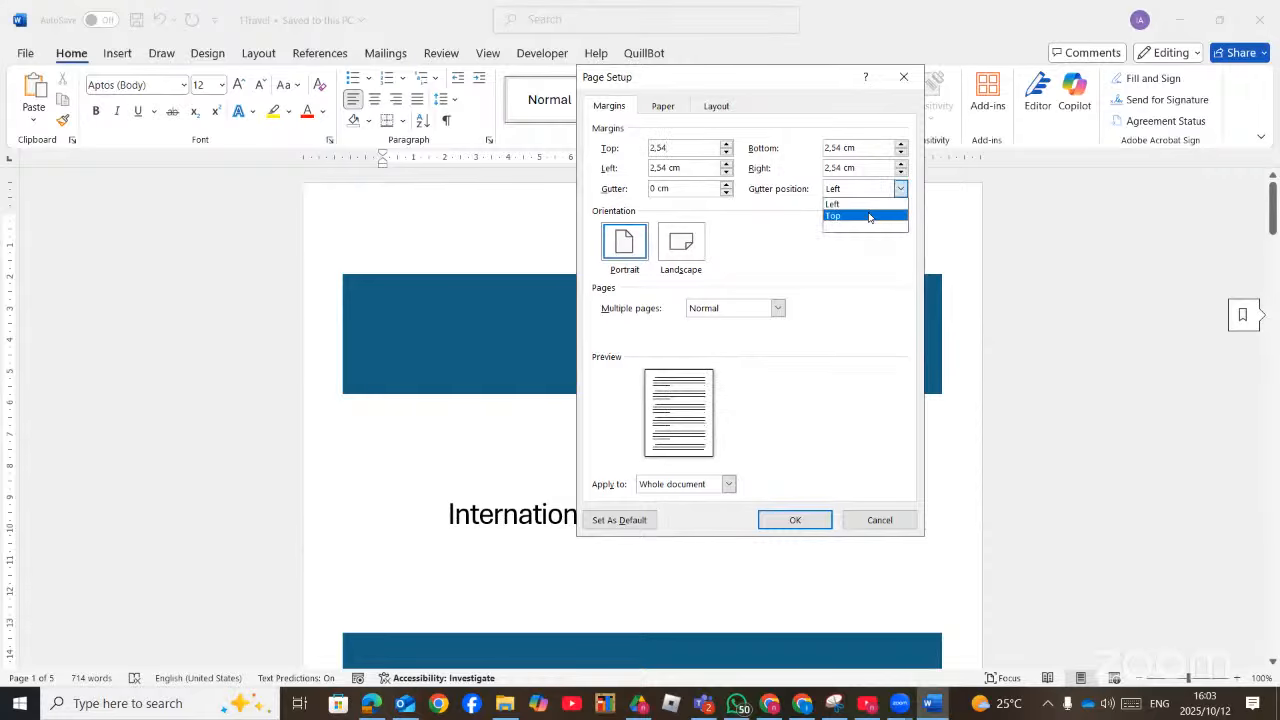
left_click(879, 218)
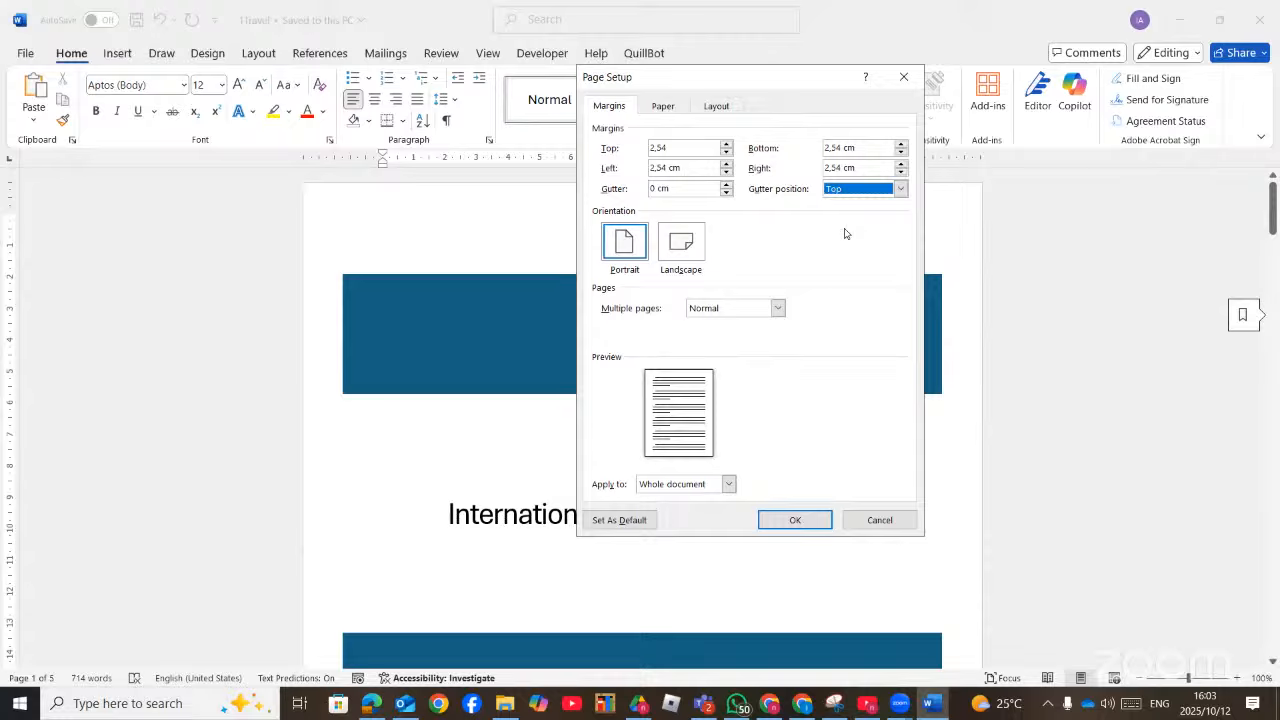
left_click(795, 519)
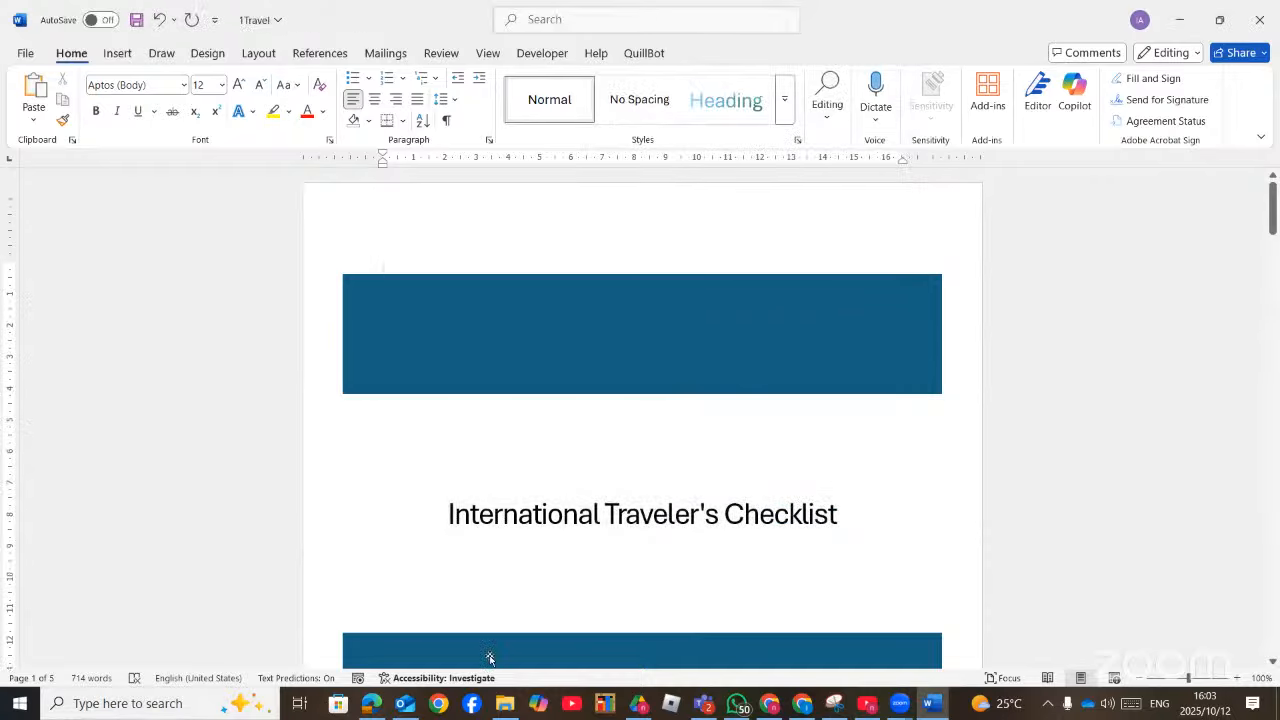
Enlarge the map picture on the cover page to about 7,67 cm high and 8,16 cm wide
left_click(359, 706)
scroll(697, 434, "down", 8)
left_click(714, 354)
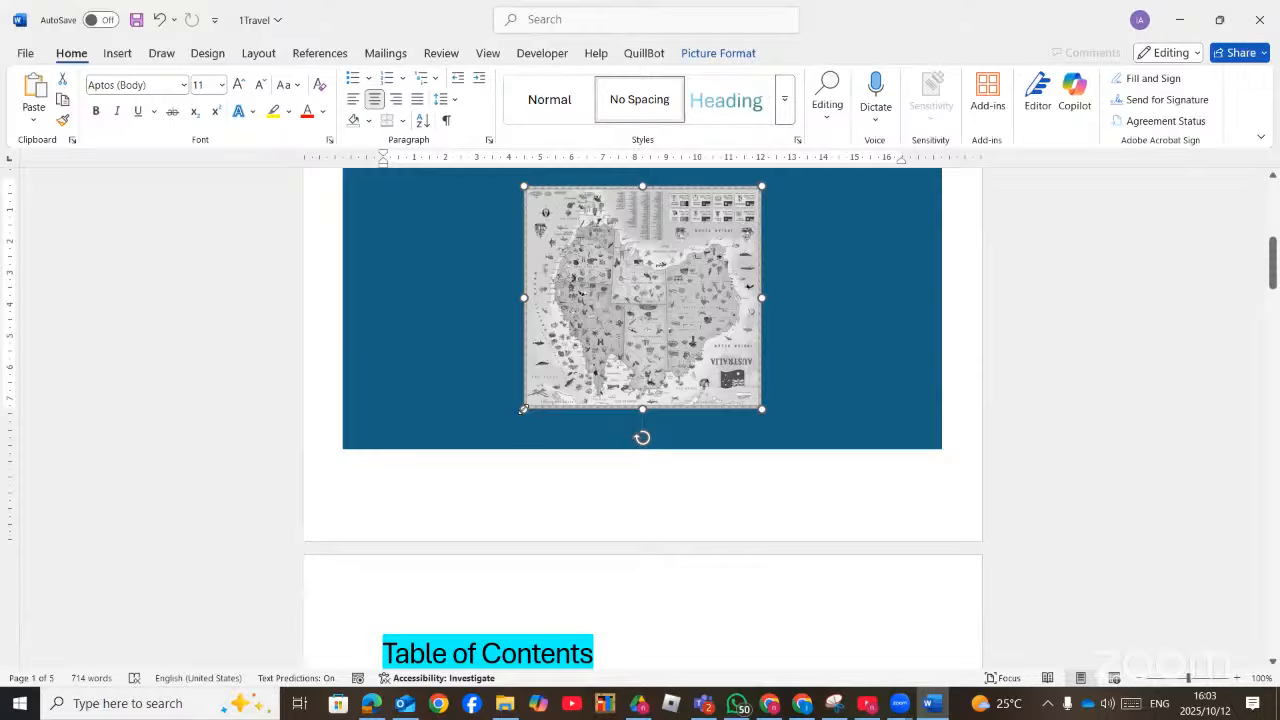
mouse_move(524, 409)
left_mouse_down()
mouse_move(463, 454)
mouse_move(480, 460)
mouse_move(510, 428)
left_mouse_up()
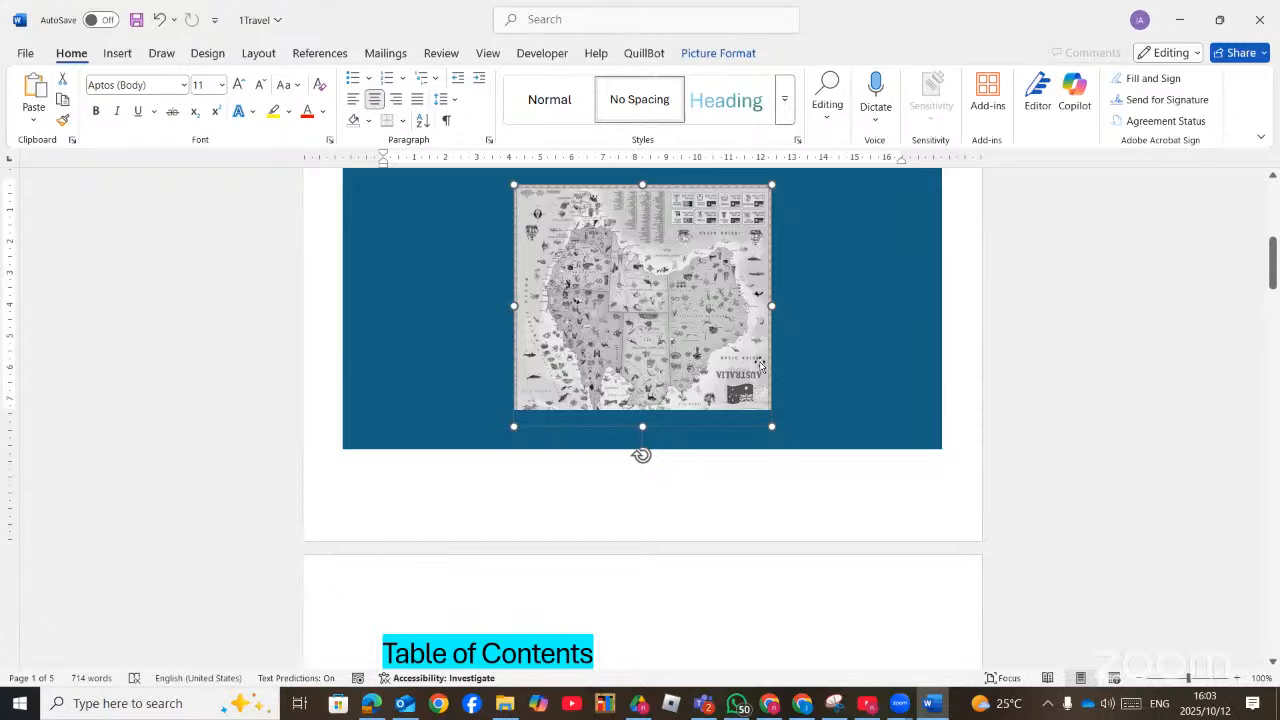
Try to turn the map picture upright by rotating it freehand
scroll(834, 367, "up", 2)
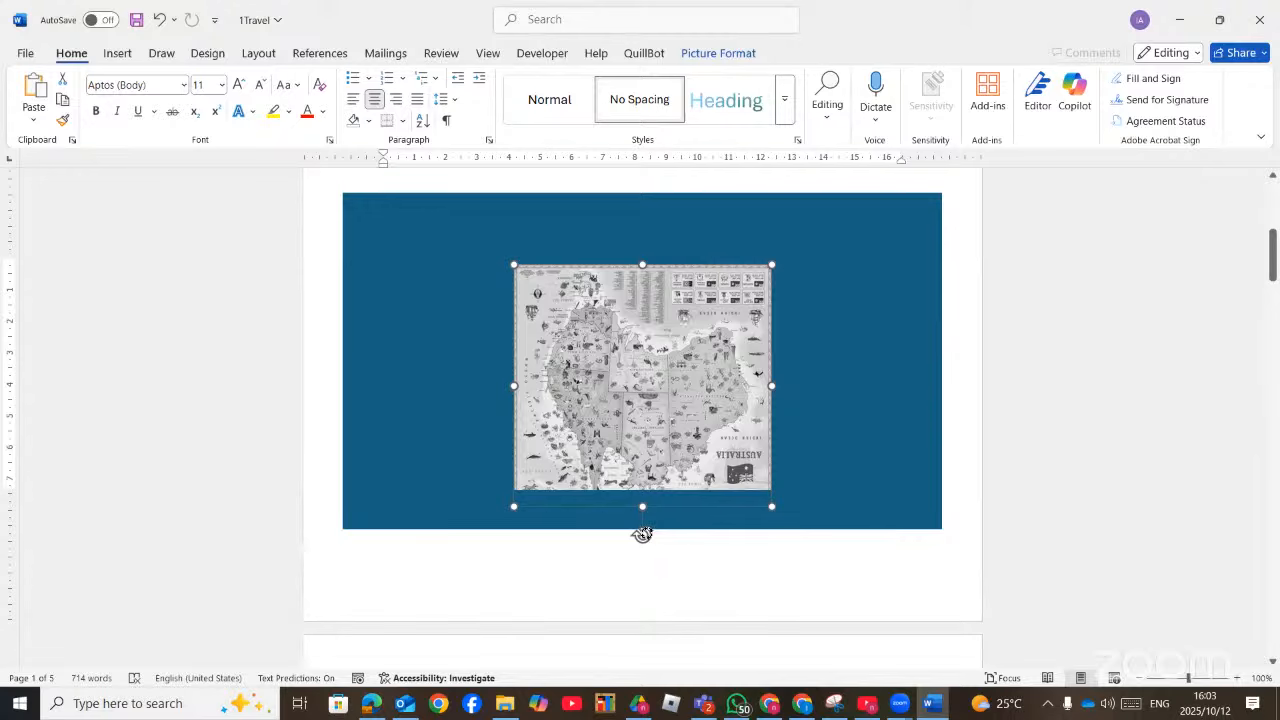
left_click_drag(642, 535, 621, 258)
left_click_drag(641, 373, 645, 320)
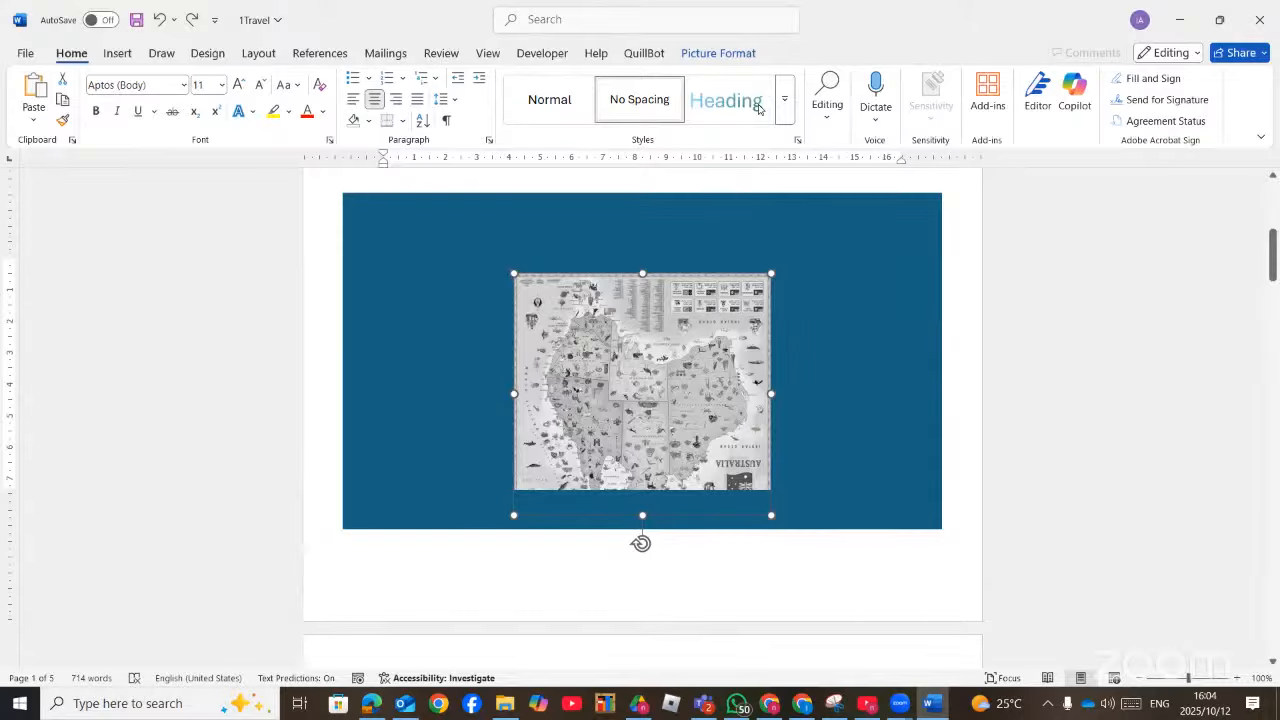
Flip the map picture on the cover page horizontally
left_click(716, 54)
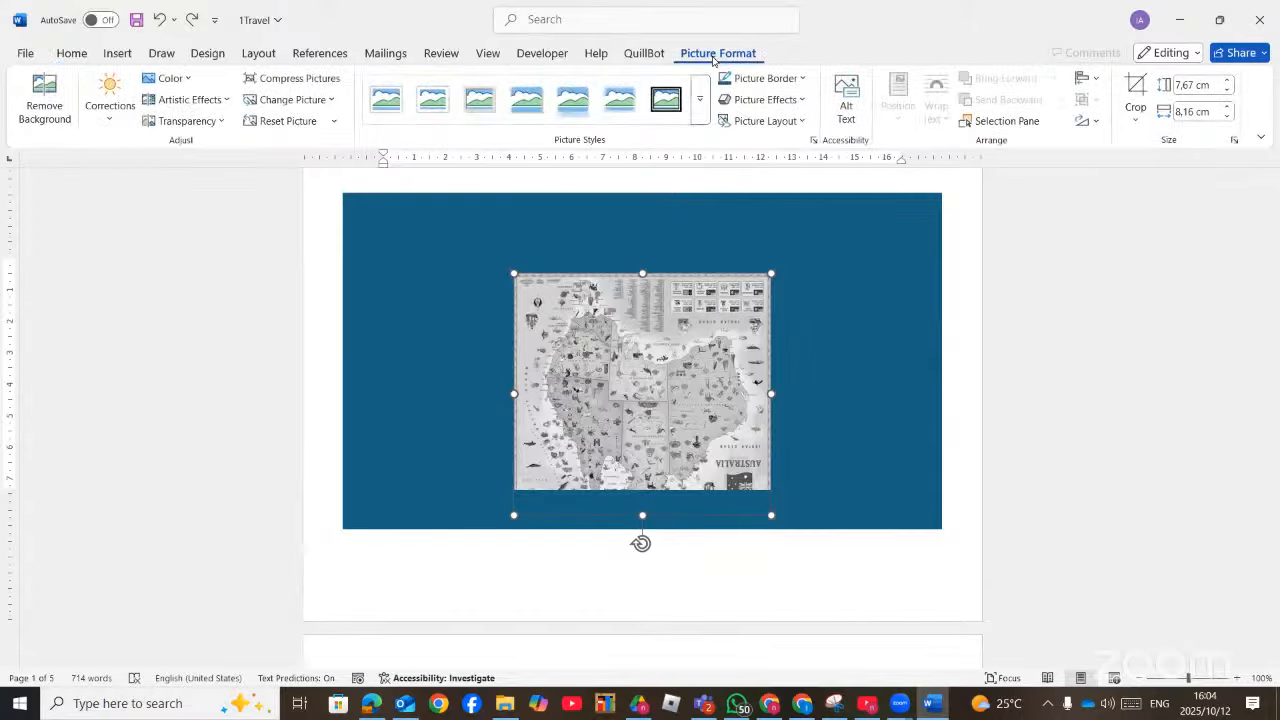
left_click(1096, 122)
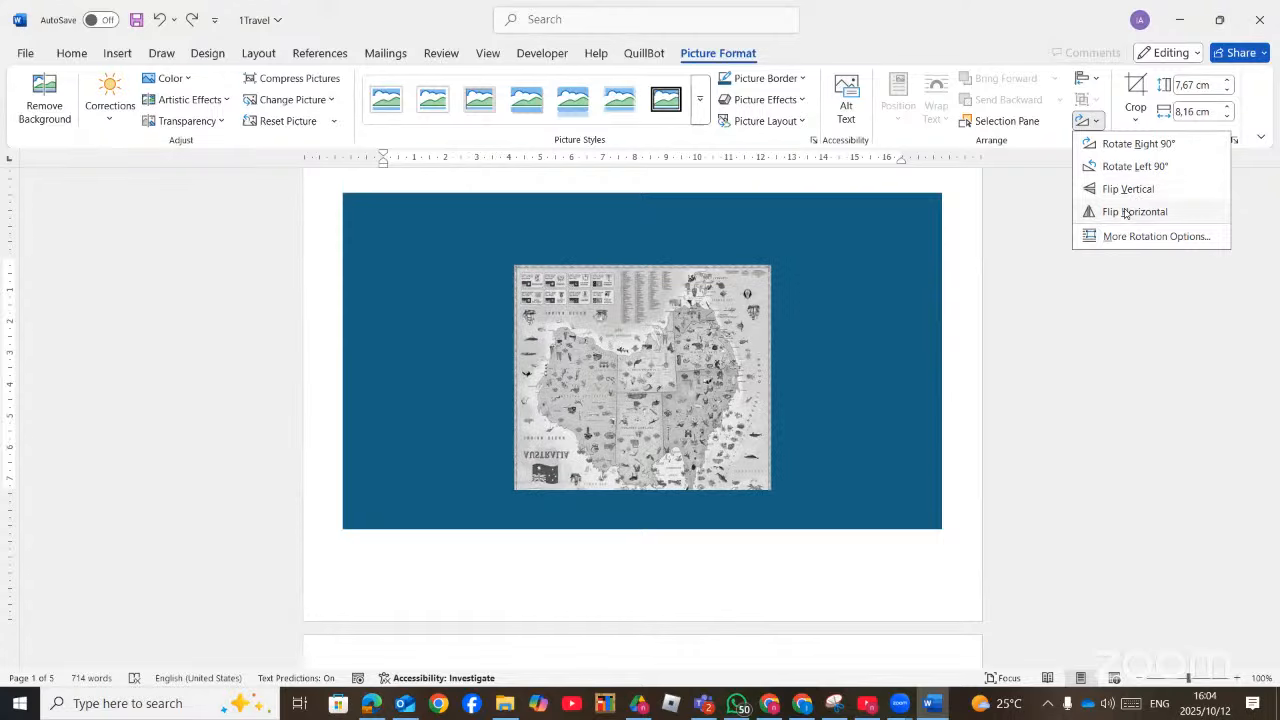
left_click(1130, 212)
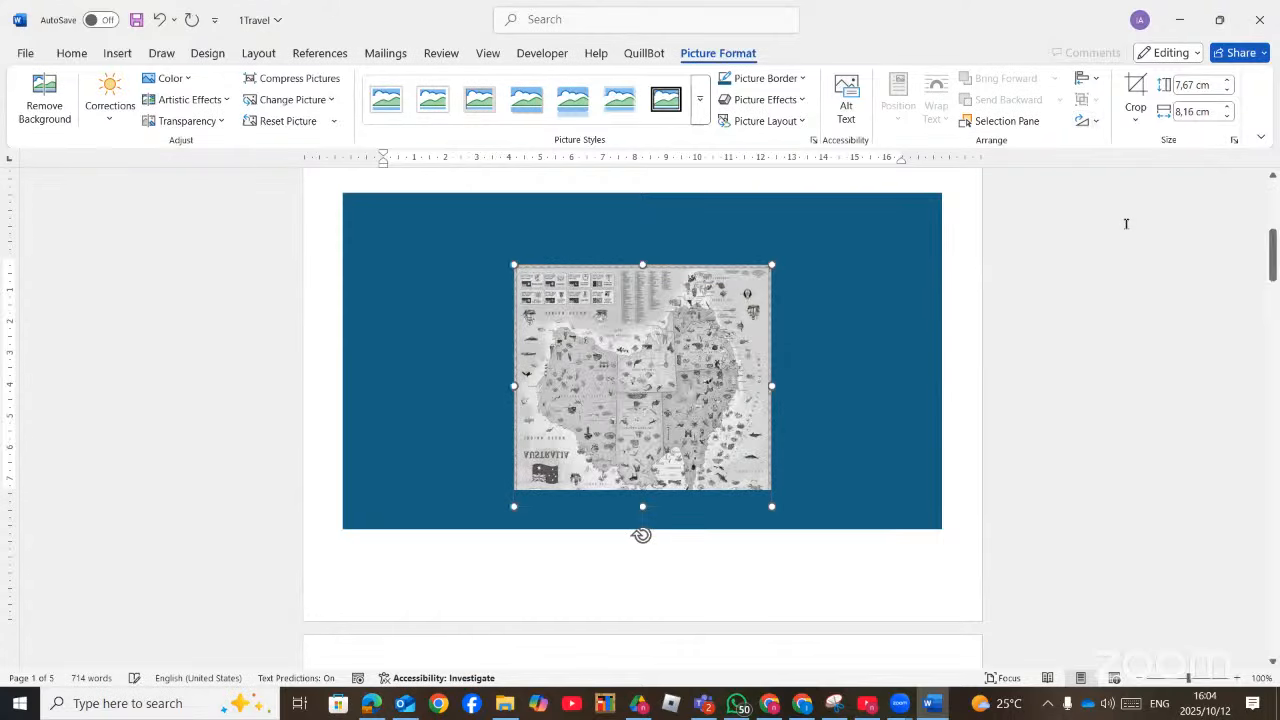
Try to turn the map picture upright by rotating it right by 90° six times
left_click(1095, 123)
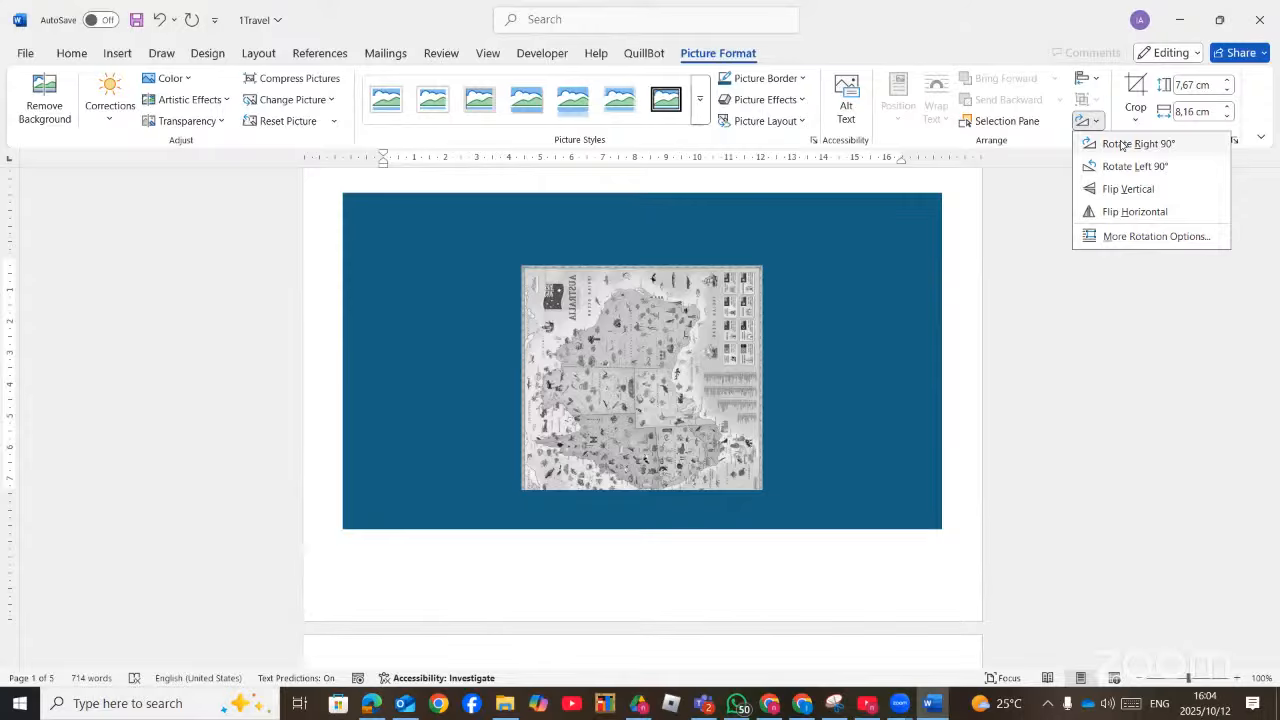
left_click(1122, 145)
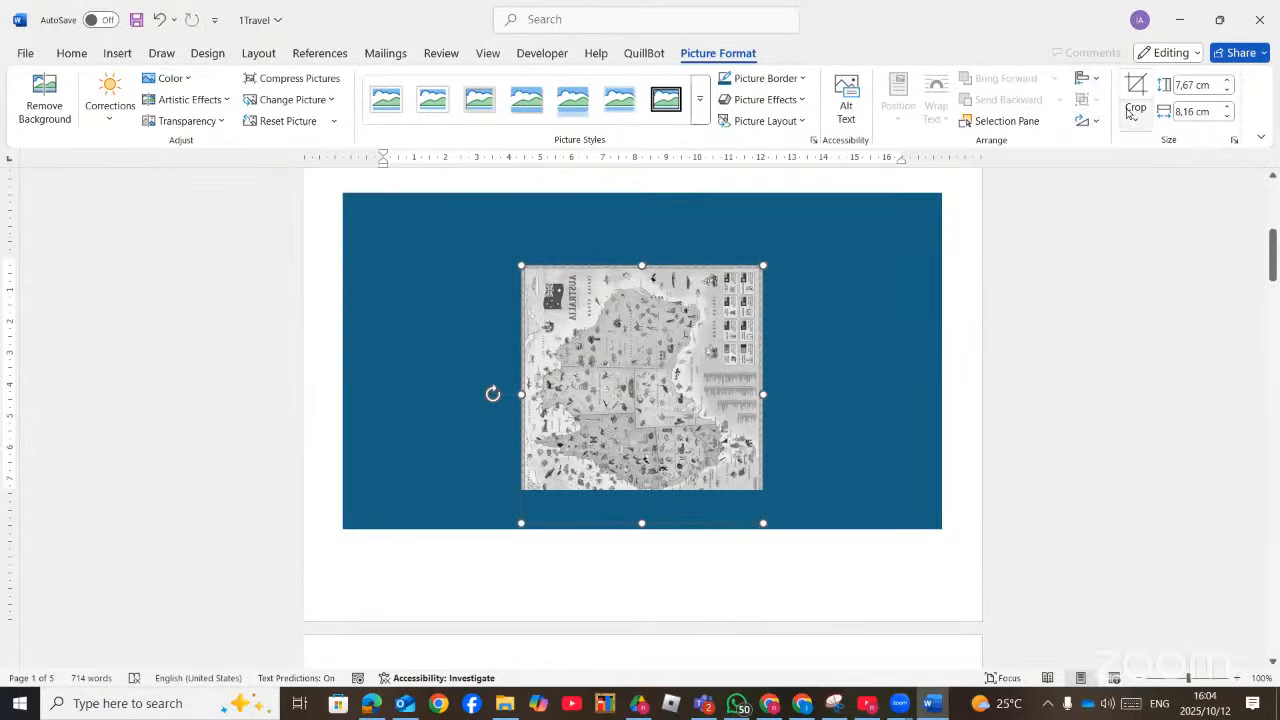
left_click(1095, 123)
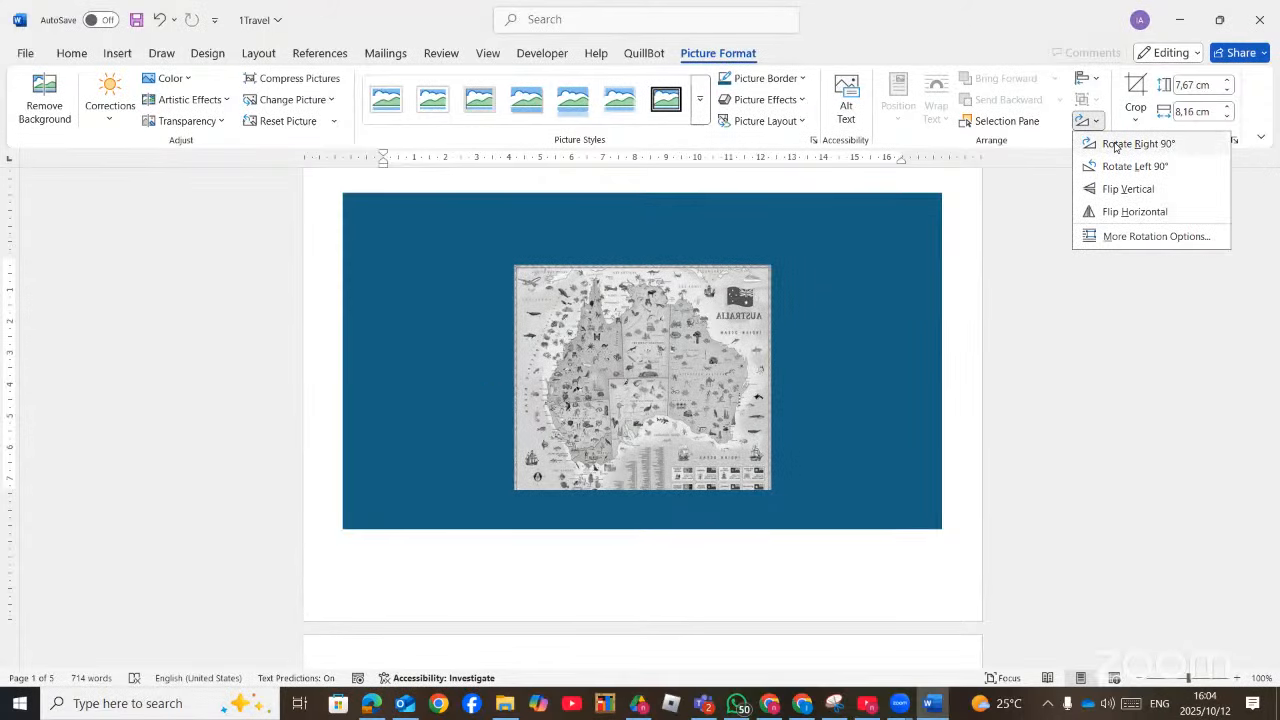
left_click(1116, 146)
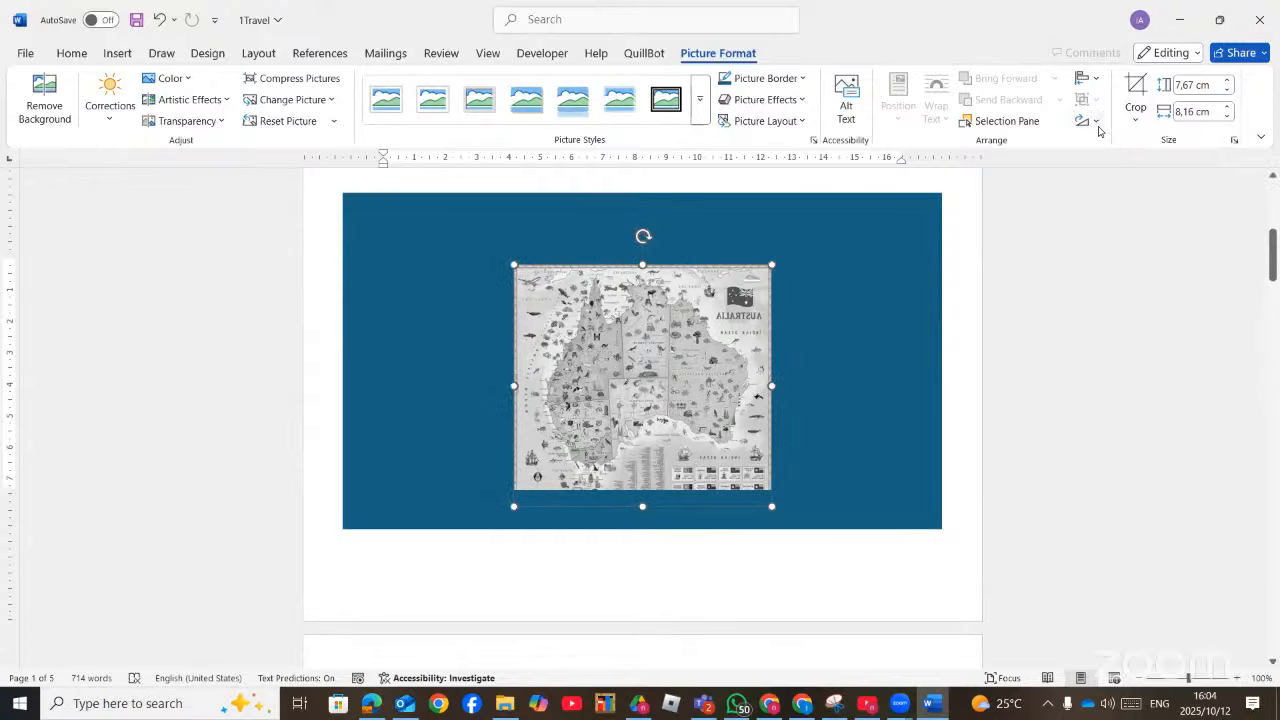
left_click(1095, 123)
left_click(1113, 150)
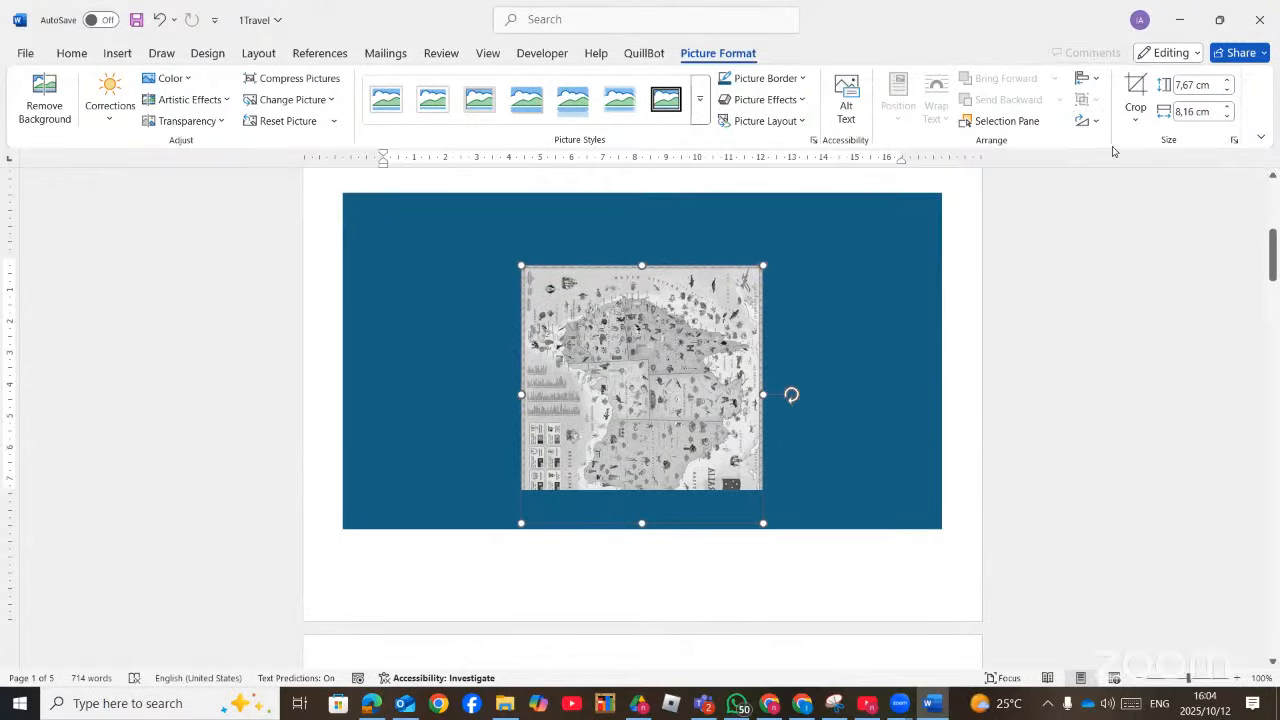
left_click(1097, 123)
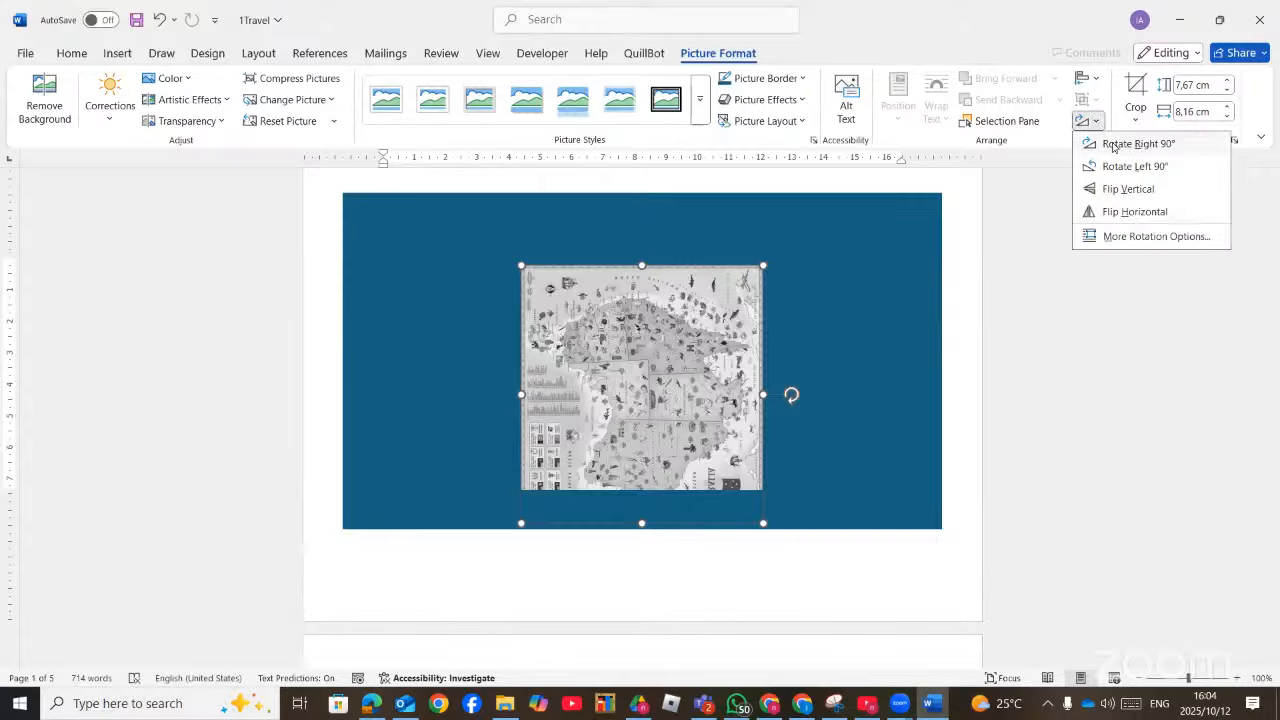
left_click(1113, 147)
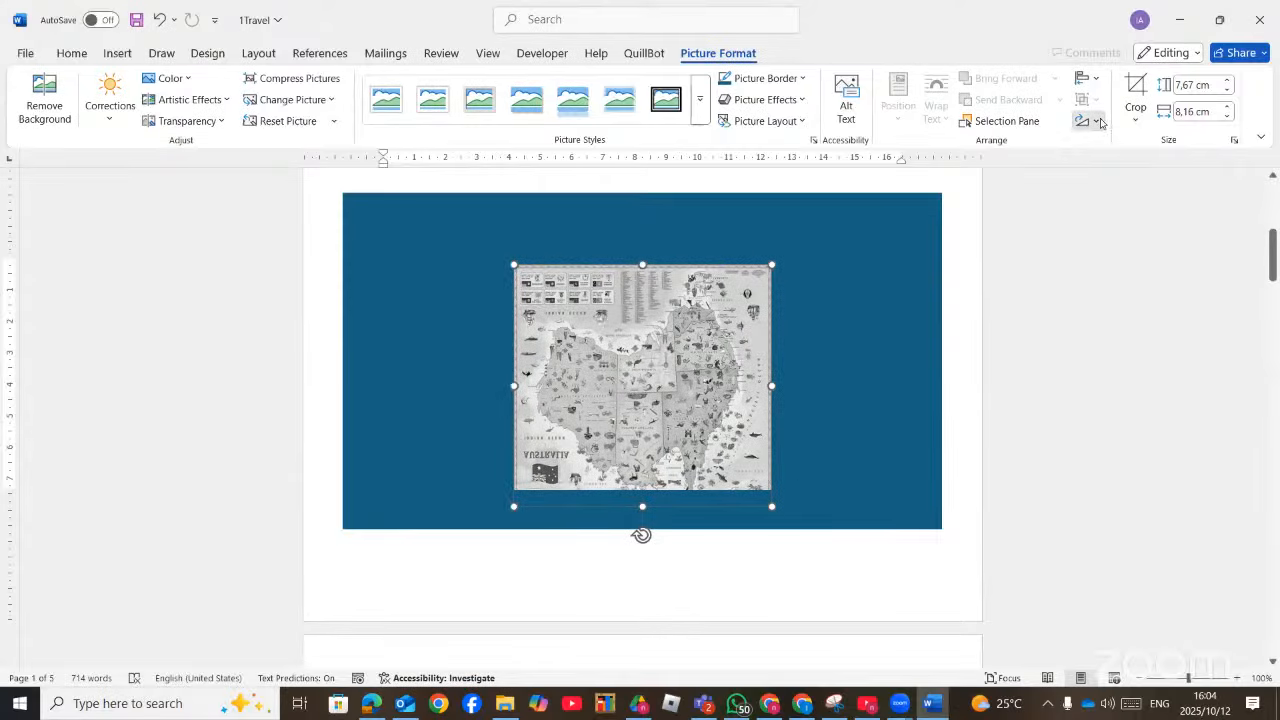
left_click(1092, 122)
left_click(1107, 147)
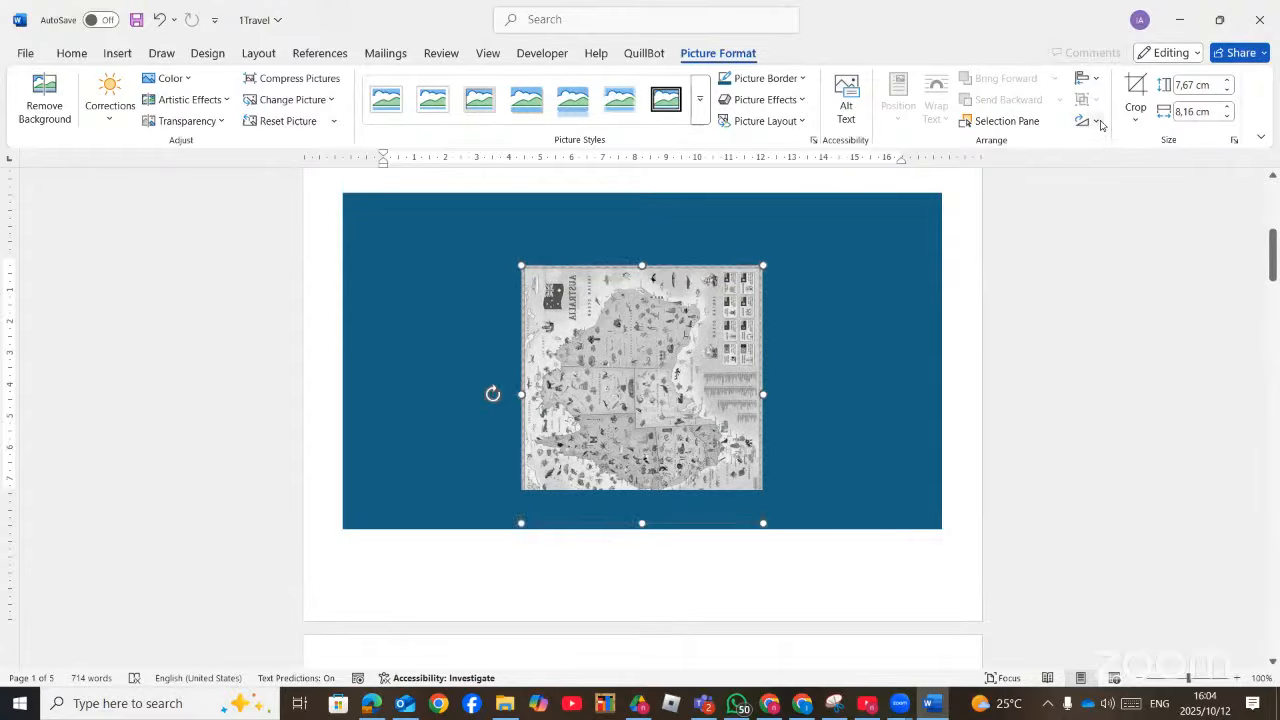
left_click(1093, 122)
left_click(1107, 141)
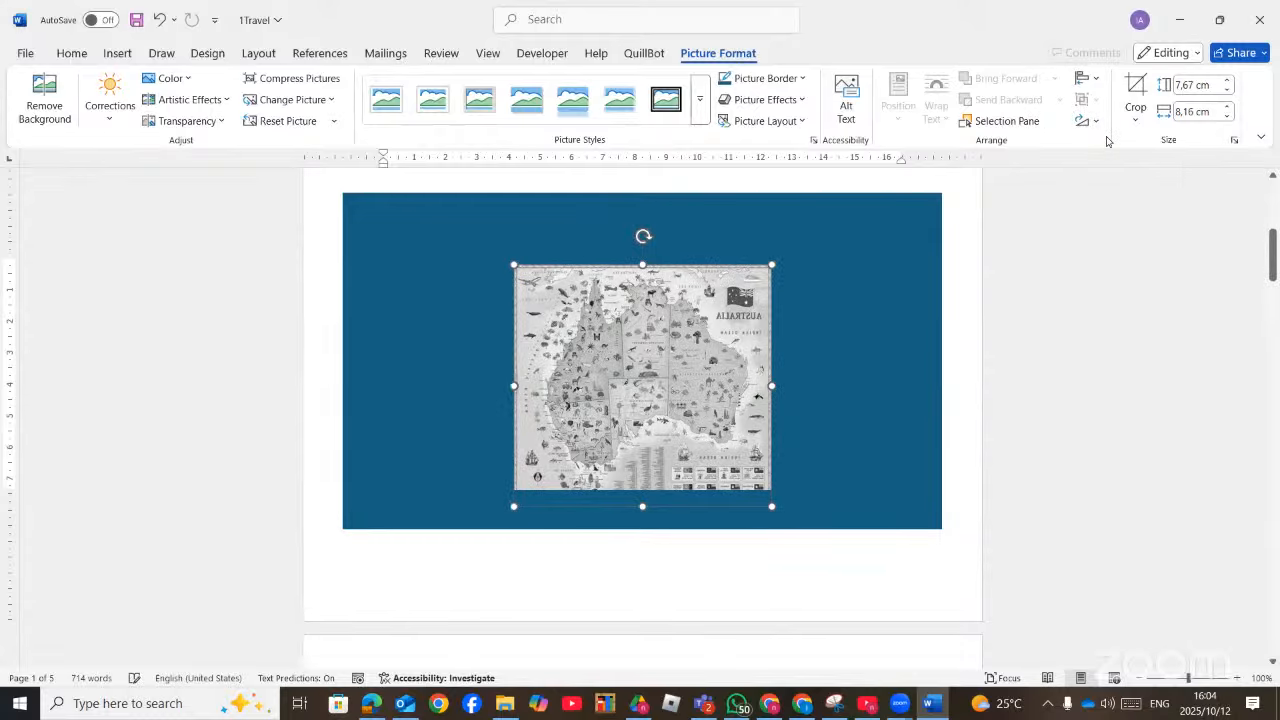
Try tilting the map picture freehand, undoing and redoing the recent rotations between attempts
left_click_drag(643, 235, 663, 309)
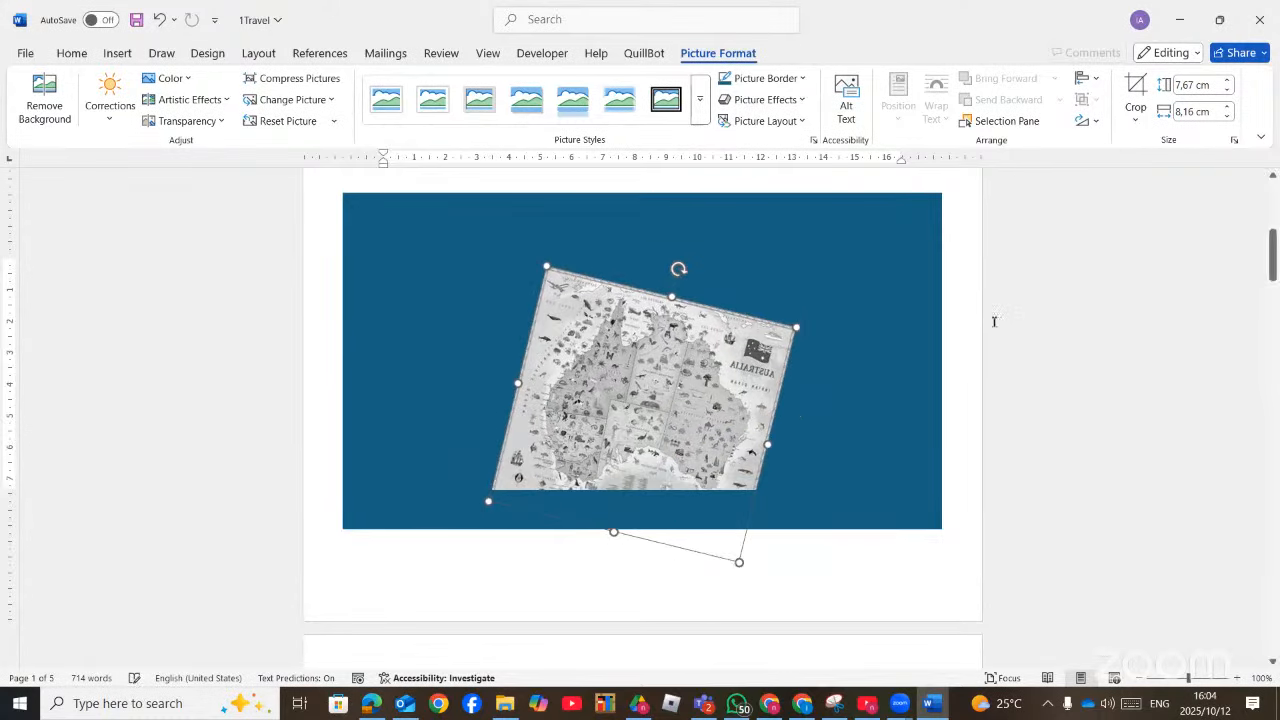
key("ctrl+z")
key("ctrl+z")
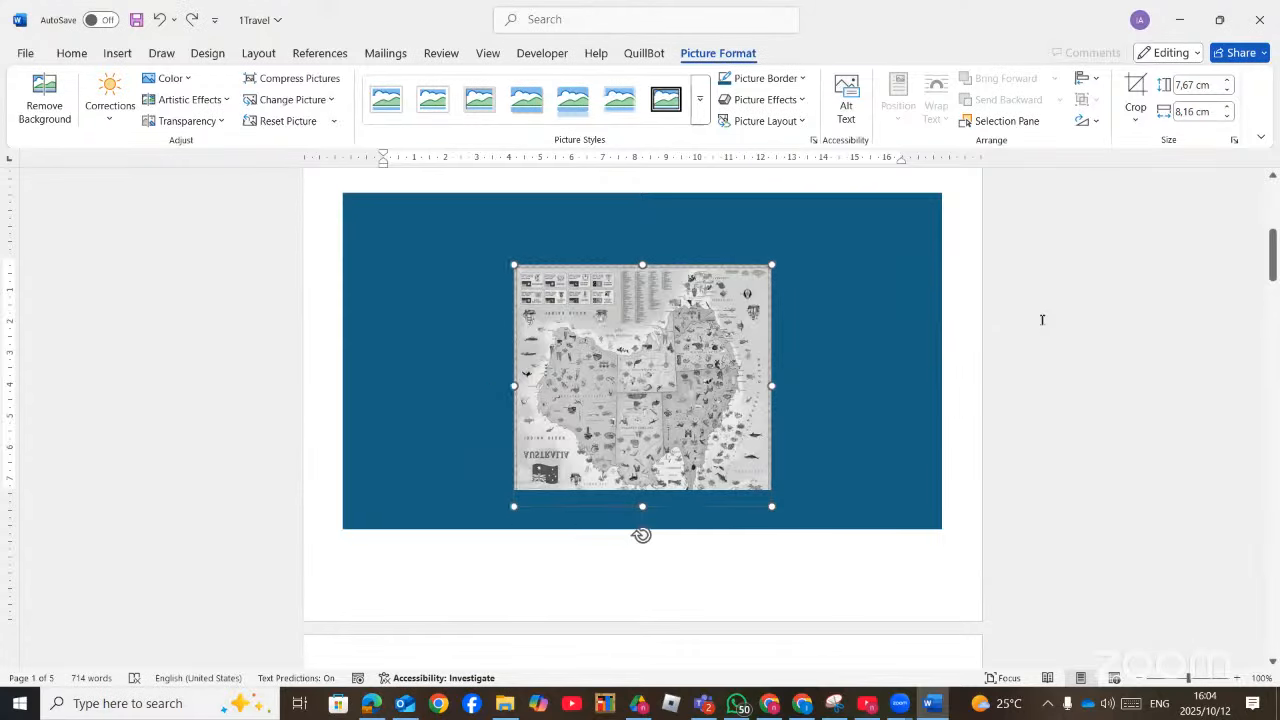
key("ctrl+z")
key("ctrl+z")
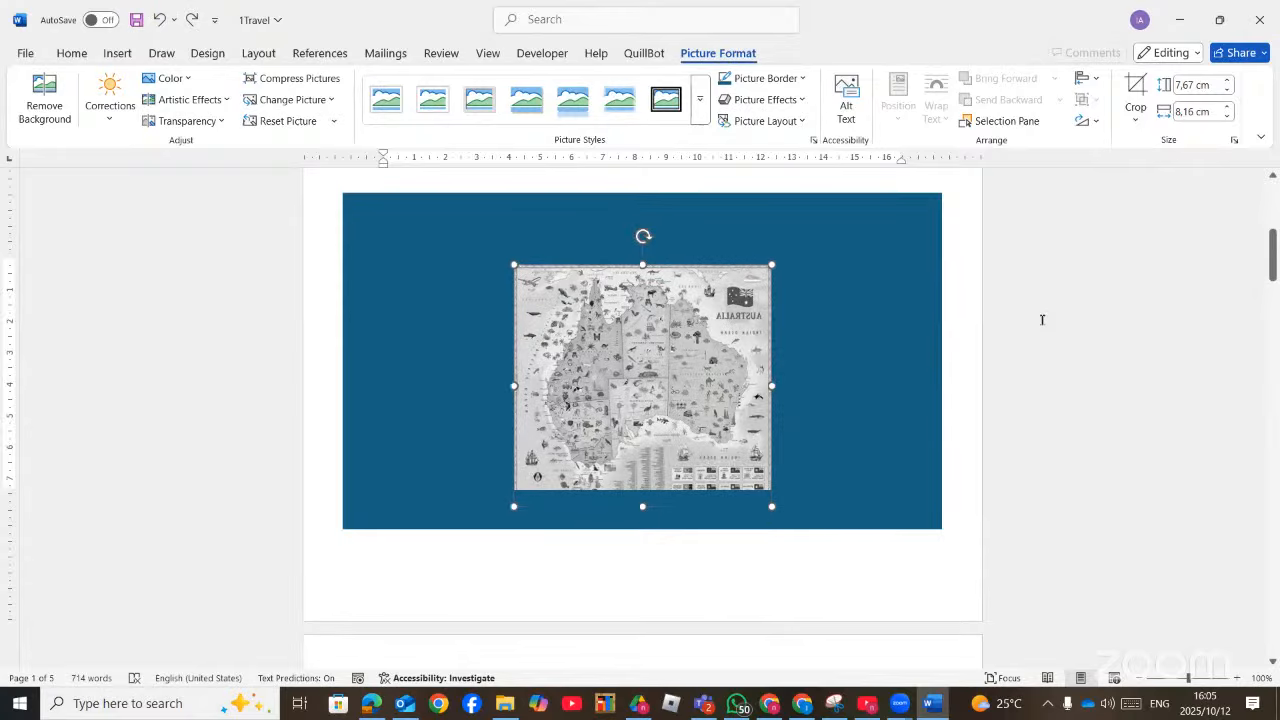
key("ctrl+y")
key("ctrl+y")
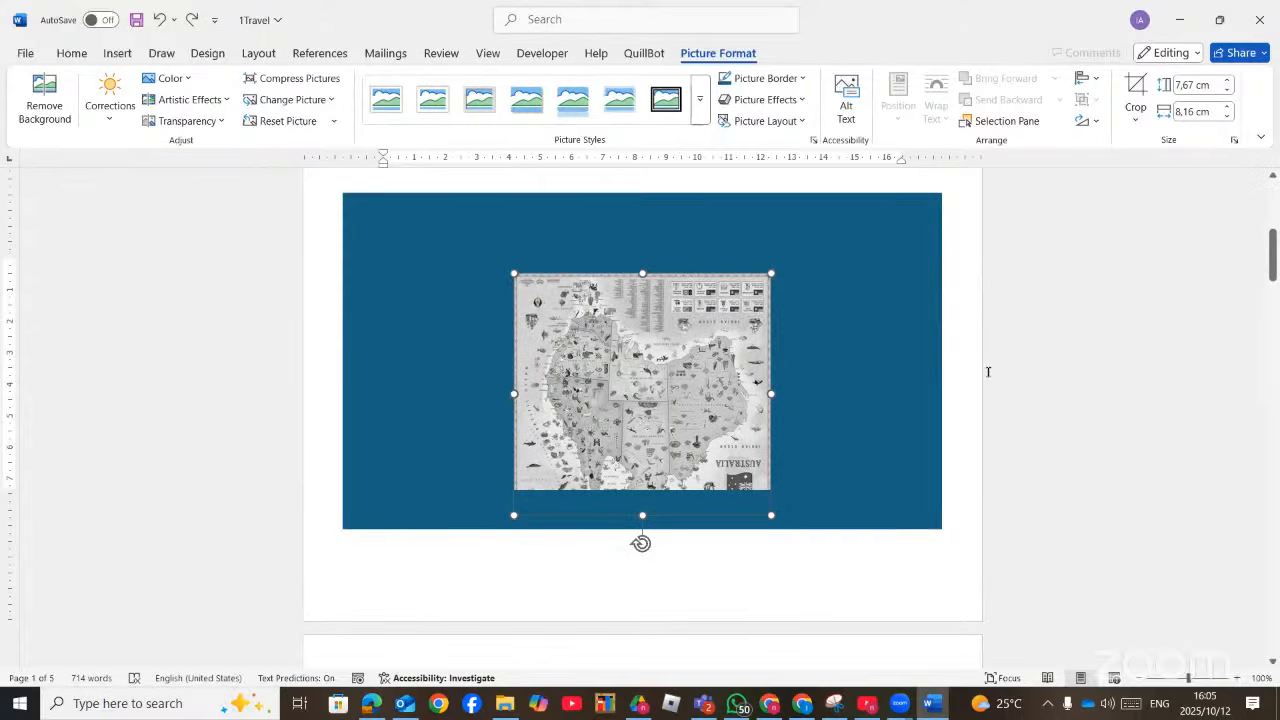
left_click_drag(641, 543, 618, 553)
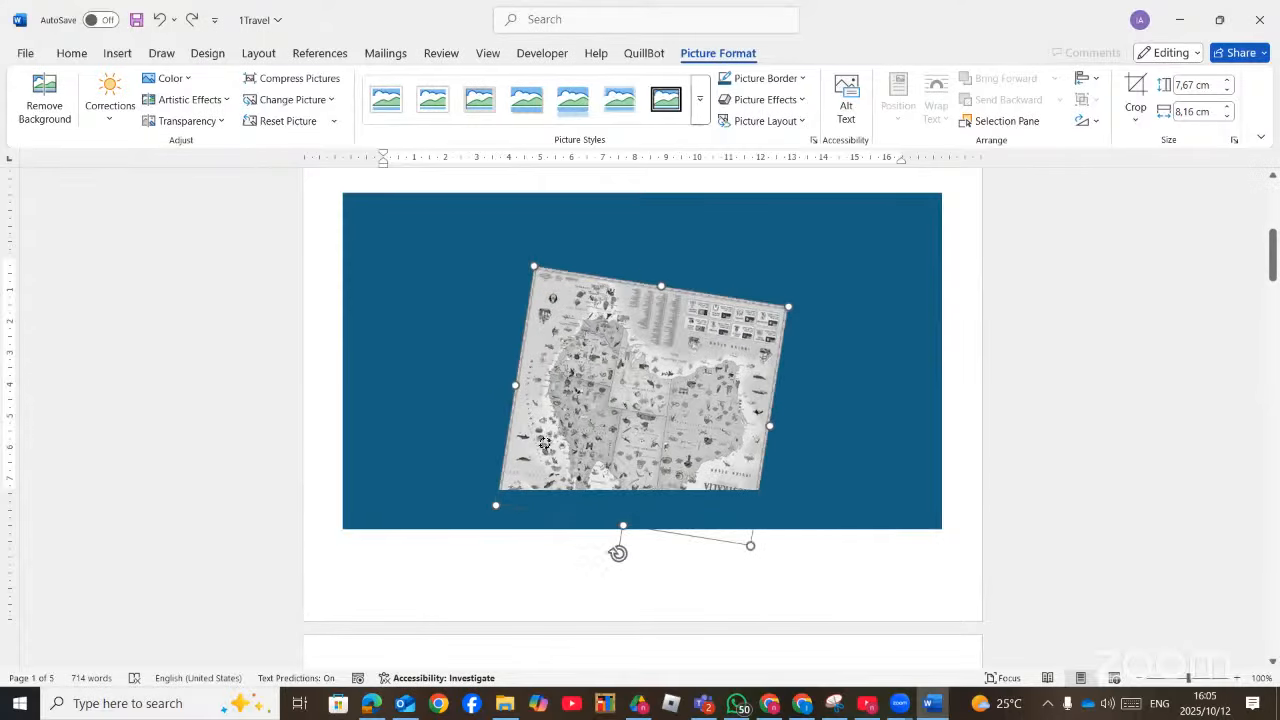
Undo the trial rotations and flips until the map picture is no longer mirrored, and straighten it upright with freehand rotation
key("ctrl+z")
key("ctrl+z")
key("ctrl+z")
key("ctrl+z")
key("ctrl+z")
key("ctrl+z")
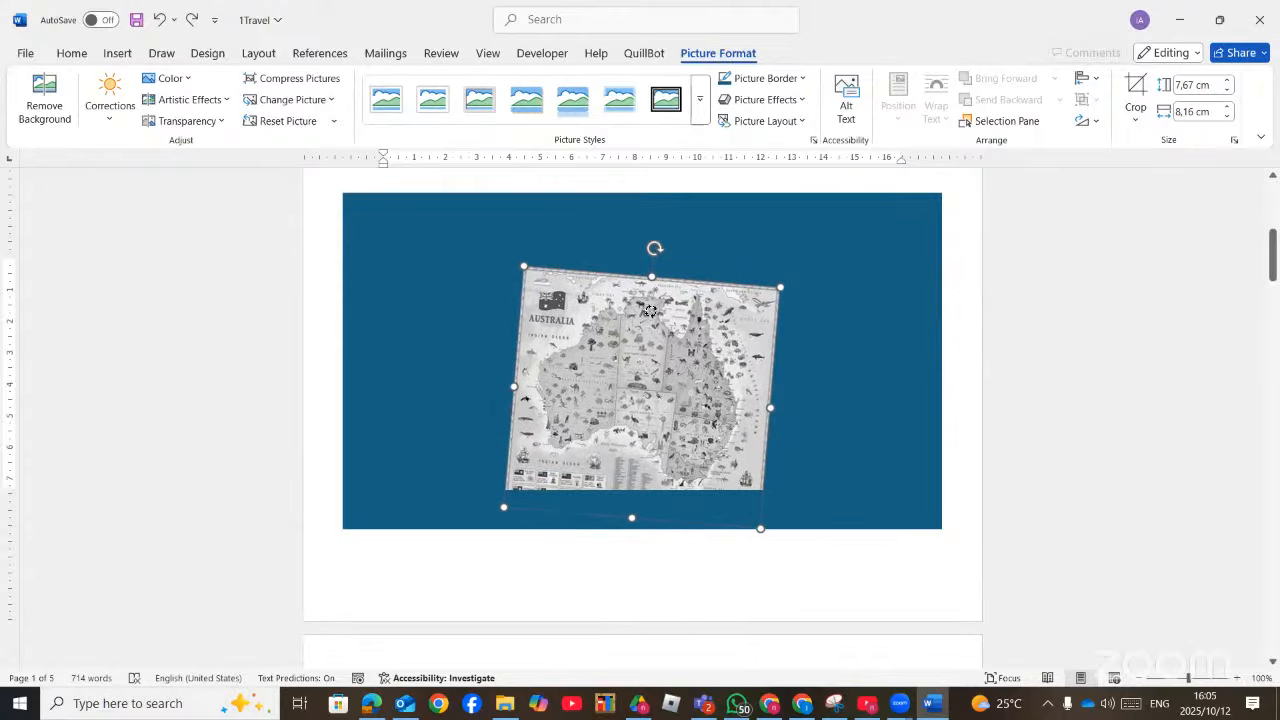
key("ctrl+z")
key("ctrl+z")
key("ctrl+z")
key("ctrl+z")
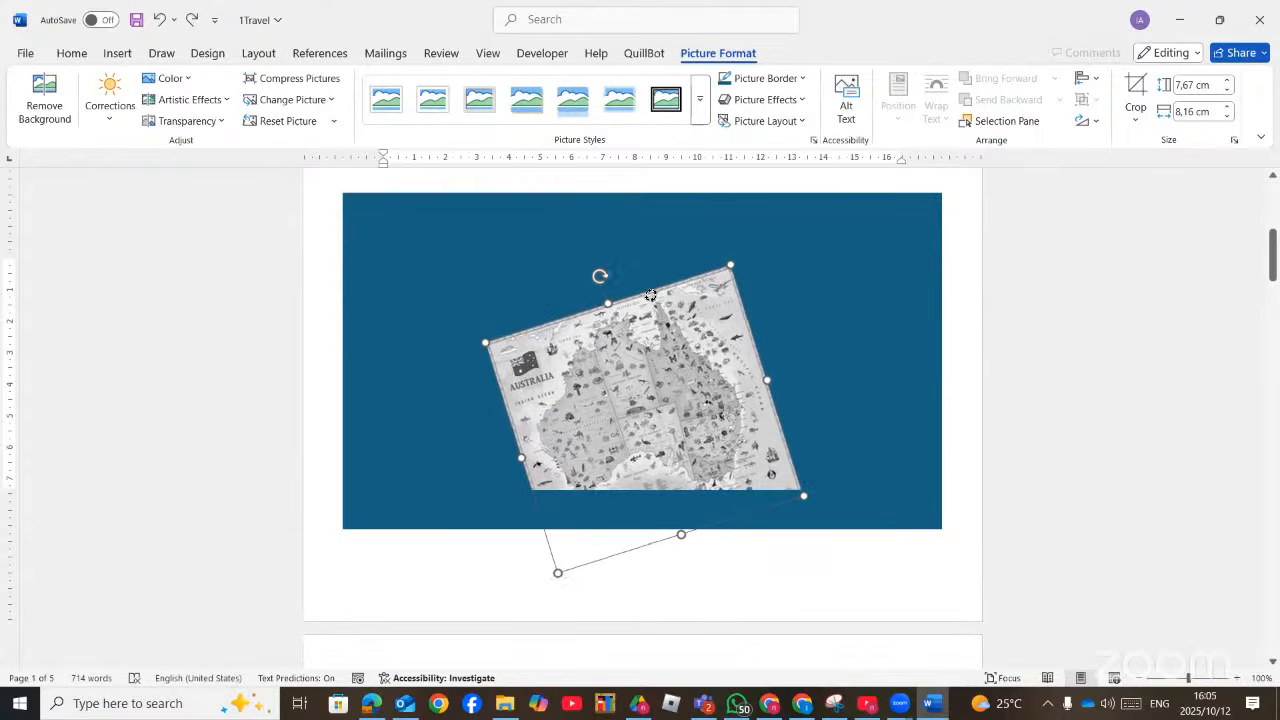
key("ctrl+z")
key("ctrl+z")
key("ctrl+z")
key("ctrl+z")
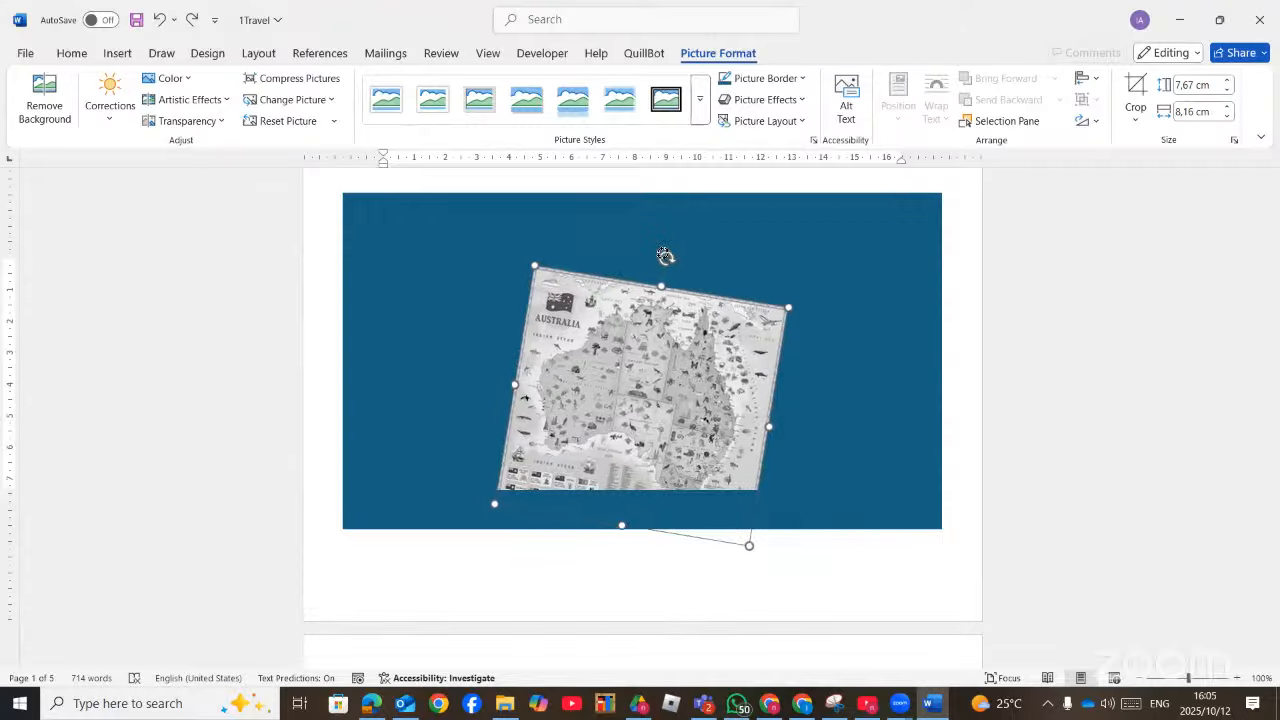
left_click_drag(665, 256, 643, 237)
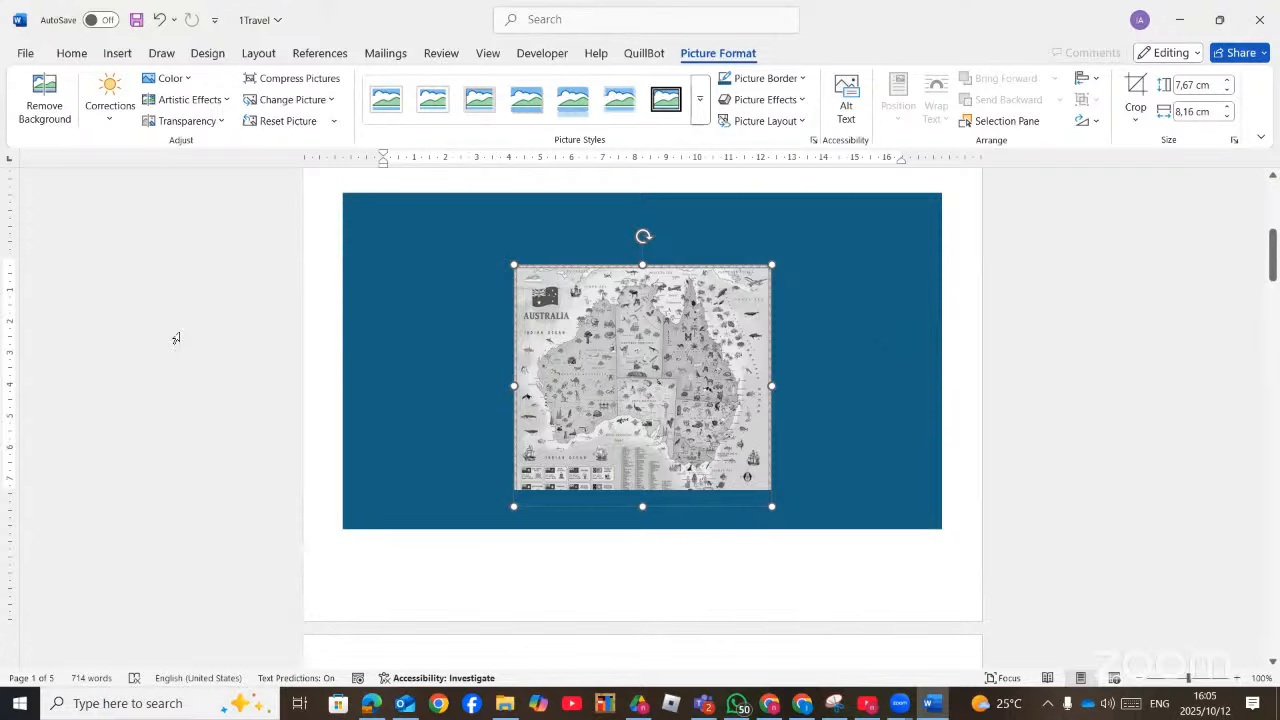
Restore the map picture's color saturation to 100% and open its detailed picture color options
left_click(186, 80)
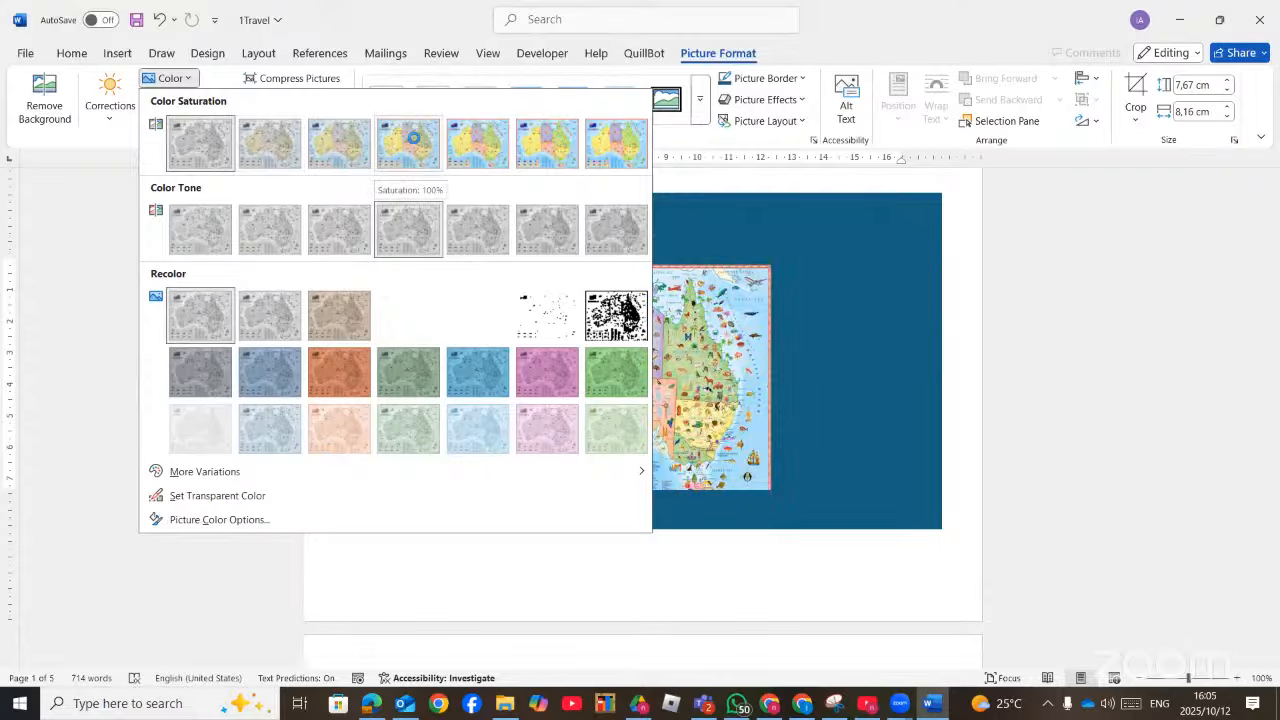
key("Escape")
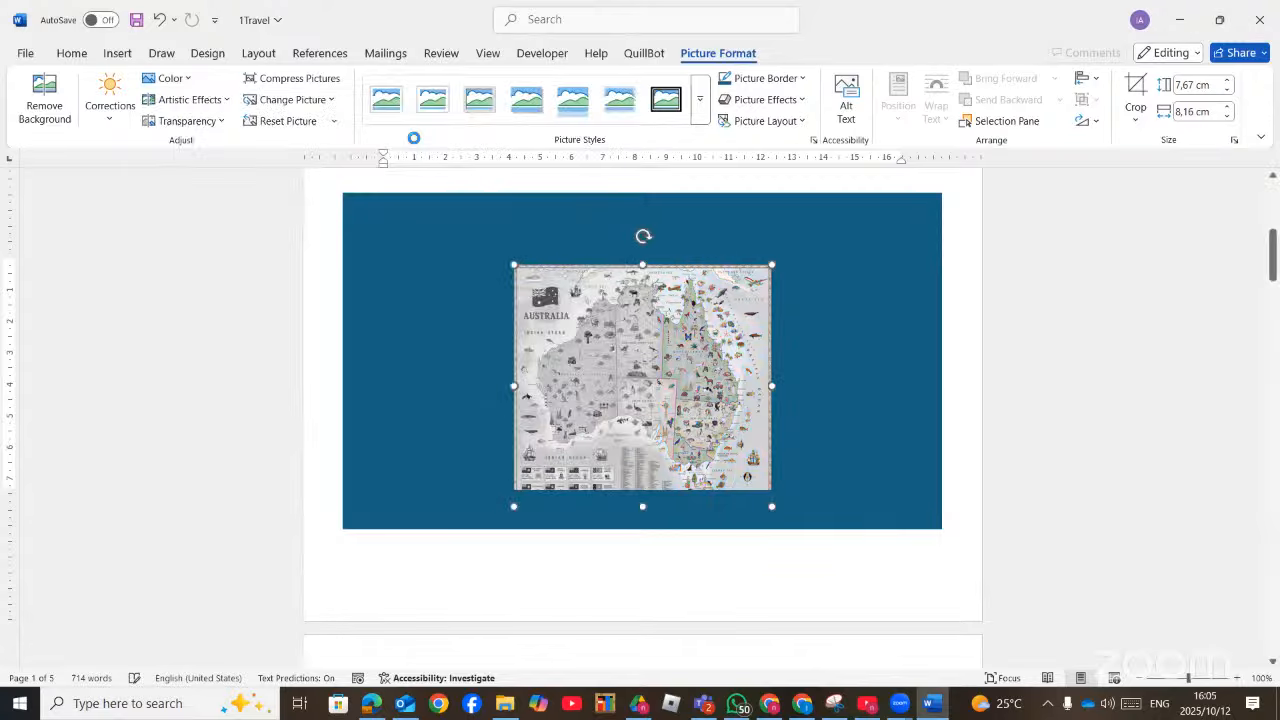
left_click(700, 340)
left_click(700, 340)
left_click(166, 78)
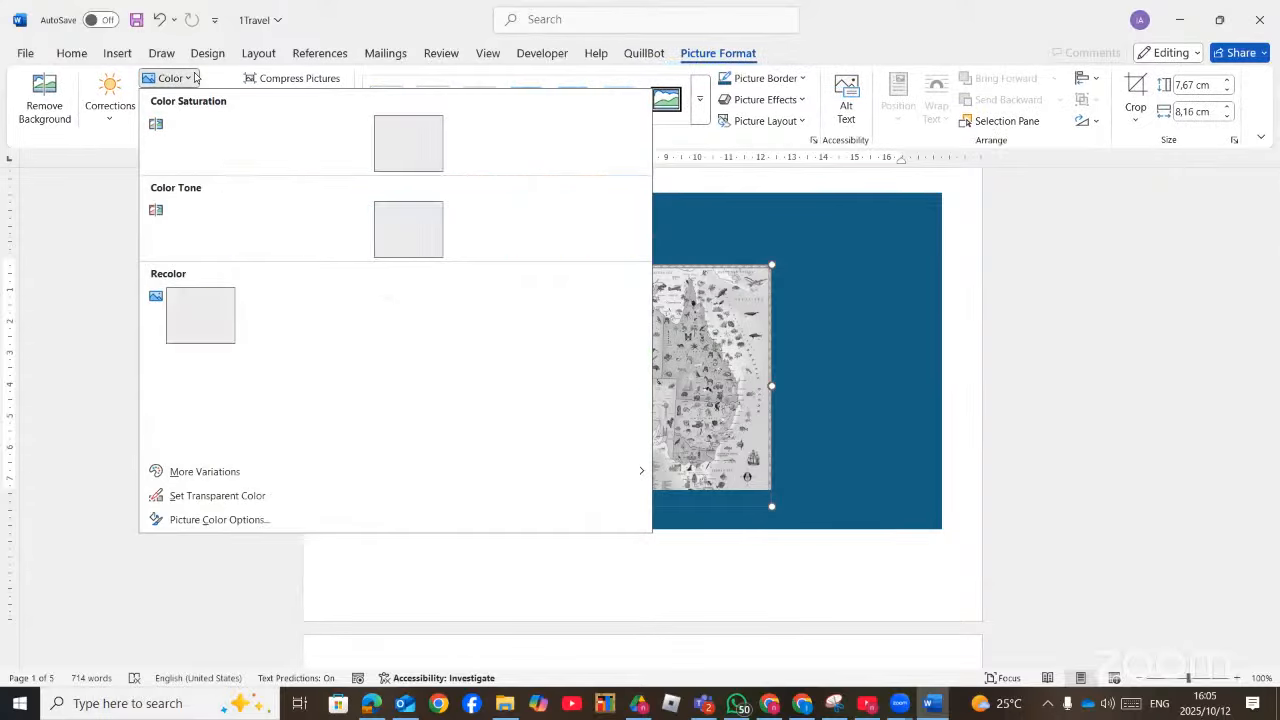
left_click(400, 150)
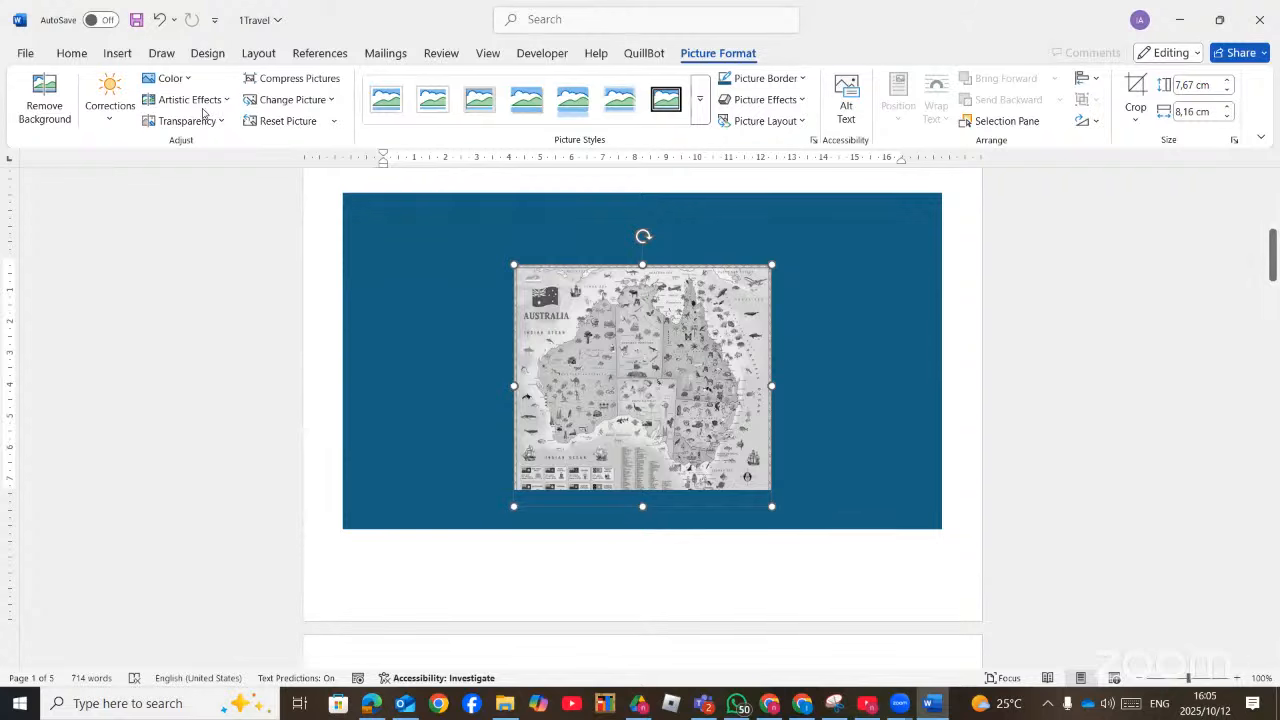
left_click(190, 79)
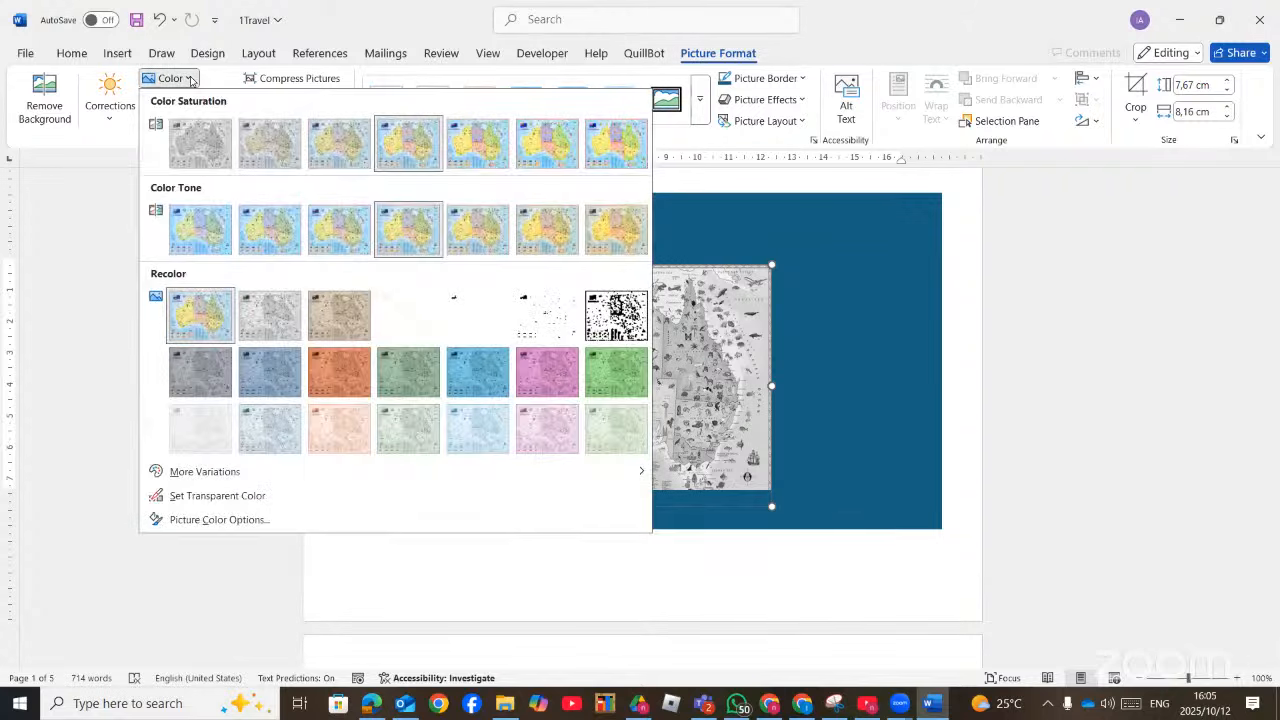
left_click(212, 520)
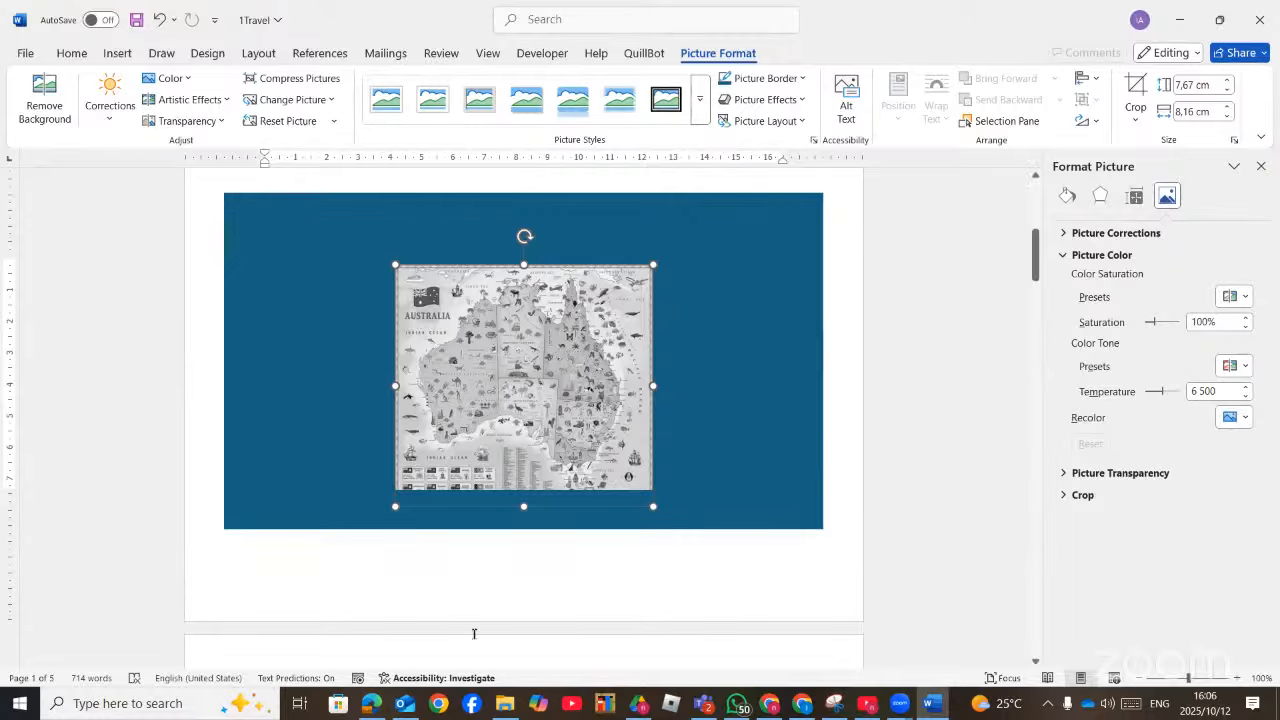
Switch to the question paper PDF in the browser and highlight 'travel', "all caps" and "2pt" in question 1.3
left_click(380, 711)
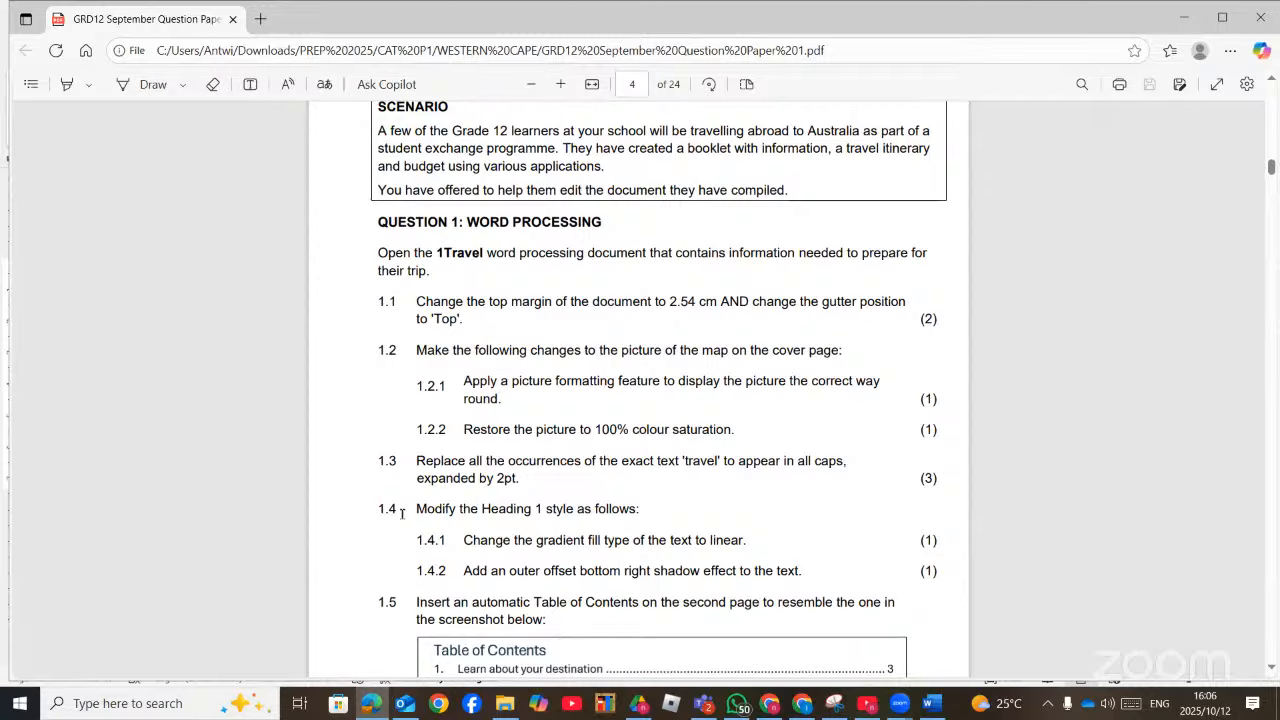
left_click(66, 84)
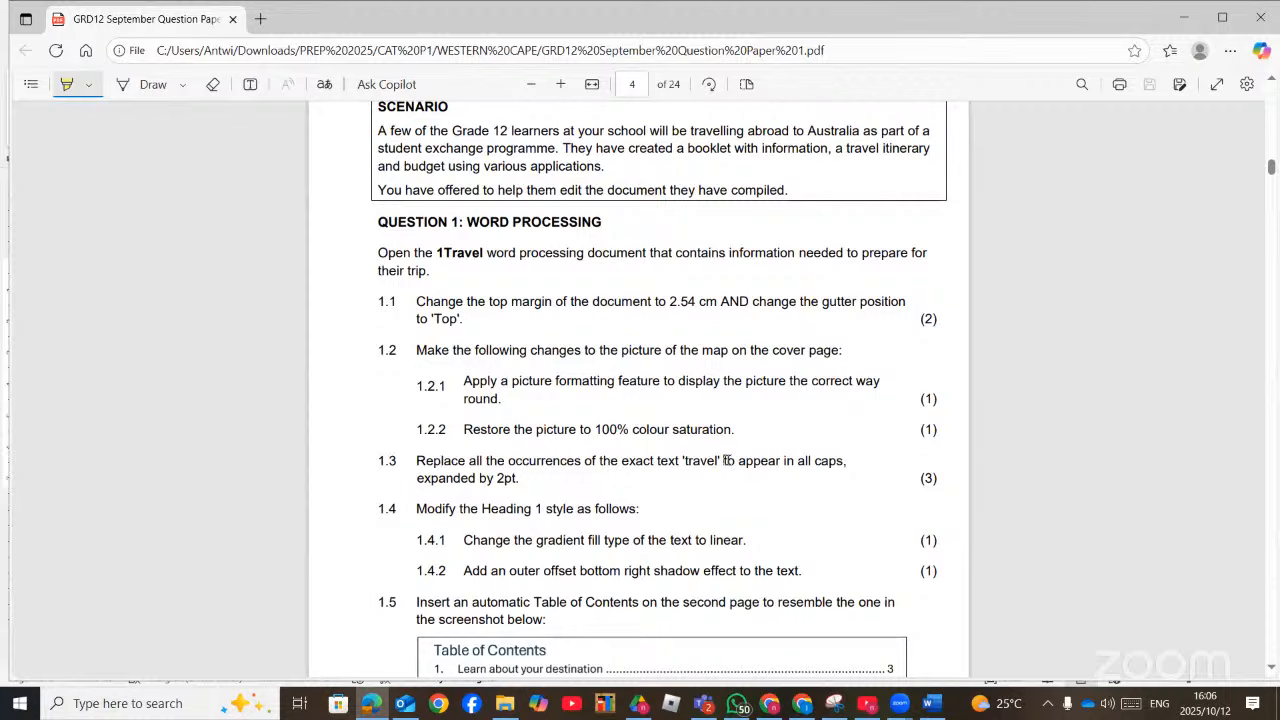
left_click_drag(733, 461, 680, 461)
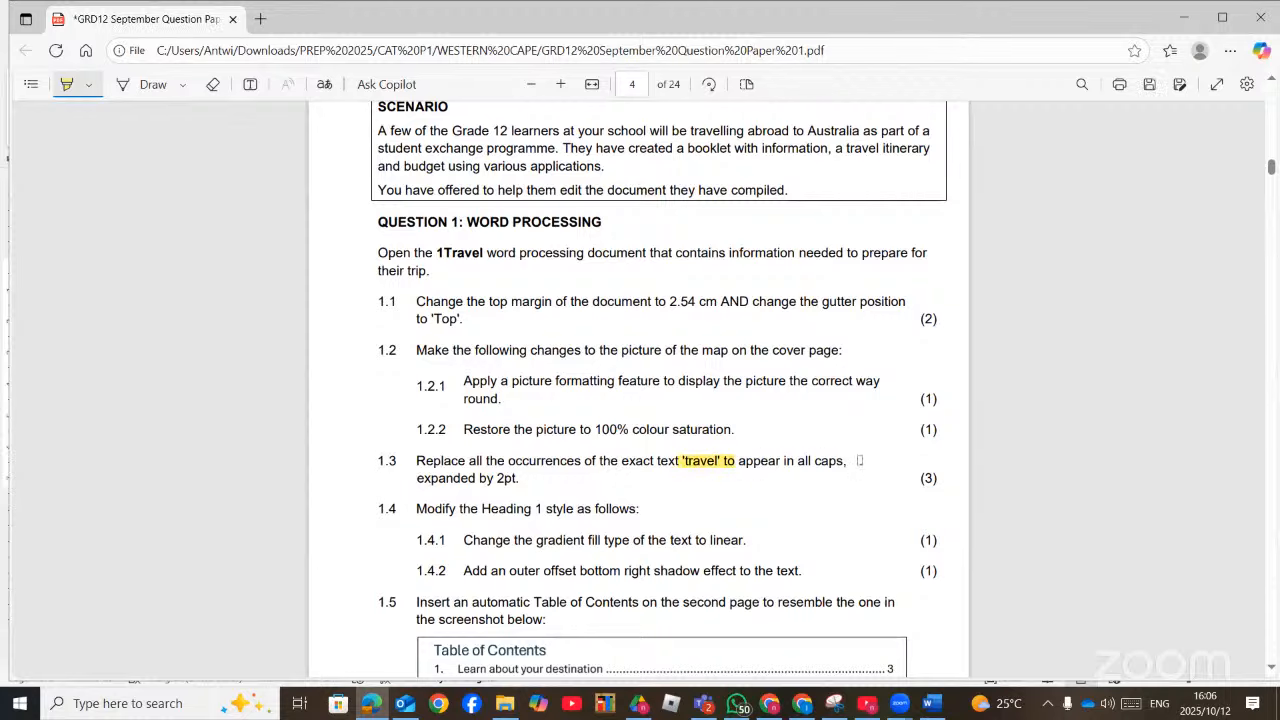
left_click_drag(859, 460, 798, 461)
left_click_drag(540, 475, 490, 476)
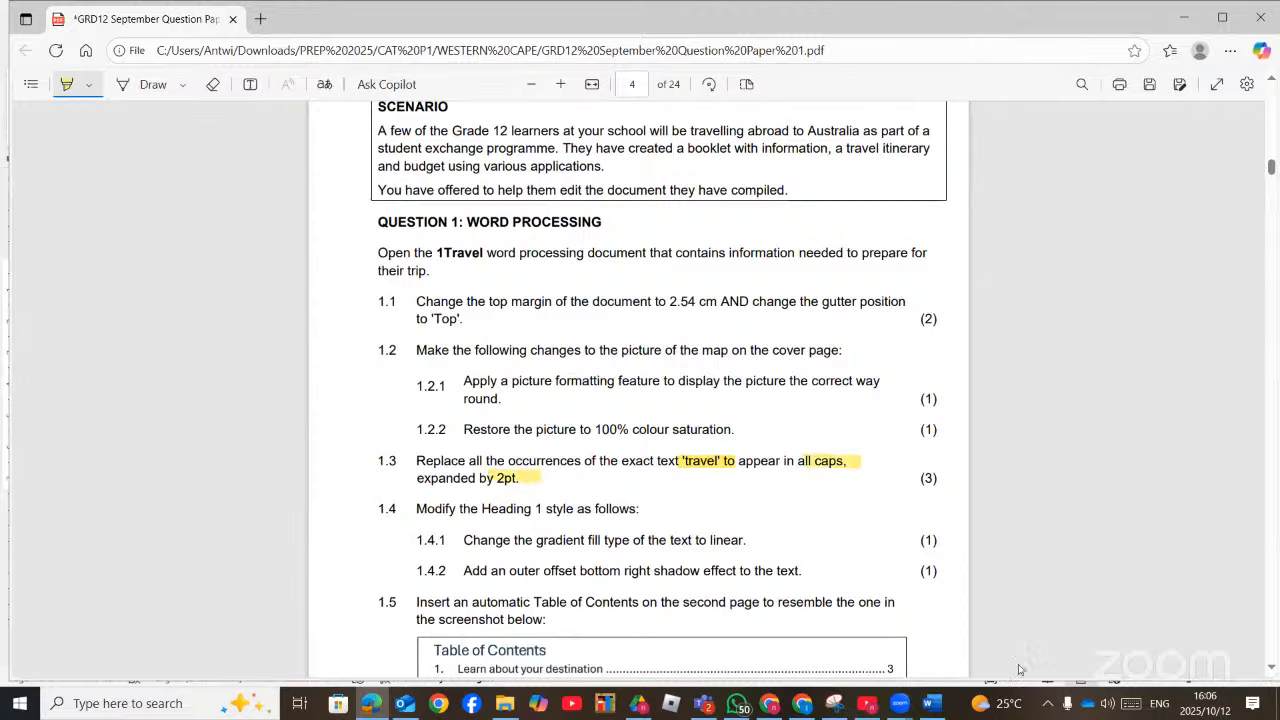
left_click(562, 92)
left_click(562, 92)
scroll(627, 375, "down", 3)
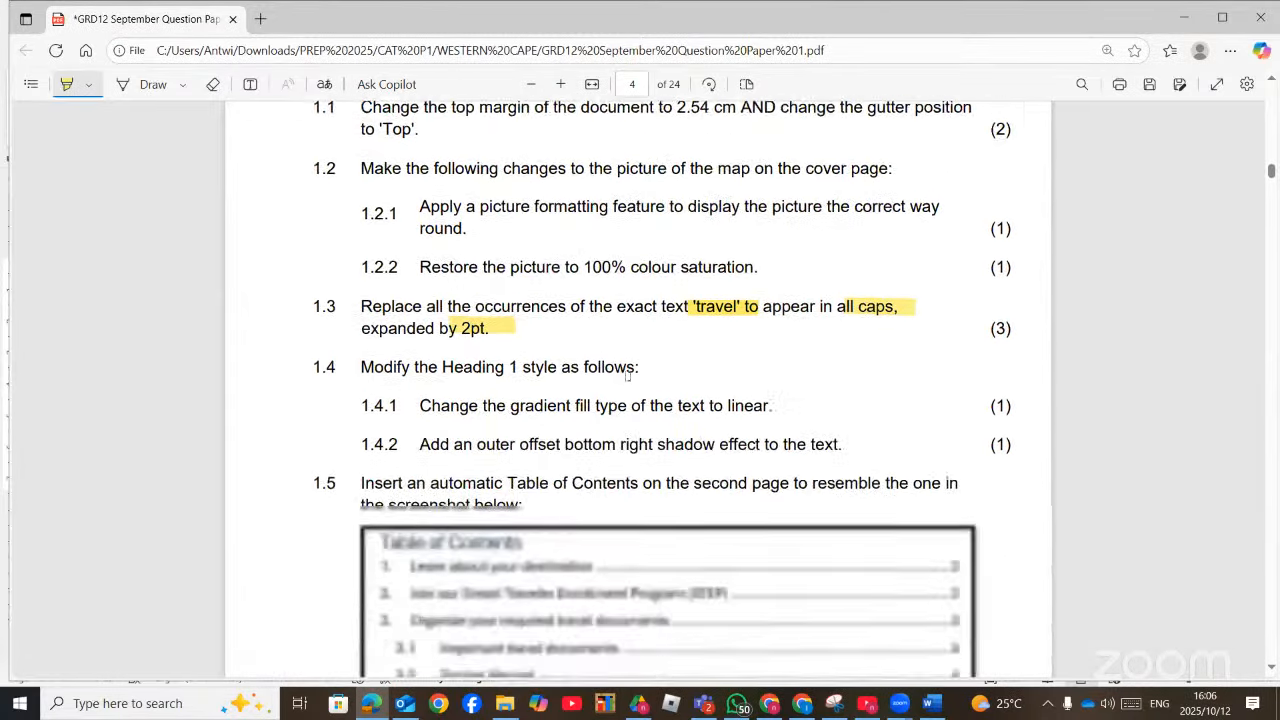
Return to the 1Travel document in Word and close the picture formatting options
left_click(930, 703)
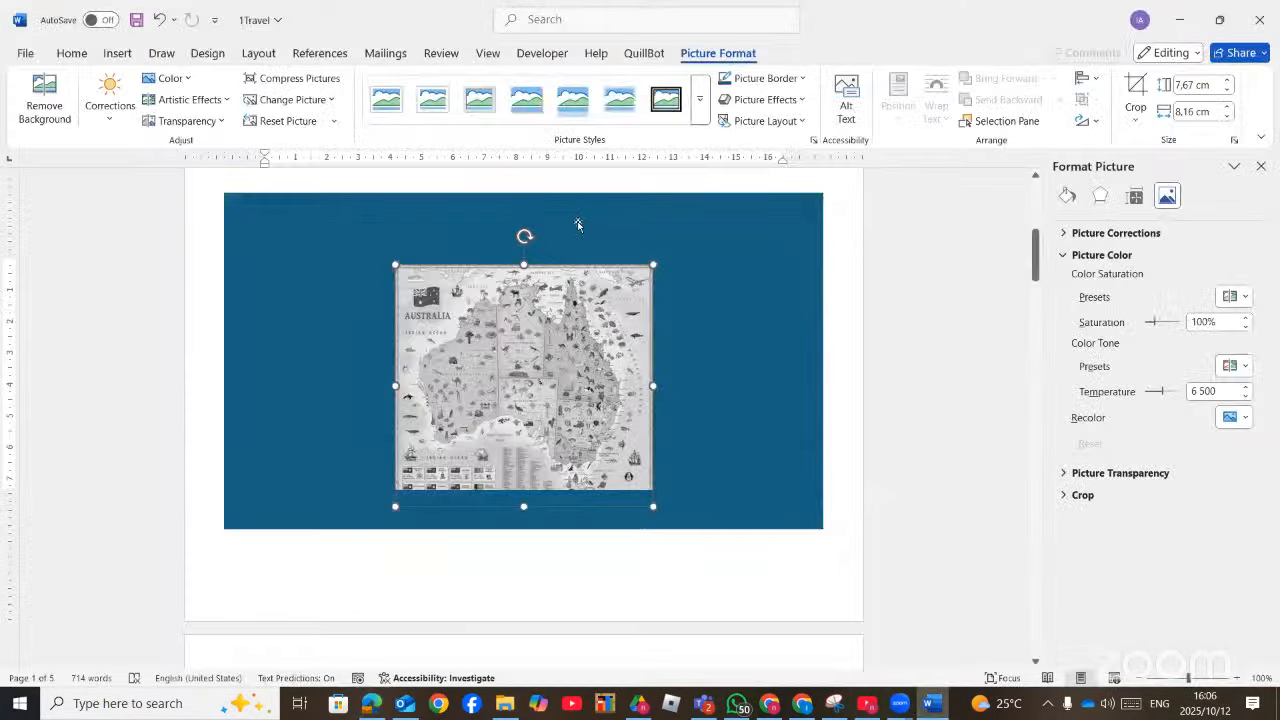
left_click(1257, 167)
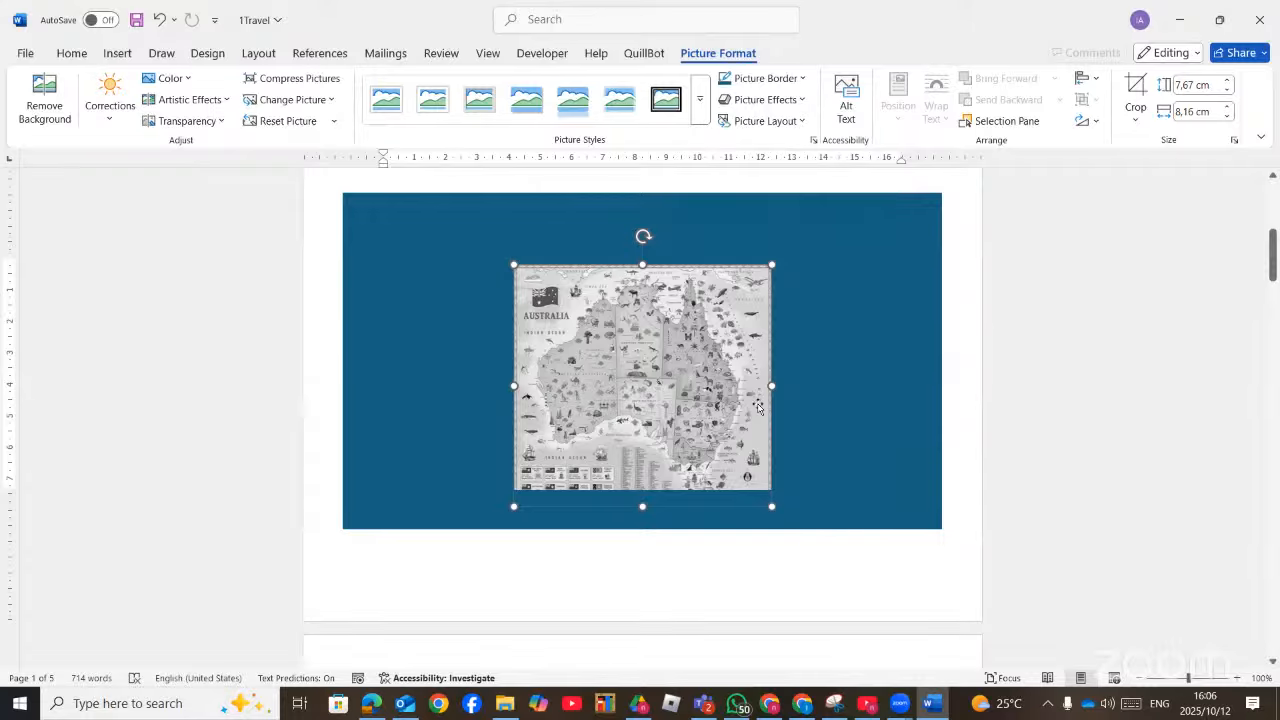
left_click(566, 17)
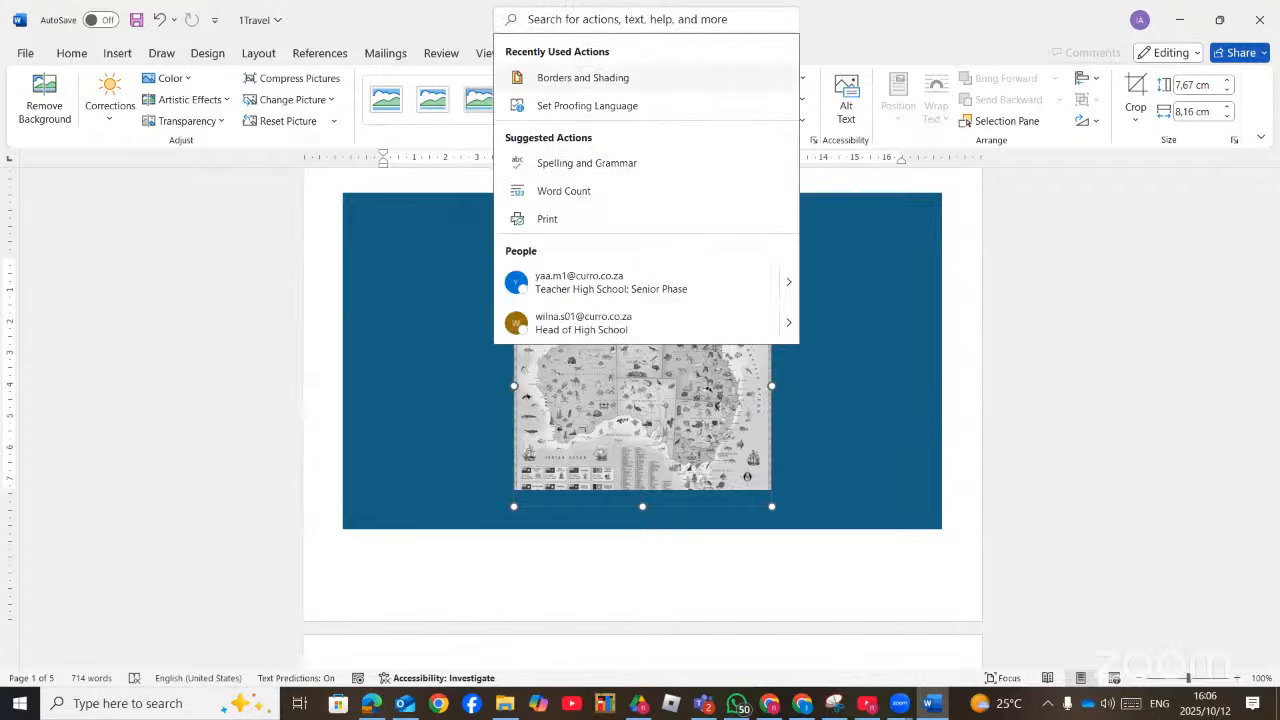
type("repl")
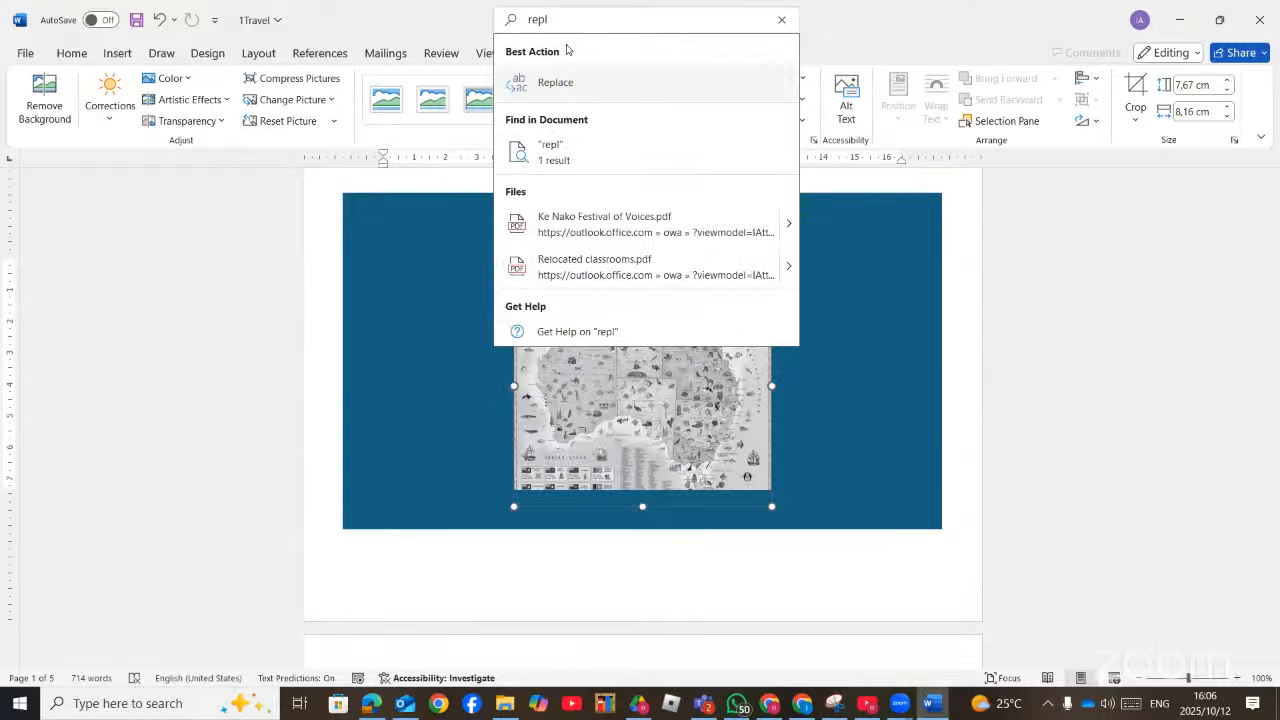
left_click(564, 88)
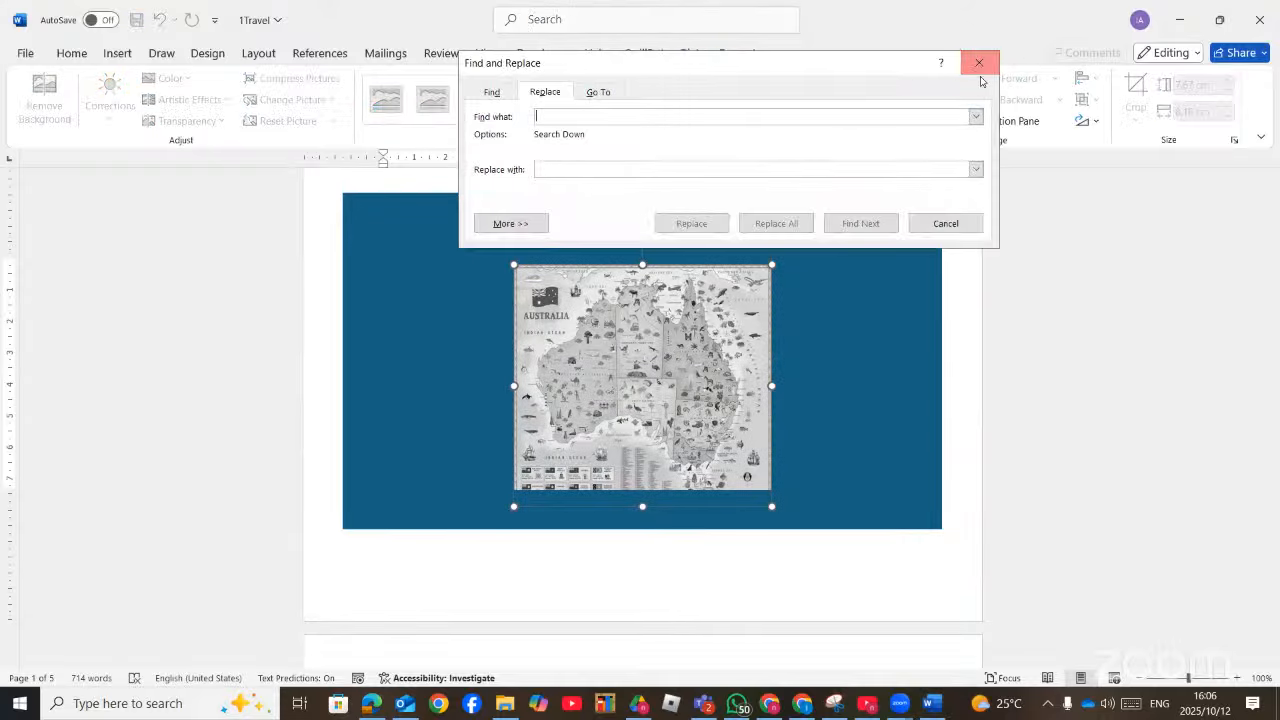
key("Escape")
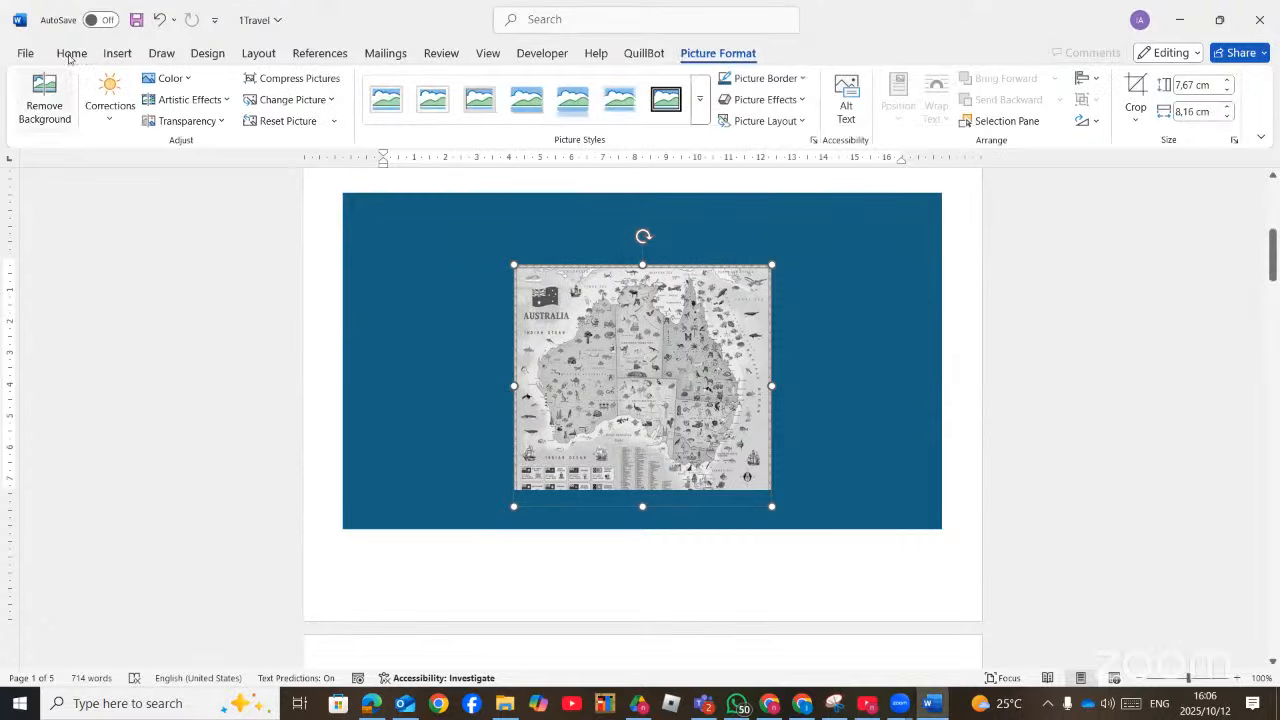
Open Find and Replace and enter 'Travel' as both search and replacement text, checking question 1.3 in the question paper PDF
left_click(71, 53)
left_click(828, 112)
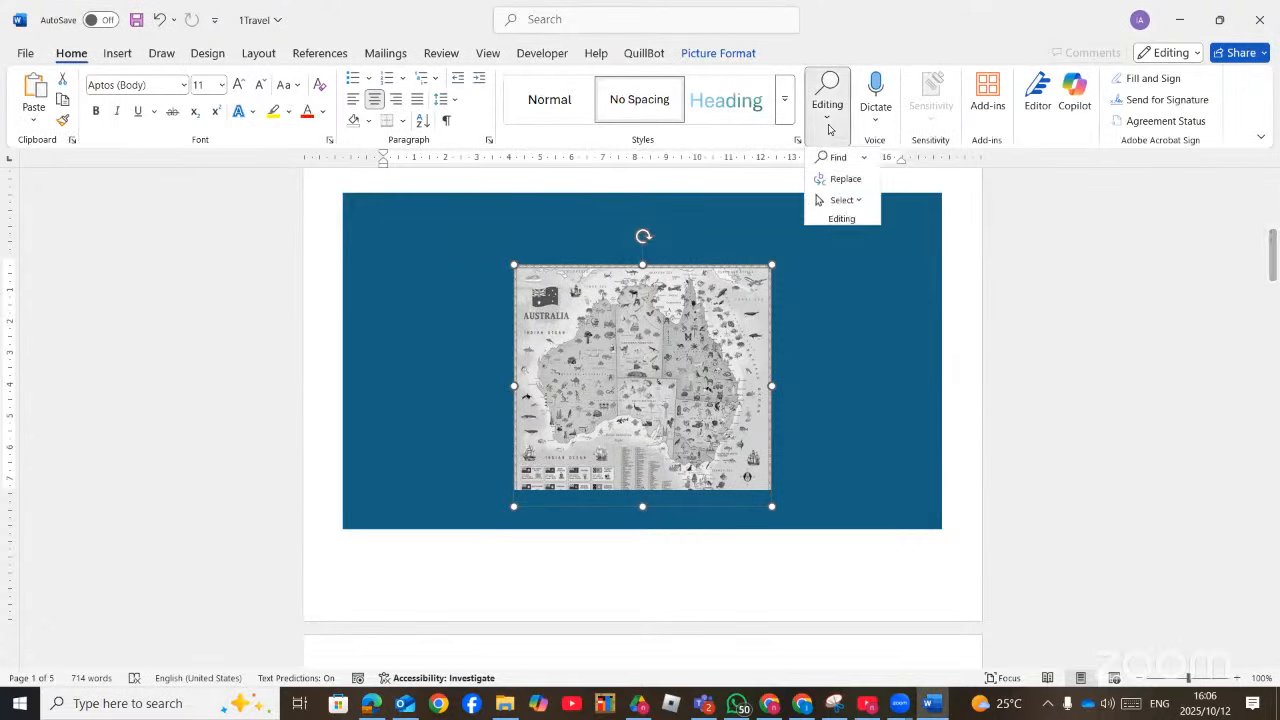
left_click(840, 178)
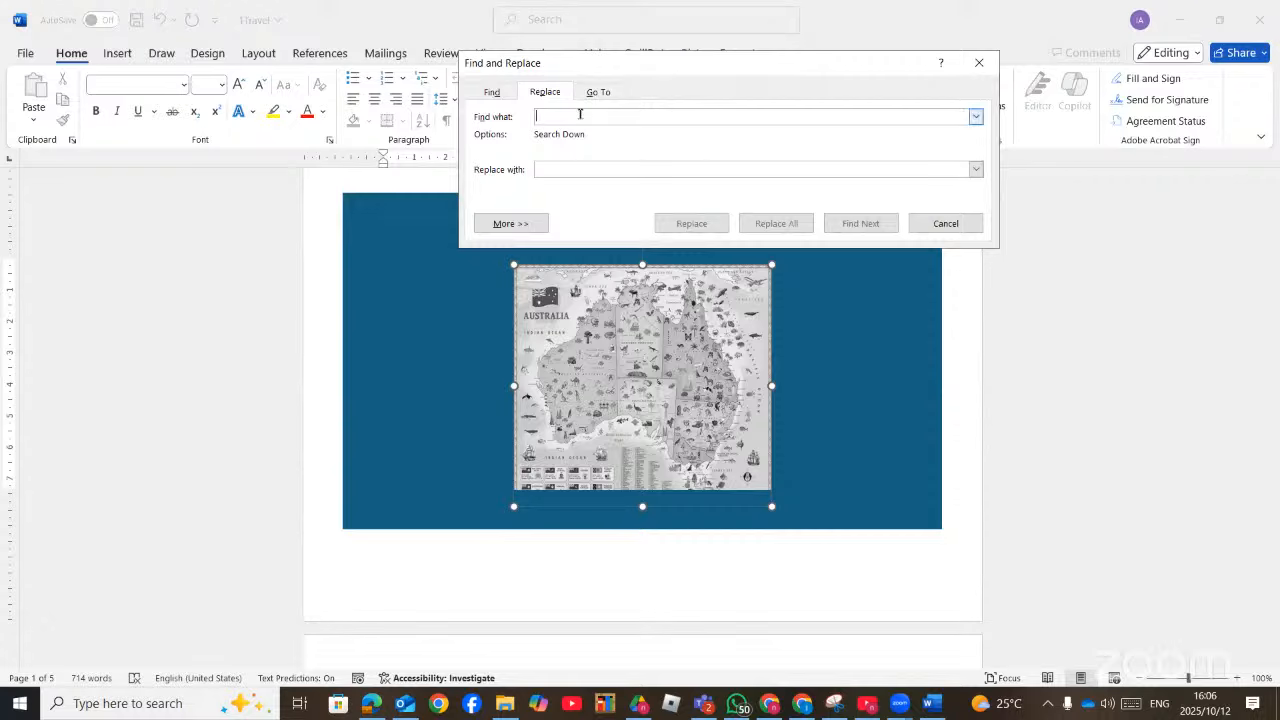
type("Travel")
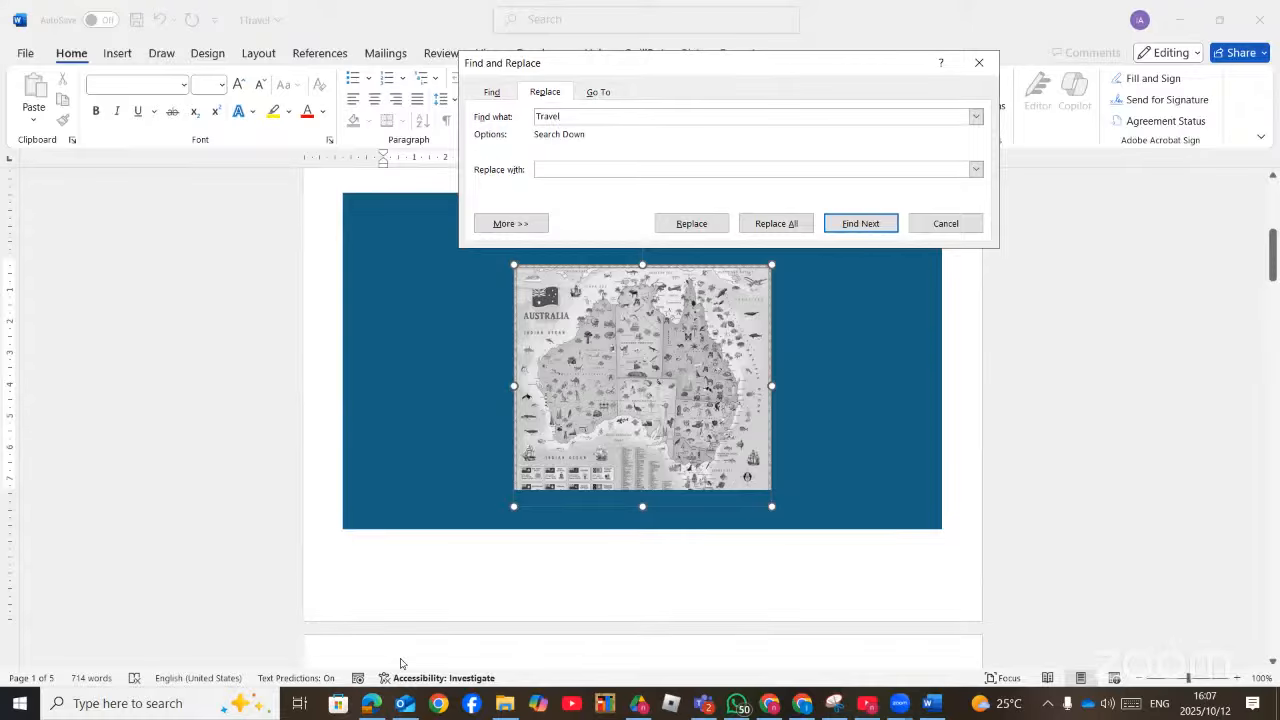
left_click(380, 711)
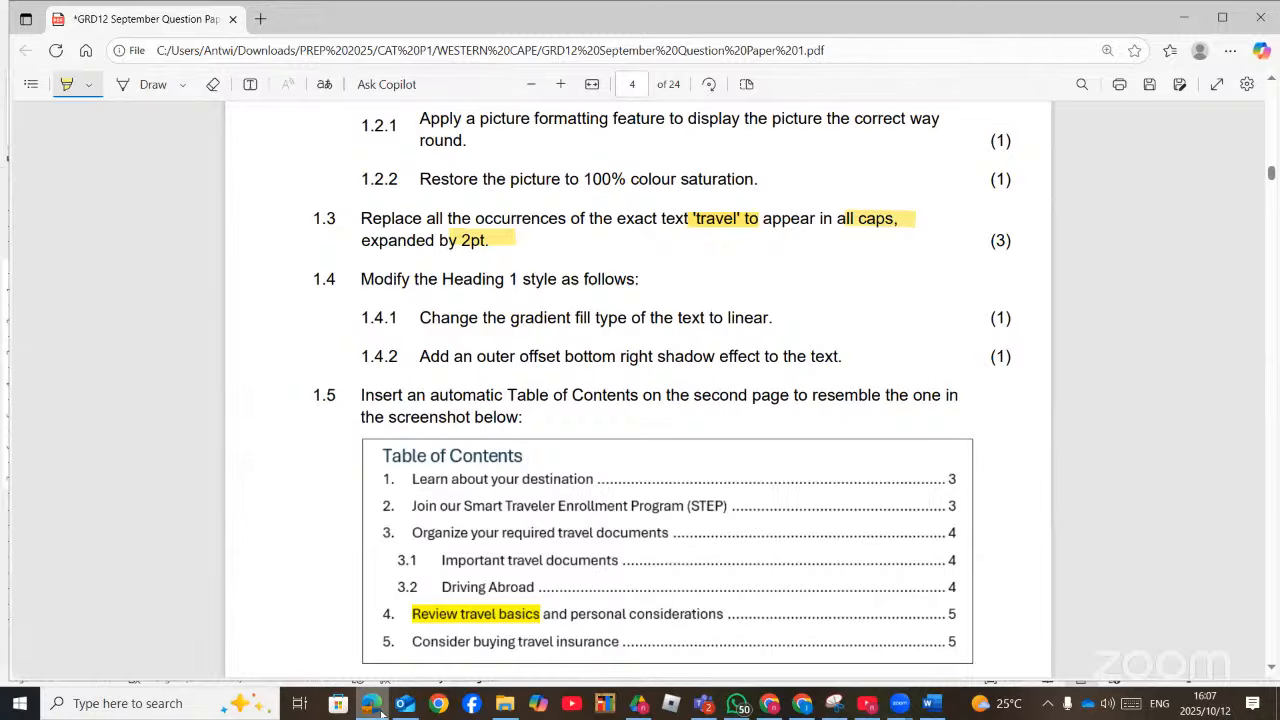
left_click(380, 711)
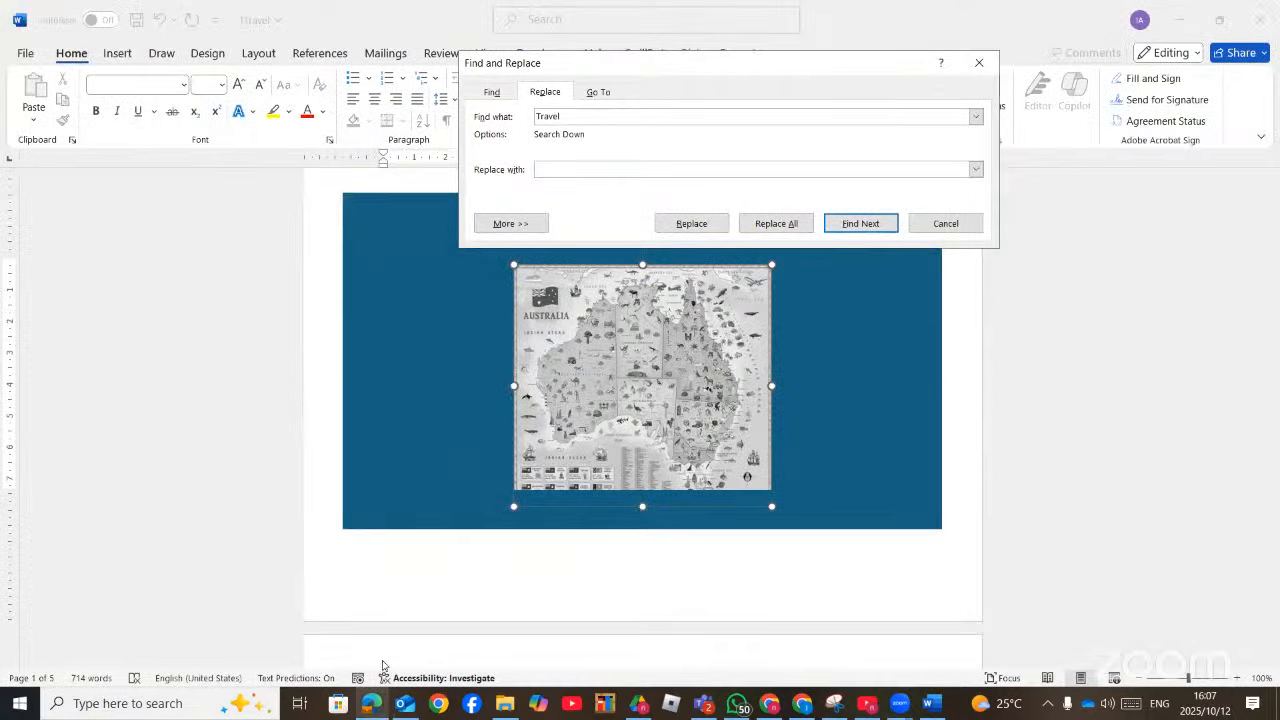
left_click(562, 169)
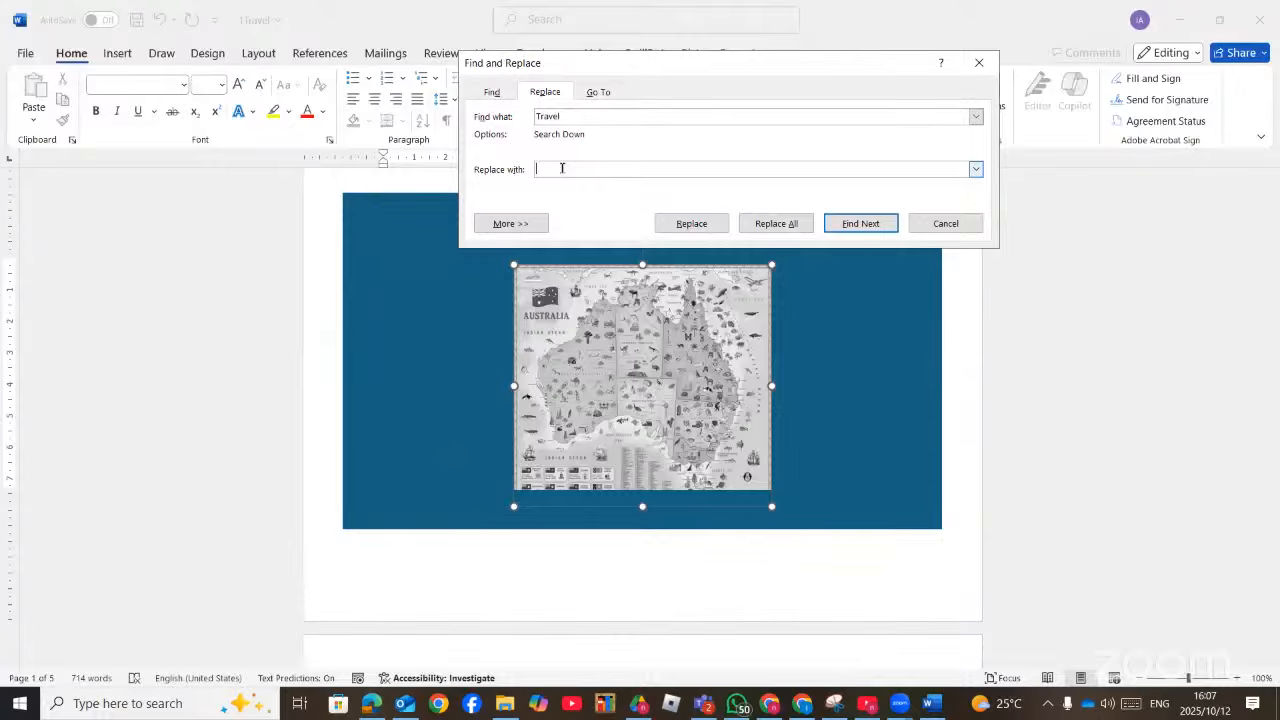
type("Travel")
Show the extended replace options and restrict the search to whole words, checking question 1.3 in the PDF again
left_click(521, 226)
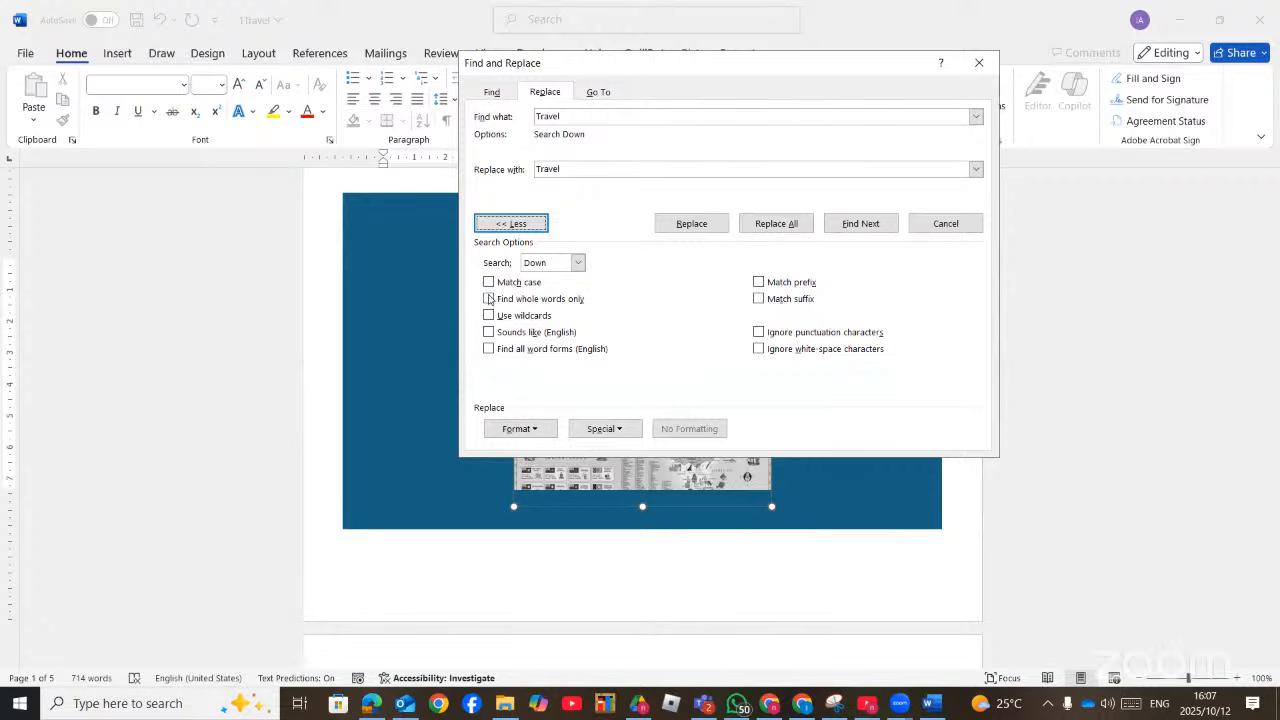
left_click(489, 298)
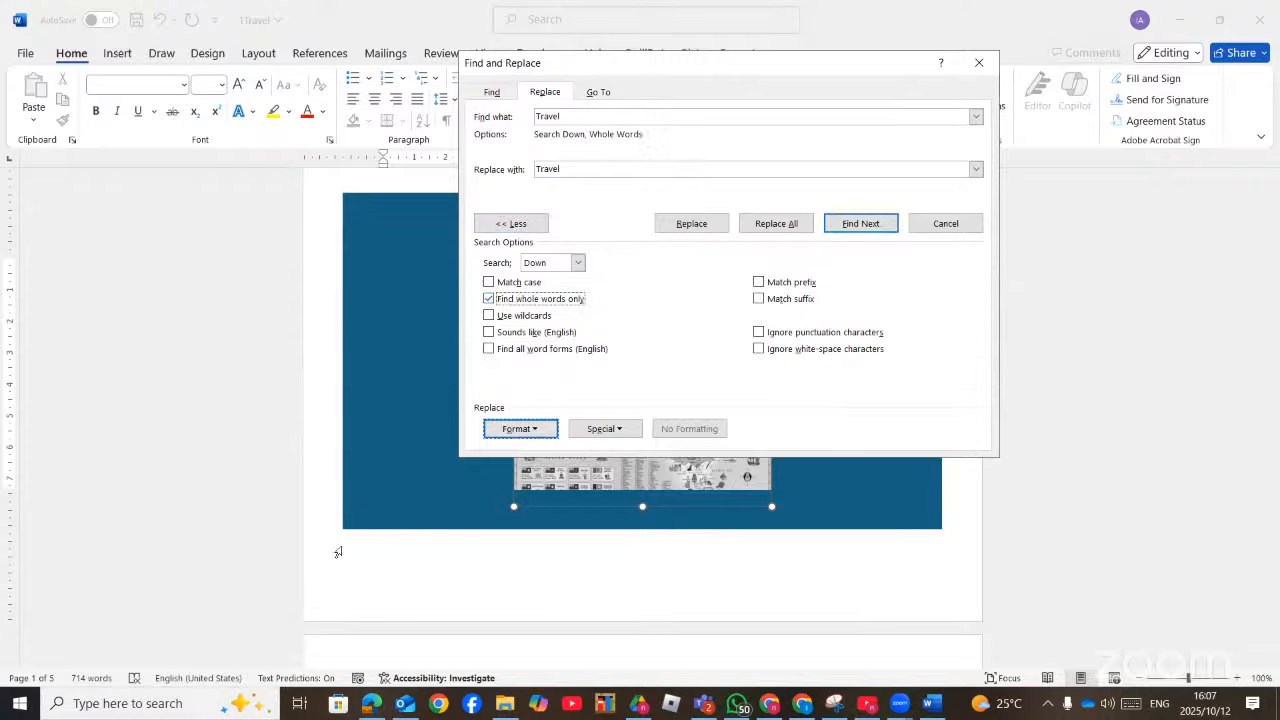
left_click(371, 704)
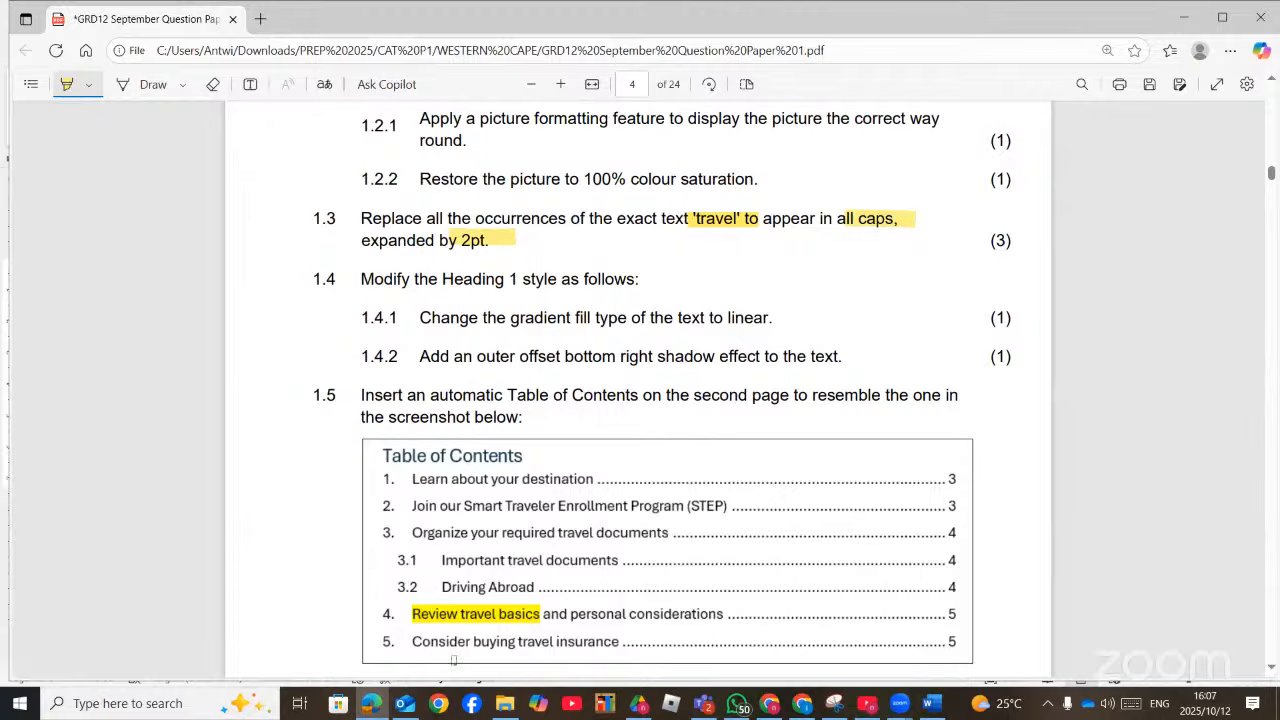
left_click(371, 703)
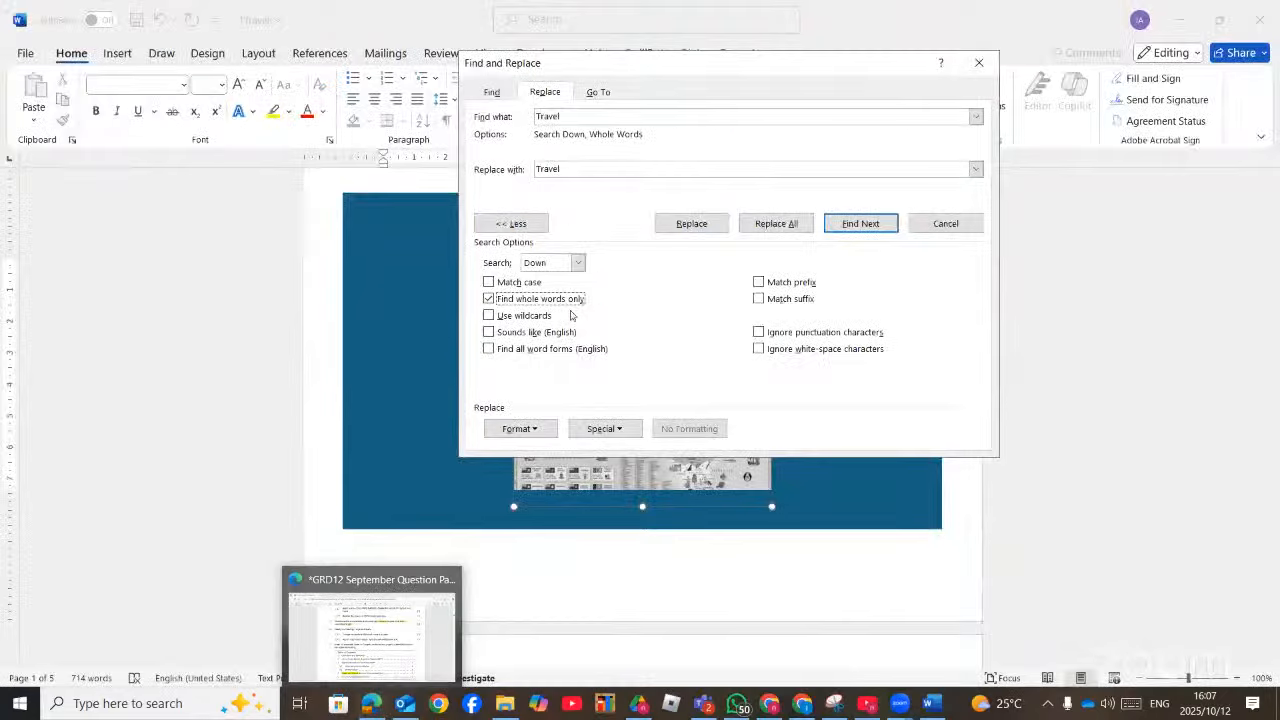
Set the replacement text's font formatting to all caps with character spacing expanded by 2 pt
left_click(543, 436)
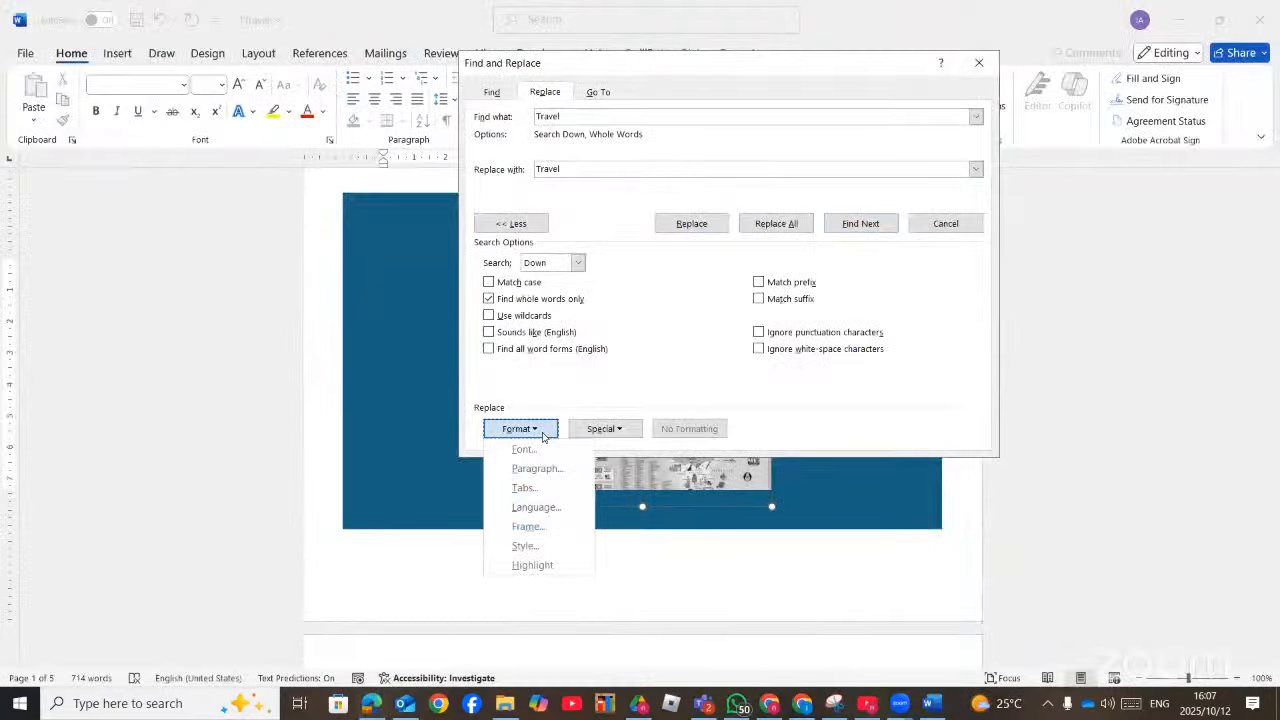
left_click(537, 450)
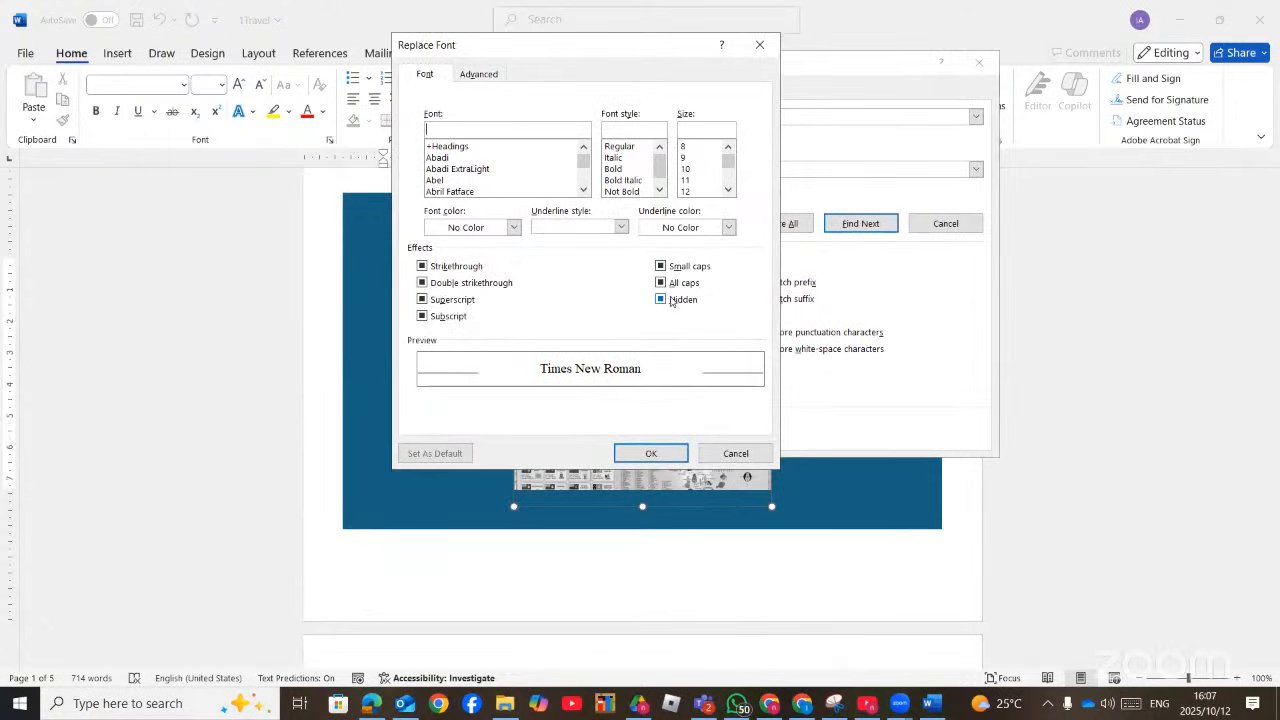
left_click(662, 283)
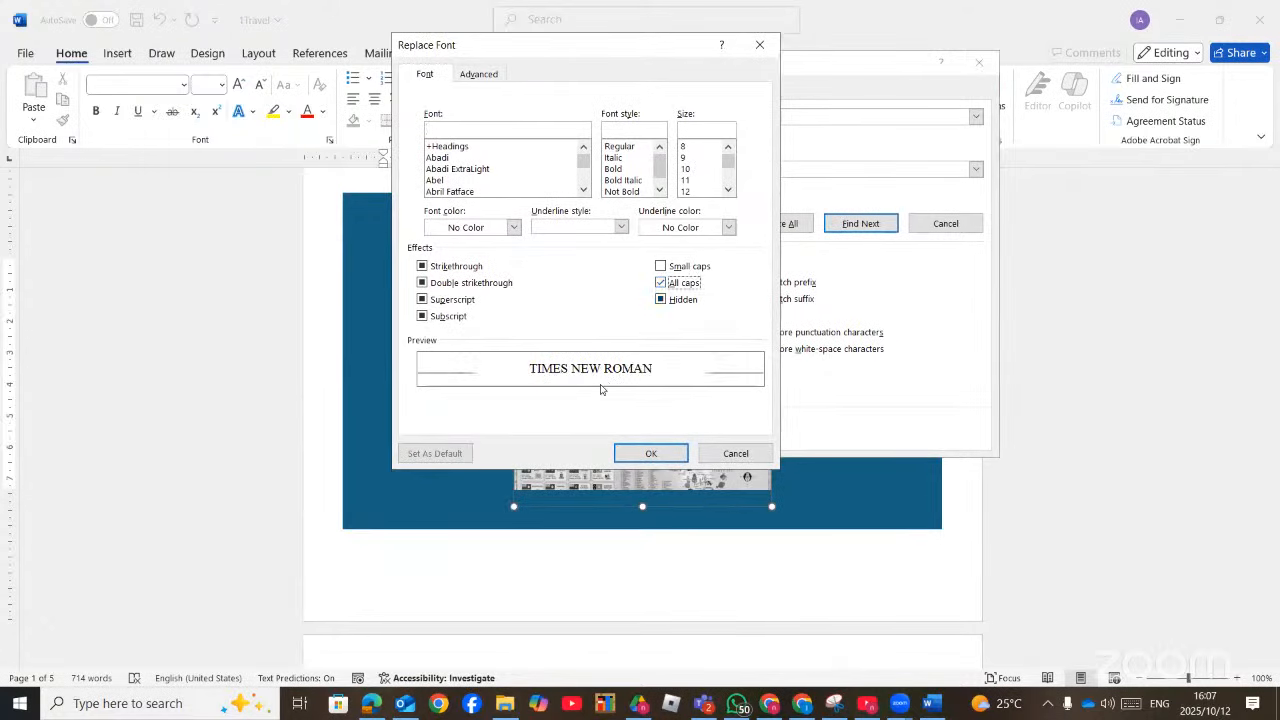
left_click(485, 78)
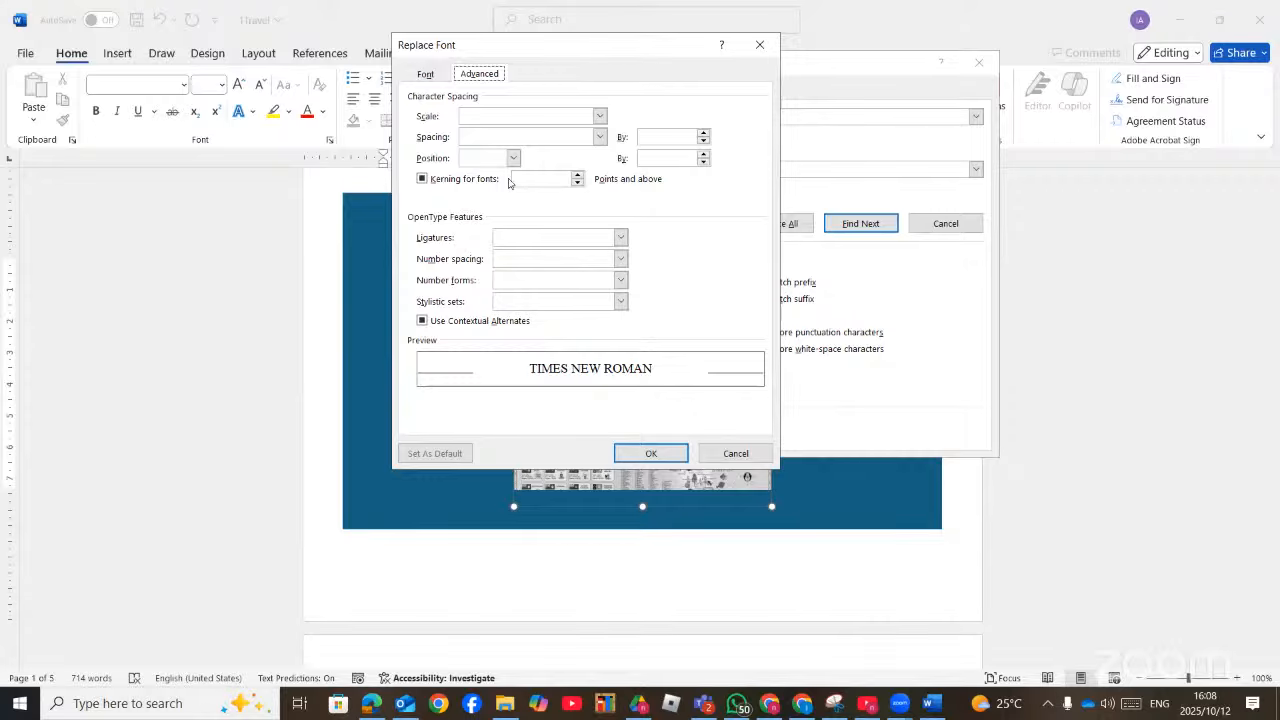
left_click(600, 137)
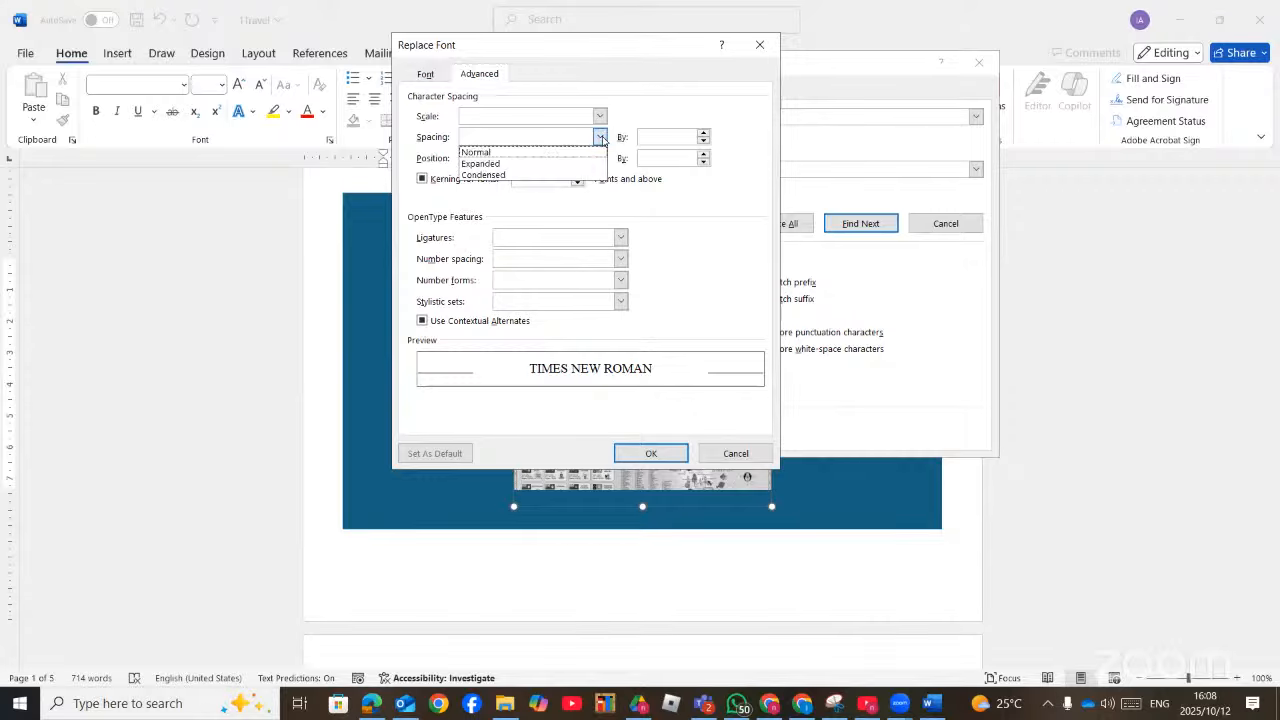
left_click(499, 166)
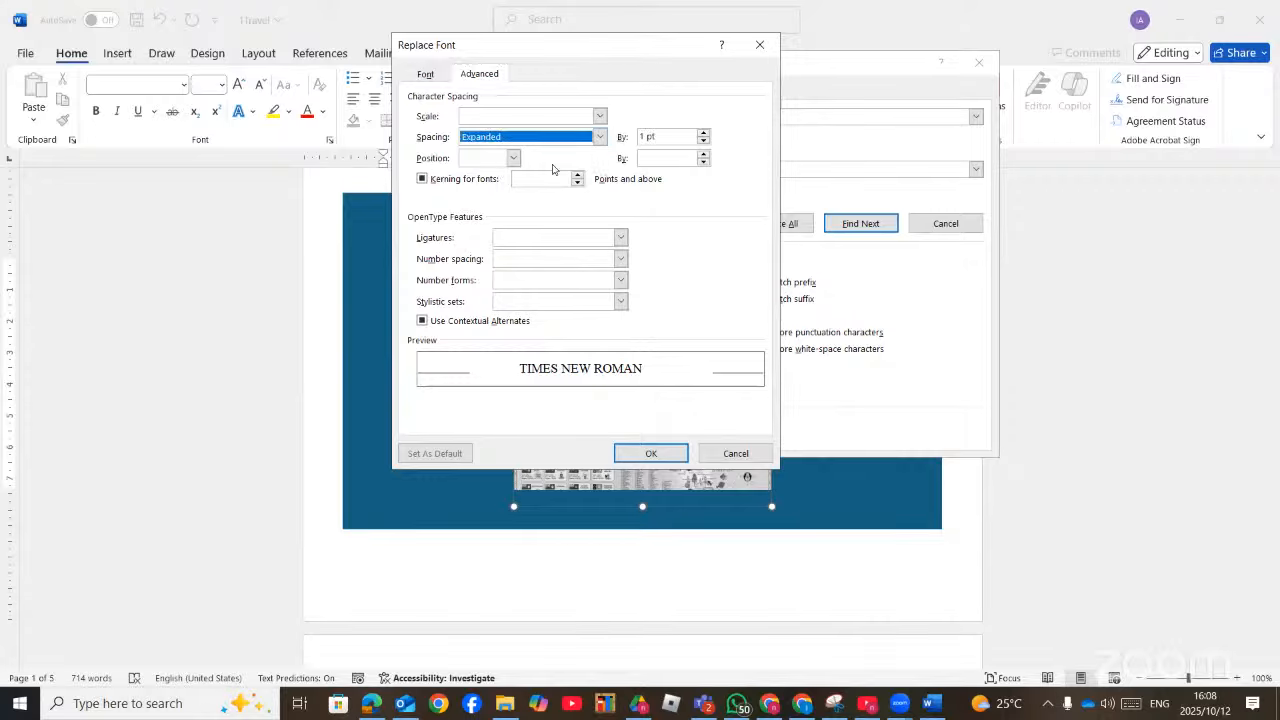
left_click(704, 132)
left_click(704, 132)
left_click(704, 132)
left_click(704, 132)
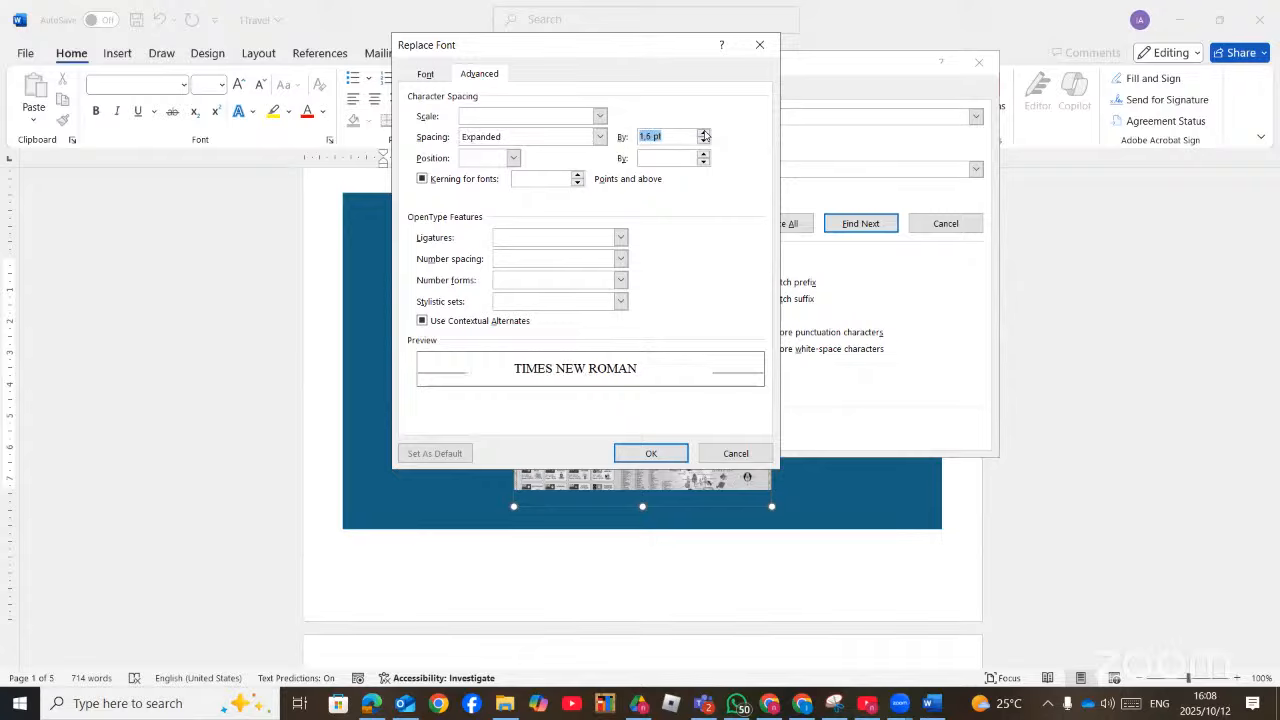
left_click(704, 132)
left_click(652, 454)
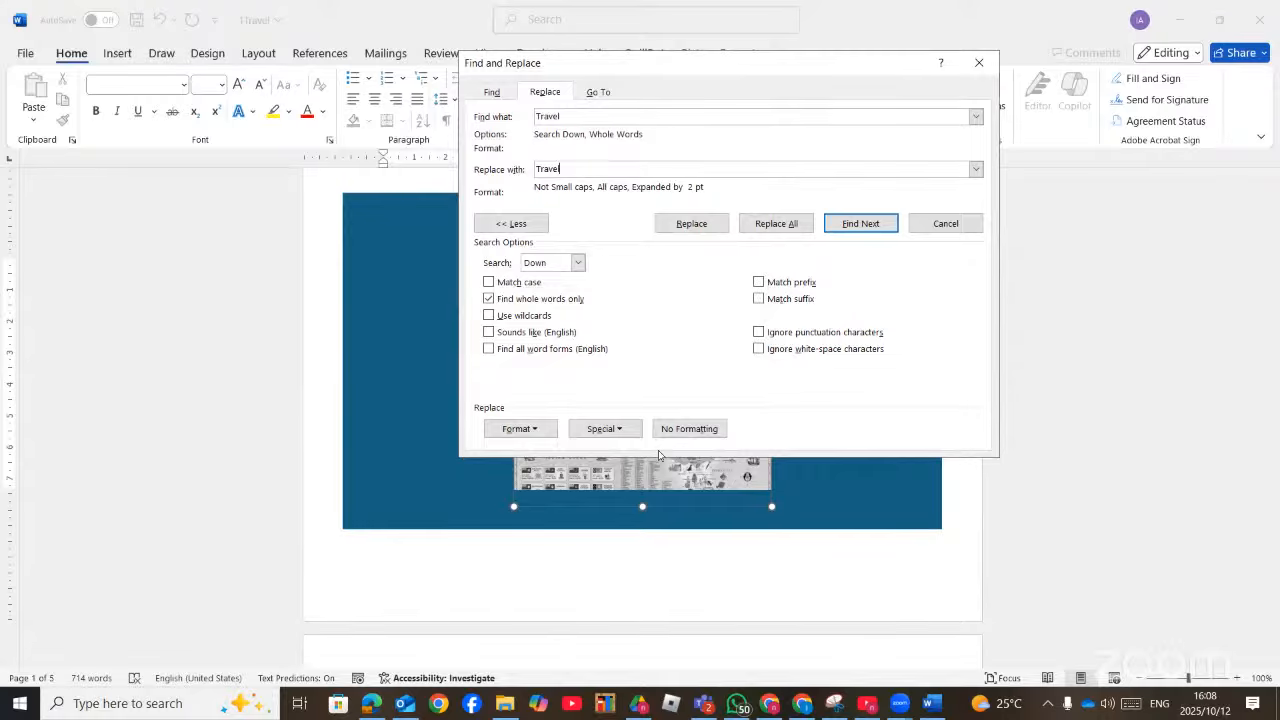
Try to replace all whole-word occurrences of 'Travel' with the formatted text, and close Find and Replace
left_click(792, 224)
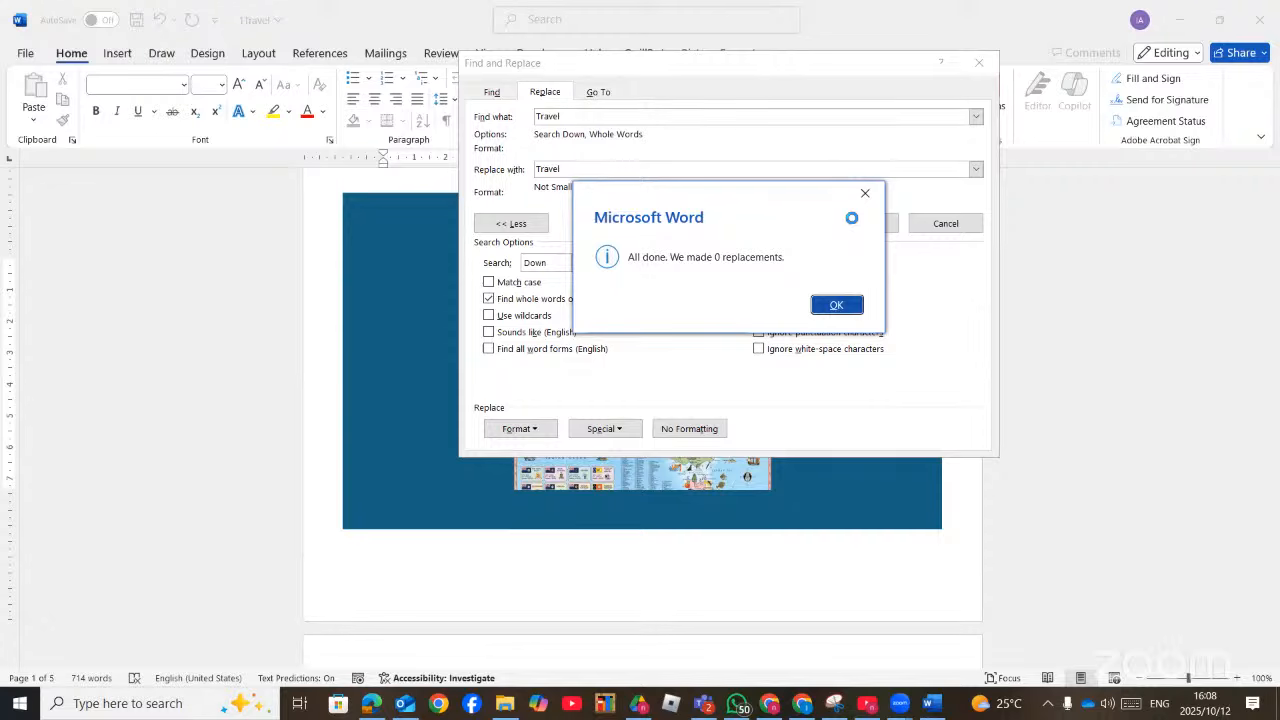
left_click(837, 304)
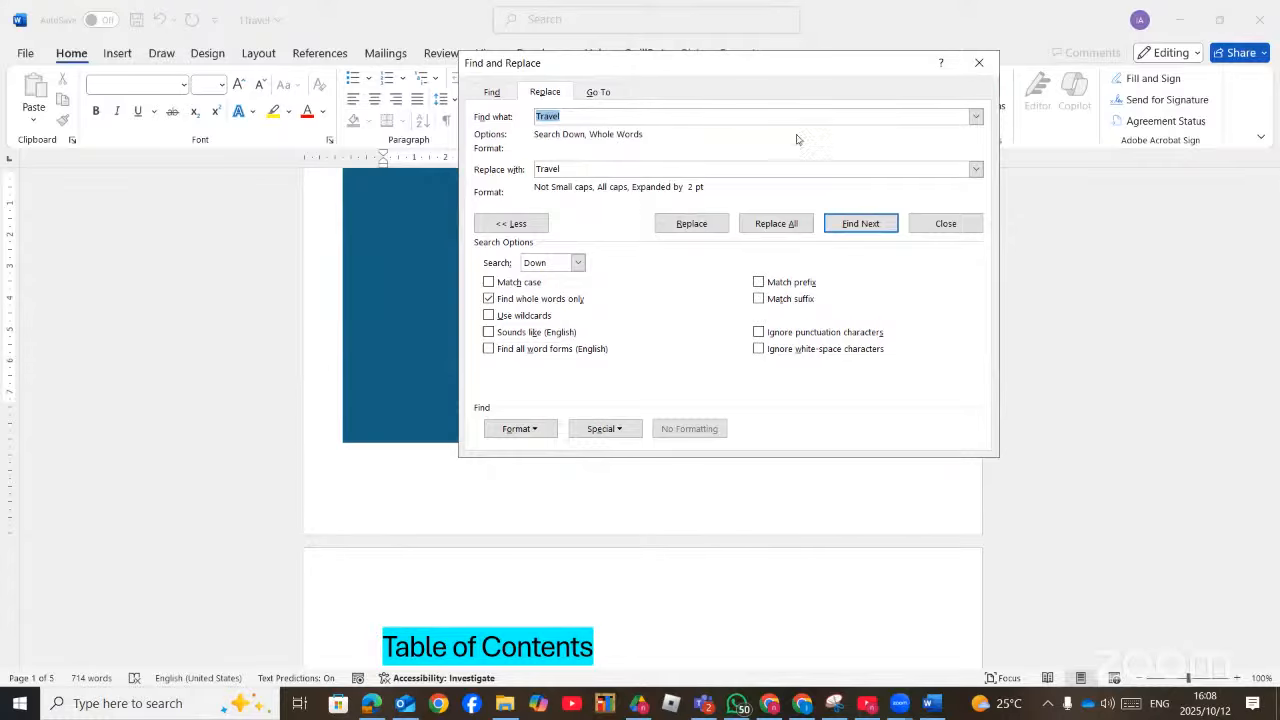
left_click(979, 62)
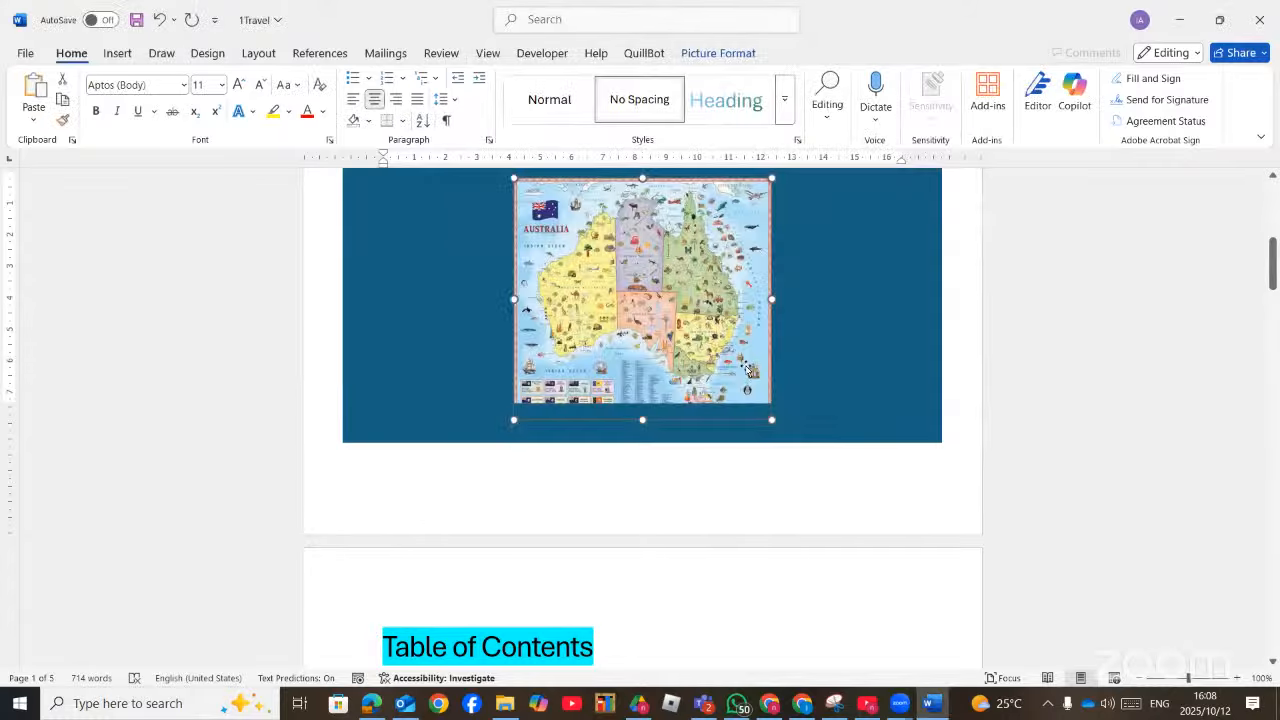
Look through the document for formatted occurrences and search it for 'travel'
scroll(746, 370, "up", 5)
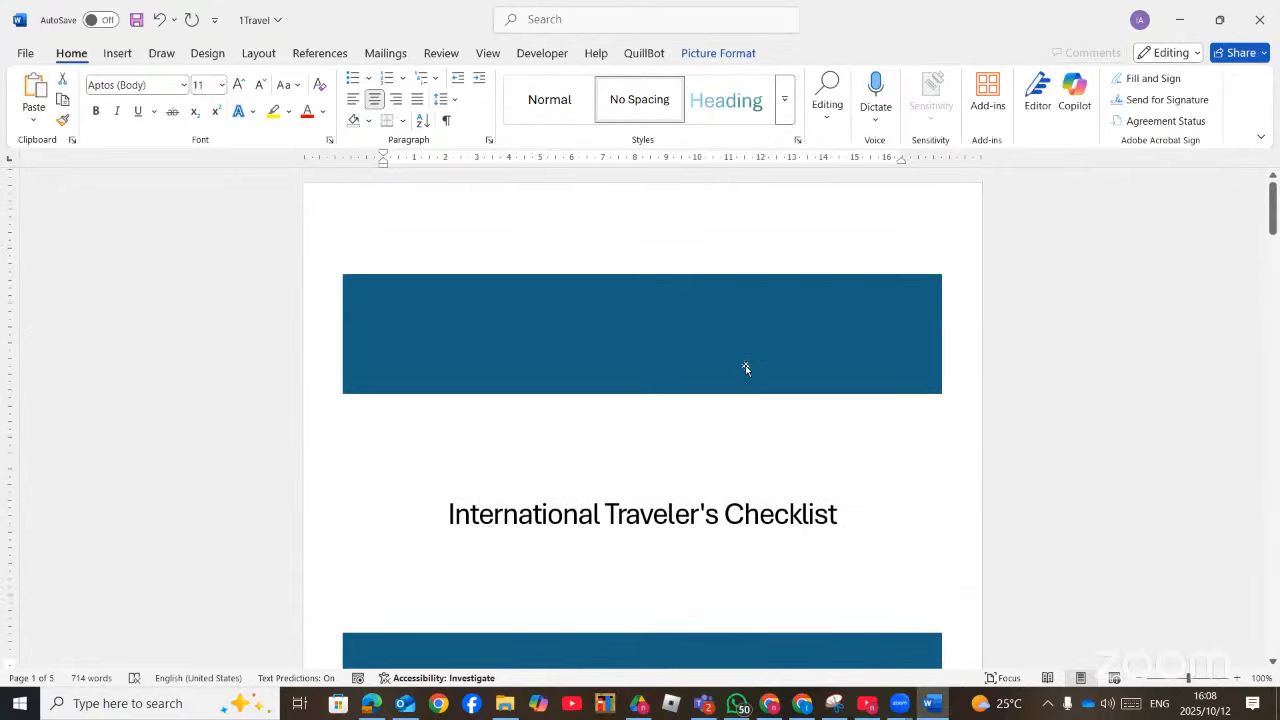
scroll(746, 370, "down", 15)
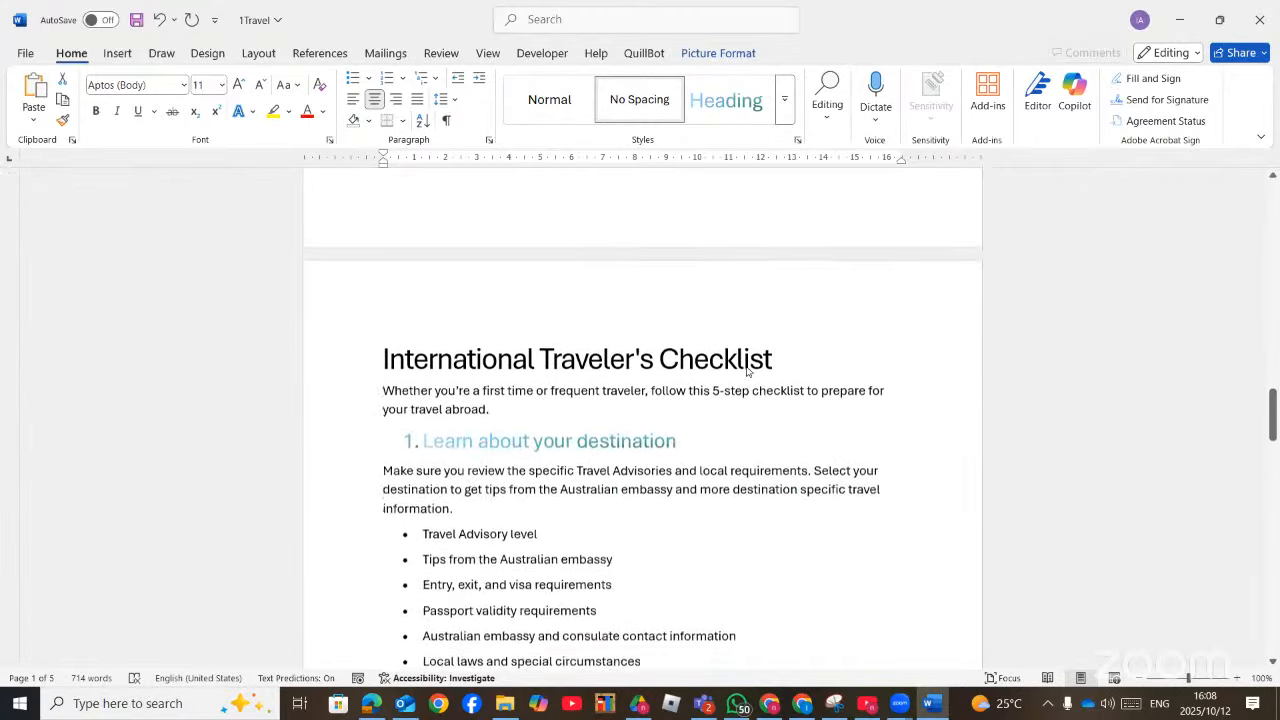
scroll(746, 372, "down", 5)
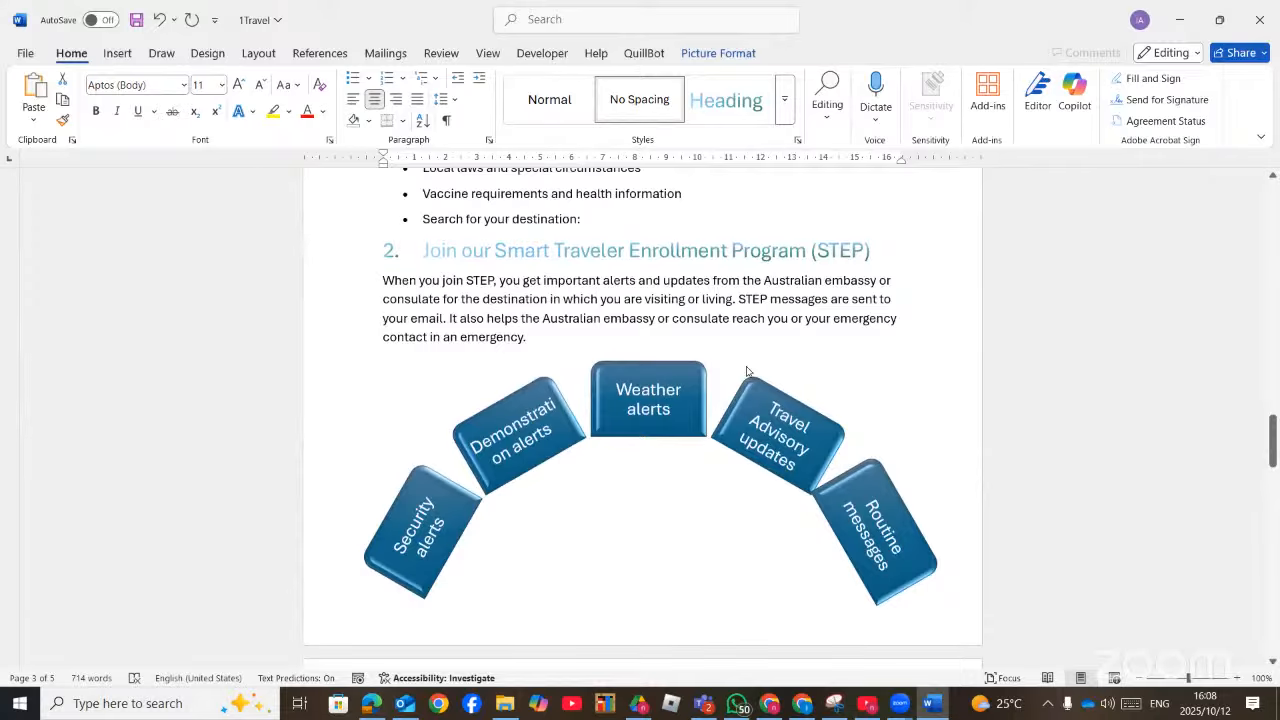
key("ctrl+f")
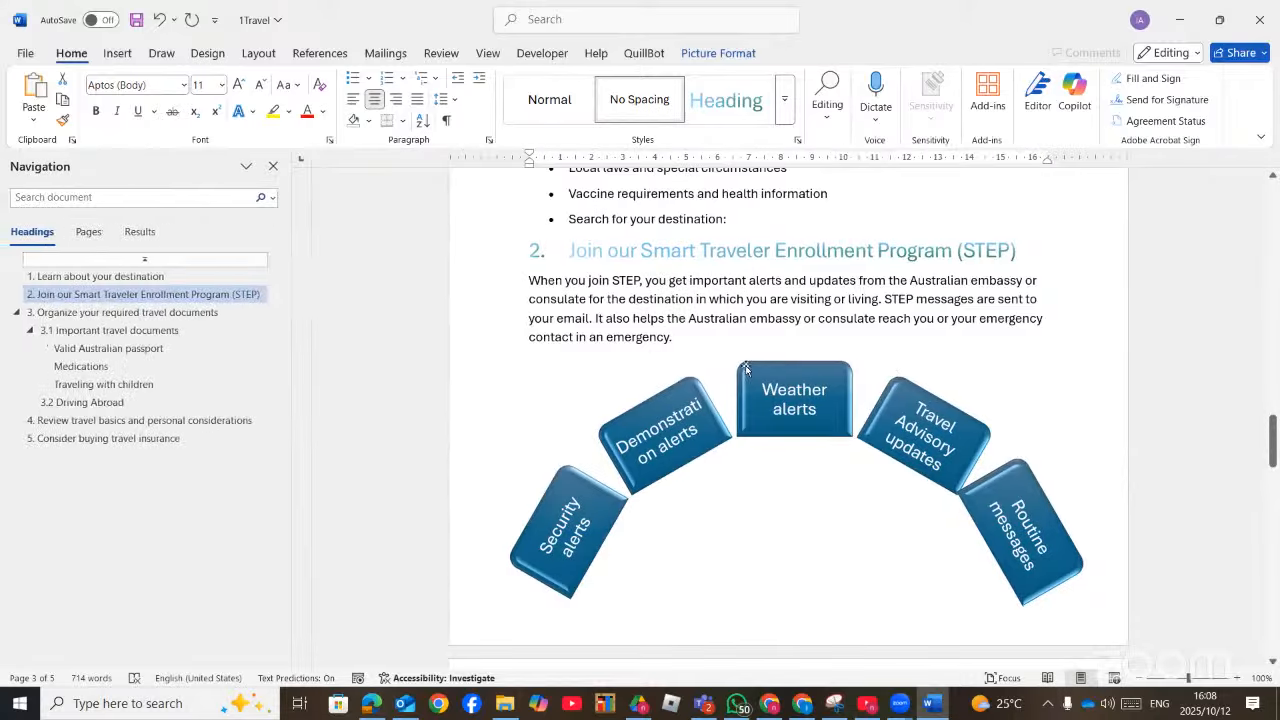
type("vell")
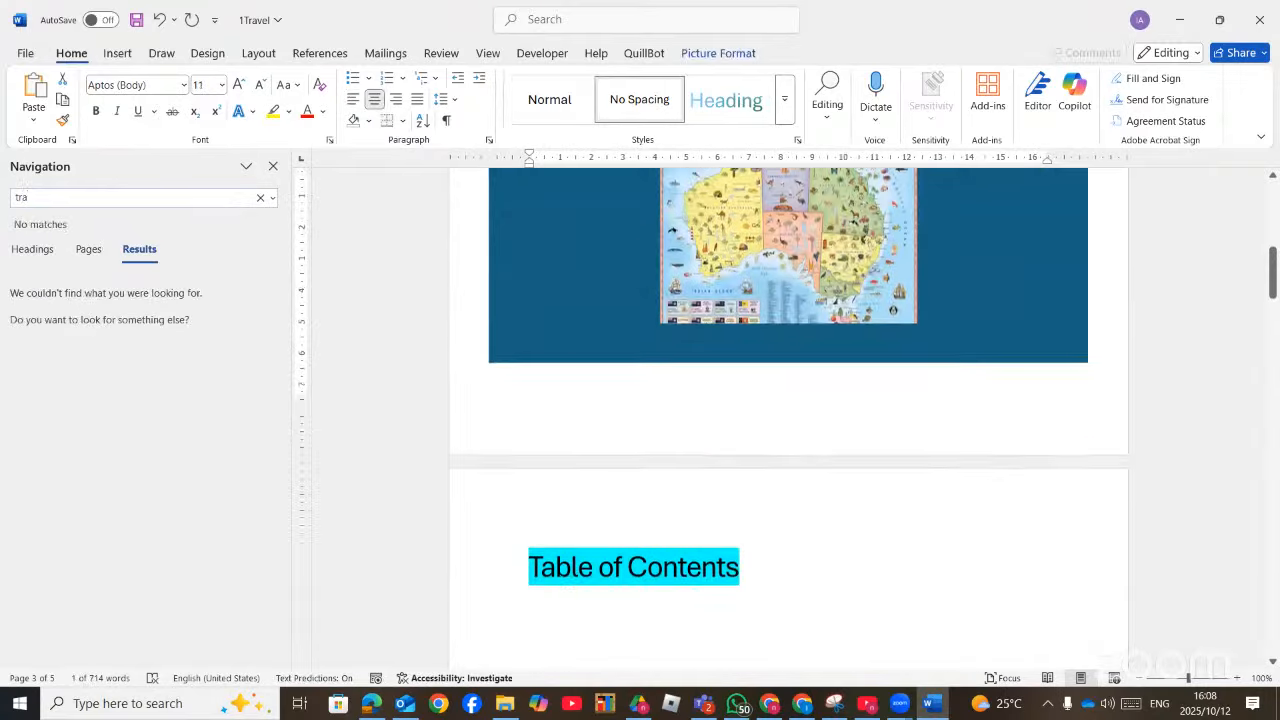
key("BackSpace")
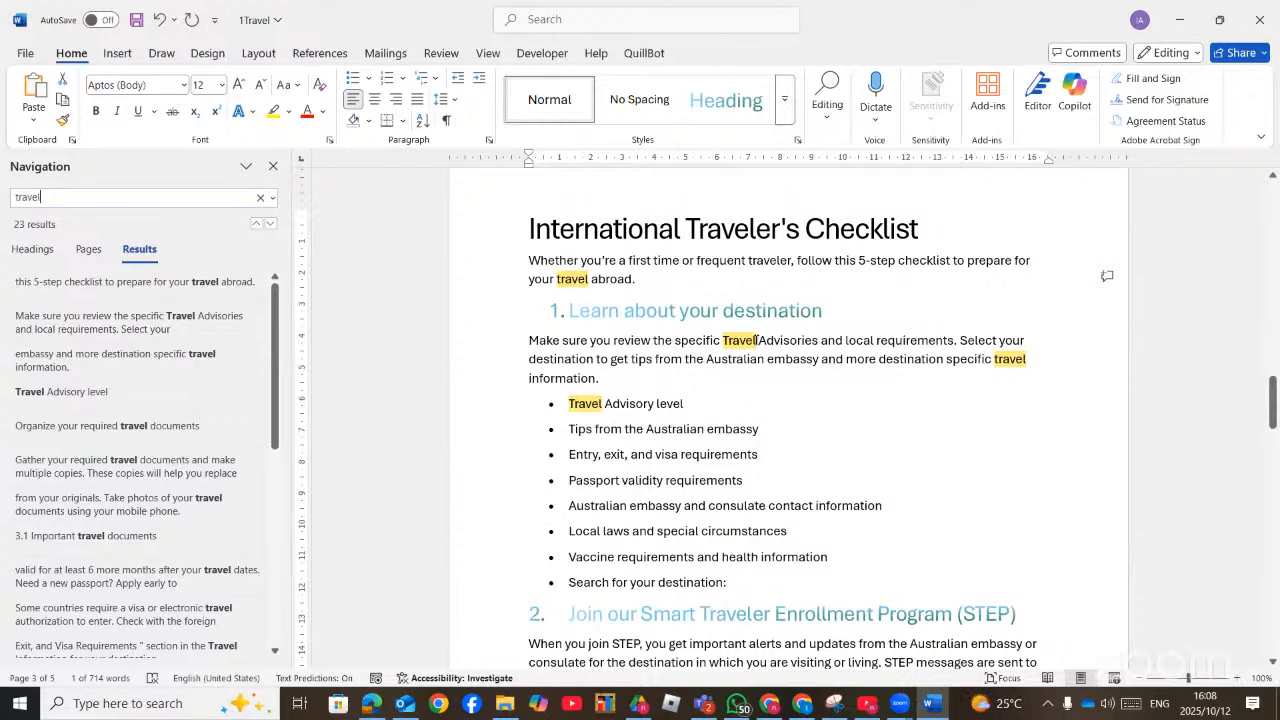
Copy the word 'Travel' before 'Advisories' in the paragraph under "Learn about your destination"
left_click_drag(757, 340, 722, 341)
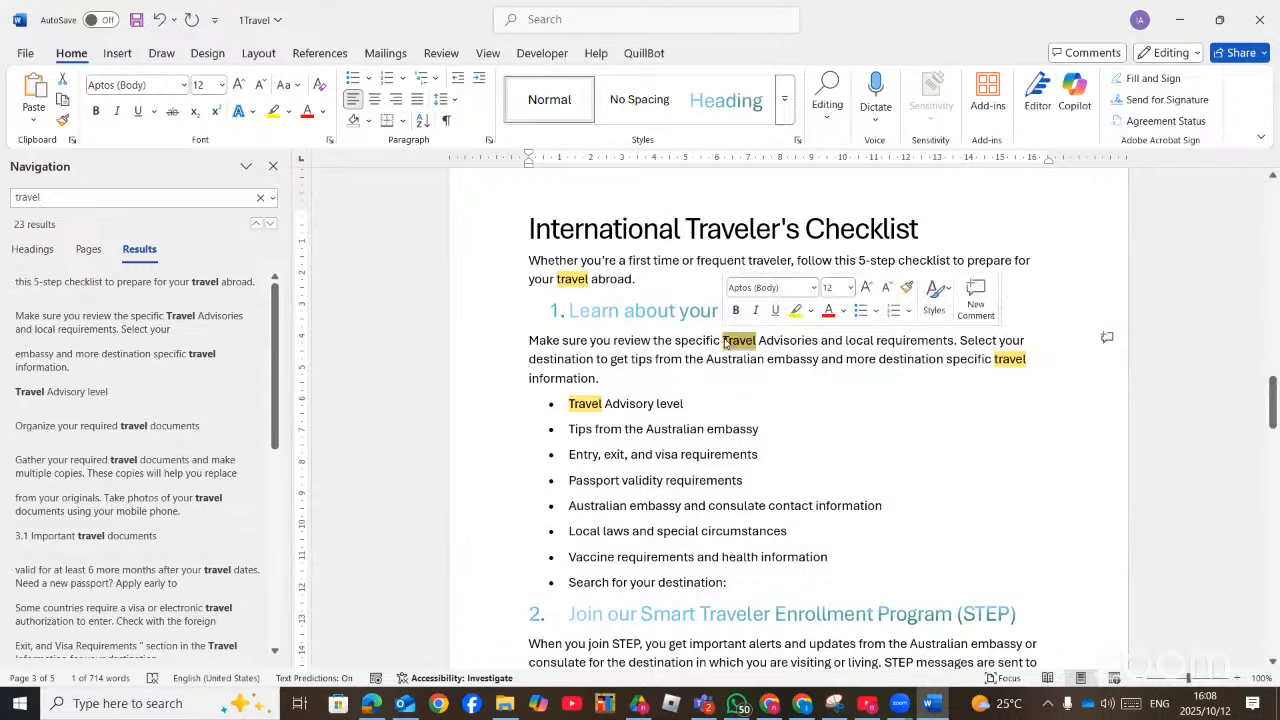
right_click(727, 345)
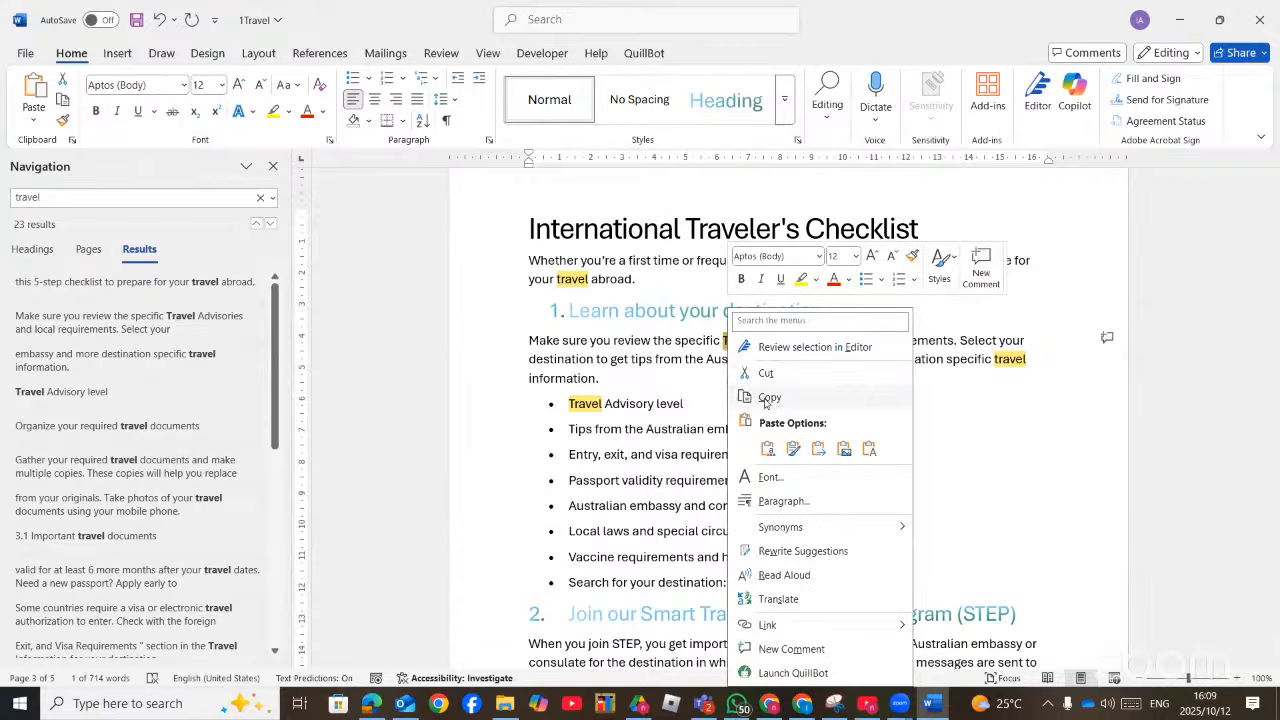
left_click(767, 398)
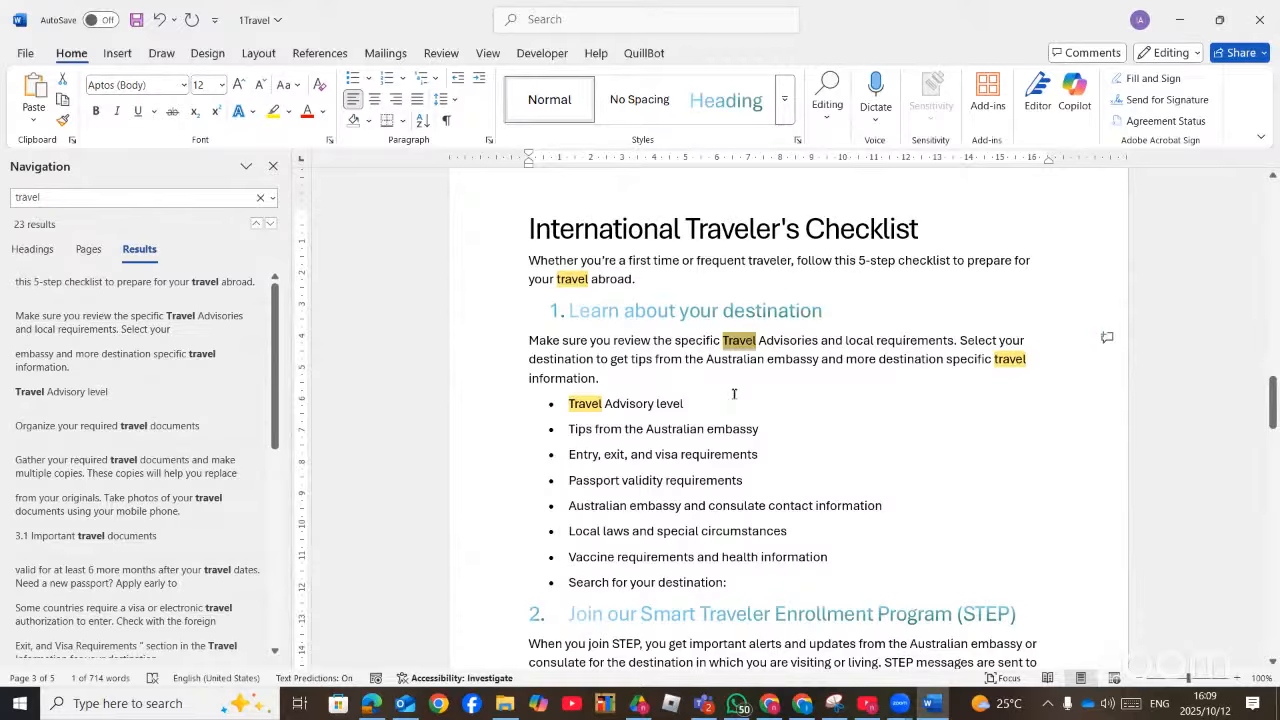
Reopen Find and Replace, set the search direction to All, and replace every whole-word 'Travel' with 'Travel'
key("ctrl+h")
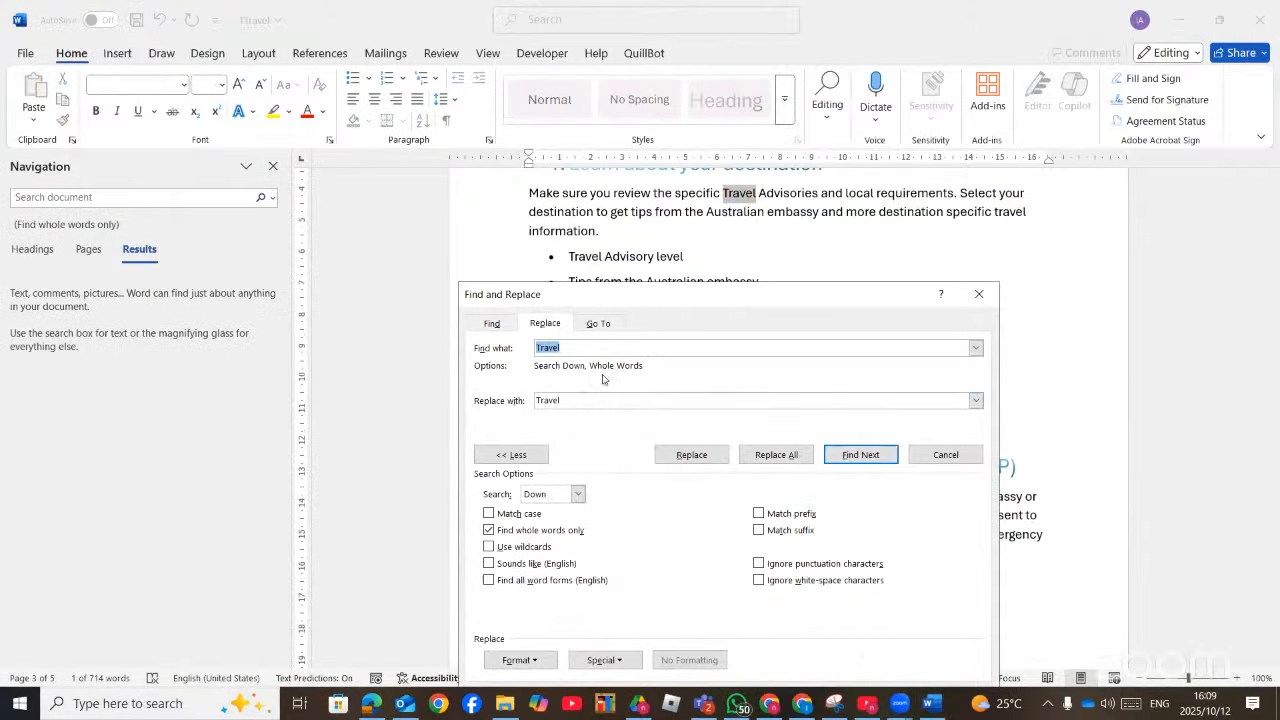
left_click(578, 494)
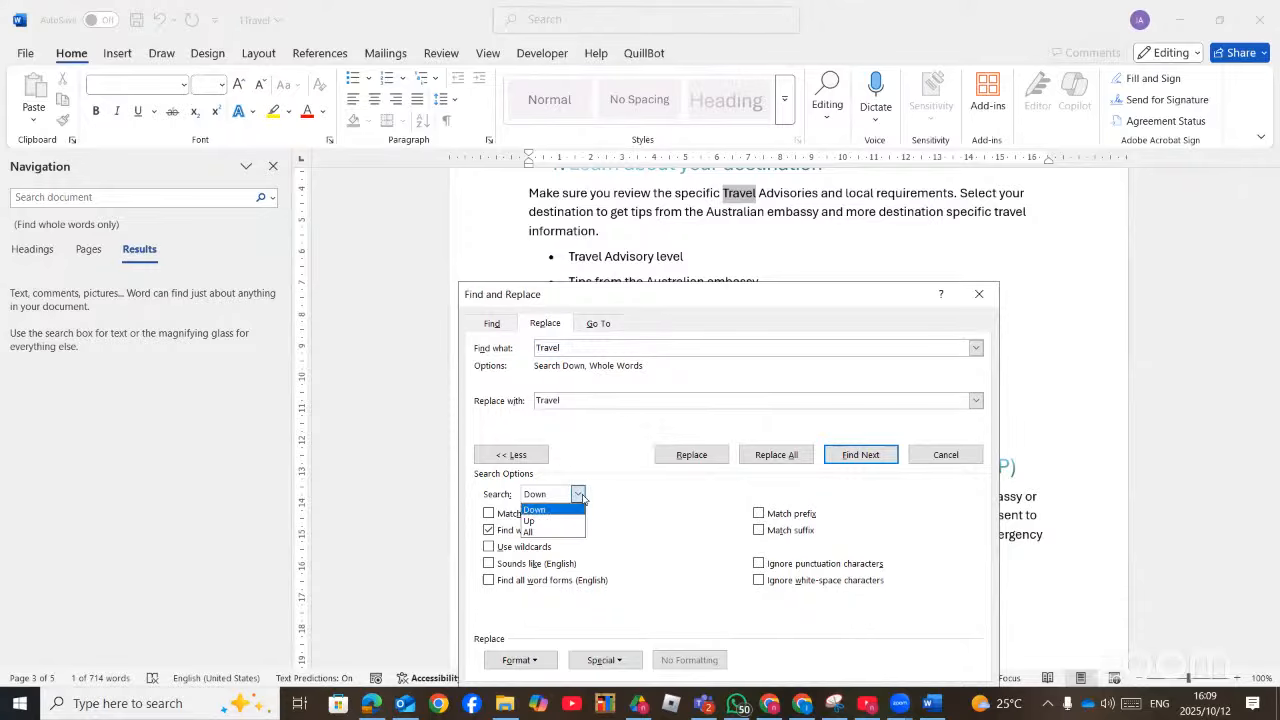
left_click(541, 532)
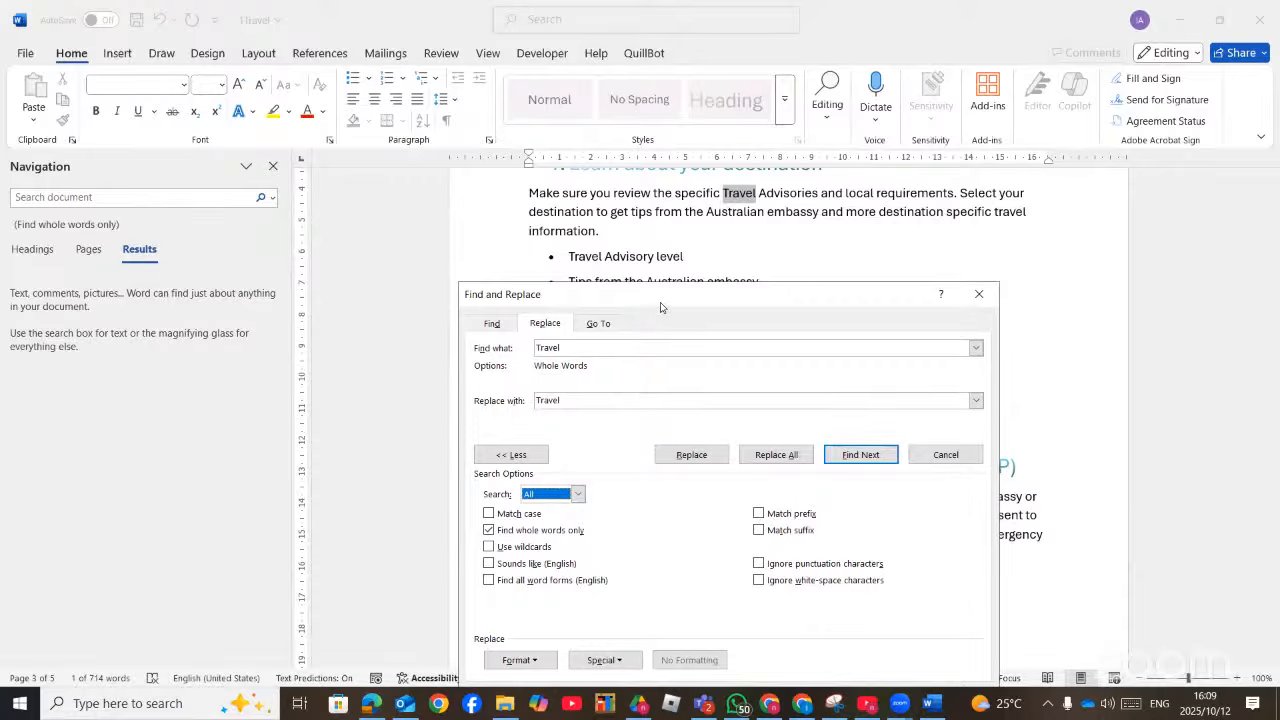
left_click_drag(671, 297, 671, 170)
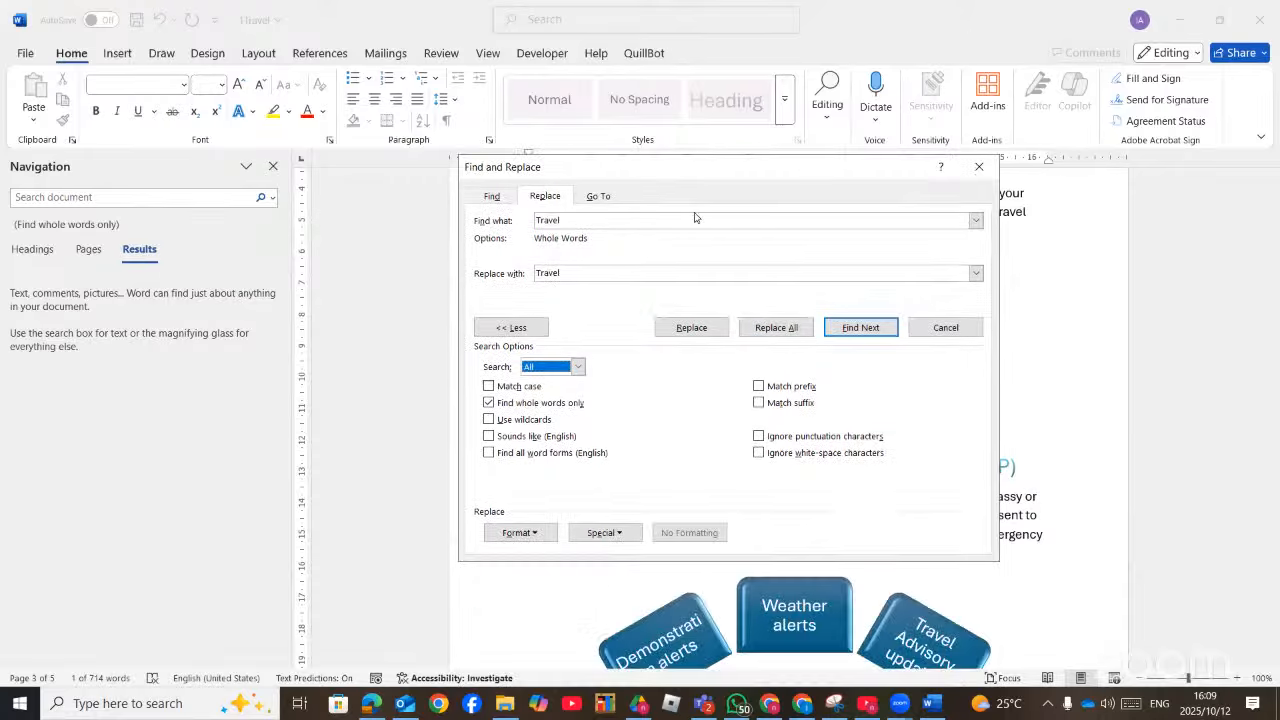
left_click(768, 329)
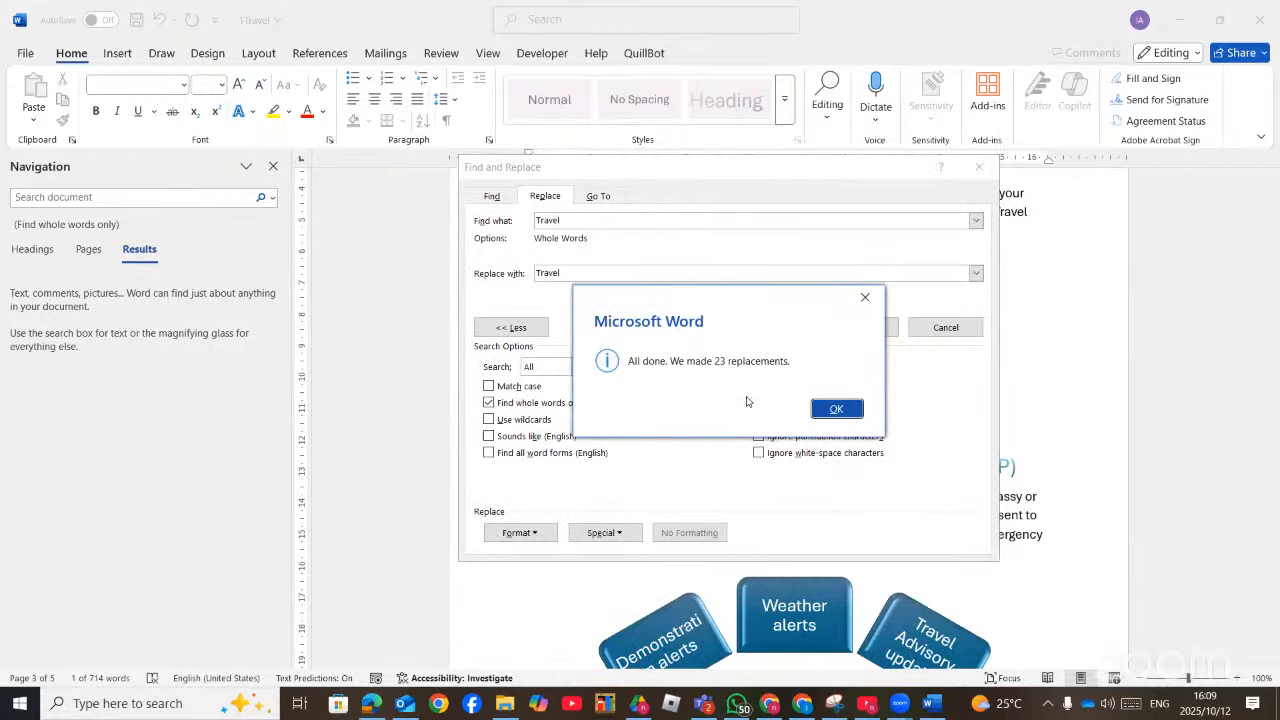
Keep the search direction set to All, close Find and Replace, and place the cursor in the paragraph under "Learn about your destination"
left_click(865, 297)
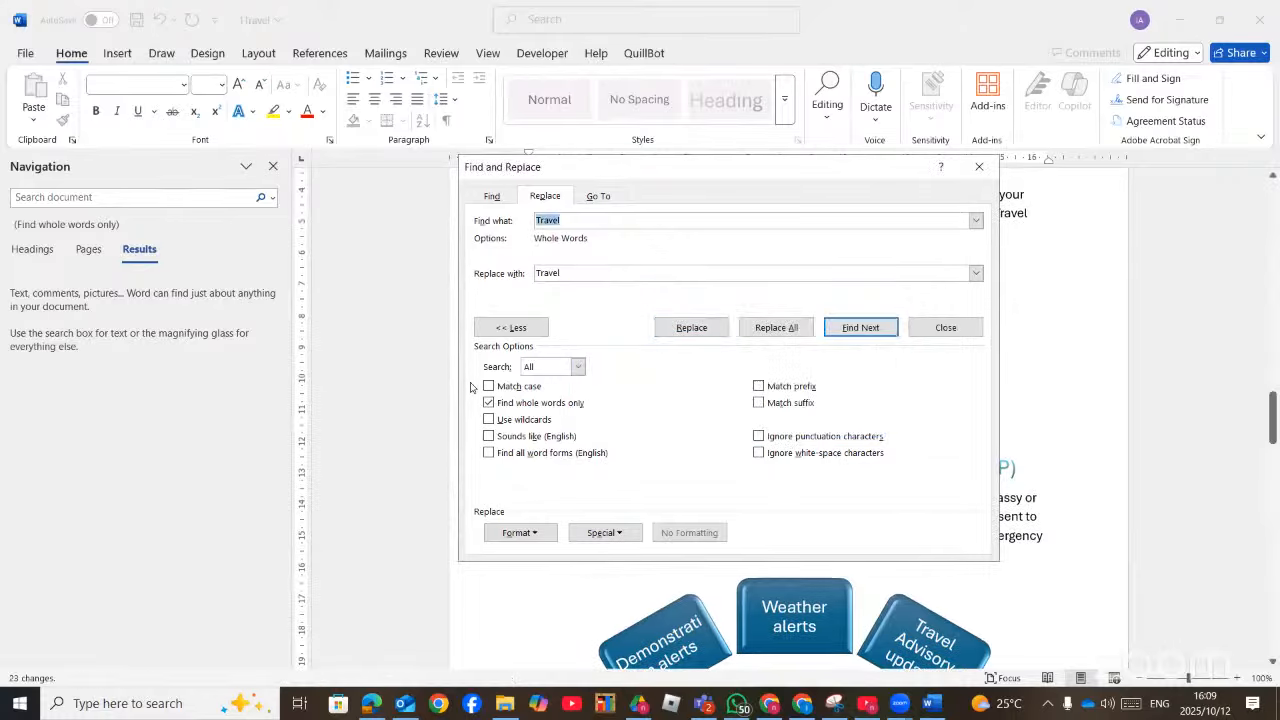
left_click(577, 367)
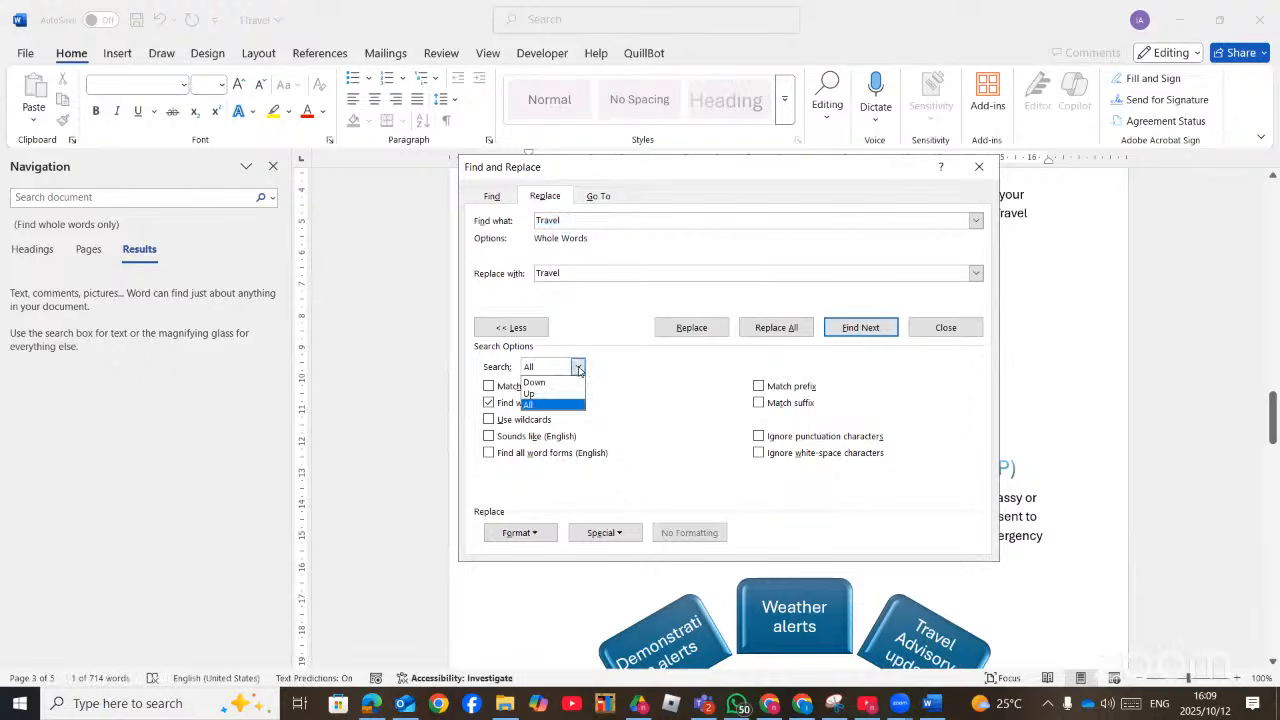
left_click(535, 406)
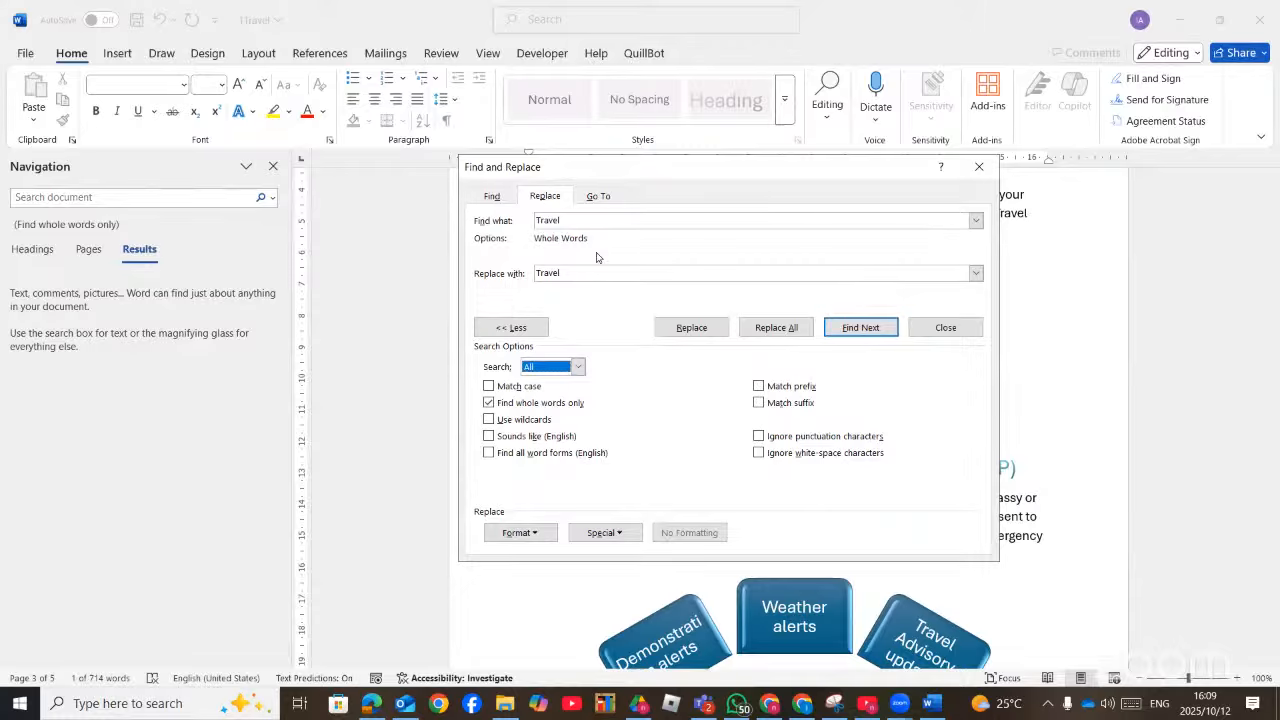
left_click(986, 168)
scroll(823, 274, "up", 2)
left_click(819, 333)
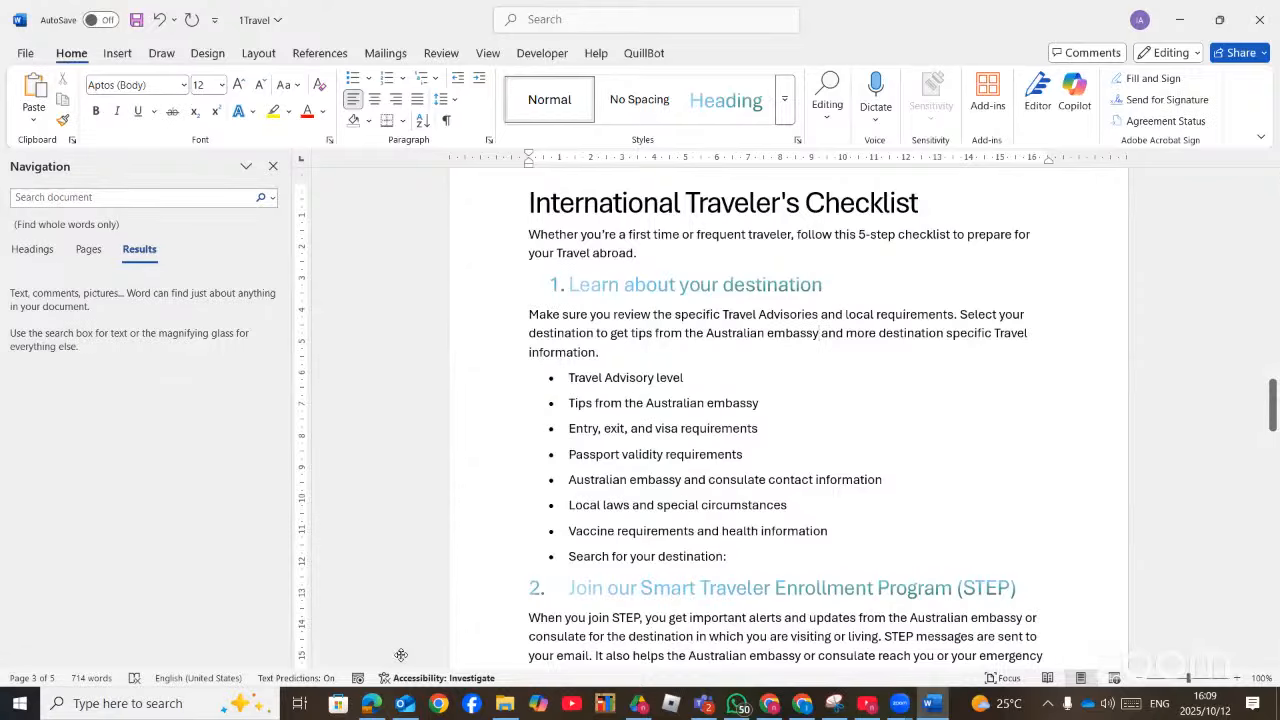
Switch to the question paper PDF in Edge and highlight 'gradient fill type' in 1.4.1 and 'shadow effect' in 1.4.2
left_click(371, 704)
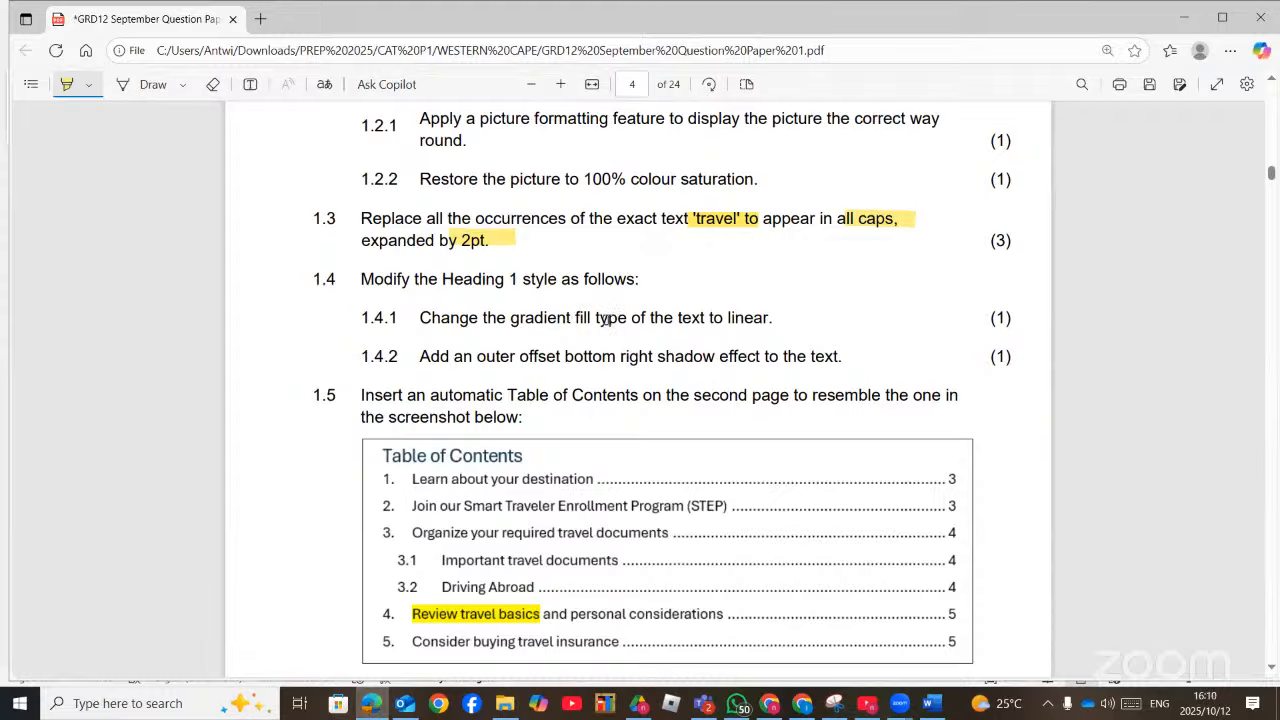
left_click_drag(626, 318, 510, 318)
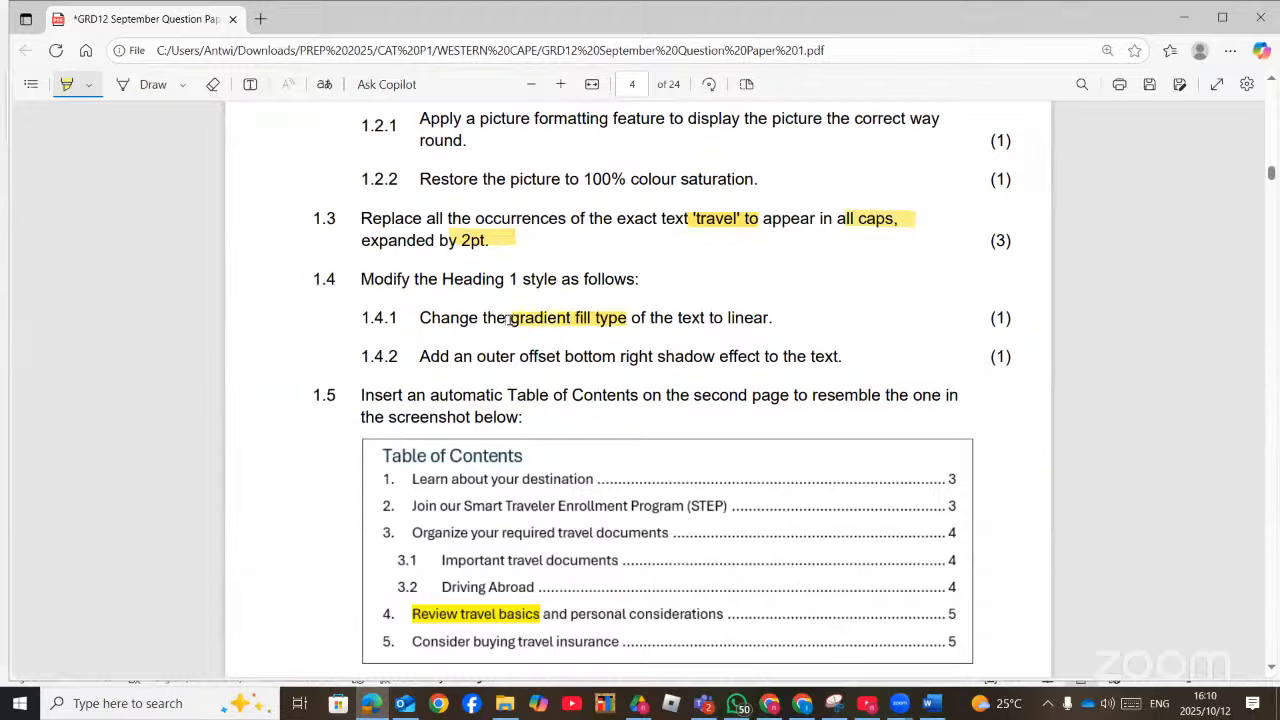
left_click_drag(765, 355, 653, 356)
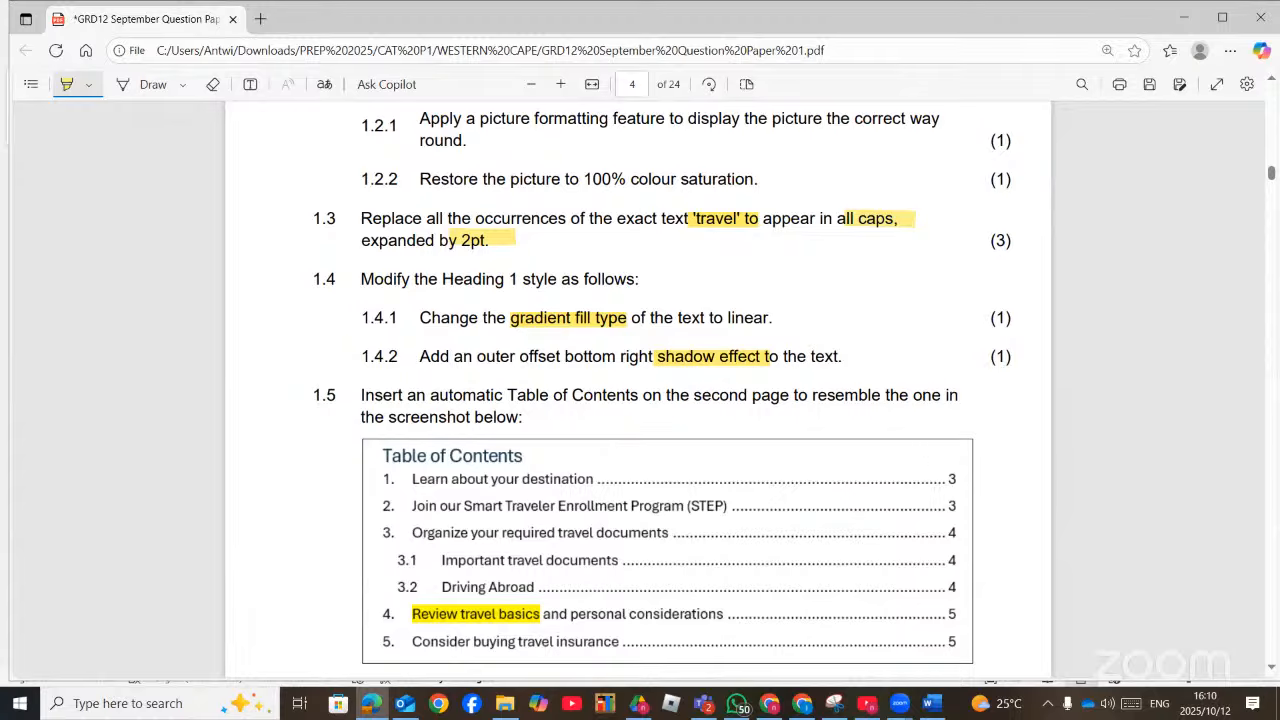
Switch back to the 1Travel document in Word and open the Heading 1 style for modification
left_click(935, 705)
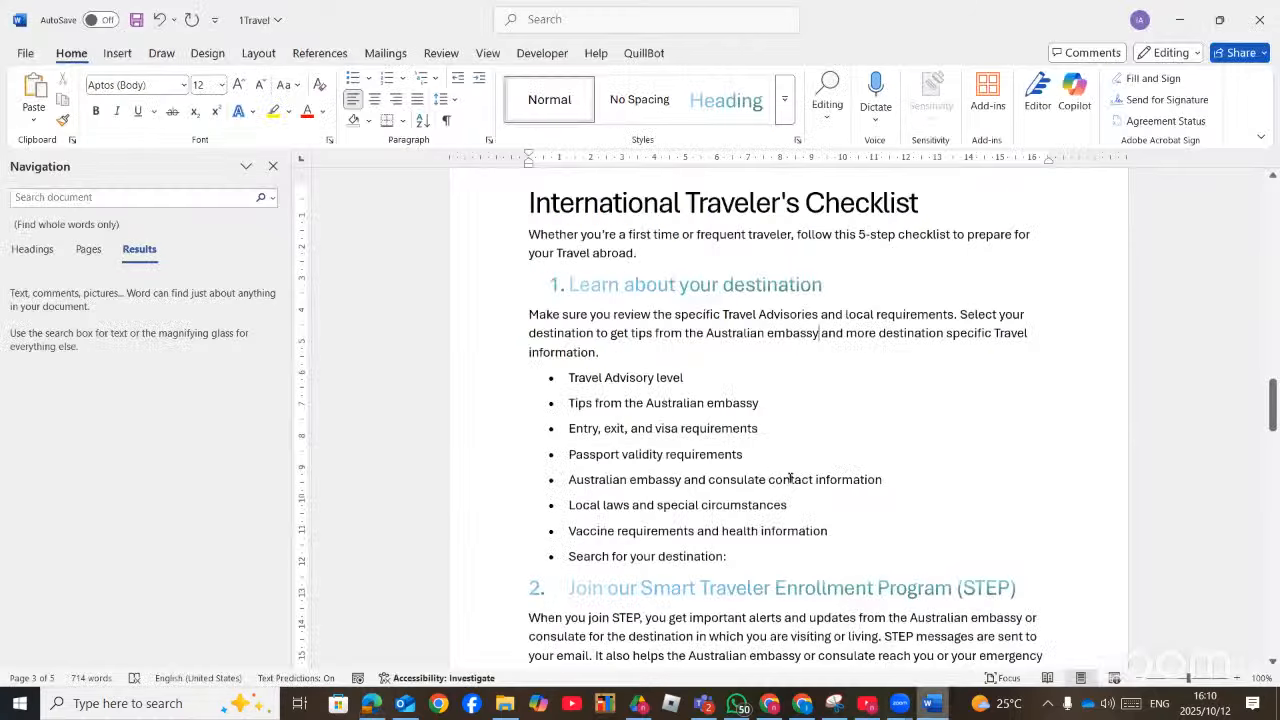
left_click(784, 99)
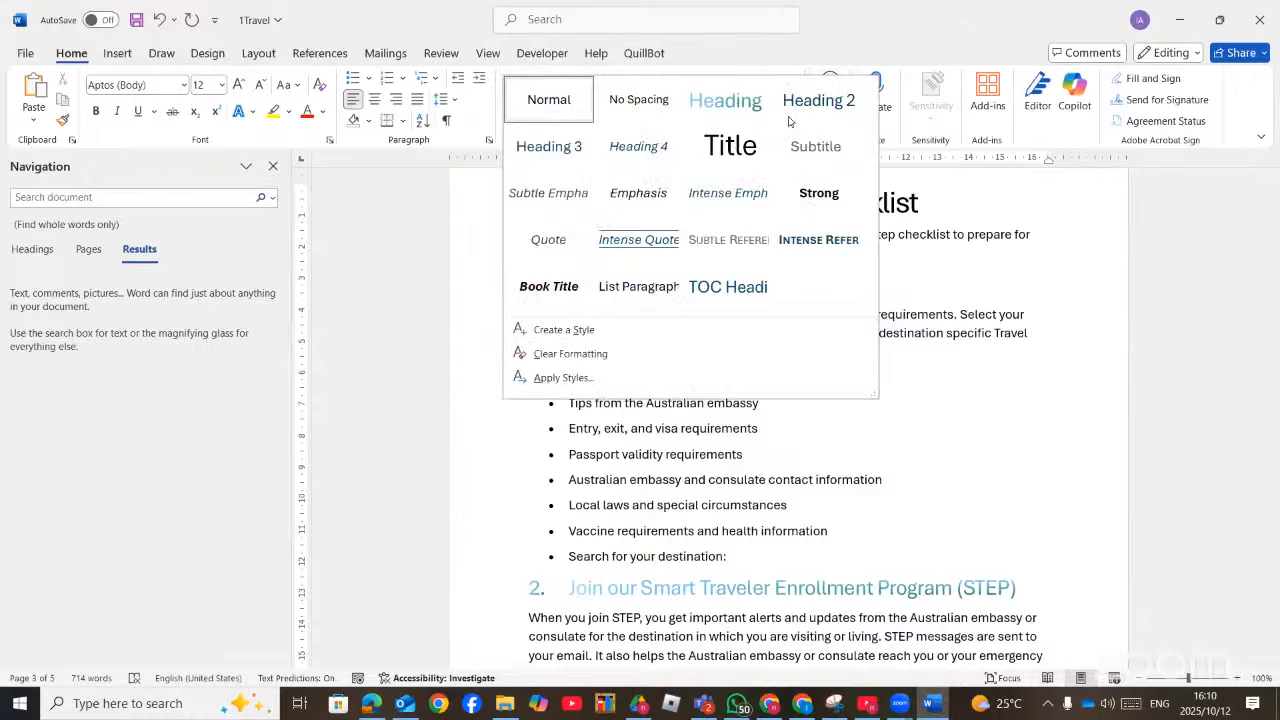
right_click(726, 107)
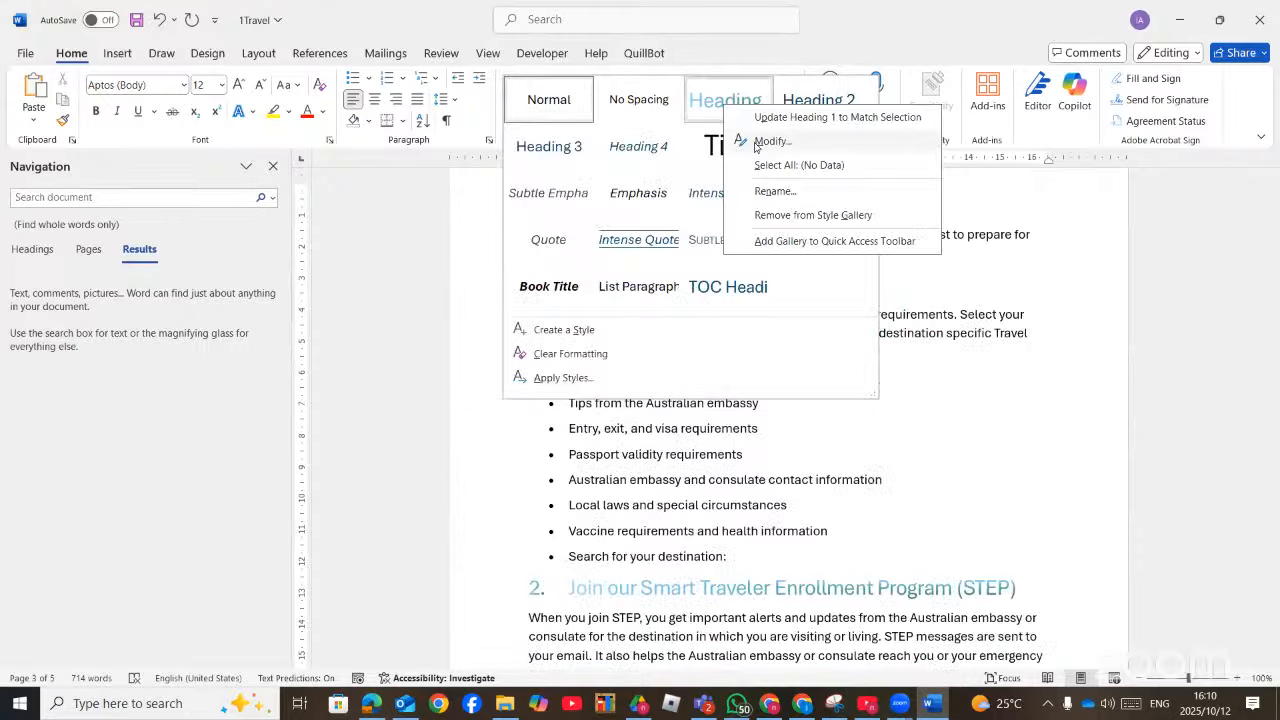
left_click(760, 142)
left_click_drag(685, 65, 687, 58)
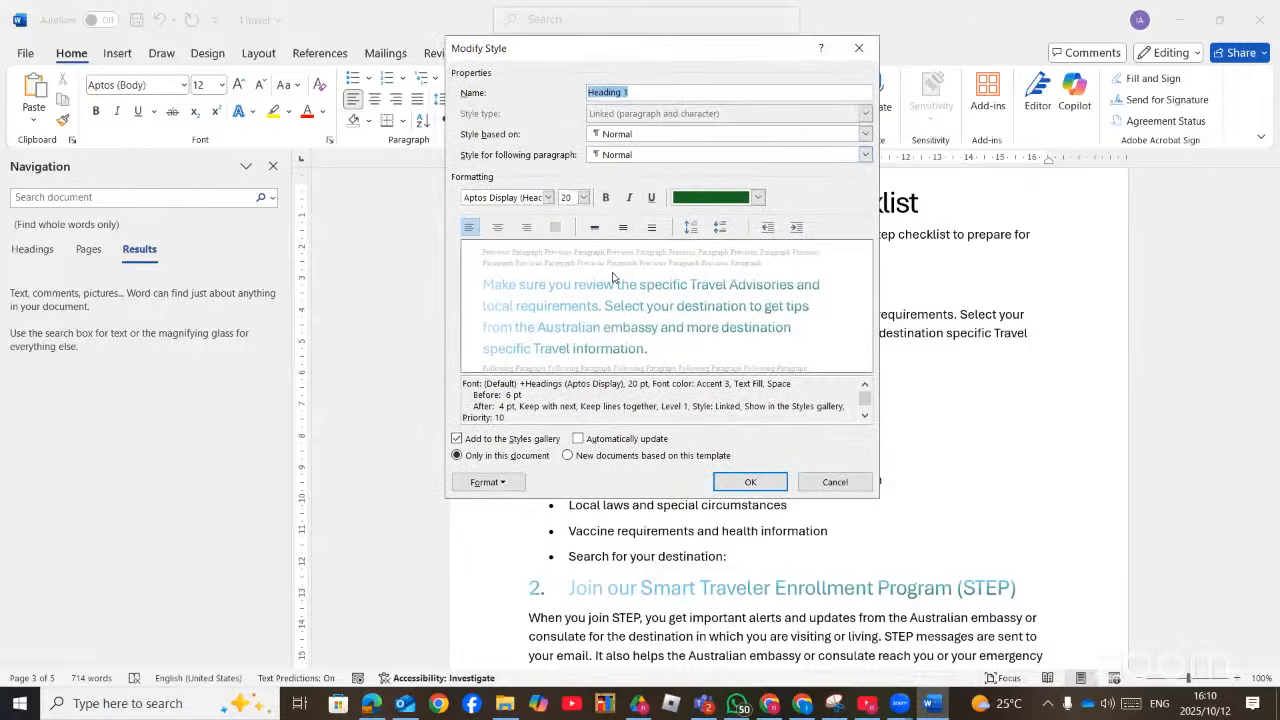
left_click(517, 490)
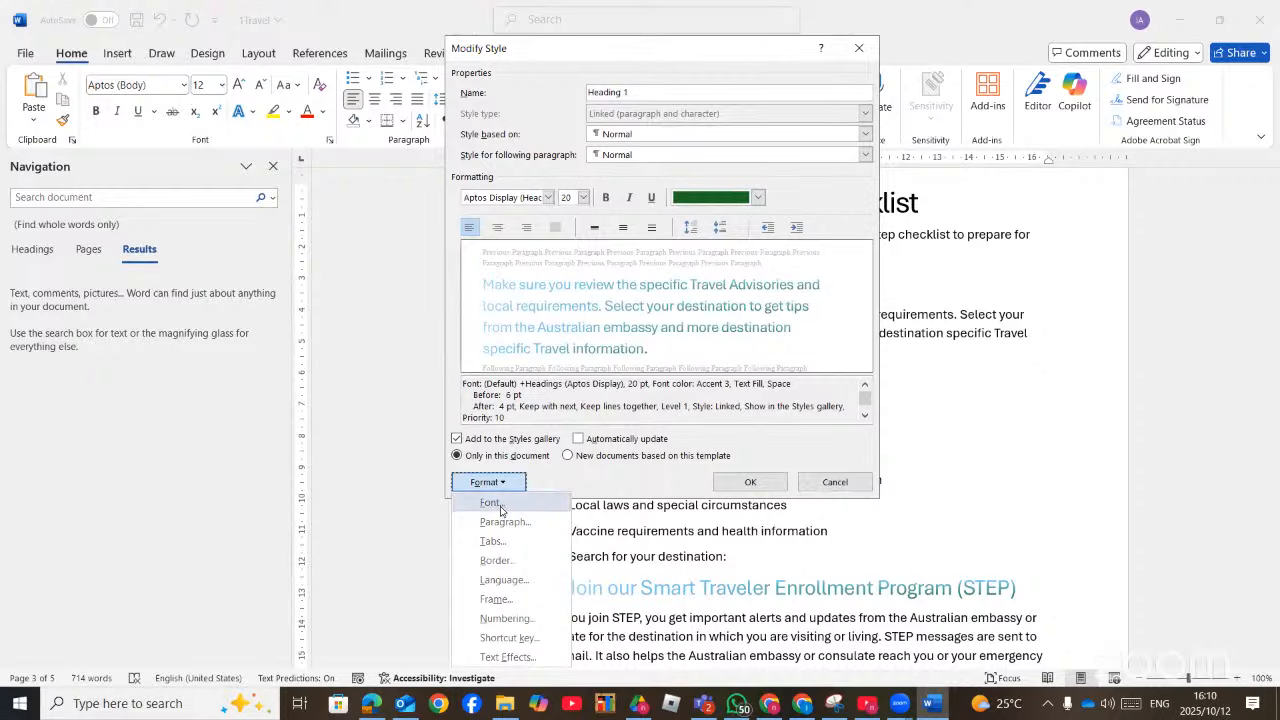
left_click(495, 503)
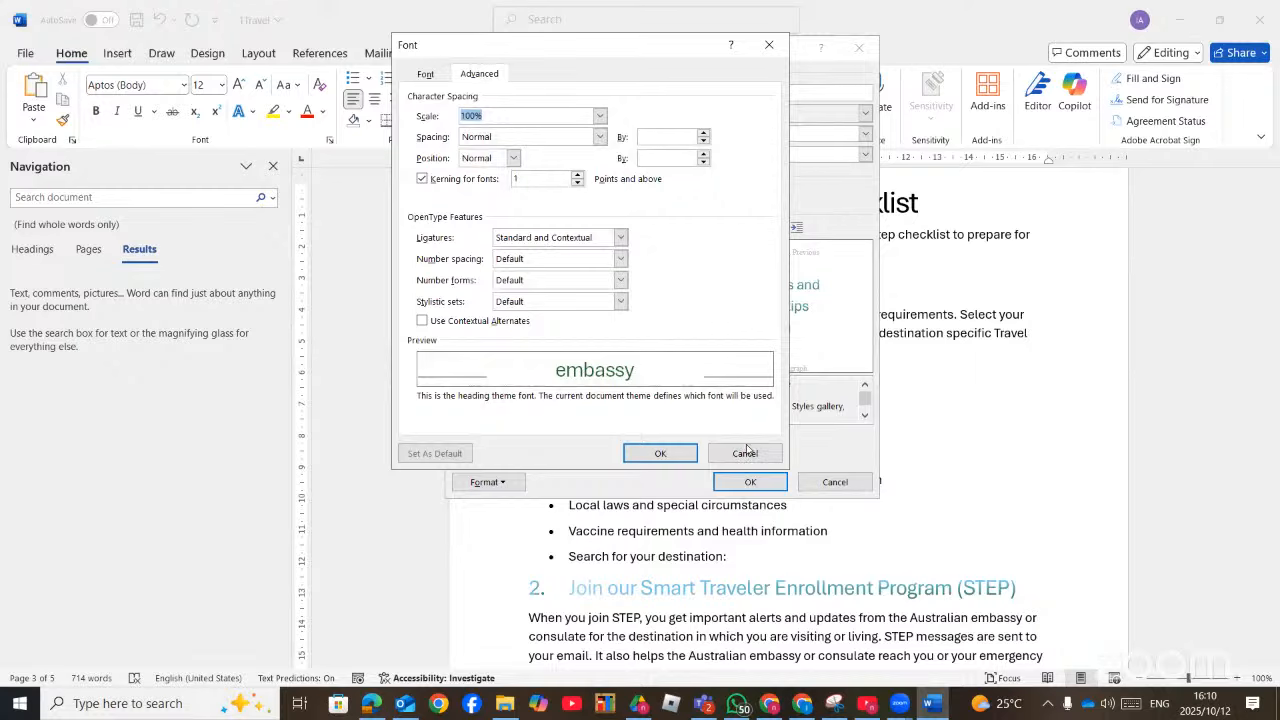
left_click(433, 75)
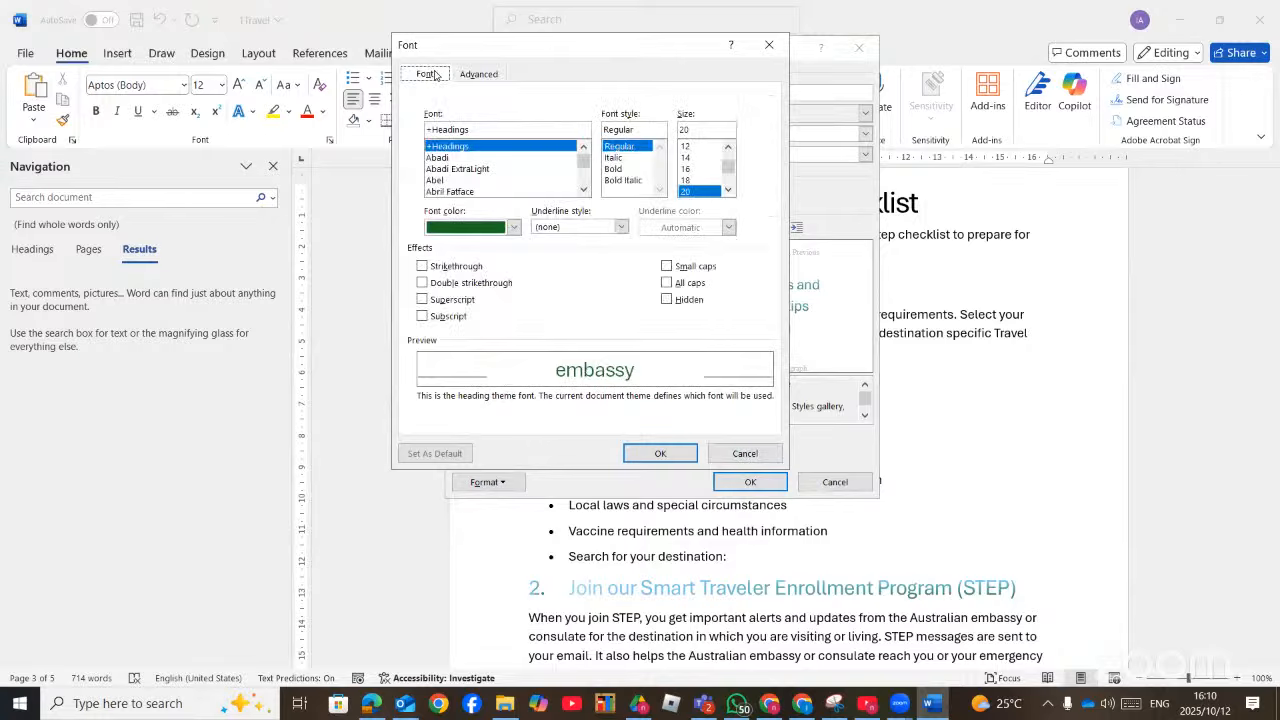
left_click(744, 458)
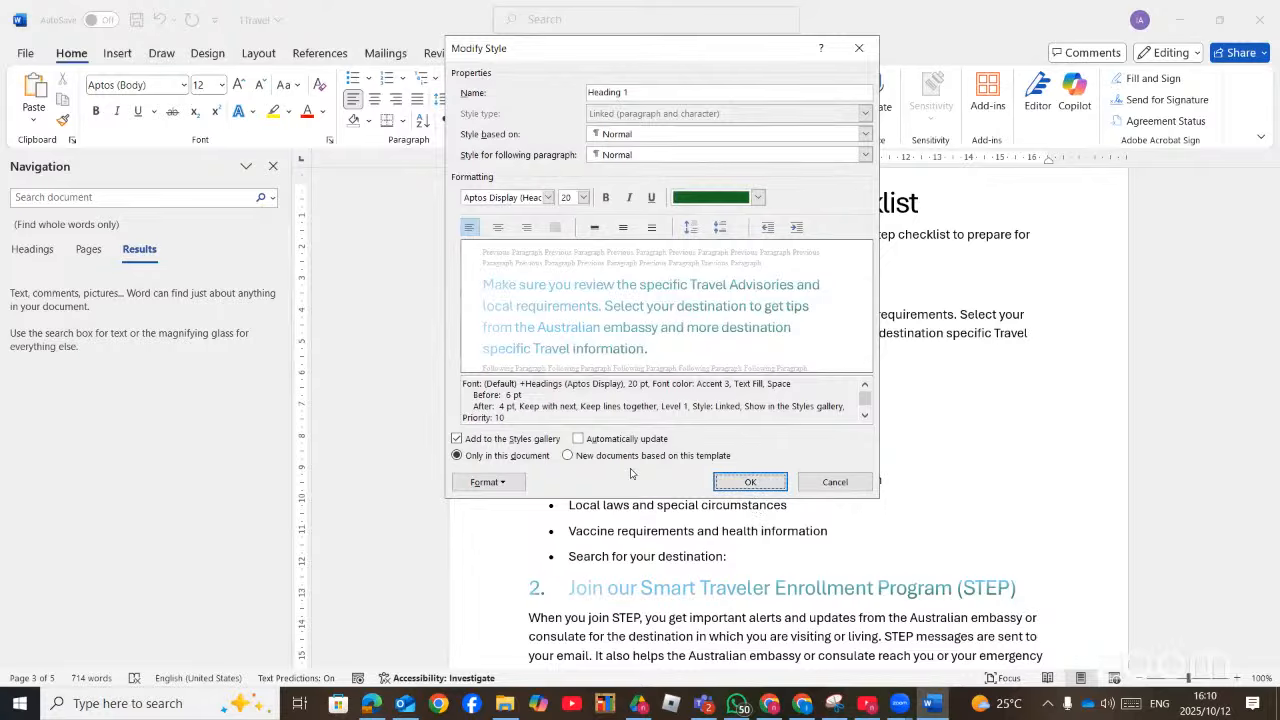
In the Heading 1 style's text effects, set the gradient fill type of the text to Linear, checking against question 1.4.1
left_click(517, 488)
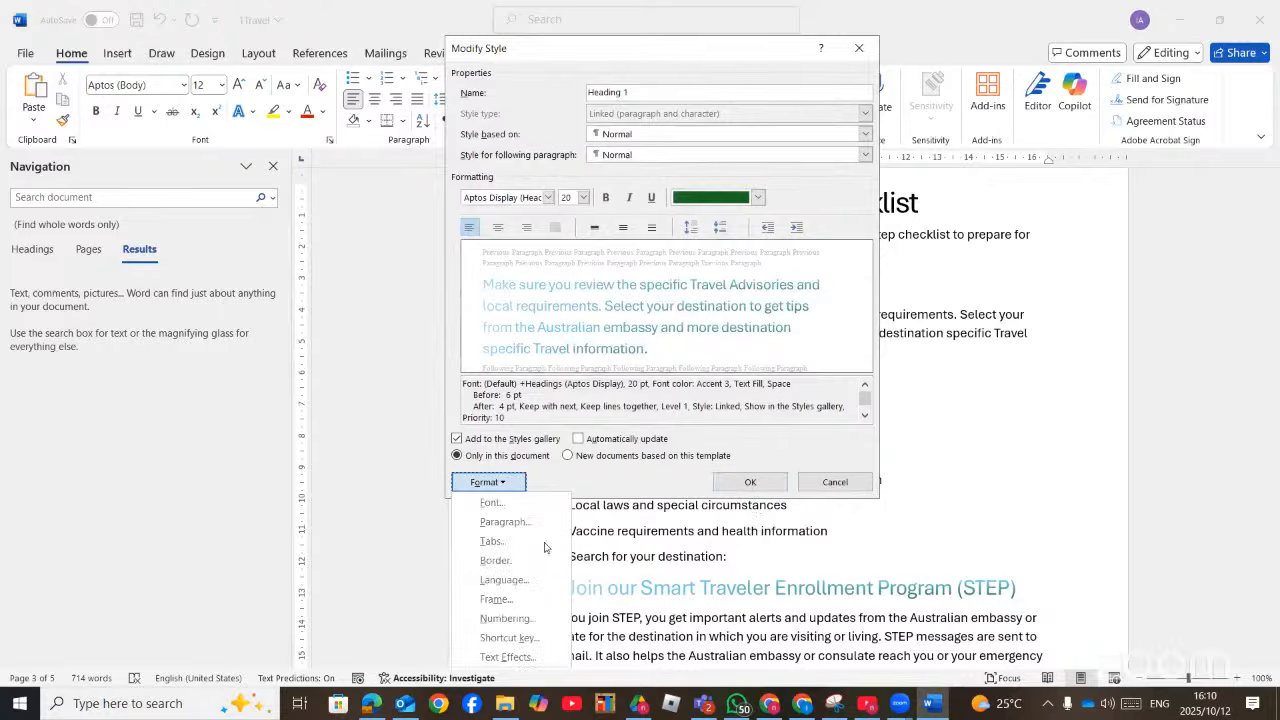
left_click(508, 657)
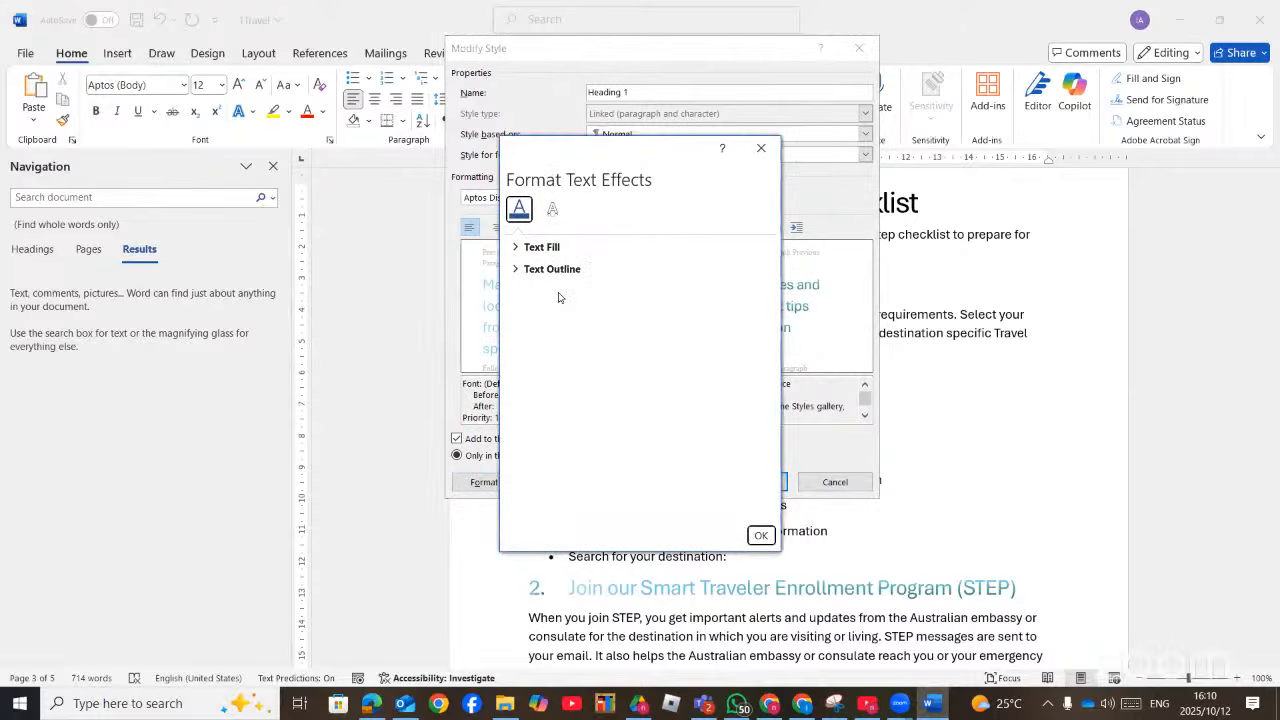
left_click(513, 249)
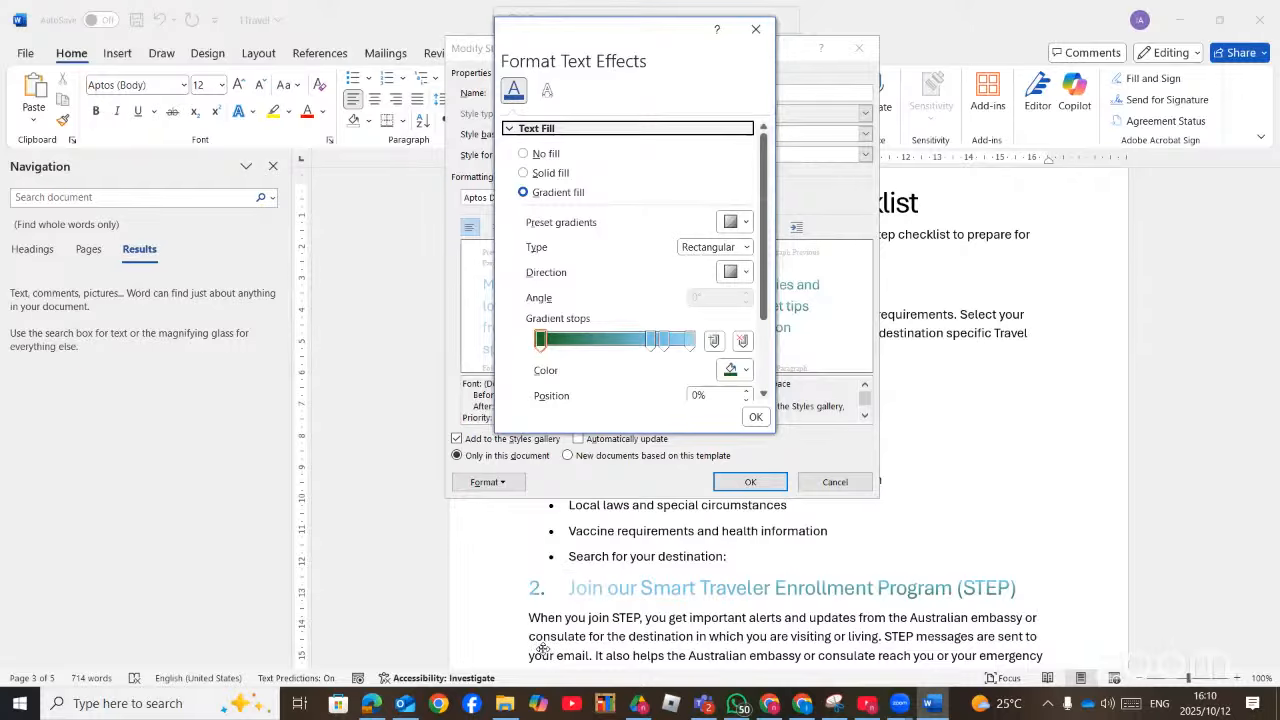
left_click(371, 704)
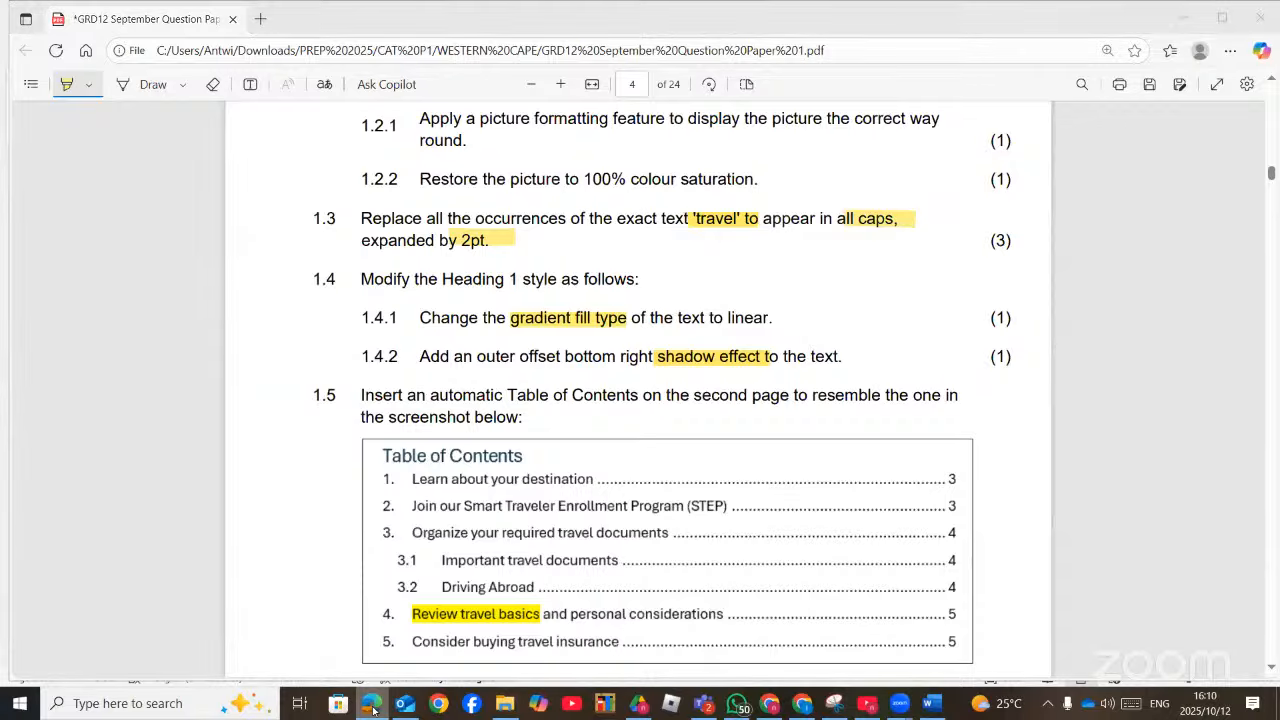
left_click(371, 704)
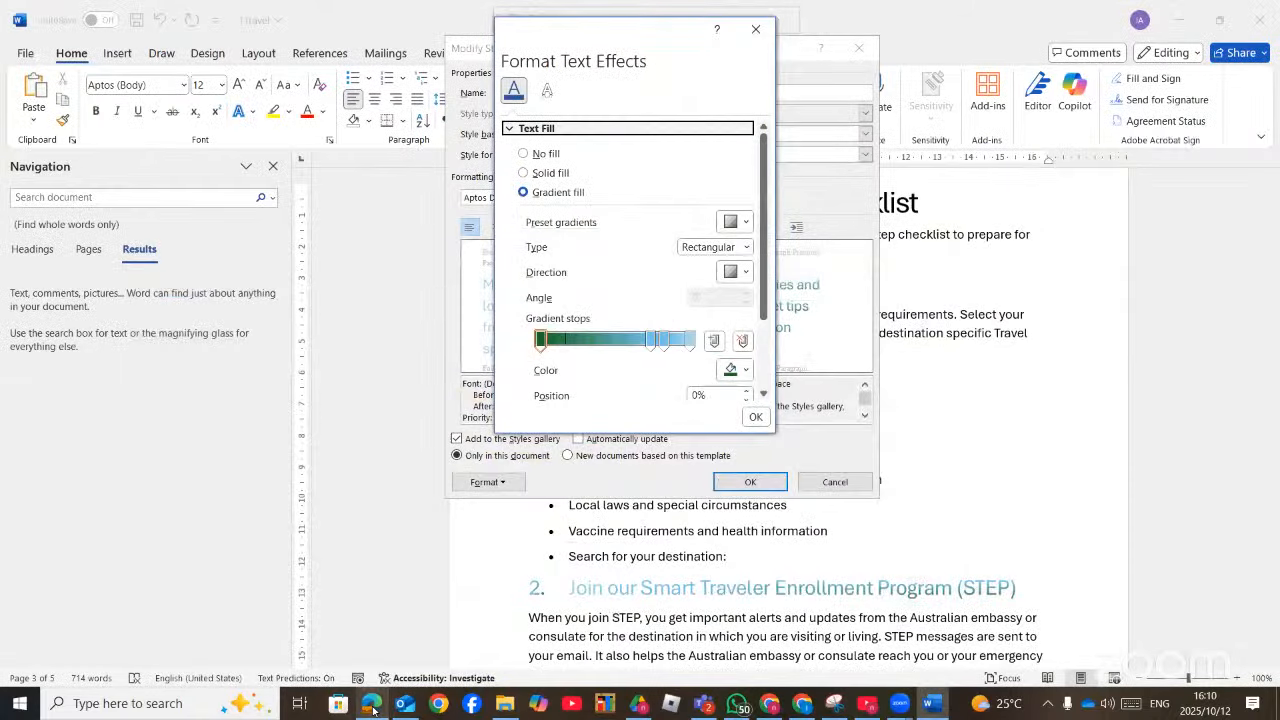
left_click(524, 194)
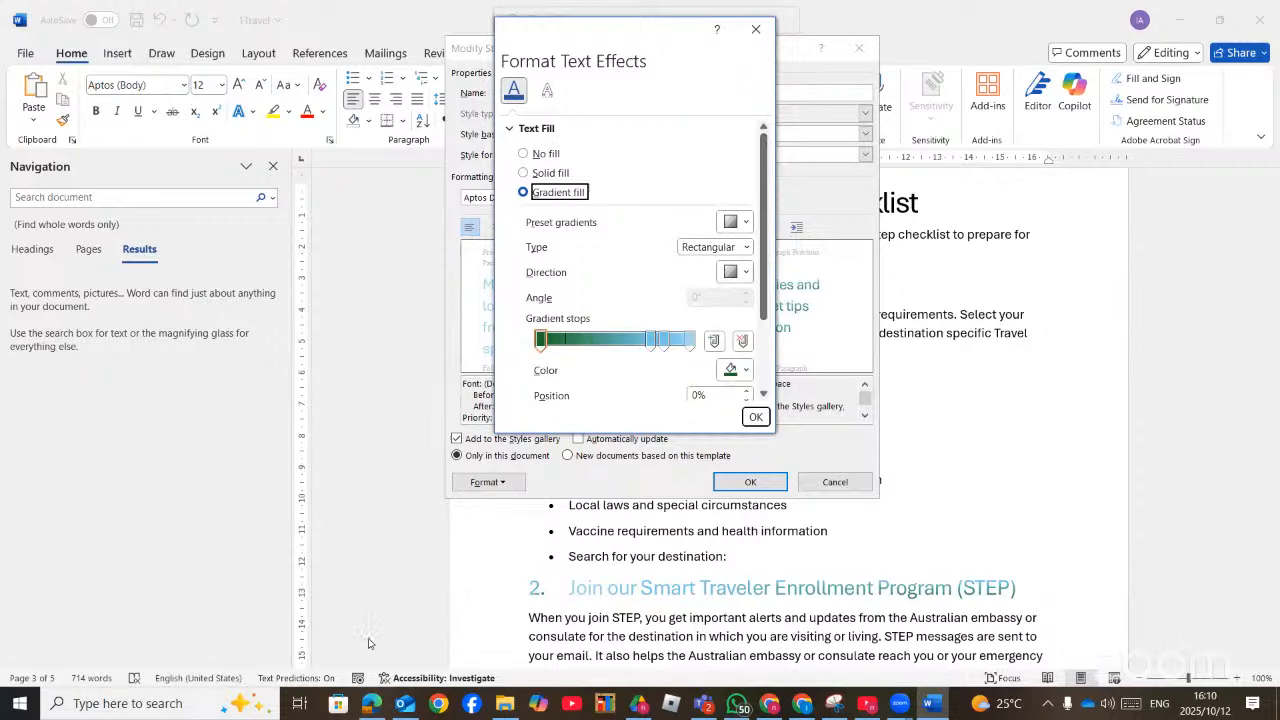
key("alt+Tab")
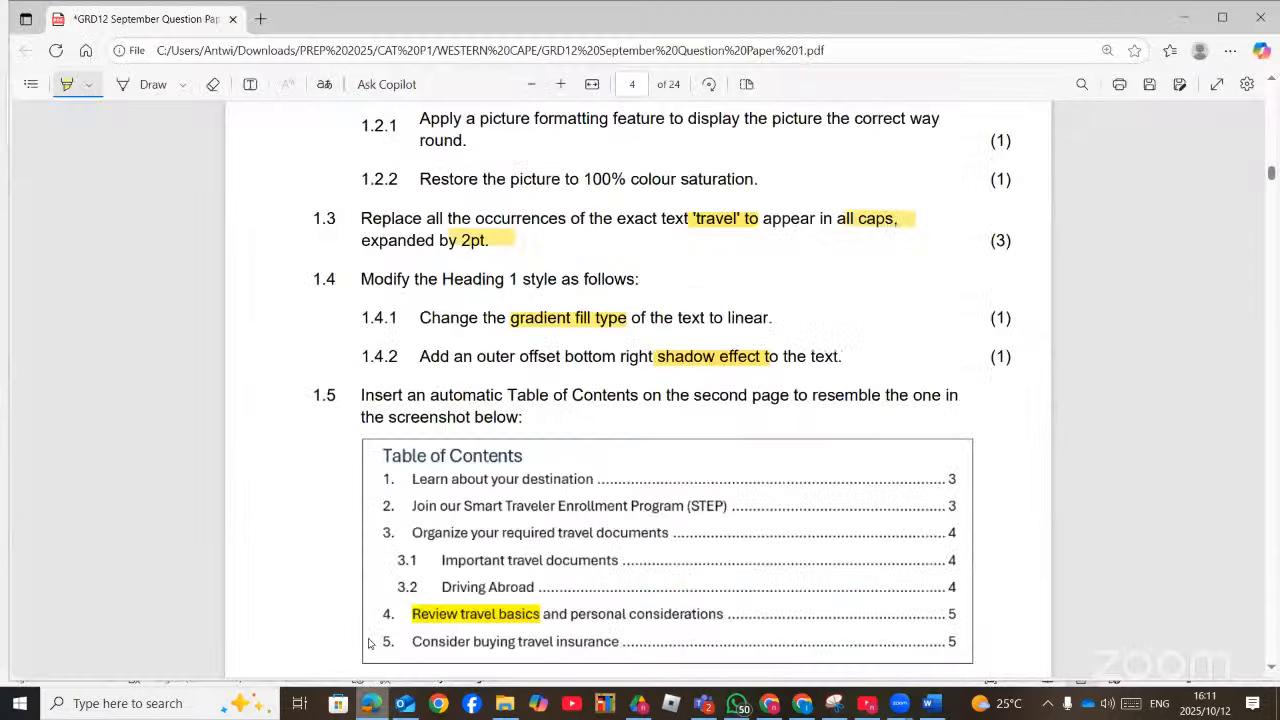
key("alt+Tab")
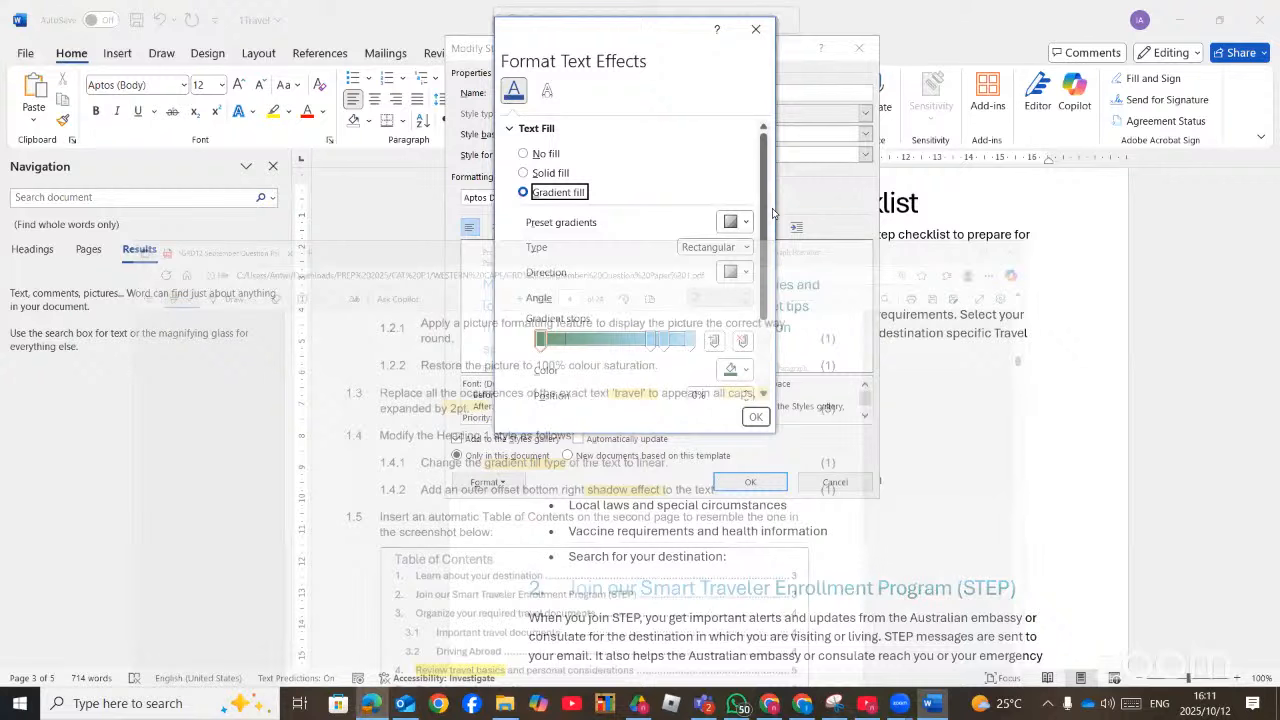
left_click(747, 247)
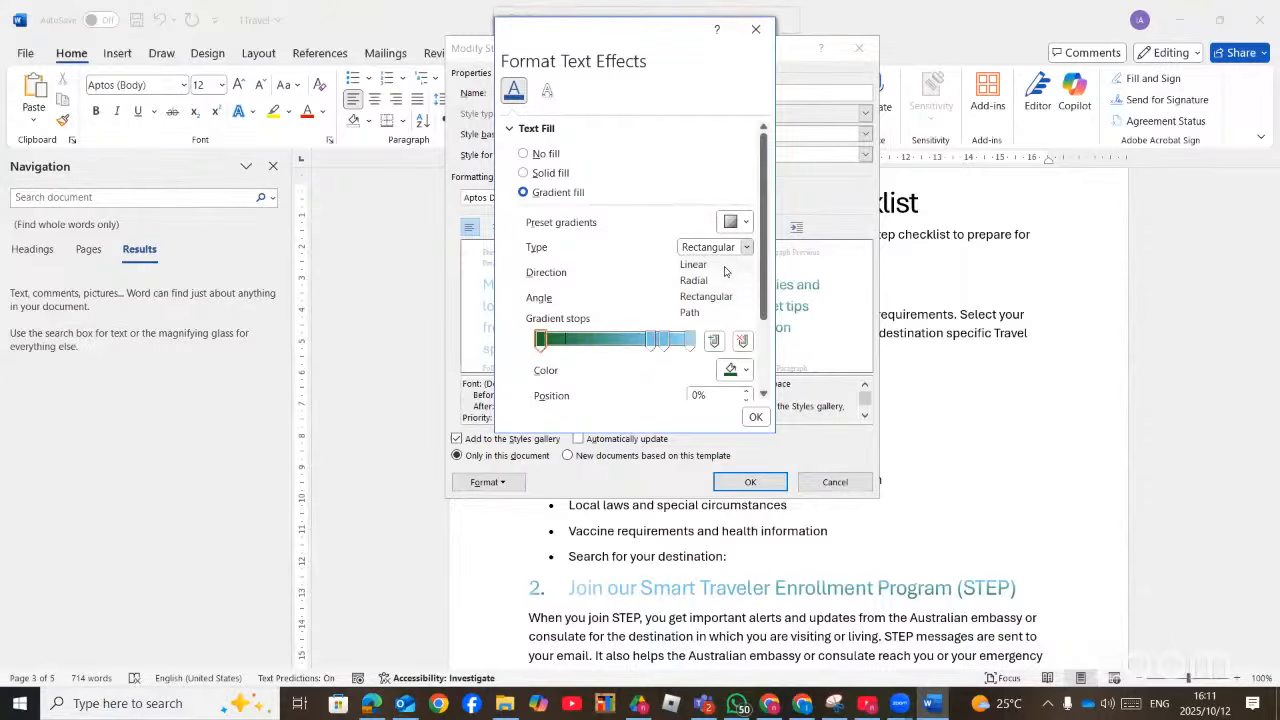
left_click(725, 266)
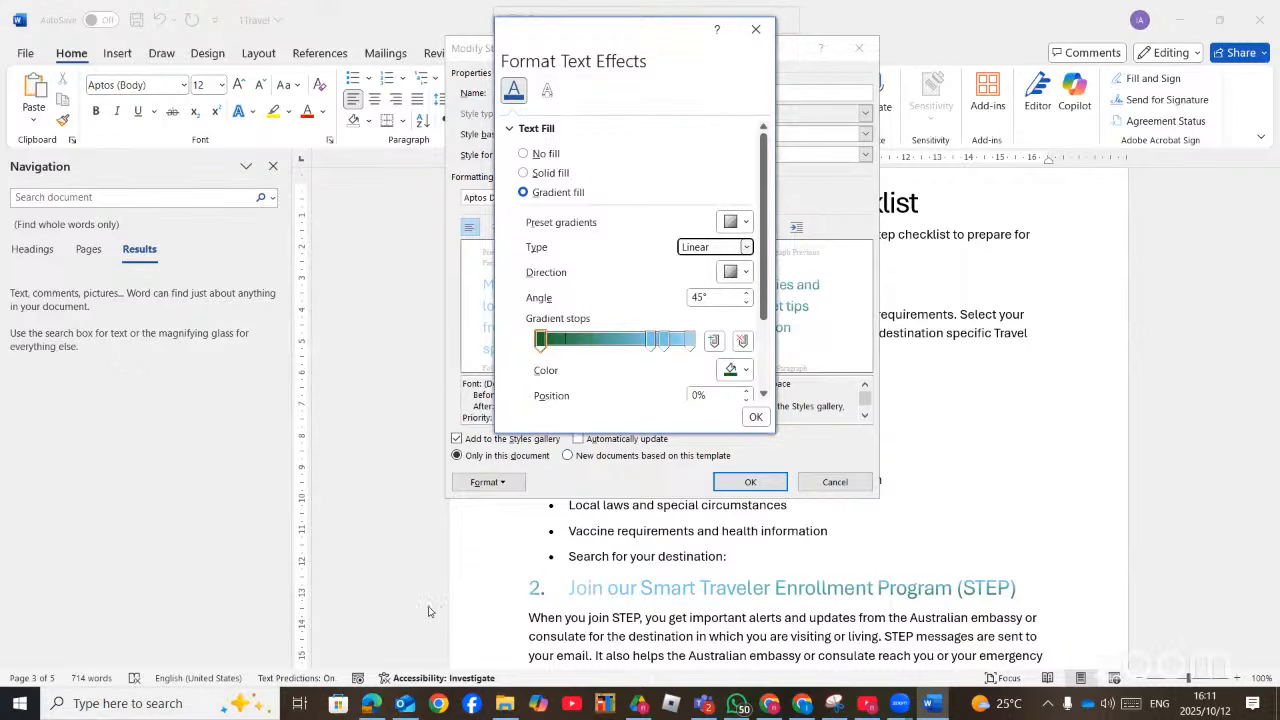
Check question 1.4 in the question paper again and review the style's text fill and text outline settings
left_click(376, 708)
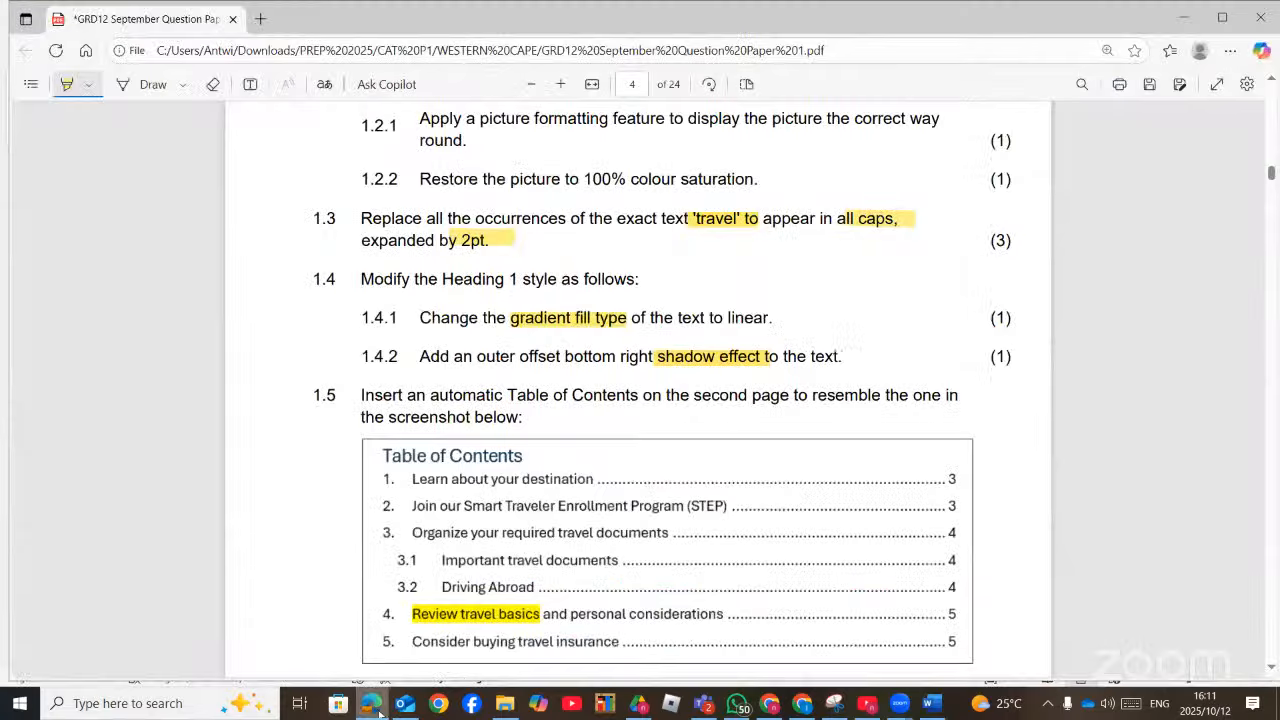
left_click(376, 708)
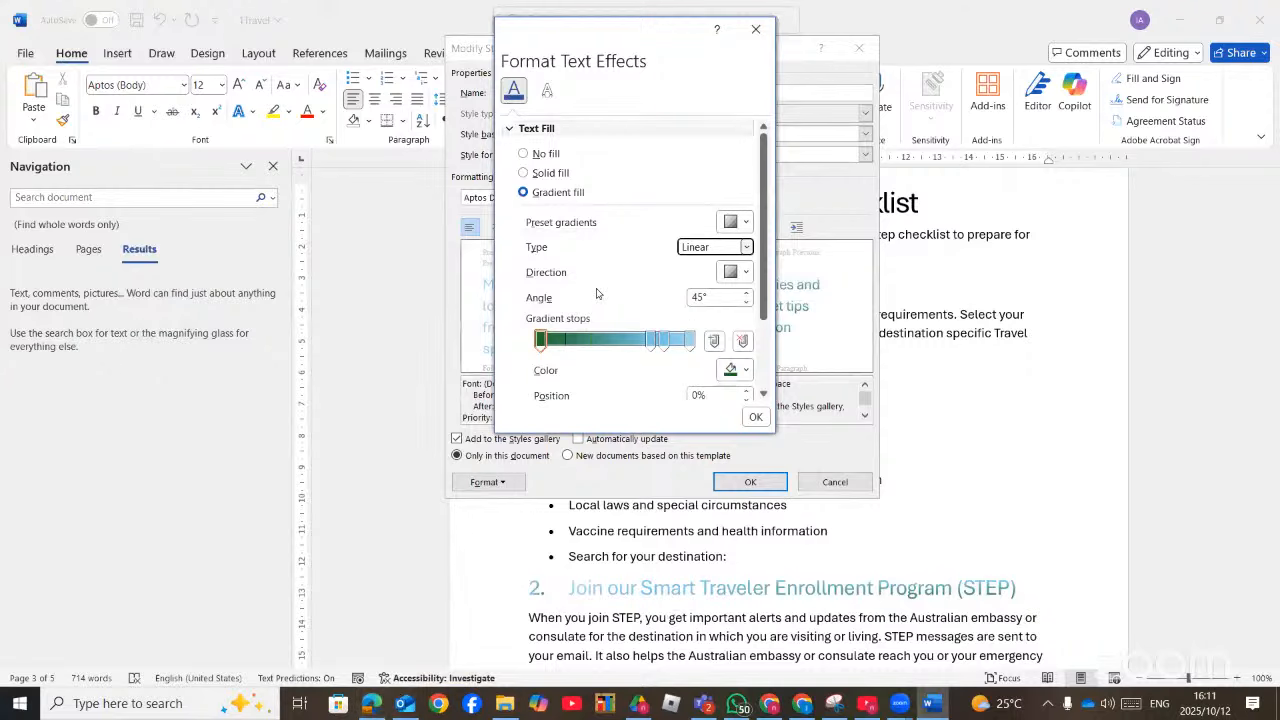
scroll(629, 325, "down", 2)
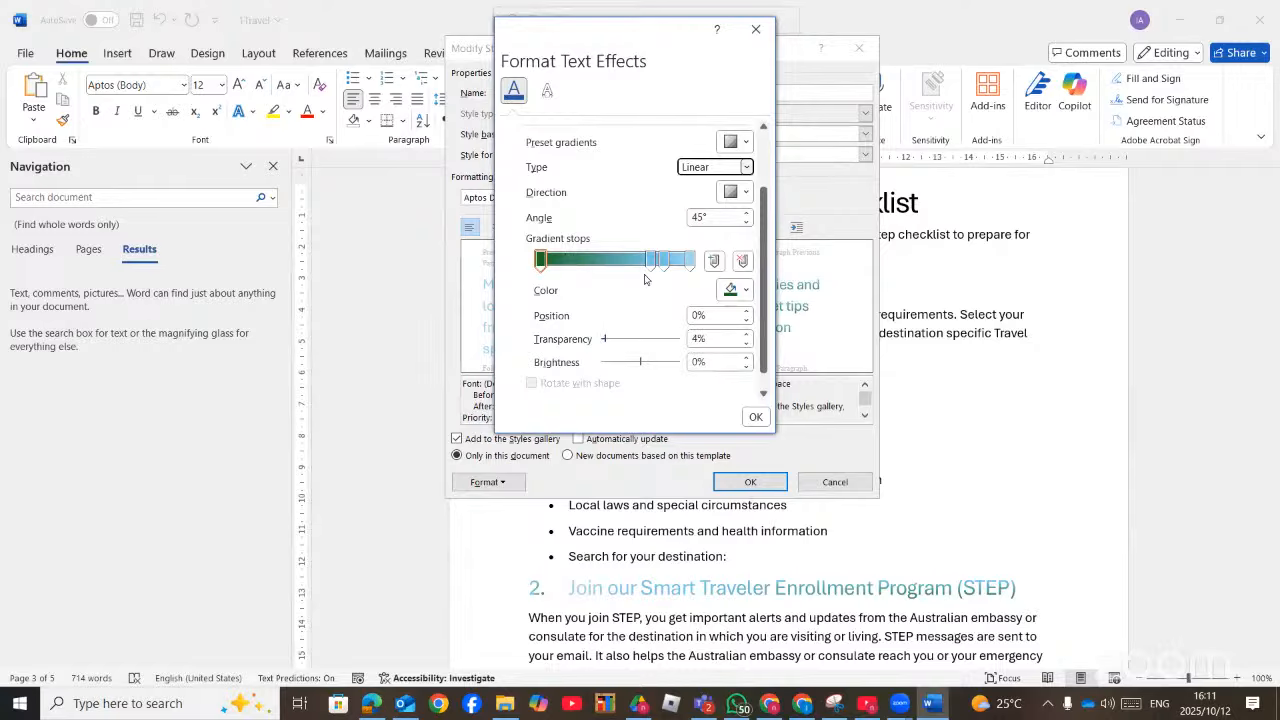
scroll(648, 280, "up", 2)
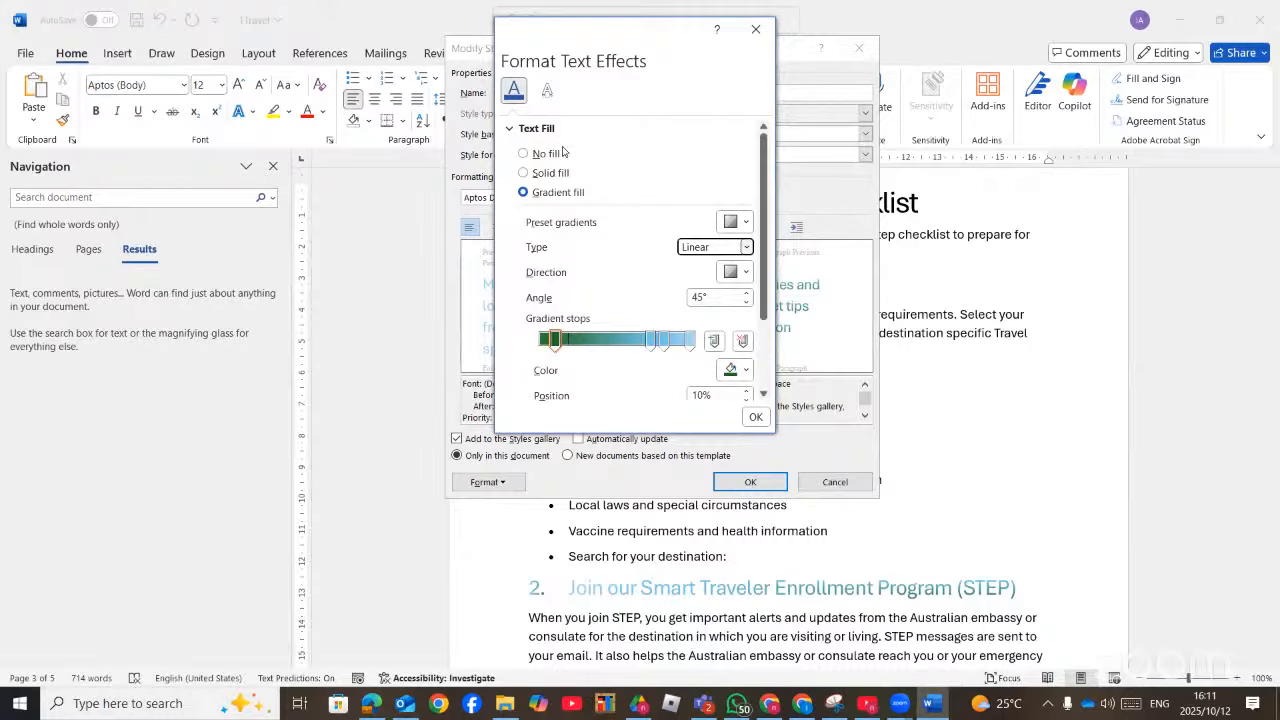
left_click(515, 128)
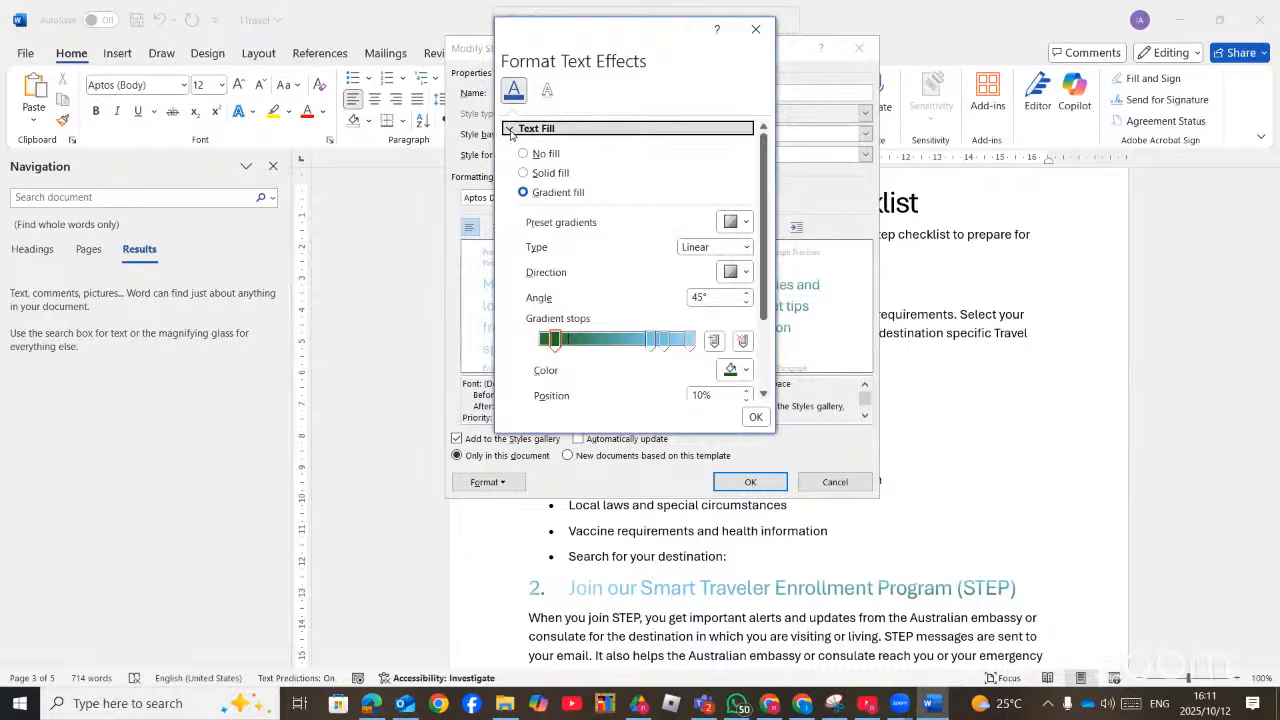
left_click(510, 151)
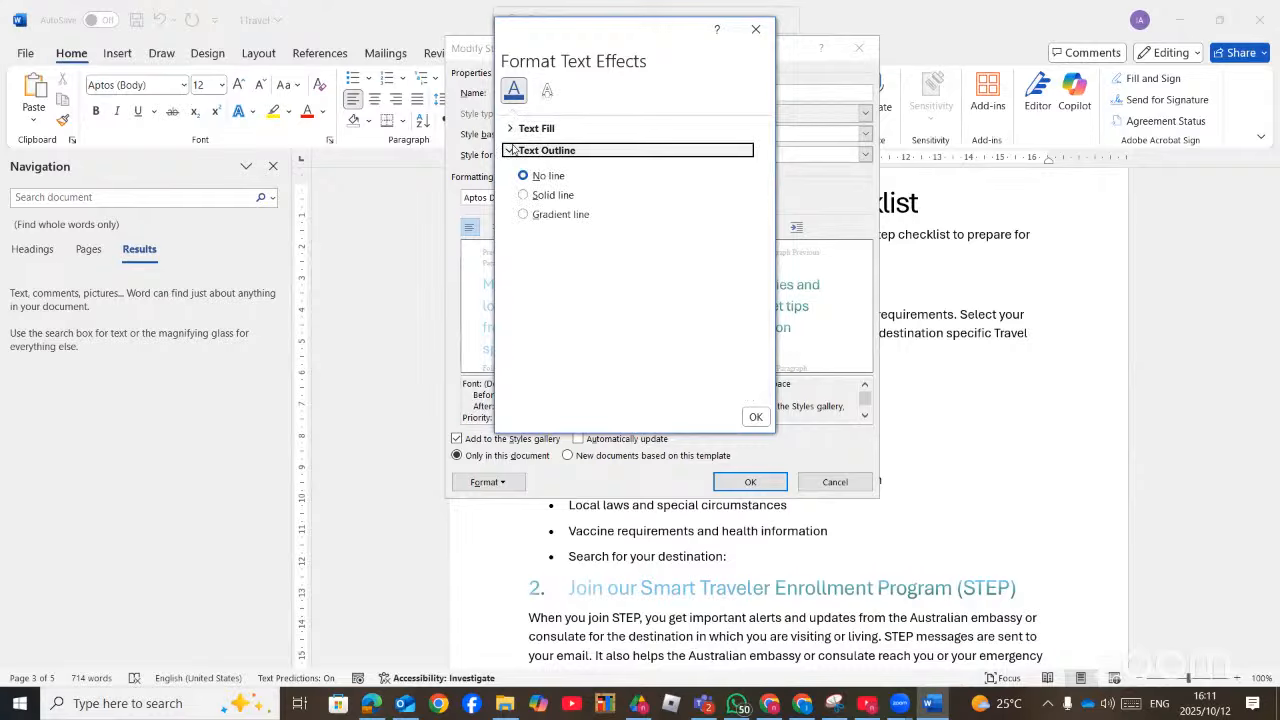
left_click(510, 150)
left_click(509, 127)
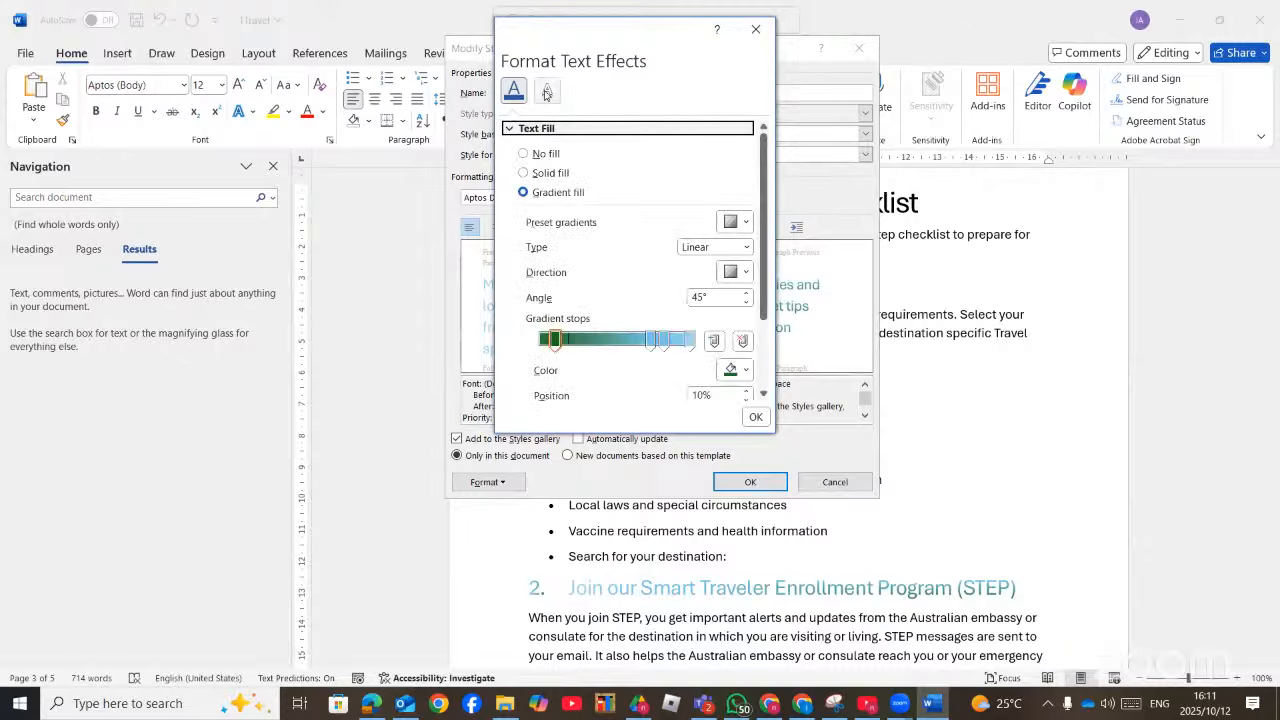
Add the outer Offset: Bottom Right shadow preset to the Heading 1 style's text, checking against question 1.4.2 in the question paper
left_click(547, 91)
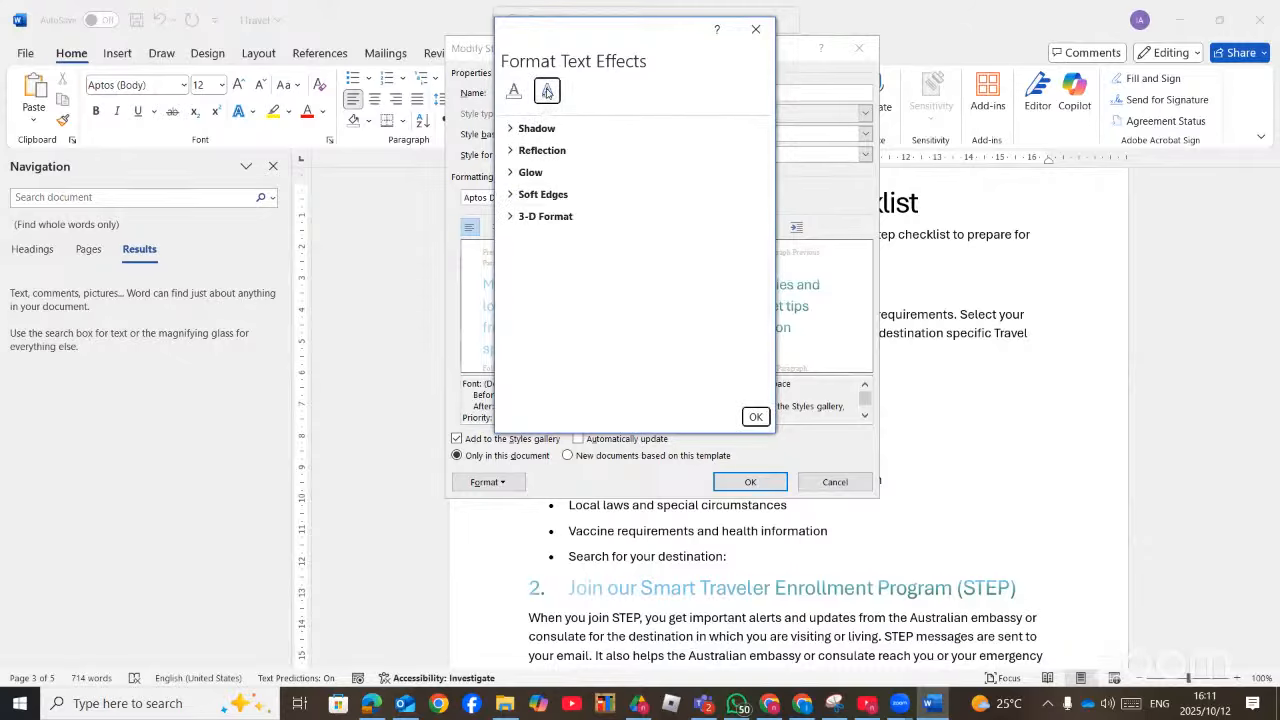
left_click(511, 130)
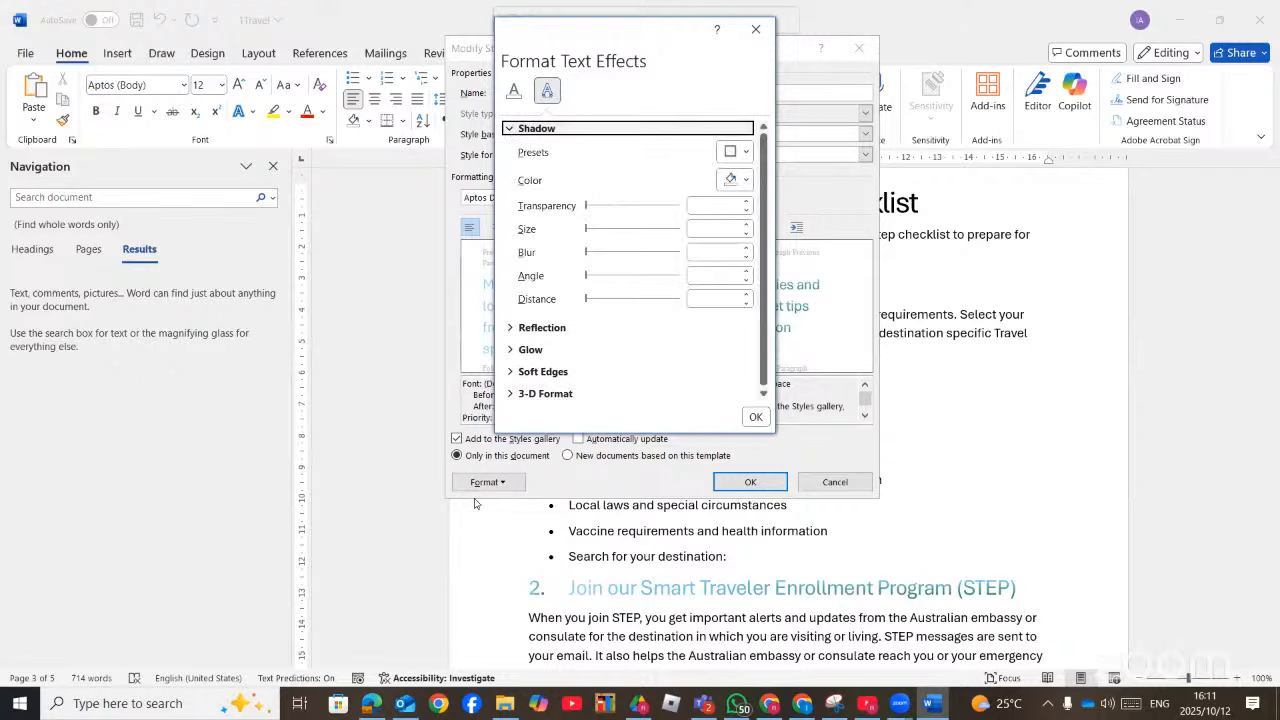
left_click(372, 705)
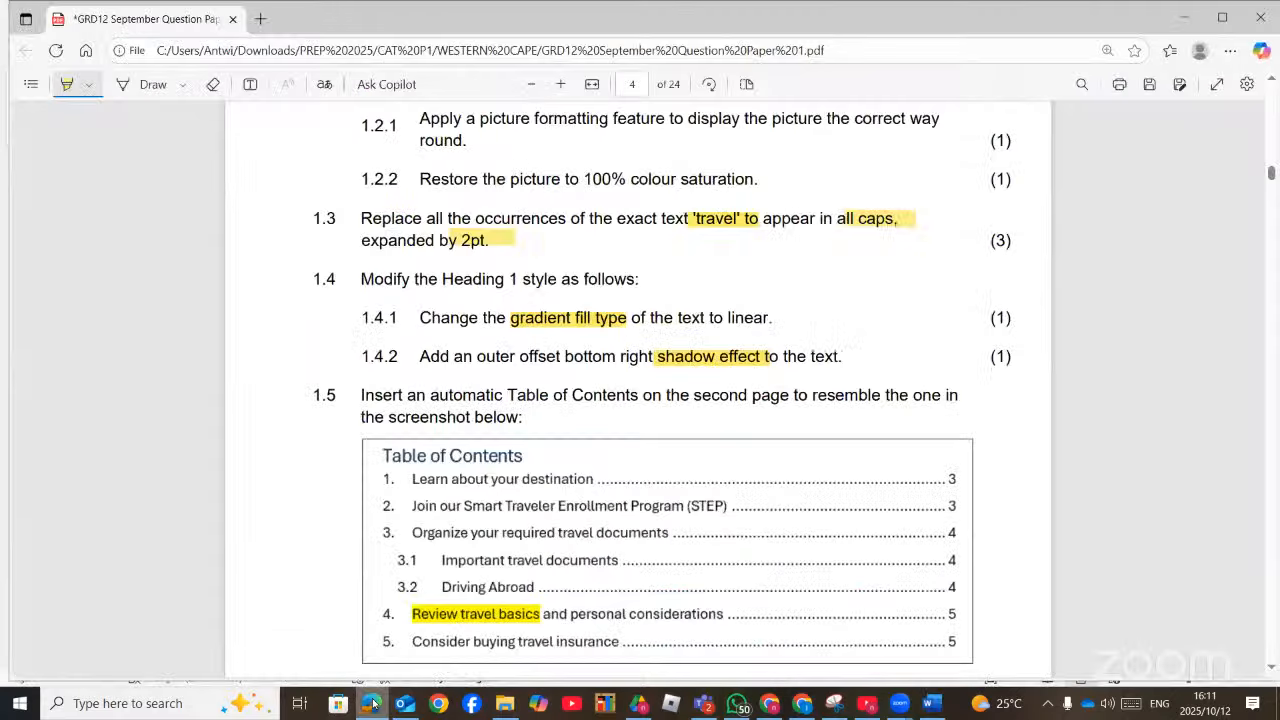
left_click(372, 705)
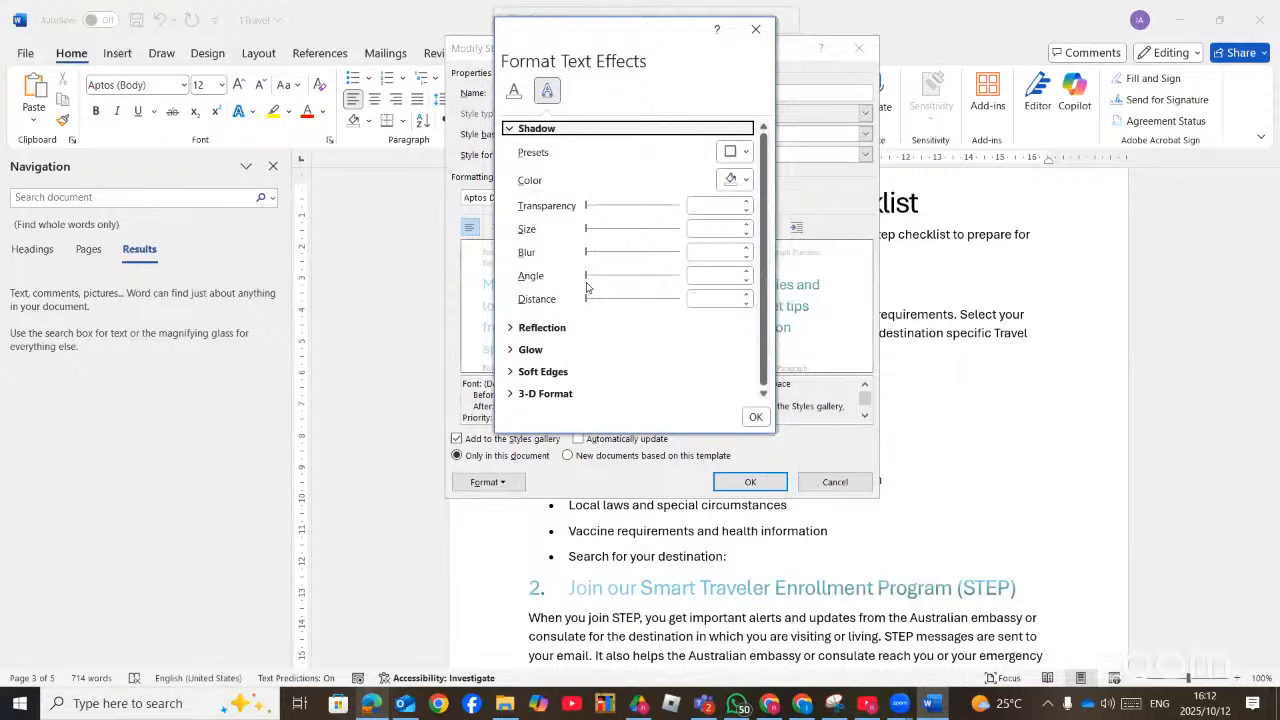
left_click(745, 154)
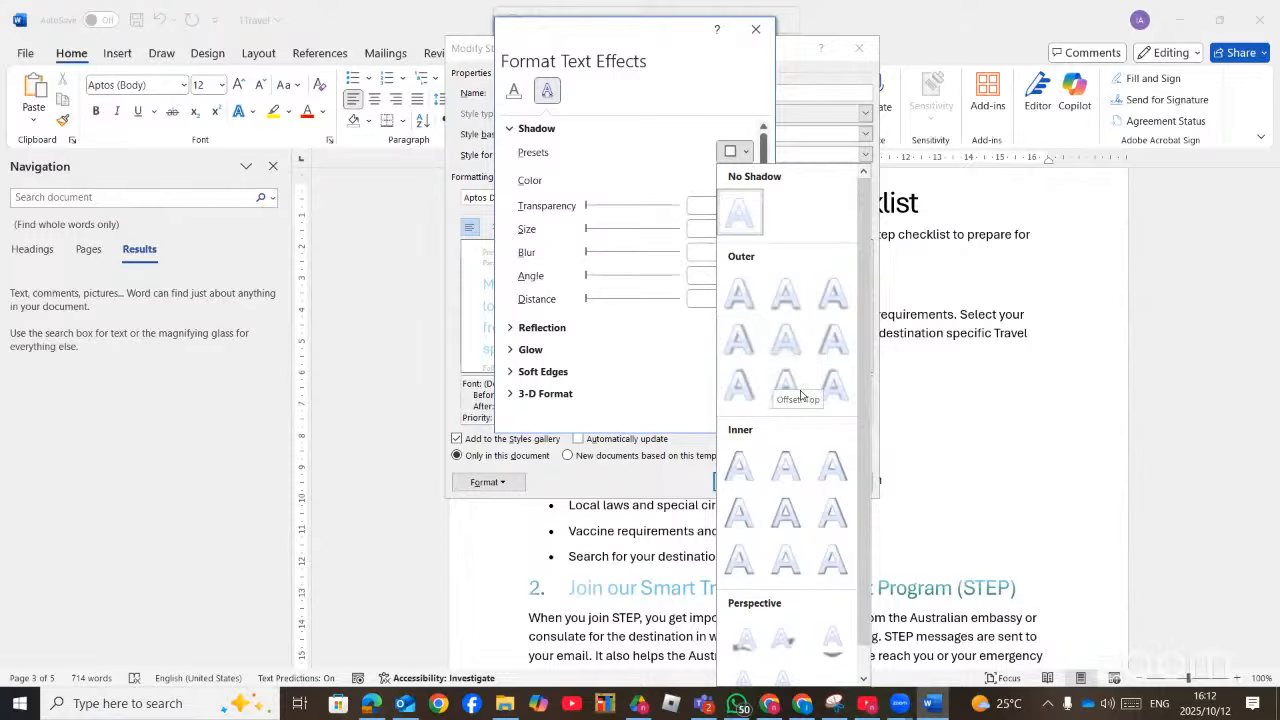
left_click(739, 300)
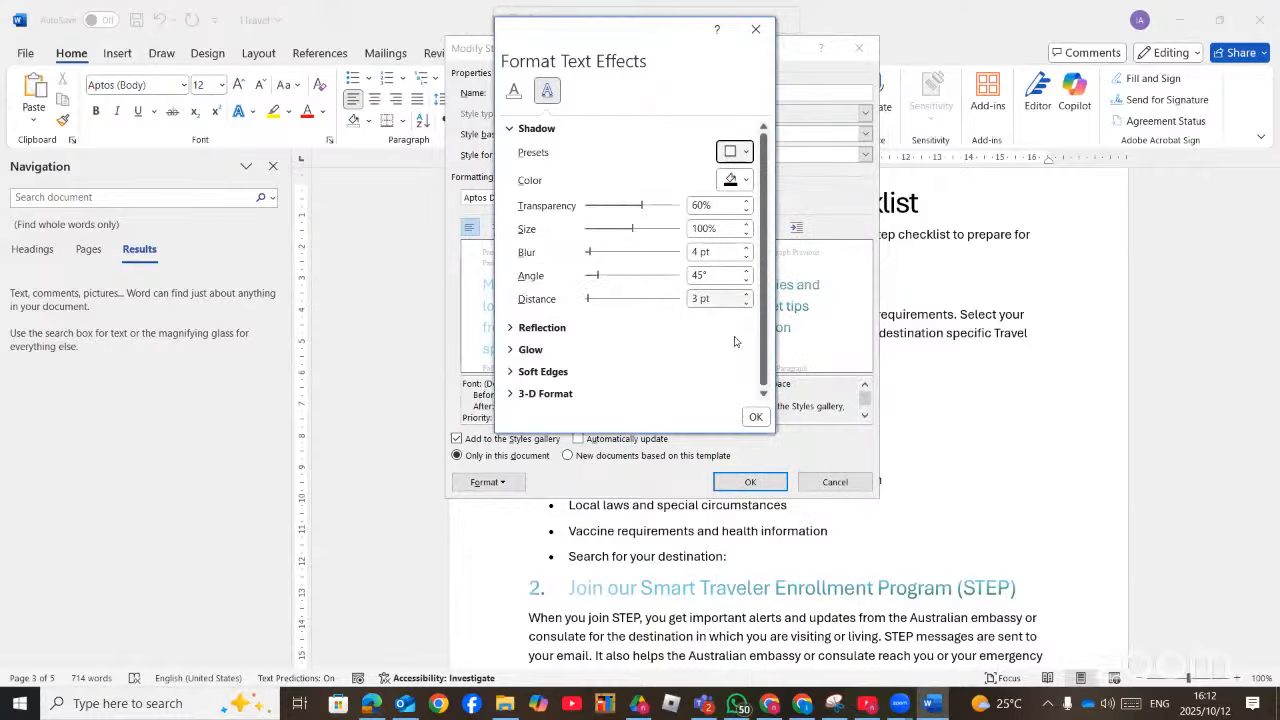
left_click(755, 417)
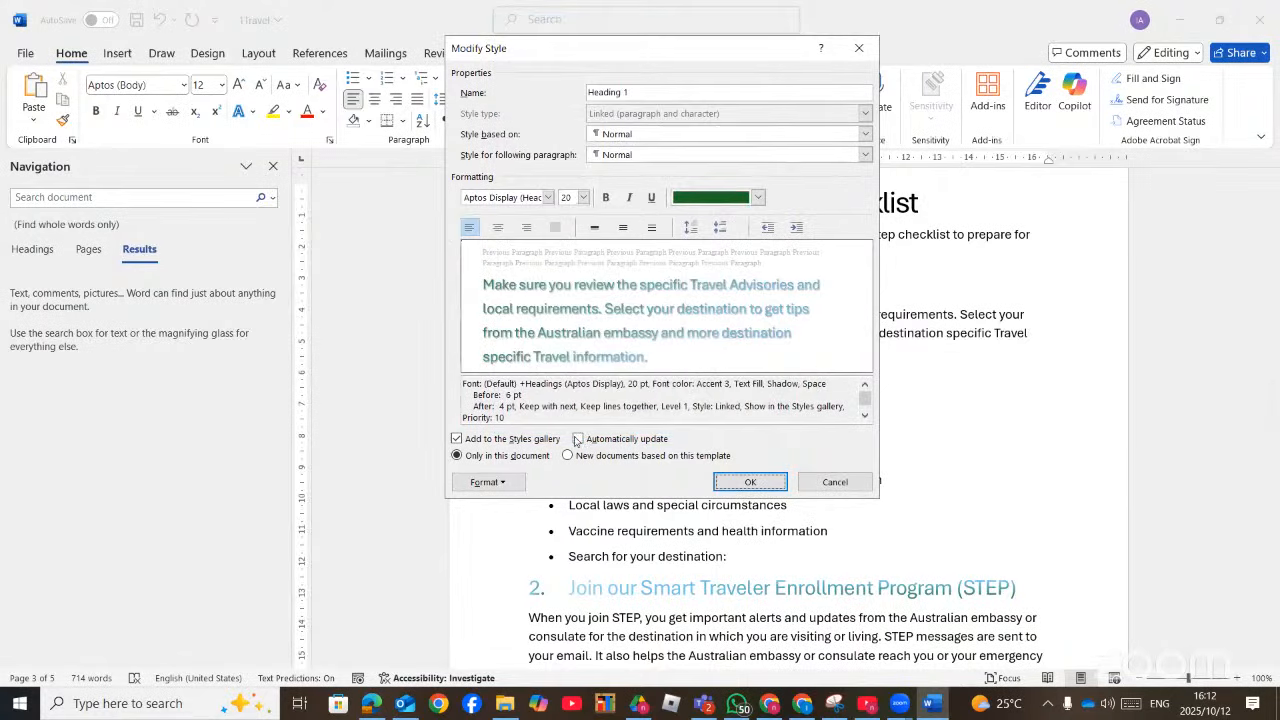
Review the Heading 1 style's gradient fill type and preset gradients again, and apply the modified style to the document
left_click(487, 482)
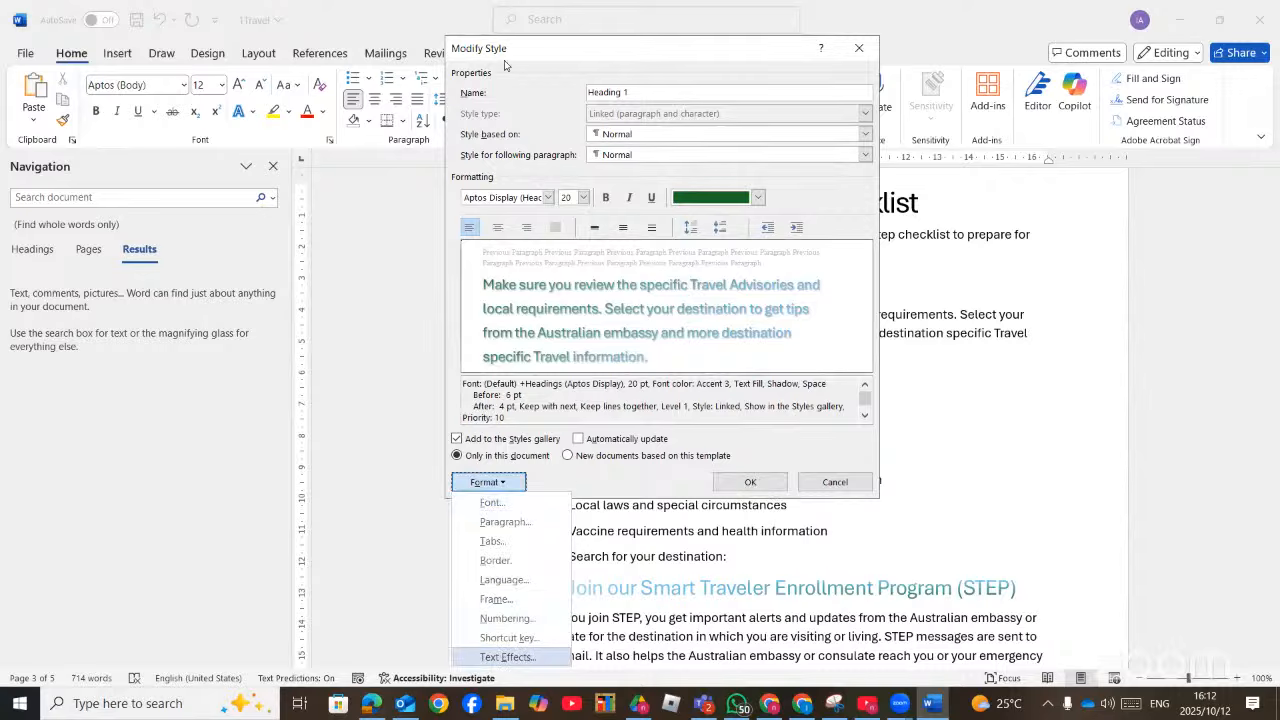
key("Return")
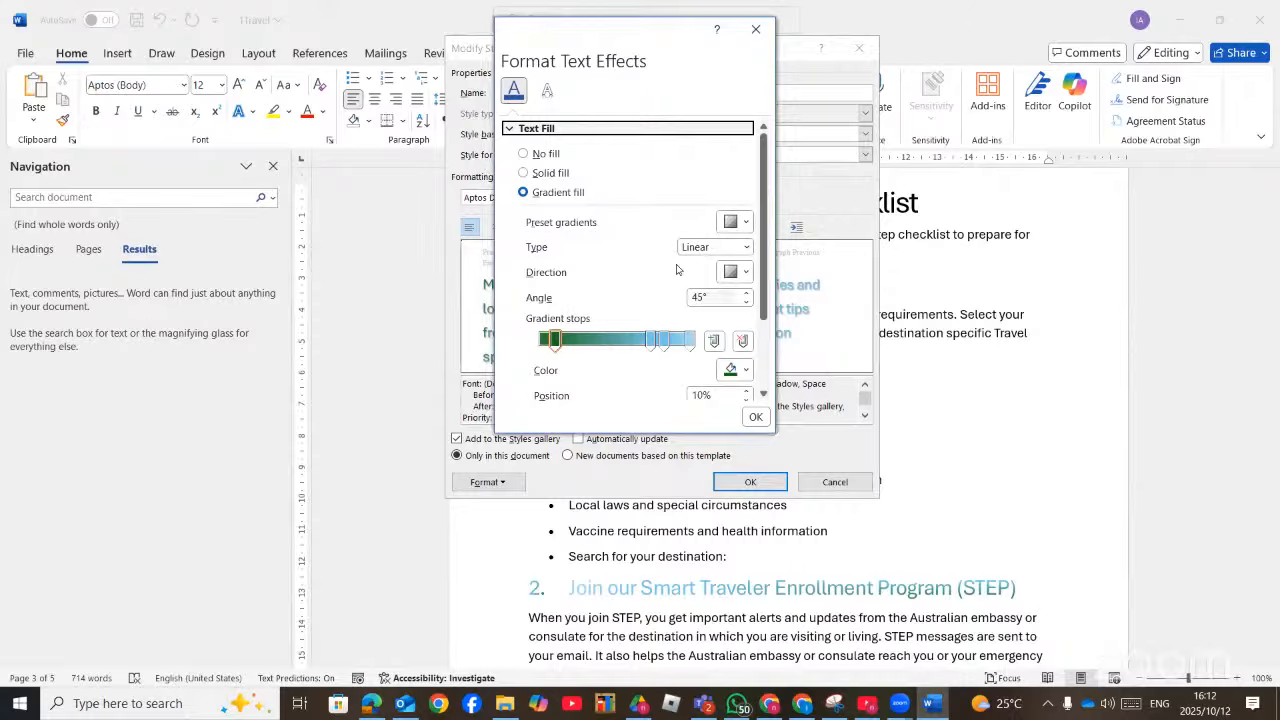
left_click(745, 222)
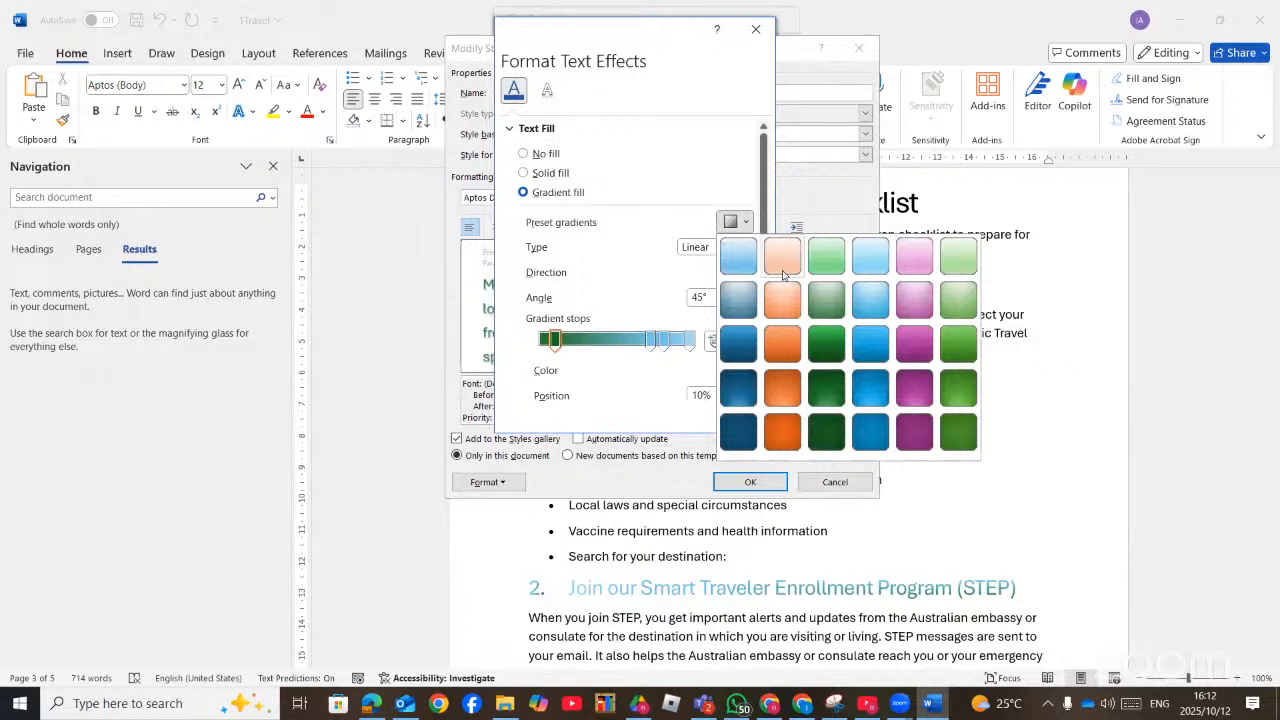
left_click(654, 194)
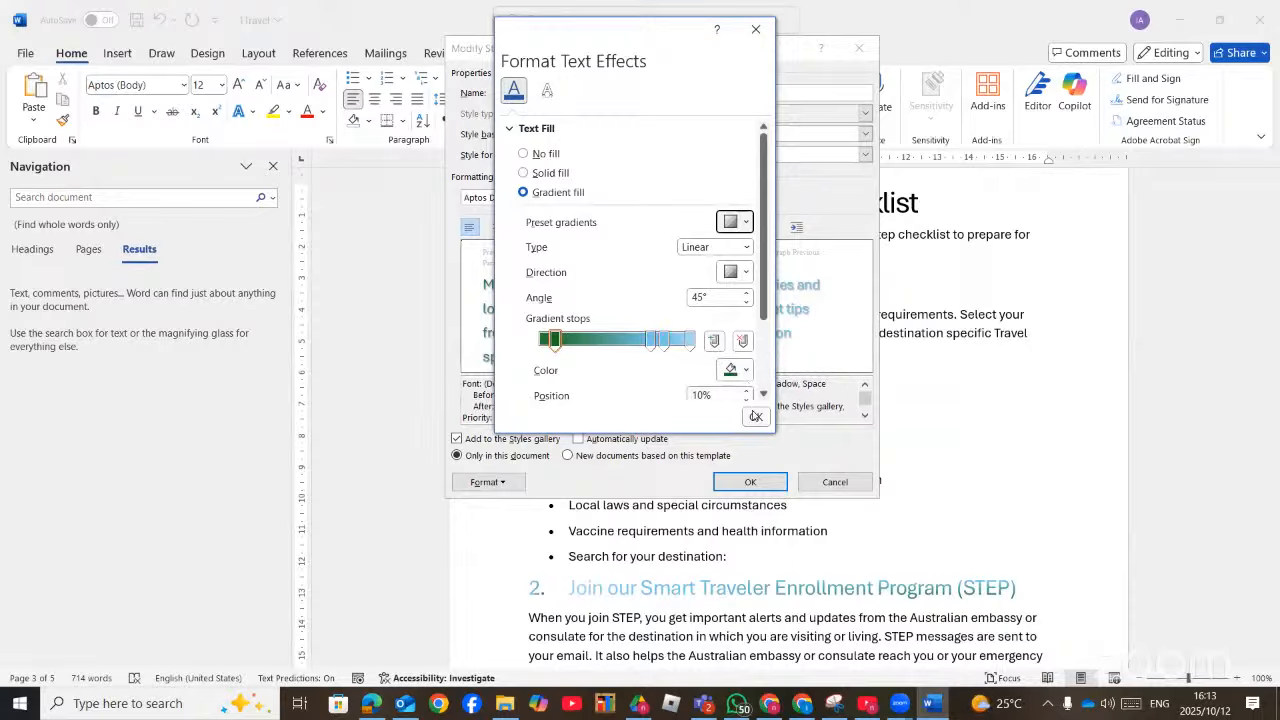
left_click(755, 417)
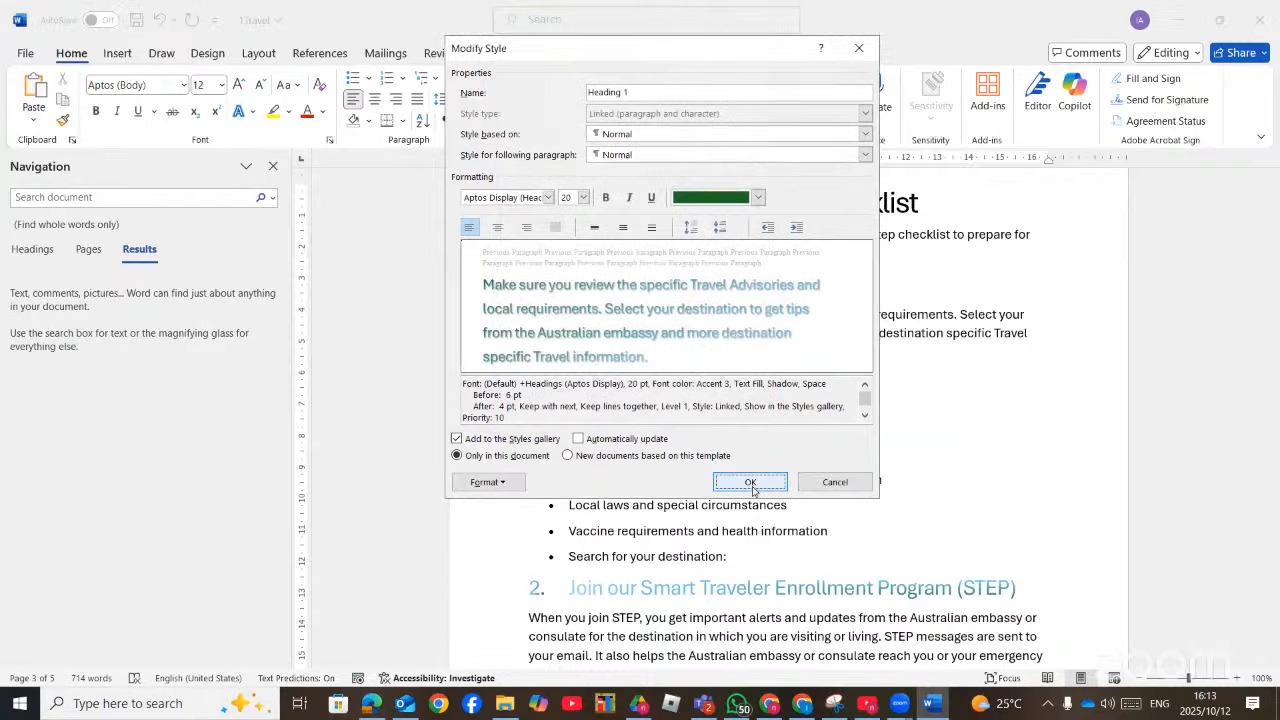
left_click(668, 440)
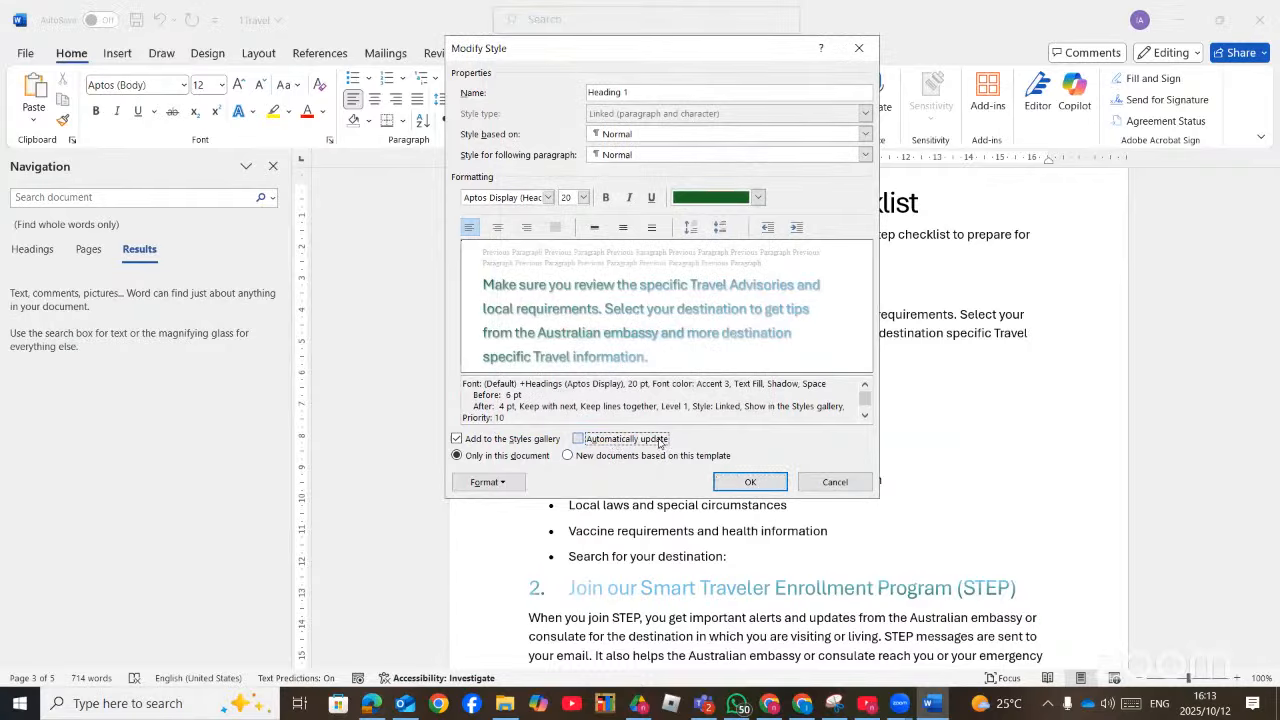
left_click(740, 481)
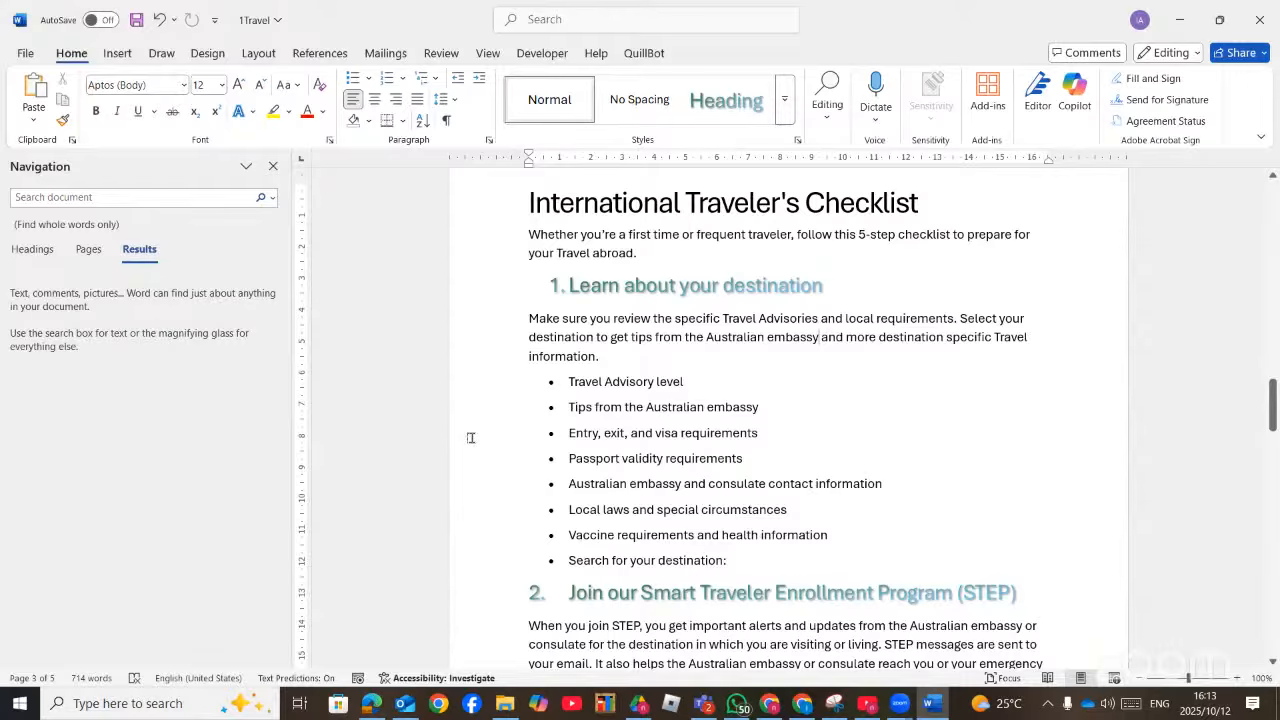
Switch to the question paper in Edge and highlight entries 3.1, 3.2 and the two-heading-levels note in question 1.5
key("alt+Tab")
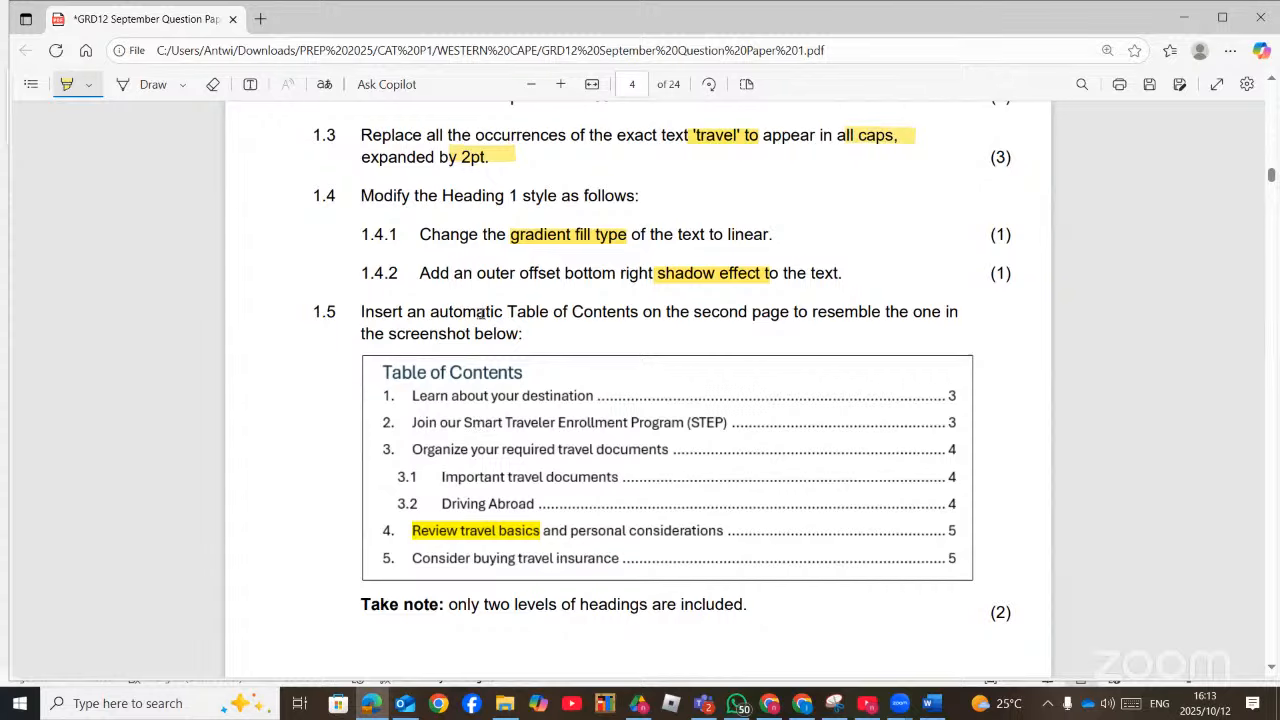
scroll(473, 362, "down", 2)
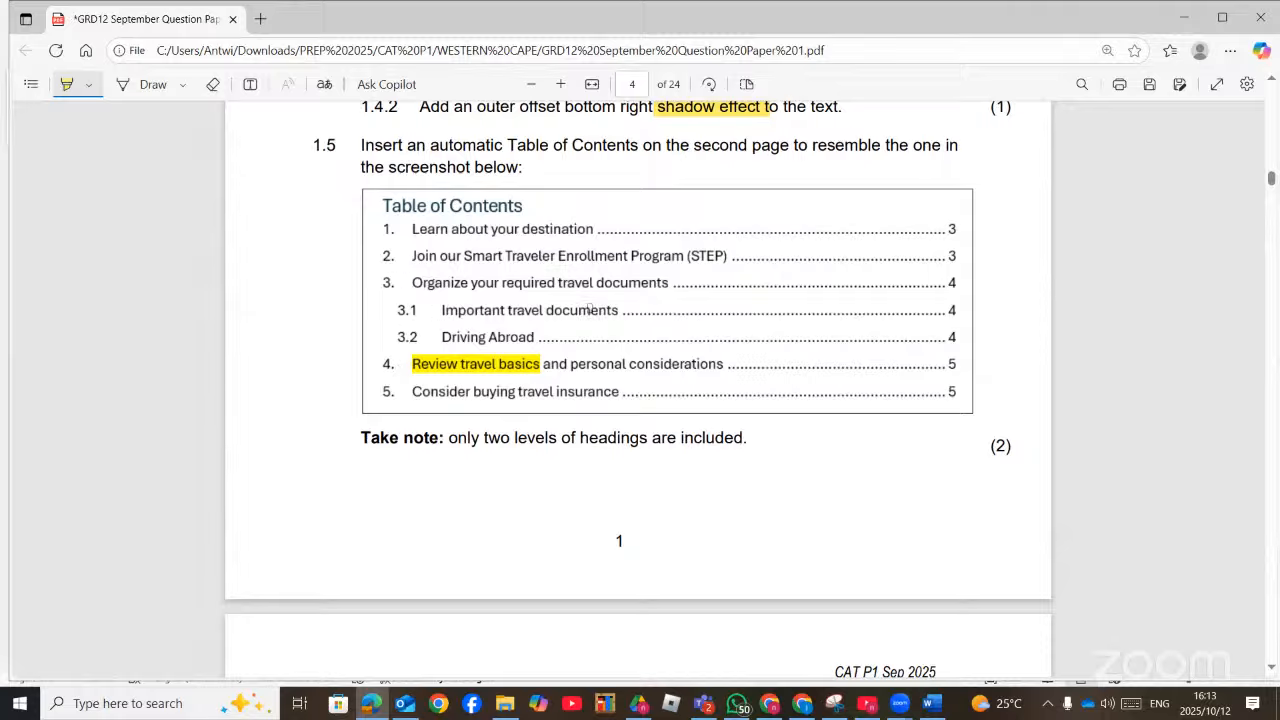
left_click_drag(651, 316, 441, 318)
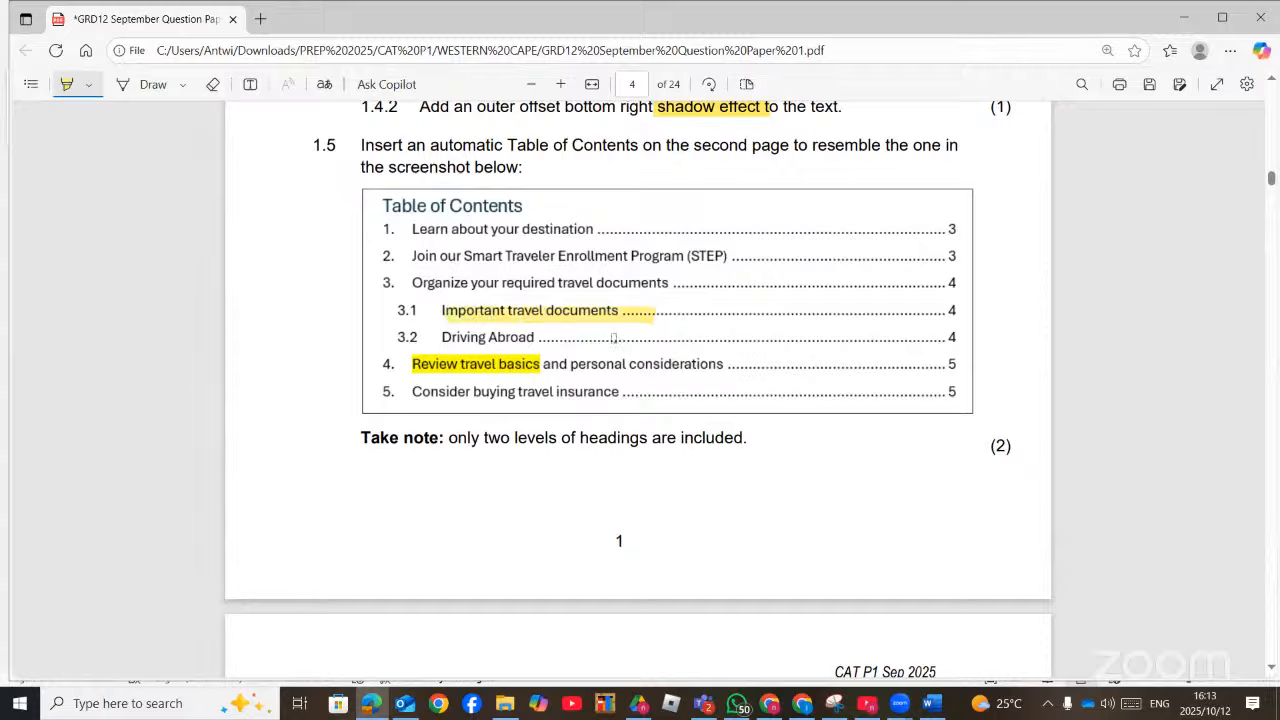
left_click_drag(643, 337, 443, 337)
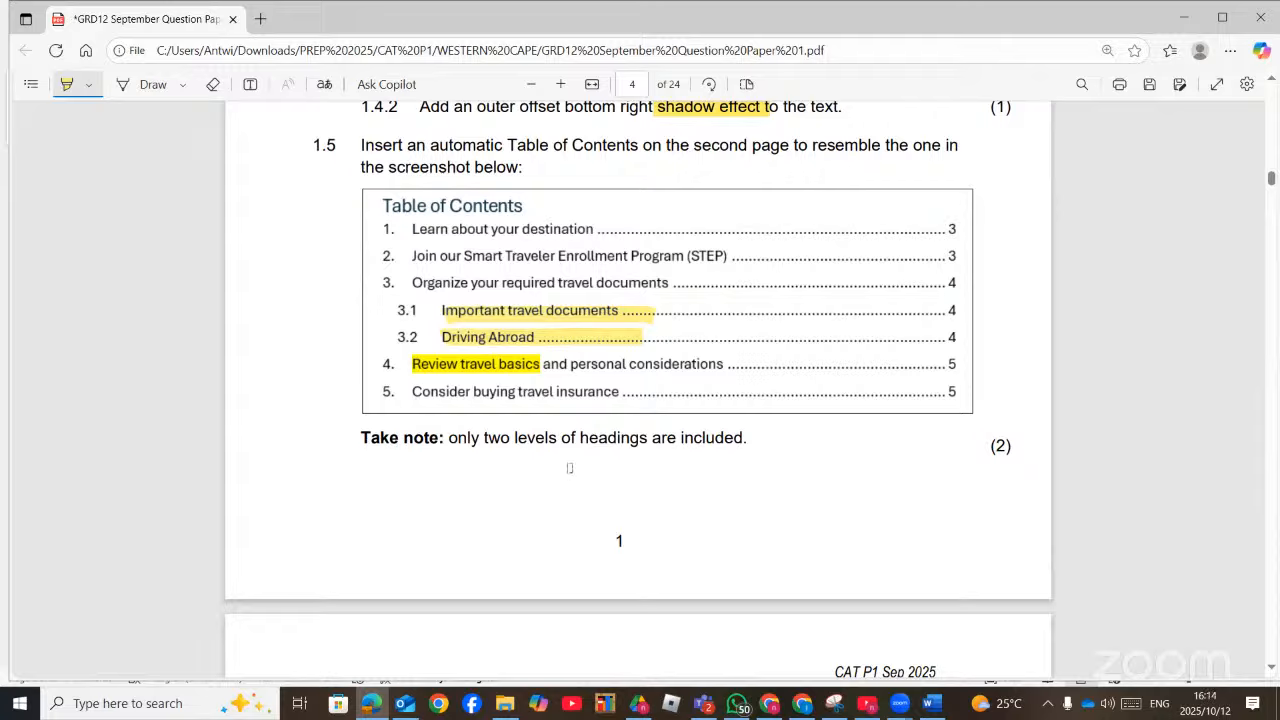
left_click_drag(440, 461, 773, 455)
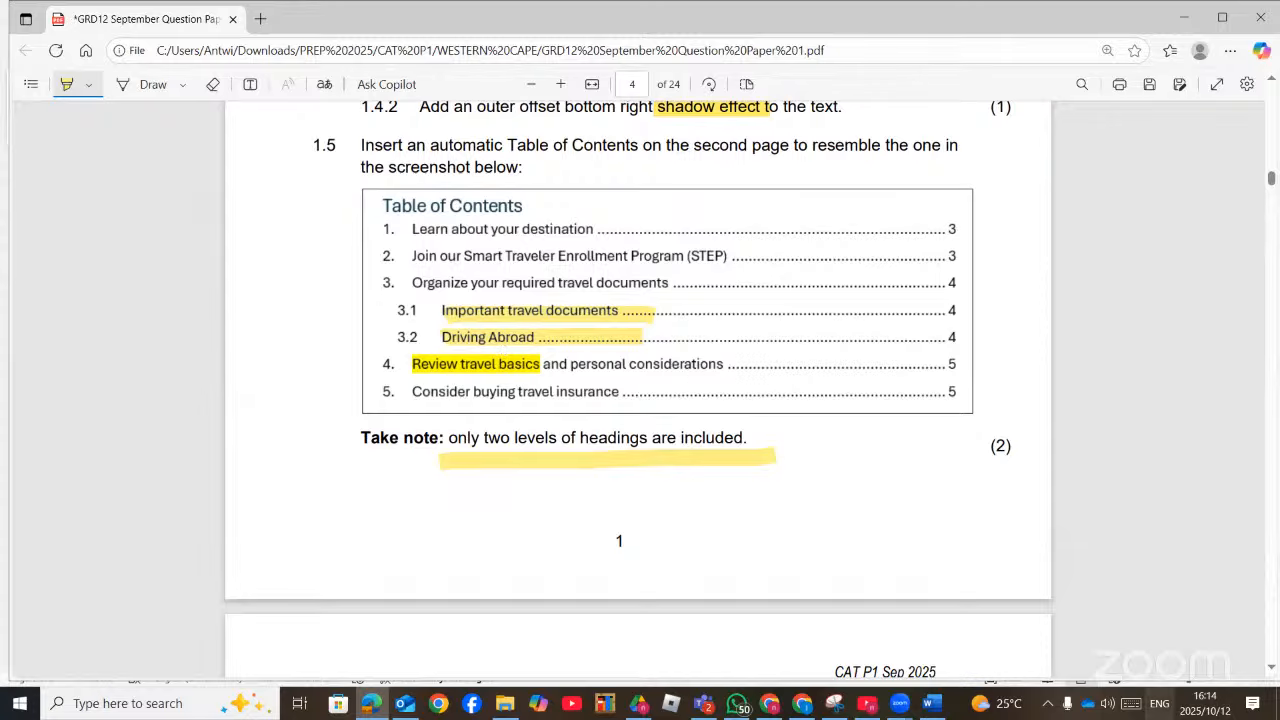
Switch back to the 1Travel document in Word and check which style the 'Learn about your destination' heading uses
left_click(930, 706)
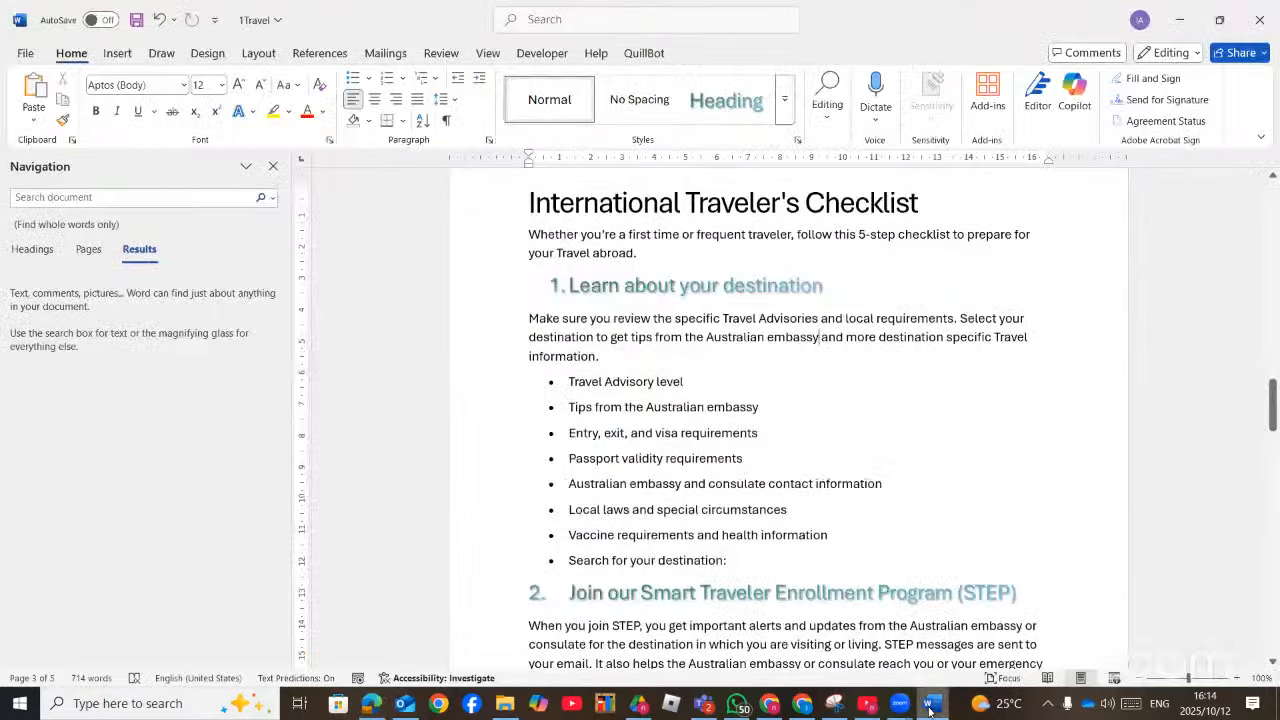
scroll(660, 344, "up", 1)
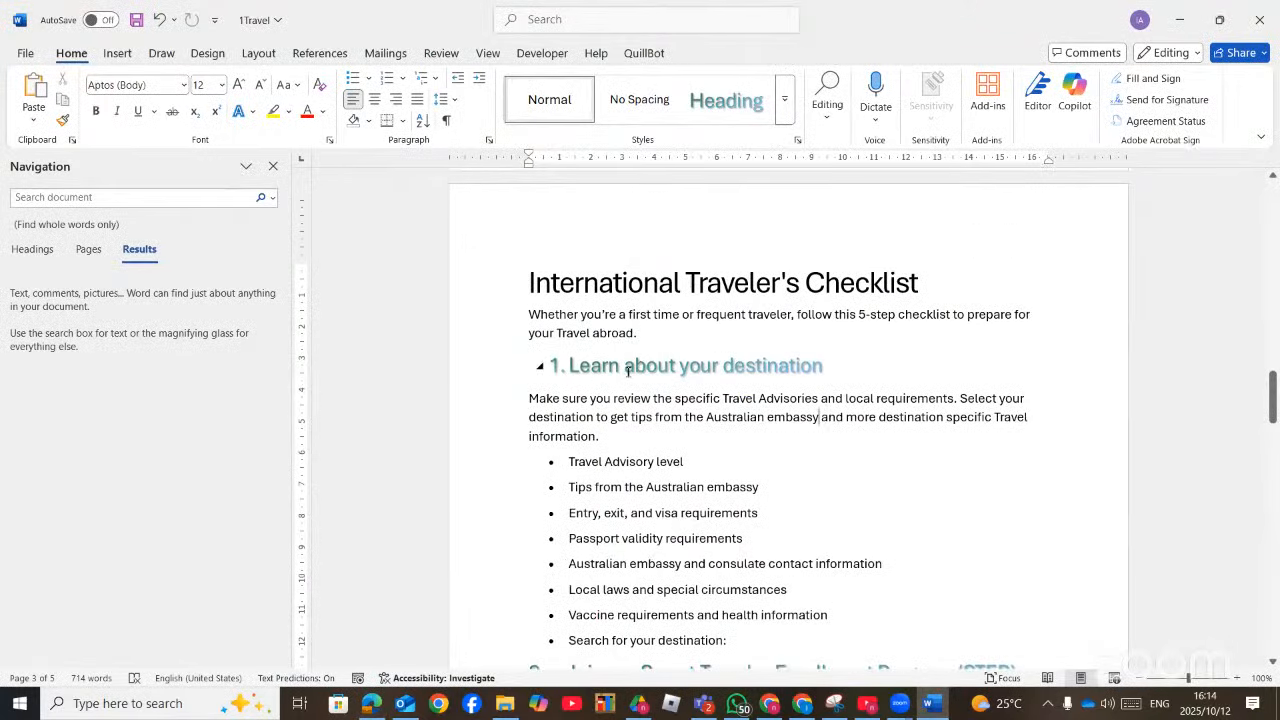
left_click(648, 366)
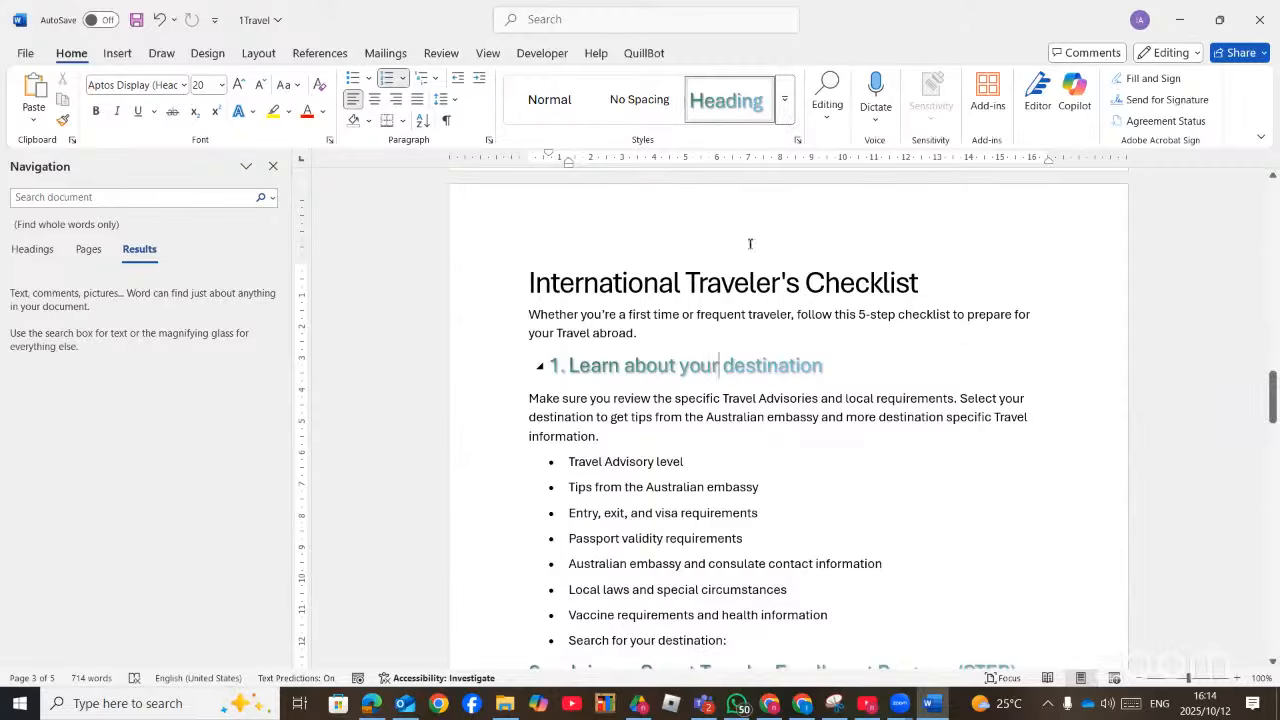
left_click(786, 112)
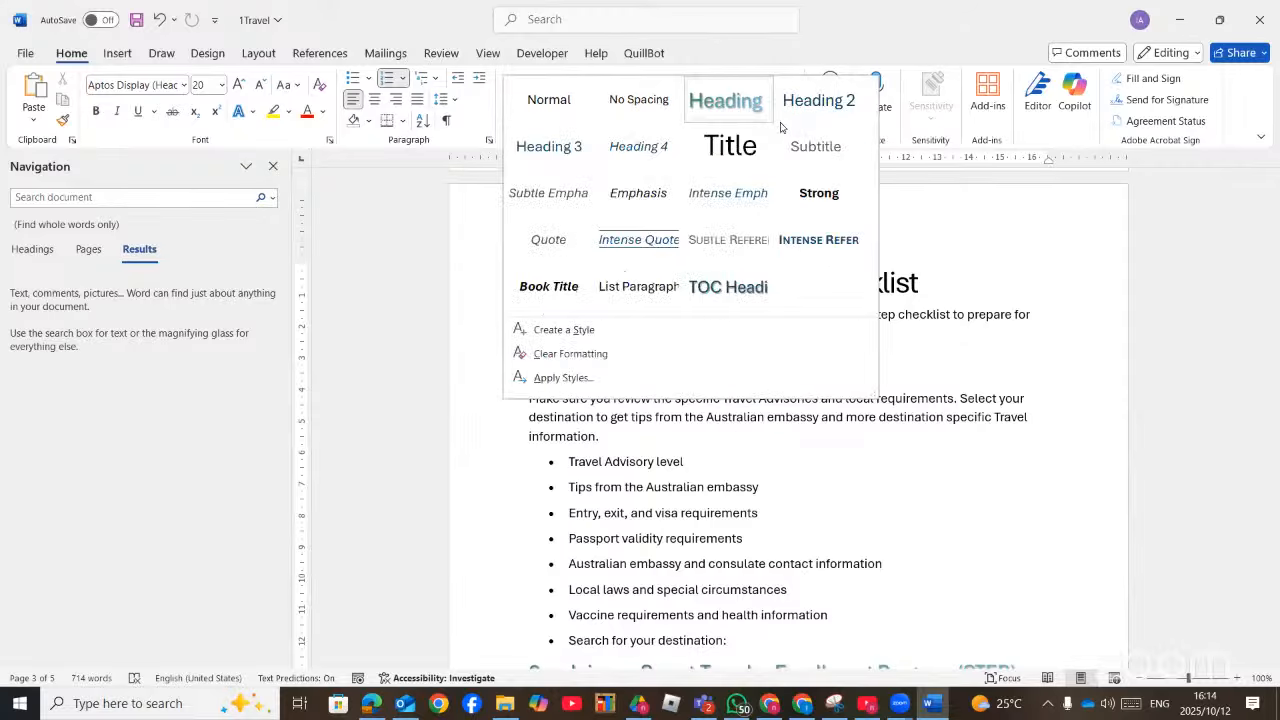
left_click(721, 346)
scroll(716, 357, "down", 6)
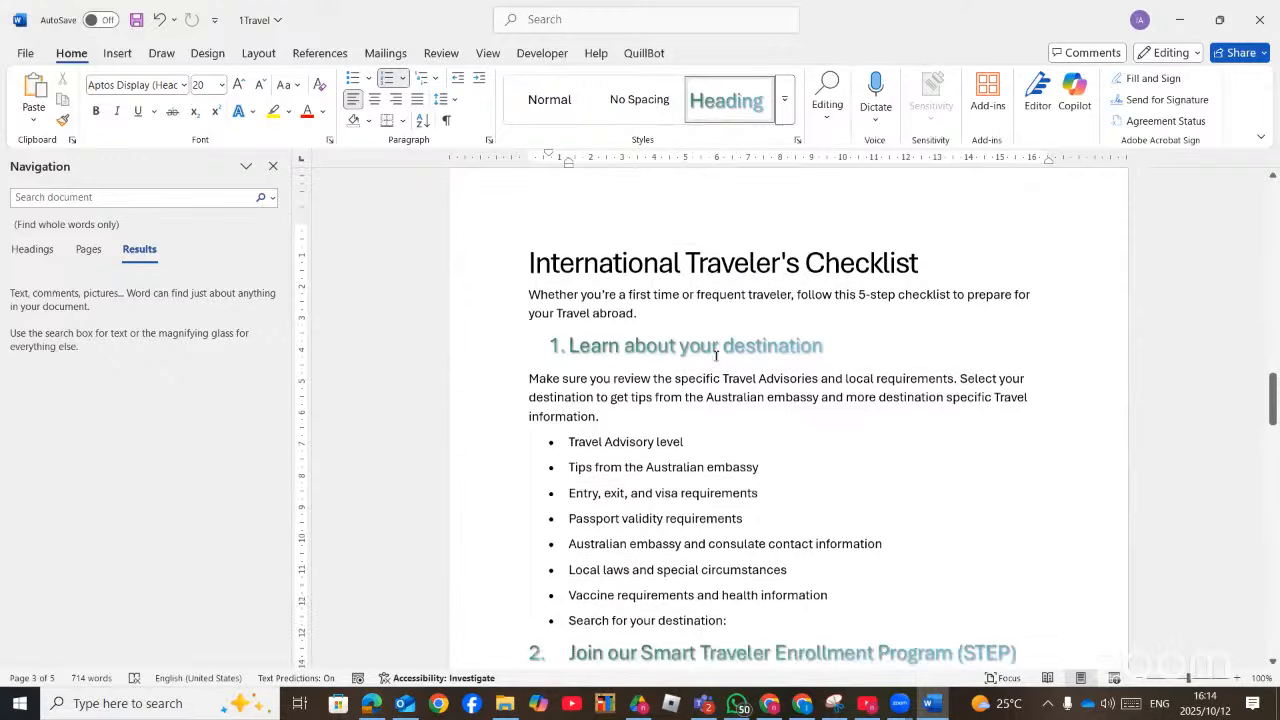
scroll(870, 607, "up", 3)
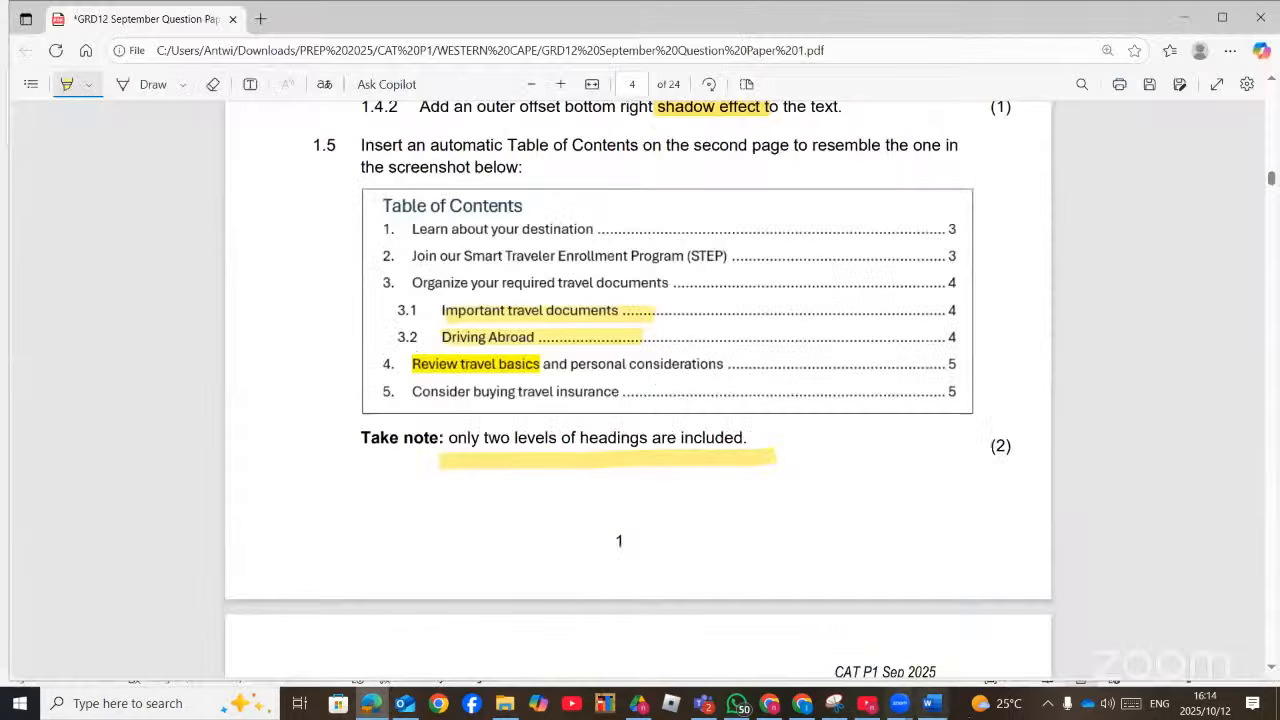
Check the table of contents in question 1.5 again and reapply the Heading 1 style to 'Learn about your destination'
left_click(371, 703)
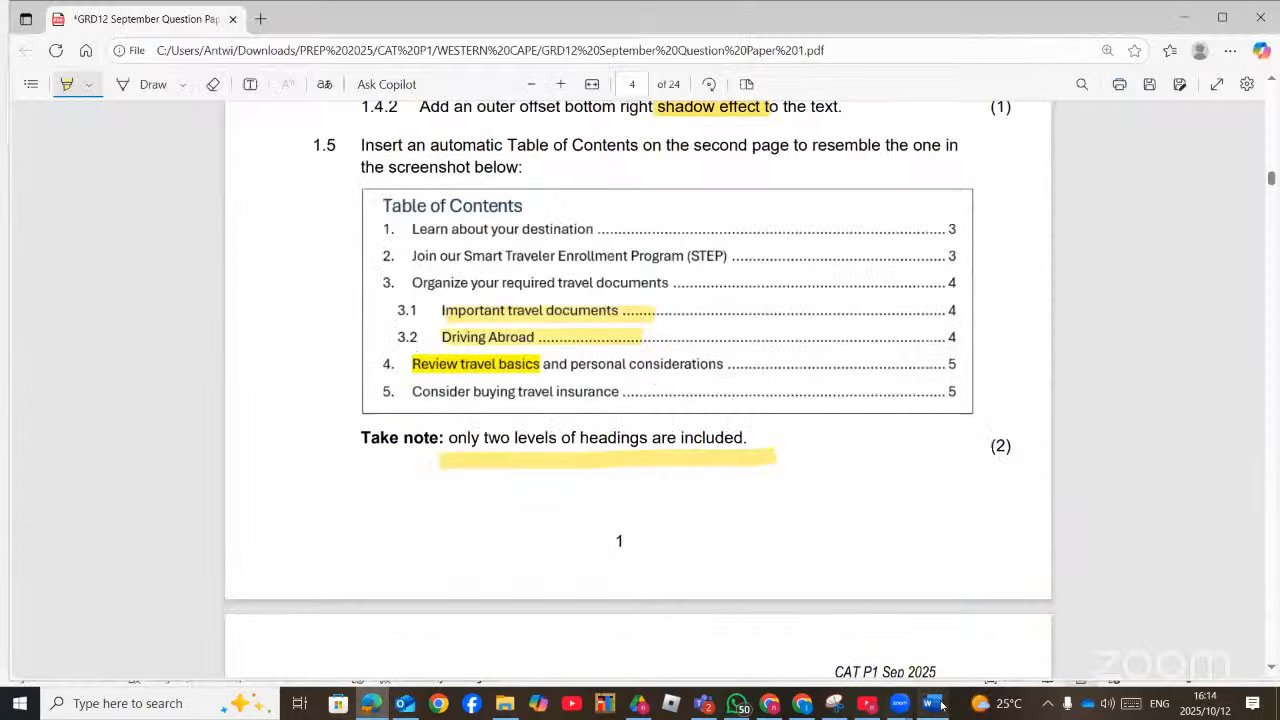
left_click(932, 703)
scroll(709, 378, "up", 3)
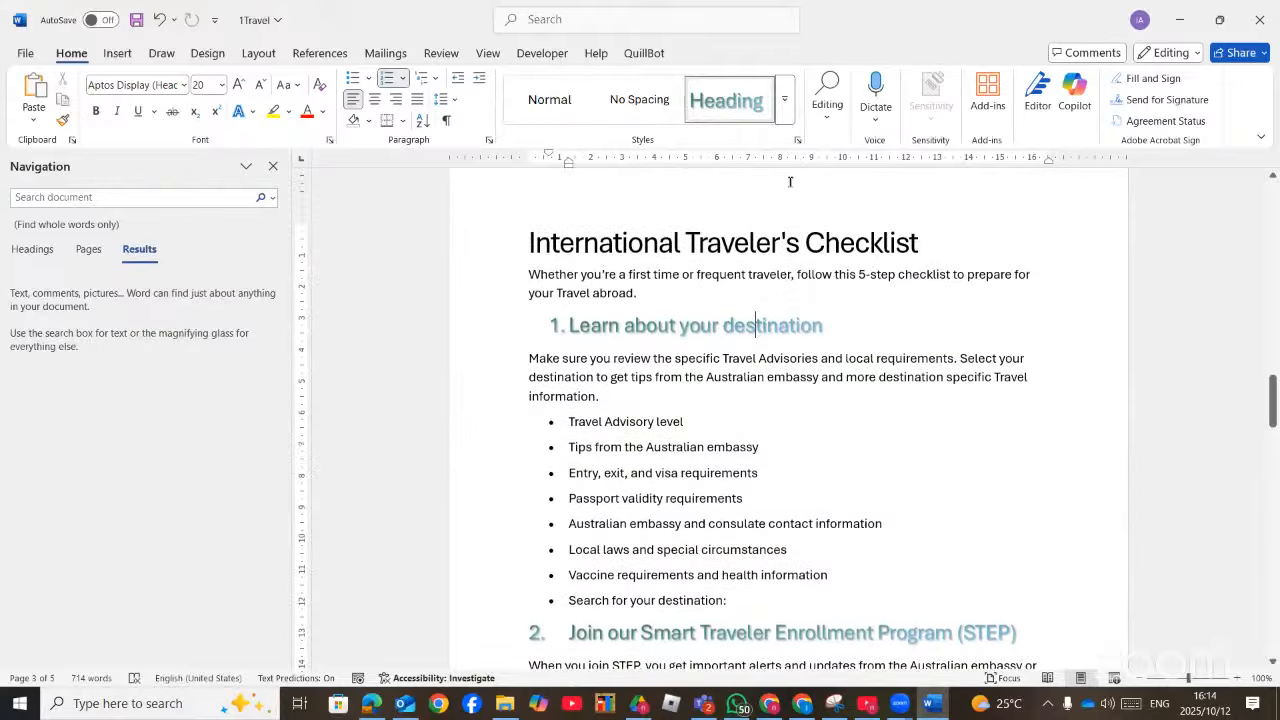
left_click(784, 99)
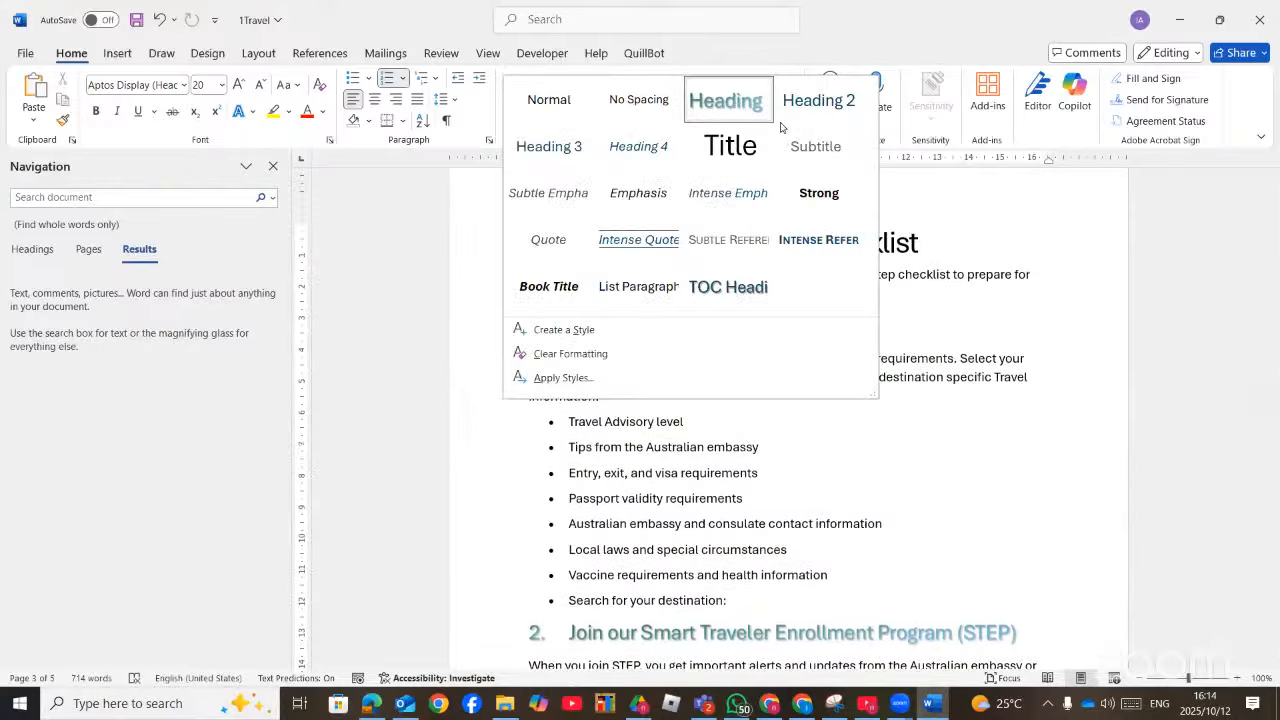
left_click(725, 104)
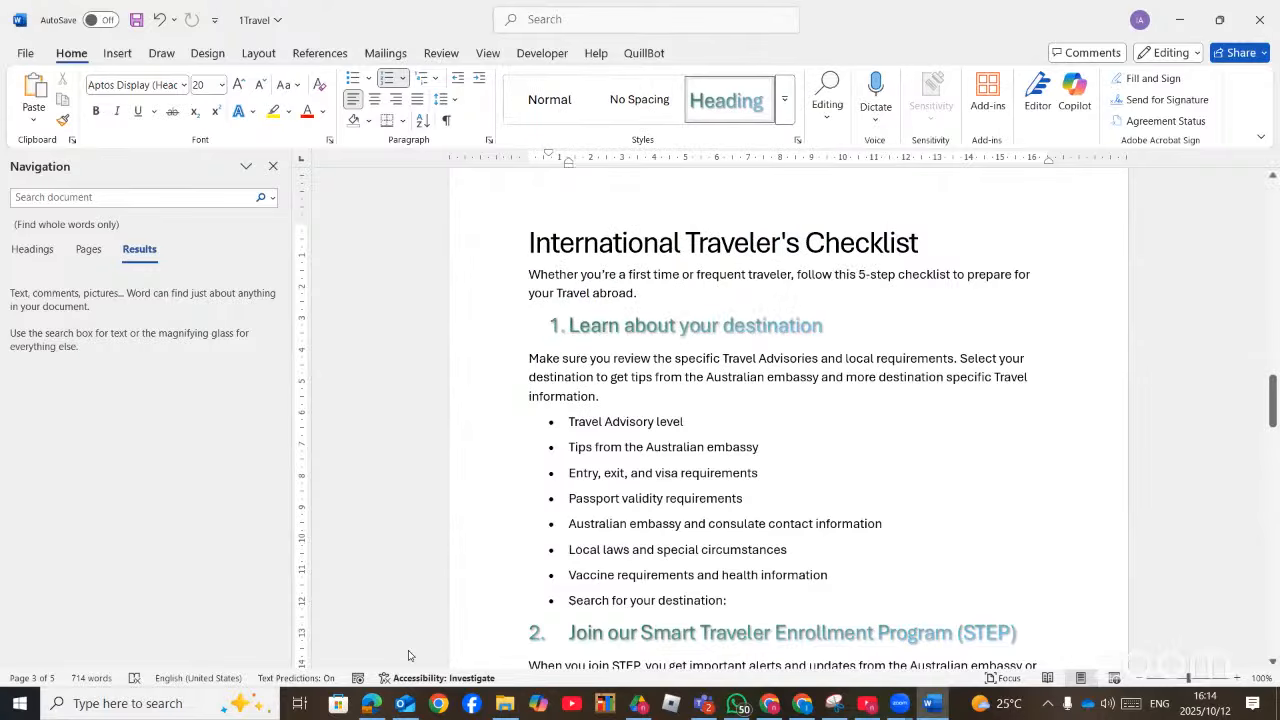
Compare the subheadings in question 1.5 with the document and check which style the 3.1 'Important Travel documents' heading uses
left_click(380, 707)
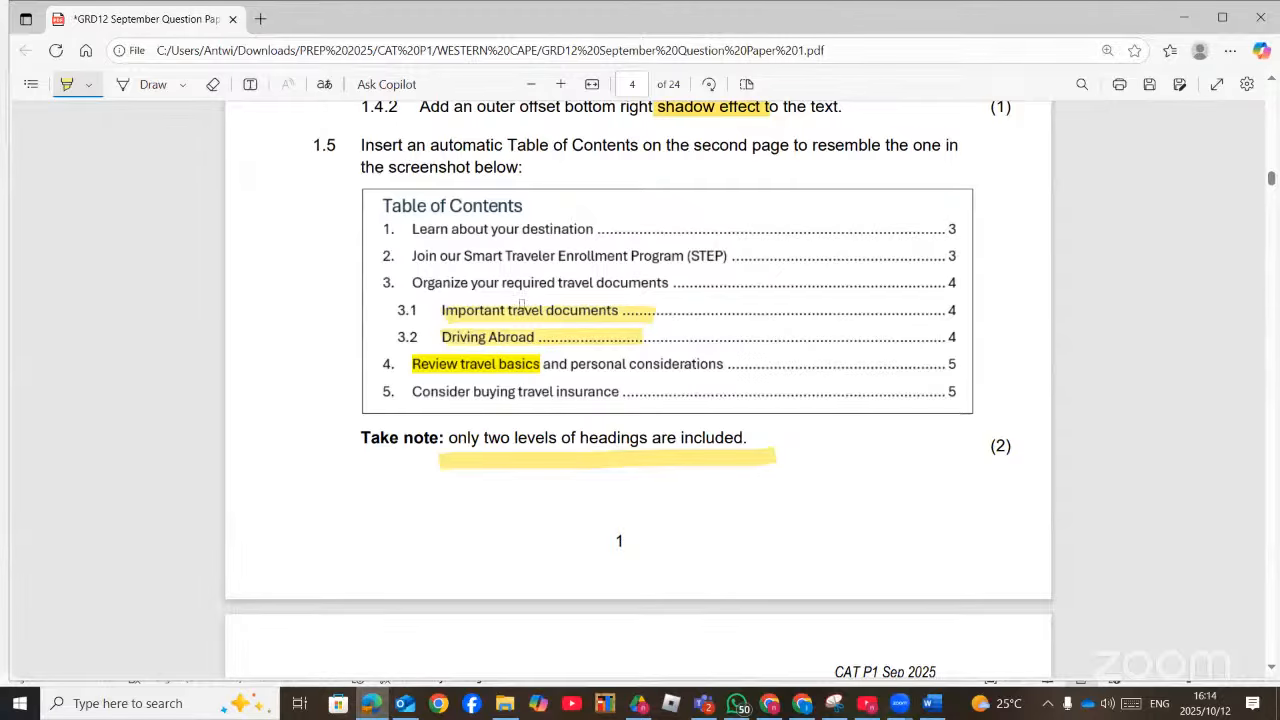
left_click(931, 703)
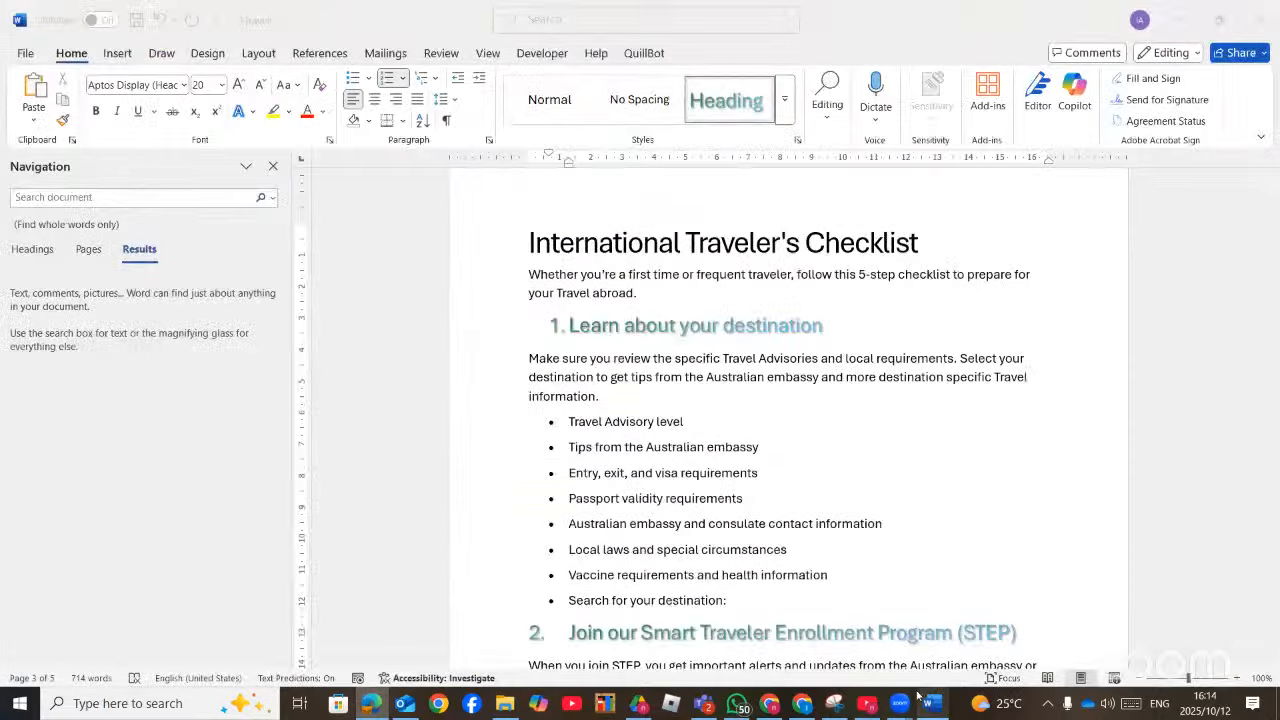
scroll(618, 425, "down", 15)
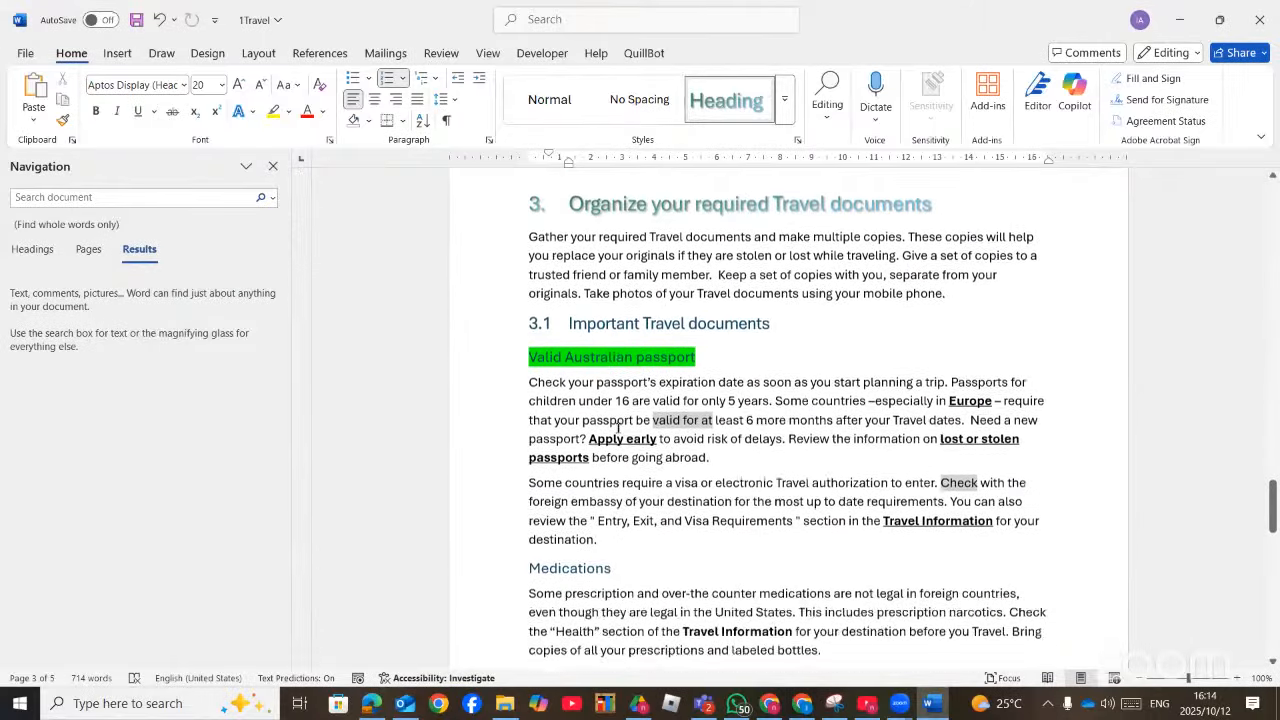
left_click(716, 271)
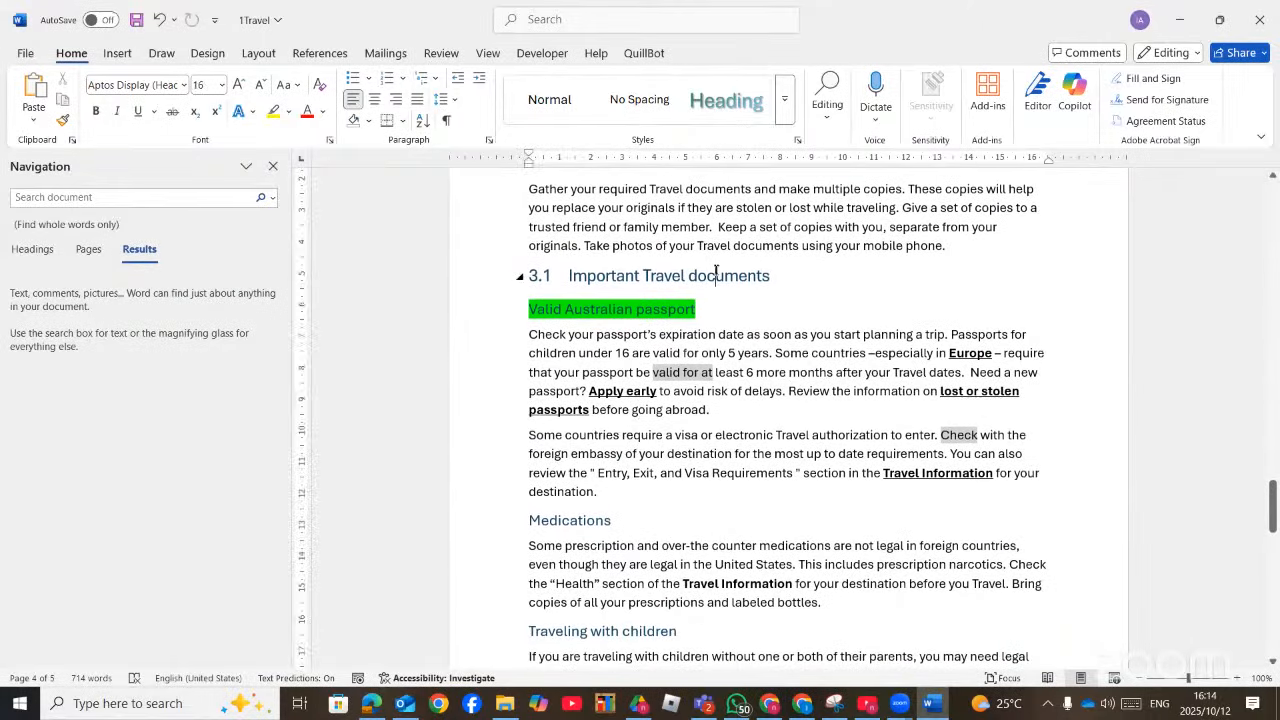
left_click(785, 112)
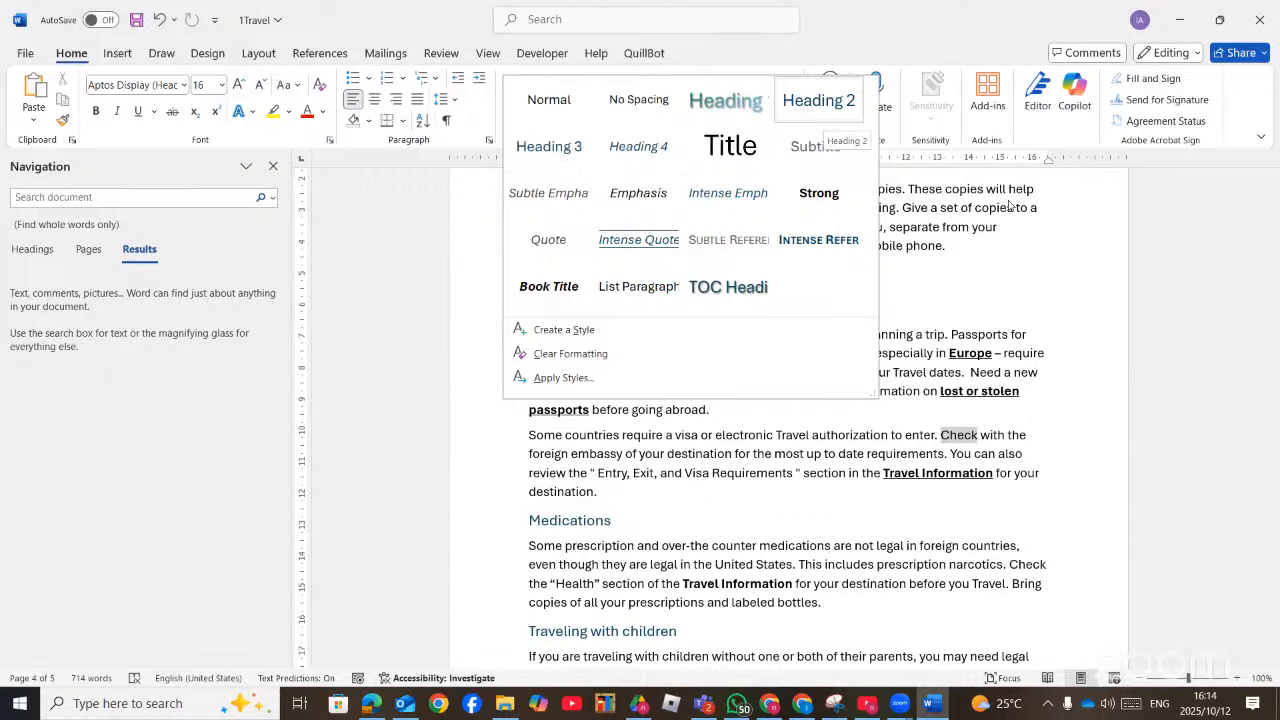
scroll(1210, 329, "up", 5)
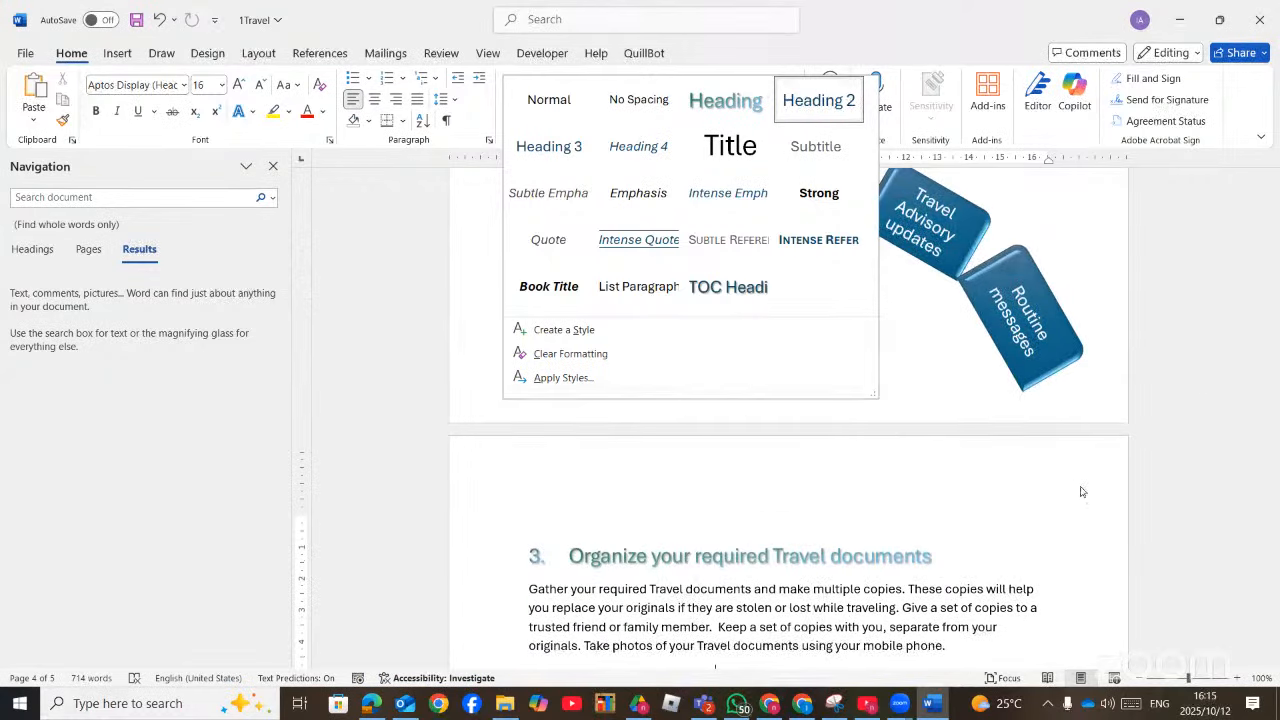
Set up a custom table of contents below the 'Table of Contents' heading, showing 2 levels
left_click_drag(1272, 465, 1272, 282)
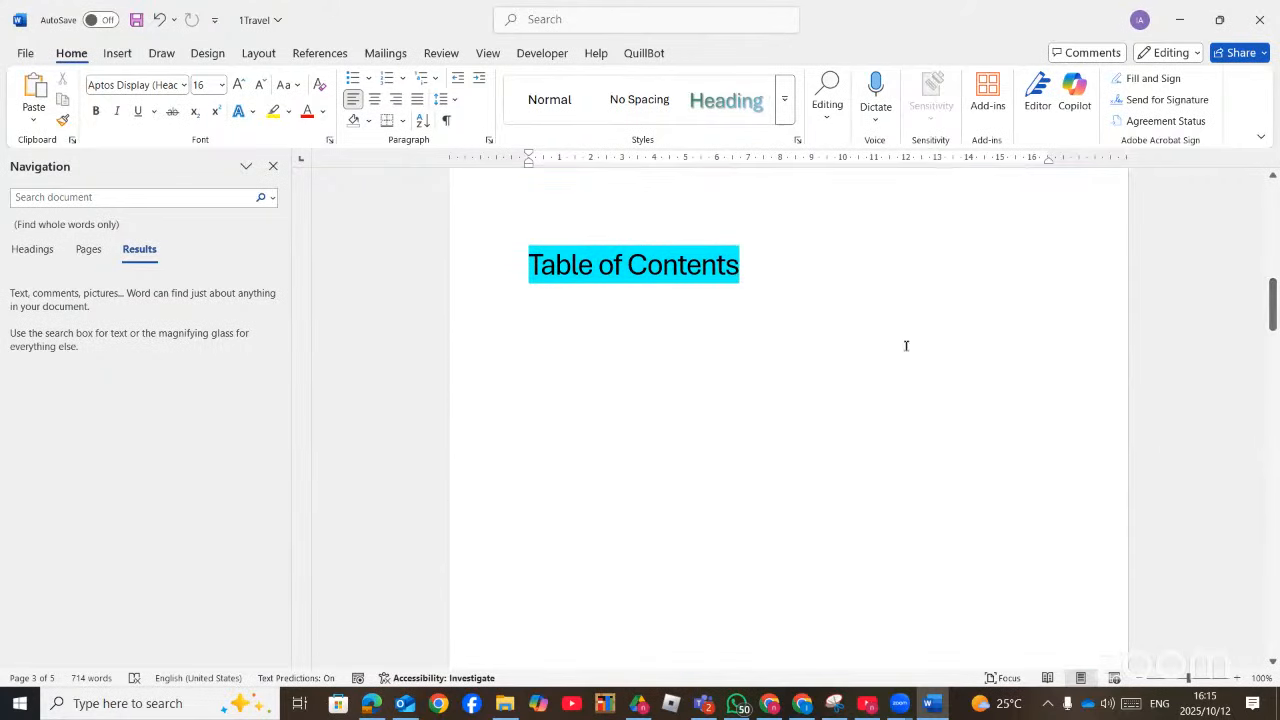
left_click(672, 335)
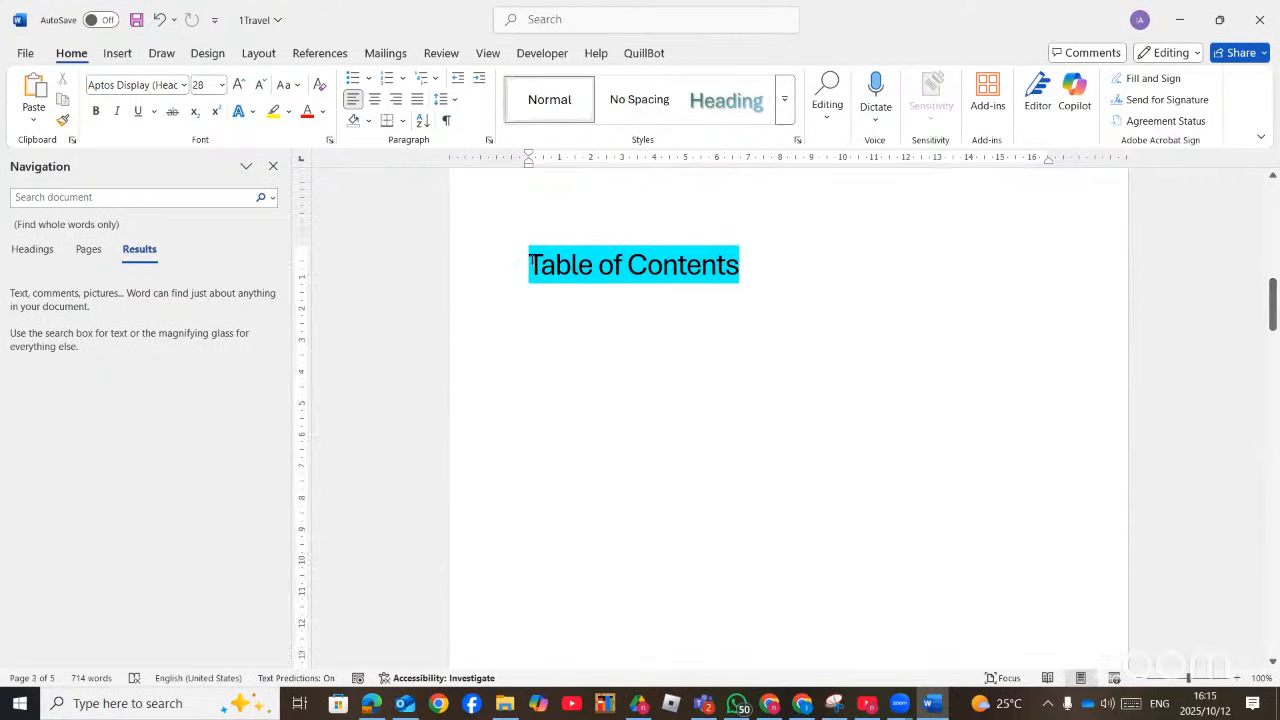
left_click(322, 55)
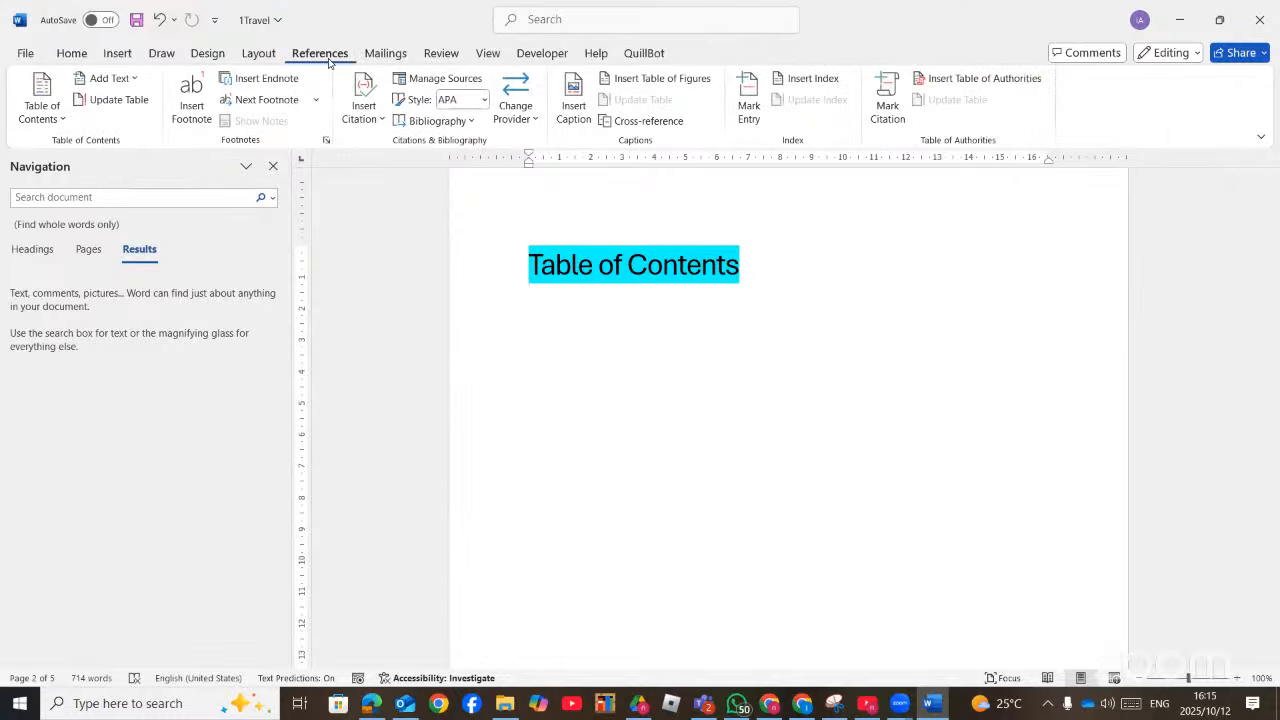
left_click(42, 110)
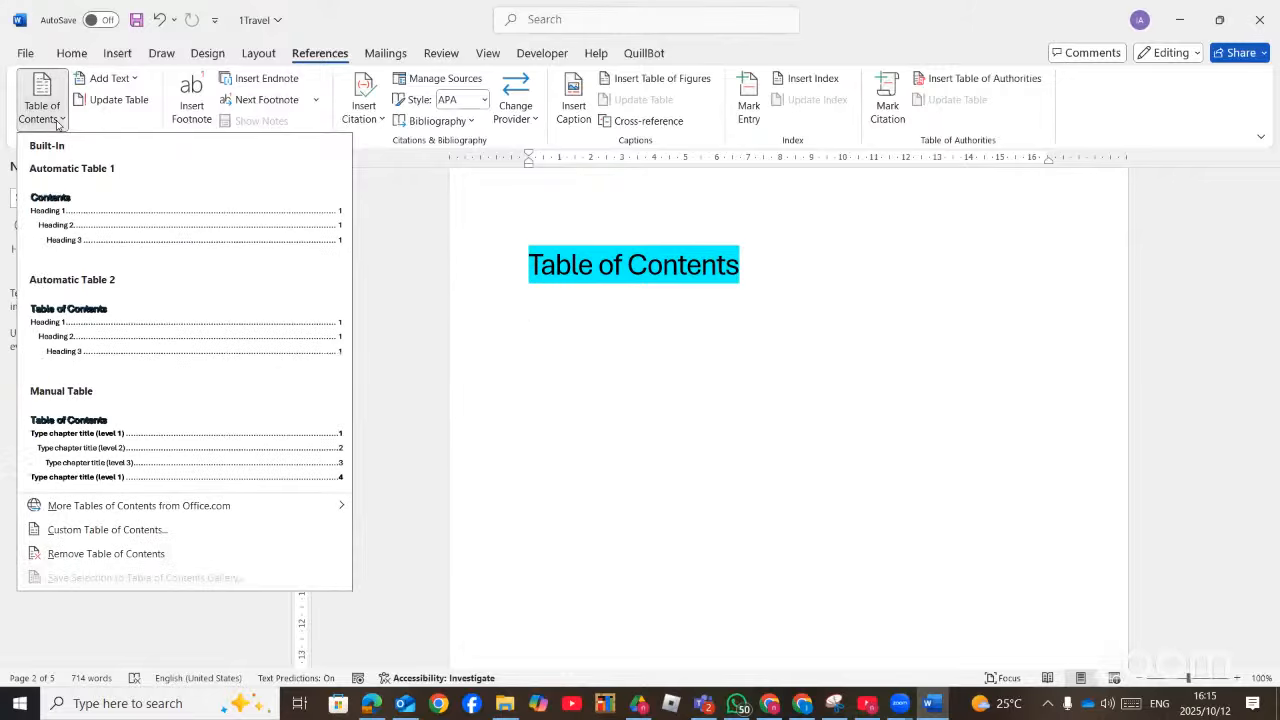
left_click(133, 531)
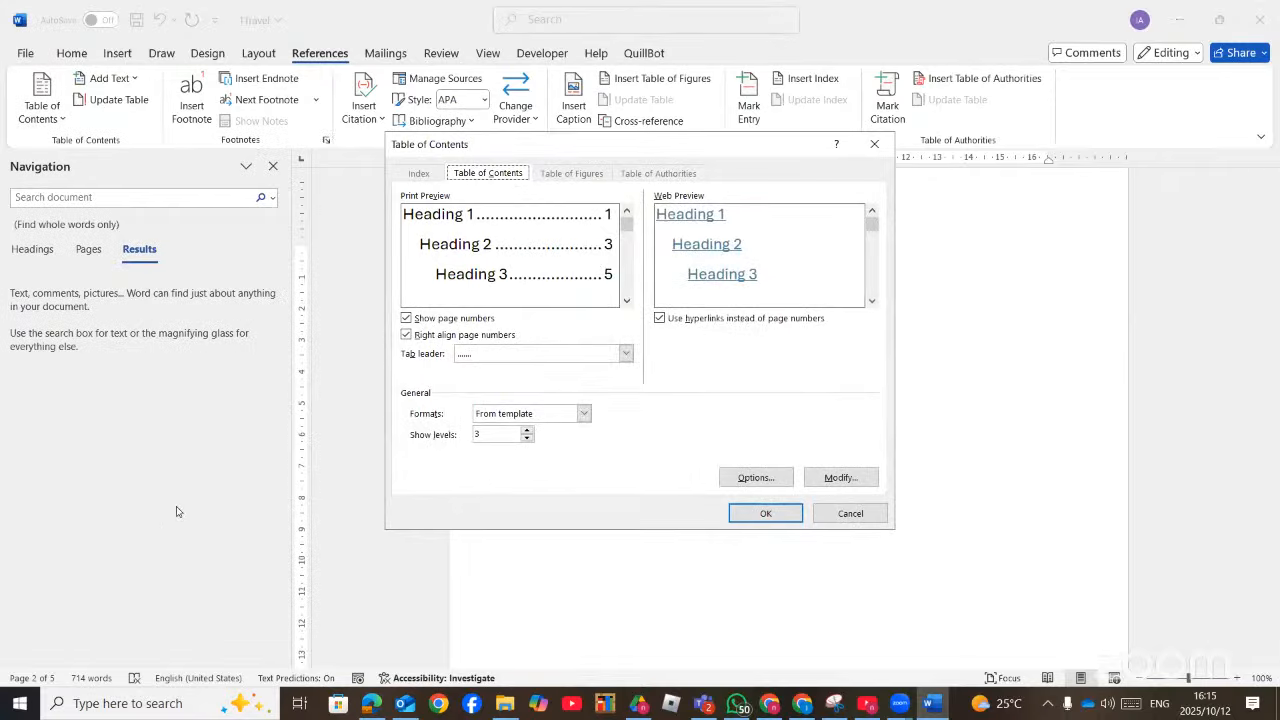
left_click(527, 439)
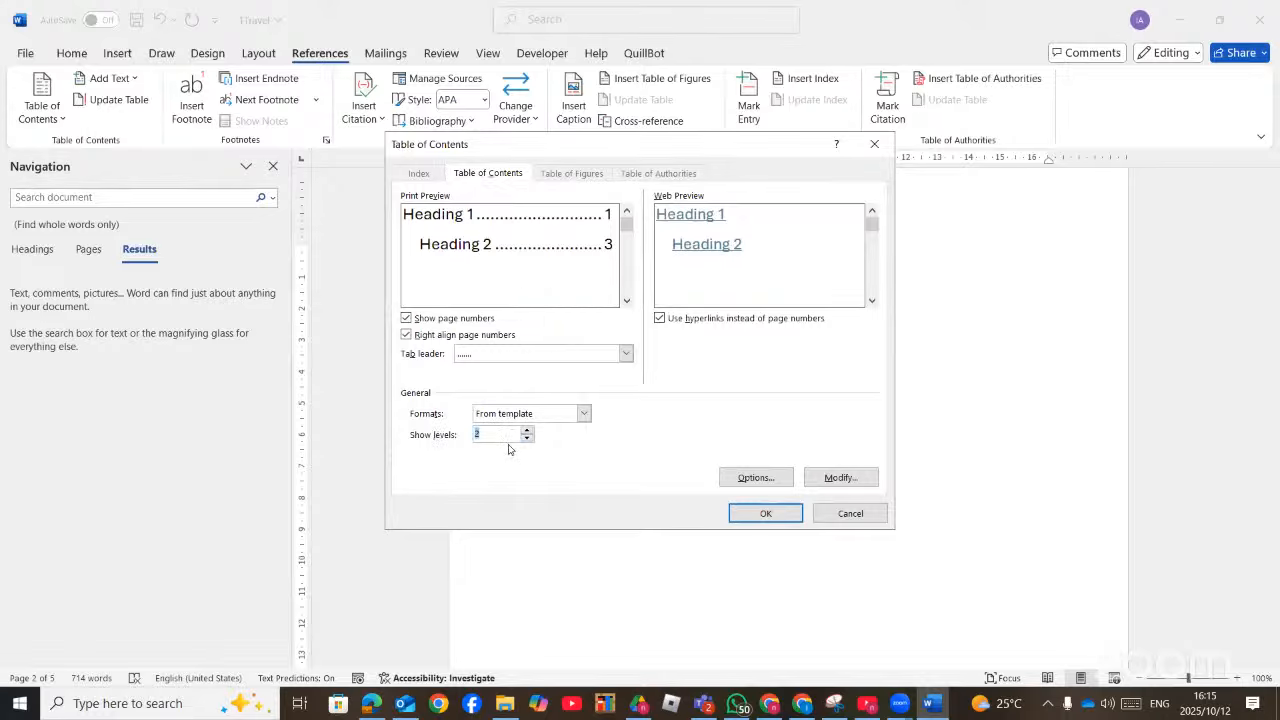
Recheck question 1.5 in Edge and insert the table of contents in Word, with Heading 1 as level 1 and Heading 2 as level 2
left_click(374, 706)
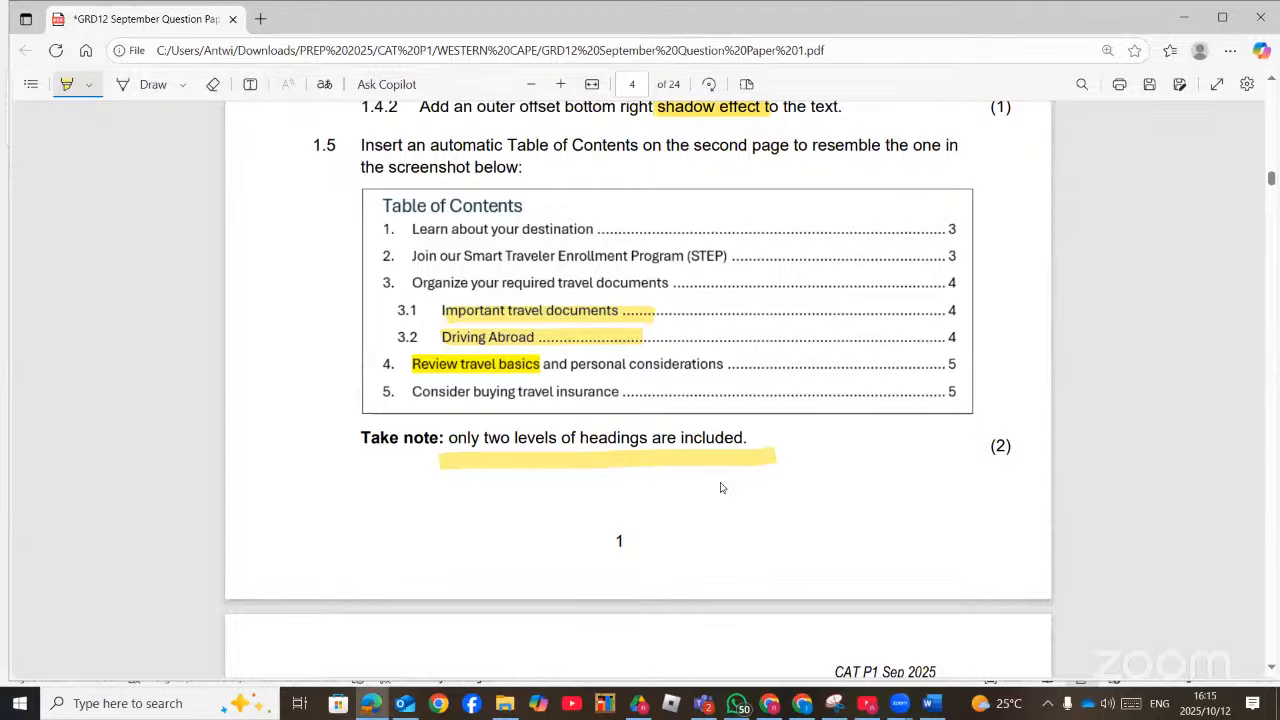
key("alt+Tab")
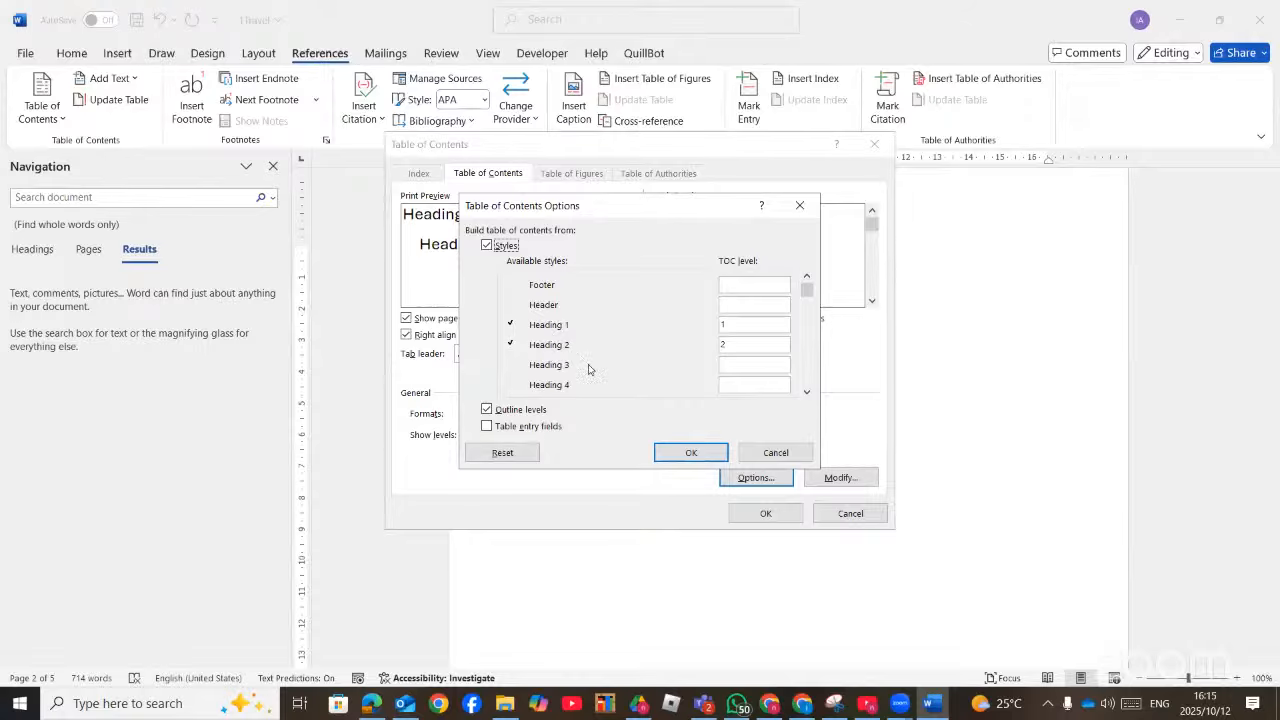
left_click(692, 451)
left_click(766, 514)
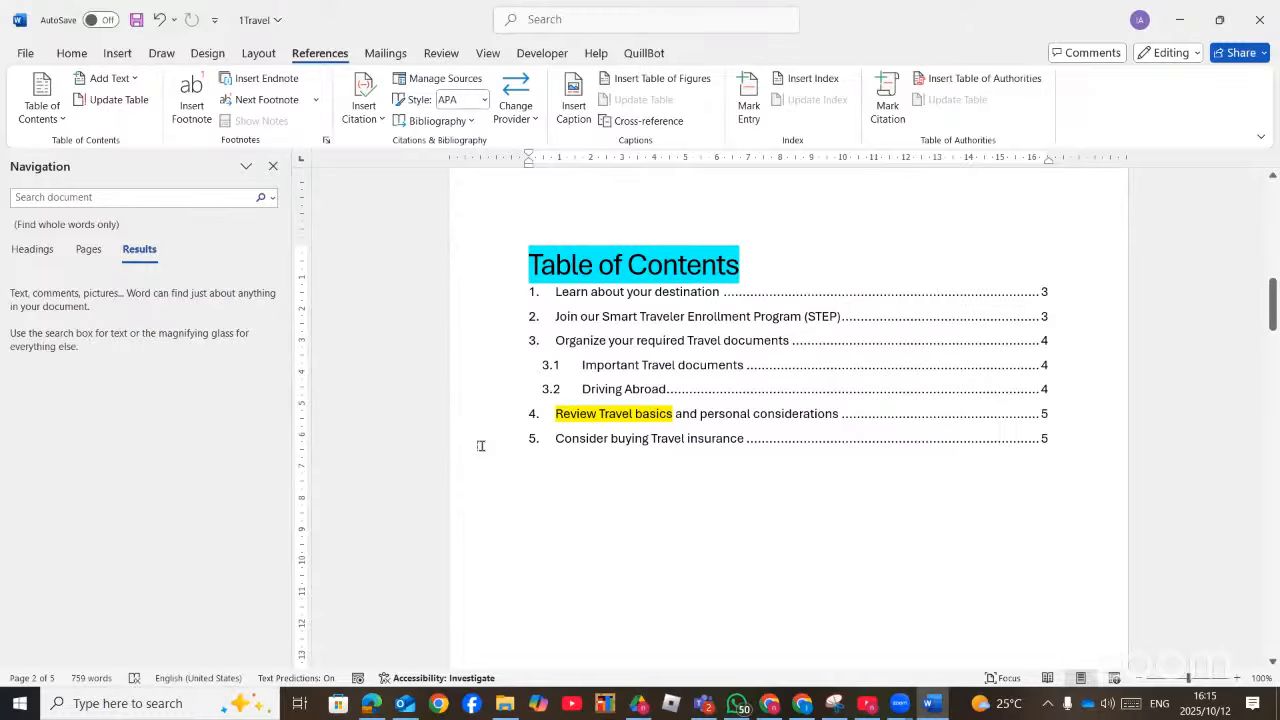
Switch to the question paper in Edge and highlight the mark allocation, 'alerts' and the Health alerts shape in question 1.6
key("alt+Tab")
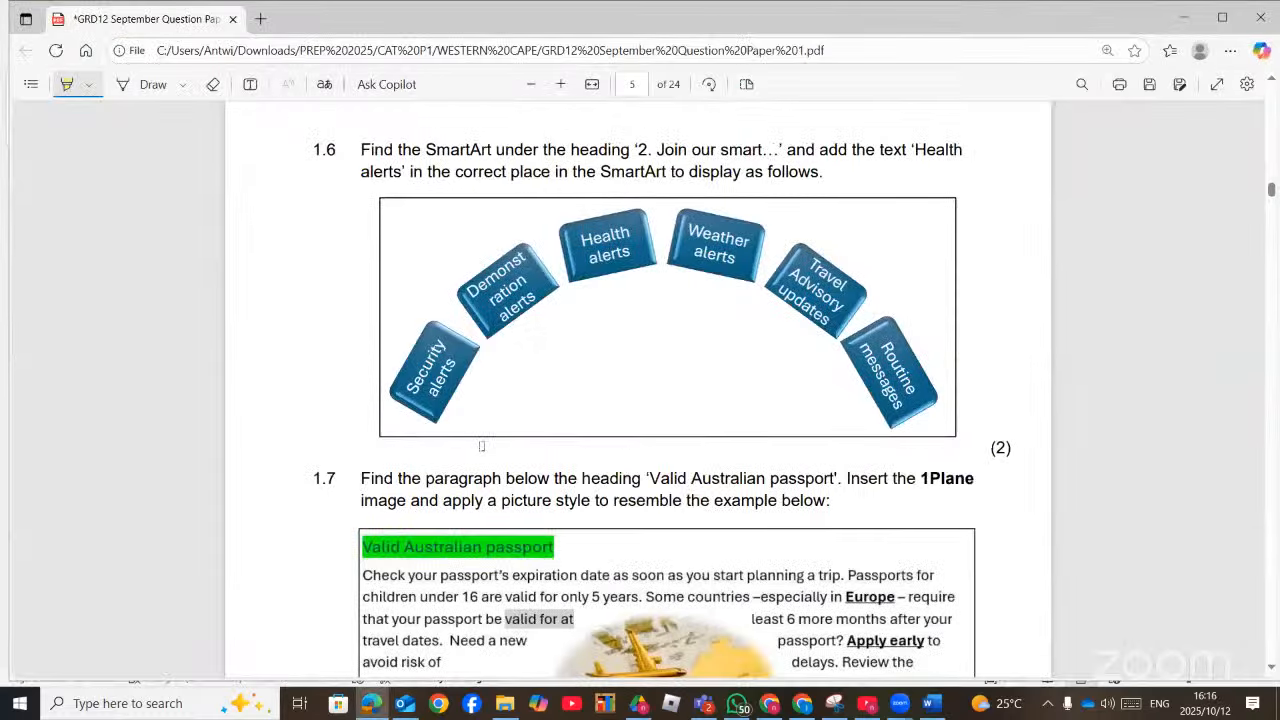
left_click_drag(1019, 448, 982, 448)
left_click_drag(361, 172, 397, 172)
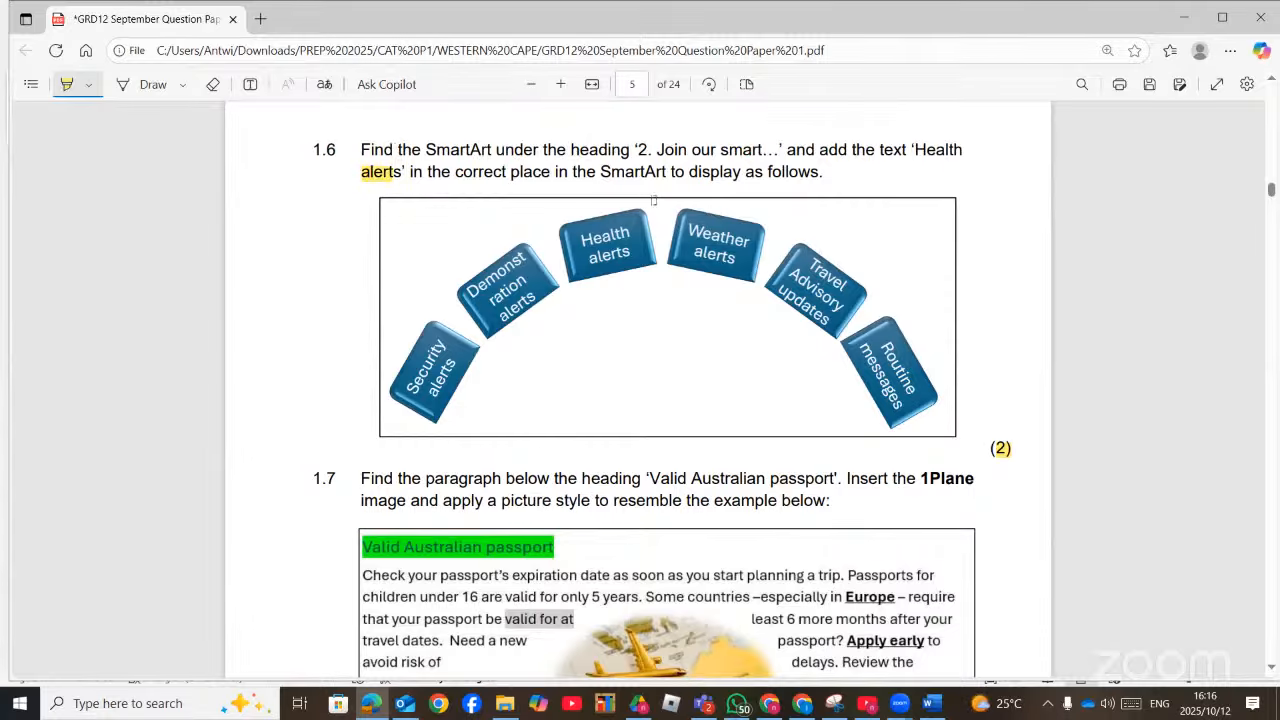
mouse_move(654, 200)
left_mouse_down()
mouse_move(564, 198)
mouse_move(542, 230)
mouse_move(563, 301)
mouse_move(640, 284)
mouse_move(667, 246)
mouse_move(665, 200)
mouse_move(638, 186)
left_mouse_up()
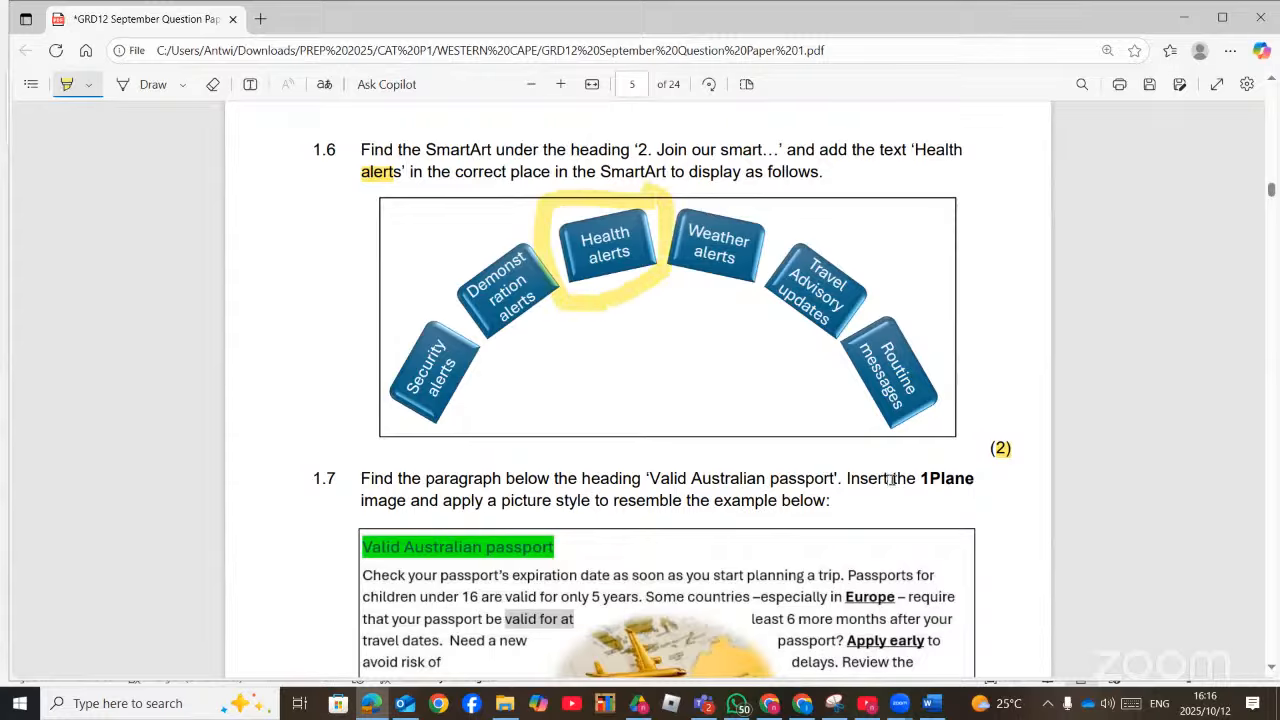
Switch to Word and add a shape after 'Demonstration alerts' in the SmartArt under heading 2, following the question 1.6 example
left_click(930, 703)
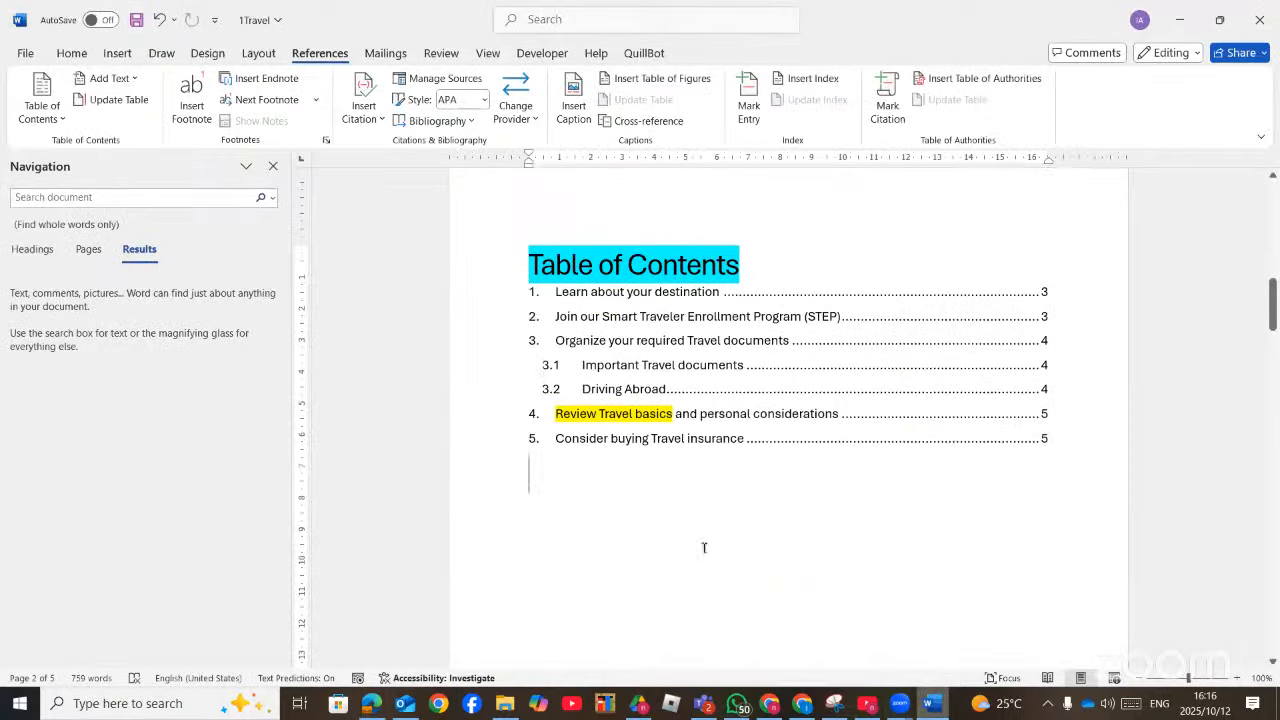
scroll(690, 540, "down", 1)
scroll(690, 540, "down", 15)
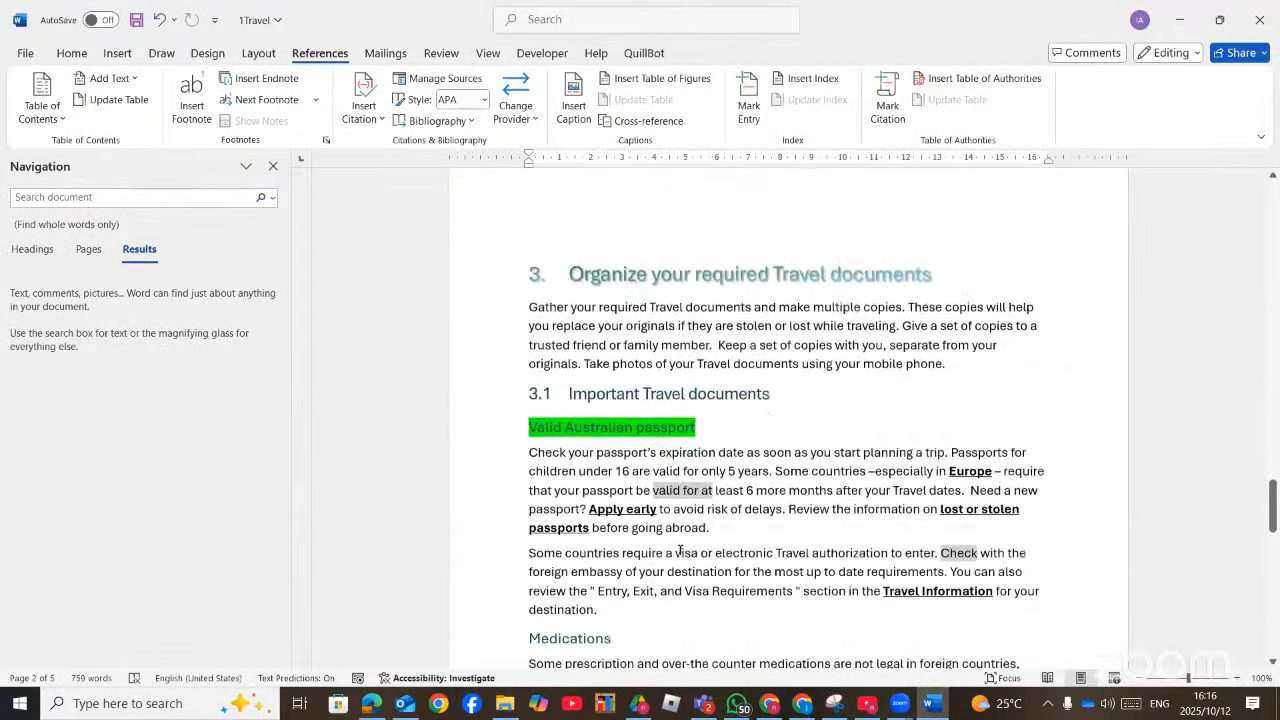
scroll(683, 549, "up", 3)
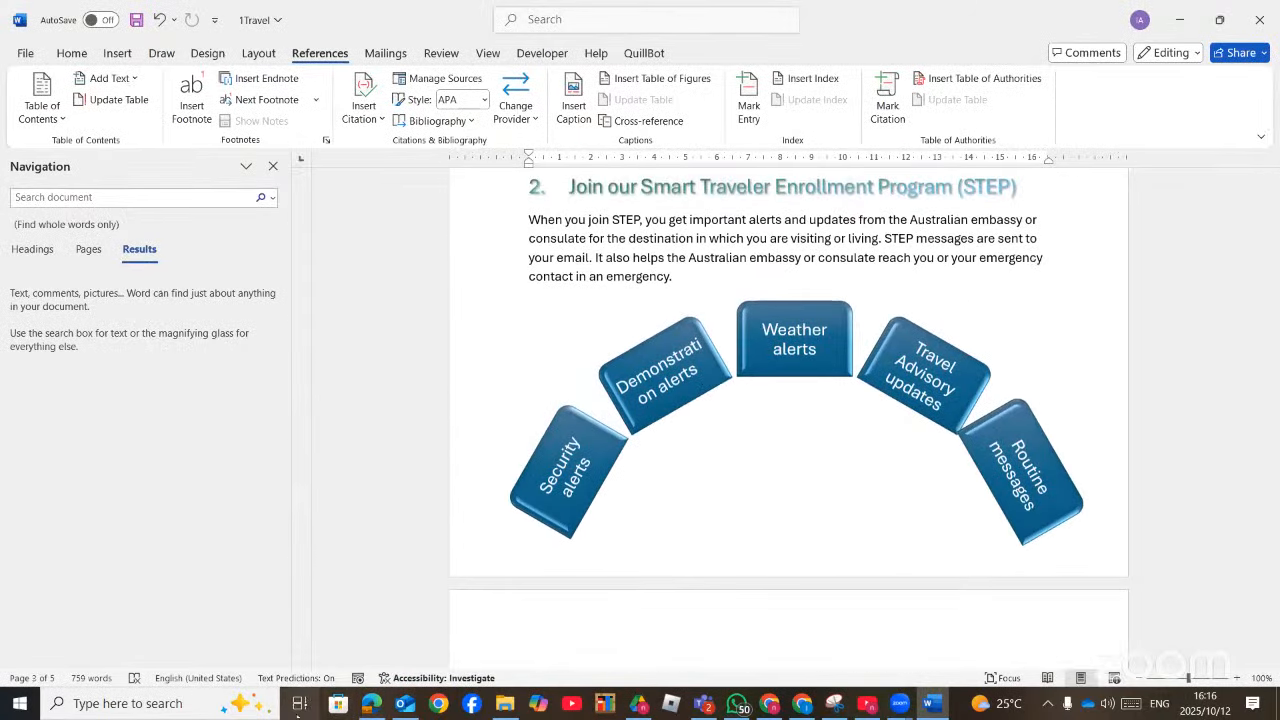
left_click(368, 703)
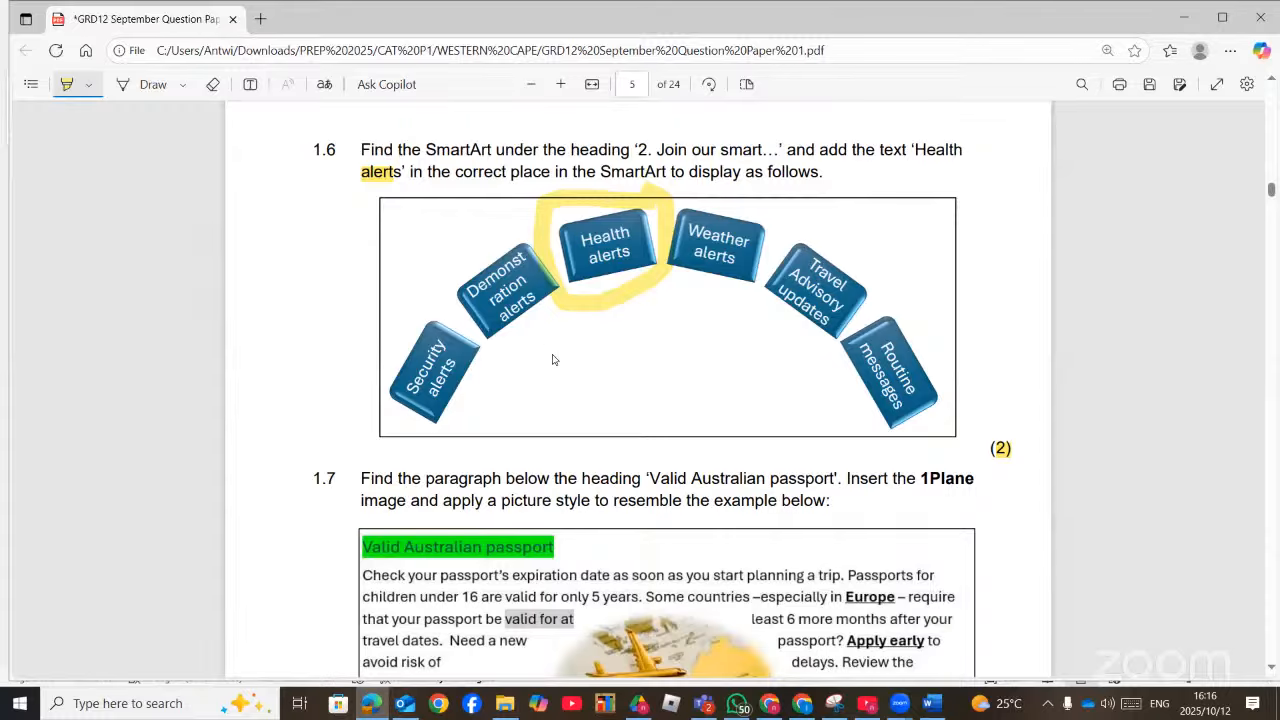
key("alt+Tab")
right_click(695, 386)
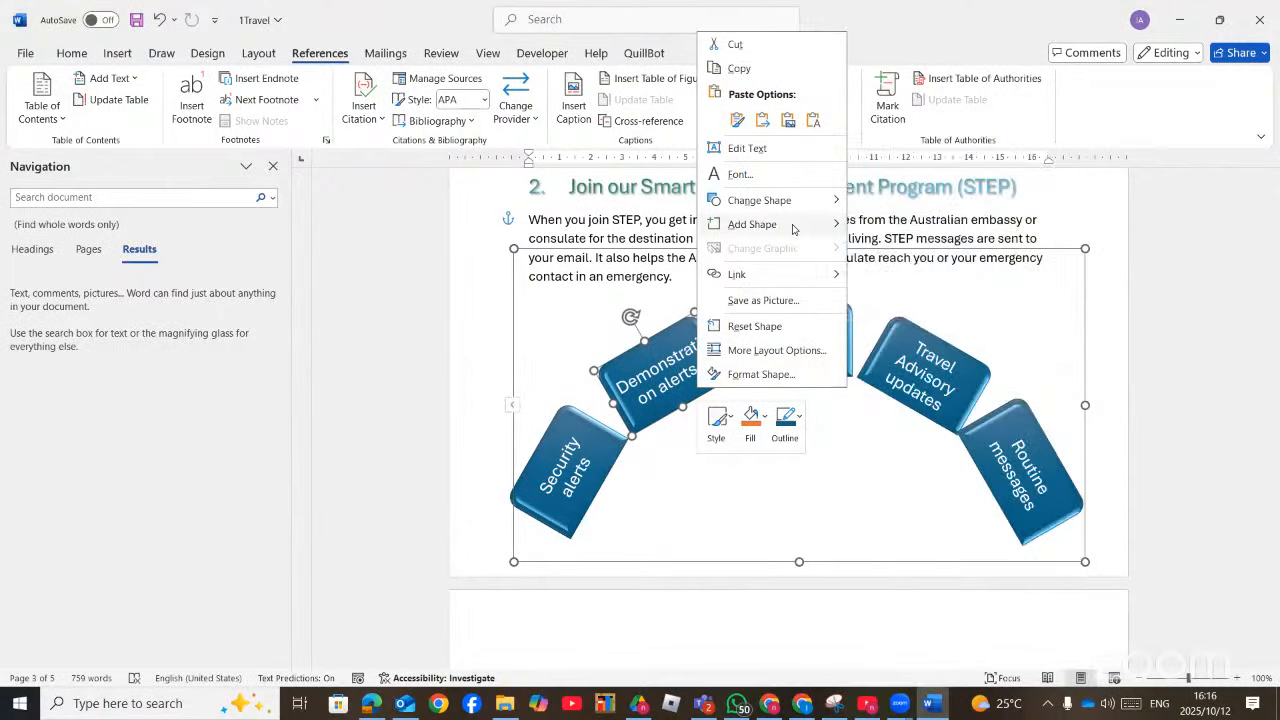
mouse_move(793, 229)
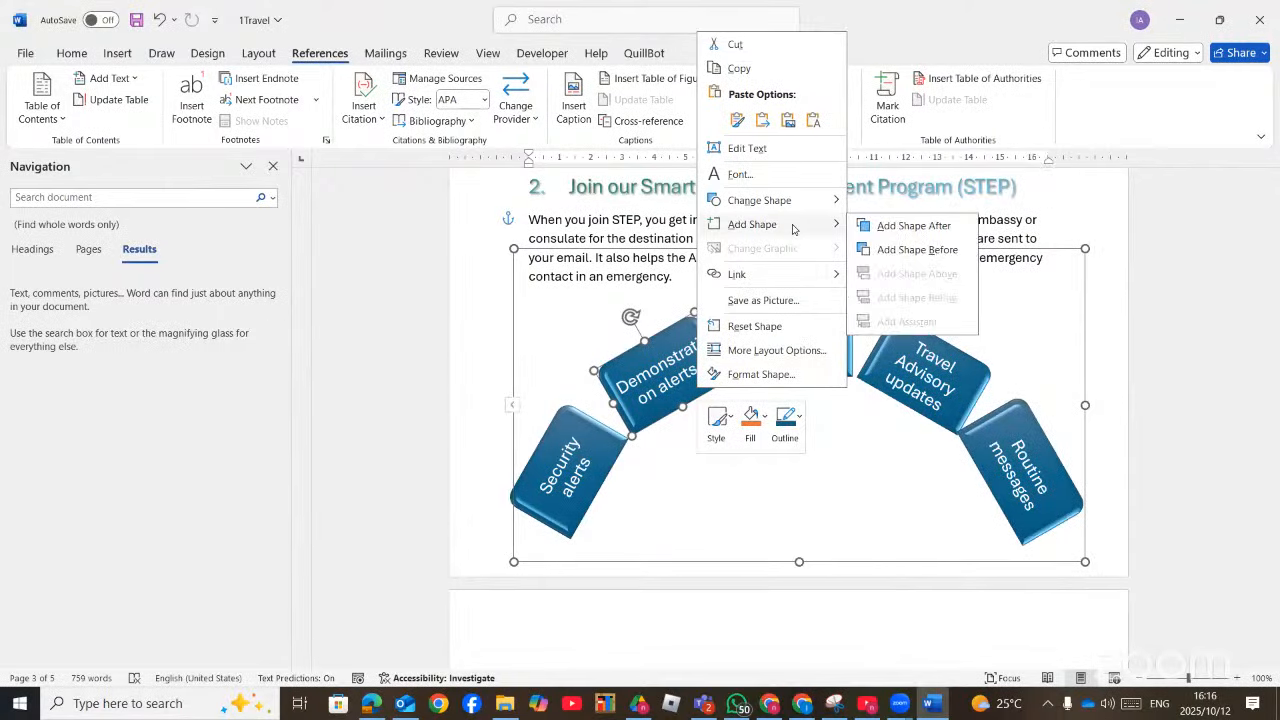
left_click(896, 228)
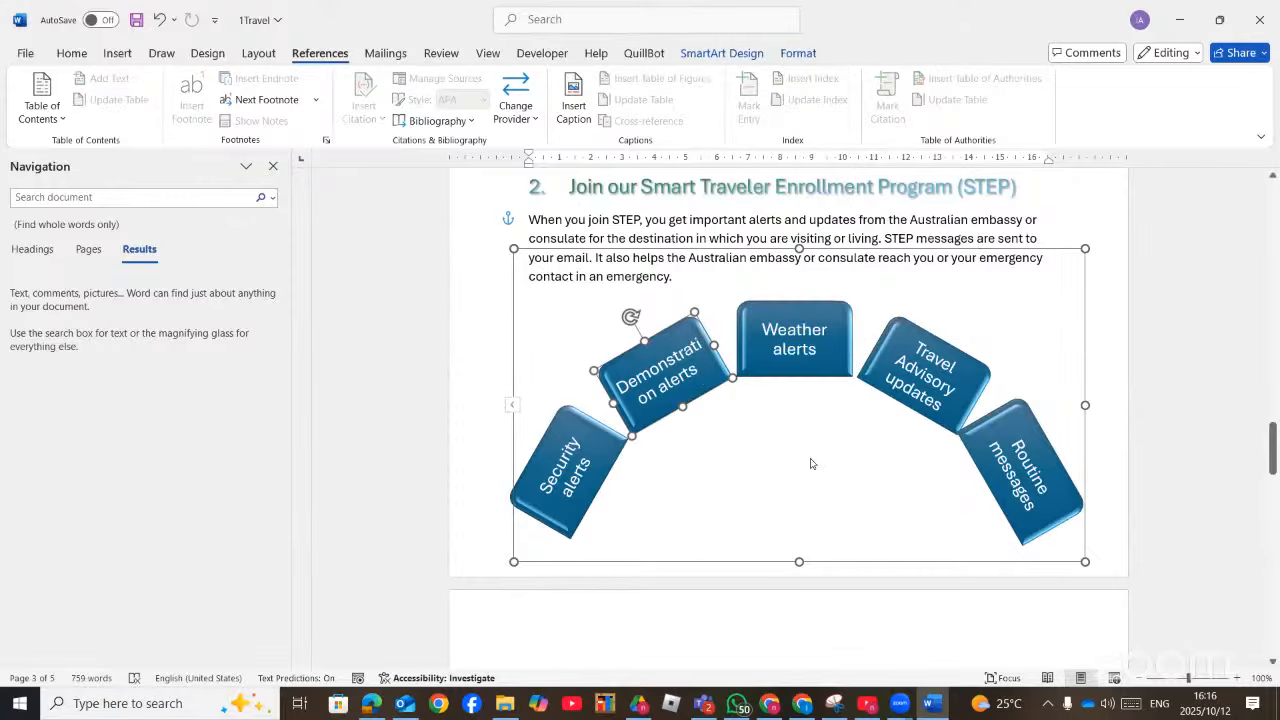
right_click(658, 402)
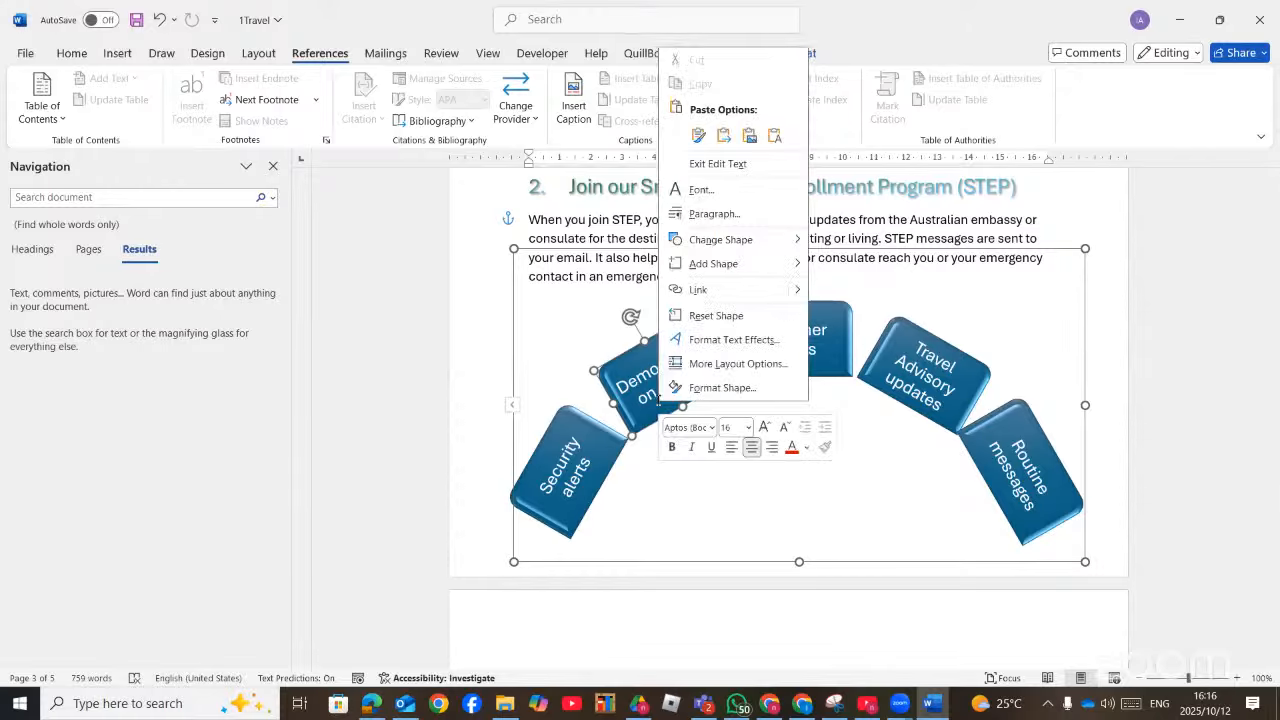
mouse_move(758, 268)
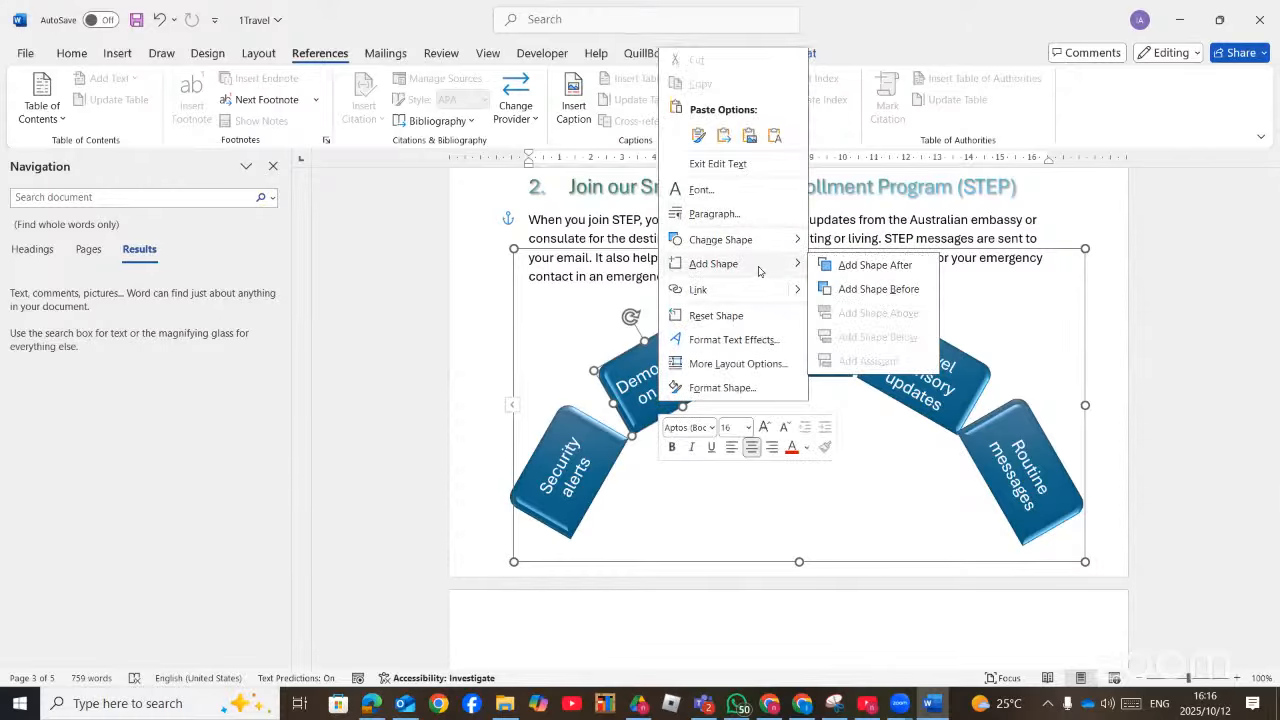
left_click(880, 265)
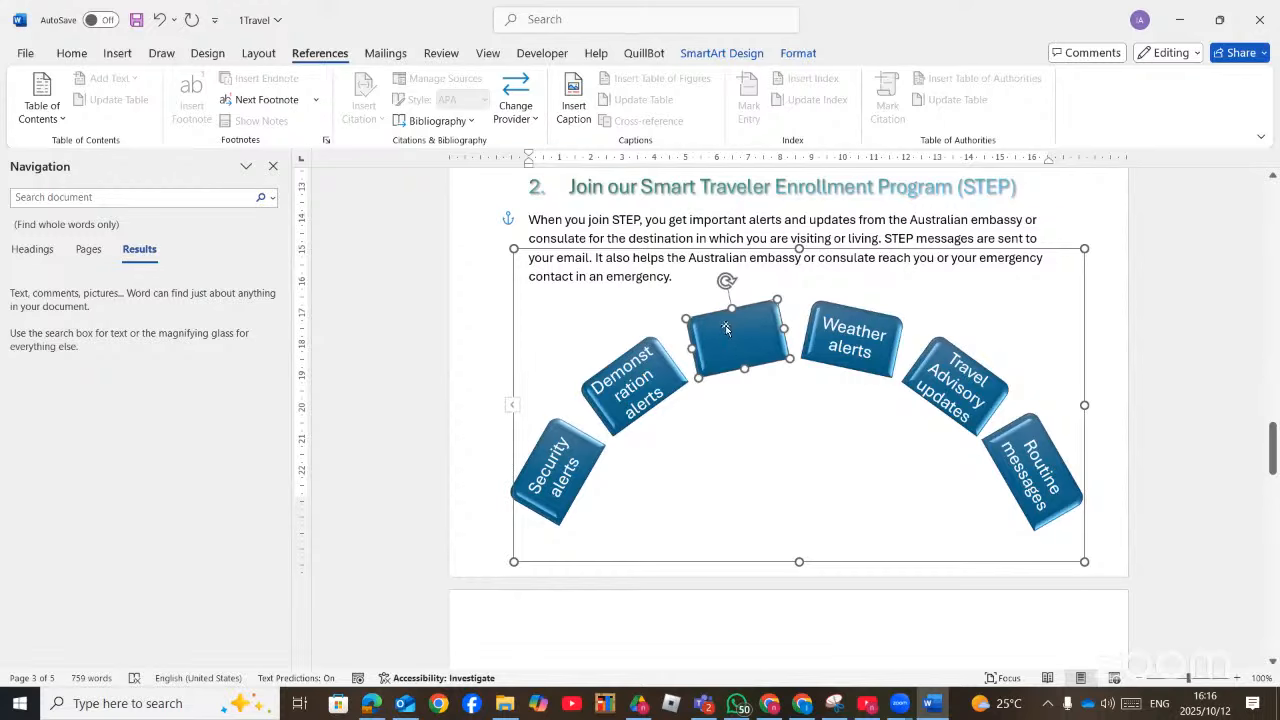
Enter 'Health alerts' in the new SmartArt shape and compare the result with the question 1.6 example in Edge
right_click(727, 331)
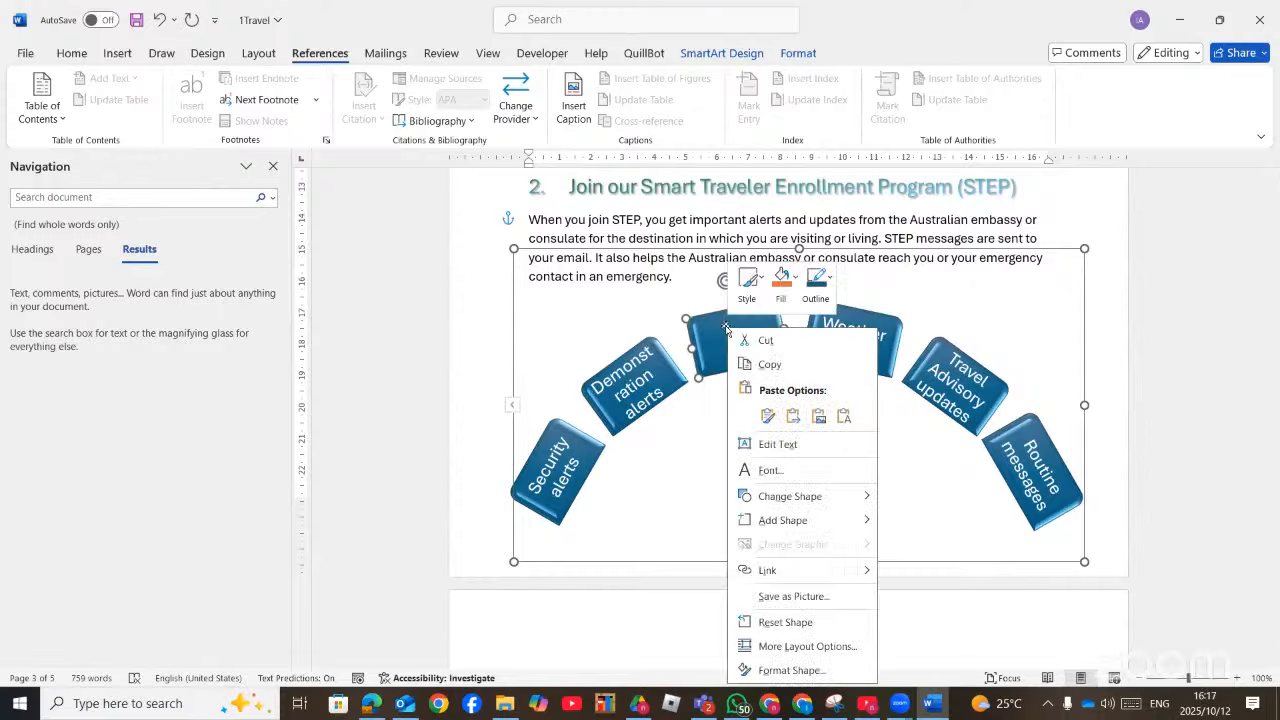
left_click(792, 446)
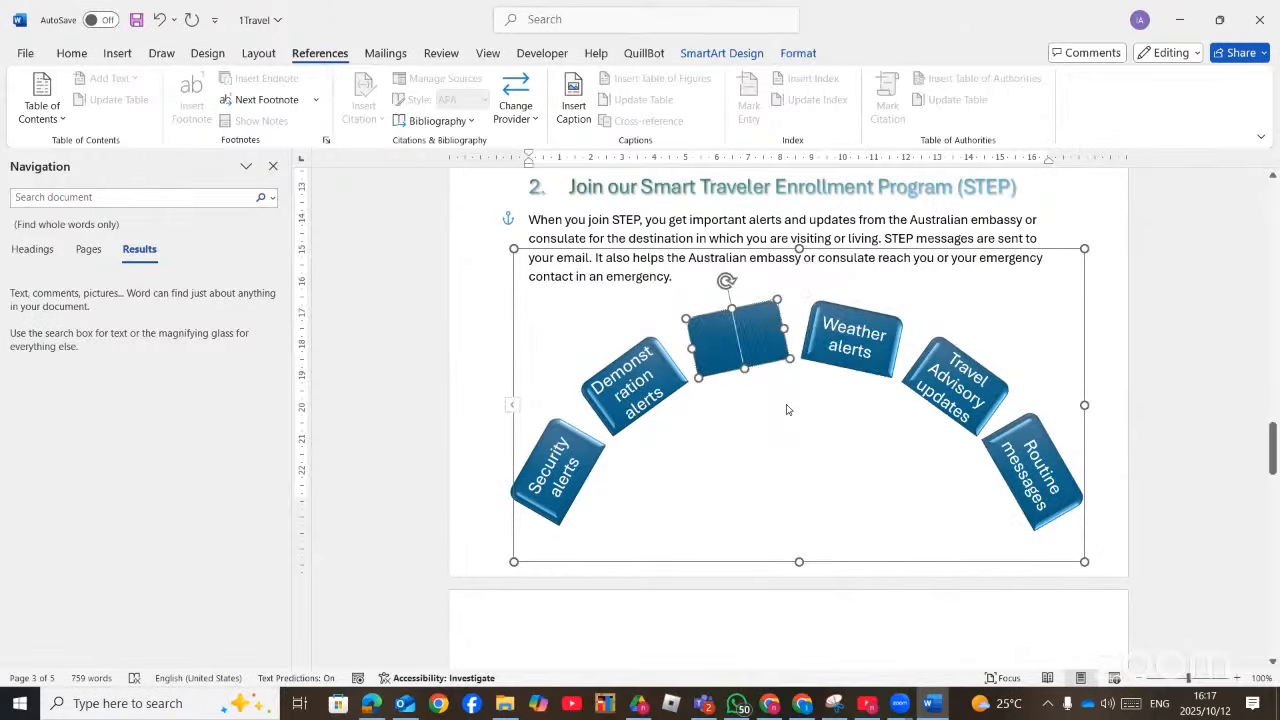
type("Heal")
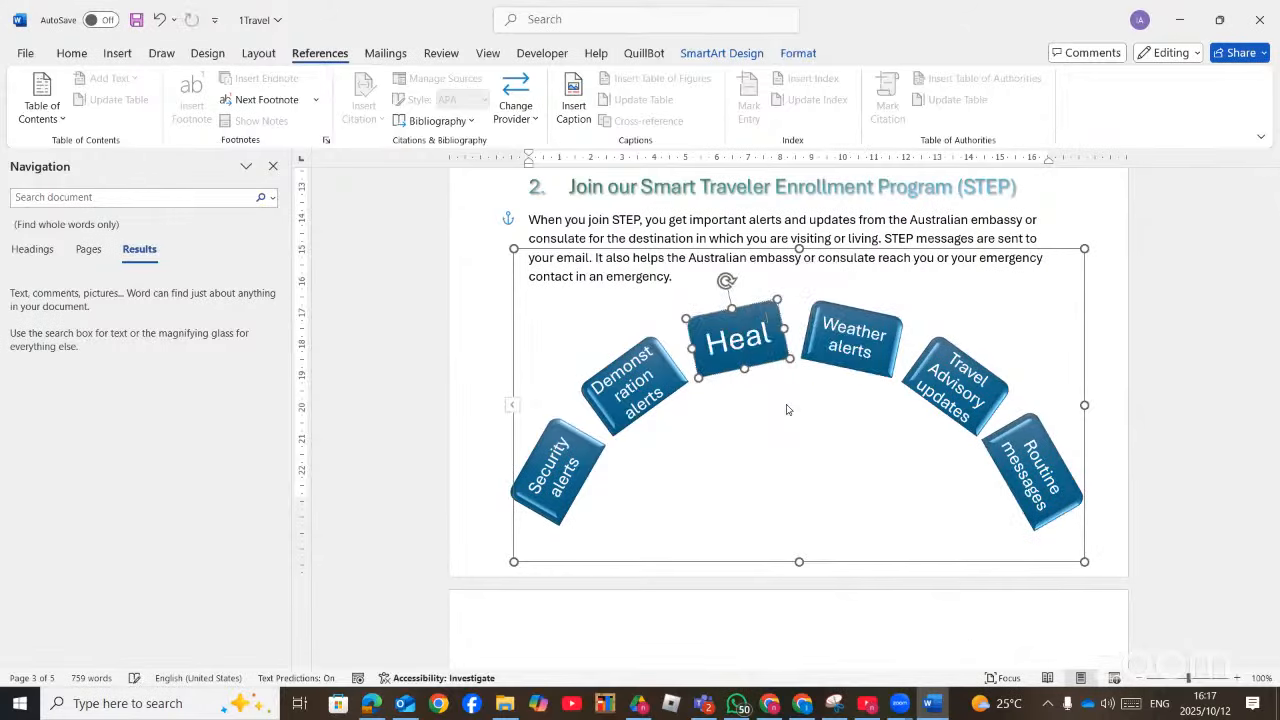
type("th alerts")
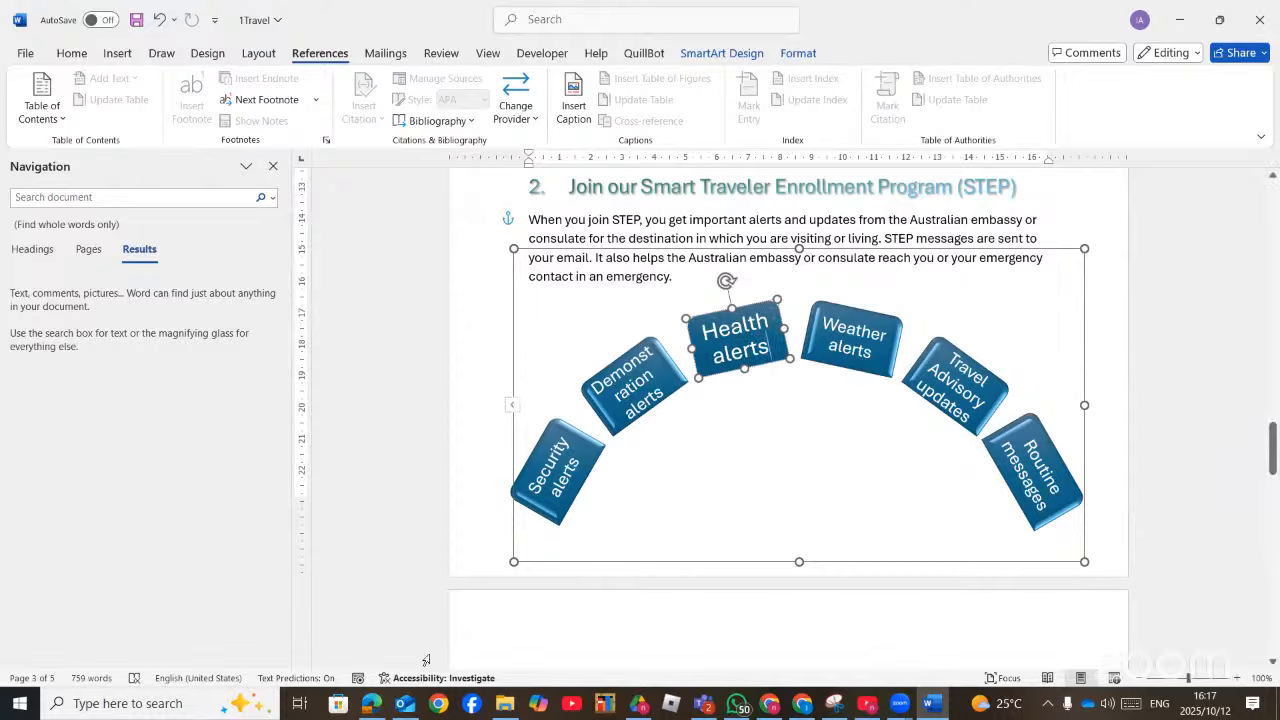
left_click(385, 710)
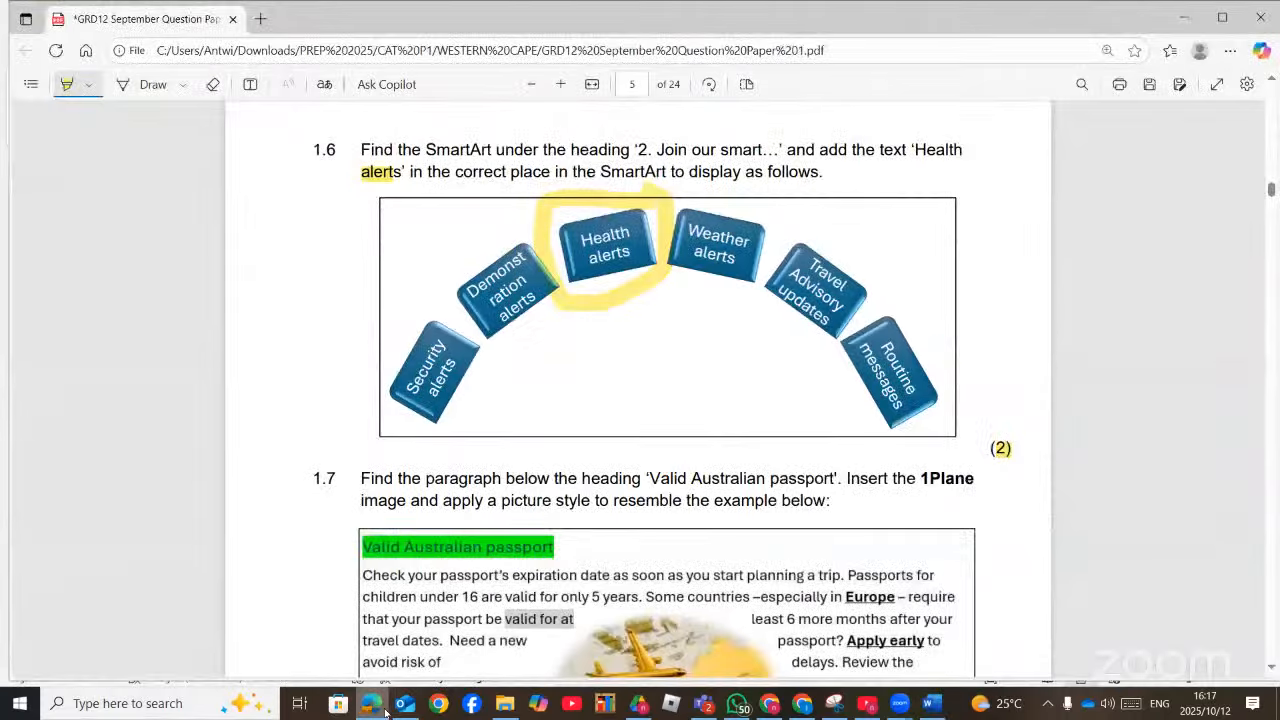
left_click(383, 708)
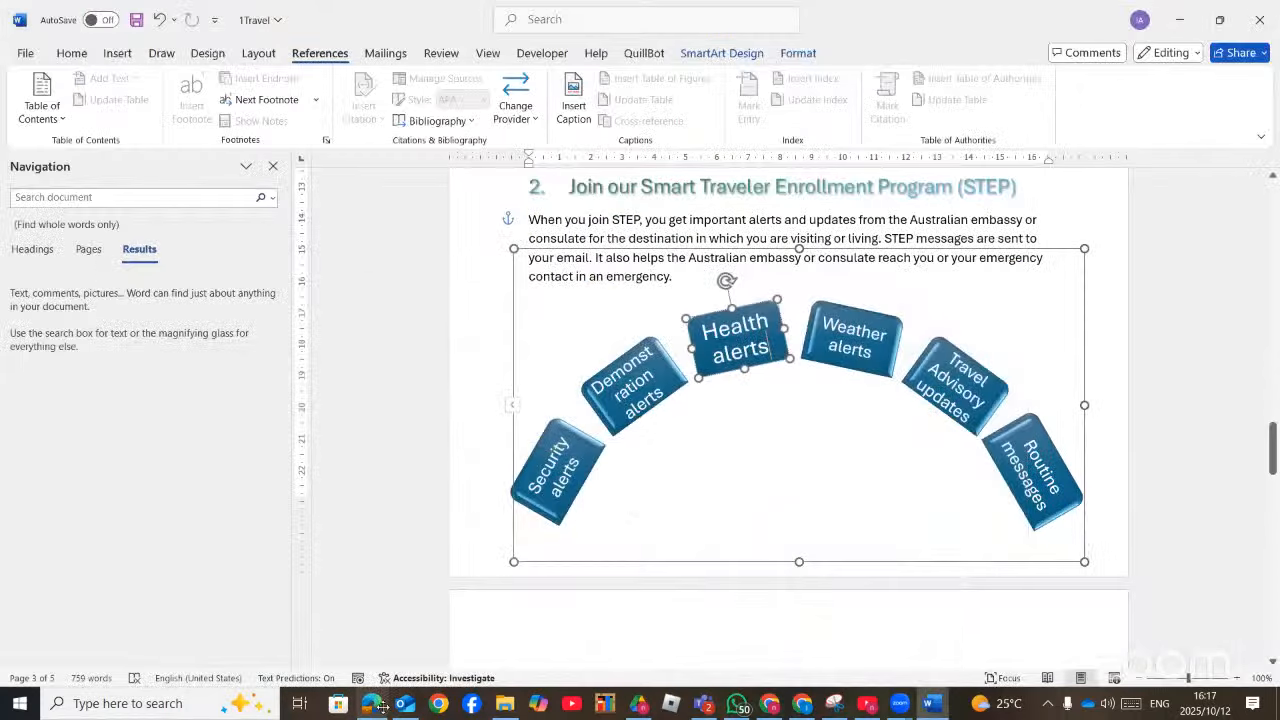
Switch to the question paper in Edge and highlight around the plane picture and the mark allocation in question 1.7
scroll(668, 465, "down", 5)
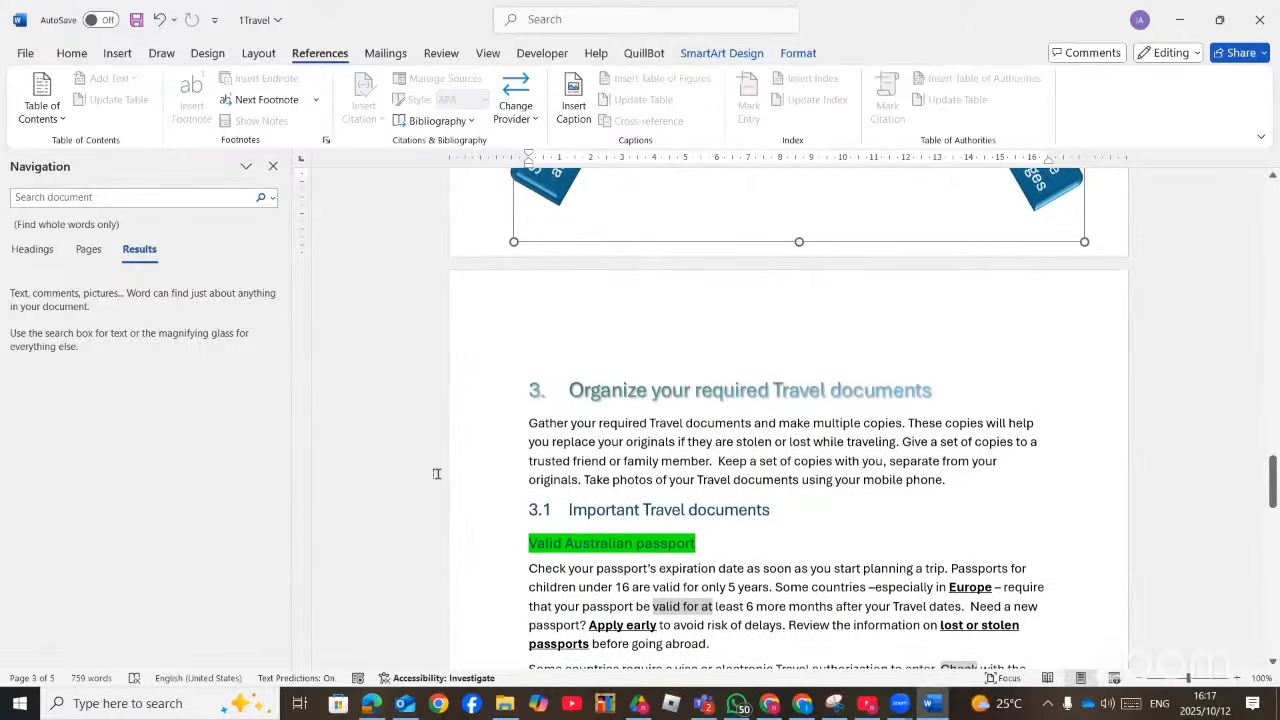
key("alt+Tab")
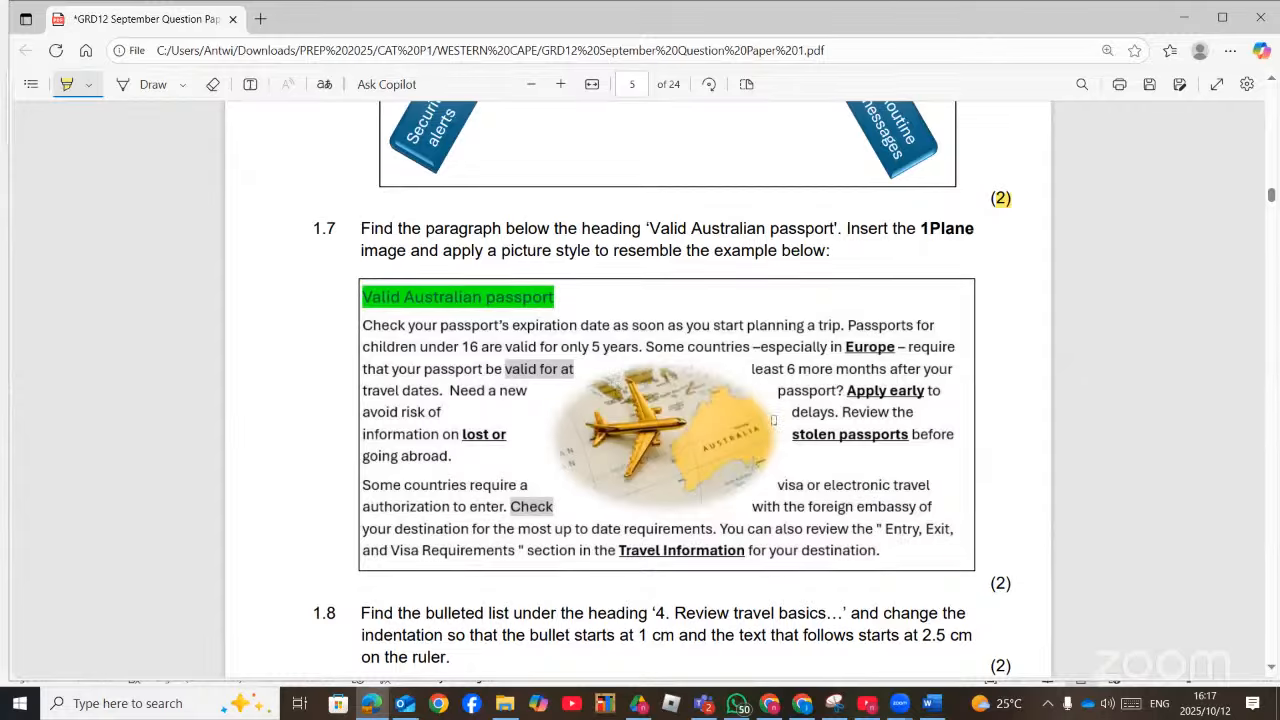
mouse_move(710, 360)
left_mouse_down()
mouse_move(580, 338)
mouse_move(546, 447)
mouse_move(624, 516)
mouse_move(773, 535)
mouse_move(782, 444)
mouse_move(757, 372)
mouse_move(710, 352)
left_mouse_up()
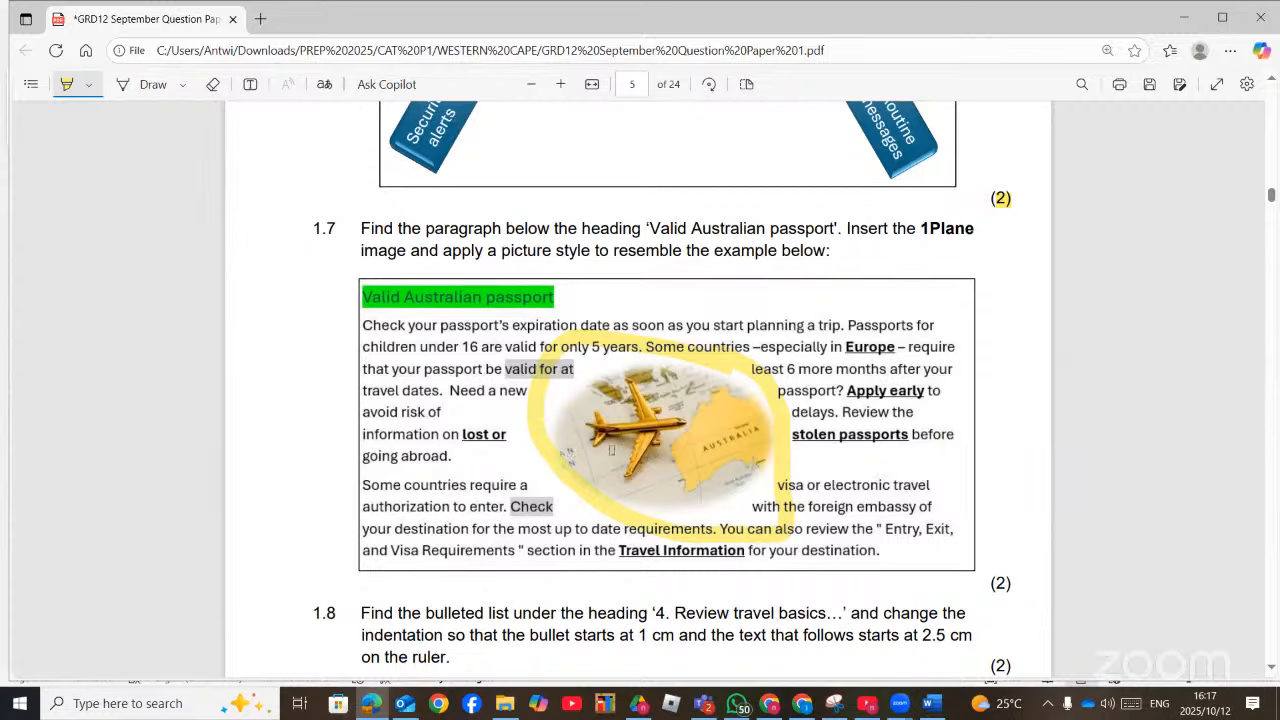
mouse_move(982, 563)
left_mouse_down()
mouse_move(1020, 569)
mouse_move(1025, 621)
mouse_move(966, 618)
mouse_move(960, 552)
mouse_move(980, 553)
left_mouse_up()
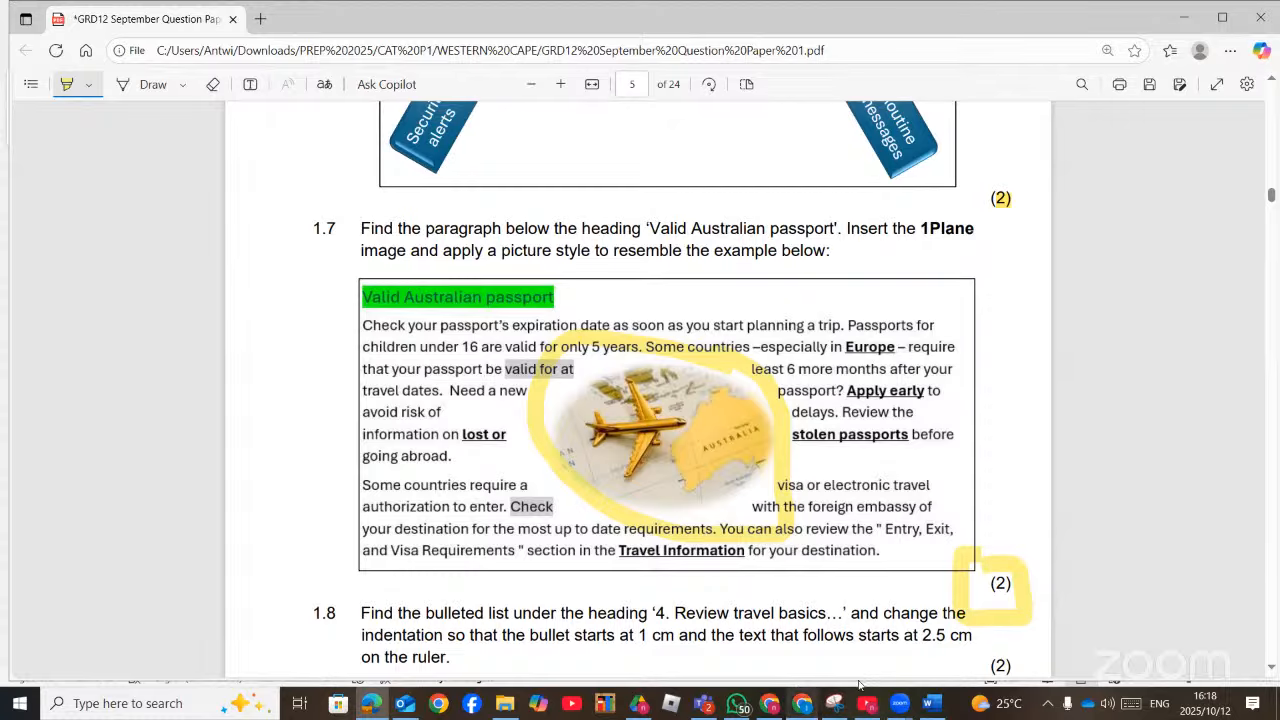
Switch to Word, find the paragraphs under 'Valid Australian passport' and check them against question 1.7 in Edge
left_click(936, 702)
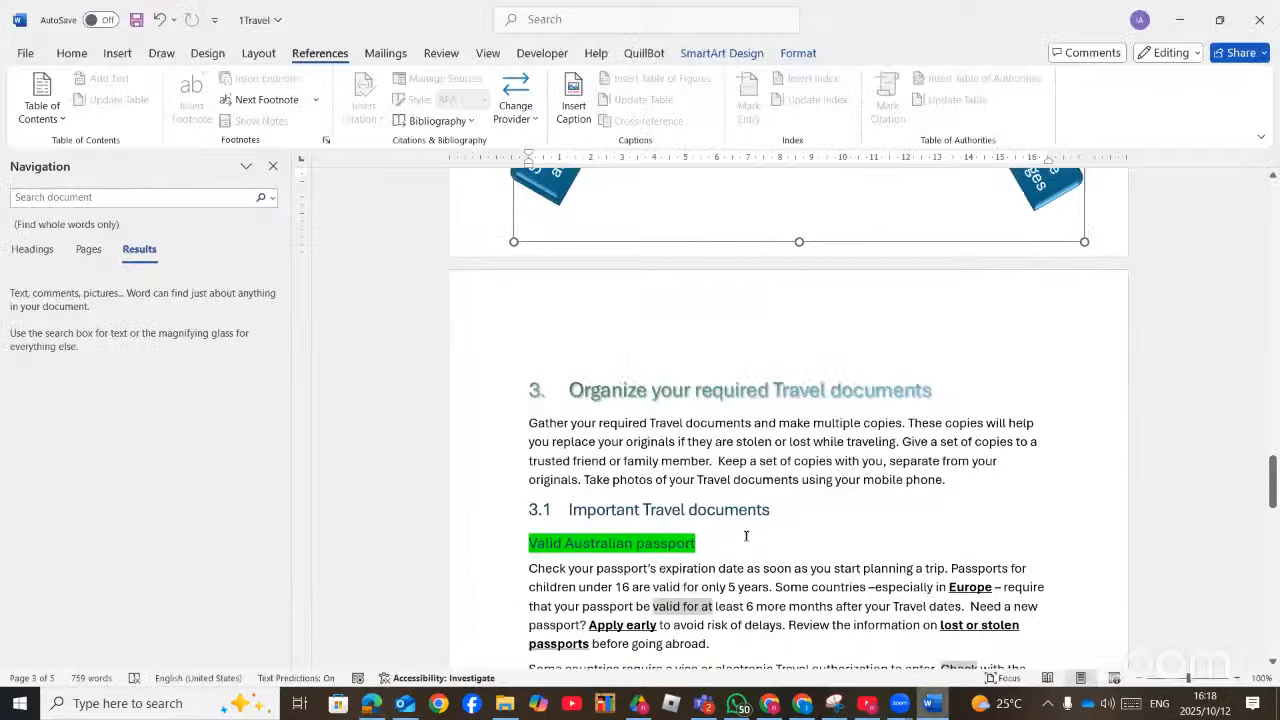
scroll(746, 536, "down", 2)
scroll(746, 536, "down", 3)
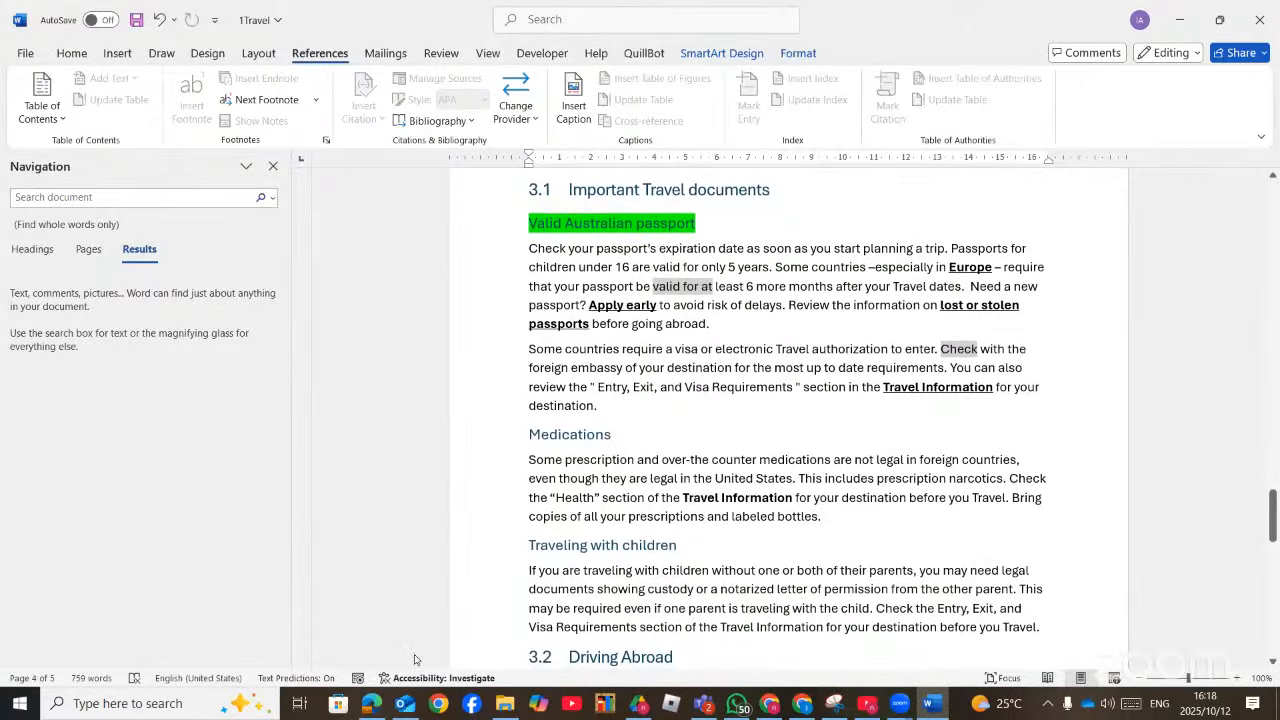
left_click(371, 704)
left_click(370, 706)
left_click(116, 55)
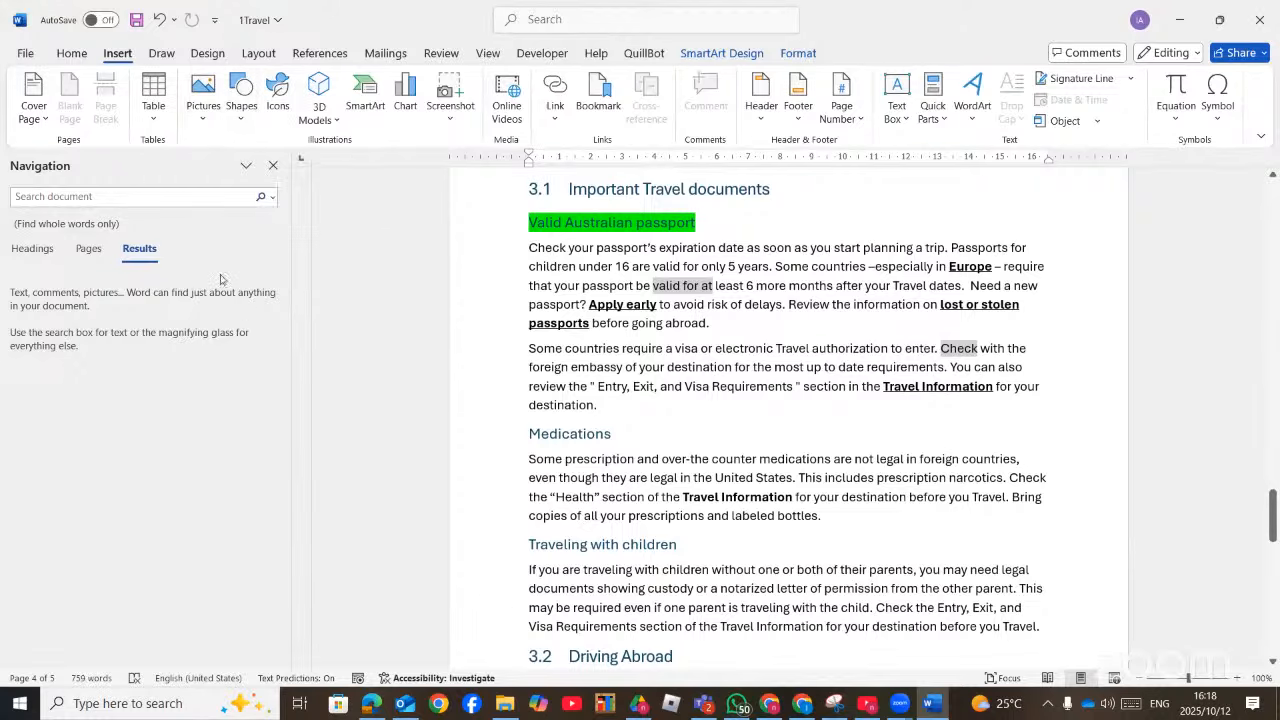
Try inserting the 2Map image from File Explorer into the second paragraph under 'Valid Australian passport', and undo the insertion
key("alt+Tab")
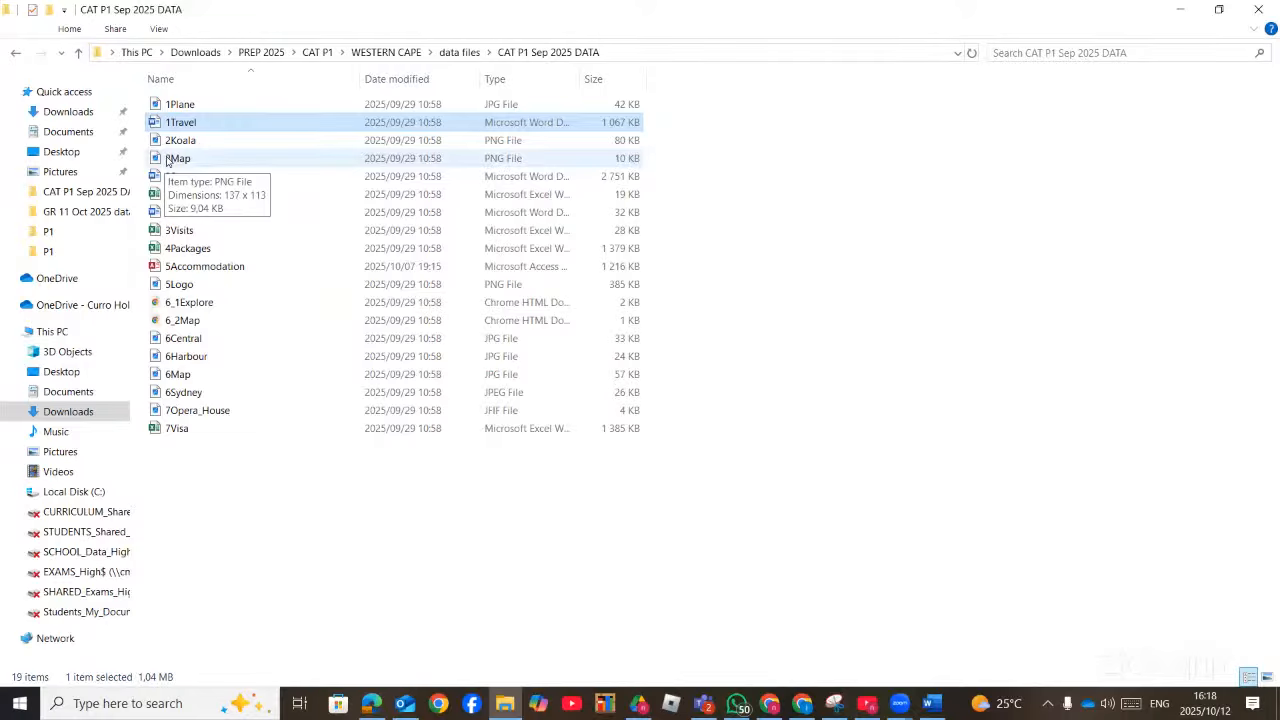
left_click_drag(169, 161, 767, 369)
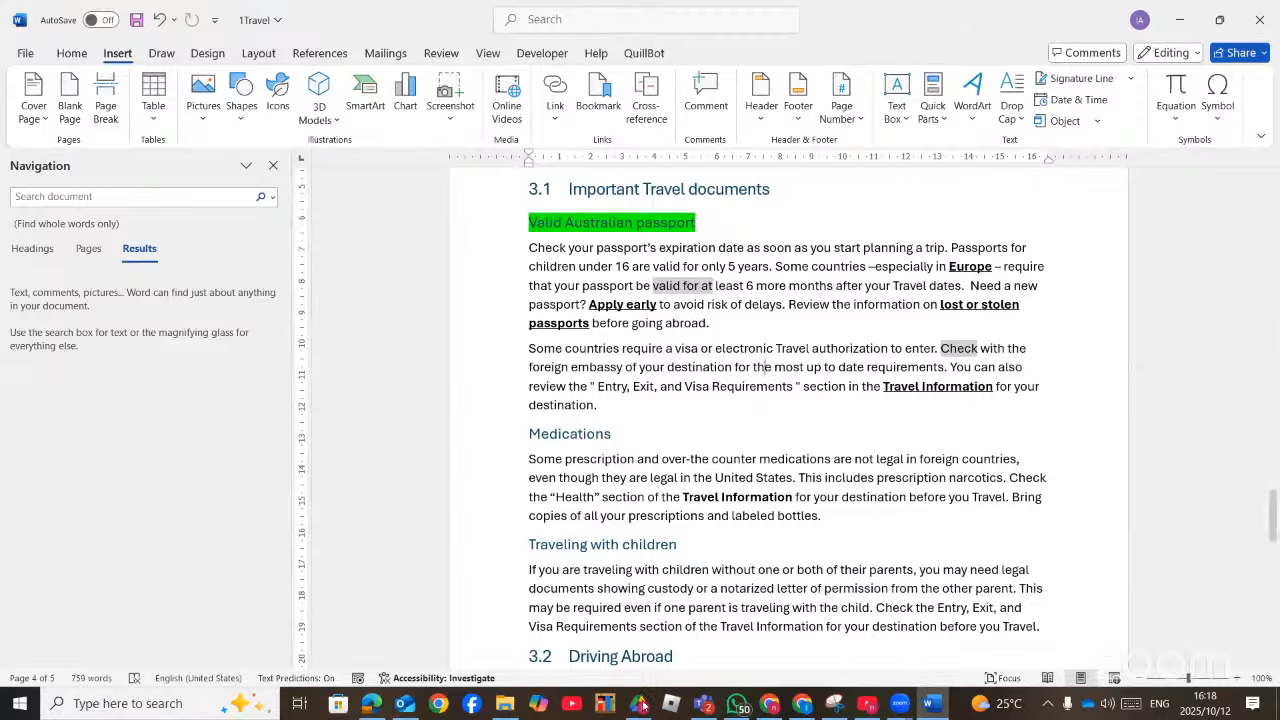
left_click(504, 703)
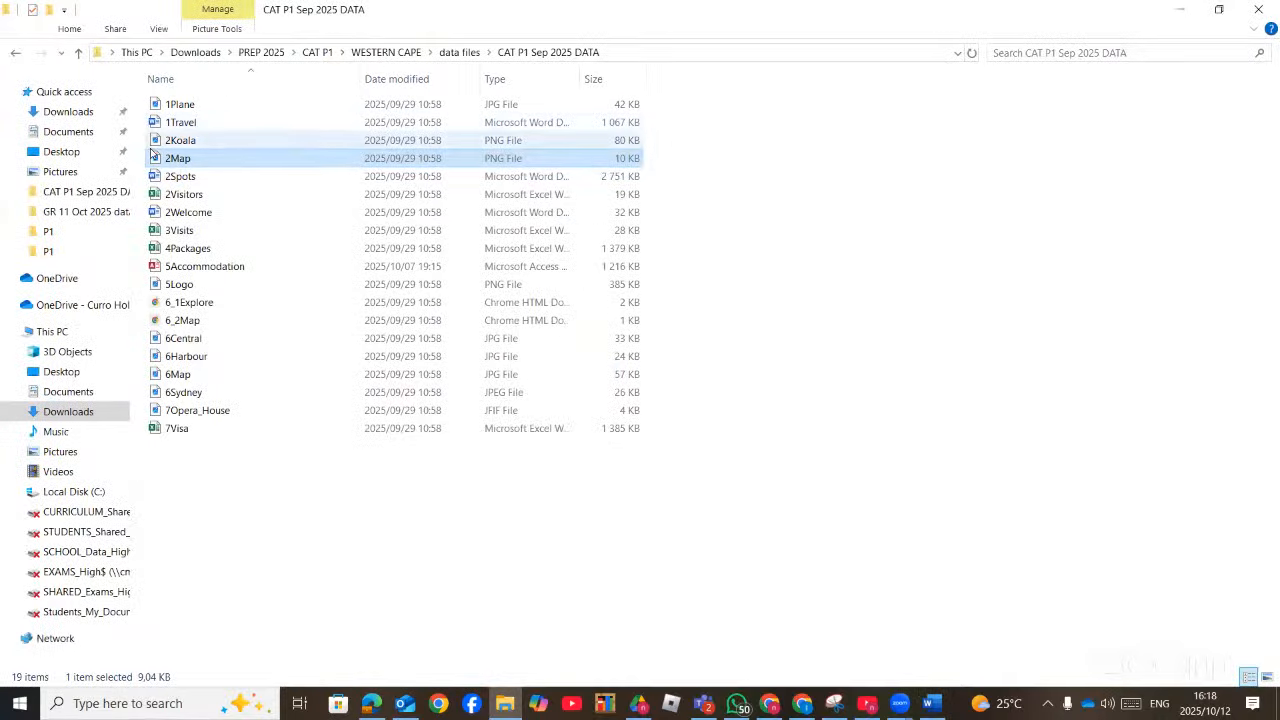
left_click_drag(178, 158, 902, 474)
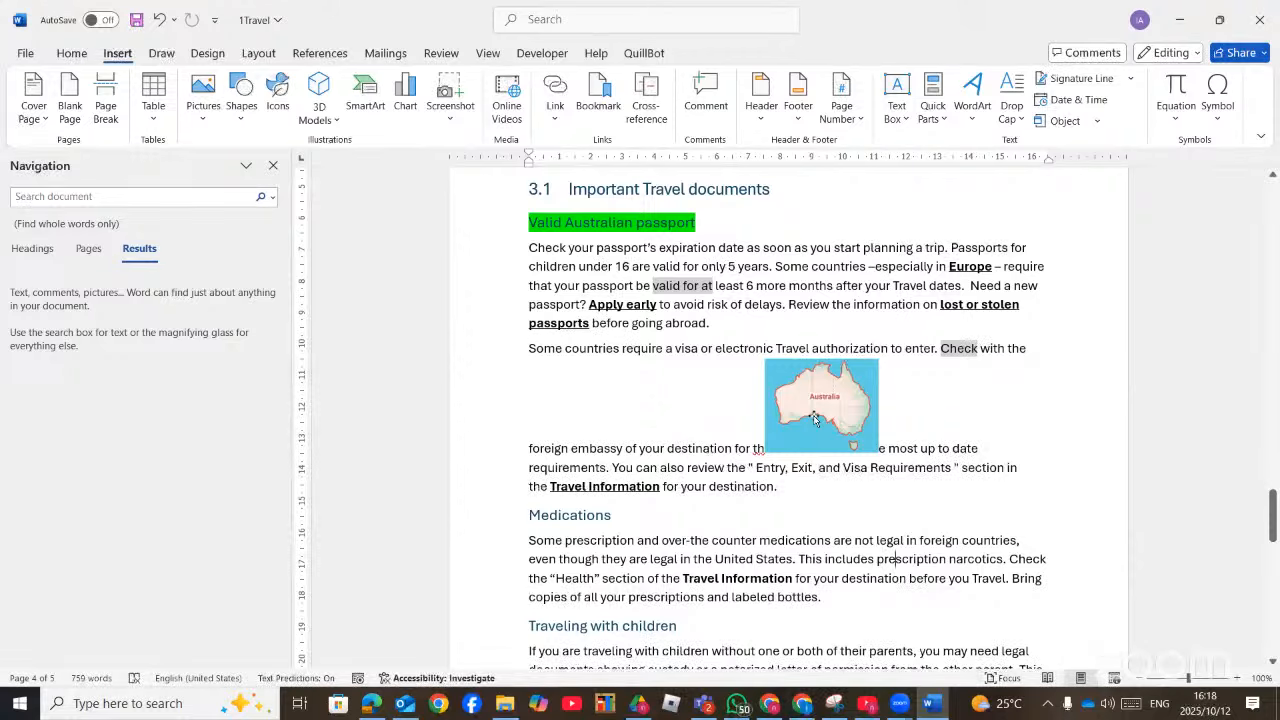
left_click(372, 706)
left_click(373, 708)
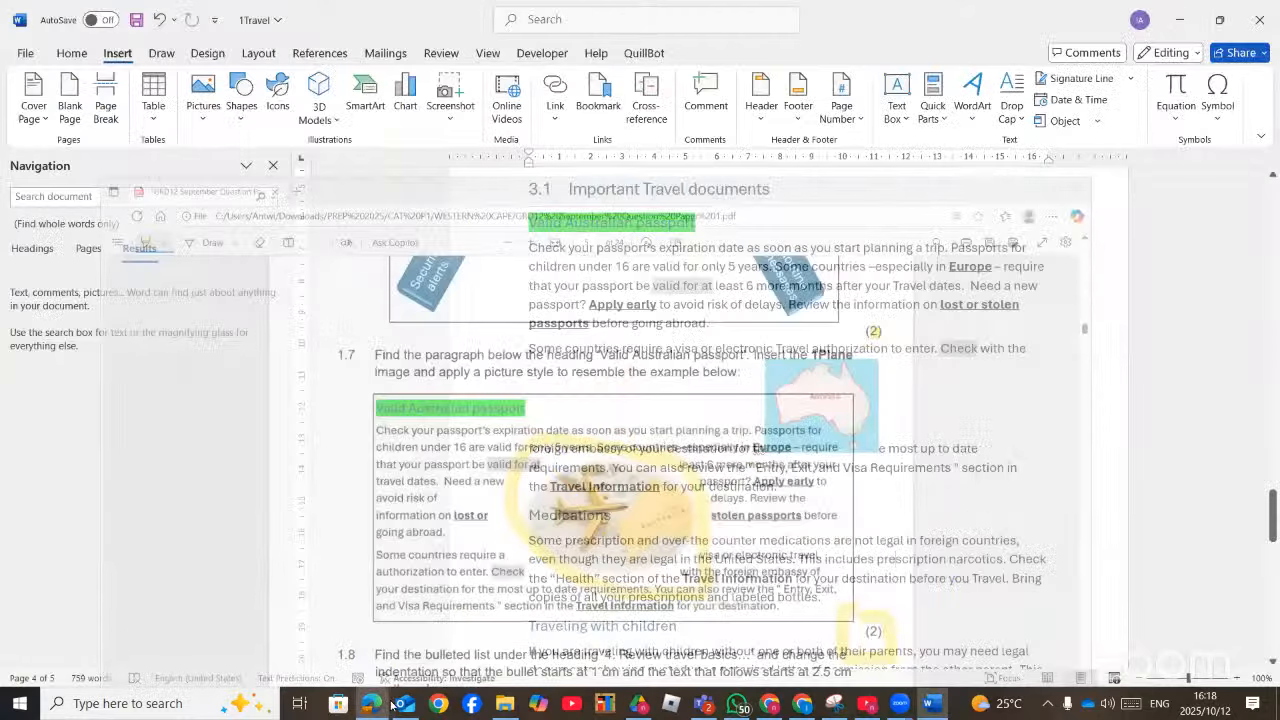
key("ctrl+z")
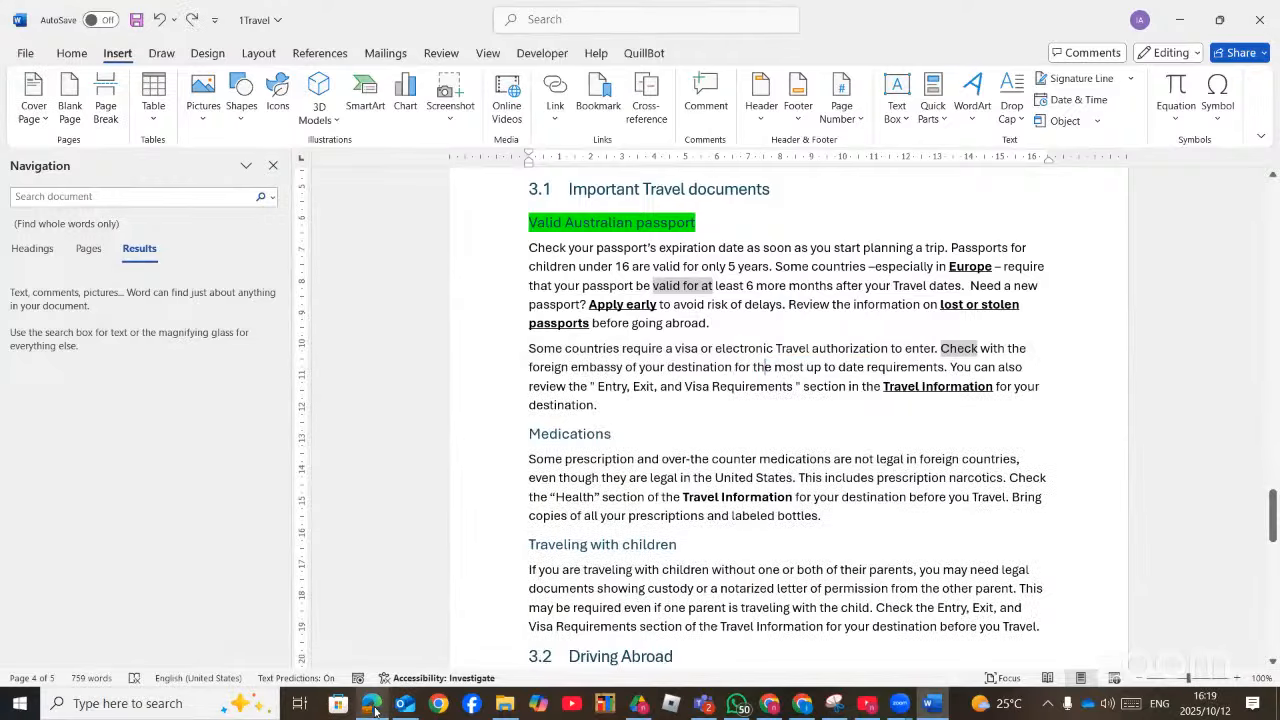
Recheck question 1.7 in Edge and insert the 1Plane image from File Explorer into the second paragraph under 'Valid Australian passport'
left_click(372, 706)
left_click(372, 706)
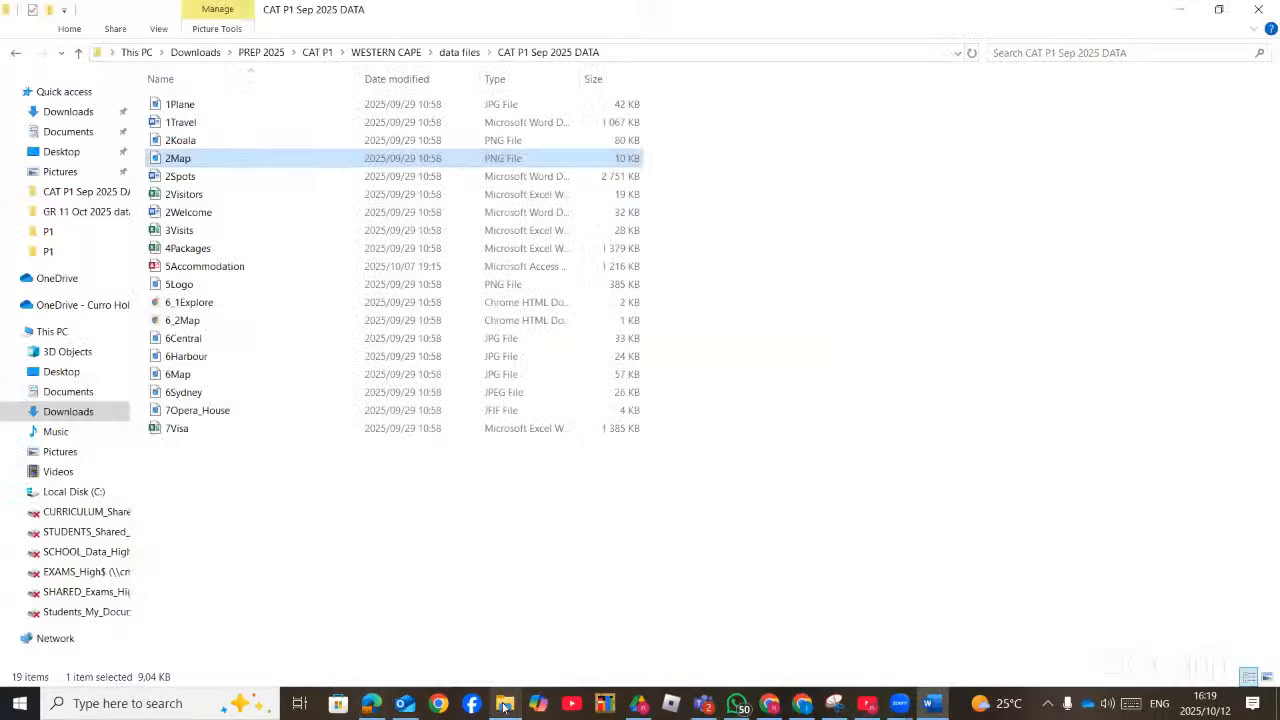
left_click(504, 703)
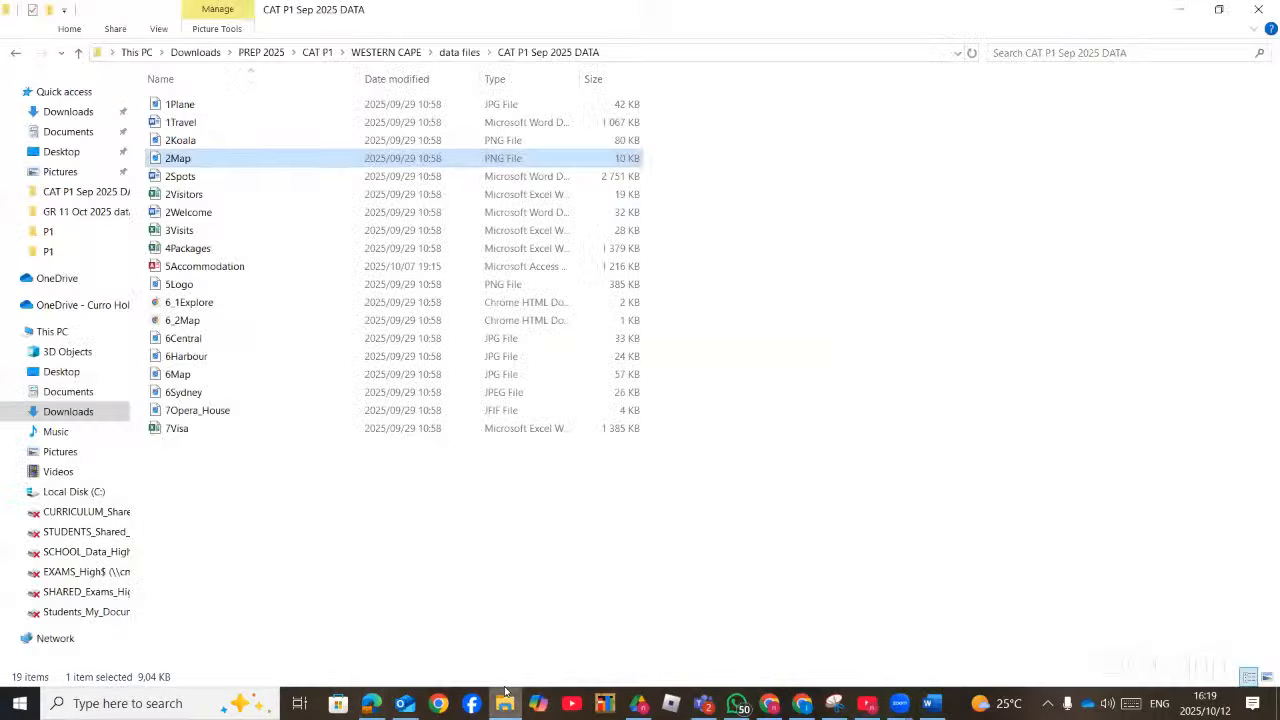
left_click_drag(180, 104, 815, 367)
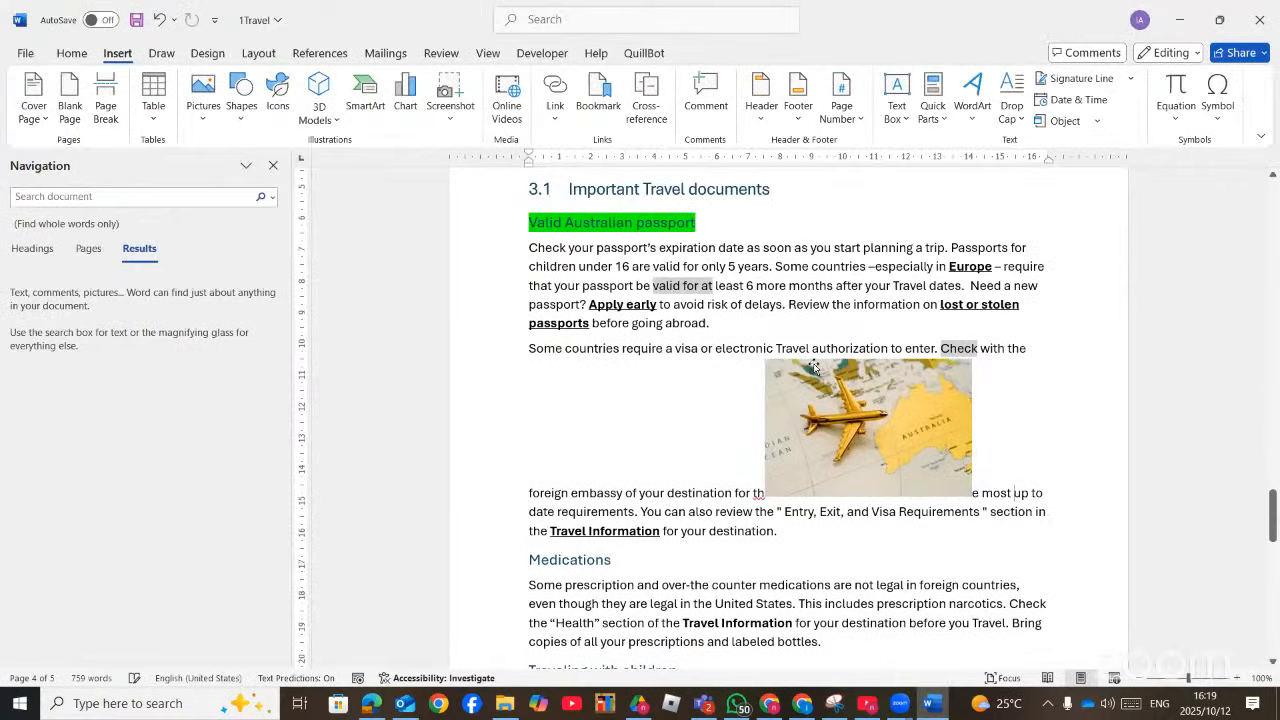
Set the plane image's text wrapping to Square and move it to the middle of the two 'Valid Australian passport' paragraphs
left_click(884, 407)
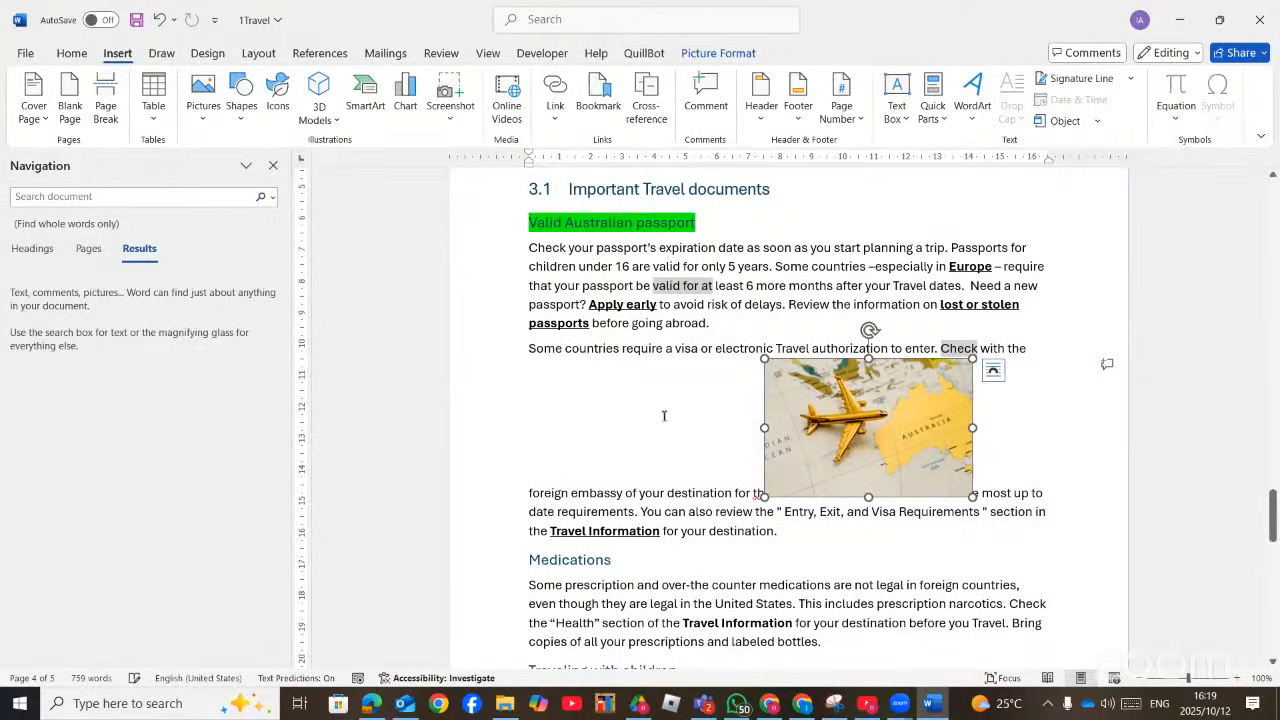
left_click(993, 371)
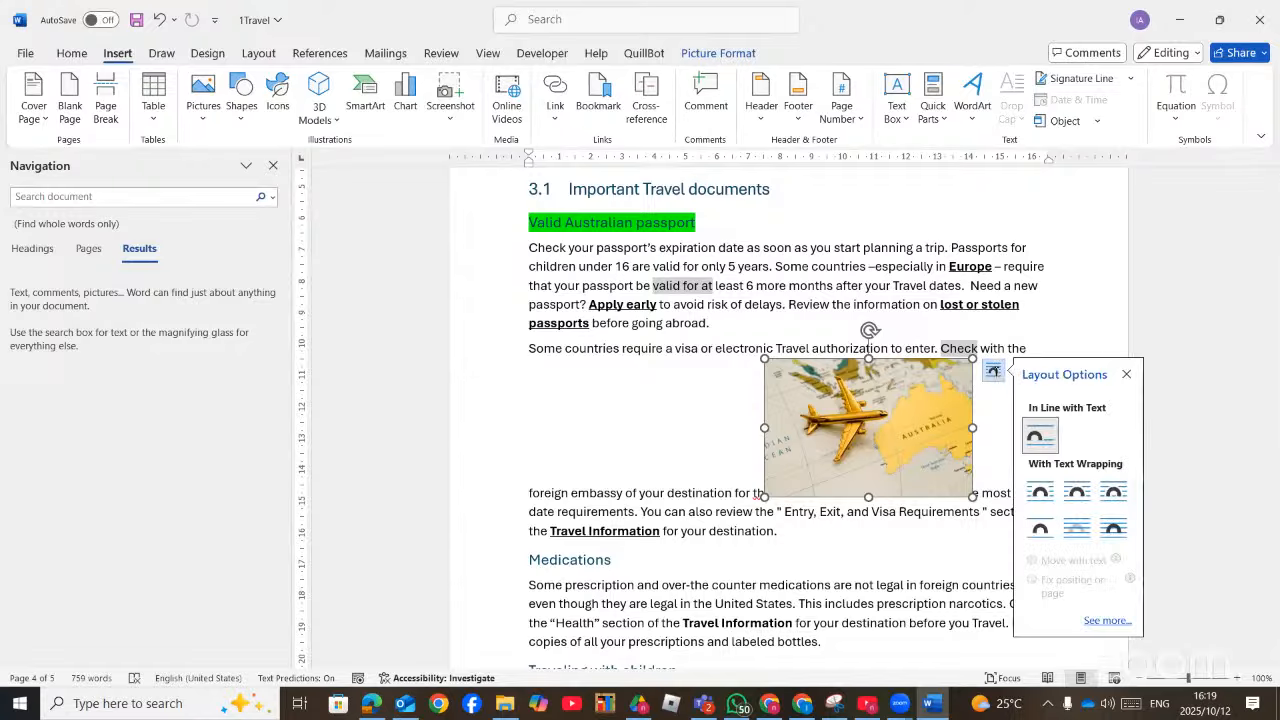
left_click(1040, 487)
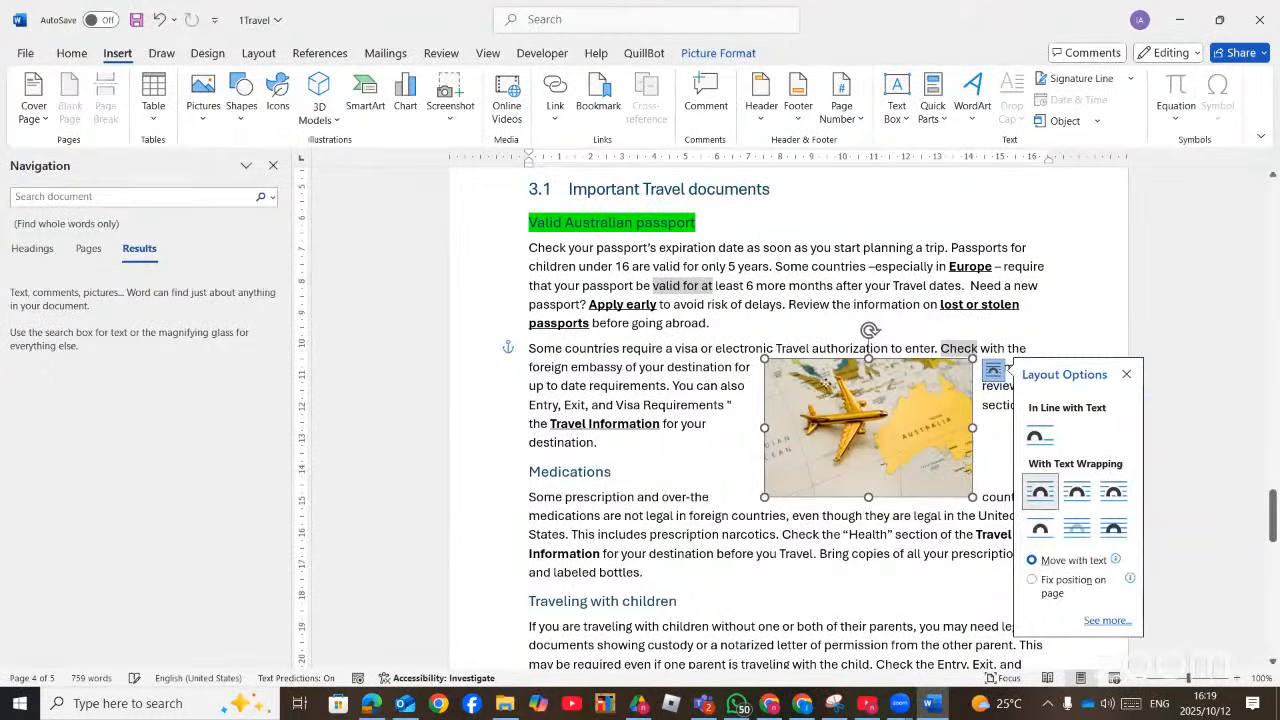
left_click_drag(844, 405, 772, 344)
left_click_drag(816, 286, 766, 270)
left_click_drag(745, 342, 749, 338)
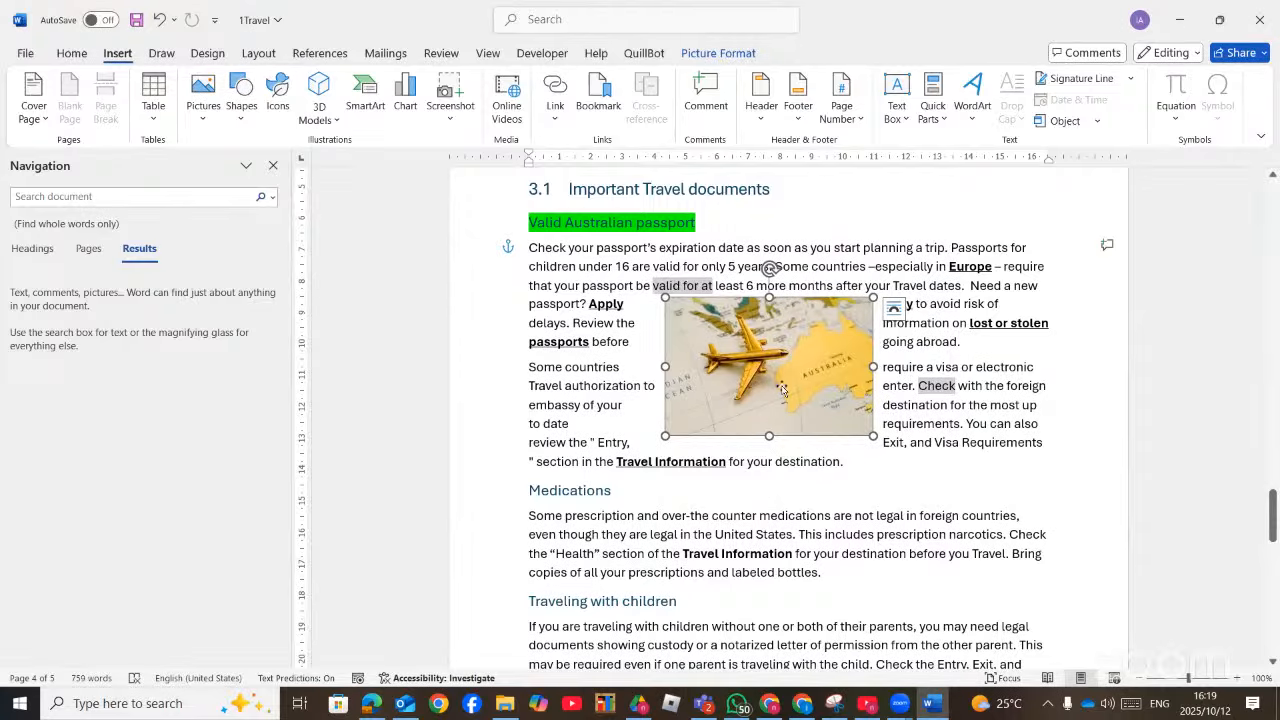
Try a black-framed oval picture style with a shadow on the plane image, and undo it
left_click(718, 54)
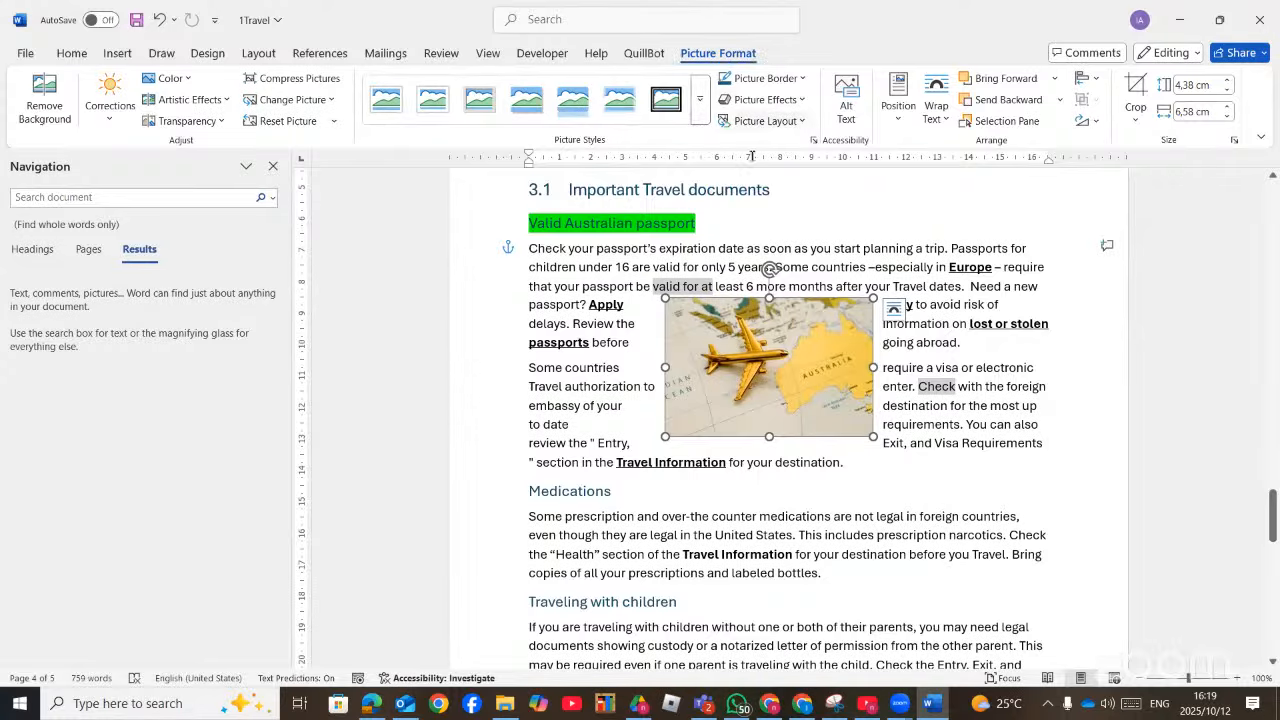
left_click(703, 119)
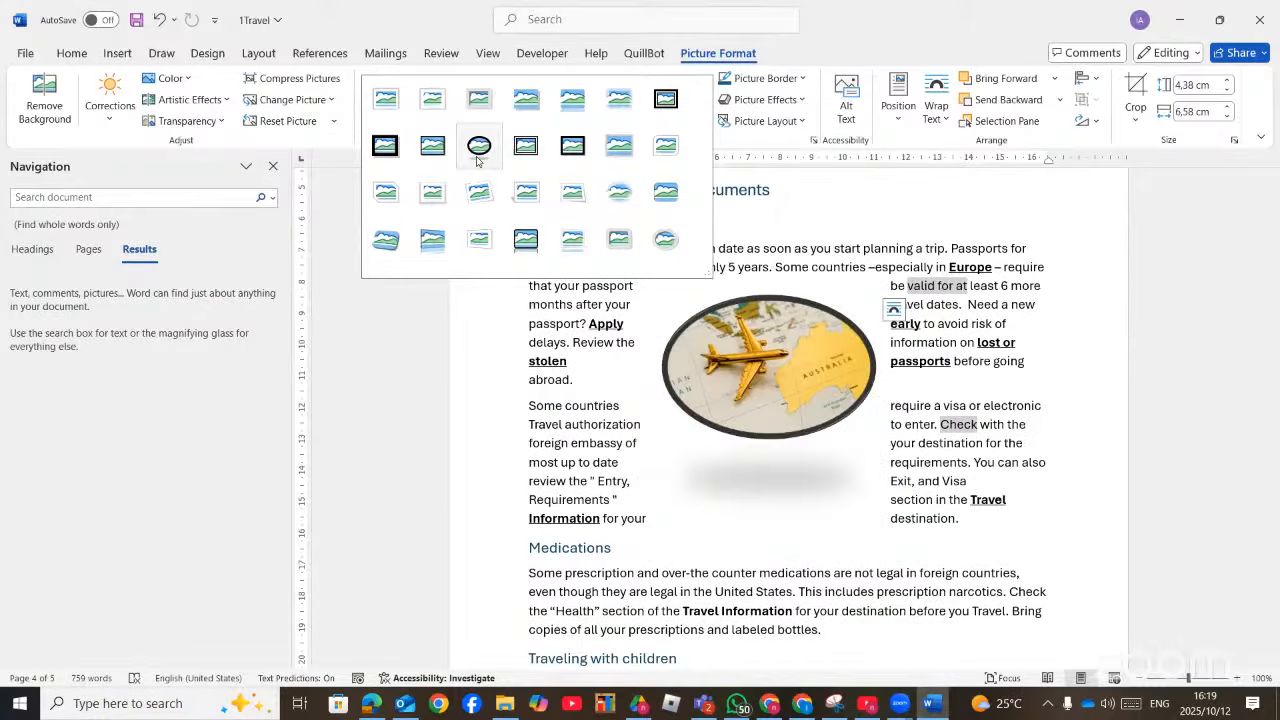
left_click(478, 150)
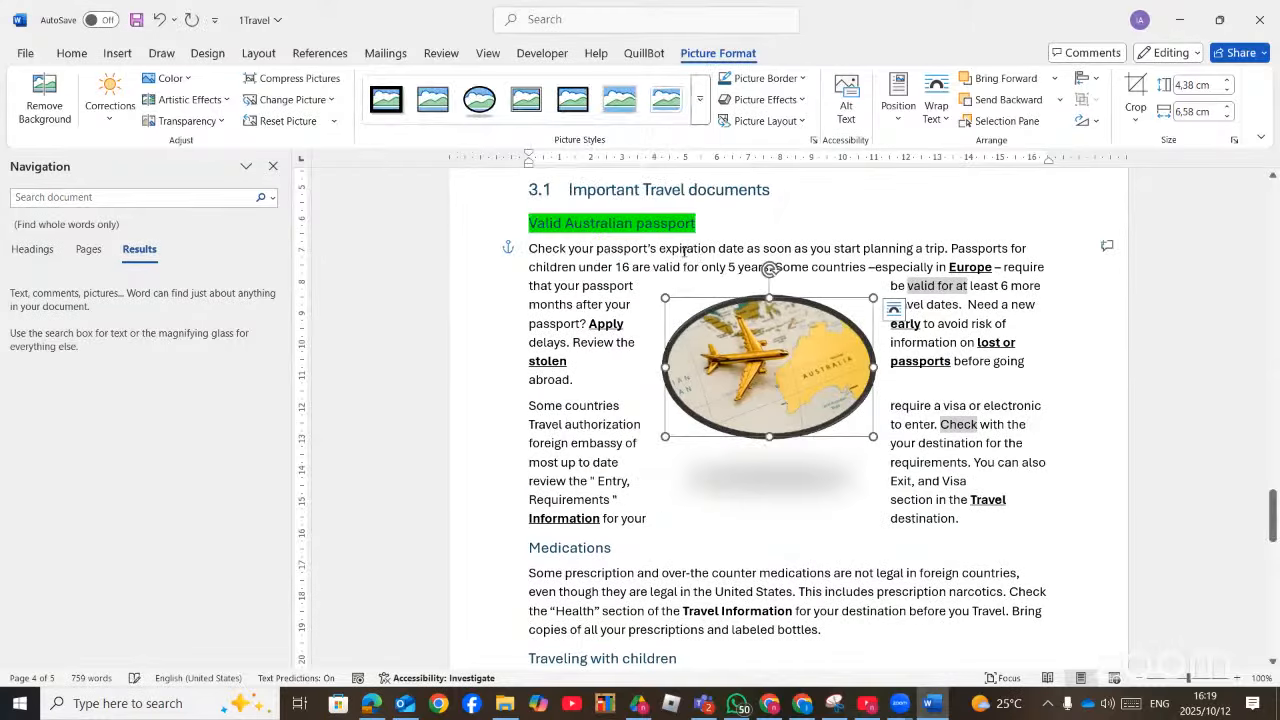
left_click(1025, 405)
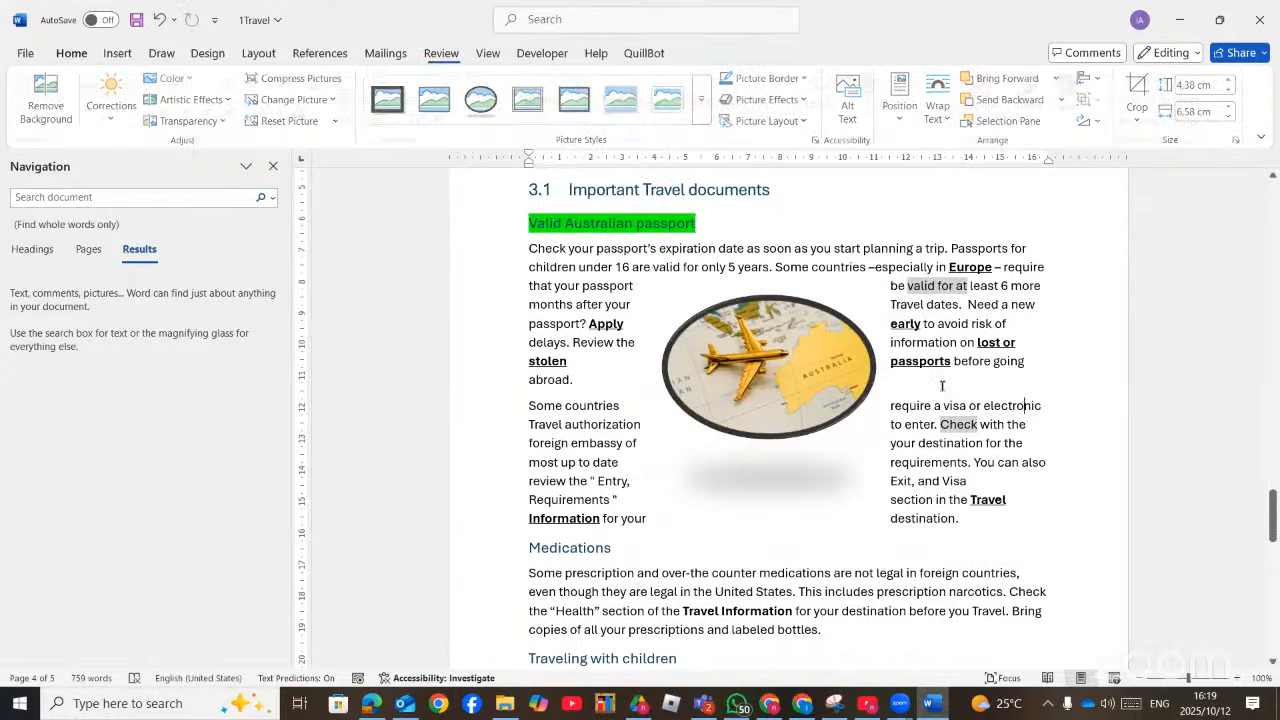
left_click(764, 342)
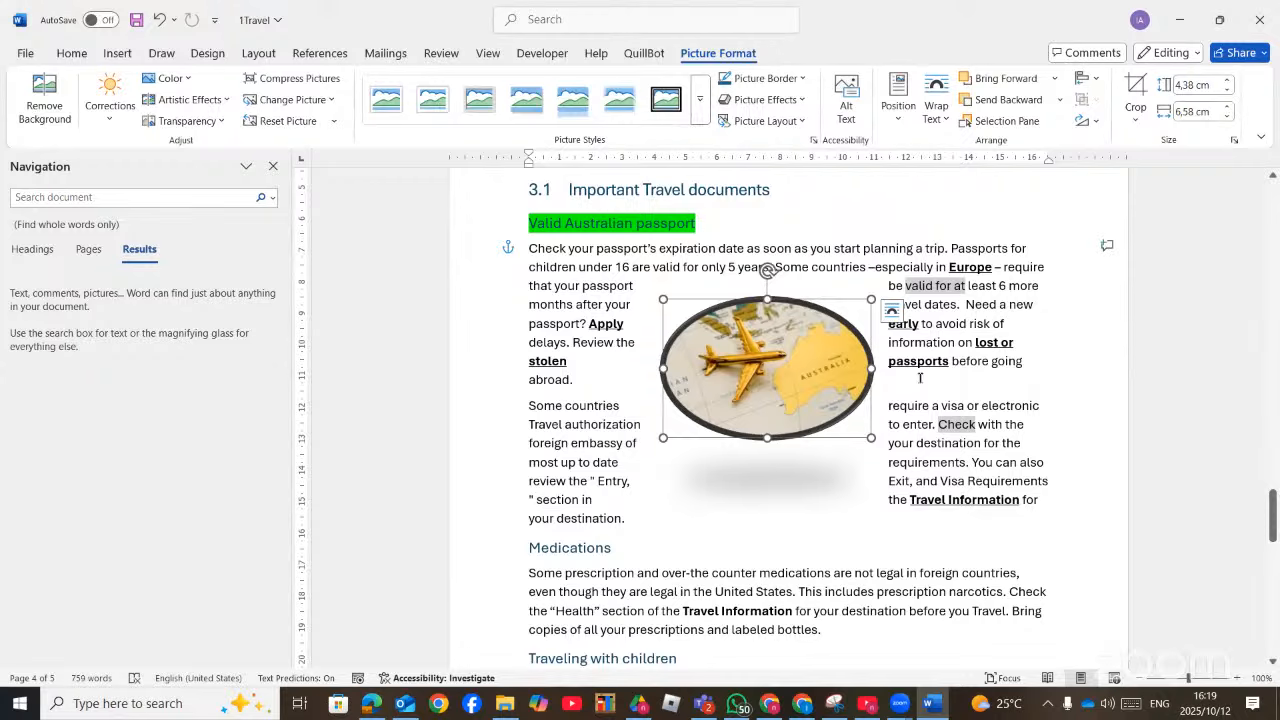
left_click(986, 421)
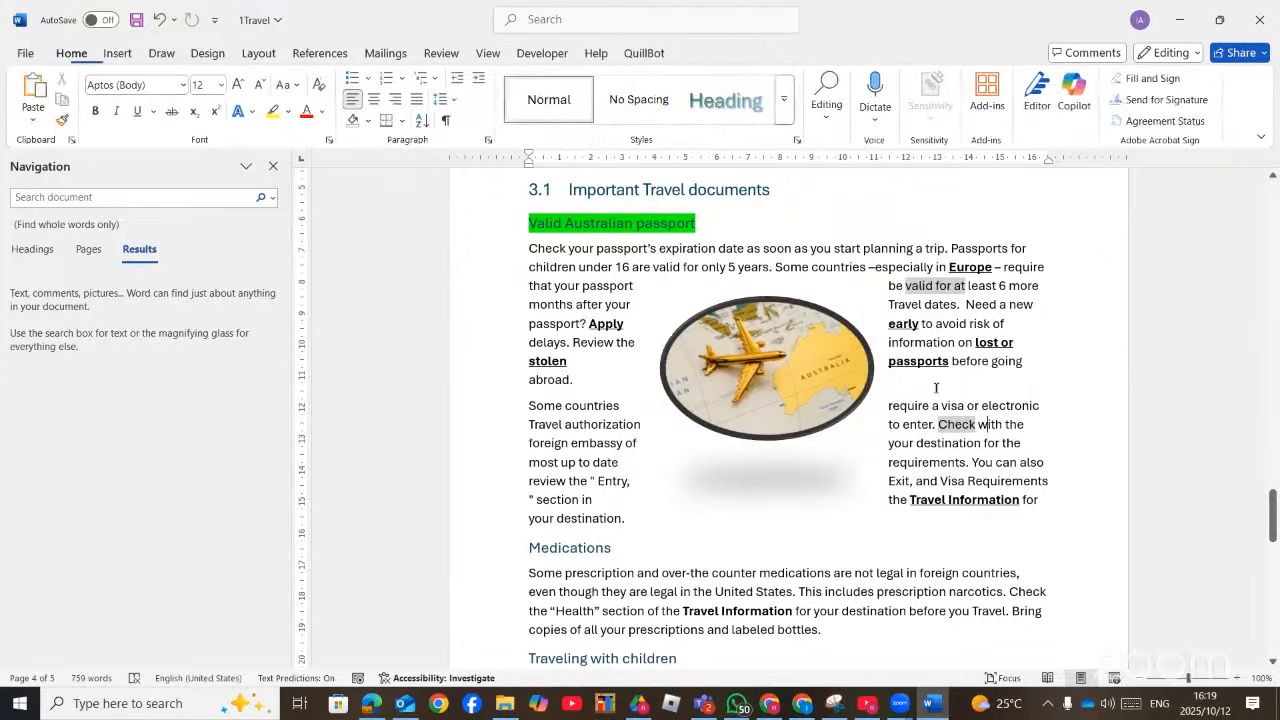
left_click(838, 372)
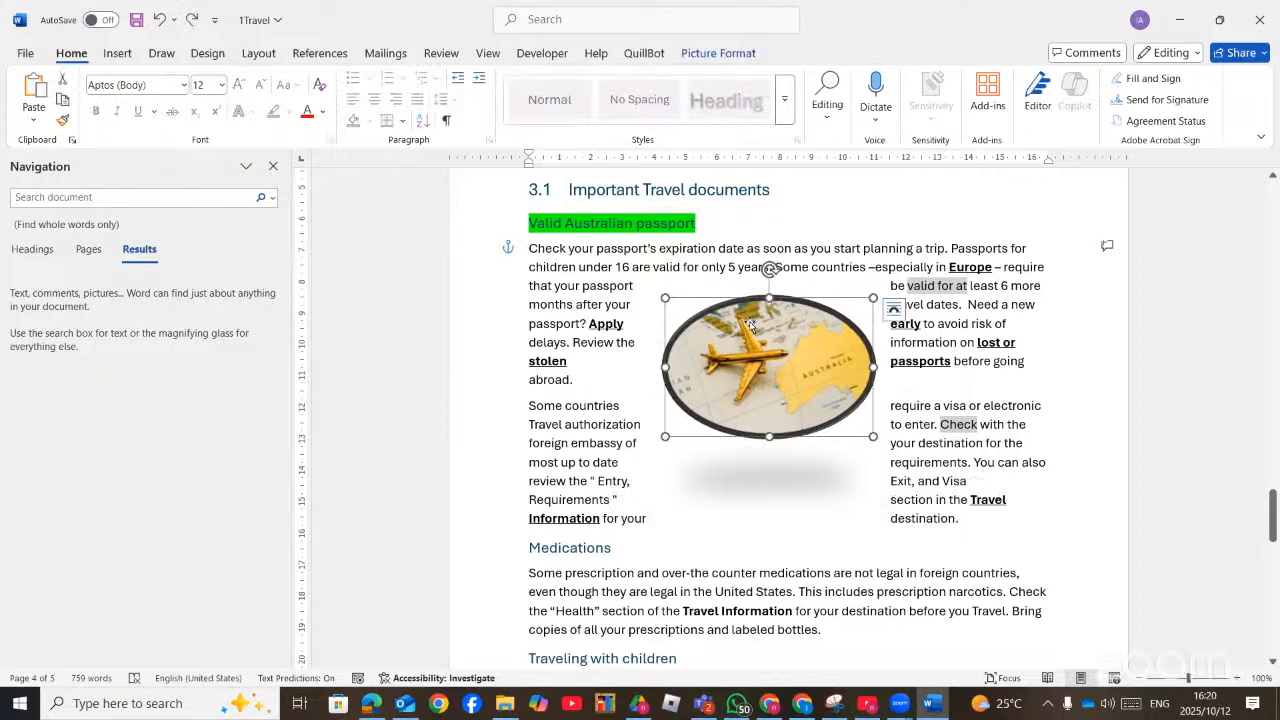
key("ctrl+z")
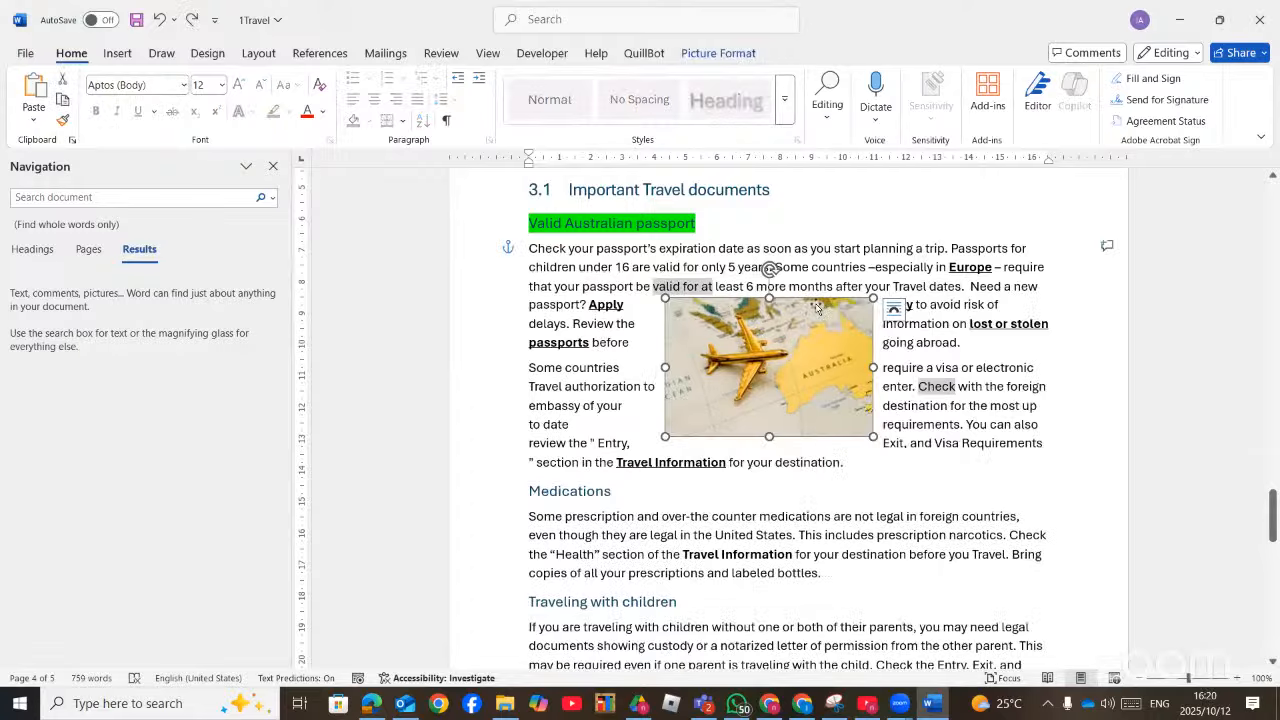
Crop the plane image to an oval shape and compare it with the question 1.7 example in Edge
left_click(728, 56)
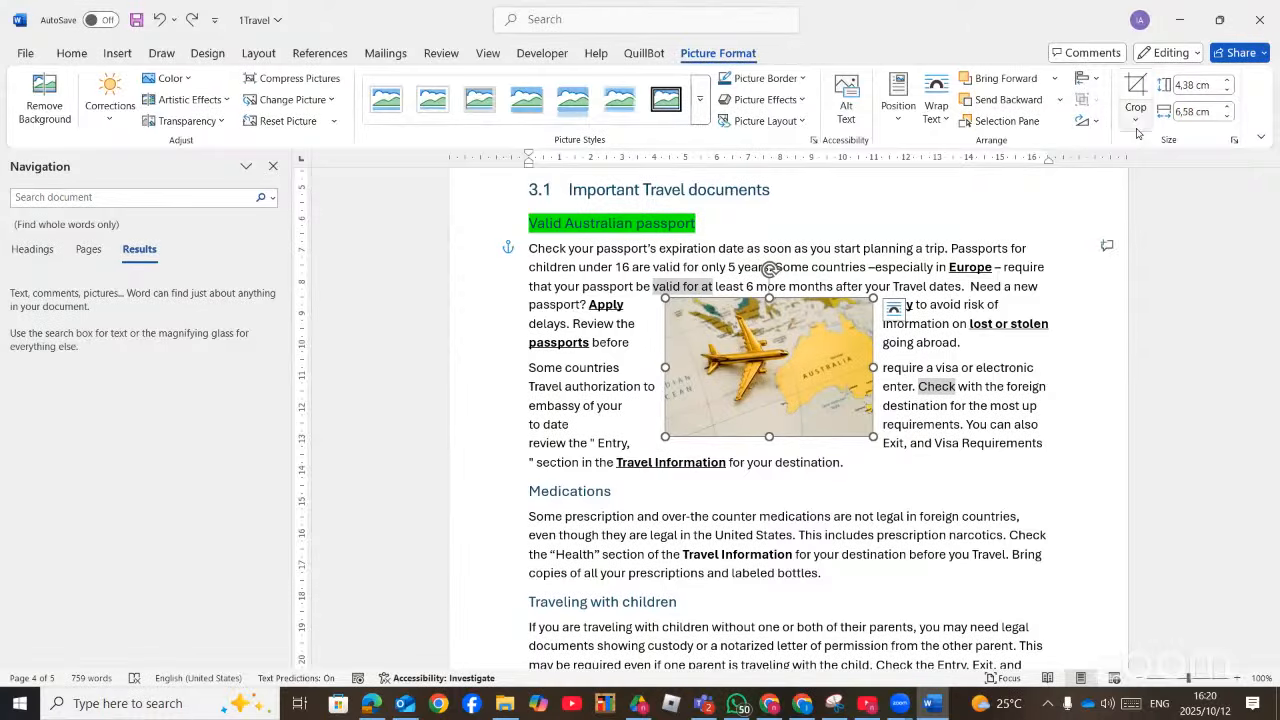
left_click(1136, 115)
mouse_move(1172, 169)
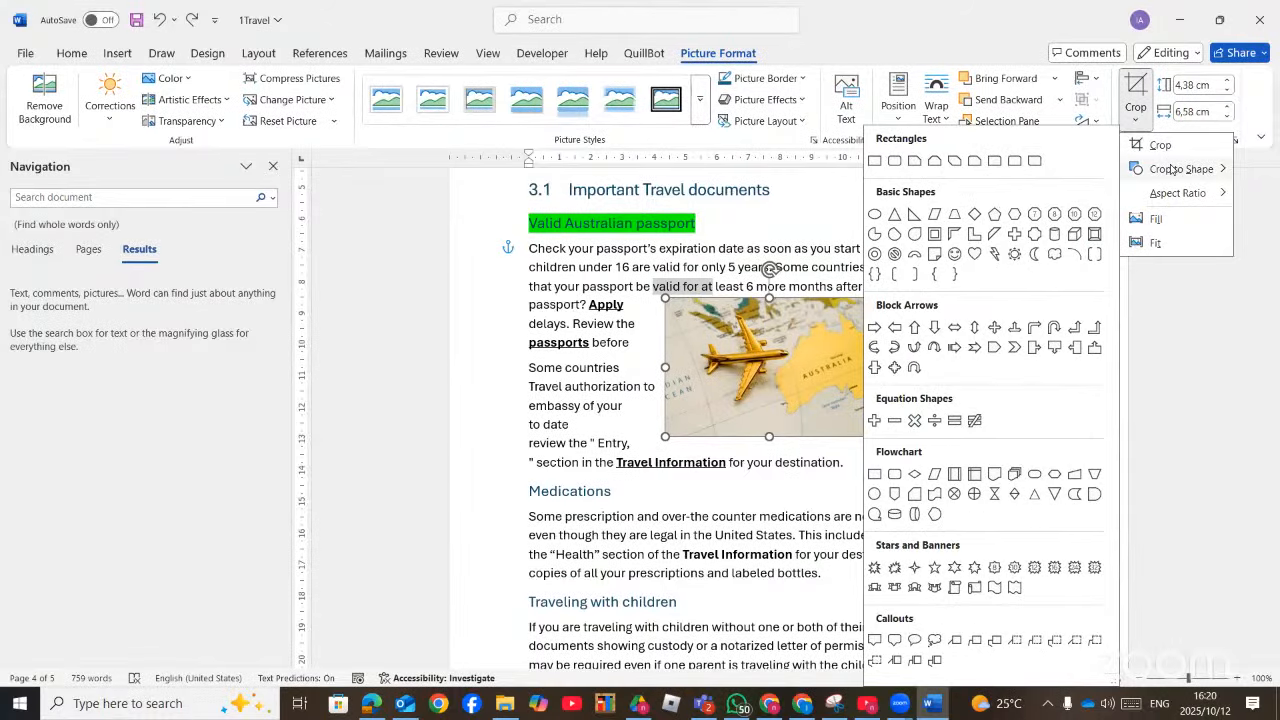
left_click(874, 214)
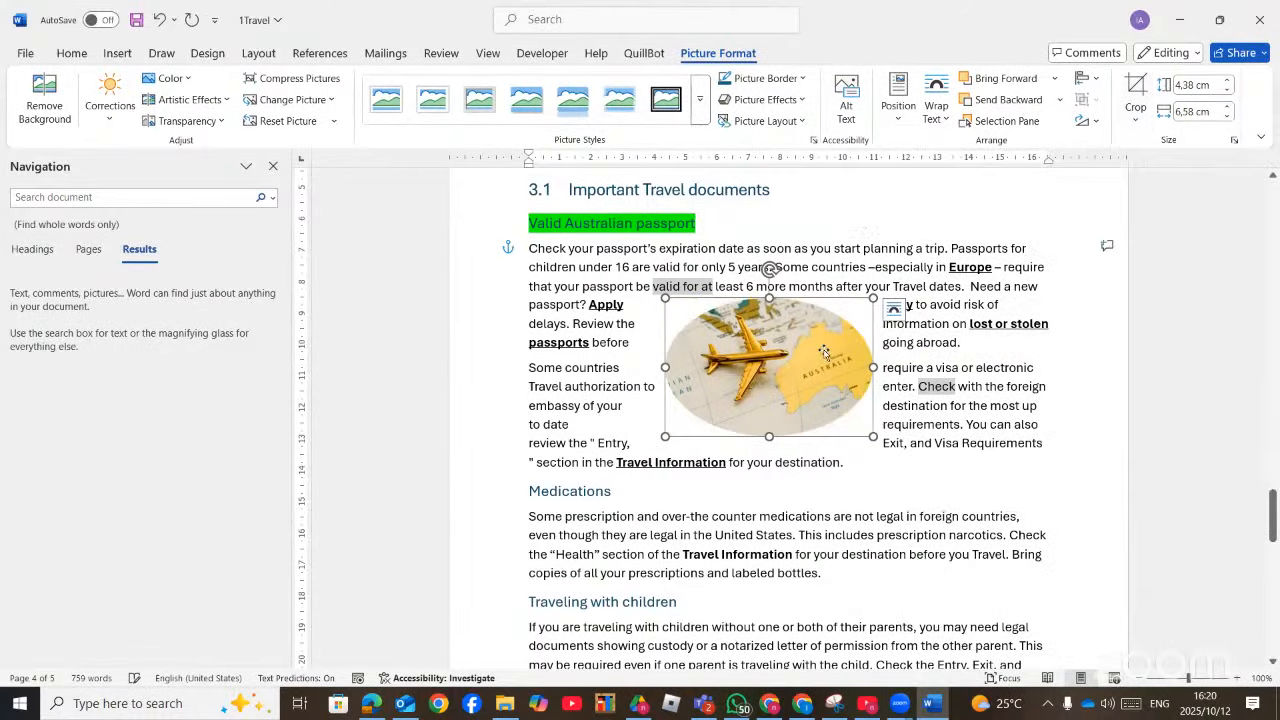
left_click(1033, 406)
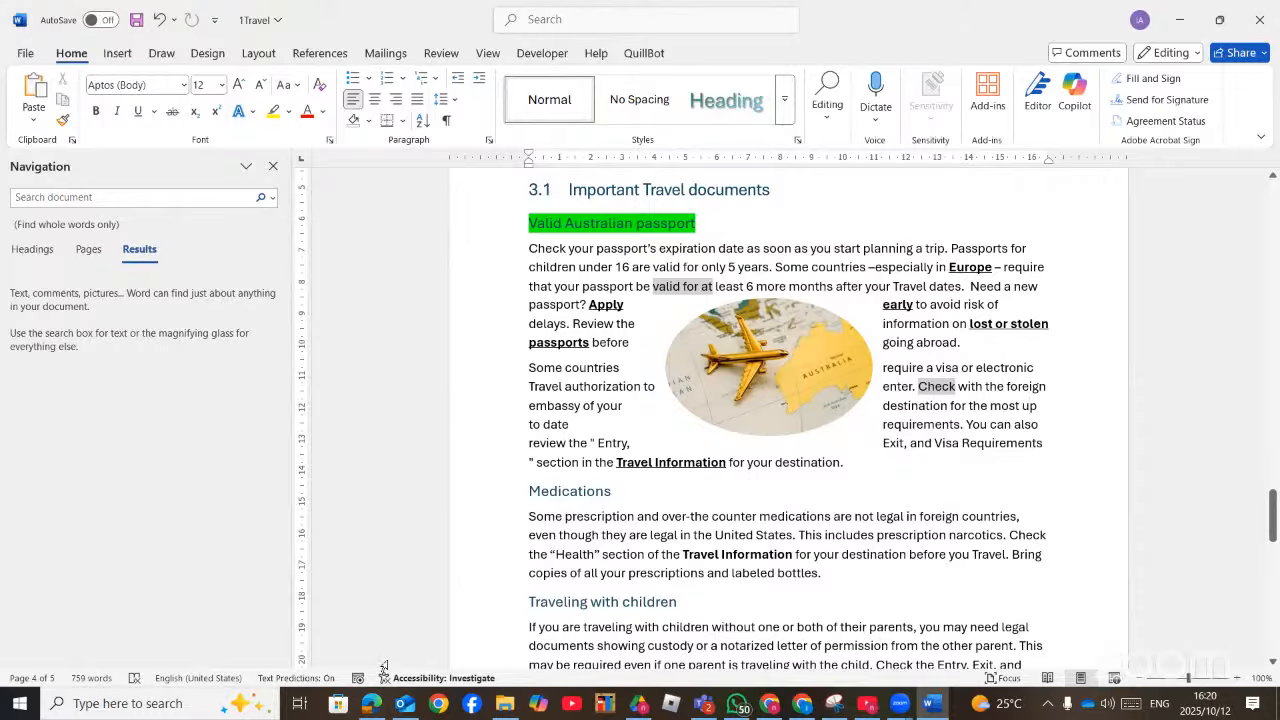
left_click(372, 702)
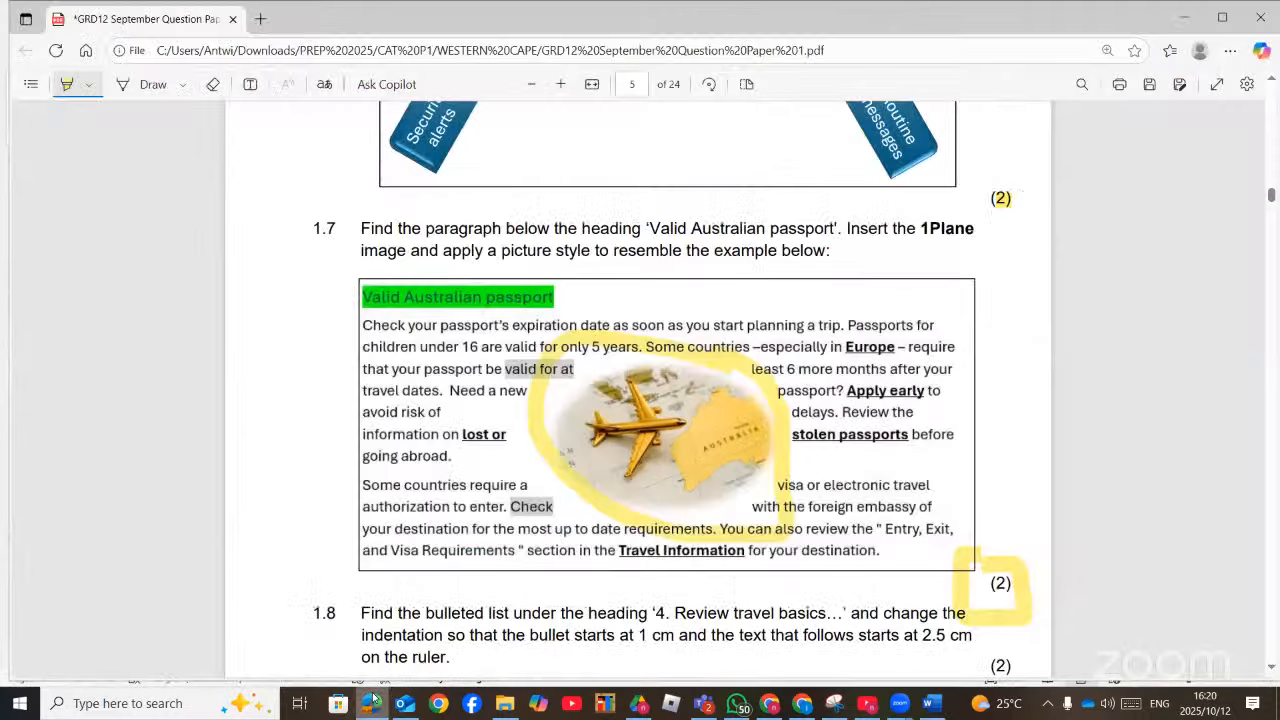
left_click(372, 702)
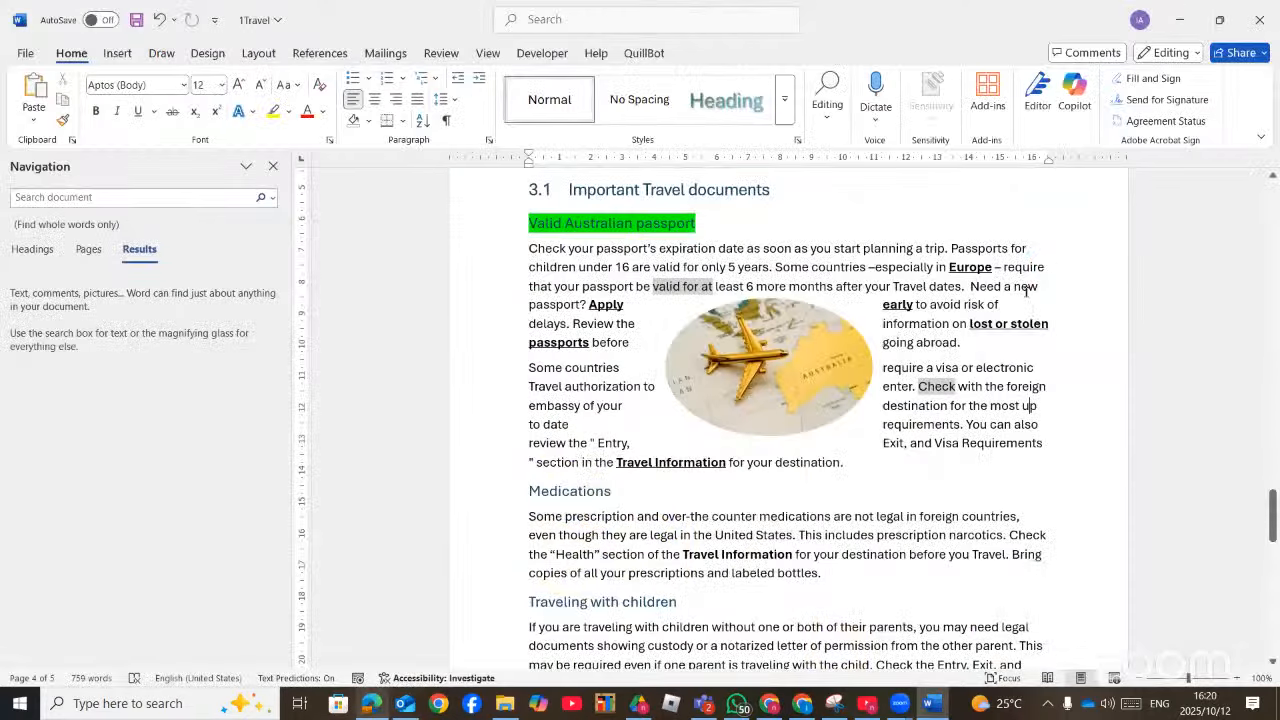
left_click(838, 336)
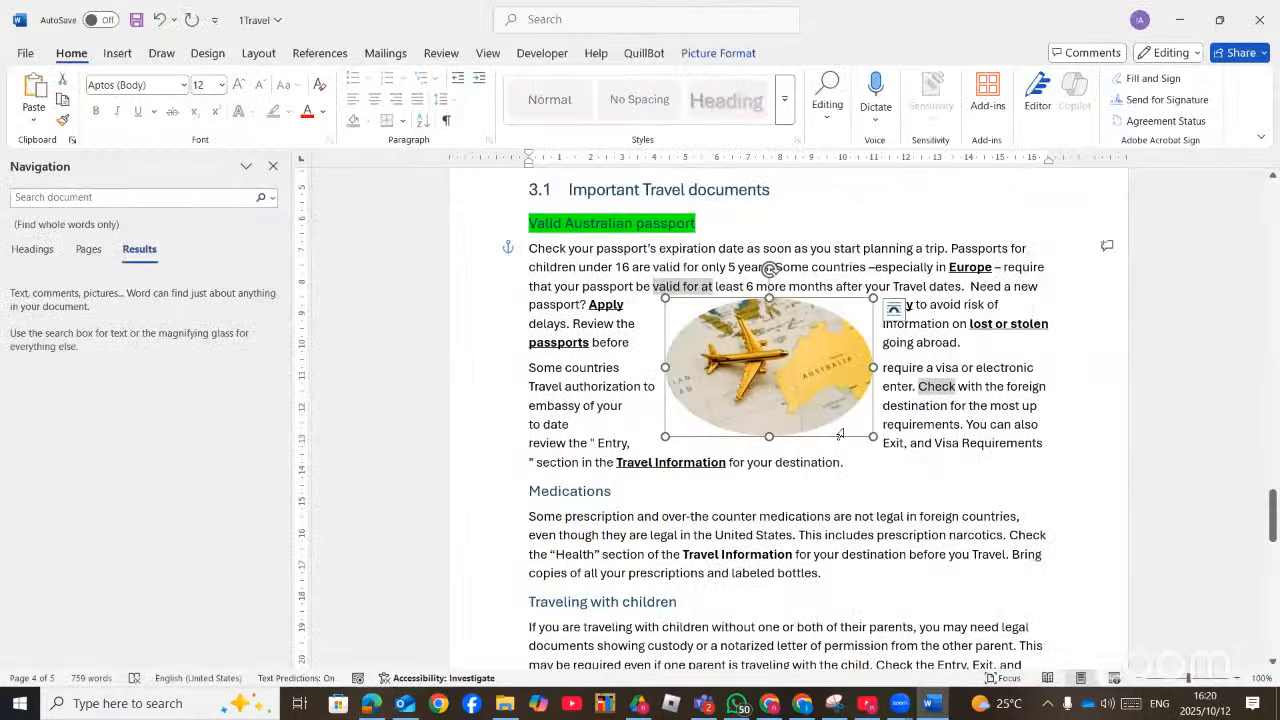
left_click(1009, 421)
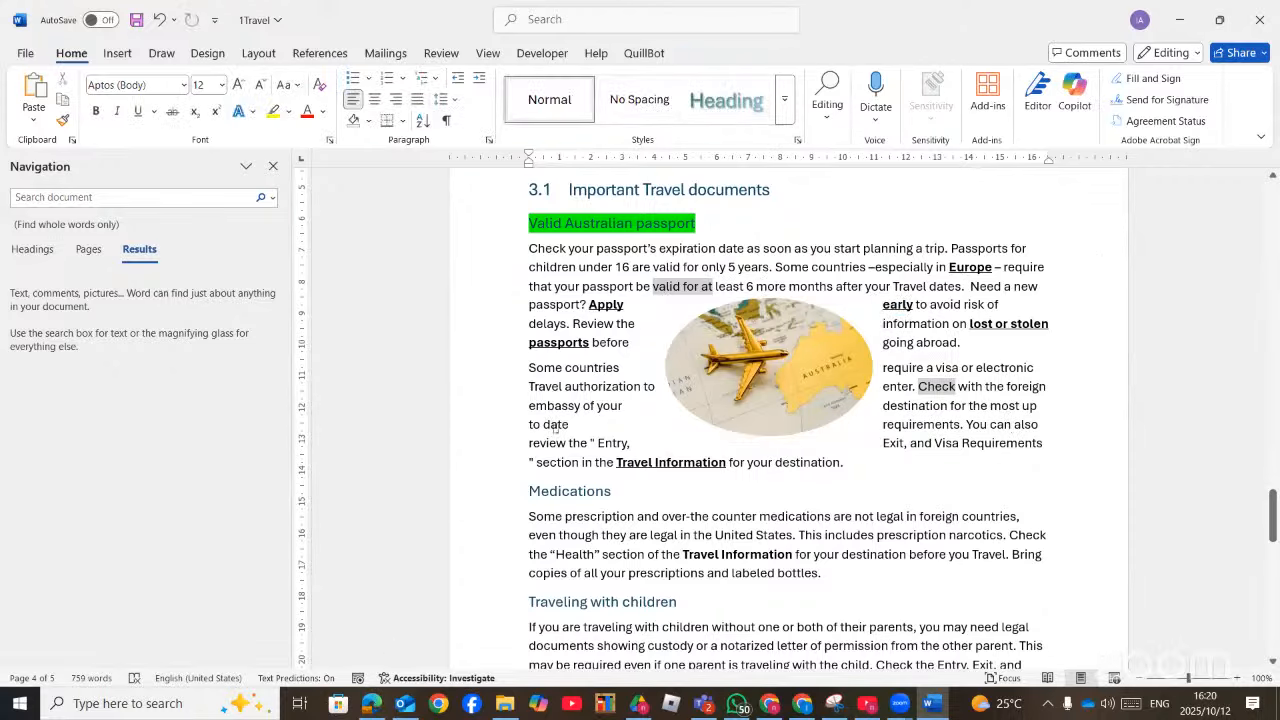
Switch to the question paper in Edge and highlight 'starts at 1 cm' in question 1.8
key("alt+Tab")
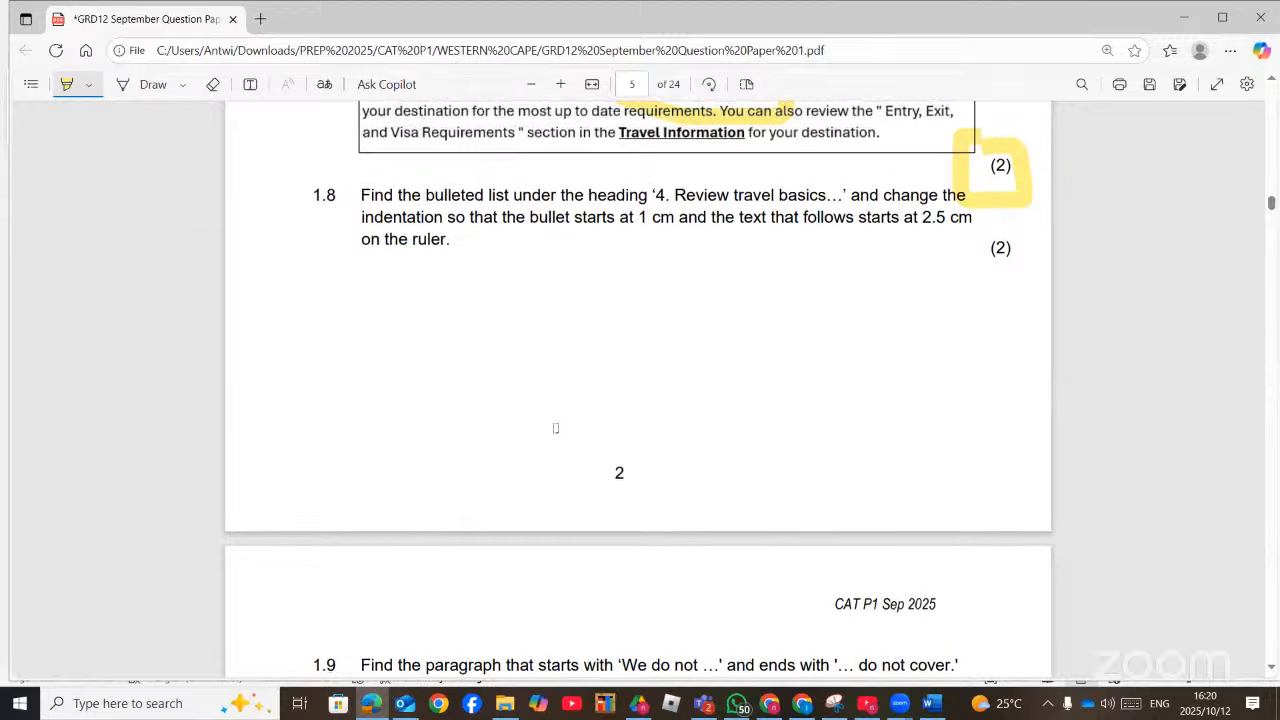
scroll(556, 428, "down", 3)
scroll(556, 428, "up", 2)
scroll(556, 428, "up", 2)
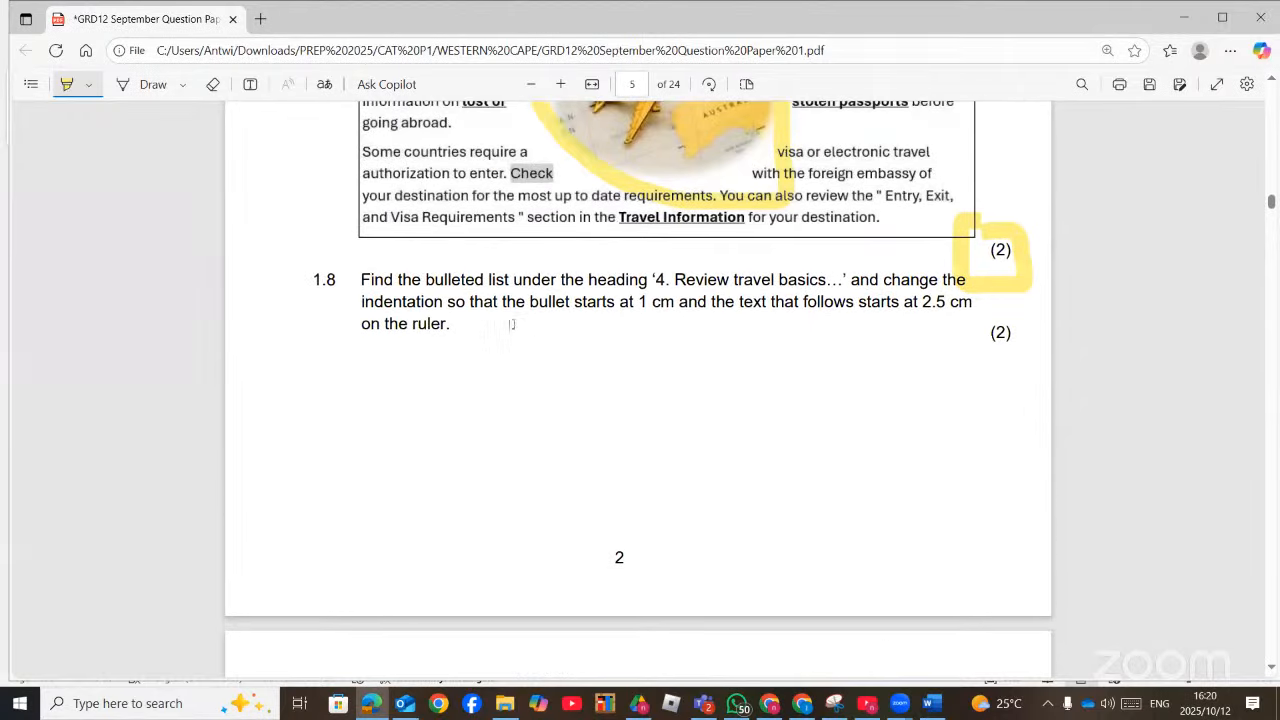
left_click_drag(586, 310, 675, 315)
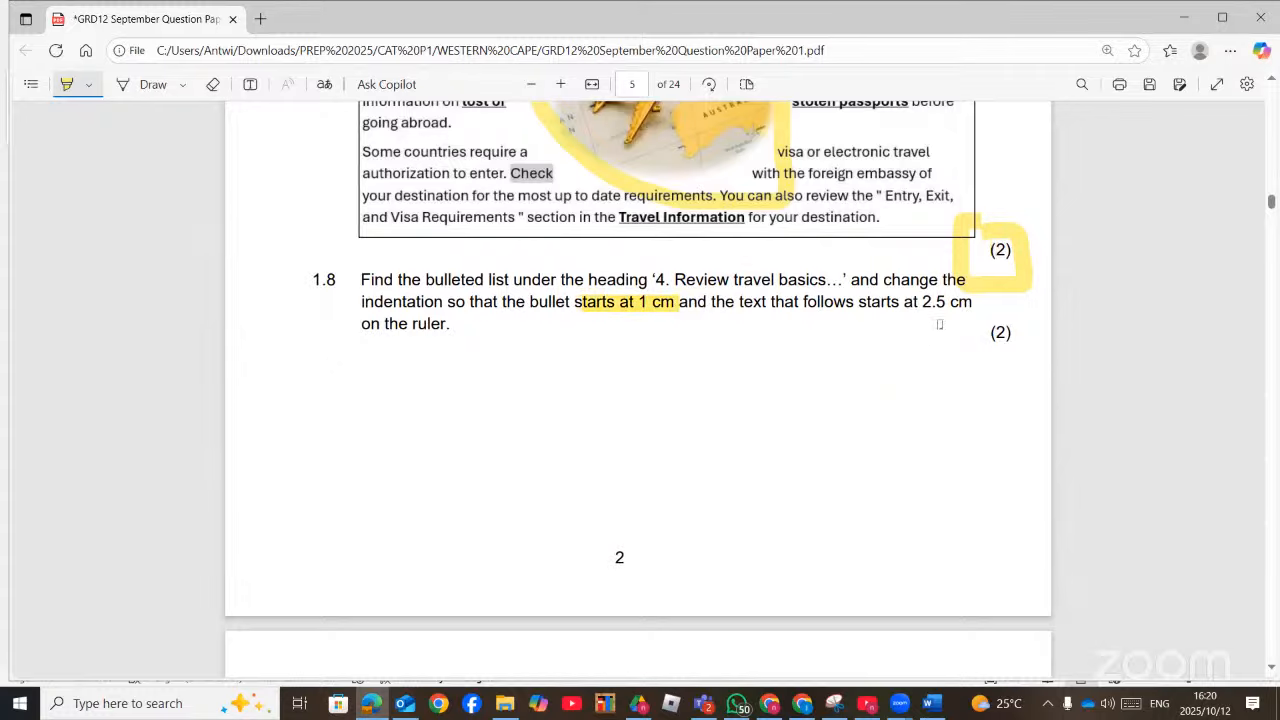
Highlight '2.5 cm' and 'on the ruler.' in question 1.8
left_click_drag(970, 304, 907, 304)
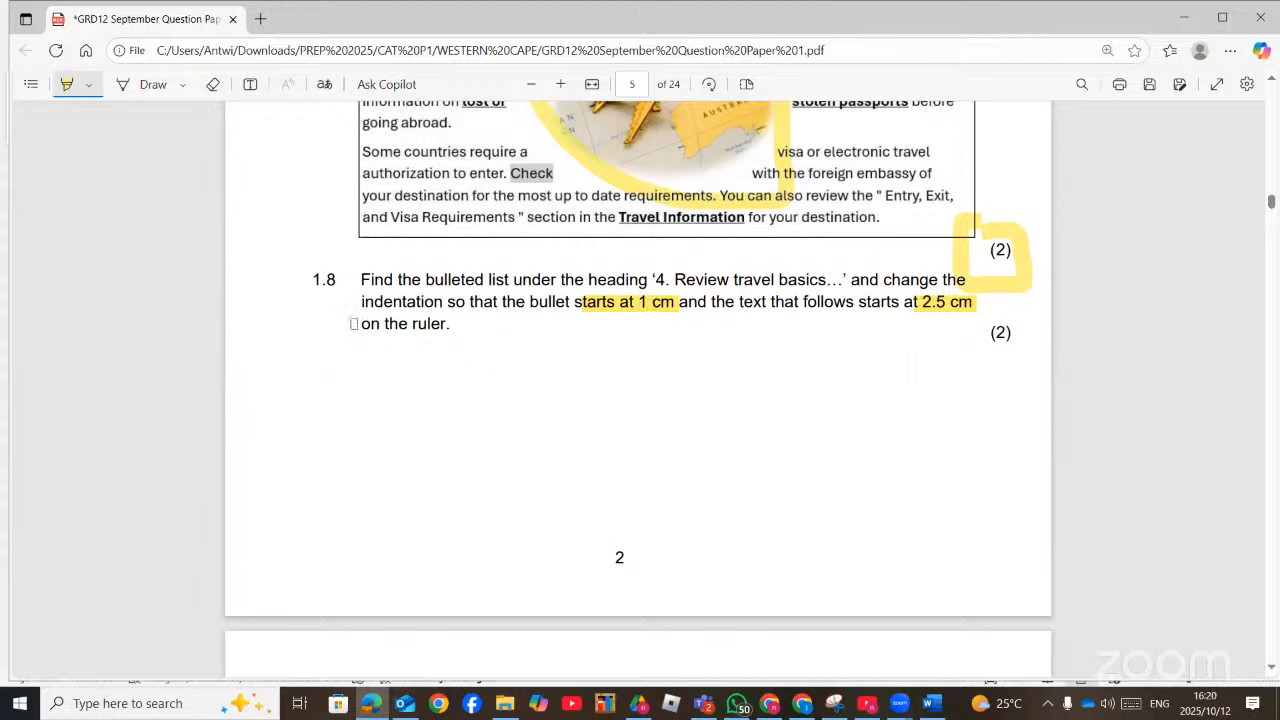
left_click_drag(350, 323, 457, 324)
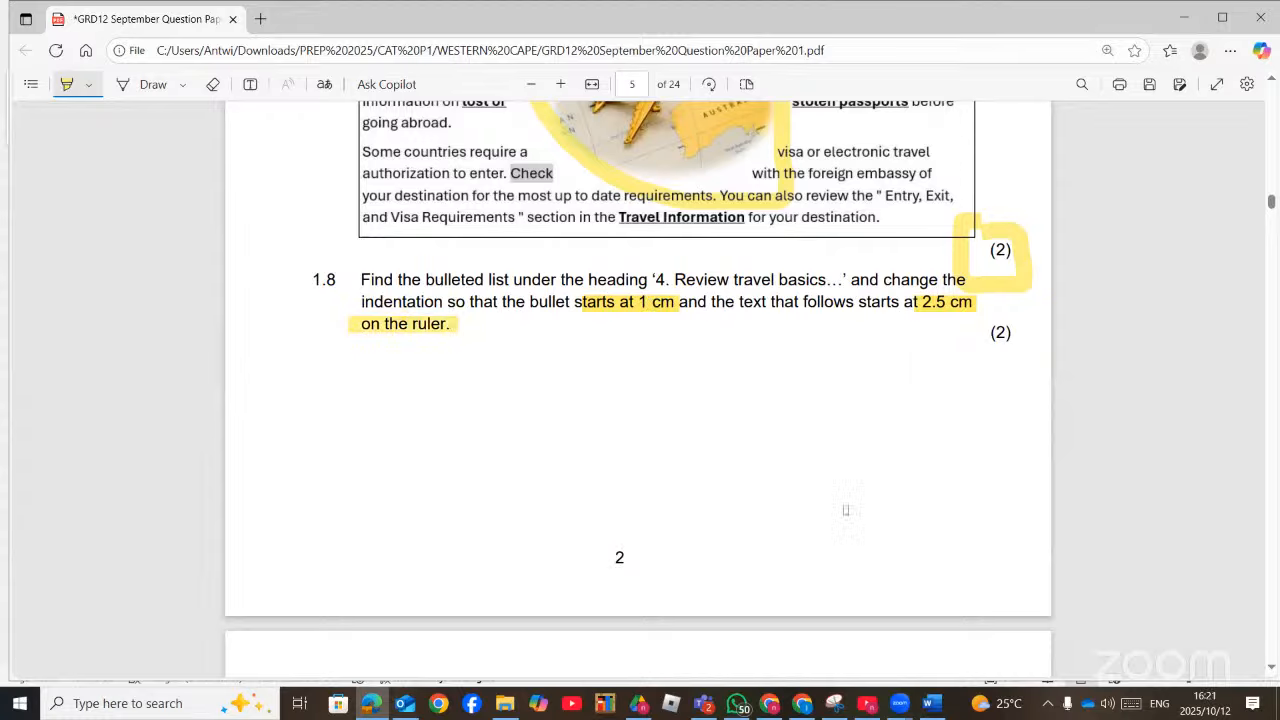
Switch to 1Travel in Word, select the bullets under 'Review Travel basics and personal considerations', and recheck question 1.8 in Edge
left_click(929, 703)
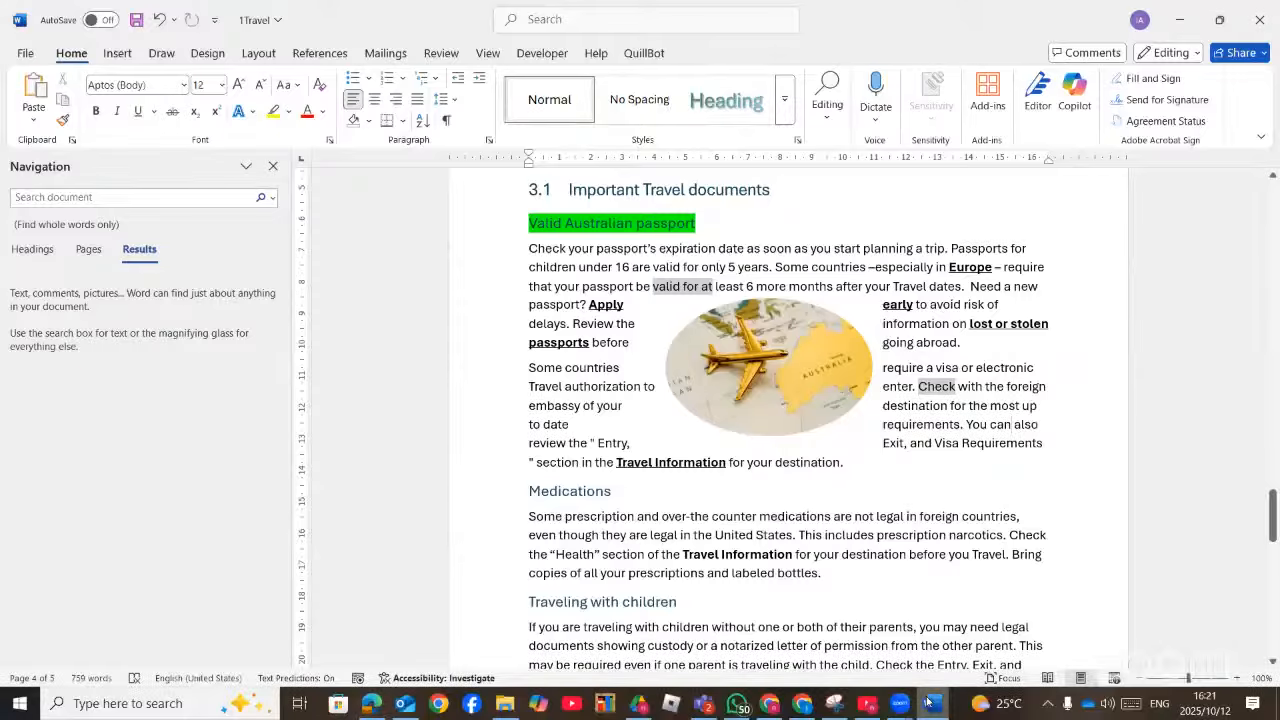
scroll(754, 557, "down", 5)
scroll(754, 557, "down", 8)
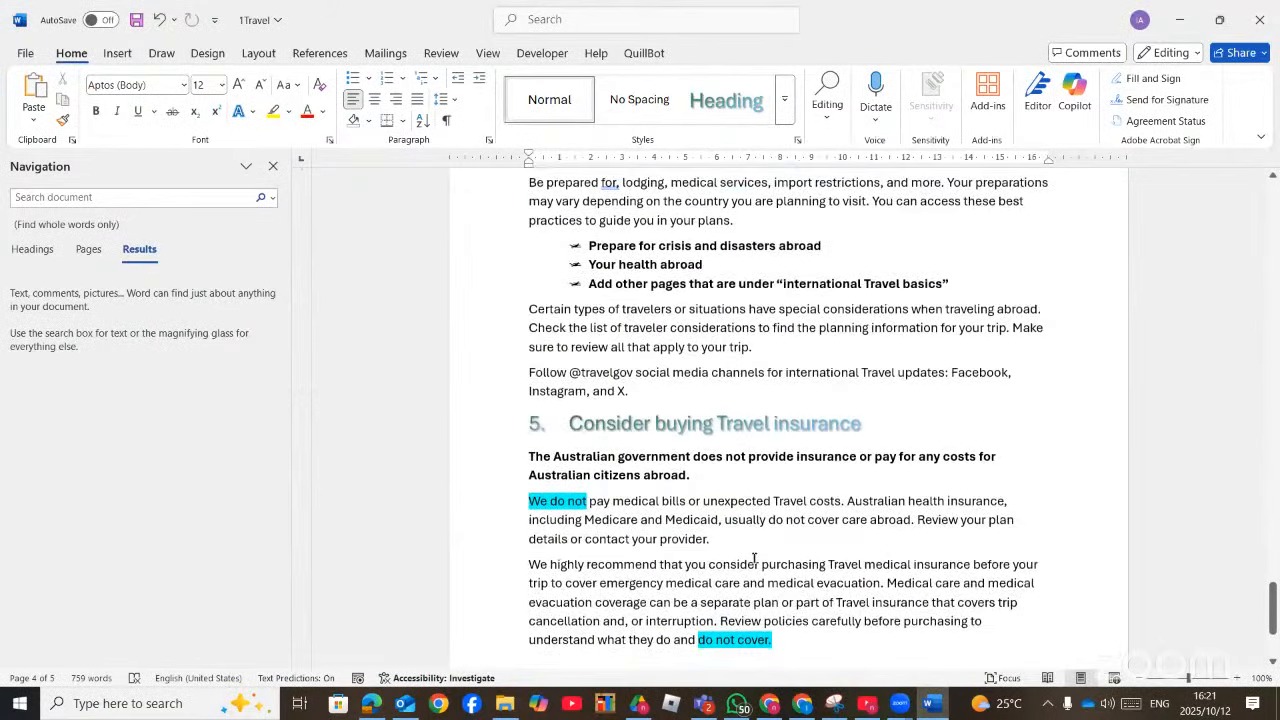
scroll(575, 400, "up", 3)
left_click(575, 407)
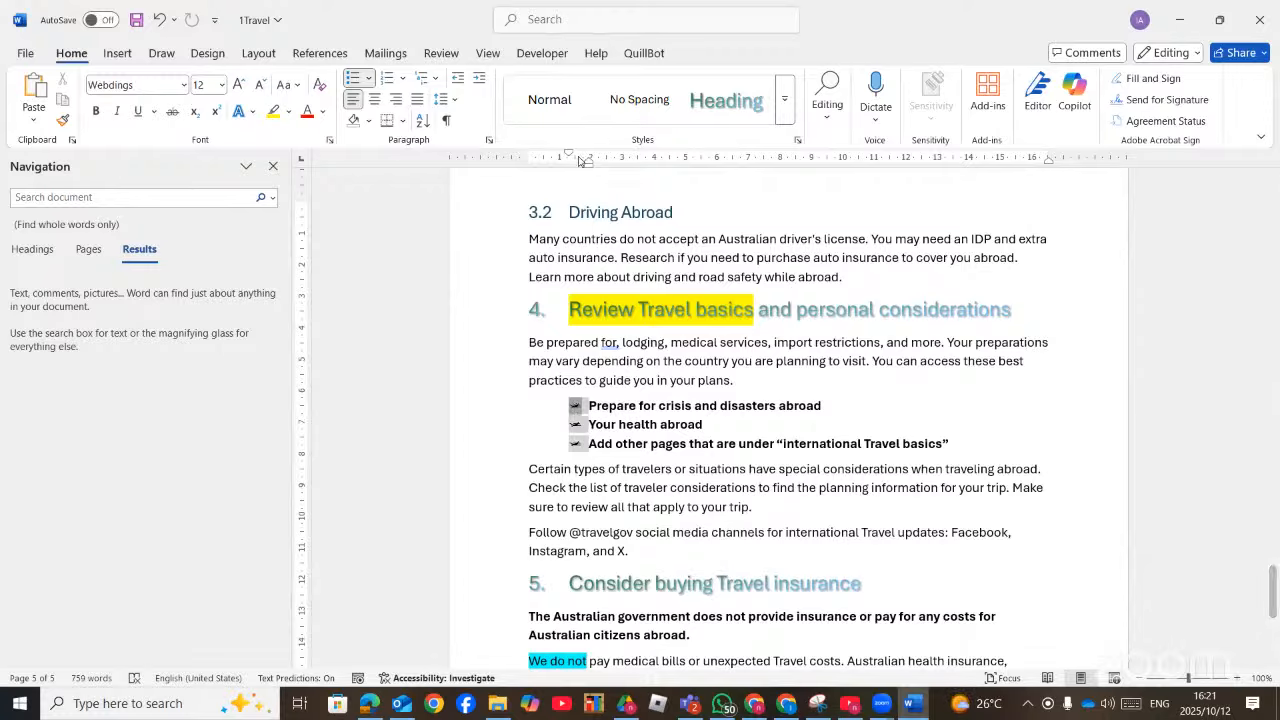
left_click(368, 706)
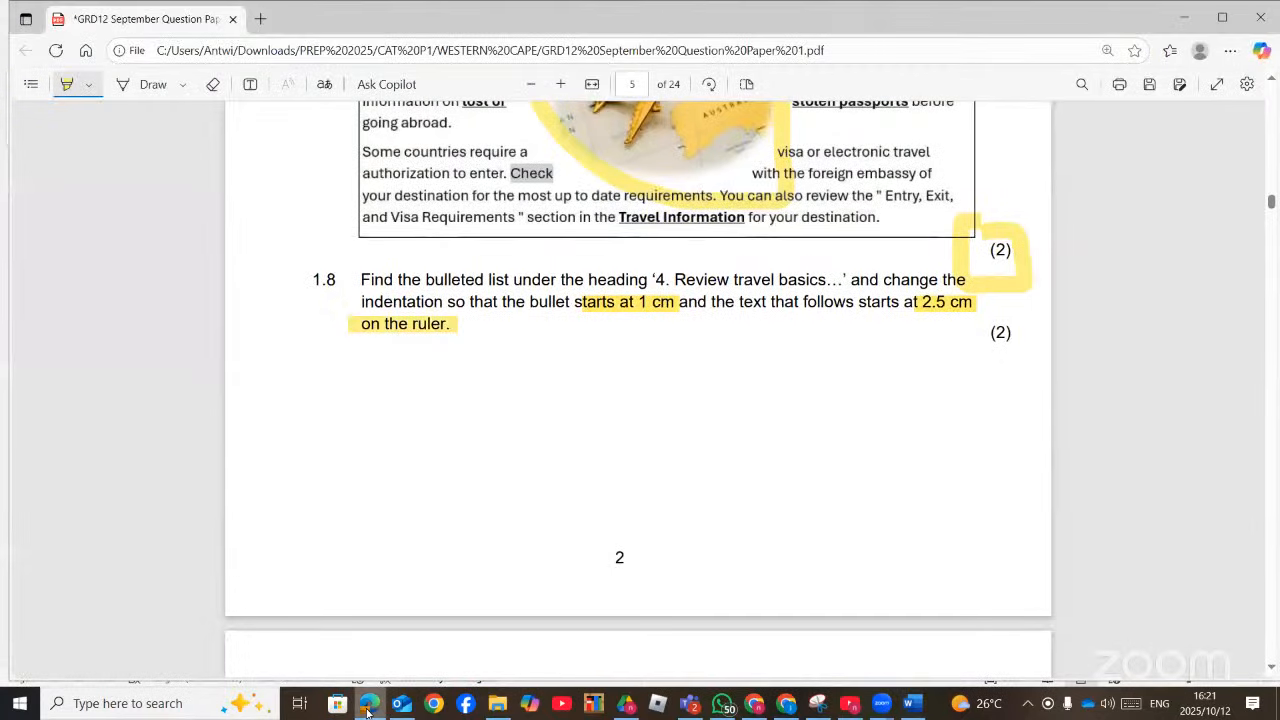
left_click(368, 706)
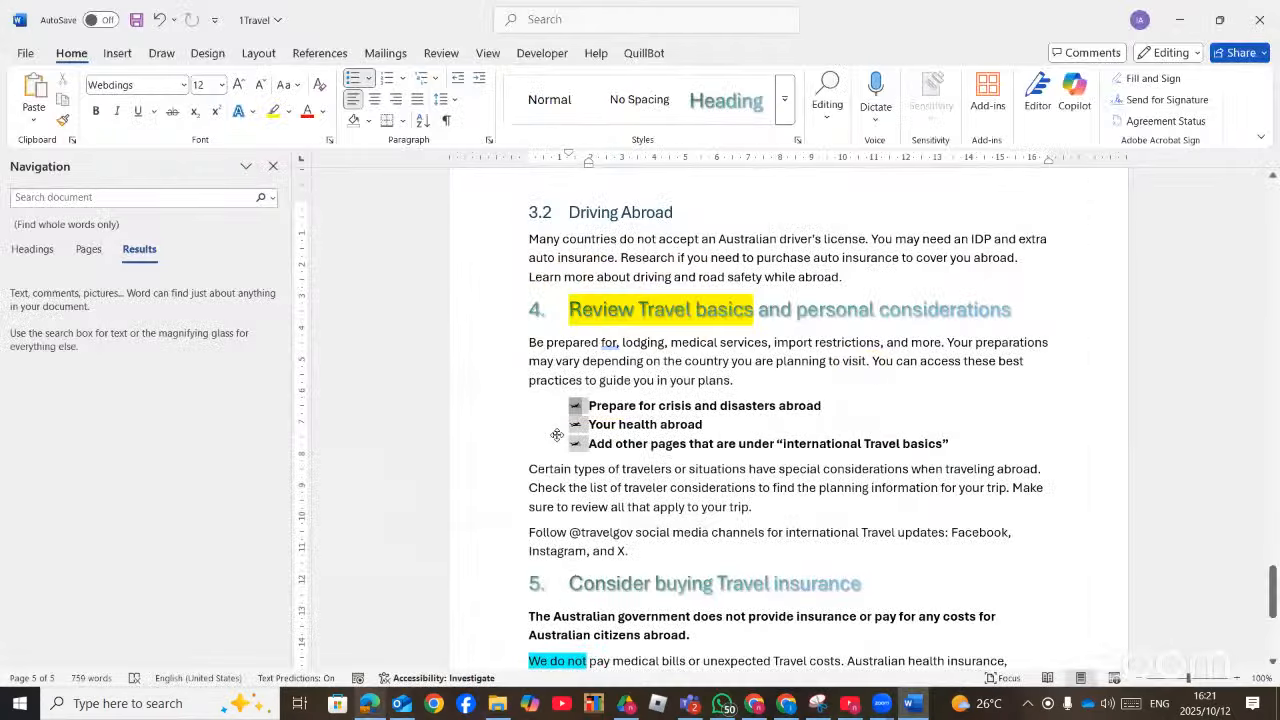
Move the first-line indent of each of the three bullets to 1 cm on the ruler, one bullet at a time
left_click_drag(568, 153, 561, 155)
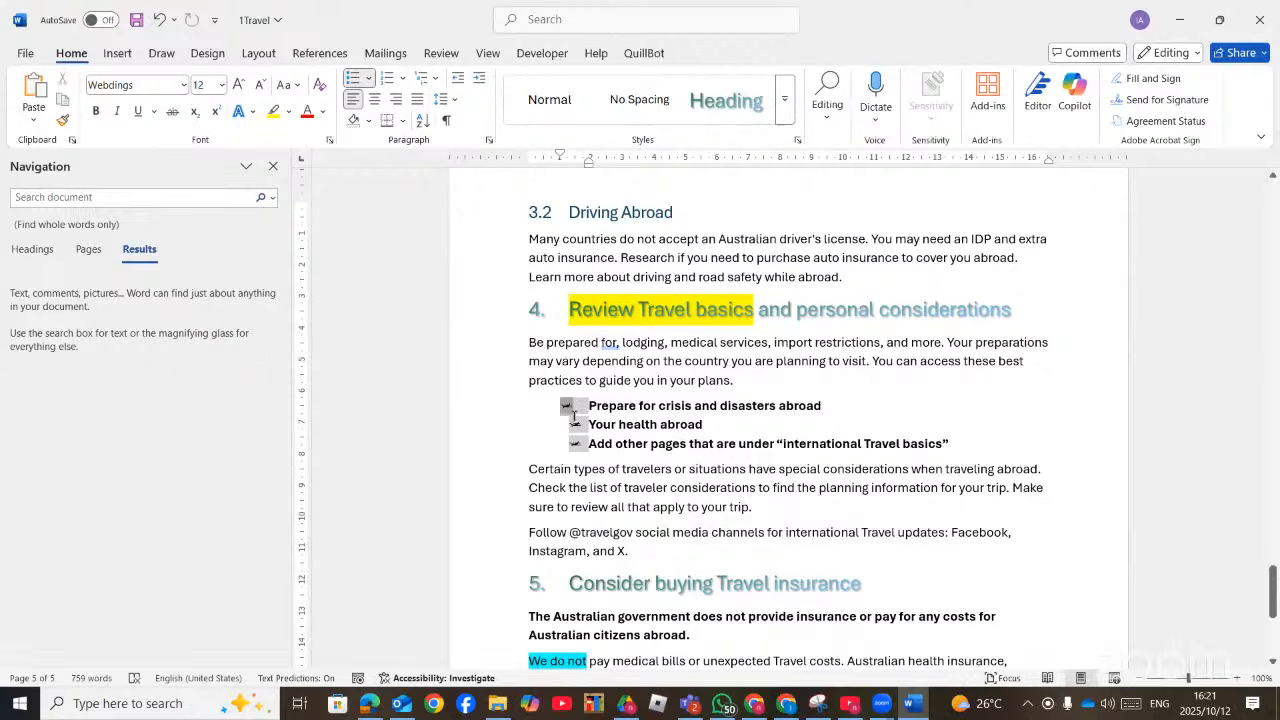
left_click(576, 422)
left_click_drag(567, 156, 560, 156)
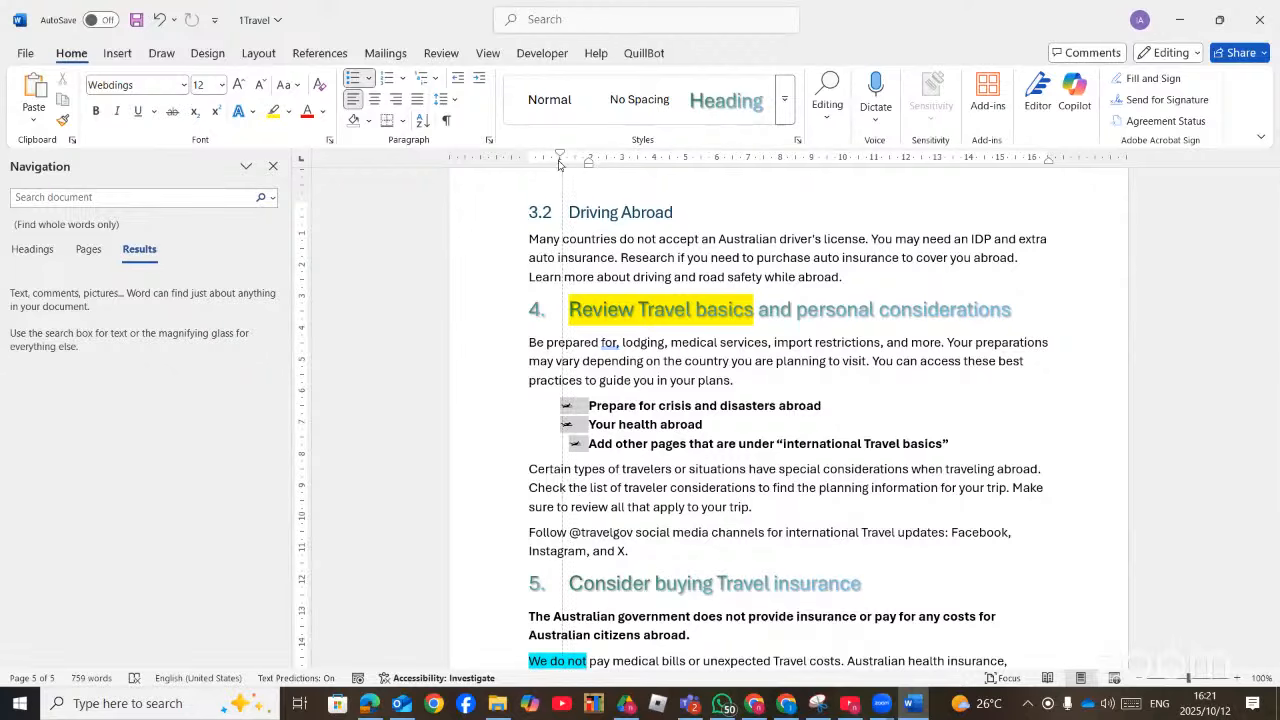
left_click(574, 443)
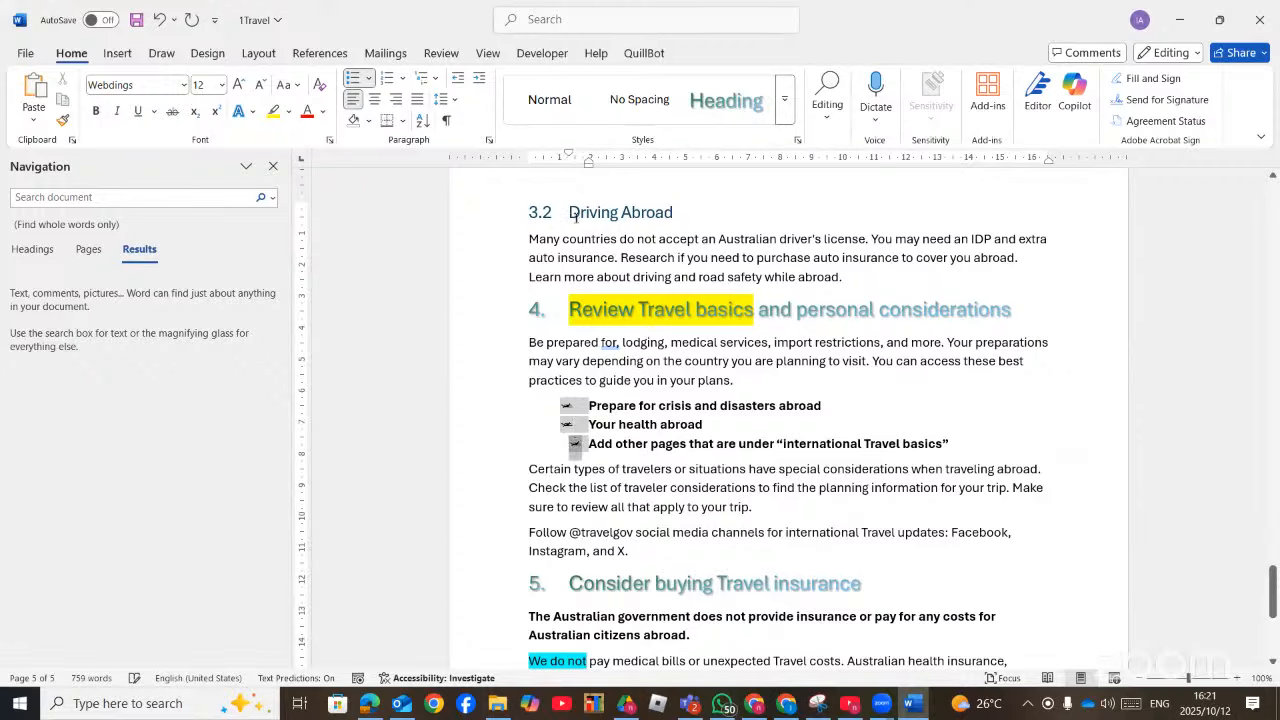
left_click_drag(567, 152, 560, 153)
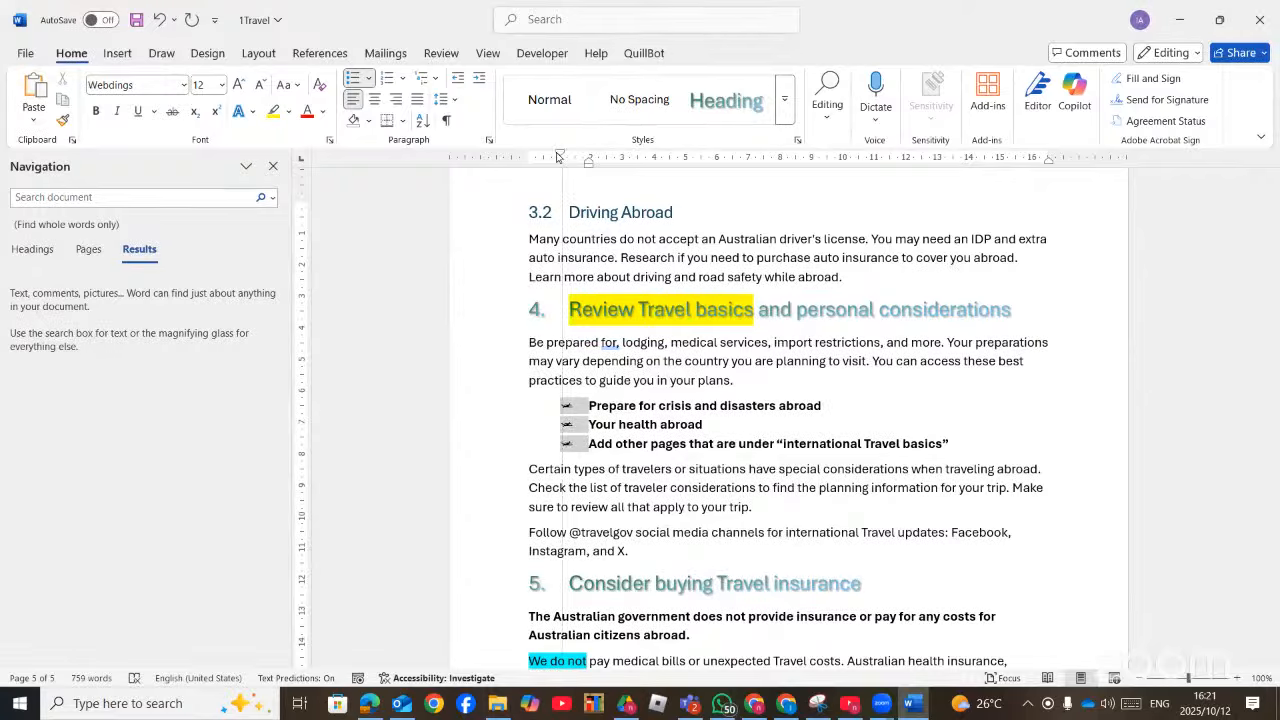
Set the hanging indent to 2.5 cm for the first bulleted item, and for the other two items together
left_click(603, 406)
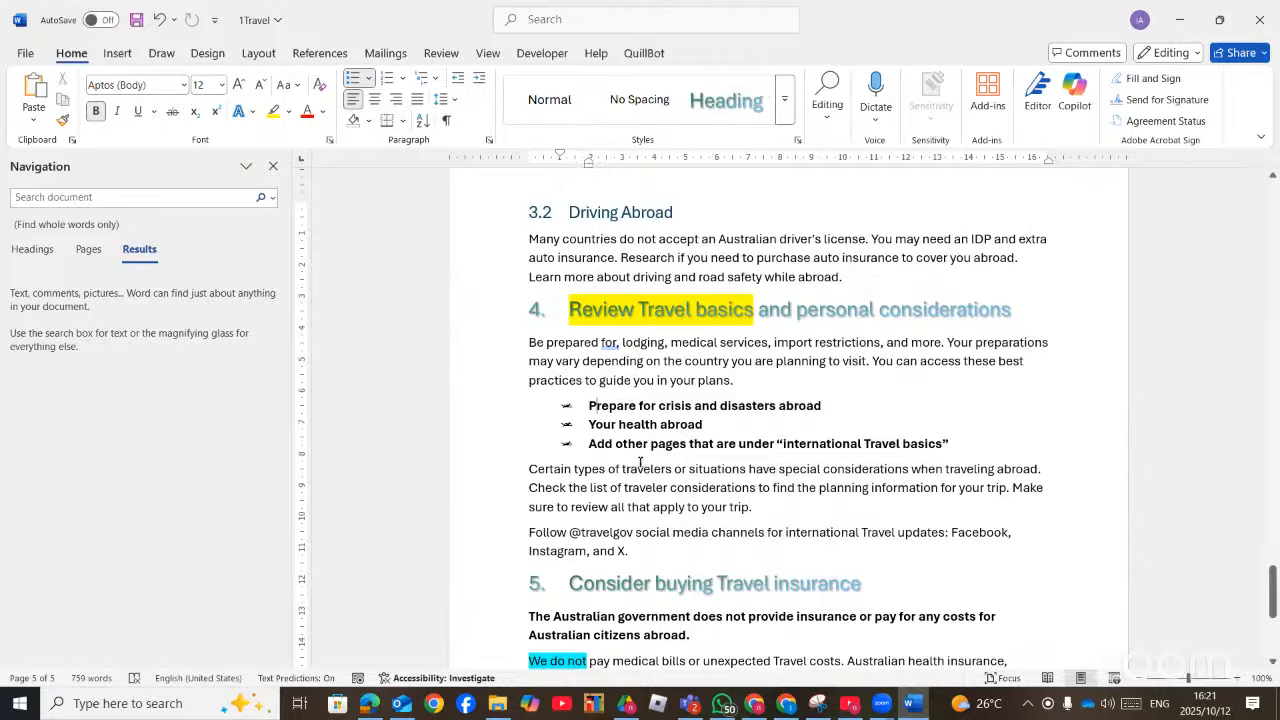
left_click_drag(828, 405, 604, 409)
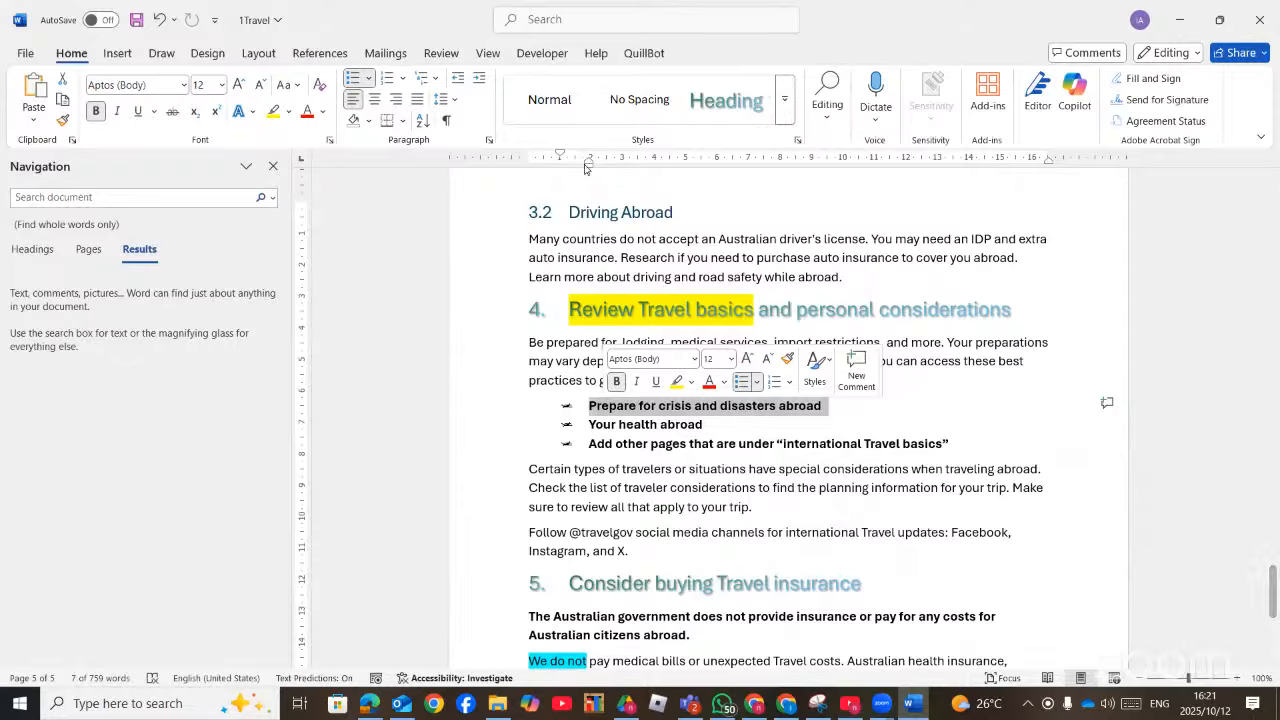
mouse_move(588, 166)
left_mouse_down()
mouse_move(602, 172)
mouse_move(588, 172)
left_mouse_up()
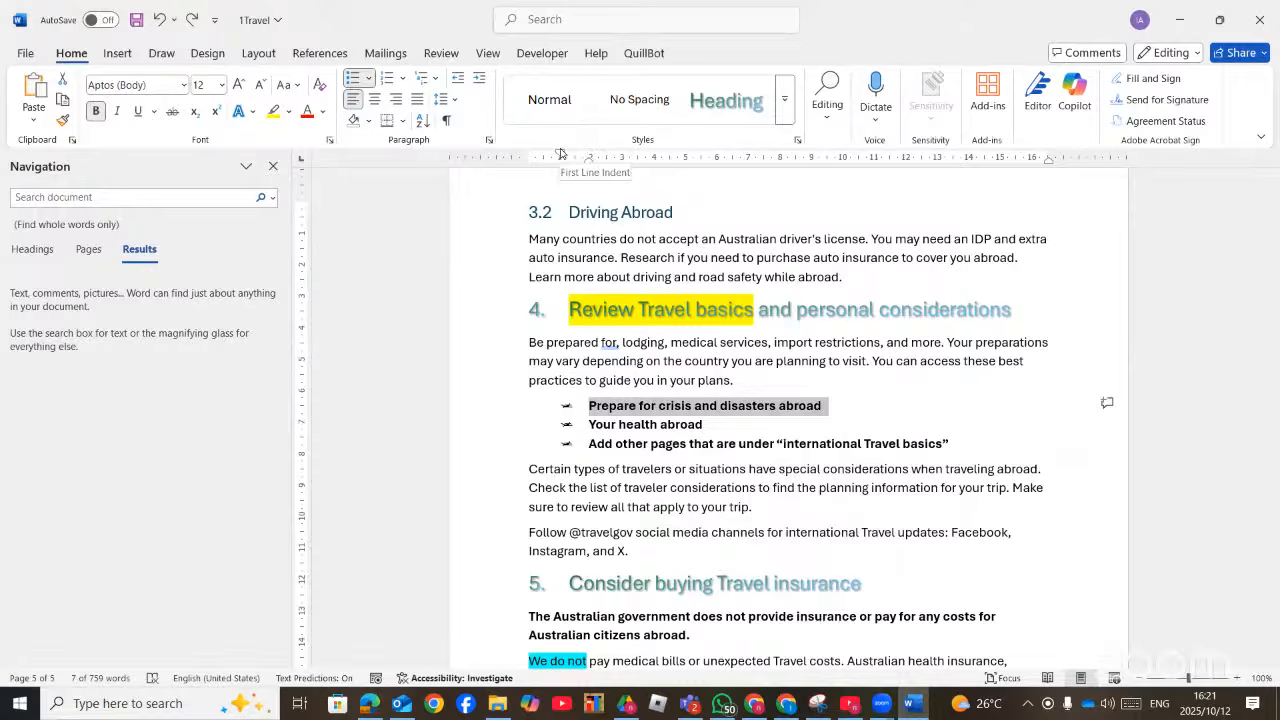
left_click(620, 405)
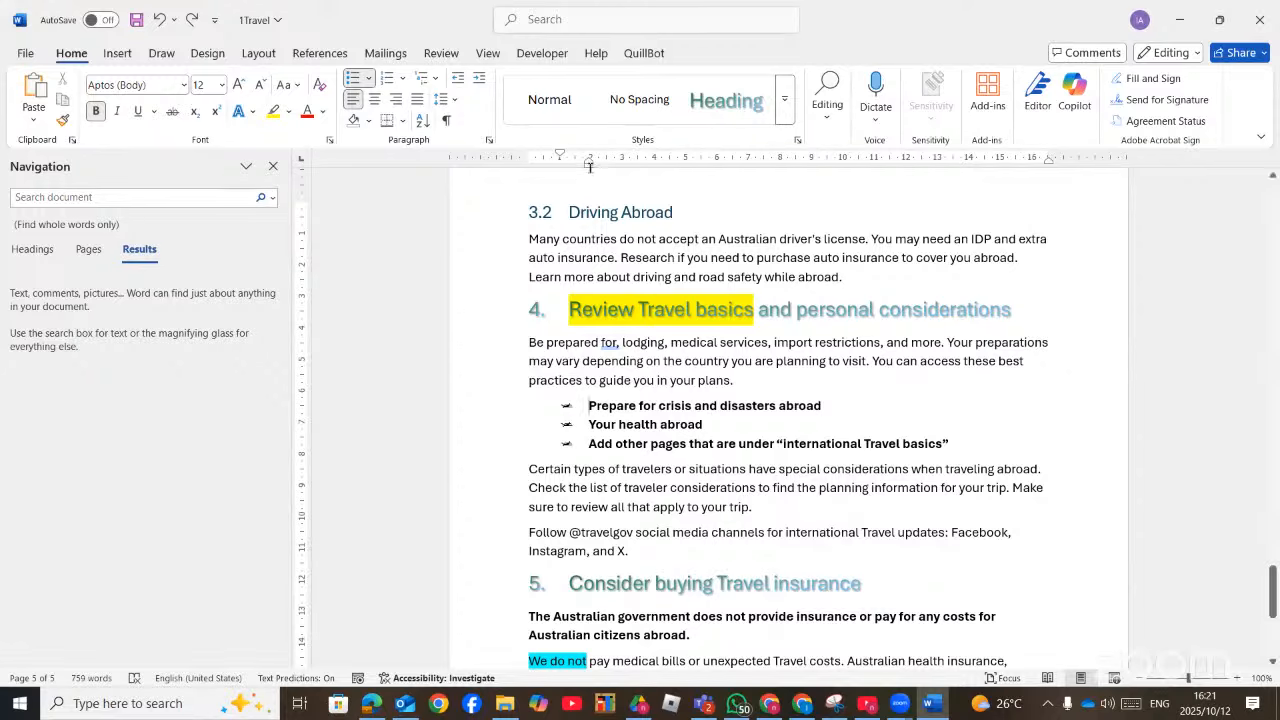
mouse_move(590, 170)
left_mouse_down()
mouse_move(606, 170)
mouse_move(558, 157)
left_mouse_up()
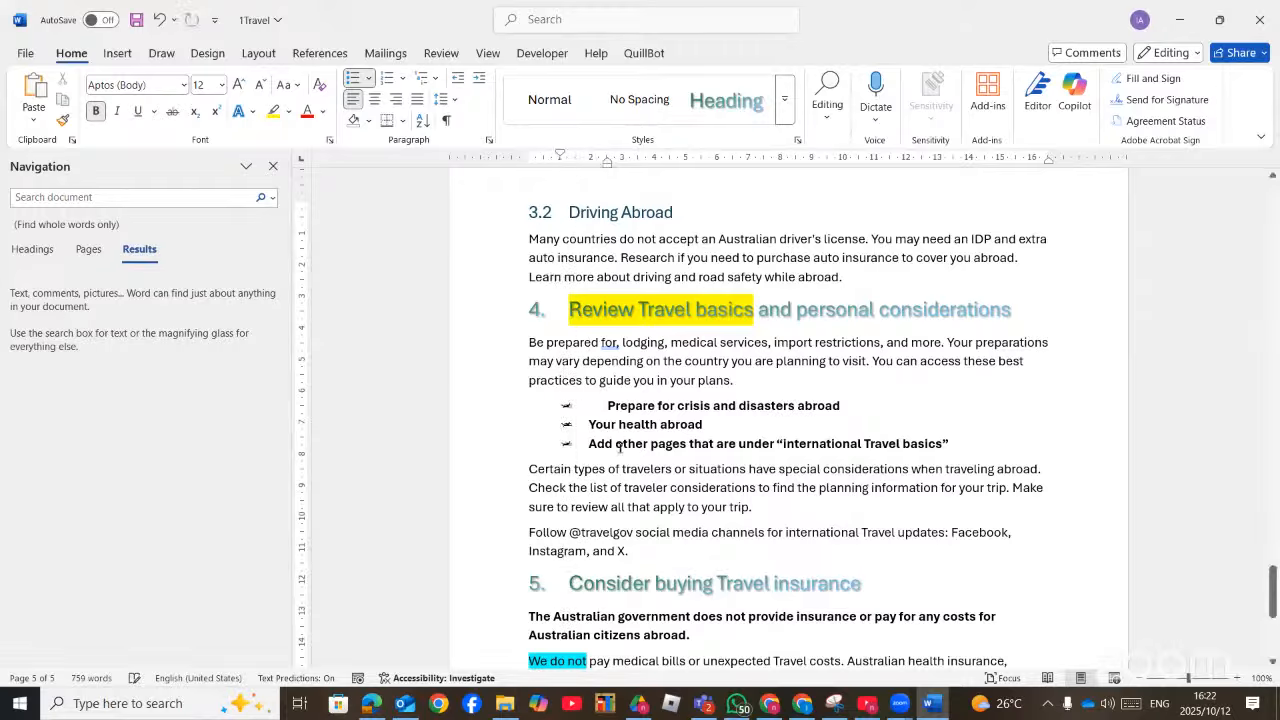
mouse_move(605, 427)
left_mouse_down()
mouse_move(615, 446)
mouse_move(650, 447)
left_mouse_up()
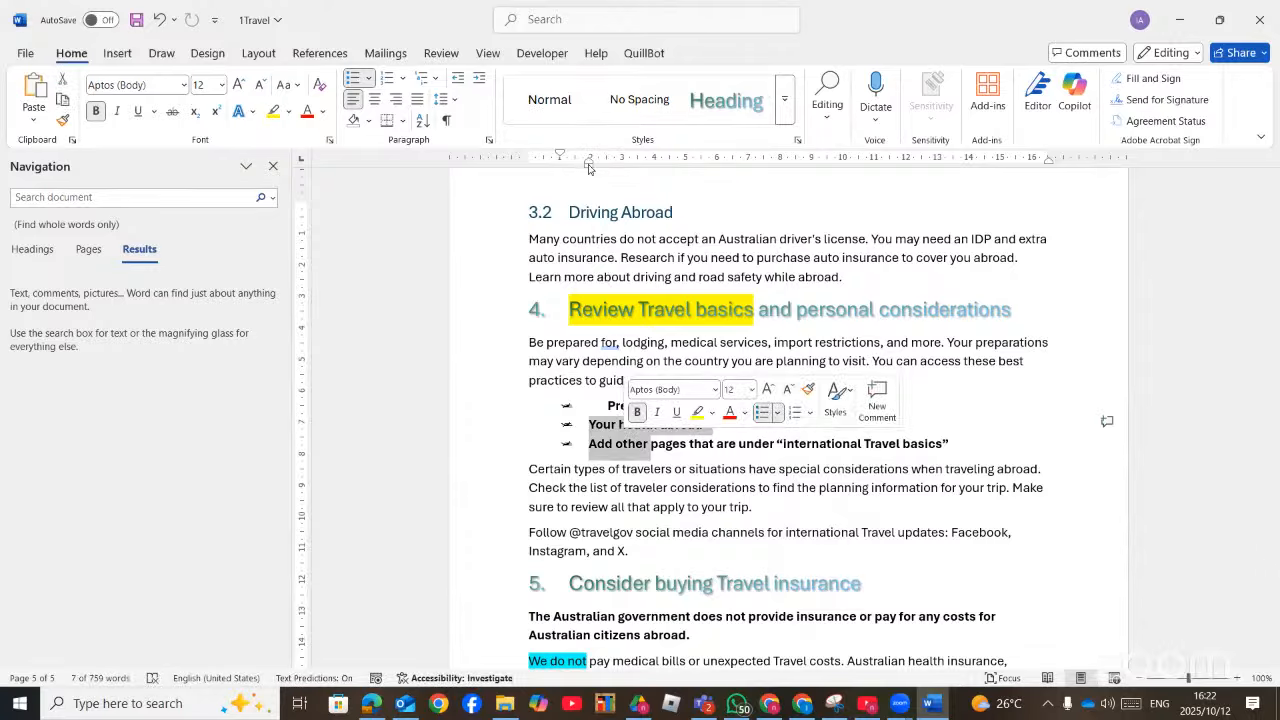
mouse_move(589, 164)
left_mouse_down()
mouse_move(604, 170)
mouse_move(561, 162)
left_mouse_up()
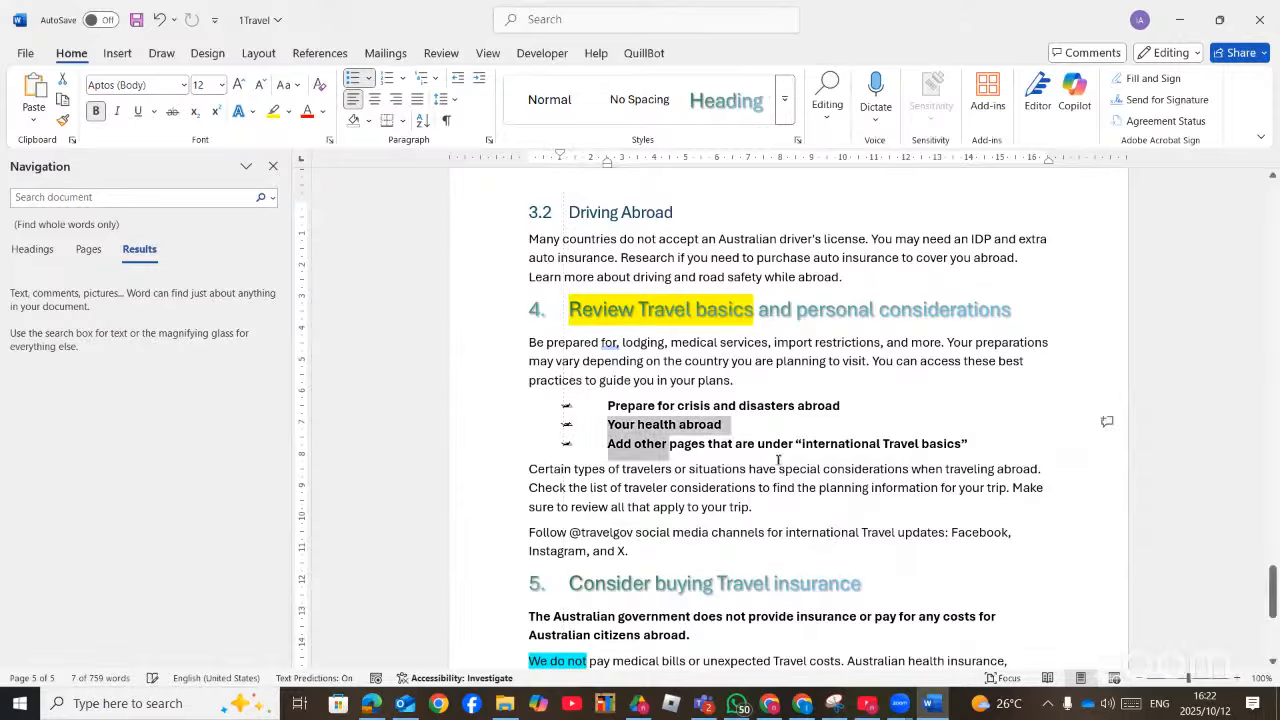
Undo all the indentation changes made to the bulleted list
left_click(605, 450)
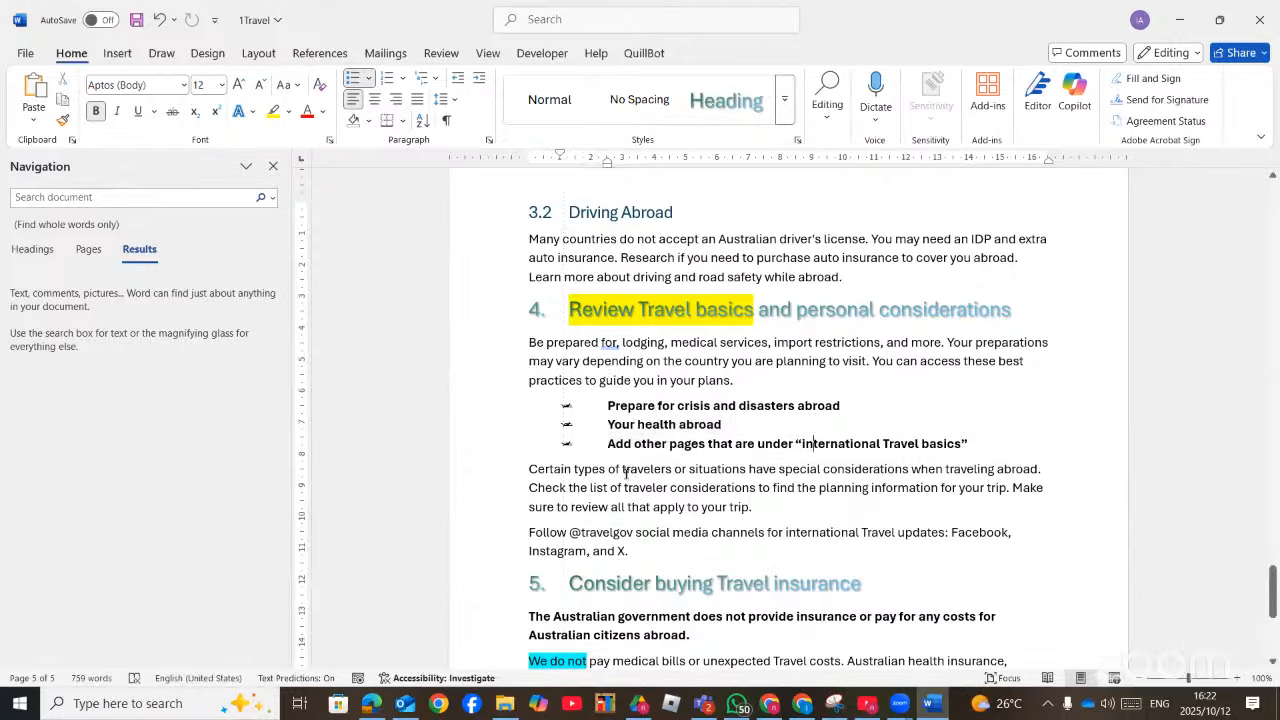
key("ctrl+y")
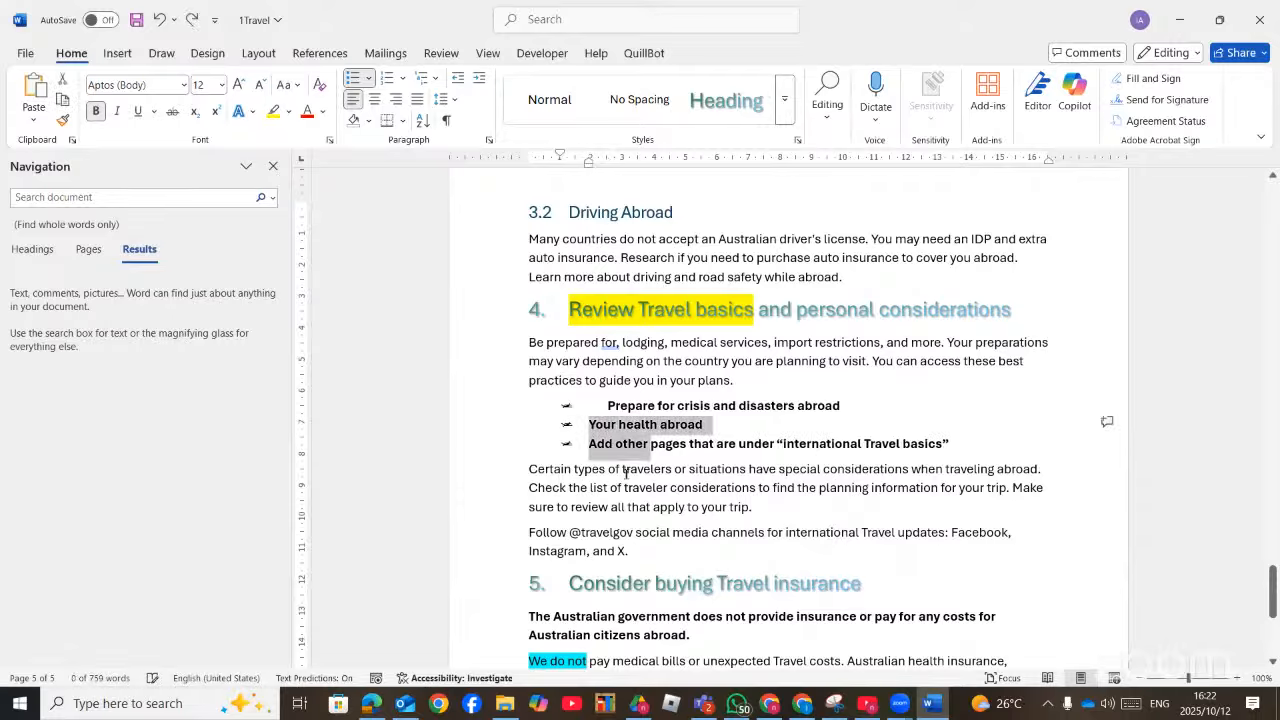
key("ctrl+y")
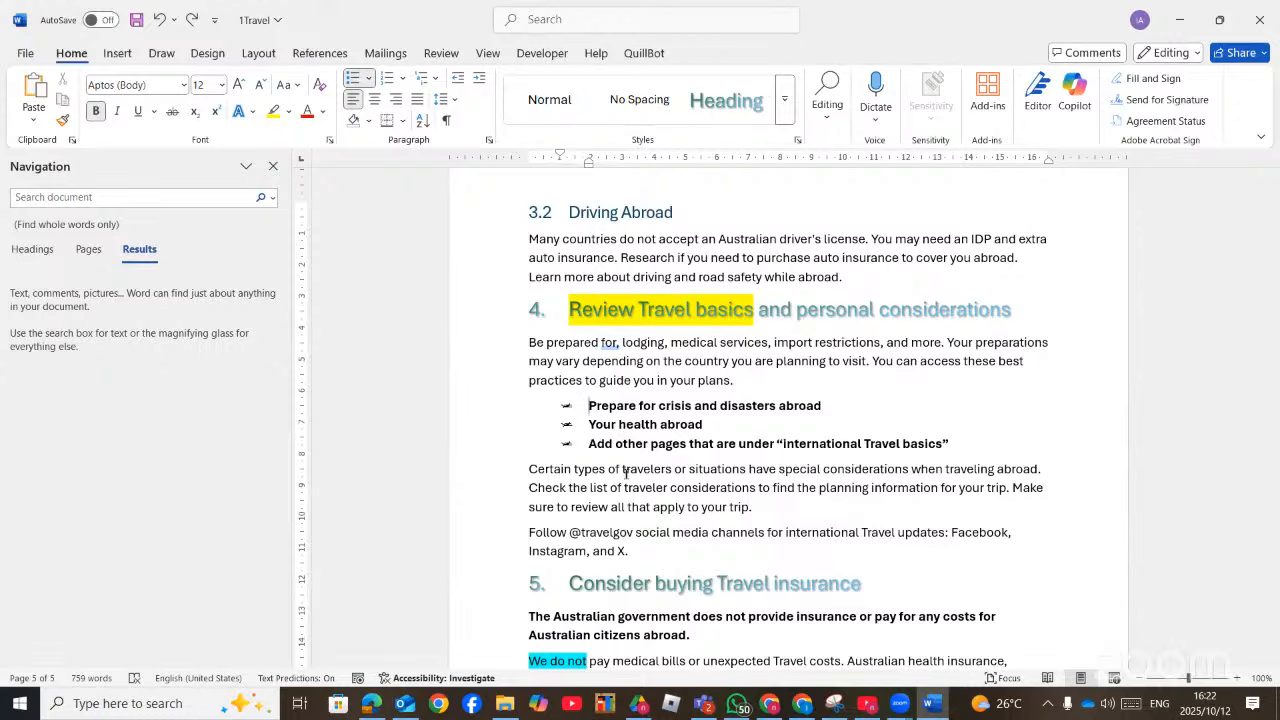
key("ctrl+y")
key("ctrl+y")
key("ctrl+y")
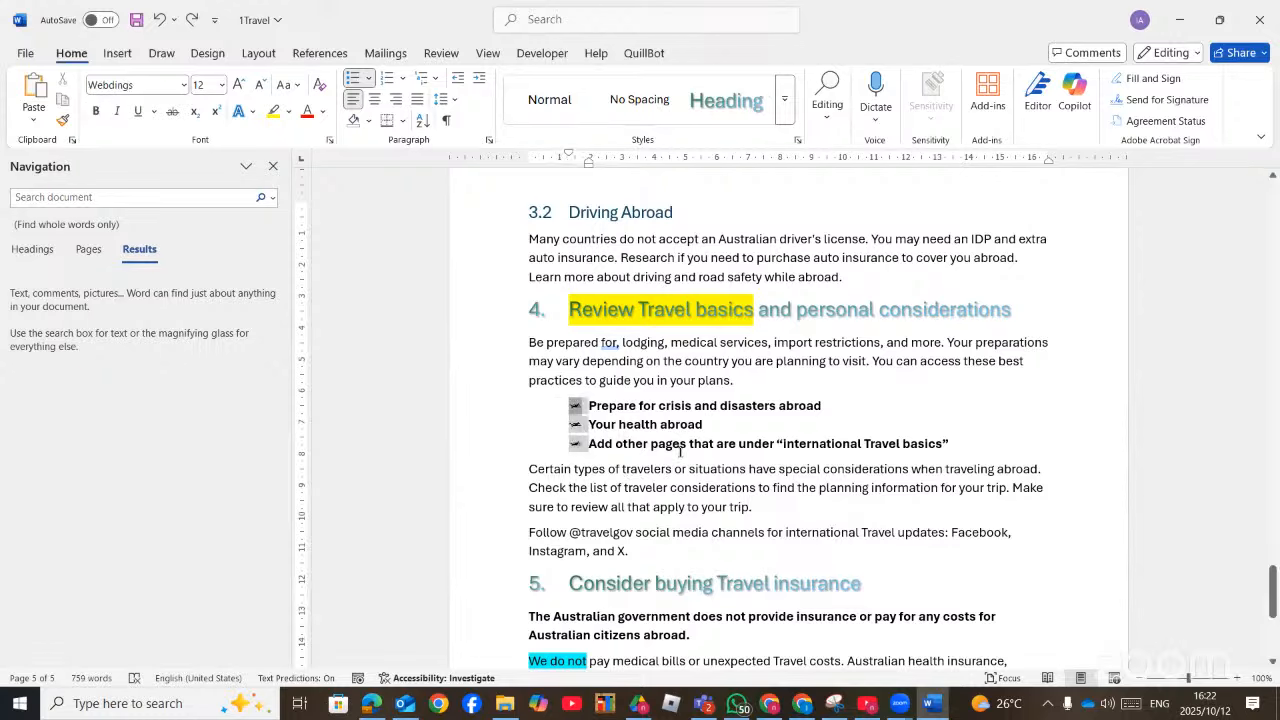
Set all three bulleted items together so the bullets start at 1 cm and the text at 2.5 cm on the ruler
left_click_drag(652, 443, 566, 410)
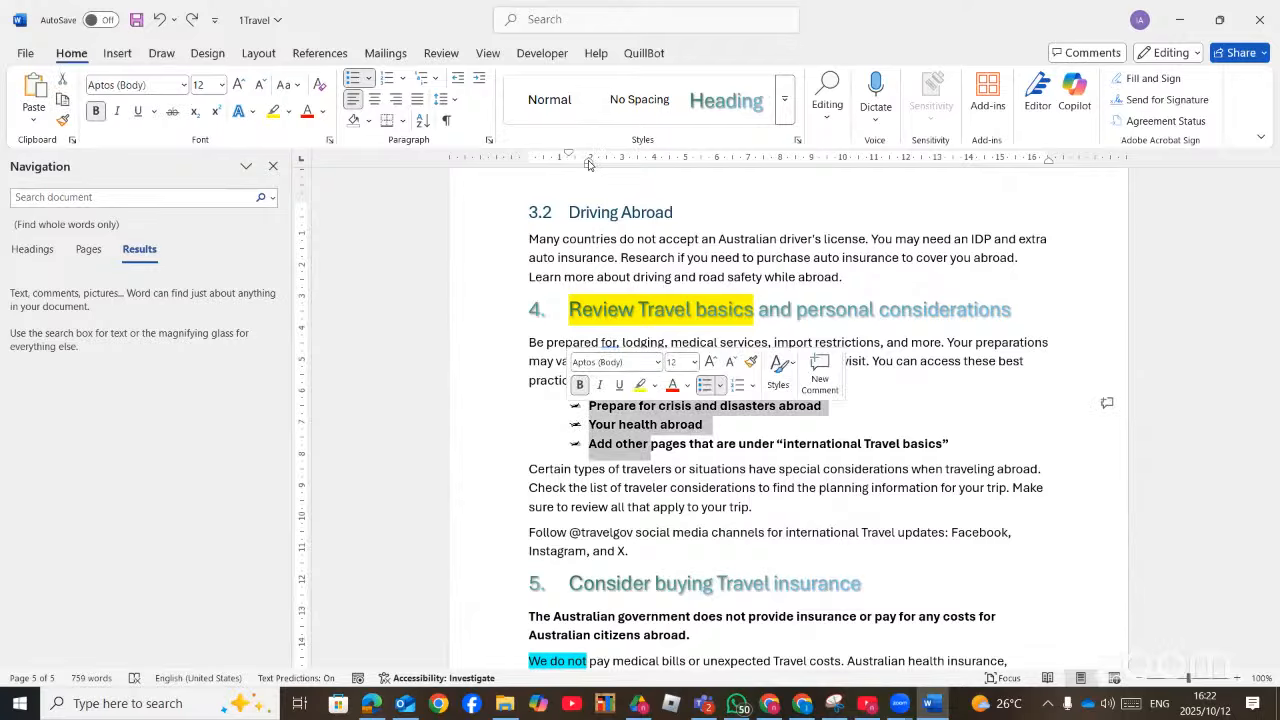
mouse_move(588, 163)
left_mouse_down()
mouse_move(606, 162)
mouse_move(559, 157)
left_mouse_up()
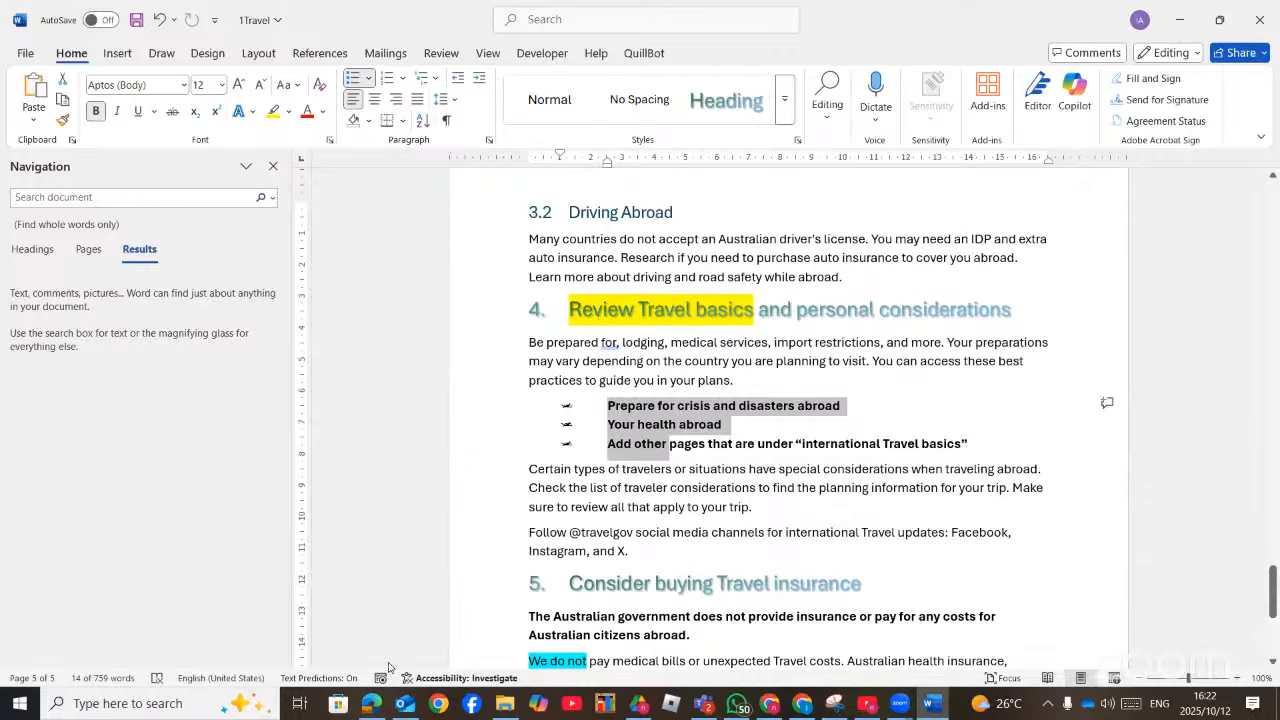
Switch to the question paper in Edge and highlight around the question 1.9 example and over the column marker on its ruler
left_click(371, 703)
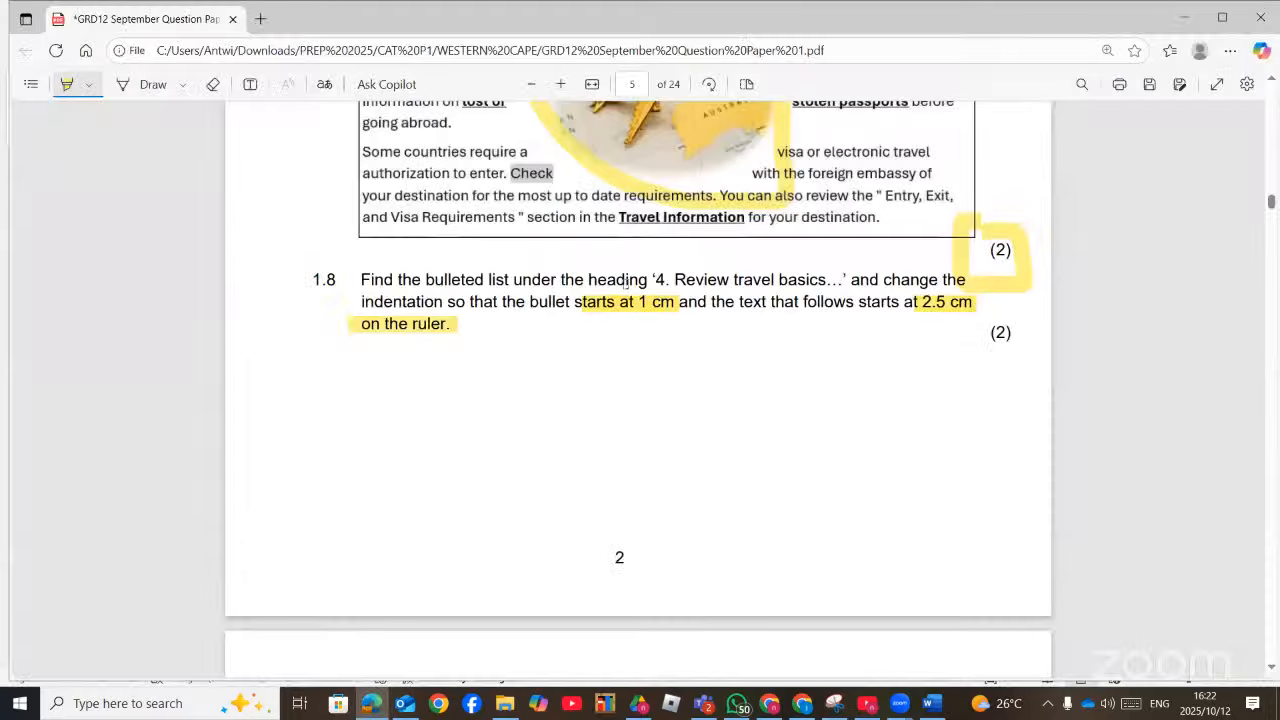
scroll(625, 284, "down", 5)
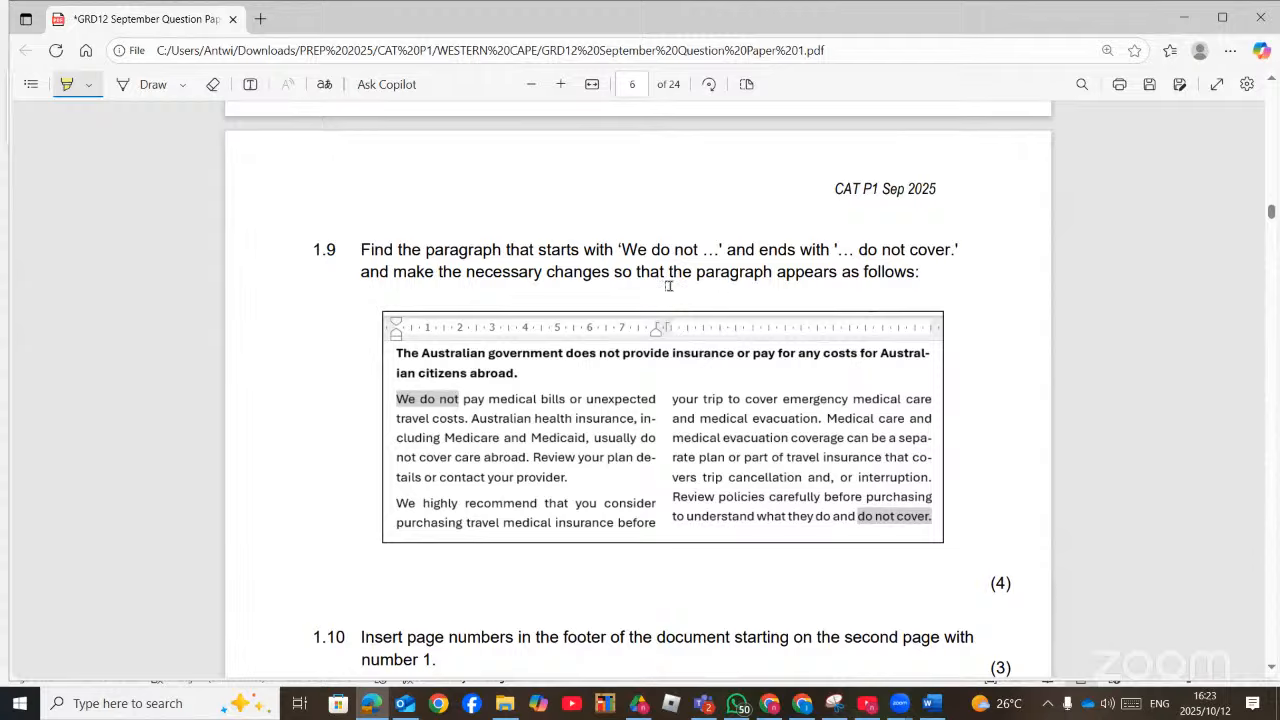
mouse_move(362, 292)
left_mouse_down()
mouse_move(362, 565)
mouse_move(488, 580)
left_mouse_up()
mouse_move(610, 574)
left_mouse_down()
mouse_move(910, 562)
mouse_move(1000, 465)
mouse_move(930, 290)
mouse_move(437, 287)
mouse_move(366, 302)
left_mouse_up()
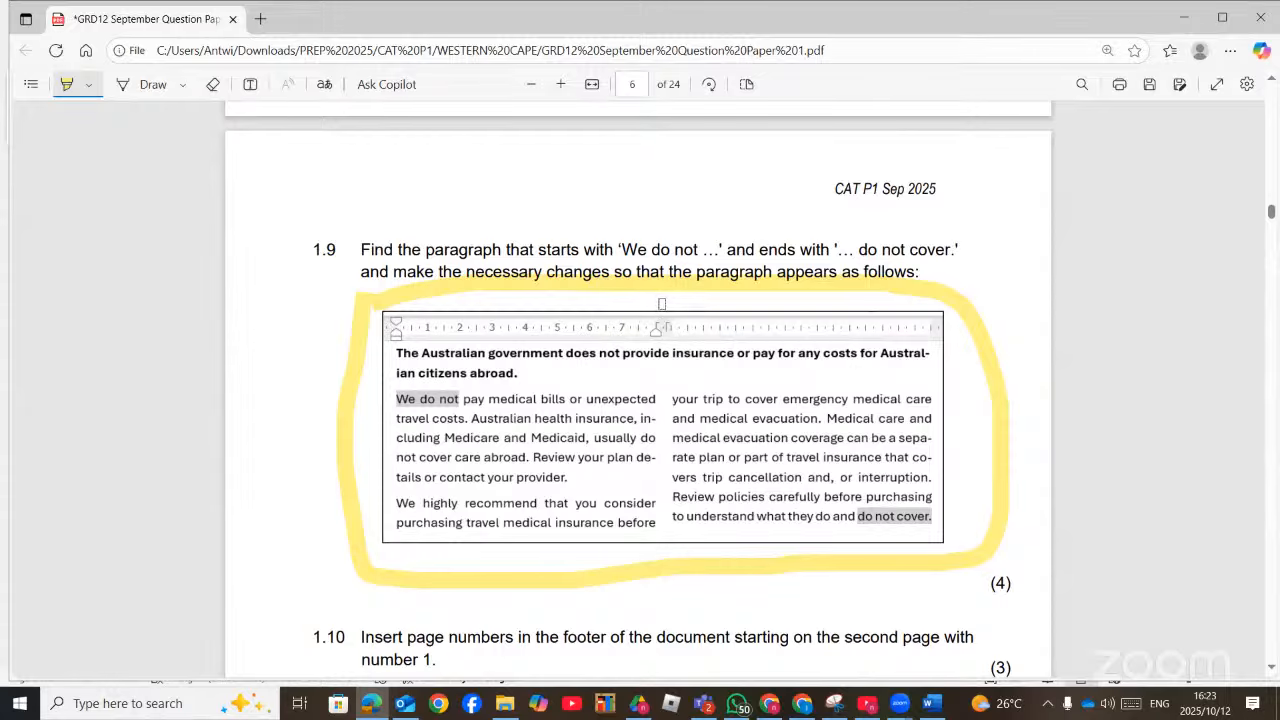
left_click_drag(664, 305, 659, 336)
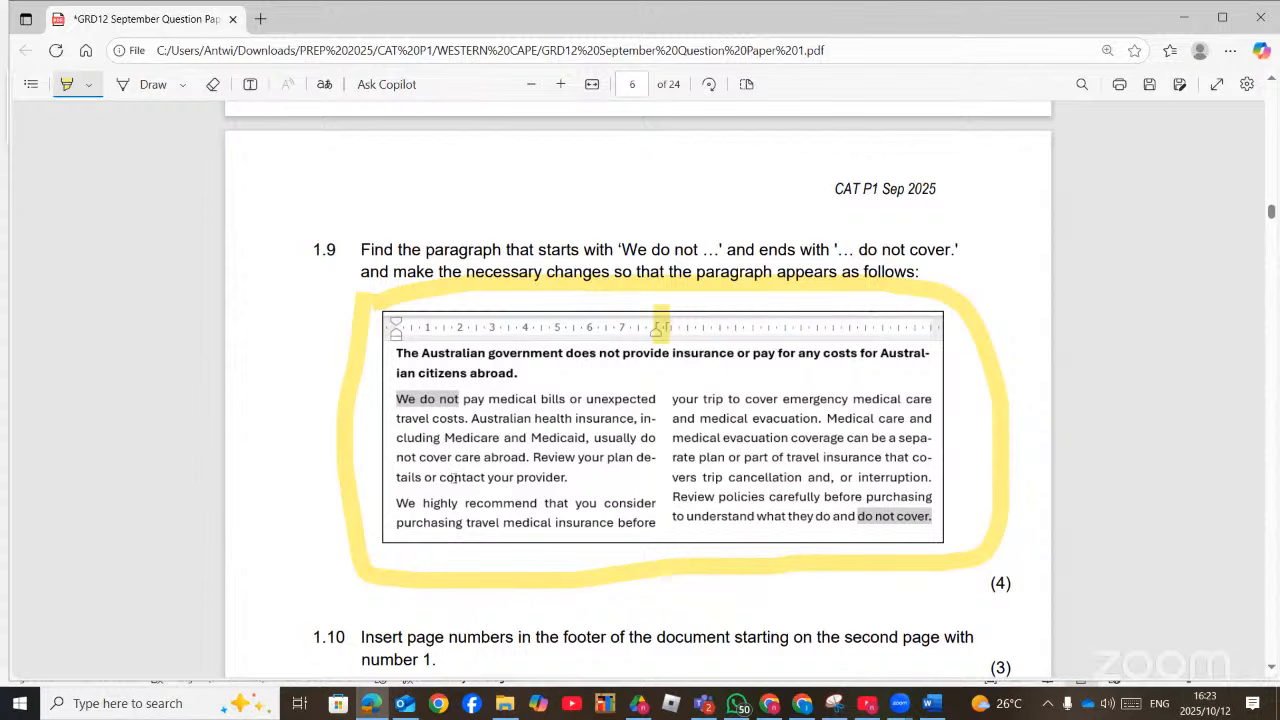
left_click_drag(432, 471, 232, 455)
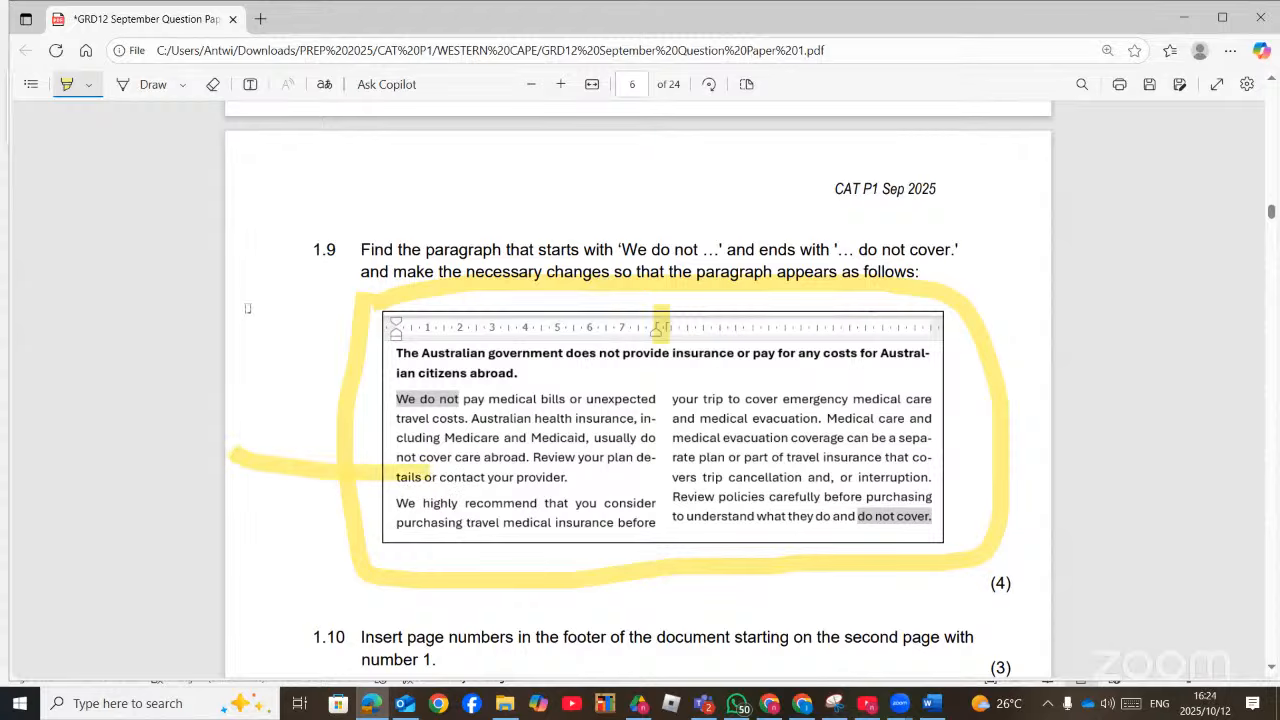
With the pen, number the example's columns 1 and 2, draw a line above the second column, write '8 cm' and mark the ruler
left_click(140, 85)
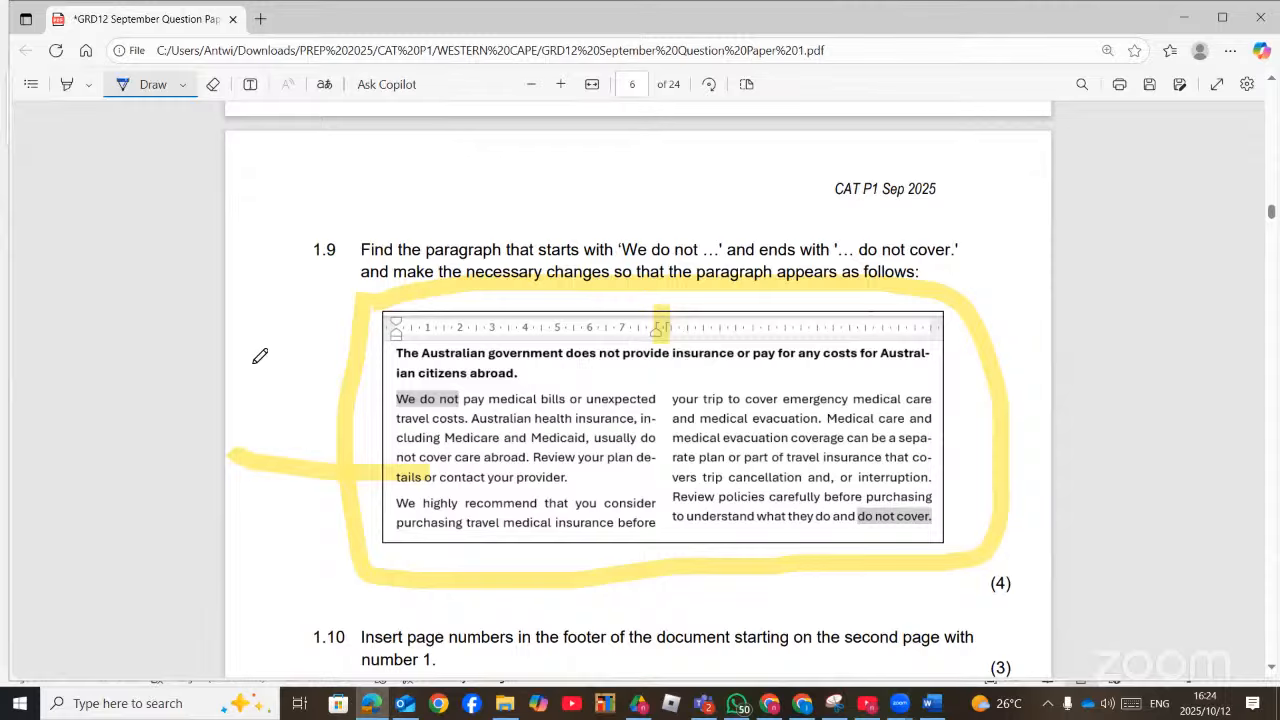
left_click_drag(254, 365, 254, 421)
mouse_move(950, 366)
left_mouse_down()
mouse_move(952, 408)
mouse_move(962, 366)
mouse_move(1000, 408)
left_mouse_up()
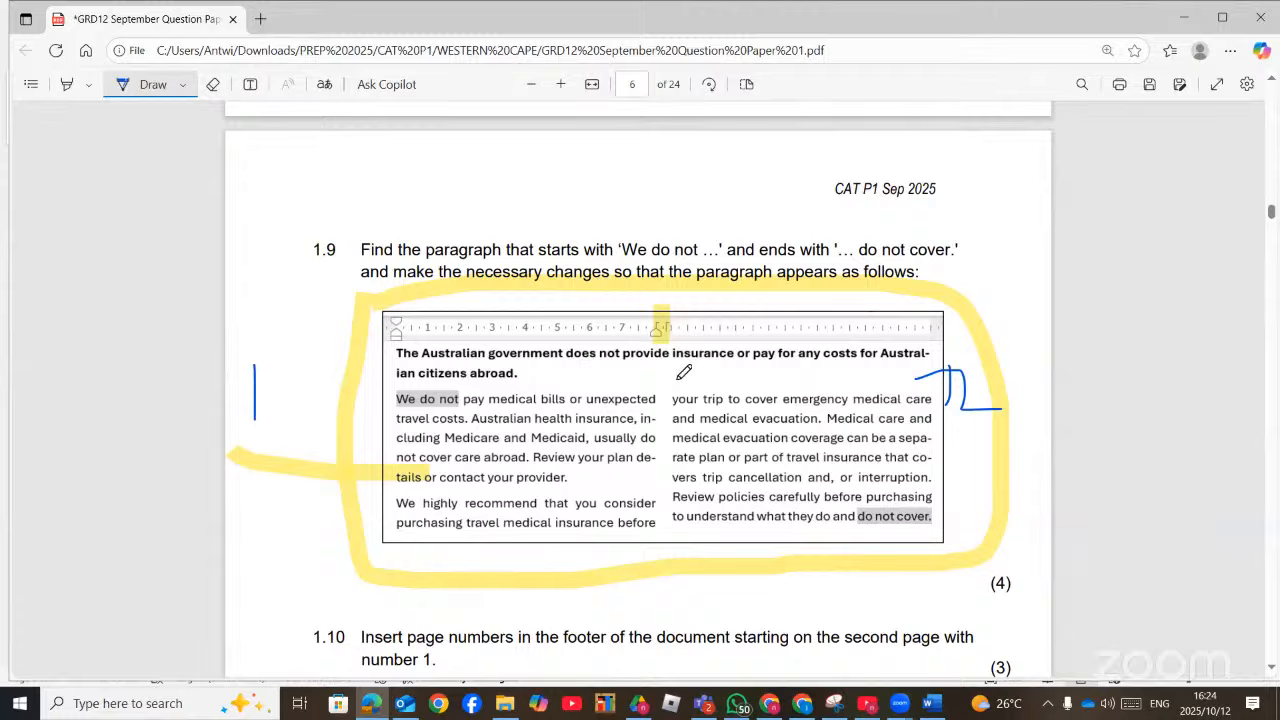
left_click_drag(675, 381, 916, 375)
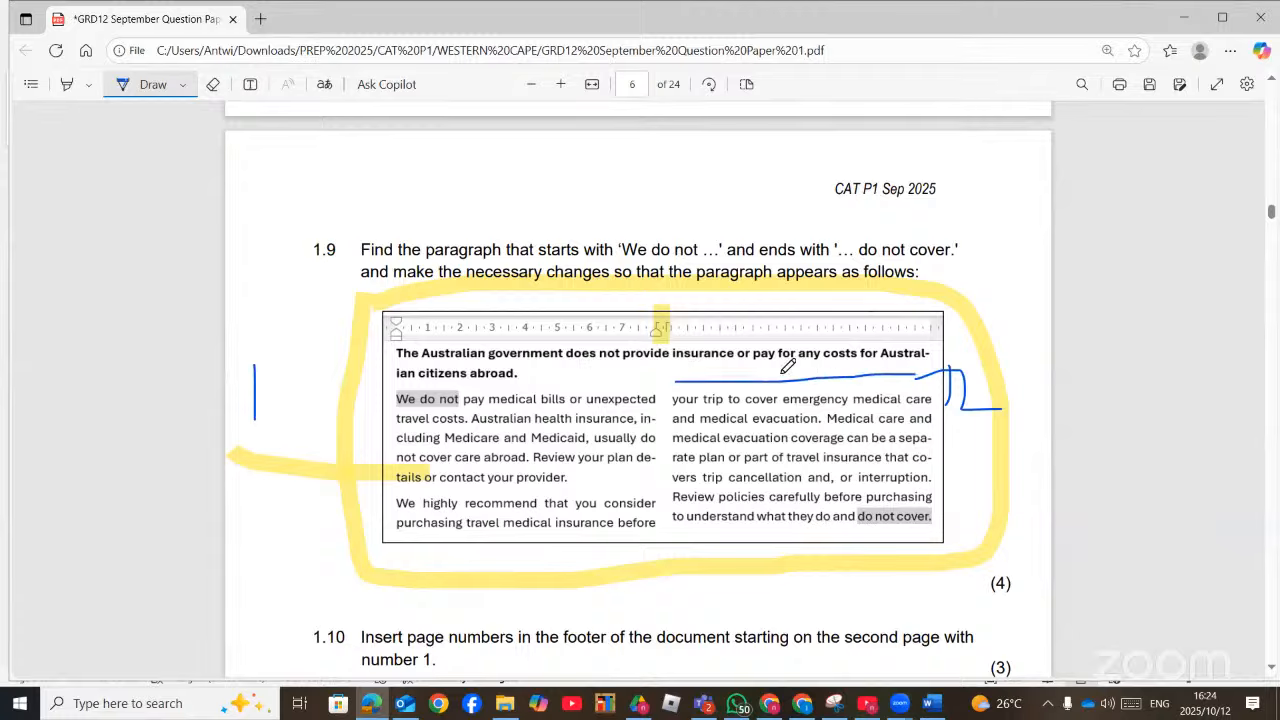
mouse_move(805, 342)
left_mouse_down()
mouse_move(797, 368)
mouse_move(815, 334)
mouse_move(850, 352)
mouse_move(905, 335)
mouse_move(907, 347)
left_mouse_up()
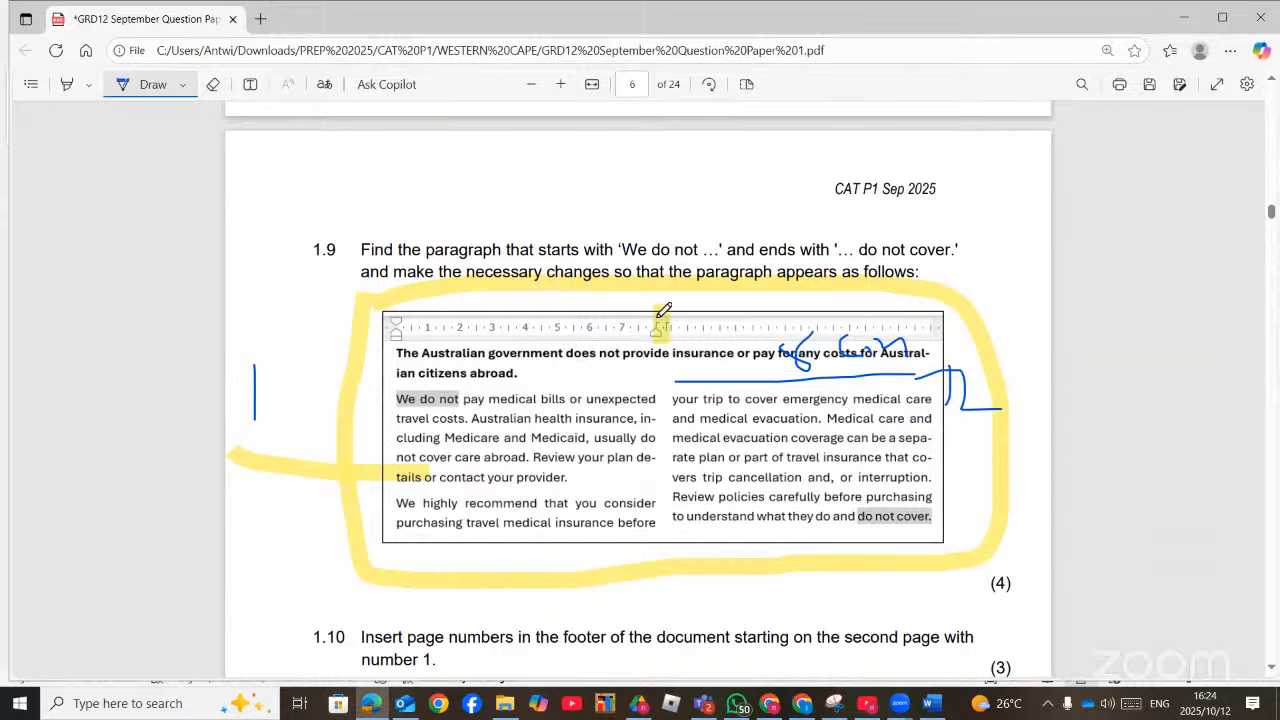
left_click_drag(658, 314, 658, 340)
Switch to Word and choose a two-column layout for the selected text from 'We do not' through 'do not cover.' under heading 5
left_click(931, 706)
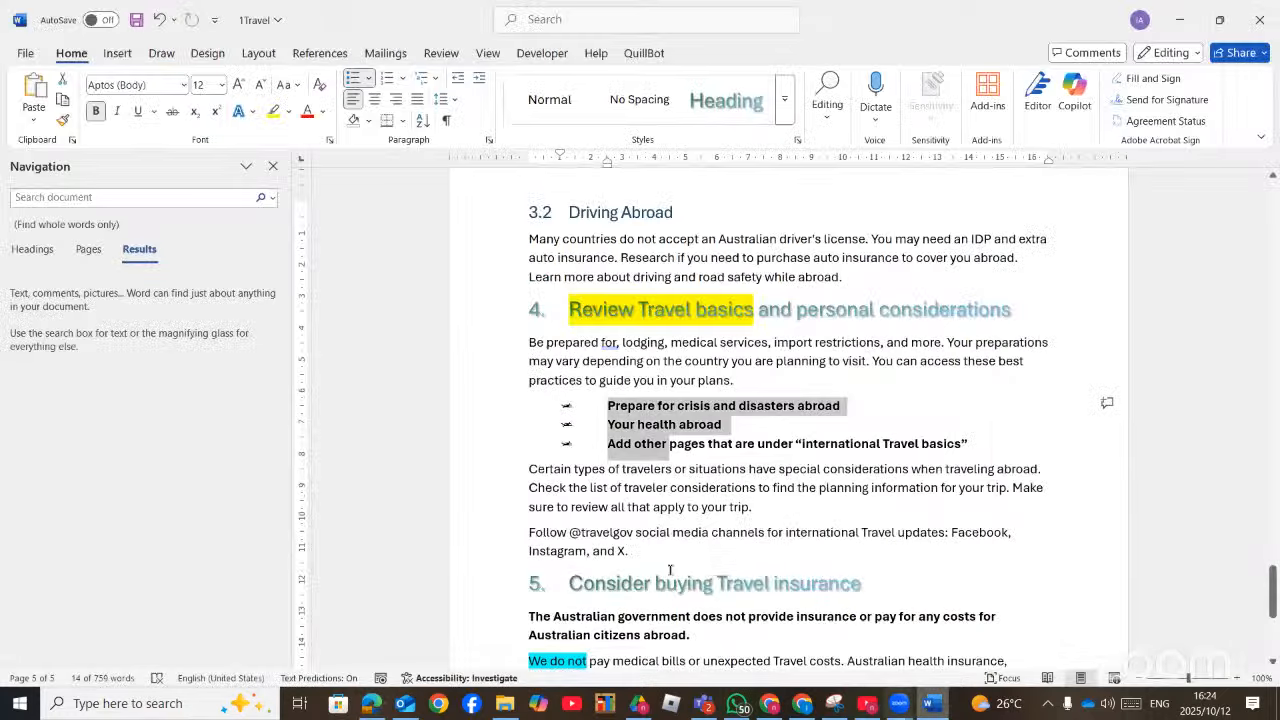
scroll(680, 538, "down", 5)
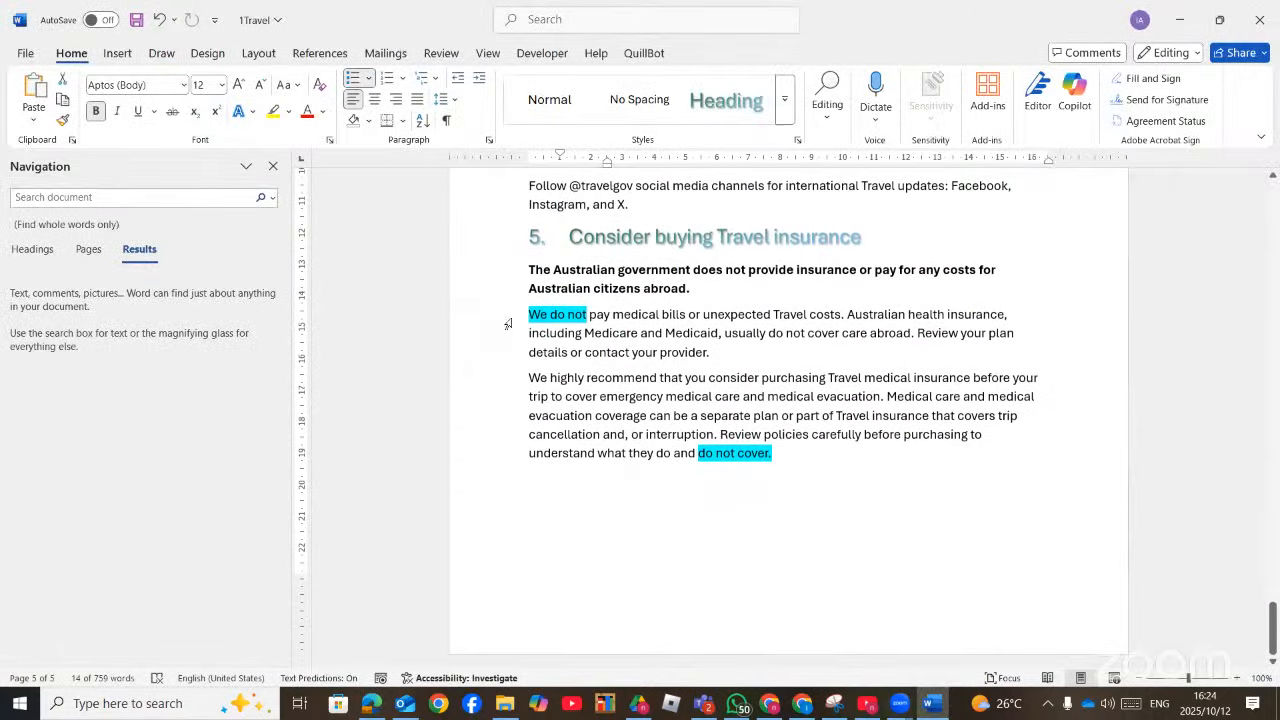
triple_click(568, 346)
left_click(789, 457, "shift")
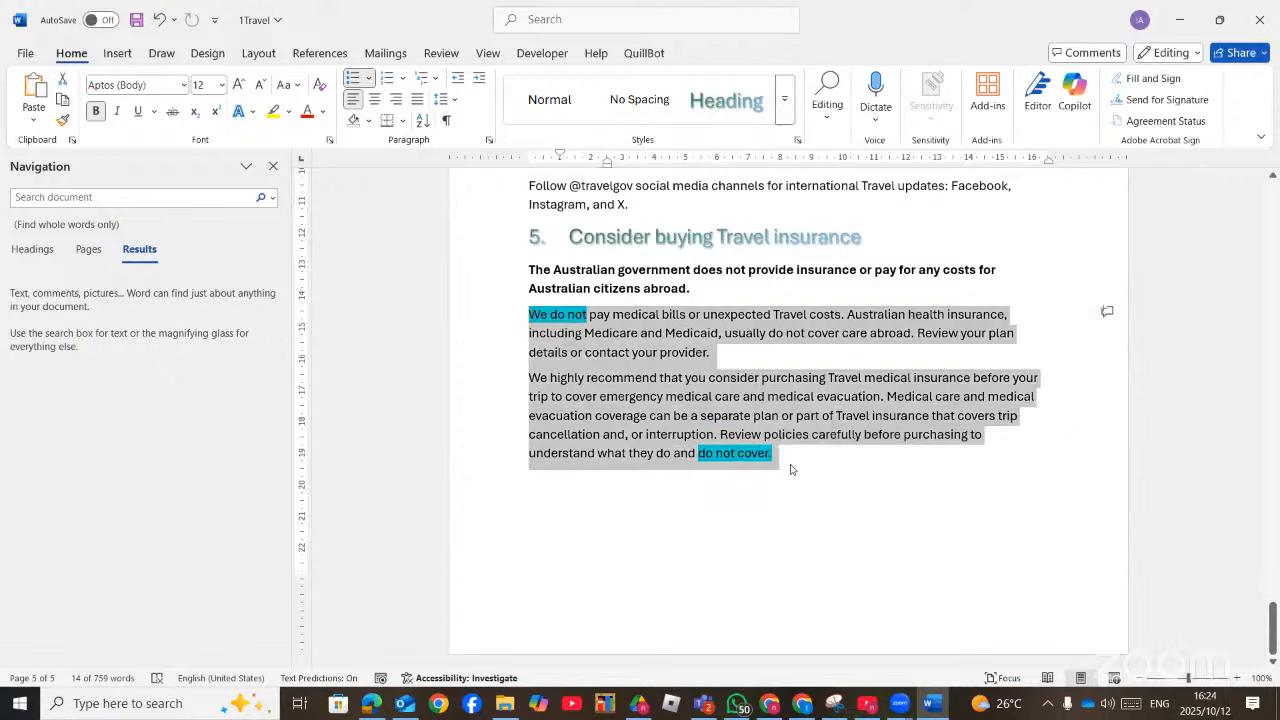
left_click(578, 18)
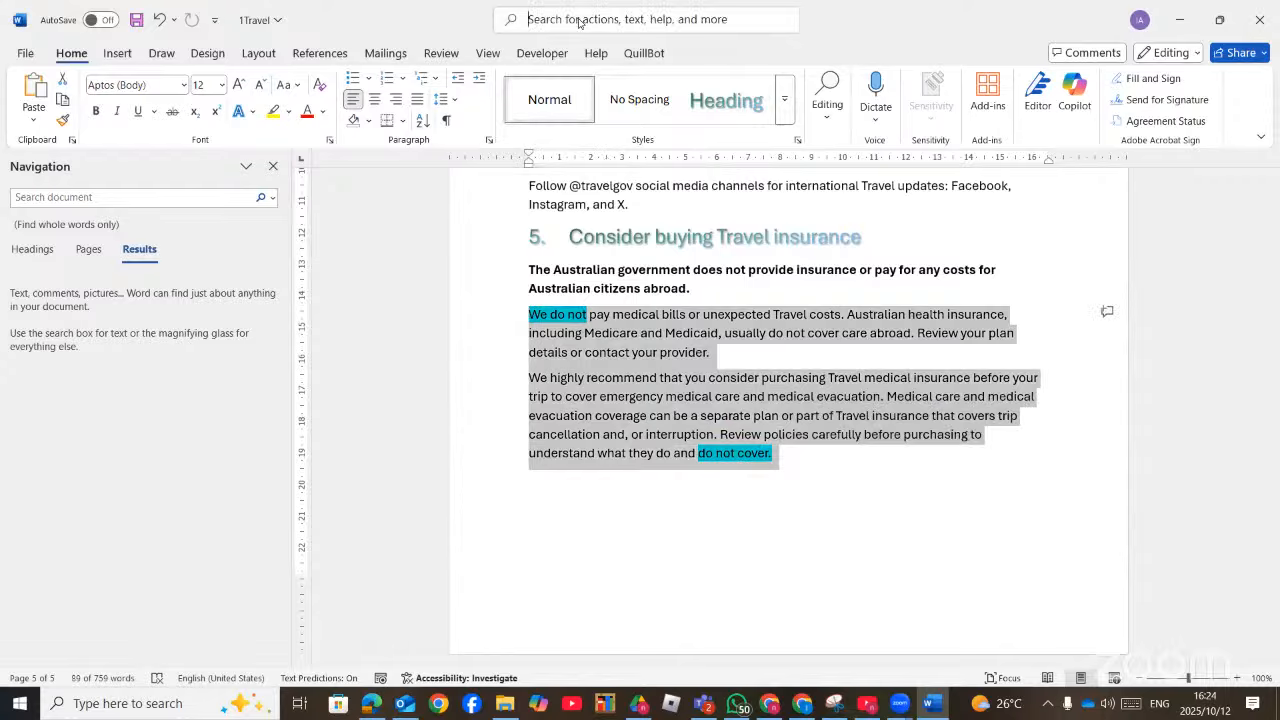
type("colu")
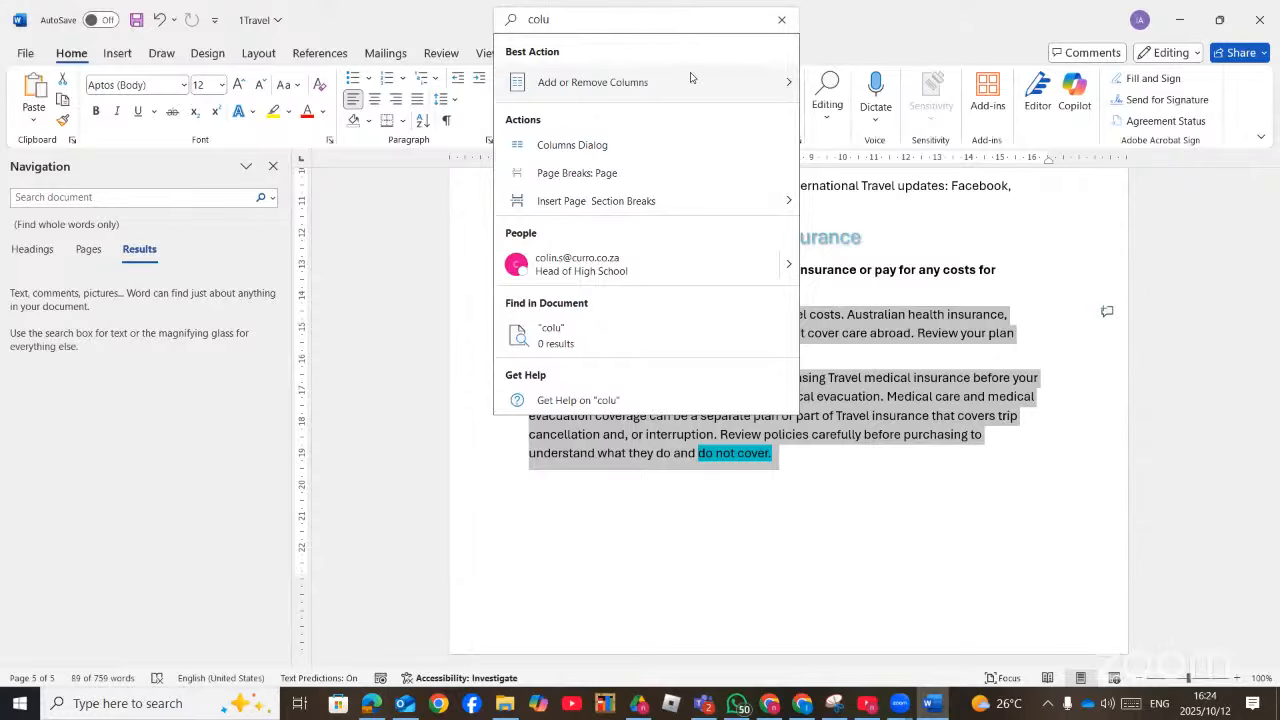
mouse_move(694, 78)
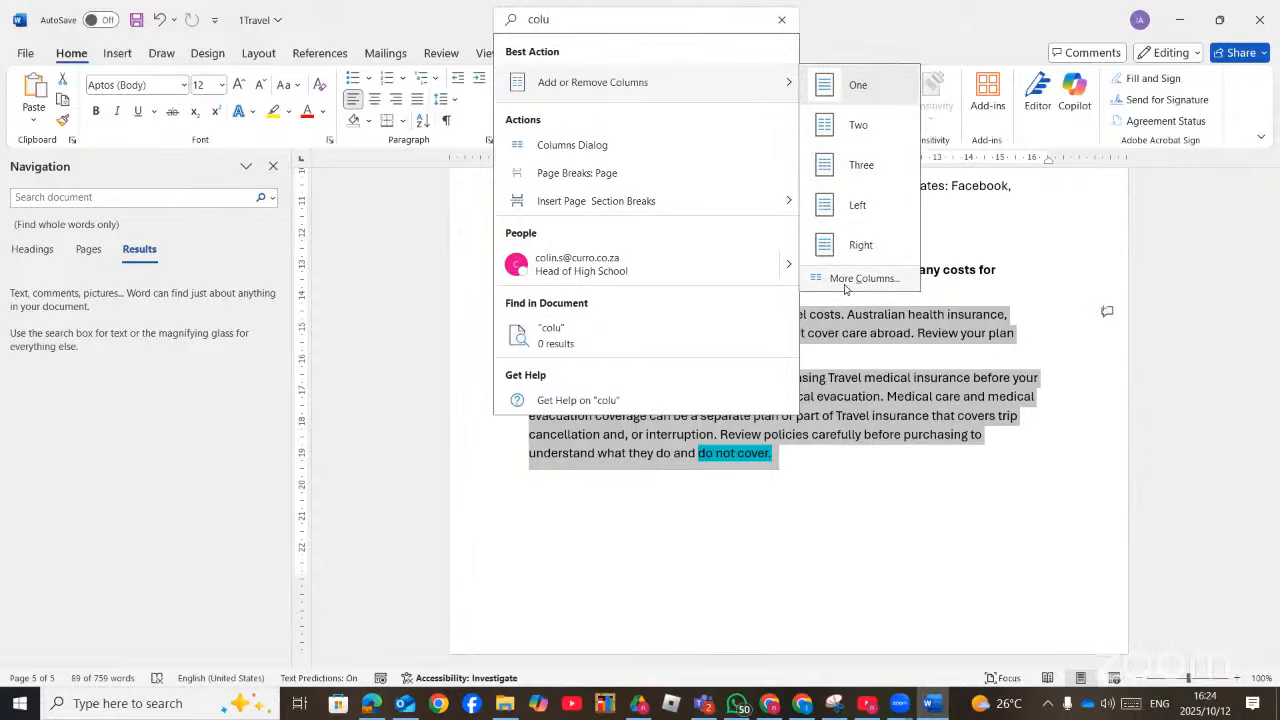
left_click(845, 279)
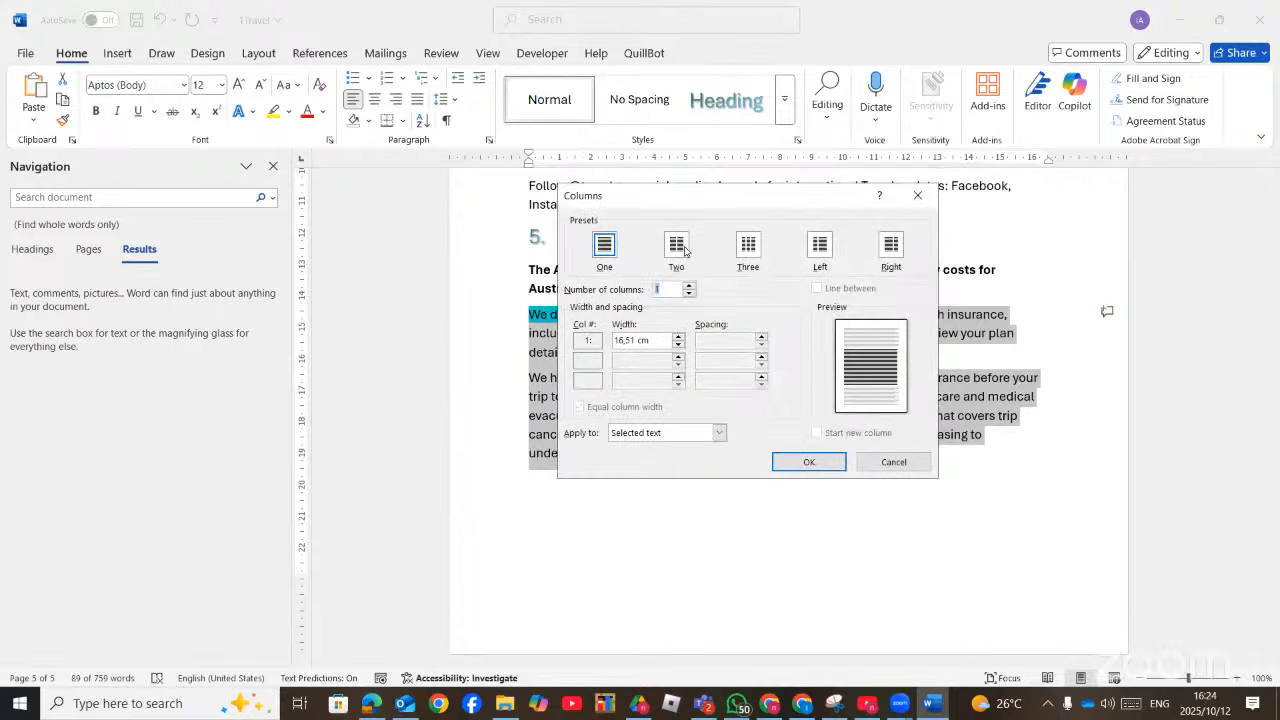
left_click(680, 246)
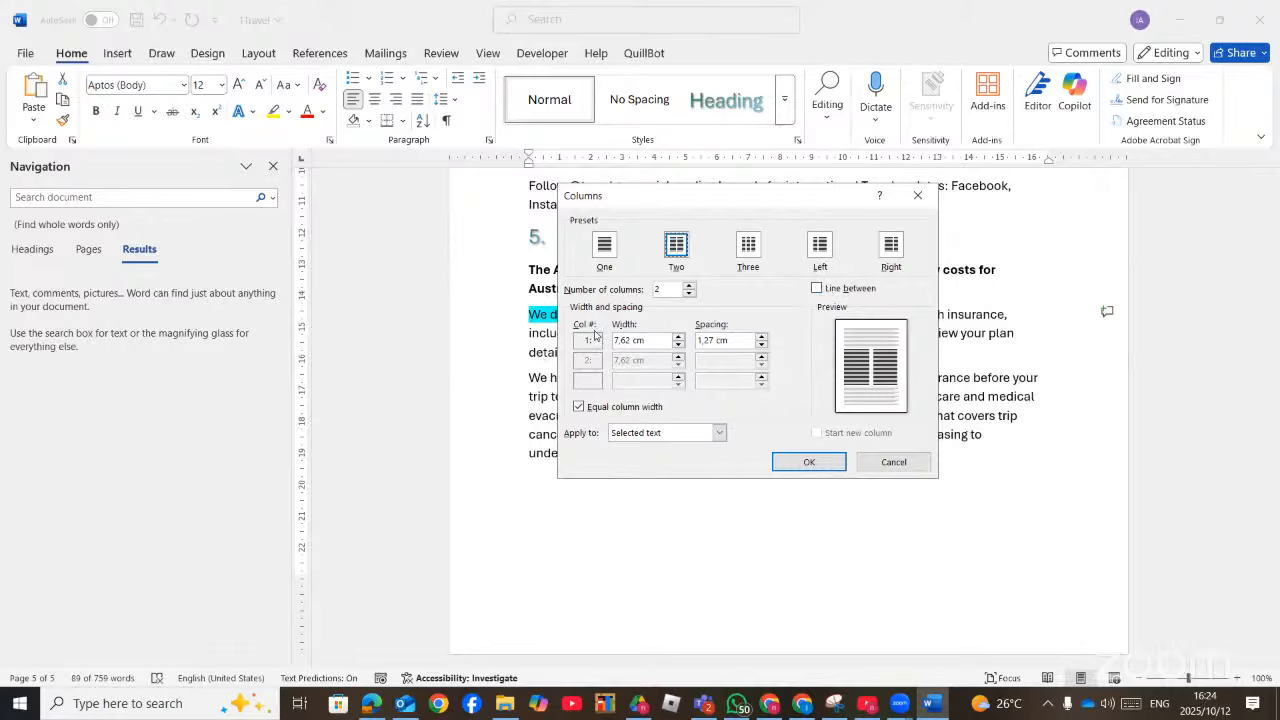
Set the column width to 8 cm, apply the layout and check both columns against the ruler
left_click_drag(628, 340, 614, 344)
type("8")
mouse_move(387, 705)
left_click(372, 630)
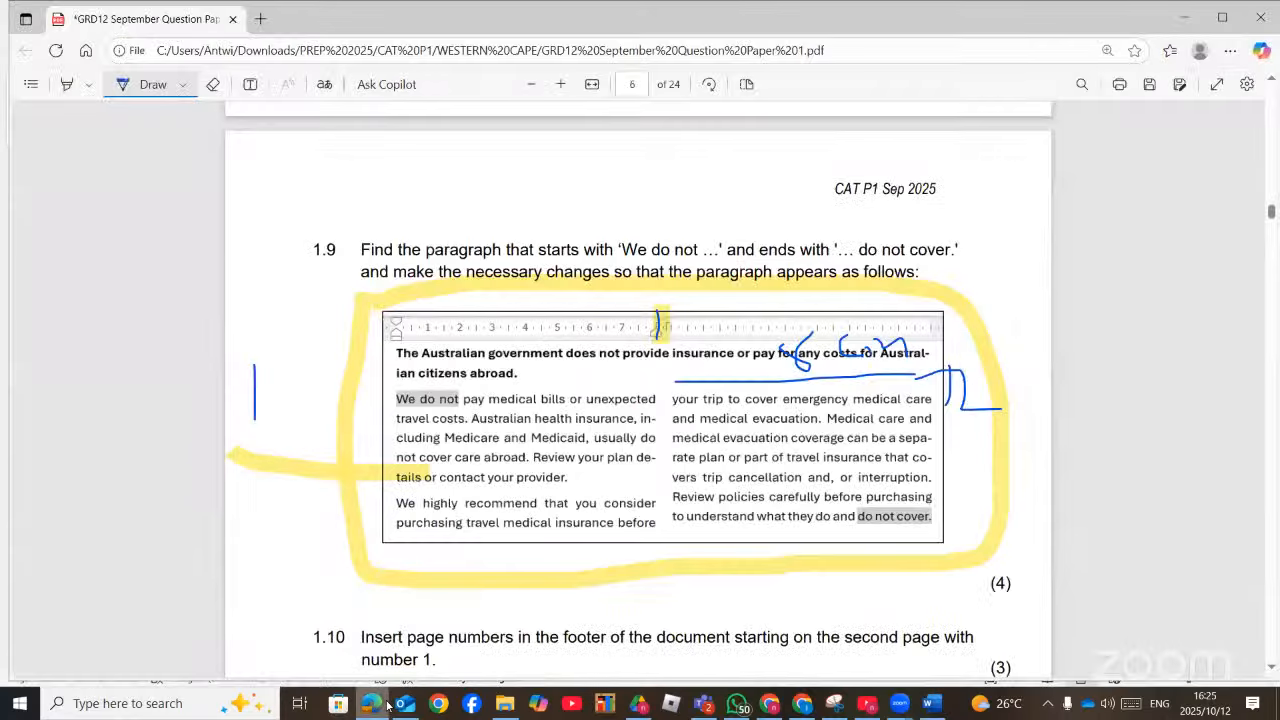
left_click(387, 705)
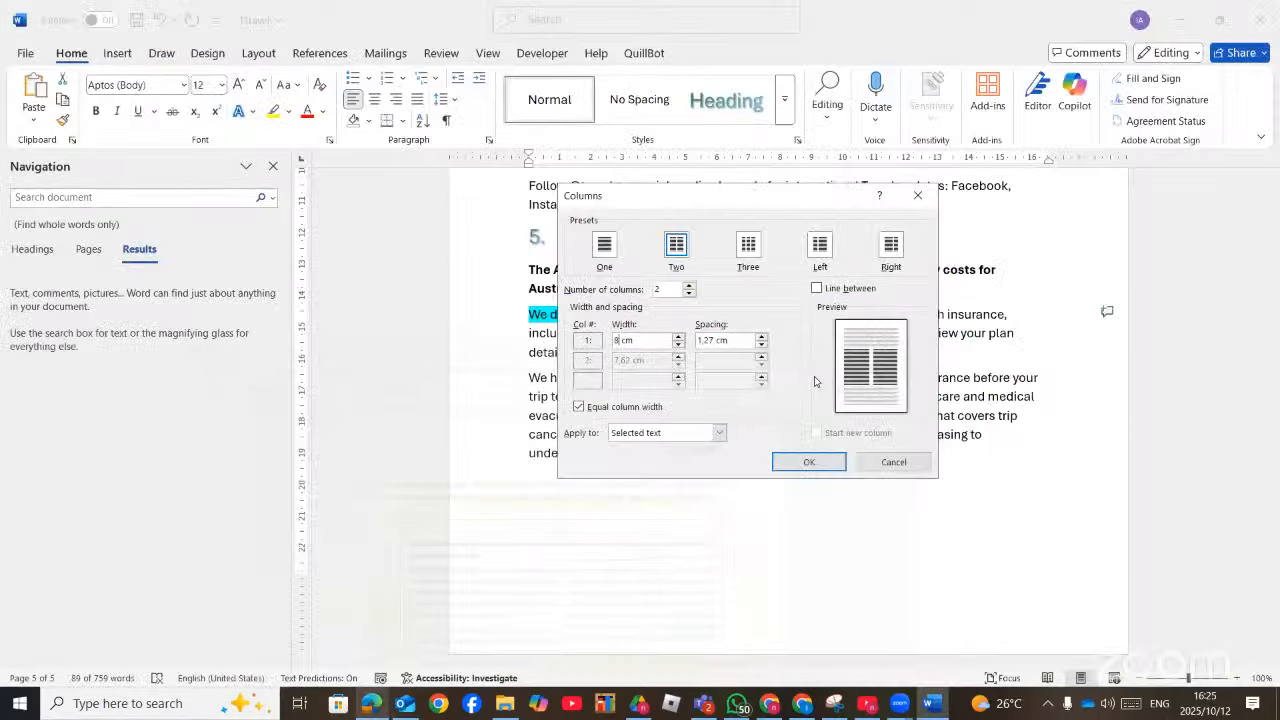
key("Return")
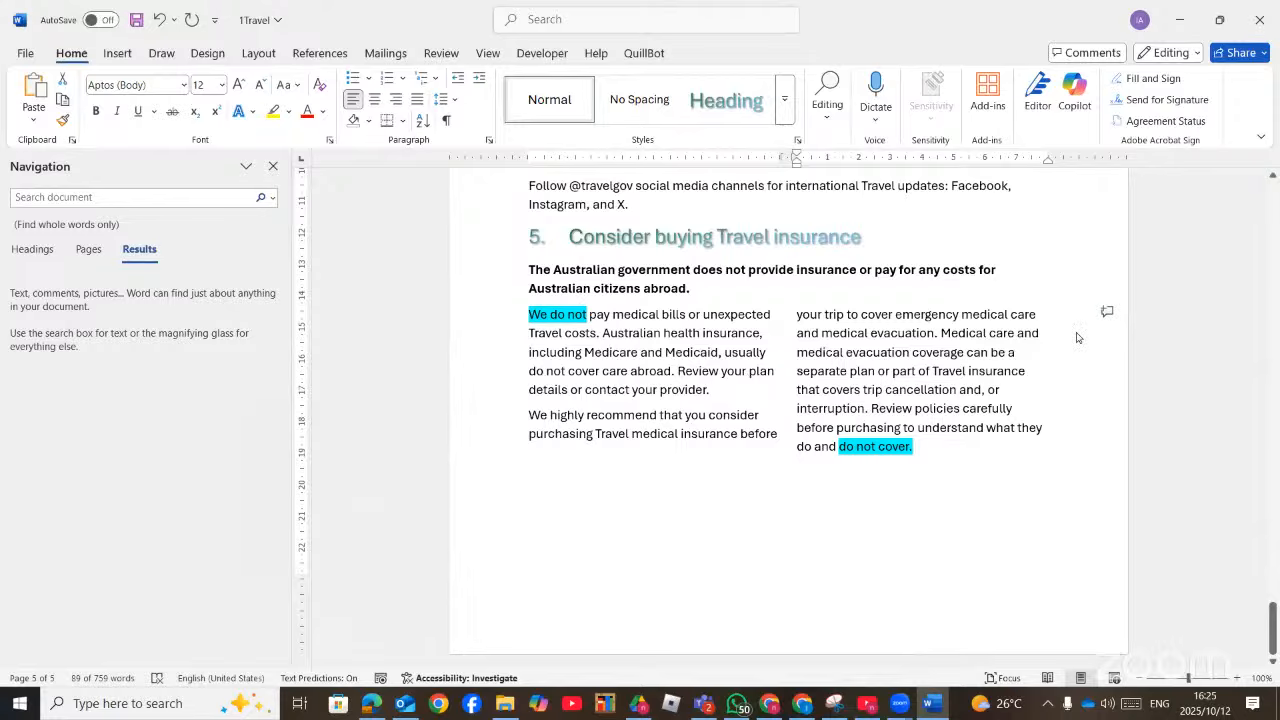
left_click(948, 386)
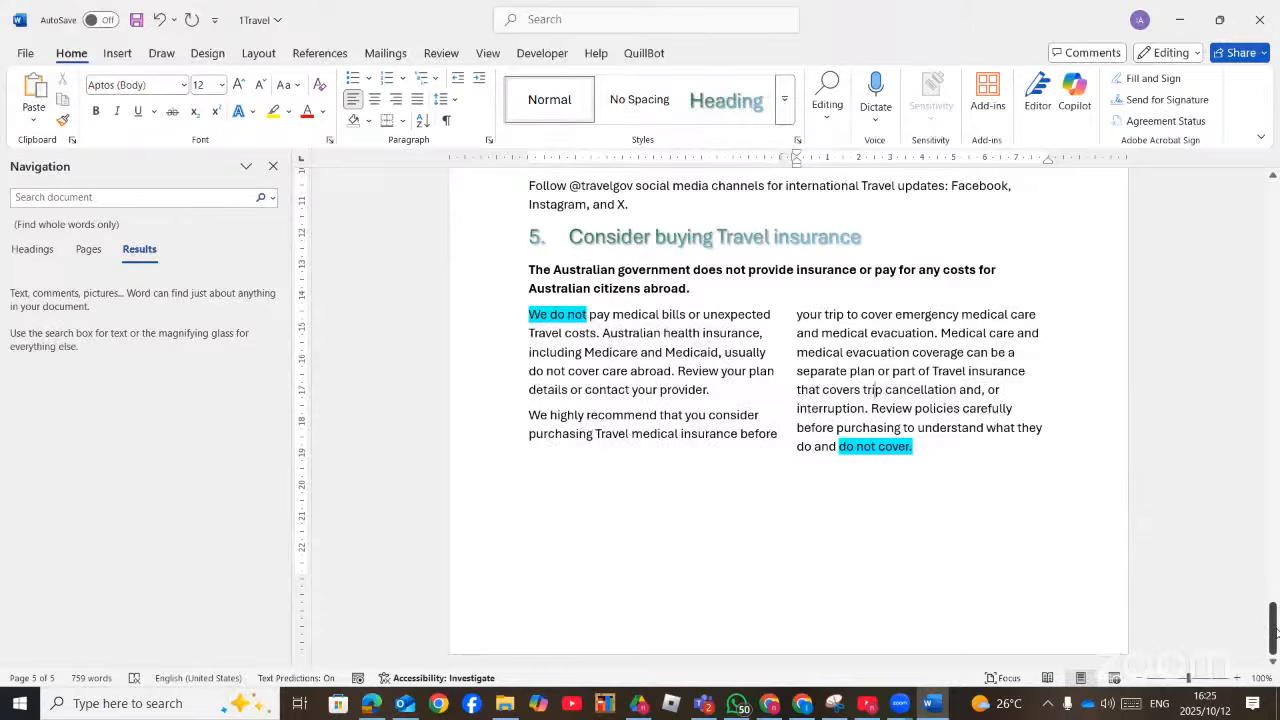
scroll(1275, 630, "up", 4)
scroll(1275, 630, "down", 4)
left_click(643, 350)
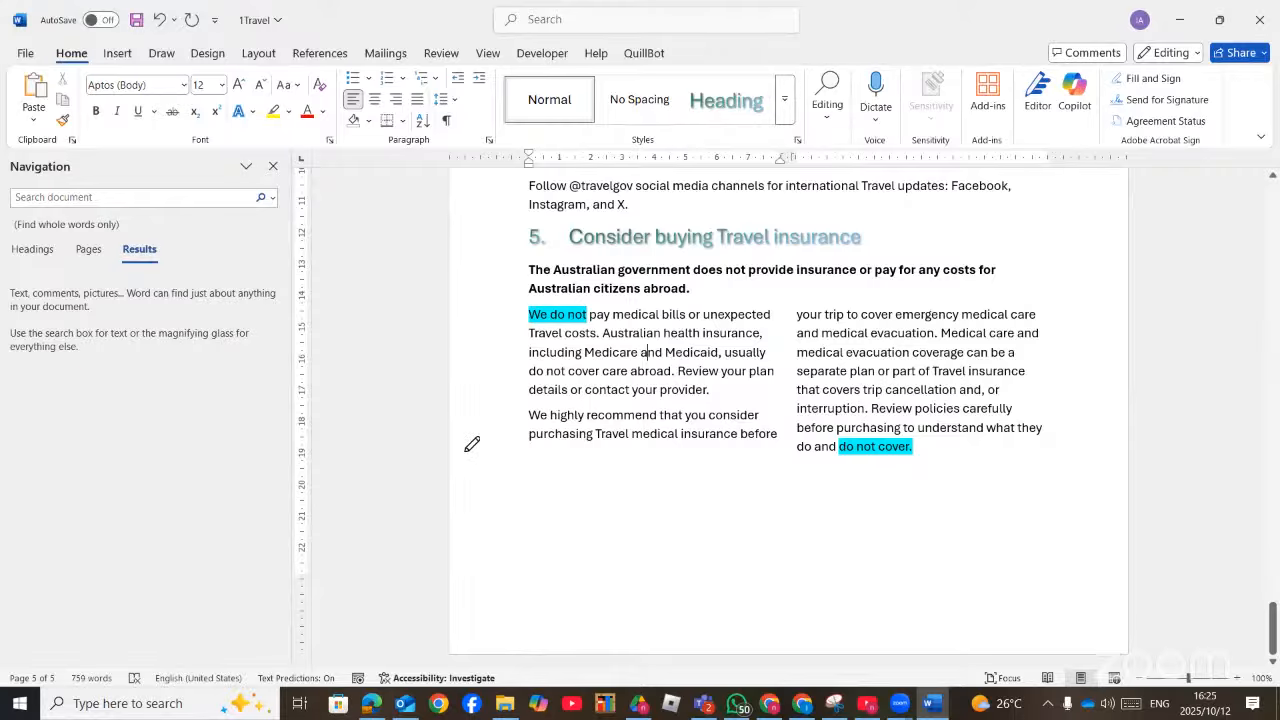
Switch to the question paper in Edge and underline 1.10 and its words 'footer', 'second page' and 'number 1' with the pen
key("alt+Tab")
left_click_drag(288, 244, 346, 244)
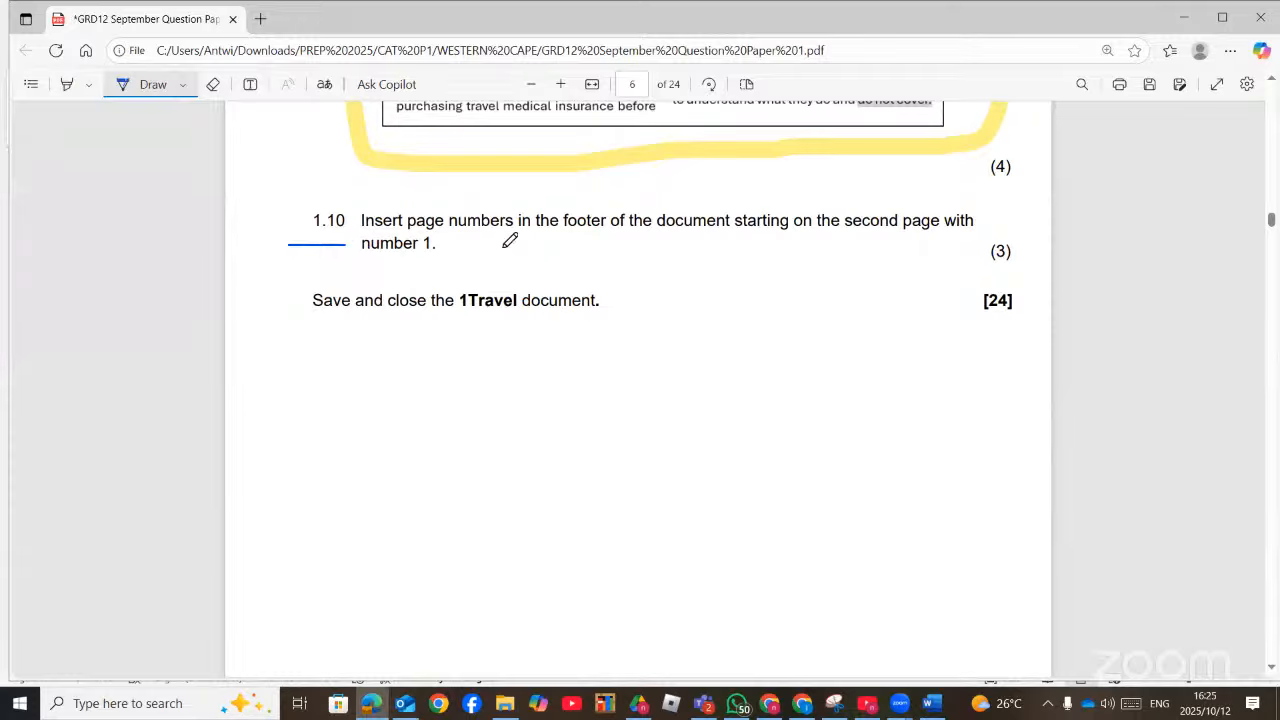
left_click_drag(557, 229, 624, 221)
left_click_drag(858, 231, 948, 230)
left_click_drag(367, 252, 457, 245)
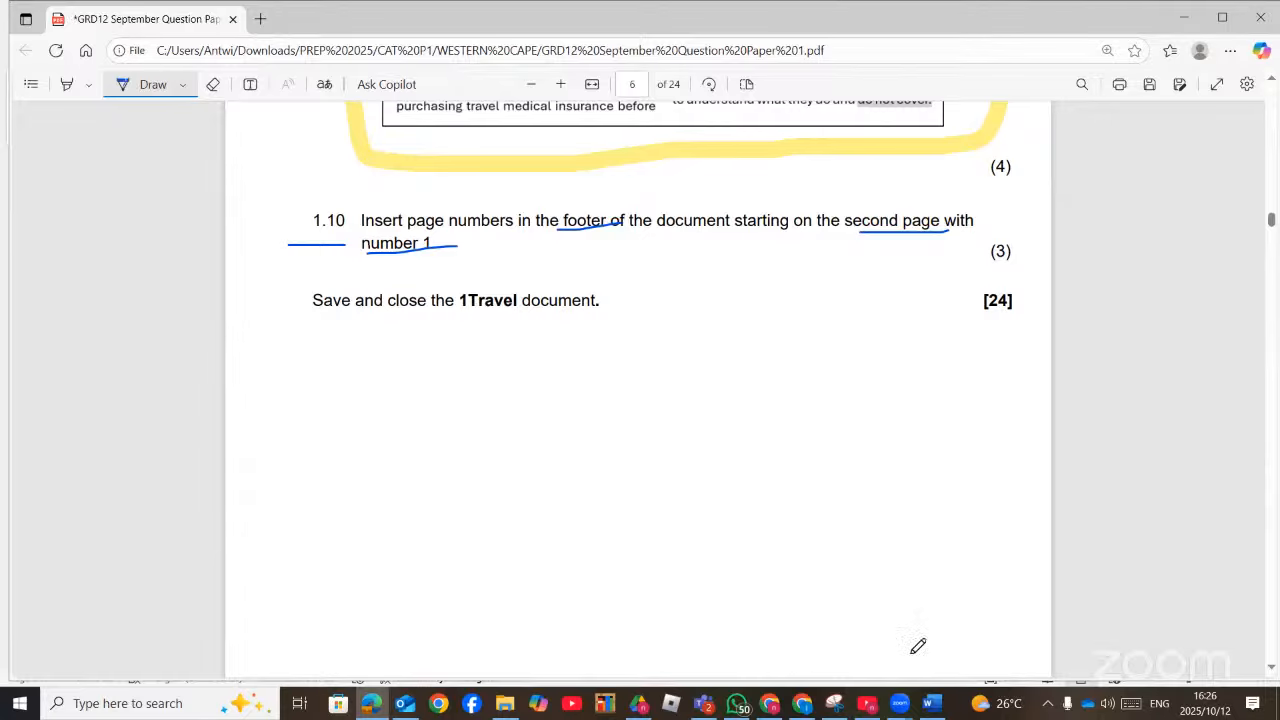
Switch to Word, open the footer of the Table of Contents page for editing and enable Different First Page
left_click(930, 703)
left_click_drag(1272, 622, 1272, 190)
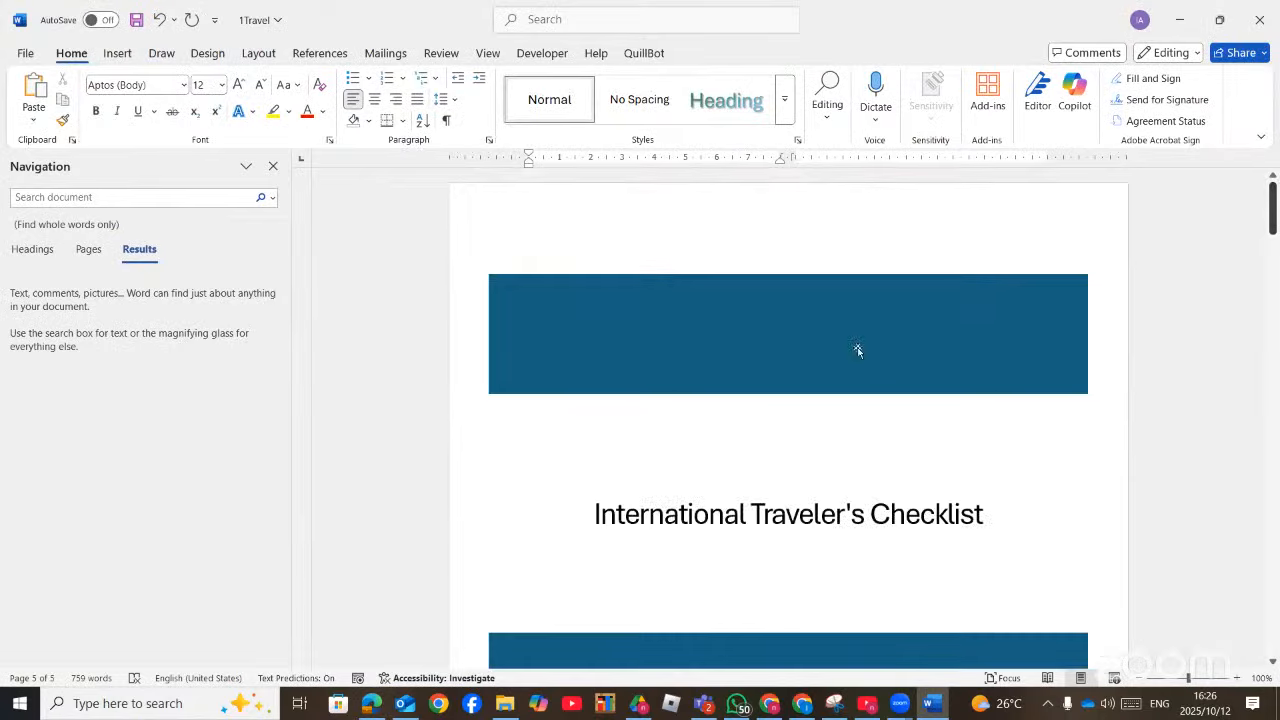
scroll(838, 412, "down", 12)
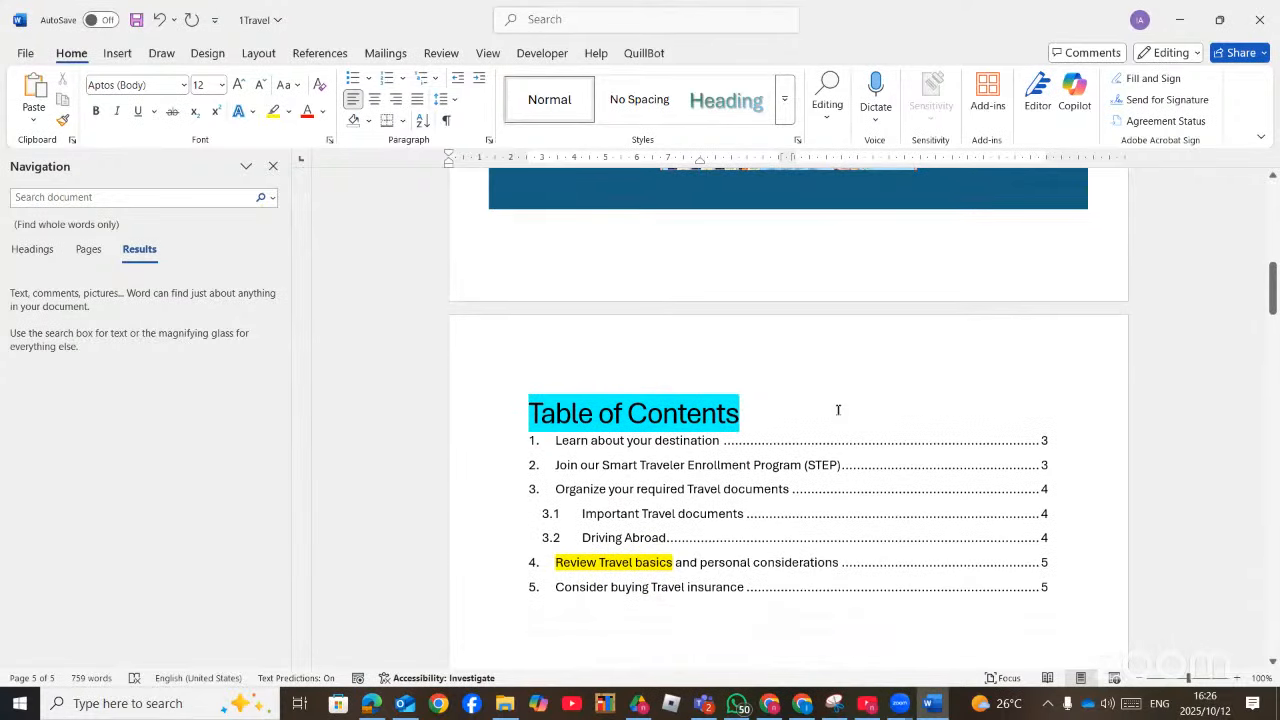
scroll(838, 410, "down", 1)
scroll(705, 345, "down", 10)
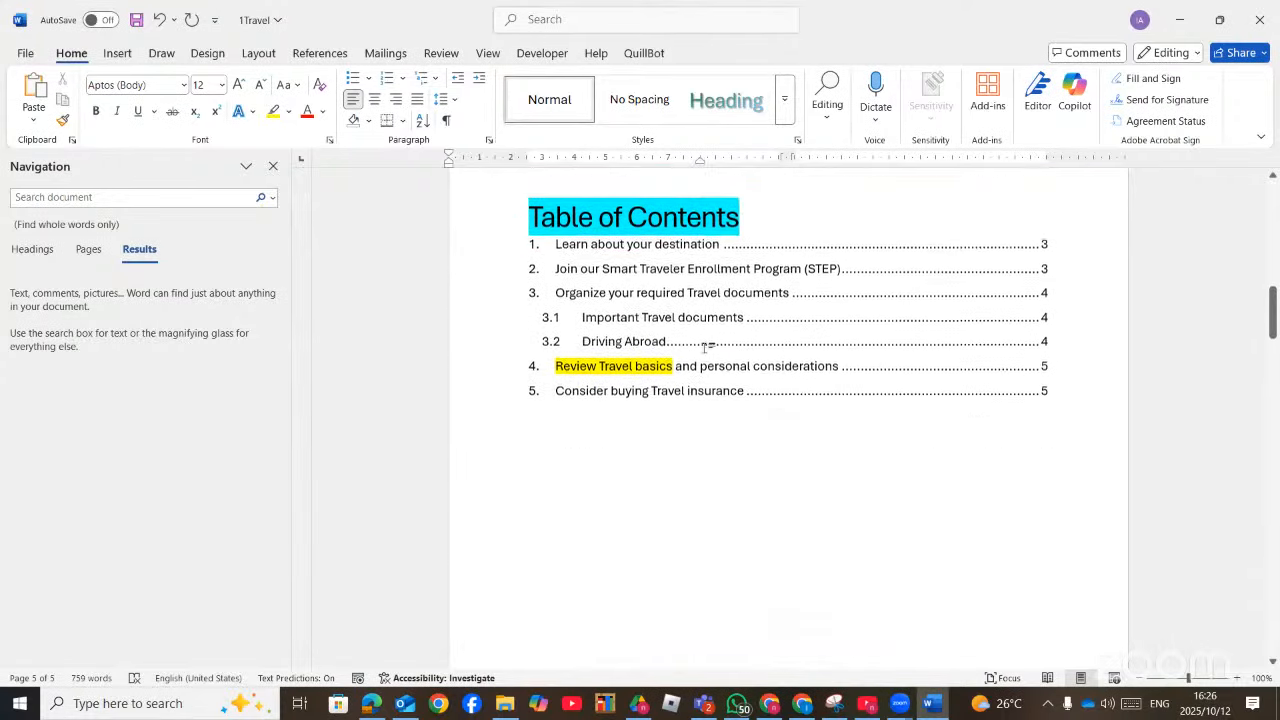
double_click(720, 577)
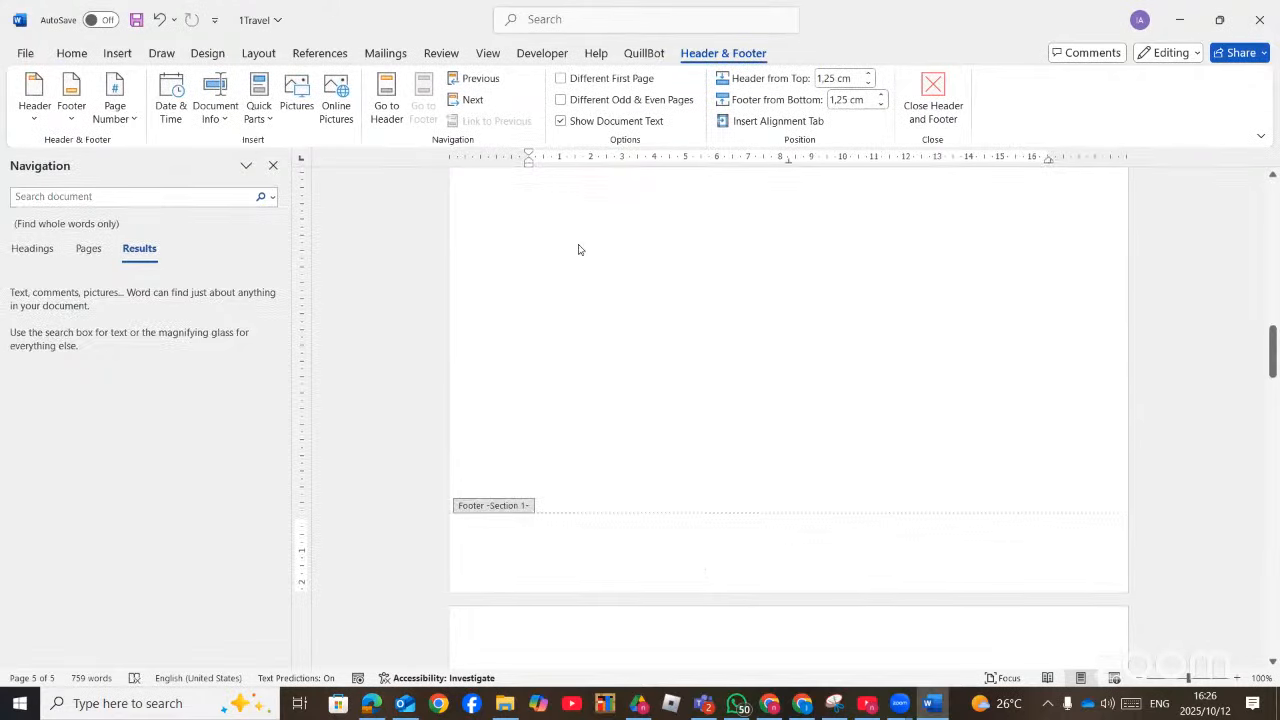
left_click(566, 85)
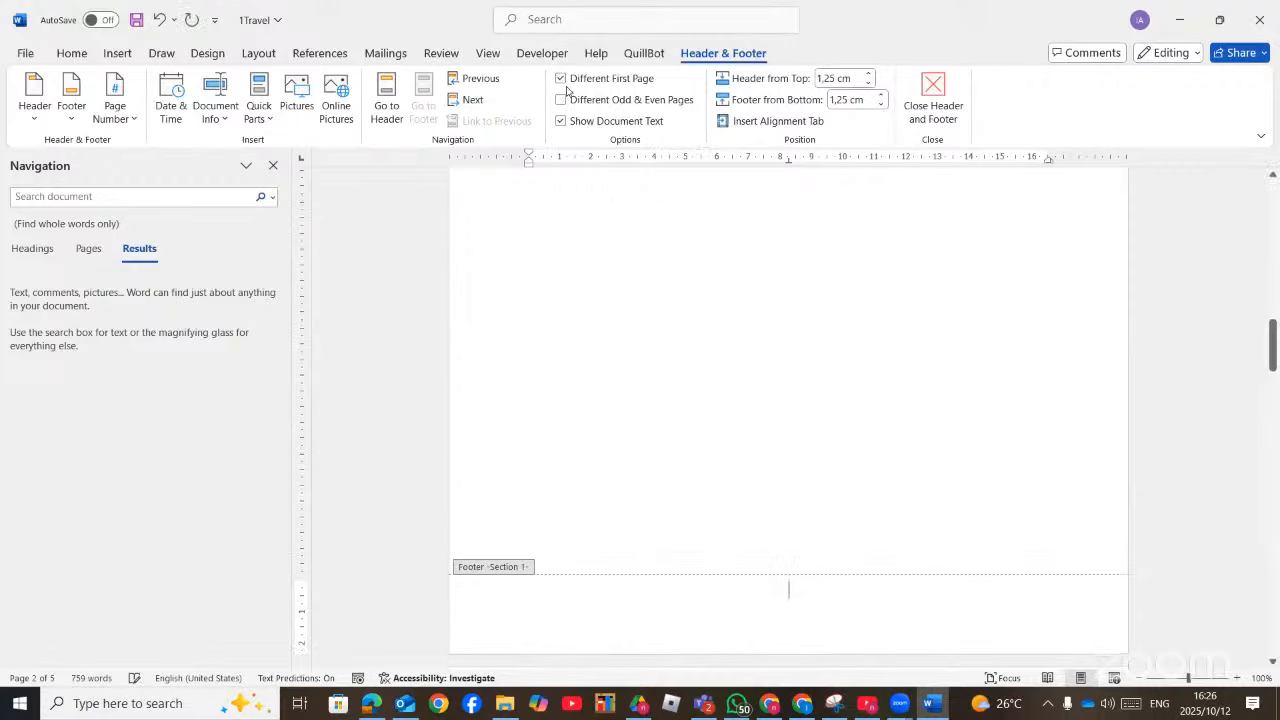
Compare the header and footer areas of the cover page with those of the following pages
scroll(695, 331, "up", 15)
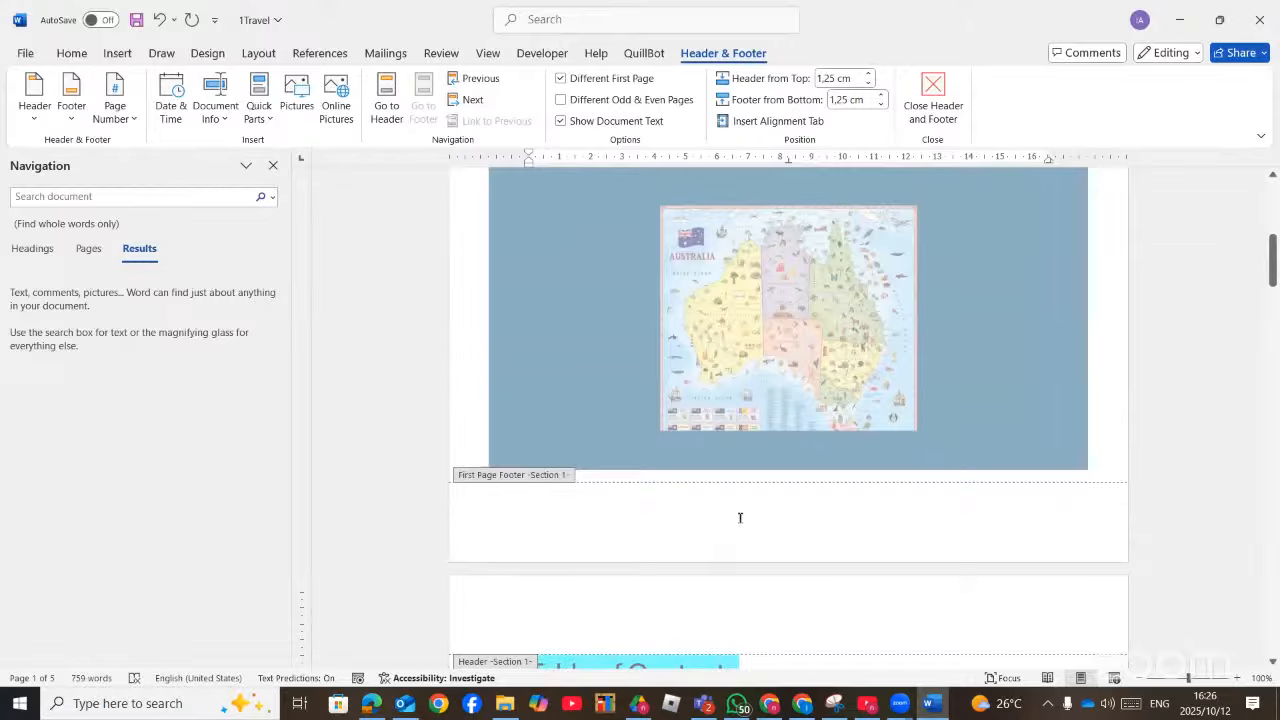
scroll(697, 337, "down", 10)
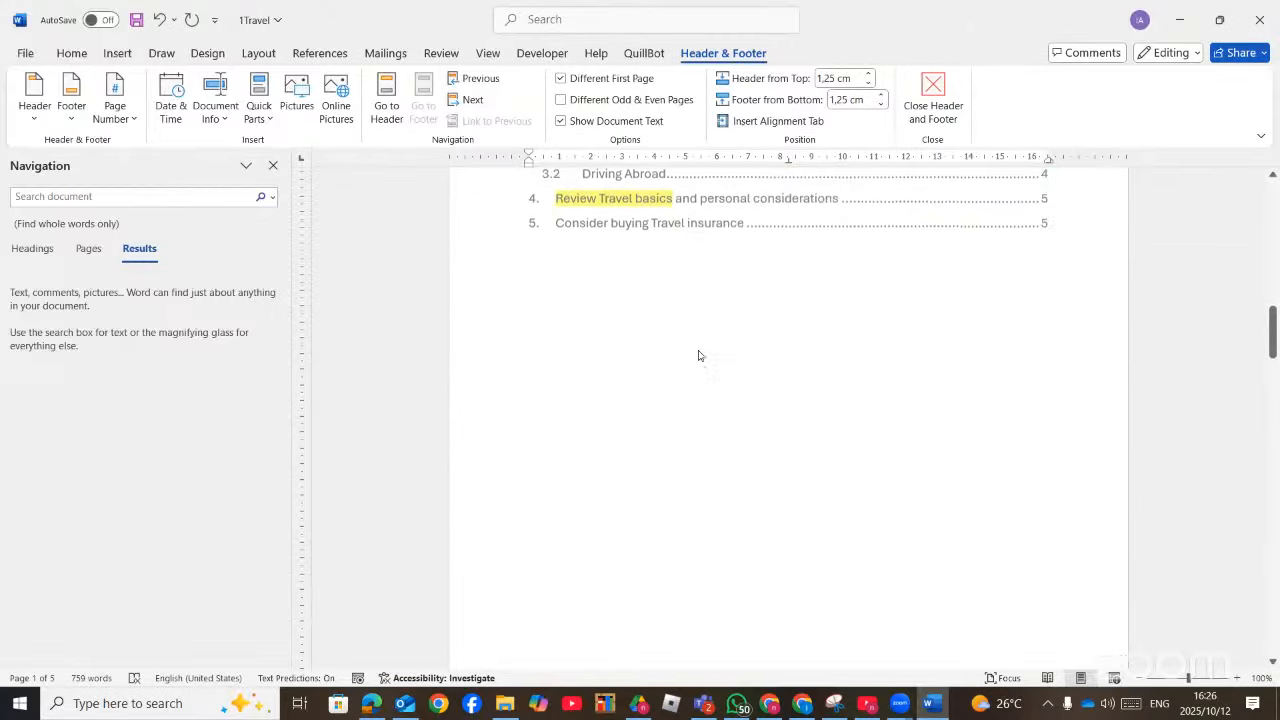
scroll(702, 400, "down", 2)
scroll(774, 410, "up", 8)
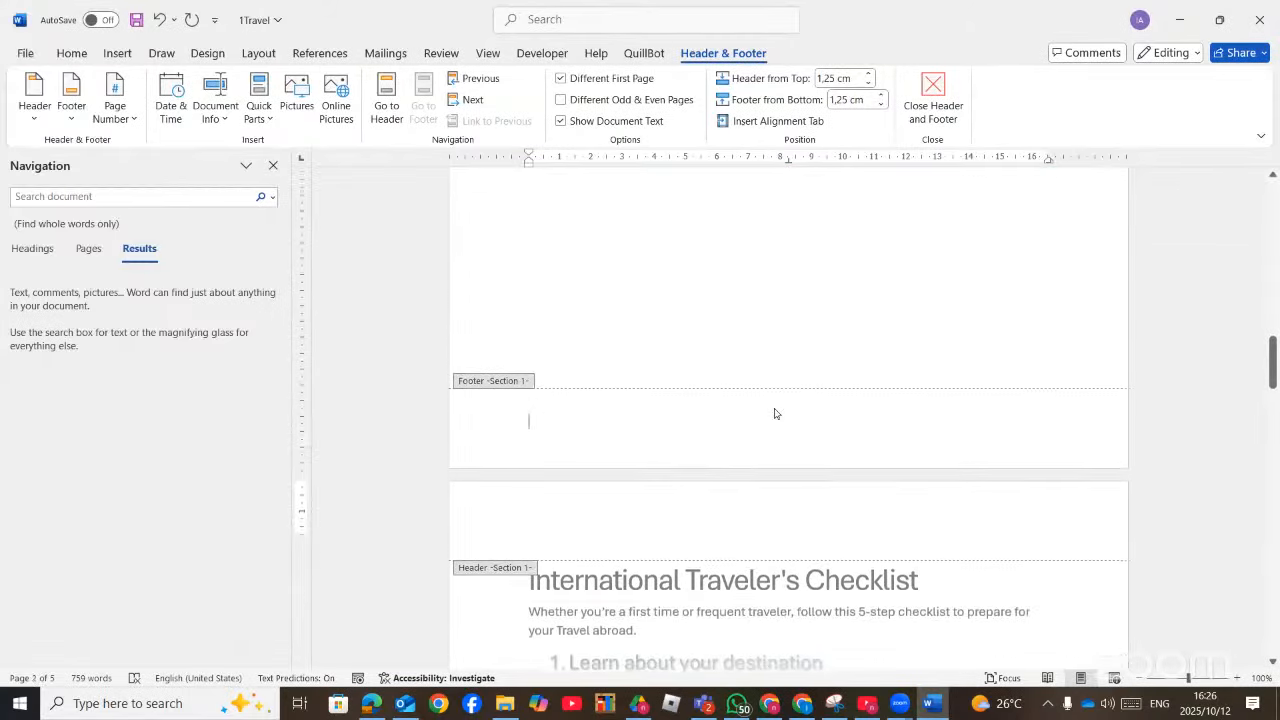
left_click(696, 327)
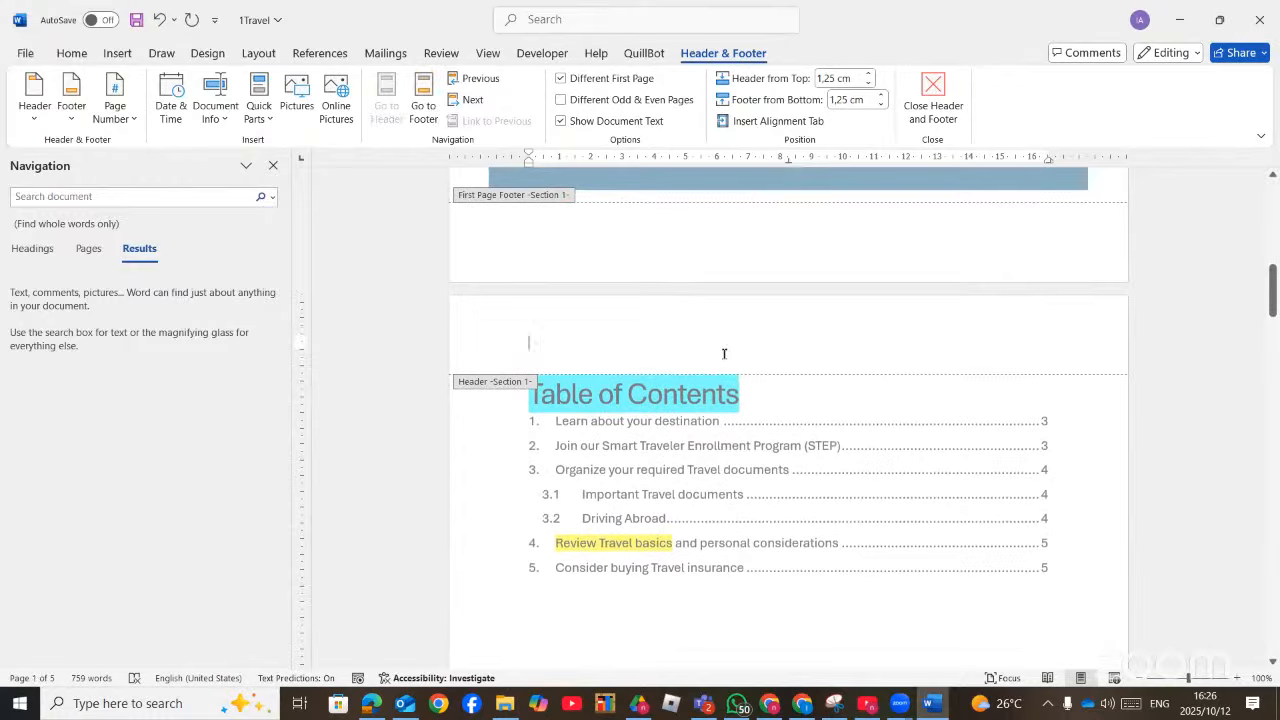
scroll(723, 354, "down", 15)
scroll(780, 400, "down", 1)
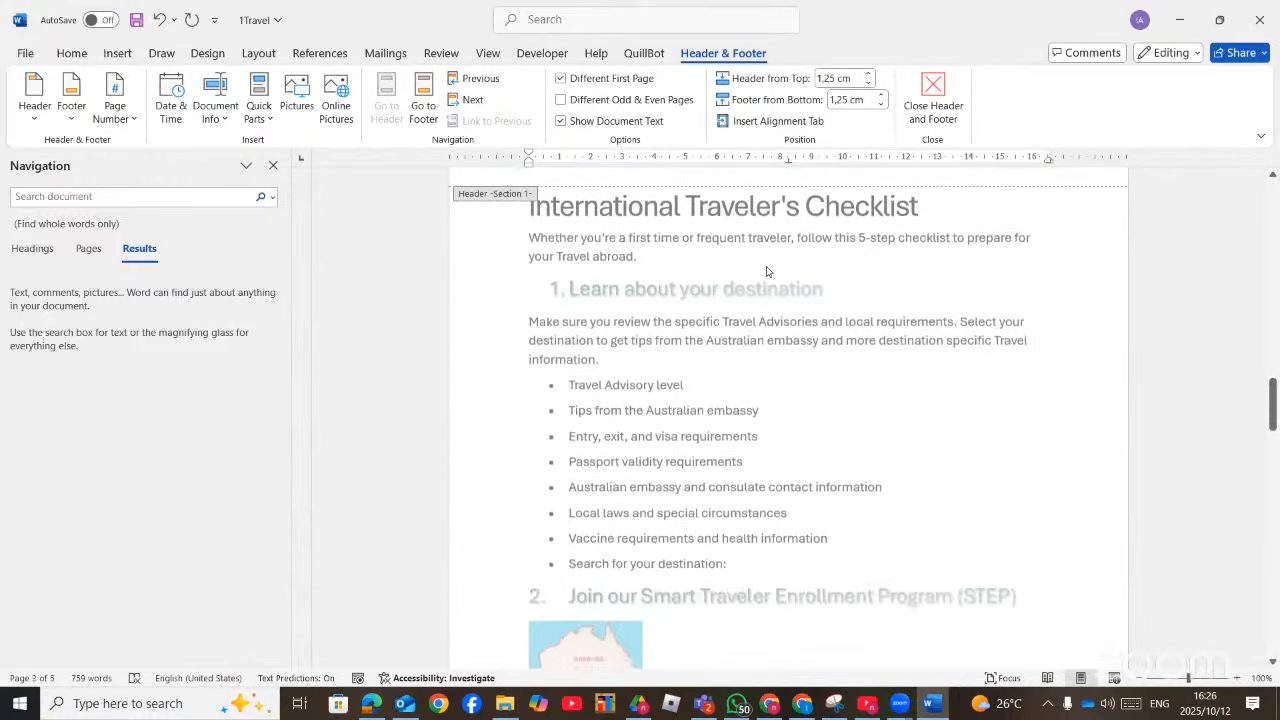
scroll(770, 300, "up", 3)
scroll(766, 283, "up", 15)
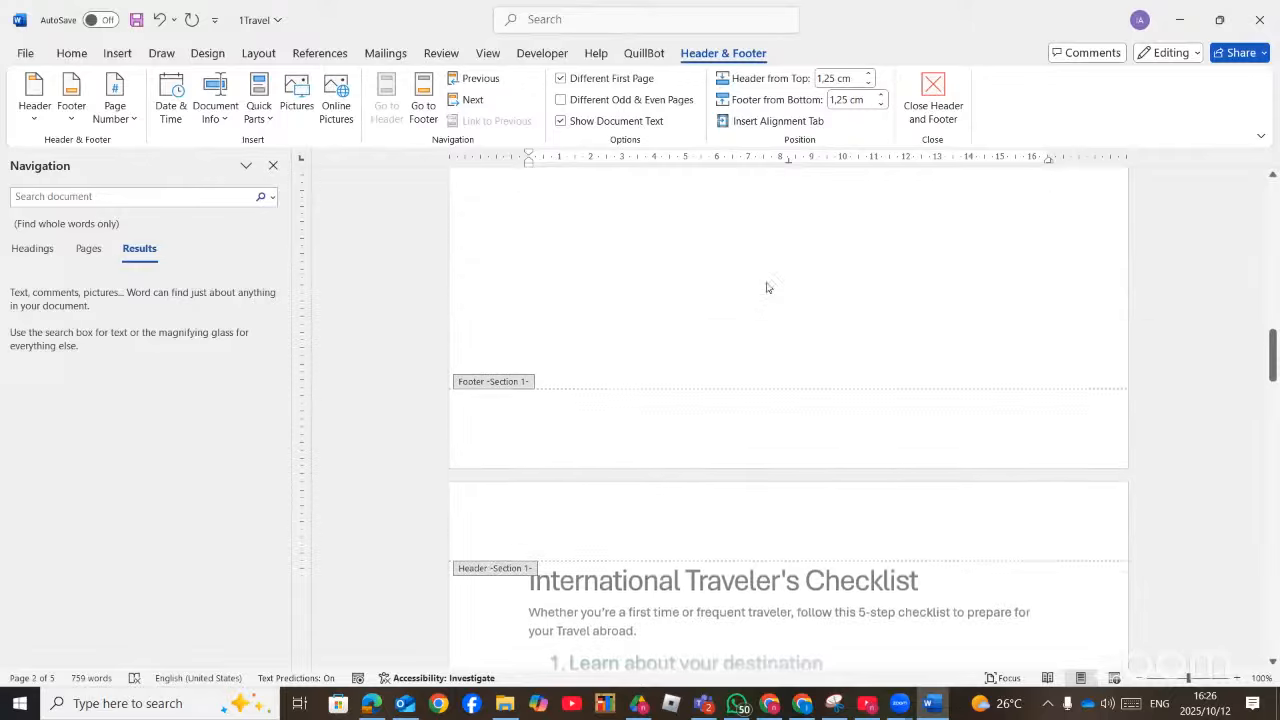
scroll(764, 276, "up", 12)
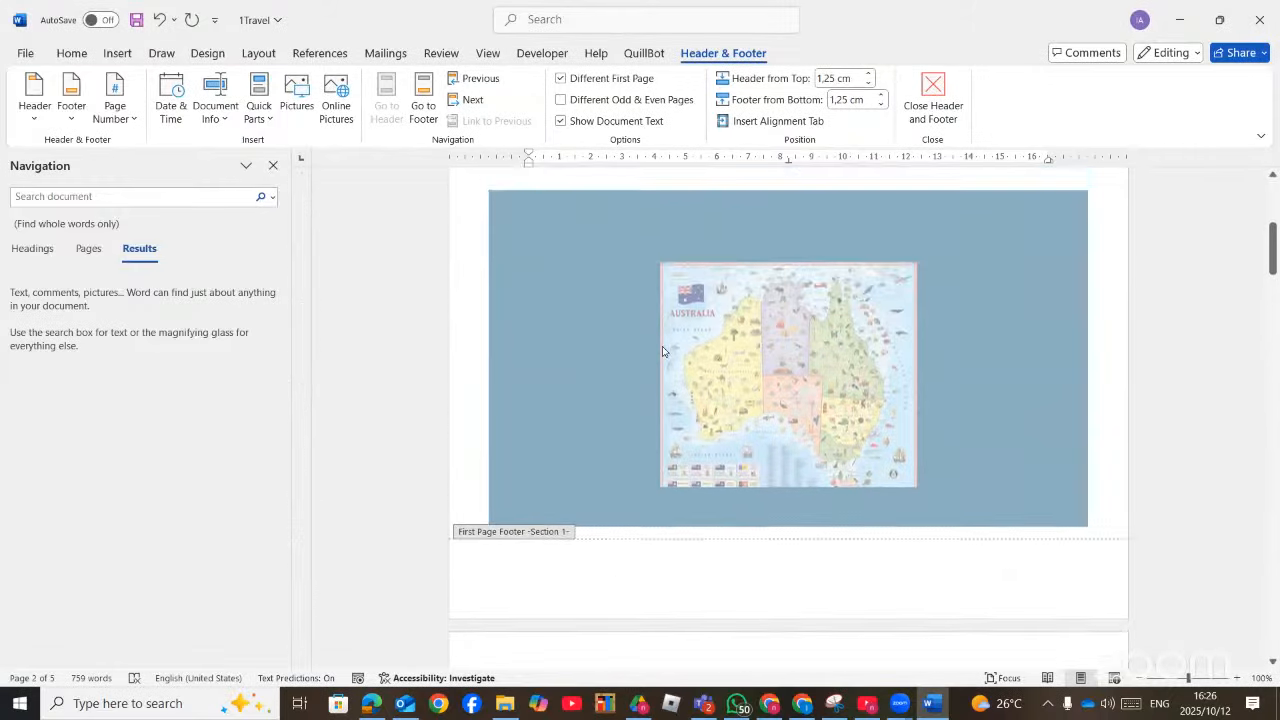
scroll(760, 303, "down", 3)
scroll(760, 303, "down", 20)
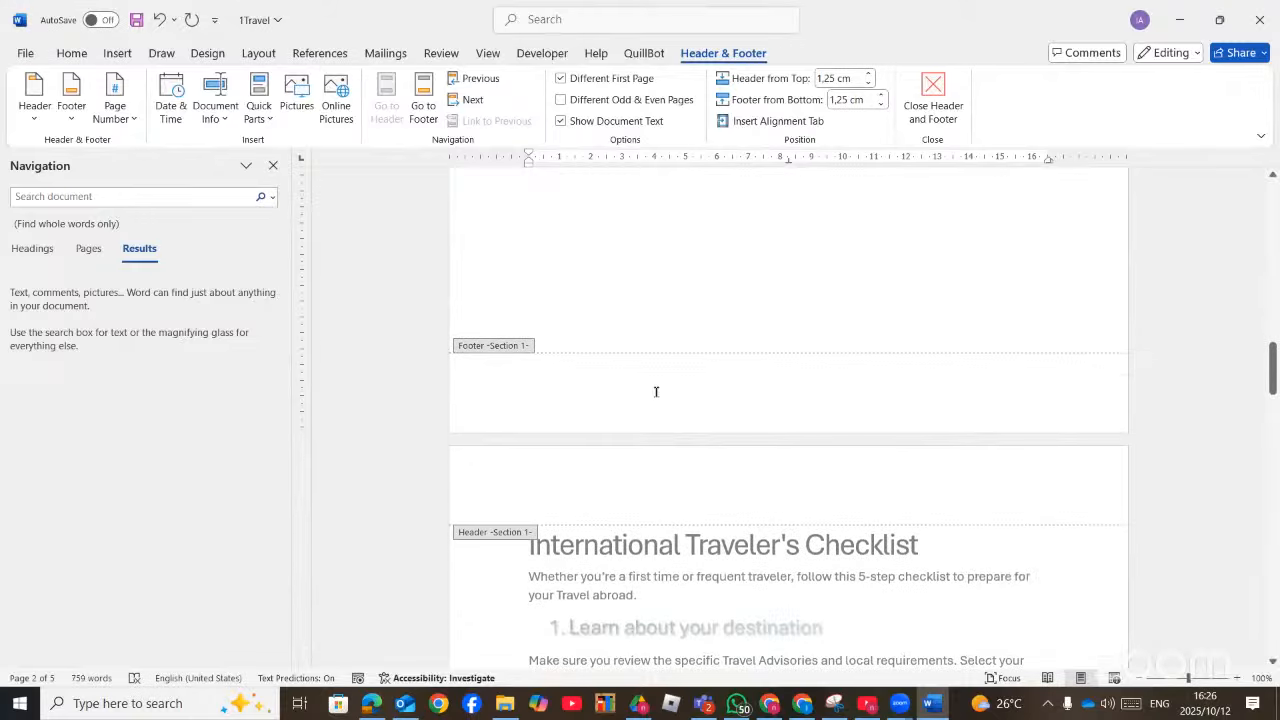
Insert a bottom-of-page number in the Plain Number 3 style in the second page's footer, rechecking question 1.10 in Edge
left_click(655, 391)
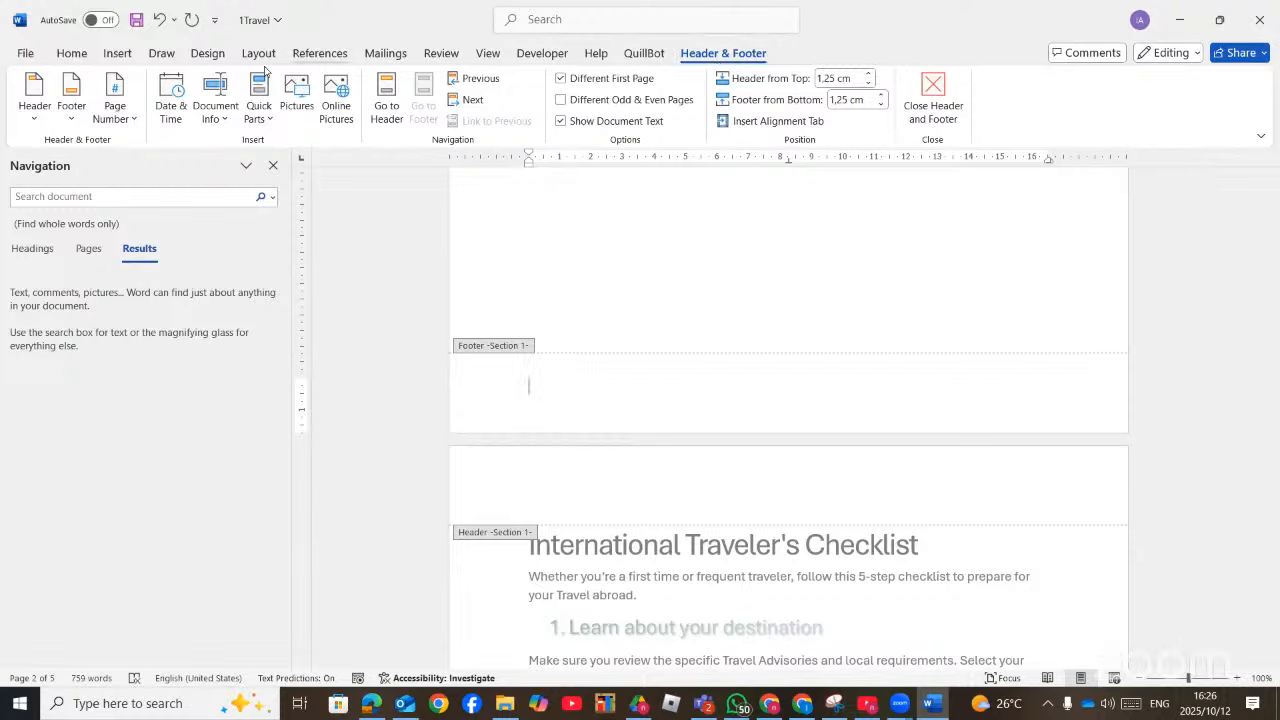
left_click(133, 119)
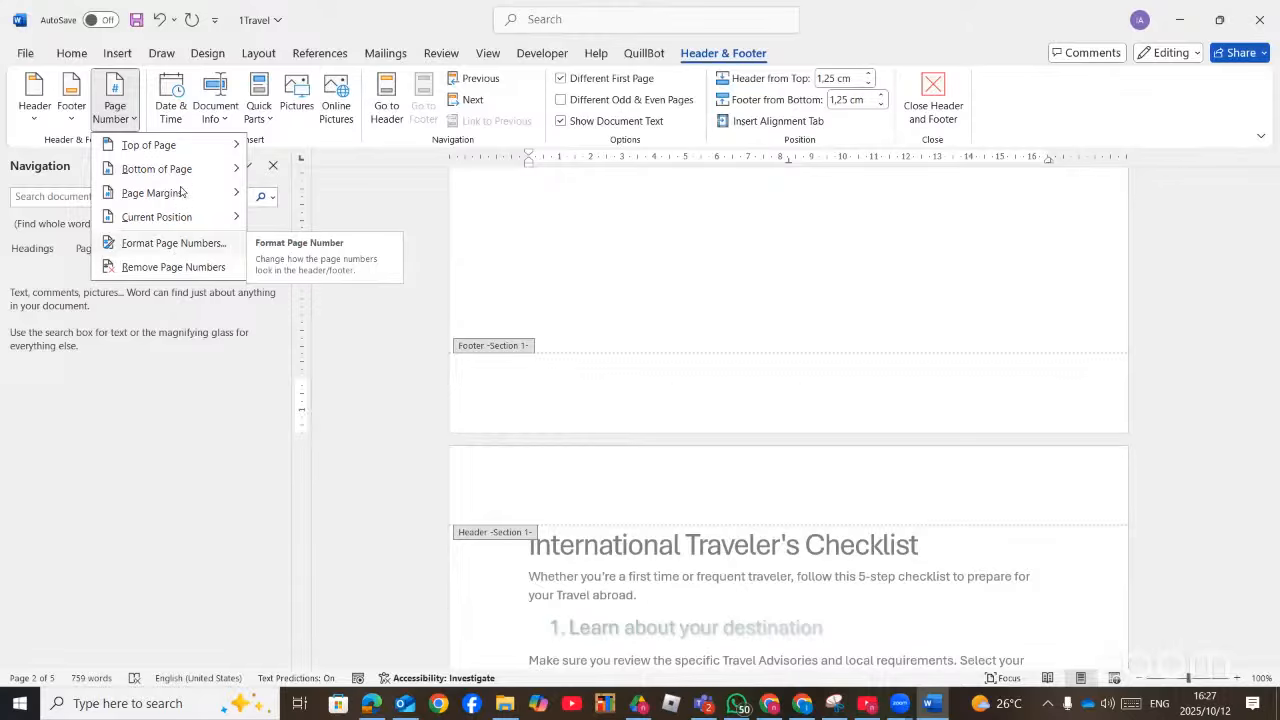
mouse_move(181, 176)
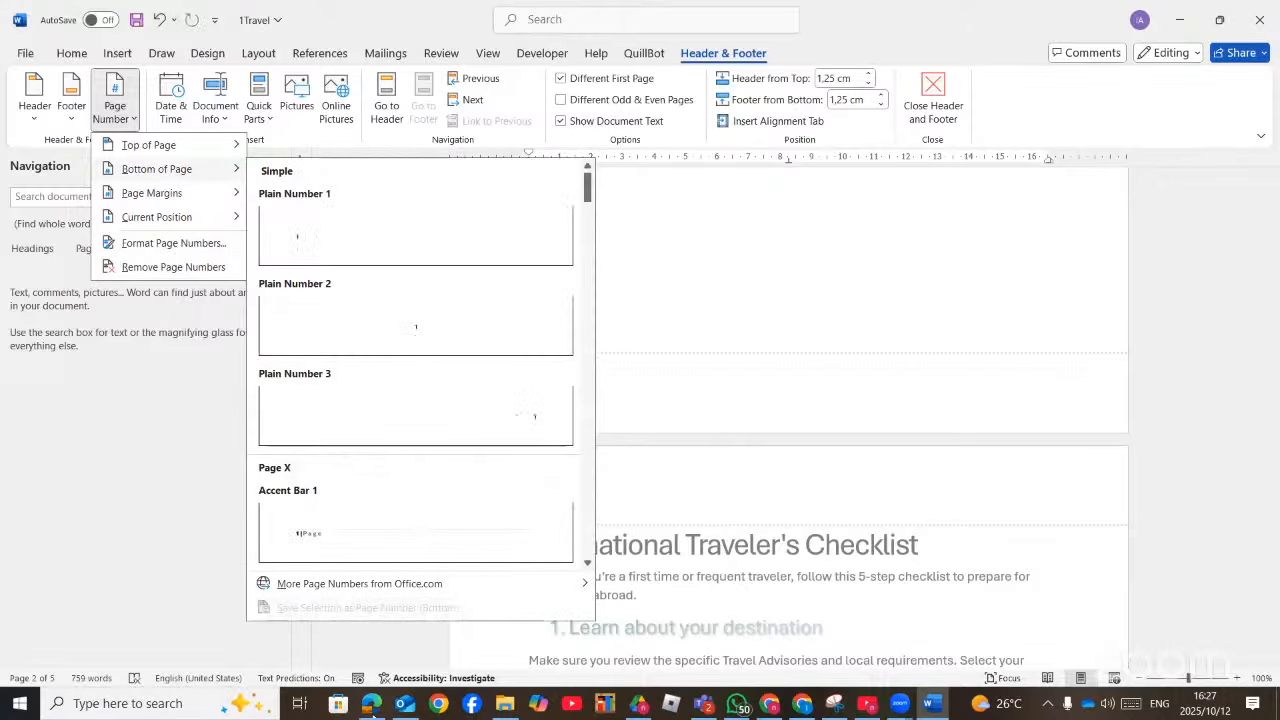
left_click(372, 706)
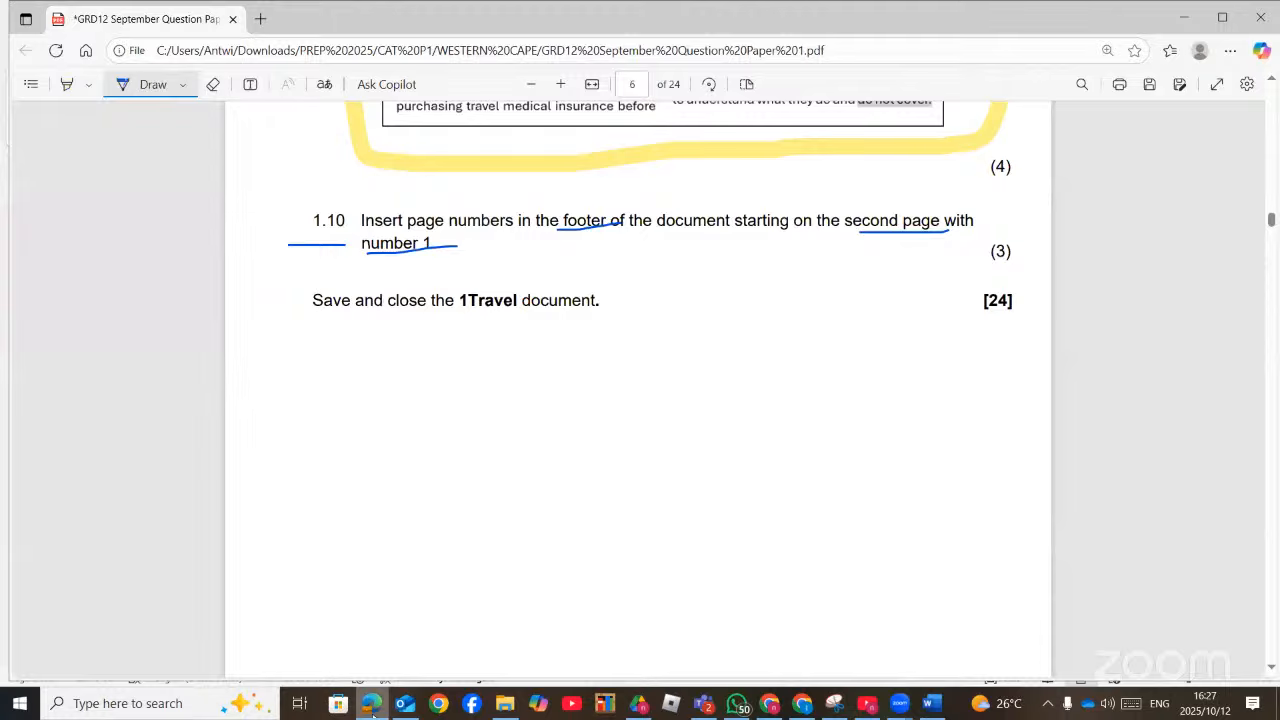
left_click(372, 706)
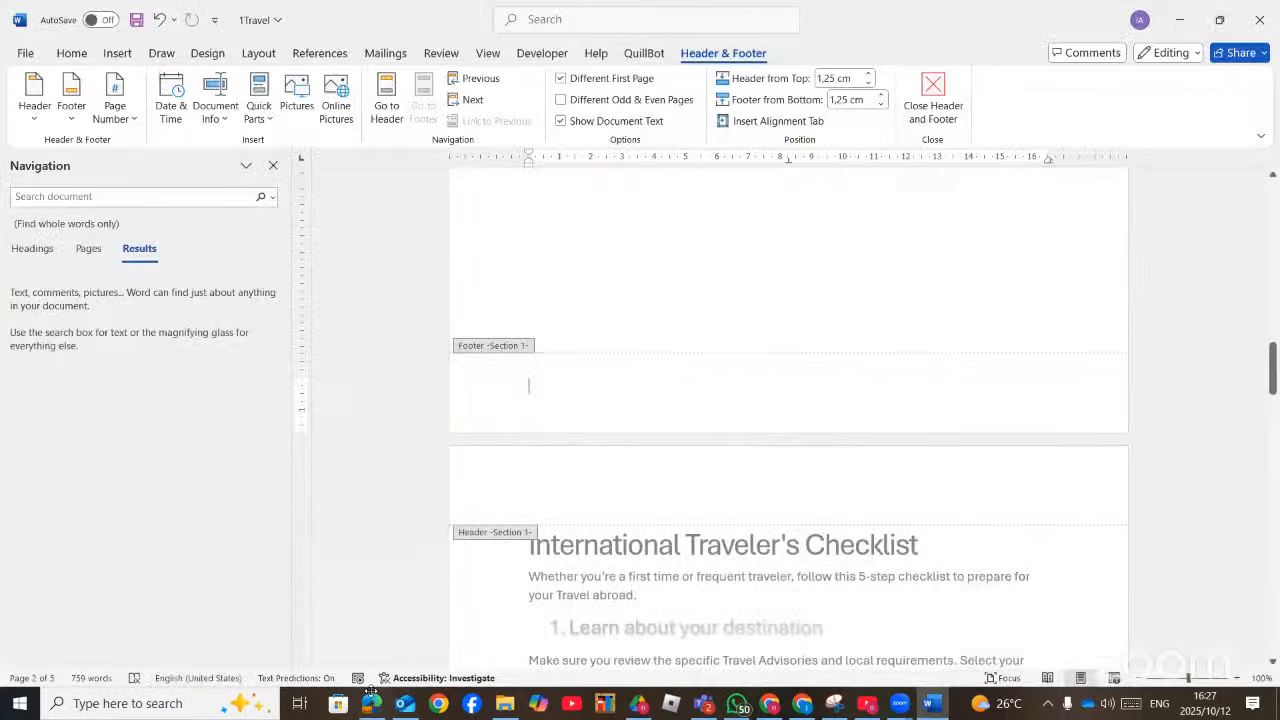
left_click(120, 112)
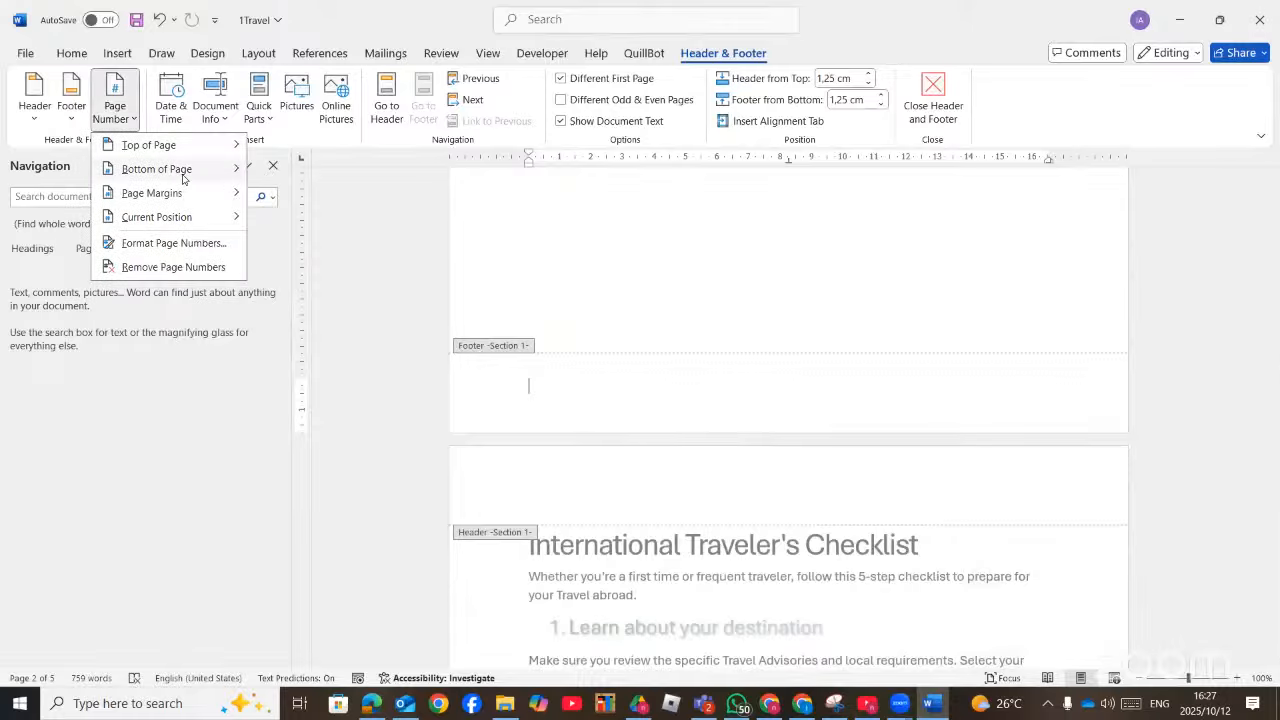
mouse_move(180, 169)
left_click(430, 417)
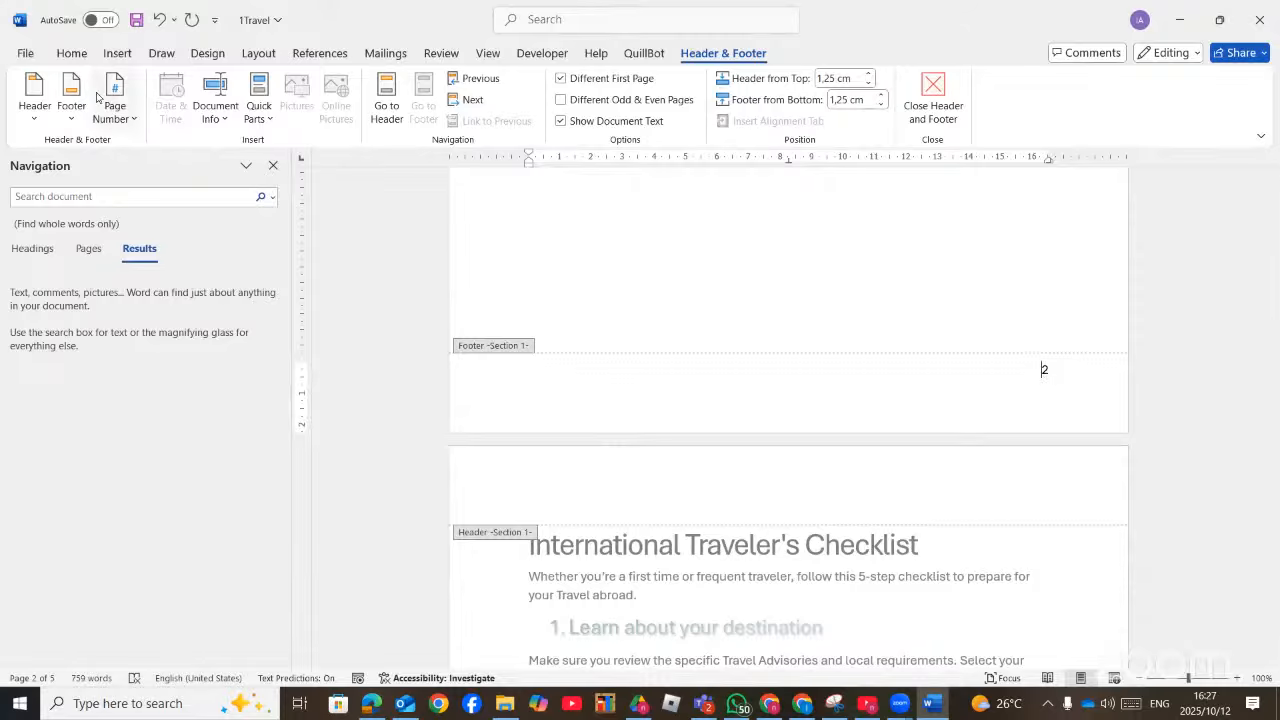
Set the page numbering to start at 0 and check the footers of the cover page and the second page
left_click(130, 119)
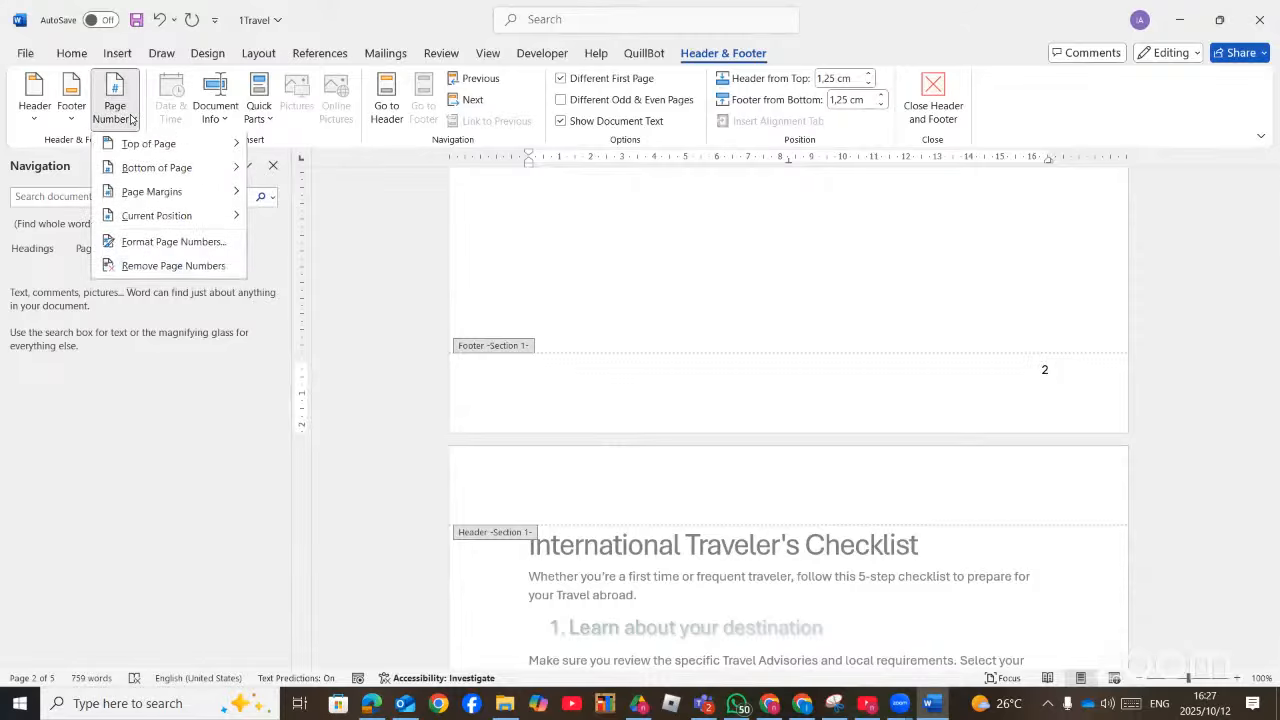
left_click(178, 242)
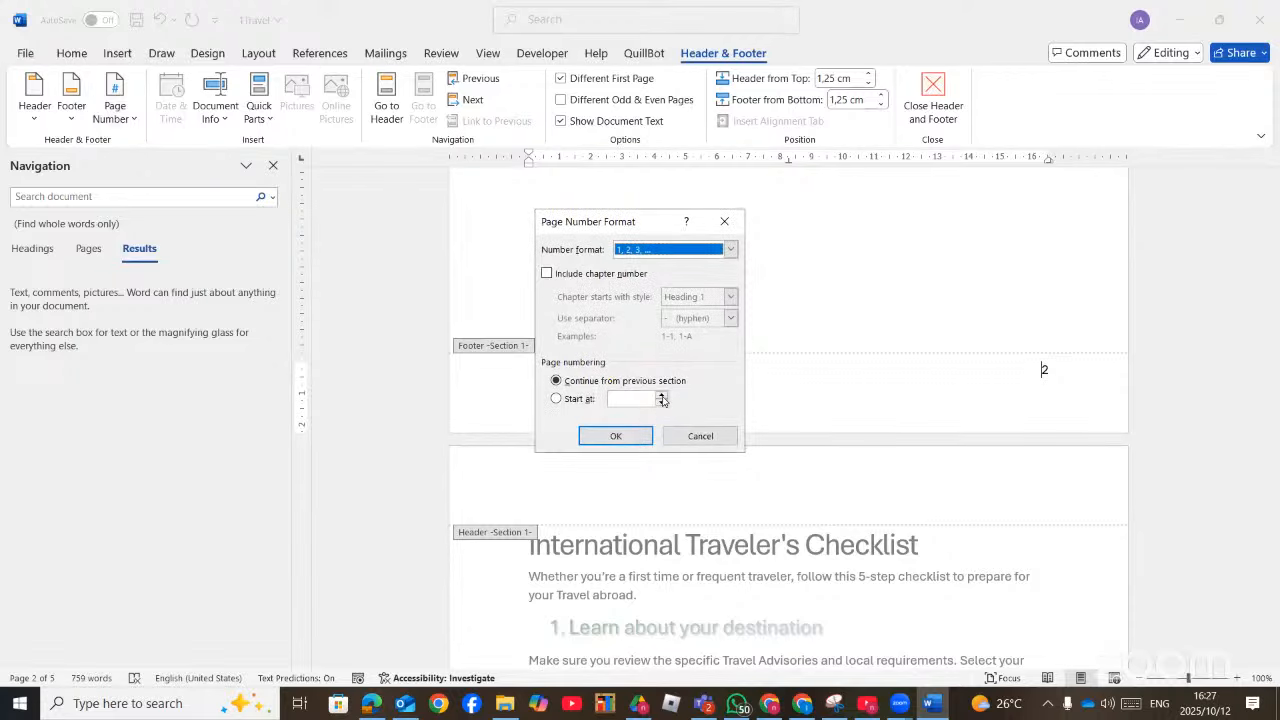
left_click(661, 401)
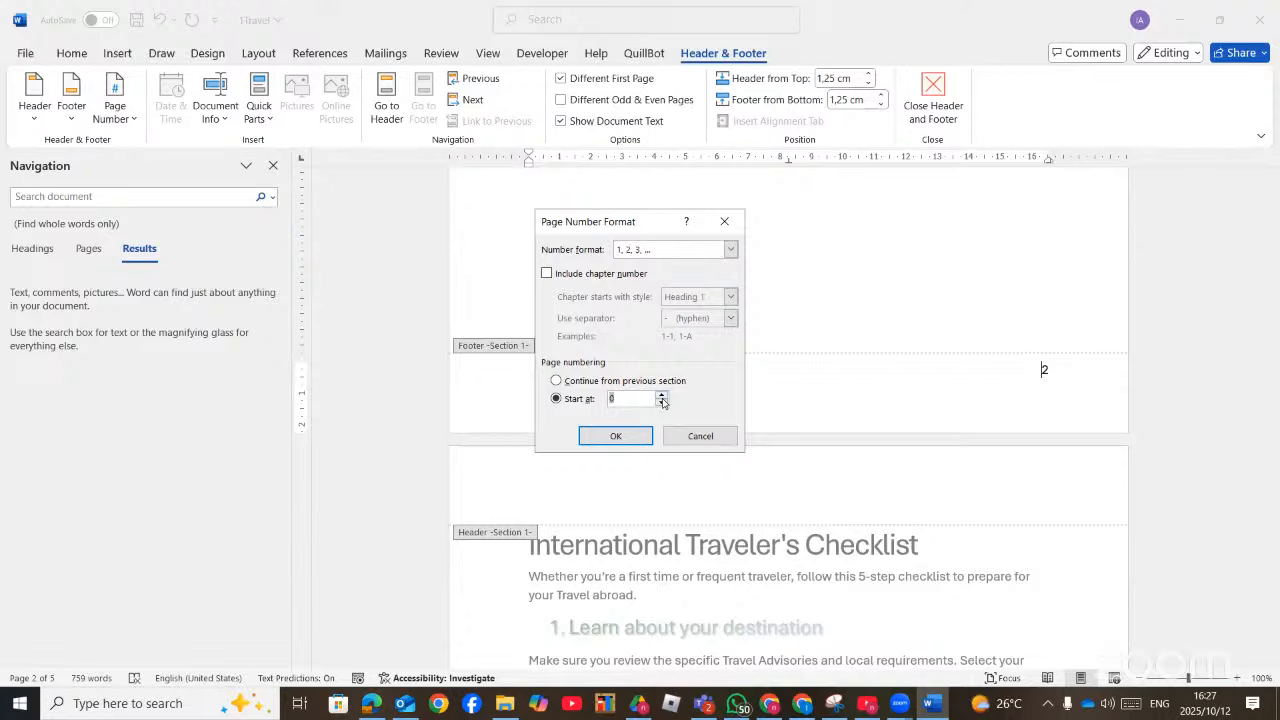
left_click(613, 437)
scroll(884, 305, "up", 10)
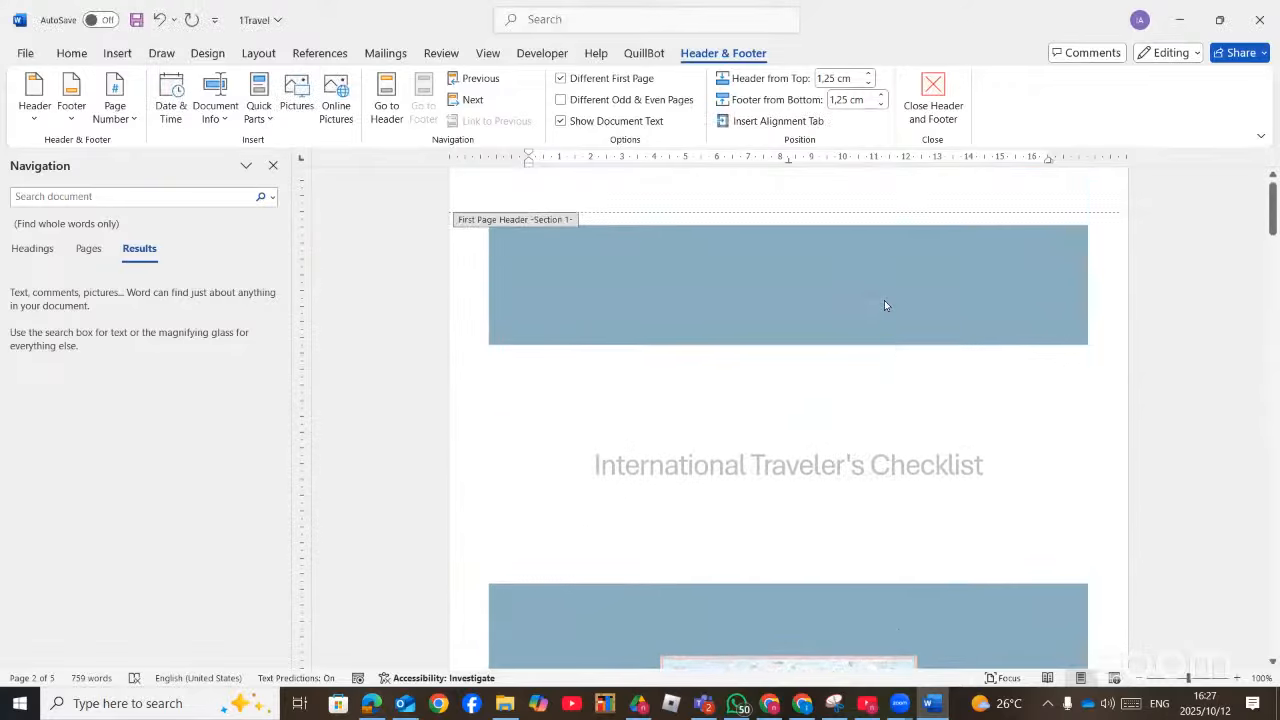
scroll(884, 305, "down", 10)
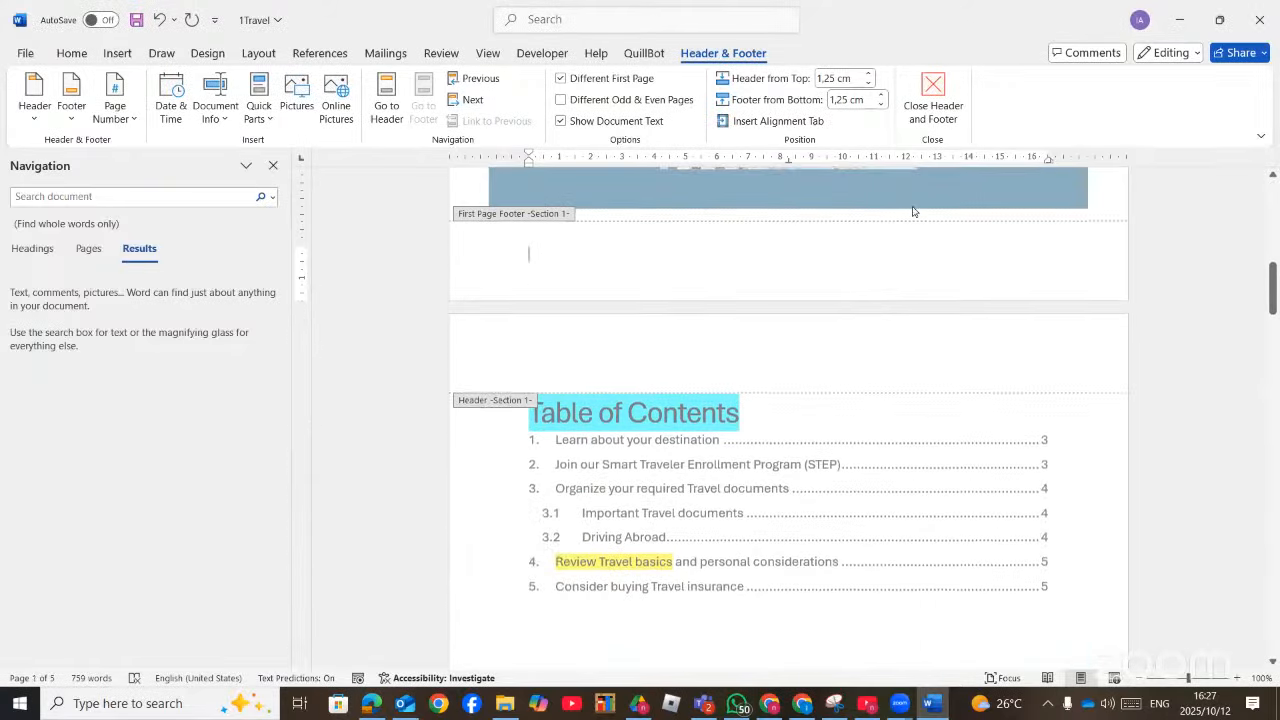
scroll(871, 271, "down", 10)
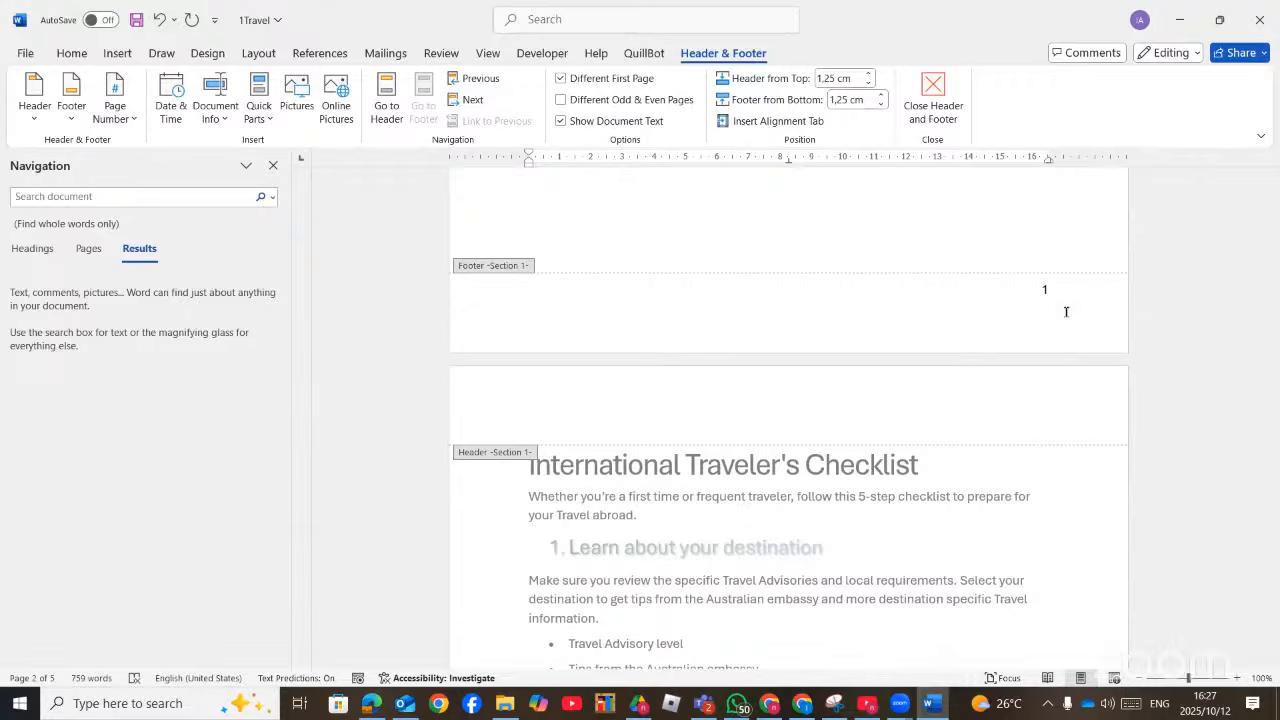
Change the footer page numbers to the bottom-of-page Plain Number 2 style, check the following pages and close the footer
scroll(1066, 311, "down", 10)
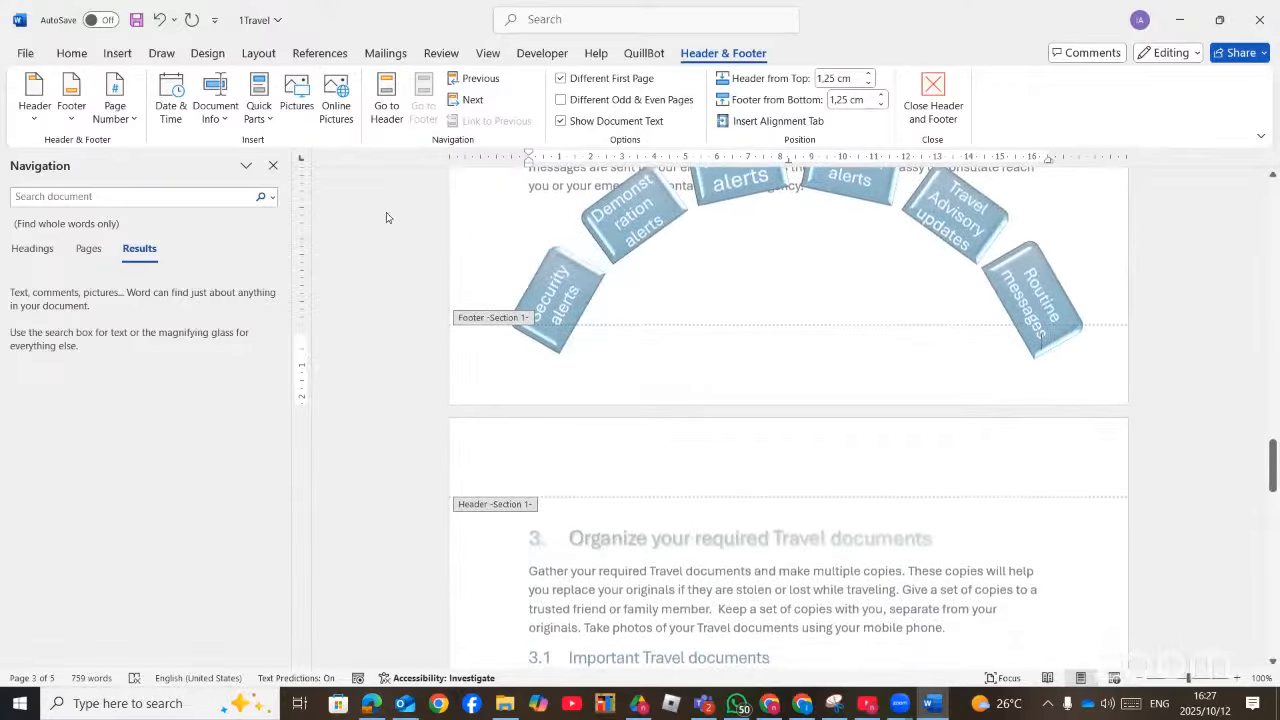
left_click(114, 100)
mouse_move(197, 166)
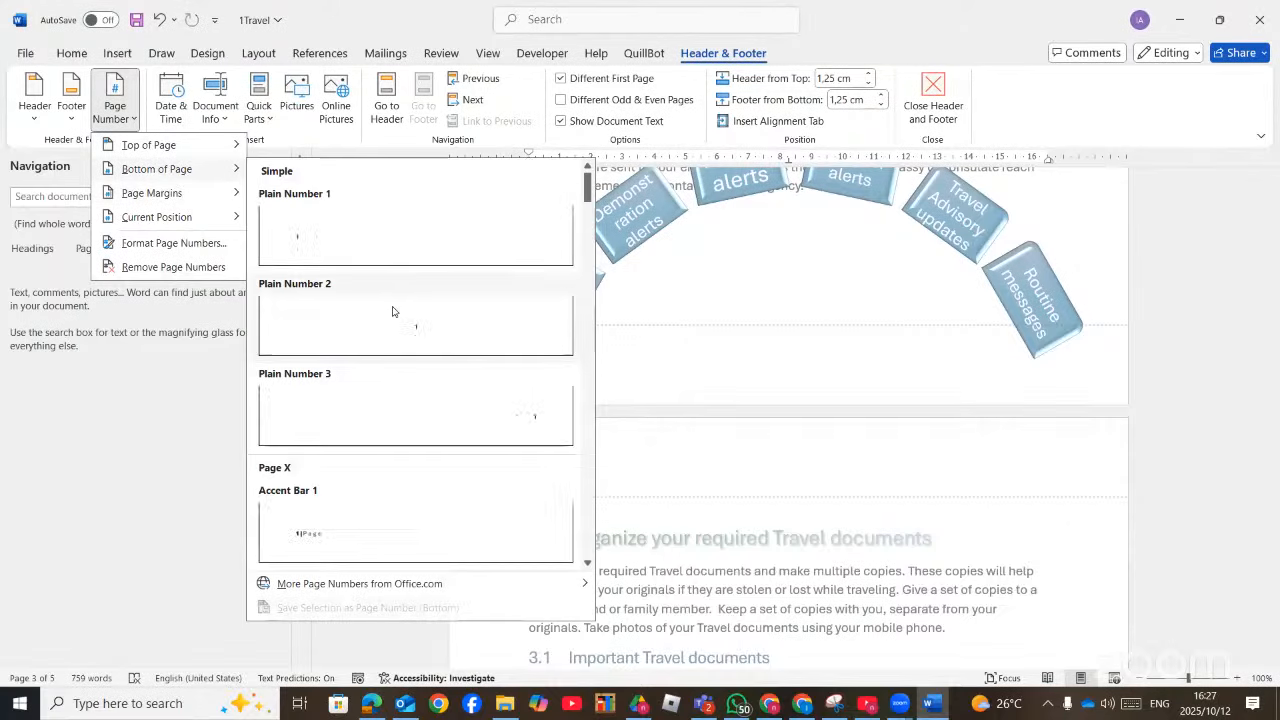
left_click(392, 311)
scroll(848, 357, "down", 3)
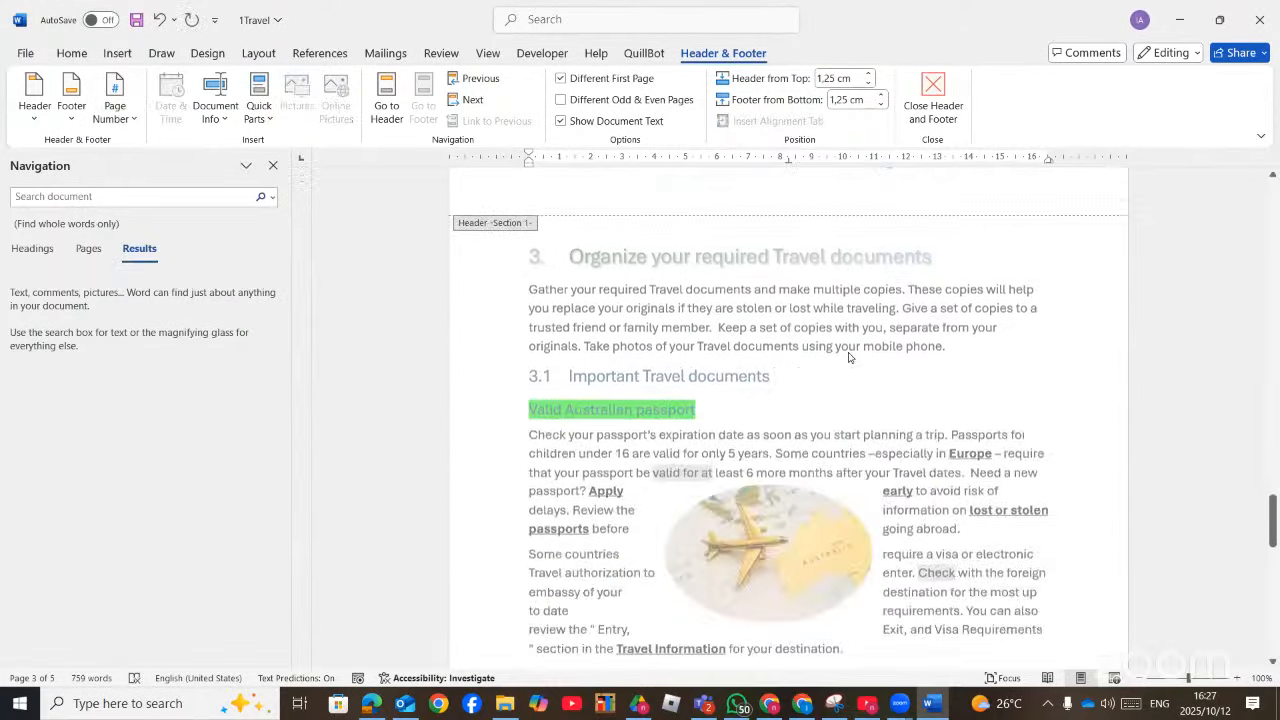
scroll(848, 357, "down", 10)
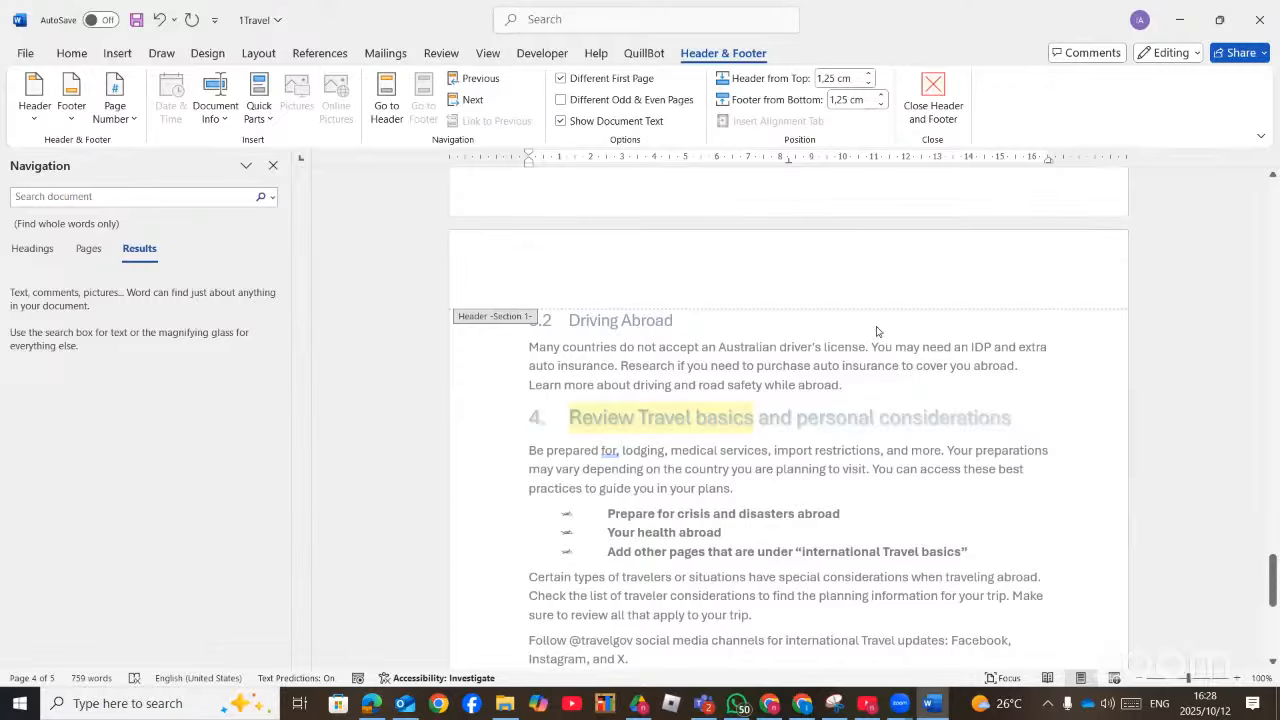
left_click(936, 108)
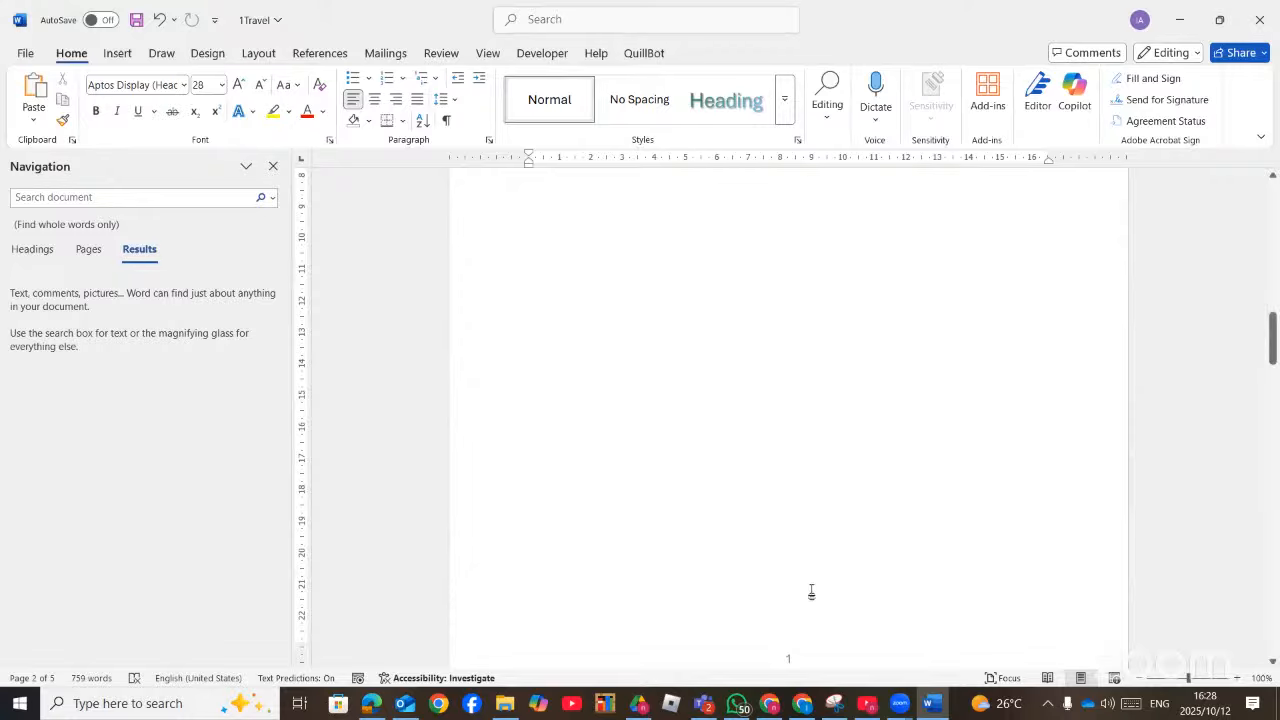
left_click(768, 705)
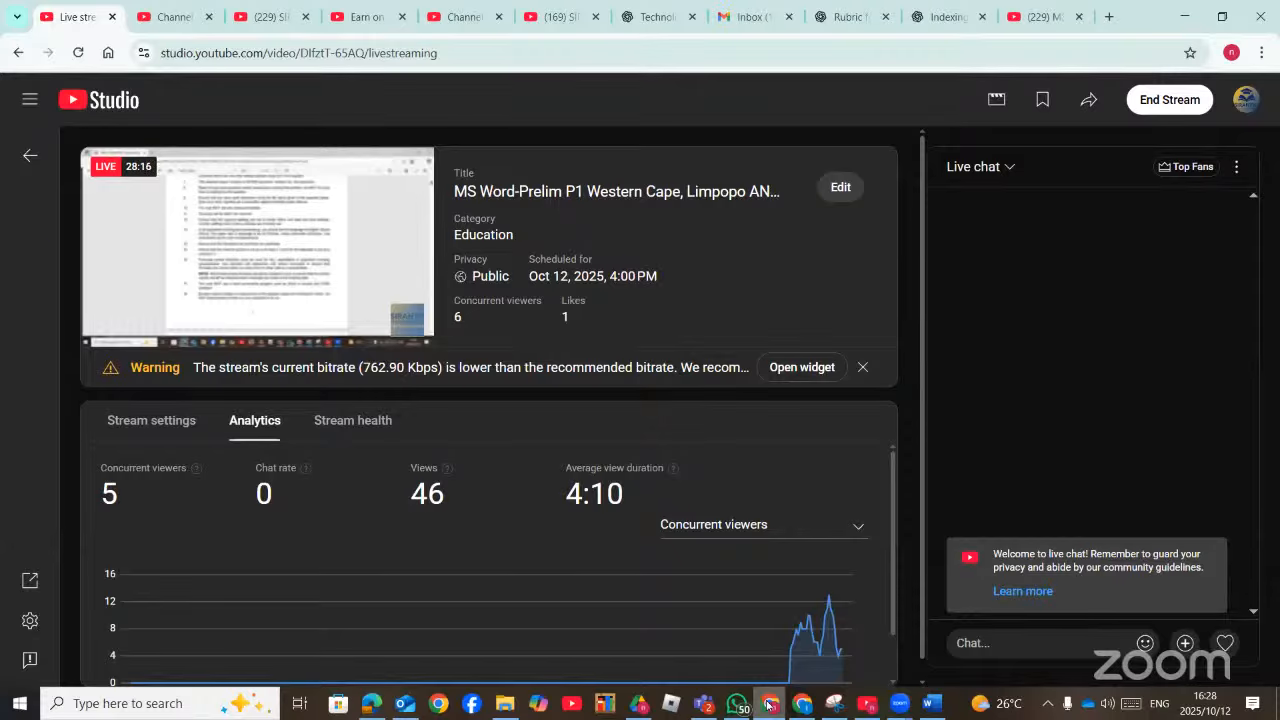
left_click(931, 703)
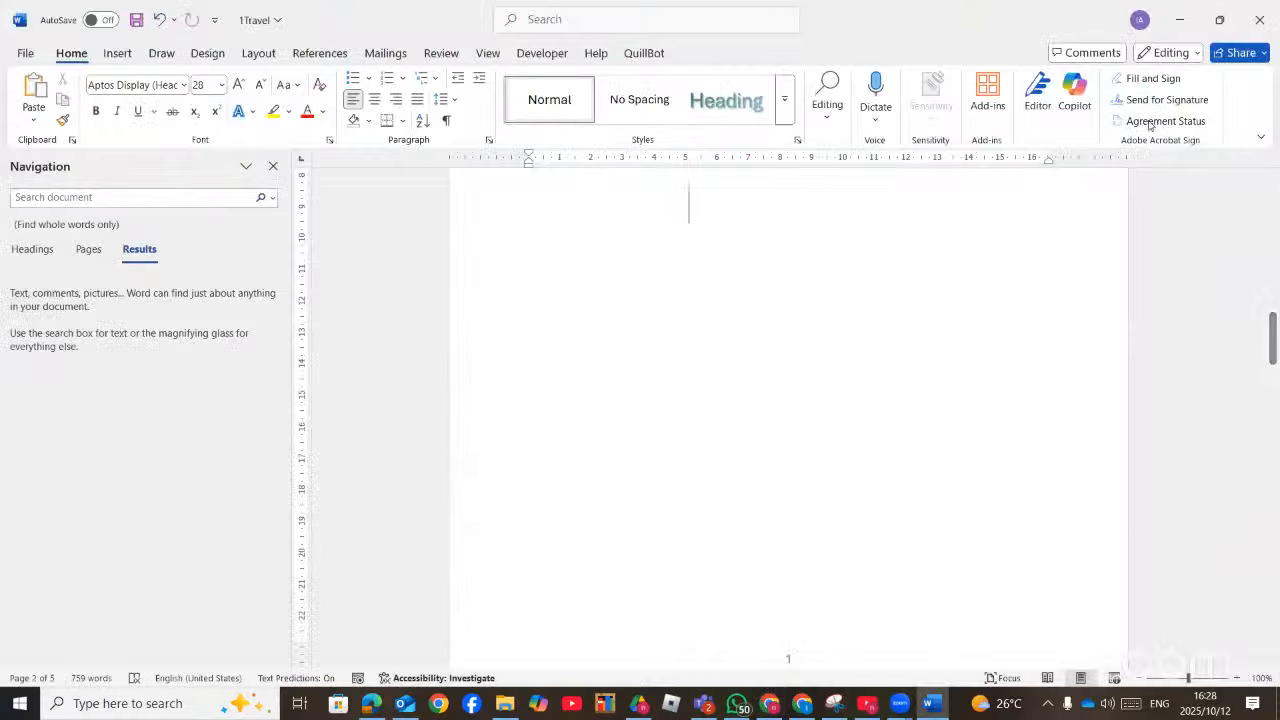
Close 1Travel without saving the changes and open the 2Spots document from the CAT P1 Sep 2025 DATA folder
left_click(1275, 24)
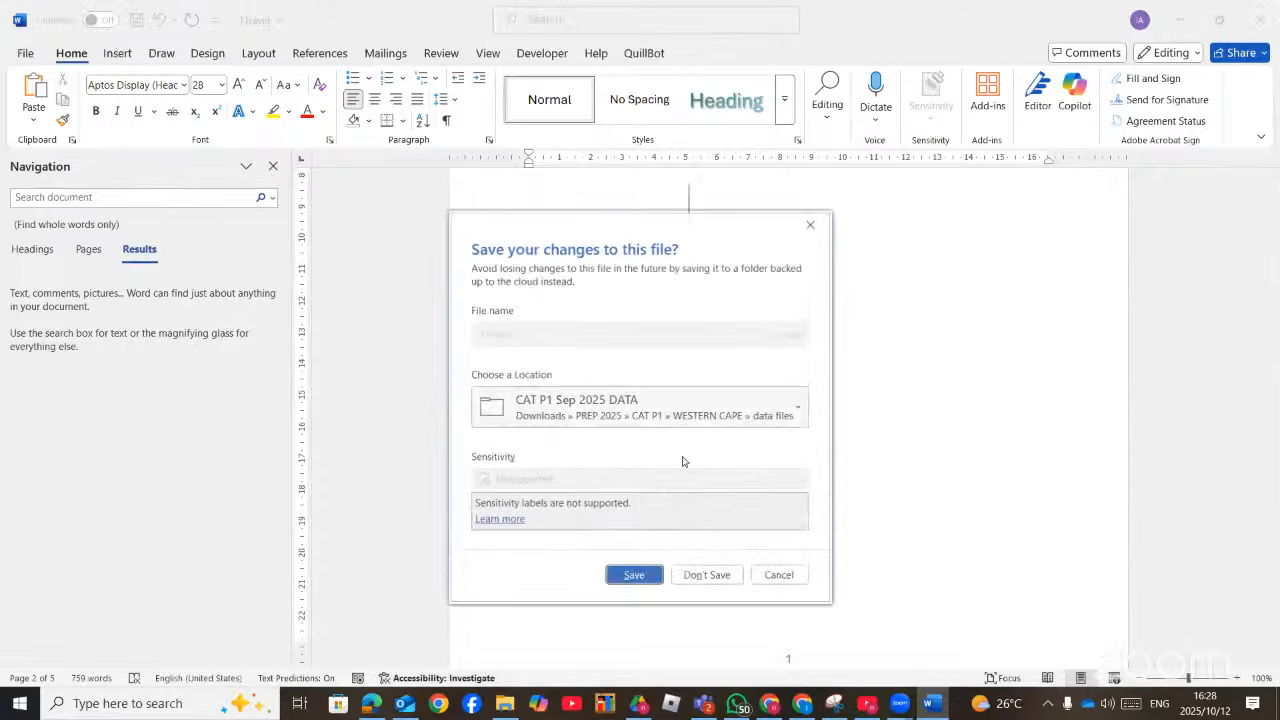
left_click(708, 577)
left_click(508, 704)
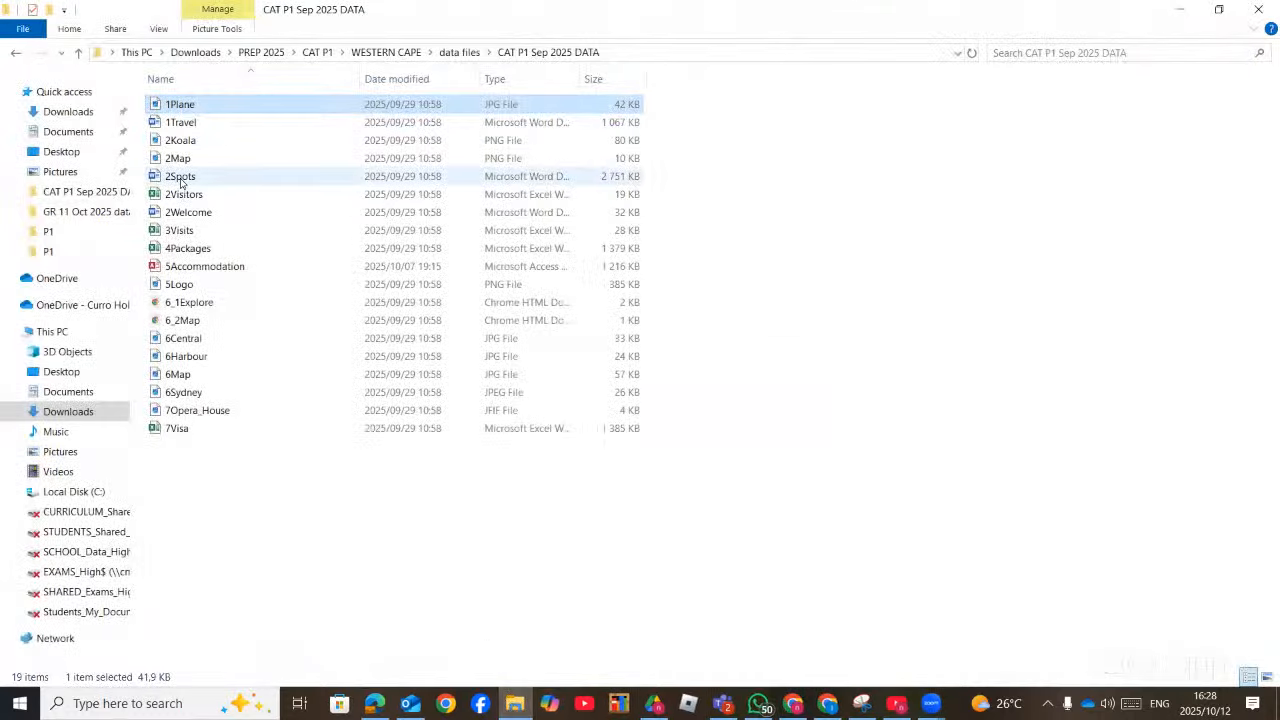
double_click(181, 179)
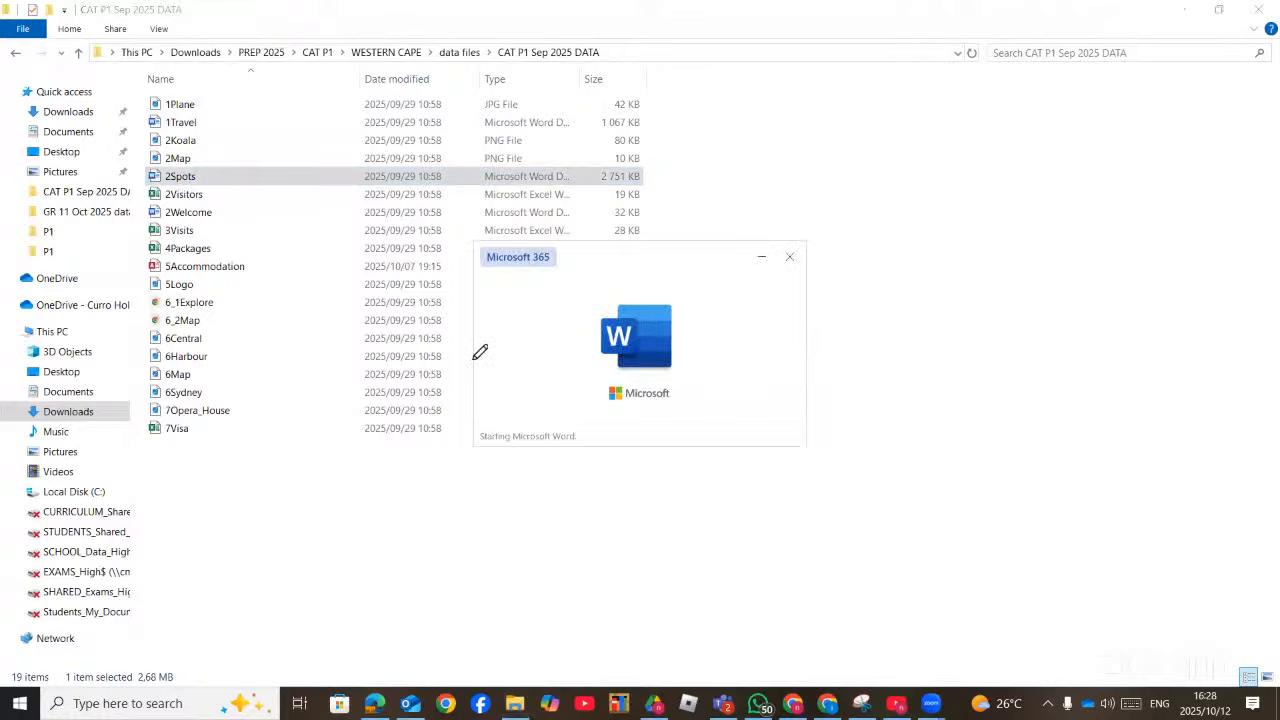
Switch to the question paper in Edge and mark question 2.1's (4) allocation, the picture's border and the Figure 1 caption with the pen
key("alt+Tab")
scroll(480, 352, "up", 3)
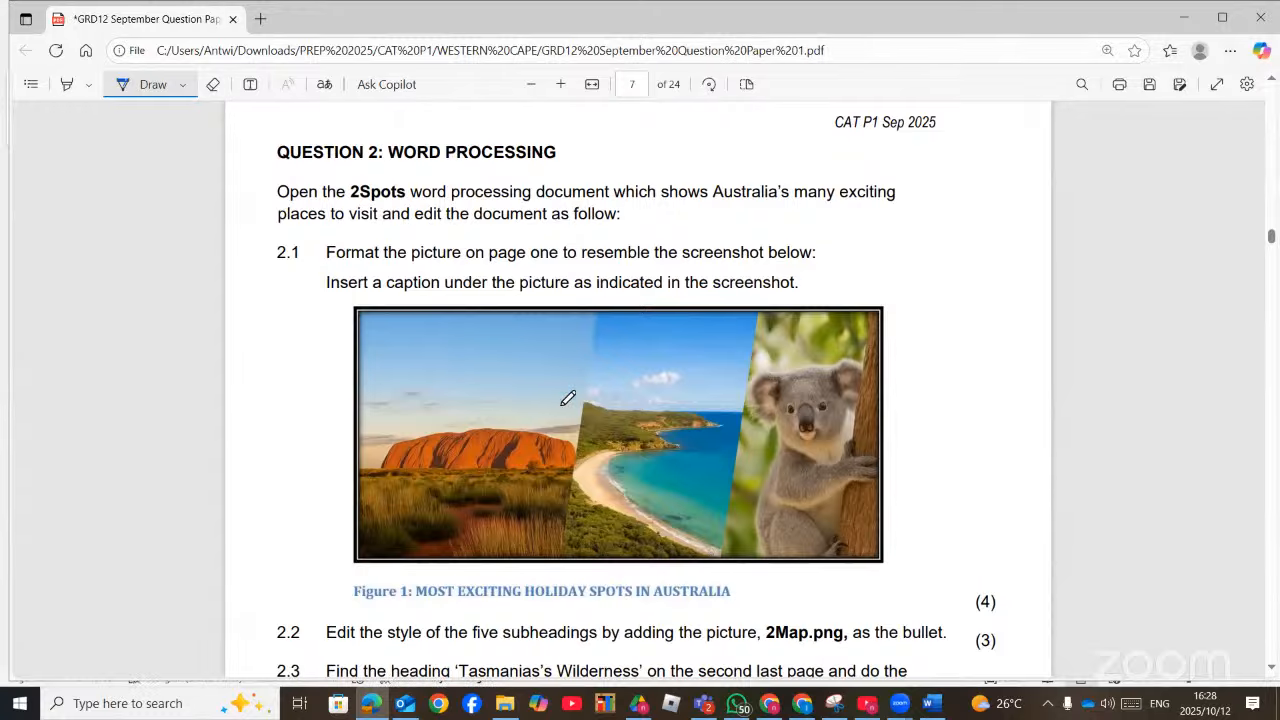
scroll(567, 398, "down", 2)
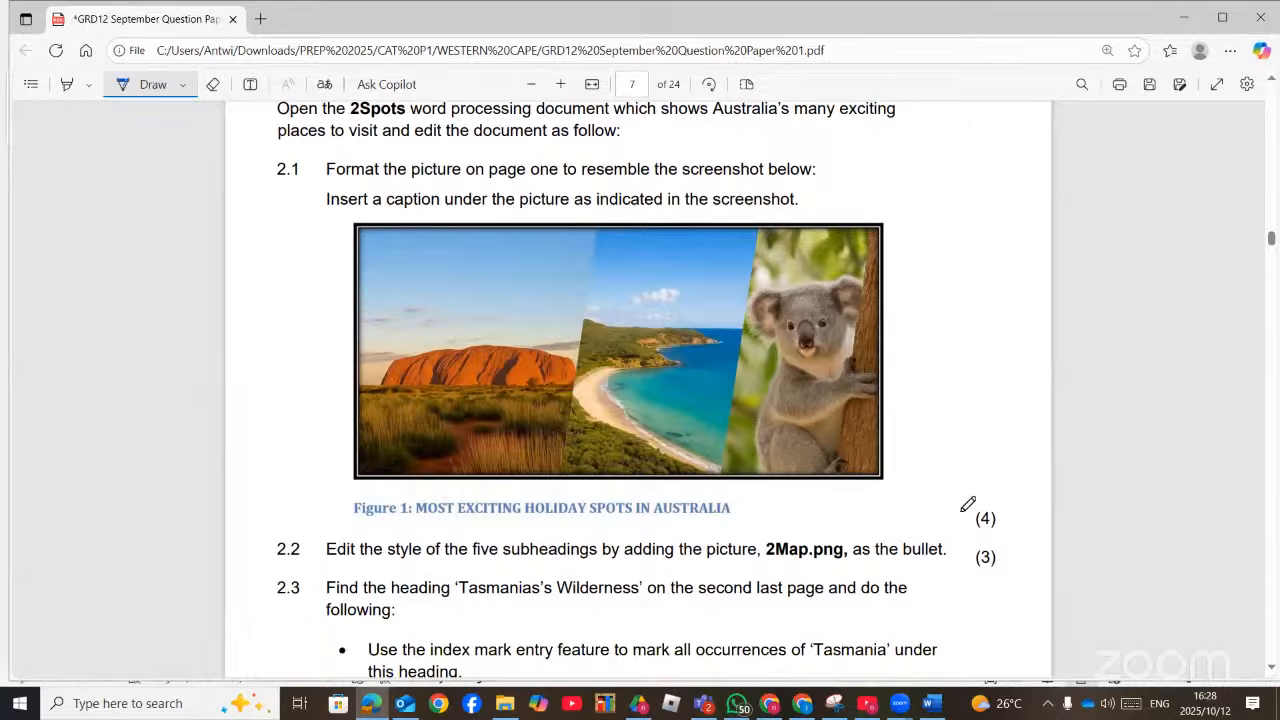
mouse_move(969, 506)
left_mouse_down()
mouse_move(973, 531)
mouse_move(1034, 523)
mouse_move(1018, 458)
mouse_move(942, 498)
mouse_move(961, 529)
left_mouse_up()
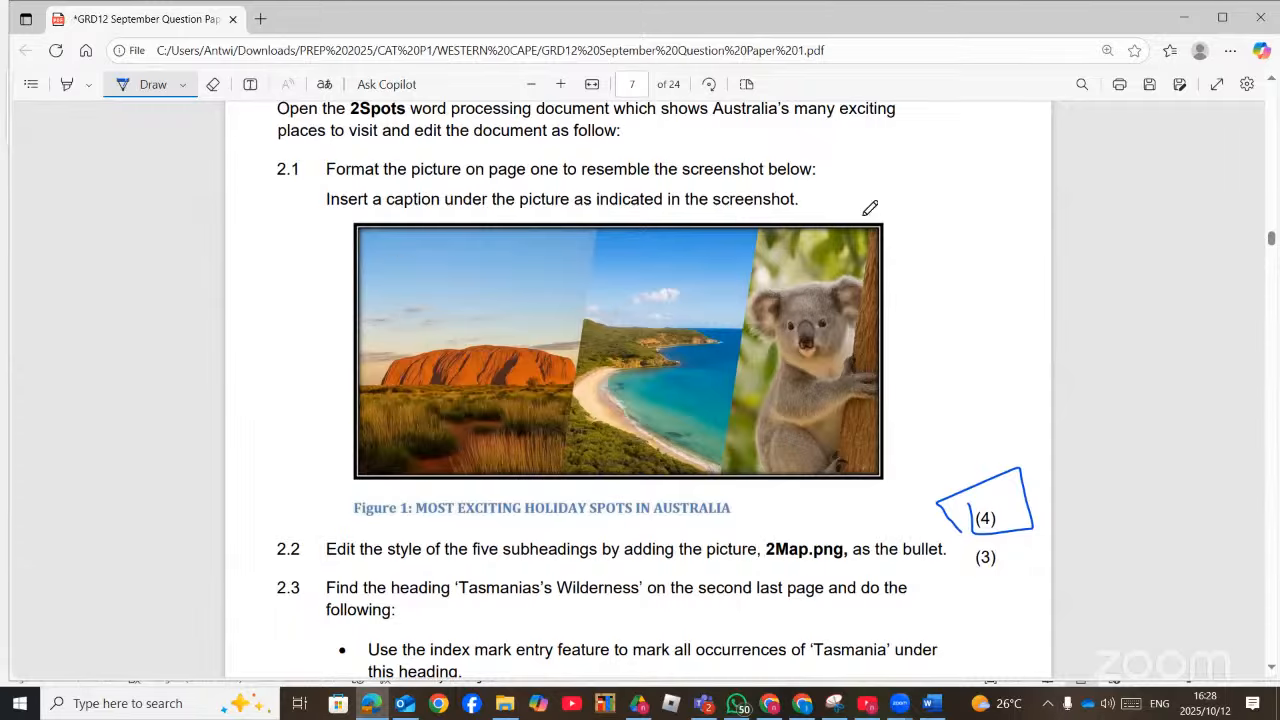
left_click_drag(897, 190, 857, 222)
mouse_move(352, 492)
left_mouse_down()
mouse_move(358, 520)
mouse_move(503, 528)
mouse_move(722, 520)
mouse_move(786, 504)
mouse_move(718, 483)
mouse_move(367, 479)
left_mouse_up()
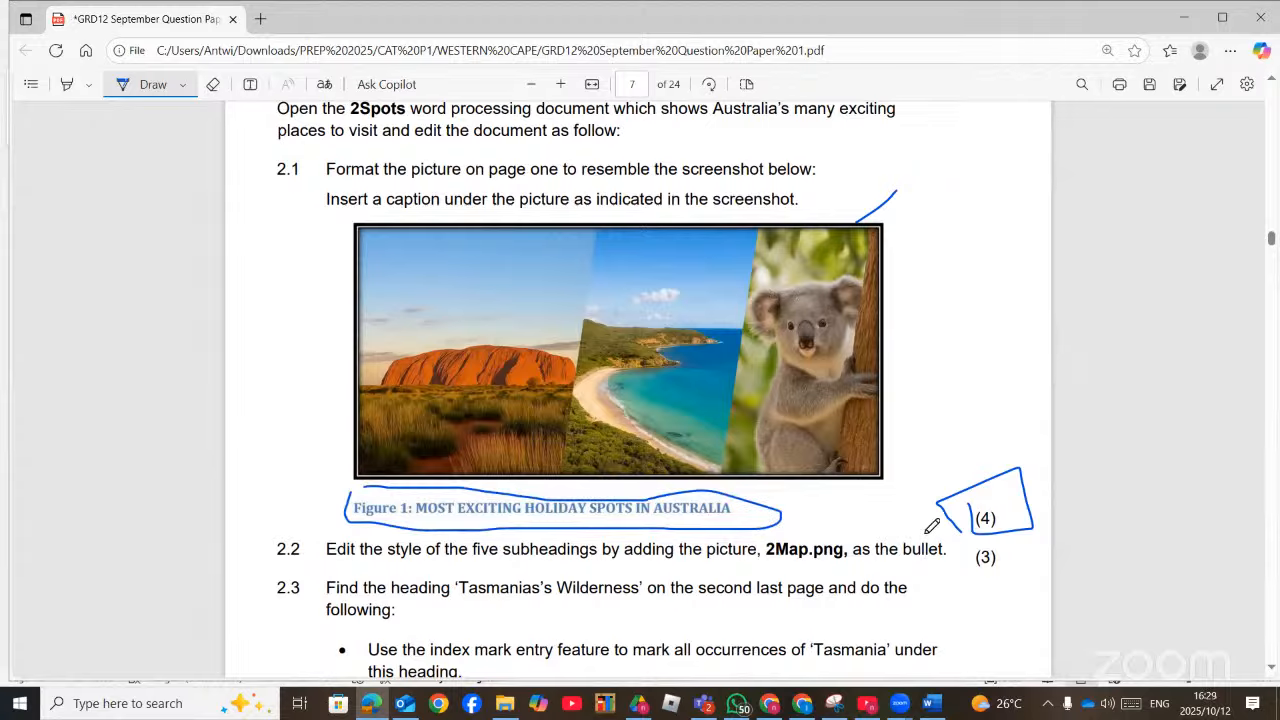
Compare the 2Spots picture in Word with the question 2.1 screenshot and handwrite 'Crop' beside the screenshot in Edge
left_click(931, 704)
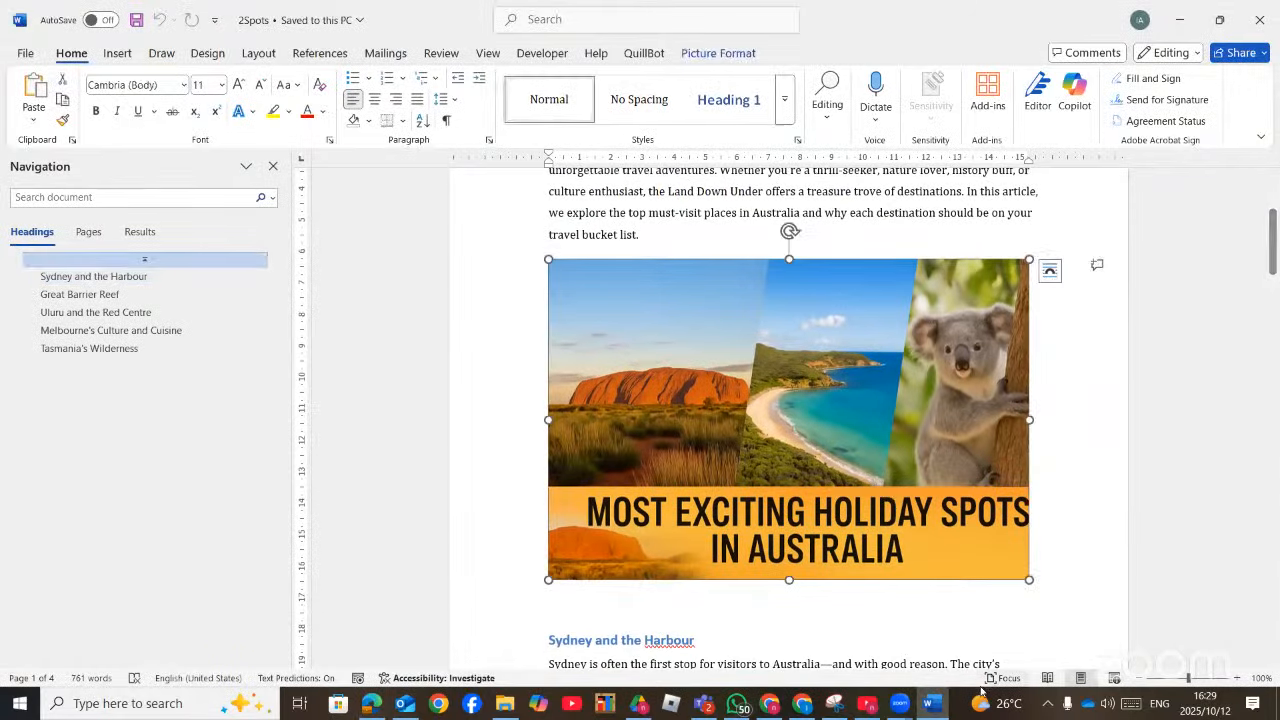
left_click(933, 705)
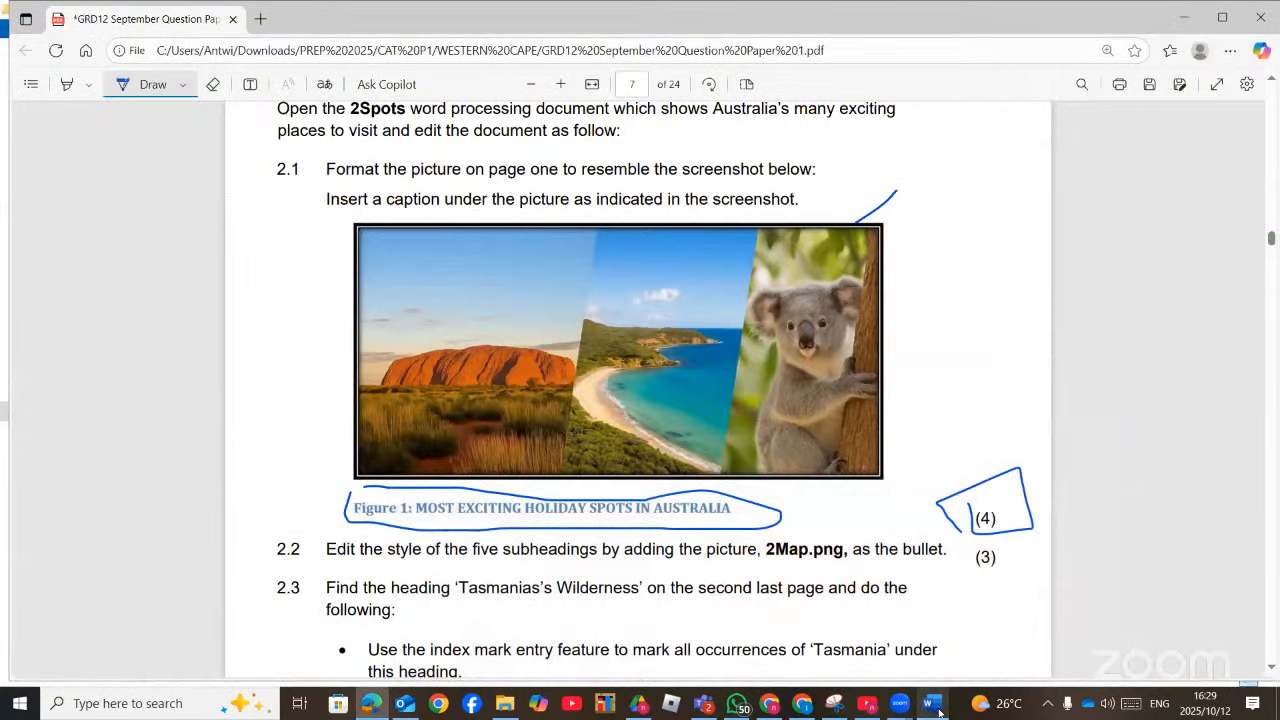
left_click(936, 706)
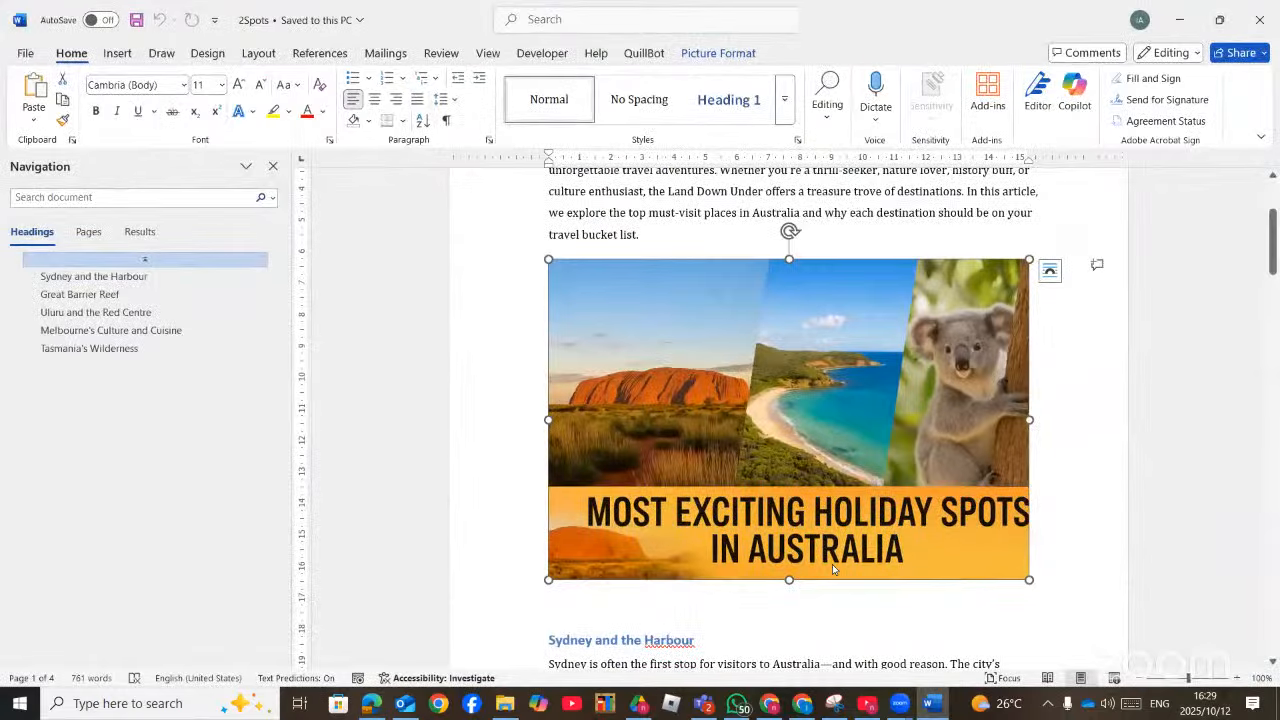
left_click(936, 706)
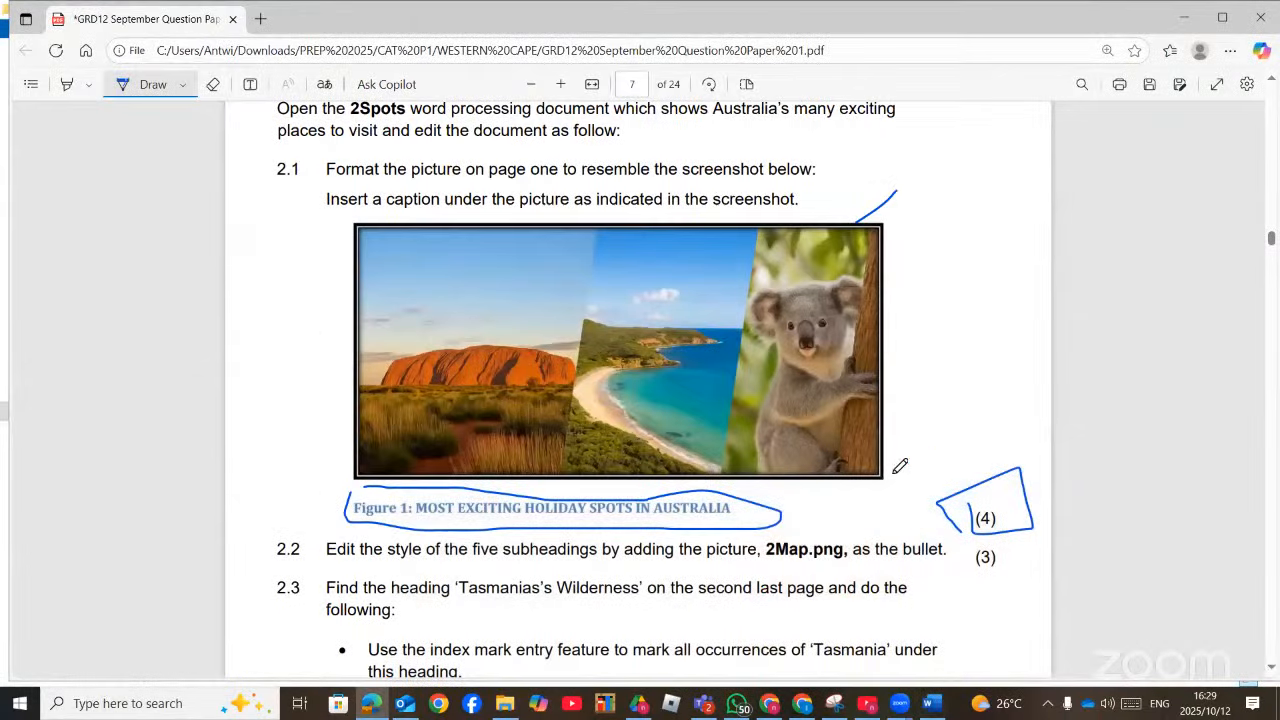
mouse_move(926, 420)
left_mouse_down()
mouse_move(919, 446)
mouse_move(990, 418)
mouse_move(976, 428)
left_mouse_up()
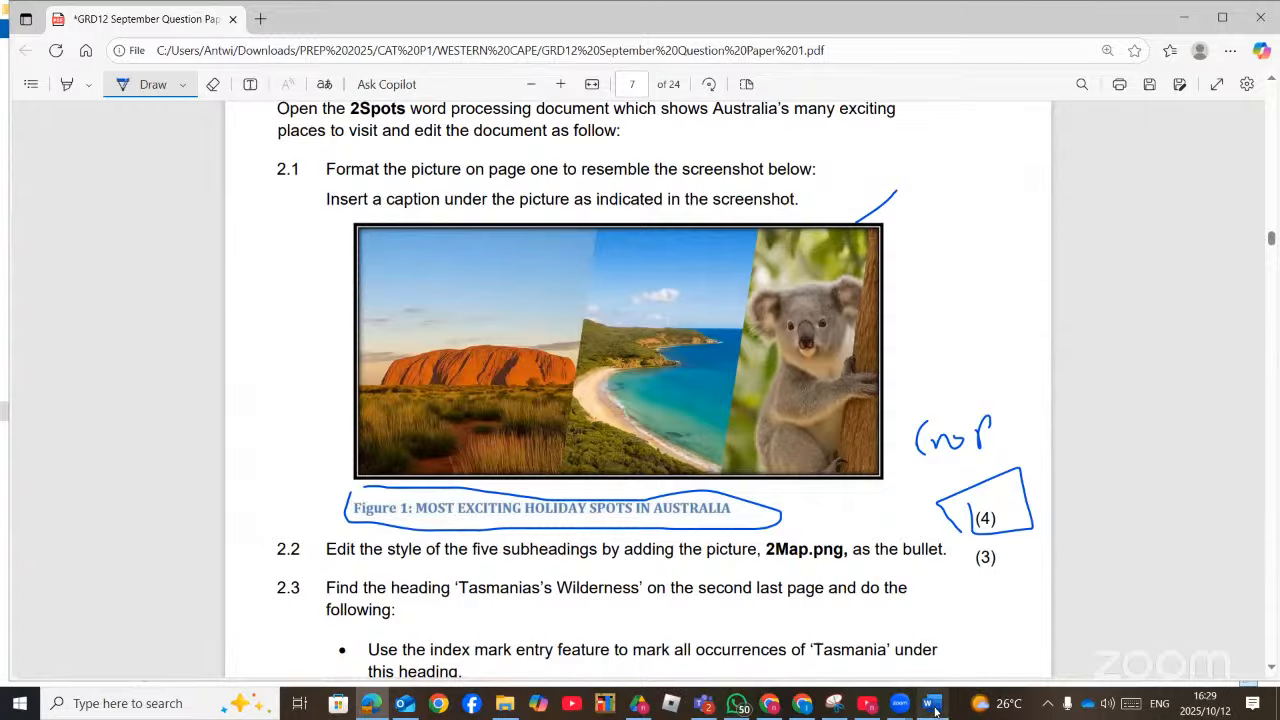
Switch to Word and crop the text band off the bottom of the page-one picture, leaving it about 7,18 cm high
mouse_move(934, 709)
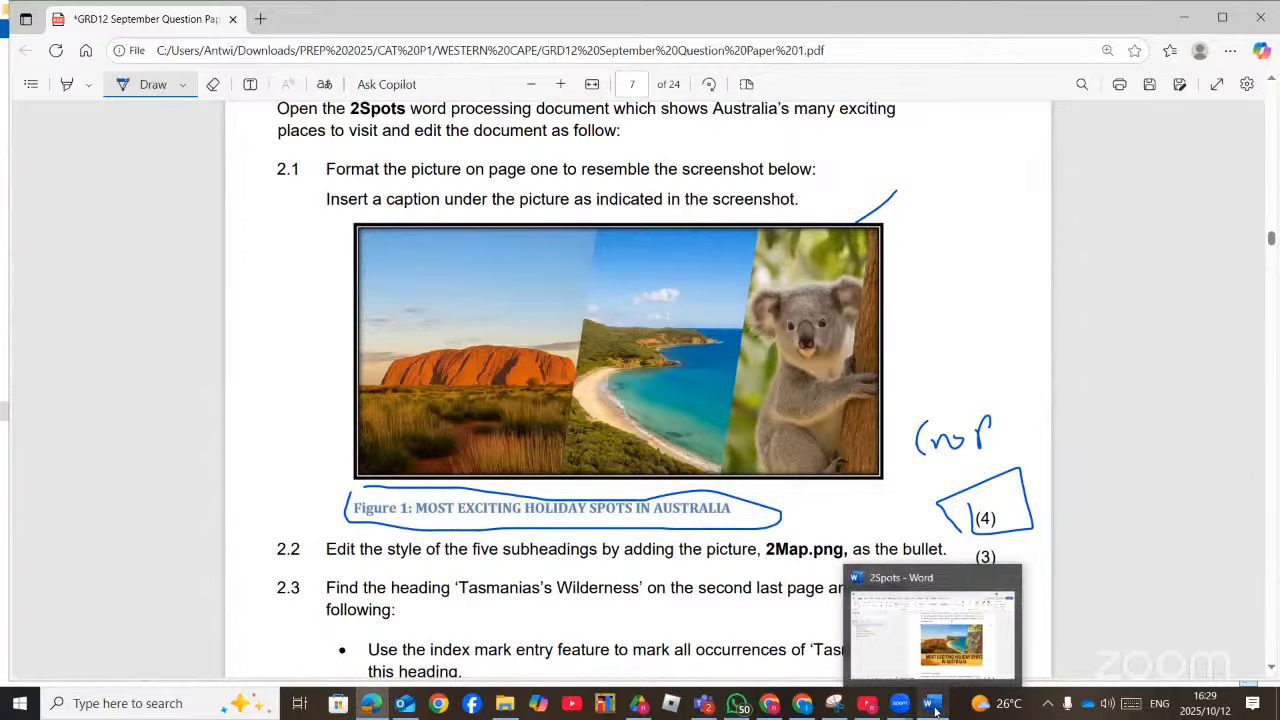
left_click(934, 709)
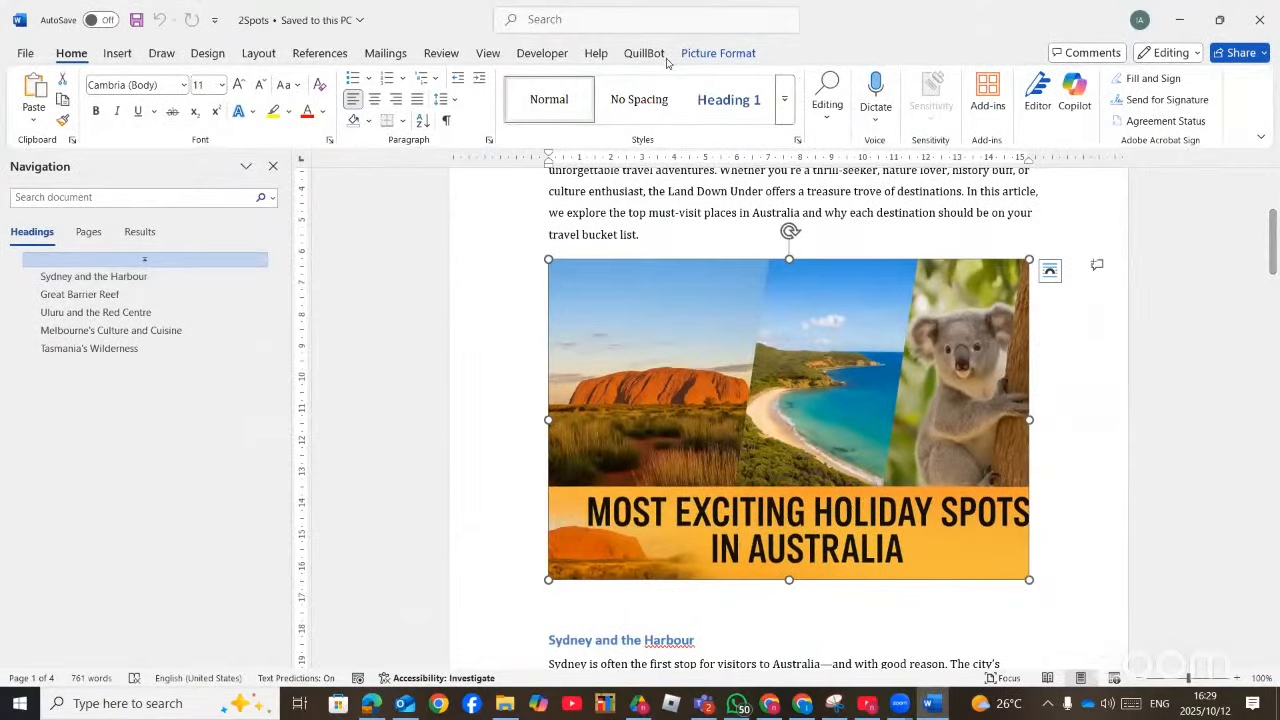
left_click(711, 55)
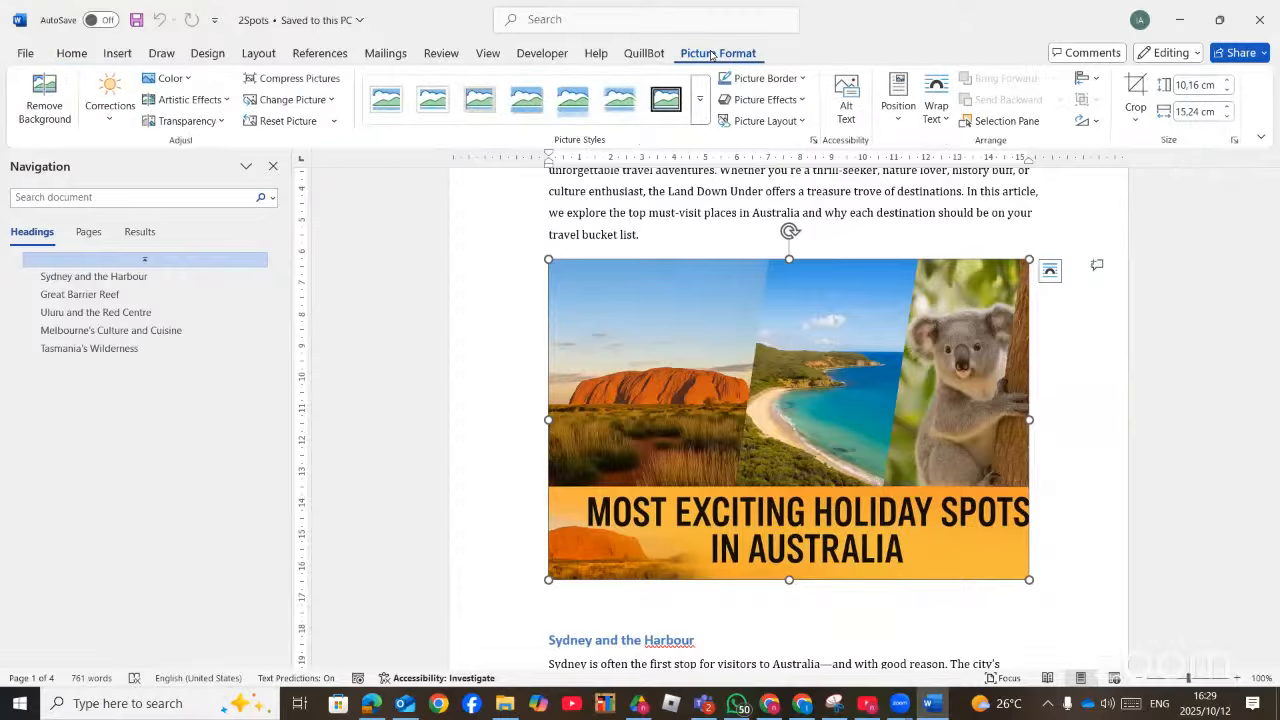
left_click(1137, 120)
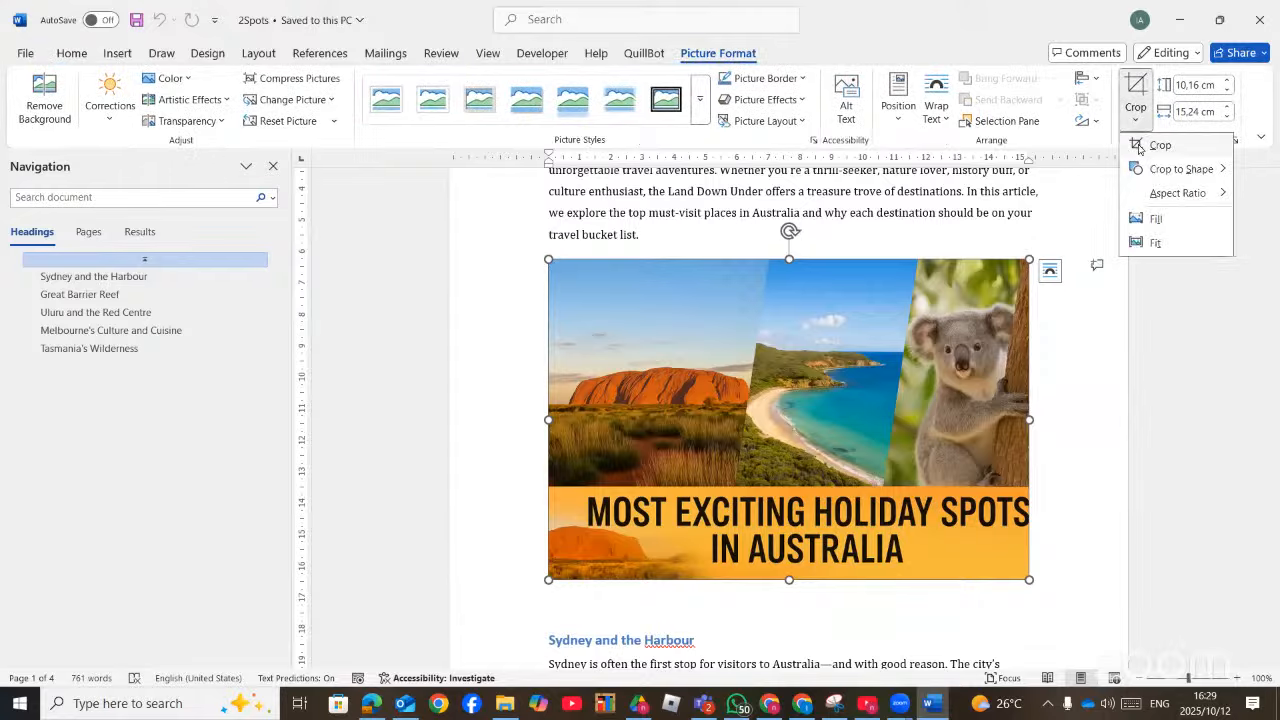
left_click(1139, 146)
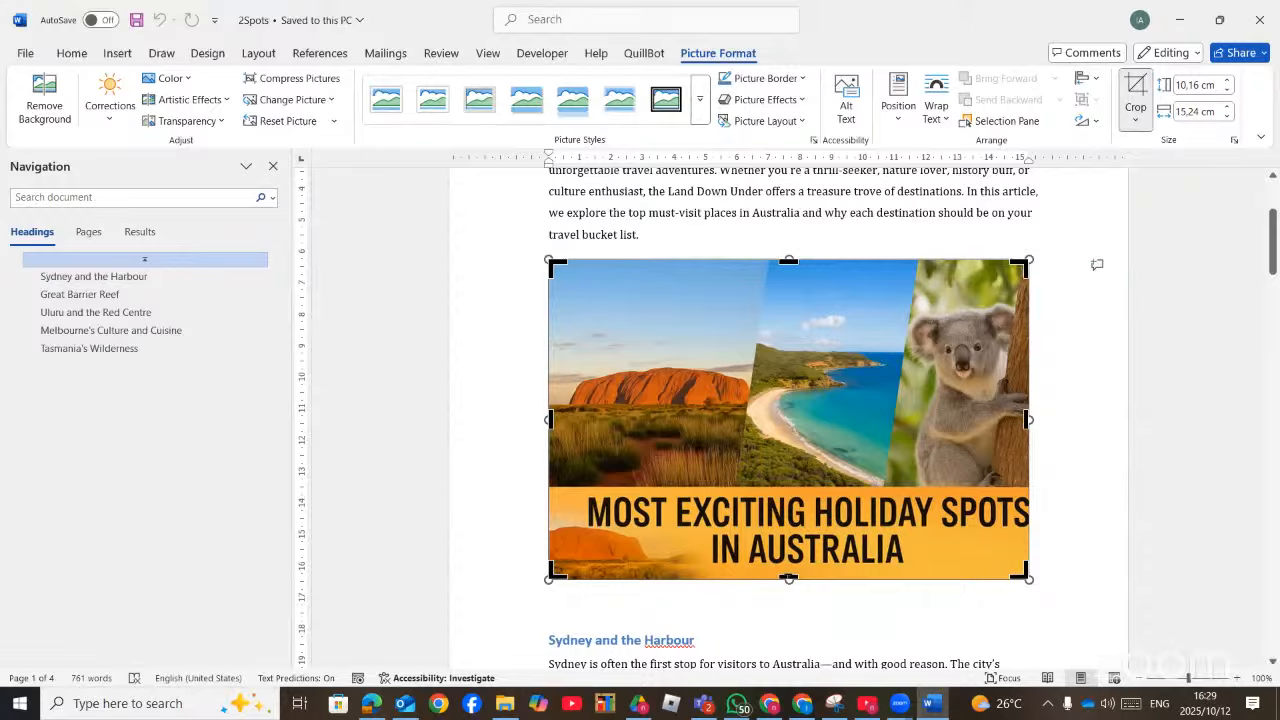
left_click_drag(789, 578, 797, 486)
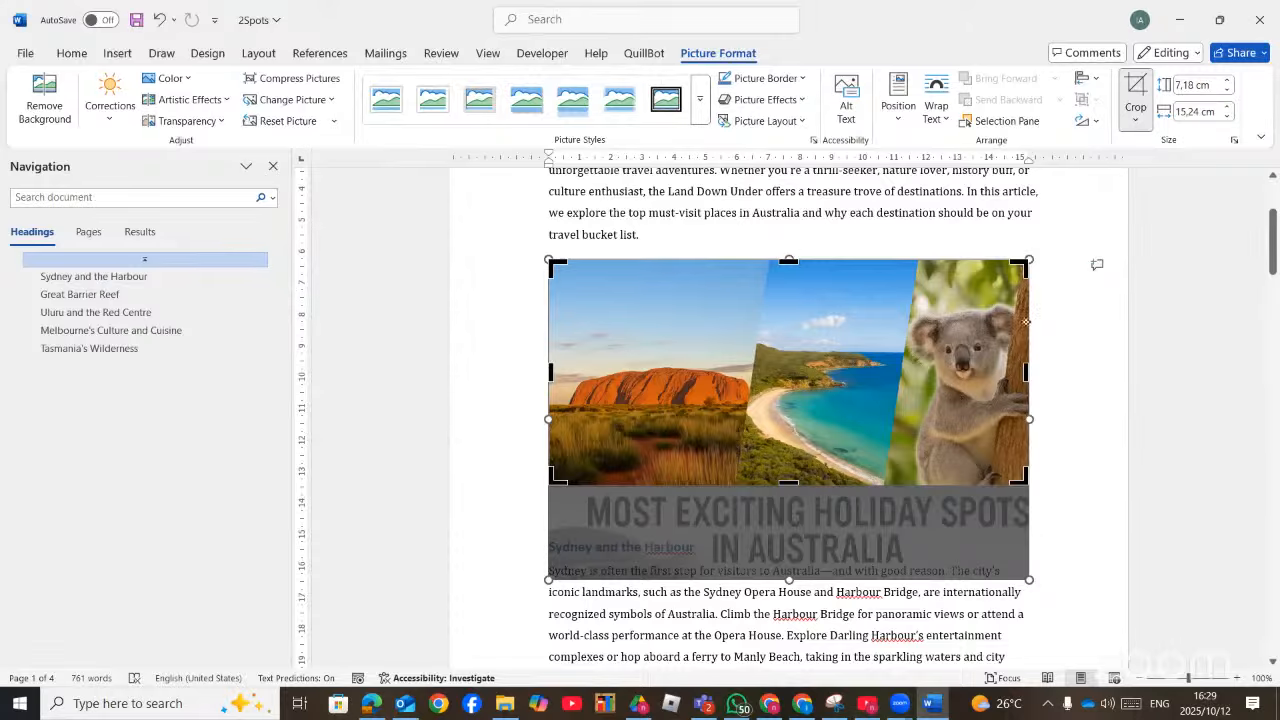
left_click(1074, 411)
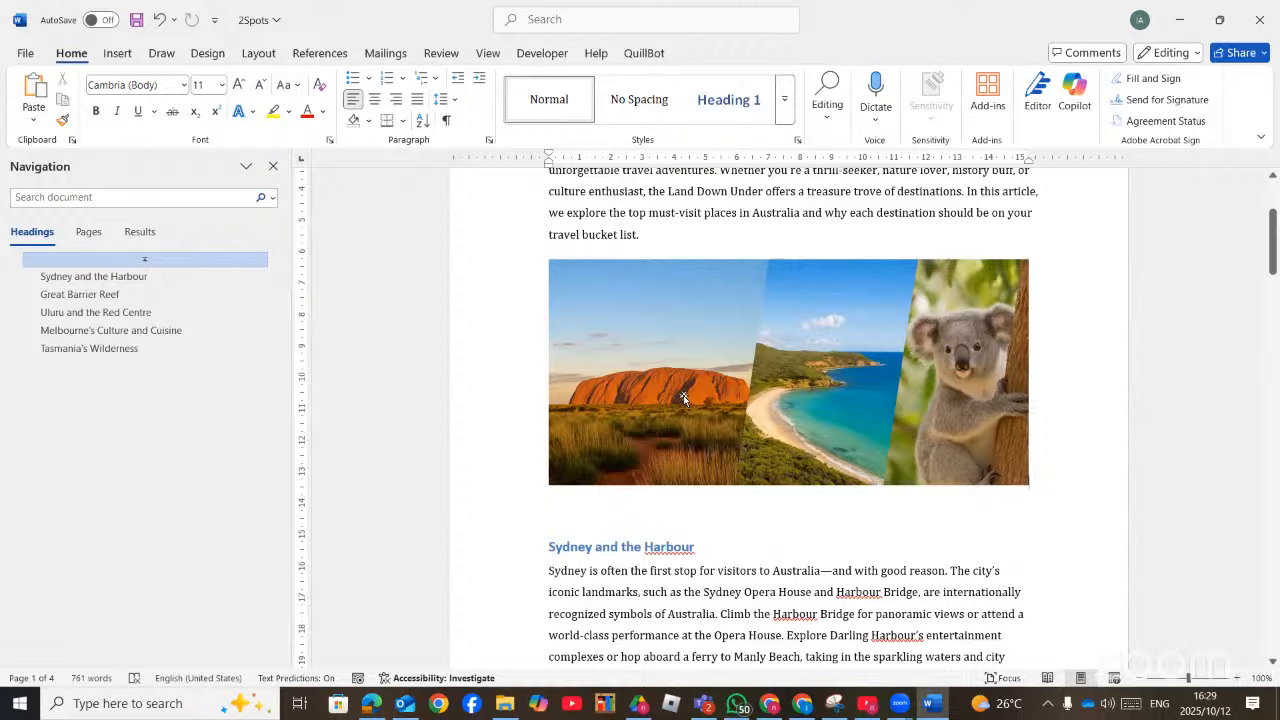
Add a 3 pt border around the cropped picture on page one
left_click(705, 323)
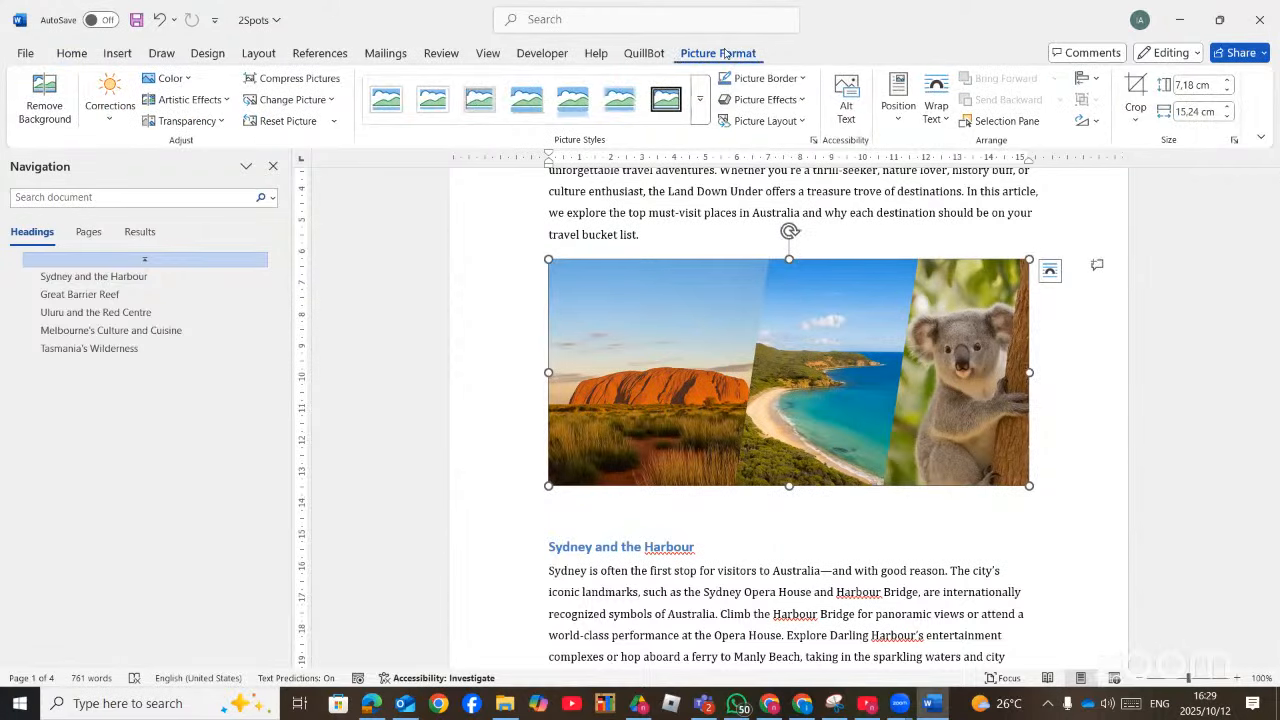
left_click(804, 79)
mouse_move(867, 409)
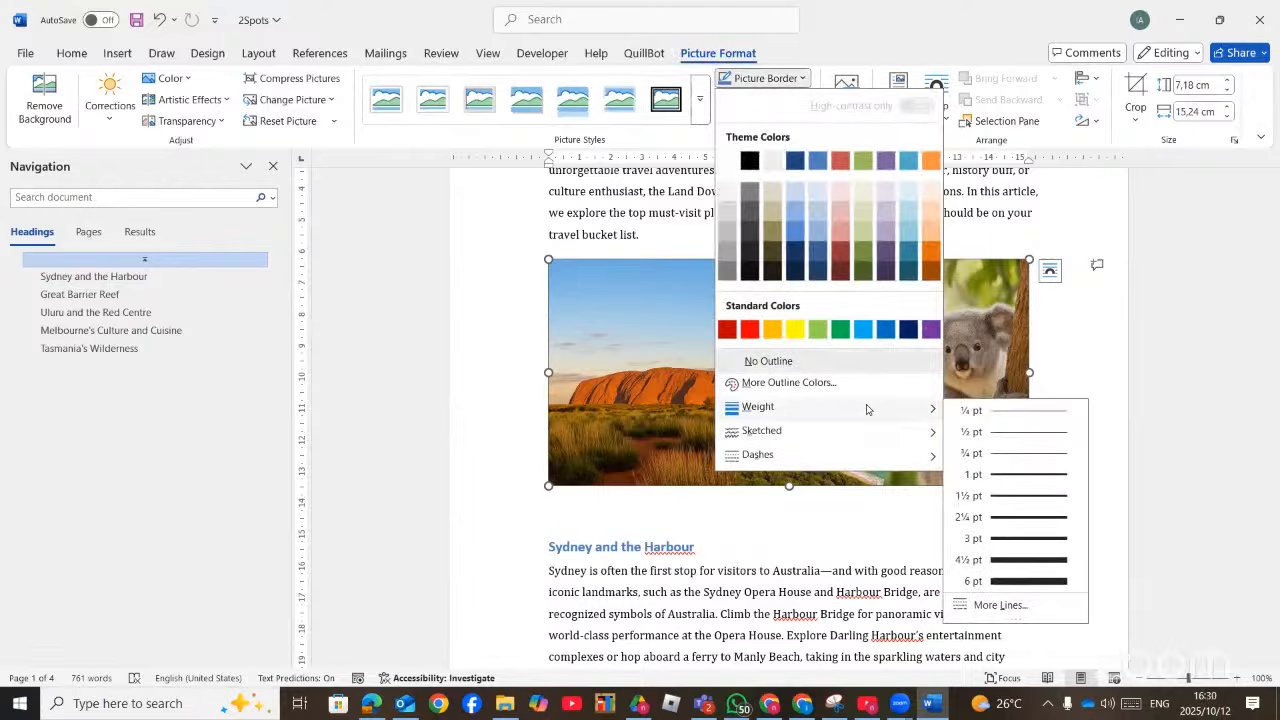
left_click(1012, 537)
left_click(948, 576)
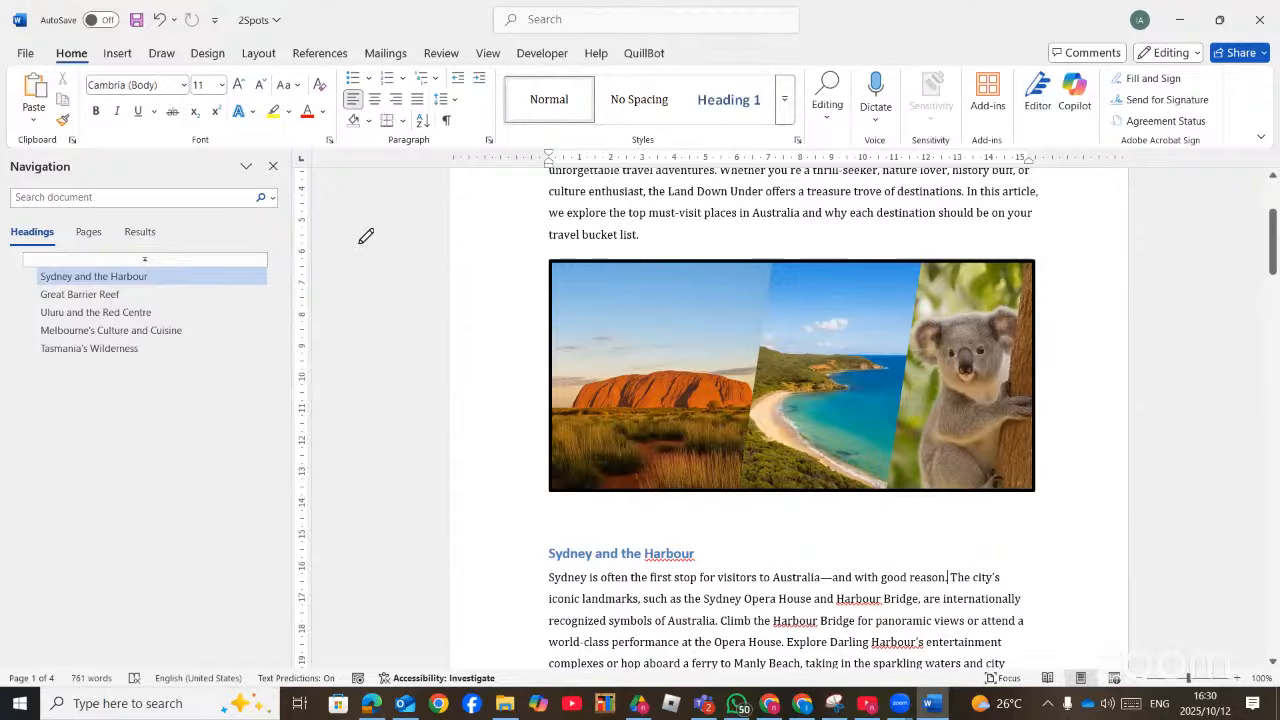
Check the border in the question 2.1 screenshot in Edge, then open the detailed line options for the page-one picture's border in Word
key("alt+Tab")
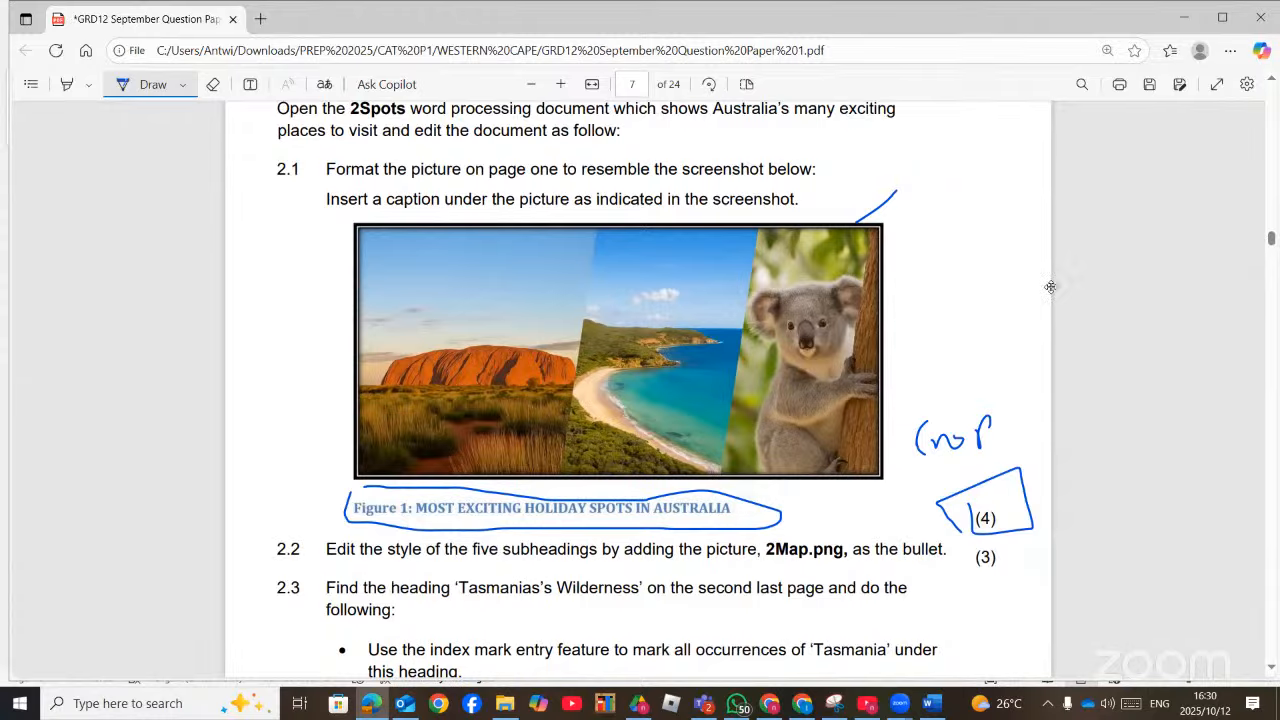
key("alt+Tab")
left_click(718, 53)
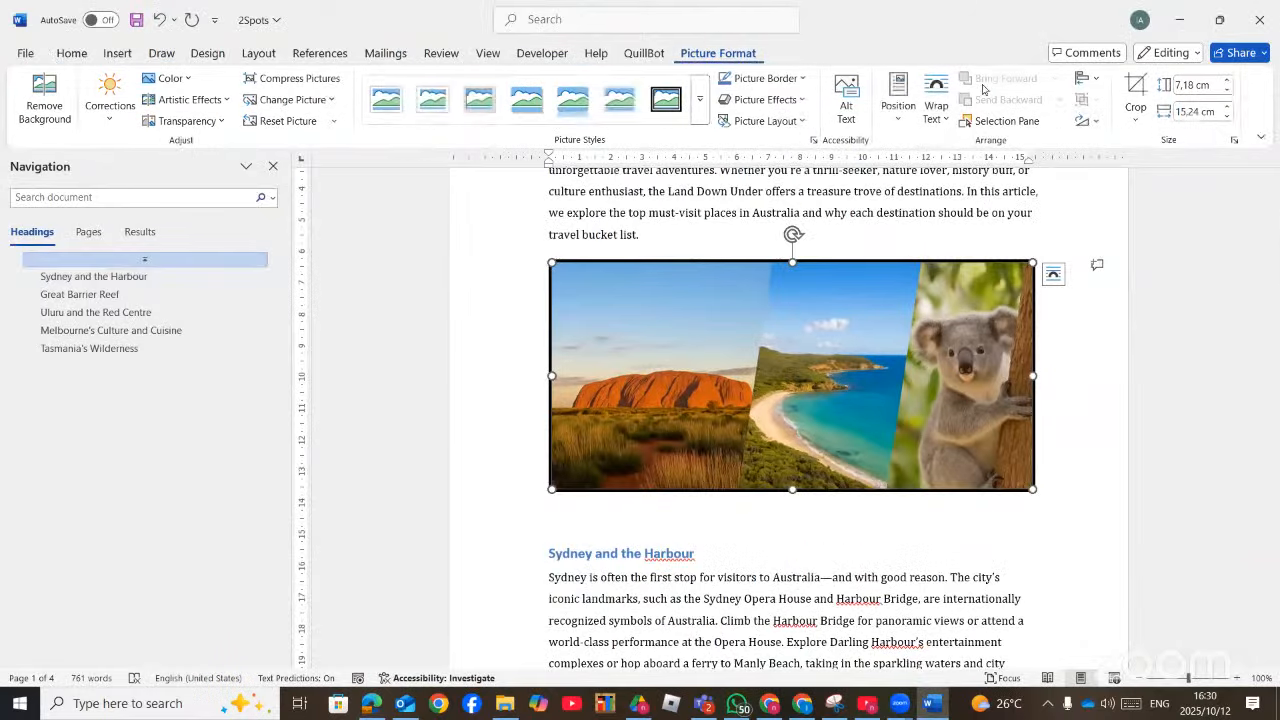
left_click(1135, 117)
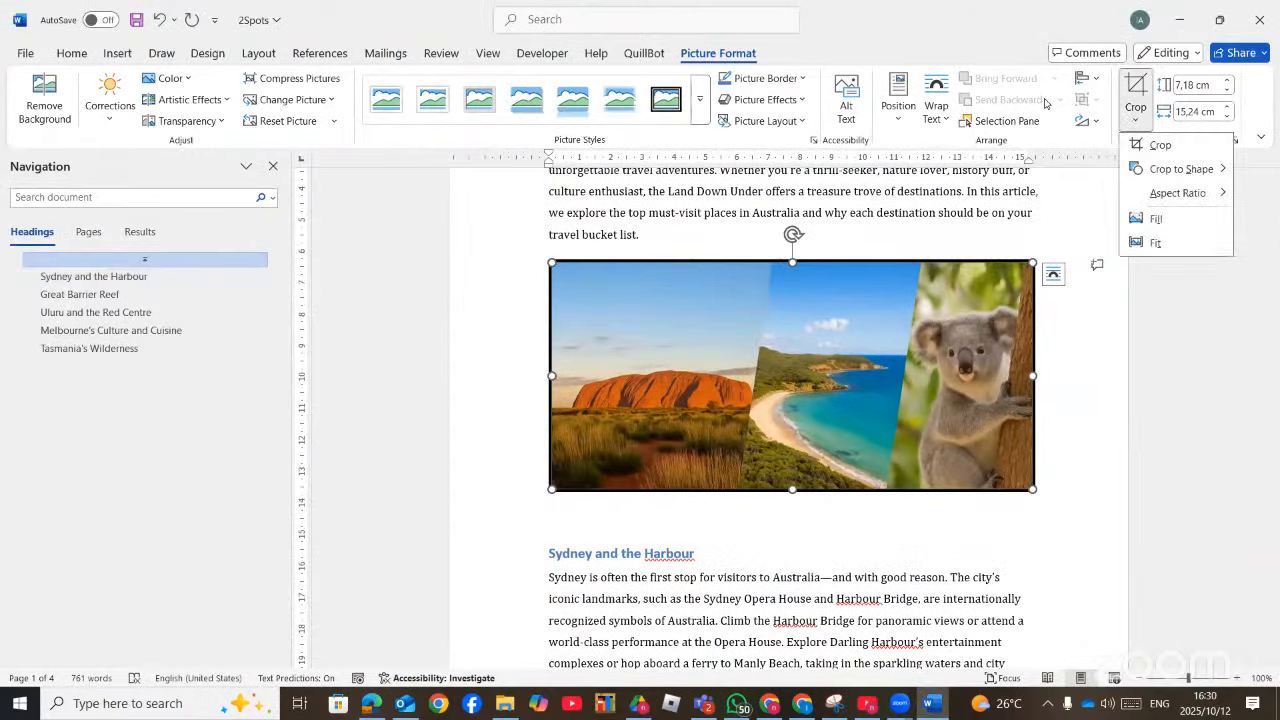
left_click(800, 79)
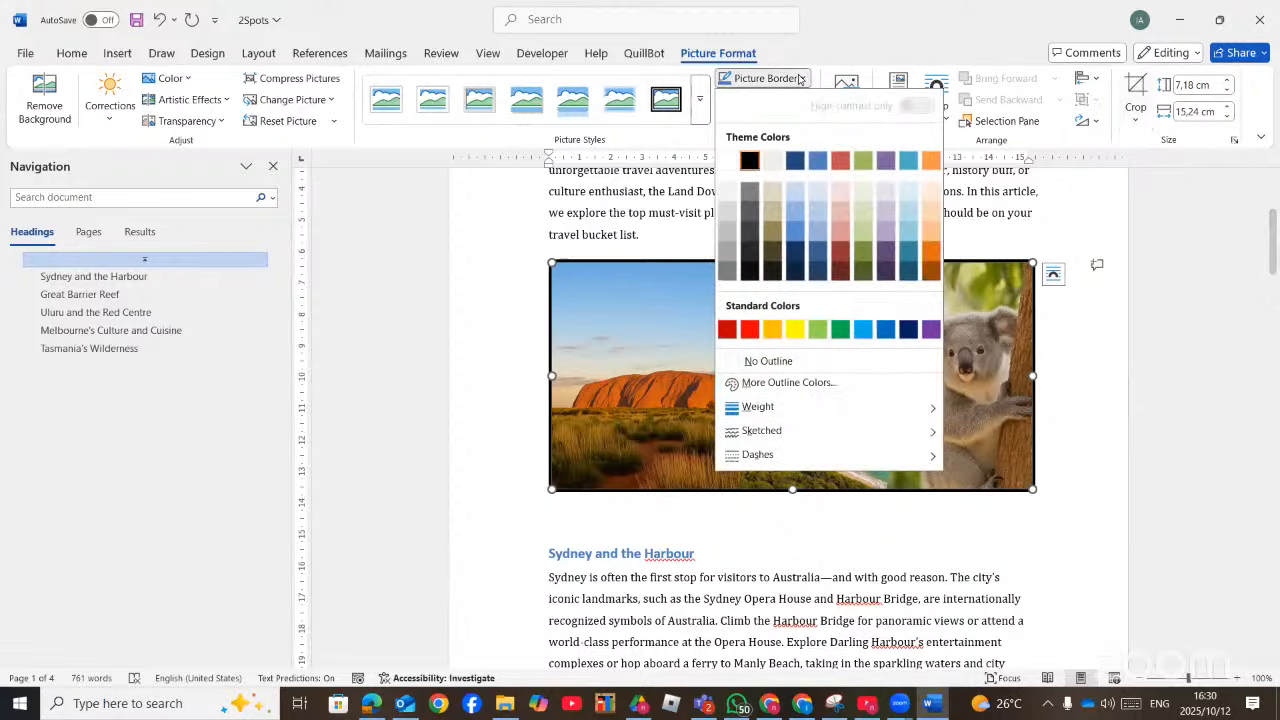
mouse_move(898, 409)
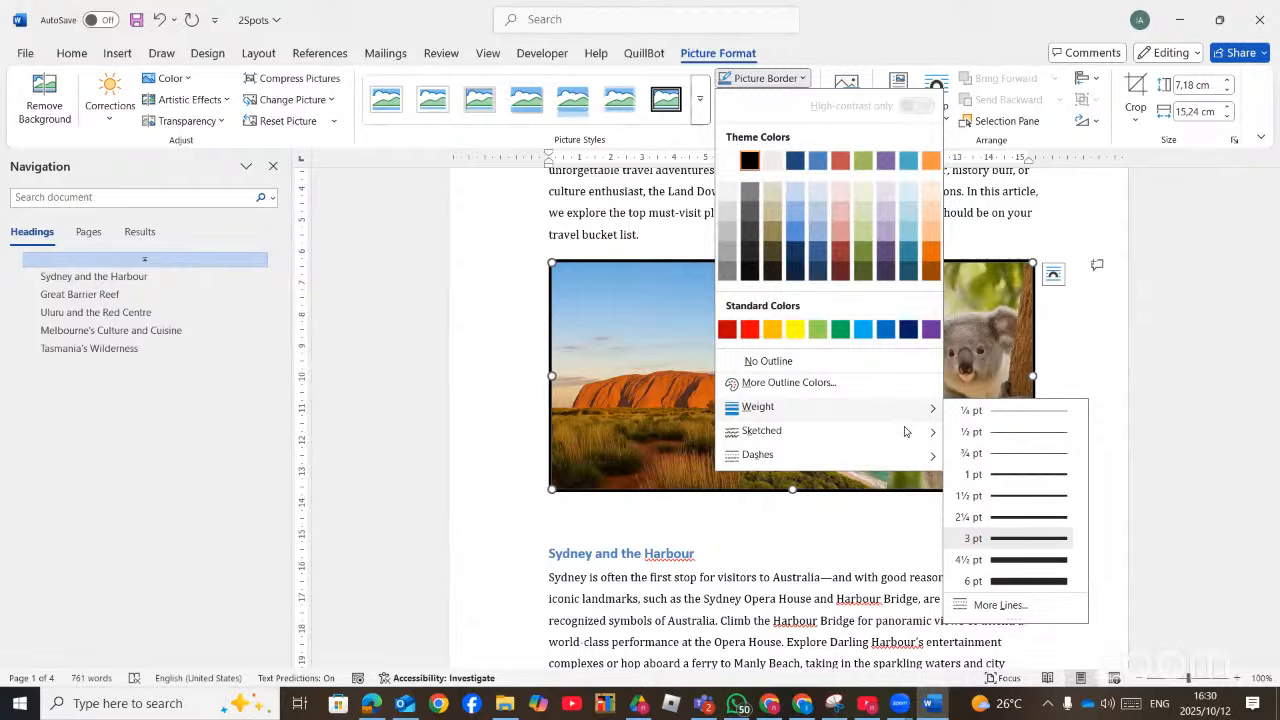
mouse_move(908, 436)
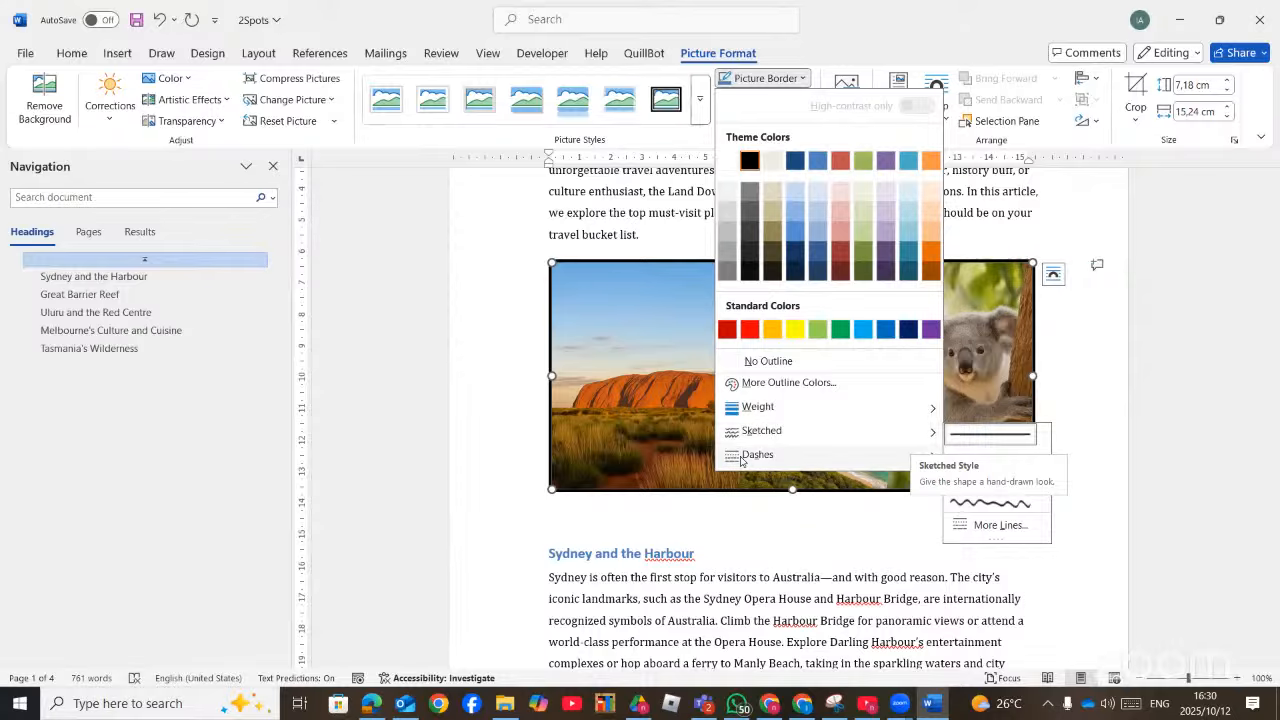
mouse_move(867, 462)
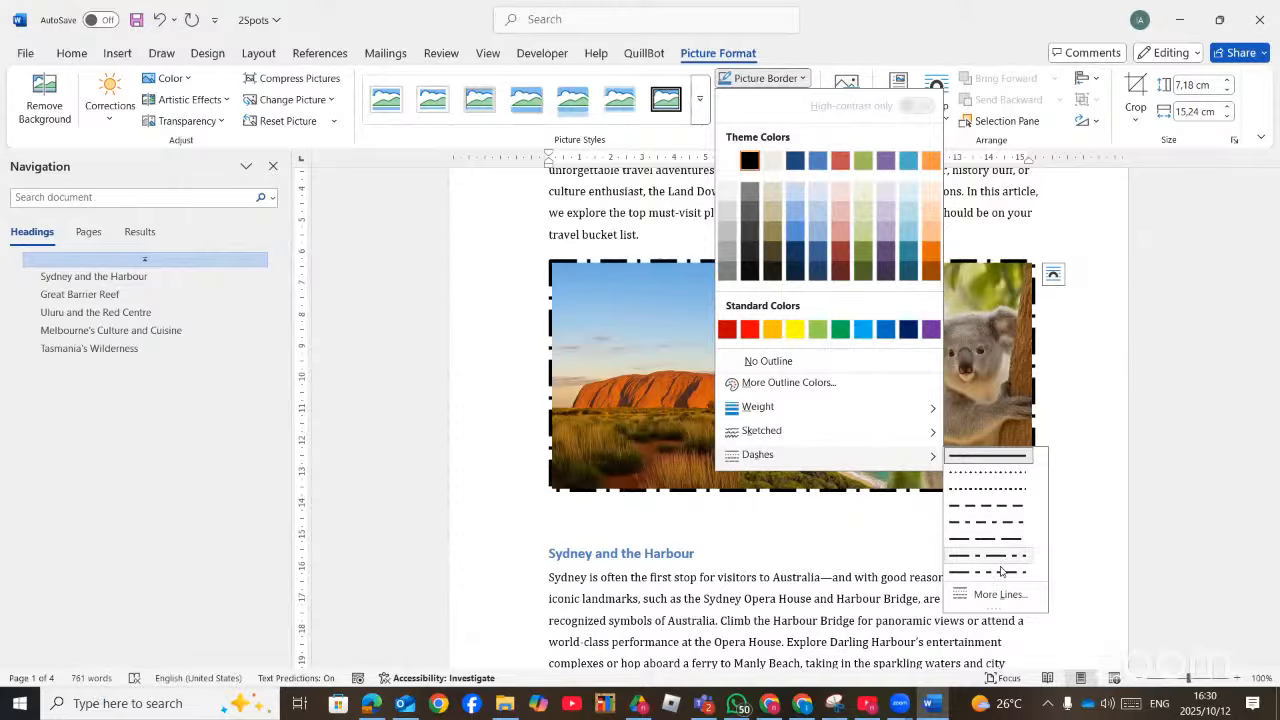
left_click(999, 596)
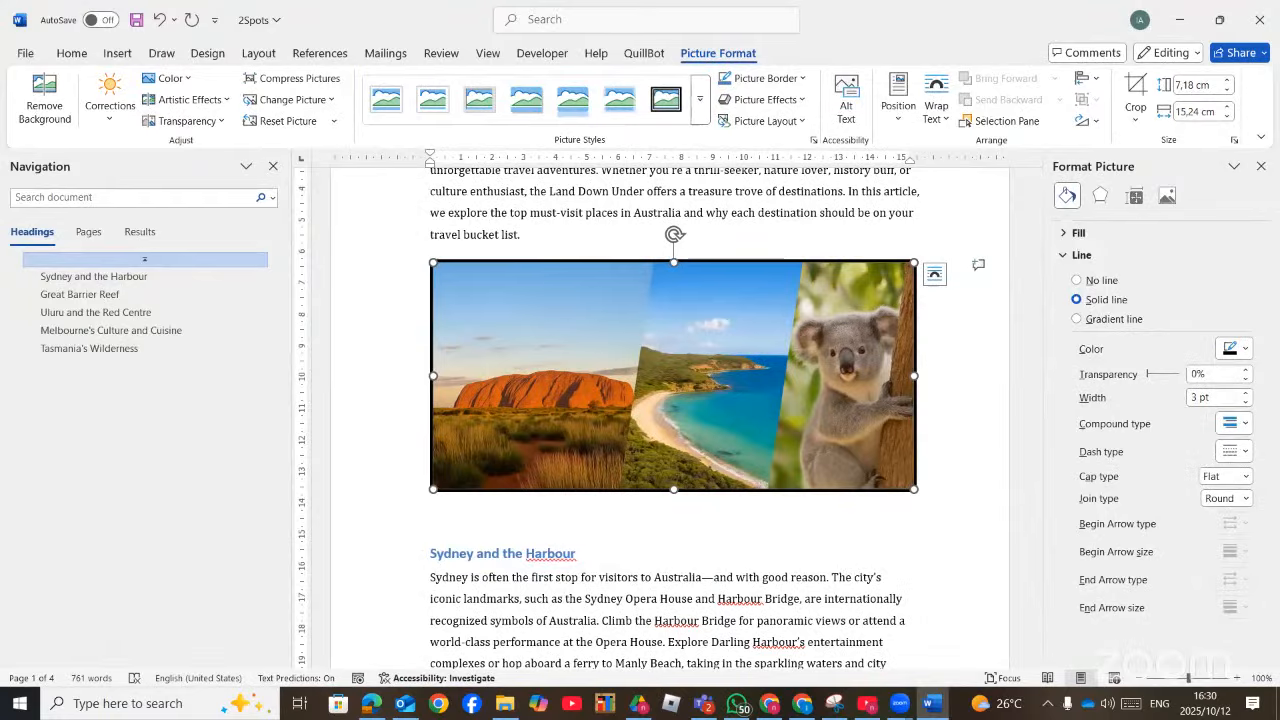
Compare with the question paper in Edge and set the picture border's compound type in Word to a double line, thick outside and thin inside
left_click(1244, 426)
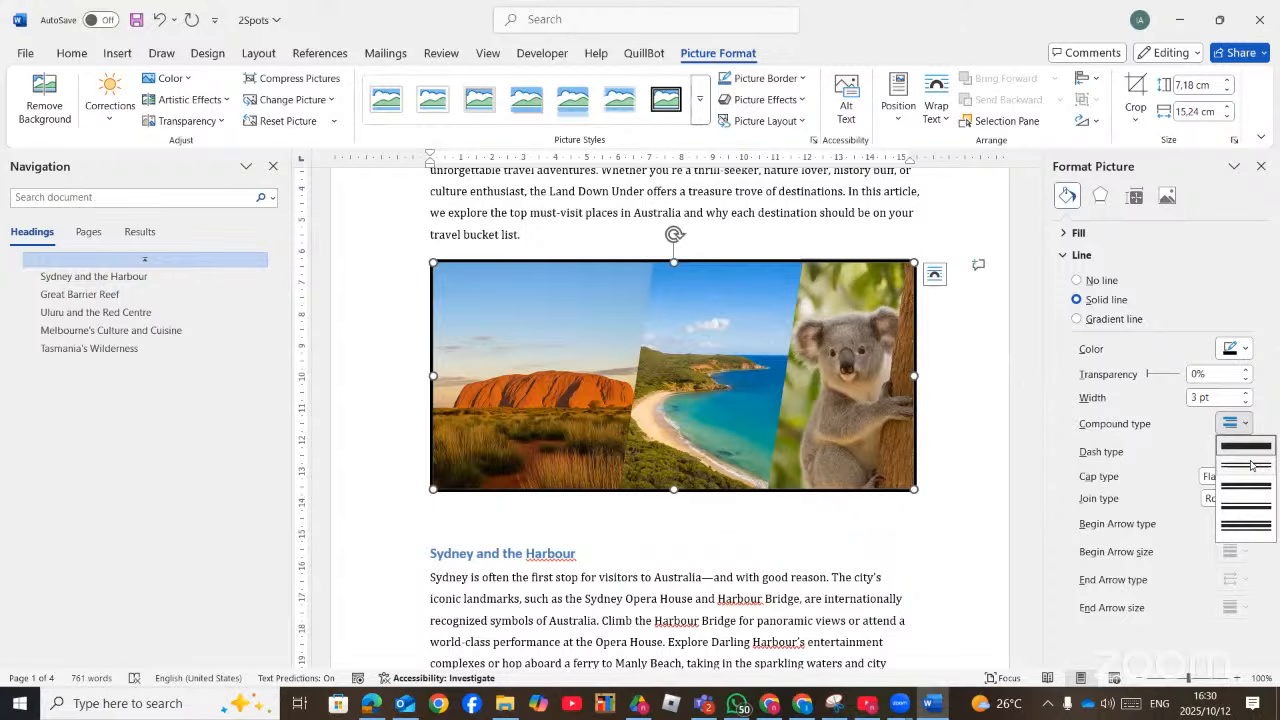
left_click(366, 704)
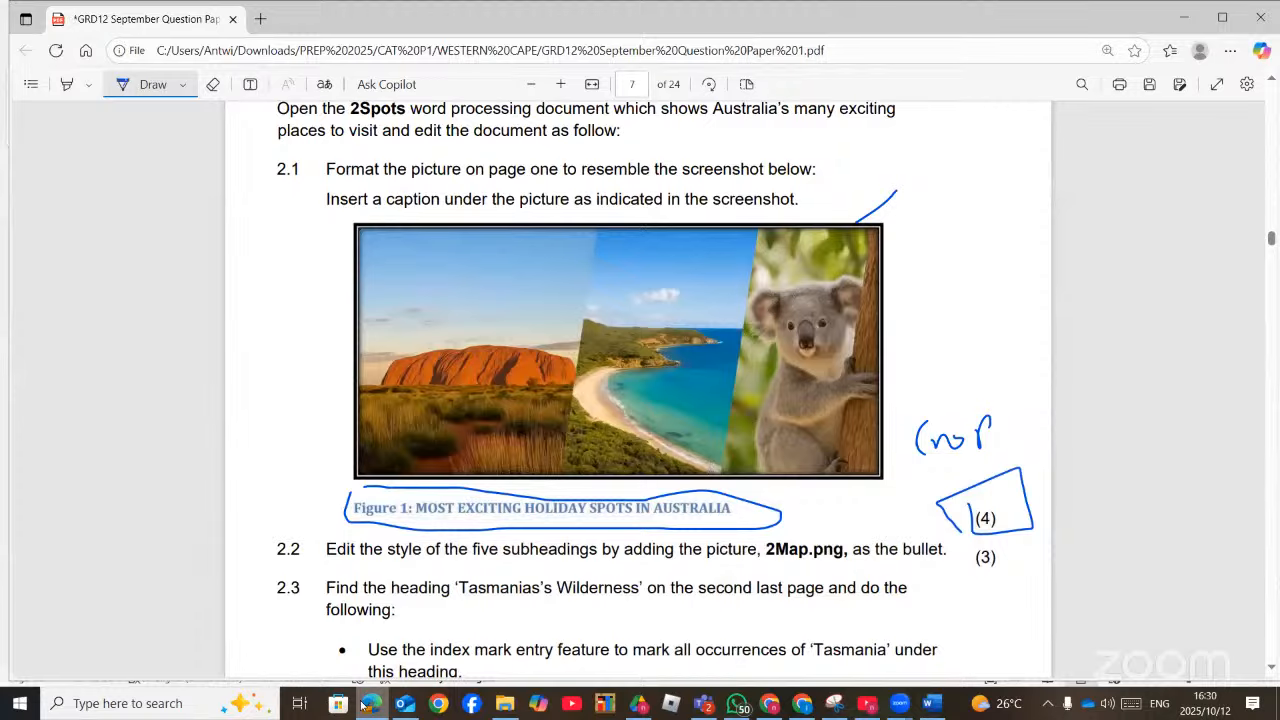
left_click(930, 704)
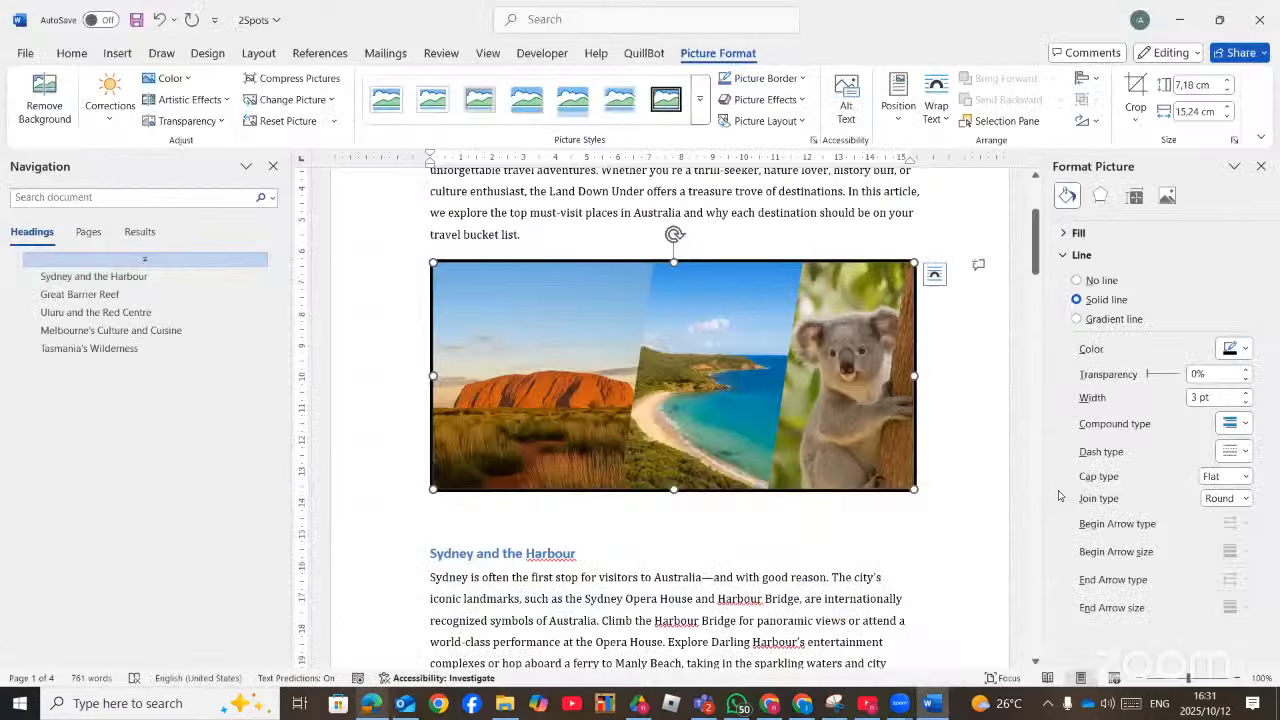
left_click(1238, 430)
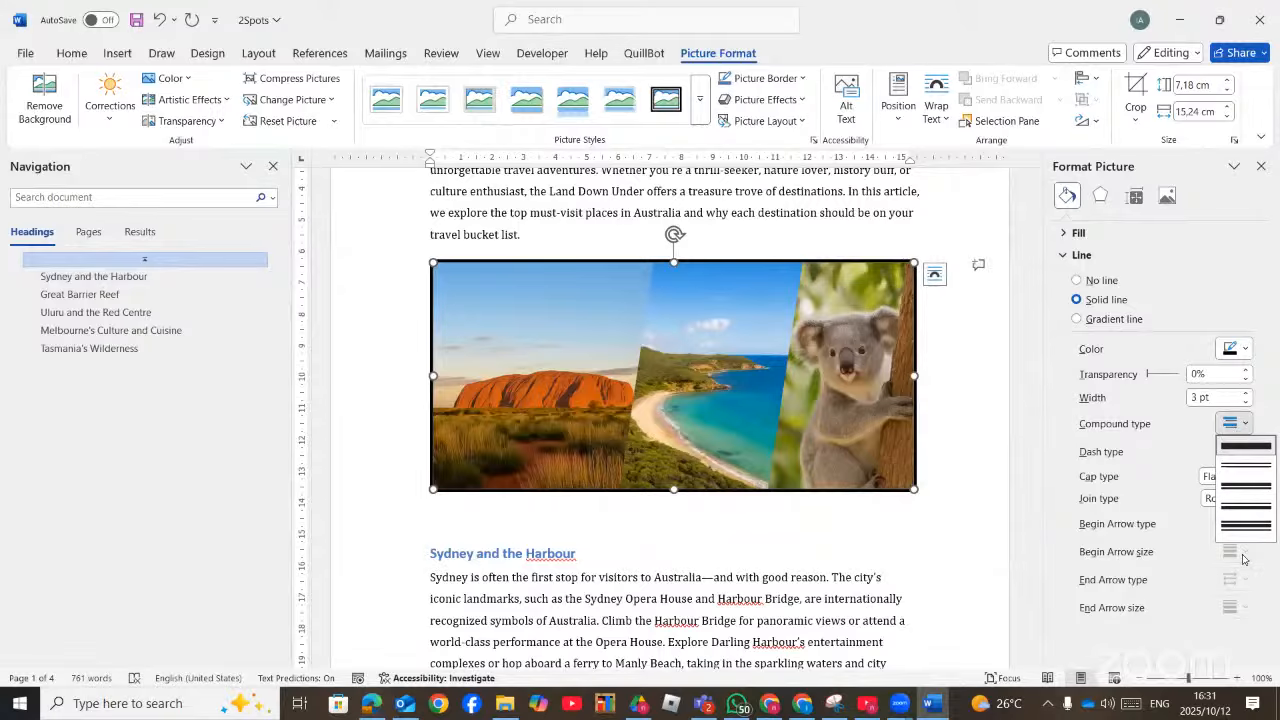
left_click(1247, 489)
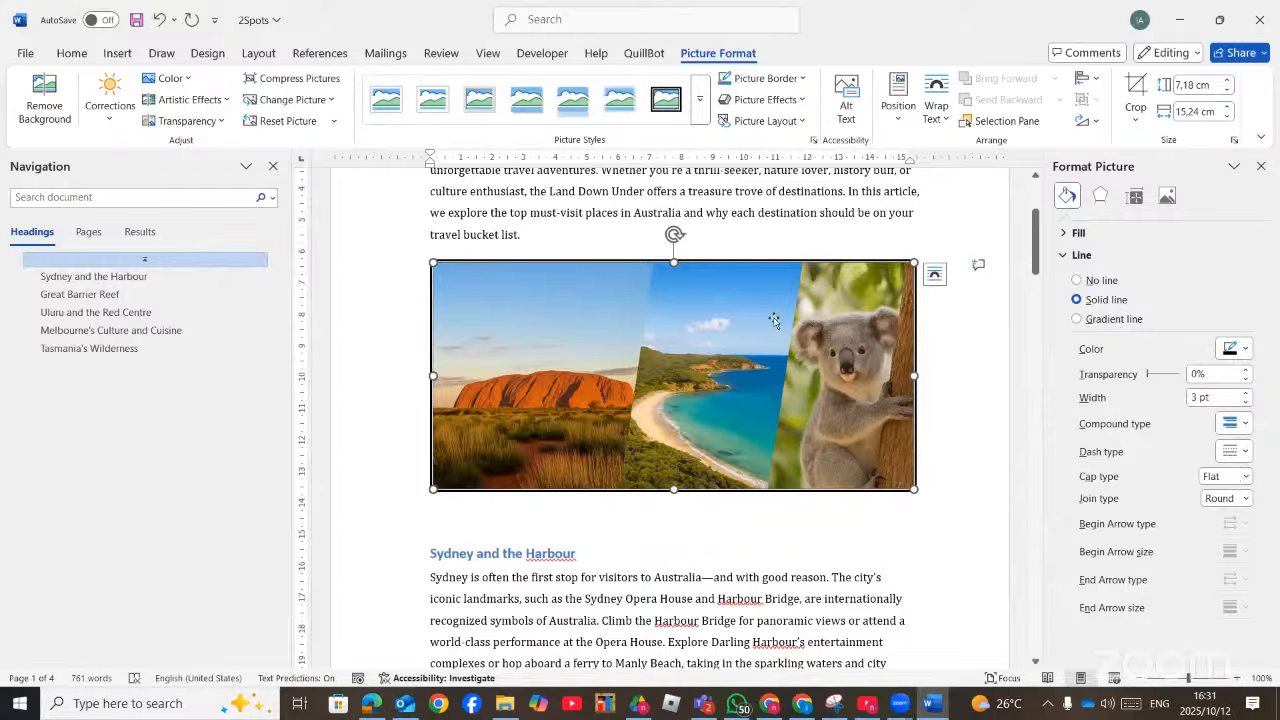
left_click(922, 325)
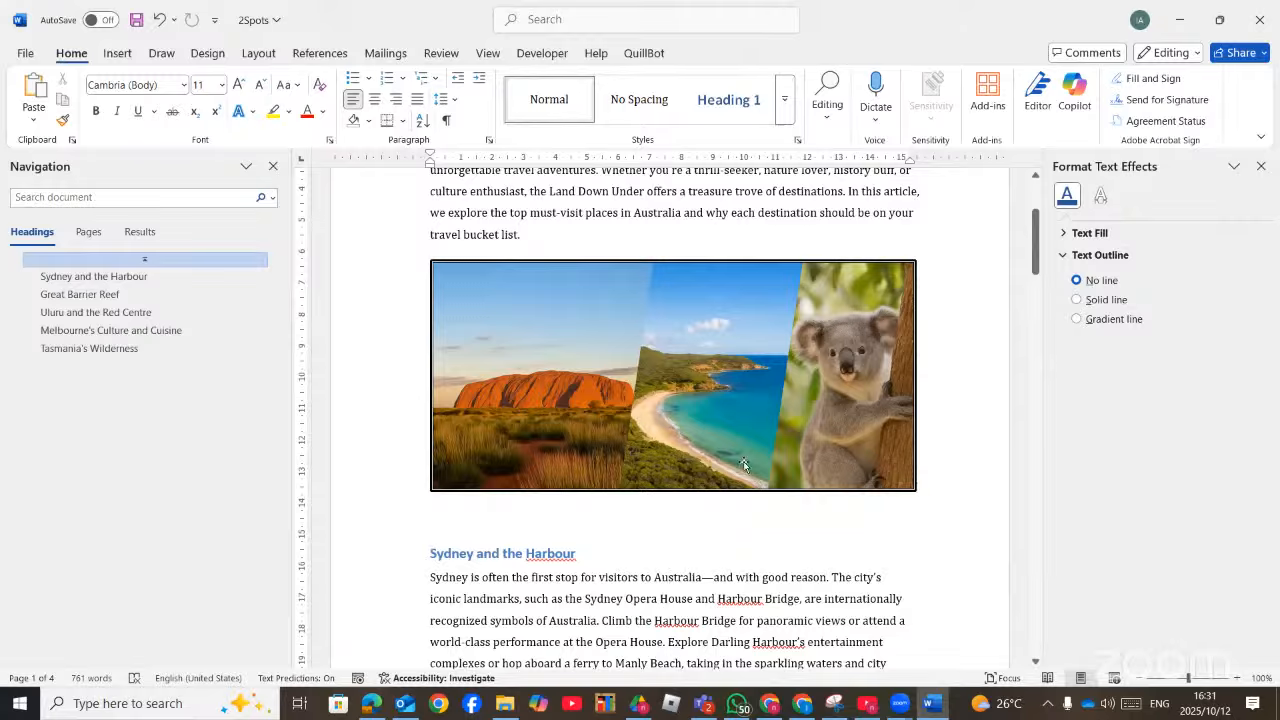
Insert a caption below the picture with the Figure label and the text 'Most Exciting Holiday Spots in Australia', checking the wording in Edge
right_click(719, 392)
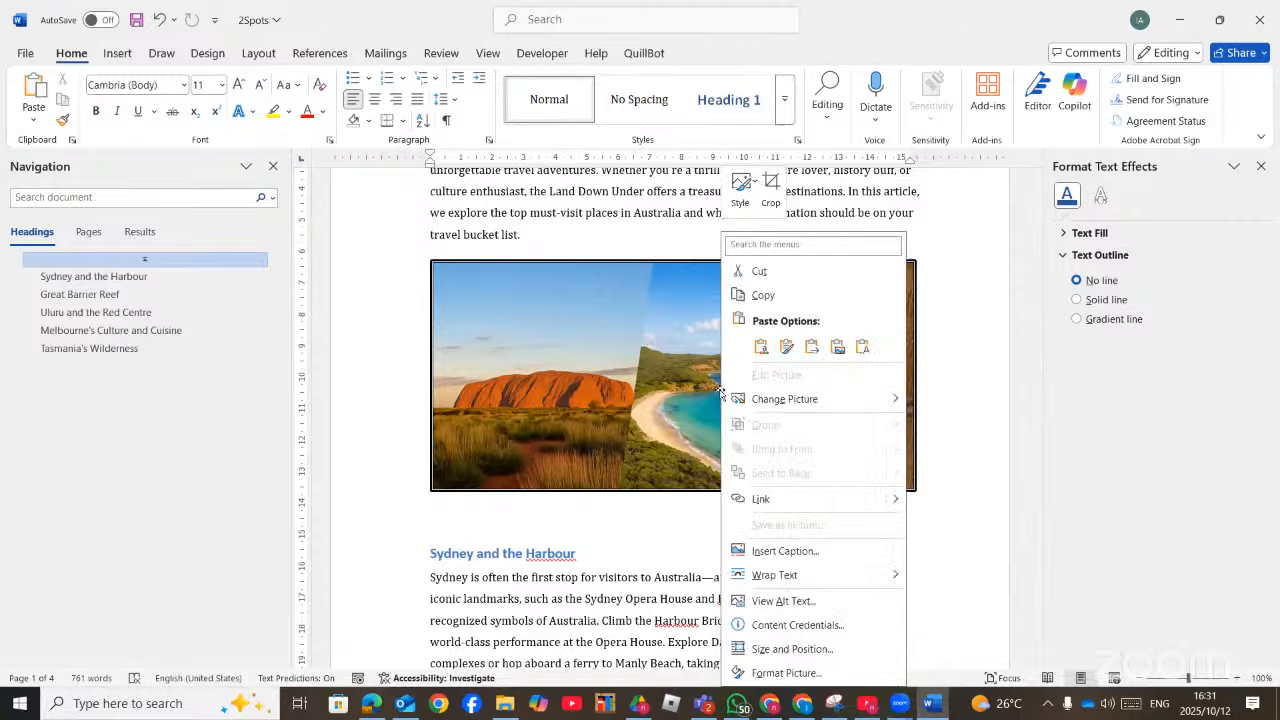
left_click(785, 553)
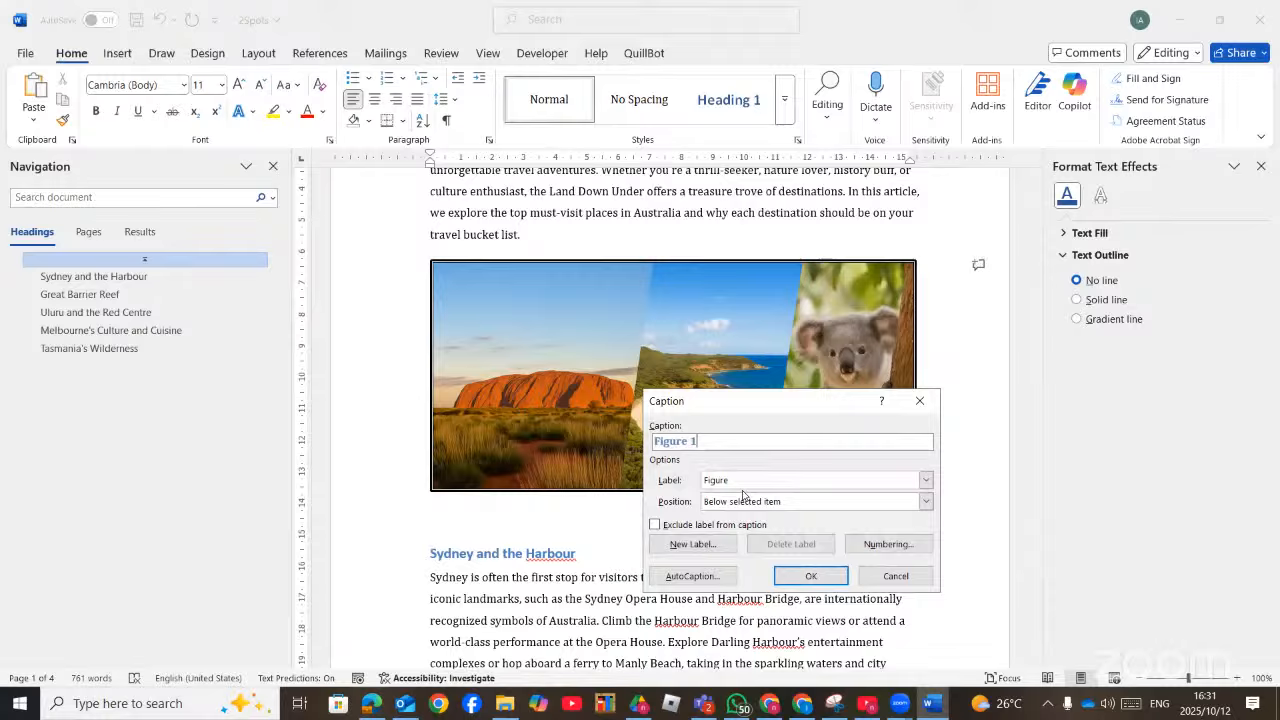
left_click(340, 705)
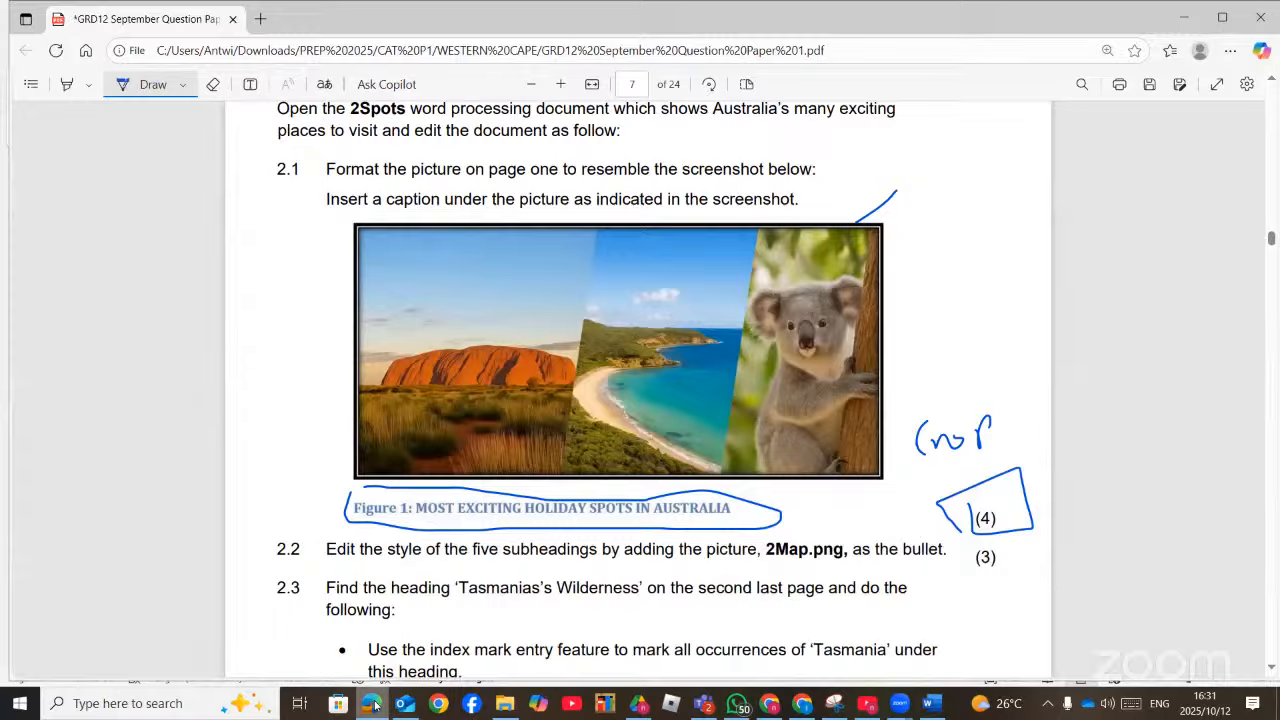
left_click(373, 705)
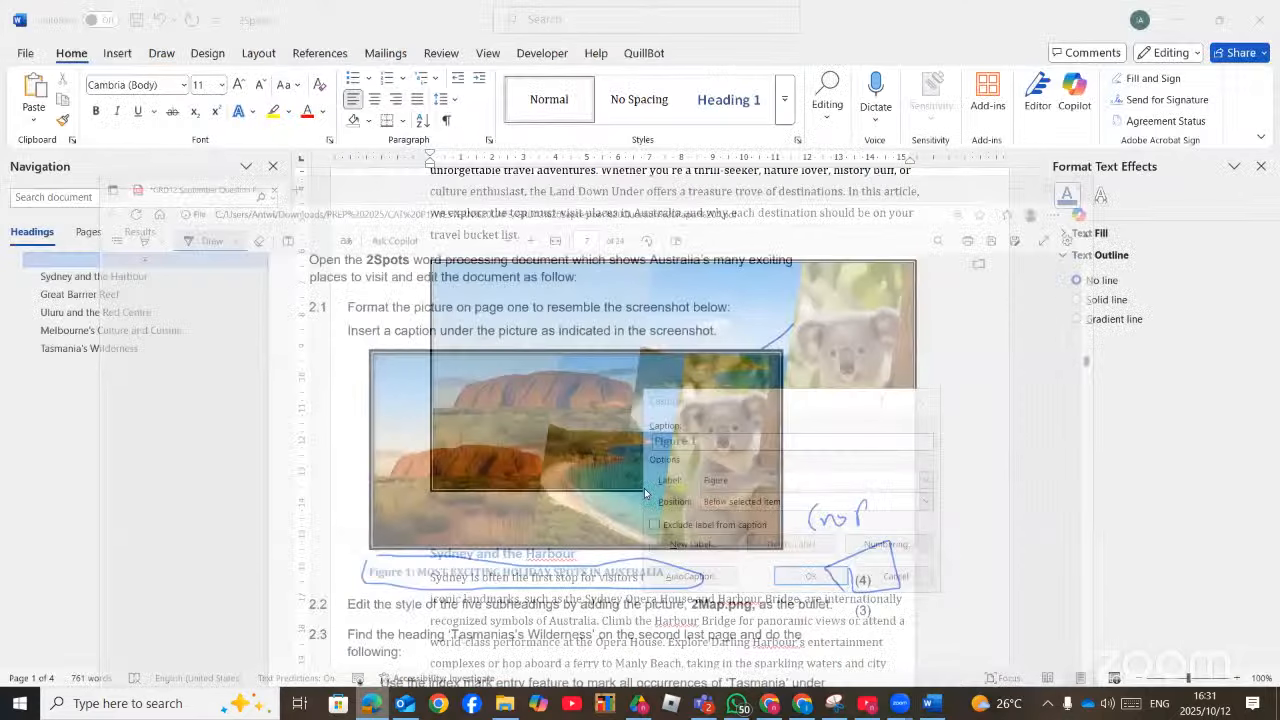
type("Most ")
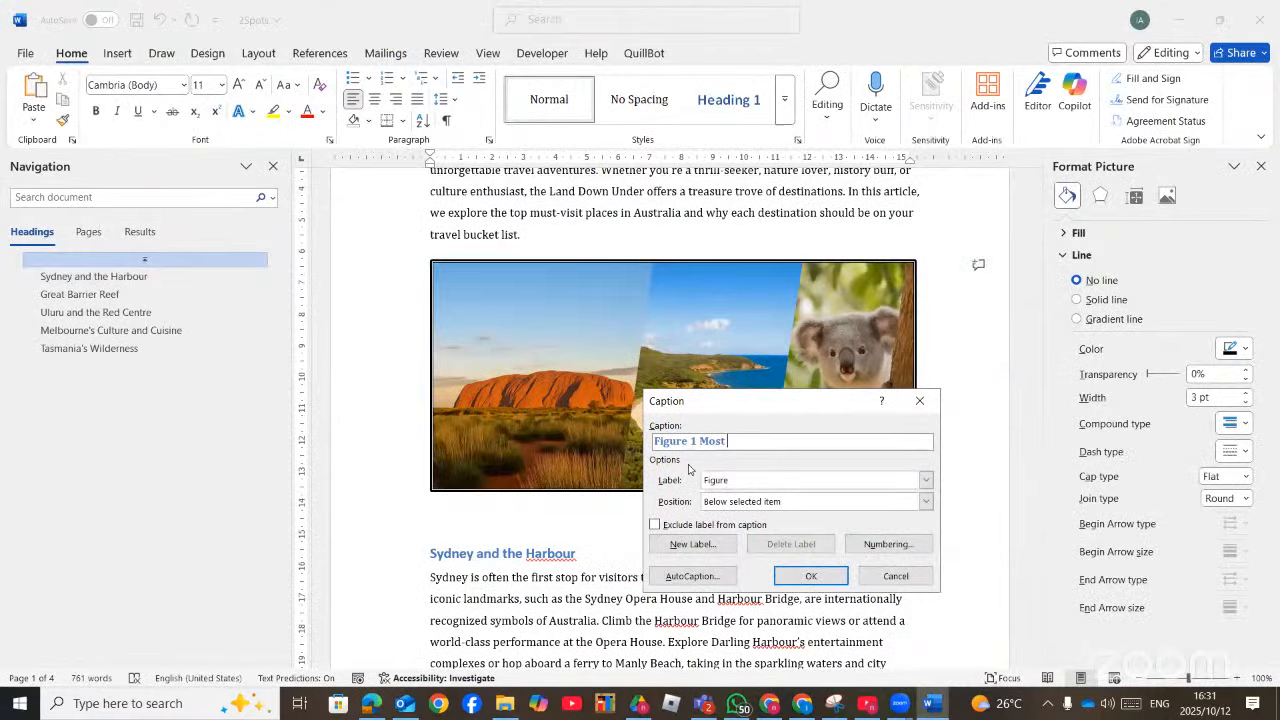
type("Exciting Holiday Spo")
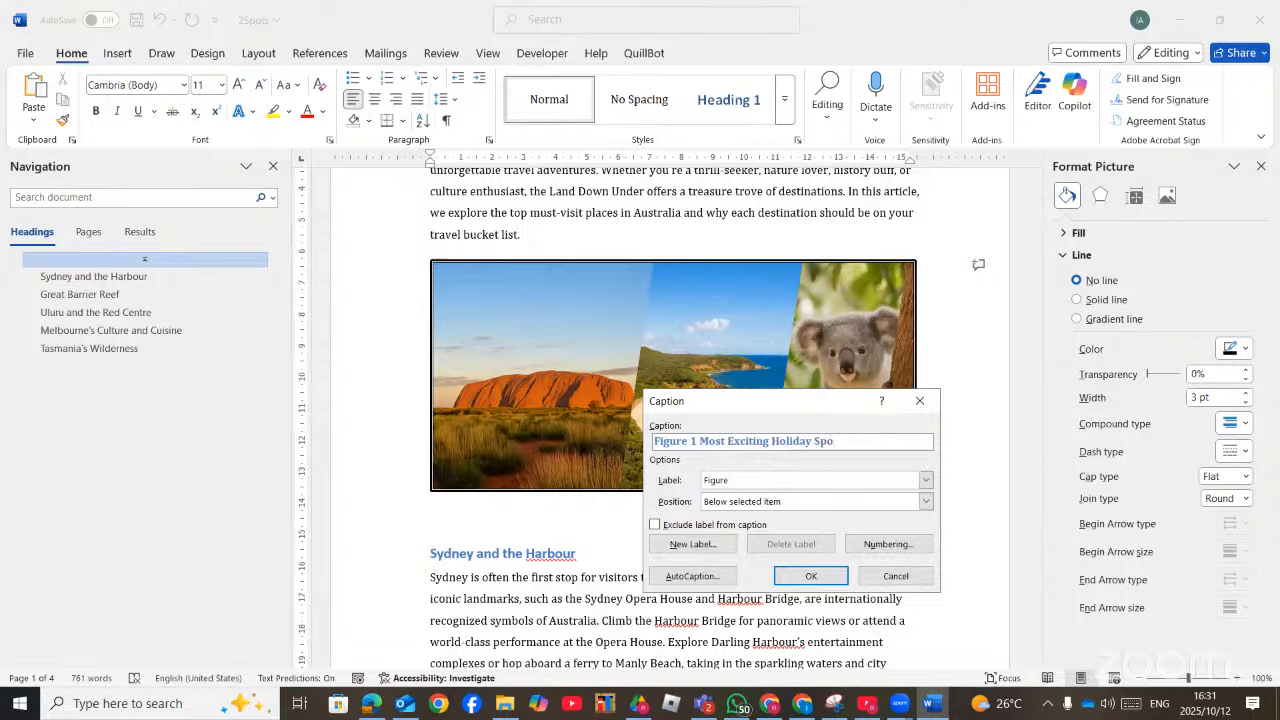
type("t in Australia")
left_click(376, 706)
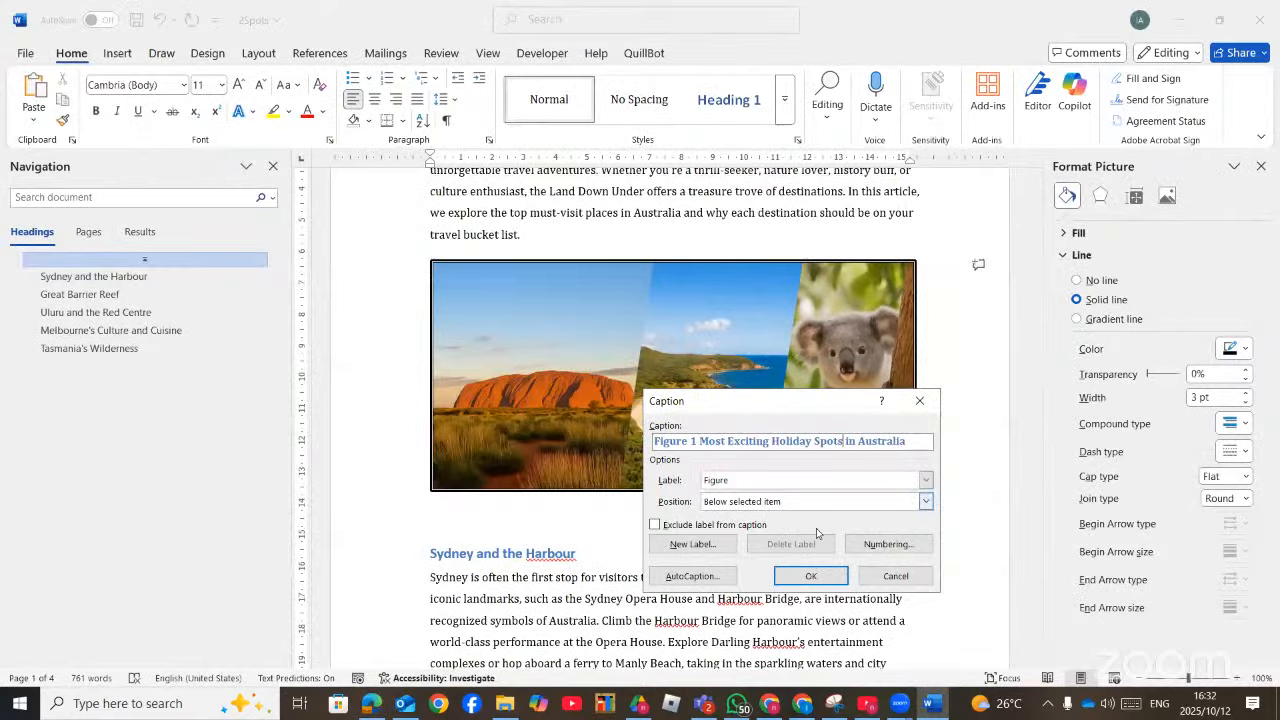
left_click(789, 577)
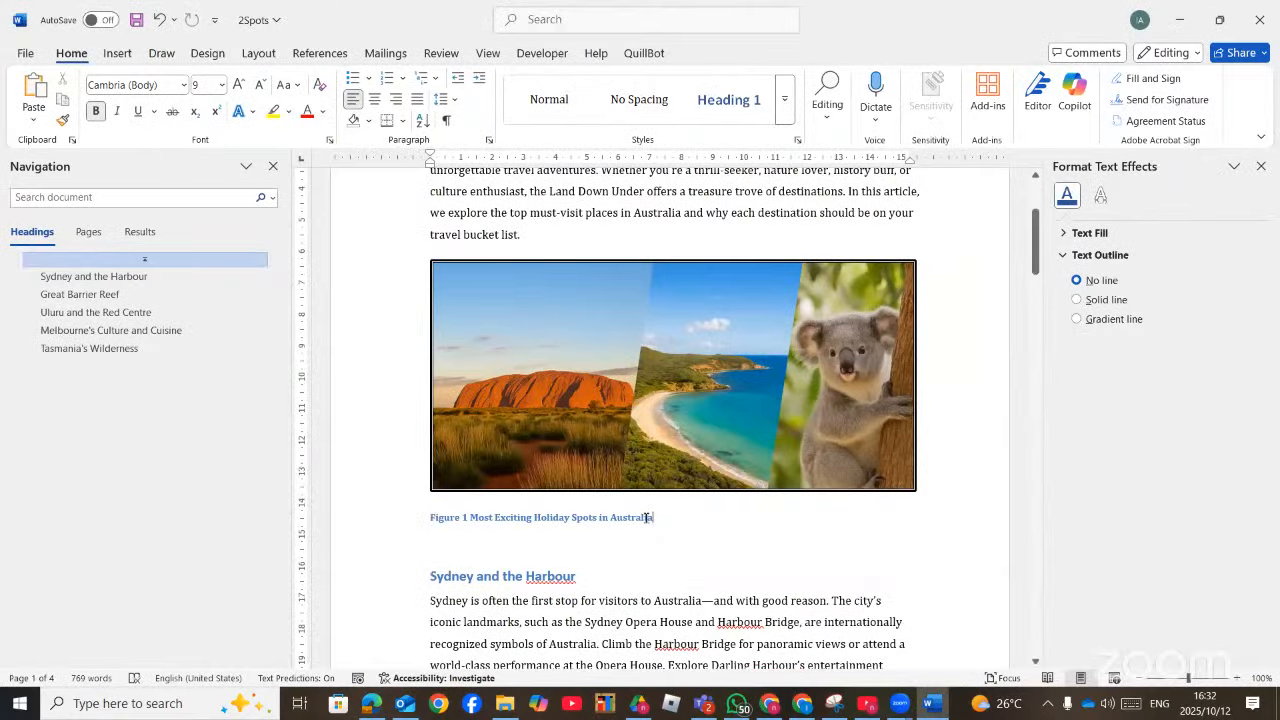
Change the caption text after 'Figure 1' to uppercase
left_click_drag(656, 517, 470, 519)
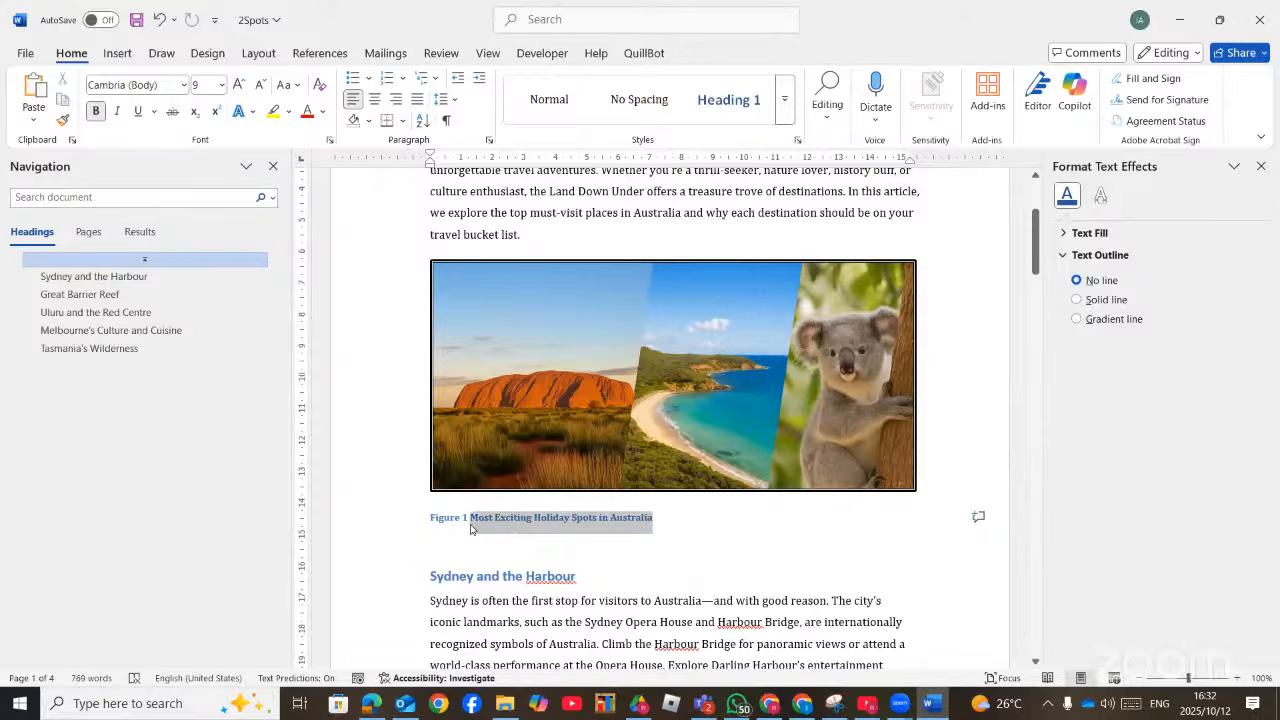
left_click(285, 85)
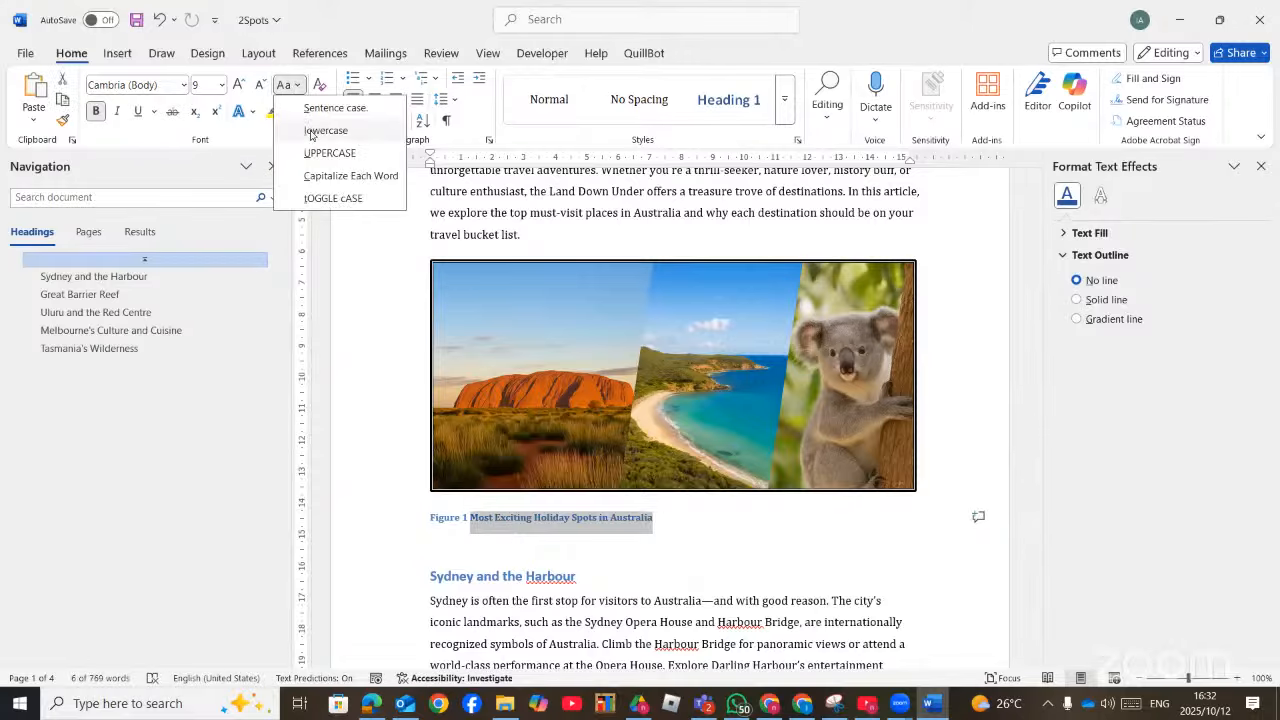
left_click(316, 153)
left_click(686, 566)
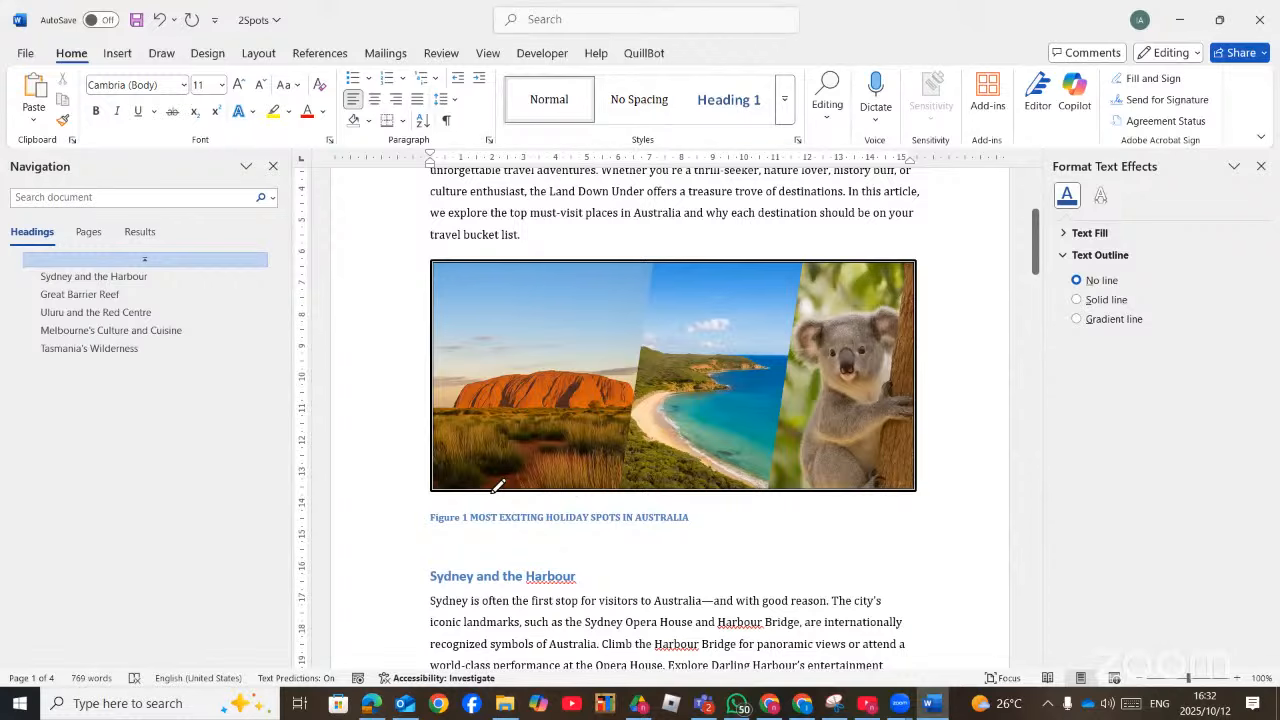
Switch to the question paper in Edge and underline 'the style', '2Map.png' and 'the bullet' in question 2.2 with the pen
key("alt+Tab")
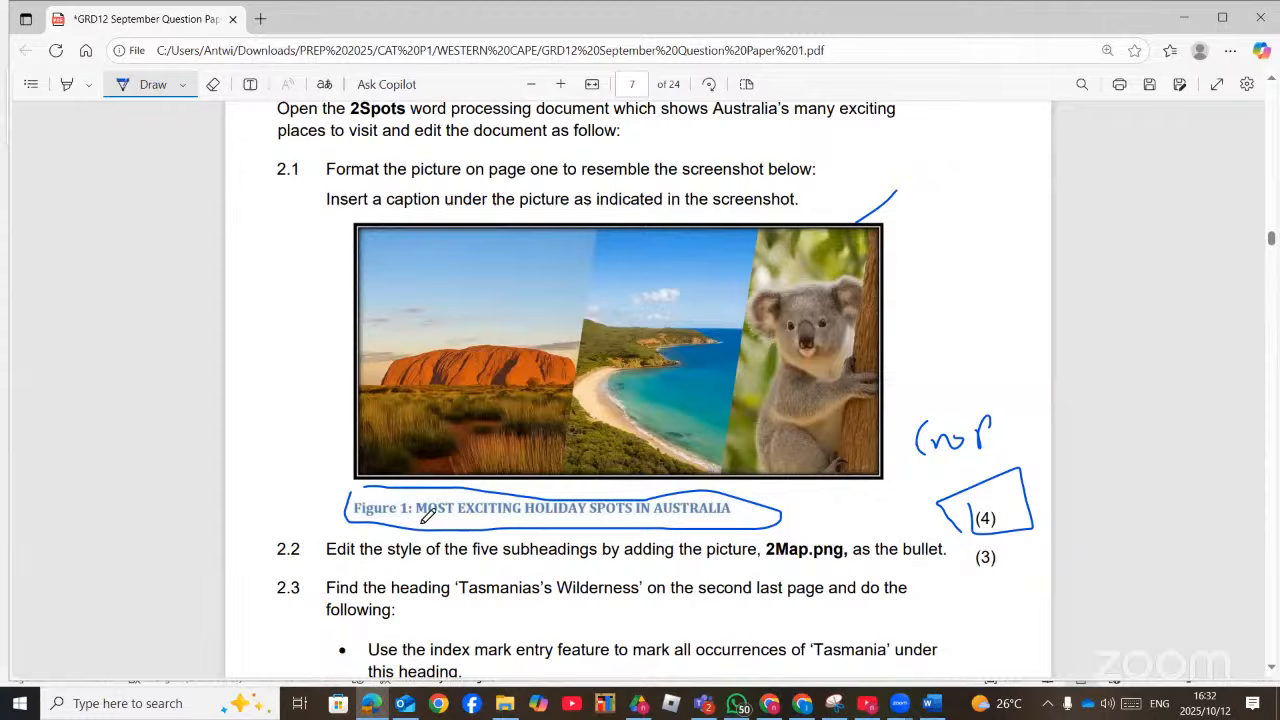
scroll(427, 513, "down", 1)
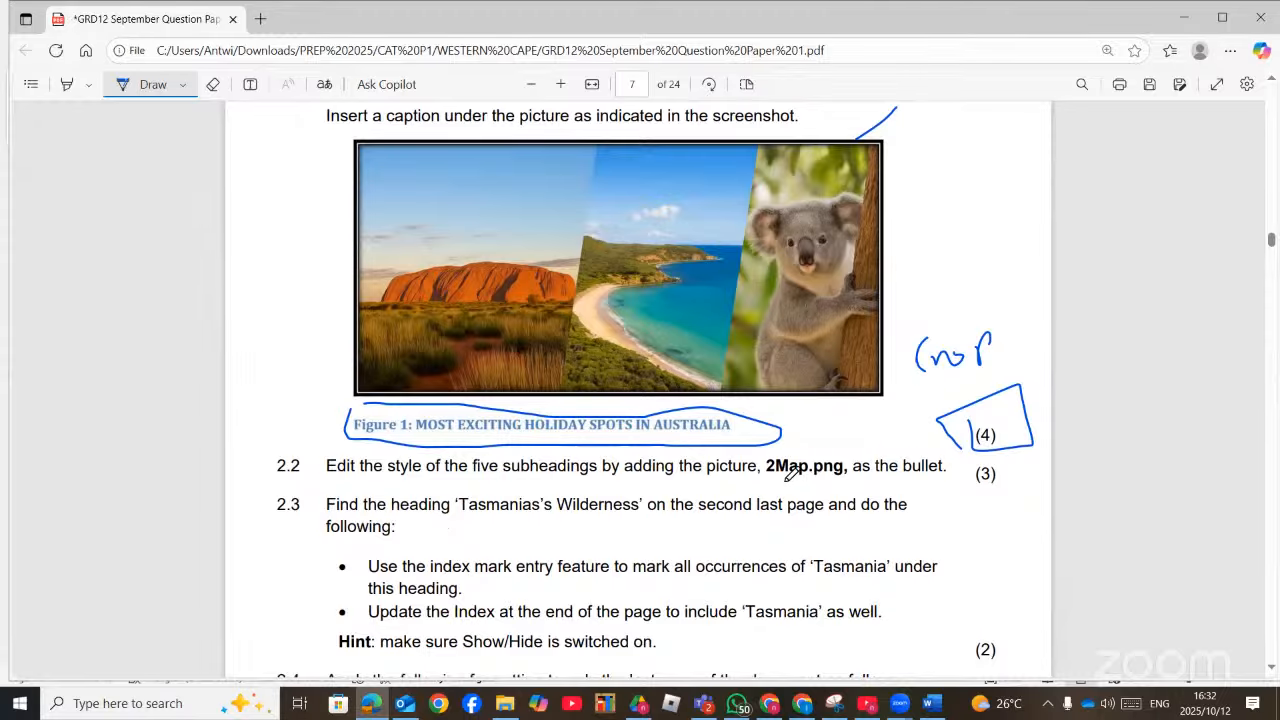
left_click_drag(782, 480, 946, 480)
left_click_drag(360, 478, 436, 472)
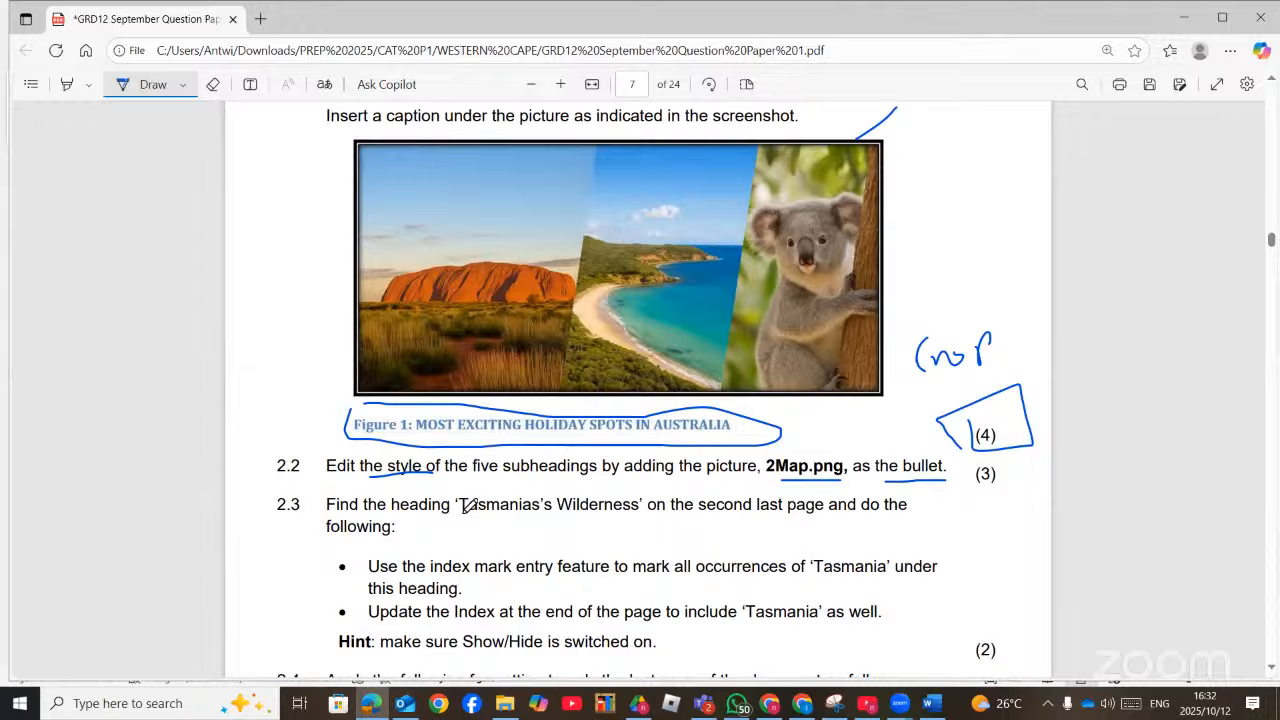
left_click(930, 704)
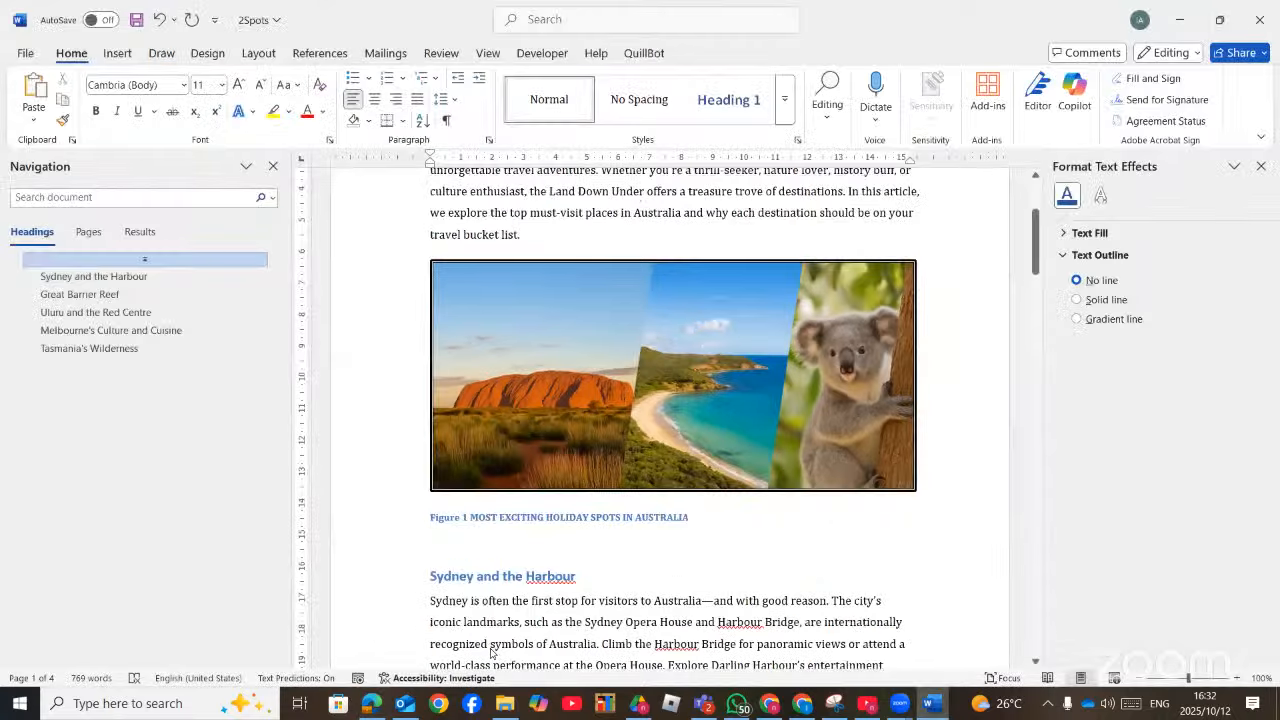
key("alt+Tab")
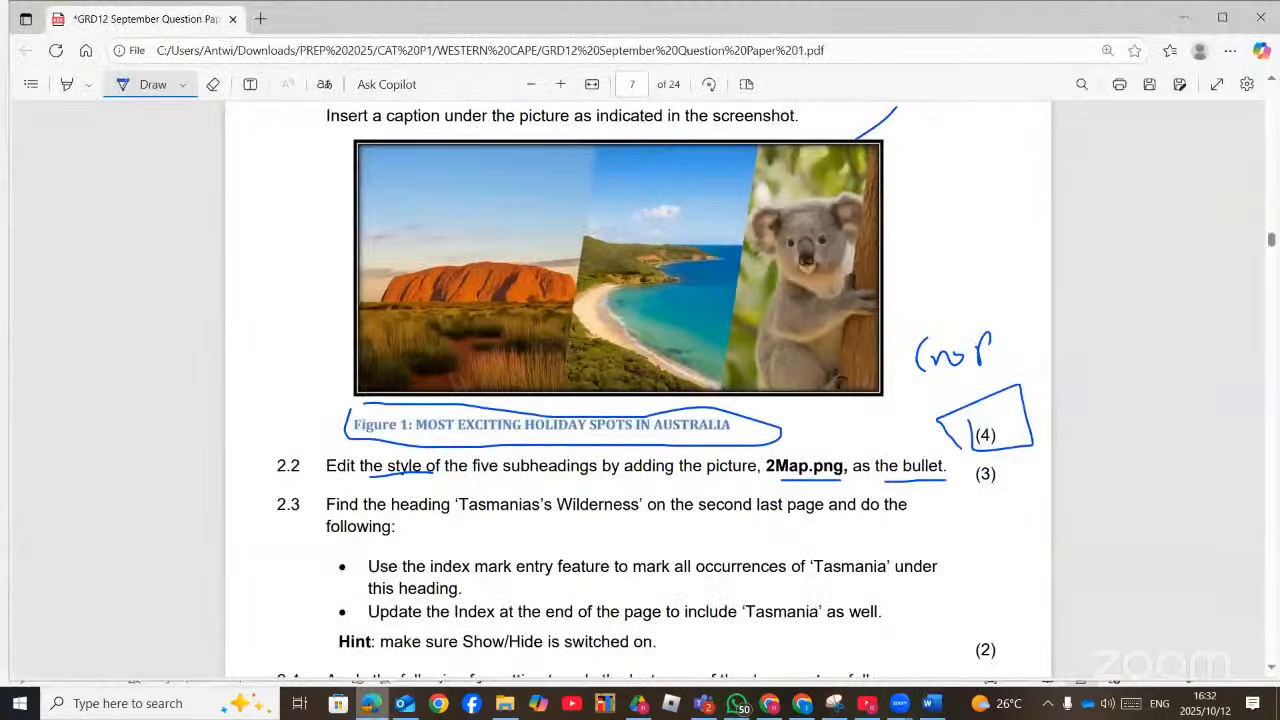
Switch to 2Spots in Word, look over the title and subheadings, and place the cursor in the 'Great Barrier Reef' subheading
key("alt+Tab")
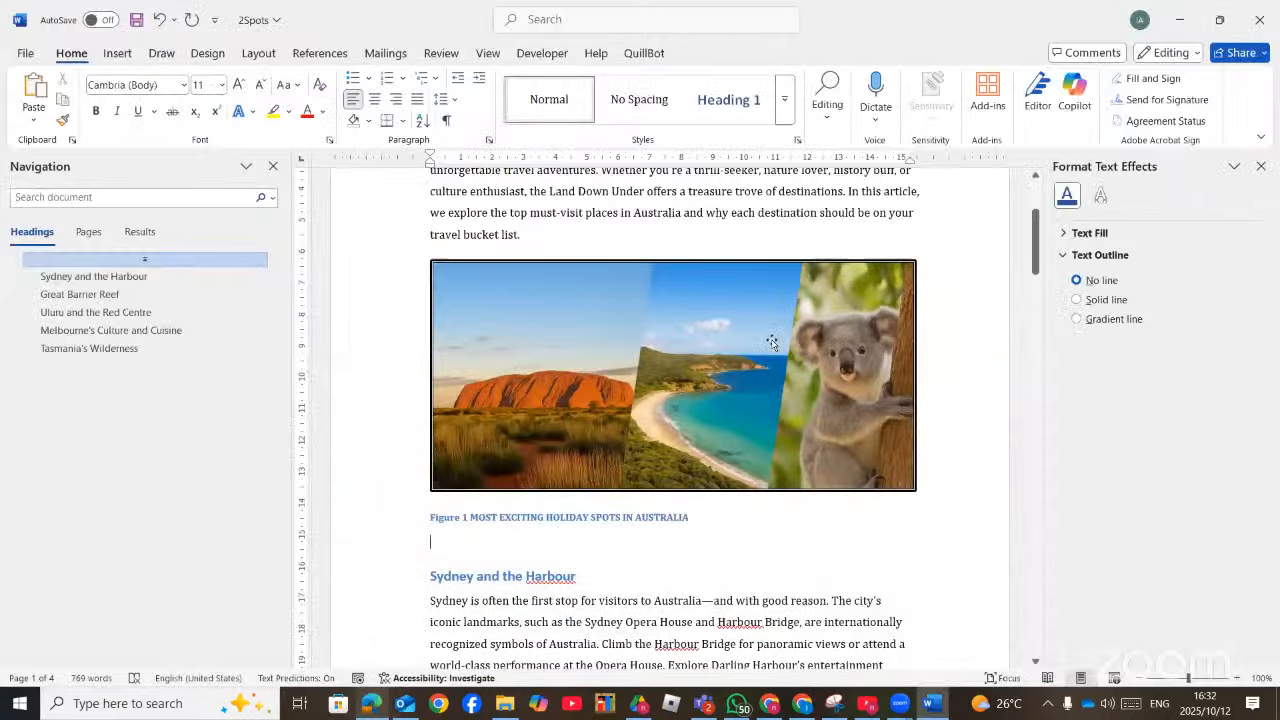
scroll(772, 343, "up", 3)
left_click(714, 281)
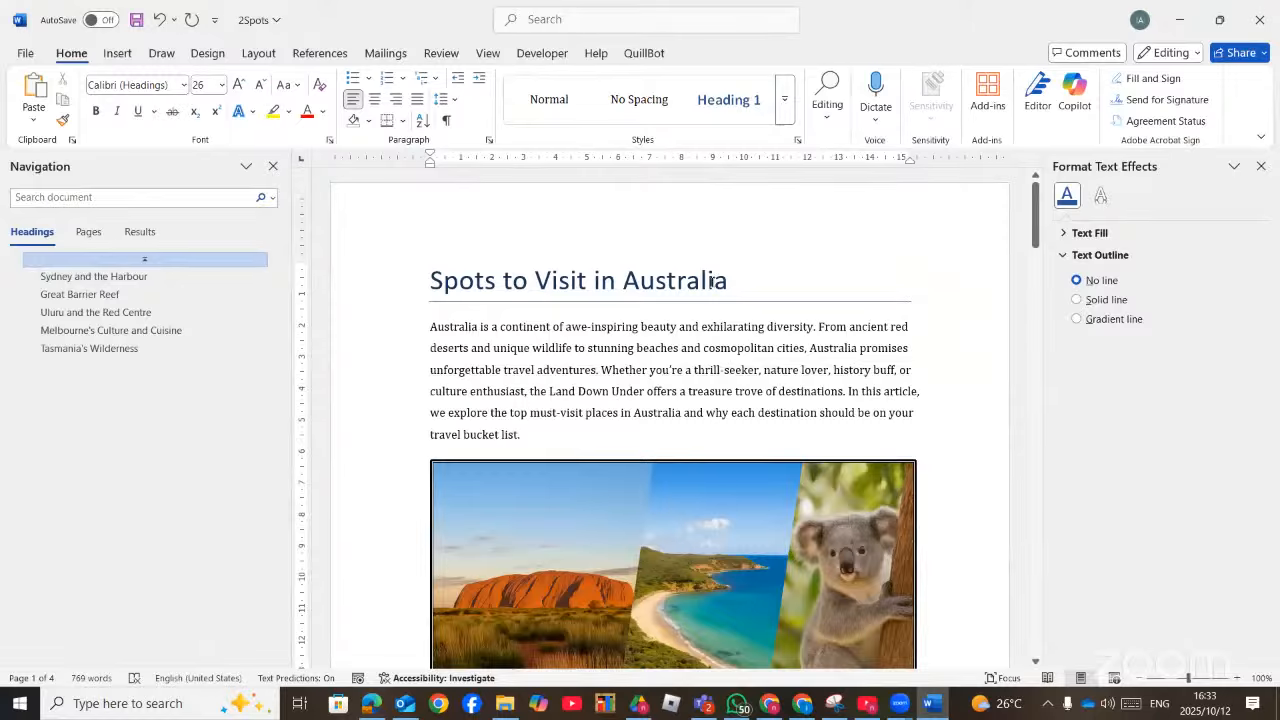
scroll(494, 251, "down", 5)
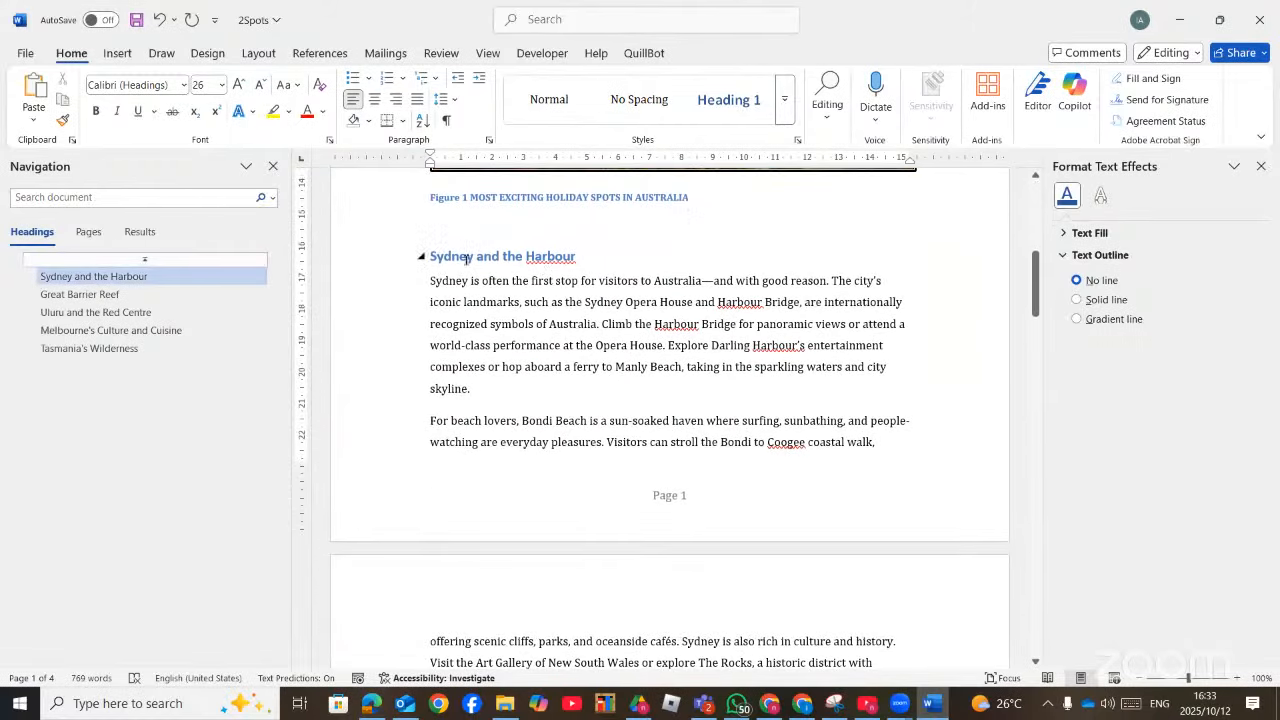
left_click(466, 259)
scroll(466, 258, "down", 5)
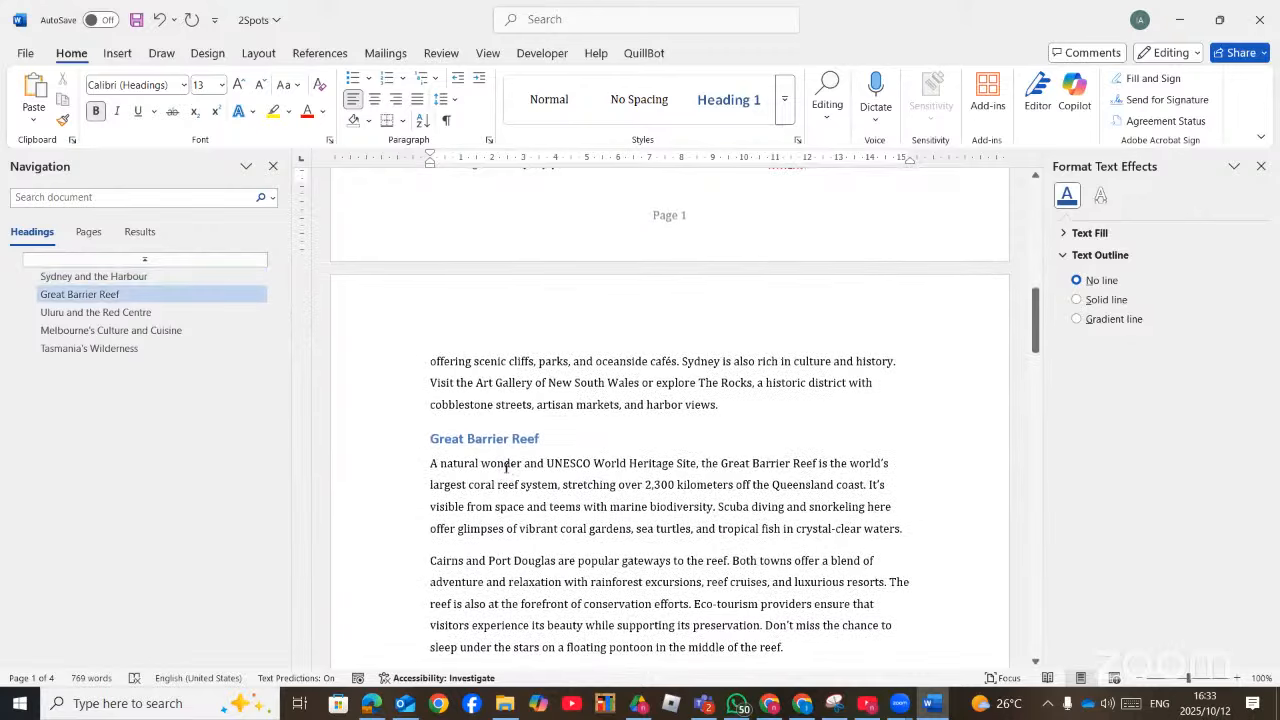
left_click(511, 440)
left_click(527, 438)
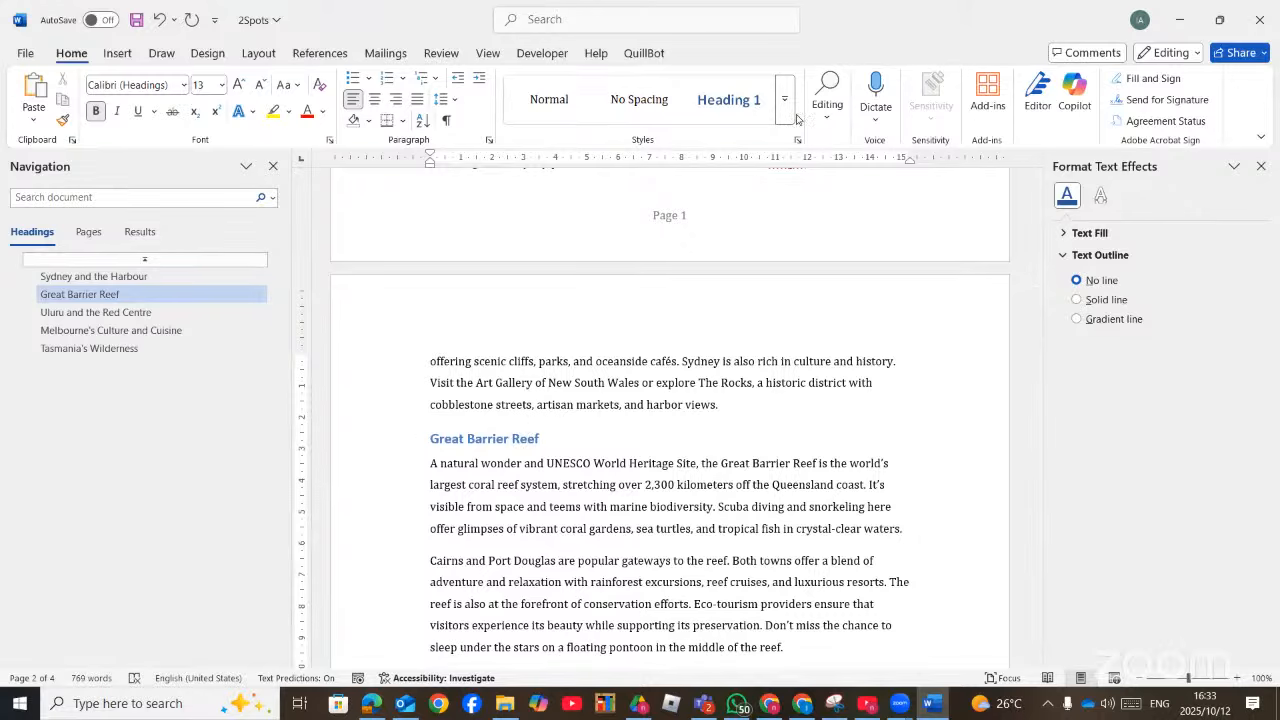
Open the Heading 2 style for modification and bring up its bullet library, rechecking question 2.2 in Edge
left_click(786, 117)
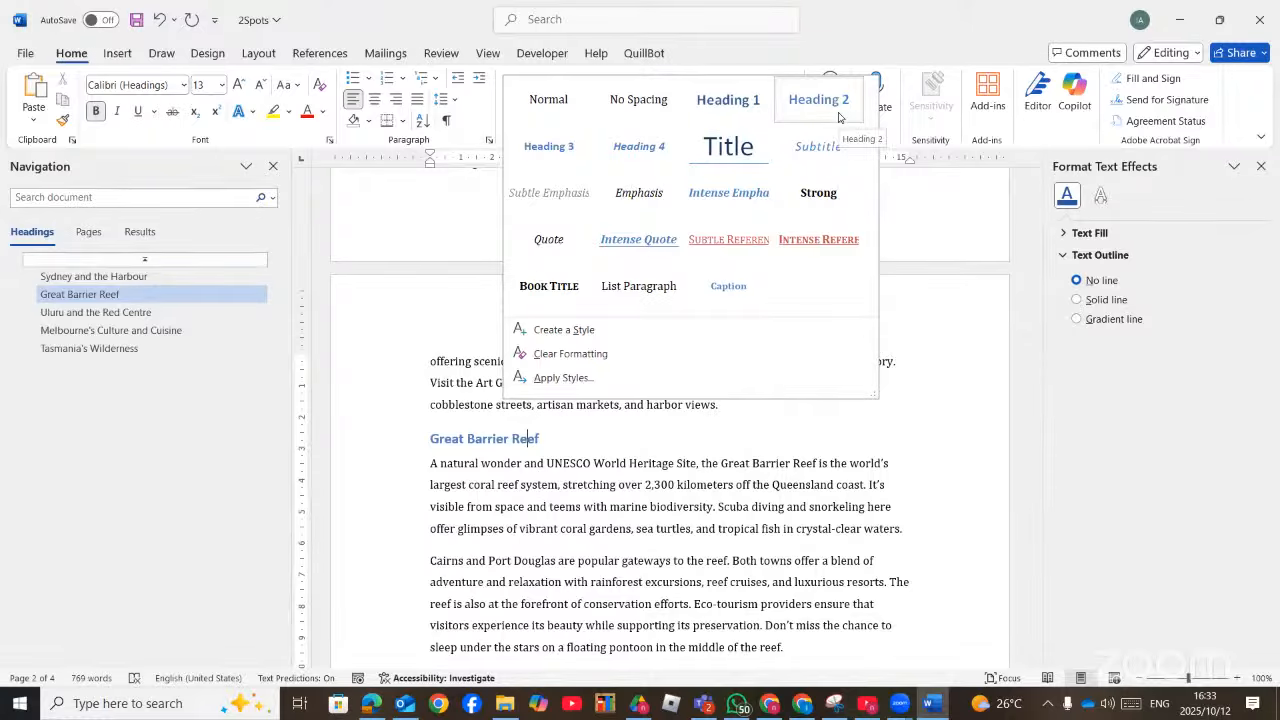
right_click(838, 117)
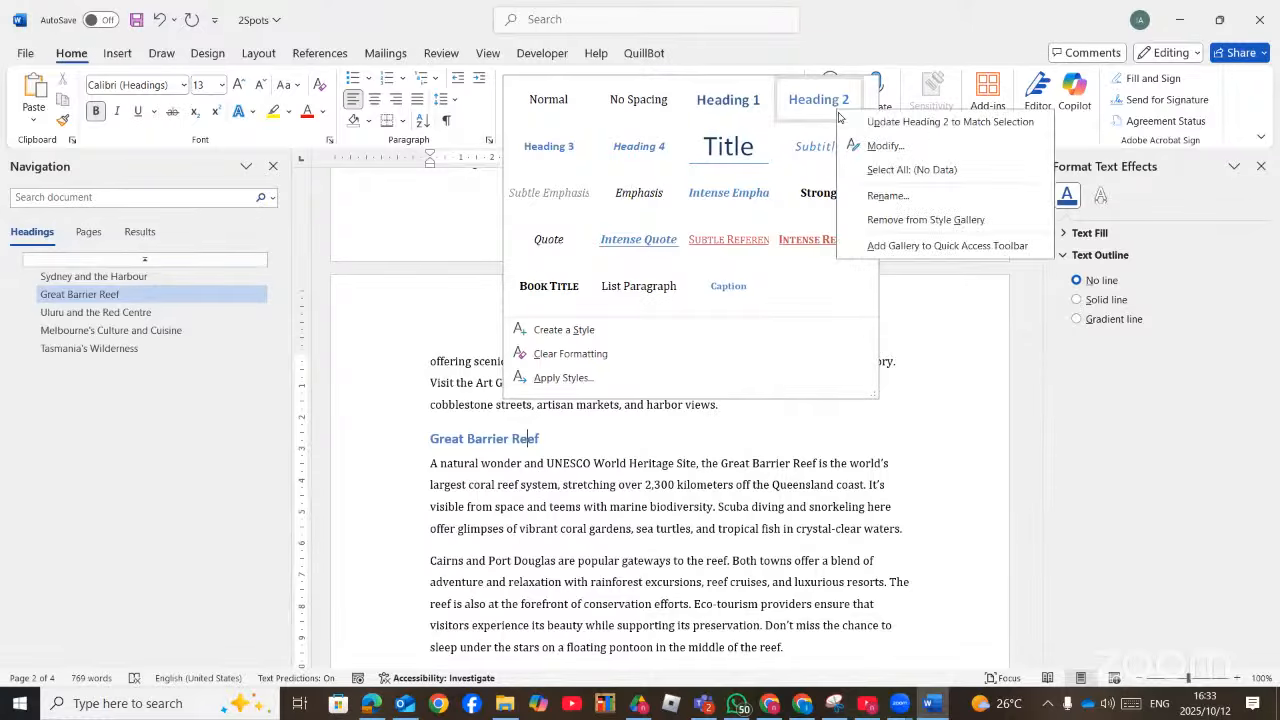
left_click(881, 147)
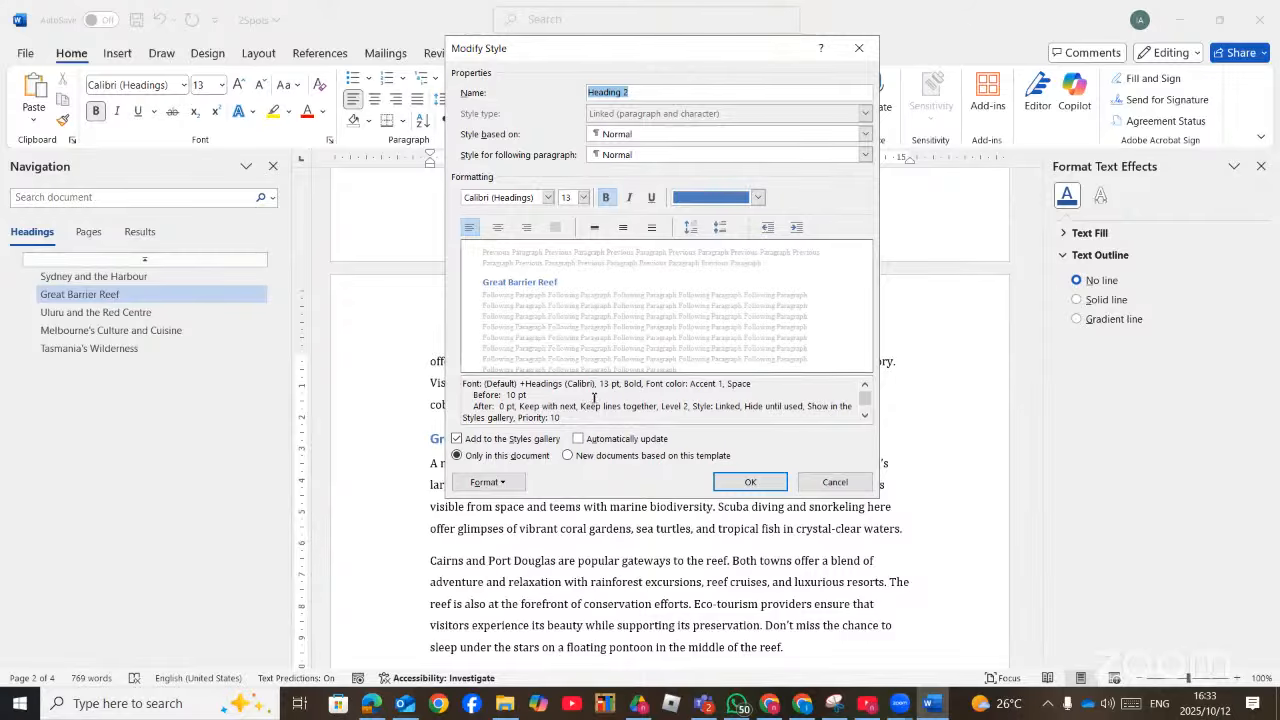
left_click(514, 484)
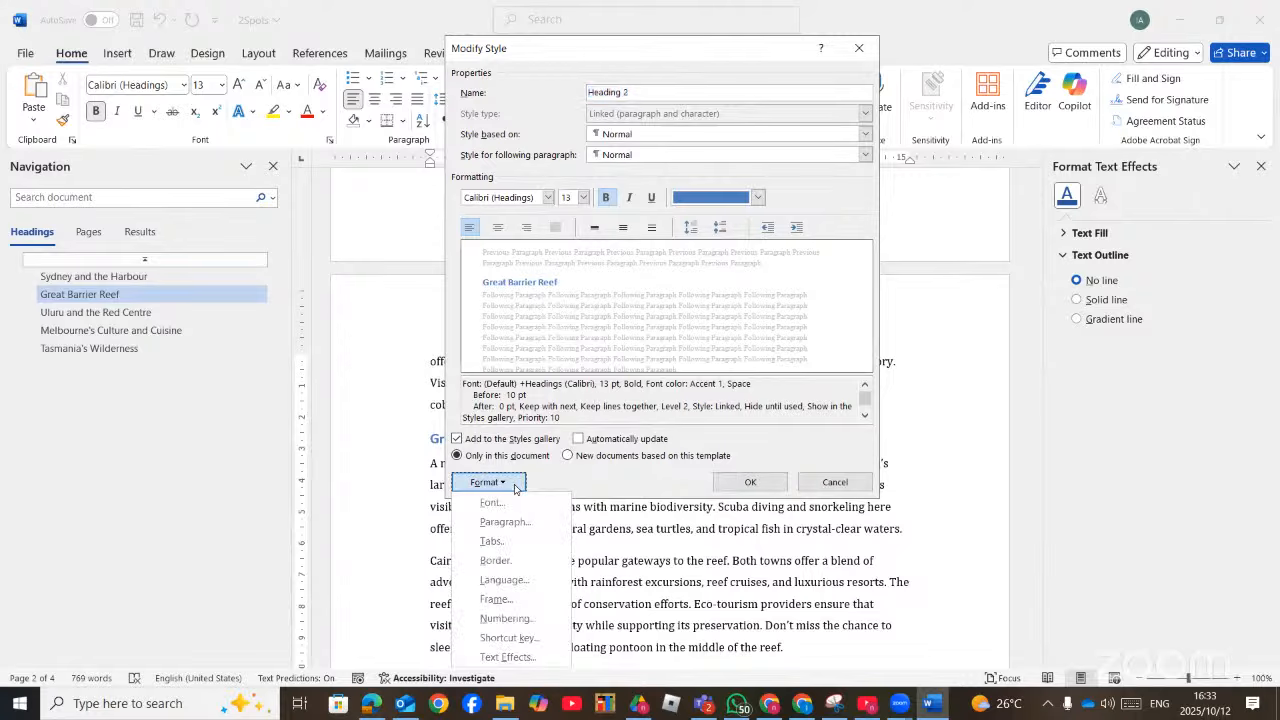
left_click(506, 619)
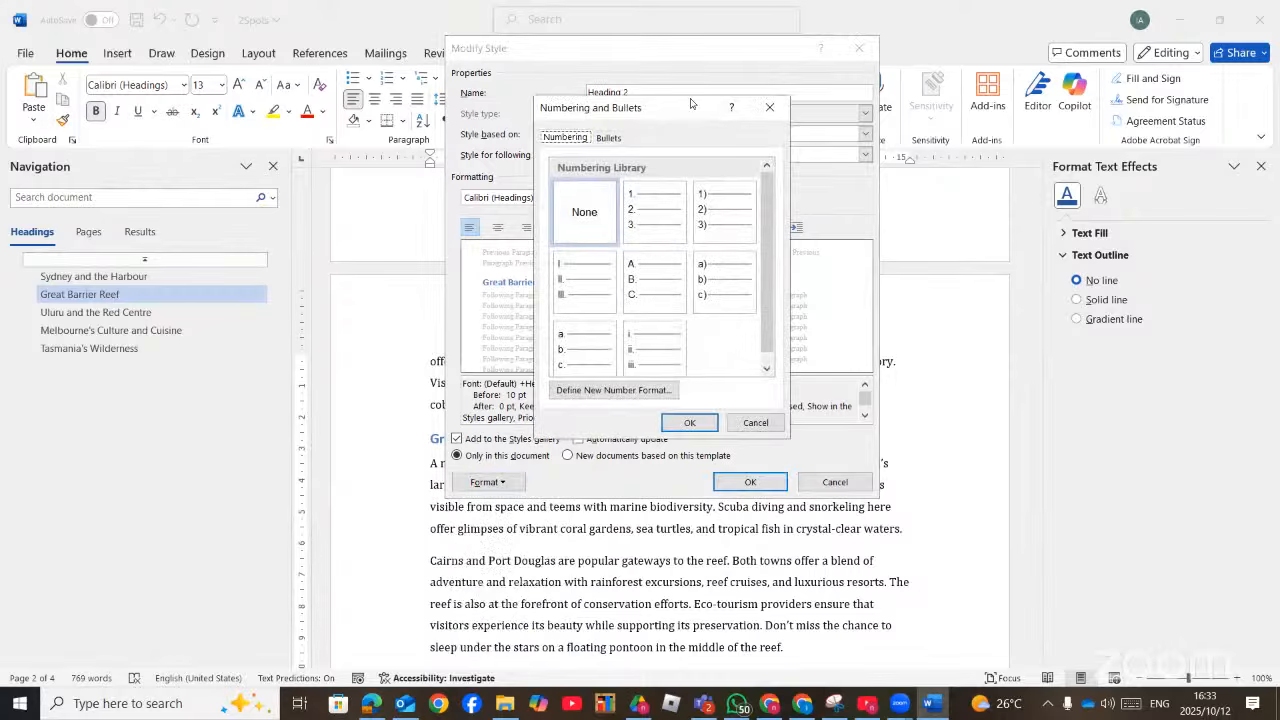
left_click_drag(690, 104, 698, 86)
left_click(618, 119)
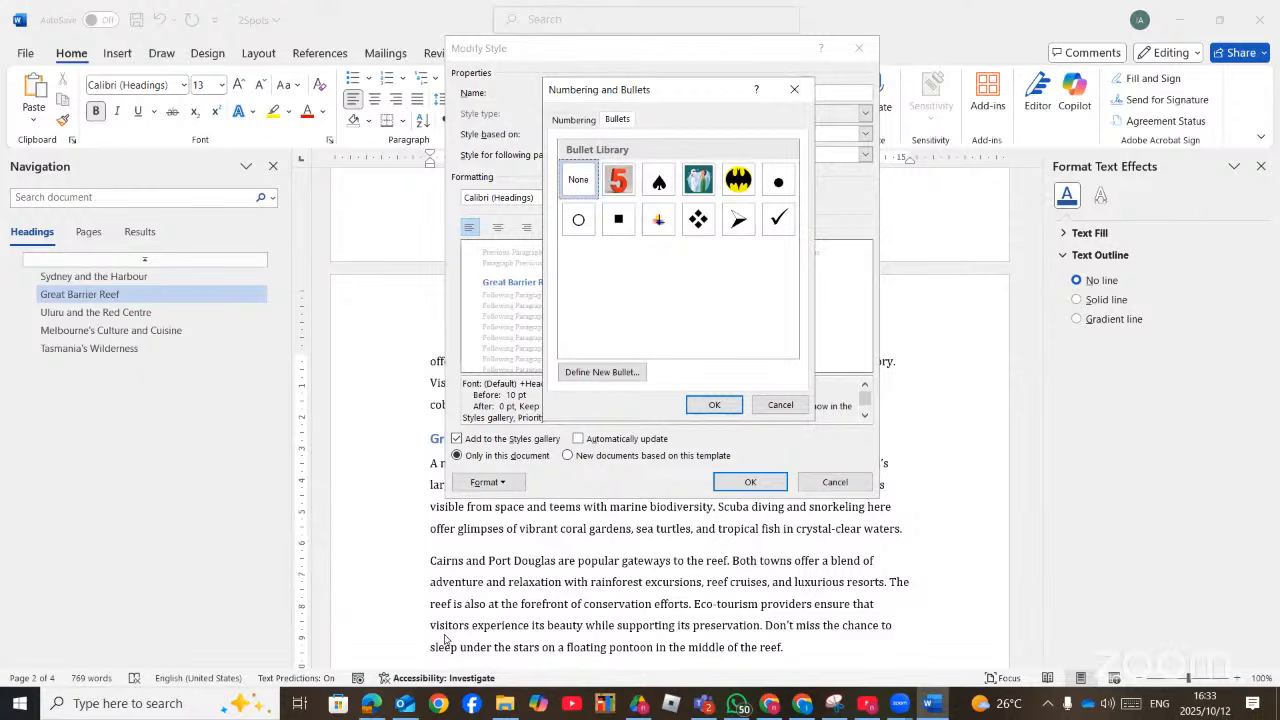
left_click(371, 703)
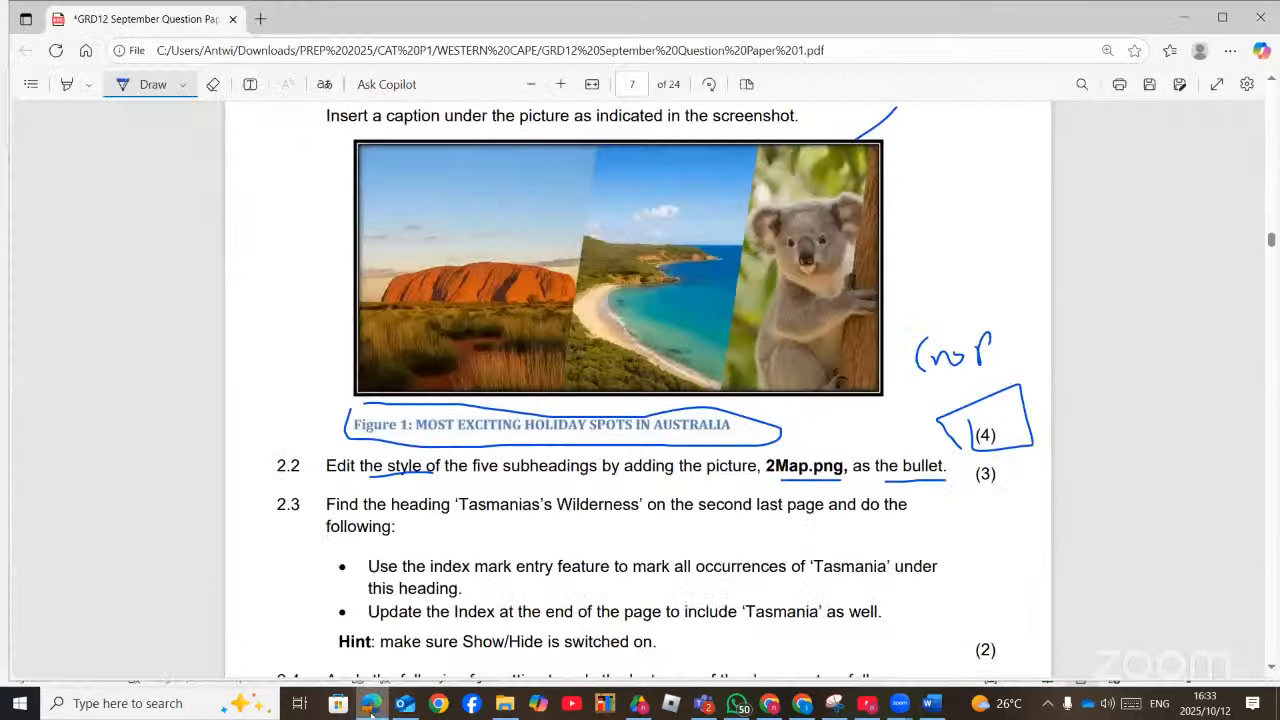
left_click(371, 713)
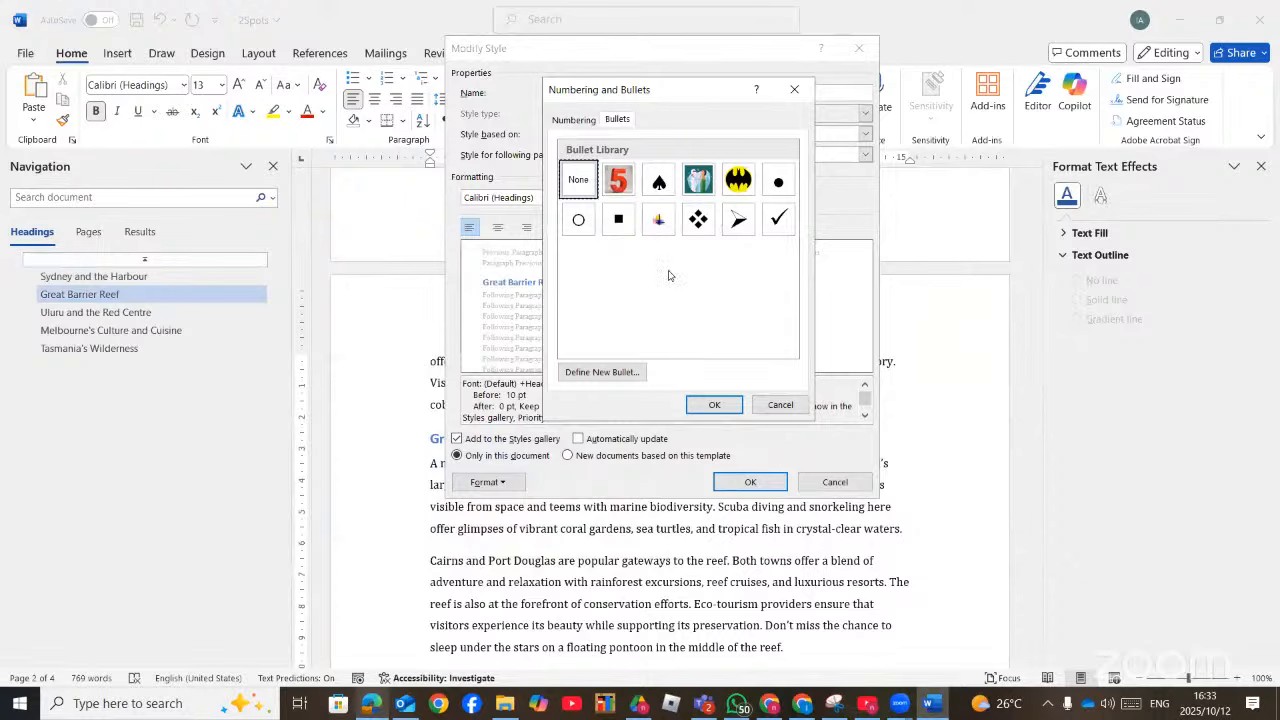
Start defining a new bullet for the Heading 2 style and choose the picture 2Map from the CAT P1 Sep 2025 DATA folder
left_click(617, 377)
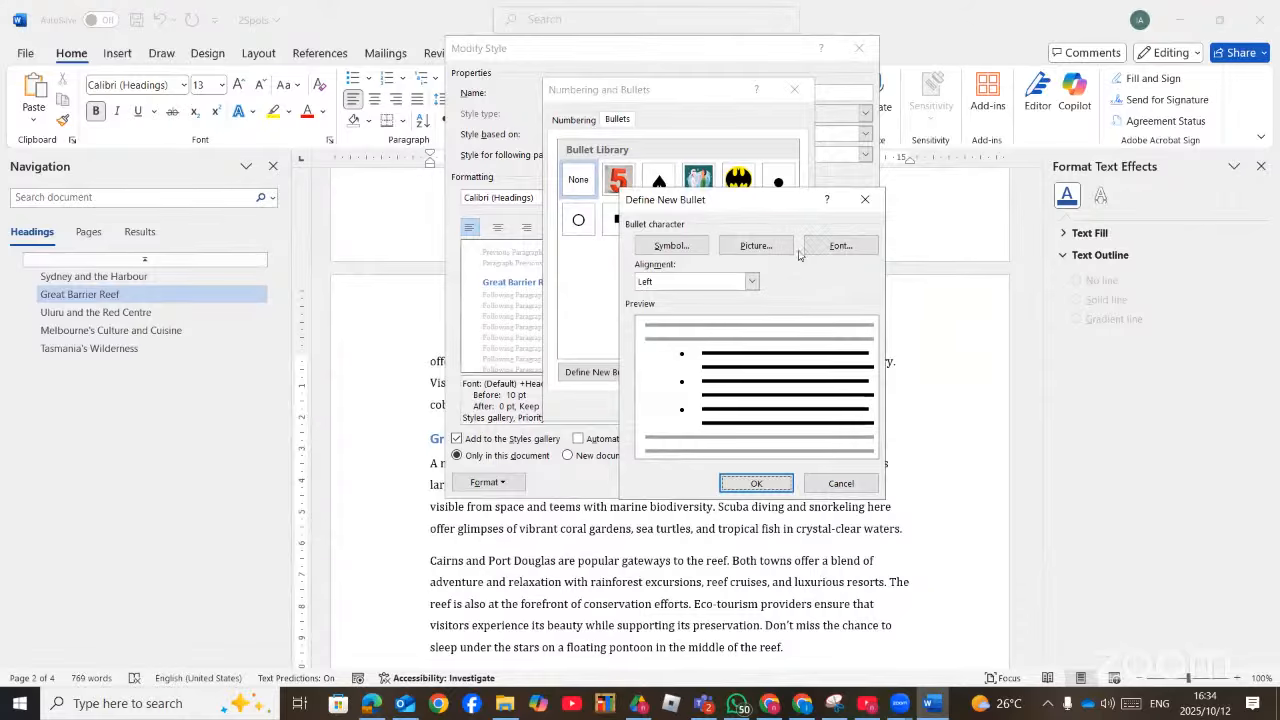
left_click(741, 244)
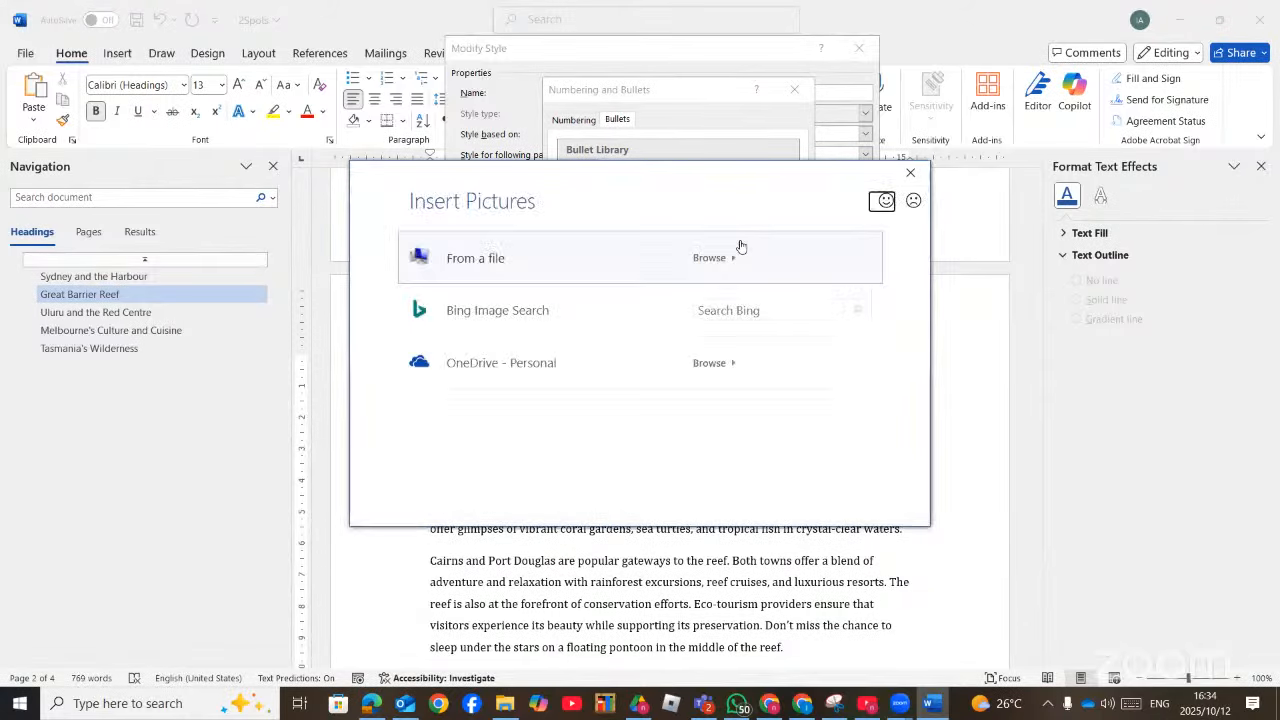
left_click(582, 260)
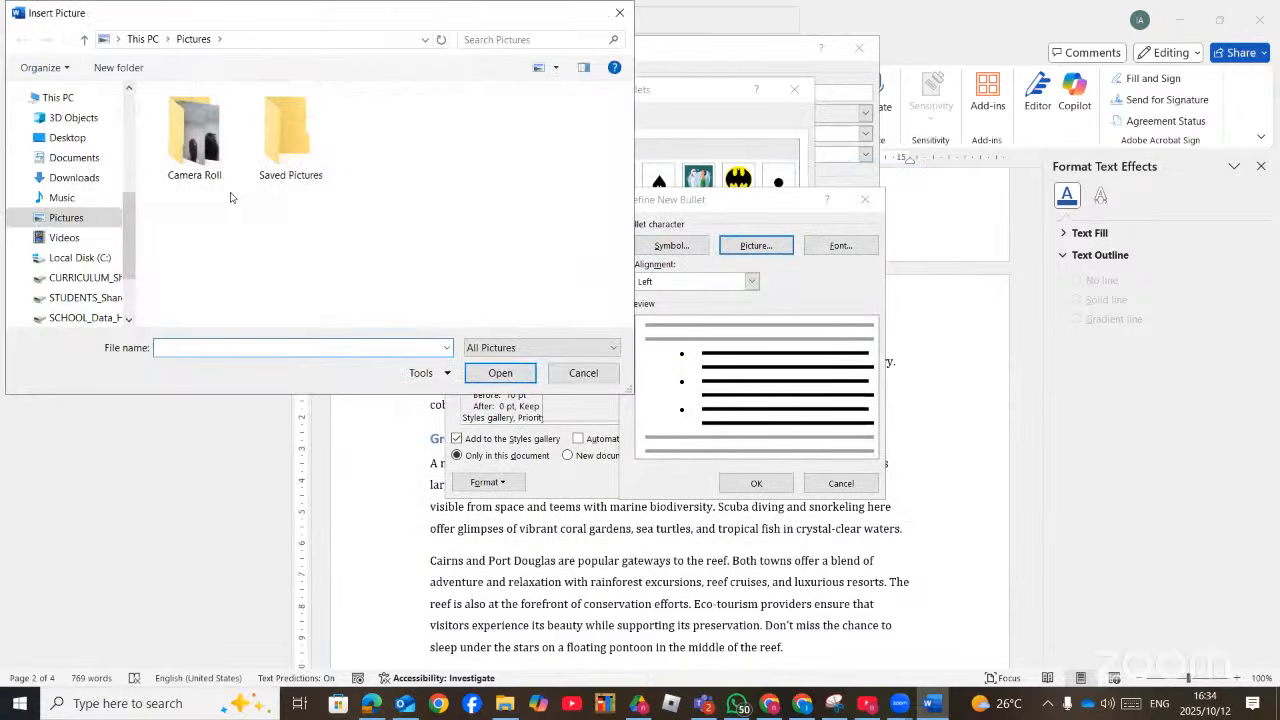
scroll(88, 242, "up", 5)
scroll(86, 234, "up", 1)
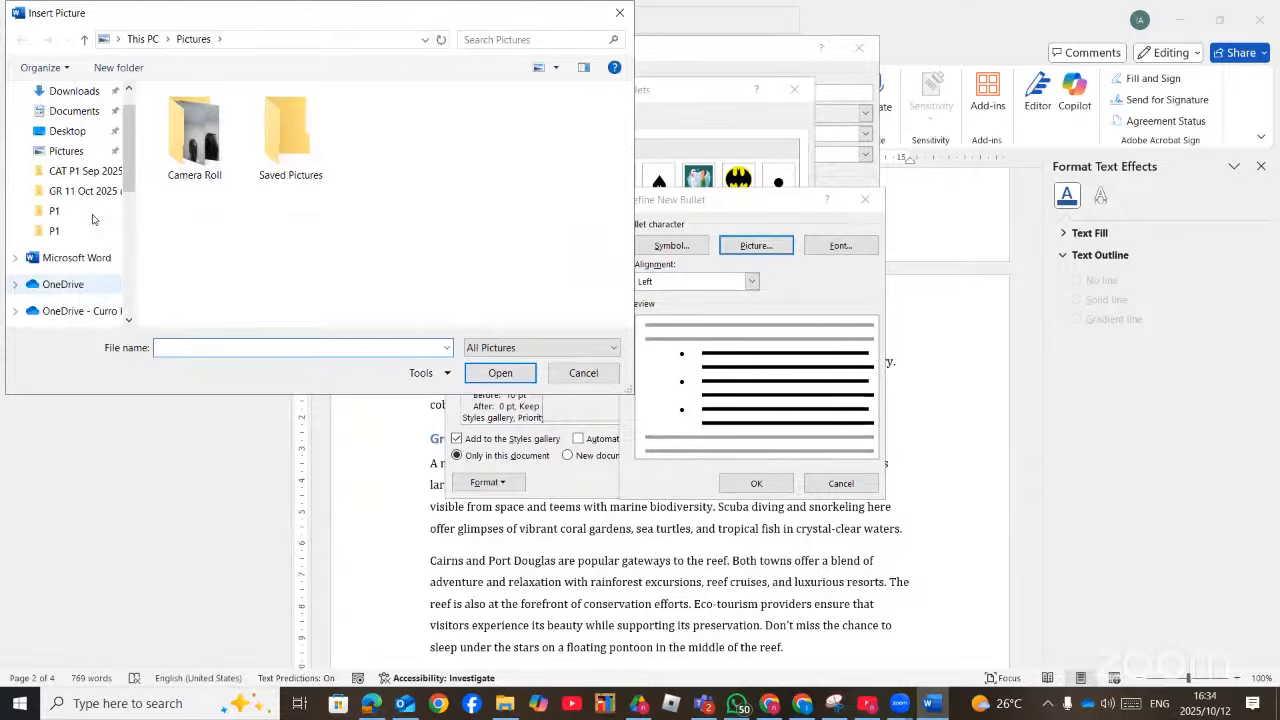
left_click(80, 171)
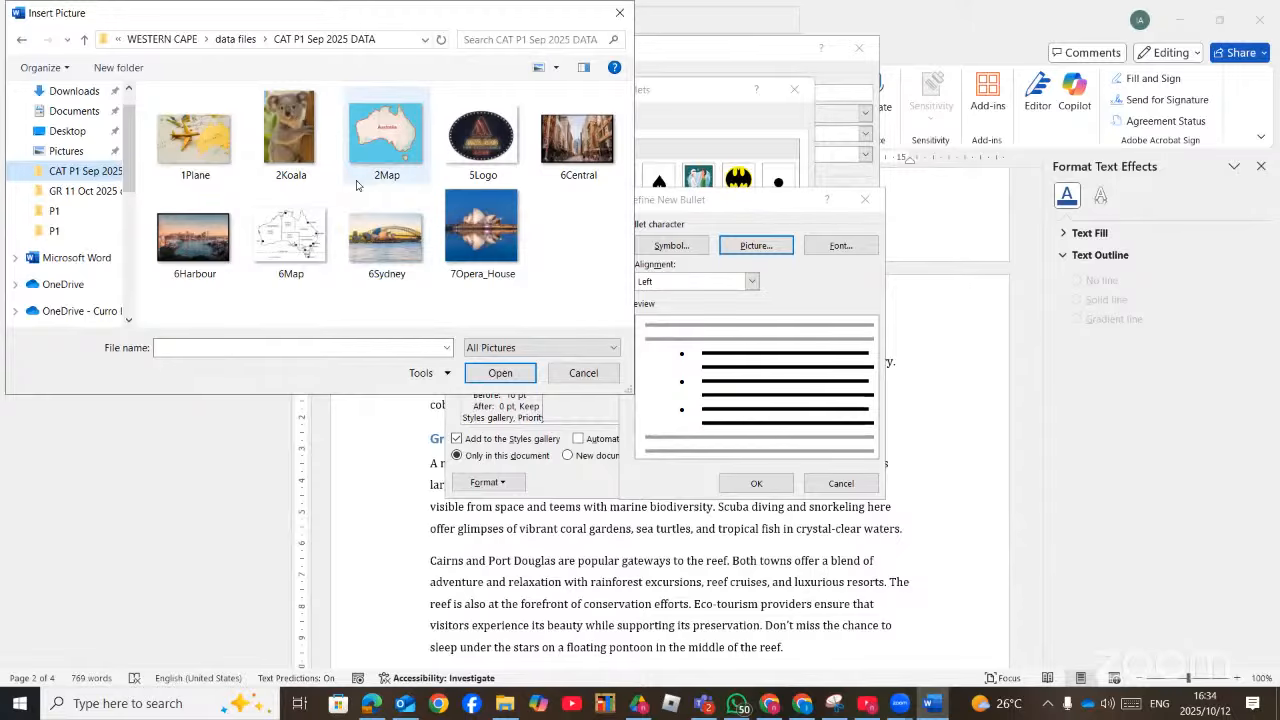
double_click(380, 150)
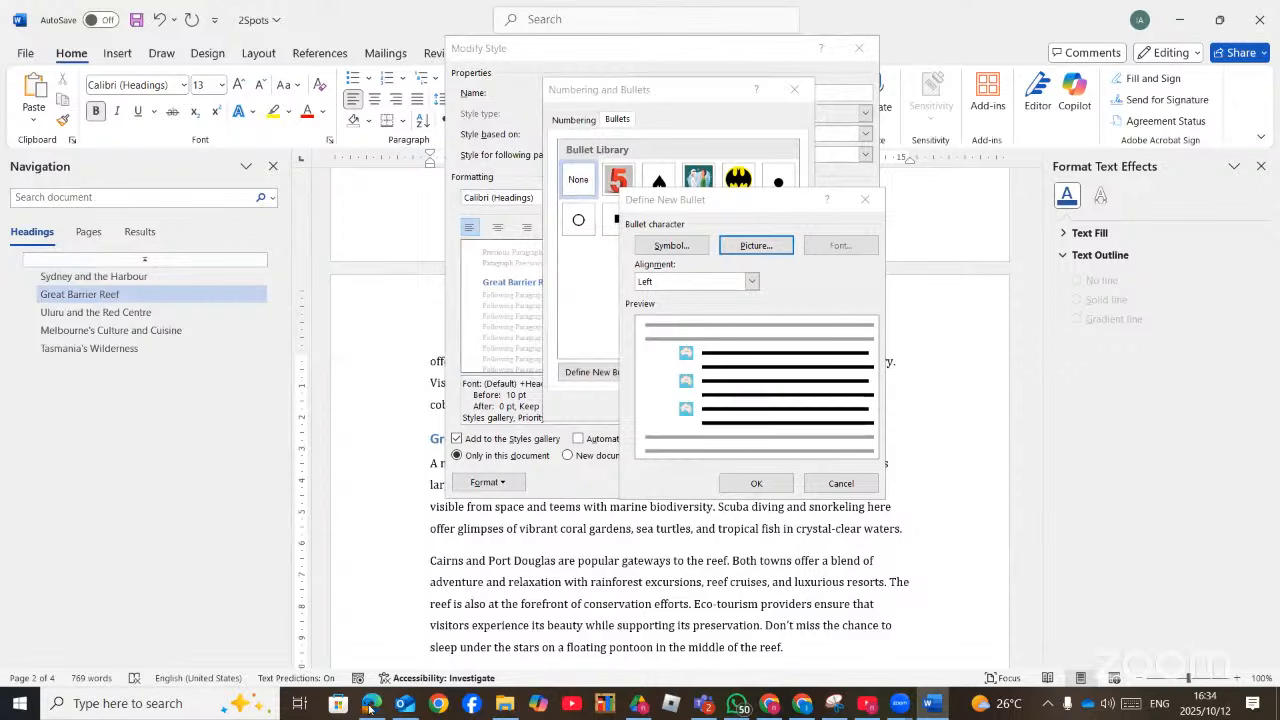
Apply the 2Map.png picture as the bullet of the Heading 1 style and check it on the document's subheadings
mouse_move(370, 707)
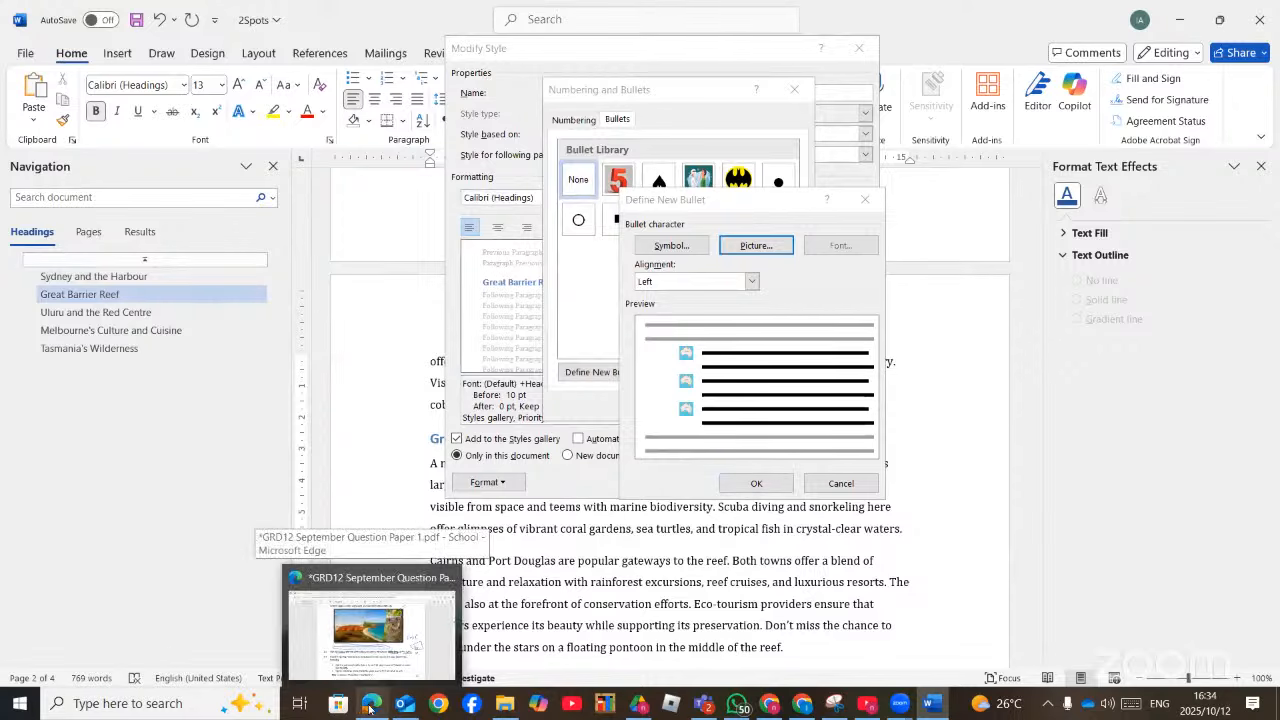
left_click(370, 707)
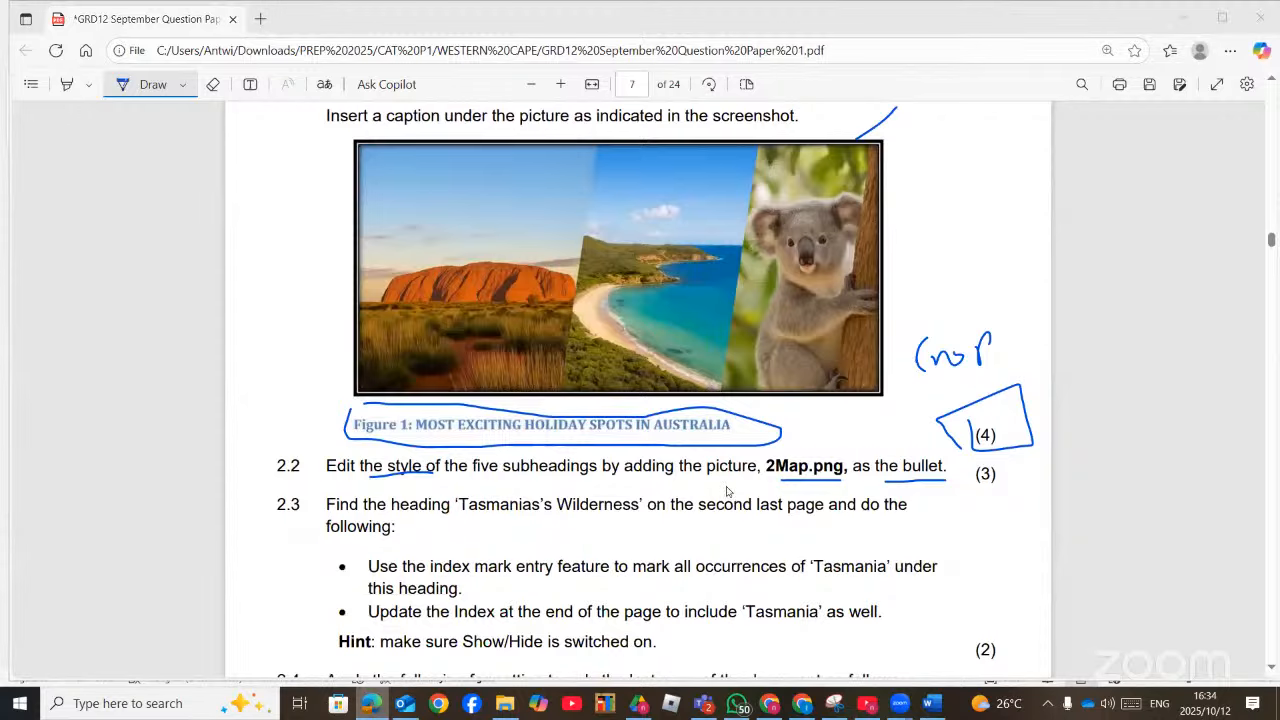
key("alt+Tab")
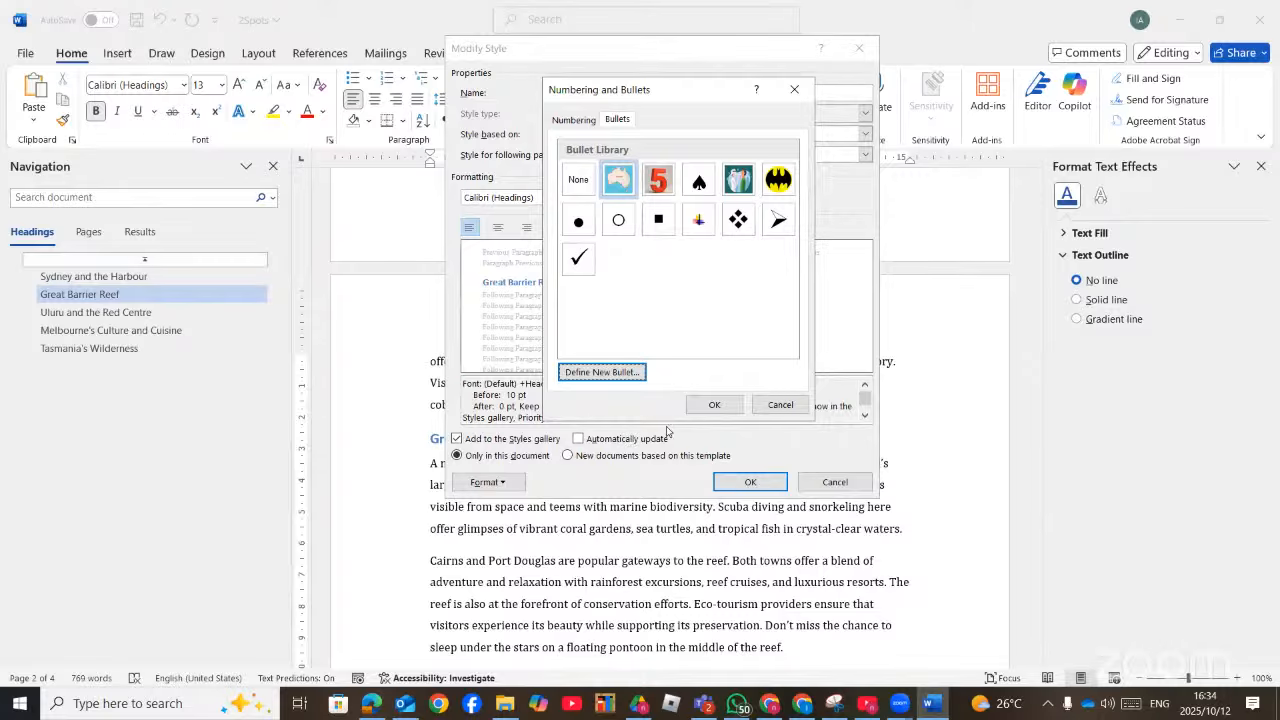
left_click(710, 405)
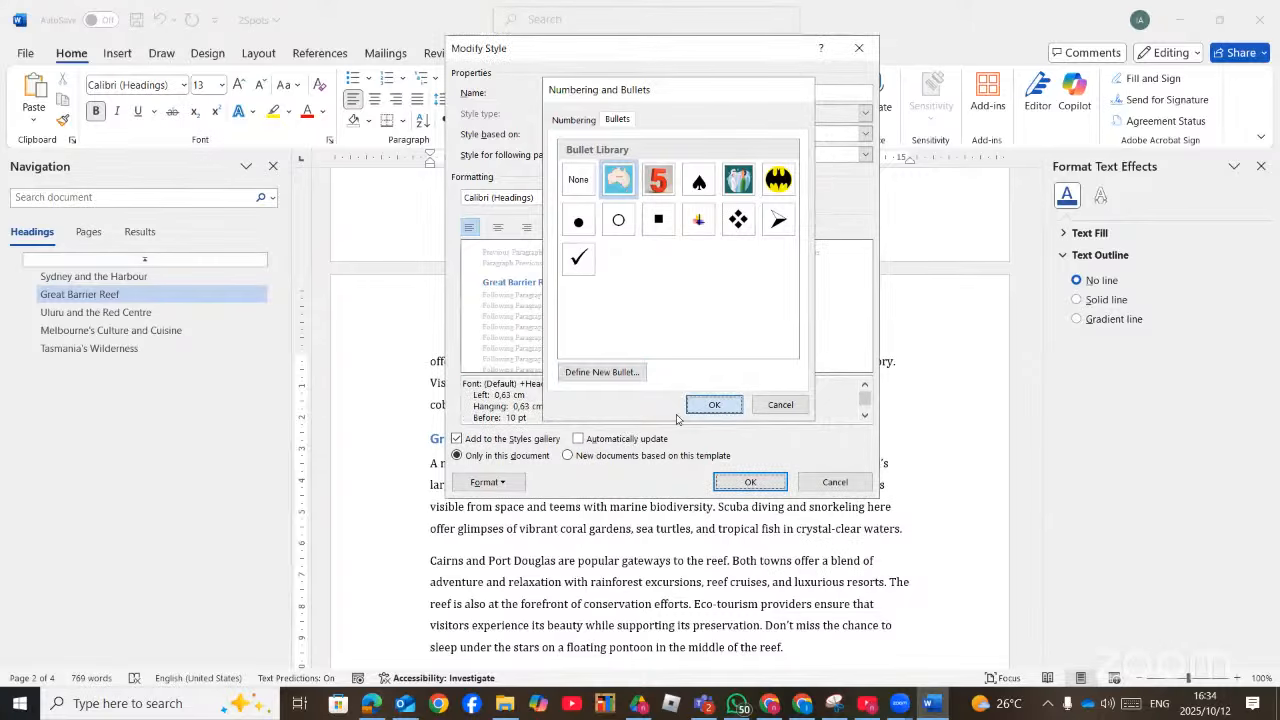
key("Return")
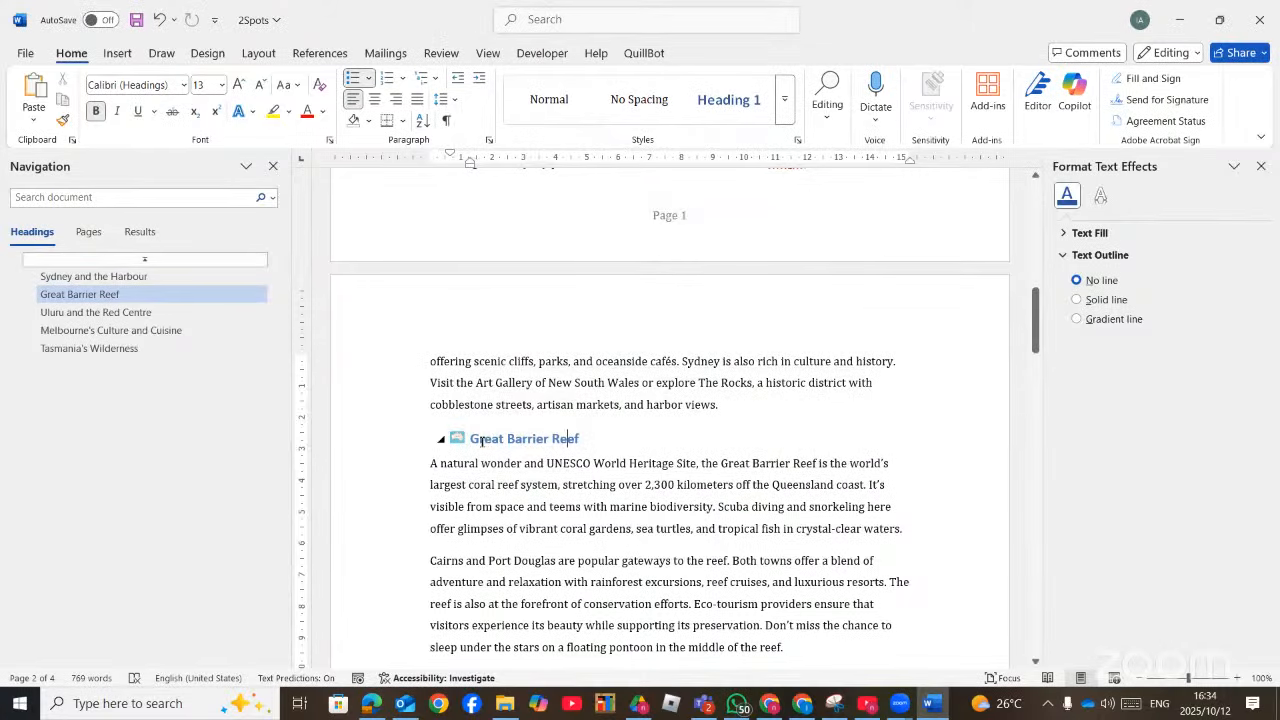
scroll(481, 441, "up", 7)
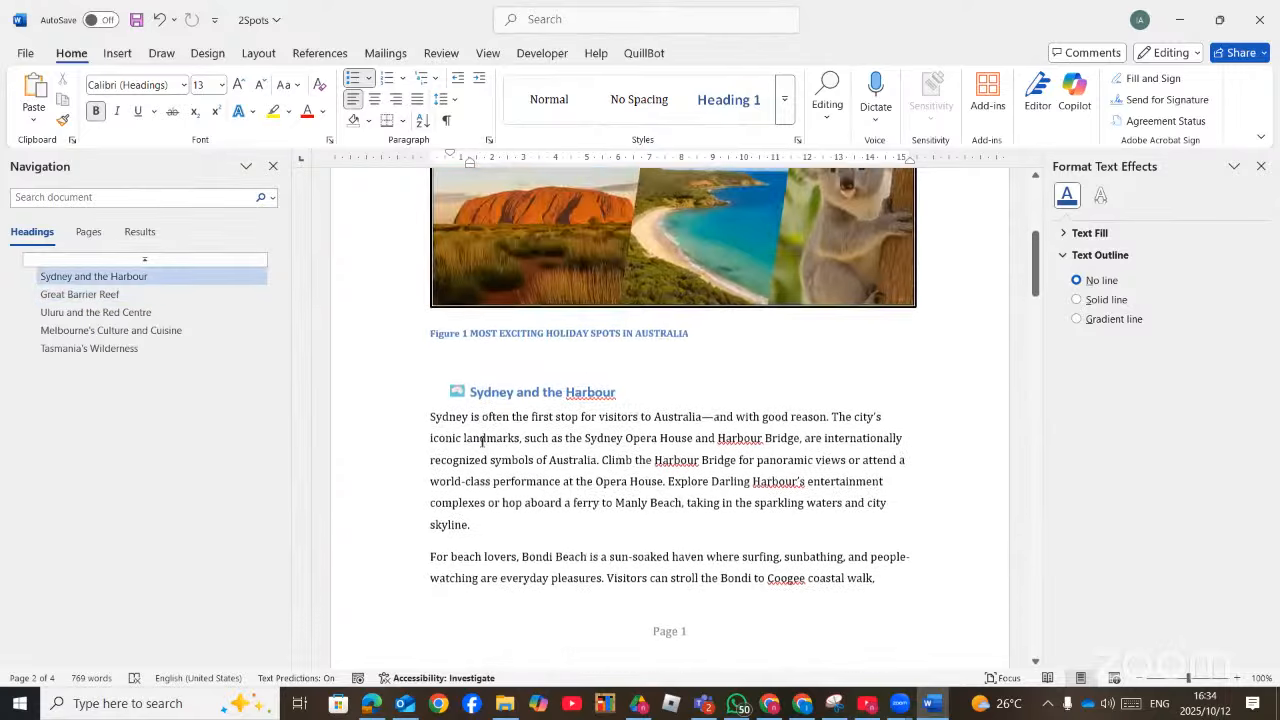
scroll(515, 455, "up", 4)
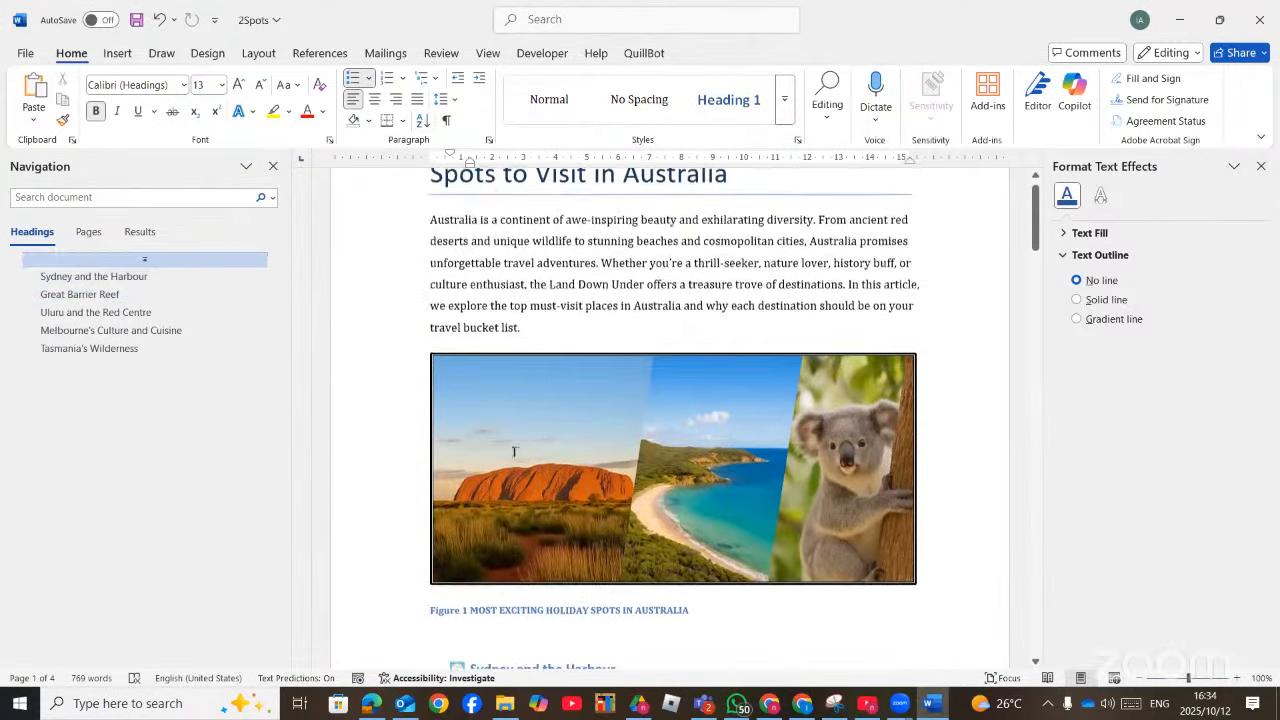
scroll(515, 455, "down", 4)
scroll(515, 455, "down", 12)
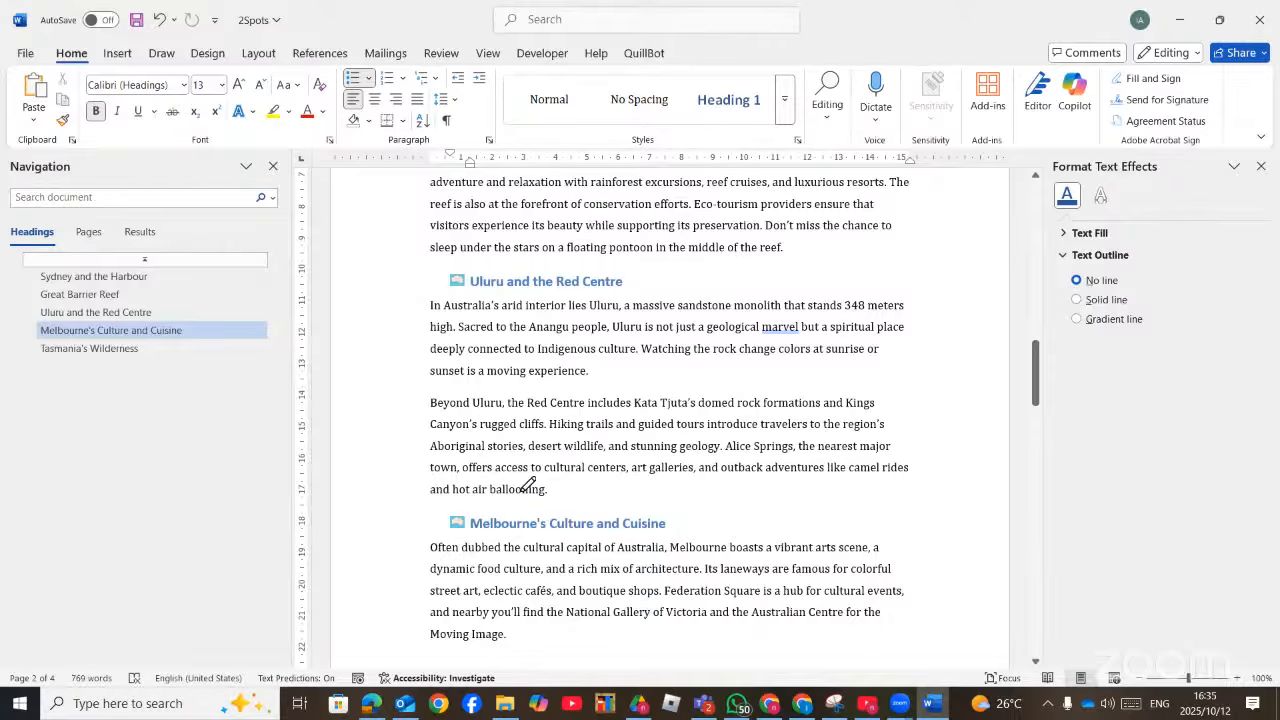
Switch to the question paper in Edge and underline the key terms of question 2.3: the heading, index mark entry, Tasmania and Show/Hide
key("alt+Tab")
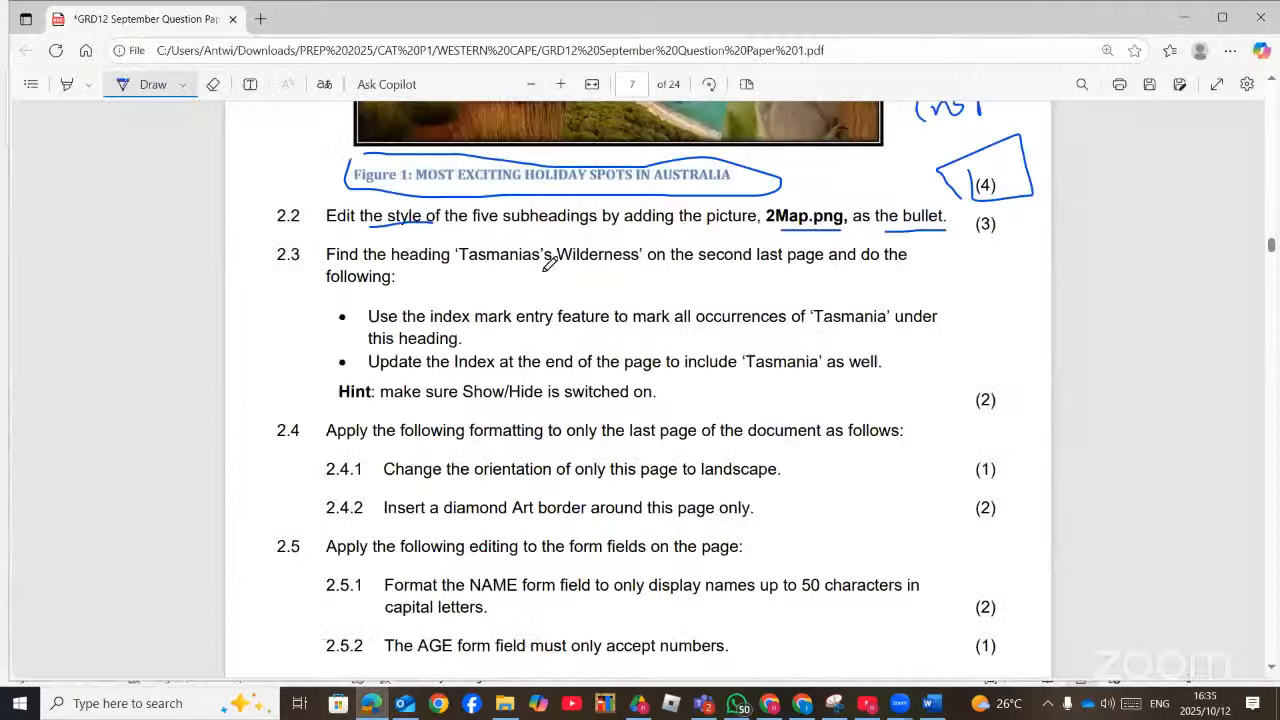
left_click_drag(459, 267, 573, 266)
left_click_drag(431, 326, 553, 325)
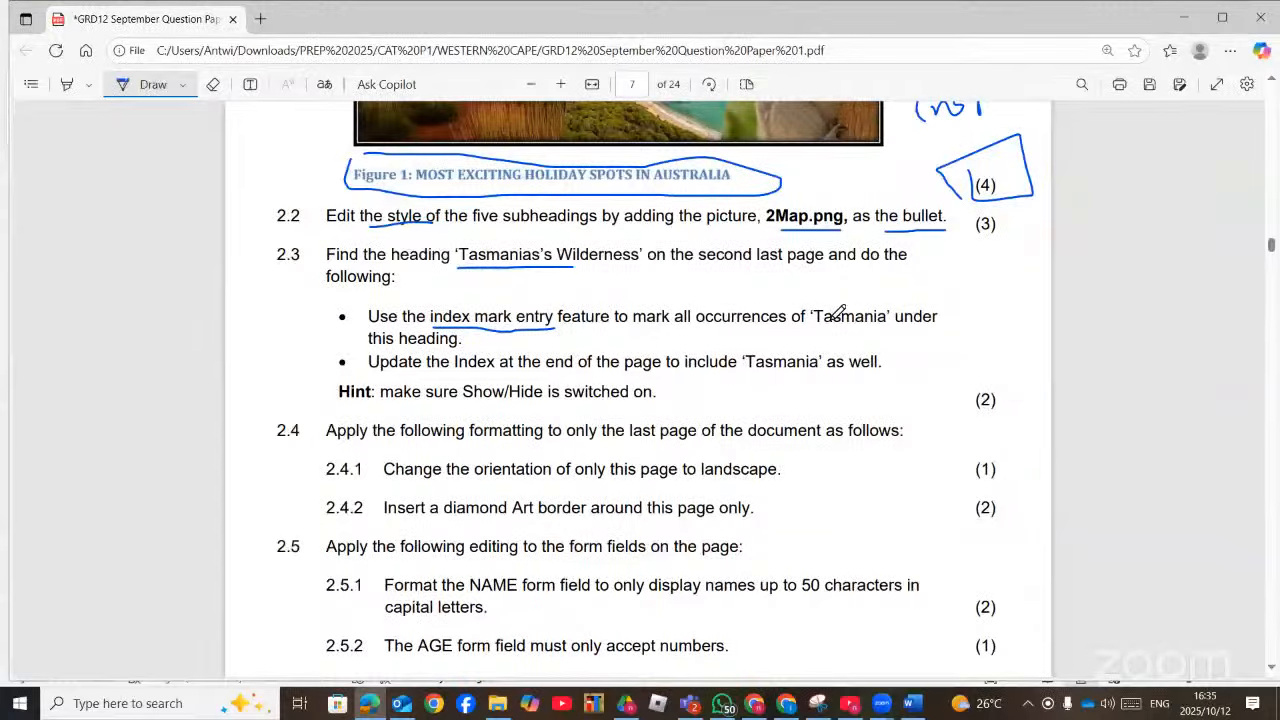
left_click_drag(816, 326, 886, 326)
left_click_drag(755, 372, 845, 370)
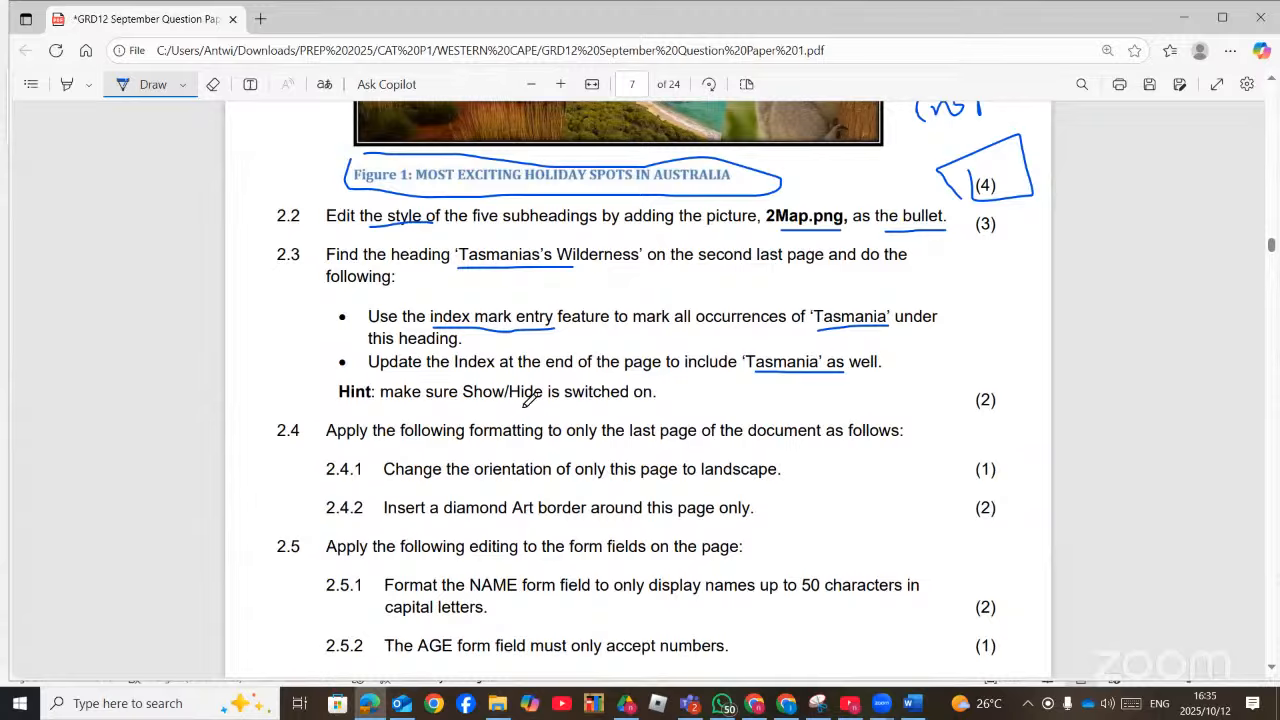
left_click_drag(477, 404, 540, 402)
Return to the Word document, go to the Tasmania's Wilderness section and close the Format Text Effects pane
left_click(913, 703)
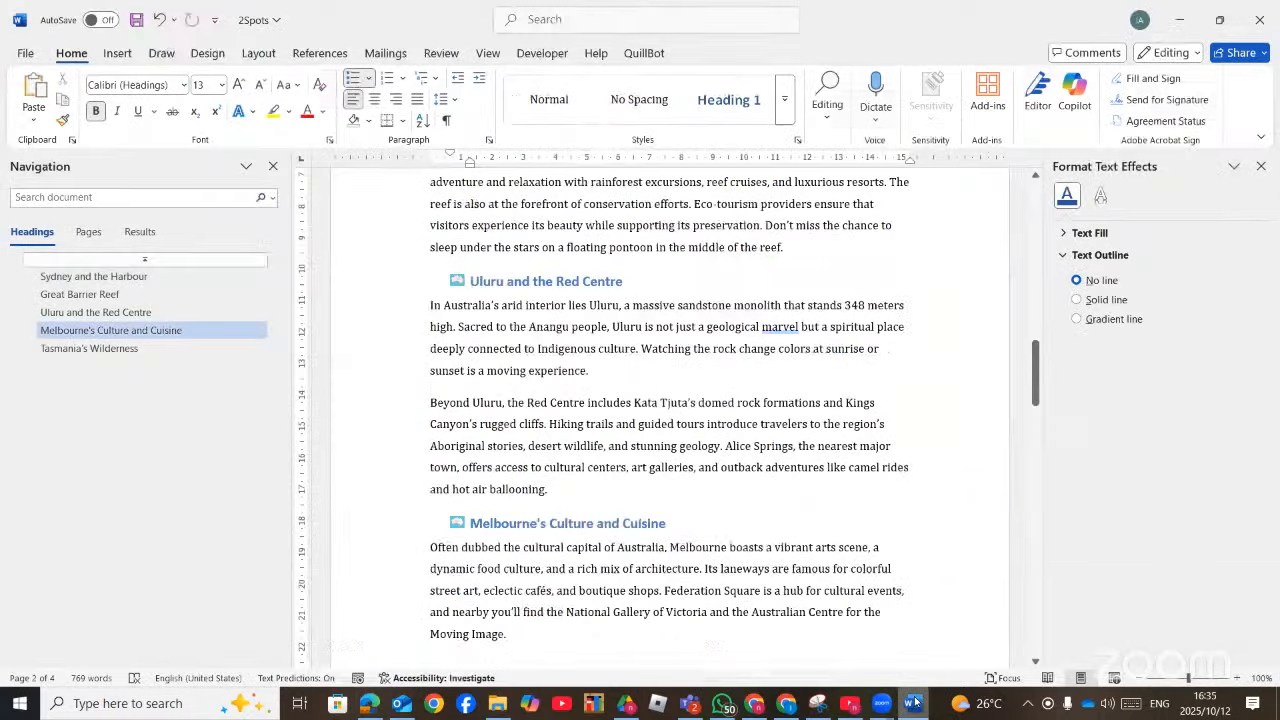
scroll(707, 484, "down", 12)
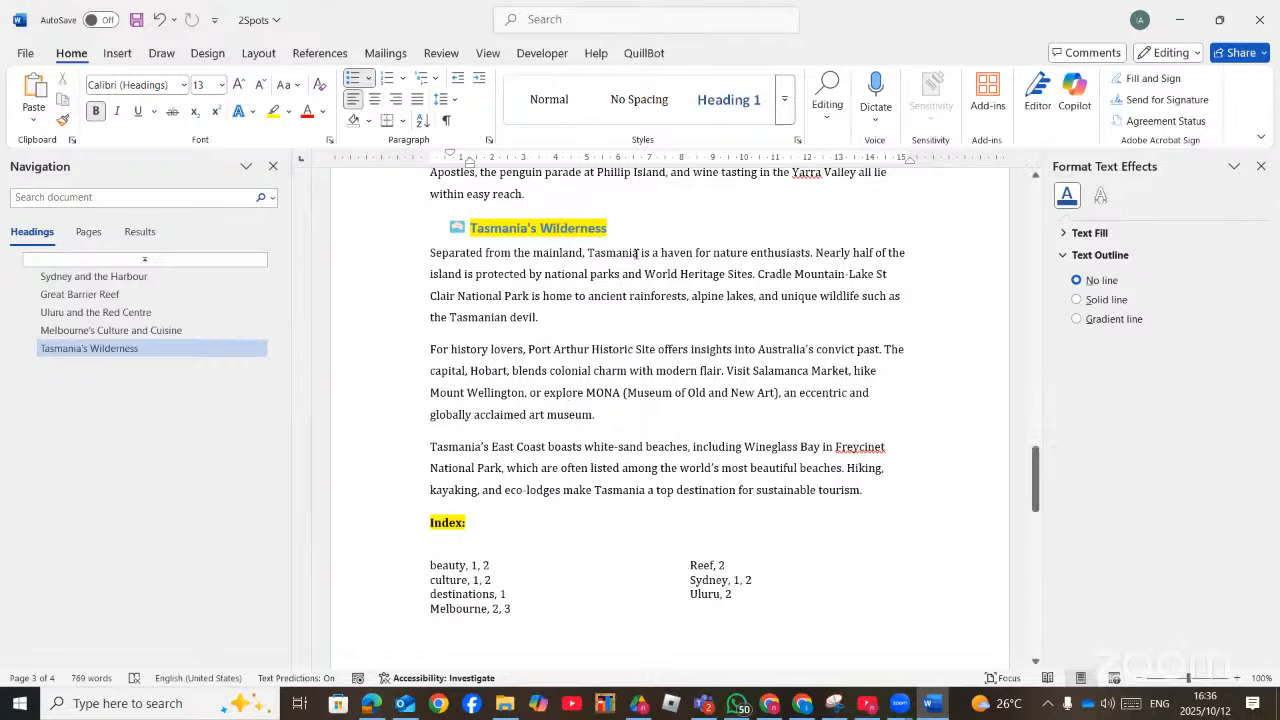
left_click_drag(622, 255, 588, 256)
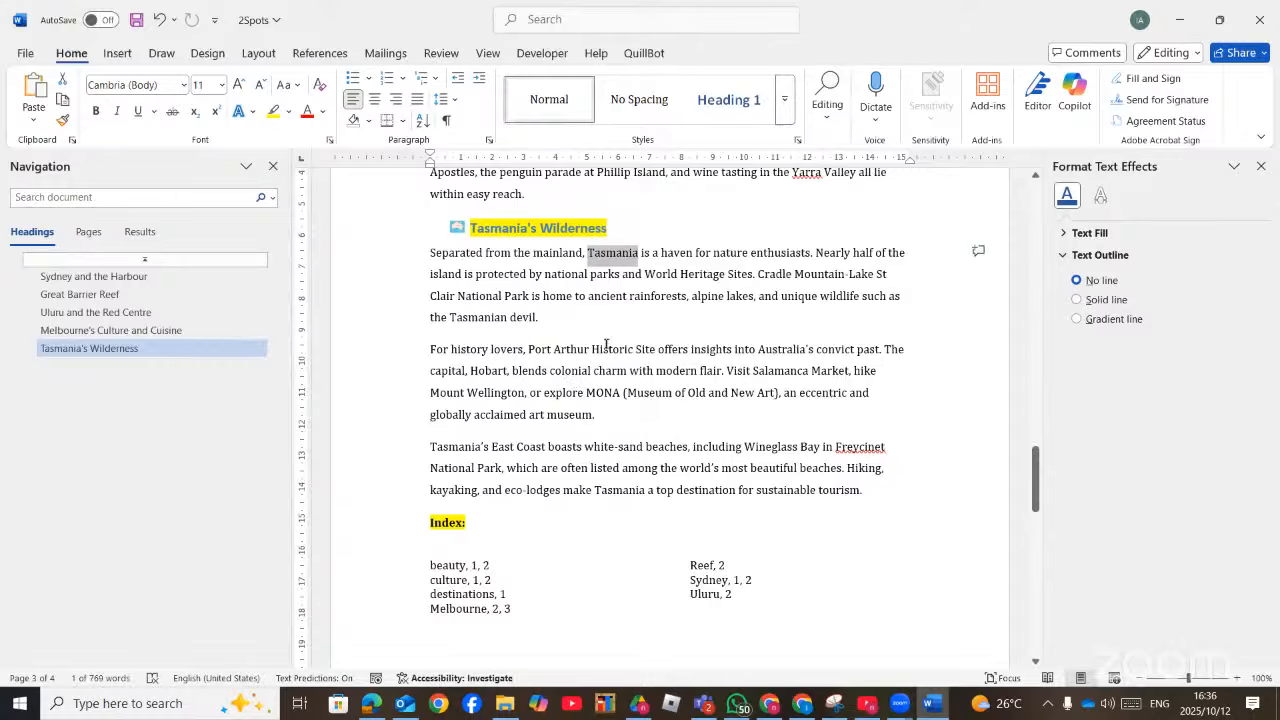
left_click(1261, 166)
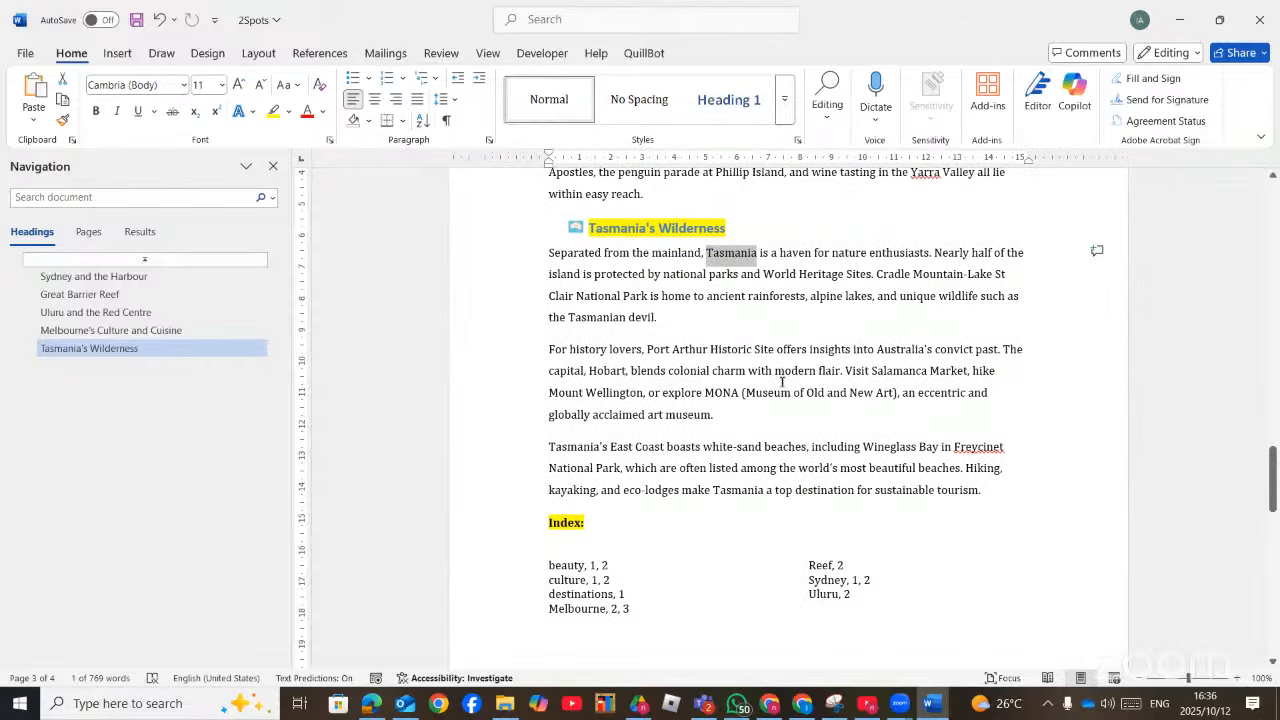
Mark all occurrences of "Tasmania" as index entries, using the word in the first paragraph under Tasmania's Wilderness and the current page option
left_click(756, 254)
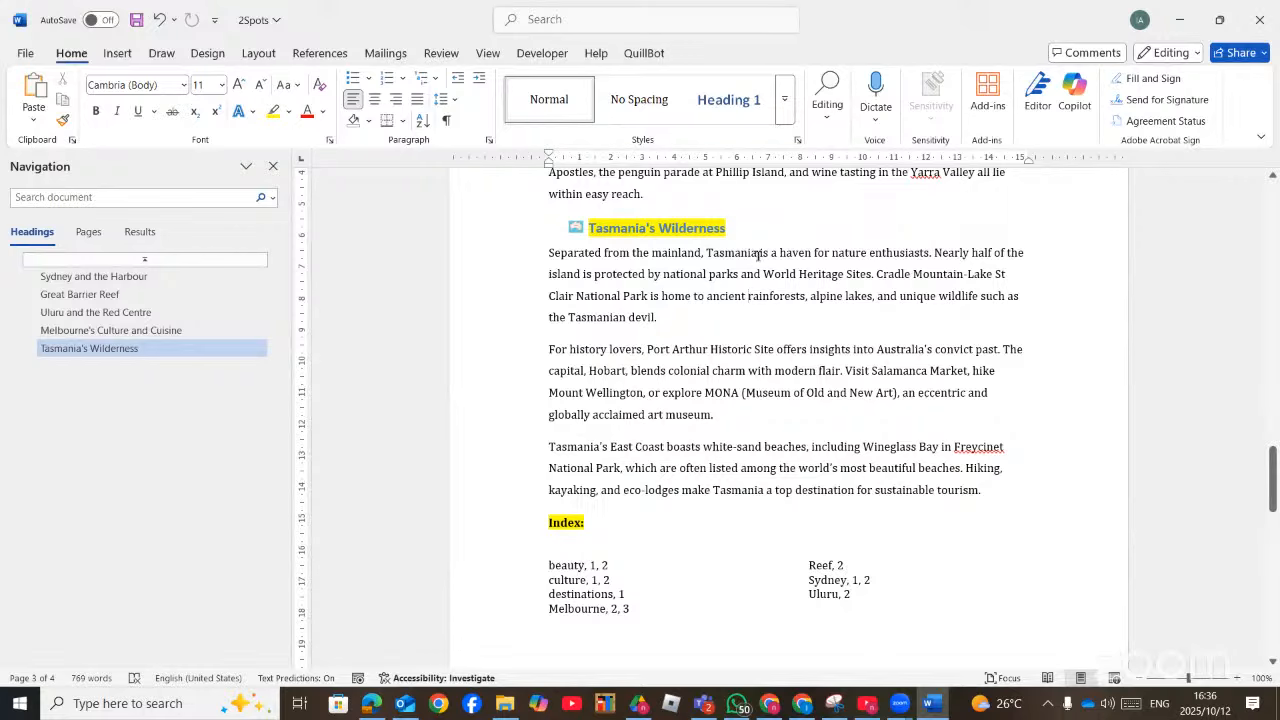
left_click_drag(757, 254, 708, 251)
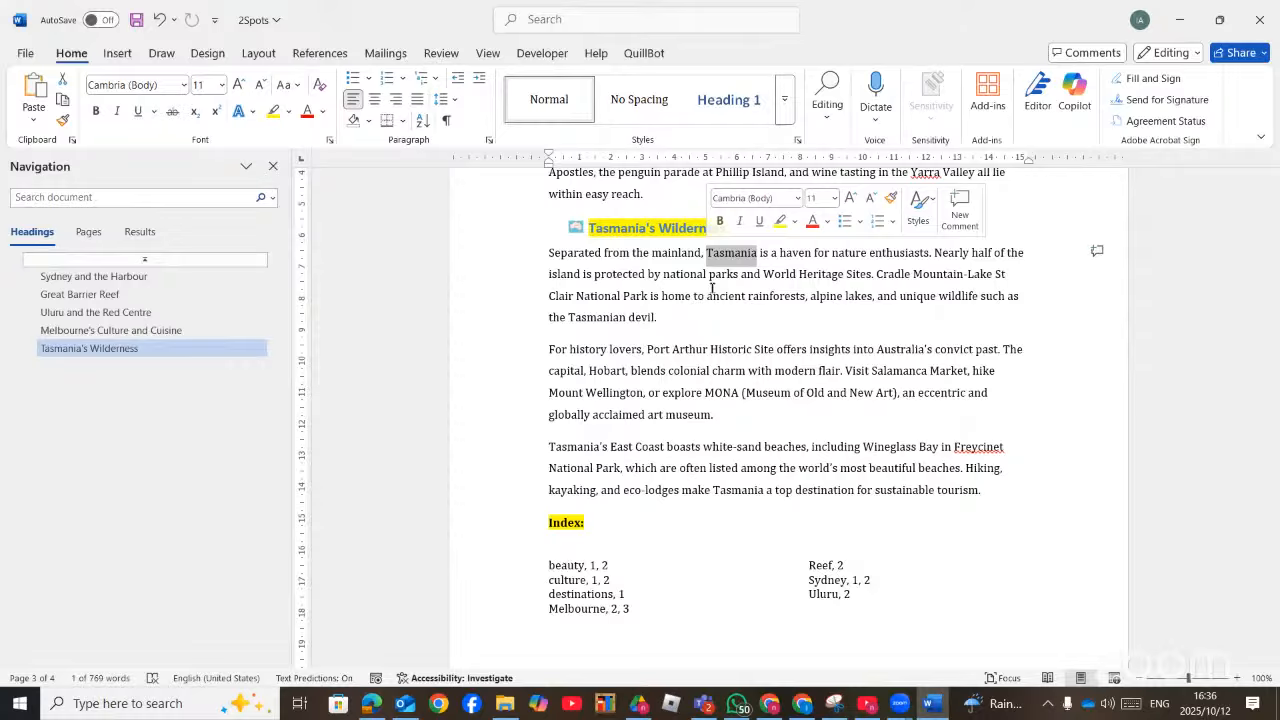
left_click(320, 55)
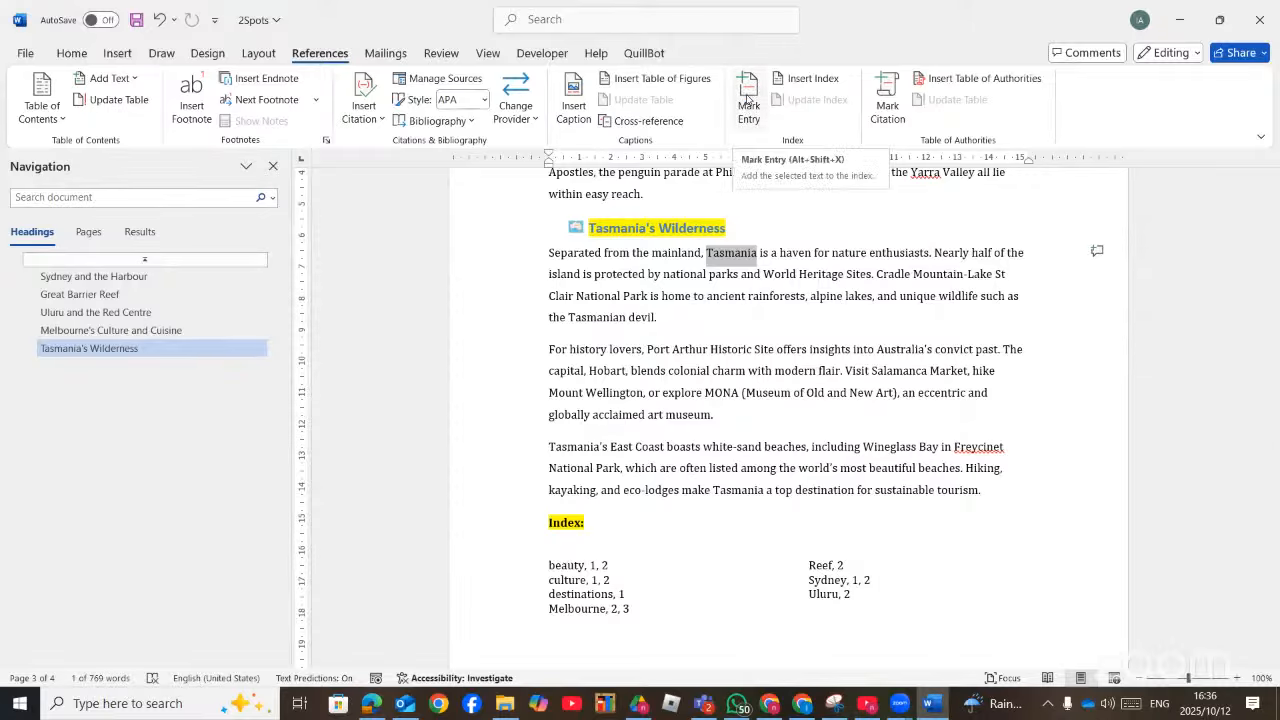
left_click(747, 100)
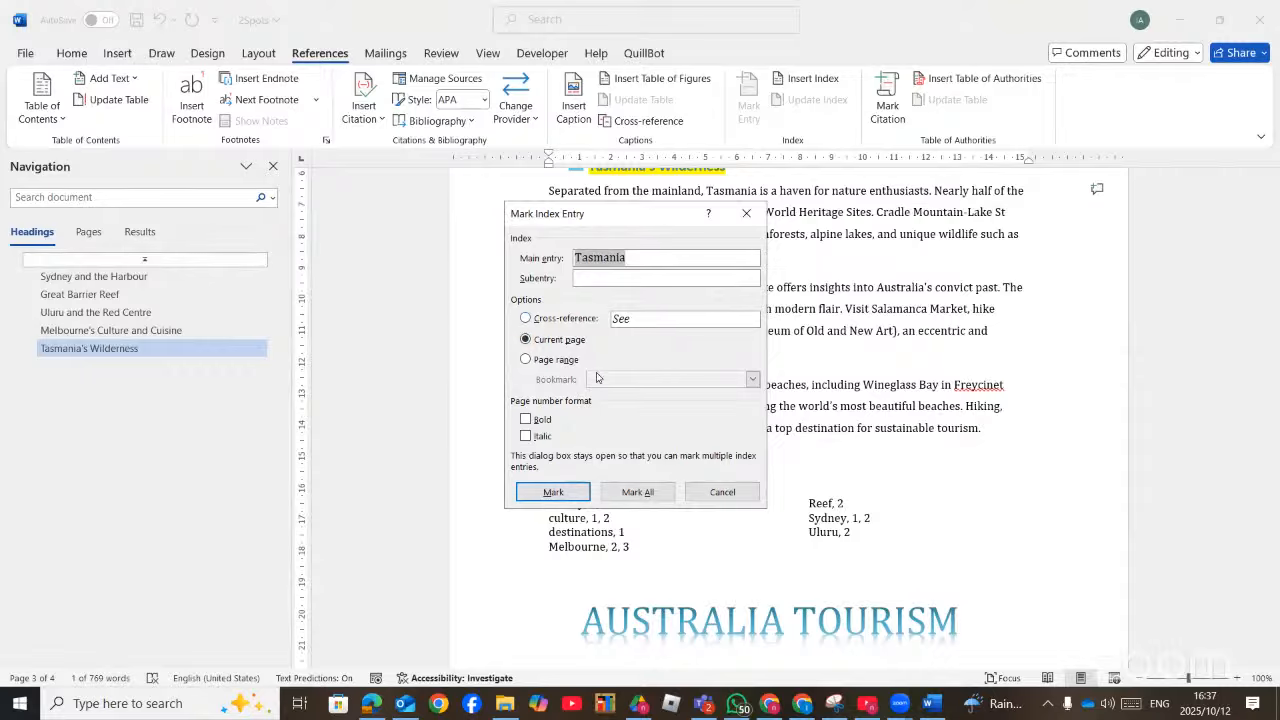
left_click(647, 500)
left_click_drag(643, 215, 397, 239)
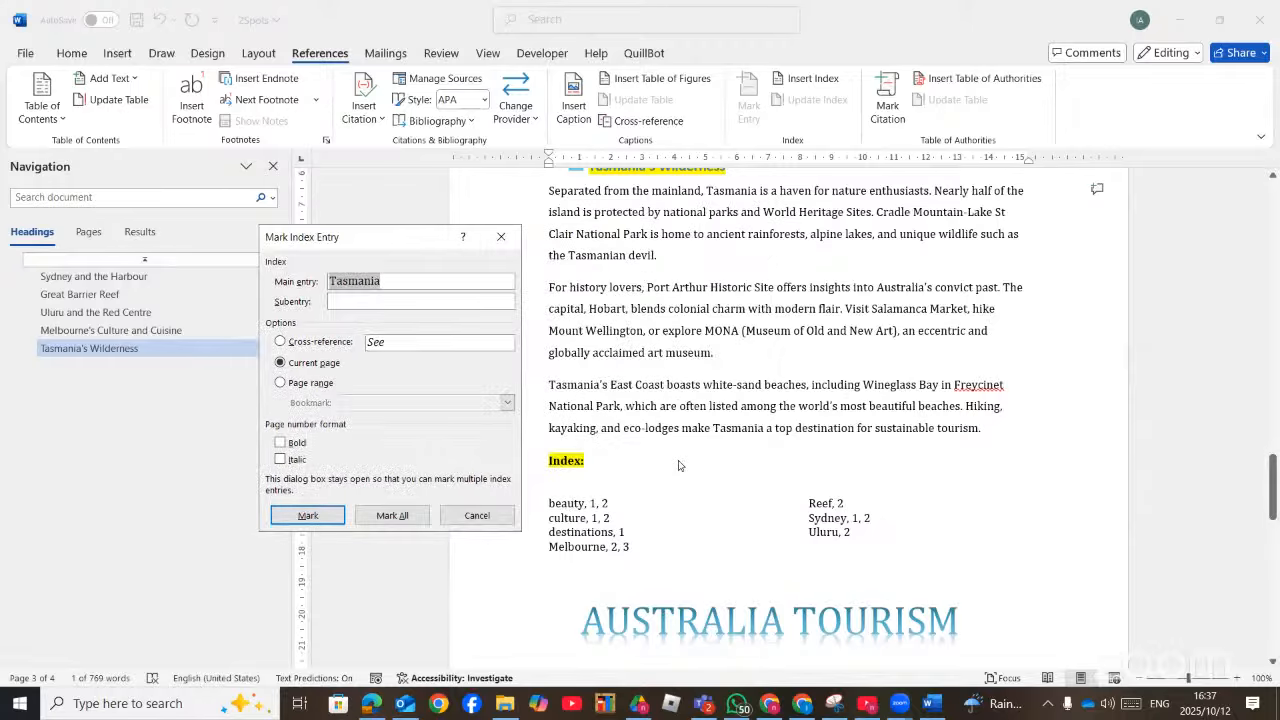
scroll(662, 272, "up", 1)
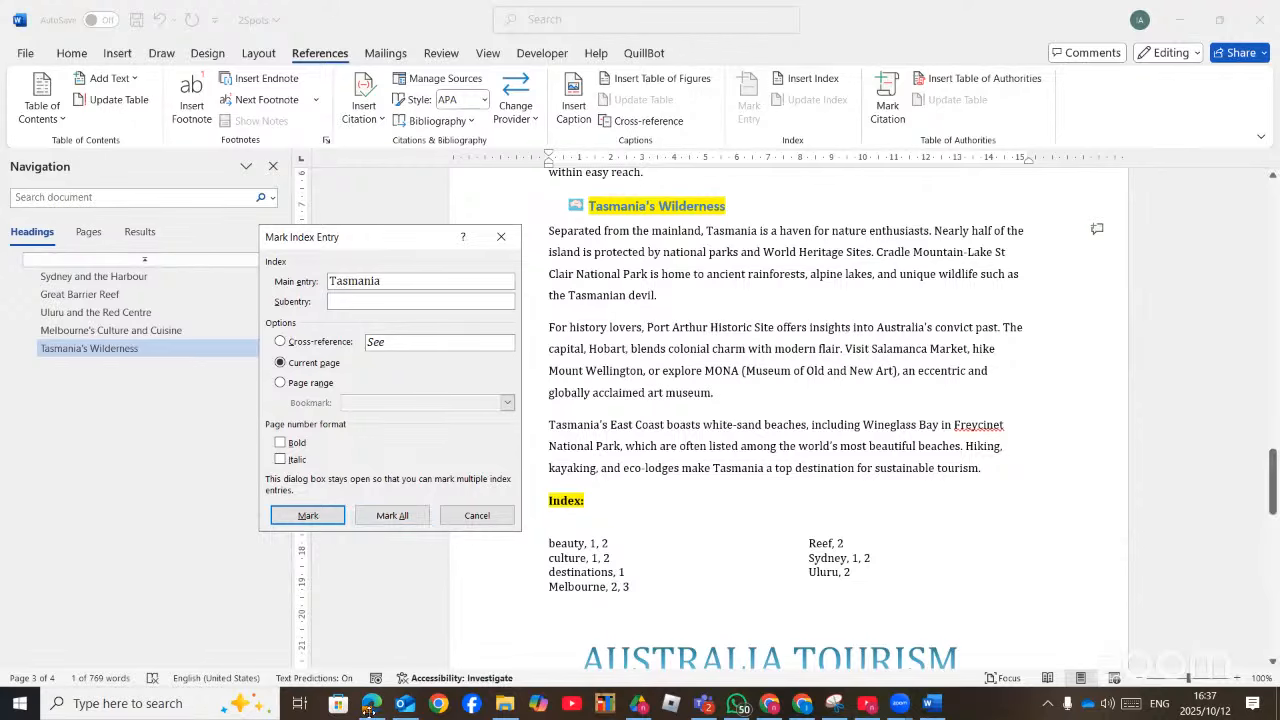
left_click(371, 708)
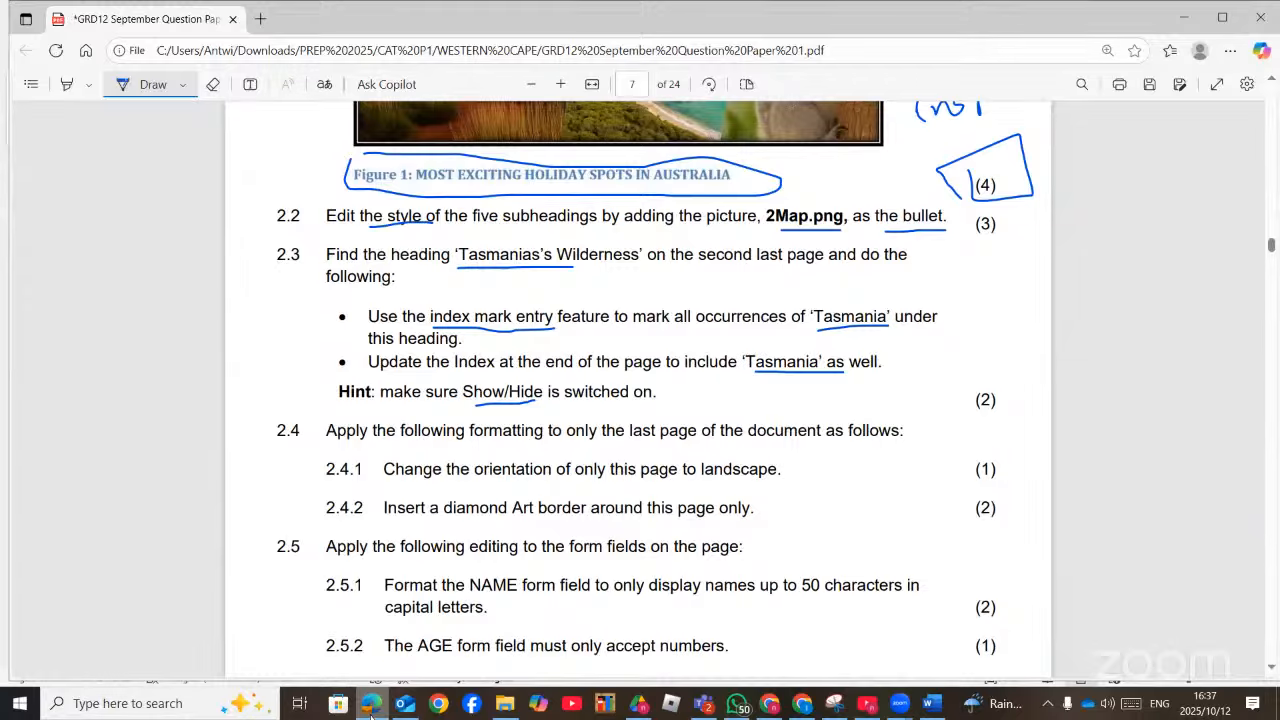
key("alt+Tab")
left_click(392, 515)
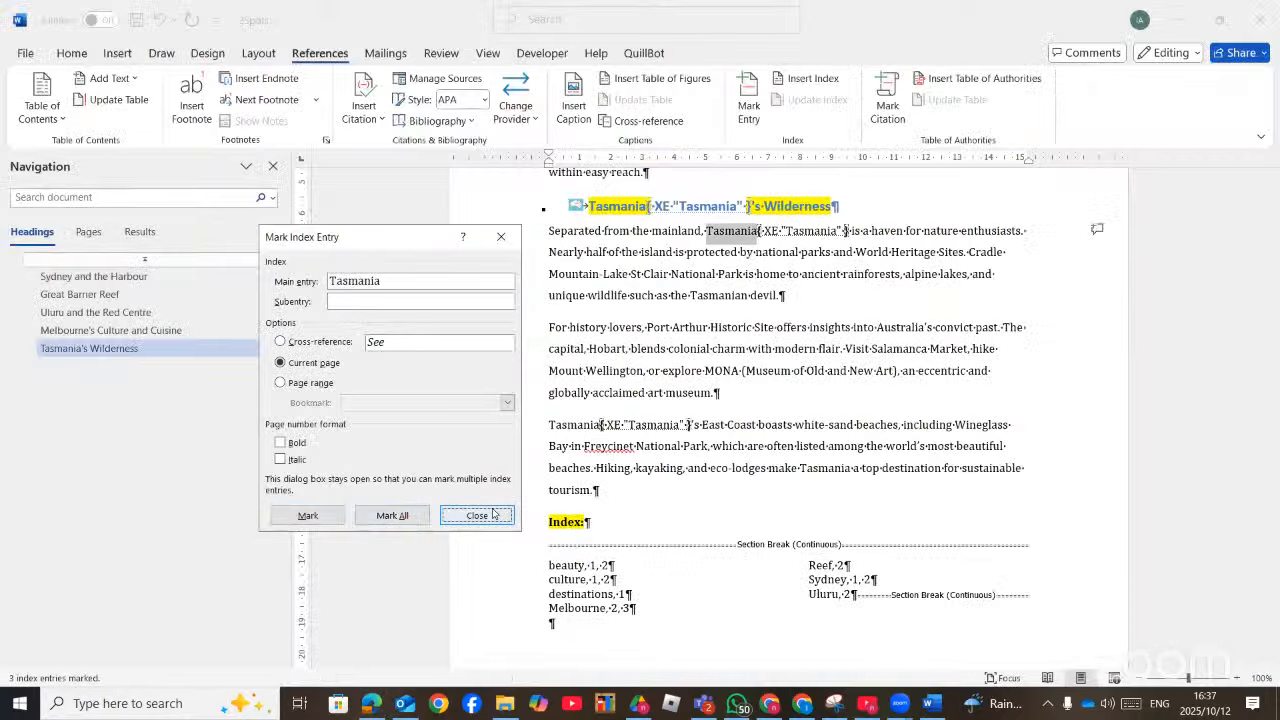
left_click(477, 515)
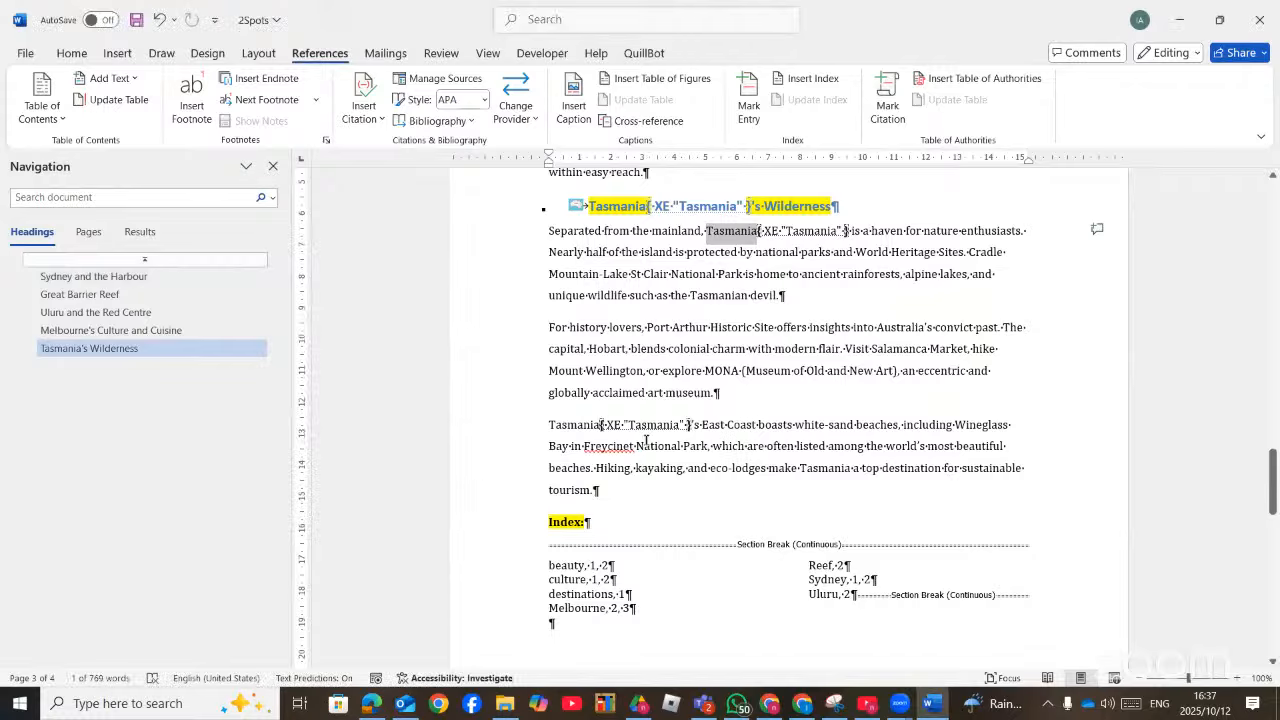
Enlarge the page to 167% and examine the index entry marks in the Tasmania's Wilderness section
left_click(71, 53)
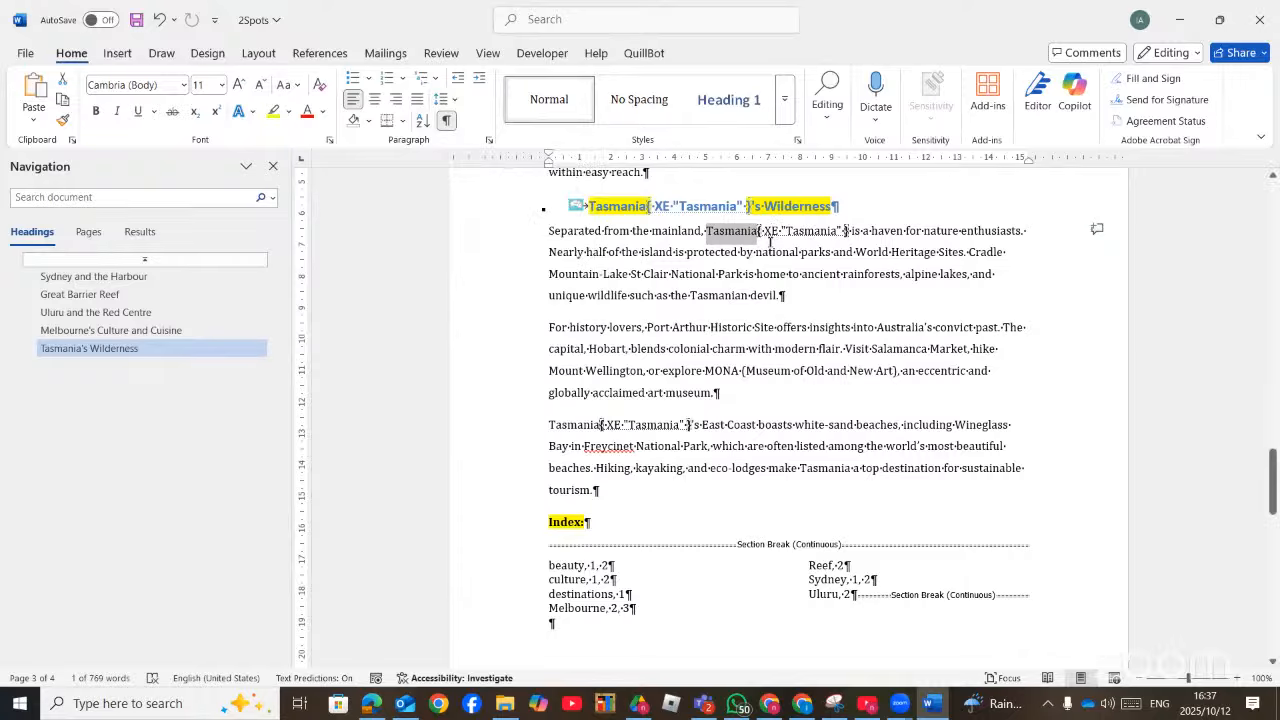
left_click(1196, 680)
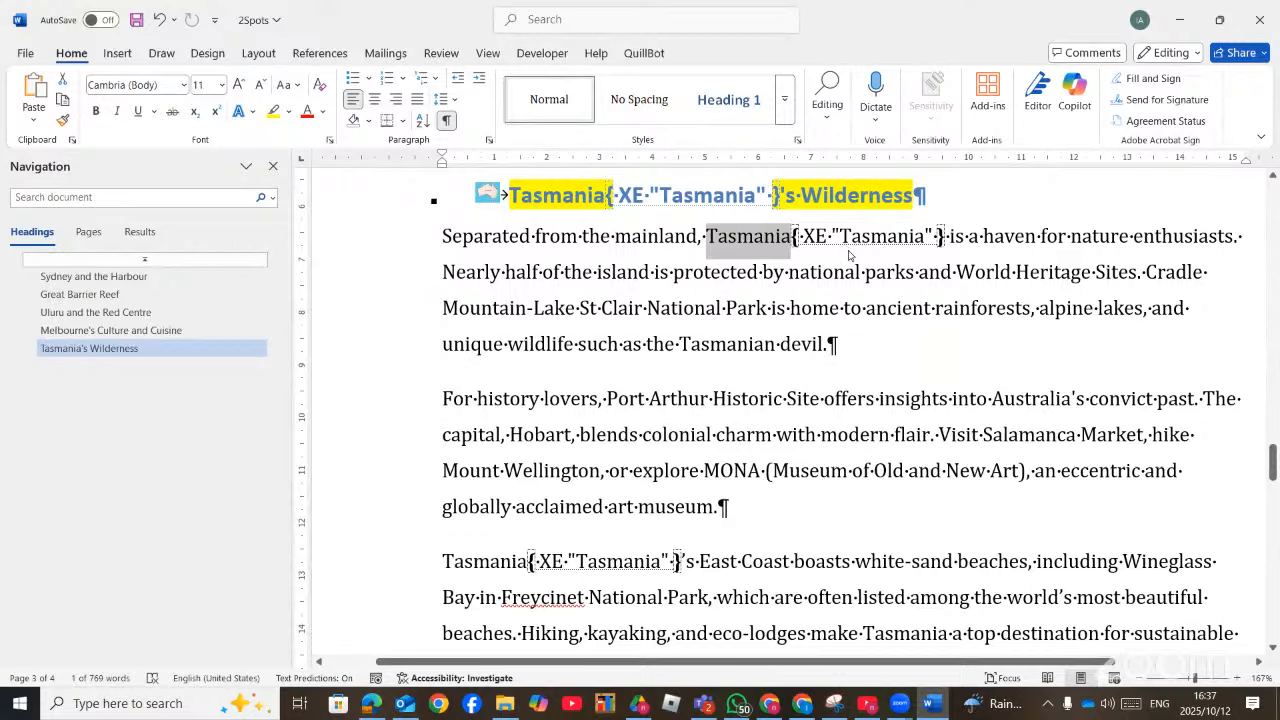
scroll(853, 257, "down", 3)
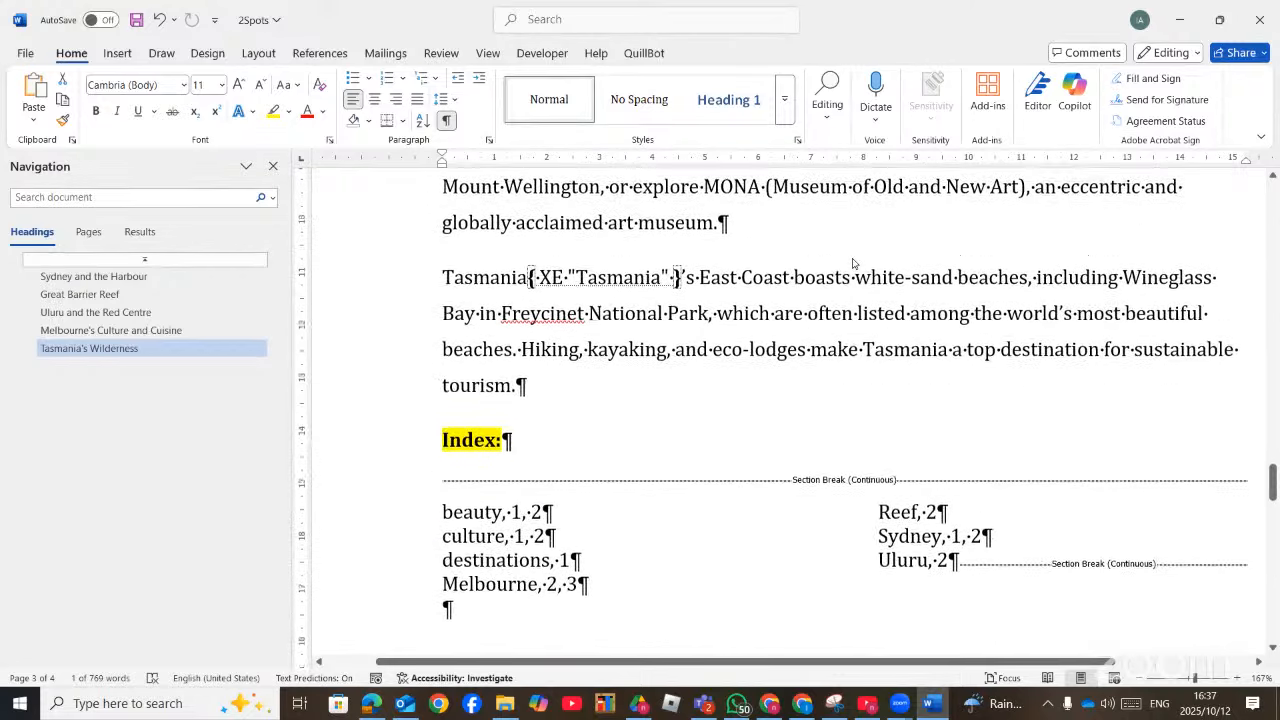
scroll(853, 260, "up", 4)
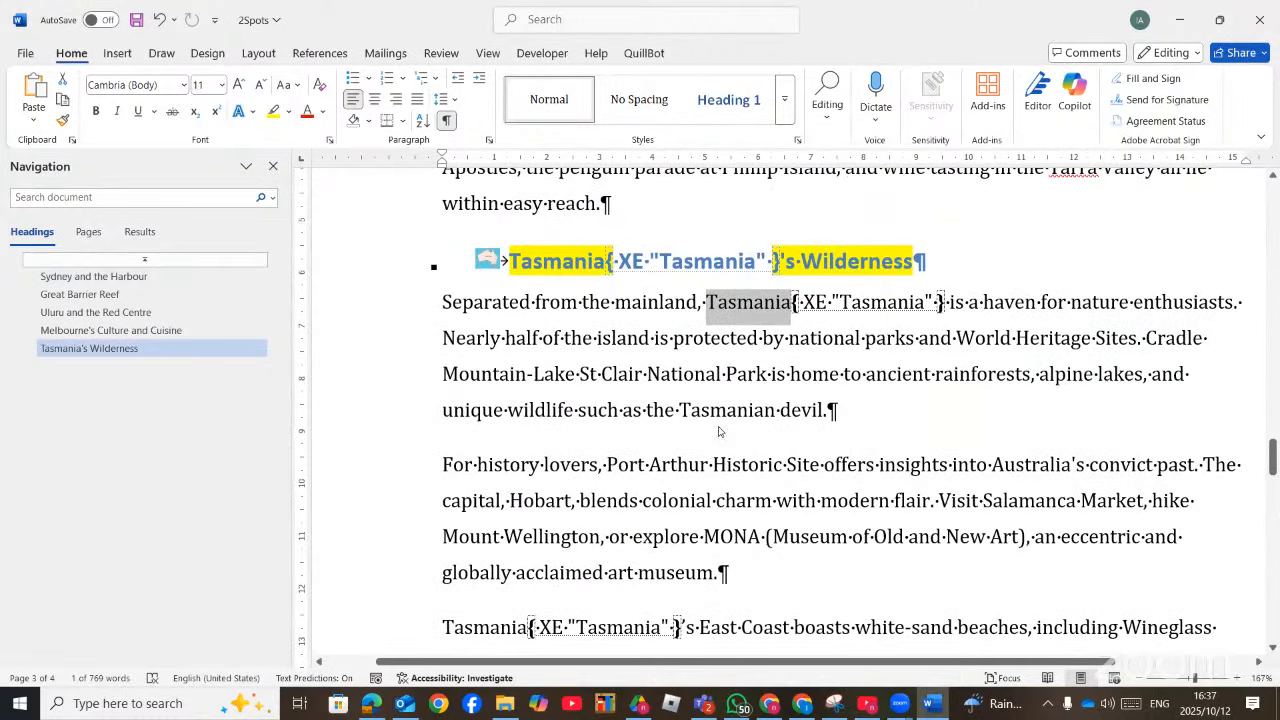
scroll(718, 432, "down", 2)
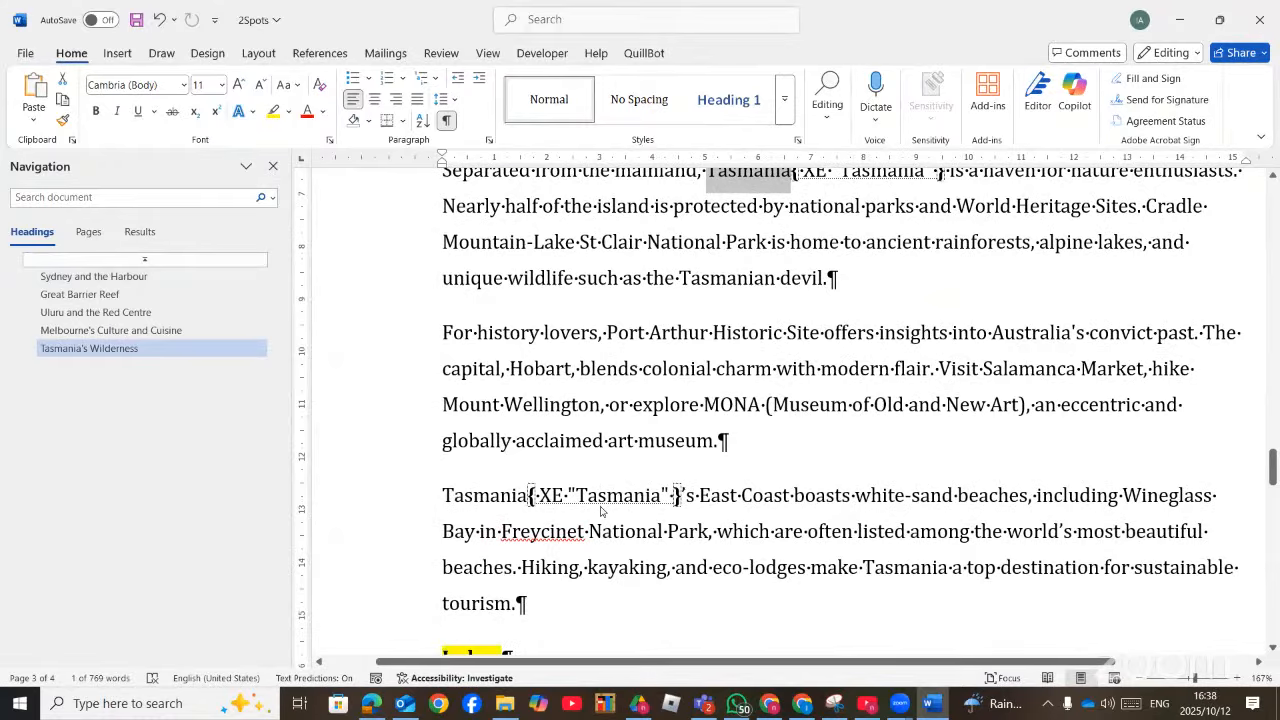
scroll(601, 509, "down", 1)
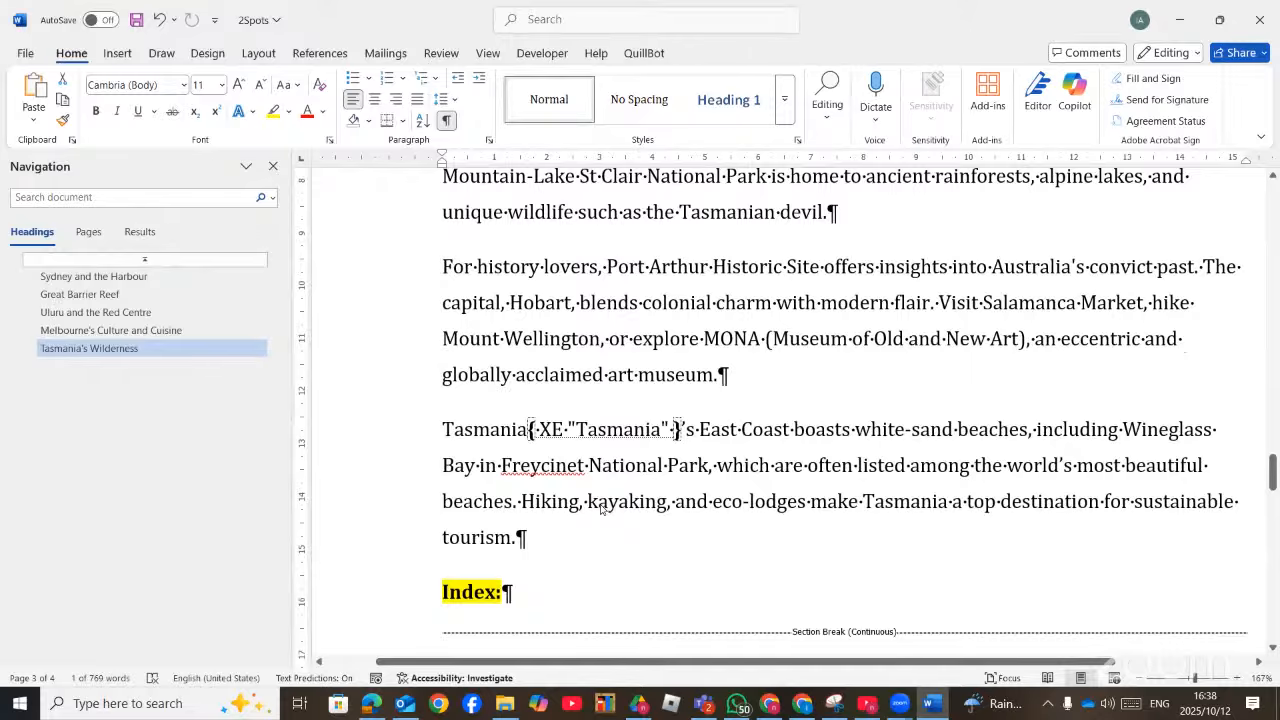
scroll(886, 478, "up", 2)
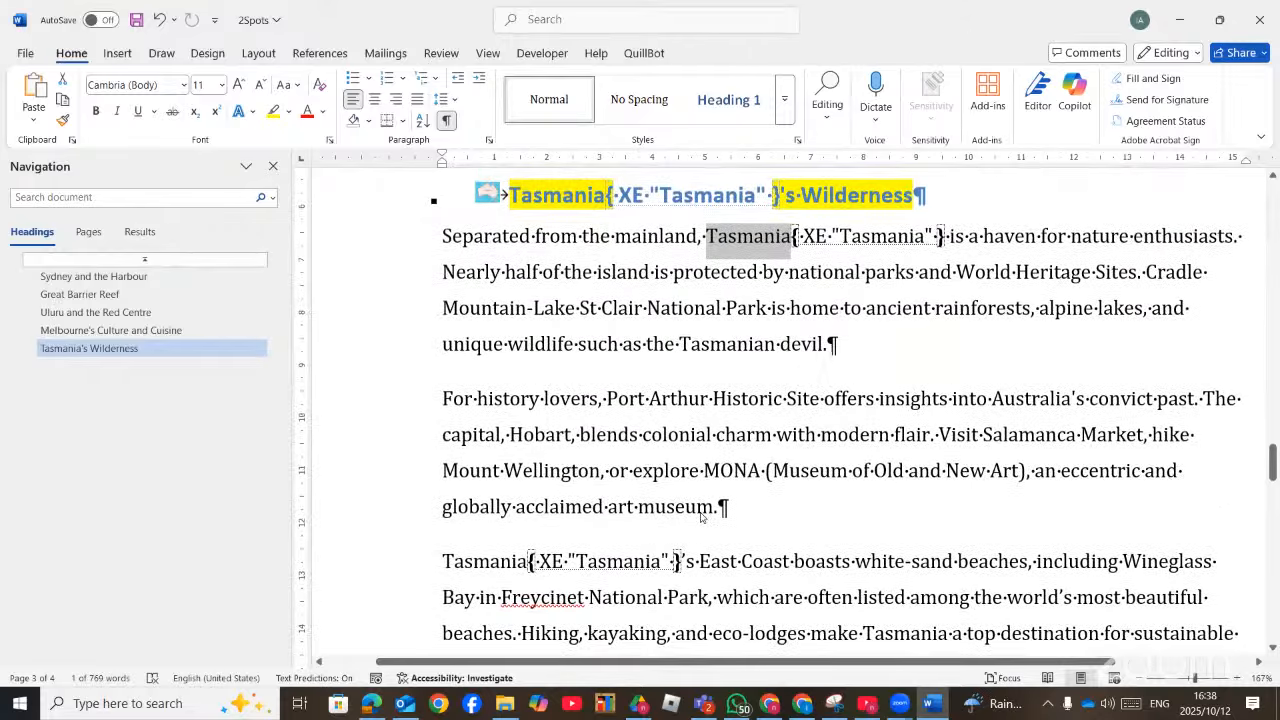
Update the index field below the Index heading to include the Tasmania entry
scroll(739, 490, "down", 7)
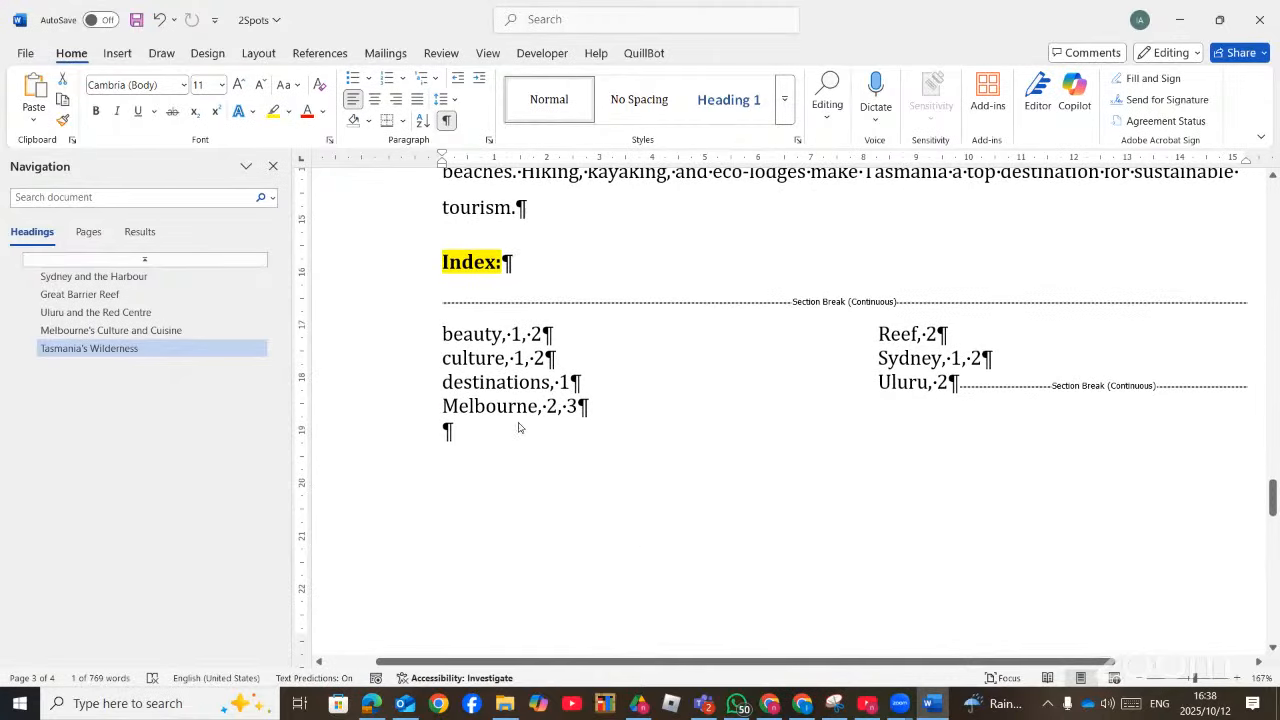
right_click(496, 360)
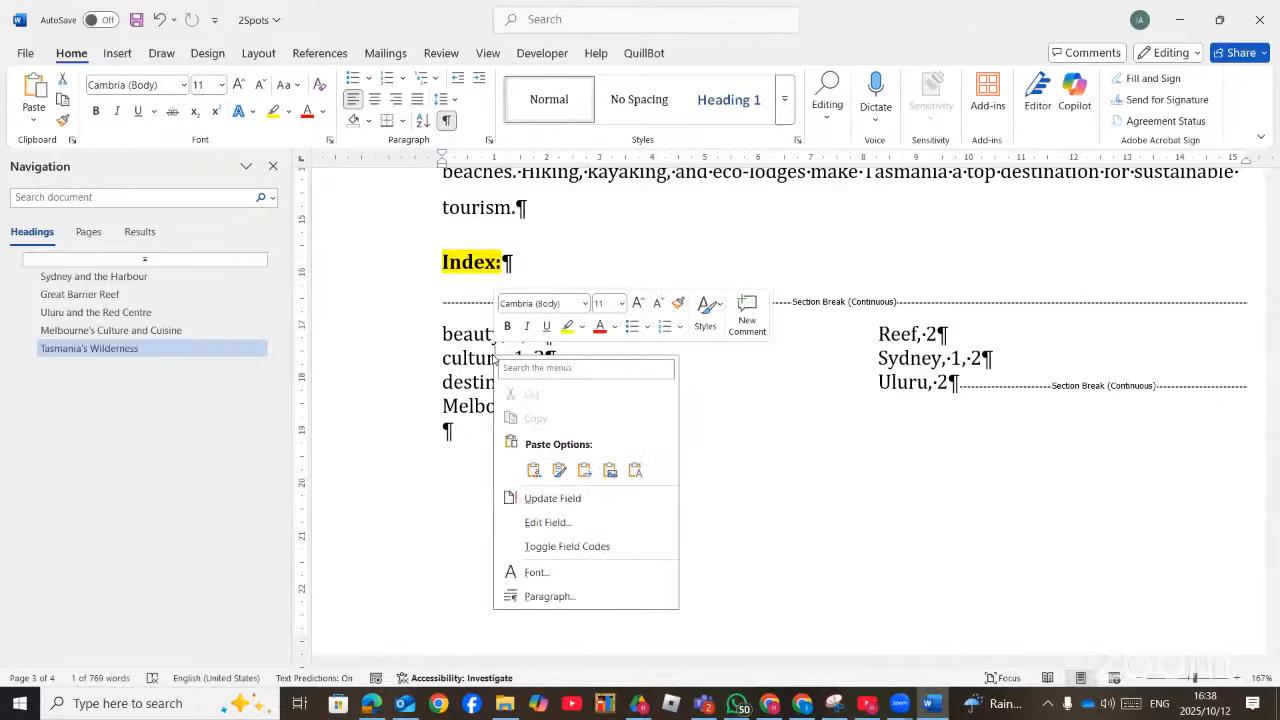
left_click(546, 497)
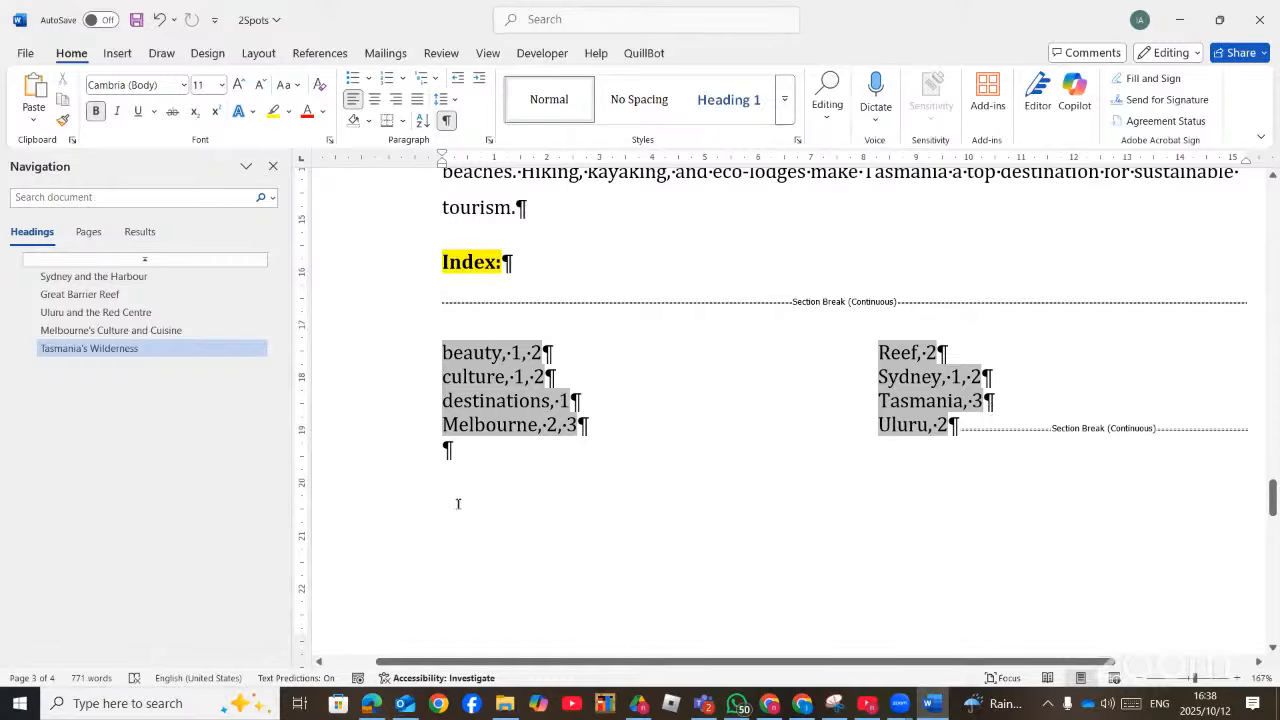
Switch to the question paper in Edge and read question 2.4 about formatting the last page
left_click(373, 705)
key("Down")
key("Down")
key("Down")
key("Down")
key("Down")
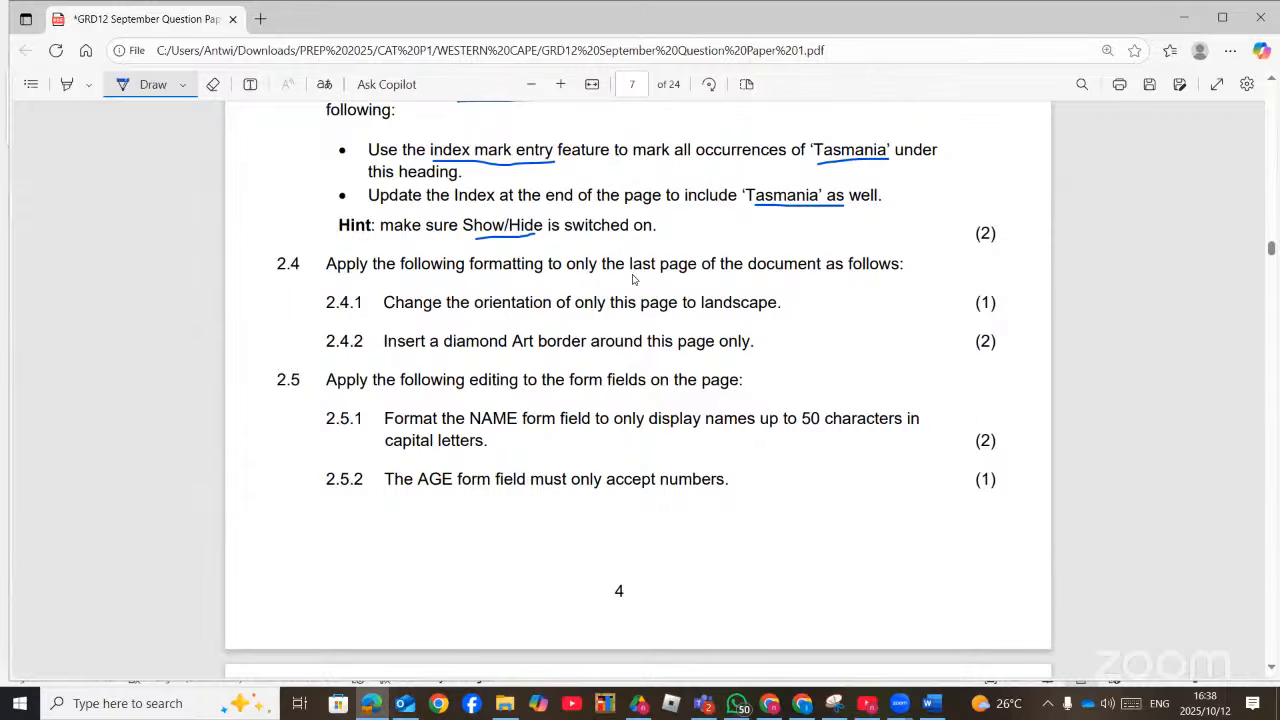
Underline "only the last page", "this page to landscape" and "diamond Art border" in question 2.4 of the paper
left_click_drag(578, 272, 703, 271)
left_click_drag(627, 318, 777, 319)
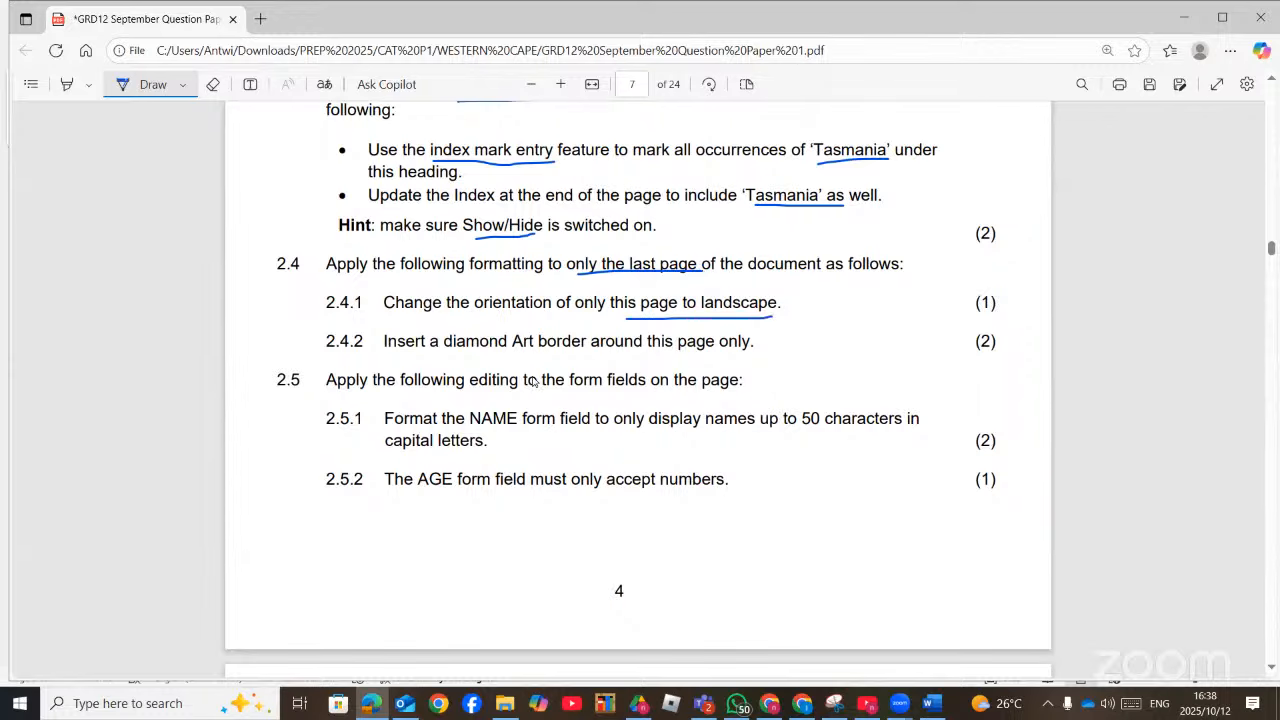
left_click_drag(452, 356, 589, 354)
Switch to the 2Spots document in Word, zoom out to 103% and examine the section breaks and the last page
key("alt+Tab")
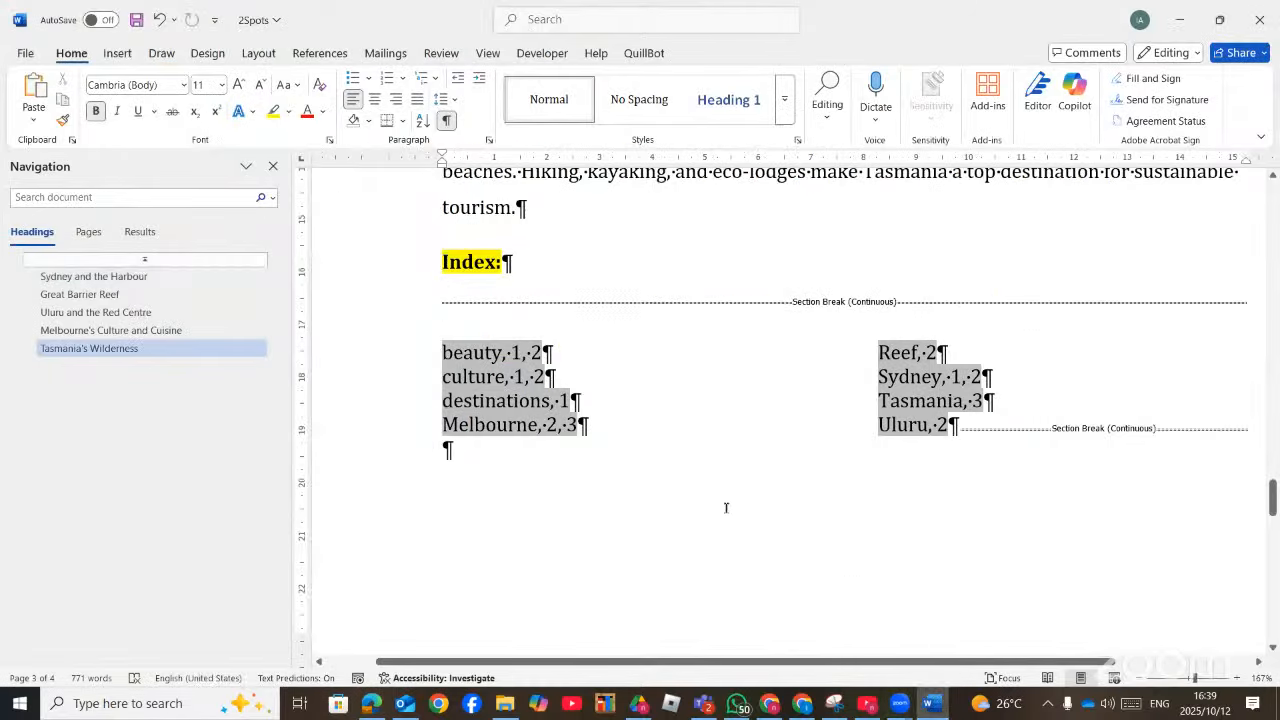
scroll(726, 507, "down", 15)
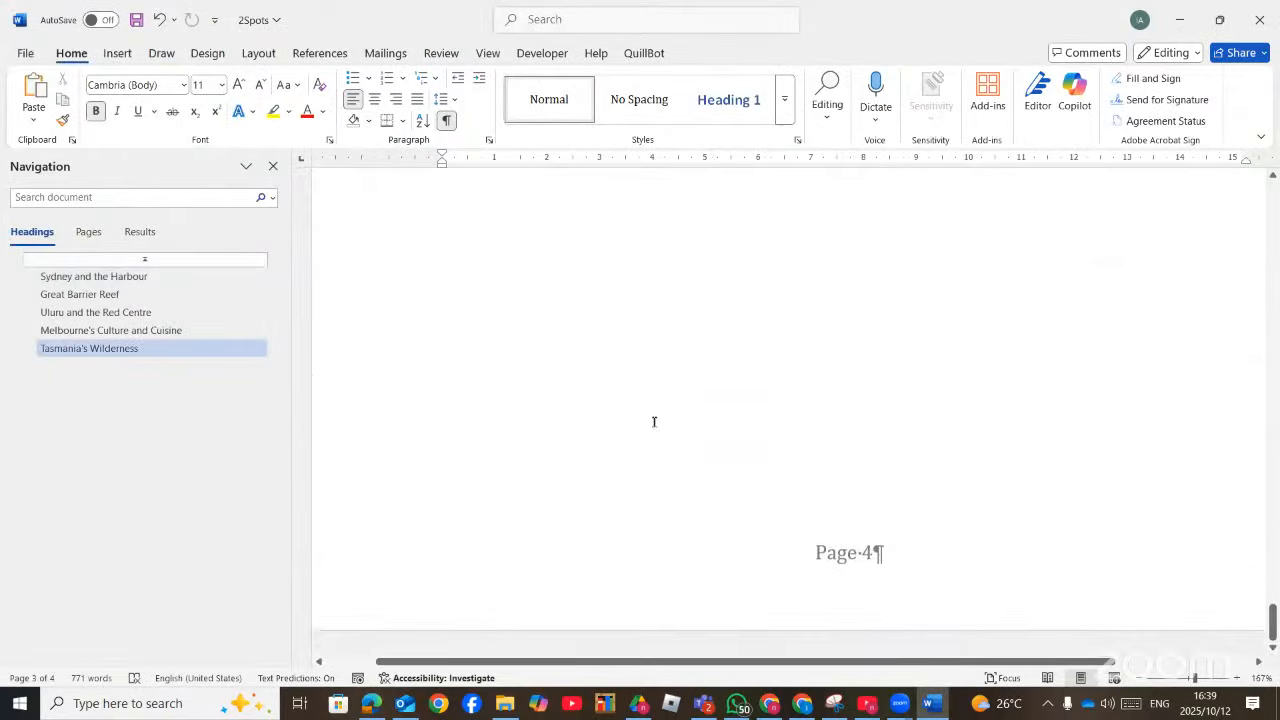
scroll(826, 510, "up", 12)
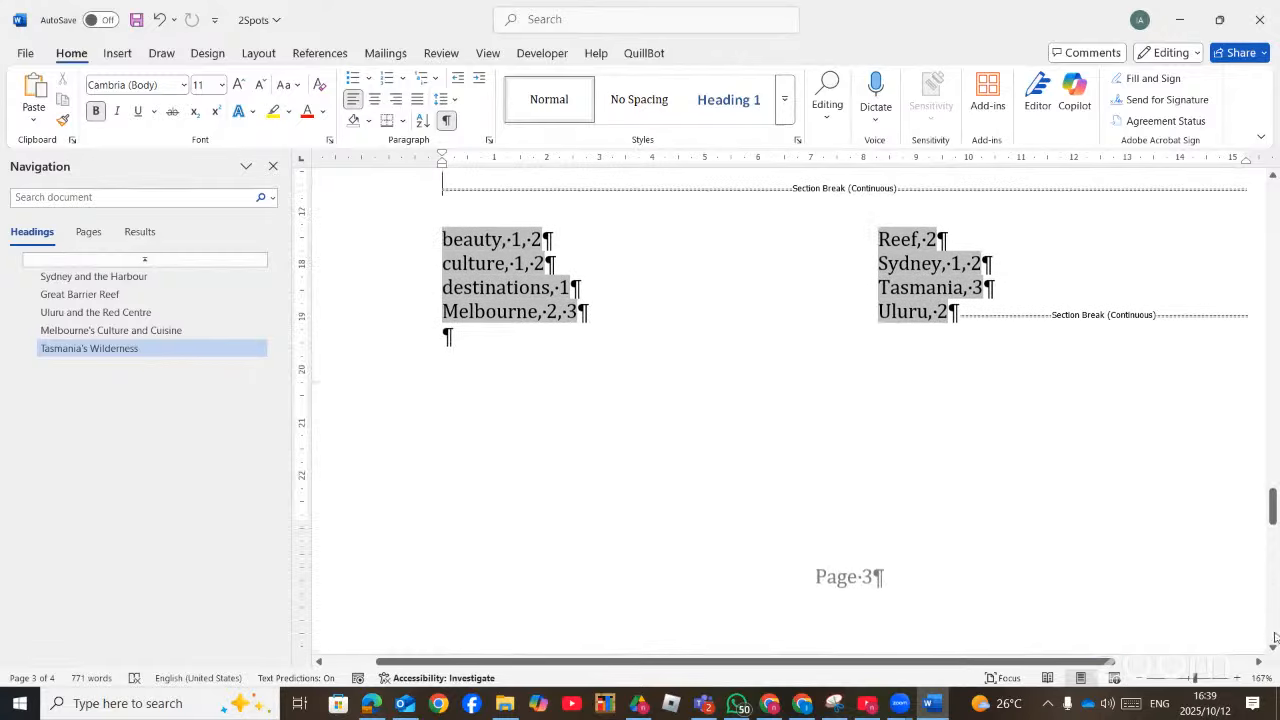
left_click_drag(1193, 677, 1188, 677)
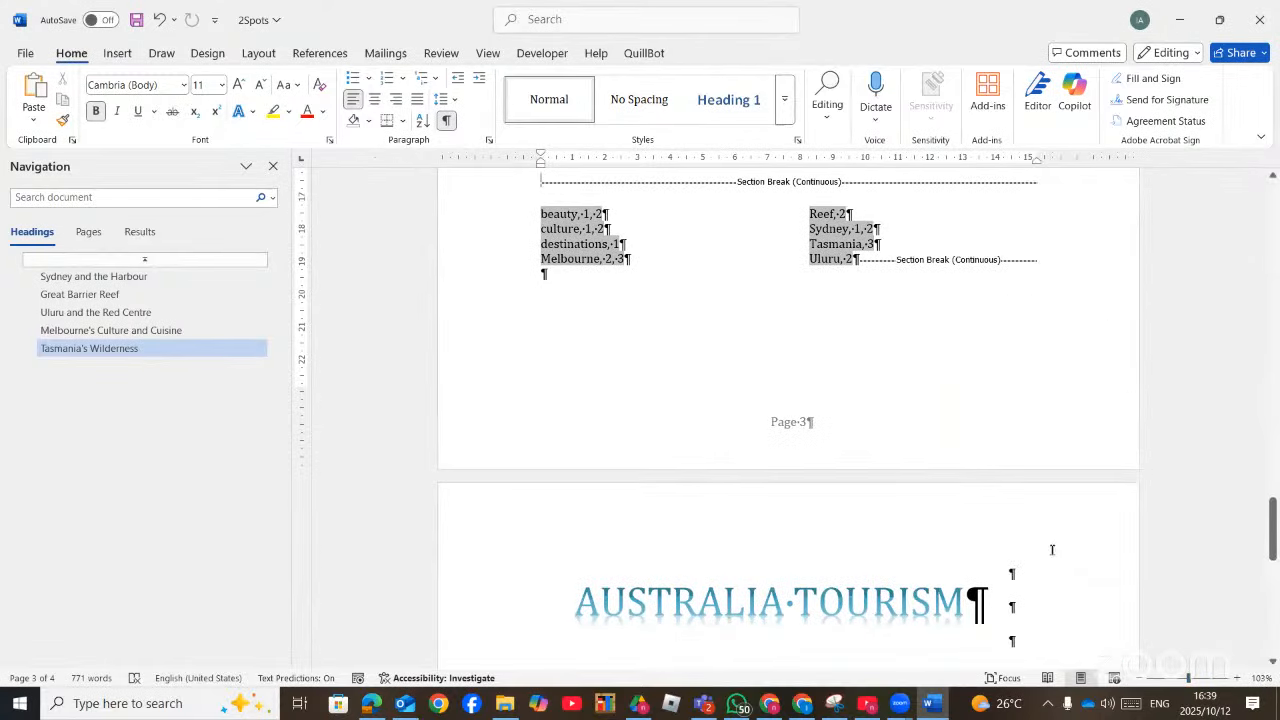
scroll(1052, 549, "down", 3)
scroll(1052, 549, "down", 5)
scroll(1036, 461, "up", 6)
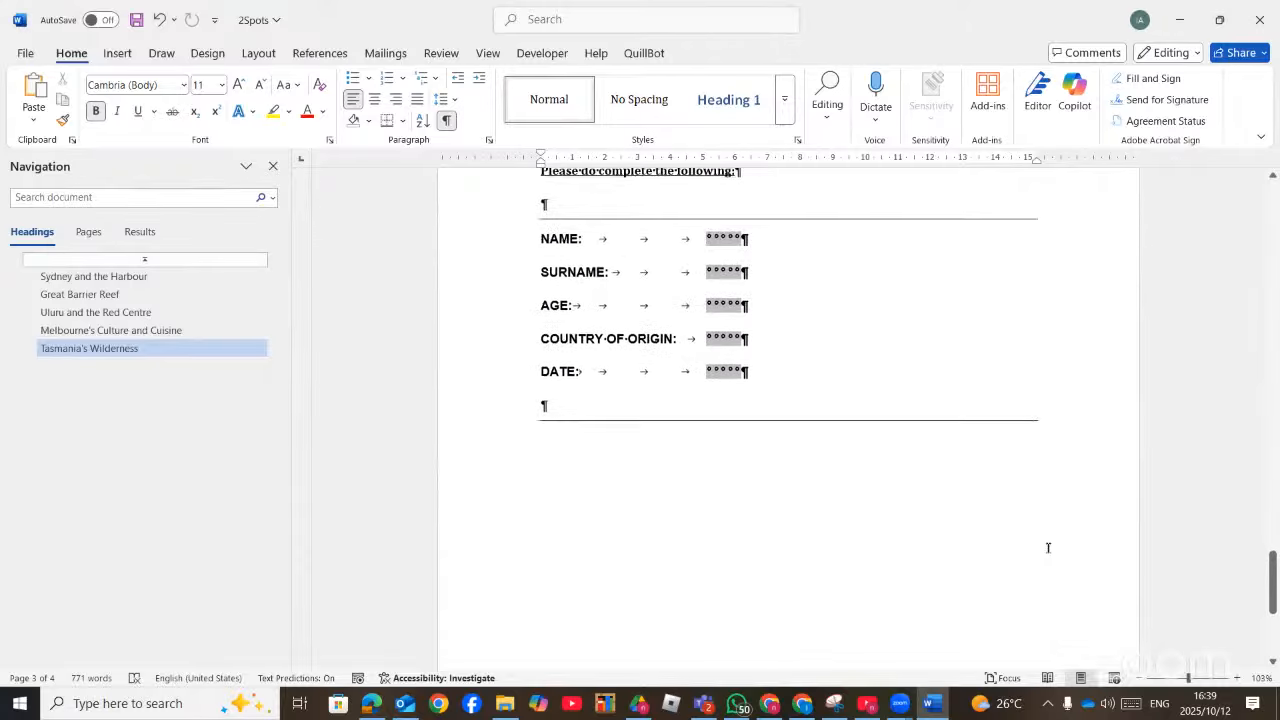
scroll(1036, 461, "up", 2)
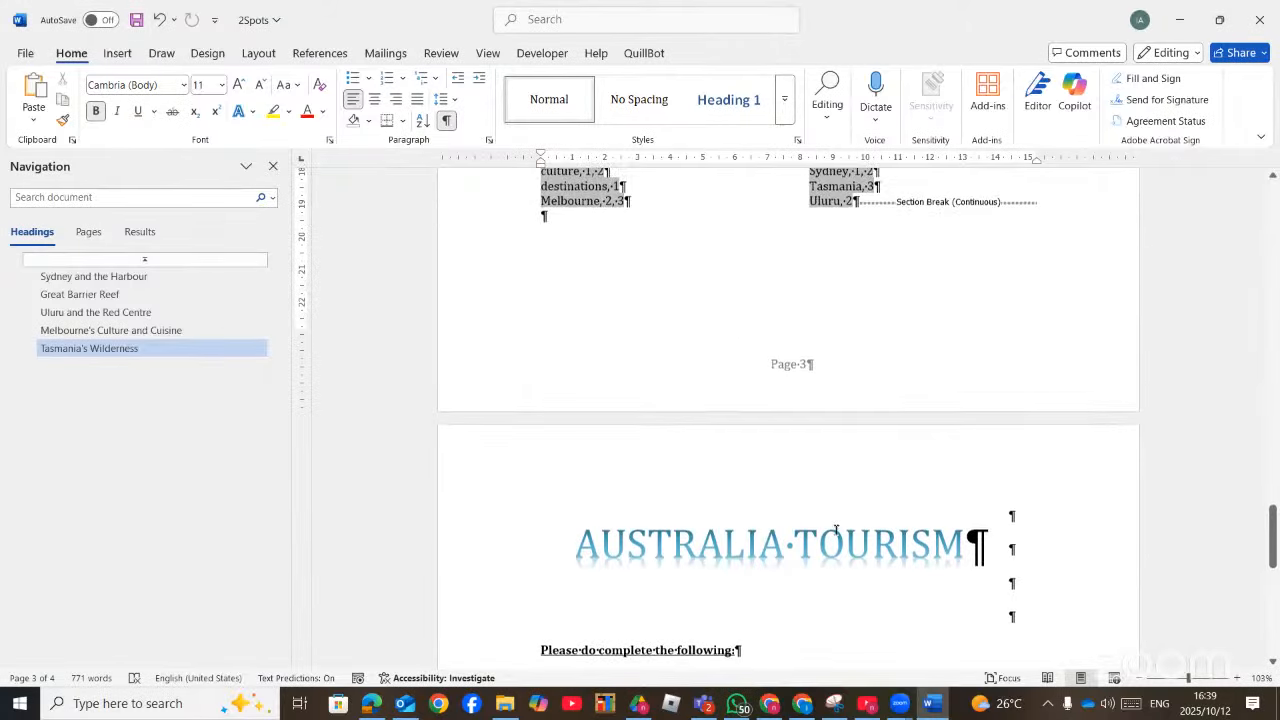
left_click(579, 538)
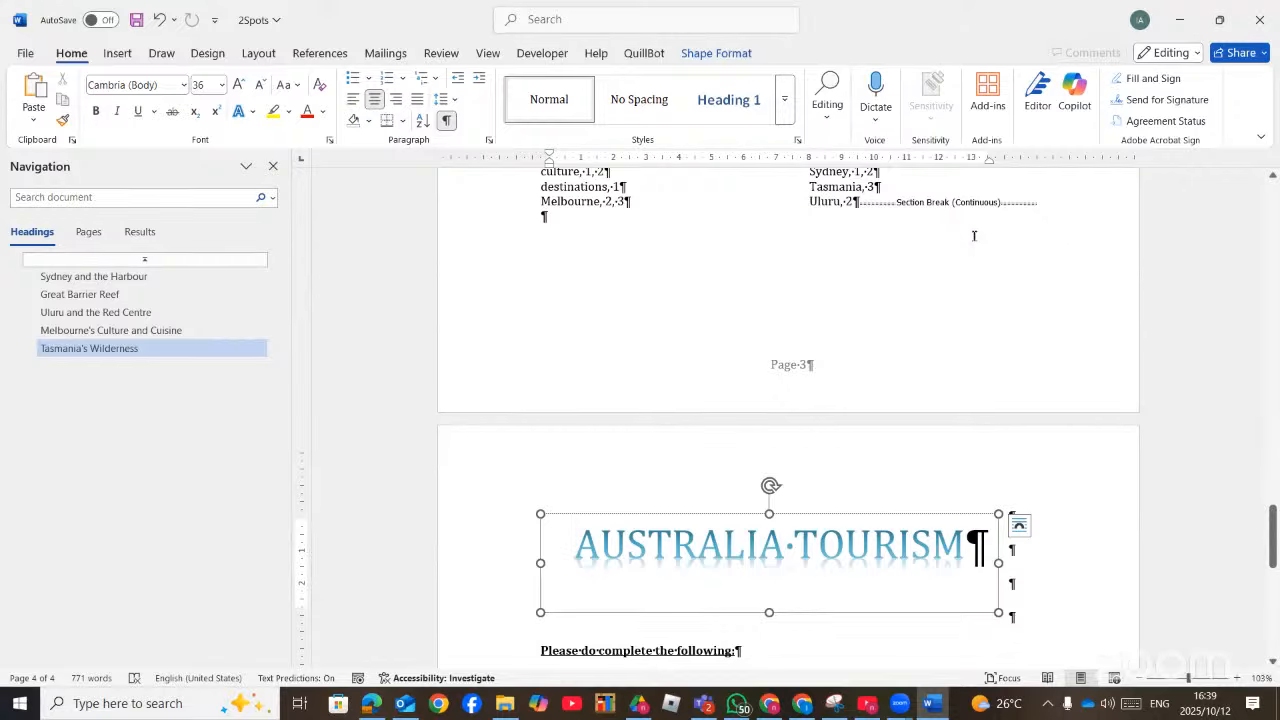
scroll(972, 240, "down", 3)
scroll(1006, 434, "down", 8)
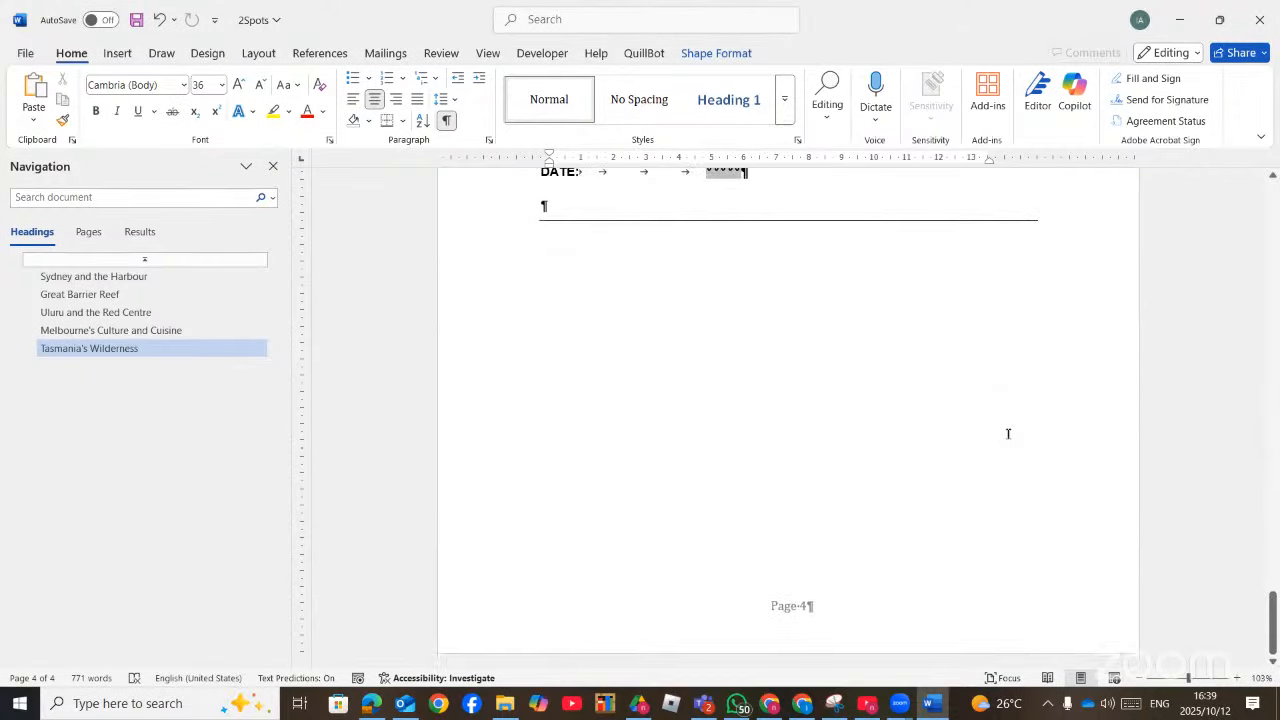
scroll(1008, 433, "up", 10)
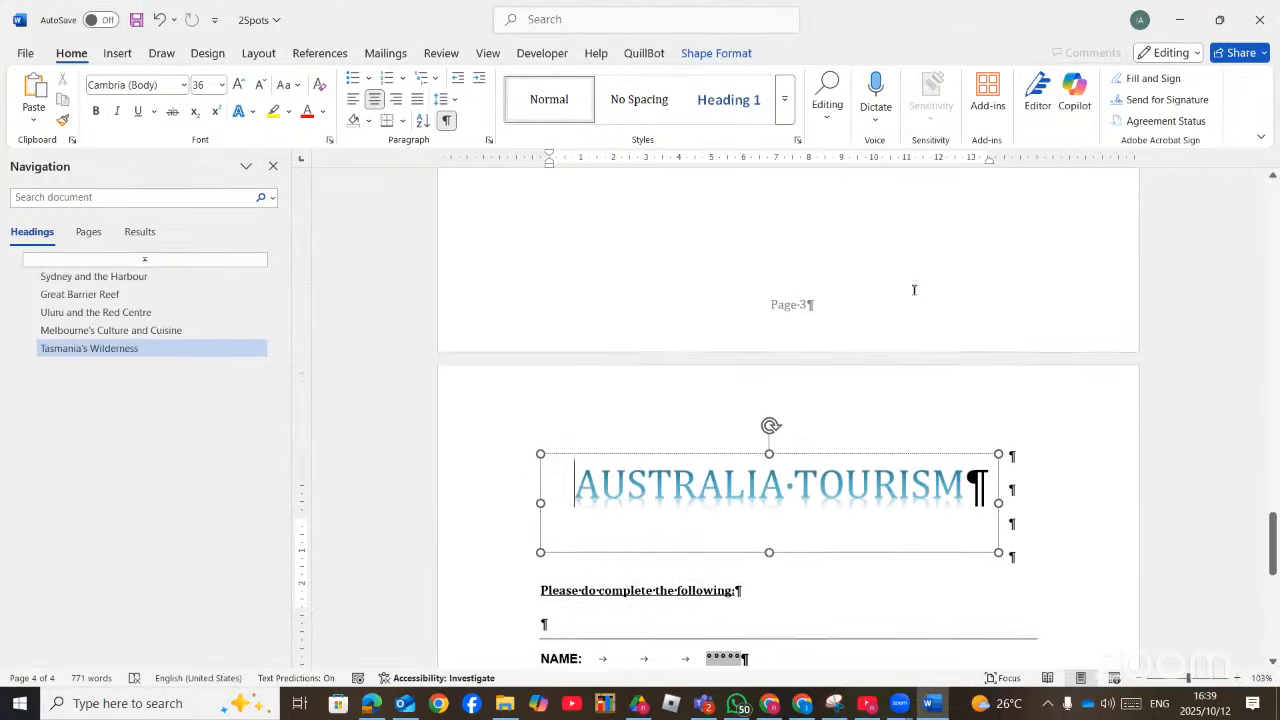
scroll(914, 290, "up", 2)
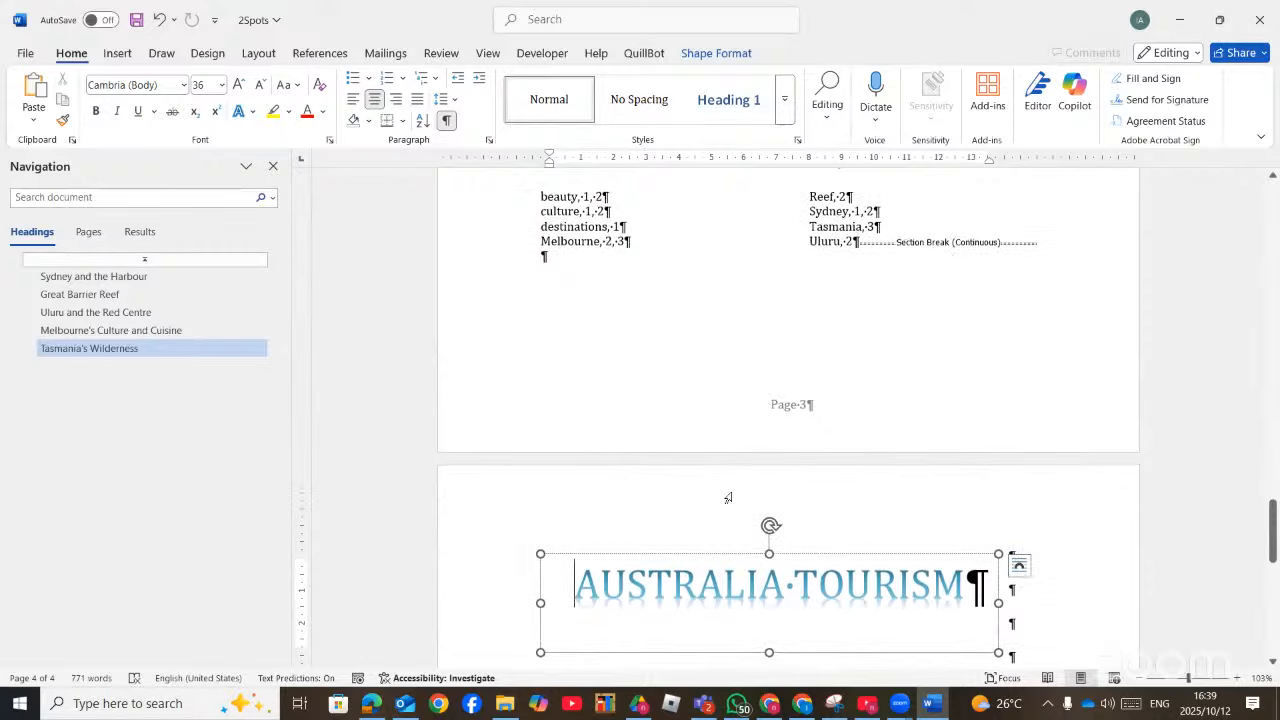
Unlink both the header and the footer of the last page's section from the previous section
double_click(822, 482)
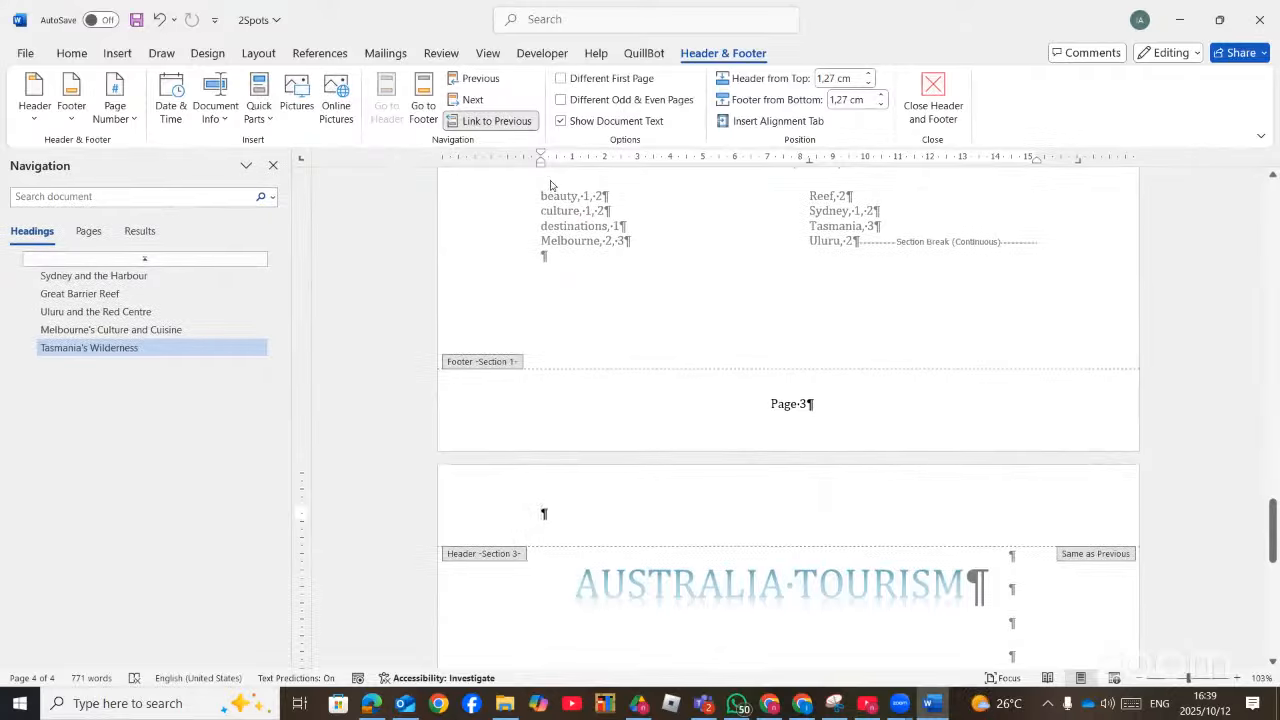
left_click(490, 121)
scroll(790, 365, "down", 6)
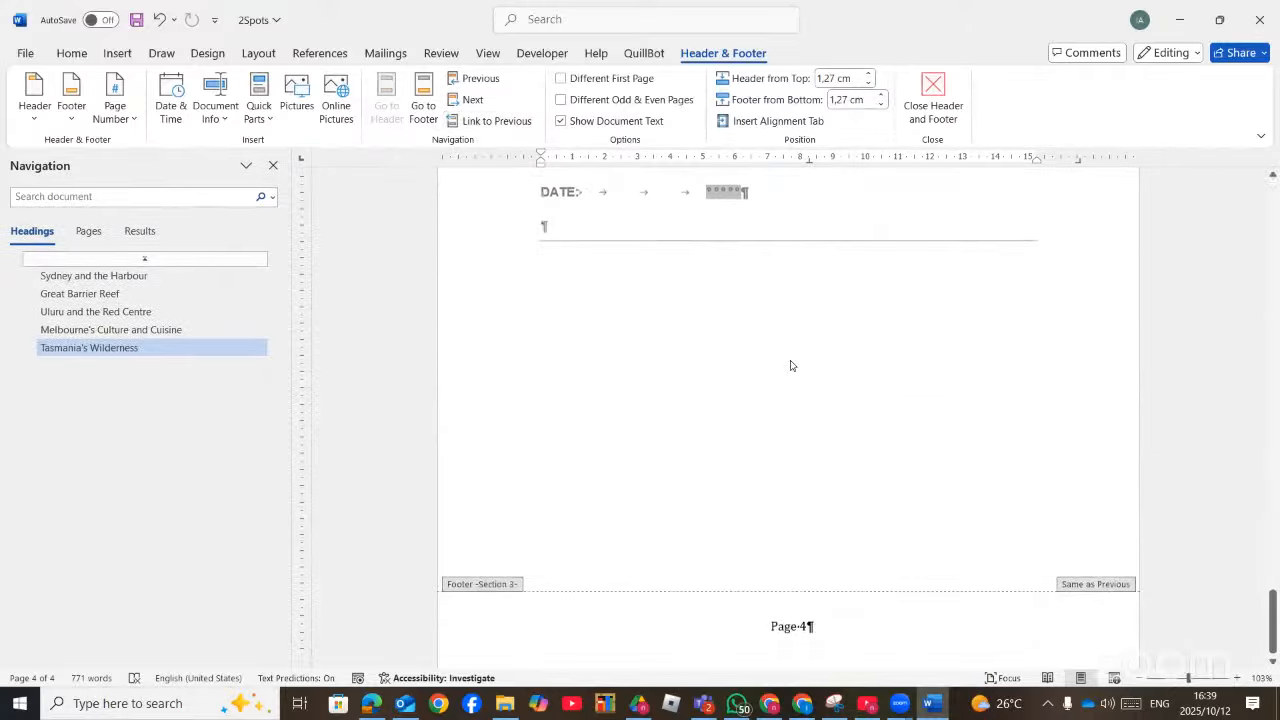
left_click(741, 622)
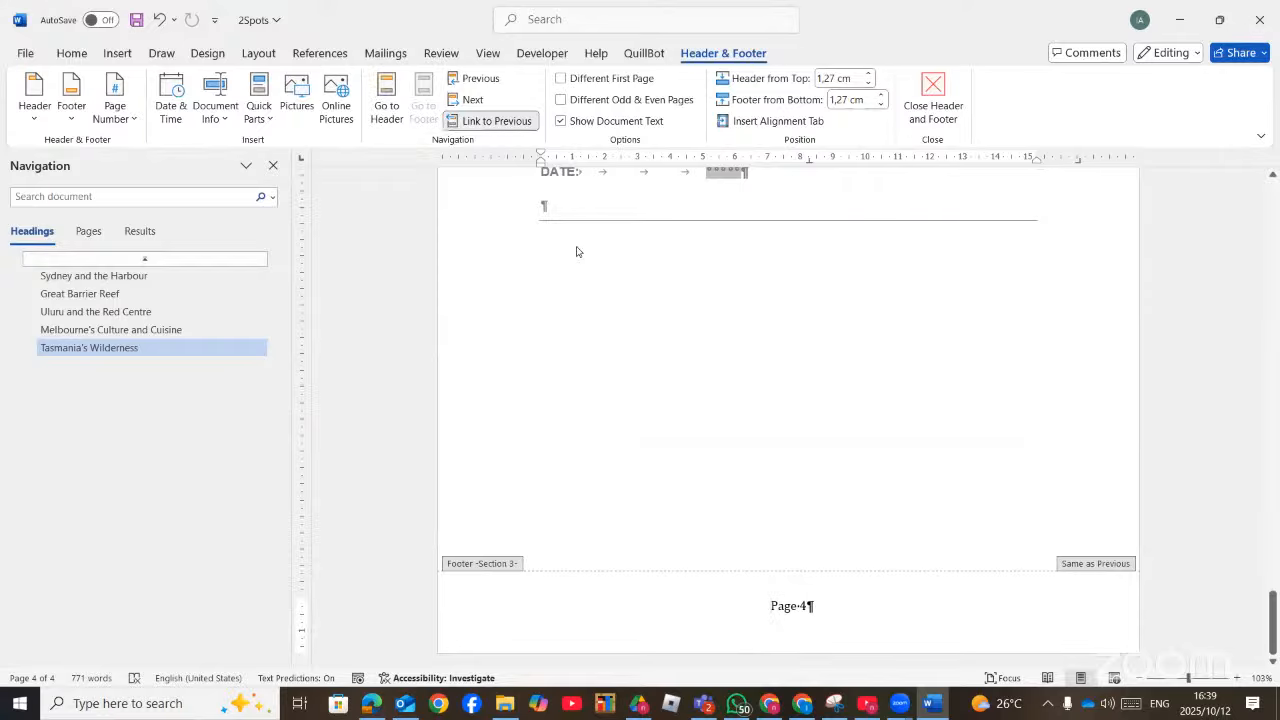
left_click(505, 122)
scroll(703, 311, "up", 3)
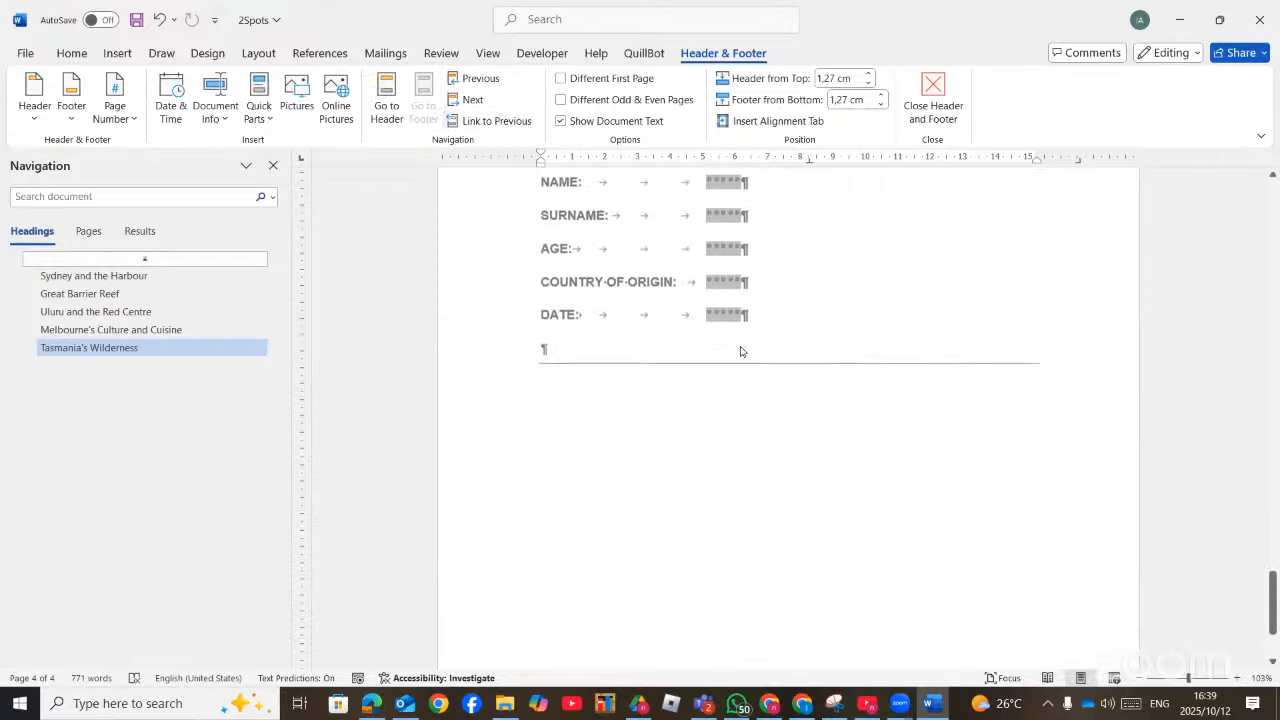
scroll(741, 351, "up", 5)
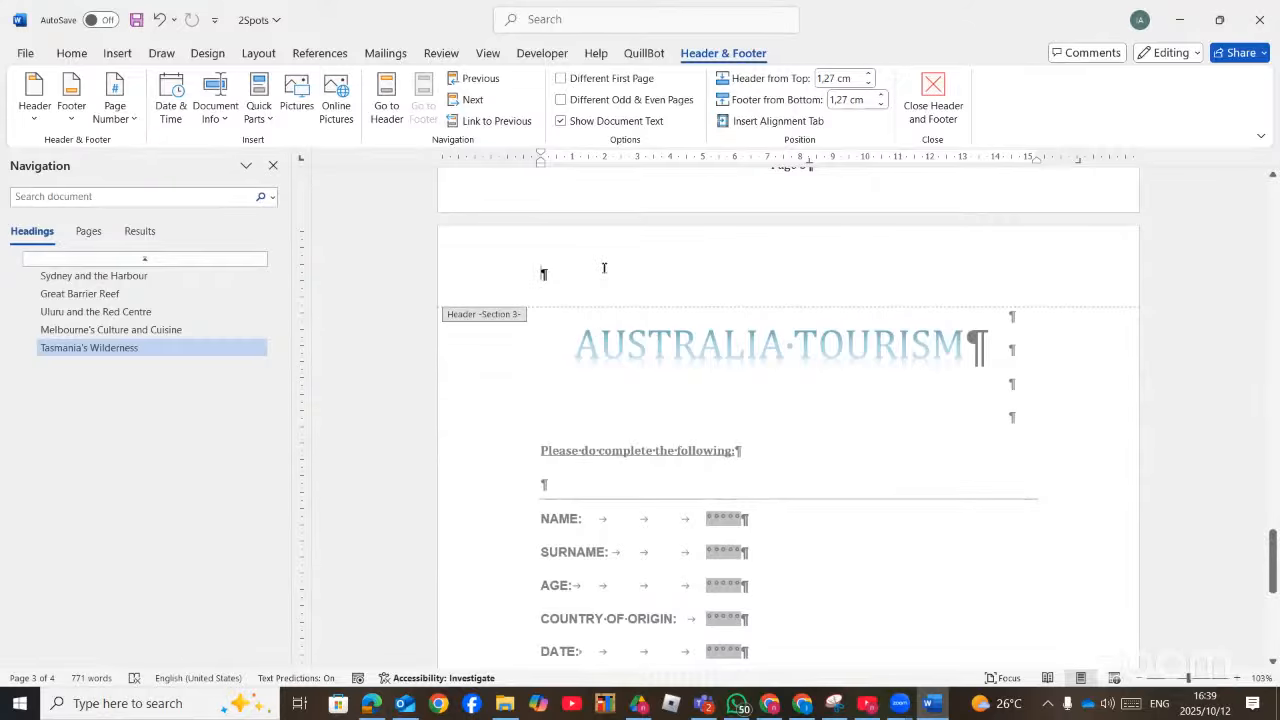
Change the orientation of the last page's section to landscape, check the neighbouring pages and close the Navigation pane
left_click(604, 268)
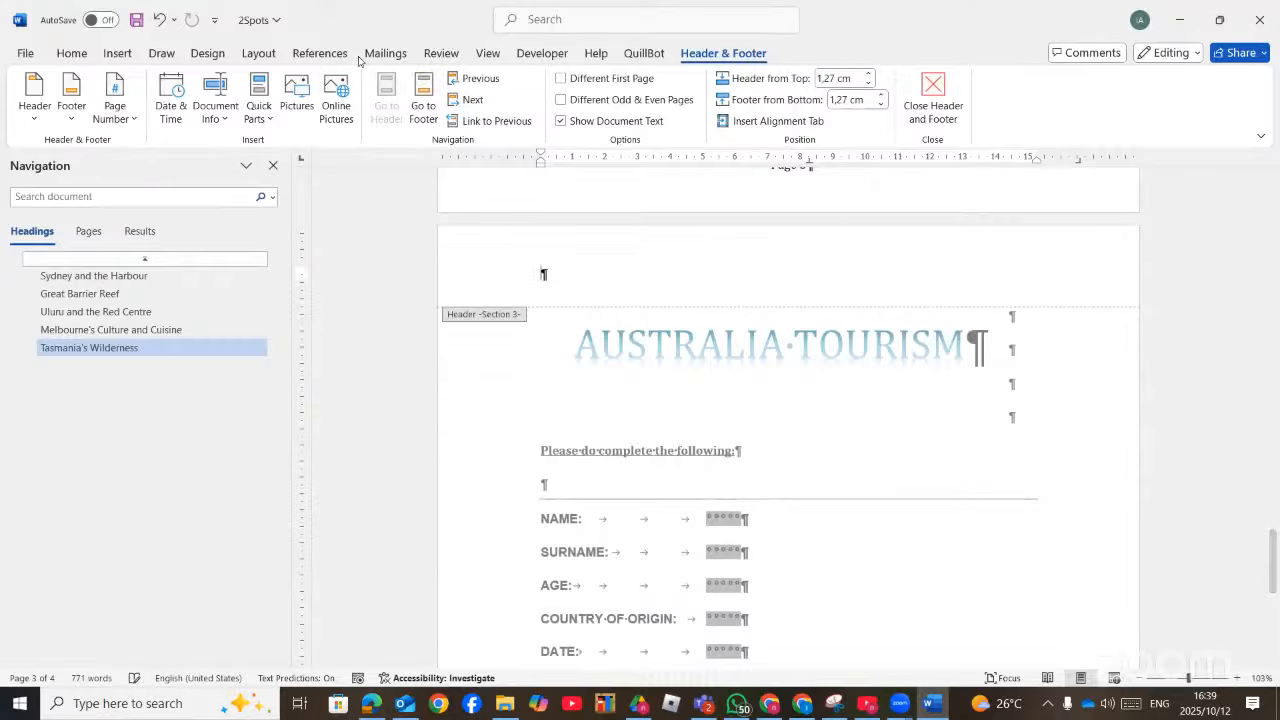
left_click(256, 54)
left_click(84, 110)
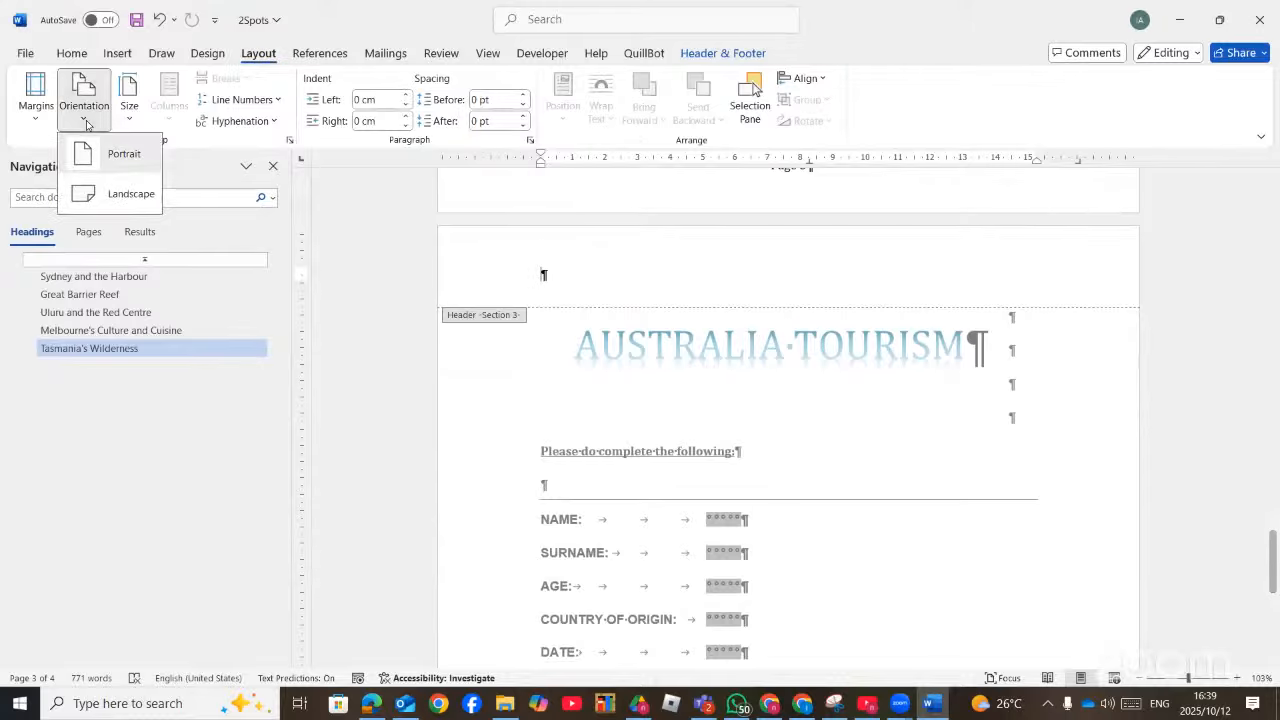
left_click(115, 205)
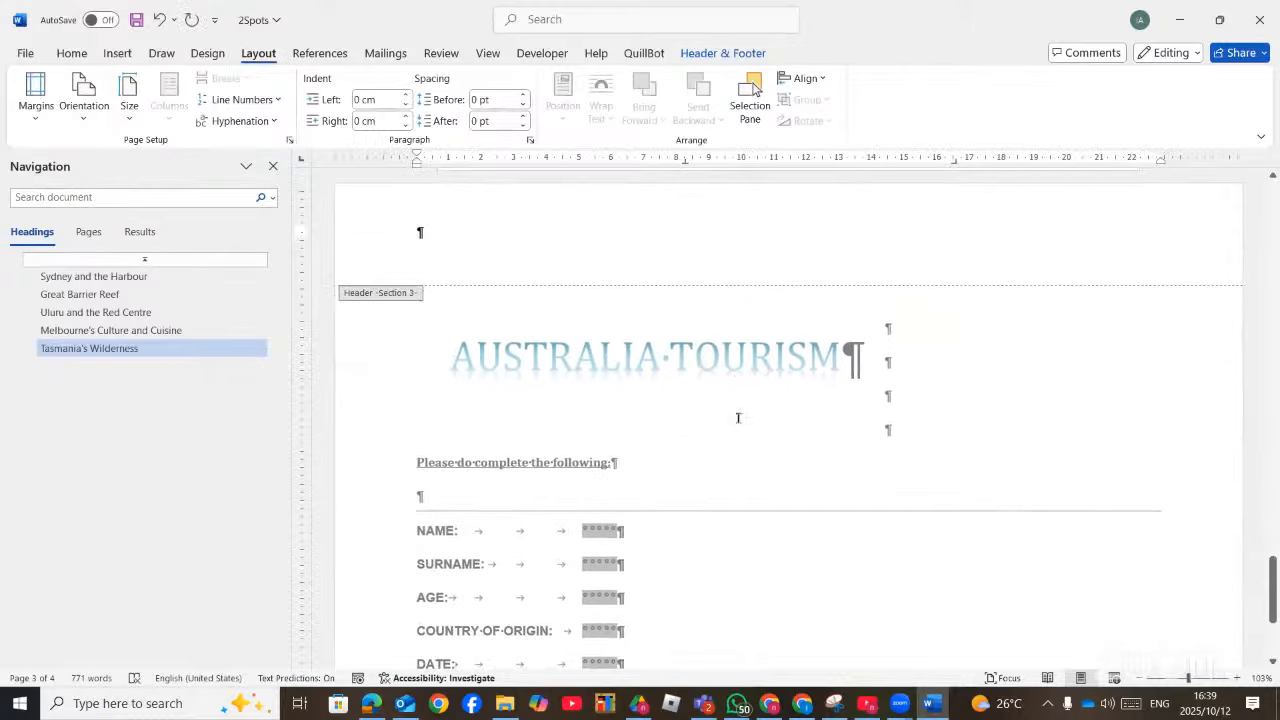
scroll(738, 417, "up", 10)
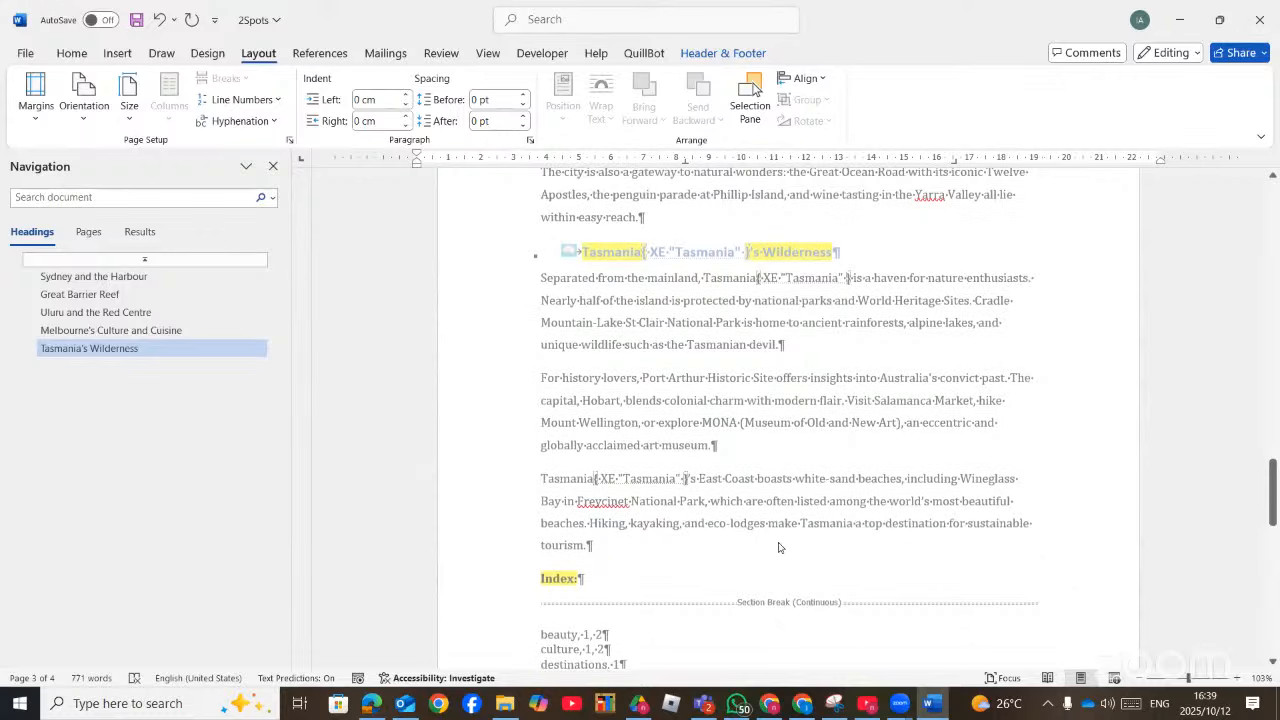
scroll(779, 547, "down", 10)
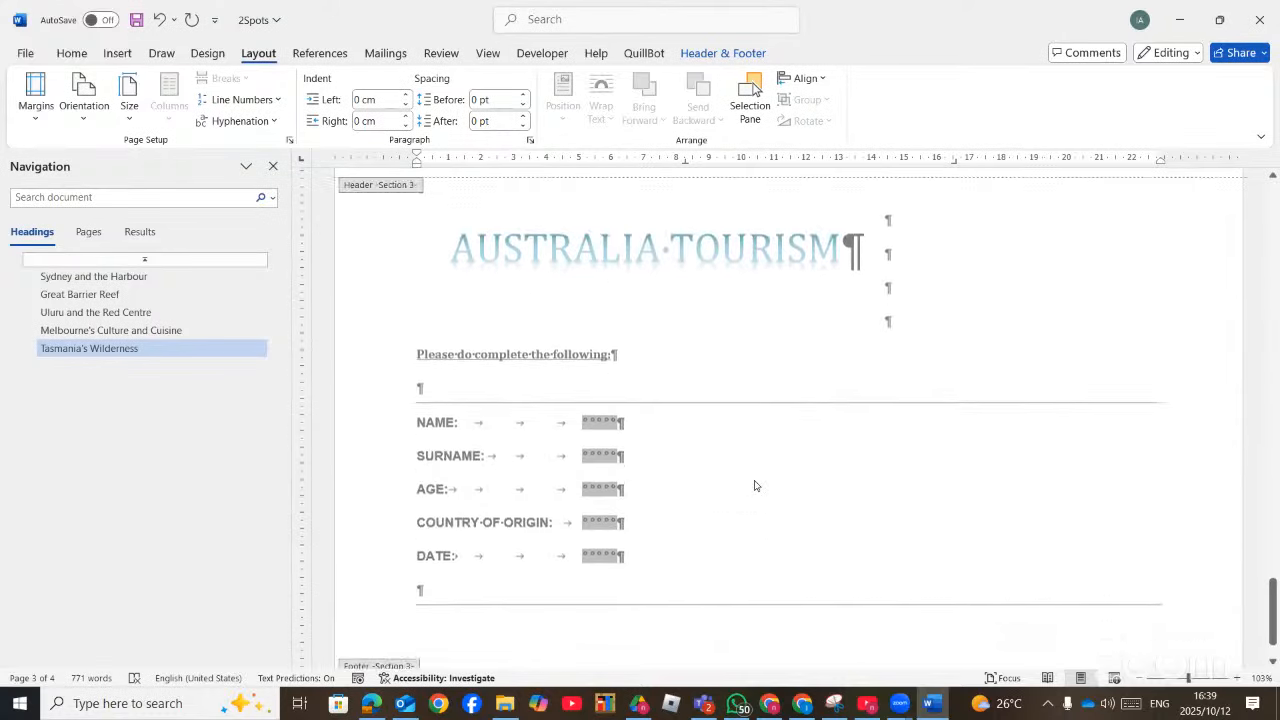
left_click(273, 166)
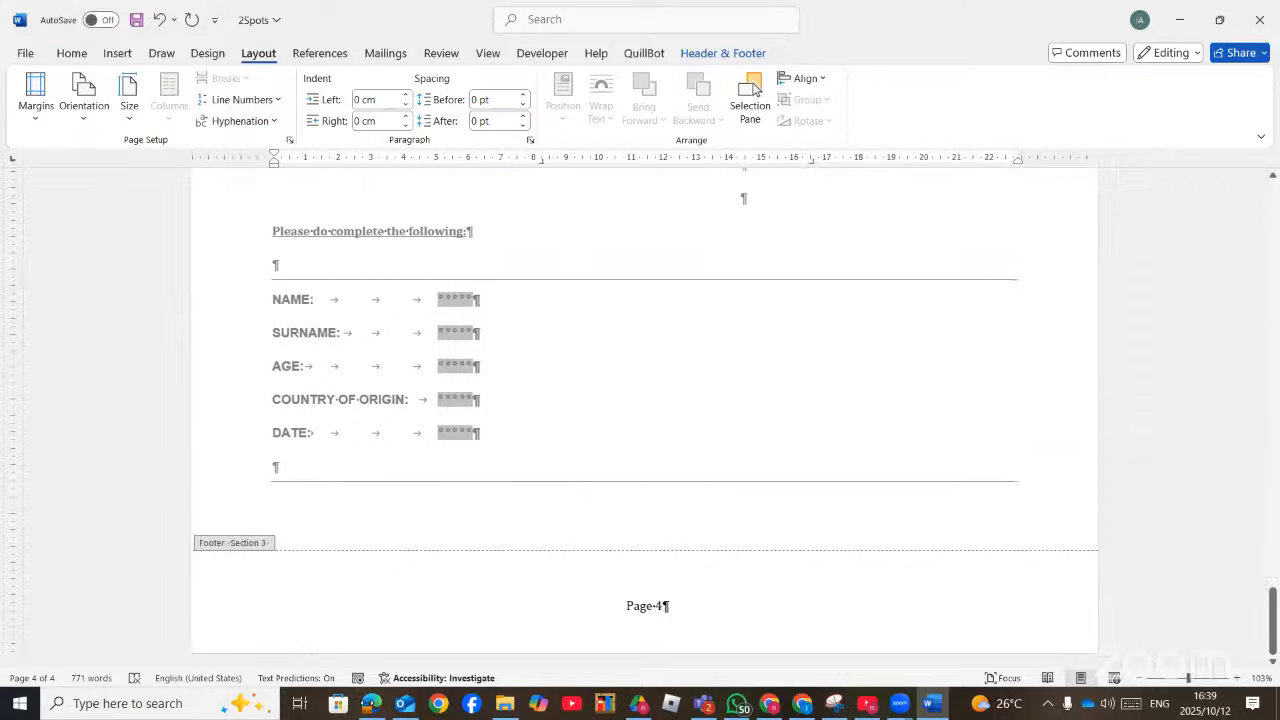
Recheck question 2.4.2 in the question paper in Edge, then return to Word and leave header and footer editing
left_click(371, 703)
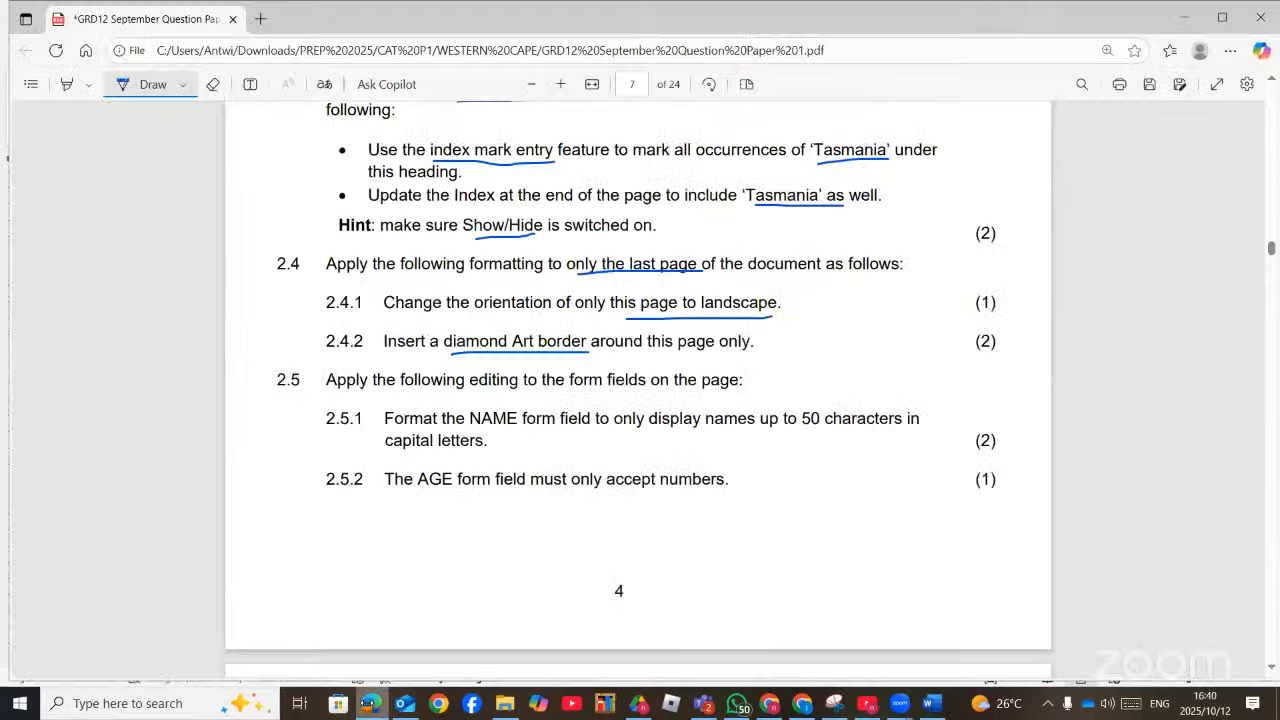
left_click(370, 703)
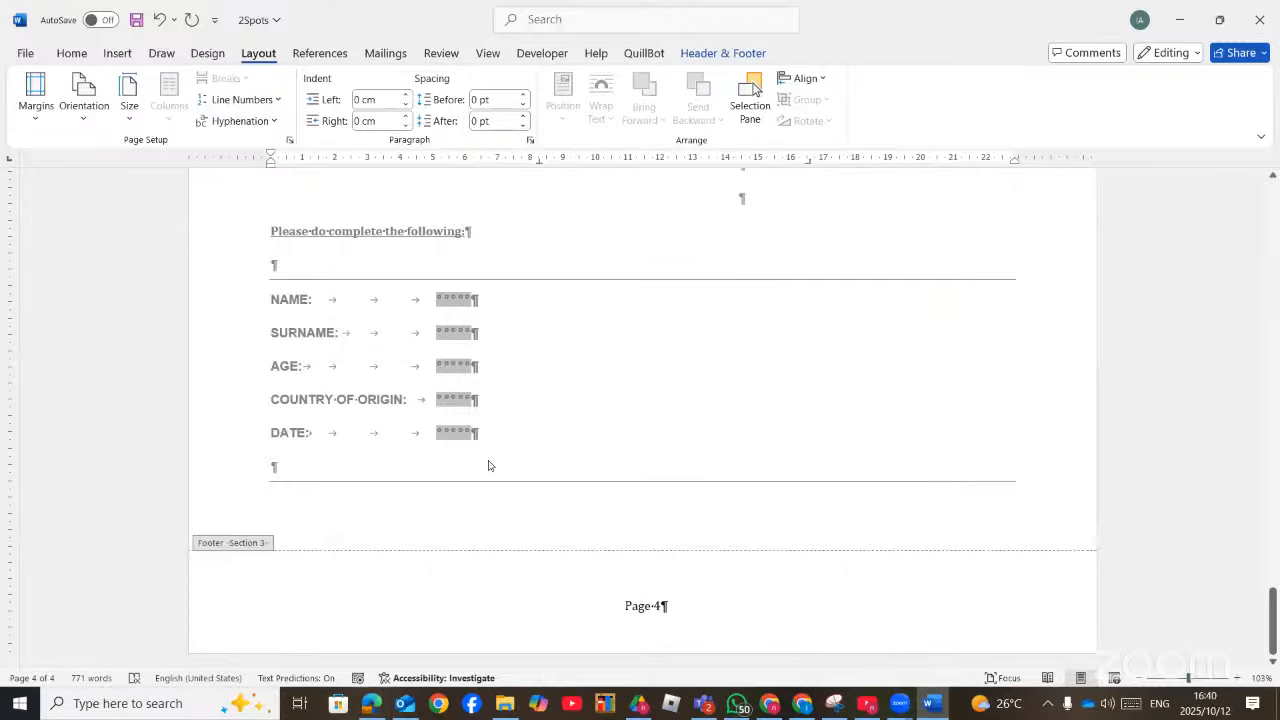
scroll(500, 465, "up", 6)
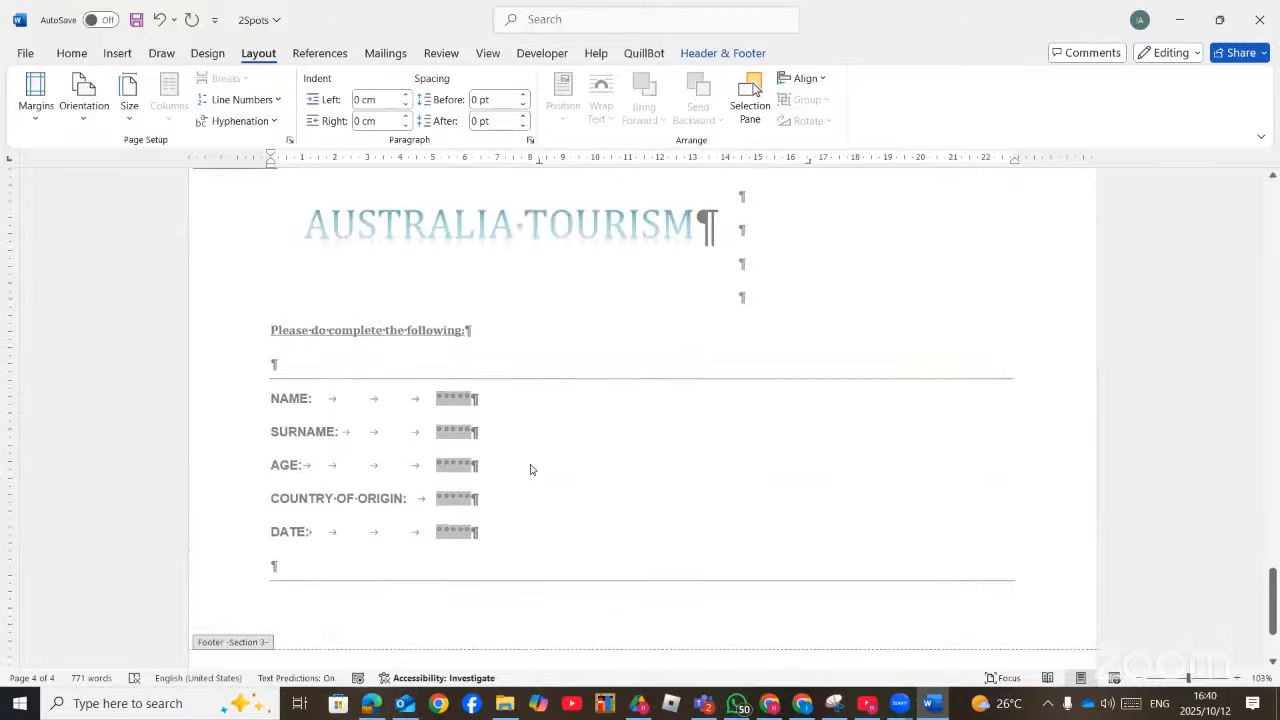
double_click(942, 493)
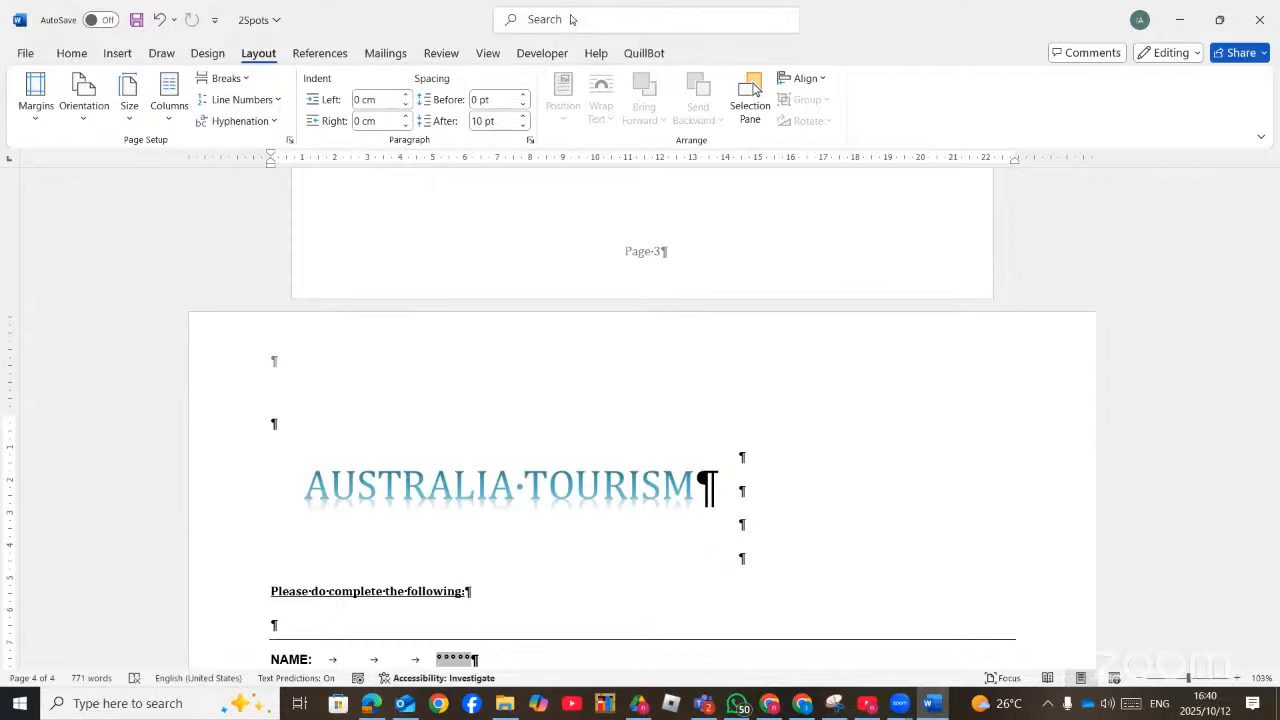
Search Word's commands for "bor", open the page border settings in Borders and Shading, and recheck the border requirement in the question paper
left_click(570, 19)
type("bor")
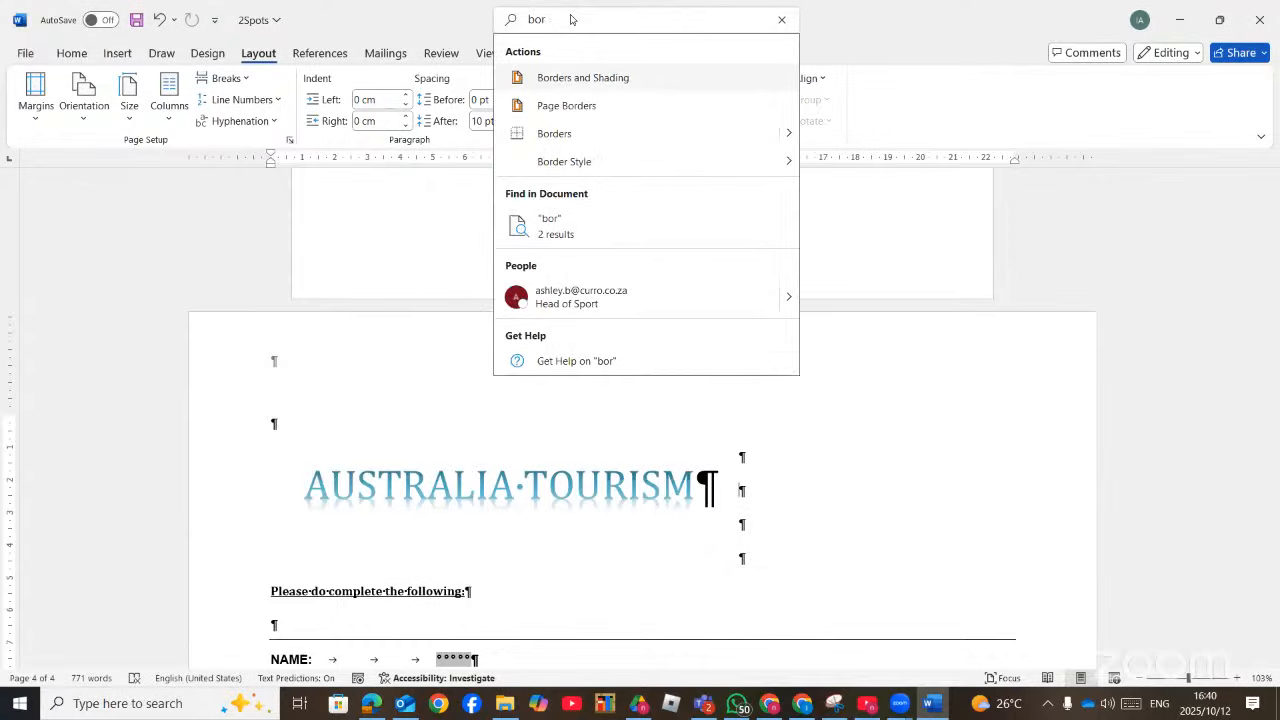
left_click(596, 78)
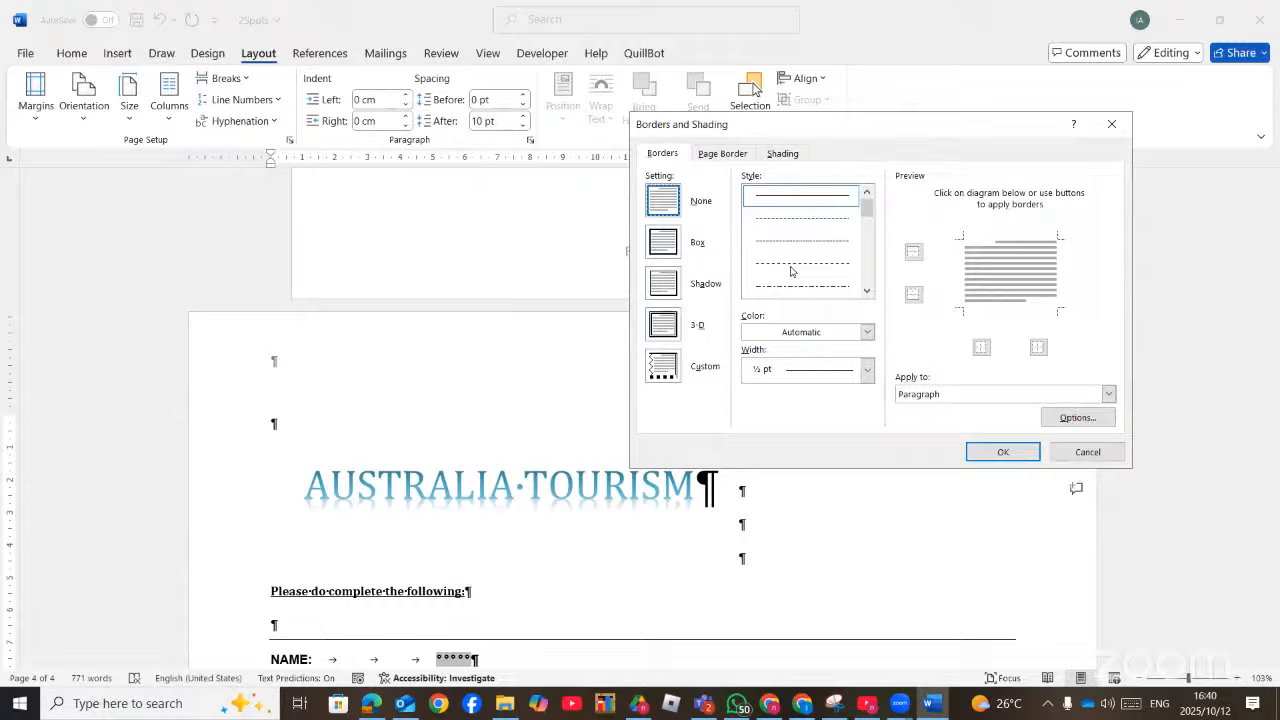
left_click(718, 156)
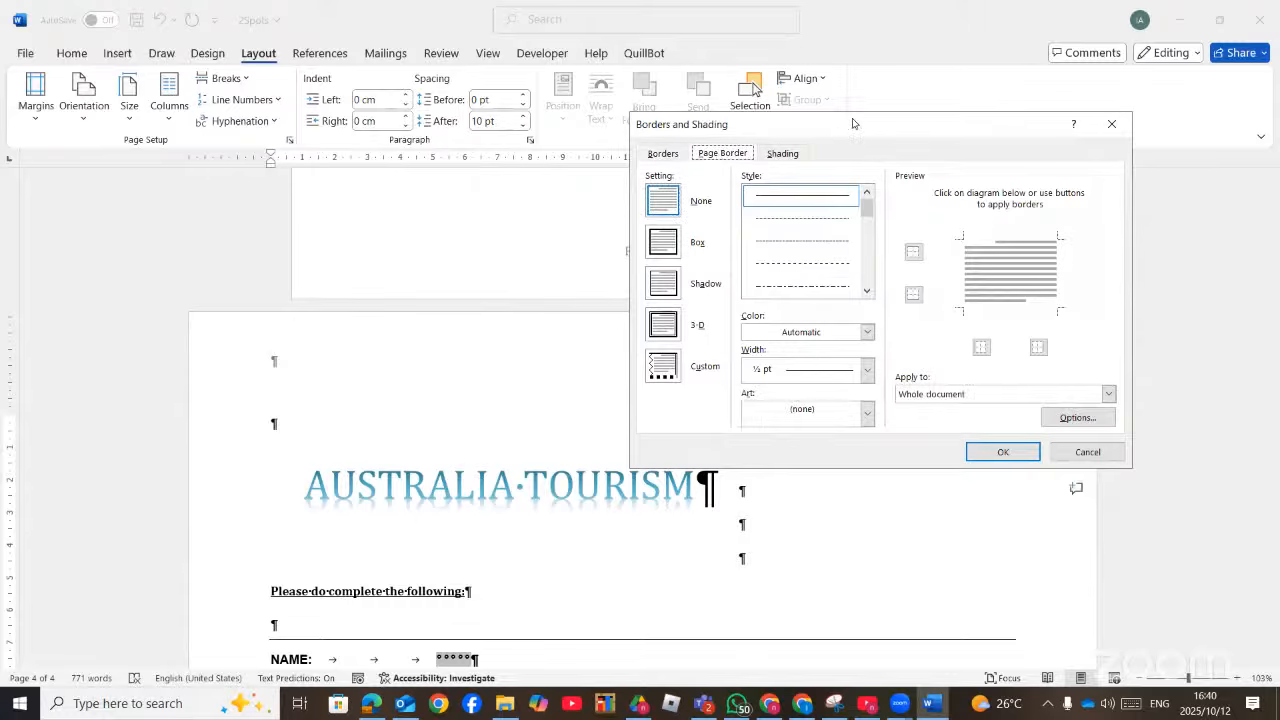
left_click_drag(852, 122, 746, 83)
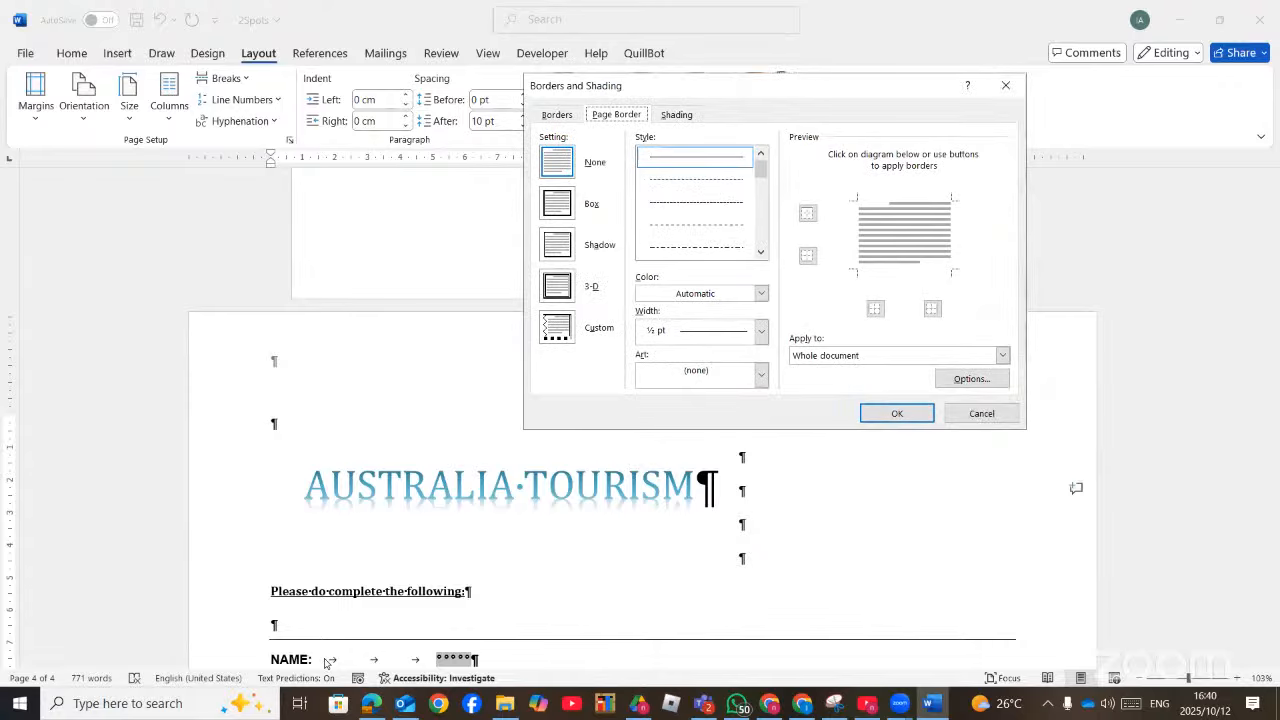
left_click(368, 705)
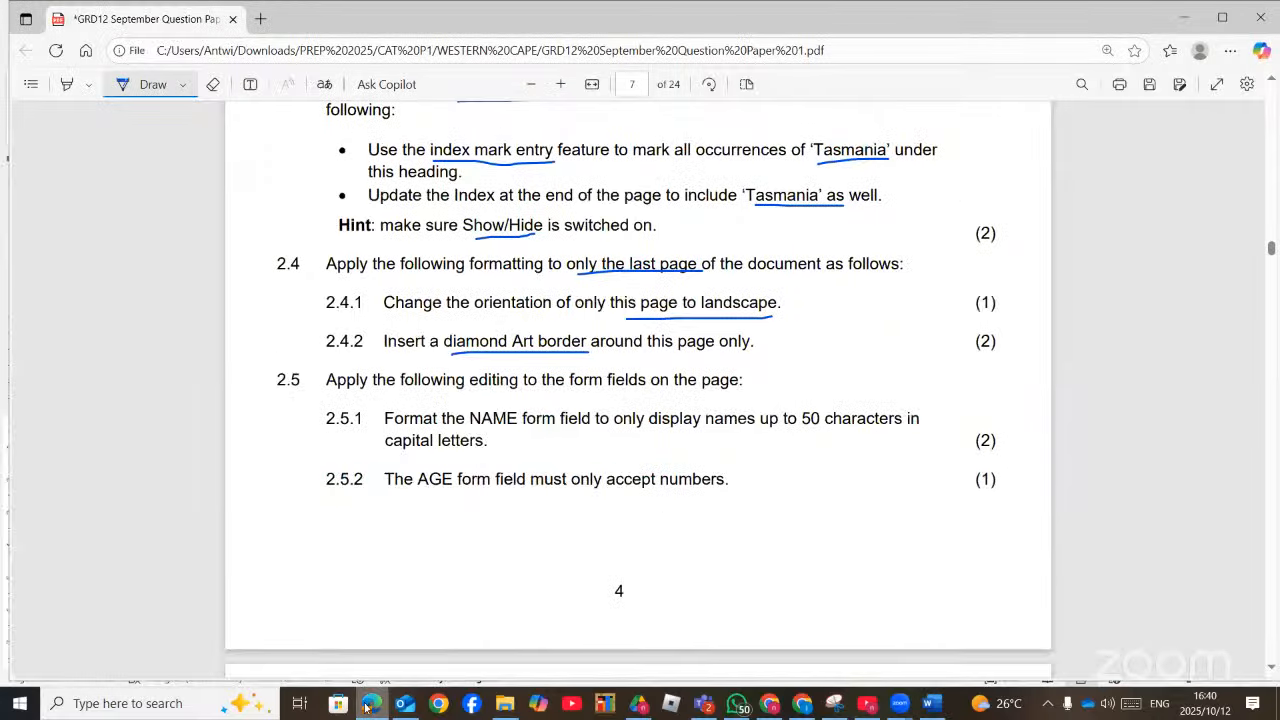
left_click(368, 705)
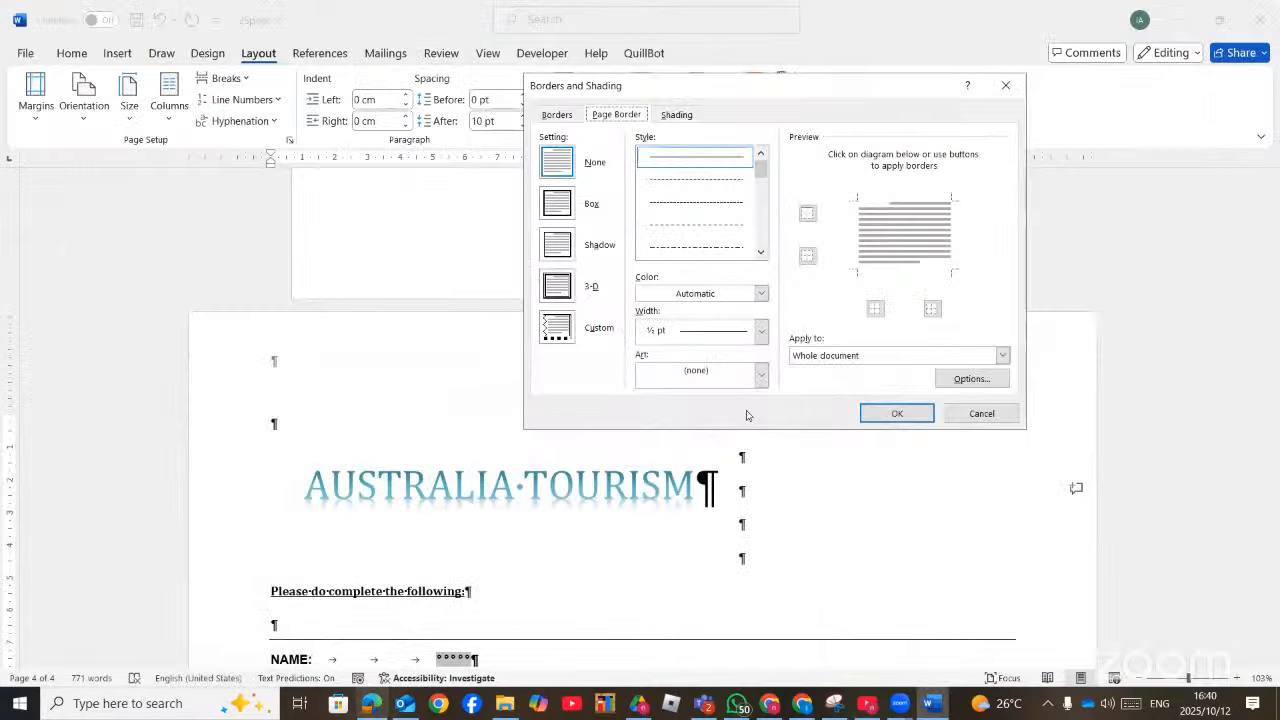
Look through the page border Art designs for a diamond pattern, then return to the start of the designs
left_click(760, 374)
left_click(761, 496)
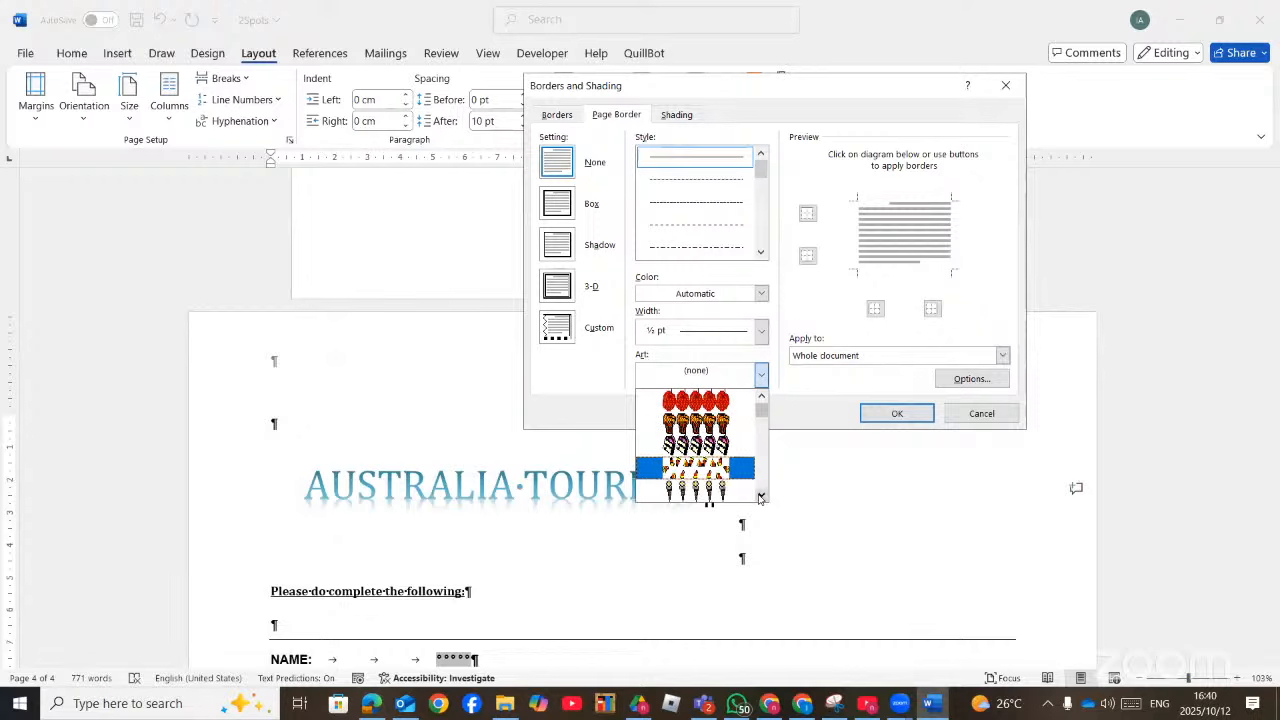
left_click(761, 496)
left_click(761, 496)
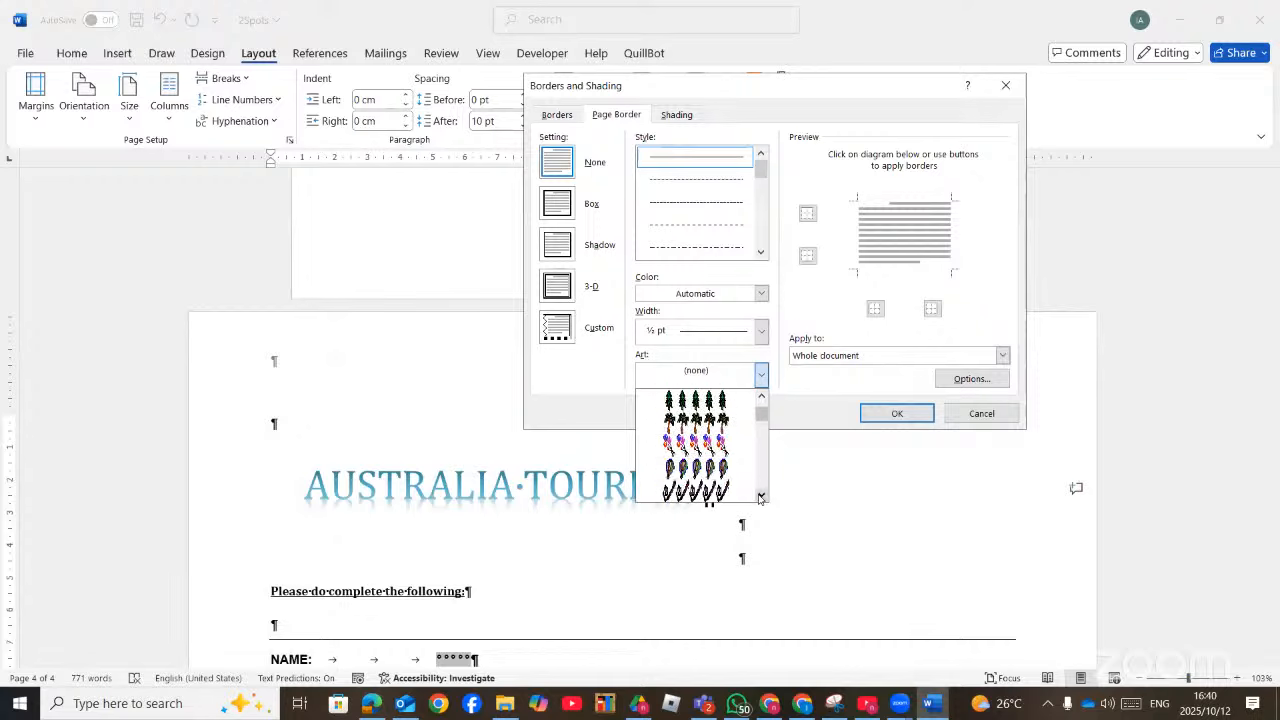
left_click(761, 496)
left_click(761, 496)
left_click(761, 496)
left_click(761, 496)
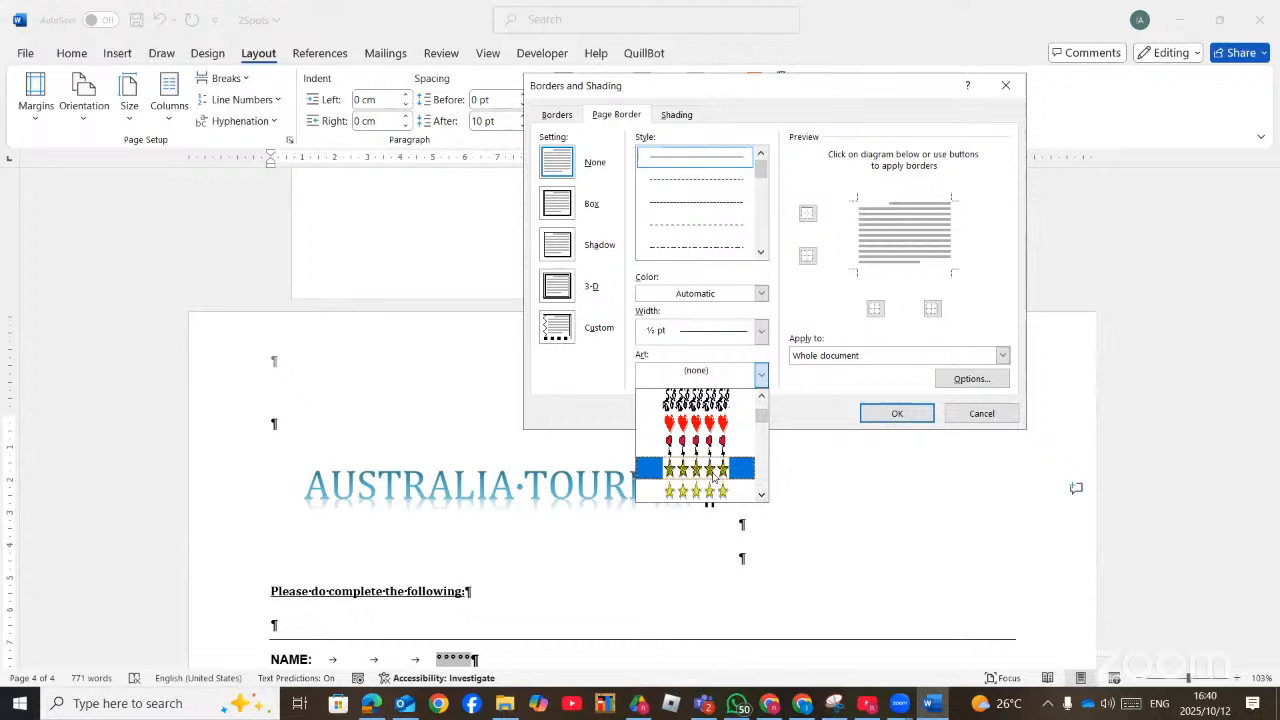
left_click(761, 496)
left_click(761, 496)
left_click(761, 496)
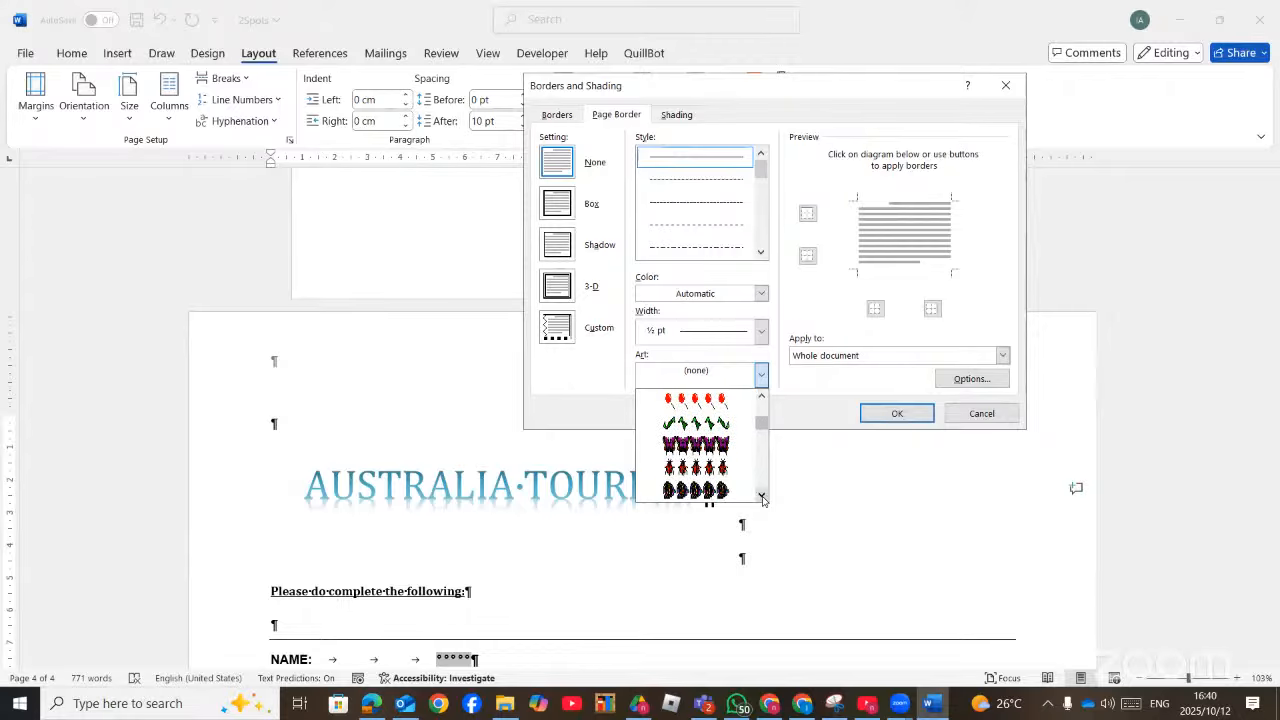
left_click(761, 496)
left_click(761, 496)
left_click(761, 496)
left_click(761, 496)
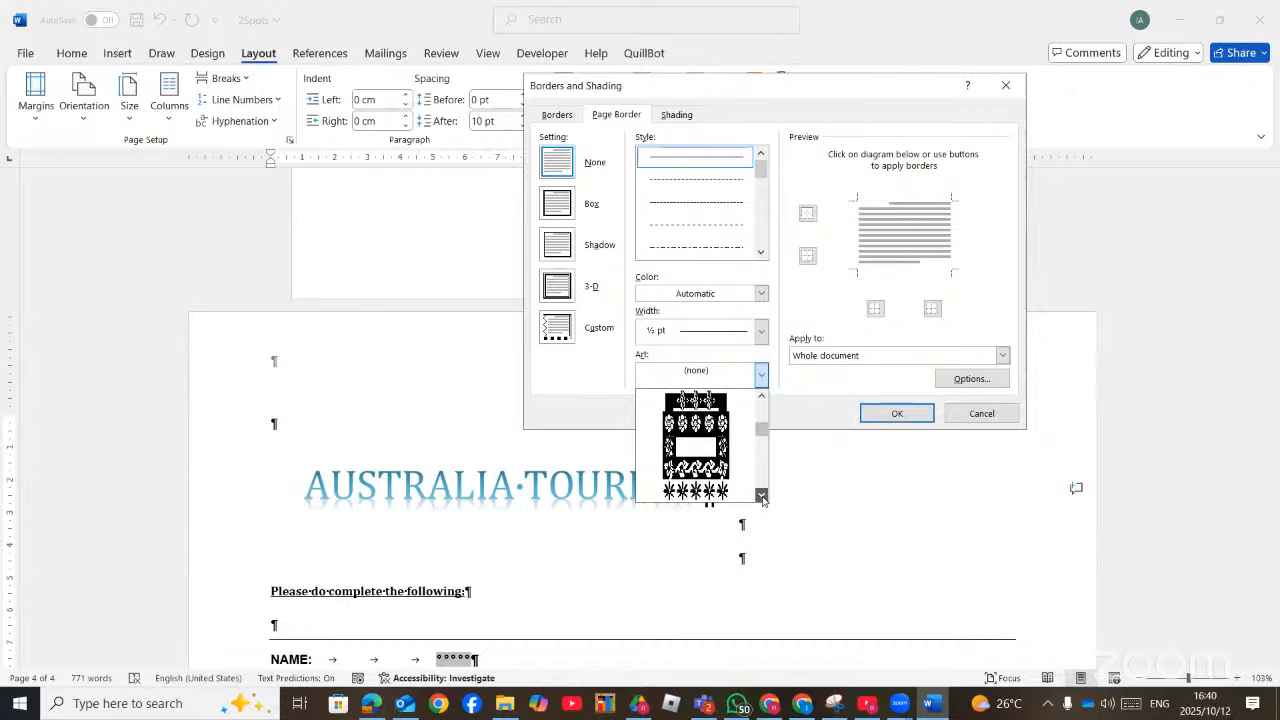
left_click(761, 496)
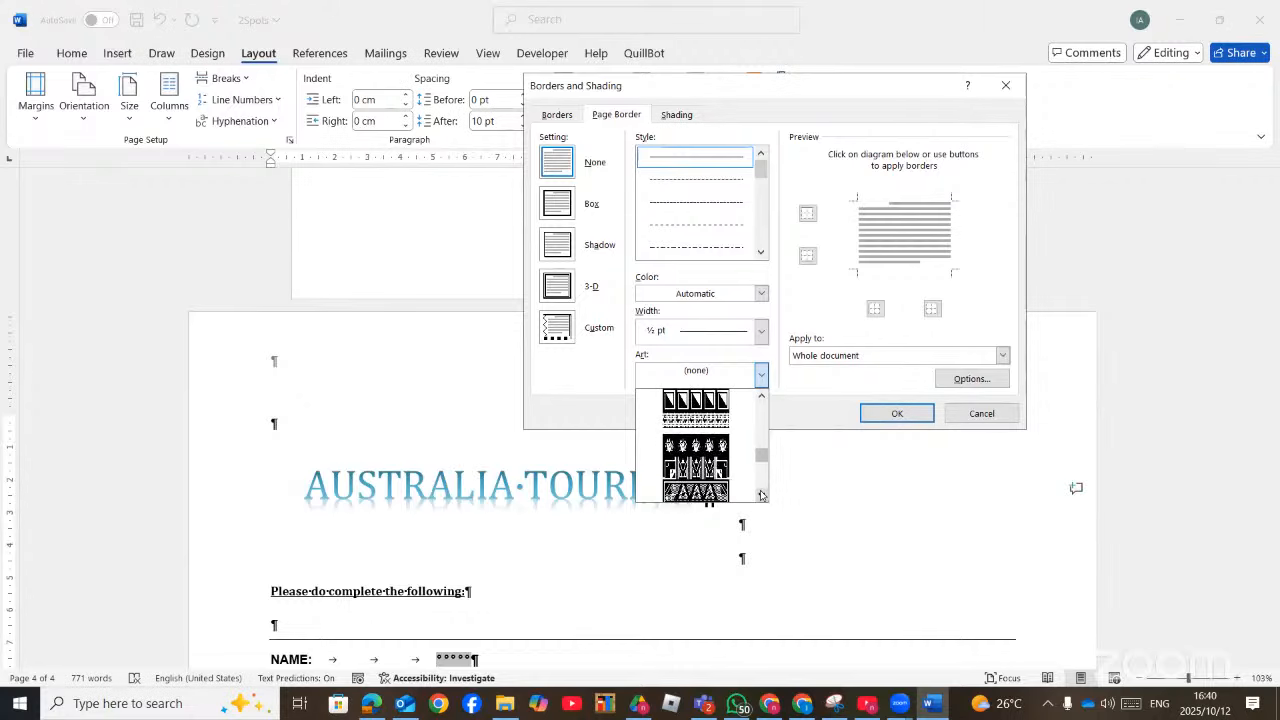
left_click(761, 495)
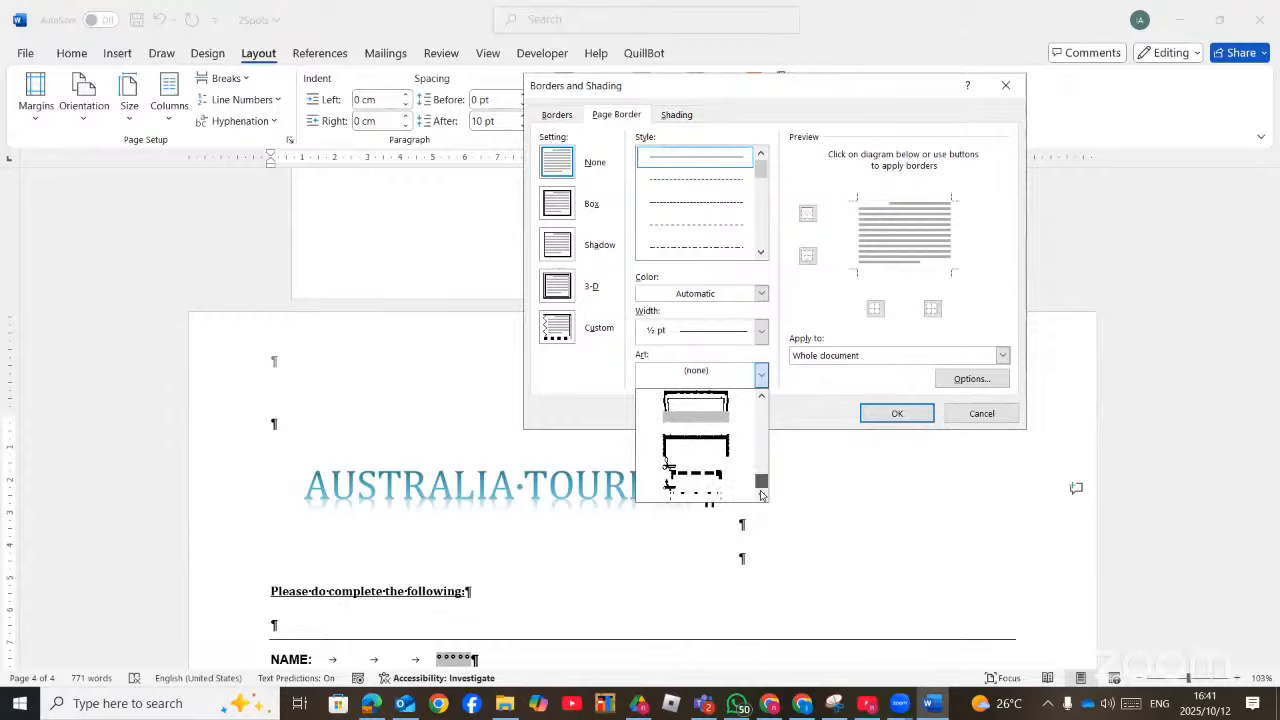
left_click(760, 396)
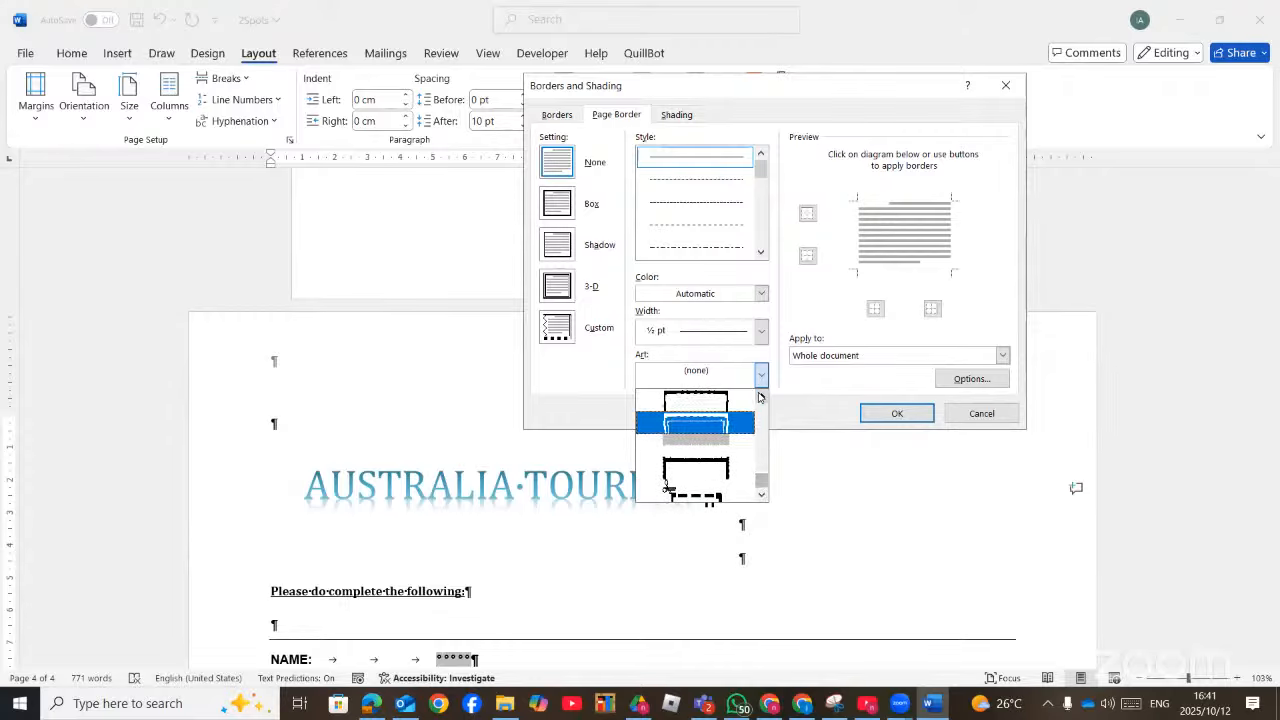
left_click(760, 396)
left_click(760, 396)
left_click(760, 396)
left_click(760, 396)
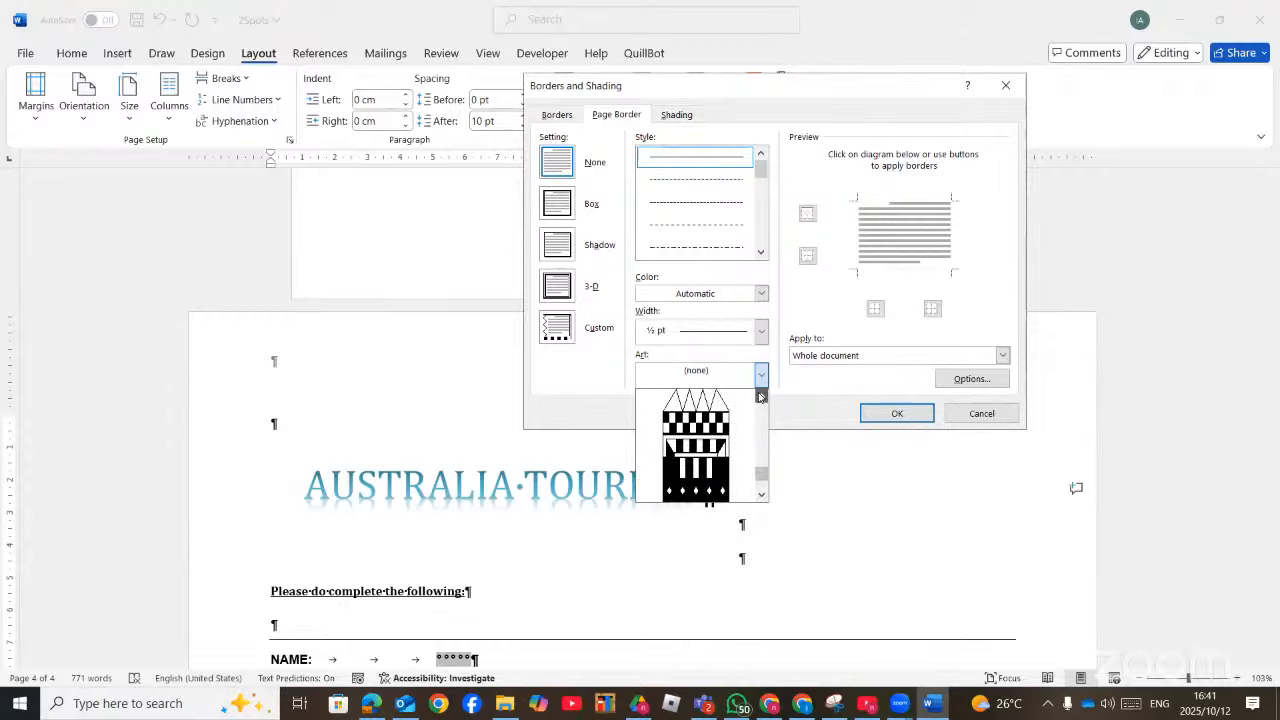
left_click(760, 396)
scroll(757, 439, "up", 1)
left_click(757, 439)
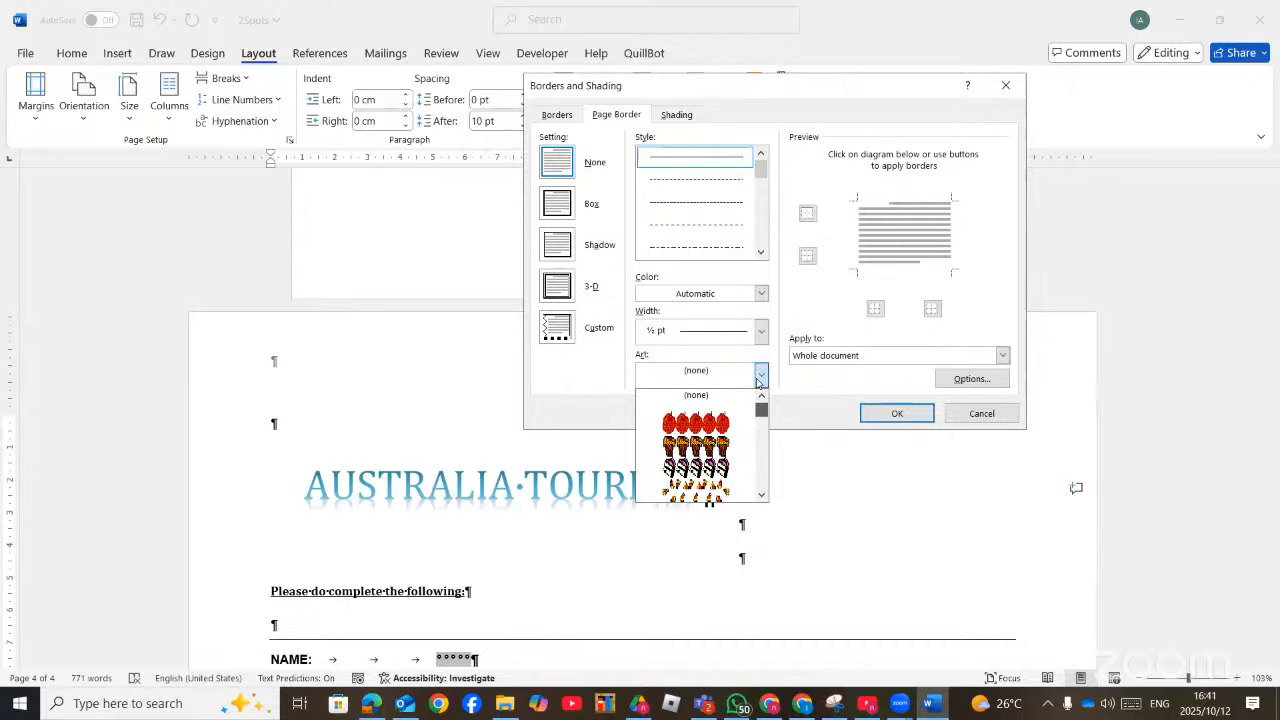
Try an Art page border of star-like motifs with square corner pieces
left_click(761, 497)
left_click(761, 497)
left_click(761, 497)
left_click(761, 497)
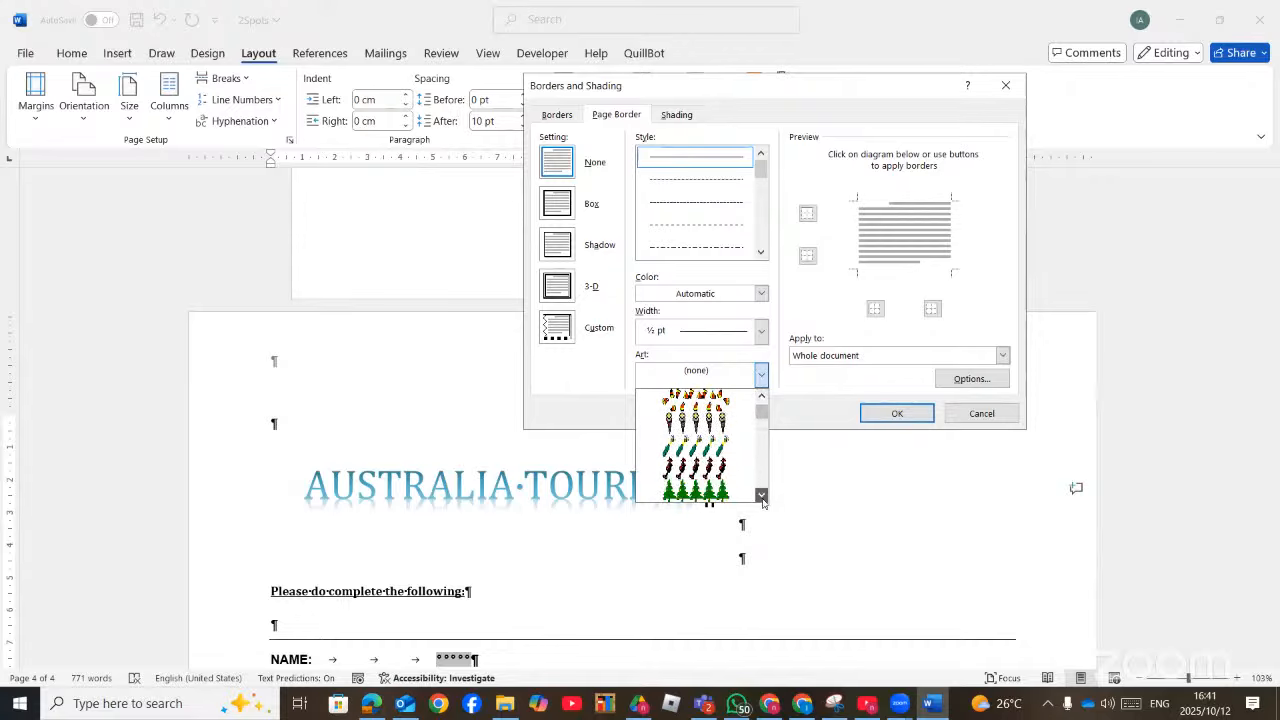
left_click(761, 497)
left_click(761, 497)
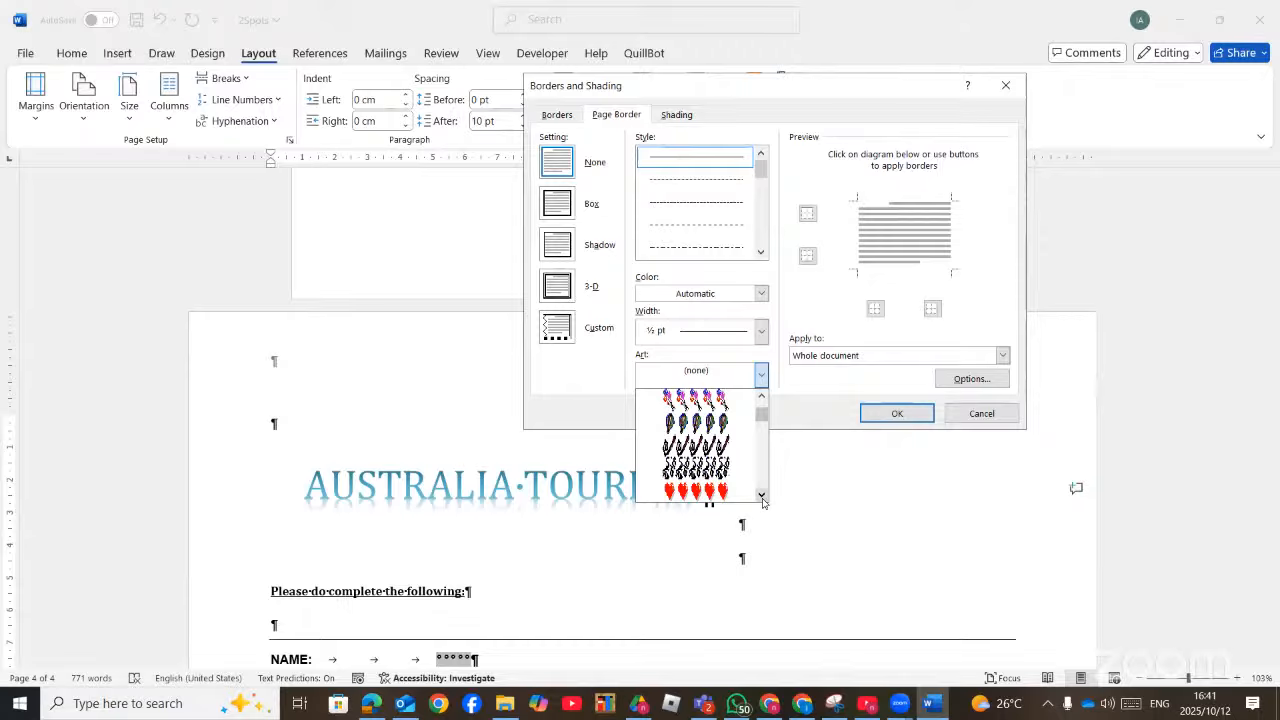
left_click(761, 497)
left_click(761, 497)
left_click(761, 497)
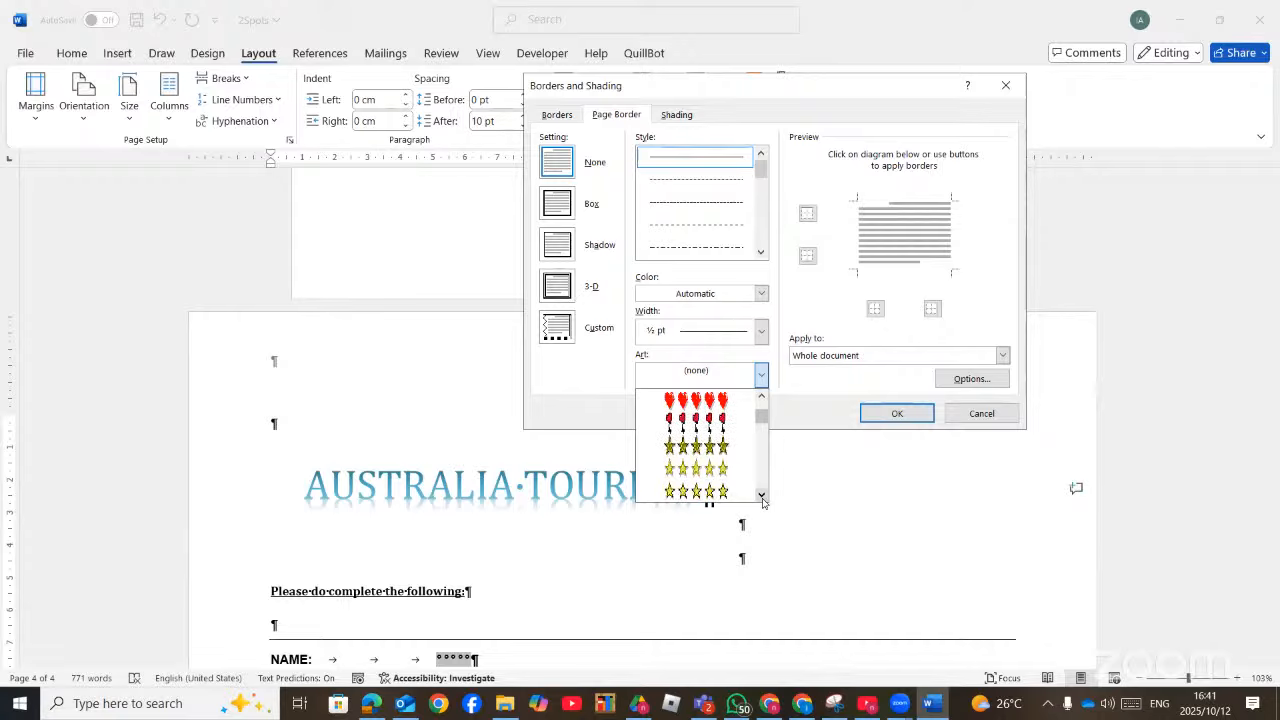
left_click(761, 497)
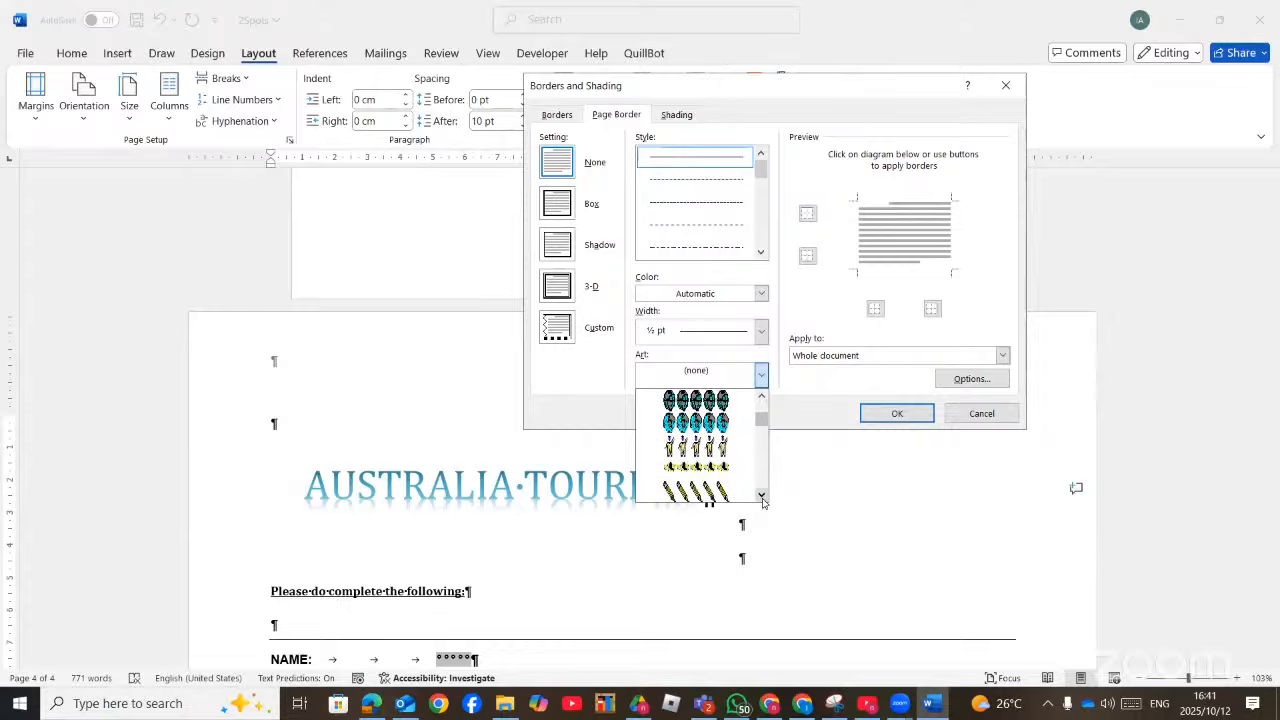
left_click(761, 497)
left_click(761, 497)
left_click(761, 497)
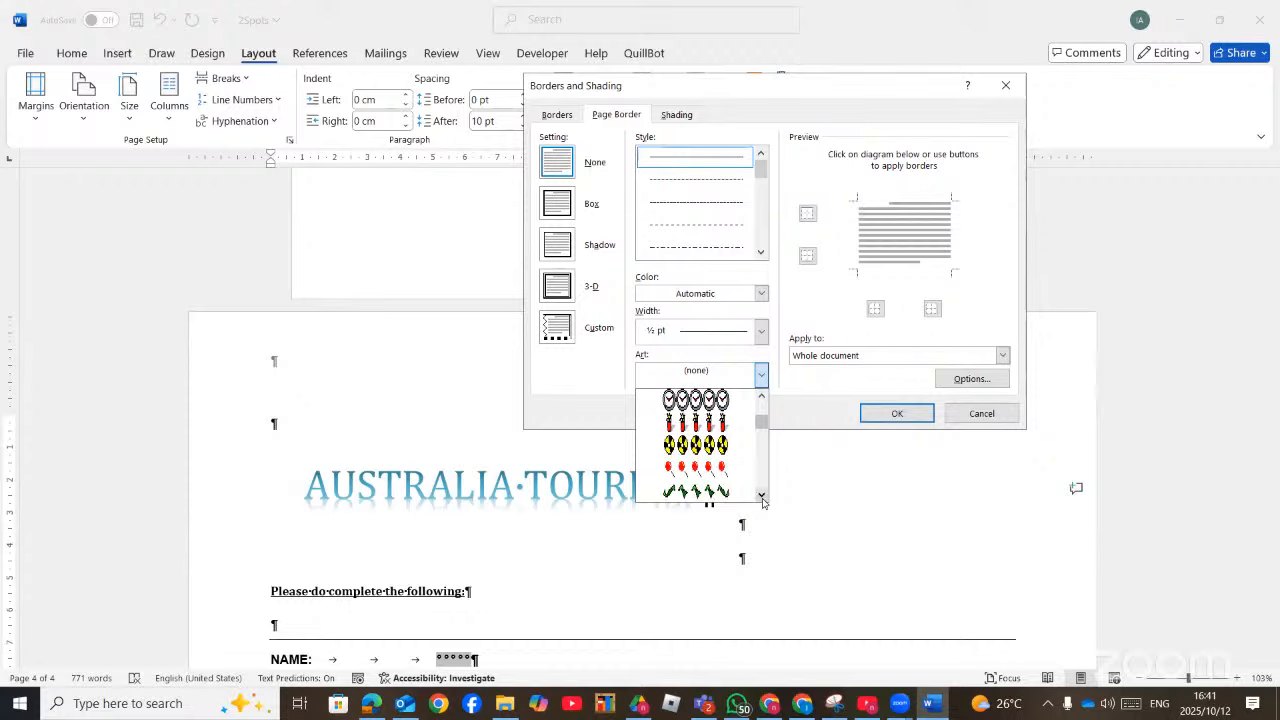
left_click(761, 497)
left_click(761, 497)
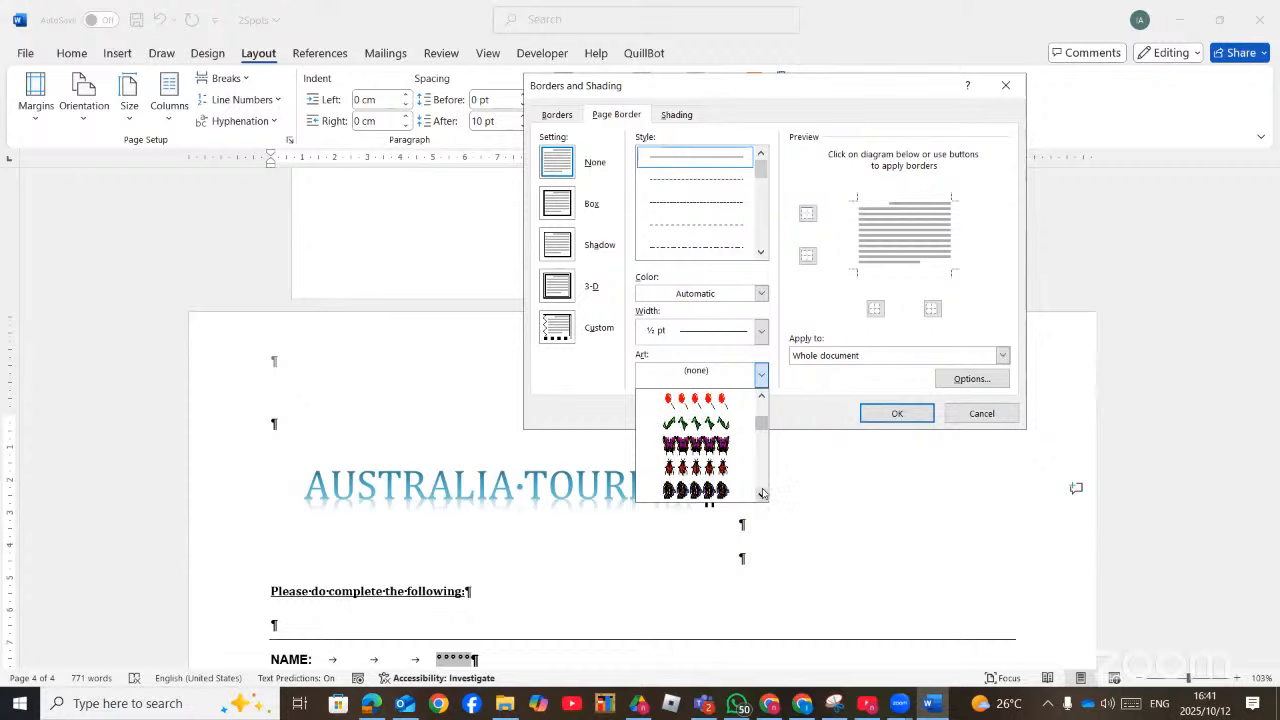
left_click(761, 497)
left_click(761, 497)
left_click(761, 497)
left_click(761, 494)
left_click(761, 494)
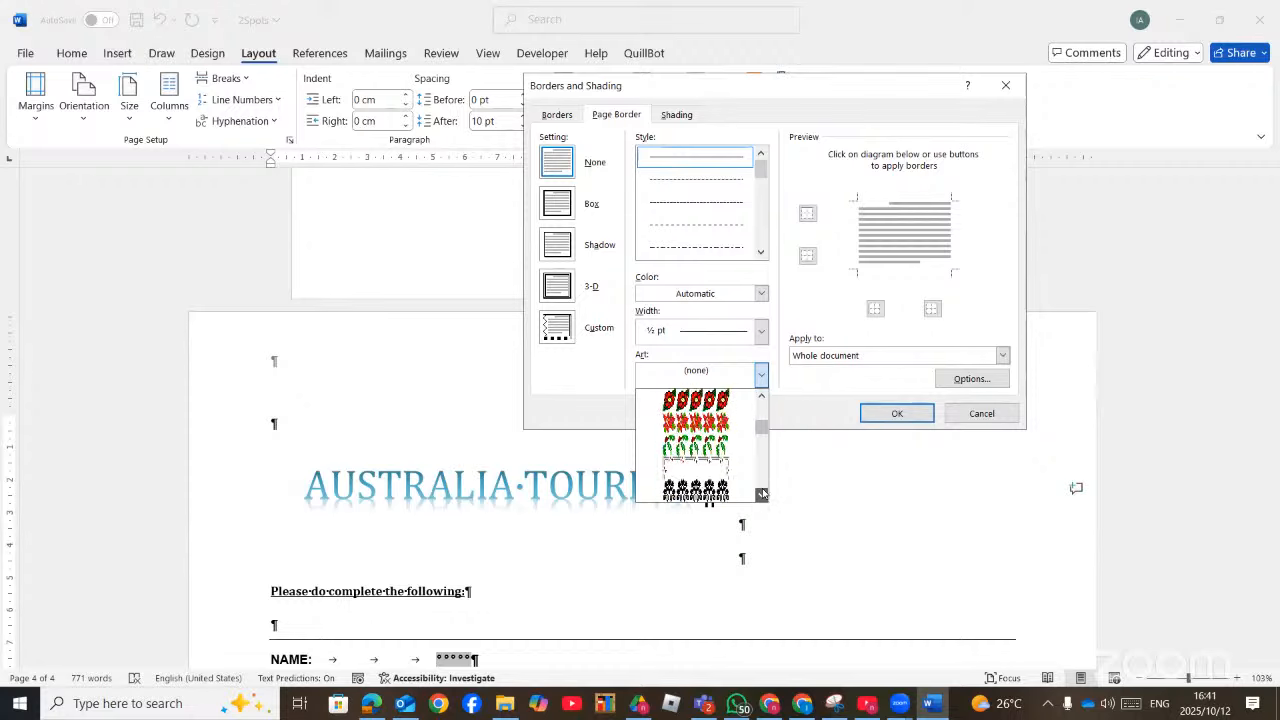
left_click(761, 494)
left_click(761, 494)
left_click(761, 494)
left_click(761, 494)
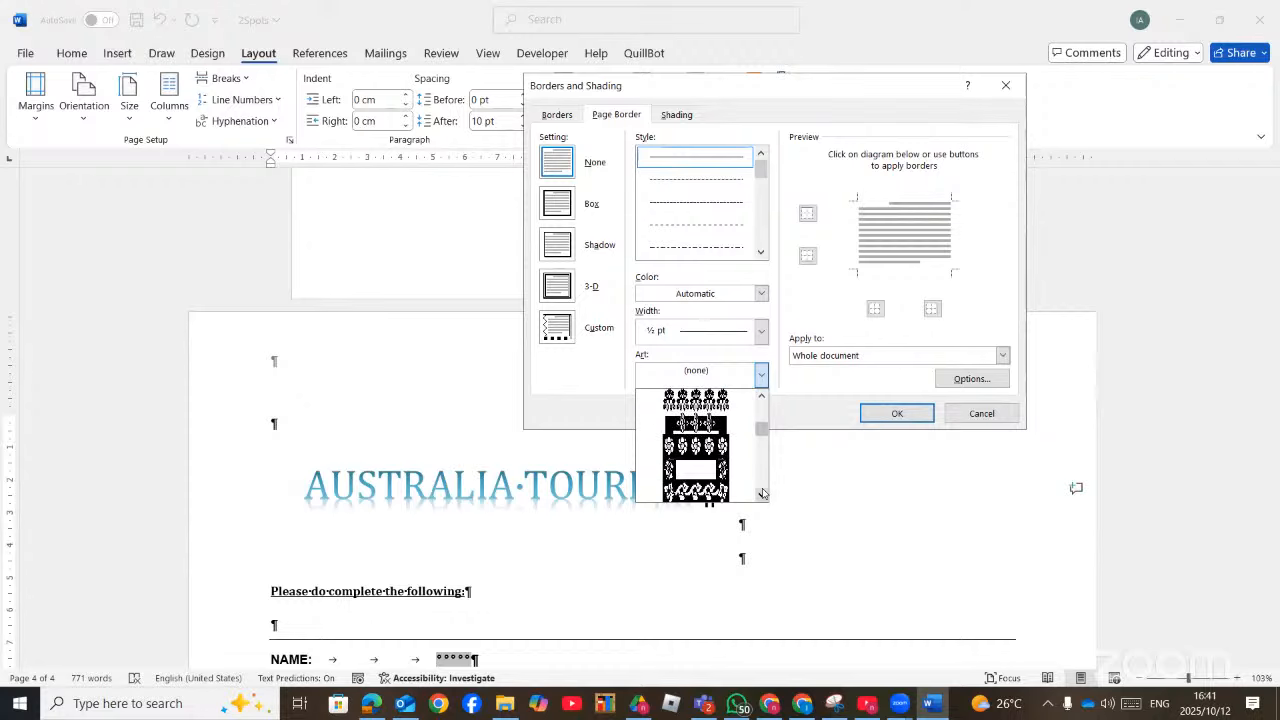
left_click(761, 494)
left_click(761, 494)
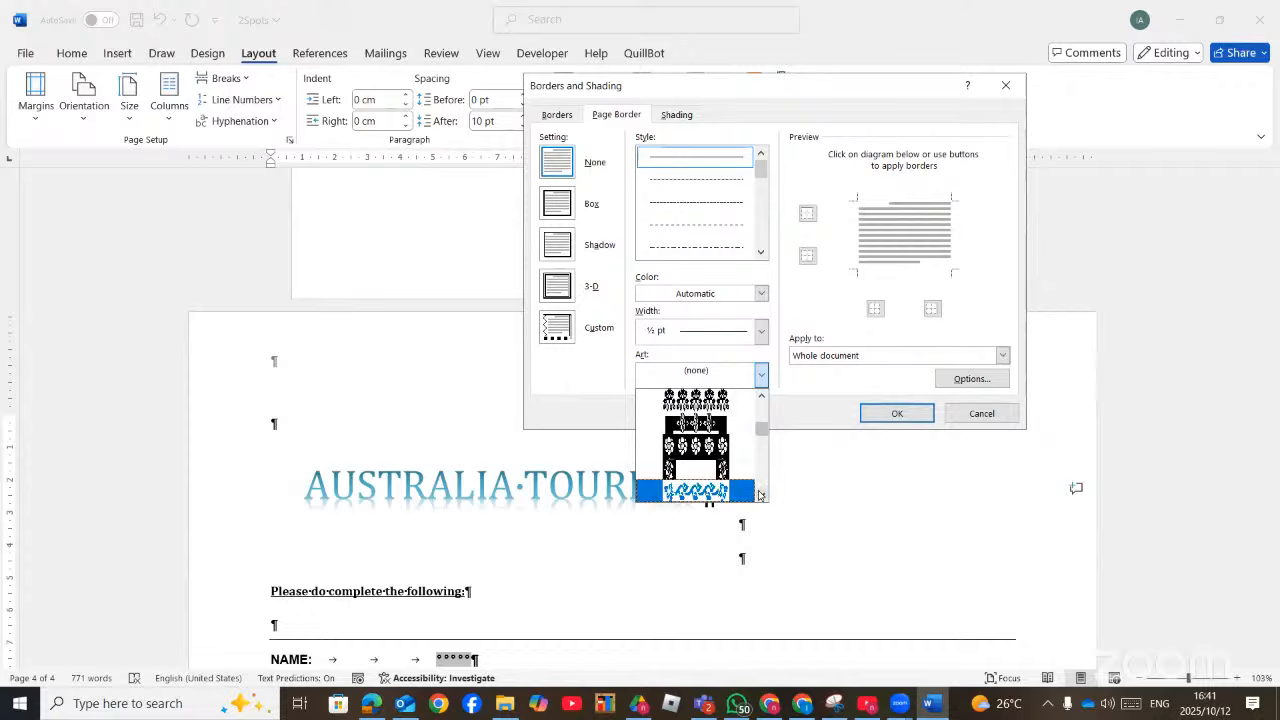
left_click(761, 494)
left_click(761, 494)
left_click(761, 494)
left_click(761, 494)
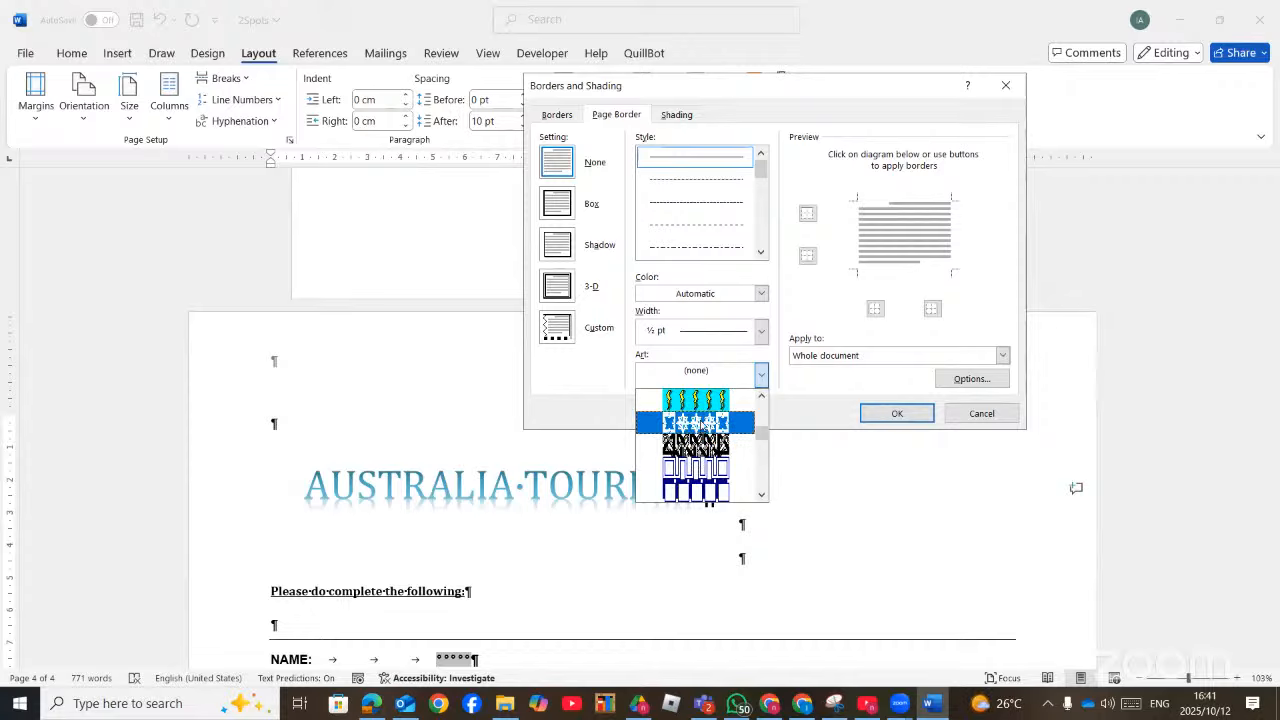
left_click(701, 424)
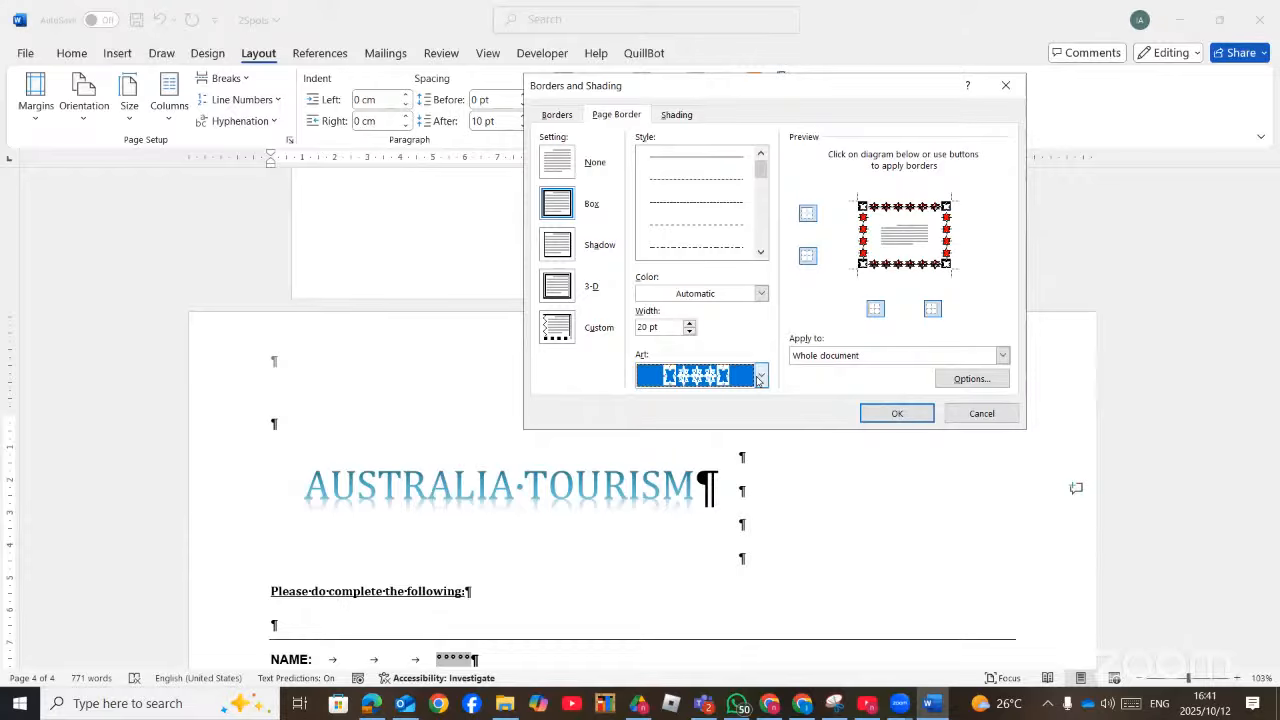
Choose the black-and-white square-spiral (Greek key) design with circle corners as the page border Art
left_click(758, 378)
left_click(760, 496)
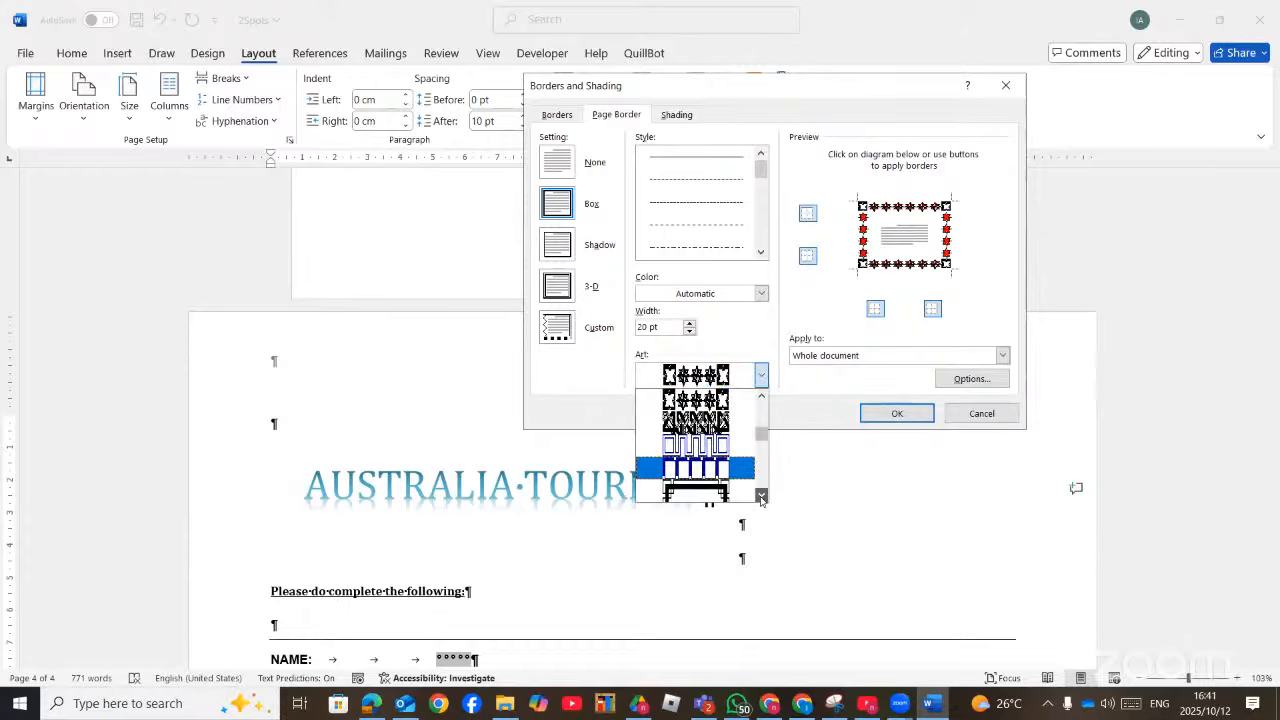
scroll(760, 496, "down", 6)
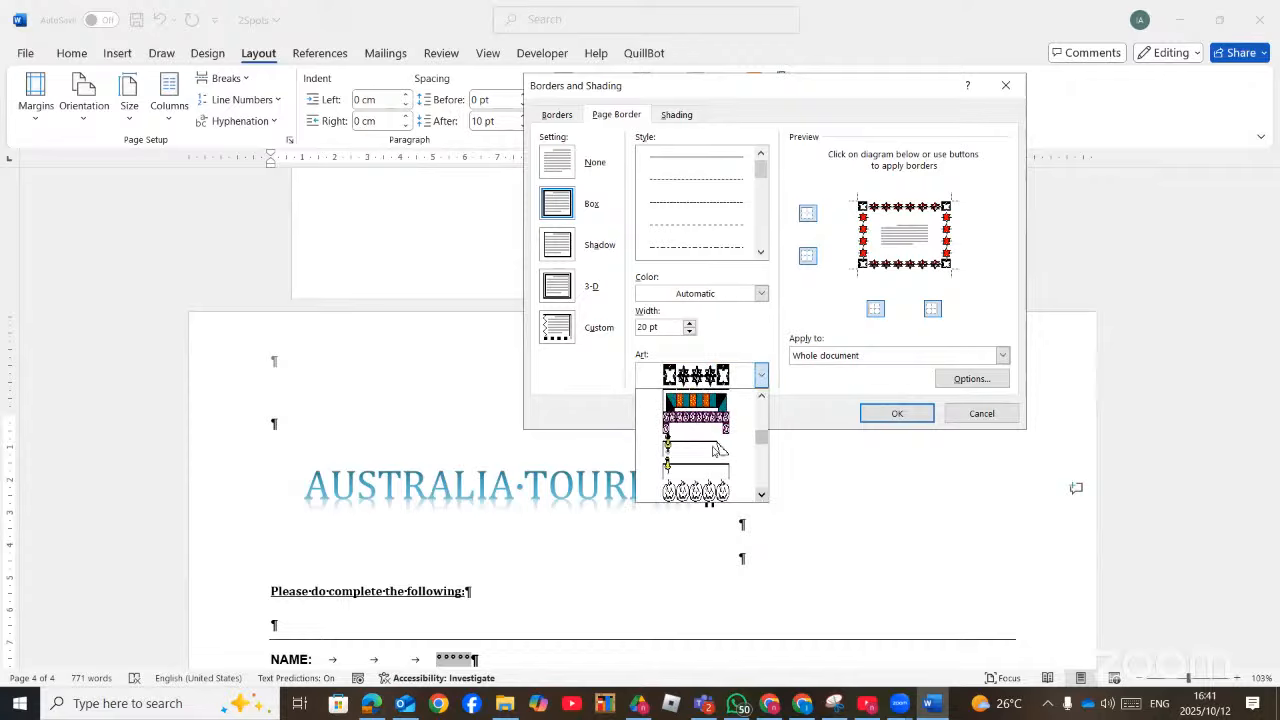
left_click(762, 497)
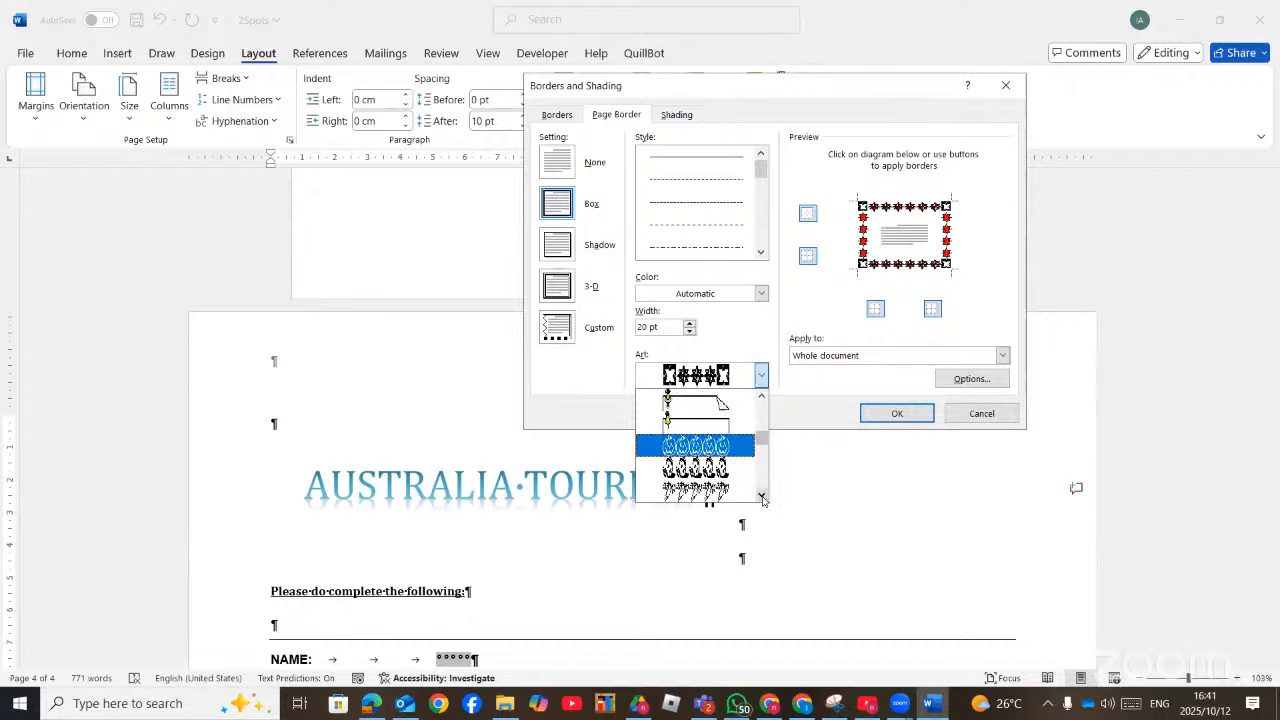
left_click(762, 497)
left_click(762, 497)
left_click(762, 497)
left_click(762, 497)
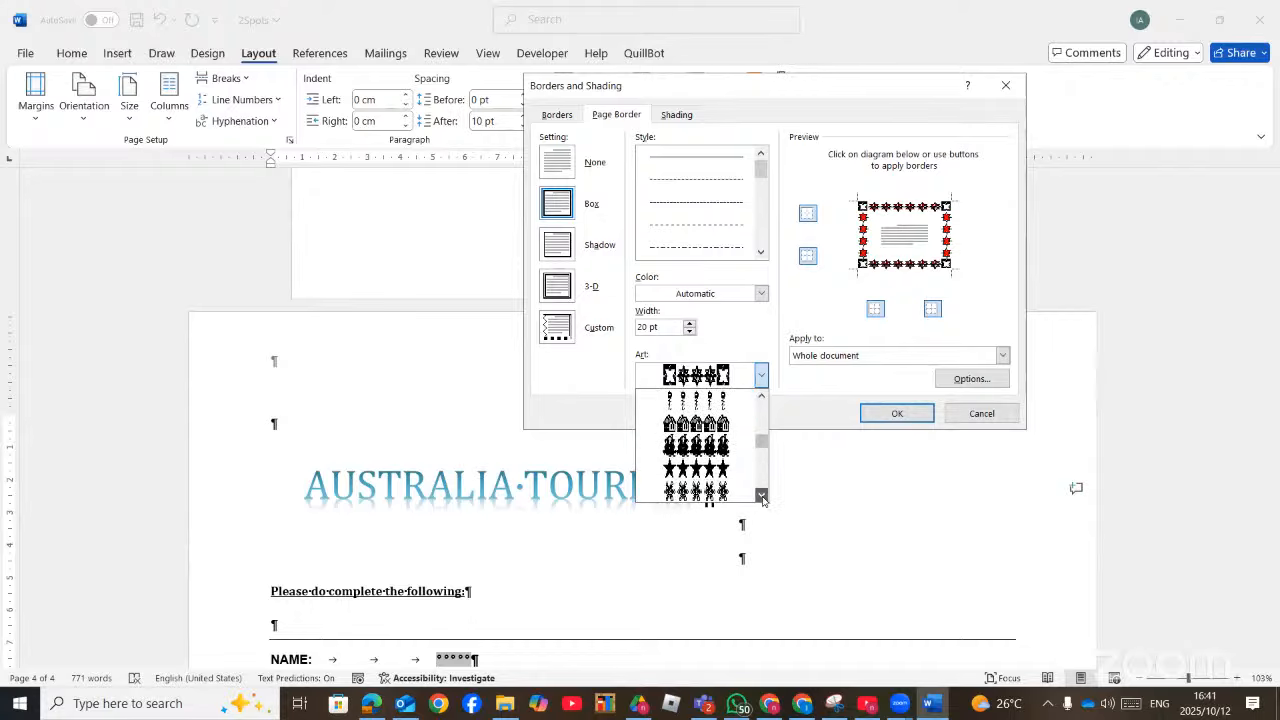
left_click(762, 497)
left_click(762, 497)
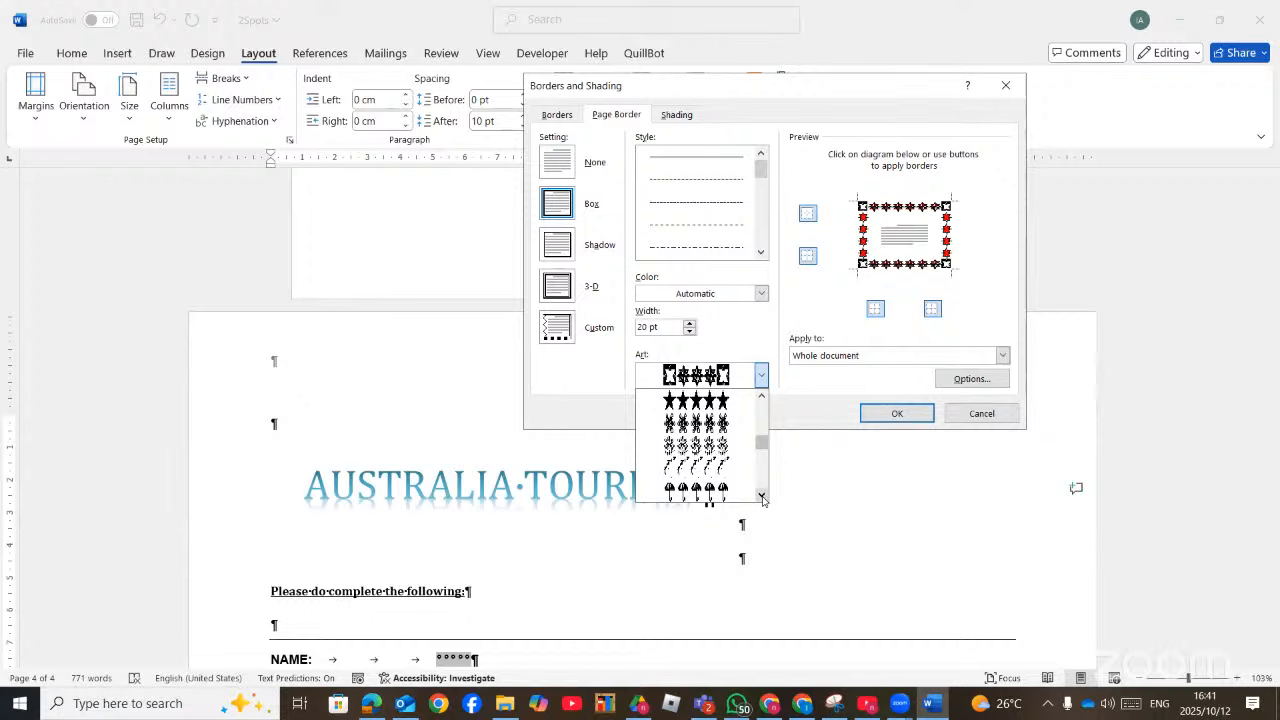
left_click(762, 497)
left_click(762, 497)
left_click(762, 497)
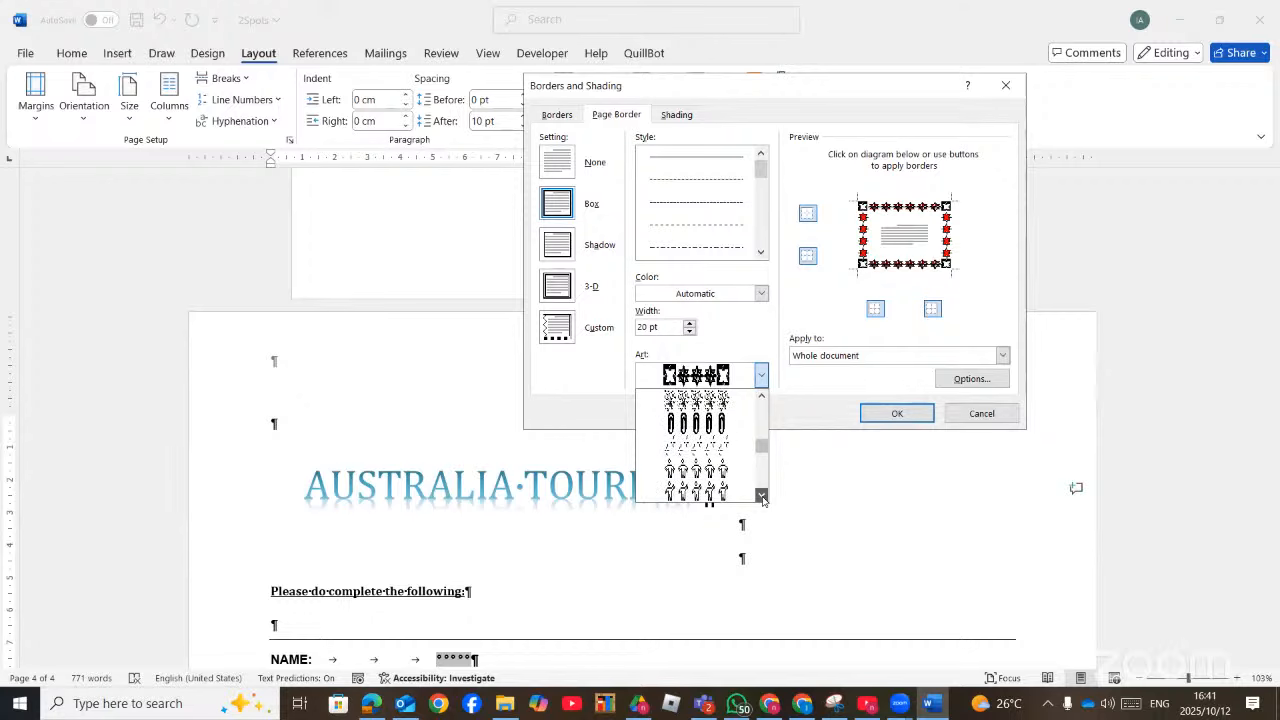
left_click(762, 497)
left_click(762, 497)
left_click(762, 497)
left_click(762, 497)
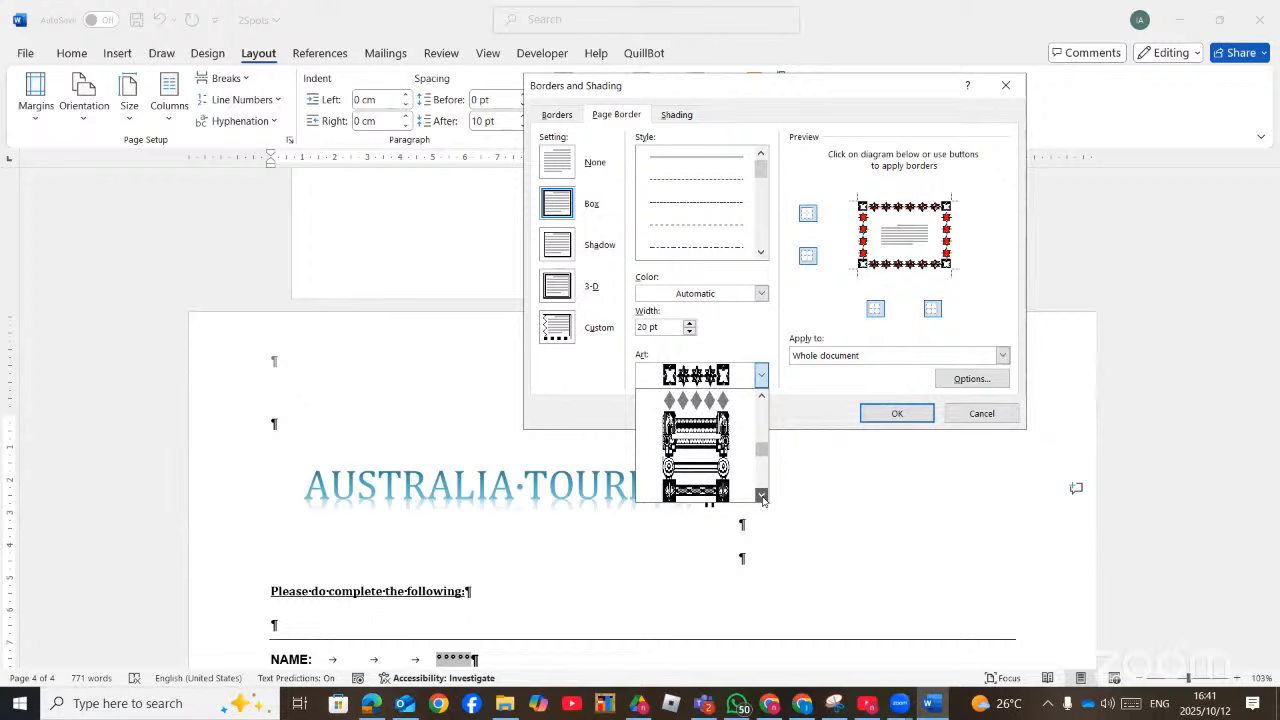
left_click(762, 497)
left_click(762, 497)
left_click(762, 497)
left_click(762, 497)
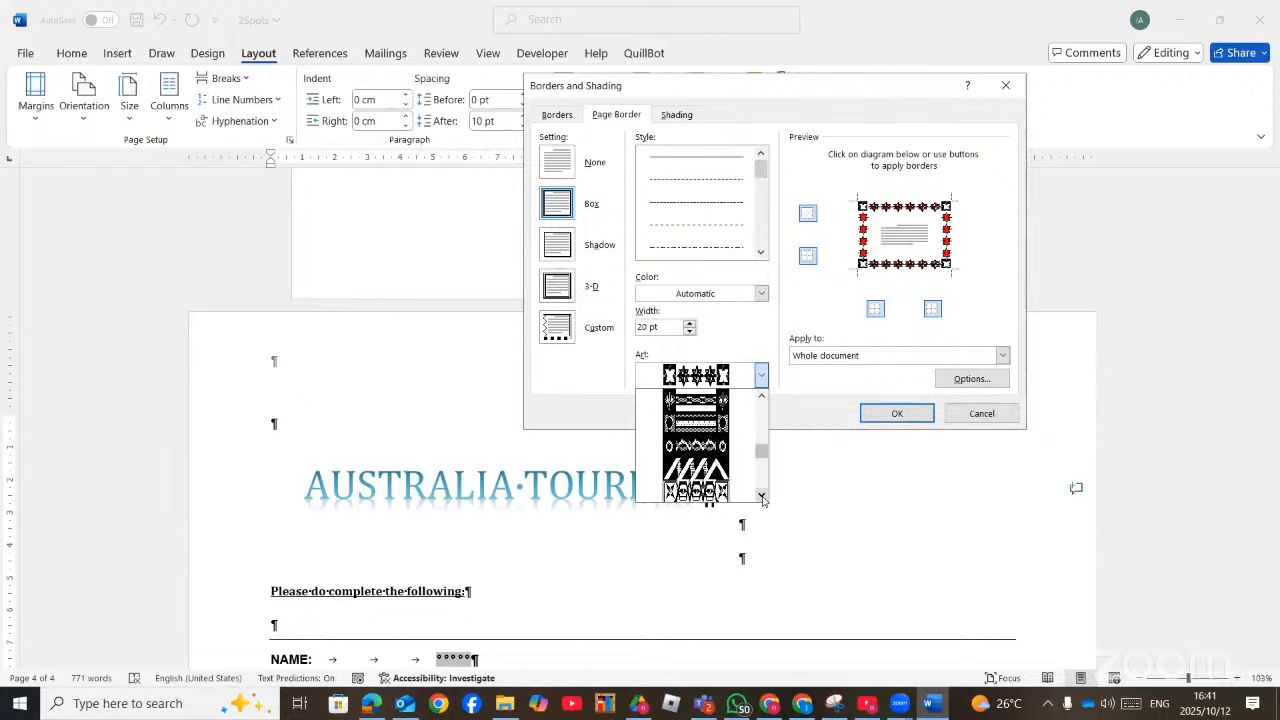
left_click(762, 497)
left_click(762, 497)
left_click(762, 497)
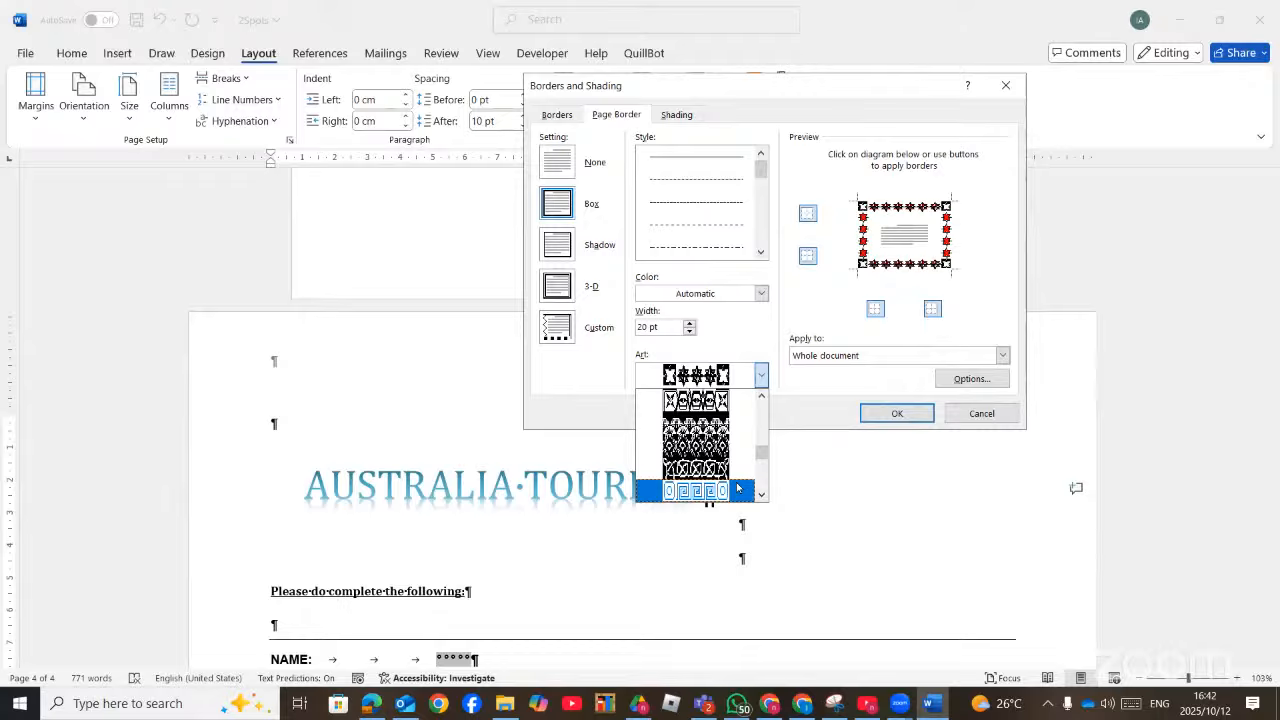
left_click(741, 489)
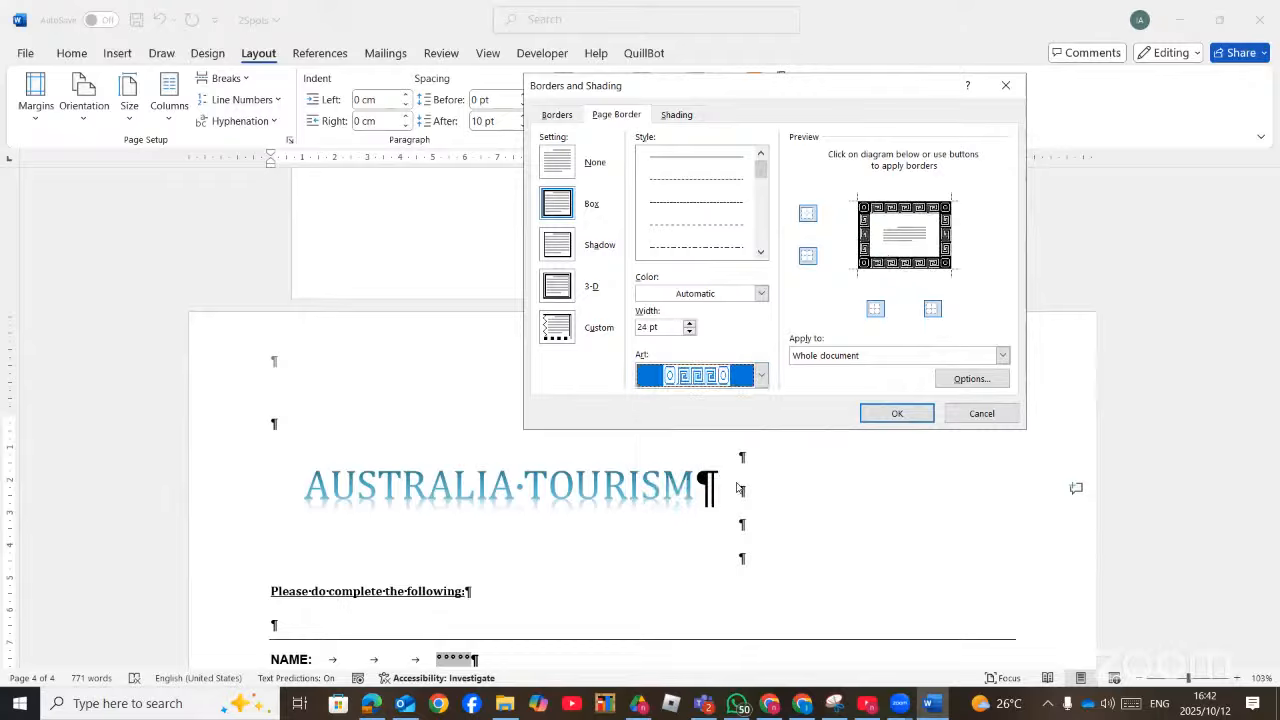
Apply the Art page border to this section only and check the earlier pages for borders
left_click(857, 357)
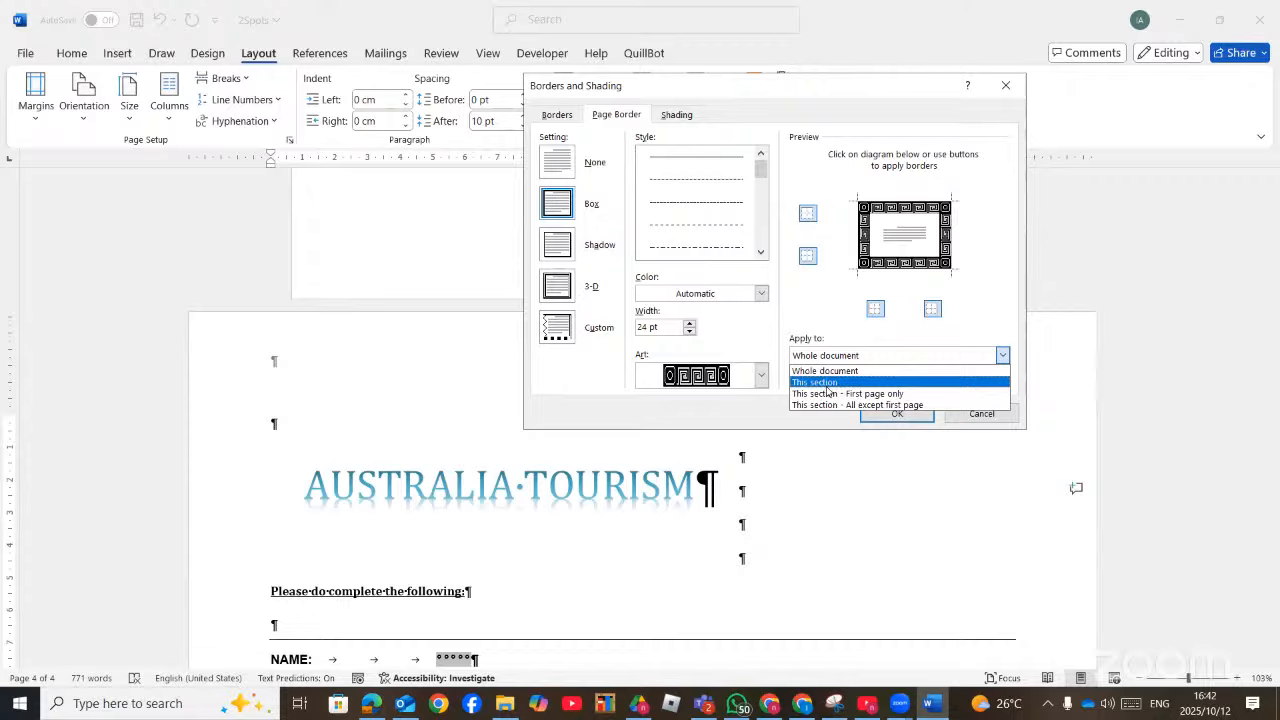
left_click(828, 390)
left_click(896, 413)
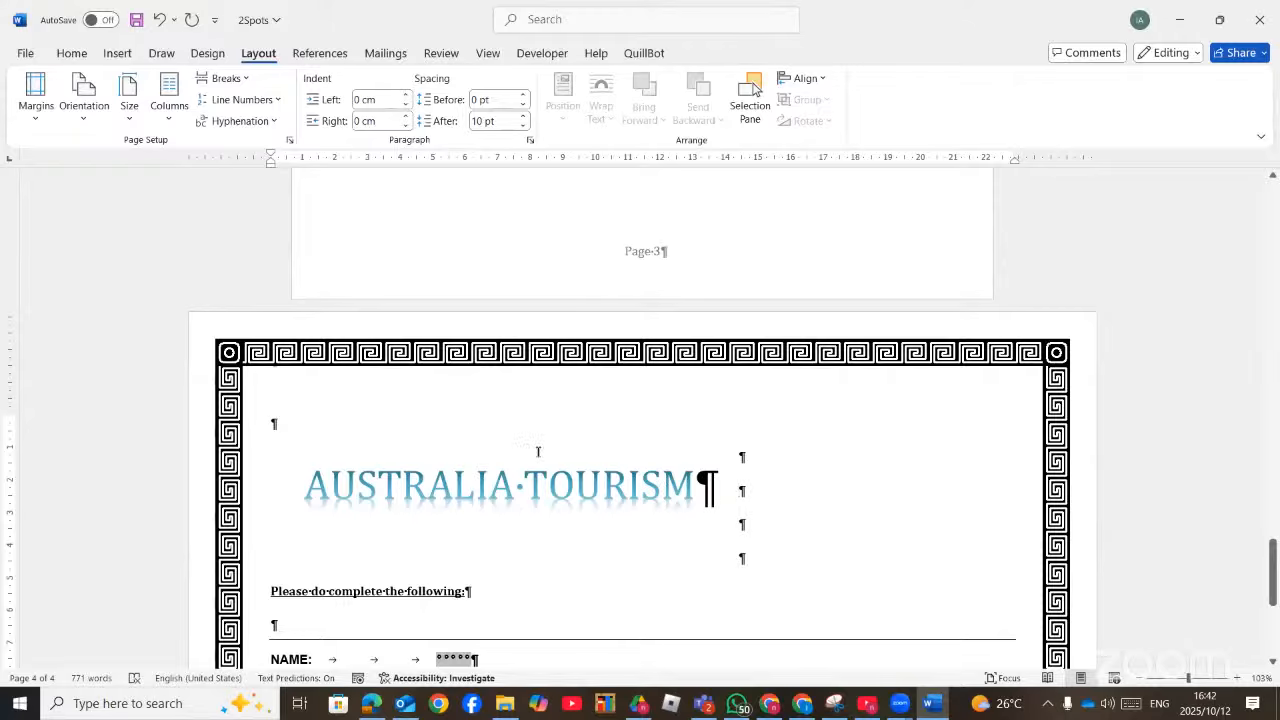
scroll(538, 452, "up", 10)
scroll(538, 452, "up", 15)
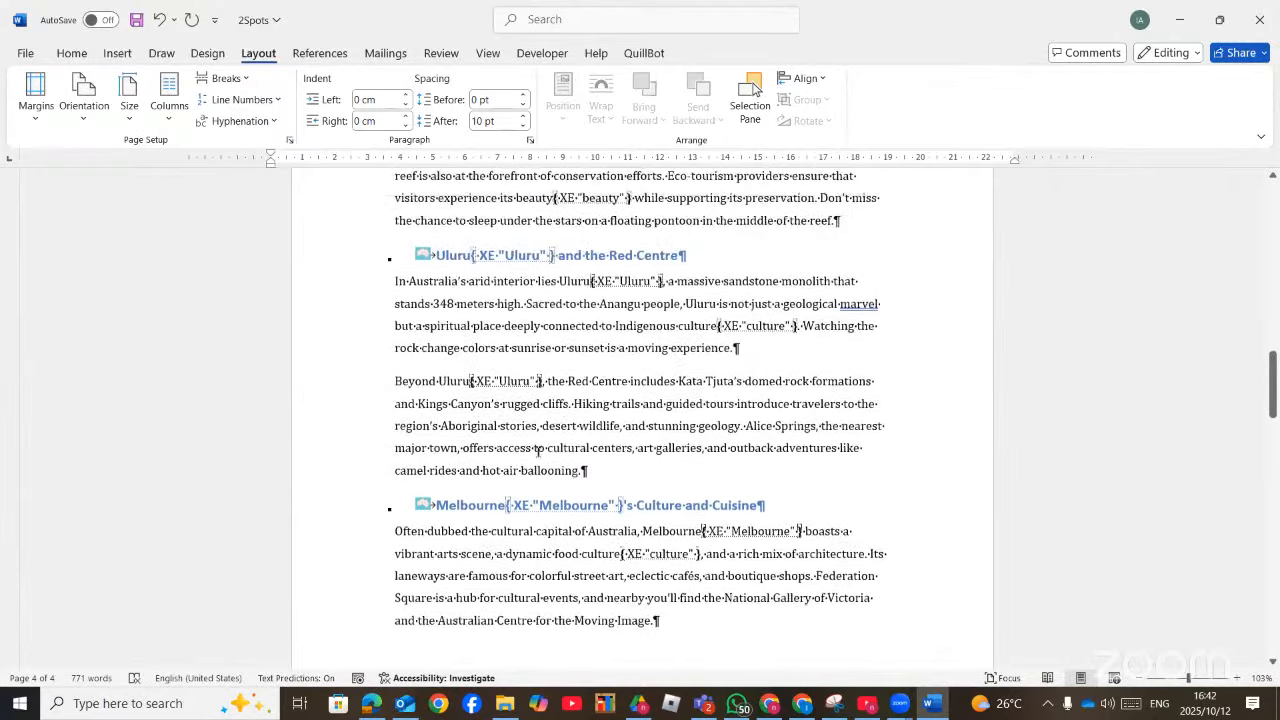
scroll(538, 457, "up", 5)
scroll(524, 326, "down", 15)
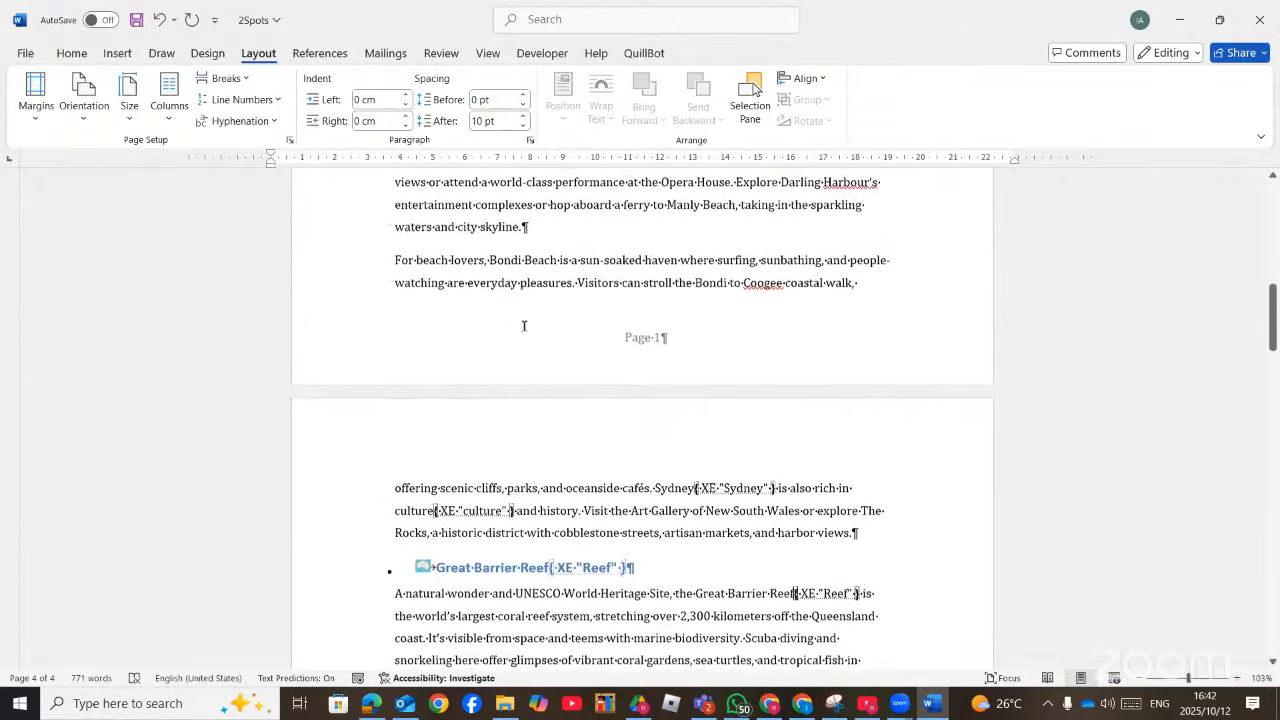
Return to the last page, then switch to the question paper PDF in Edge and read form field tasks 2.5.1 and 2.5.2
scroll(531, 389, "down", 15)
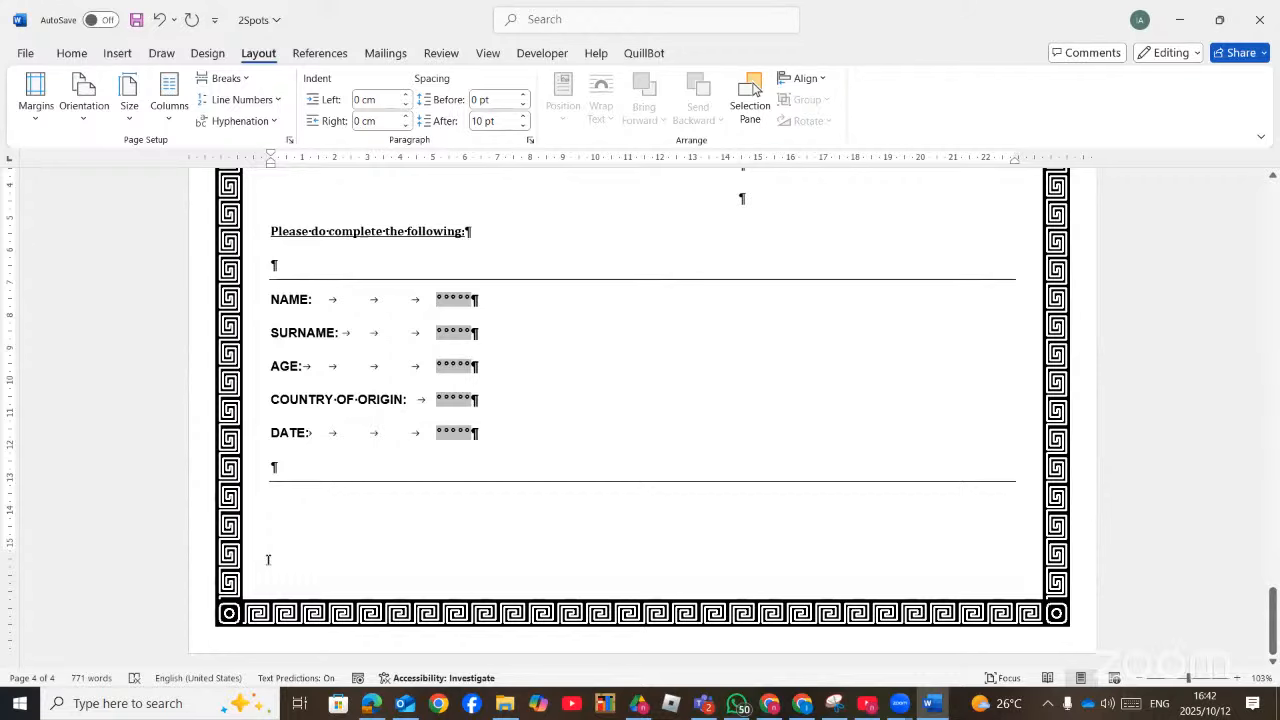
left_click(371, 705)
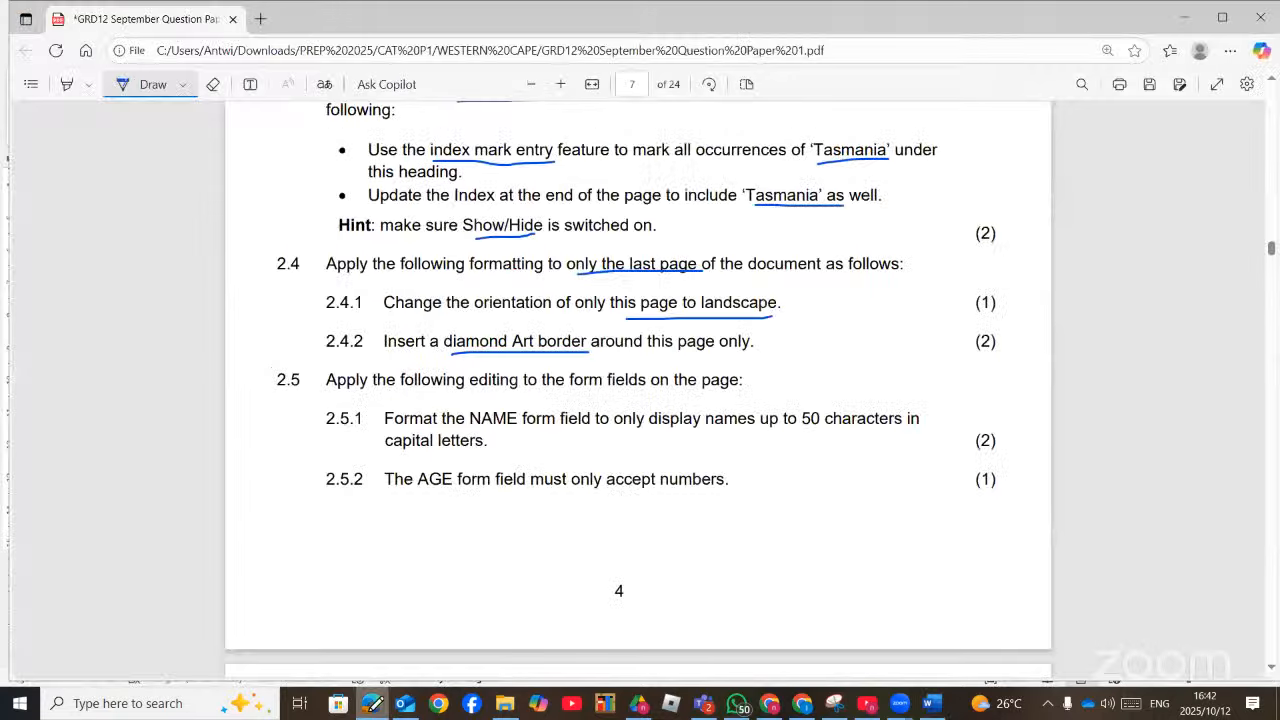
scroll(528, 380, "down", 1)
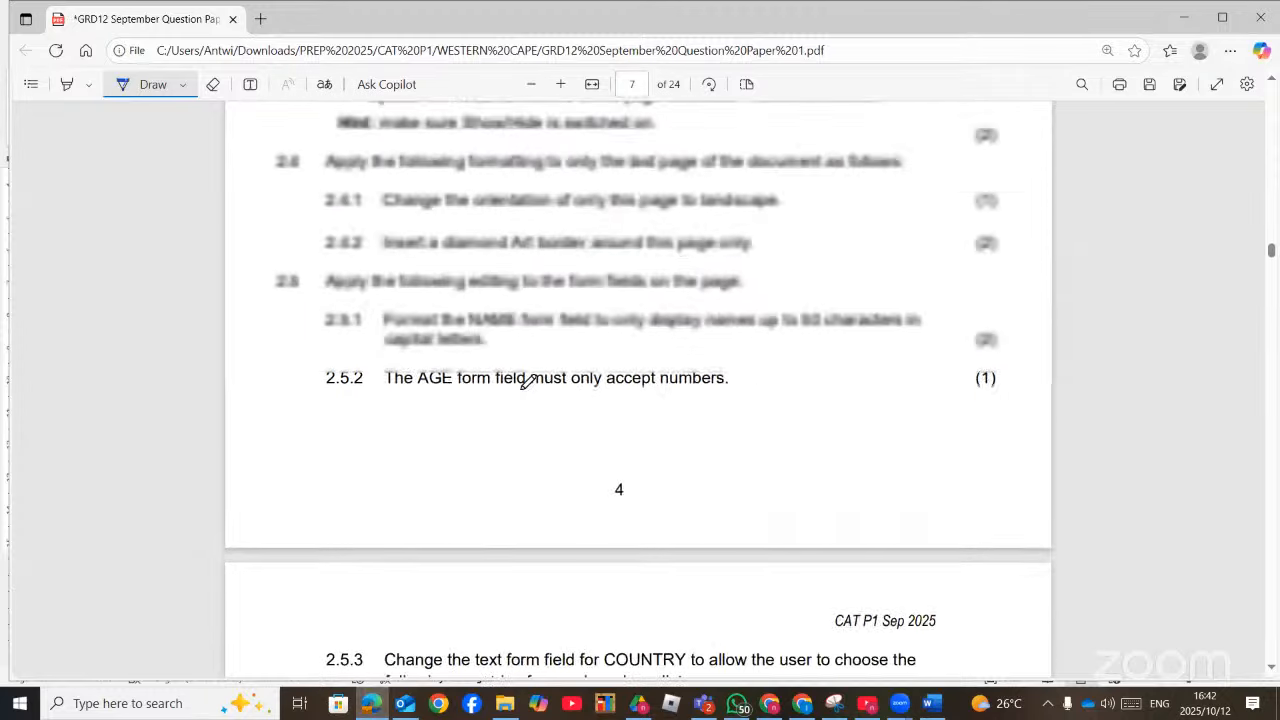
scroll(528, 380, "up", 3)
scroll(528, 382, "down", 3)
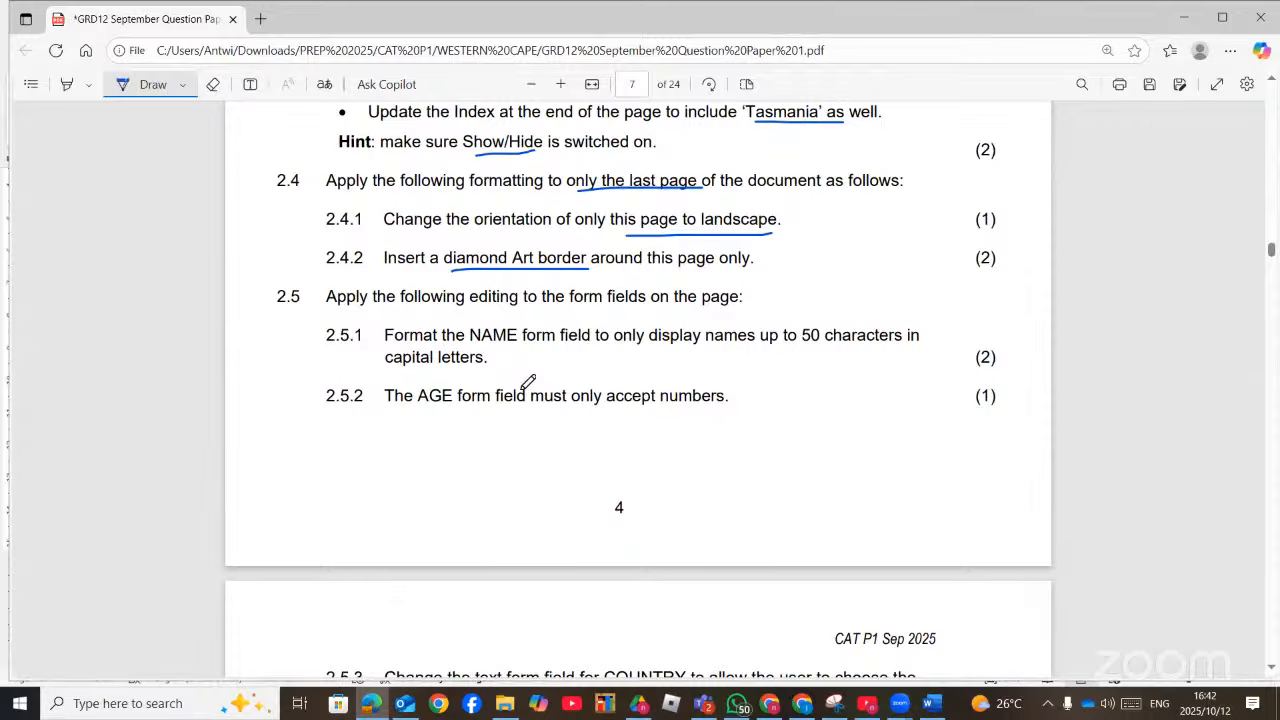
Switch to Word and limit the NAME form field to a maximum length of 50 with the Uppercase text format
left_click(932, 703)
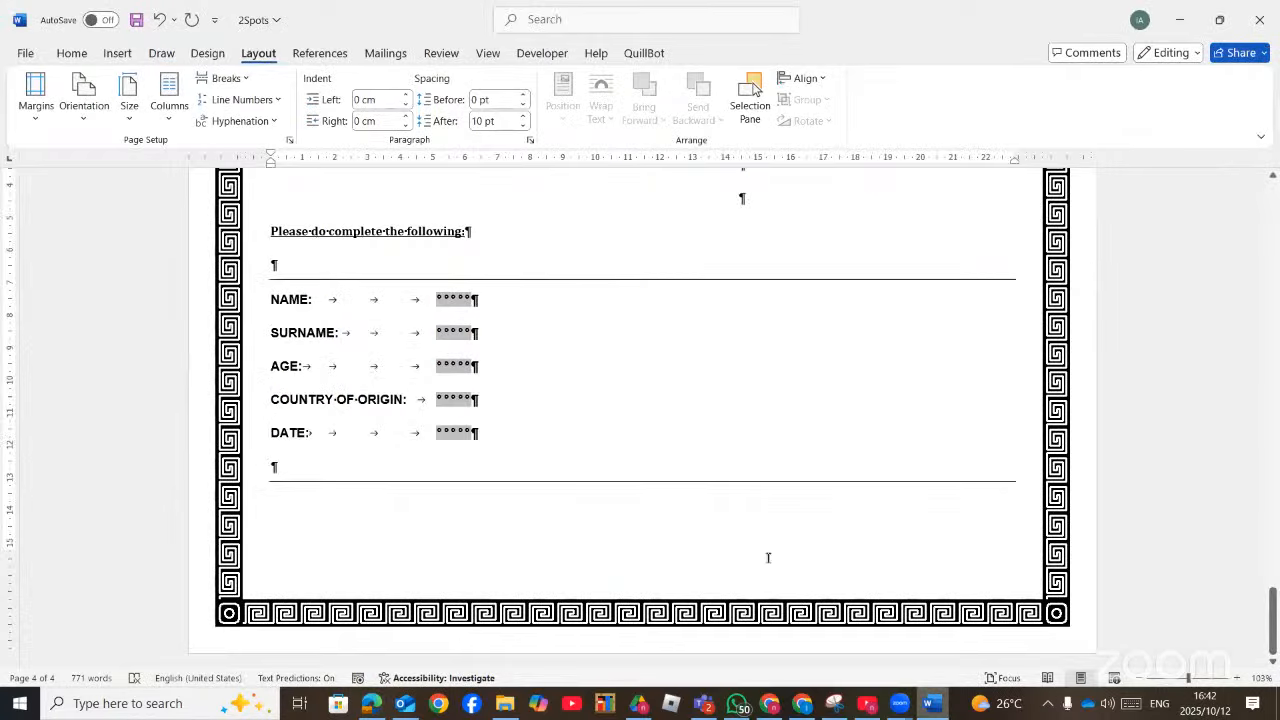
left_click_drag(457, 314, 455, 296)
double_click(455, 296)
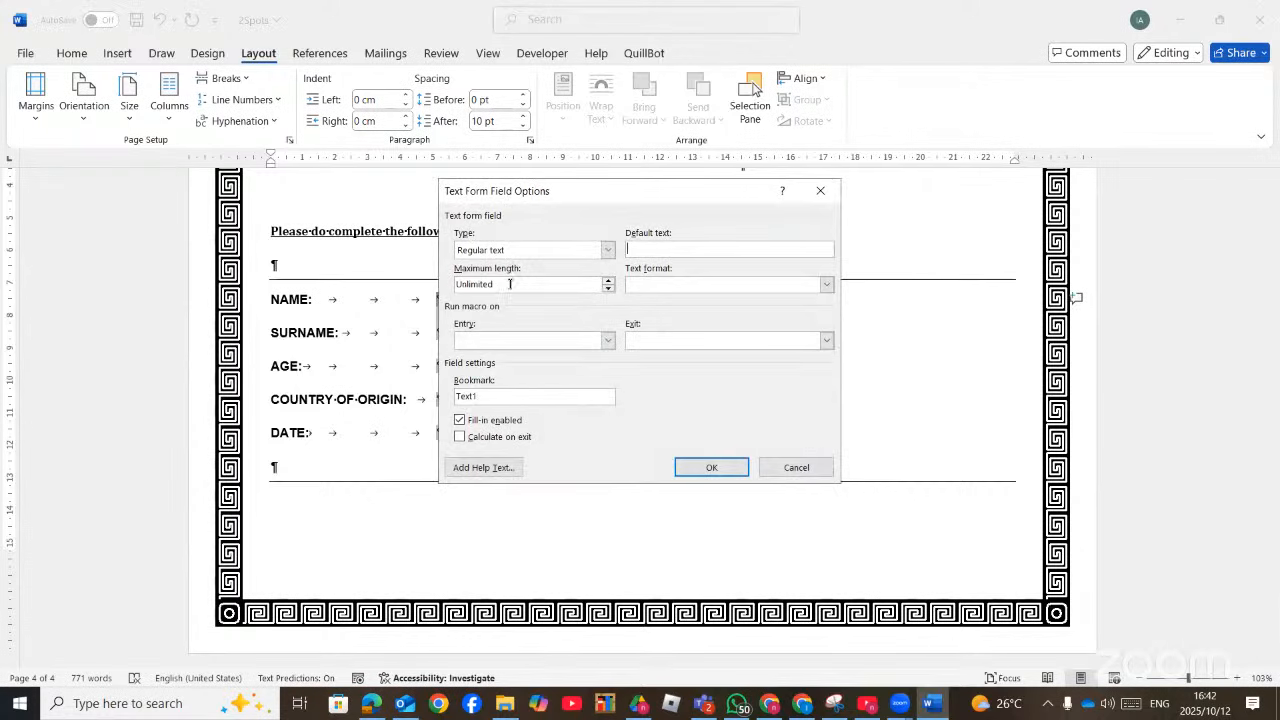
double_click(447, 285)
type("50")
left_click(370, 705)
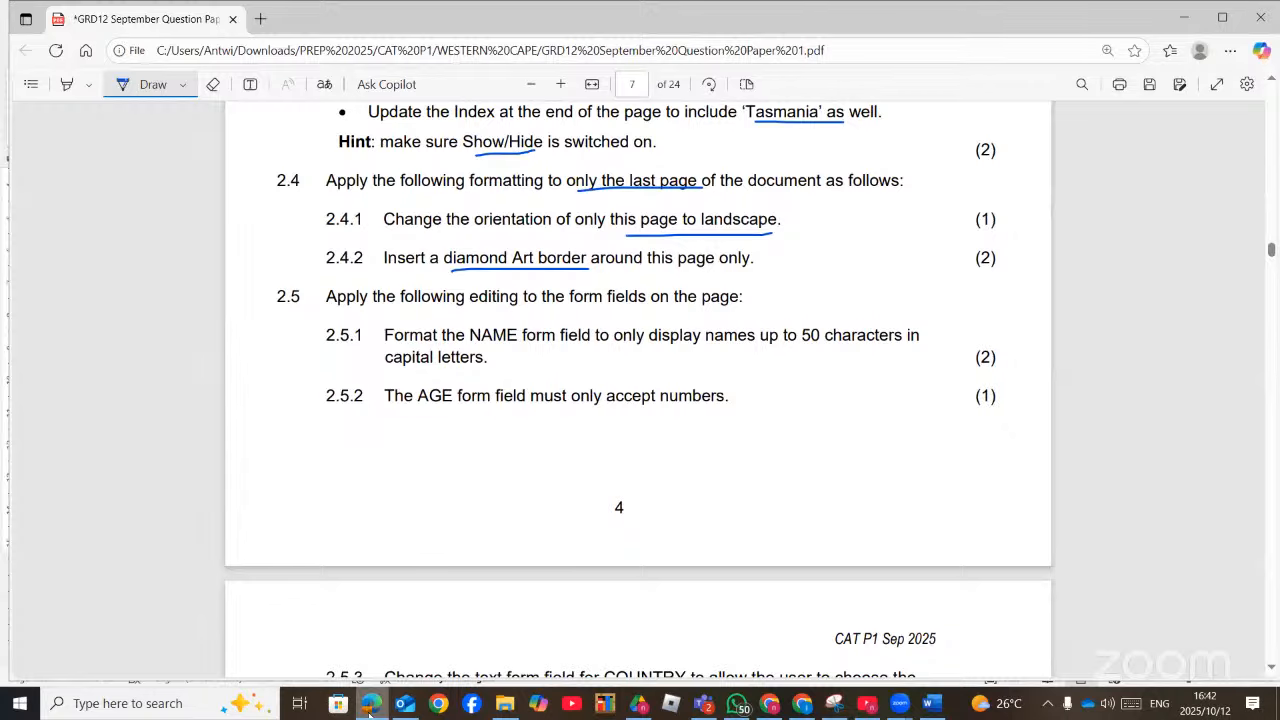
left_click(930, 703)
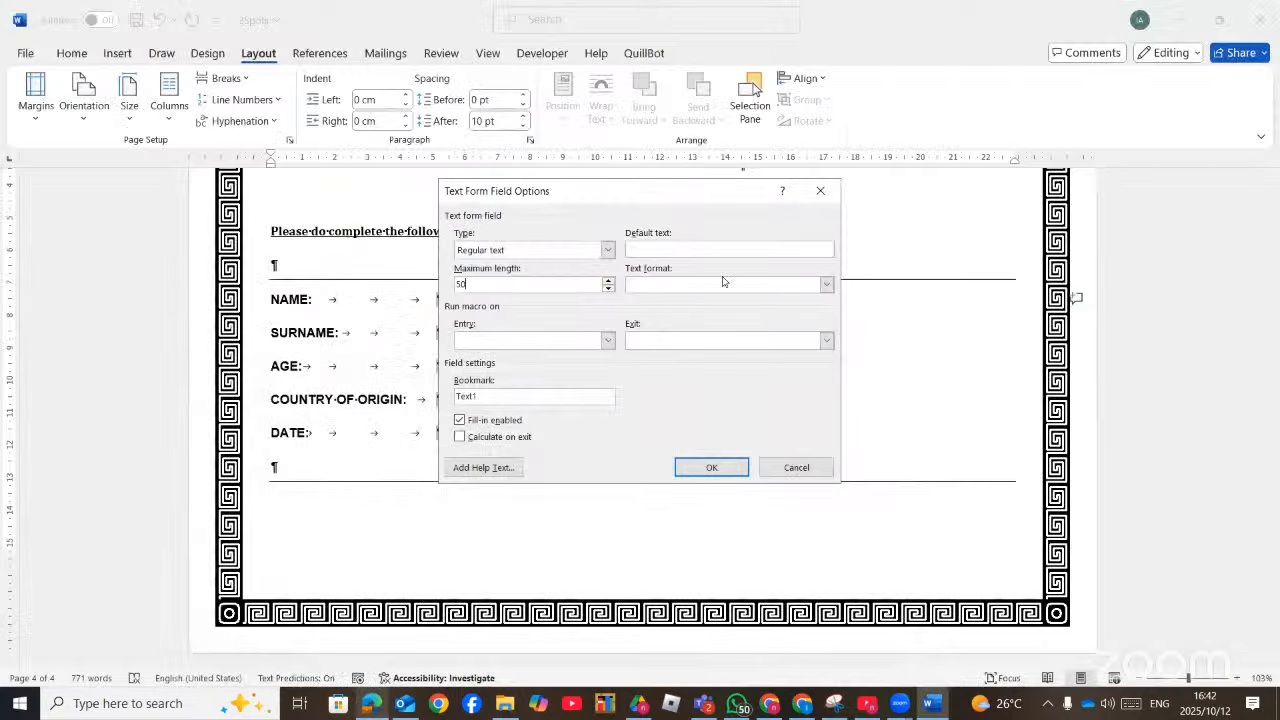
left_click(723, 282)
left_click(690, 295)
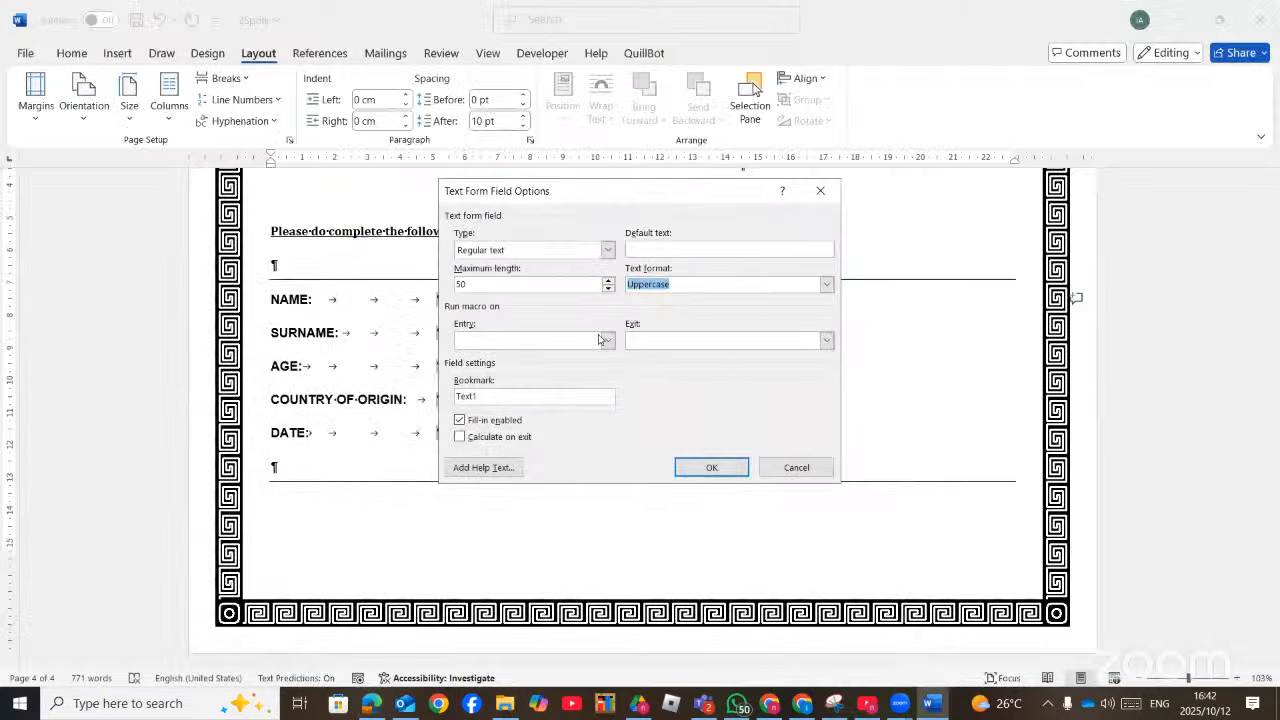
left_click(711, 467)
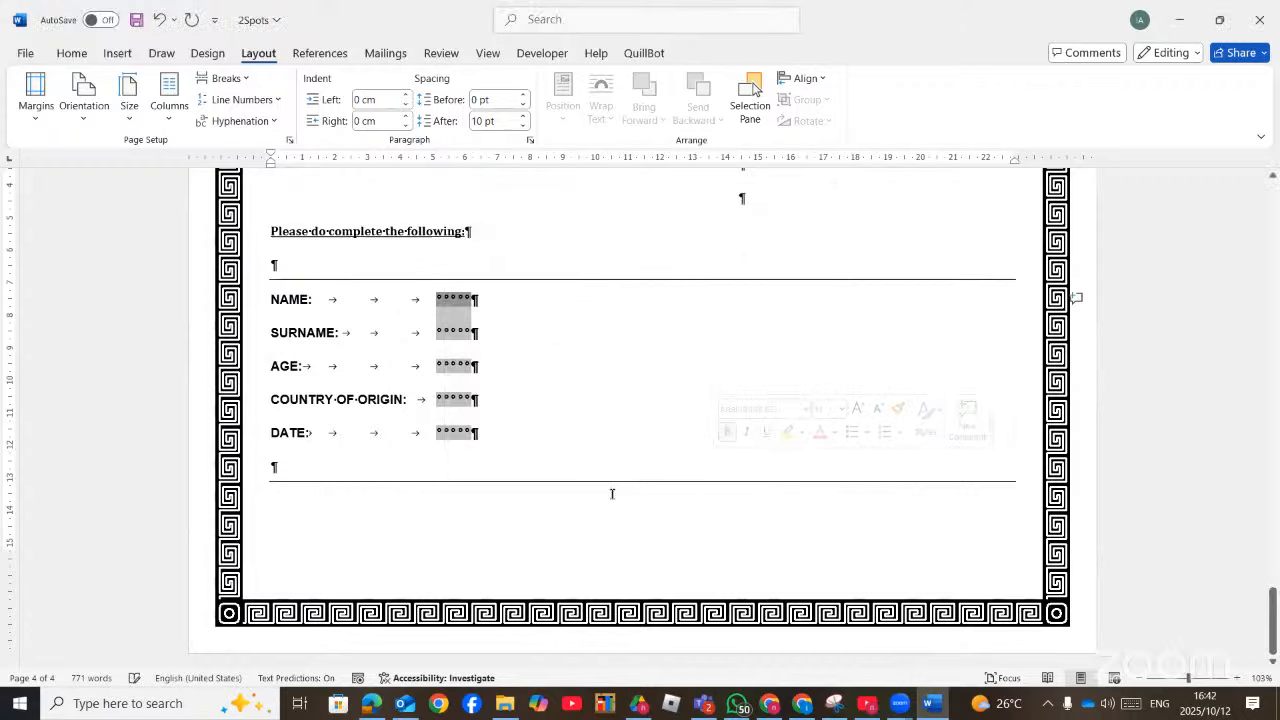
Check question 2.5.2 in the PDF, then set the AGE form field's type to Number in Word
left_click(371, 704)
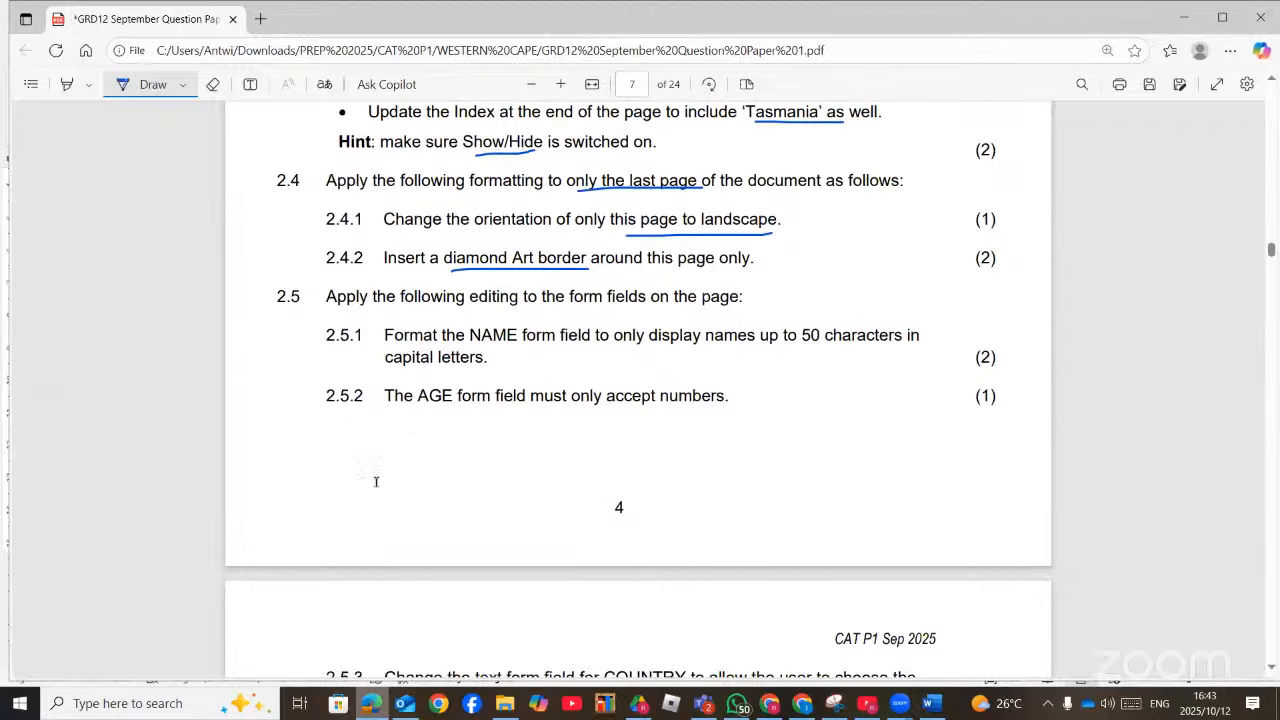
key("alt+Tab")
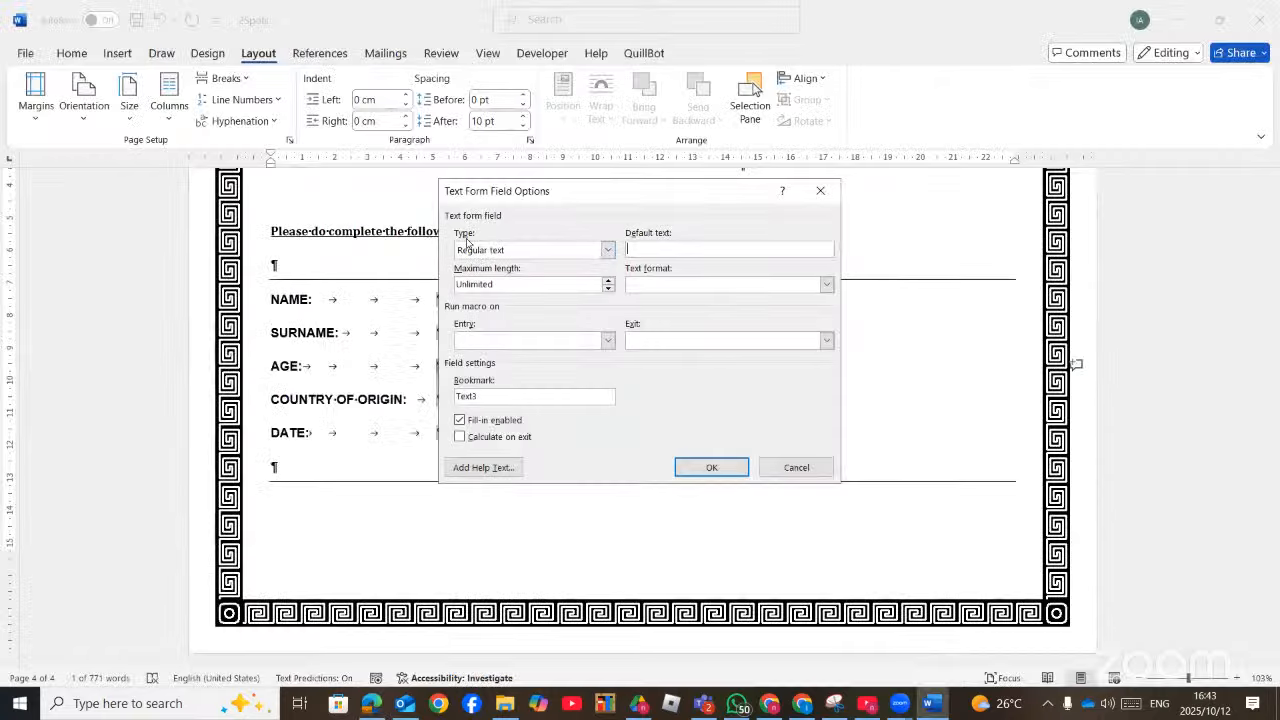
left_click(607, 251)
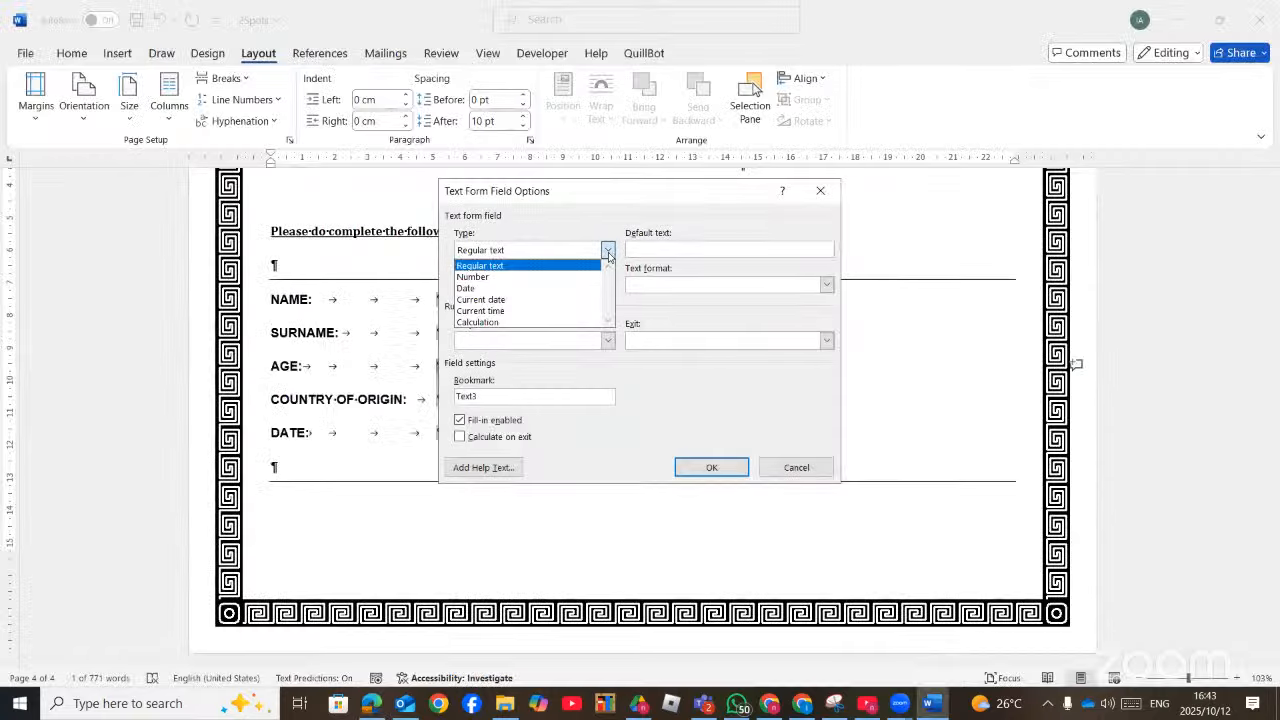
left_click(533, 280)
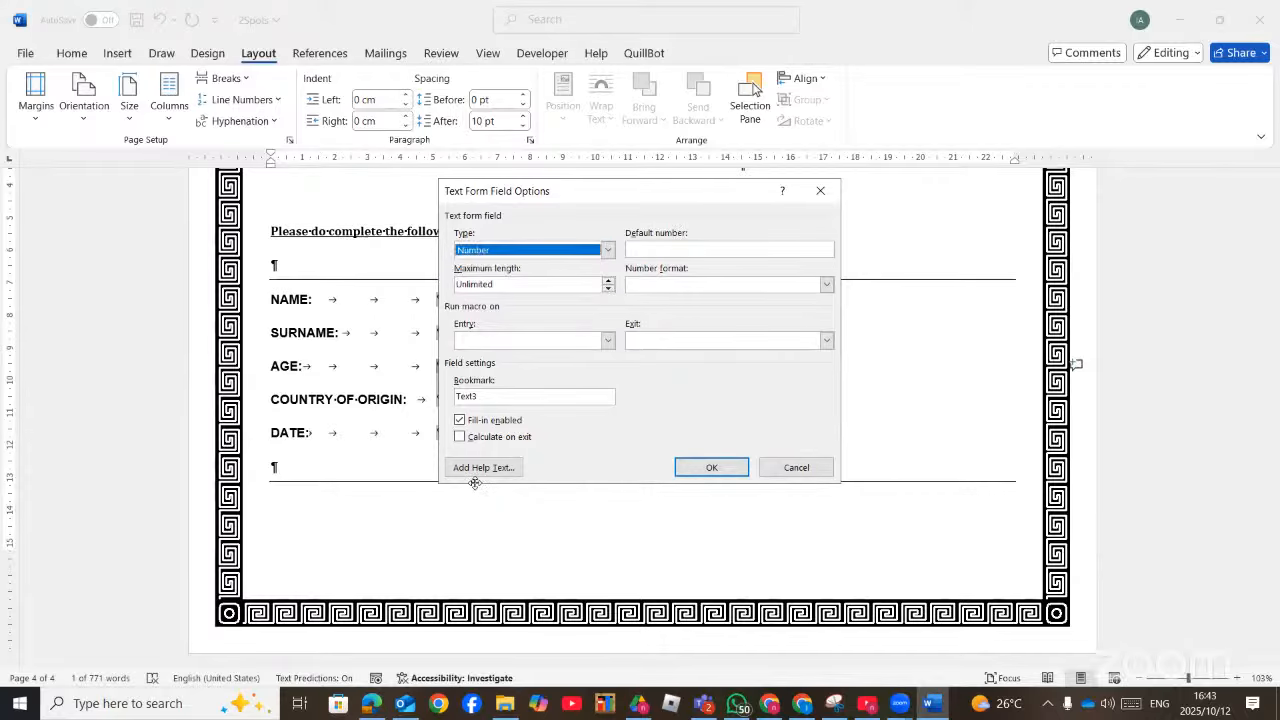
Underline the choice wording and the listed countries in question 2.5.3 of the PDF, then return to Word and confirm the AGE field options
key("alt+Tab")
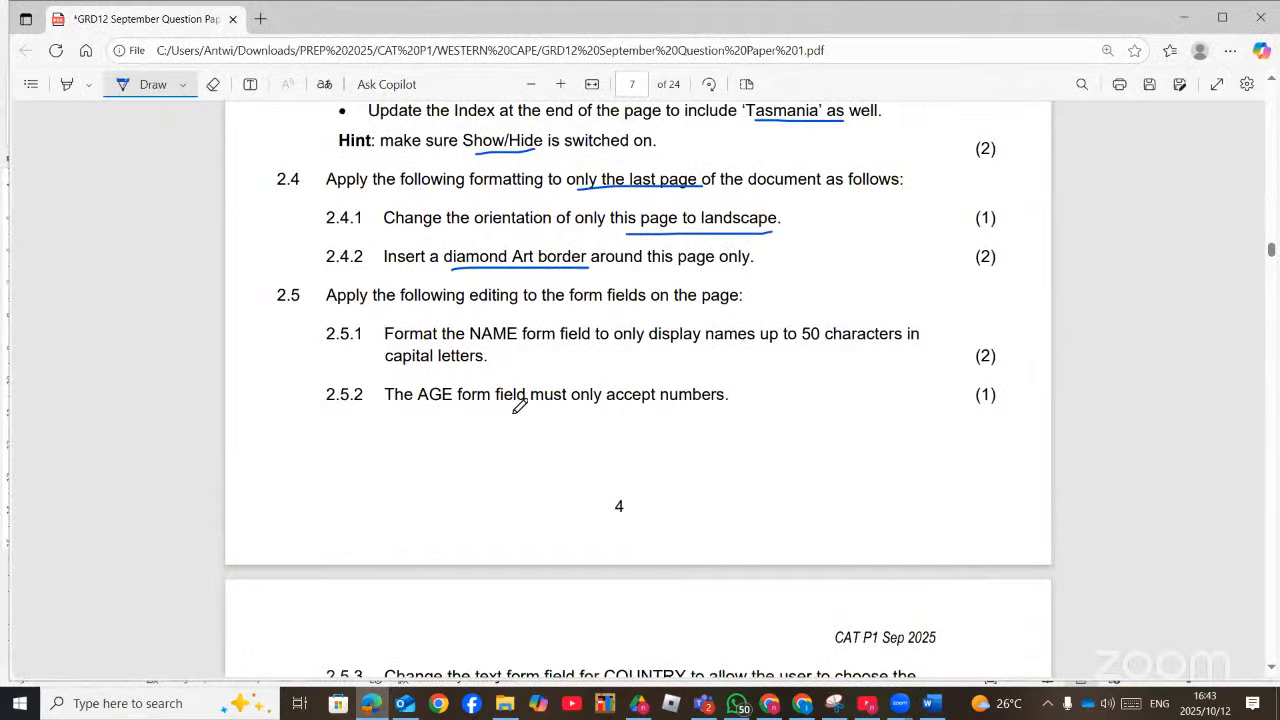
scroll(519, 404, "down", 4)
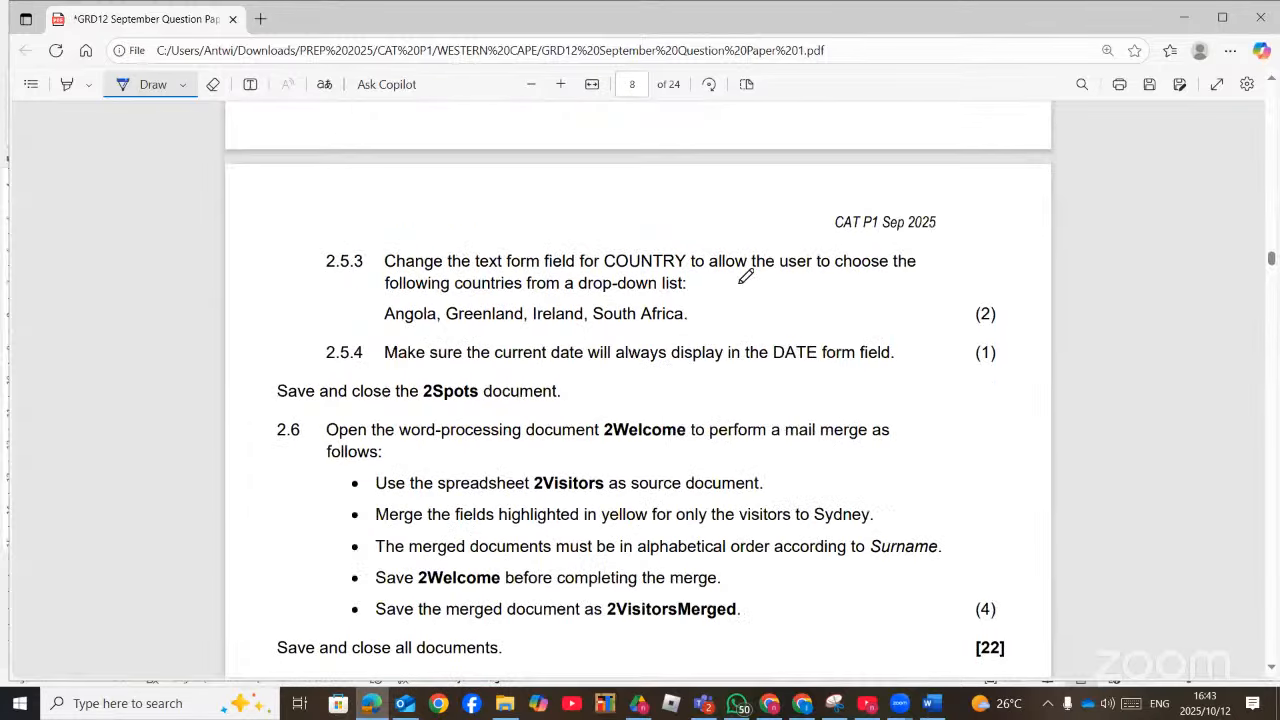
left_click_drag(839, 268, 903, 268)
left_click_drag(386, 327, 710, 326)
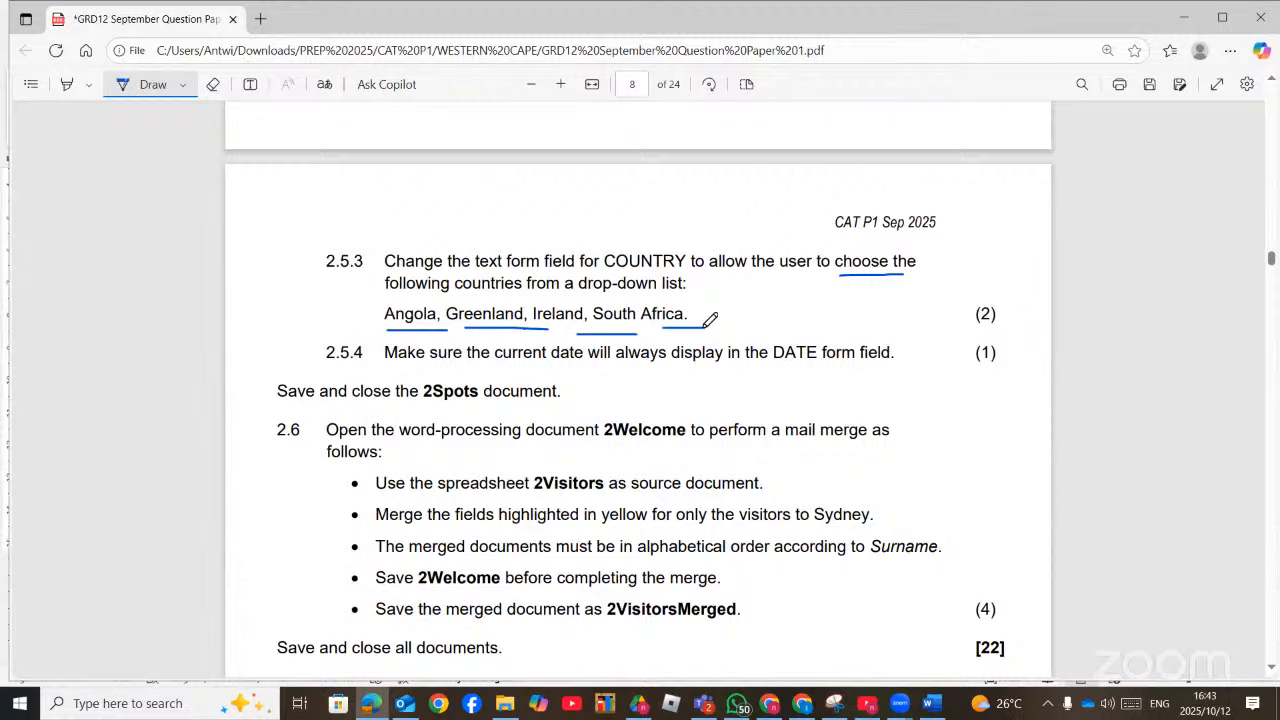
left_click(930, 703)
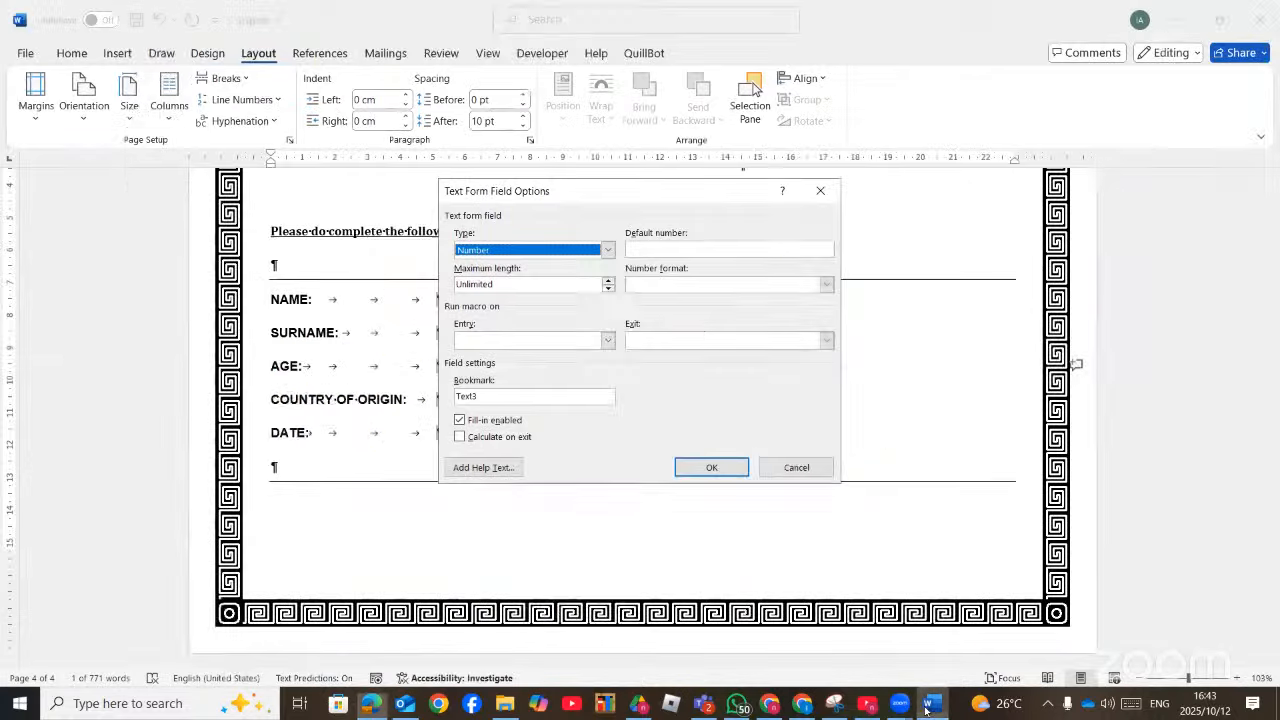
left_click(700, 467)
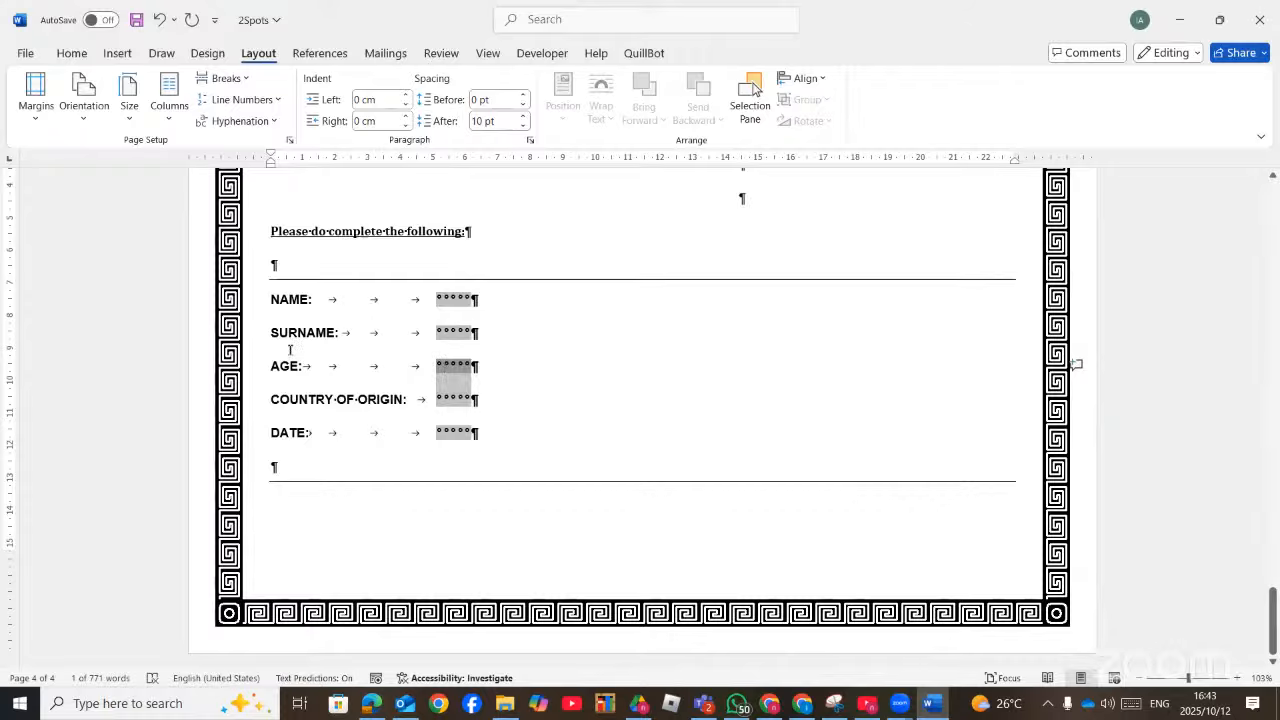
left_click(449, 402)
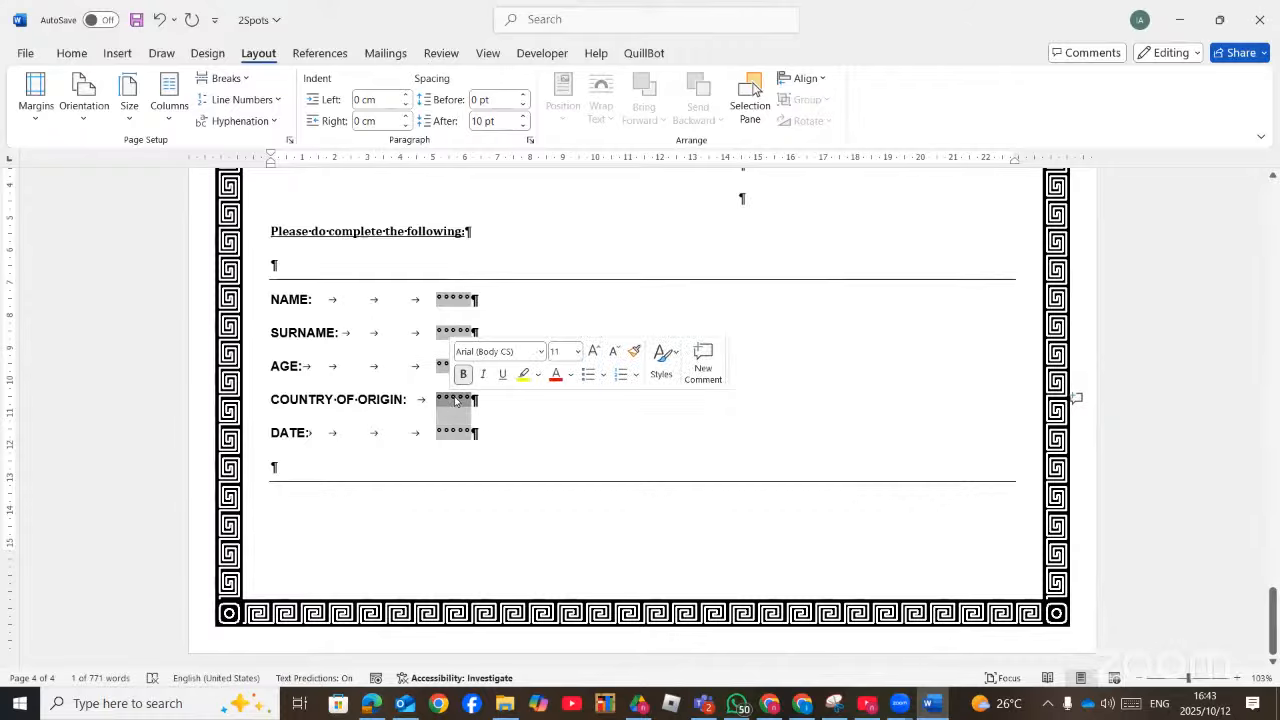
double_click(450, 405)
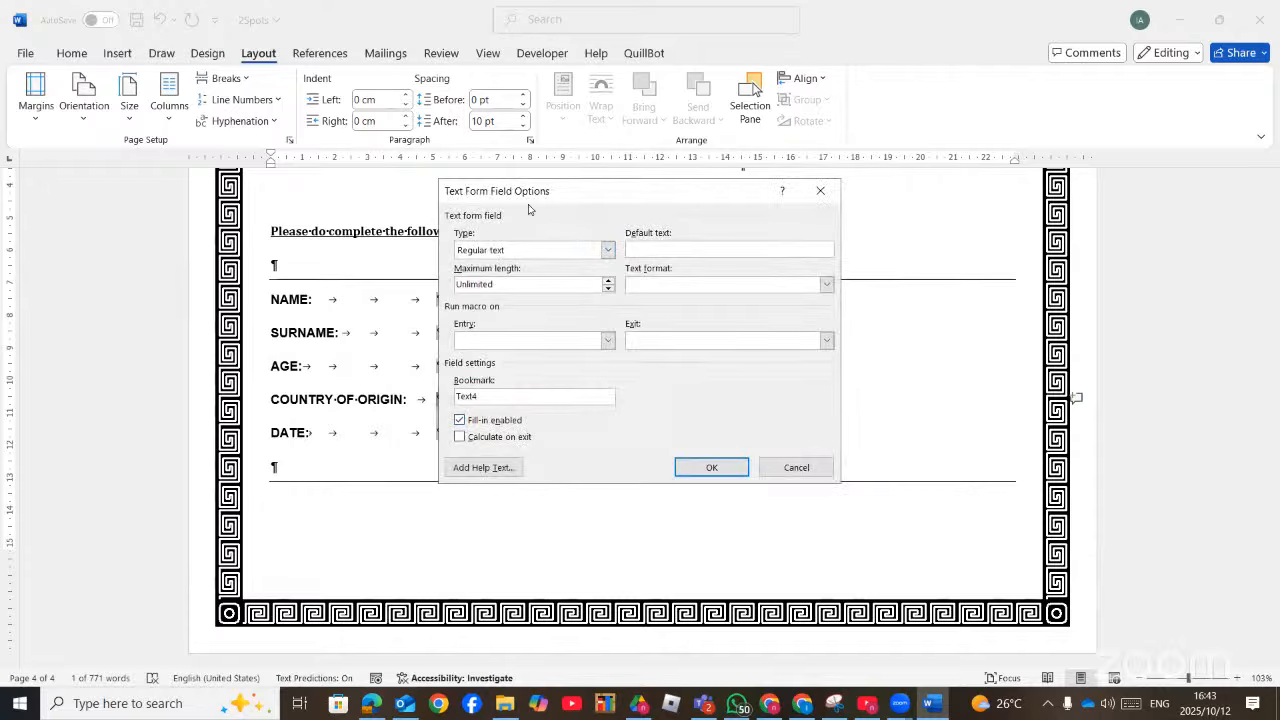
left_click(809, 473)
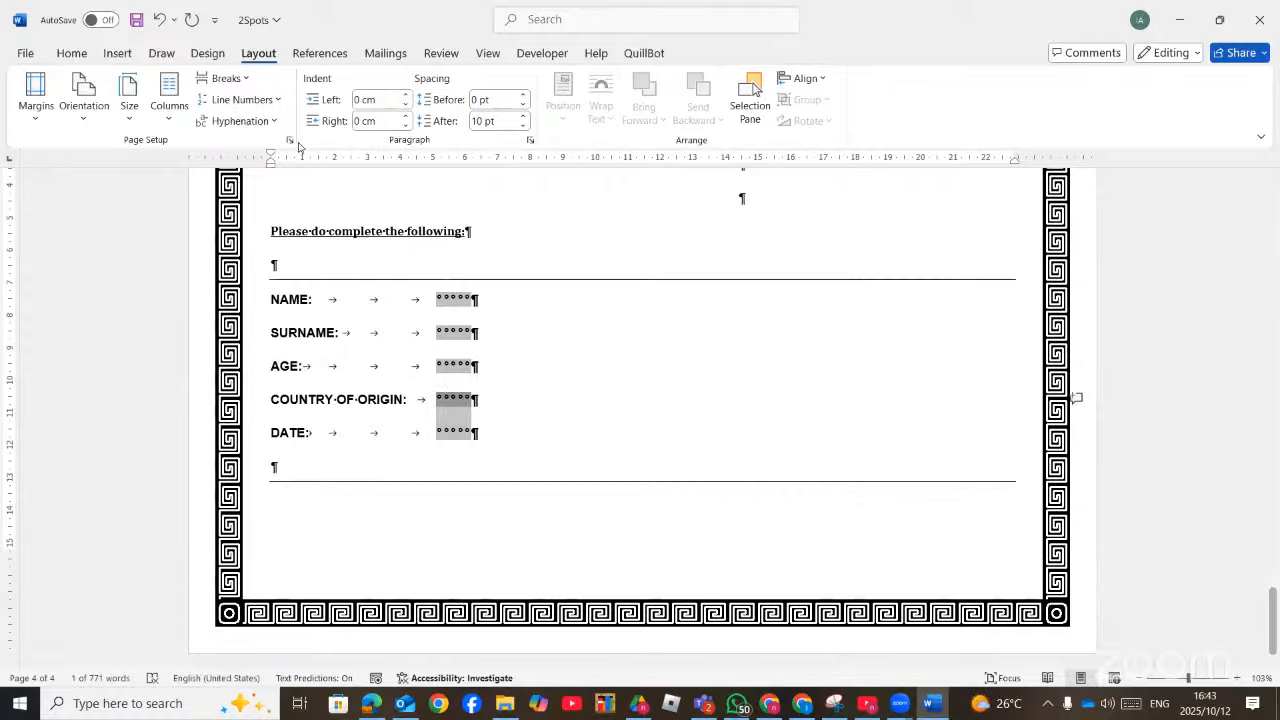
Replace the COUNTRY OF ORIGIN text form field with a legacy drop-down form field
left_click(456, 409)
left_click(456, 409)
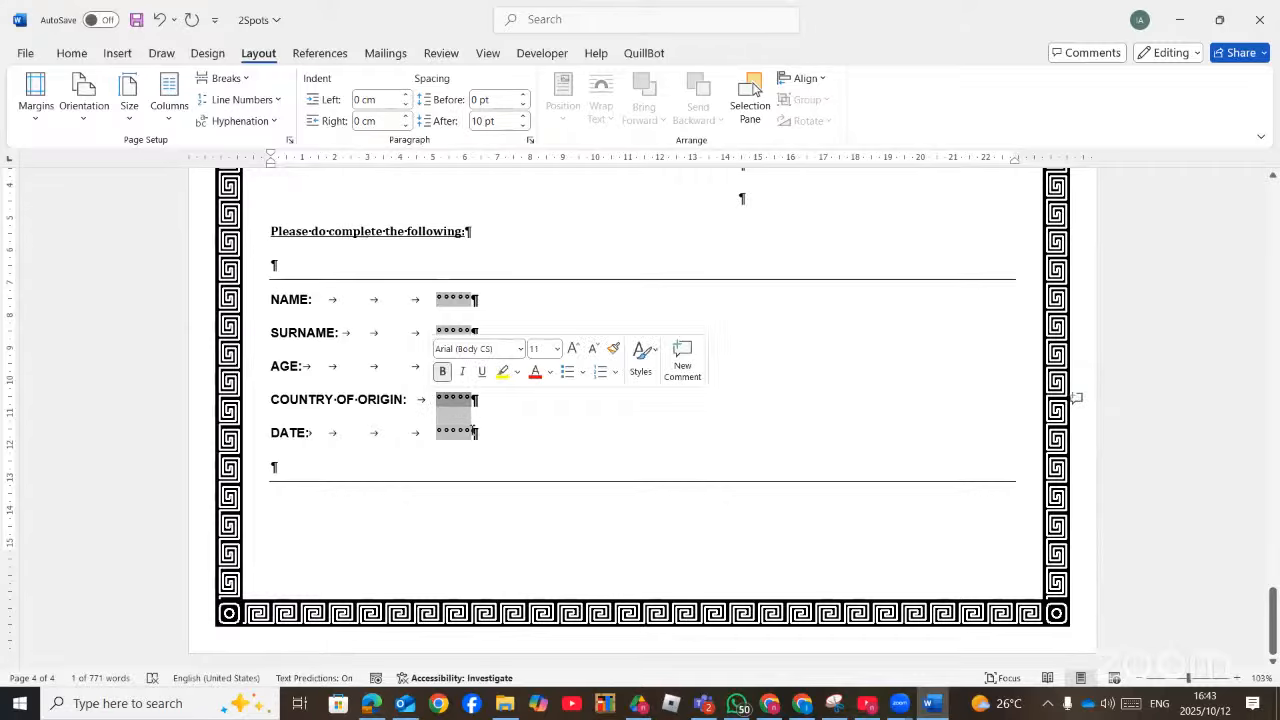
left_click(540, 55)
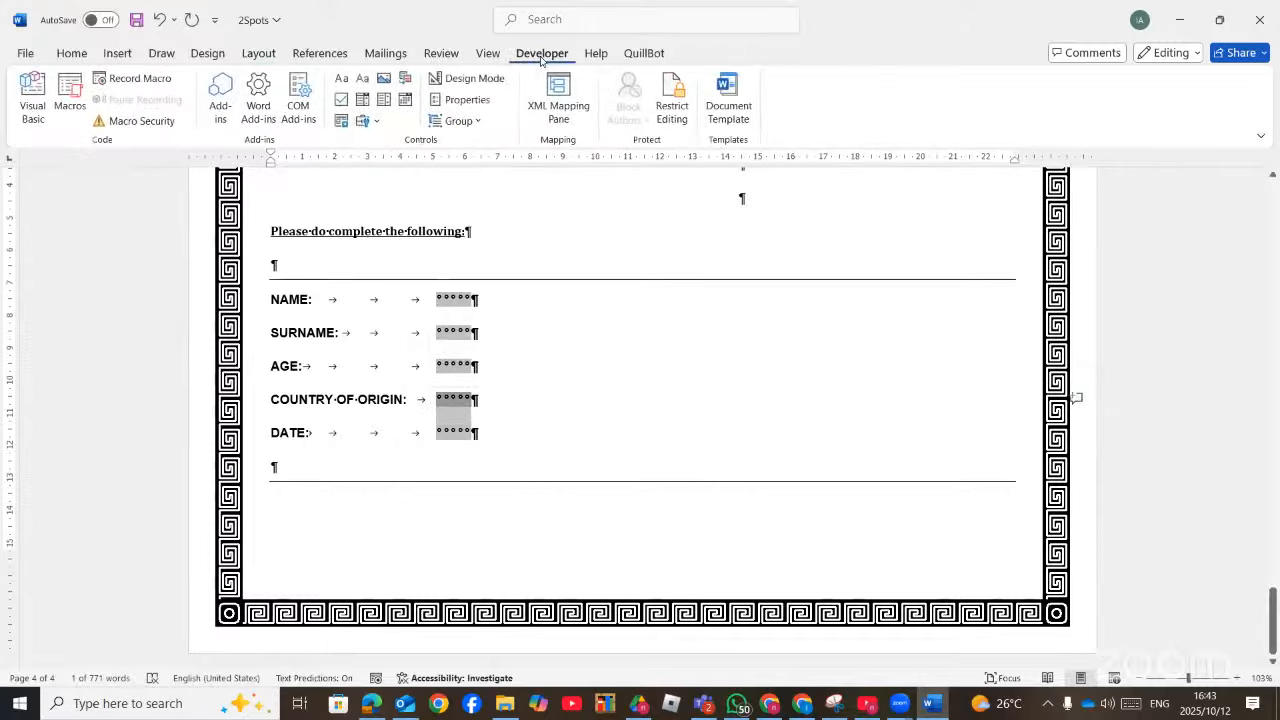
left_click(373, 123)
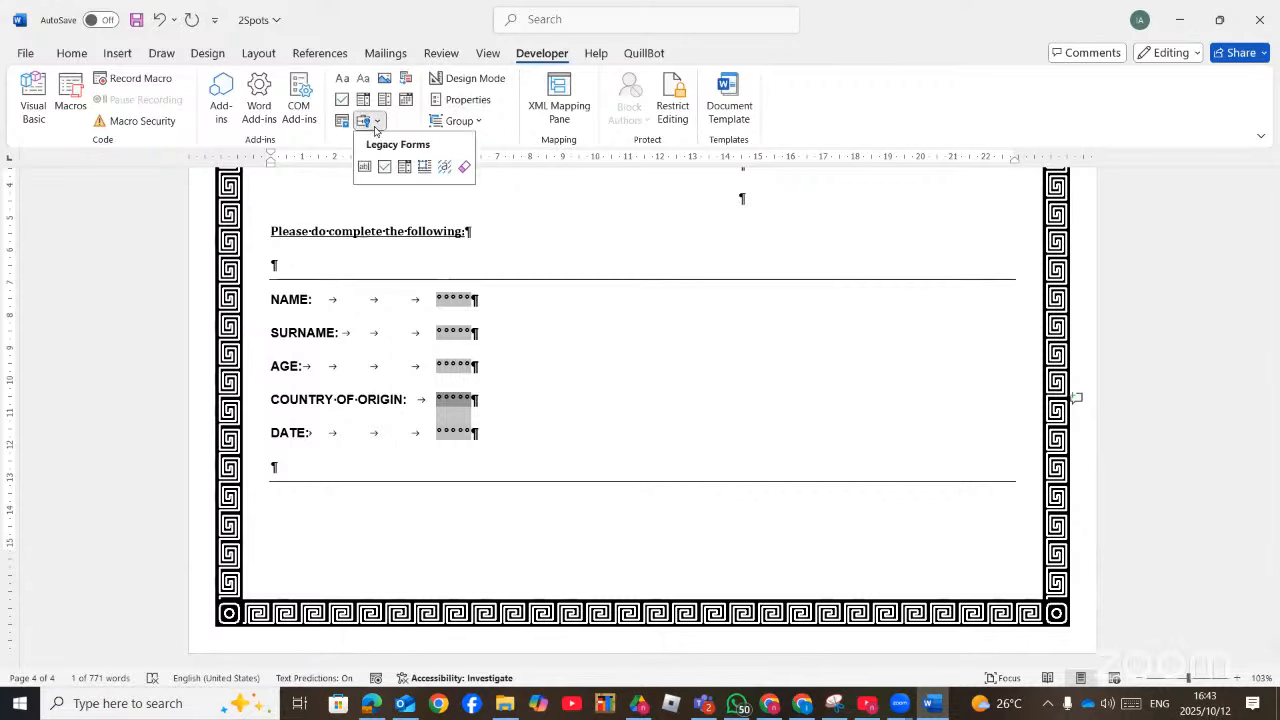
left_click(406, 168)
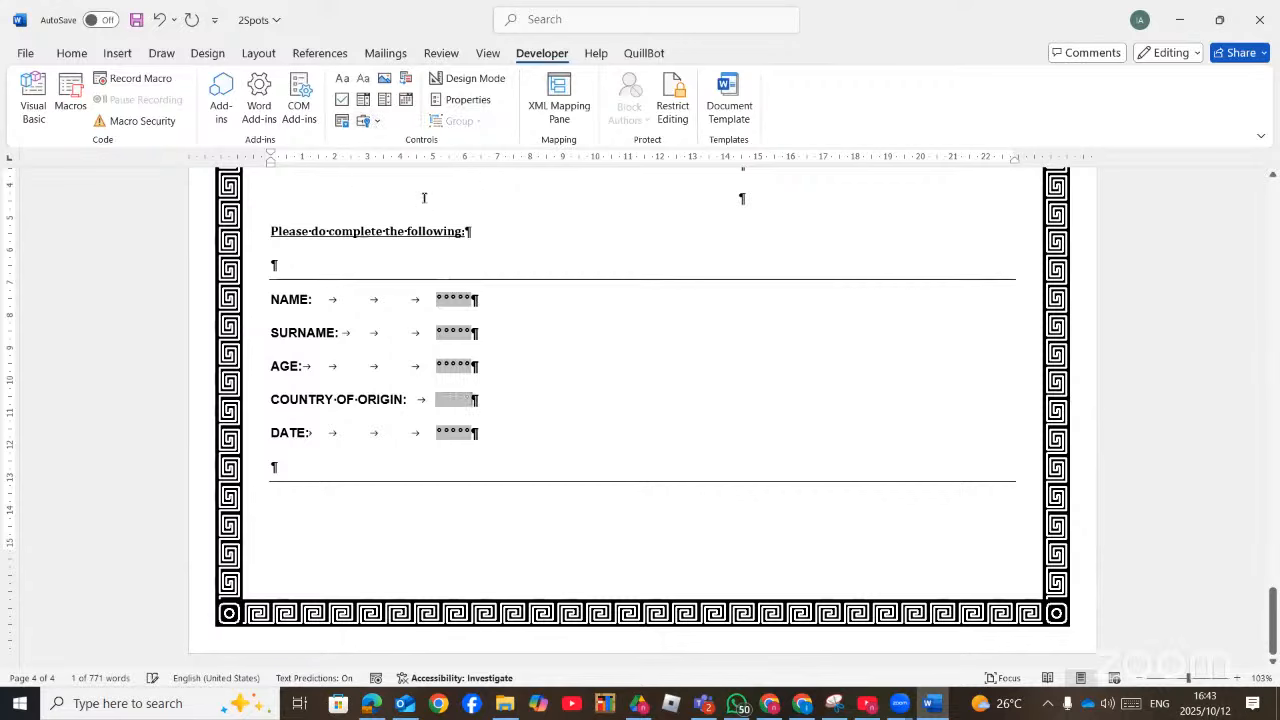
Add Angola, Greenland, Ireland and South Africa as items in the COUNTRY OF ORIGIN drop-down form field
double_click(442, 398)
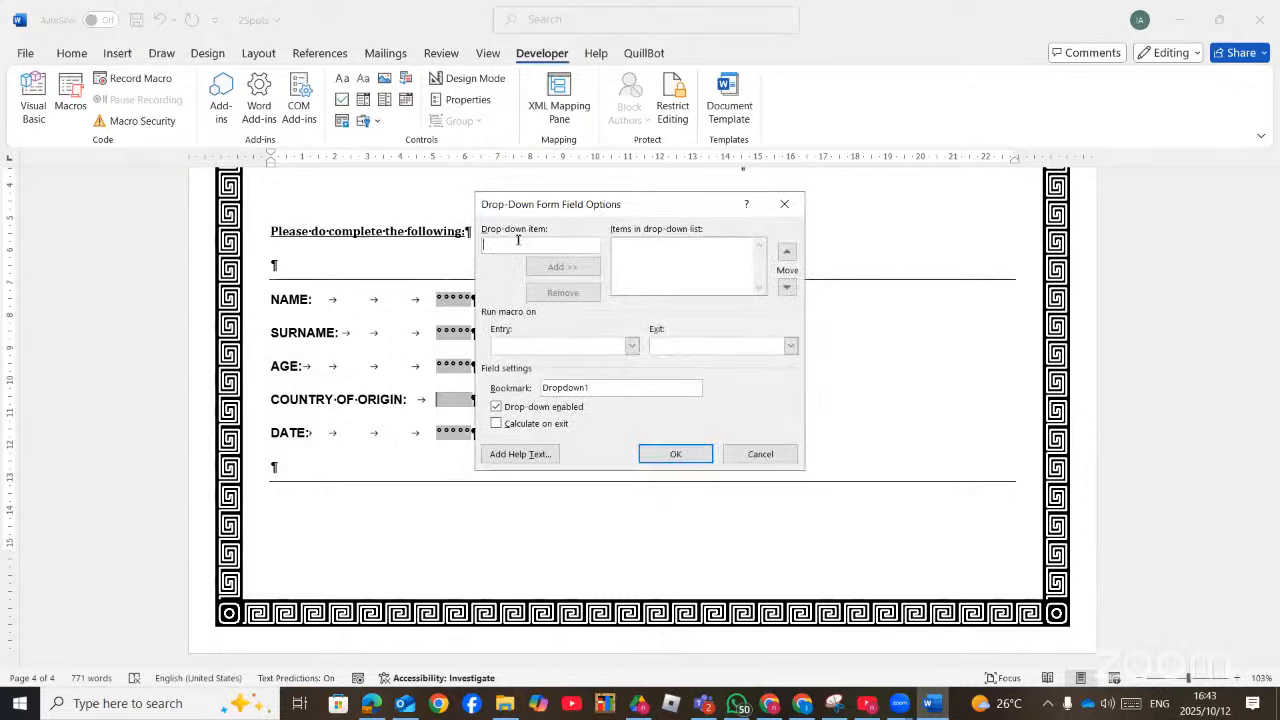
type("Angola")
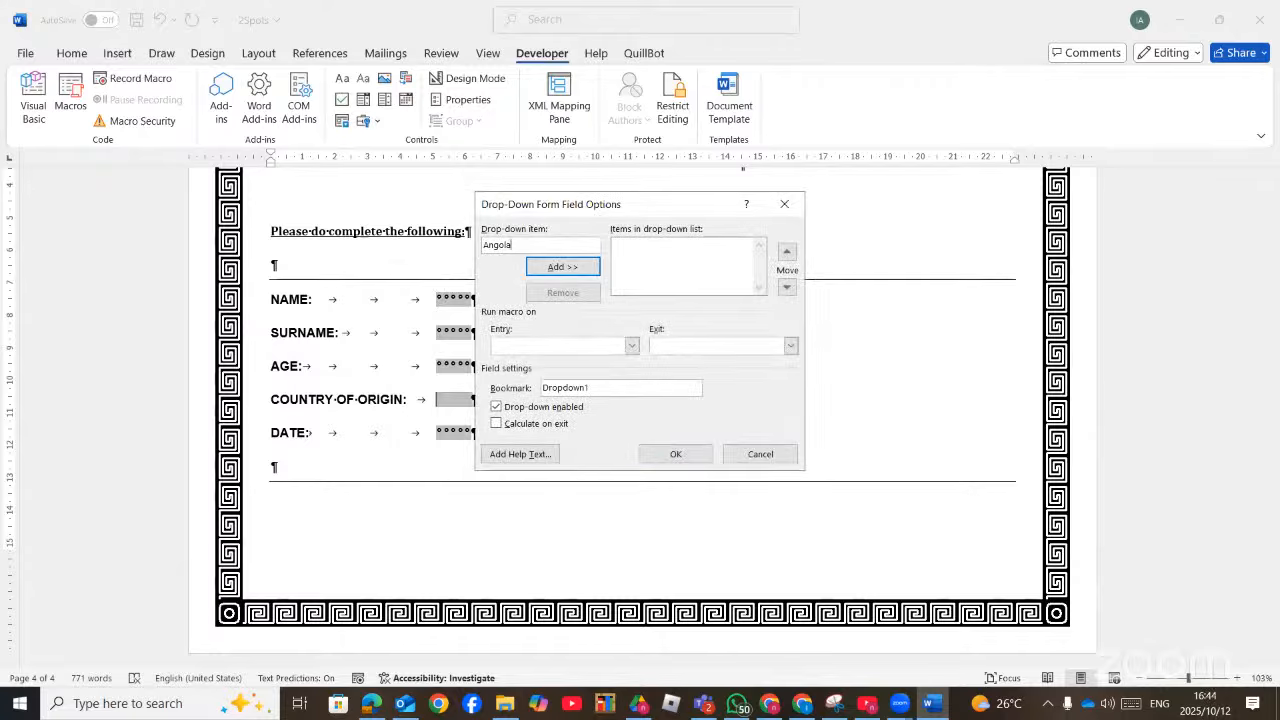
key("Return")
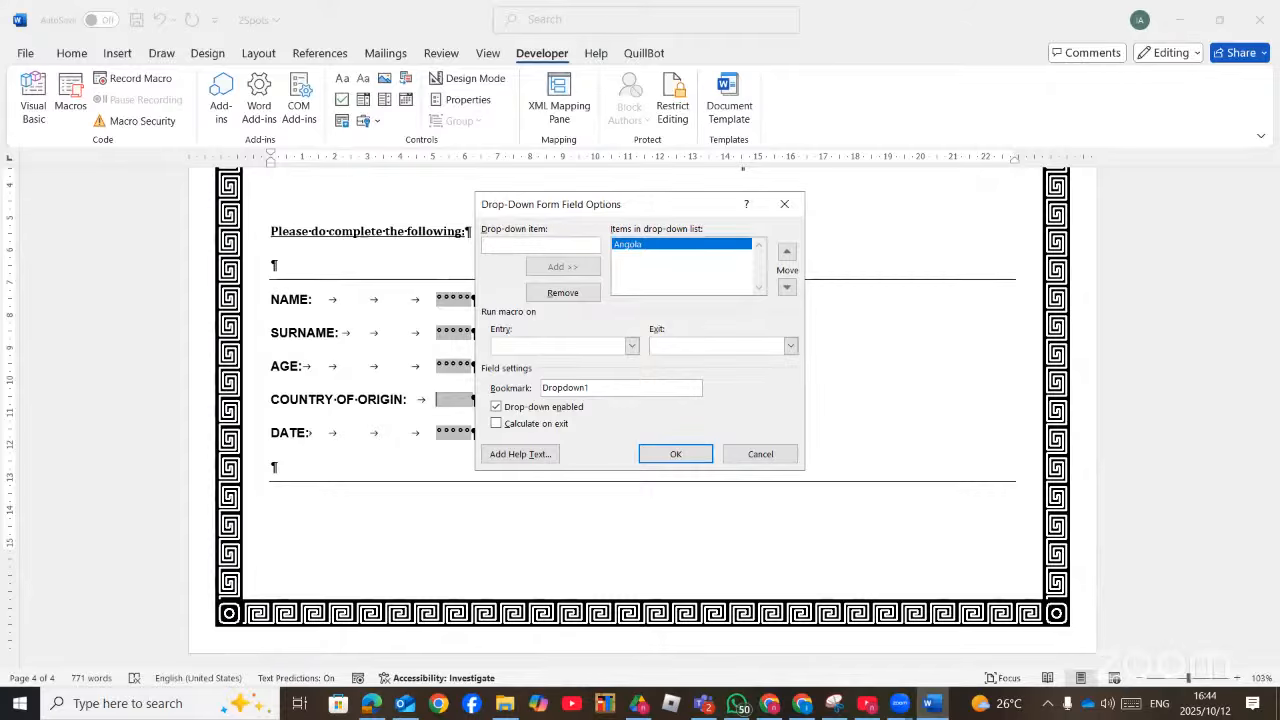
left_click(370, 704)
left_click(370, 704)
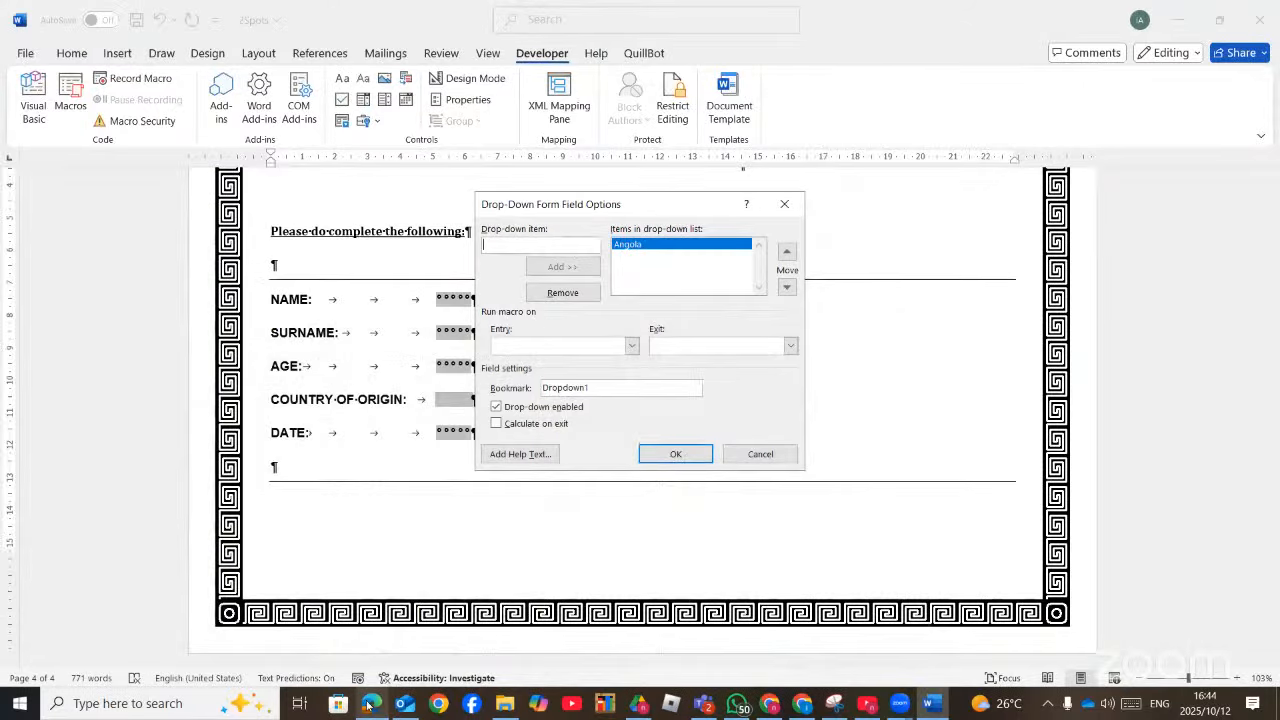
type("Gree")
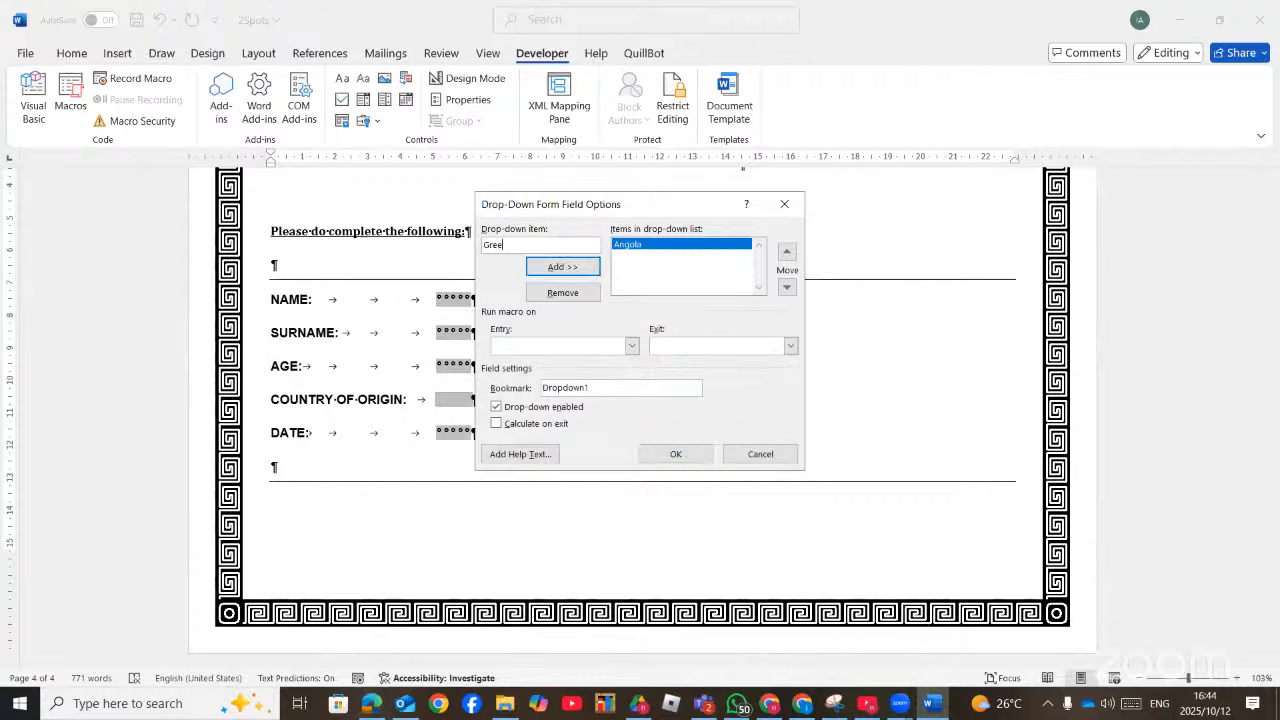
type("nland")
key("Return")
type("Ireland")
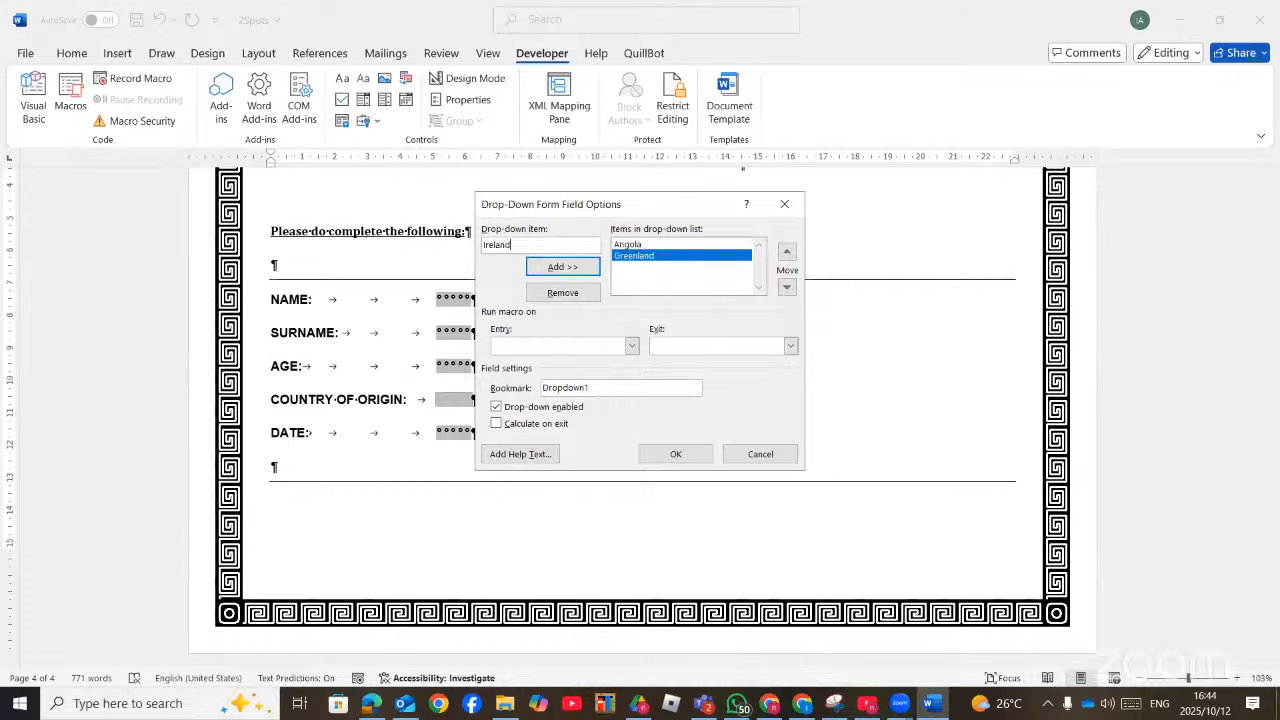
key("Return")
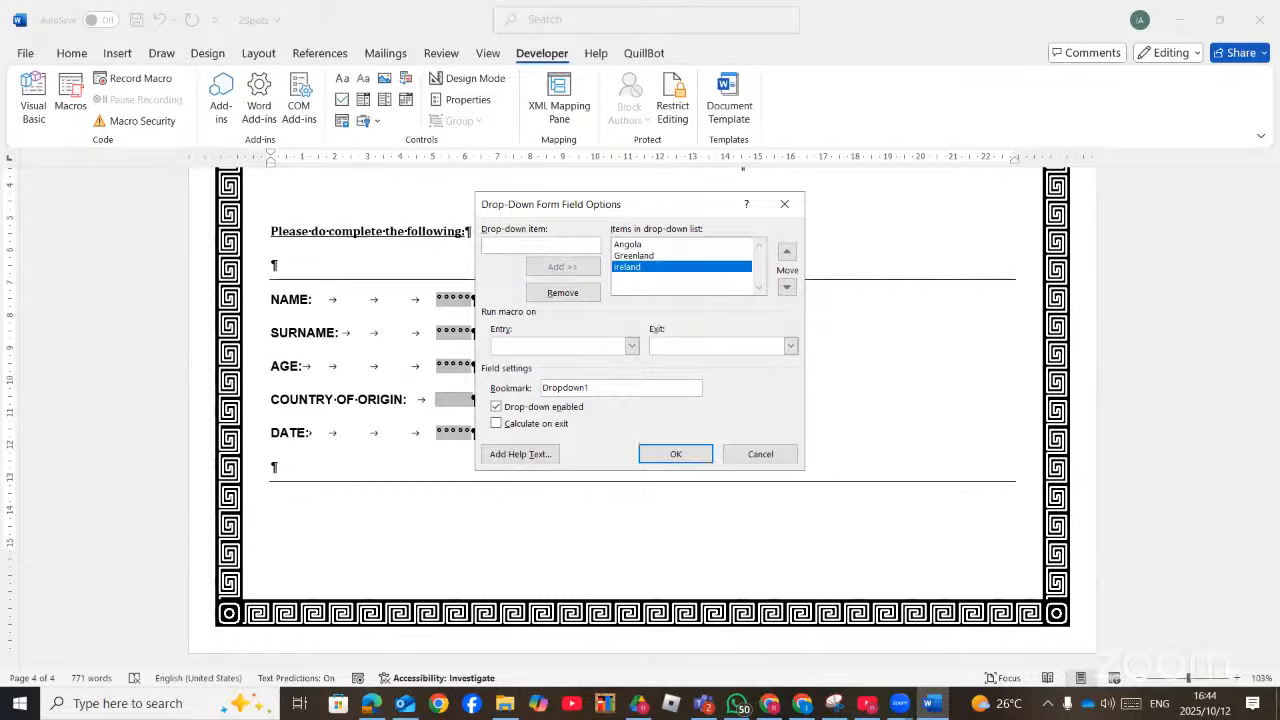
type("South ")
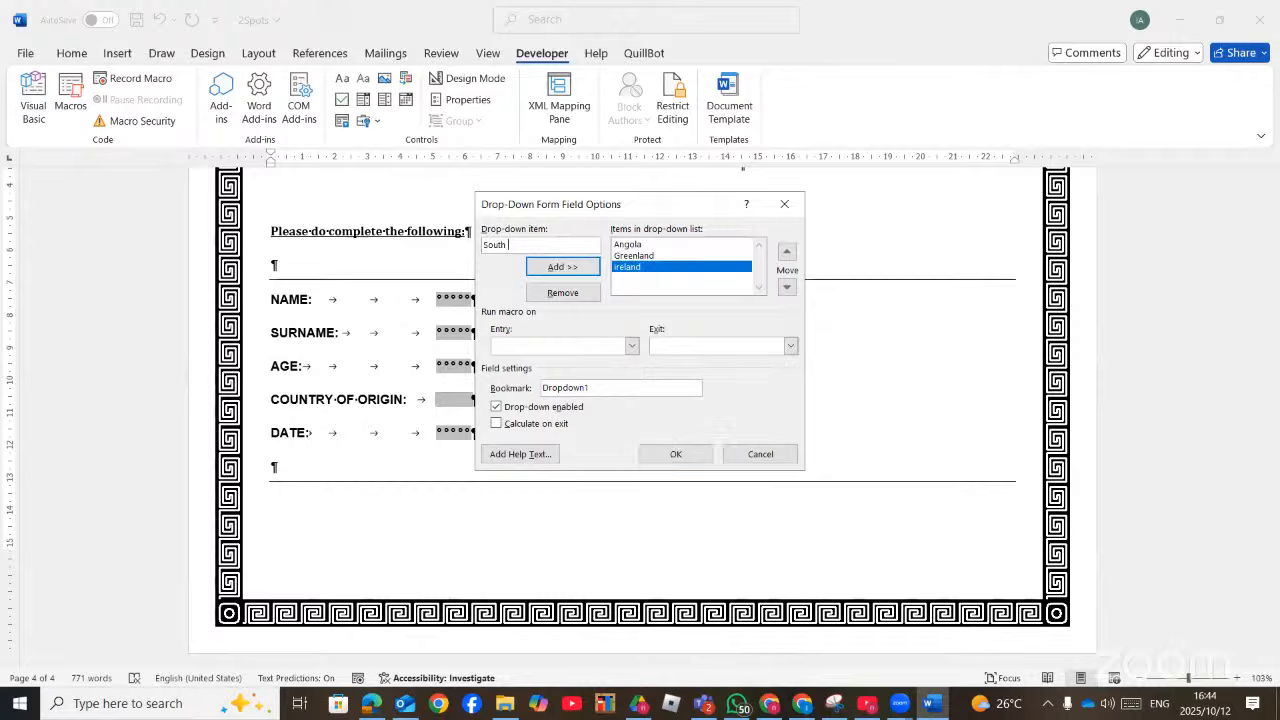
type("Africa")
key("Return")
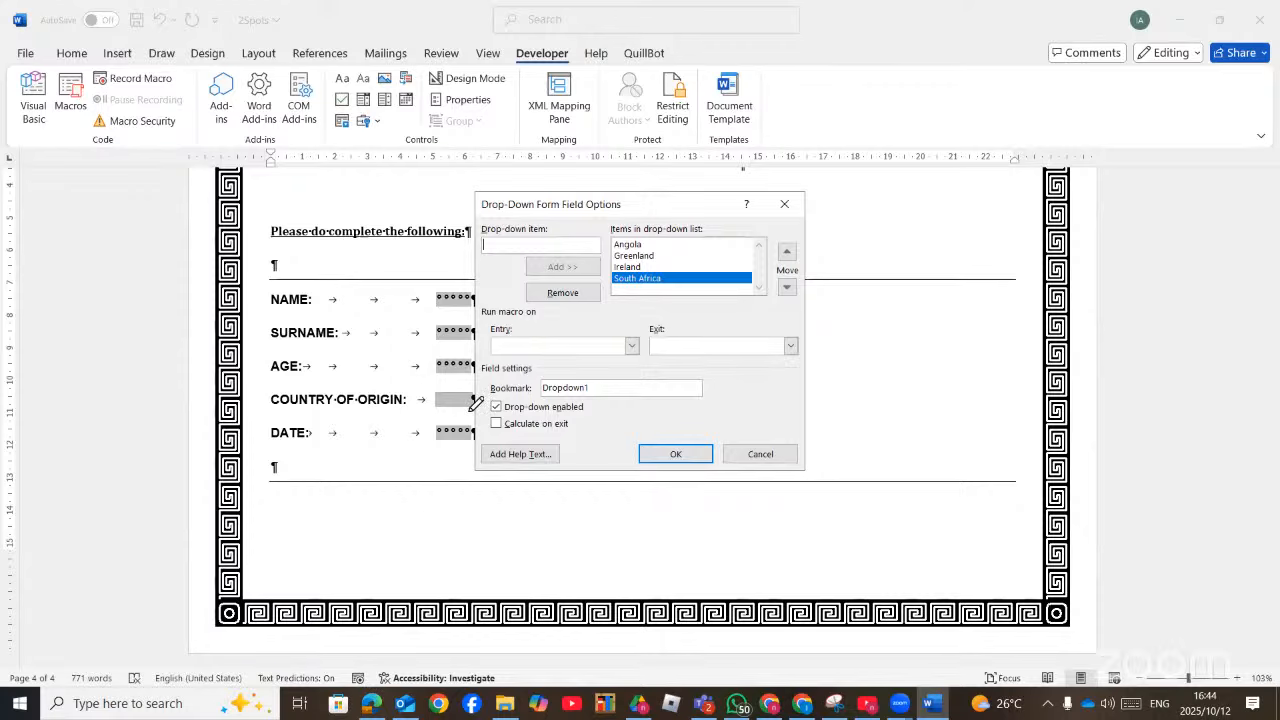
Check question 2.5.4 in the PDF, then set the DATE form field's type to Current date in Word
key("alt+Tab")
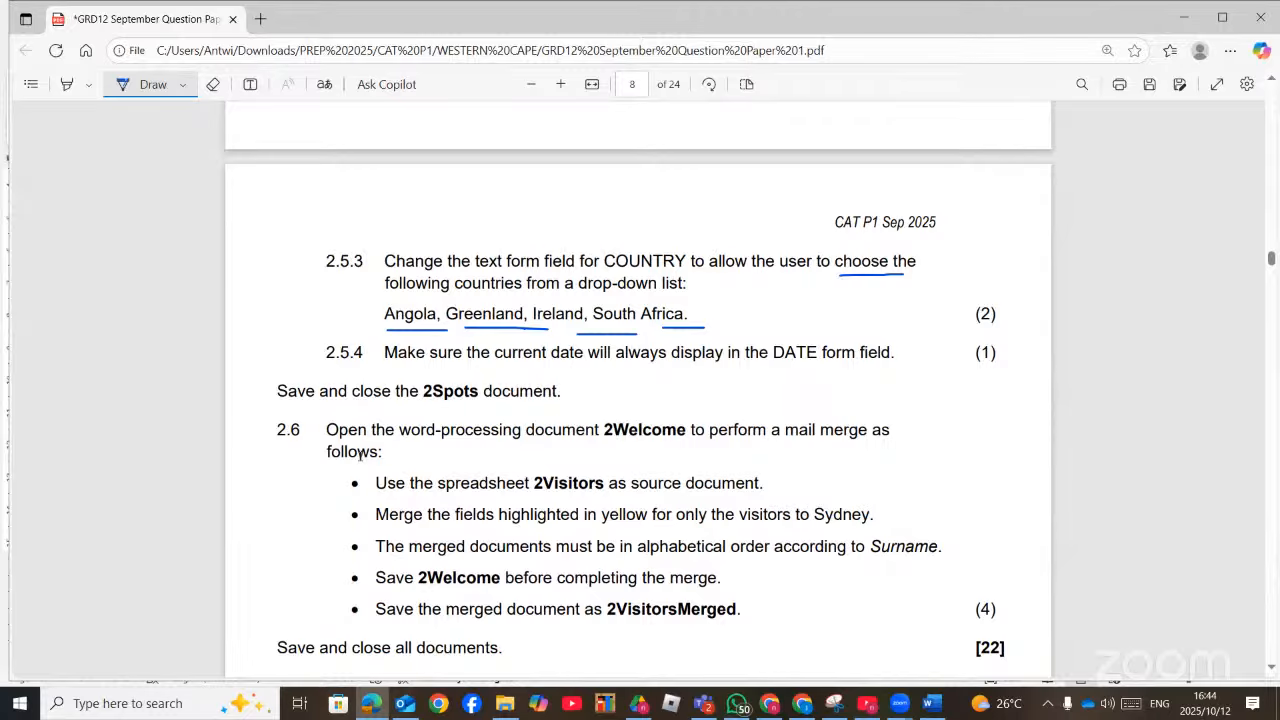
key("alt+Tab")
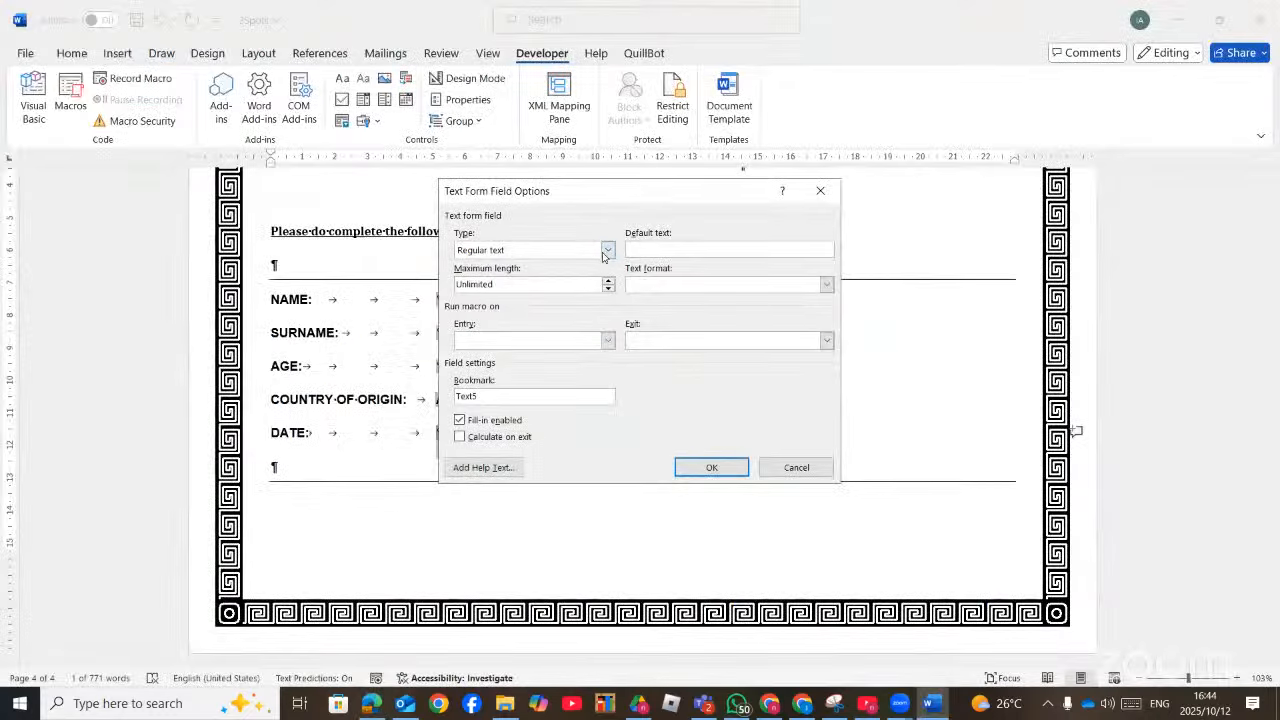
left_click(606, 251)
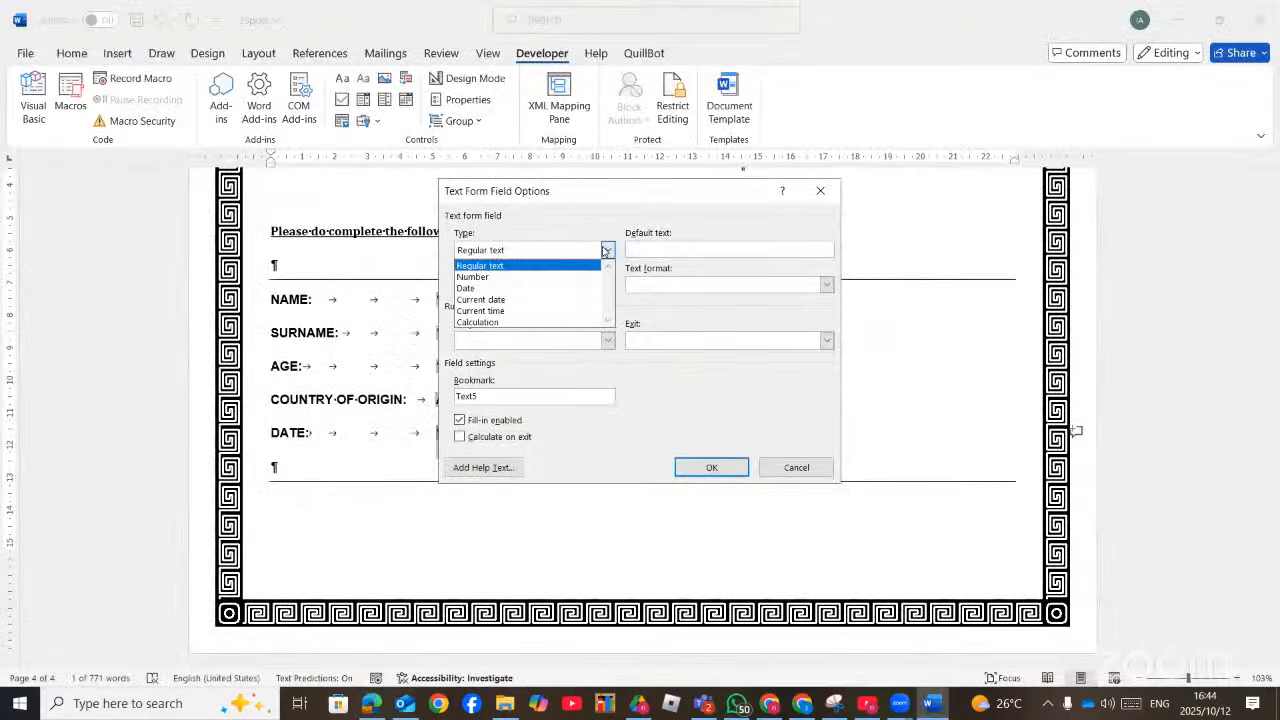
left_click(503, 300)
left_click(734, 467)
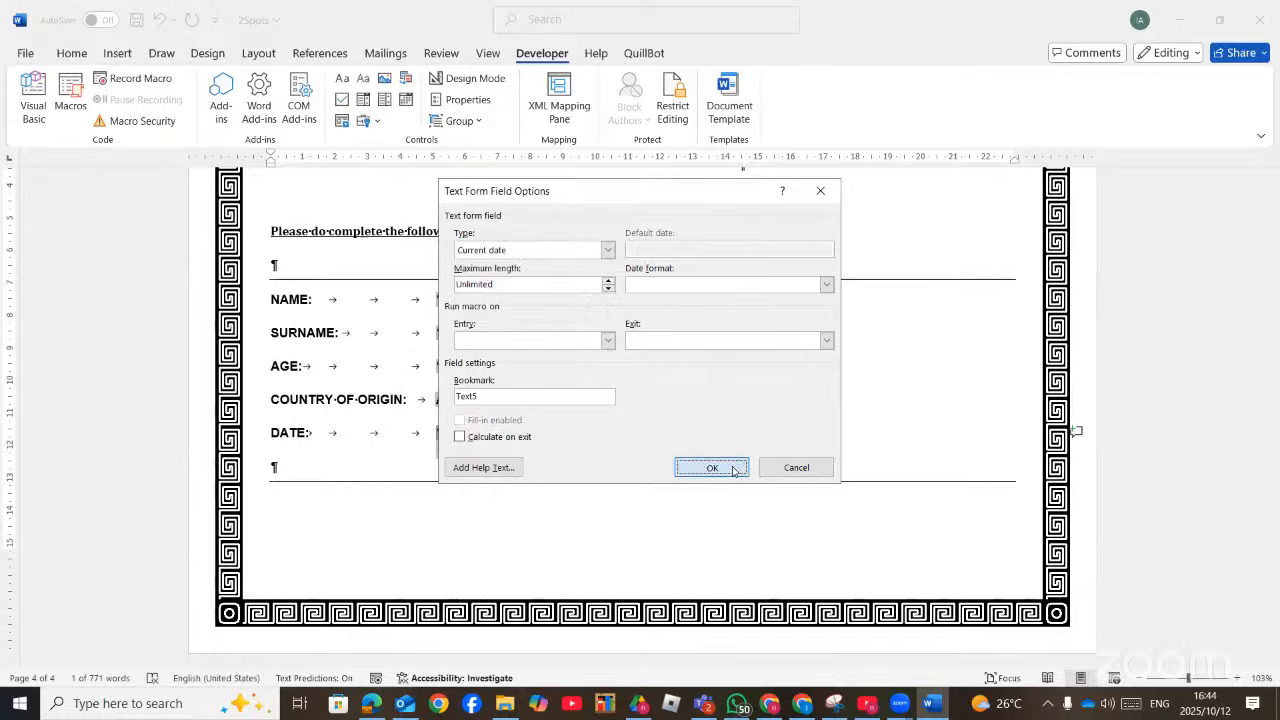
left_click(537, 431)
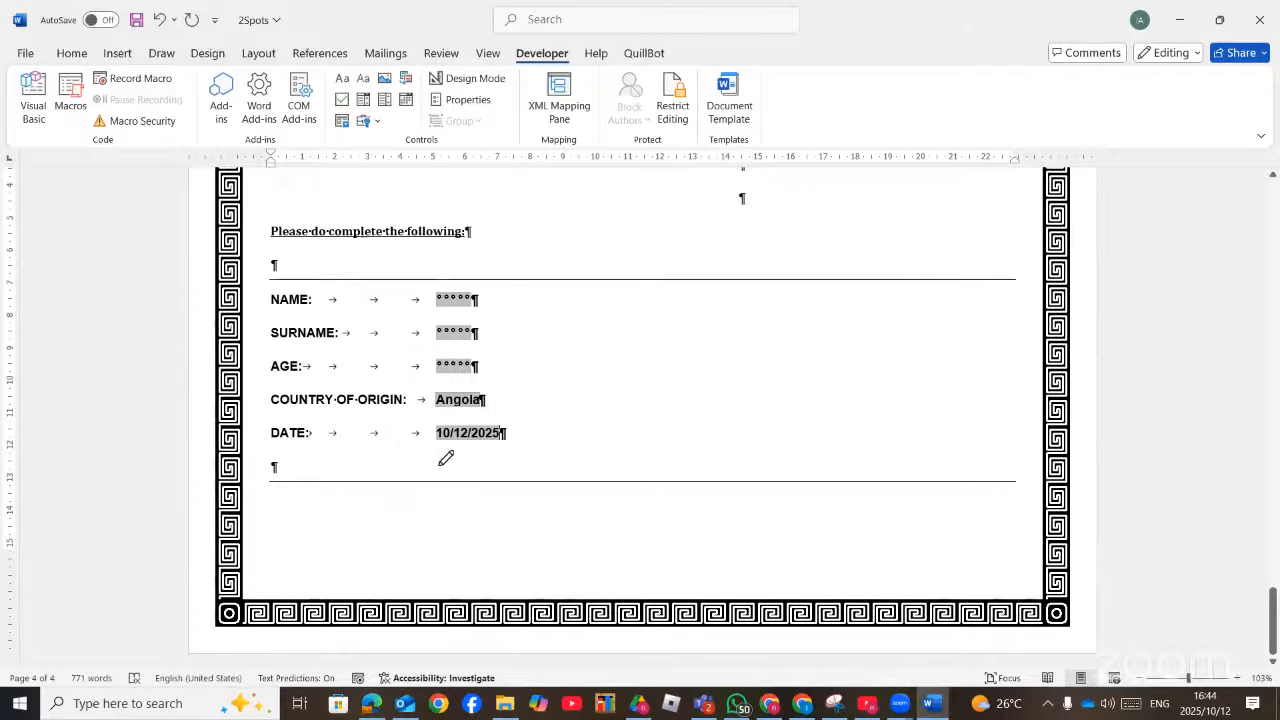
Check the instruction after question 2.5.4 in the PDF, then close the 2Spots document in Word
key("alt+Tab")
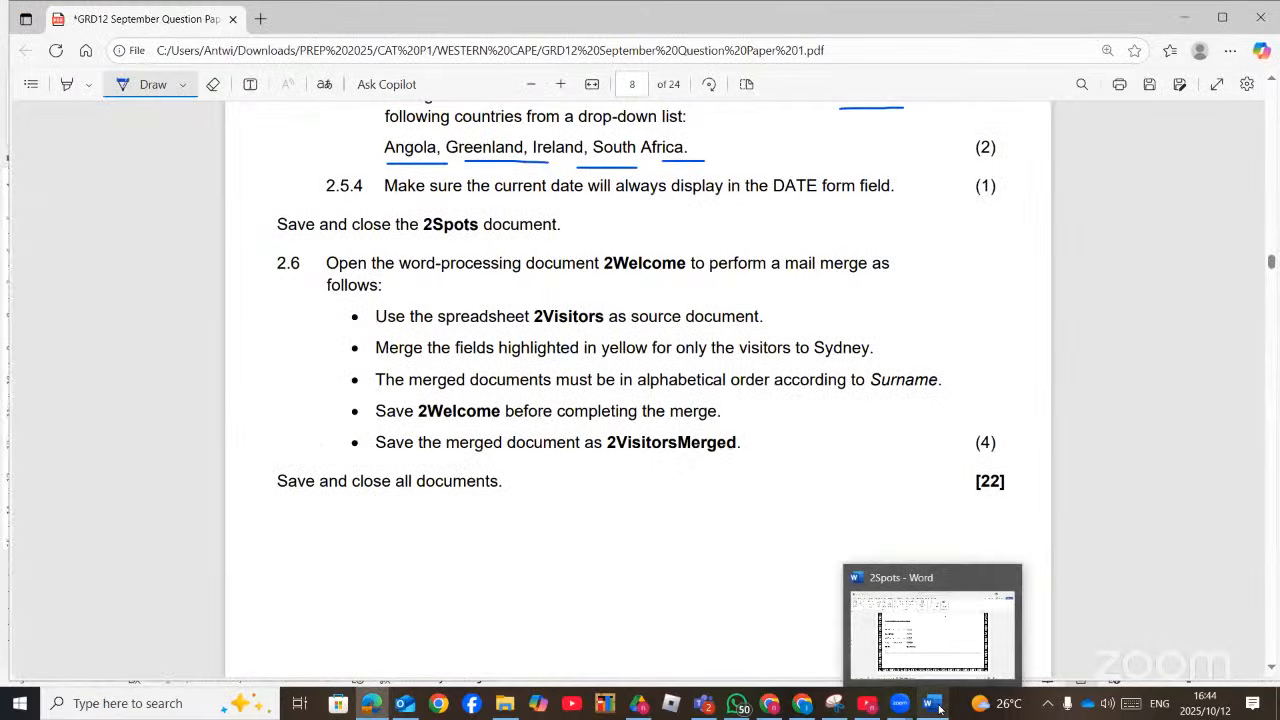
left_click(938, 708)
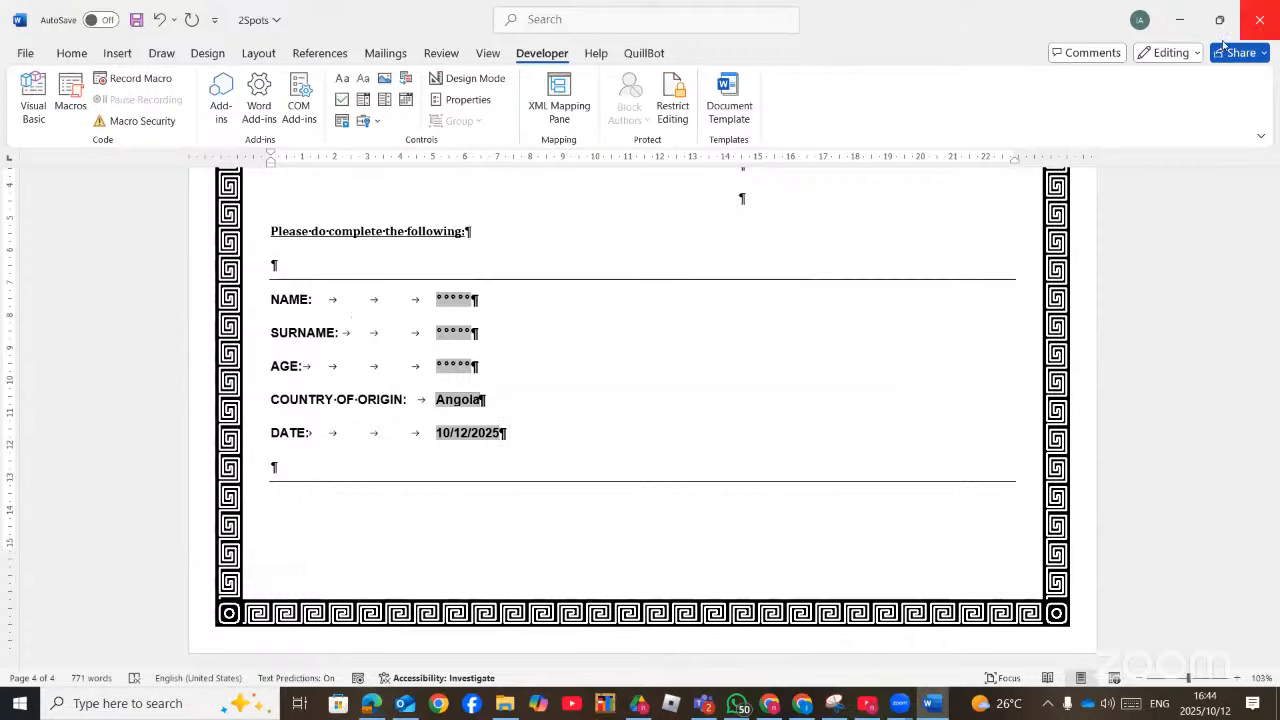
left_click(1260, 20)
left_click(707, 576)
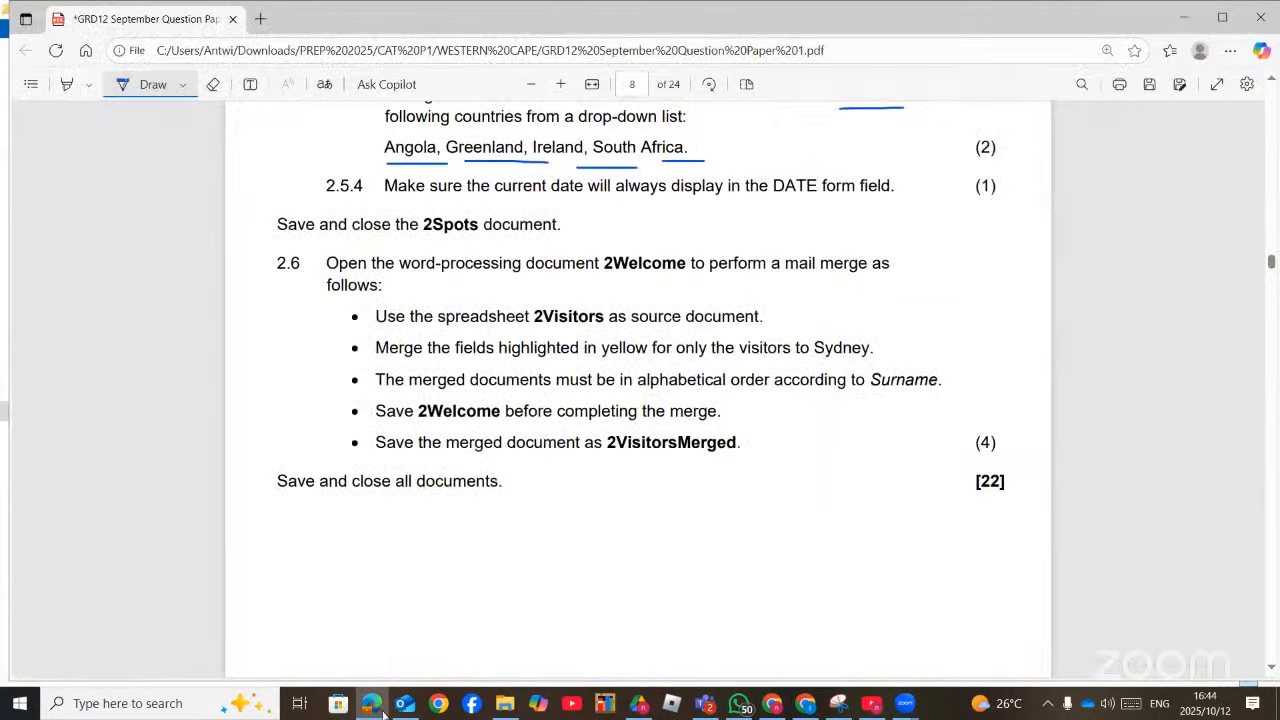
Open the 2Welcome document from the CAT P1 Sep 2025 DATA folder, reading question 2.6 in the PDF before switching to Word
key("alt+Tab")
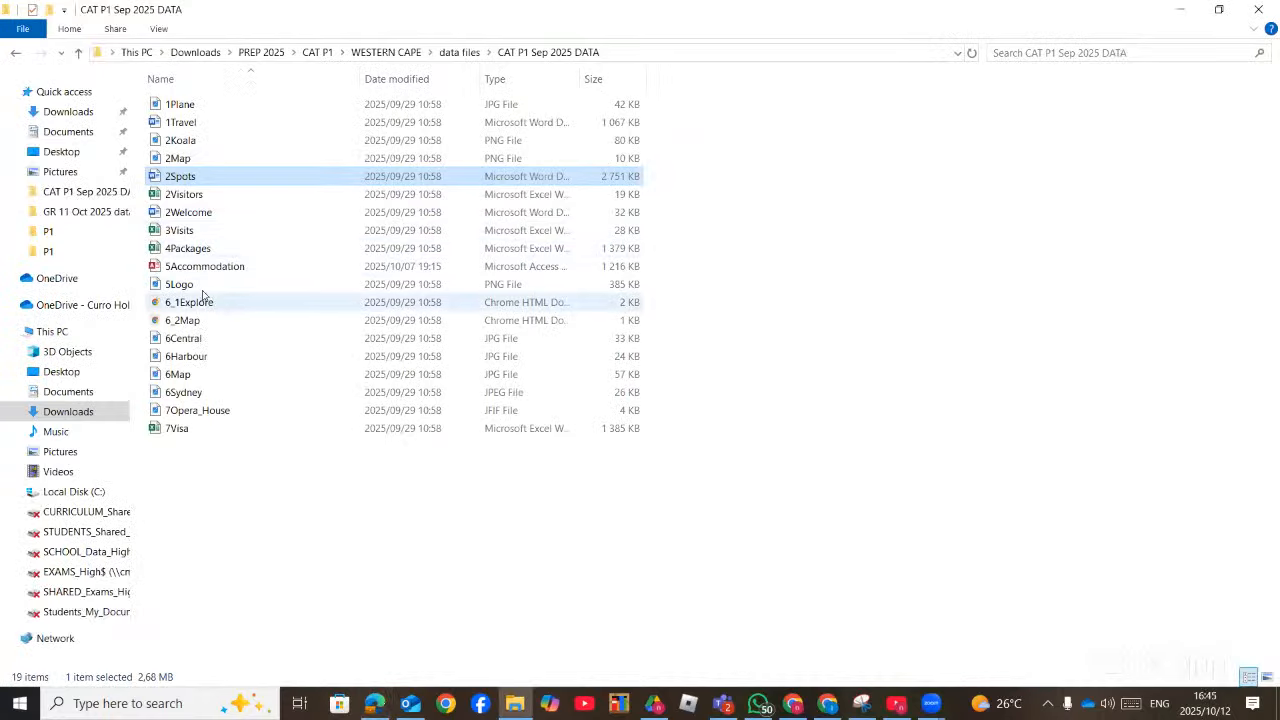
double_click(196, 212)
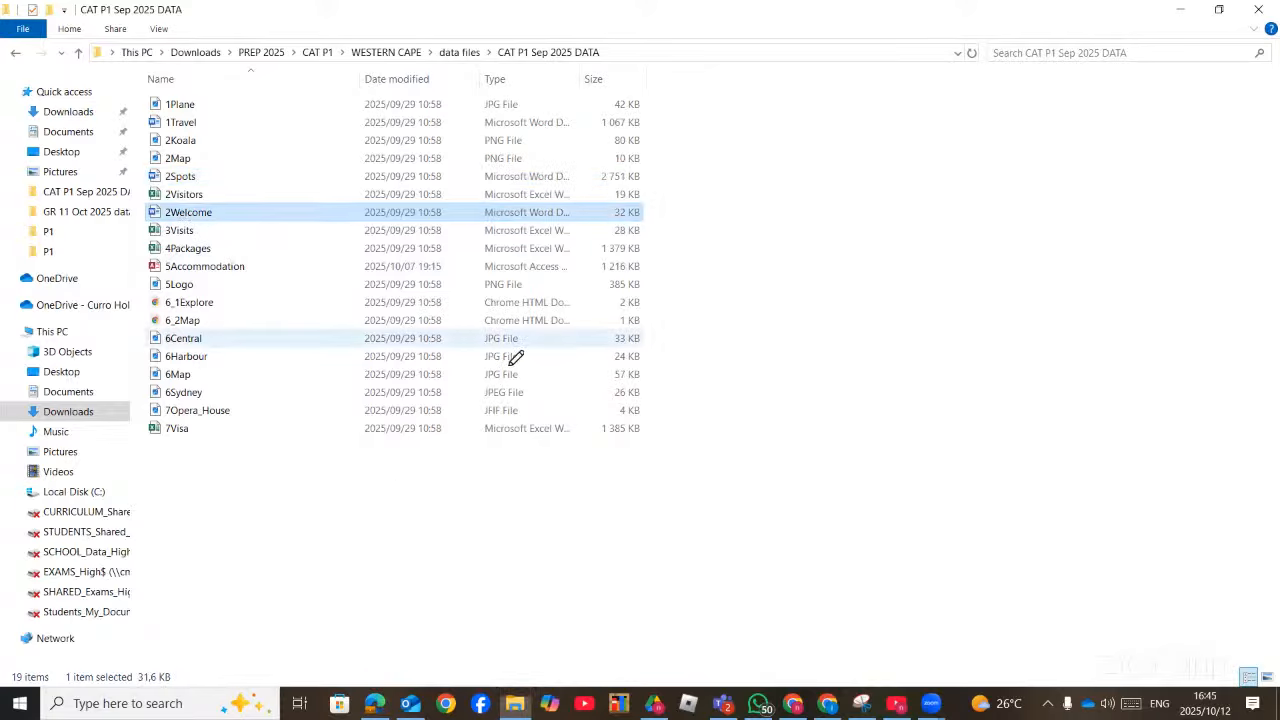
key("alt+Tab")
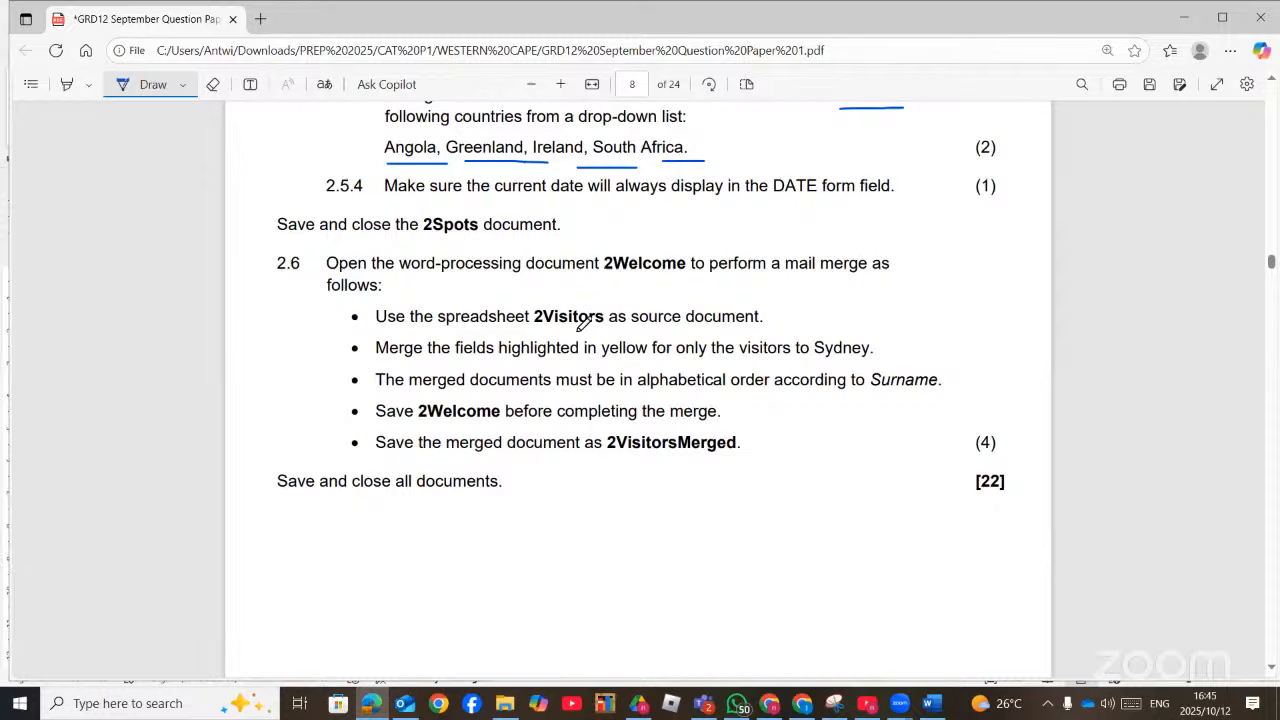
left_click(936, 708)
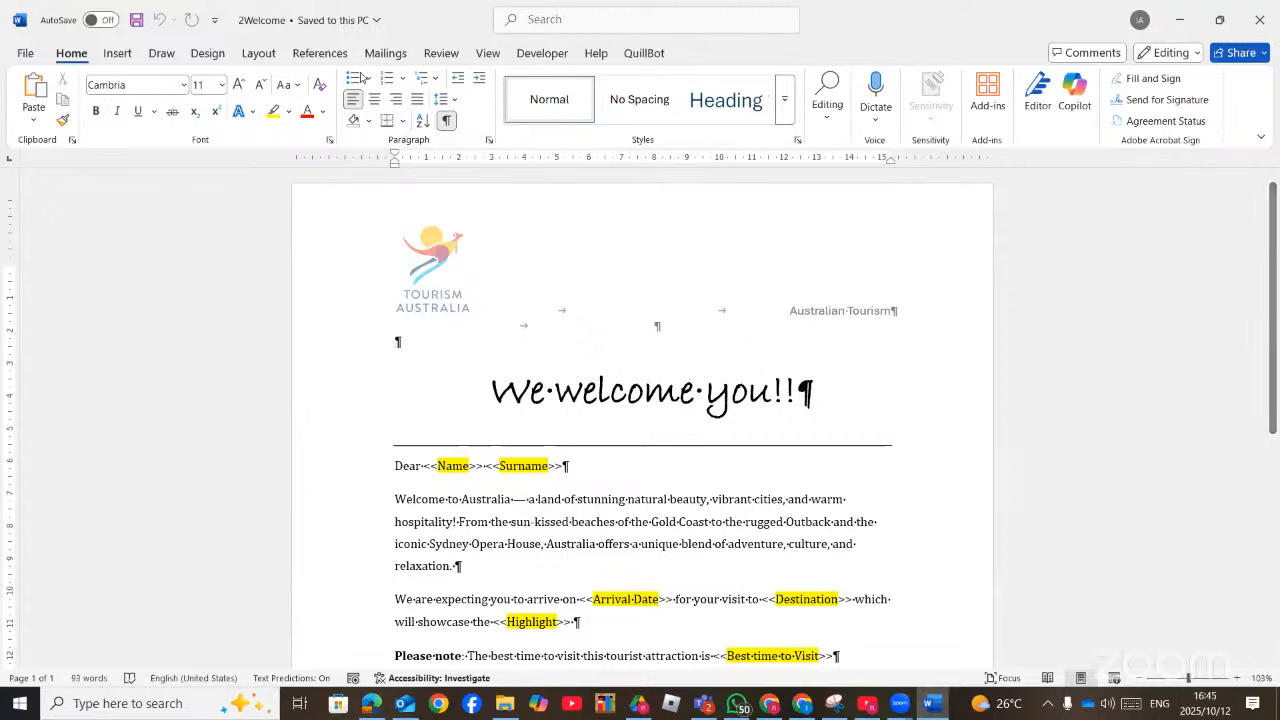
Start a Letters mail merge in the 2Welcome document
left_click(385, 53)
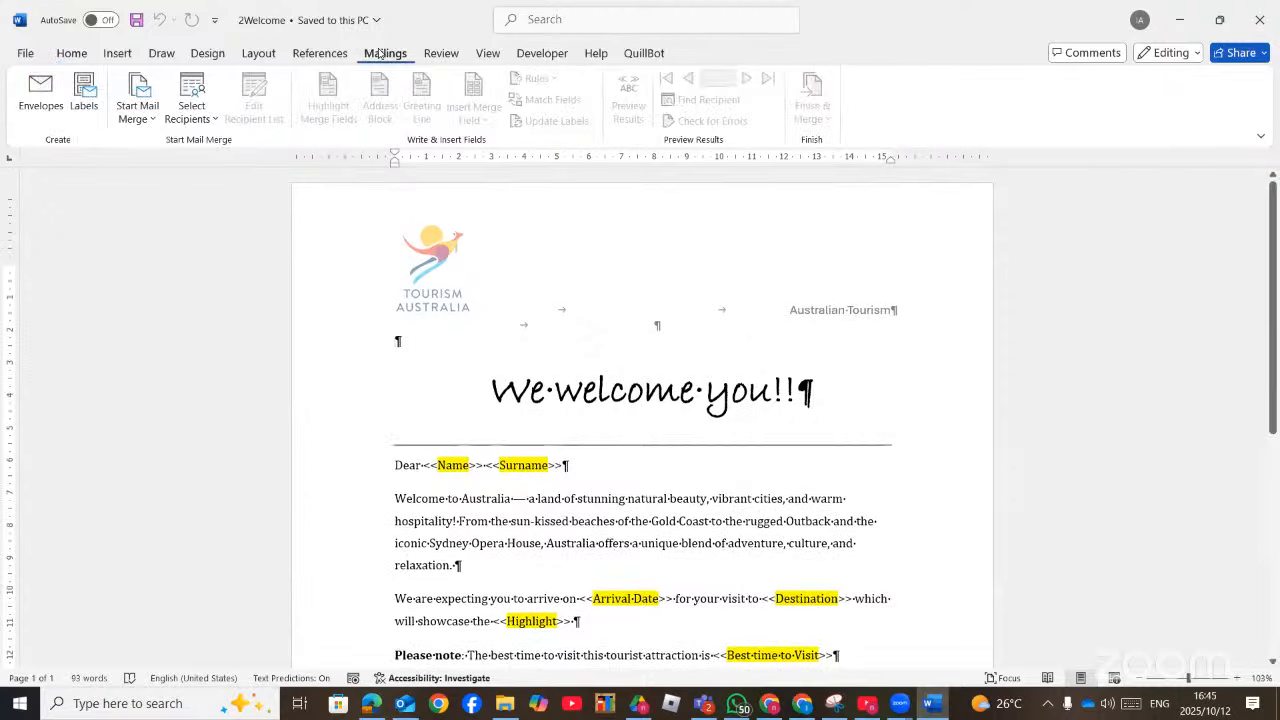
left_click(132, 118)
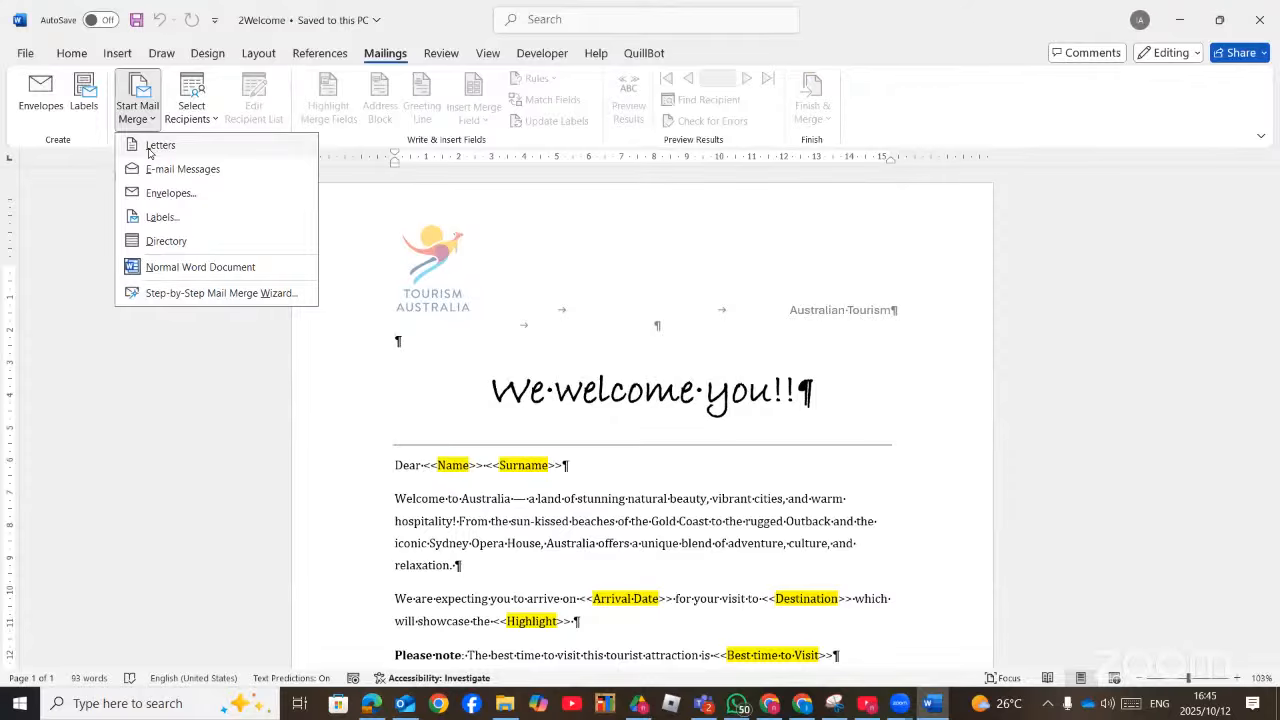
left_click(155, 145)
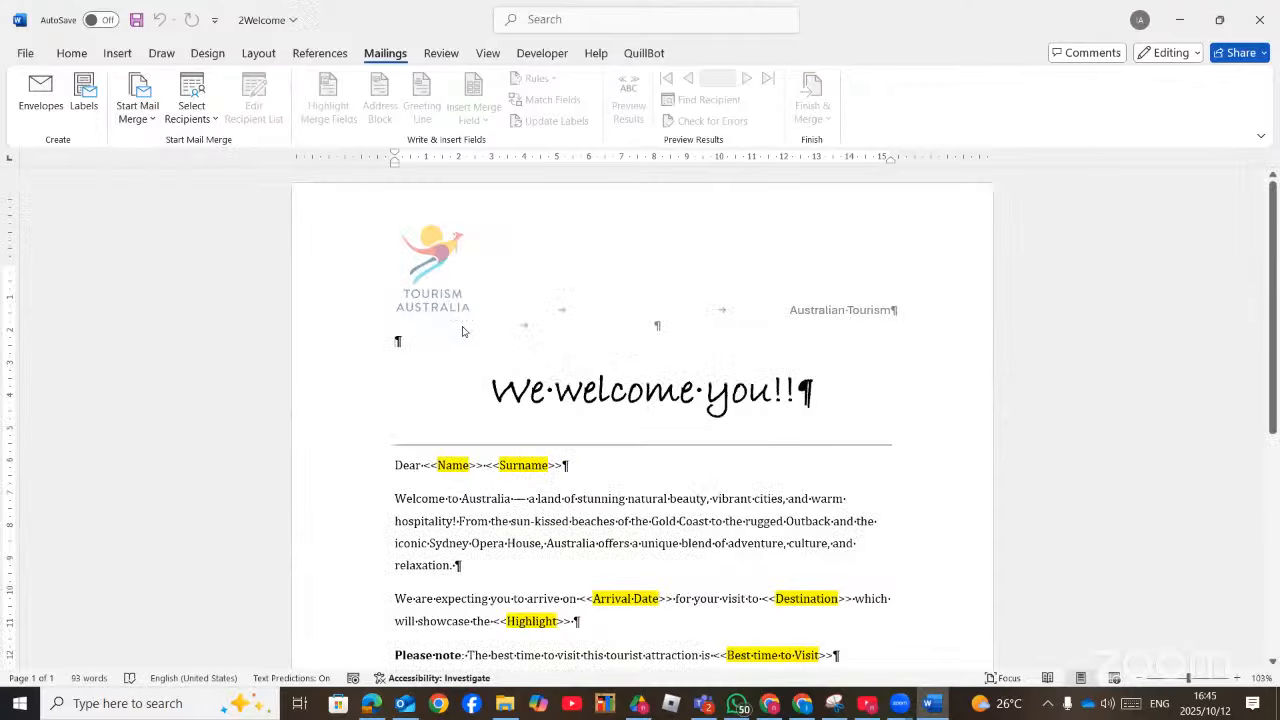
Use the existing 2Visitors spreadsheet from the CAT P1 Sep 2025 DATA folder as the mail merge recipient list
left_click(195, 92)
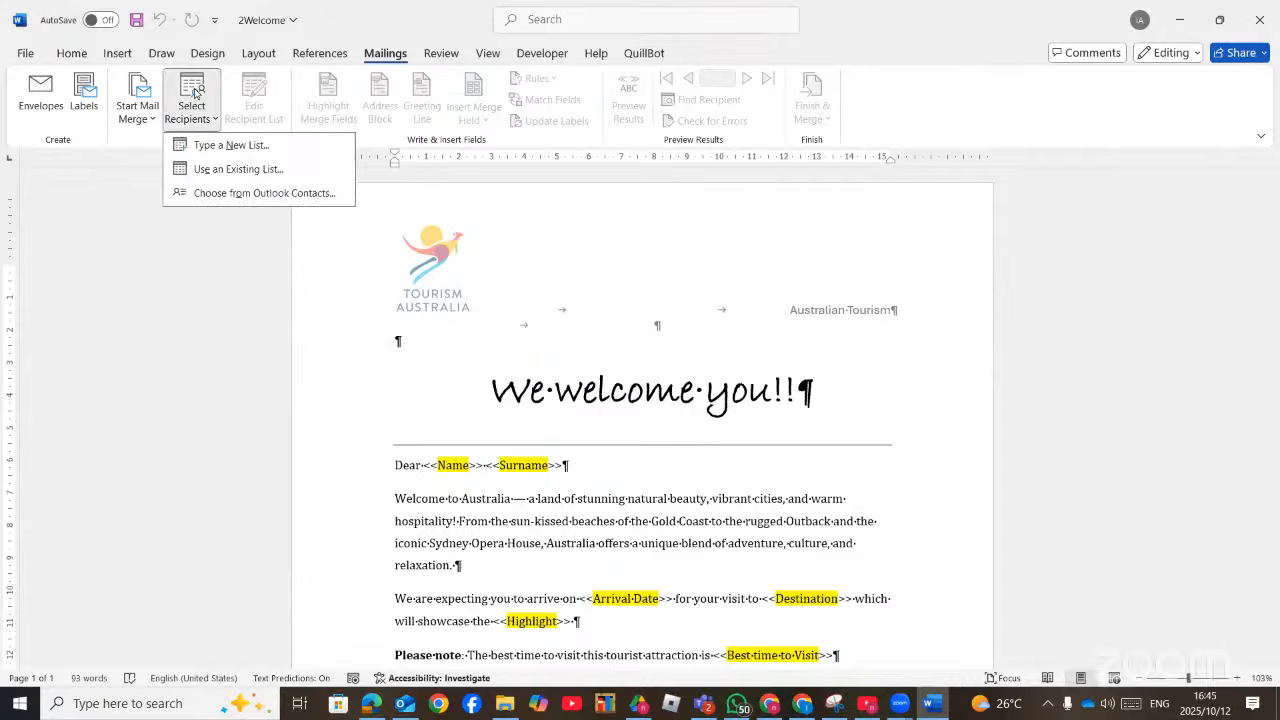
left_click(211, 172)
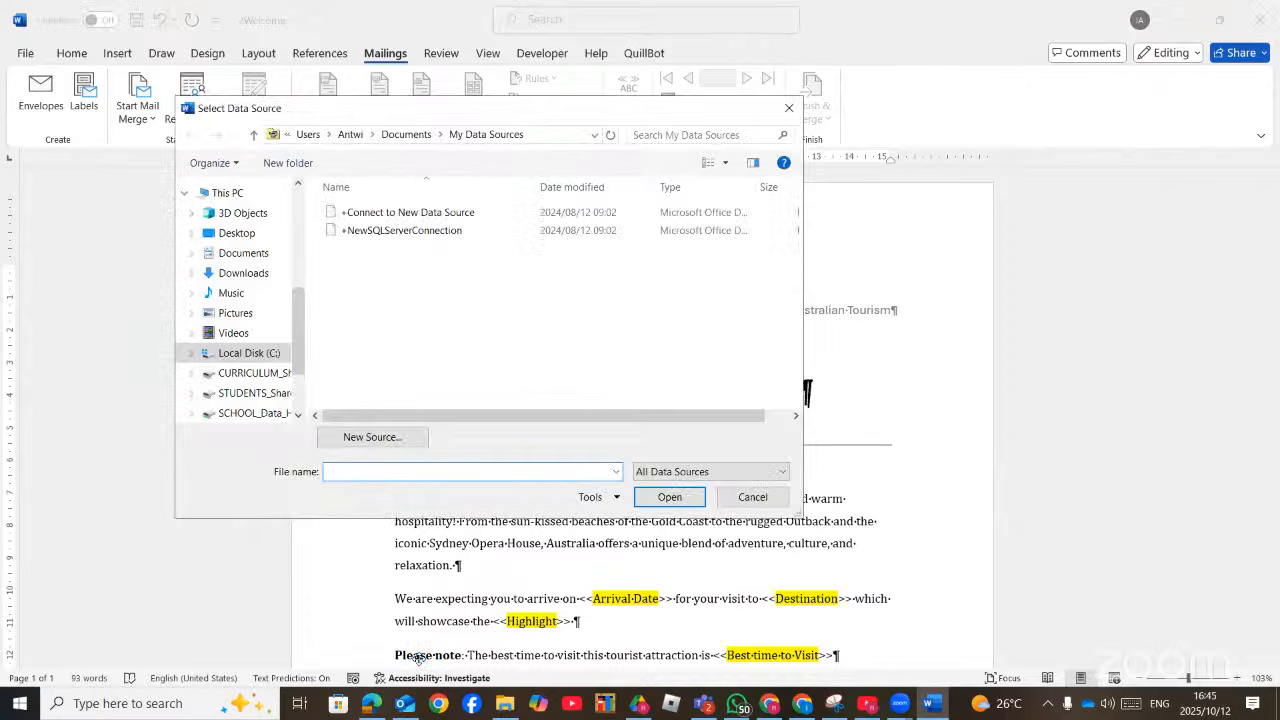
left_click(371, 704)
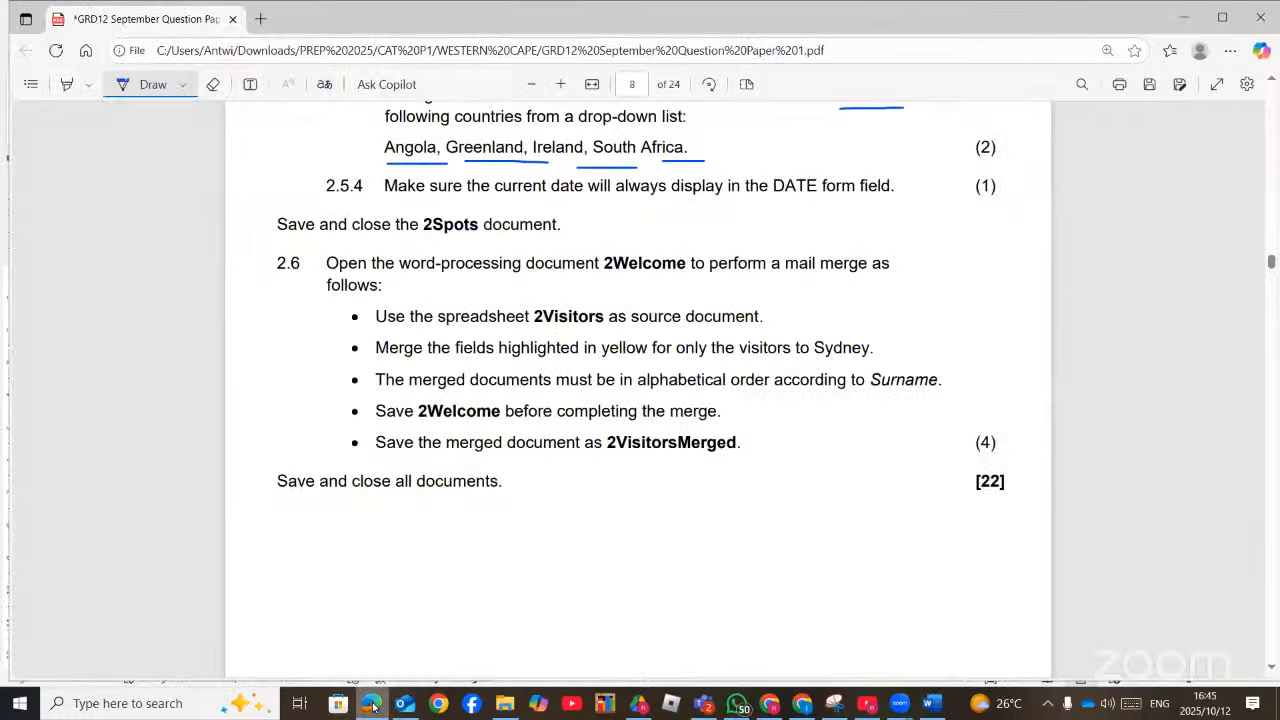
left_click(371, 704)
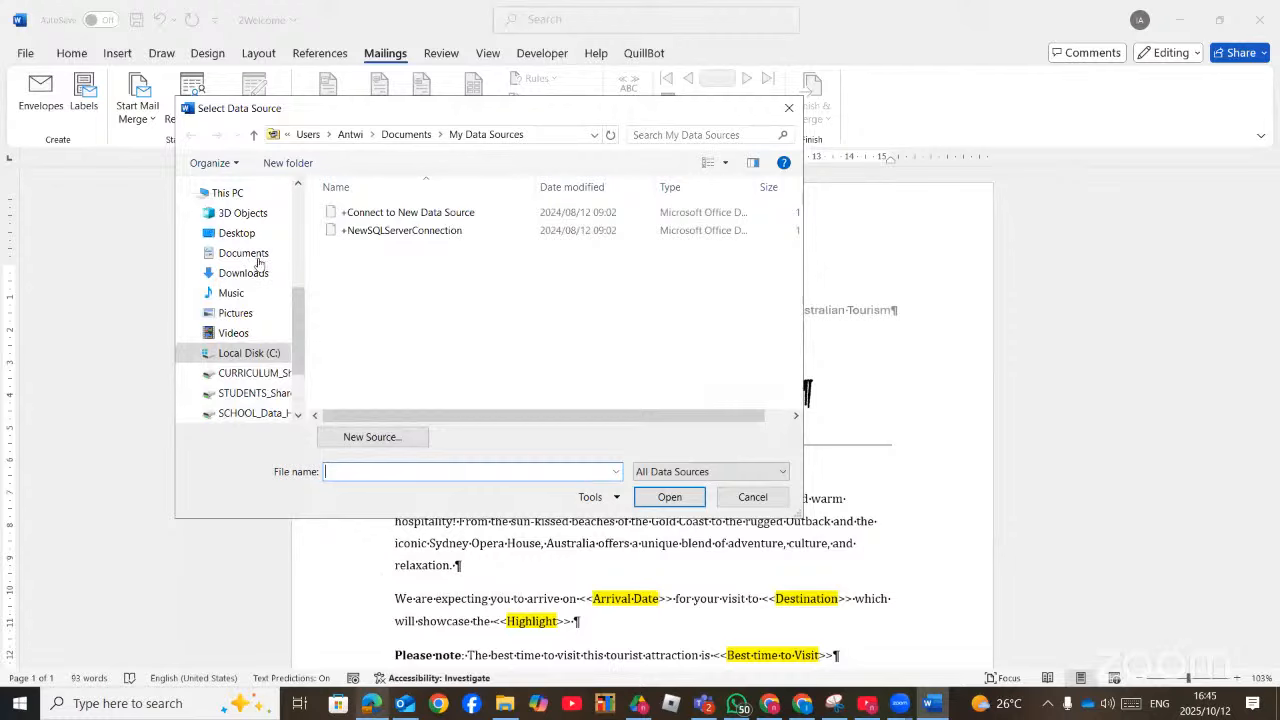
scroll(258, 265, "up", 4)
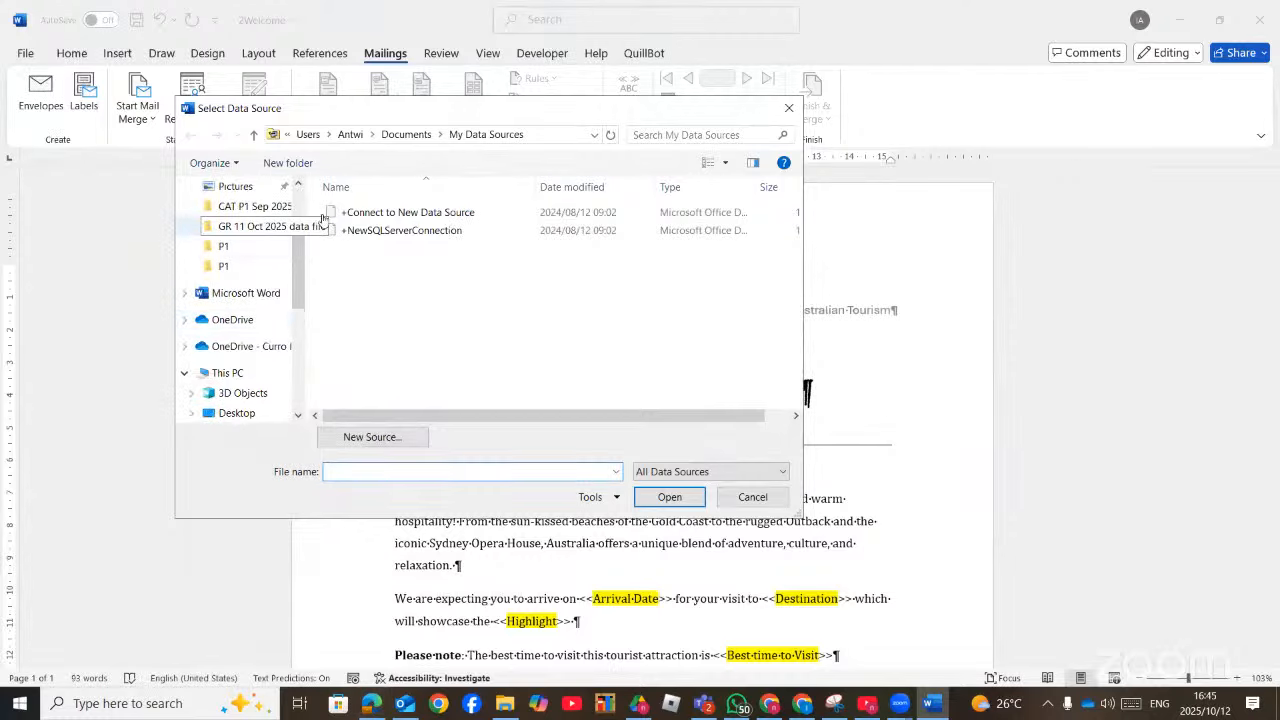
left_click(252, 206)
left_click(360, 248)
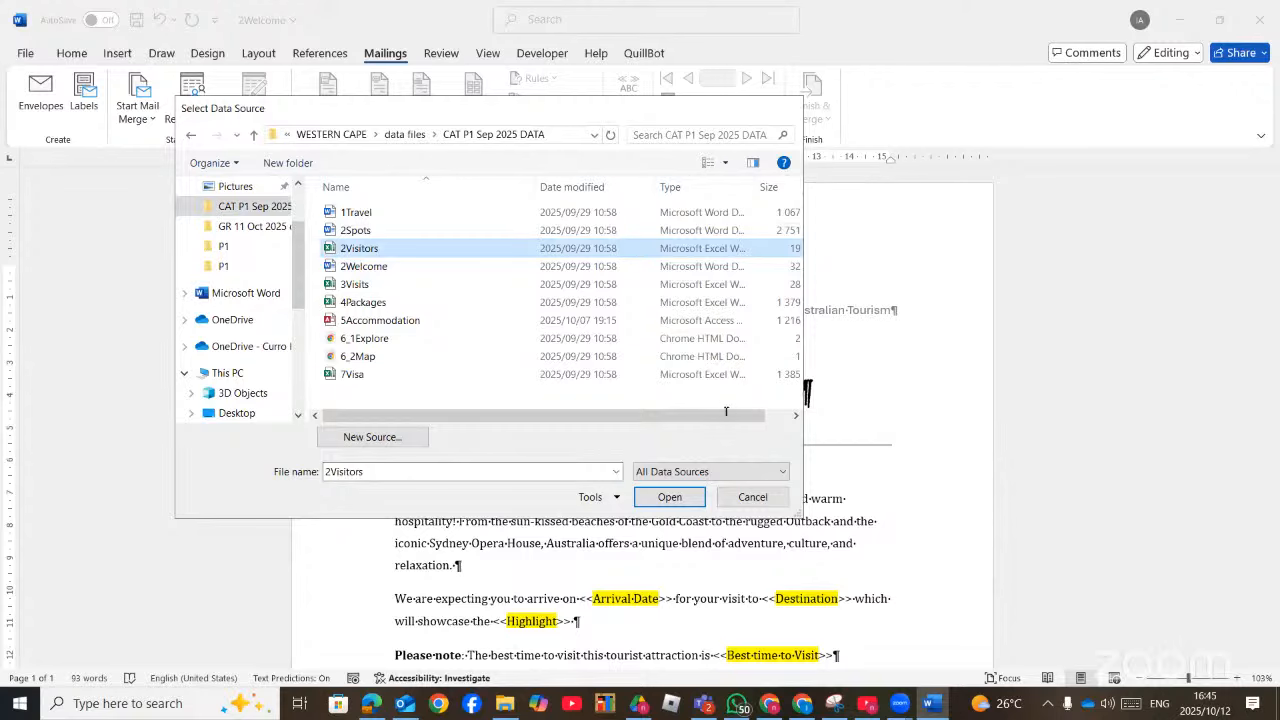
key("Return")
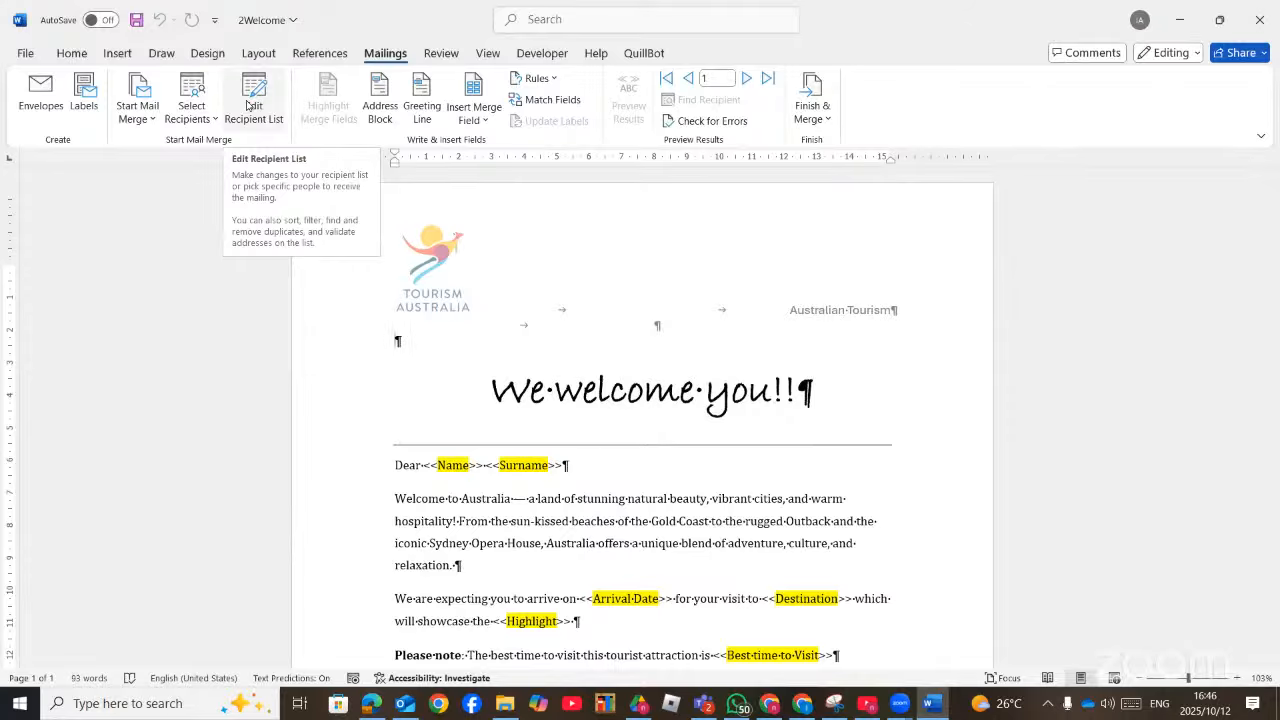
Open the recipient list for editing, then underline "visitors to Sydney" and "according to Surname" in question 2.6 of the PDF
left_click(249, 106)
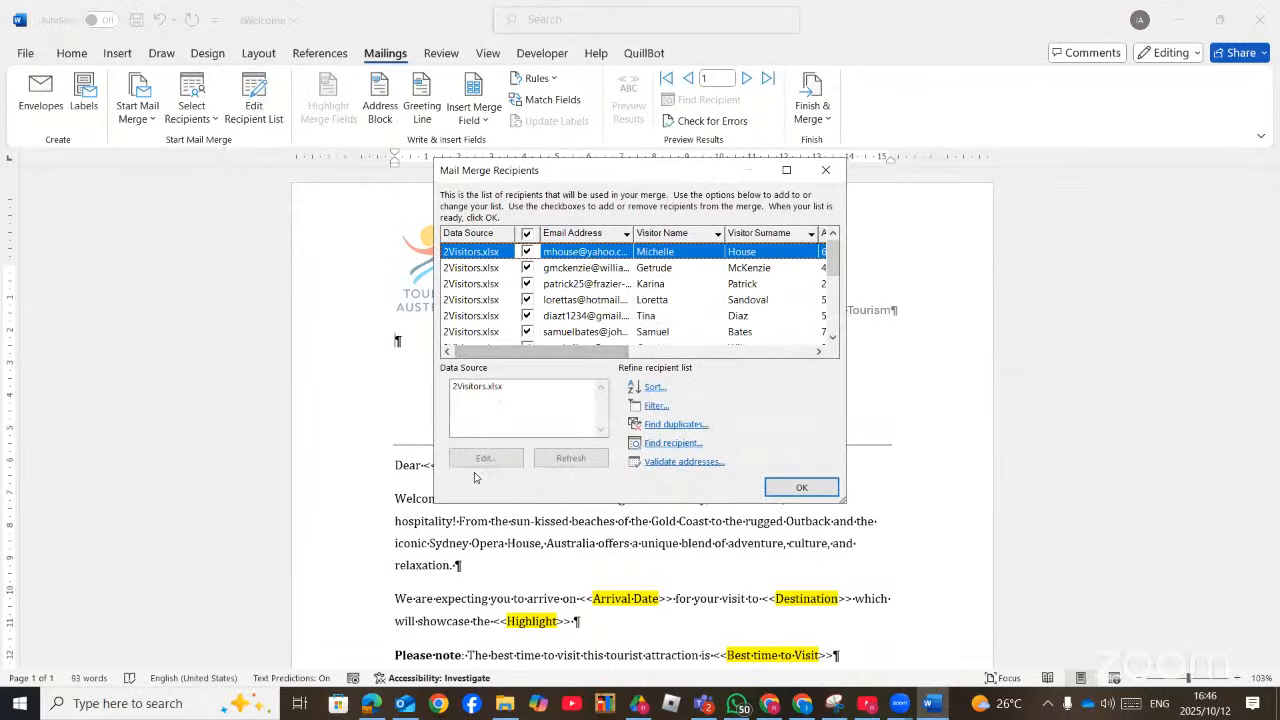
key("alt+Tab")
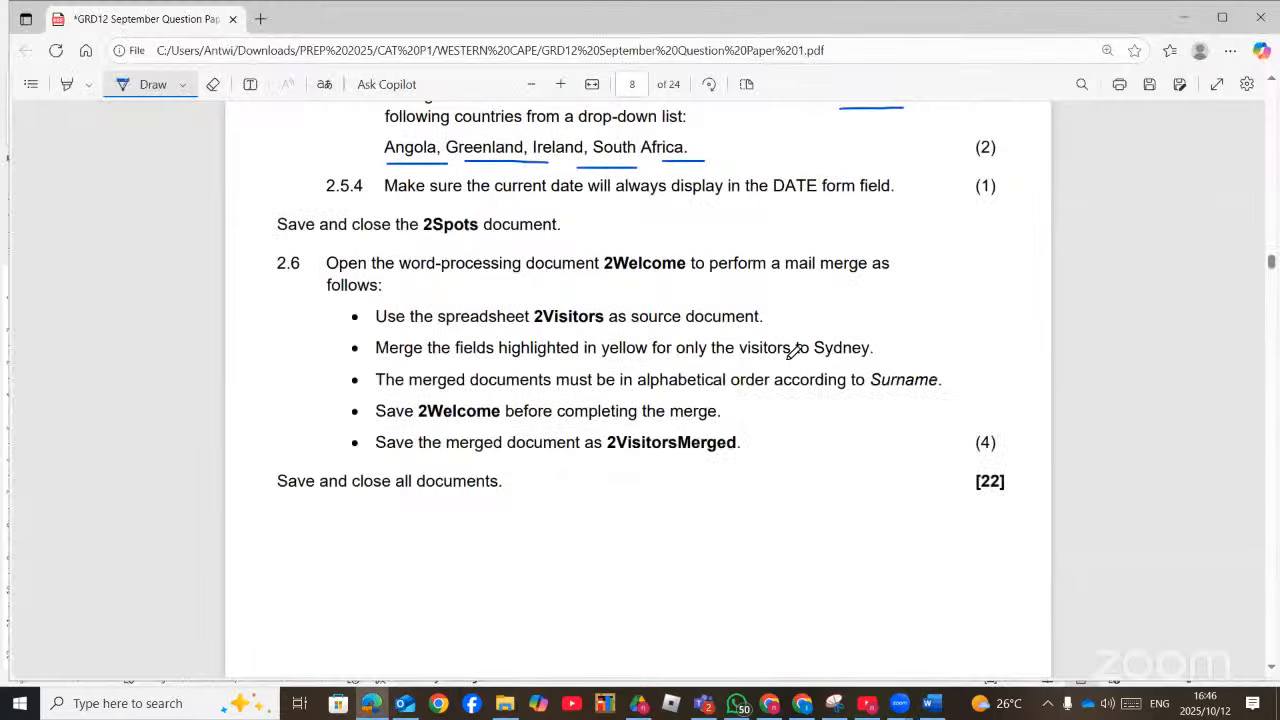
left_click_drag(742, 354, 869, 354)
left_click_drag(786, 394, 936, 392)
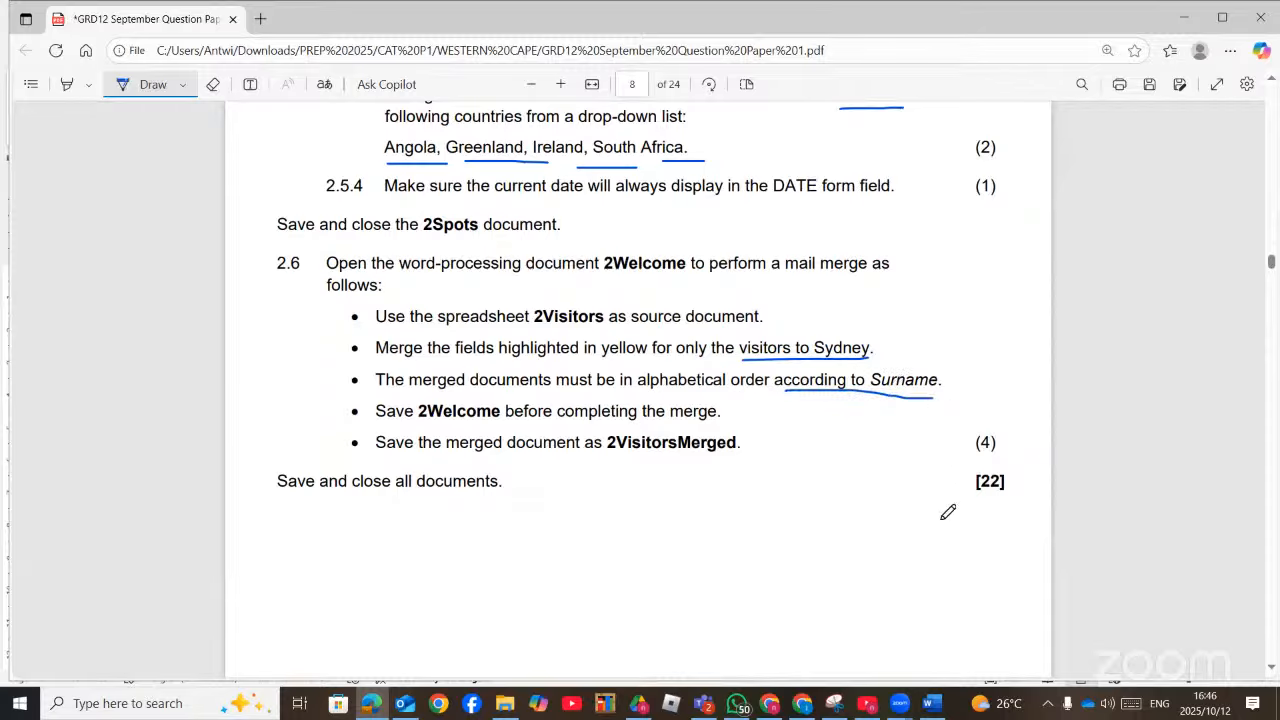
Return to Word and filter the mail merge recipients to those with the Destination Sydney
left_click(933, 708)
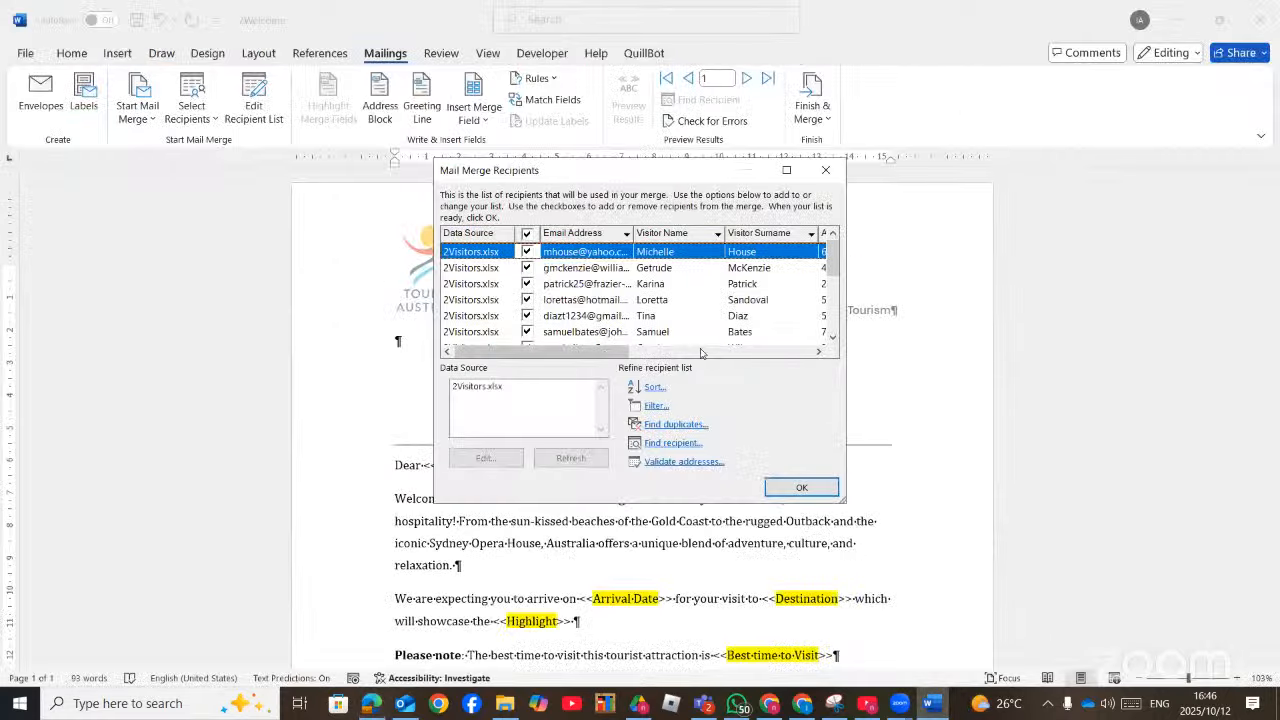
left_click_drag(620, 356, 763, 363)
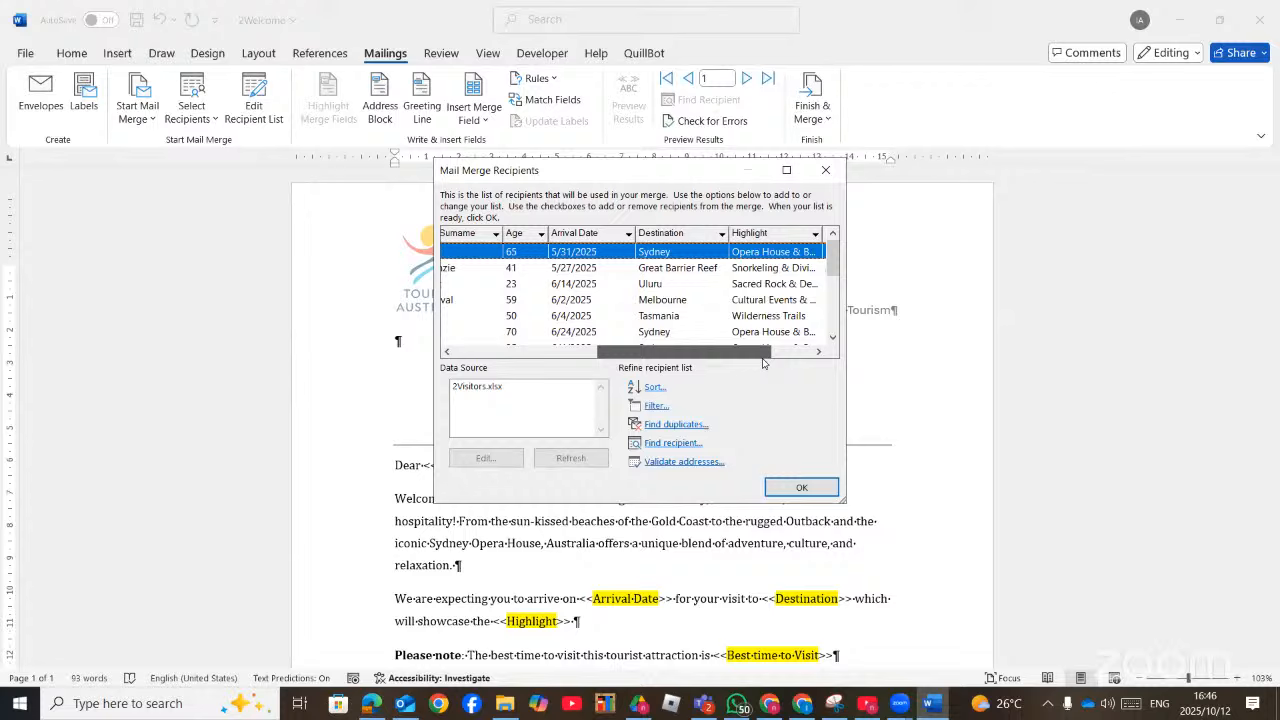
left_click(722, 234)
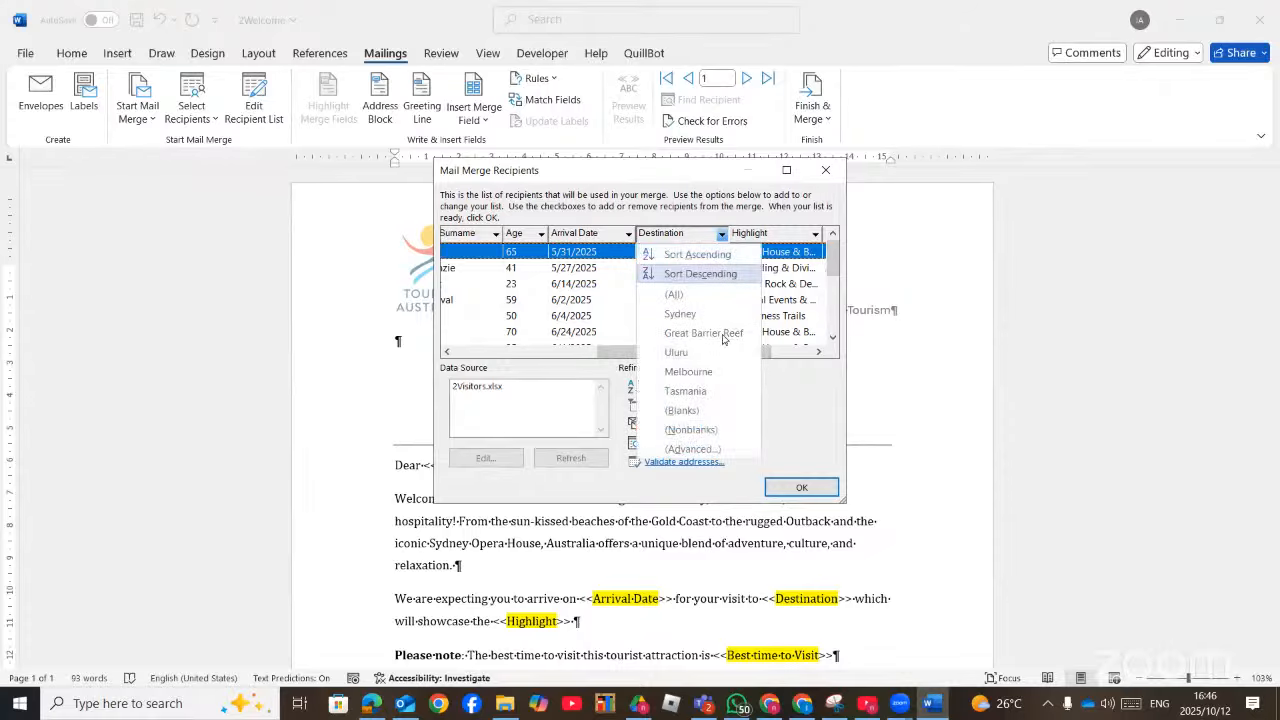
left_click(690, 314)
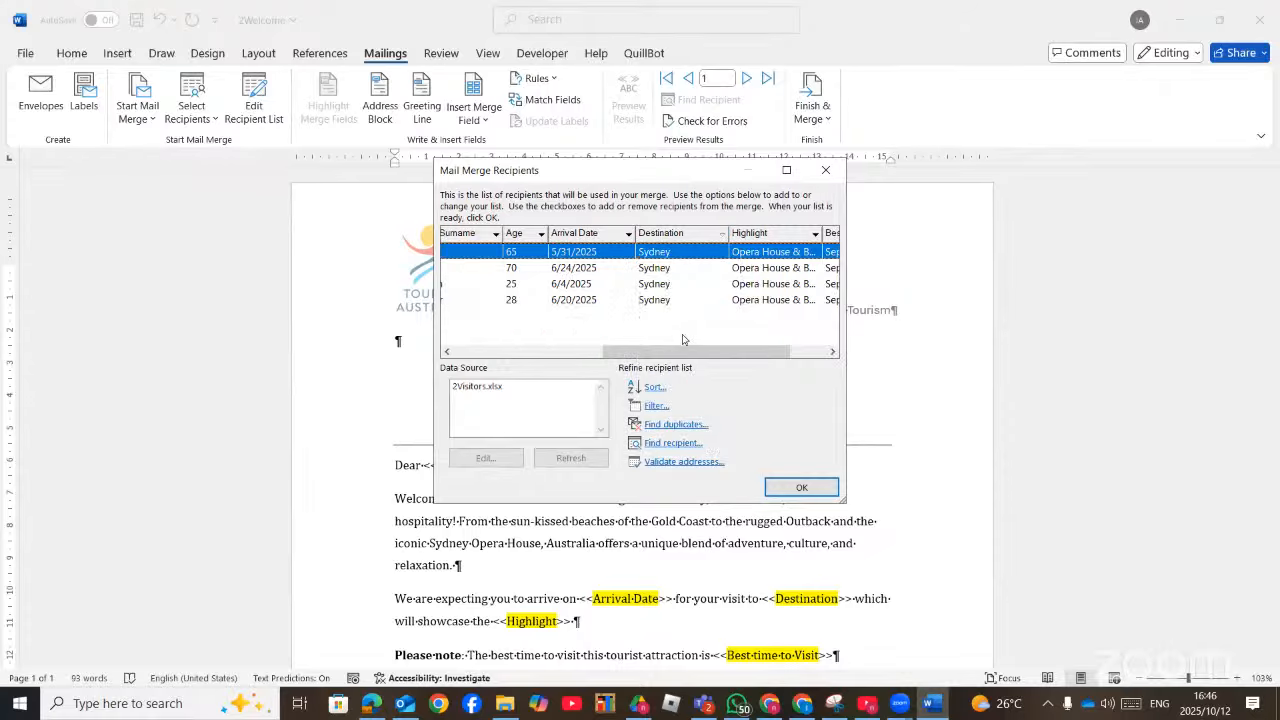
Sort the mail merge recipients by Visitor Surname in ascending order, rechecking the sorting requirement in the PDF
left_click(653, 389)
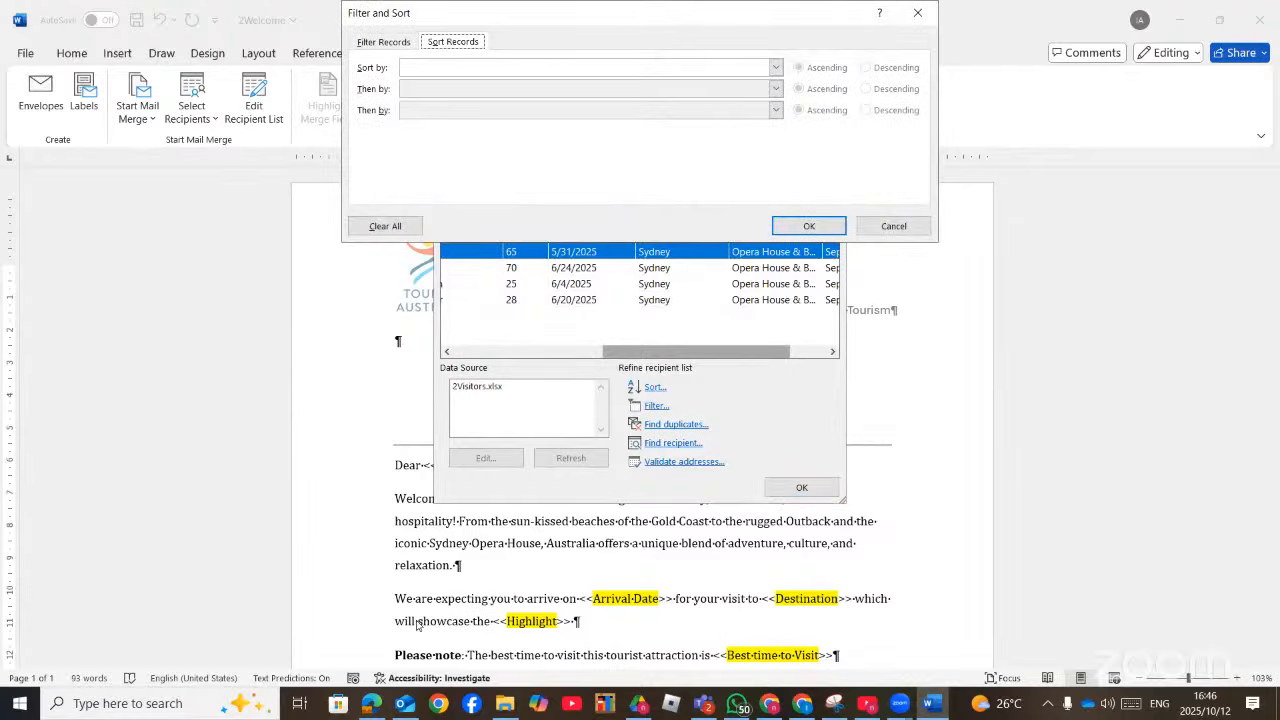
key("alt+Tab")
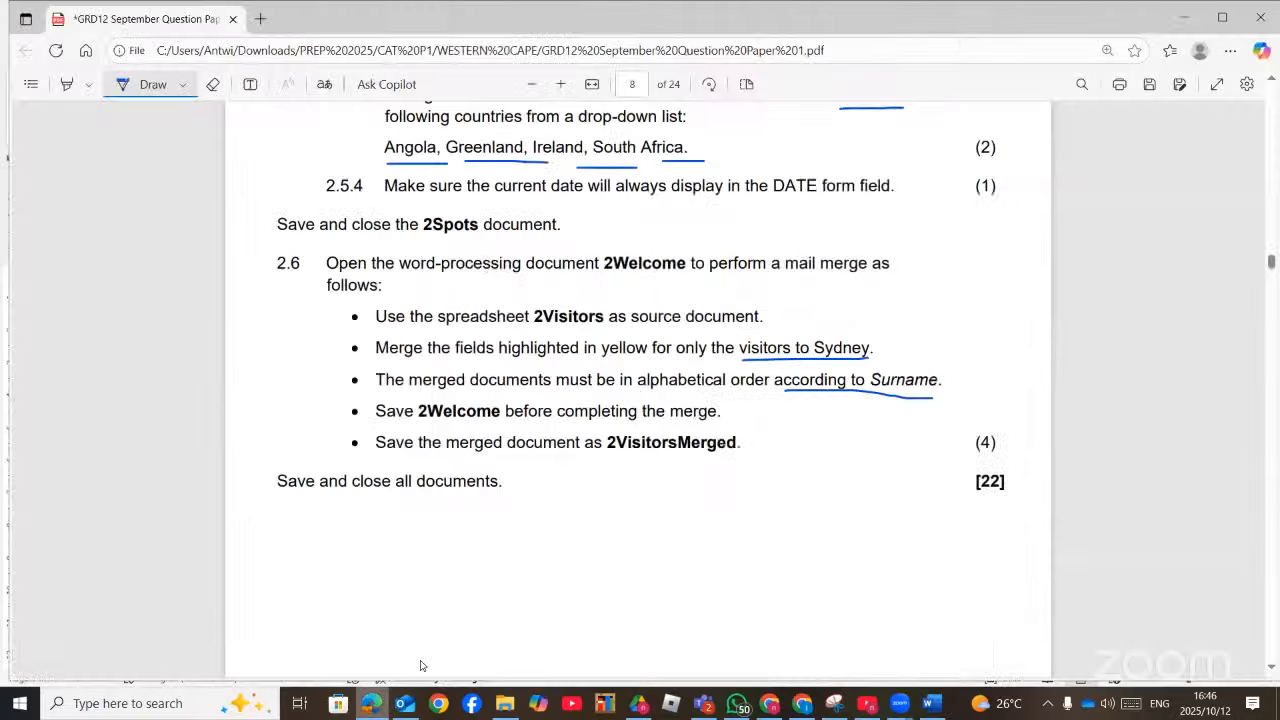
left_click(372, 703)
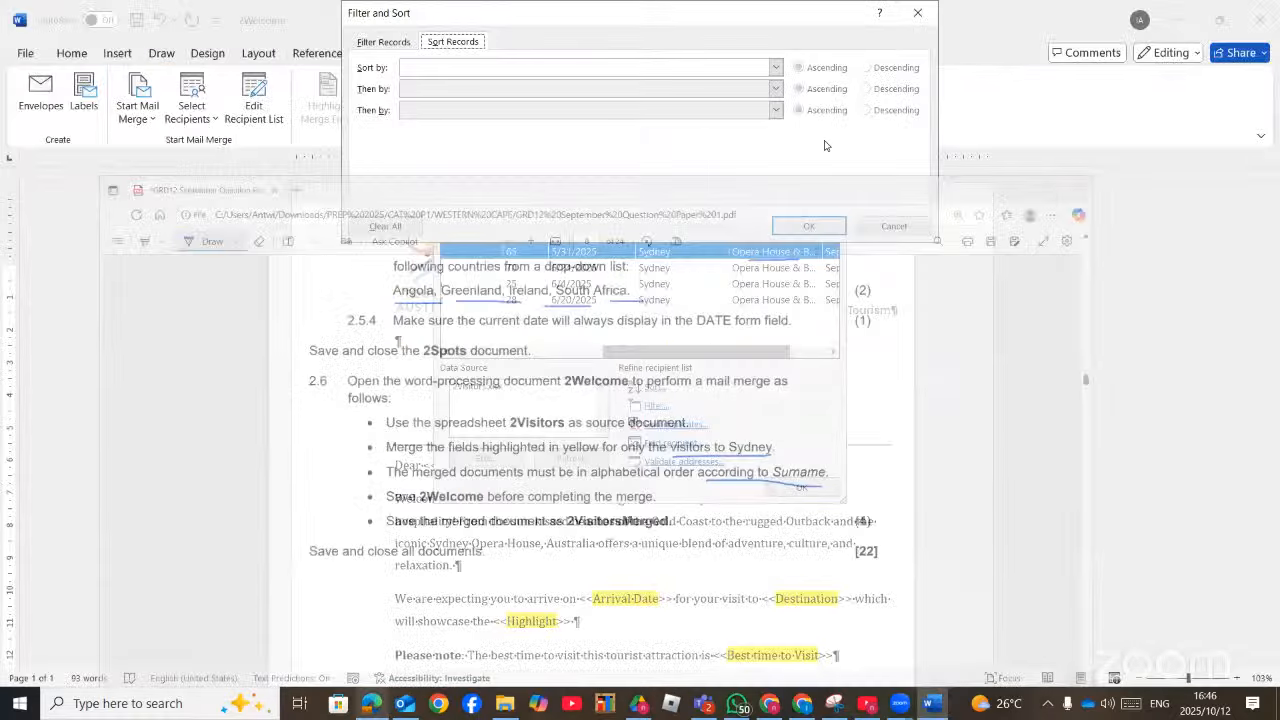
left_click(775, 67)
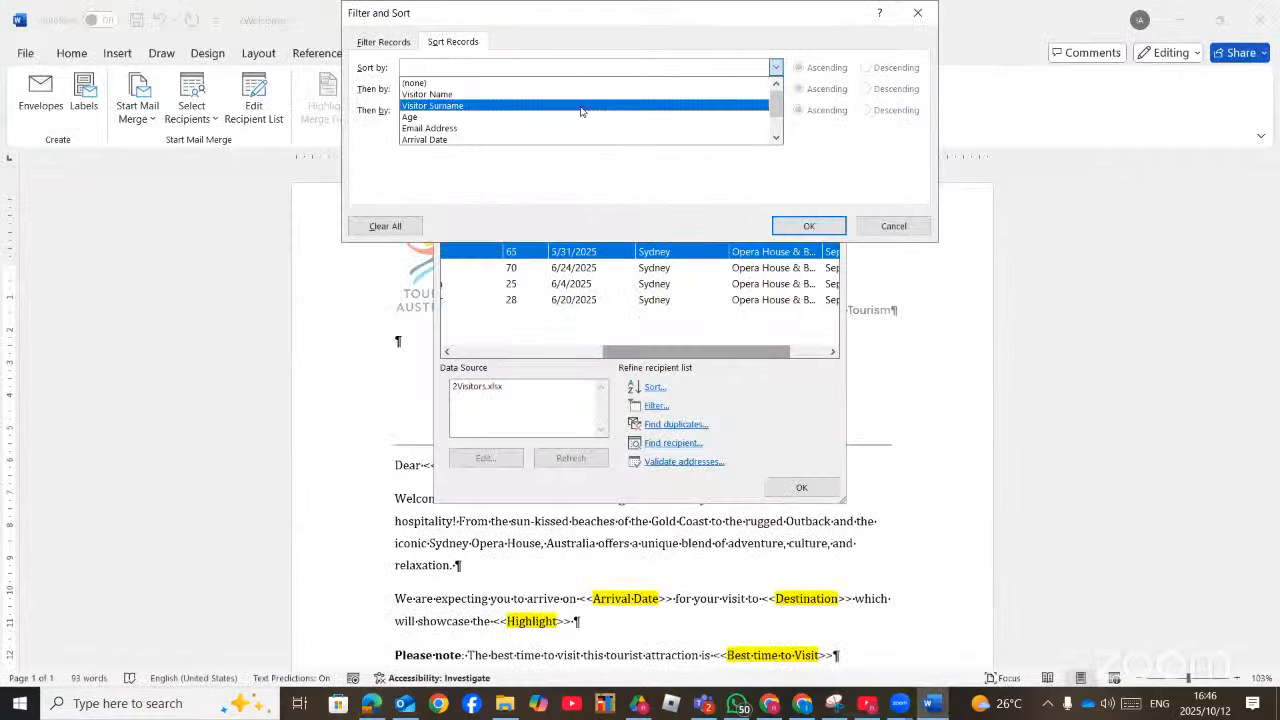
left_click(580, 106)
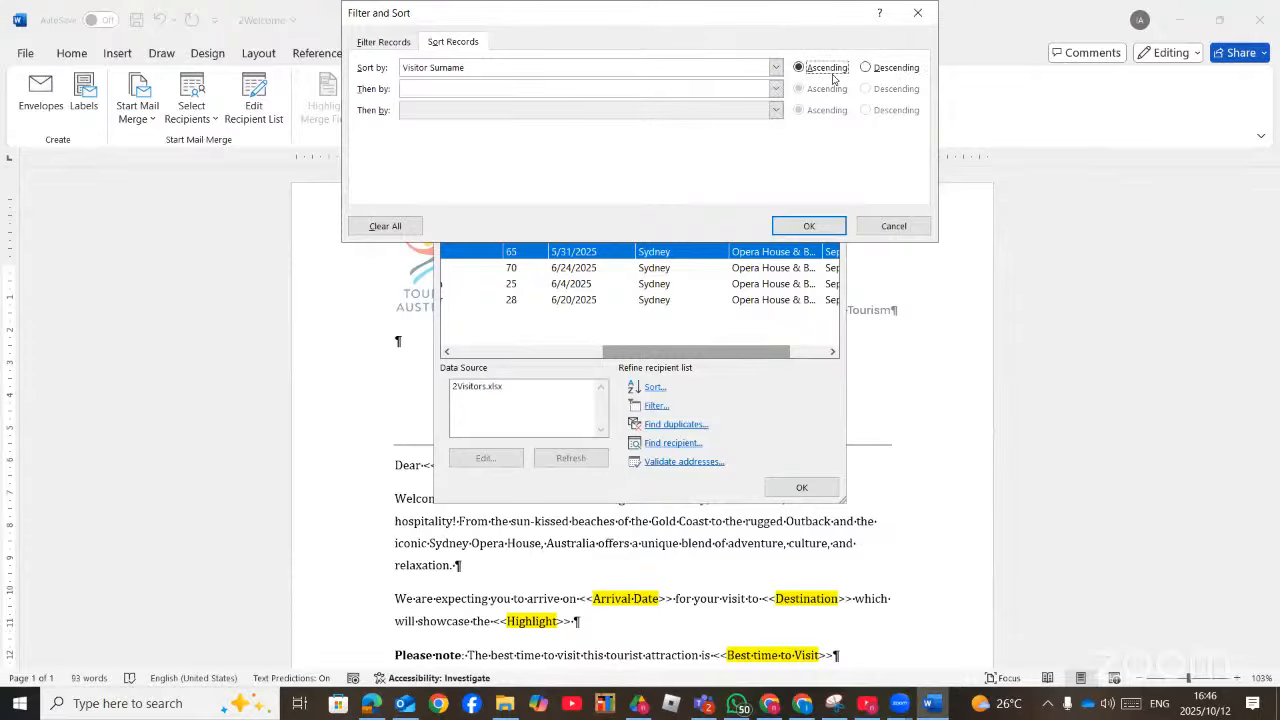
left_click(810, 225)
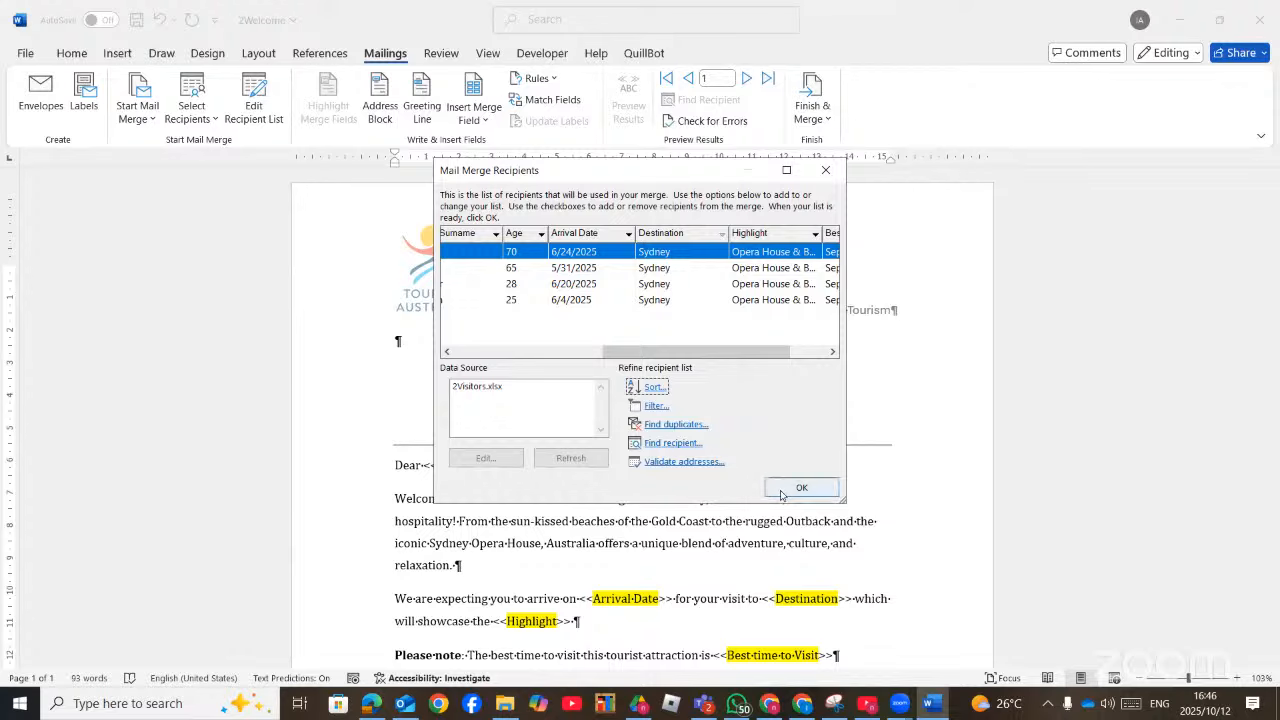
Confirm the recipient list, and replace the Name and Surname placeholders in the greeting with the Visitor_Name and Visitor_Surname merge fields
left_click(781, 490)
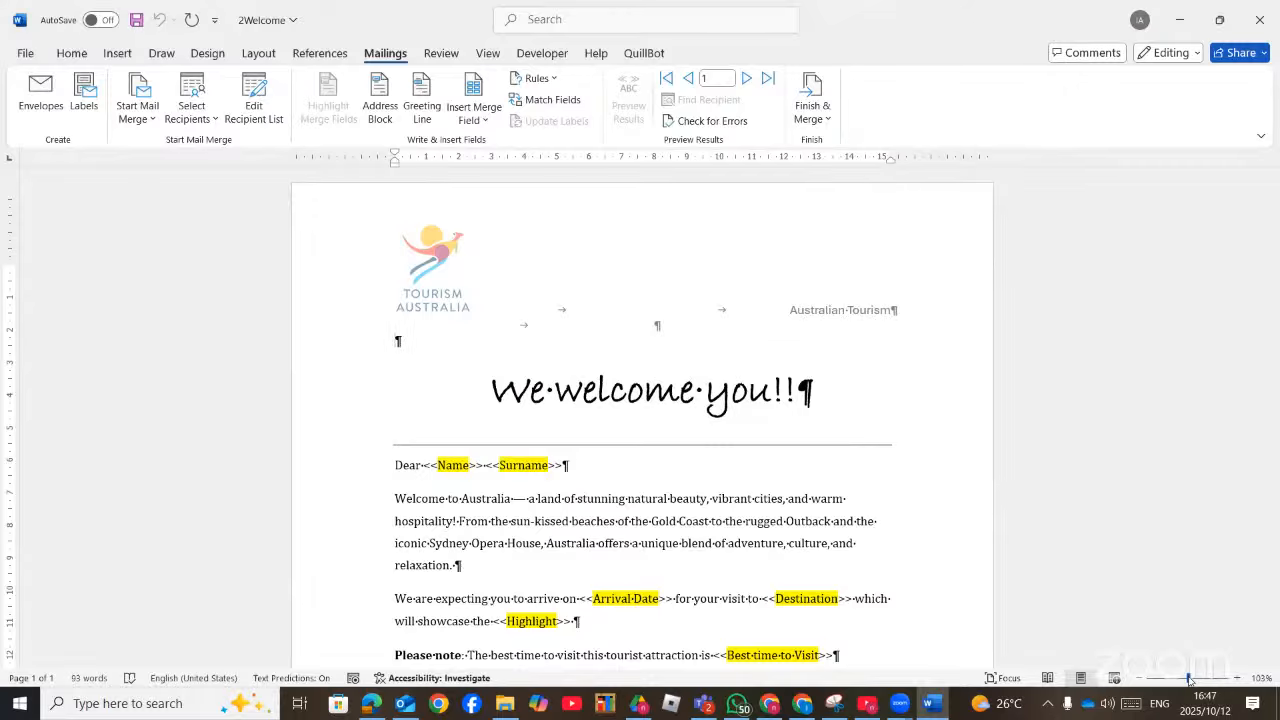
left_click_drag(1190, 679, 1195, 679)
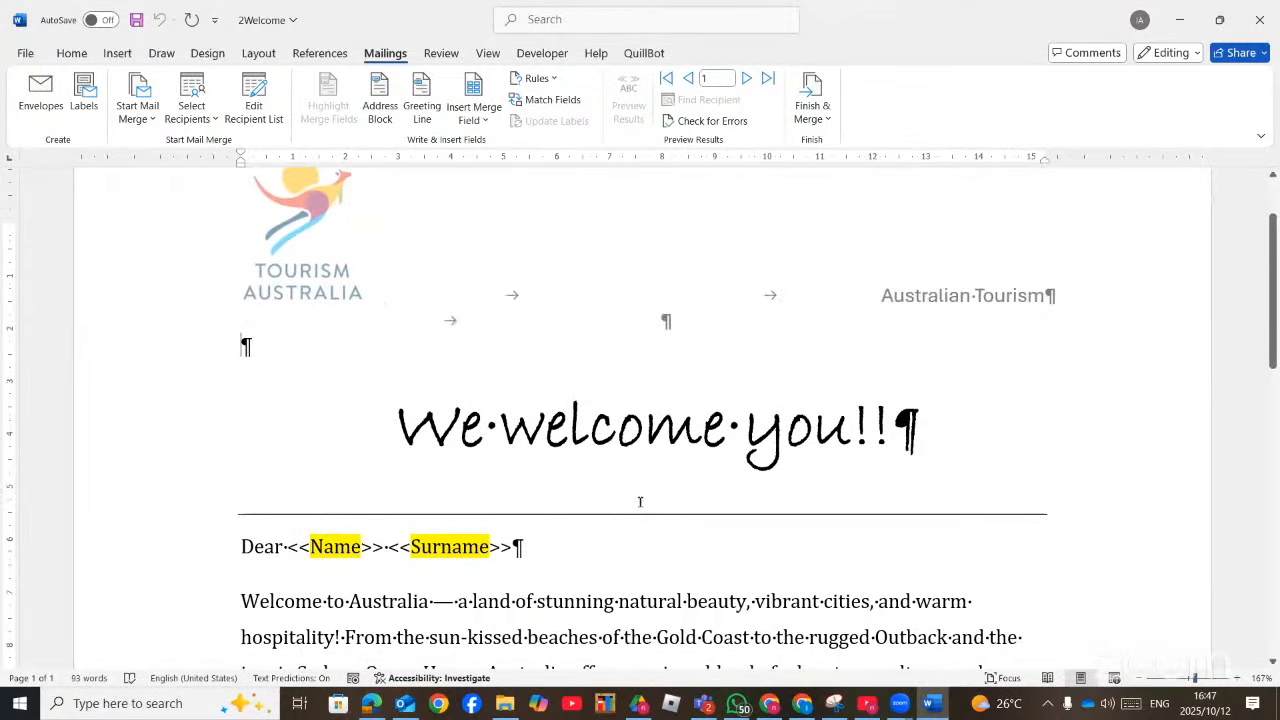
scroll(435, 481, "down", 3)
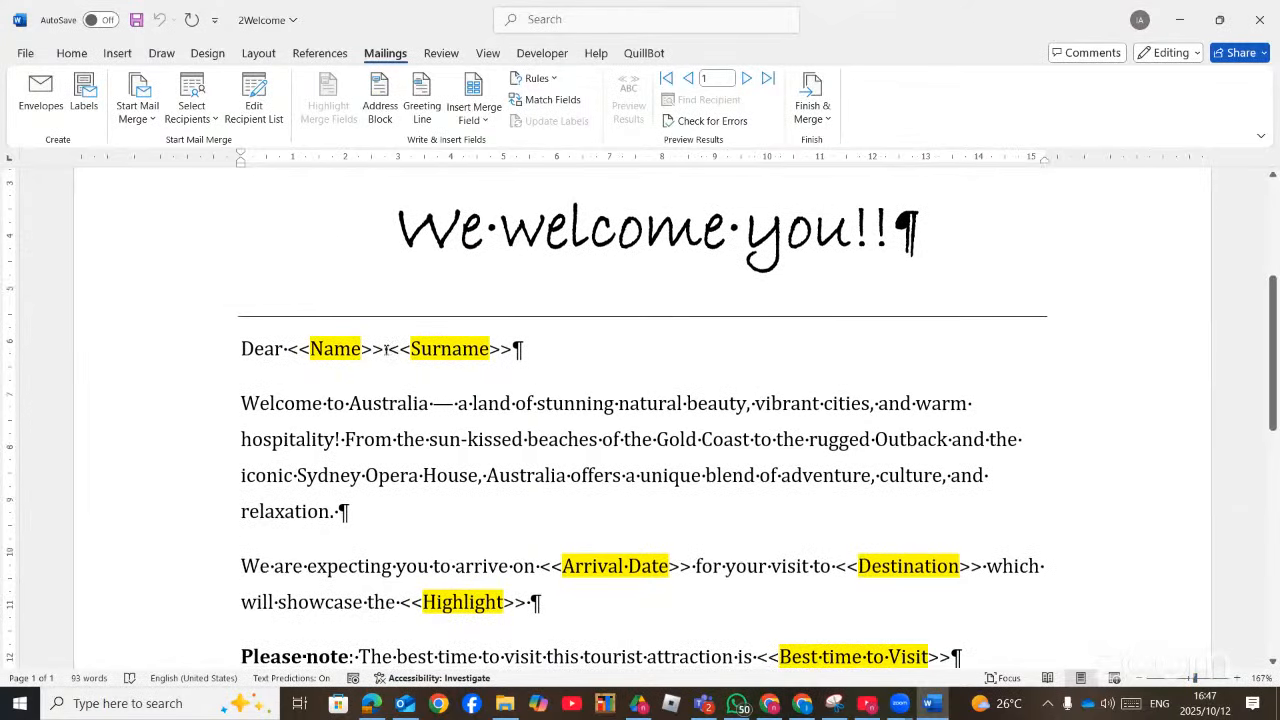
left_click_drag(380, 348, 290, 351)
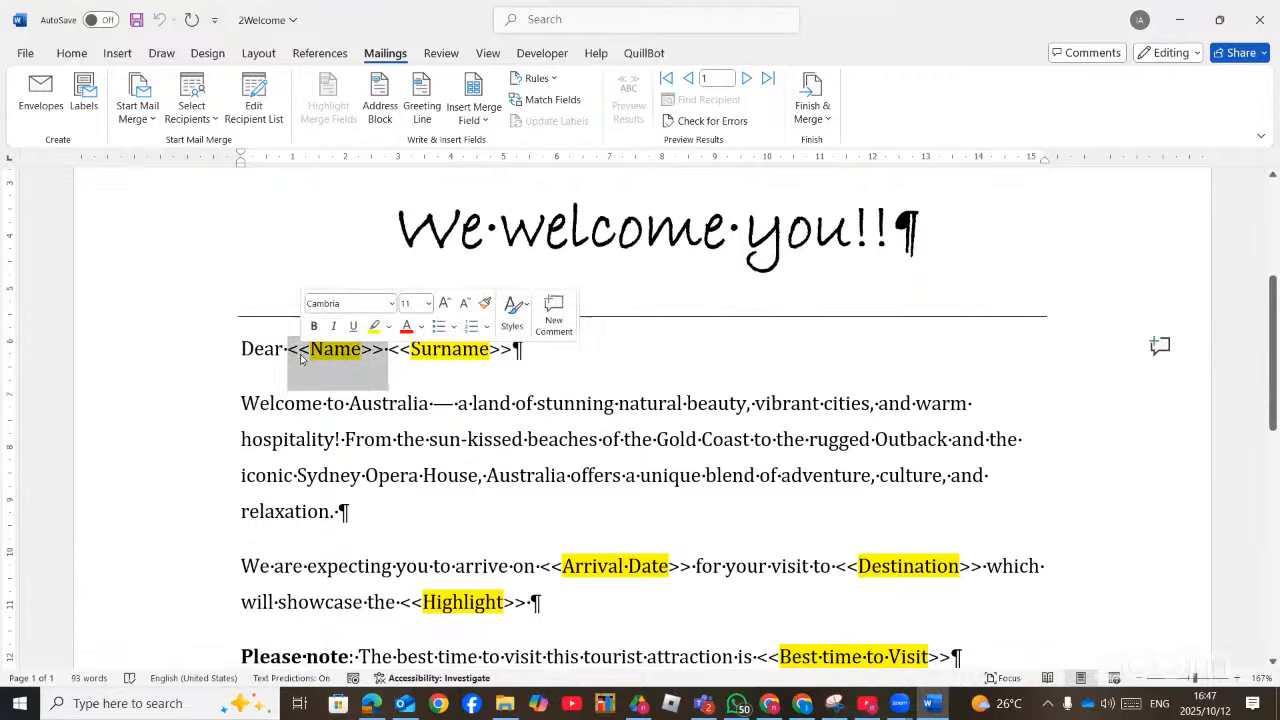
left_click(490, 119)
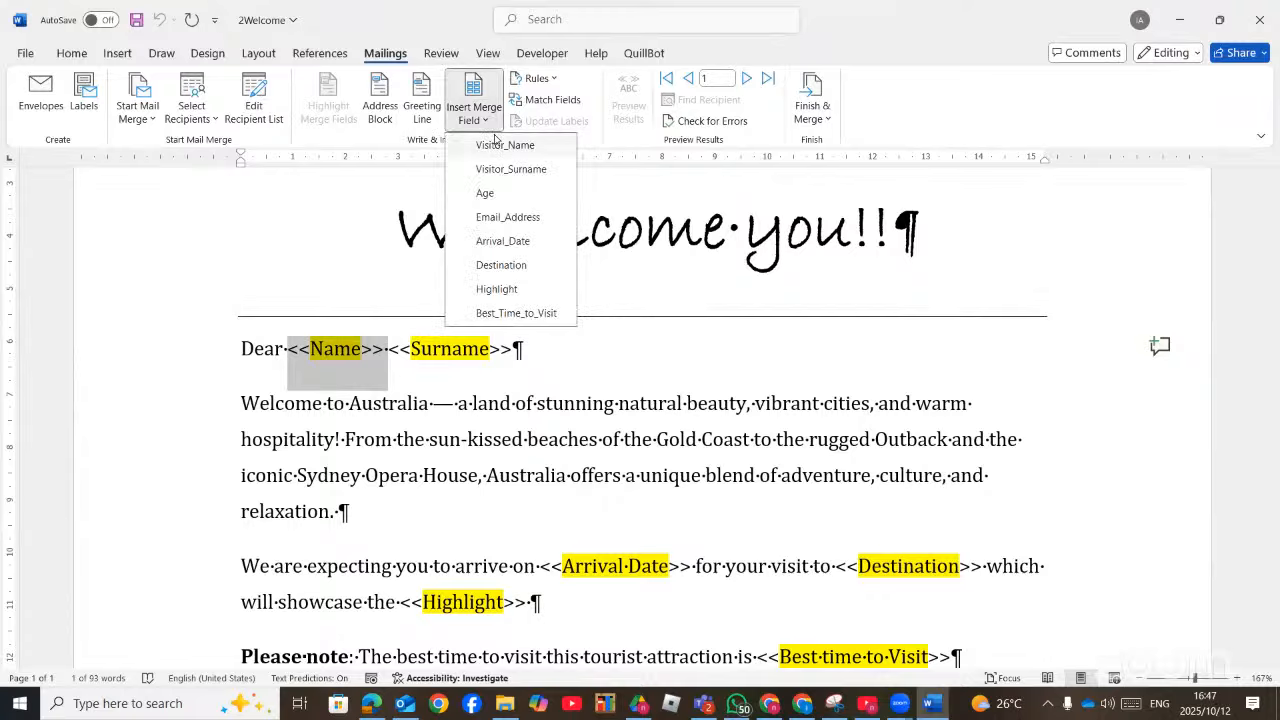
left_click(494, 143)
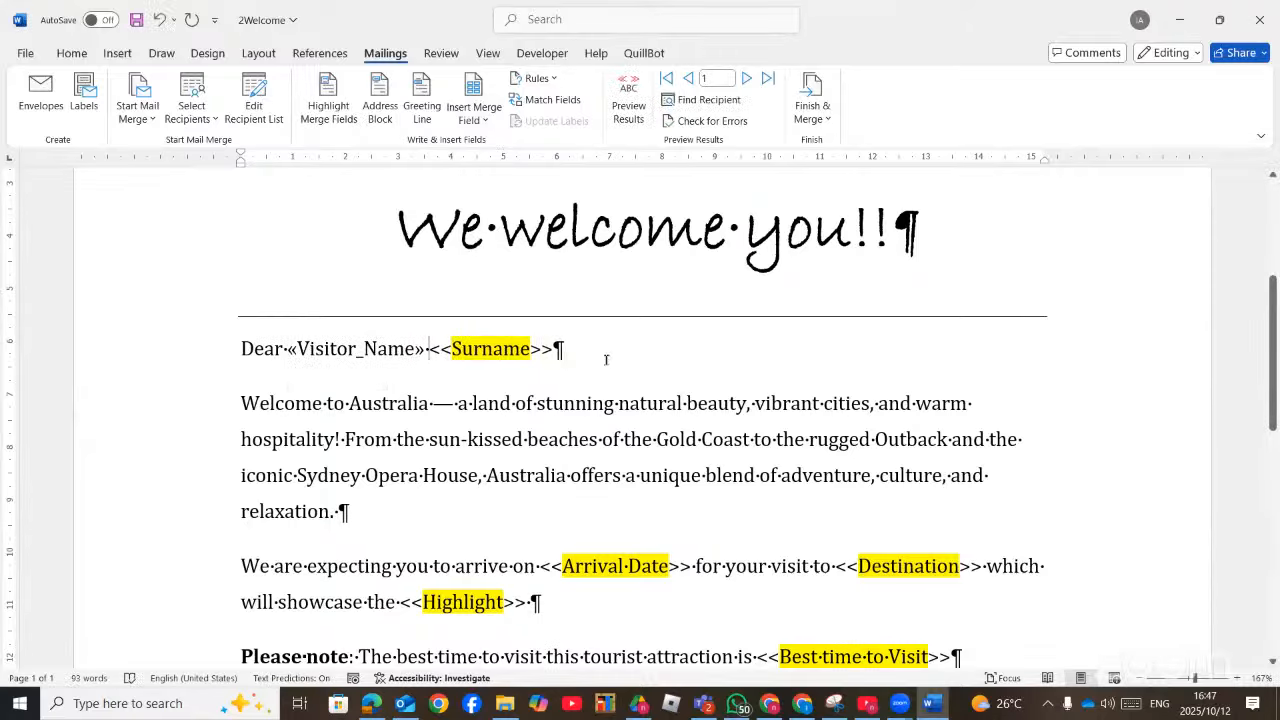
left_click_drag(550, 352, 428, 352)
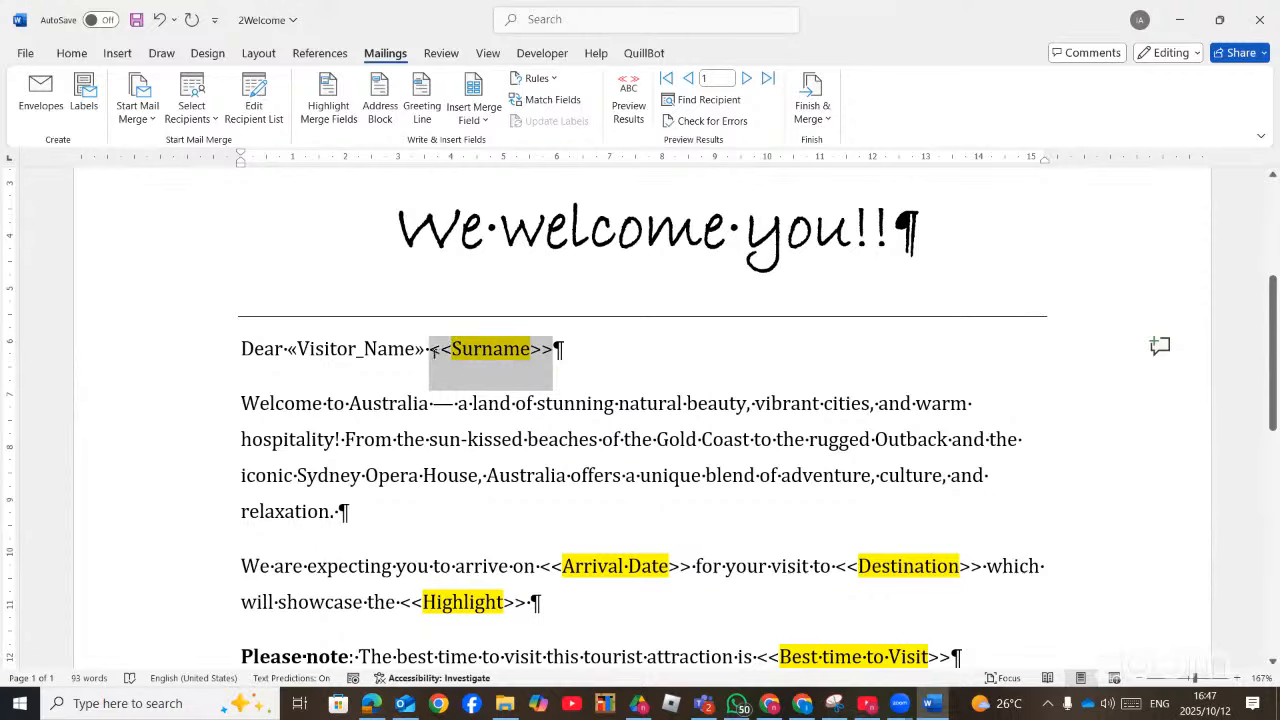
left_click(473, 119)
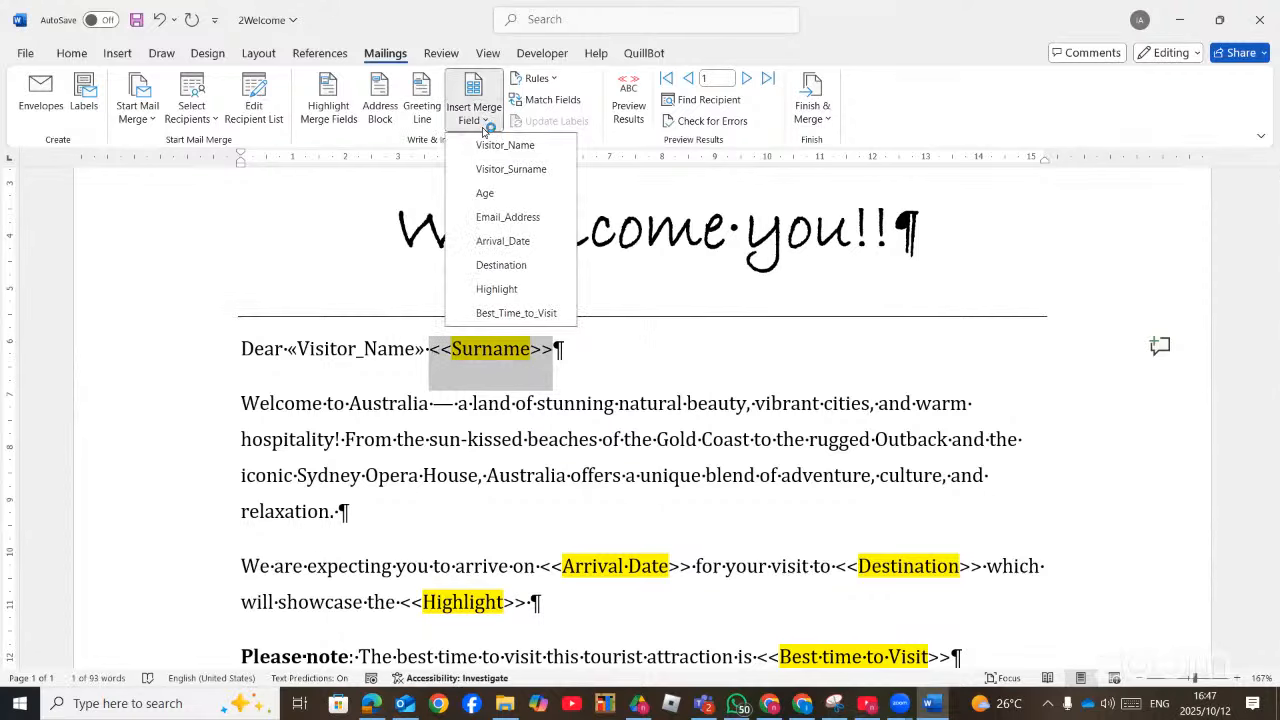
left_click(486, 166)
Replace the Arrival Date and Destination placeholders in the arrival sentence with the Arrival_Date and Destination merge fields
scroll(607, 440, "down", 4)
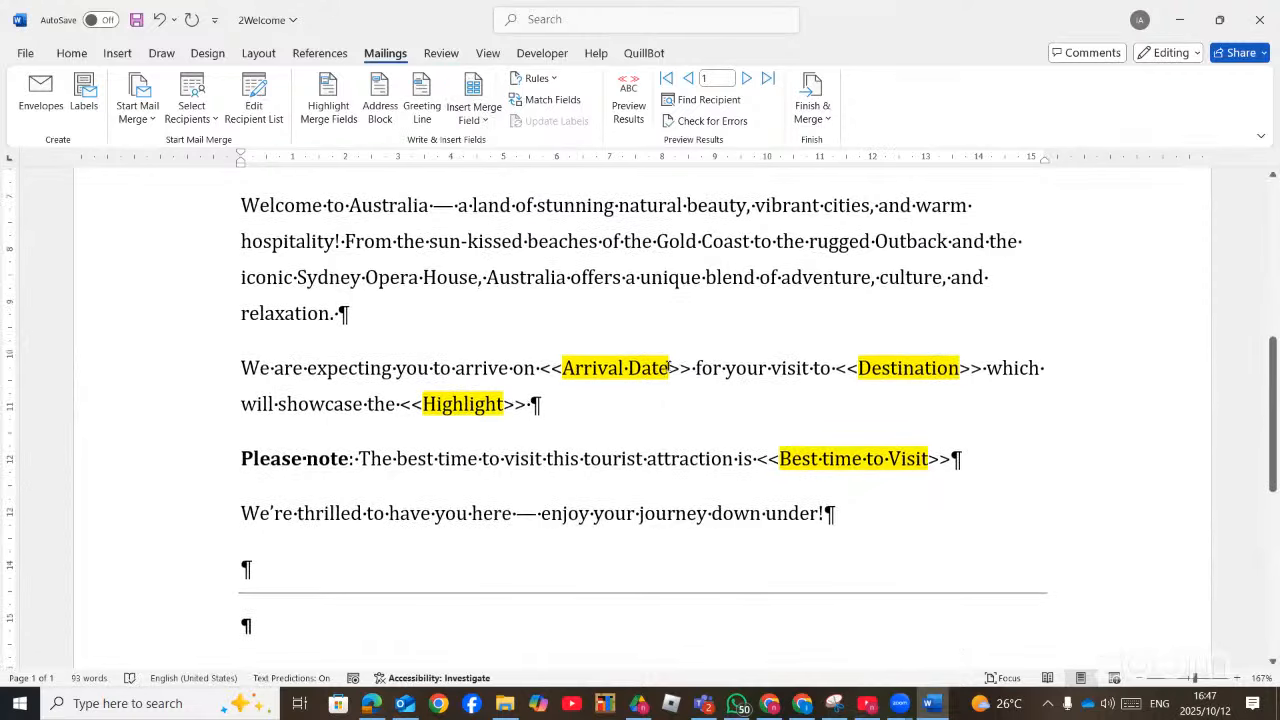
left_click_drag(692, 368, 540, 368)
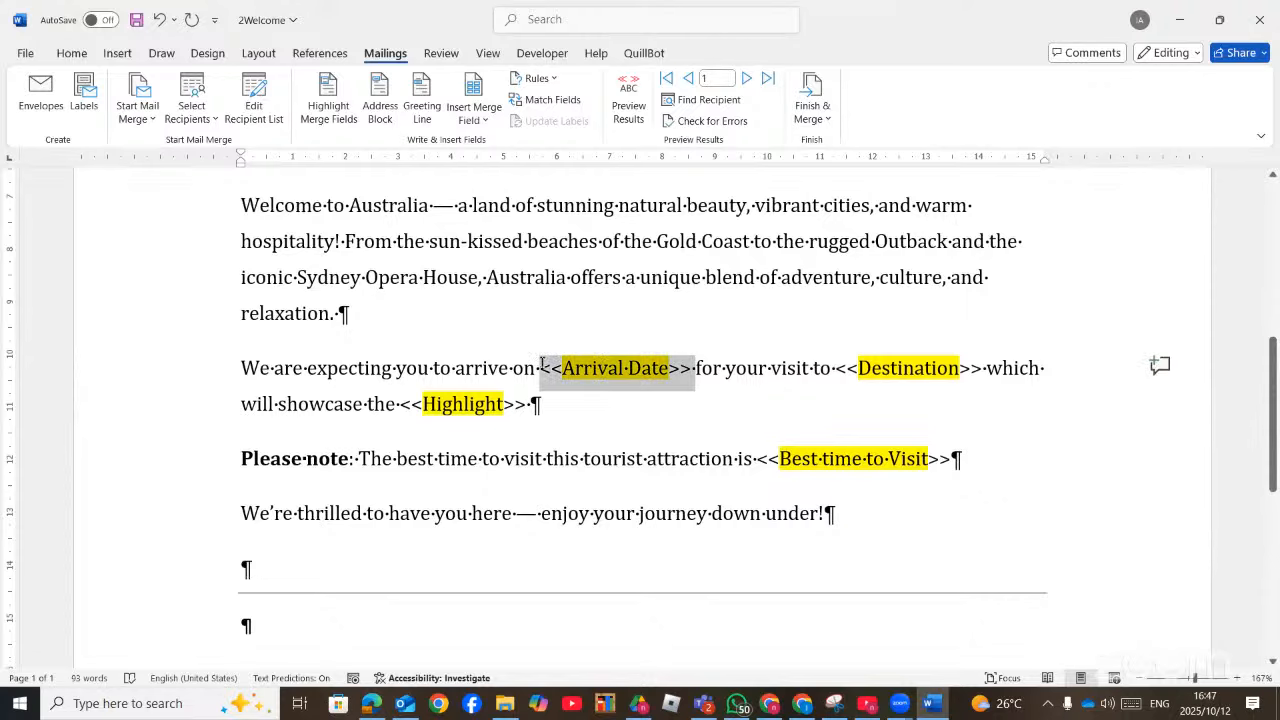
left_click(486, 121)
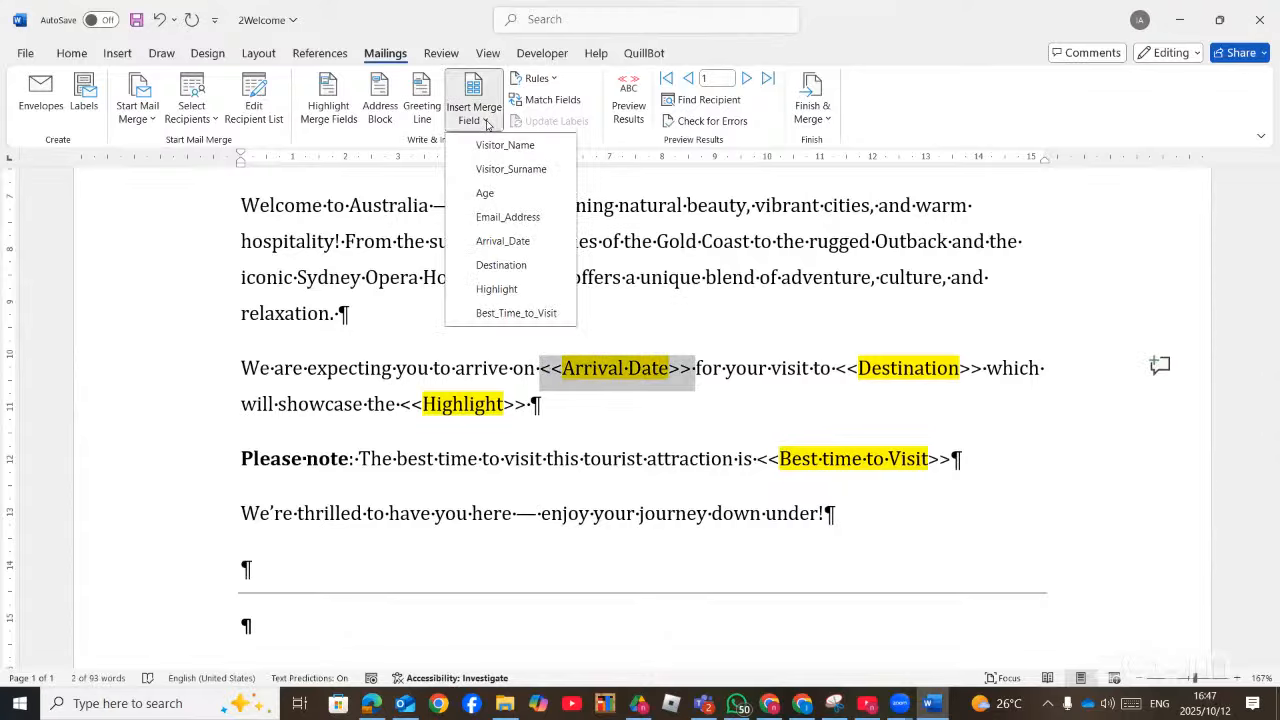
left_click(507, 241)
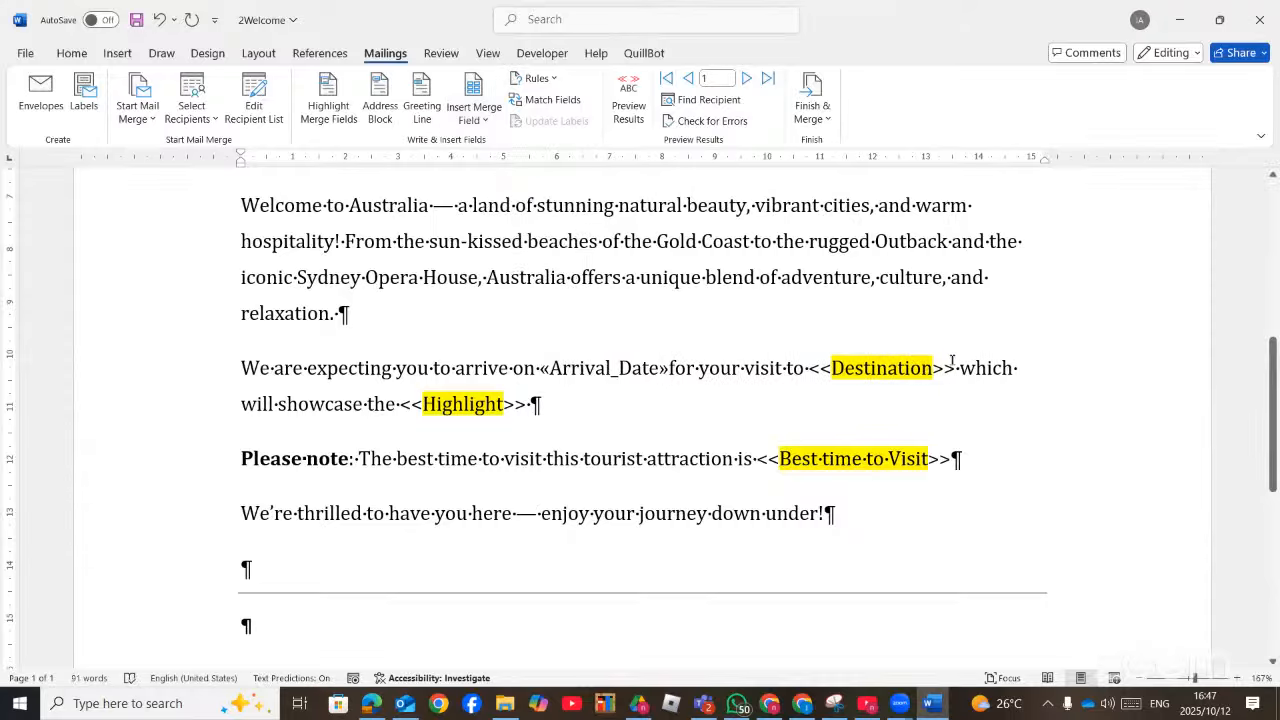
left_click_drag(894, 366, 817, 366)
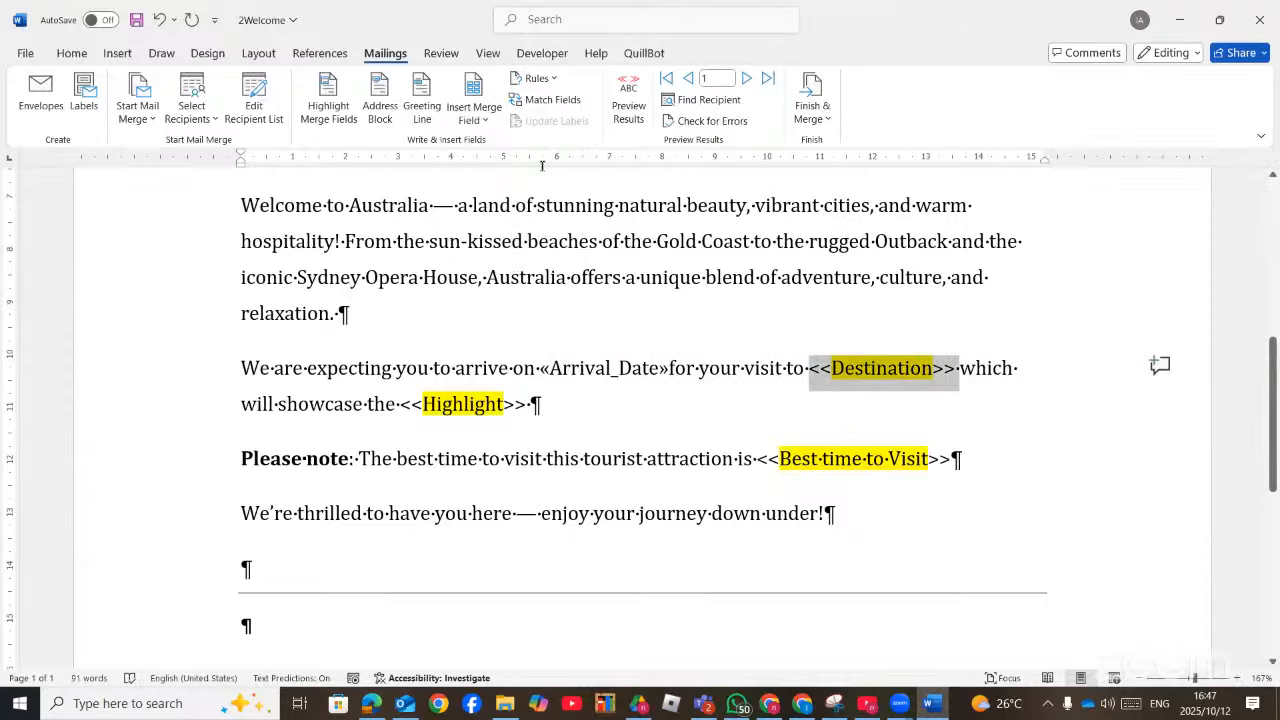
left_click(486, 119)
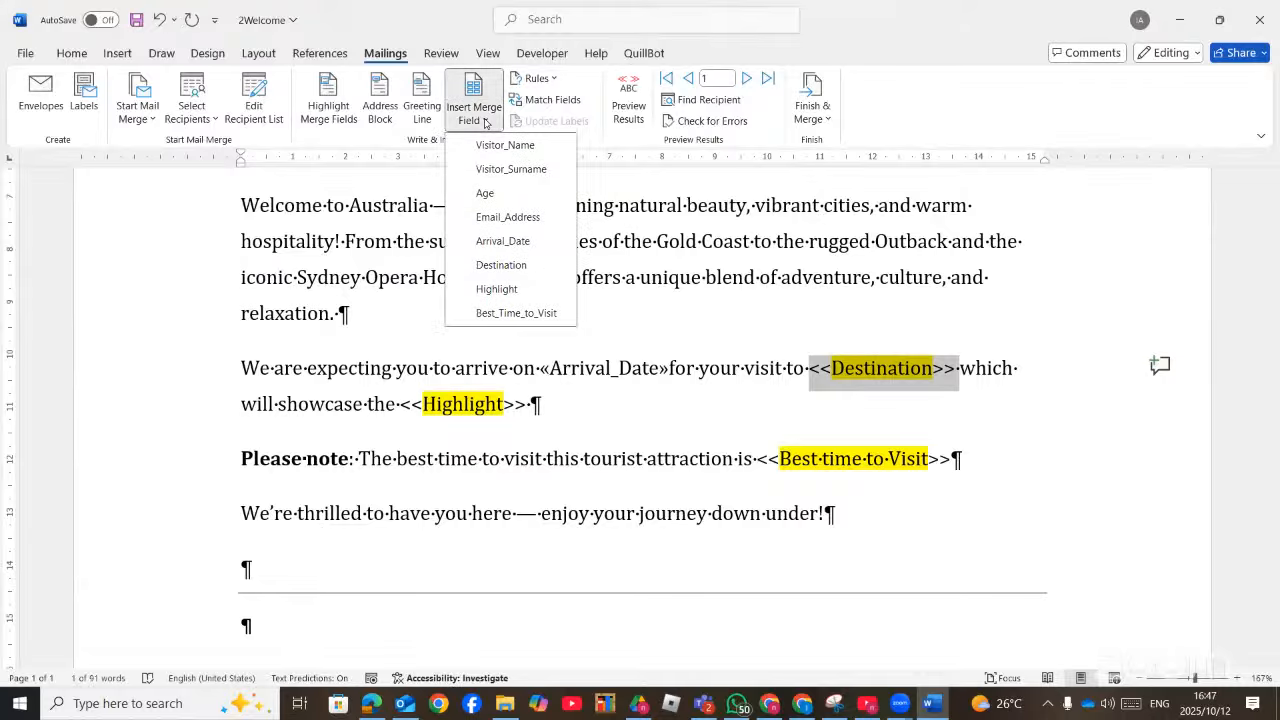
left_click(495, 265)
Replace the Highlight and Best time to Visit placeholders with the Highlight and Best_Time_to_Visit merge fields
left_click_drag(493, 398, 369, 419)
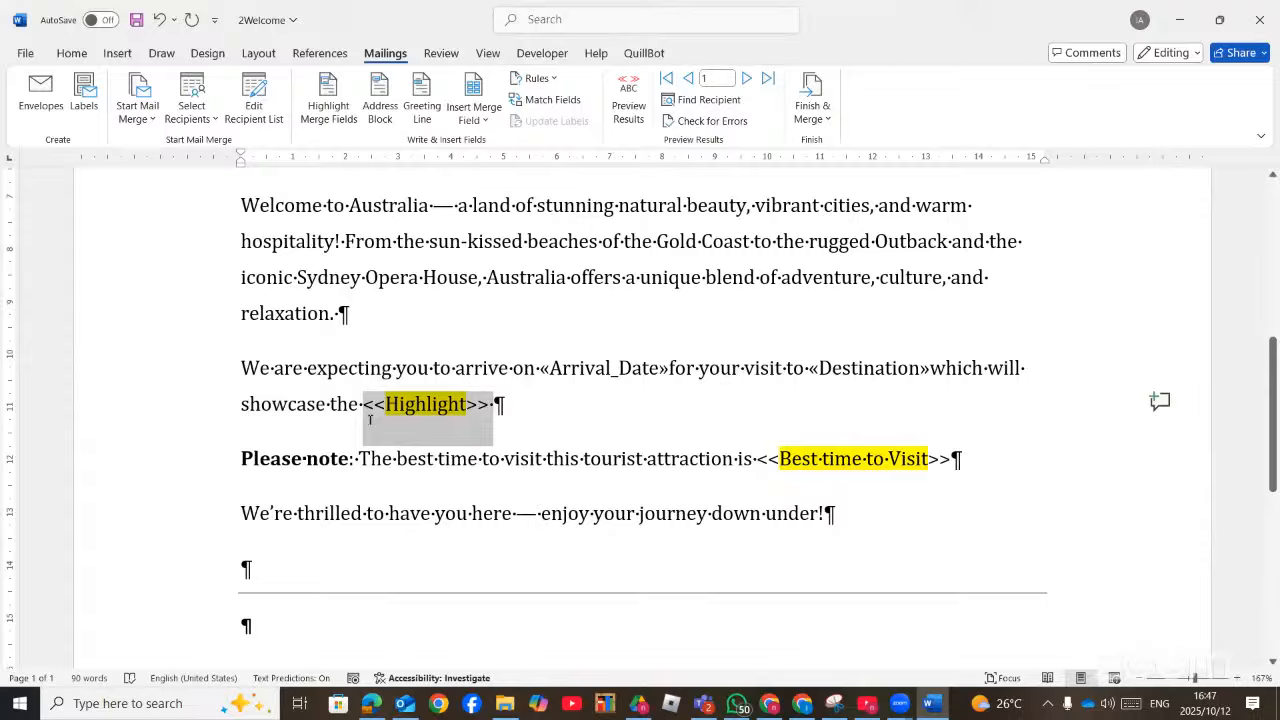
left_click(483, 120)
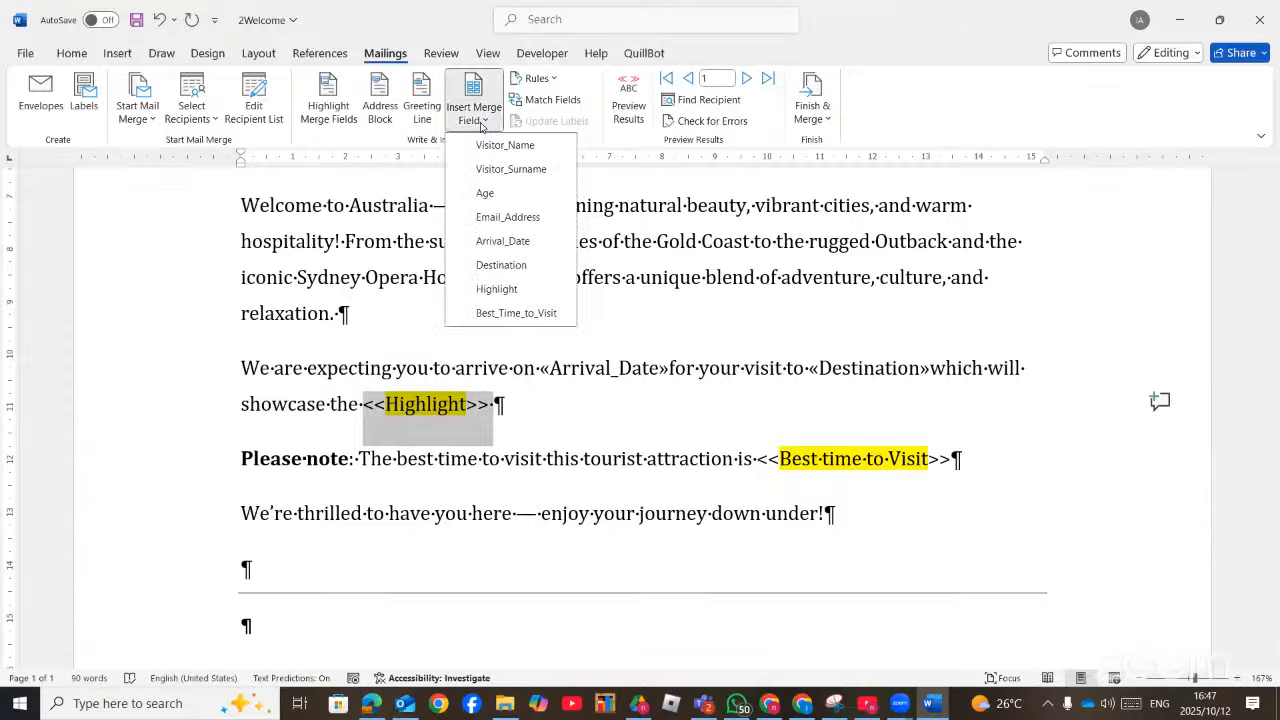
left_click(496, 289)
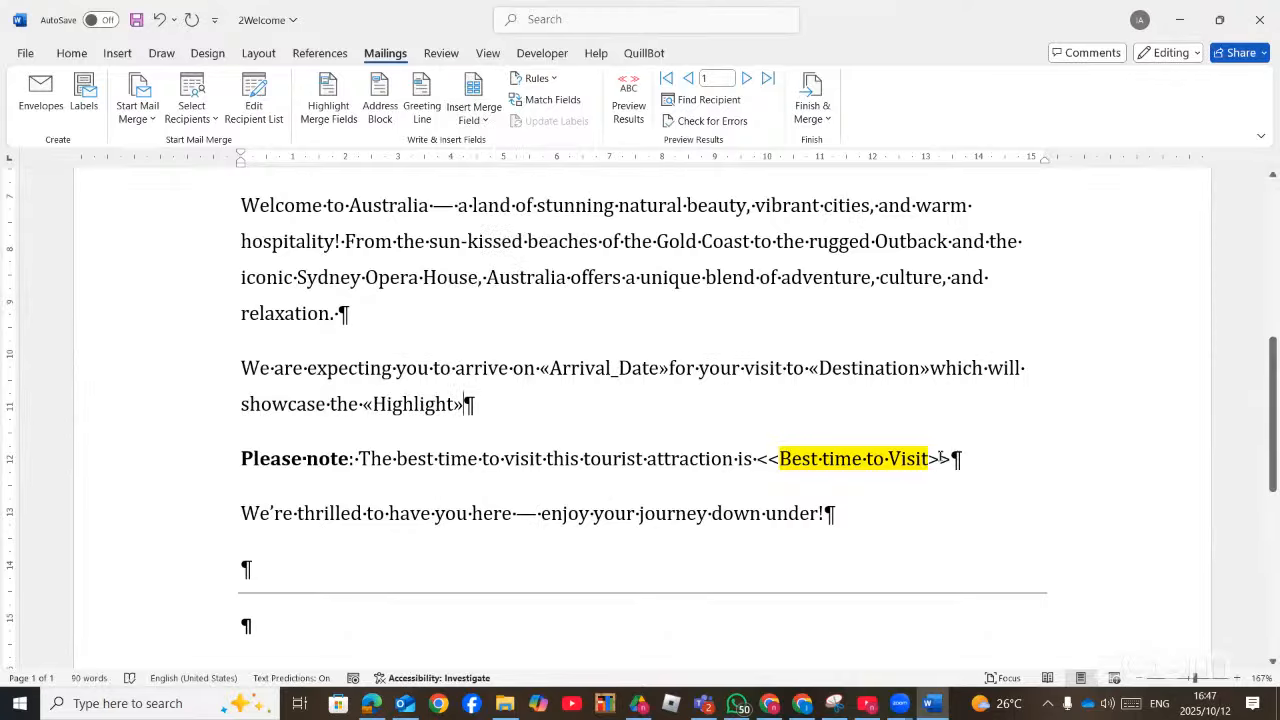
left_click_drag(955, 458, 757, 462)
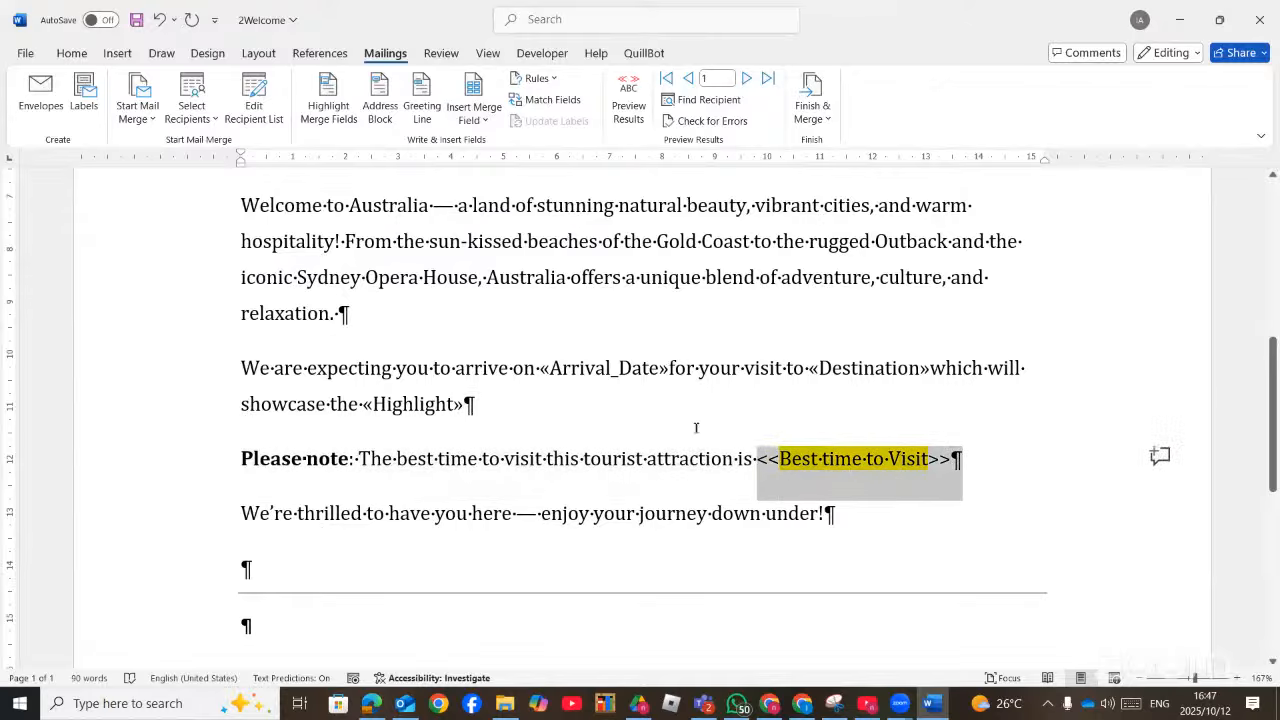
left_click(484, 118)
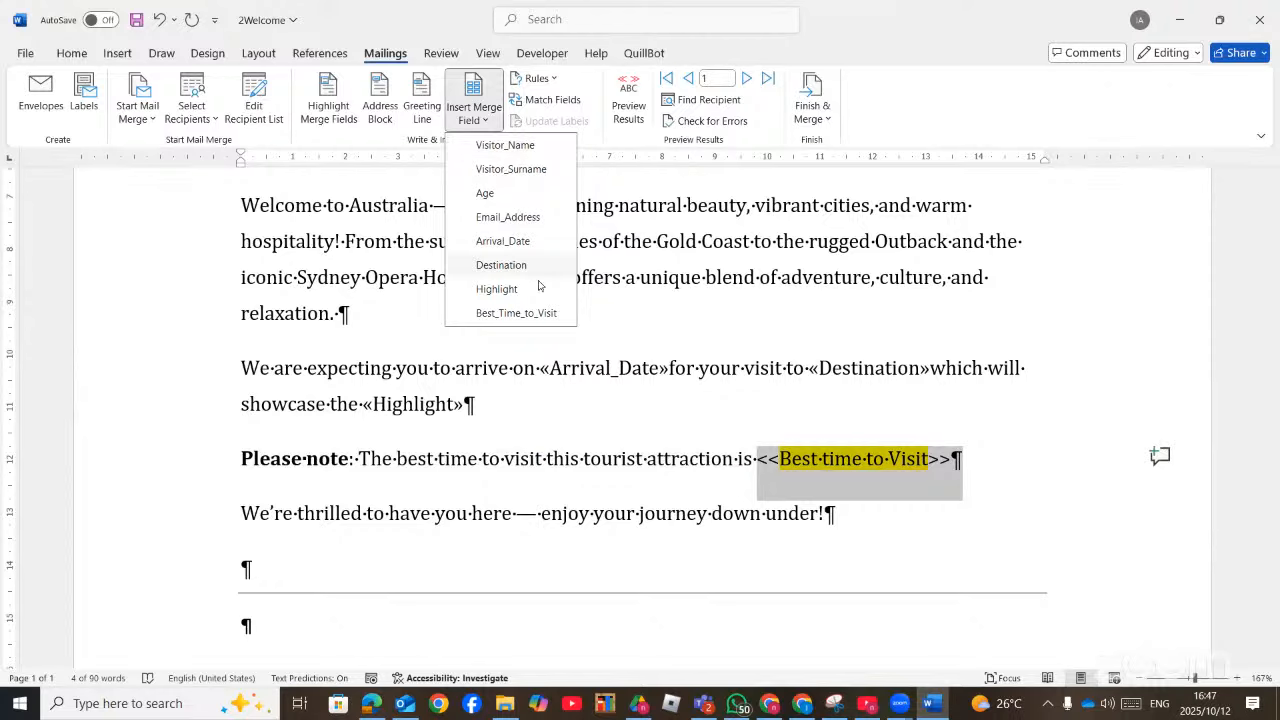
left_click(516, 313)
scroll(592, 428, "down", 3)
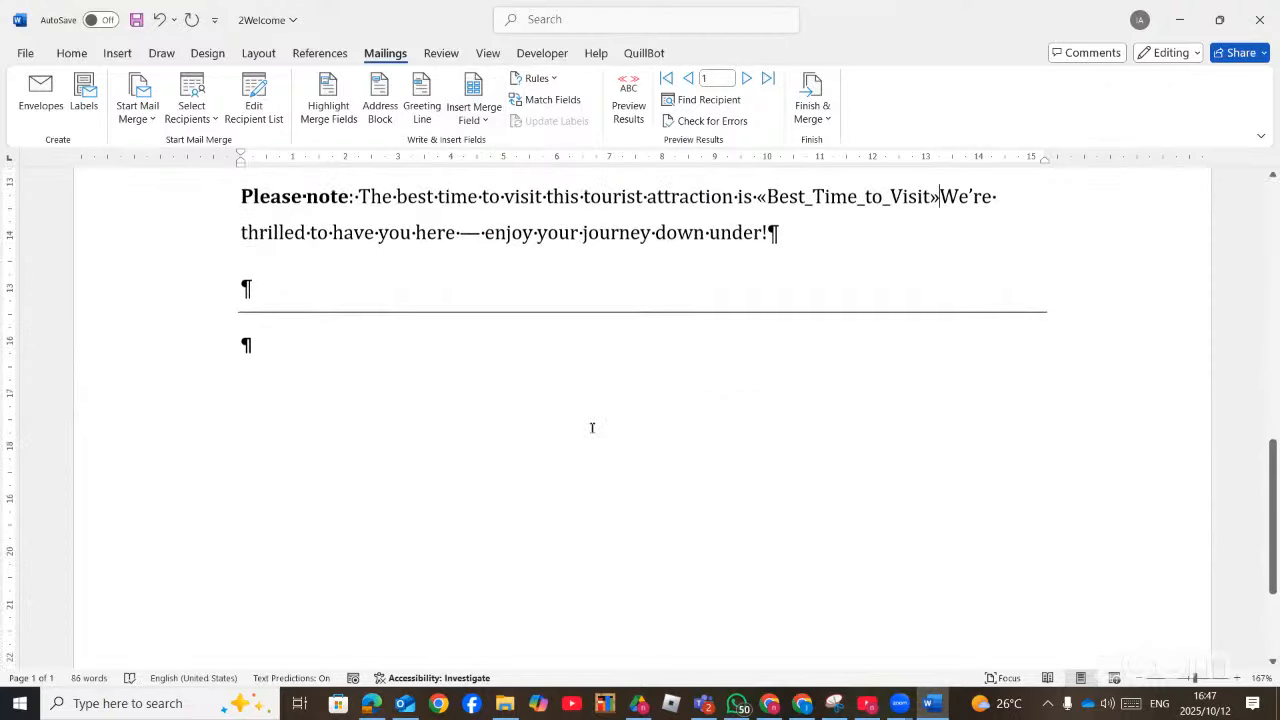
Merge all records into a new document of individual letters and look through the merged letters
scroll(592, 428, "up", 8)
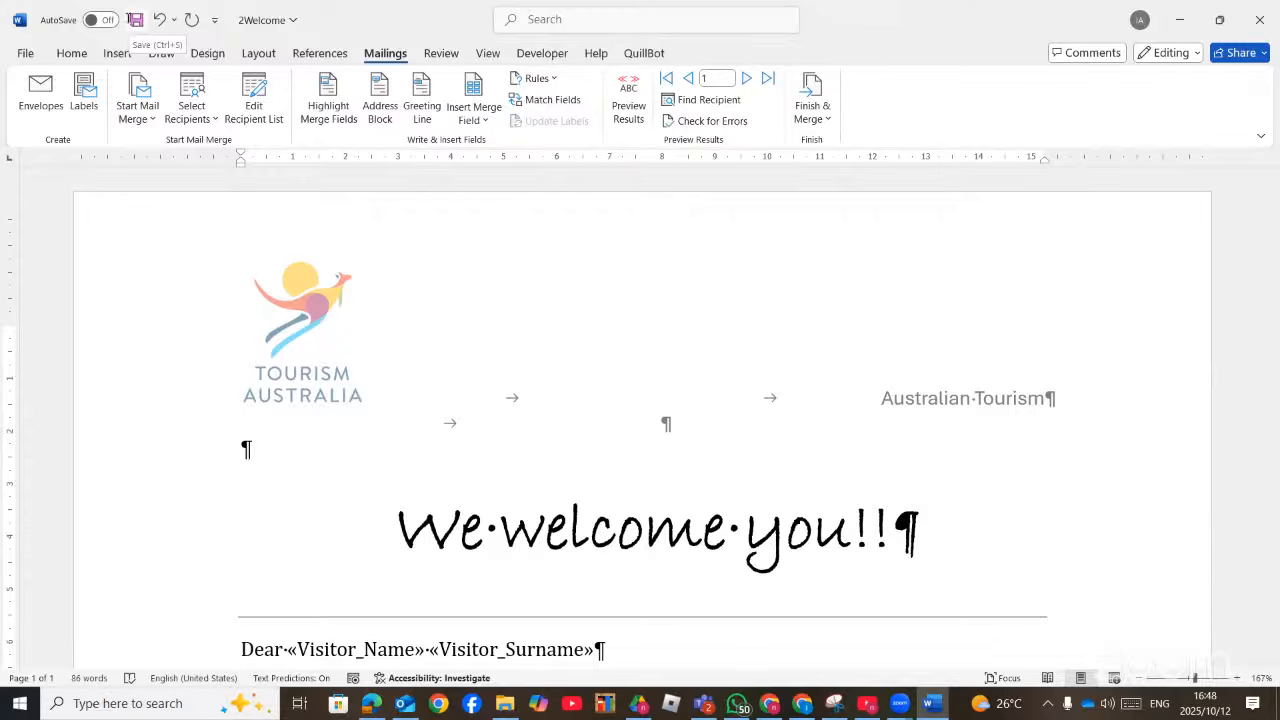
left_click(817, 93)
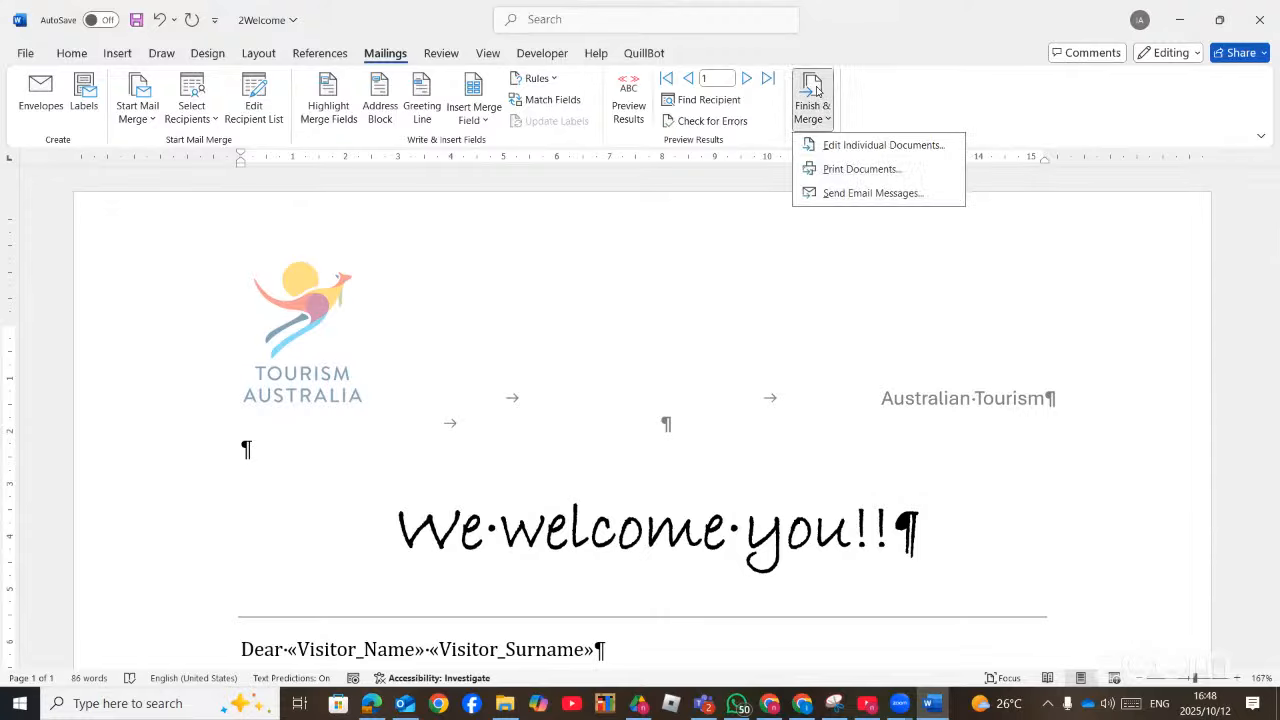
left_click(845, 150)
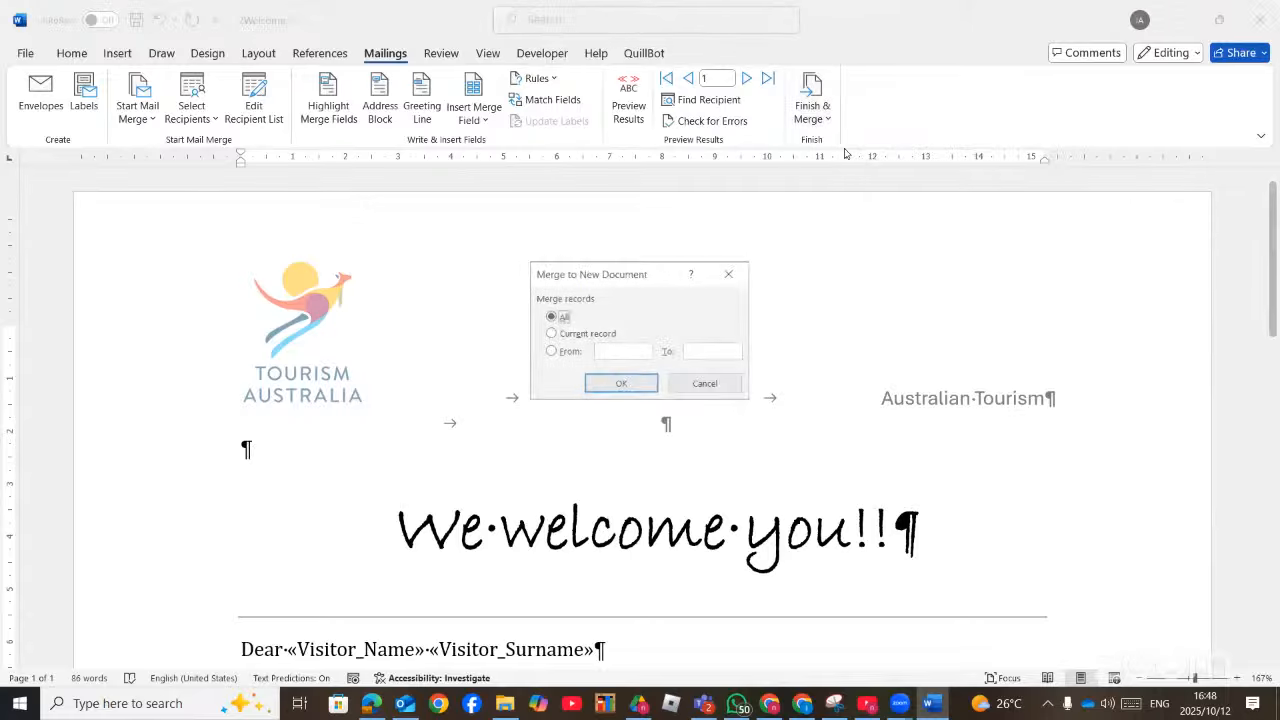
left_click(620, 383)
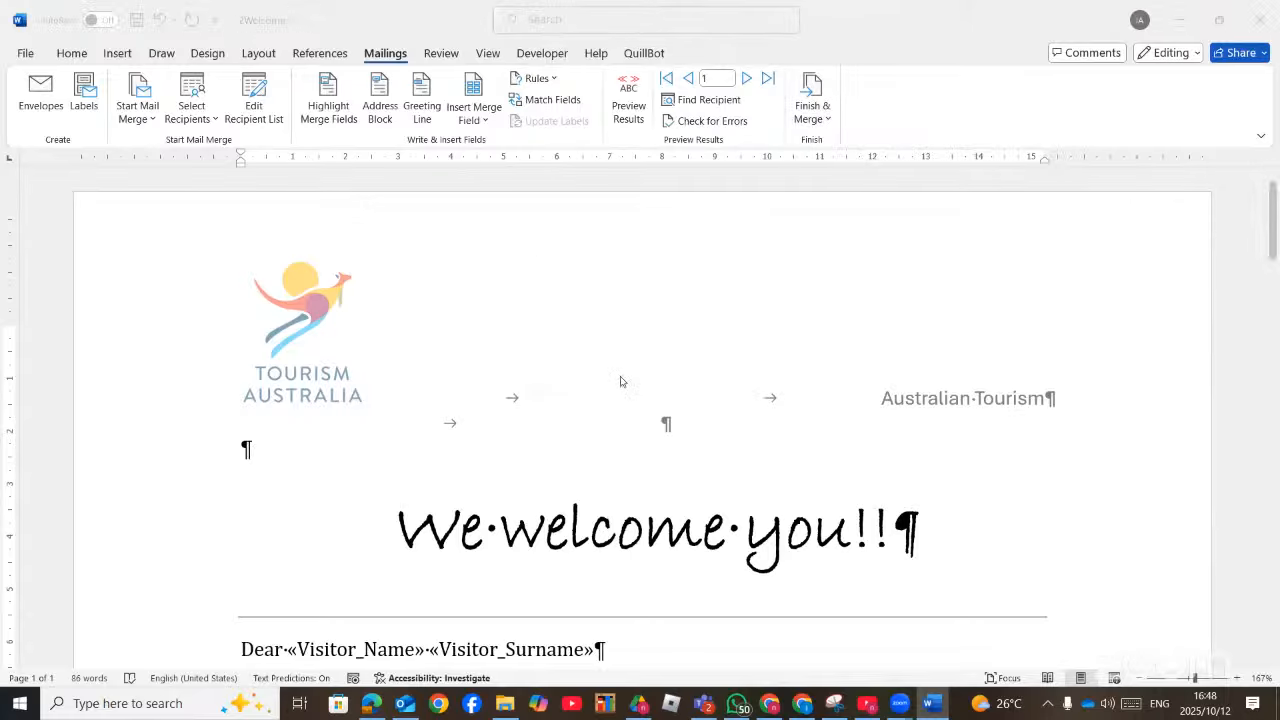
scroll(620, 381, "down", 10)
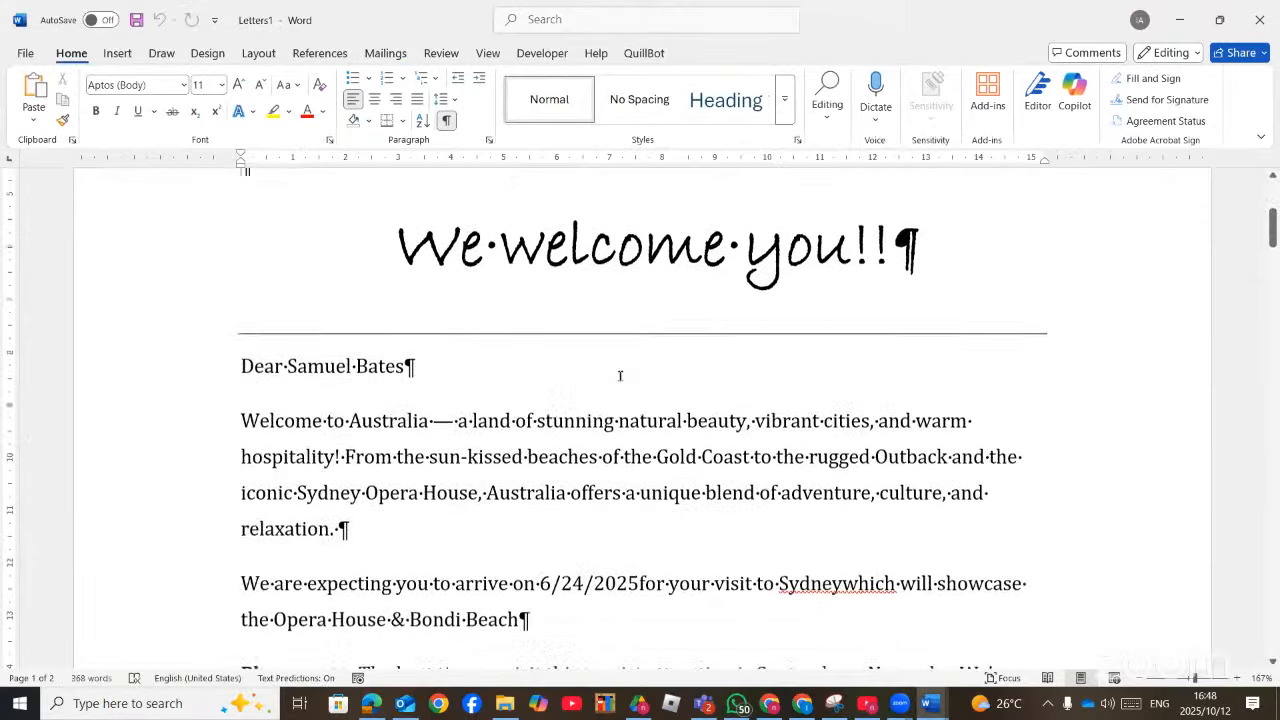
scroll(620, 375, "down", 20)
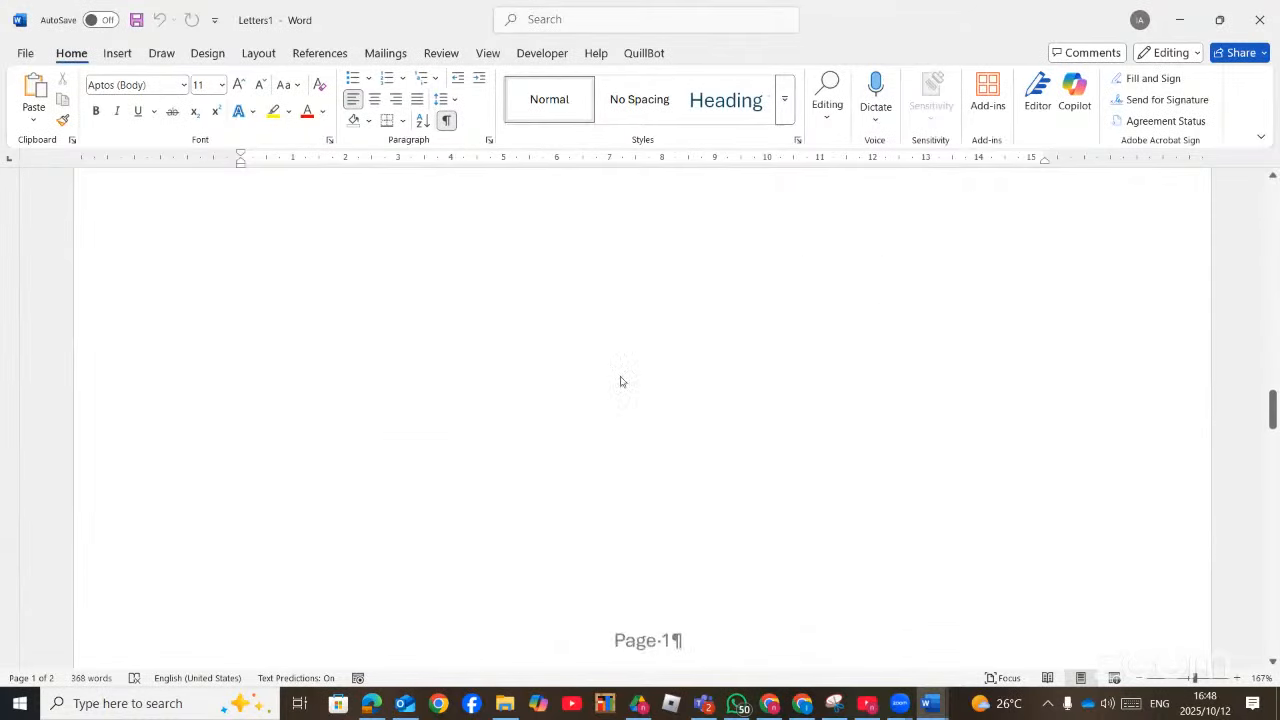
scroll(620, 375, "down", 20)
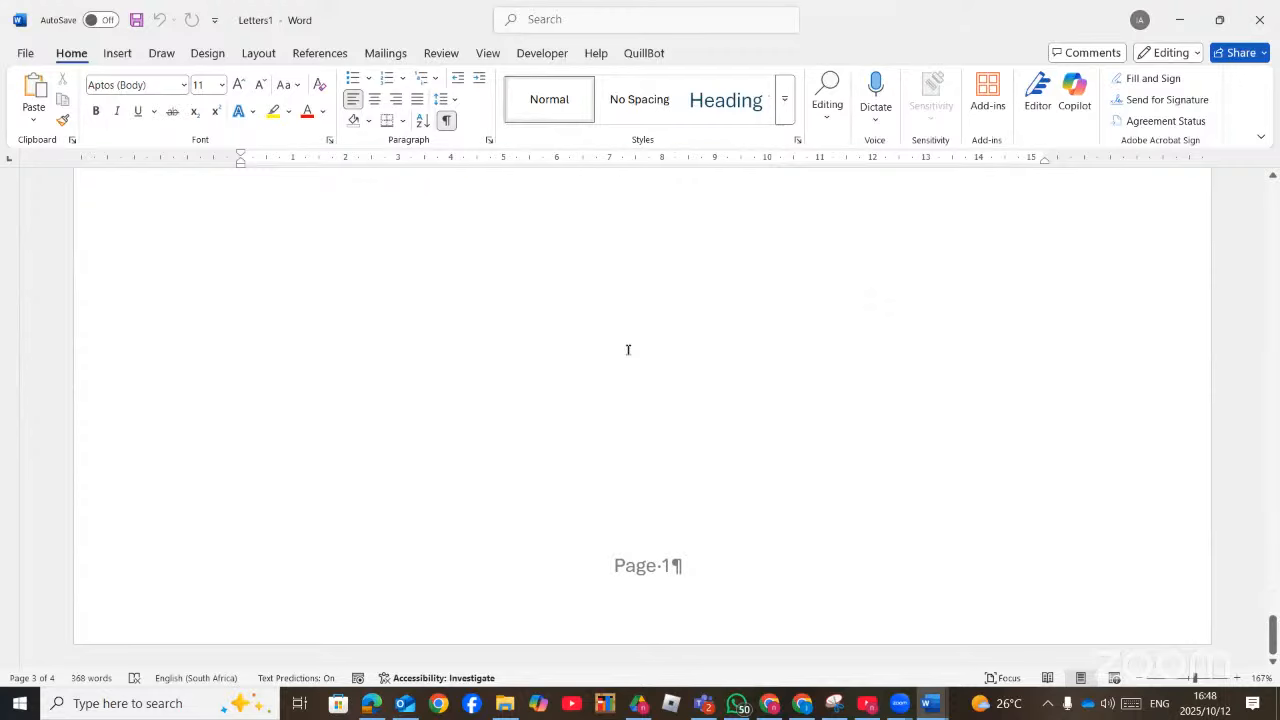
scroll(427, 596, "up", 5)
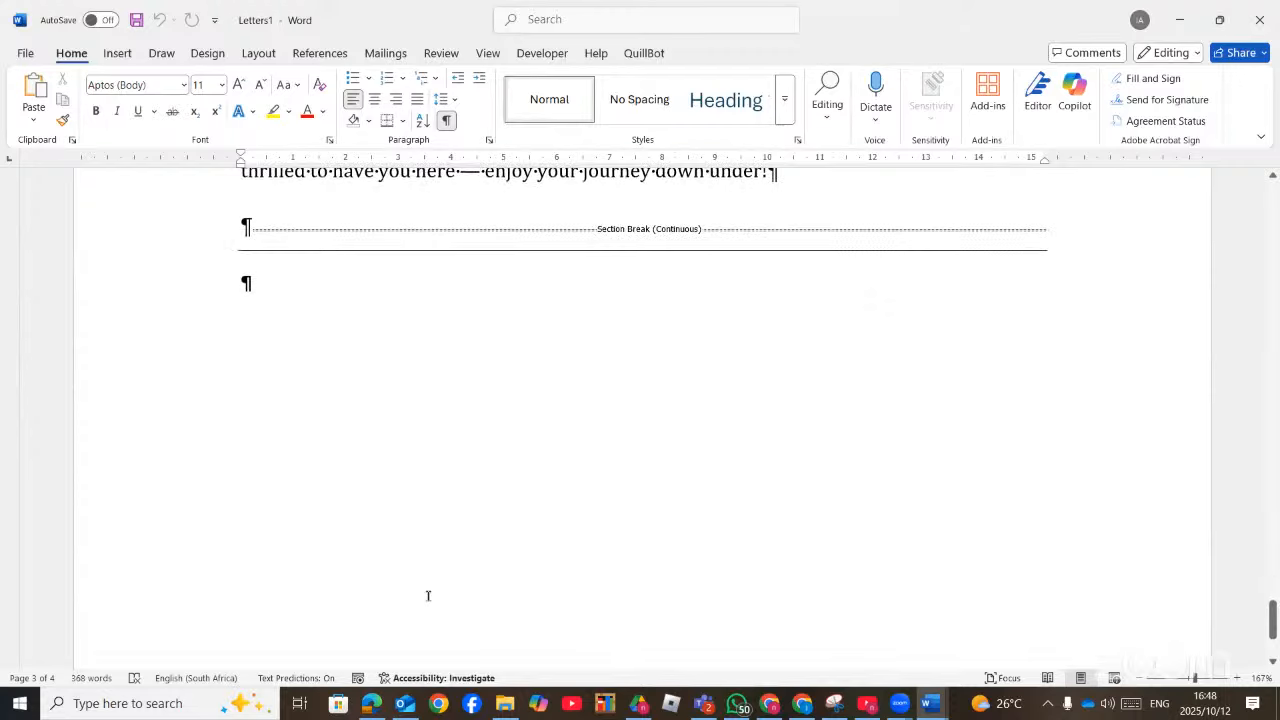
Check the saving requirements of question 2.6 in the PDF, and view the Save As locations for the merged letters in Word
left_click(371, 704)
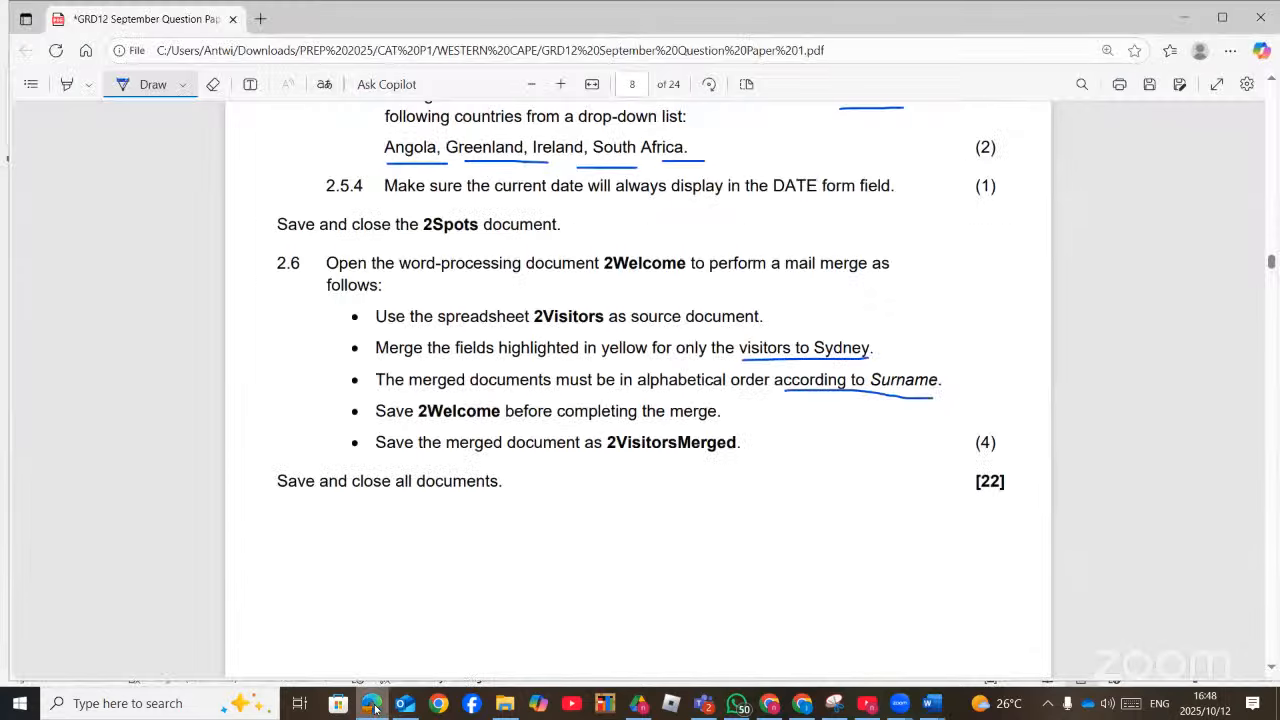
left_click(374, 705)
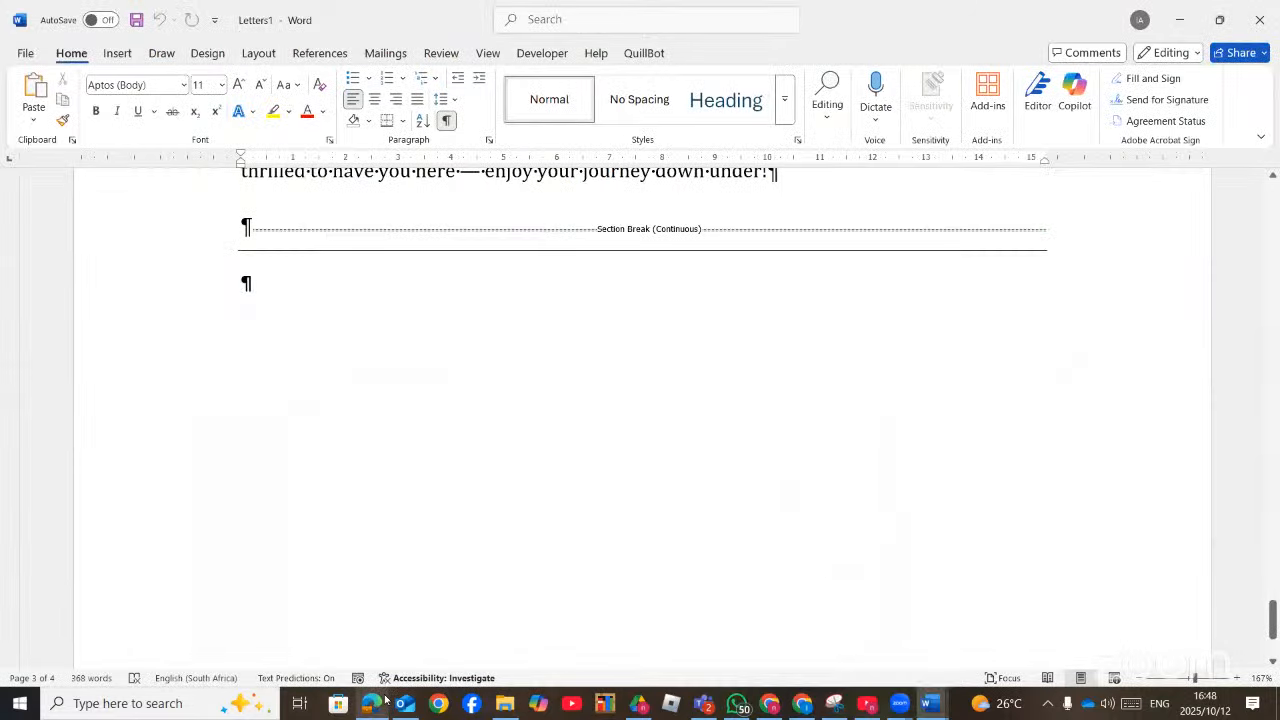
left_click(25, 53)
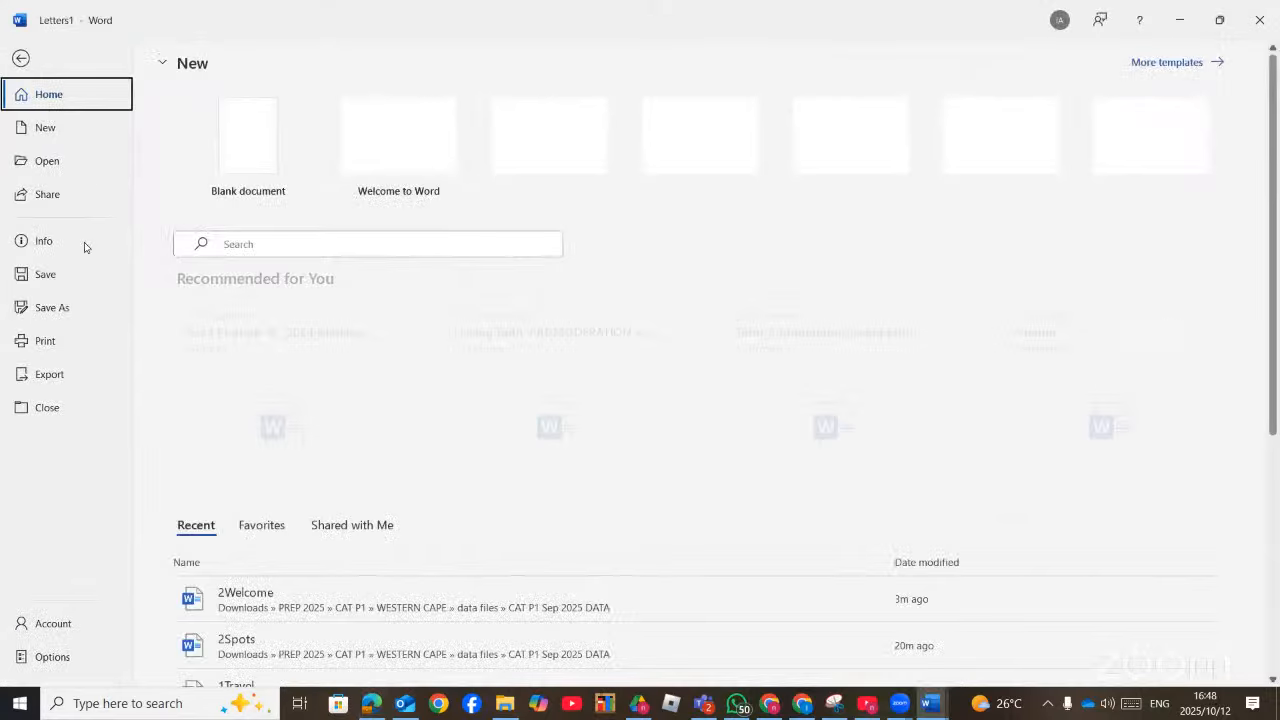
left_click(62, 309)
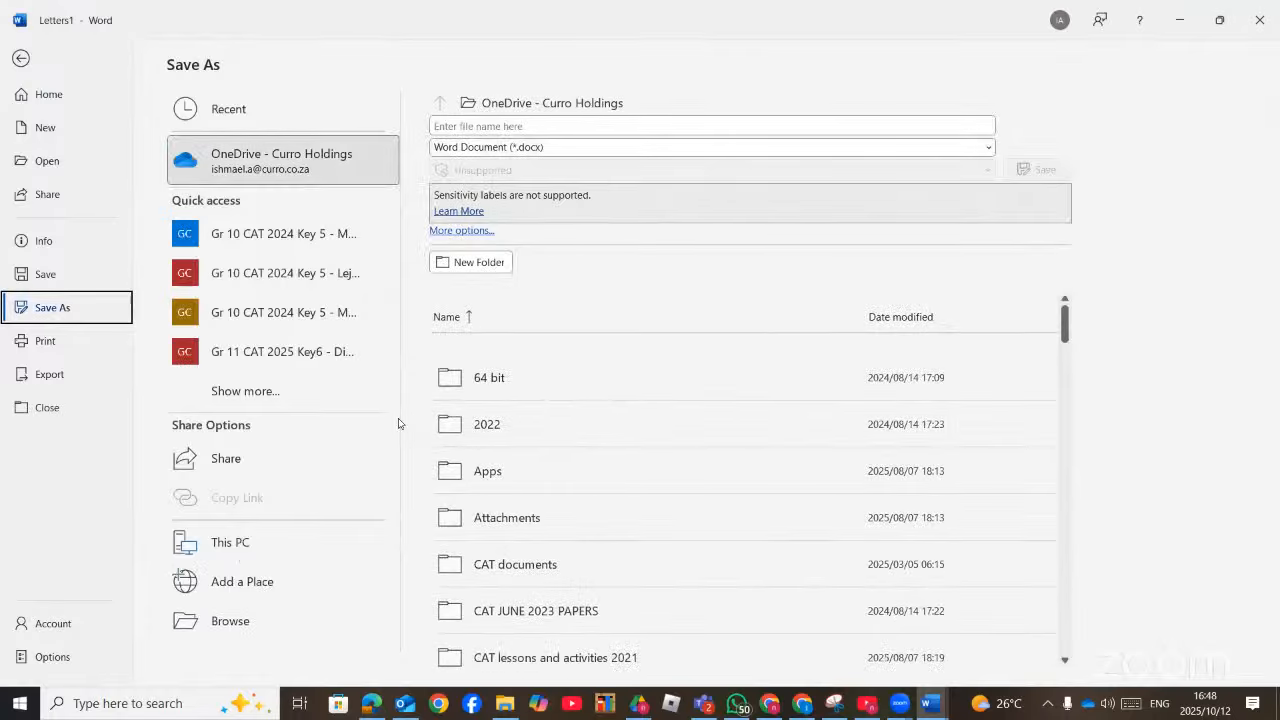
left_click(20, 58)
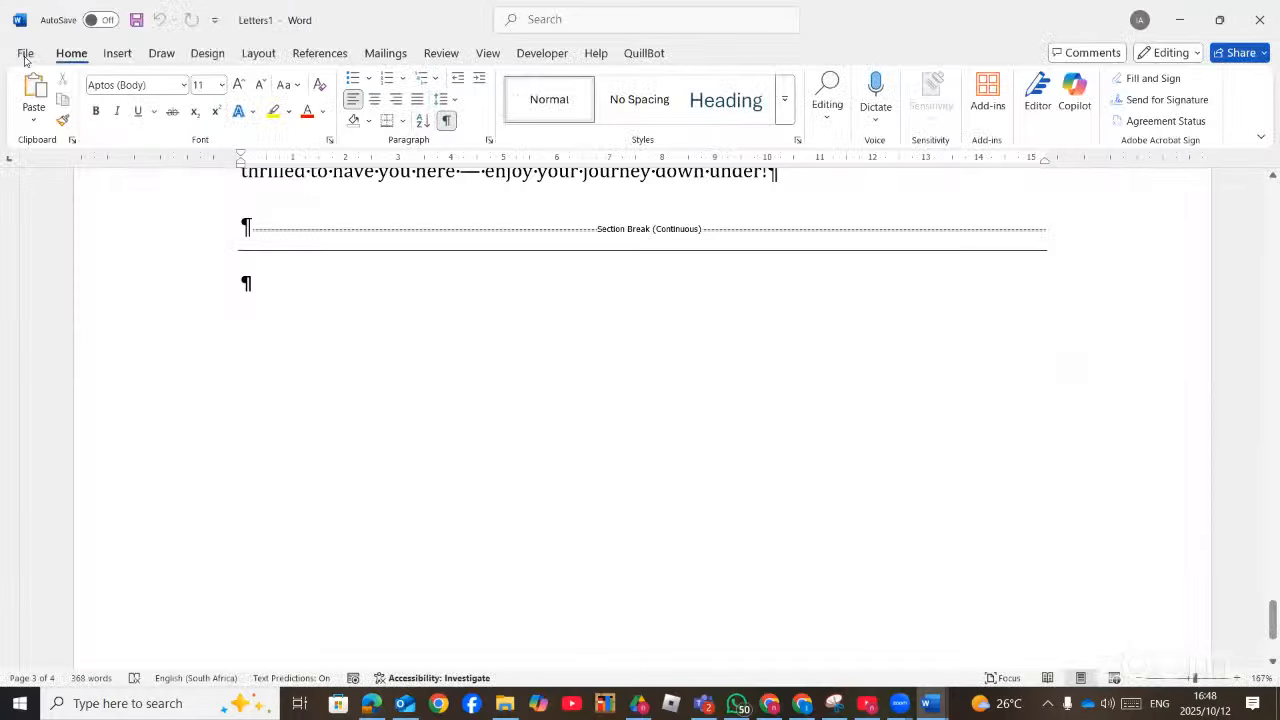
Close the merged letters document without saving it
scroll(788, 421, "up", 10)
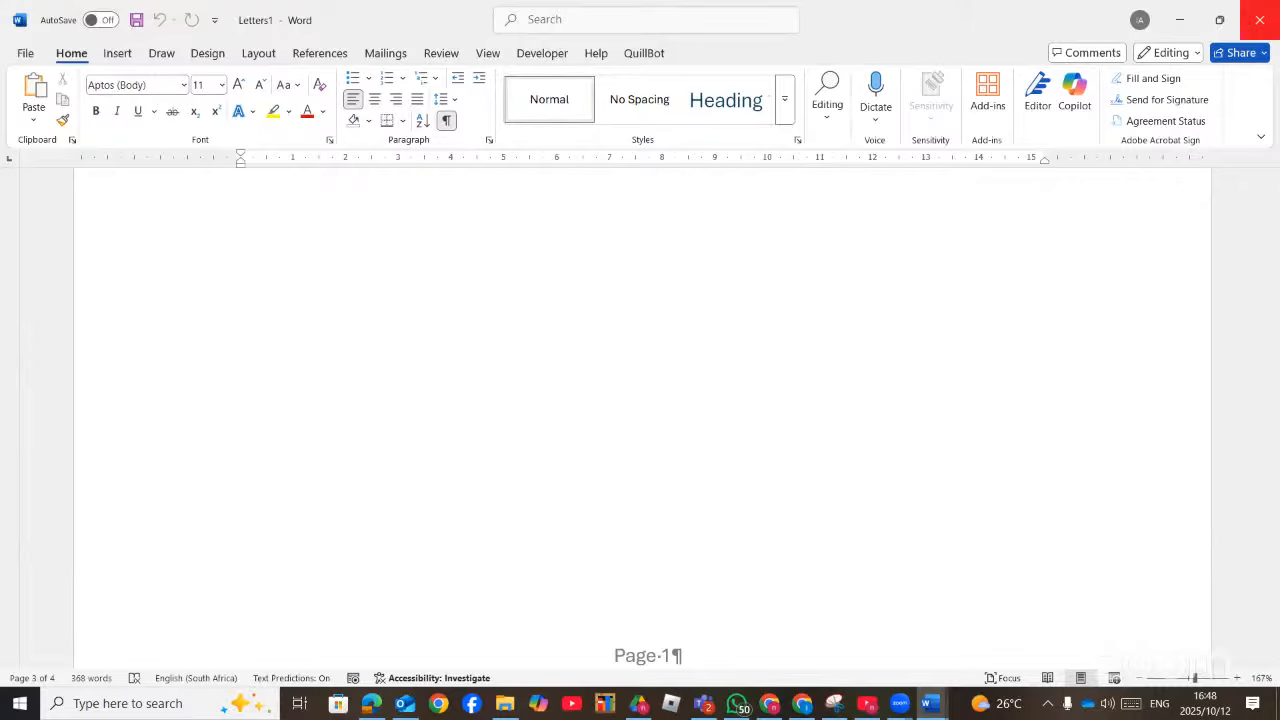
left_click(1259, 20)
left_click(707, 546)
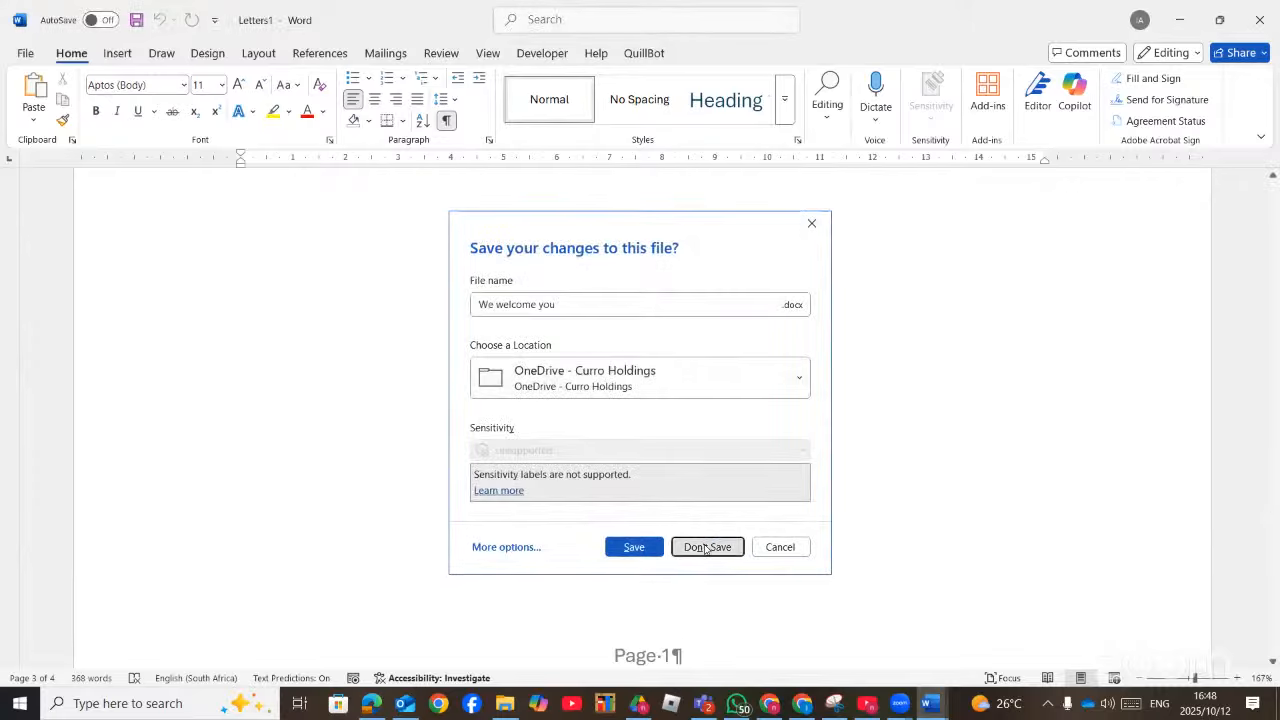
Close the 2Welcome letter document
left_click(1259, 20)
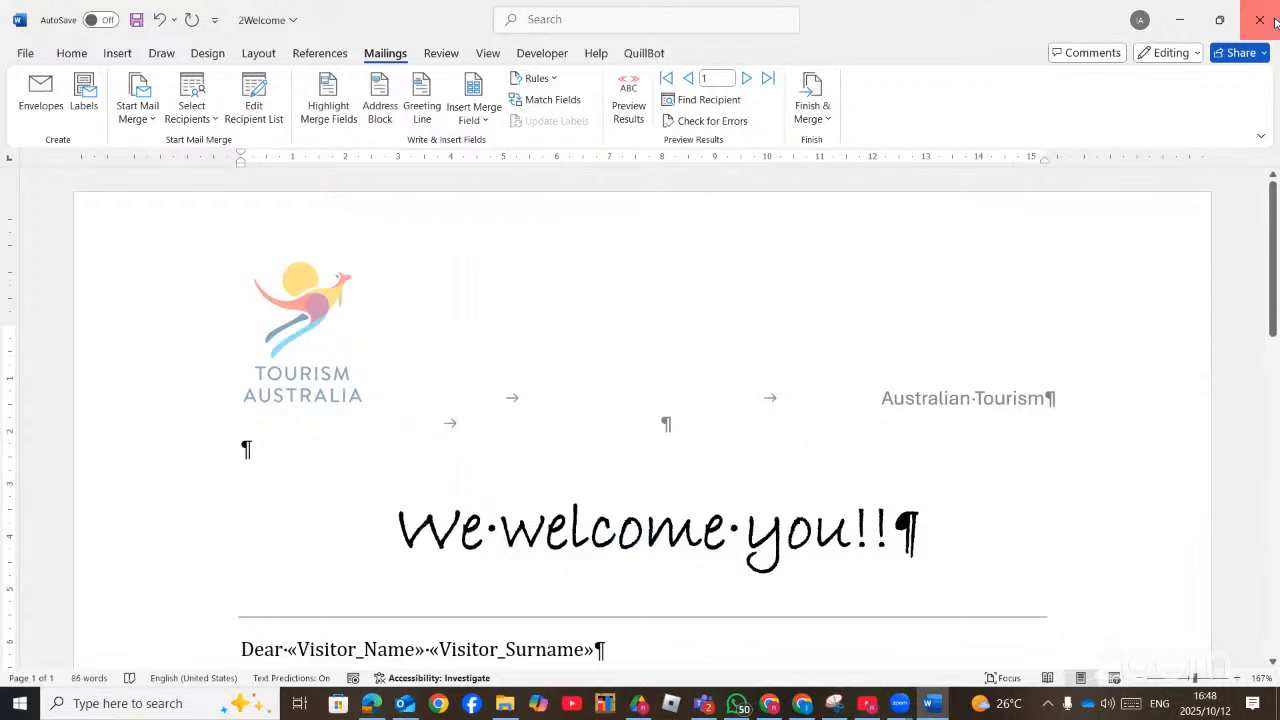
left_click(690, 577)
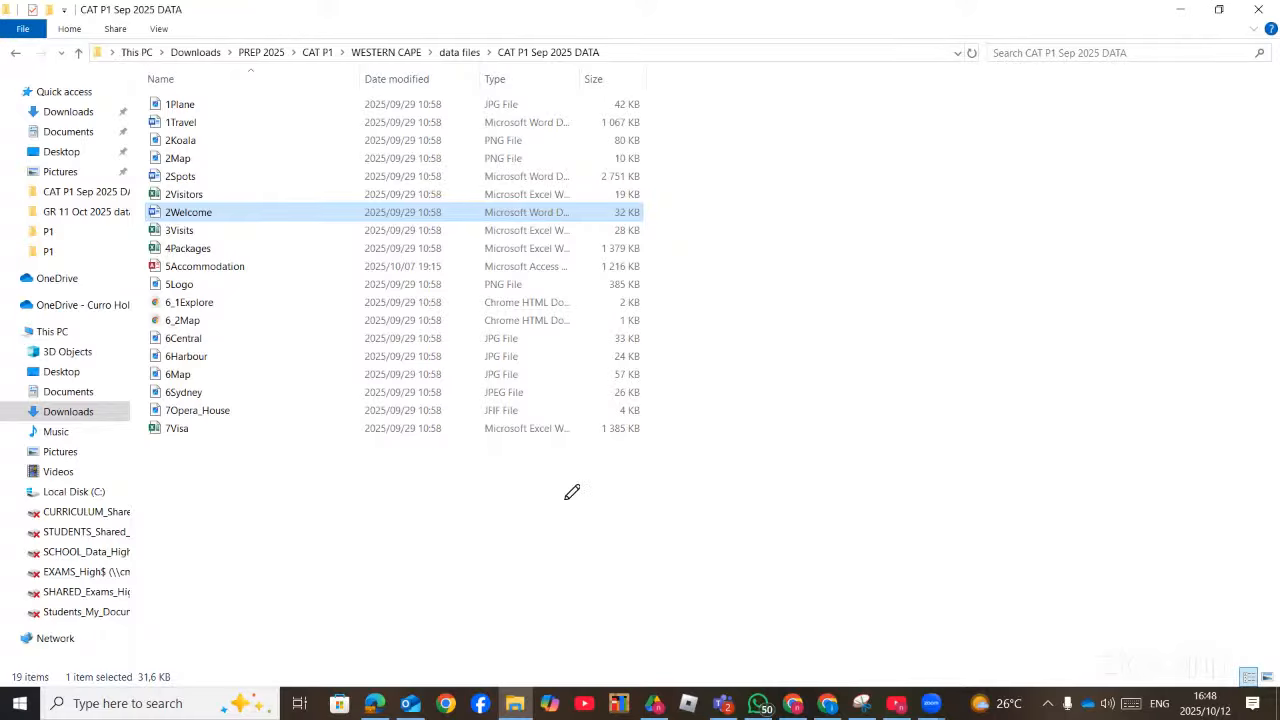
Switch to the question paper PDF and read Question 7, including the graph instructions in 7.2 and 7.3
key("alt+Tab")
scroll(575, 500, "down", 20)
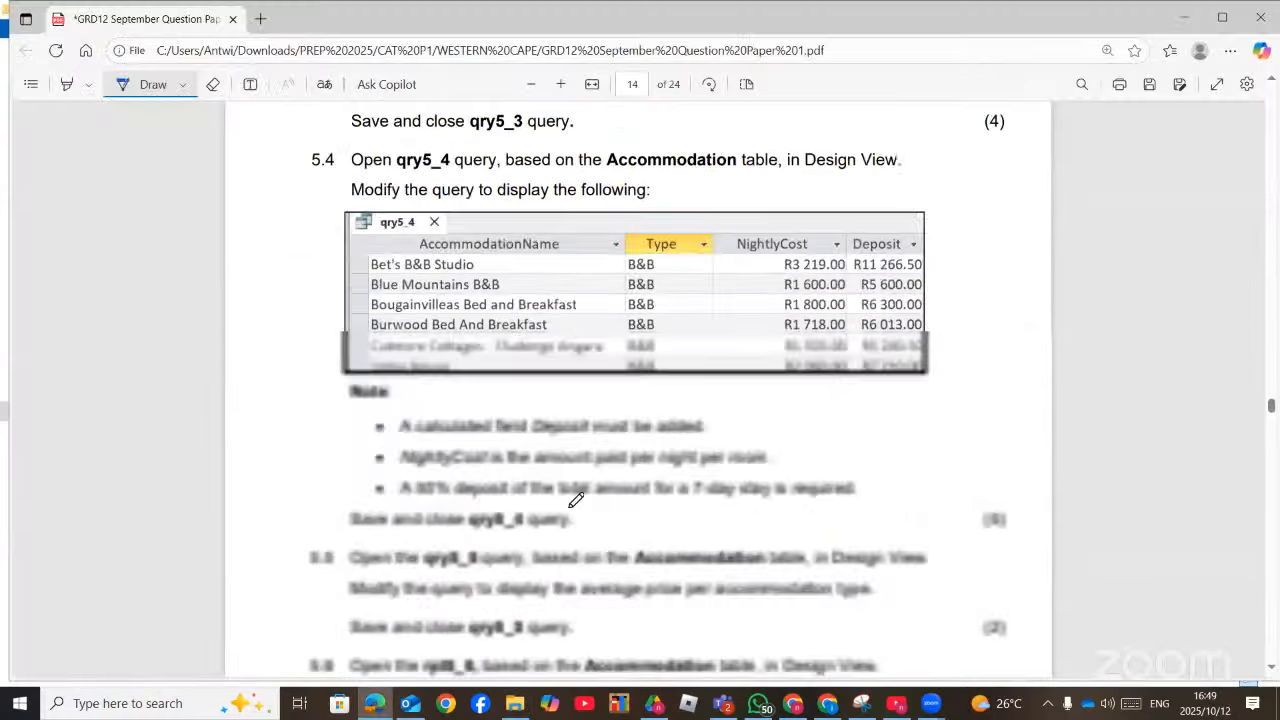
scroll(576, 504, "down", 20)
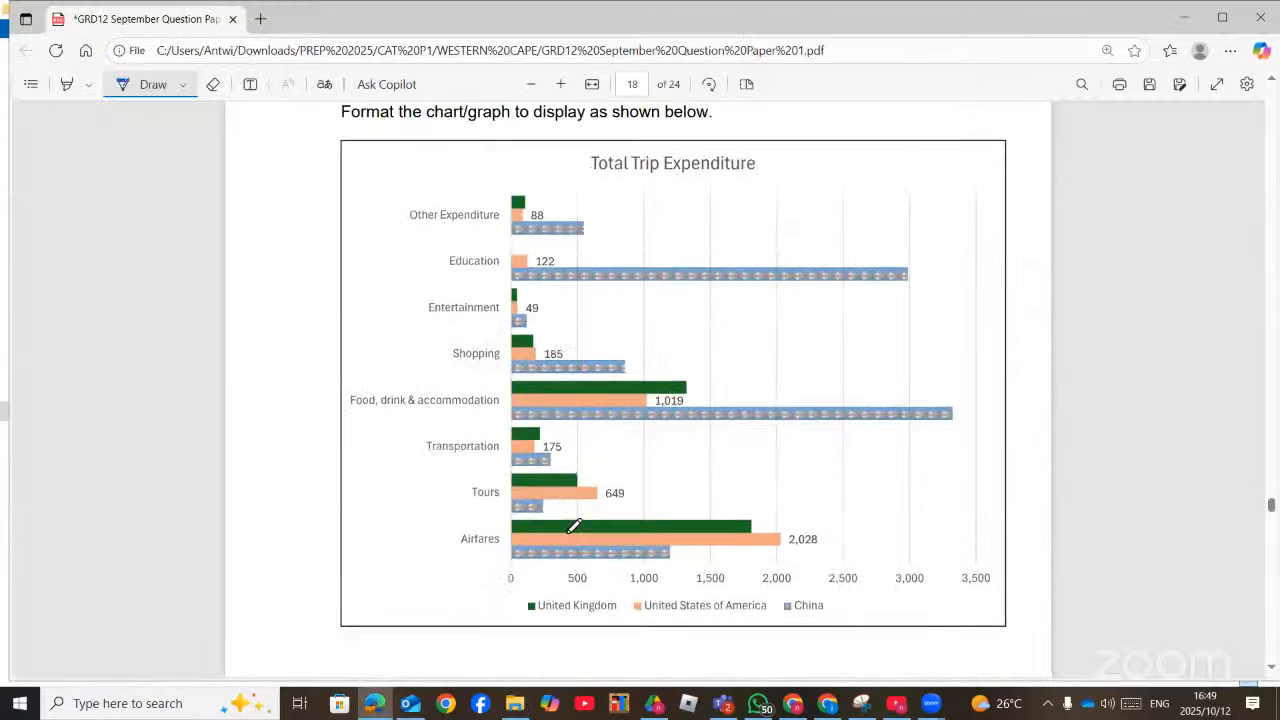
scroll(579, 527, "down", 7)
scroll(580, 529, "up", 9)
scroll(580, 532, "down", 5)
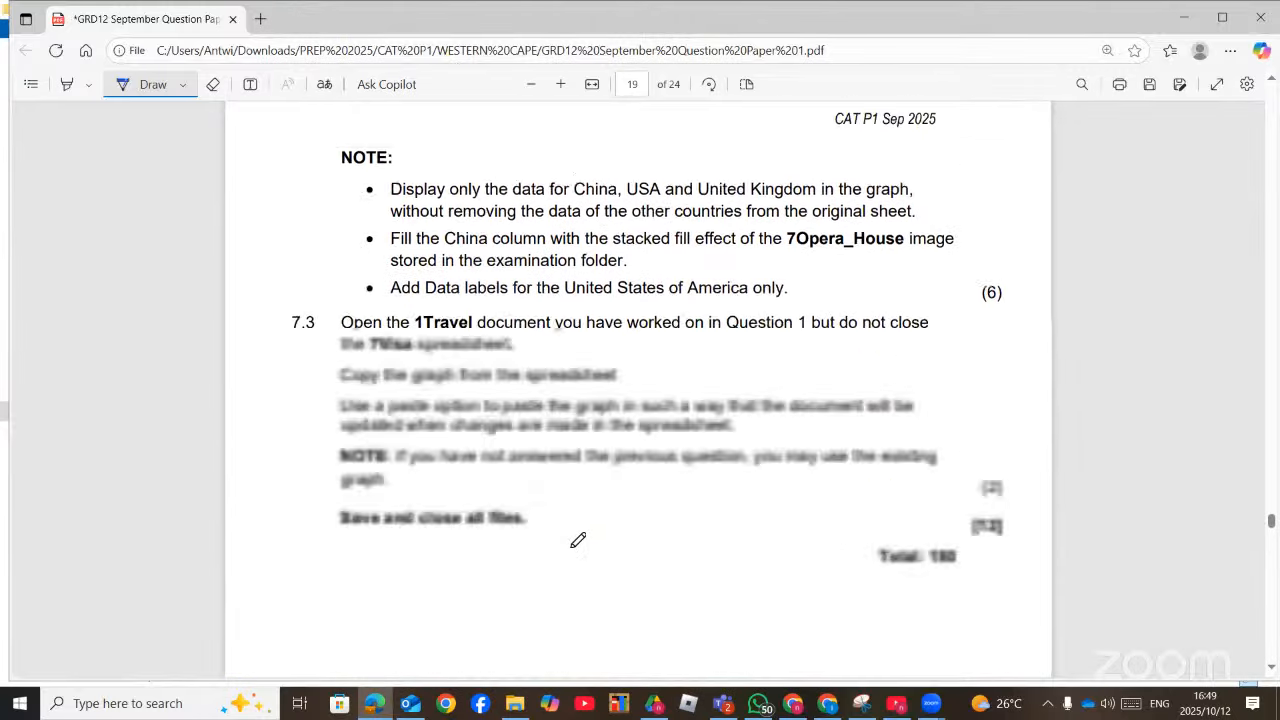
scroll(572, 555, "up", 12)
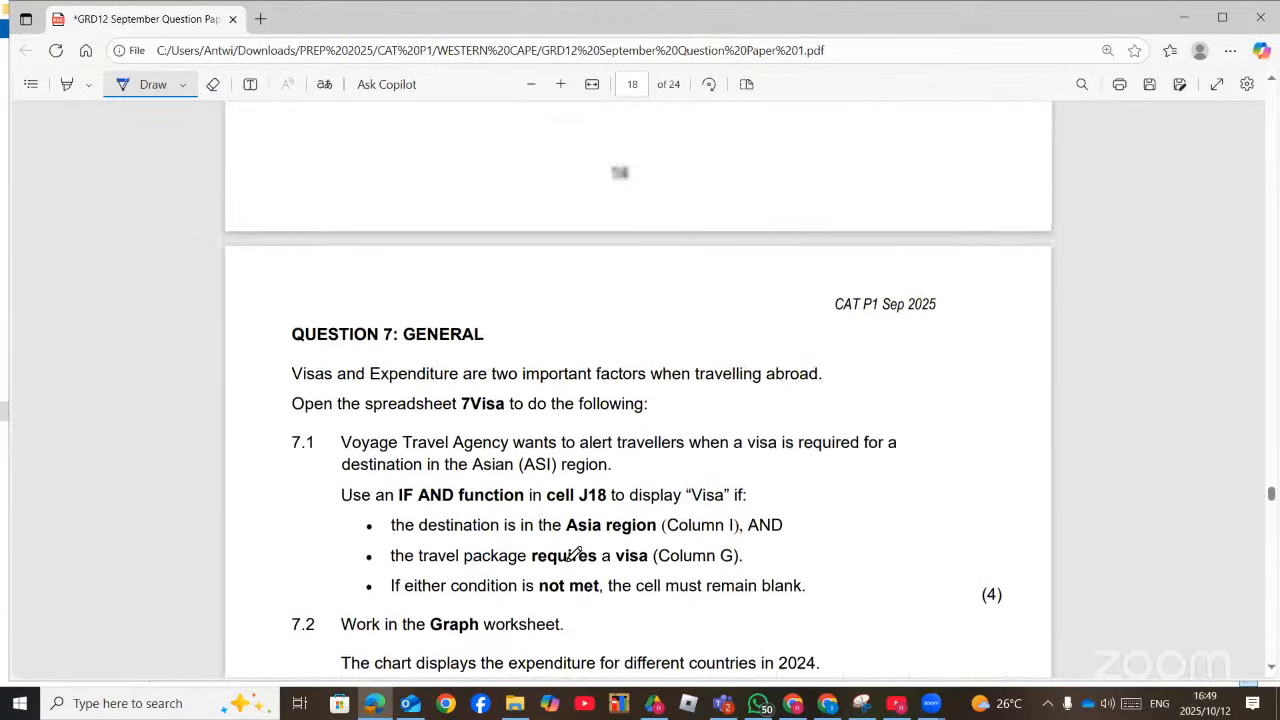
scroll(776, 478, "down", 3)
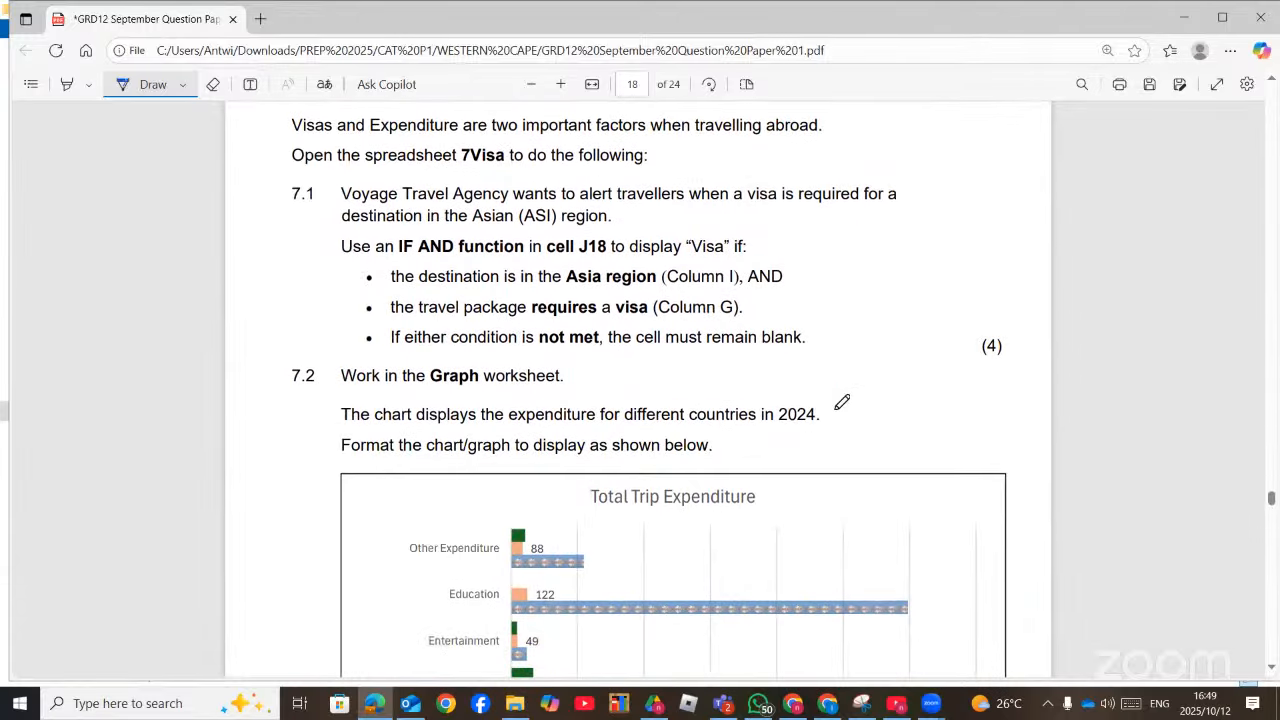
scroll(570, 378, "down", 2)
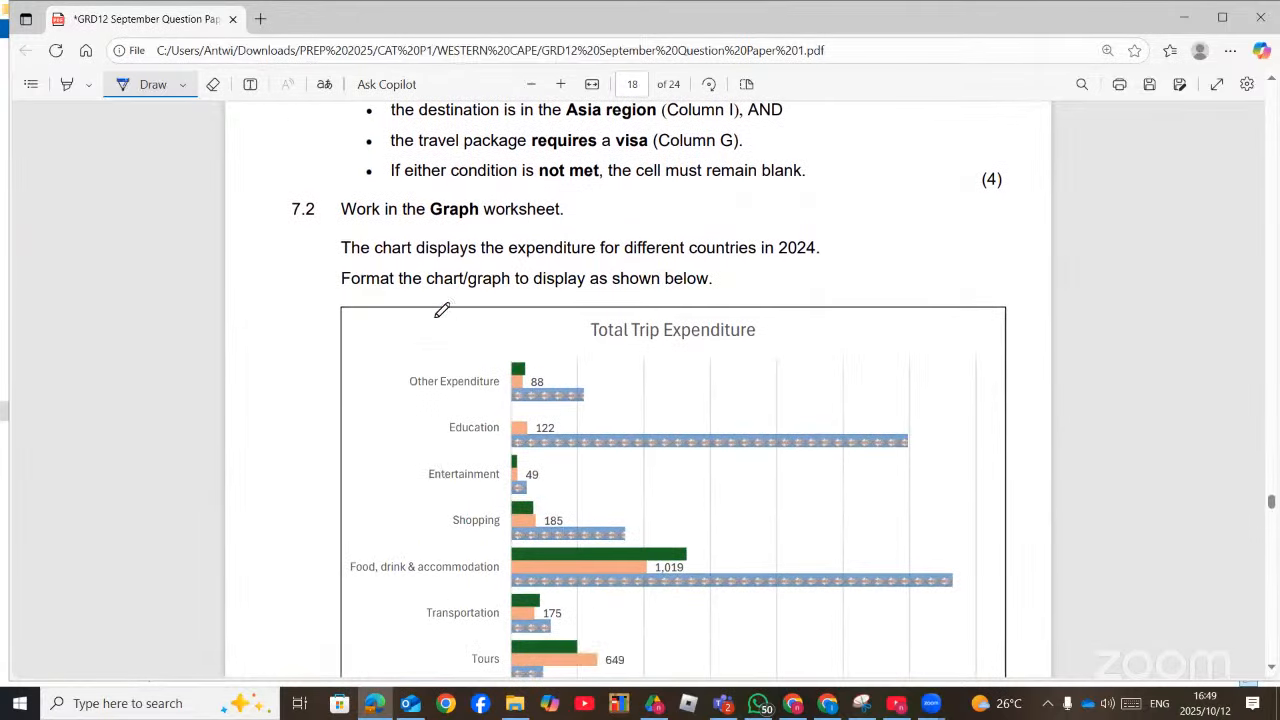
scroll(444, 312, "down", 12)
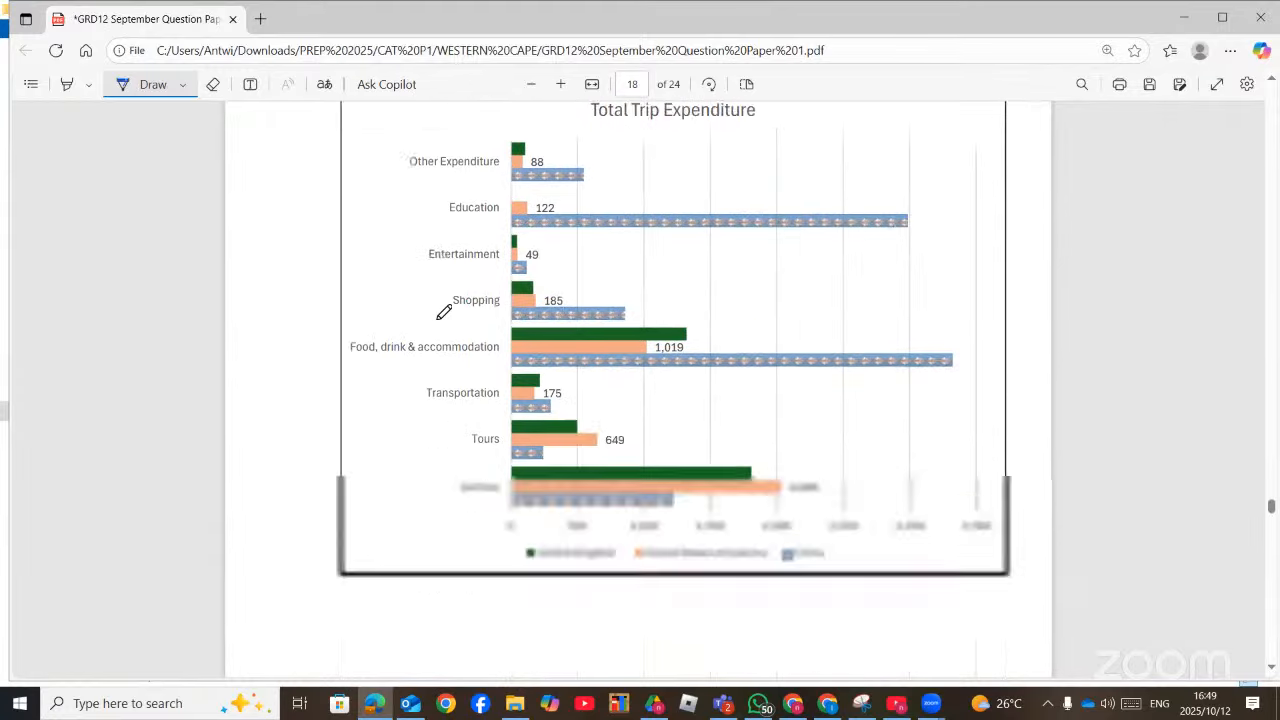
scroll(444, 312, "up", 2)
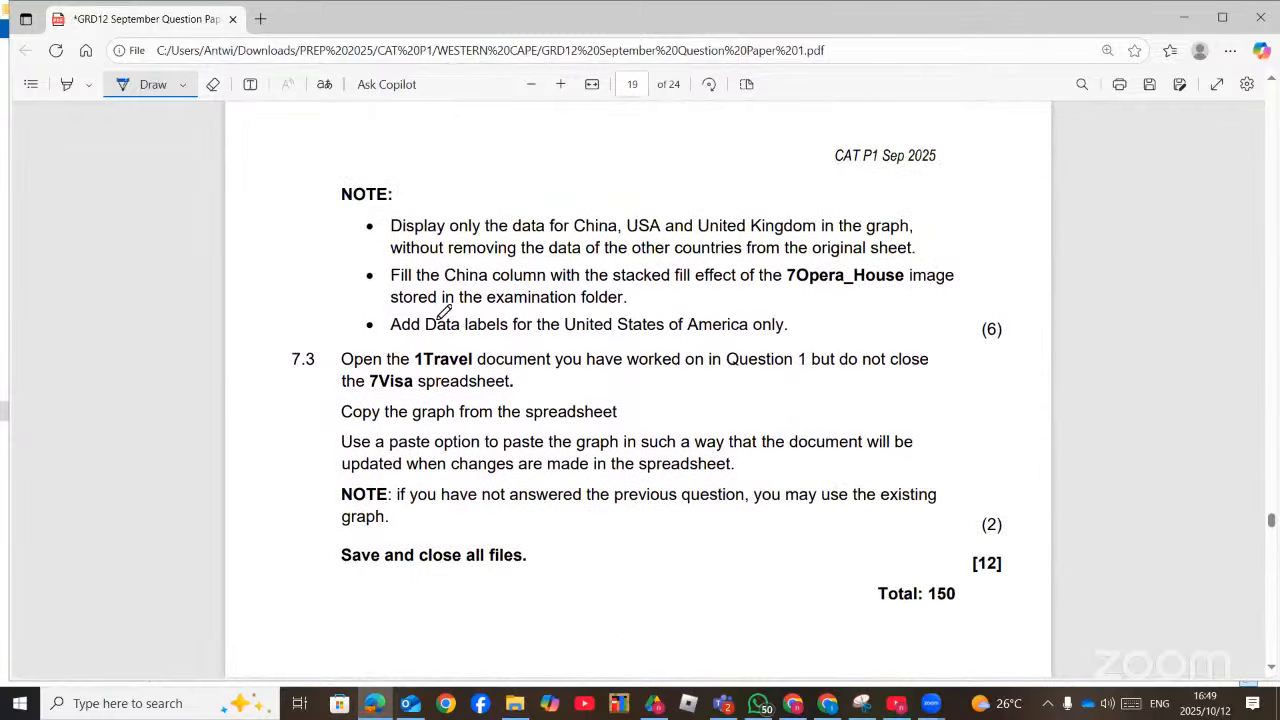
scroll(444, 312, "up", 9)
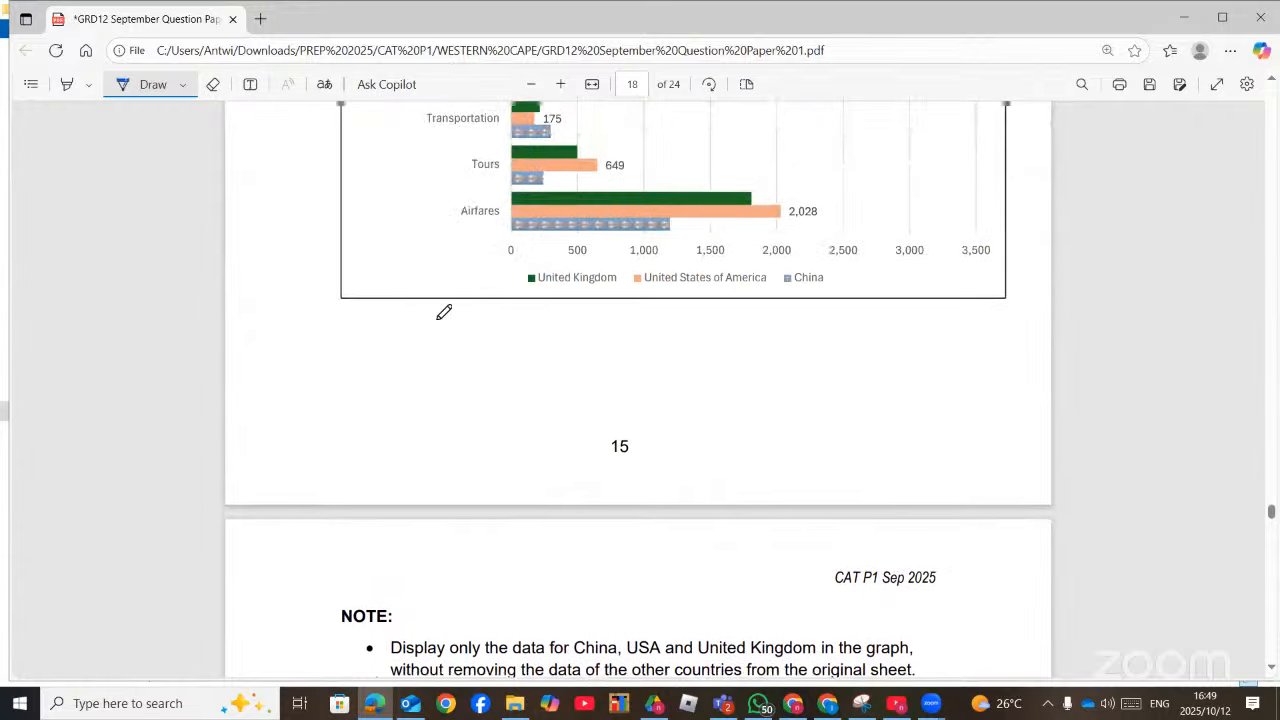
scroll(444, 312, "down", 9)
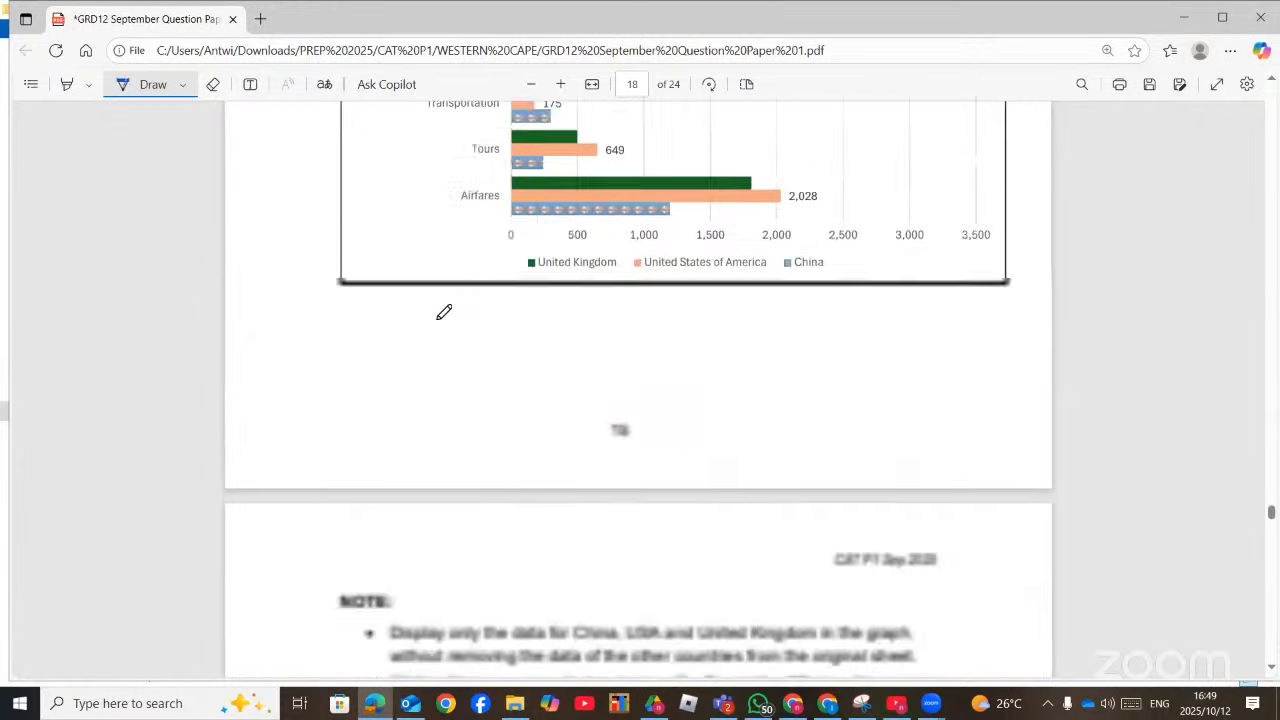
scroll(446, 322, "down", 1)
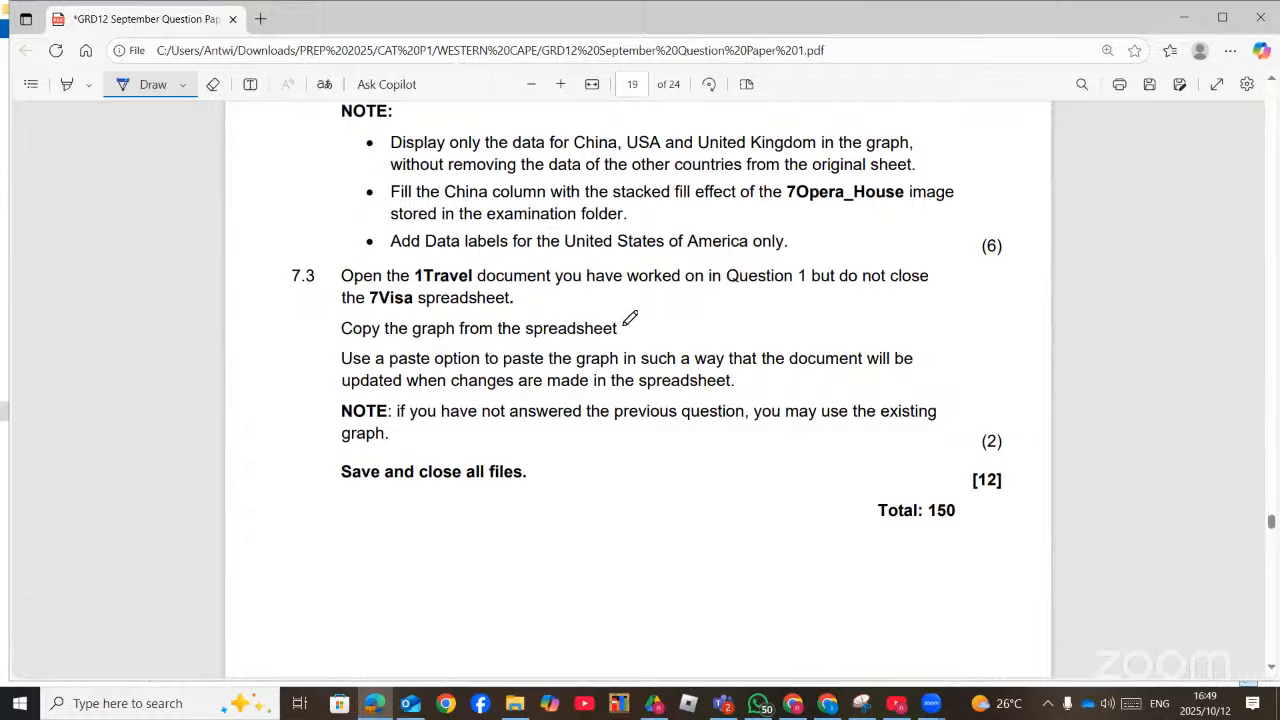
In question 7.3, tick the copy-graph instruction and underline the paste option and updating requirements with the pen
left_click_drag(634, 328, 710, 307)
left_click_drag(389, 368, 648, 366)
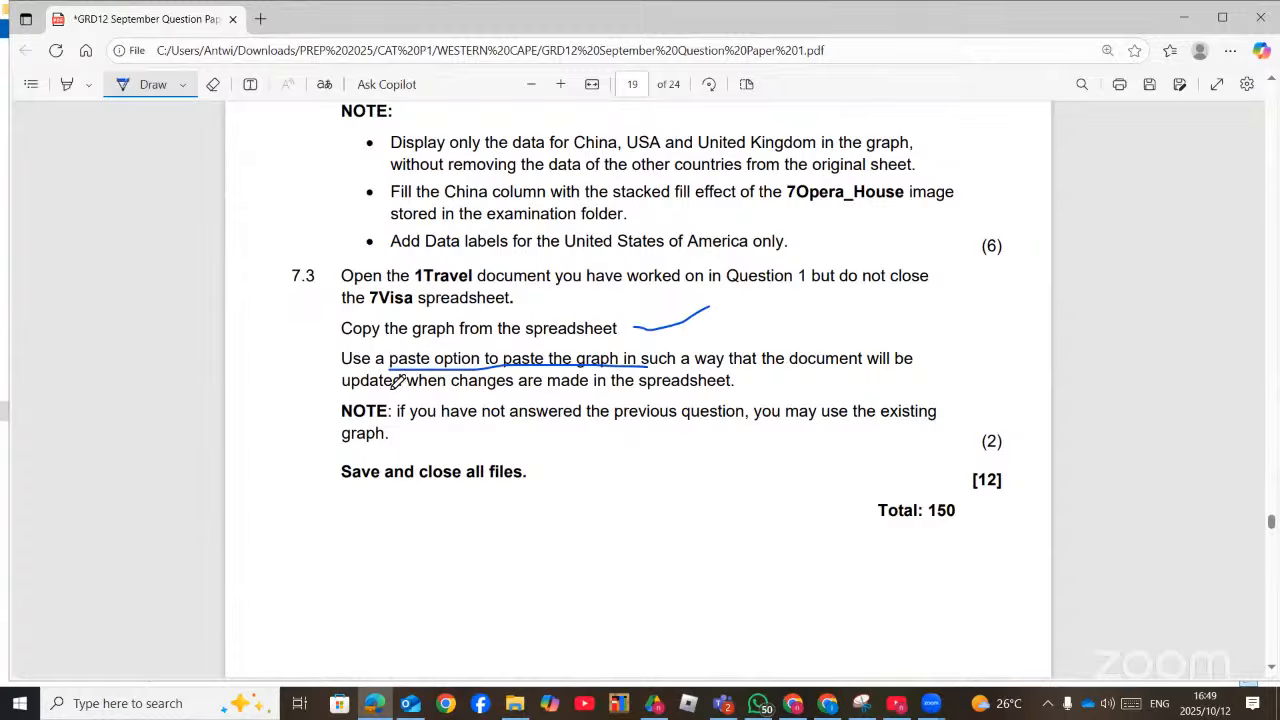
left_click_drag(360, 400, 692, 393)
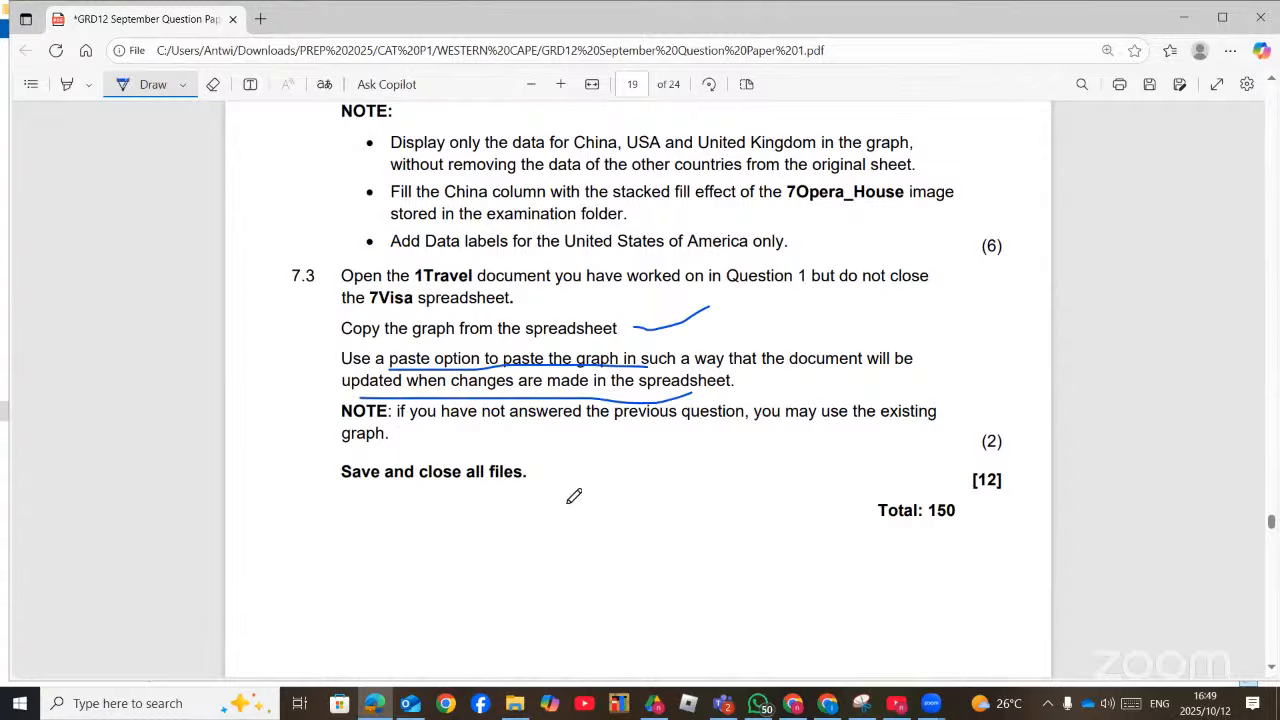
Open the 1Travel document and the 7Visa spreadsheet from the data folder, and show the Graph worksheet
mouse_move(515, 703)
left_click(468, 645)
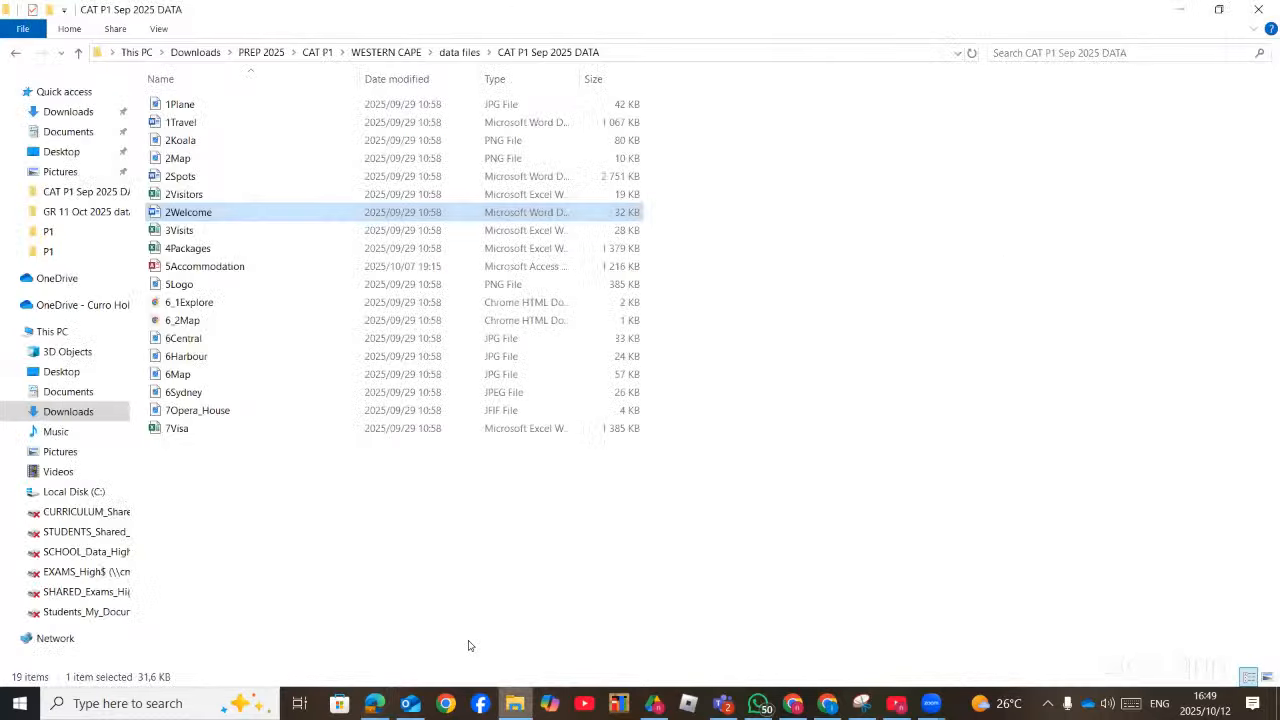
double_click(197, 125)
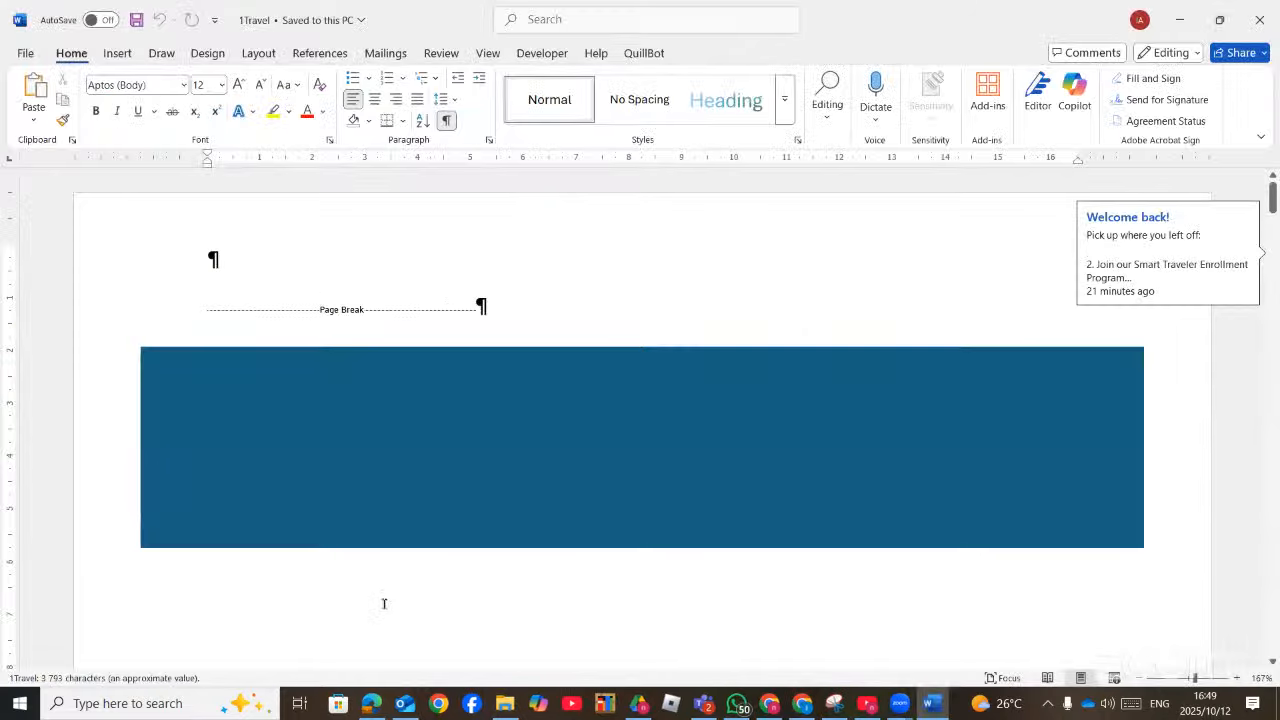
left_click(505, 703)
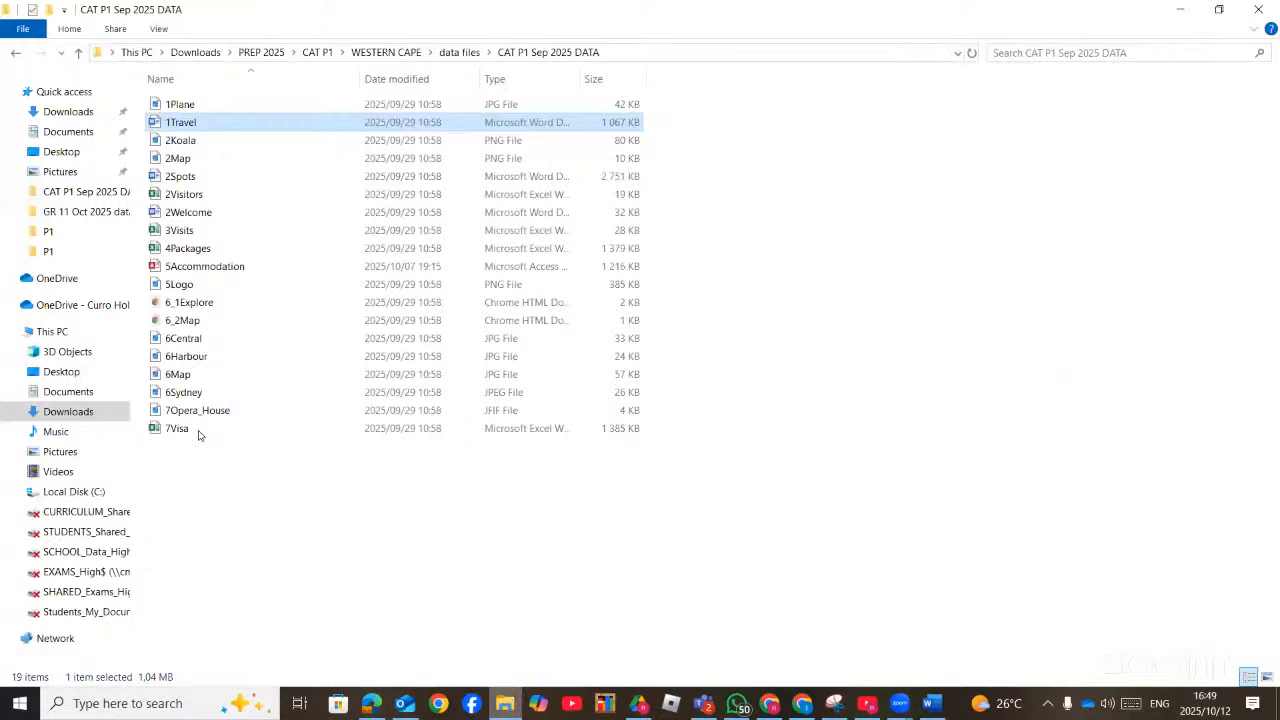
left_click(199, 430)
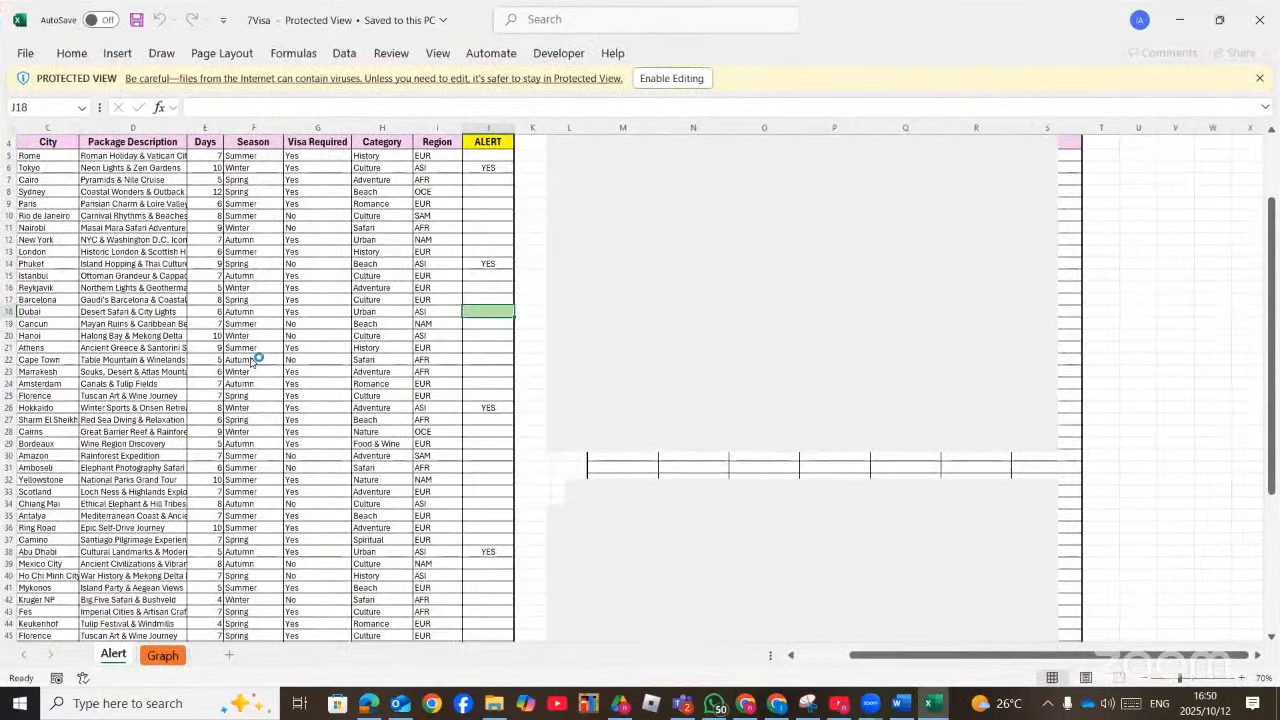
left_click(163, 655)
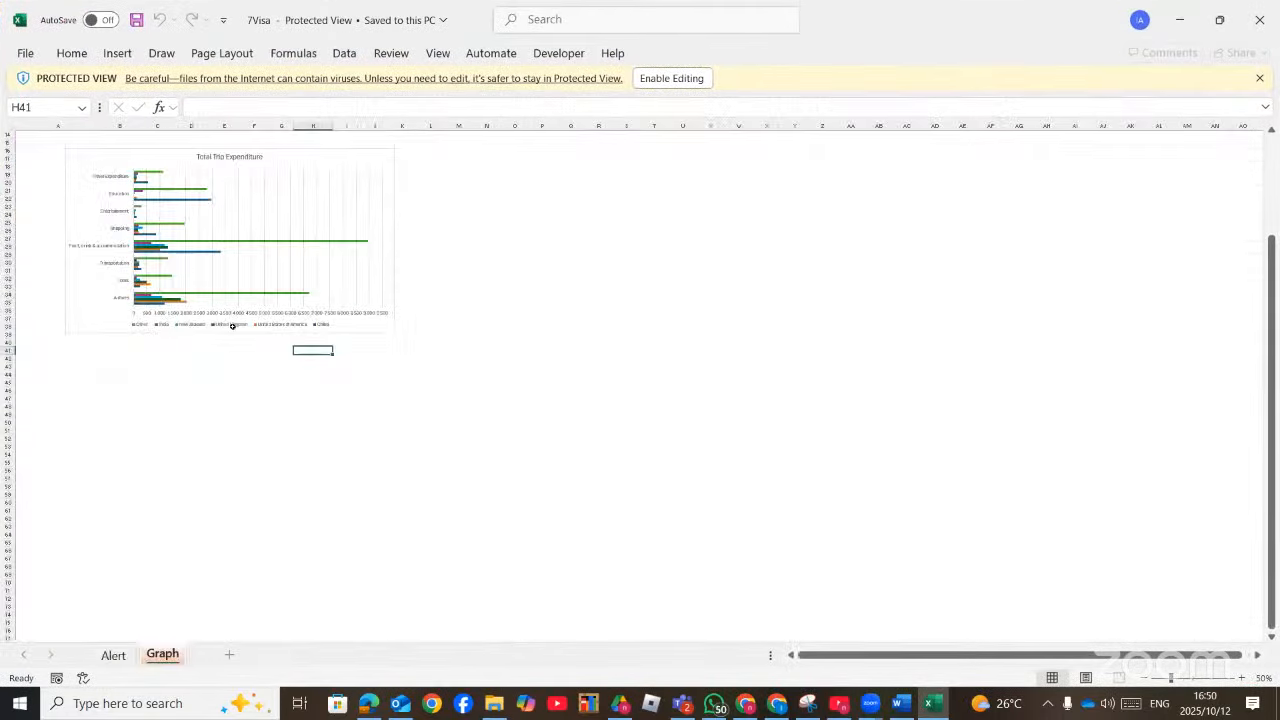
Copy the Total Trip Expenditure chart from the 7Visa workbook in Protected View
left_click(307, 196)
right_click(307, 196)
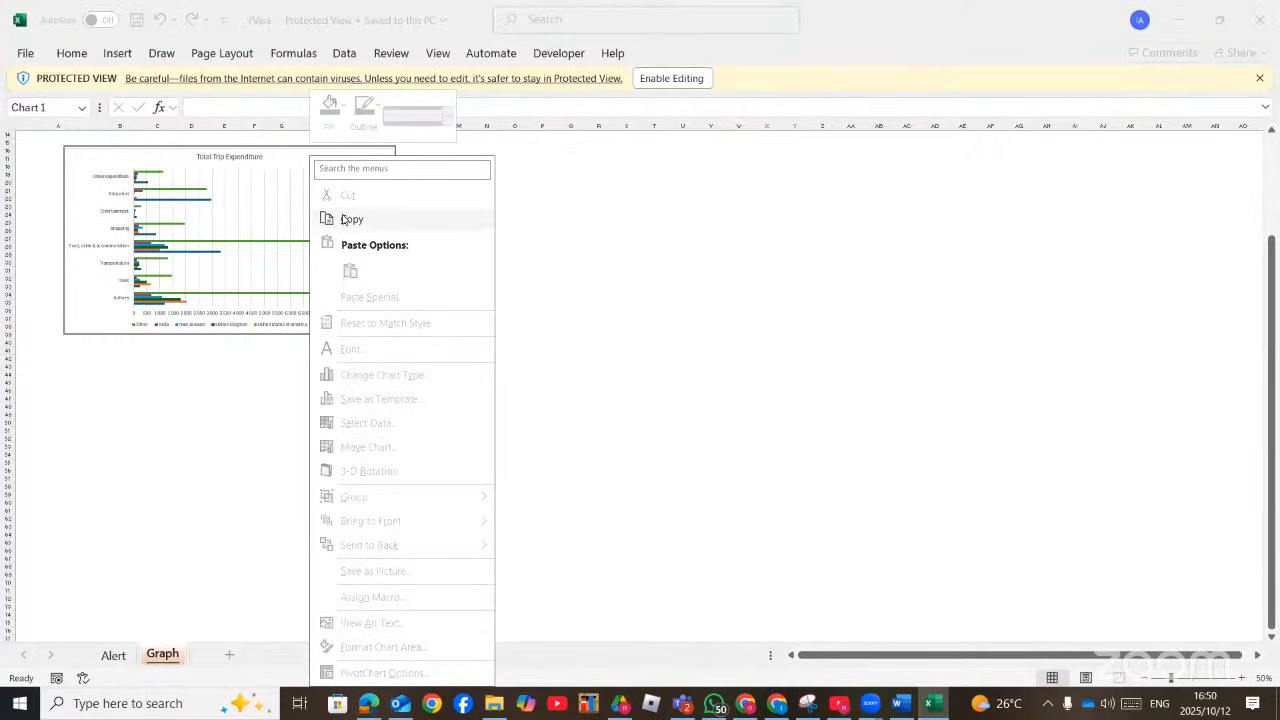
left_click(343, 217)
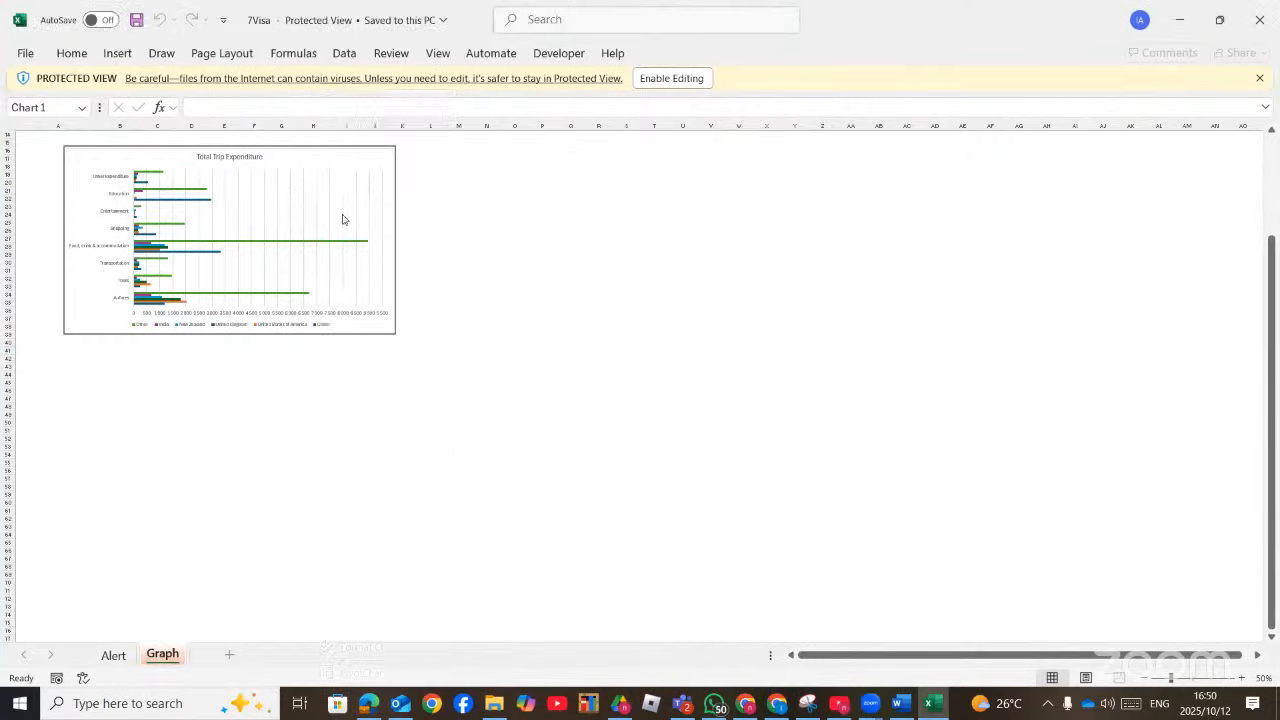
Switch to the 1Travel document in Word and place the cursor in the empty last paragraph on page 5
left_click(897, 703)
scroll(648, 399, "down", 10)
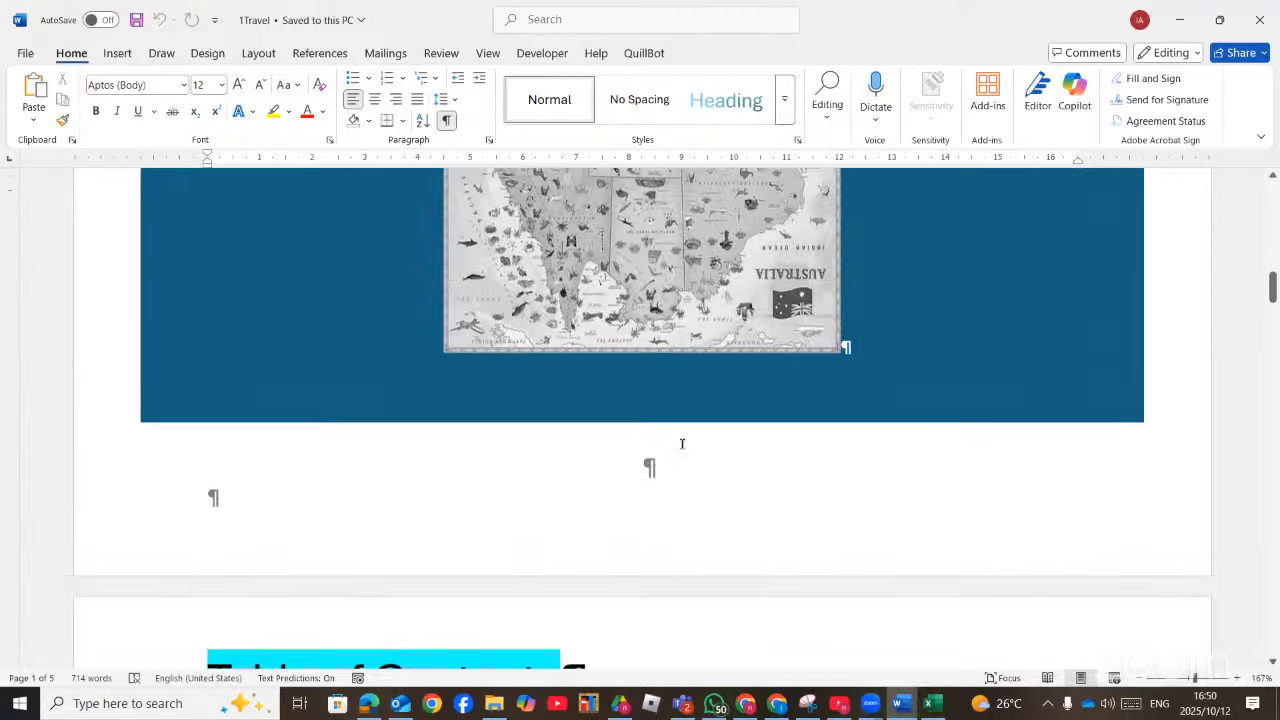
left_click_drag(1270, 350, 1272, 635)
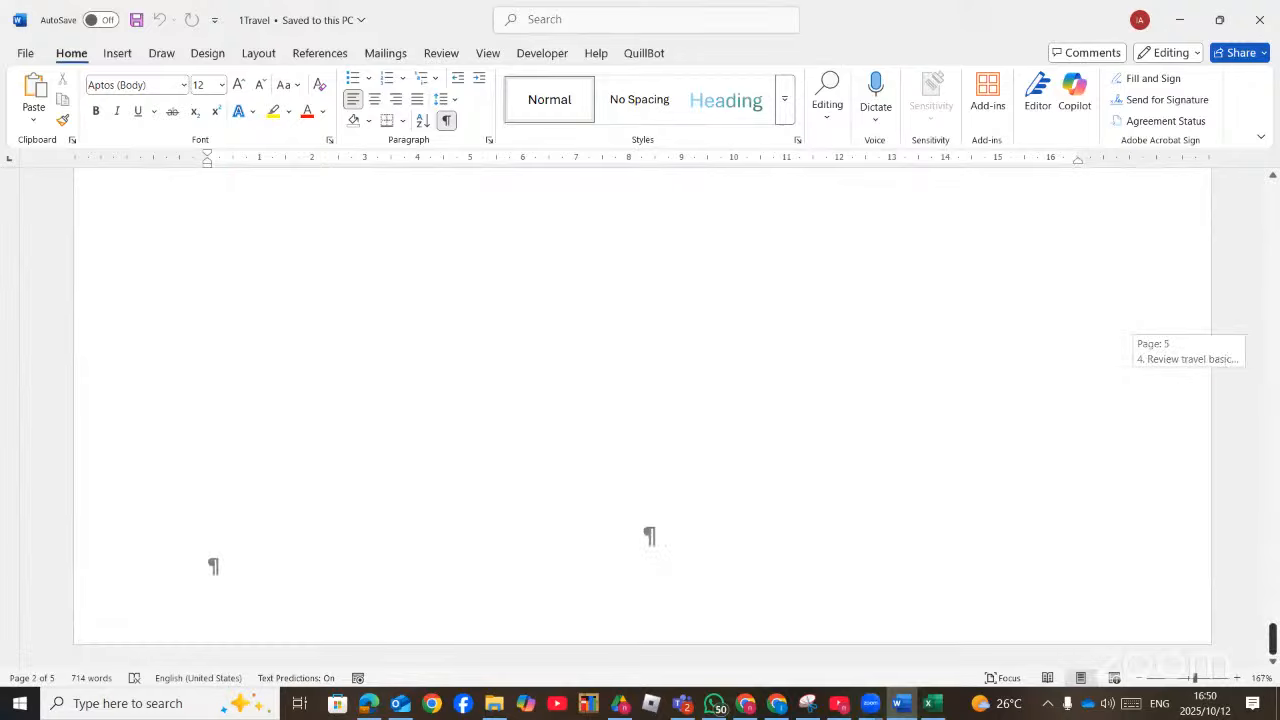
left_click(579, 357)
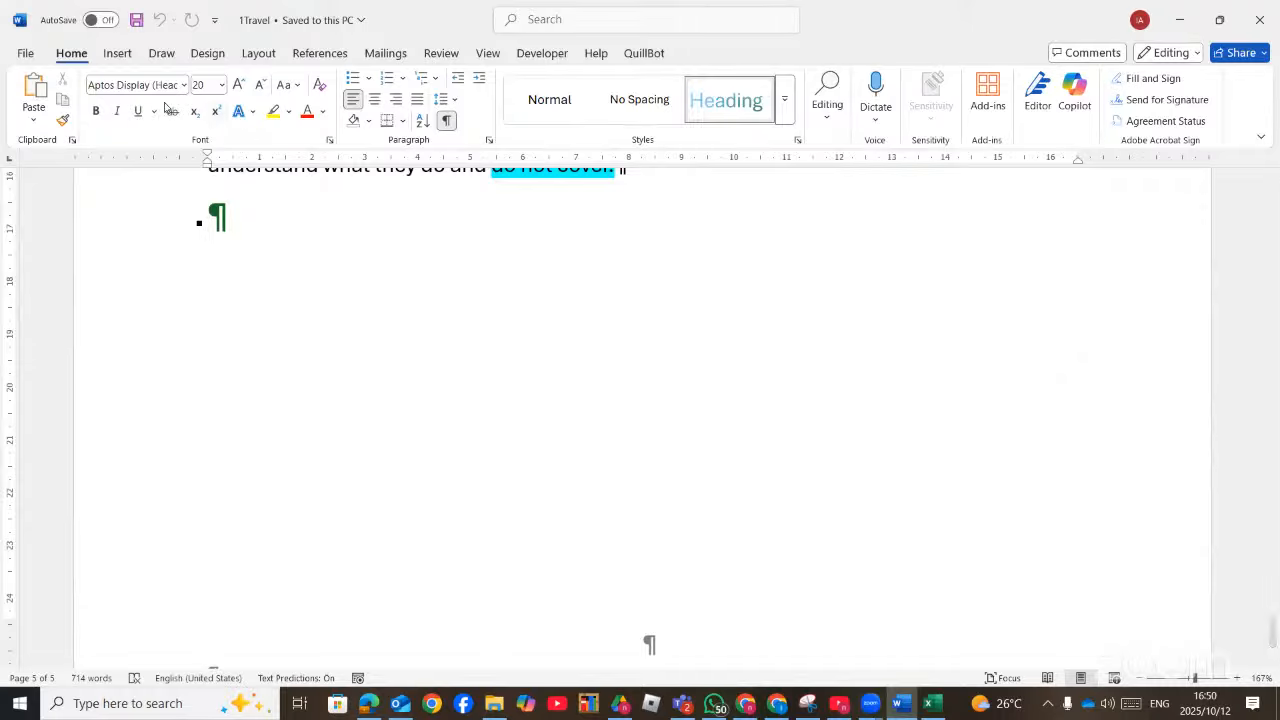
left_click(34, 123)
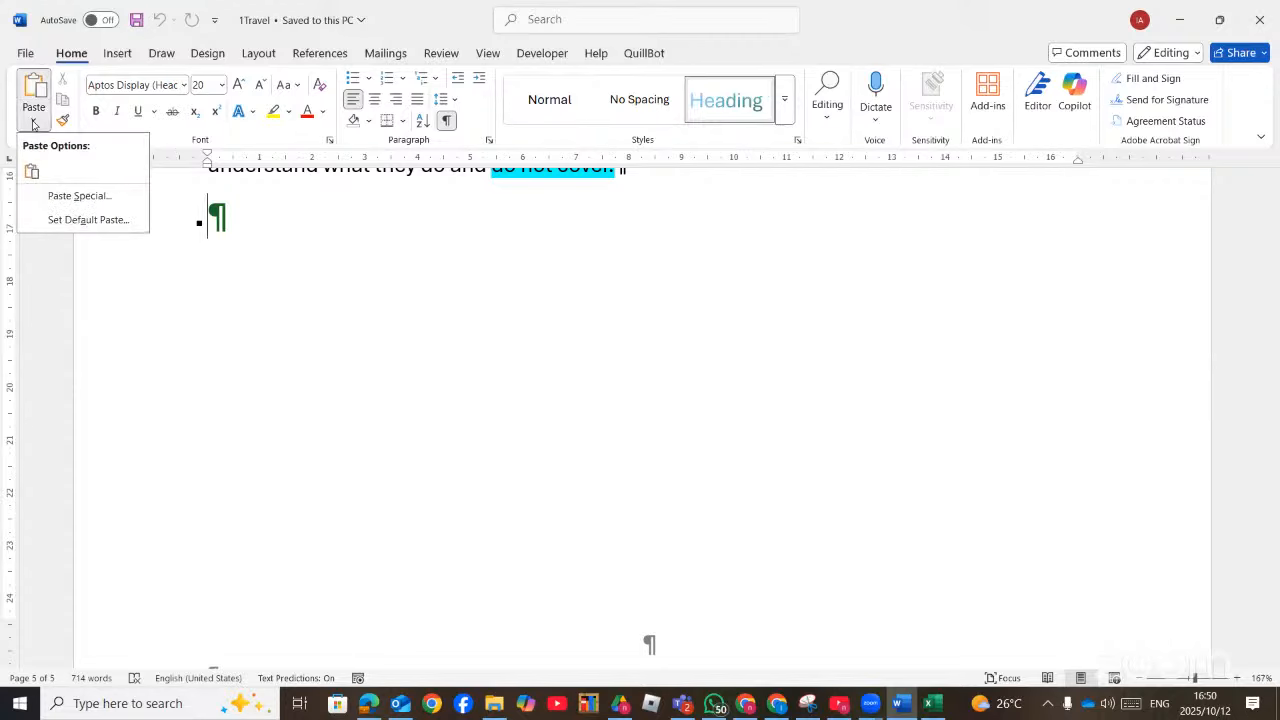
left_click(84, 197)
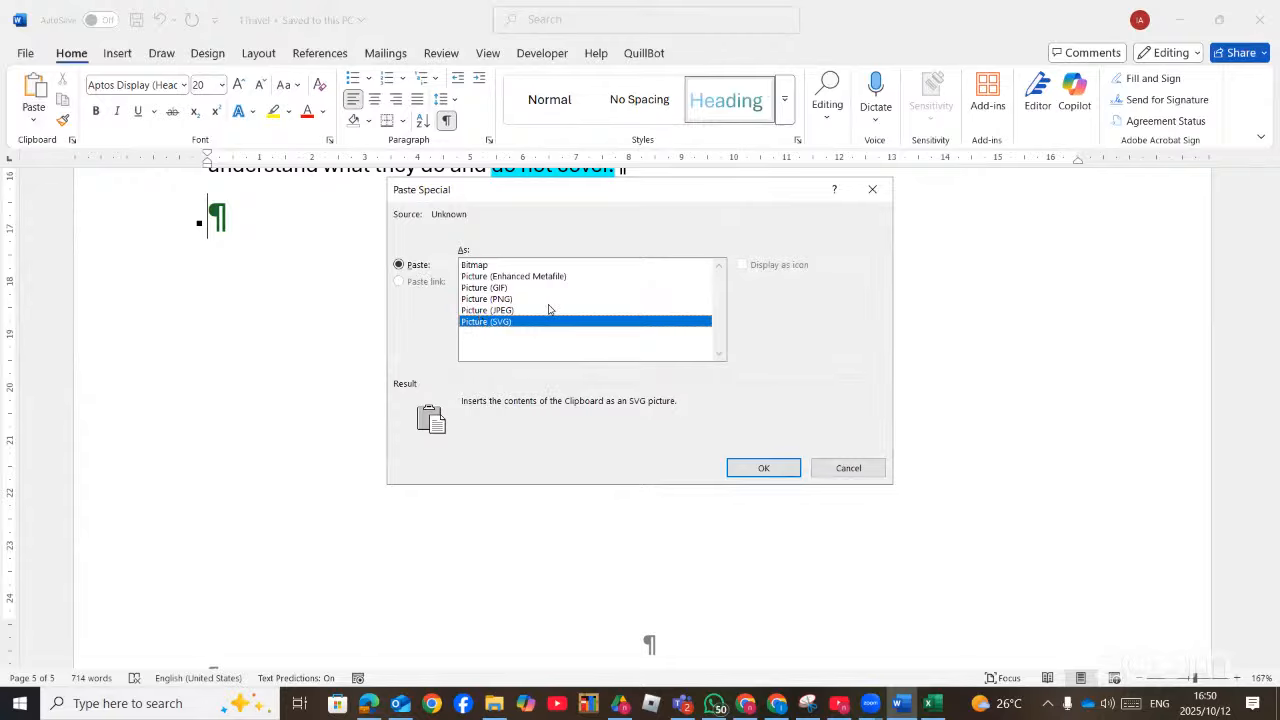
left_click(845, 468)
Switch back to 7Visa in Excel, enable editing, and copy the whole Total Trip Expenditure chart
key("alt+Tab")
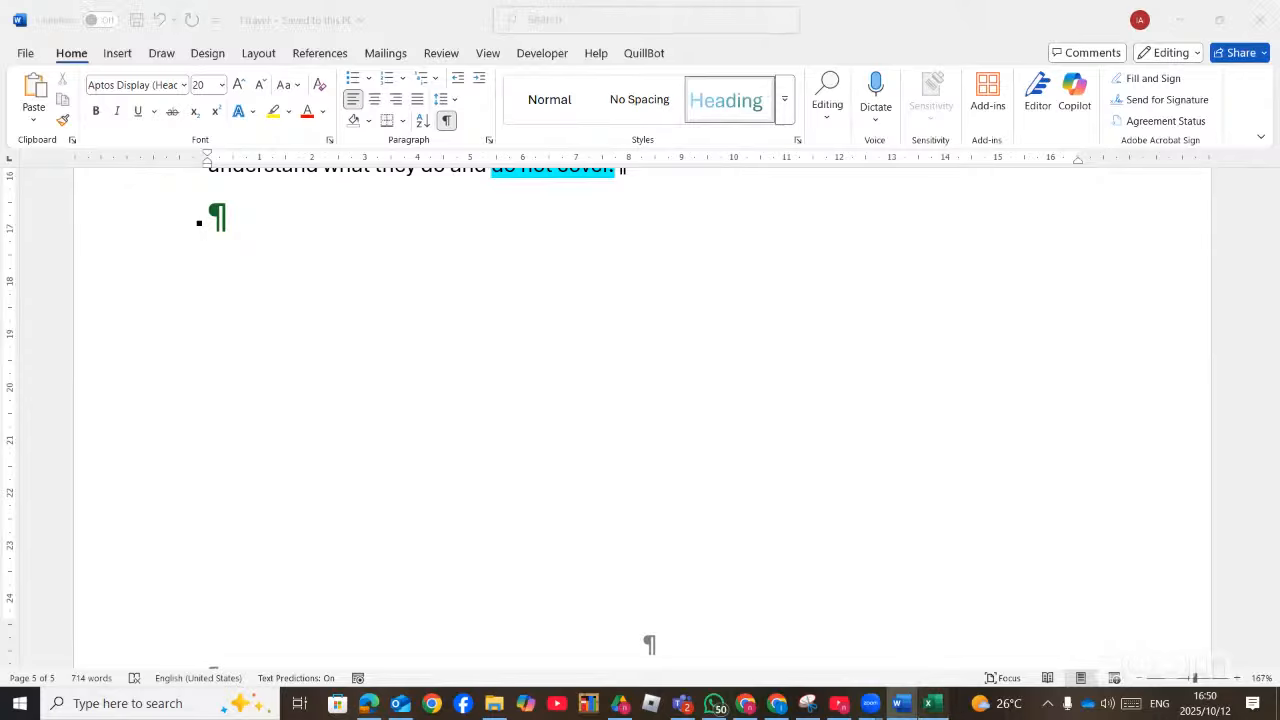
left_click(680, 78)
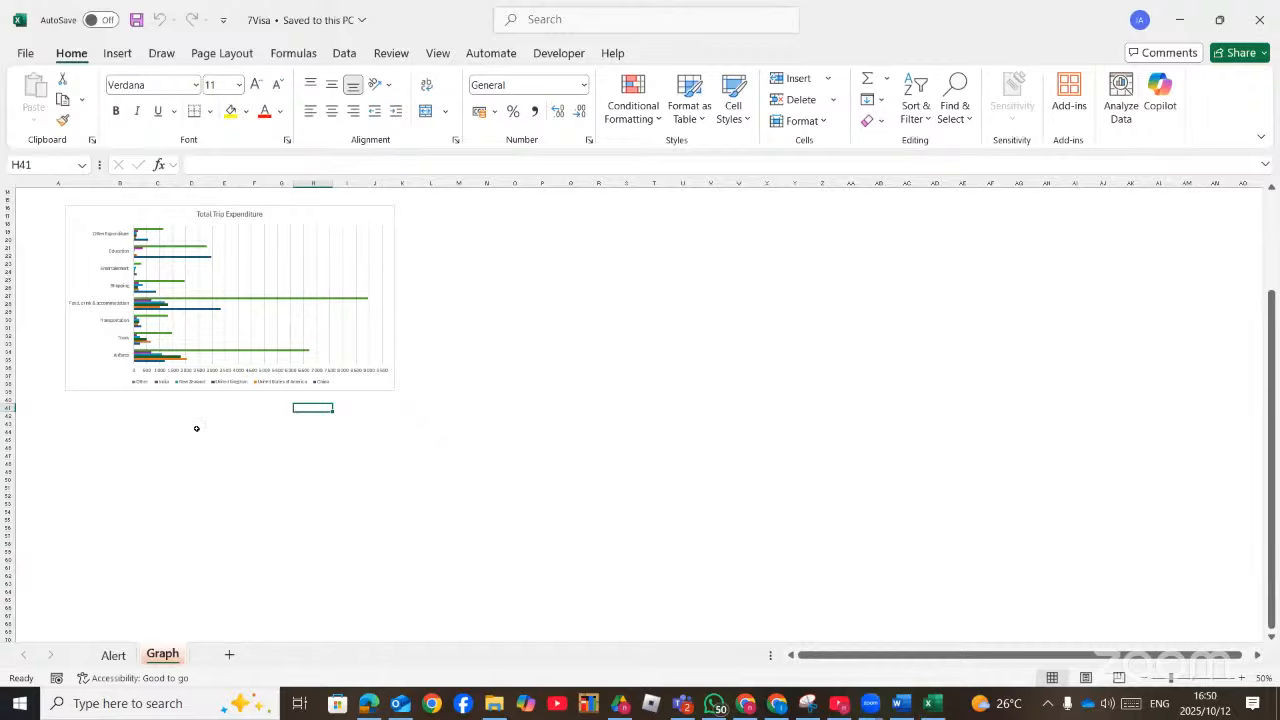
right_click(243, 233)
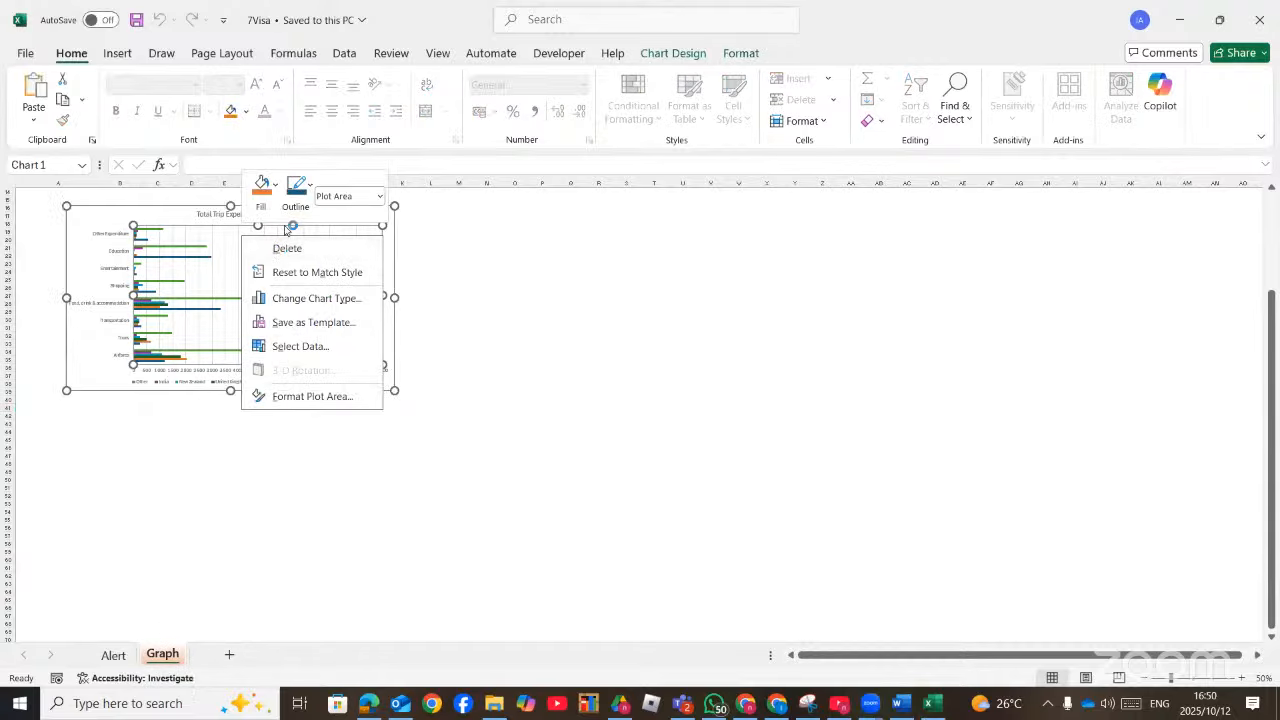
right_click(157, 320)
key("Escape")
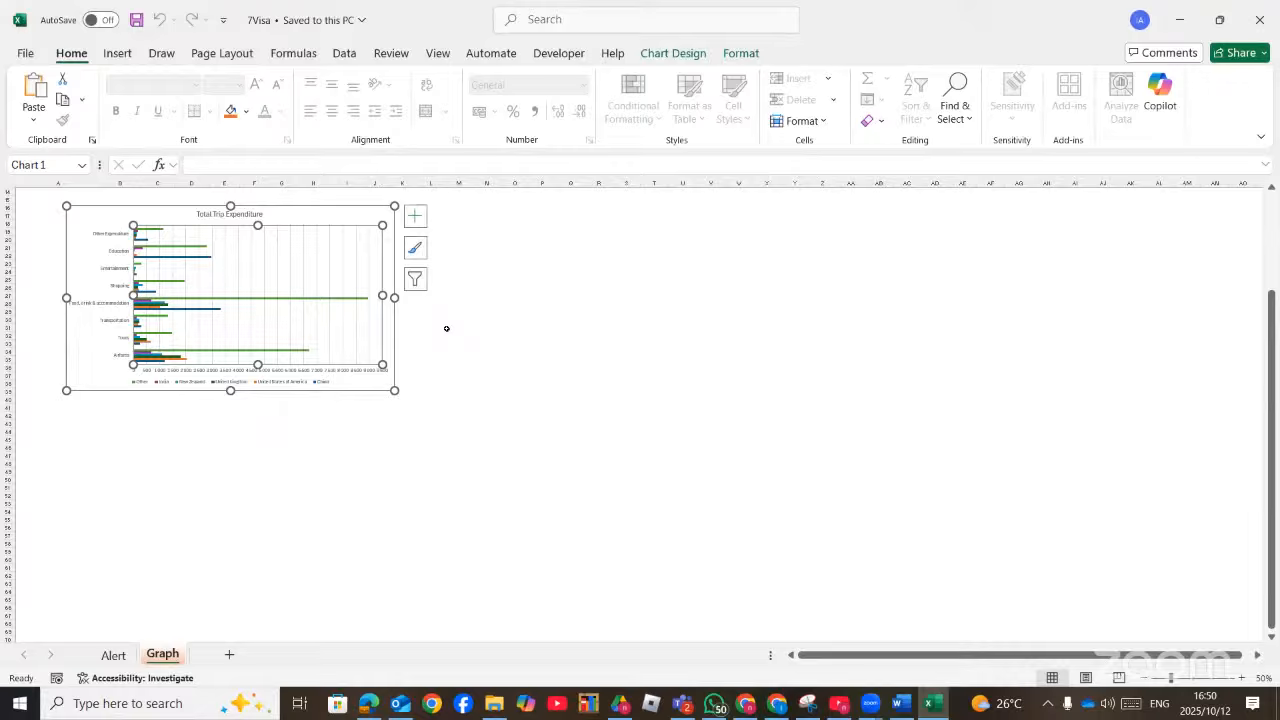
right_click(352, 216)
left_click(392, 219)
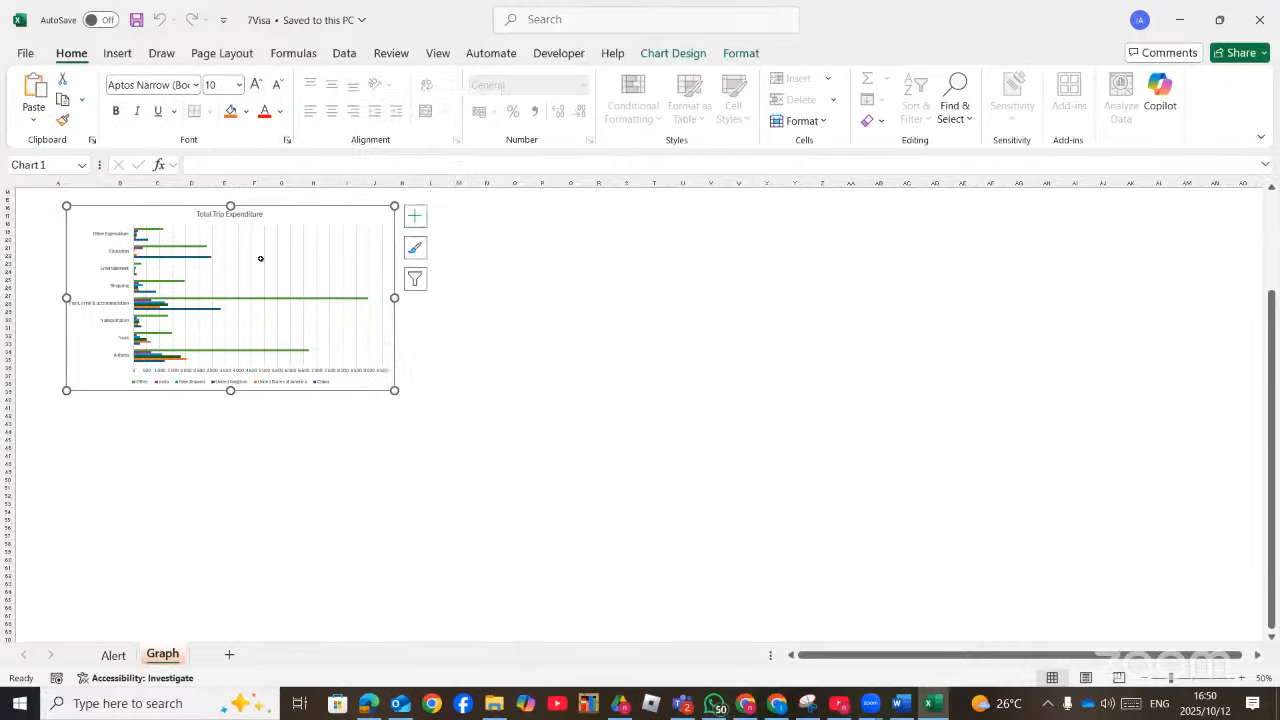
Paste the copied chart into the last paragraph of 1Travel as a linked Microsoft Excel Chart Object using Paste Special
left_click(900, 705)
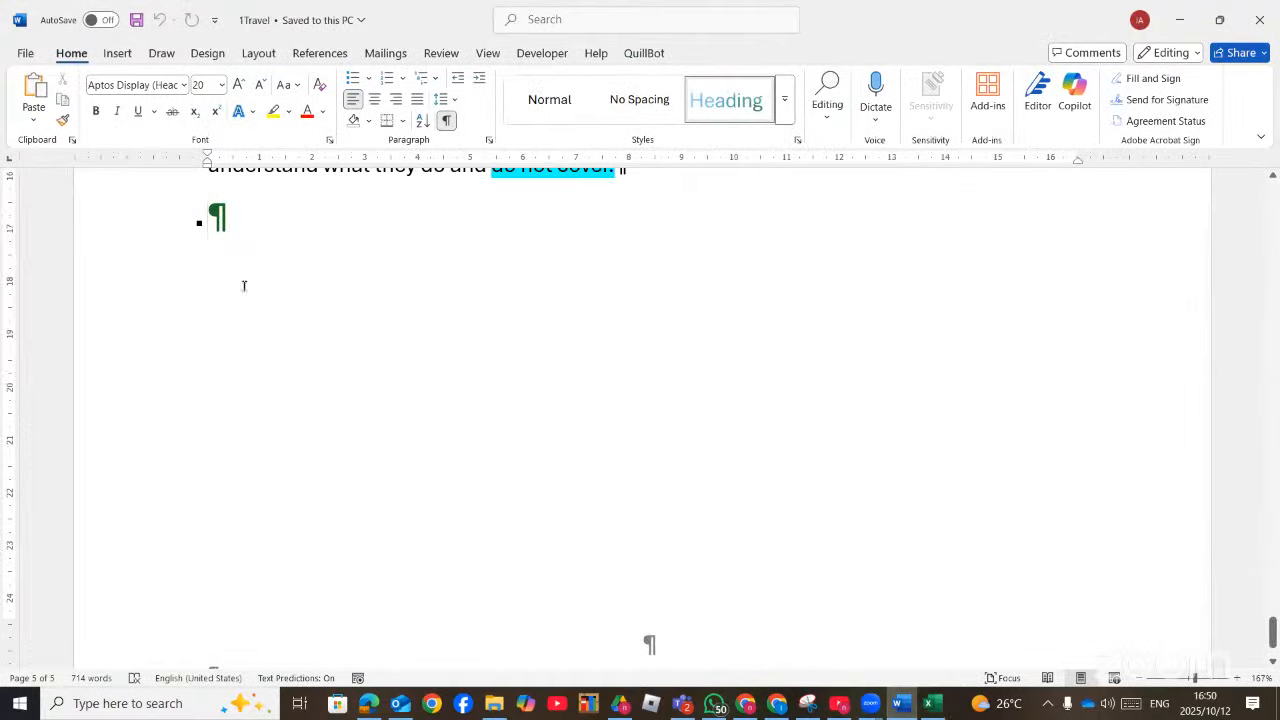
left_click(33, 118)
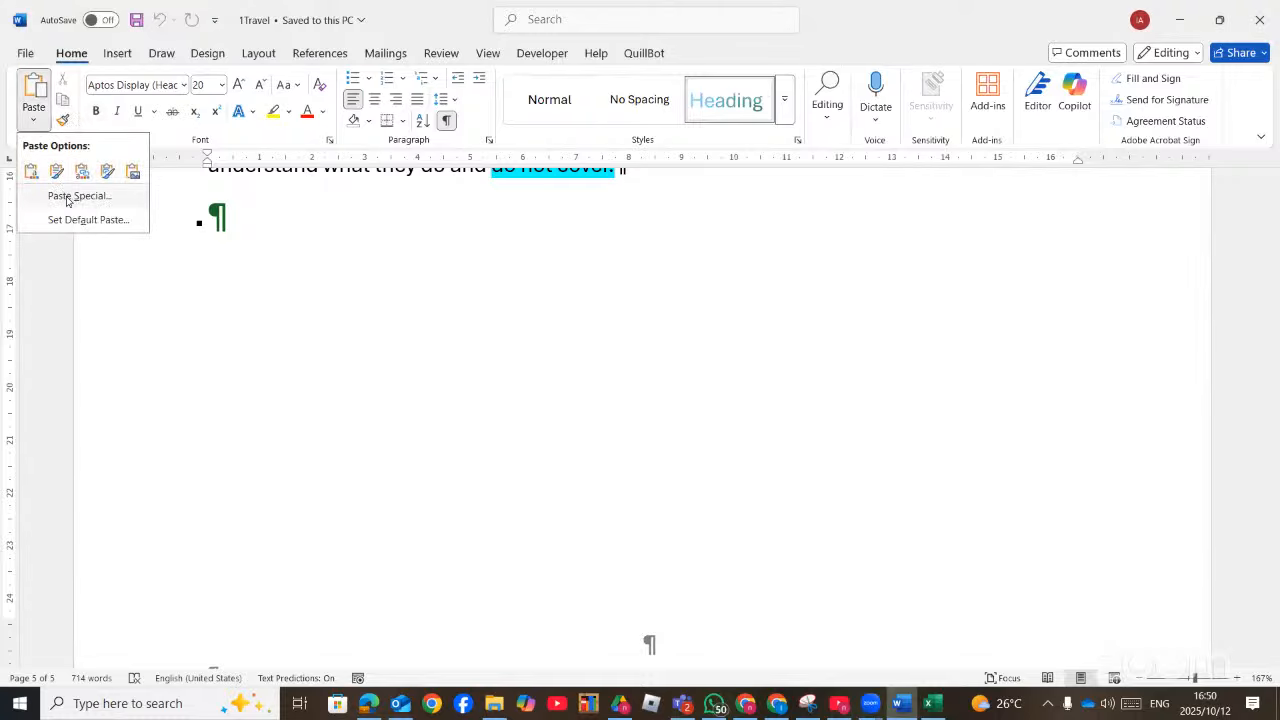
left_click(70, 196)
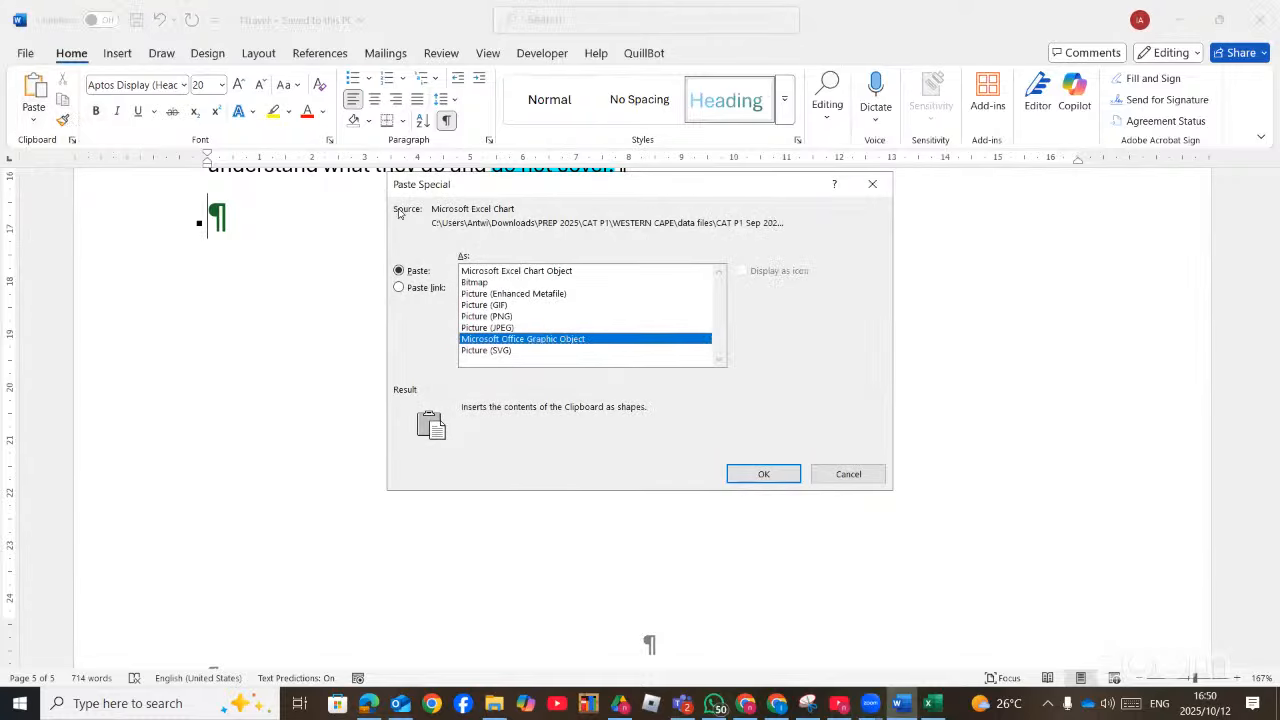
left_click(416, 290)
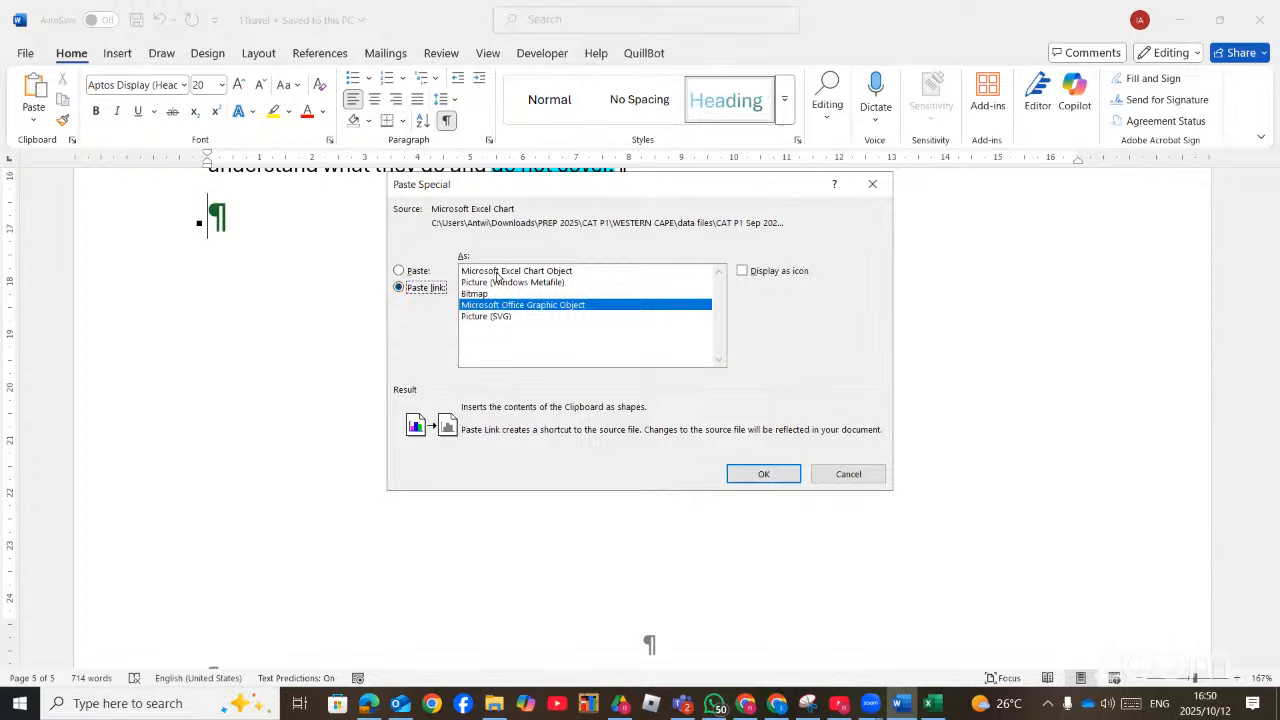
left_click(497, 271)
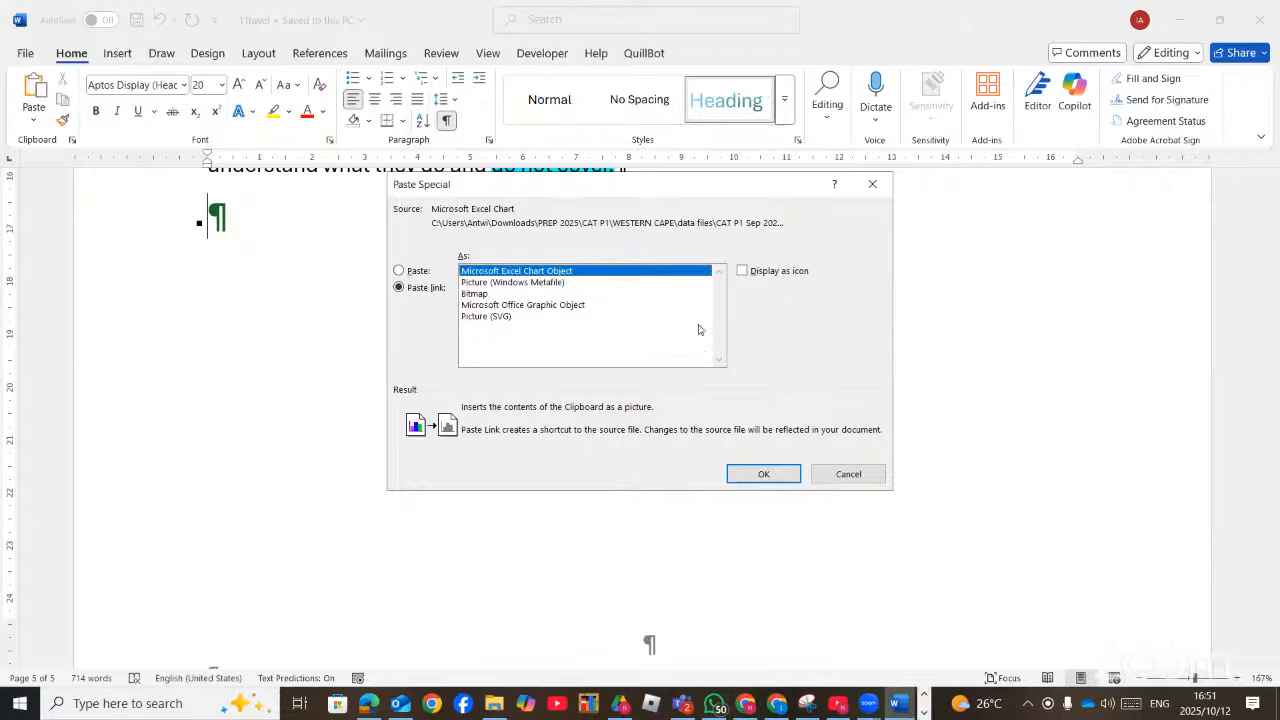
left_click(780, 474)
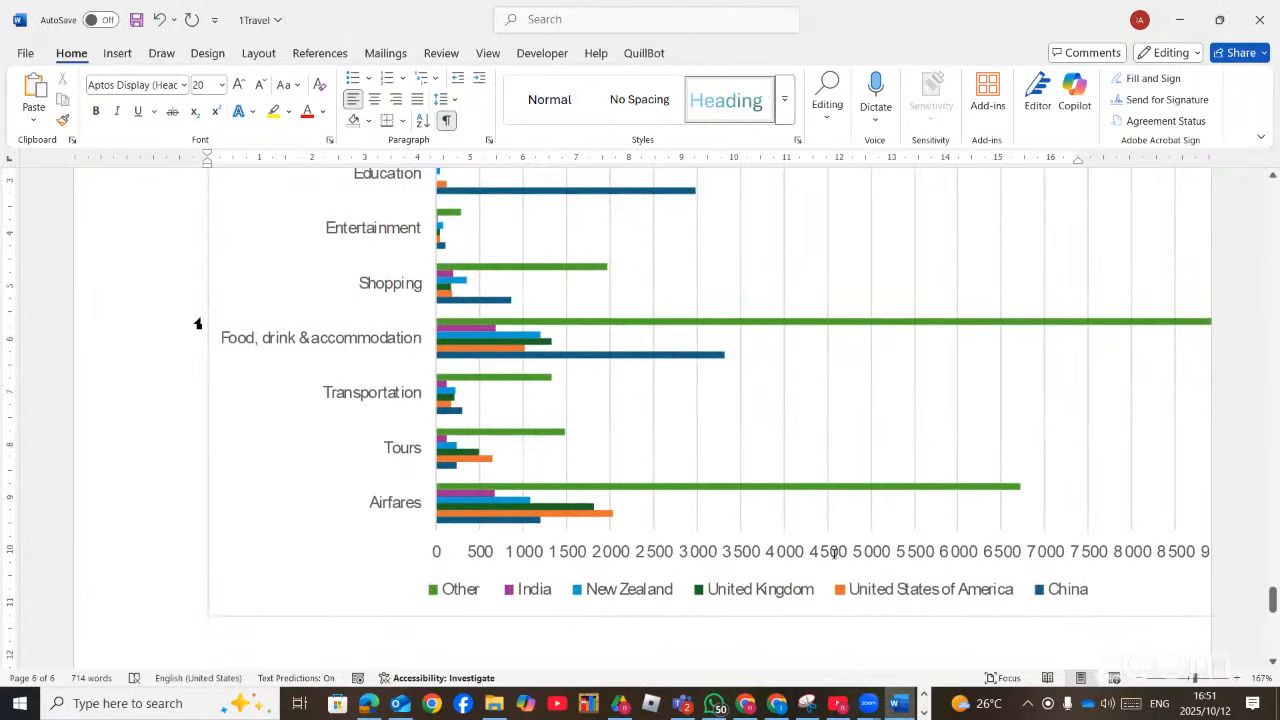
Close the 7Visa workbook and close the 1Travel document without saving it
key("alt+Tab")
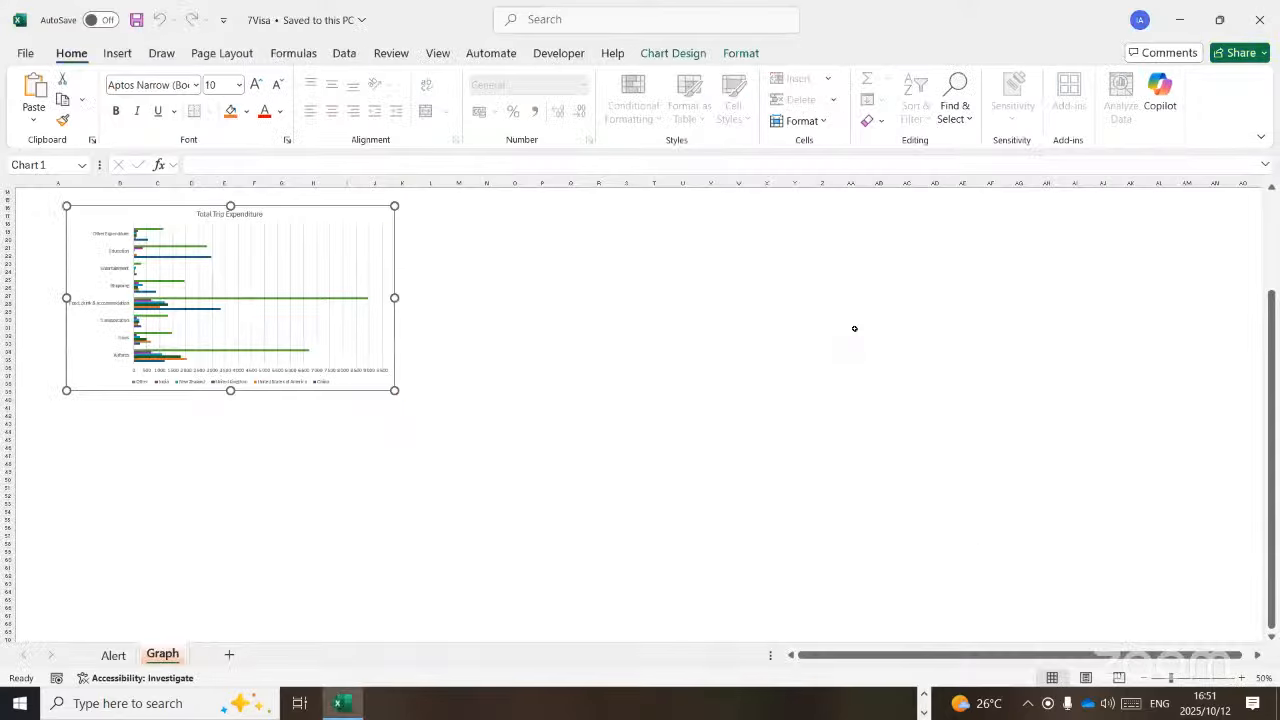
left_click(1260, 19)
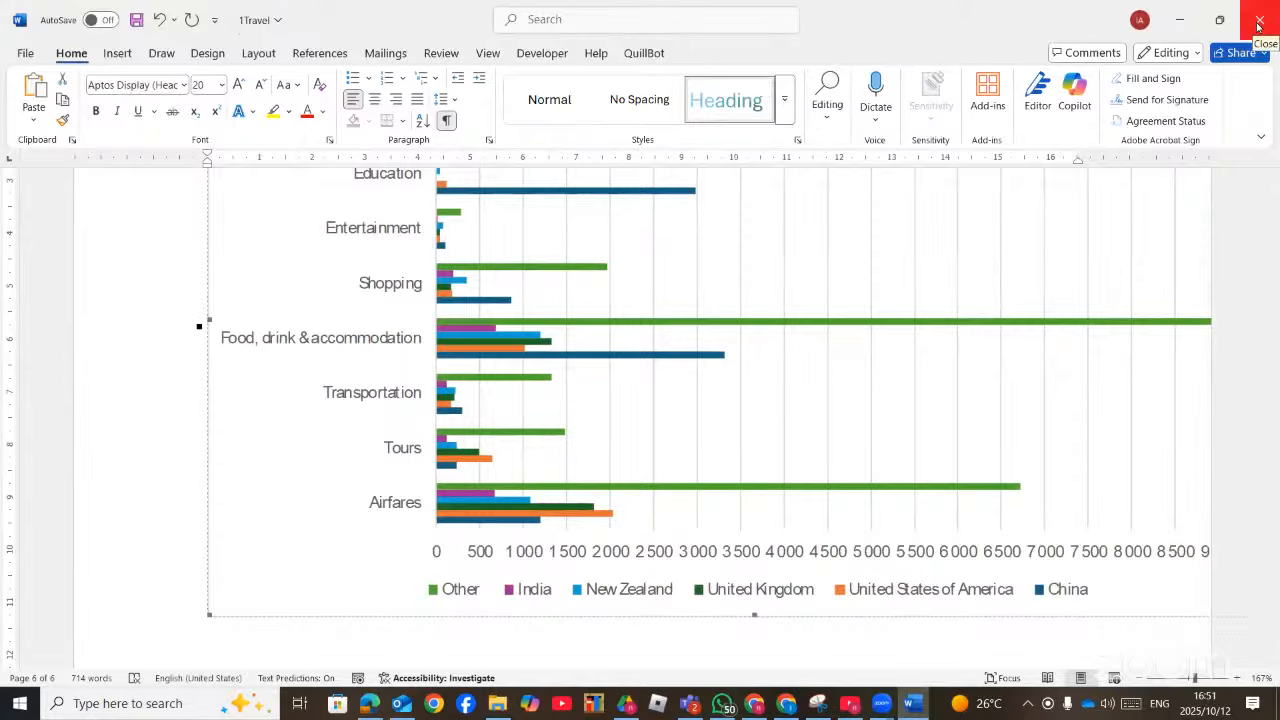
left_click(1258, 22)
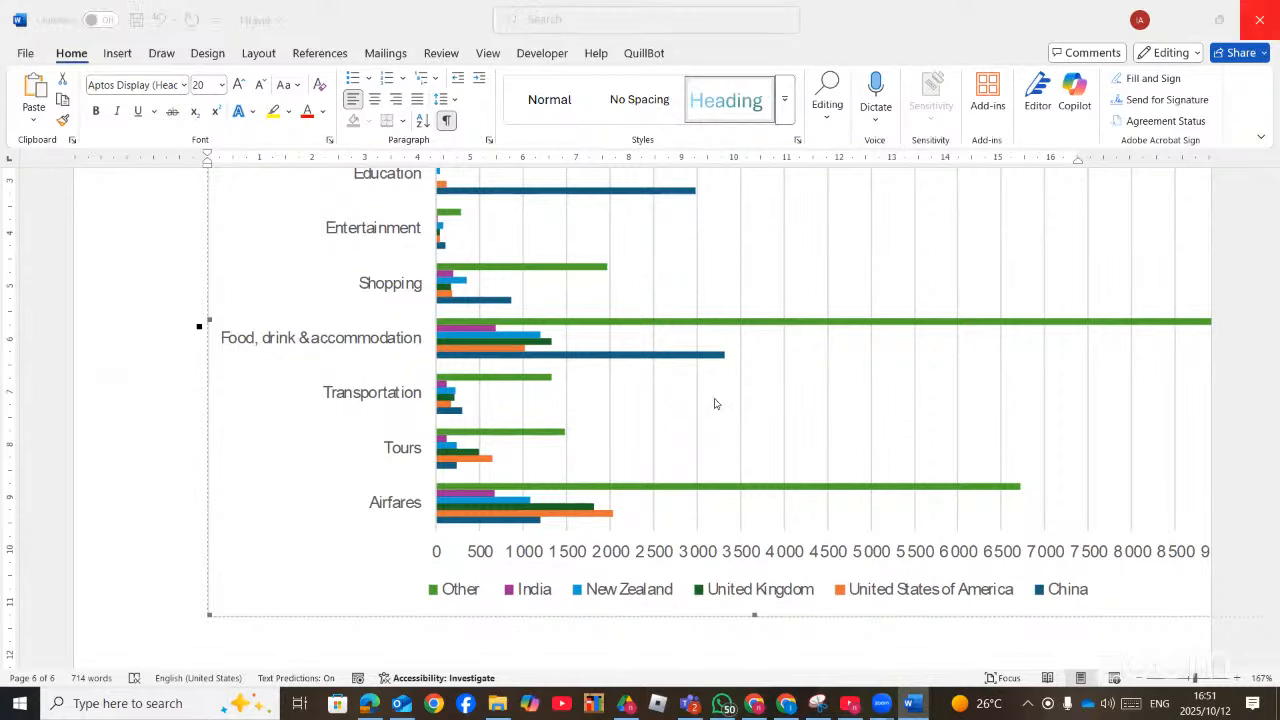
left_click(695, 577)
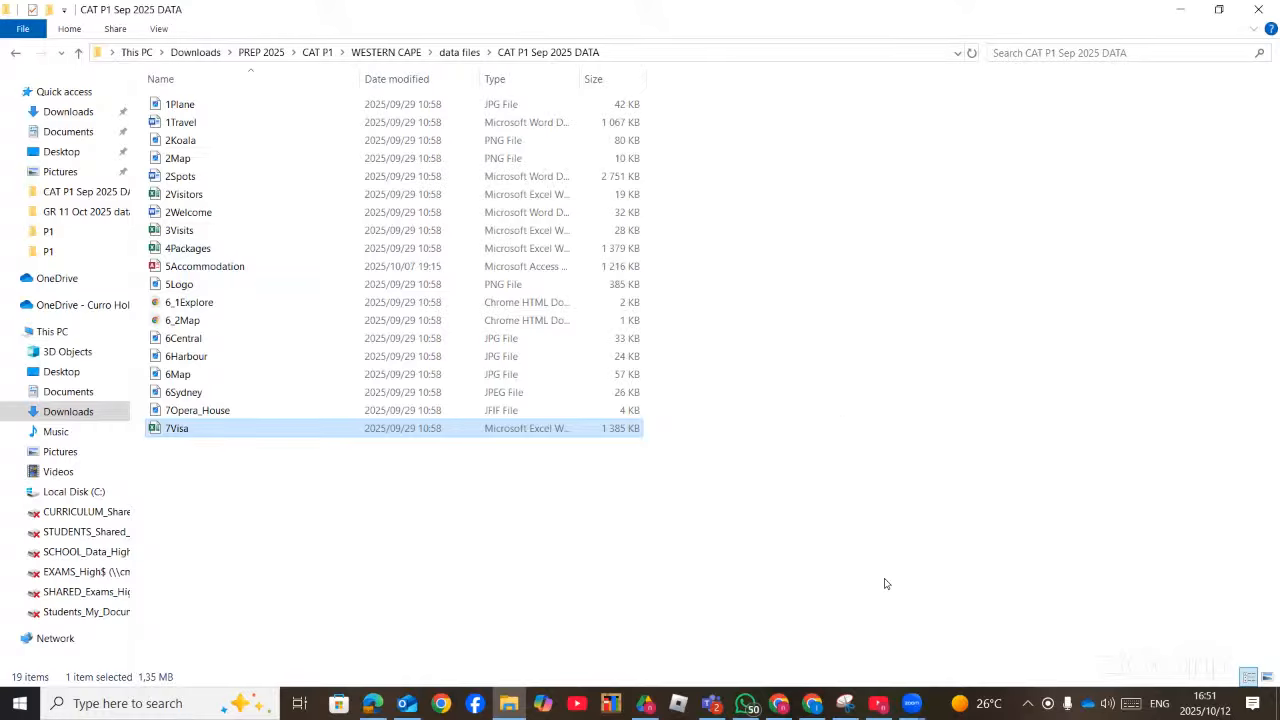
left_click(778, 703)
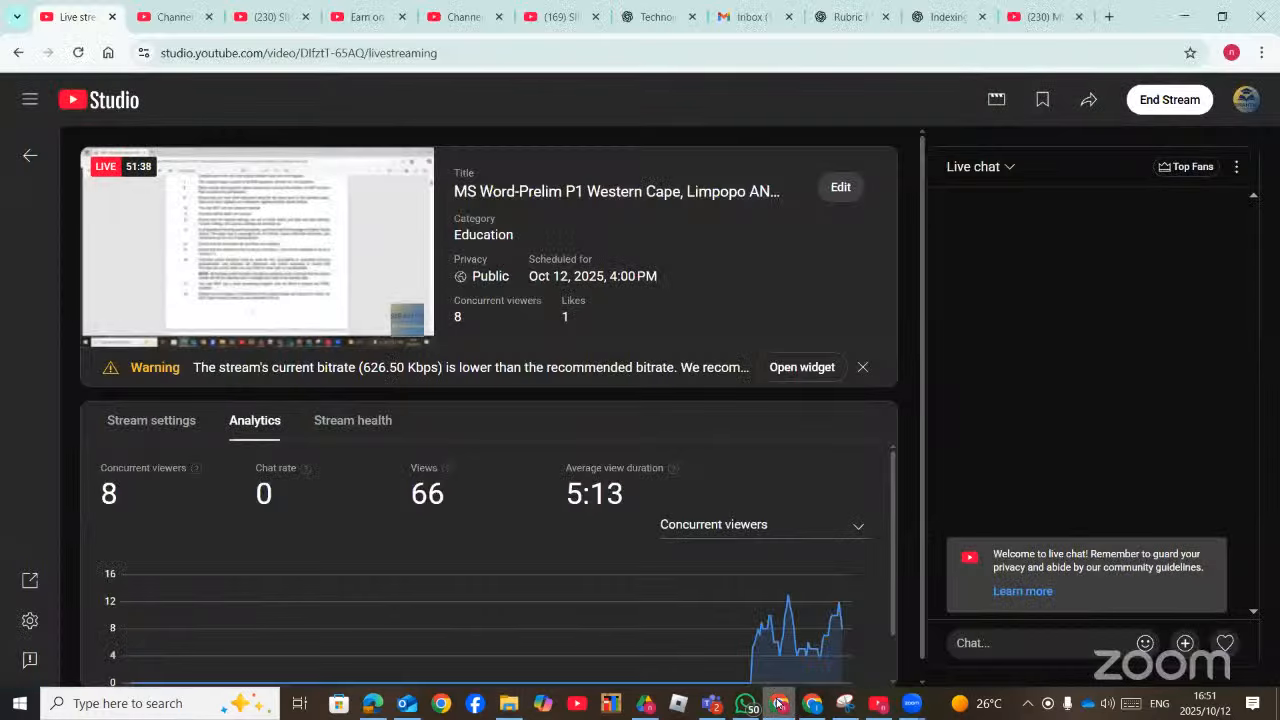
left_click(778, 703)
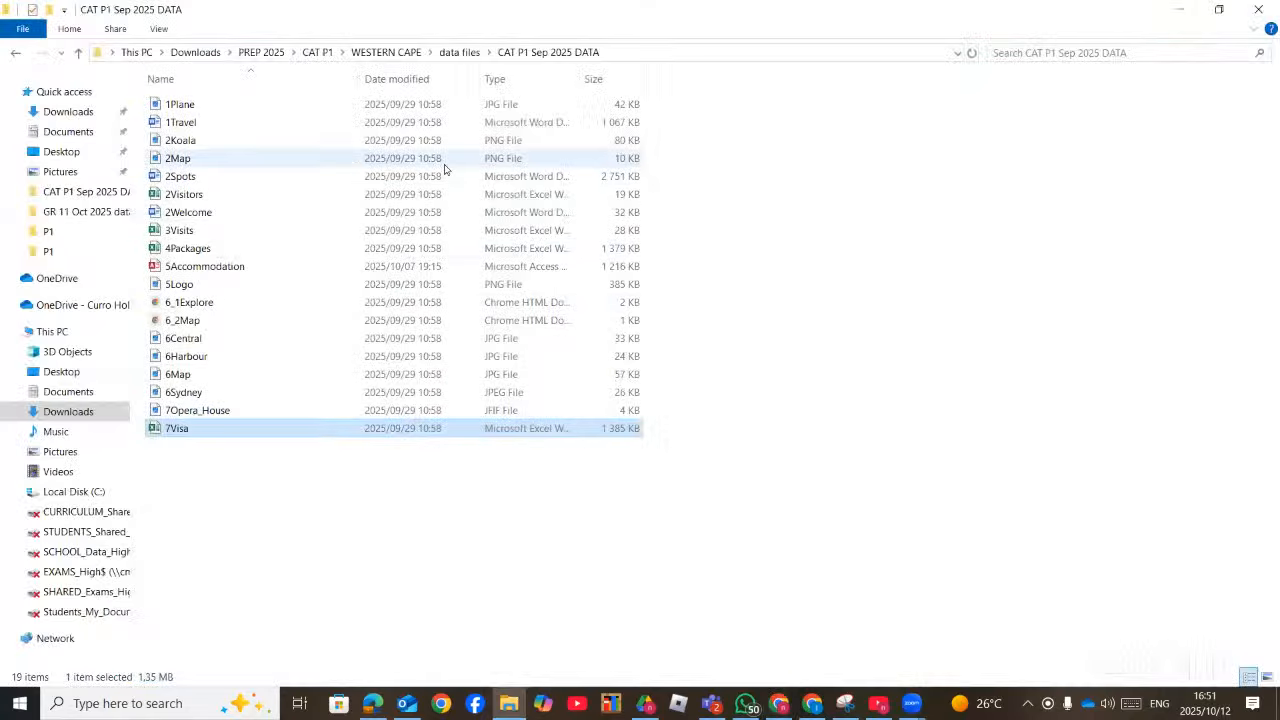
Open the Gr 12 CAT_P1_Paper_2025 document from the LIMPOPO folder under CAT P1
left_click(312, 52)
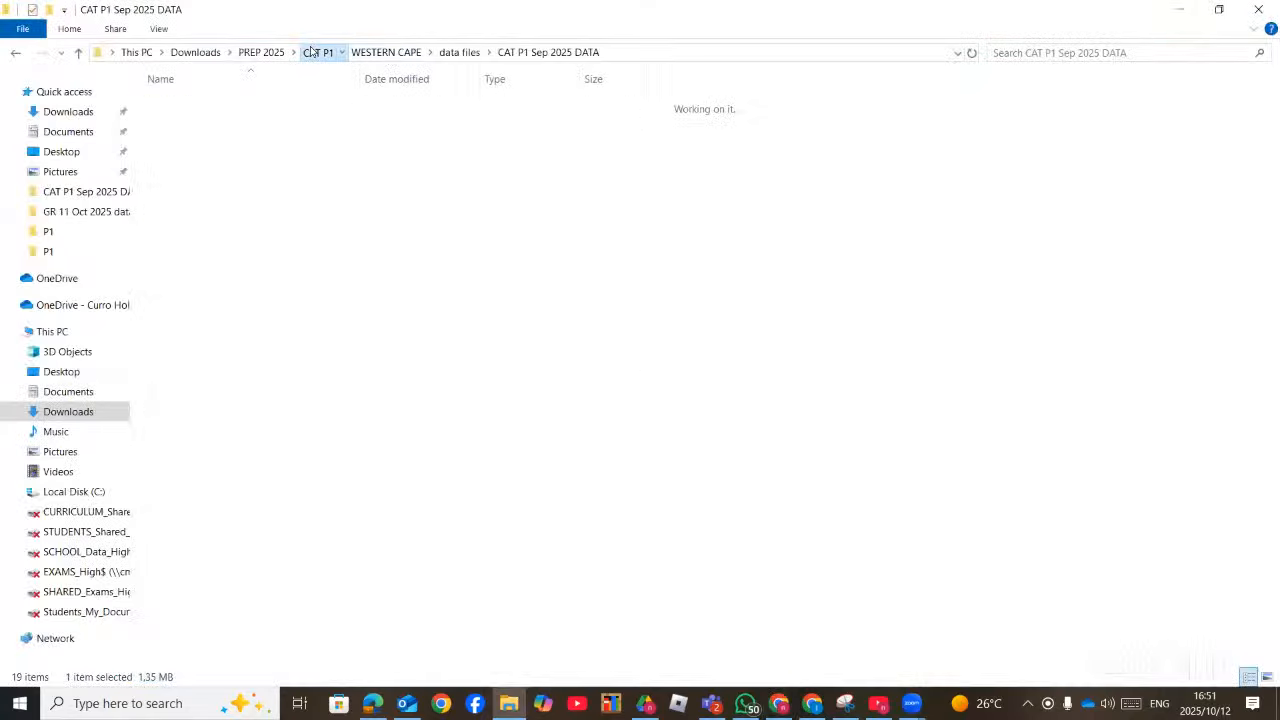
double_click(183, 178)
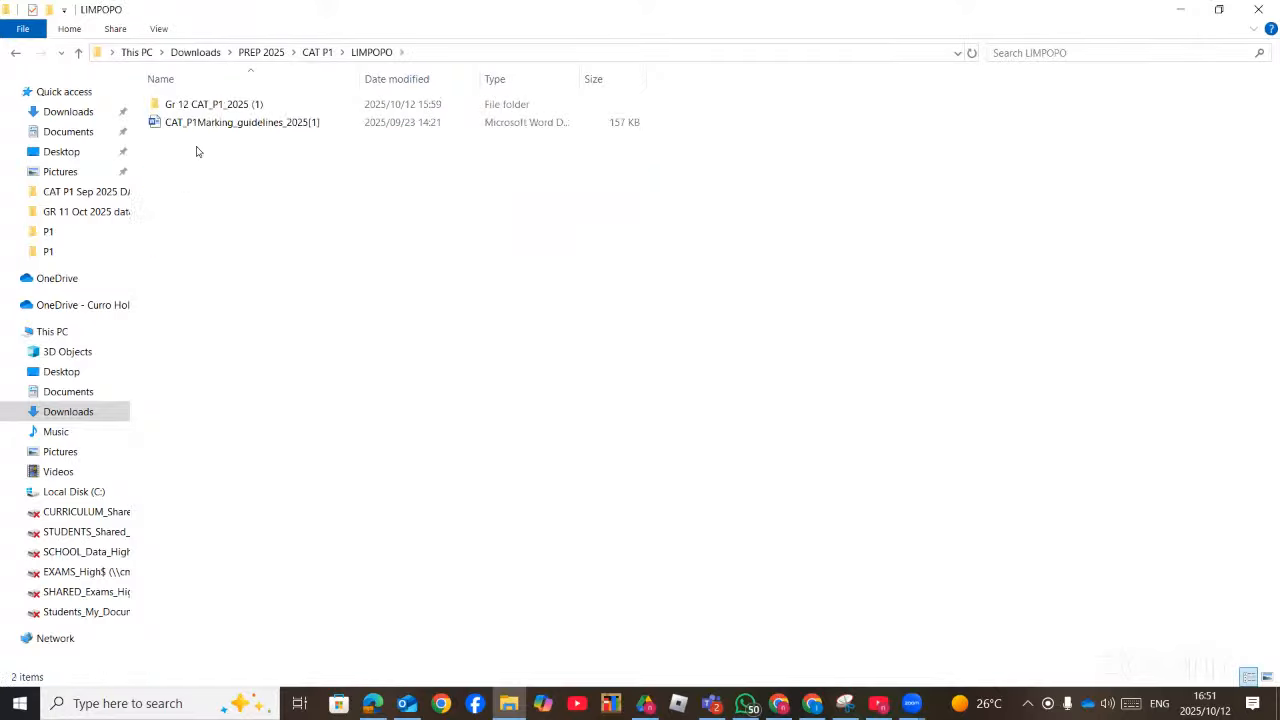
double_click(226, 105)
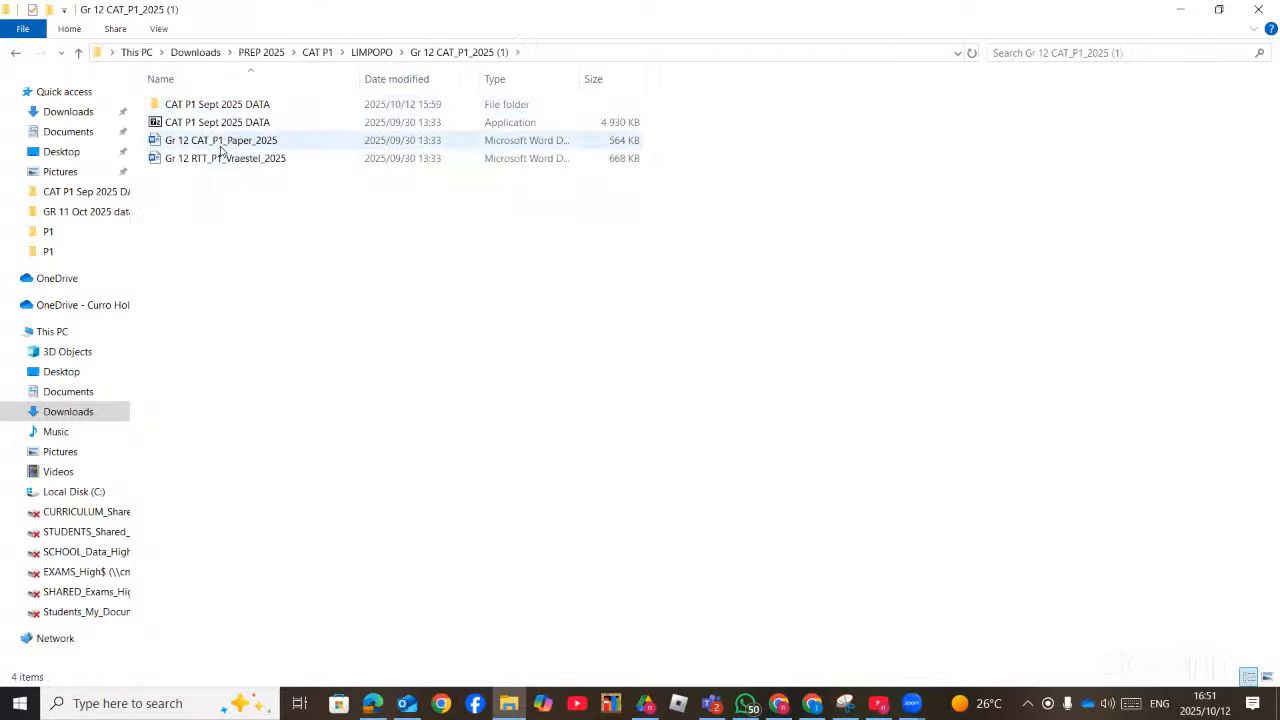
double_click(221, 144)
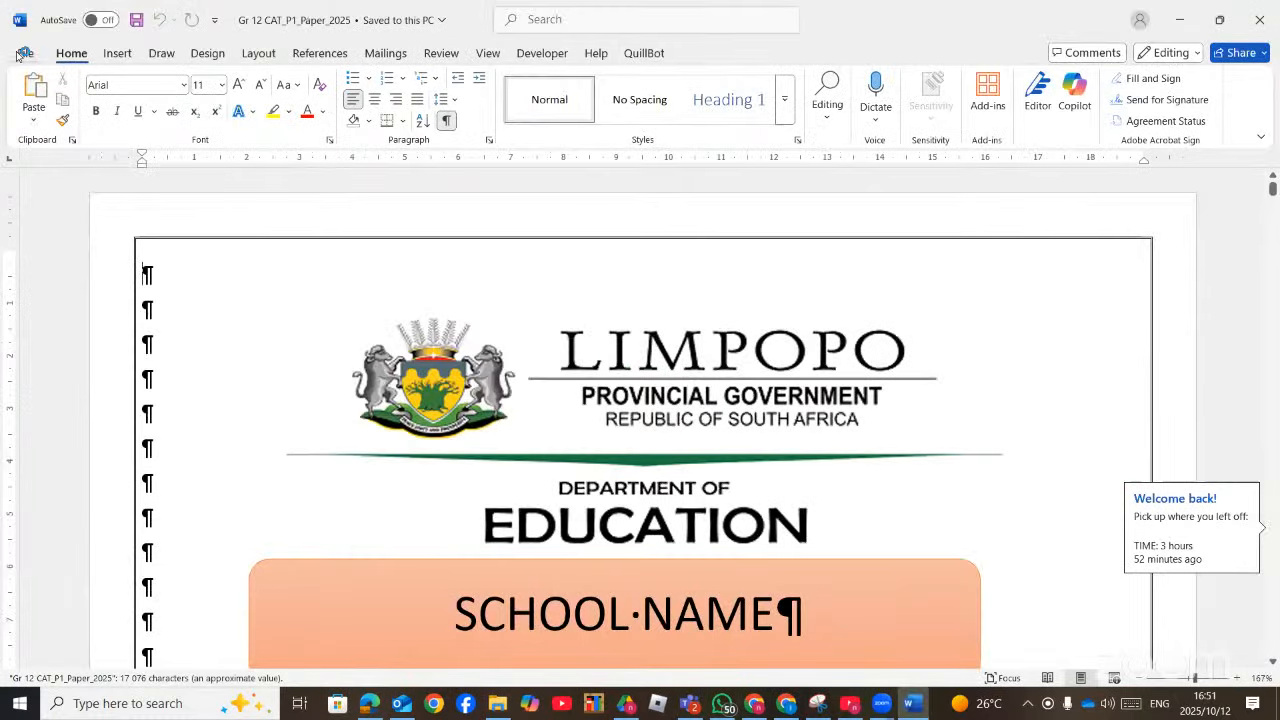
Save the question paper as a PDF in the same folder and go to Question 1 on page 4 of the PDF
left_click(26, 54)
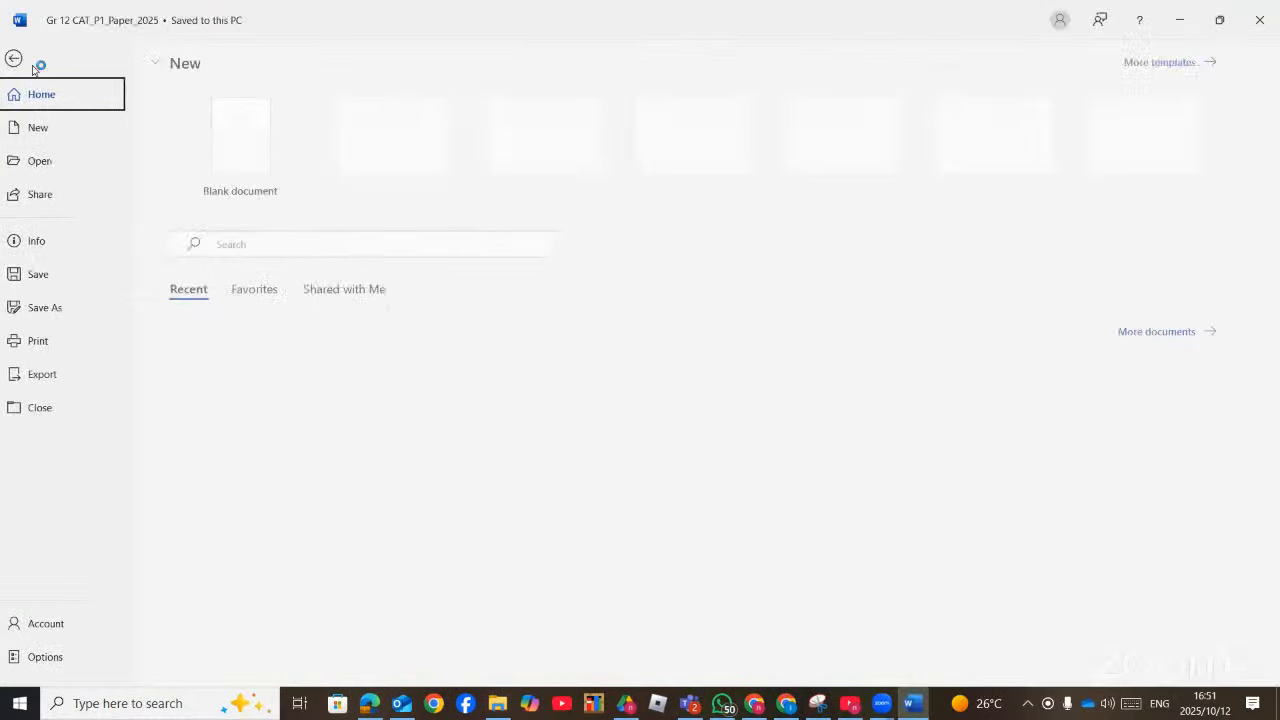
left_click(60, 308)
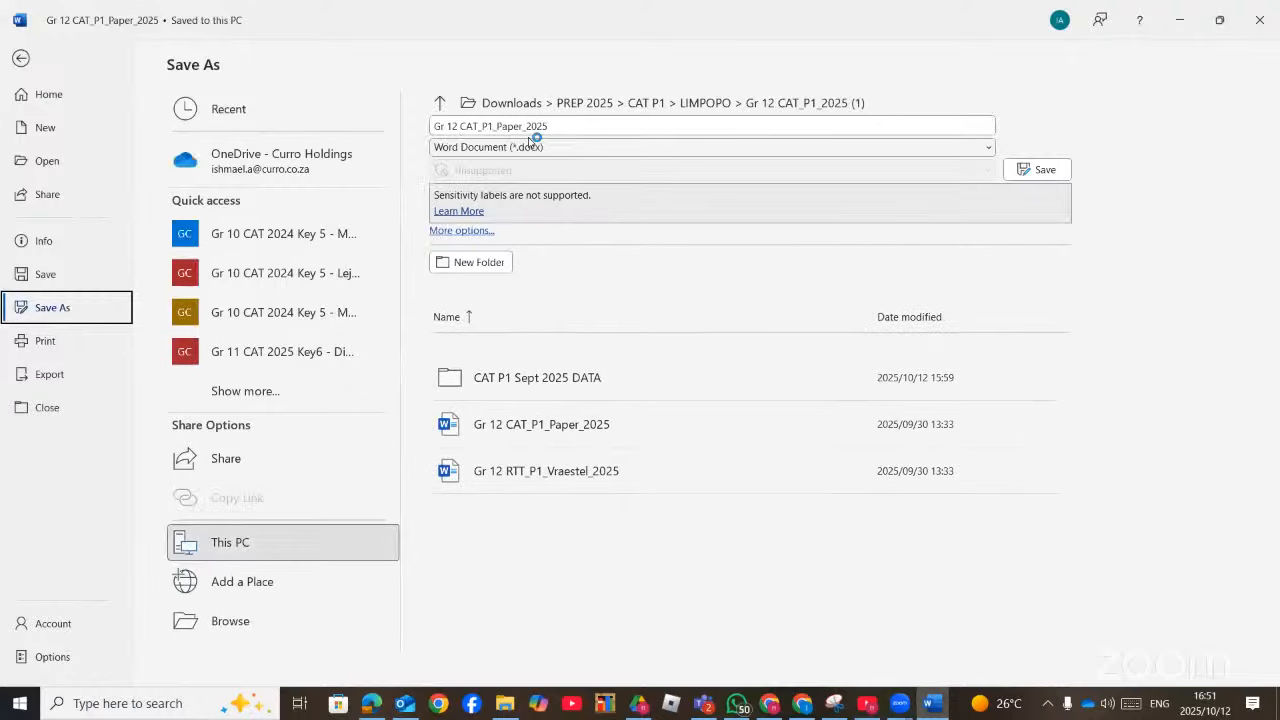
left_click(532, 146)
left_click(489, 260)
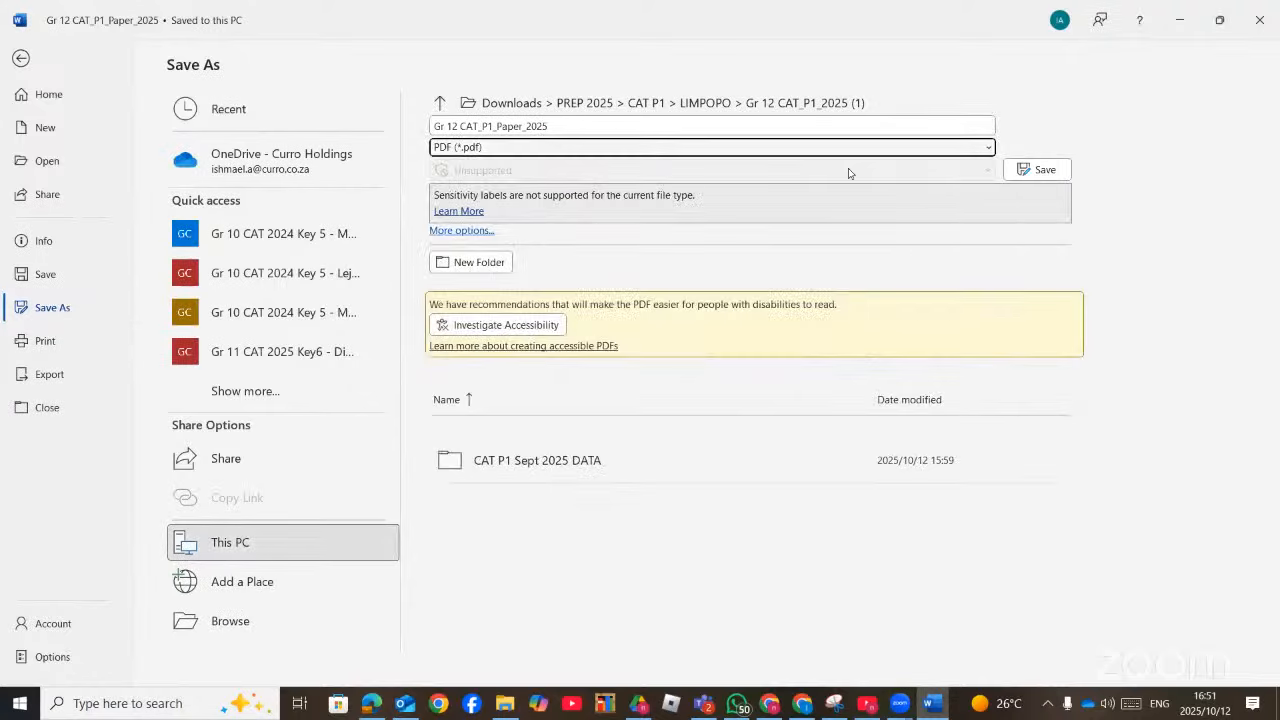
left_click(1040, 169)
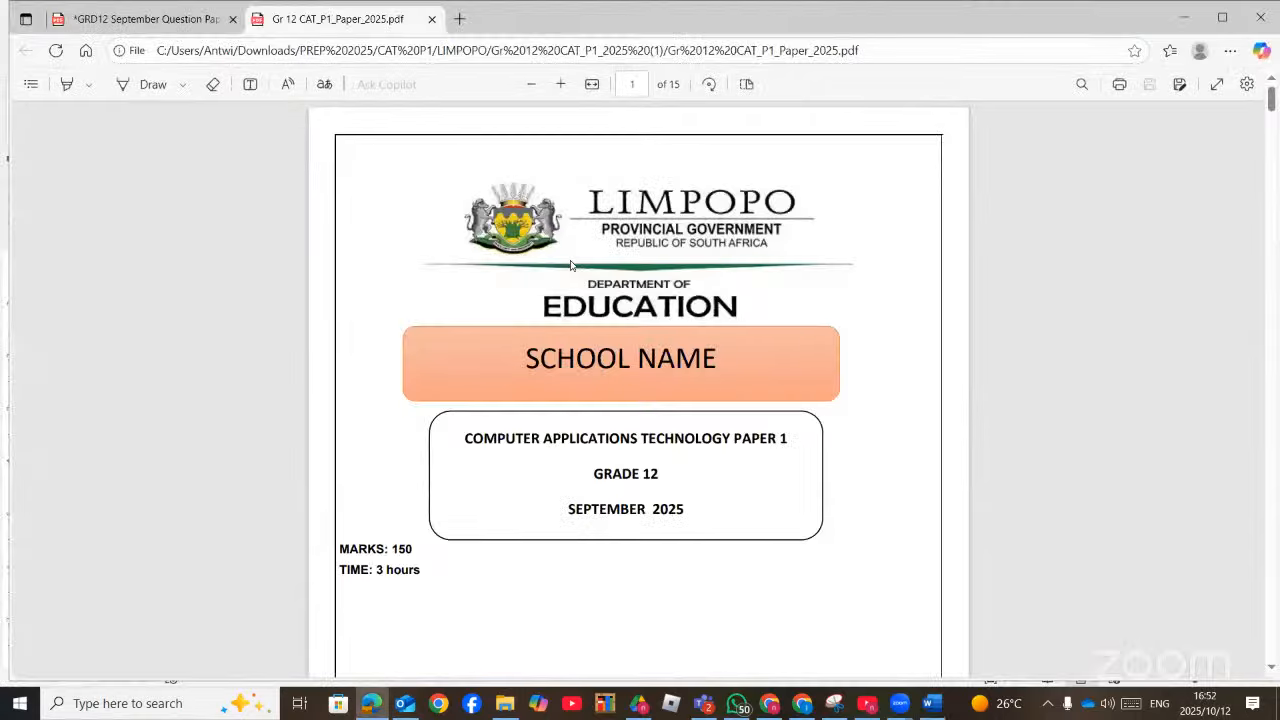
scroll(571, 265, "down", 10)
scroll(571, 265, "down", 15)
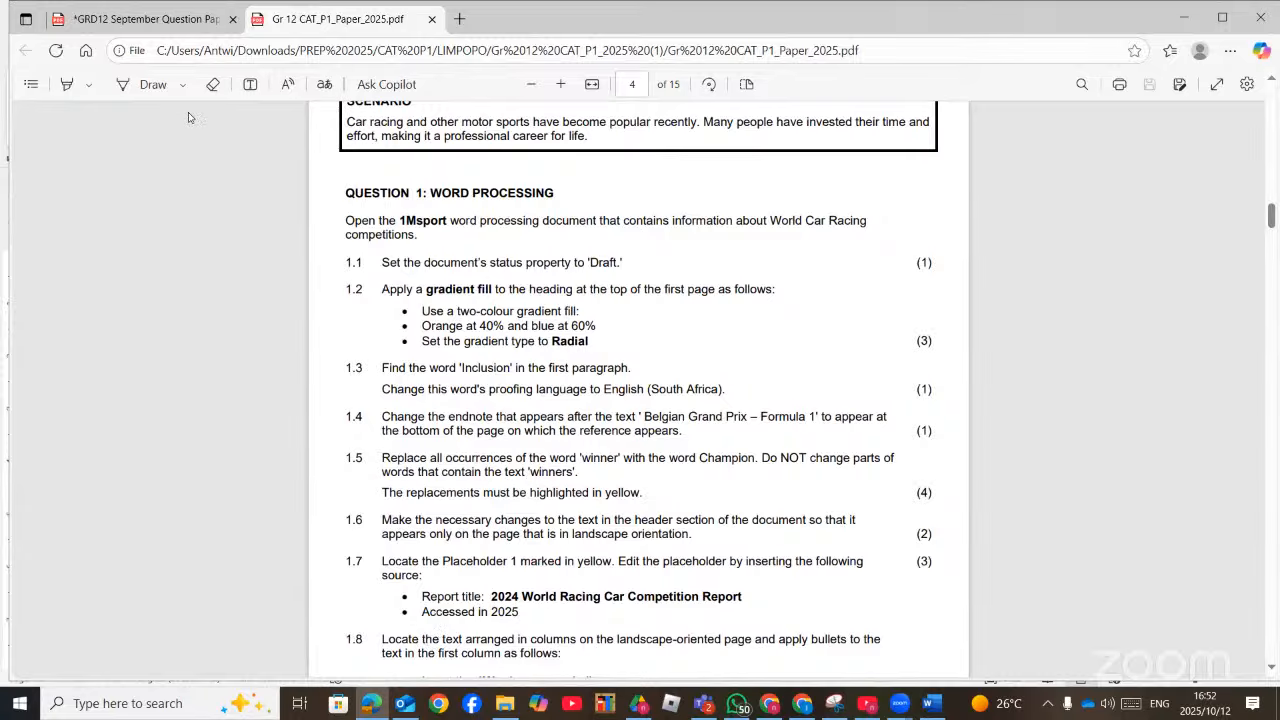
Open the 1MSport document from the CAT P1 Sept 2025 DATA folder and close the question paper in Word
key("alt+Tab")
double_click(246, 123)
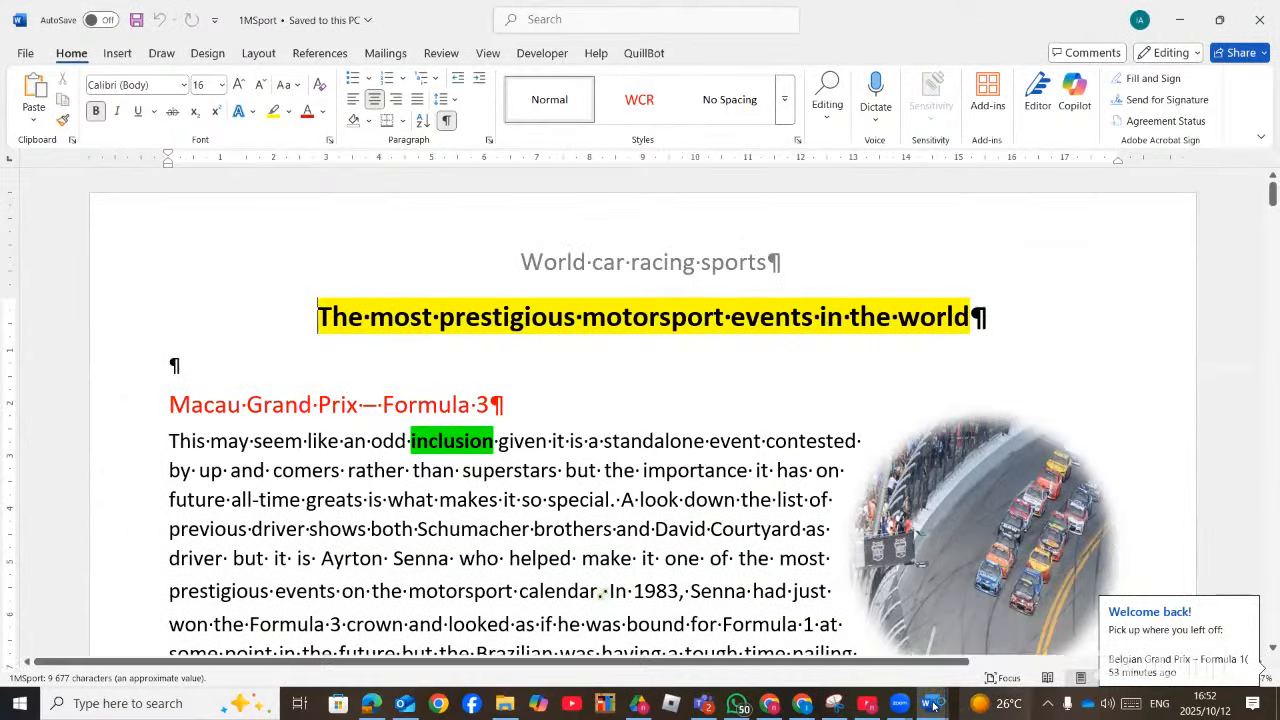
mouse_move(932, 704)
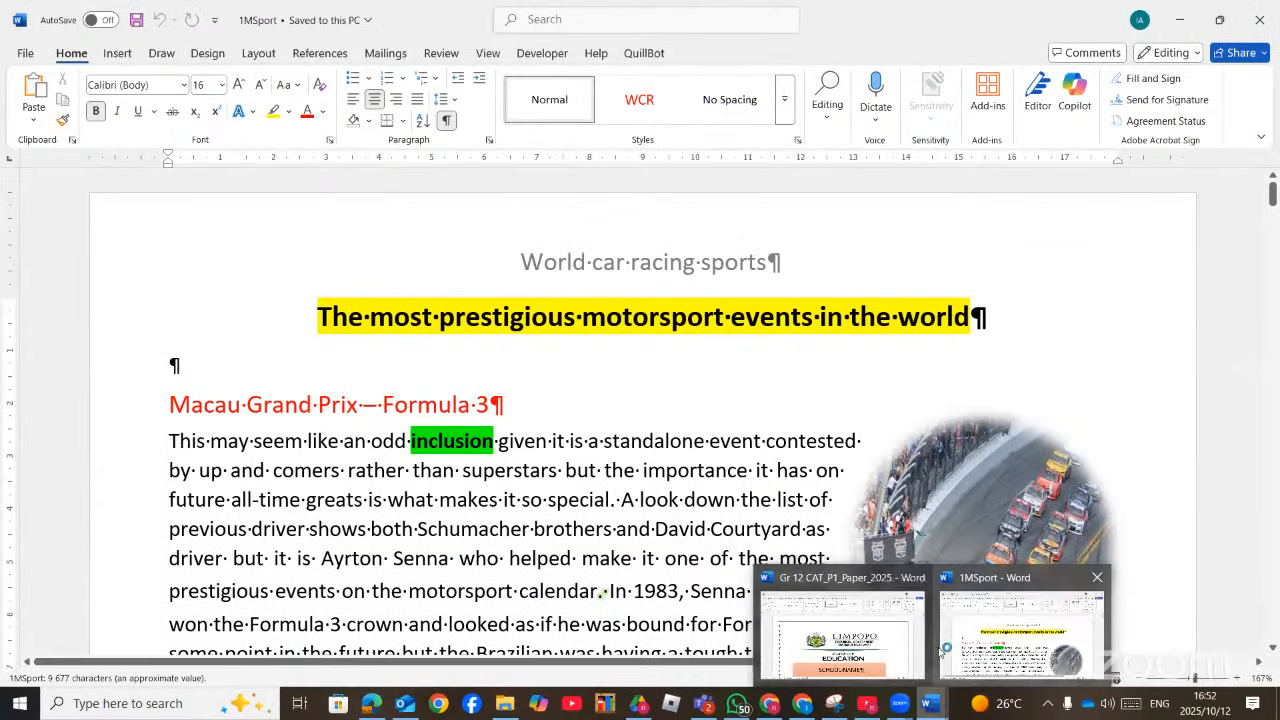
left_click(918, 577)
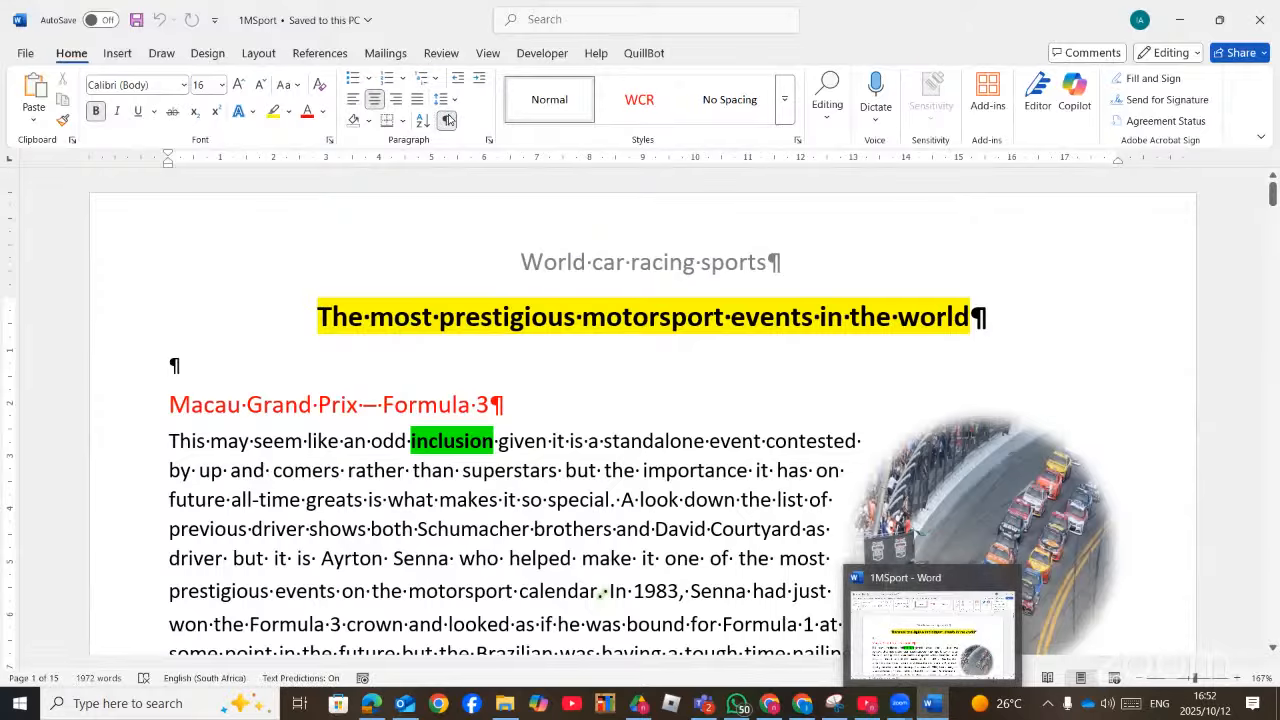
Check question 1.1 in the PDF and set the status property of the 1MSport document to Drafts
left_click(371, 704)
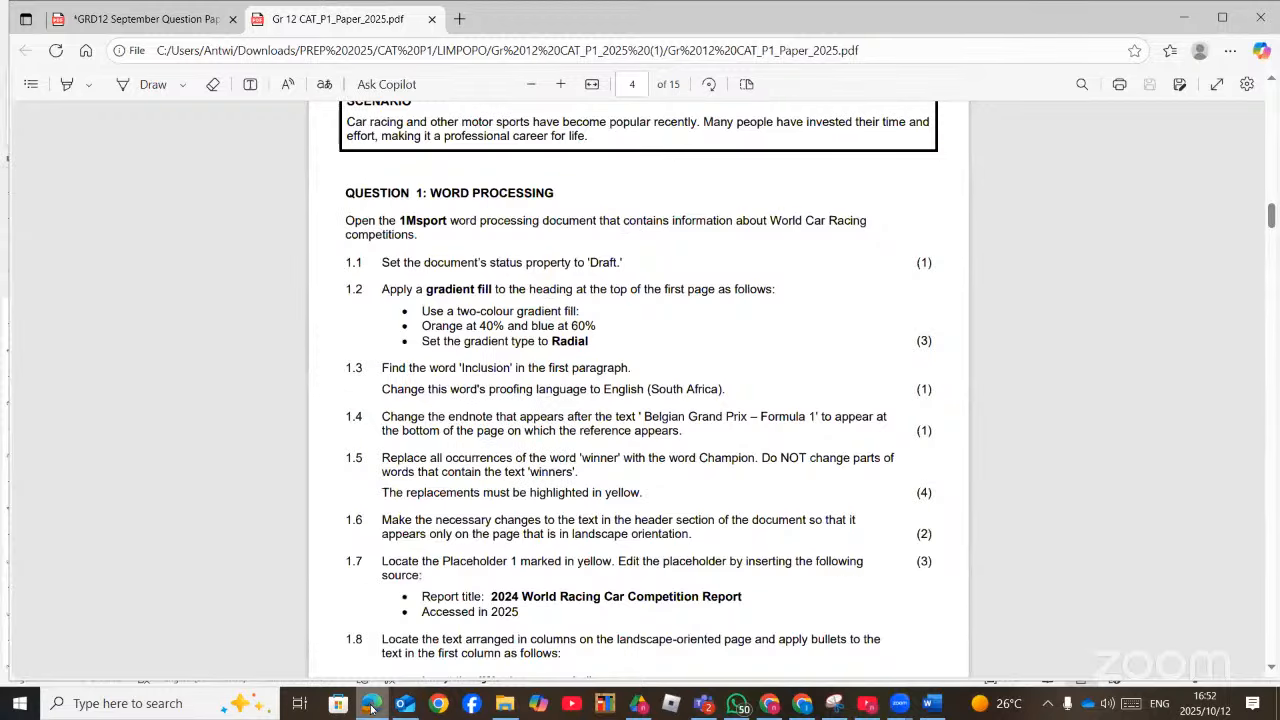
left_click(930, 704)
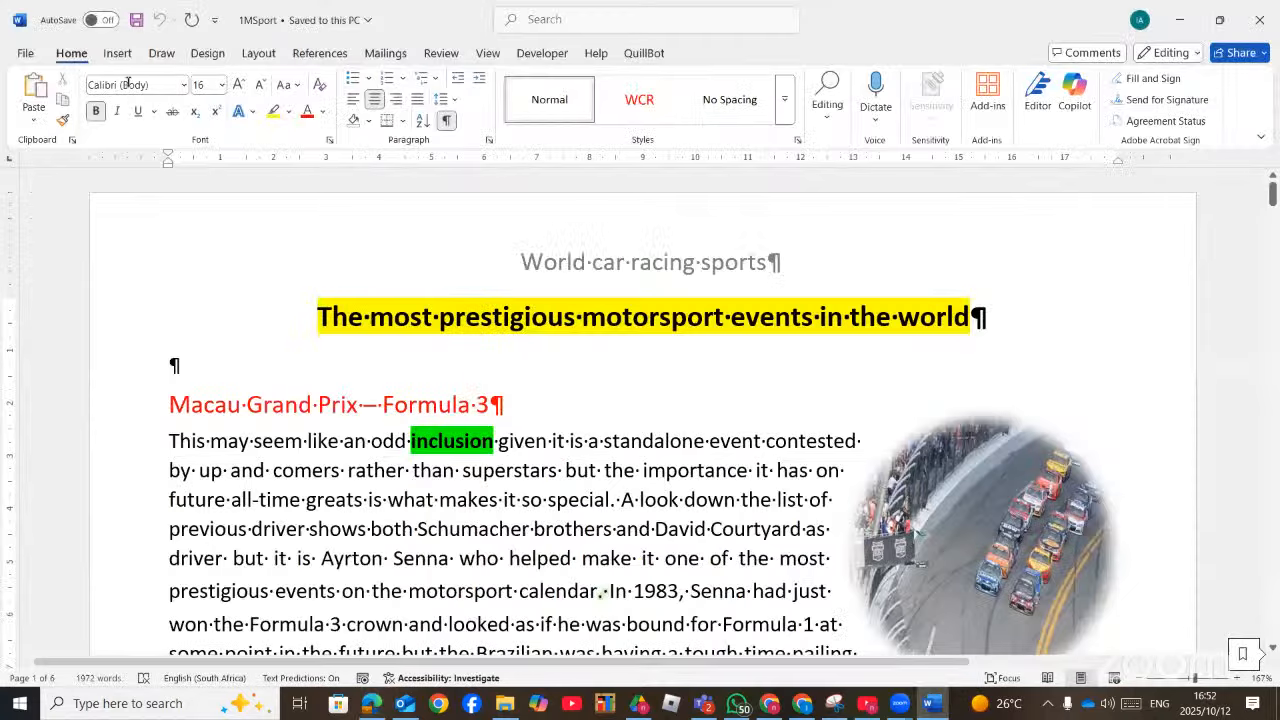
left_click(25, 55)
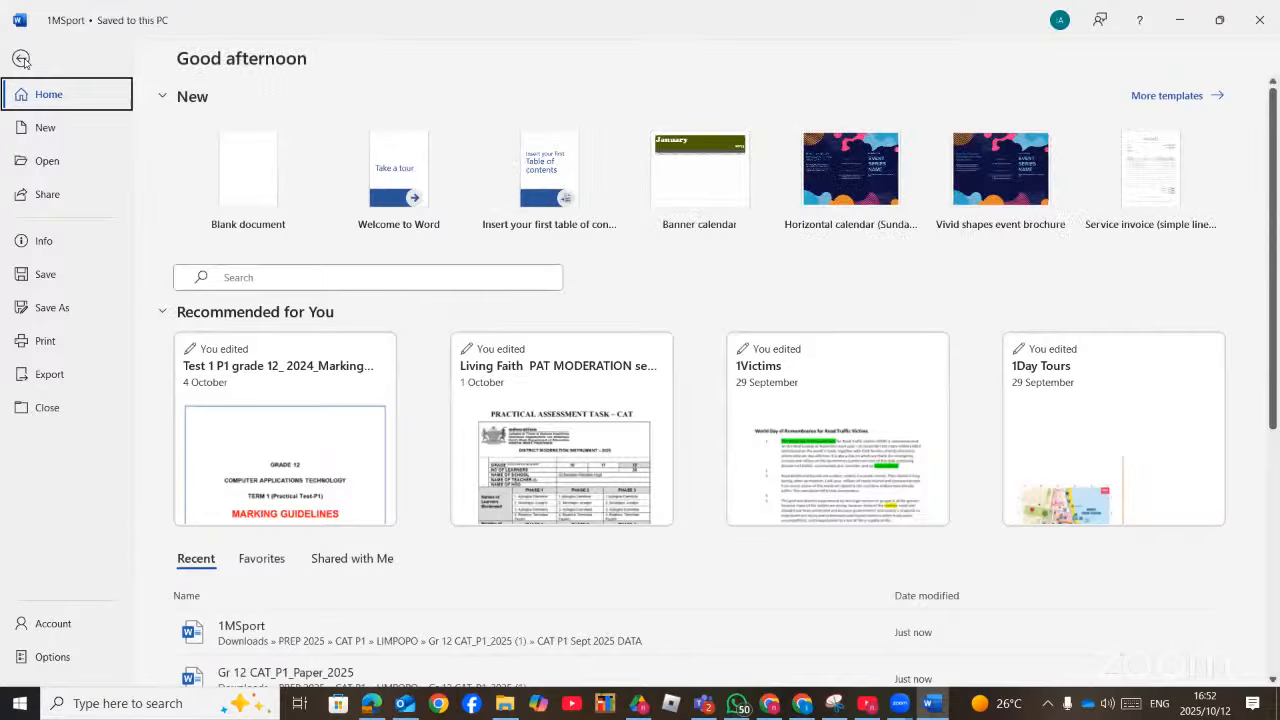
left_click(47, 246)
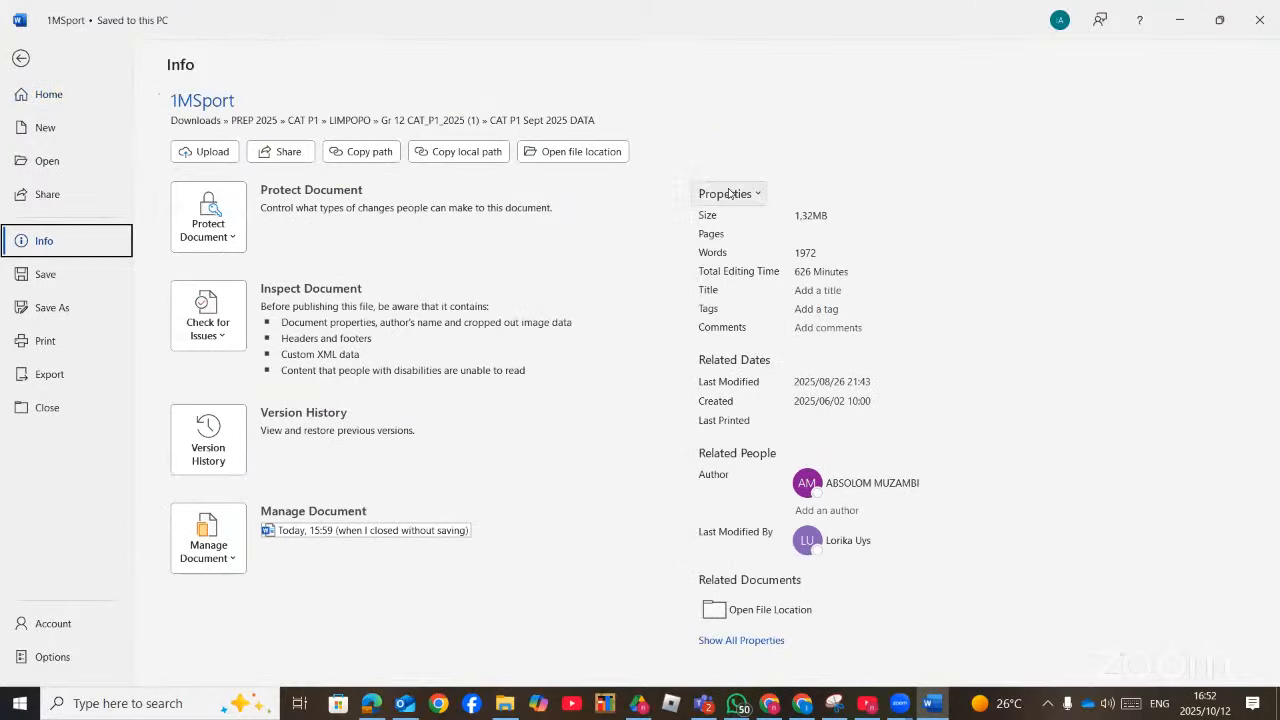
left_click(745, 641)
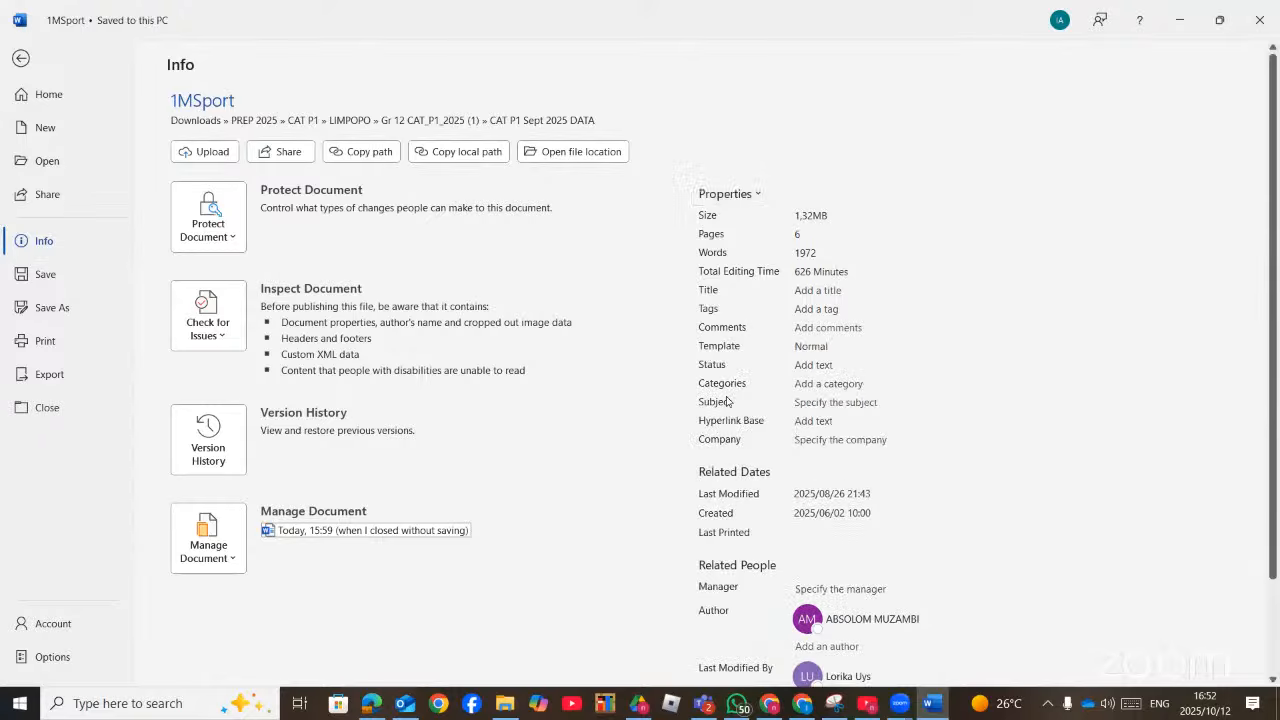
left_click(815, 365)
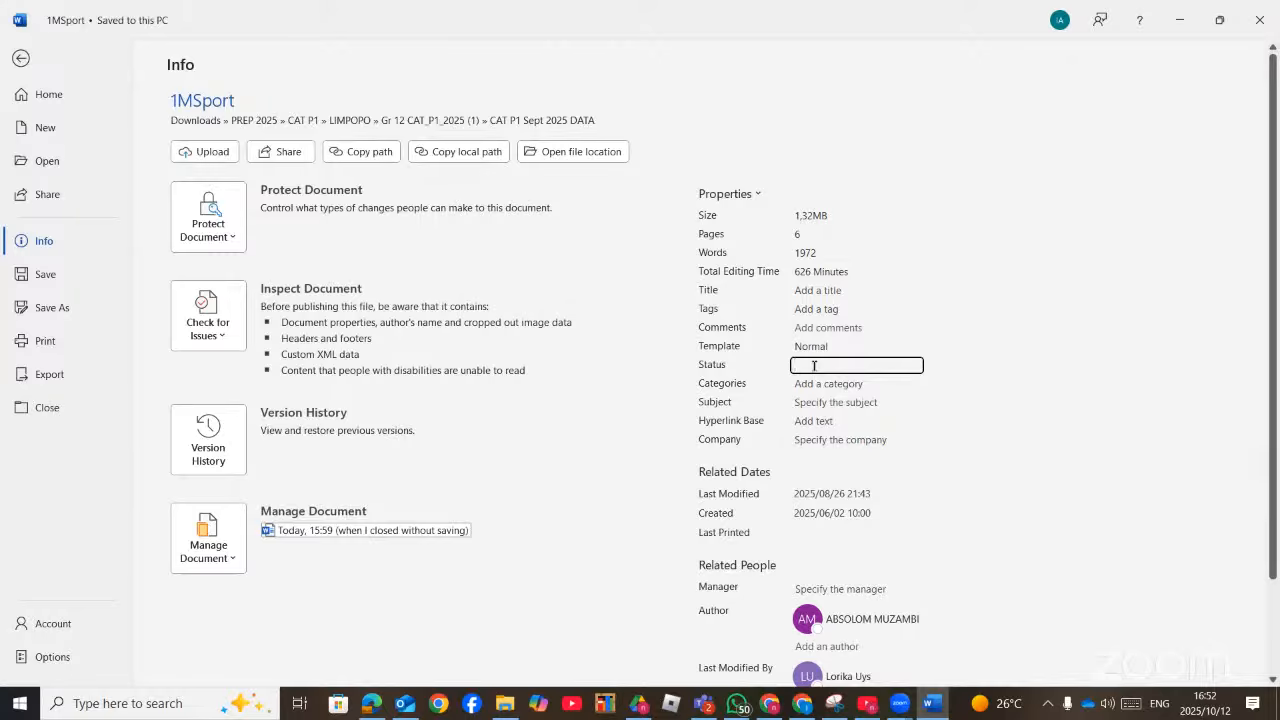
type("Drafts")
left_click(1177, 379)
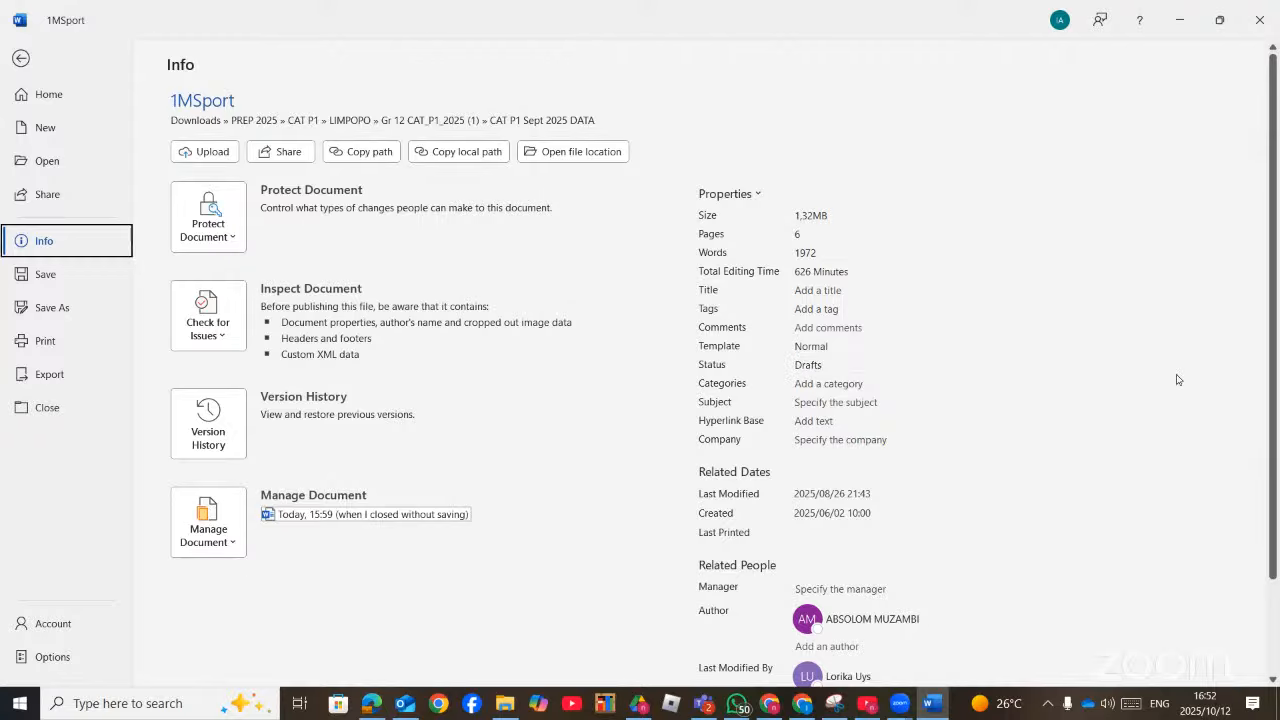
left_click(21, 52)
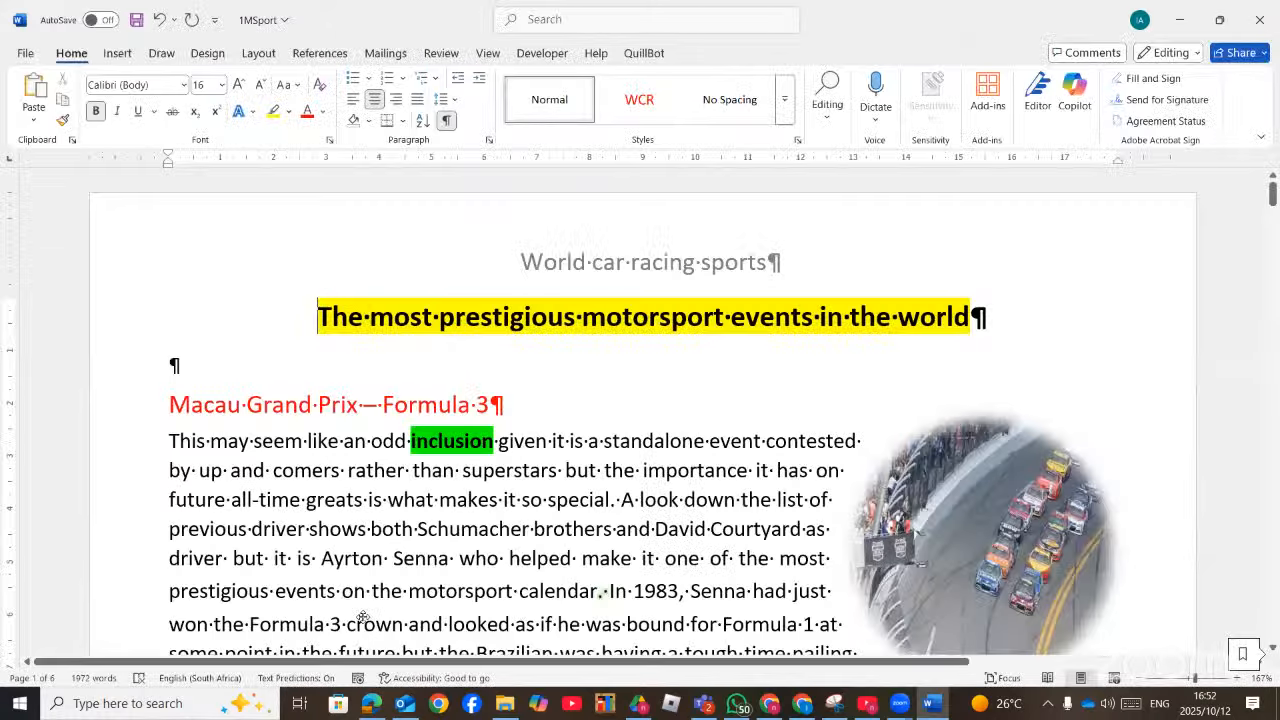
Switch to the PDF question paper in Edge, enlarge the page and underline "gradient fill" in the first bullet of question 1.2
left_click(370, 705)
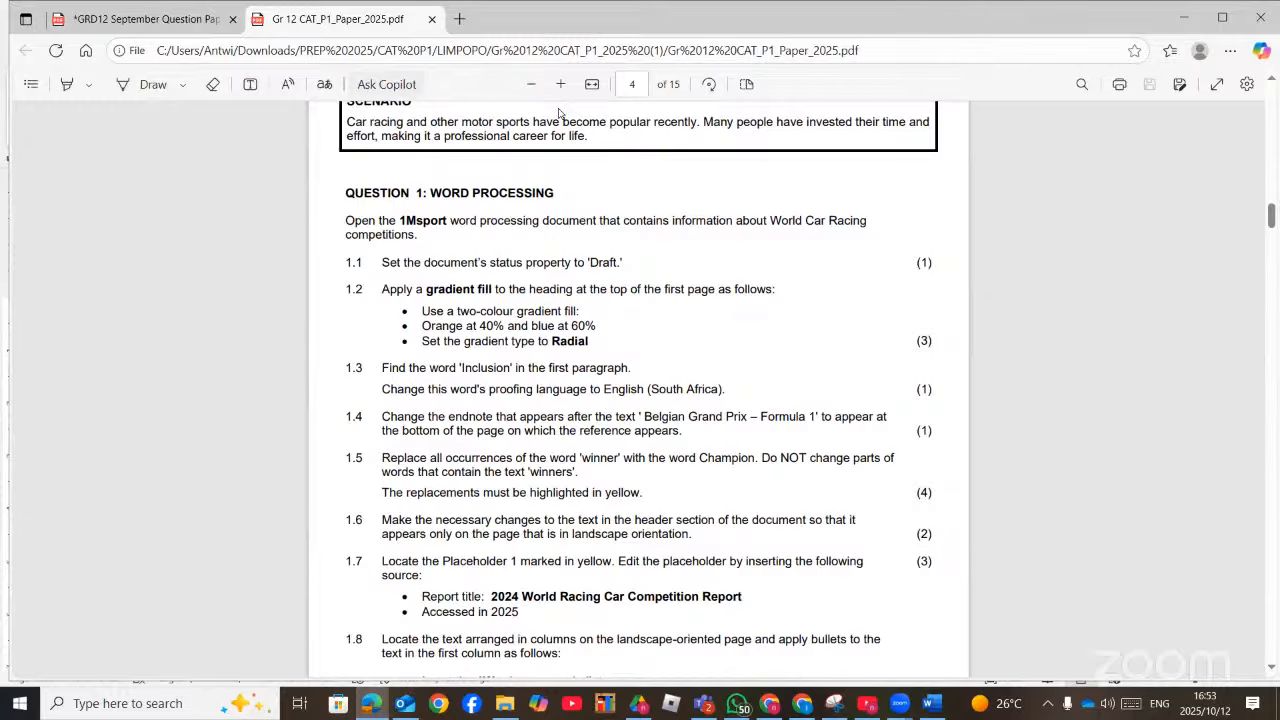
key("ctrl+plus")
left_click(148, 84)
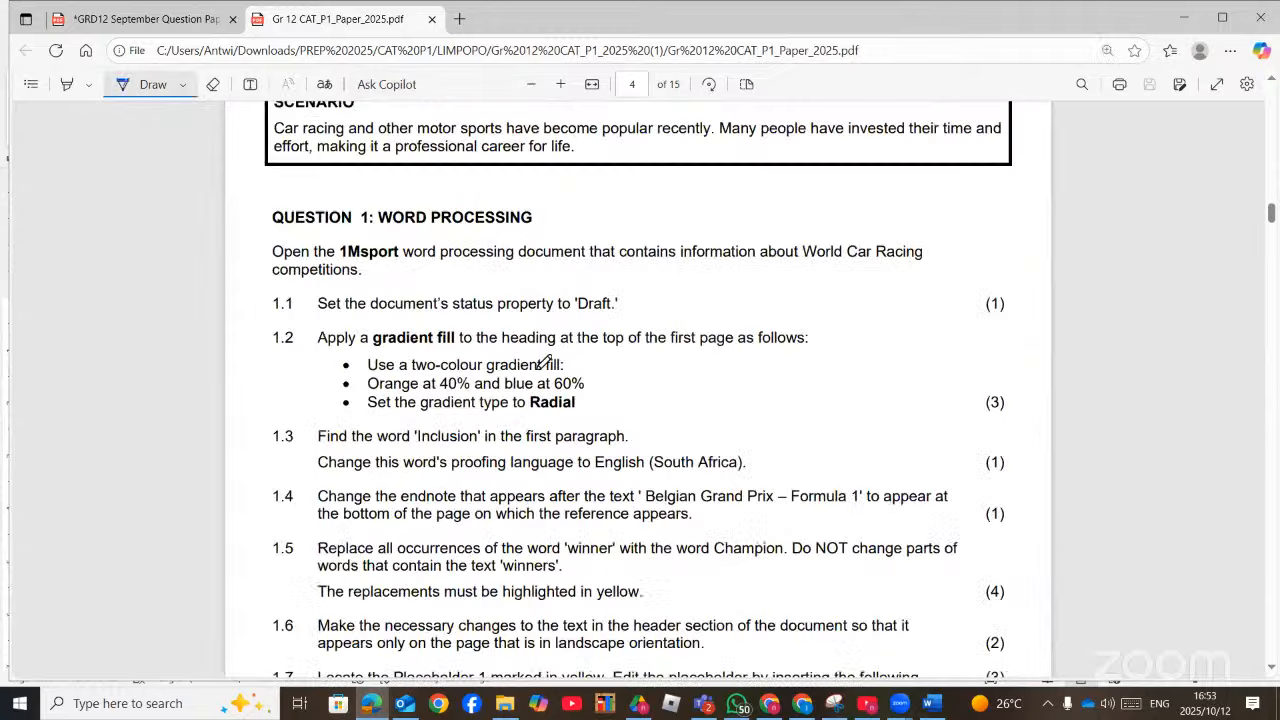
left_click_drag(488, 371, 569, 374)
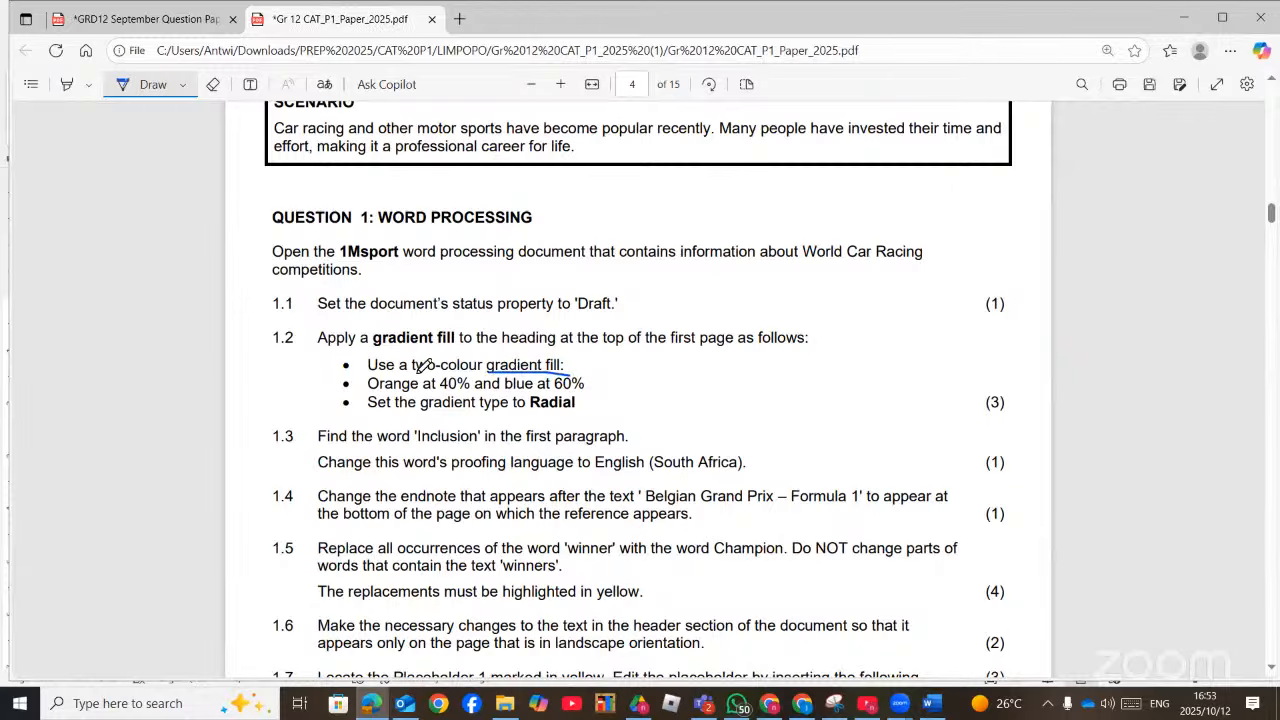
Underline "two-colour", "Orange", "40%", "blue", "60%" and "Radial" in the bullets of question 1.2
left_click_drag(413, 373, 480, 368)
left_click_drag(368, 394, 577, 388)
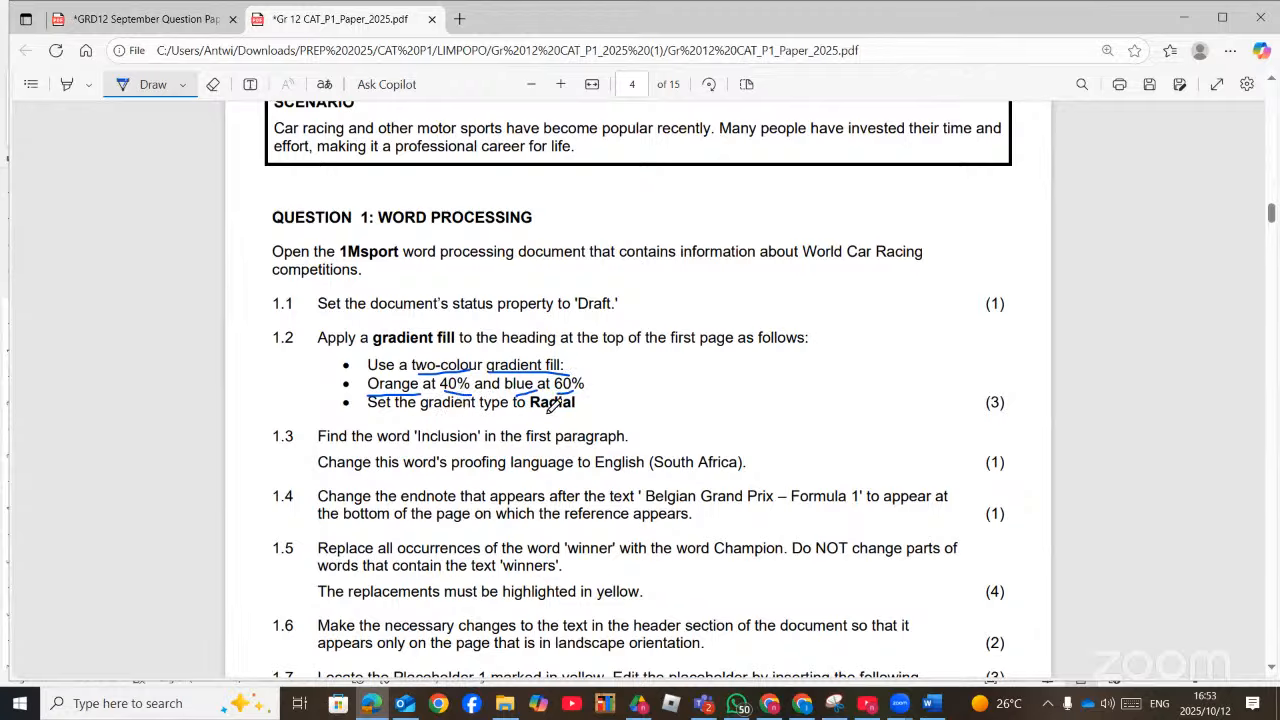
left_click_drag(530, 410, 603, 406)
Switch to the 1MSport document in Word and hide the formatting marks
left_click(922, 709)
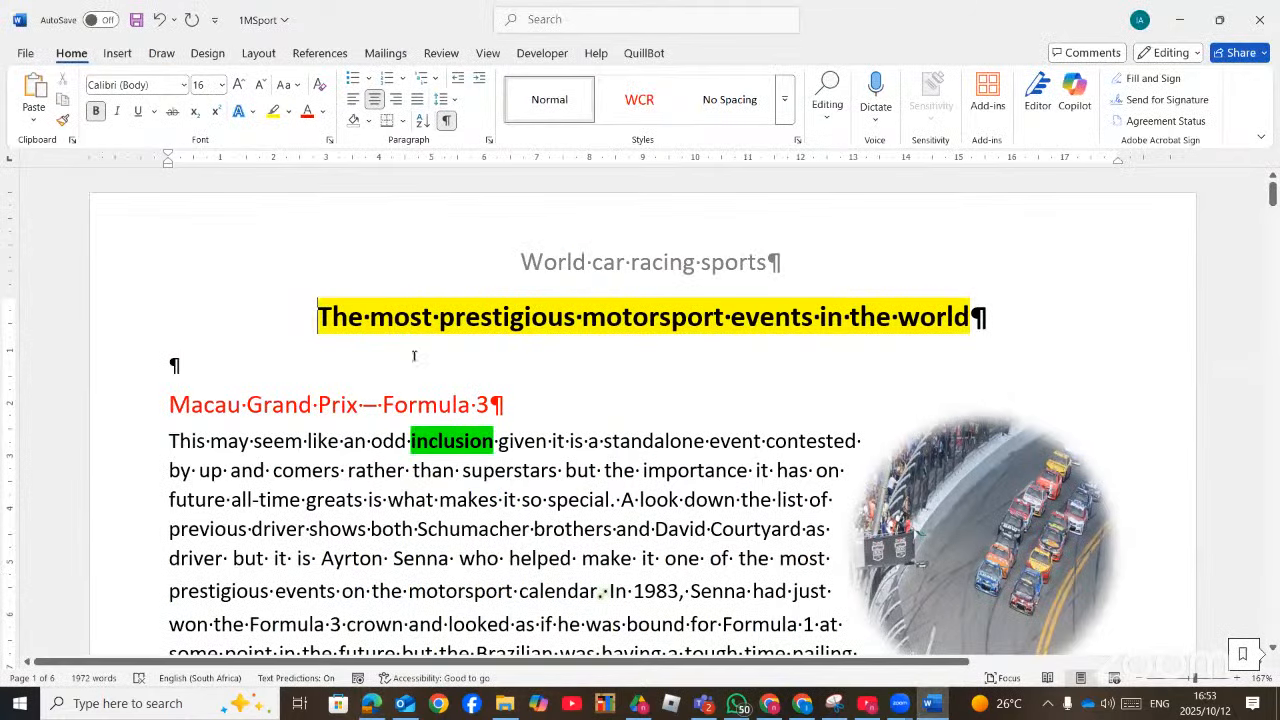
left_click(446, 120)
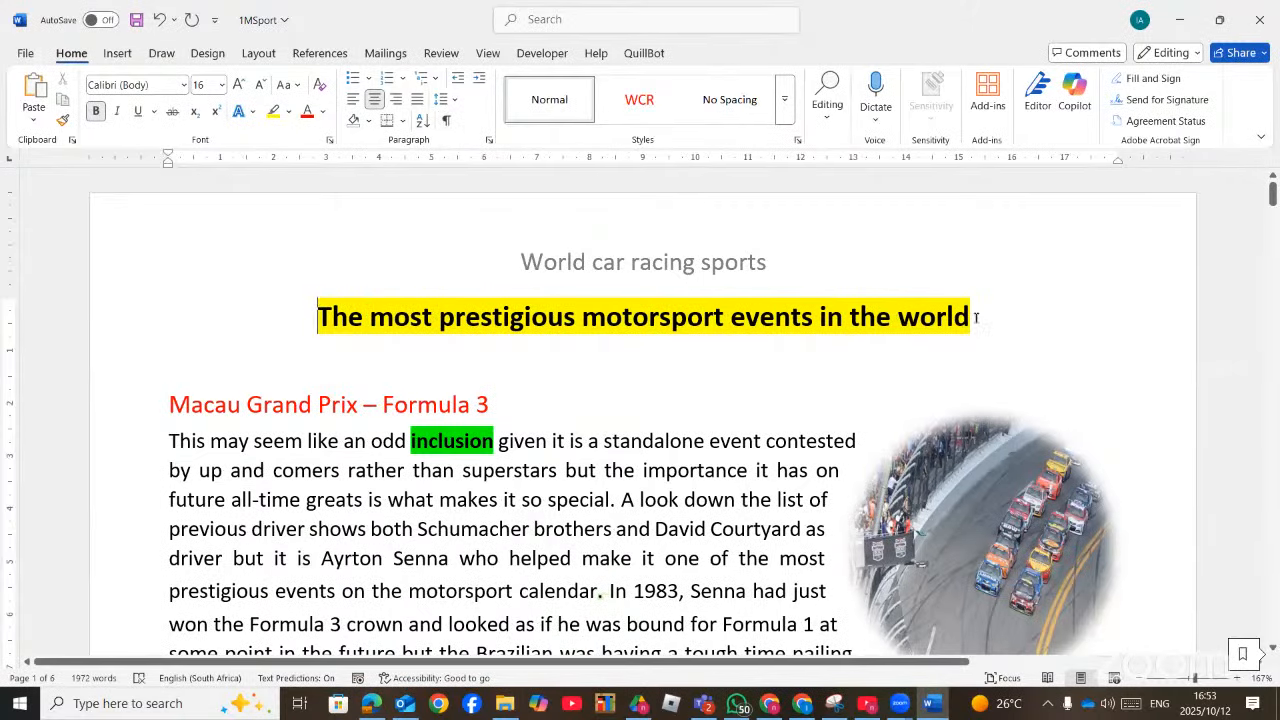
Give the heading "The most prestigious motorsport events in the world" a gradient text fill of type Radial
left_click_drag(976, 318, 336, 326)
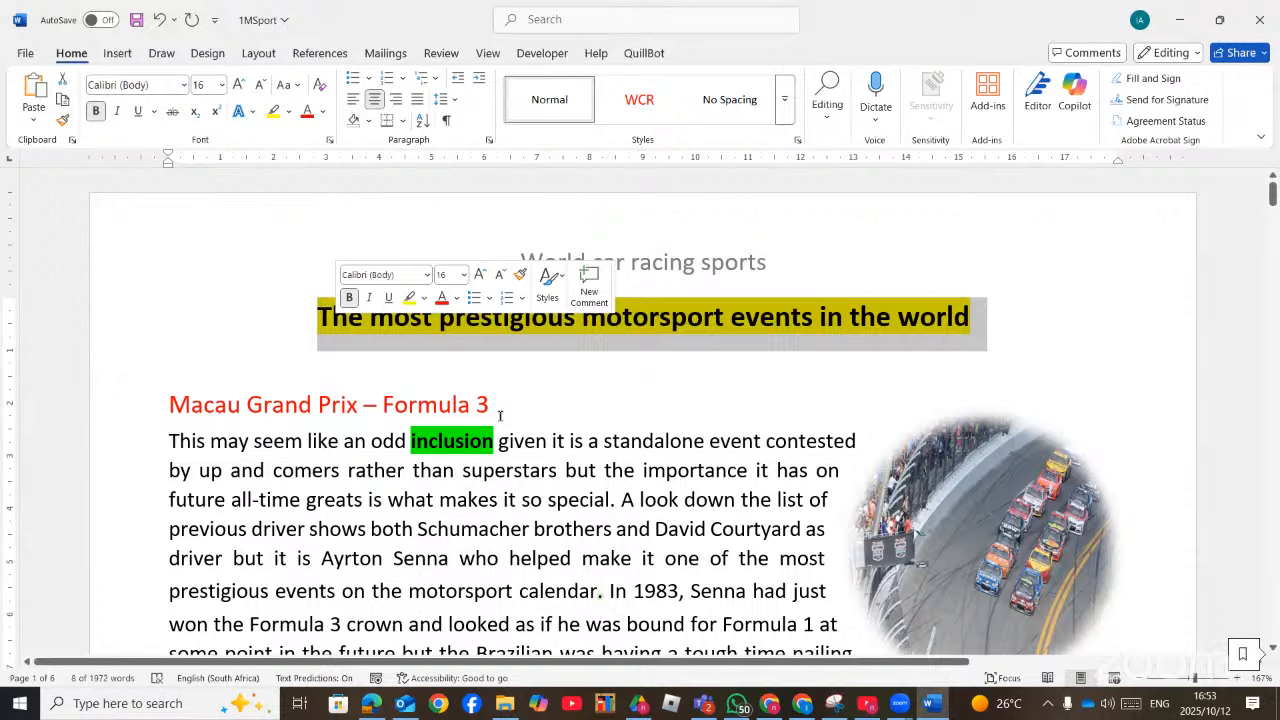
left_click(327, 142)
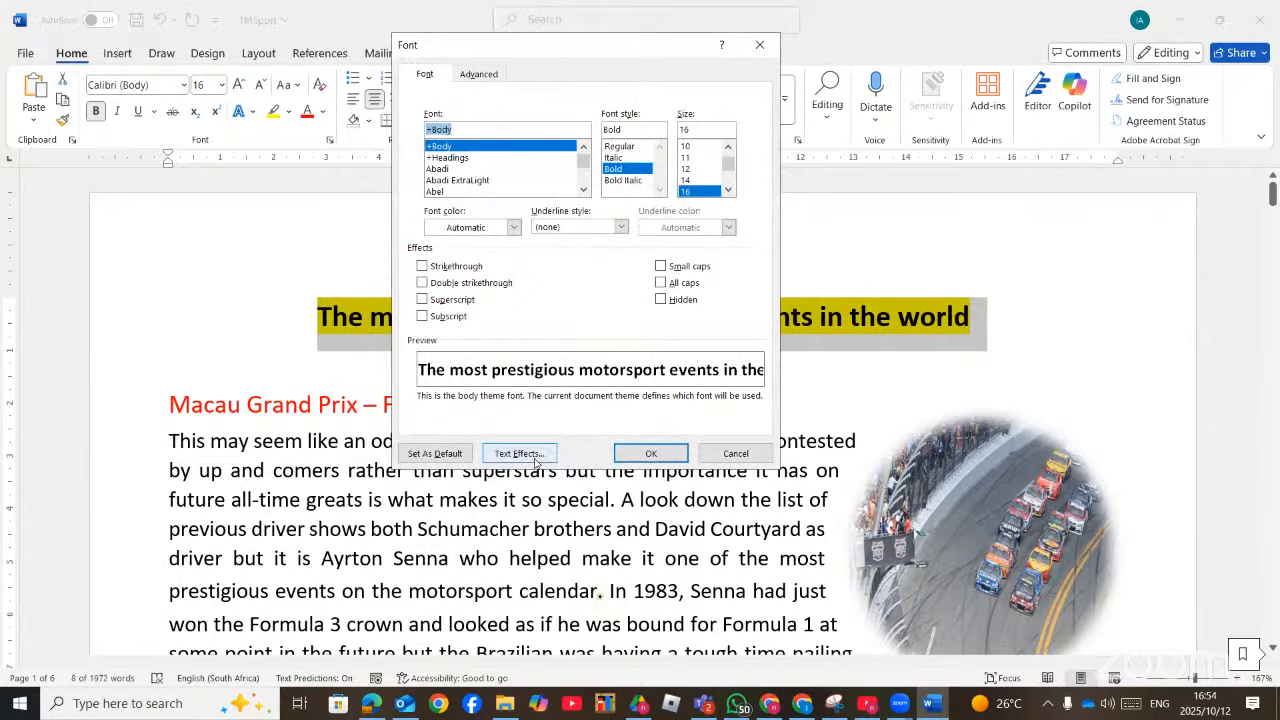
left_click(536, 460)
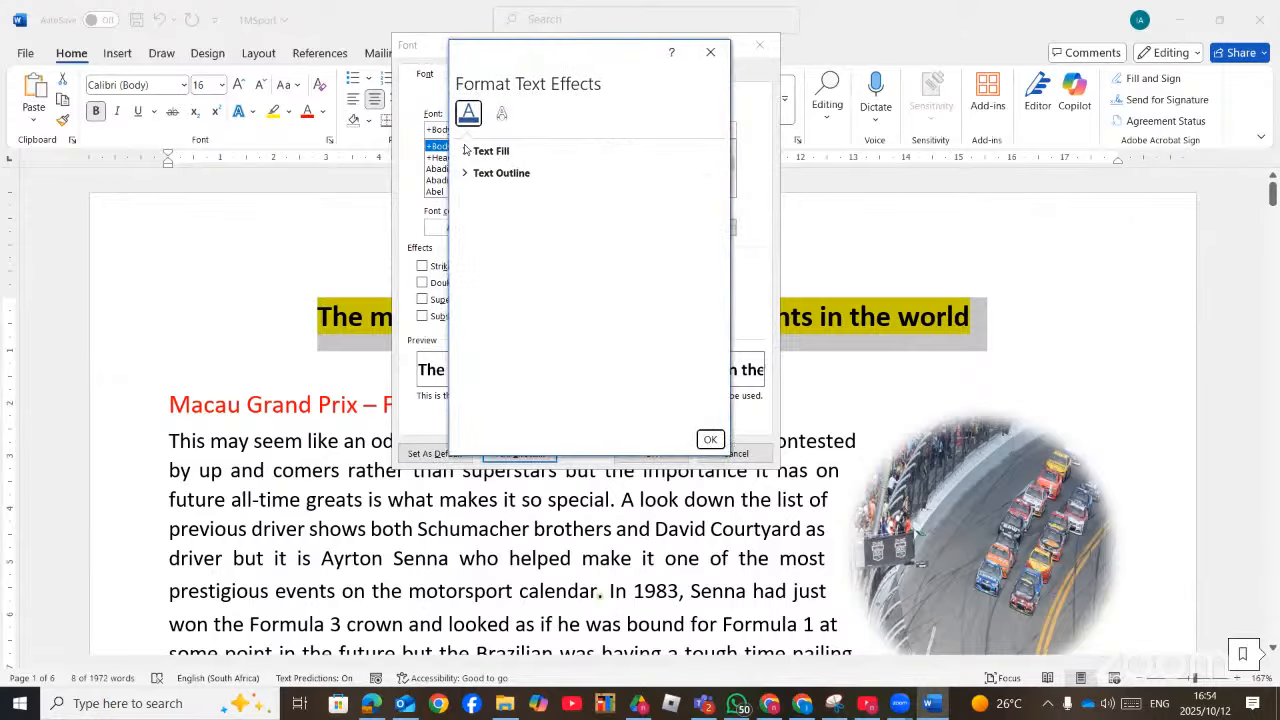
left_click(459, 152)
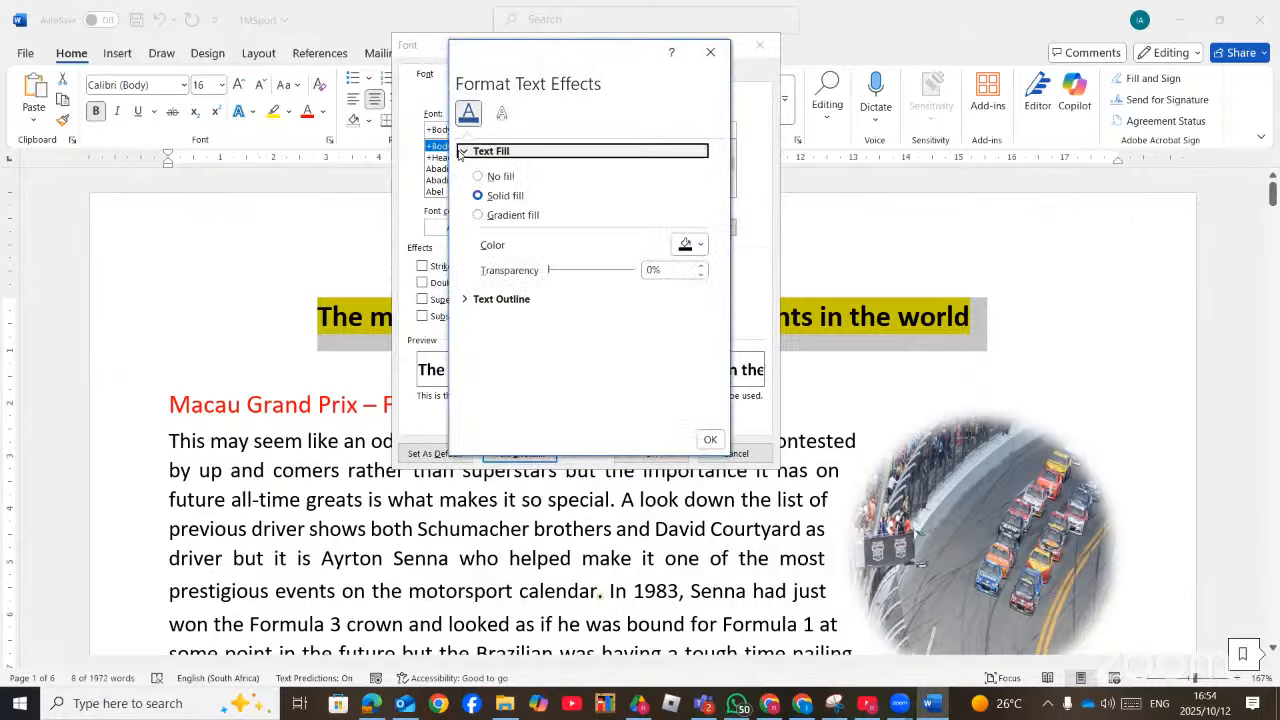
left_click(478, 216)
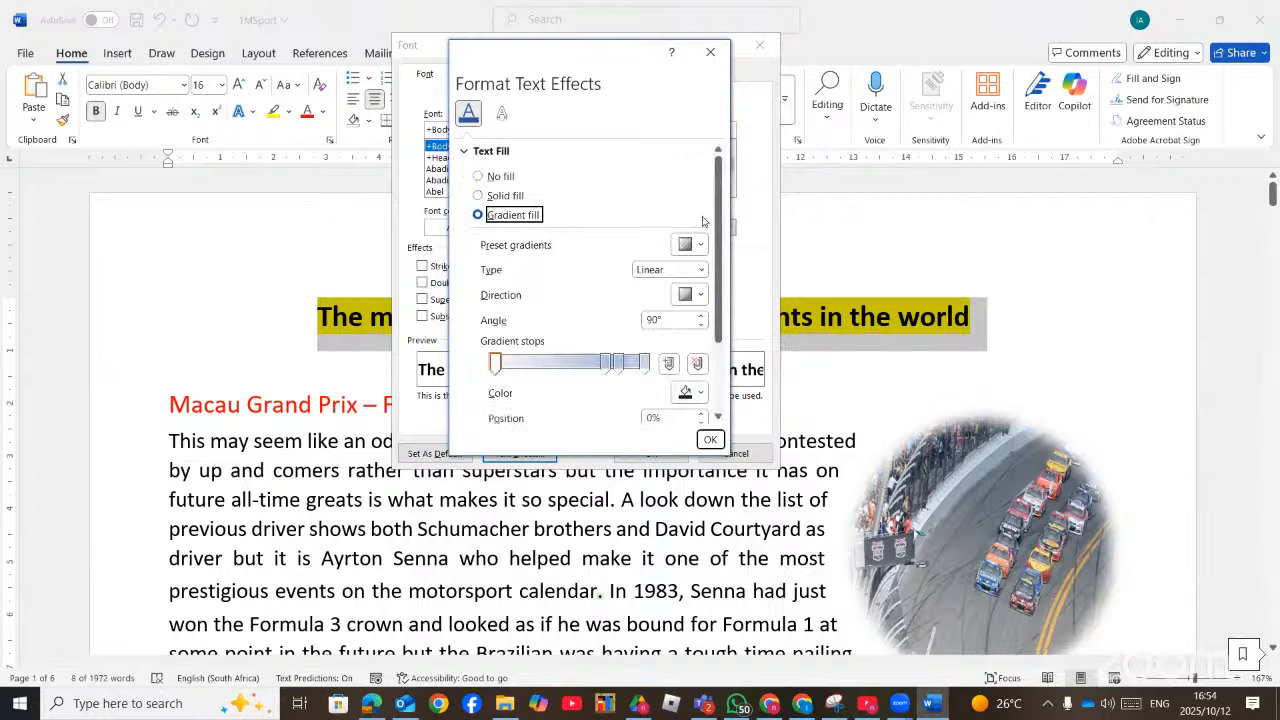
left_click(700, 245)
left_click(700, 245)
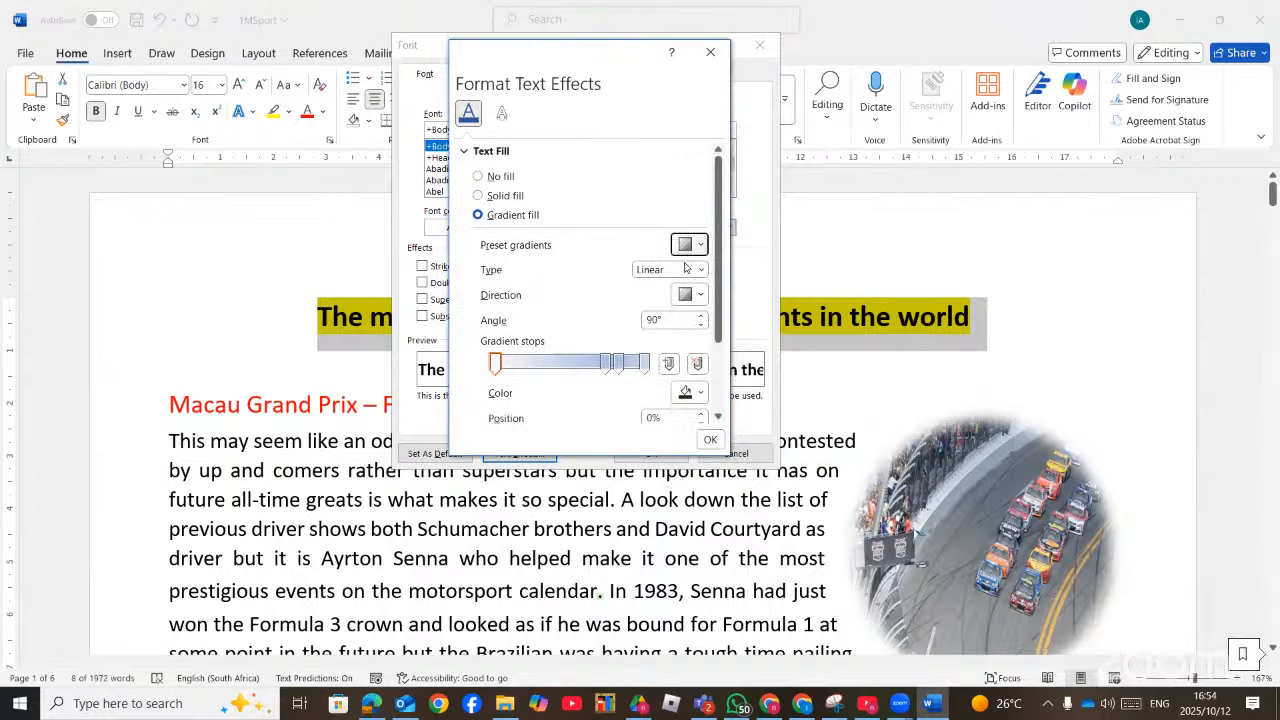
left_click(668, 270)
left_click(648, 304)
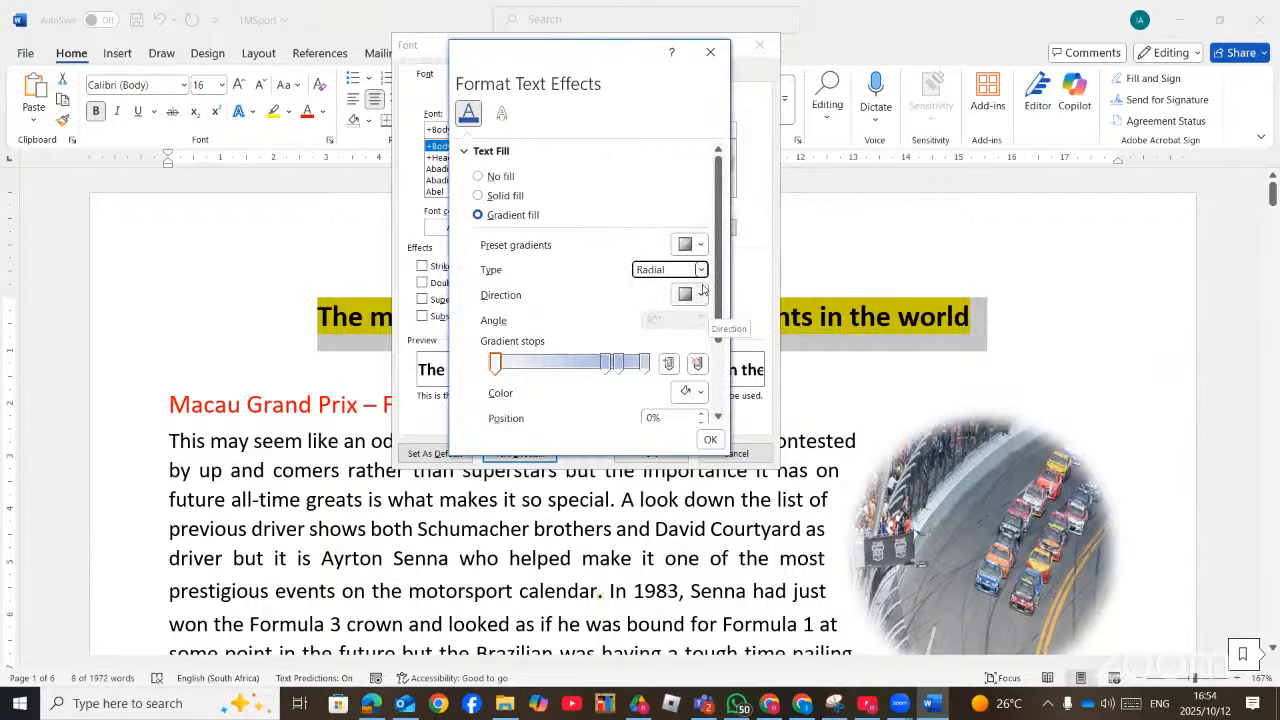
Remove the first gradient stop and add a new one in standard orange at position 40%
scroll(552, 404, "down", 1)
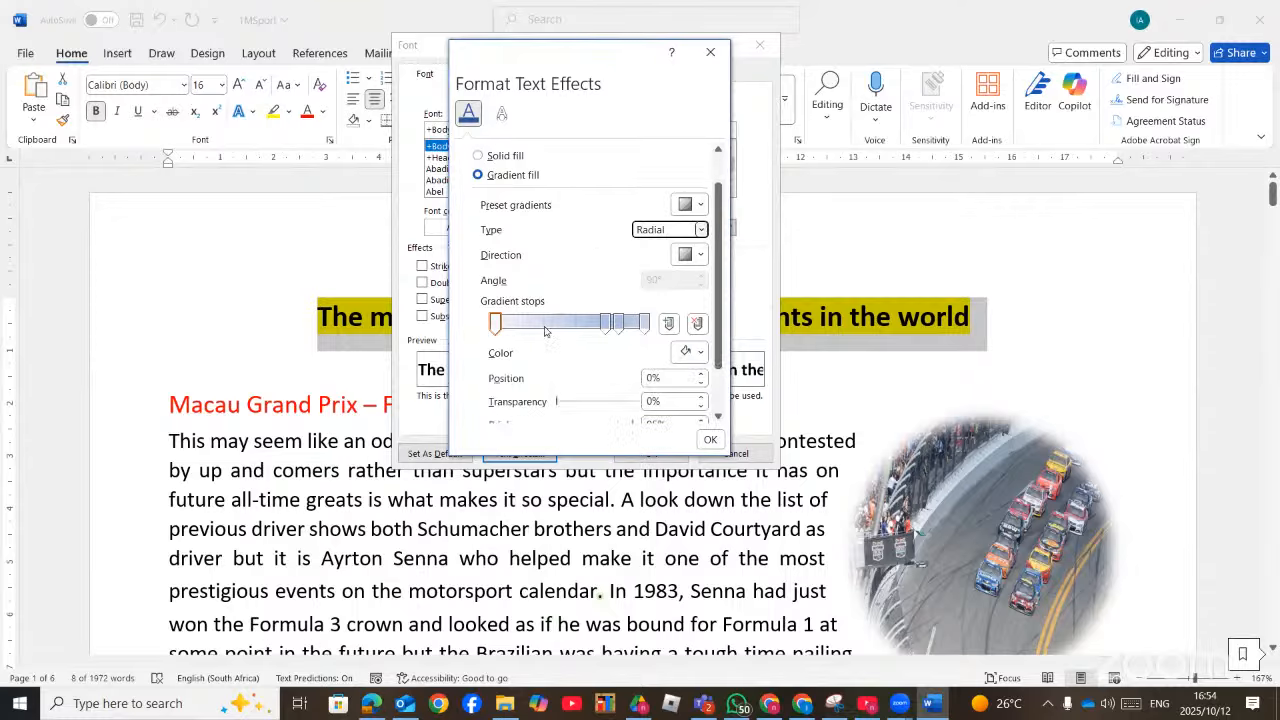
left_click(698, 323)
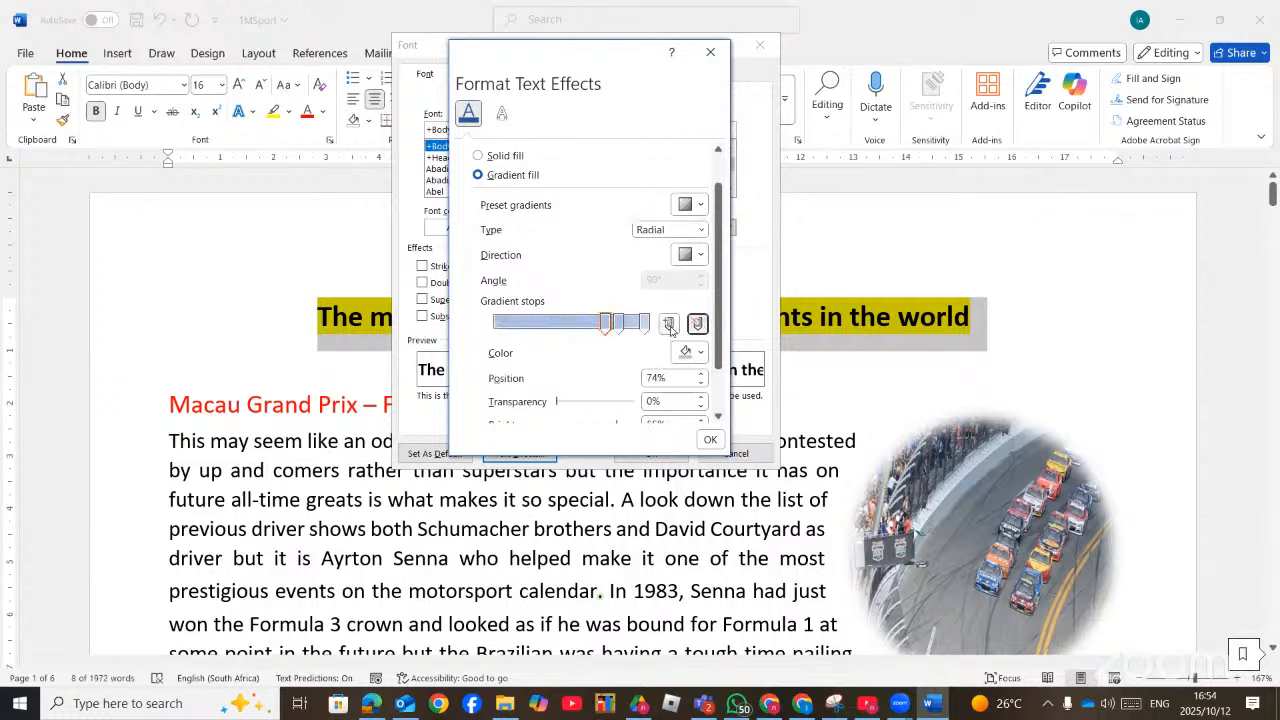
left_click(669, 325)
left_click(369, 705)
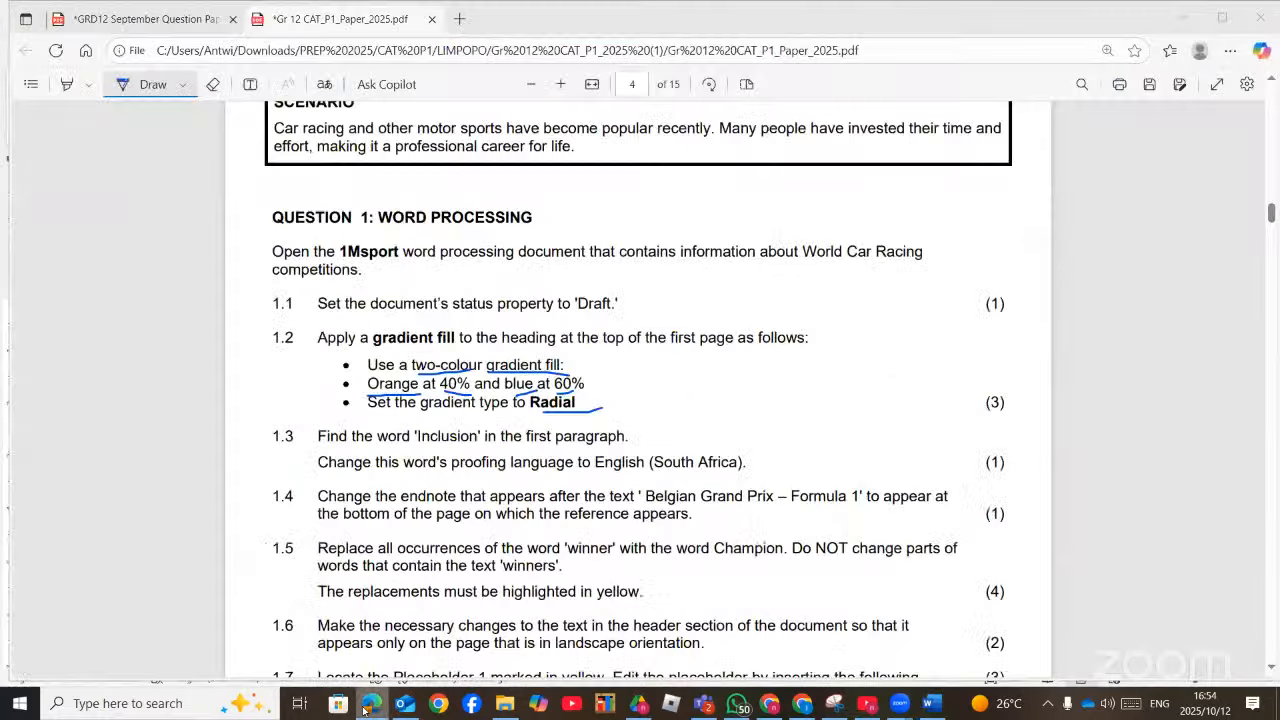
left_click(369, 705)
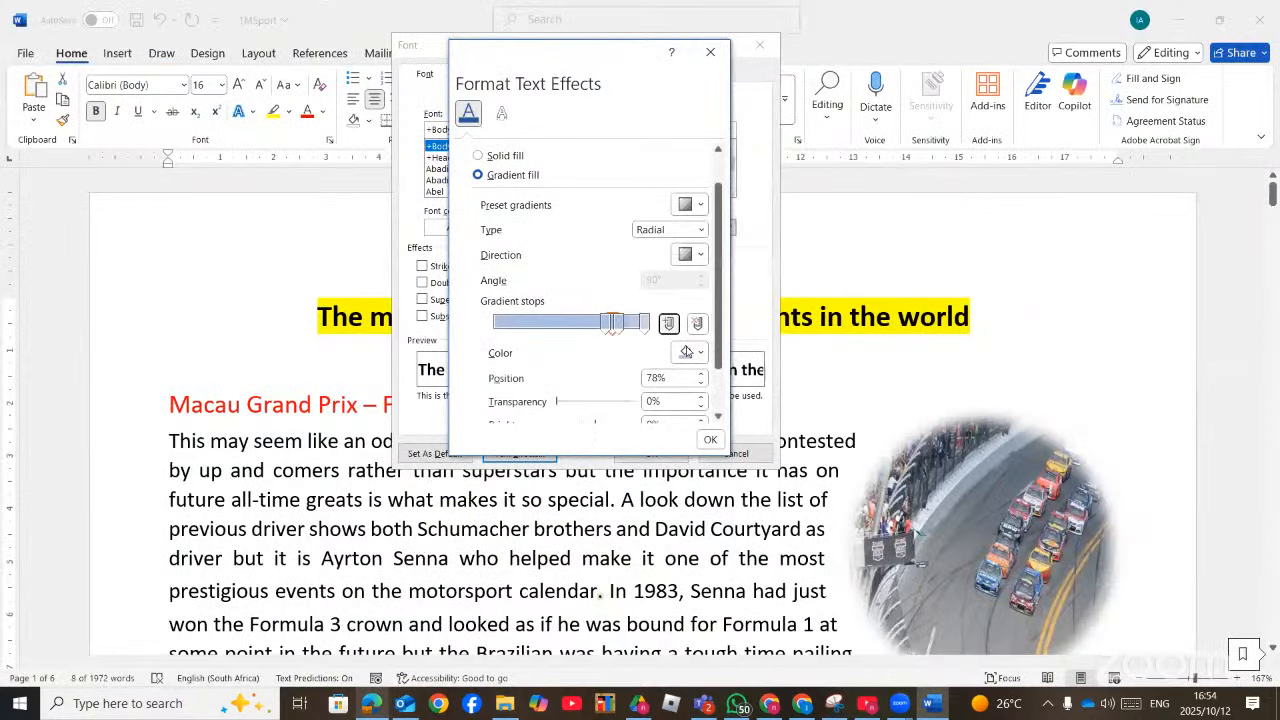
left_click(686, 352)
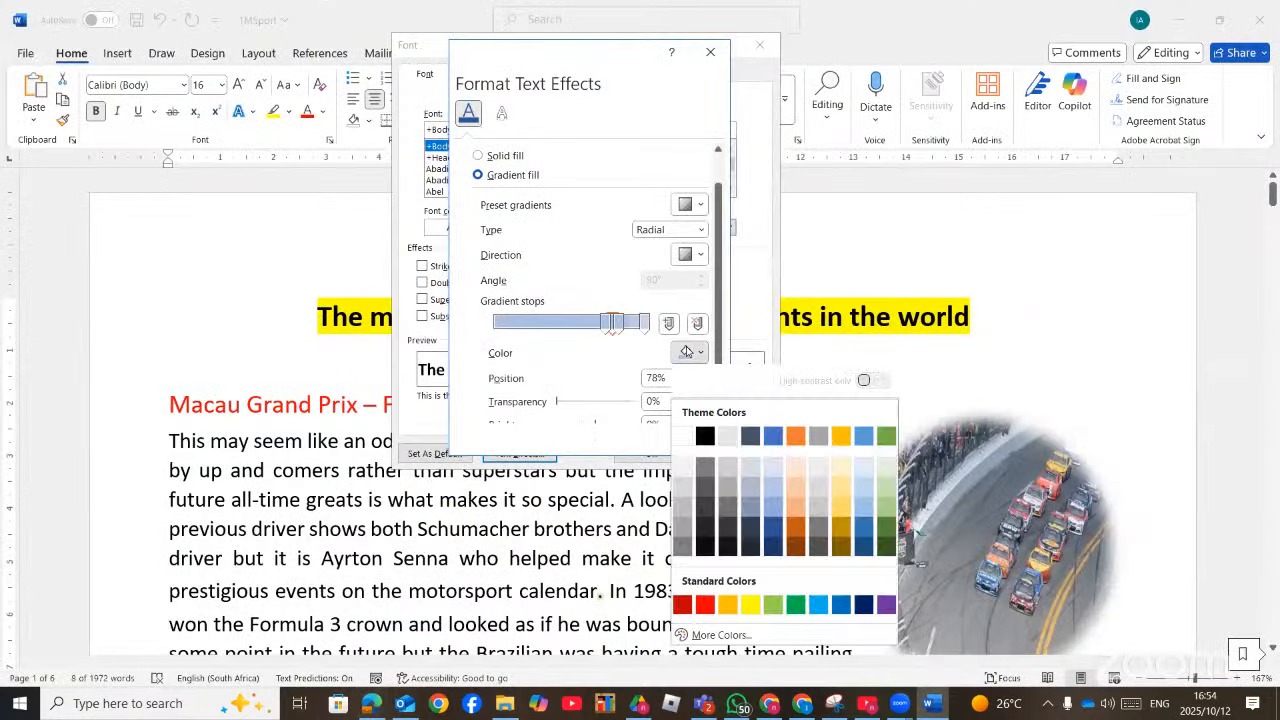
left_click(729, 605)
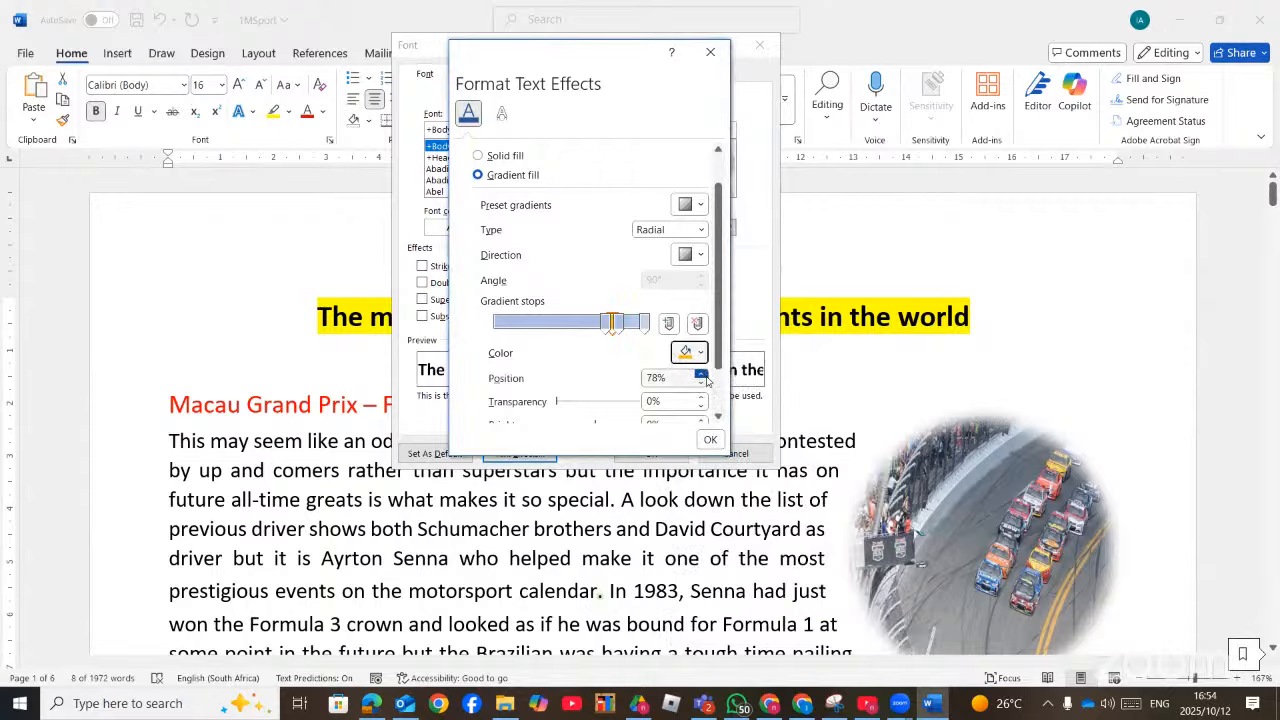
left_click_drag(682, 379, 638, 380)
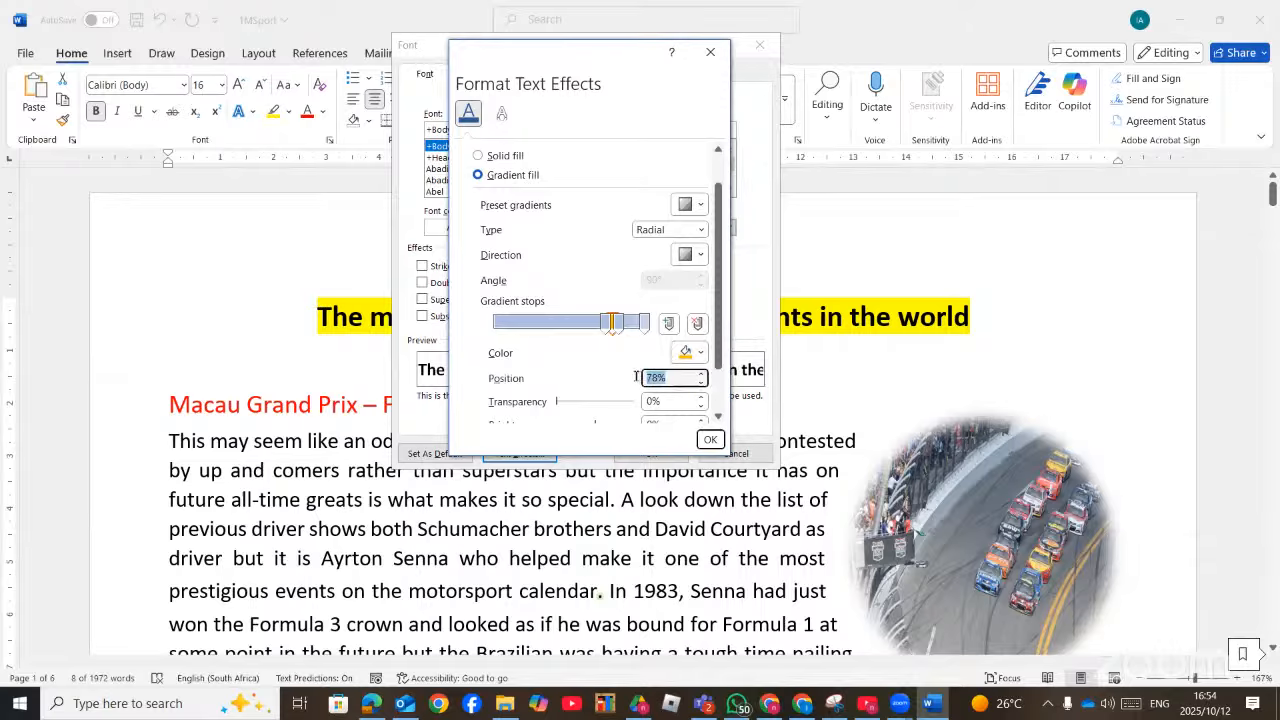
type("40")
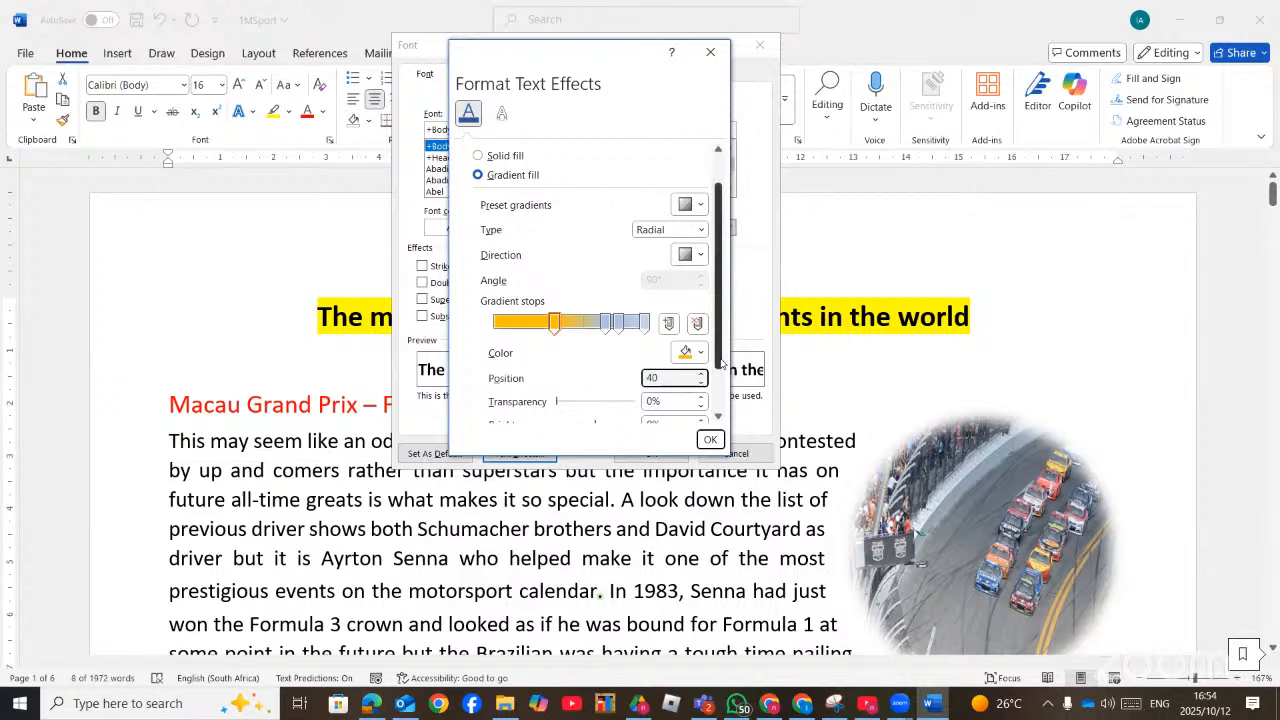
scroll(722, 362, "down", 2)
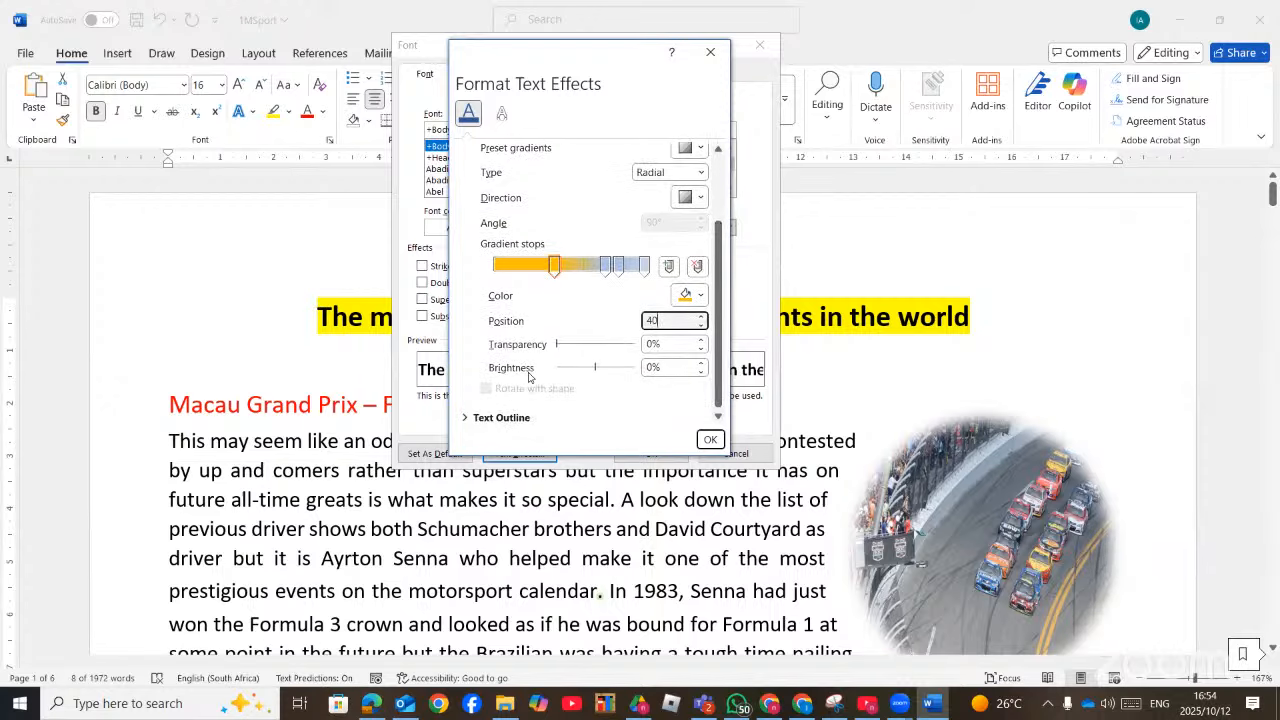
left_click(672, 344)
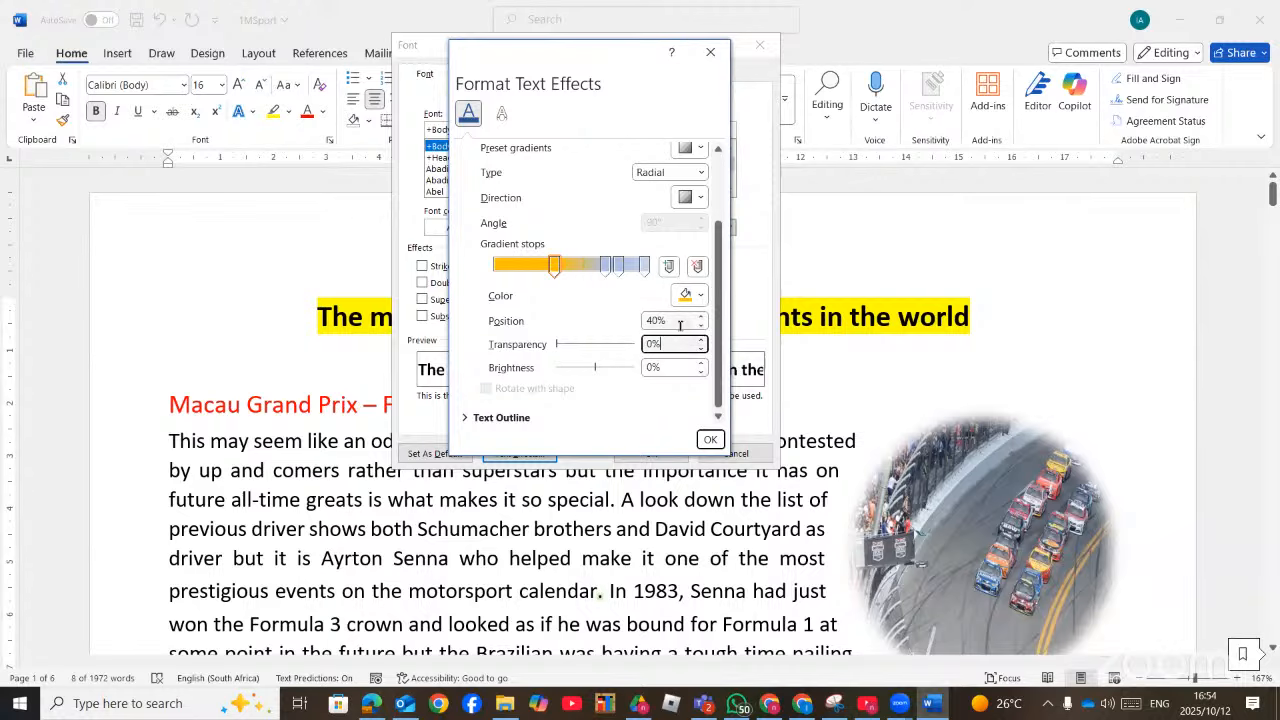
Add another gradient stop, colour it standard Blue as question 1.2 asks, and set its position to 60%
left_click(669, 265)
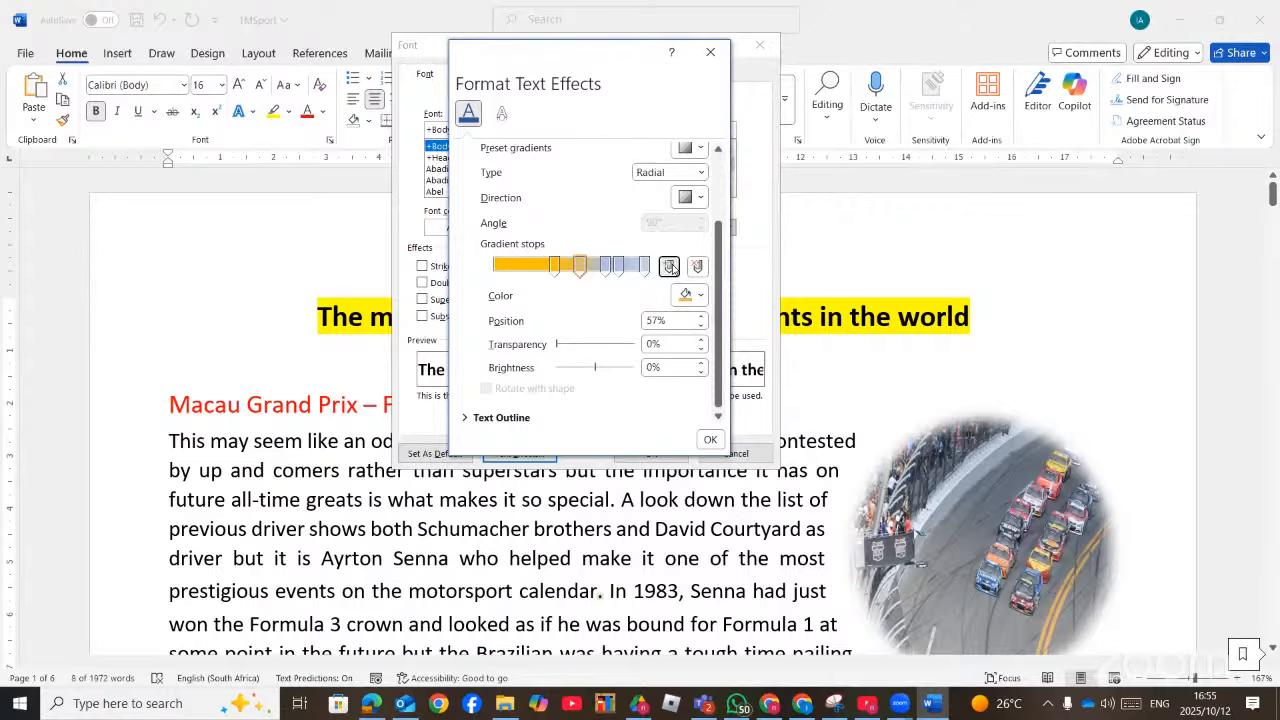
left_click(372, 703)
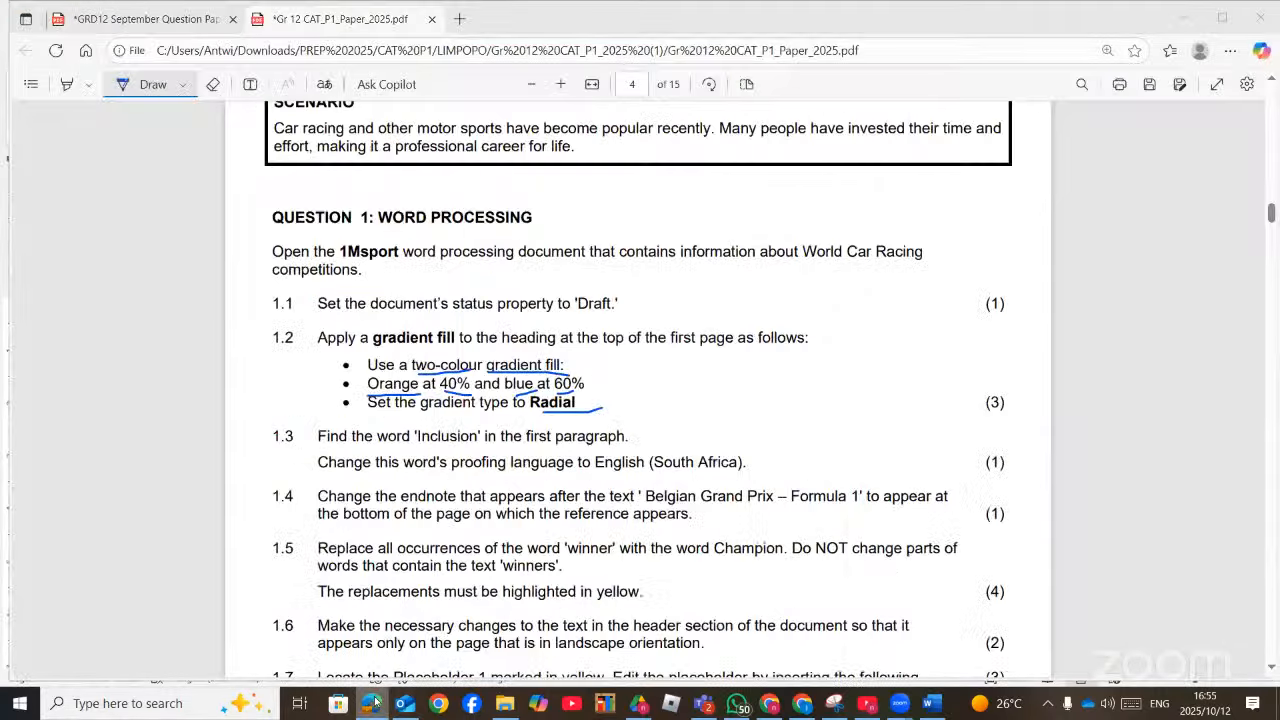
key("alt+Tab")
left_click(700, 295)
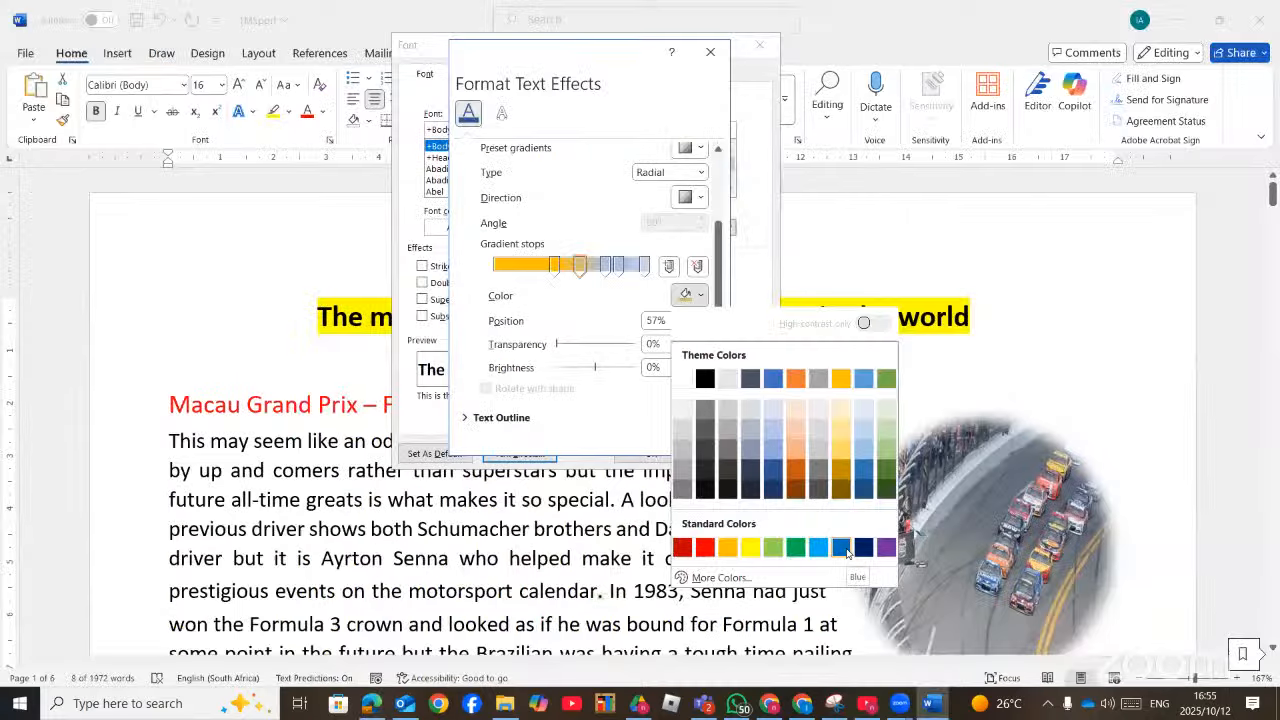
left_click(846, 553)
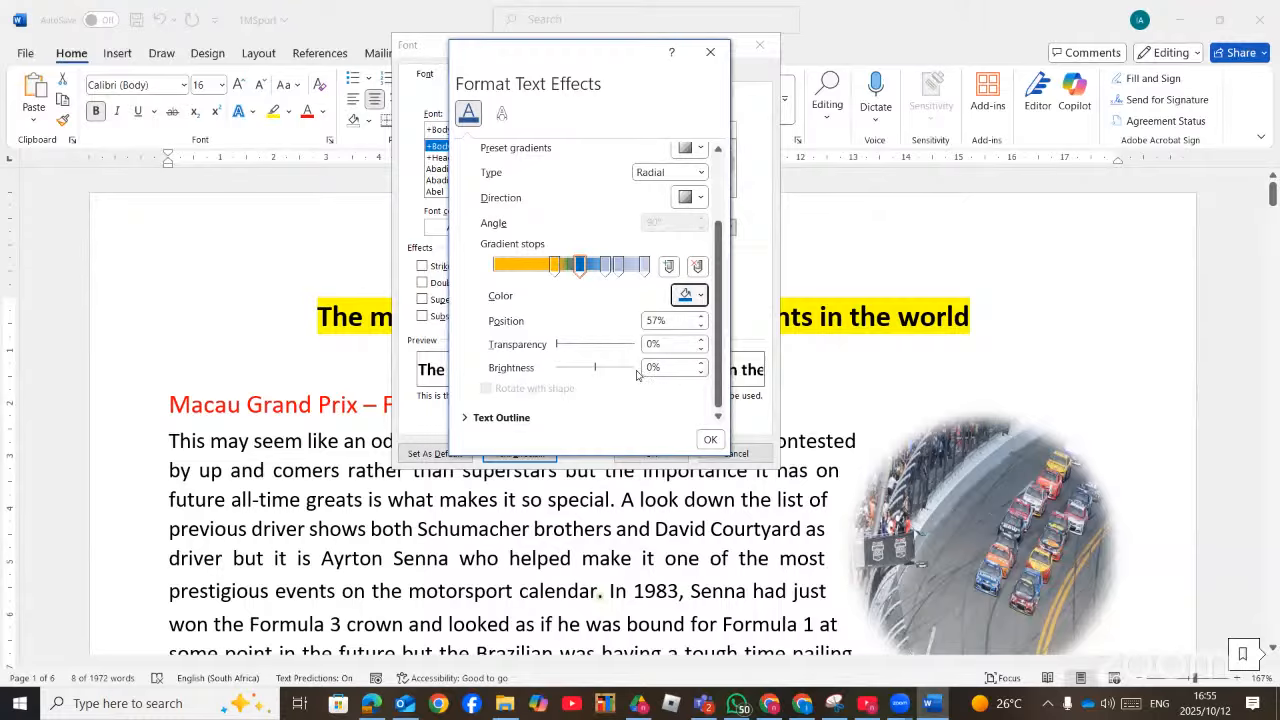
left_click(699, 315)
left_click(699, 315)
left_click(699, 315)
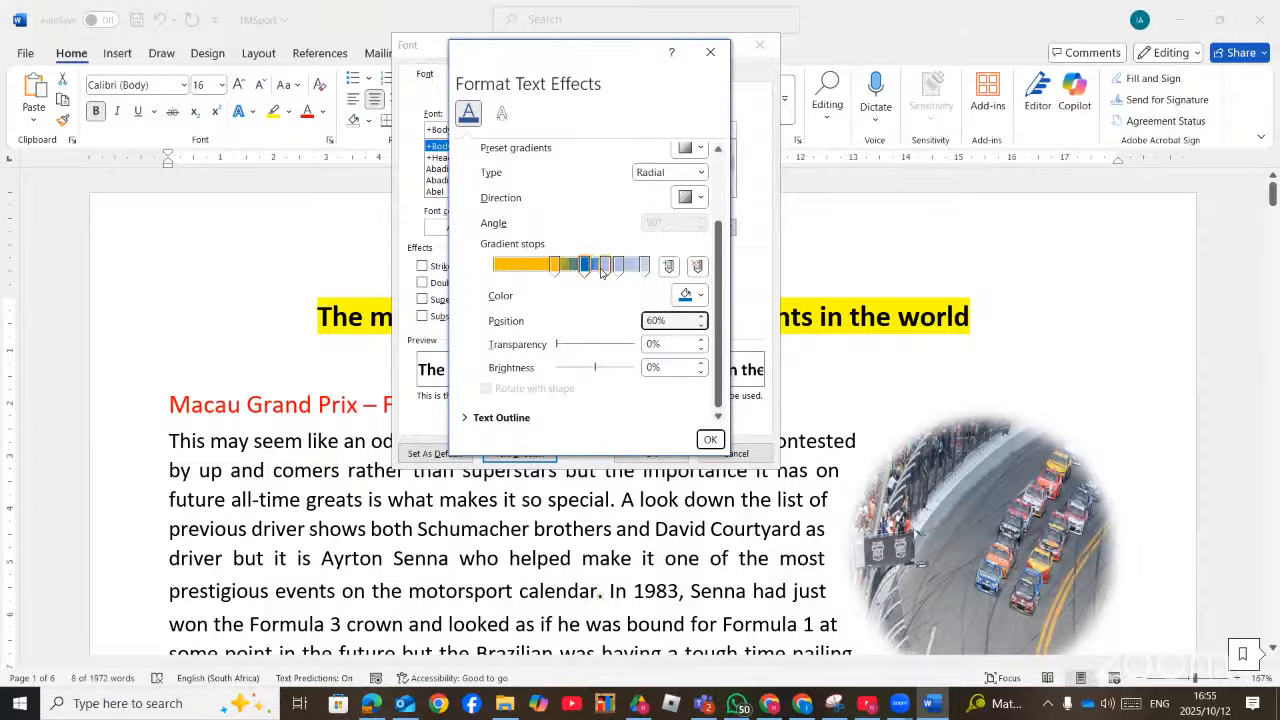
Remove the three leftover gradient stops beyond 60%, keeping only the orange and blue ones
left_click(603, 268)
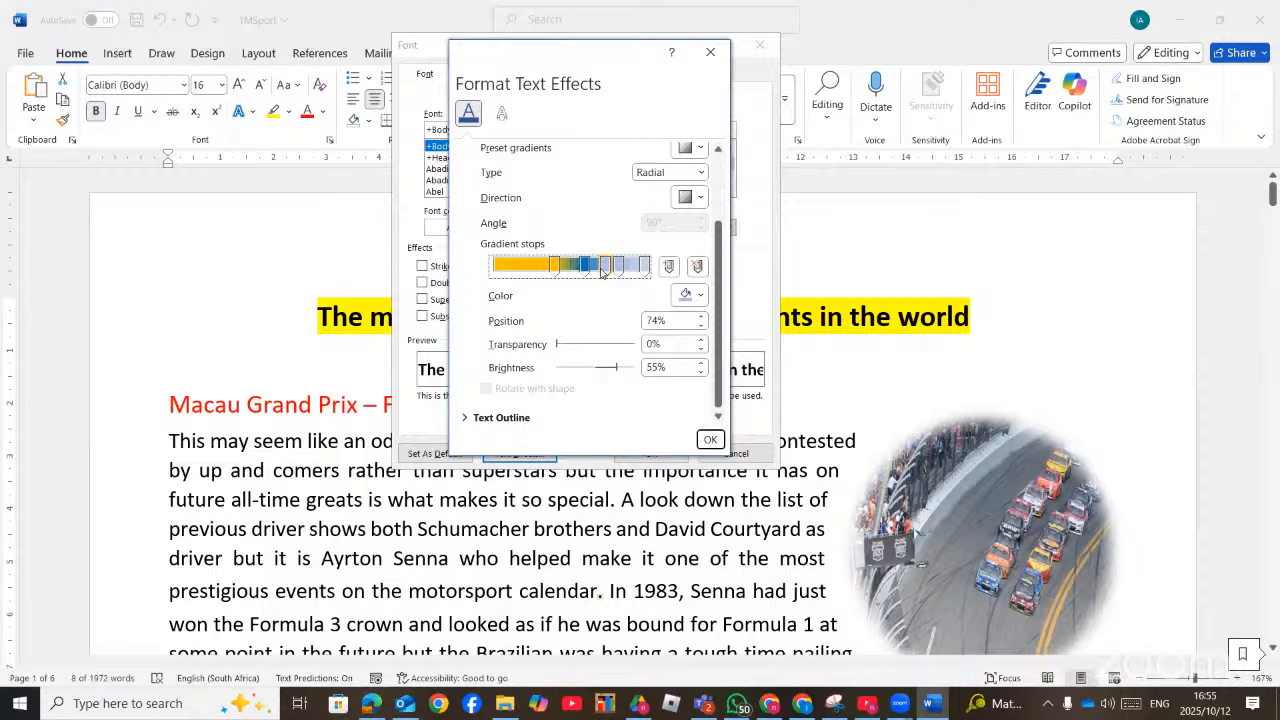
left_click(697, 266)
left_click_drag(643, 268, 622, 270)
left_click(699, 266)
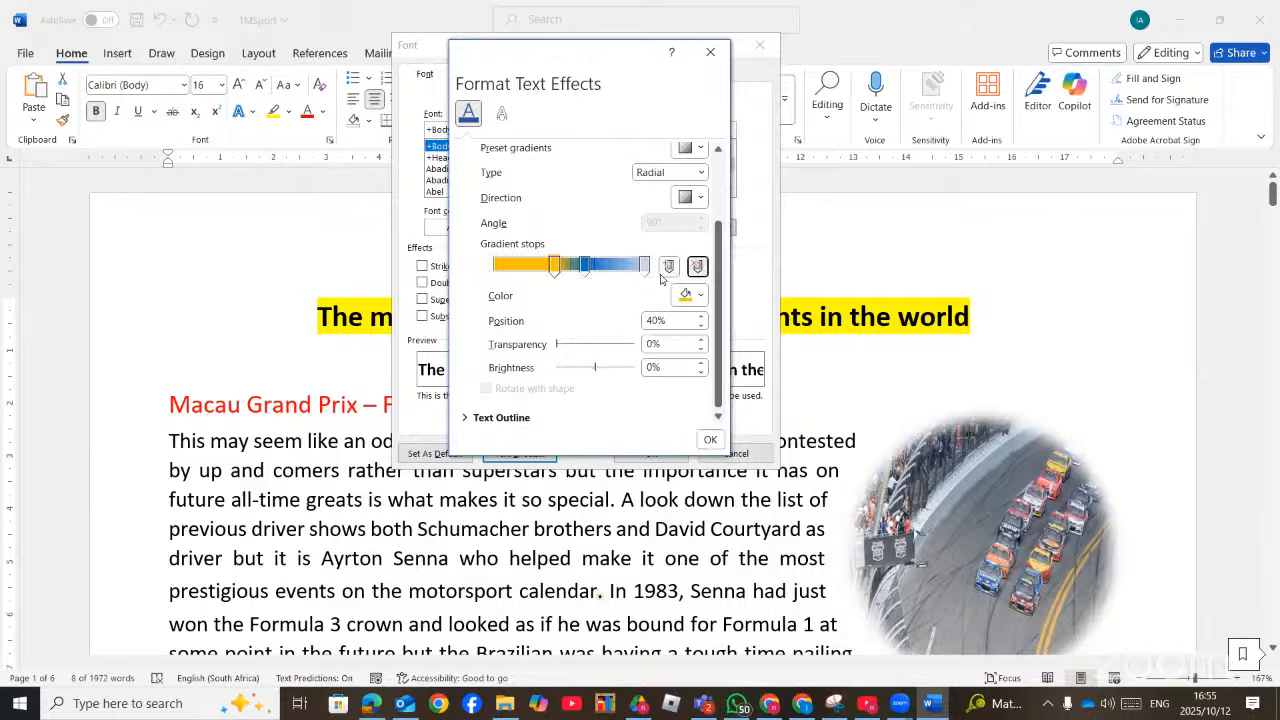
left_click(645, 268)
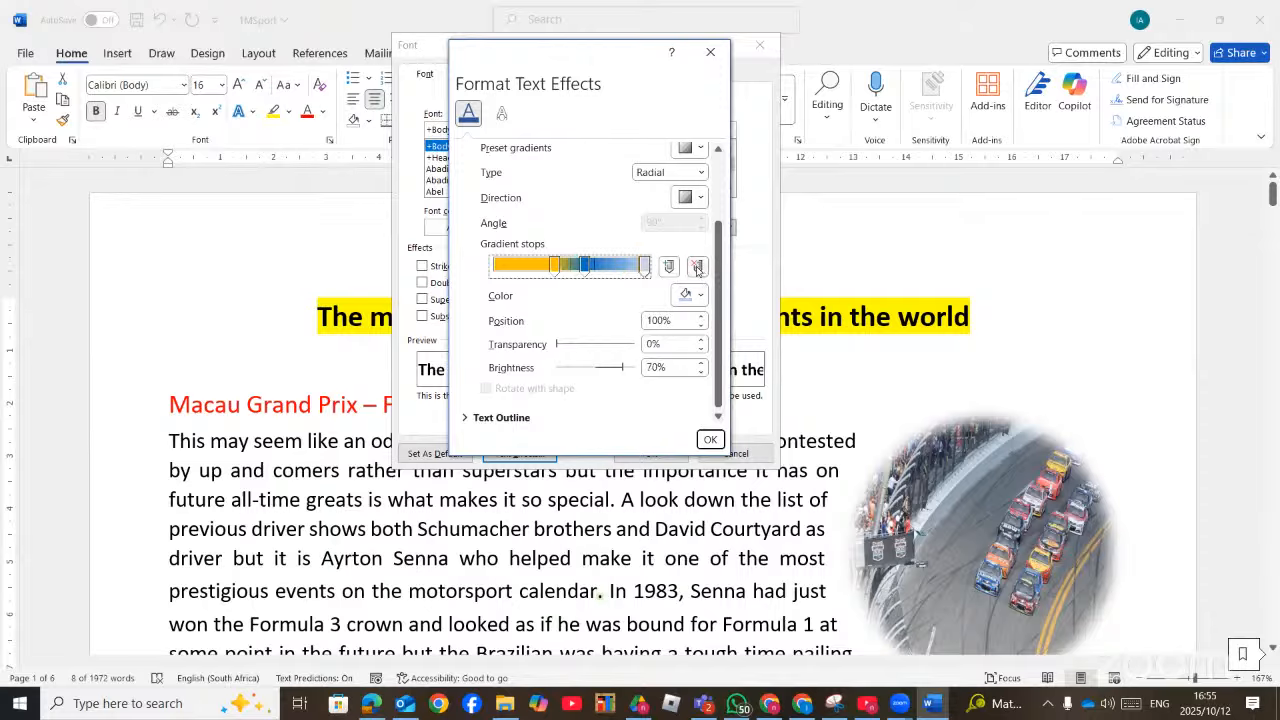
left_click(697, 266)
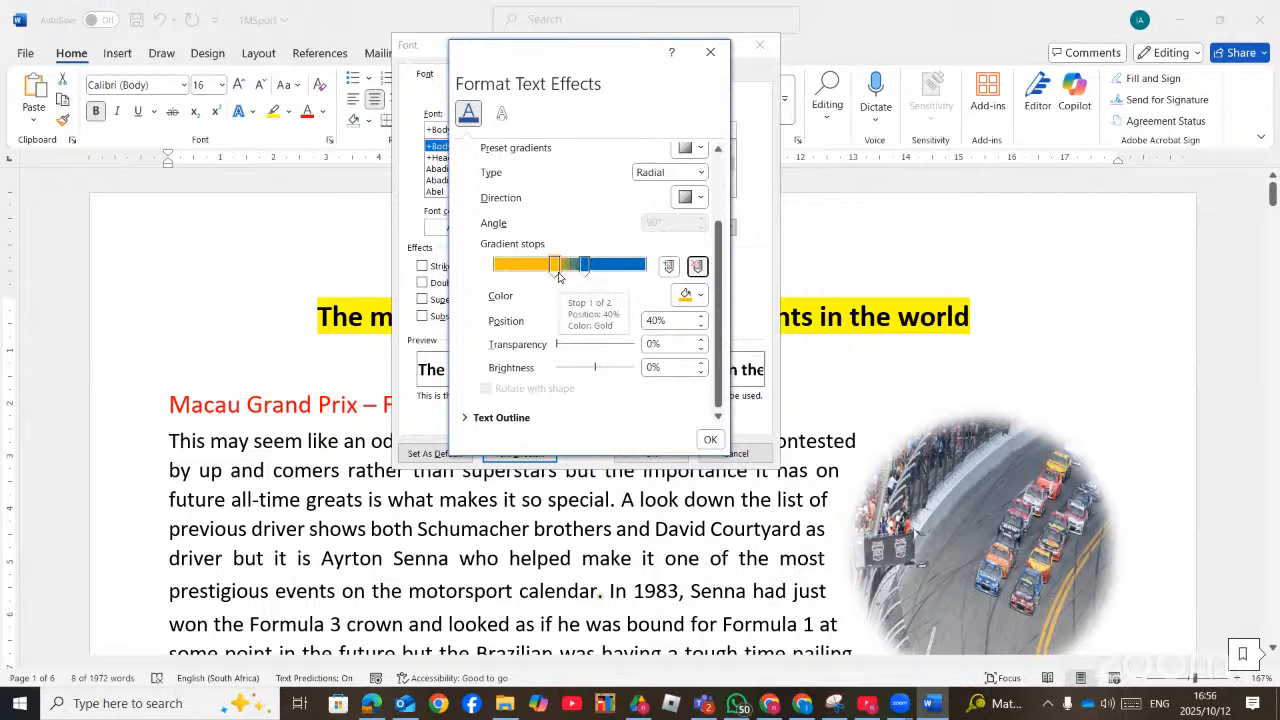
Reapply standard Blue to the 60% stop and apply the finished gradient fill to the heading
left_click(585, 265)
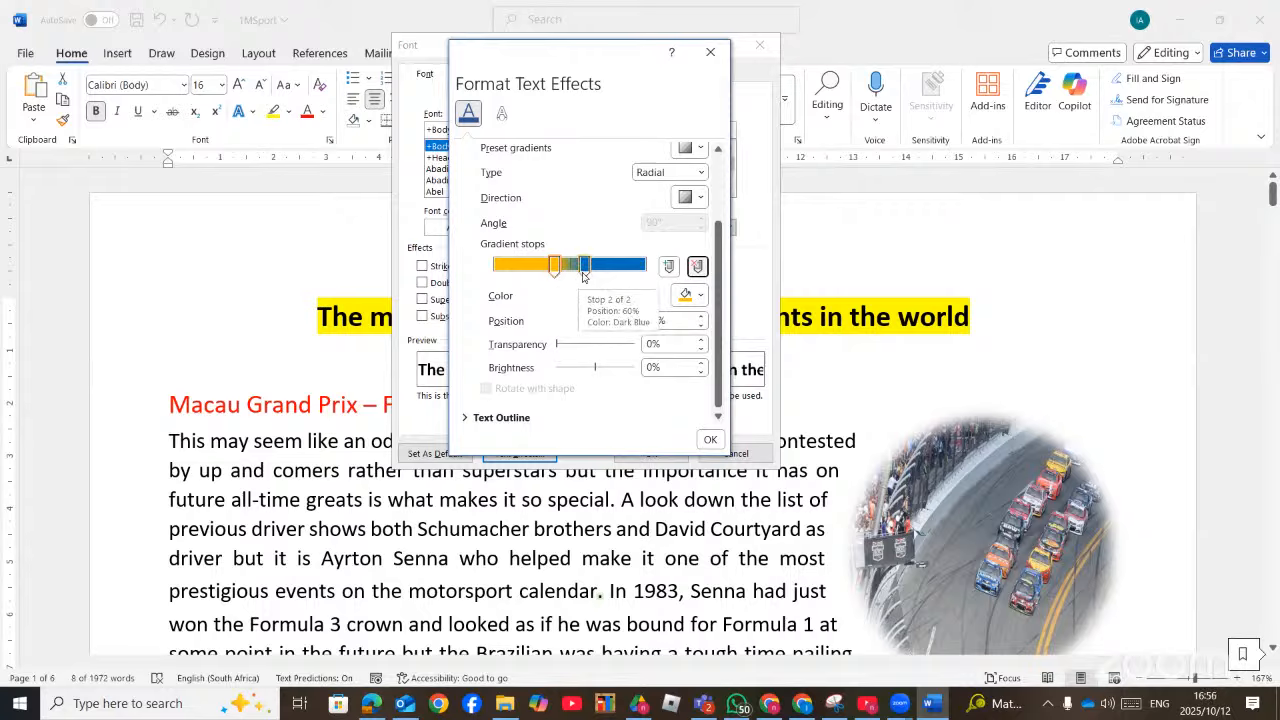
left_click(702, 296)
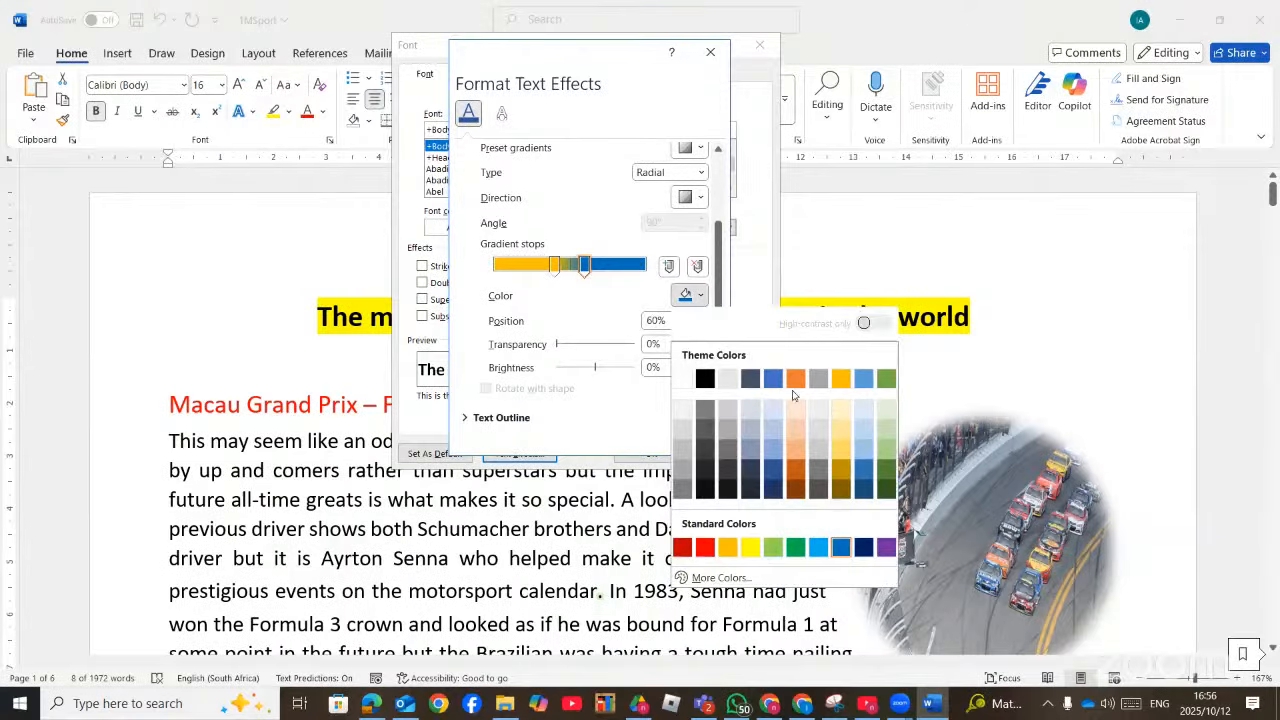
left_click(846, 555)
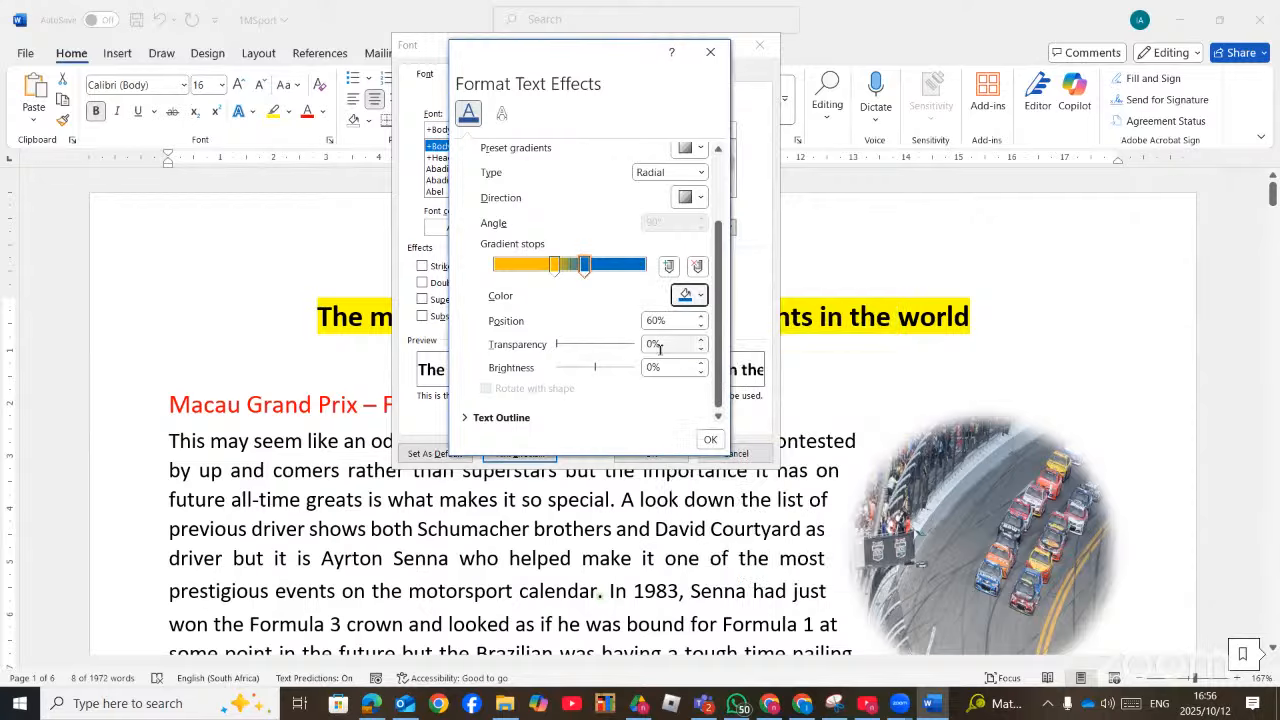
left_click(709, 439)
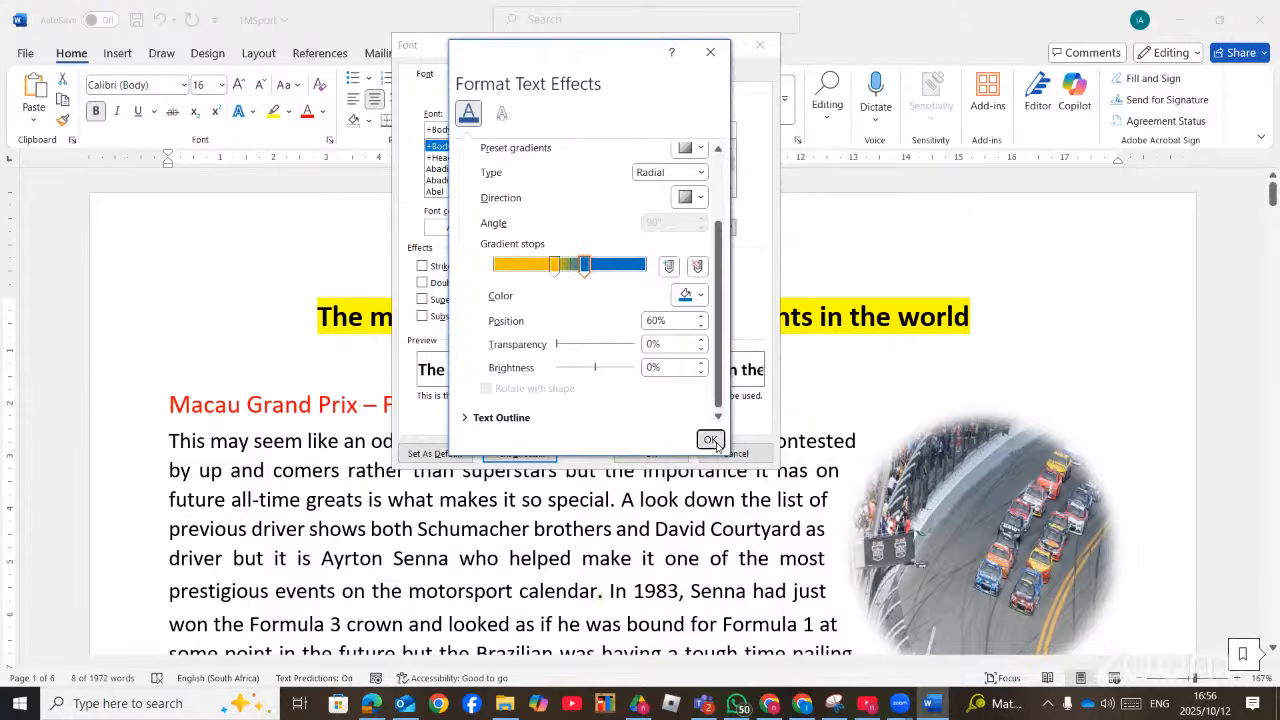
left_click(650, 453)
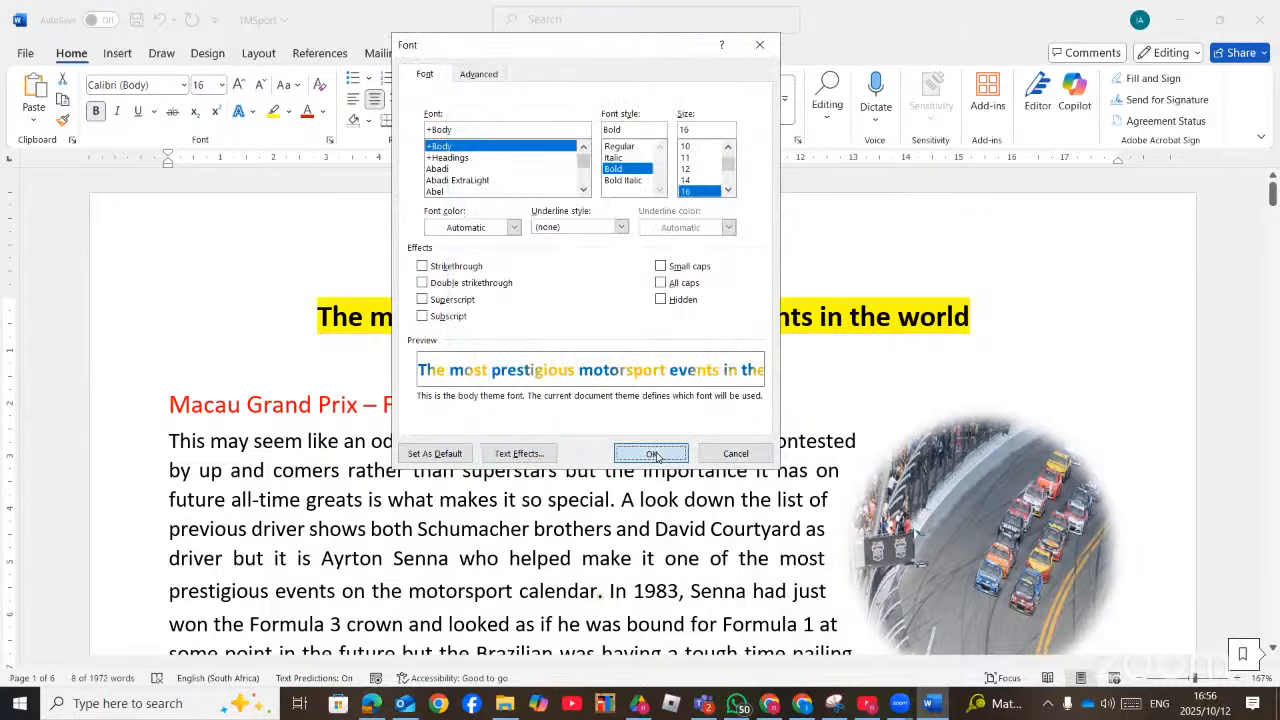
left_click(741, 366)
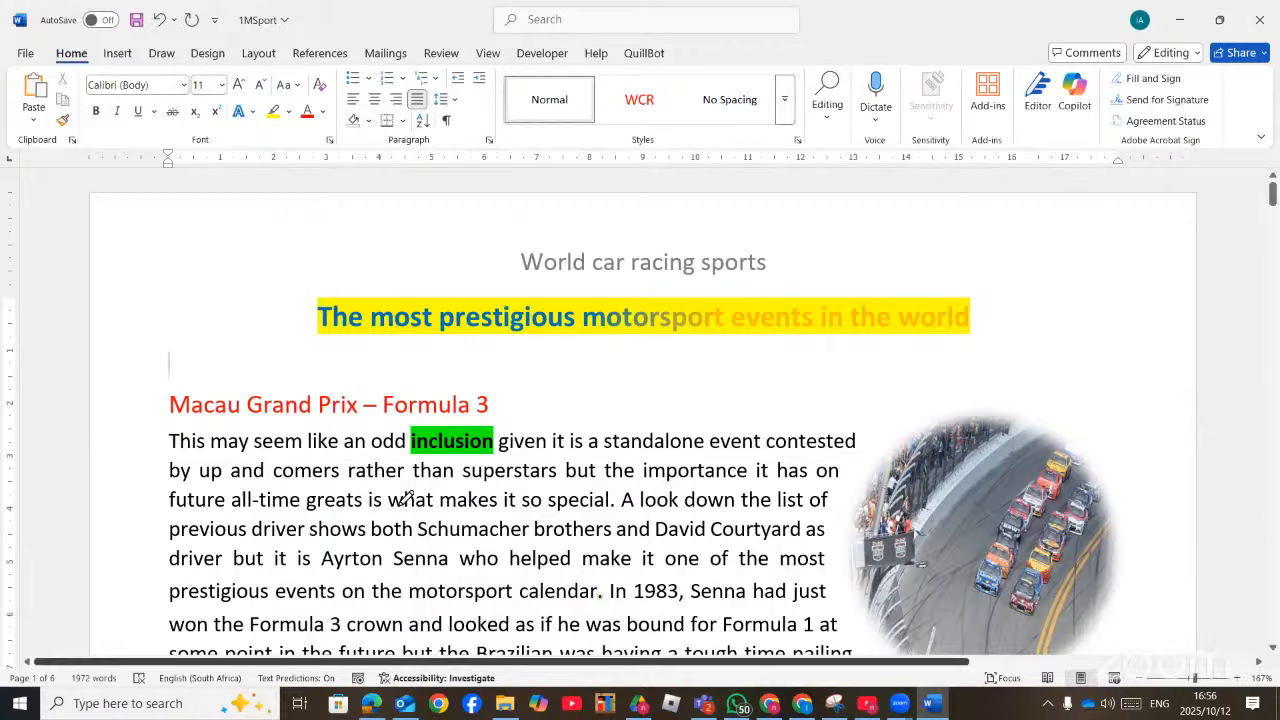
Switch to the question paper PDF in Edge and underline question 1.3's proofing language instruction
key("alt+Tab")
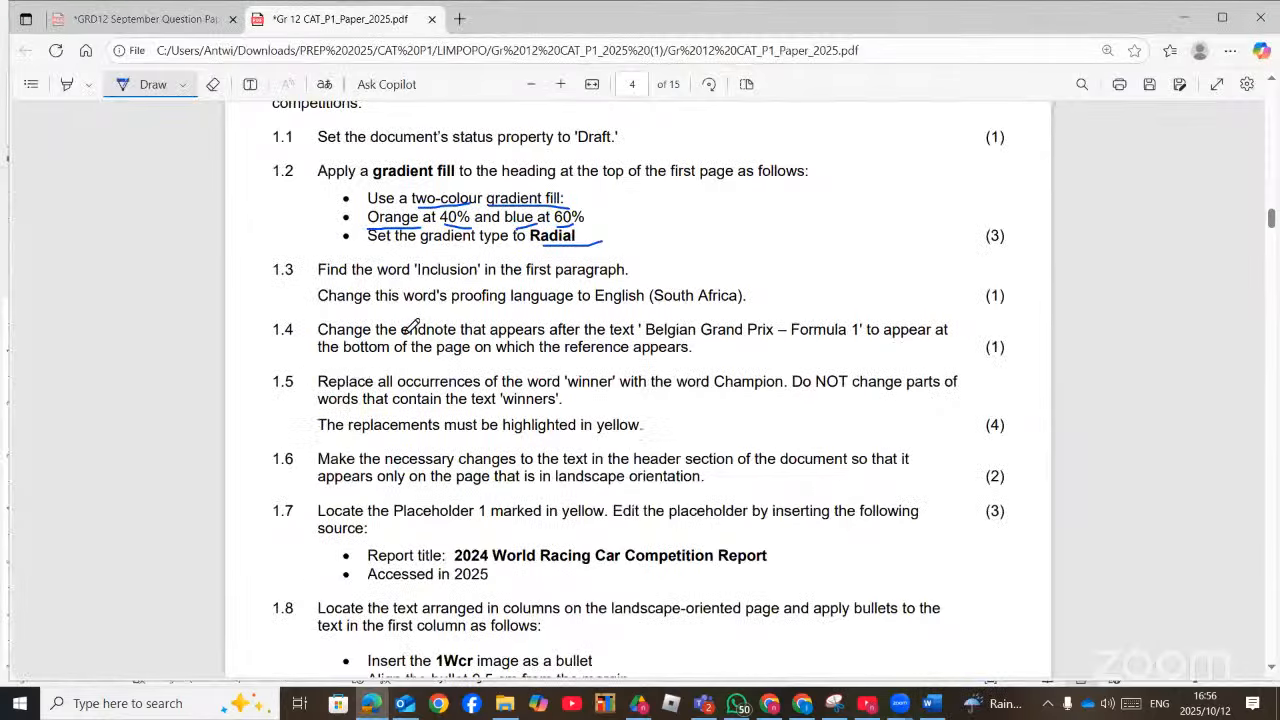
left_click_drag(428, 298, 776, 310)
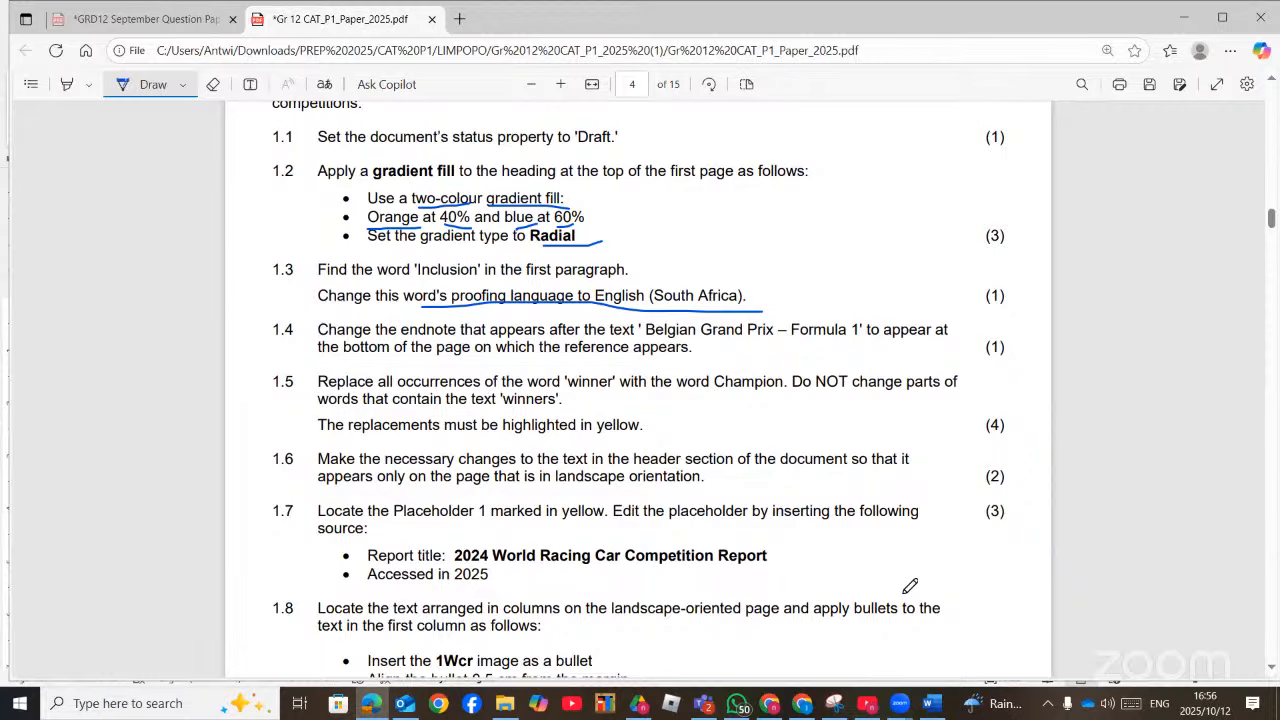
Switch back to 1MSport in Word and set the proofing language of "inclusion" in the first paragraph to English (South Africa)
left_click(930, 703)
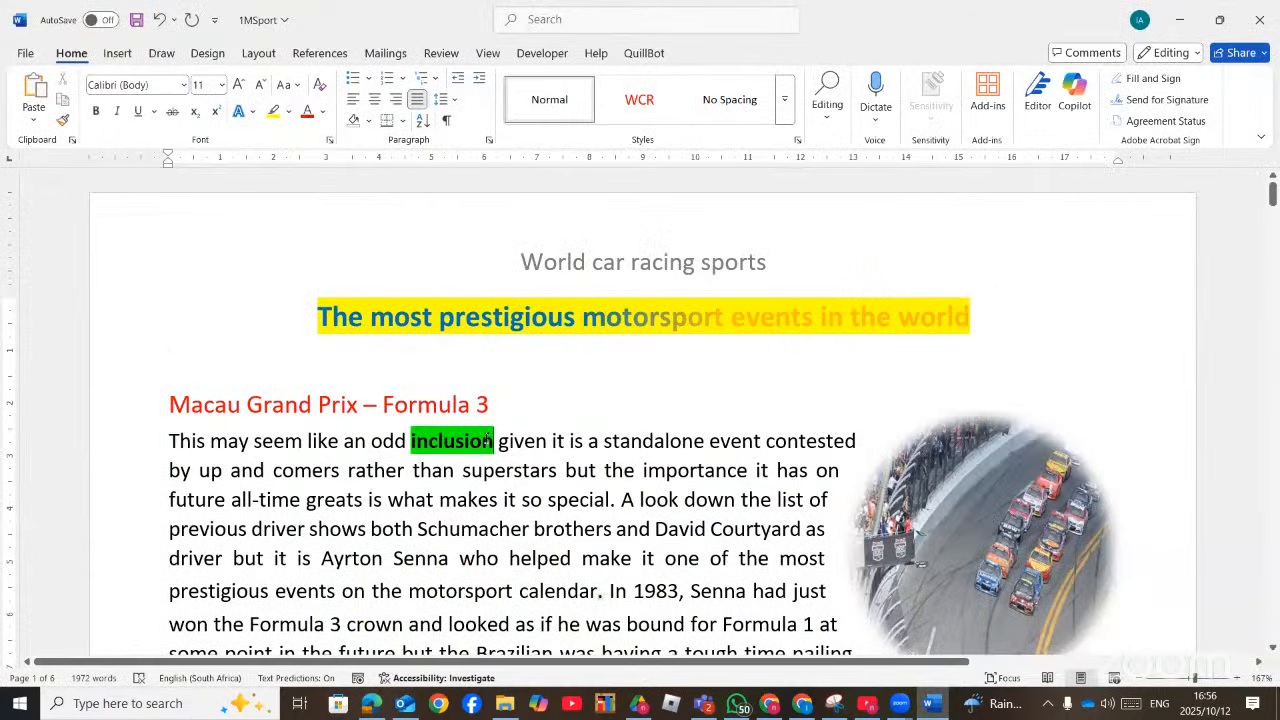
left_click_drag(487, 440, 406, 441)
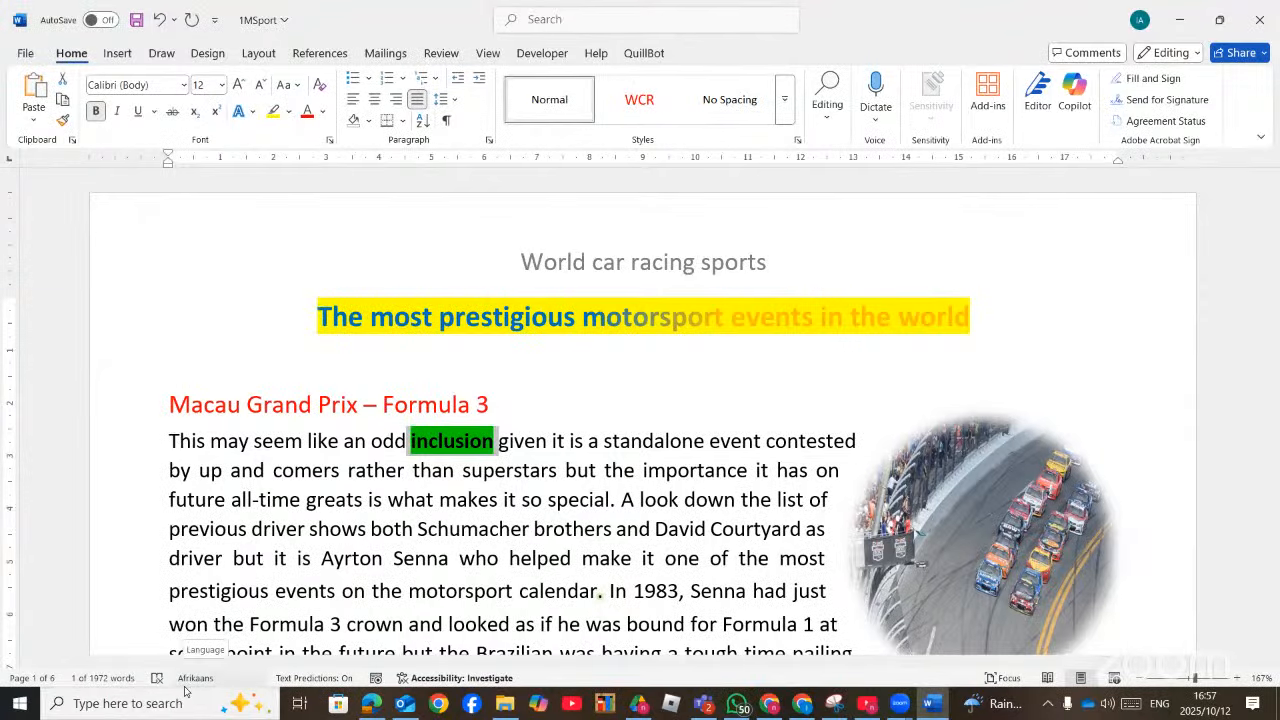
left_click(186, 680)
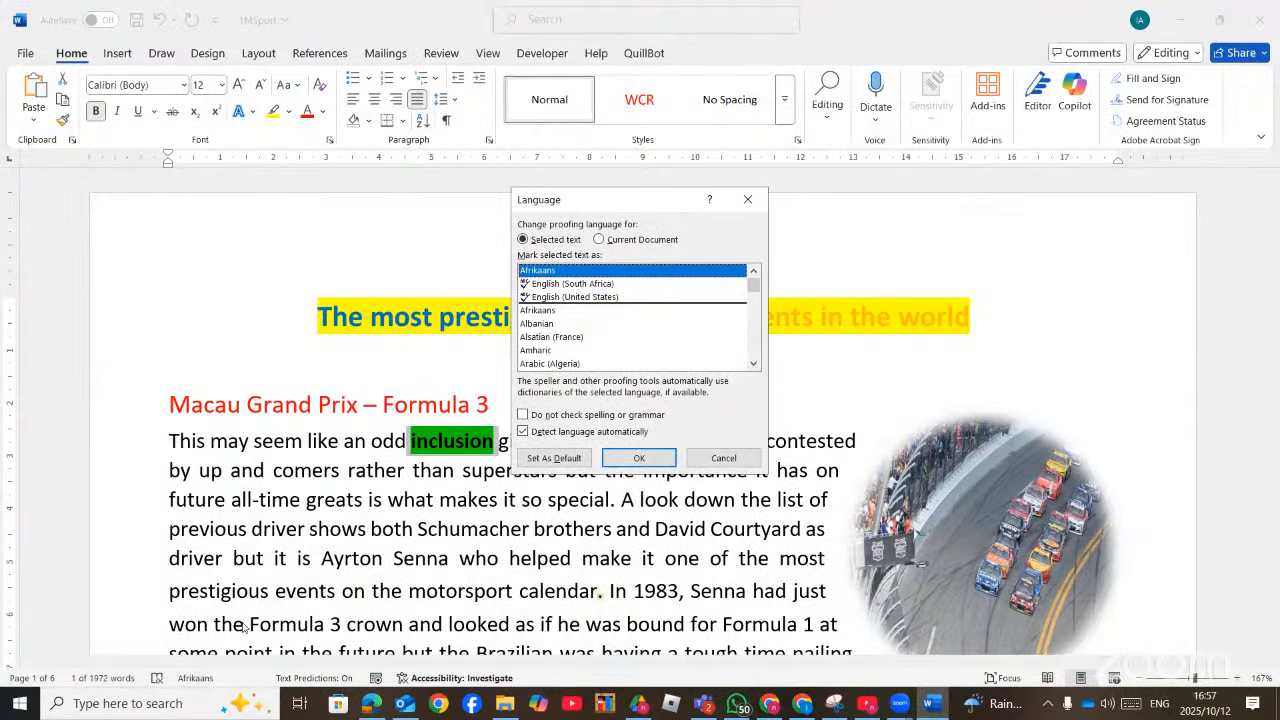
left_click(560, 284)
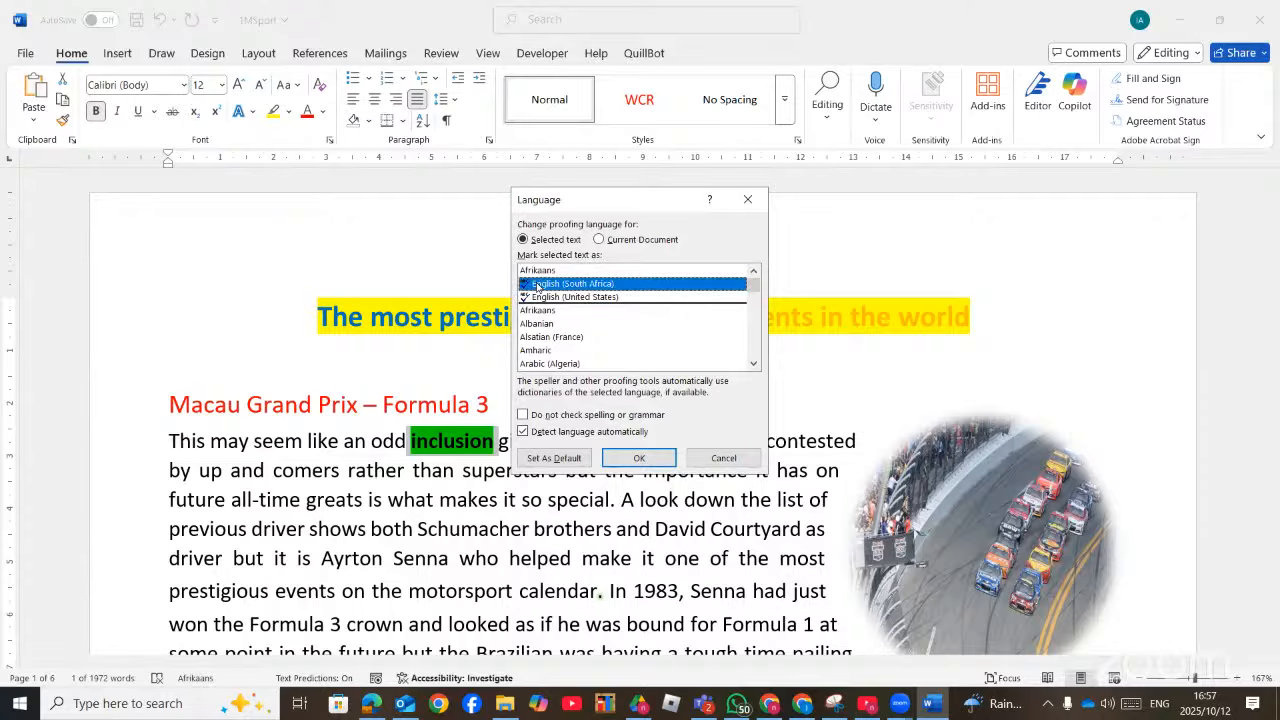
left_click(630, 458)
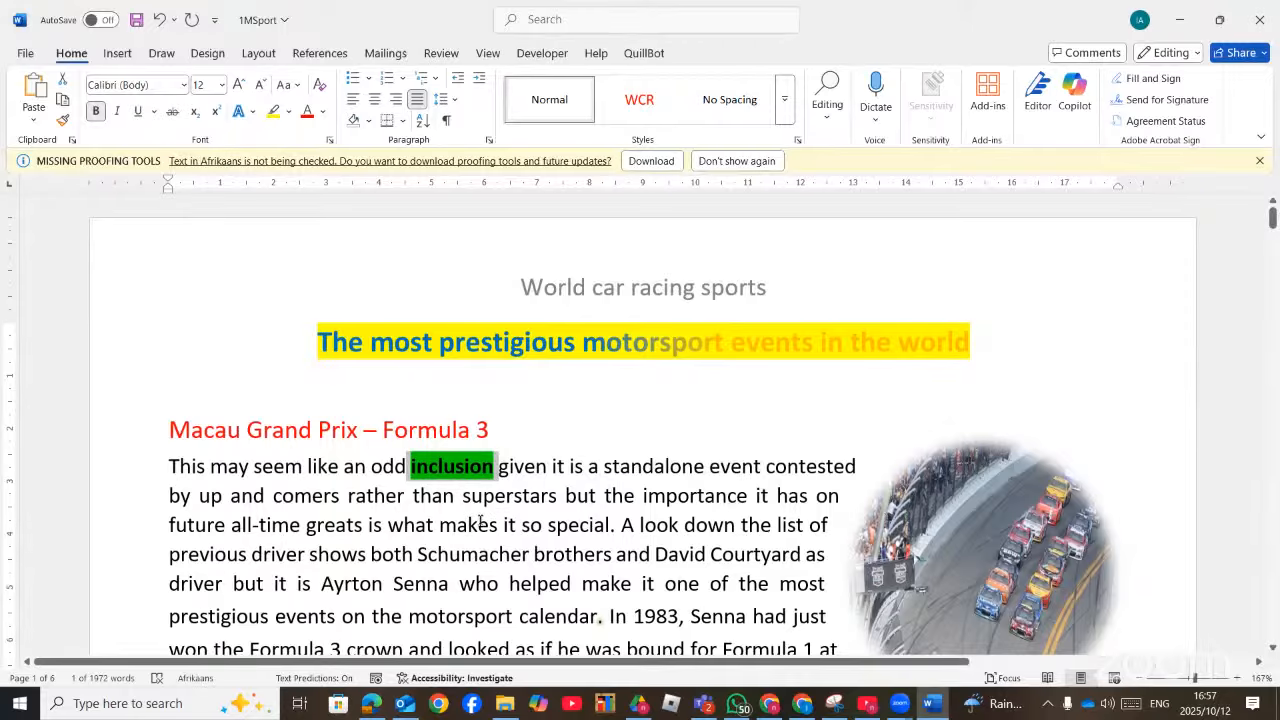
Check the proofing language marked on "inclusion" and dismiss the missing proofing tools notice
left_click(490, 472)
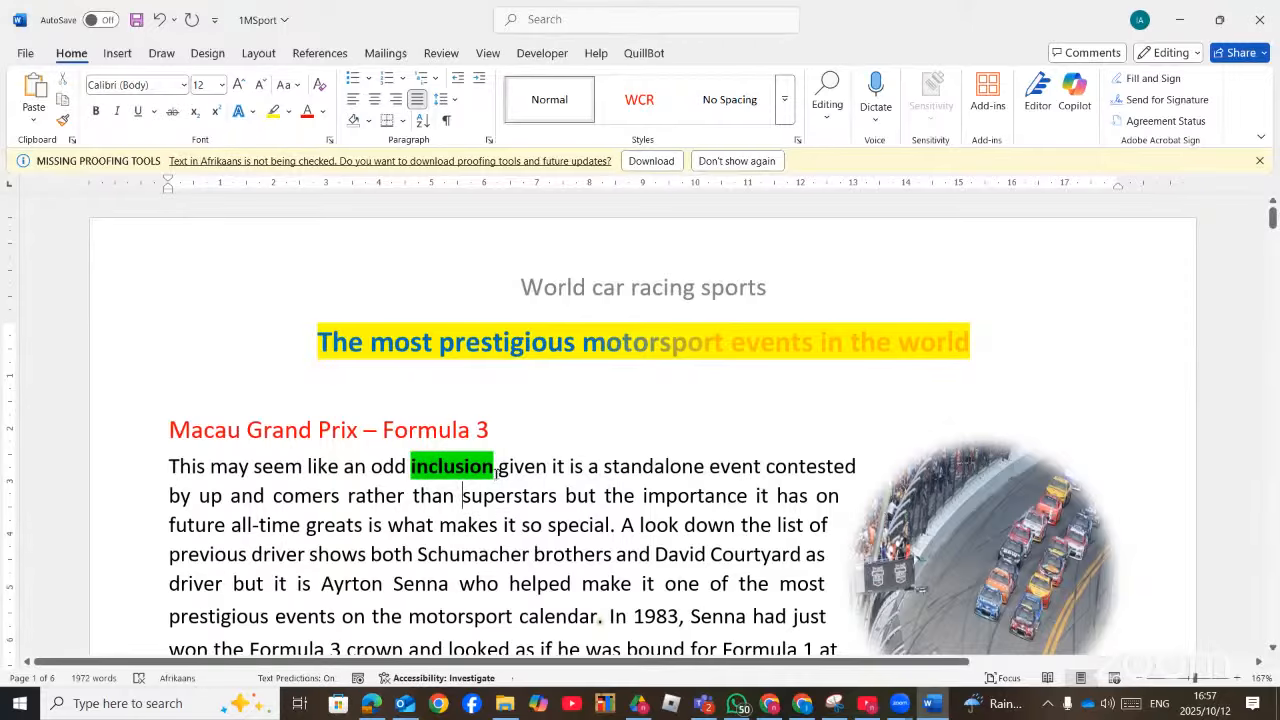
double_click(413, 470)
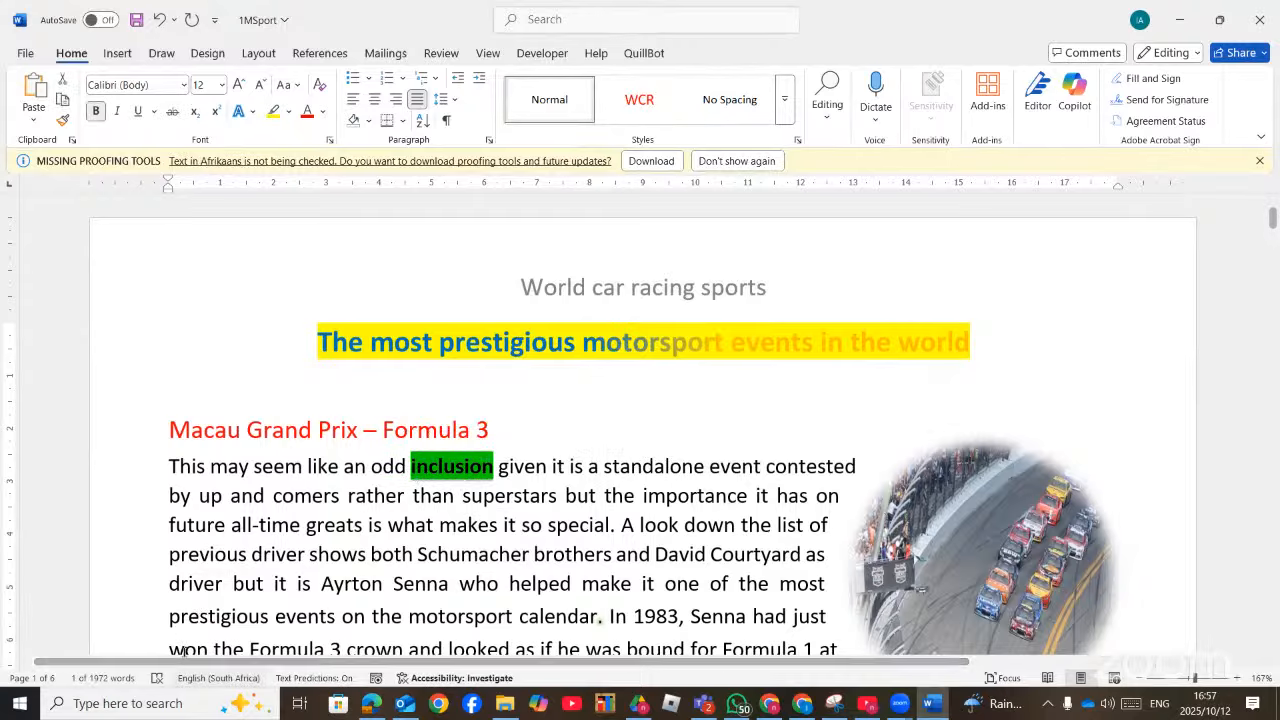
left_click(433, 527)
left_click(465, 468)
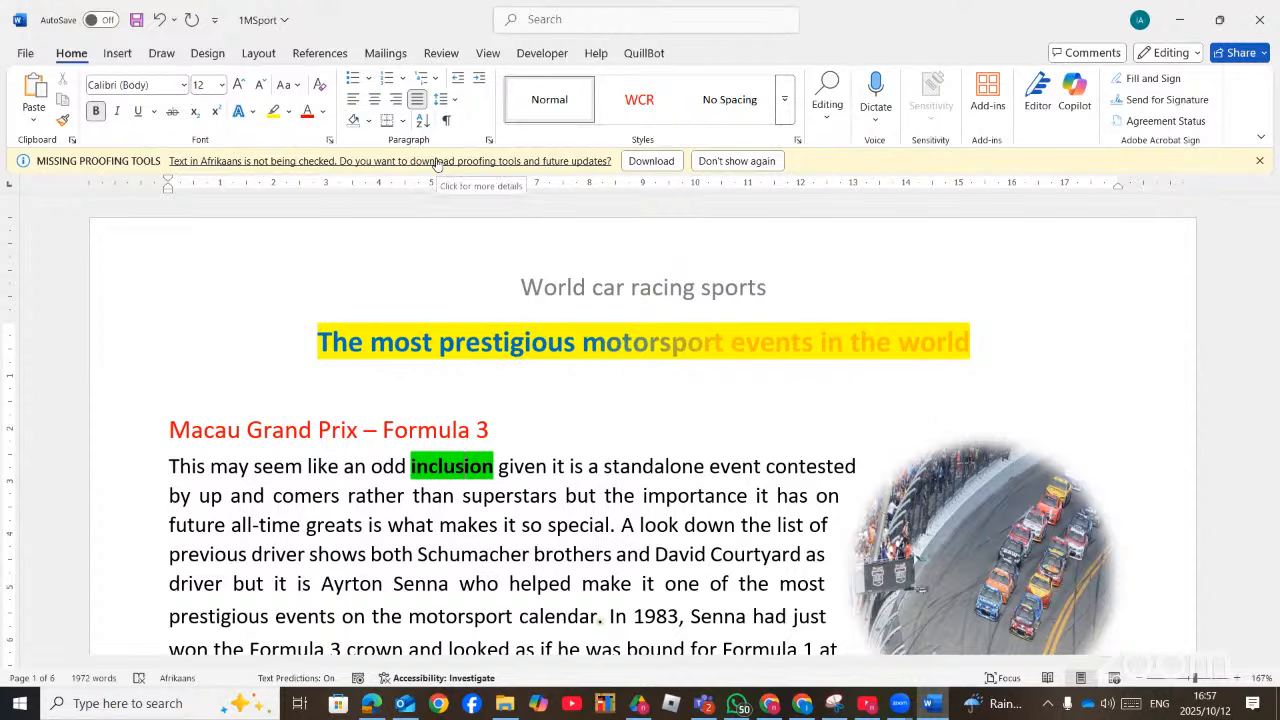
left_click(1261, 161)
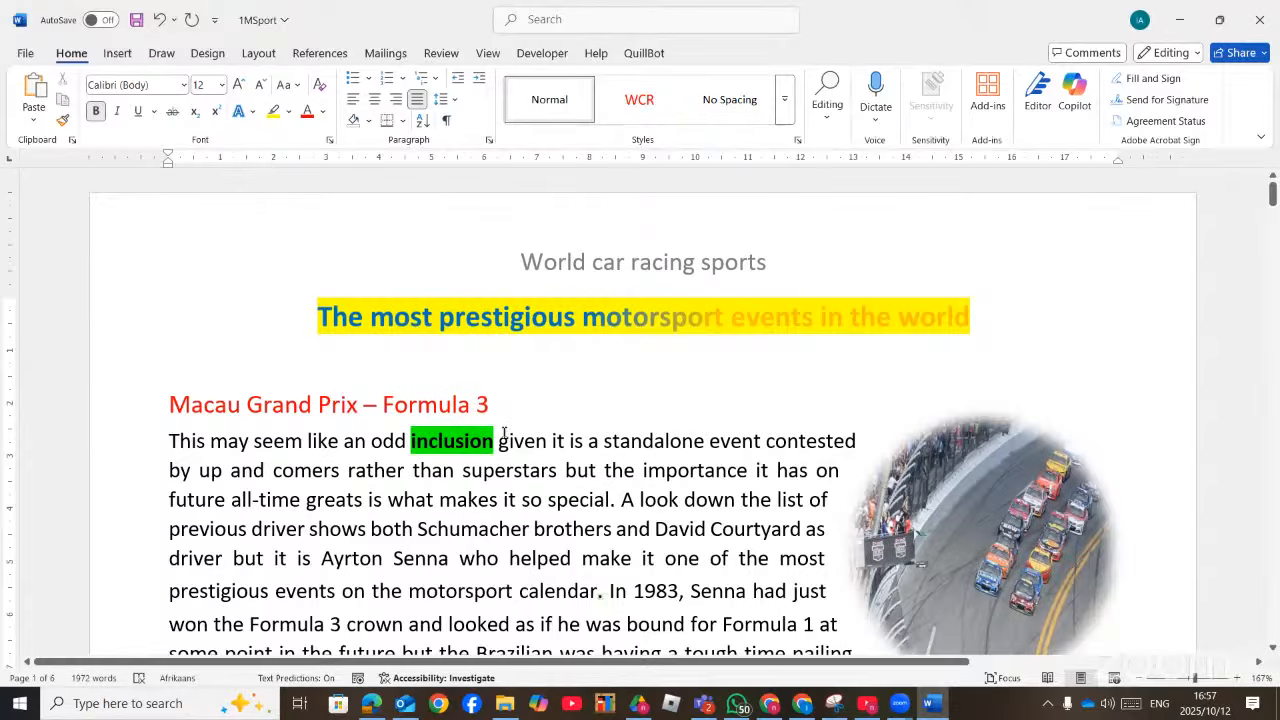
Reselect "inclusion" in the first paragraph and reapply English (South Africa) as its proofing language
left_click_drag(493, 441, 412, 441)
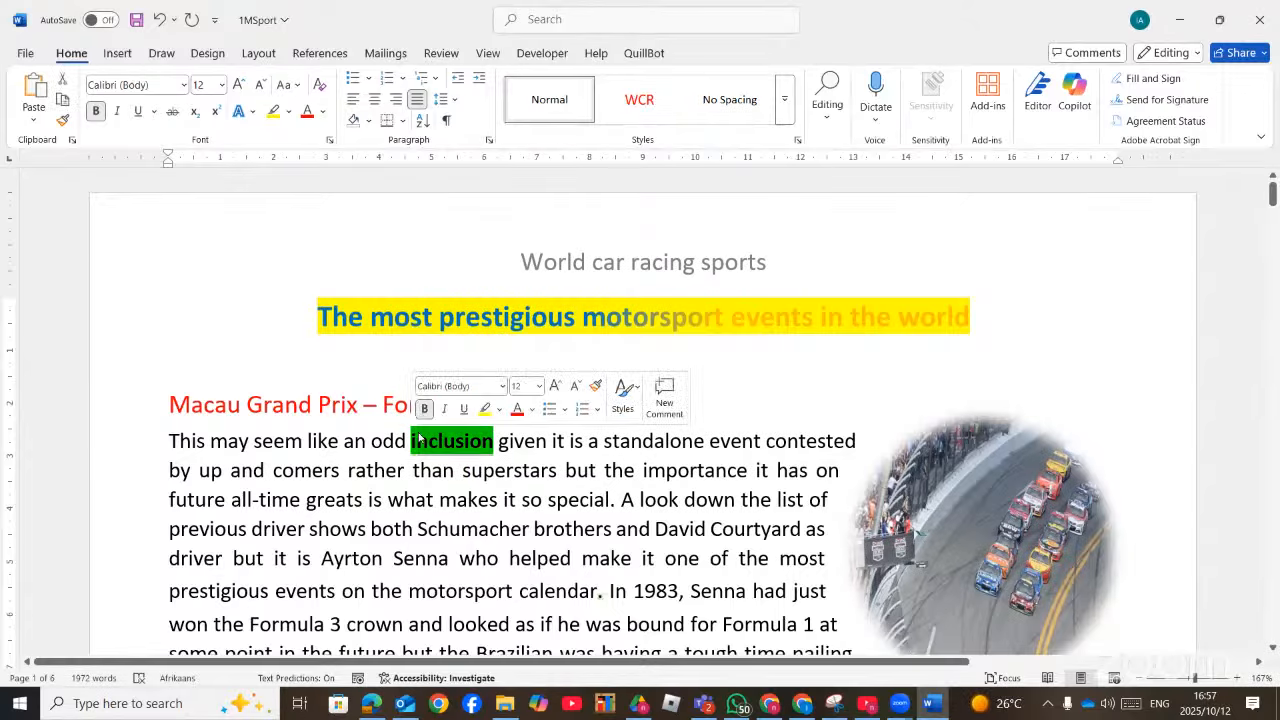
left_click(195, 678)
left_click(550, 284)
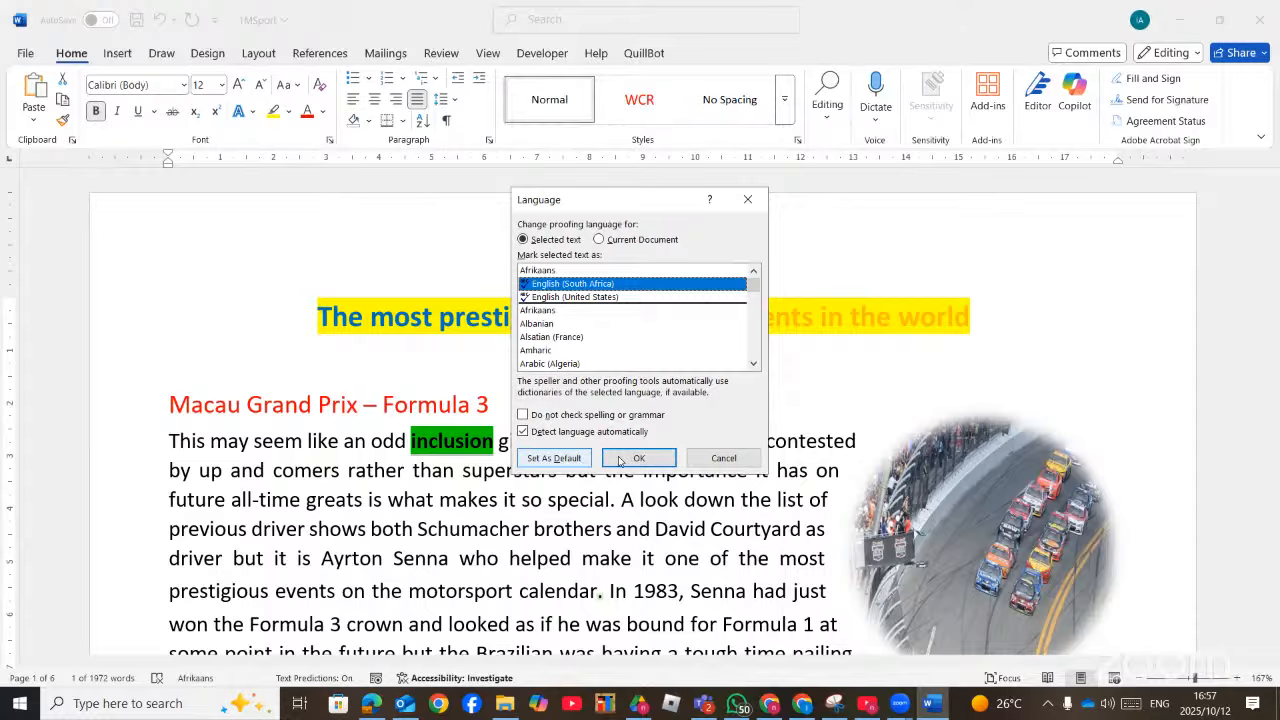
left_click(619, 458)
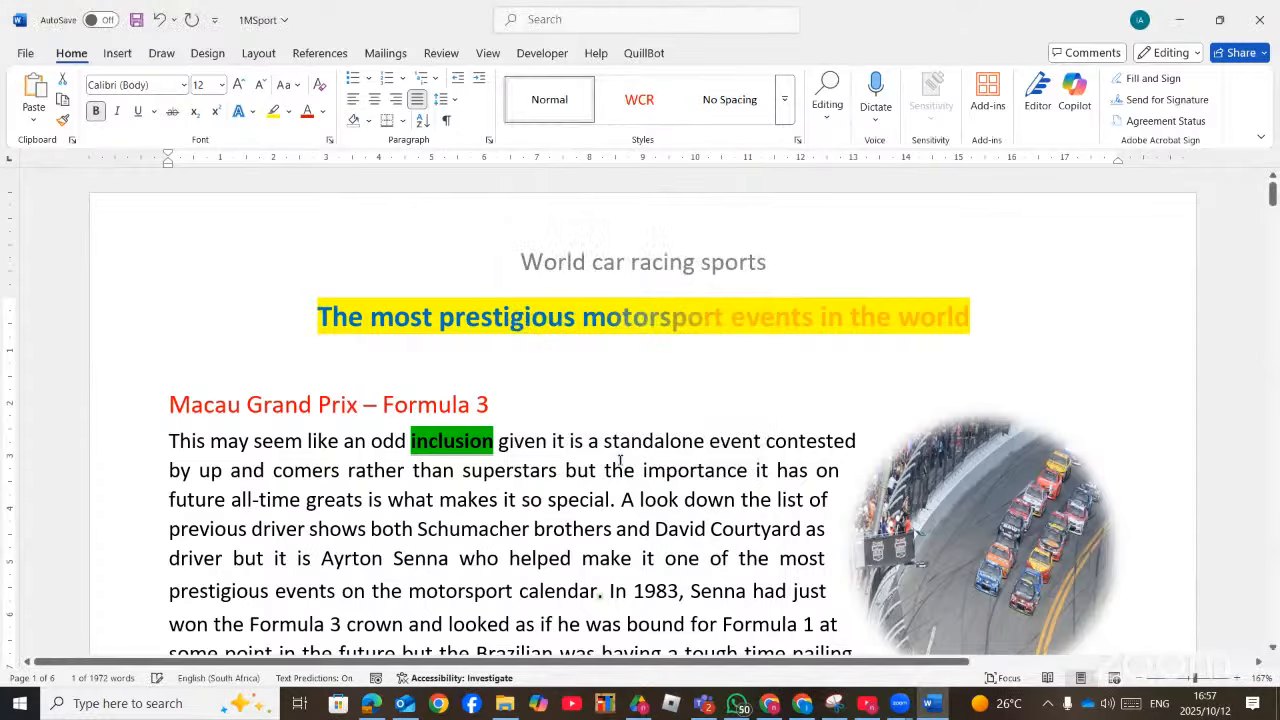
With "inclusion" selected, find the Set Proofing Language command by searching for "proof", and locate it among the review language options too
left_click(578, 499)
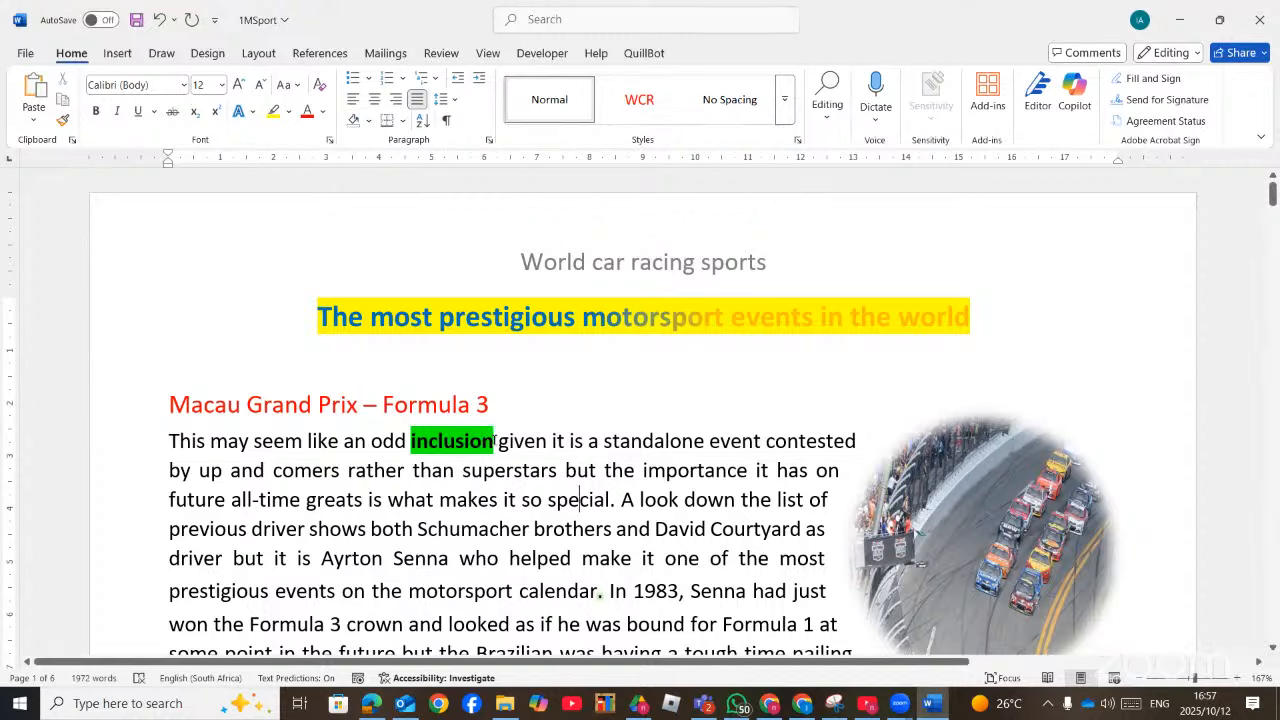
double_click(452, 440)
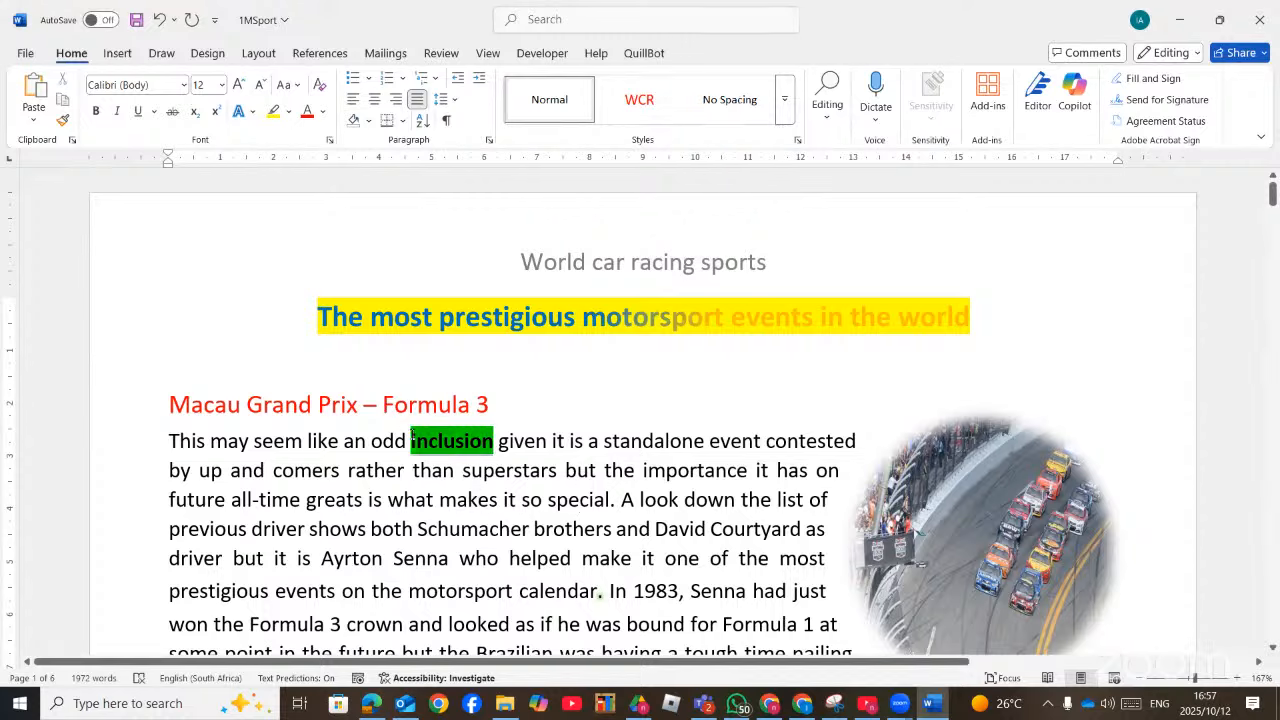
left_click(590, 18)
type("p")
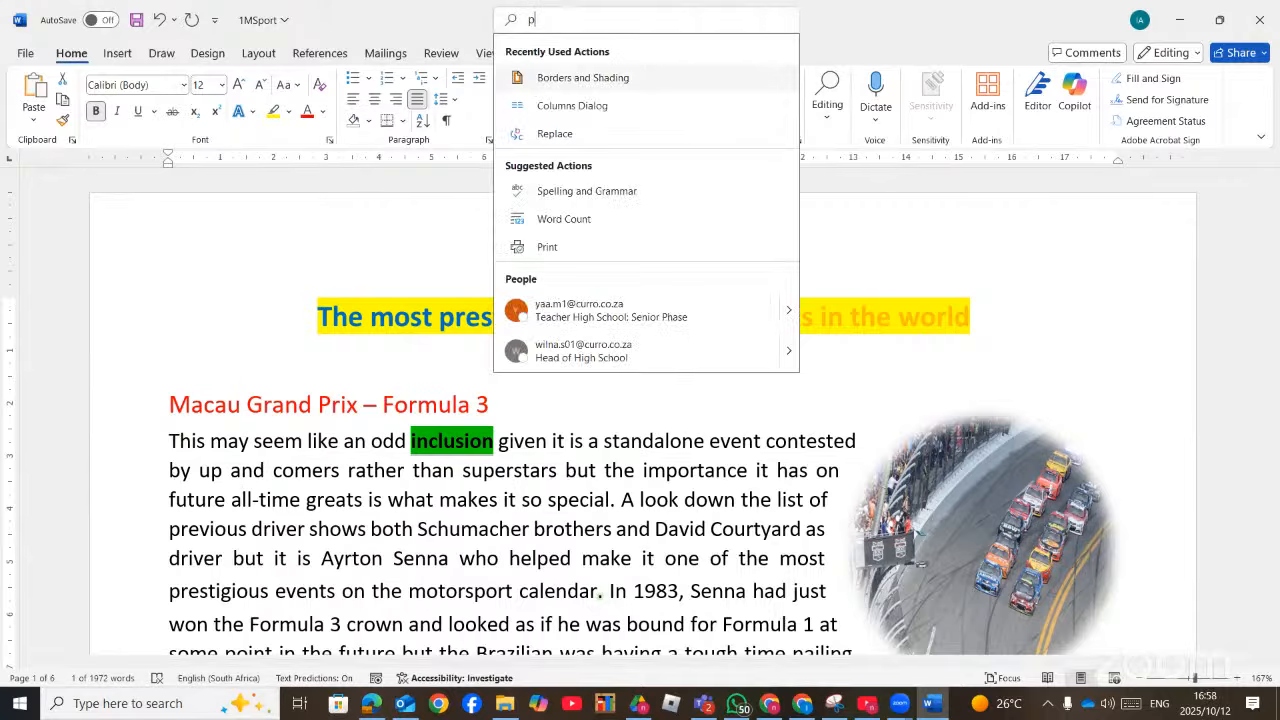
type("ro")
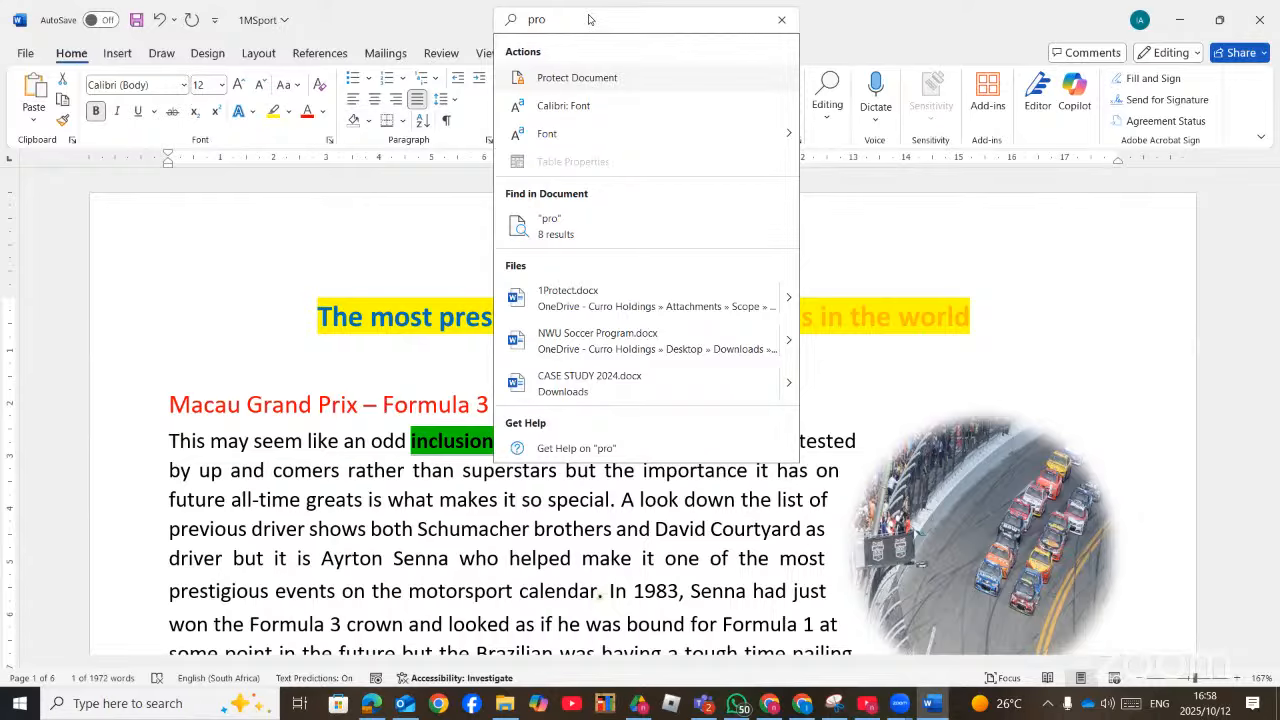
type("of")
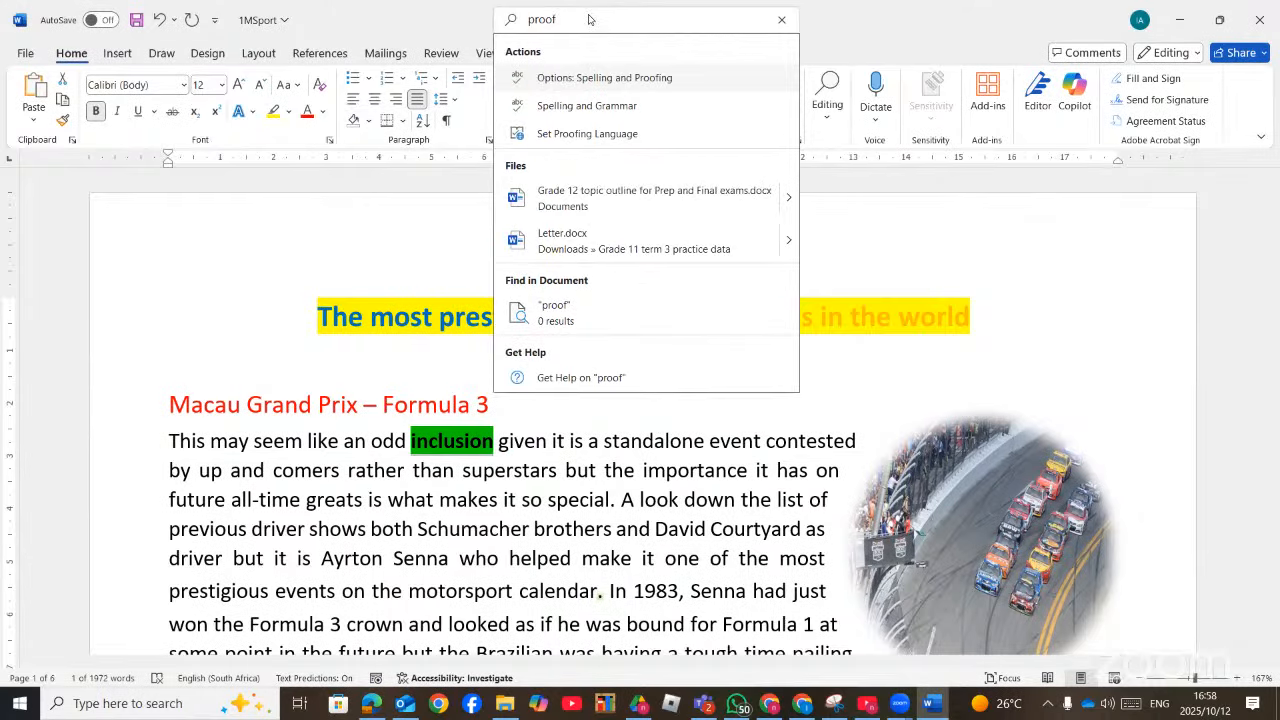
left_click(628, 134)
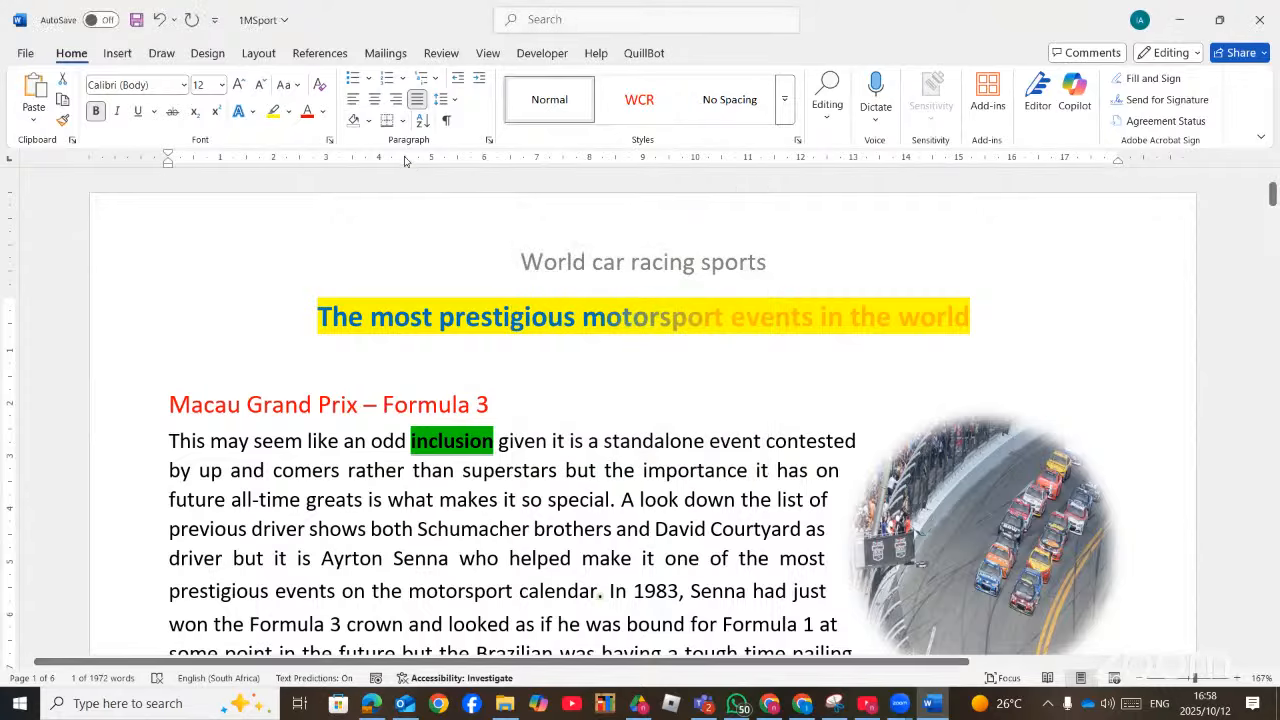
left_click(639, 458)
left_click(432, 52)
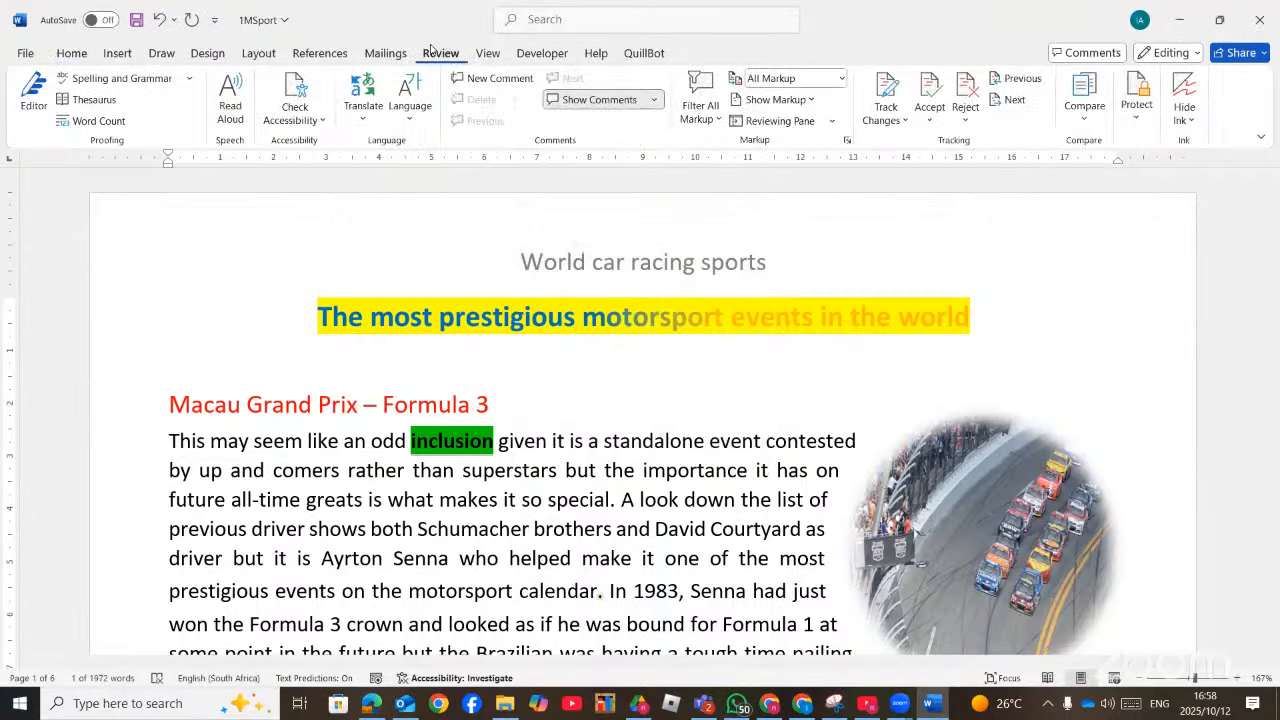
left_click(410, 112)
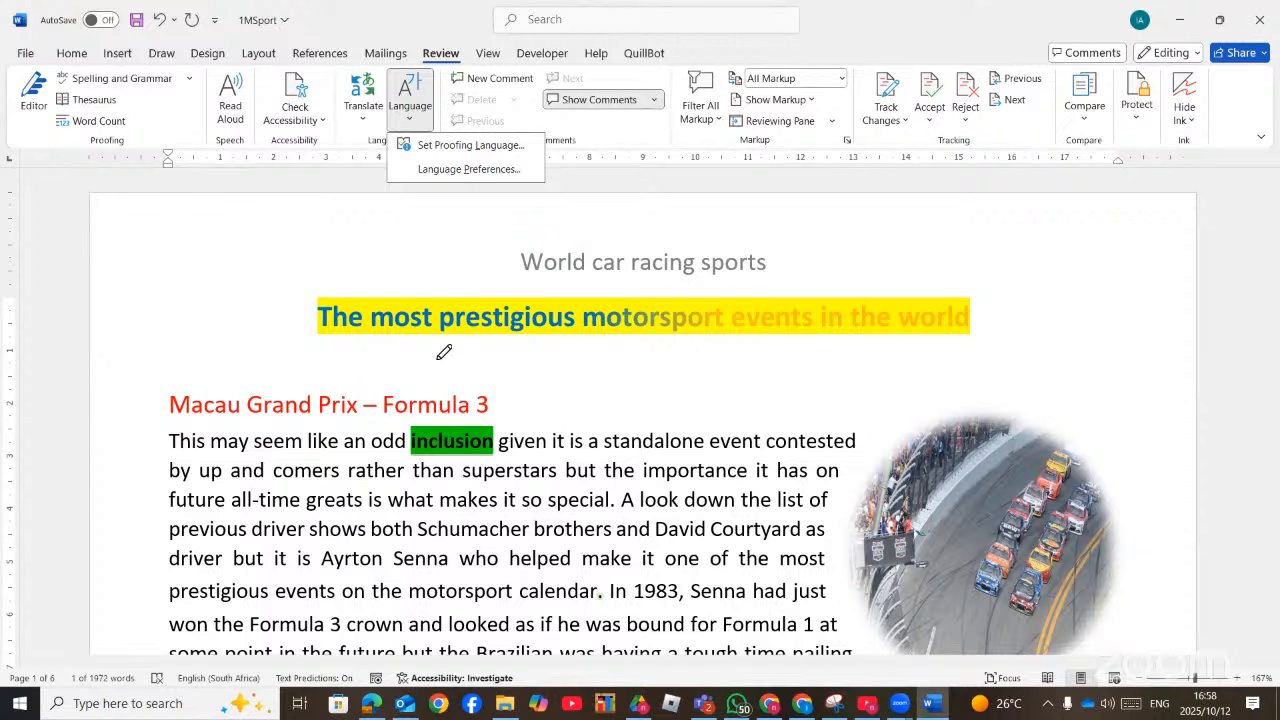
Consult question 1.4 in the paper, convert the "Club of champions" endnote in 1MSport to a footnote, and review its reference at the Belgian Grand Prix heading
key("alt+Tab")
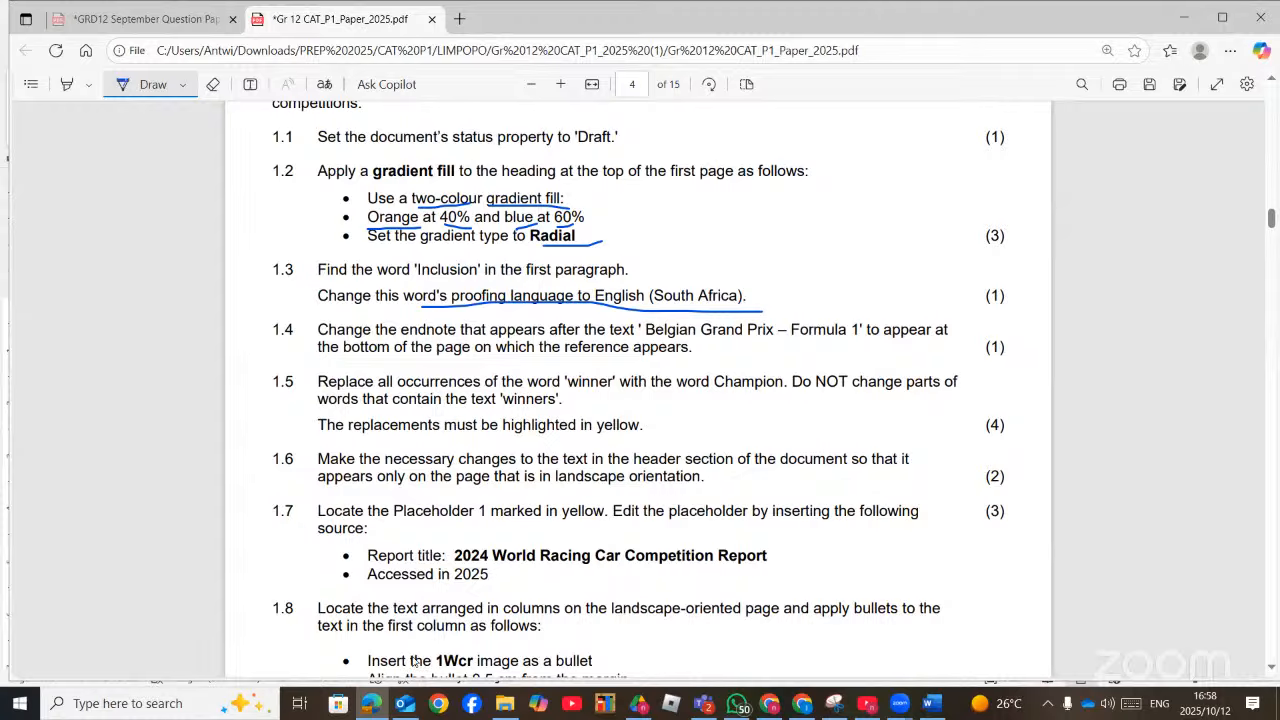
mouse_move(371, 706)
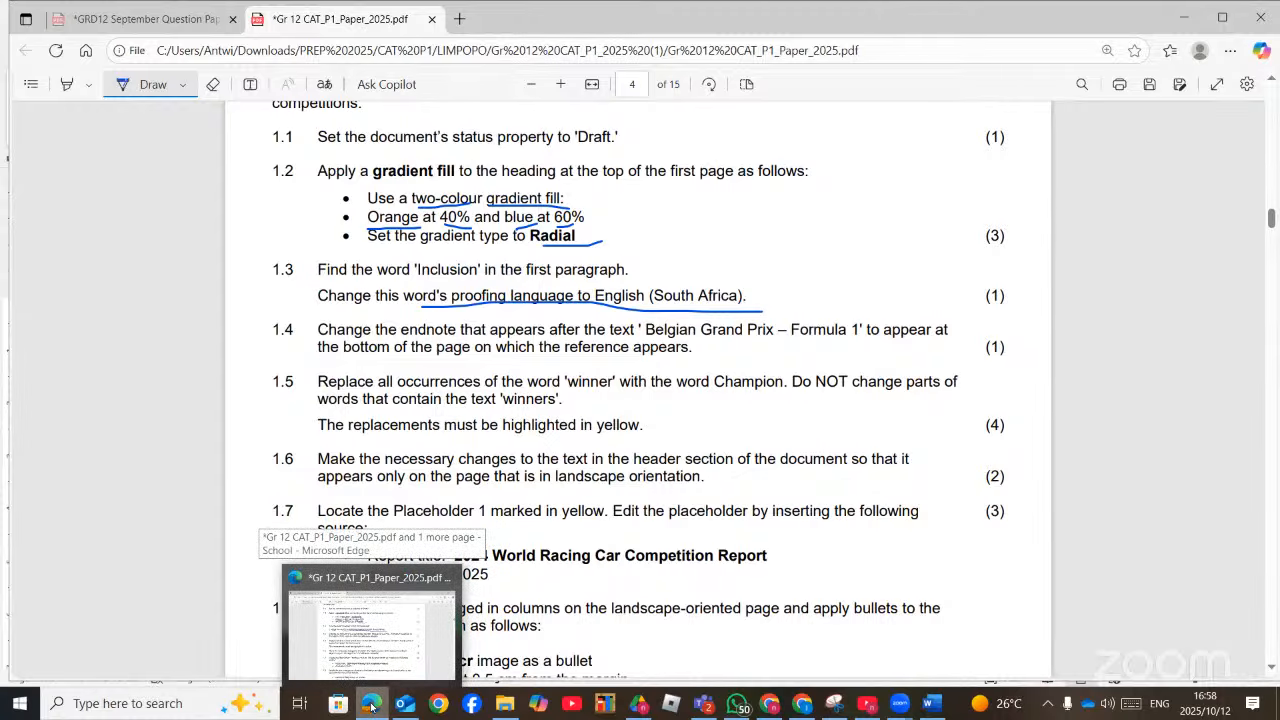
left_click(371, 706)
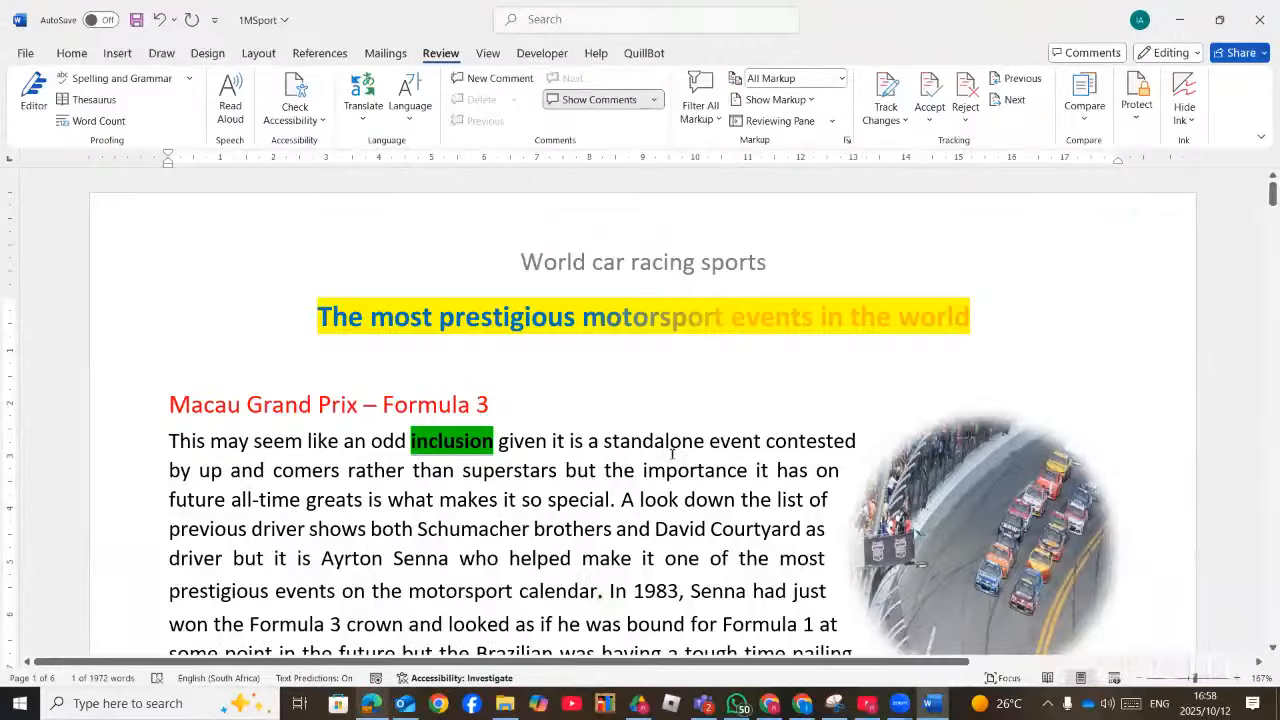
scroll(672, 453, "down", 15)
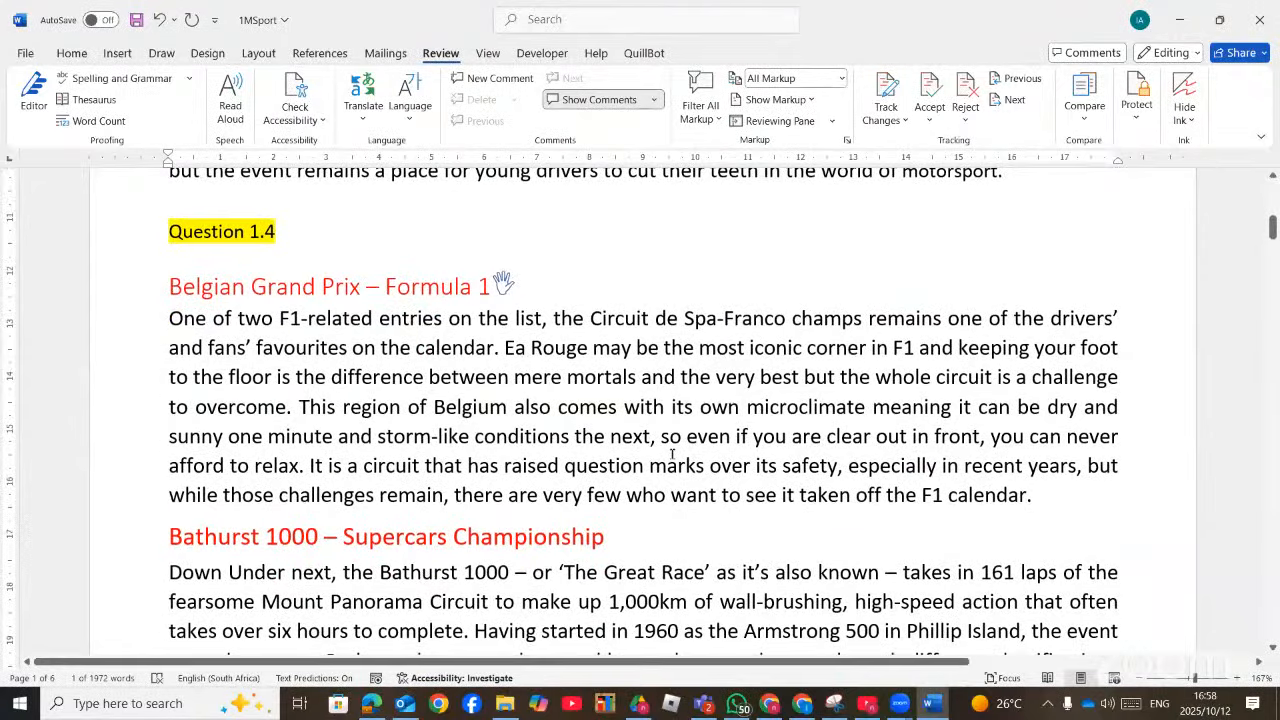
scroll(1233, 503, "down", 3)
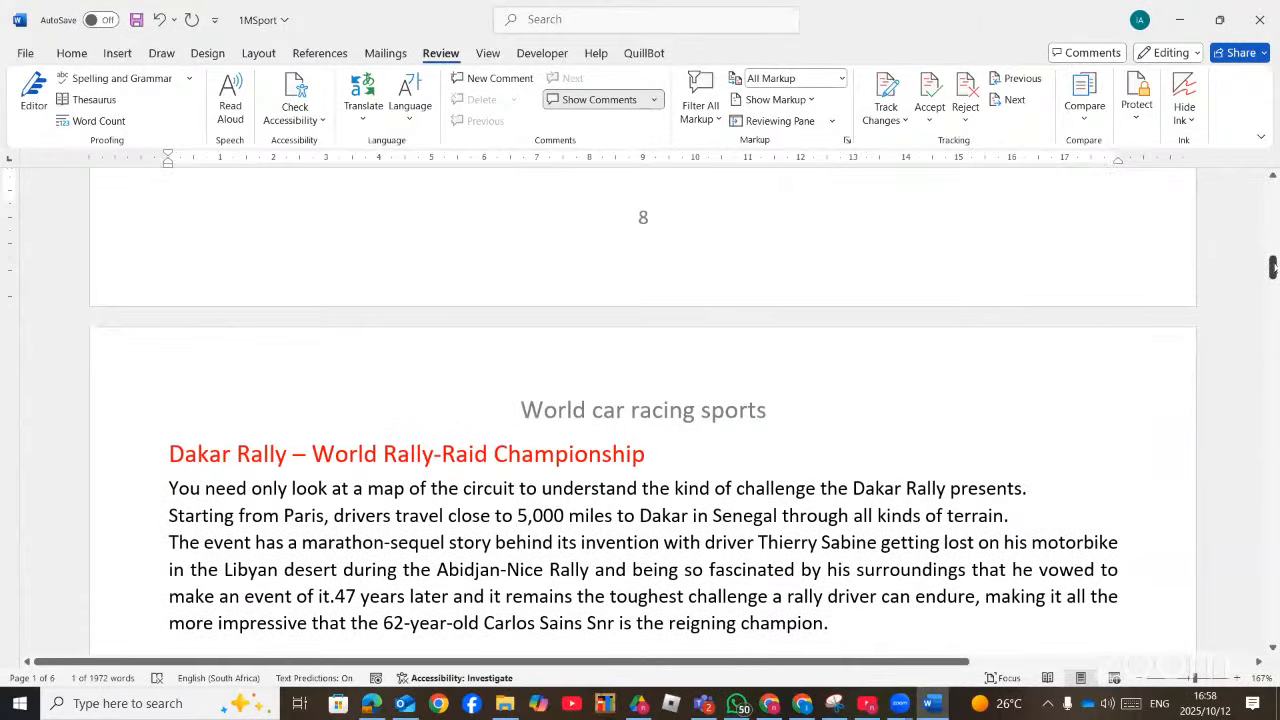
left_click_drag(1272, 266, 1272, 570)
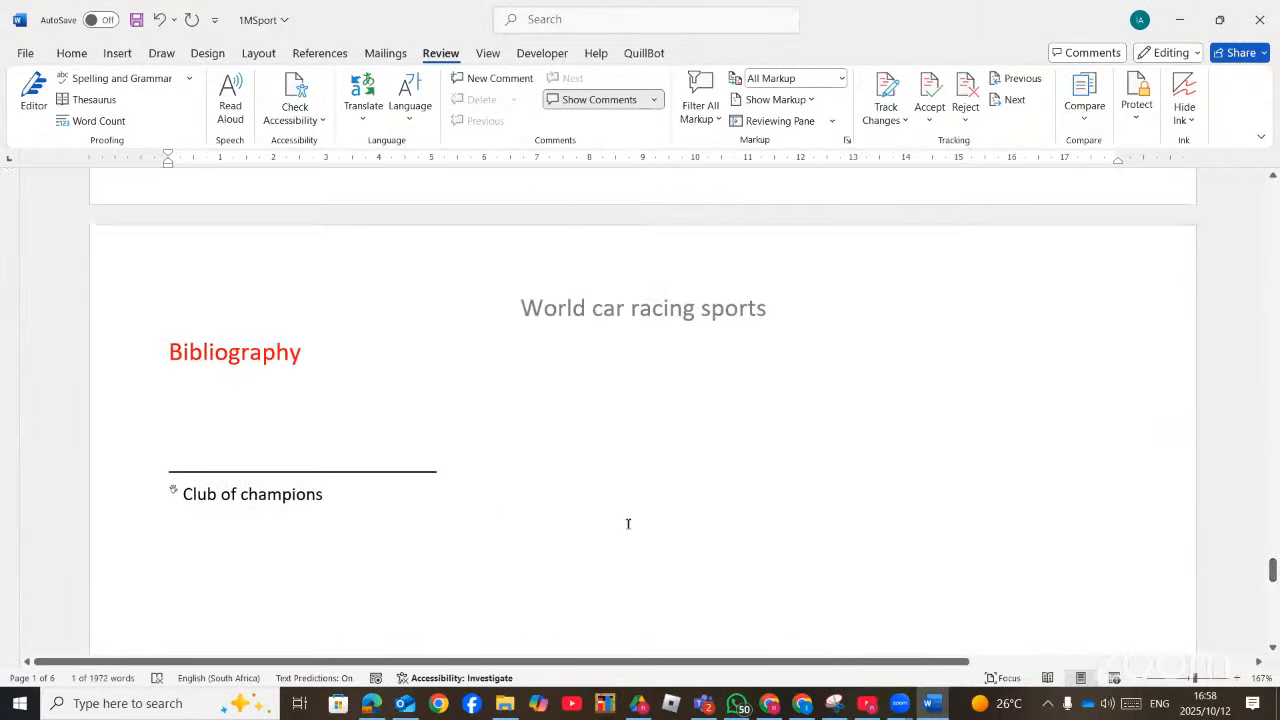
right_click(173, 492)
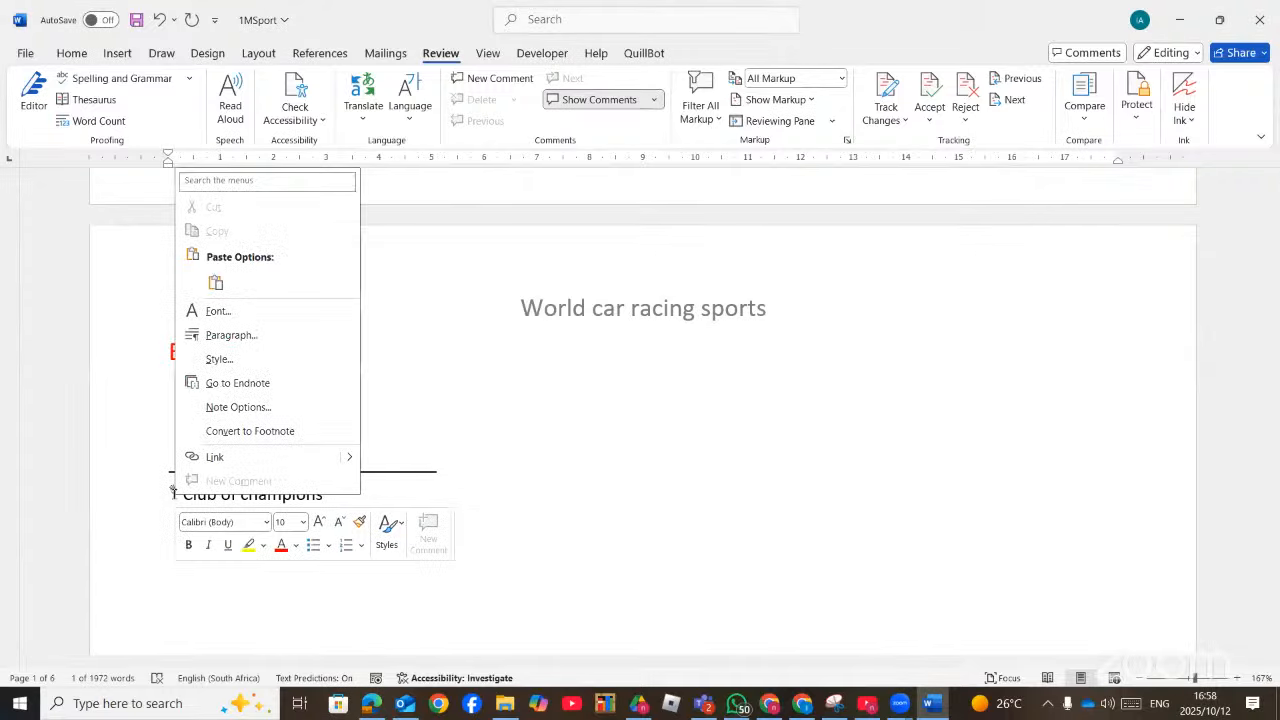
left_click(273, 434)
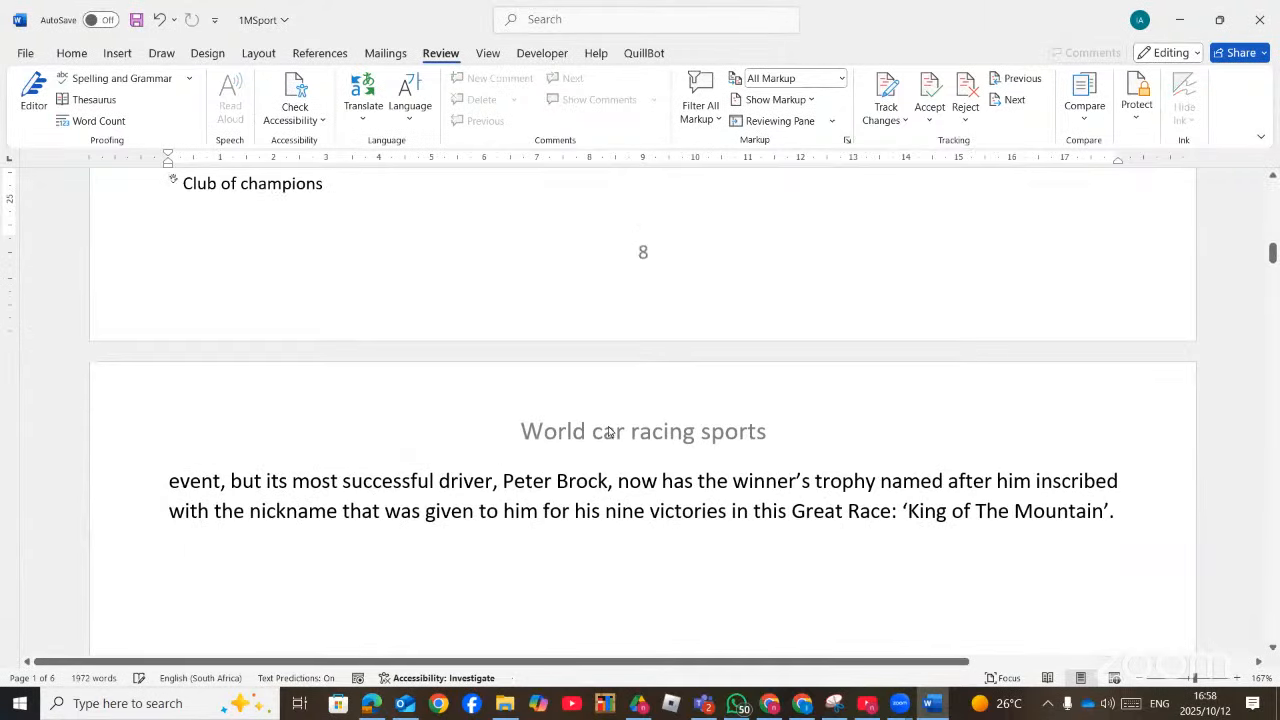
scroll(651, 409, "up", 5)
scroll(651, 409, "up", 5)
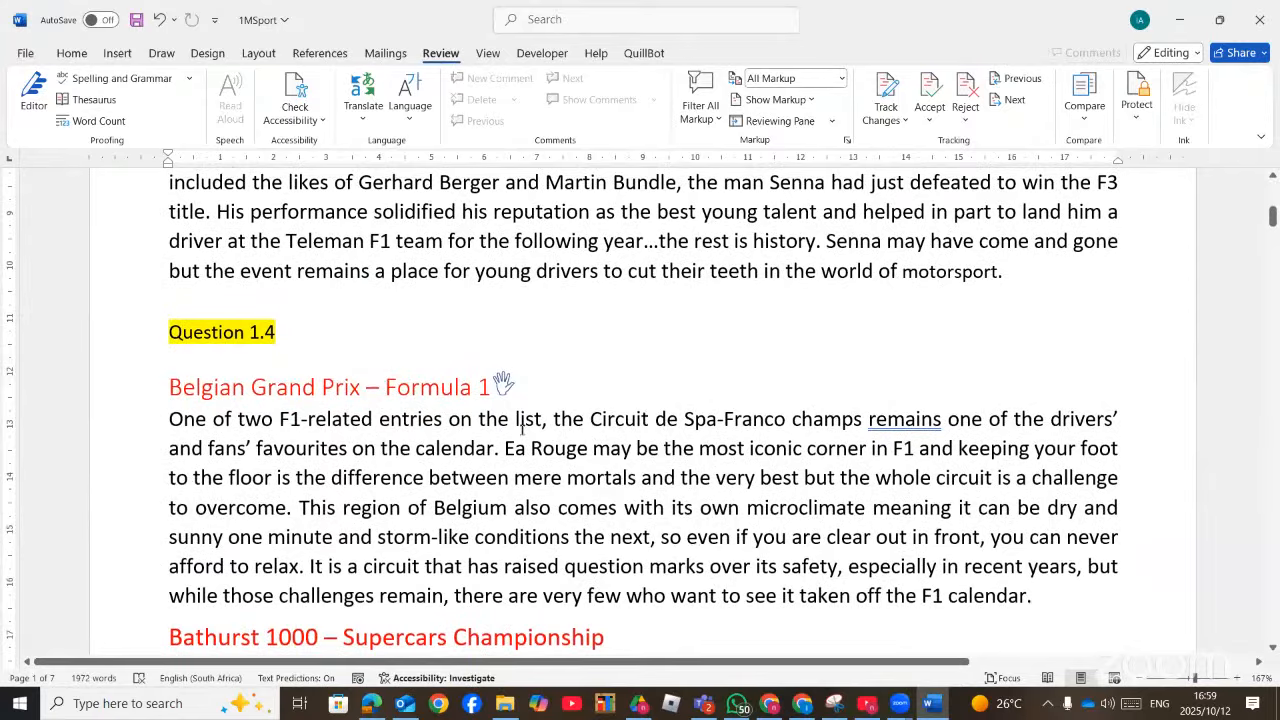
scroll(521, 428, "down", 3)
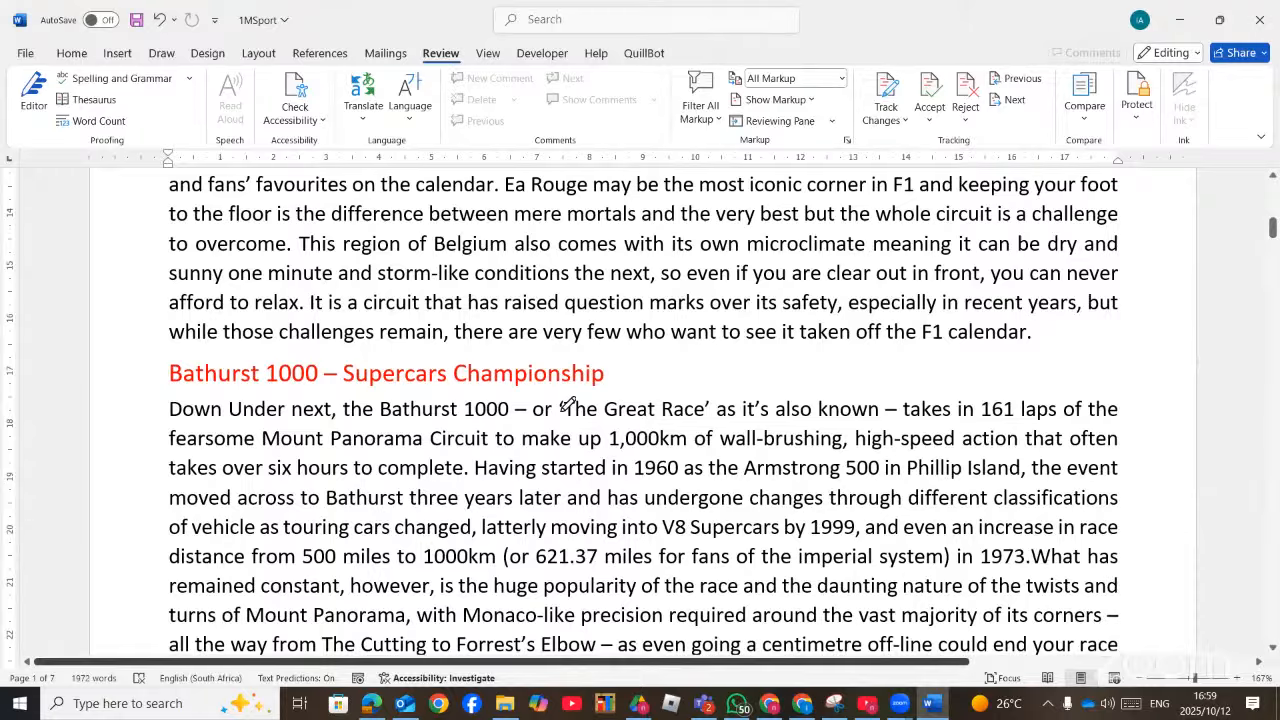
Switch to the question paper in Edge and underline "winner", "Champion", "winners" and "highlighted in yellow" in question 1.5
key("alt+Tab")
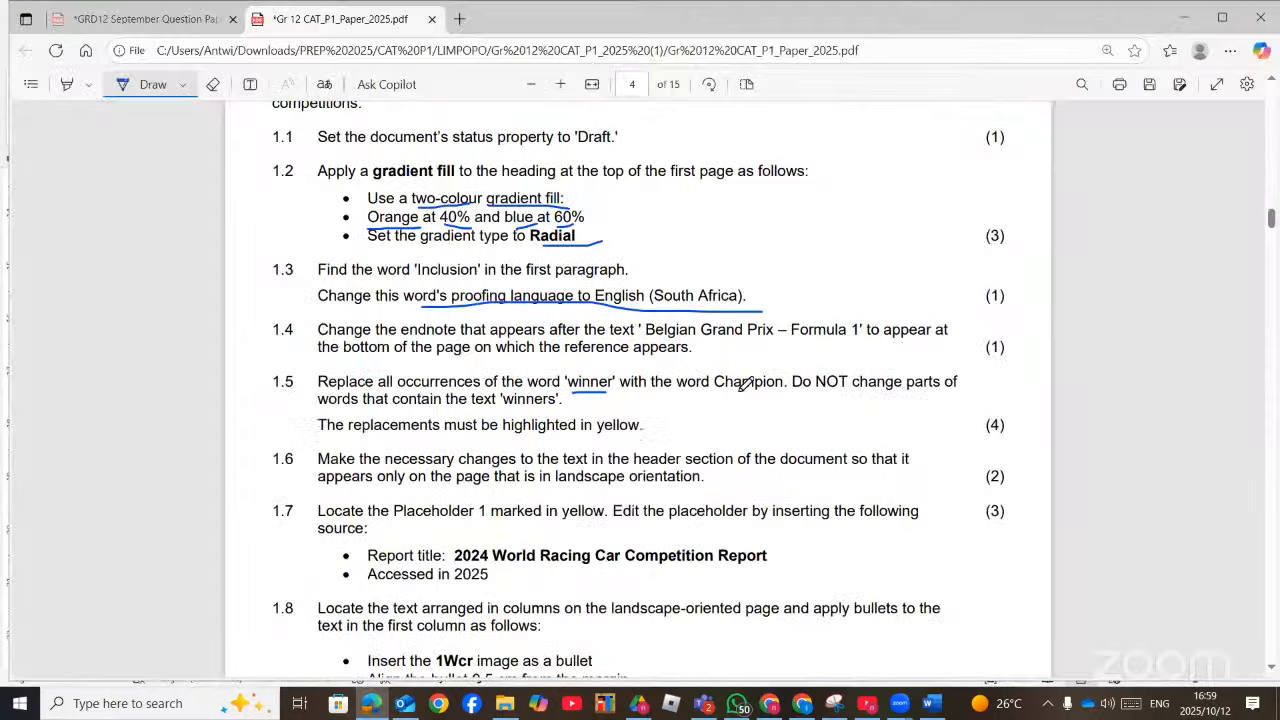
left_click_drag(716, 391, 786, 390)
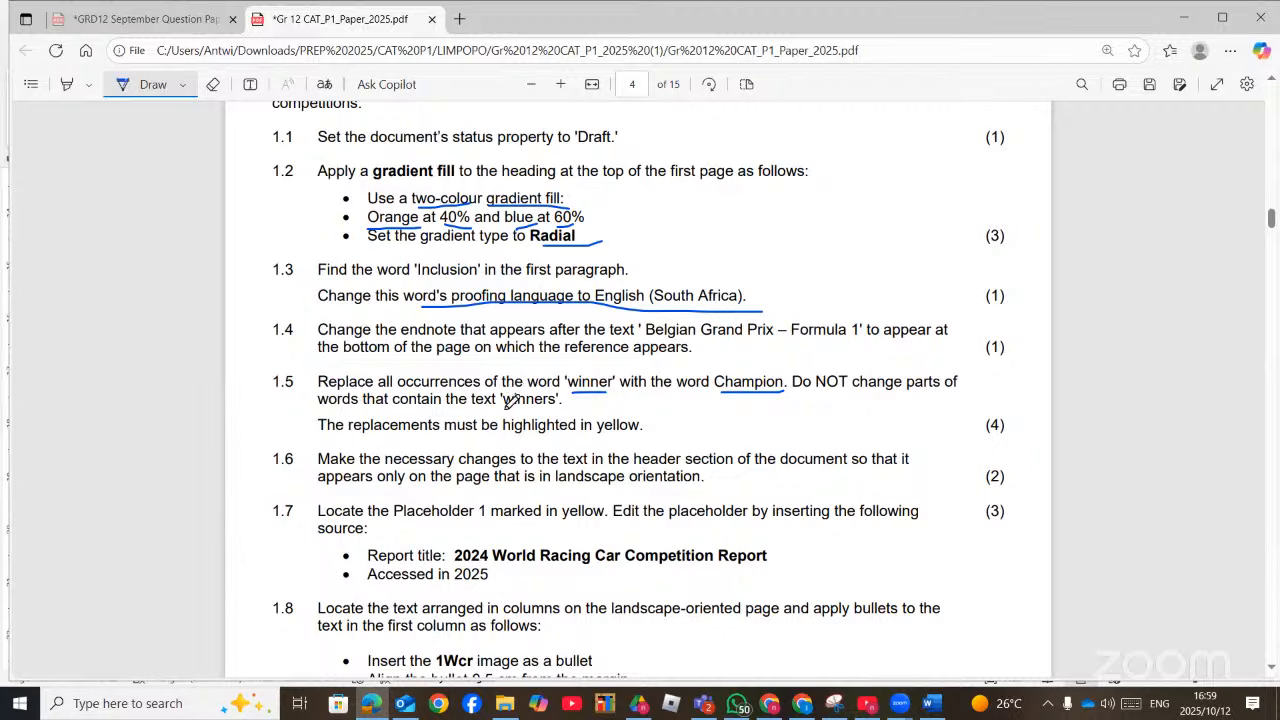
left_click_drag(504, 406, 557, 404)
left_click_drag(504, 433, 640, 431)
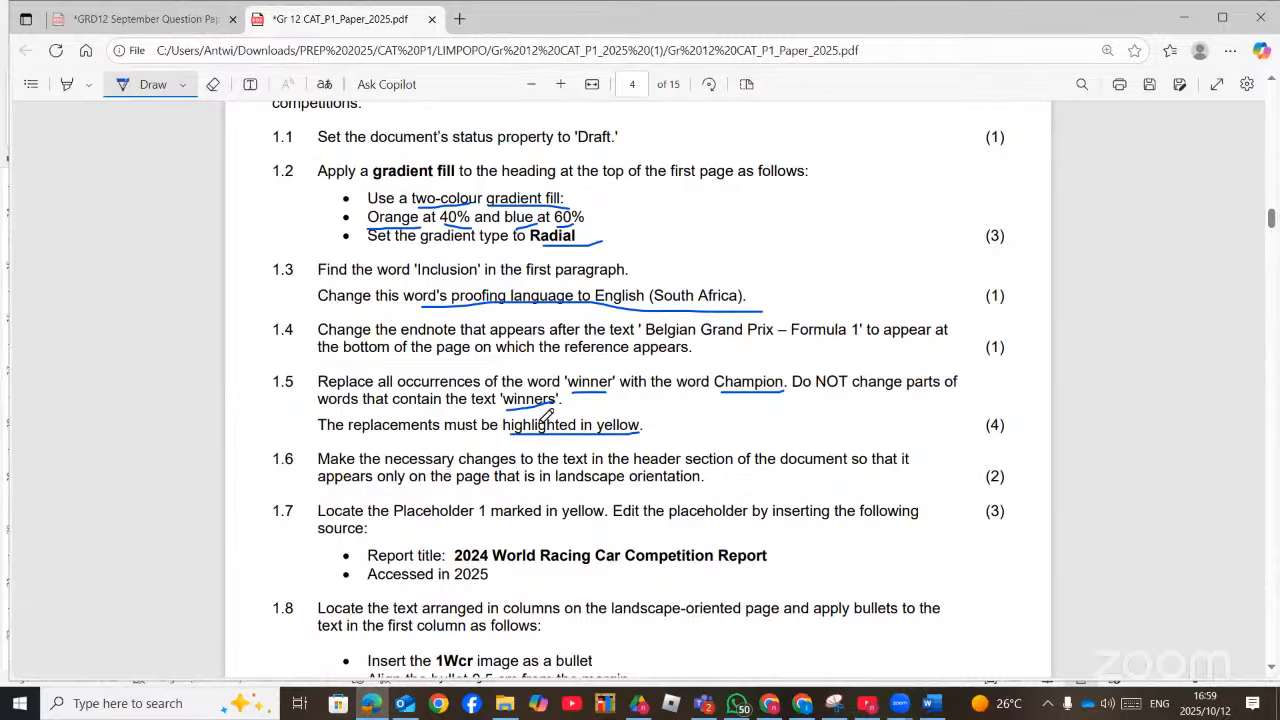
Return to 1MSport in Word and set up a replacement of "winner" with "Champion", checking the question paper for the wording
left_click(930, 703)
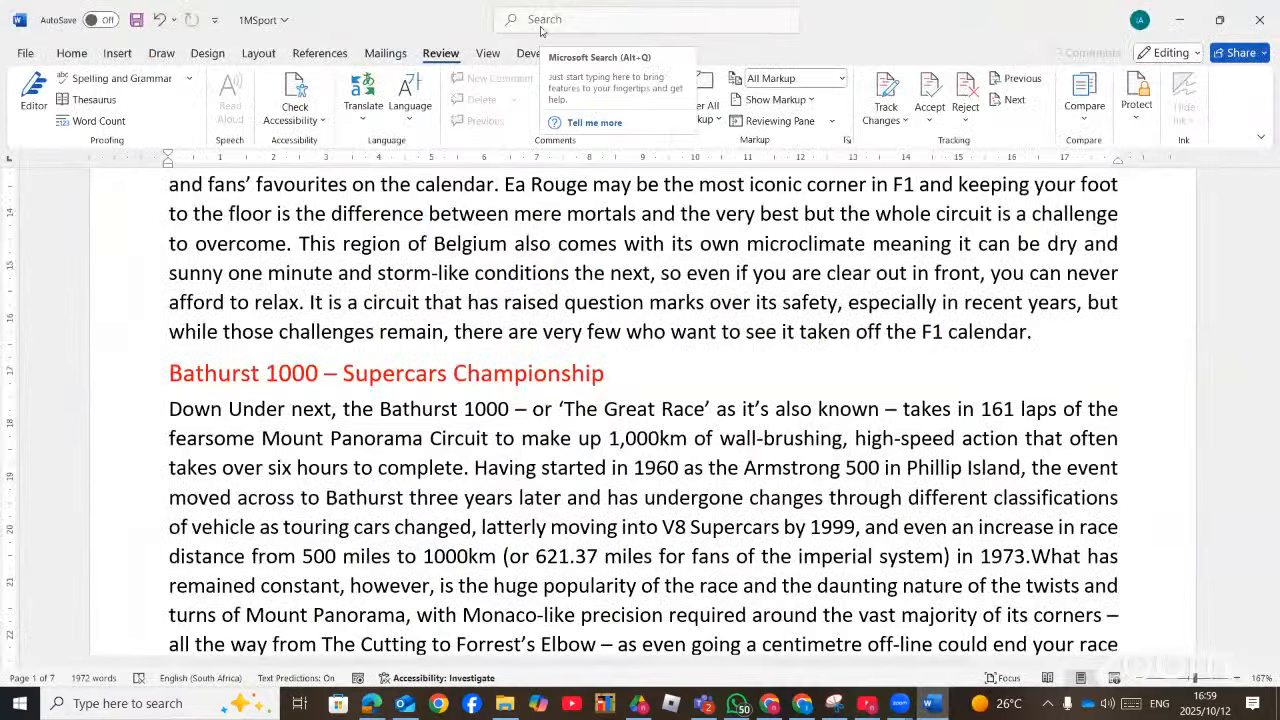
left_click(540, 24)
type("rep")
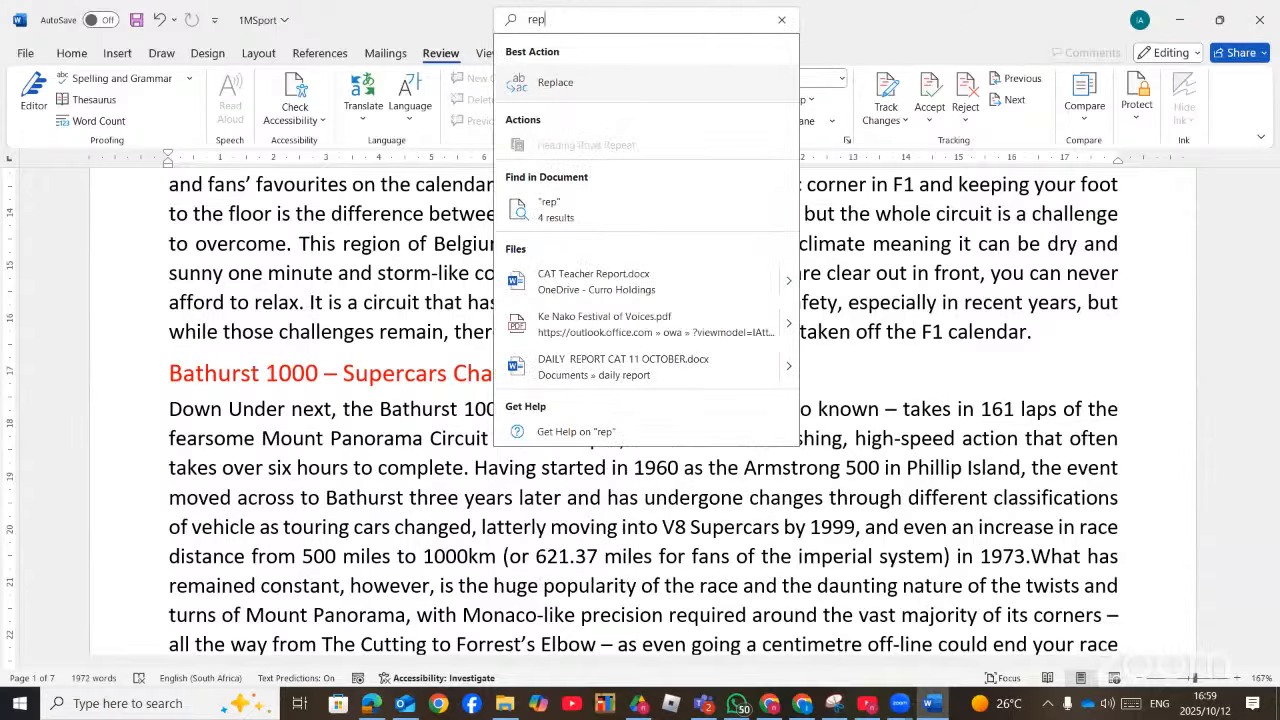
left_click(555, 82)
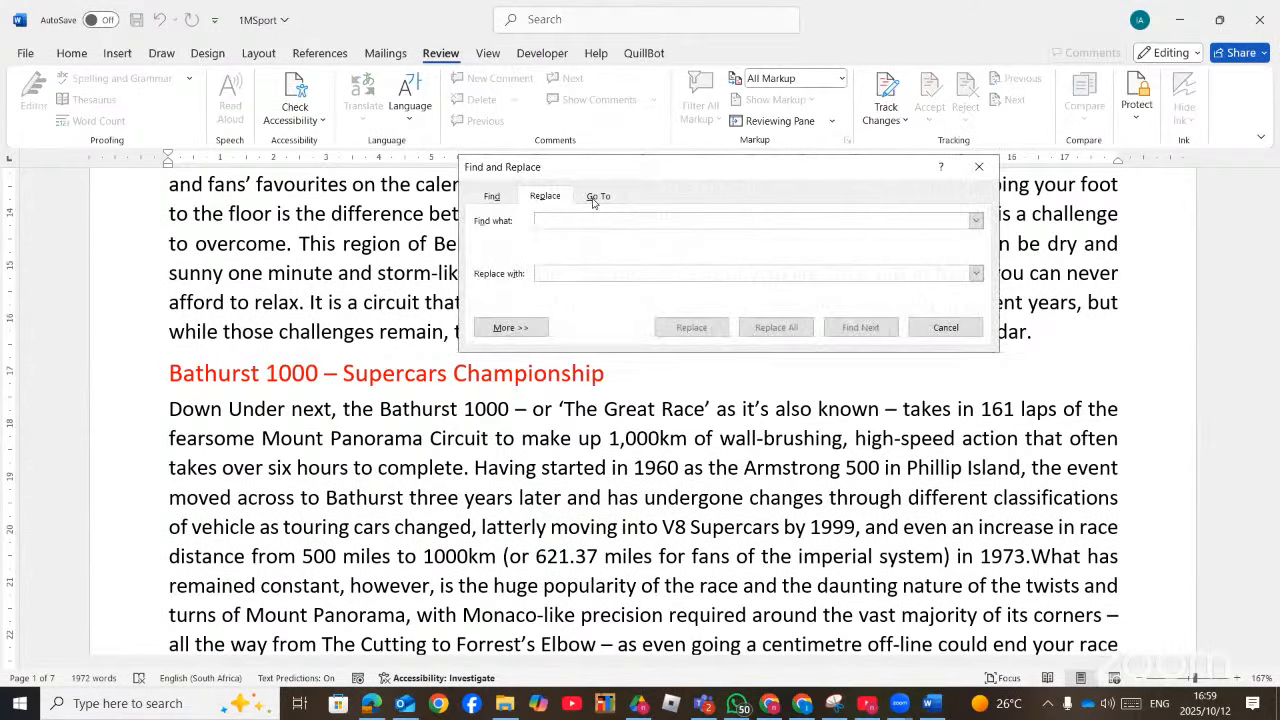
type("winner")
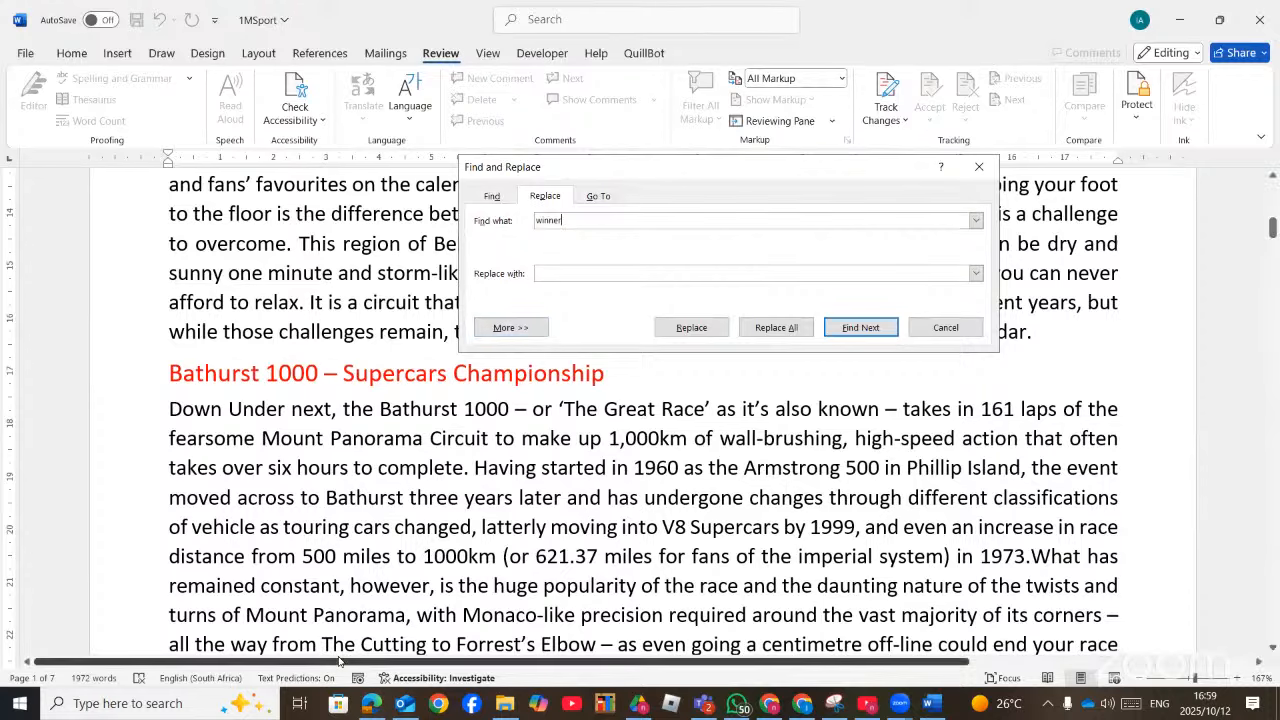
left_click(370, 704)
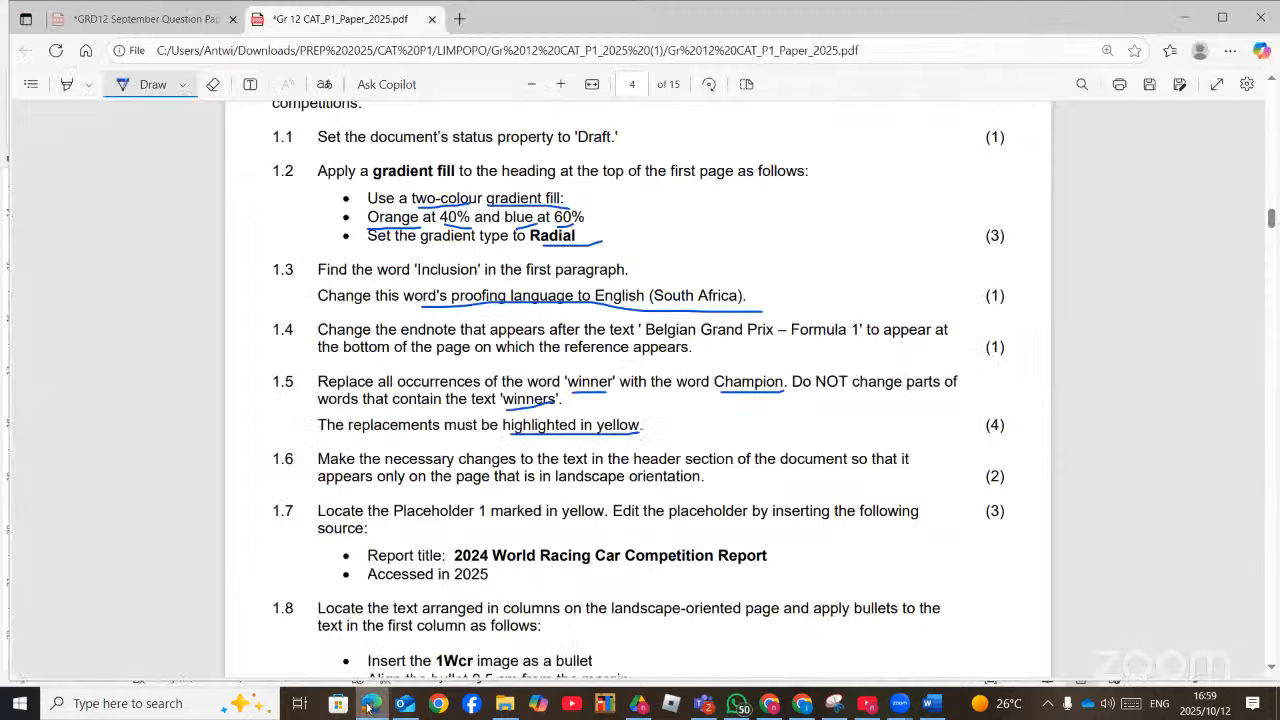
left_click(370, 704)
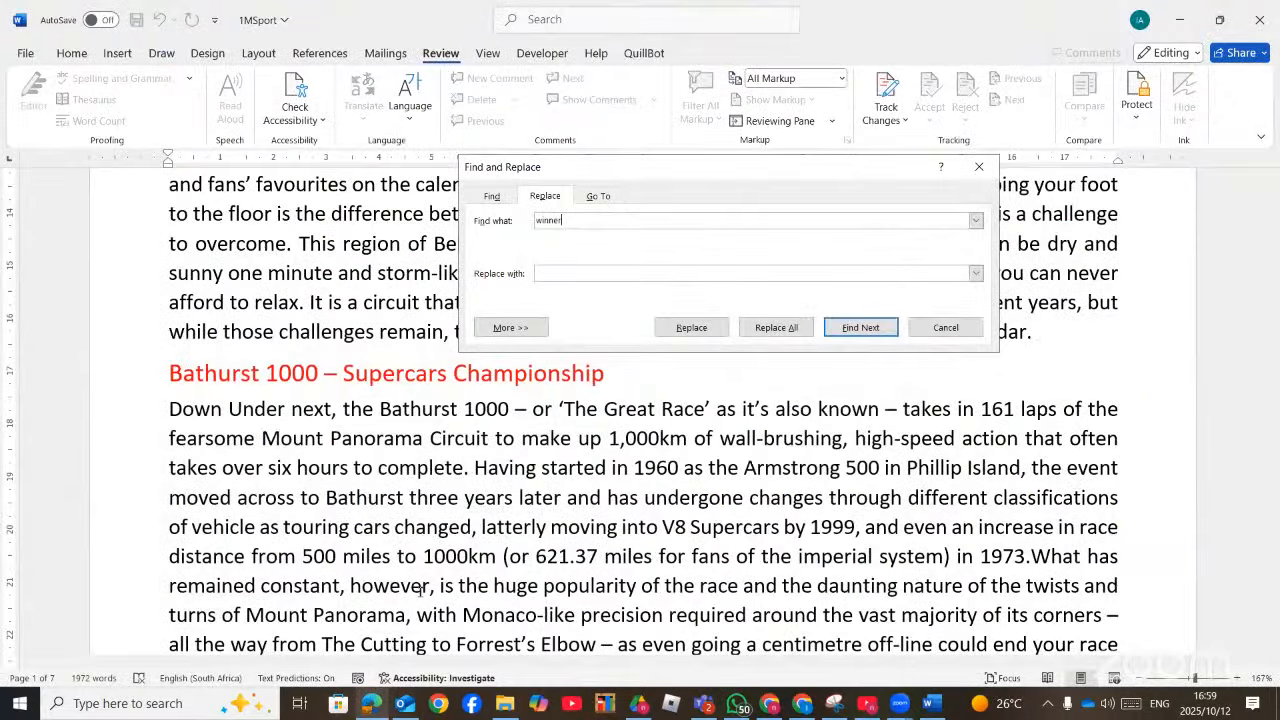
left_click(567, 275)
type("Champion")
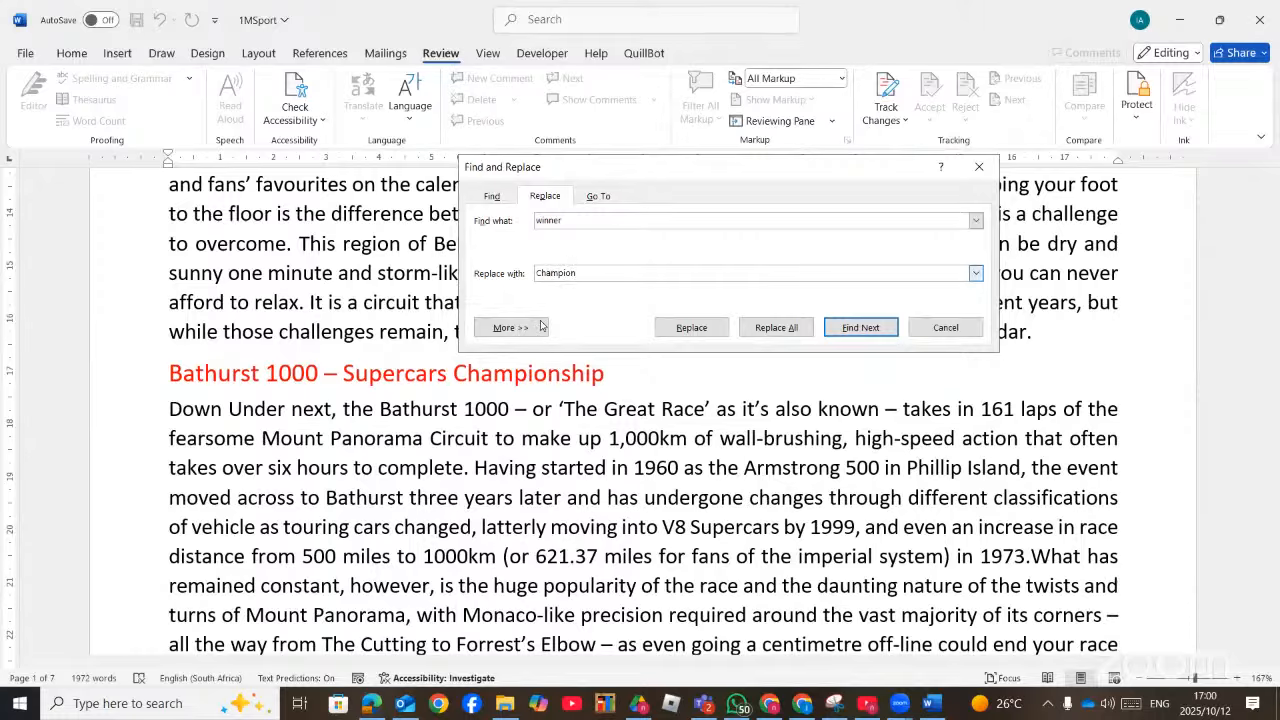
Restrict the search for "winner" to whole words only and apply highlight formatting to the replacement "Champion"
left_click(540, 327)
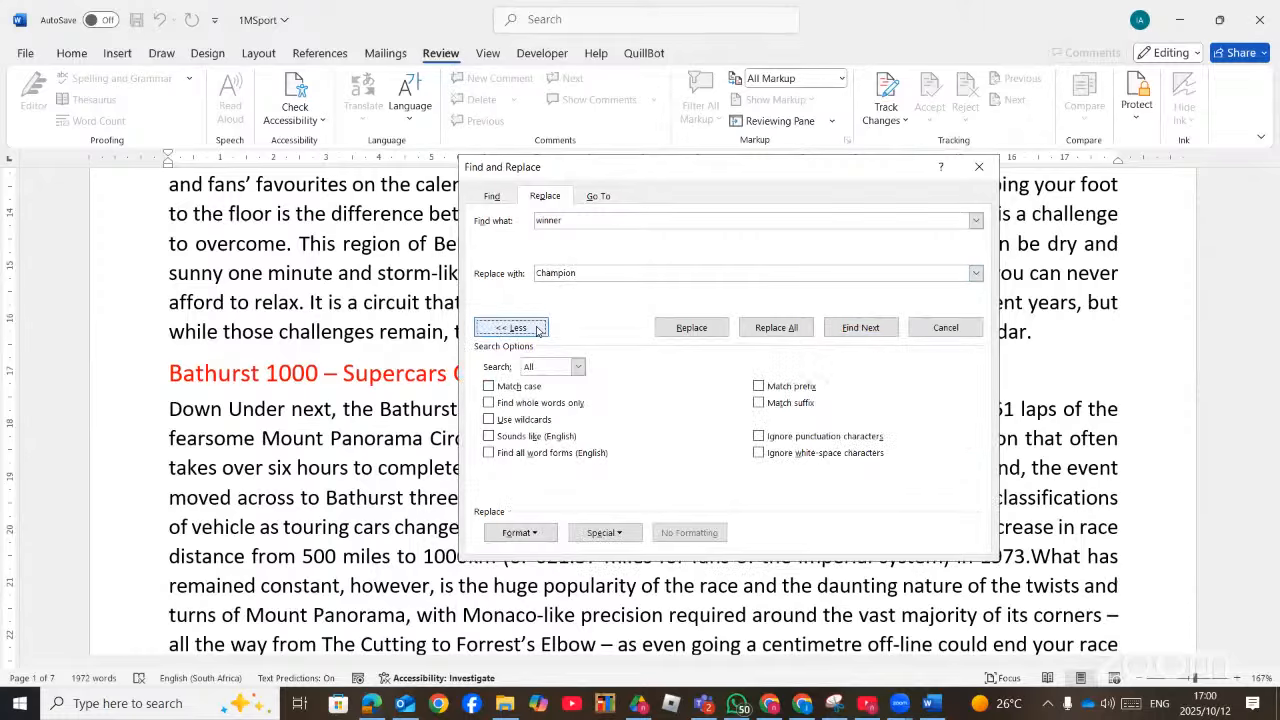
left_click(545, 404)
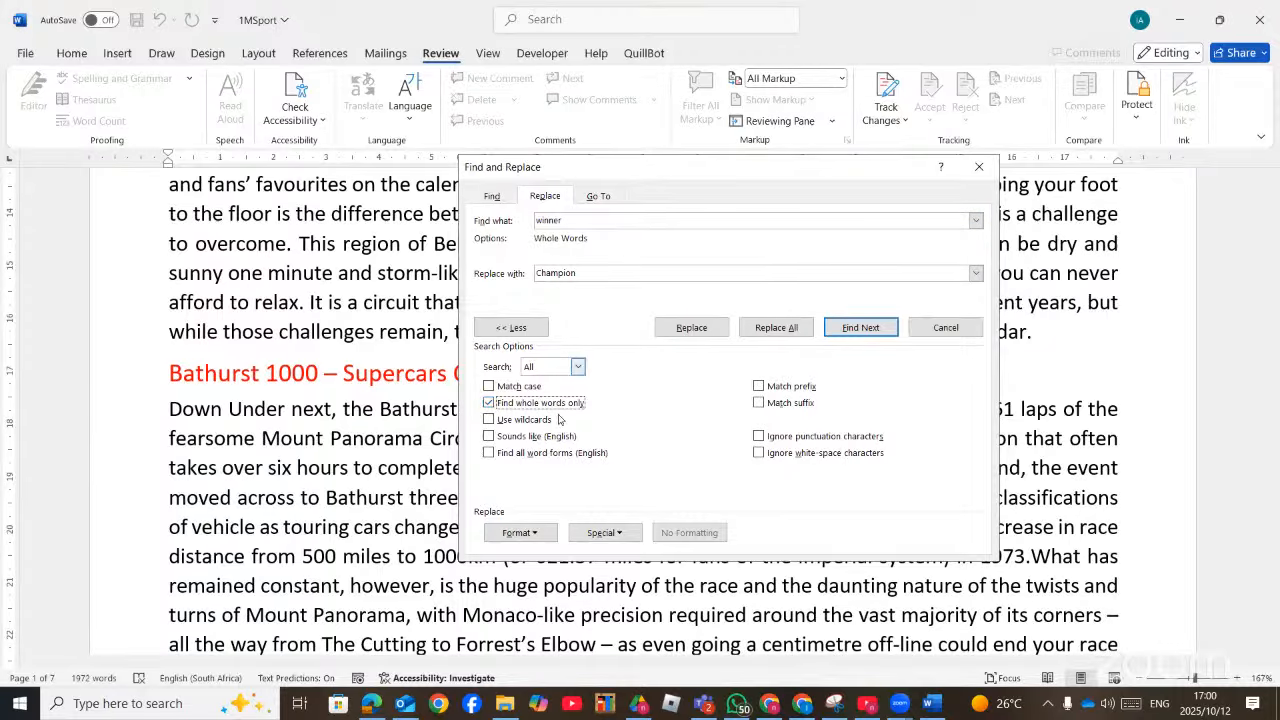
left_click(596, 271)
left_click(545, 536)
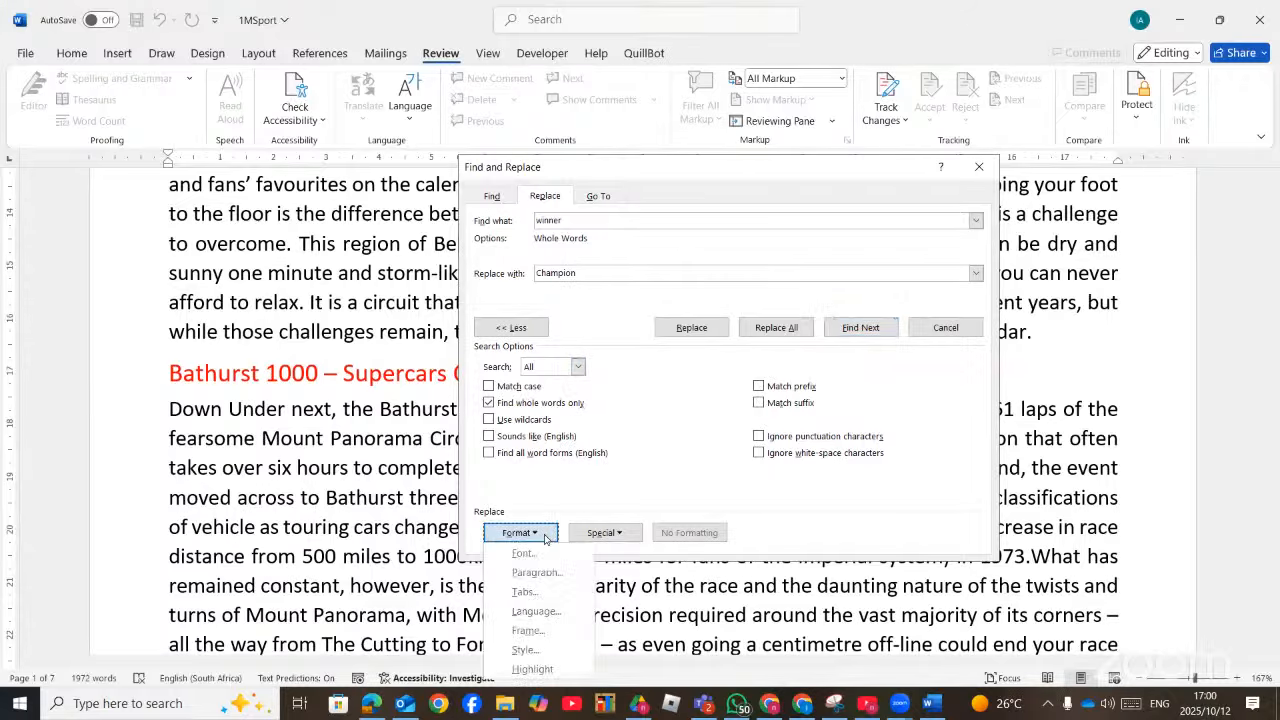
left_click(531, 670)
left_click(71, 53)
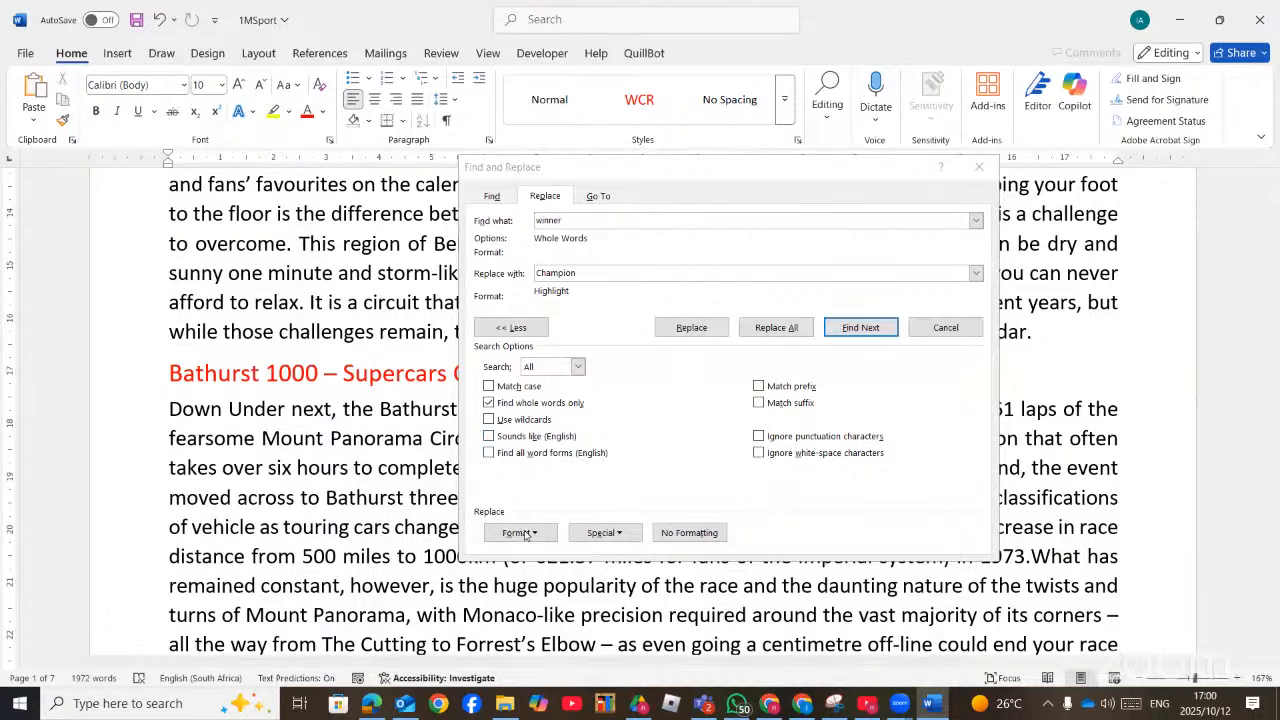
Try to replace all whole-word occurrences of "winner" with highlighted "Champion", keep the search scope at All, and close Find and Replace
left_click(789, 335)
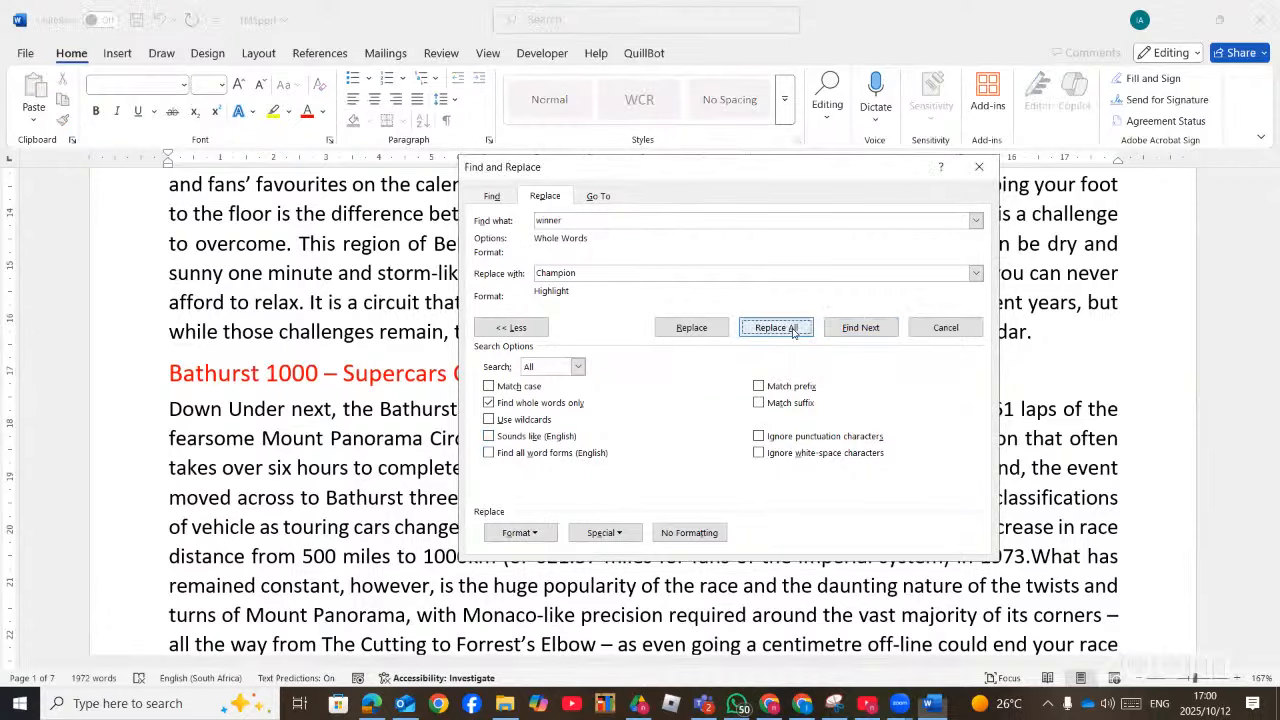
left_click(834, 407)
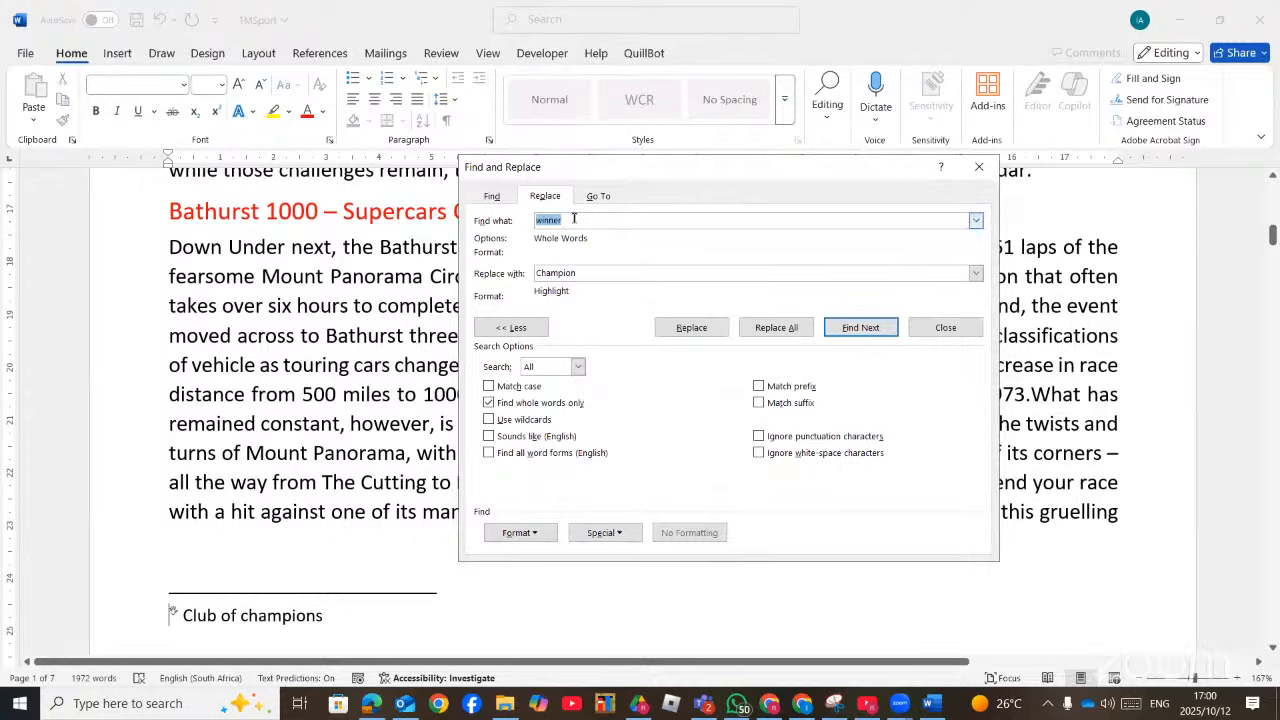
left_click(779, 322)
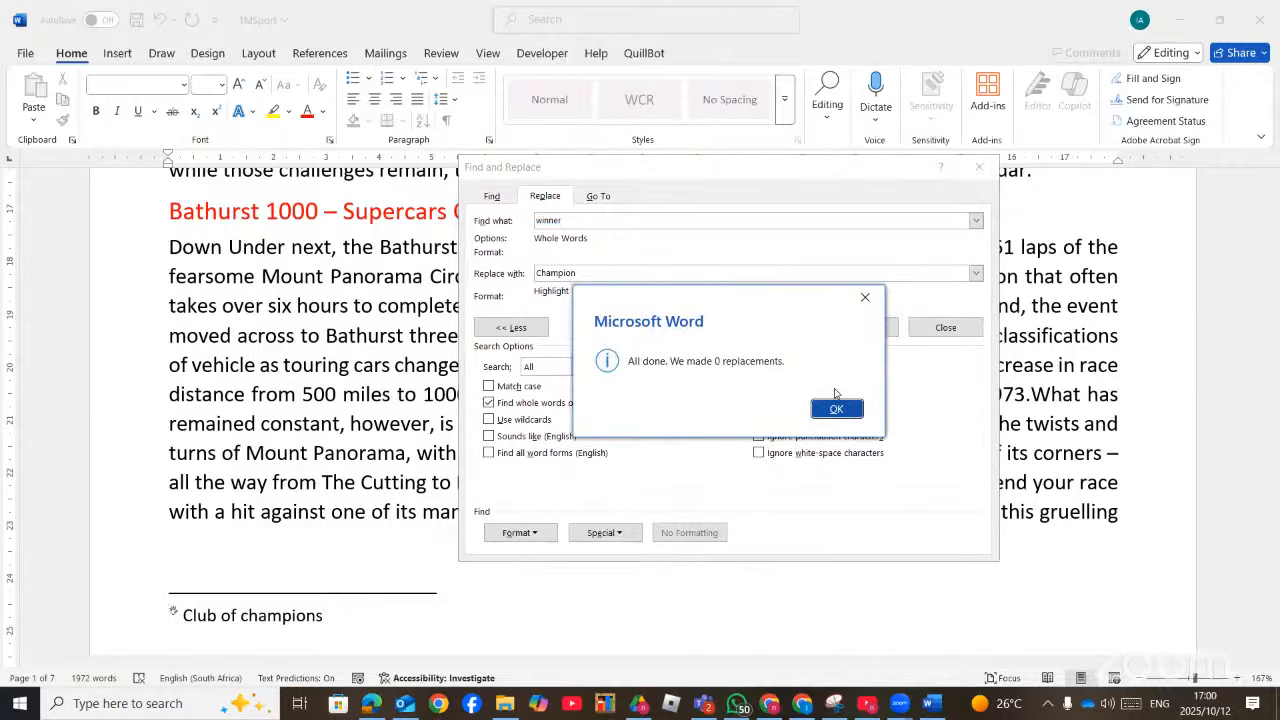
left_click(836, 410)
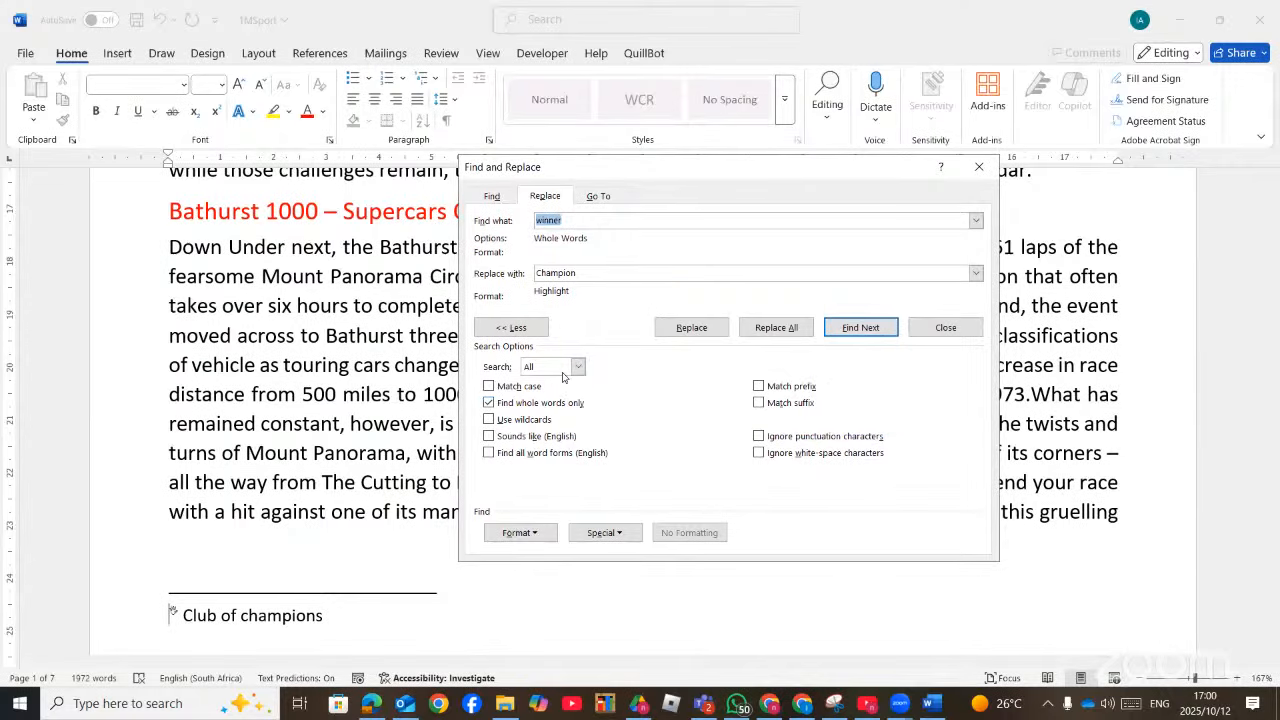
left_click(577, 367)
left_click(553, 404)
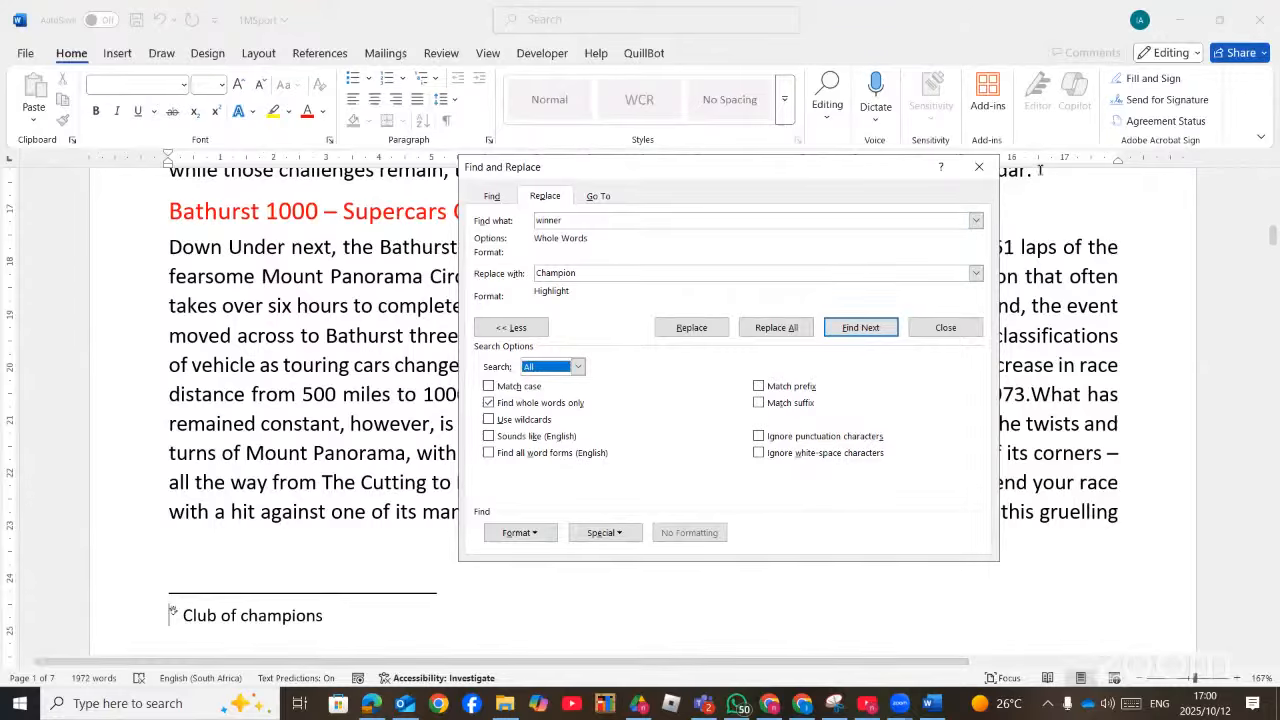
left_click(980, 168)
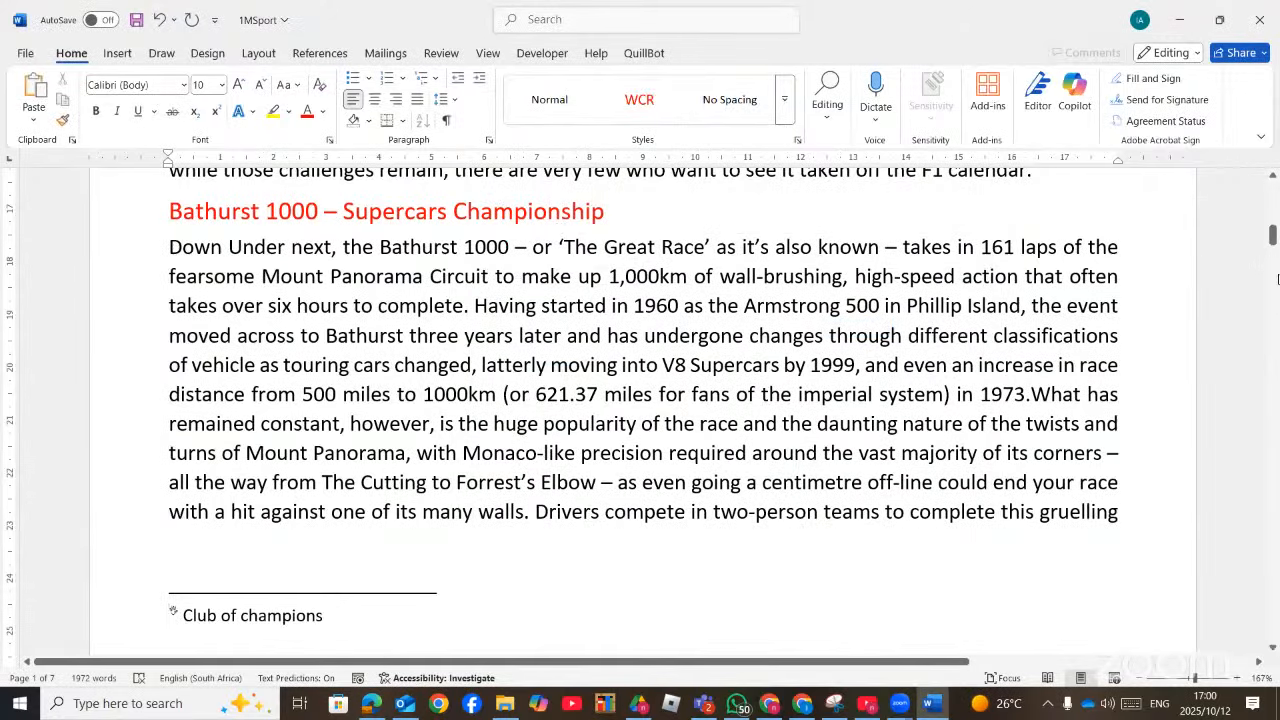
Search the document from its beginning for "winner" and inspect each occurrence in turn
left_click_drag(1273, 240, 1273, 190)
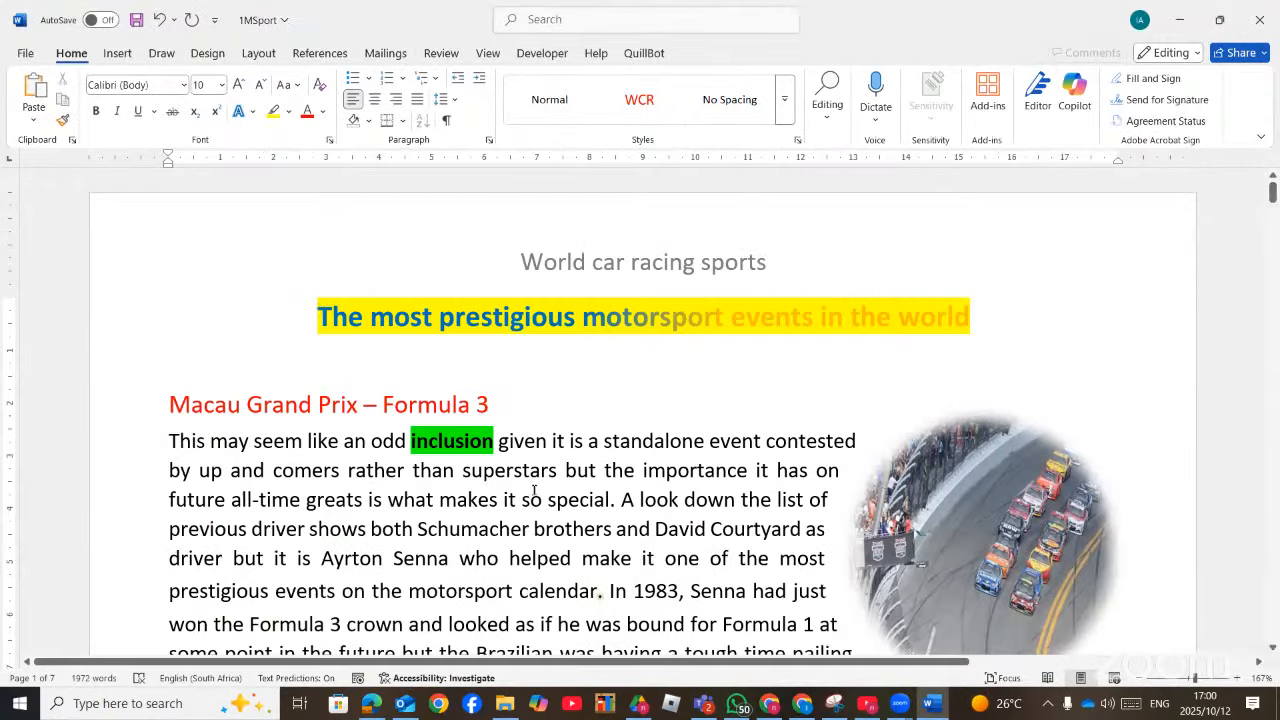
key("ctrl+f")
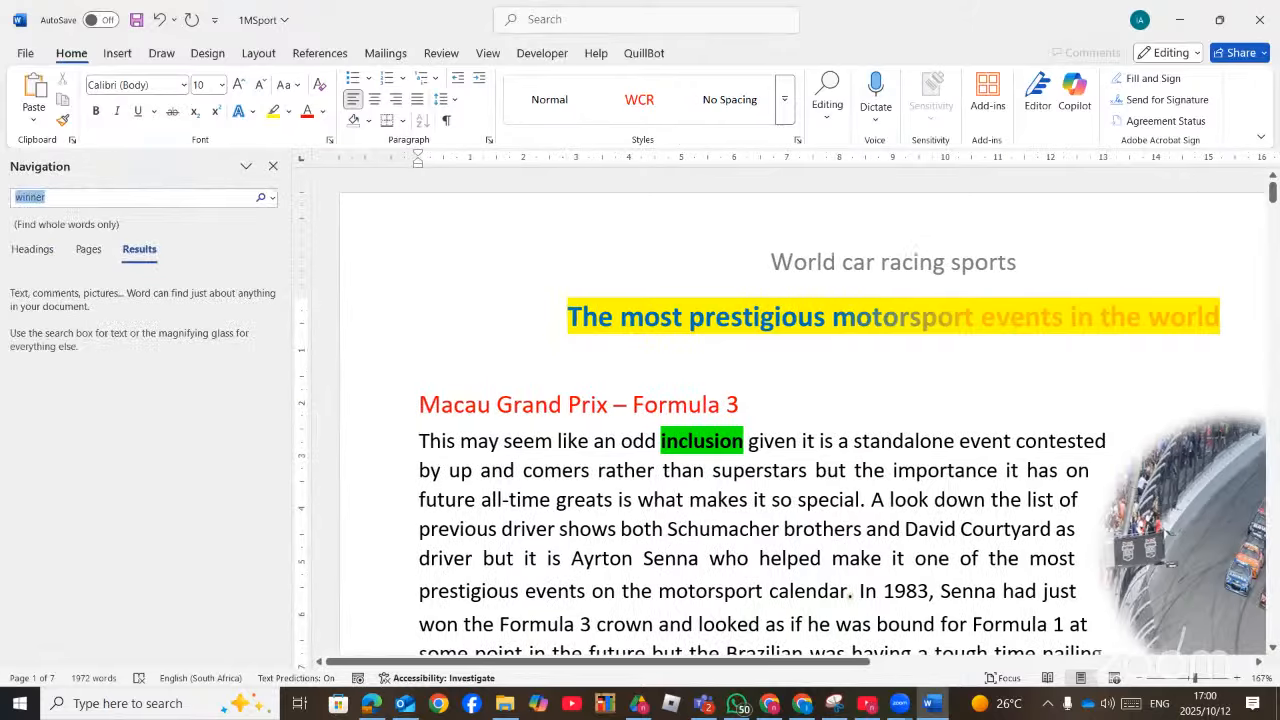
type("winn")
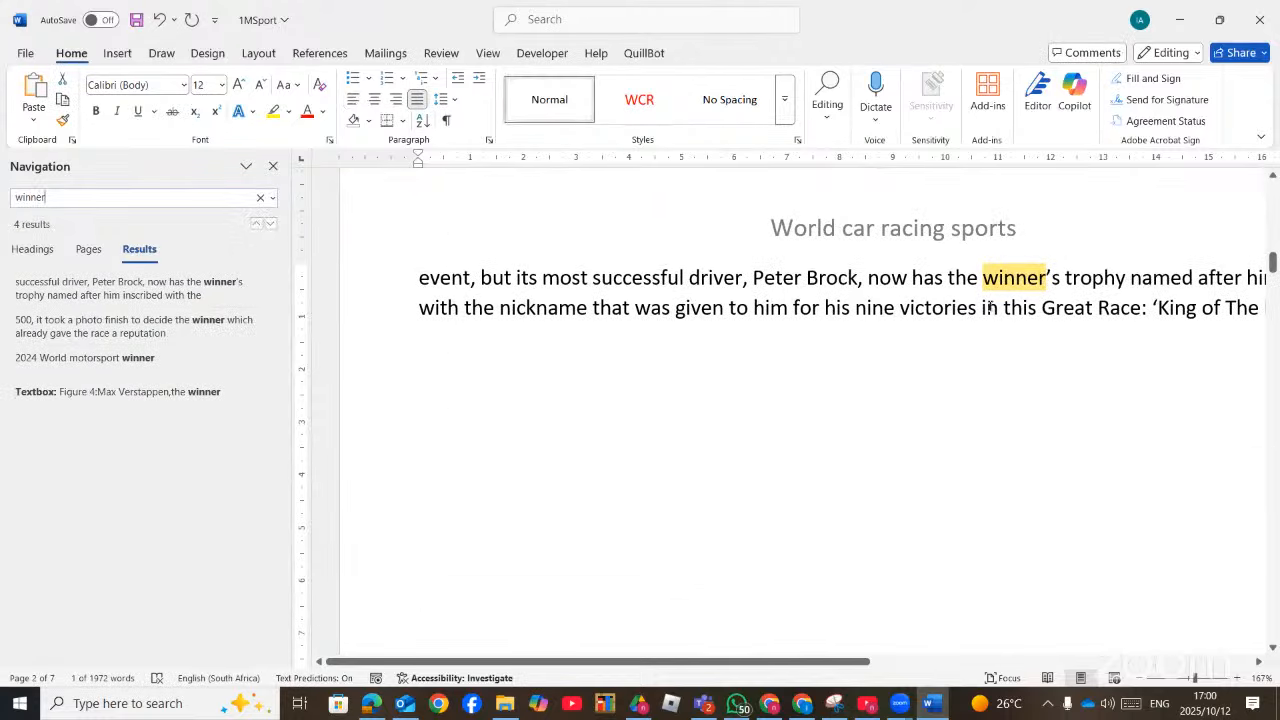
scroll(810, 660, "right", 3)
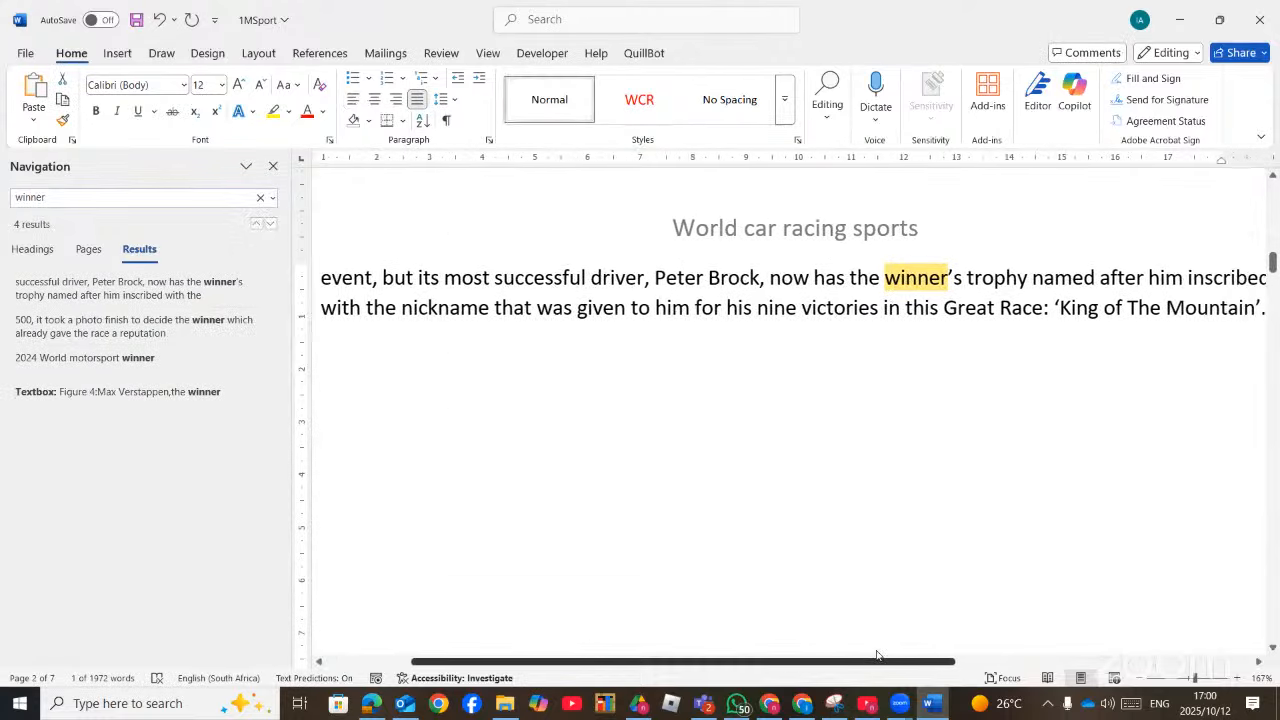
scroll(818, 655, "left", 3)
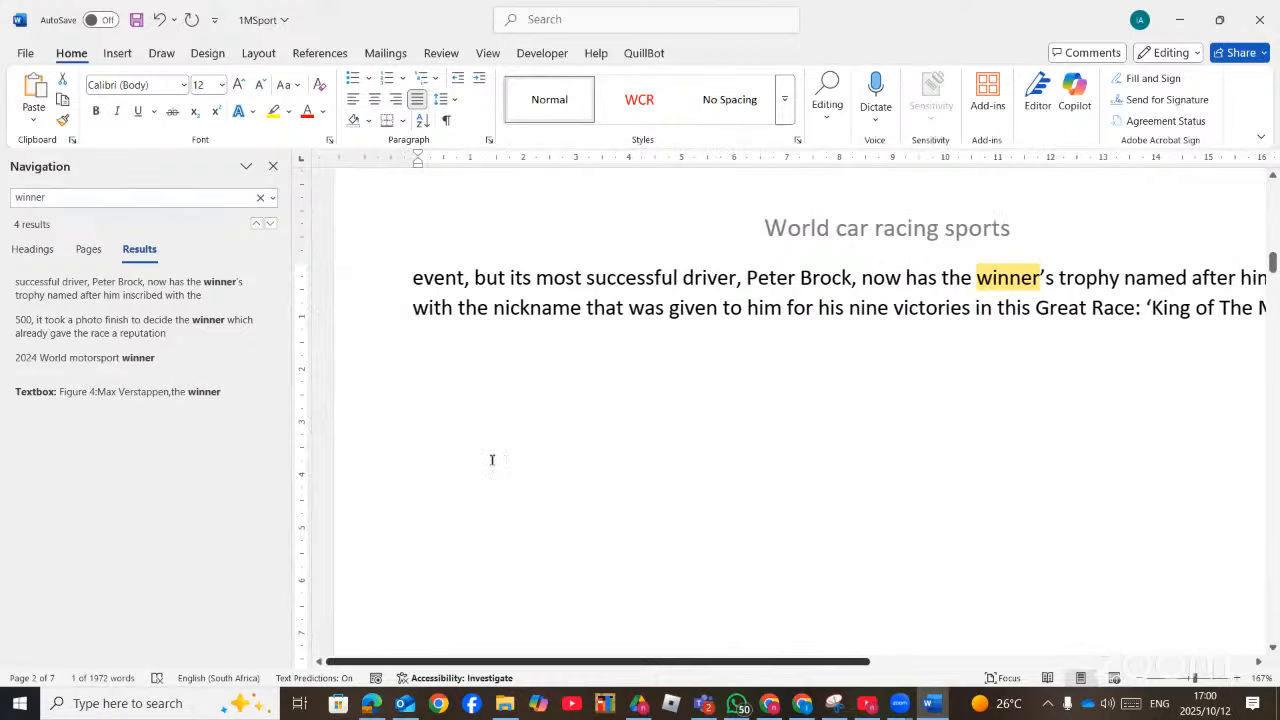
left_click(107, 292)
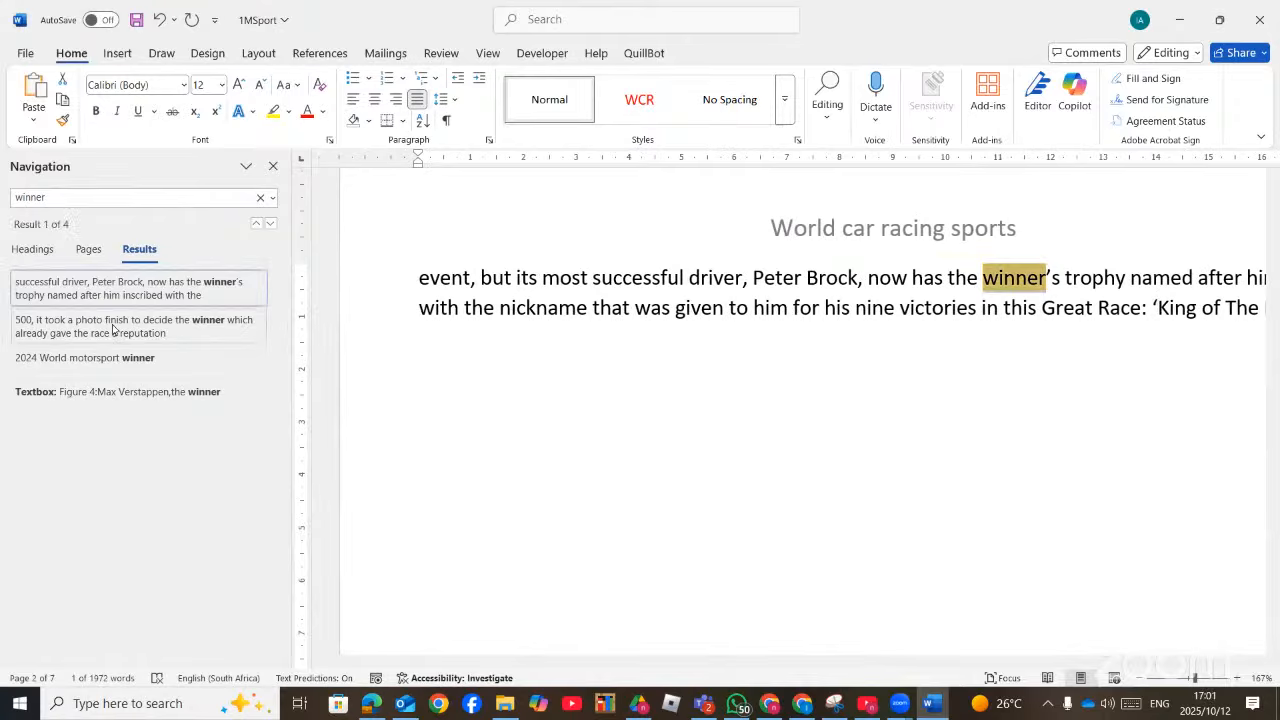
left_click(113, 330)
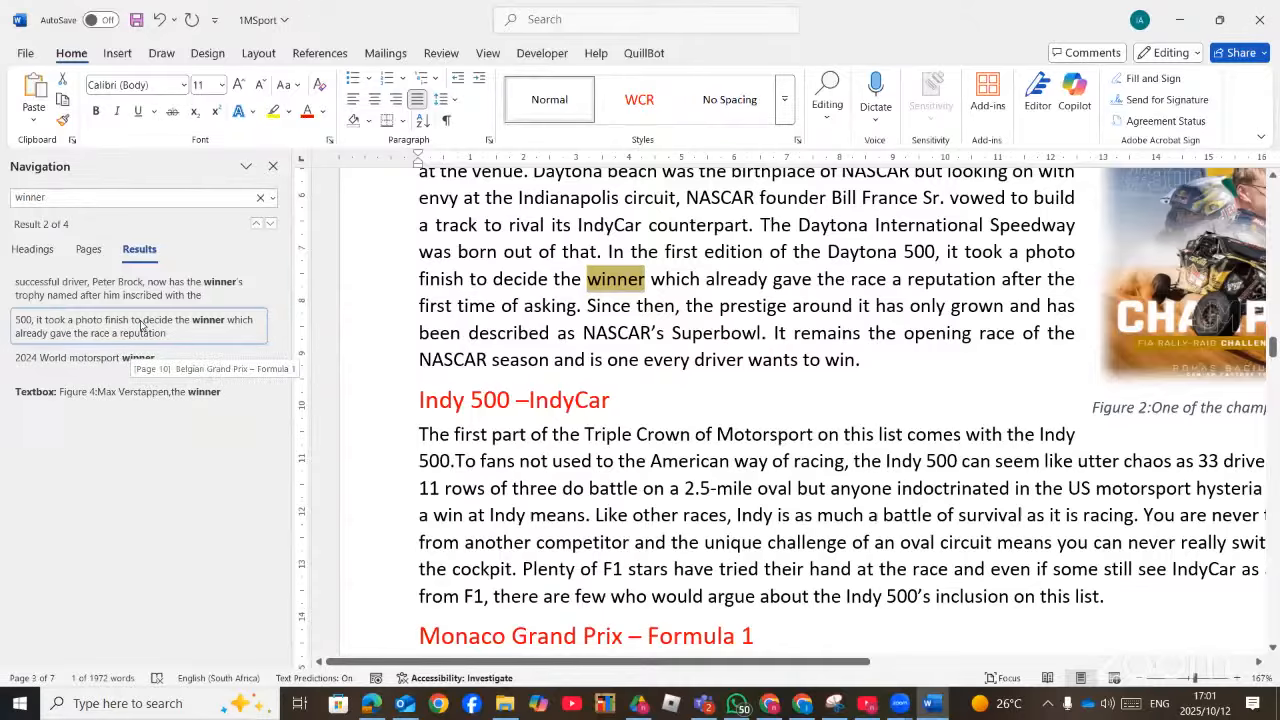
left_click(113, 362)
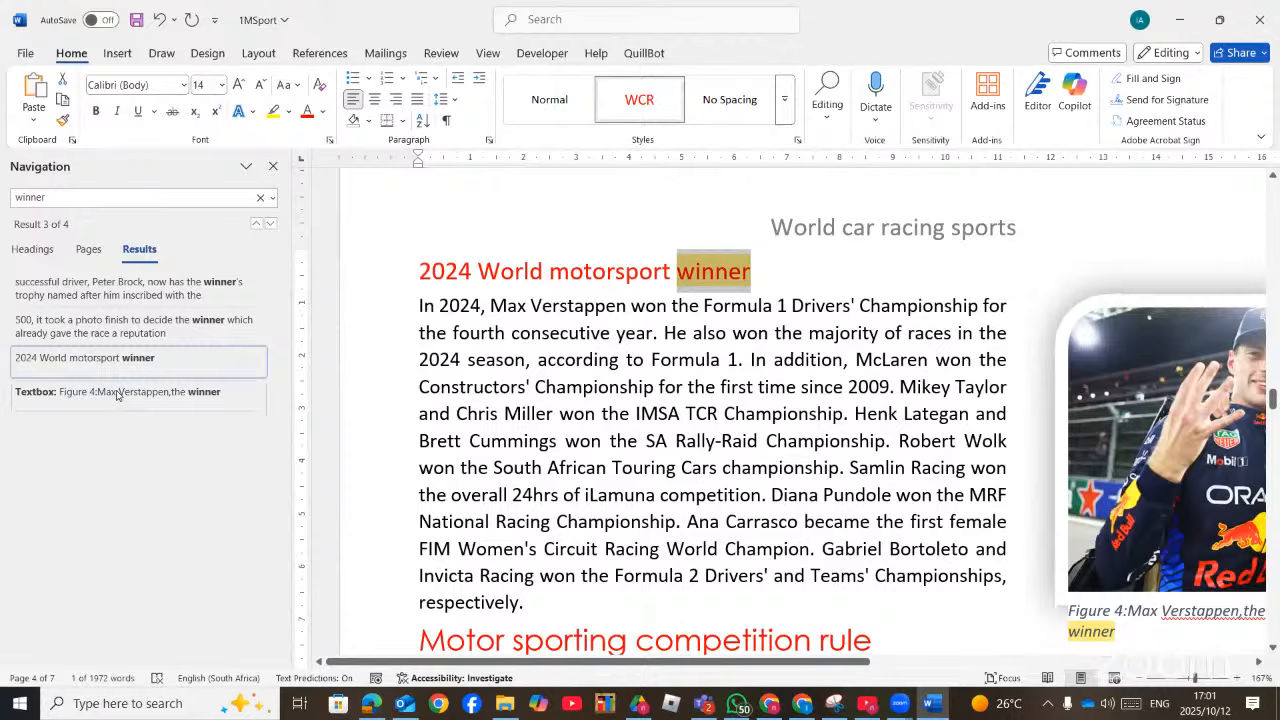
left_click(116, 392)
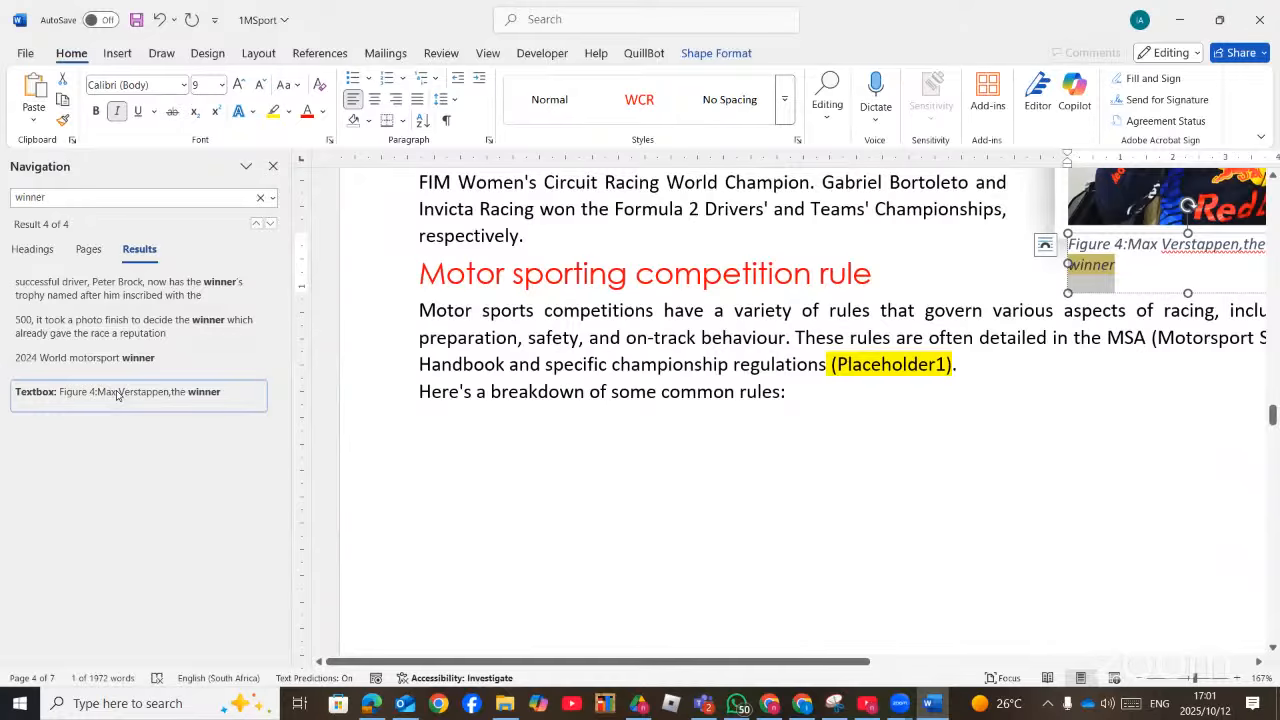
Recheck the "winner" occurrences in the Daytona 500 paragraph, the 2024 World motorsport heading, the Figure 4 caption and the trophy sentence
left_click(113, 329)
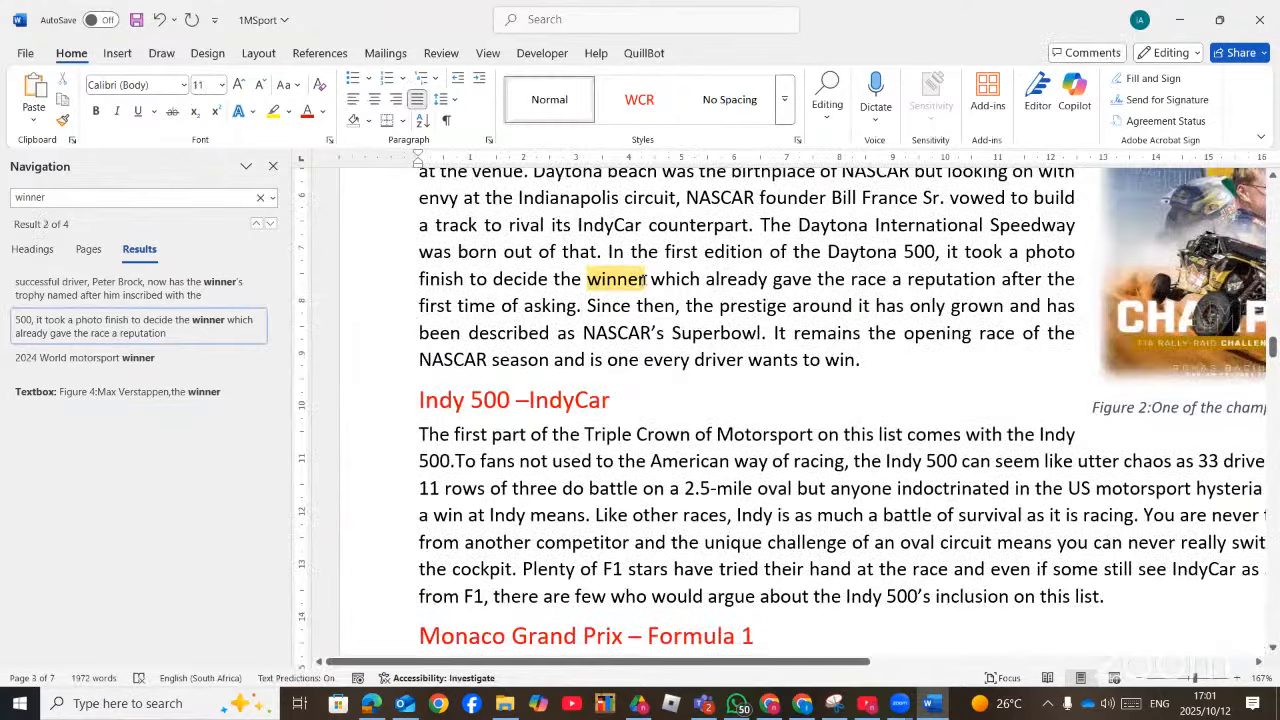
scroll(700, 400, "up", 4)
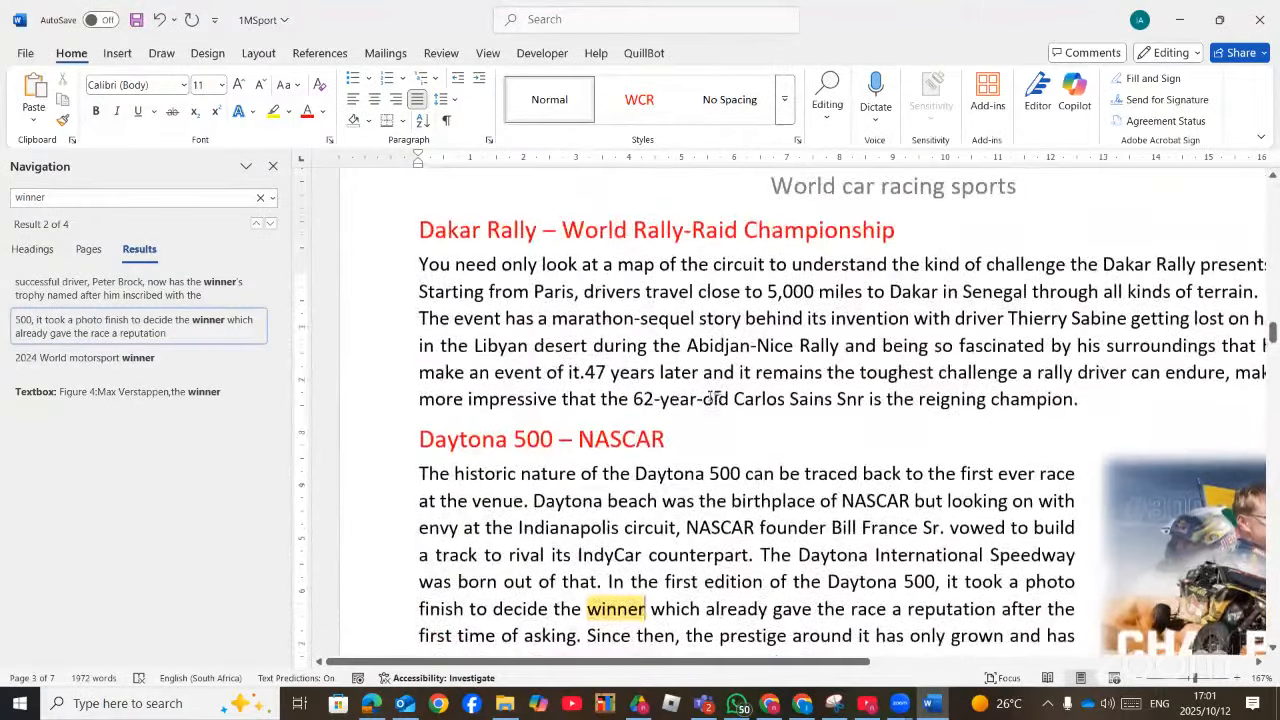
scroll(712, 398, "up", 15)
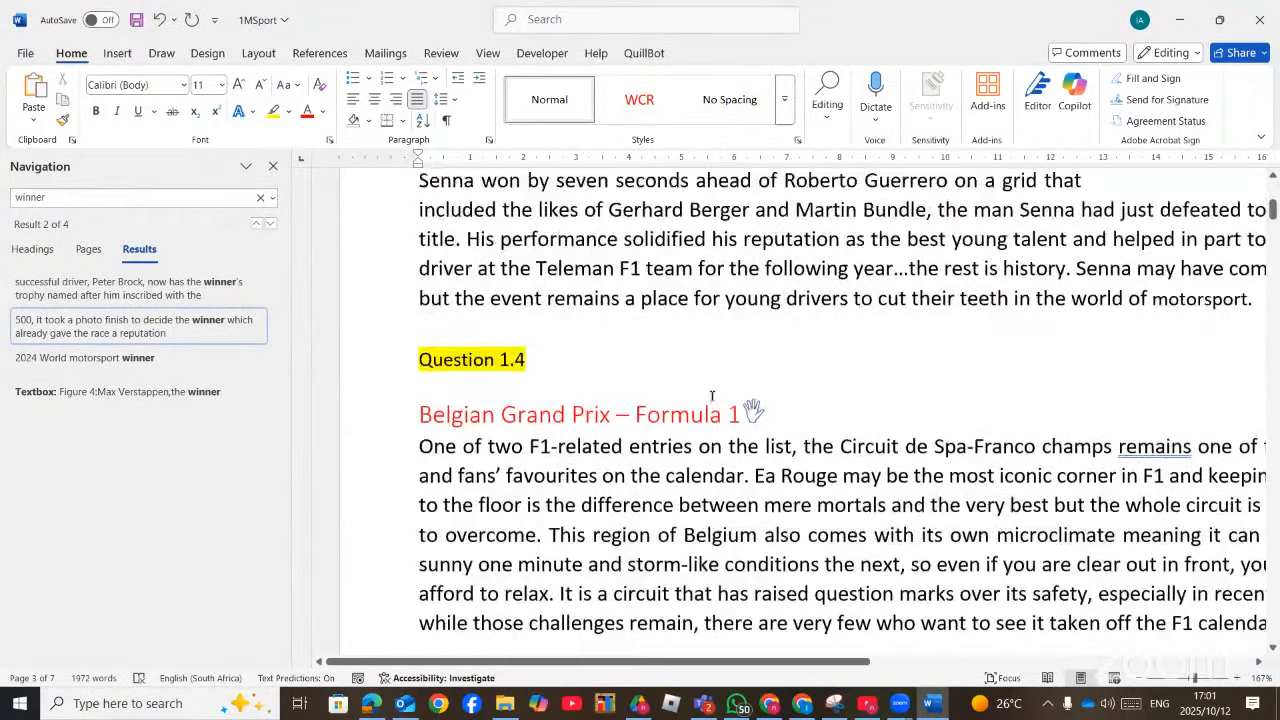
scroll(712, 398, "up", 6)
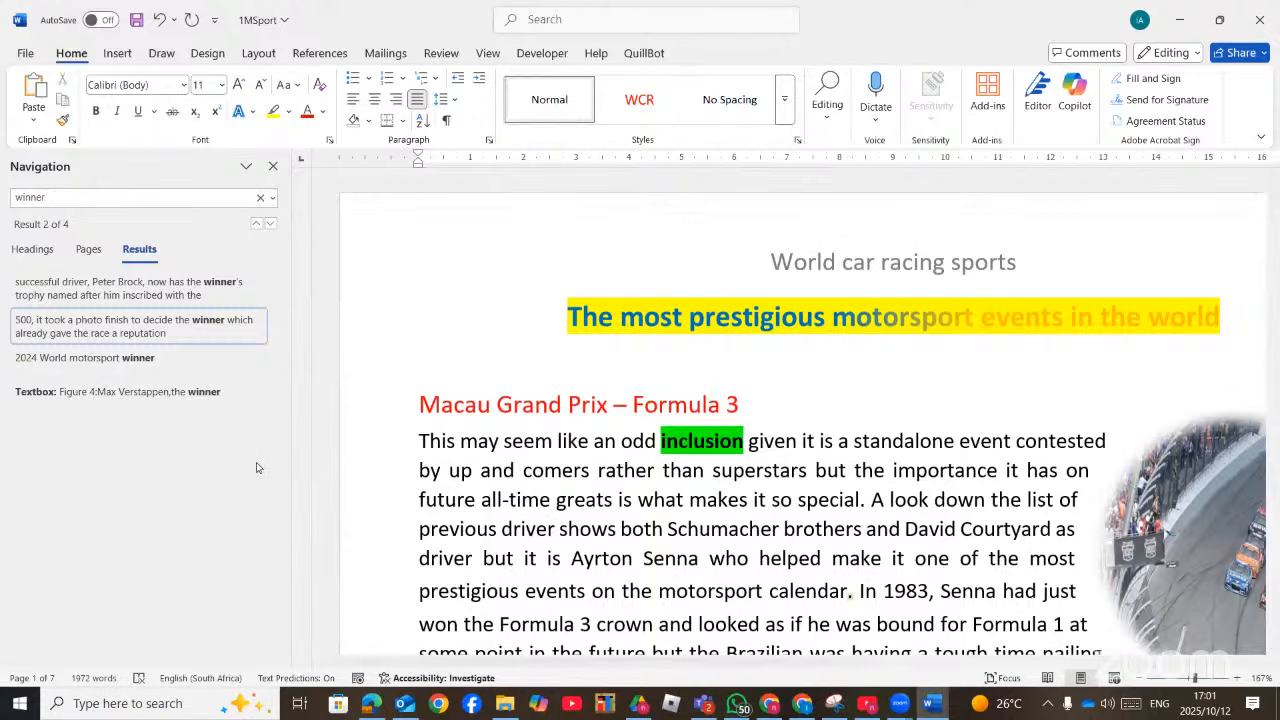
left_click(120, 360)
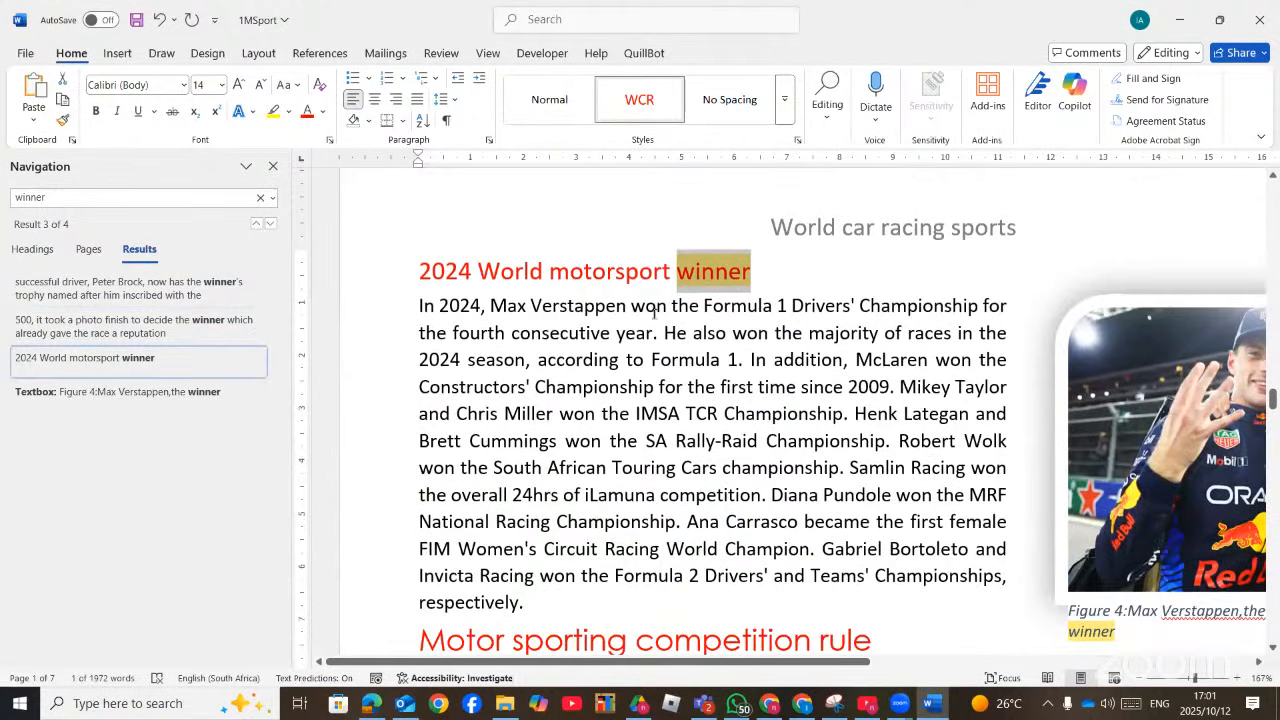
left_click(150, 392)
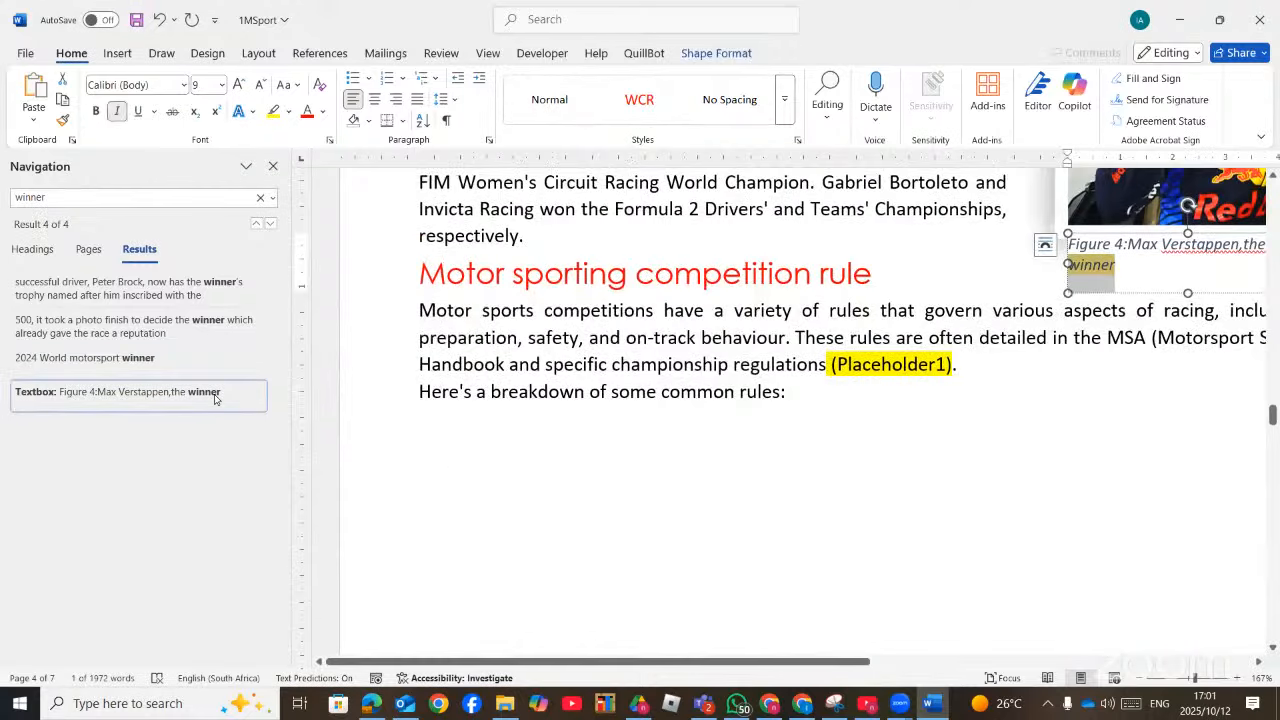
left_click(120, 288)
left_click(733, 307)
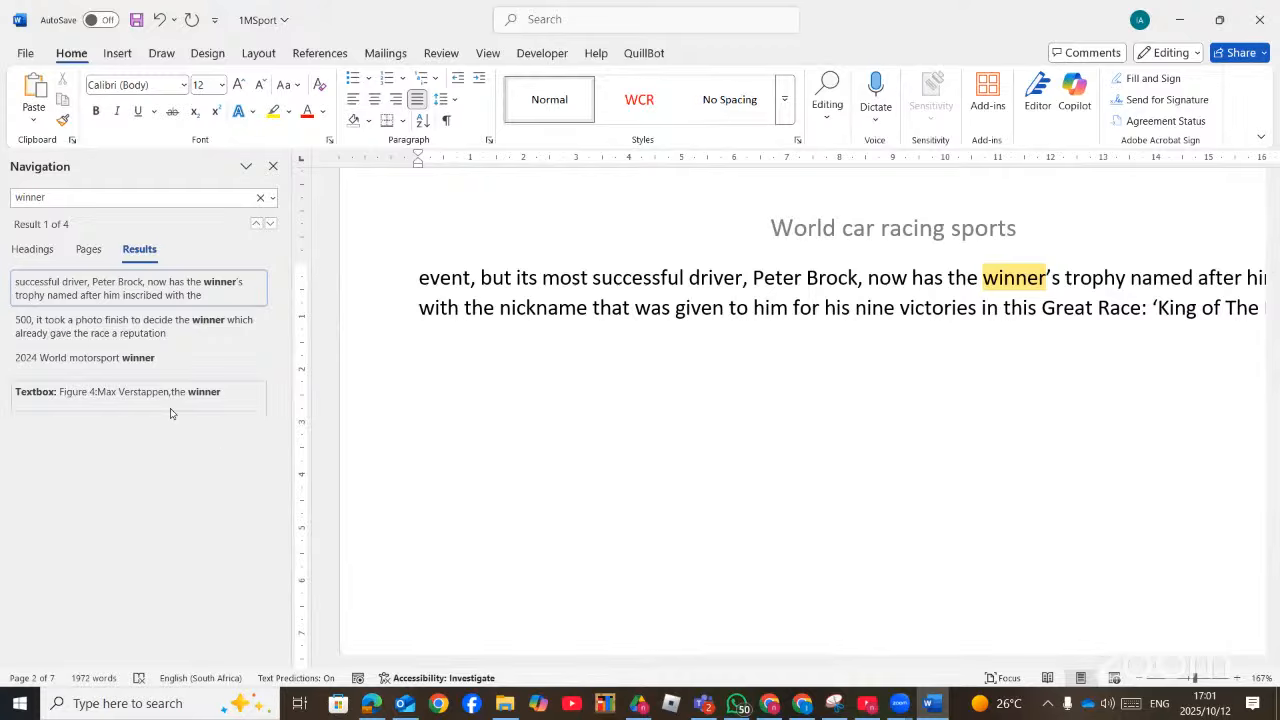
left_click(216, 321)
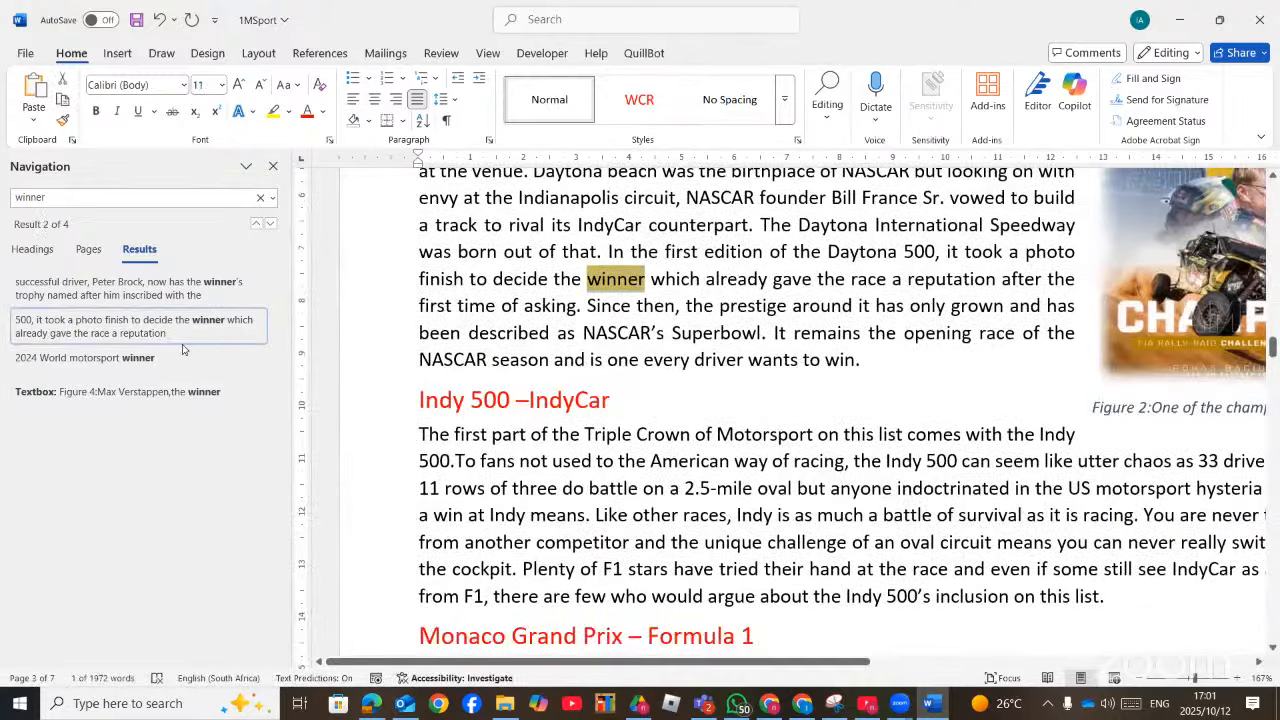
left_click(160, 359)
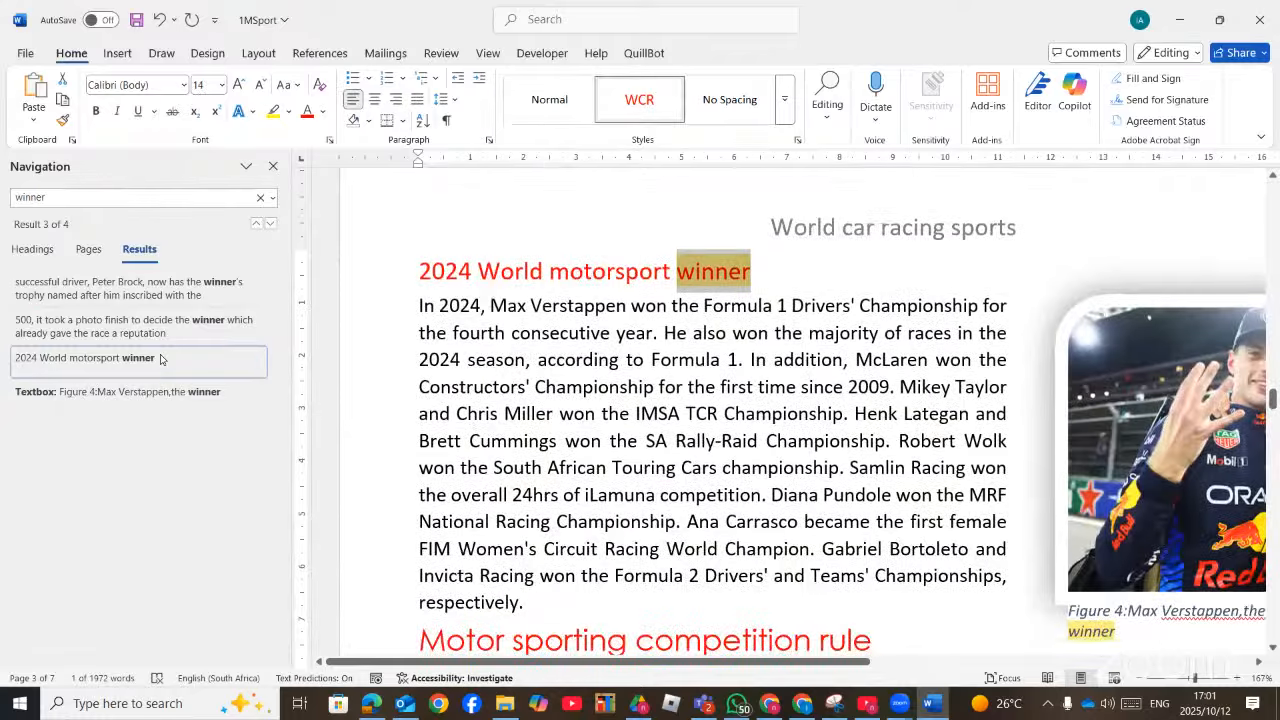
Check the "winner" match in the Figure 4 caption and underline "that is in landscape orientation" in question 1.6 of the Edge question paper
left_click(148, 392)
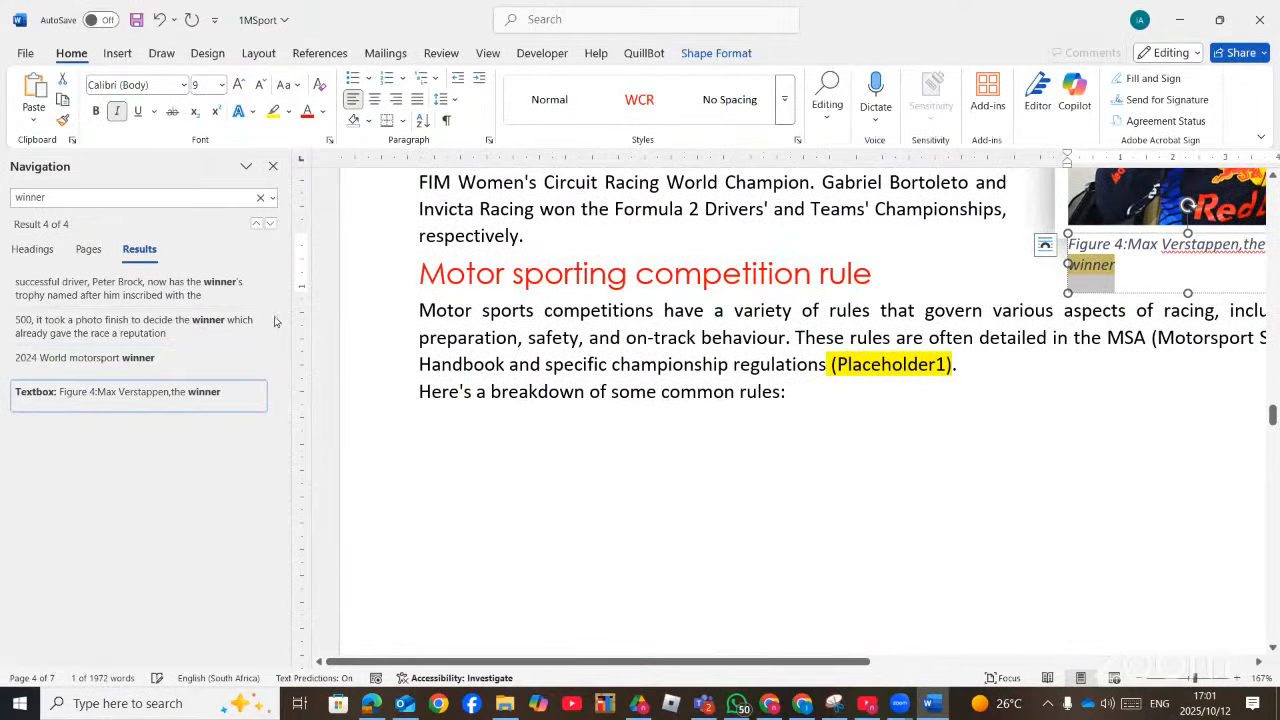
left_click(371, 705)
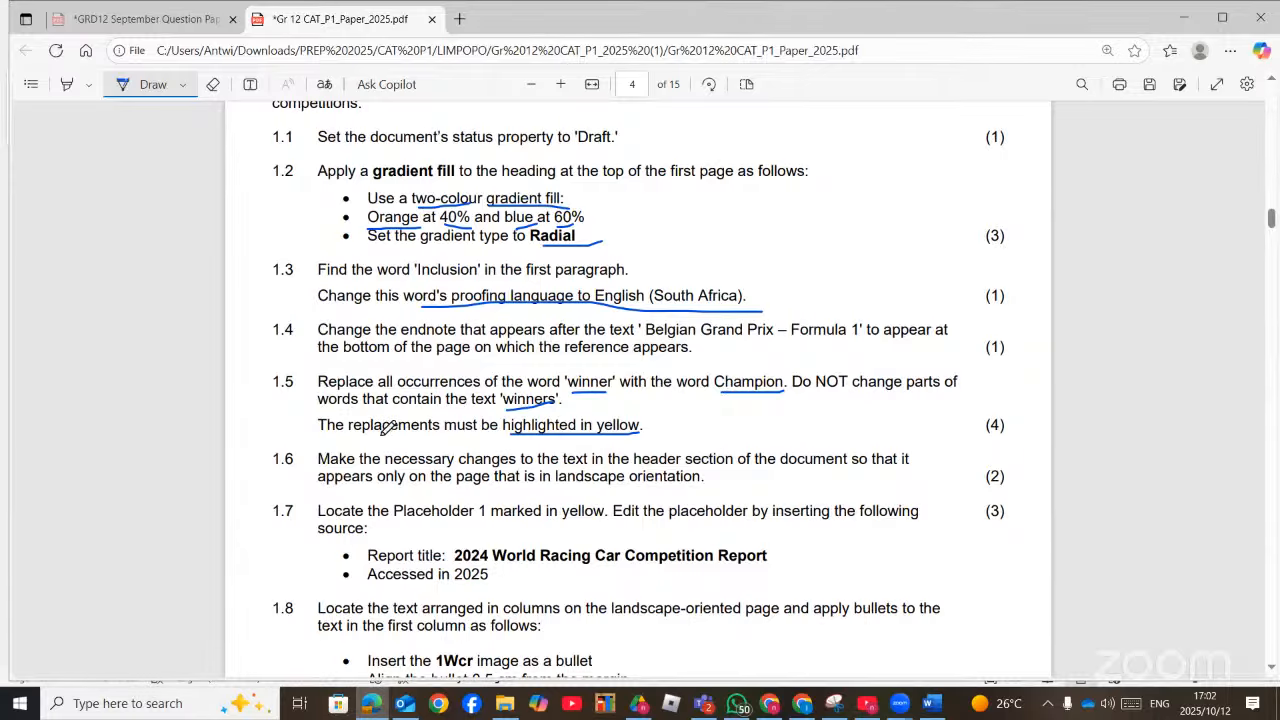
scroll(386, 427, "down", 1)
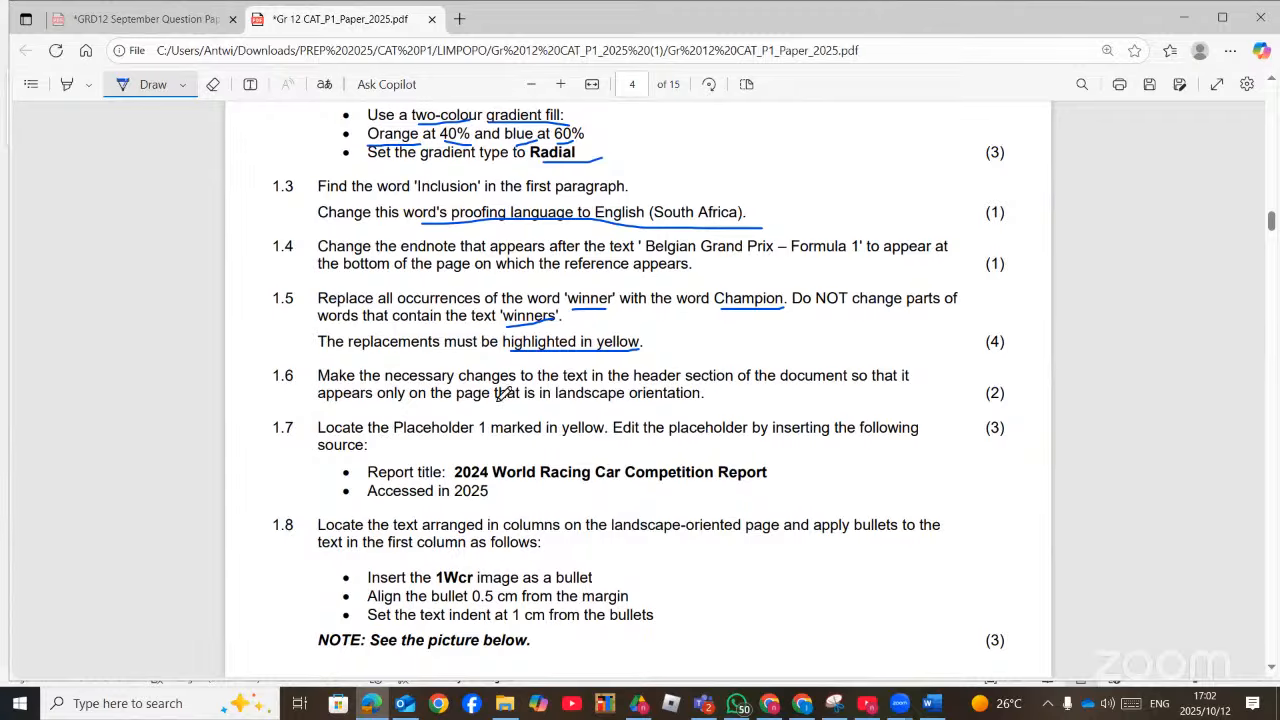
left_click_drag(496, 405, 738, 399)
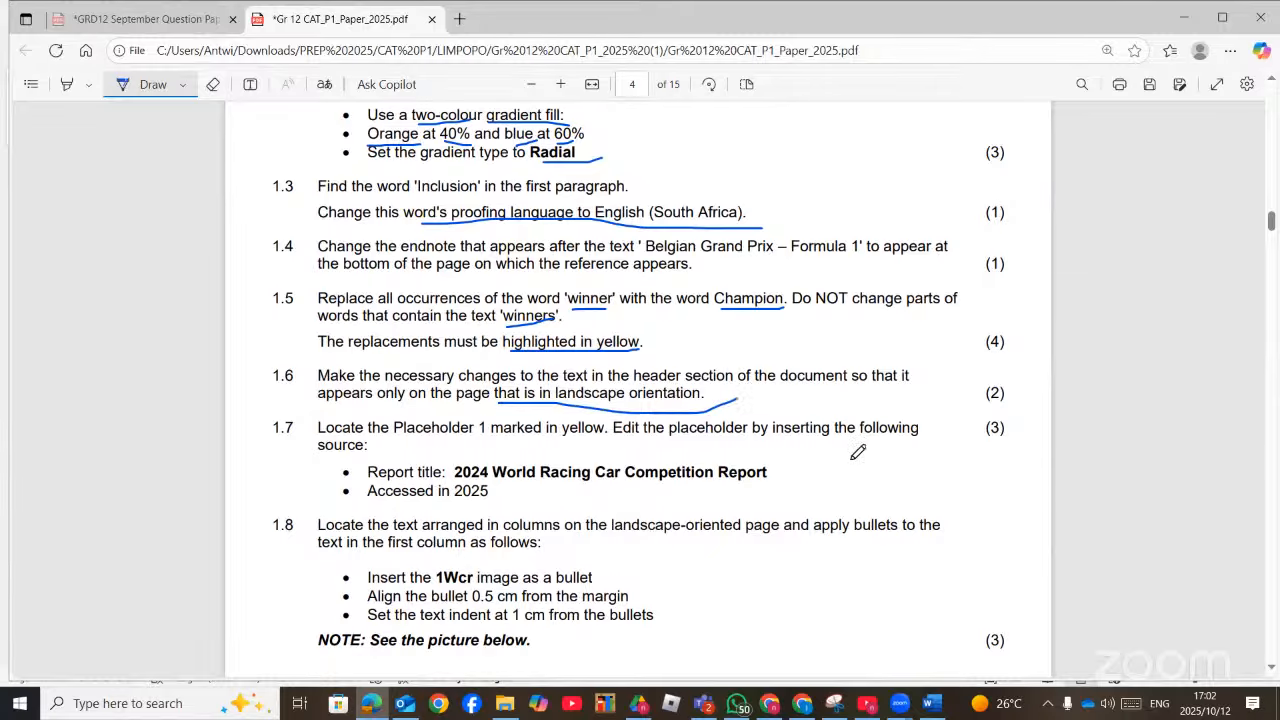
Return to the 1MSport document in Word, go to the 2024 World motorsport page's header and close the Navigation pane
left_click(936, 706)
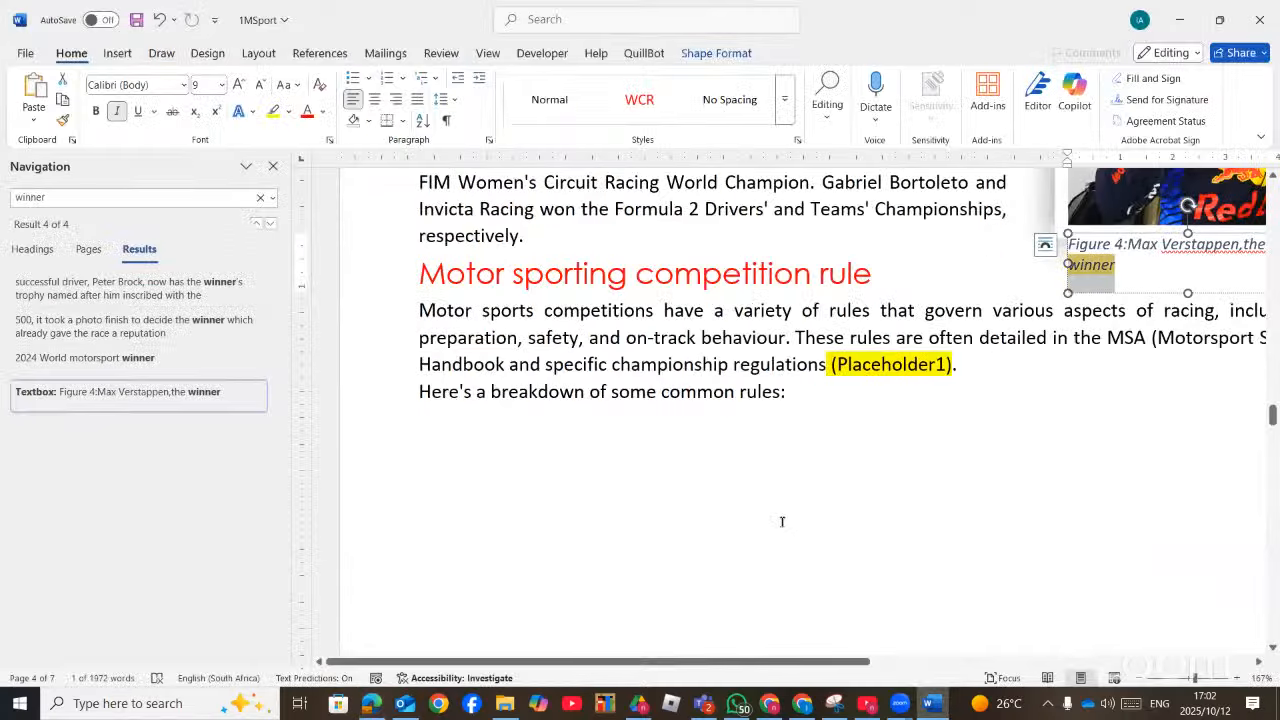
scroll(780, 520, "up", 5)
left_click(273, 166)
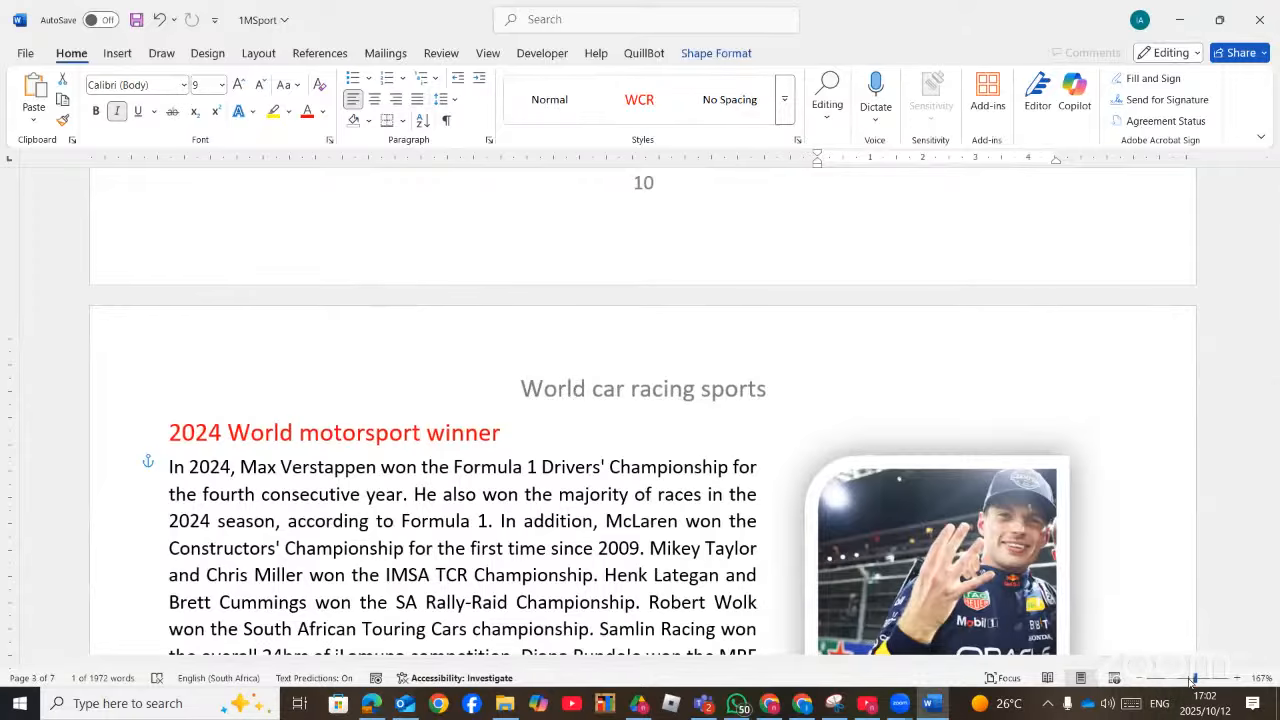
Zoom out to 116% and examine the headers from the first page through the landscape regulations page to the drivers' qualities page
left_click_drag(1192, 678, 1189, 678)
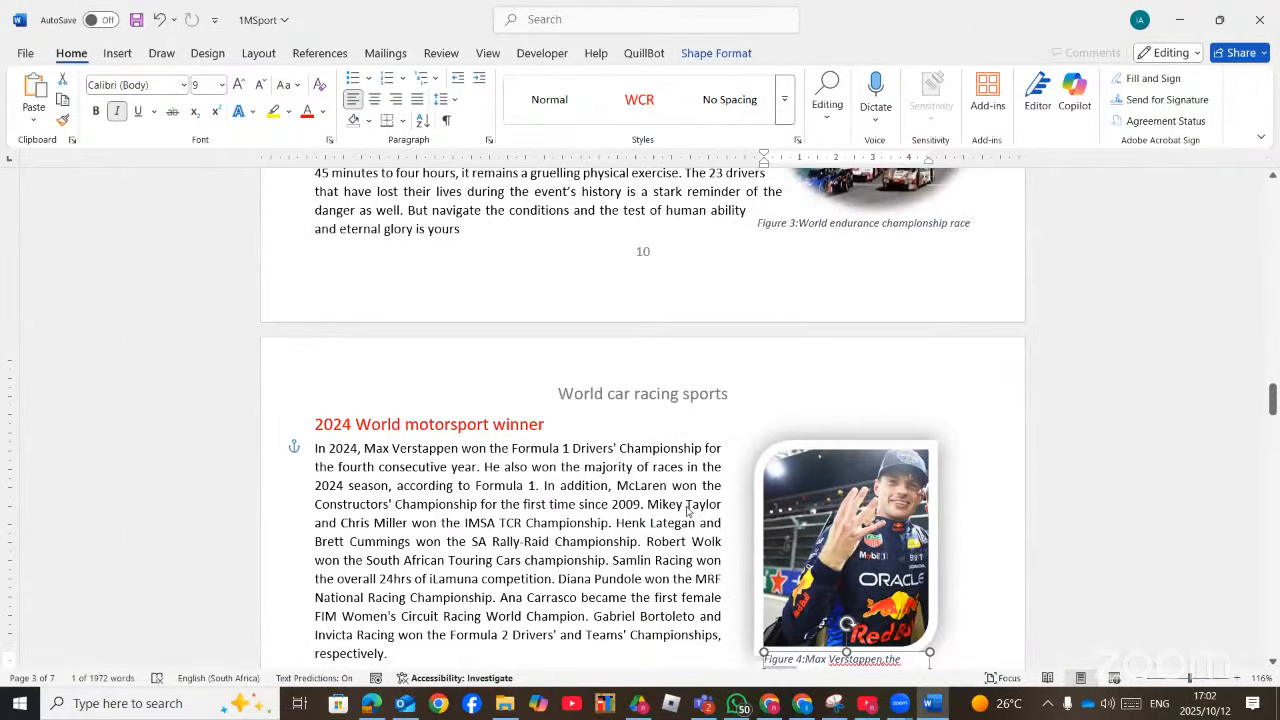
scroll(688, 505, "up", 3)
scroll(688, 505, "up", 15)
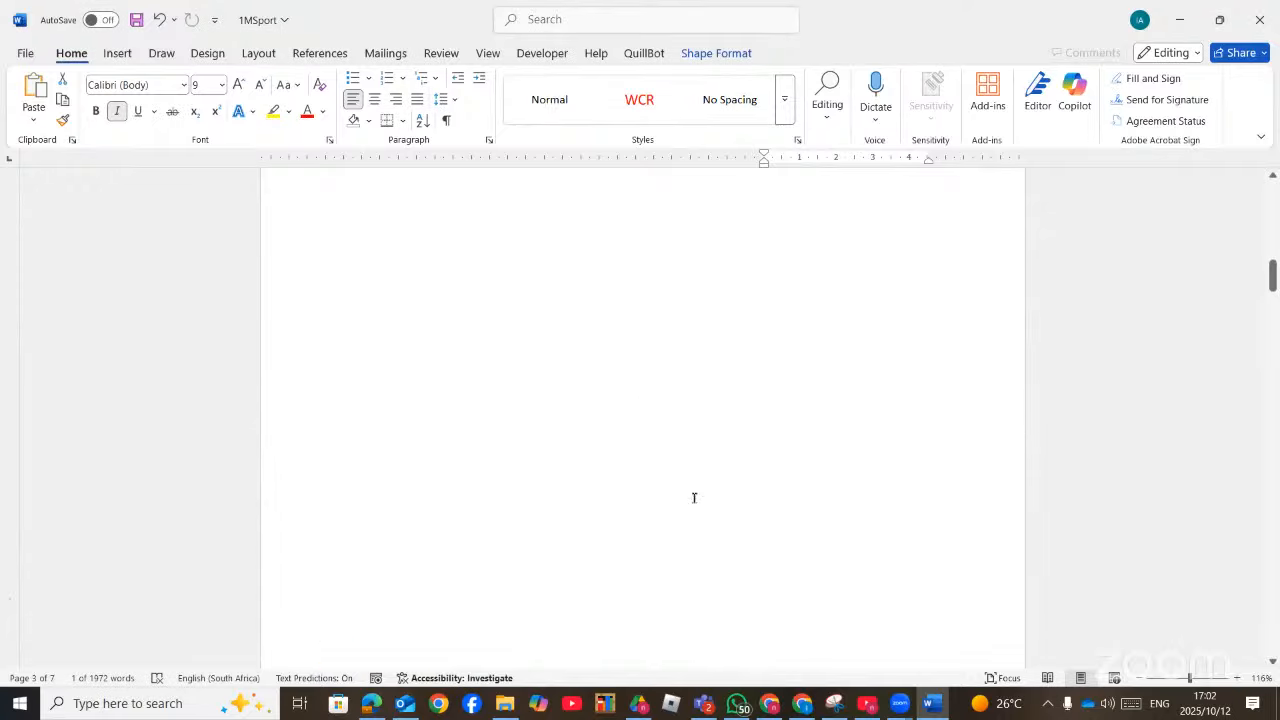
scroll(694, 497, "up", 10)
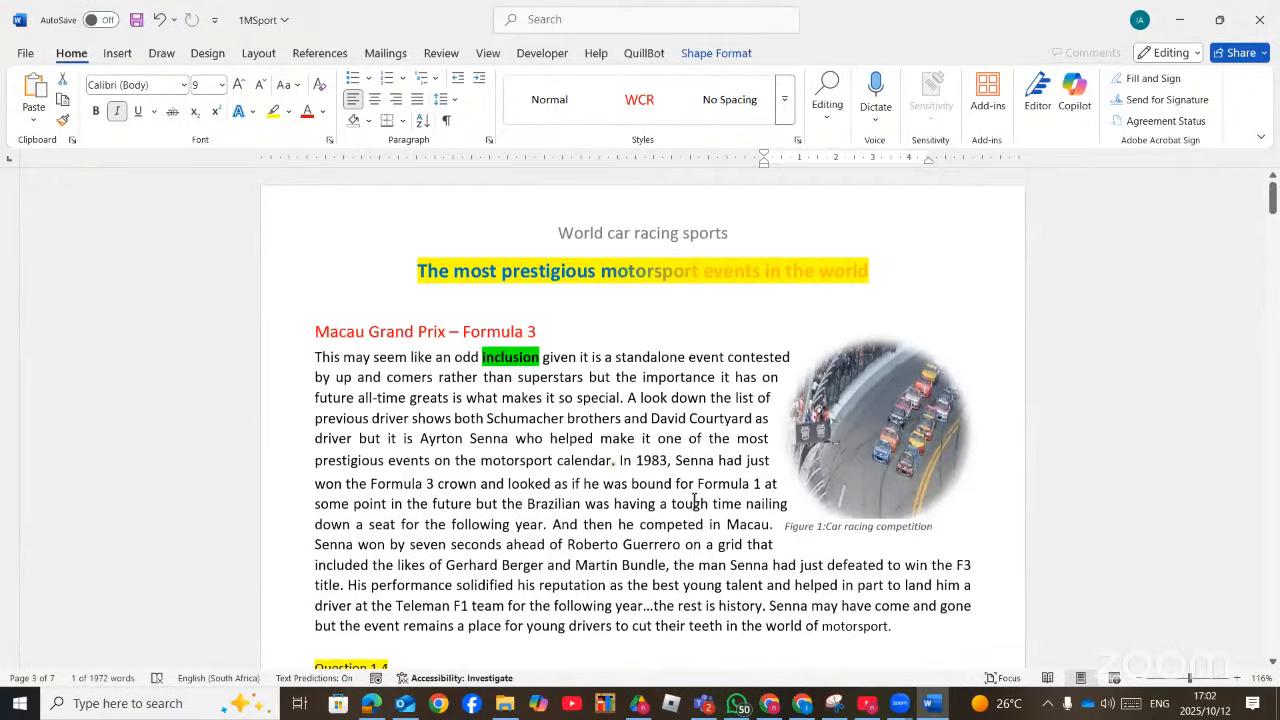
left_click_drag(1273, 197, 1273, 507)
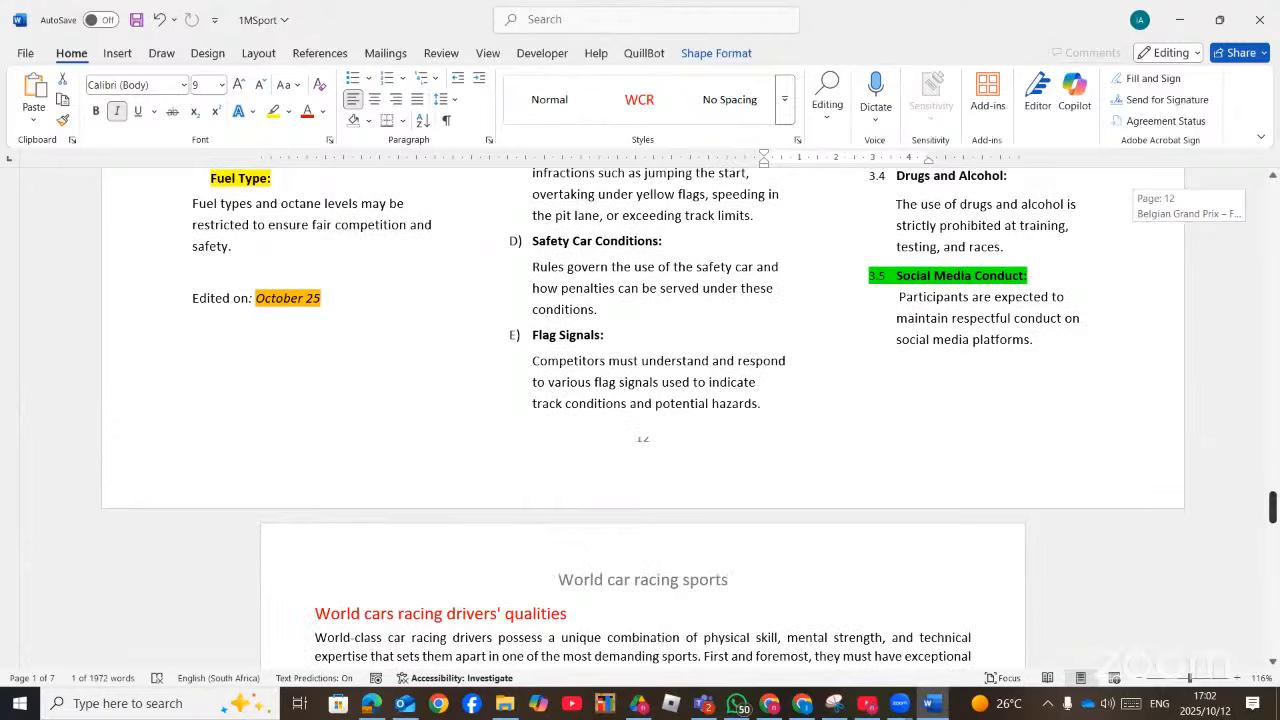
left_click_drag(1273, 507, 1273, 477)
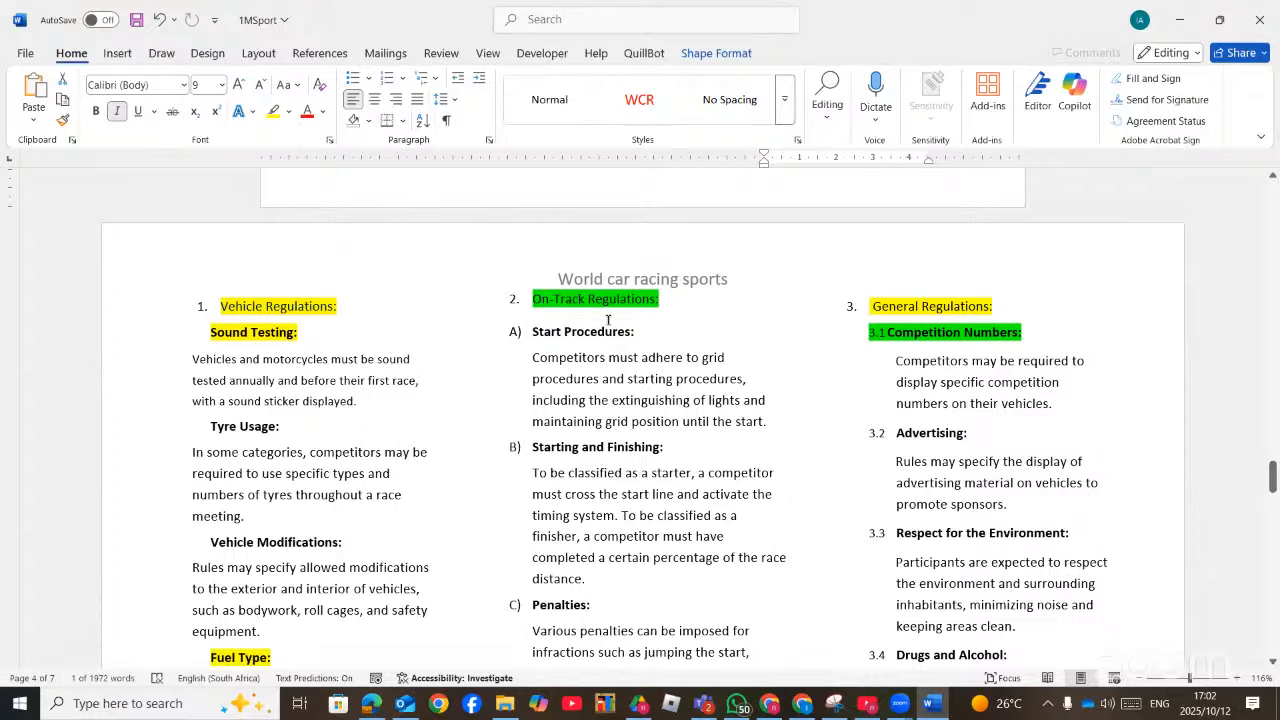
scroll(596, 259, "down", 15)
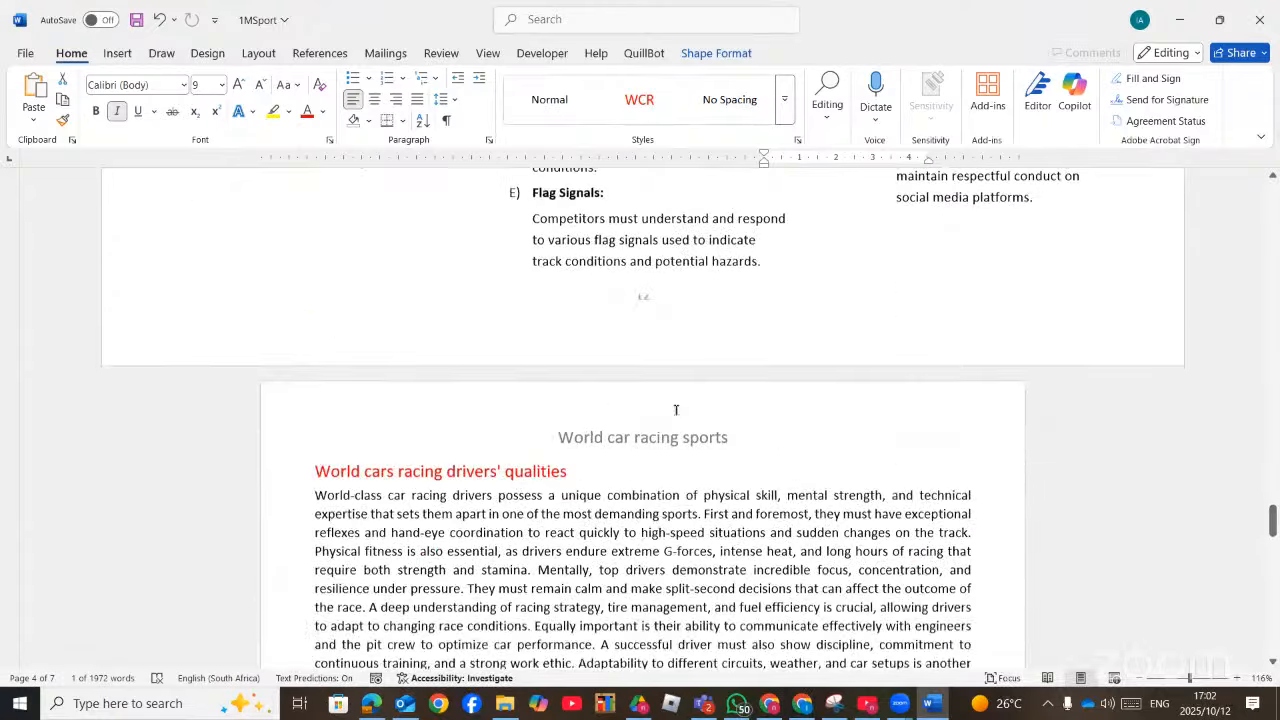
Open the headers for editing and unlink the Section 3 header on the landscape regulations page from the previous section
double_click(690, 372)
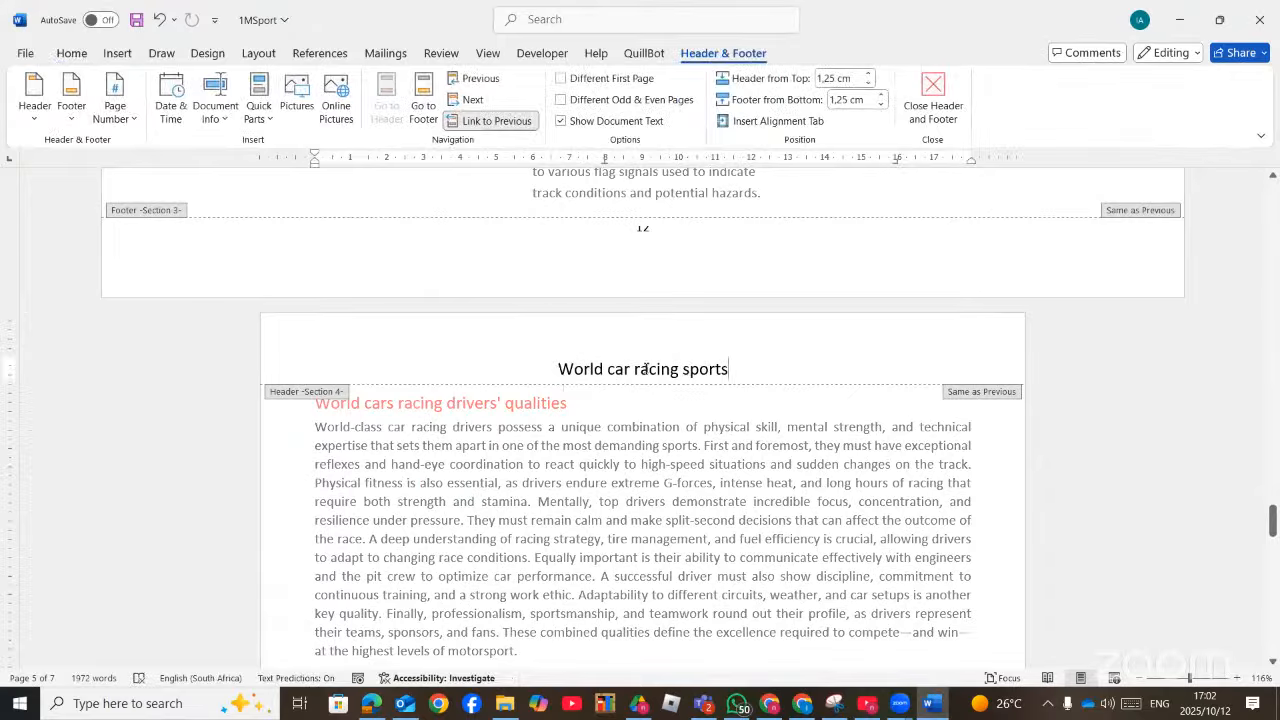
left_click_drag(740, 369, 512, 378)
right_click(598, 369)
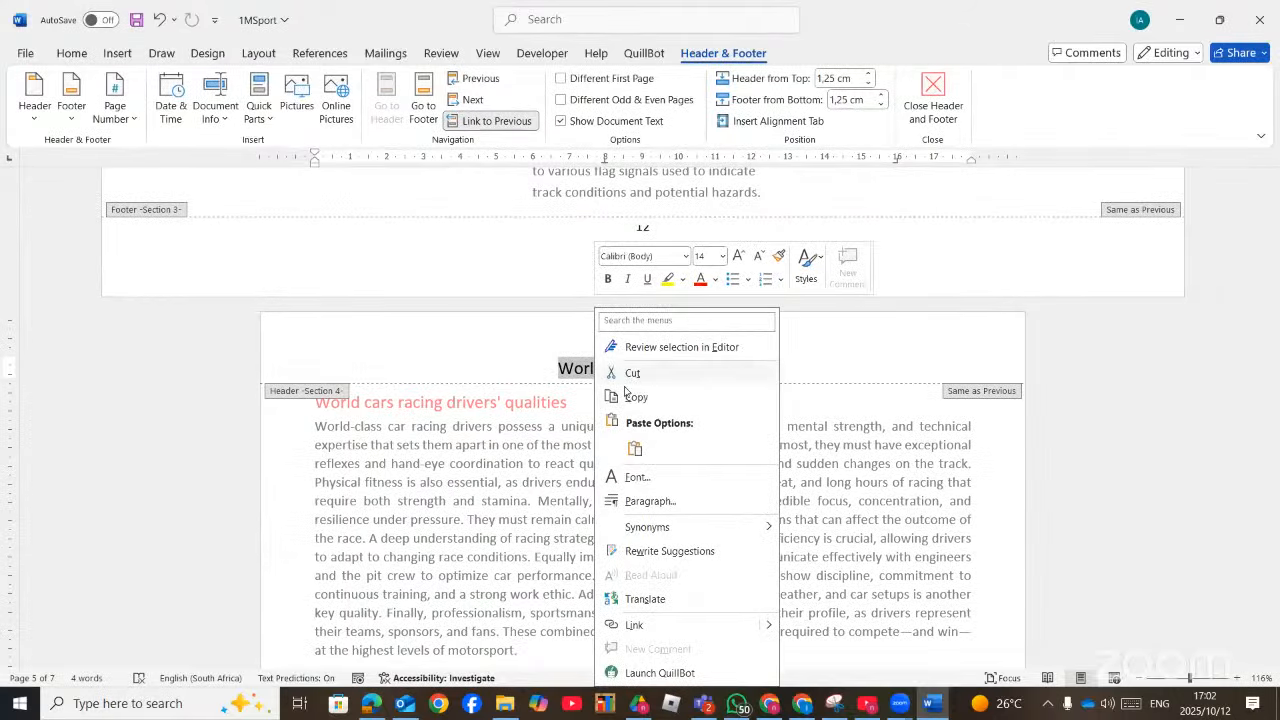
scroll(480, 418, "up", 15)
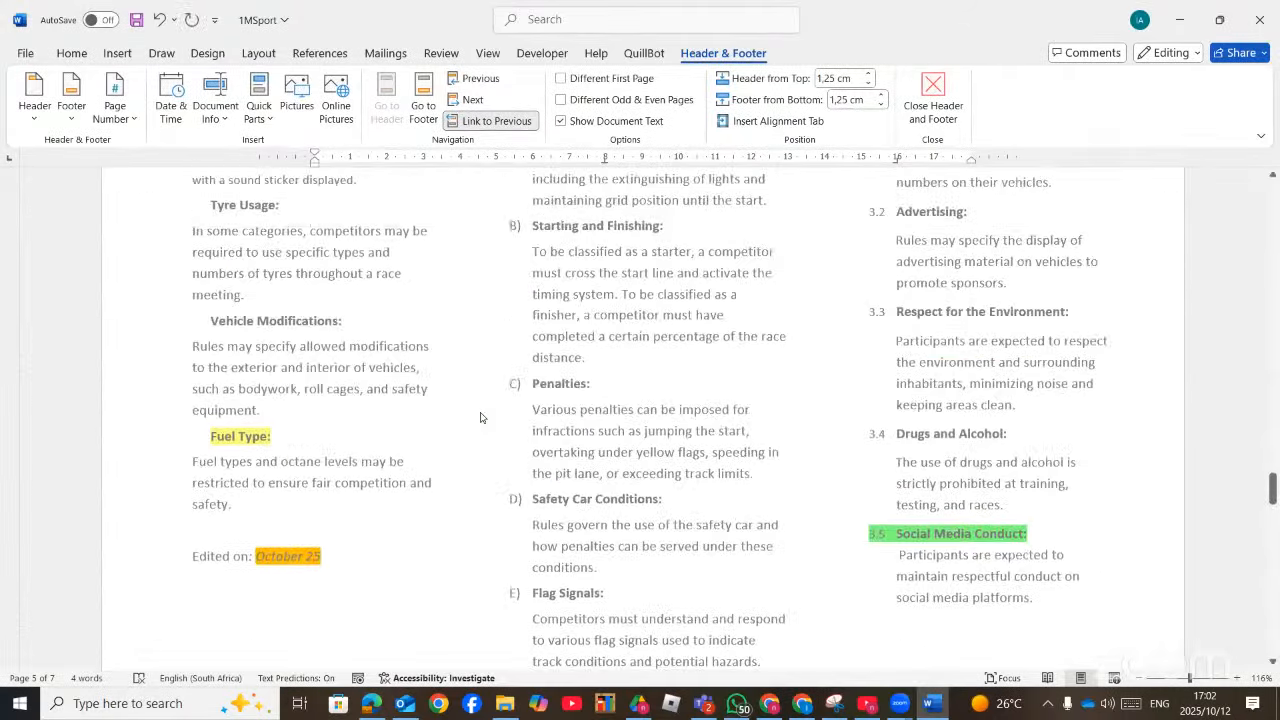
scroll(543, 420, "down", 5)
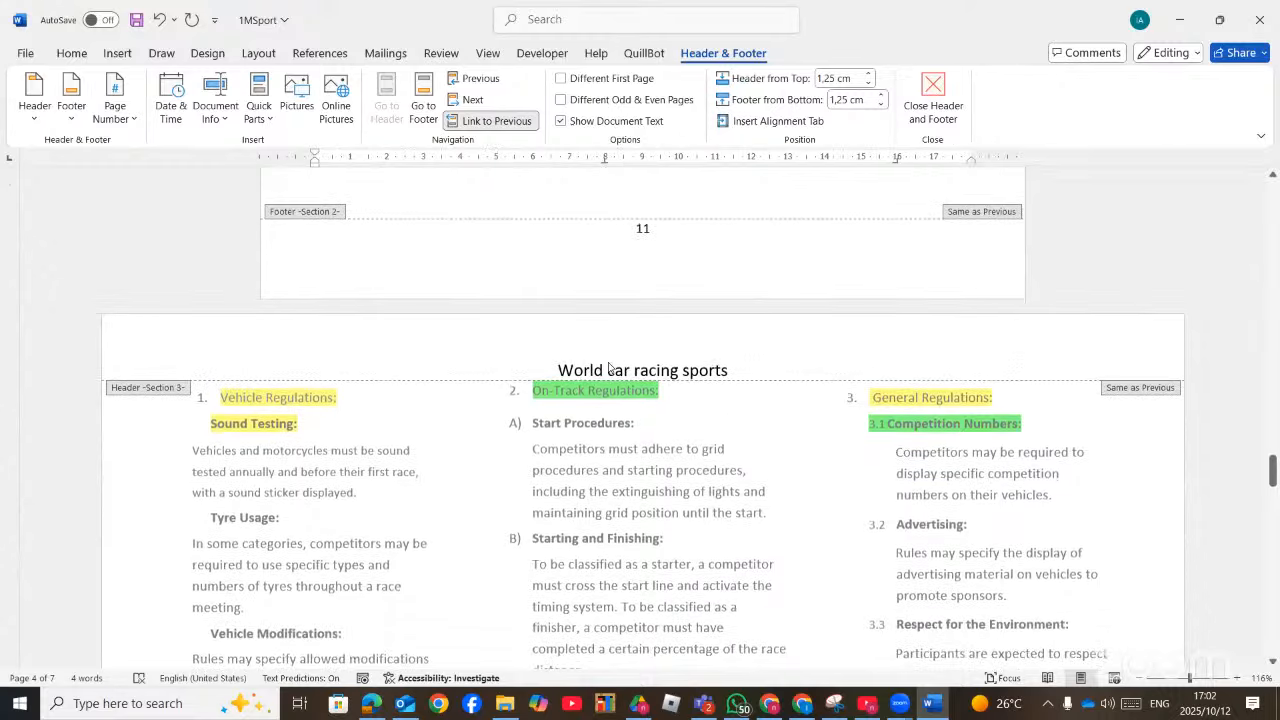
left_click(736, 365)
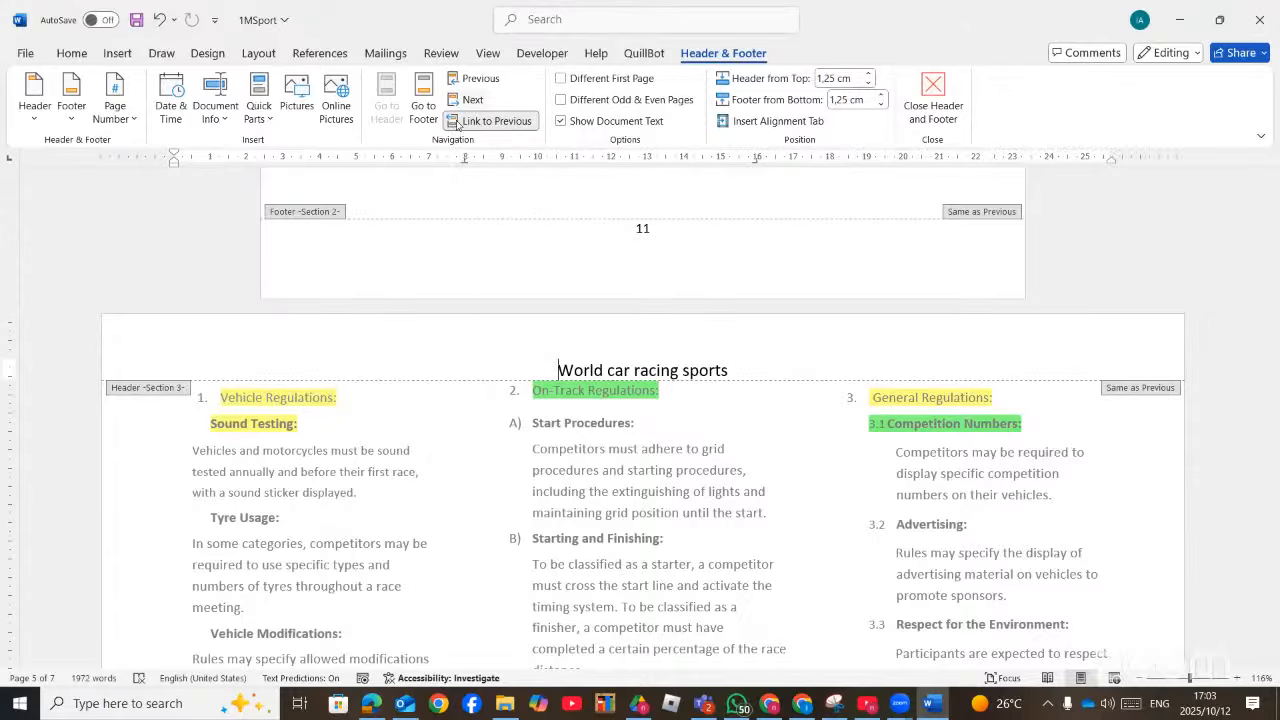
left_click(495, 124)
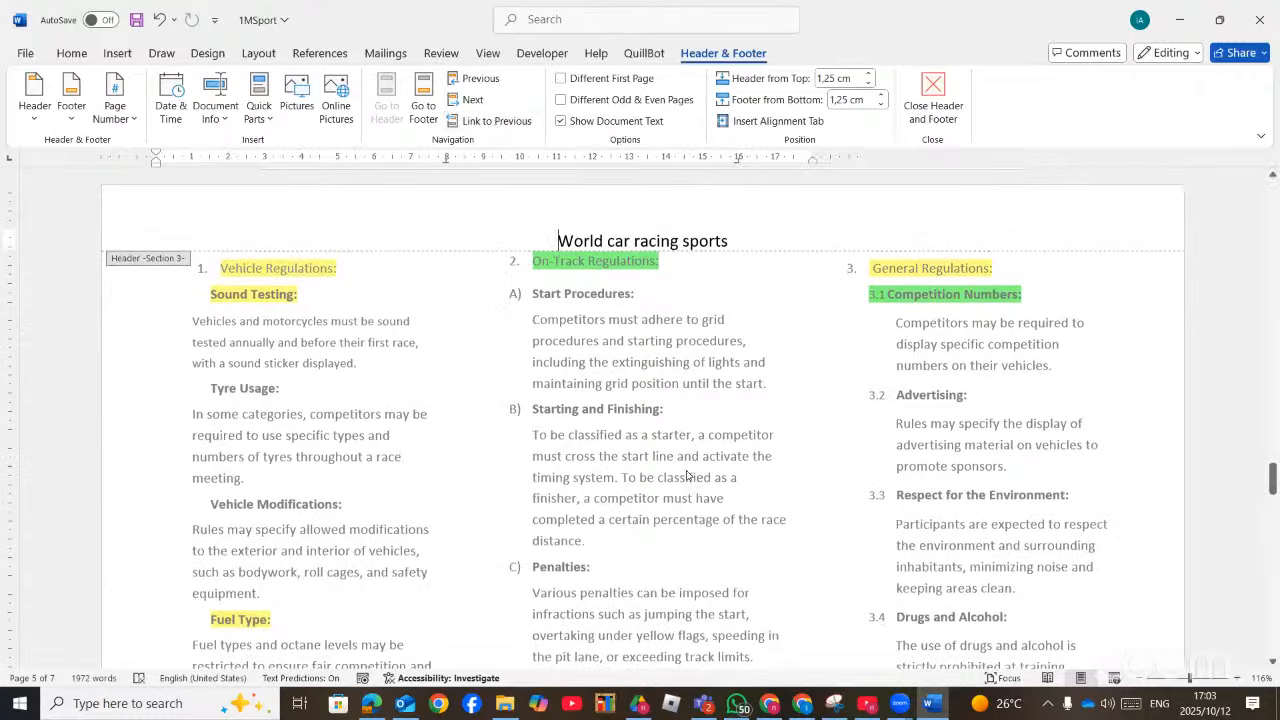
Unlink the Section 3 footer on the landscape page from the previous section
scroll(660, 393, "down", 10)
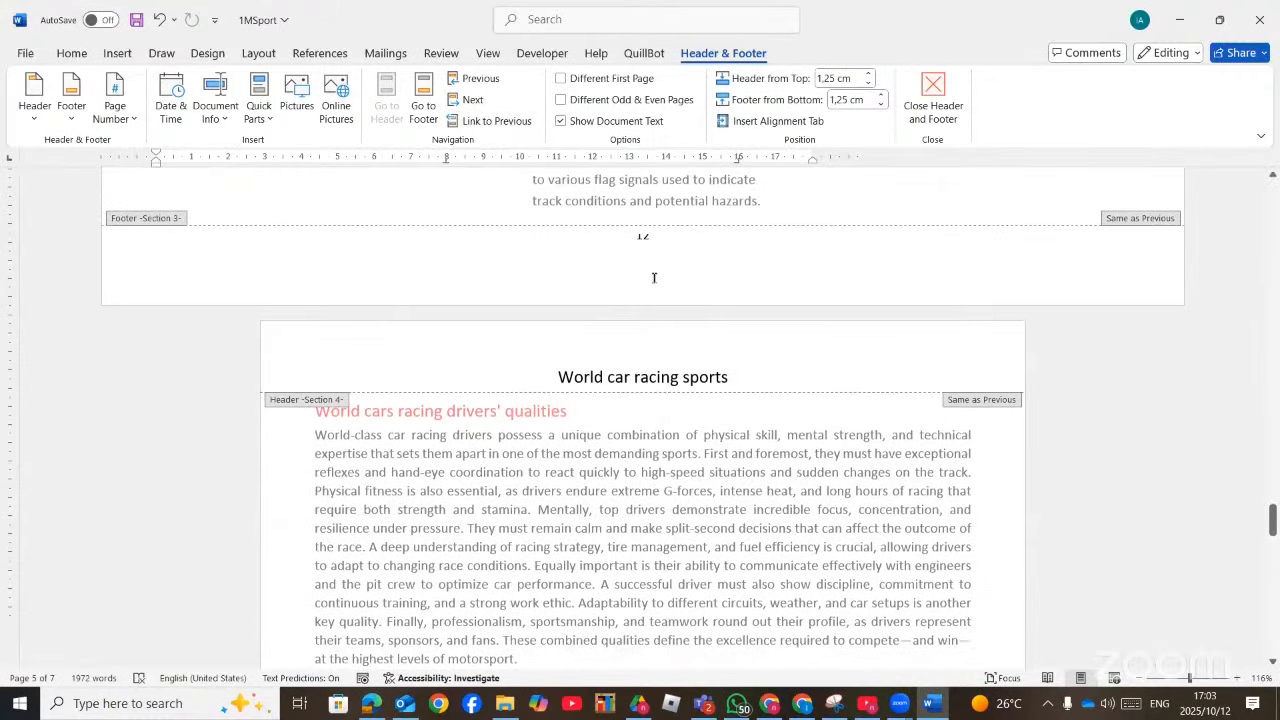
left_click(483, 121)
scroll(714, 471, "up", 4)
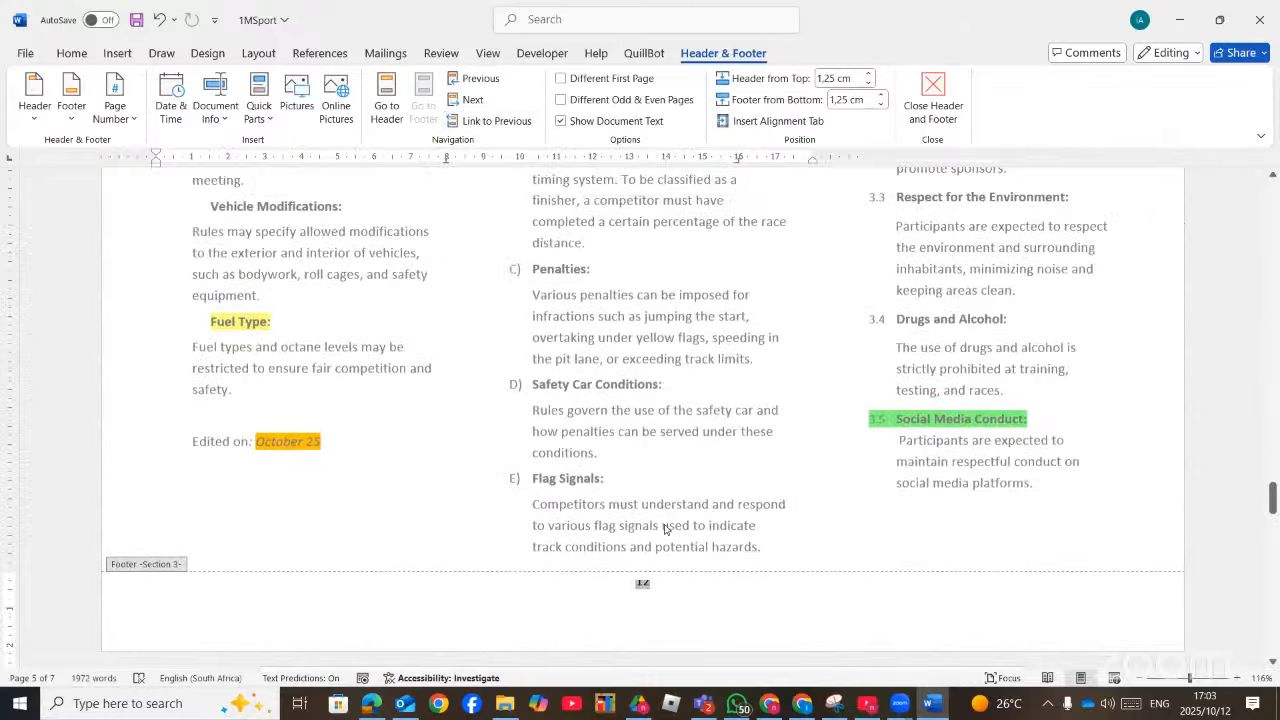
Unlink the Section 4 footer on the Bibliography page from the previous section
scroll(664, 528, "up", 5)
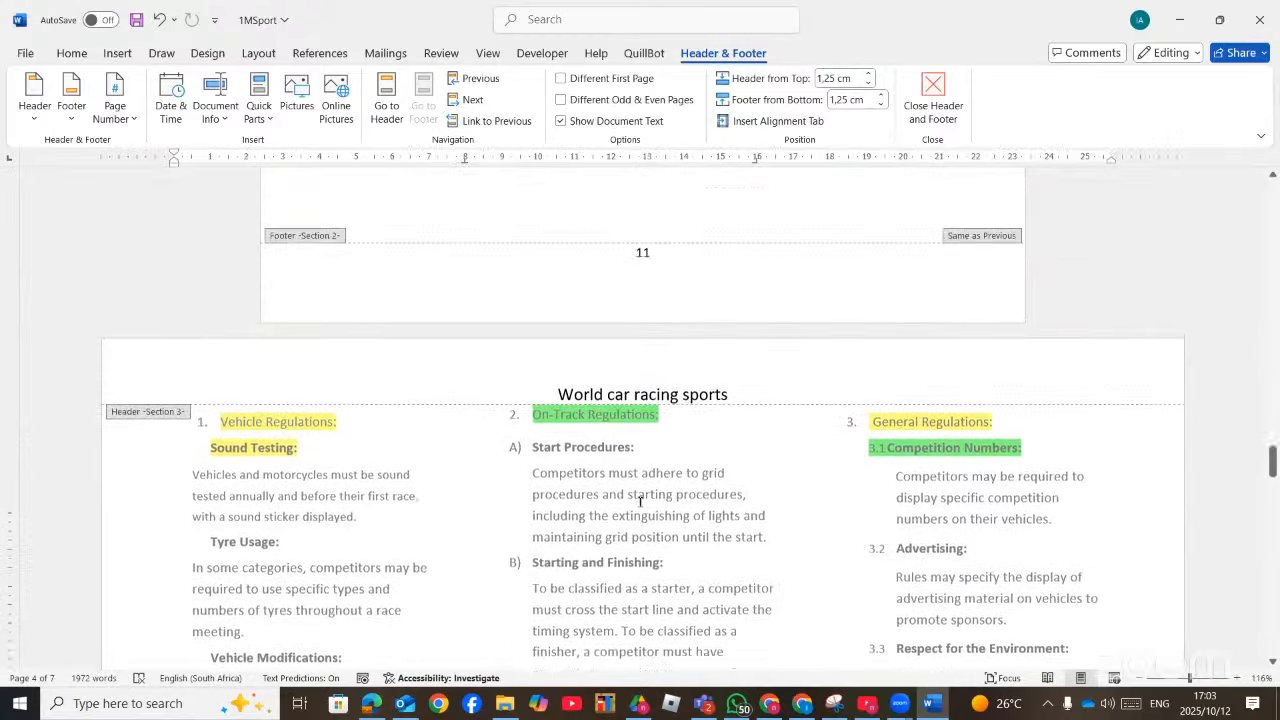
scroll(640, 500, "up", 12)
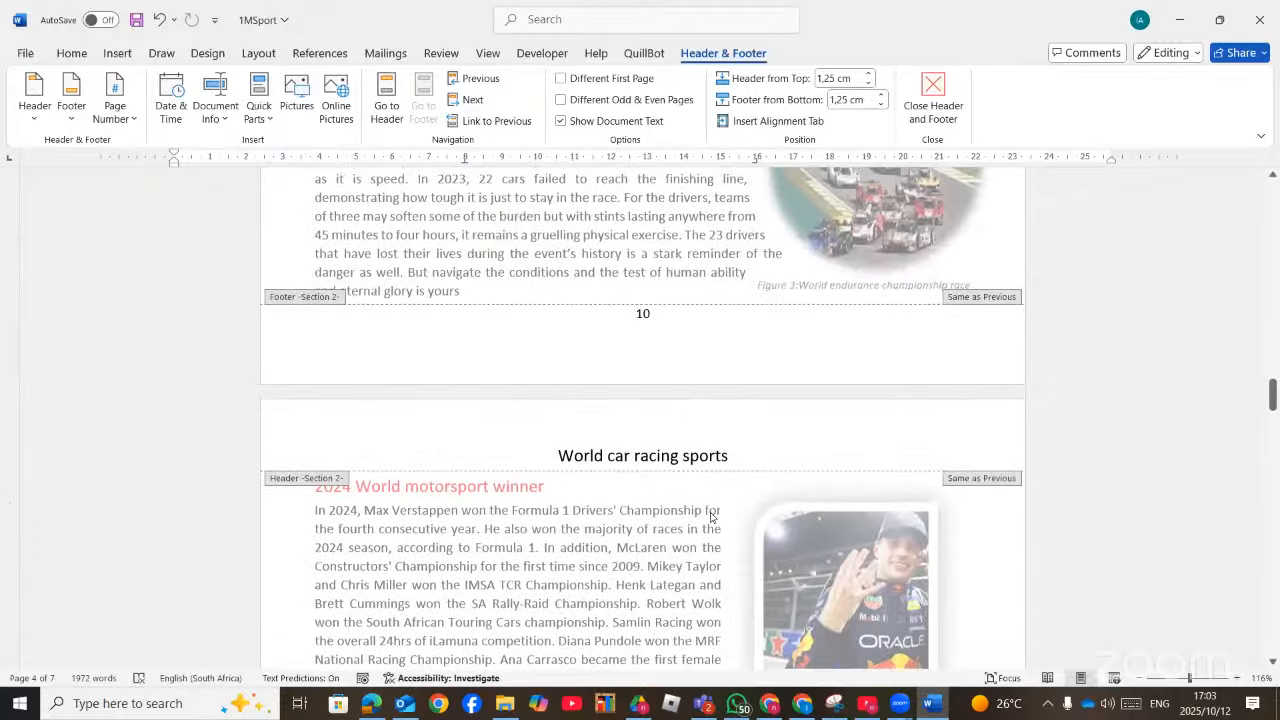
scroll(729, 591, "down", 20)
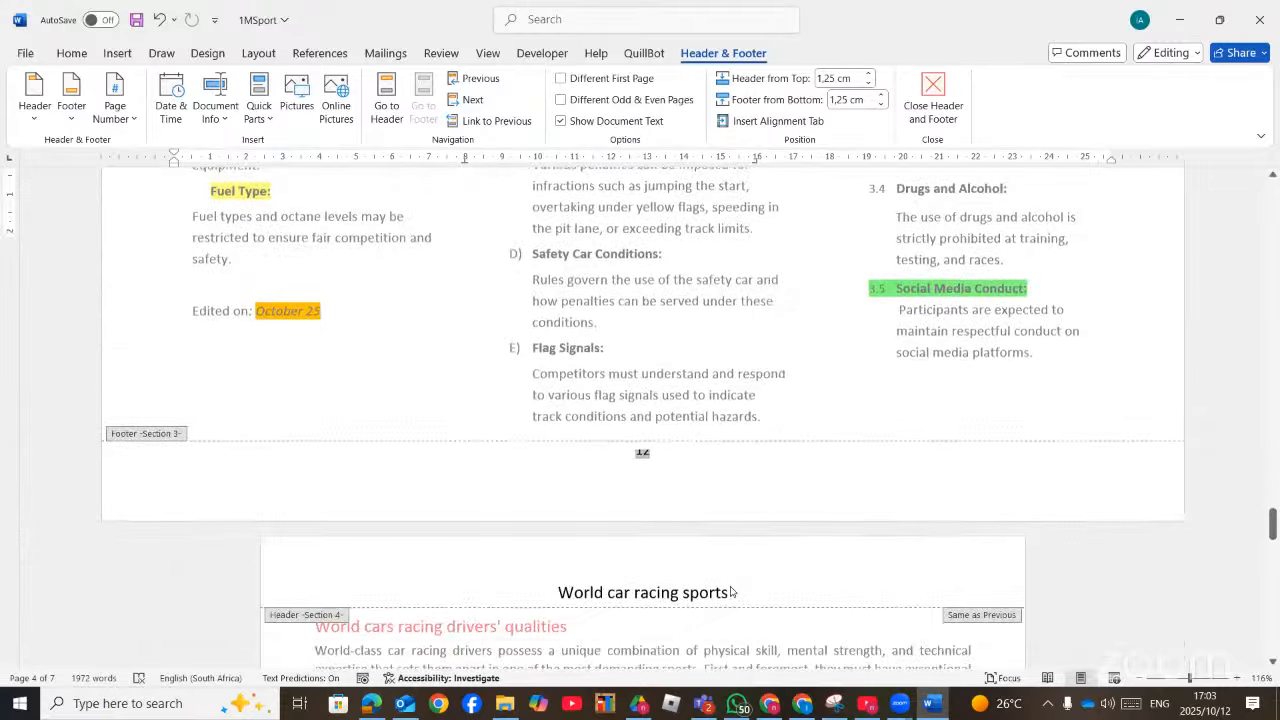
scroll(729, 591, "down", 20)
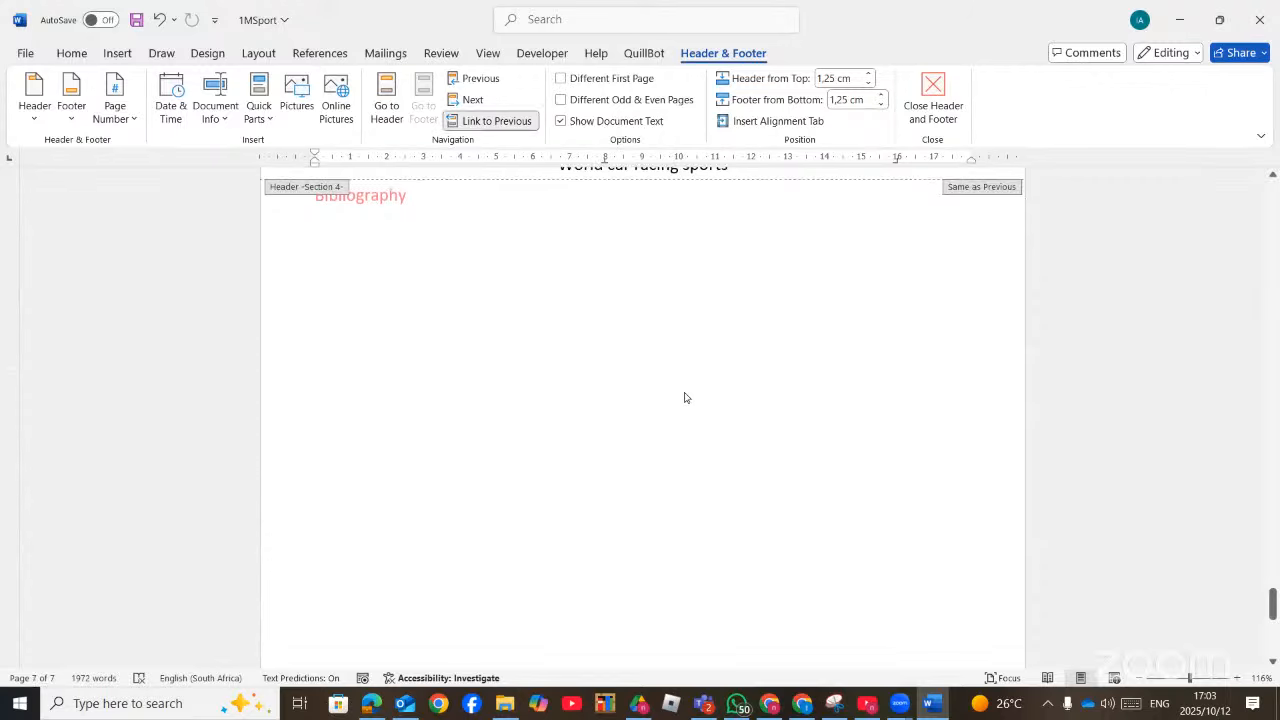
scroll(685, 398, "down", 8)
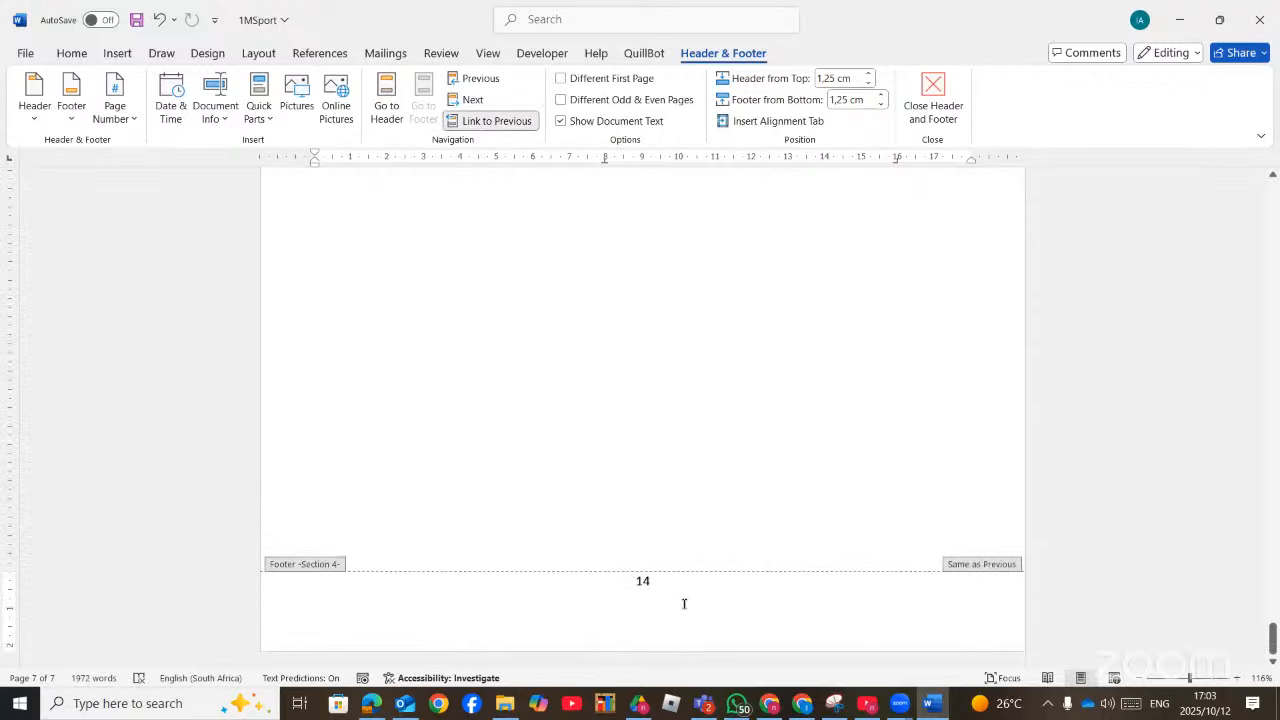
left_click(490, 125)
Unlink the Section 4 header above the Bibliography from the previous section
scroll(606, 406, "up", 9)
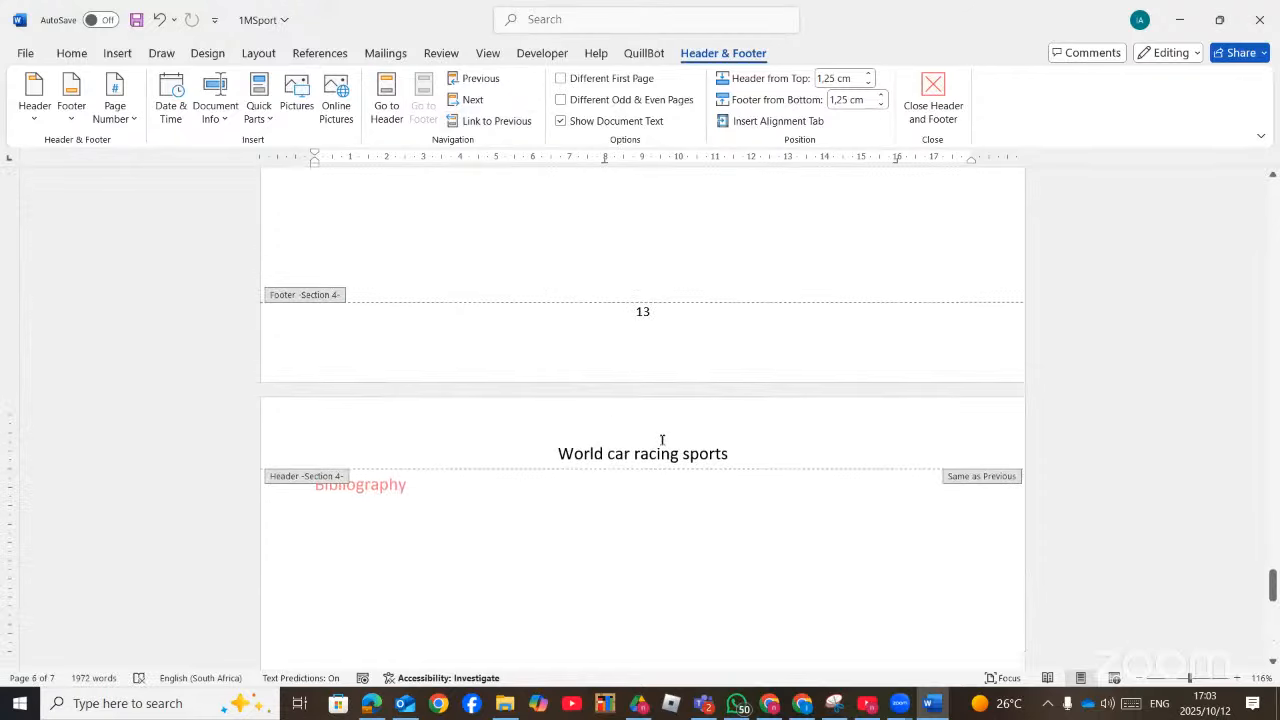
left_click(662, 440)
left_click(490, 120)
scroll(671, 384, "down", 3)
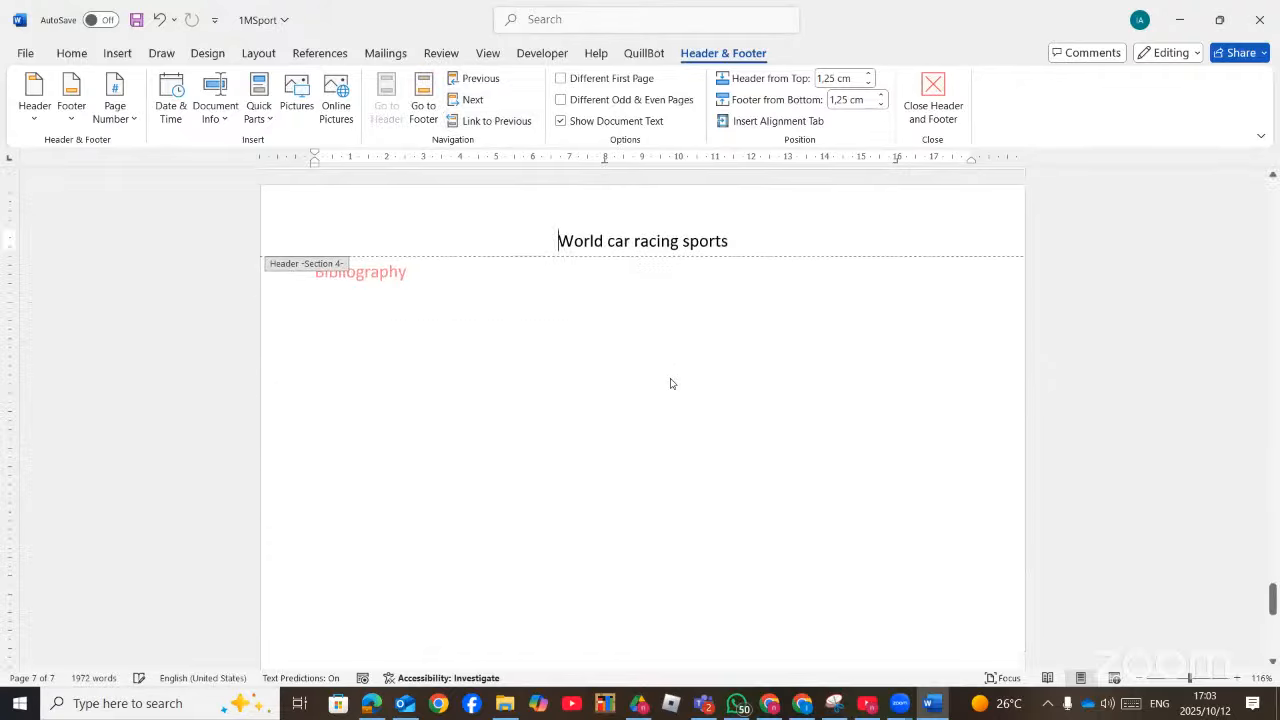
Delete the "World car racing sports" header text from Section 4 and check its pages through to the end of the document
scroll(671, 384, "up", 10)
scroll(675, 391, "up", 5)
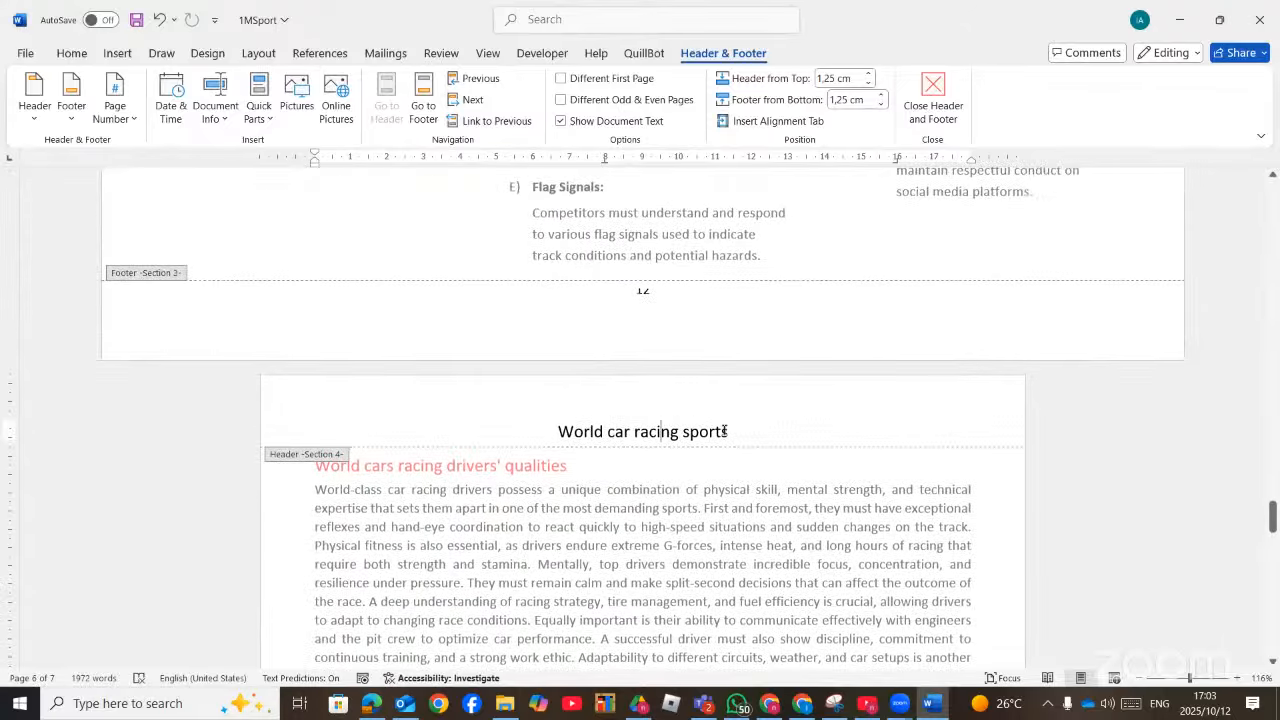
left_click_drag(750, 431, 552, 428)
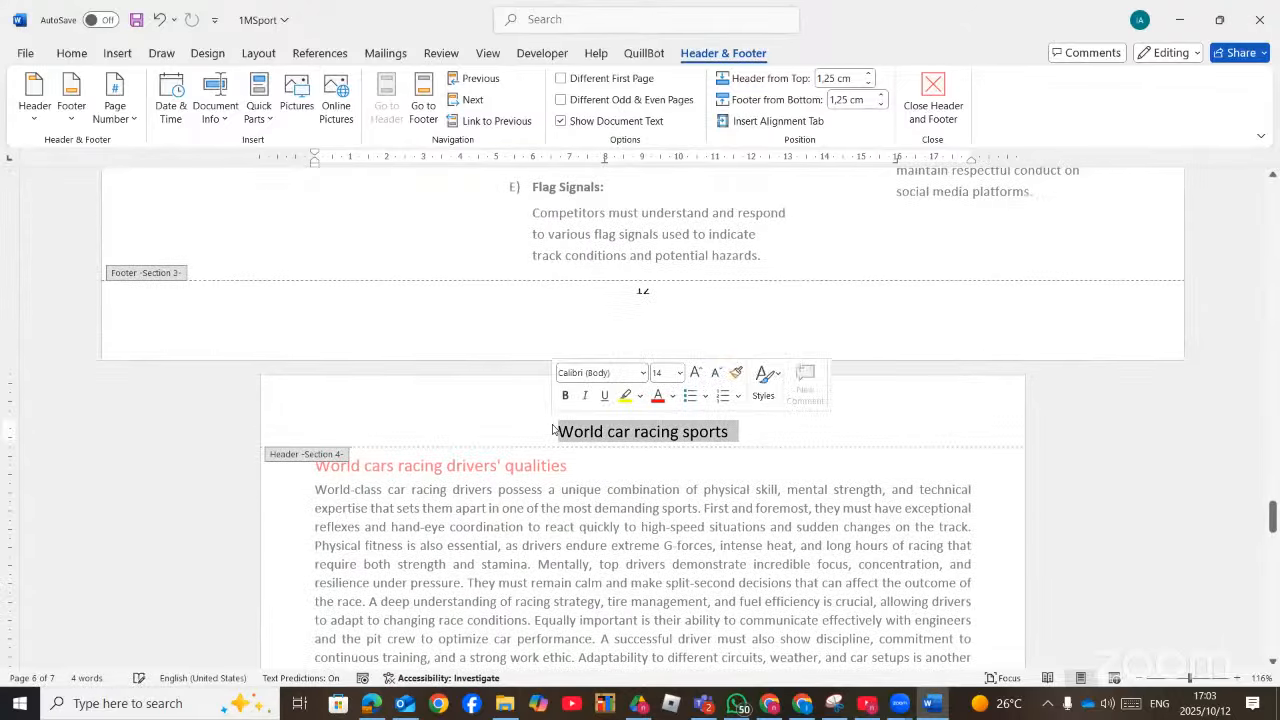
key("BackSpace")
scroll(694, 526, "down", 15)
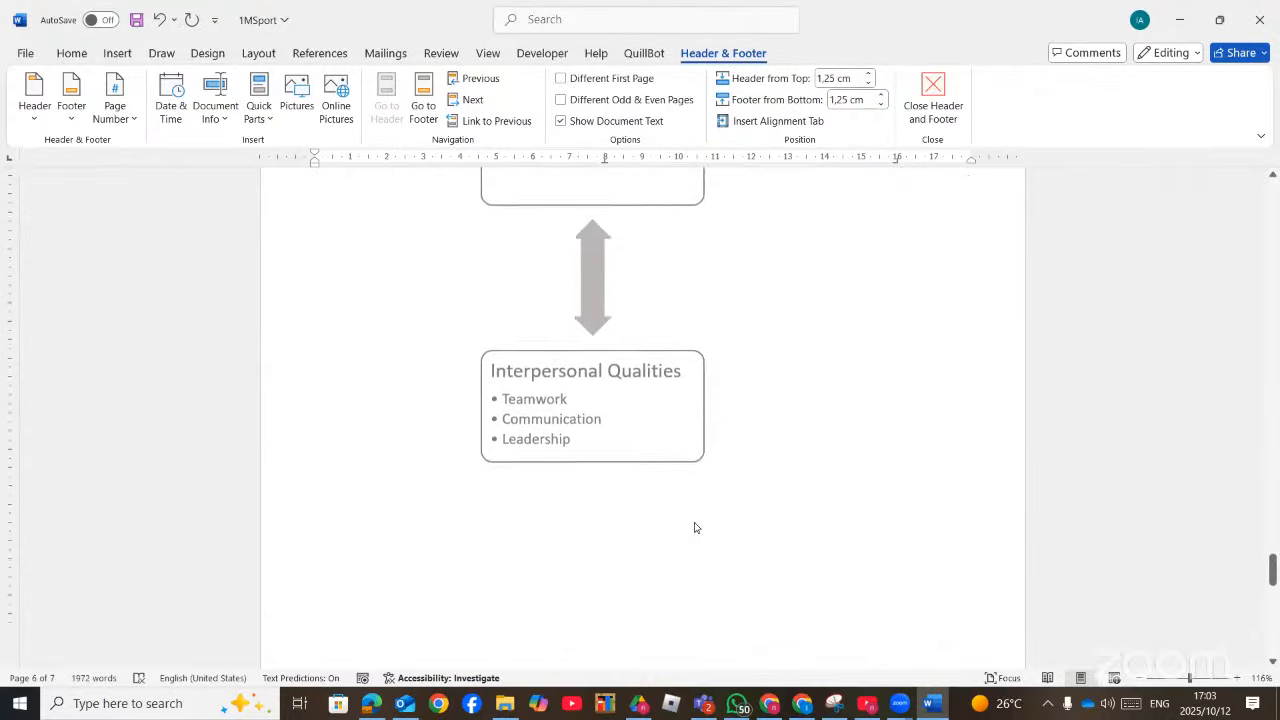
scroll(695, 527, "down", 10)
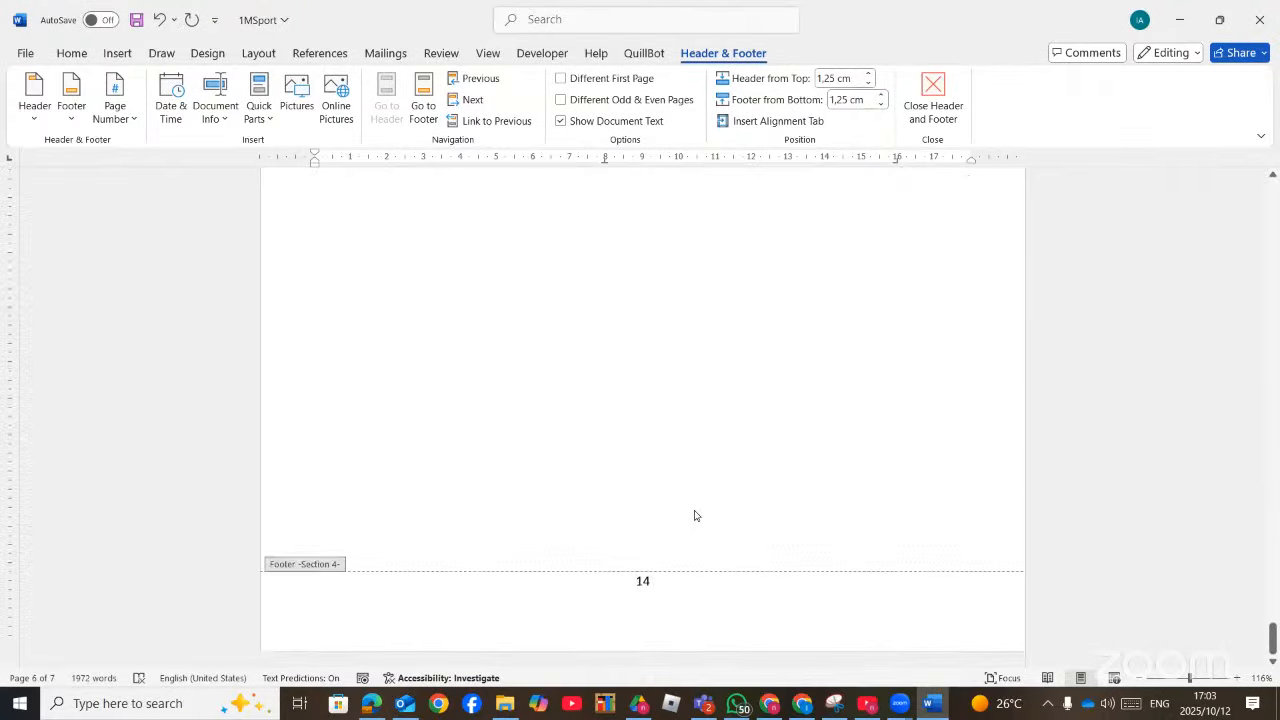
scroll(692, 515, "up", 20)
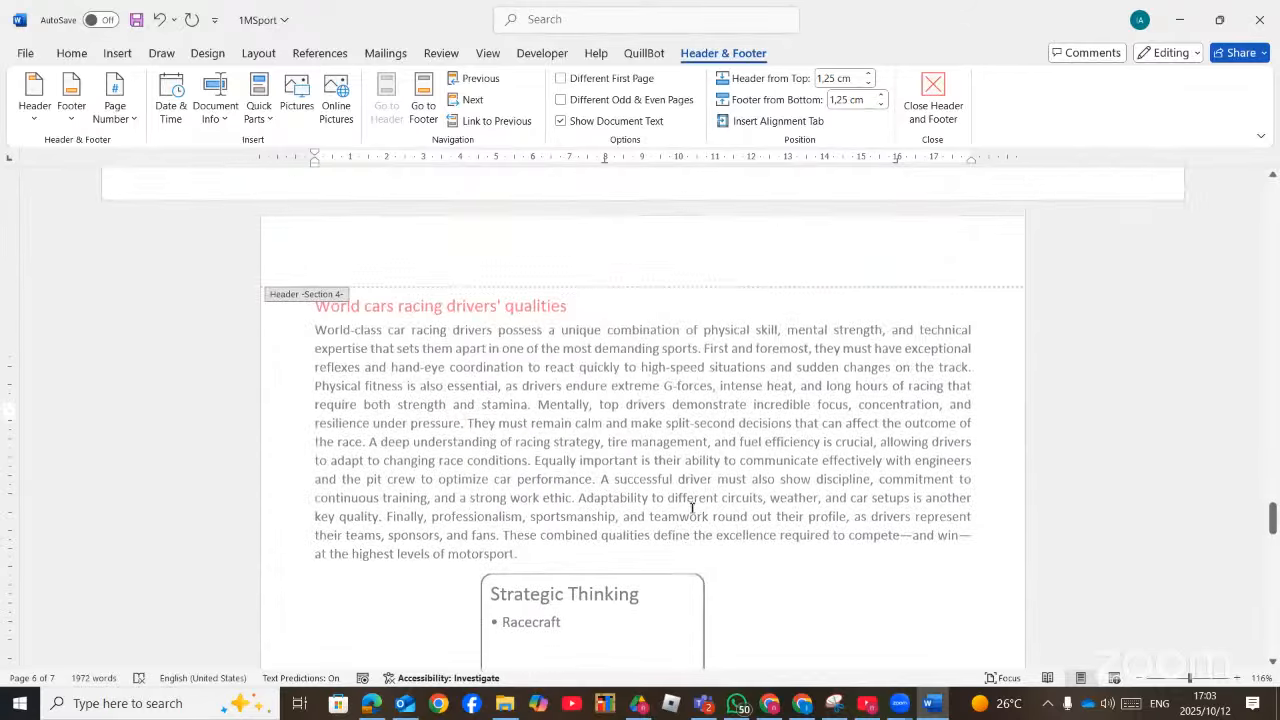
Delete the "World car racing sports" header text from the linked Section 2 header before the landscape page
scroll(692, 513, "up", 7)
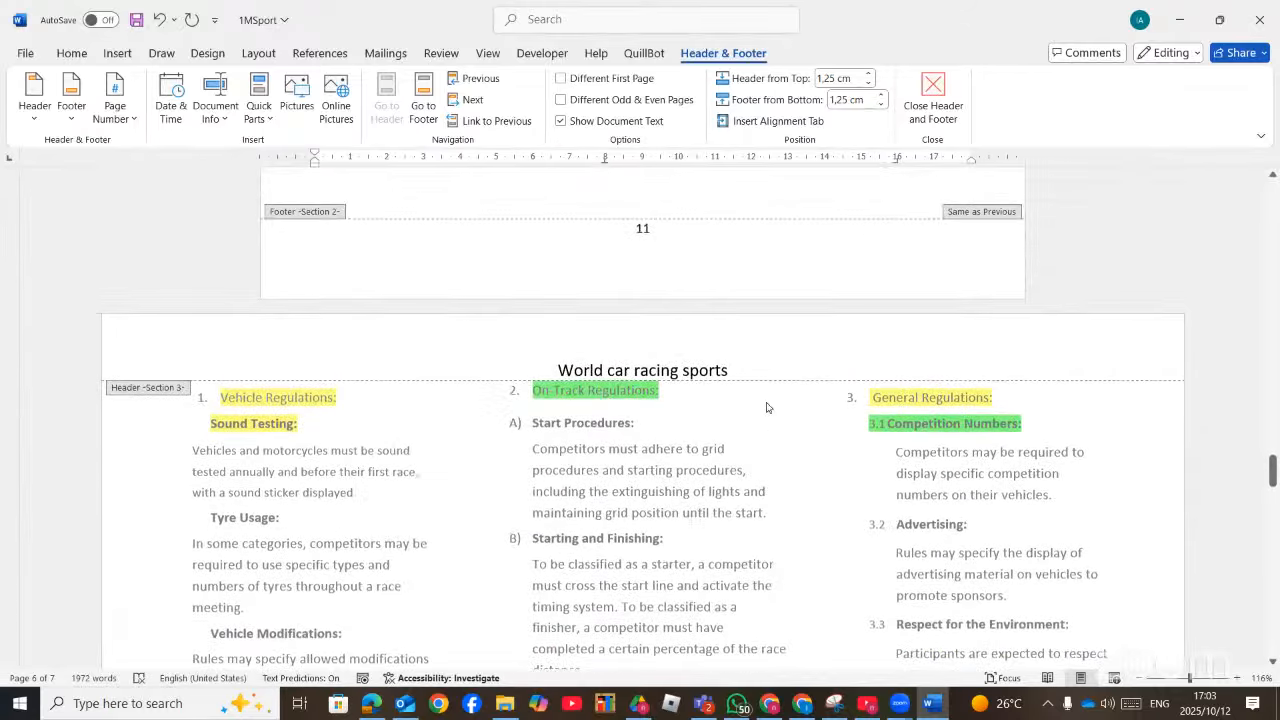
scroll(751, 351, "up", 15)
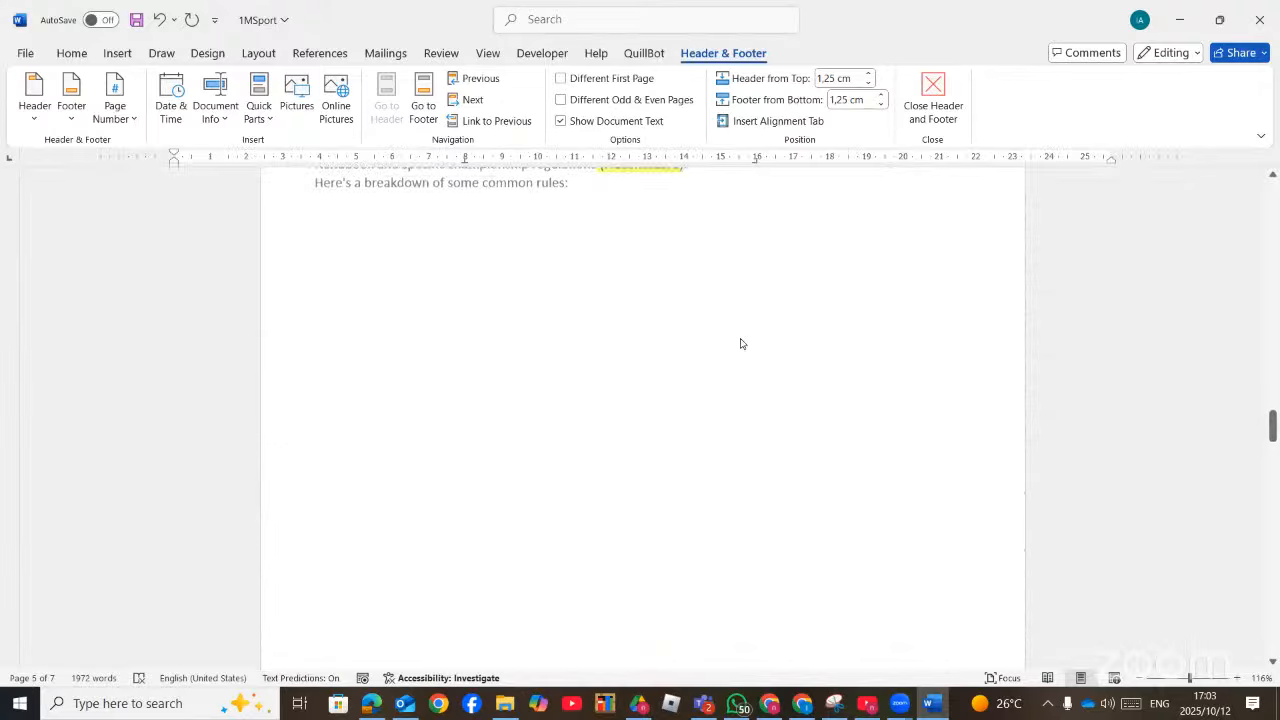
scroll(740, 343, "up", 3)
left_click_drag(741, 377, 543, 379)
key("Delete")
Check the headers on the pages of Sections 1 to 3 and exit header and footer editing
scroll(695, 441, "up", 12)
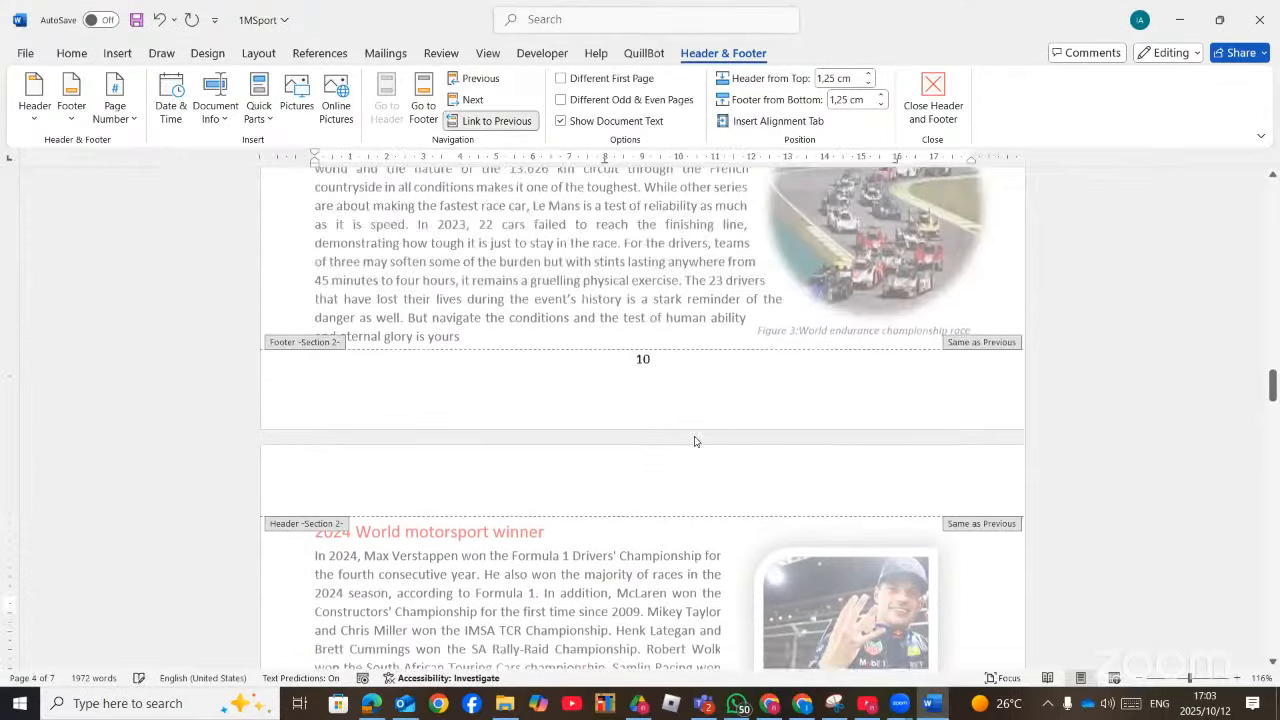
scroll(695, 441, "up", 10)
scroll(700, 440, "down", 12)
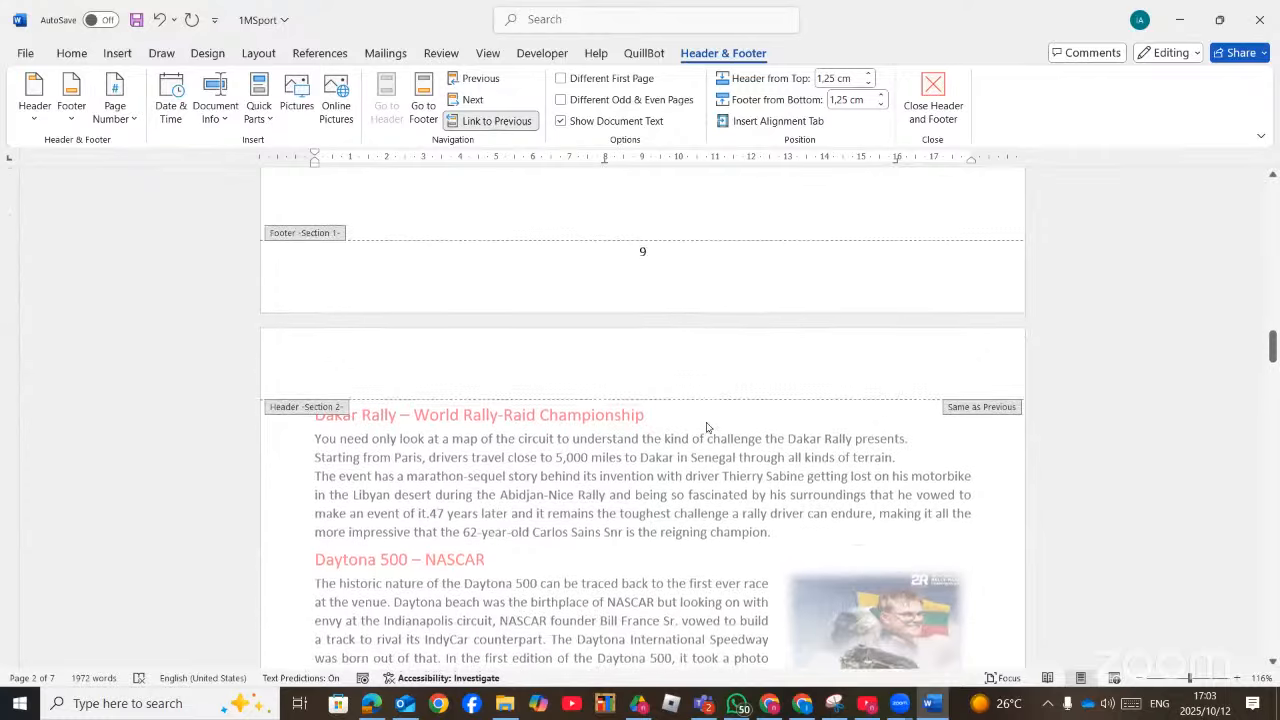
scroll(709, 430, "down", 15)
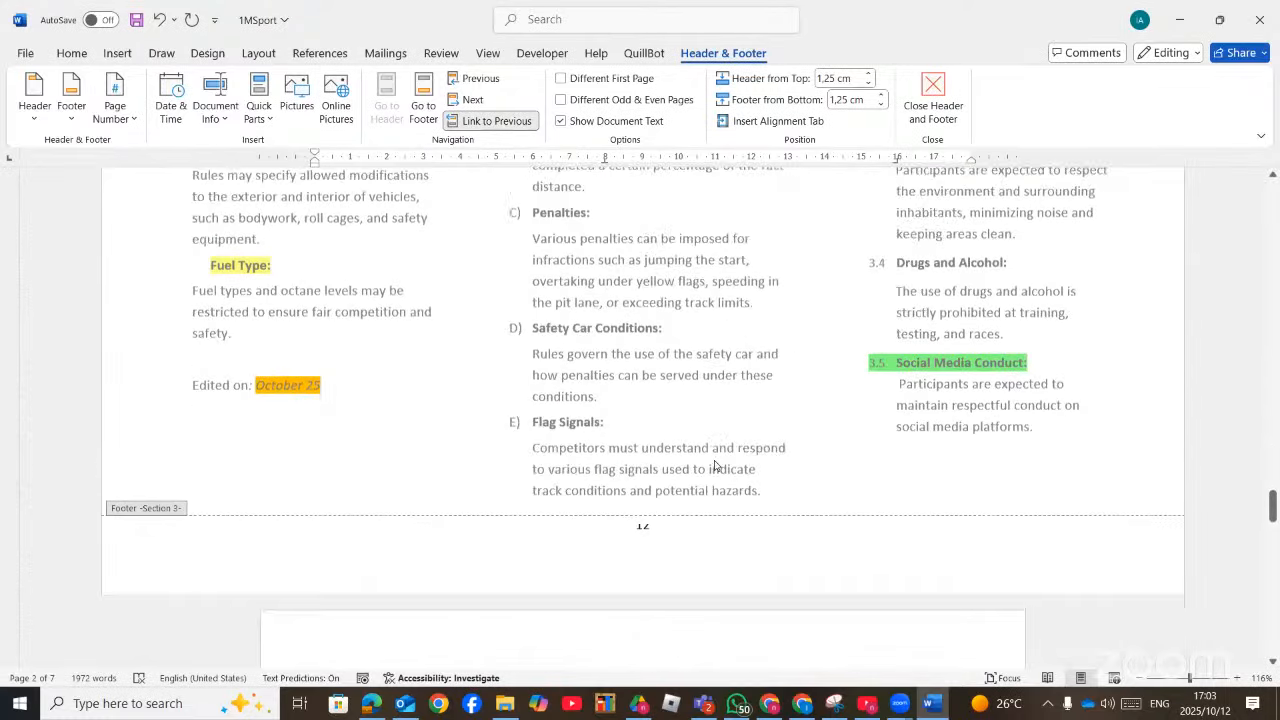
scroll(764, 379, "up", 3)
scroll(760, 375, "up", 4)
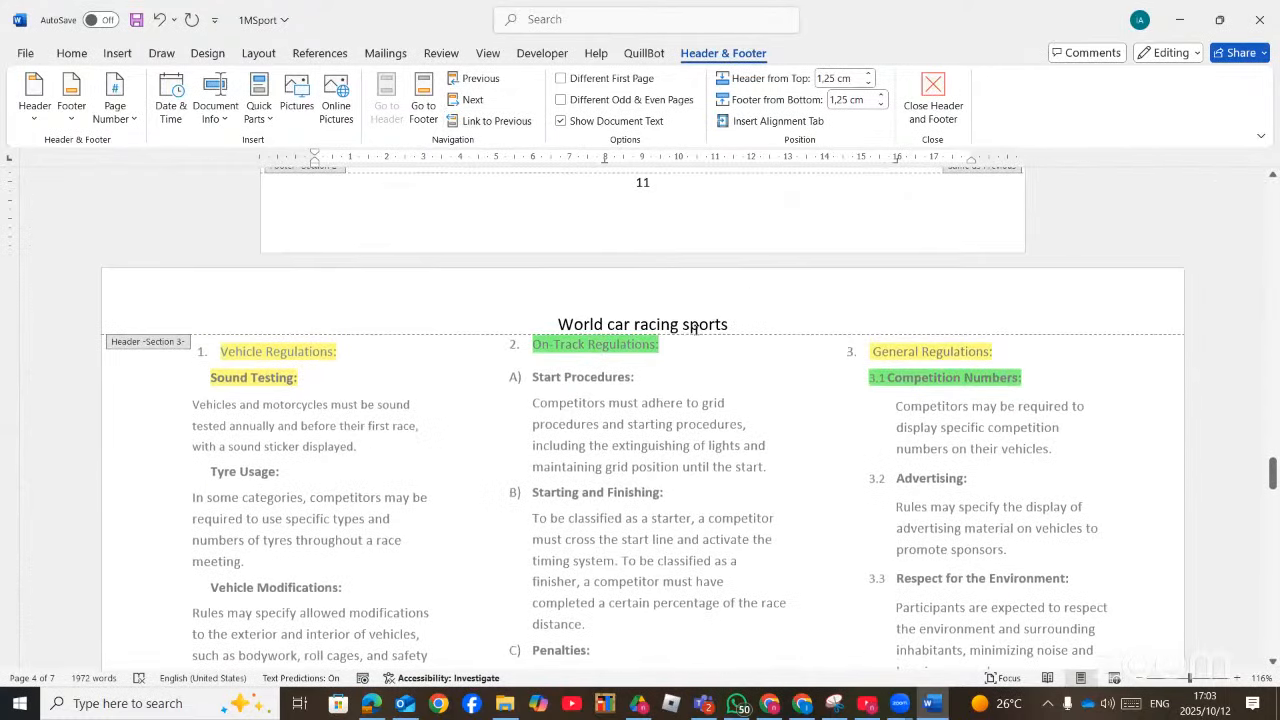
double_click(624, 360)
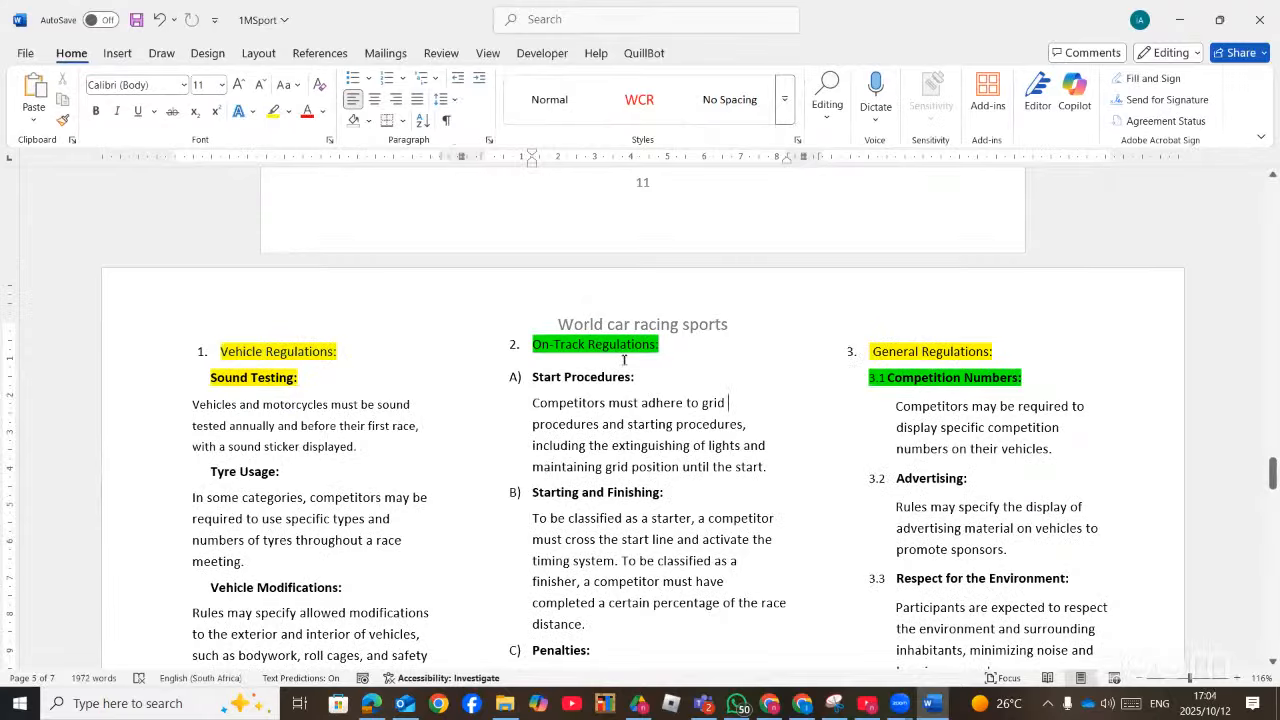
scroll(624, 360, "up", 20)
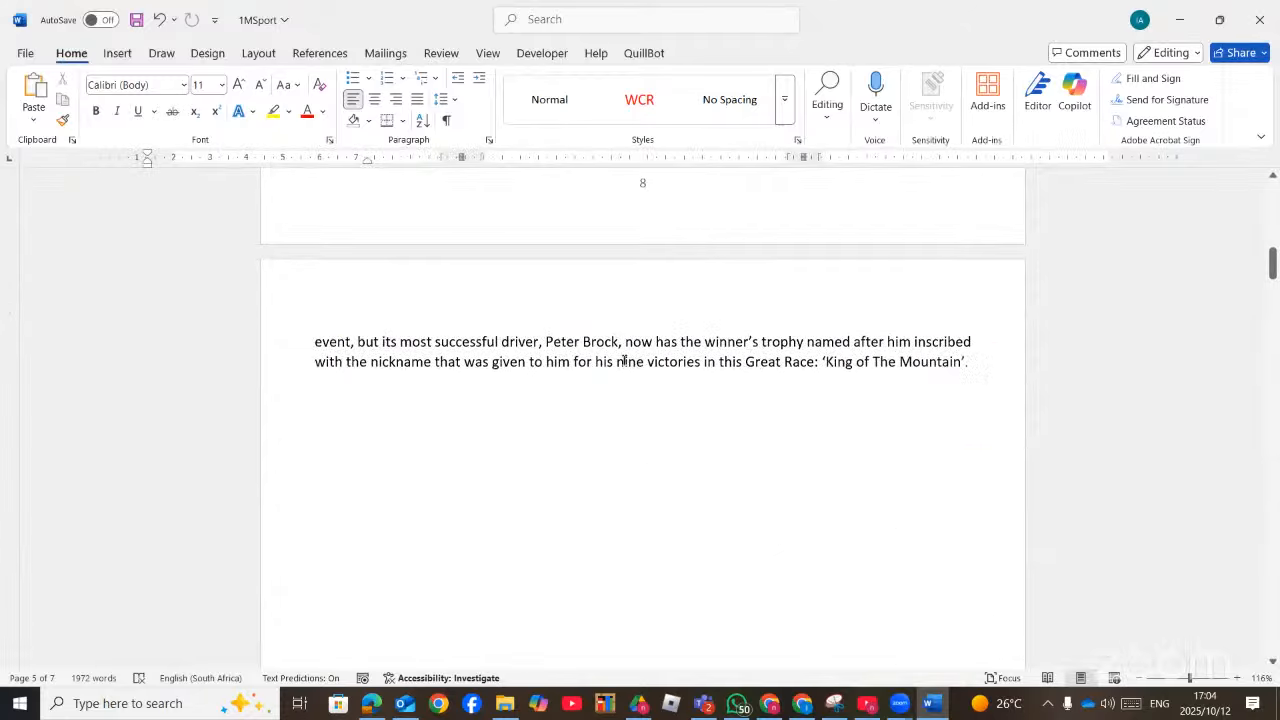
scroll(624, 360, "down", 12)
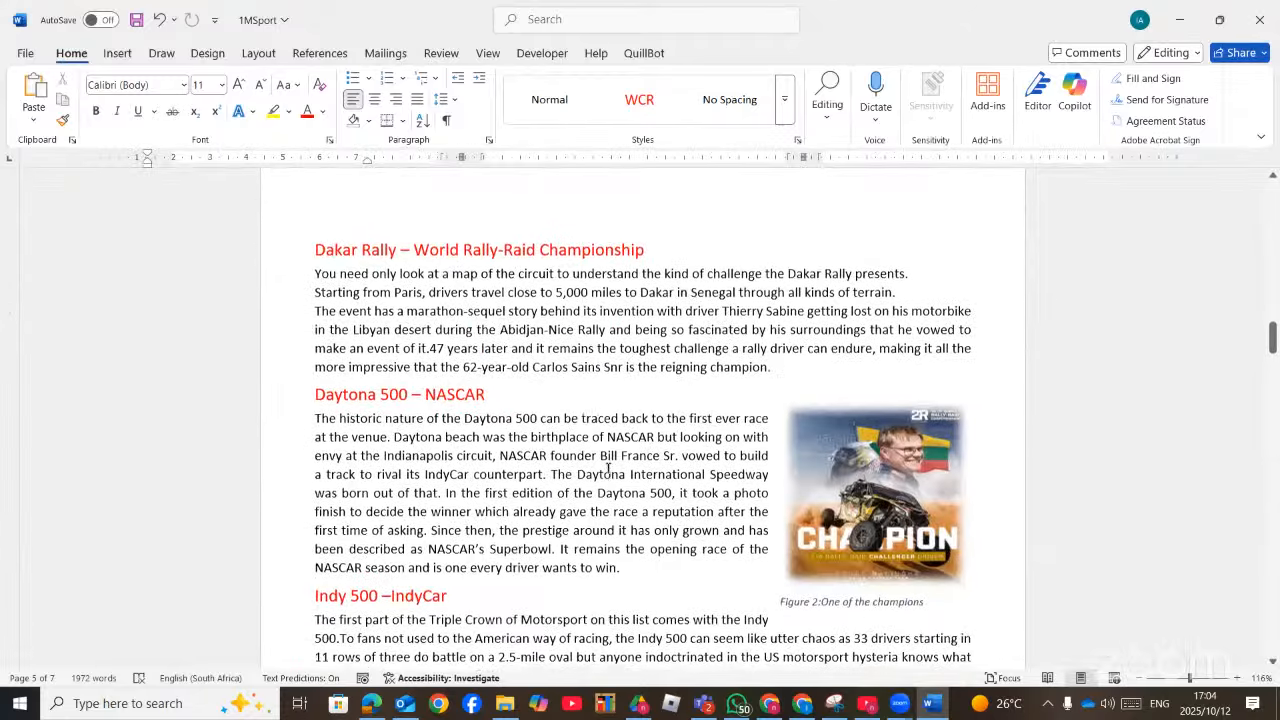
Check the header on the landscape regulations page and on the portrait pages next to it
scroll(608, 468, "down", 20)
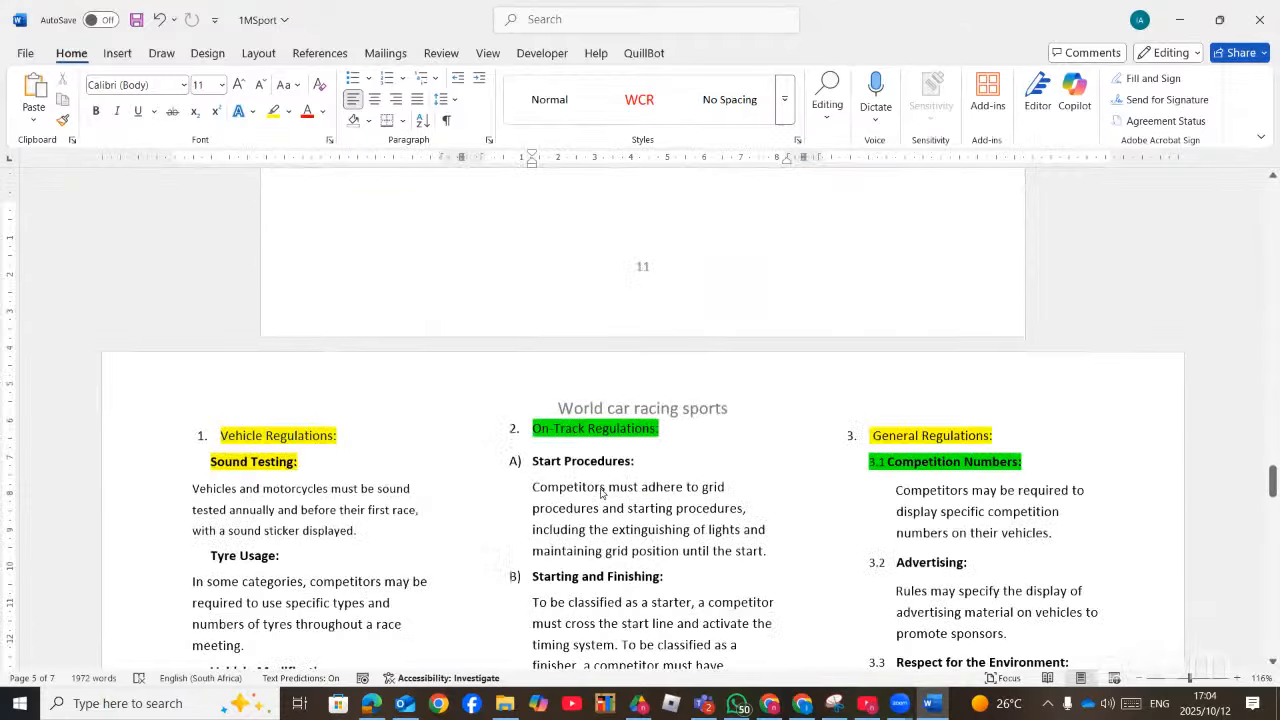
scroll(602, 487, "down", 5)
scroll(602, 487, "up", 15)
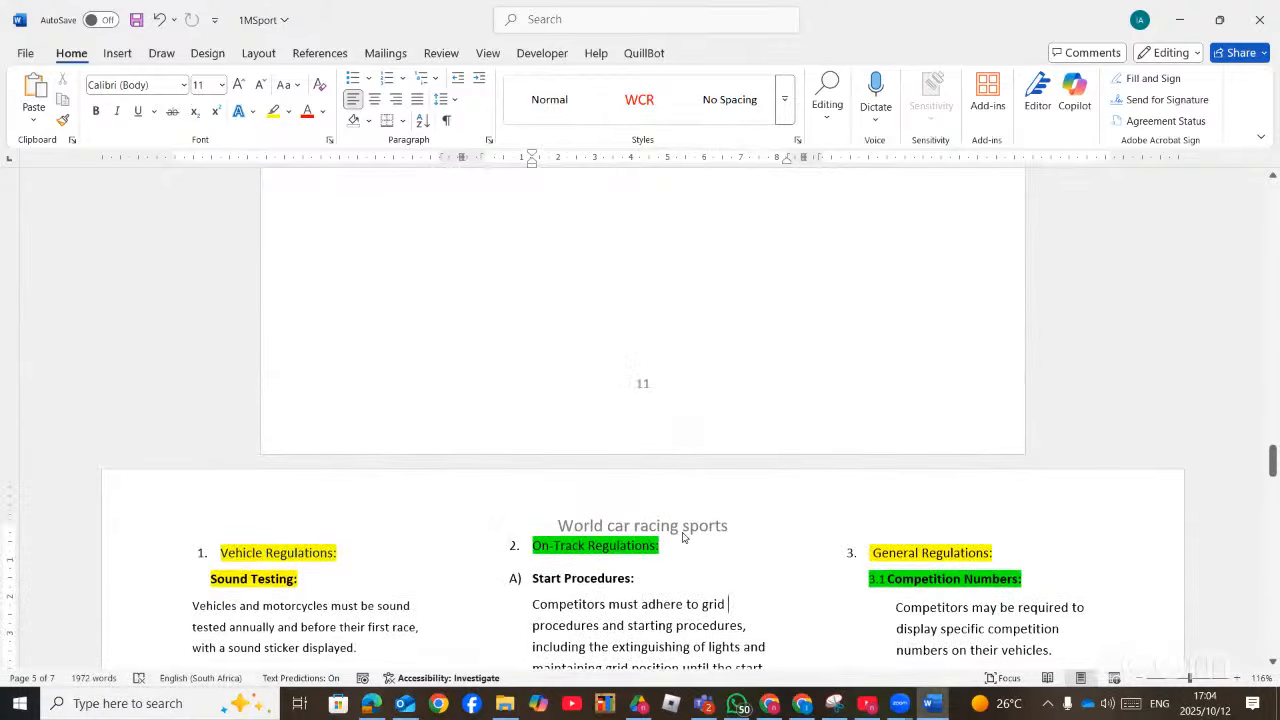
scroll(684, 531, "down", 3)
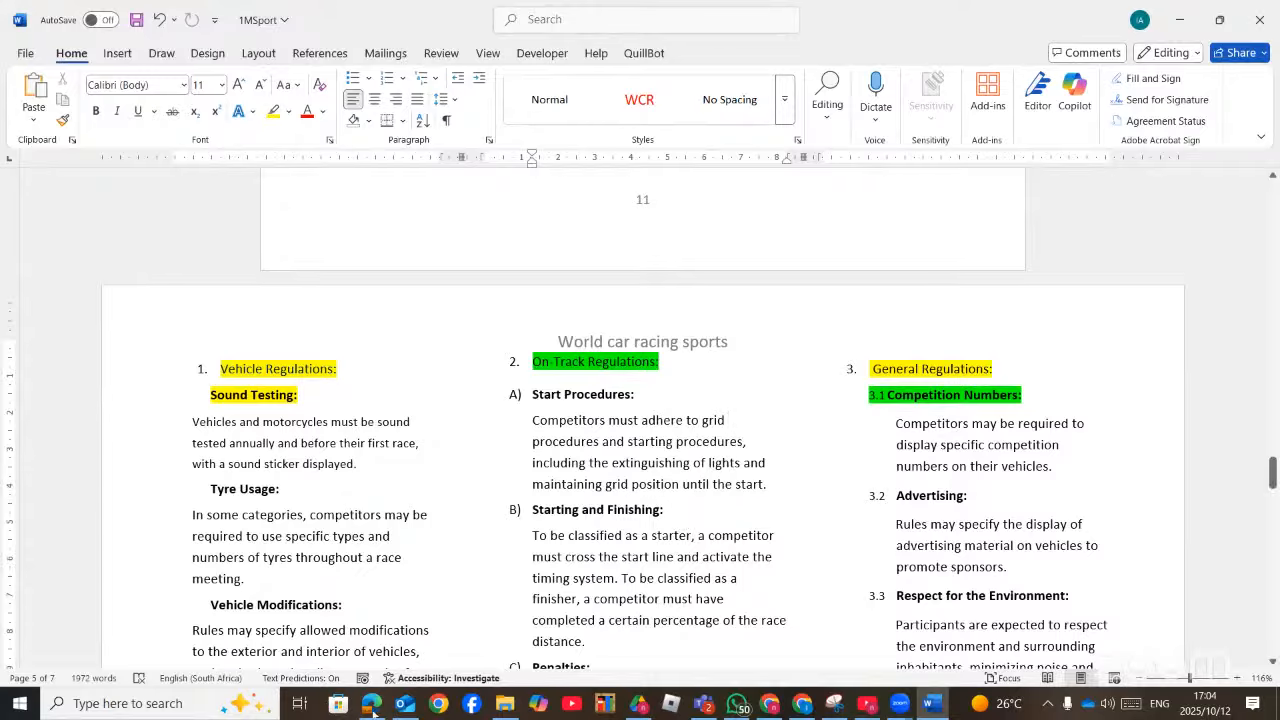
Switch to the question paper PDF in the browser, underline "marked in yellow" in question 1.7 and circle its source details
left_click(769, 703)
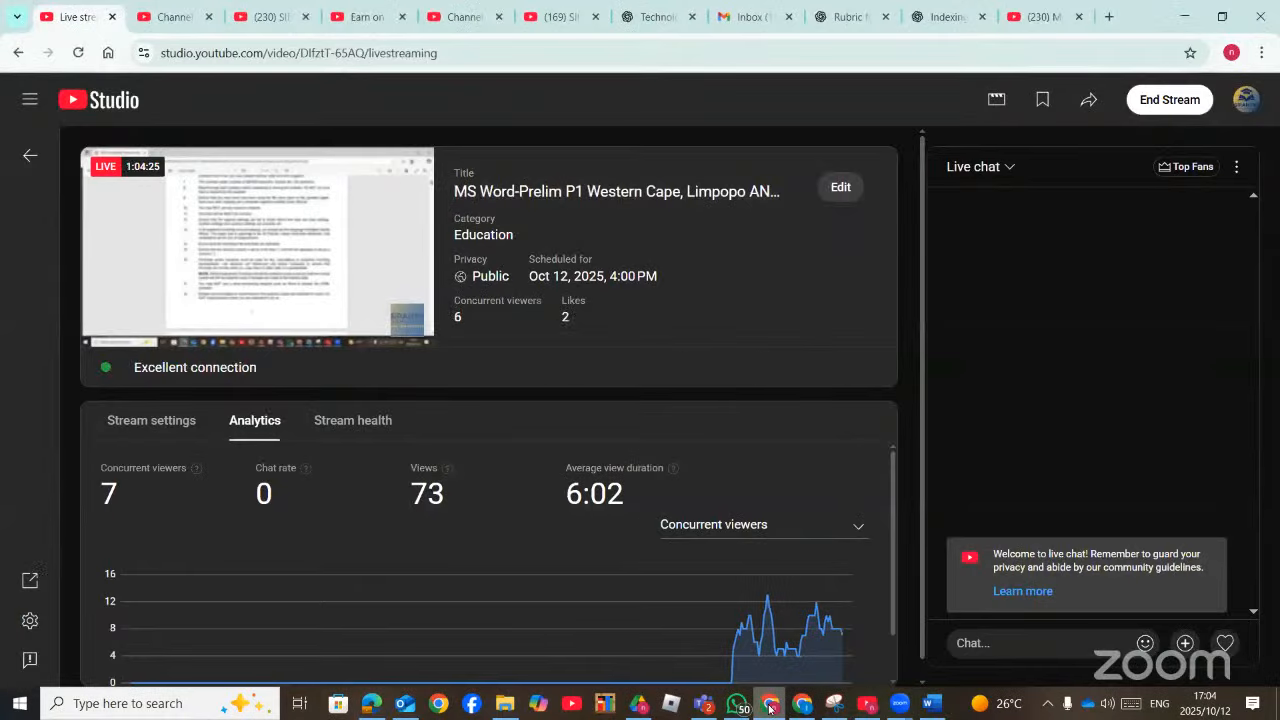
left_click(769, 703)
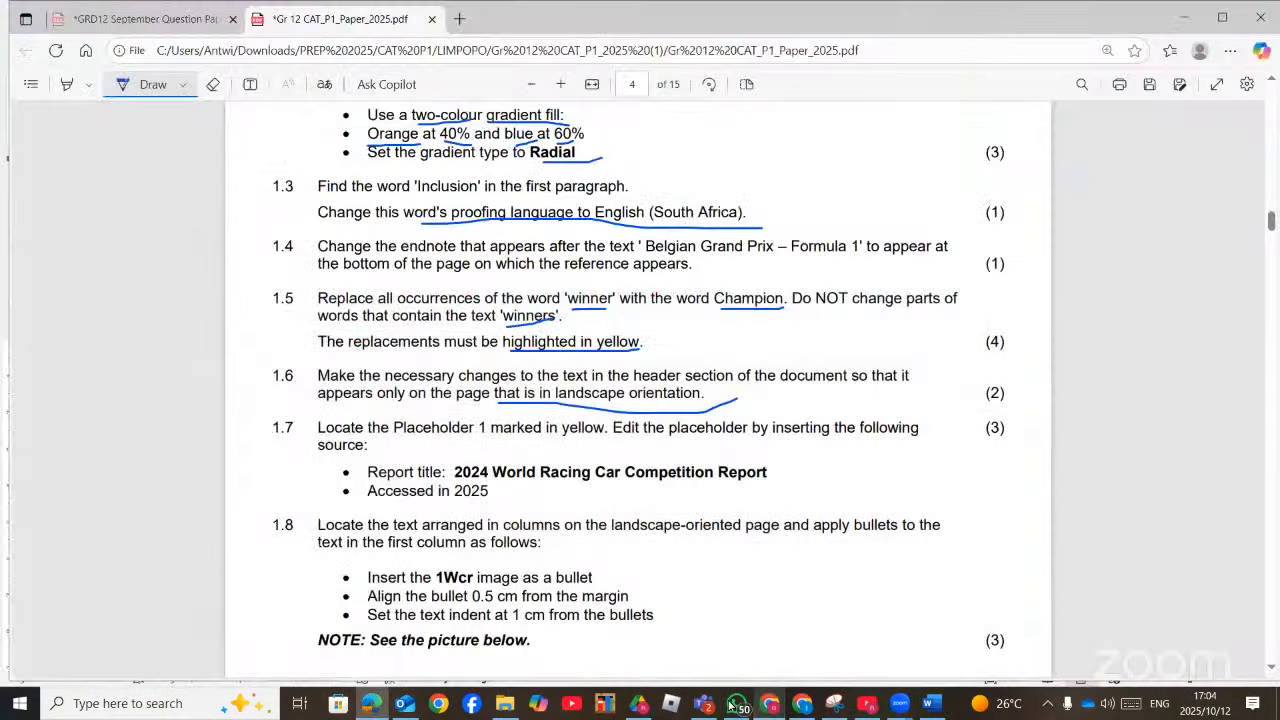
scroll(408, 528, "down", 1)
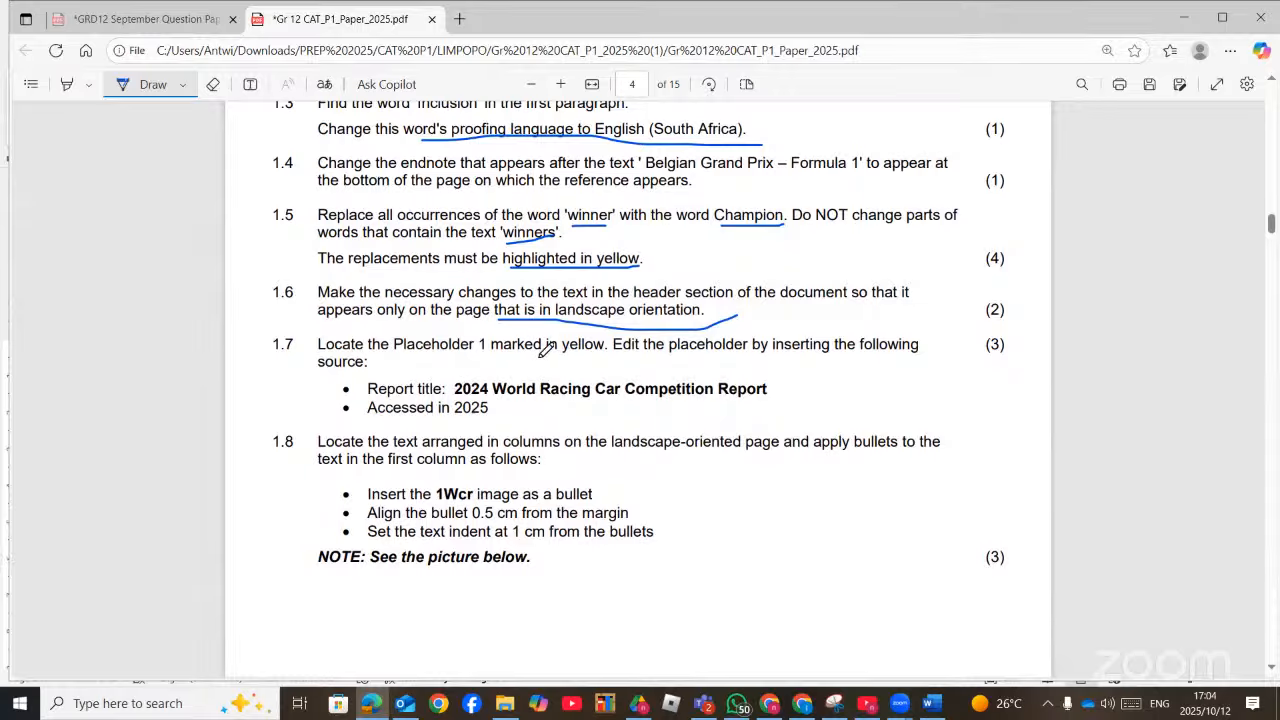
left_click_drag(492, 361, 580, 359)
mouse_move(368, 378)
left_mouse_down()
mouse_move(368, 395)
mouse_move(523, 427)
mouse_move(712, 425)
mouse_move(830, 392)
mouse_move(378, 369)
left_mouse_up()
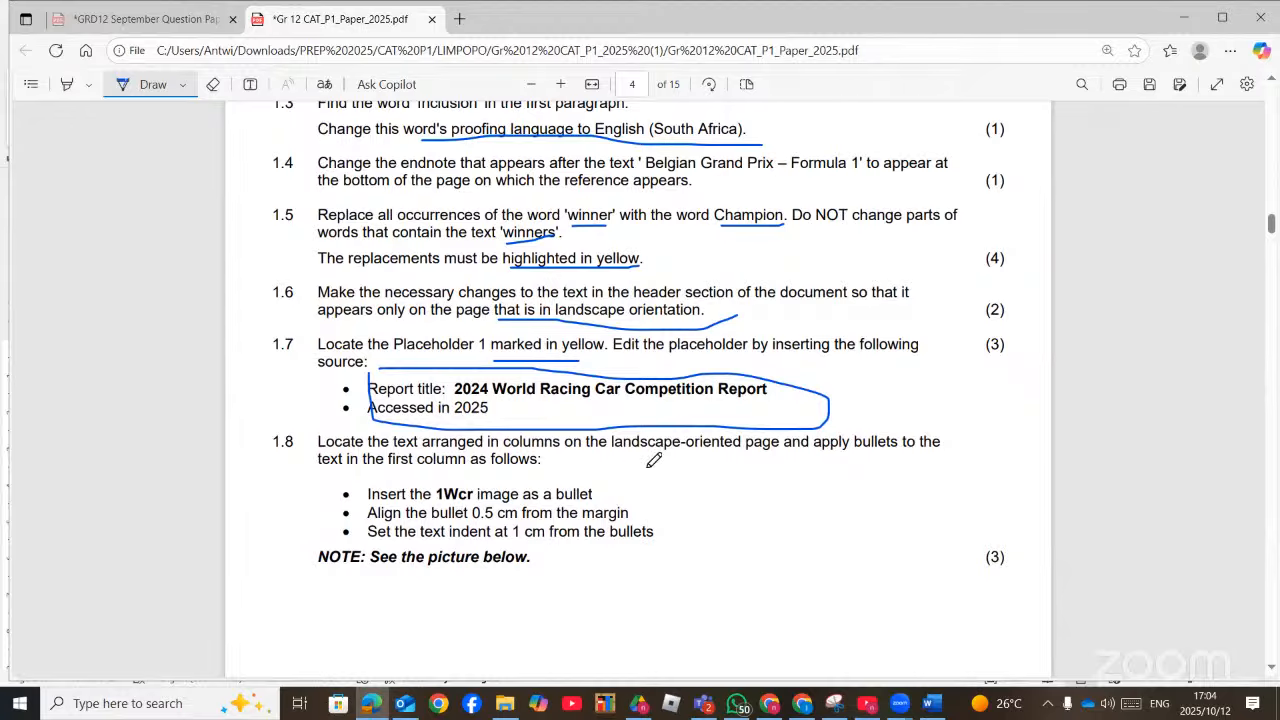
Return to Word and change the source type of the yellow Placeholder1 citation under "Motor sporting competition rule" to Report
left_click(932, 705)
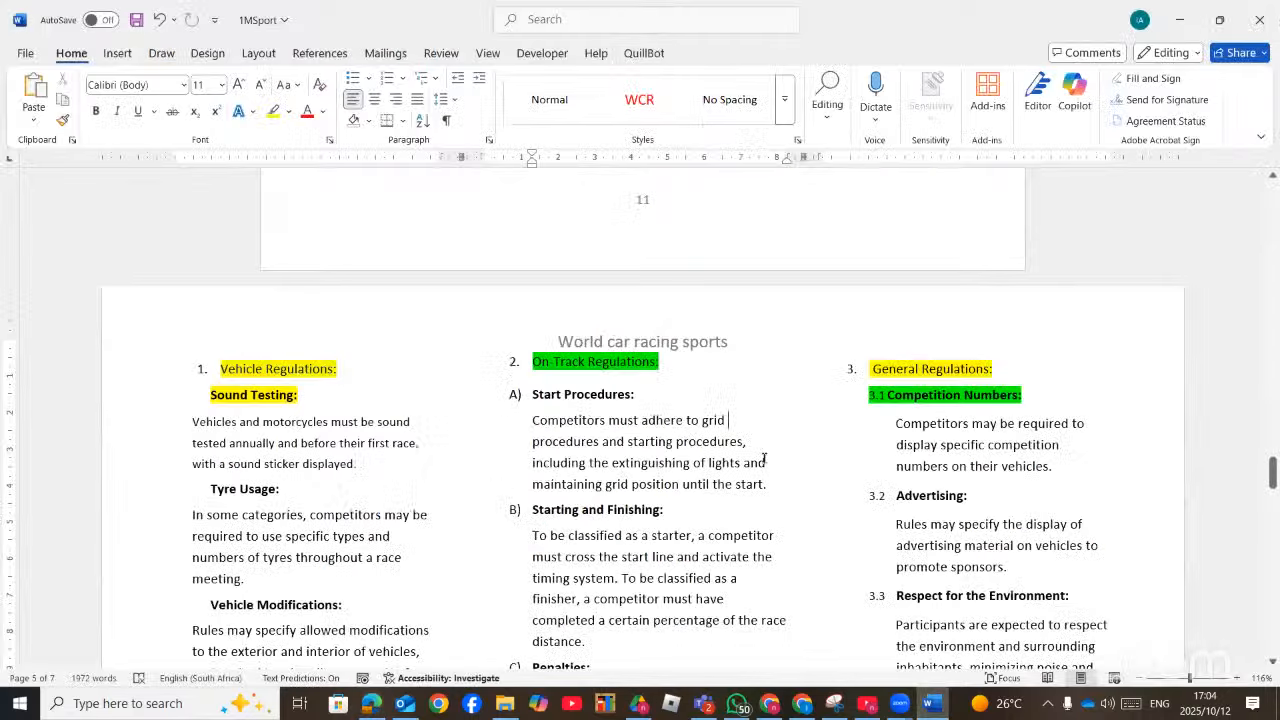
scroll(790, 440, "down", 10)
scroll(763, 460, "down", 15)
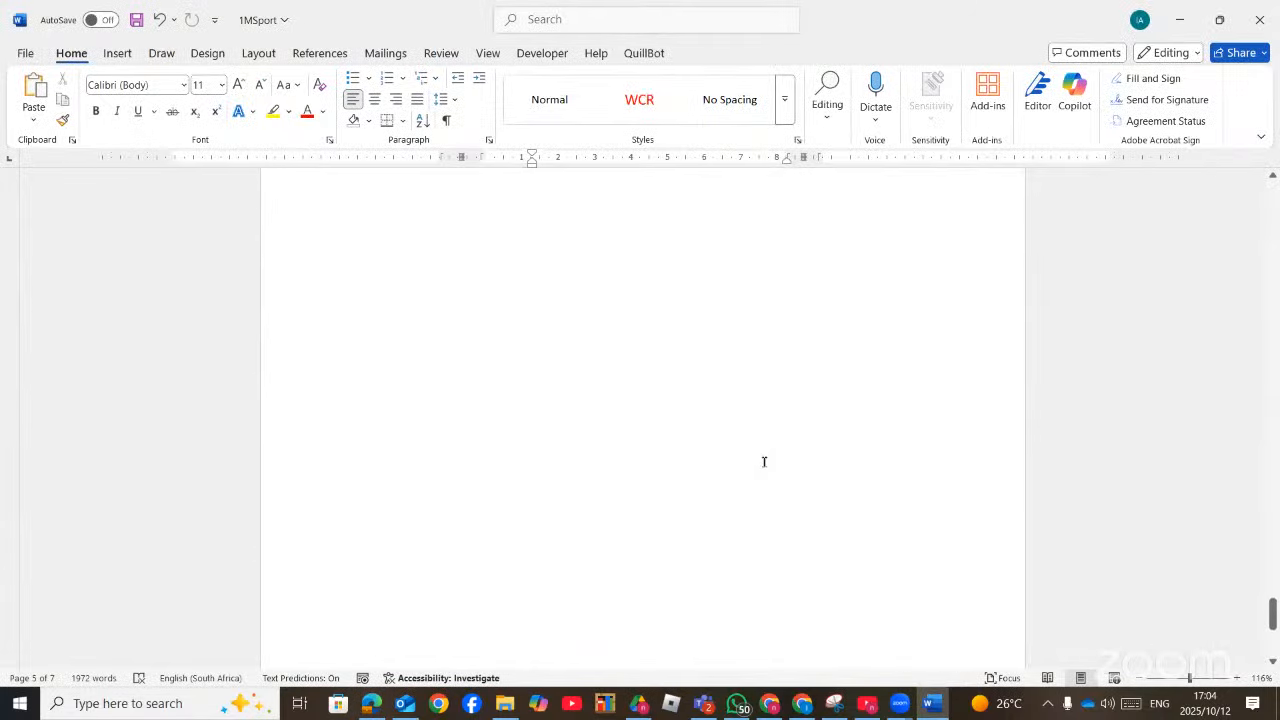
scroll(757, 488, "up", 20)
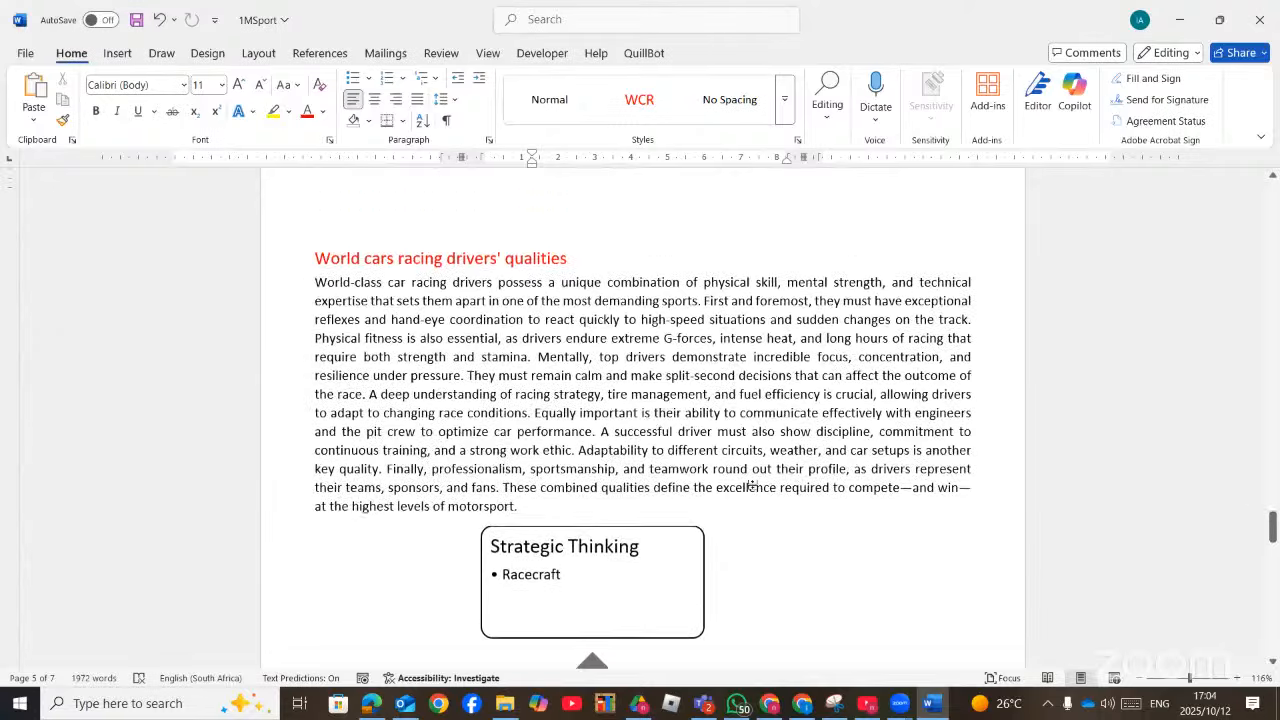
scroll(757, 484, "up", 8)
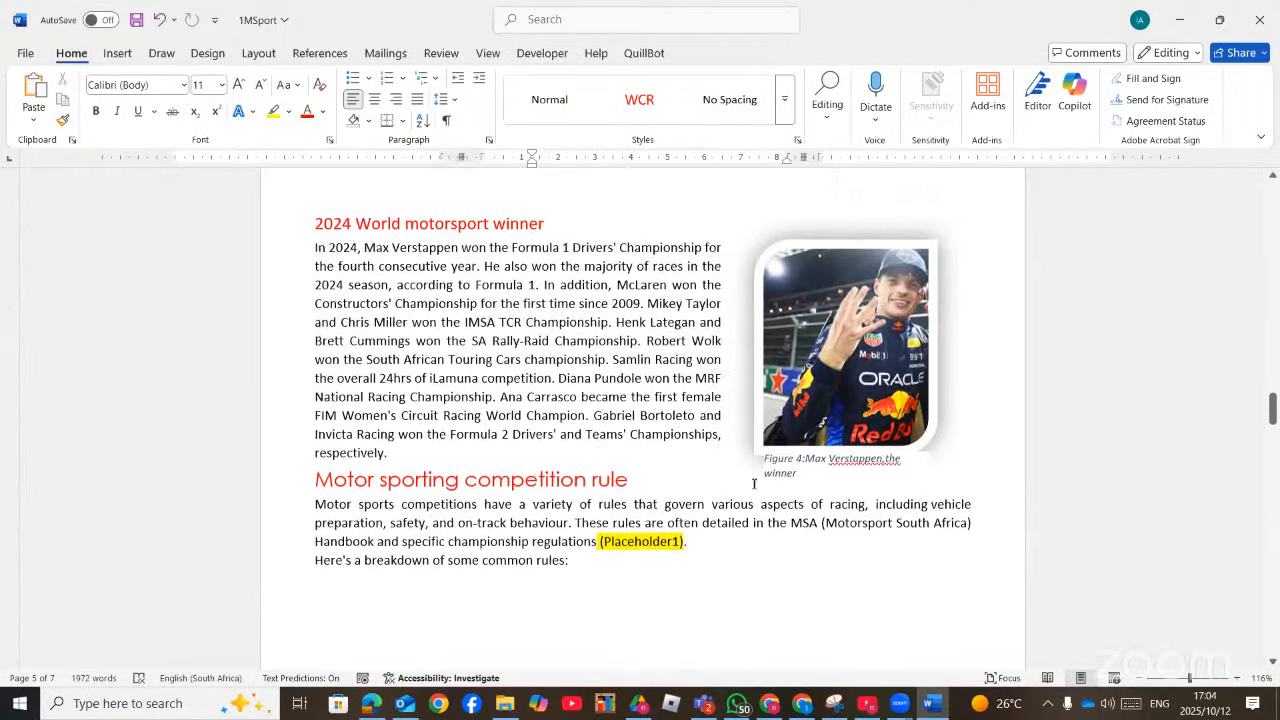
scroll(703, 491, "down", 2)
left_click(670, 454)
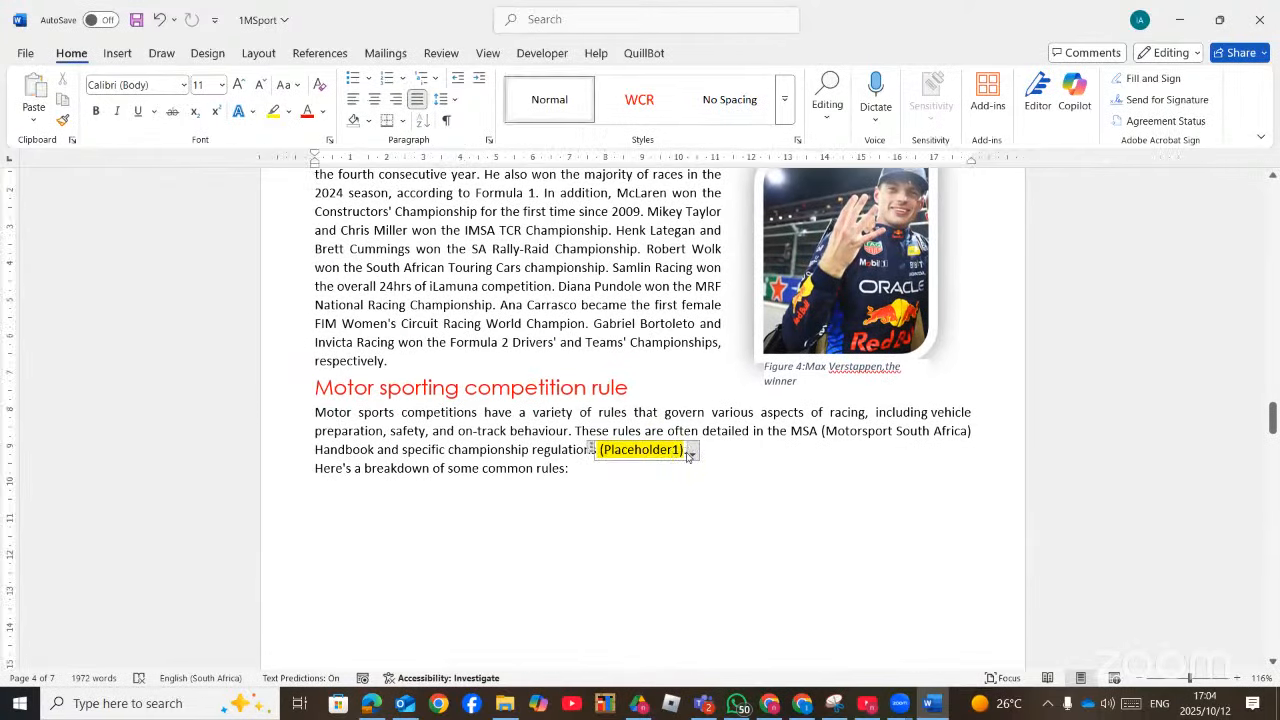
left_click(692, 455)
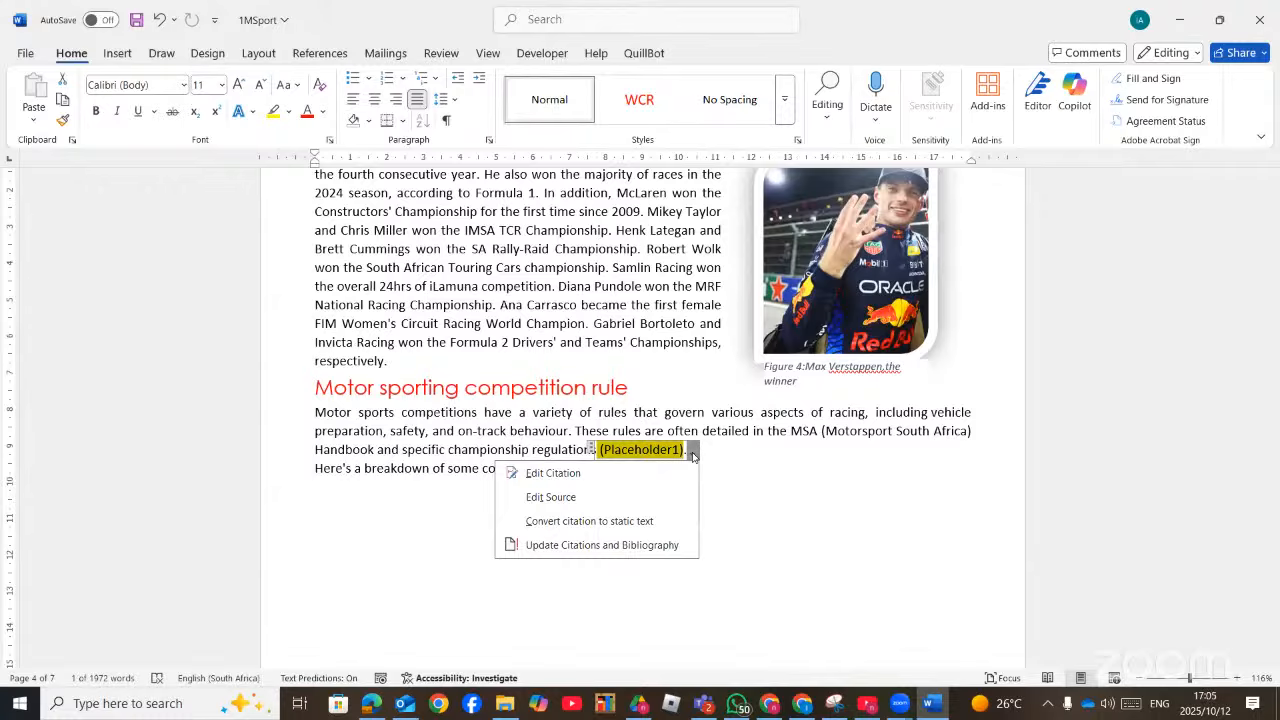
left_click(551, 497)
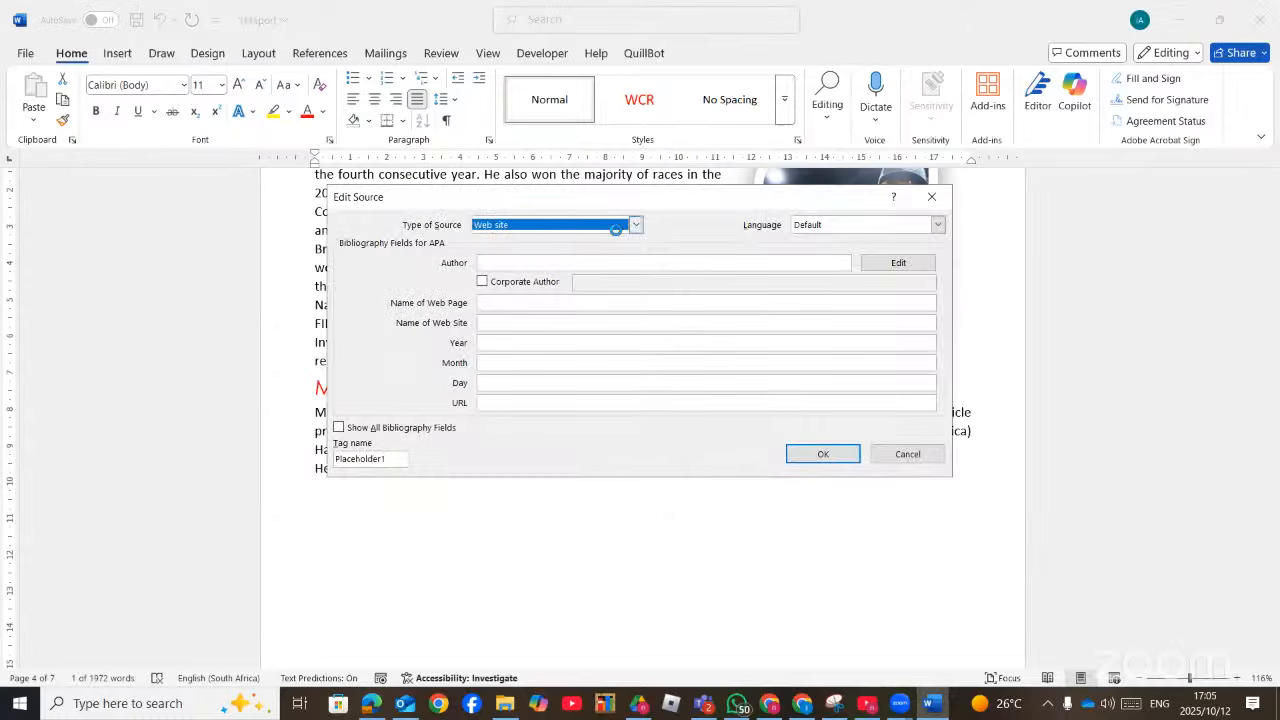
left_click(635, 224)
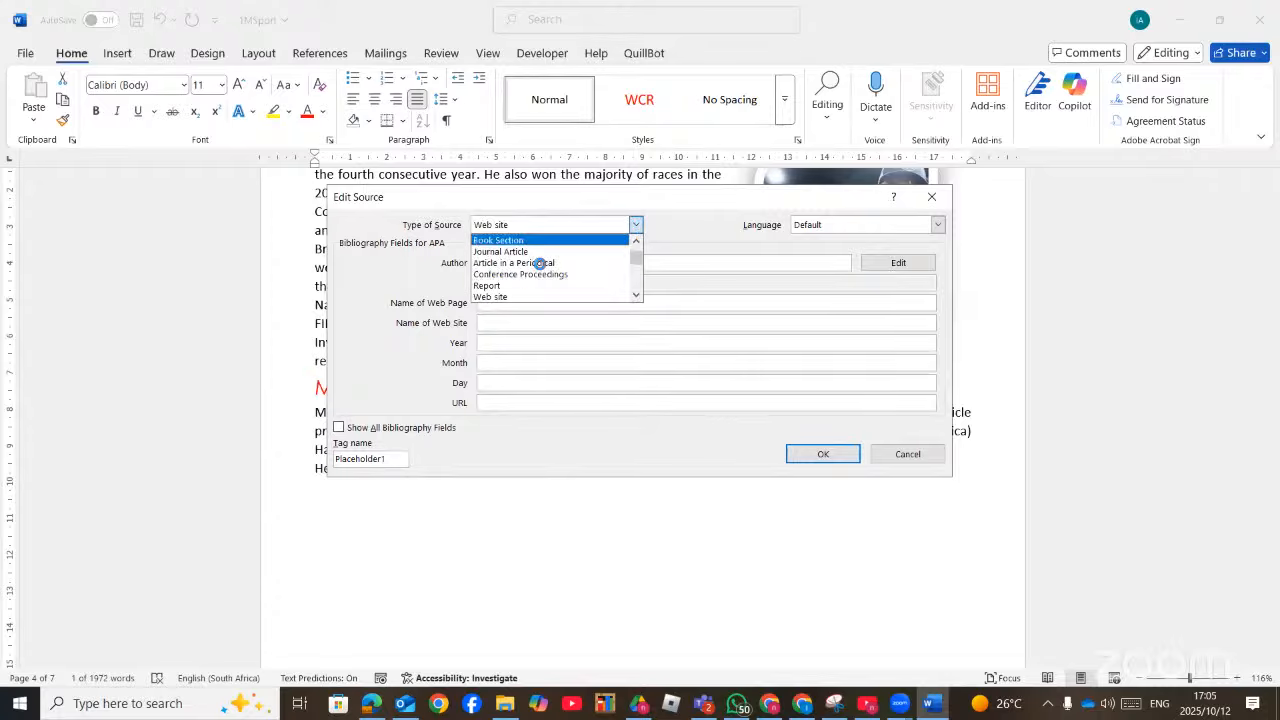
left_click(516, 284)
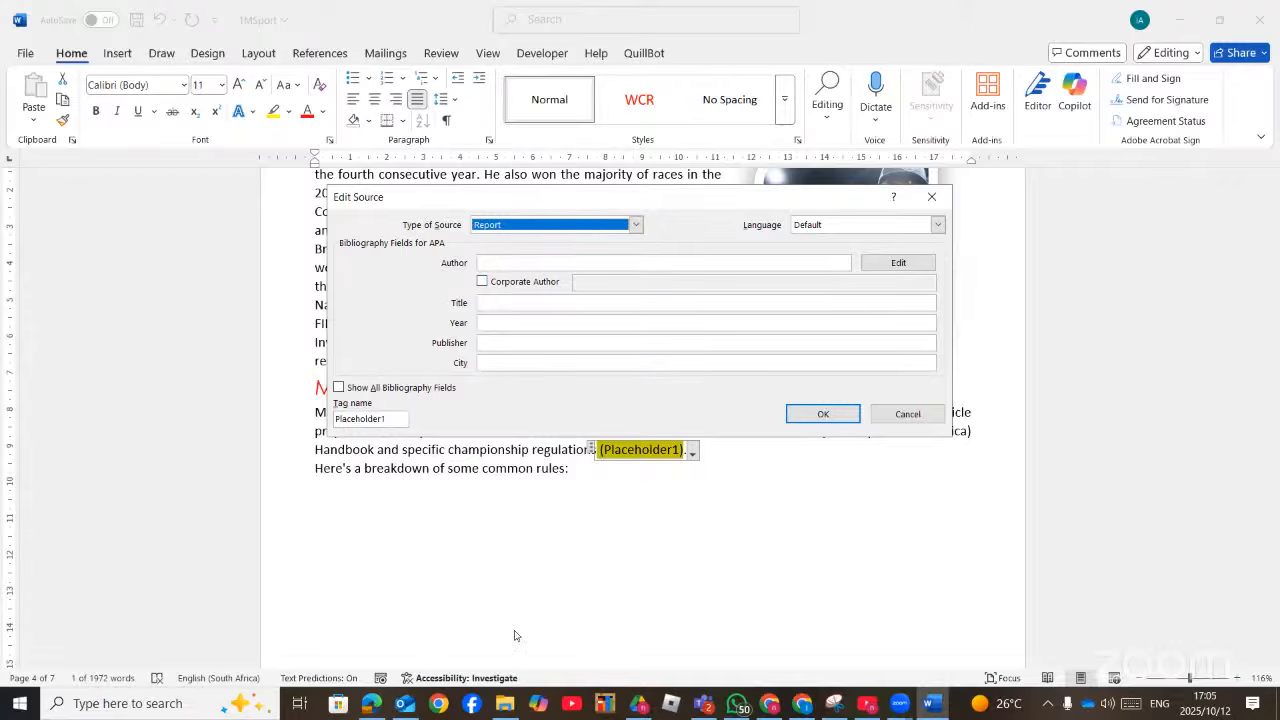
Enter "2024 World racing car competition report" as the source's title, consulting question 1.7 in the question paper
left_click(370, 708)
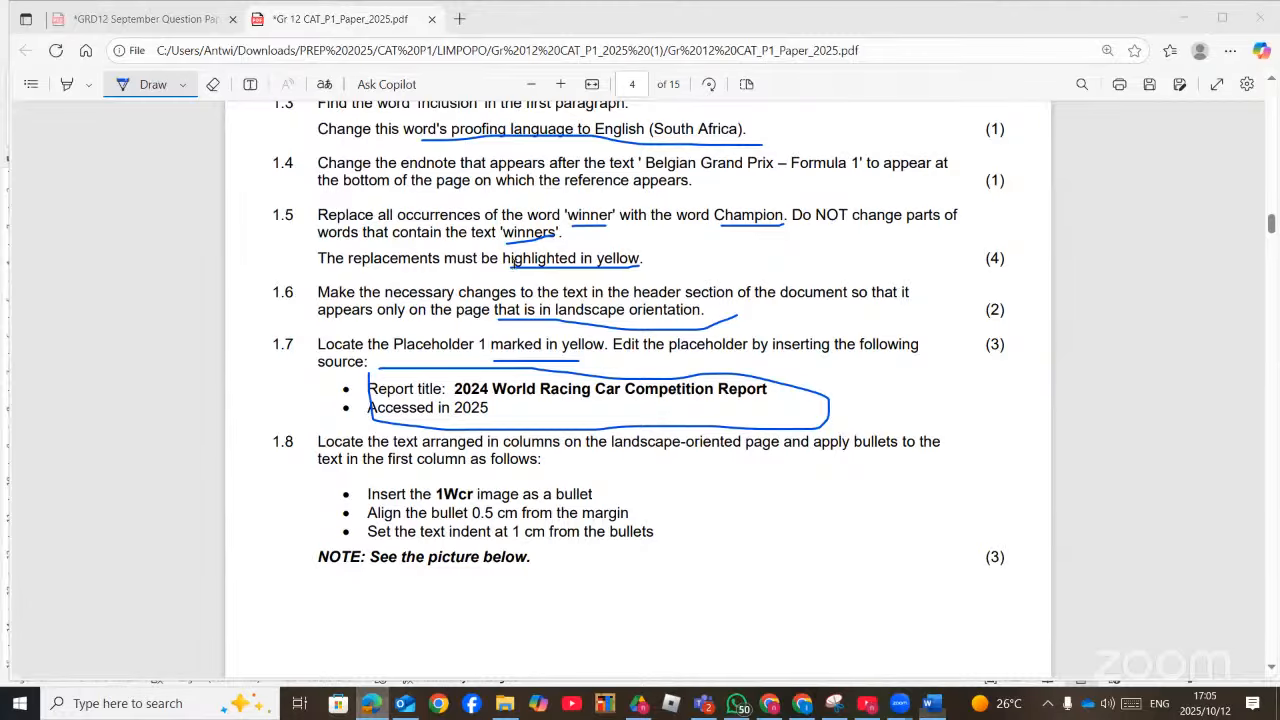
key("alt+Tab")
type("20")
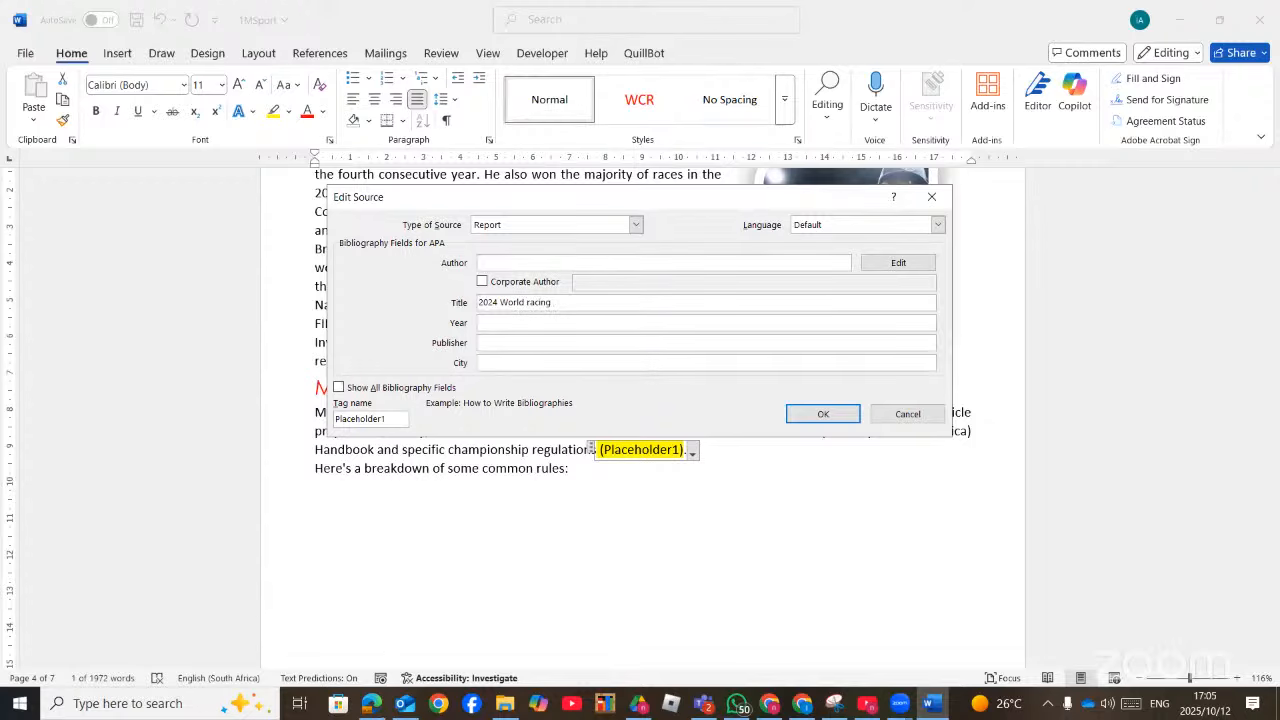
left_click(371, 703)
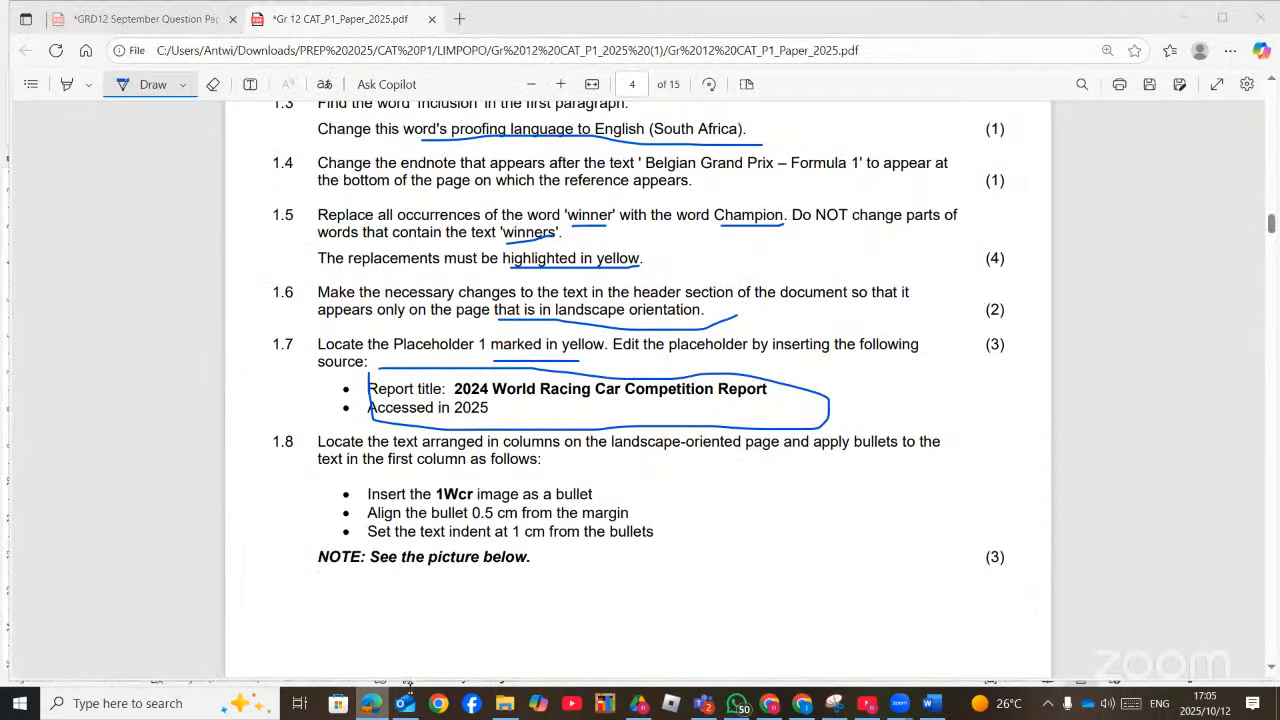
key("alt+Tab")
type("c")
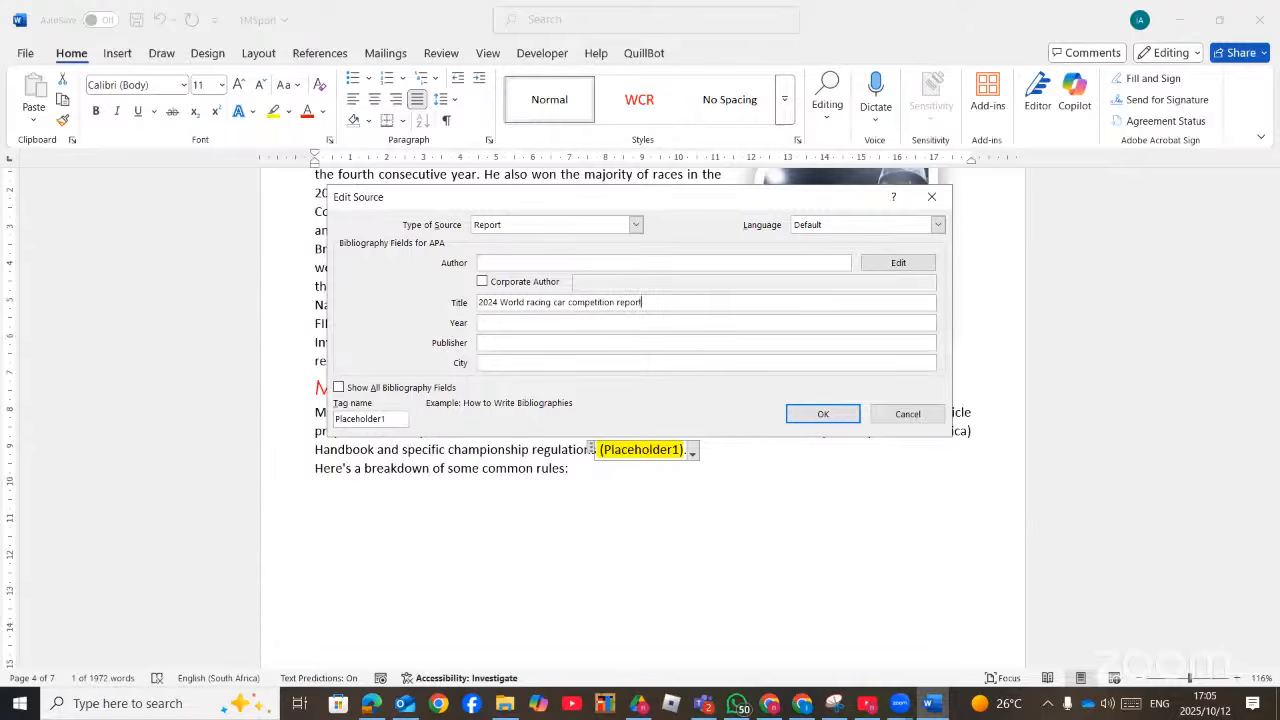
Recheck the source details in the question paper and set the source's year to 2025
left_click(387, 708)
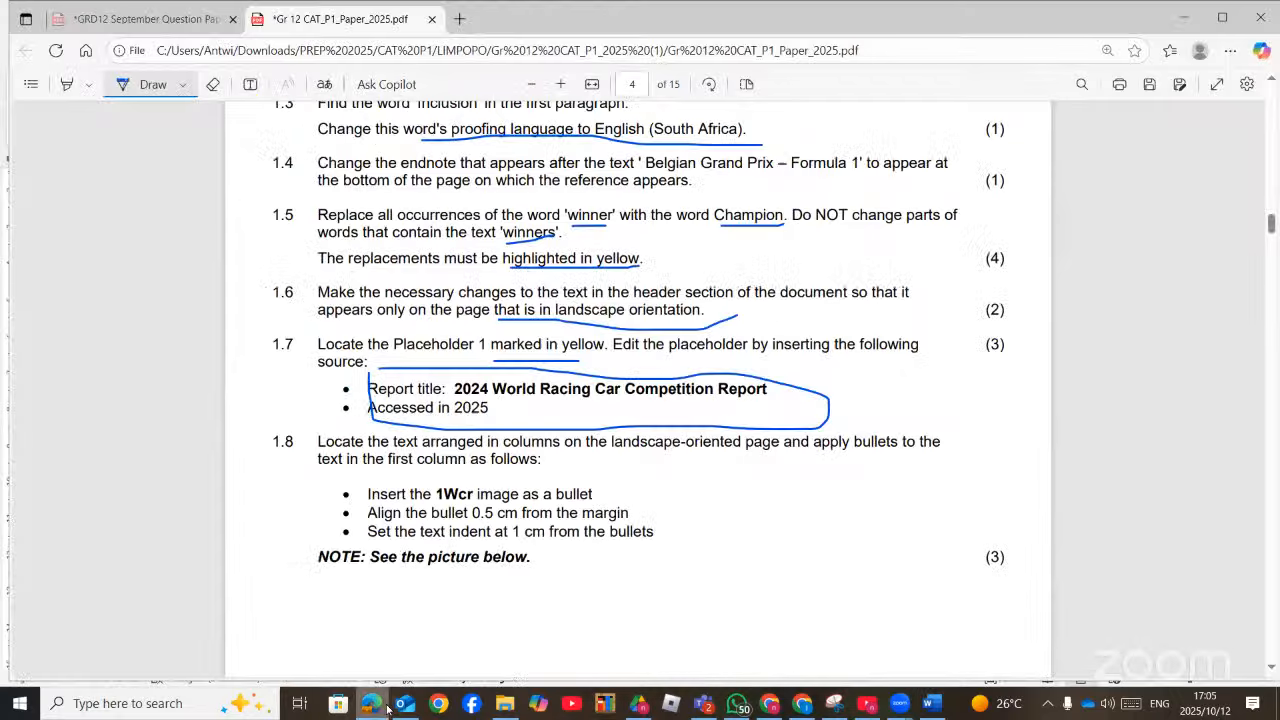
left_click(387, 708)
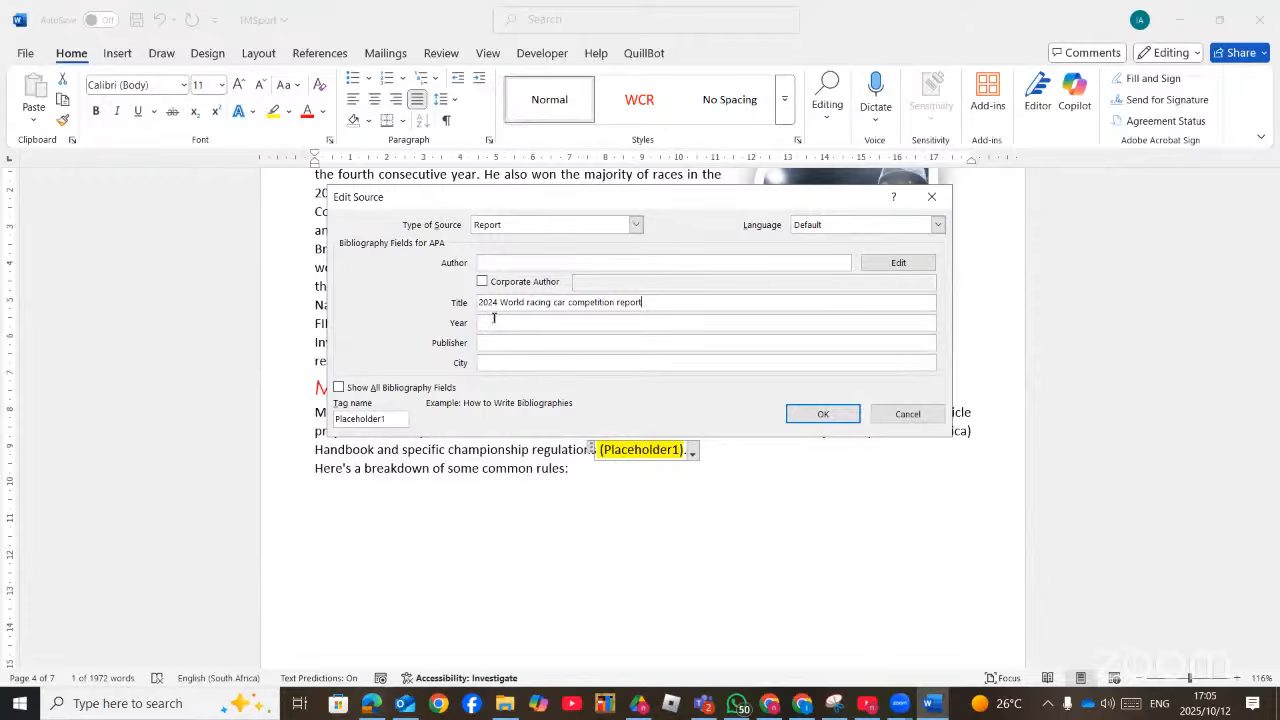
left_click(493, 321)
type("2025")
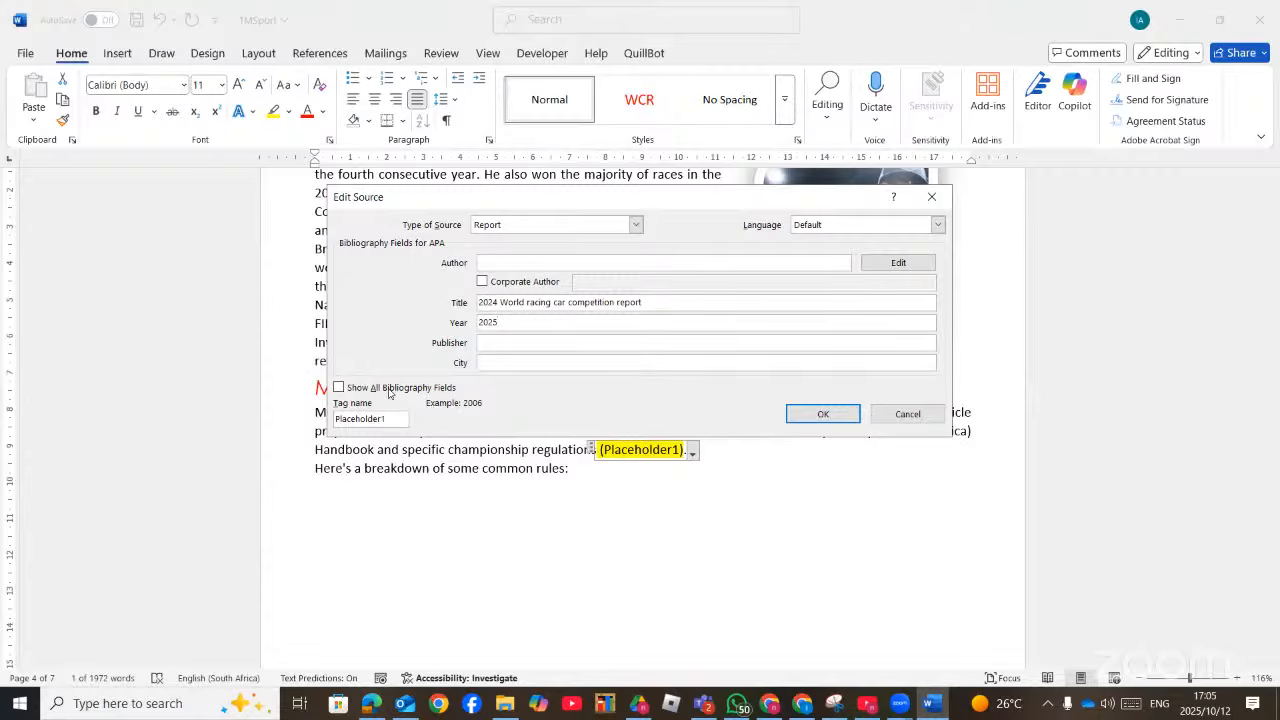
Show all bibliography fields, set Year Accessed to 2025 and save the source
left_click(390, 392)
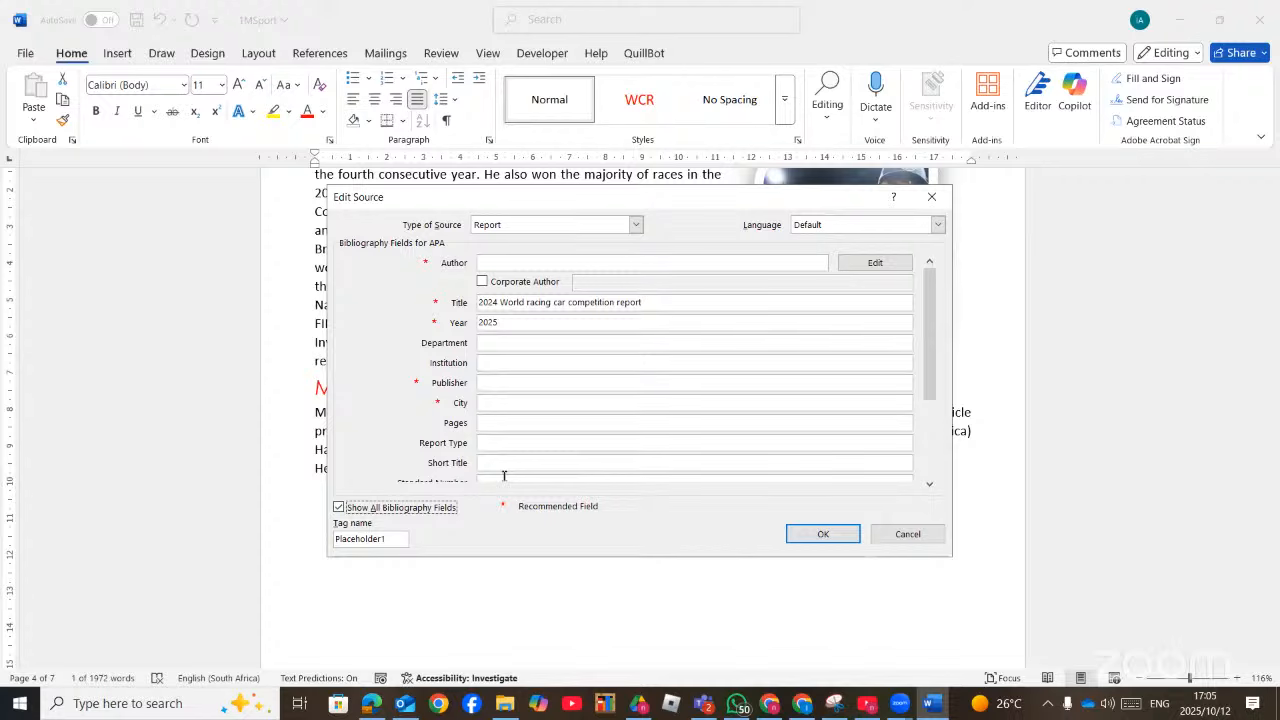
left_click_drag(935, 392, 937, 465)
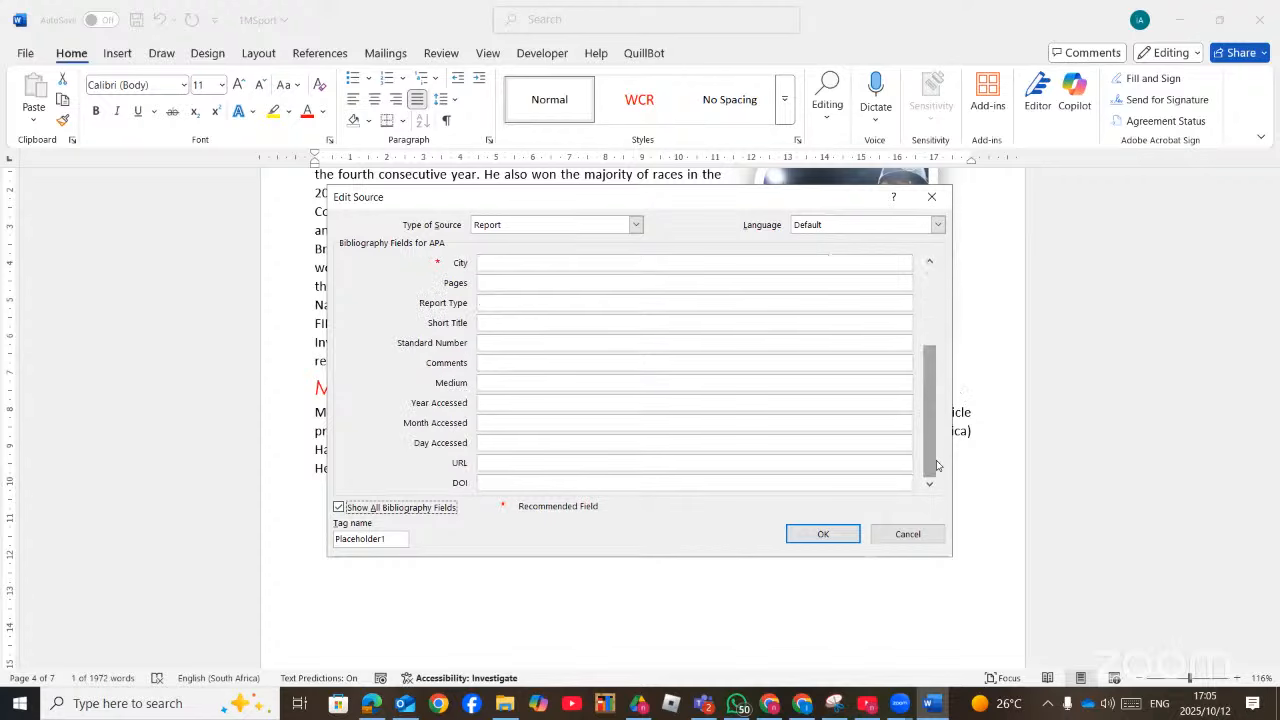
left_click(502, 403)
type("2025")
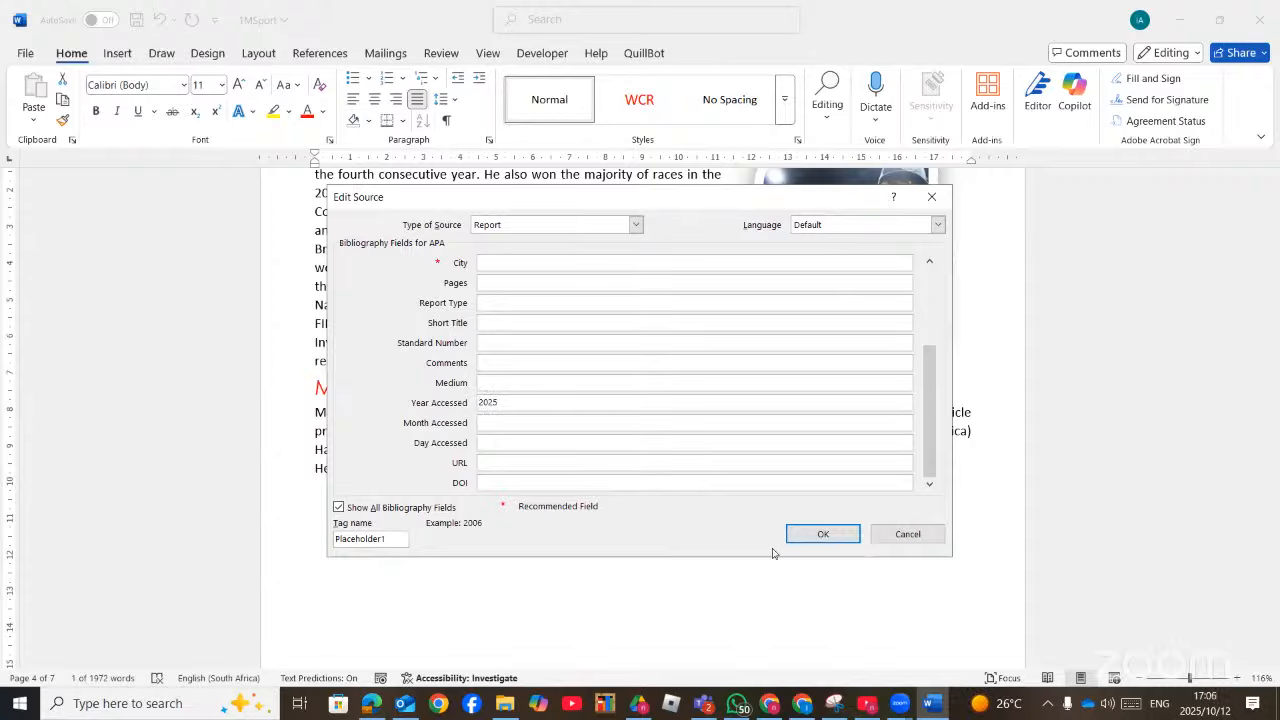
left_click(812, 536)
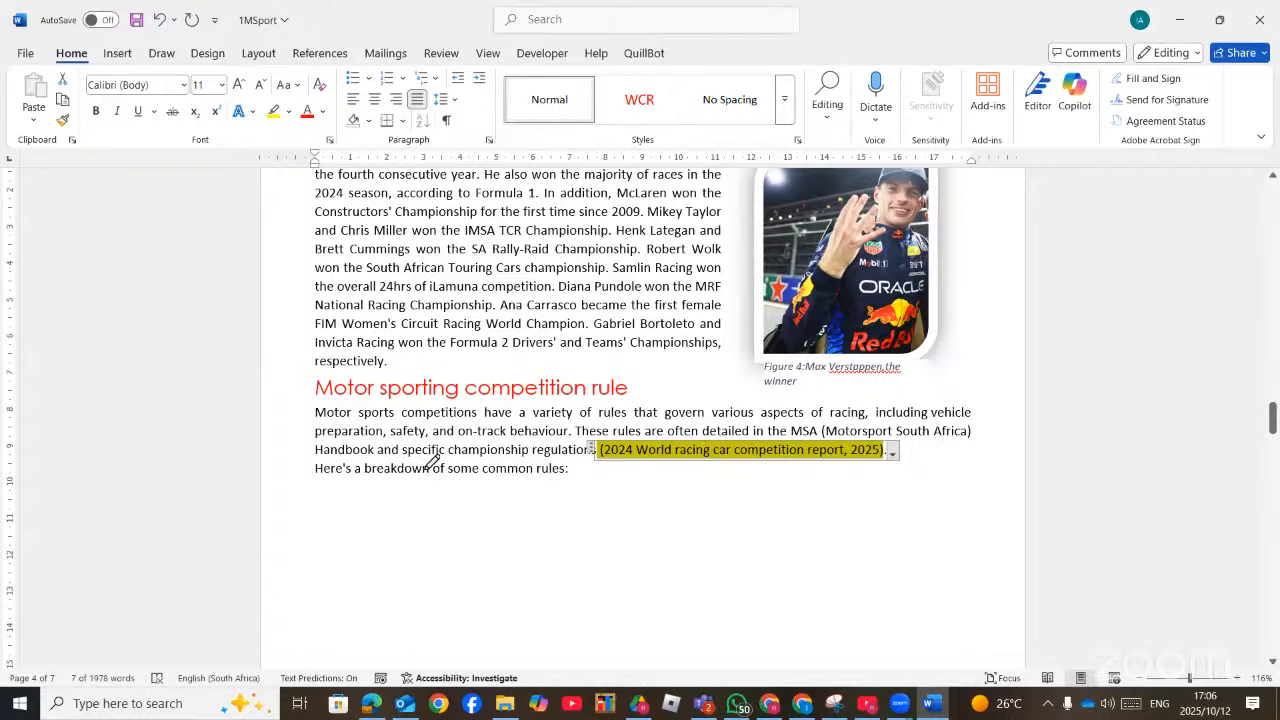
Switch to the question paper PDF and underline the first-column instruction, 1Wcr image, 0.5 cm alignment and 1 cm indent in question 1.8
key("alt+Tab")
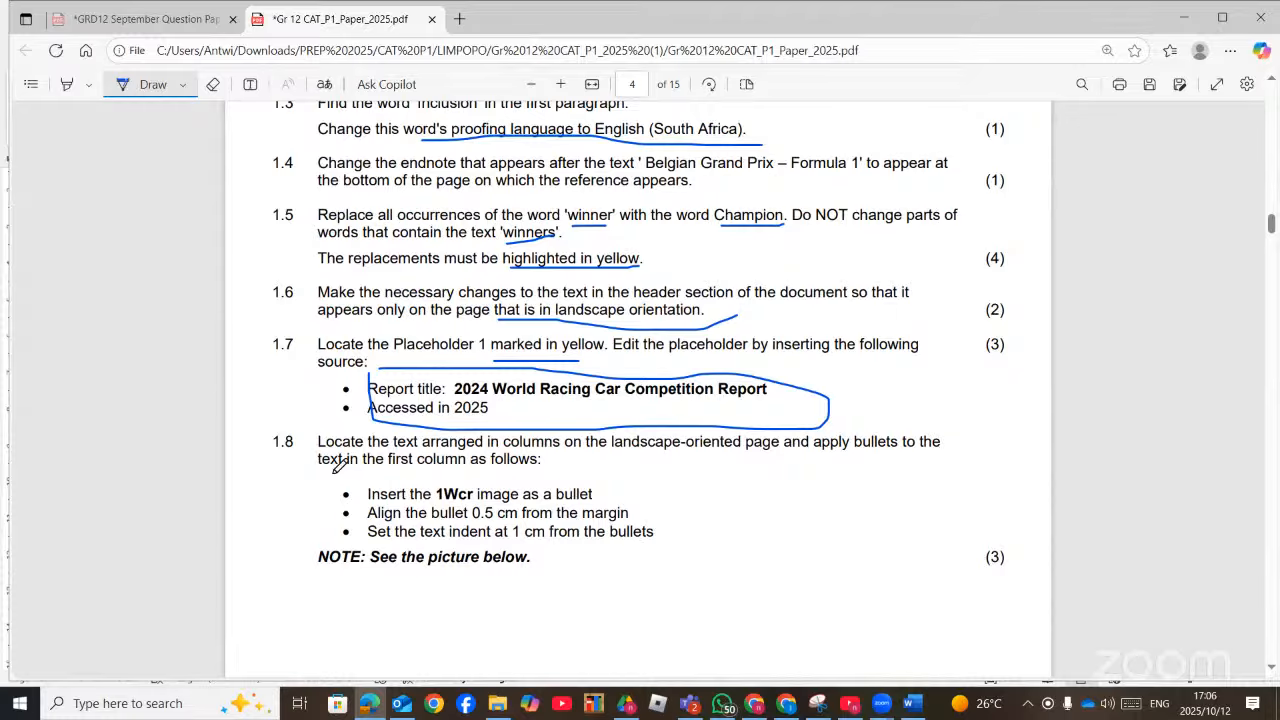
left_click_drag(336, 468, 570, 464)
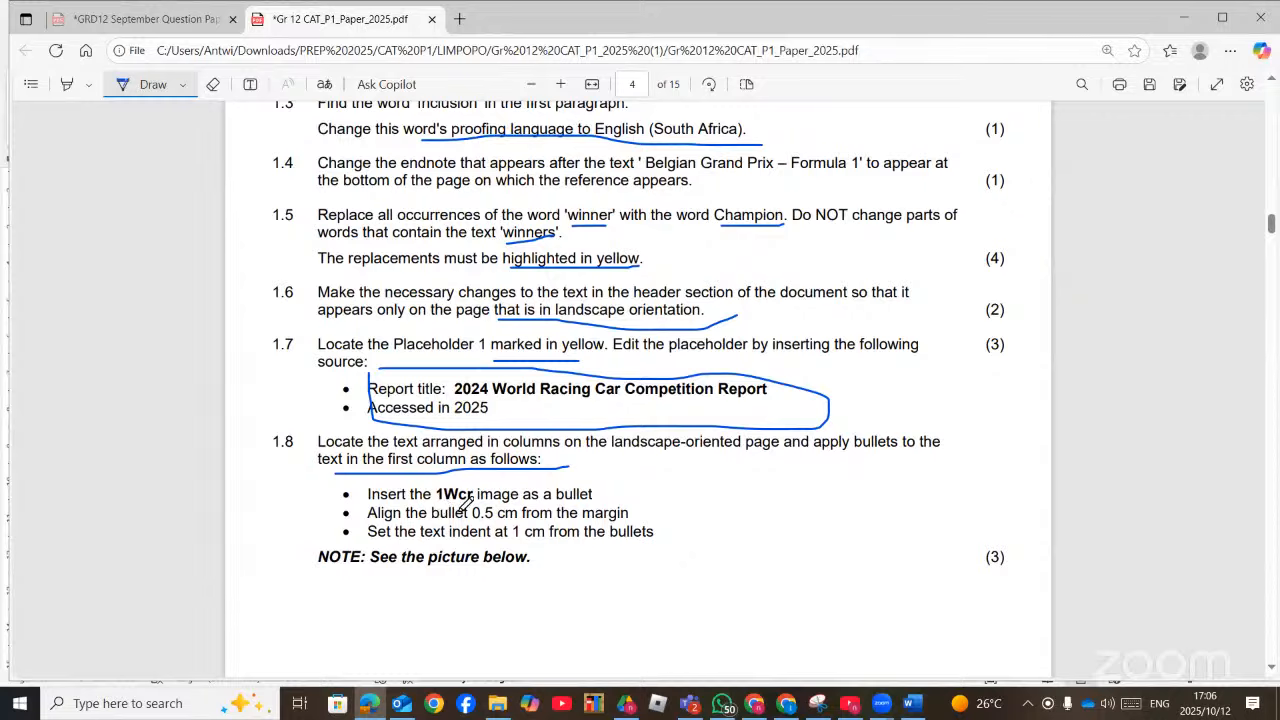
left_click_drag(437, 505, 526, 520)
left_click_drag(451, 541, 531, 538)
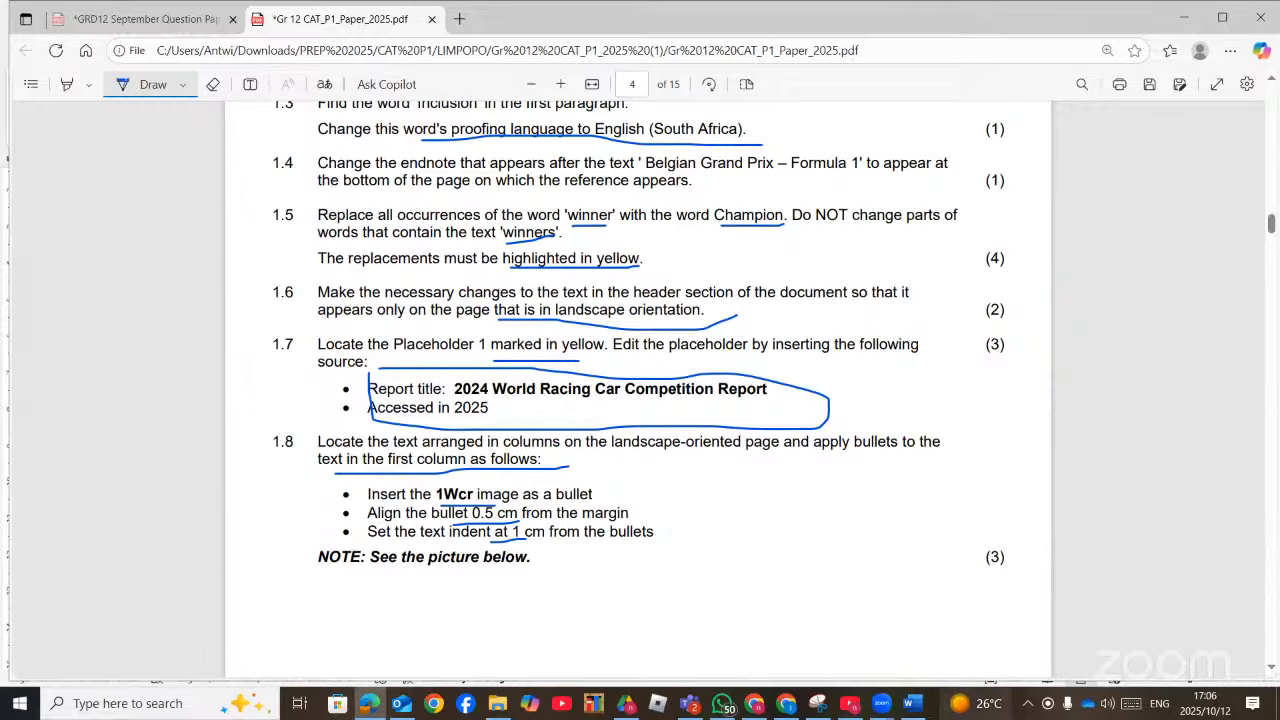
Examine the column text on the landscape regulations page in Word, and return to question 1.8 in the browser
left_click(910, 703)
scroll(718, 533, "down", 5)
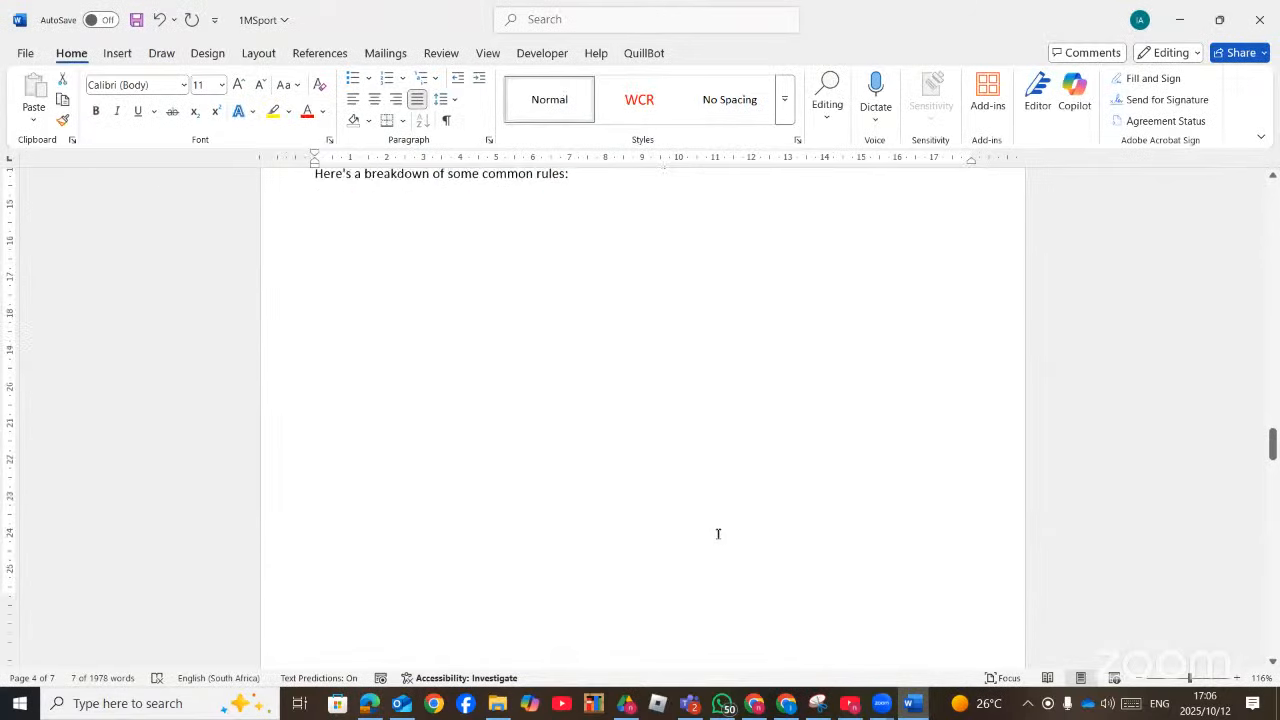
scroll(718, 533, "down", 15)
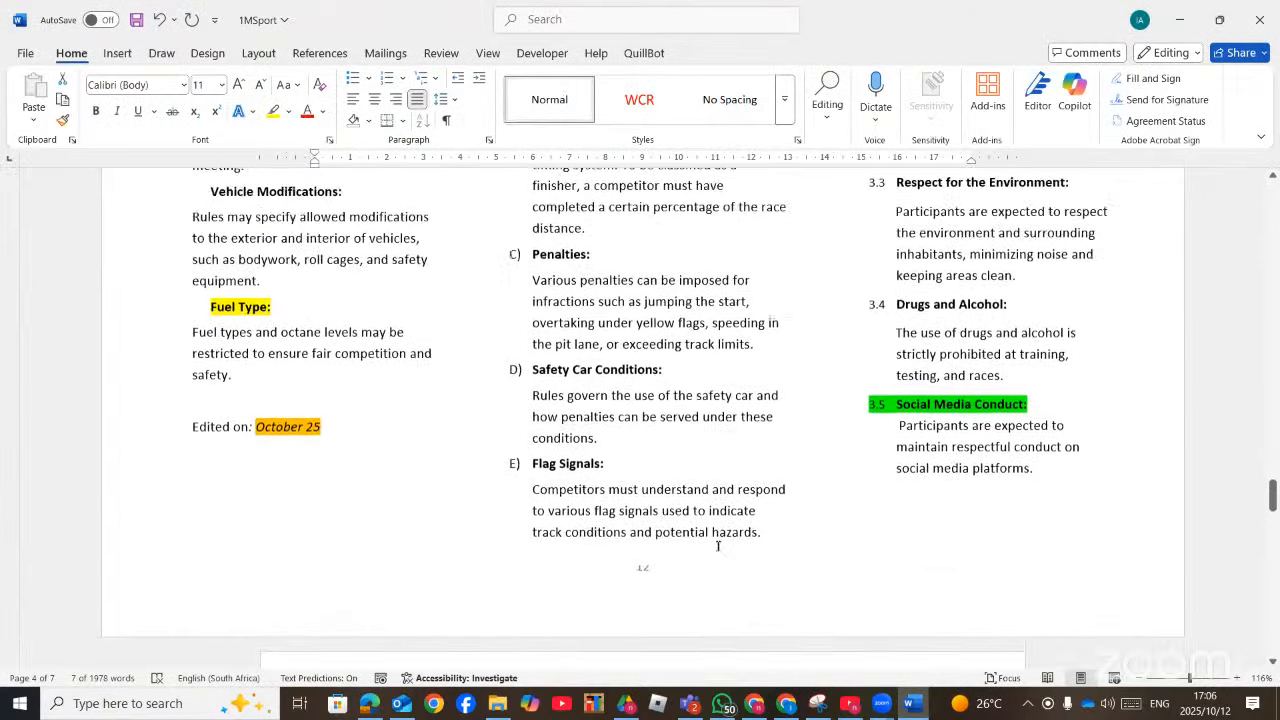
scroll(718, 545, "up", 6)
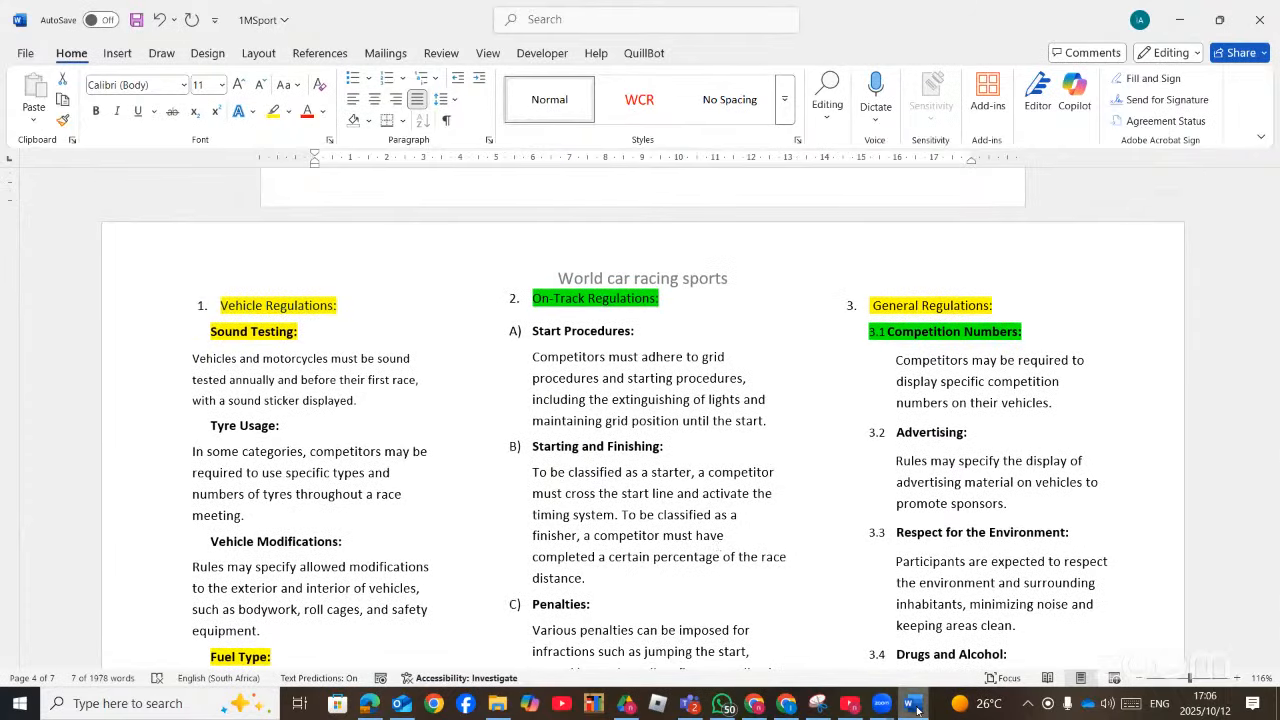
mouse_move(917, 710)
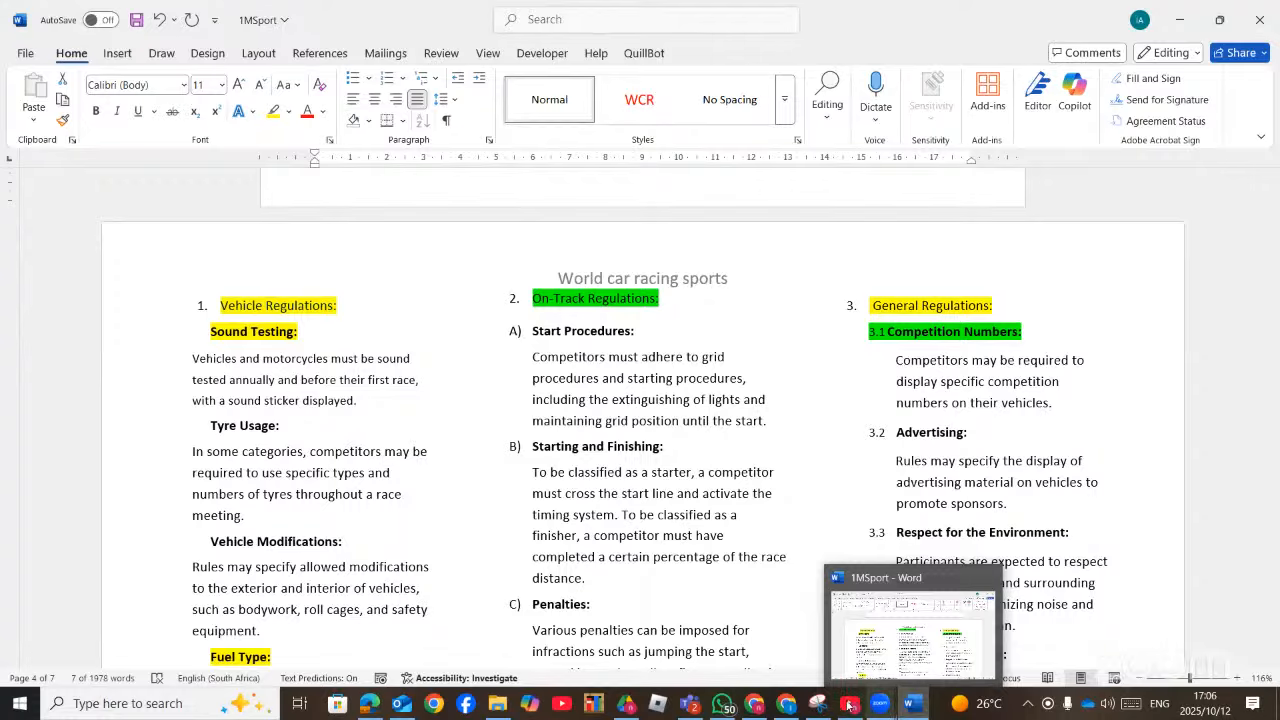
left_click(365, 706)
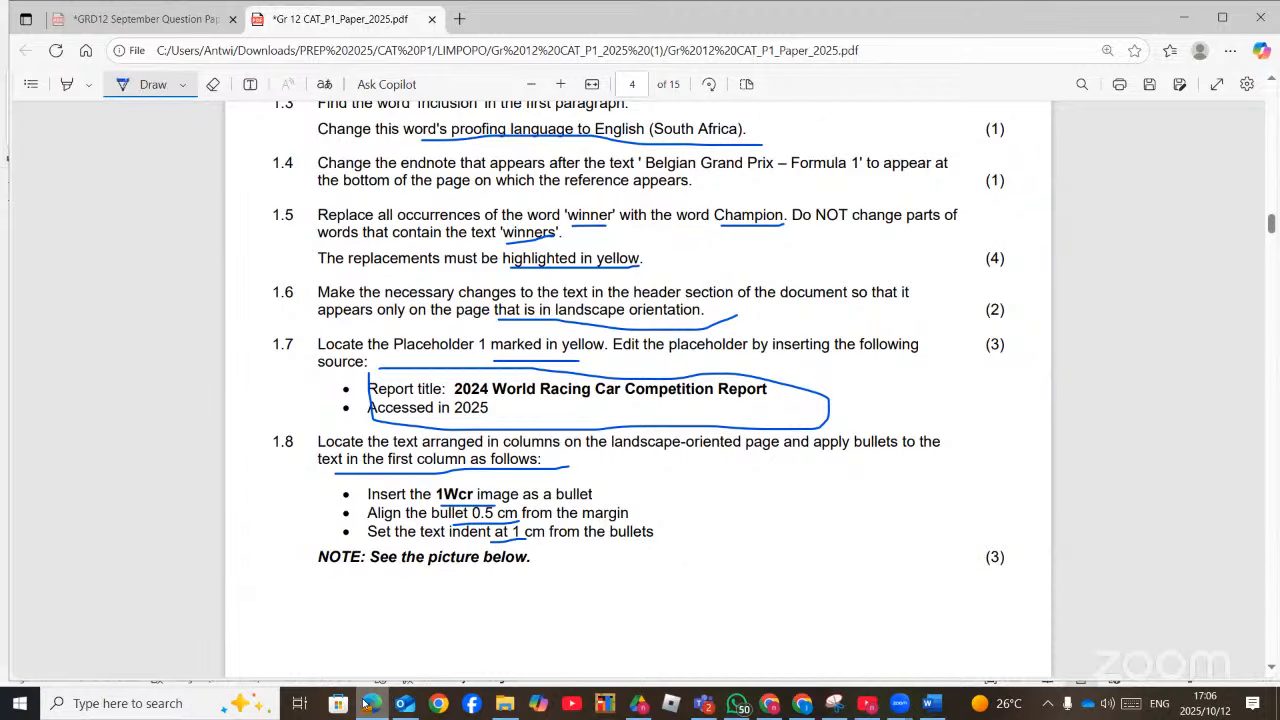
Switch to Word and try to select the Sound Testing, Tyre Usage and Fuel Type headings together in the first column
left_click(368, 704)
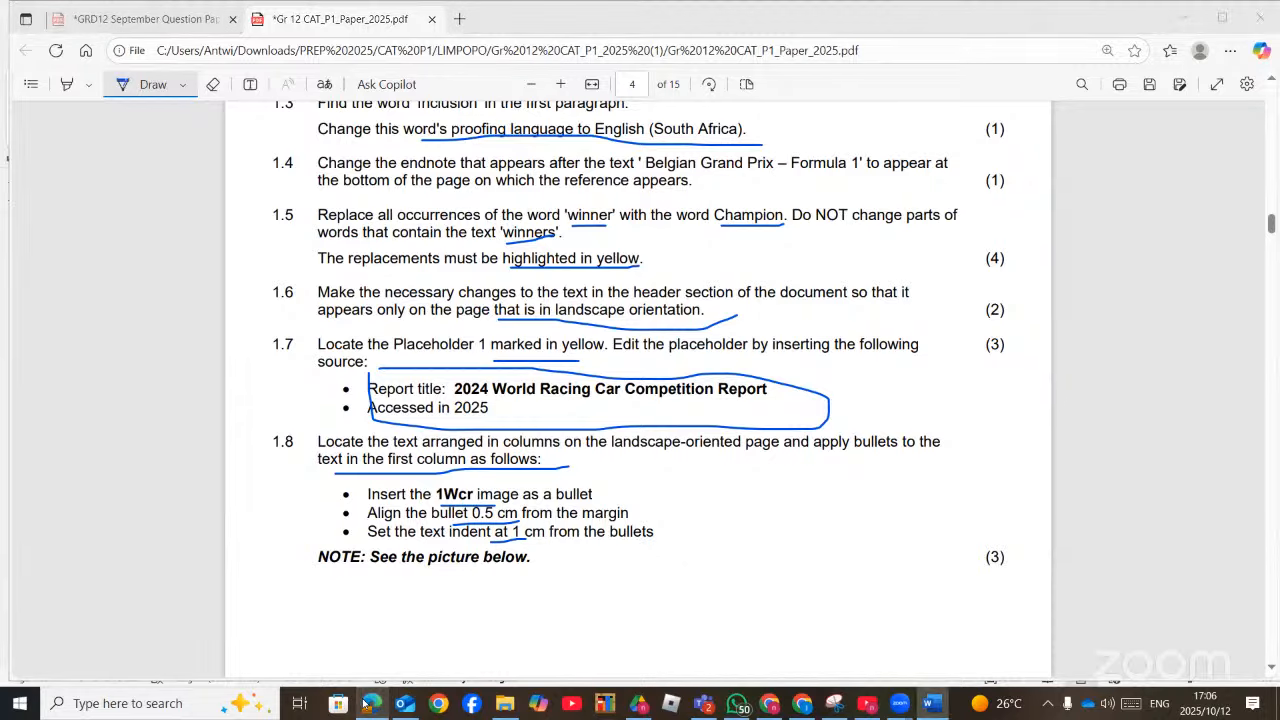
scroll(246, 302, "down", 1)
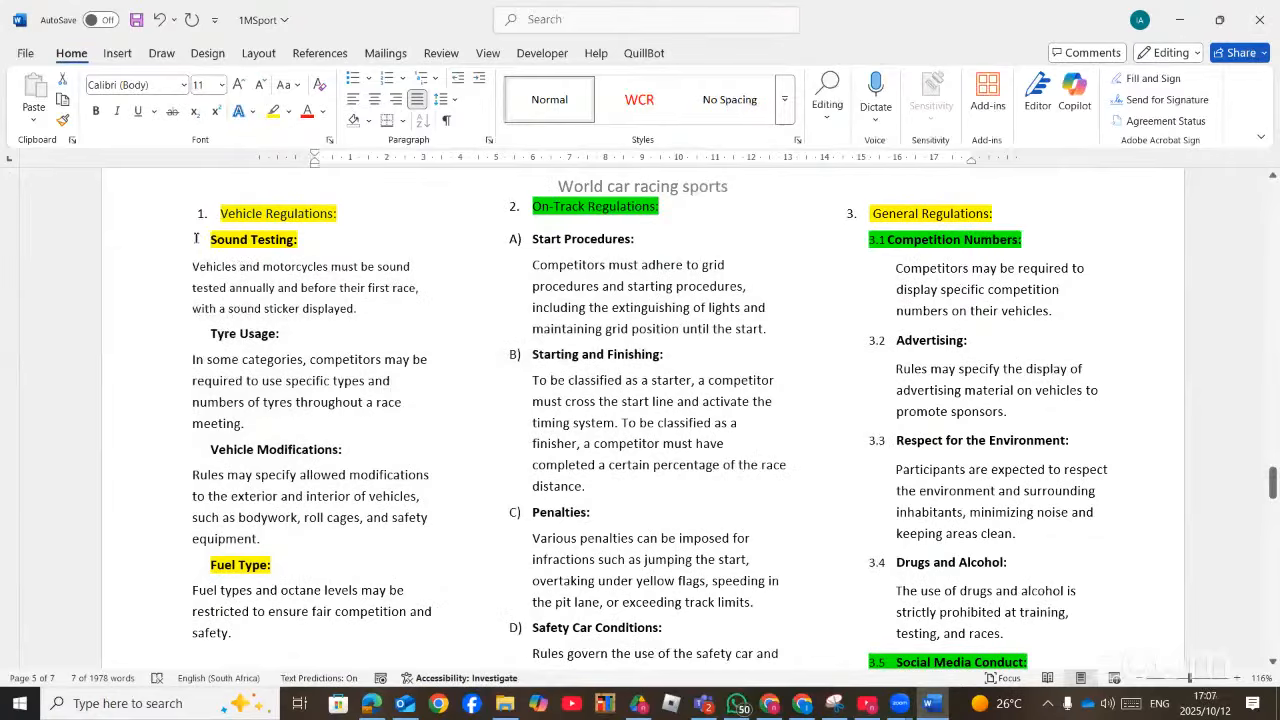
left_click_drag(210, 240, 320, 245)
left_click(248, 333, "ctrl")
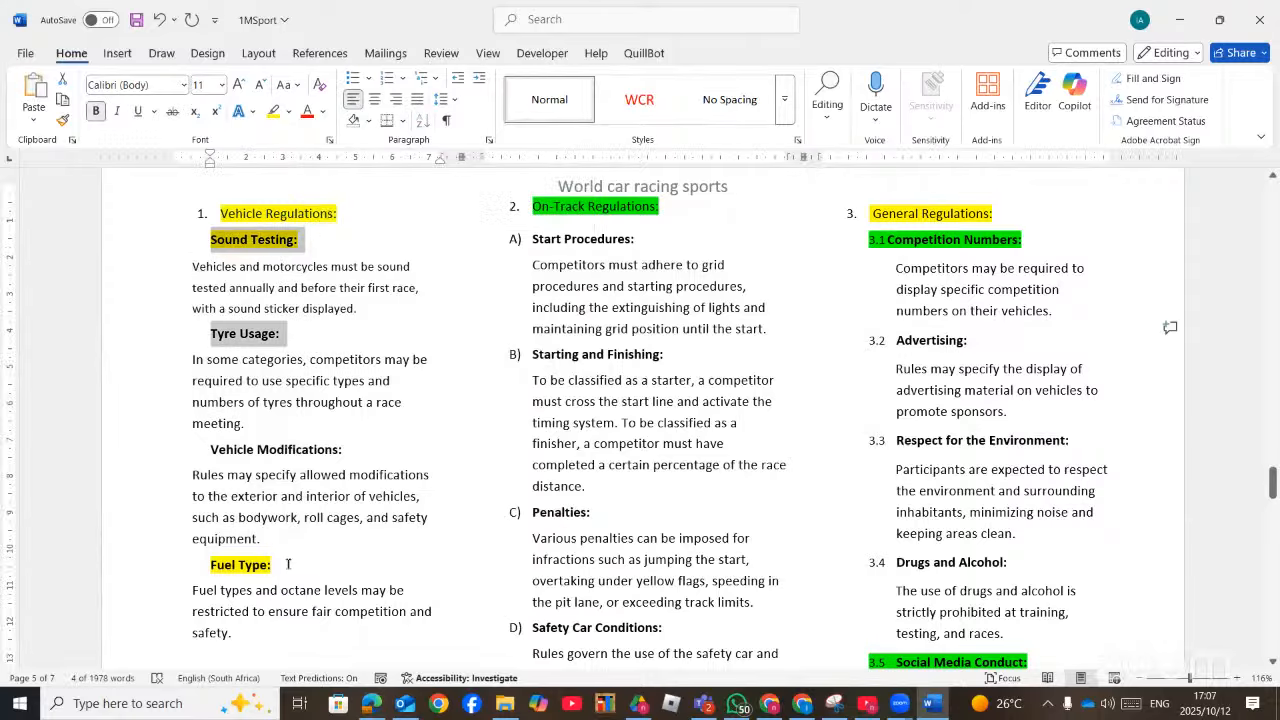
left_click_drag(288, 564, 193, 538)
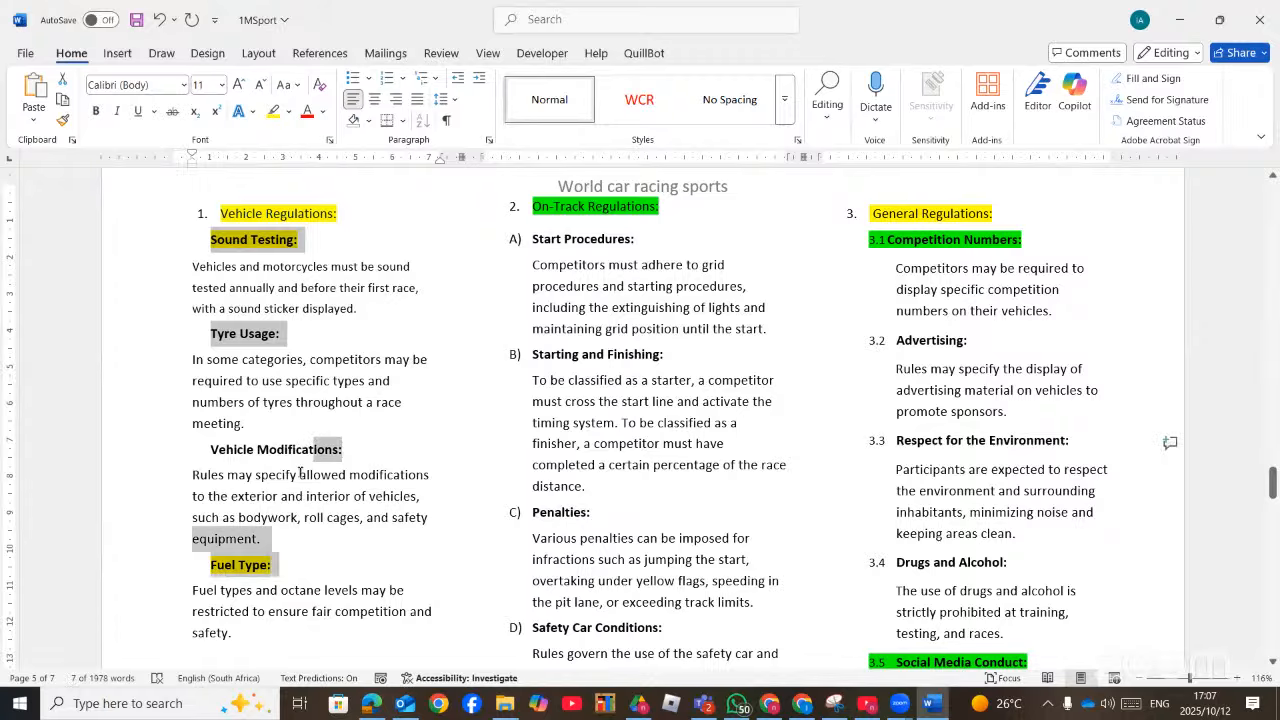
Select the Fuel Type, Vehicle Modifications and Tyre Usage headings and try the WCR picture bullet on them
left_click(238, 565)
triple_click(238, 565)
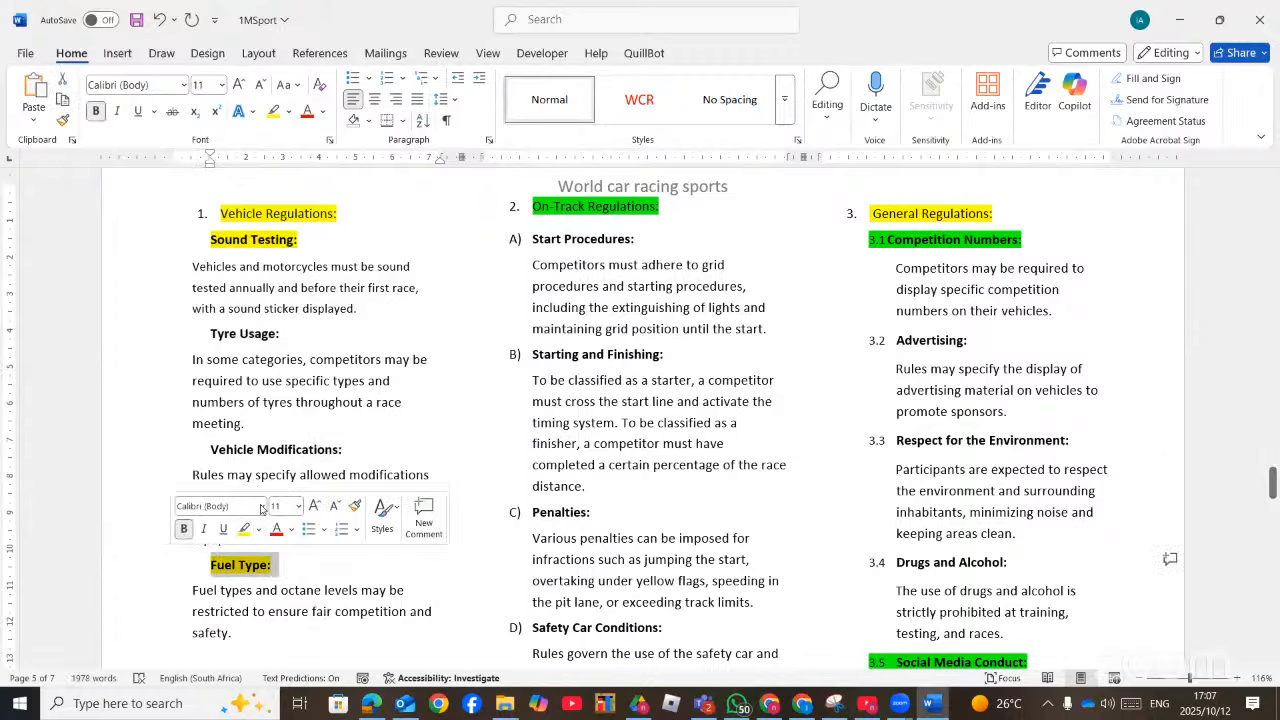
left_click(355, 449, "ctrl")
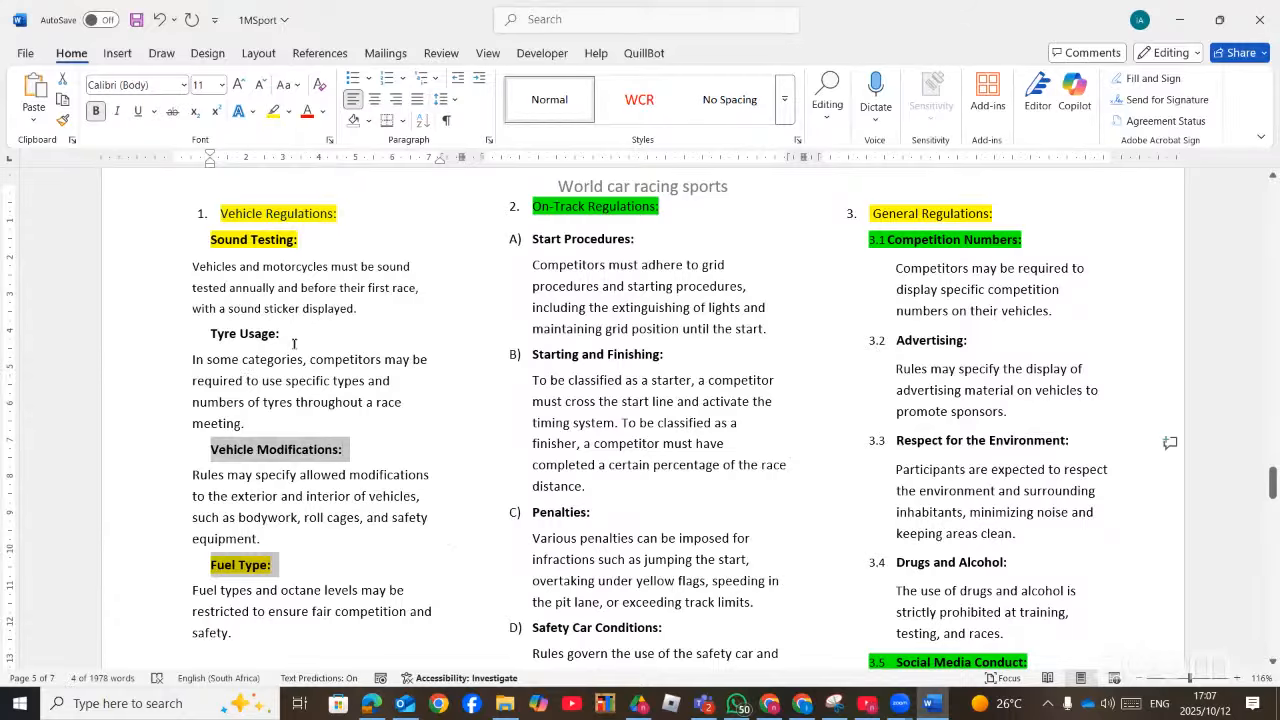
left_click_drag(295, 340, 213, 330)
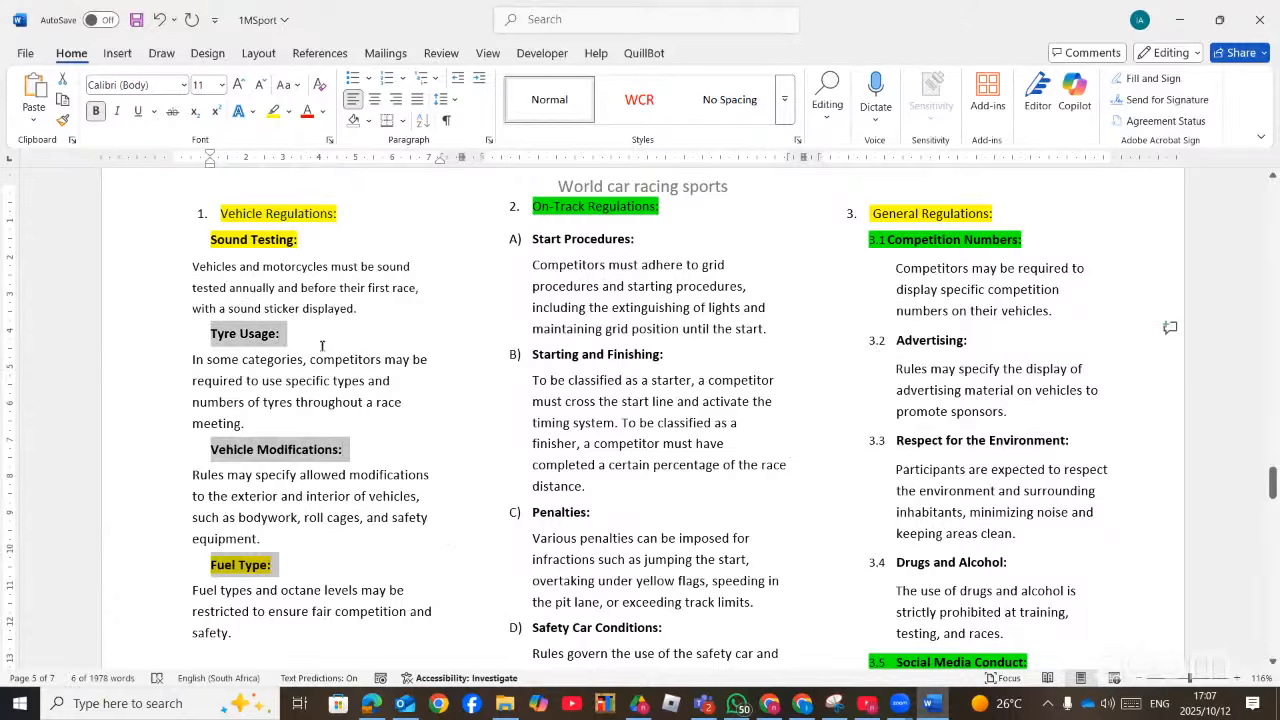
scroll(390, 488, "down", 2)
scroll(390, 491, "down", 3)
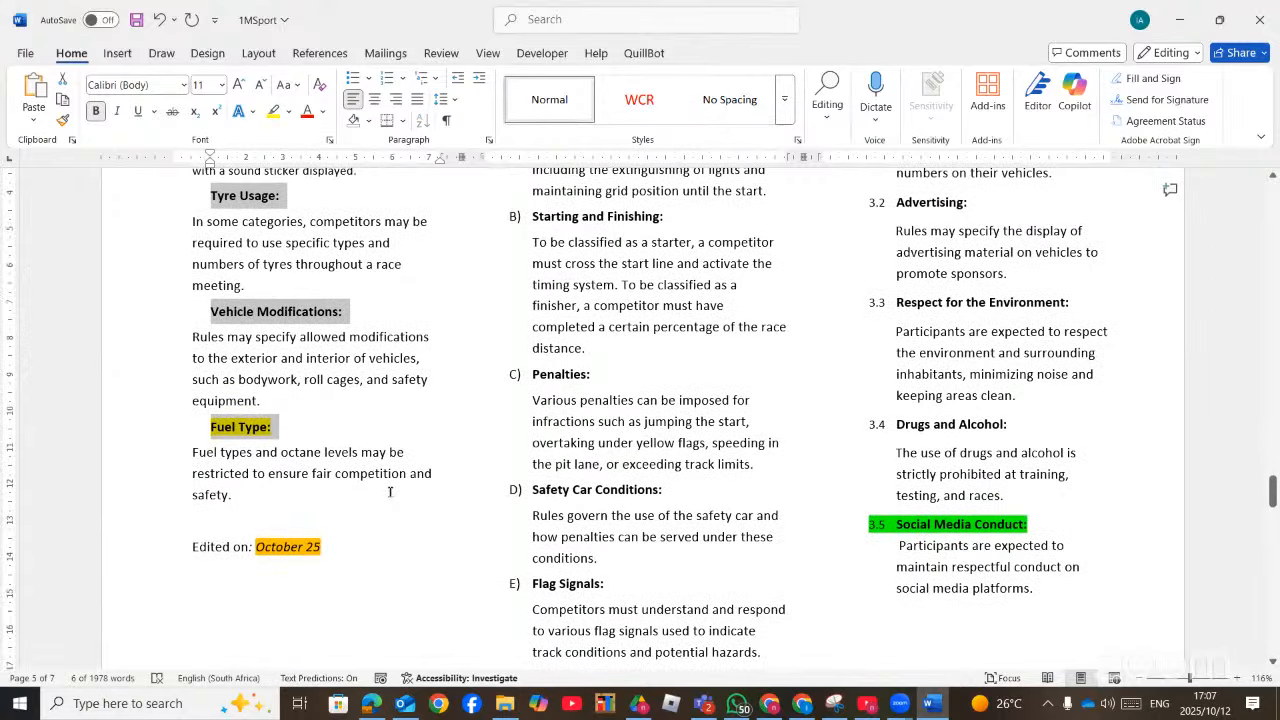
scroll(390, 491, "up", 4)
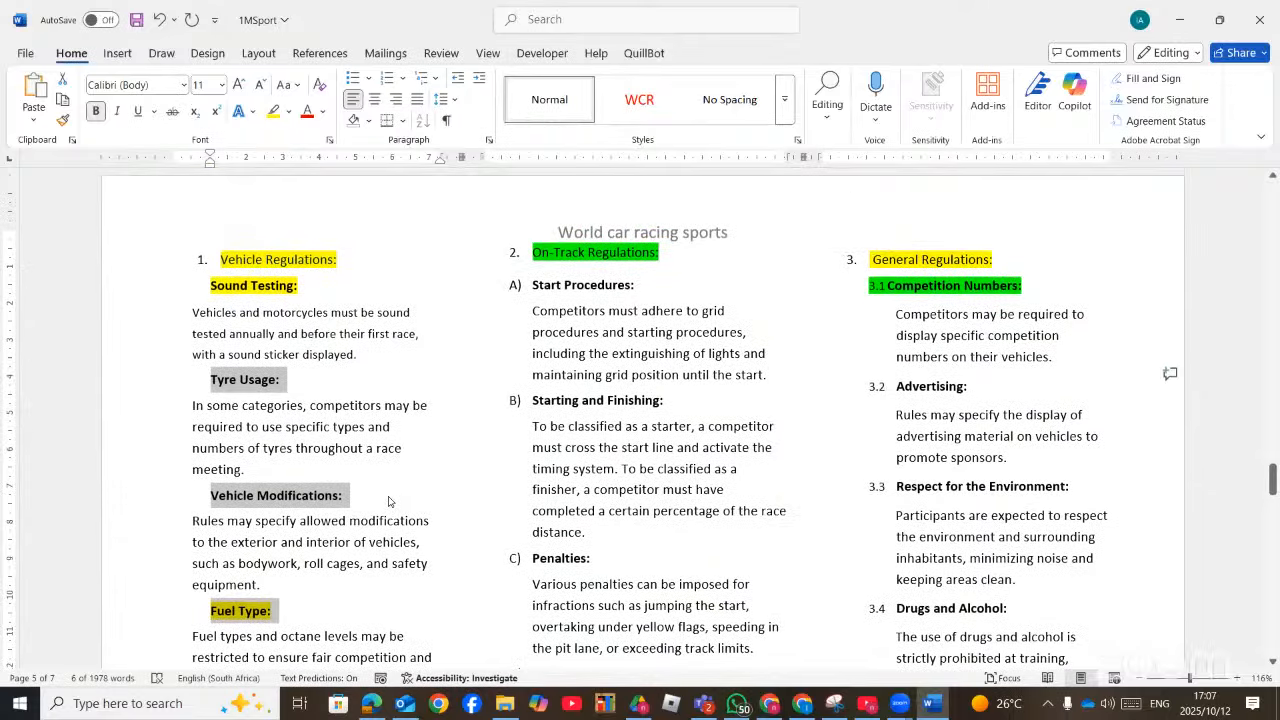
left_click(368, 78)
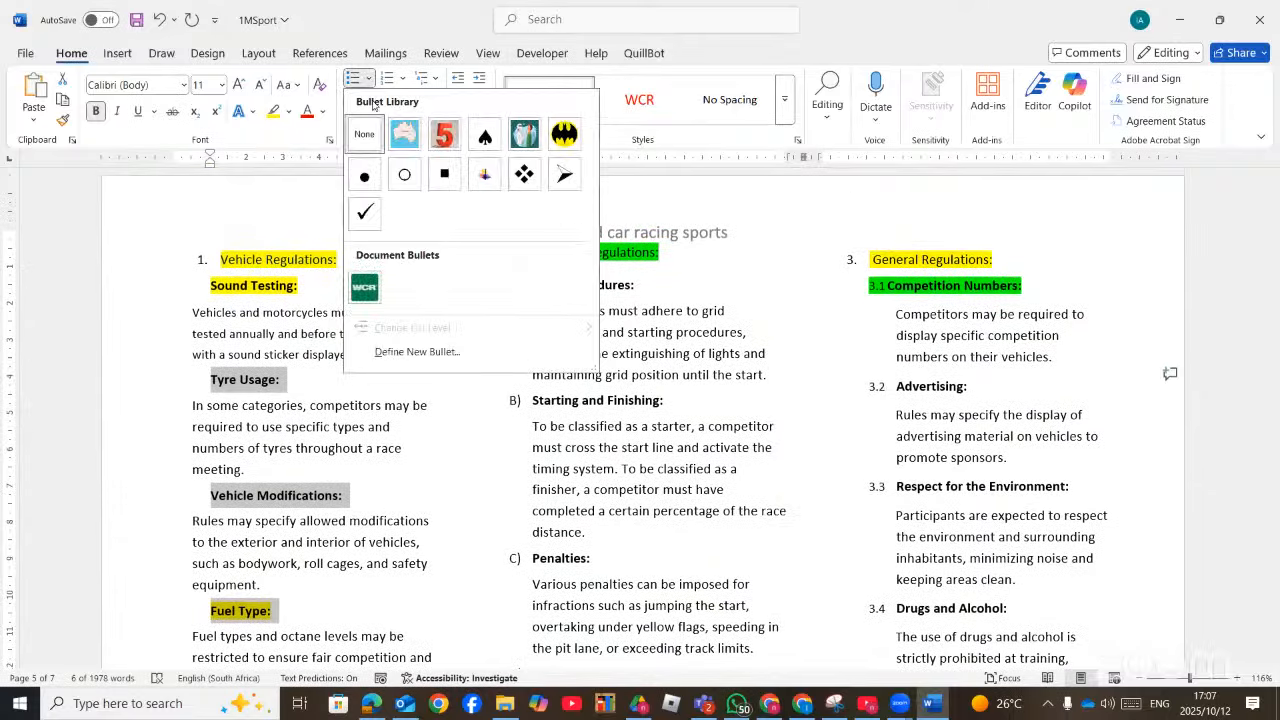
left_click(370, 296)
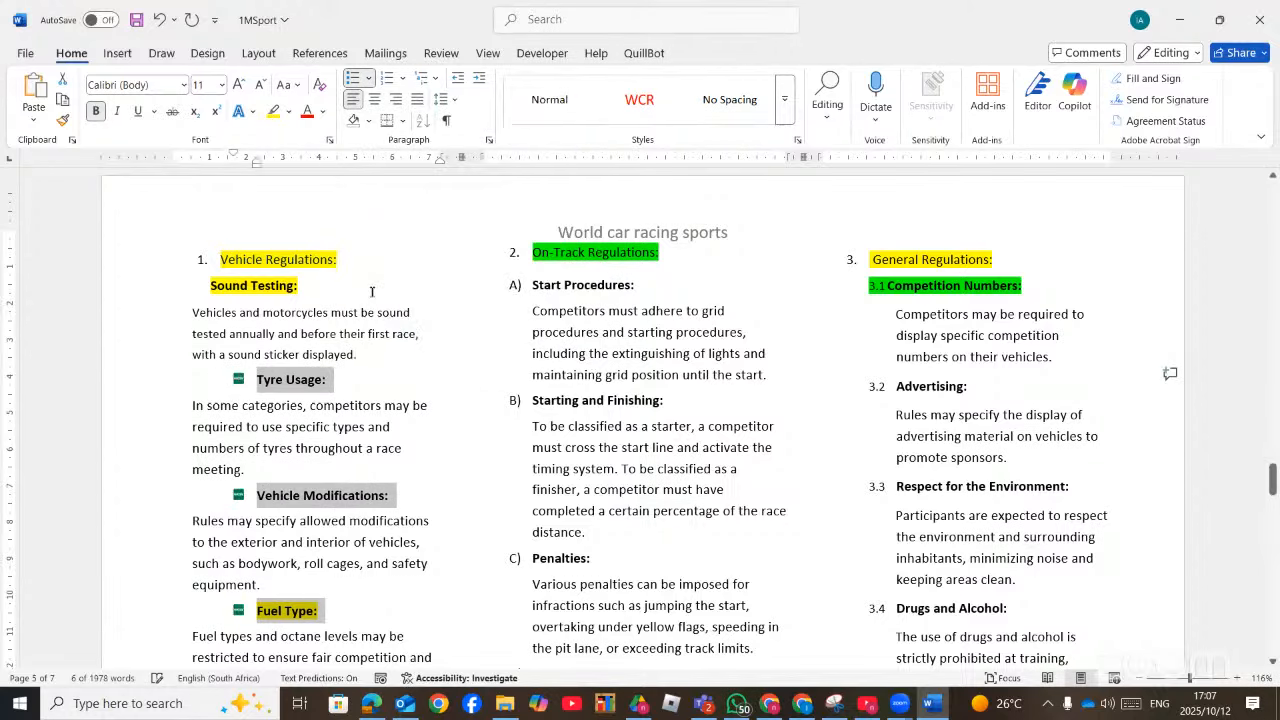
Undo the picture bullets on the first-column headings
left_click(424, 492)
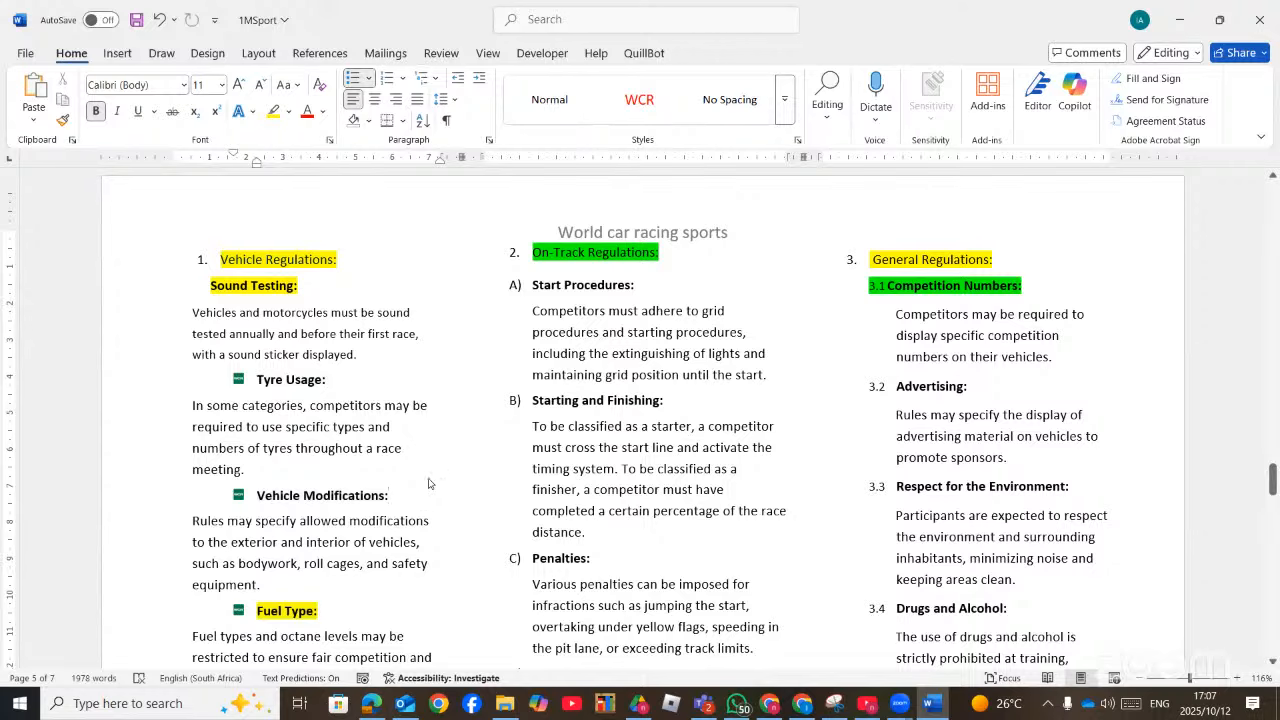
key("ctrl+z")
left_click(382, 374)
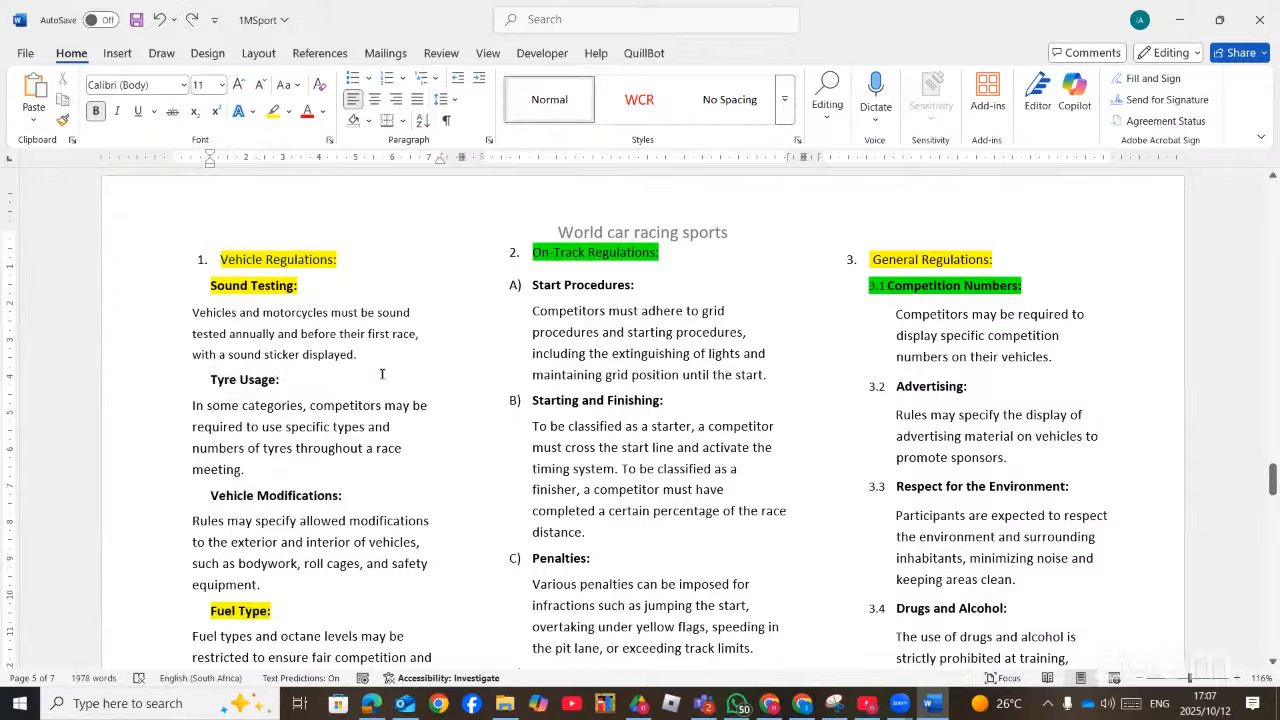
Apply the WCR picture from the document bullets to the Tyre Usage, Vehicle Modifications and Fuel Type headings
left_click_drag(220, 381, 281, 380)
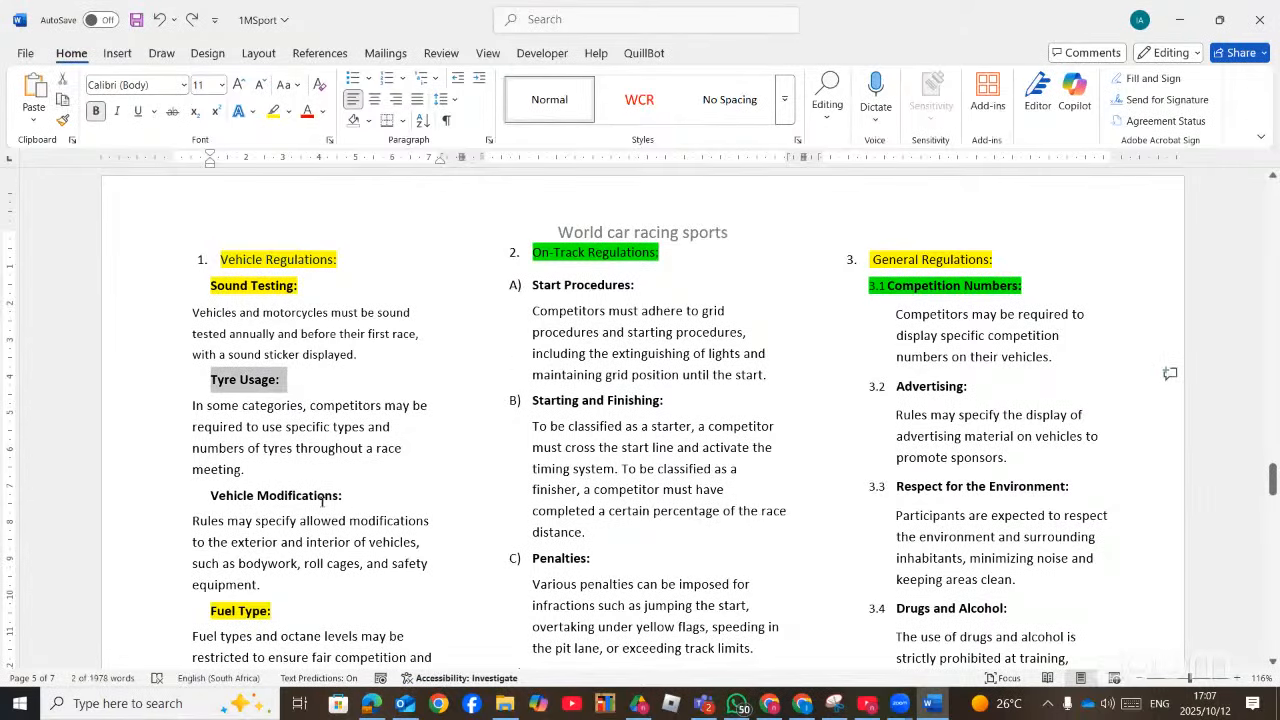
left_click_drag(343, 496, 208, 497)
left_click_drag(280, 610, 187, 612)
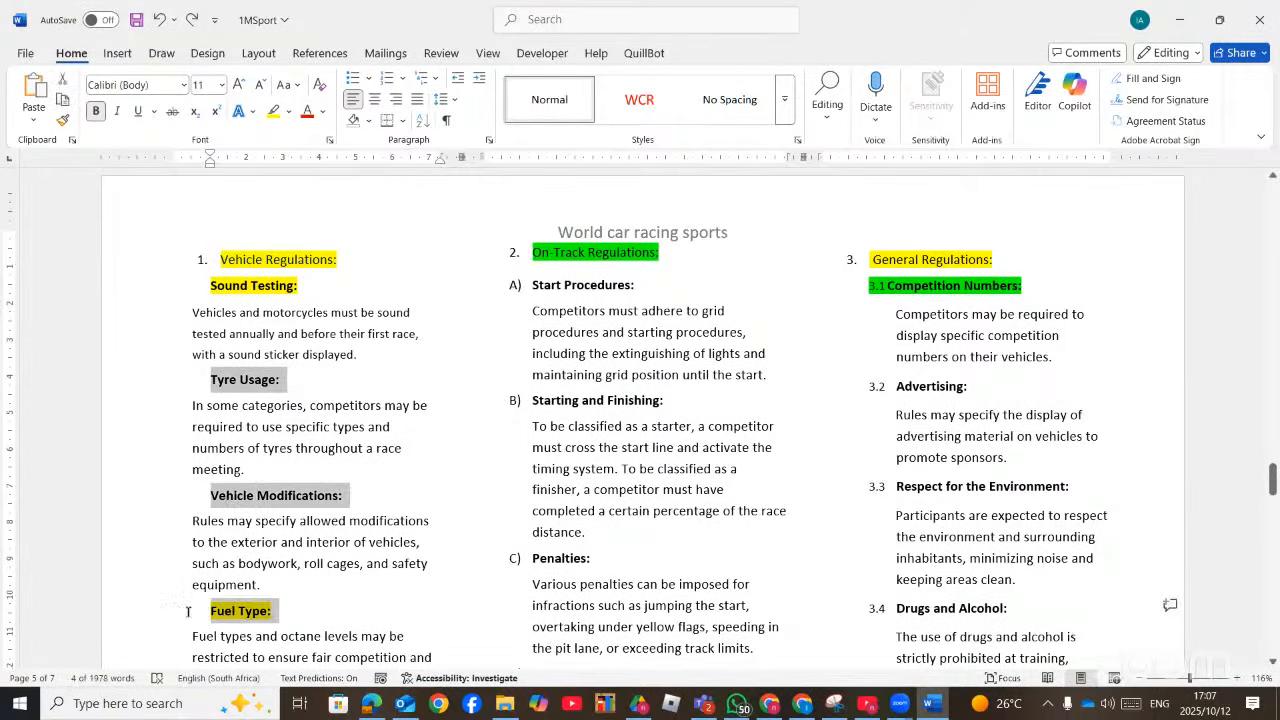
scroll(414, 608, "down", 3, "ctrl")
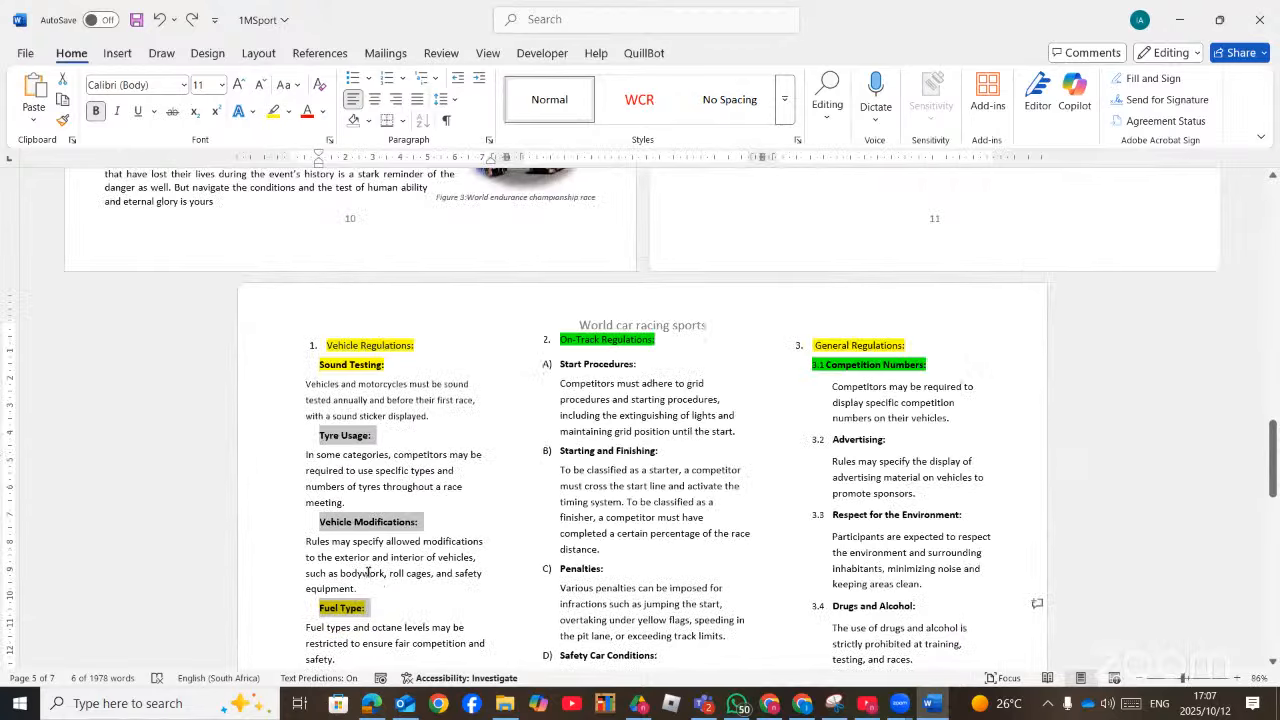
scroll(381, 560, "down", 3)
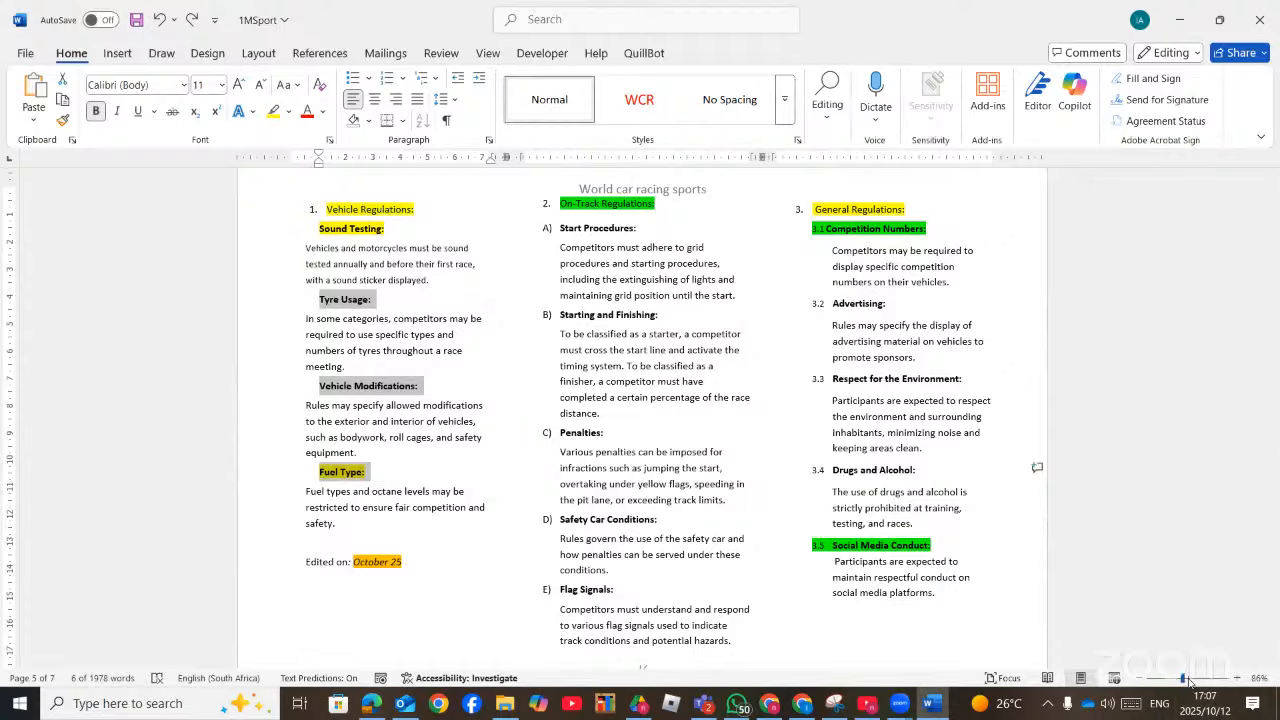
left_click_drag(1190, 683, 1196, 683)
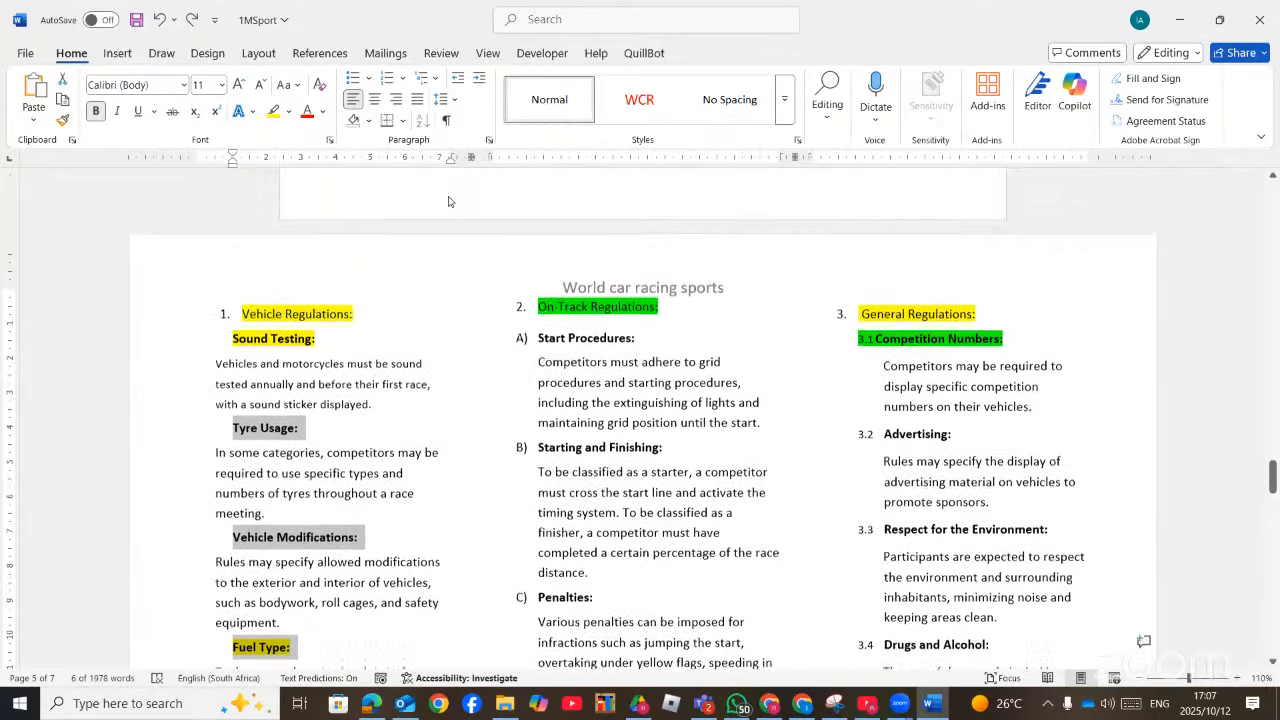
left_click(368, 78)
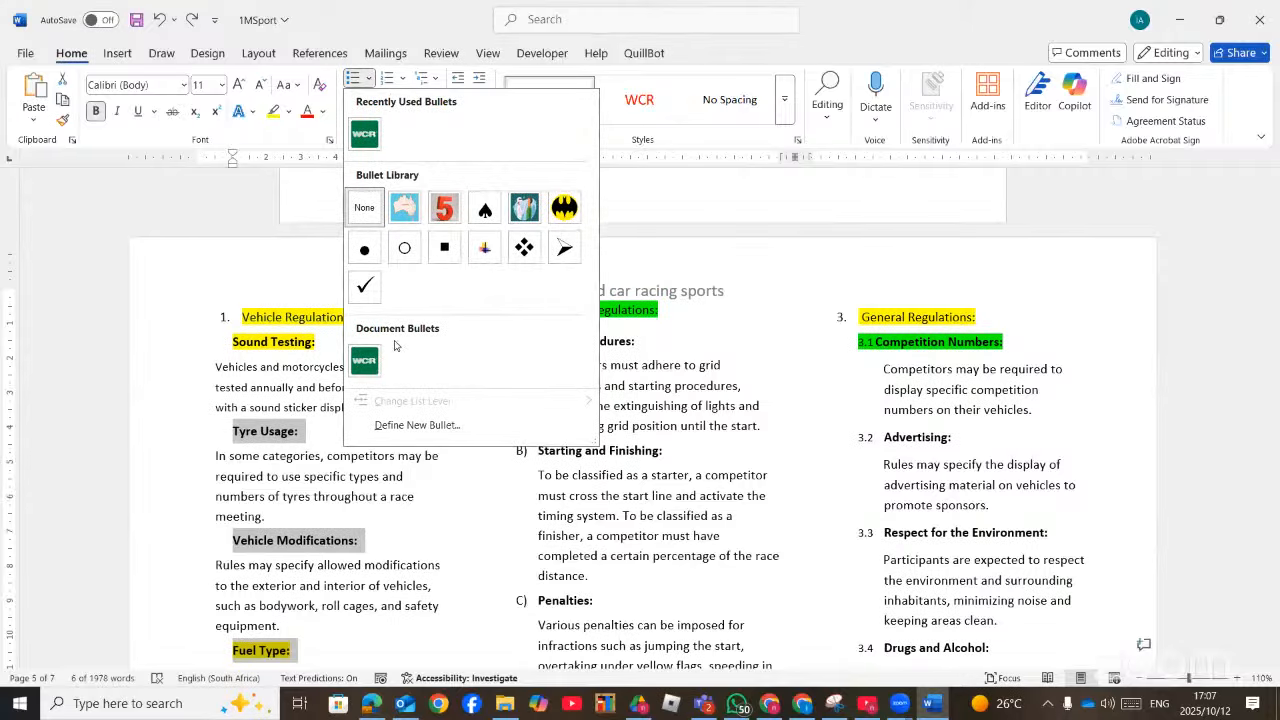
left_click(366, 362)
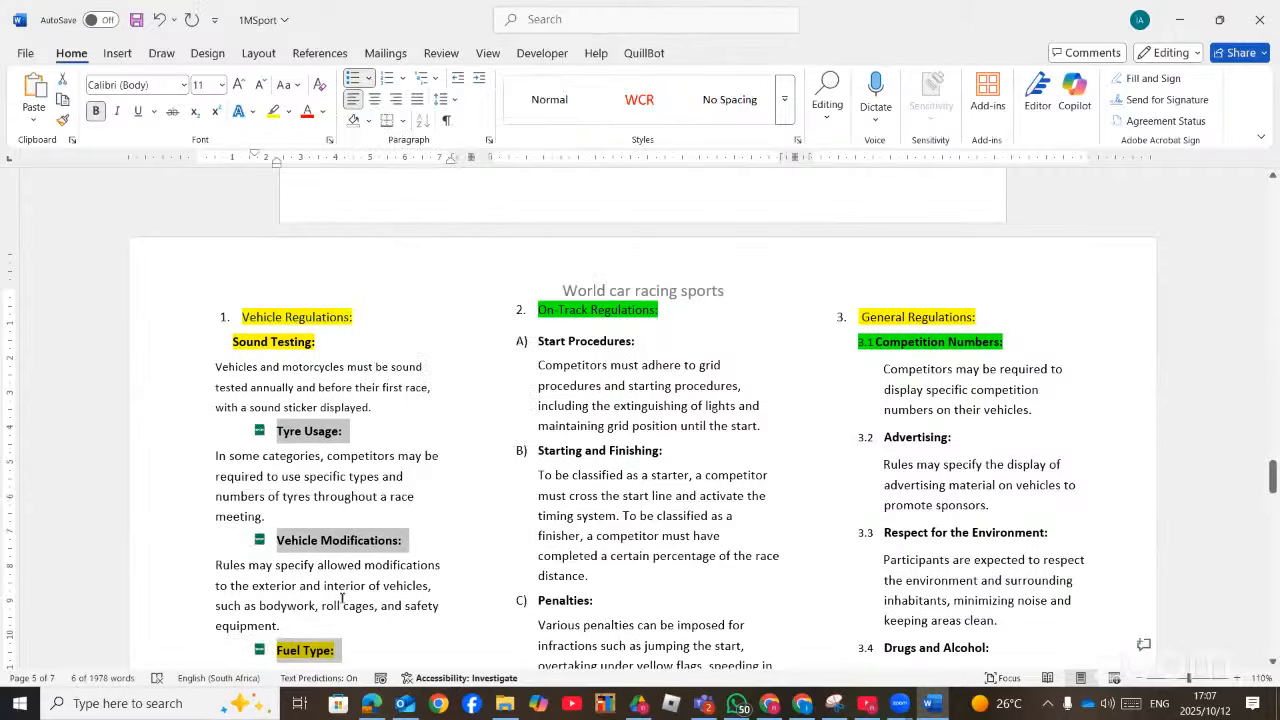
Check question 1.8 in the question paper, and set the bullet position to 0,5 cm in Word's list indents
left_click(373, 703)
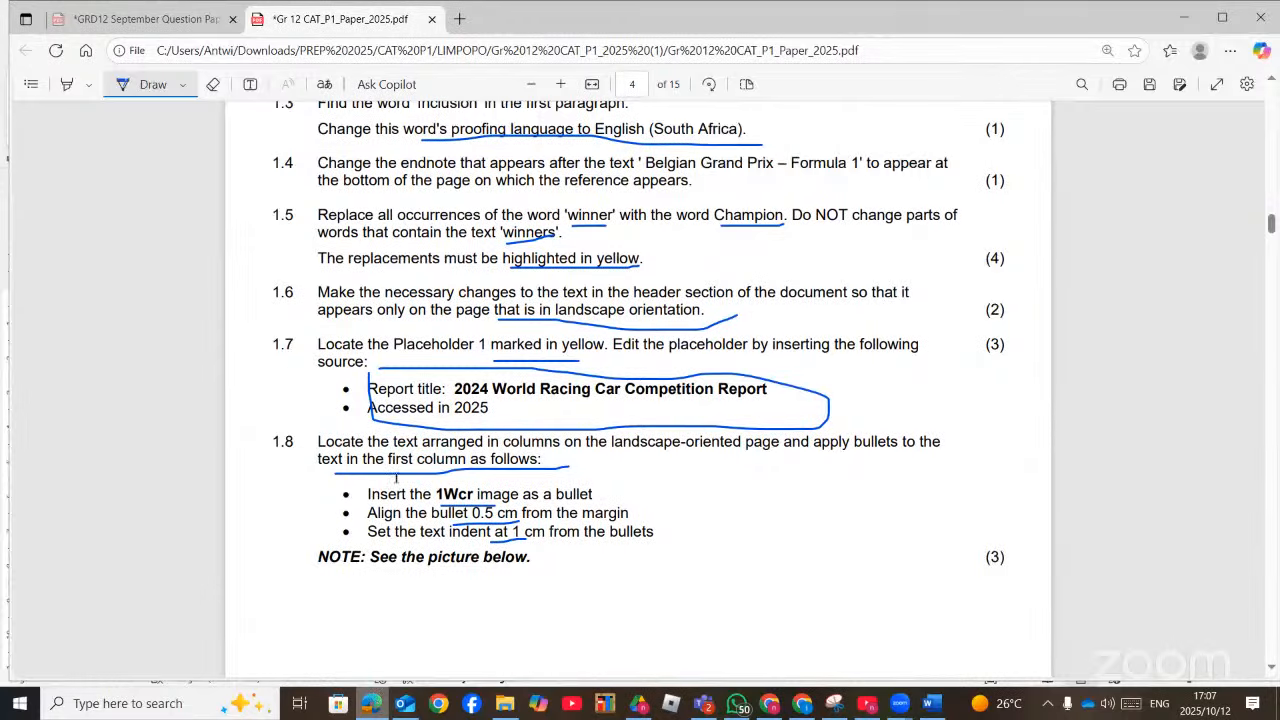
key("alt+Tab")
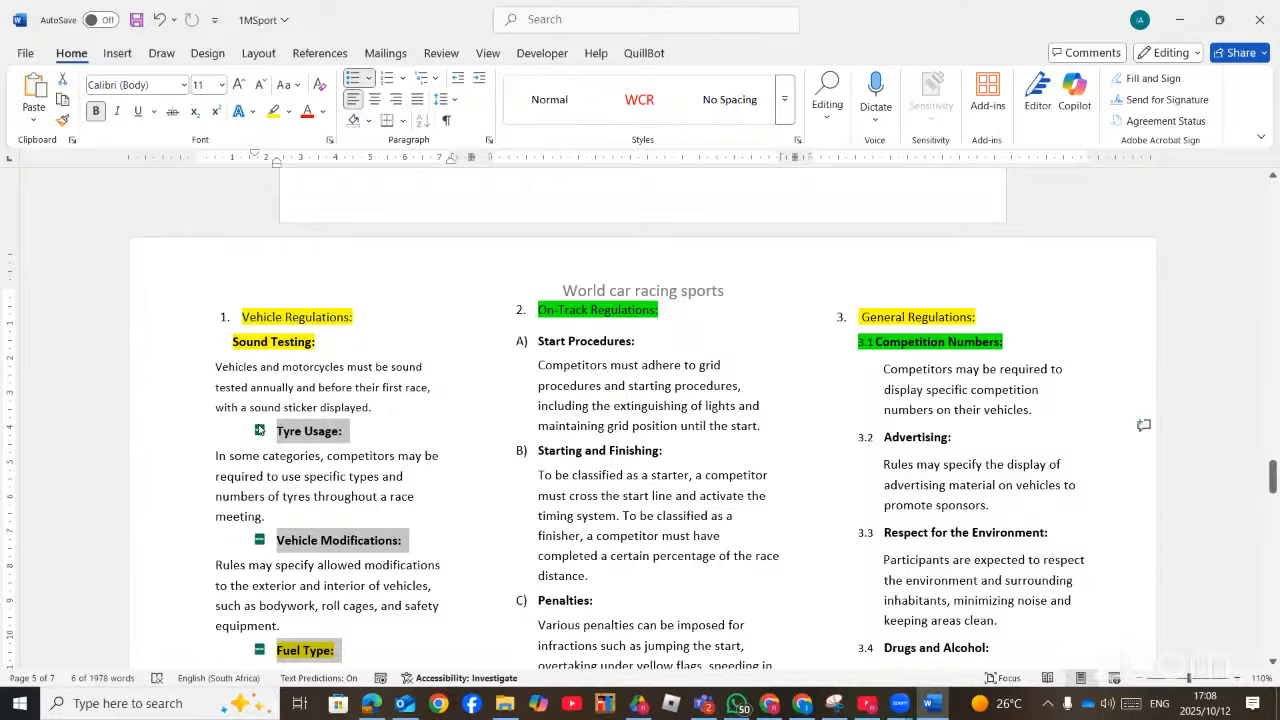
right_click(259, 431)
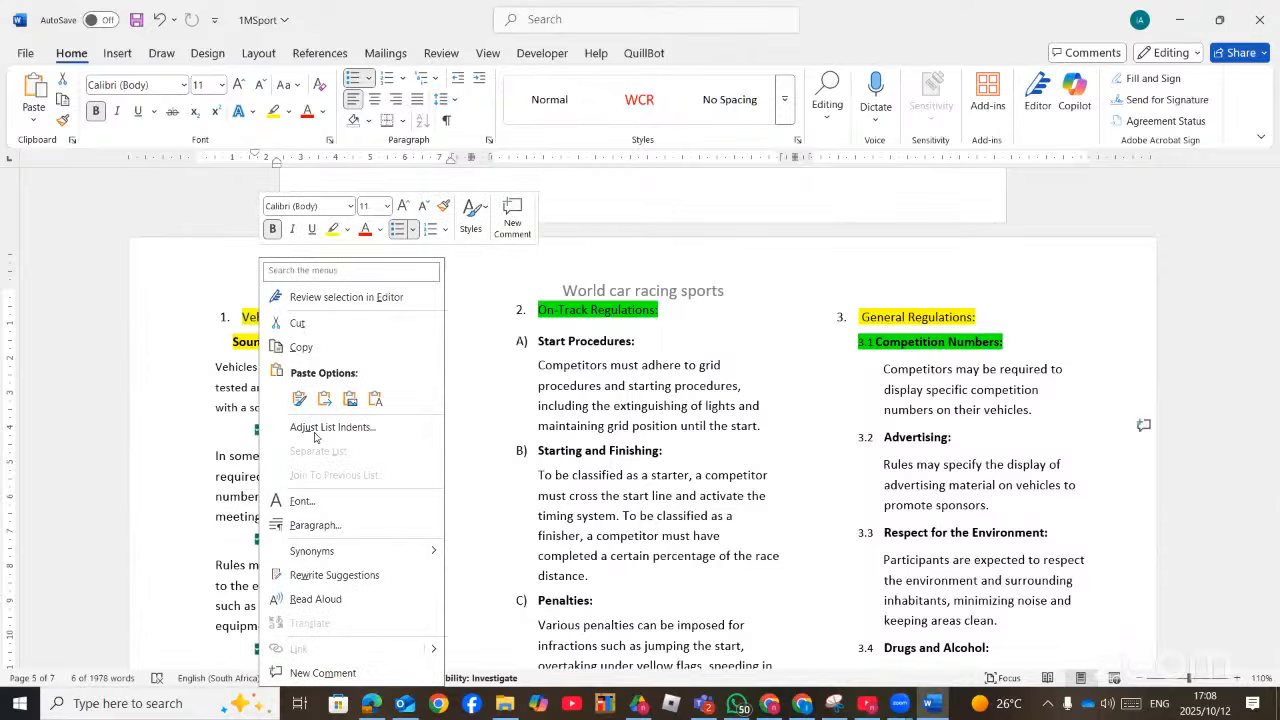
left_click(314, 436)
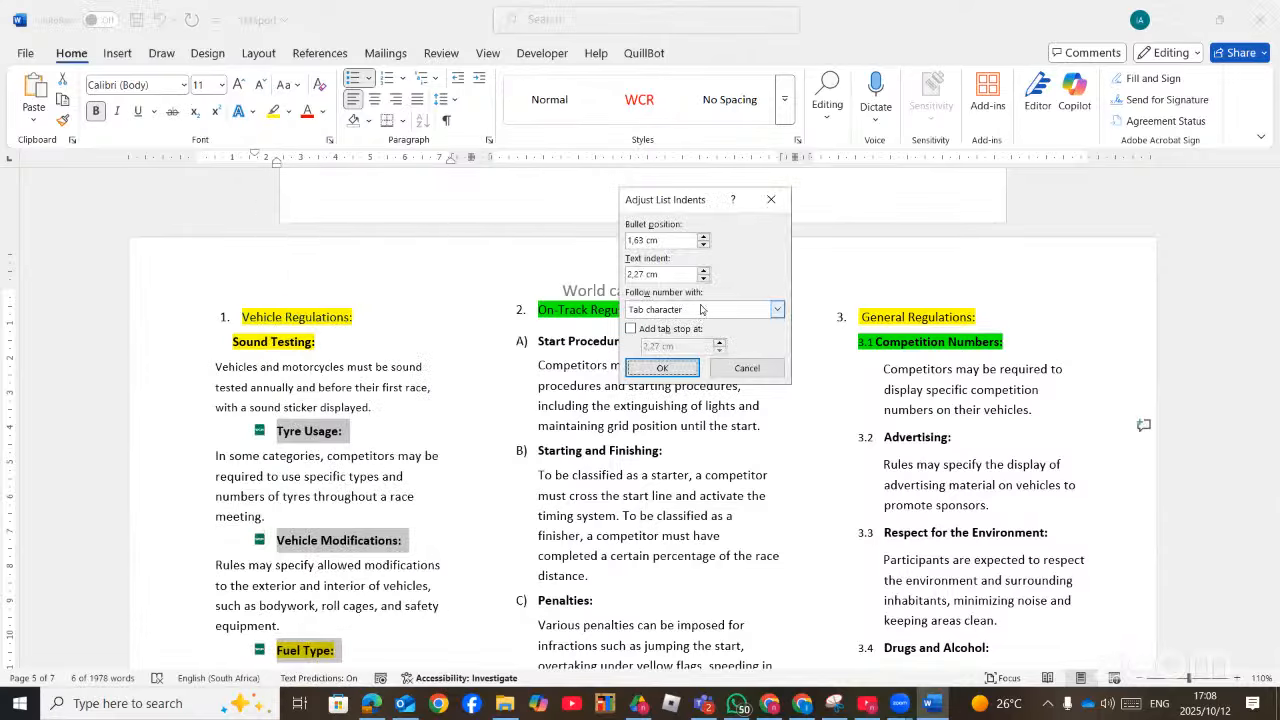
left_click(388, 703)
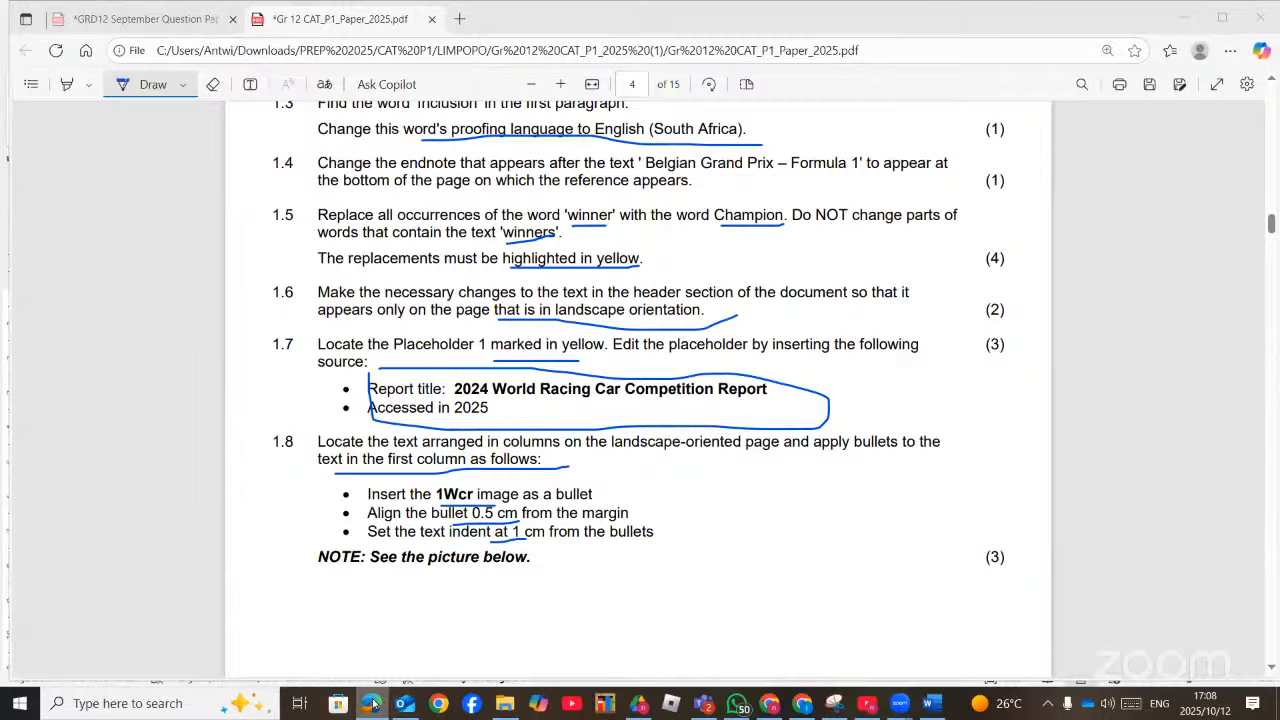
left_click(372, 703)
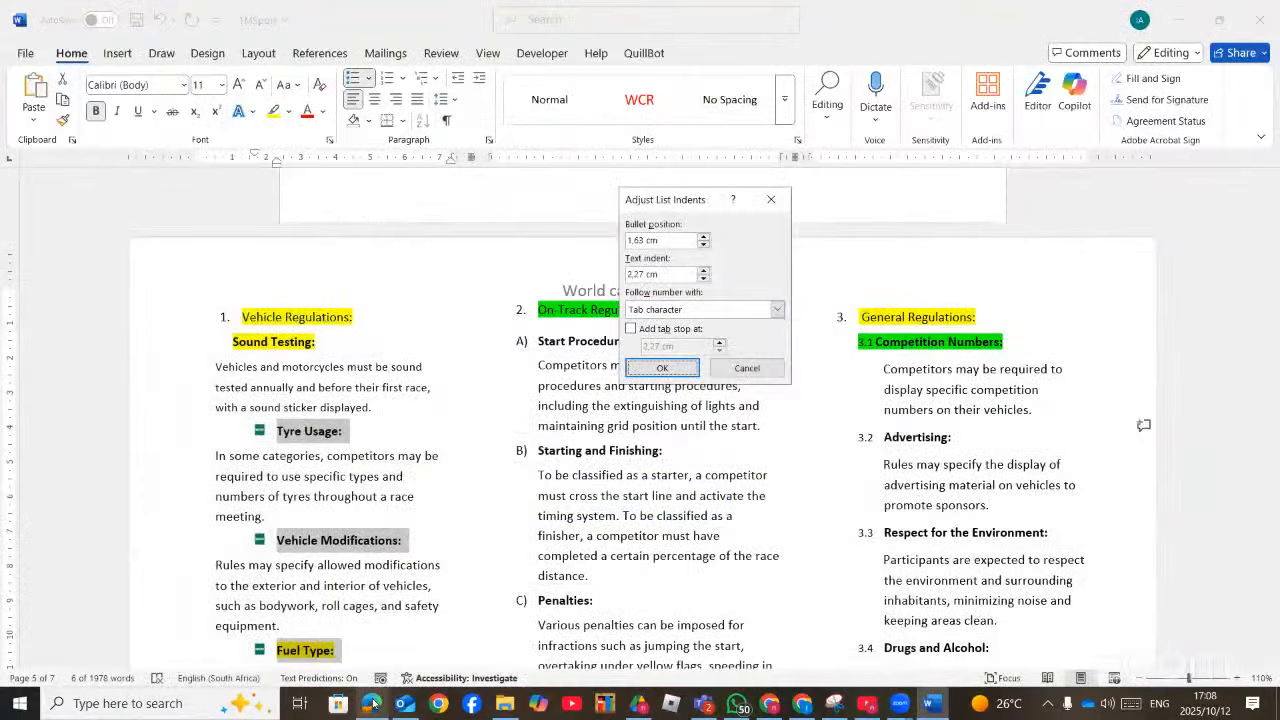
left_click(703, 245)
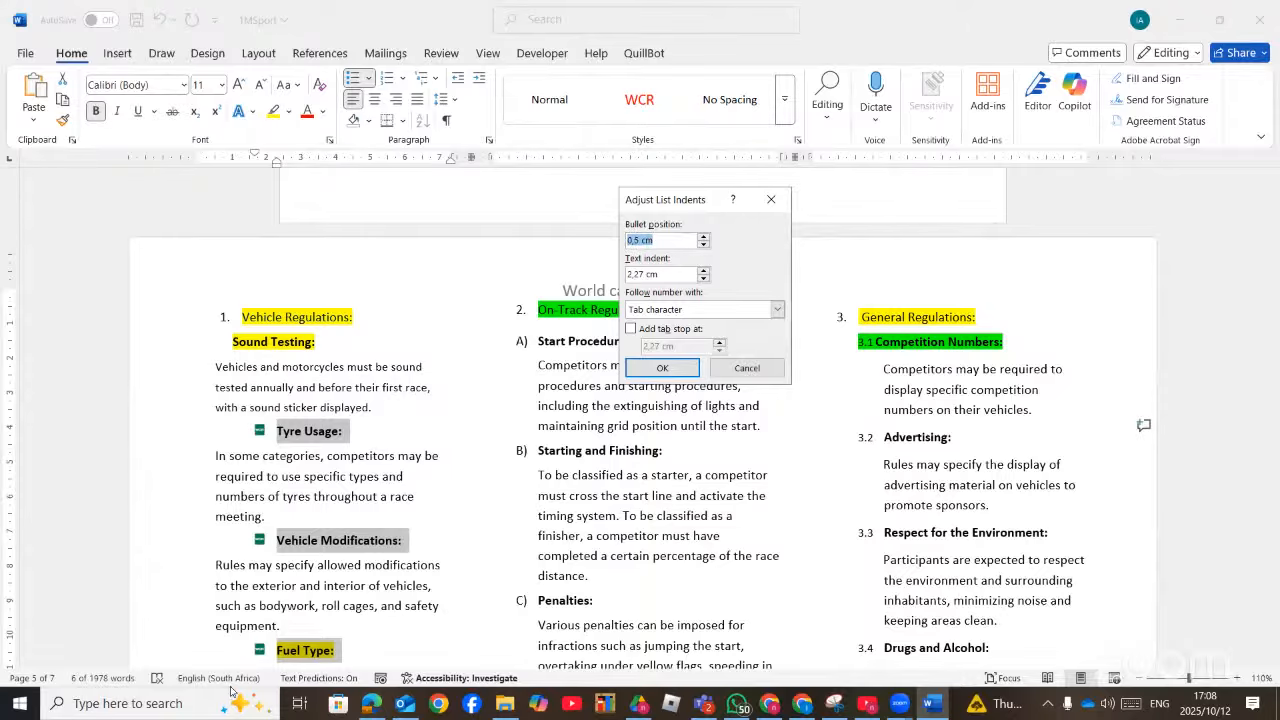
Recheck the indent requirement in the question paper, set the list's text indent to 1 cm and apply the indents
left_click(375, 702)
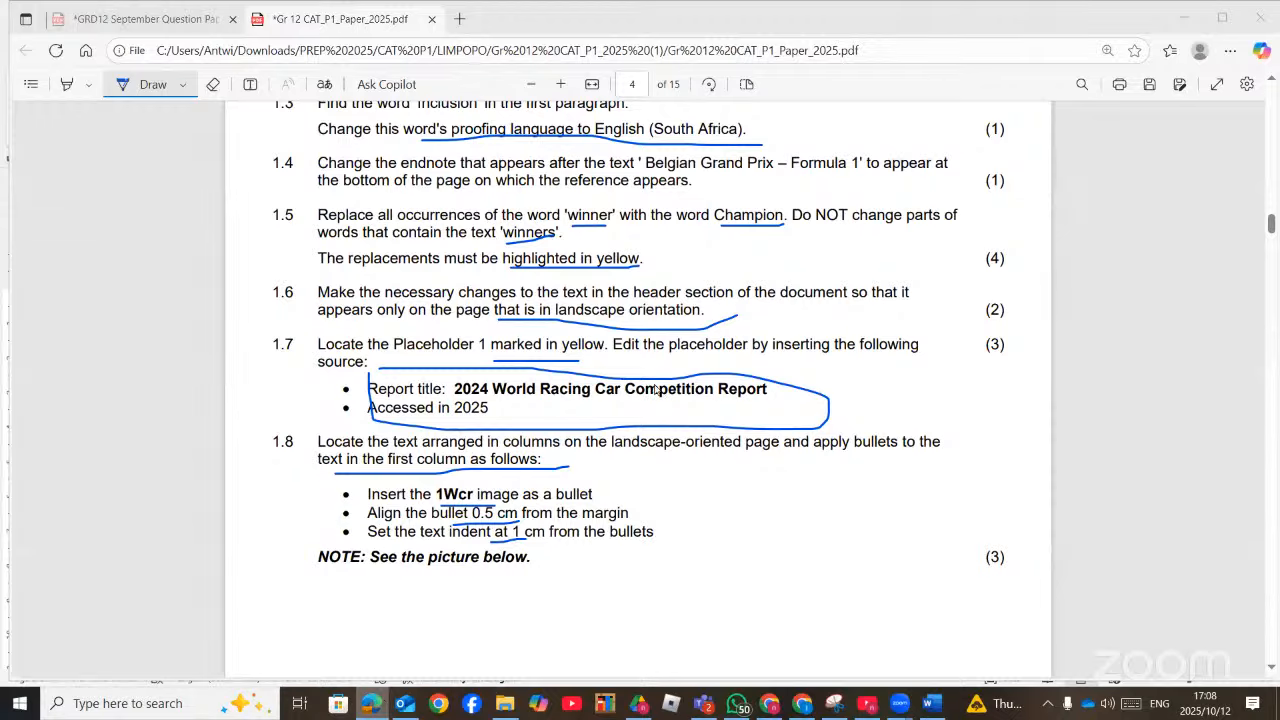
key("alt+Tab")
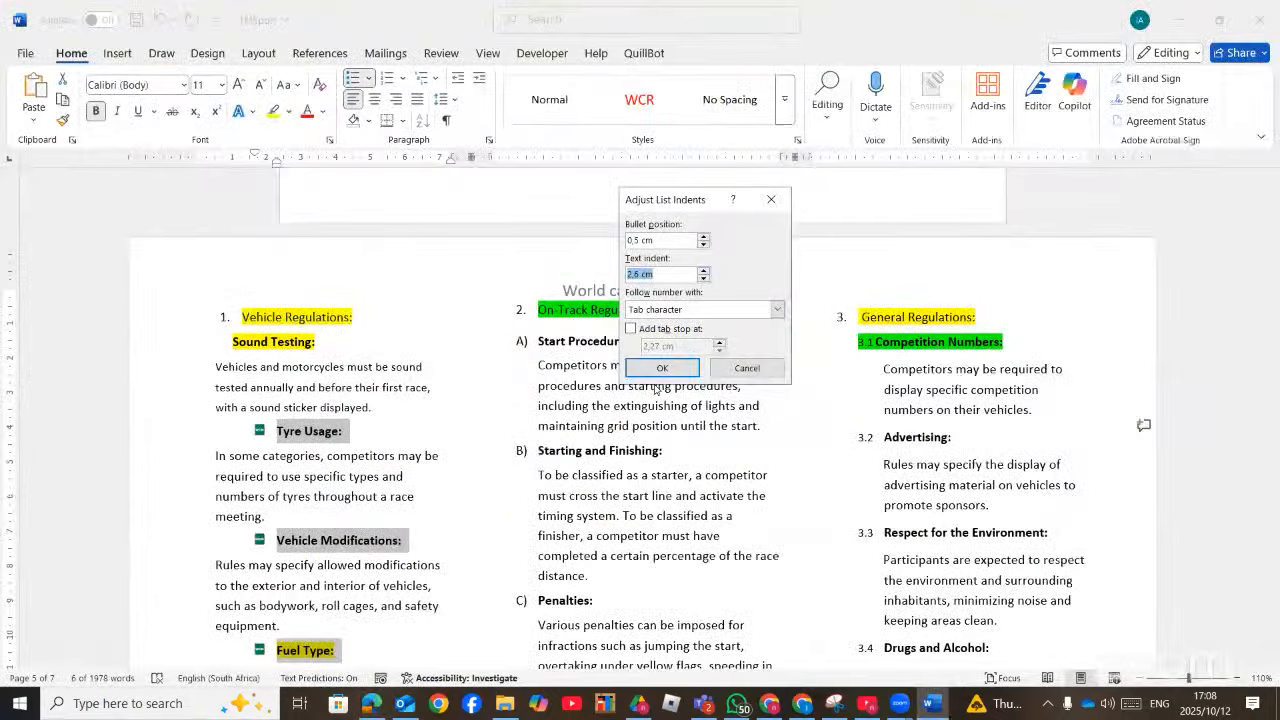
left_click(704, 270)
left_click(704, 279)
left_click(703, 279)
left_click(679, 377)
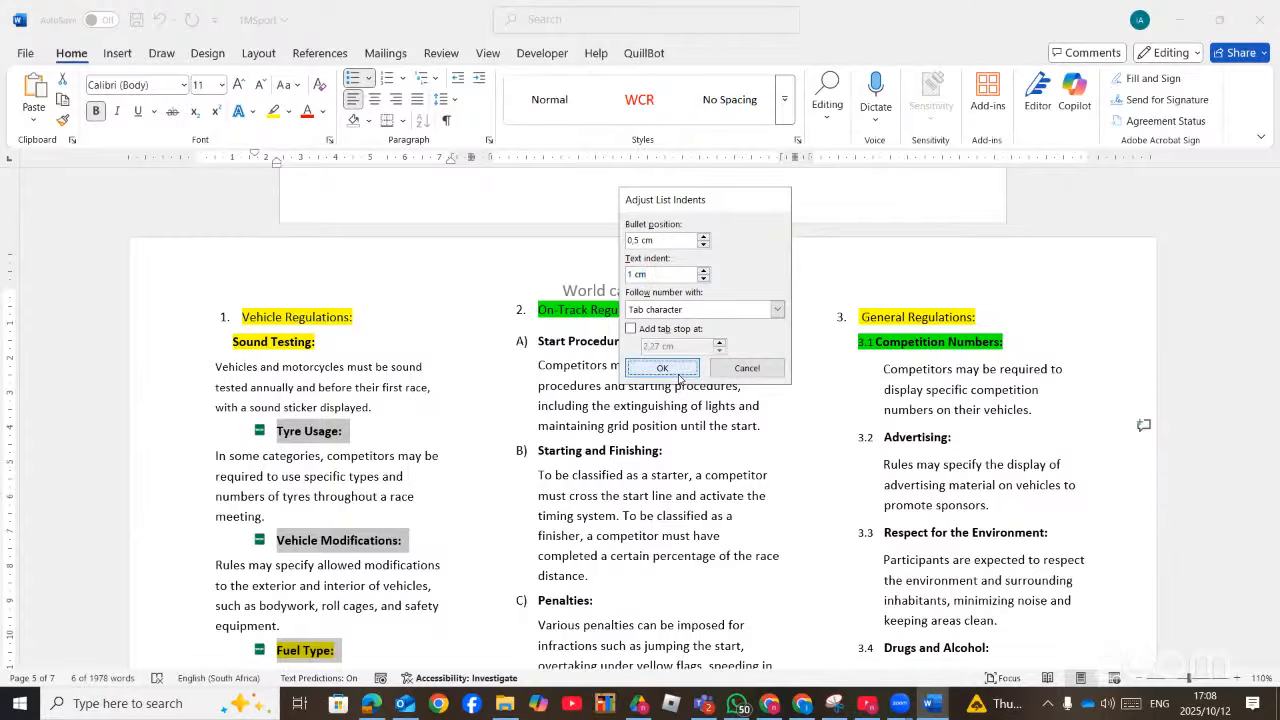
left_click(407, 488)
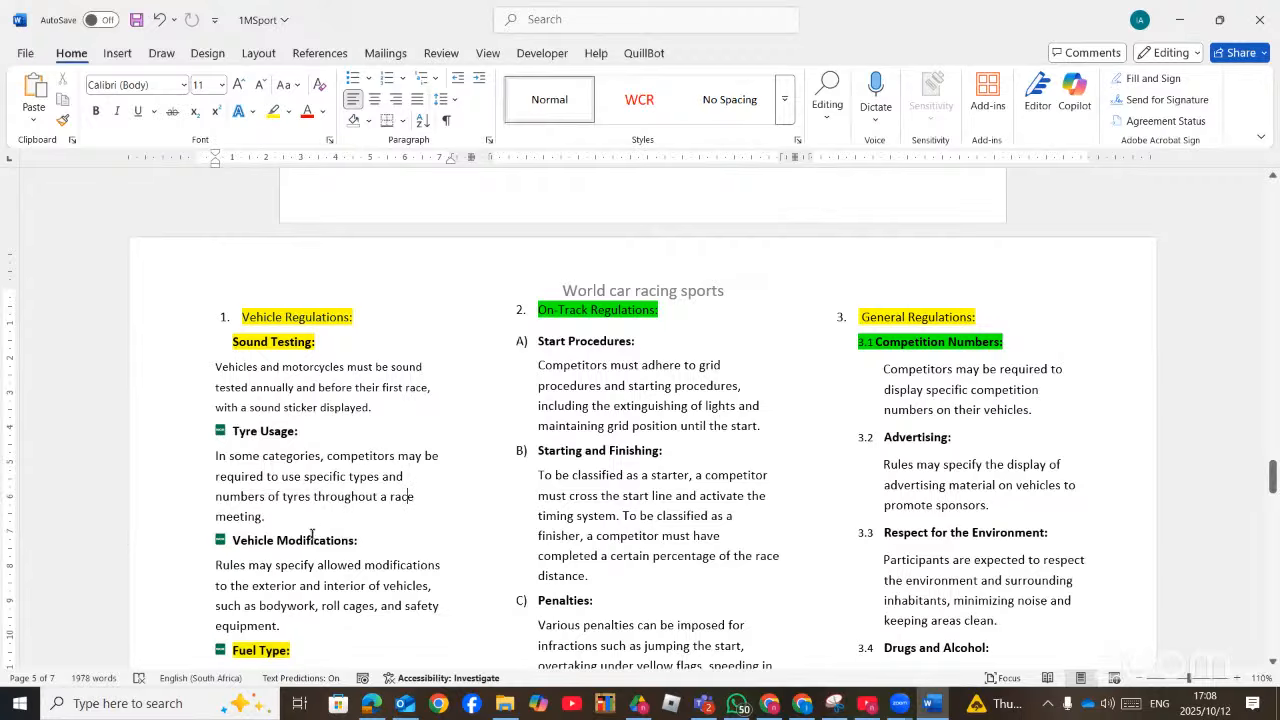
Select the picture bullets, and in the question paper PDF examine the 1.8 example picture and questions 1.9 and 1.10
left_click(220, 430)
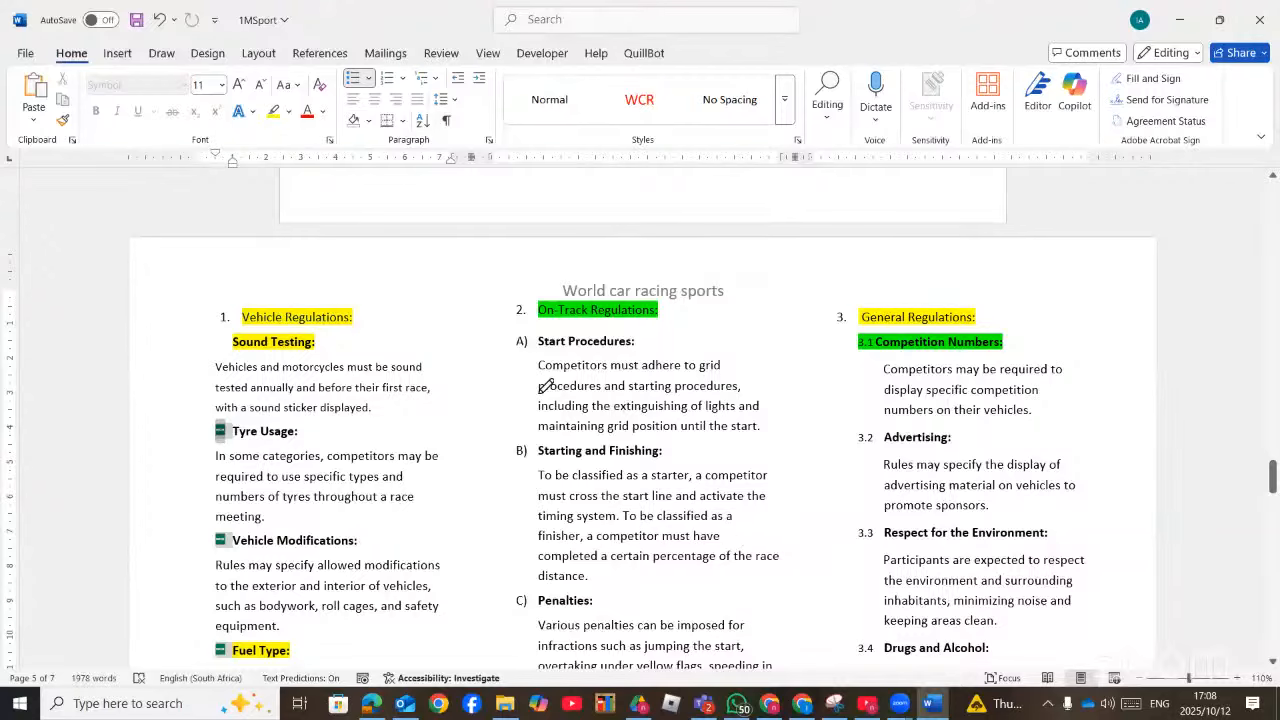
key("alt+Tab")
scroll(546, 386, "down", 3)
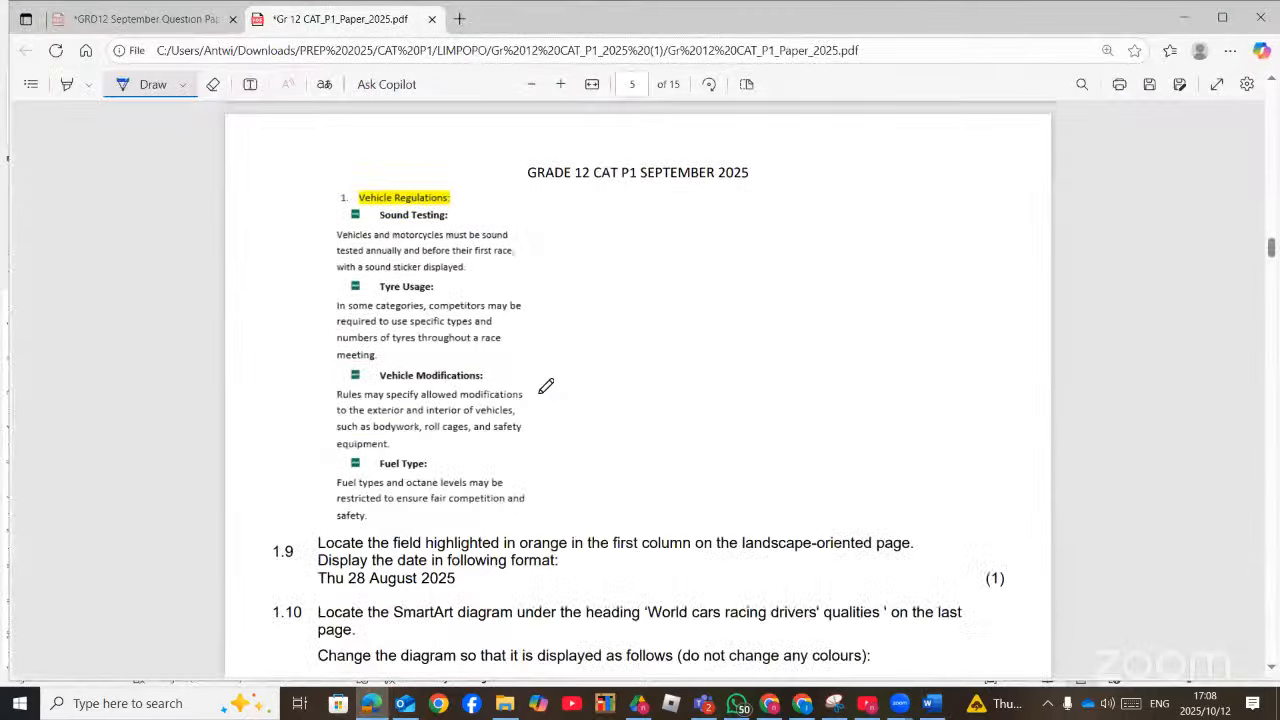
scroll(546, 386, "down", 1)
scroll(546, 386, "down", 2)
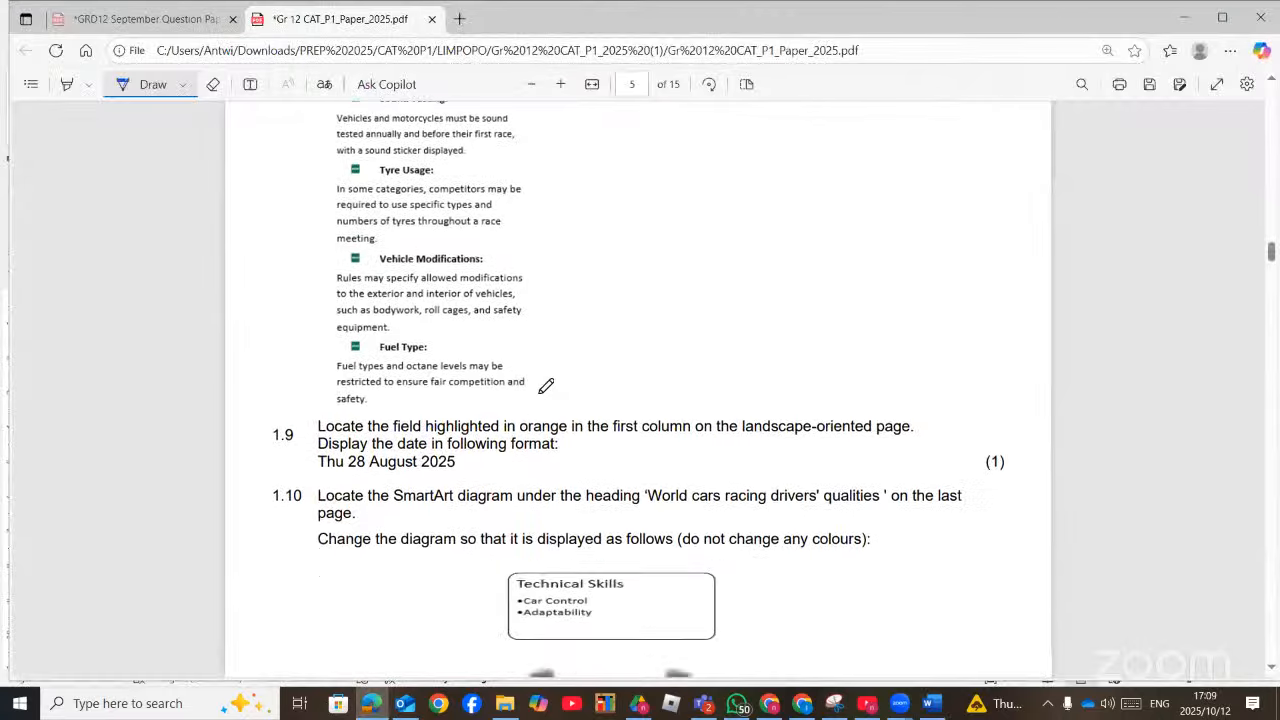
scroll(546, 386, "down", 1)
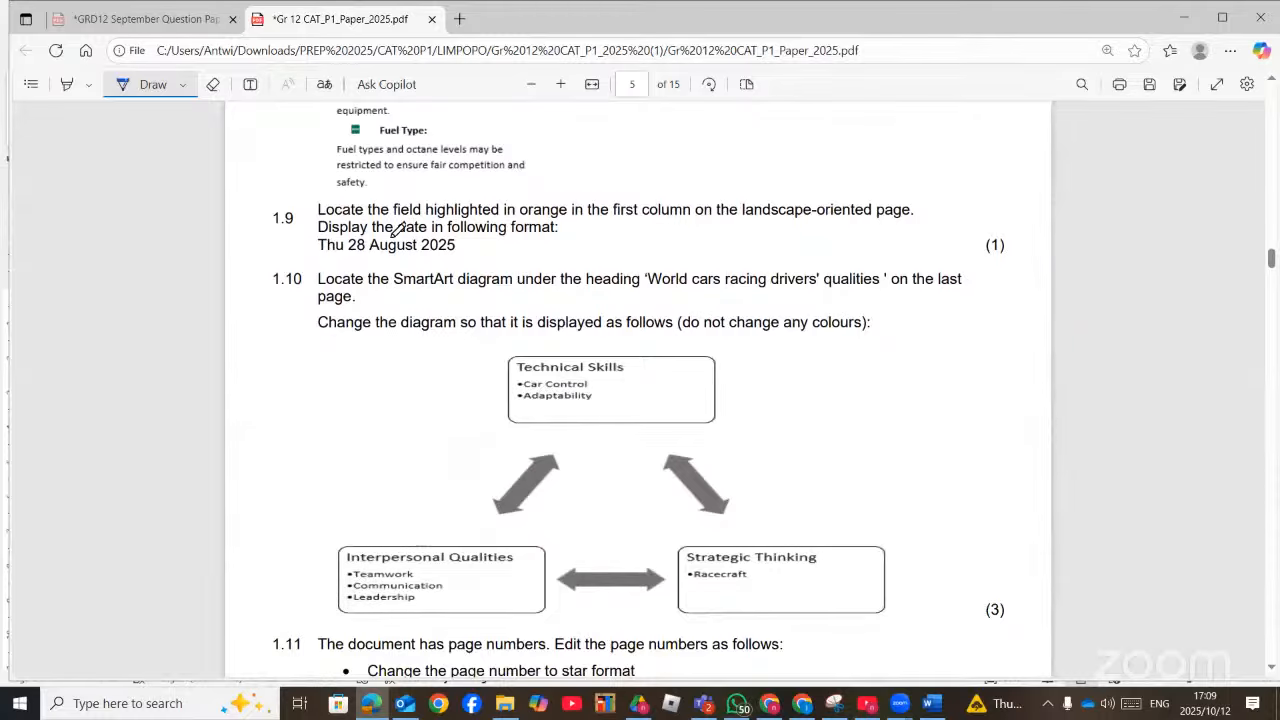
Review questions 1.9 to 1.12 in the question paper and underline the date format requirement and sample date in question 1.9
scroll(301, 230, "down", 3)
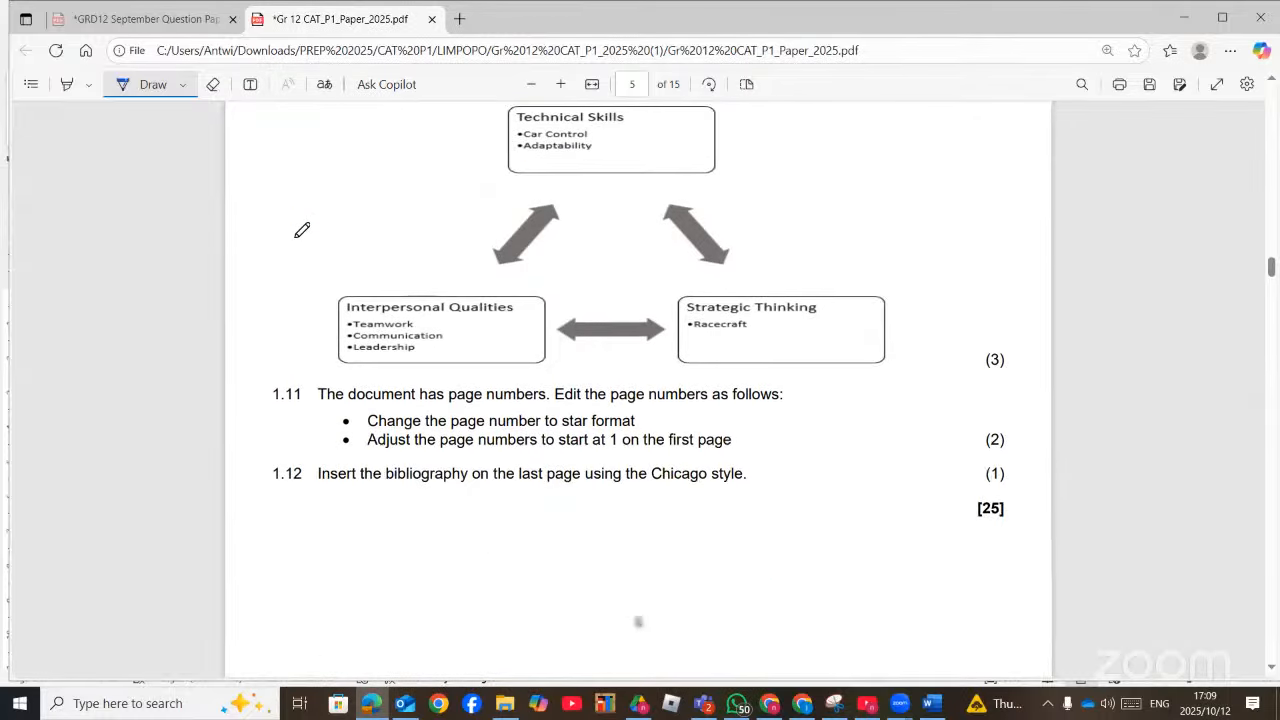
scroll(300, 230, "up", 2)
scroll(301, 230, "up", 2)
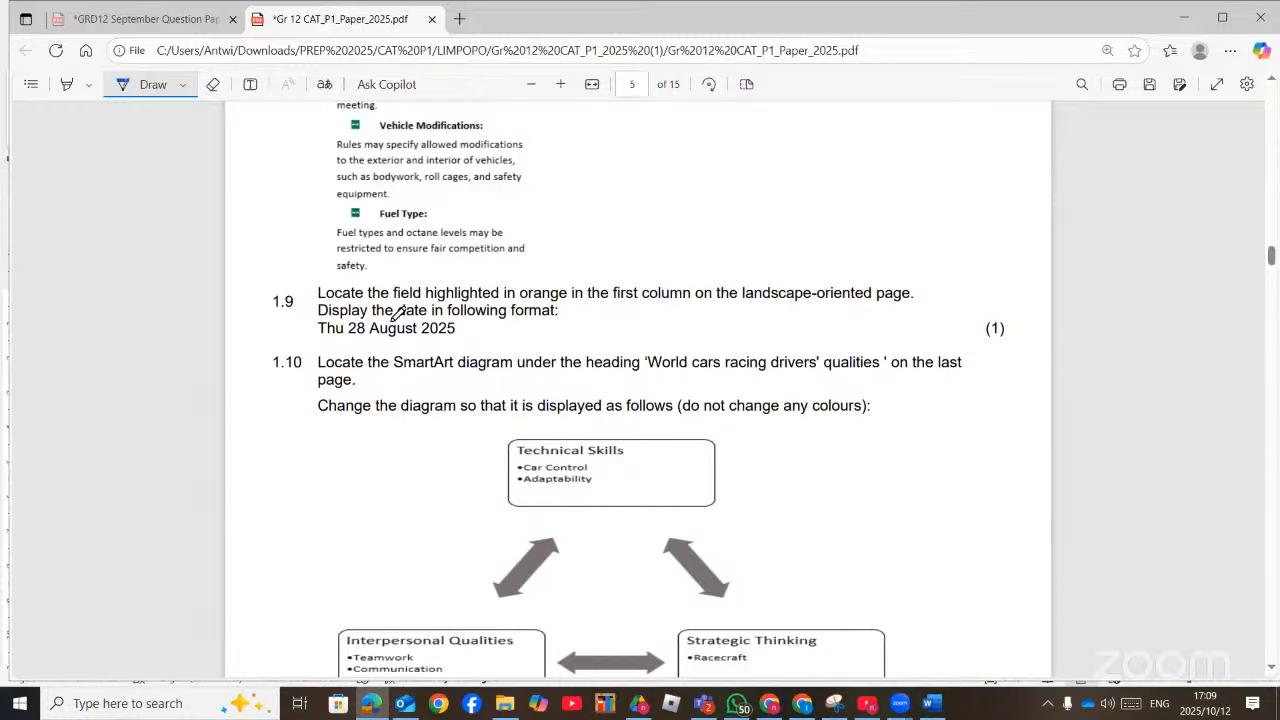
left_click_drag(398, 320, 537, 319)
left_click_drag(318, 344, 487, 344)
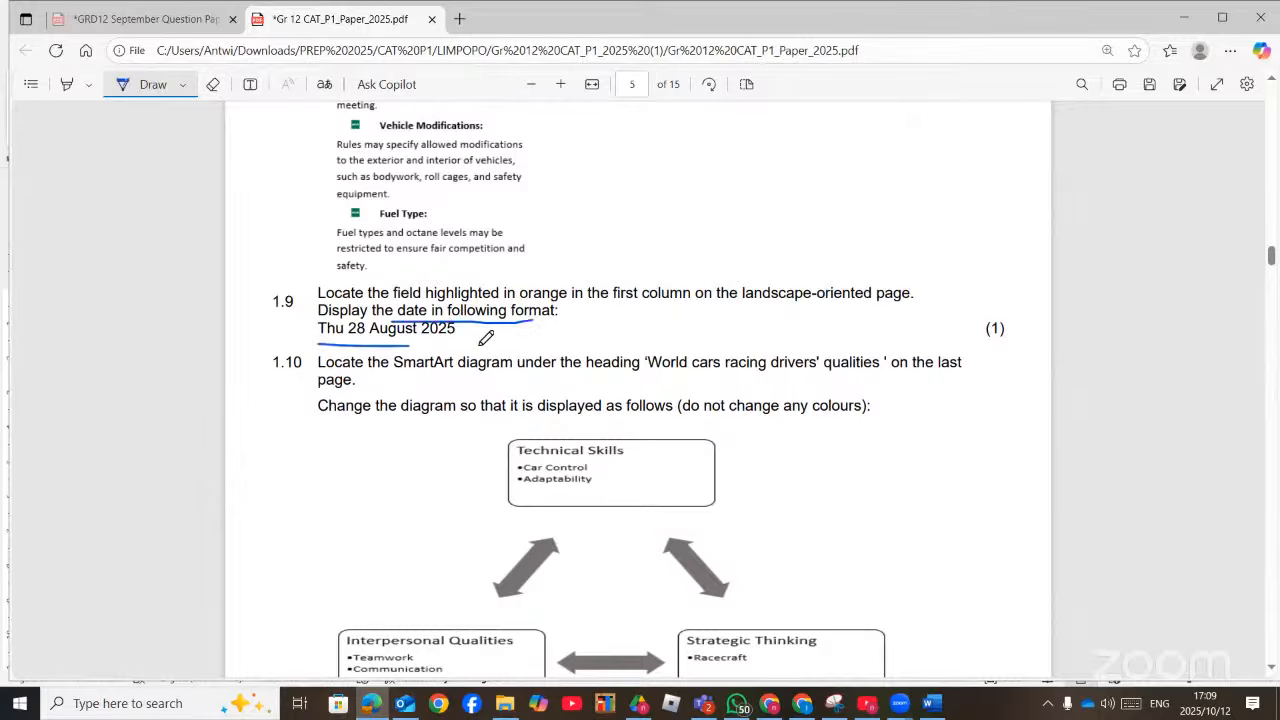
Switch to Word, locate the orange-highlighted date field after "Edited on:" on the landscape page and update the field
left_click(930, 703)
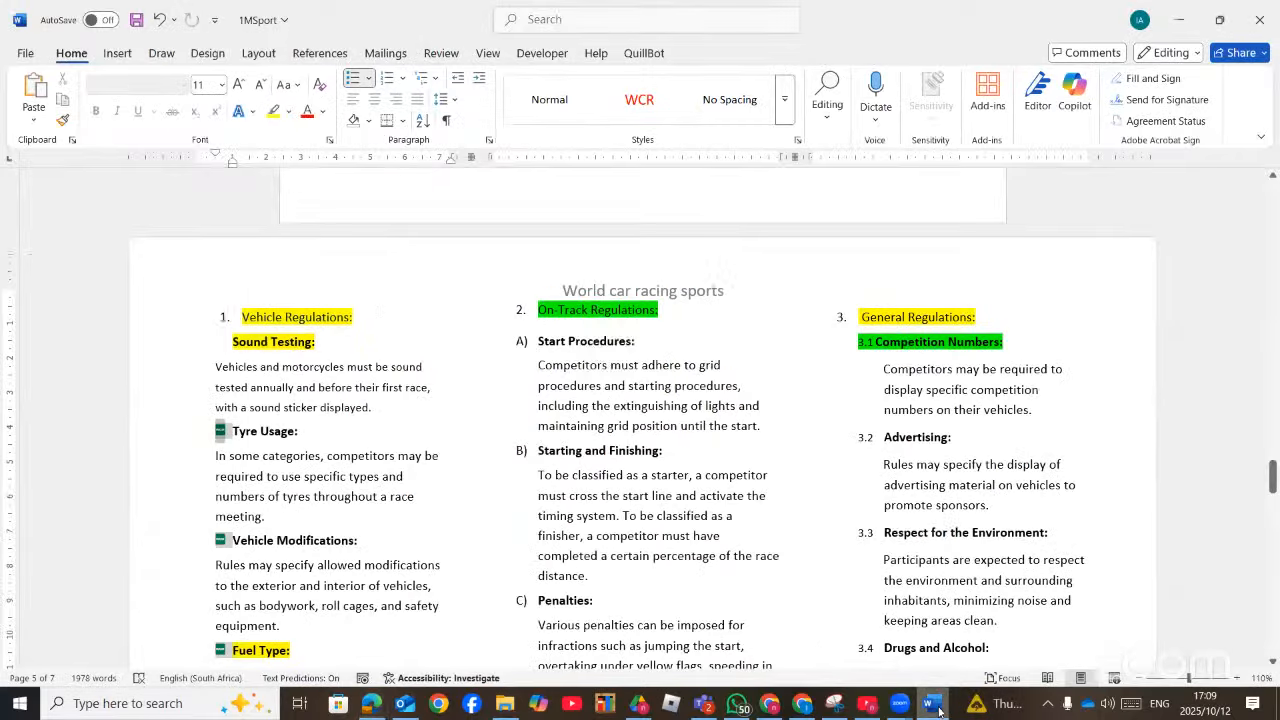
scroll(476, 510, "down", 5)
scroll(447, 501, "down", 3)
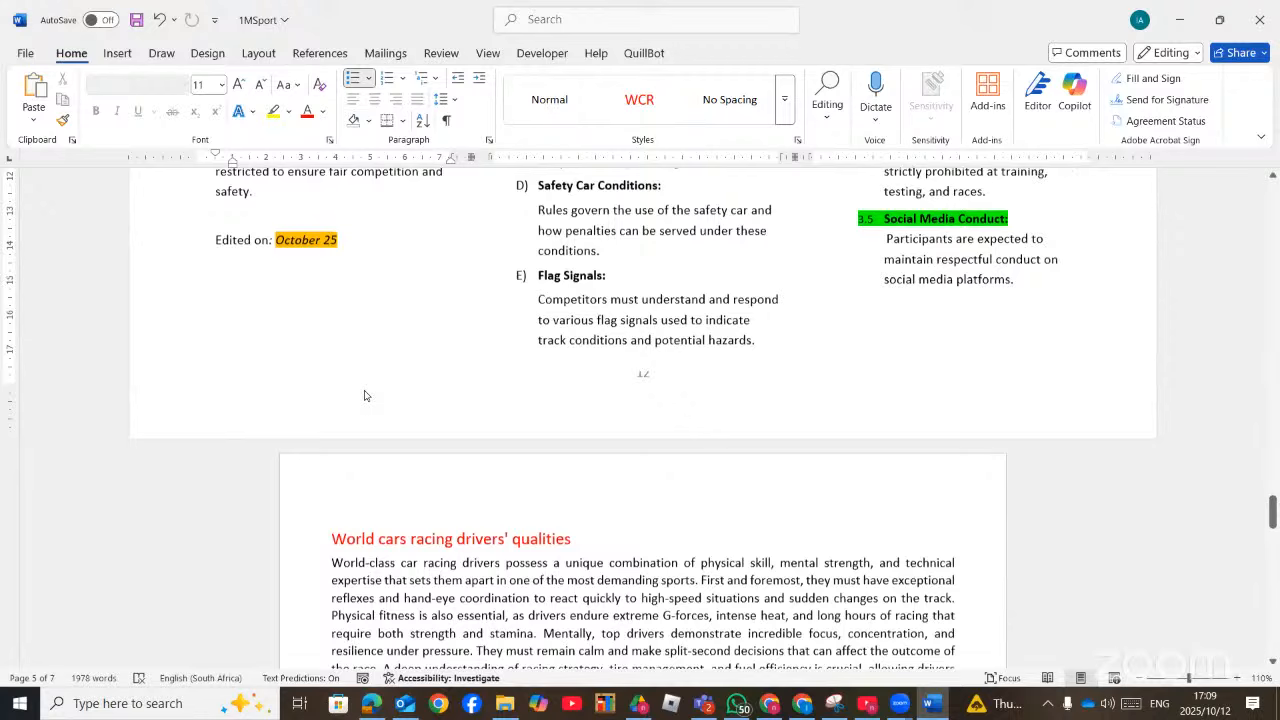
left_click(293, 234)
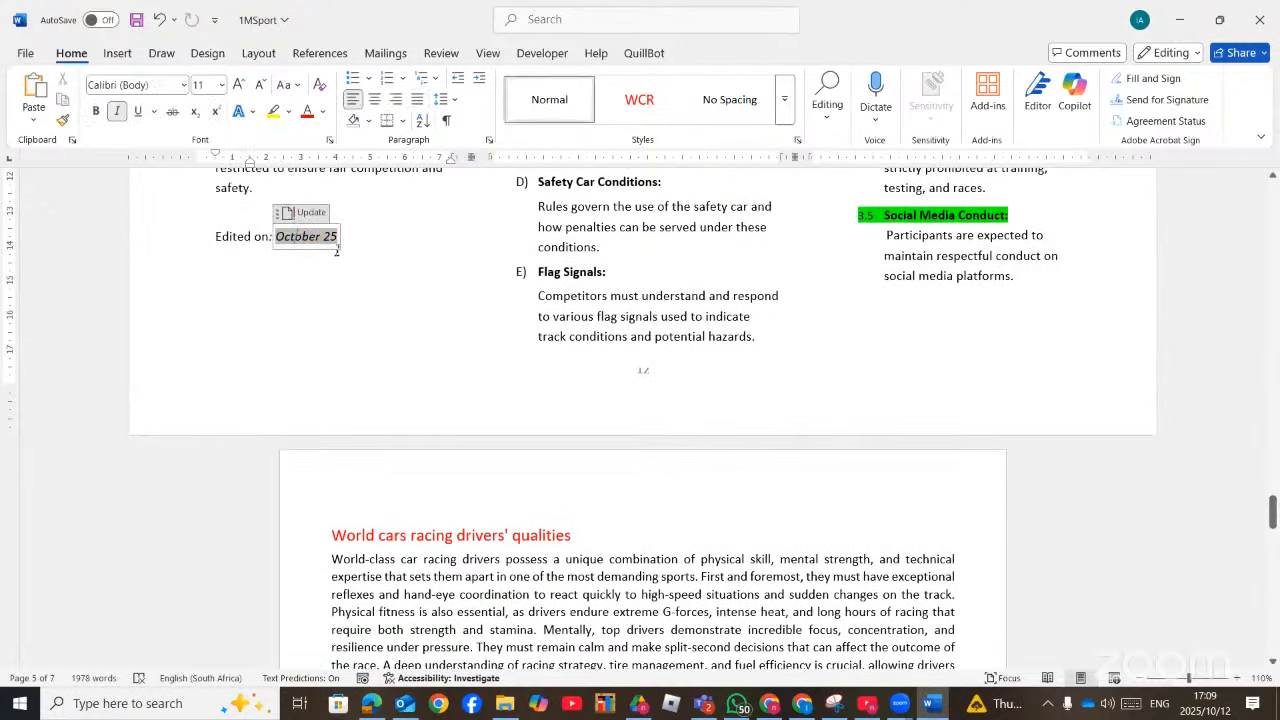
left_click(283, 219)
left_click(283, 219)
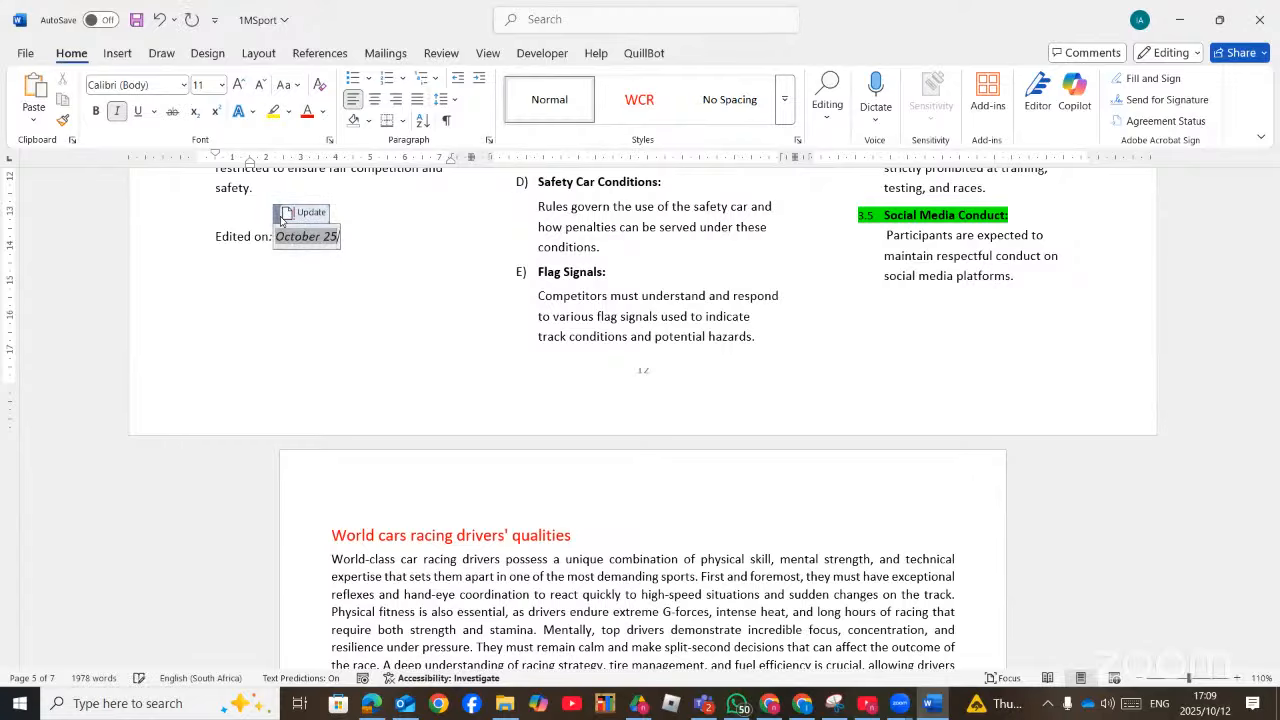
right_click(331, 241)
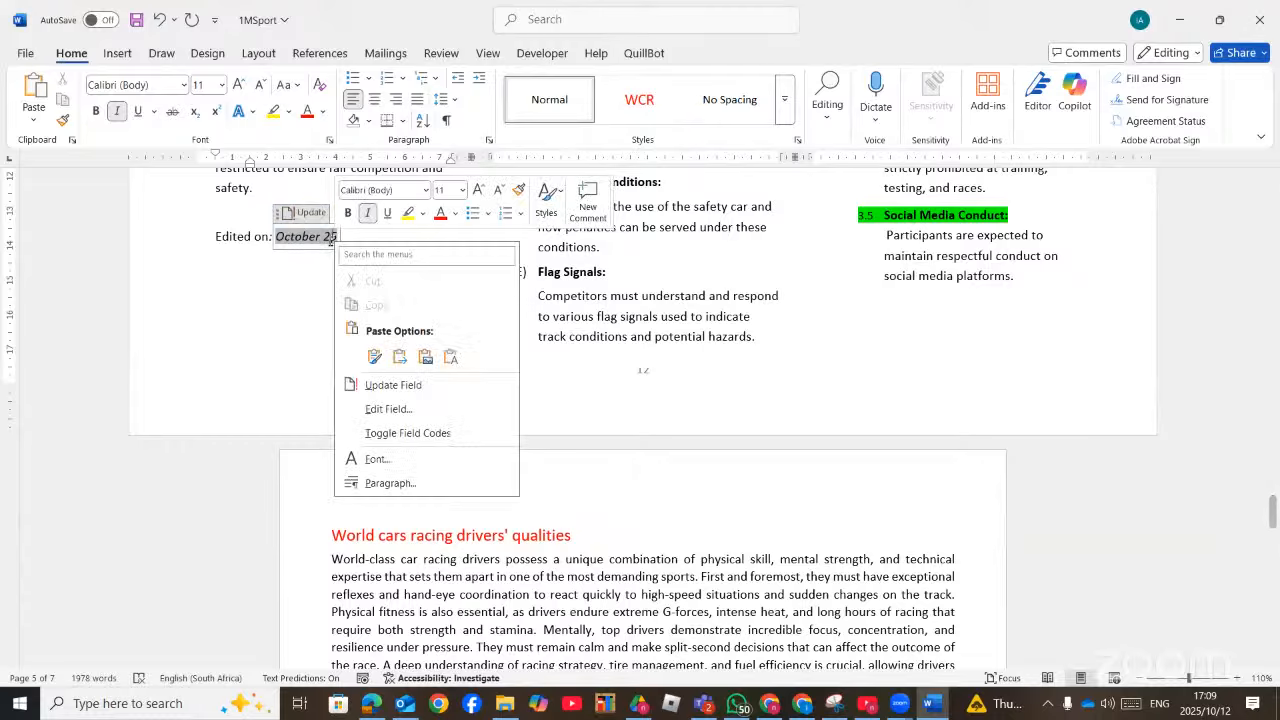
left_click(412, 386)
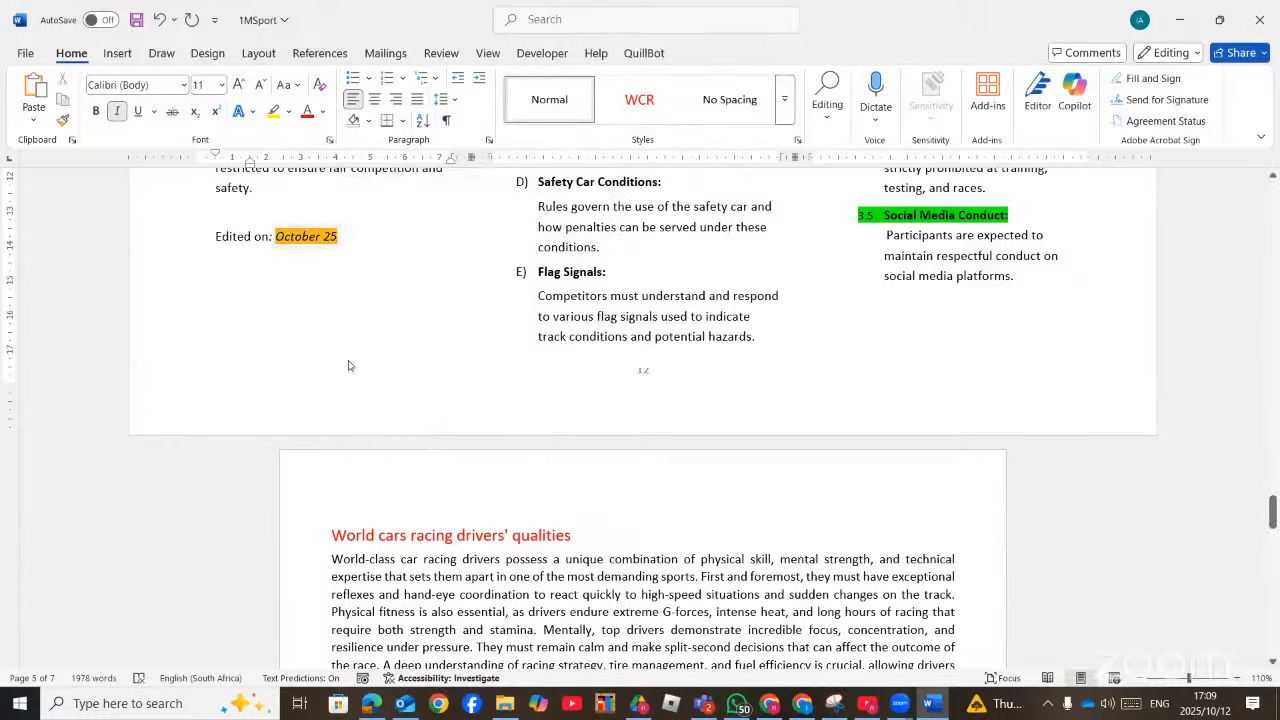
Open the orange date field for editing, and underline the weekday and day number of the 1.9 sample date in the question paper
left_click(376, 713)
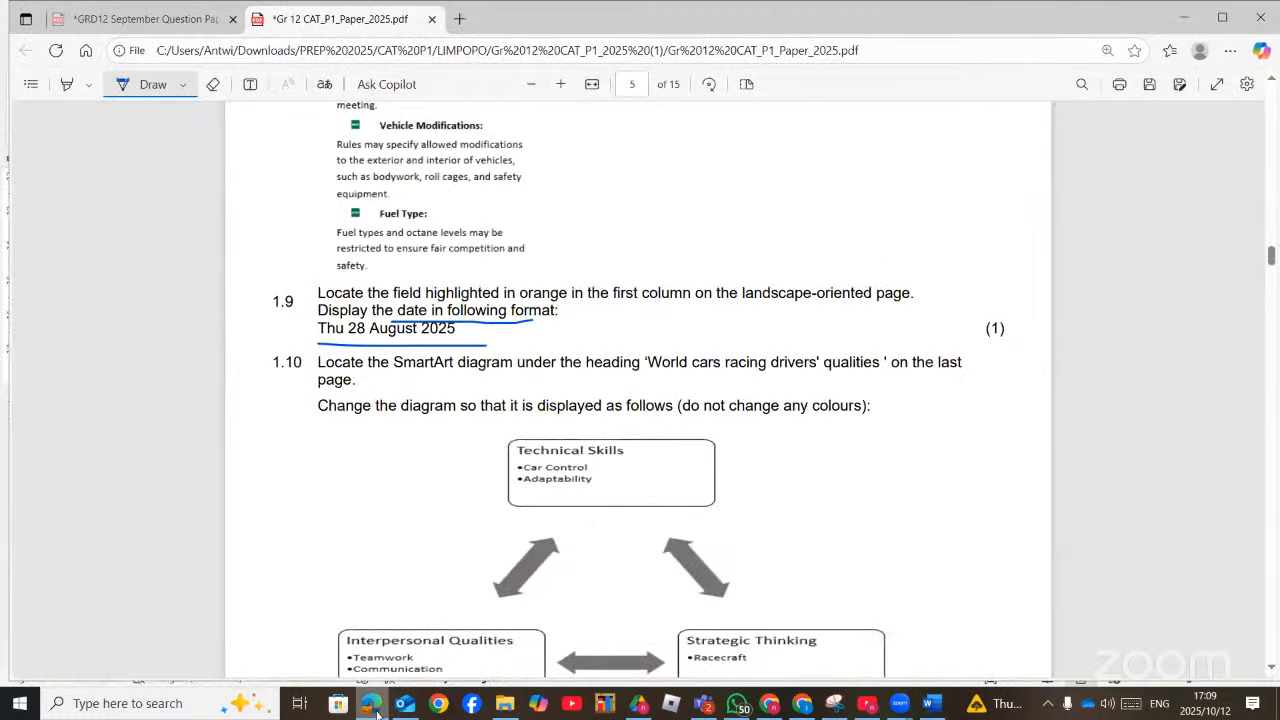
left_click(376, 713)
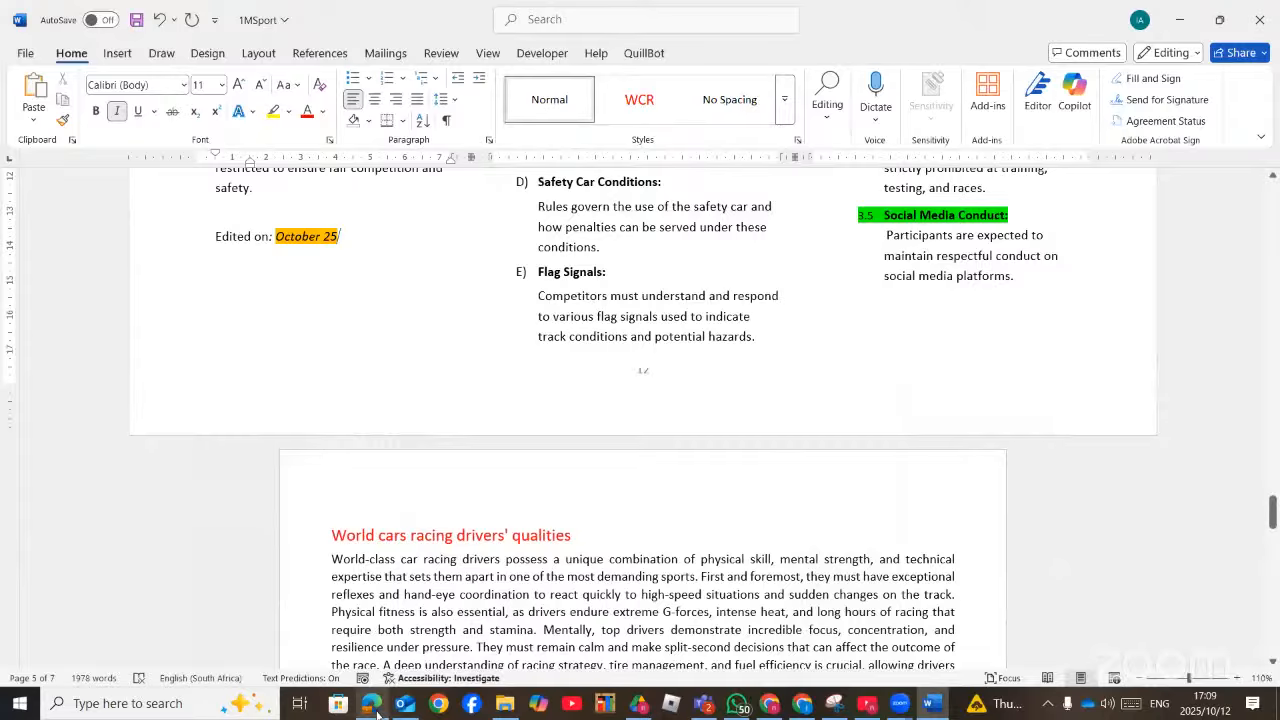
right_click(312, 232)
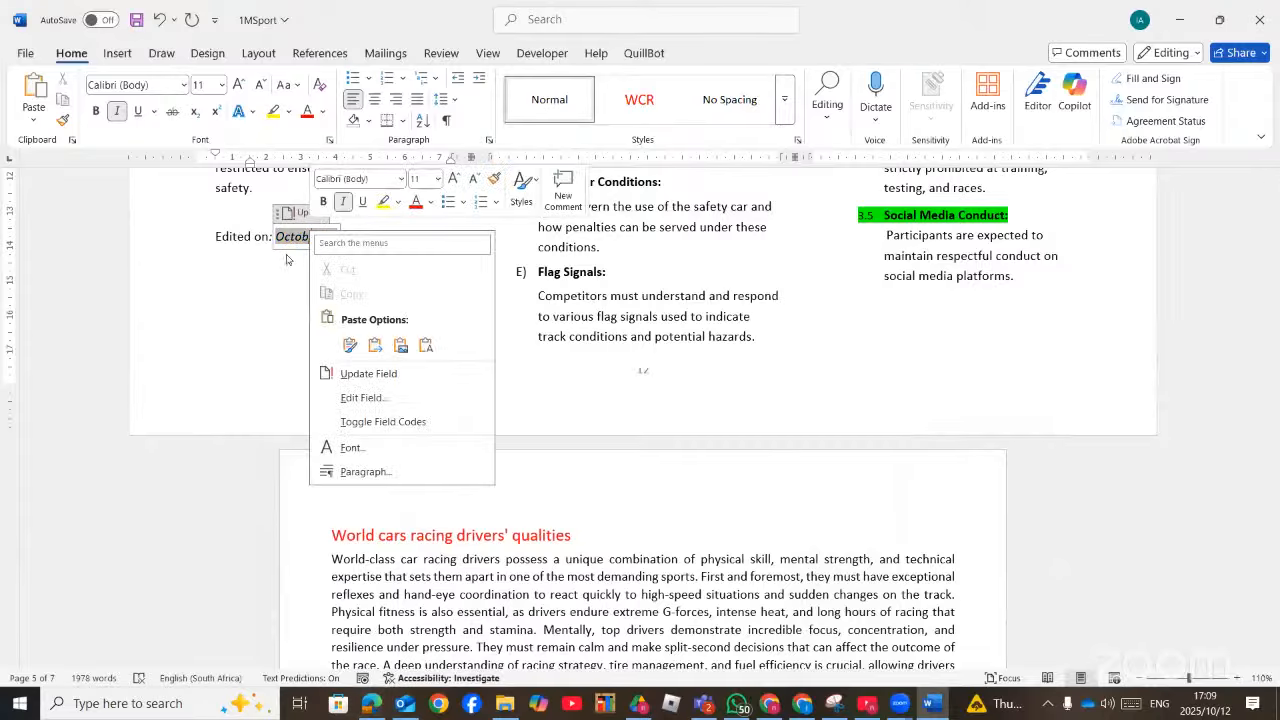
left_click(362, 398)
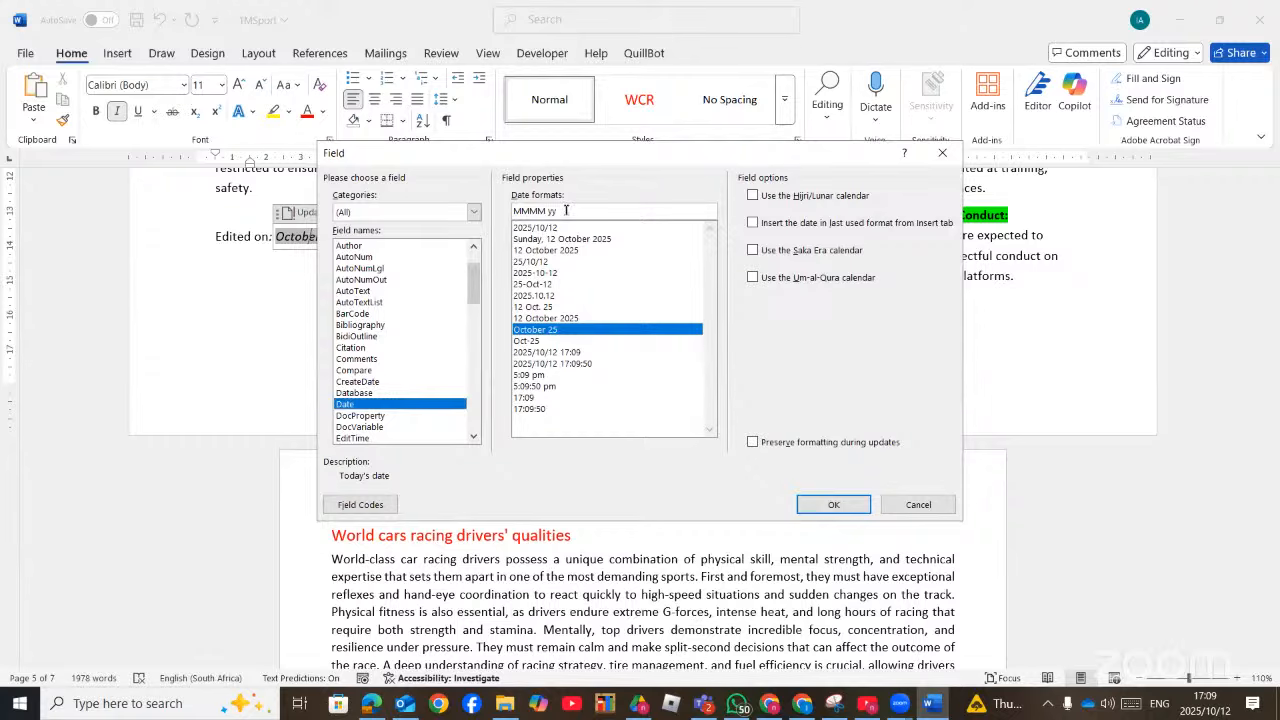
left_click(371, 705)
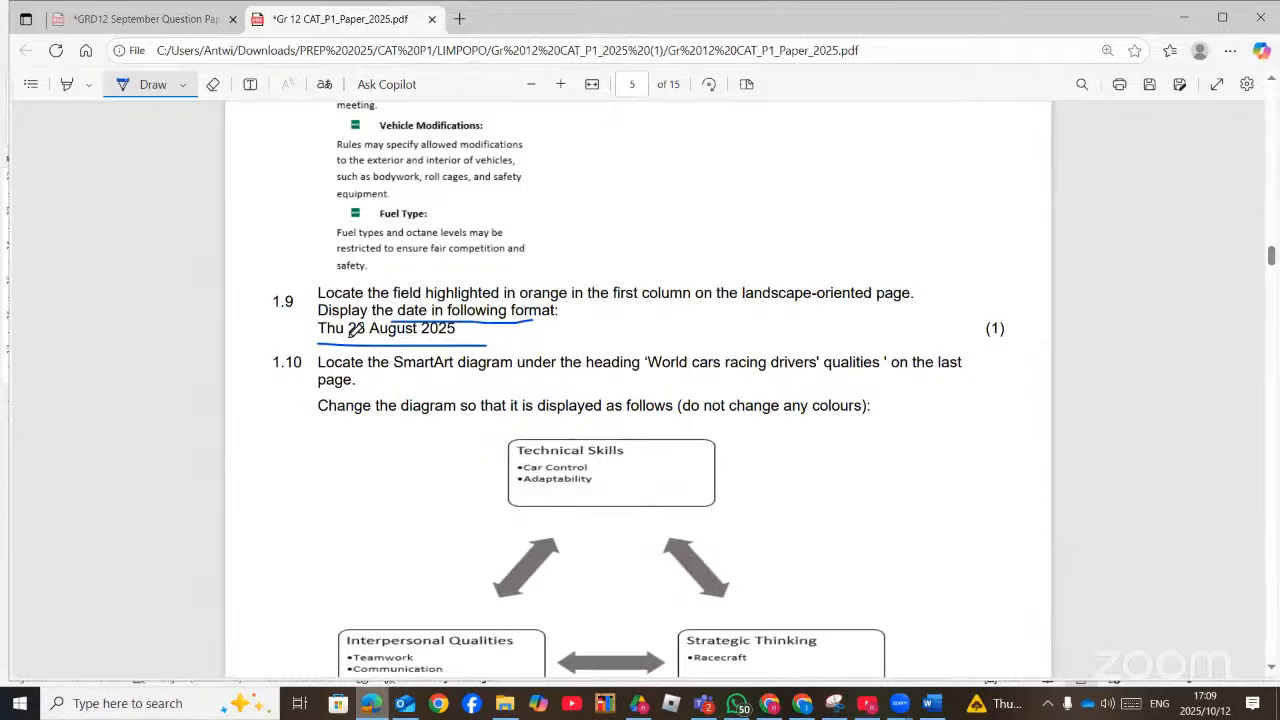
left_click_drag(354, 338, 376, 338)
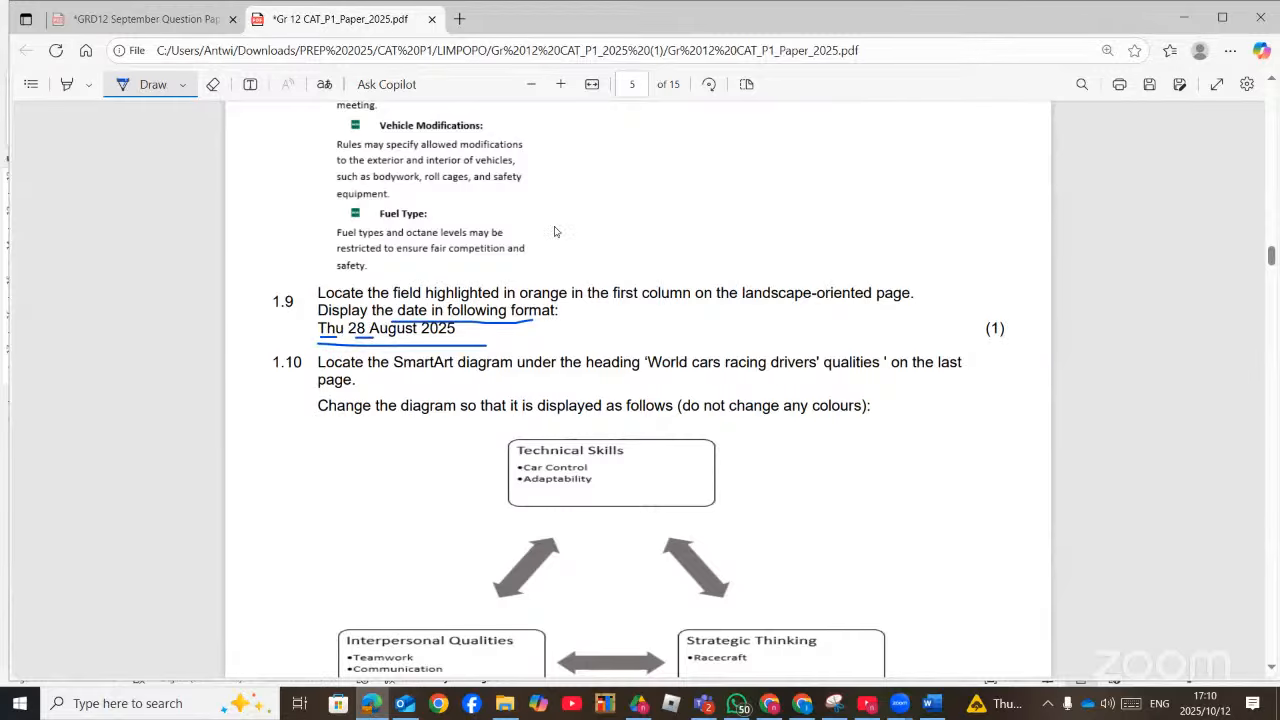
Return to Word and replace the date field's format with the weekday and day codes ddd dd
key("alt+Tab")
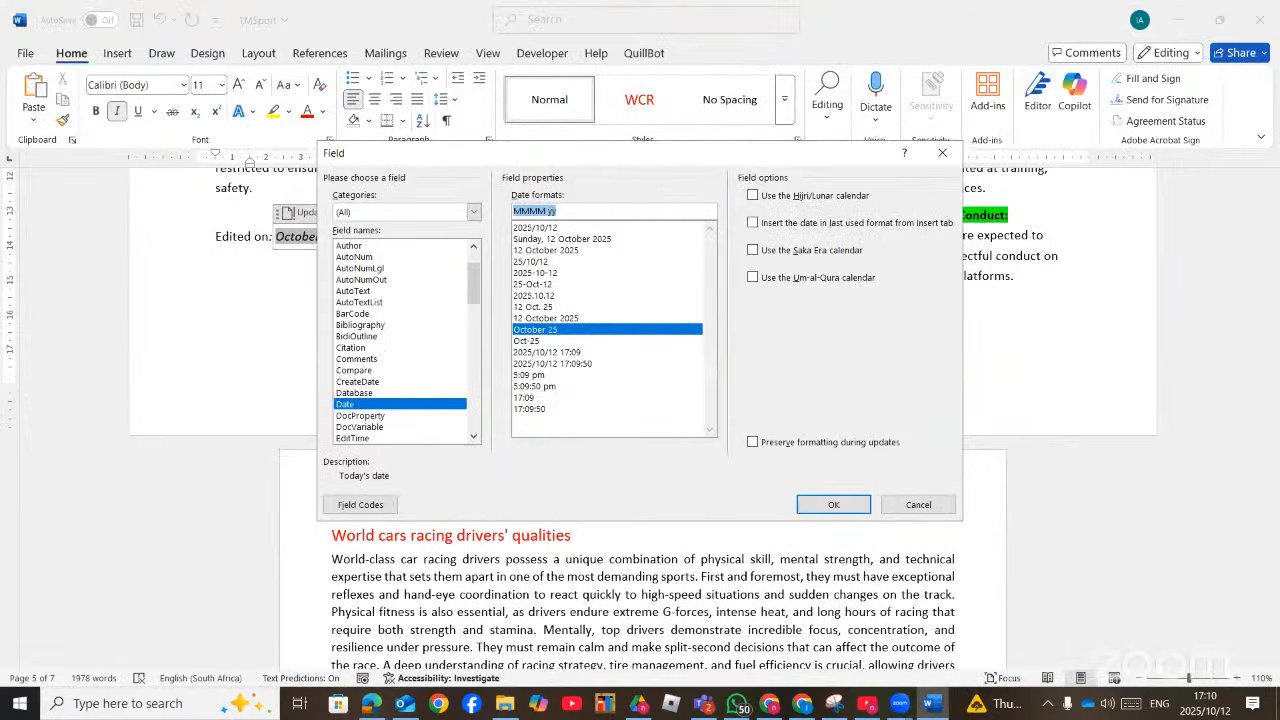
type("dd")
type("d dd")
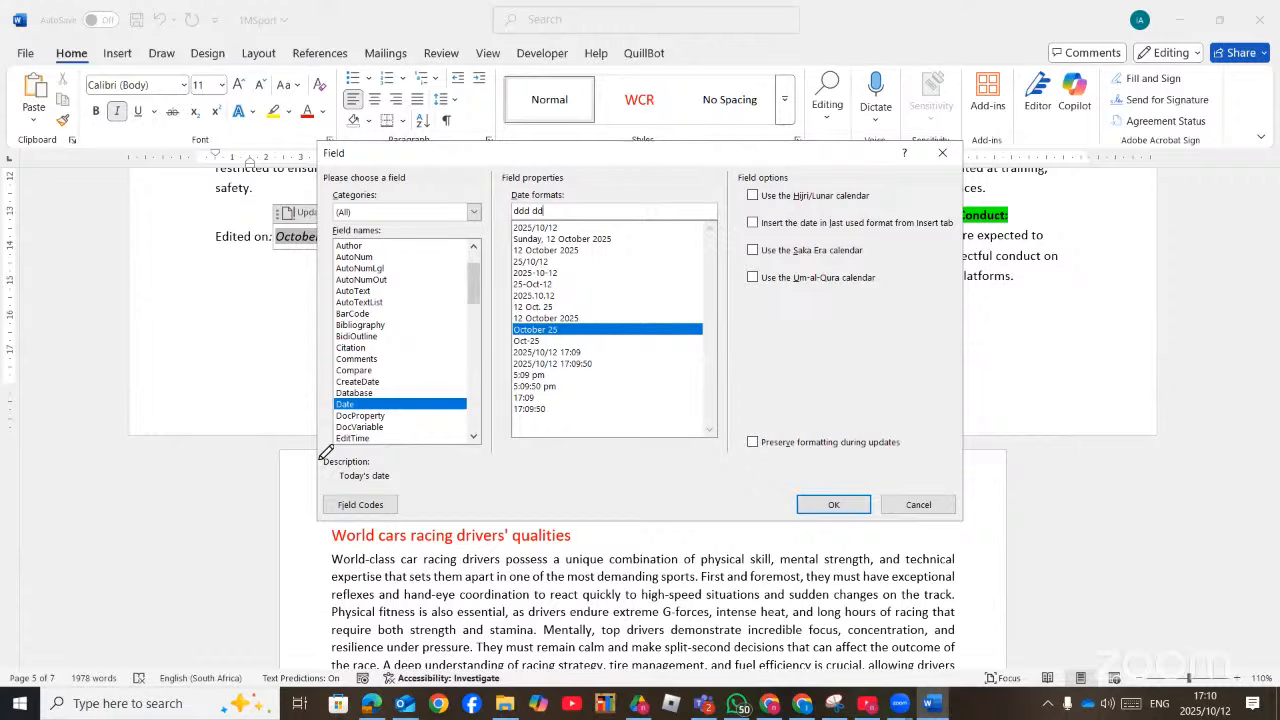
Handwrite the date pattern DDD DD MMMM YYYY over the 1.10 diagram area in the question paper
key("alt+Tab")
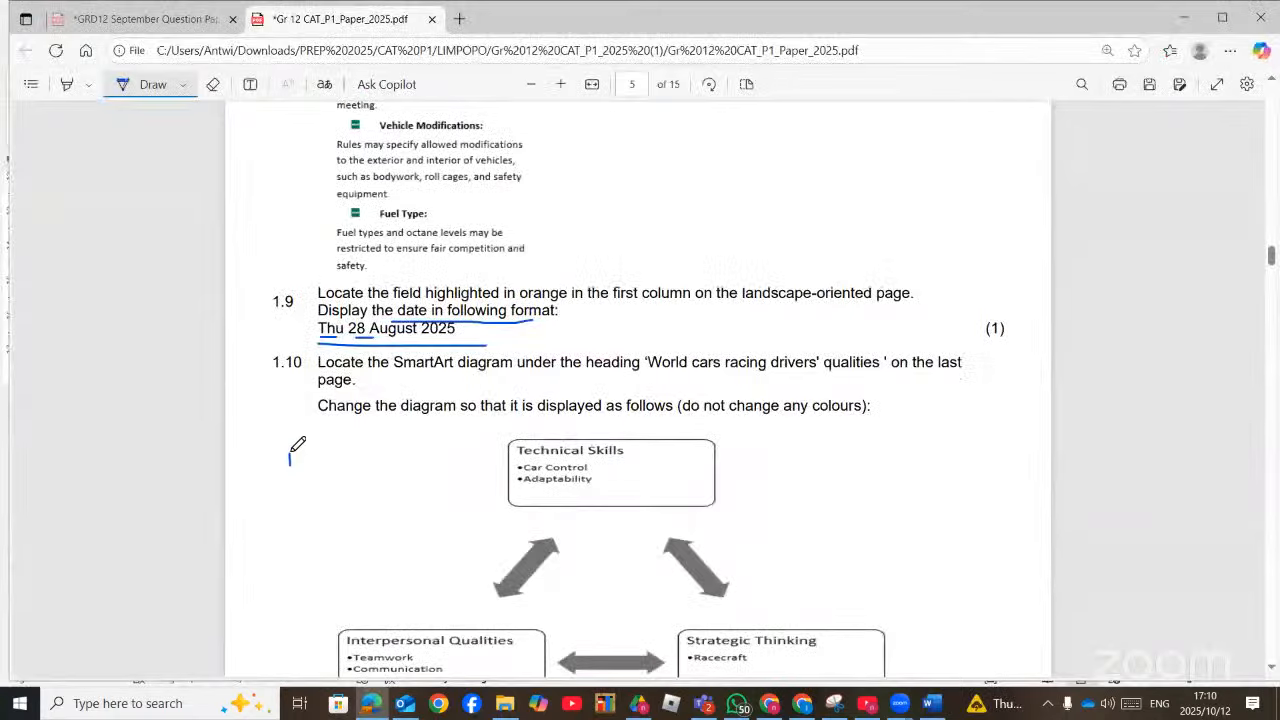
mouse_move(298, 464)
left_mouse_down()
mouse_move(290, 471)
mouse_move(309, 476)
mouse_move(320, 457)
mouse_move(338, 484)
left_mouse_up()
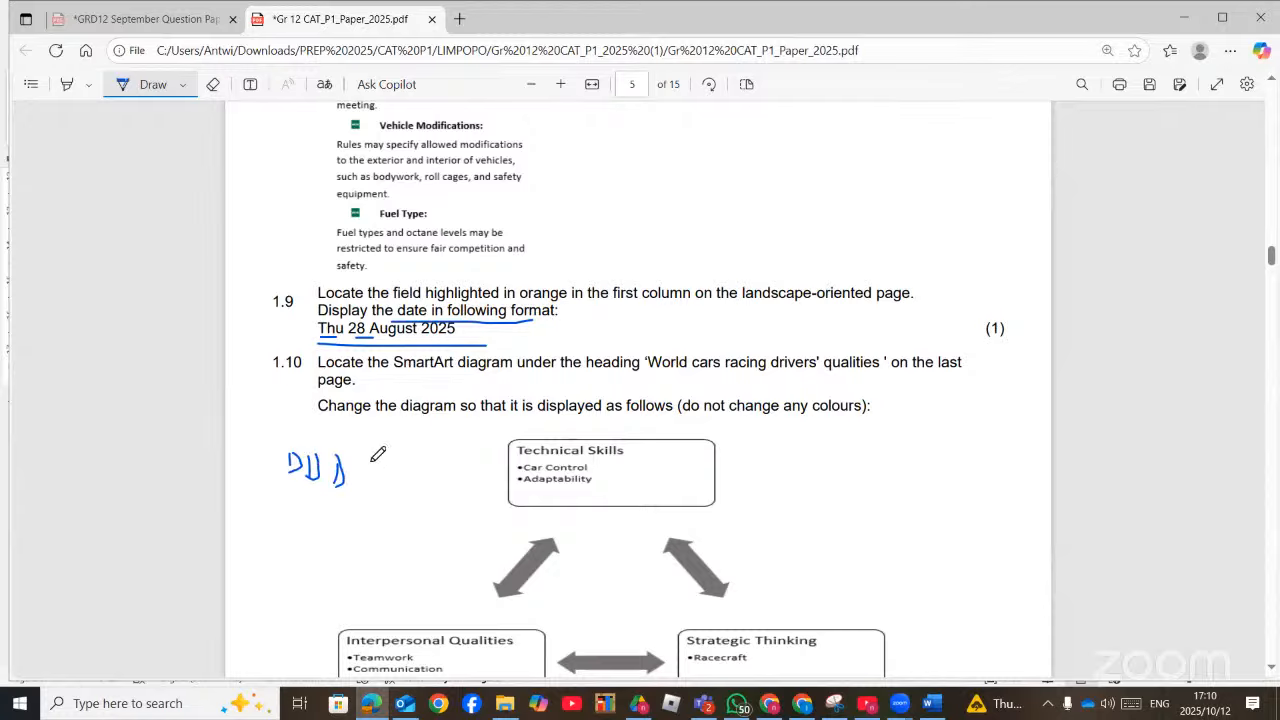
mouse_move(367, 485)
left_mouse_down()
mouse_move(368, 469)
mouse_move(371, 489)
mouse_move(388, 470)
mouse_move(391, 486)
left_mouse_up()
mouse_move(412, 494)
left_mouse_down()
mouse_move(428, 476)
mouse_move(464, 528)
mouse_move(476, 516)
mouse_move(486, 530)
mouse_move(577, 530)
mouse_move(578, 546)
mouse_move(593, 532)
mouse_move(590, 556)
mouse_move(632, 534)
mouse_move(644, 540)
mouse_move(632, 576)
left_mouse_up()
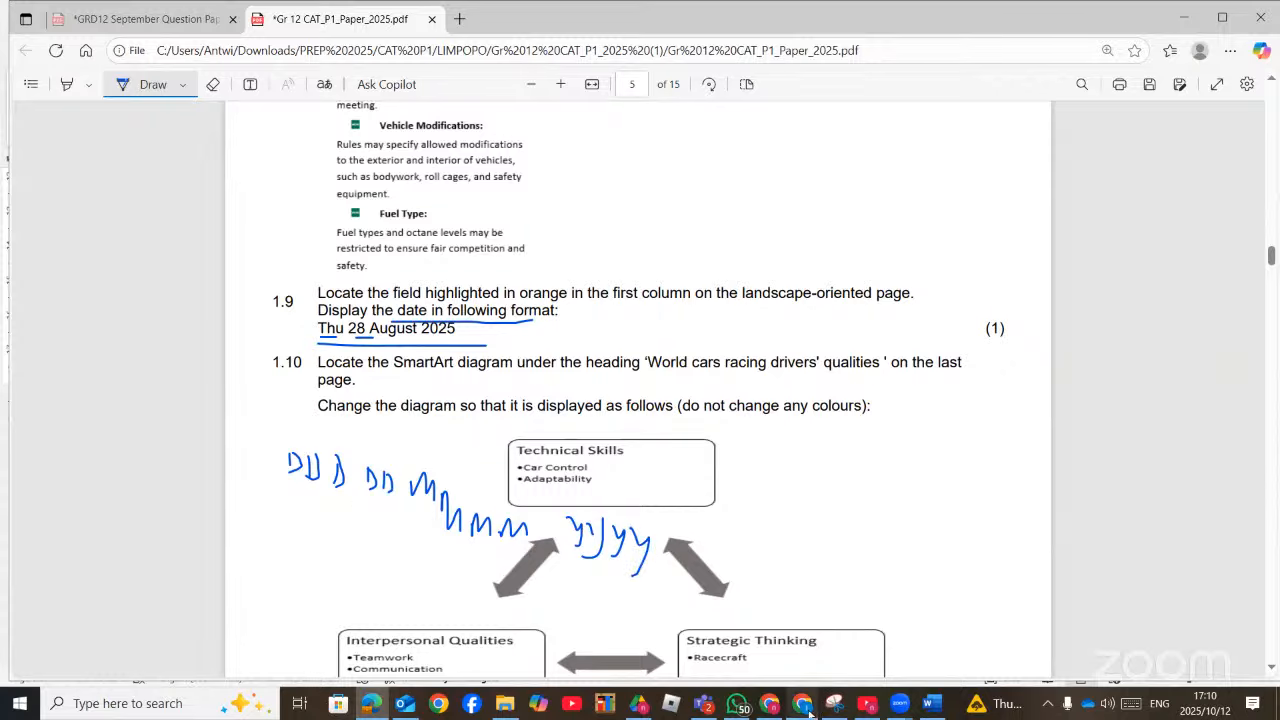
Complete the date field's format in Word as ddd dd mmmm yyyy and apply it
left_click(373, 697)
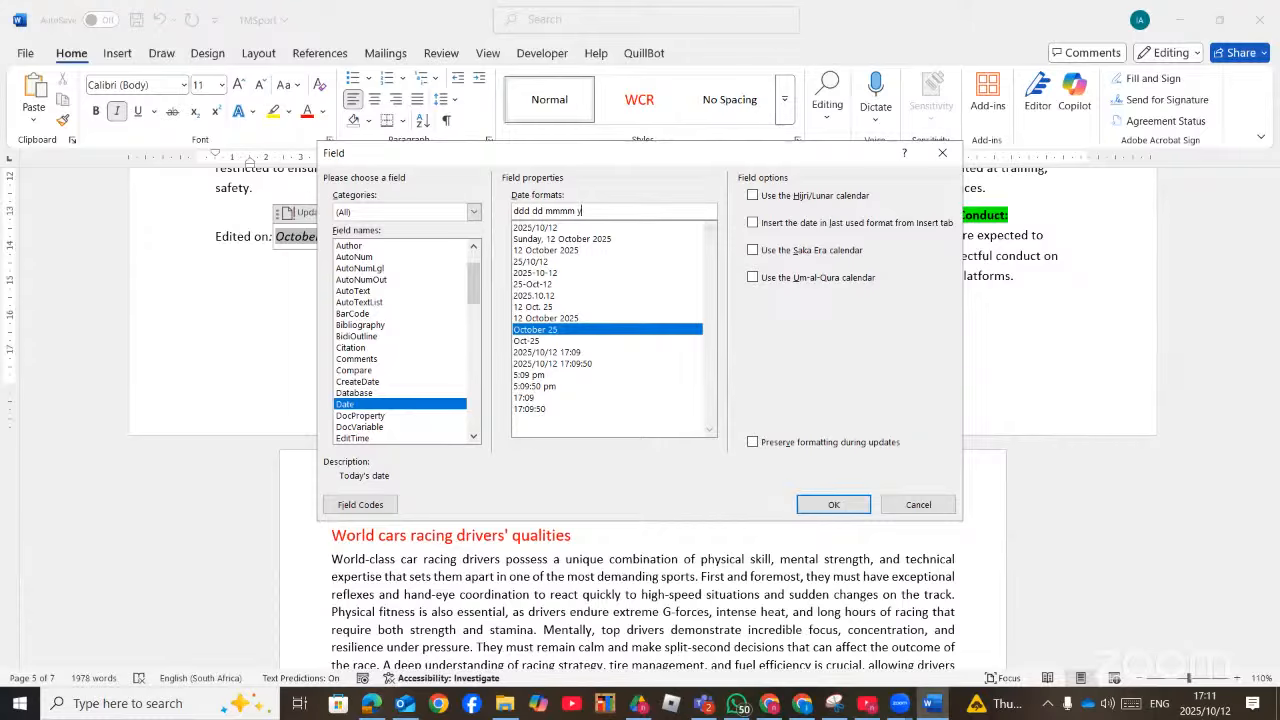
type("yyy")
left_click(810, 506)
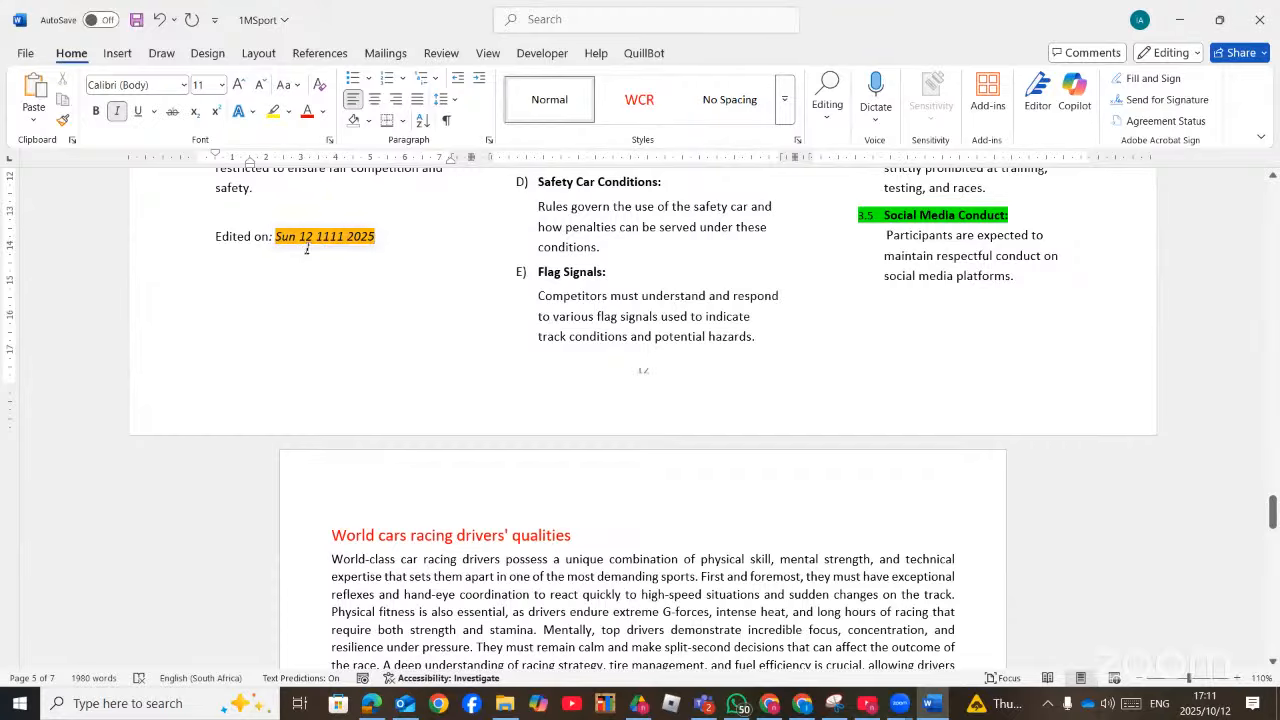
Update the date field, reopen it for editing, and change its month code to uppercase so the format is ddd dd MMMM yyyy
left_click(355, 236)
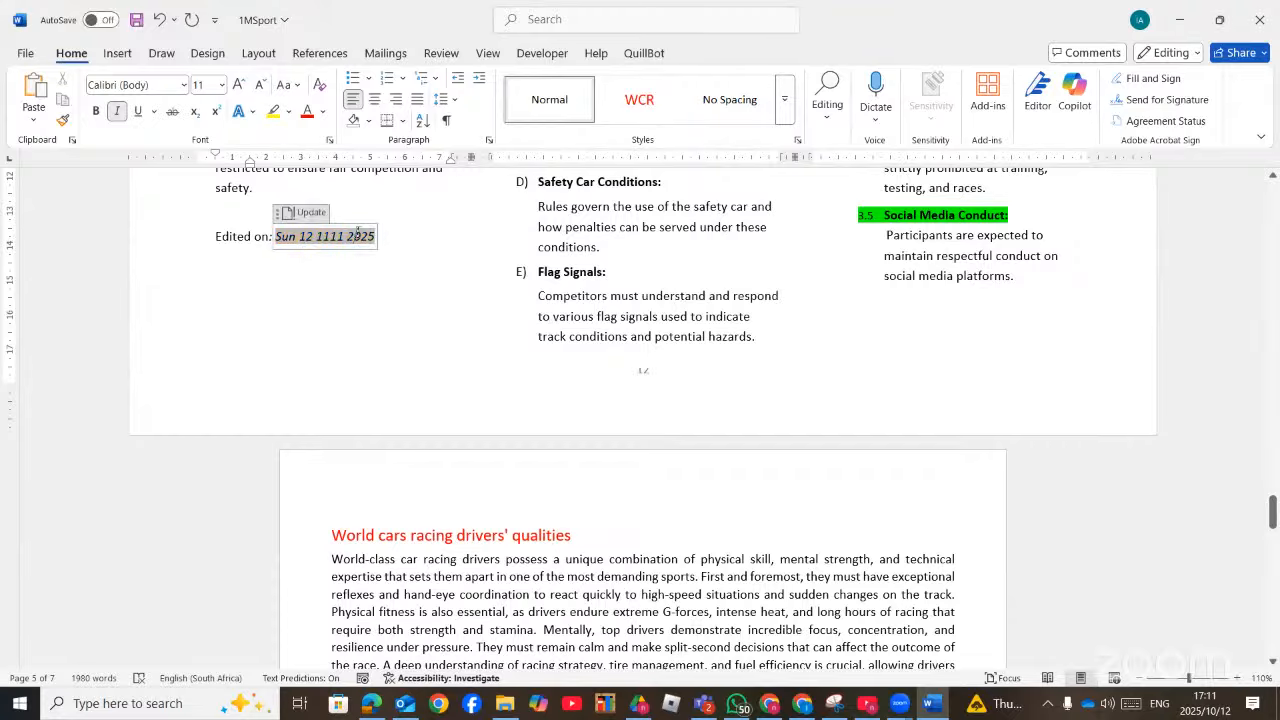
left_click(307, 213)
right_click(339, 231)
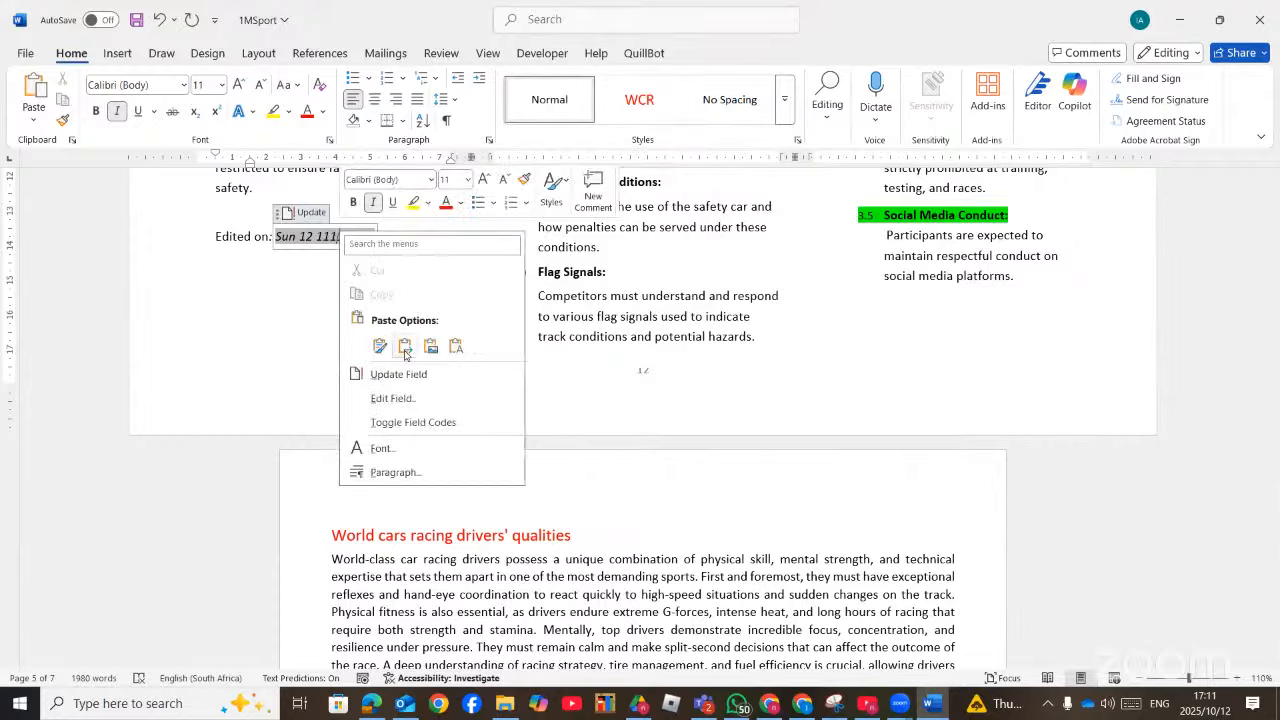
left_click(394, 399)
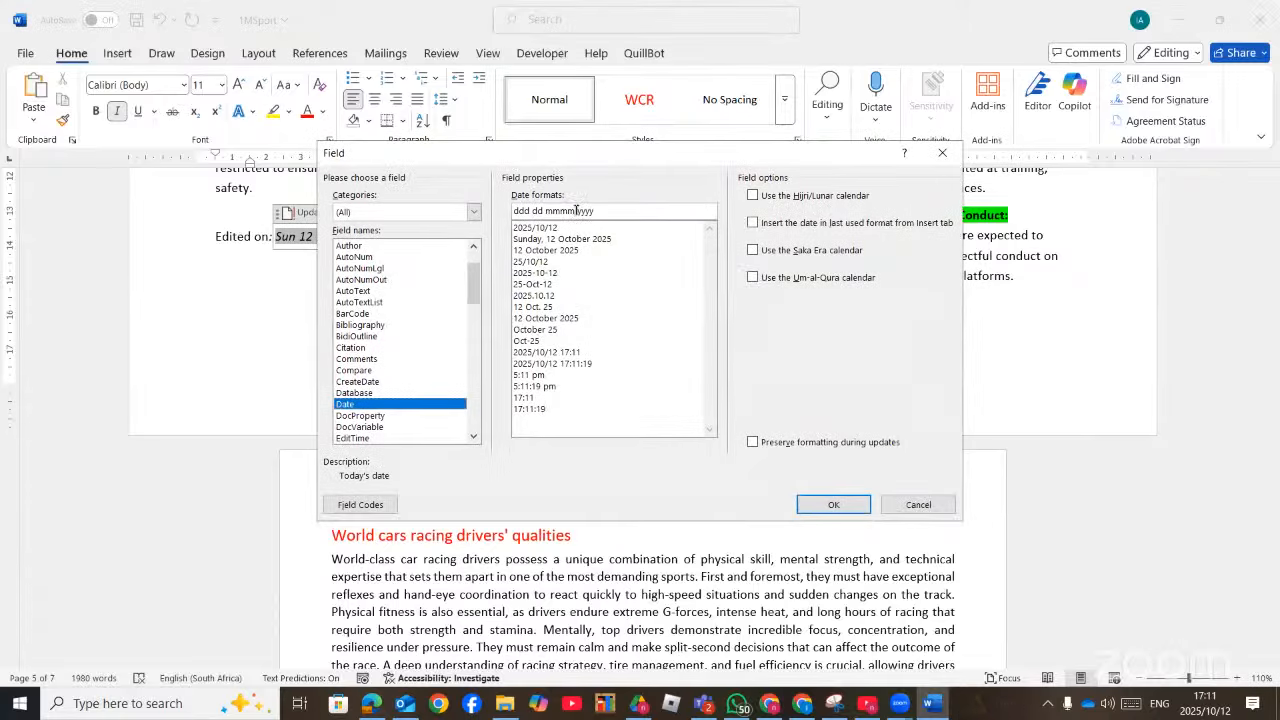
left_click_drag(576, 210, 549, 214)
type("MMMM")
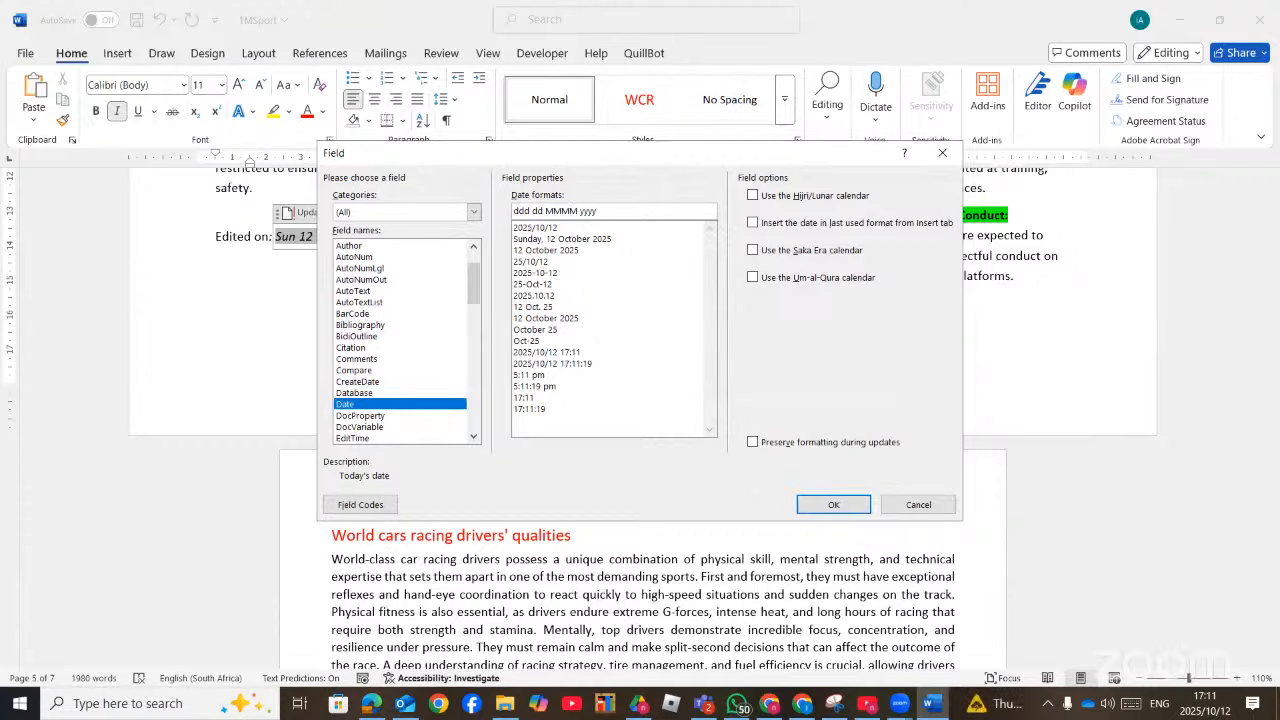
left_click(836, 504)
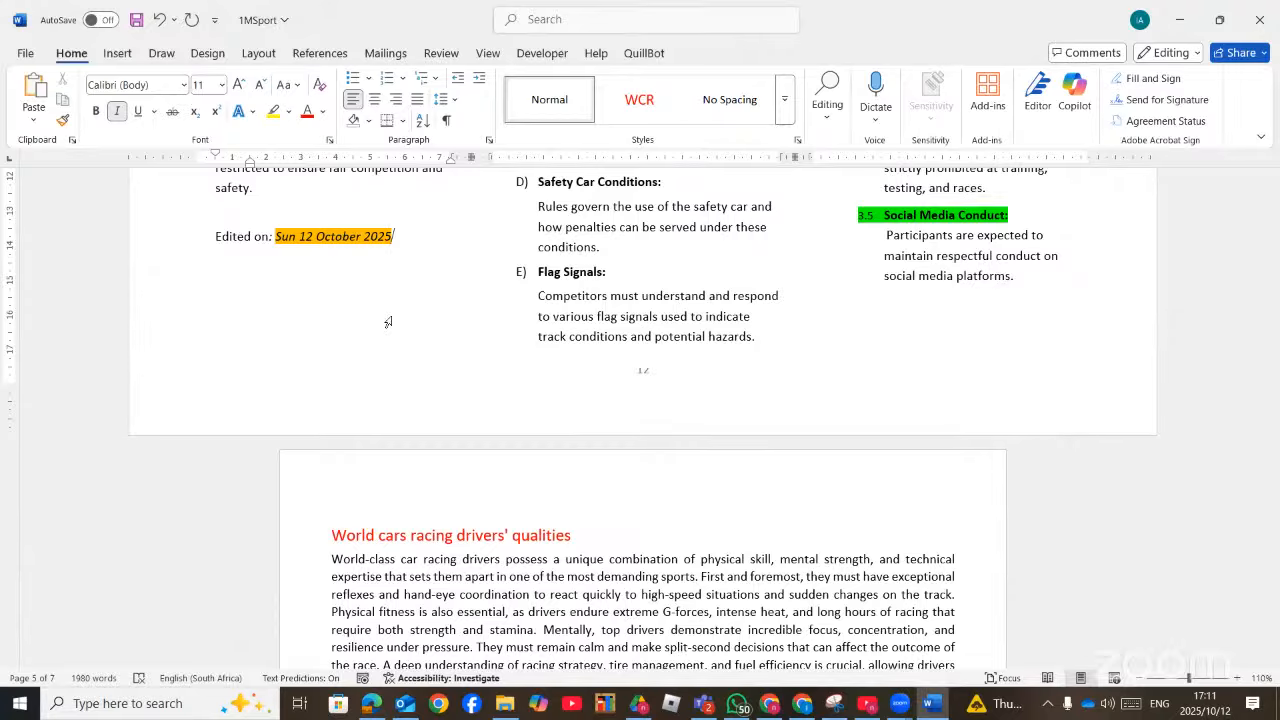
Reopen the date field's settings, examine the available field names and the field code, and close them without changes
right_click(327, 240)
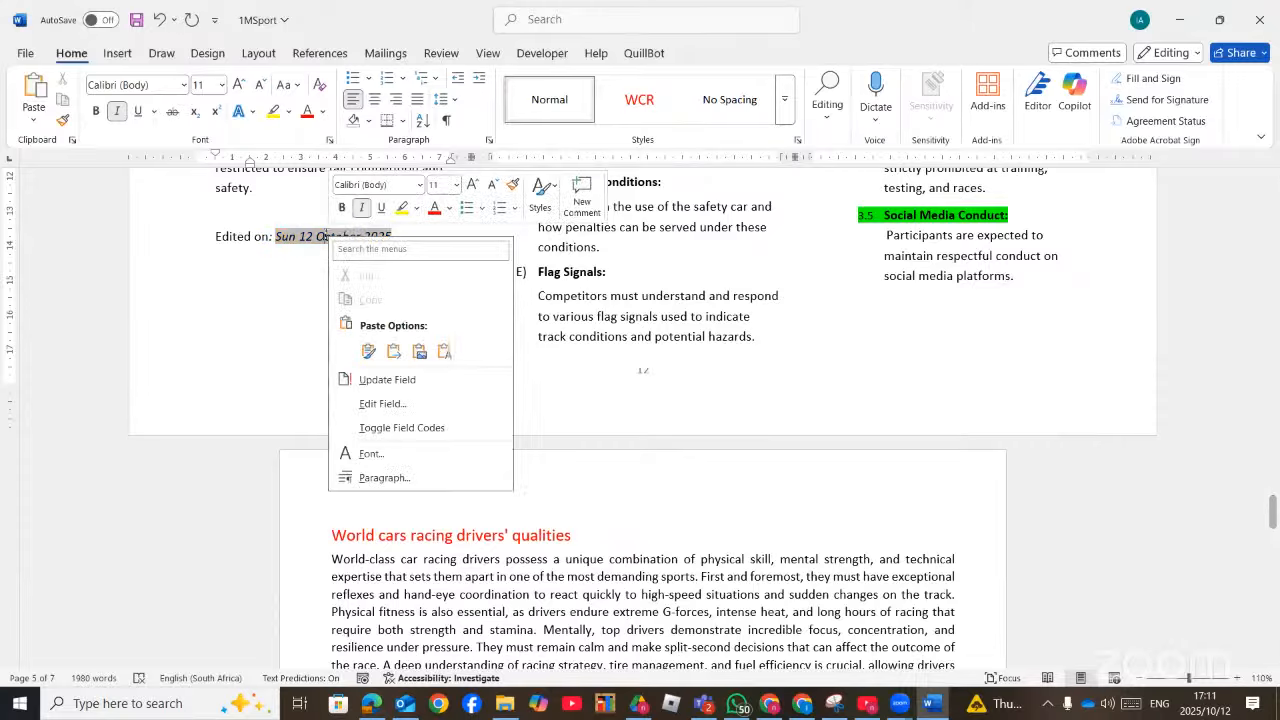
left_click(400, 403)
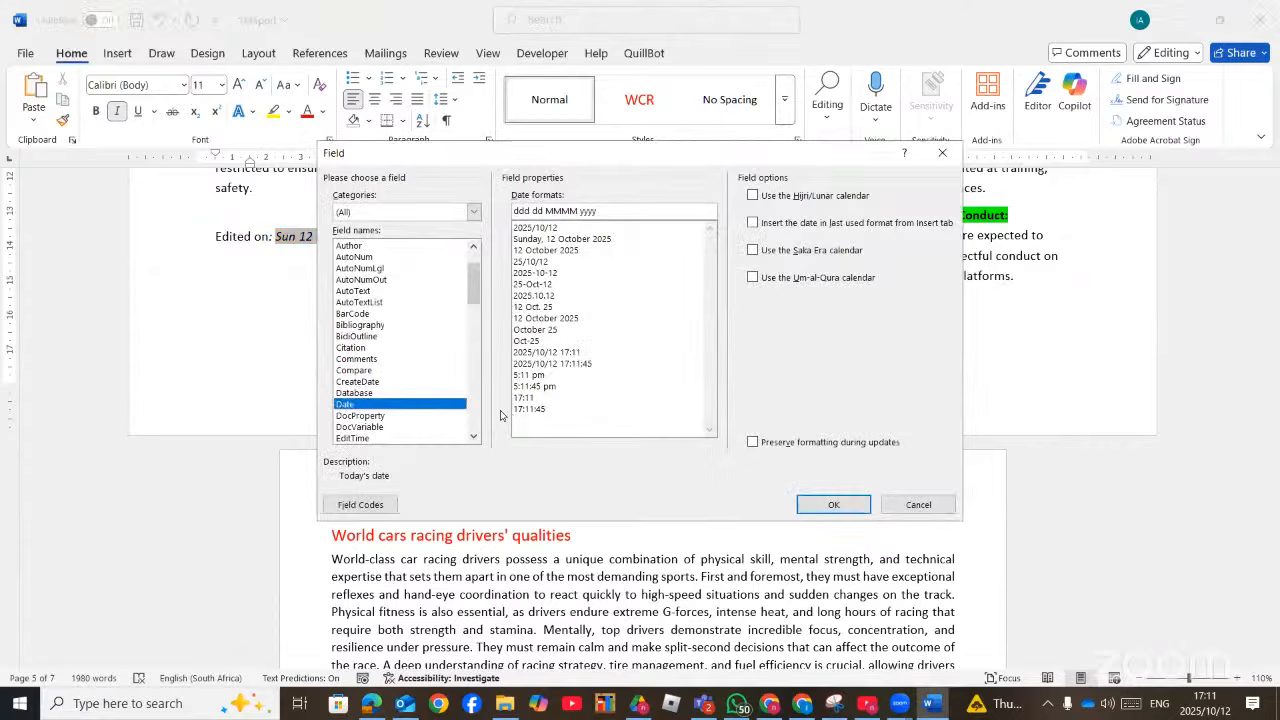
left_click(474, 436)
left_click(474, 436)
left_click(474, 436)
left_click(474, 436)
left_click(474, 436)
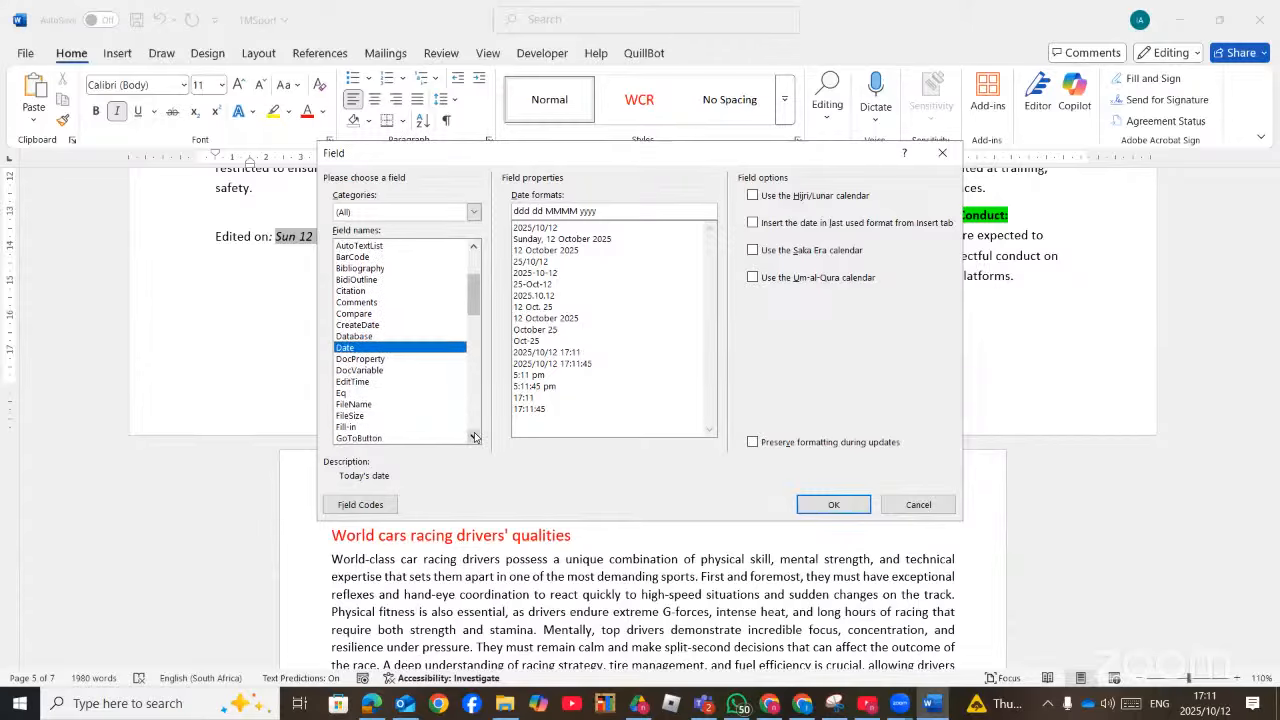
left_click(474, 437)
left_click(474, 437)
left_click(474, 437)
left_click_drag(476, 311, 477, 261)
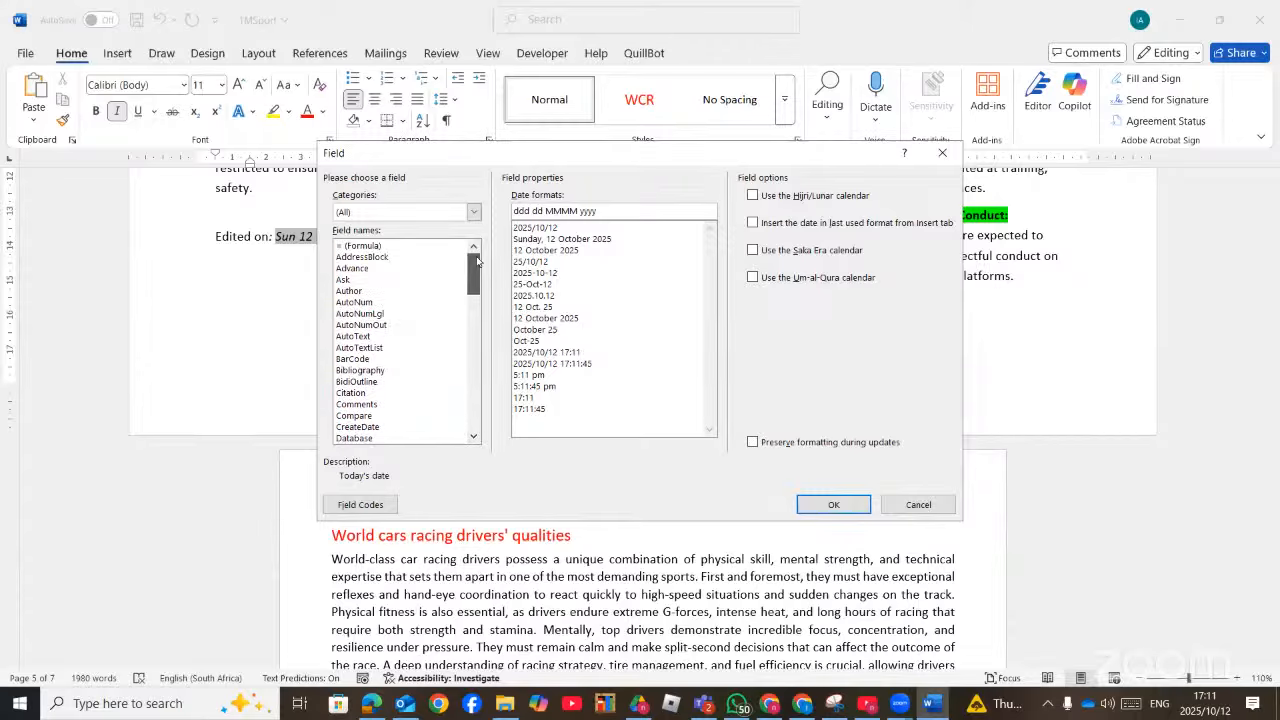
left_click(365, 504)
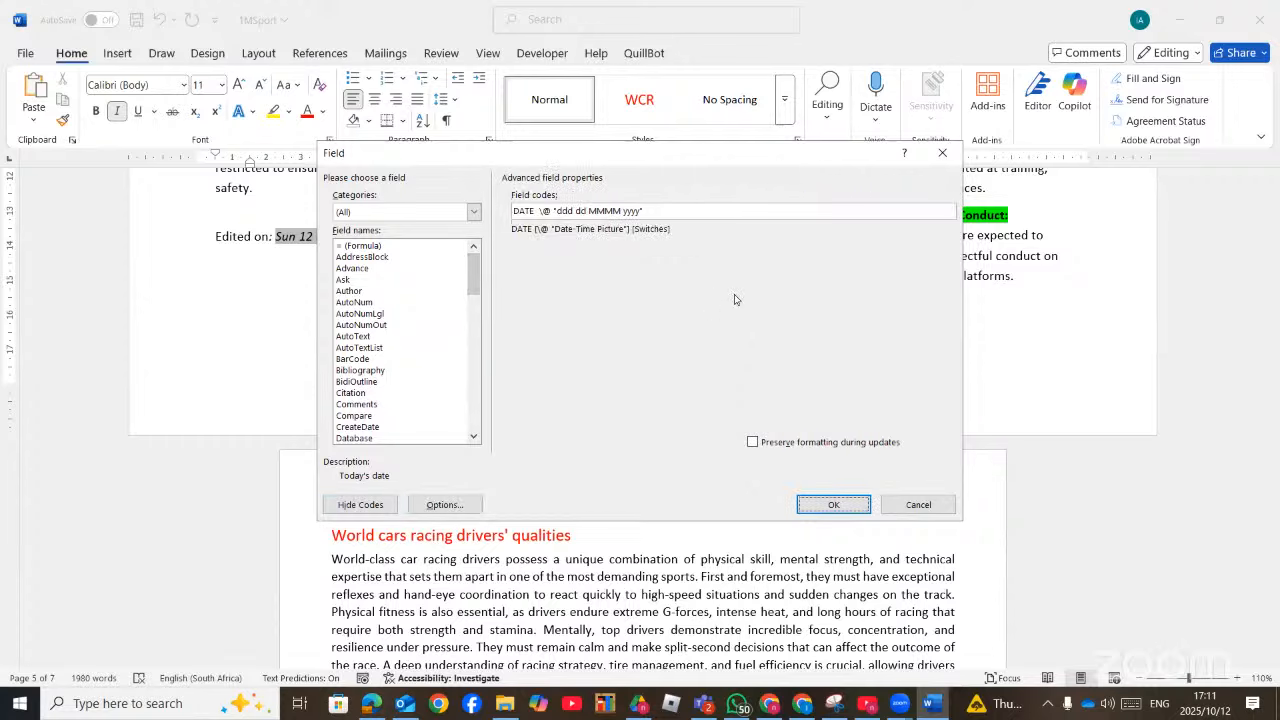
left_click(942, 152)
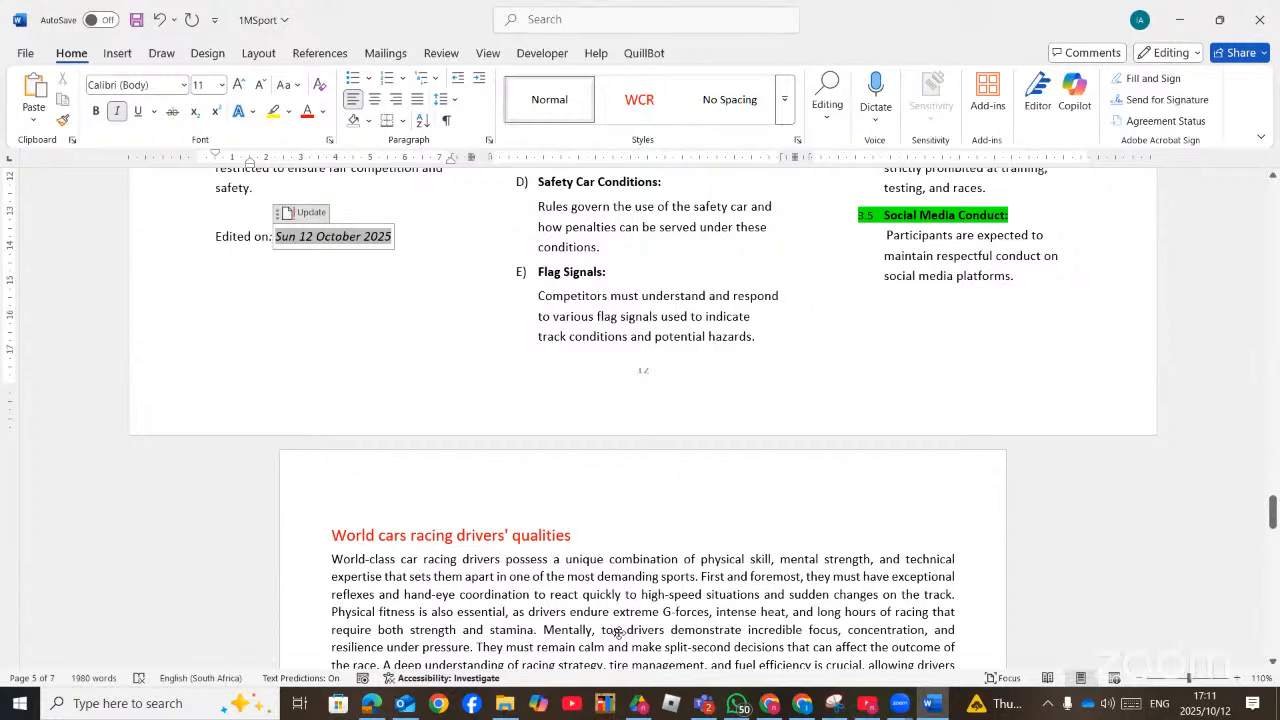
Compare the target diagram of question 1.10 in the question paper with the SmartArt under 'World cars racing drivers' qualities' in Word
left_click(383, 708)
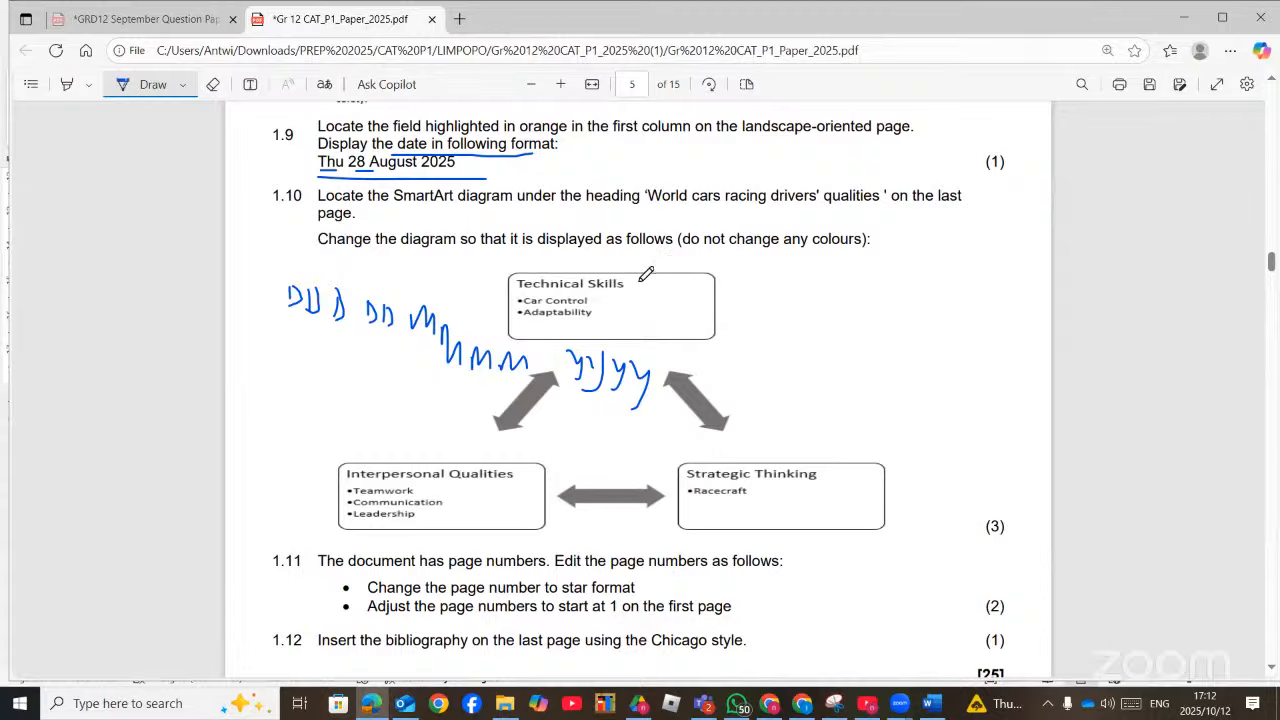
left_click(928, 703)
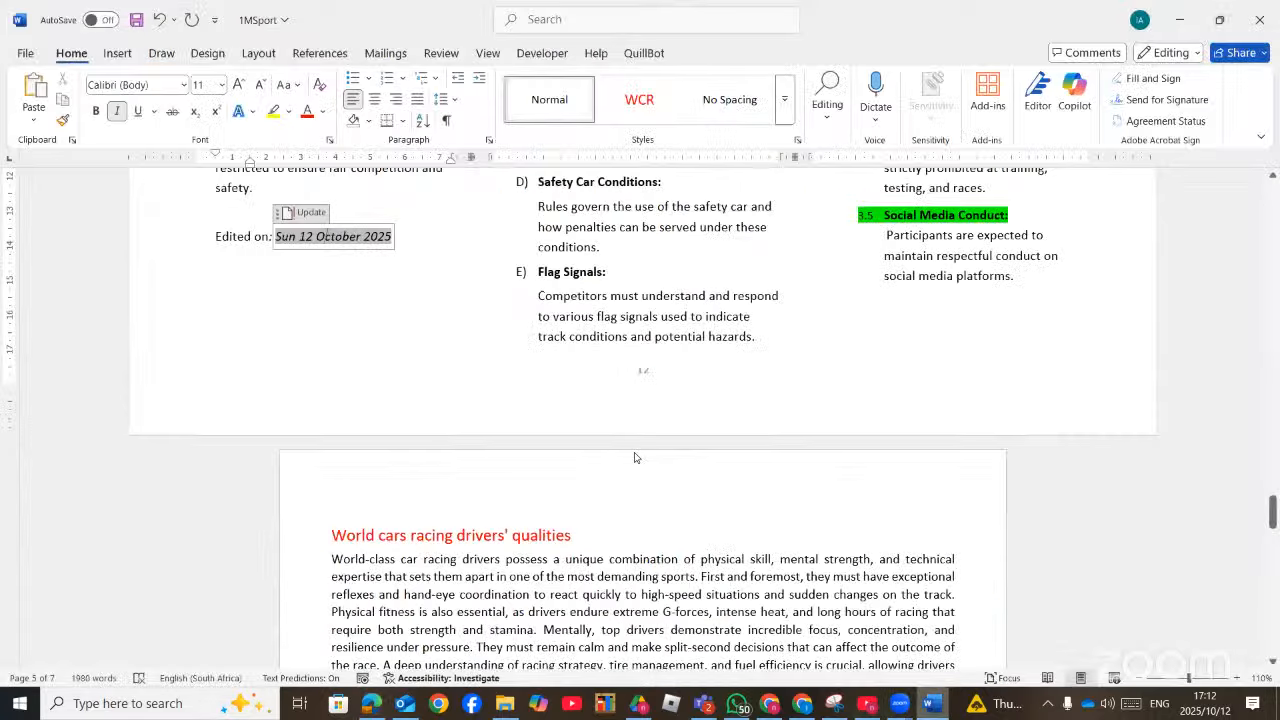
scroll(634, 457, "down", 10)
scroll(632, 447, "up", 3)
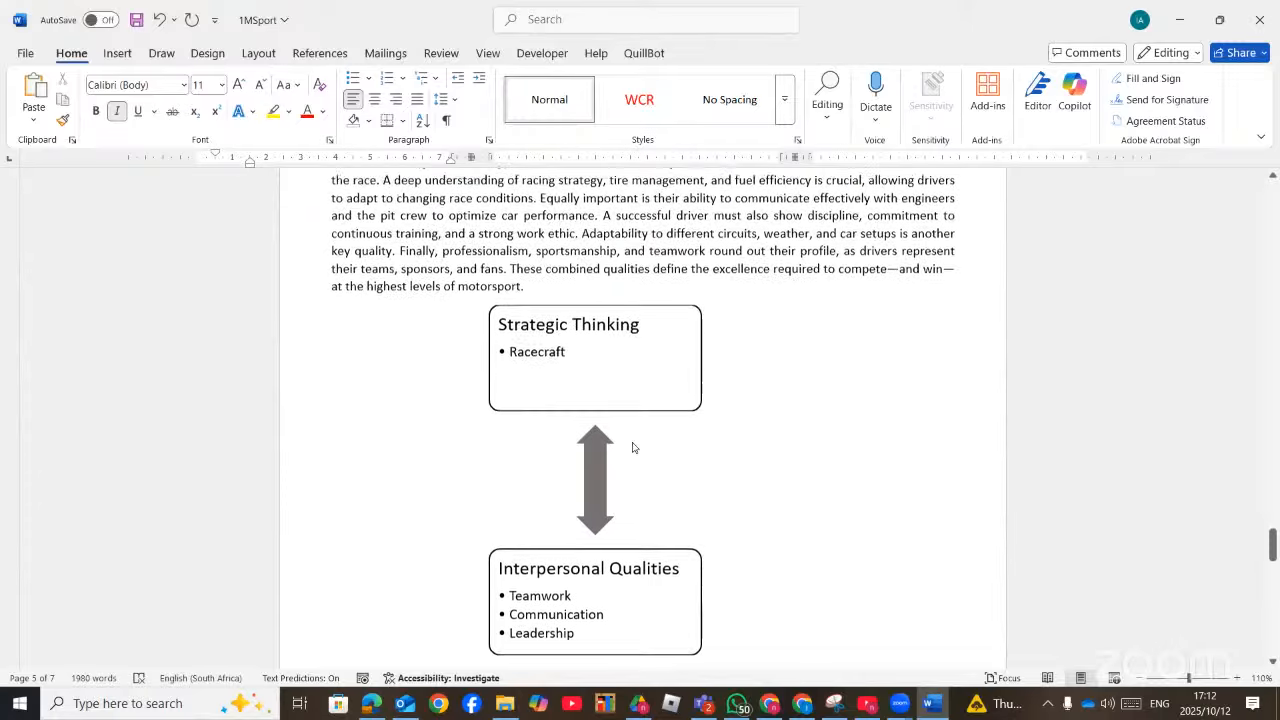
scroll(632, 447, "down", 1)
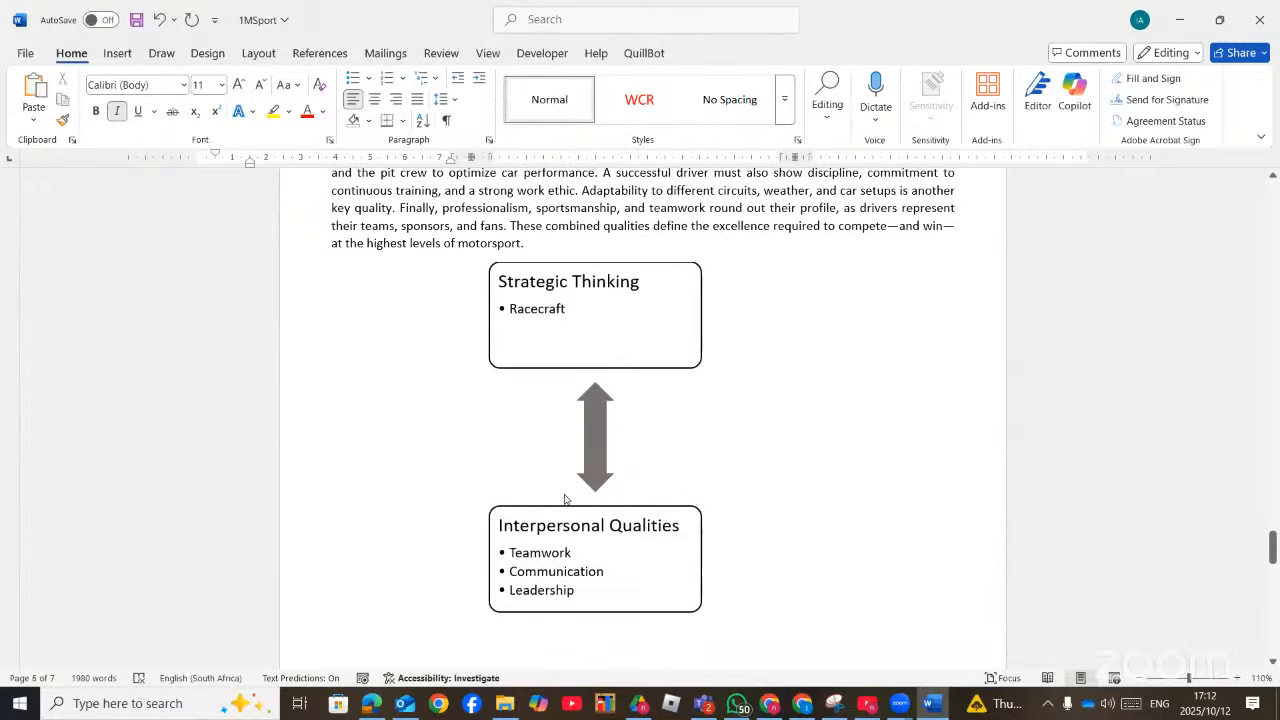
left_click(371, 704)
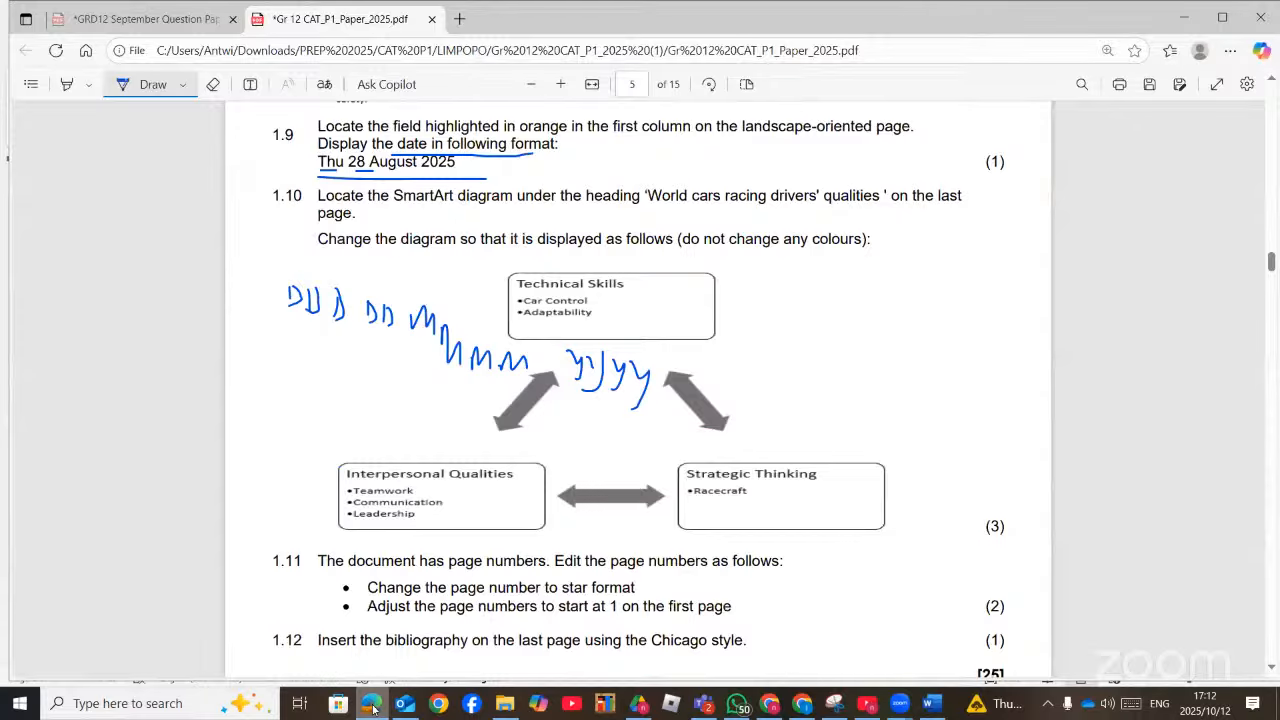
left_click(371, 704)
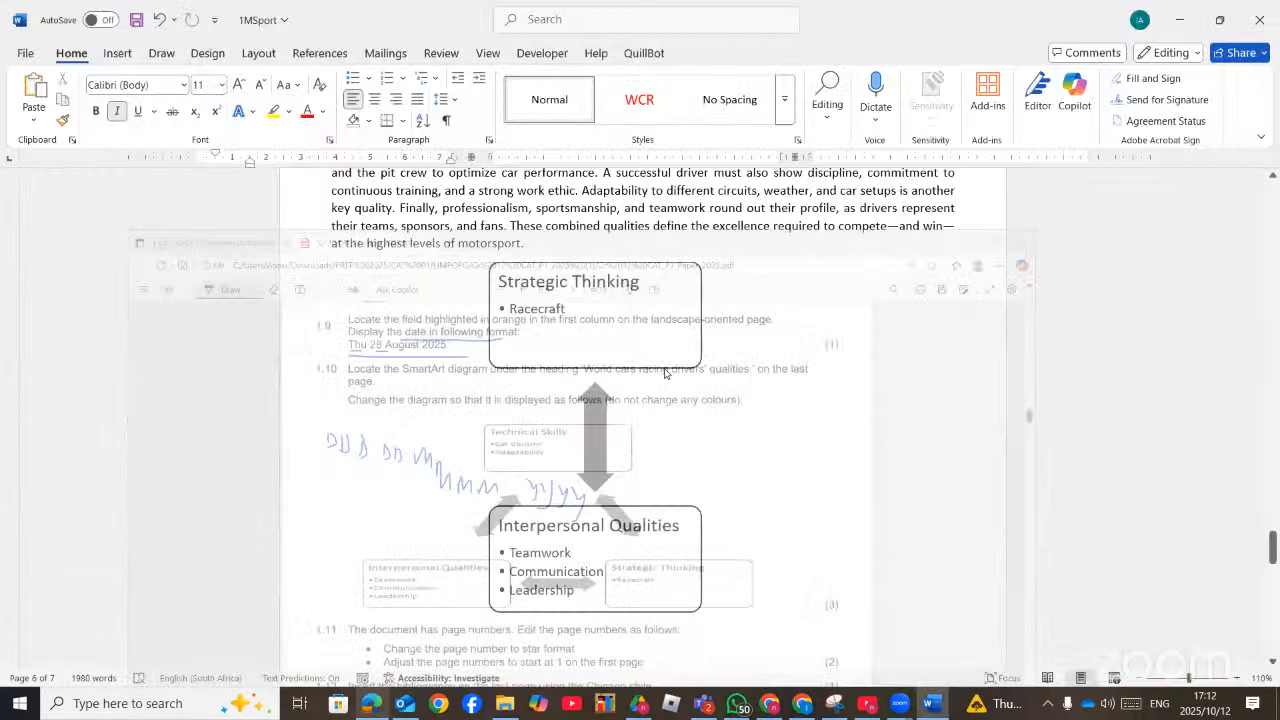
Select the Strategic Thinking SmartArt diagram and open its available layouts
left_click(738, 460)
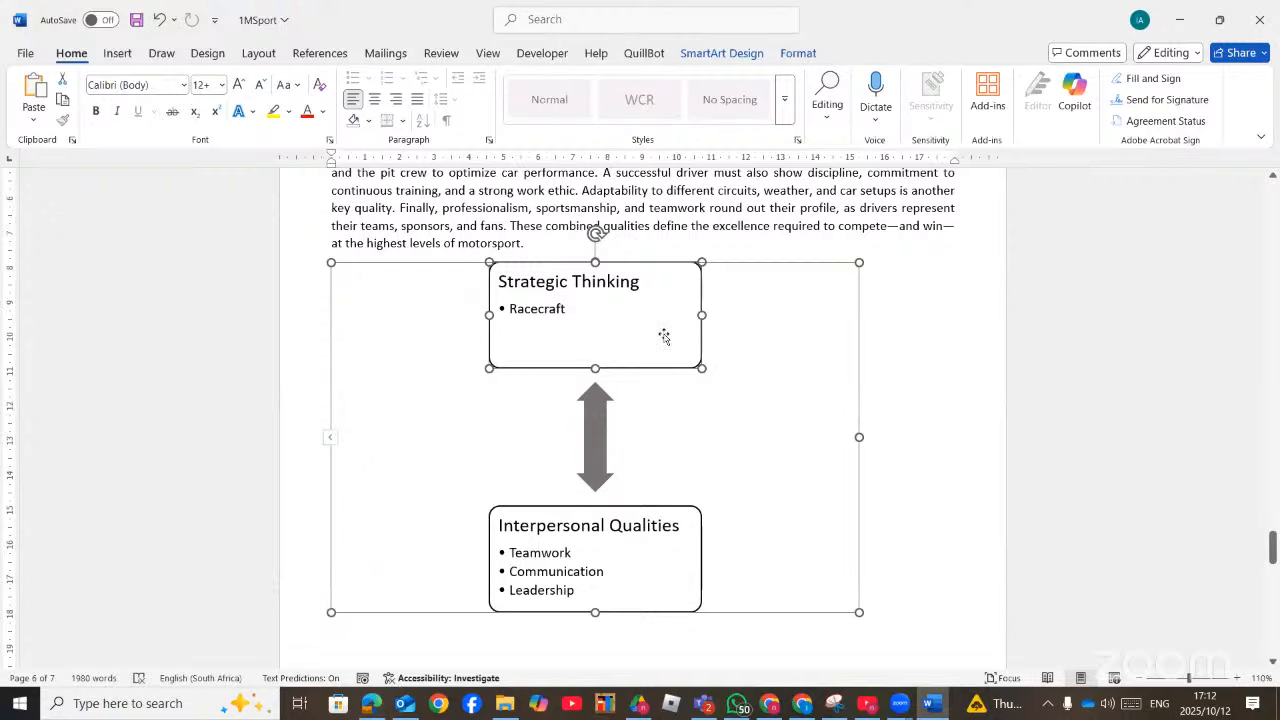
left_click(720, 53)
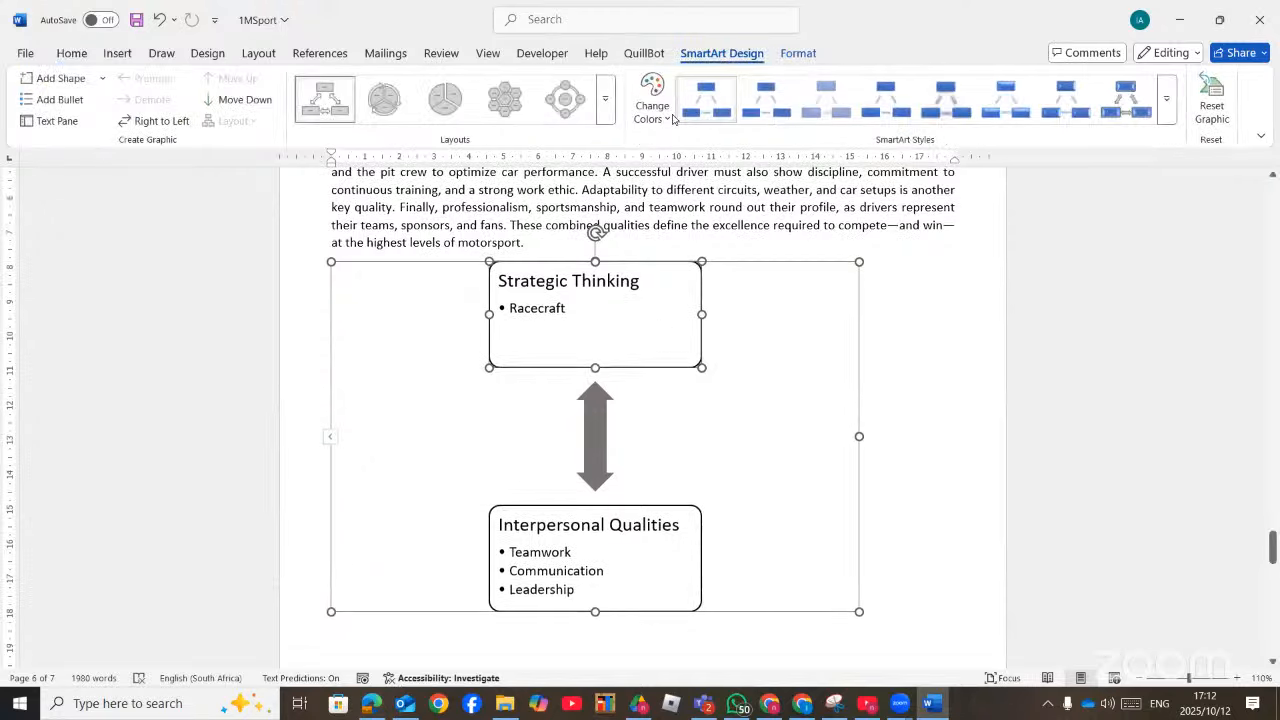
left_click(605, 100)
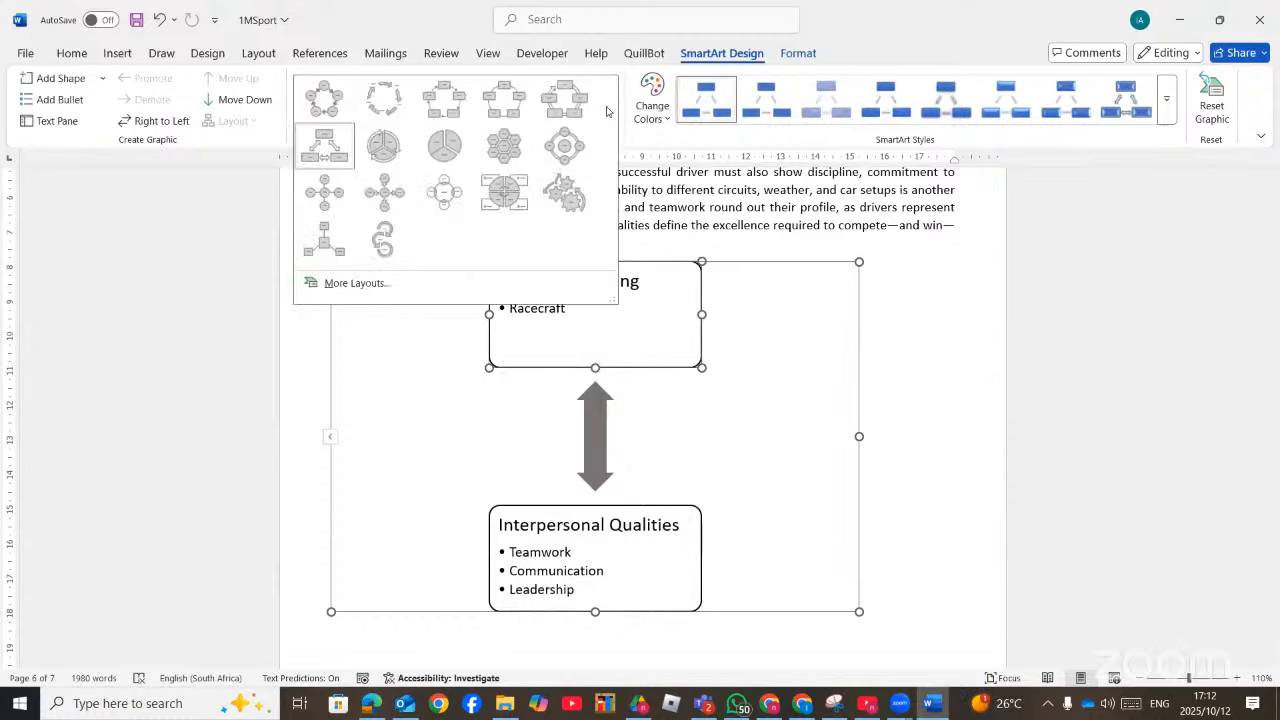
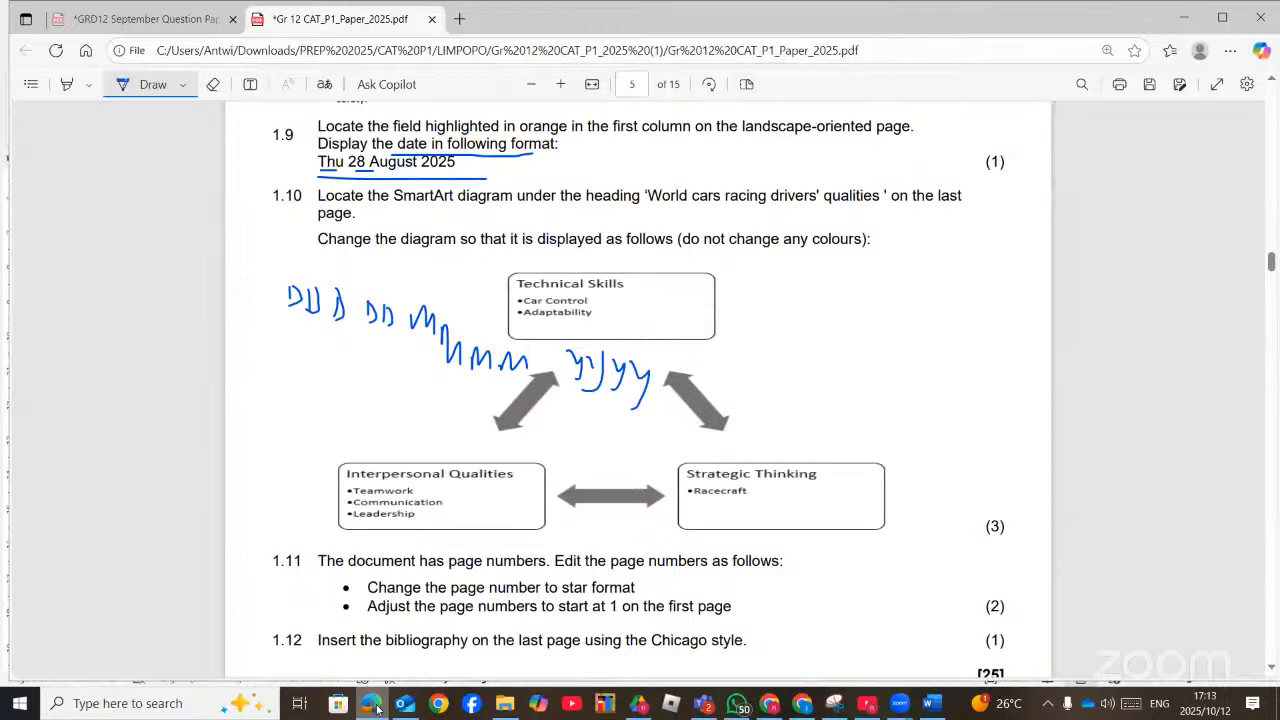
Check the three-box SmartArt diagram in Word against the diagram shown in question 1.10
left_click(371, 704)
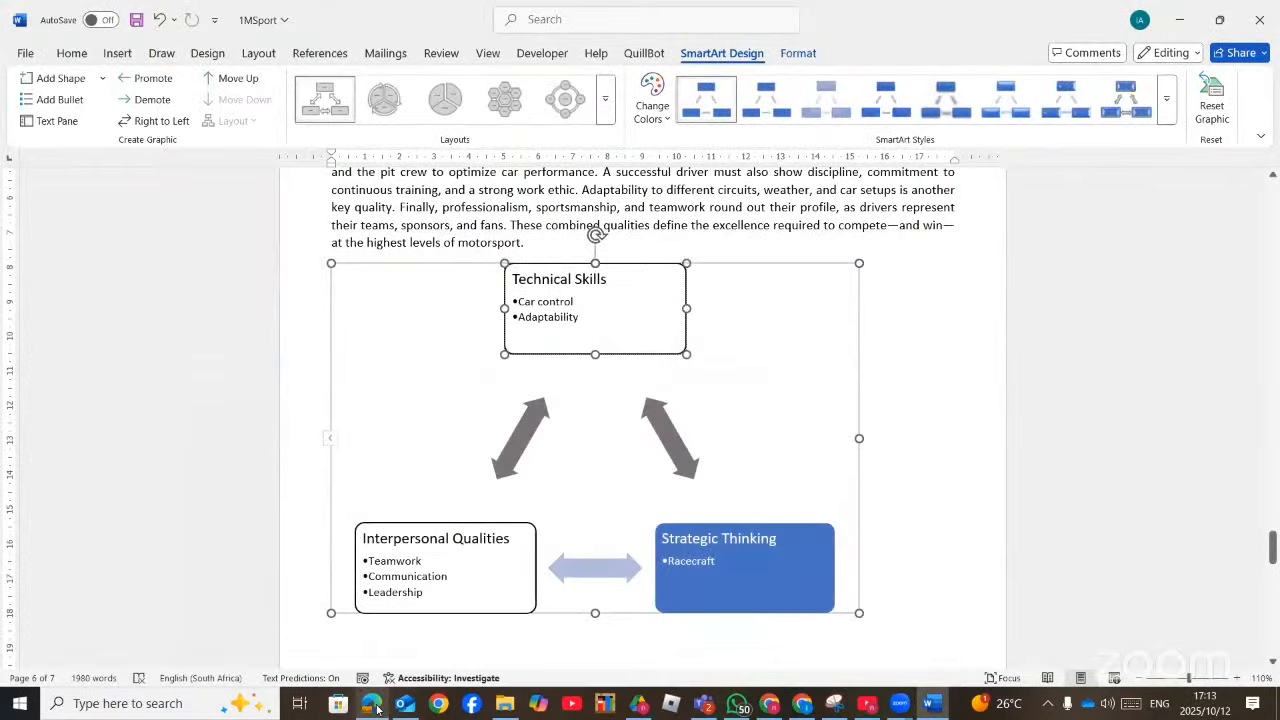
left_click(376, 708)
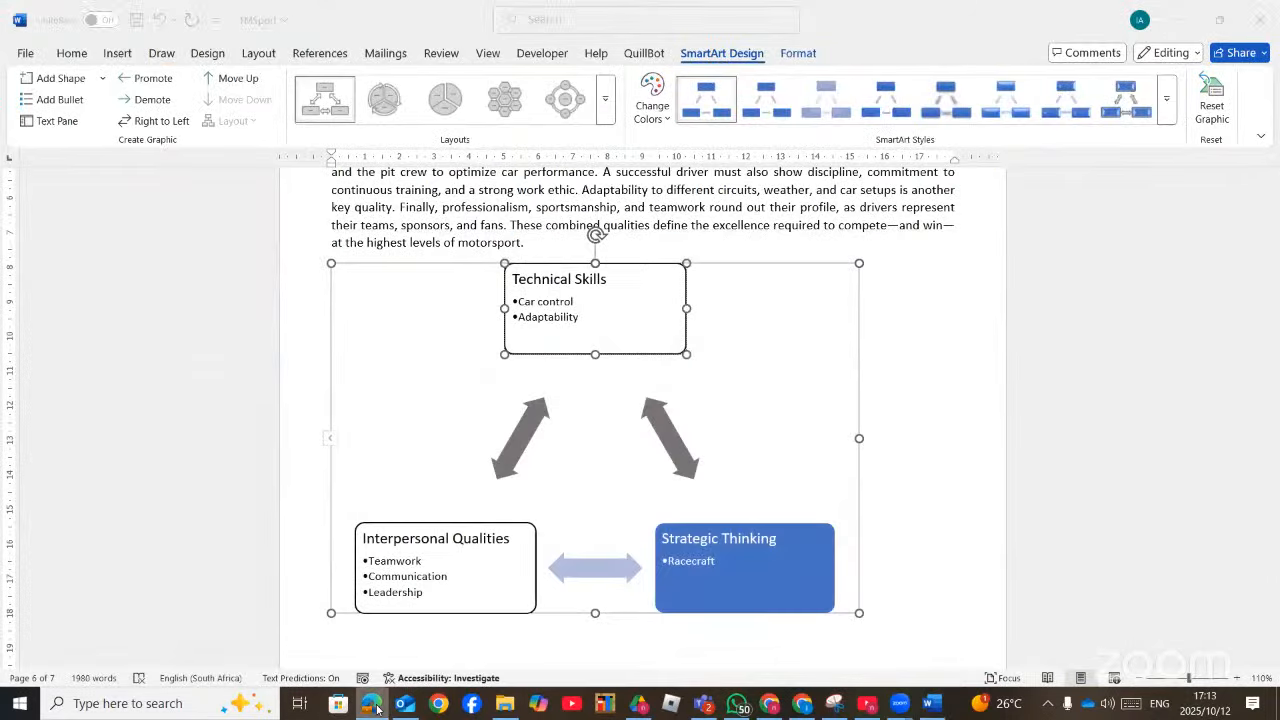
left_click(378, 708)
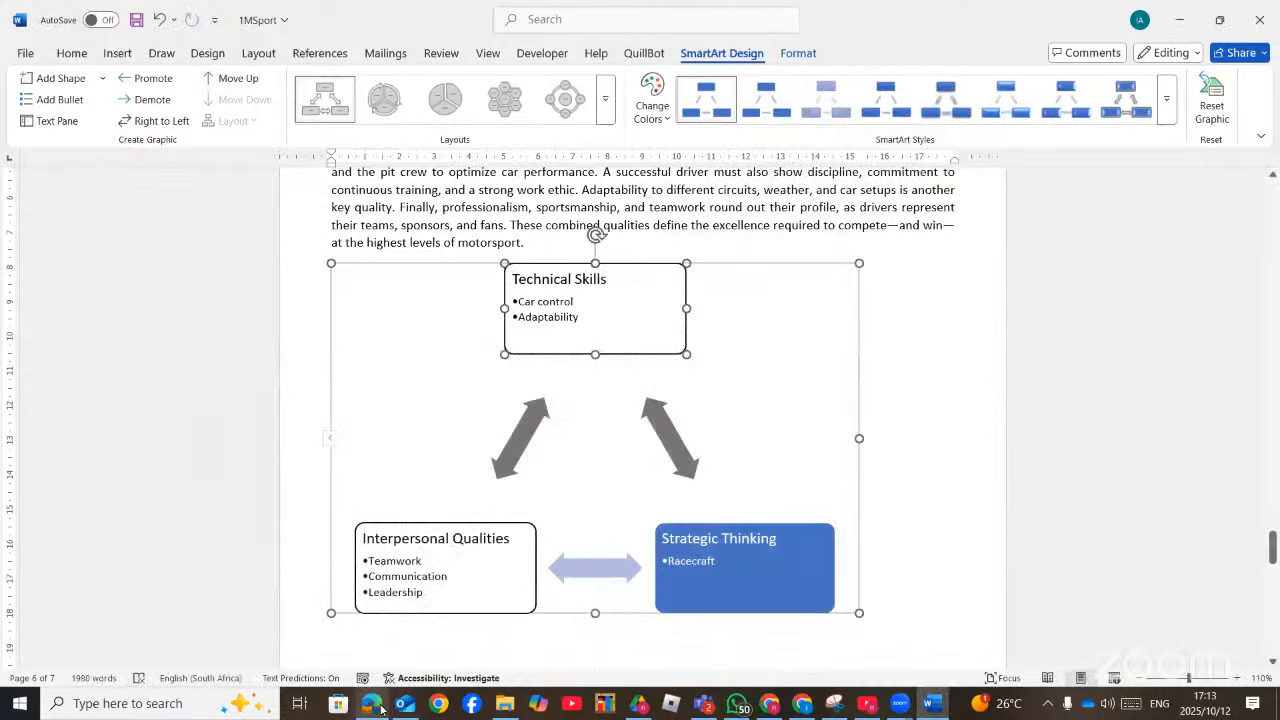
left_click(906, 351)
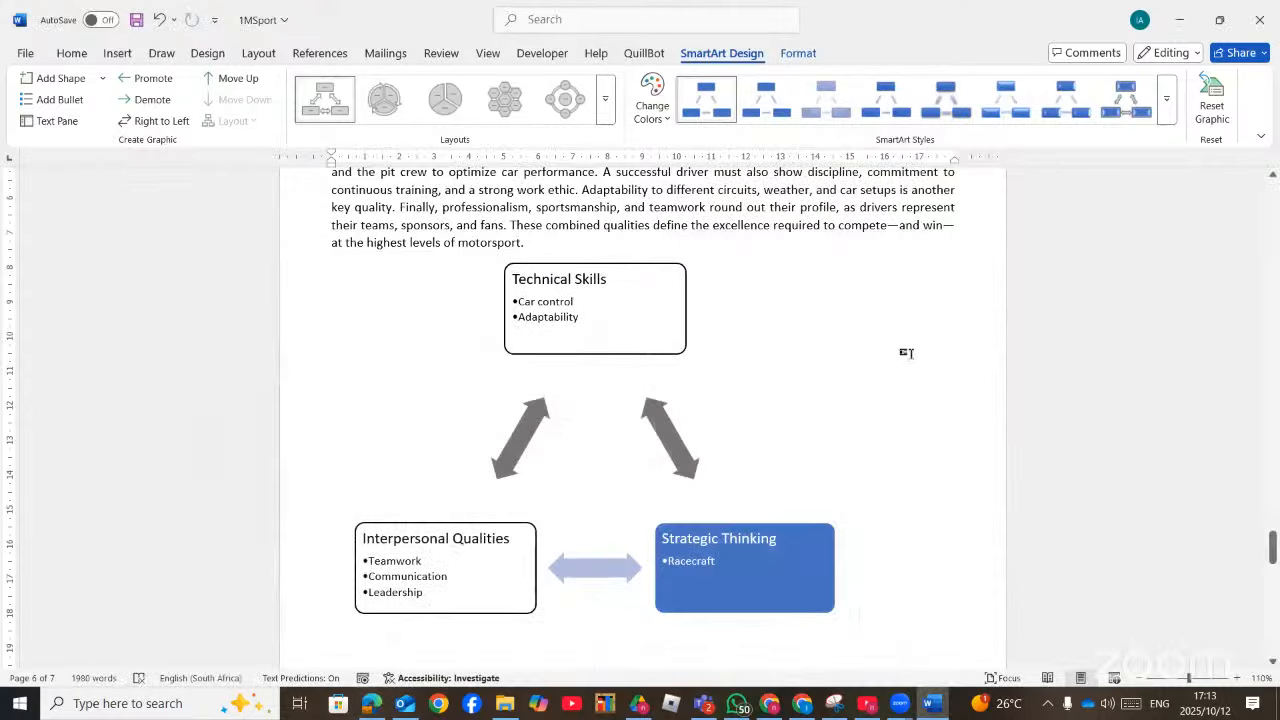
scroll(683, 423, "down", 1)
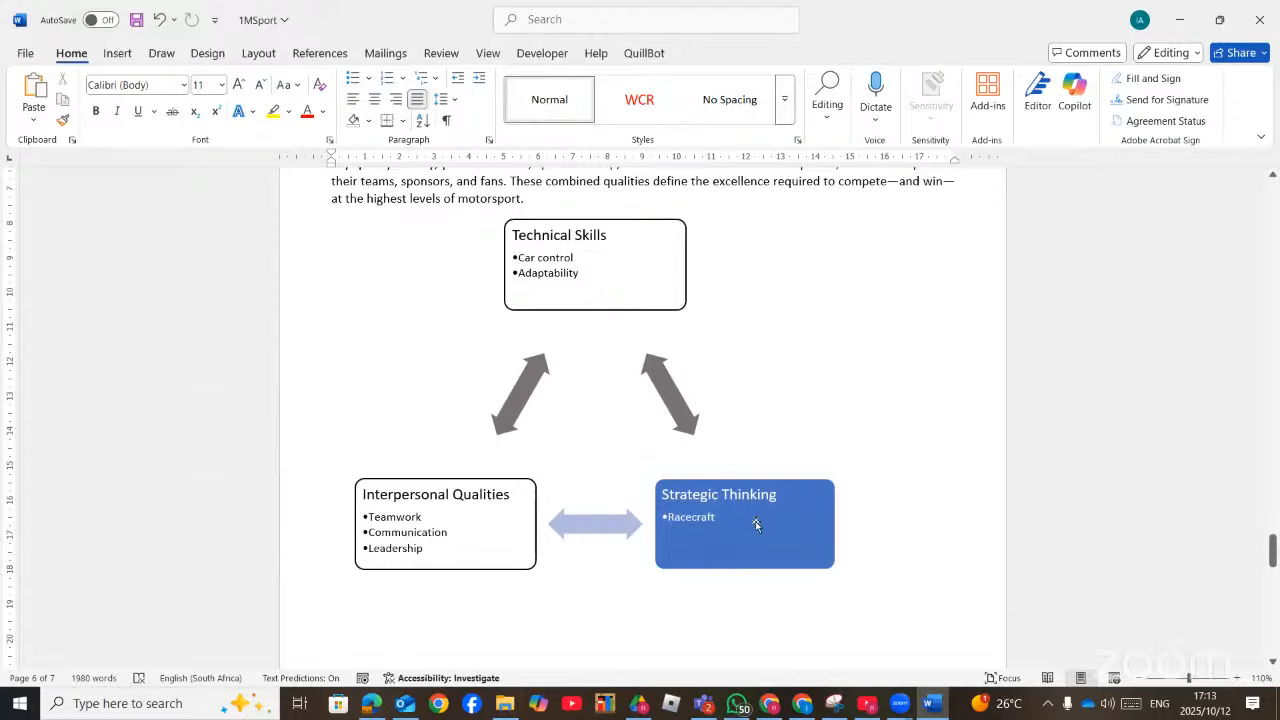
Apply the white theme shape style with a black outline to the Strategic Thinking box in the SmartArt diagram
left_click(782, 524)
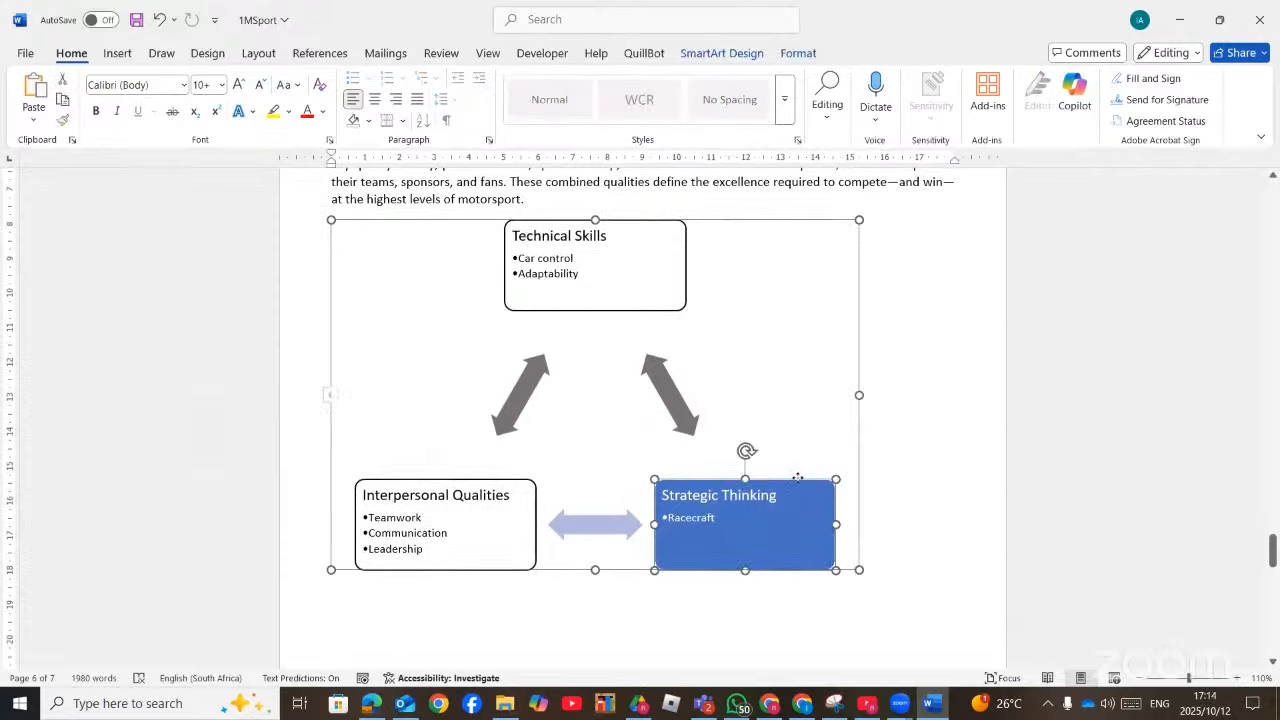
left_click(730, 53)
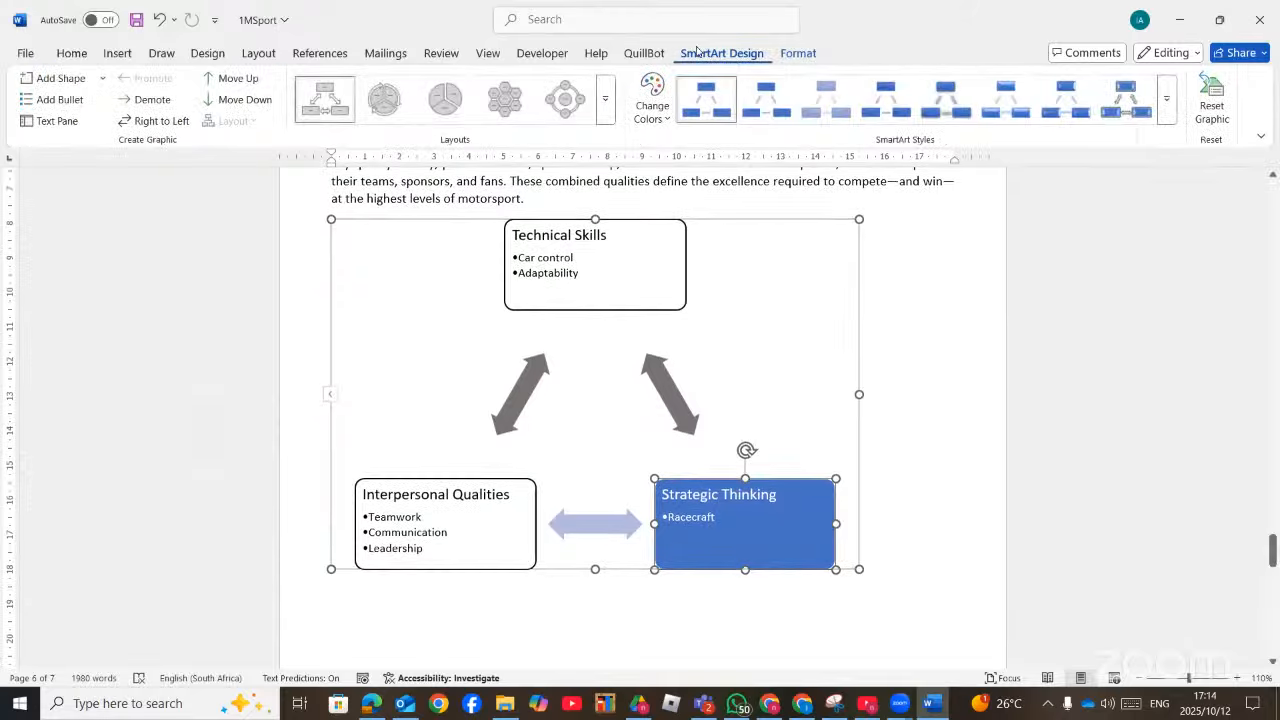
left_click(797, 55)
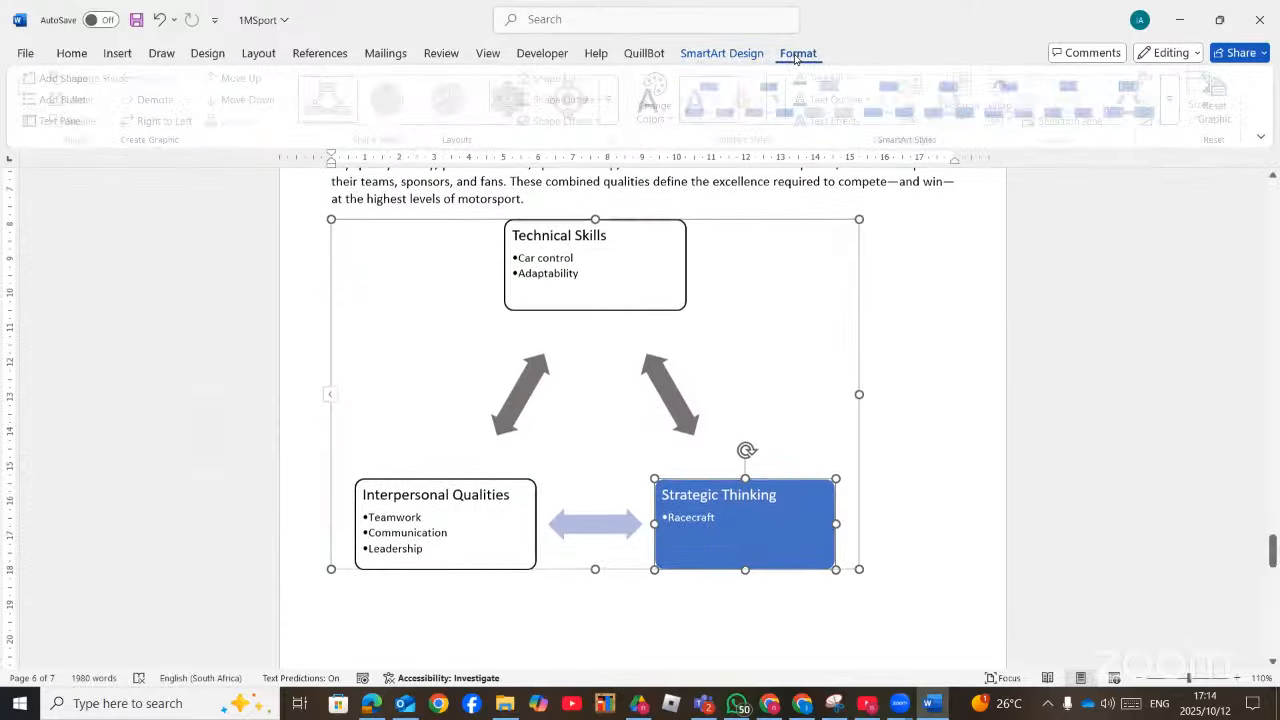
left_click(191, 98)
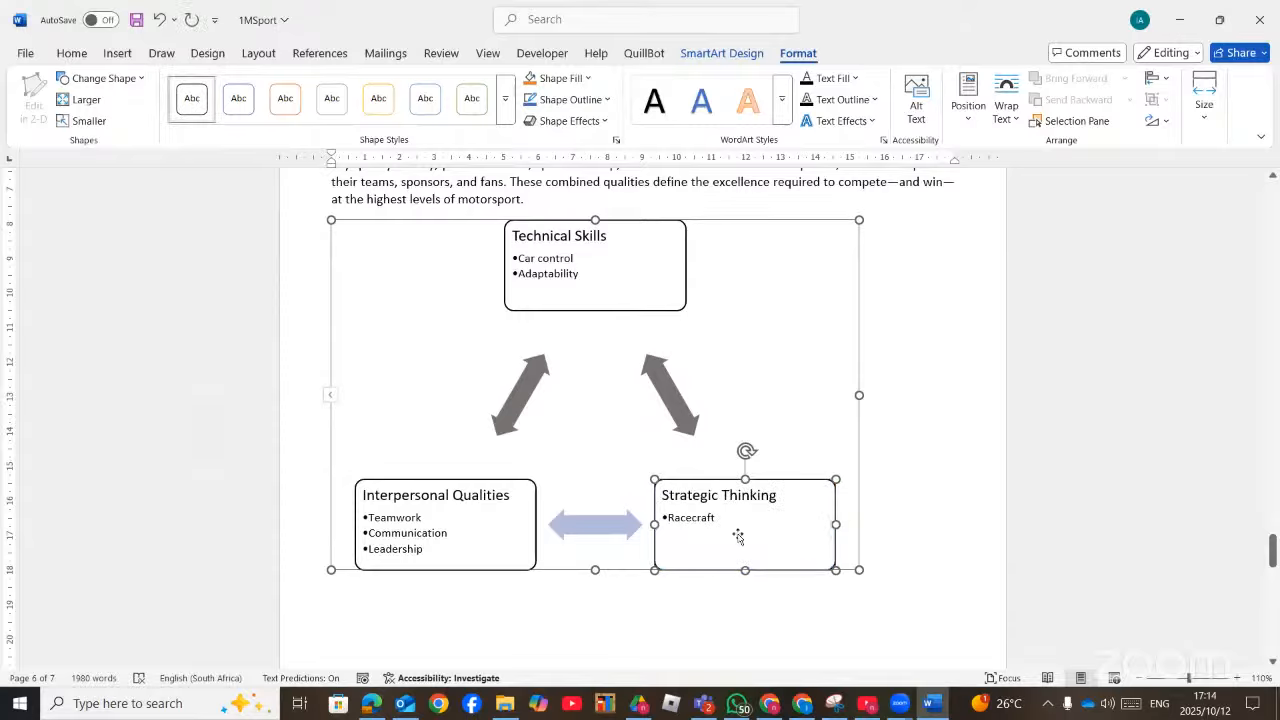
left_click(790, 393)
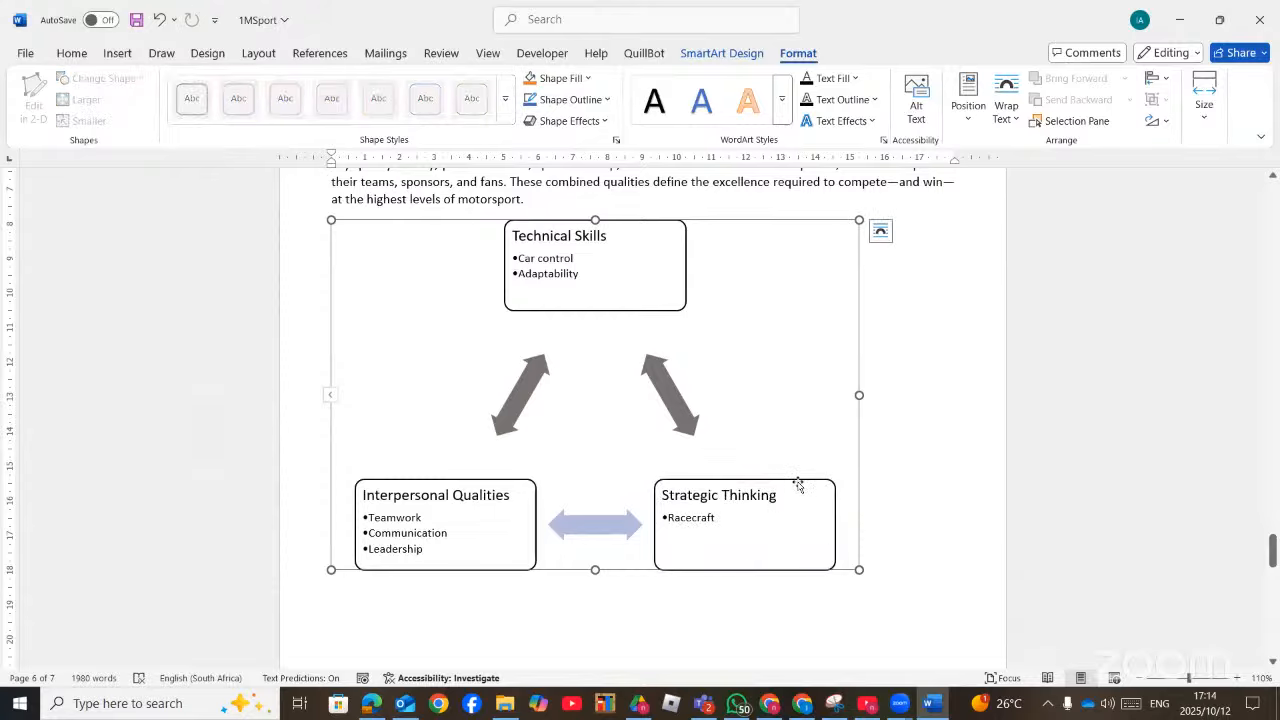
Apply the solid gray theme shape style to the arrow between Interpersonal Qualities and Strategic Thinking
left_click(597, 525)
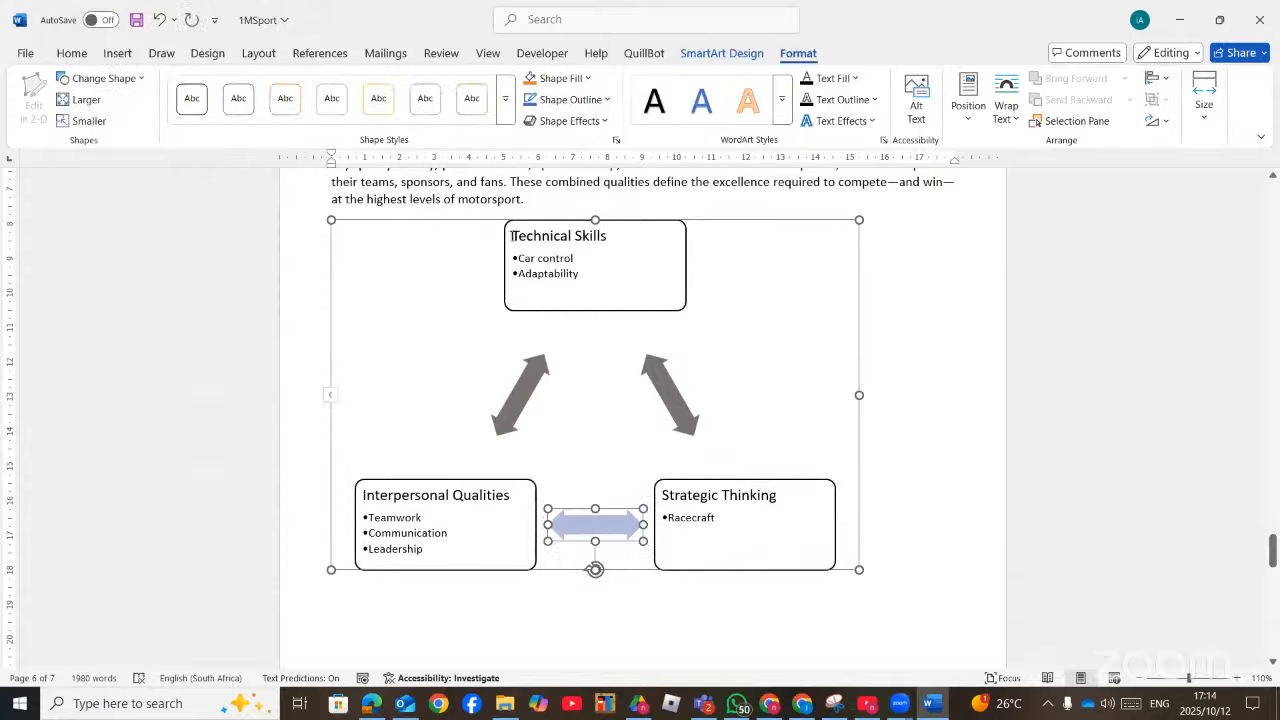
left_click(505, 98)
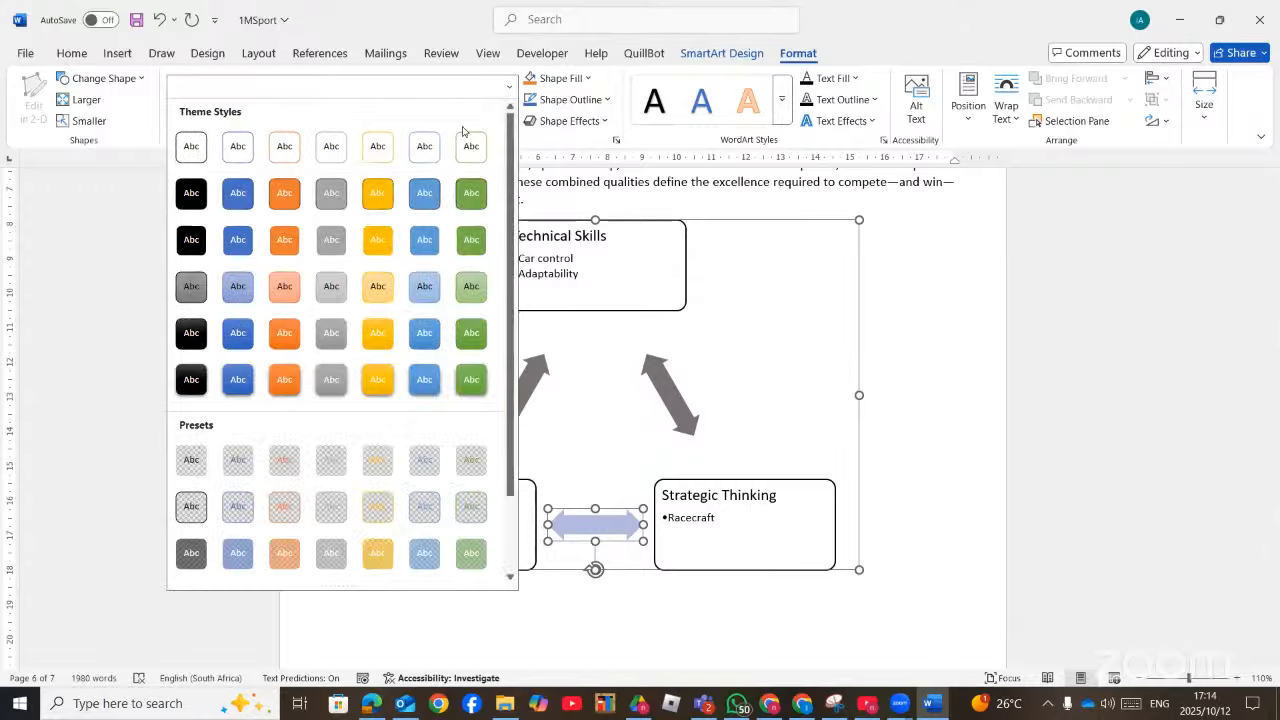
left_click(331, 192)
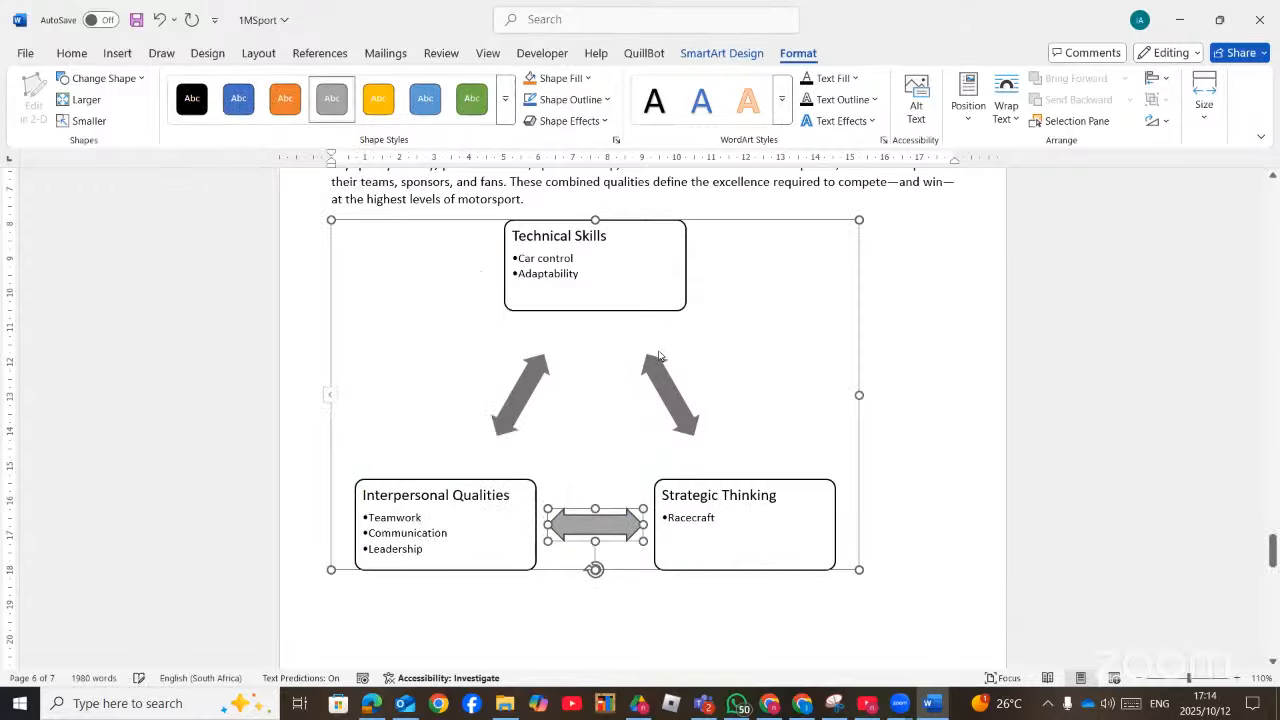
left_click(788, 390)
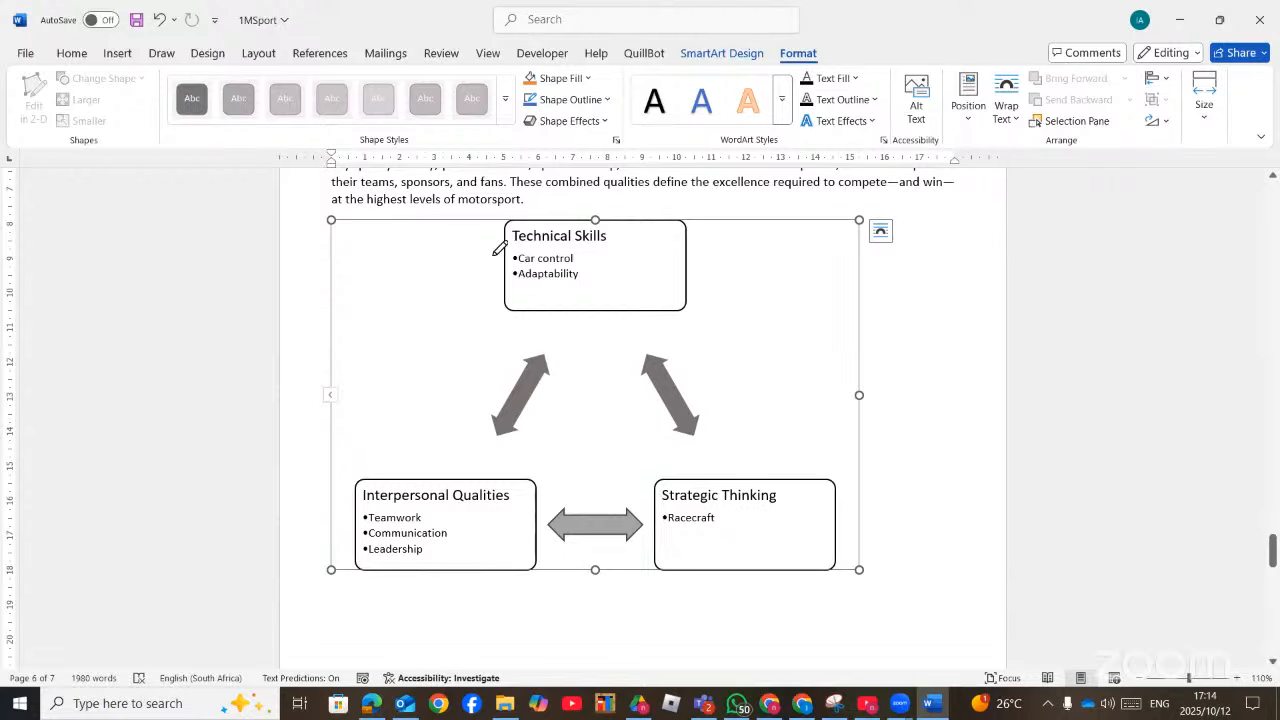
Switch to the question paper and mark 'star format' and the start-at-1 requirement in question 1.11 with the pen
key("alt+Tab")
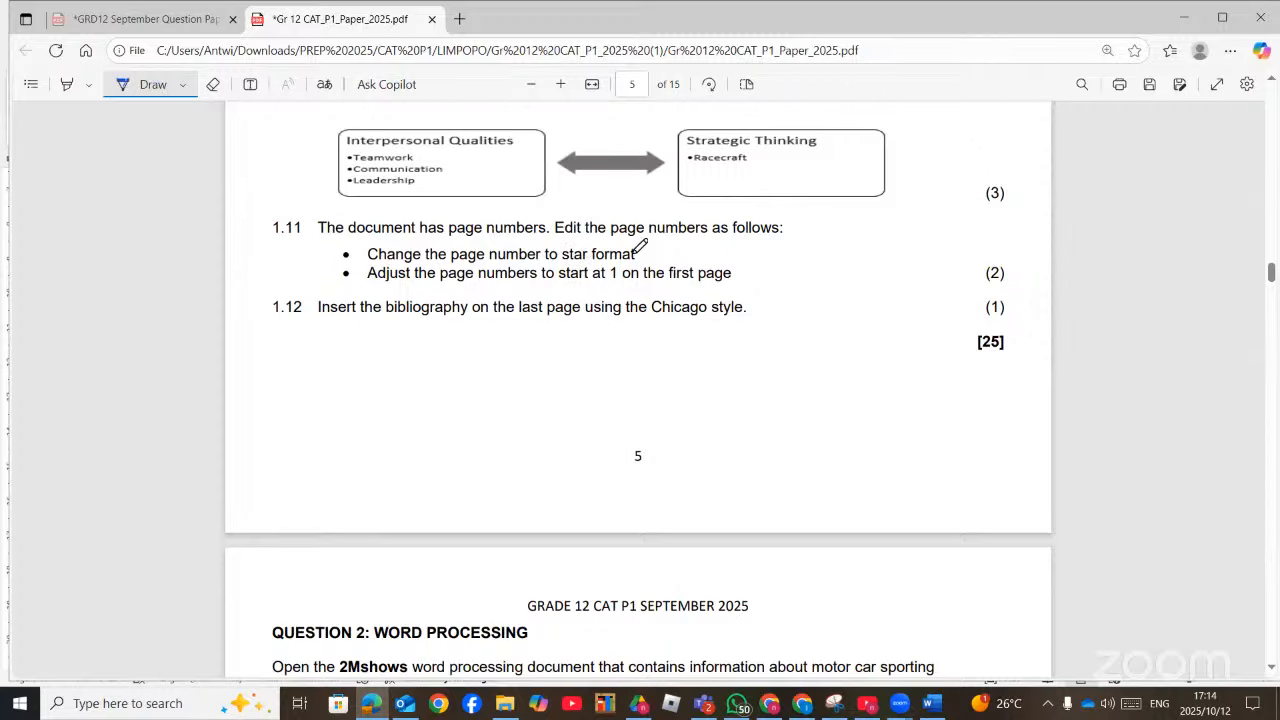
mouse_move(647, 244)
left_mouse_down()
mouse_move(561, 248)
mouse_move(650, 234)
left_mouse_up()
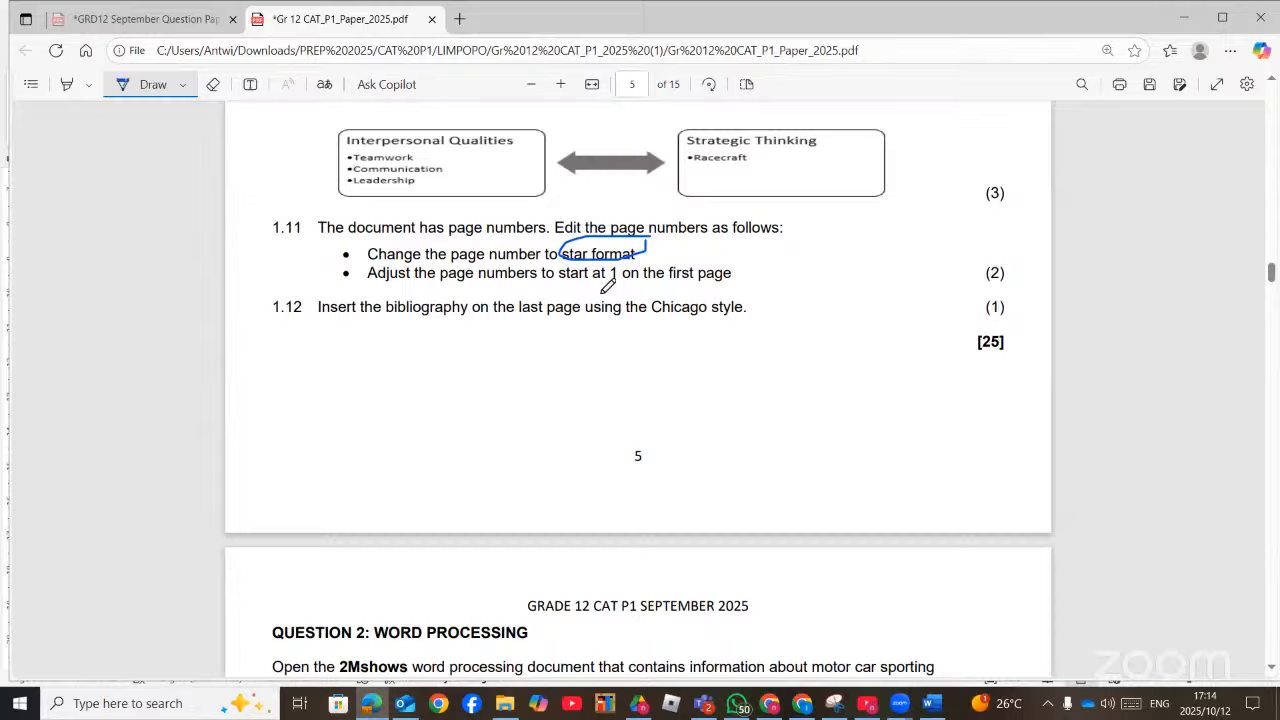
left_click_drag(603, 294, 730, 295)
Return to Word and set the page numbering in the first page's footer to start at 1
left_click(930, 703)
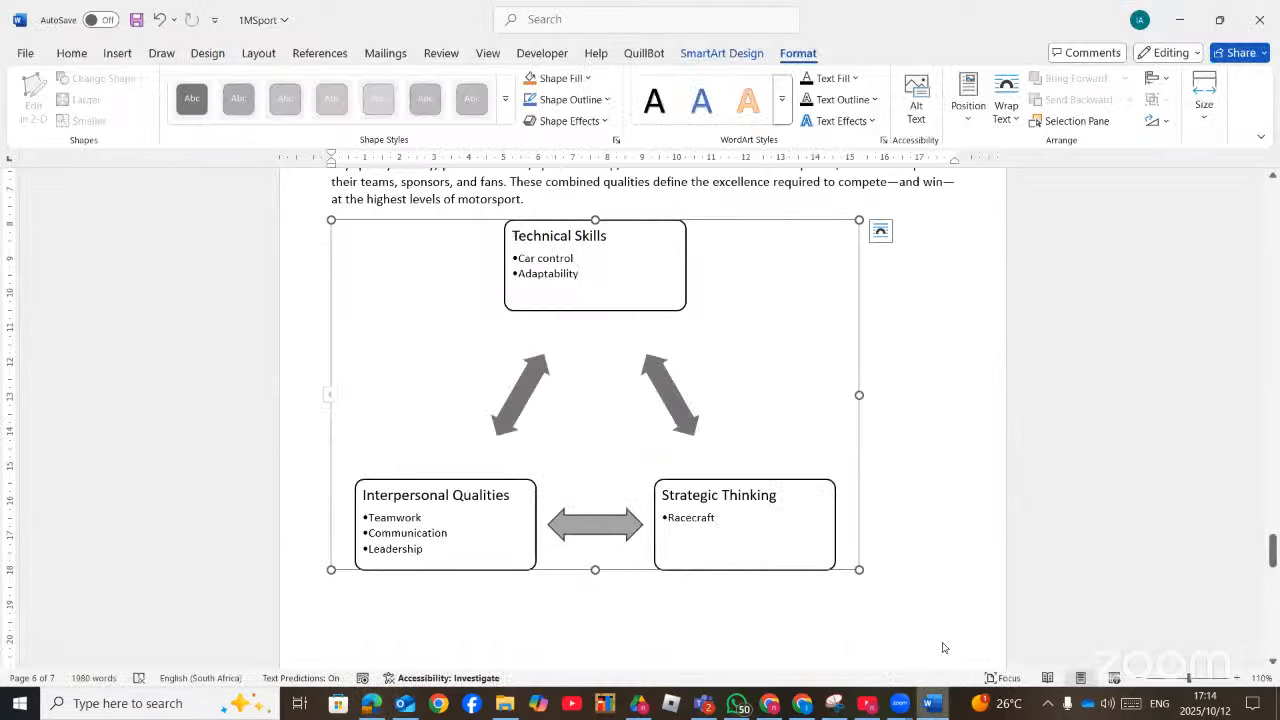
left_click_drag(1272, 553, 1272, 212)
scroll(684, 528, "down", 10)
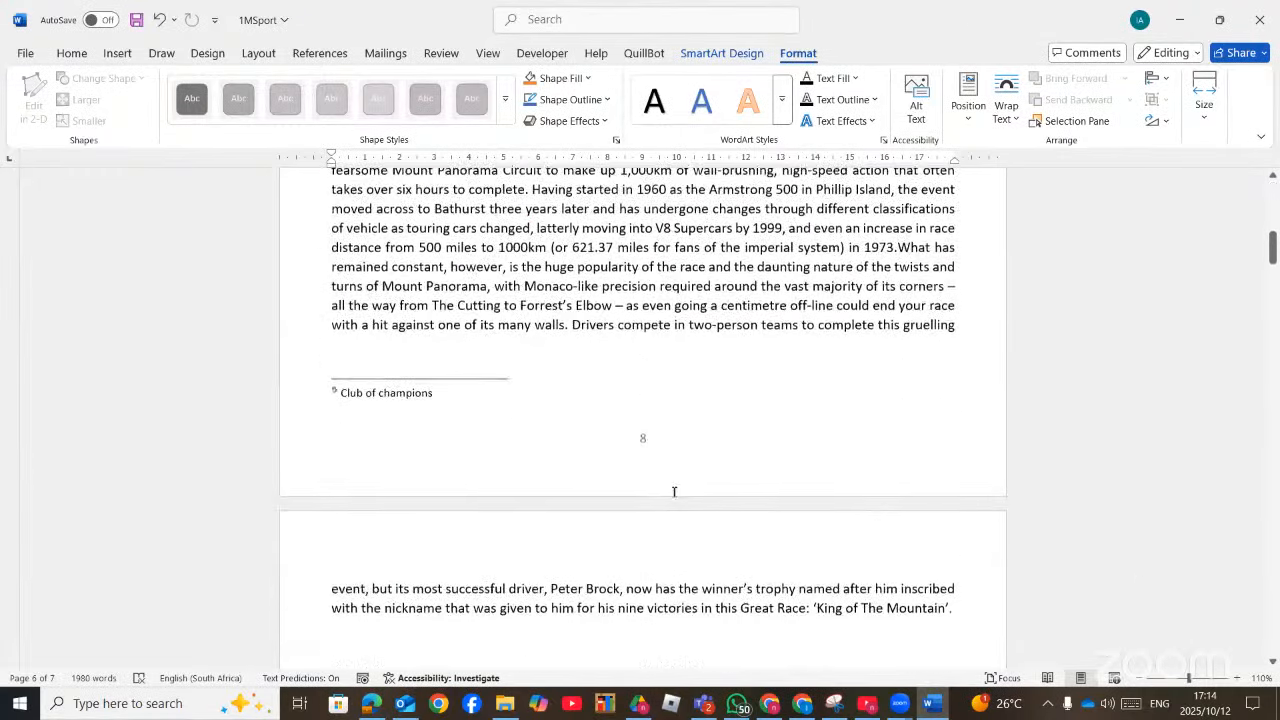
scroll(650, 415, "down", 10)
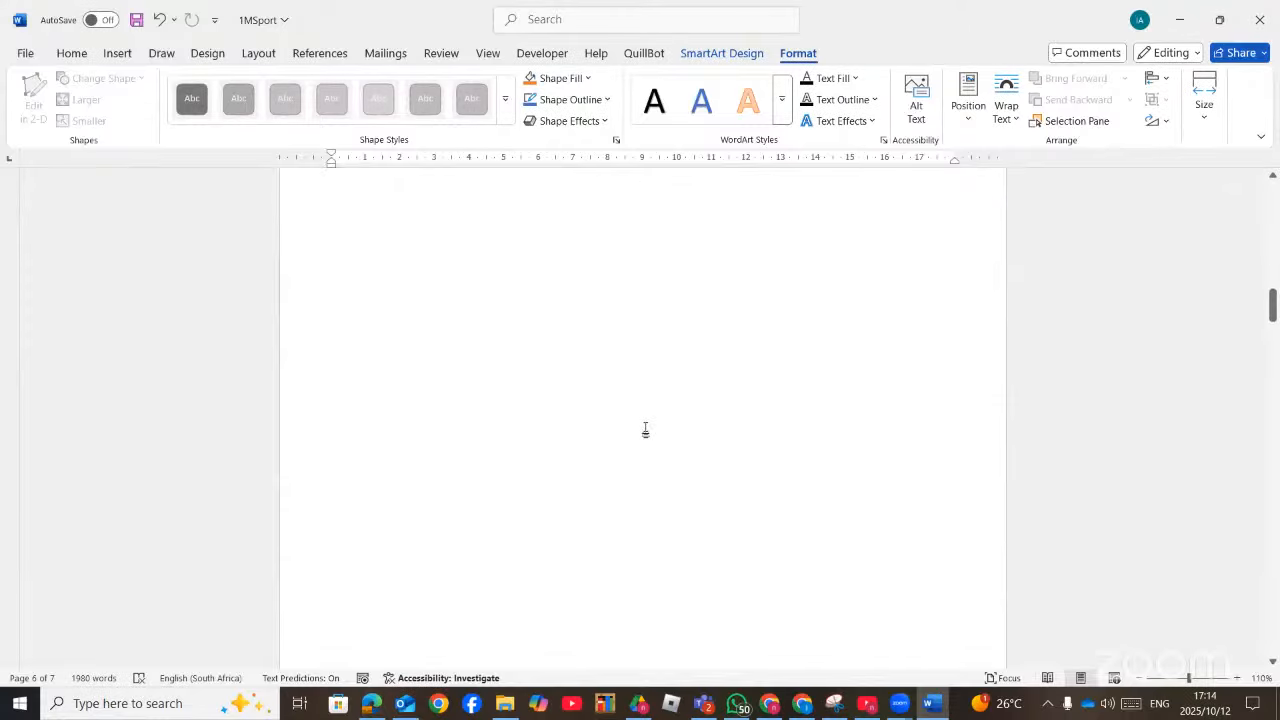
scroll(646, 406, "up", 10)
double_click(648, 540)
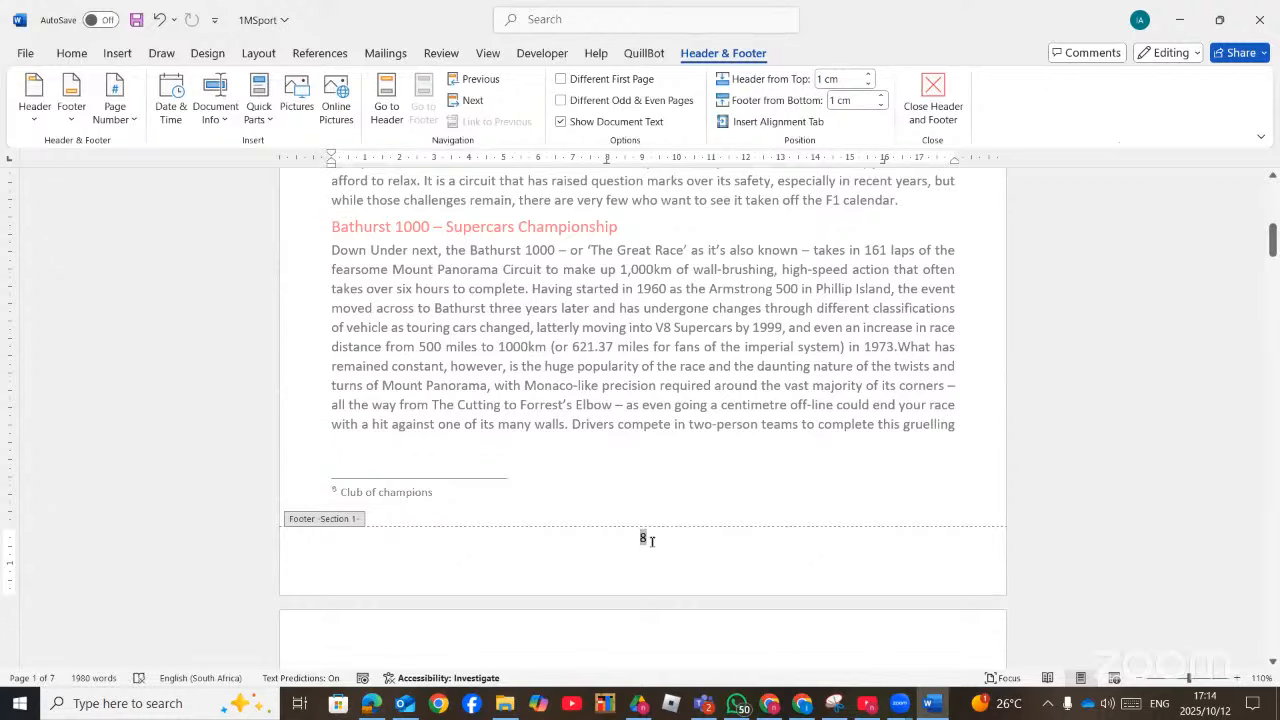
left_click(134, 120)
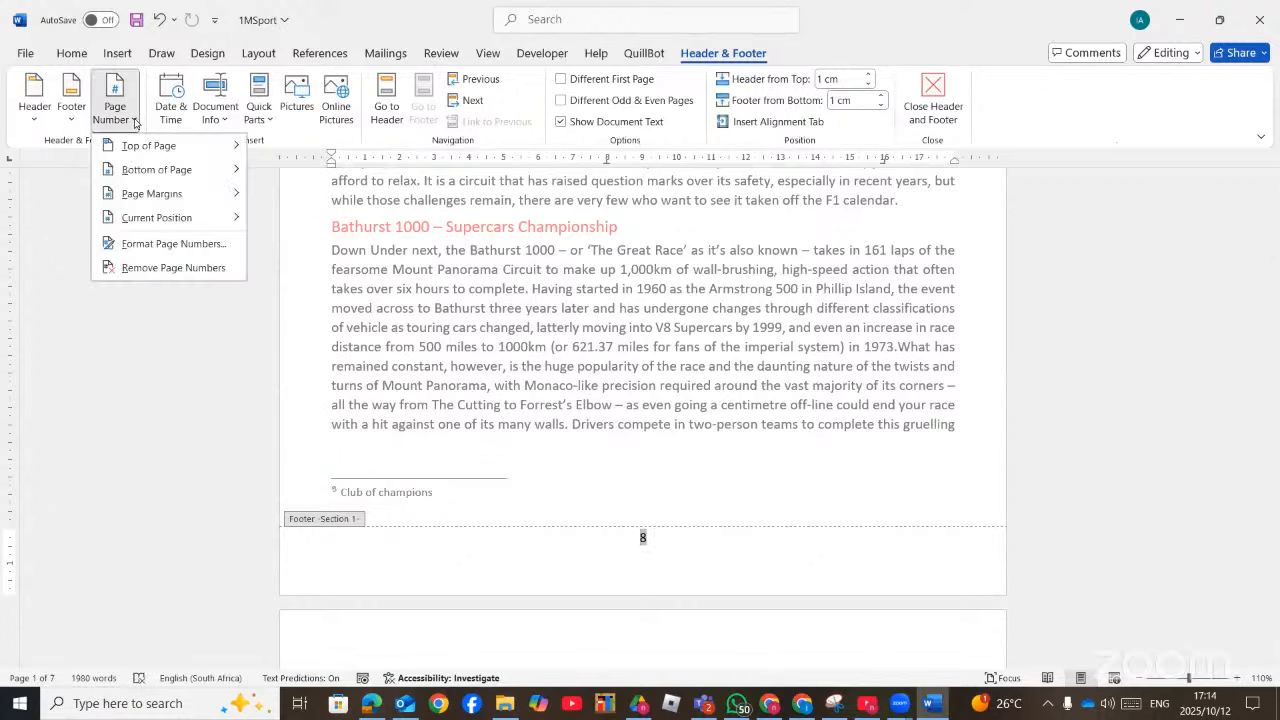
left_click(133, 246)
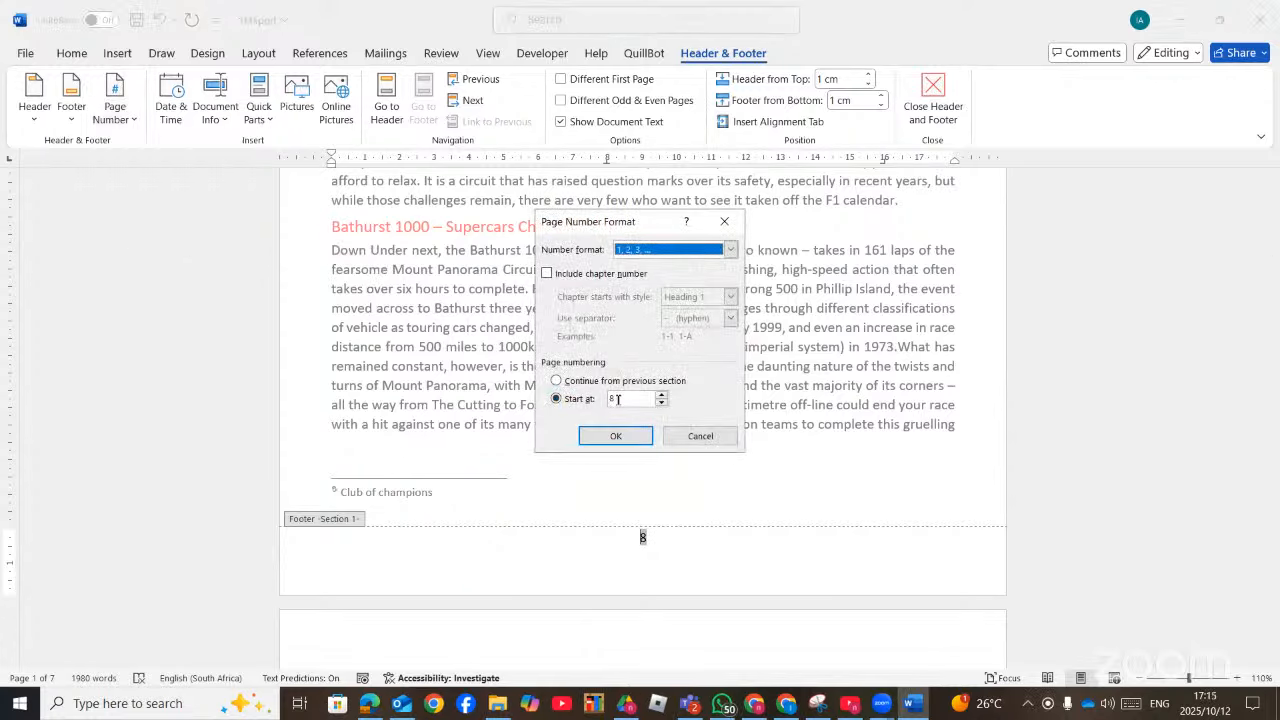
left_click(614, 399)
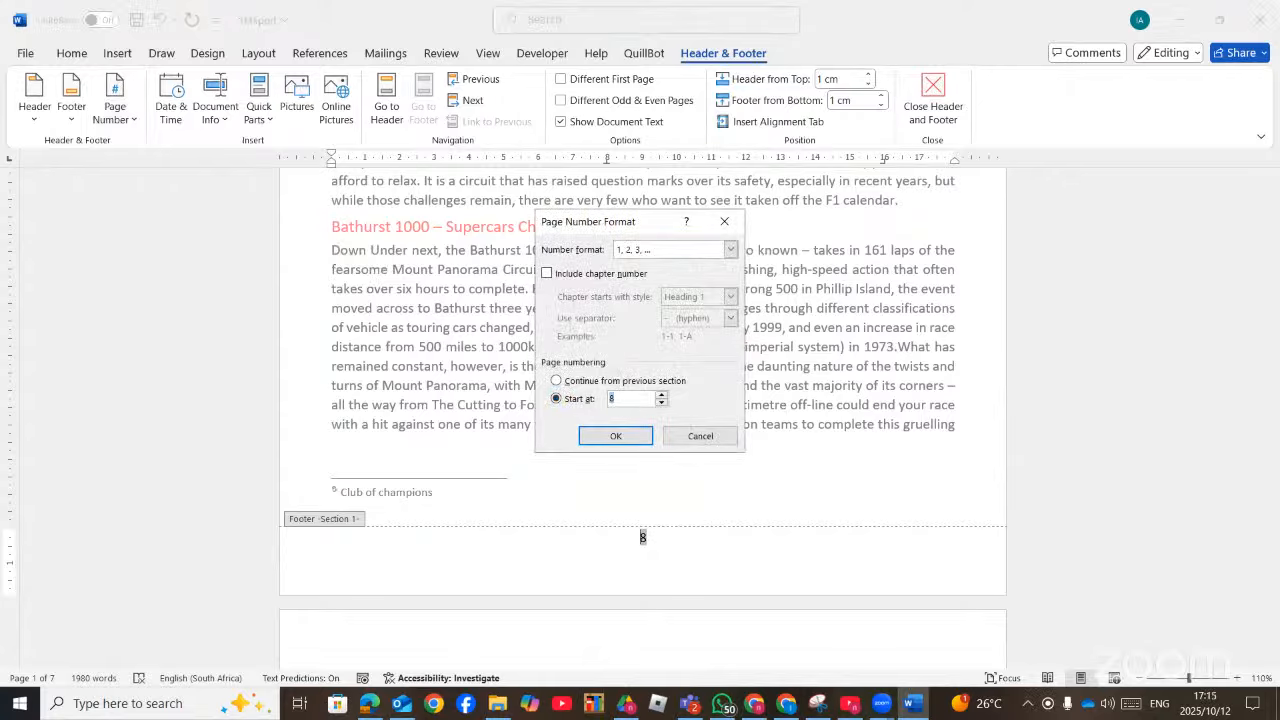
type("1")
left_click(640, 437)
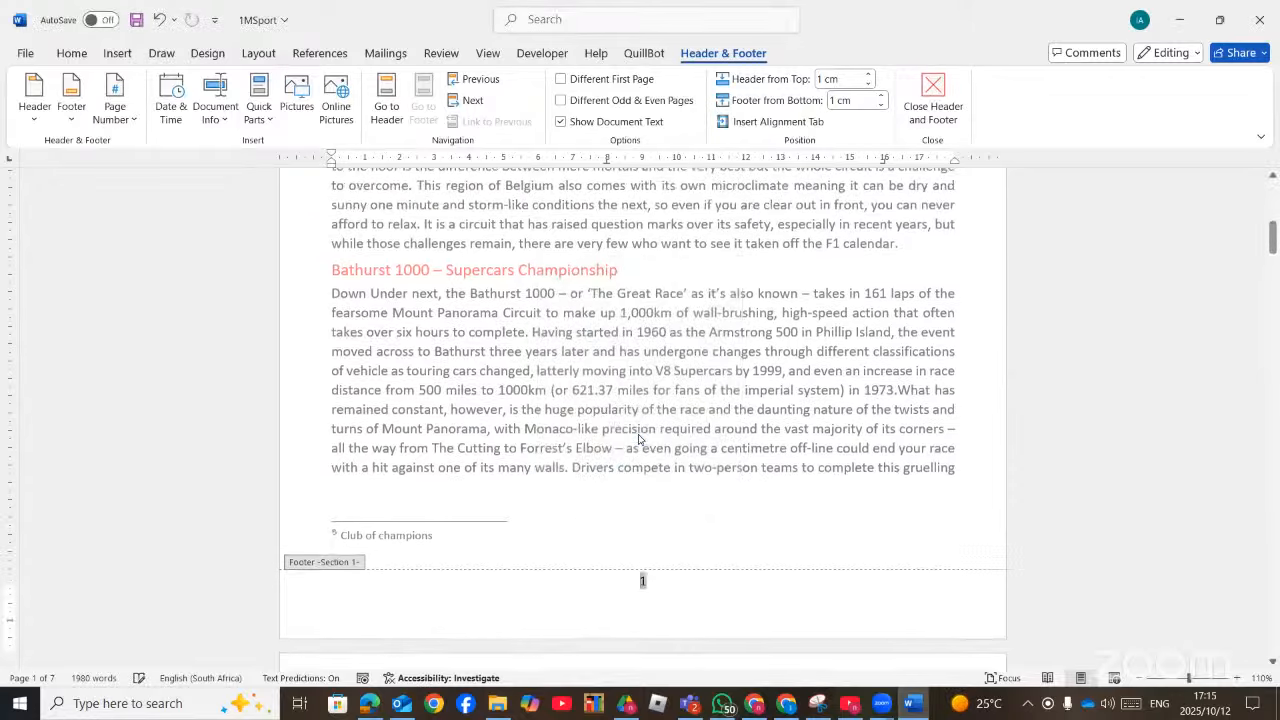
Change the footer page number to the Star format at the bottom of the page and return to the document body
left_click(135, 121)
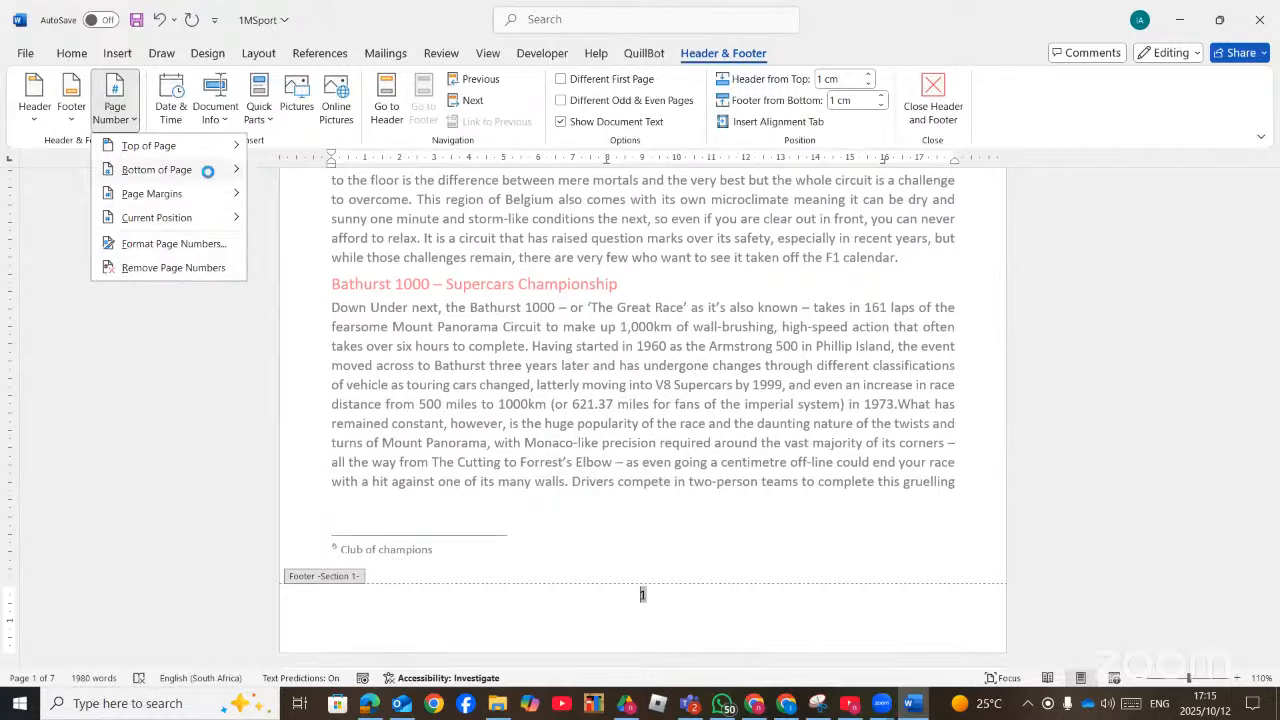
mouse_move(207, 176)
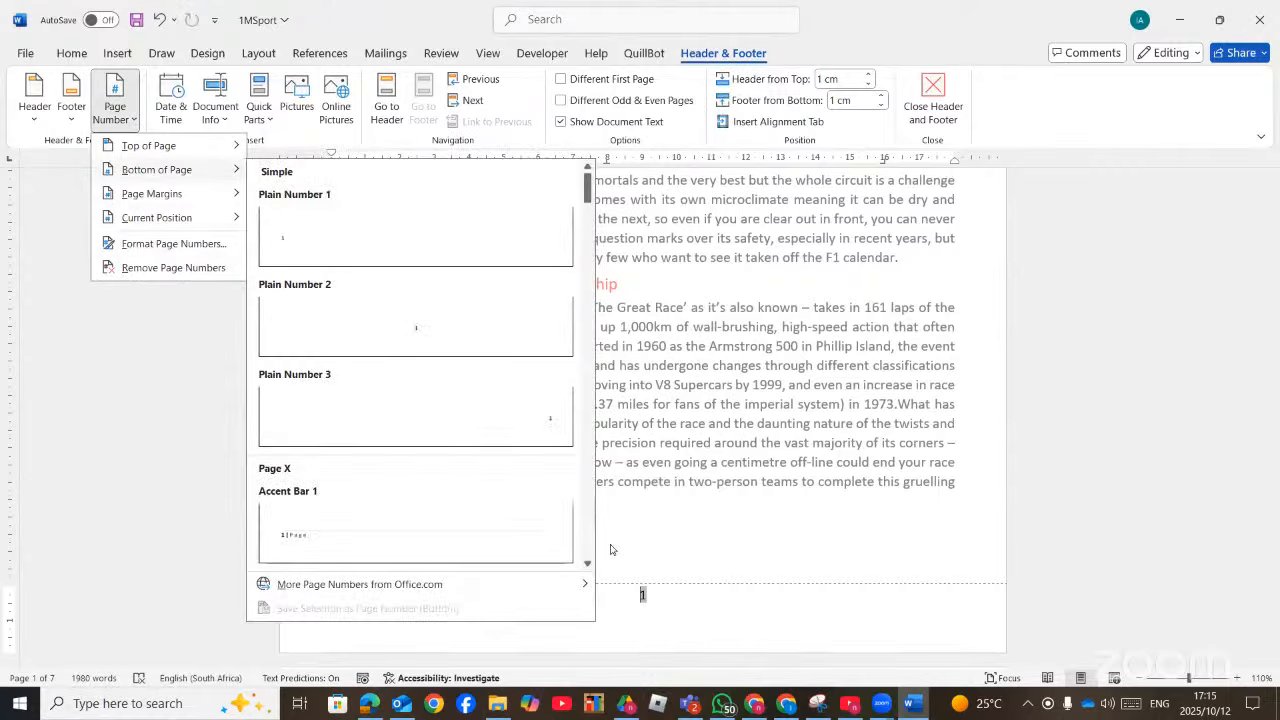
scroll(588, 564, "down", 6)
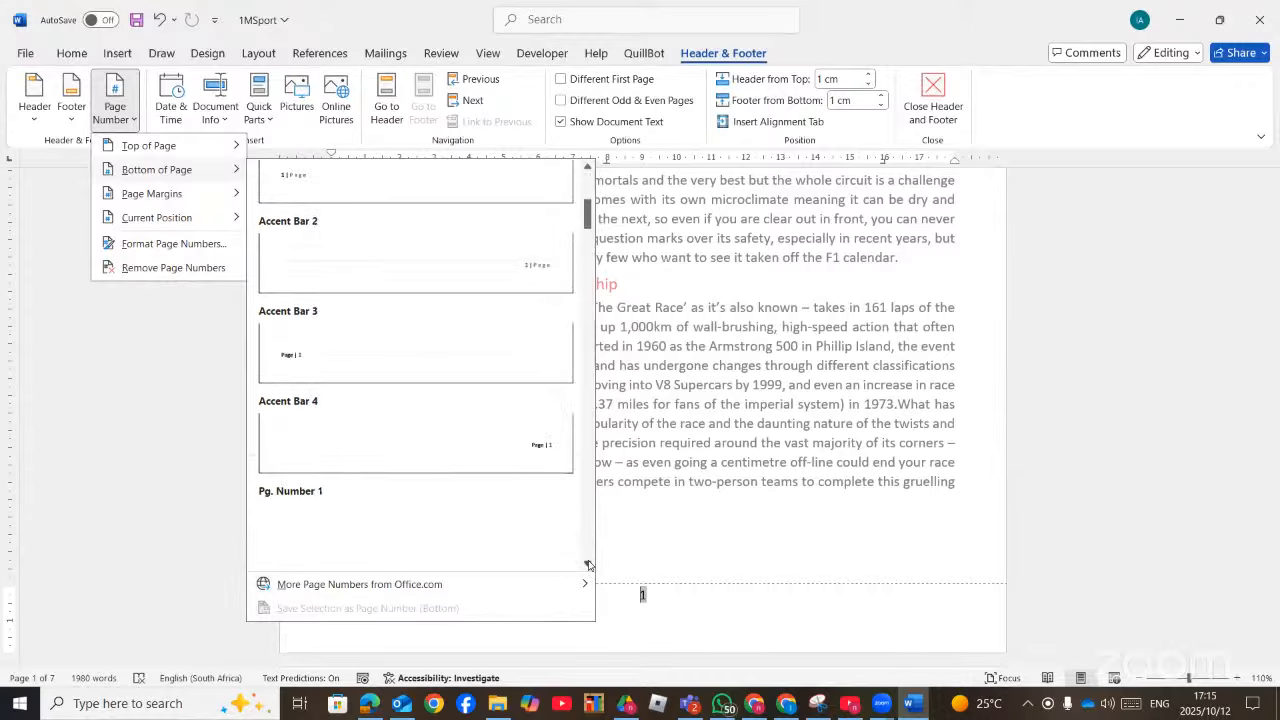
scroll(588, 564, "down", 6)
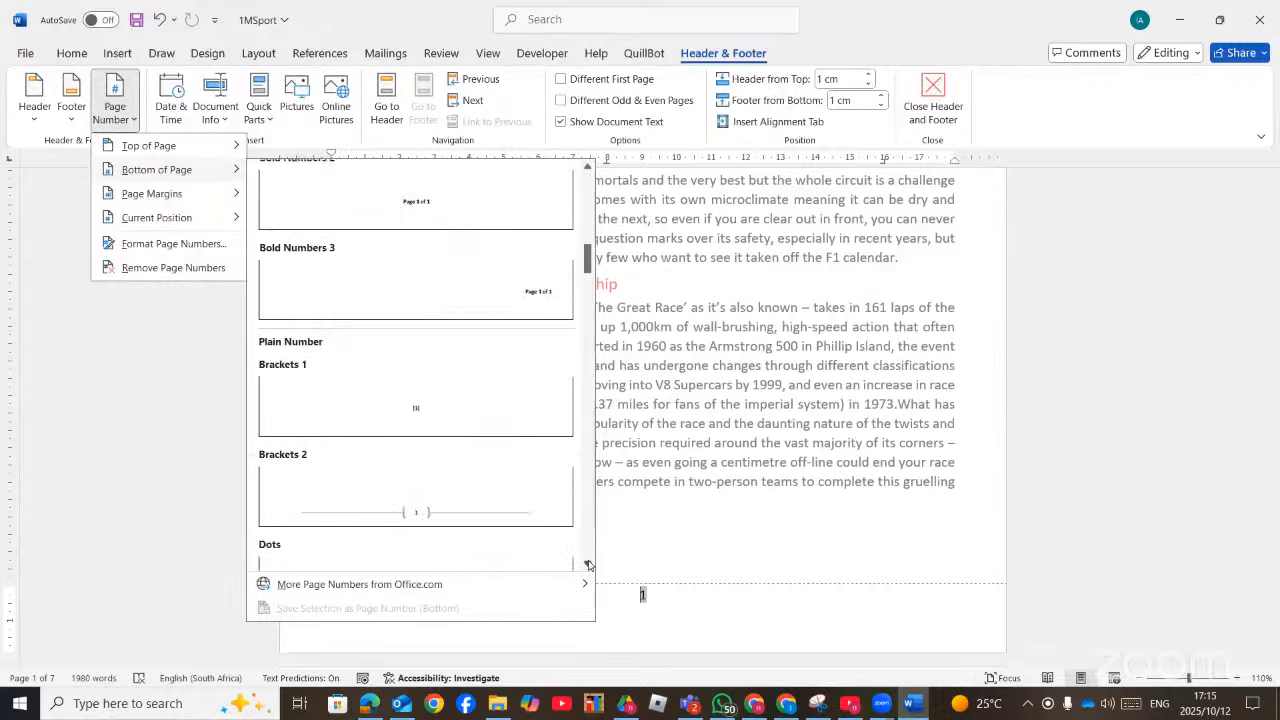
scroll(588, 564, "down", 6)
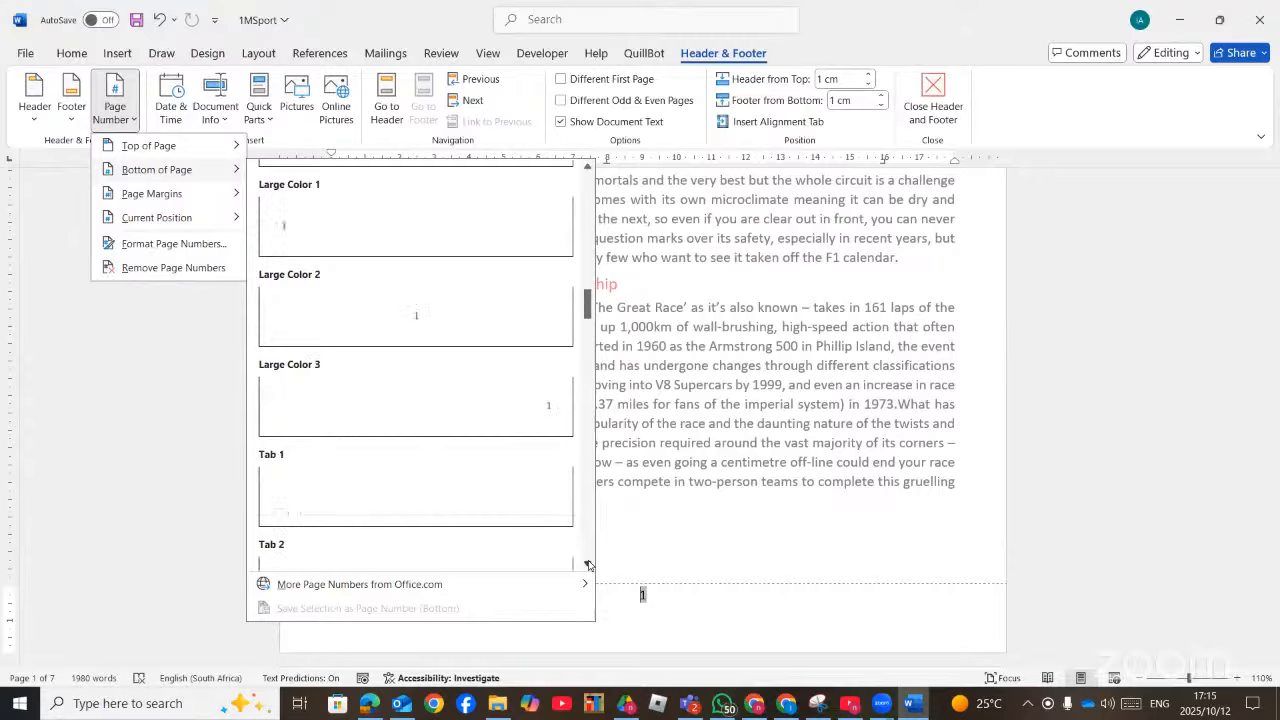
scroll(588, 565, "down", 6)
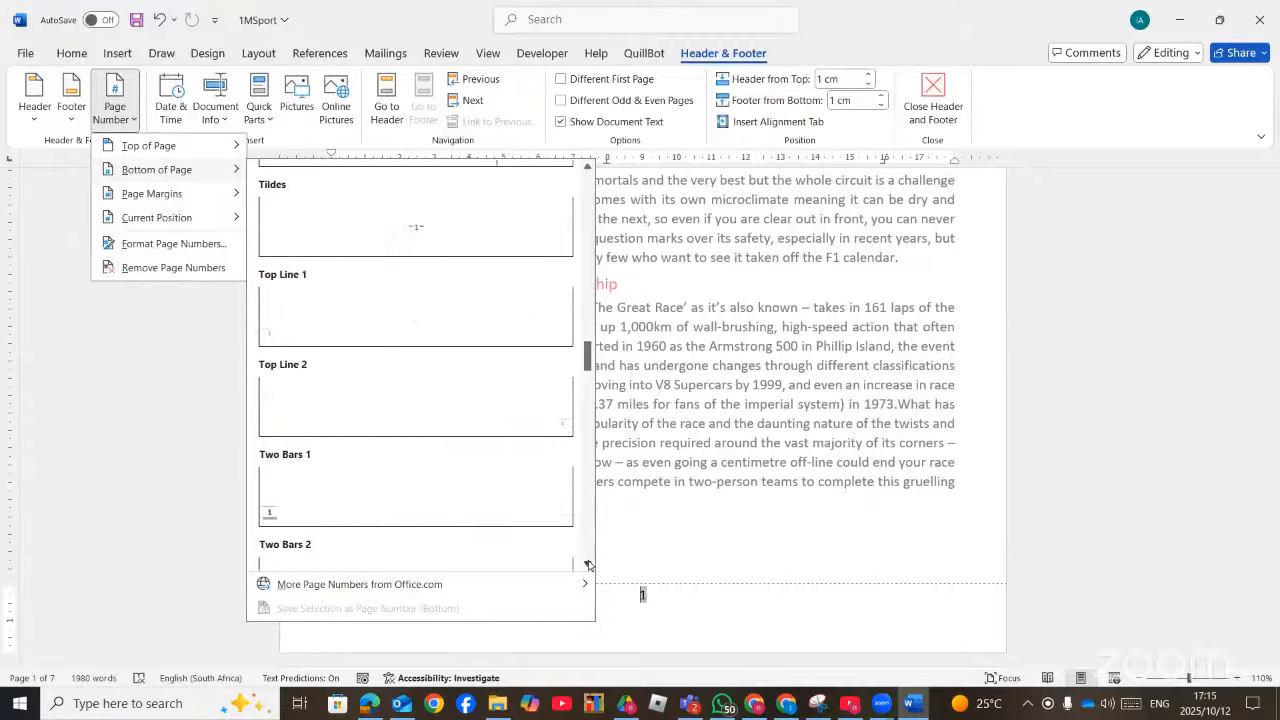
scroll(588, 565, "down", 6)
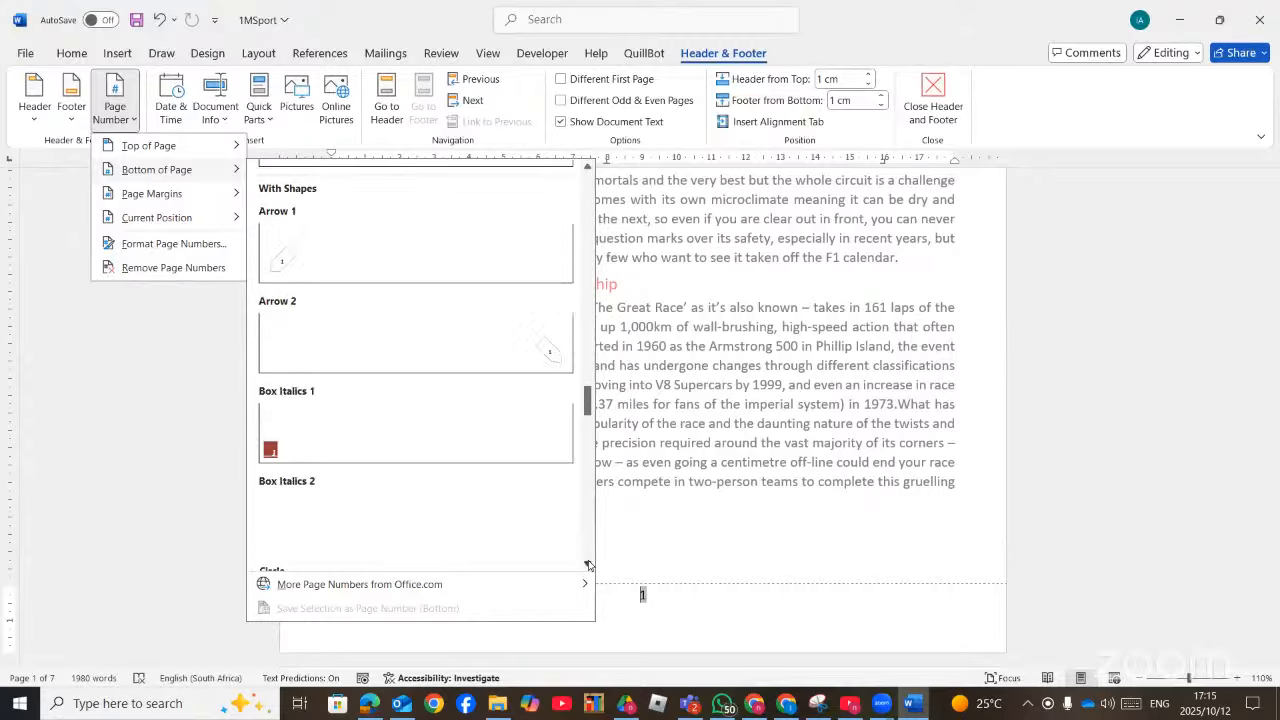
scroll(588, 565, "down", 6)
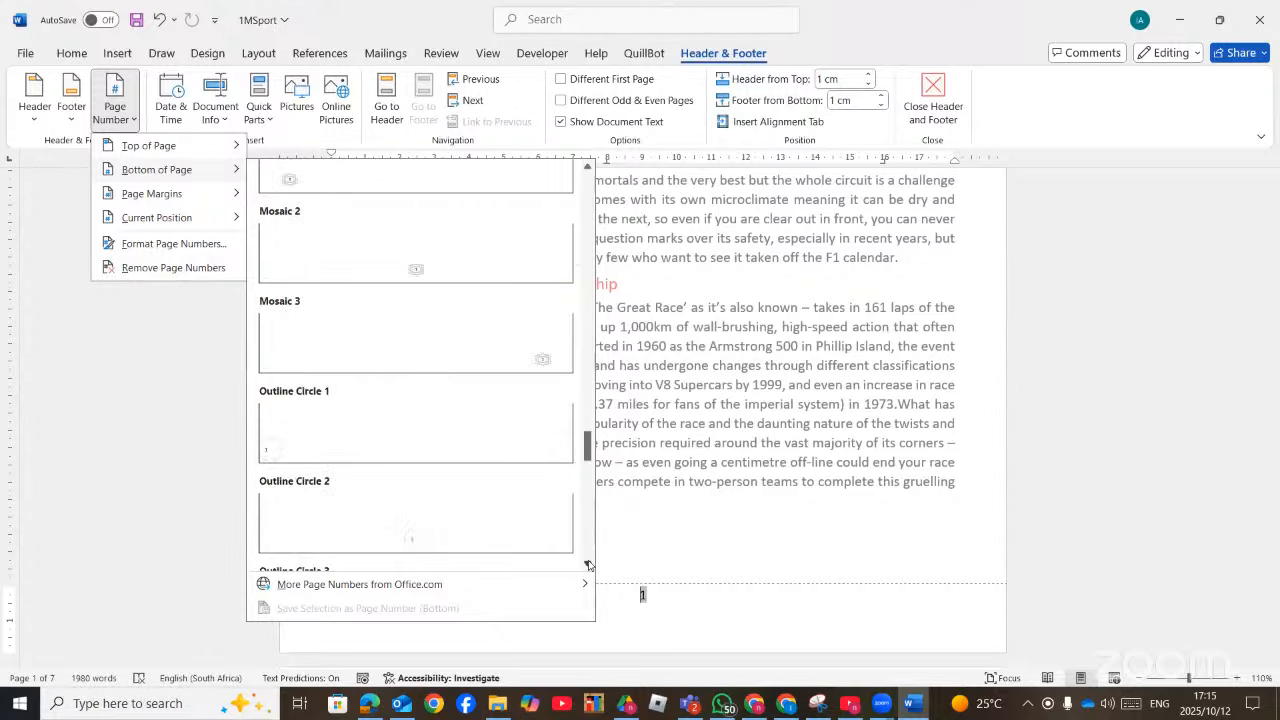
scroll(588, 565, "down", 6)
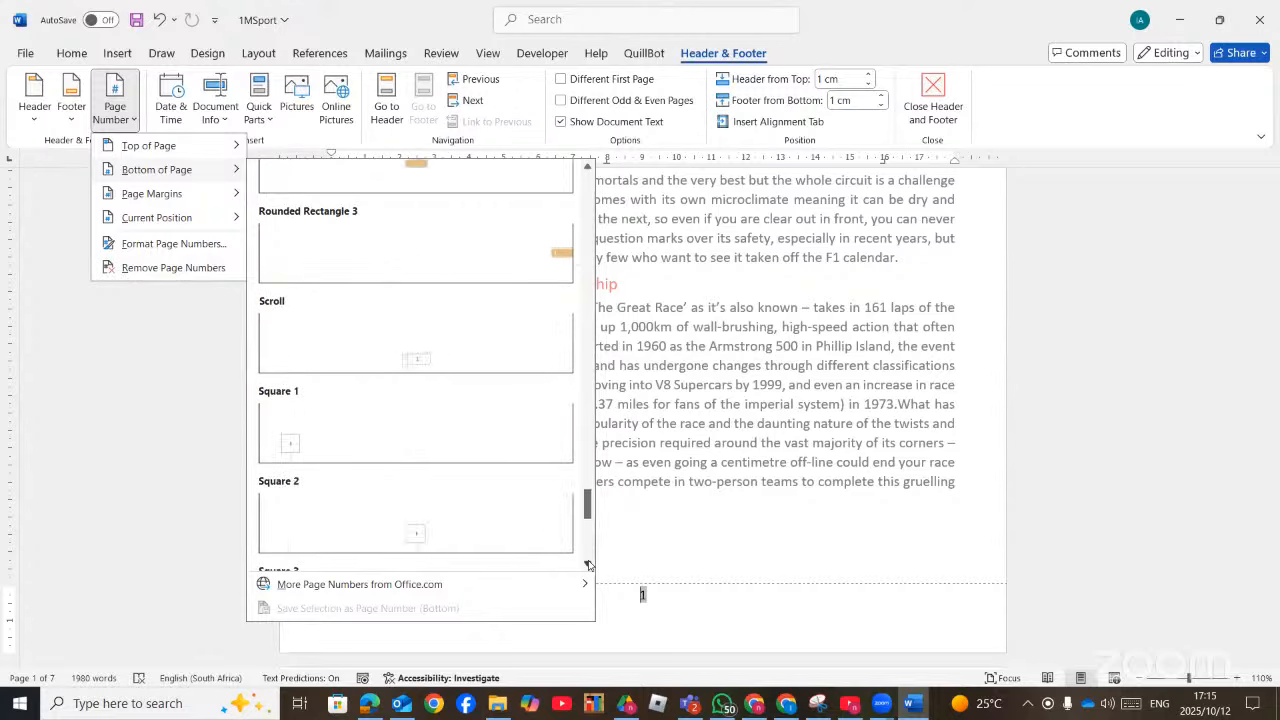
scroll(588, 565, "down", 3)
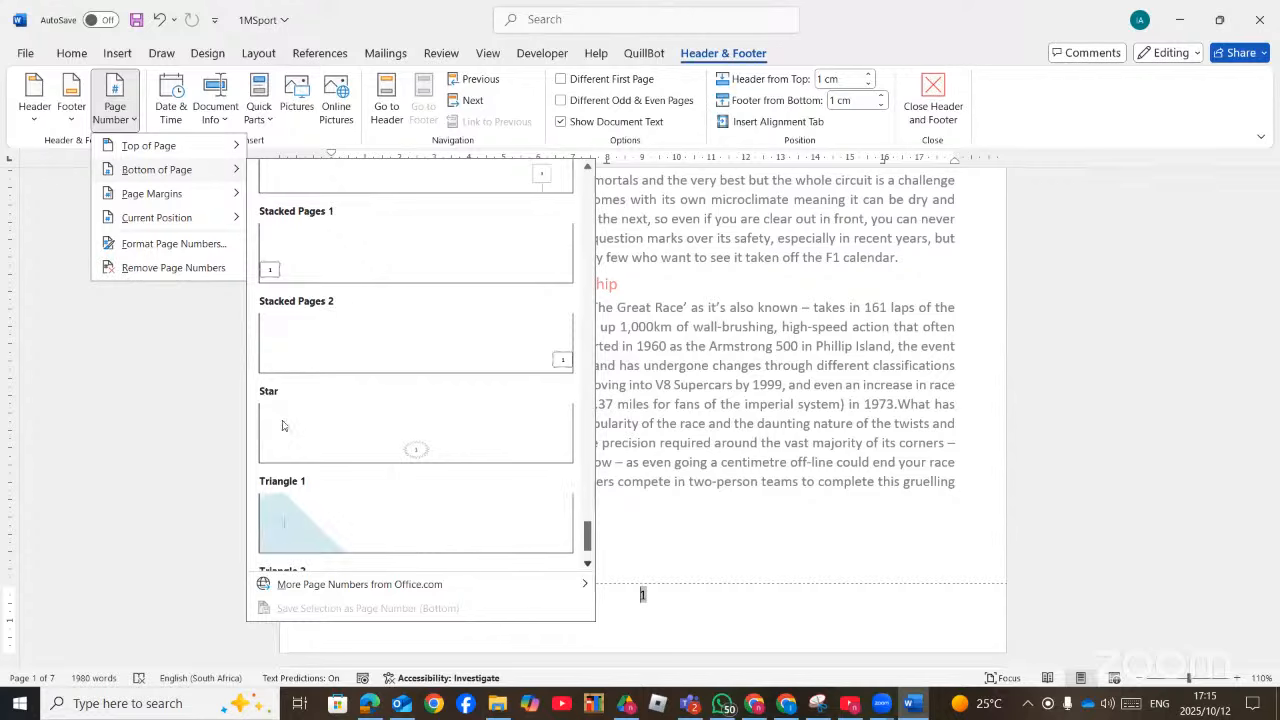
left_click(352, 411)
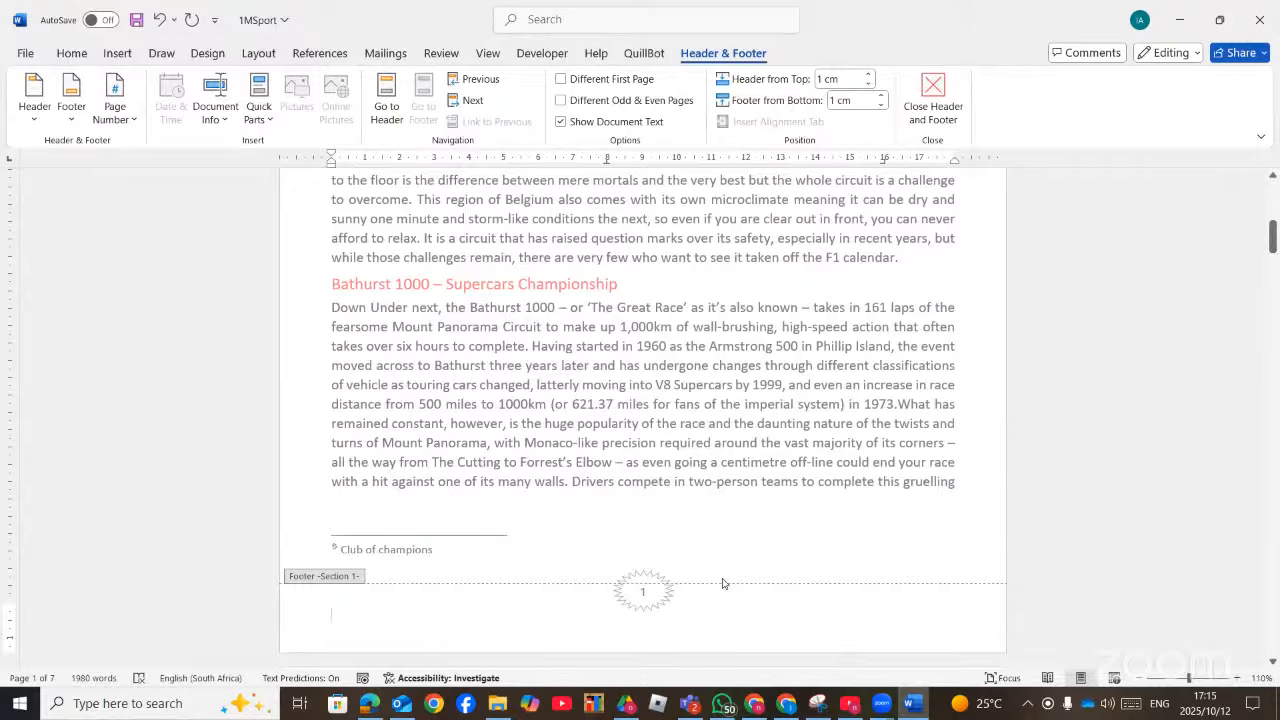
double_click(669, 428)
Close 1MSport without saving and underline 'bibliography' in question 1.12 of the question paper with the pen
scroll(686, 463, "down", 3)
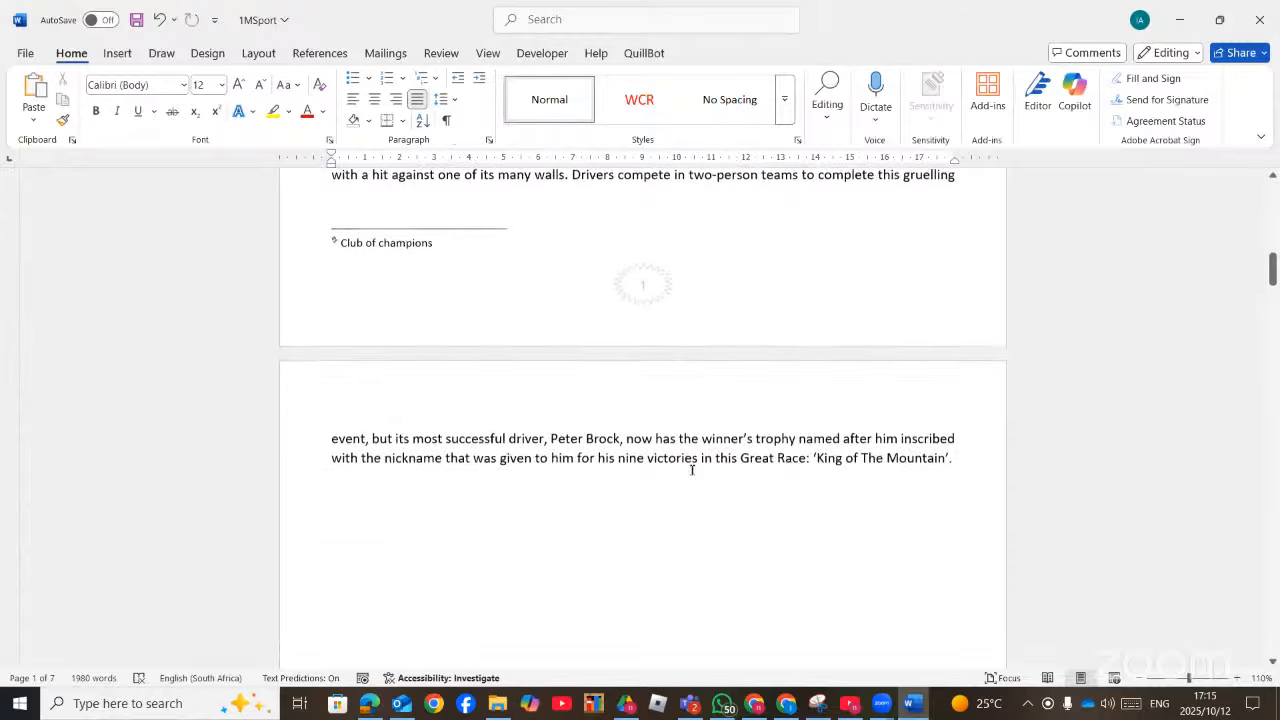
scroll(692, 469, "down", 20)
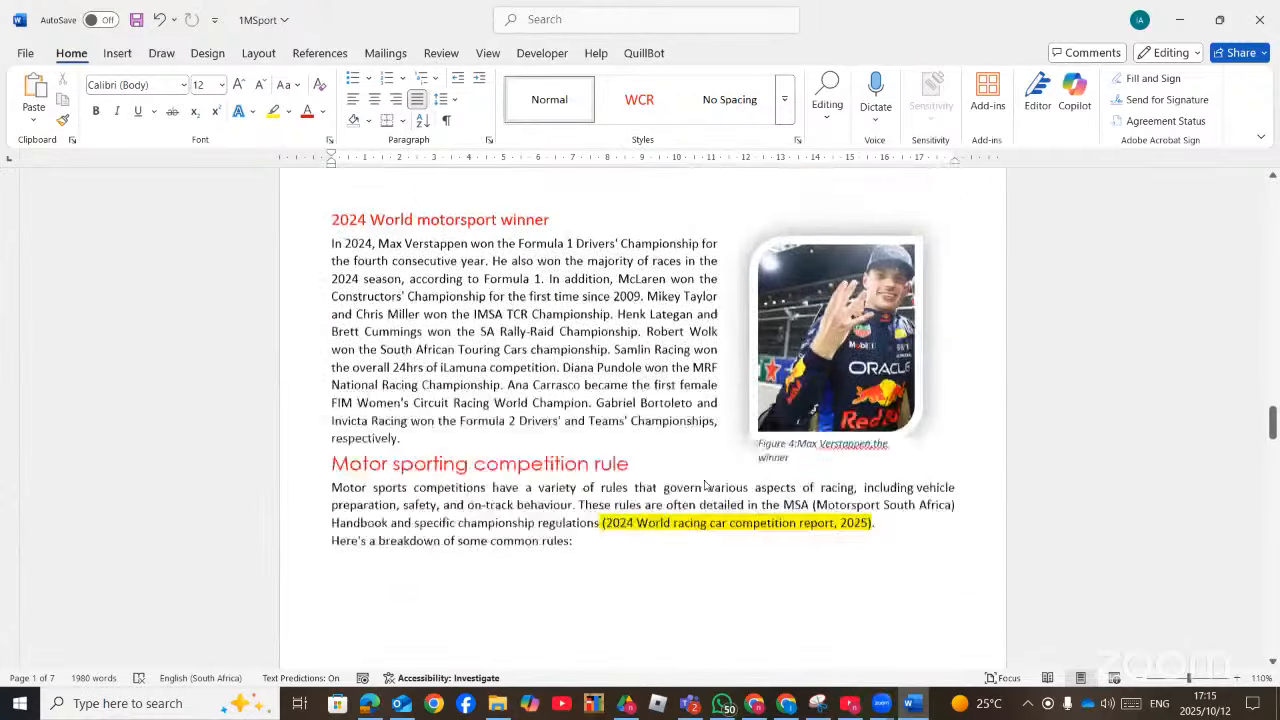
scroll(690, 470, "down", 3)
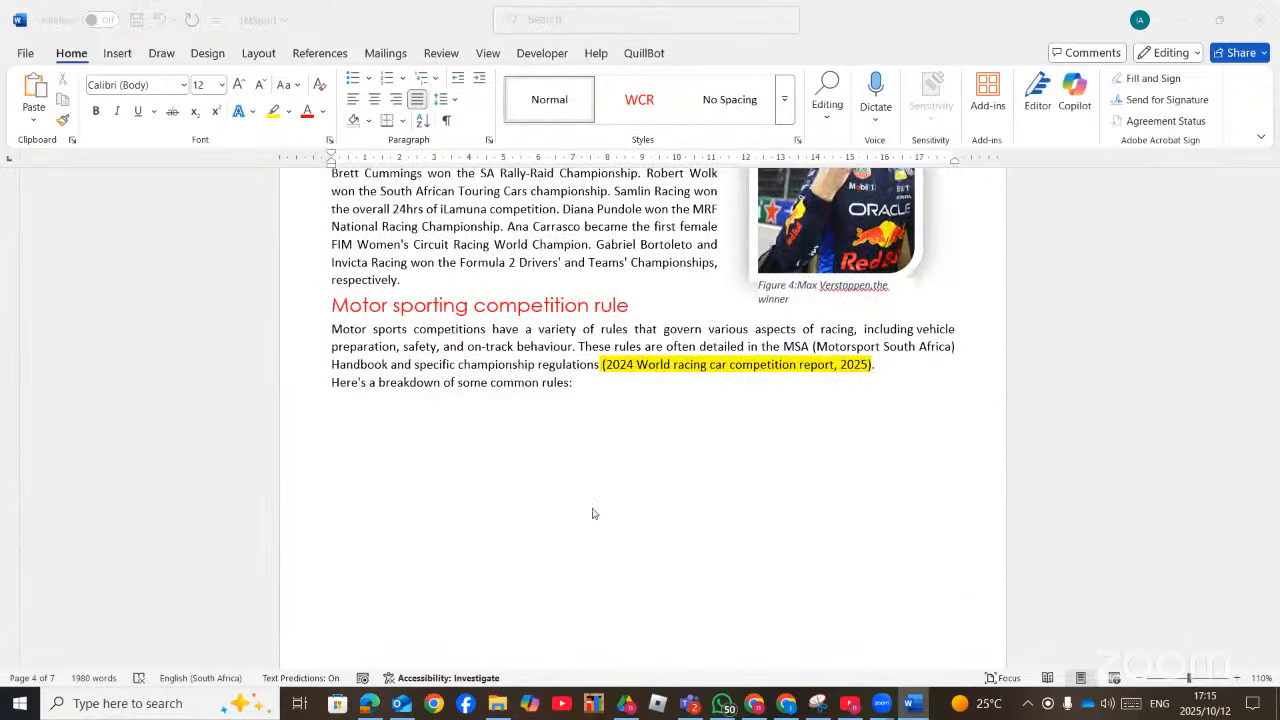
left_click(736, 575)
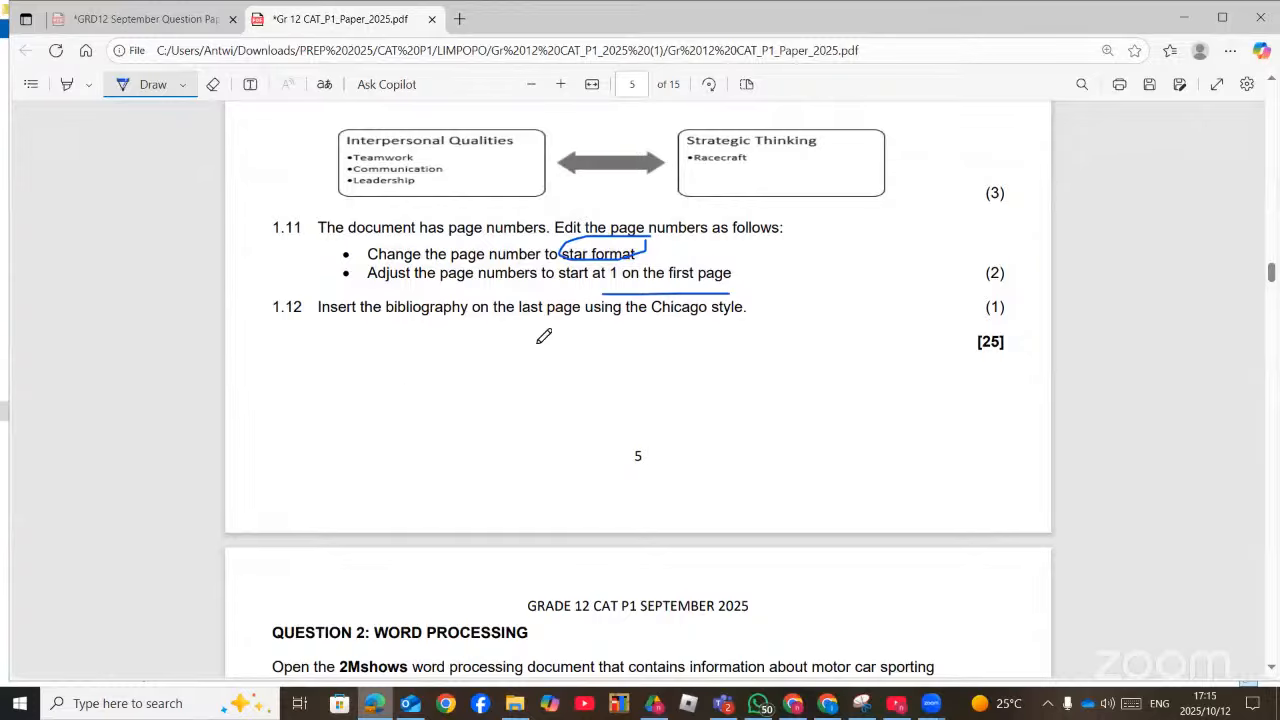
left_click_drag(394, 321, 510, 314)
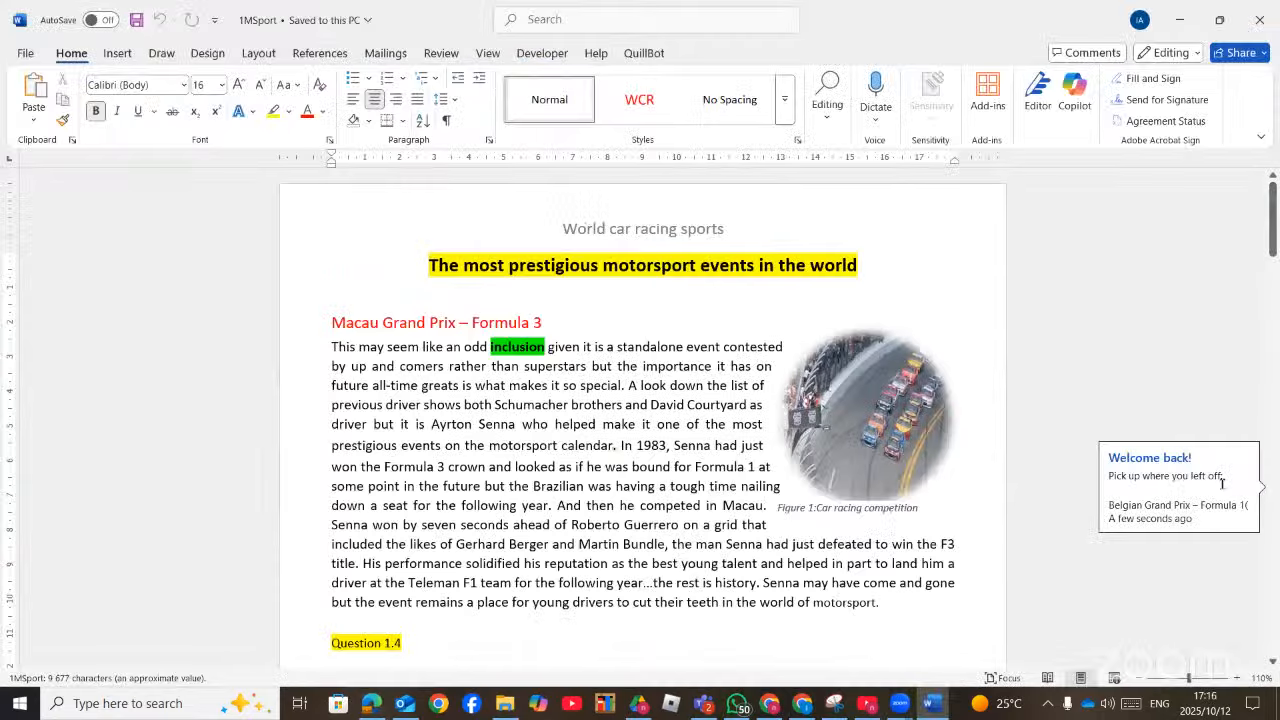
In the reopened 1MSport, place the cursor below the Bibliography heading on the last page and set the citation style to Chicago
left_click(1222, 484)
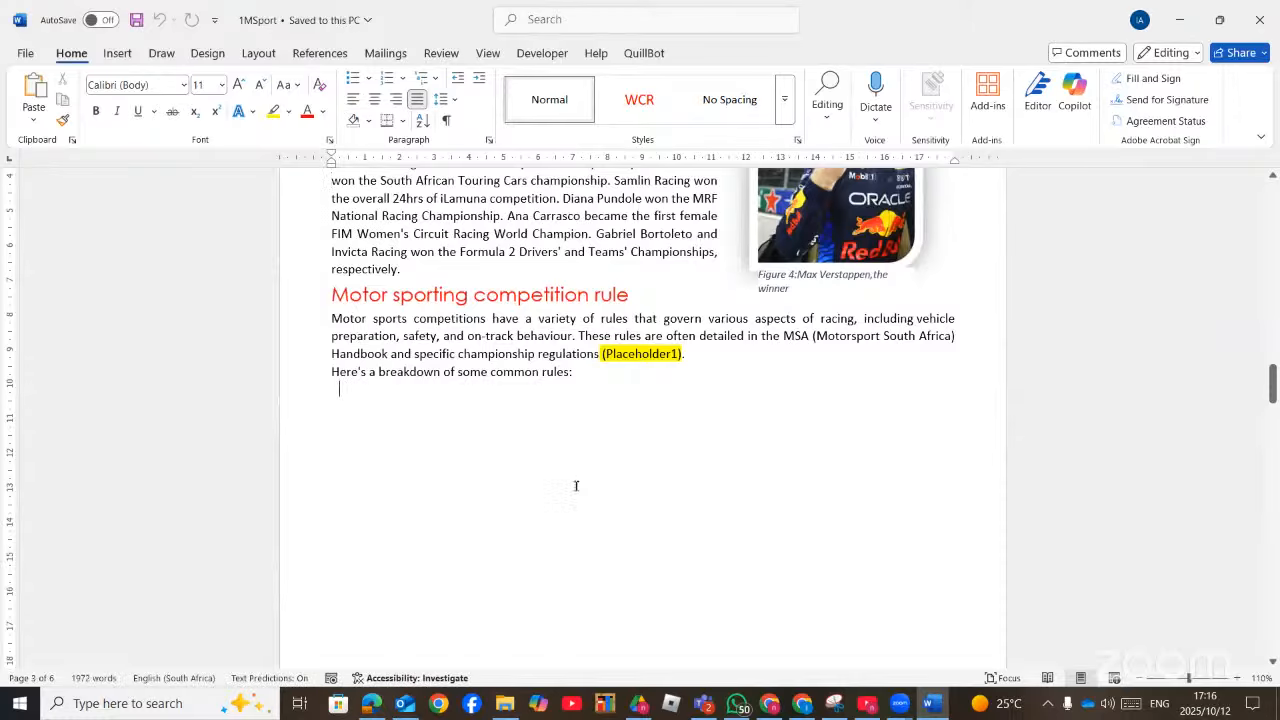
scroll(634, 437, "down", 12)
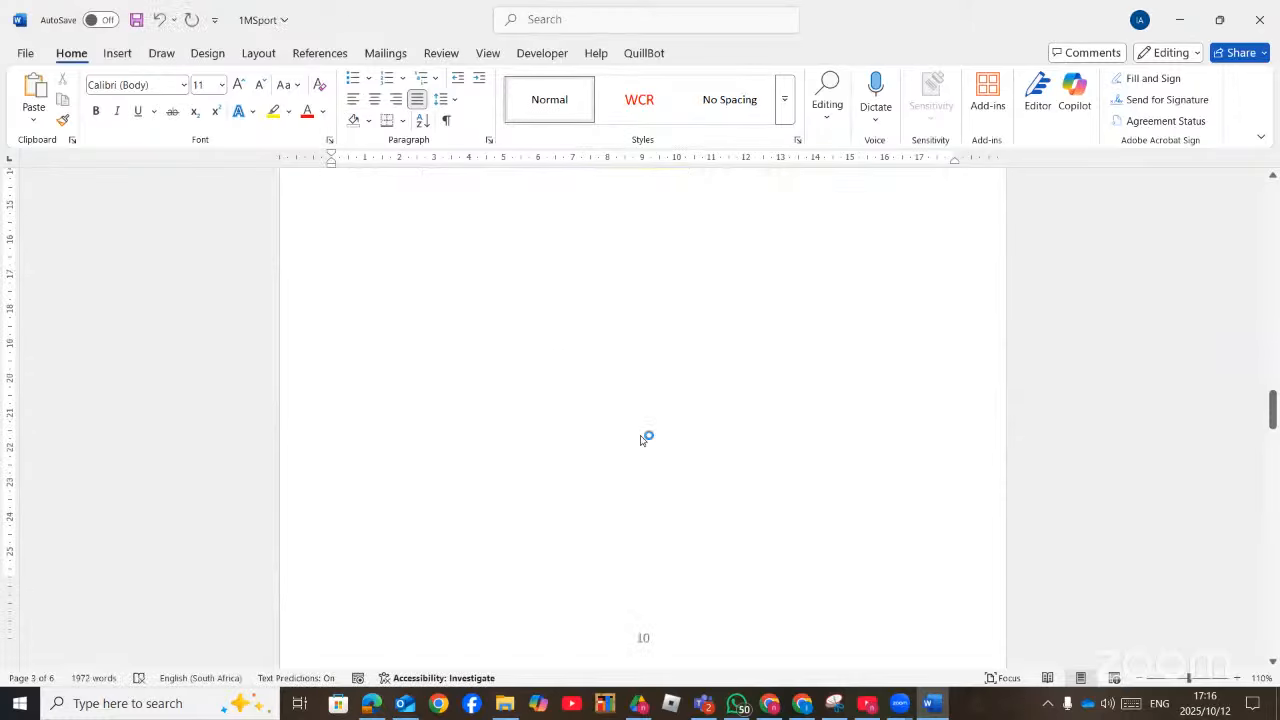
scroll(640, 437, "down", 20)
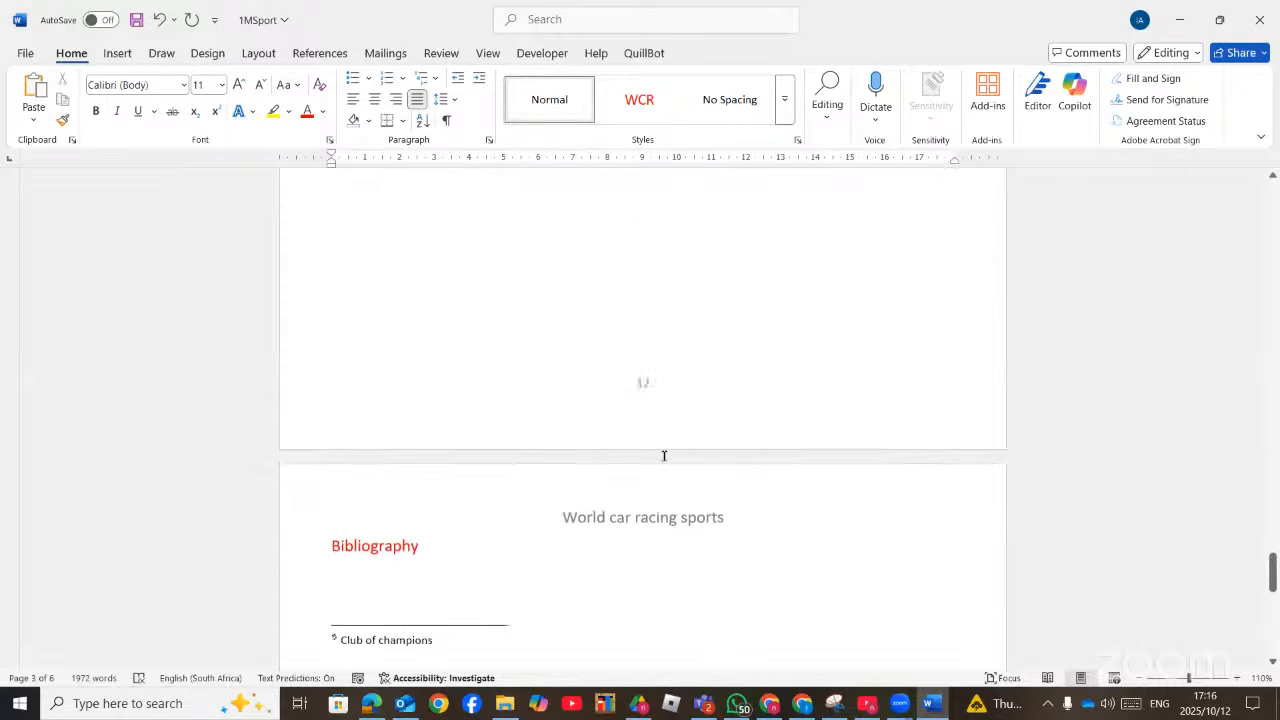
scroll(612, 439, "up", 5)
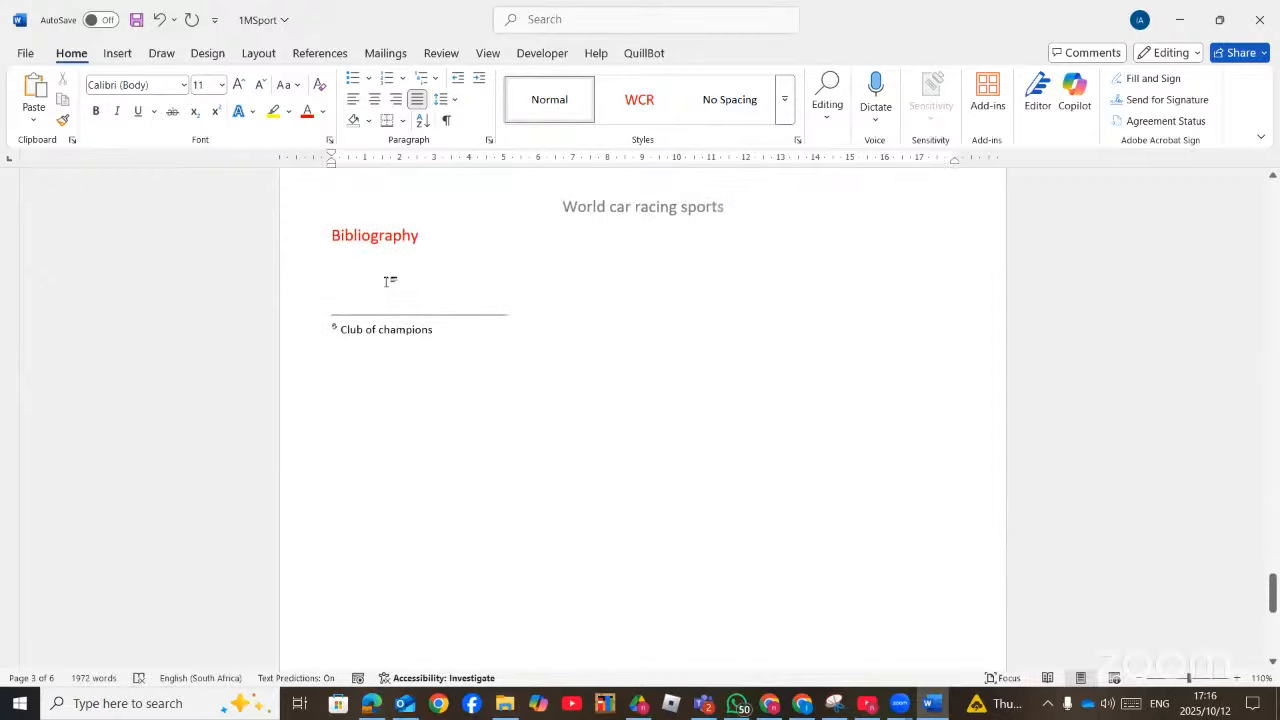
left_click(390, 282)
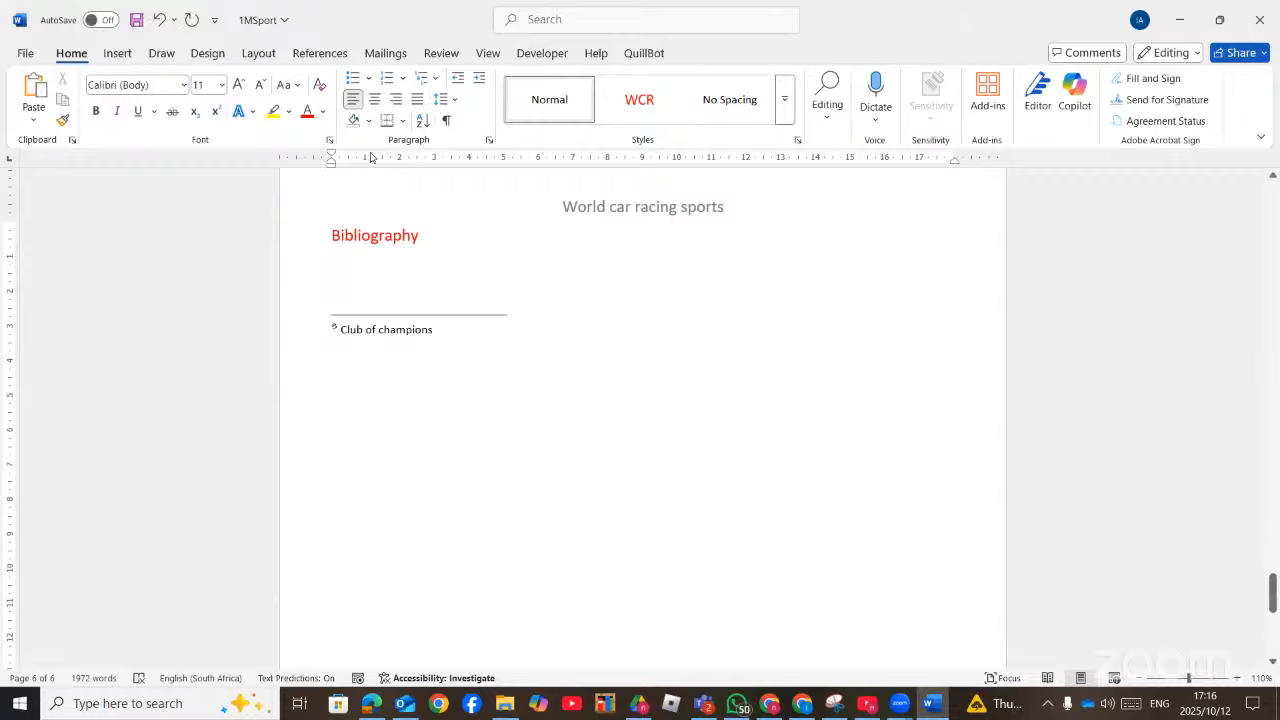
left_click(321, 55)
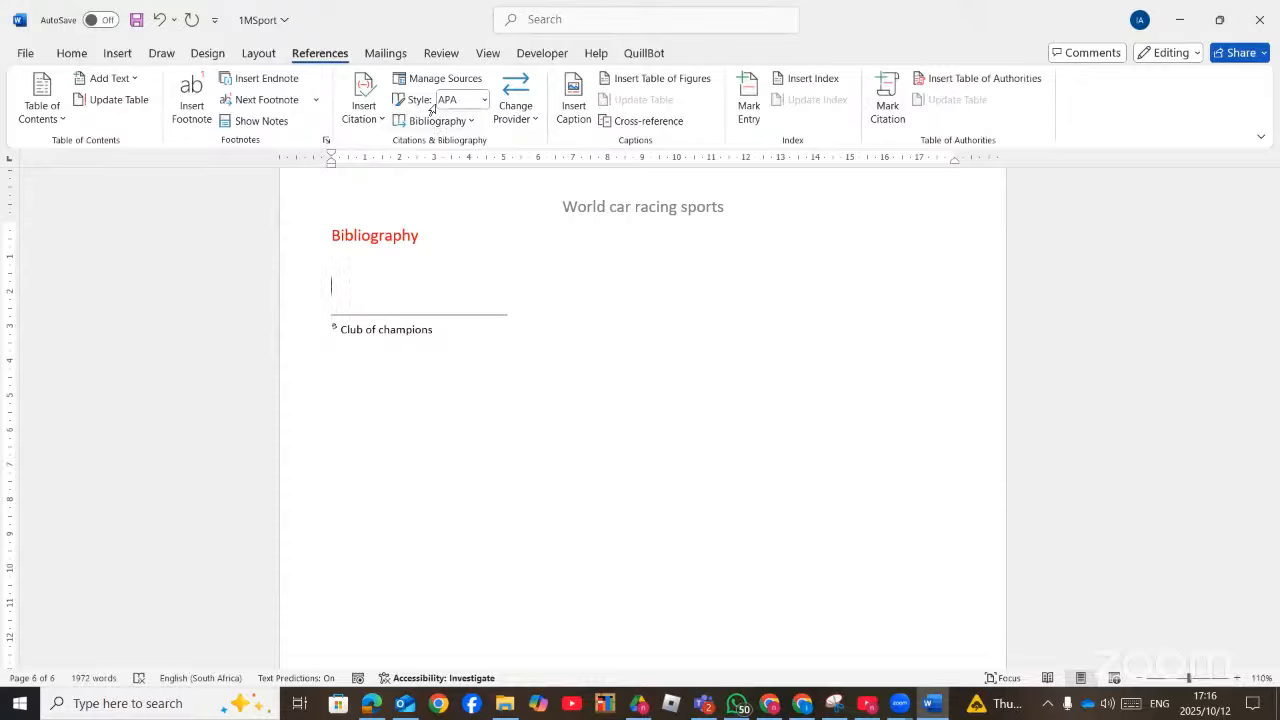
left_click(486, 101)
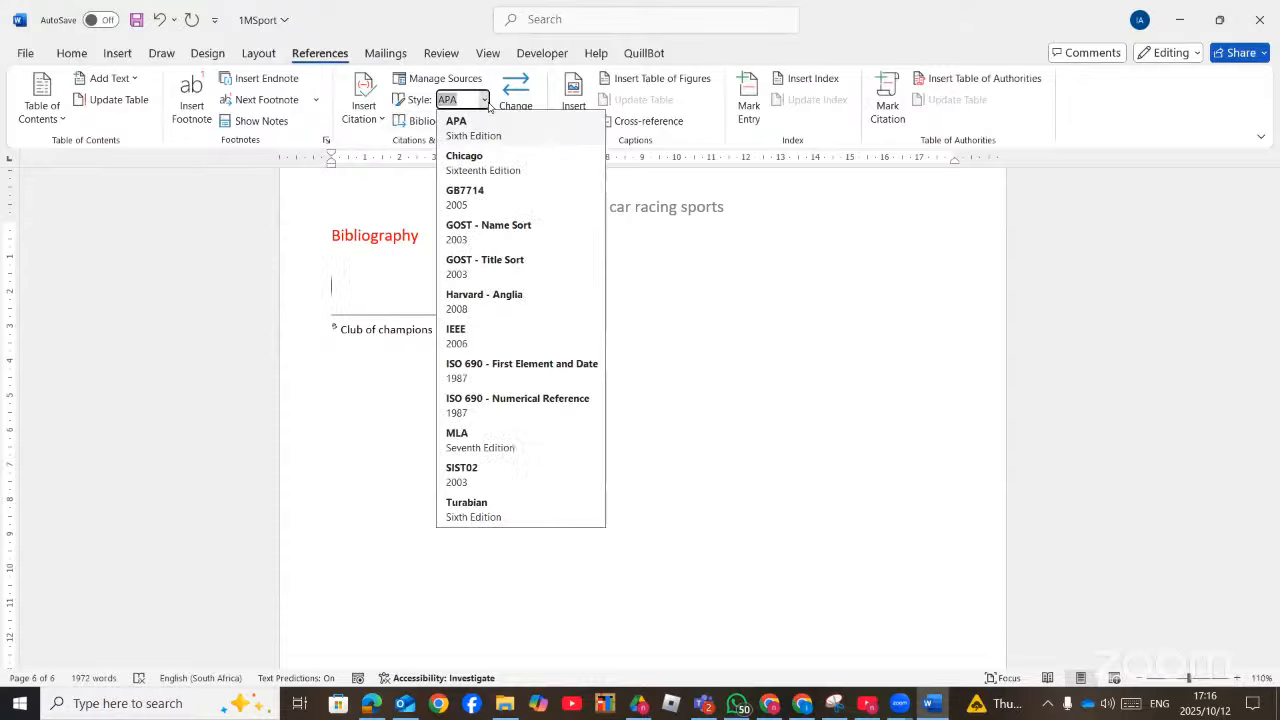
left_click(492, 170)
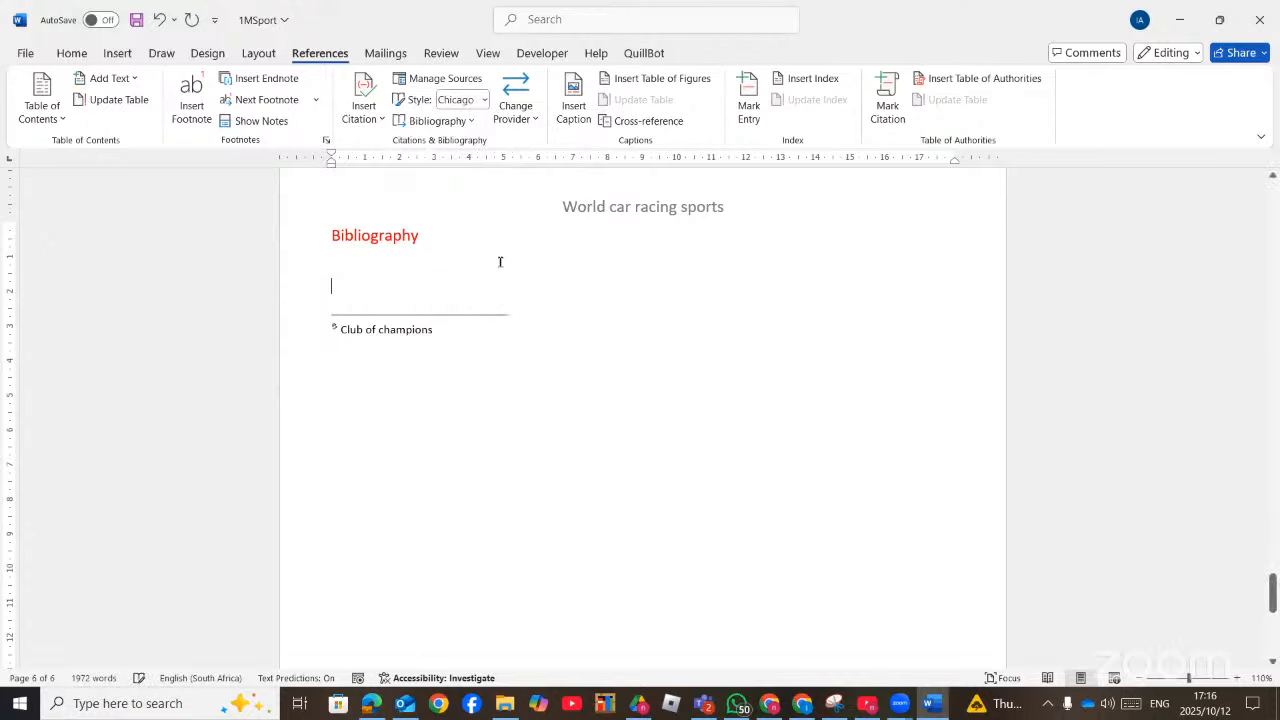
Insert the built-in Bibliography below the existing heading on the last page
left_click(449, 121)
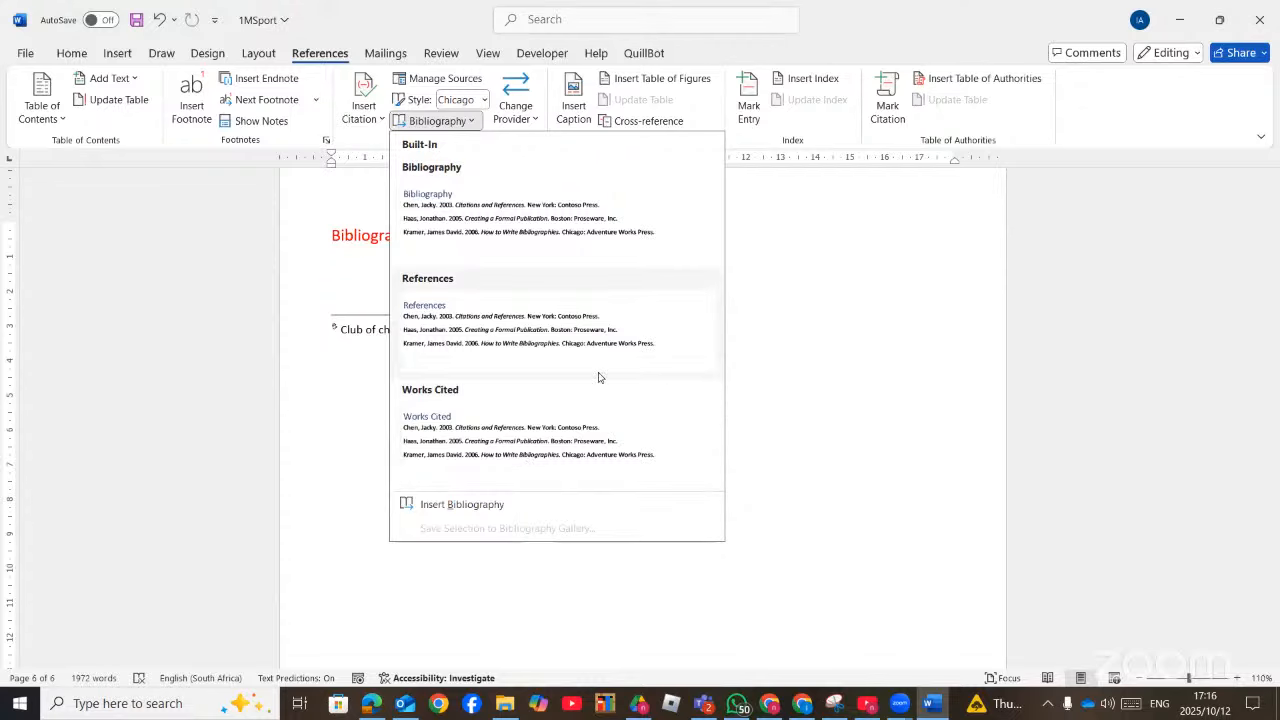
left_click(432, 246)
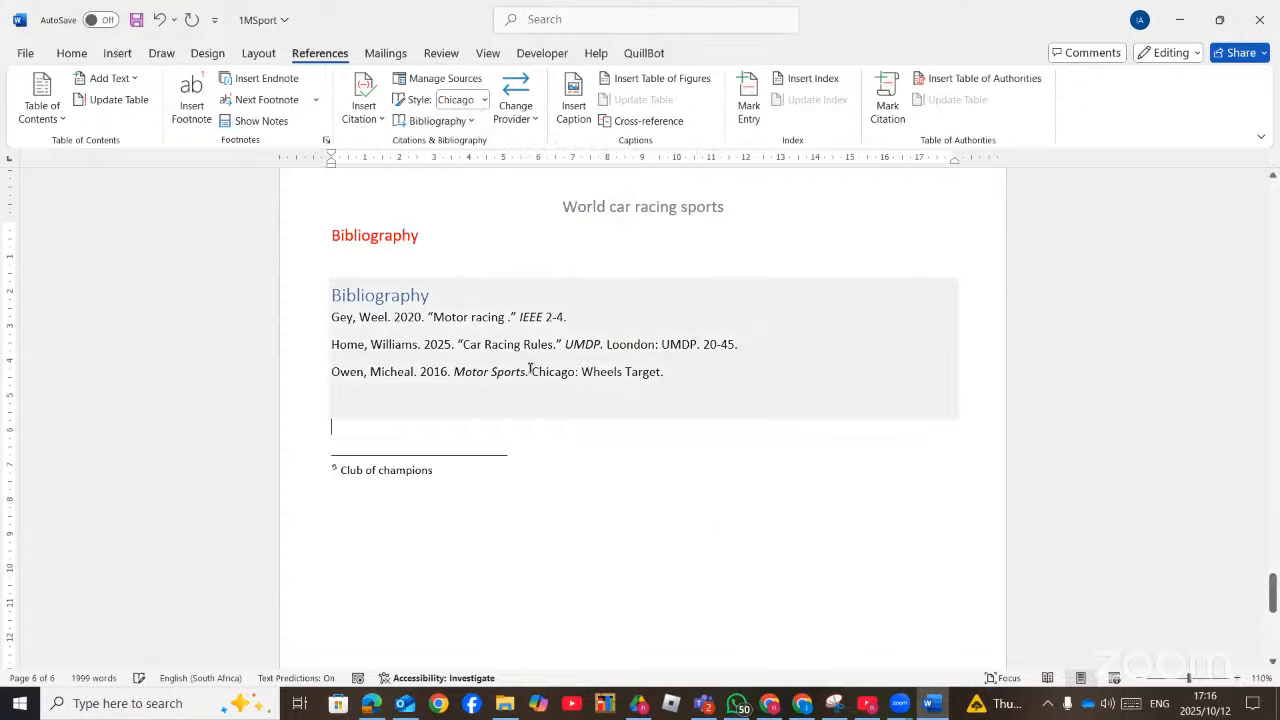
left_click(605, 435)
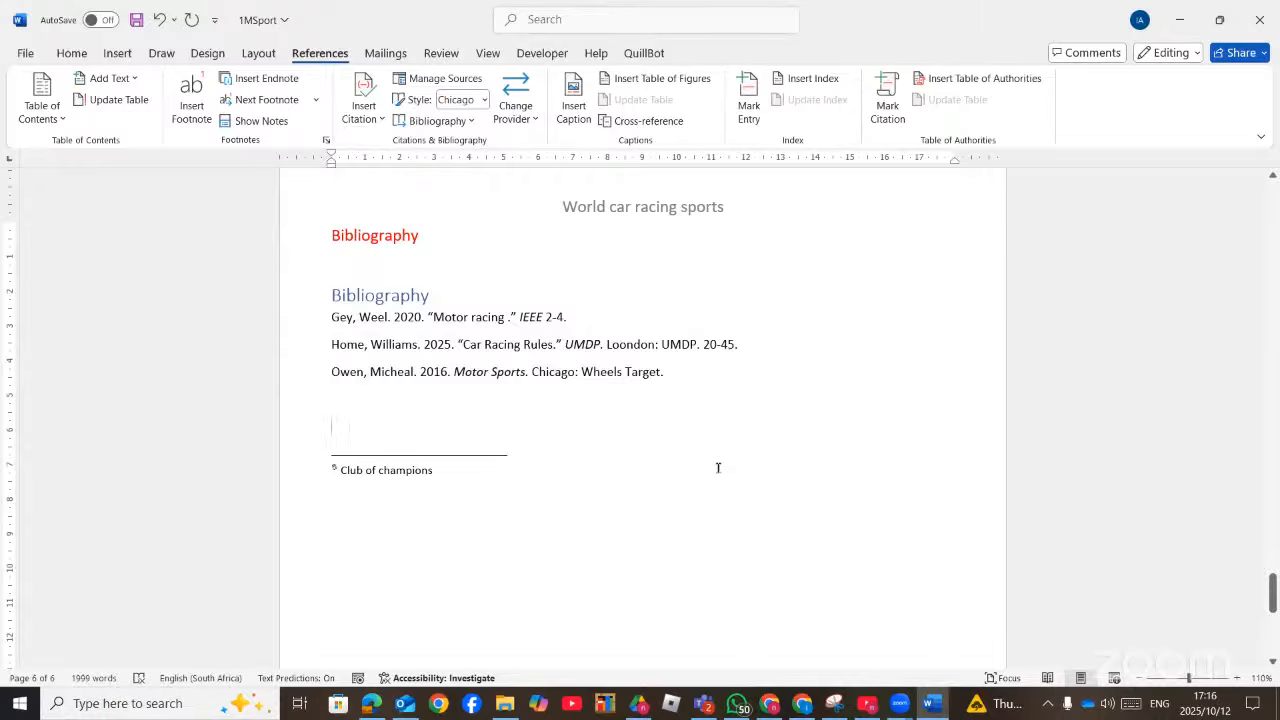
Close 1MSport without saving and bring up Question 2 in the question paper
left_click(1259, 19)
left_click(757, 572)
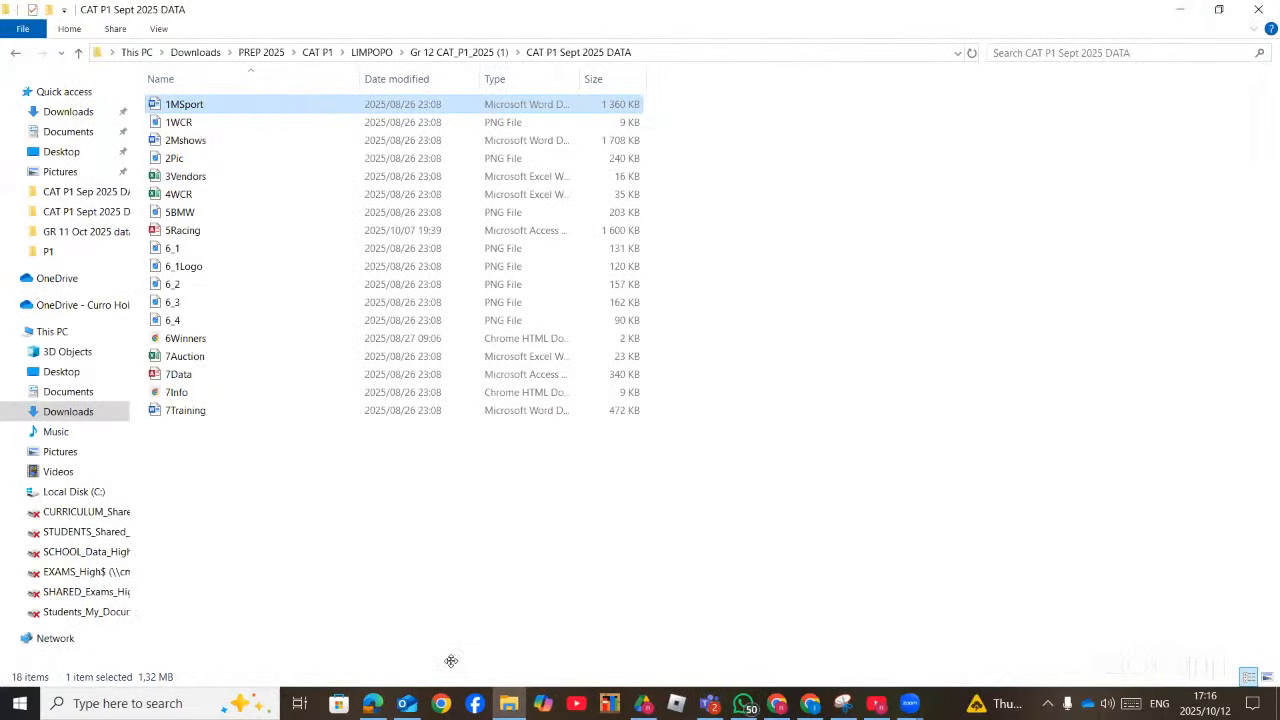
left_click(386, 703)
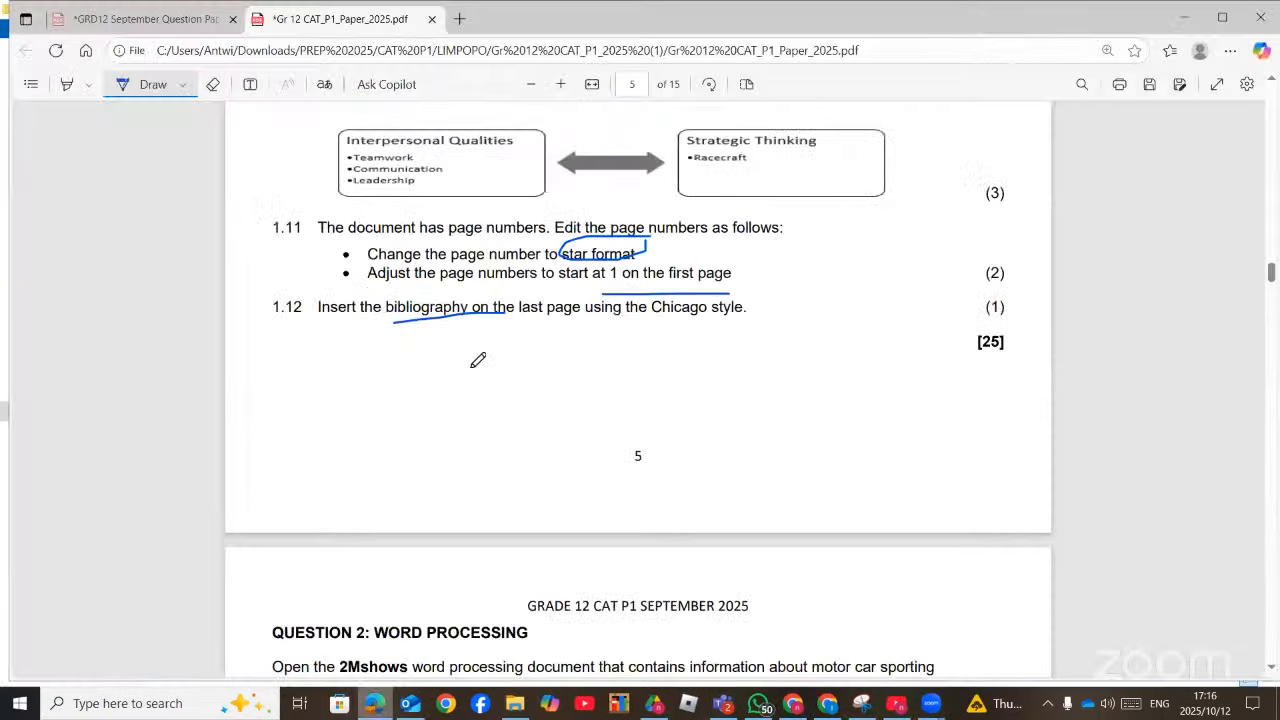
scroll(478, 360, "down", 5)
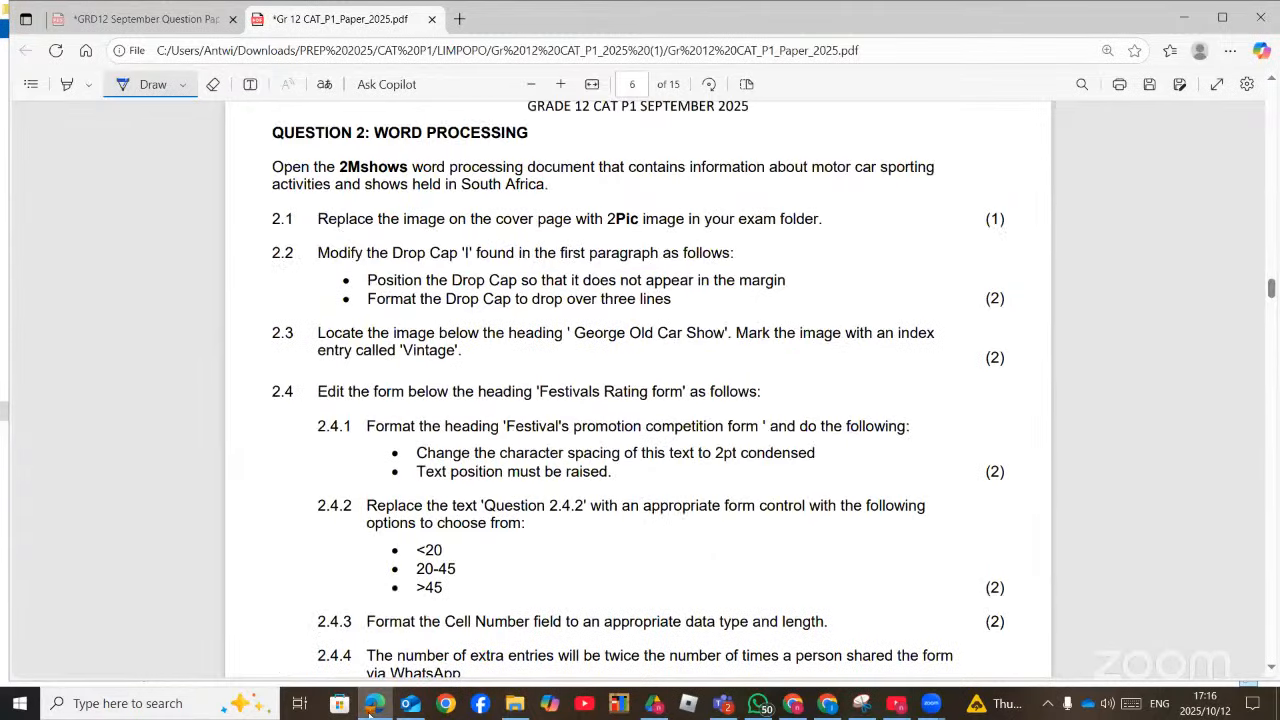
Open the 2Mshows document from the exam data folder and check question 2.1 in the question paper
double_click(195, 148)
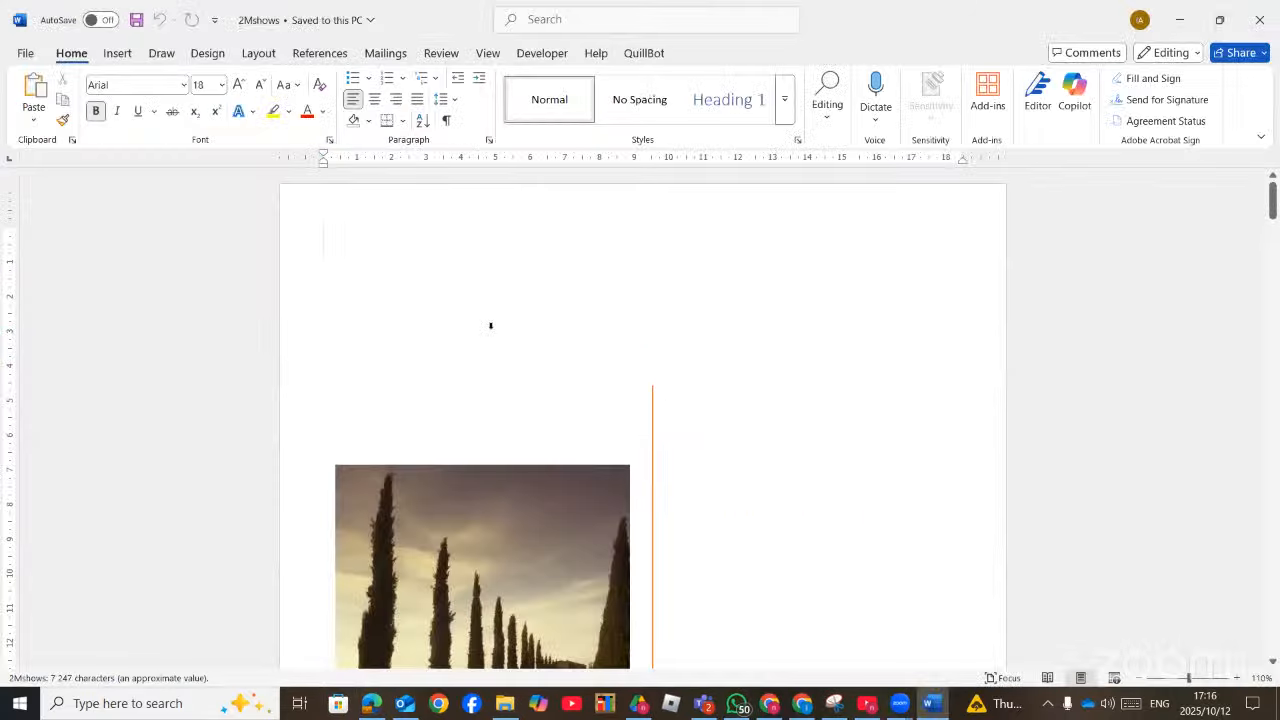
left_click(376, 708)
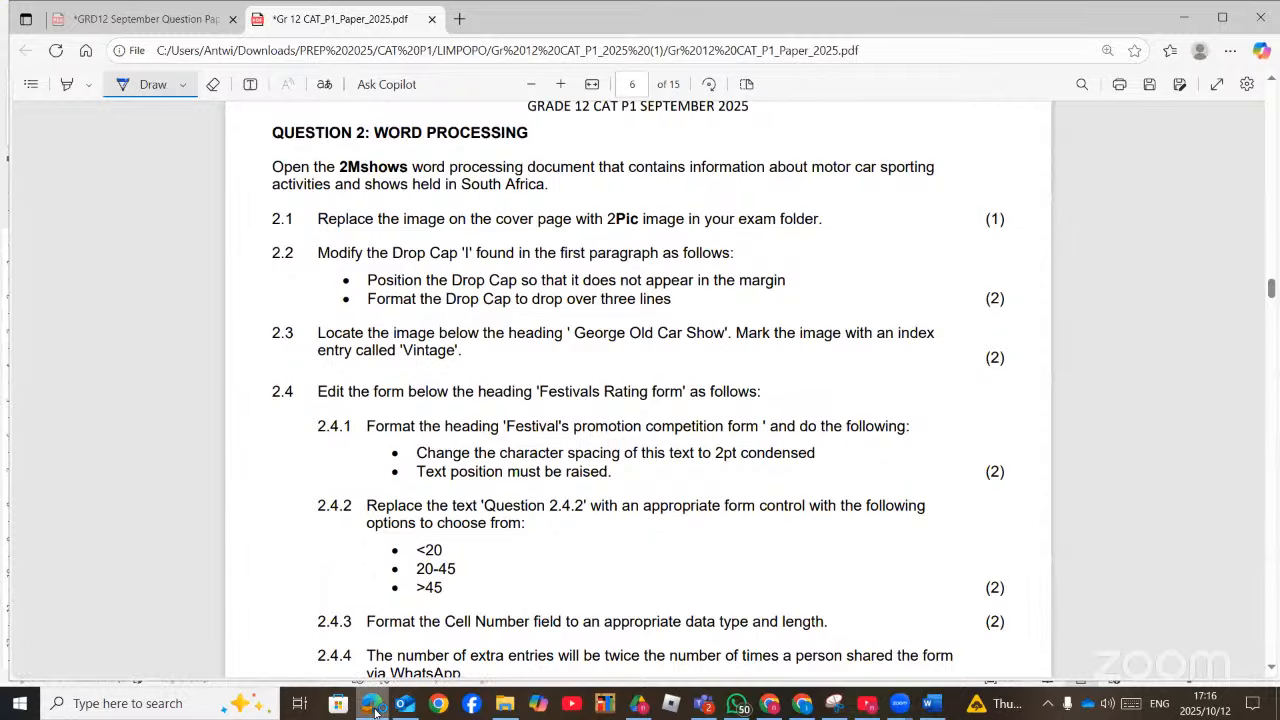
left_click(374, 708)
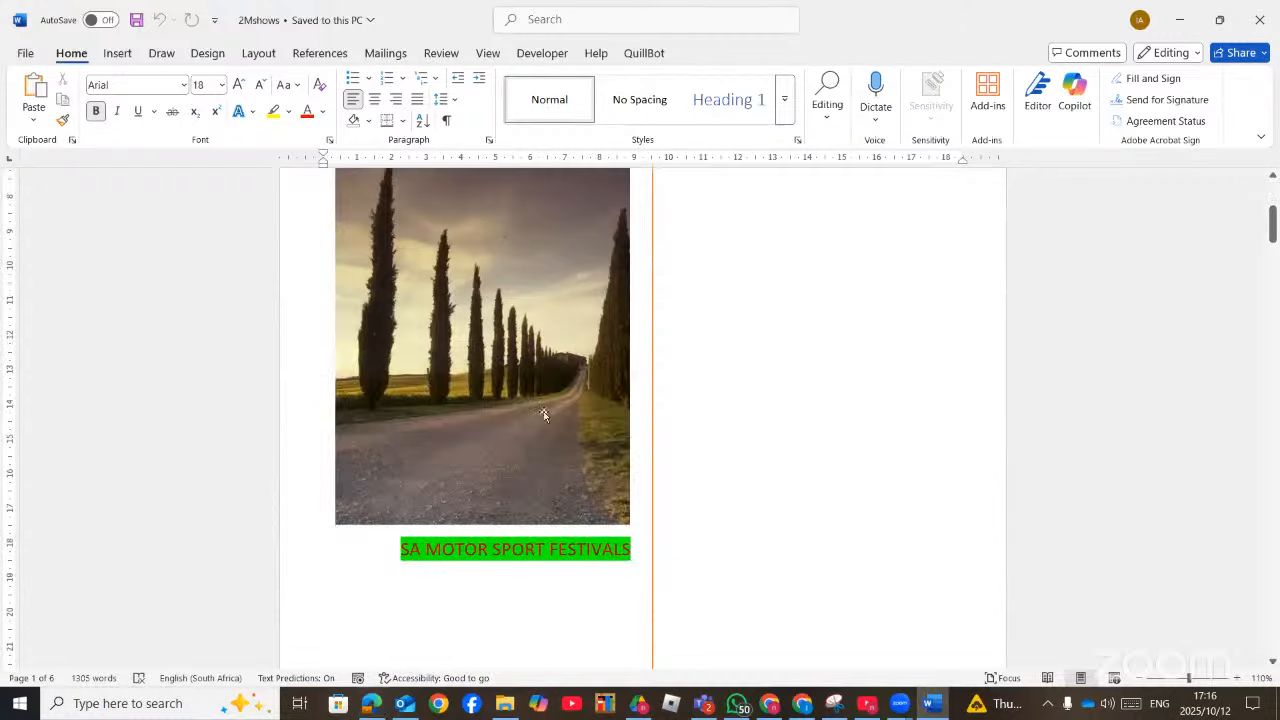
Replace the cover page picture in 2Mshows with the 2Pic image from the CAT P1 Sept 2025 DATA folder
scroll(540, 460, "down", 4)
right_click(486, 290)
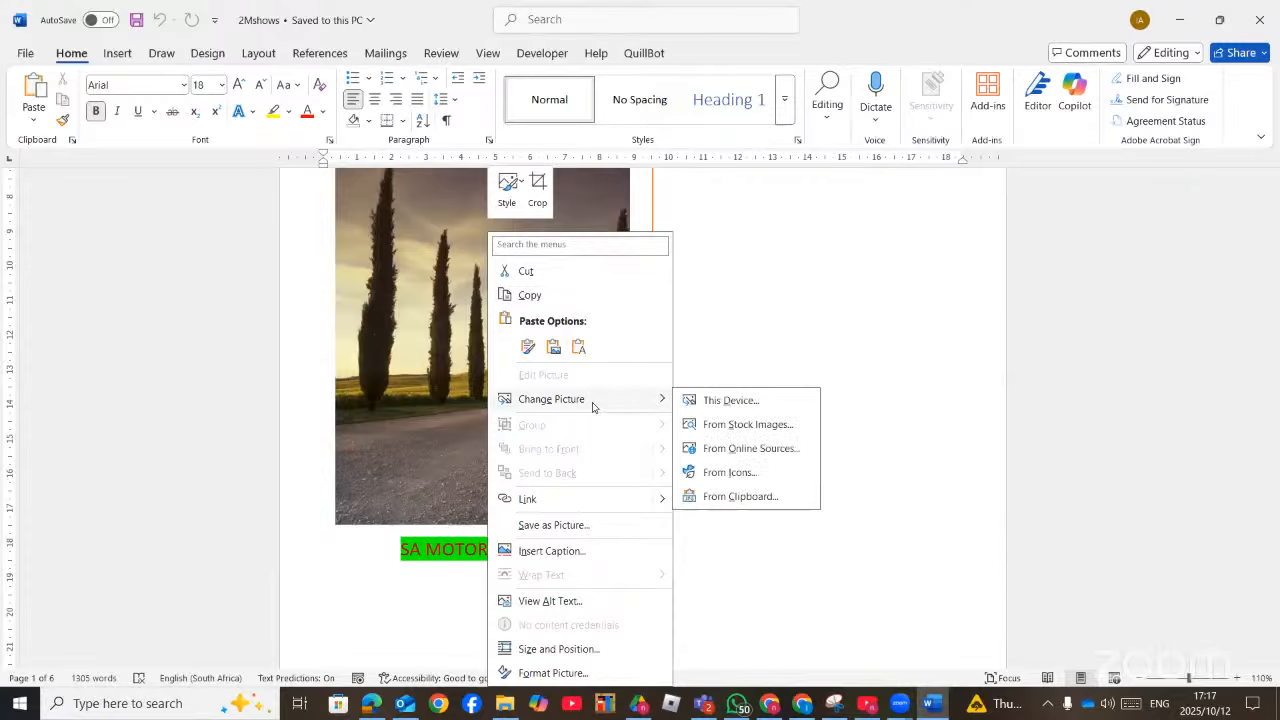
left_click(652, 343)
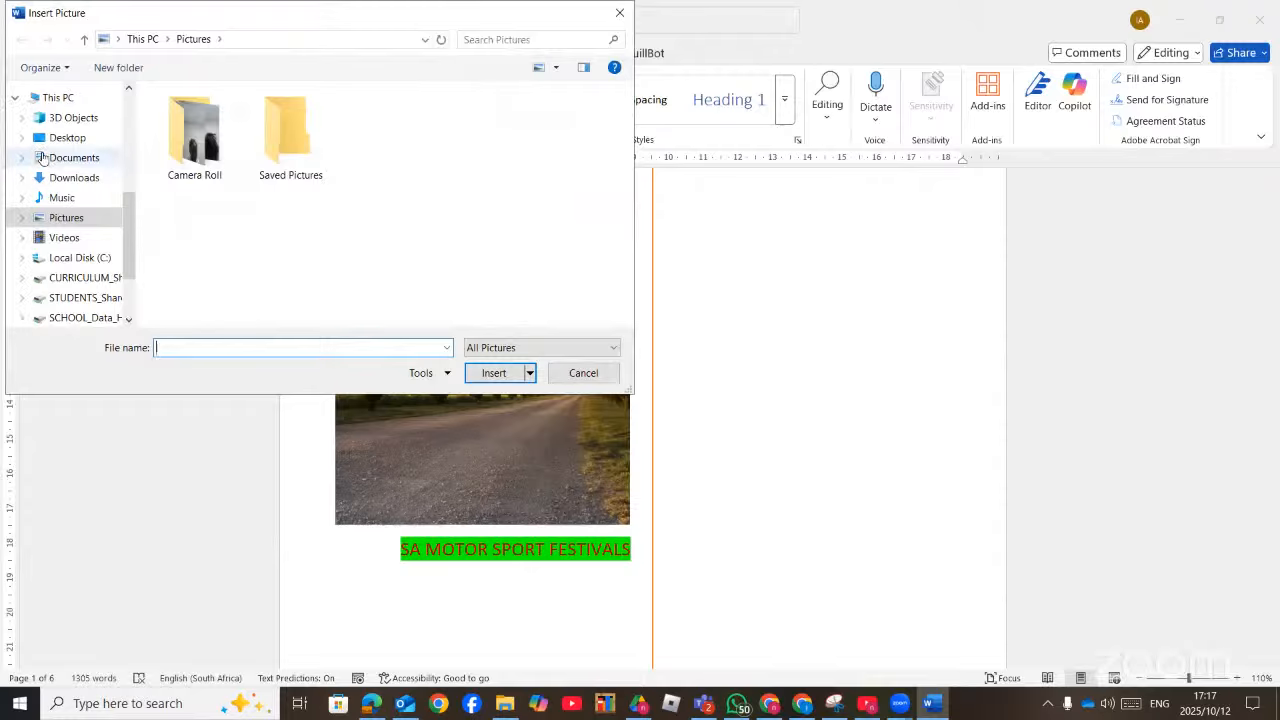
scroll(88, 160, "up", 4)
scroll(90, 158, "up", 1)
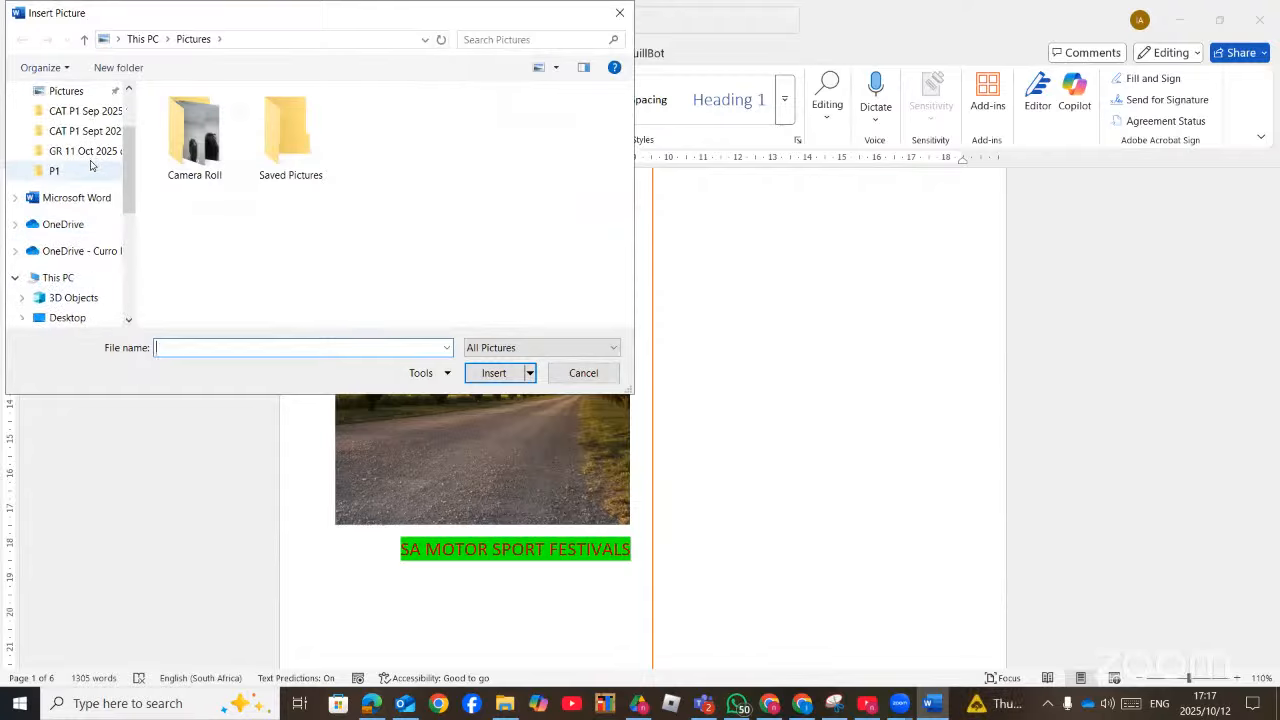
left_click(89, 114)
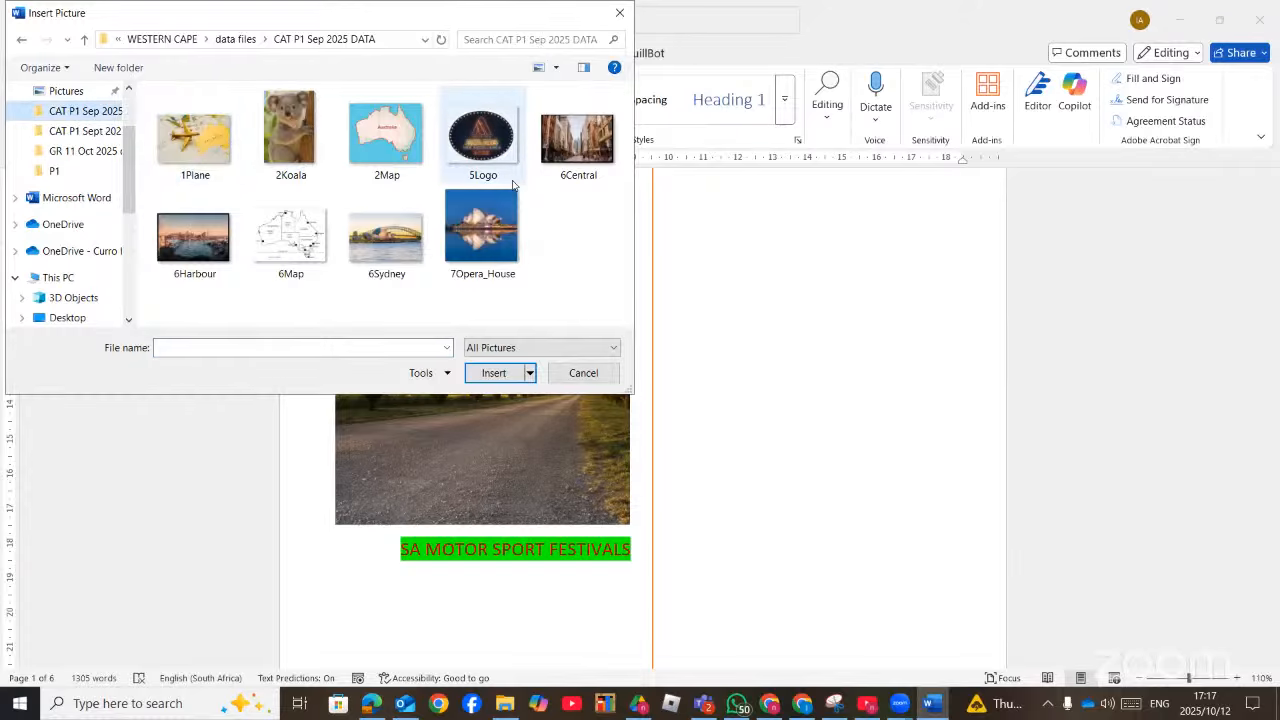
left_click(85, 131)
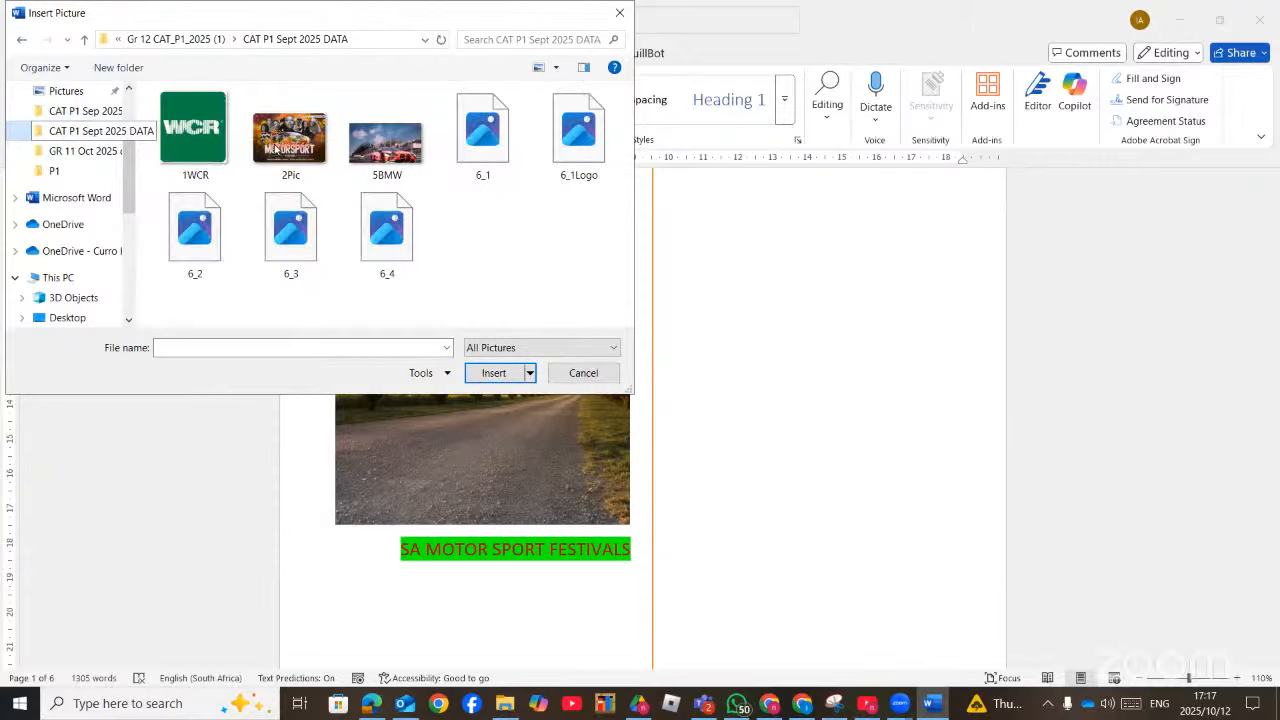
left_click(280, 148)
left_click(506, 378)
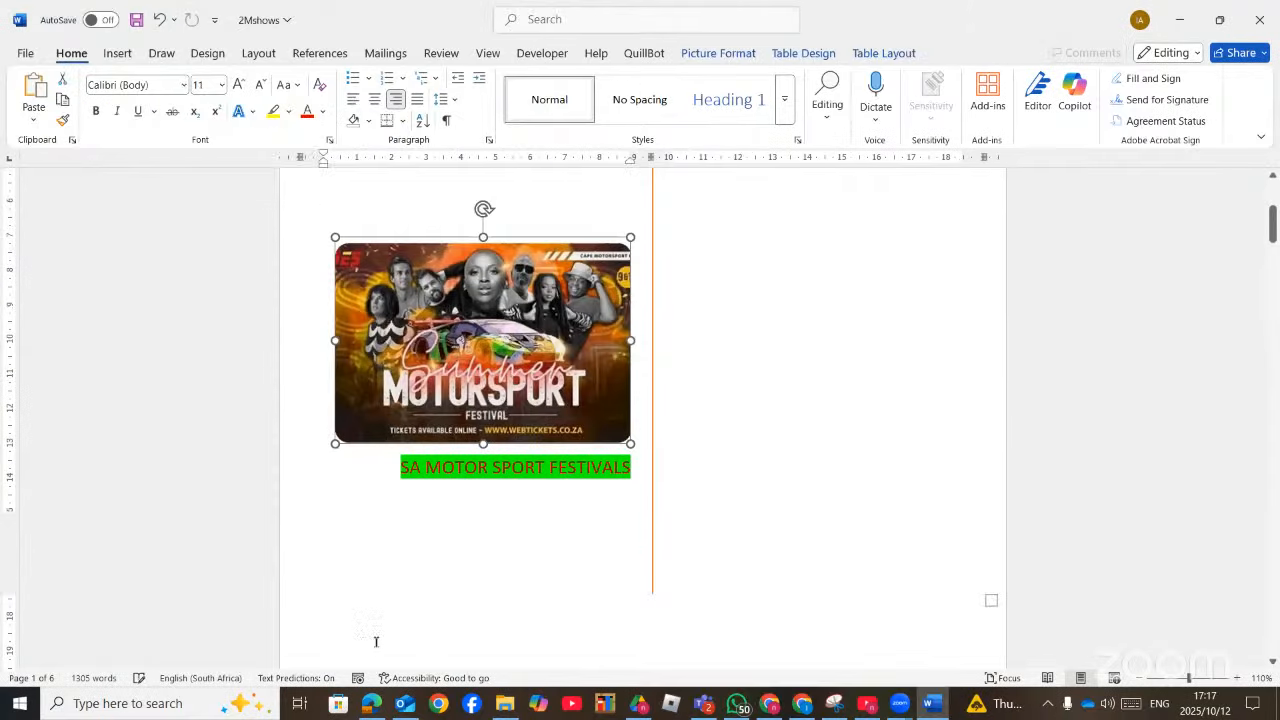
Check question 2.2 in the question paper, underline "three lines" in the Drop Cap instruction, and return to 2Mshows
left_click(371, 705)
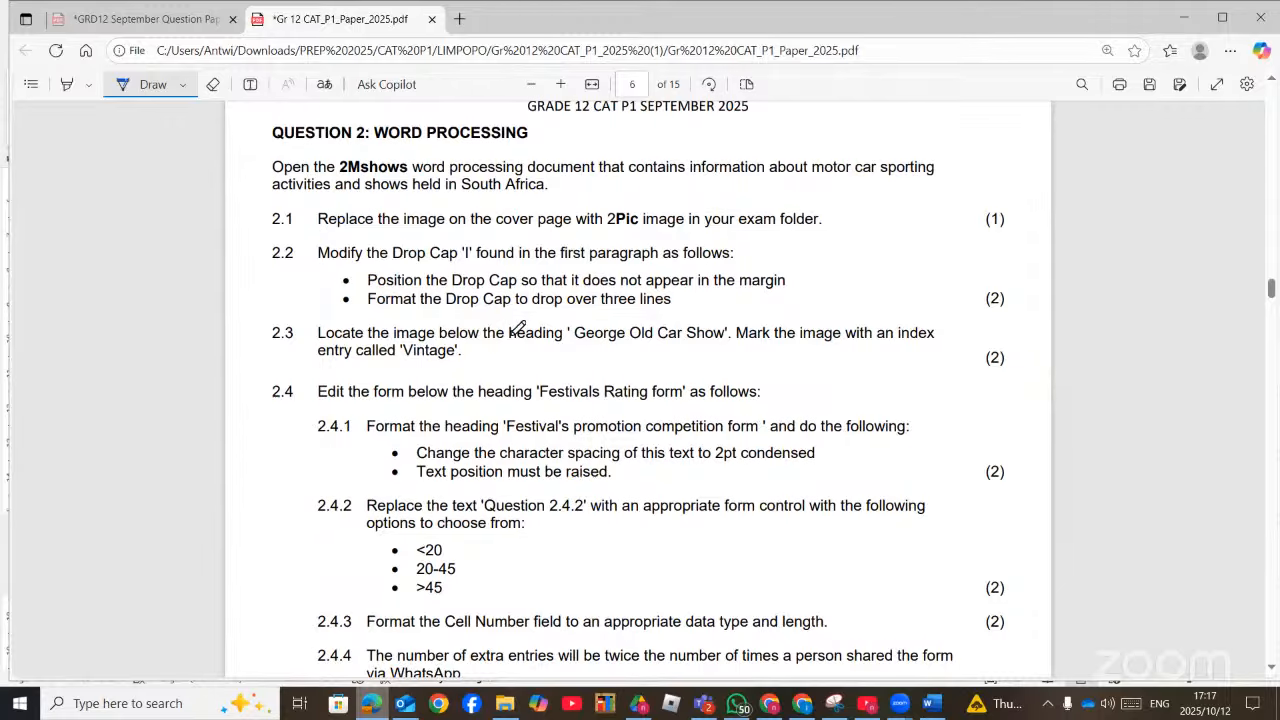
left_click_drag(586, 316, 676, 306)
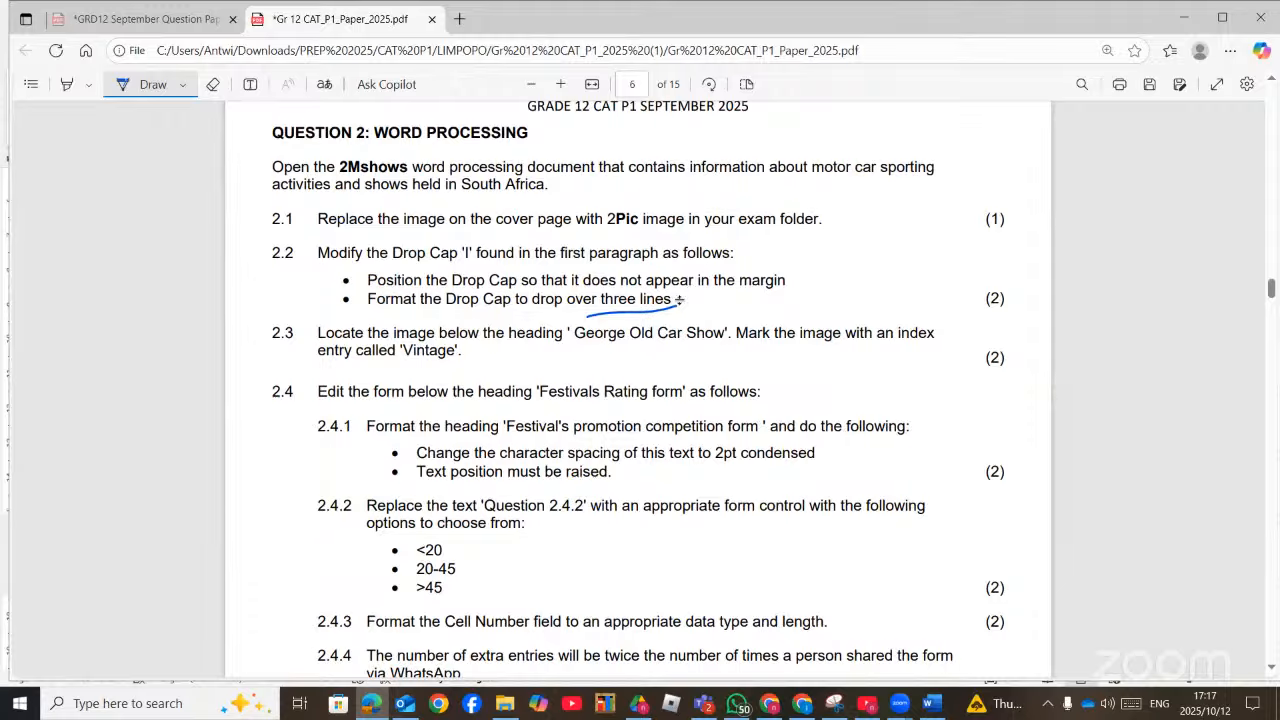
key("alt+Tab")
Go to the first paragraph on page 2 and place the cursor in the Drop Cap 'I'
scroll(510, 428, "down", 2)
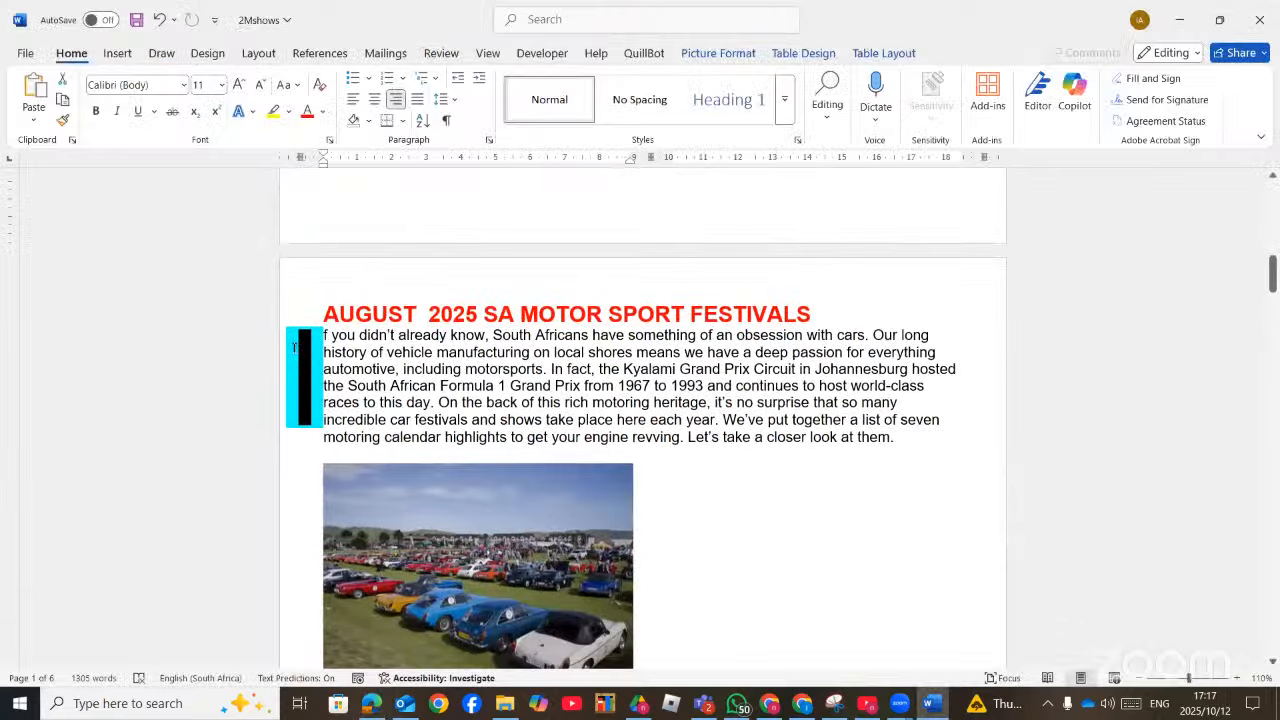
left_click(294, 347)
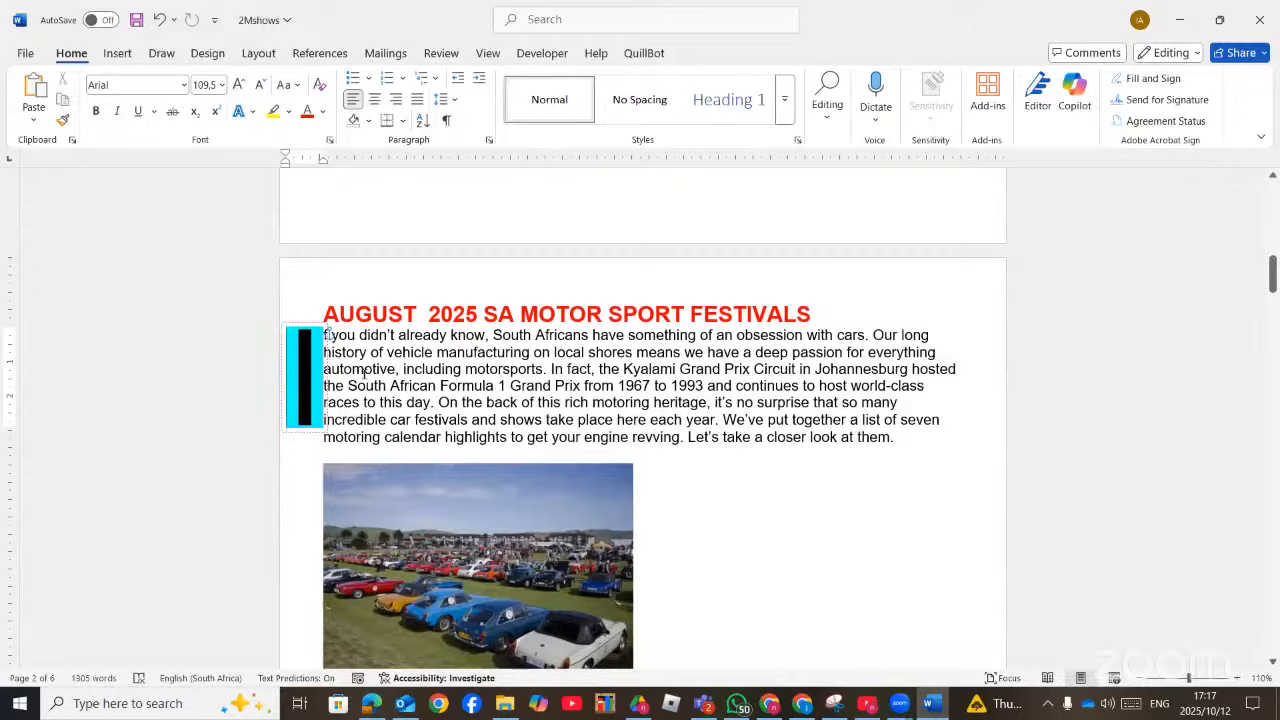
scroll(367, 302, "down", 1)
left_click(348, 308)
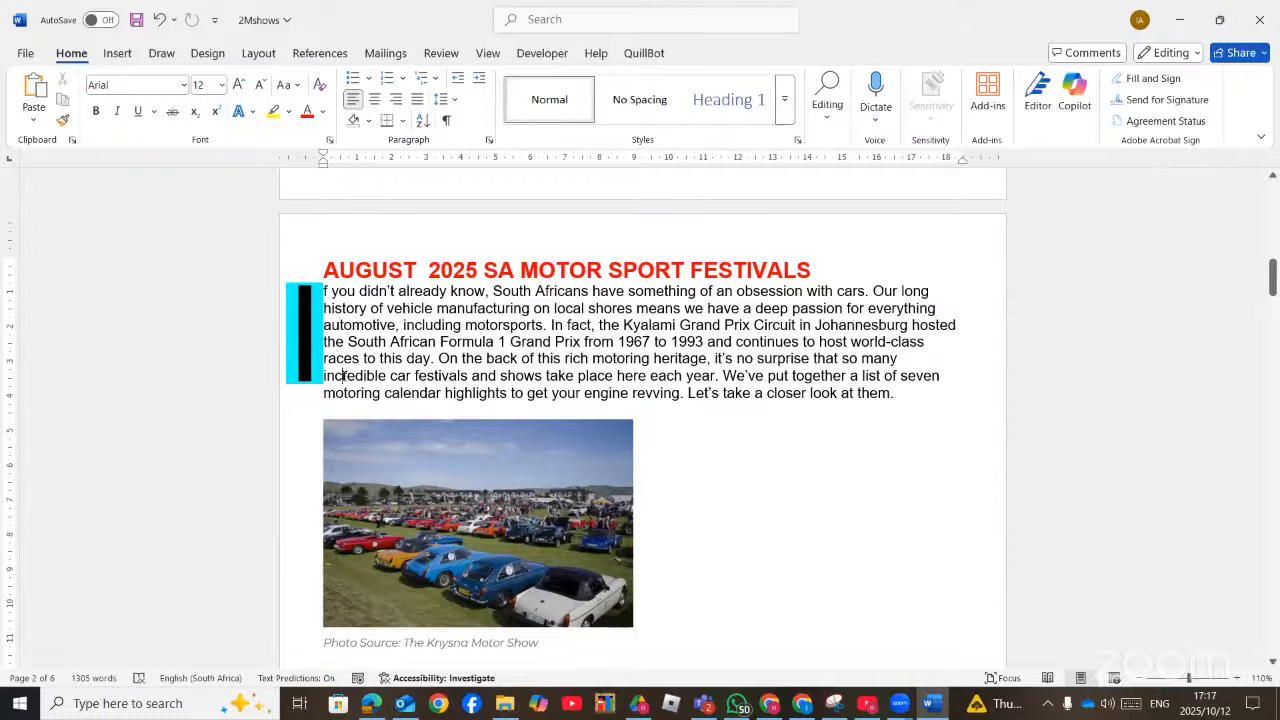
left_click(309, 333)
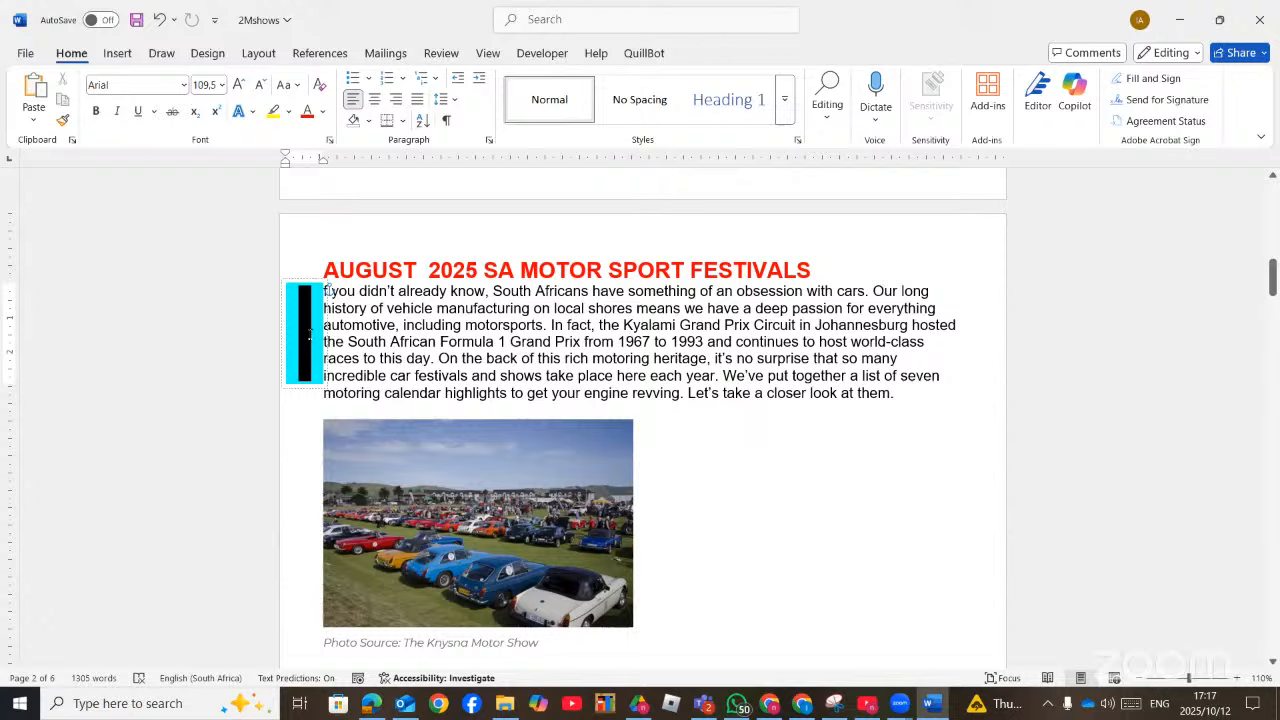
left_click(258, 53)
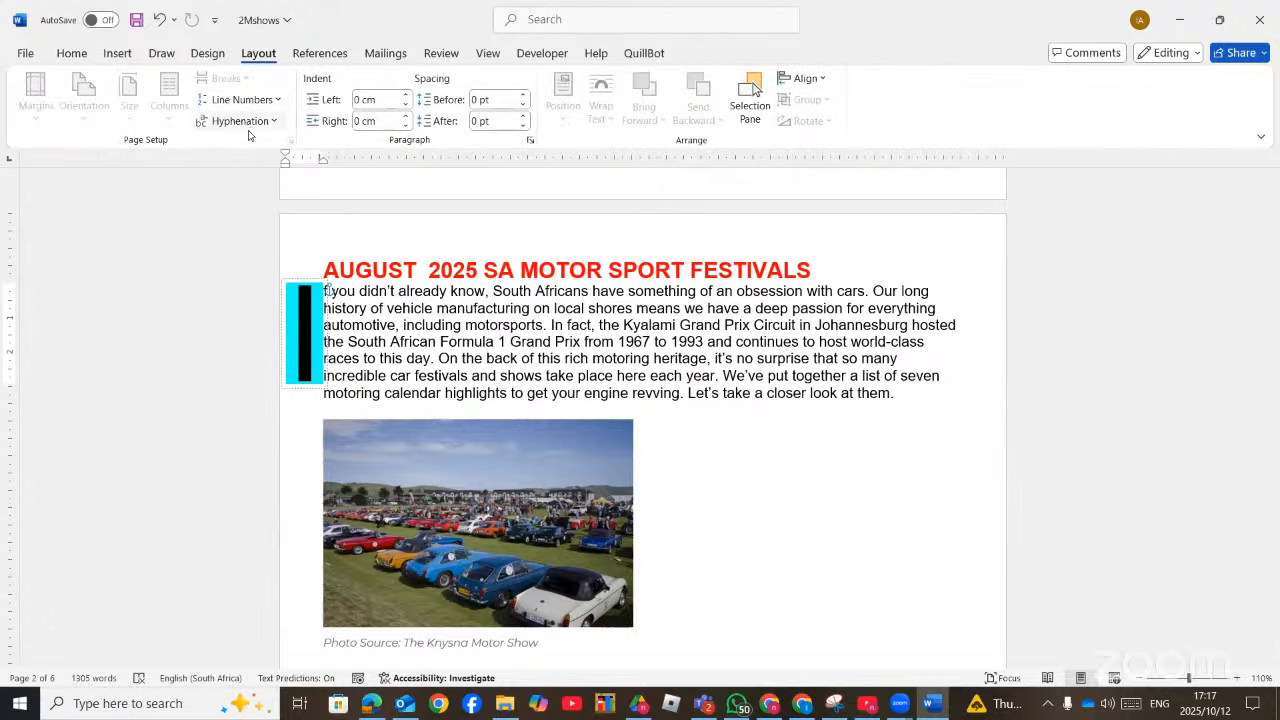
left_click(404, 341)
left_click(297, 290)
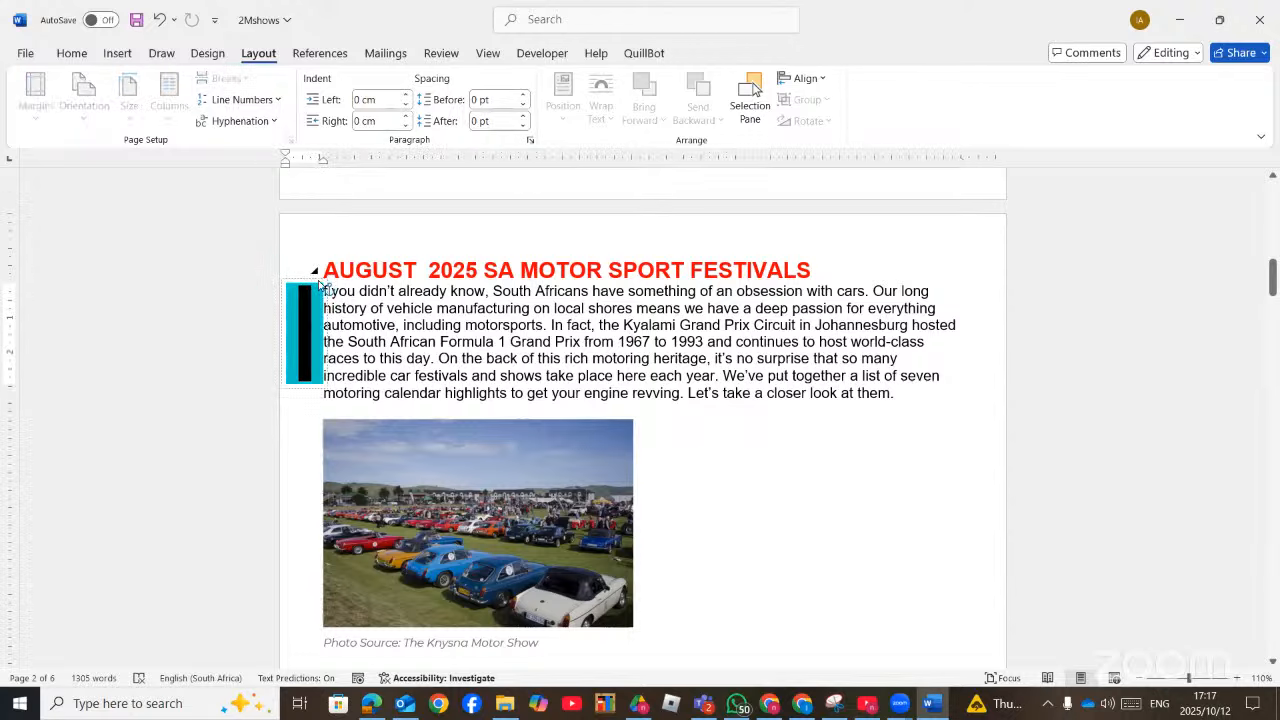
right_click(319, 285)
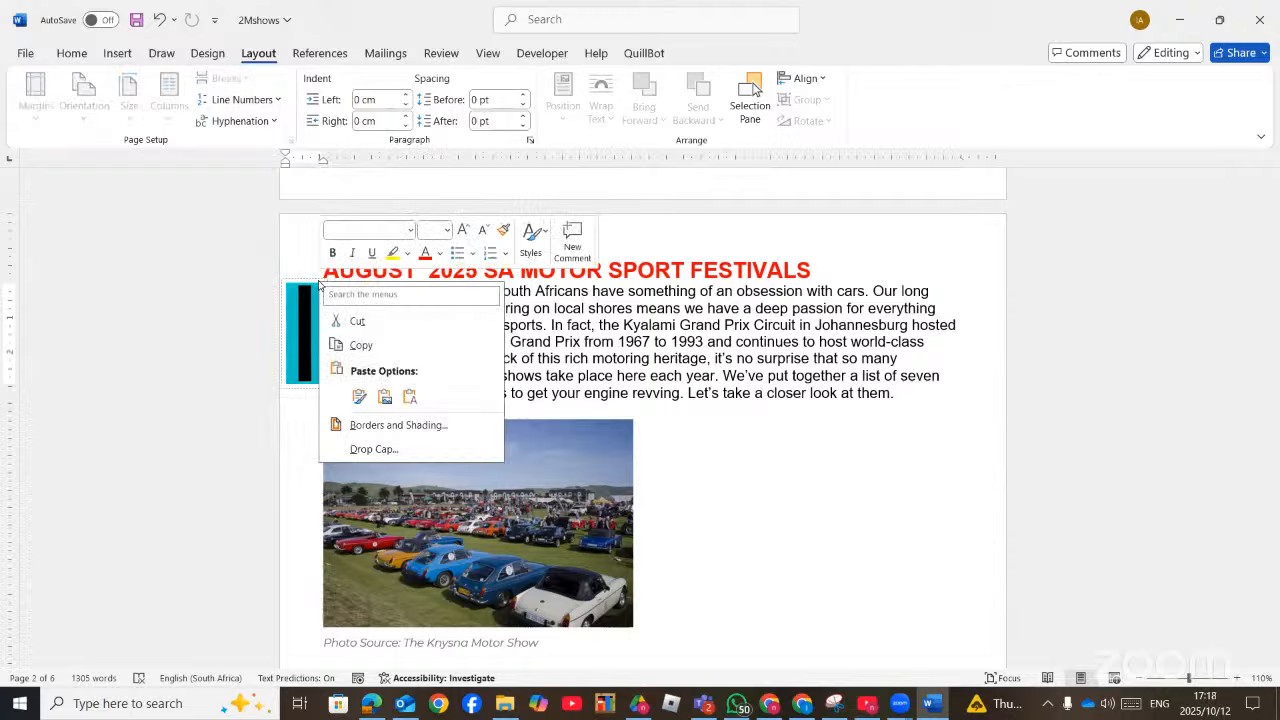
left_click(360, 448)
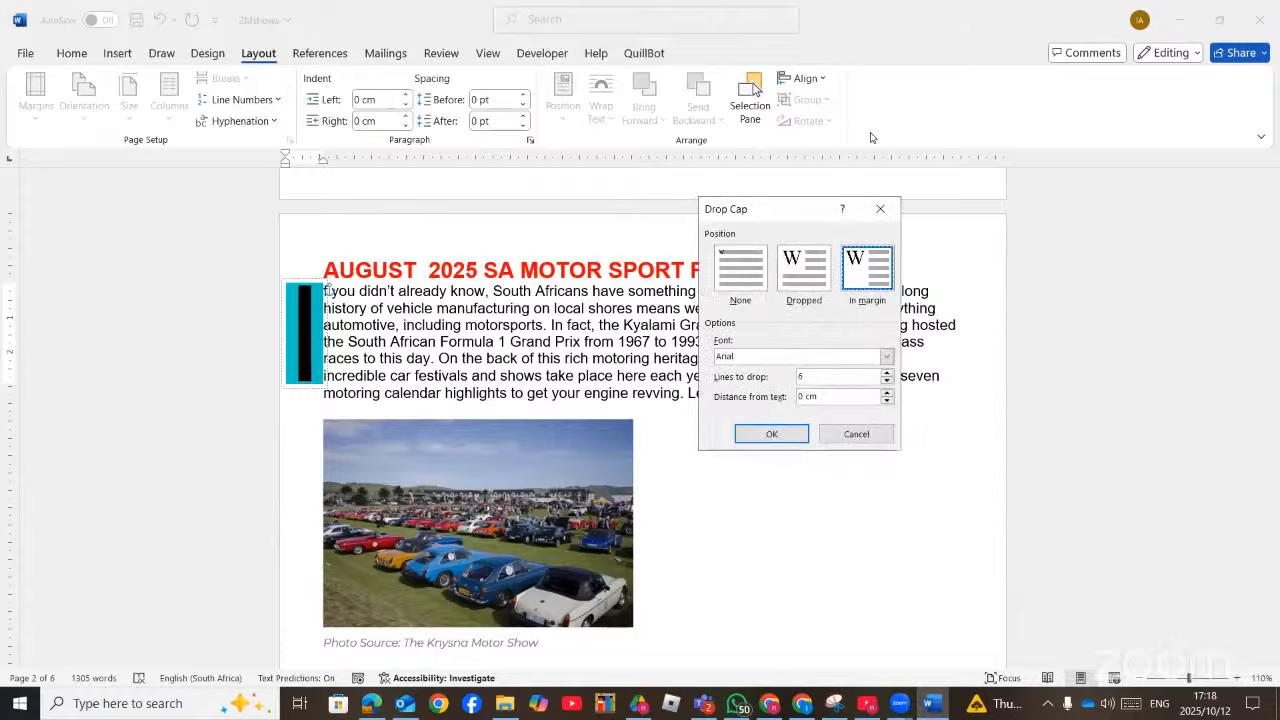
left_click(880, 208)
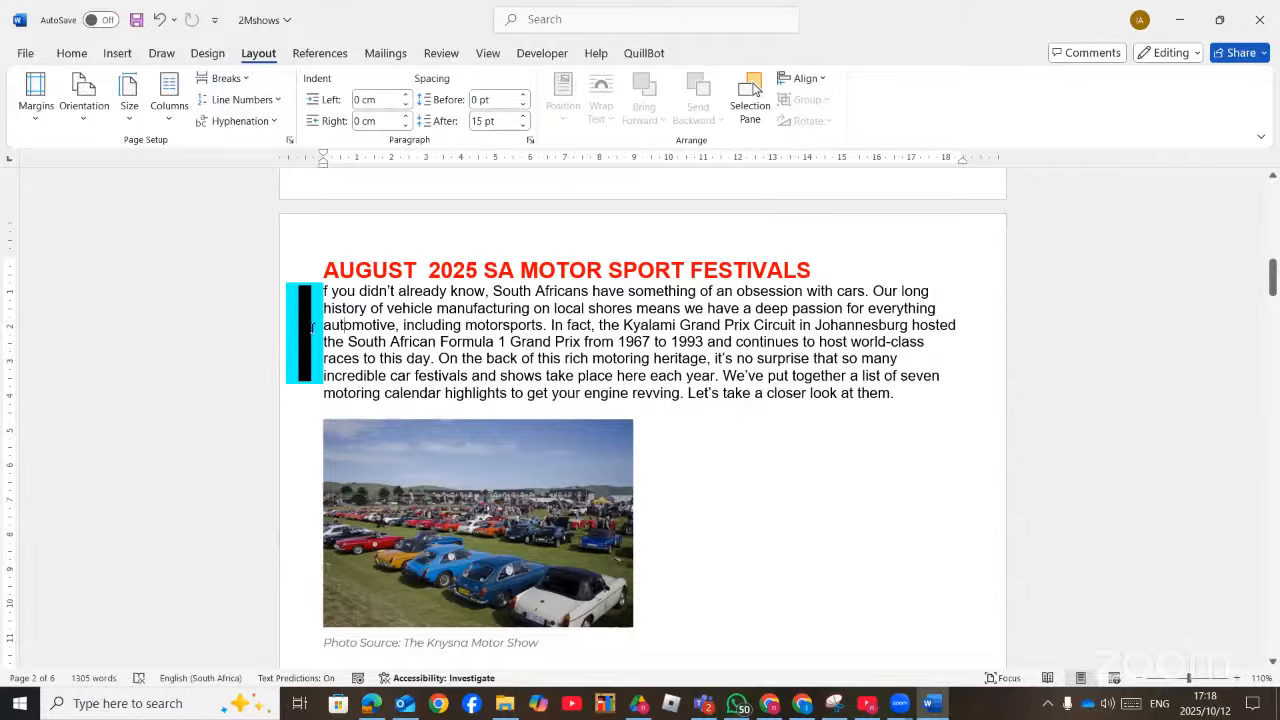
Change the Drop Cap 'I' in the first paragraph to the Dropped position with 3 lines to drop
left_click(311, 327)
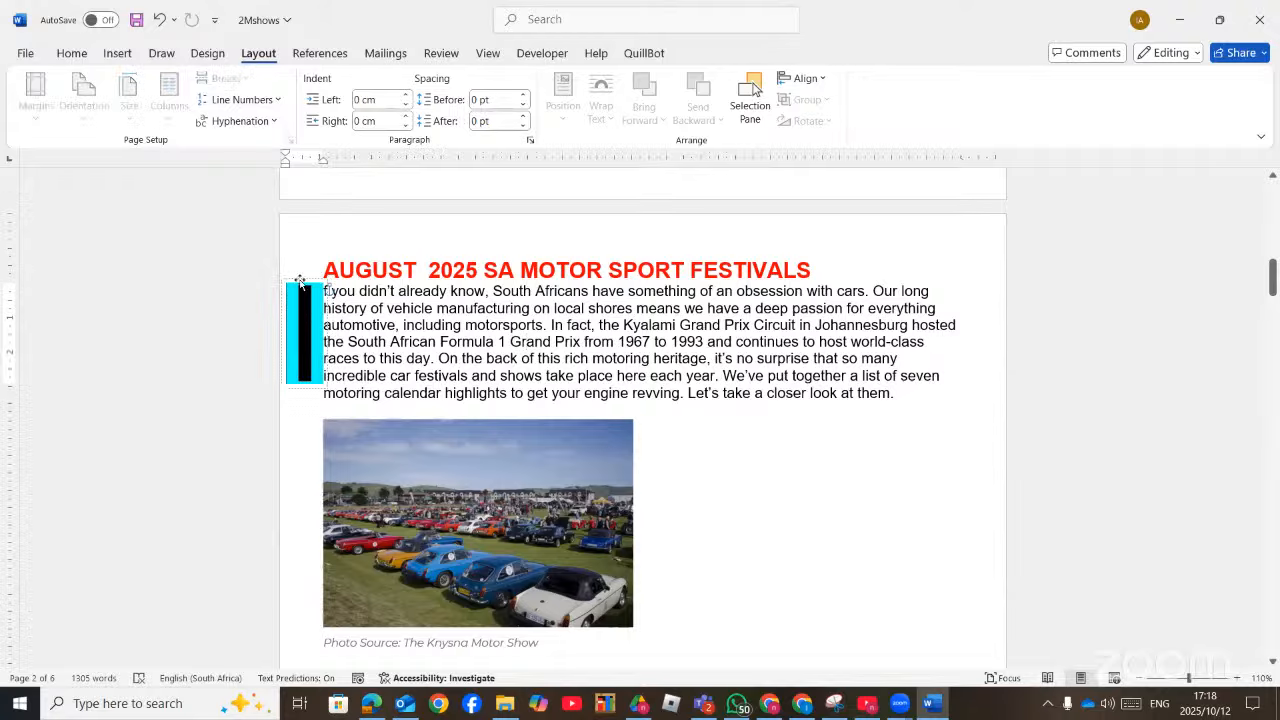
right_click(300, 281)
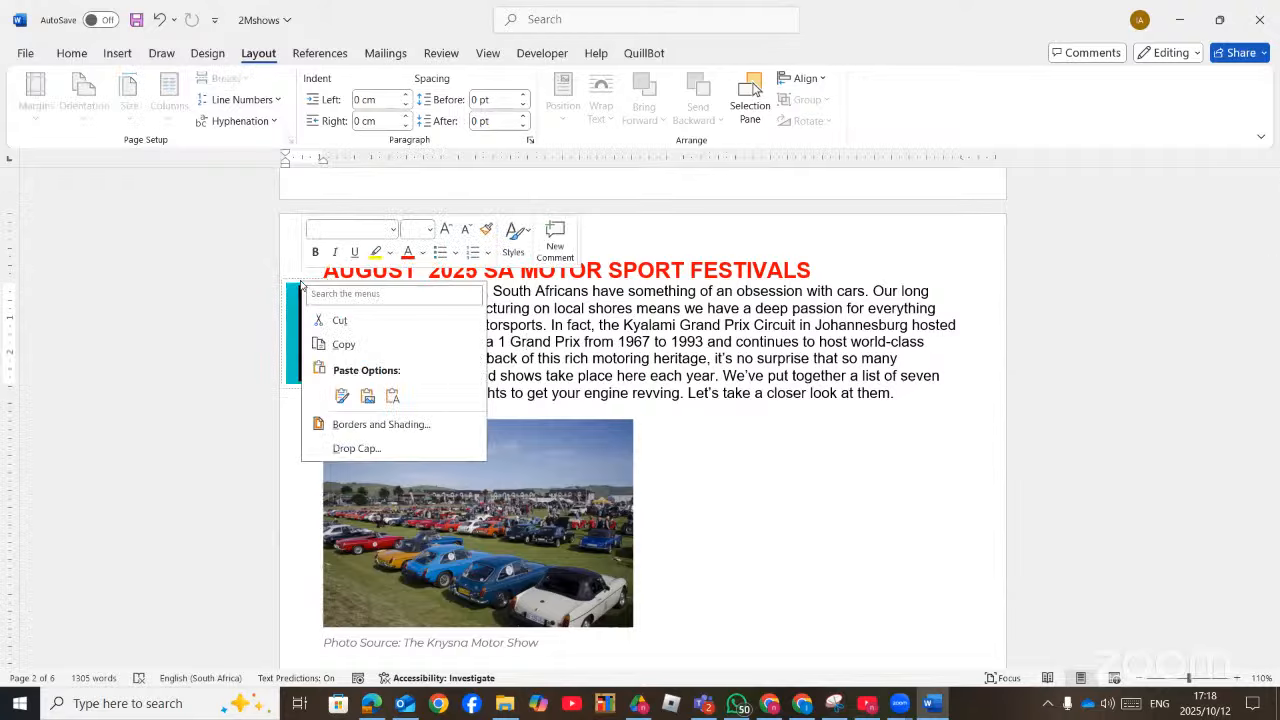
left_click(349, 449)
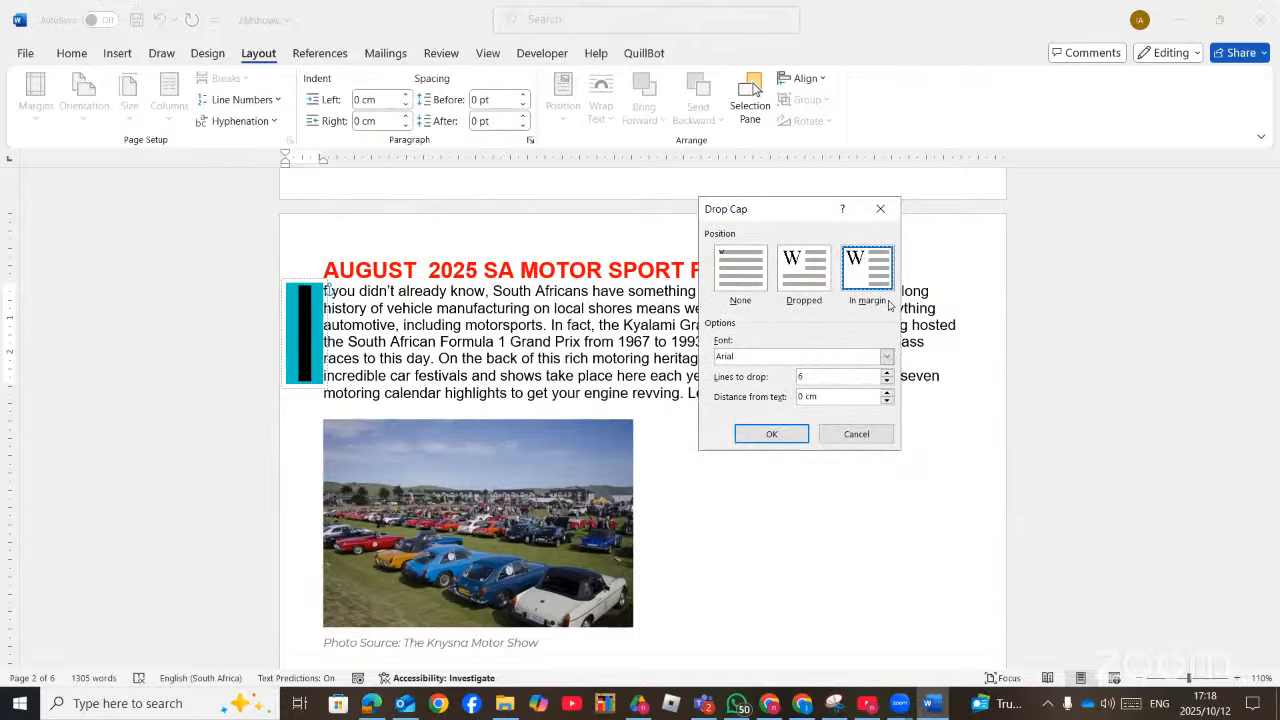
left_click(790, 262)
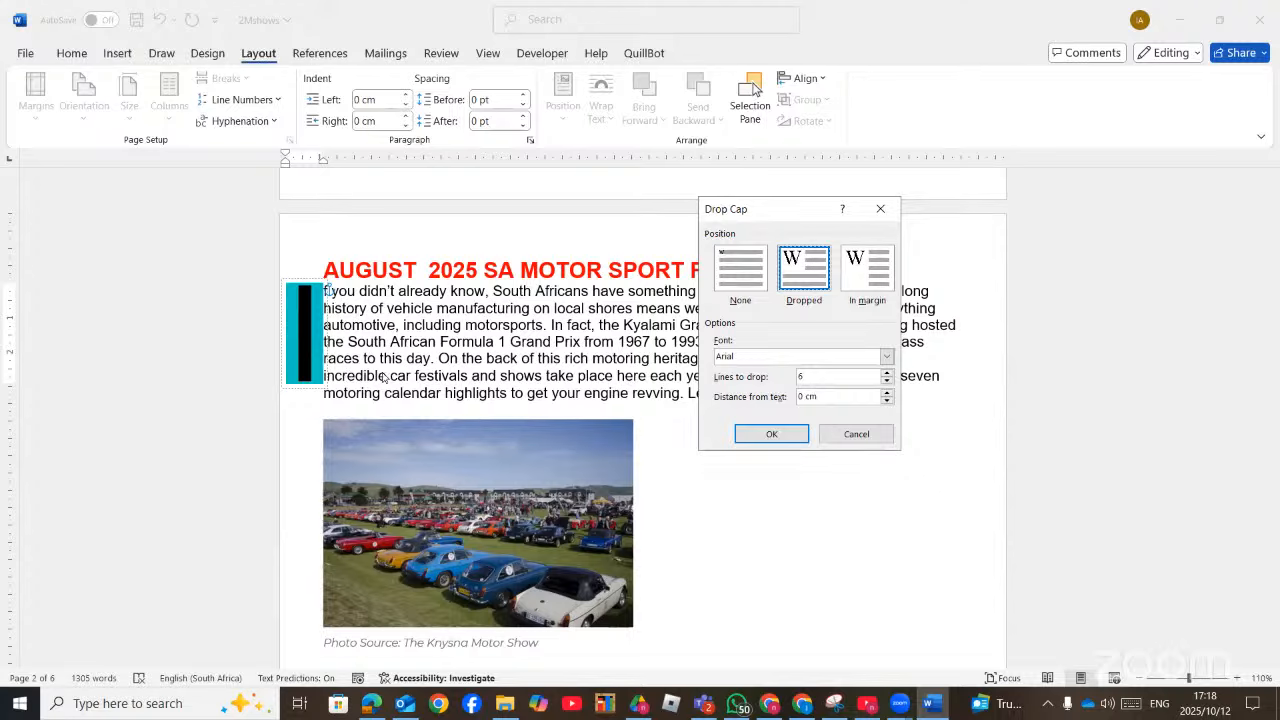
left_click(375, 705)
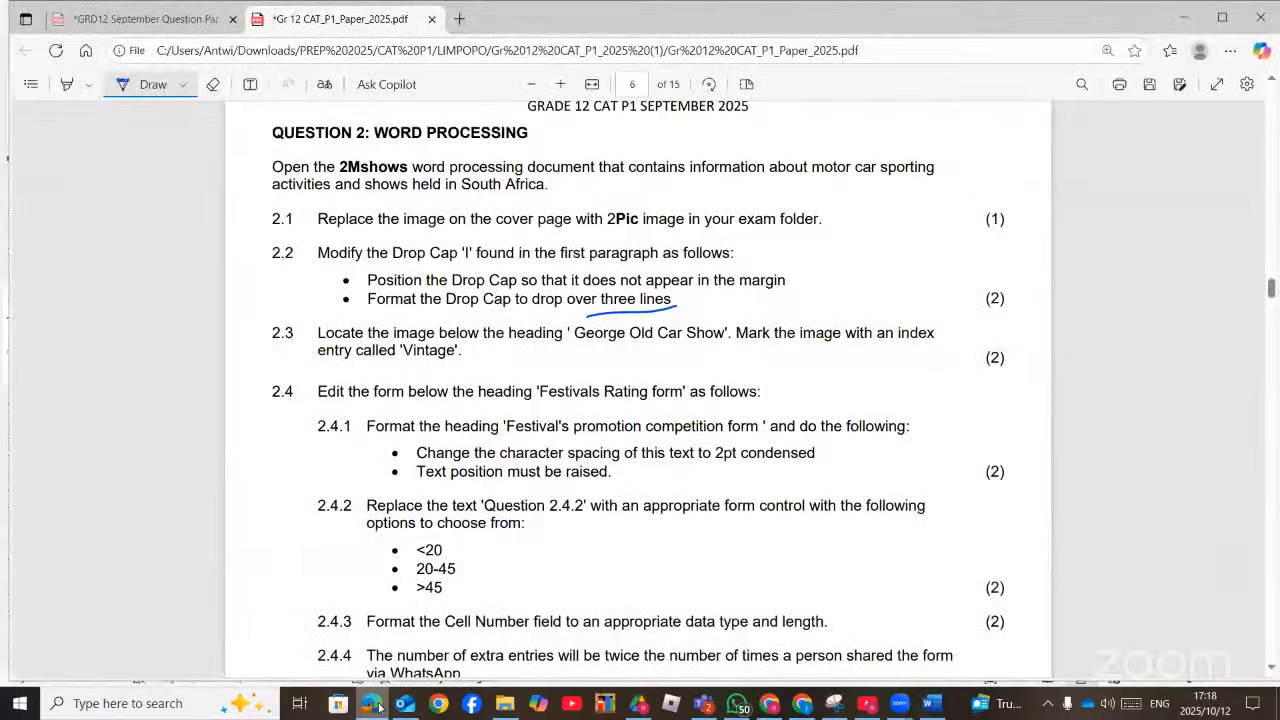
left_click(376, 705)
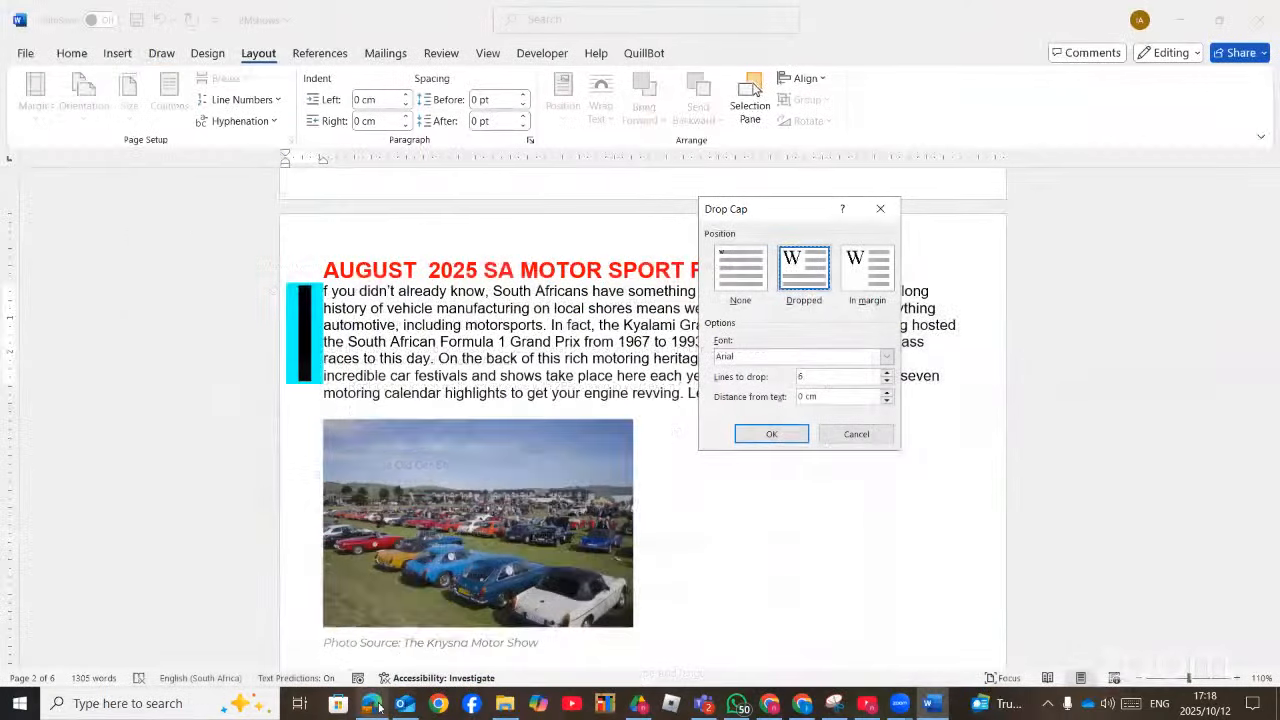
double_click(799, 376)
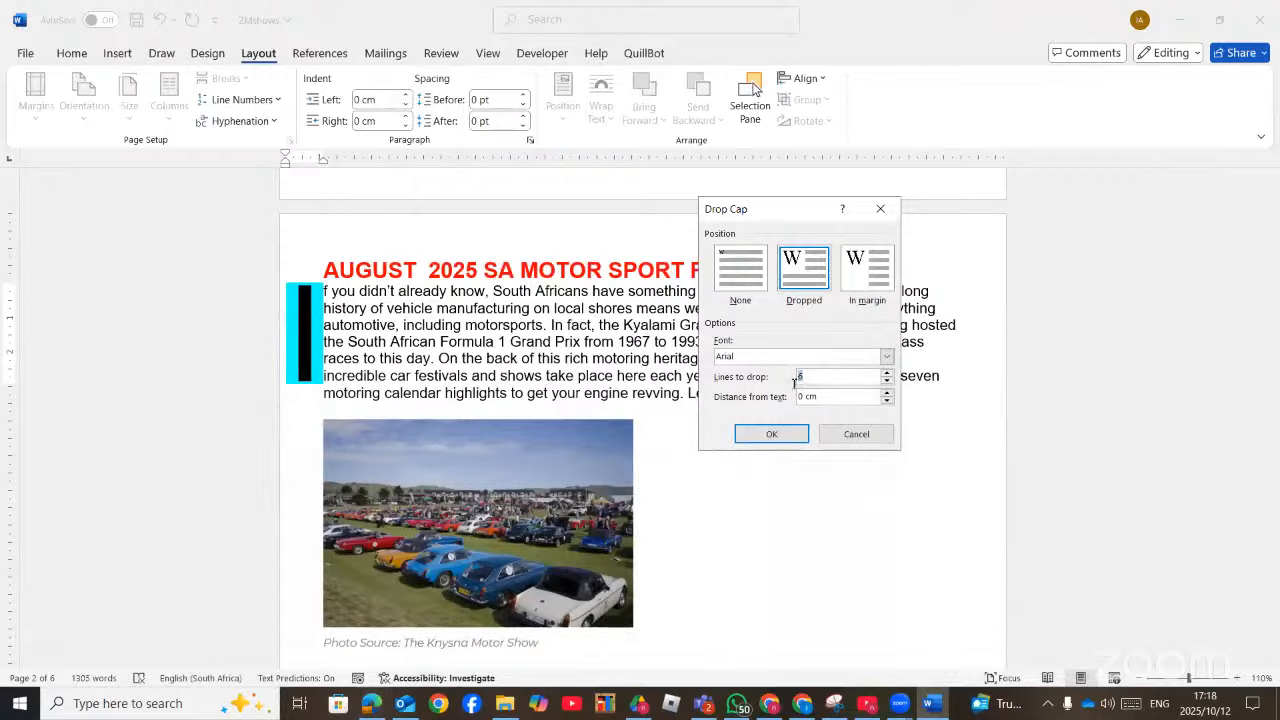
type("3")
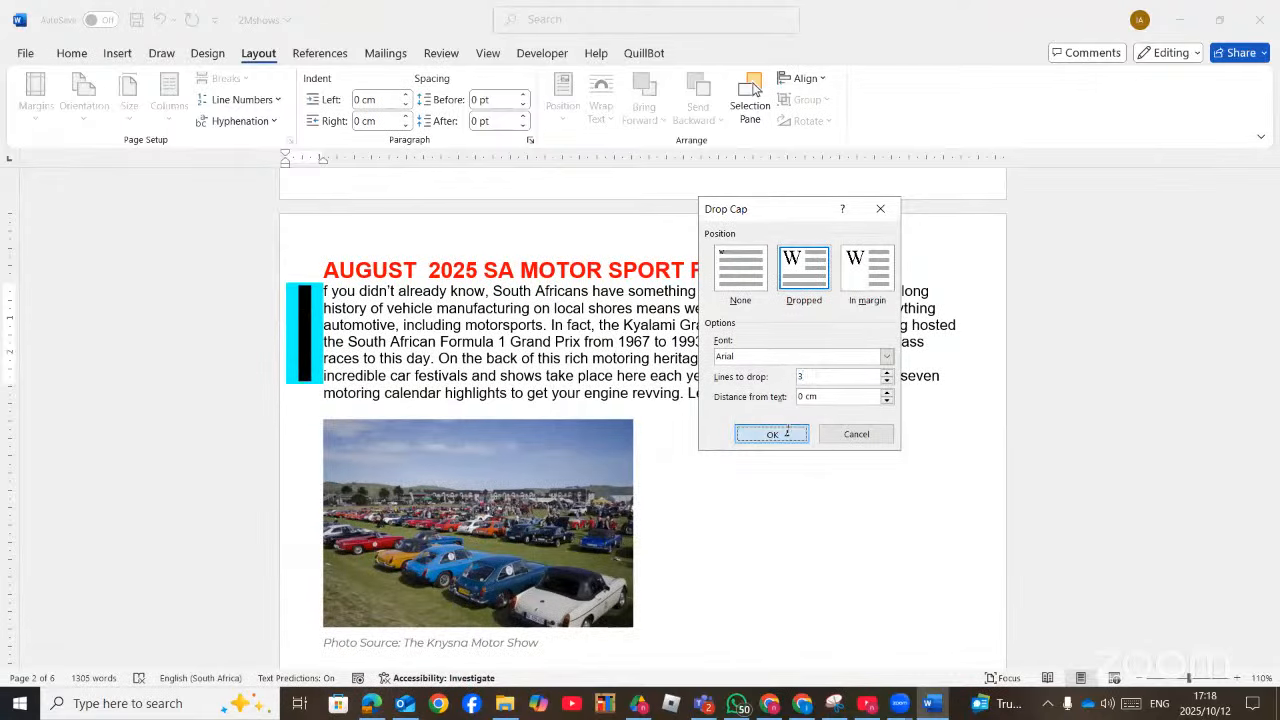
left_click(771, 434)
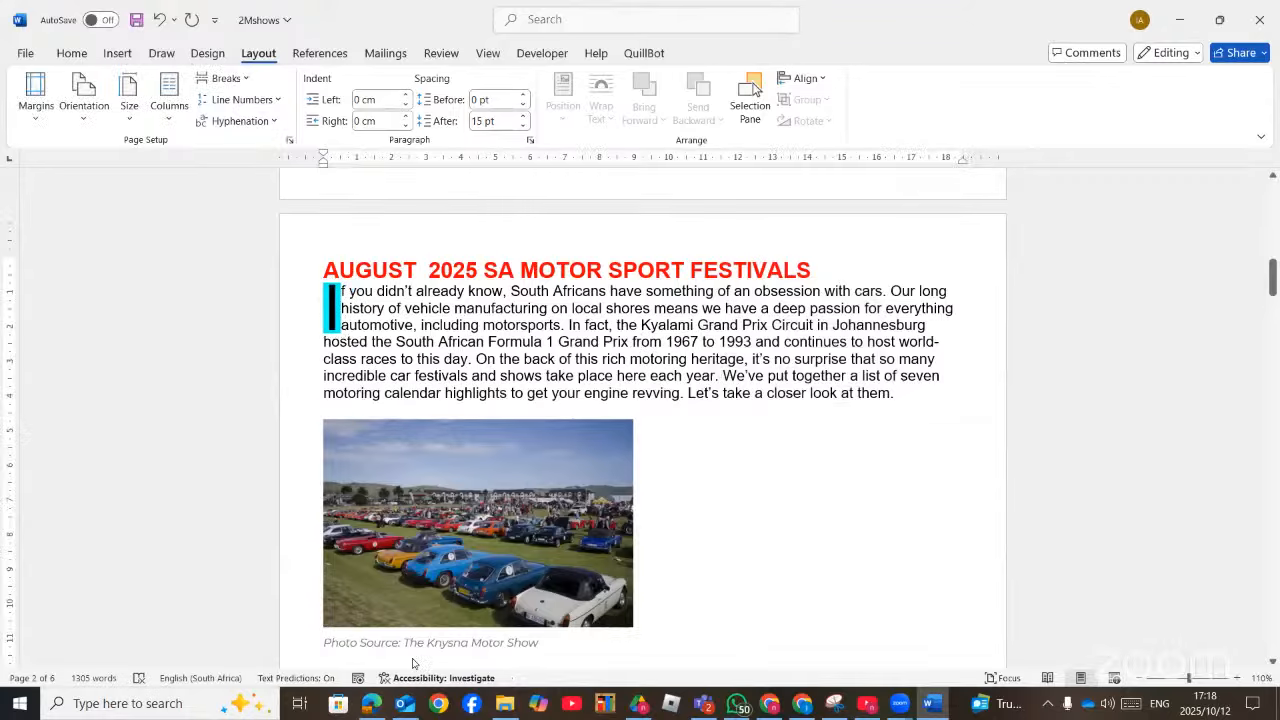
Read question 2.3 about the index entry in the question paper and return to 2Mshows
left_click(369, 704)
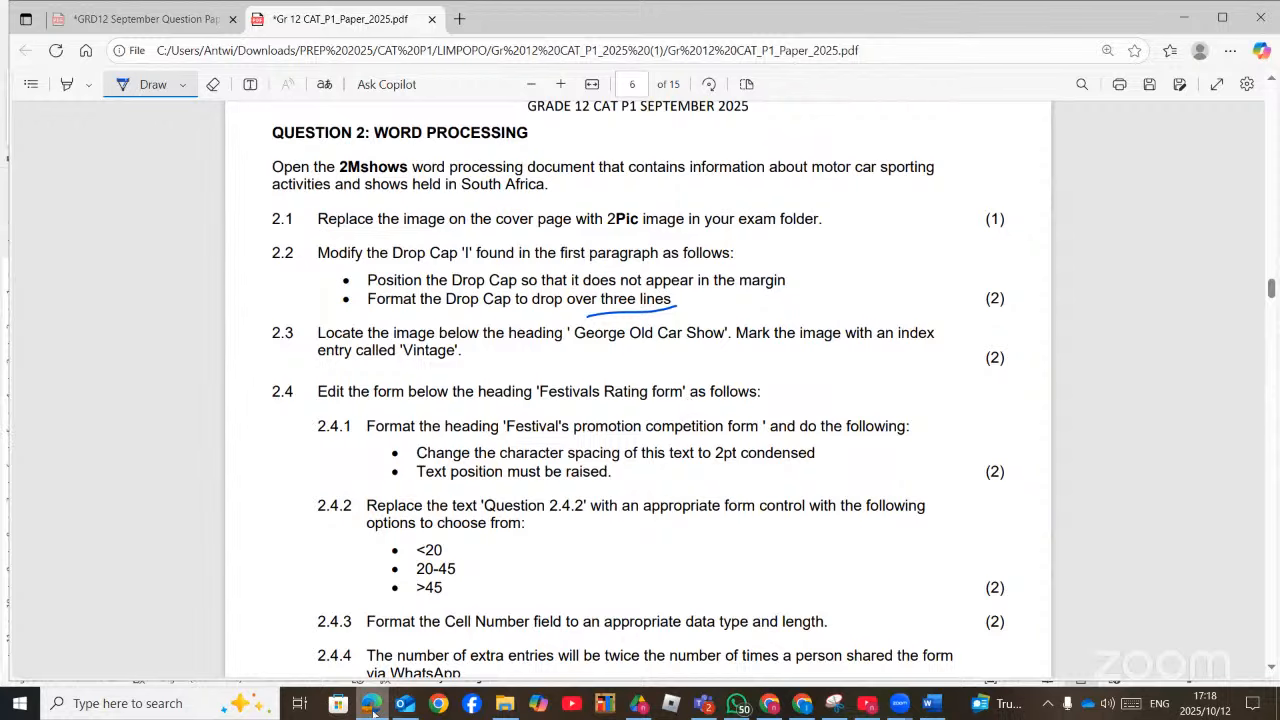
key("alt+Tab")
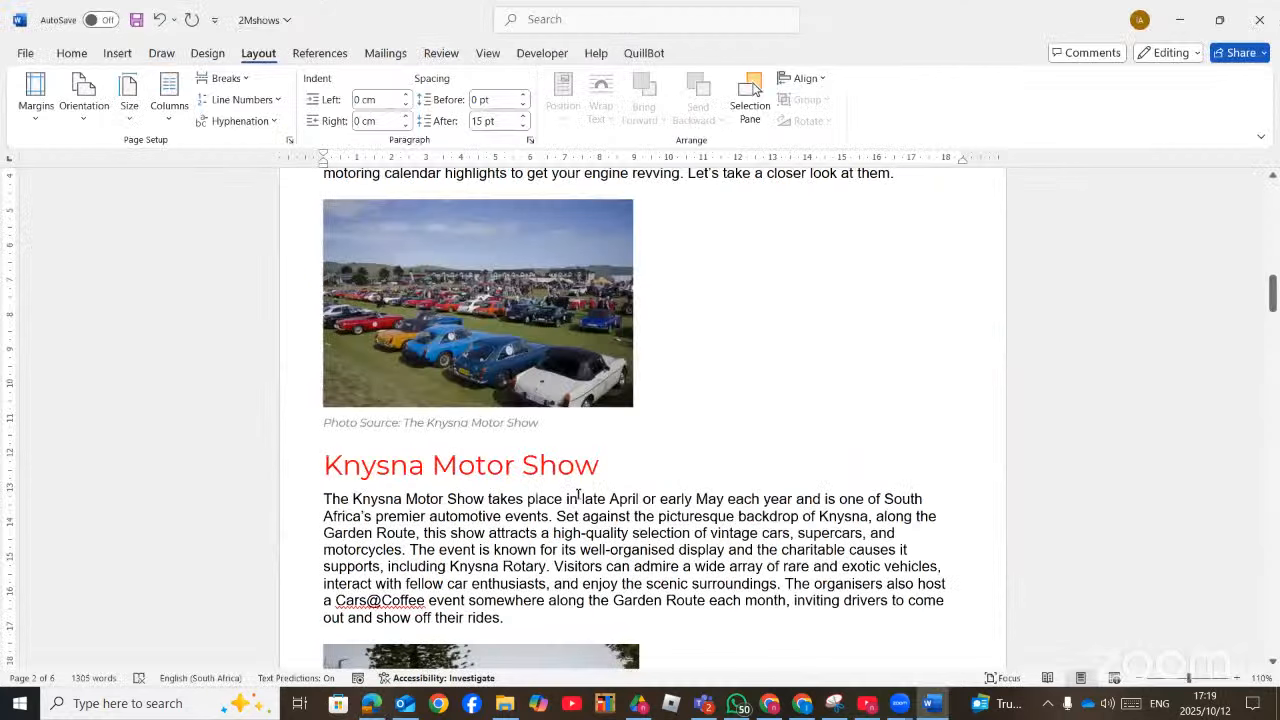
left_click(362, 709)
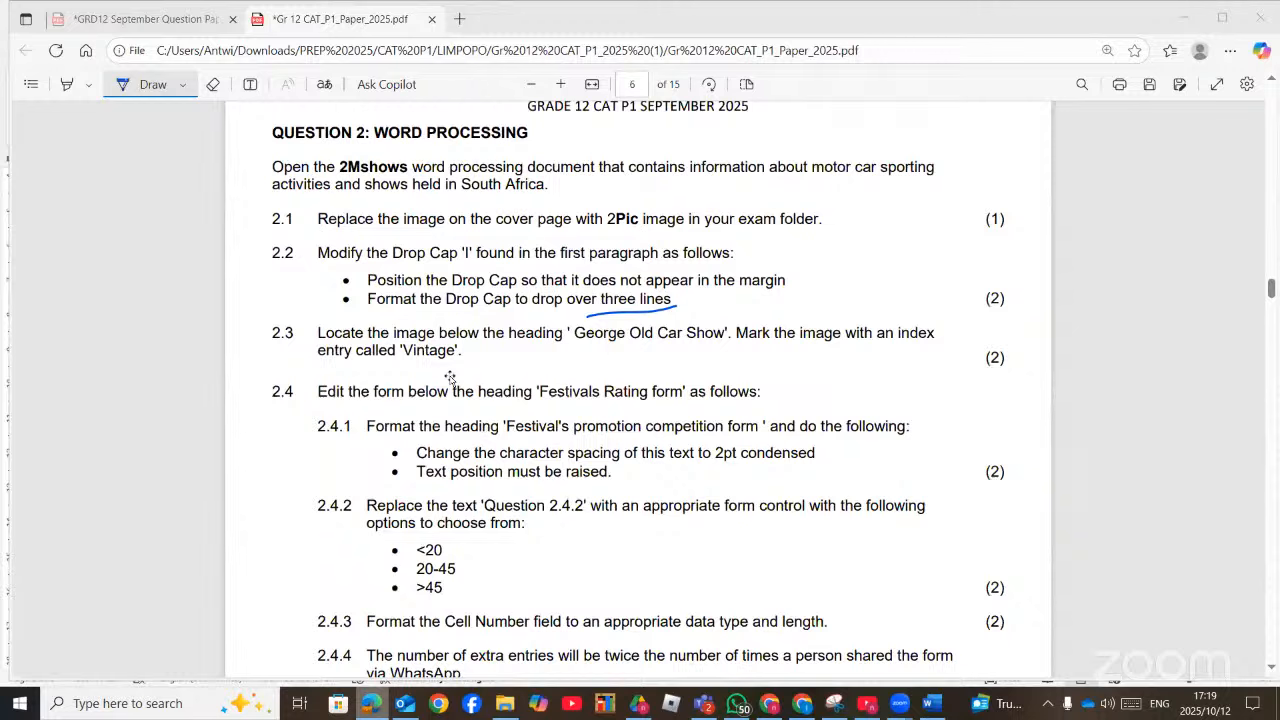
key("alt+Tab")
Locate the blue car image below the heading 'George Old Car Show' on the page after it and select the image
scroll(460, 385, "down", 10)
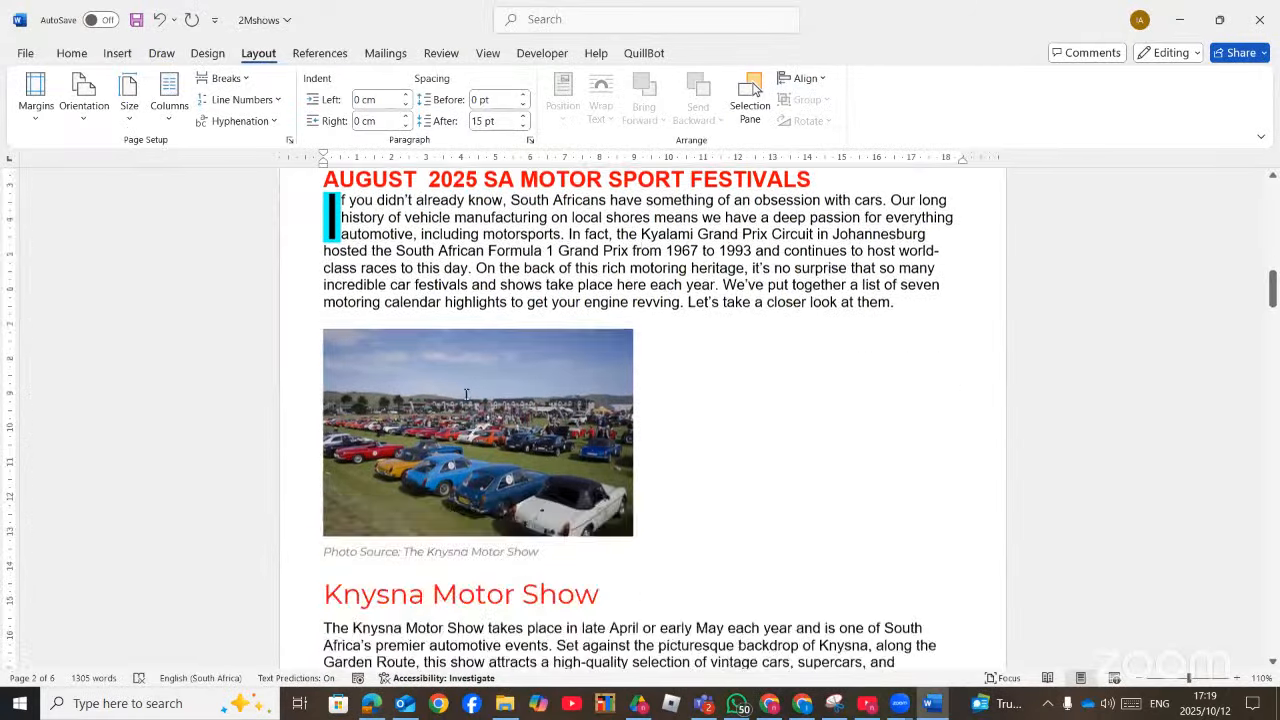
scroll(465, 393, "down", 15)
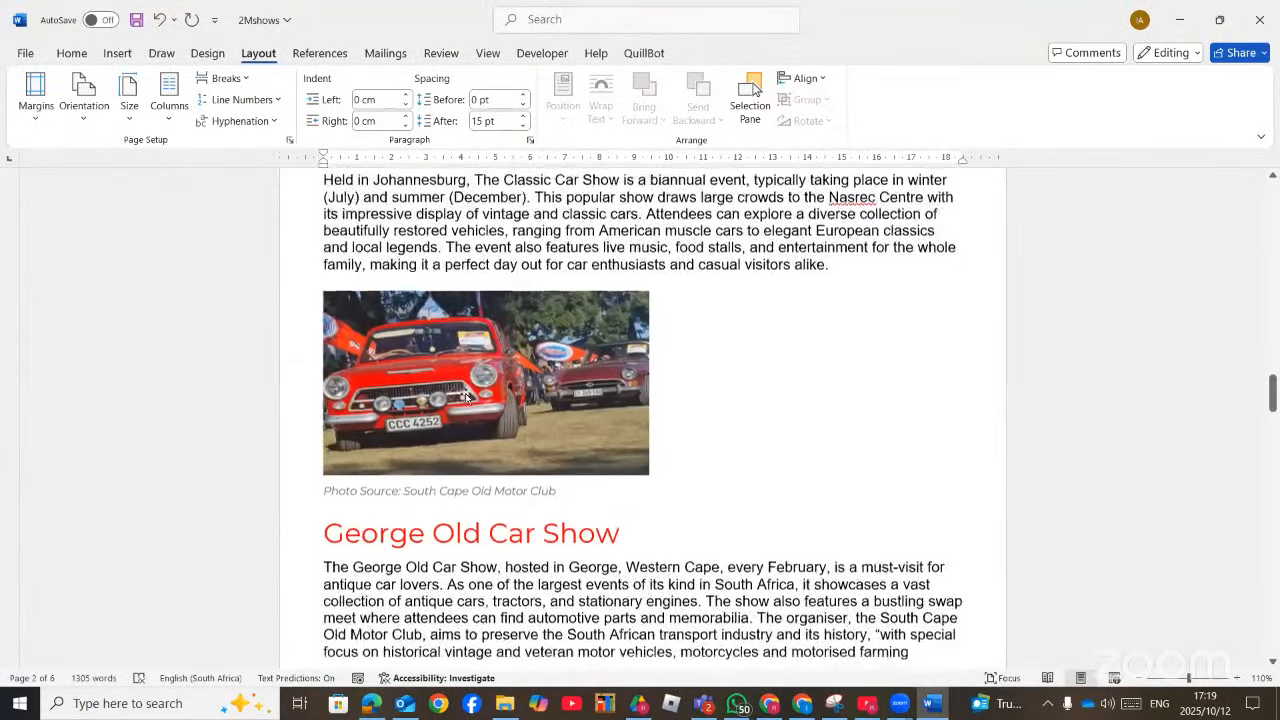
scroll(465, 393, "down", 4)
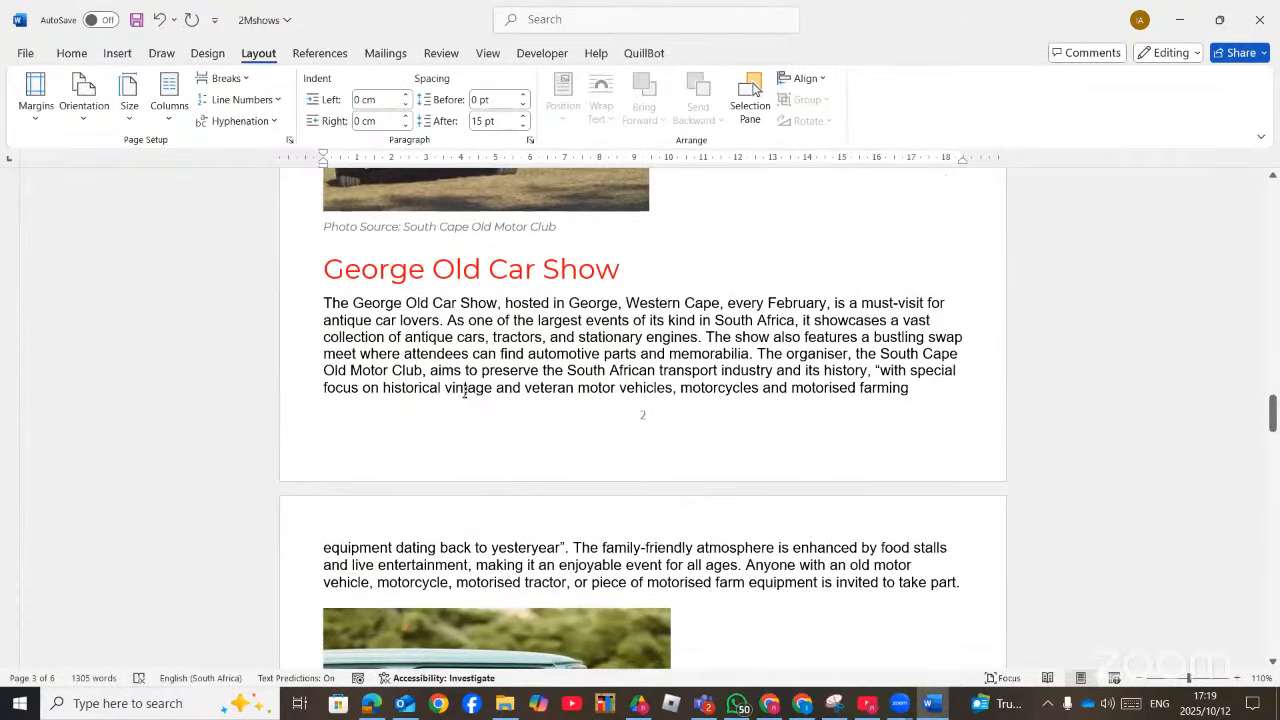
scroll(460, 370, "up", 2)
scroll(566, 372, "down", 5)
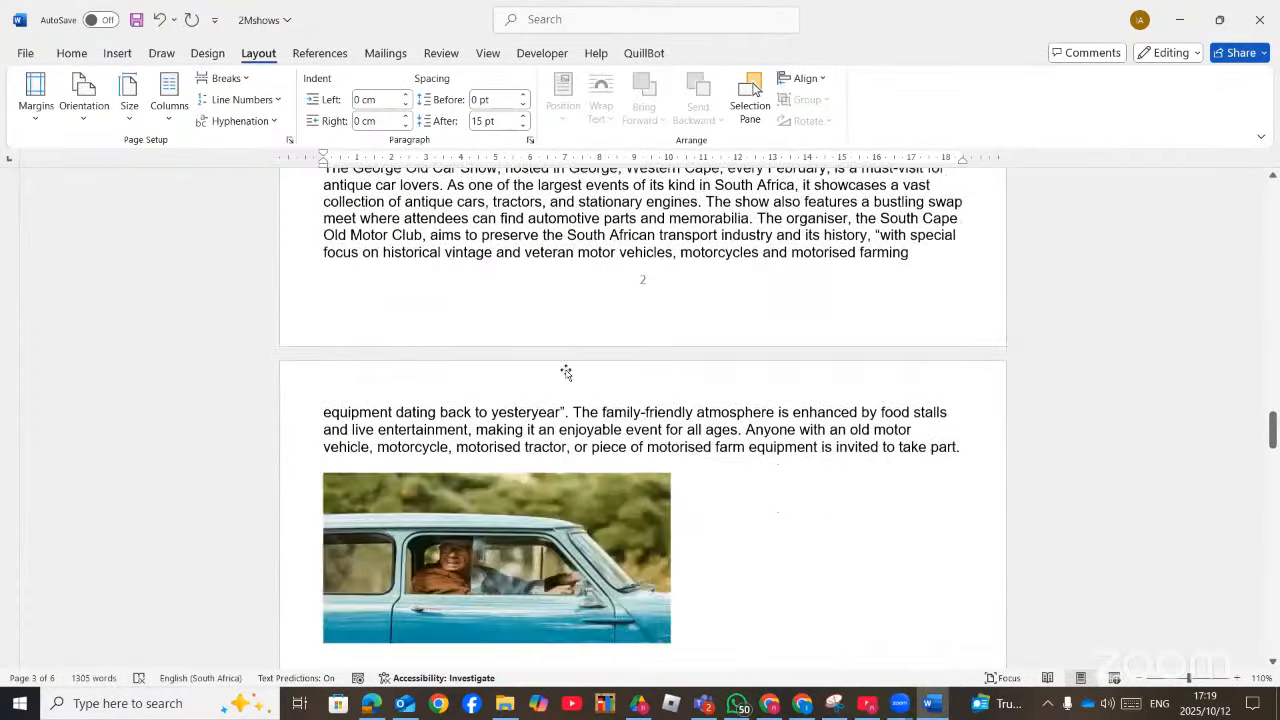
scroll(566, 372, "down", 6)
scroll(566, 372, "up", 3)
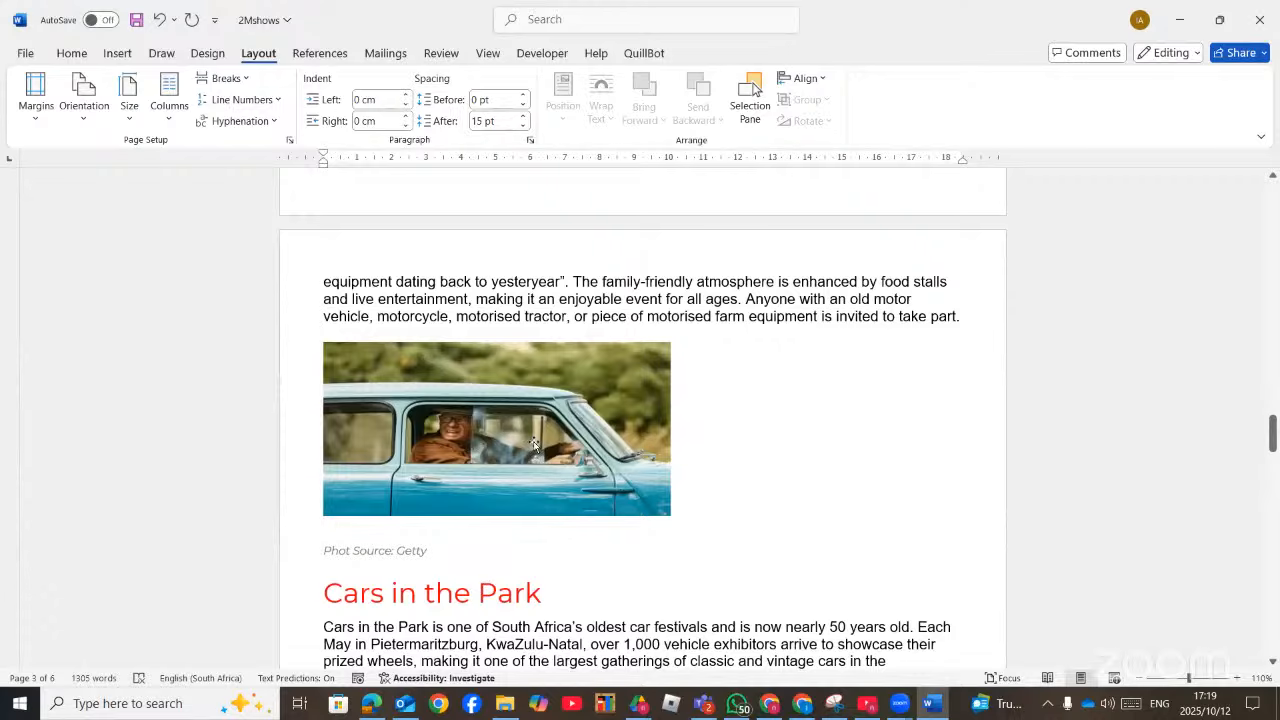
left_click(535, 446)
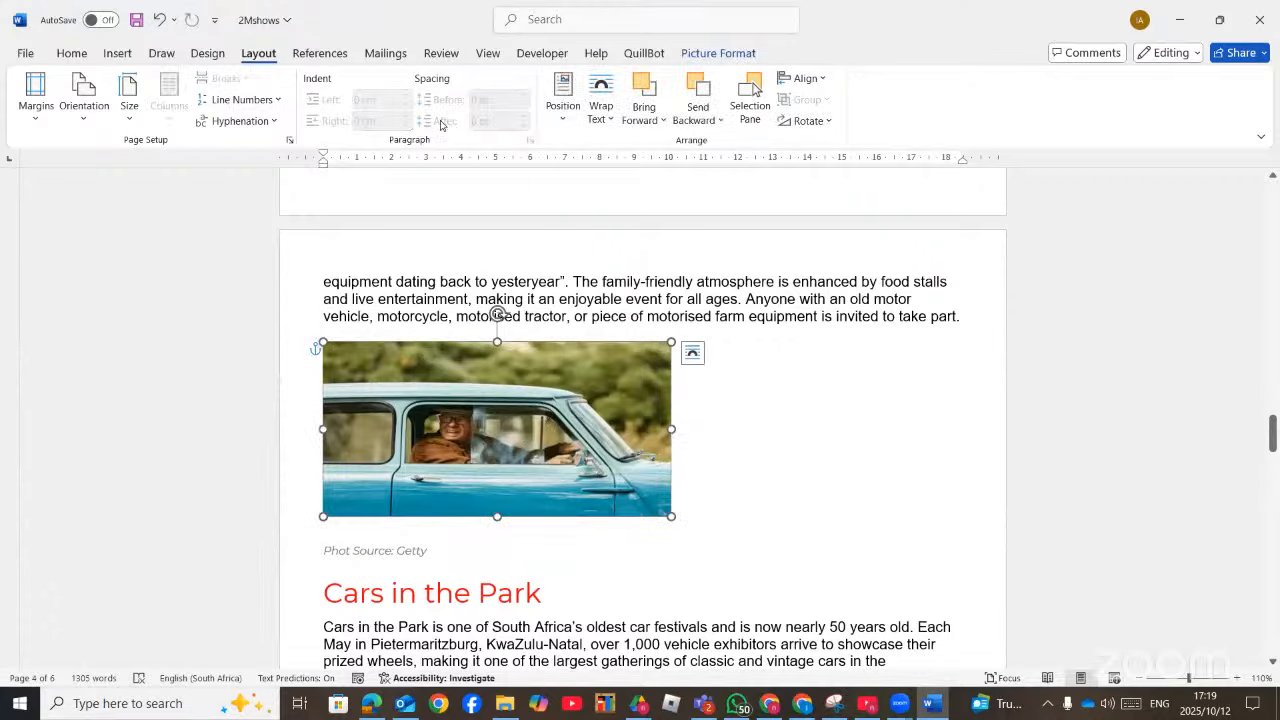
left_click(320, 54)
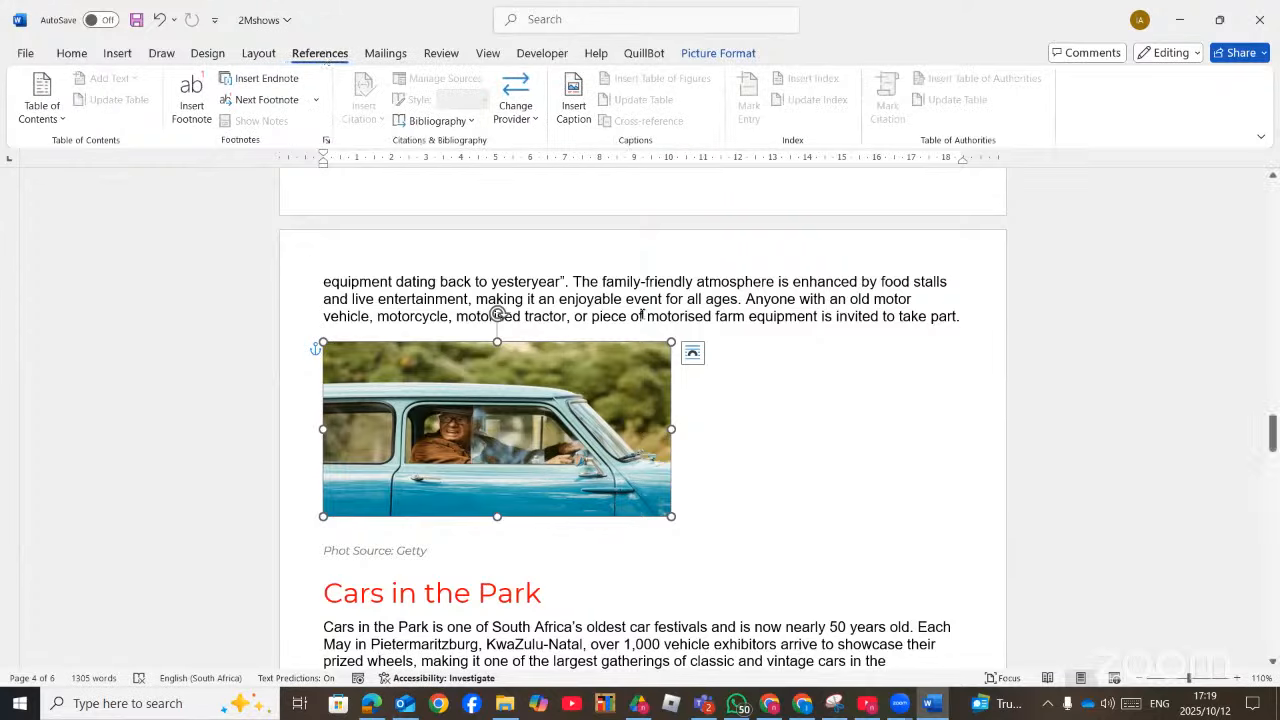
left_click(678, 455)
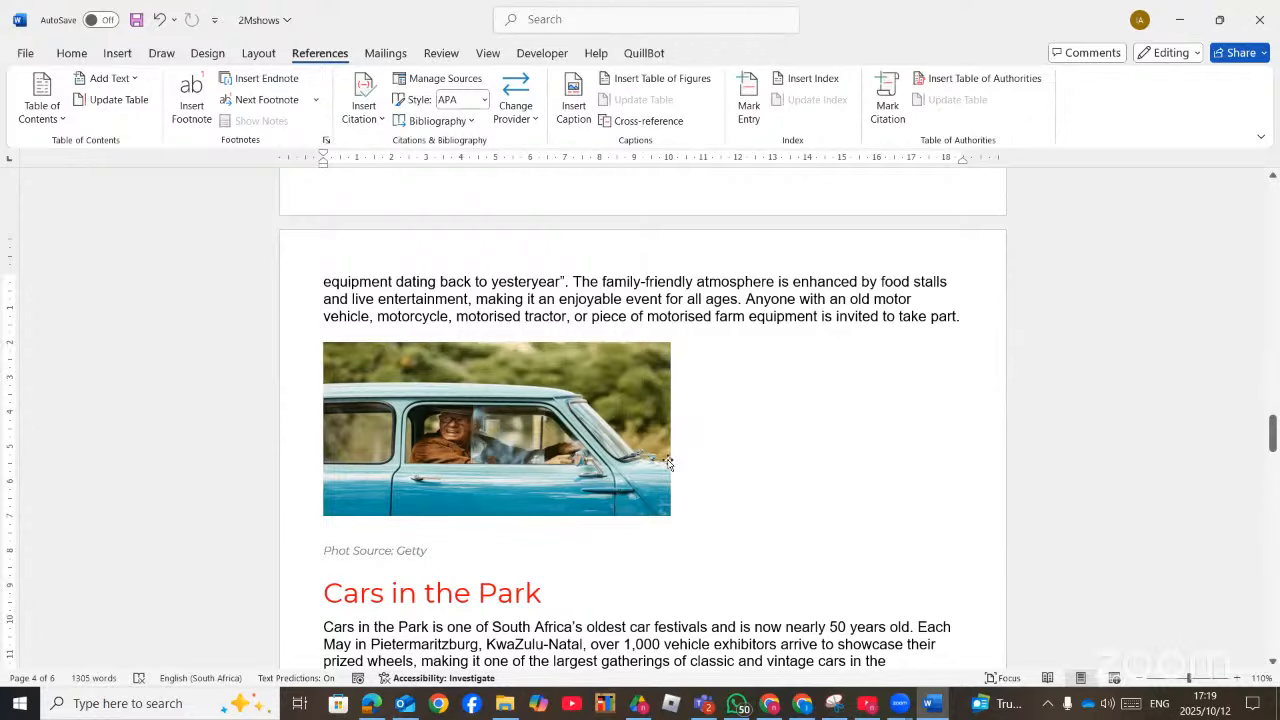
left_click(668, 462)
left_click(680, 463)
left_click(749, 100)
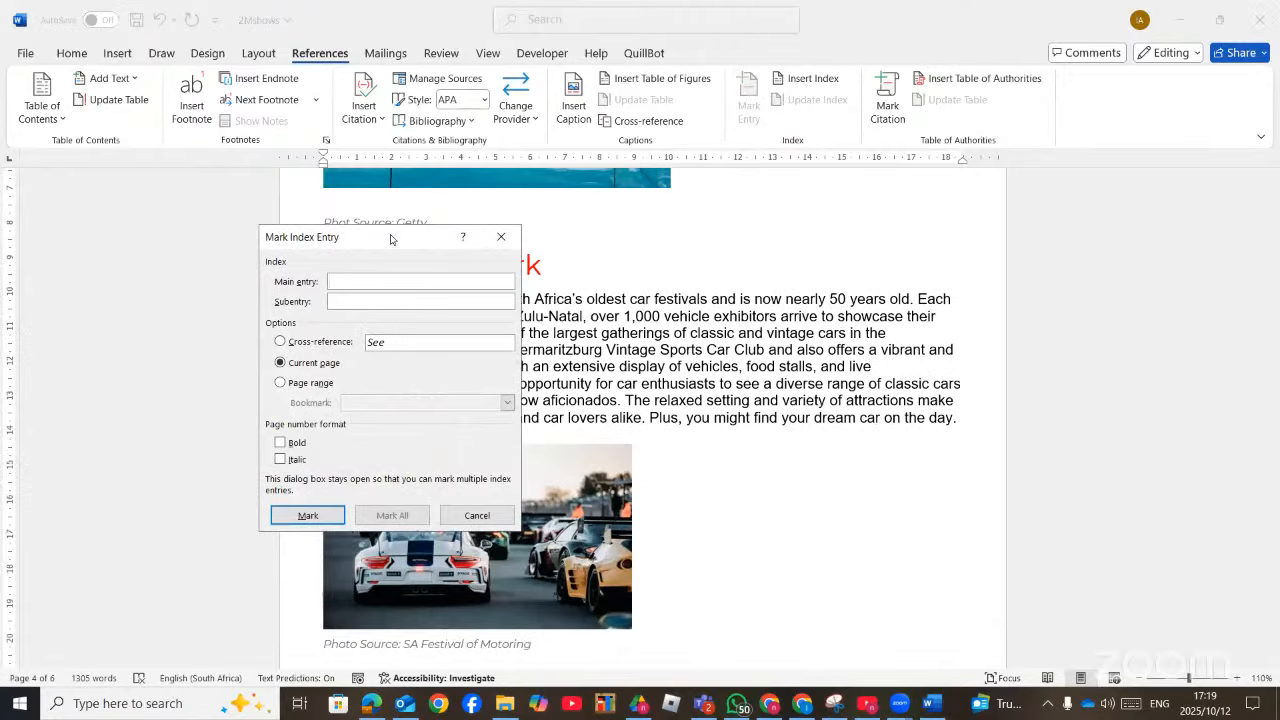
left_click_drag(390, 238, 821, 270)
scroll(477, 365, "up", 3)
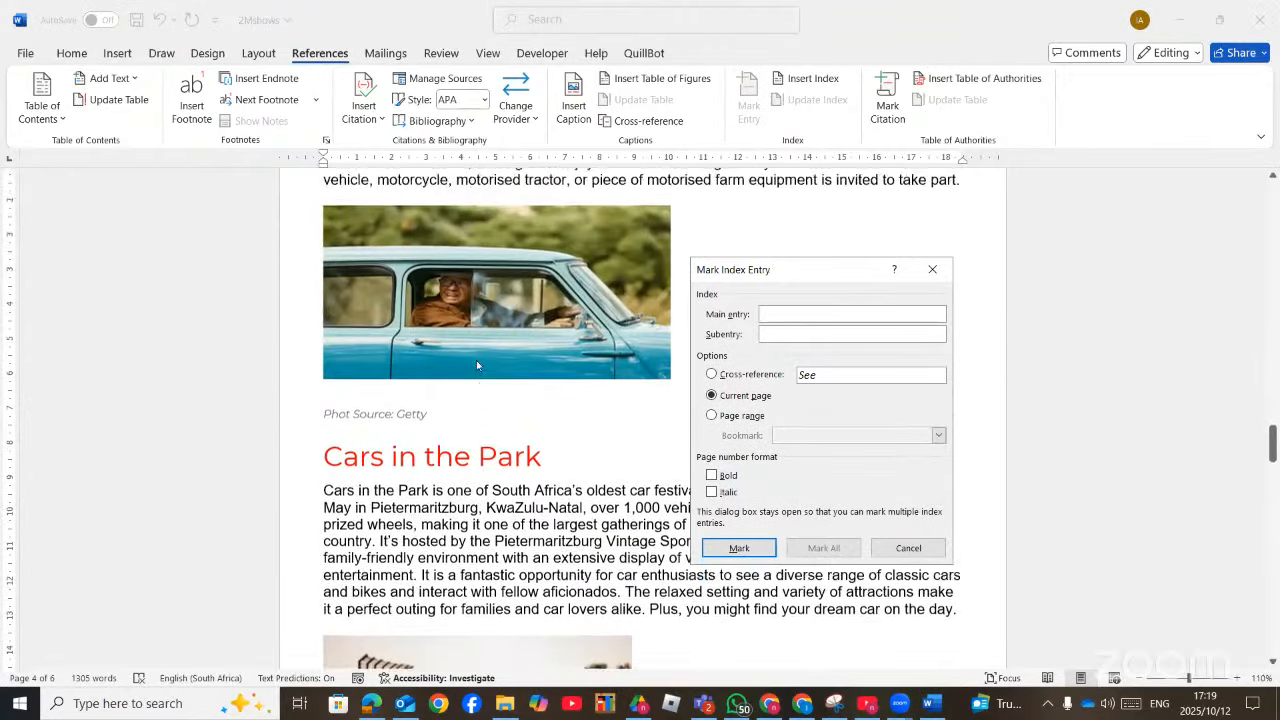
scroll(476, 365, "up", 1)
left_click(556, 360)
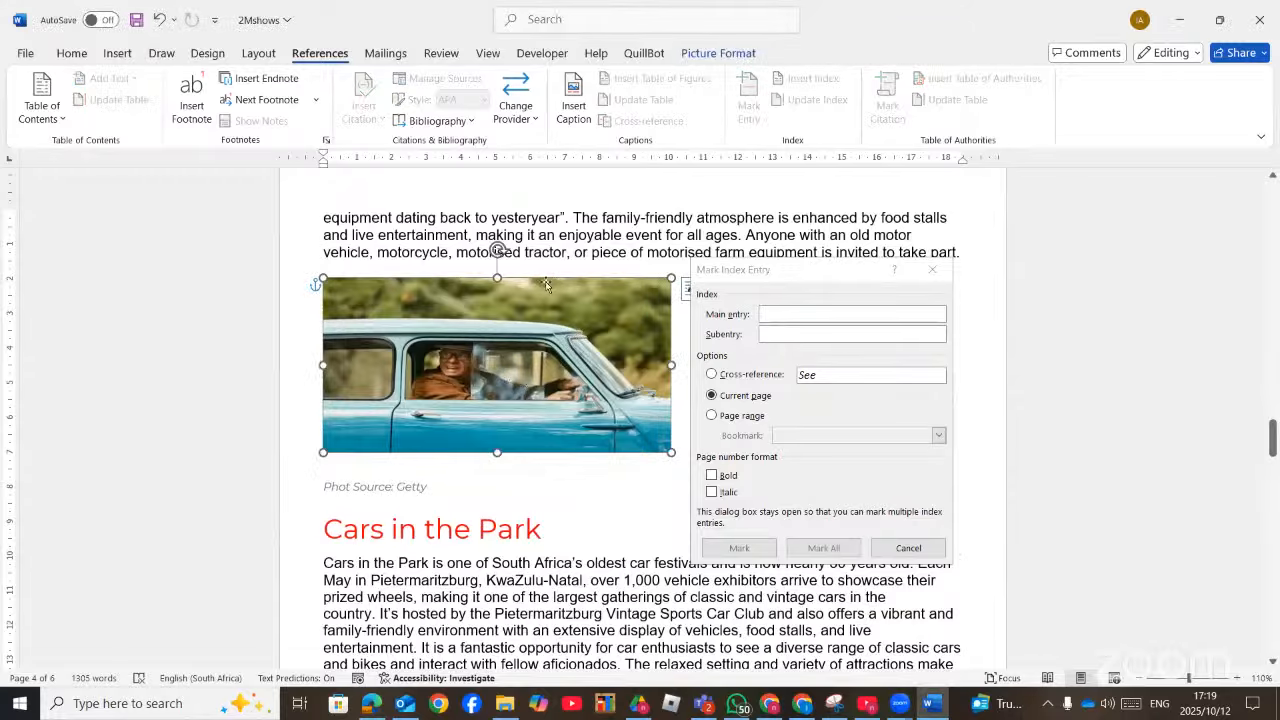
left_click(771, 316)
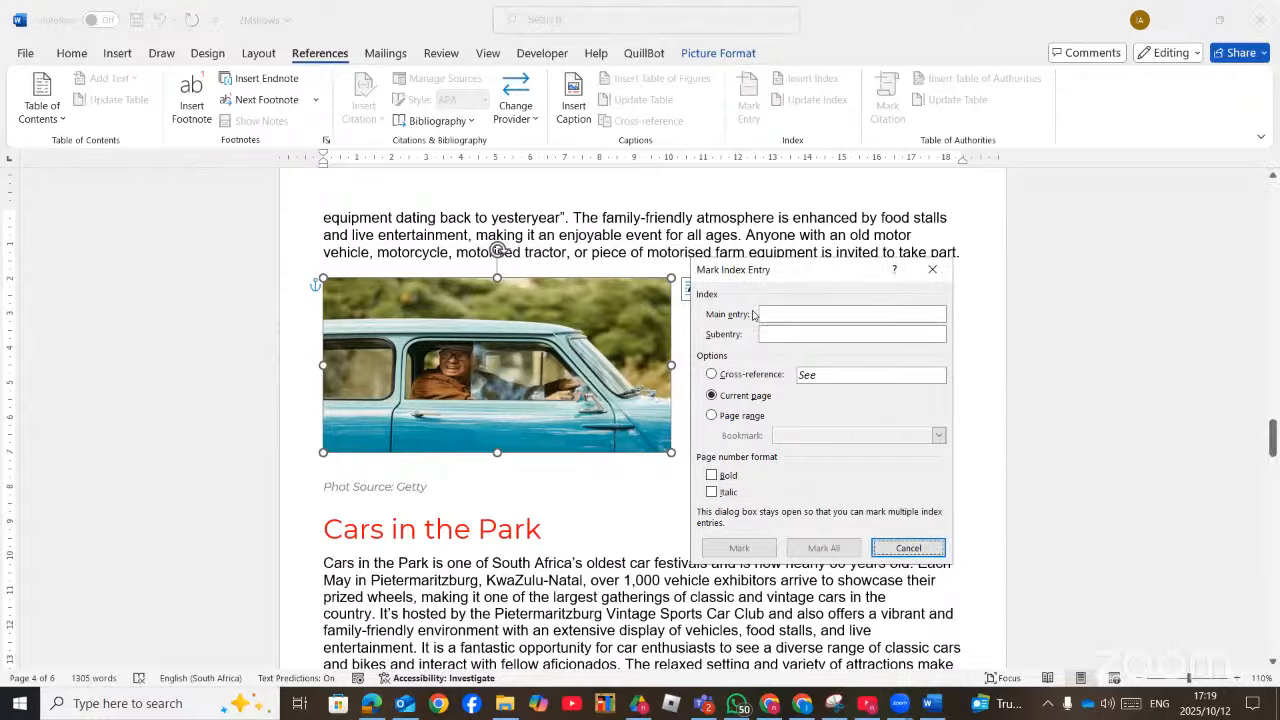
left_click(372, 705)
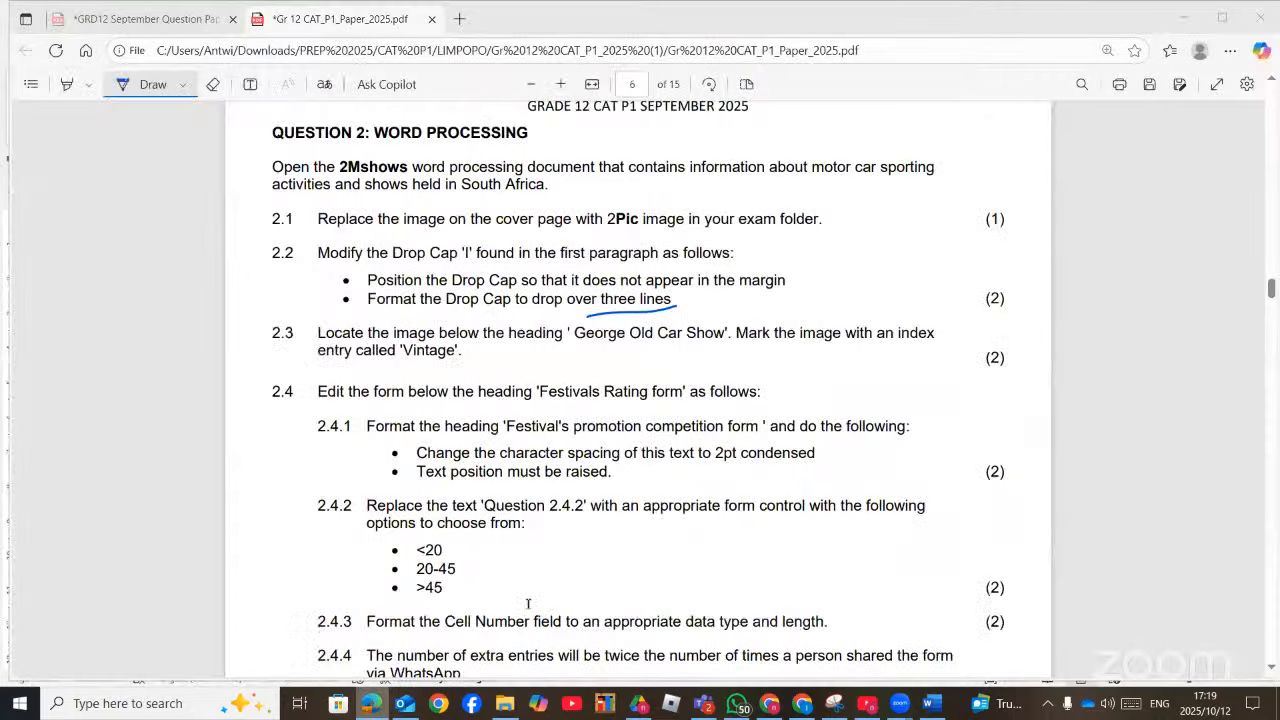
key("alt+Tab")
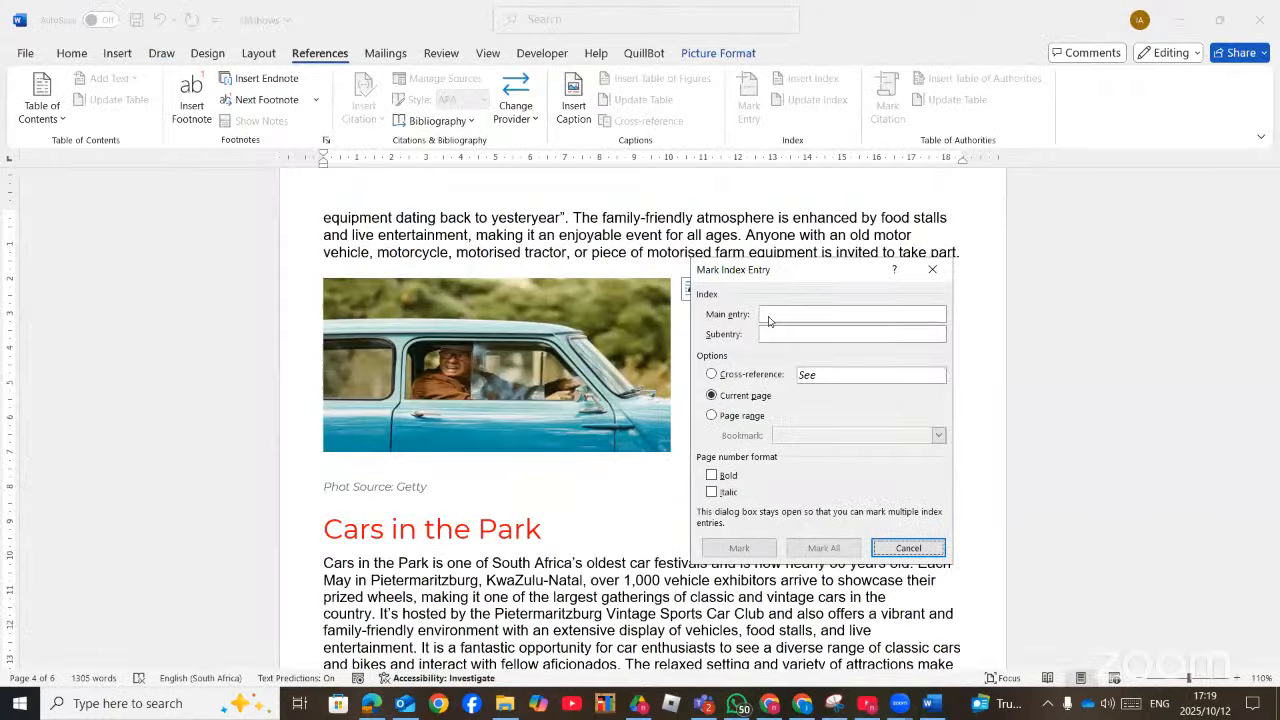
left_click_drag(739, 272, 749, 296)
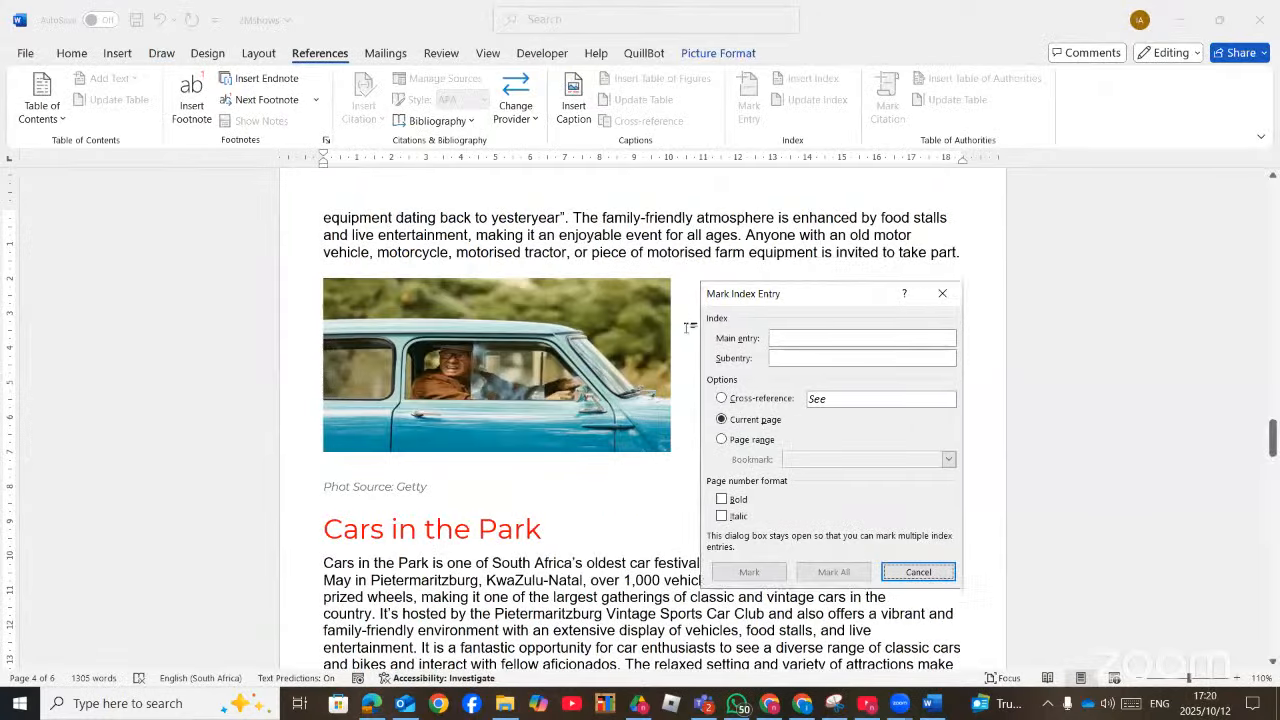
left_click(686, 333)
left_click(747, 311)
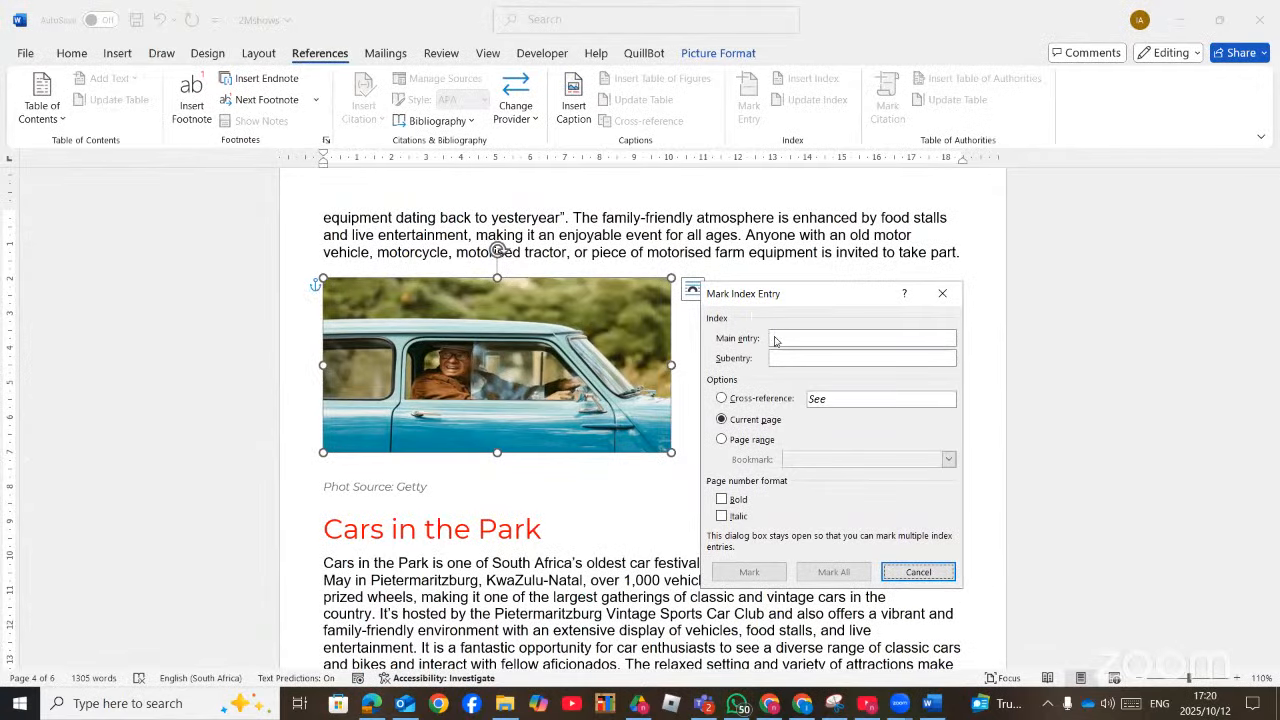
left_click(600, 520)
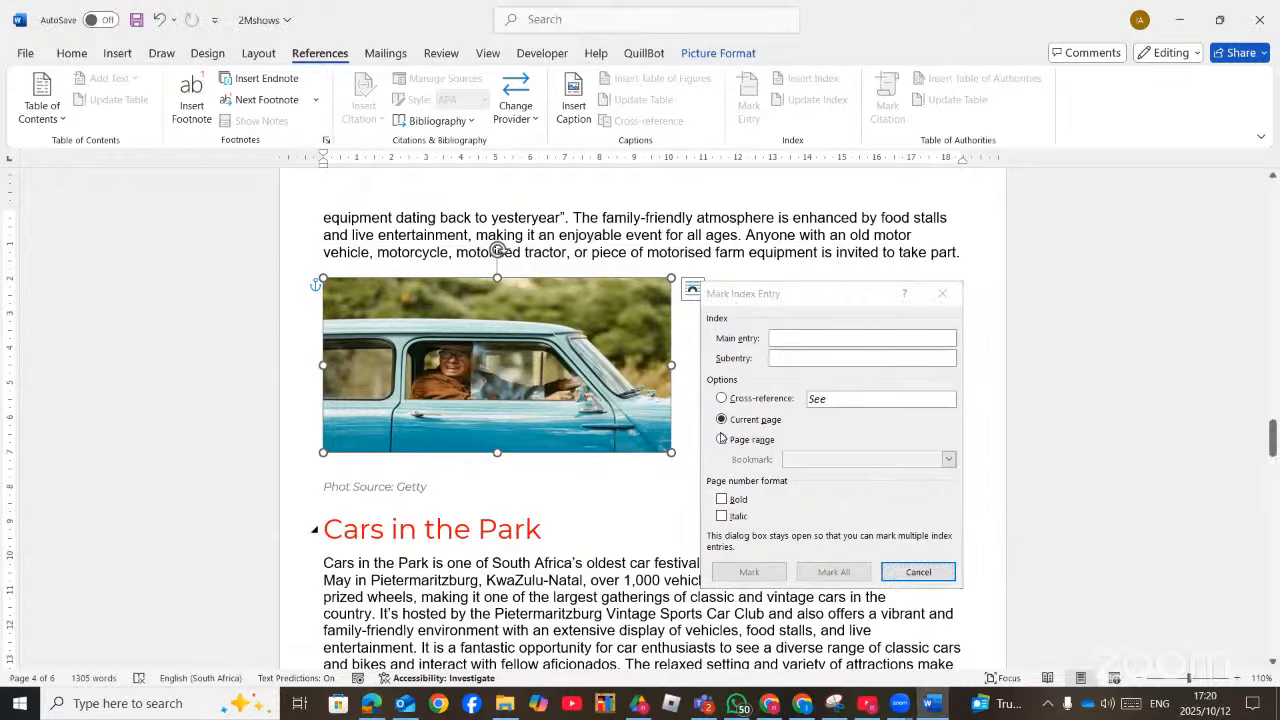
left_click(776, 341)
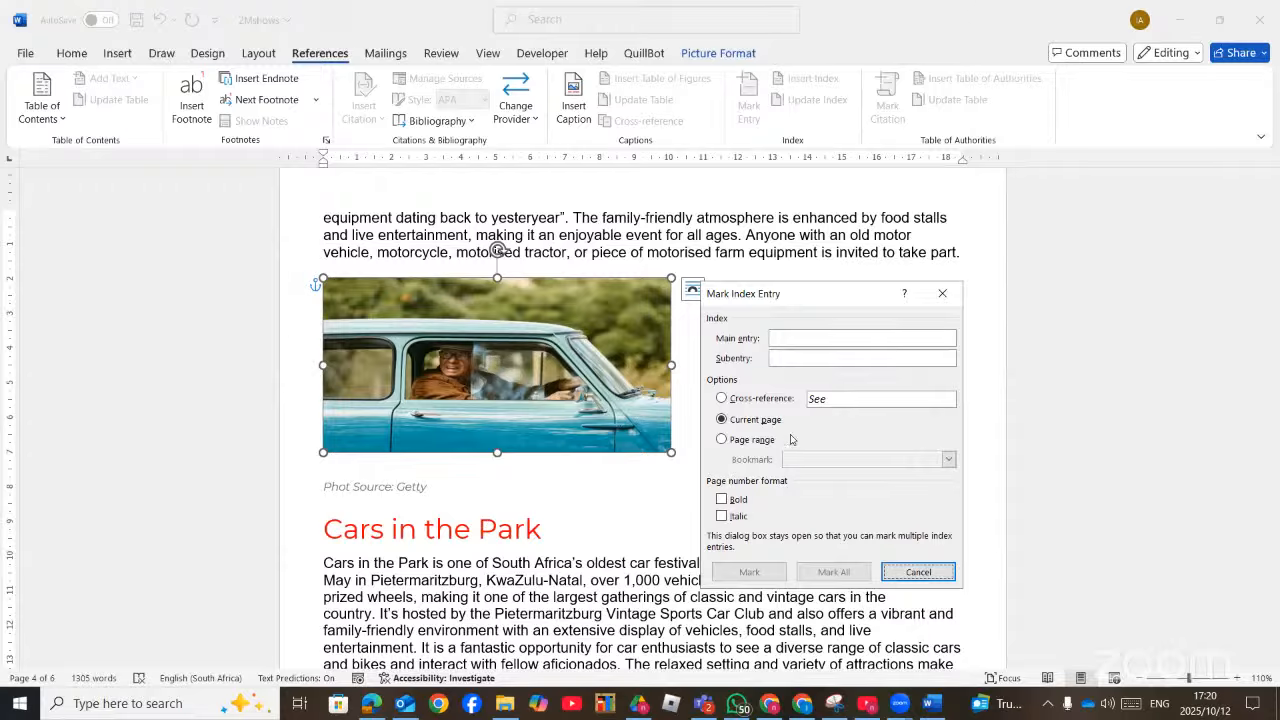
left_click_drag(790, 290, 770, 269)
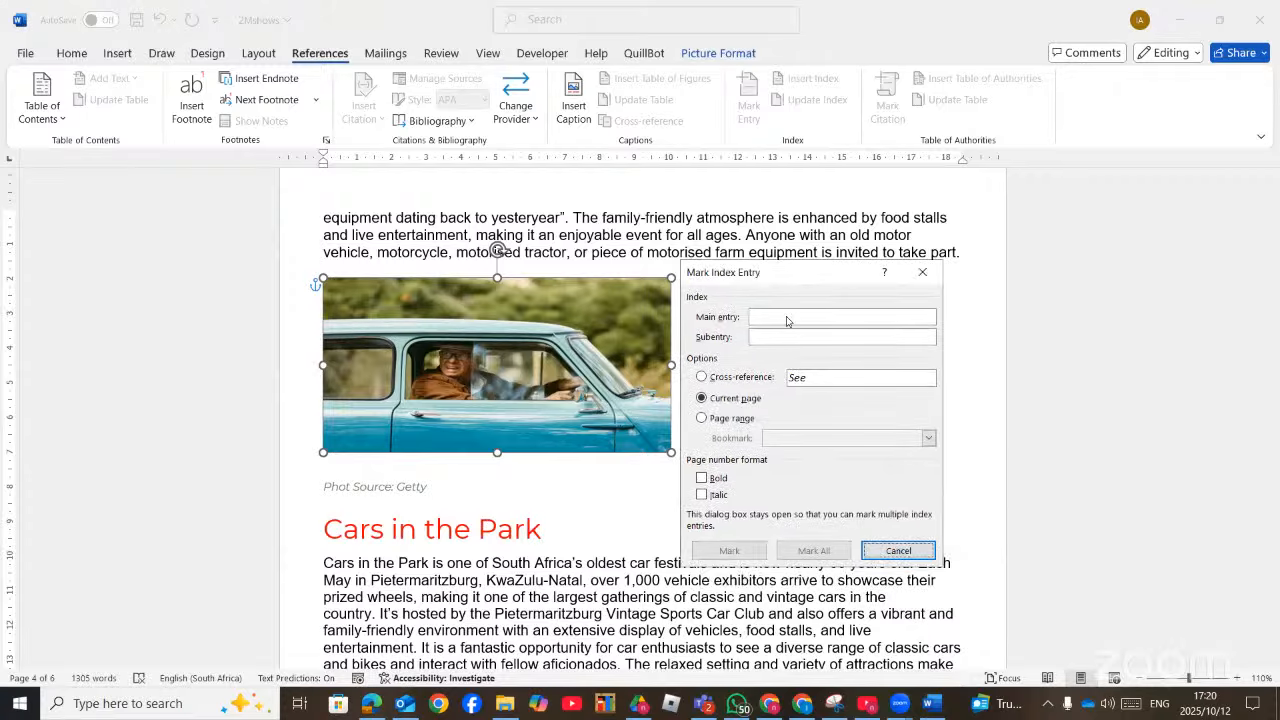
left_click(921, 273)
Start an index entry with the cursor beside the blue car image and set the main entry to 'Vintage'
left_click(700, 350)
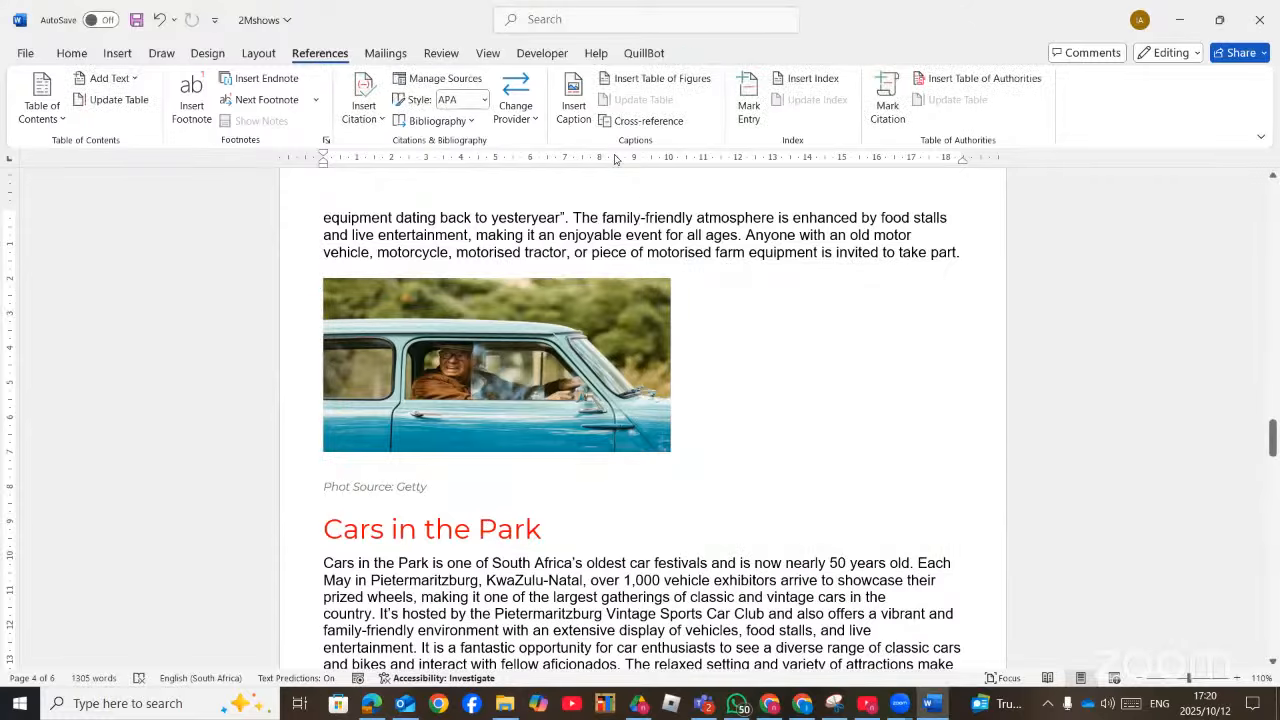
scroll(780, 200, "down", 1)
scroll(744, 254, "down", 1)
key("alt+shift+x")
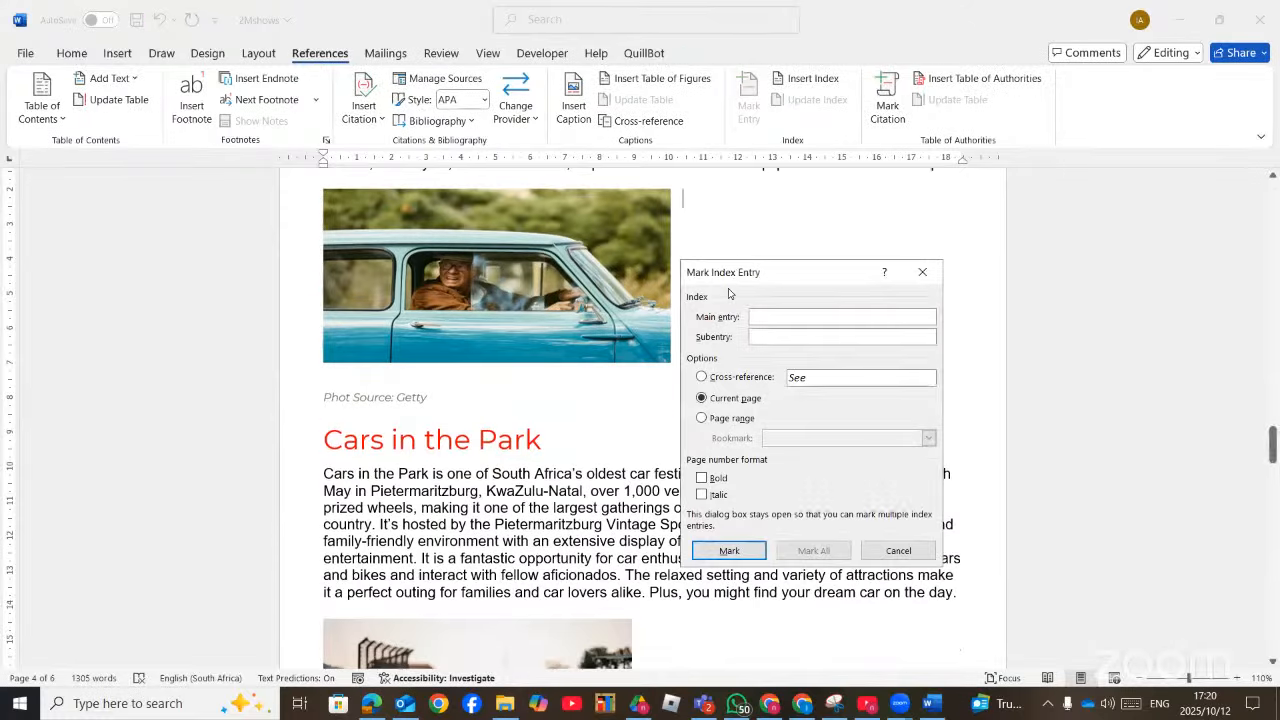
type("Vinta")
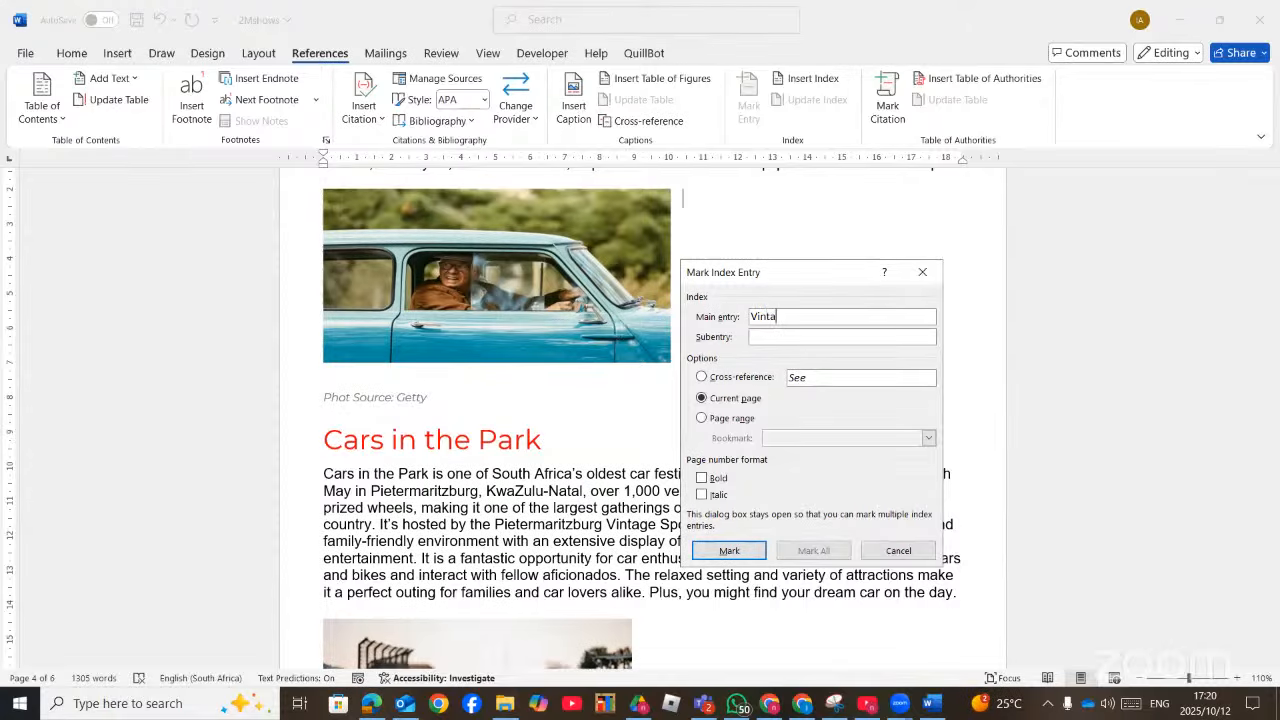
type("ge")
Recheck question 2.3 in the question paper, then add the subentry 'Vintage' and mark the index entry
left_click(389, 705)
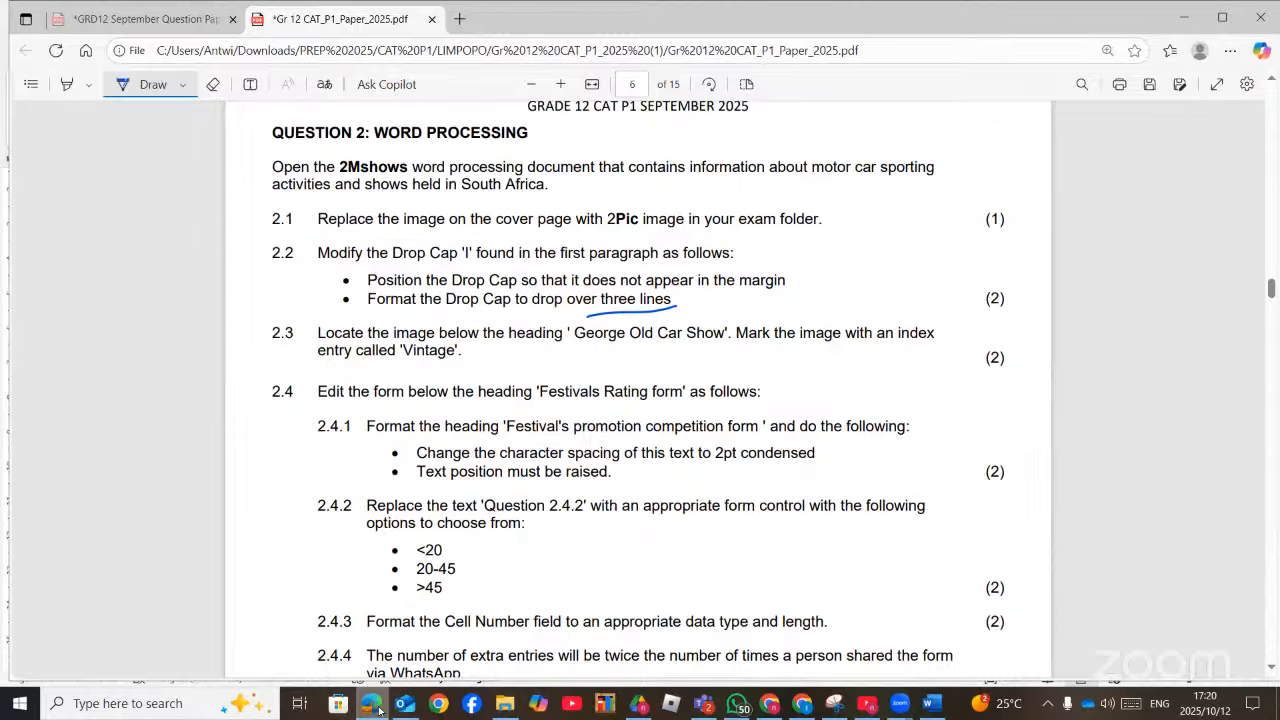
left_click(378, 708)
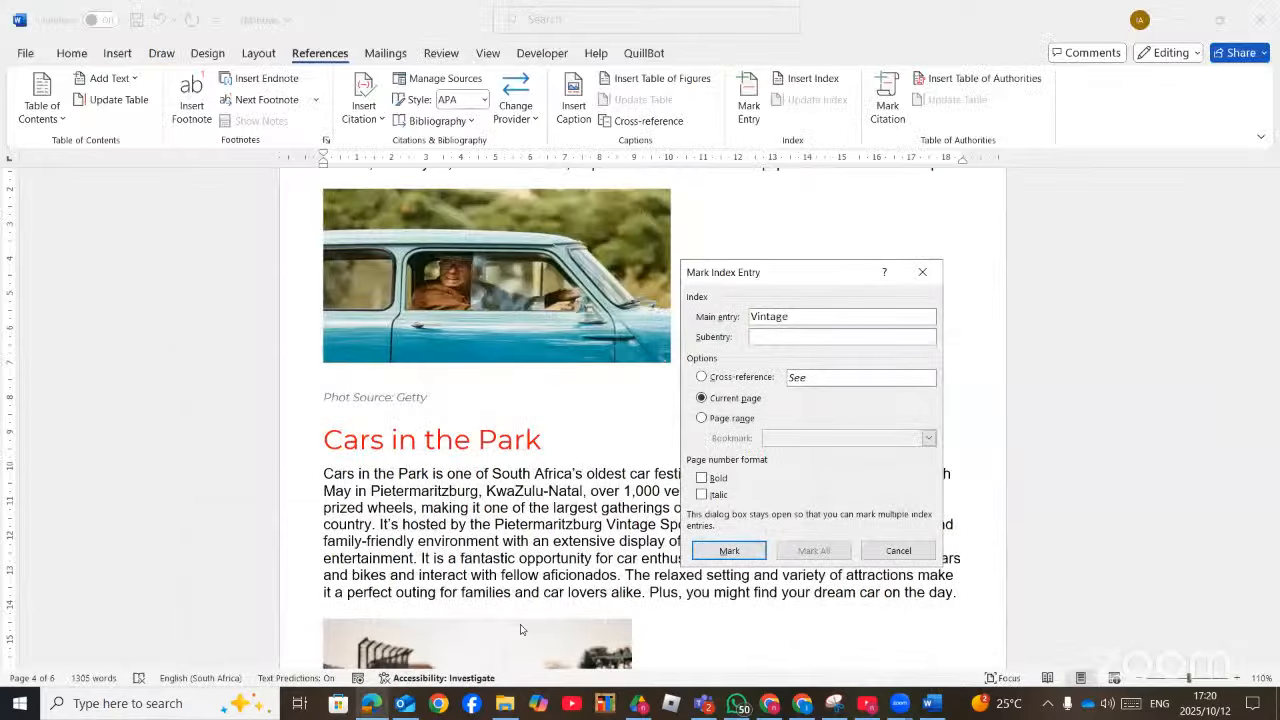
left_click(730, 550)
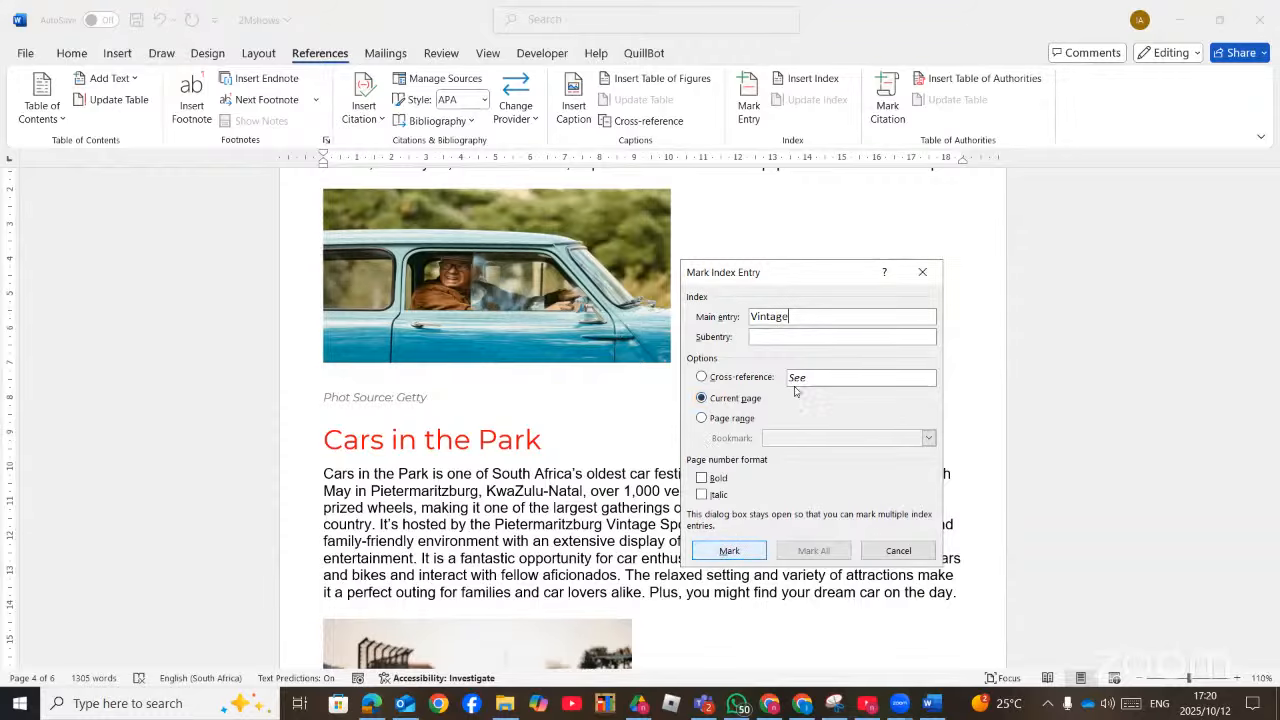
left_click(786, 334)
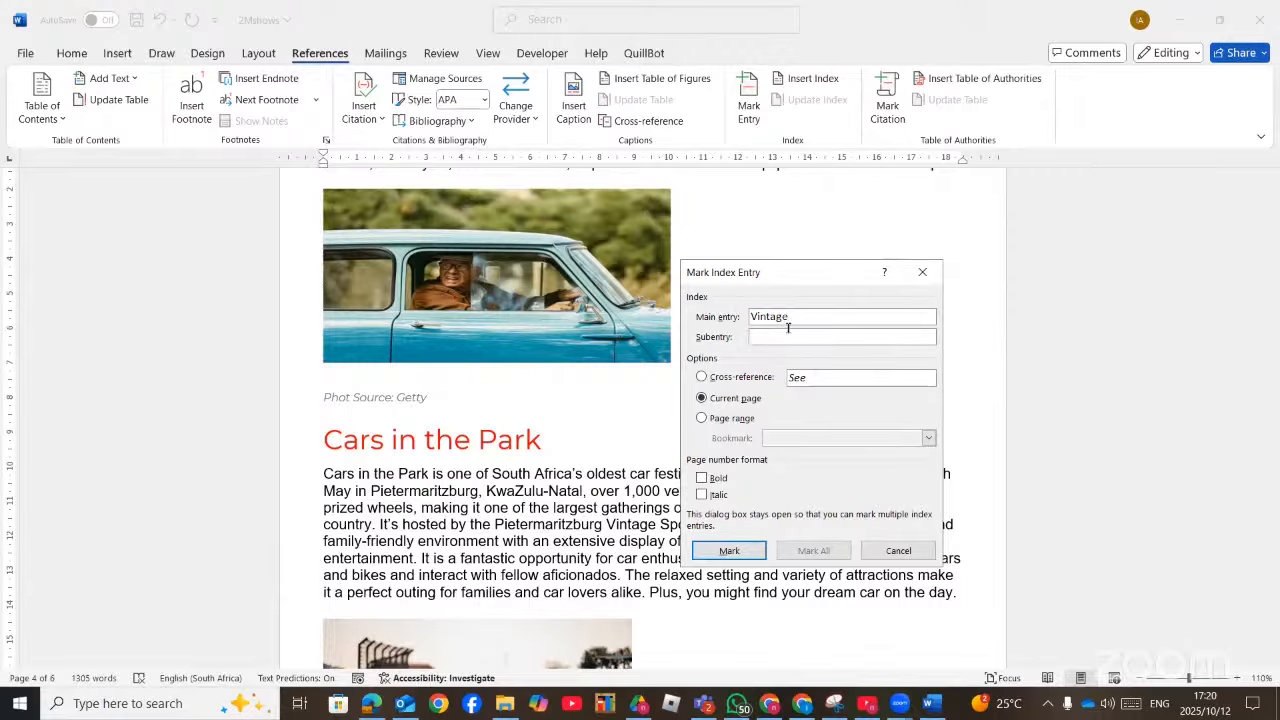
type("Vintage")
left_click(732, 551)
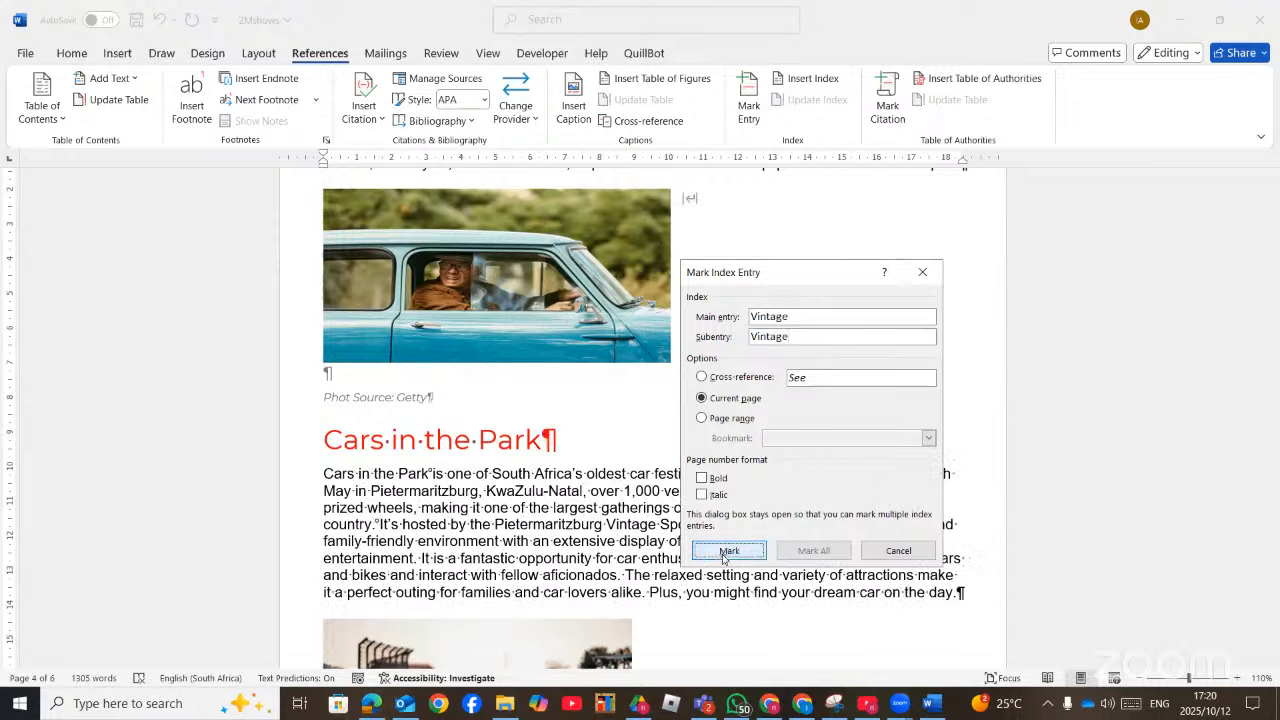
left_click(898, 550)
Inspect the index entry field beside the blue car image and its grammar suggestion without applying it
left_click(630, 320)
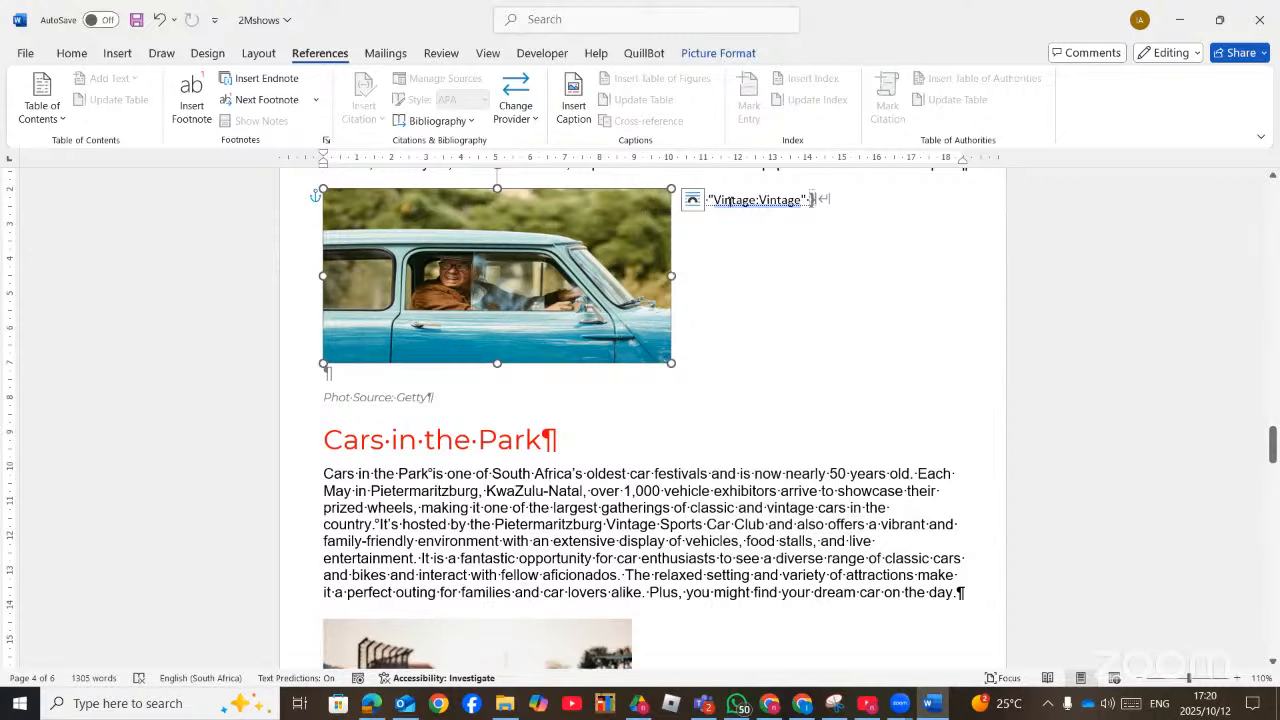
left_click(760, 200)
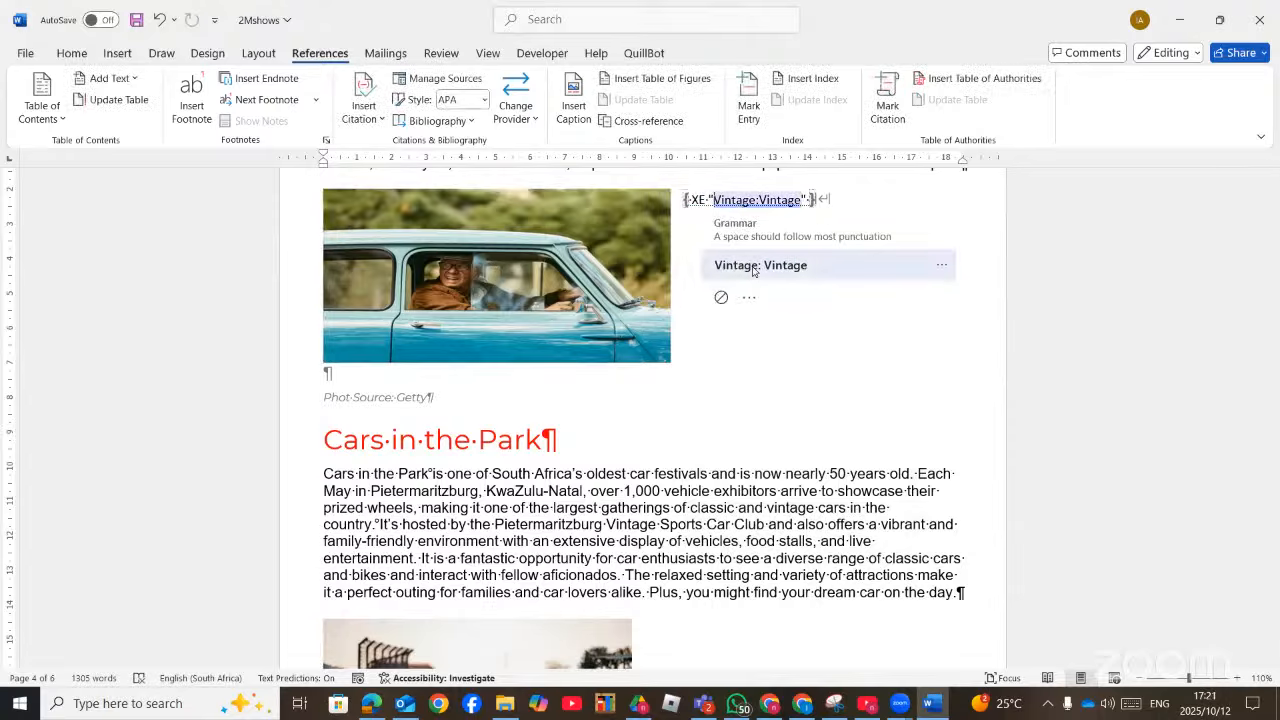
left_click(735, 418)
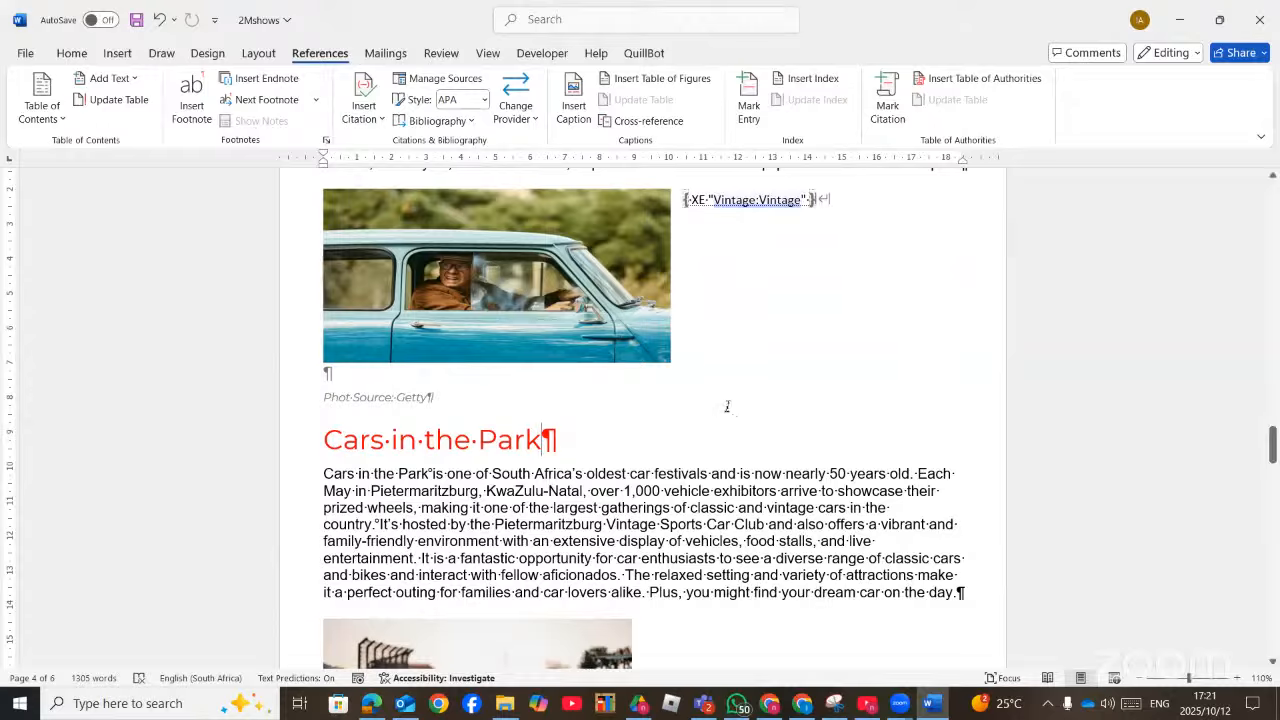
Start an index entry from the 'Phot Source: Getty' caption below the blue car image and set the subentry to 'Vintage'
left_click(380, 398)
left_click_drag(432, 398, 334, 400)
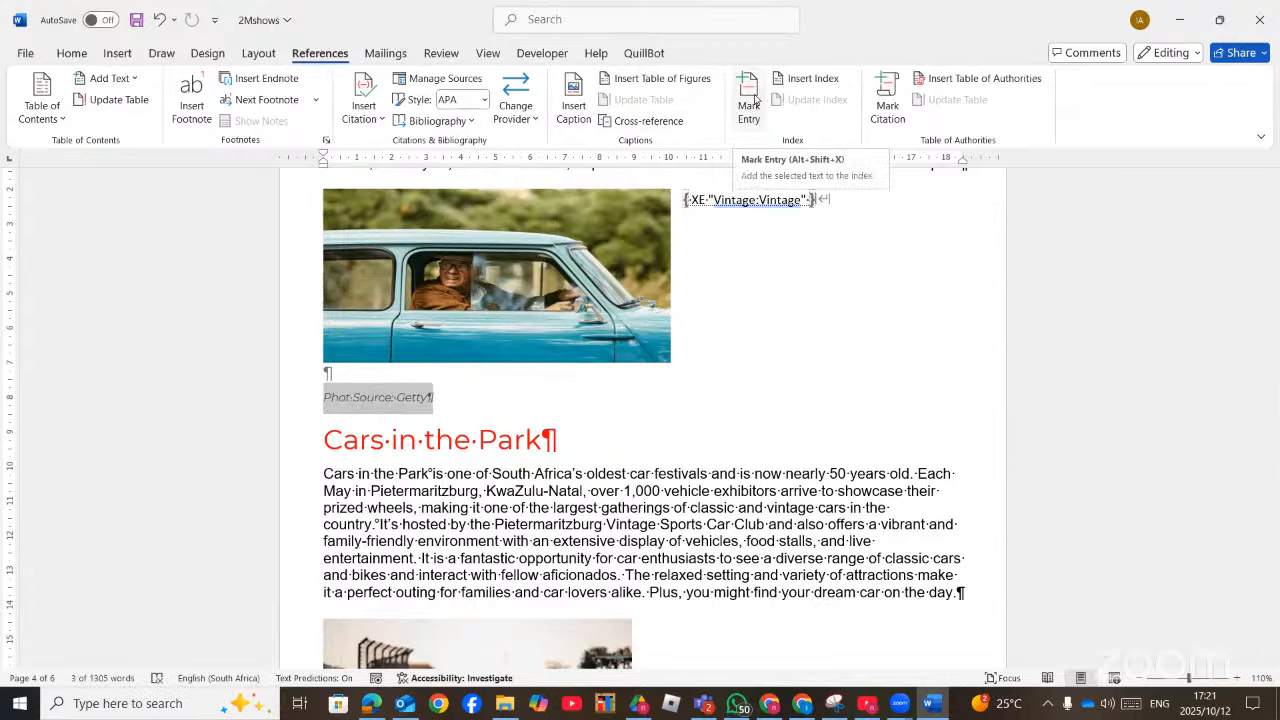
left_click(750, 100)
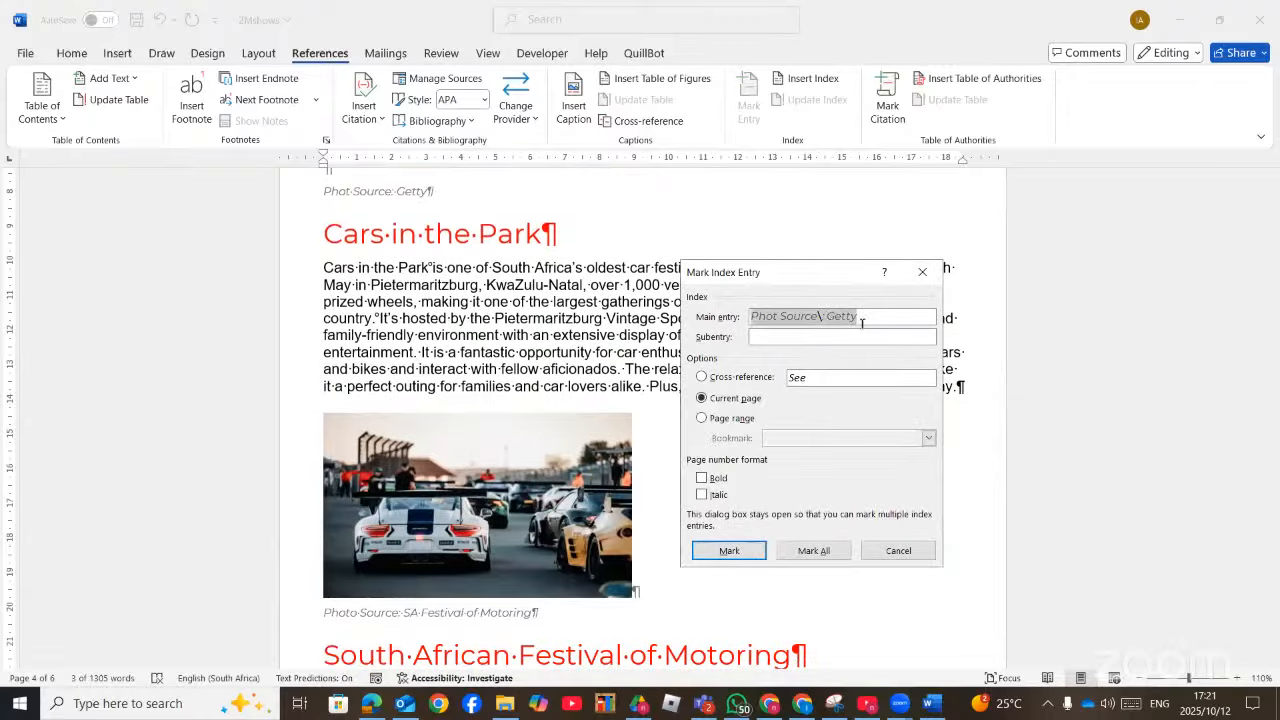
left_click(885, 318)
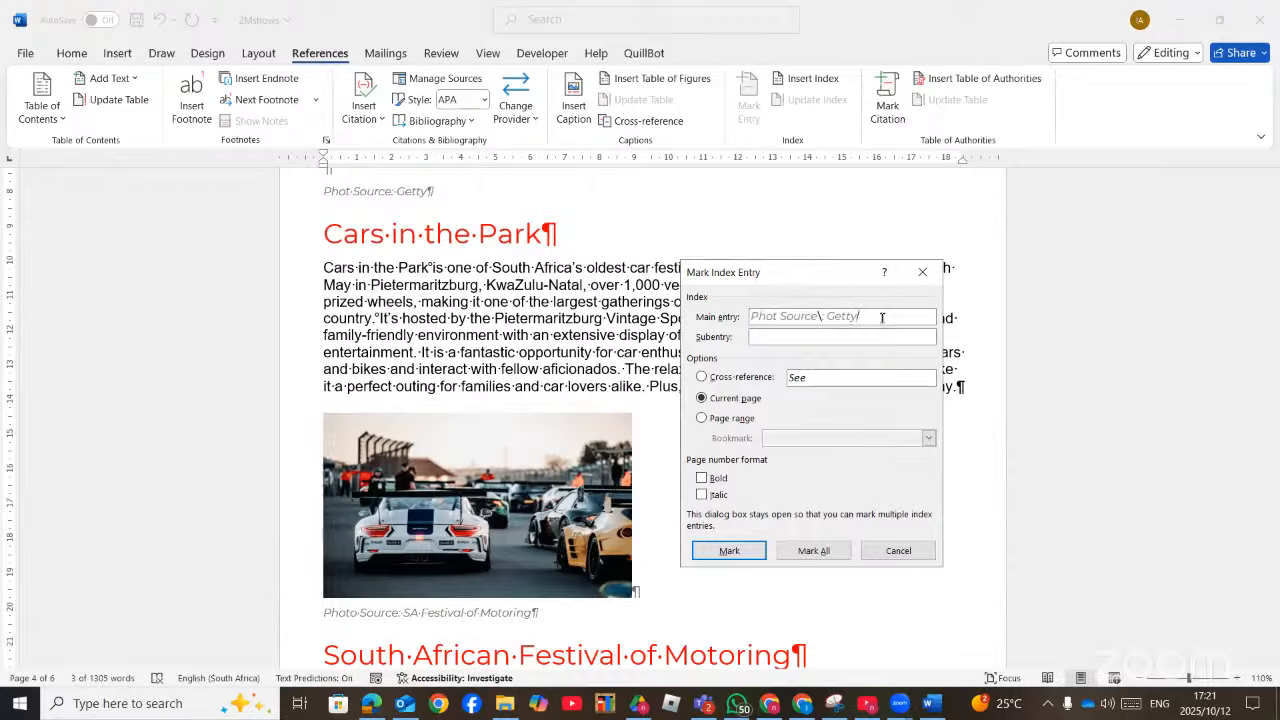
left_click_drag(862, 316, 787, 316)
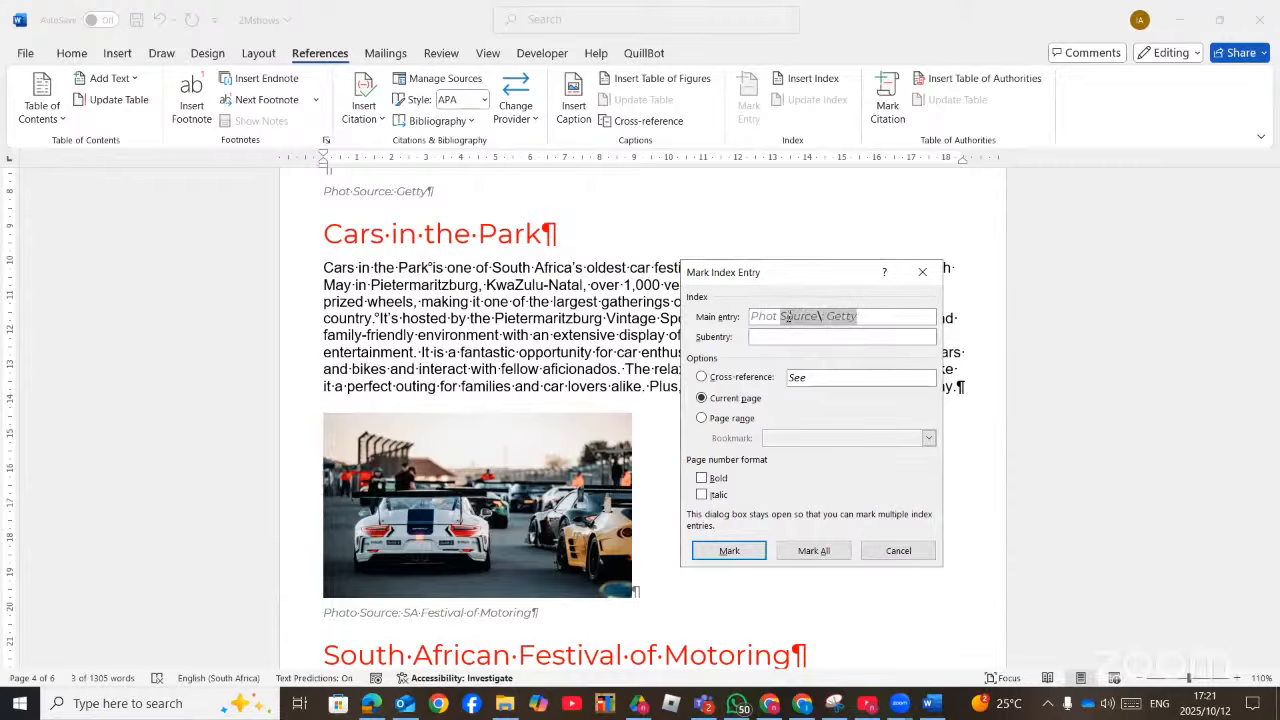
left_click(768, 340)
type("V")
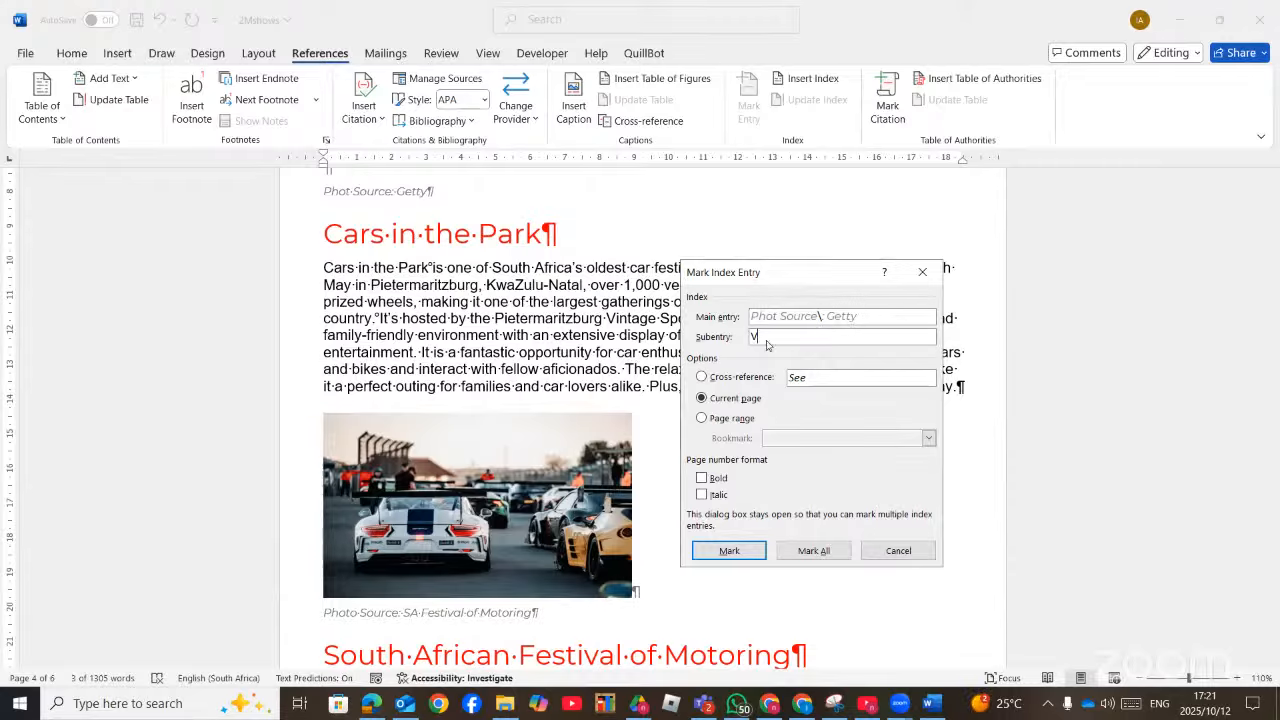
type("intage")
Replace the main entry with 'Vintage', mark the index entry at the caption, and select the blue car image above it
left_click_drag(862, 317, 750, 317)
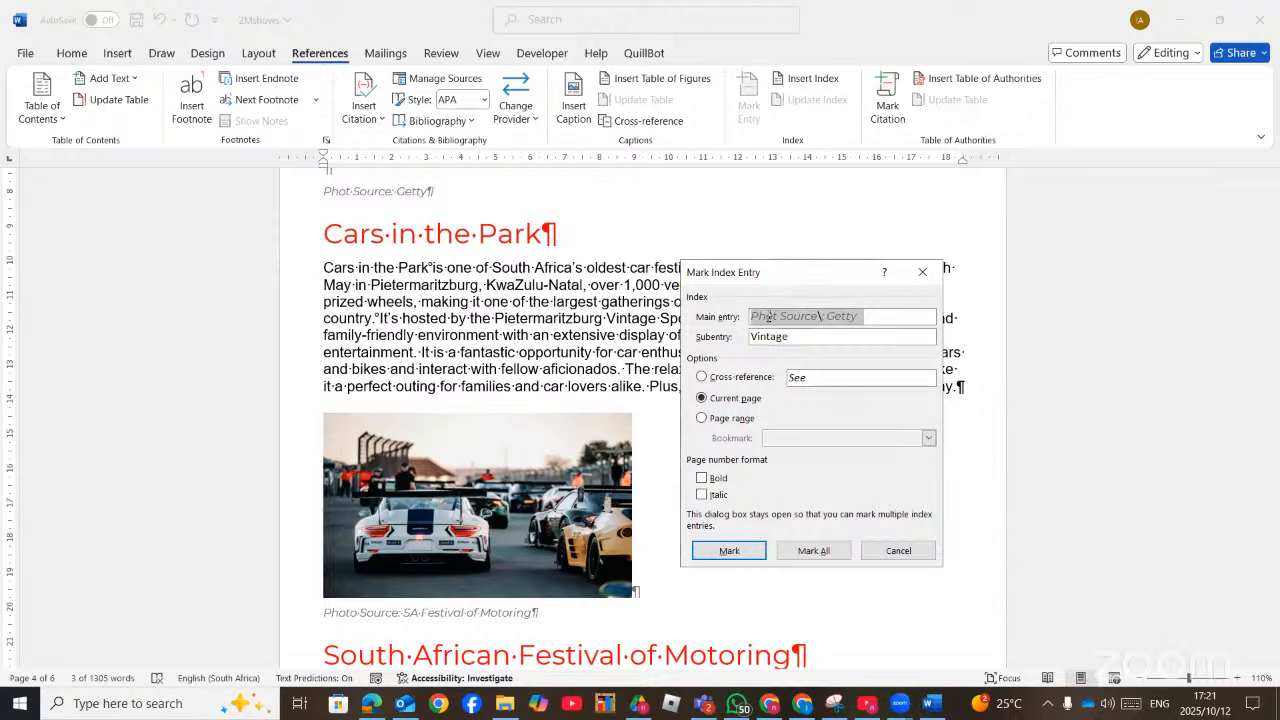
type("Vintage")
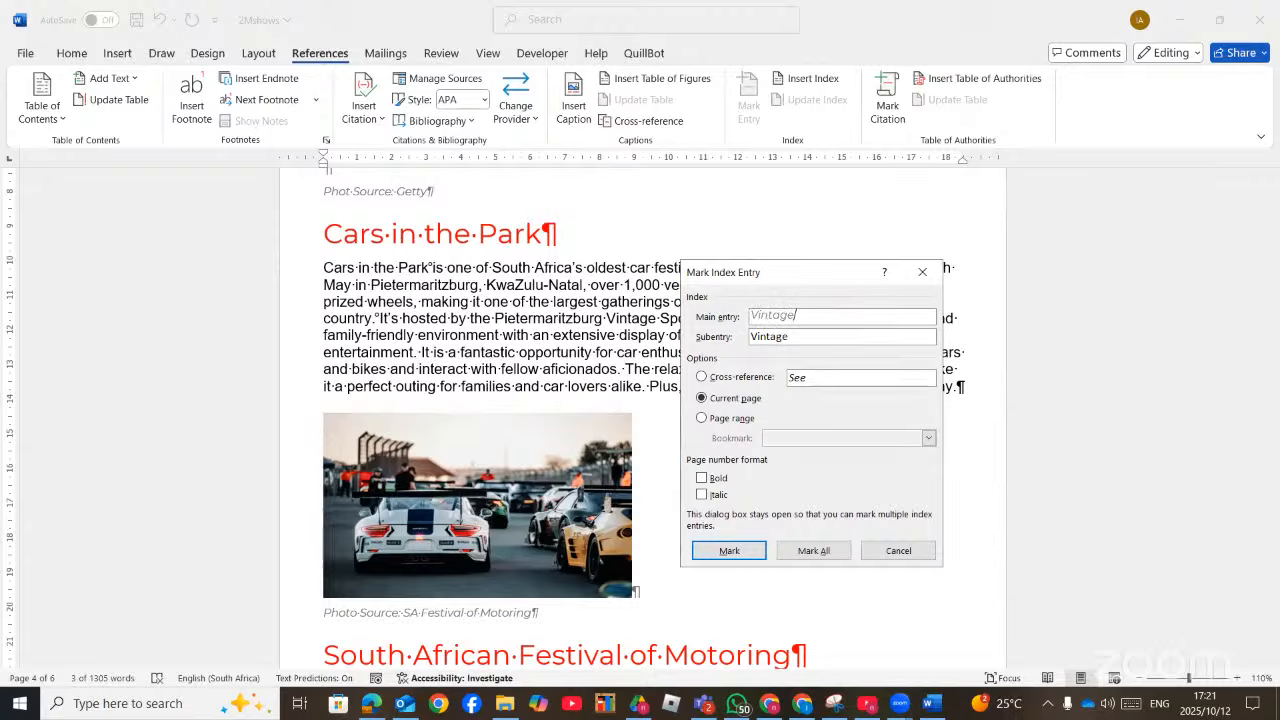
left_click(745, 555)
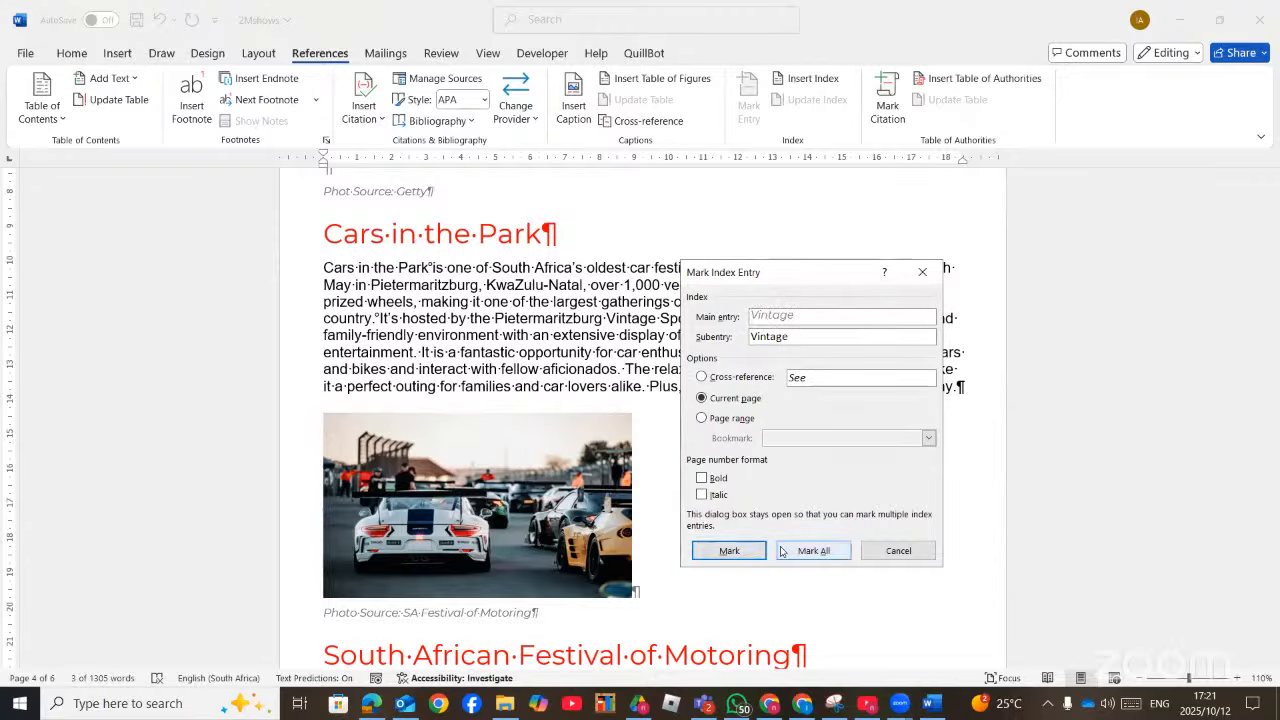
left_click(745, 556)
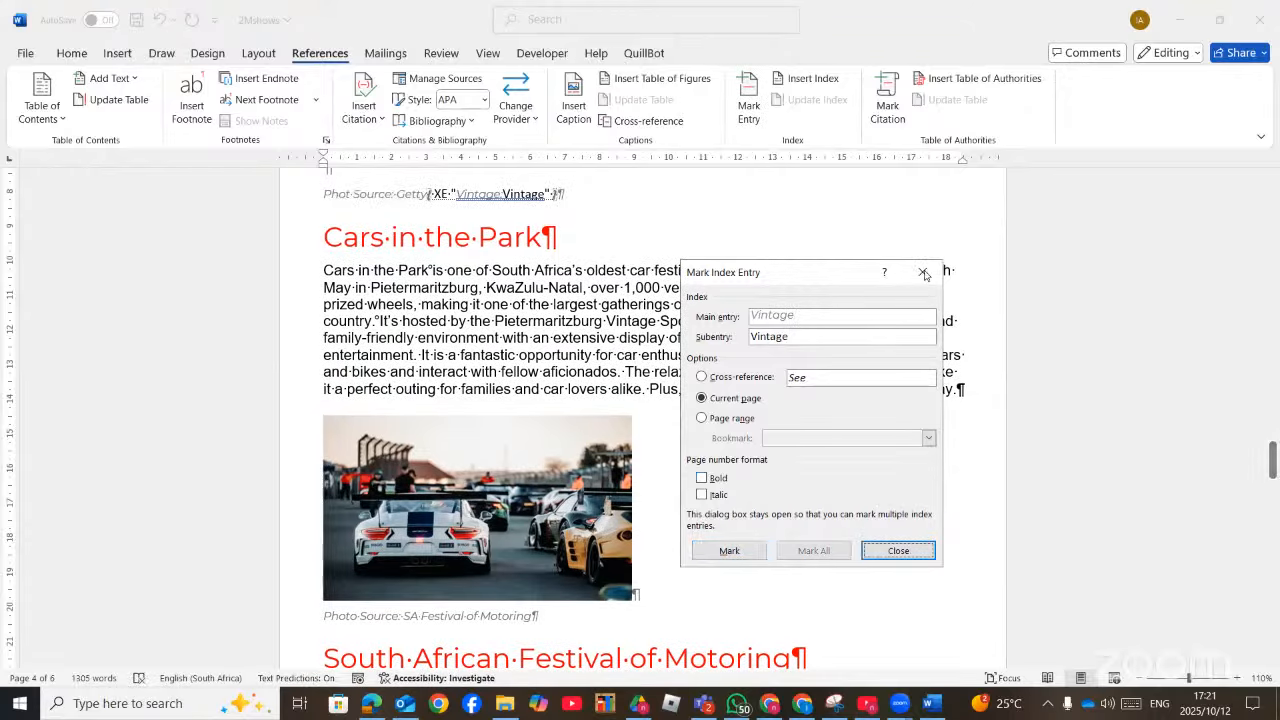
left_click(931, 273)
scroll(570, 383, "up", 3)
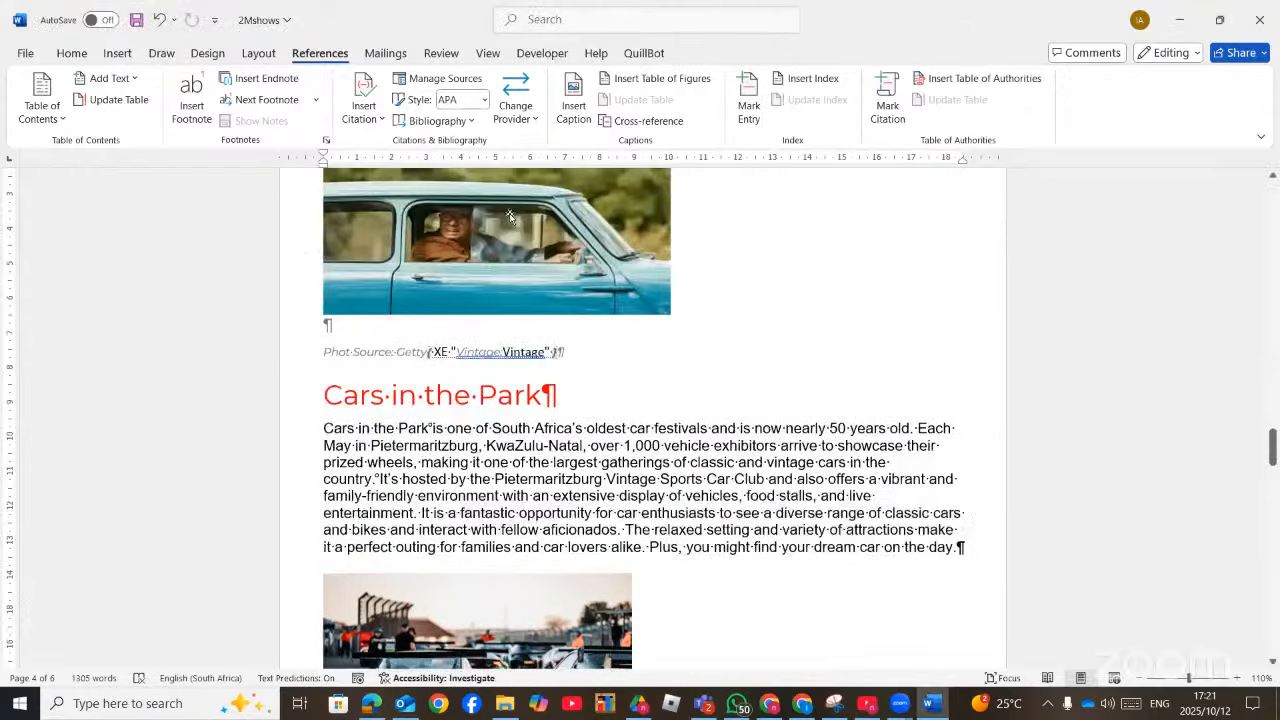
scroll(570, 383, "up", 2)
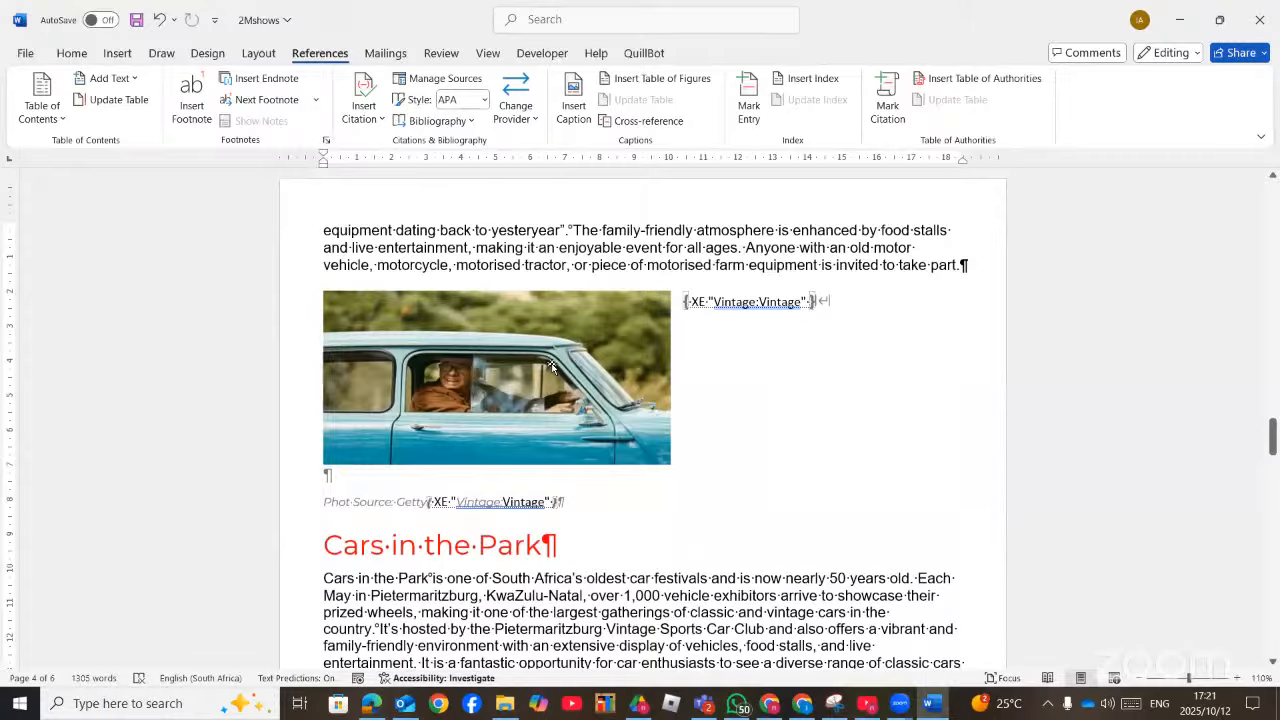
left_click(552, 366)
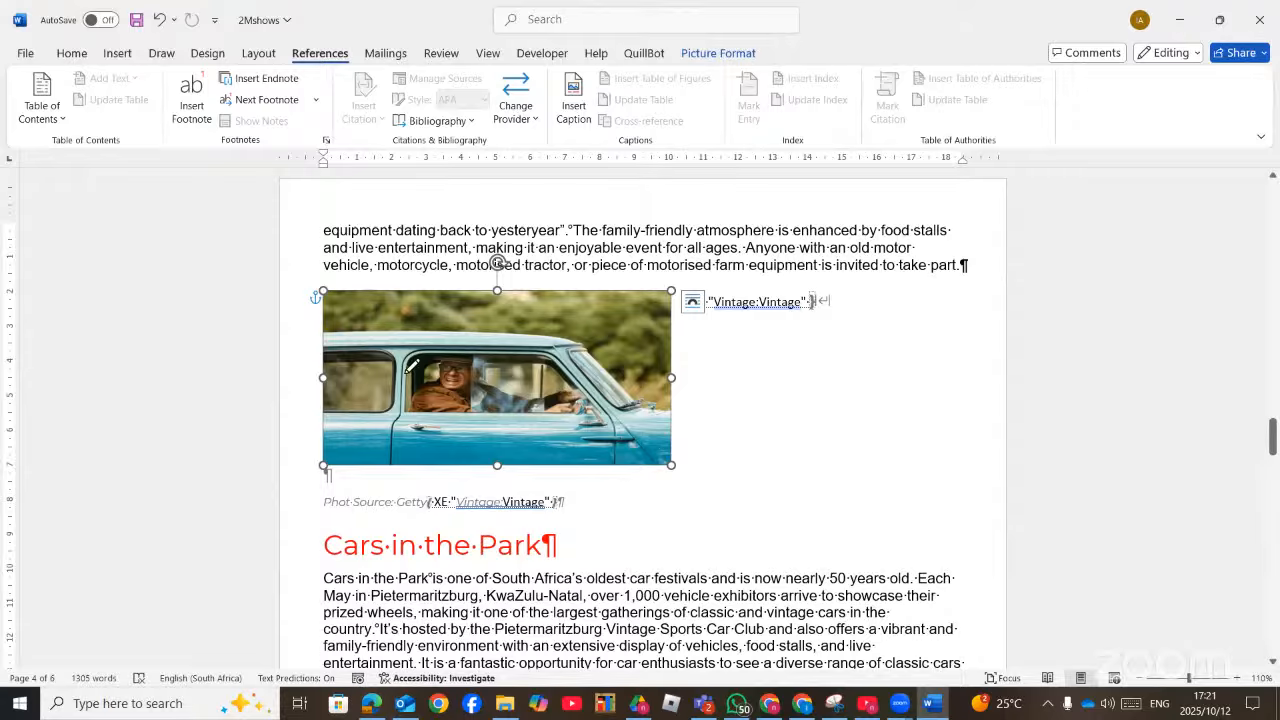
Read question 2.4 in the question paper PDF, then select the heading 'Festivals promotion competition form' in 2Mshows
key("alt+Tab")
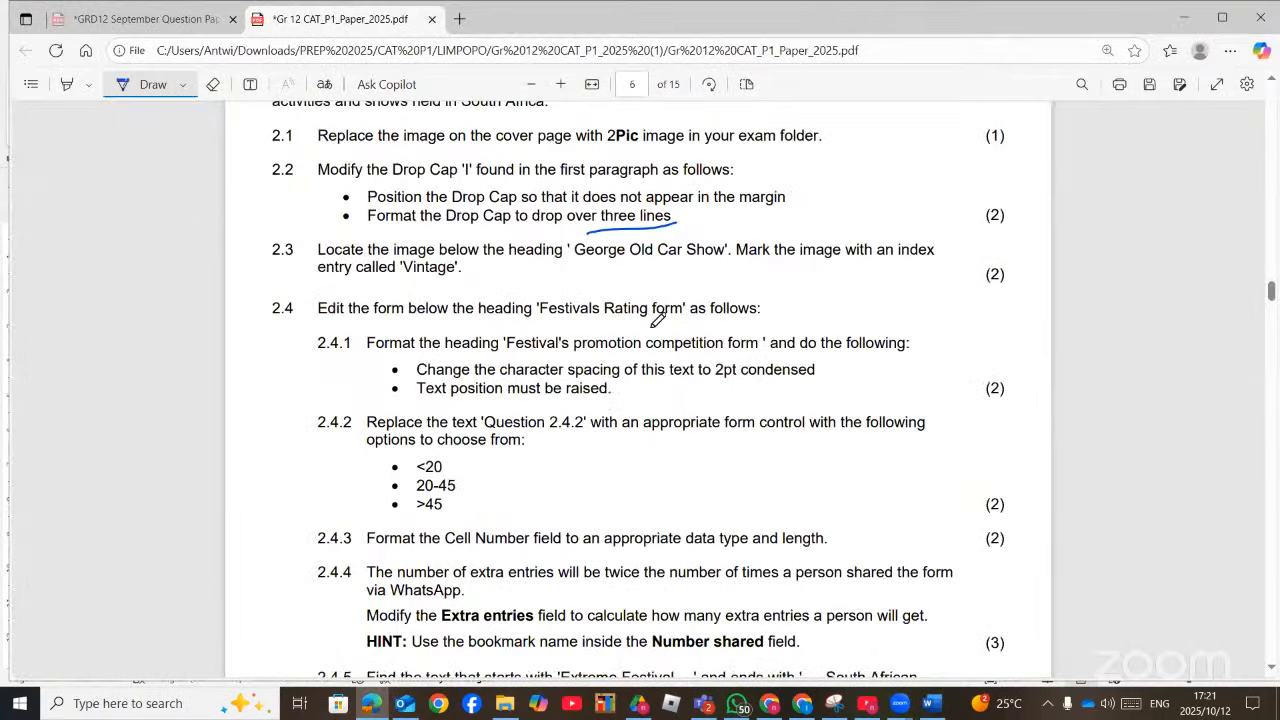
scroll(678, 342, "down", 3)
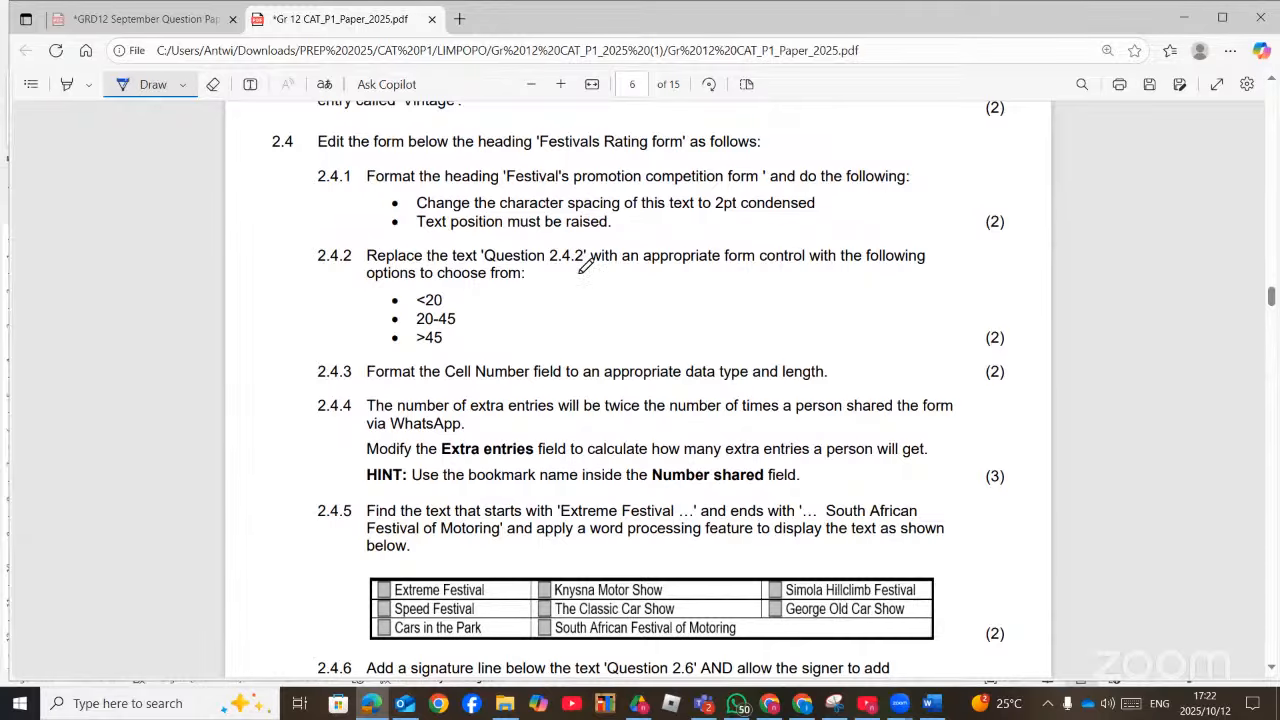
left_click(930, 703)
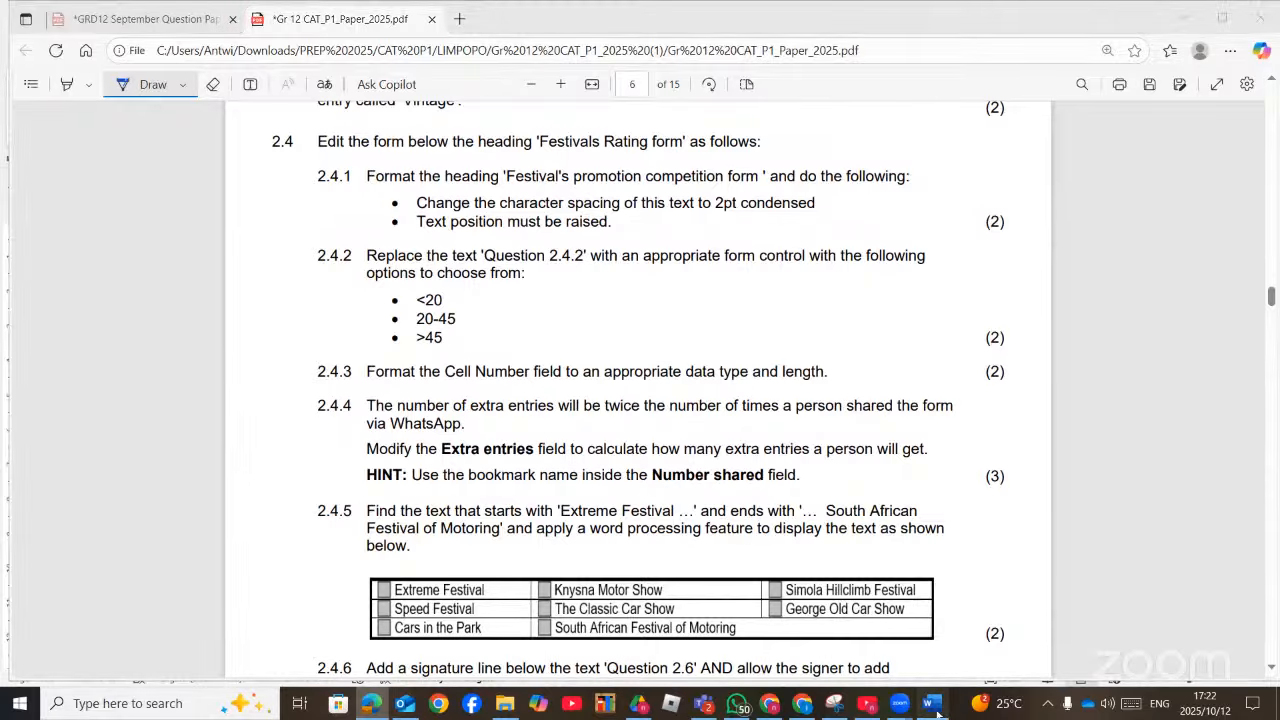
scroll(645, 412, "down", 20)
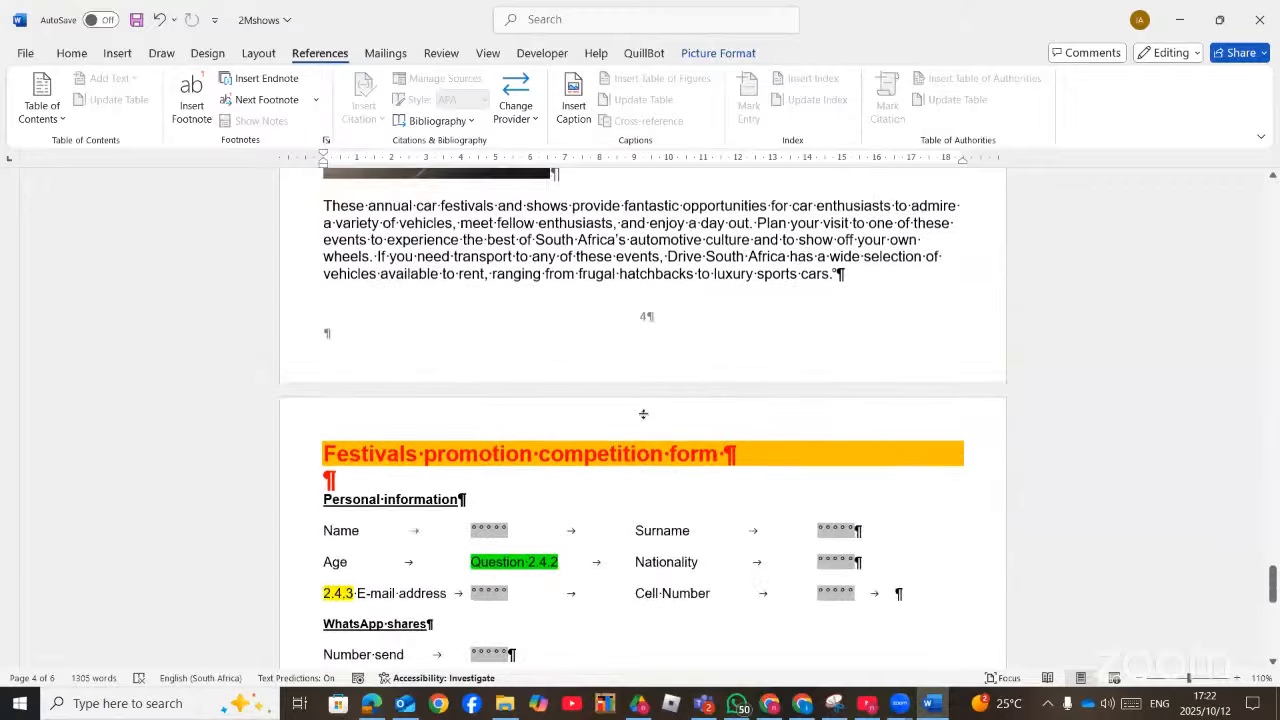
scroll(645, 412, "up", 8)
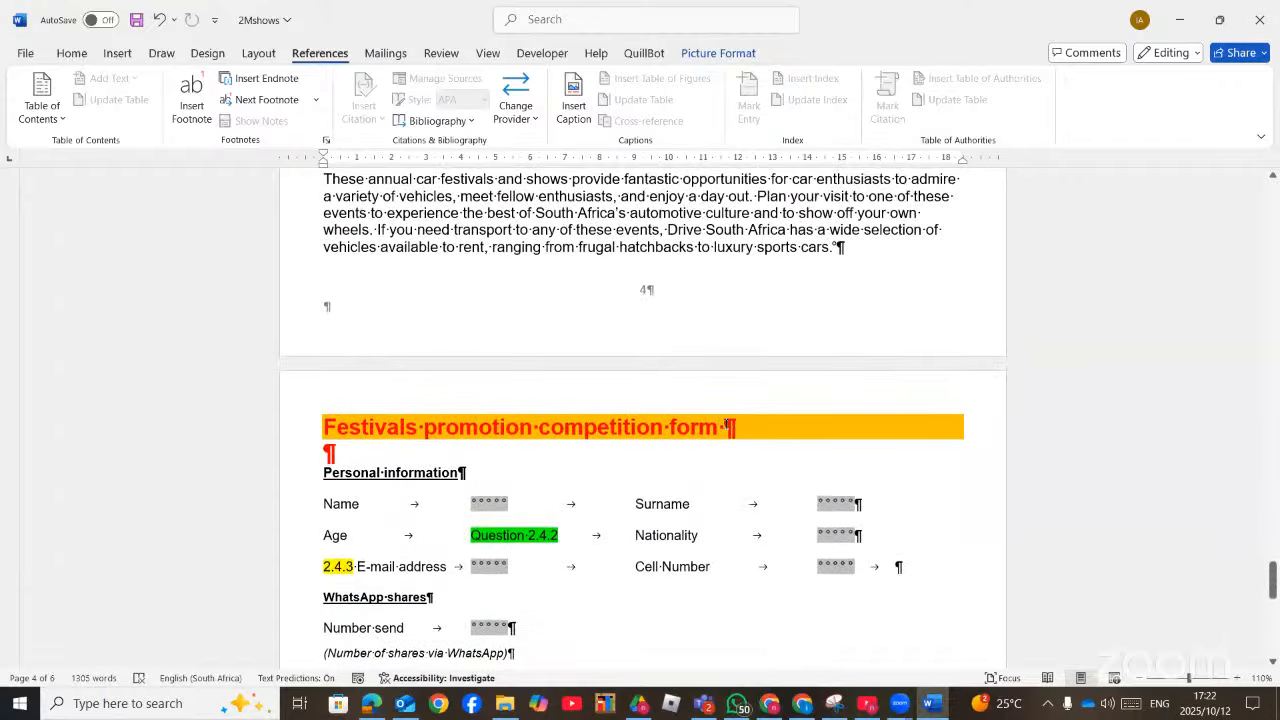
left_click_drag(729, 428, 346, 425)
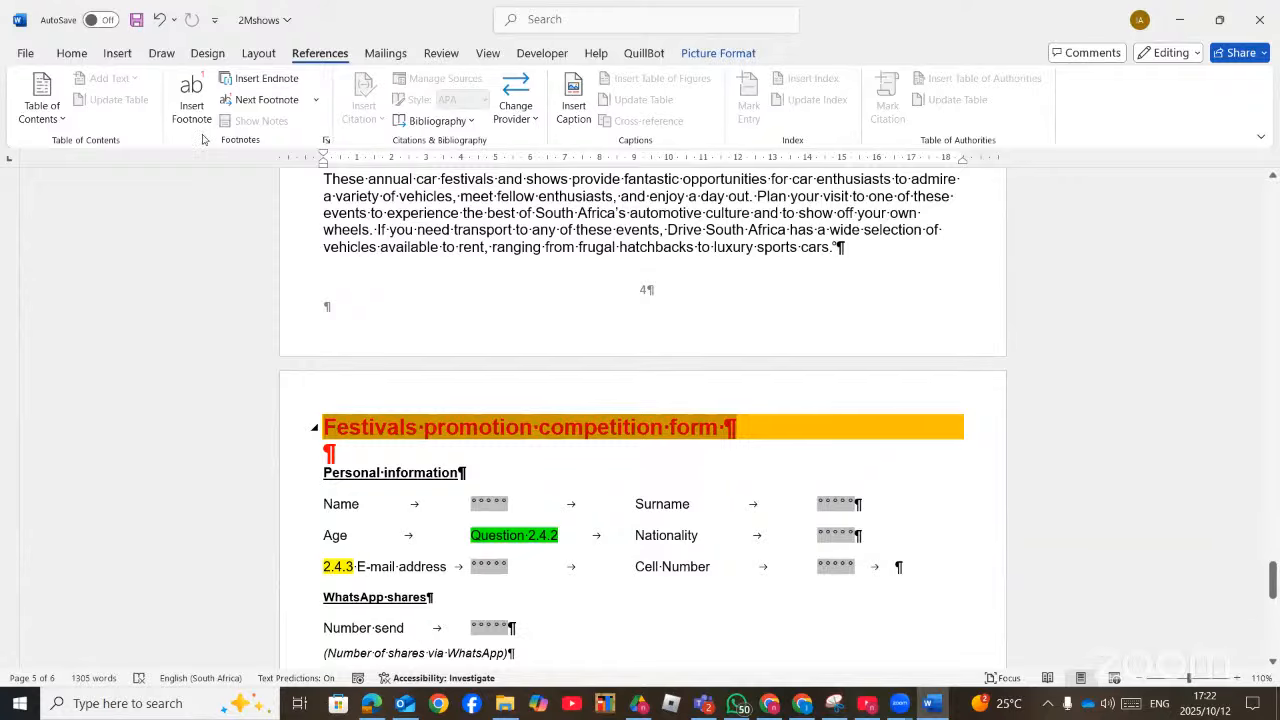
Set the selected heading's character spacing to Condensed by 2 pt, rechecking question 2.4.1 in the question paper
left_click(71, 53)
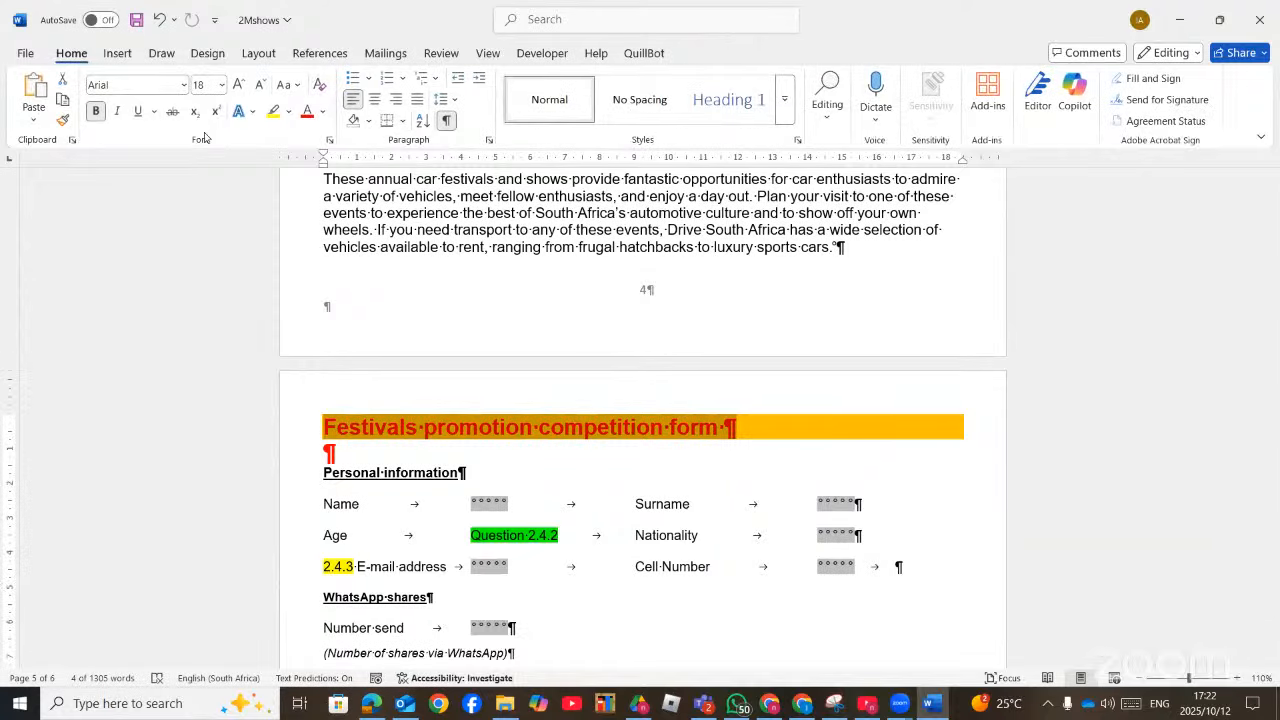
left_click(329, 141)
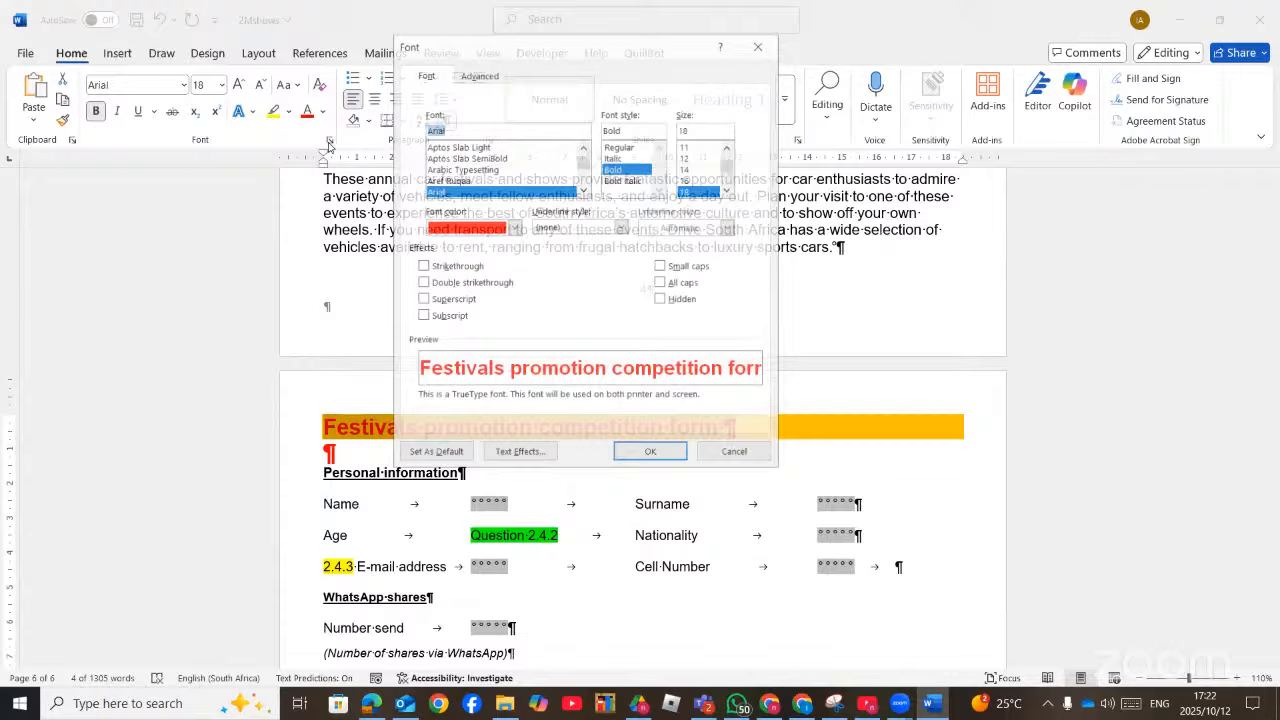
left_click(484, 74)
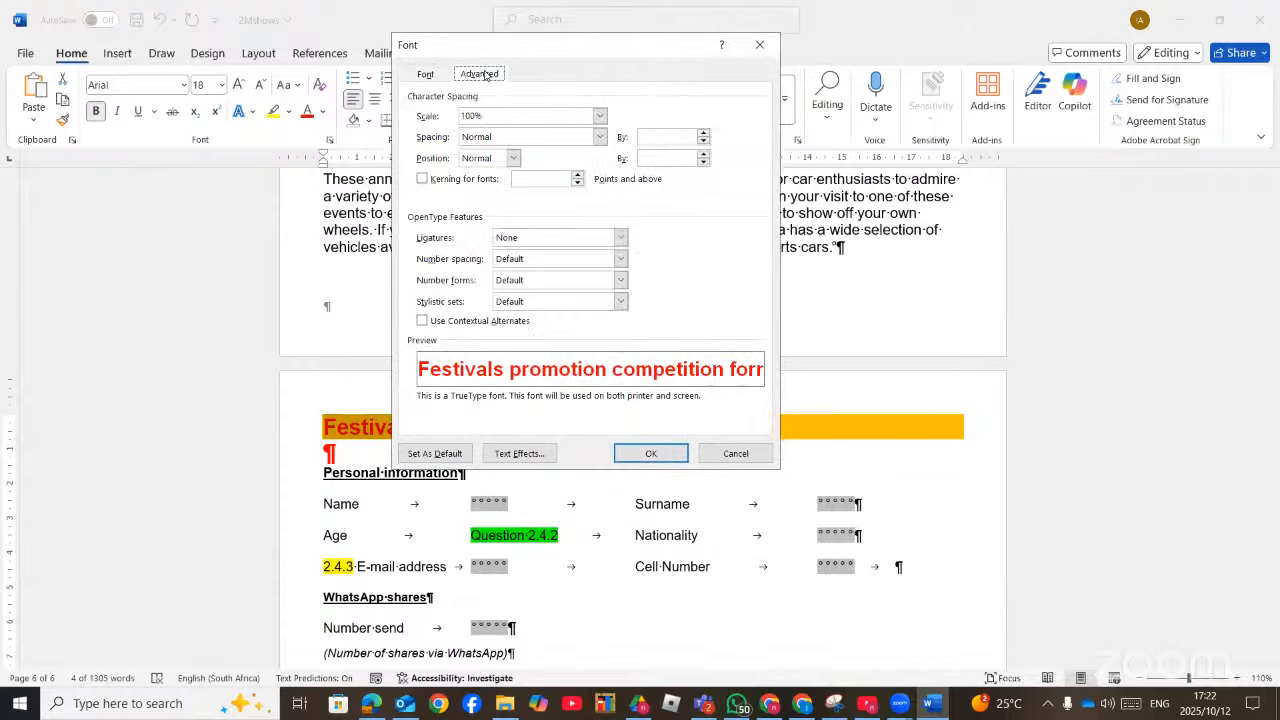
left_click(599, 137)
left_click(504, 176)
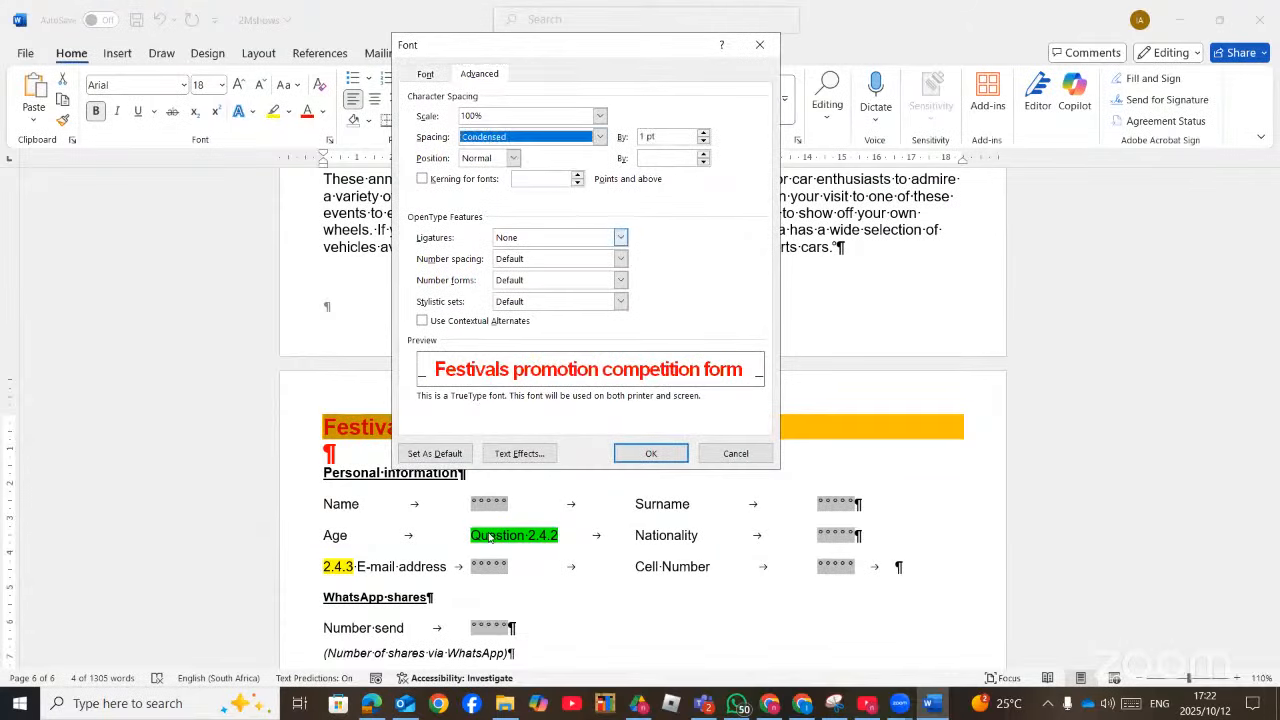
left_click(370, 704)
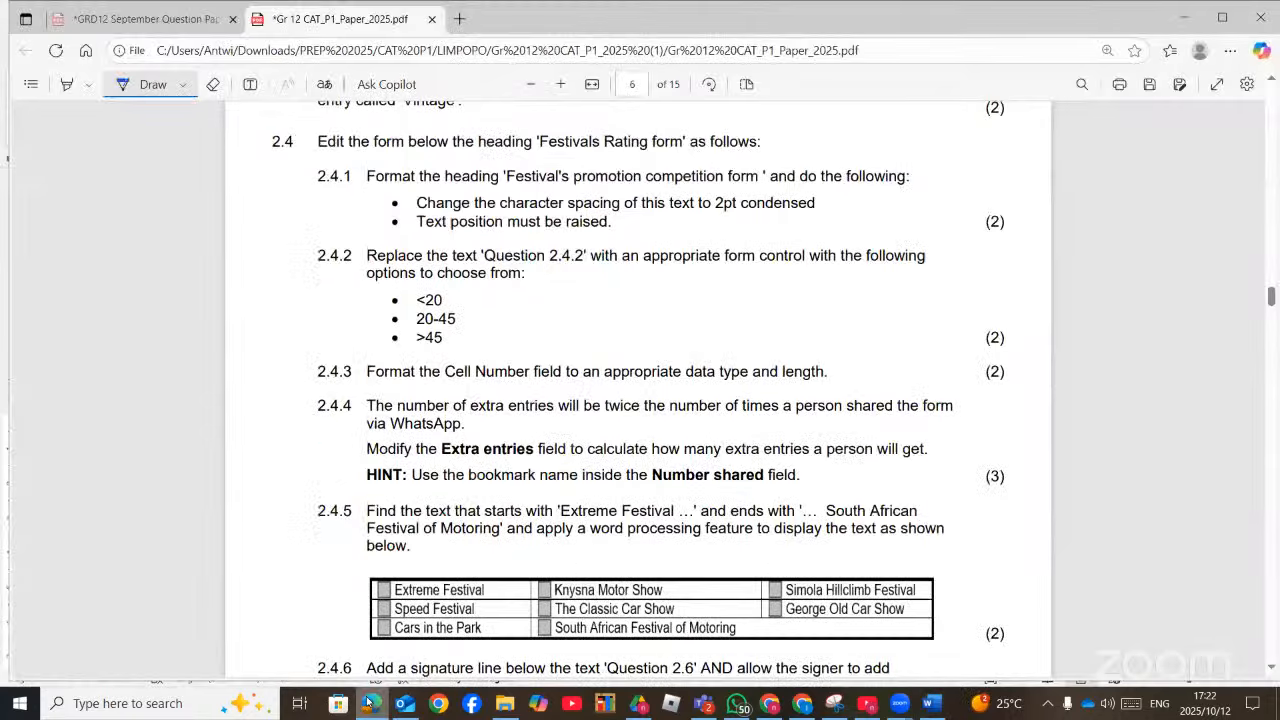
left_click(370, 704)
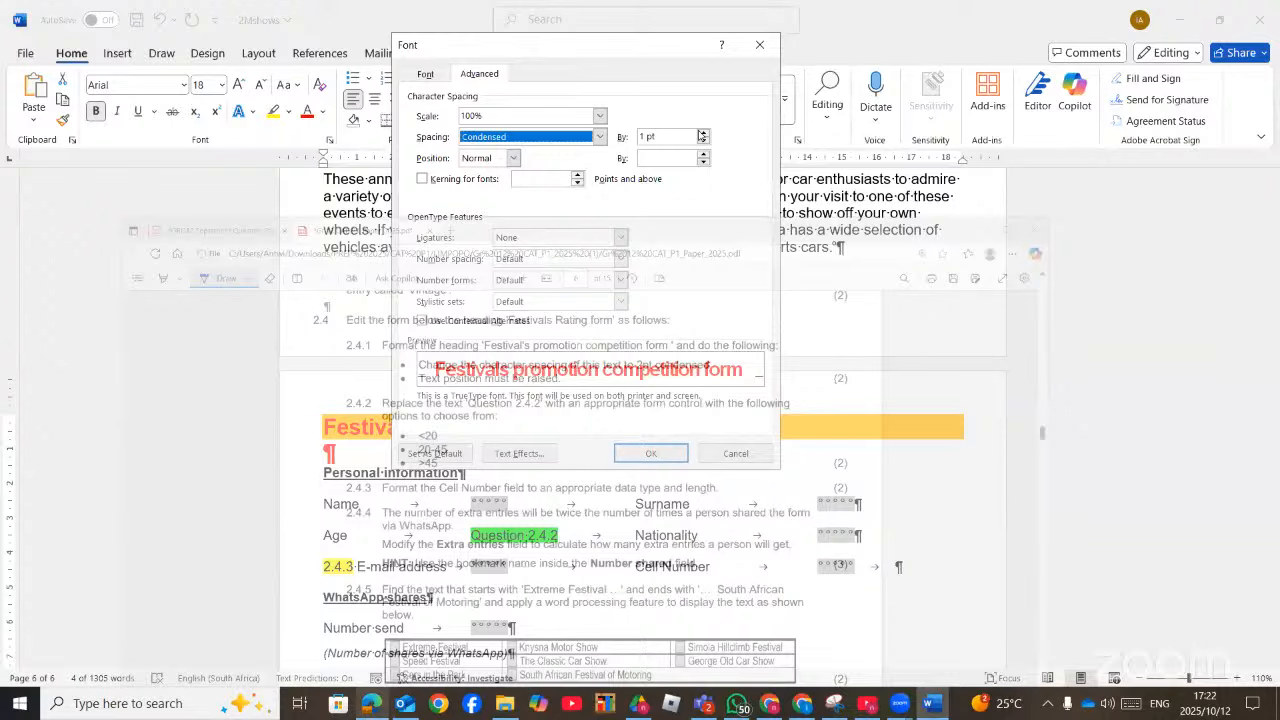
left_click(703, 139)
left_click(703, 139)
left_click(703, 139)
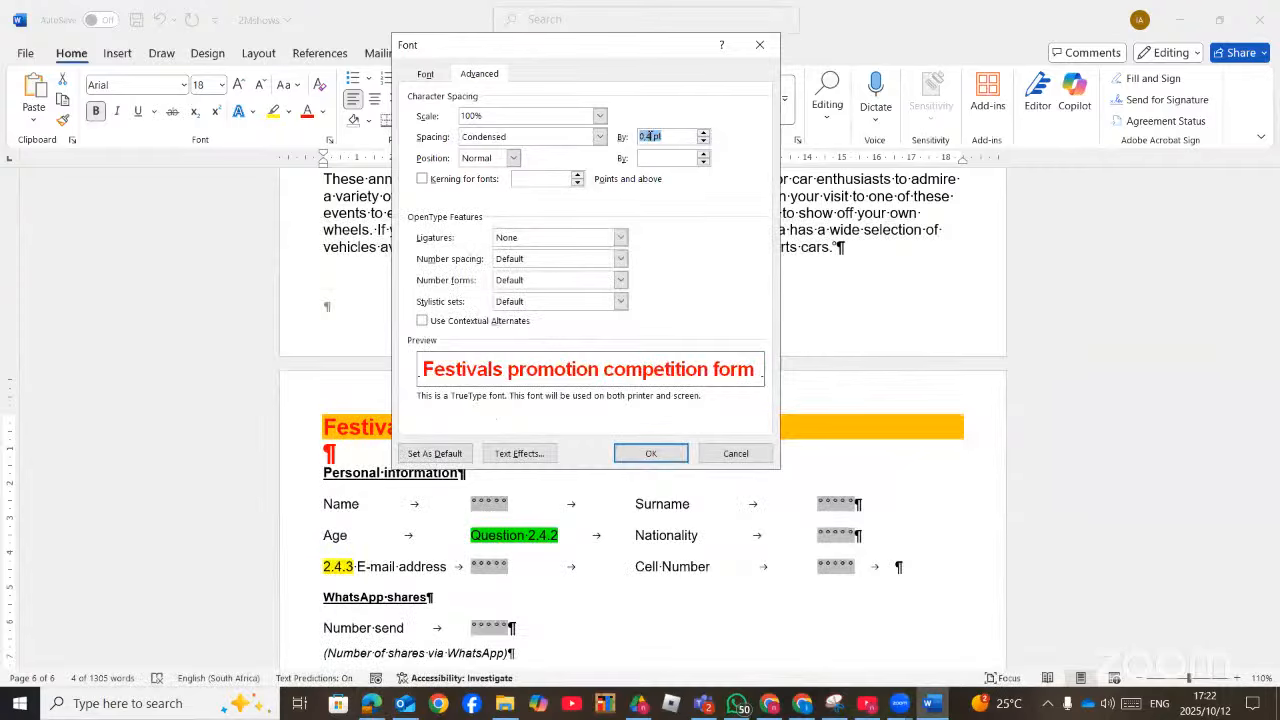
left_click_drag(652, 137, 622, 139)
type("2")
Recheck question 2.4.1, set the heading's text position to Raised, and apply the font settings
left_click(514, 158)
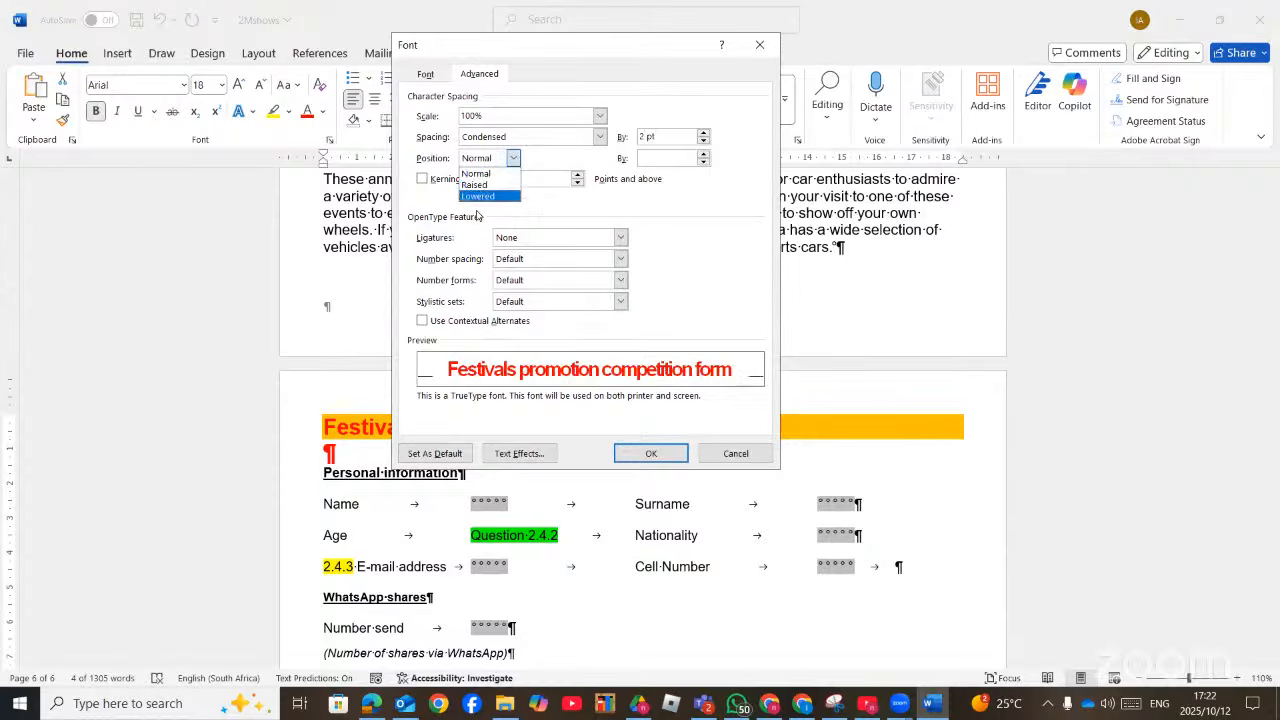
left_click(692, 208)
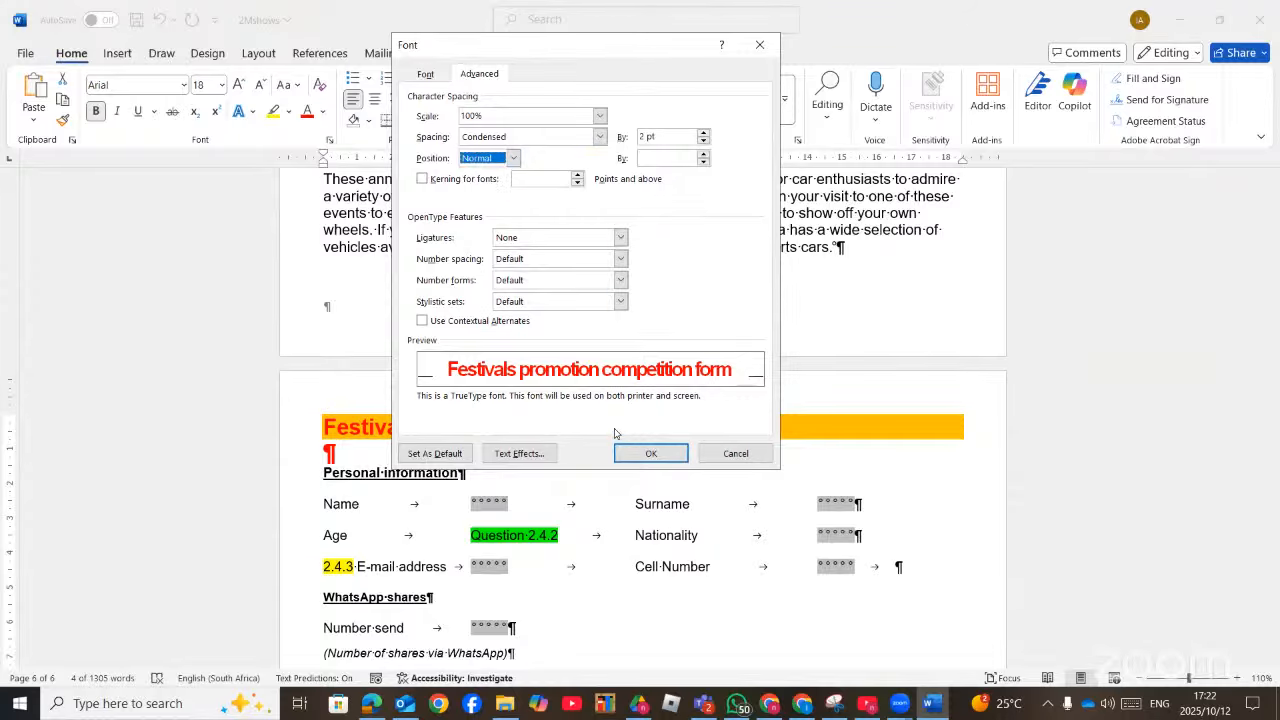
left_click(368, 705)
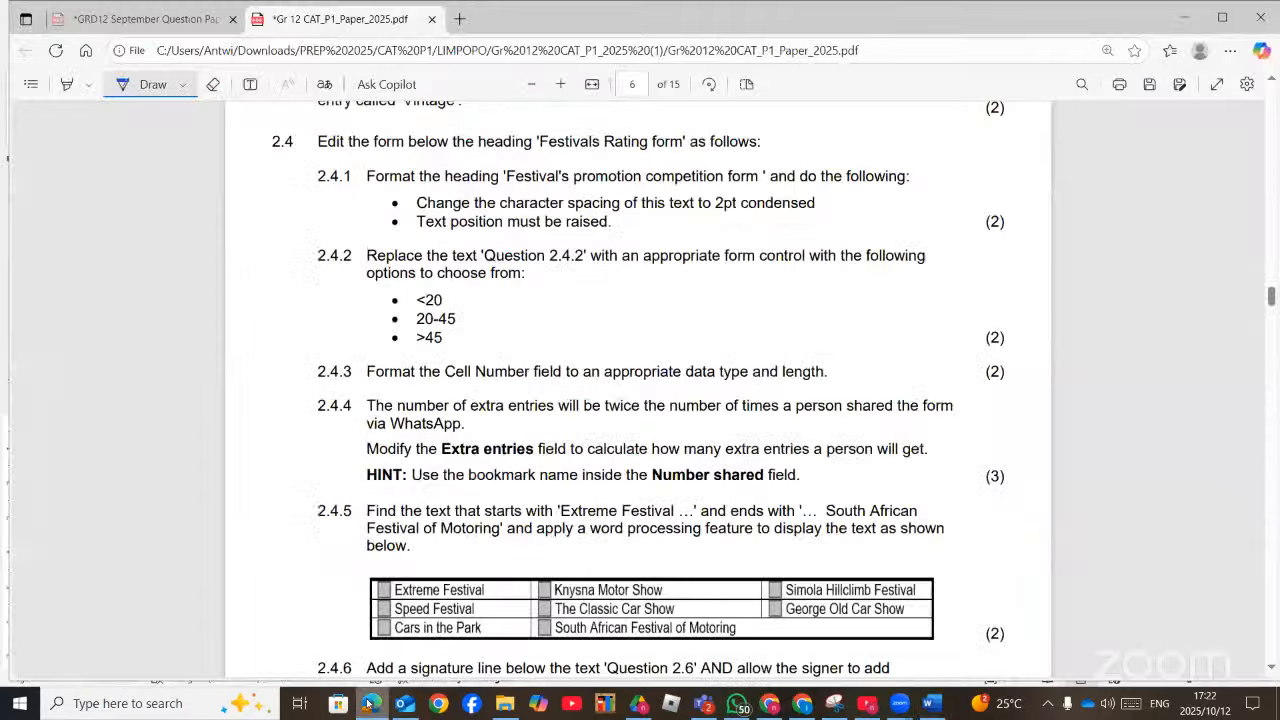
left_click(368, 705)
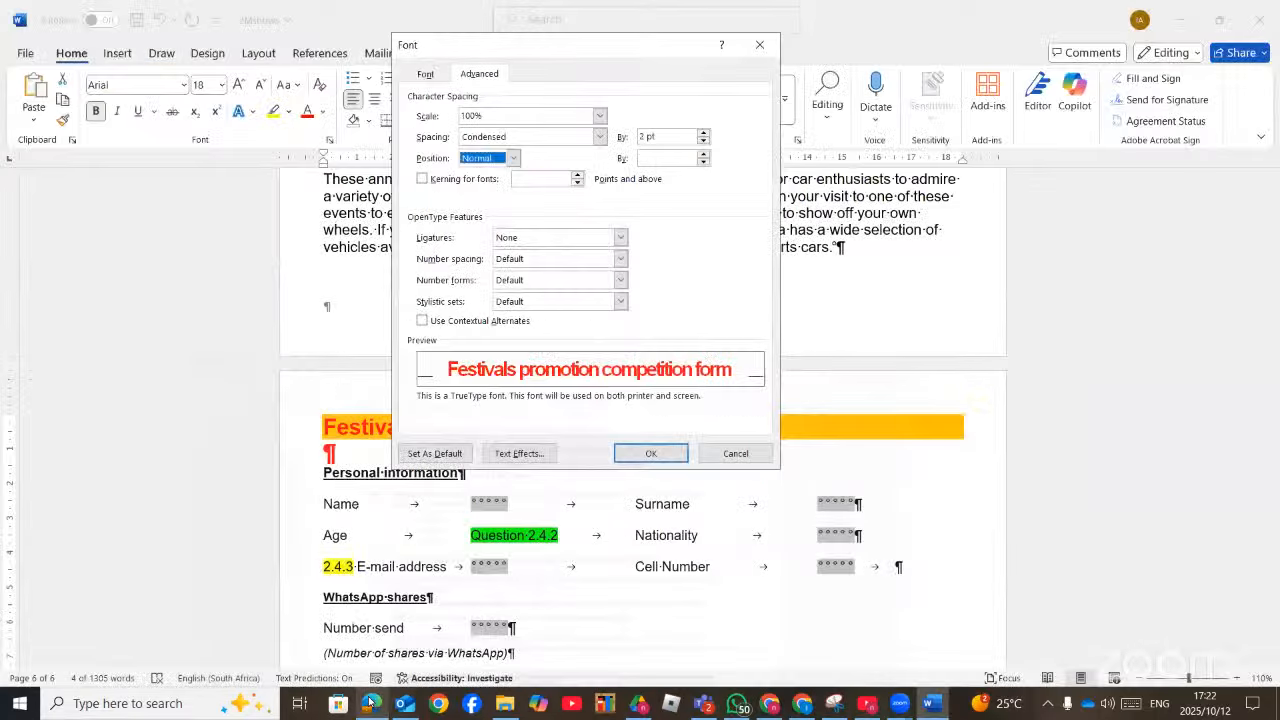
left_click(513, 158)
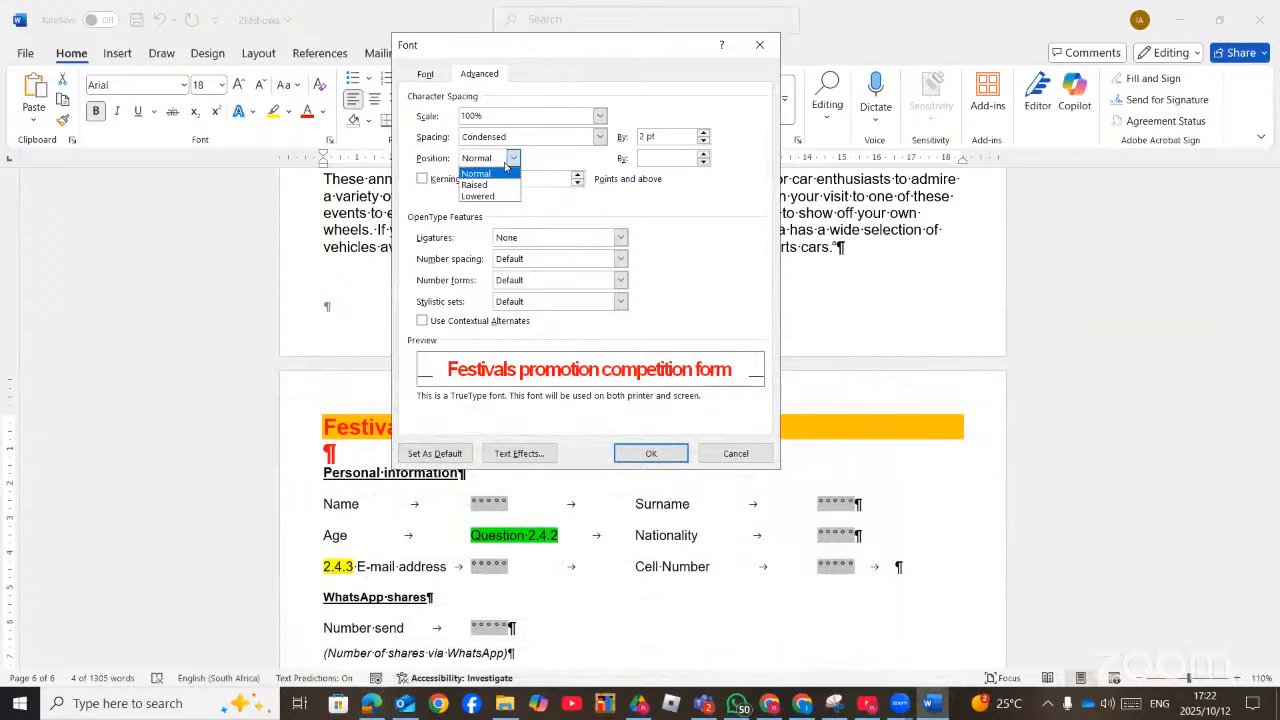
left_click(475, 185)
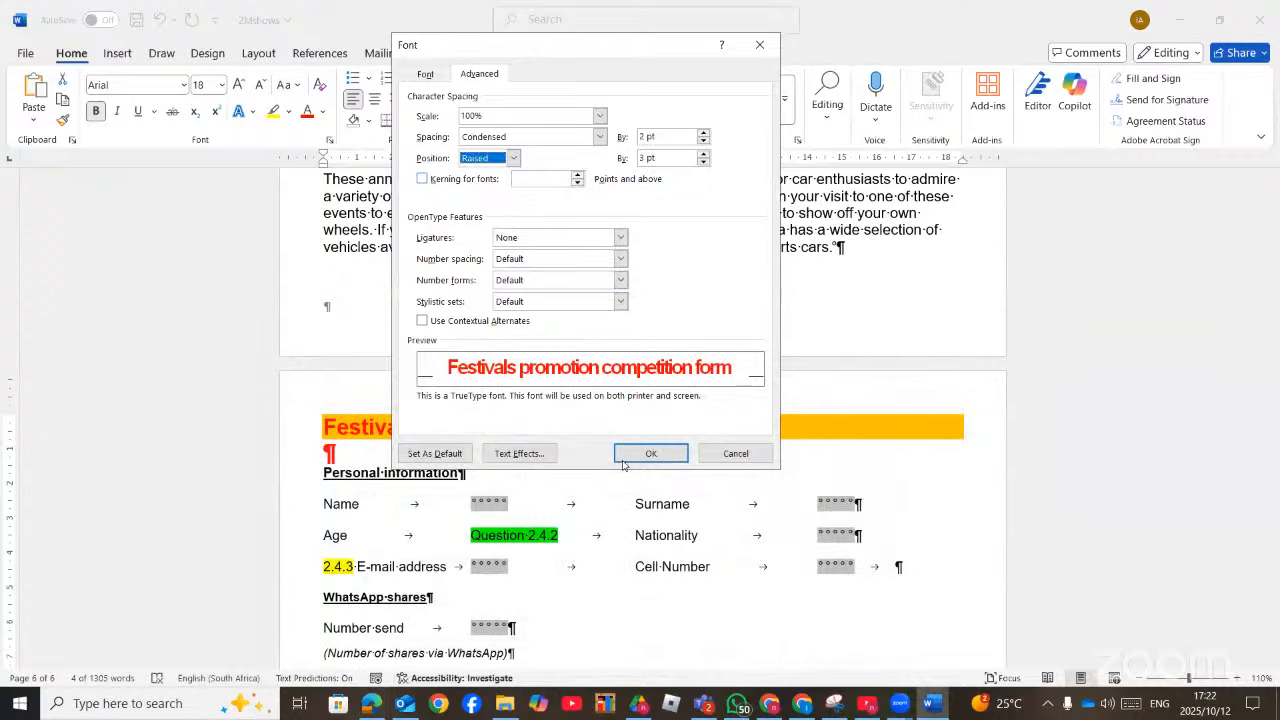
left_click(370, 704)
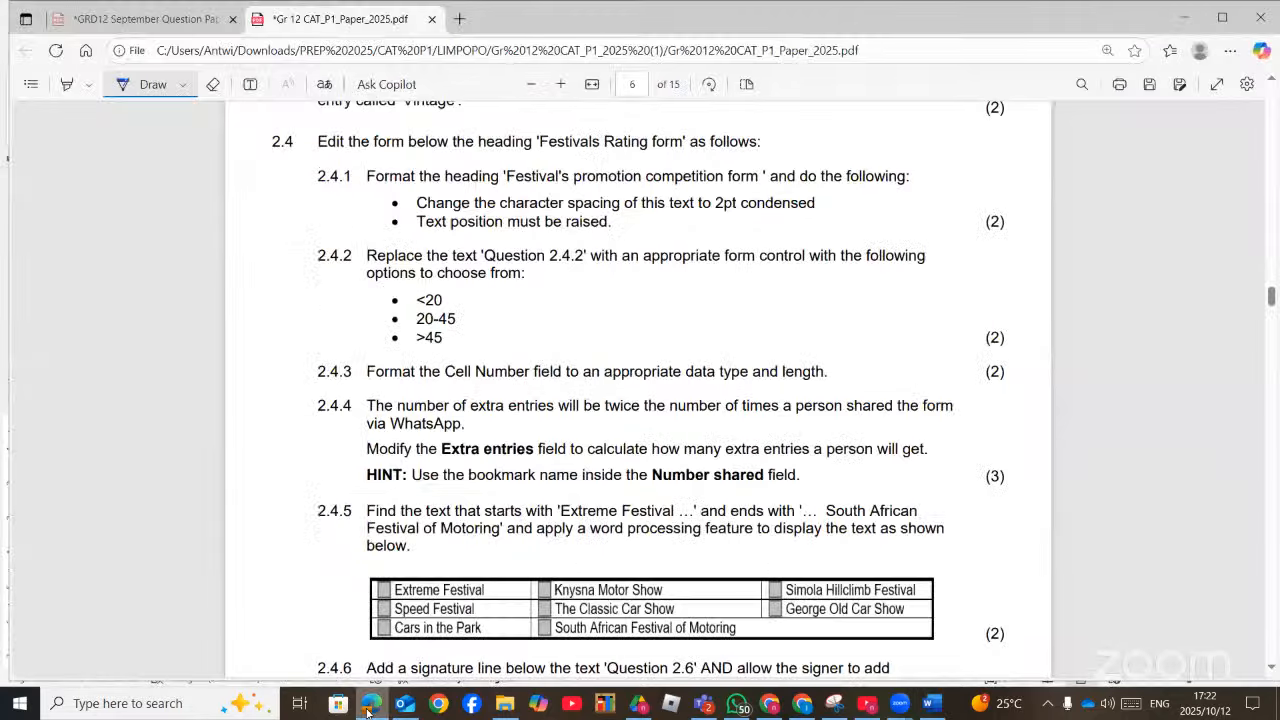
left_click(370, 706)
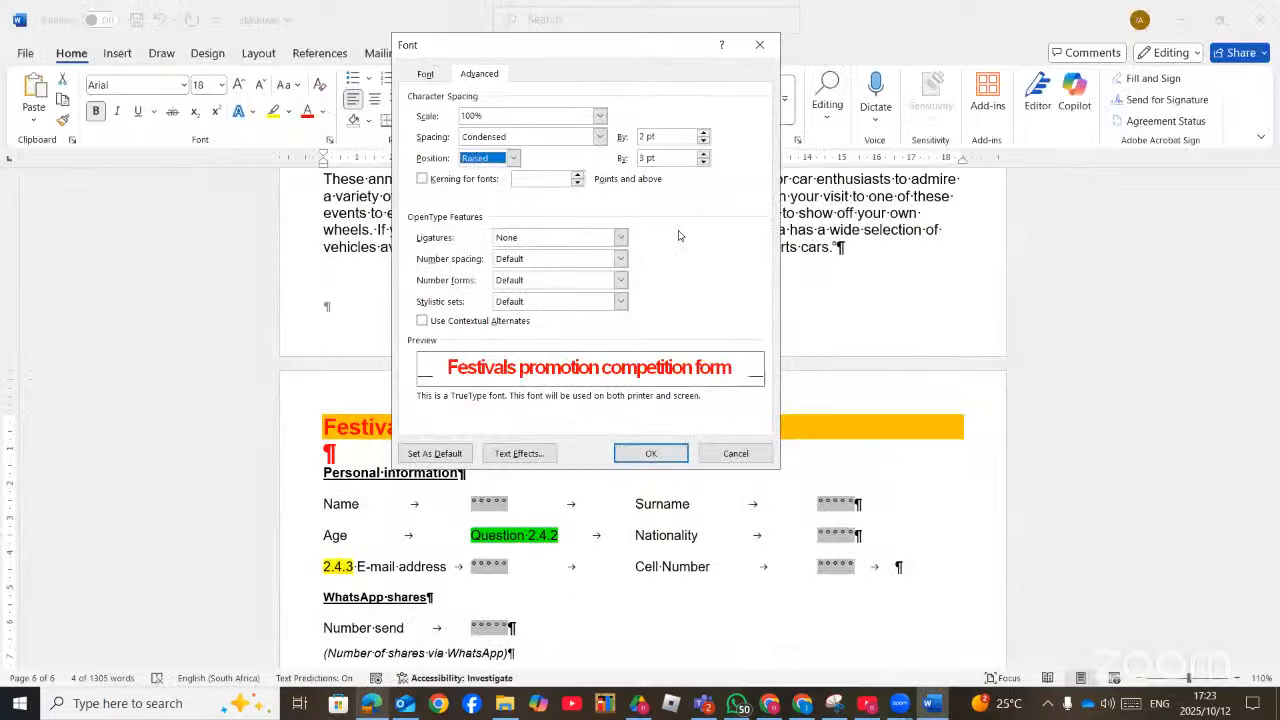
left_click(641, 454)
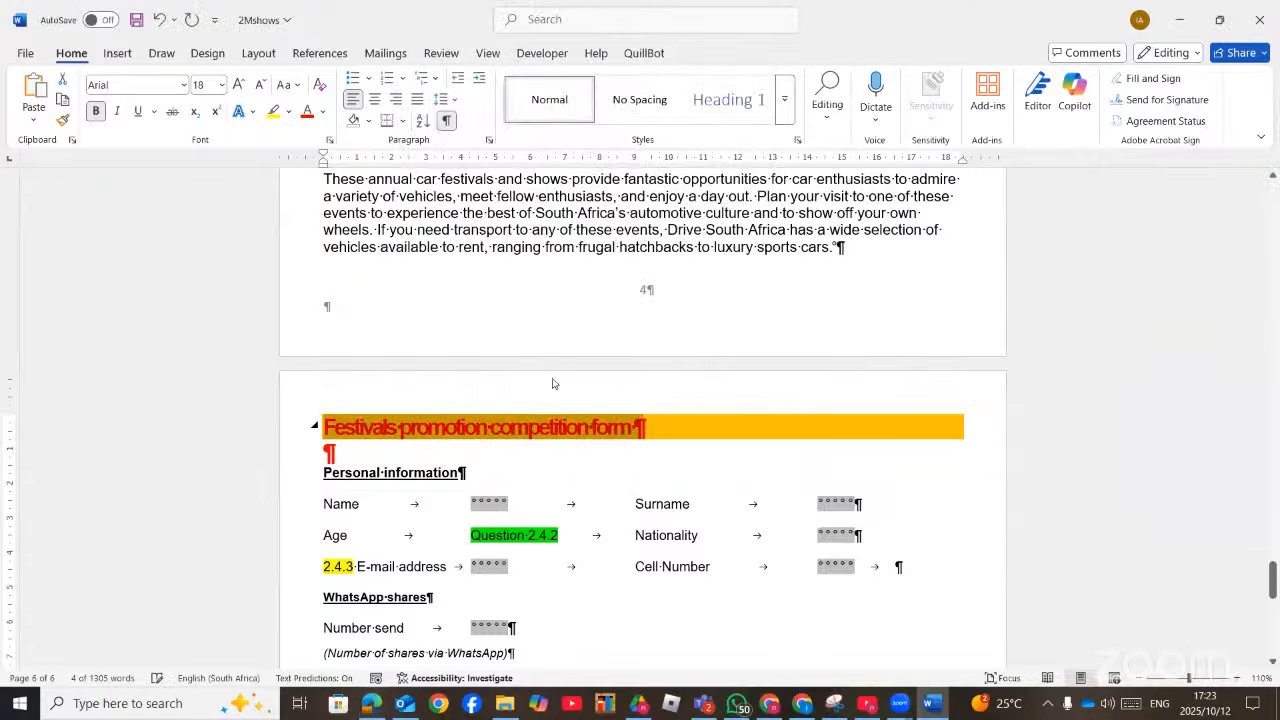
left_click(650, 444)
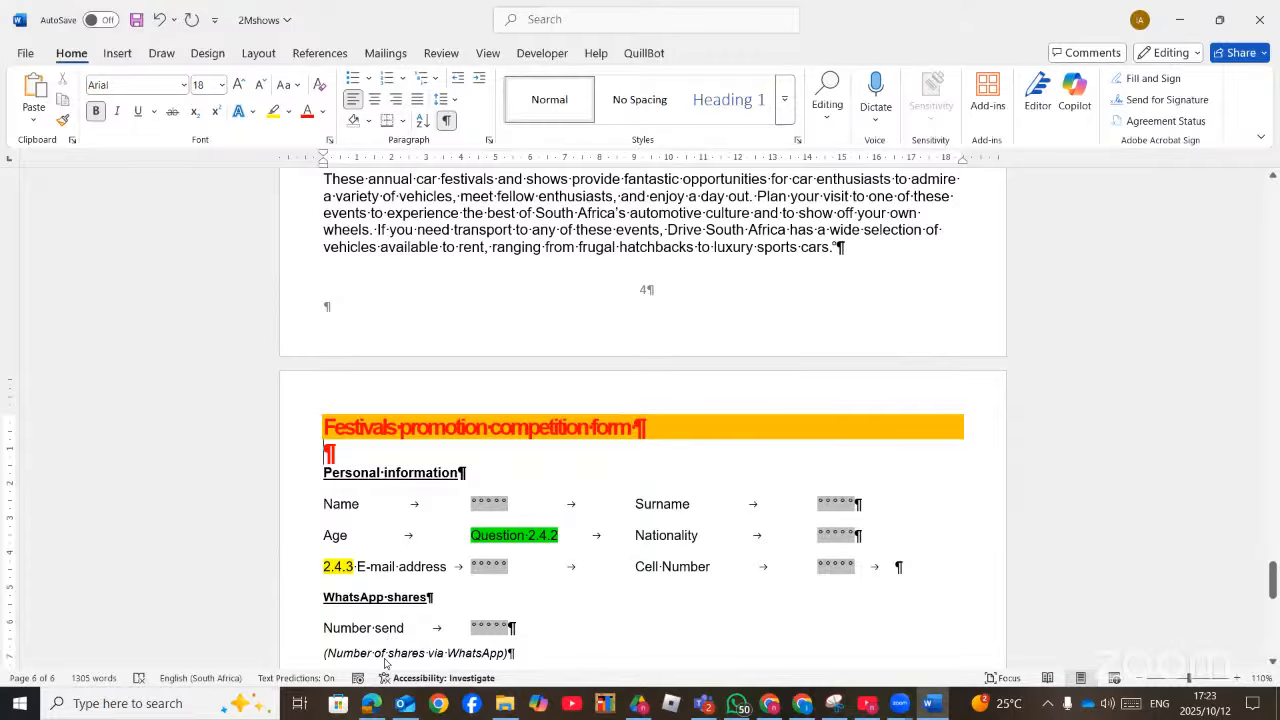
Read question 2.4.2 in the question paper, then replace the text 'Question 2.4.2' beside Age with a legacy drop-down form field
left_click(372, 705)
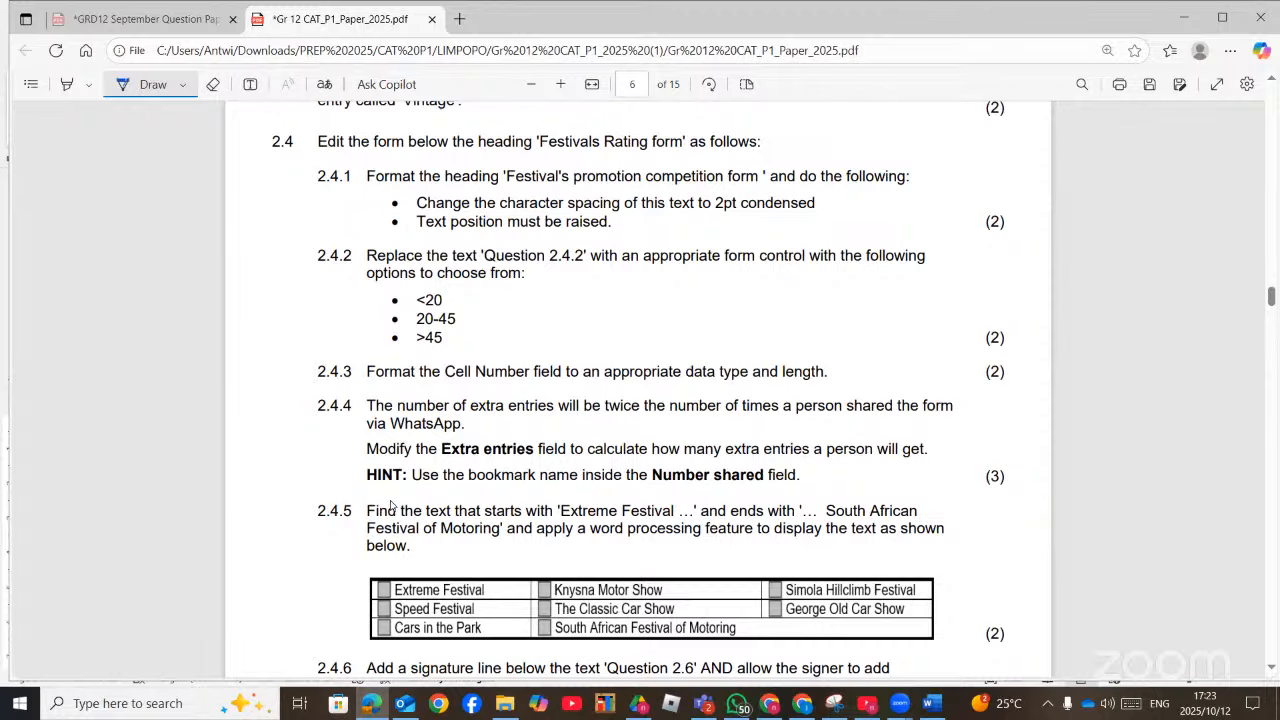
left_click(377, 695)
left_click_drag(556, 491, 476, 492)
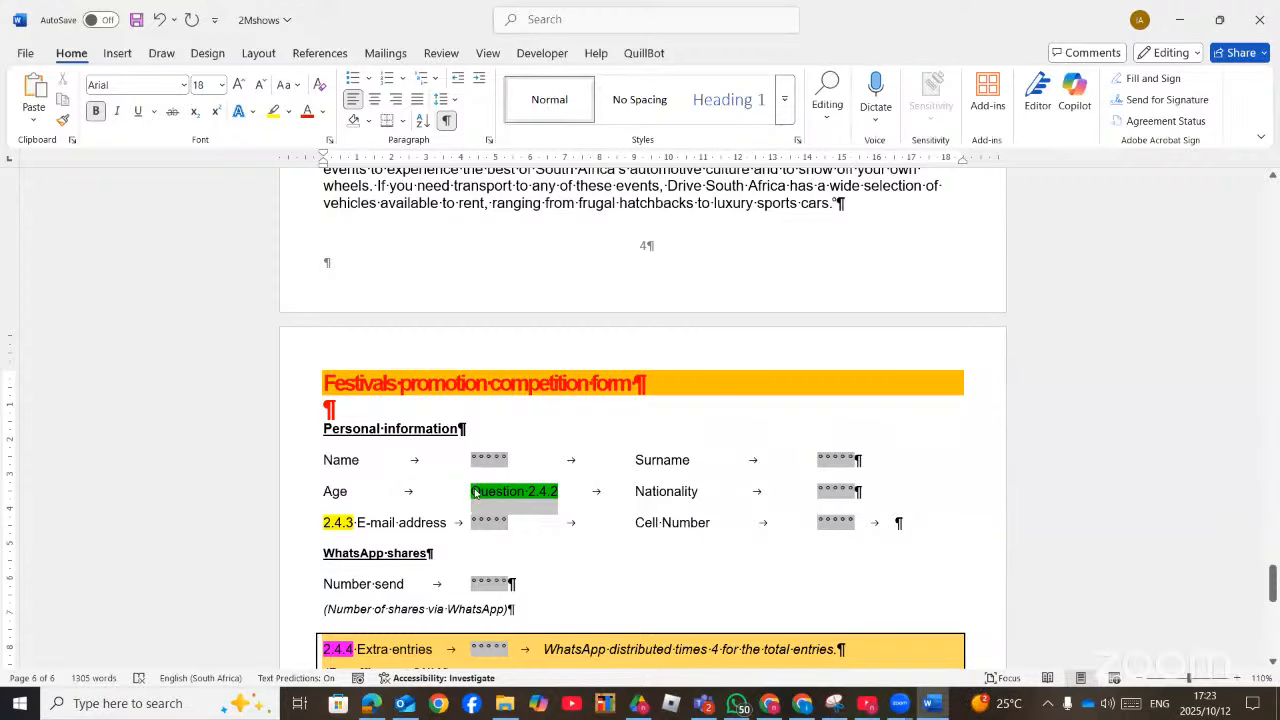
left_click(531, 56)
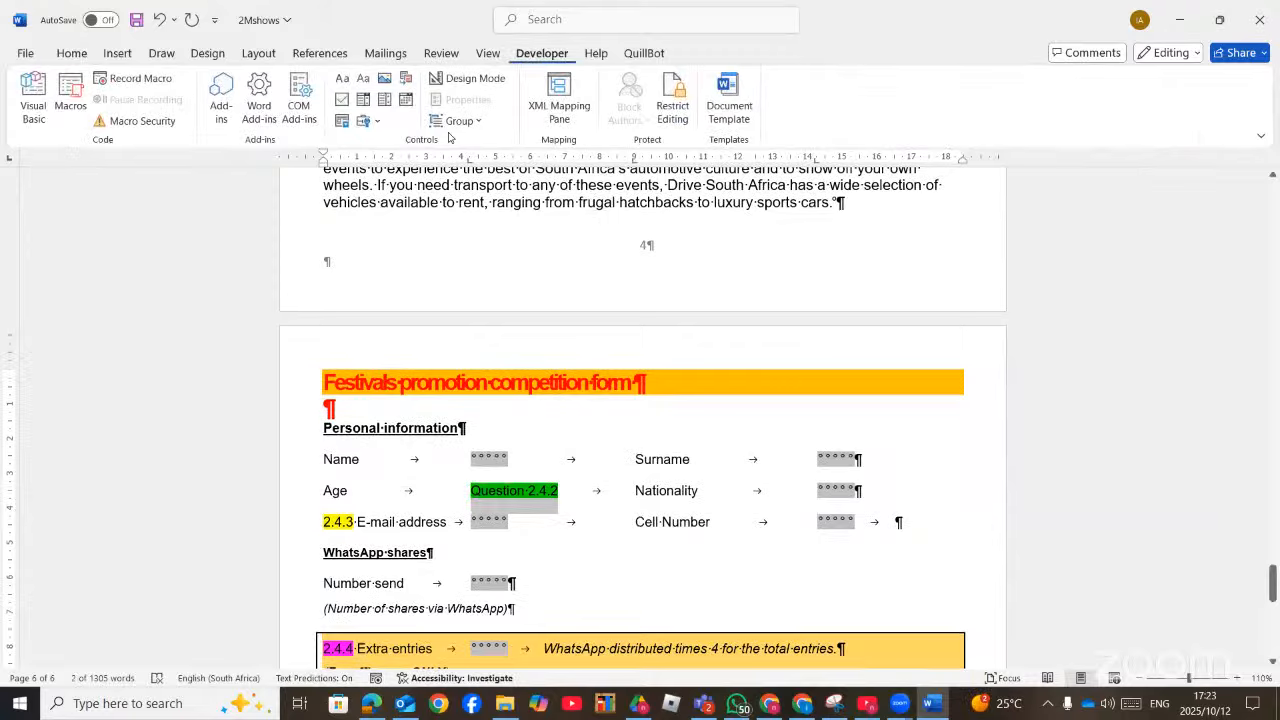
left_click(376, 122)
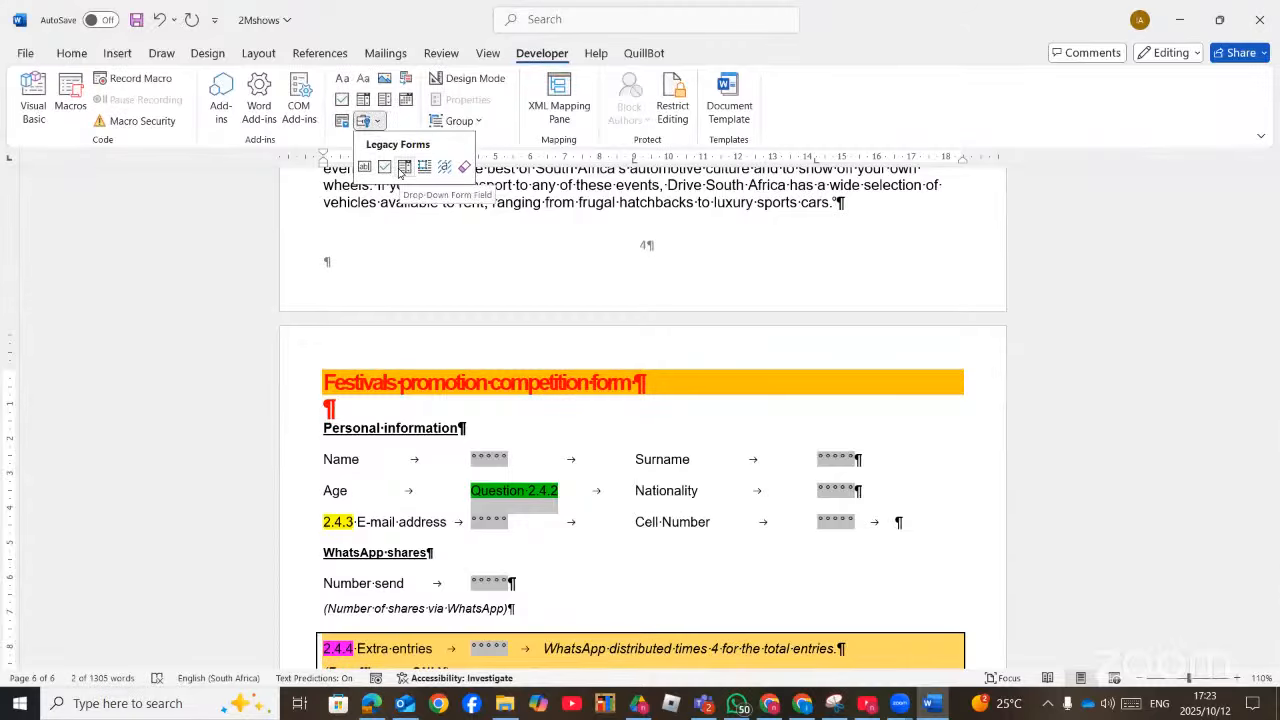
left_click(400, 170)
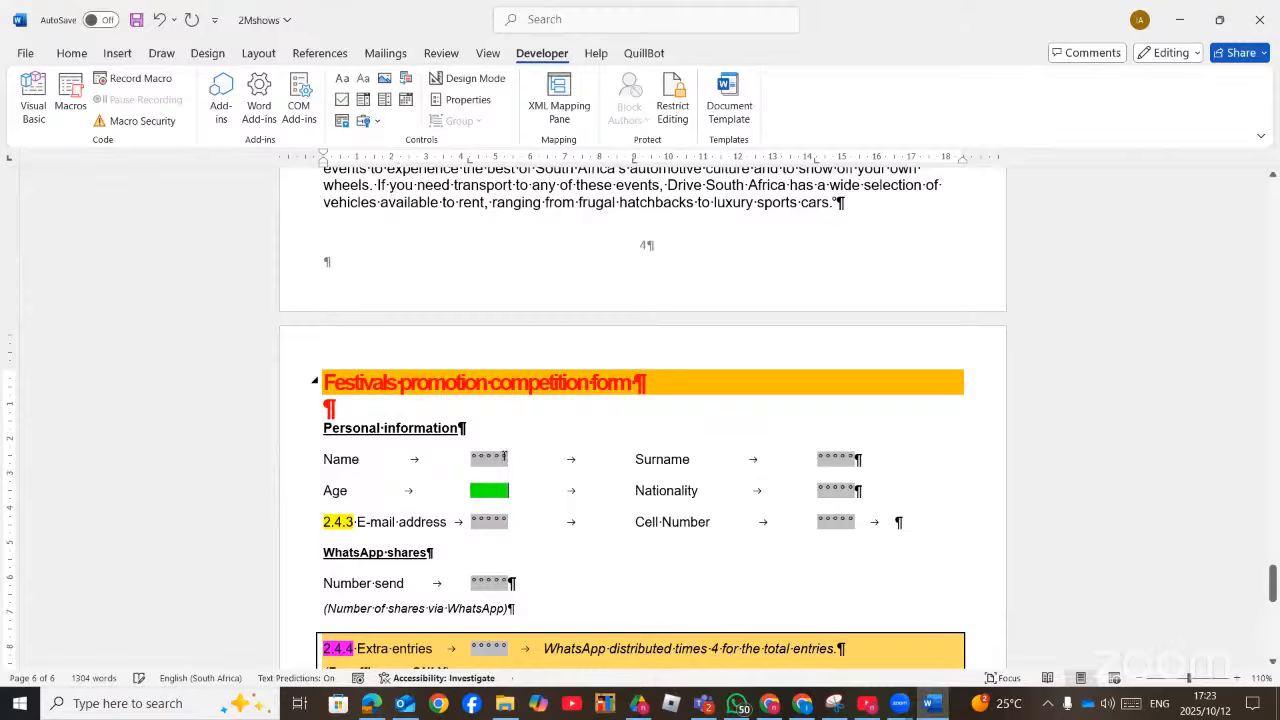
Add the items <20, 20-45 and >45 to the Age drop-down field, checking them against the question paper
double_click(489, 490)
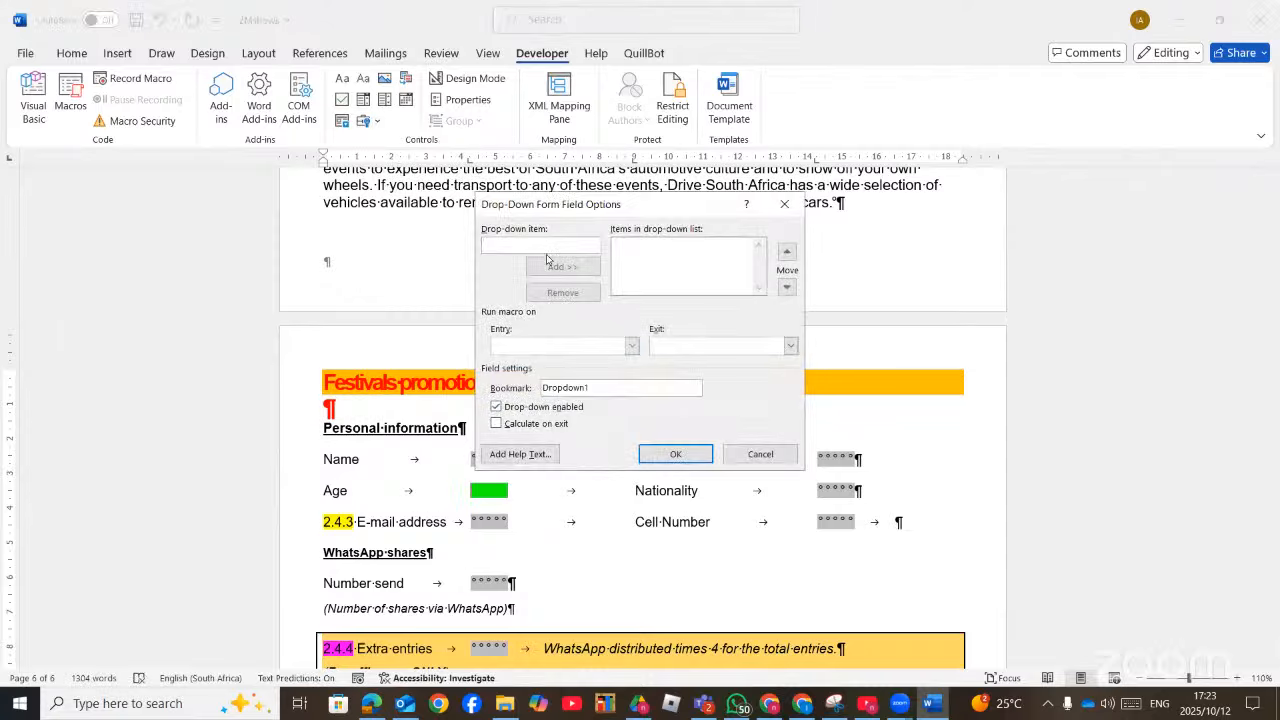
type("<")
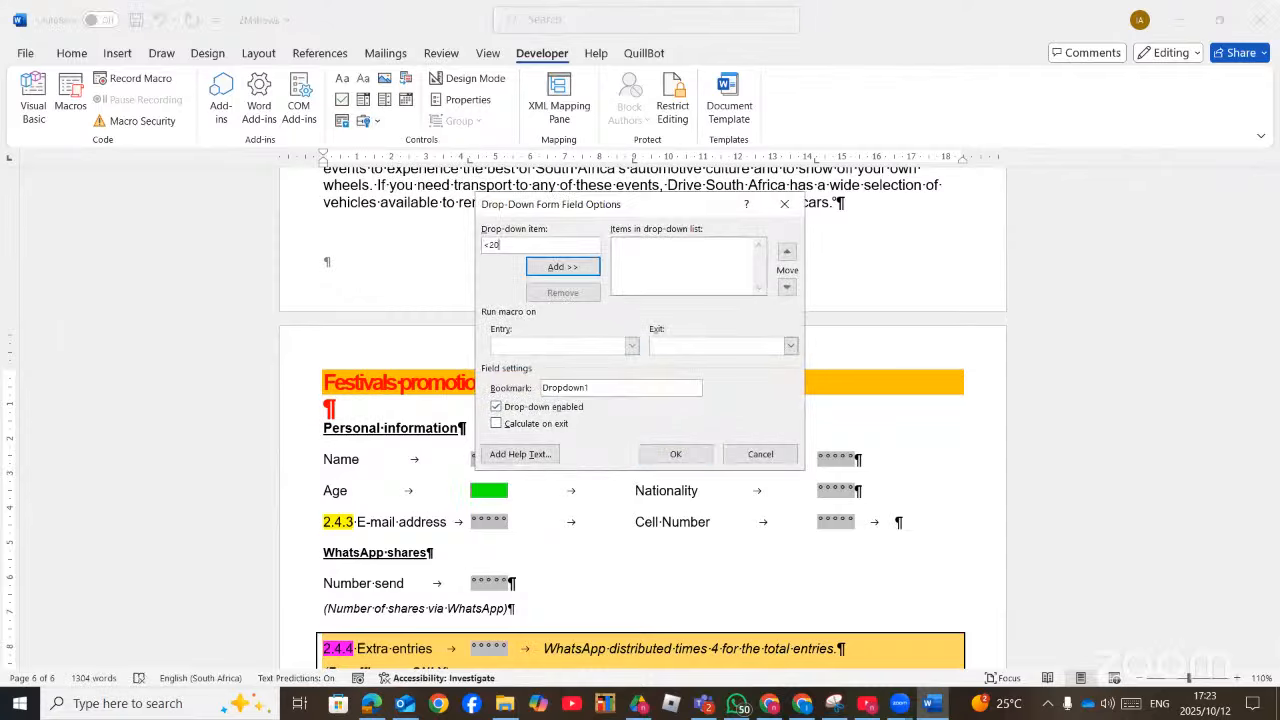
type("20")
key("Return")
type("20")
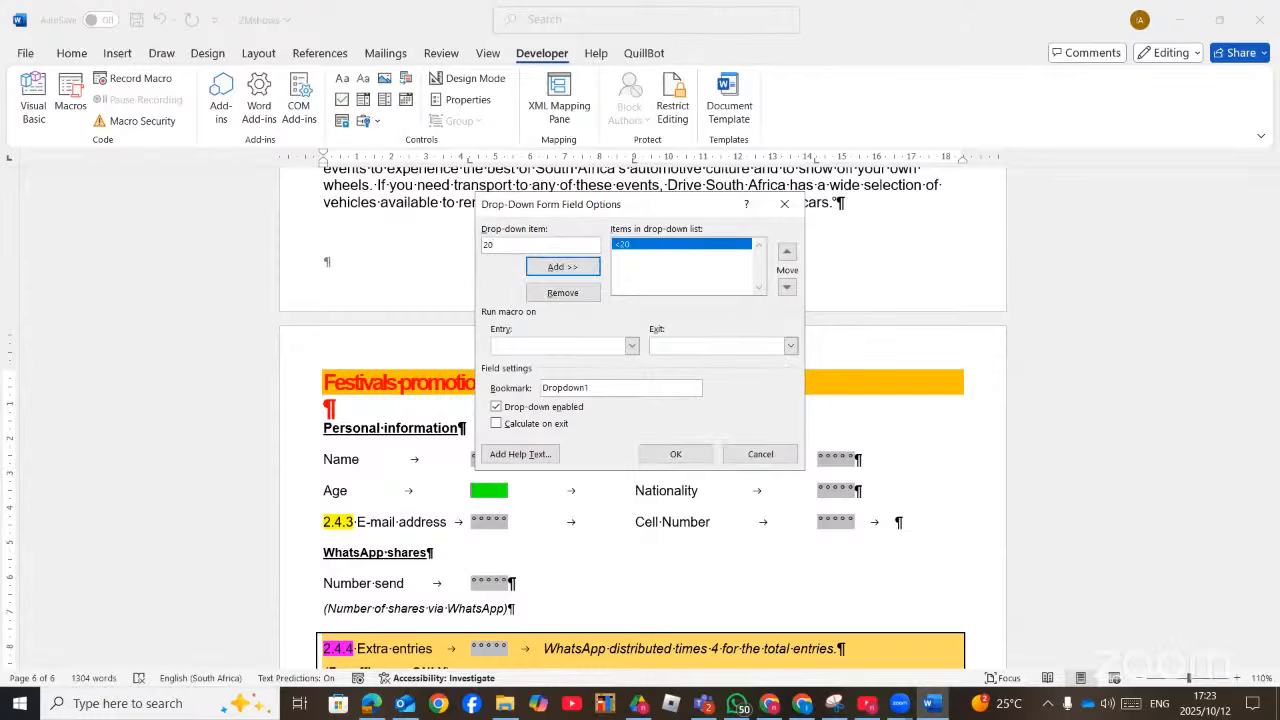
key("Return")
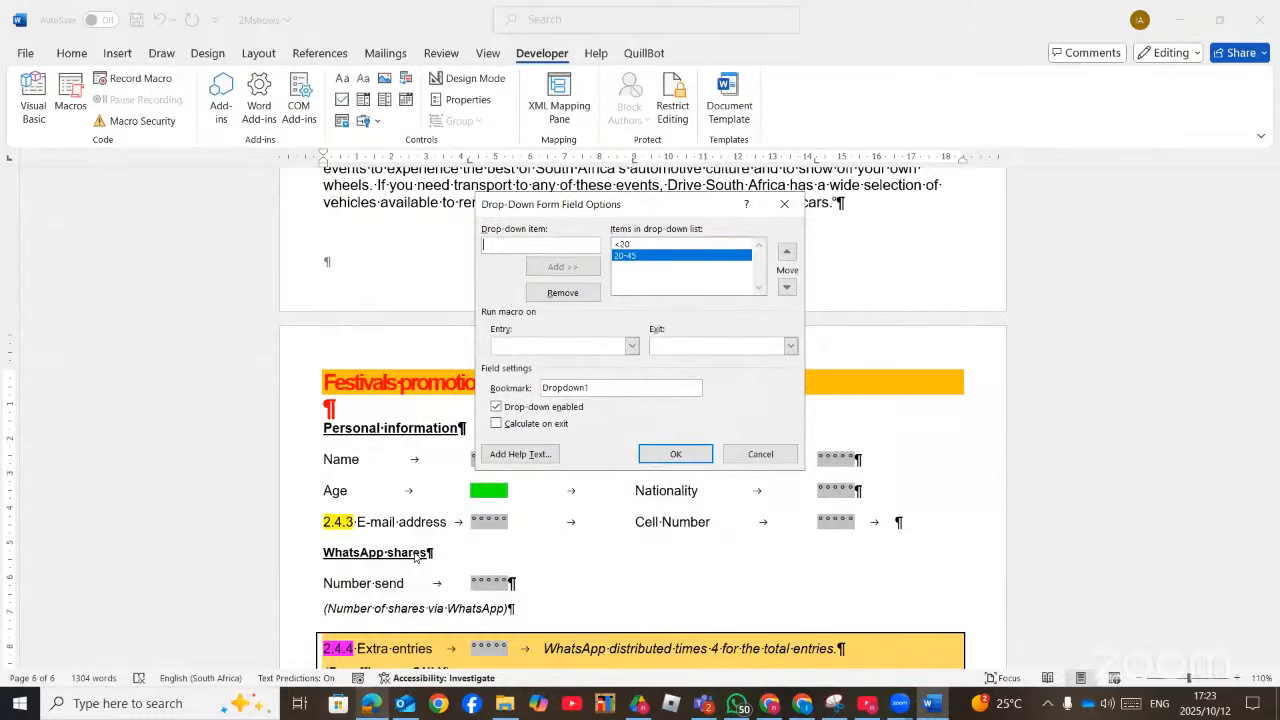
type(">45")
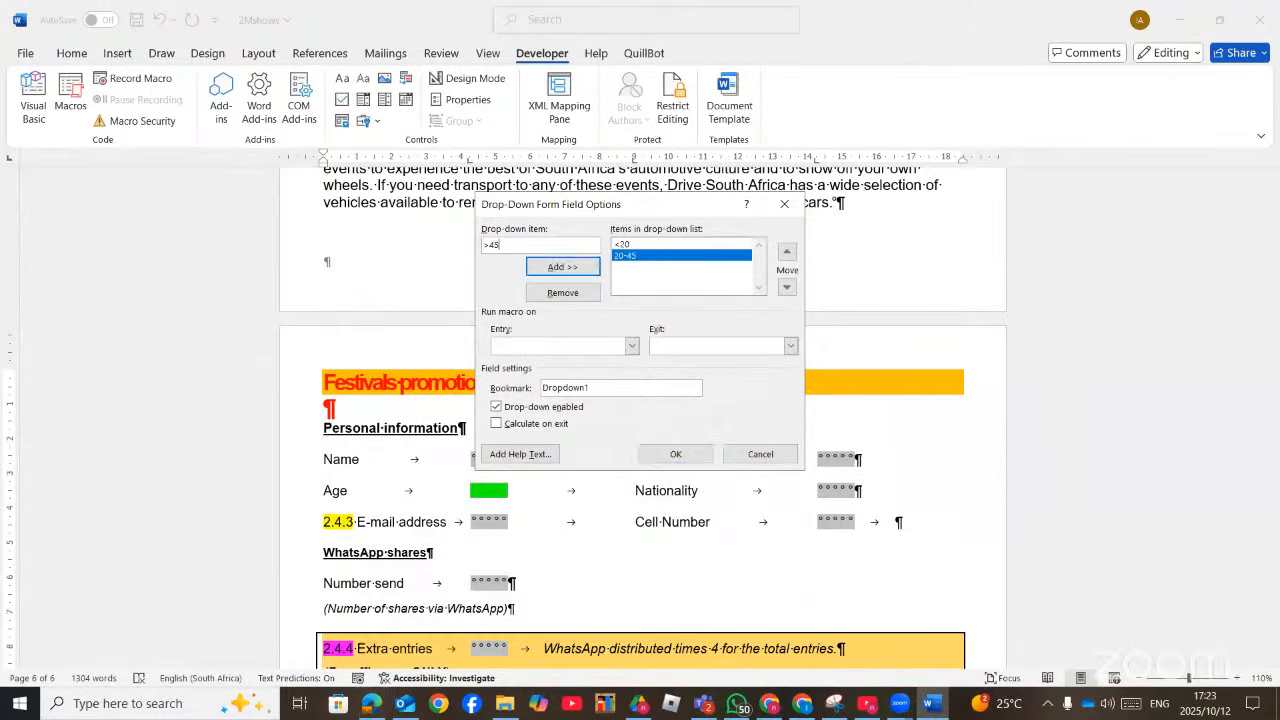
key("Return")
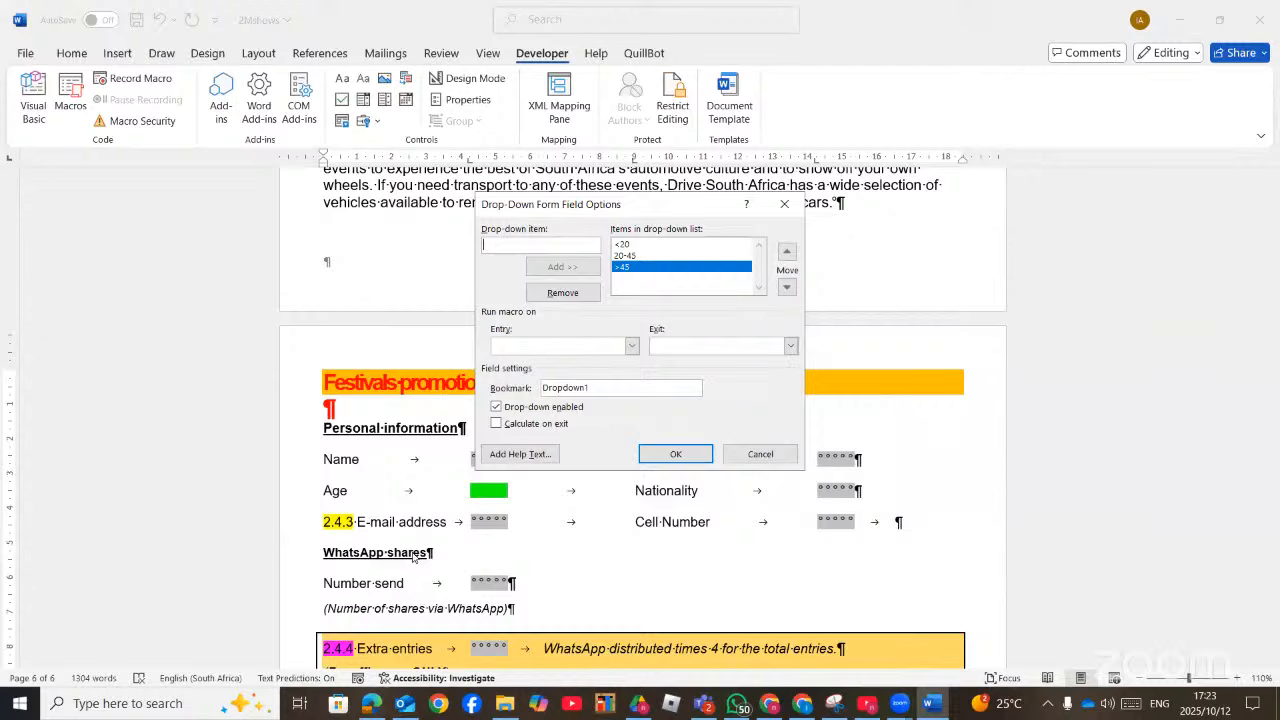
left_click(371, 703)
left_click(371, 703)
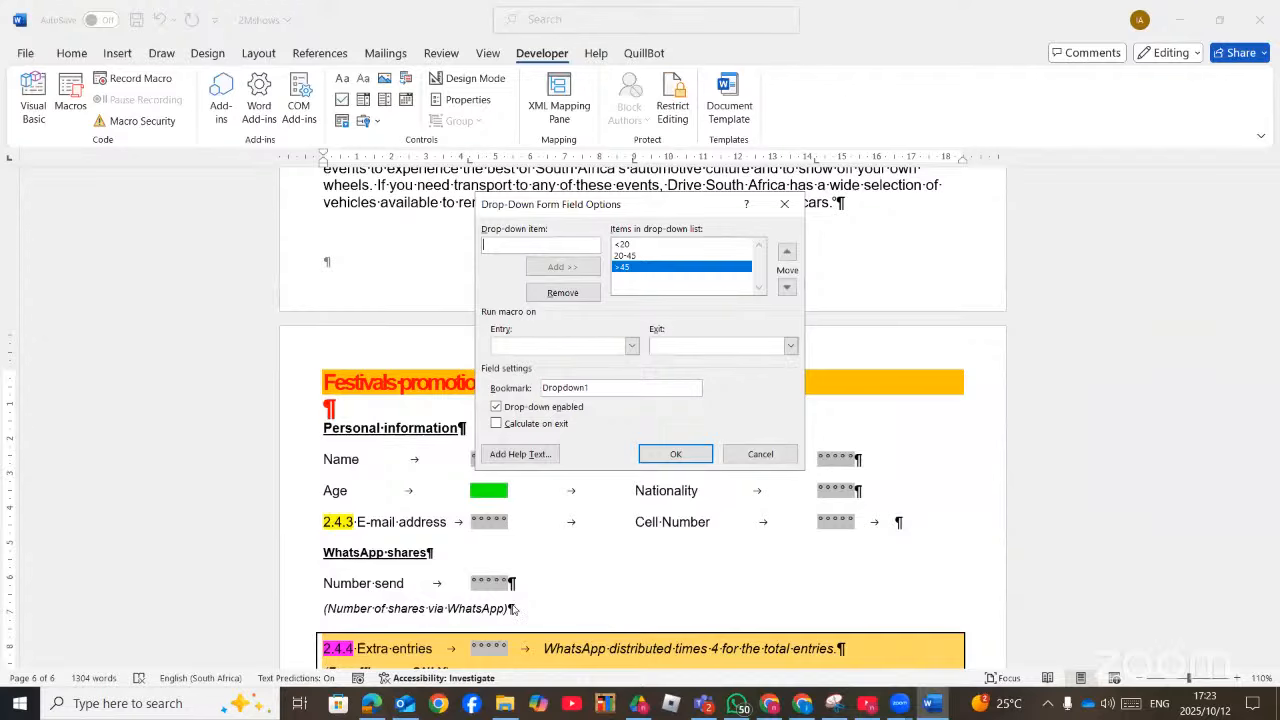
Read question 2.4.3 in the question paper, then set the Cell Number form field's type to Regular text
left_click(380, 703)
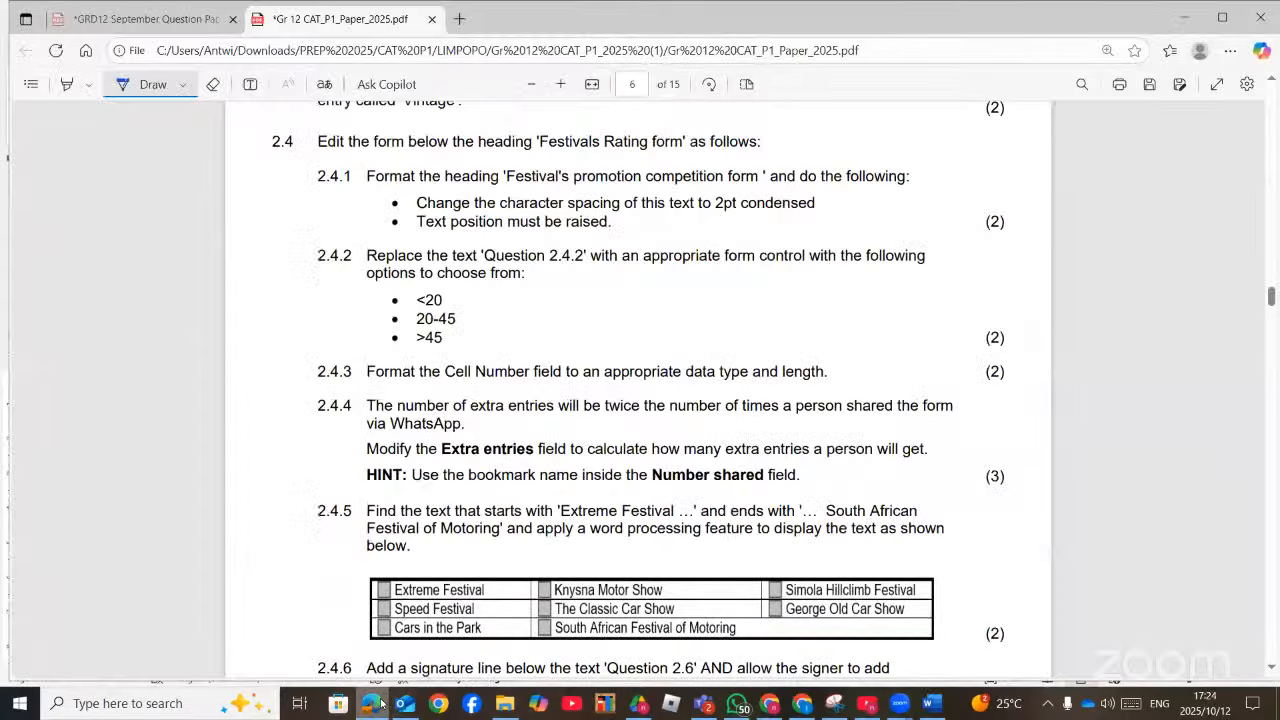
left_click(380, 703)
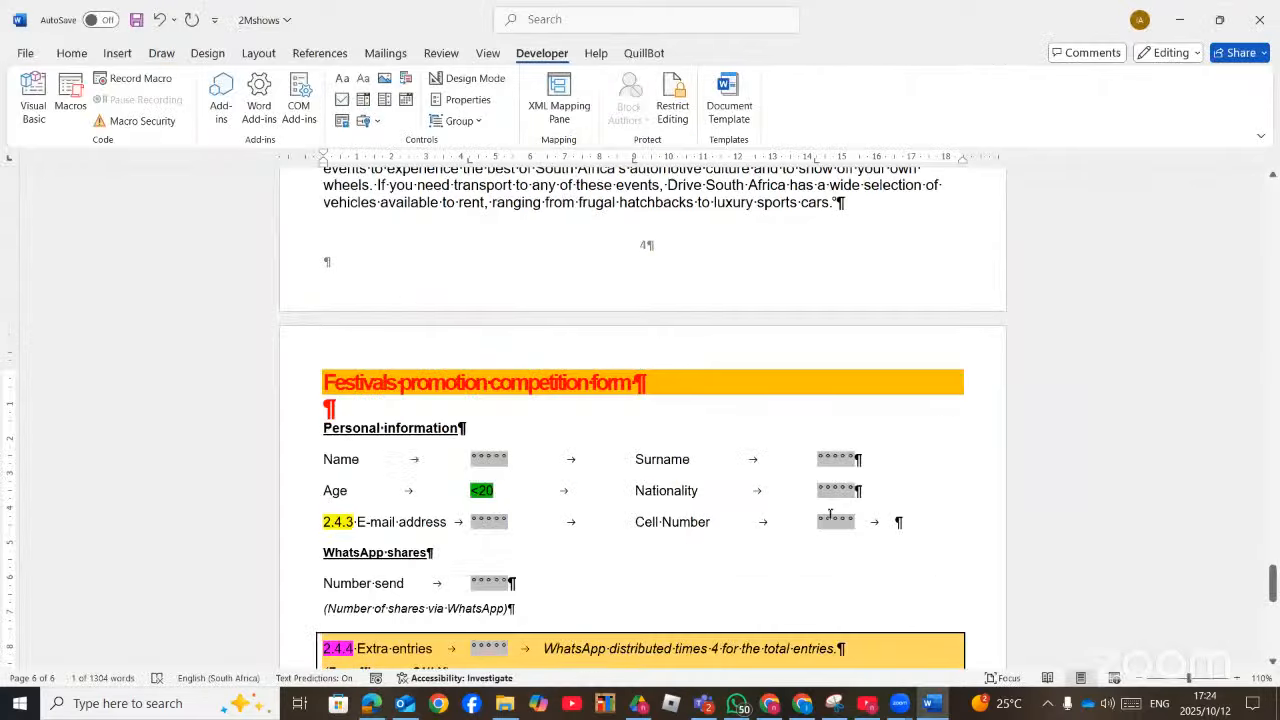
key("alt+Tab")
double_click(829, 515)
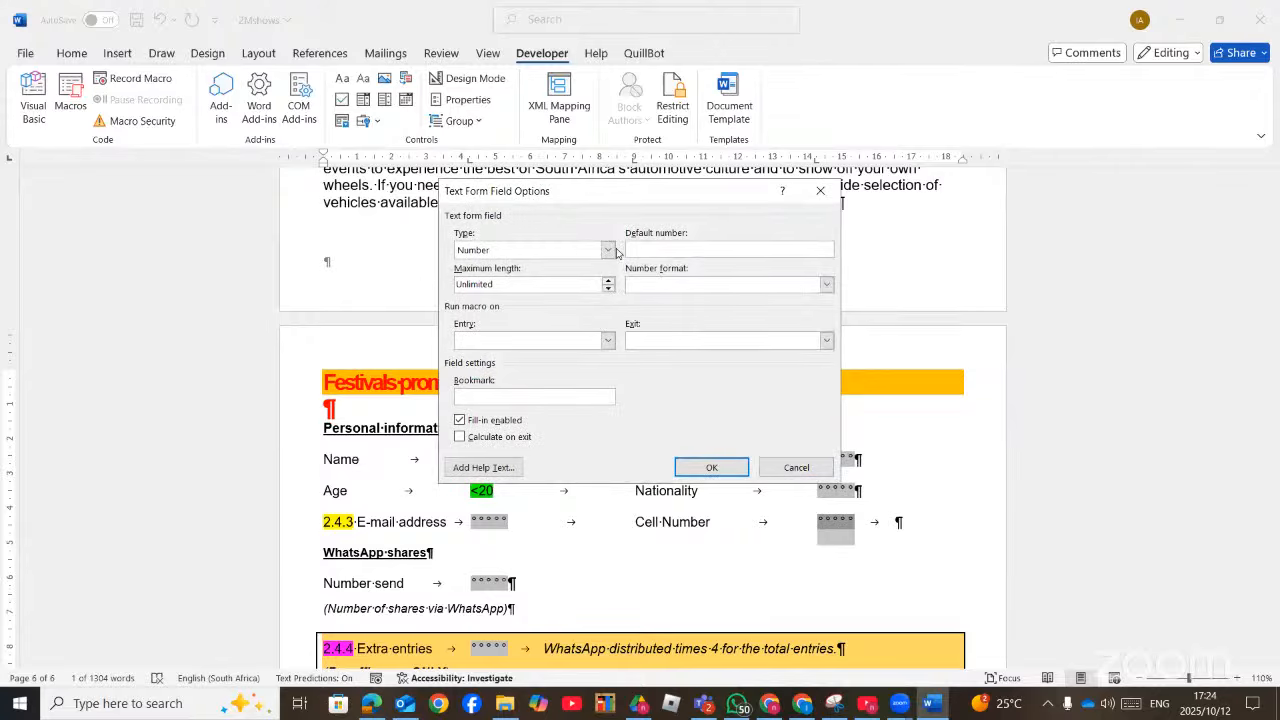
left_click(534, 250)
left_click(528, 264)
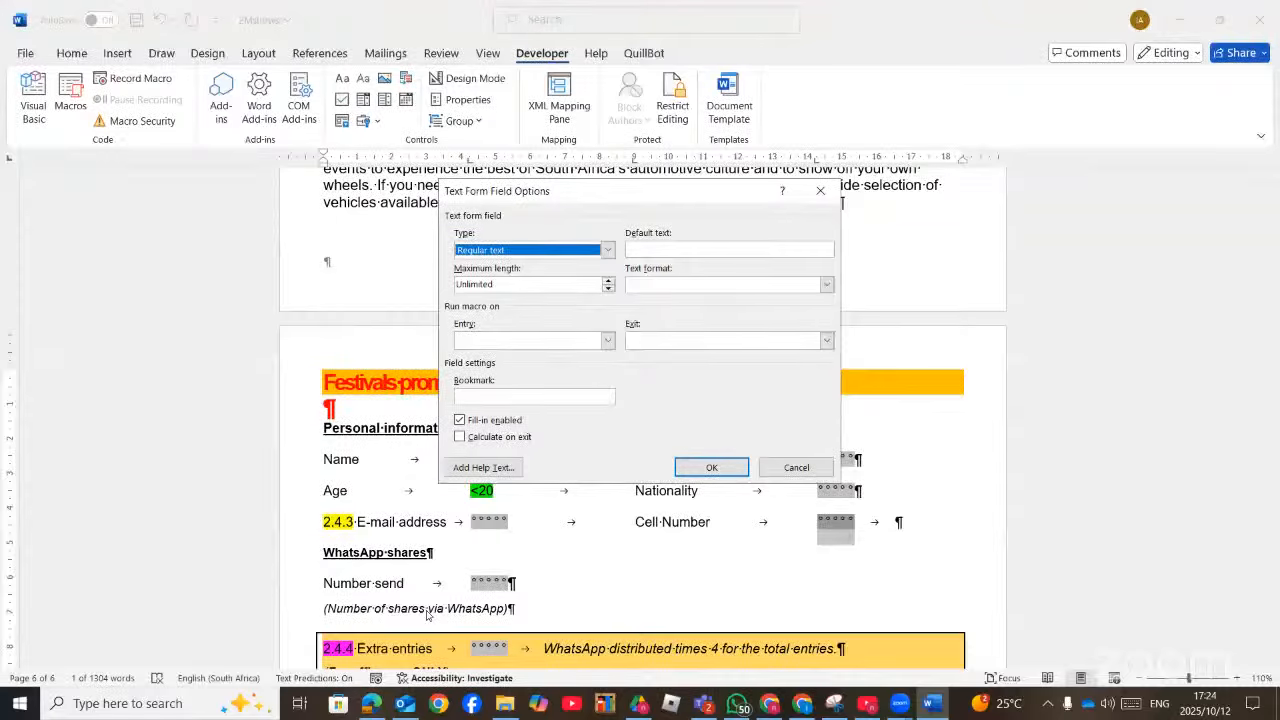
Recheck question 2.4.3, set the Cell Number field's maximum length to 10, and apply the field options
left_click(371, 705)
left_click(371, 705)
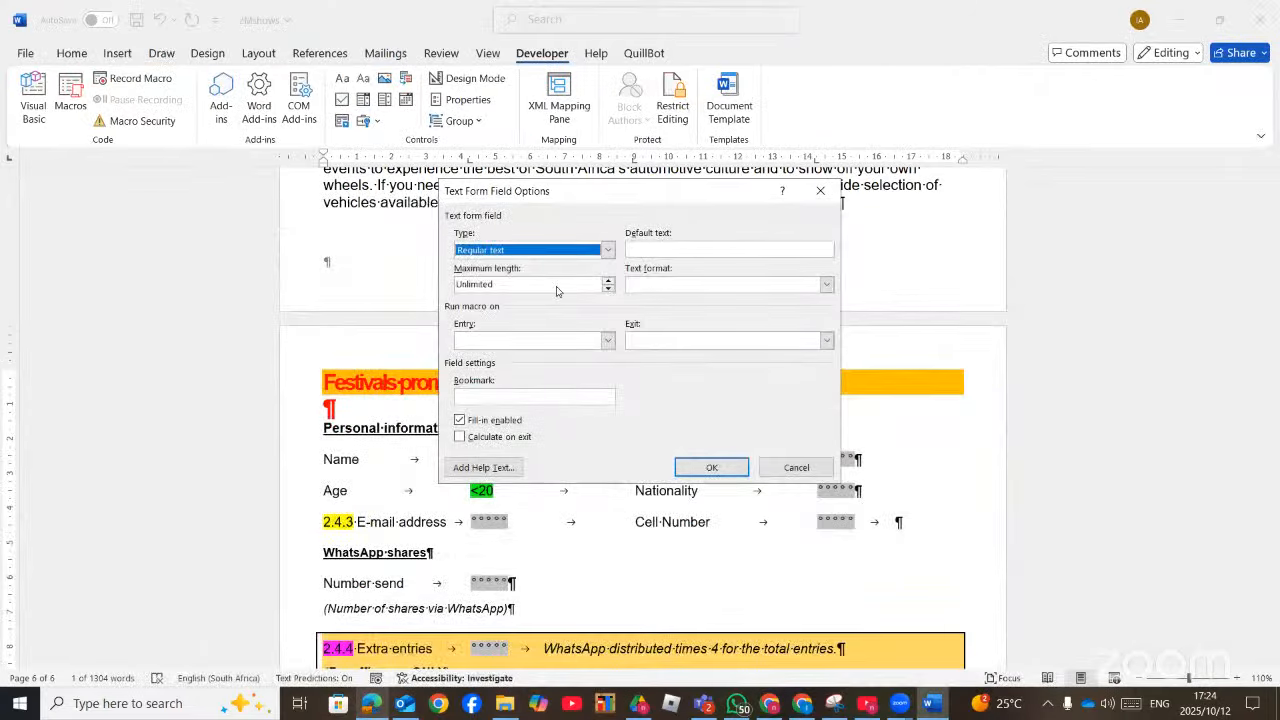
key("Tab")
type("10")
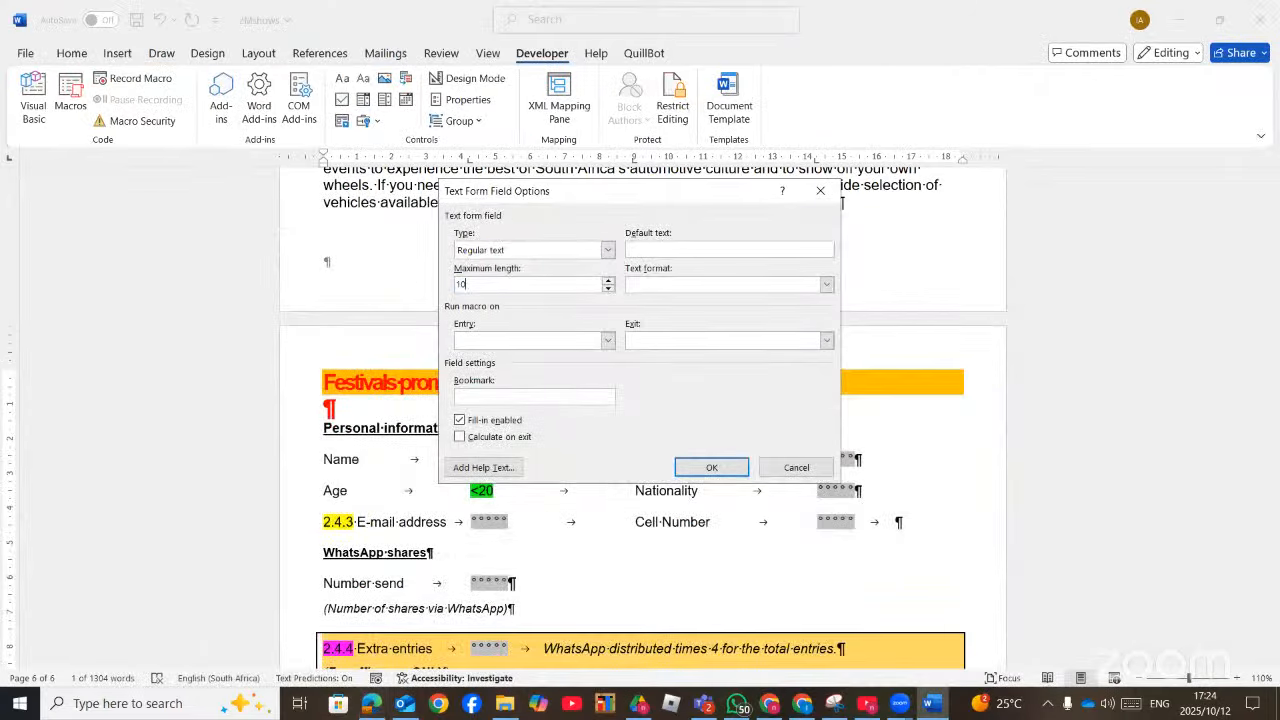
left_click(704, 467)
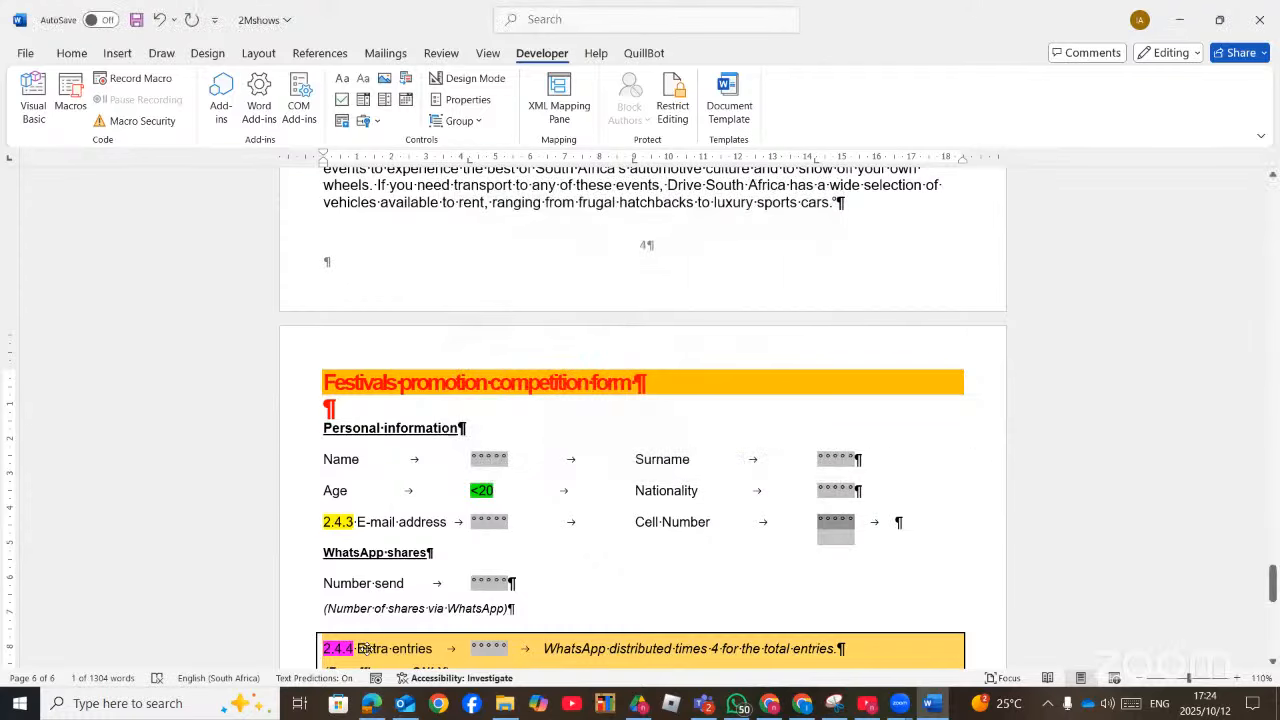
In question 2.4.4 of the question paper, underline 'via WhatsApp', 'Extra entries', the bookmark name hint and 'twice' in pen
left_click(370, 704)
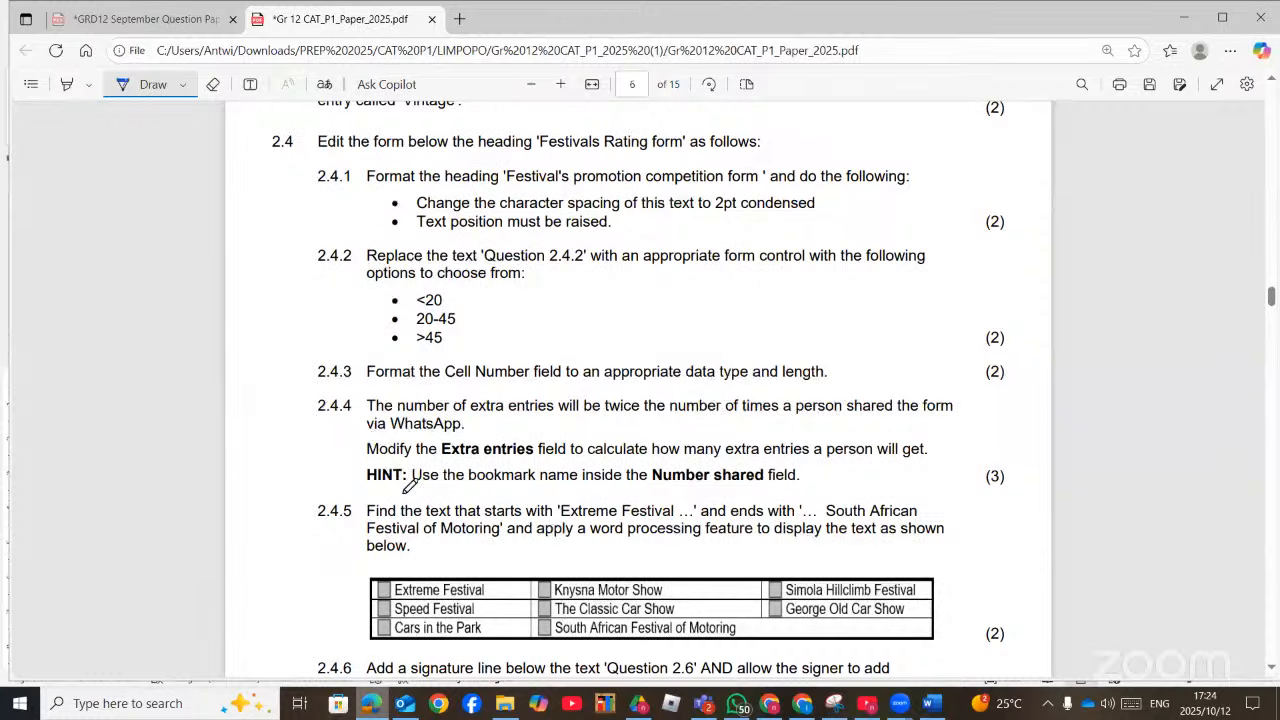
scroll(408, 484, "down", 2)
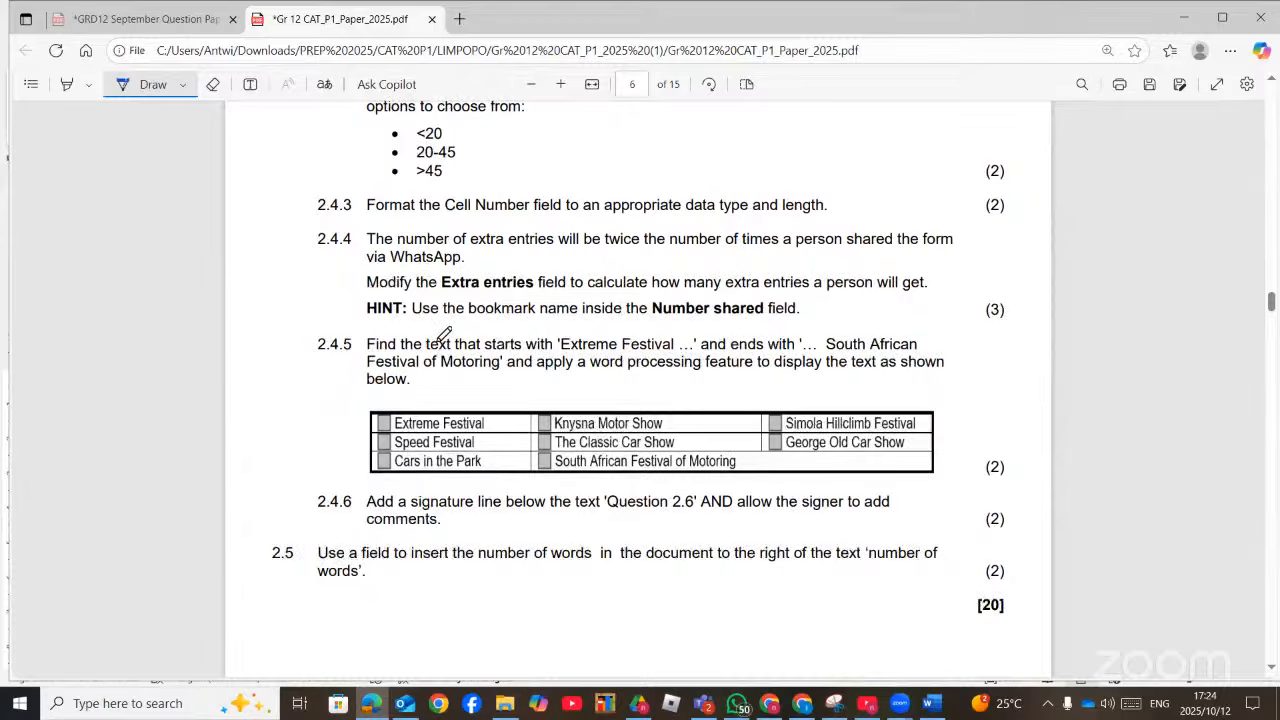
mouse_move(366, 265)
left_mouse_down()
mouse_move(453, 262)
mouse_move(533, 299)
mouse_move(590, 295)
left_mouse_up()
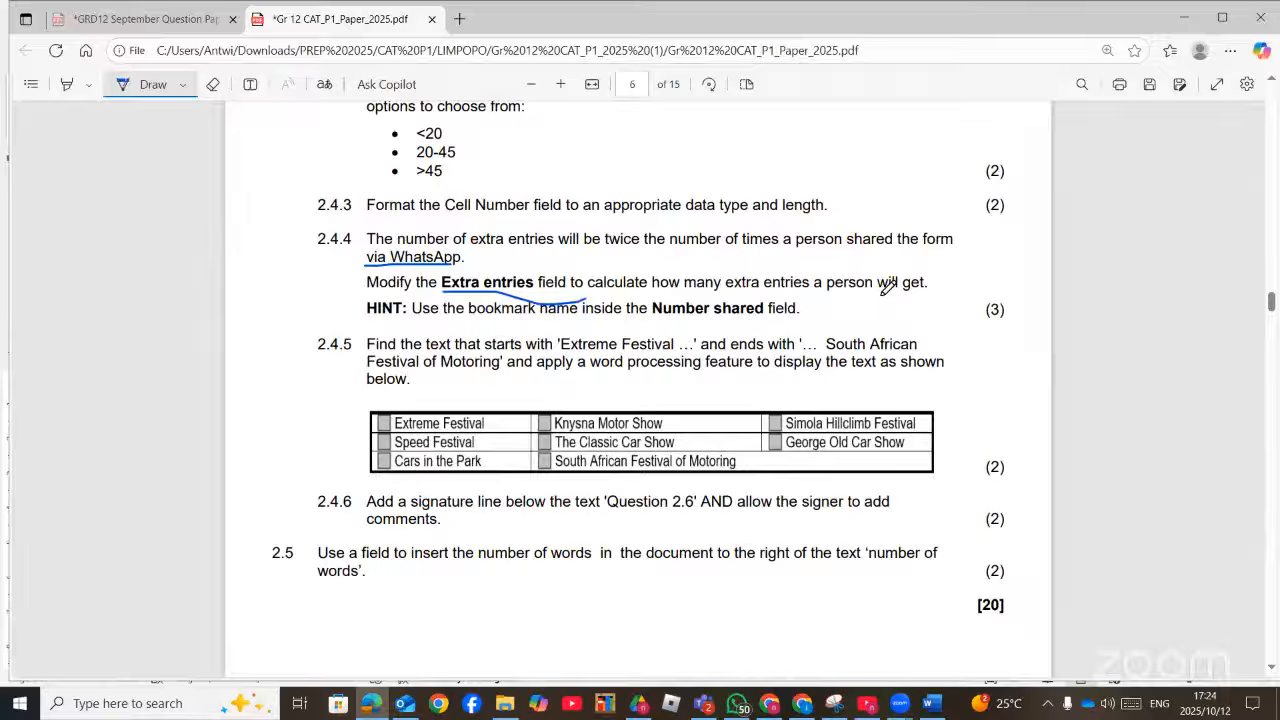
left_click_drag(470, 320, 800, 322)
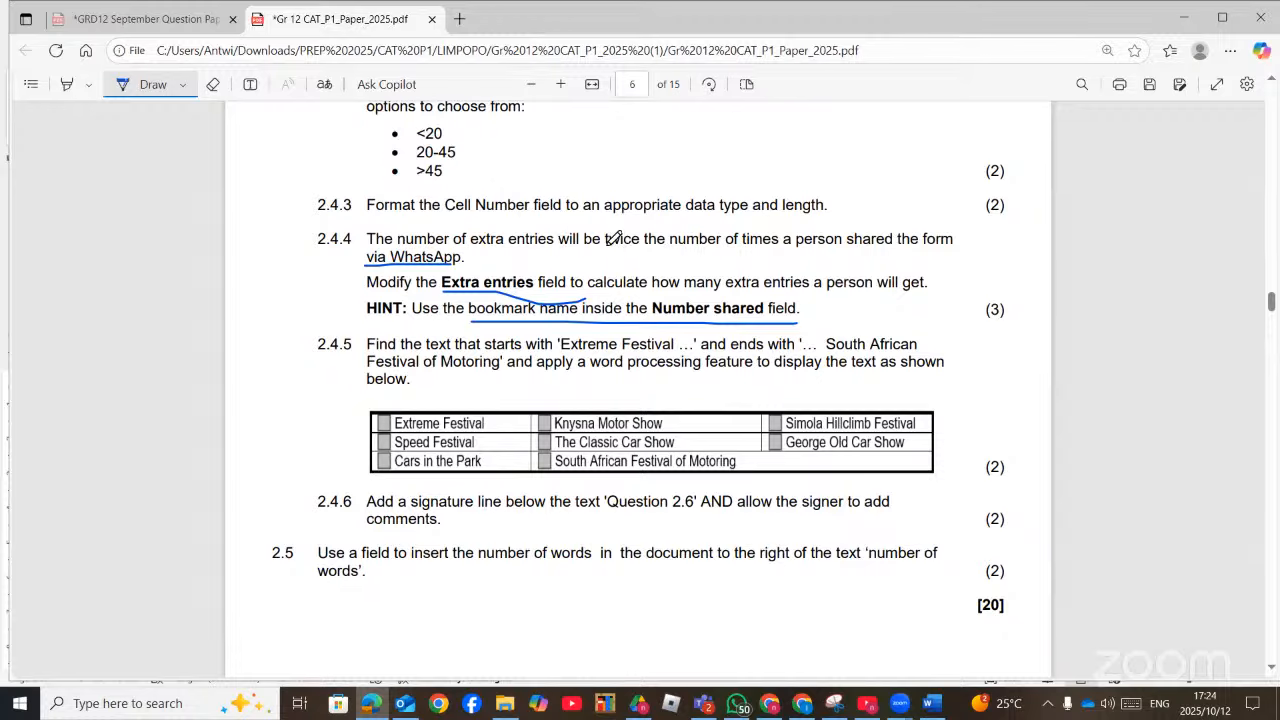
left_click_drag(605, 248, 638, 247)
Return to 2Mshows and look up the bookmark name in the Number send field's options without changing anything
left_click(926, 703)
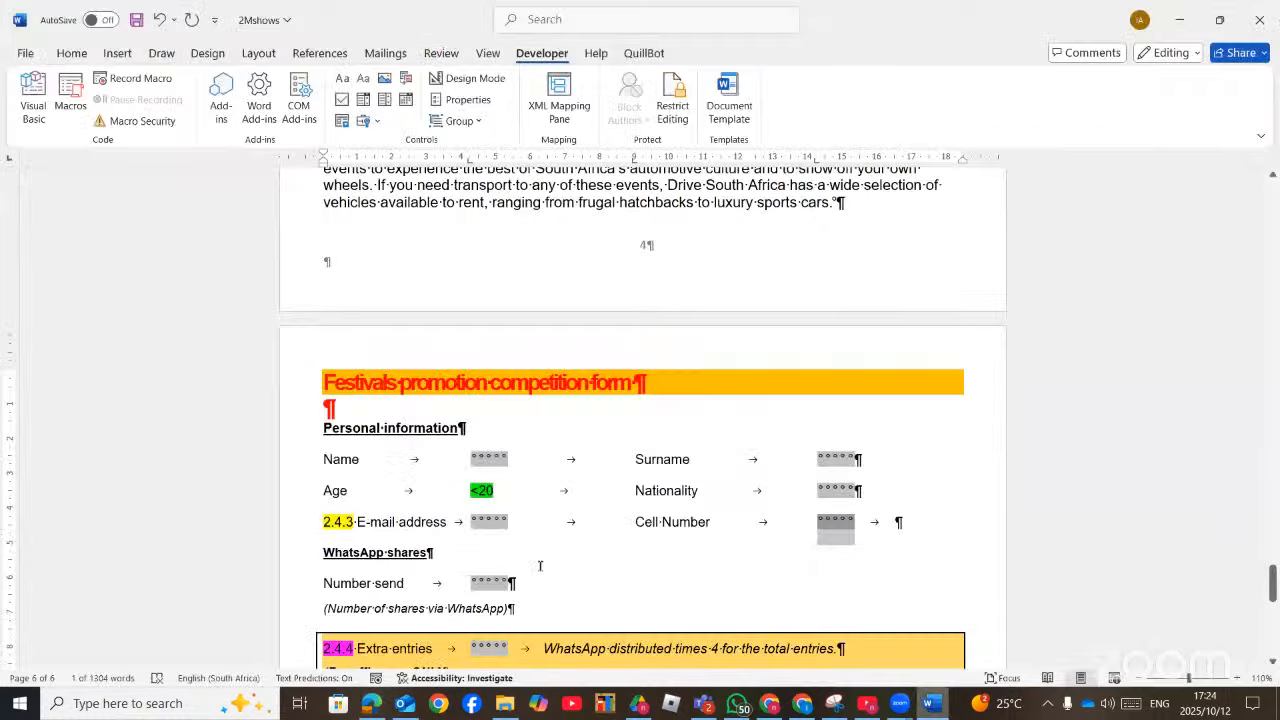
scroll(470, 528, "up", 1)
scroll(470, 528, "down", 1)
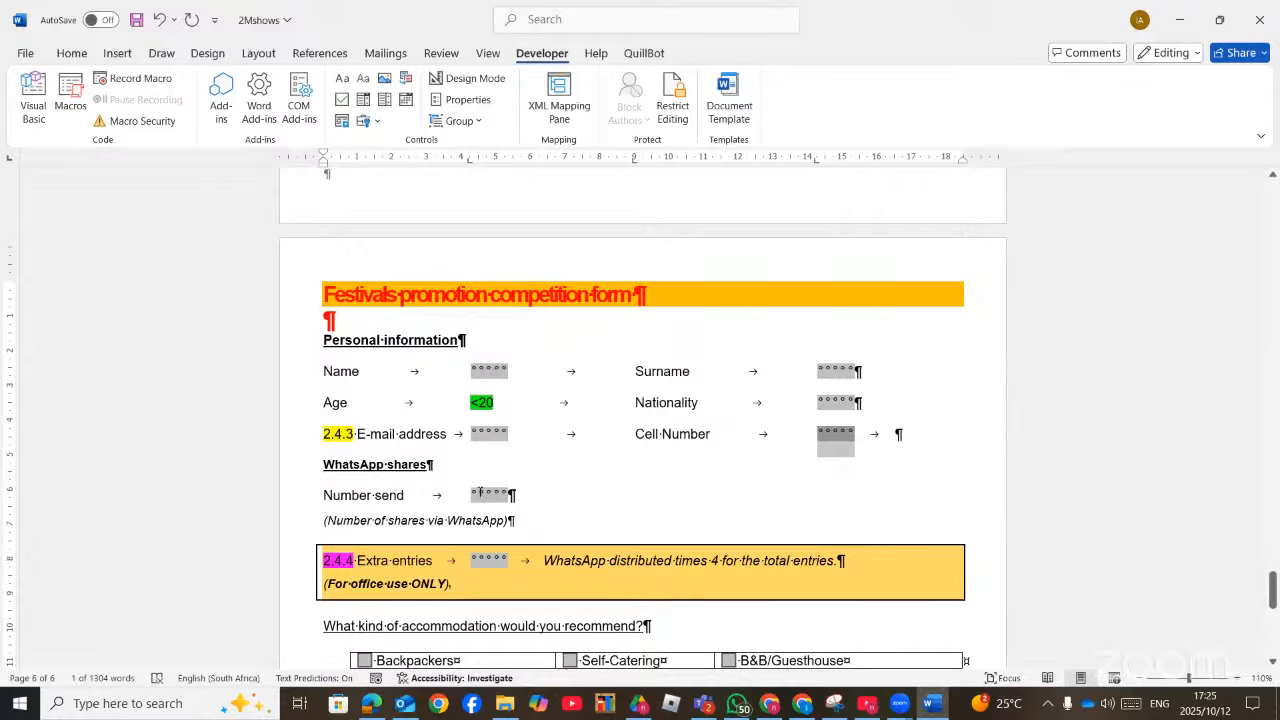
double_click(481, 492)
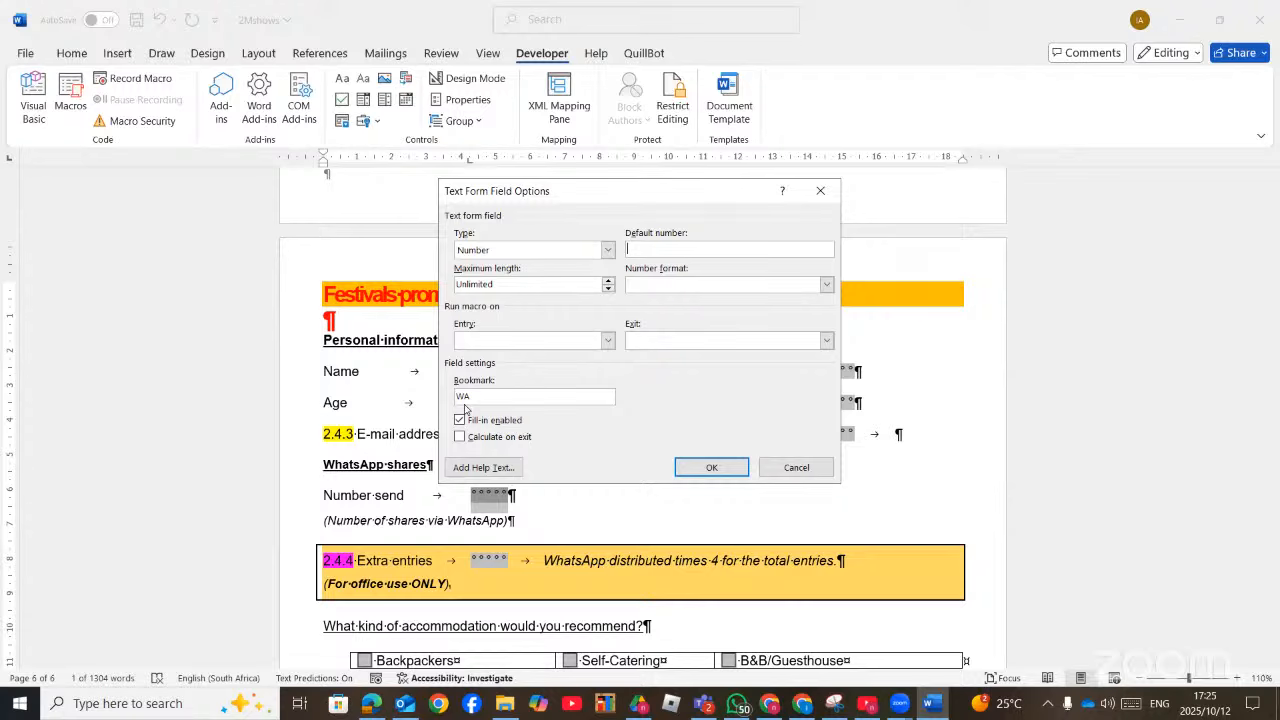
left_click(786, 466)
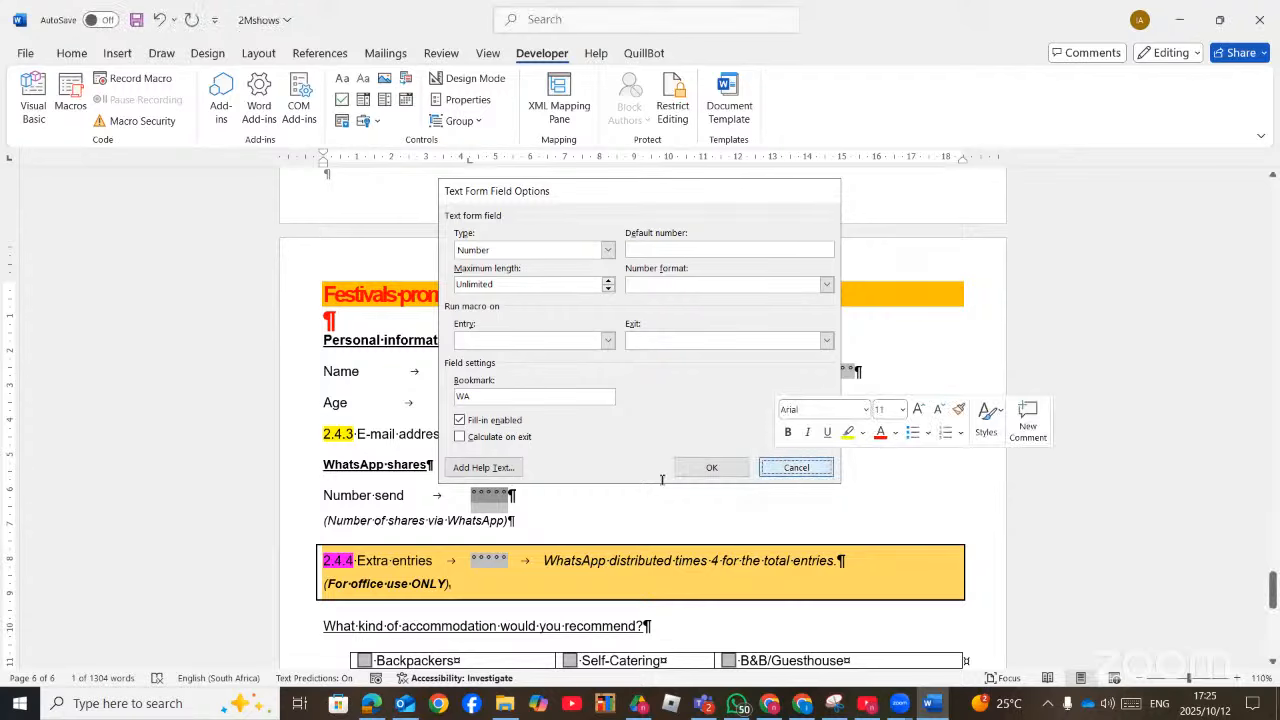
Change the Extra entries form field to type Calculation with the expression =2*WA and apply it
double_click(488, 560)
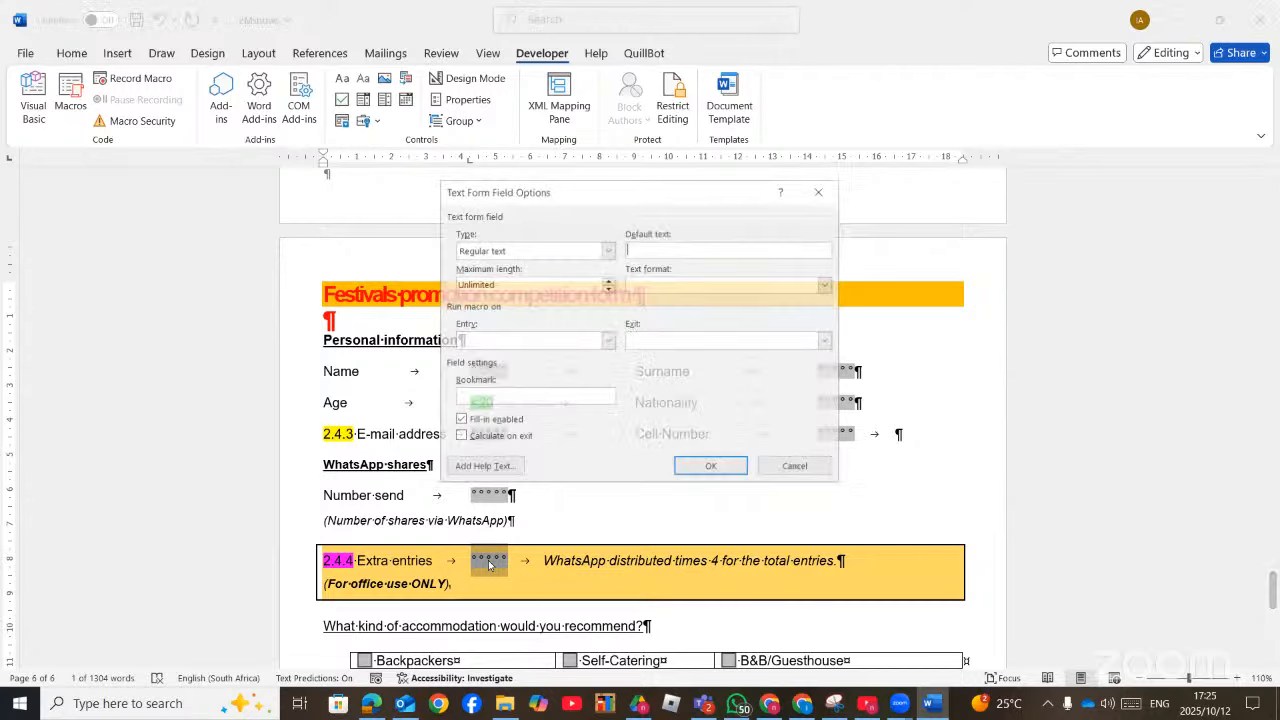
left_click(607, 251)
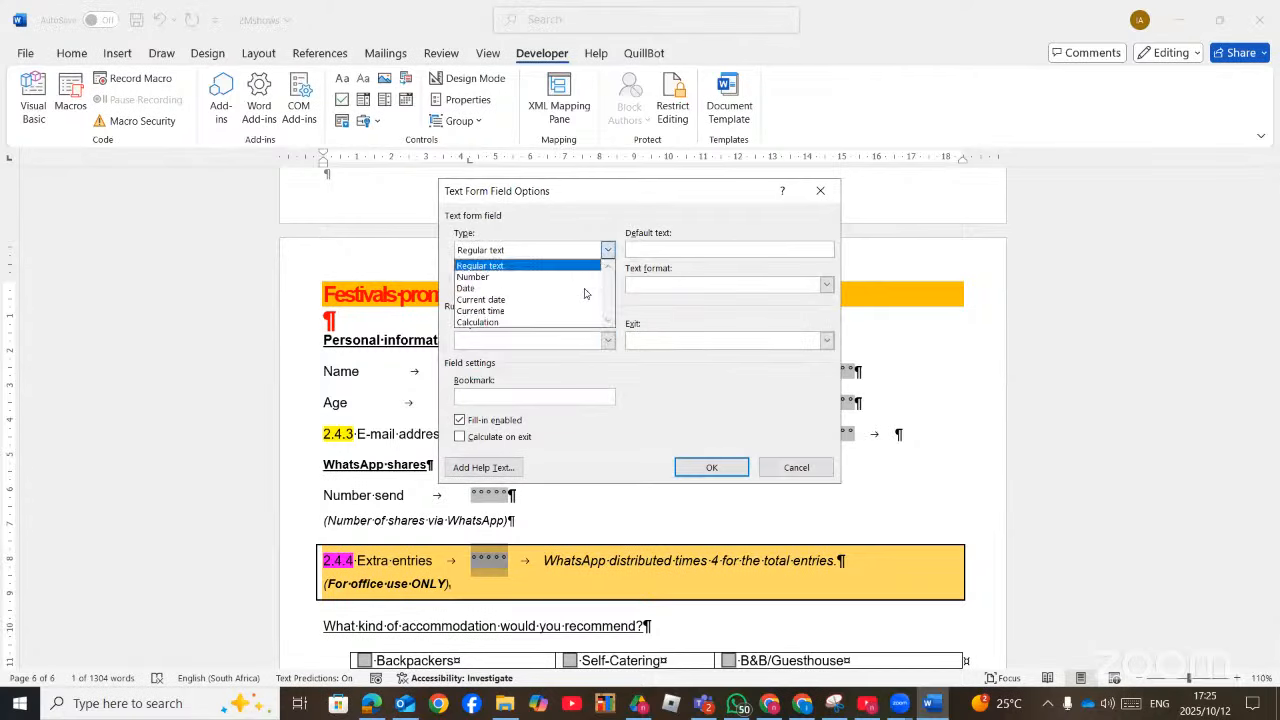
left_click(507, 322)
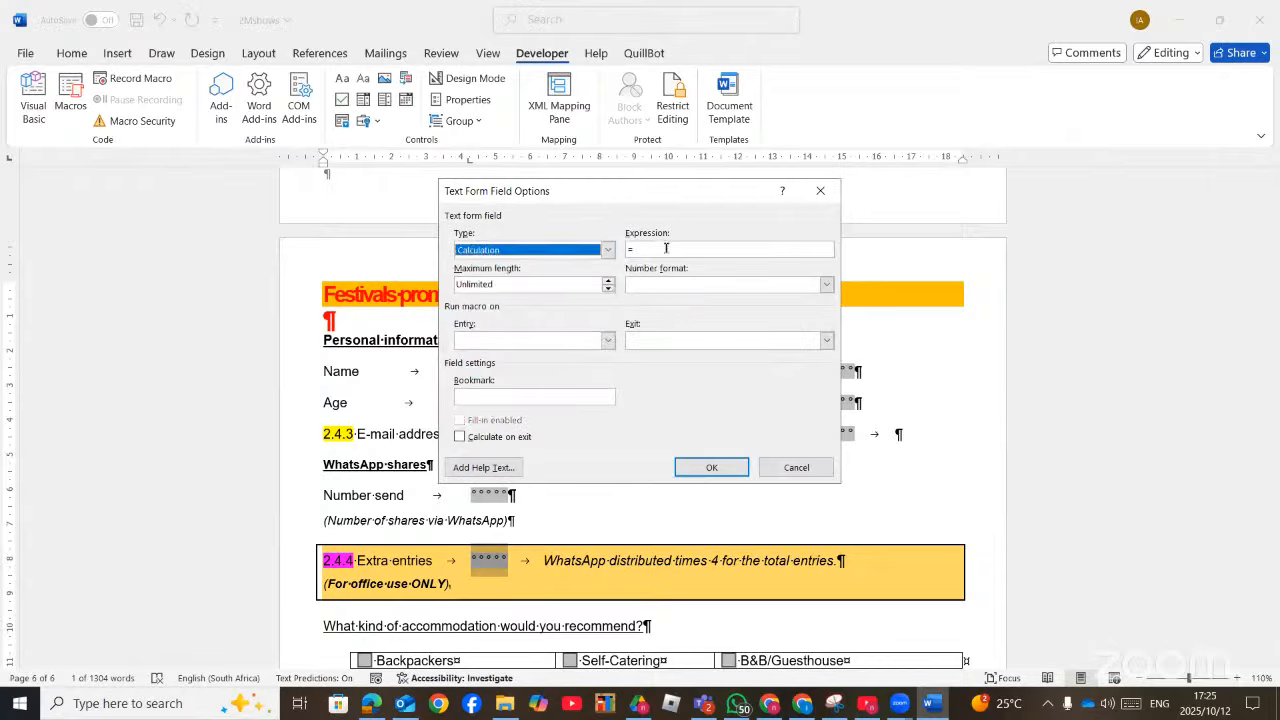
left_click(666, 248)
type("2*WA")
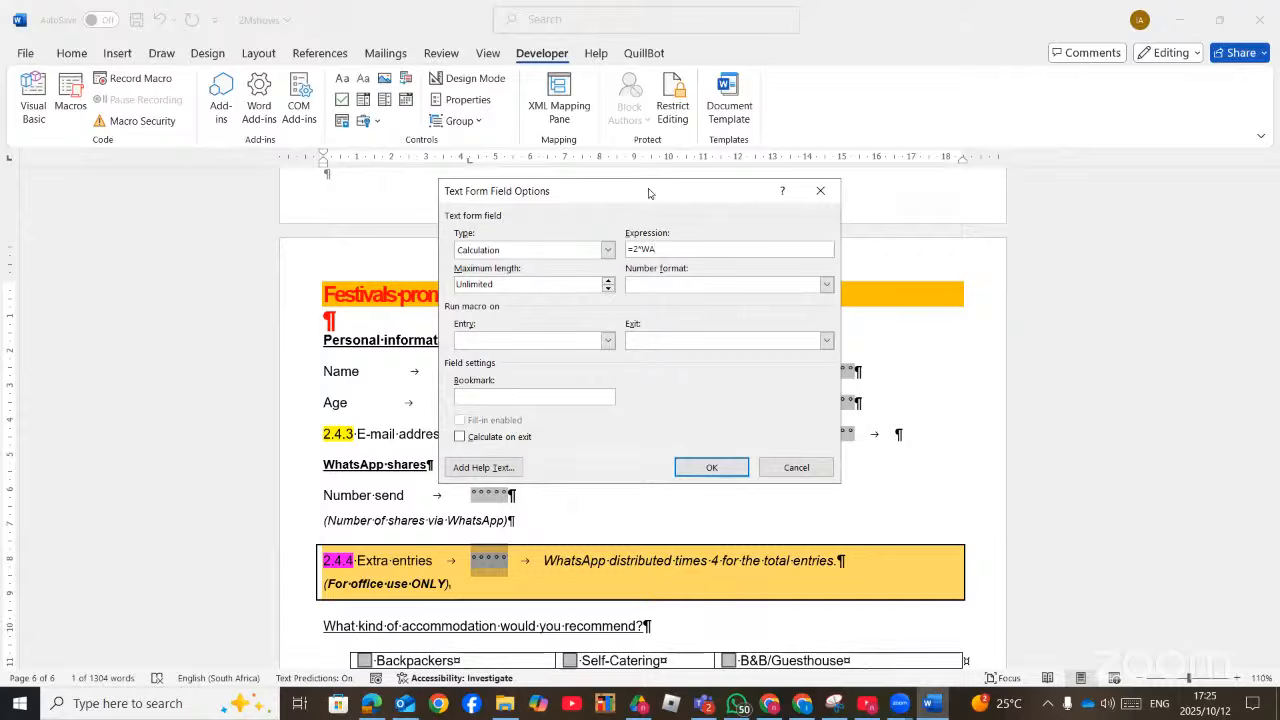
left_click_drag(560, 190, 662, 149)
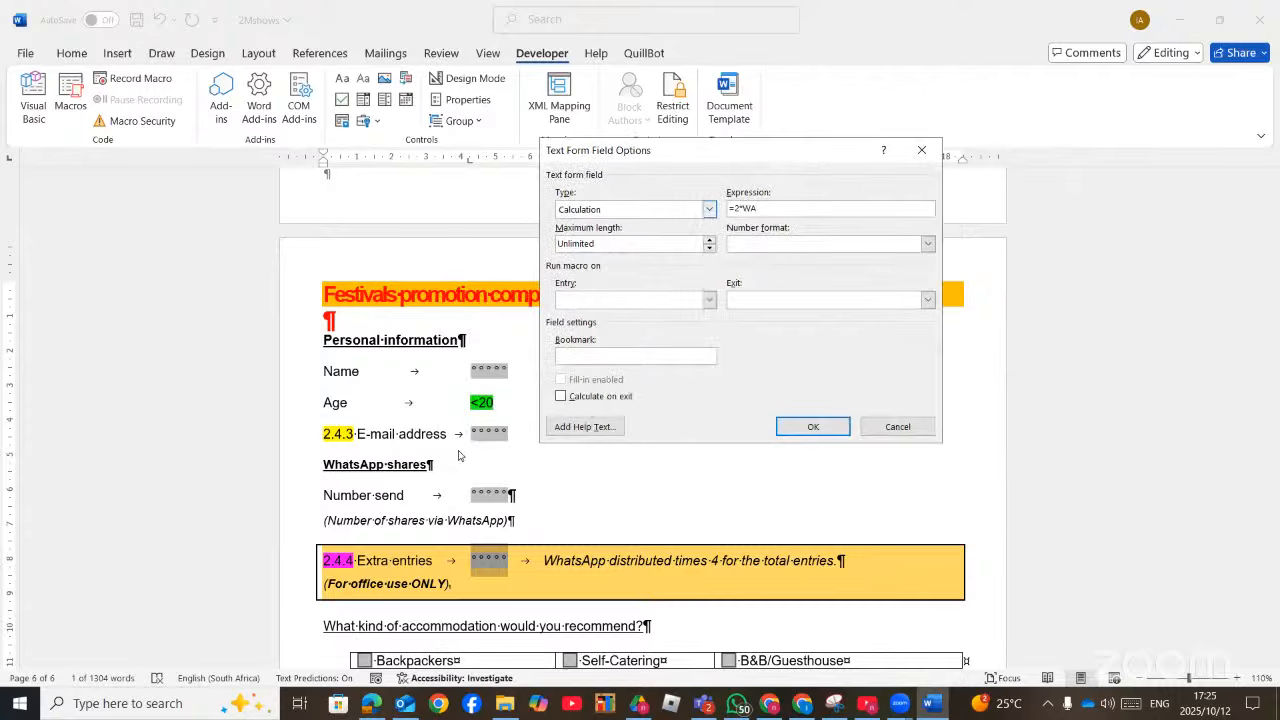
left_click(808, 427)
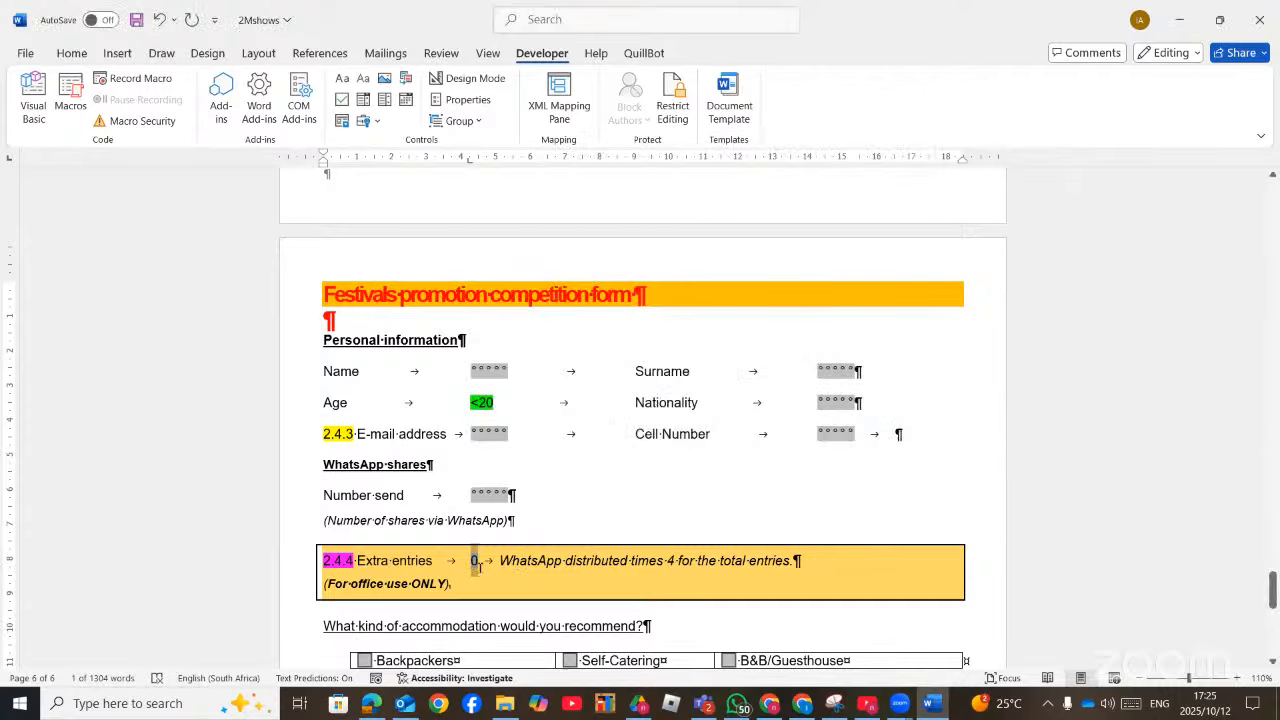
Set the Number send field's default number to 10 and reapply the Extra entries field's options to refresh its calculation
double_click(490, 494)
left_click(638, 251)
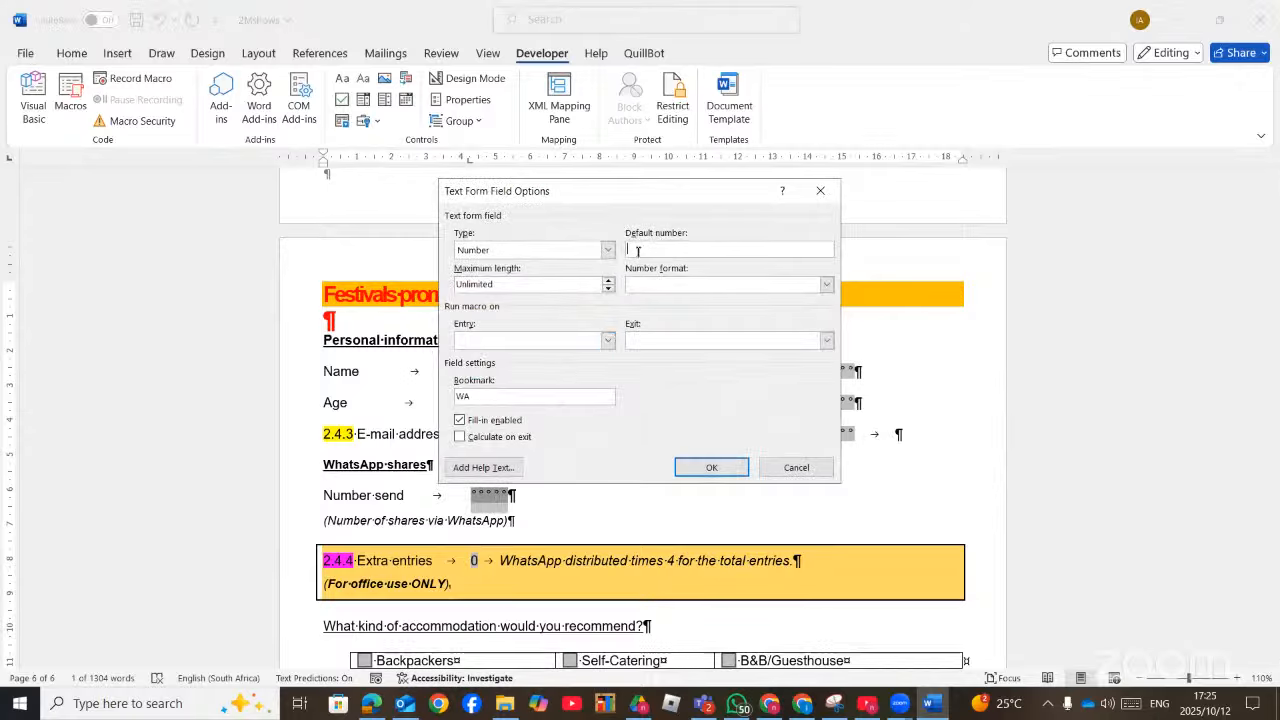
type("10")
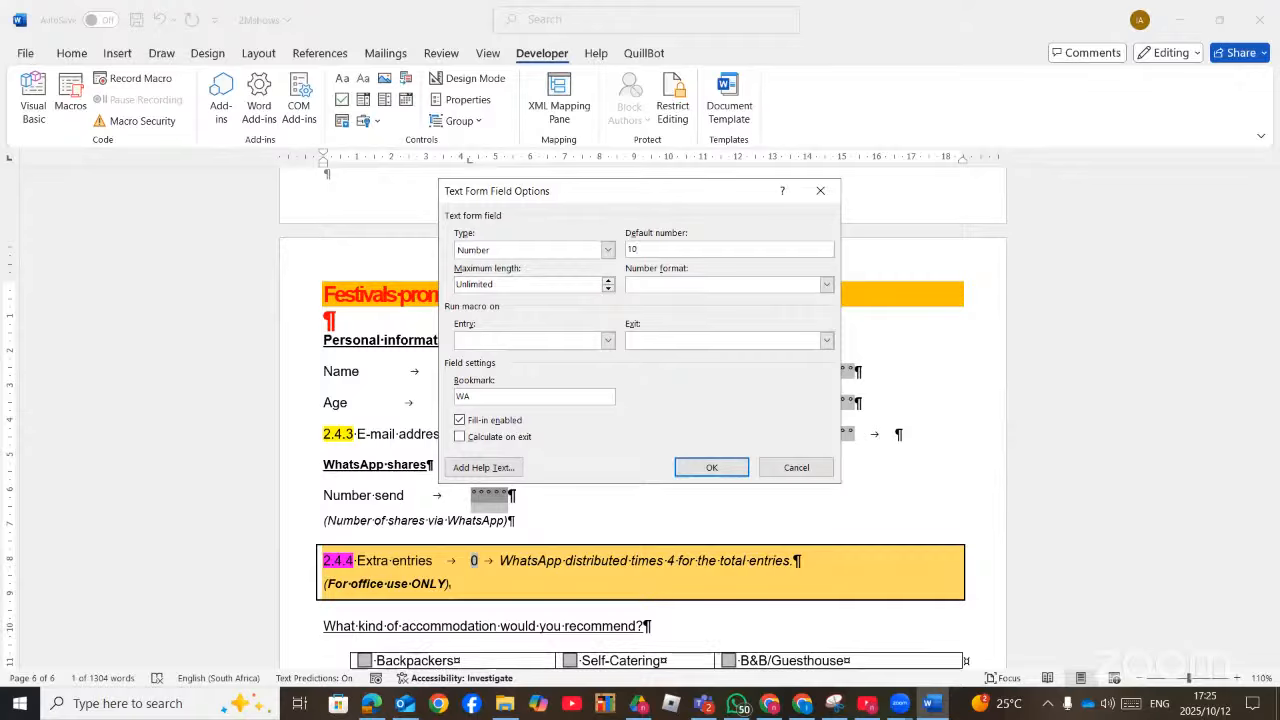
left_click(711, 467)
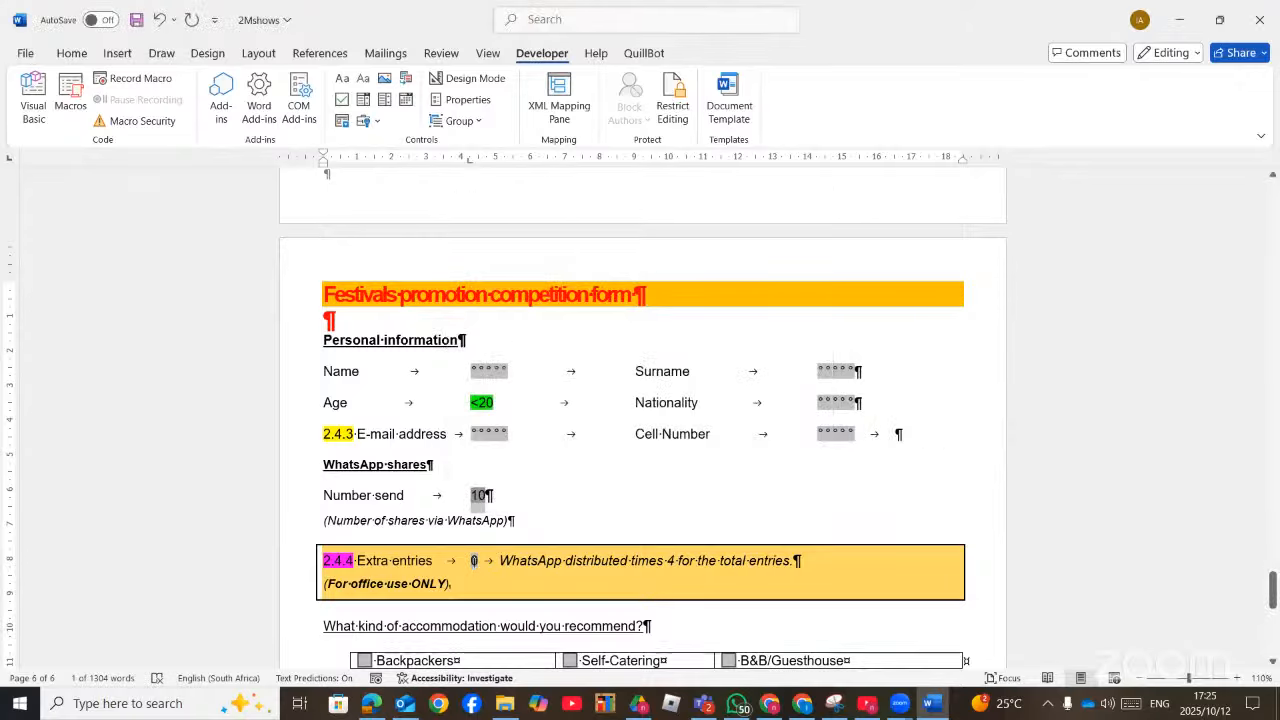
double_click(474, 562)
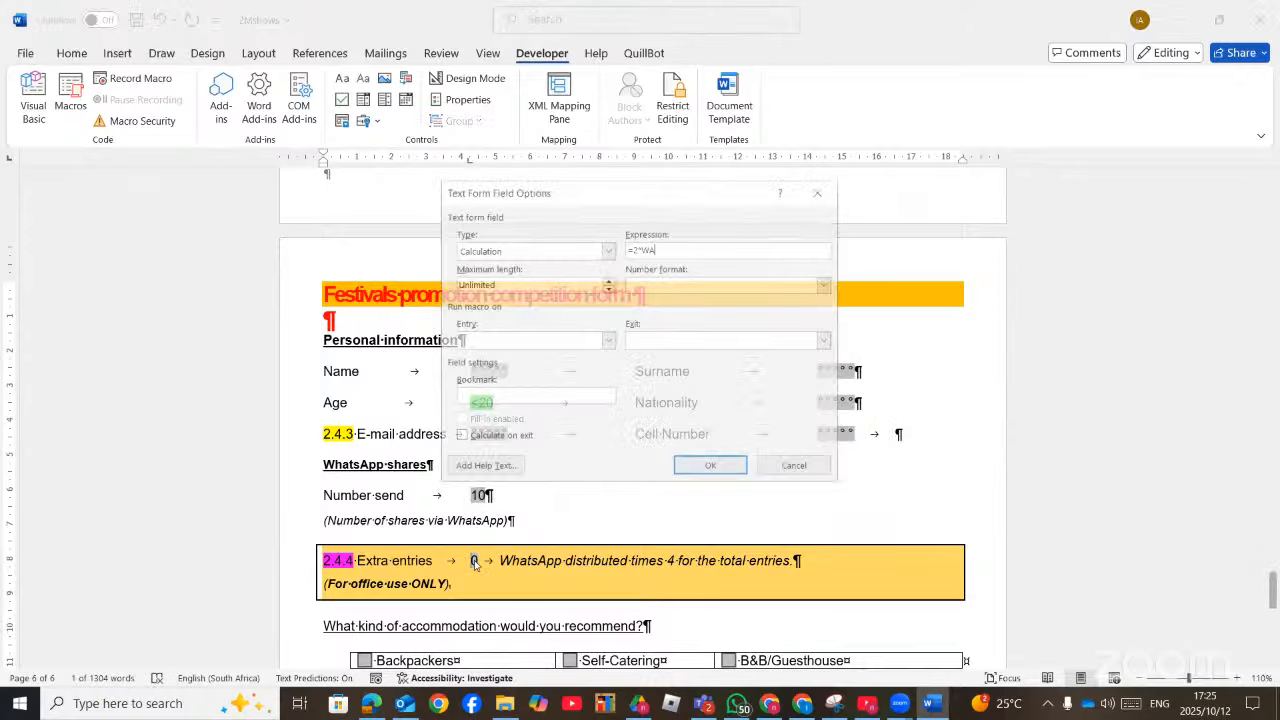
left_click(710, 465)
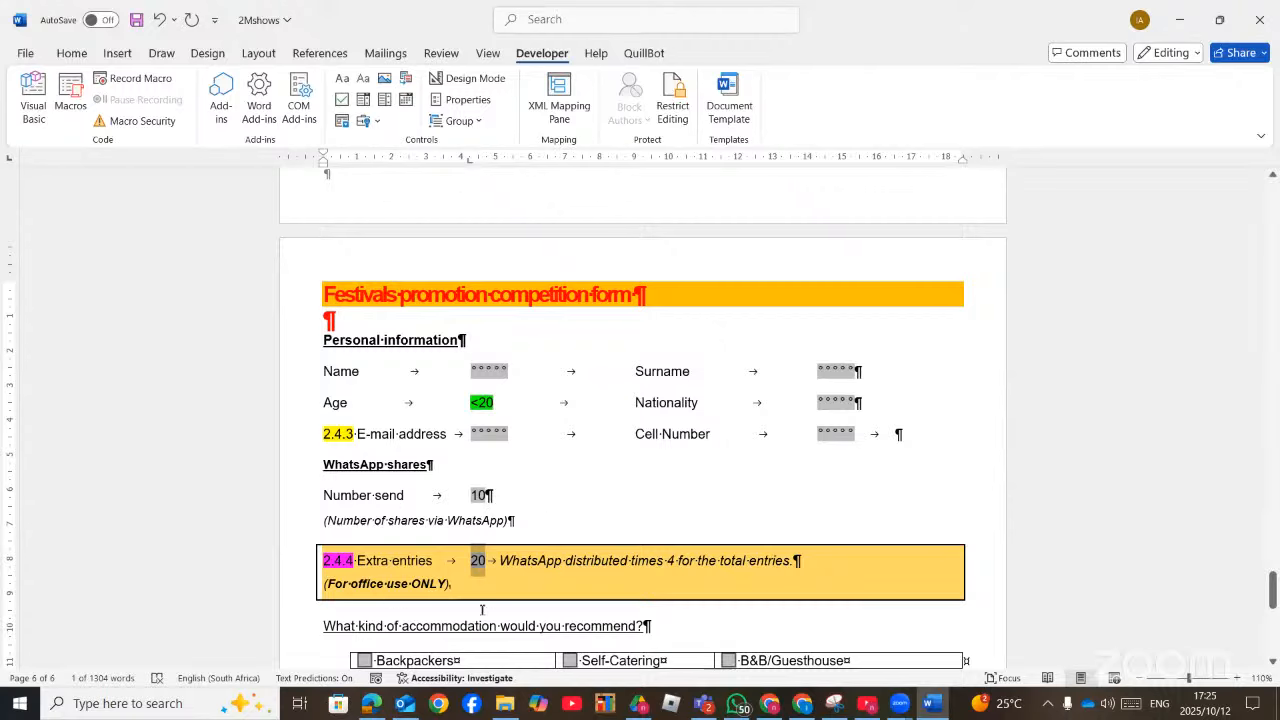
Compare question 2.4.5's sample table with the event table in 2Mshows and mark the space beside 'South African Festival of Motoring' in pen
left_click(372, 706)
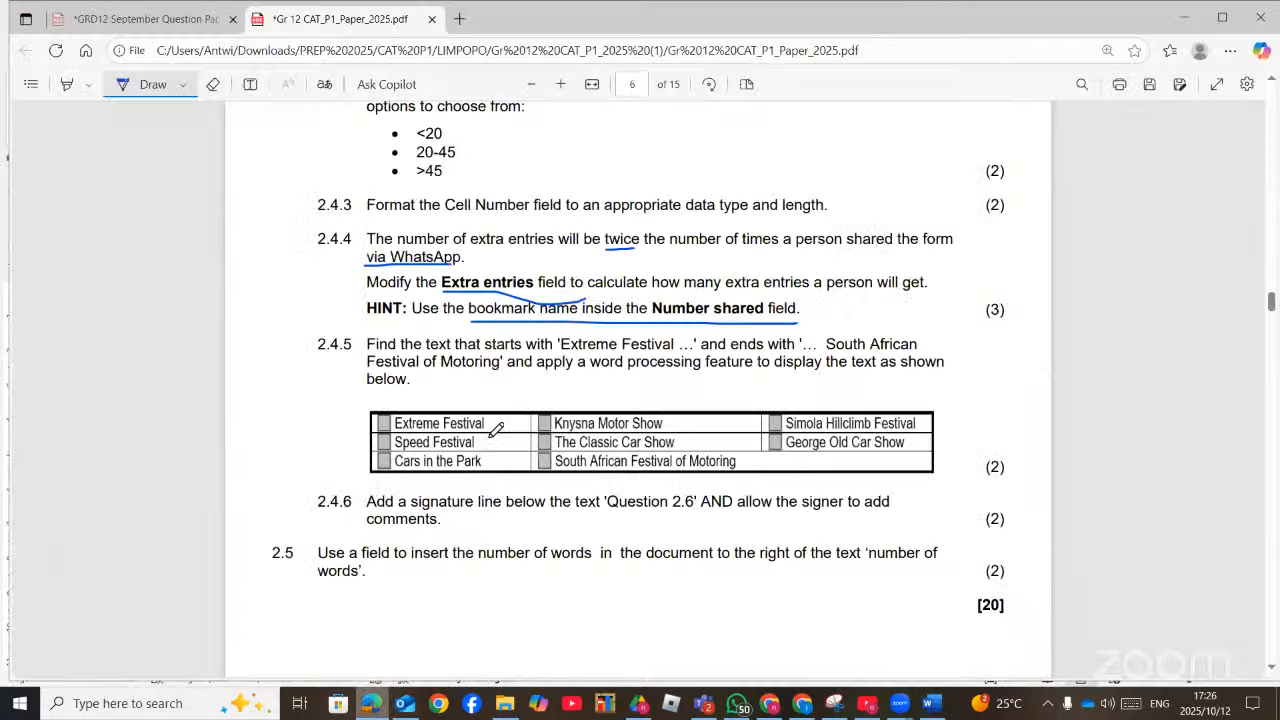
scroll(496, 428, "down", 3)
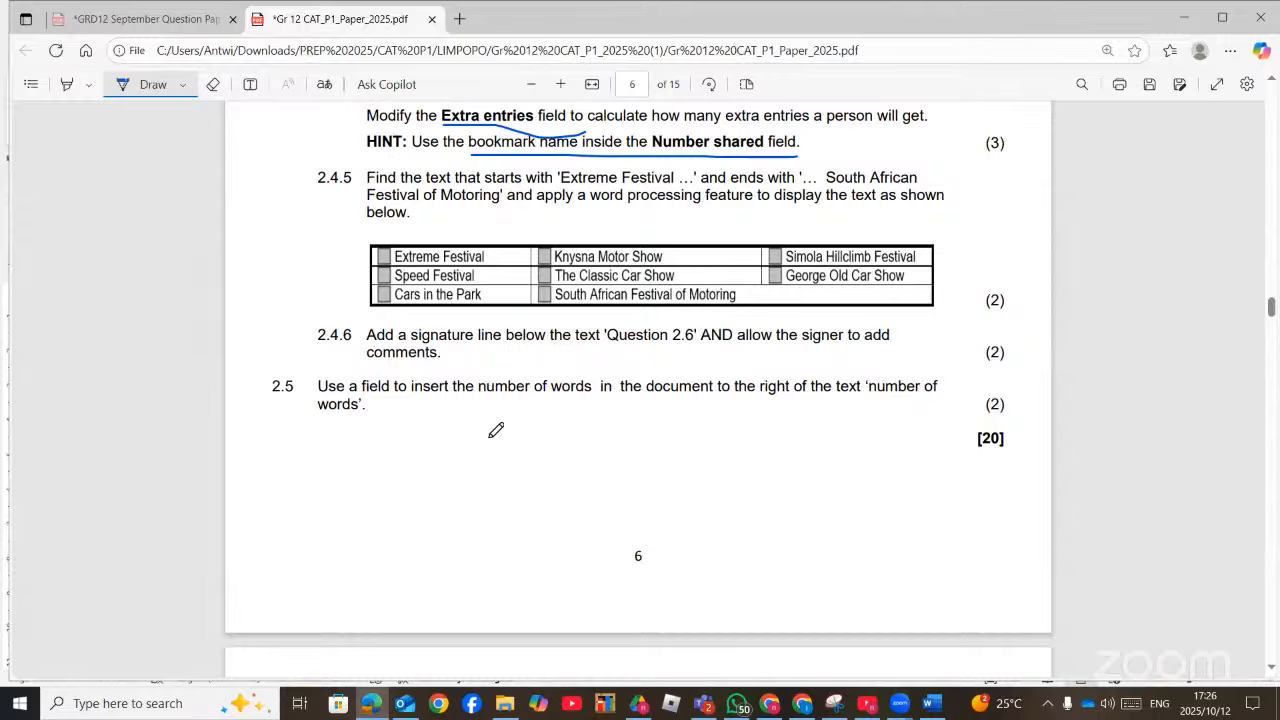
left_click(929, 706)
scroll(470, 460, "down", 5)
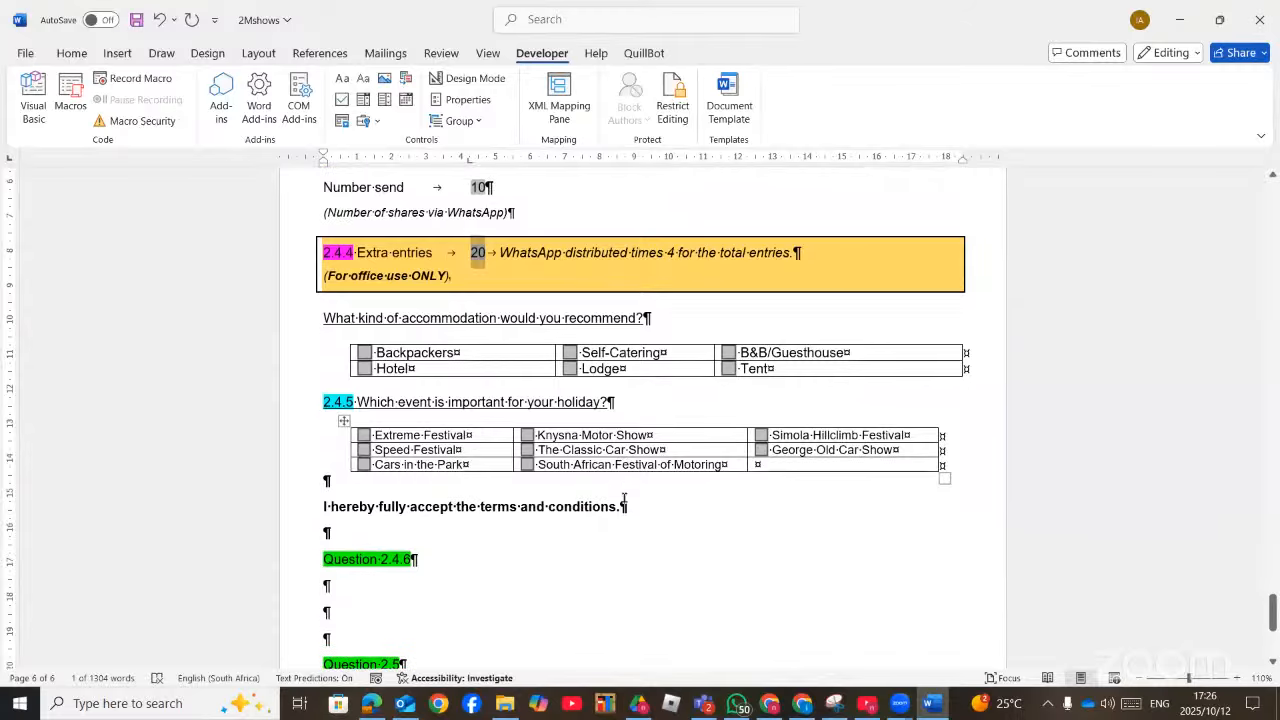
left_click(470, 458)
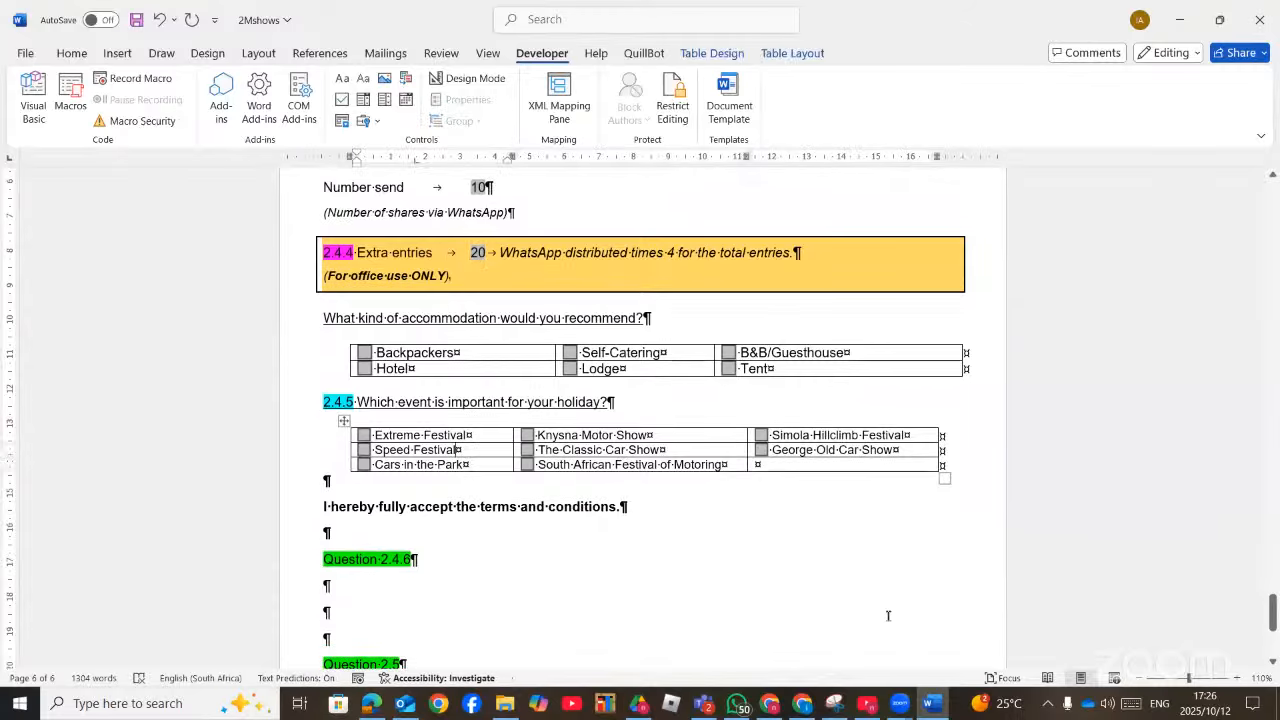
left_click(926, 702)
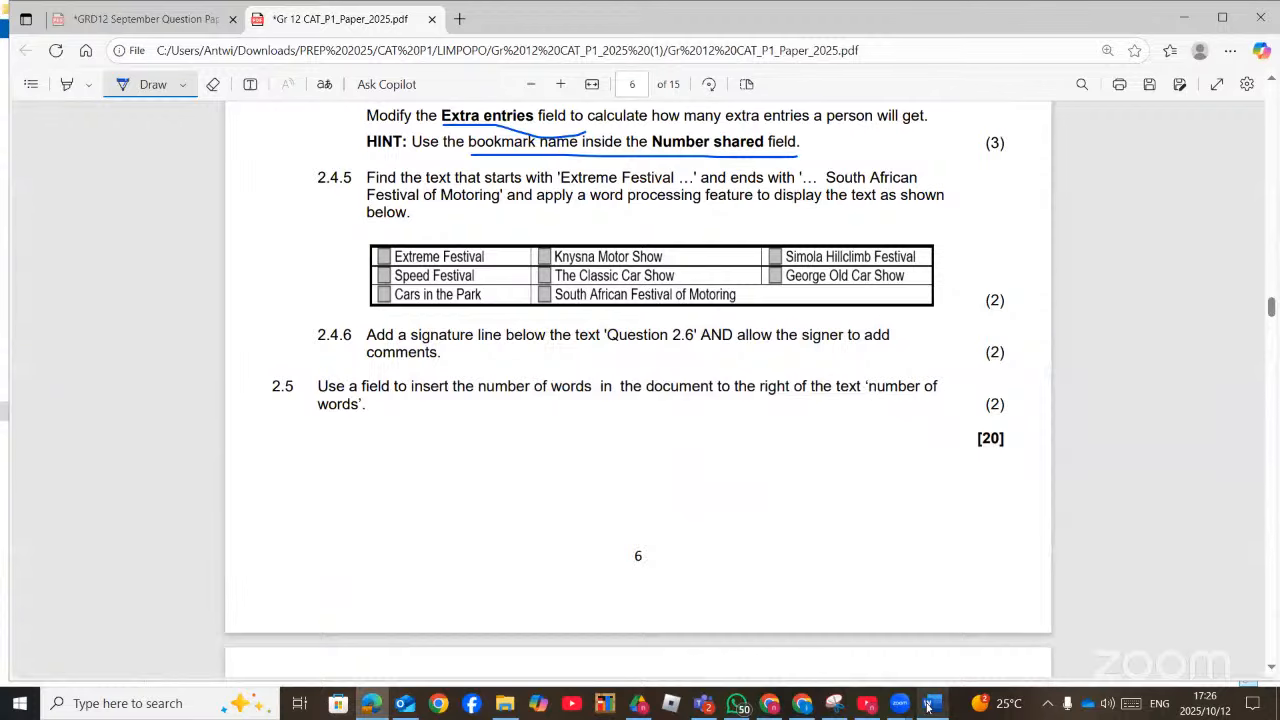
left_click(928, 704)
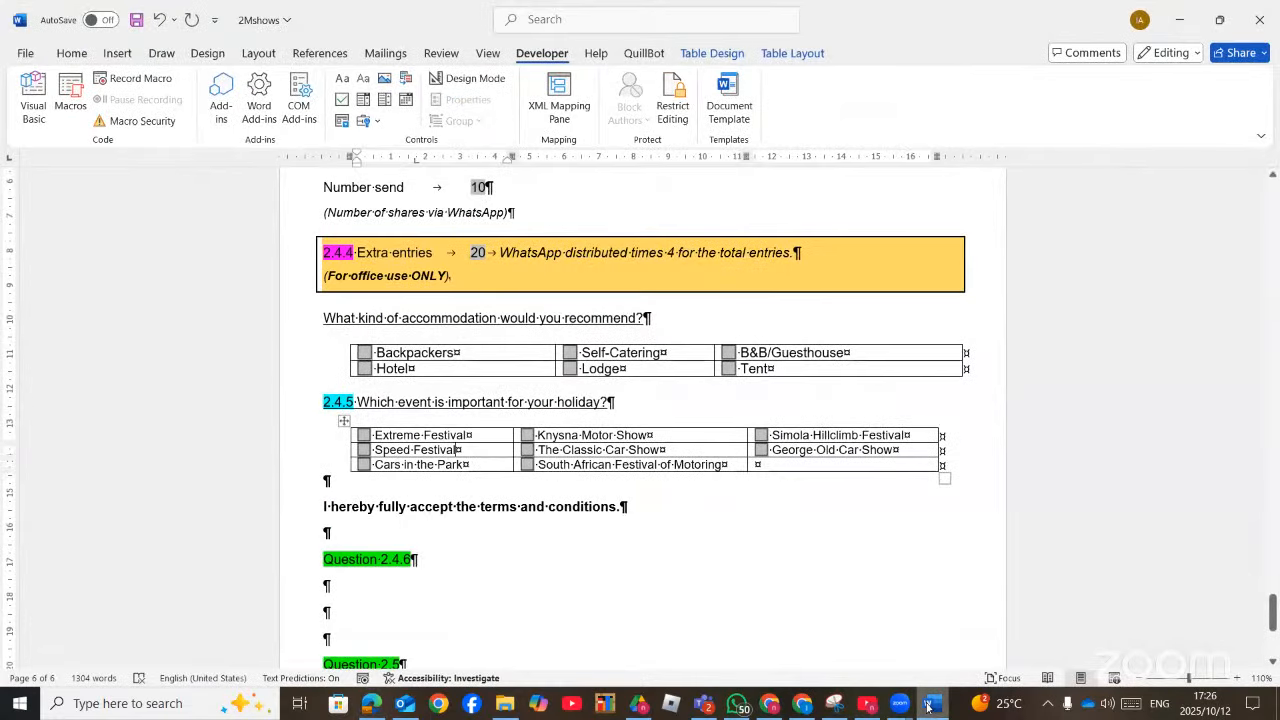
left_click(928, 704)
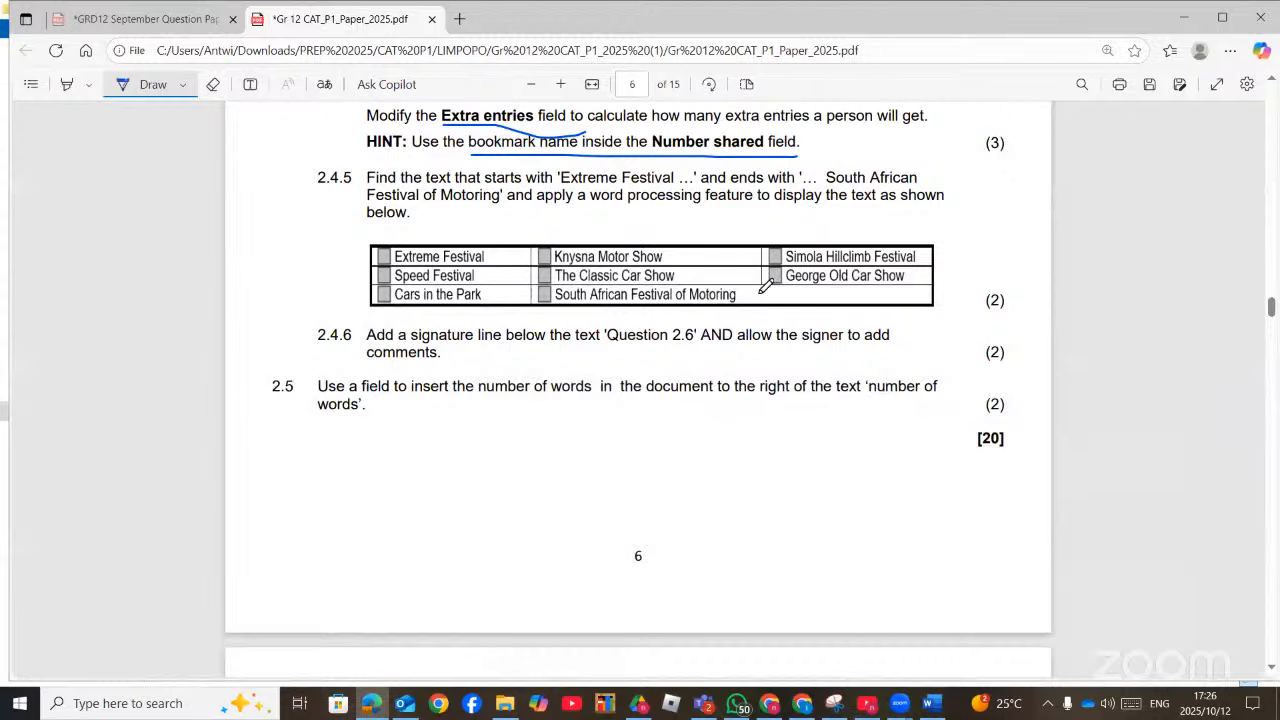
left_click_drag(760, 295, 796, 292)
In 2Mshows, merge the South African Festival of Motoring cell with the empty cell beside it and check it against the sample table
left_click(935, 698)
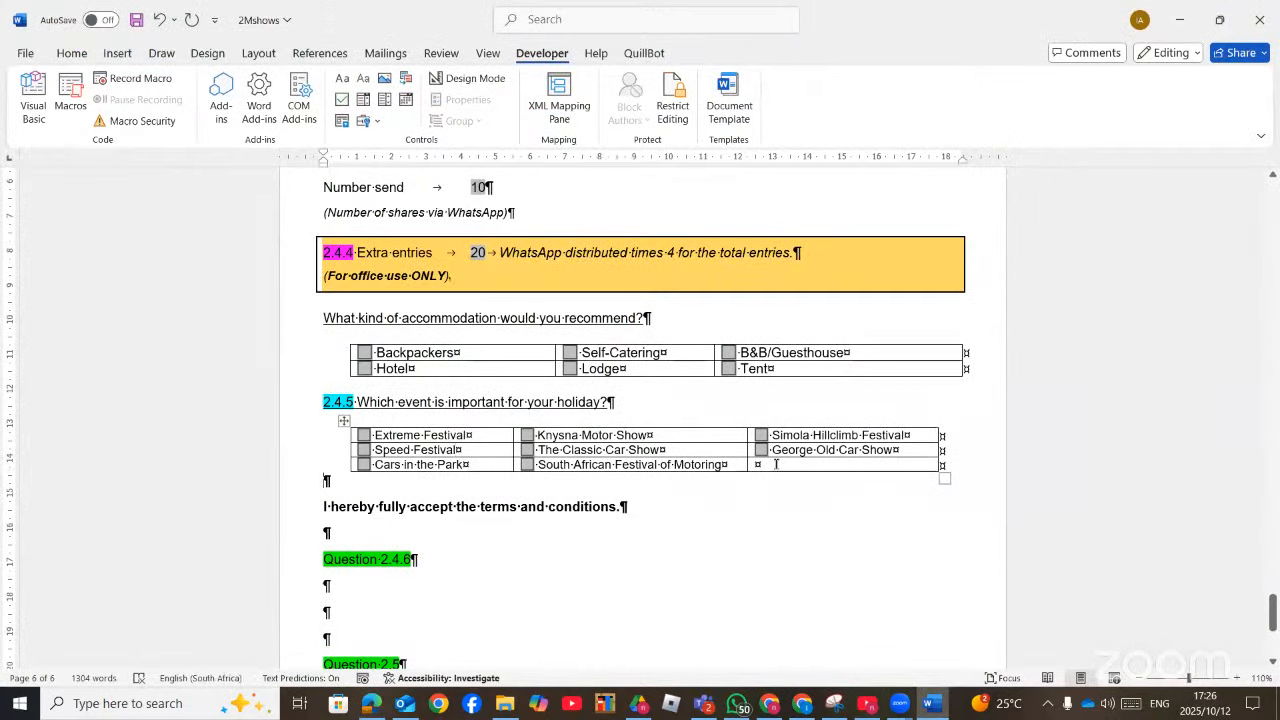
left_click_drag(776, 464, 722, 465)
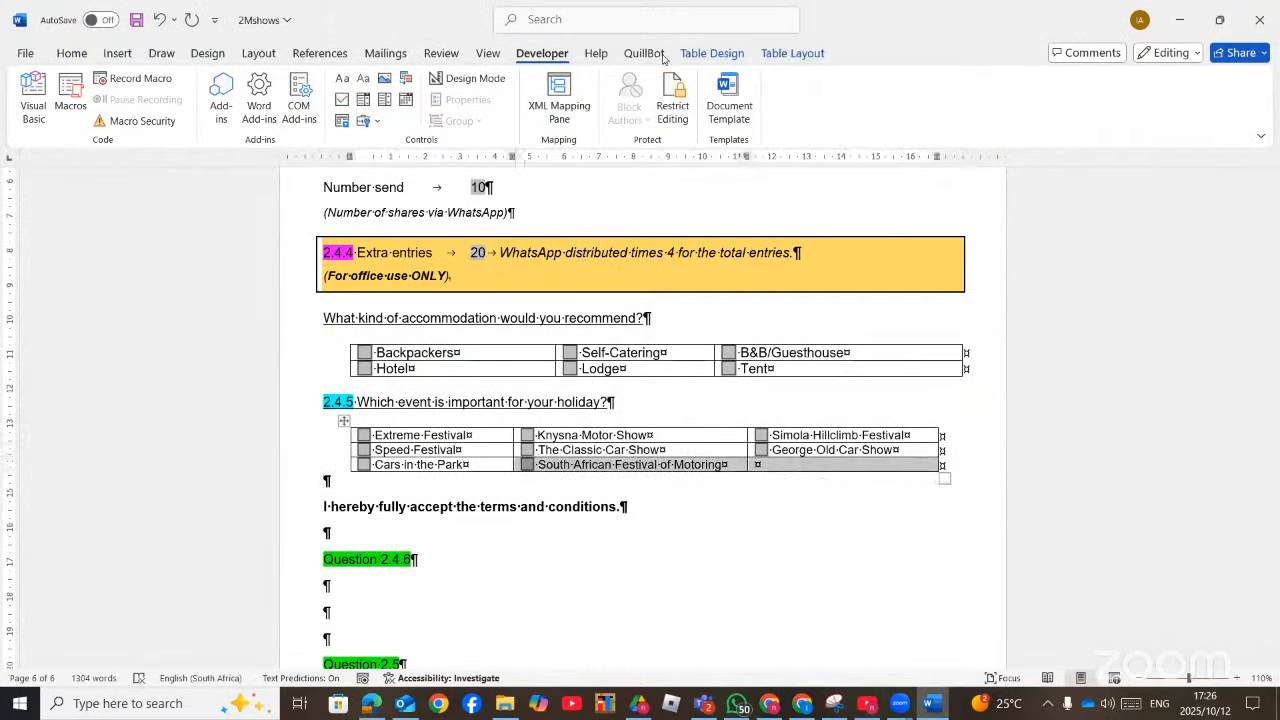
left_click(782, 53)
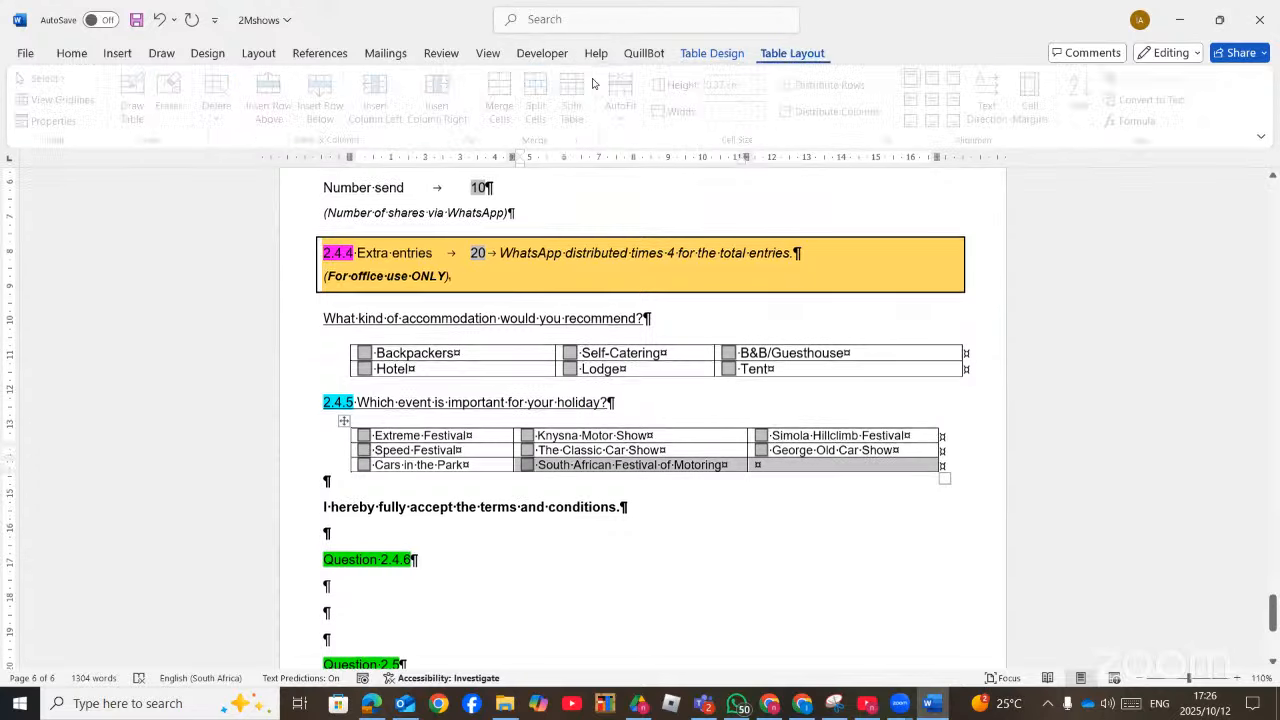
left_click(504, 100)
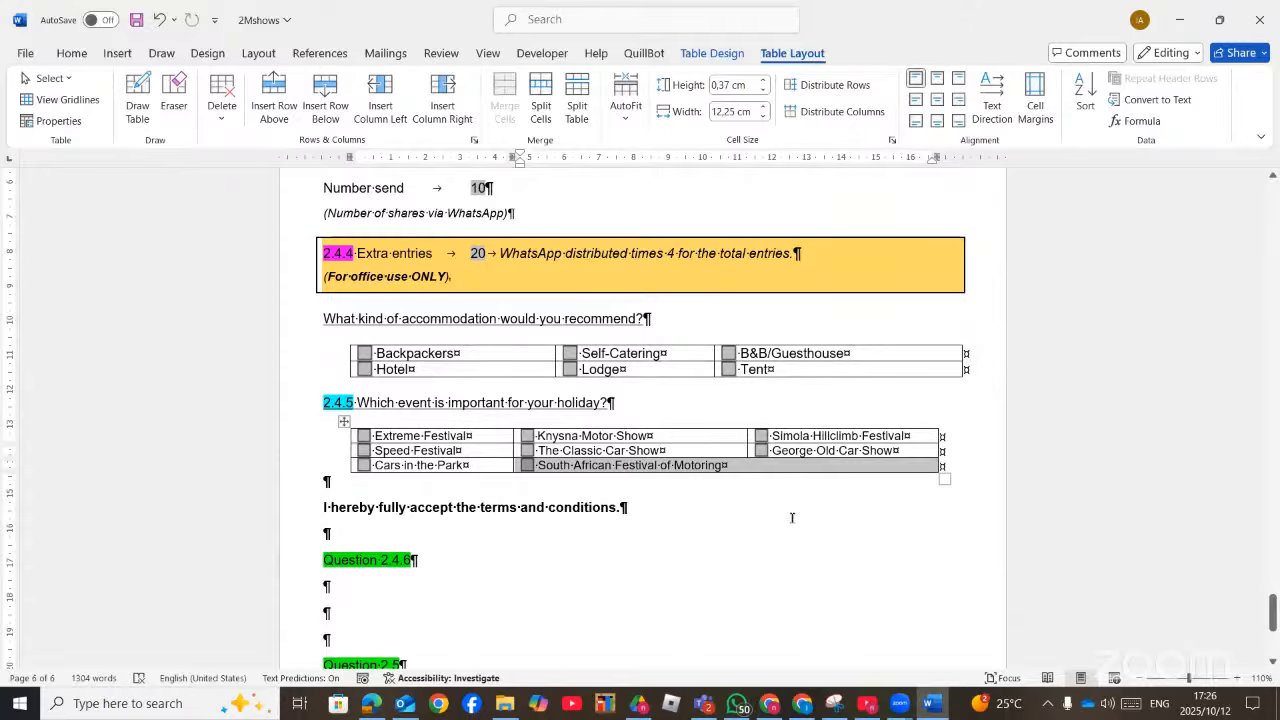
left_click(935, 705)
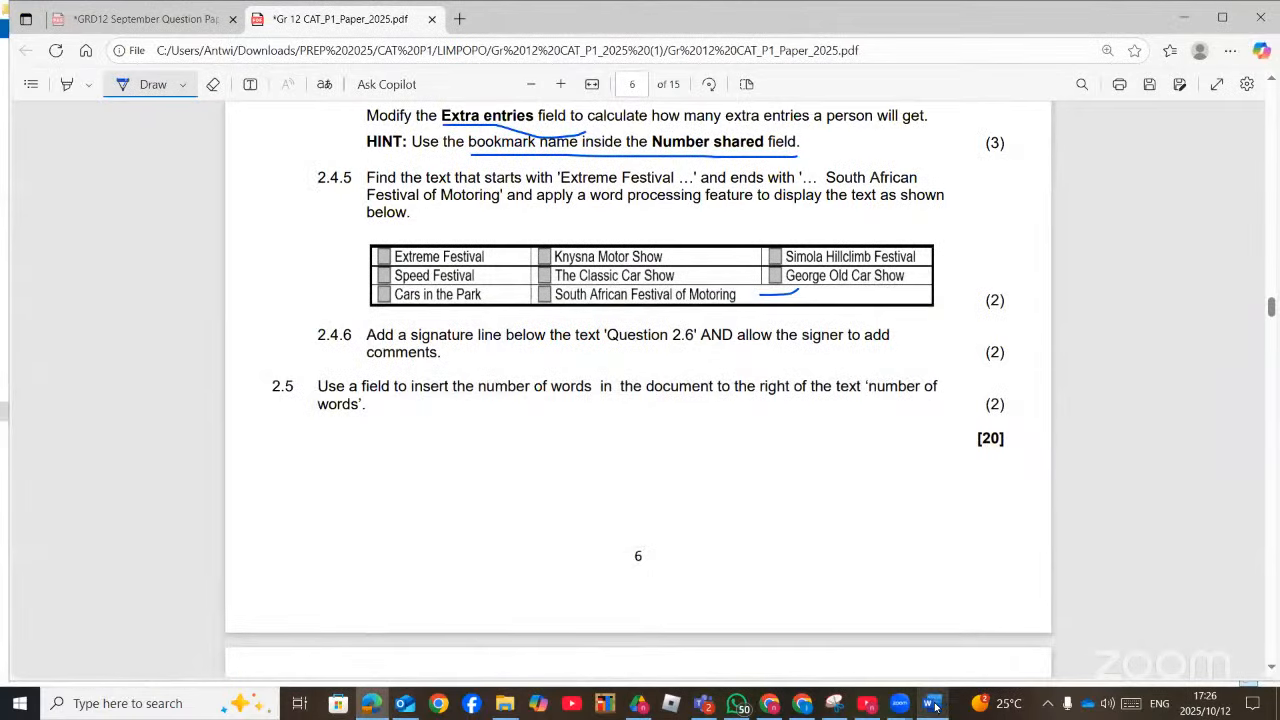
left_click(935, 705)
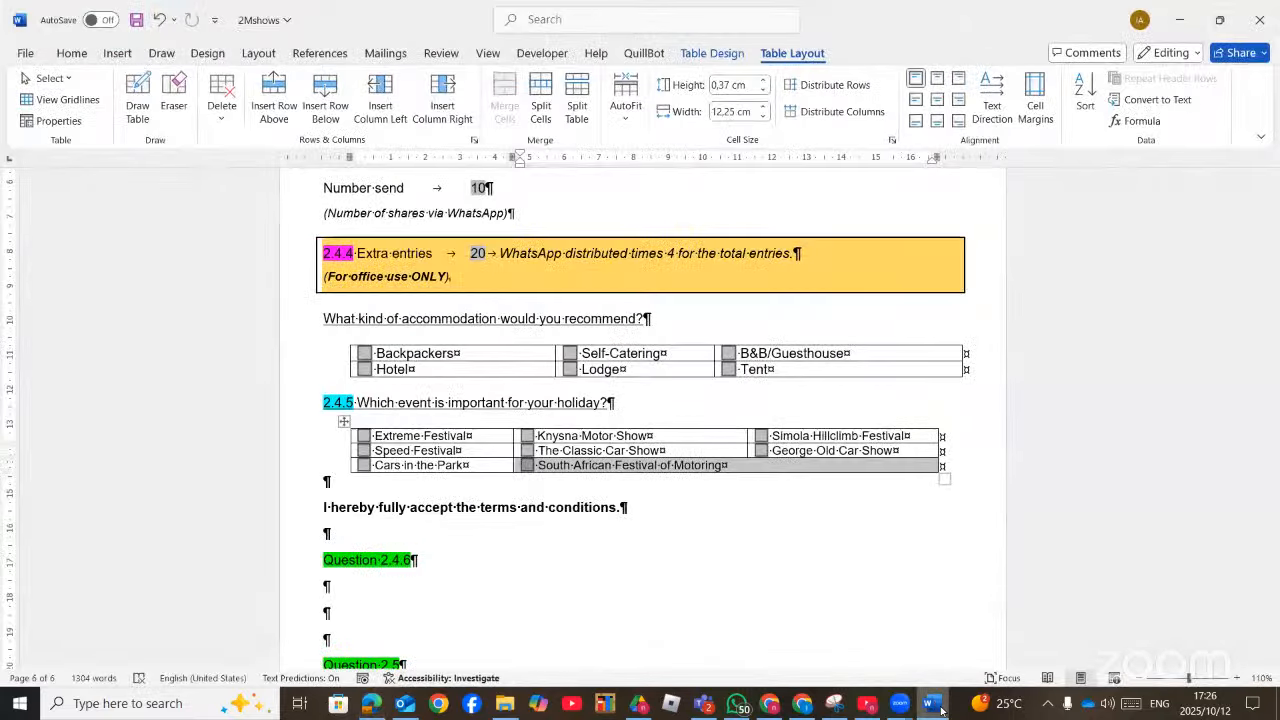
Recheck the sample table in the question paper and apply a black 3 pt outside border to the whole 2.4.5 event table
left_click(932, 705)
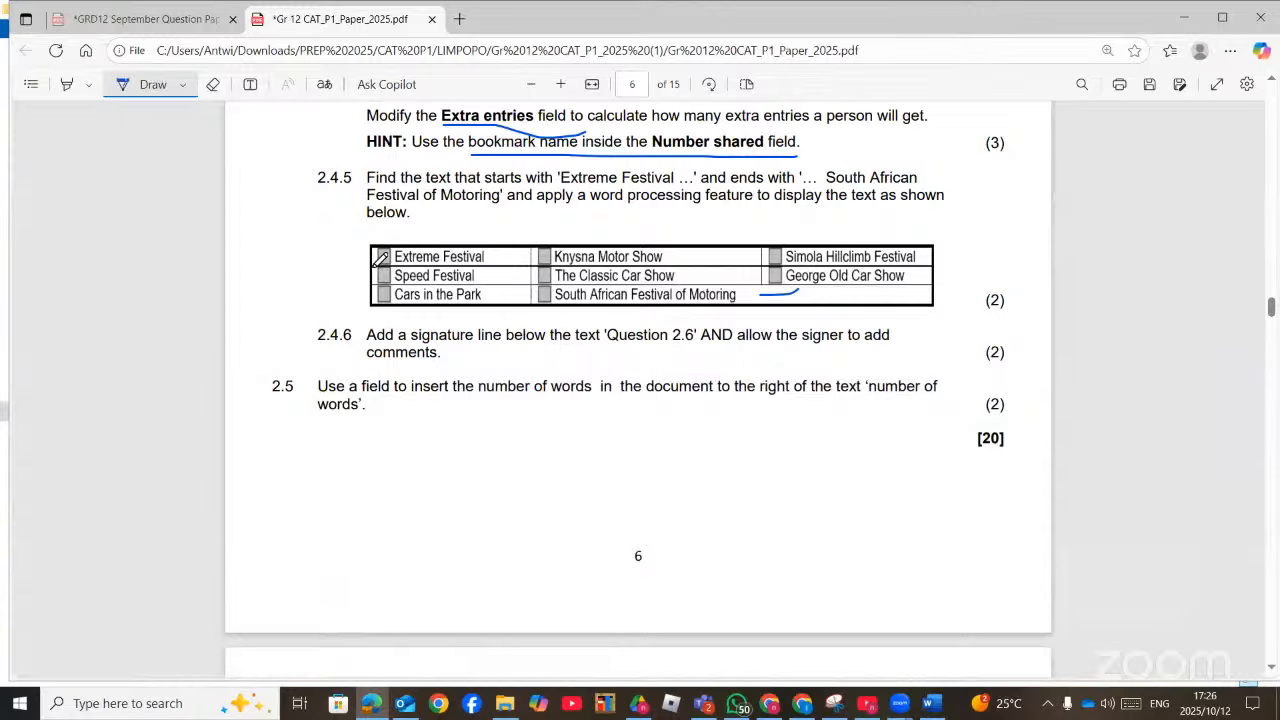
left_click(932, 705)
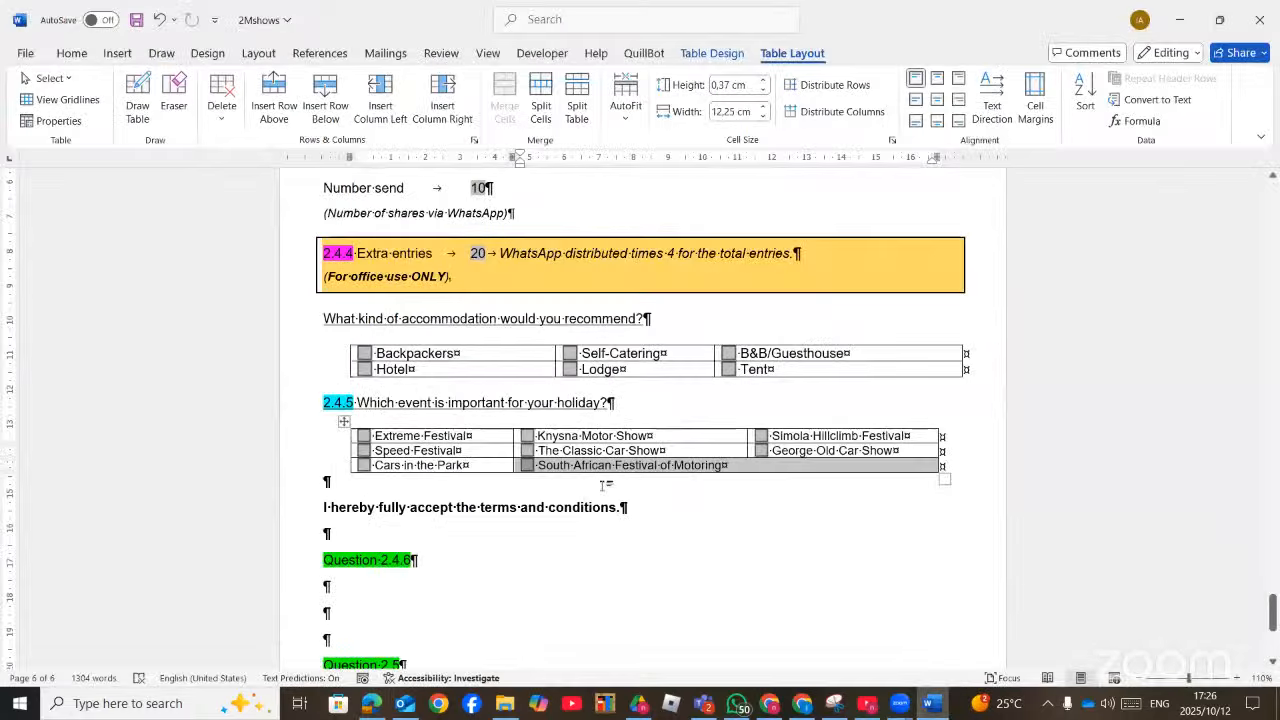
left_click(727, 498)
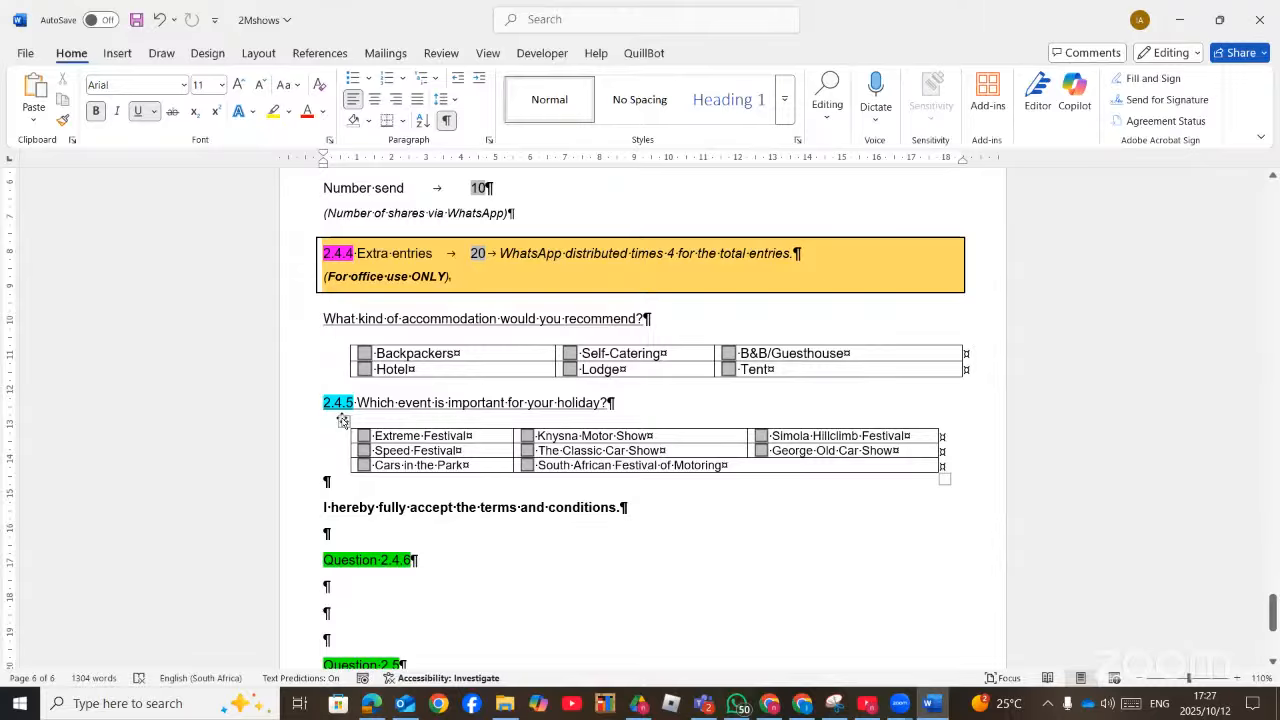
left_click(342, 420)
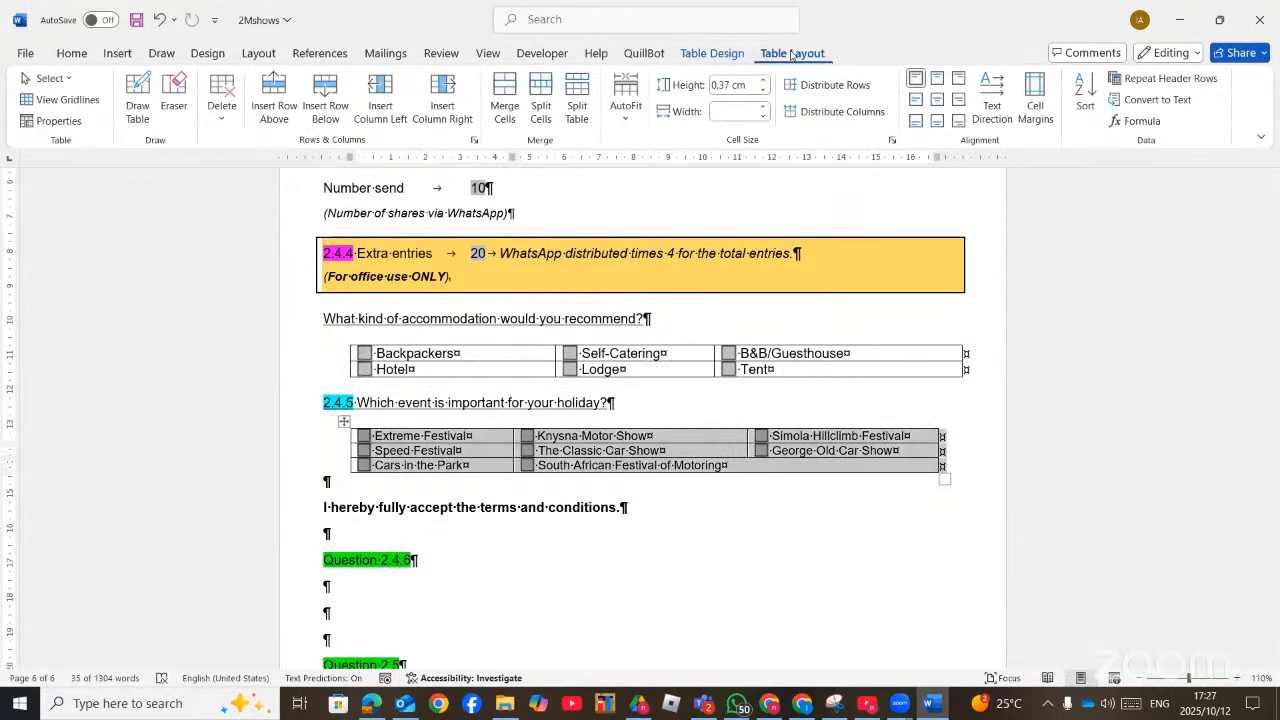
left_click(728, 55)
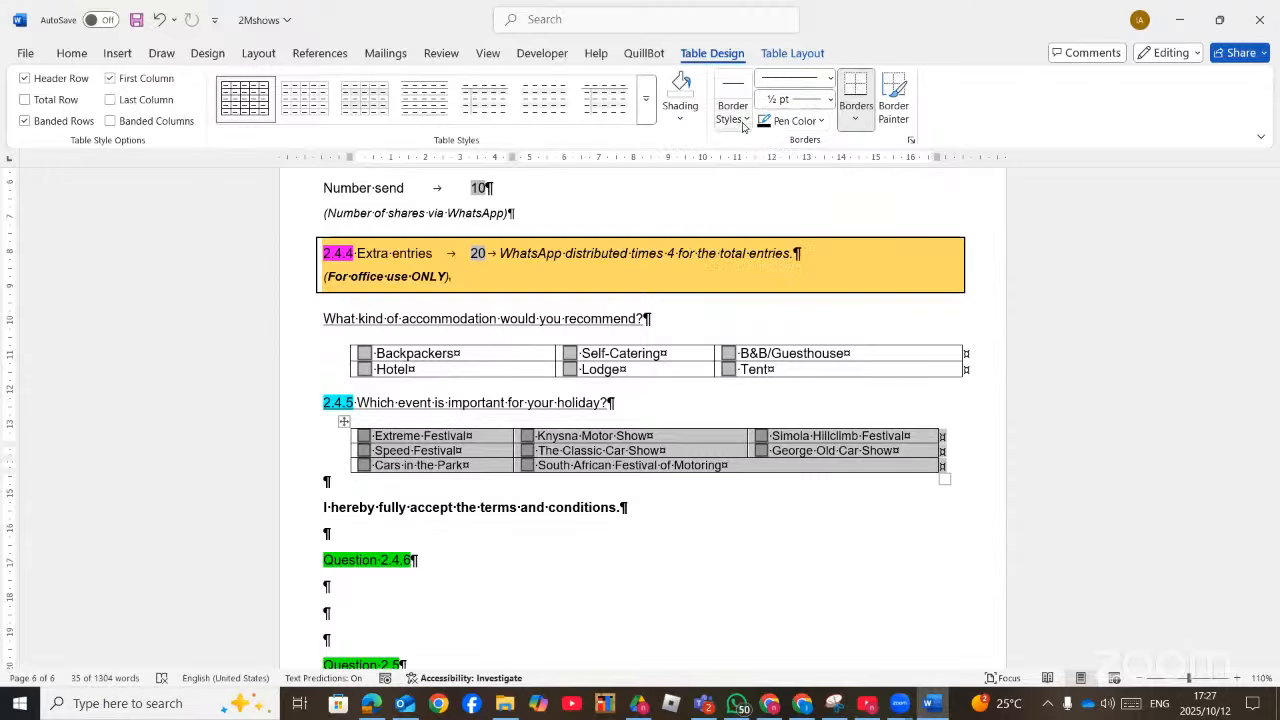
left_click(828, 81)
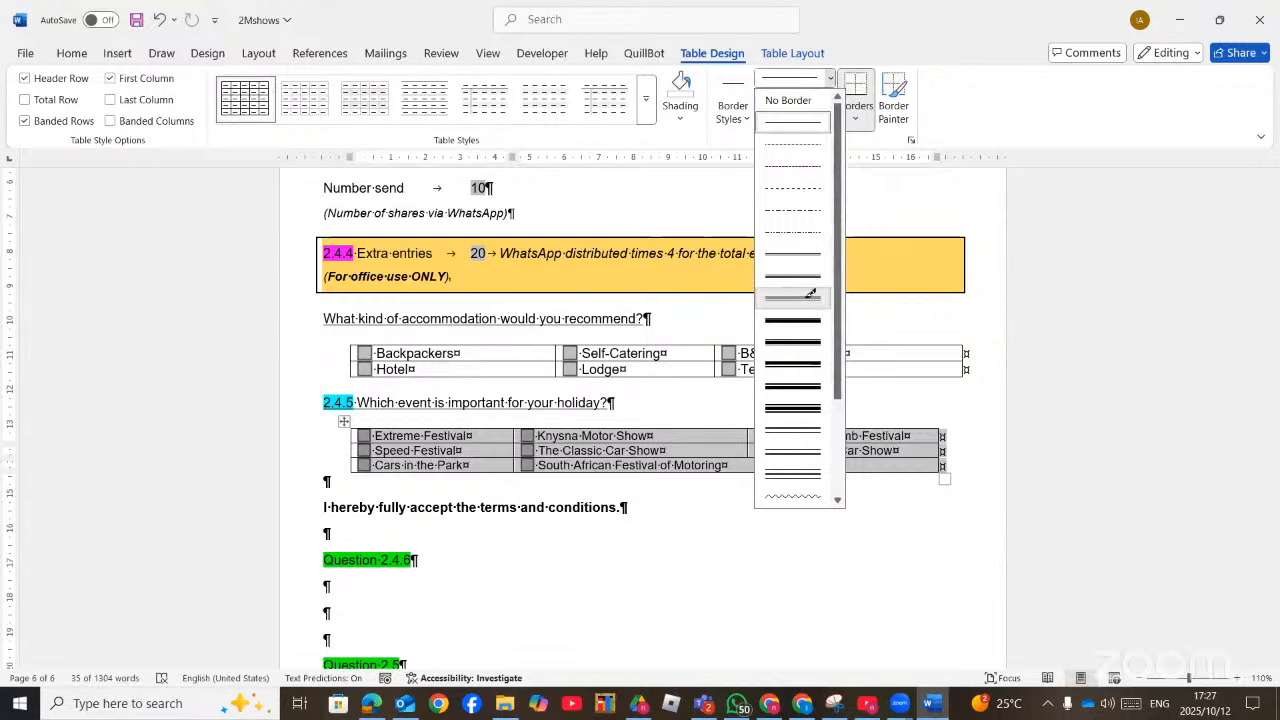
left_click(809, 298)
left_click(822, 121)
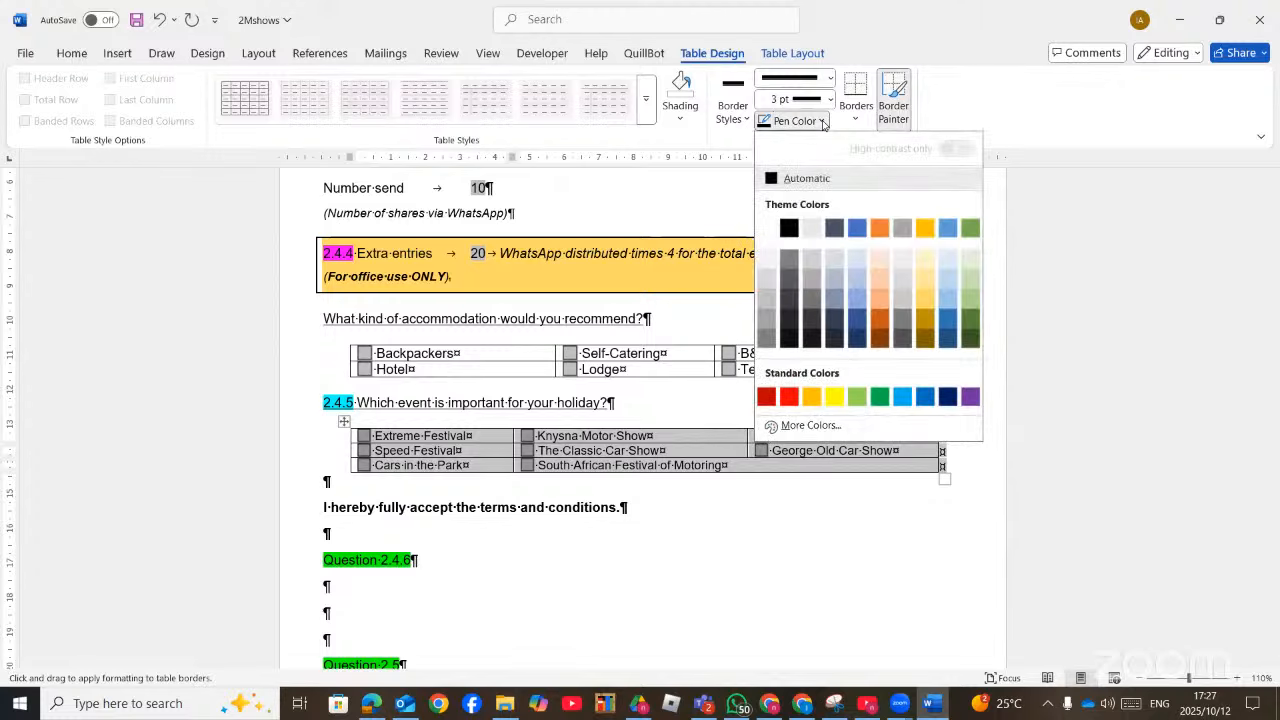
left_click(789, 229)
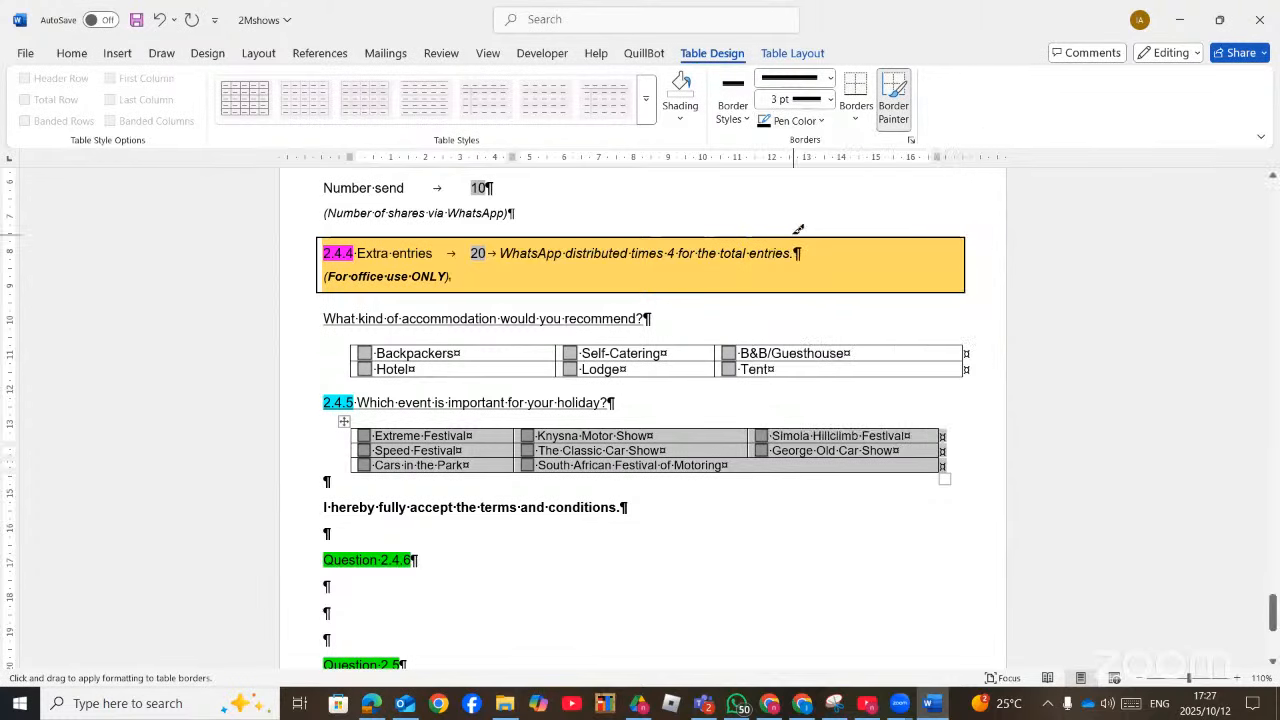
left_click(855, 121)
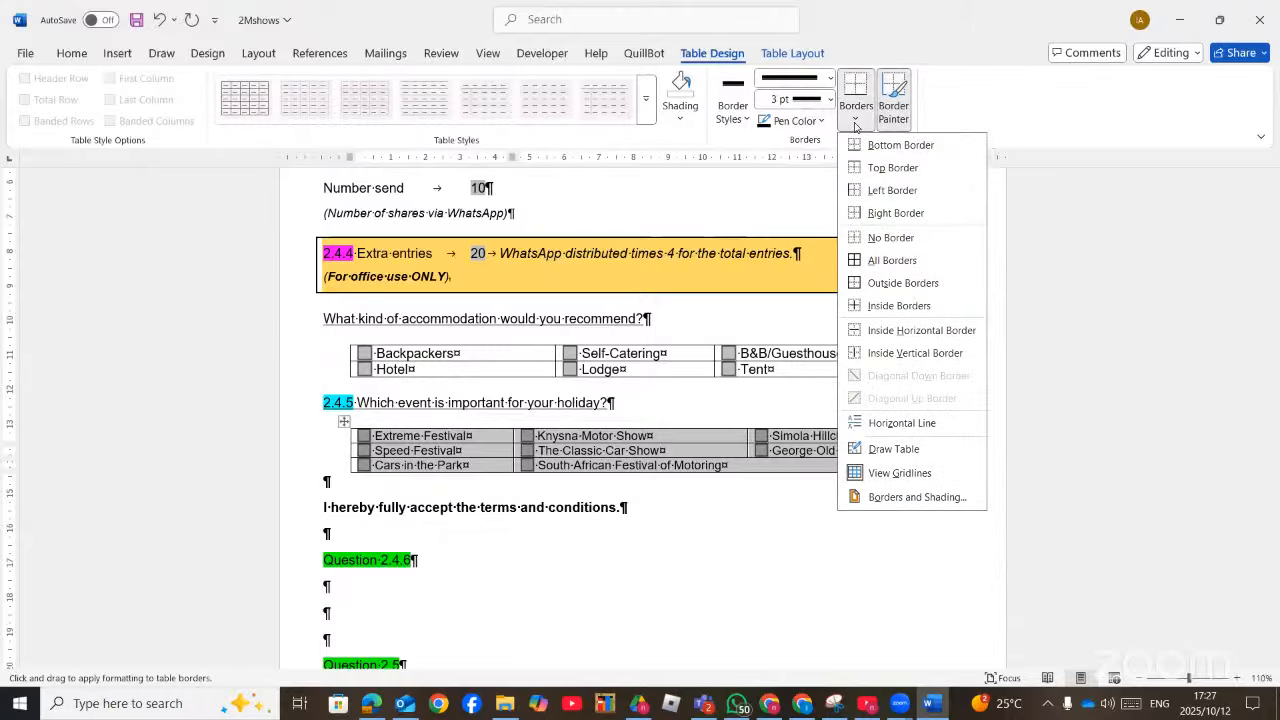
left_click(854, 286)
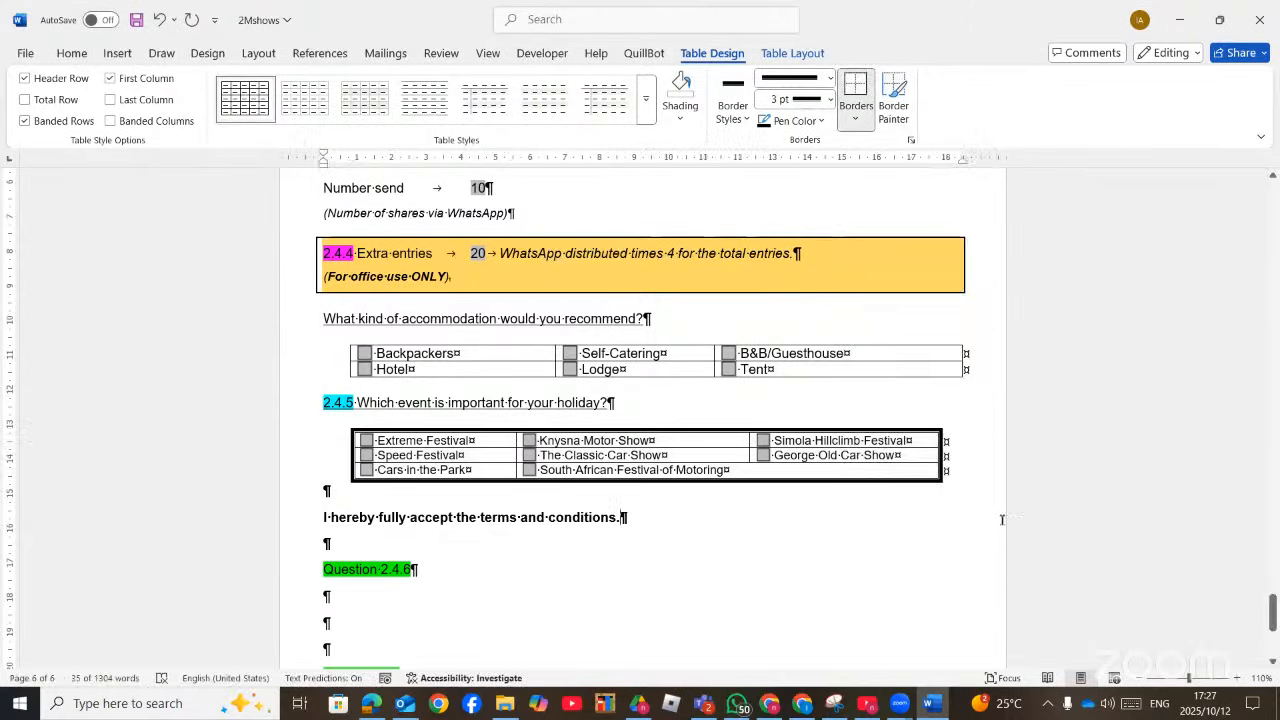
left_click(890, 270)
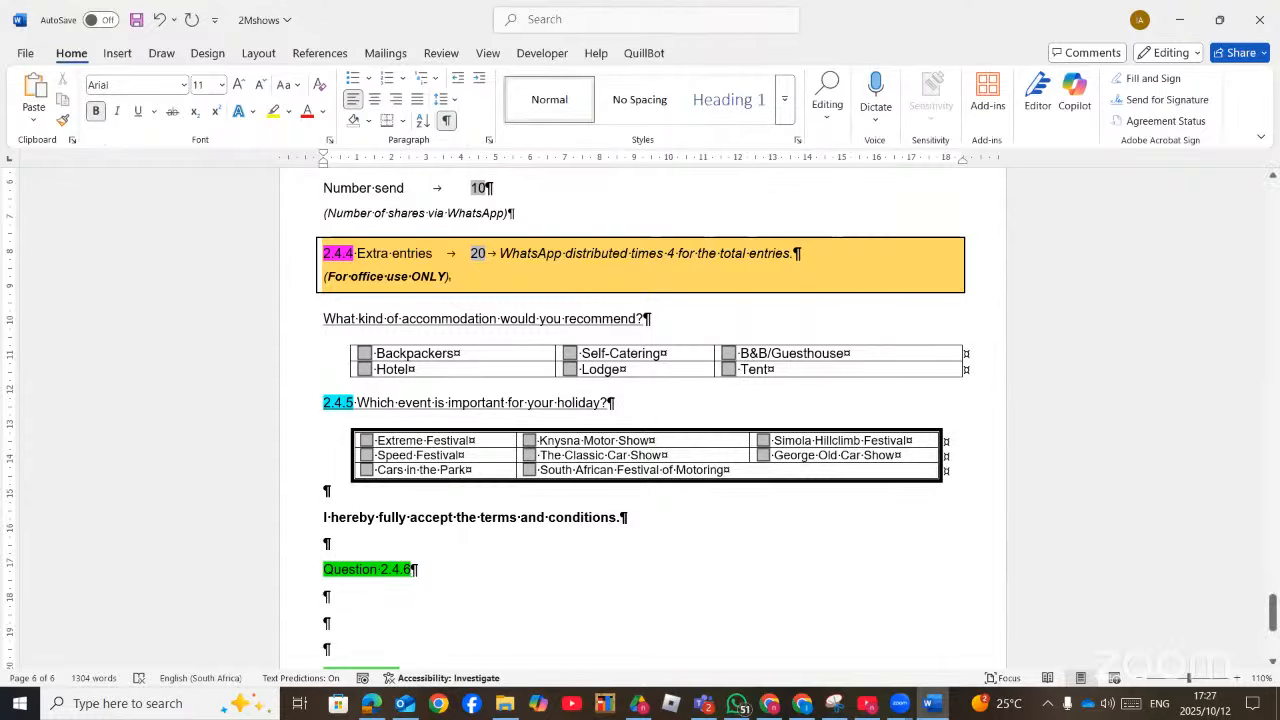
In question 2.4.6 of the question paper, underline the 'below the text Question 2.6', 'to add' and 'comments' wording in pen
key("alt+Tab")
left_click_drag(494, 357, 689, 349)
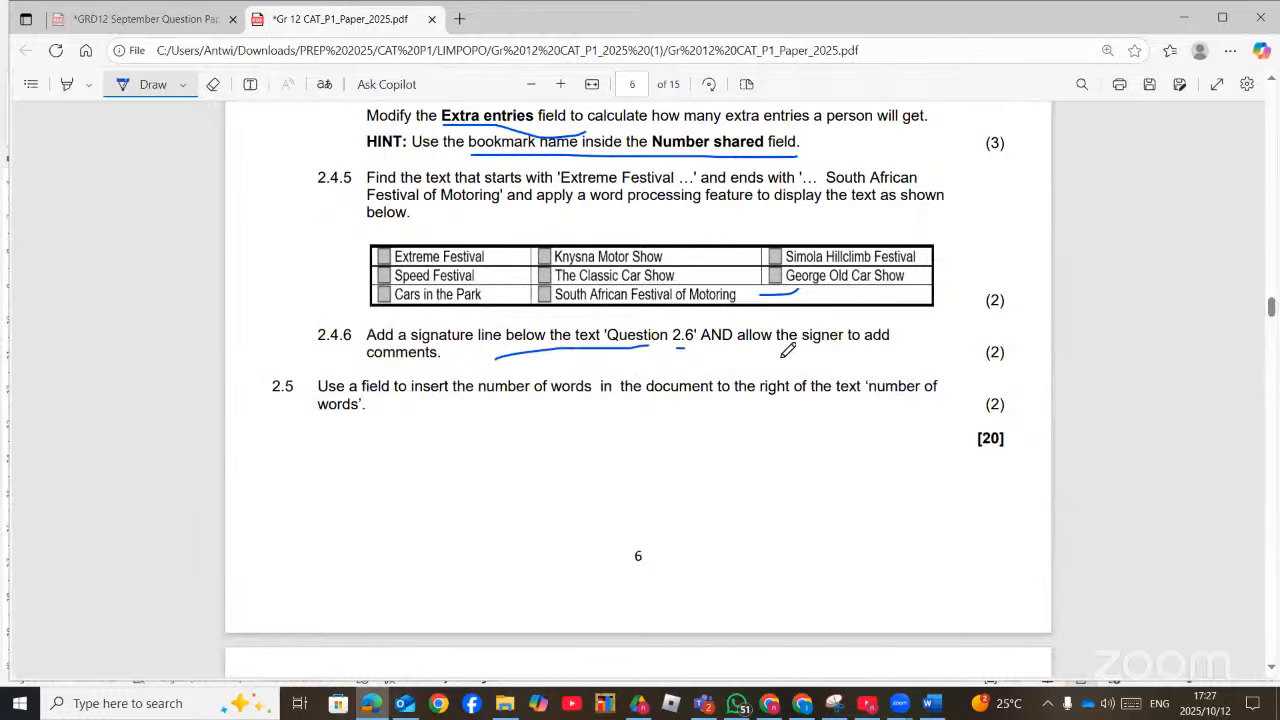
left_click_drag(829, 350, 941, 350)
left_click_drag(379, 373, 438, 368)
scroll(731, 511, "down", 5)
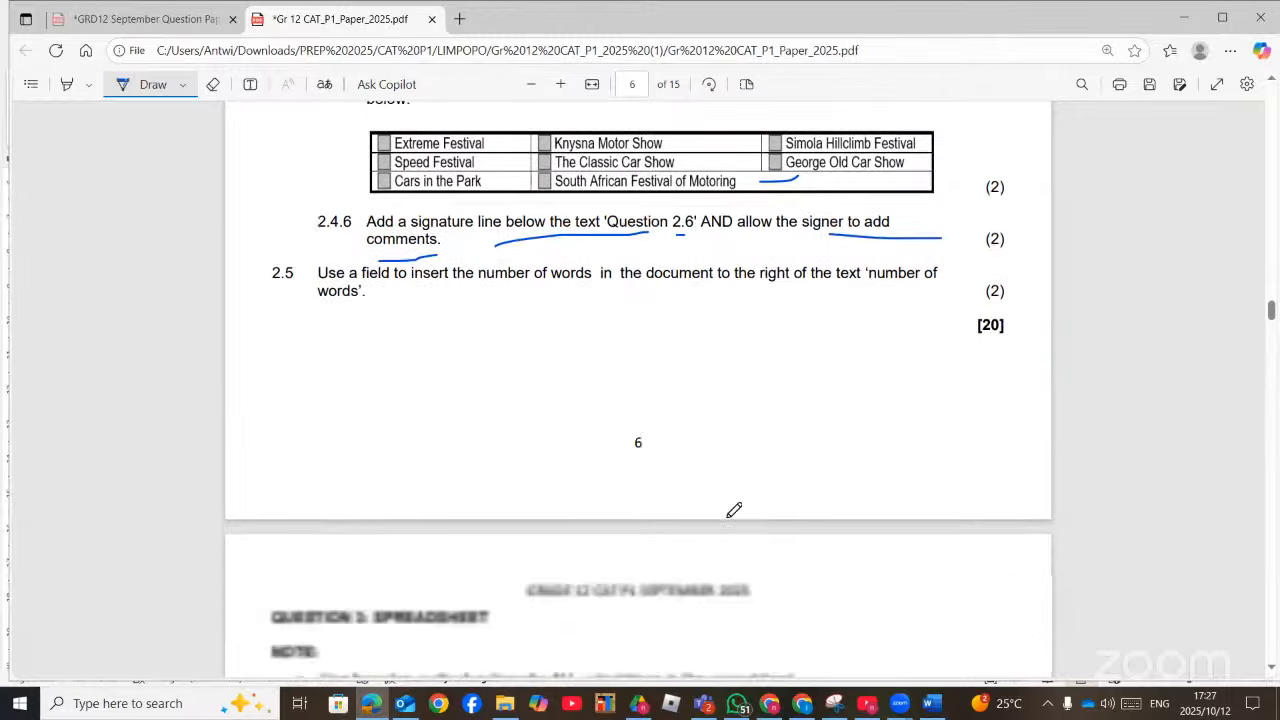
scroll(731, 511, "up", 6)
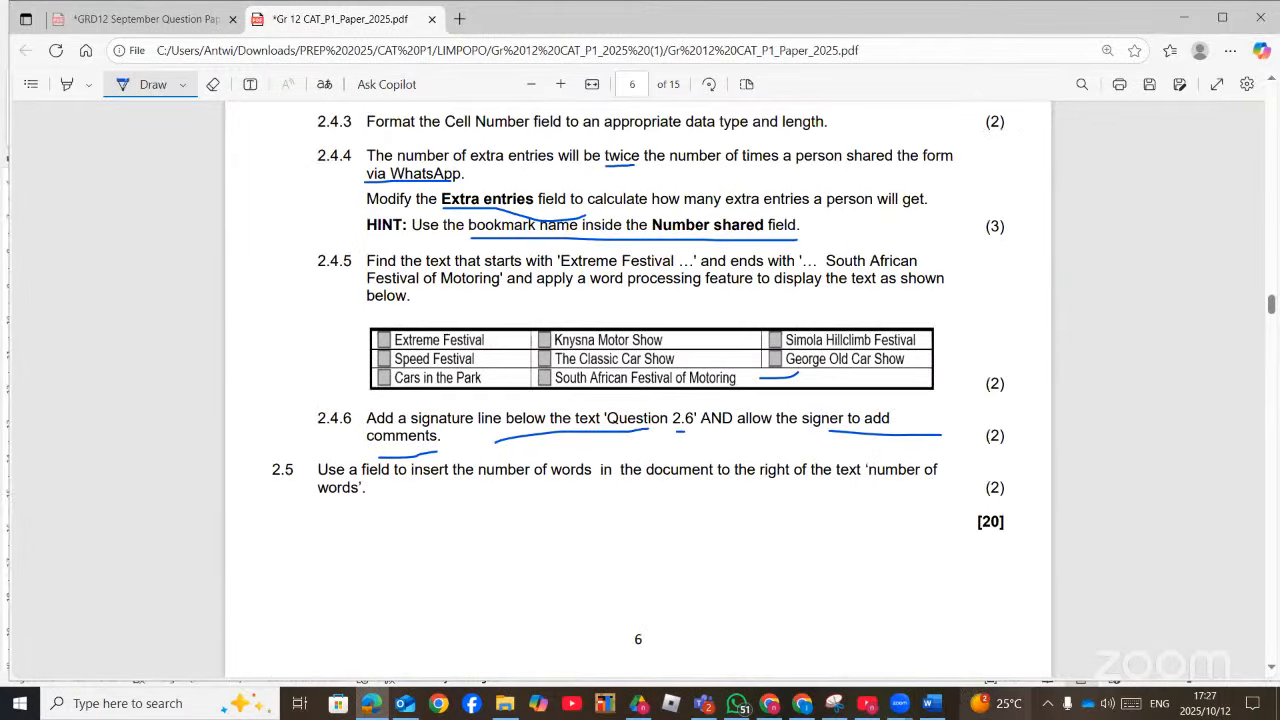
Switch to the 2Mshows document and place the cursor at the end of the 'Question 2.4.6' line
left_click(930, 702)
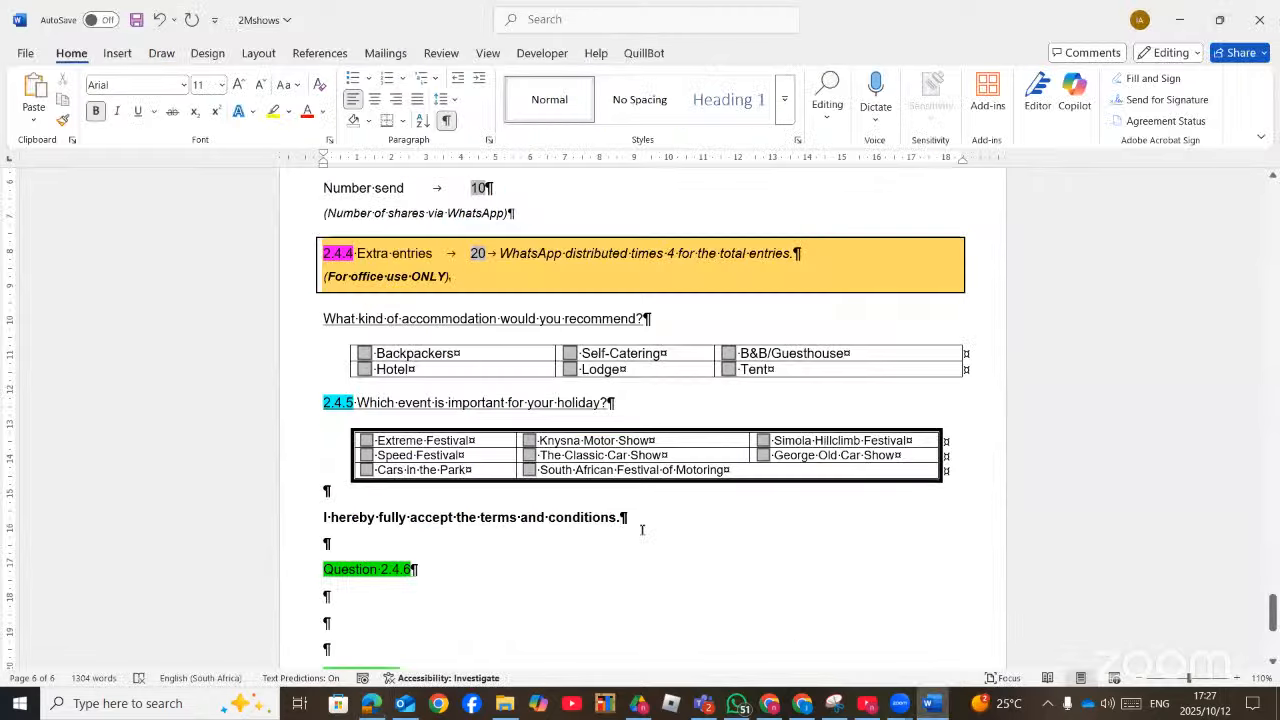
scroll(643, 527, "down", 3)
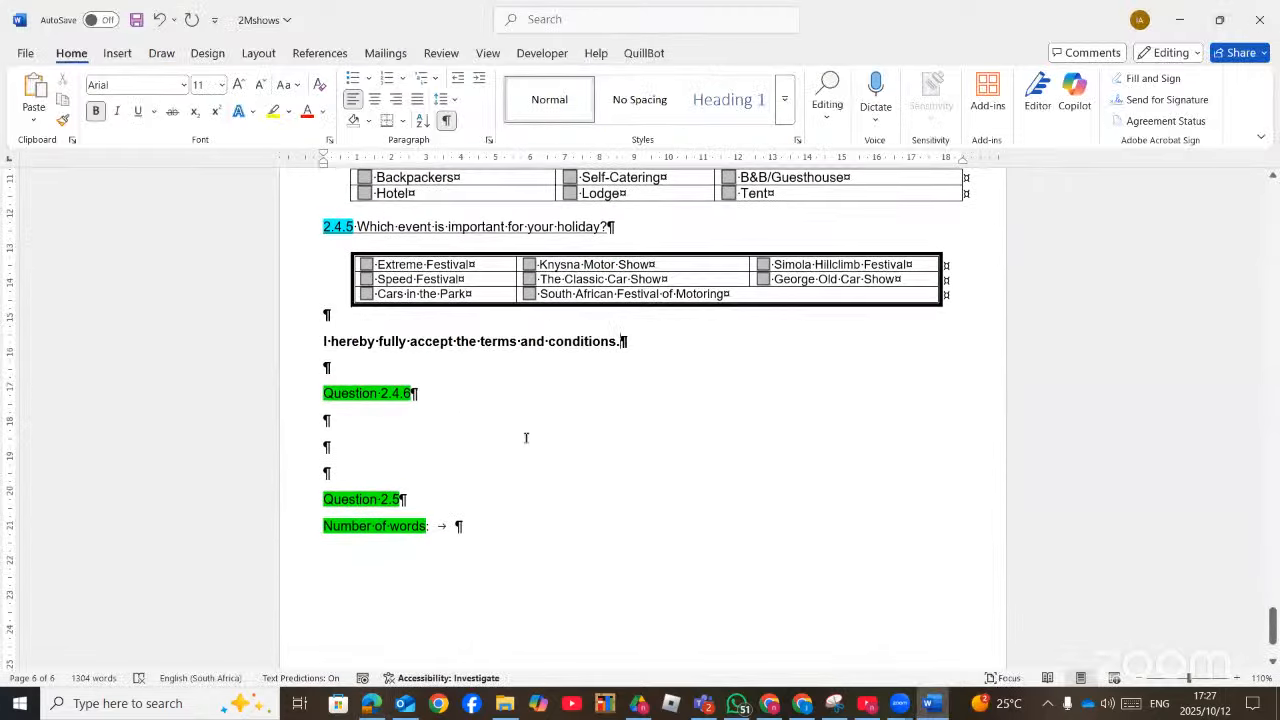
left_click(420, 392)
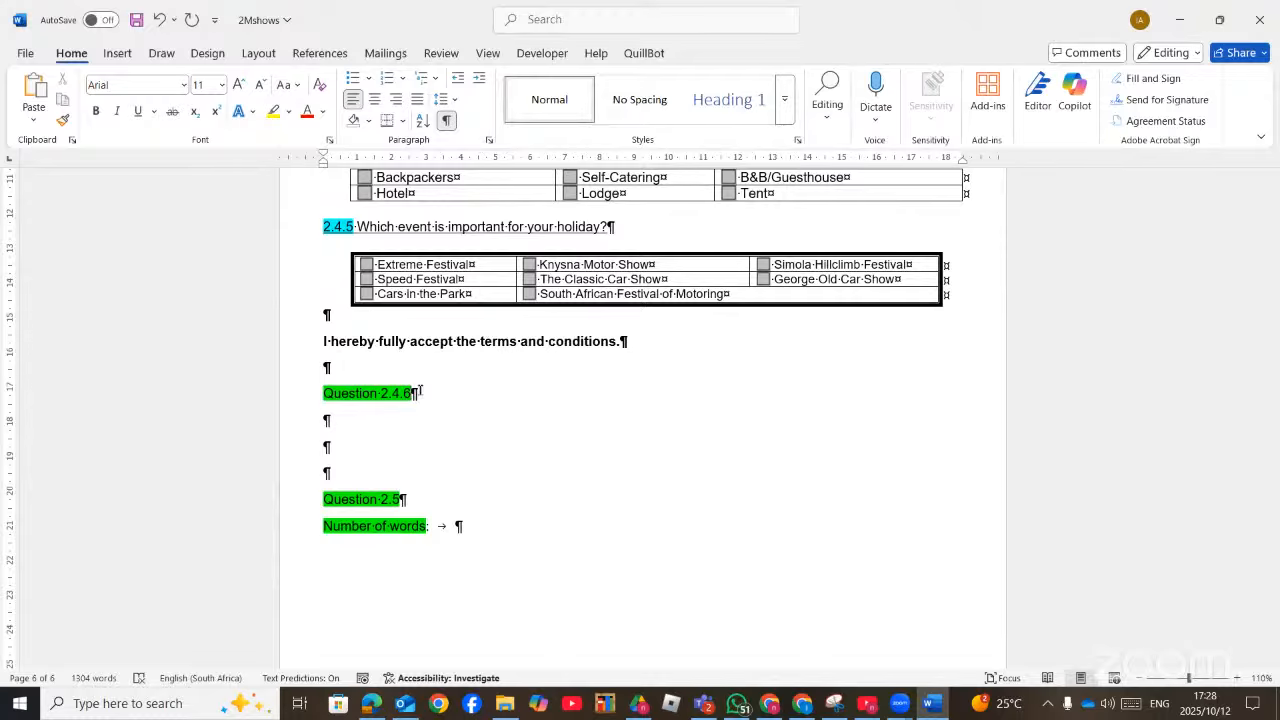
left_click(566, 16)
type("SIG")
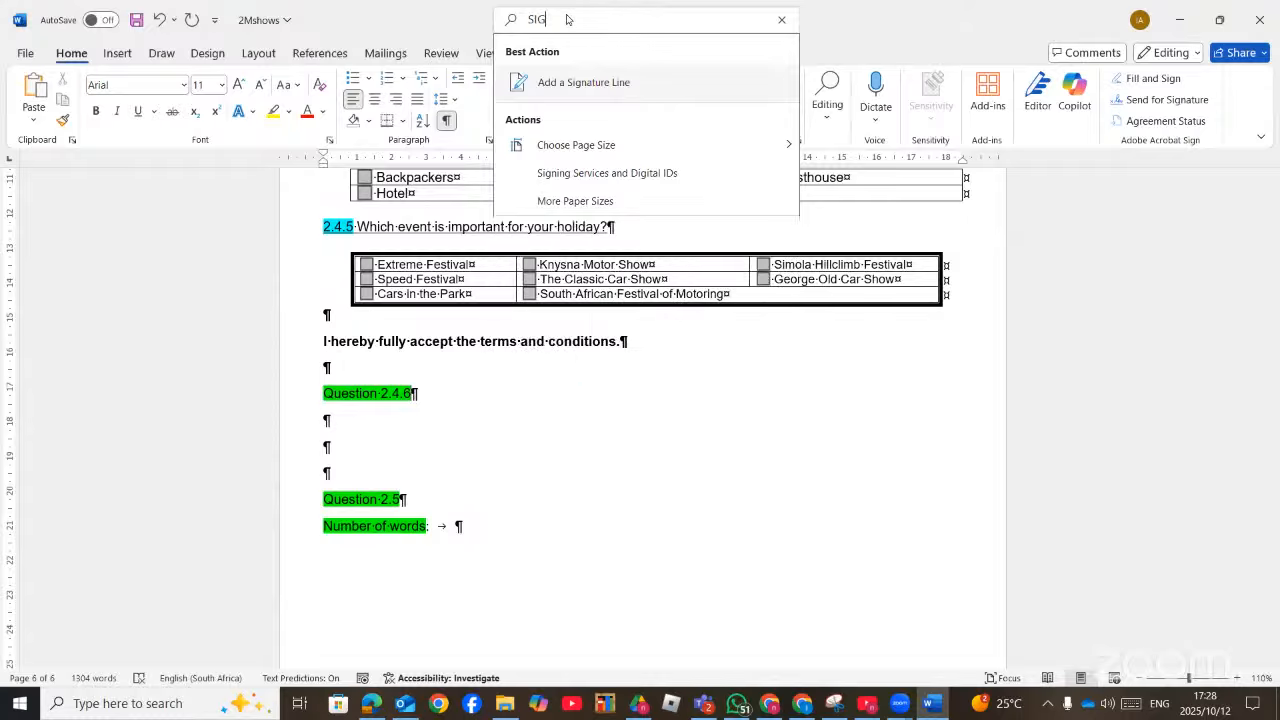
left_click(597, 88)
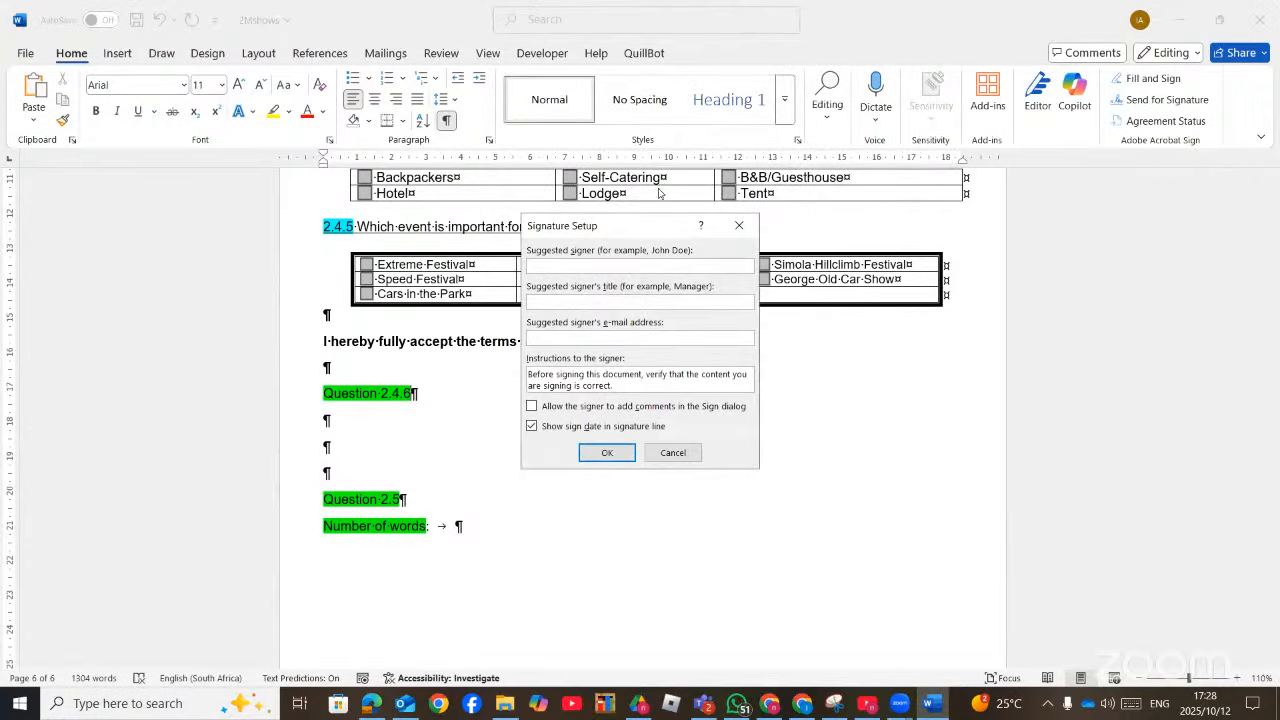
left_click_drag(630, 225, 660, 216)
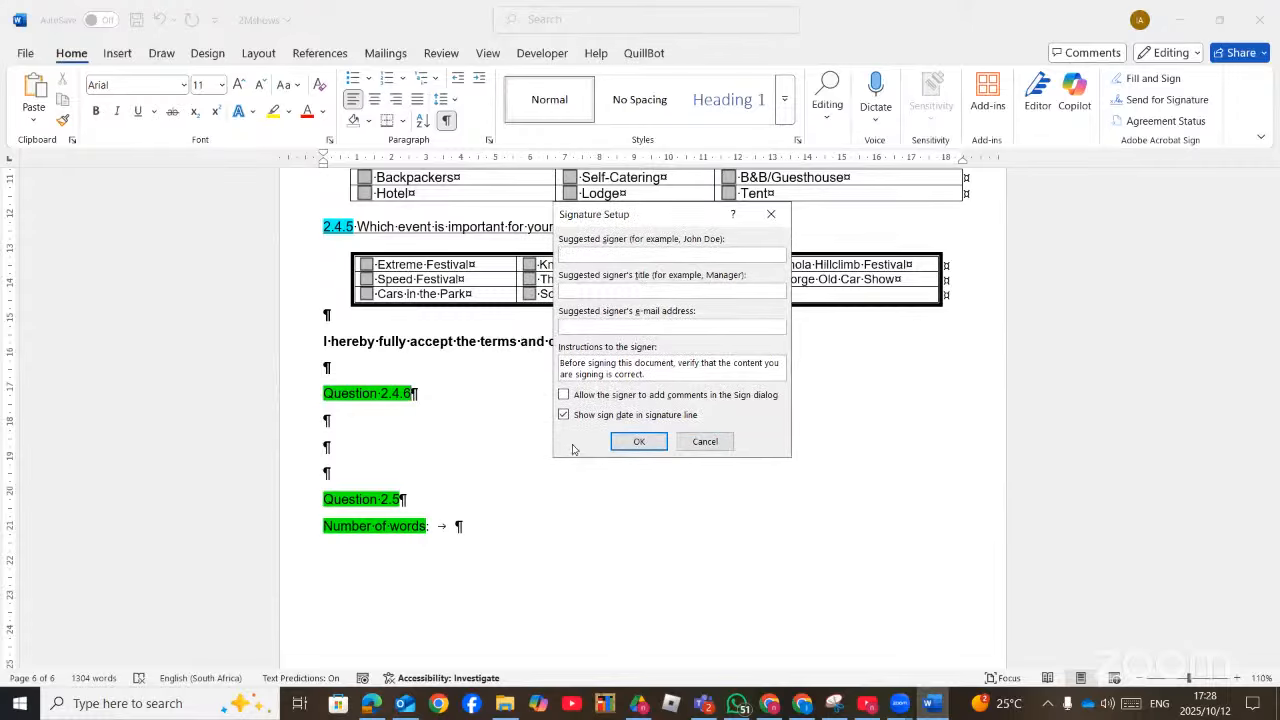
left_click(564, 395)
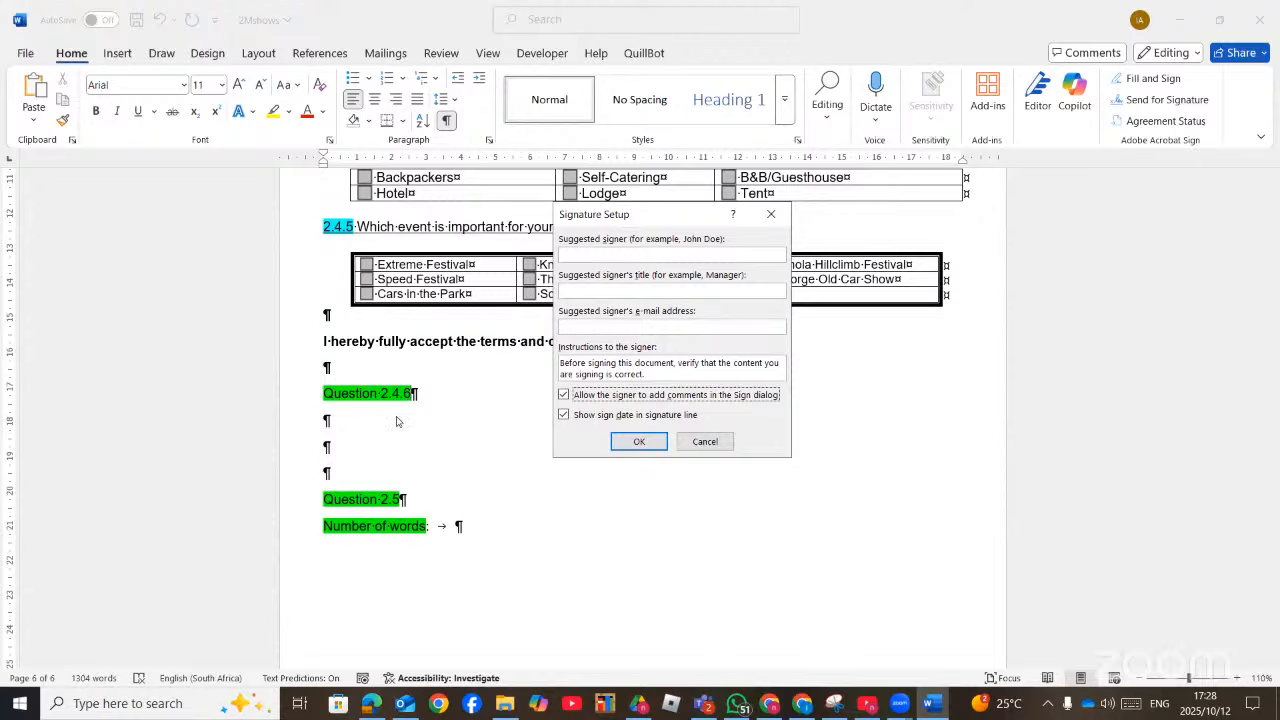
left_click(368, 705)
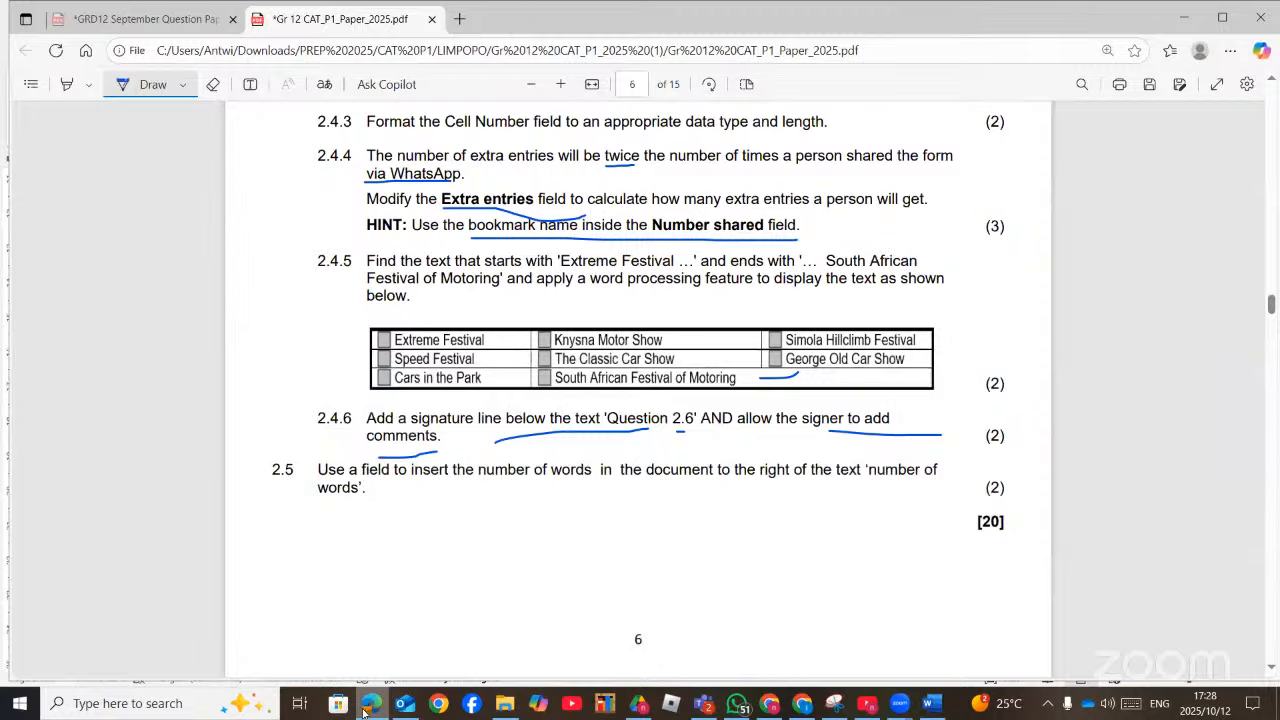
key("alt+Tab")
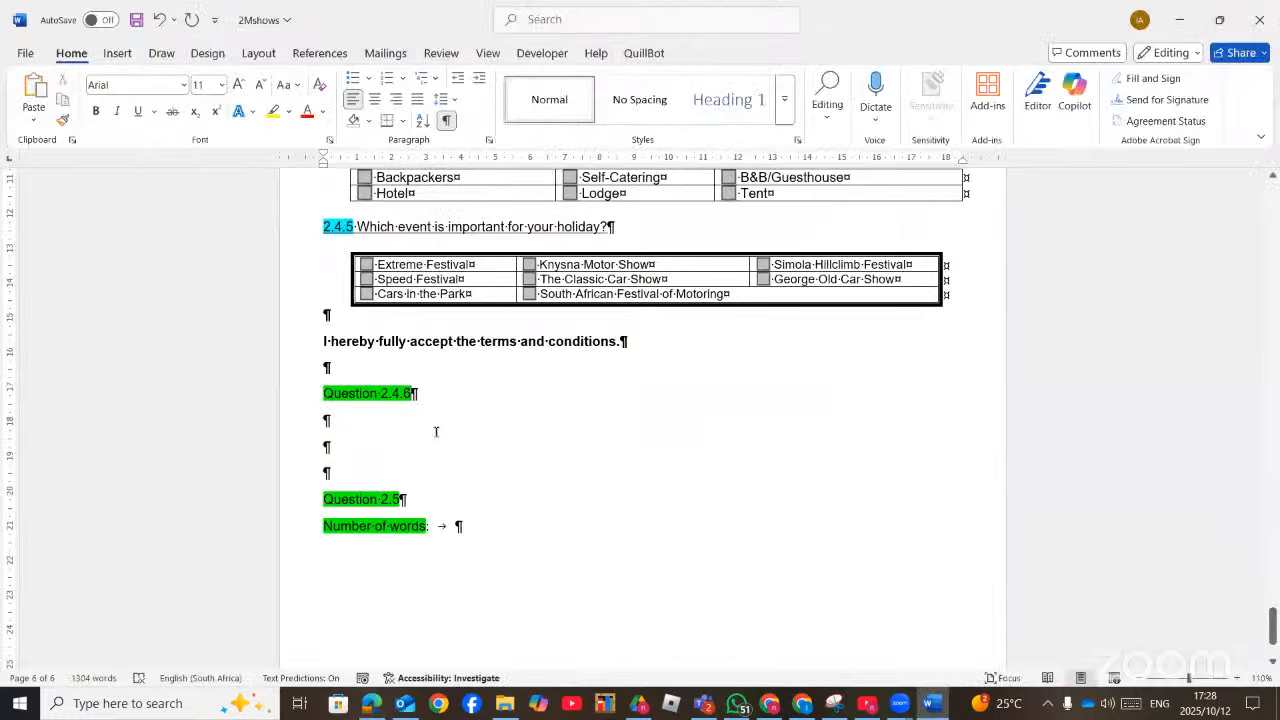
Insert a signature line that lets the signer add comments on a new line below 'Question 2.4.6', and hide the formatting marks
key("Return")
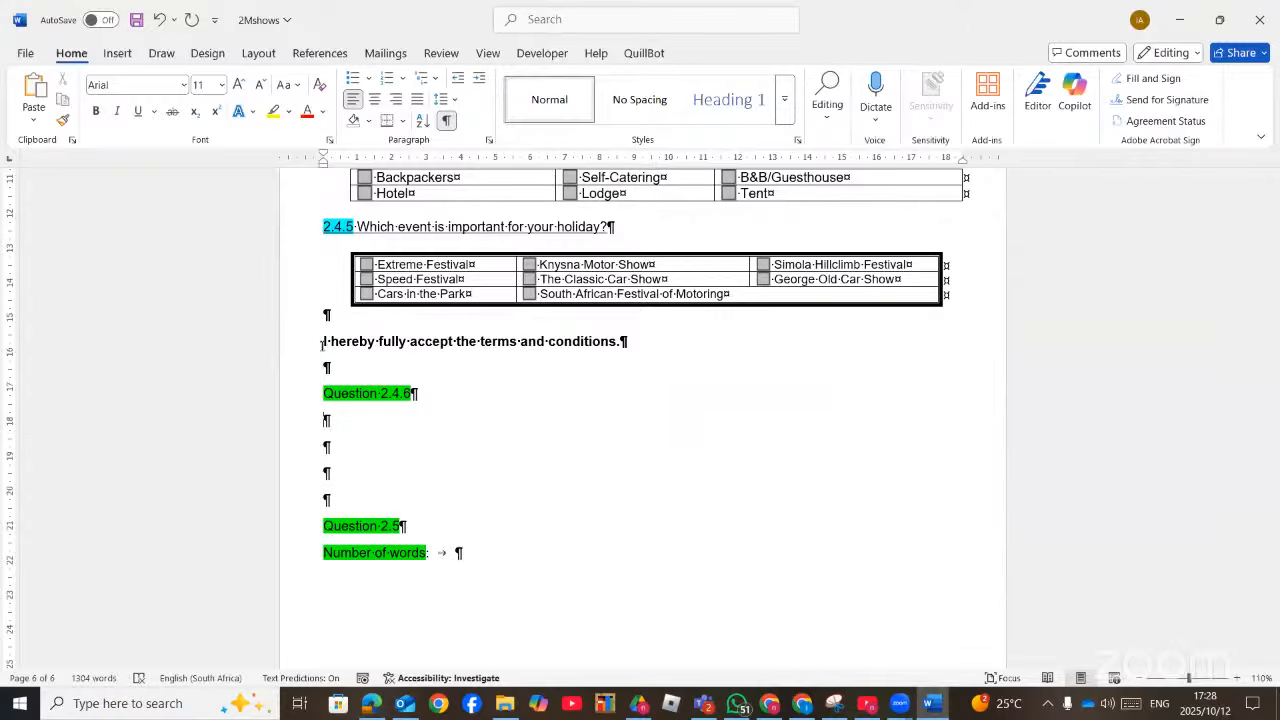
left_click(552, 18)
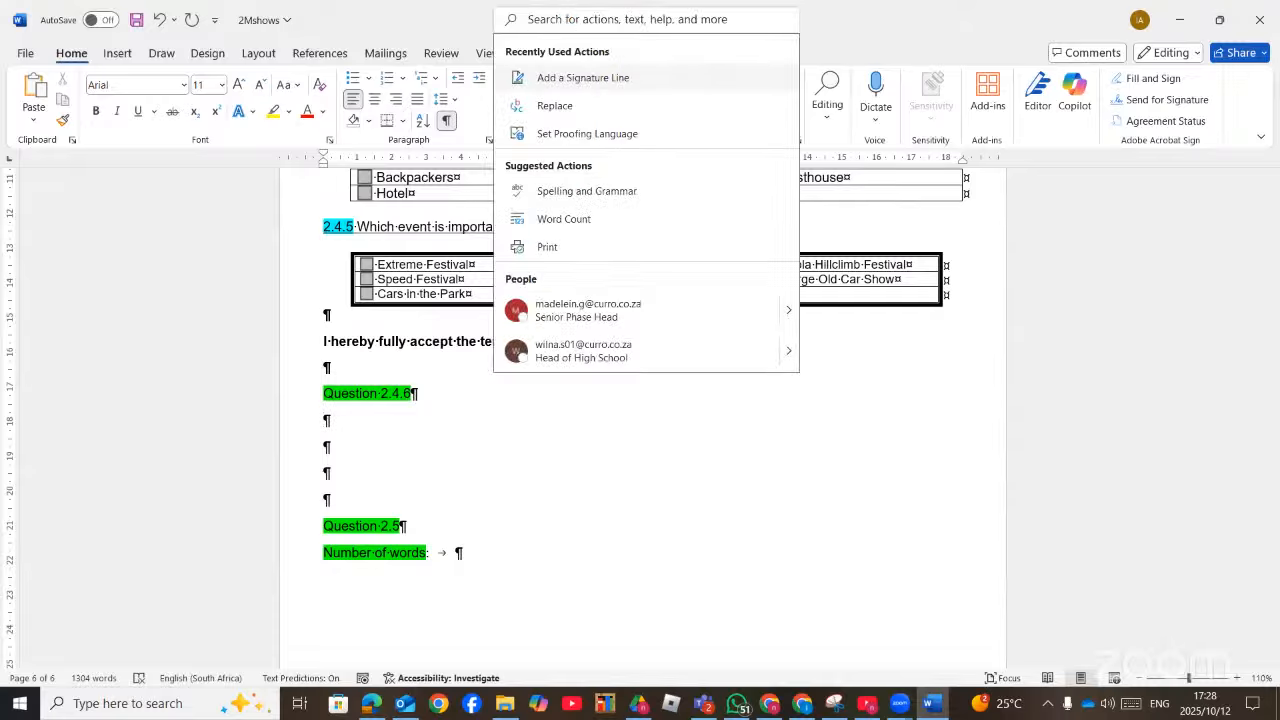
type("sig")
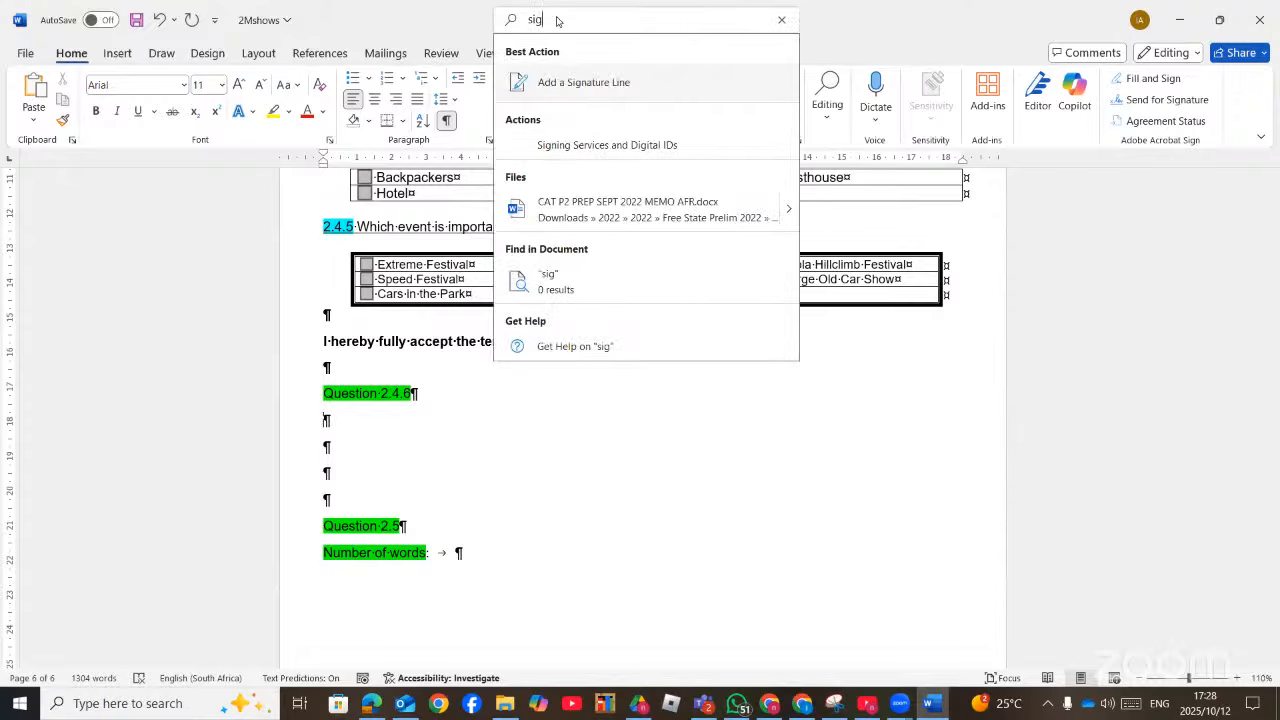
left_click(587, 86)
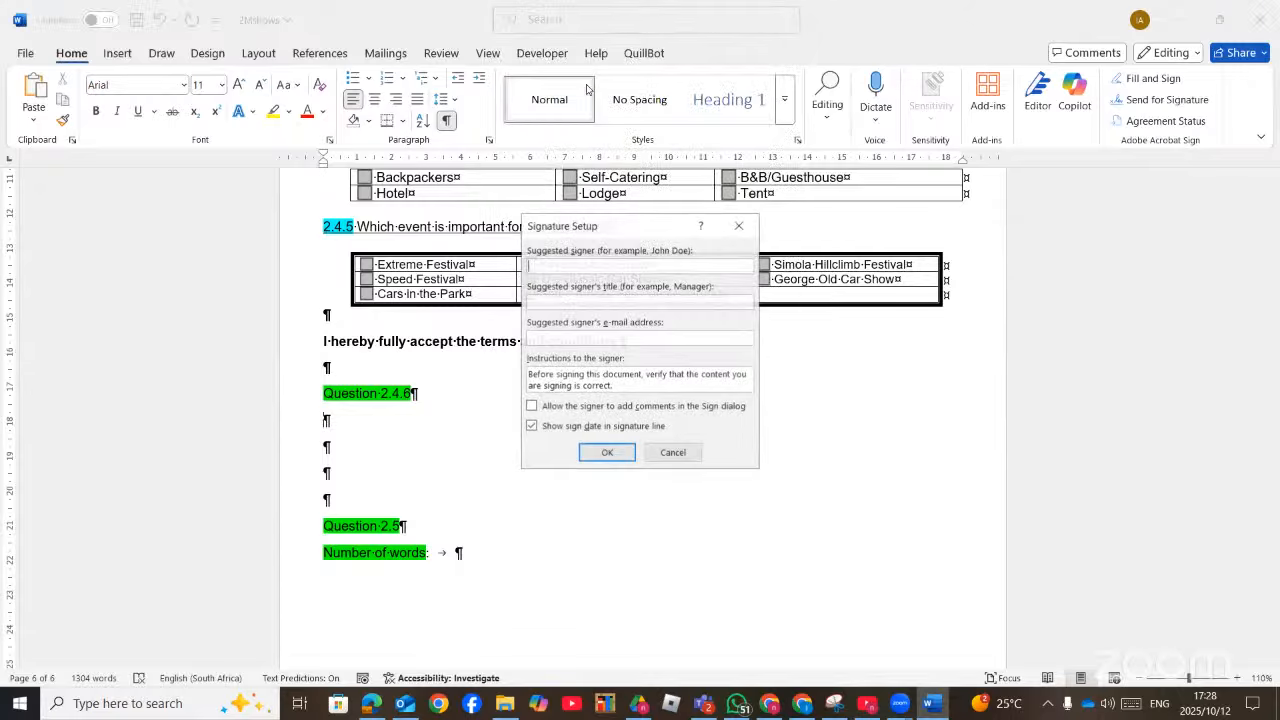
left_click(544, 408)
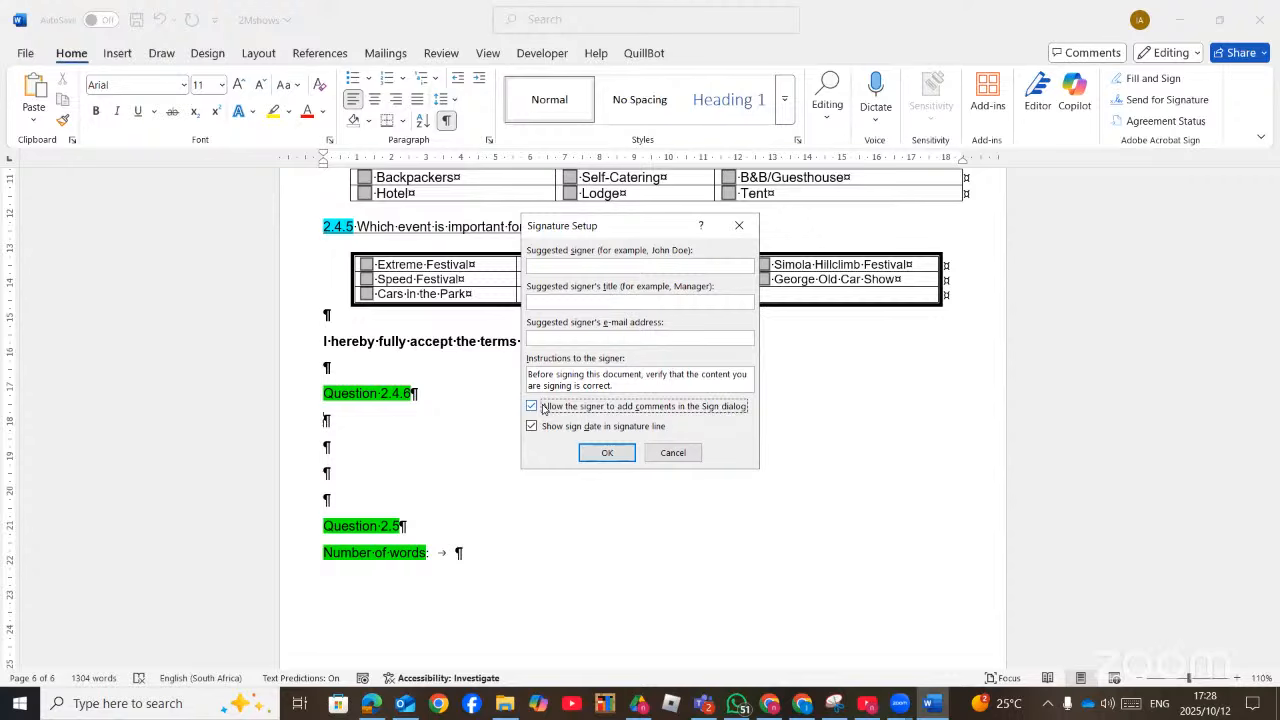
left_click(608, 452)
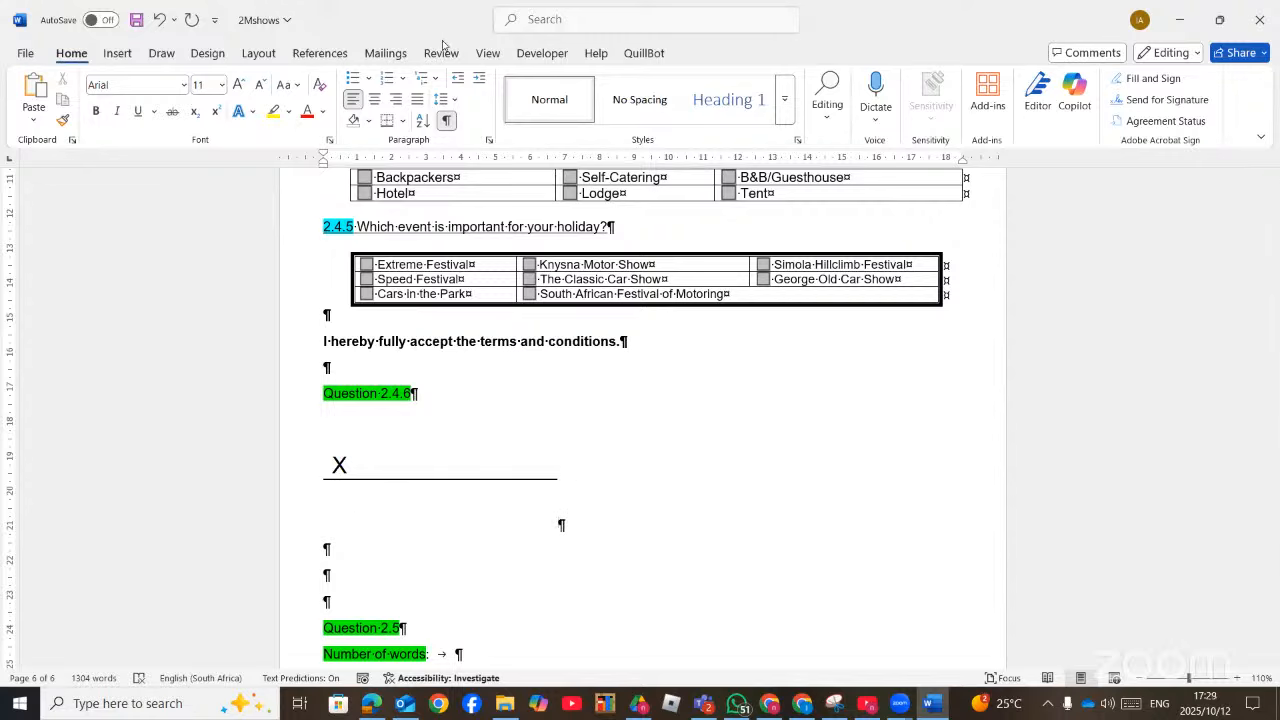
left_click(447, 120)
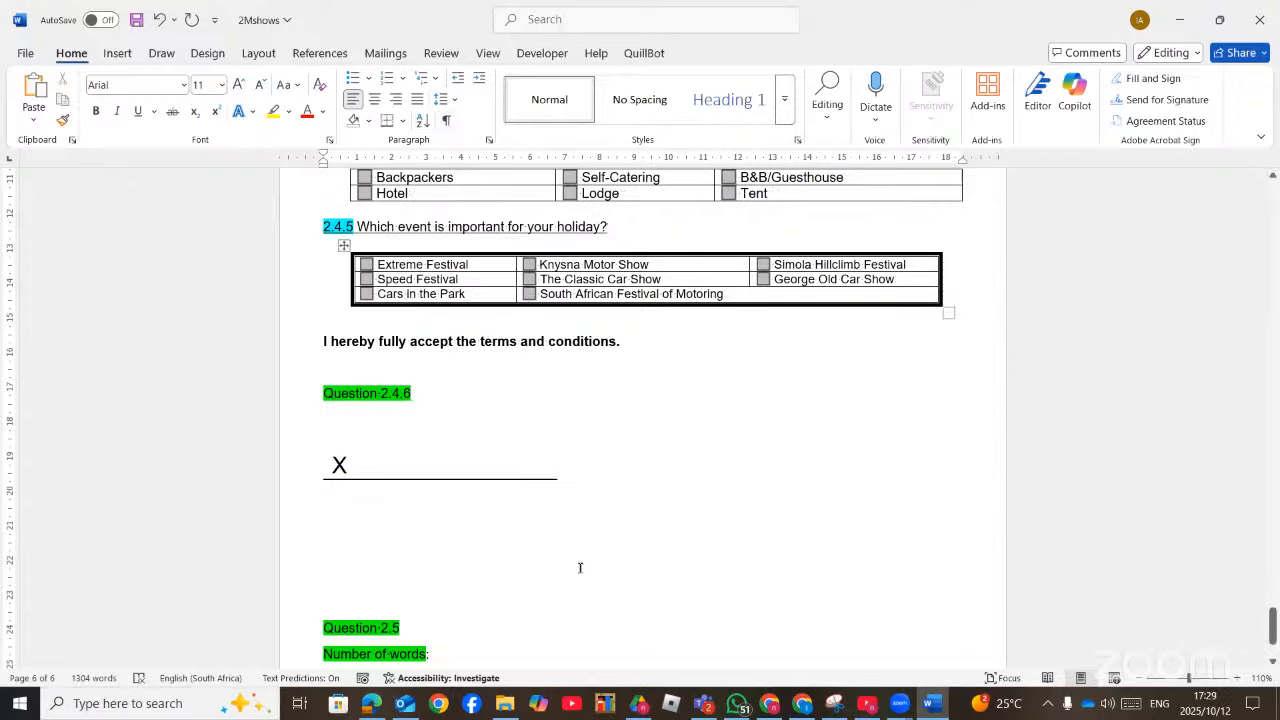
Check question 2.5 in the question paper and right-align the 'Number of words' line in 2Mshows
left_click(381, 706)
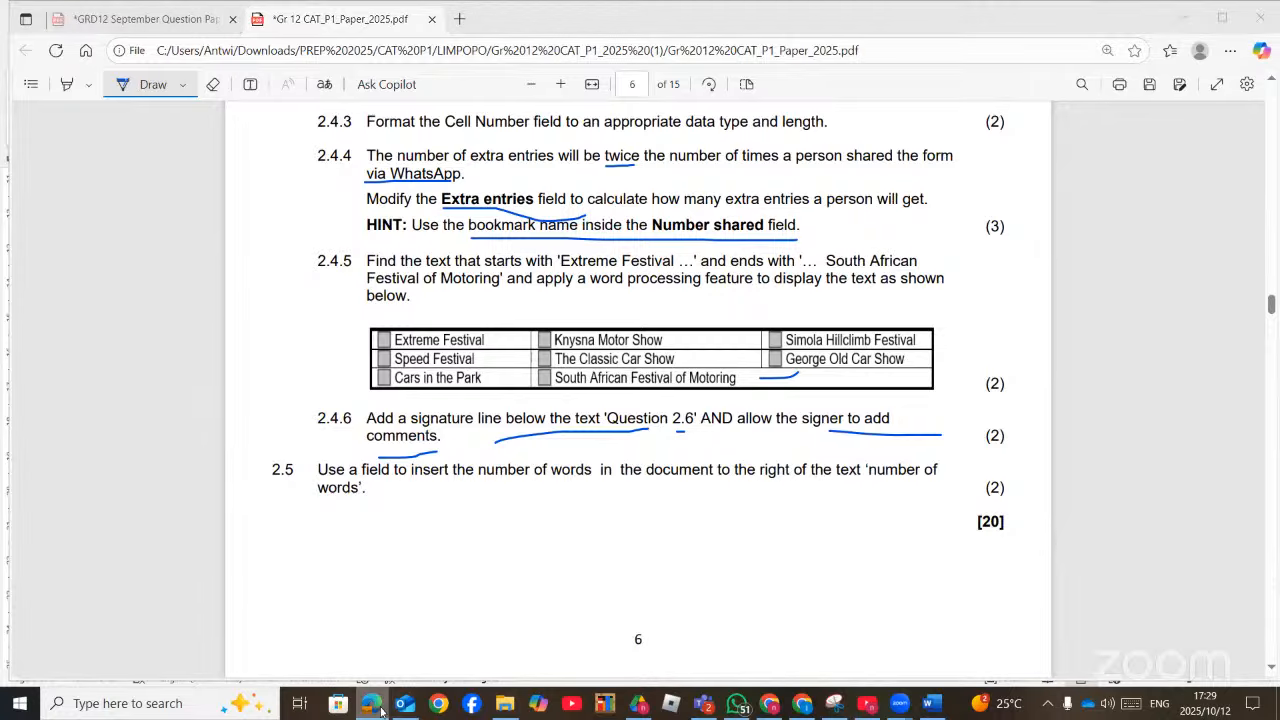
left_click(381, 706)
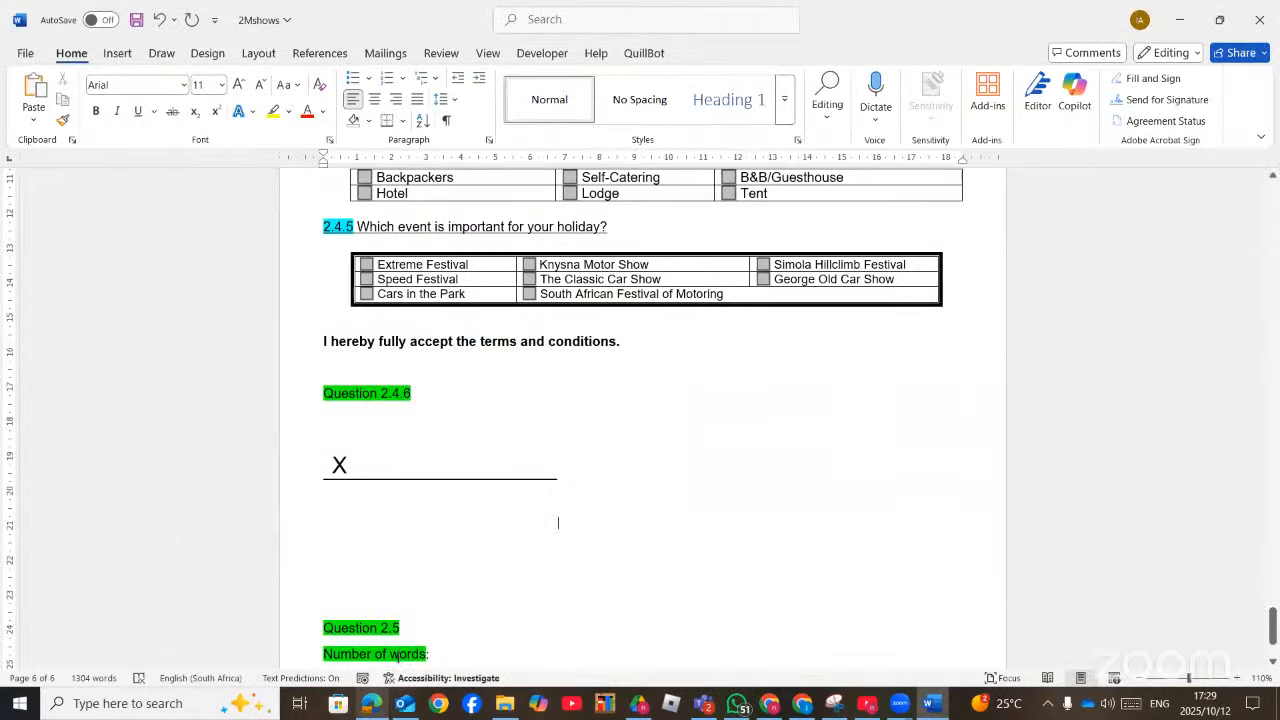
scroll(459, 527, "down", 3)
left_click(459, 527)
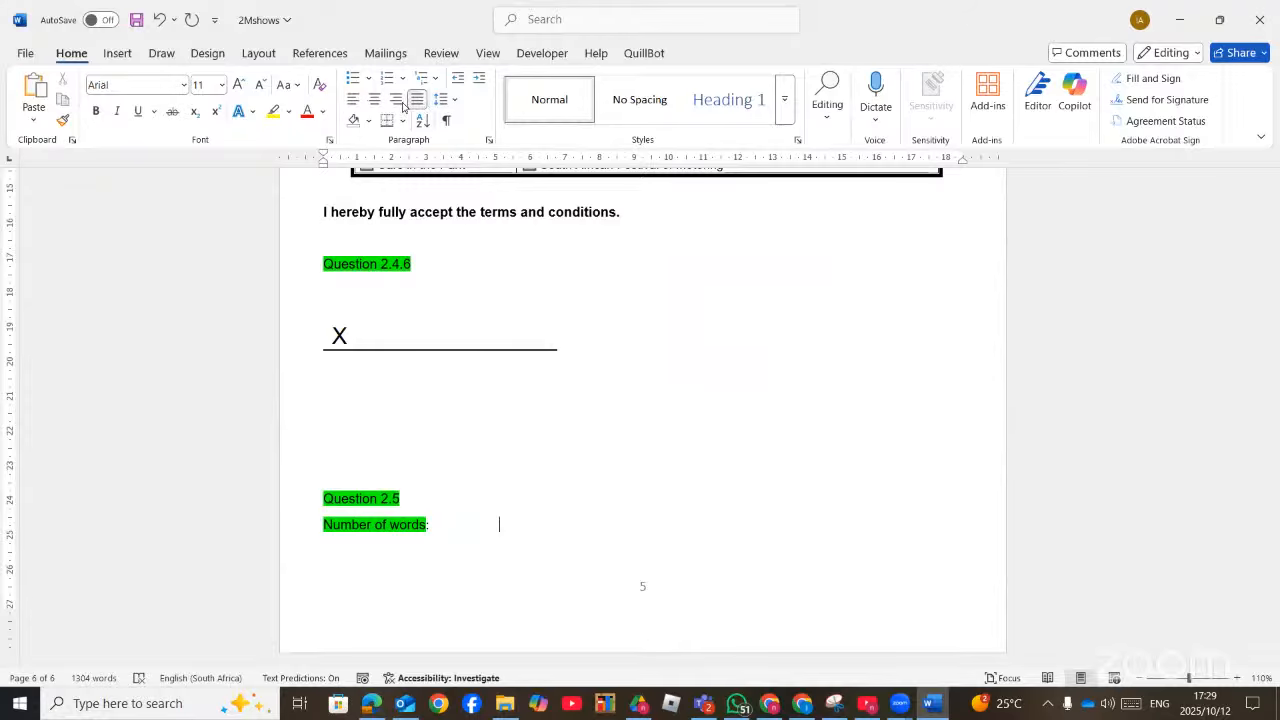
left_click(396, 100)
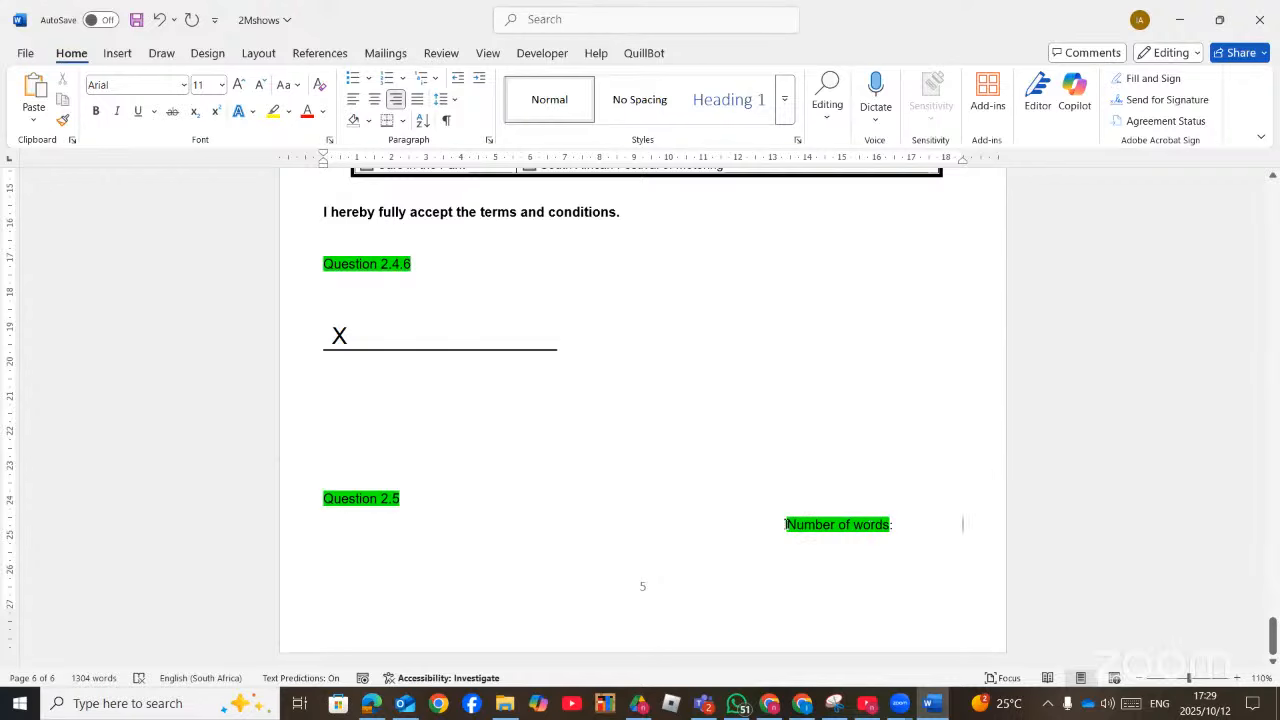
Justify the "Number of words:" line under Question 2.5
key("ctrl+j")
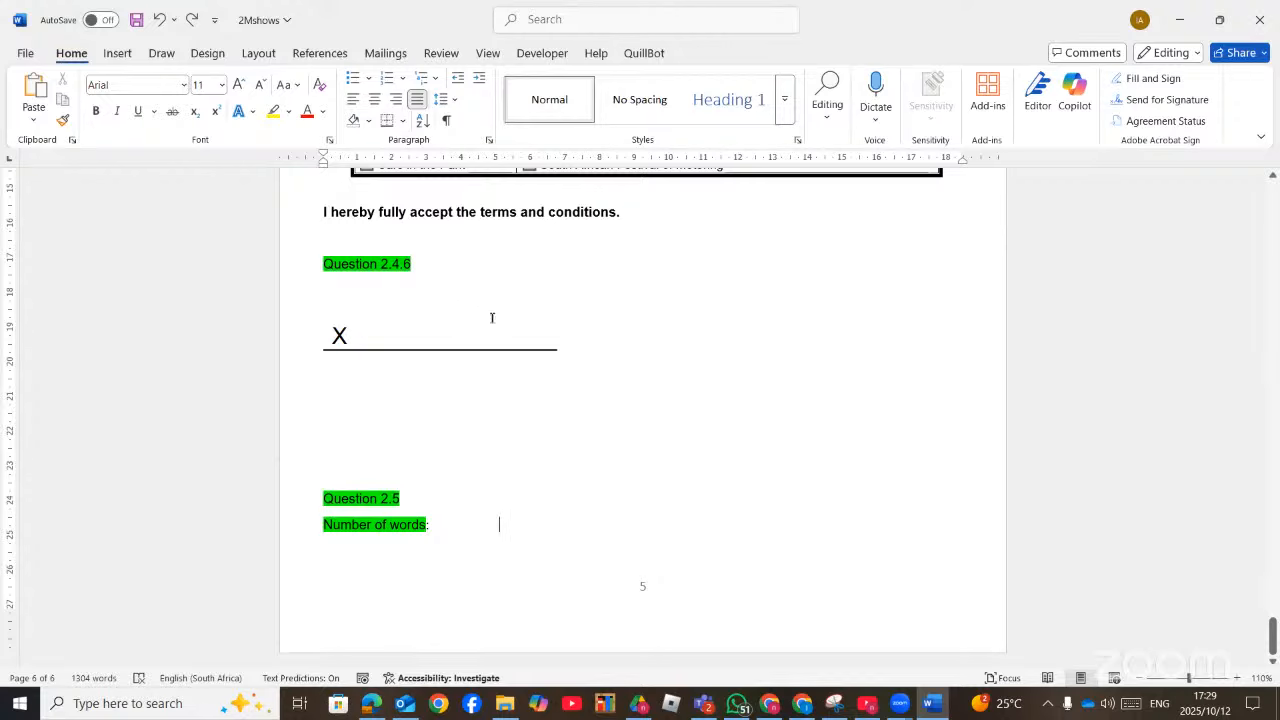
left_click(540, 14)
type("fiel")
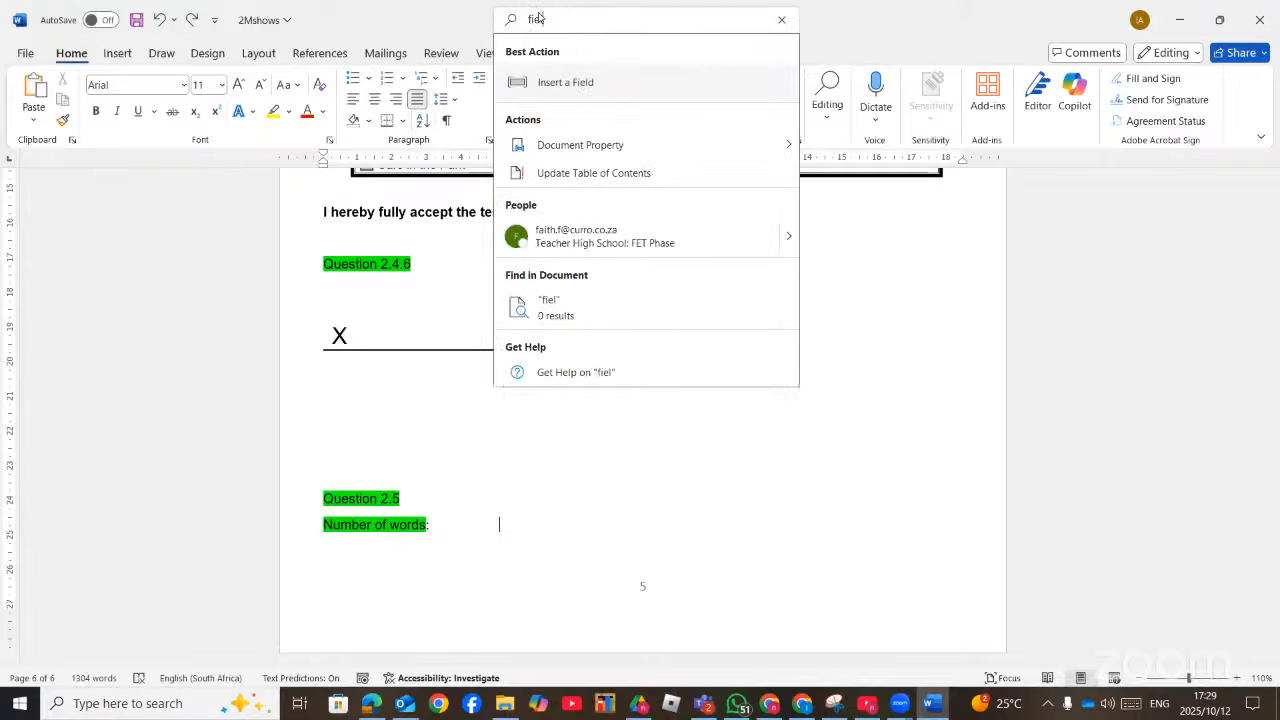
key("Escape")
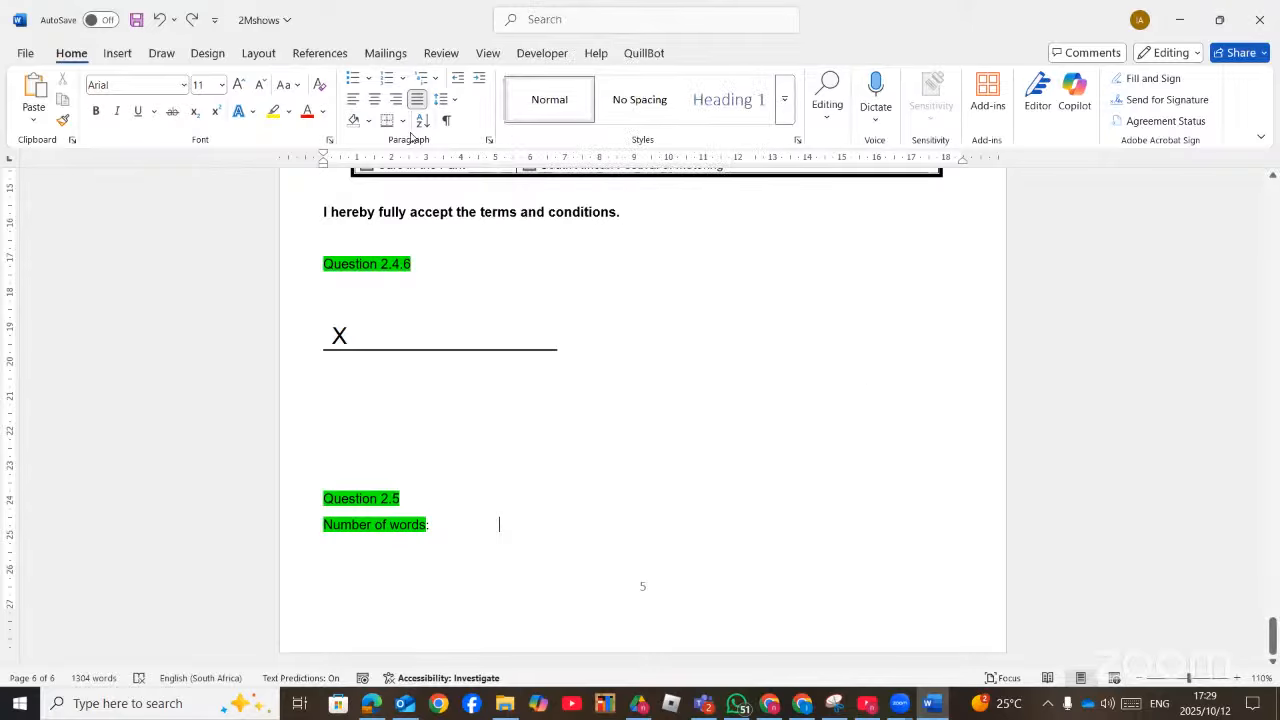
left_click(117, 53)
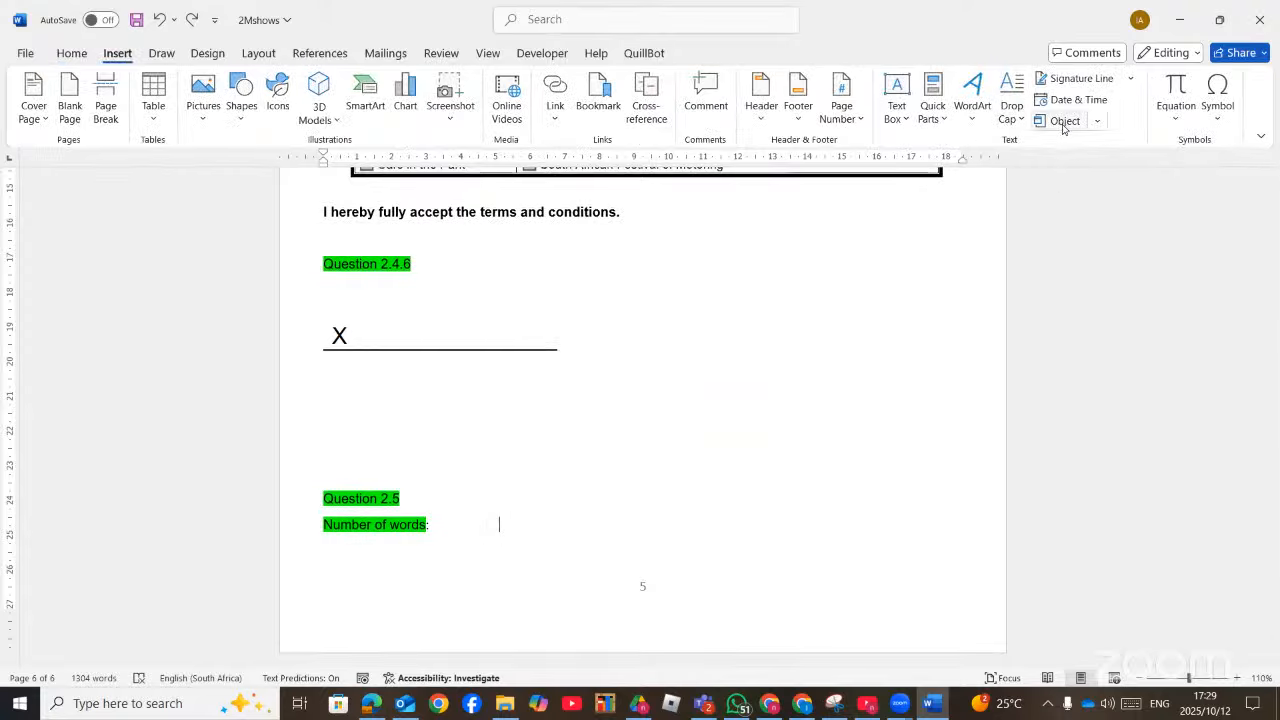
left_click(942, 121)
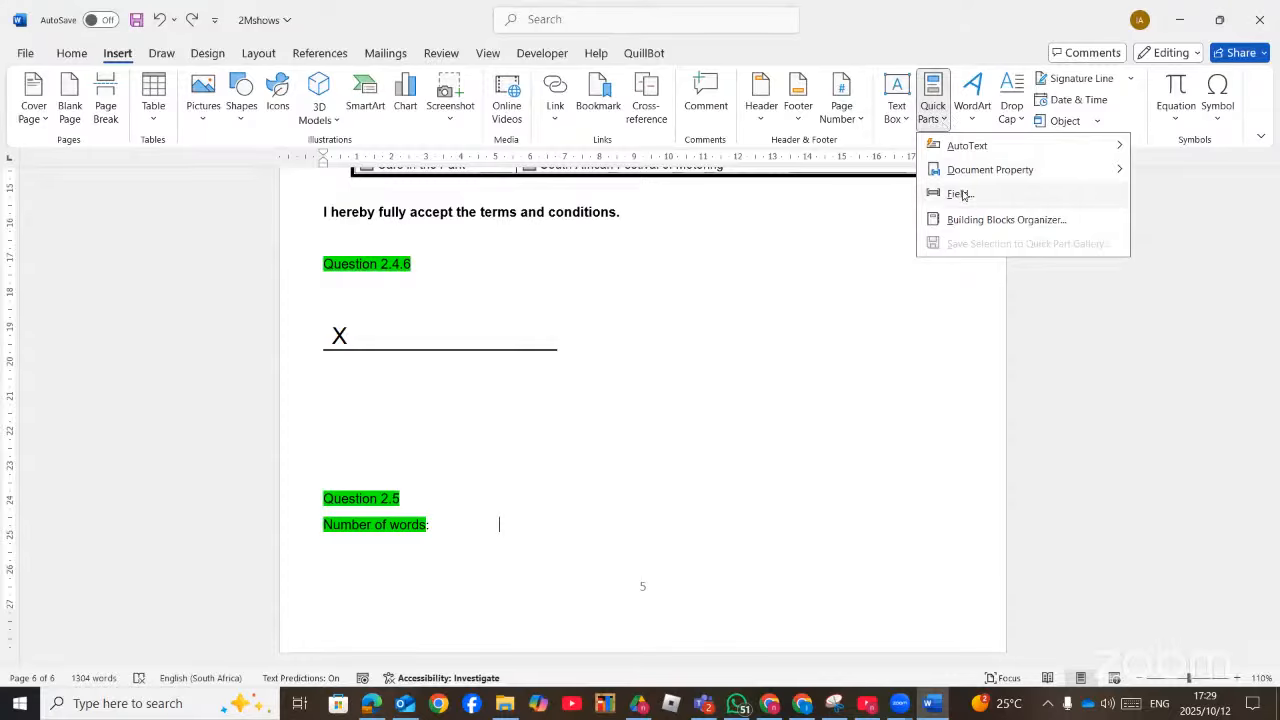
Insert a NumWords field with no special format after "Number of words:" under Question 2.5
left_click(689, 20)
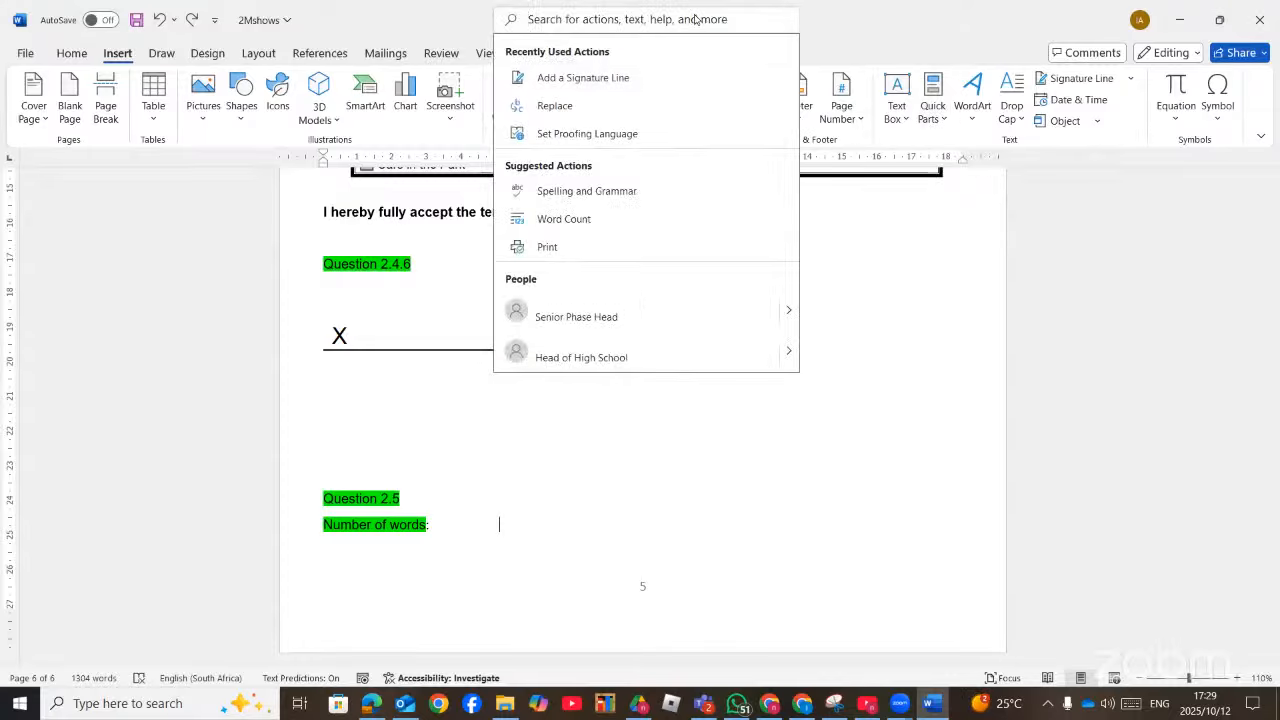
type("fiel")
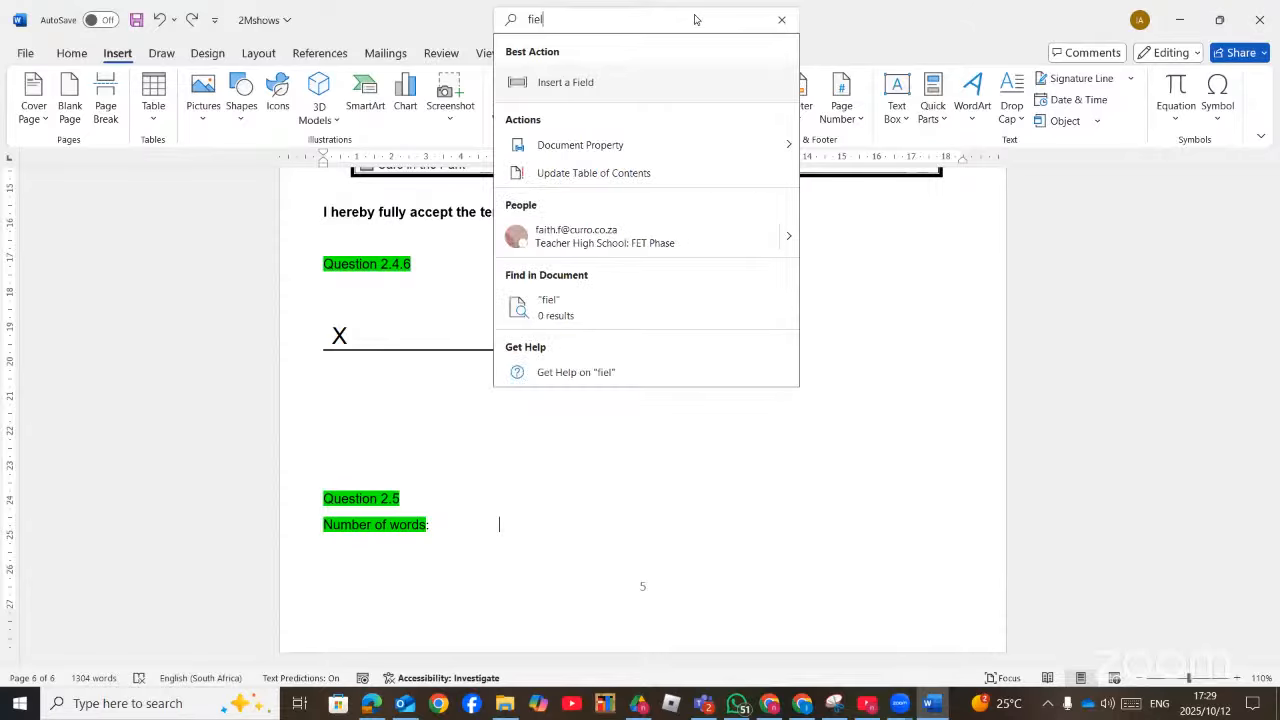
left_click(660, 88)
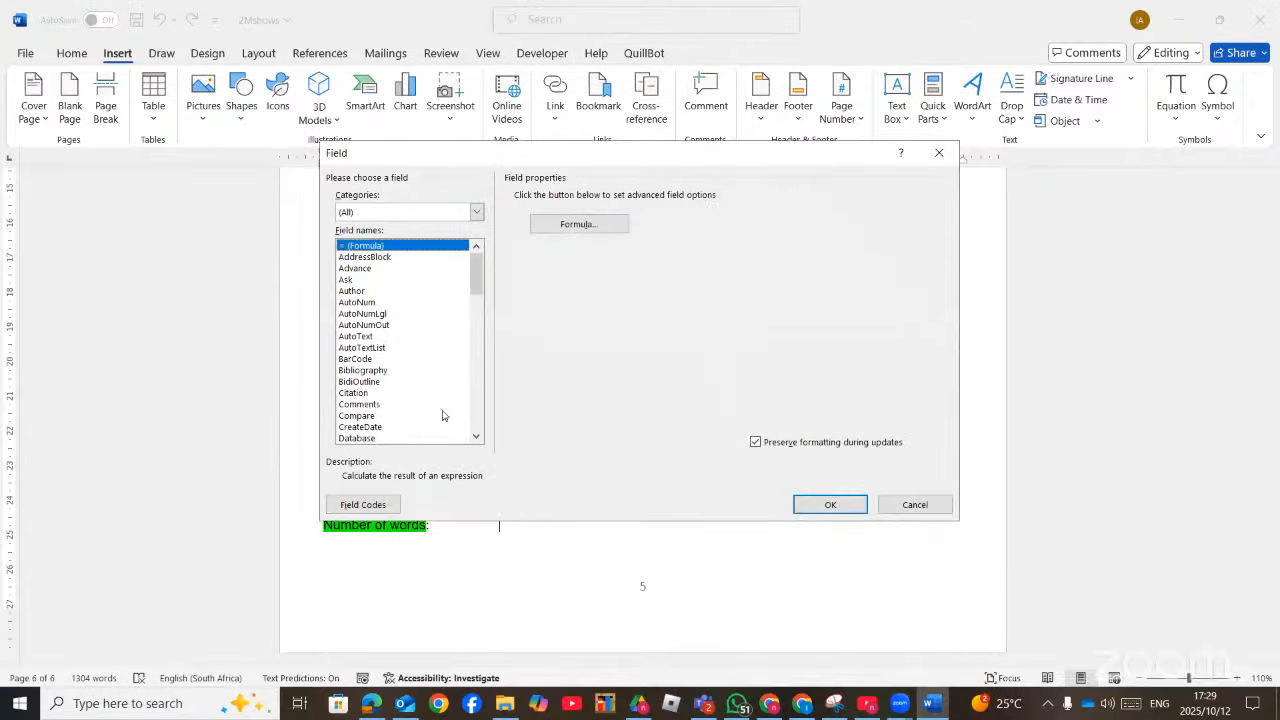
left_click(475, 437)
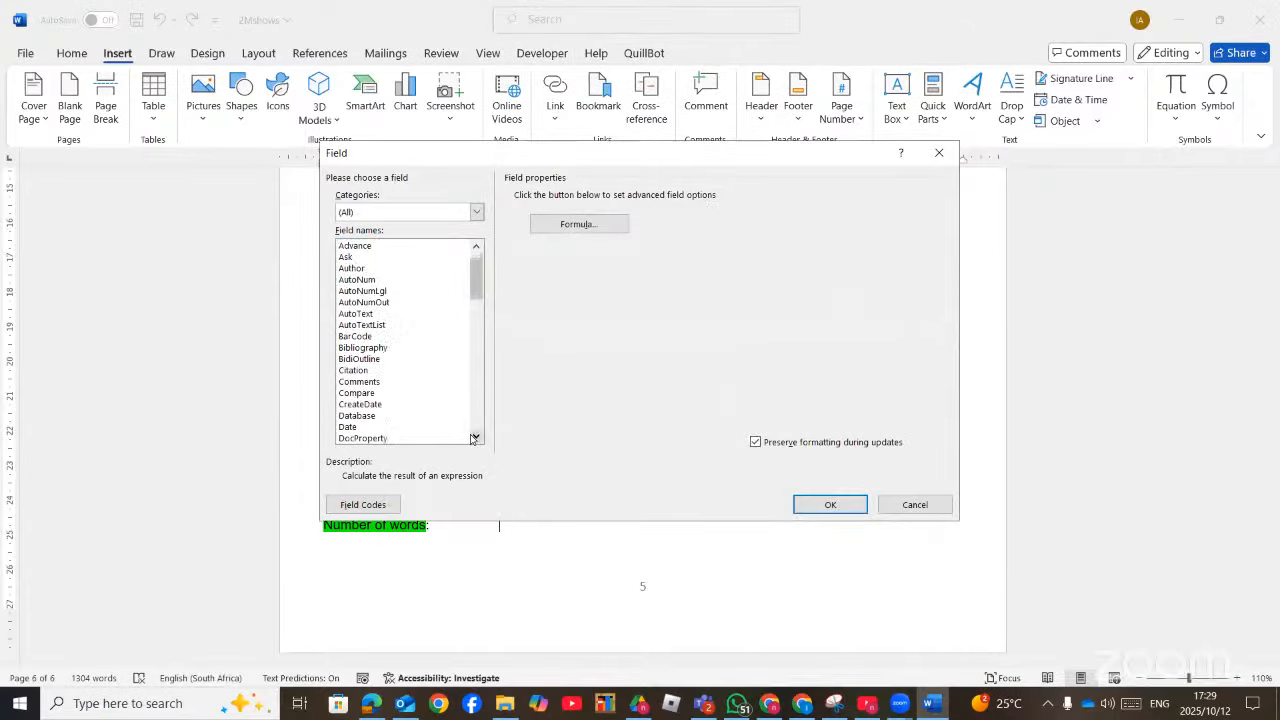
left_click(475, 437)
left_click(475, 437)
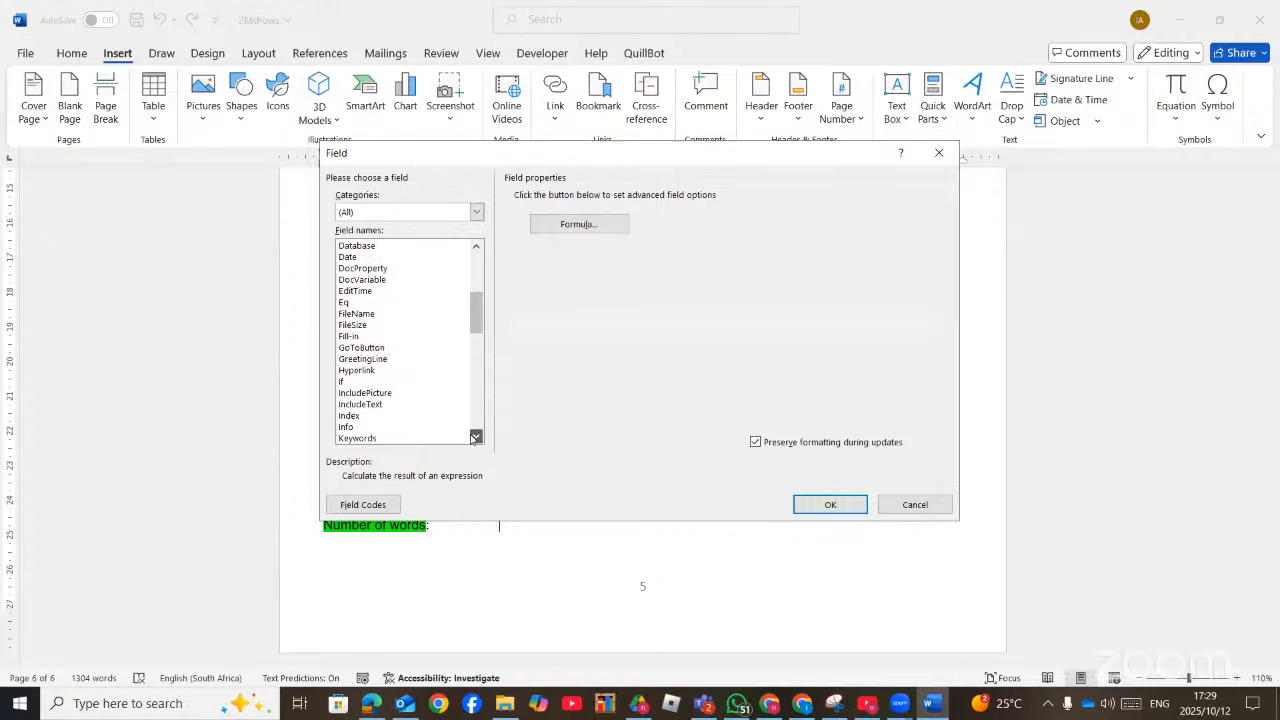
left_click(475, 437)
left_click(475, 437)
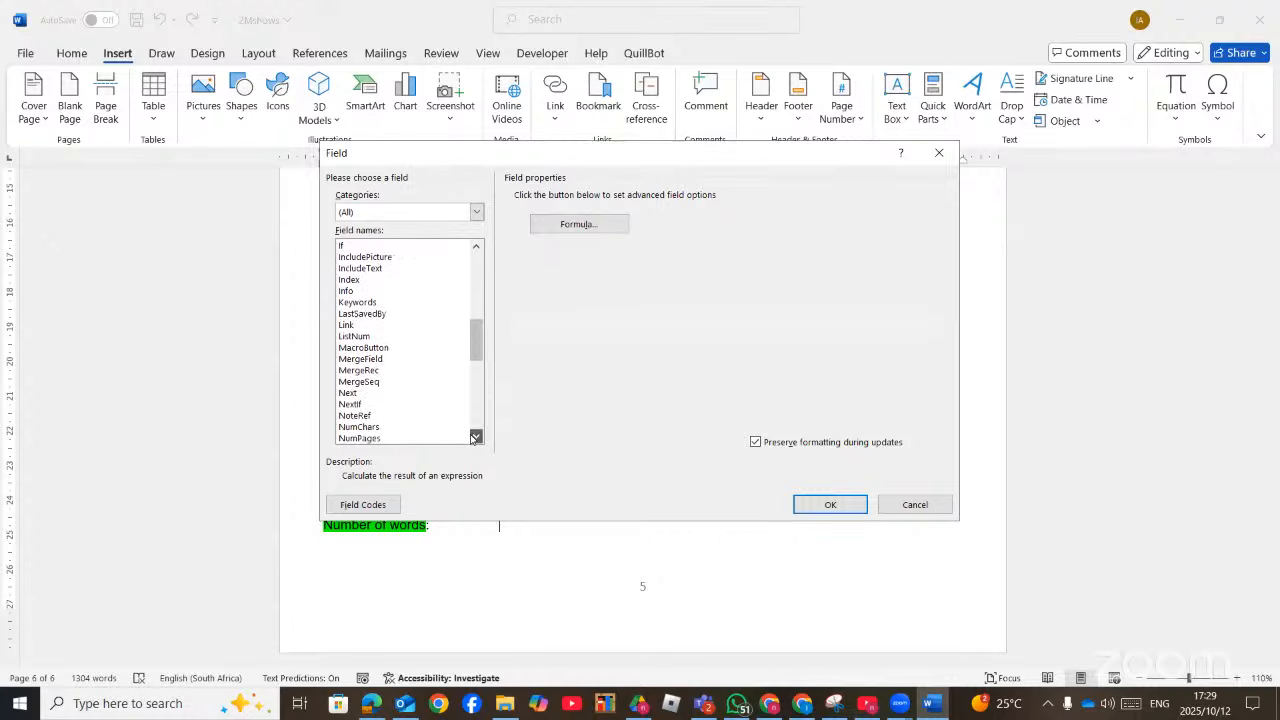
left_click(475, 437)
left_click(475, 437)
left_click(367, 405)
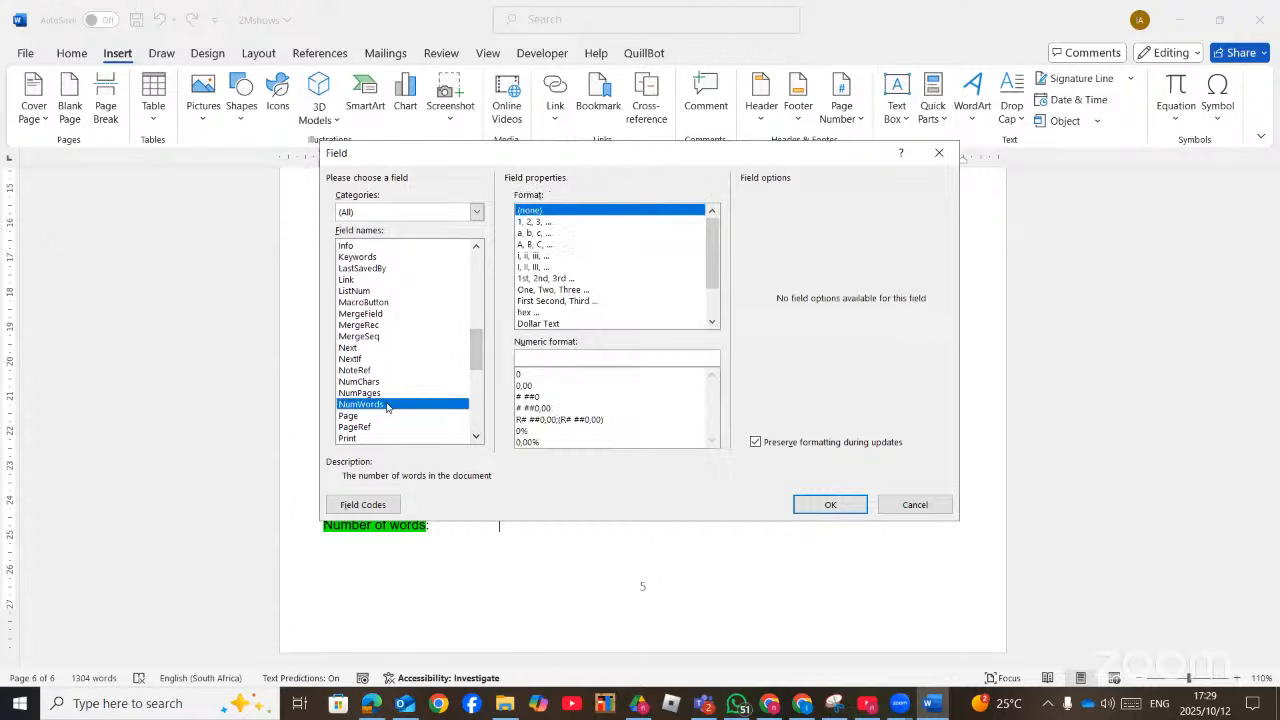
left_click(829, 505)
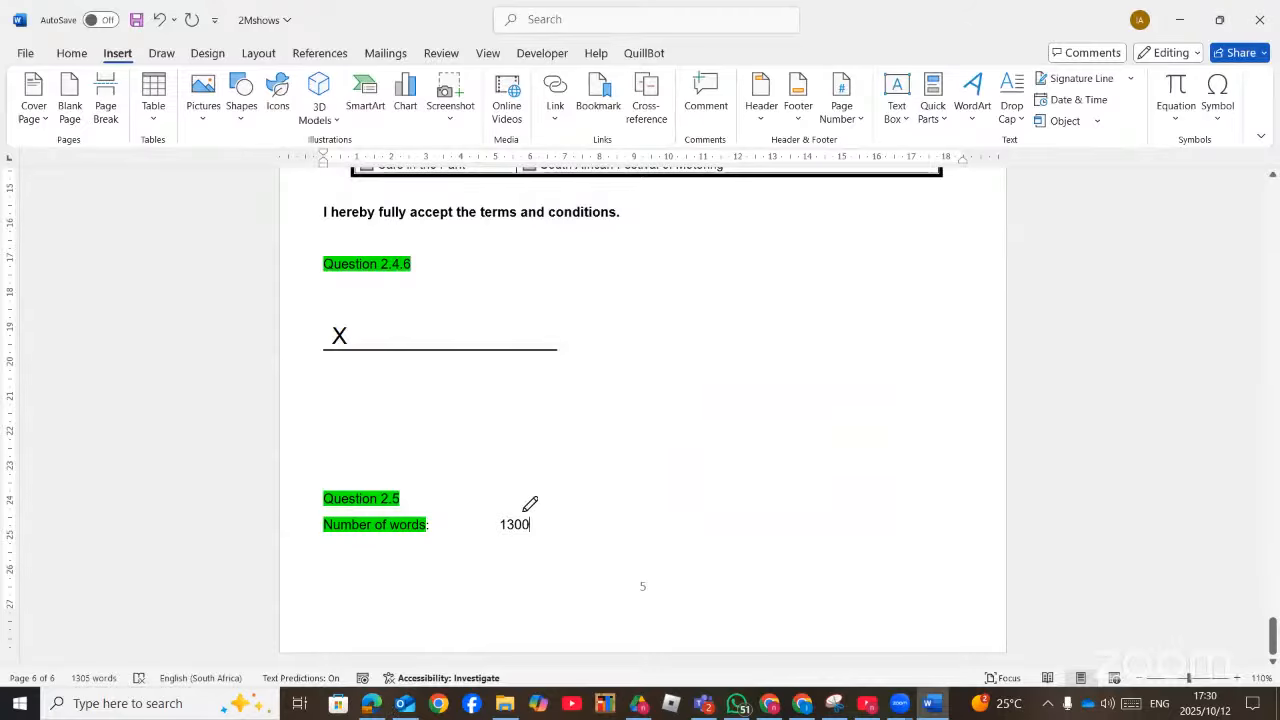
Switch to the question paper PDF in the browser and draw ticks beside questions 7.1.1 and 7.1.2
key("alt+Tab")
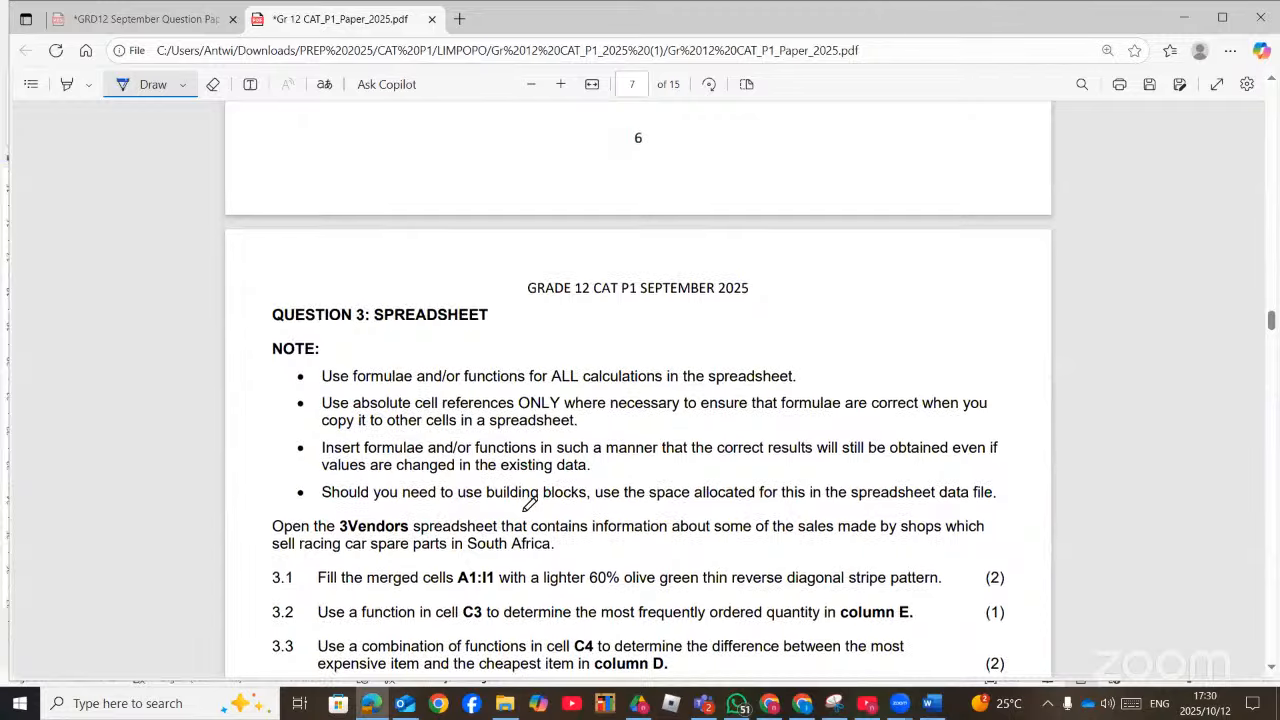
scroll(530, 503, "down", 20)
scroll(530, 503, "down", 20)
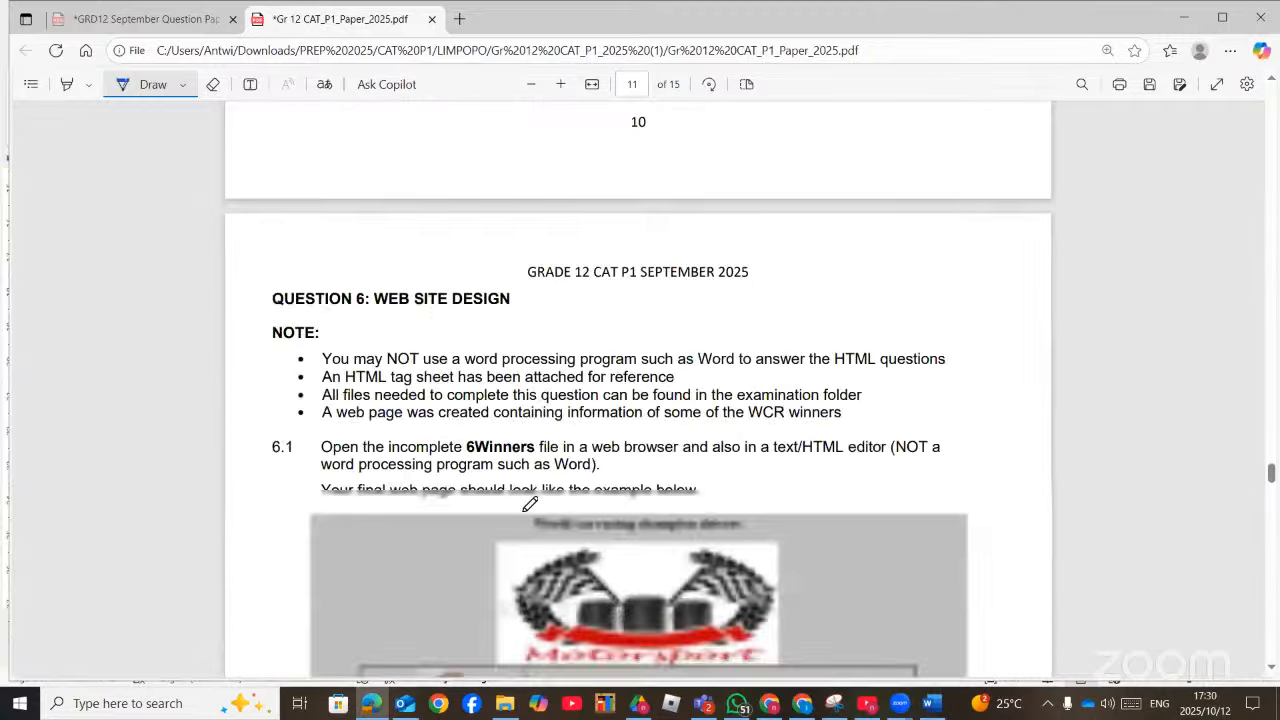
scroll(530, 503, "up", 12)
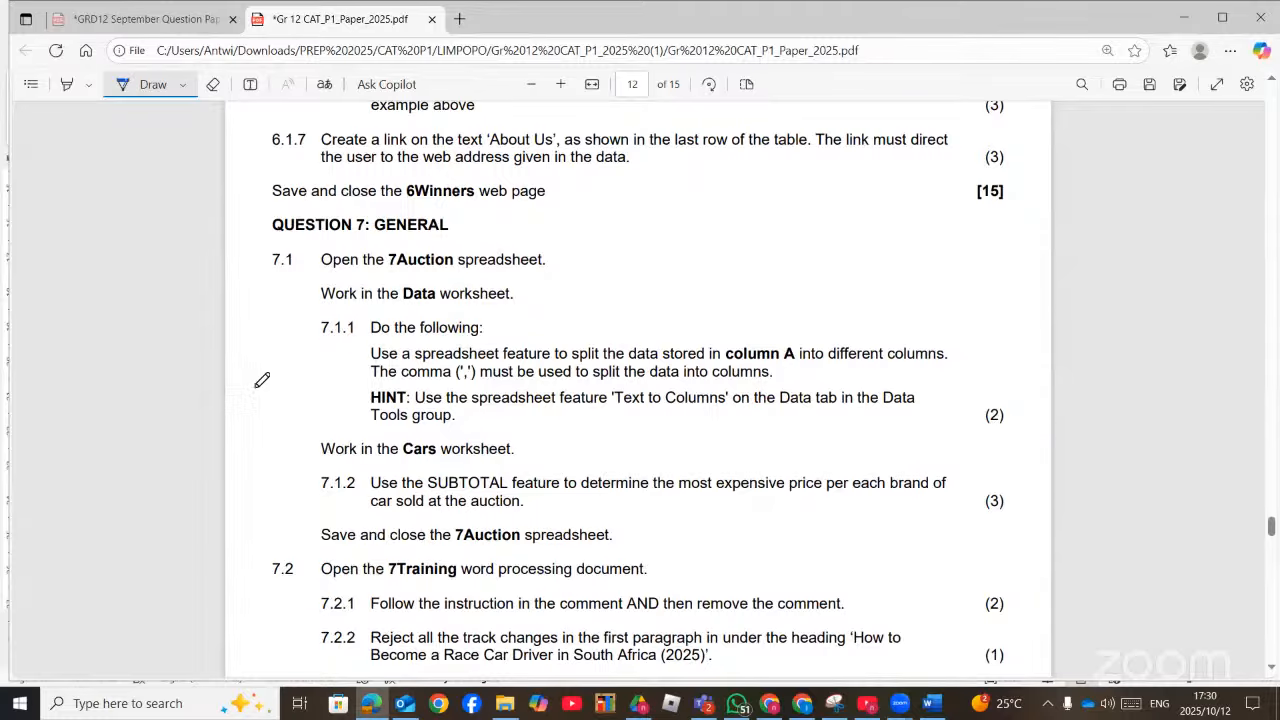
left_click_drag(258, 388, 352, 390)
scroll(466, 366, "down", 3)
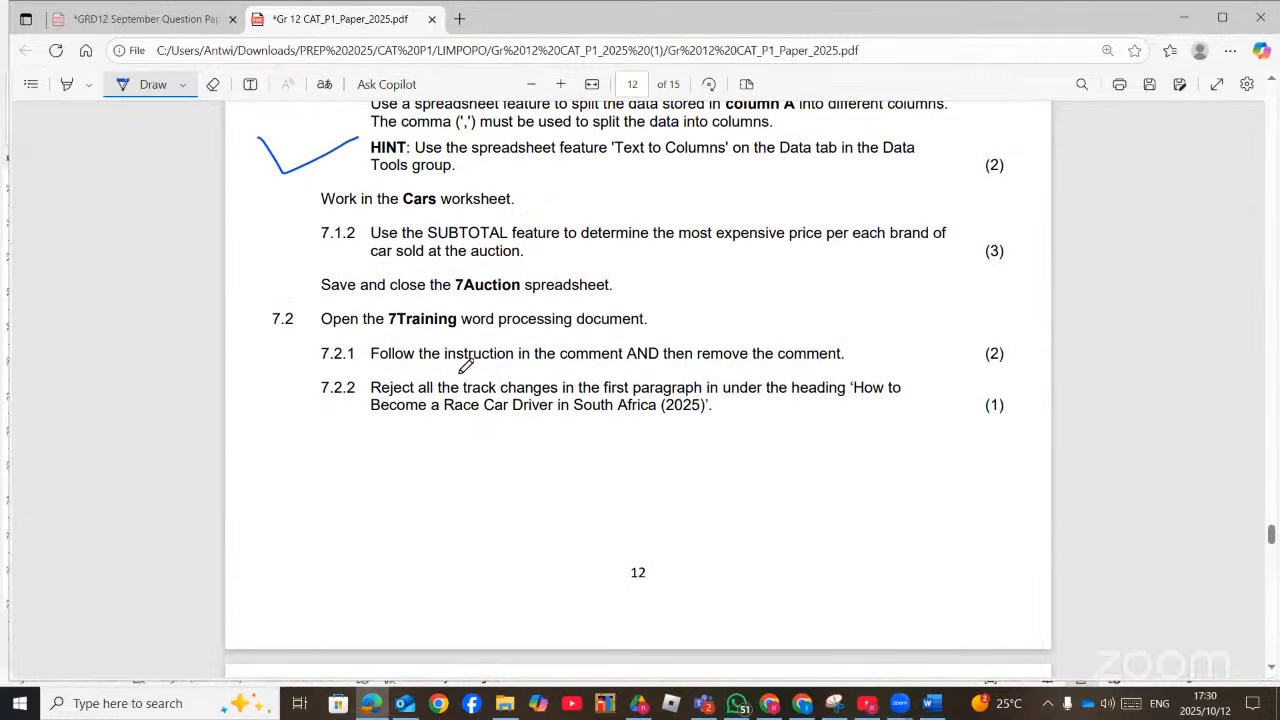
left_click_drag(266, 241, 369, 239)
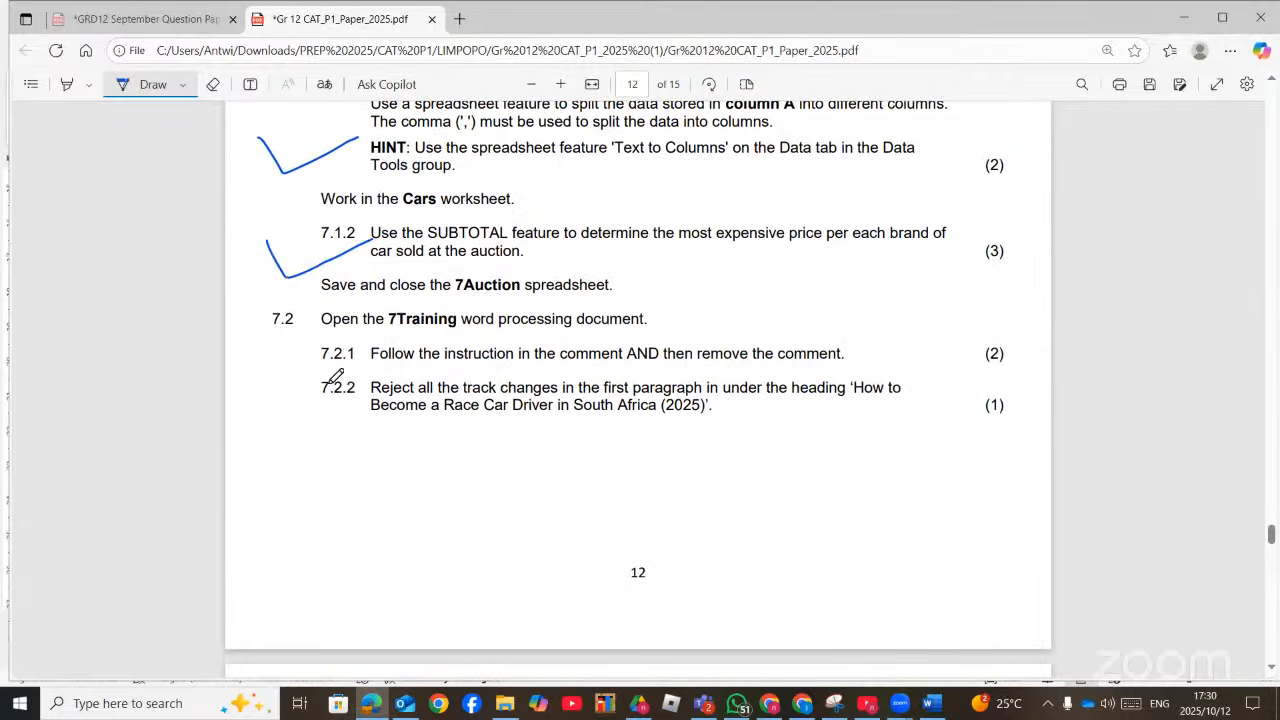
Read question 7.2 and open the 7Training Word document from the CAT P1 Sept 2025 DATA folder
scroll(336, 372, "down", 2)
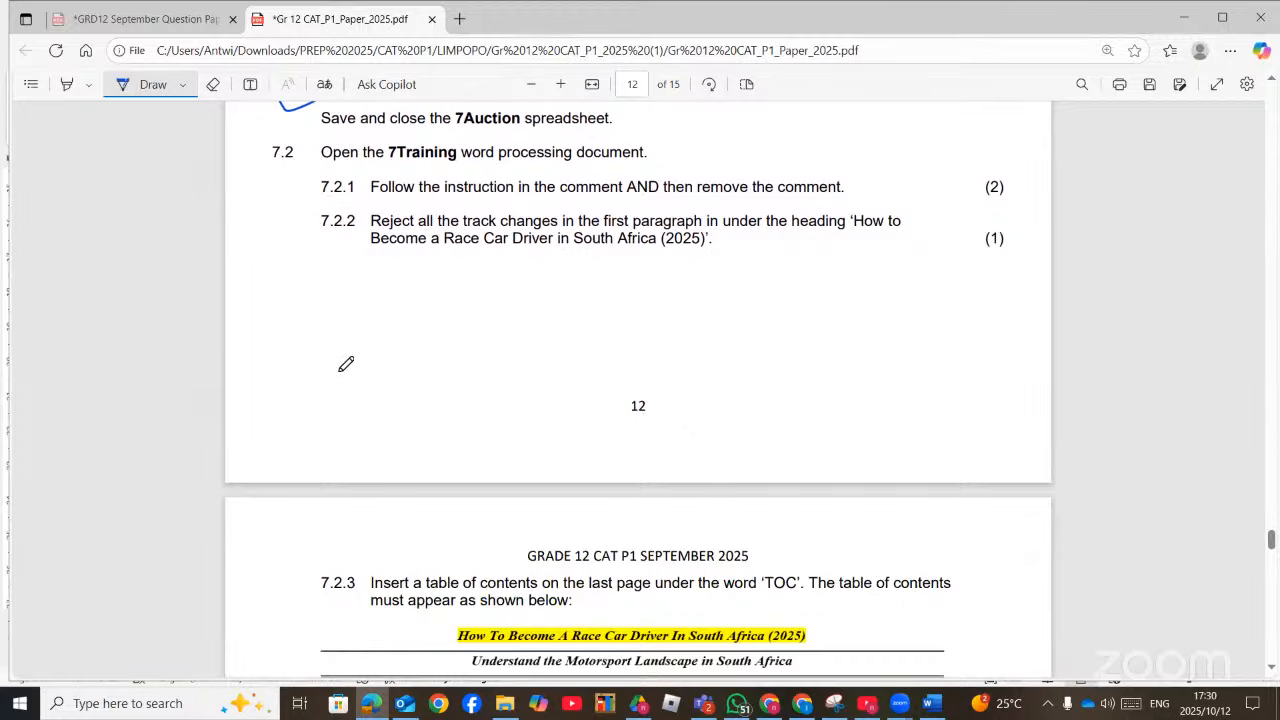
scroll(290, 308, "up", 1)
scroll(368, 278, "down", 3)
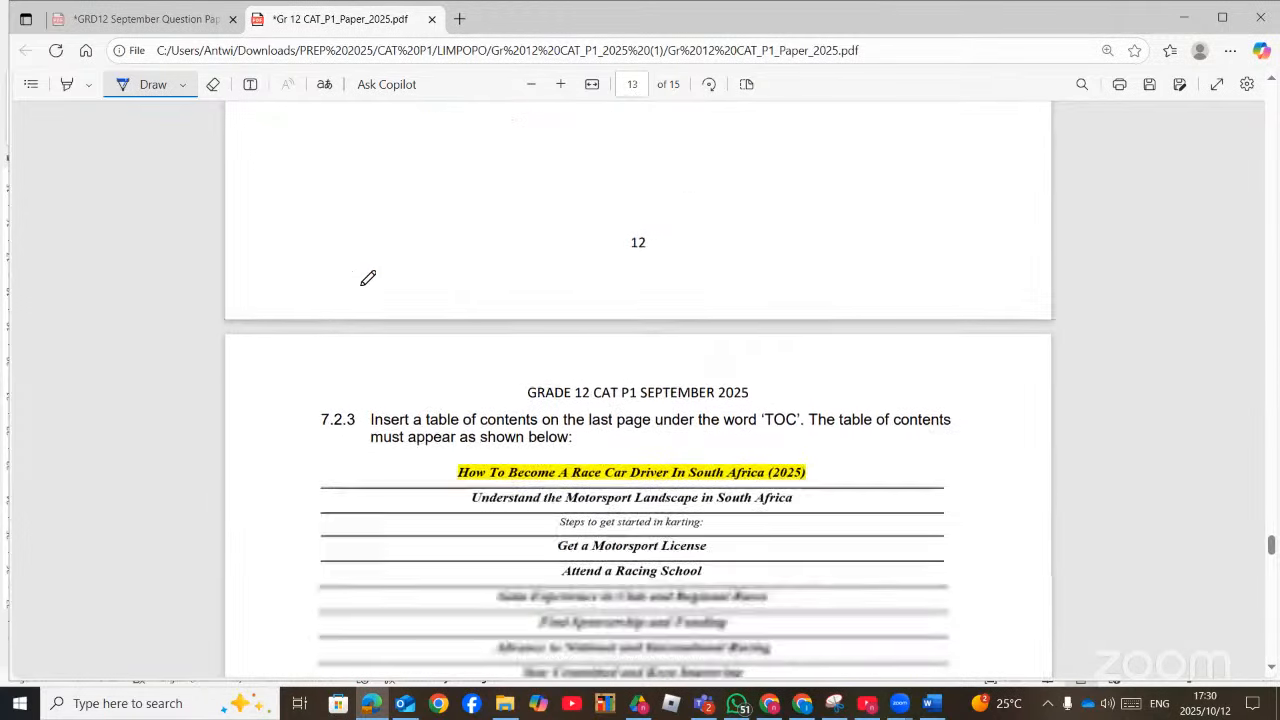
scroll(368, 278, "up", 2)
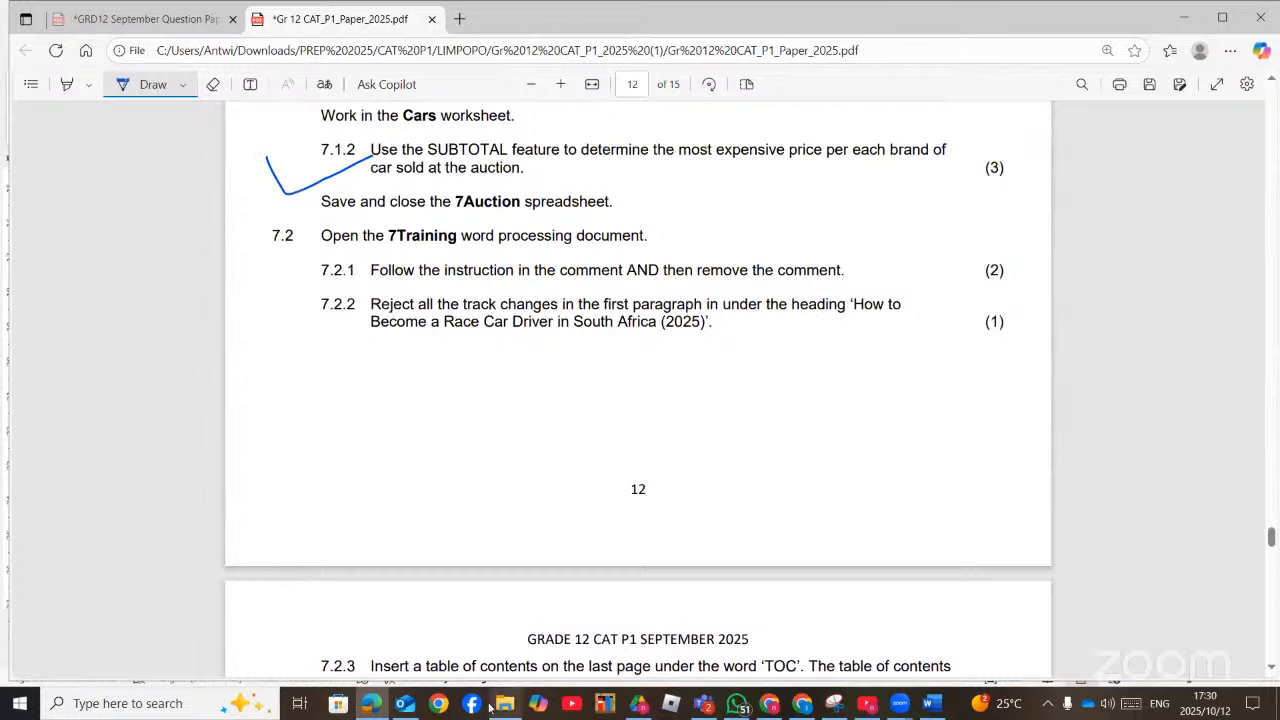
left_click(504, 703)
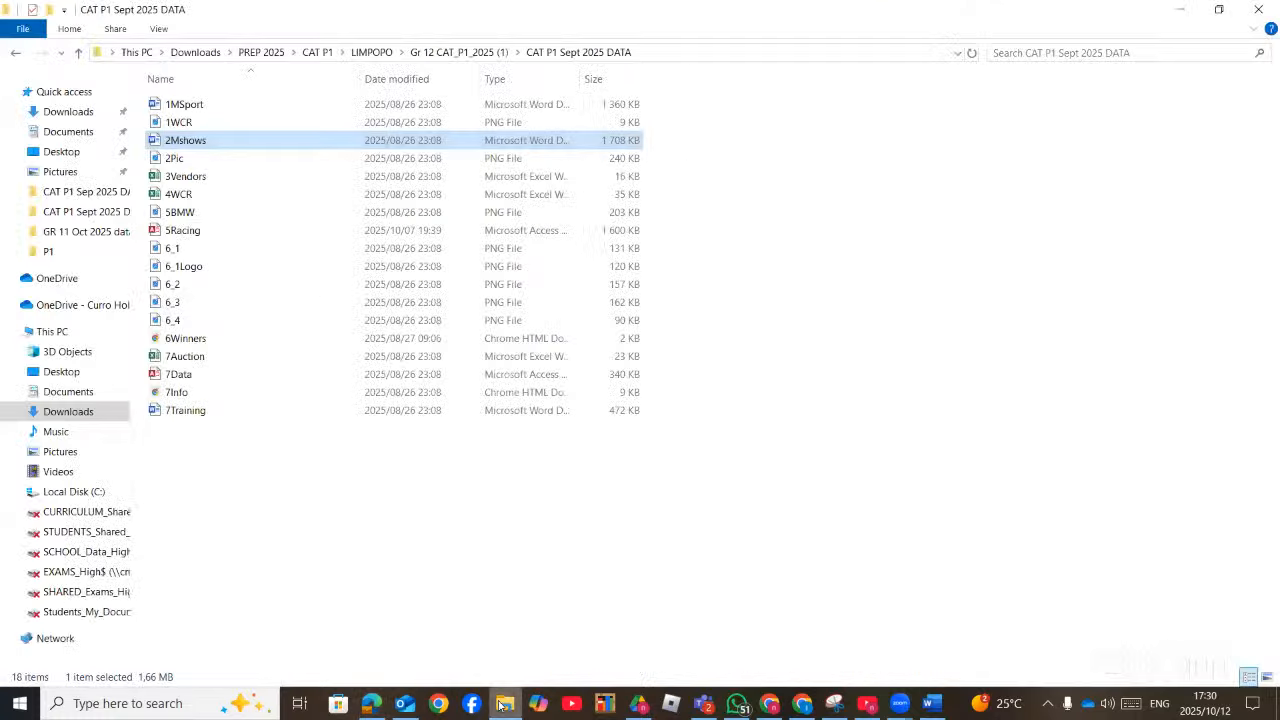
double_click(188, 410)
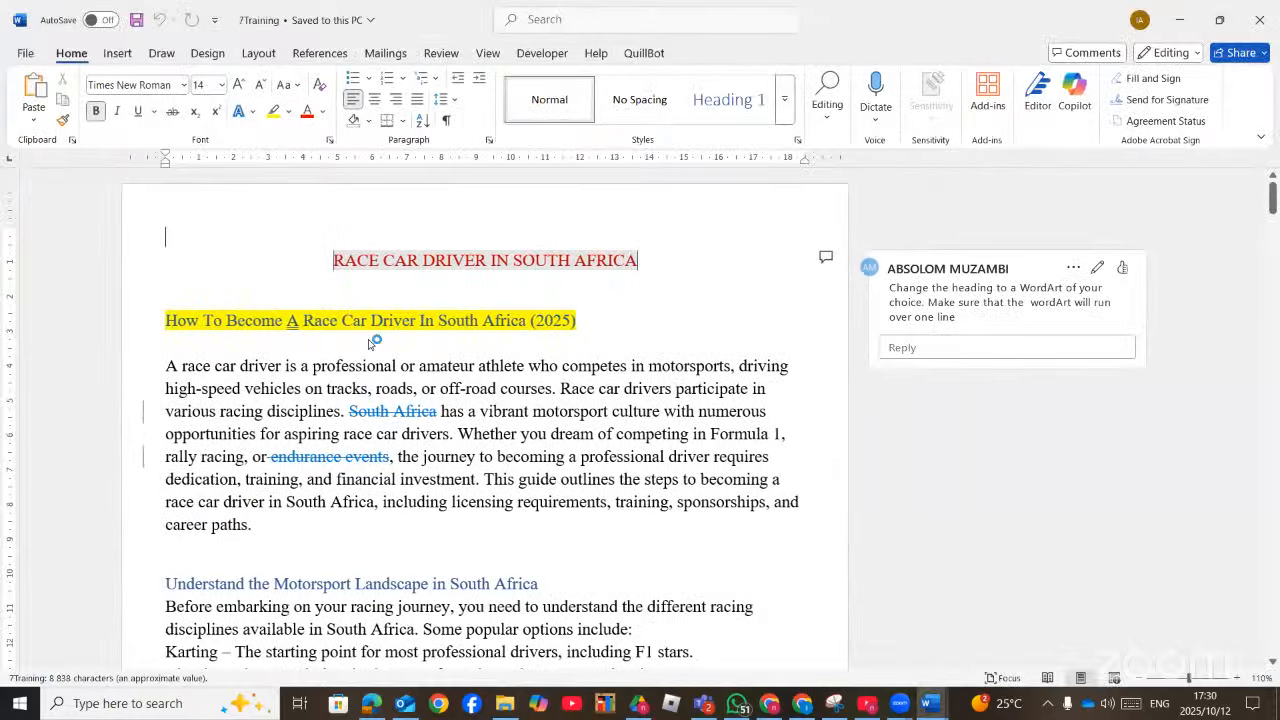
left_click(370, 703)
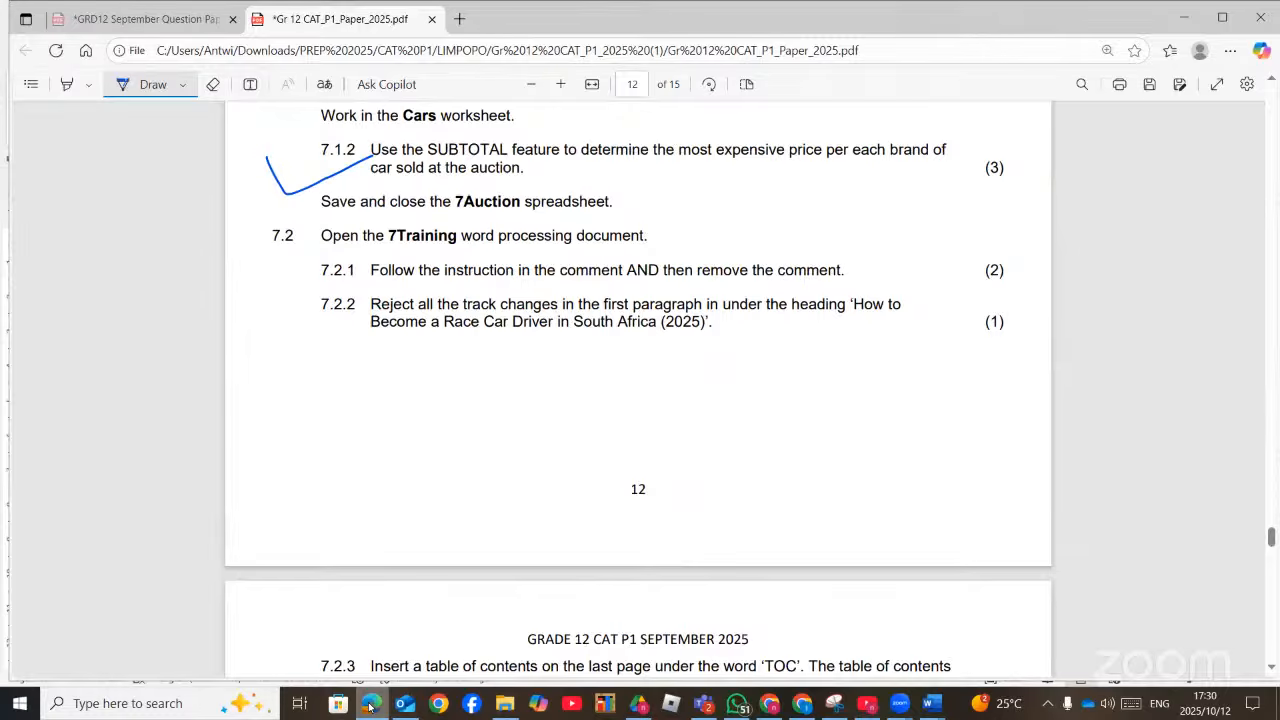
left_click(400, 700)
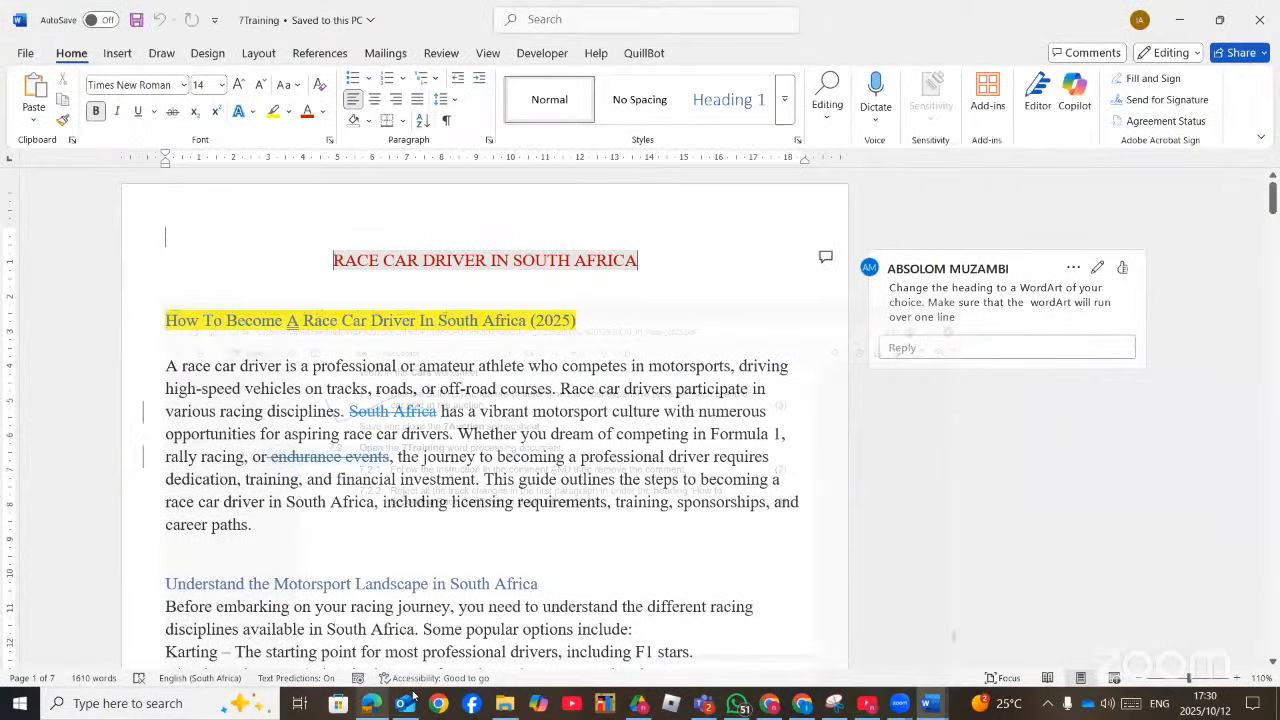
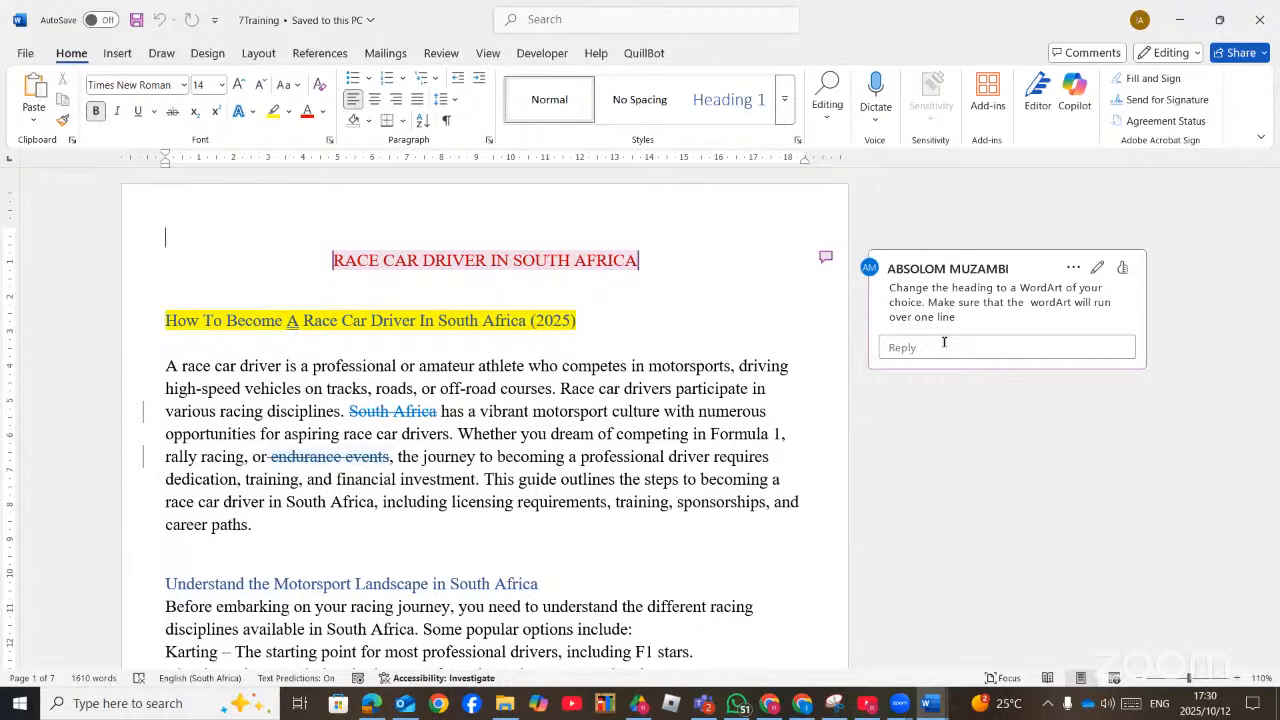
Convert the heading "RACE CAR DRIVER IN SOUTH AFRICA" to WordArt with a grey gradient style, accepting the loss of its comment
left_click(636, 260)
left_click_drag(382, 271, 330, 261)
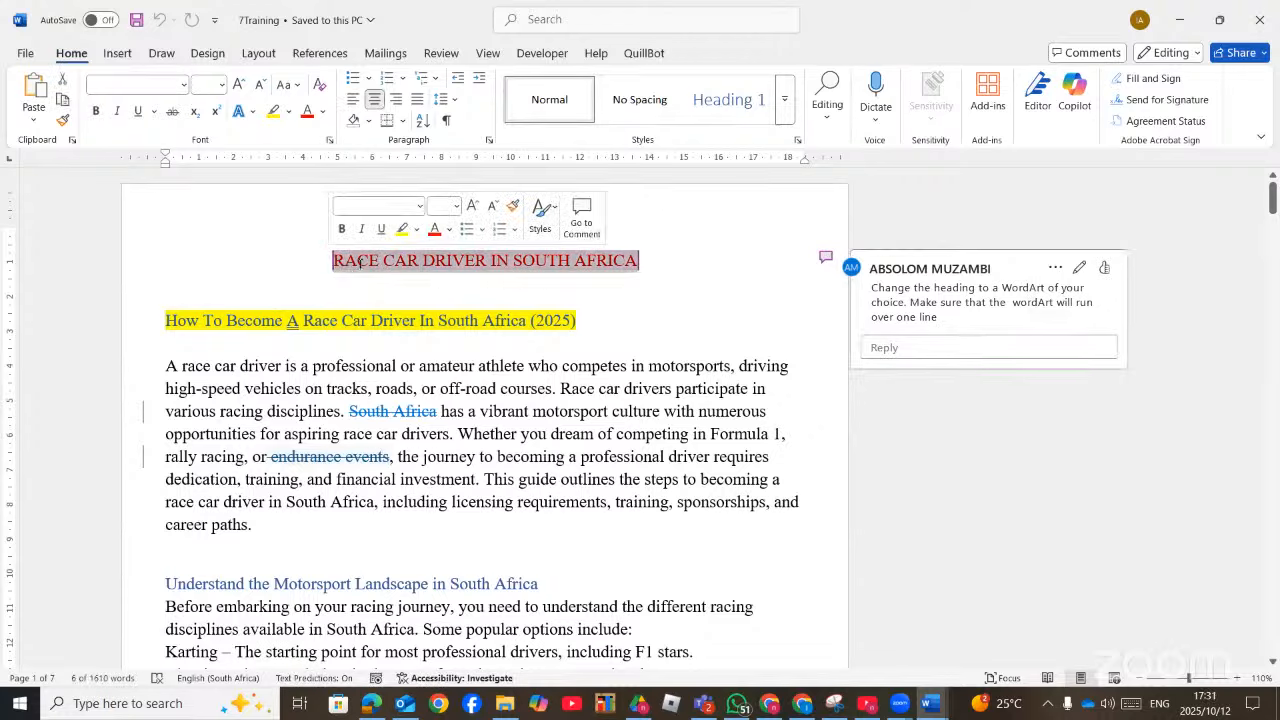
left_click(495, 304)
left_click_drag(658, 261, 330, 260)
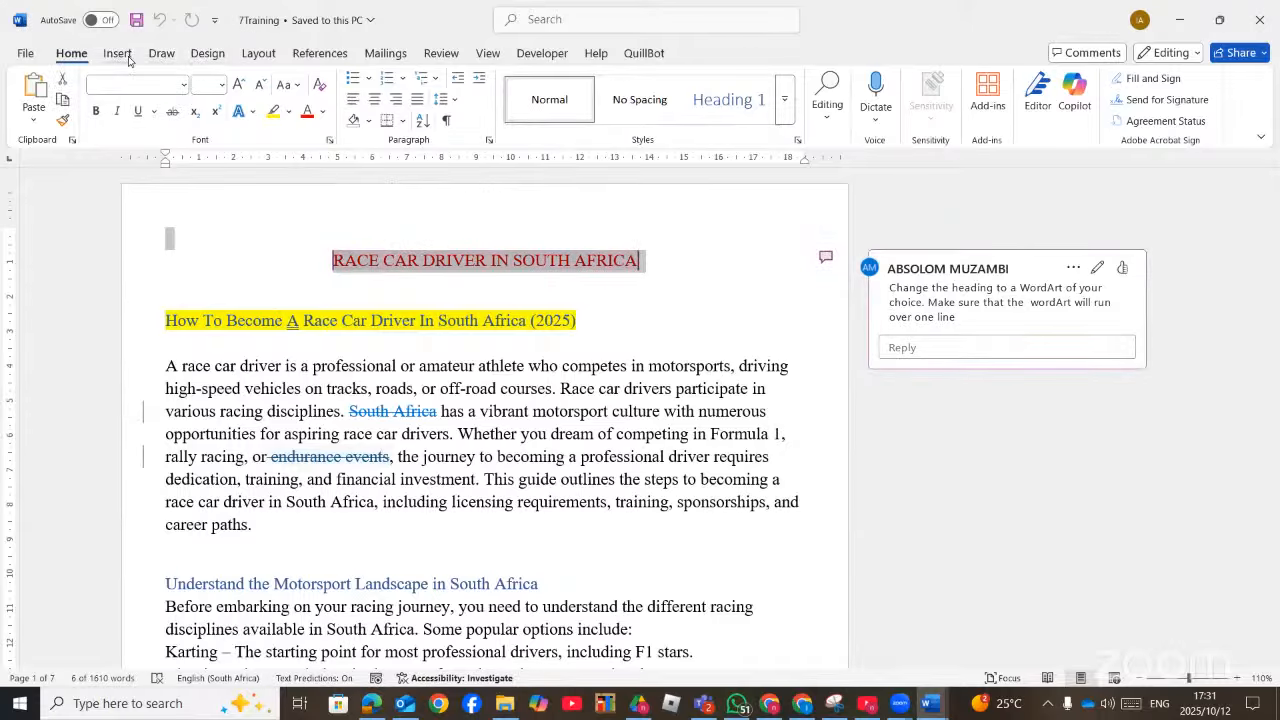
left_click(117, 55)
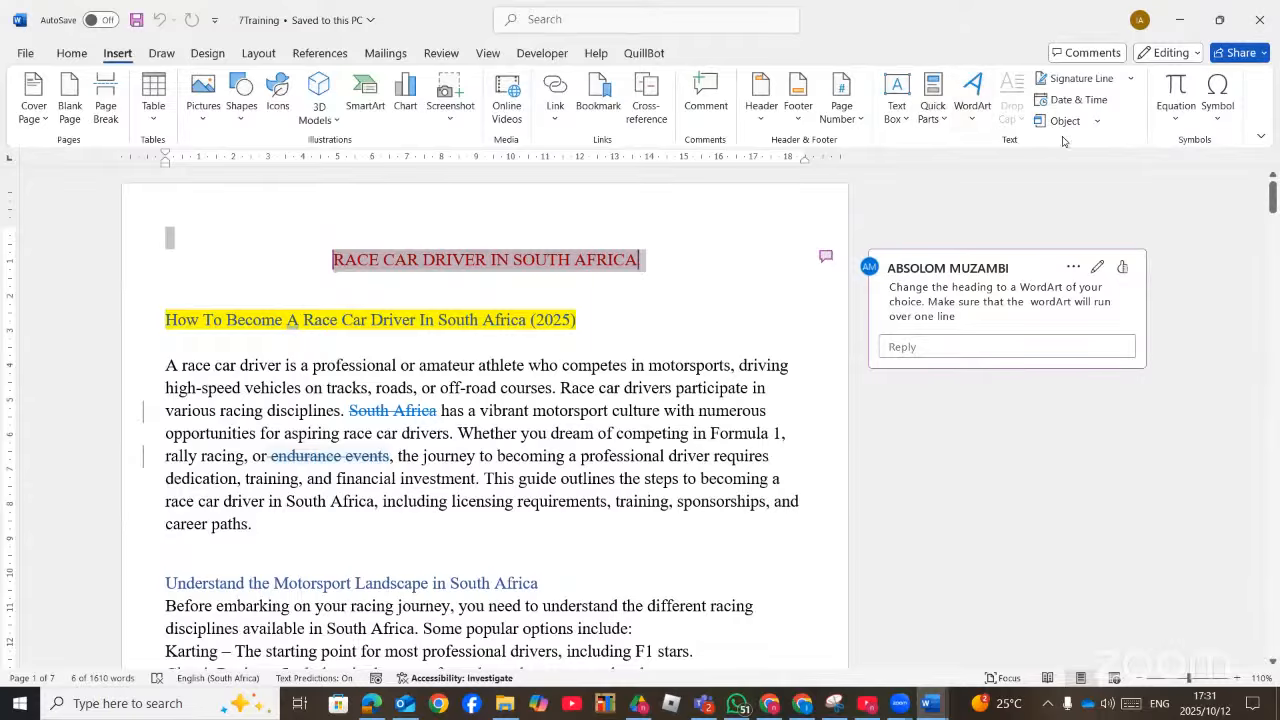
left_click(959, 123)
left_click(986, 217)
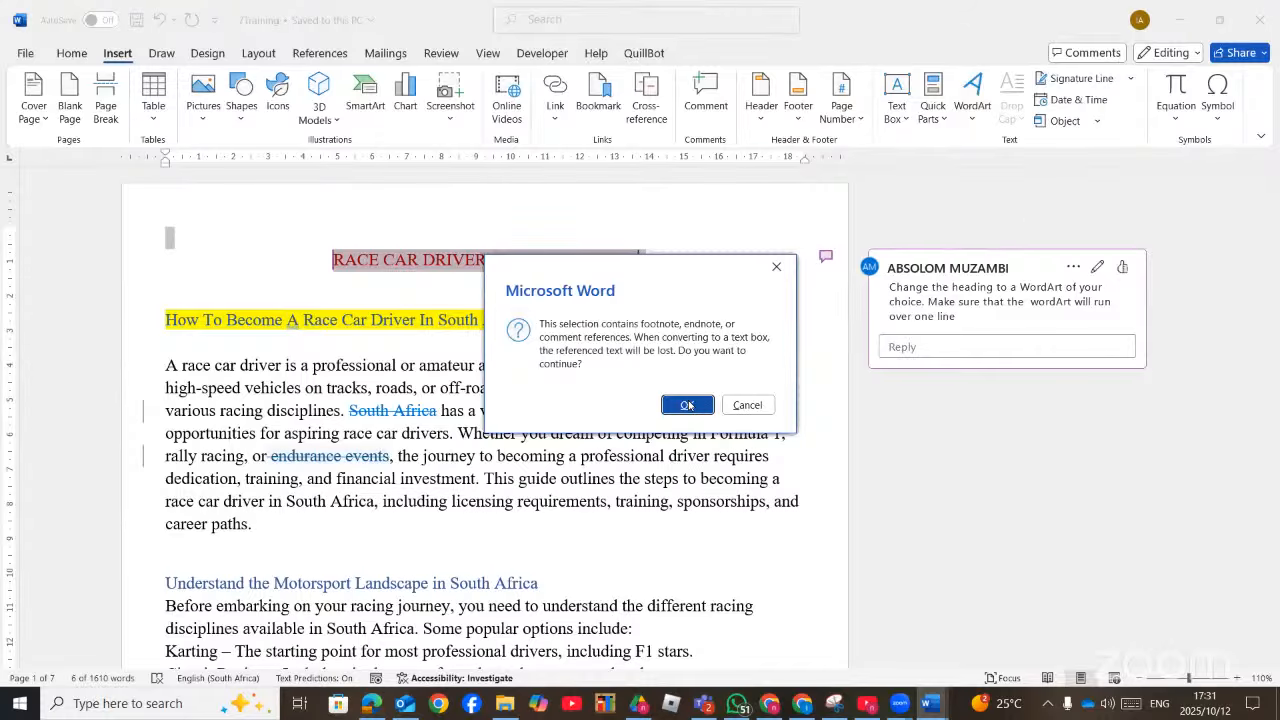
left_click(688, 404)
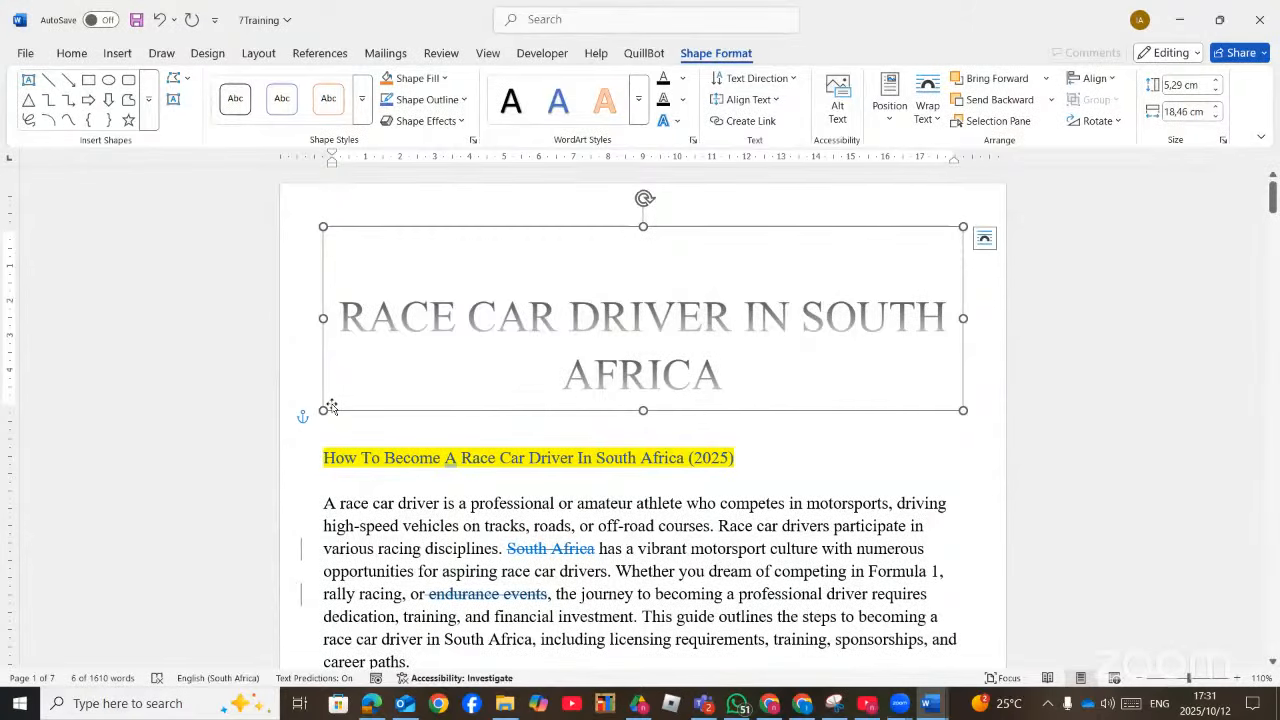
Resize the WordArt box to about 5,1 cm high and 18,9 cm wide, and reduce its text to 28 pt
mouse_move(642, 410)
left_mouse_down()
mouse_move(641, 366)
mouse_move(642, 404)
left_mouse_up()
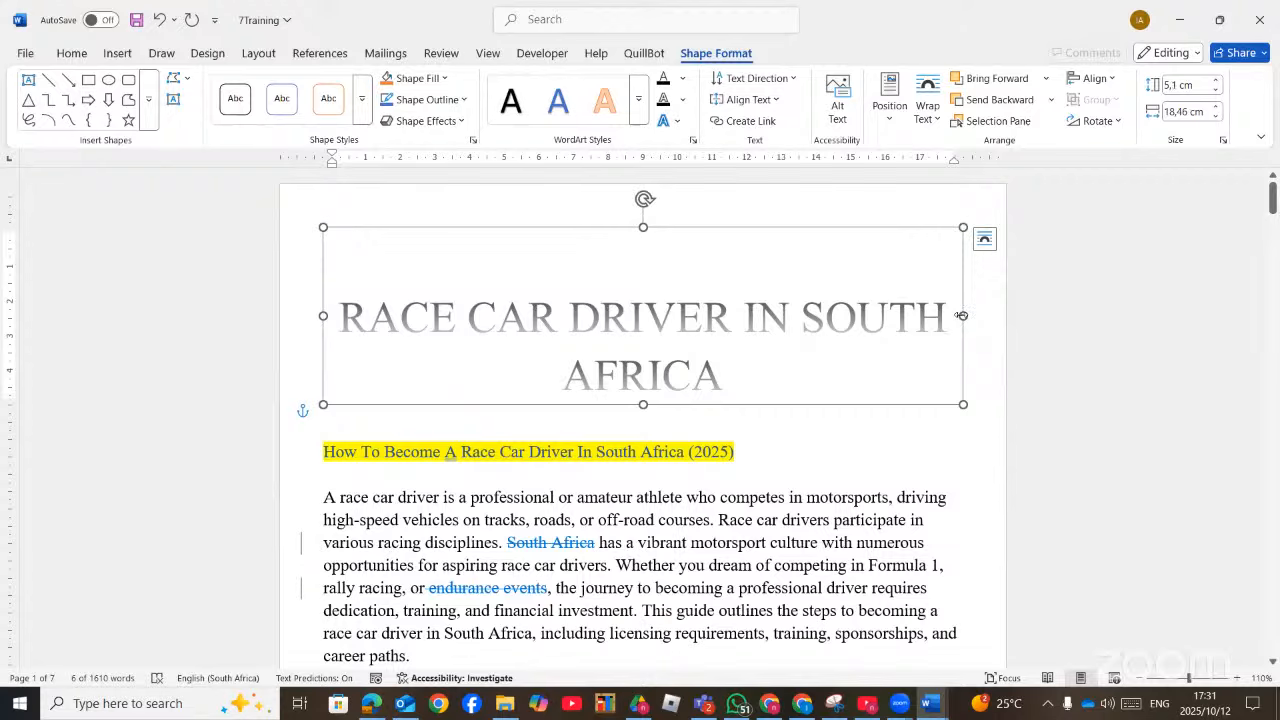
left_click_drag(960, 316, 978, 296)
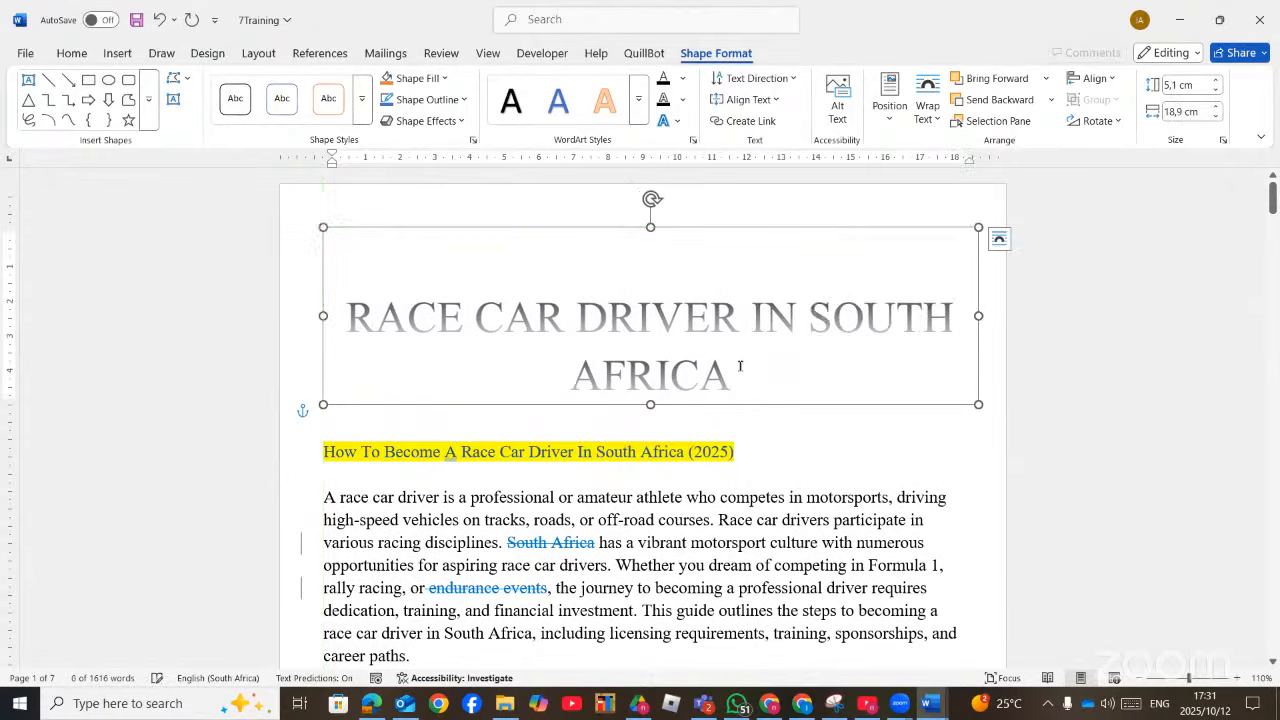
key("ctrl+a")
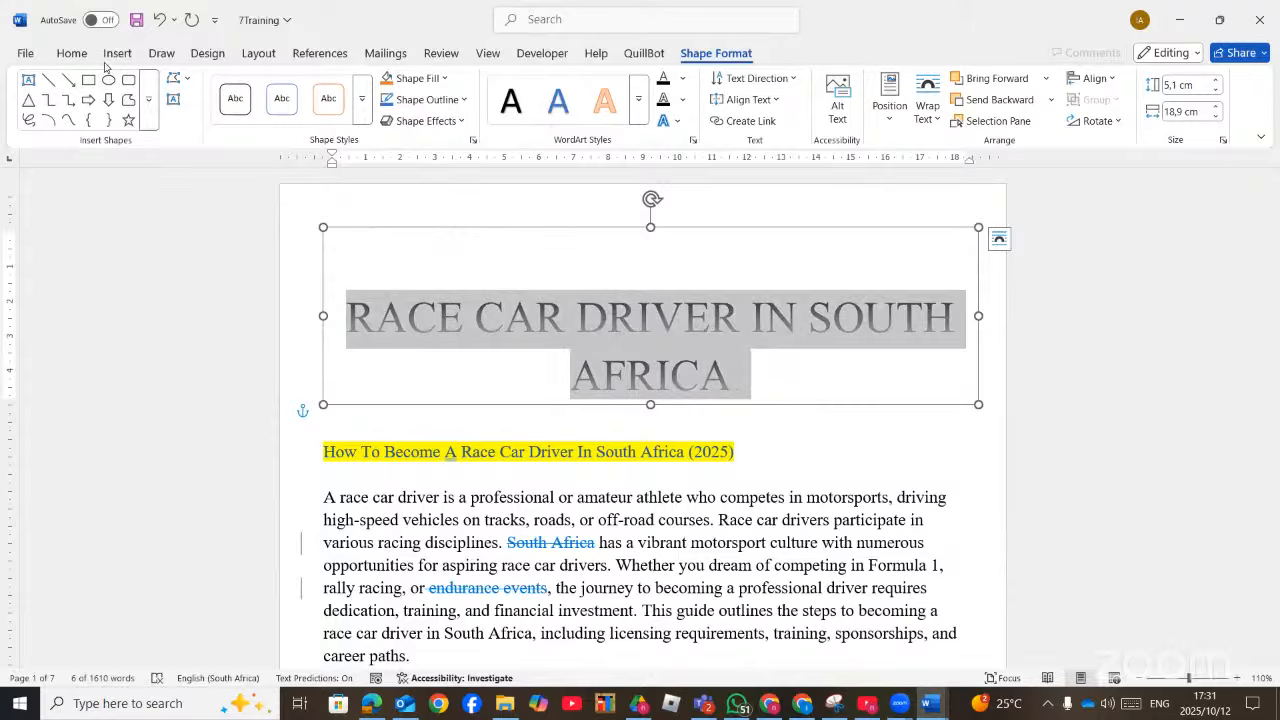
left_click(74, 56)
left_click(260, 86)
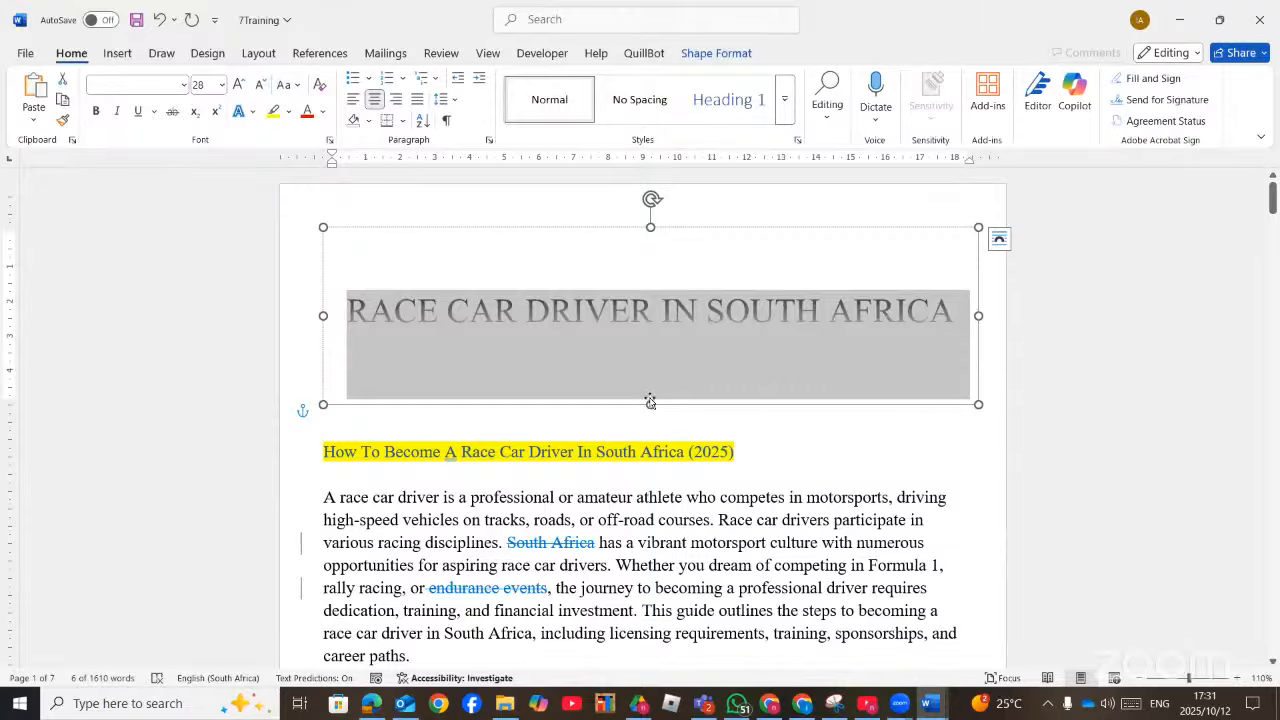
Reduce the height of the WordArt box from both its lower and upper edges to fit closely around the heading
left_click_drag(651, 404, 651, 355)
left_click_drag(651, 228, 651, 241)
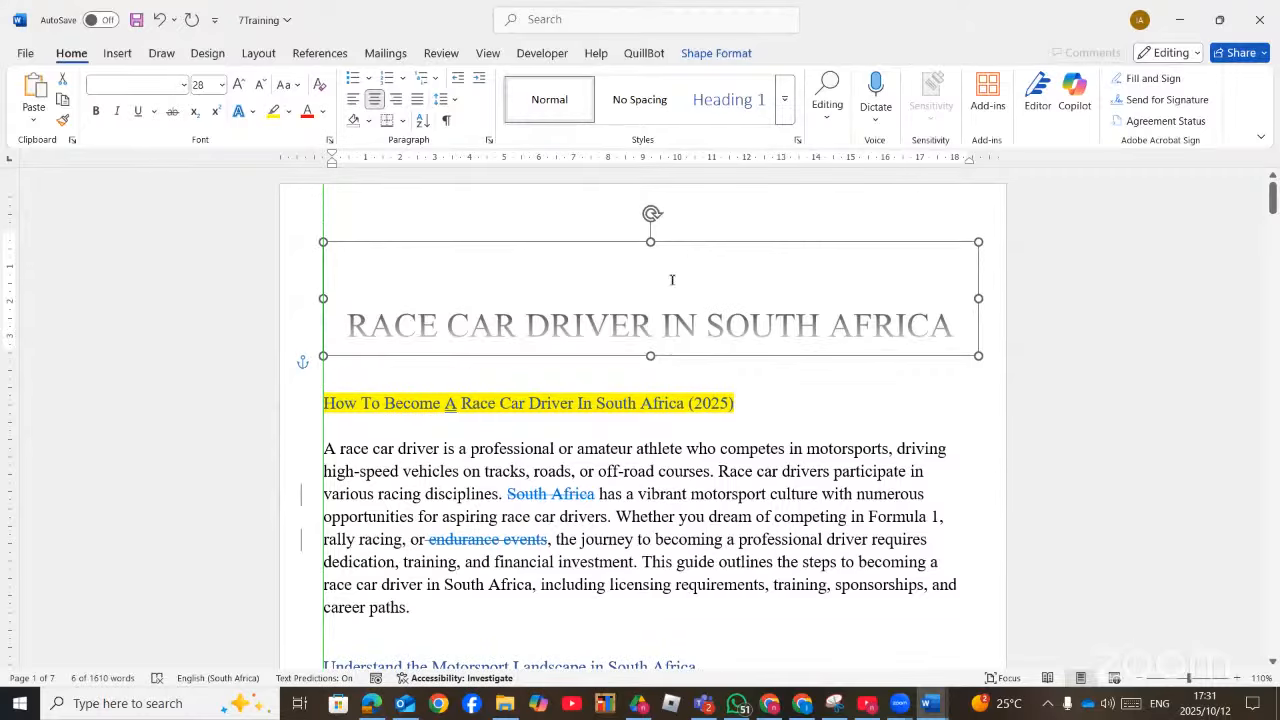
left_click(879, 392)
scroll(810, 403, "down", 3)
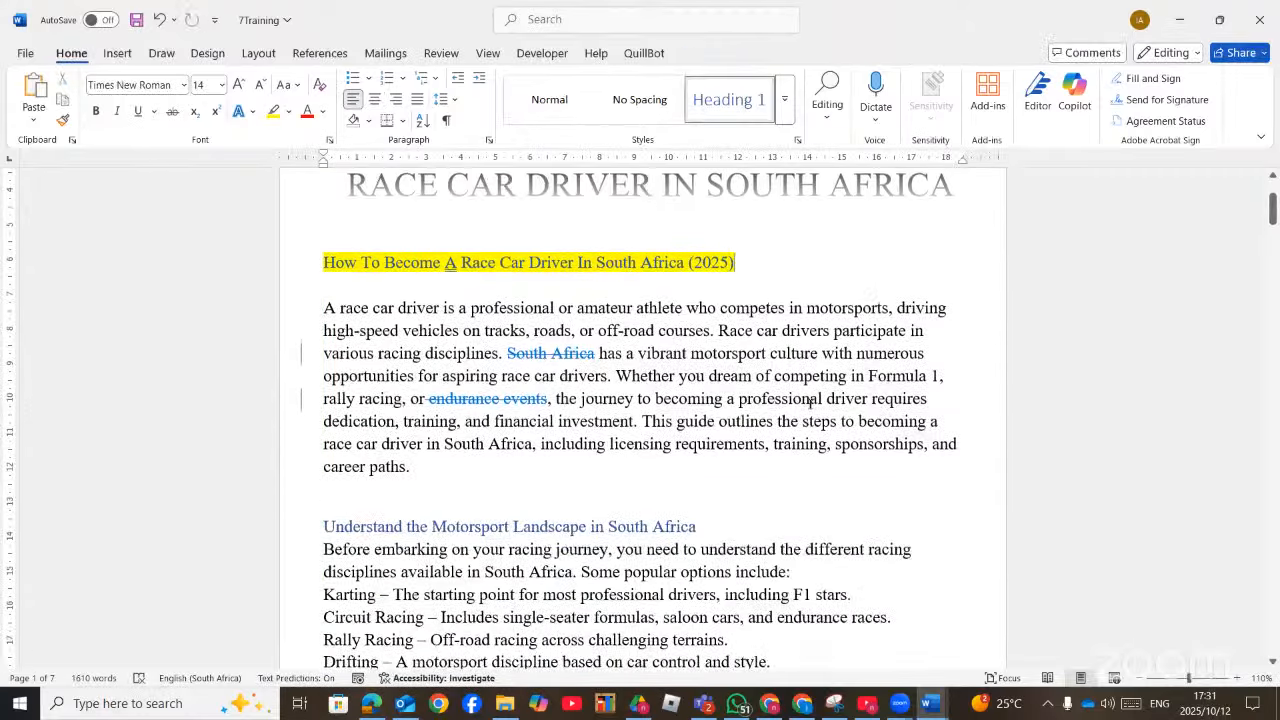
scroll(830, 400, "up", 3)
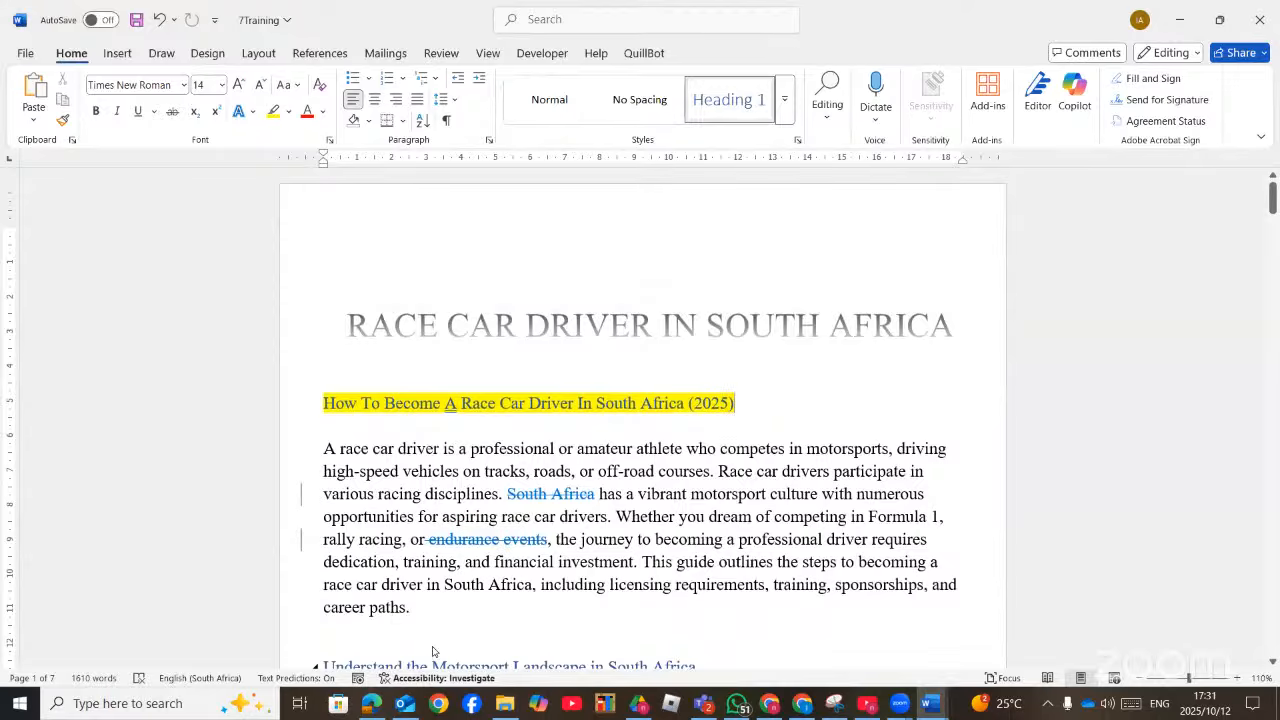
Read question 7.2.2 in the question paper PDF and return to the 7Training document
left_click(372, 704)
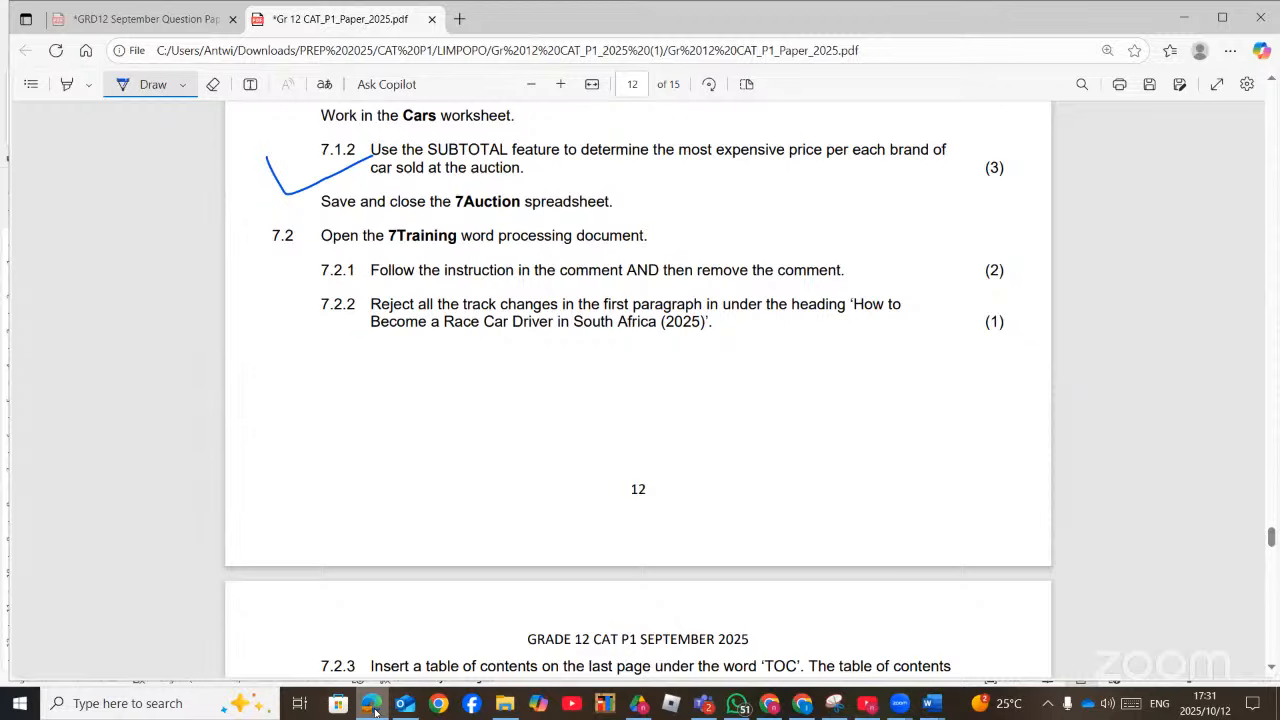
left_click(372, 704)
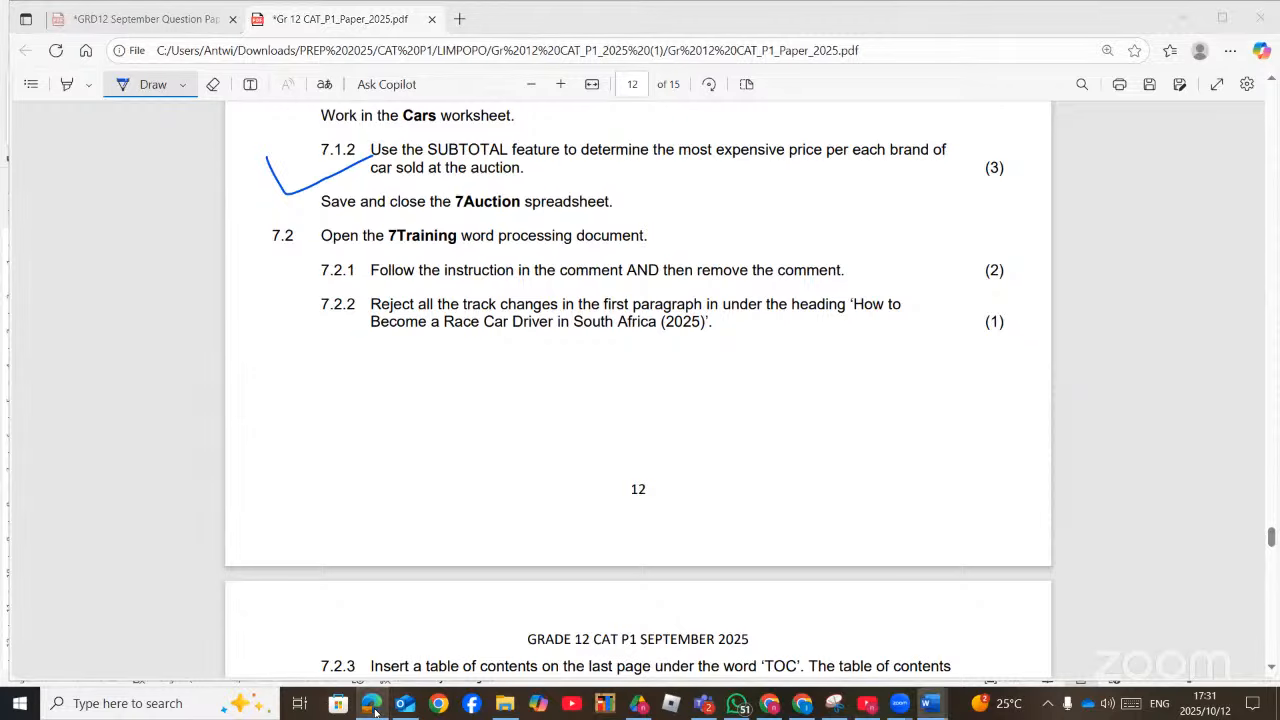
scroll(411, 615, "down", 2)
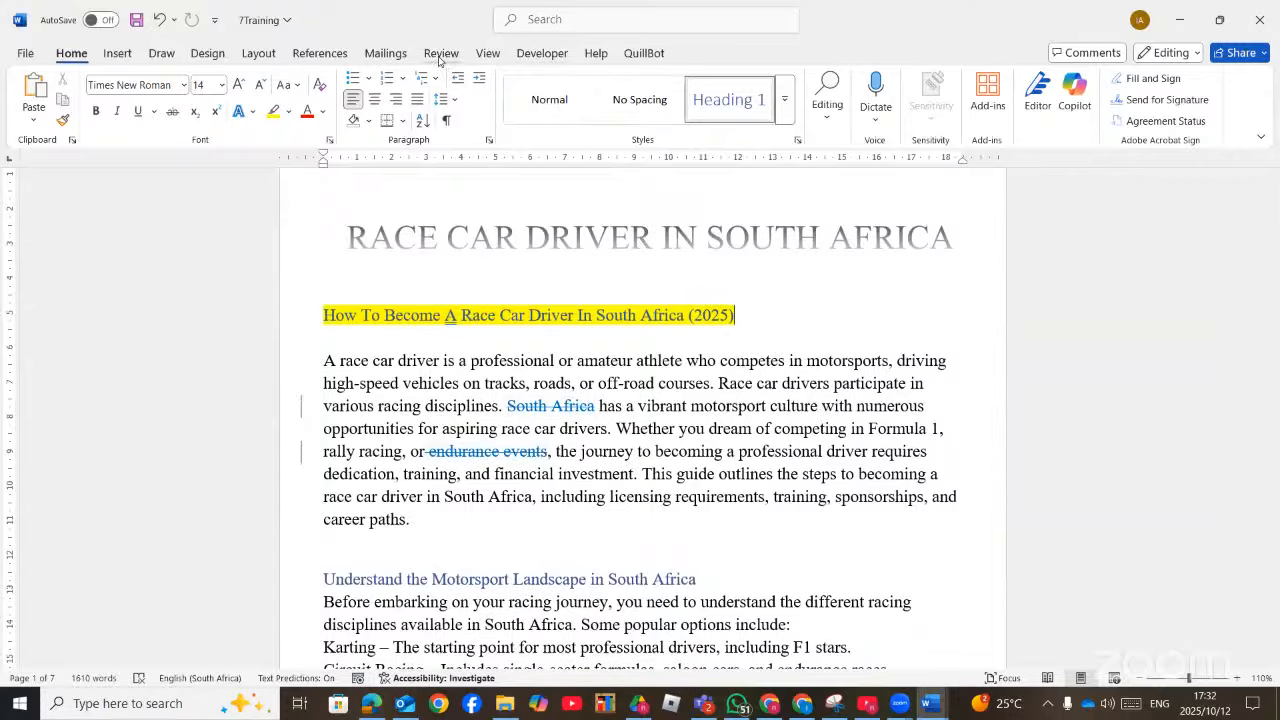
Compare the first paragraph's tracked changes in the Original, No Markup and Simple Markup views, finishing in All Markup
scroll(781, 90, "down", 7)
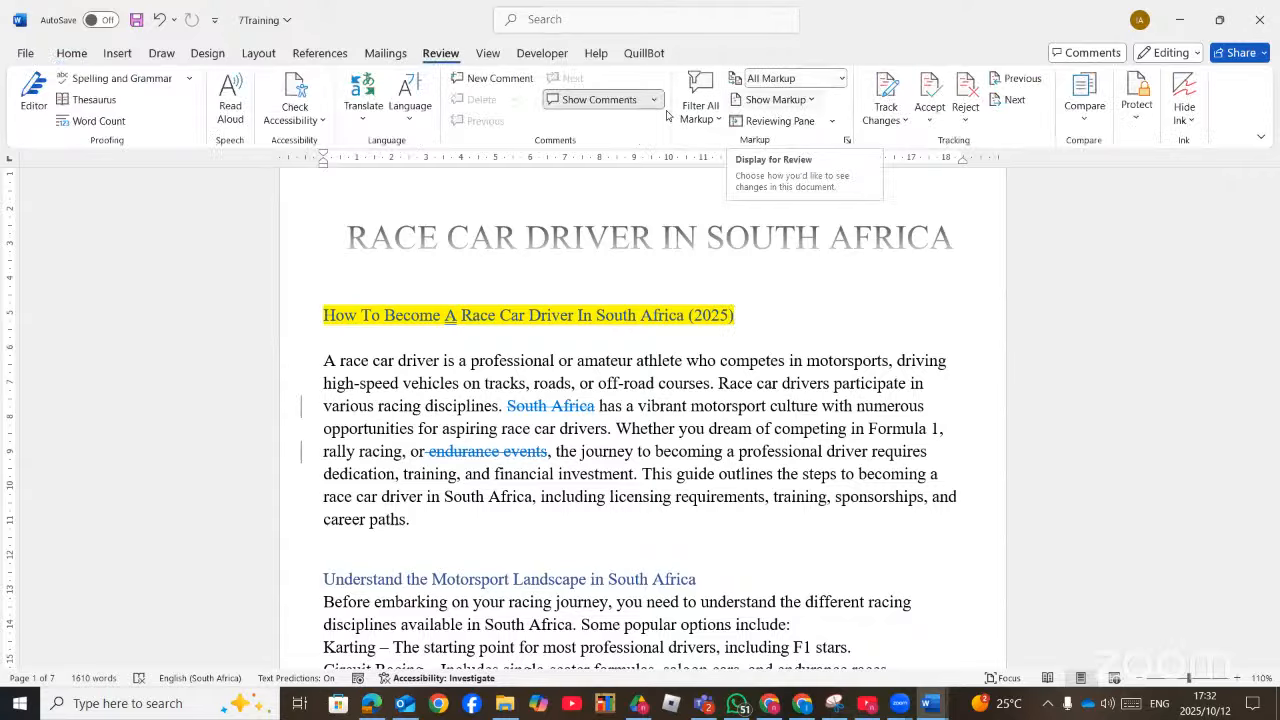
left_click(839, 77)
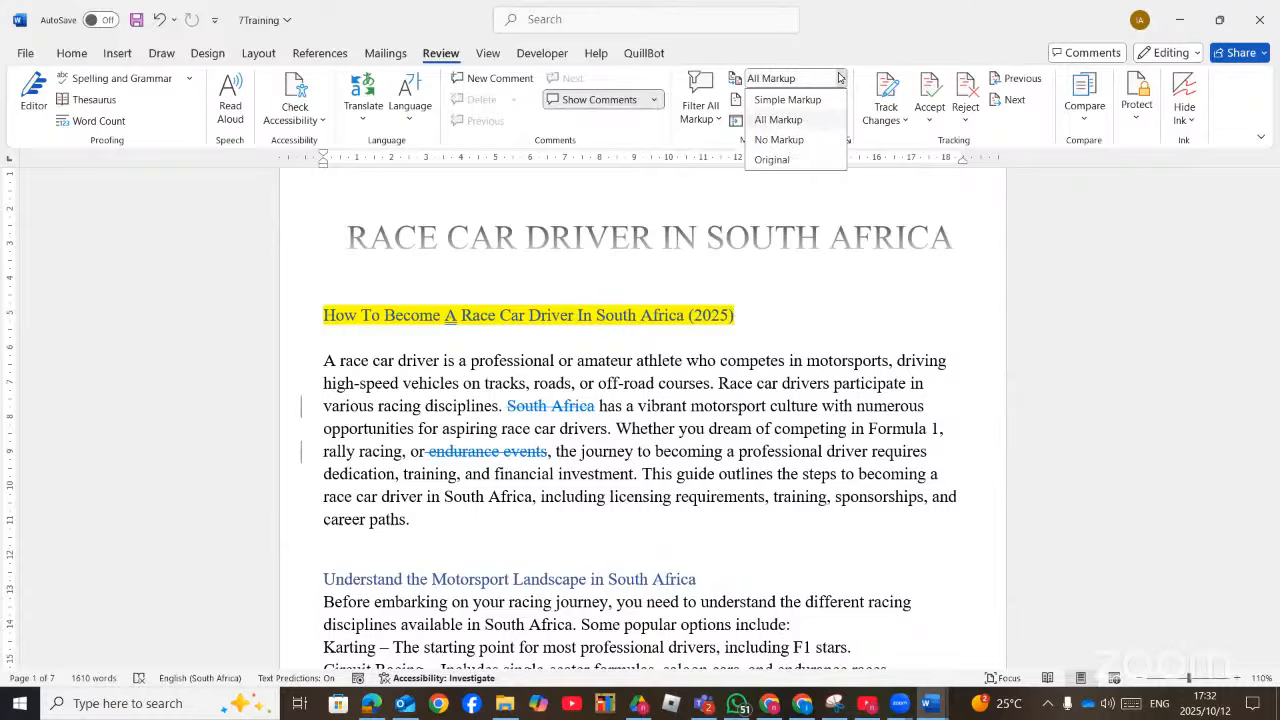
left_click(771, 160)
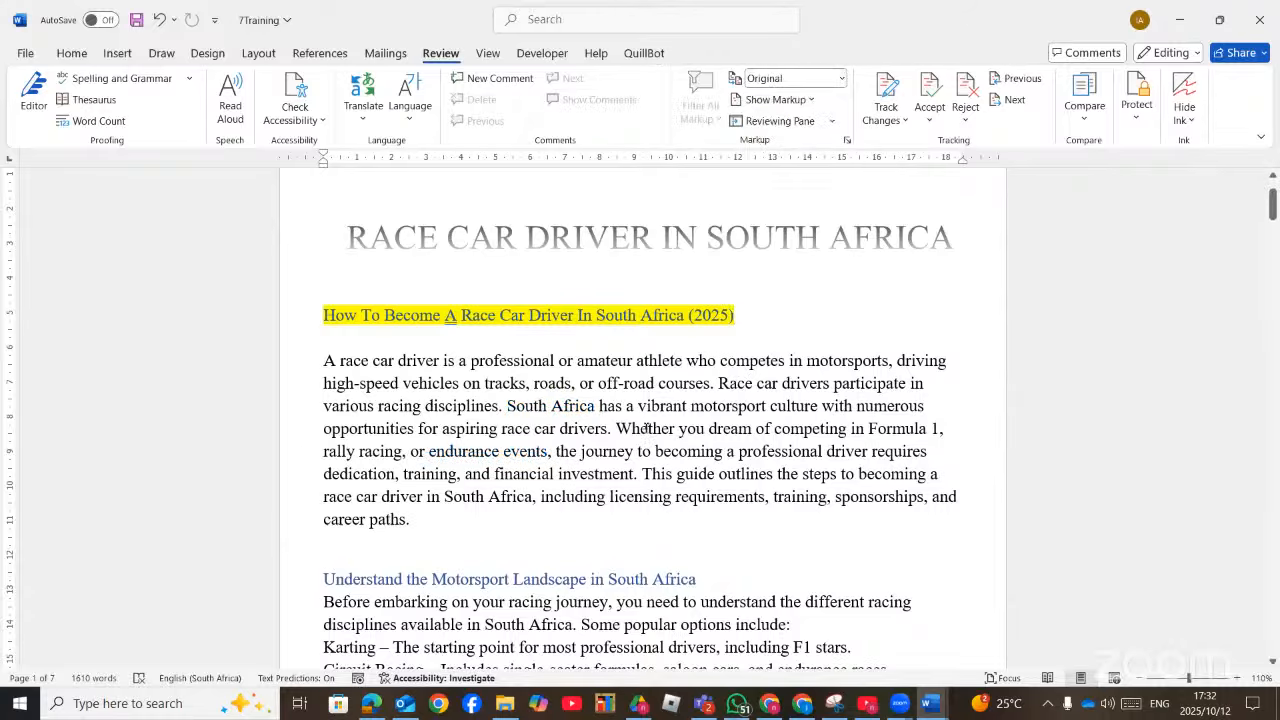
left_click(841, 78)
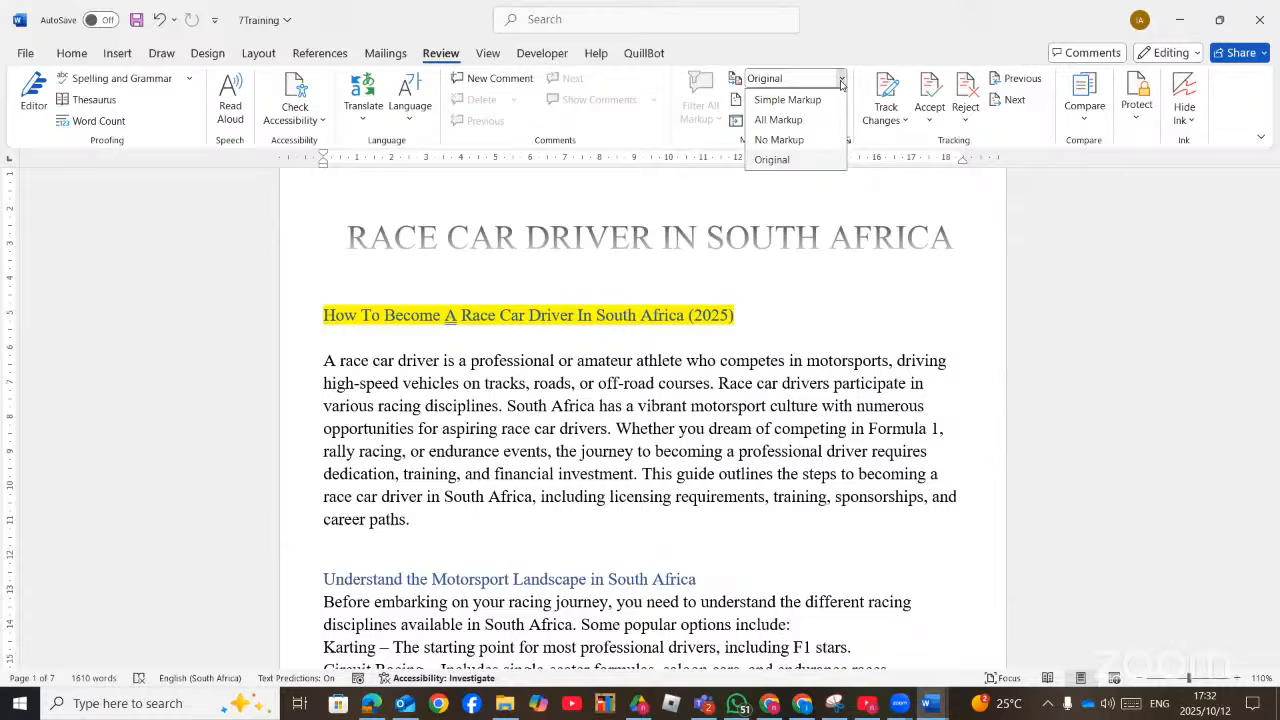
left_click(795, 140)
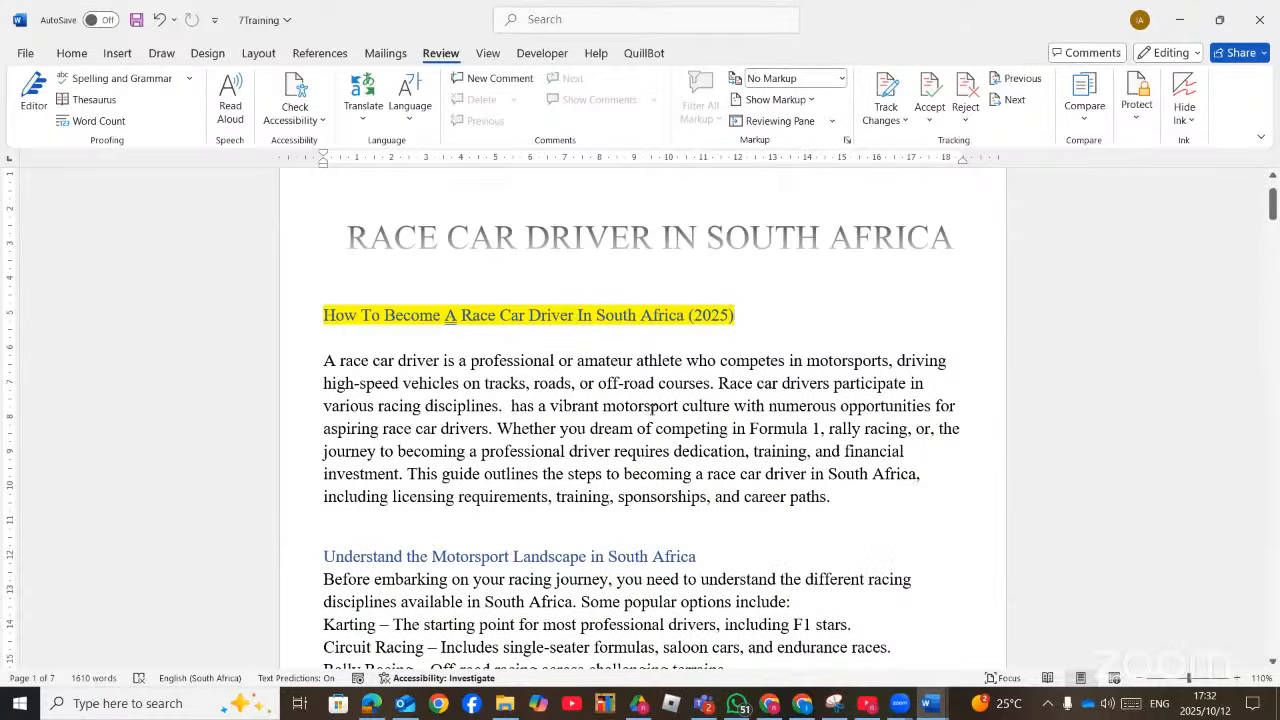
left_click(840, 78)
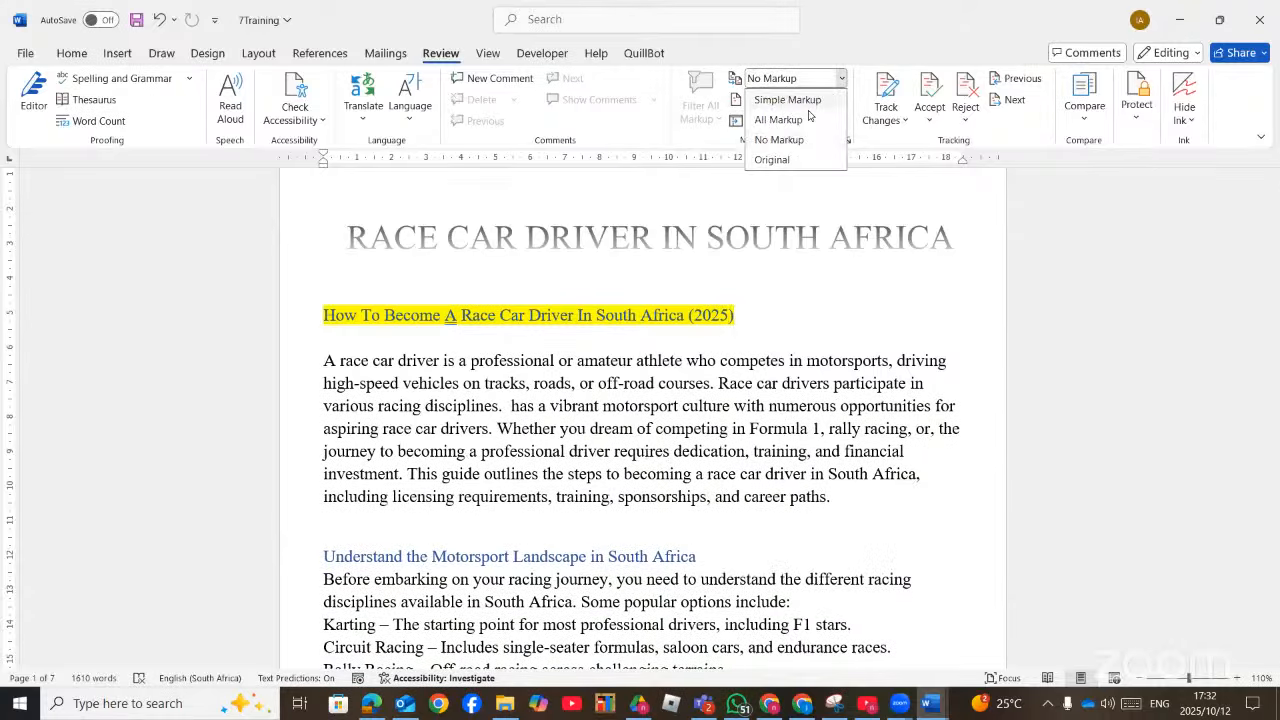
left_click(805, 101)
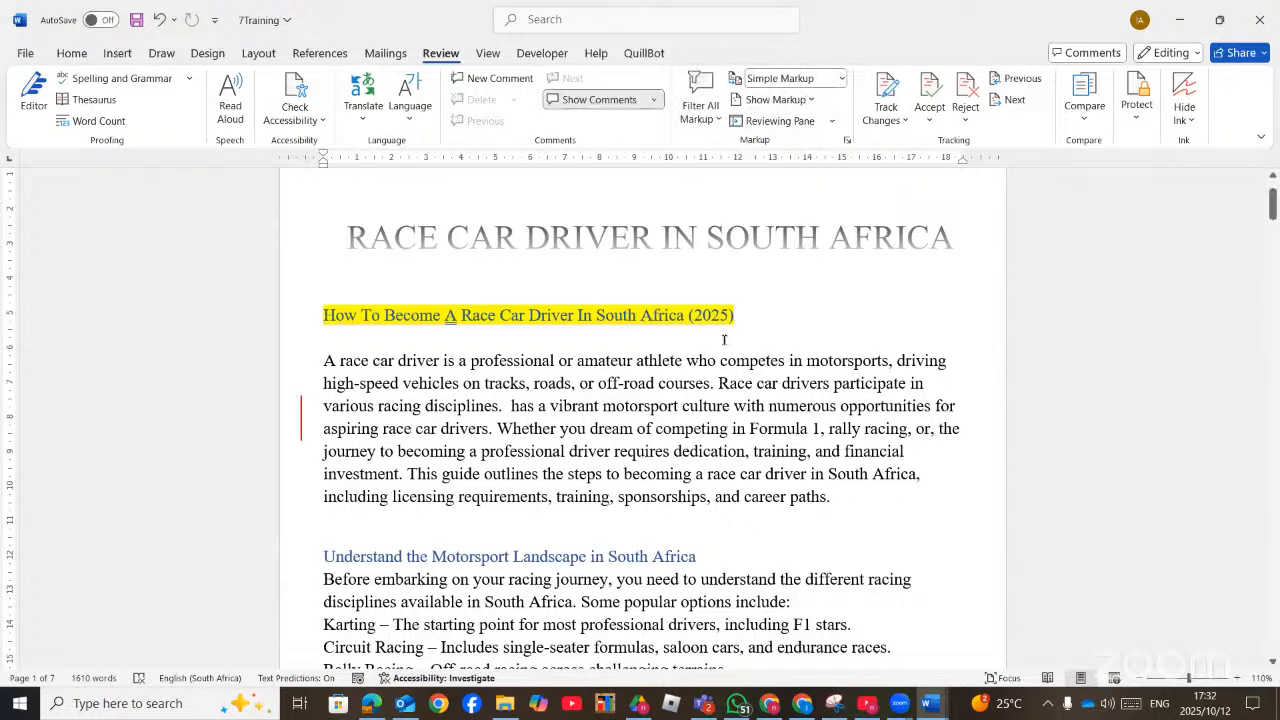
left_click(841, 79)
left_click(779, 120)
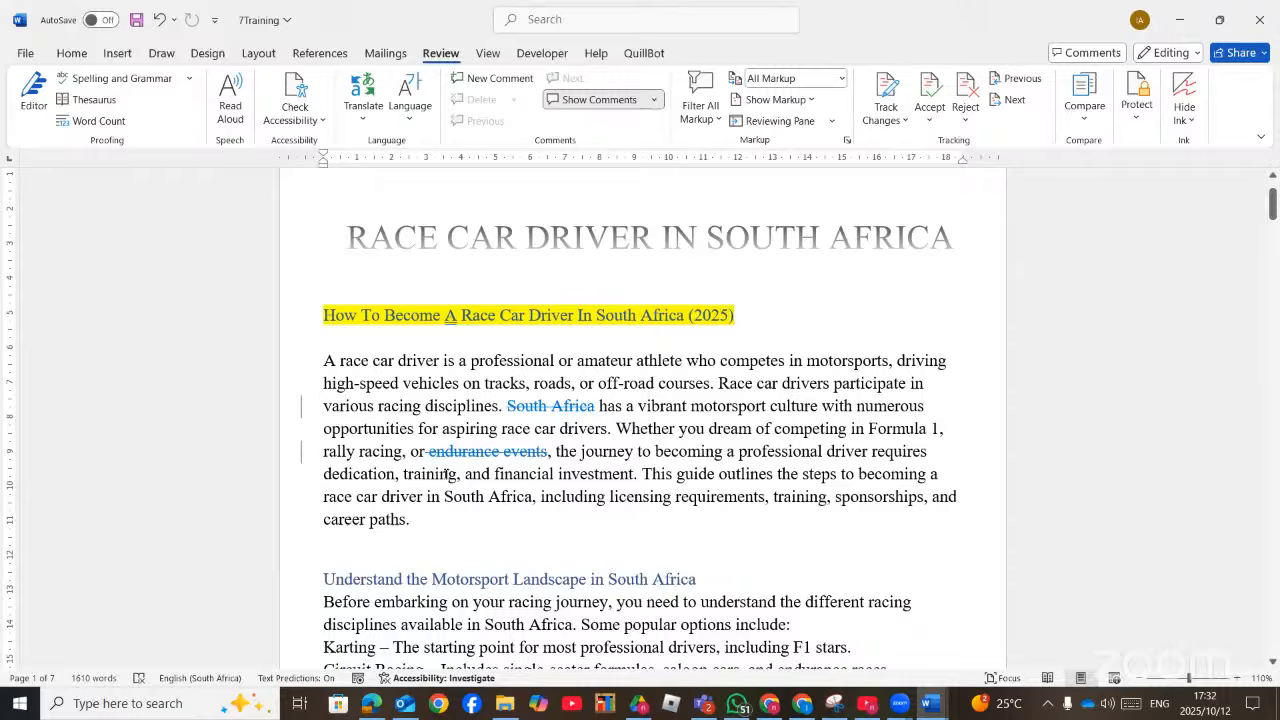
Reject the tracked deletions of "South Africa" and "endurance events" in the first paragraph
right_click(550, 404)
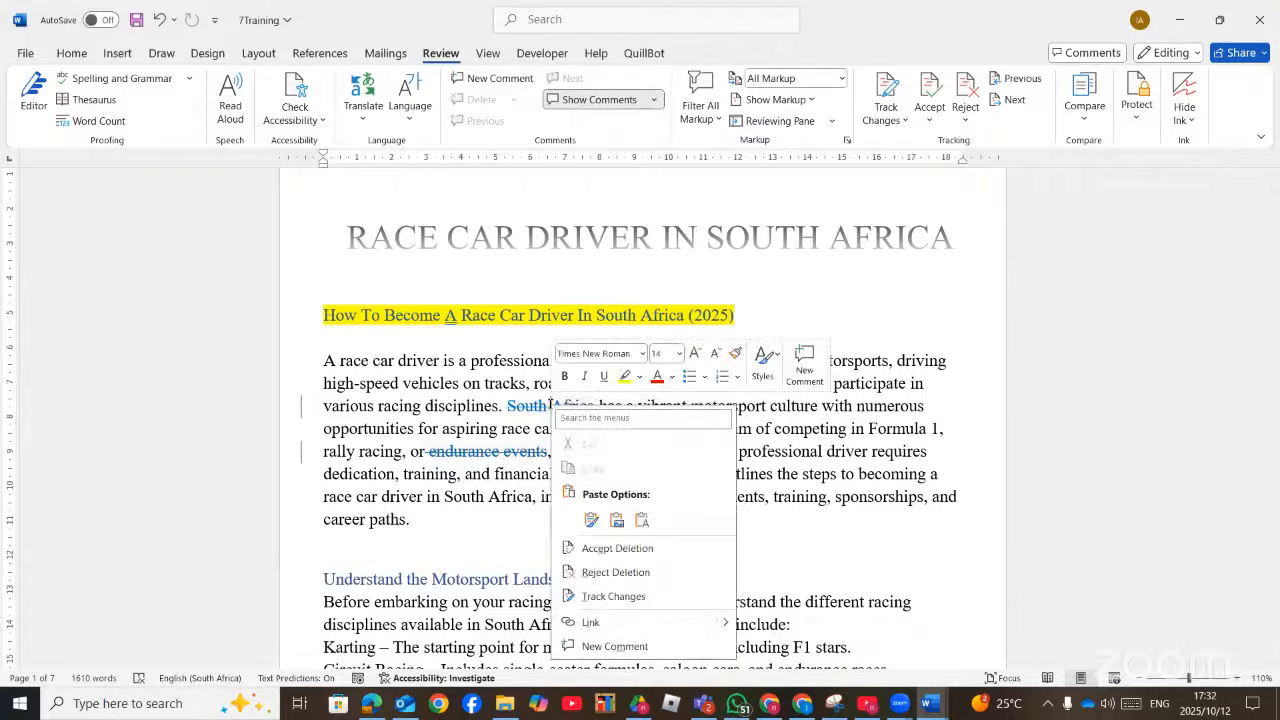
left_click(618, 569)
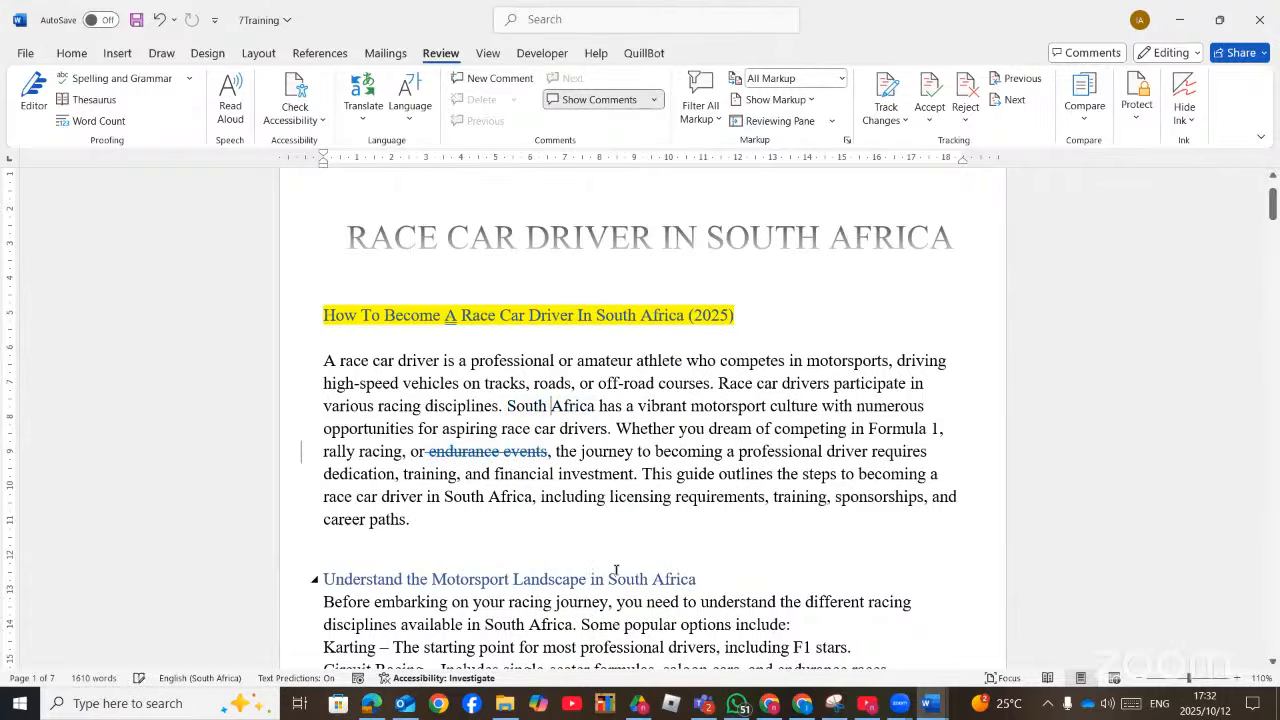
right_click(504, 450)
left_click(566, 359)
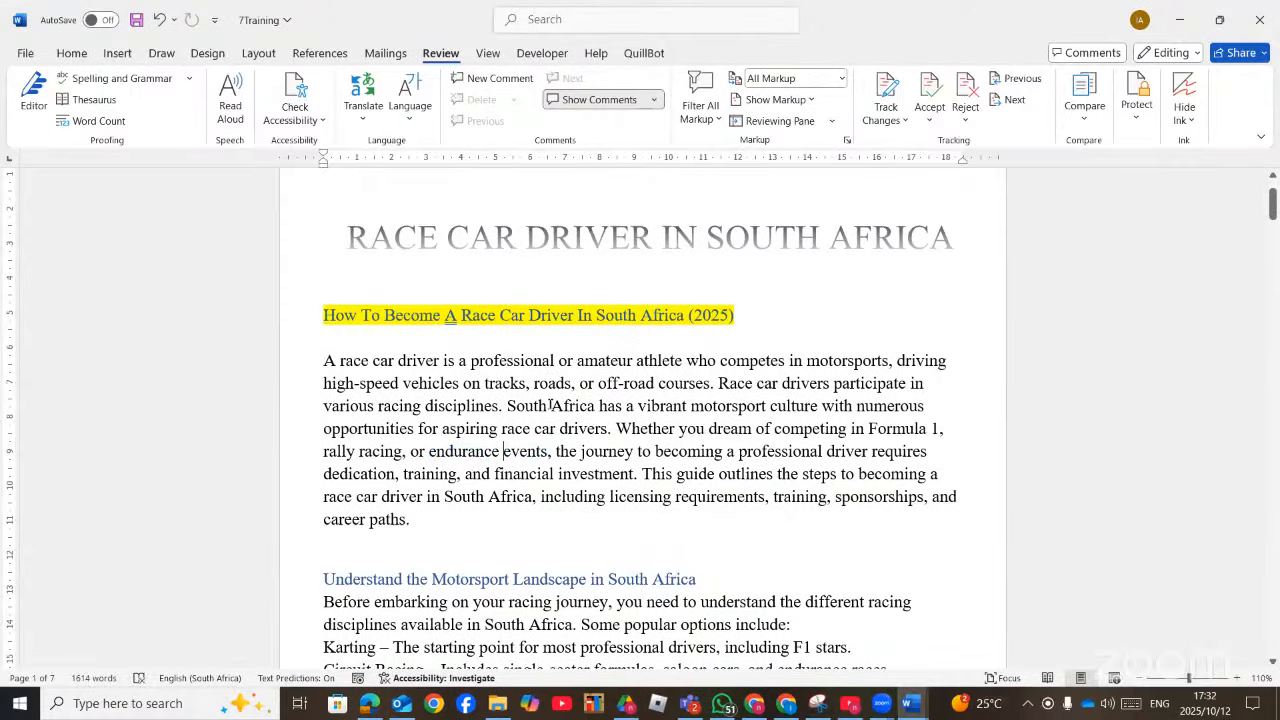
Switch to the question paper PDF in the browser and read question 7.2.3 with its sample table of contents
left_click(368, 706)
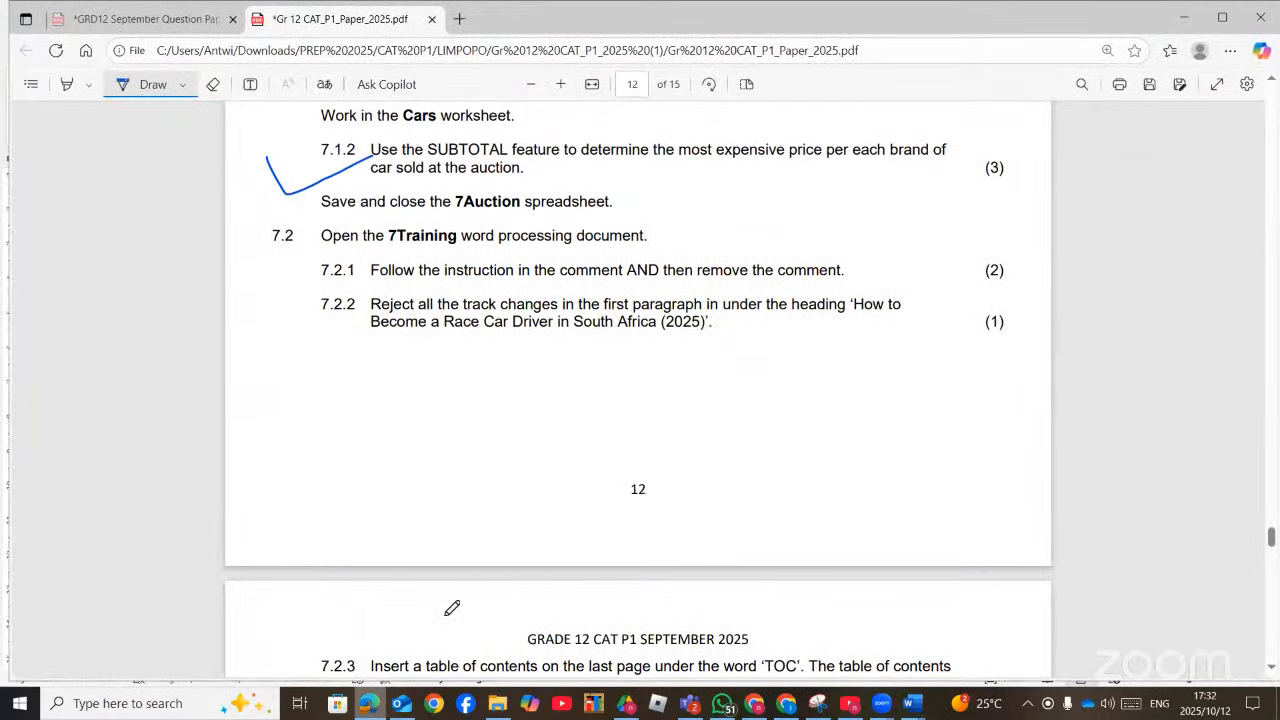
scroll(510, 534, "down", 4)
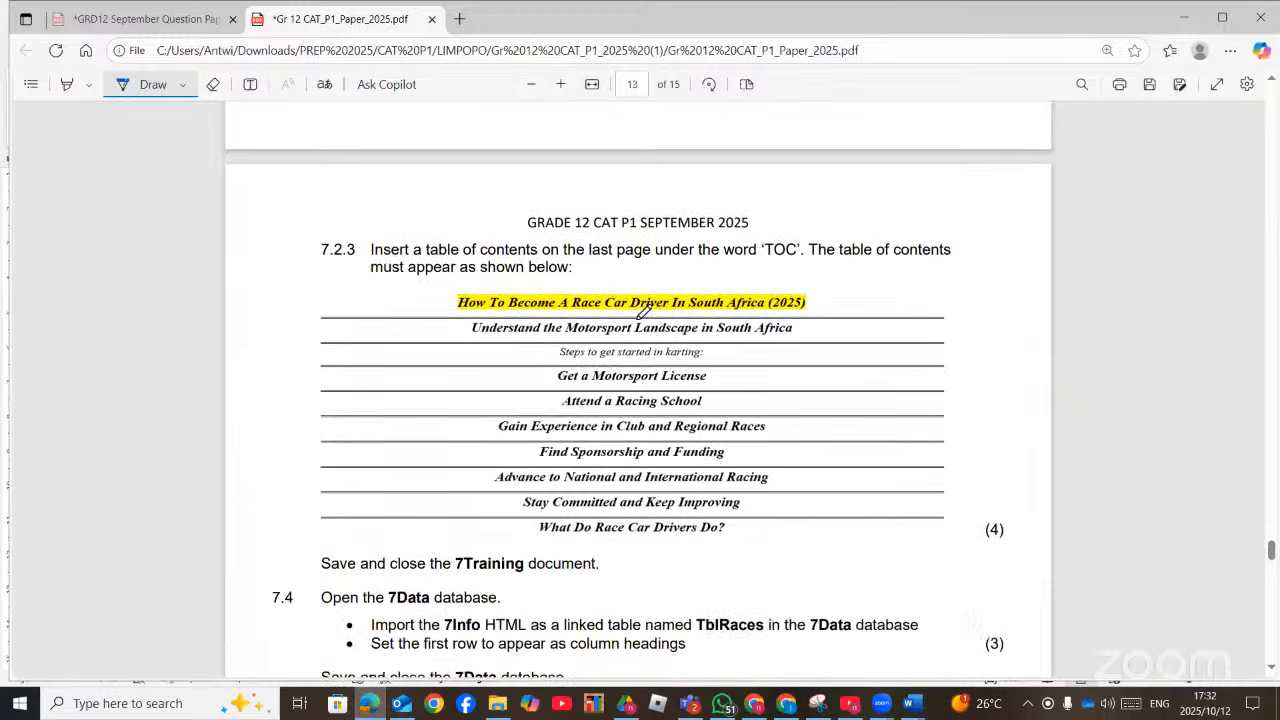
scroll(802, 325, "down", 1)
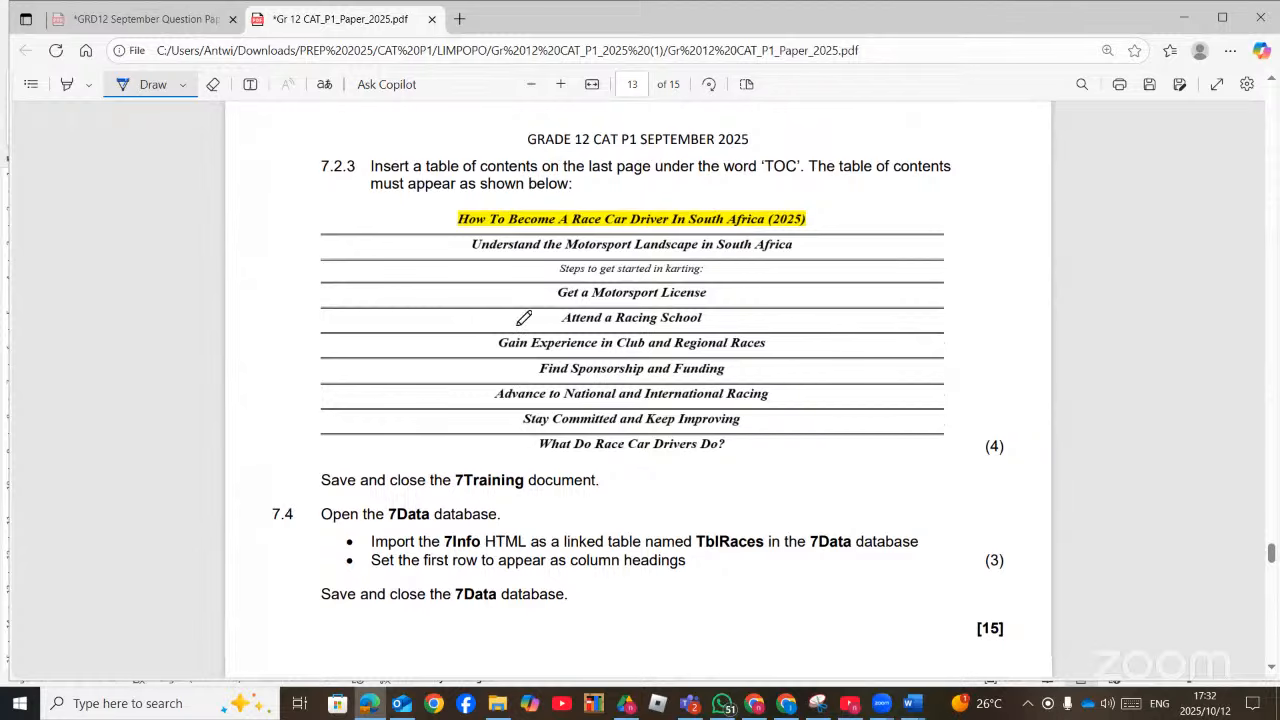
scroll(427, 264, "up", 1)
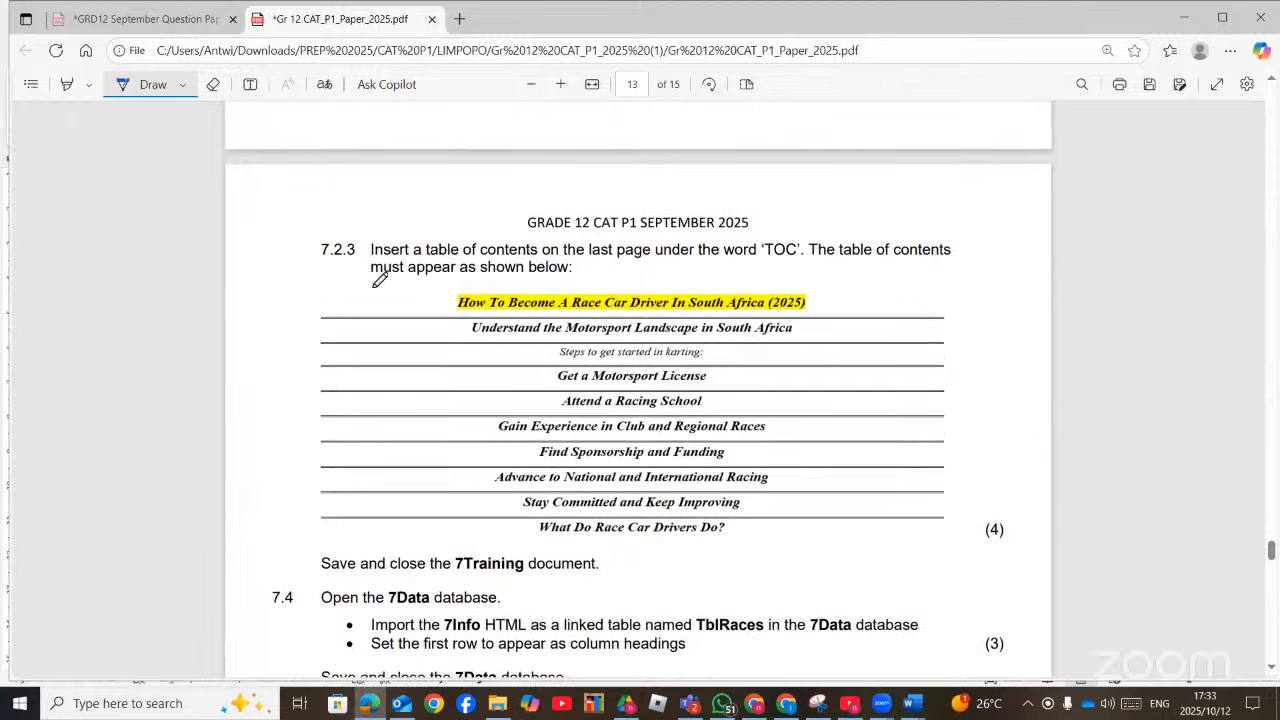
Circle the sample table of contents in ink, tick several entries and ring the "Steps to get started in karting" to "Attend a Racing School" lines
mouse_move(342, 272)
left_mouse_down()
mouse_move(716, 287)
mouse_move(958, 345)
mouse_move(908, 556)
mouse_move(548, 590)
mouse_move(440, 588)
mouse_move(302, 548)
mouse_move(335, 272)
left_mouse_up()
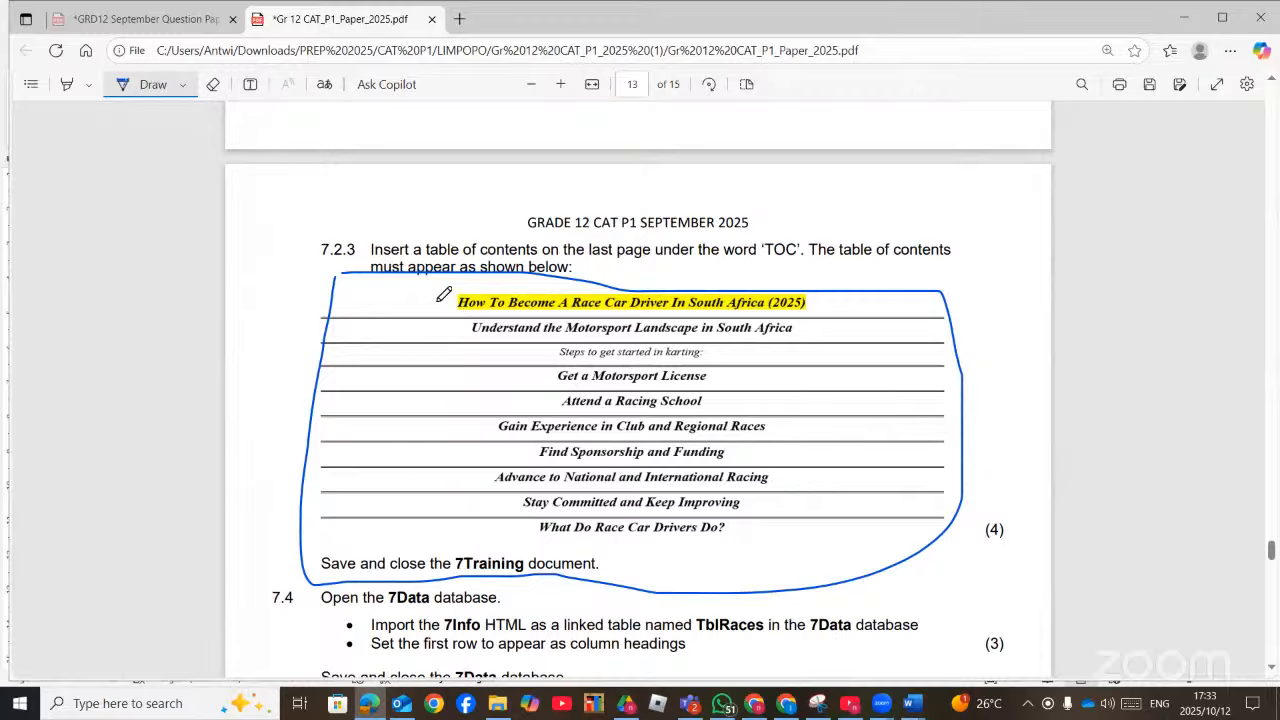
left_click_drag(438, 302, 500, 320)
left_click_drag(477, 424, 528, 419)
left_click_drag(487, 477, 548, 465)
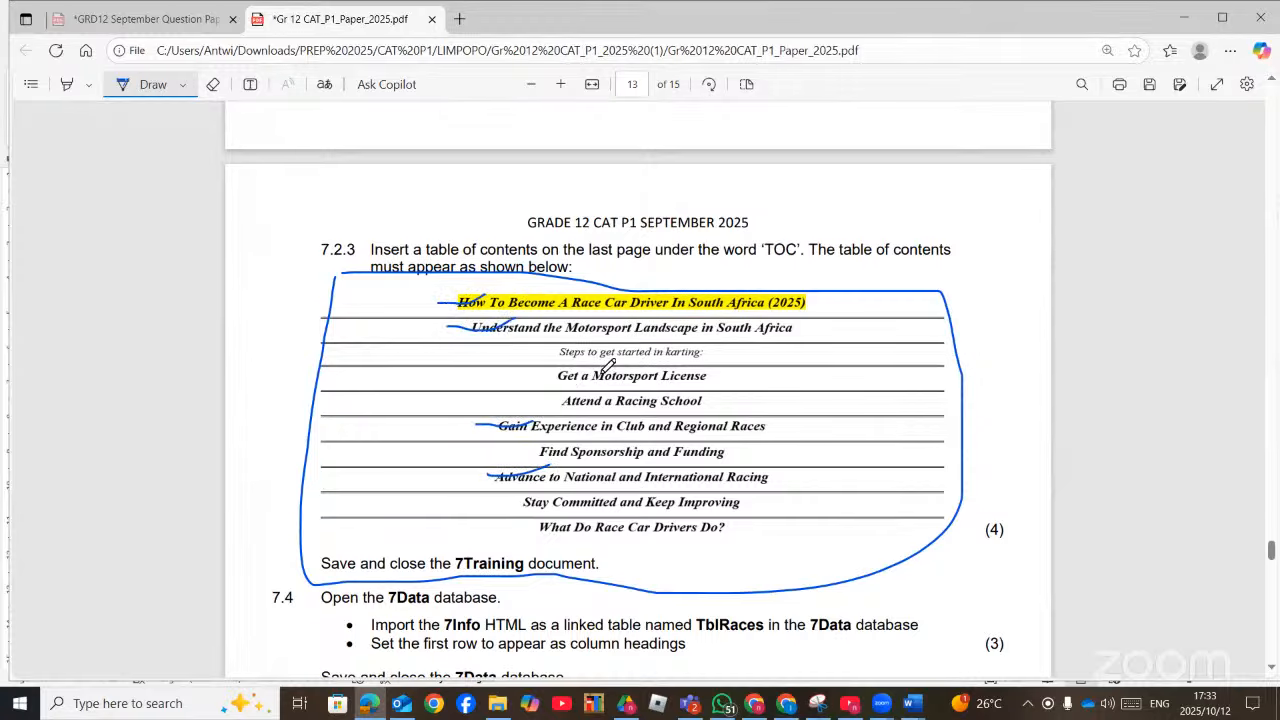
mouse_move(555, 348)
left_mouse_down()
mouse_move(776, 336)
mouse_move(742, 396)
mouse_move(608, 410)
mouse_move(557, 369)
mouse_move(556, 346)
left_mouse_up()
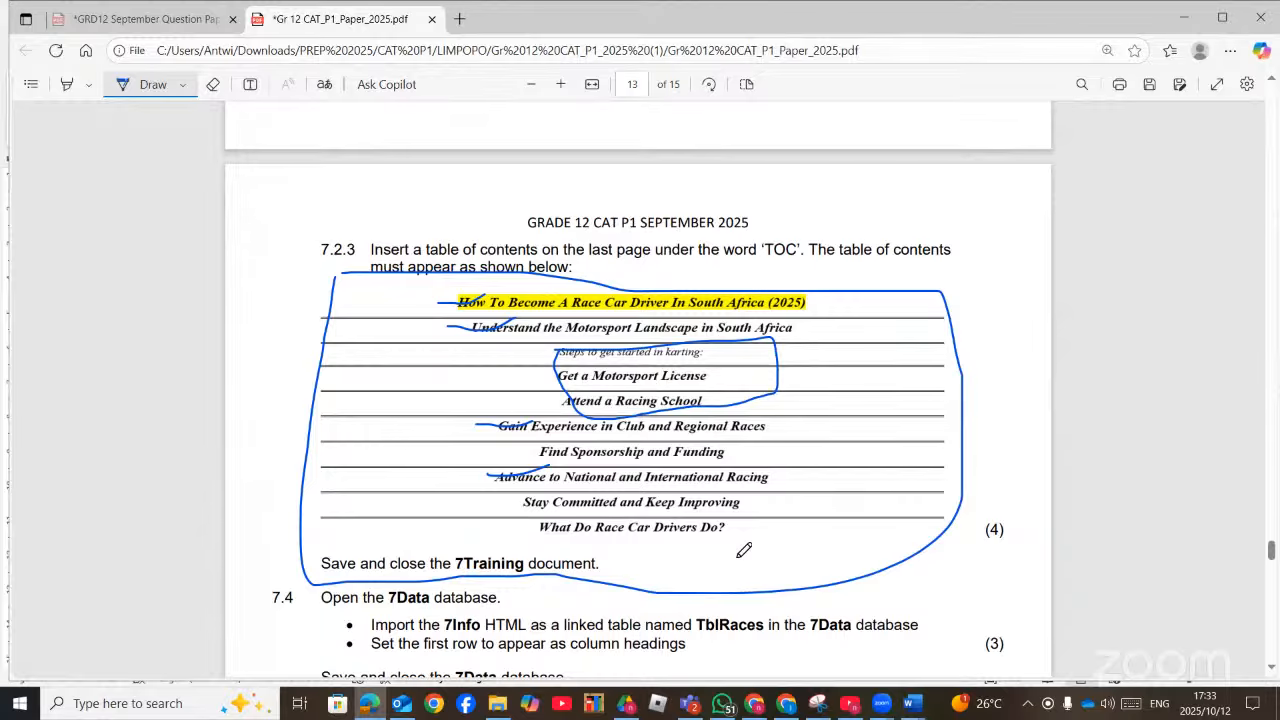
Switch back to the 7Training document and place the cursor under the word "TOC" on the last page
left_click(914, 709)
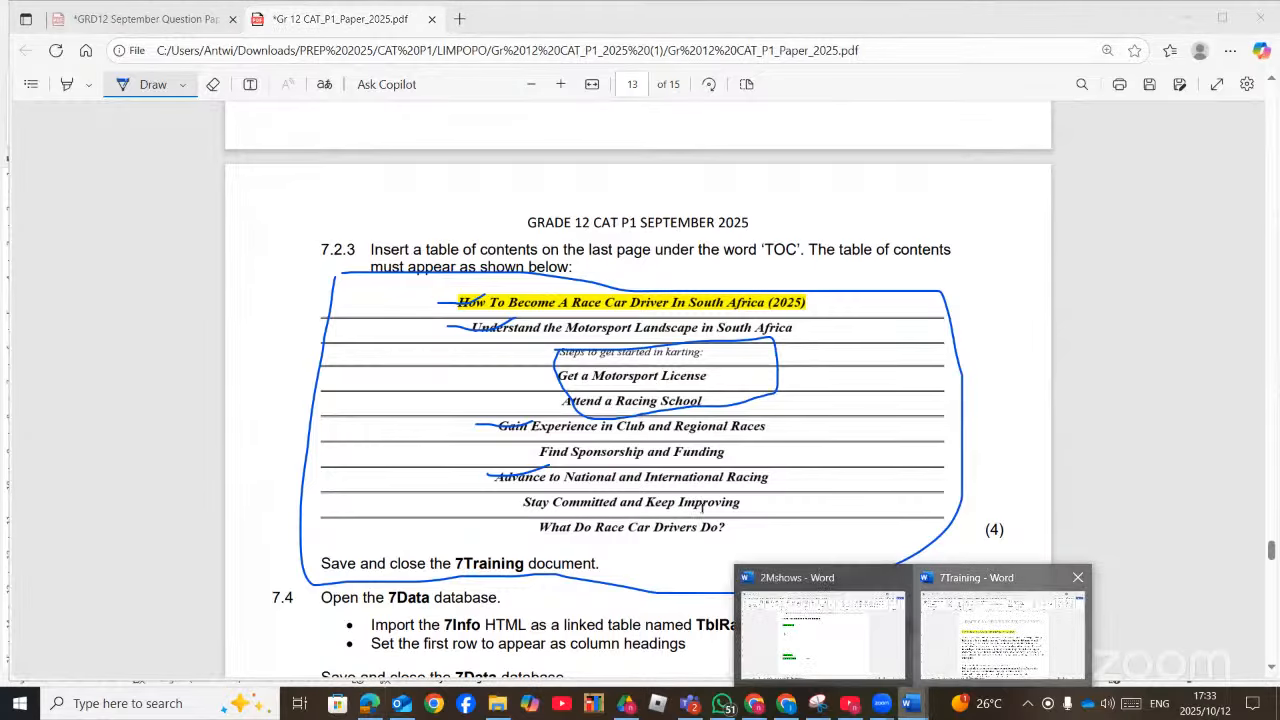
left_click(962, 643)
scroll(778, 471, "down", 15)
scroll(778, 471, "down", 12)
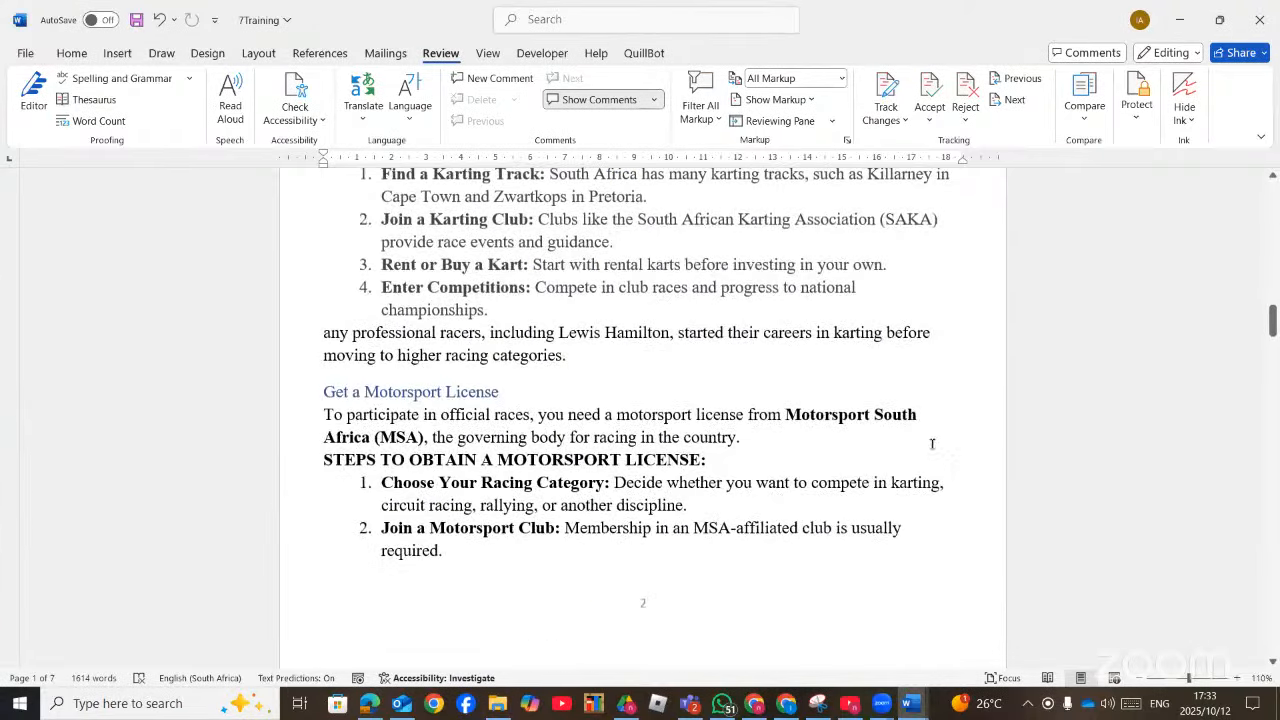
left_click_drag(1273, 340, 1273, 635)
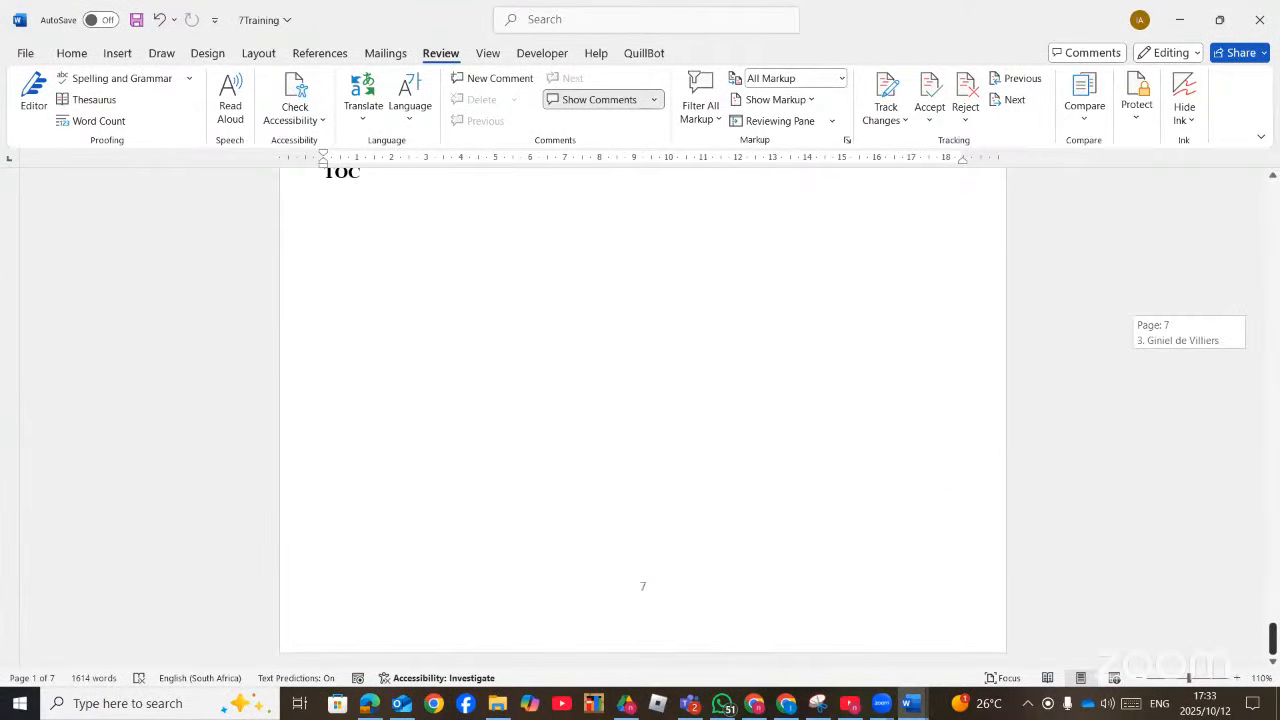
left_click(389, 266)
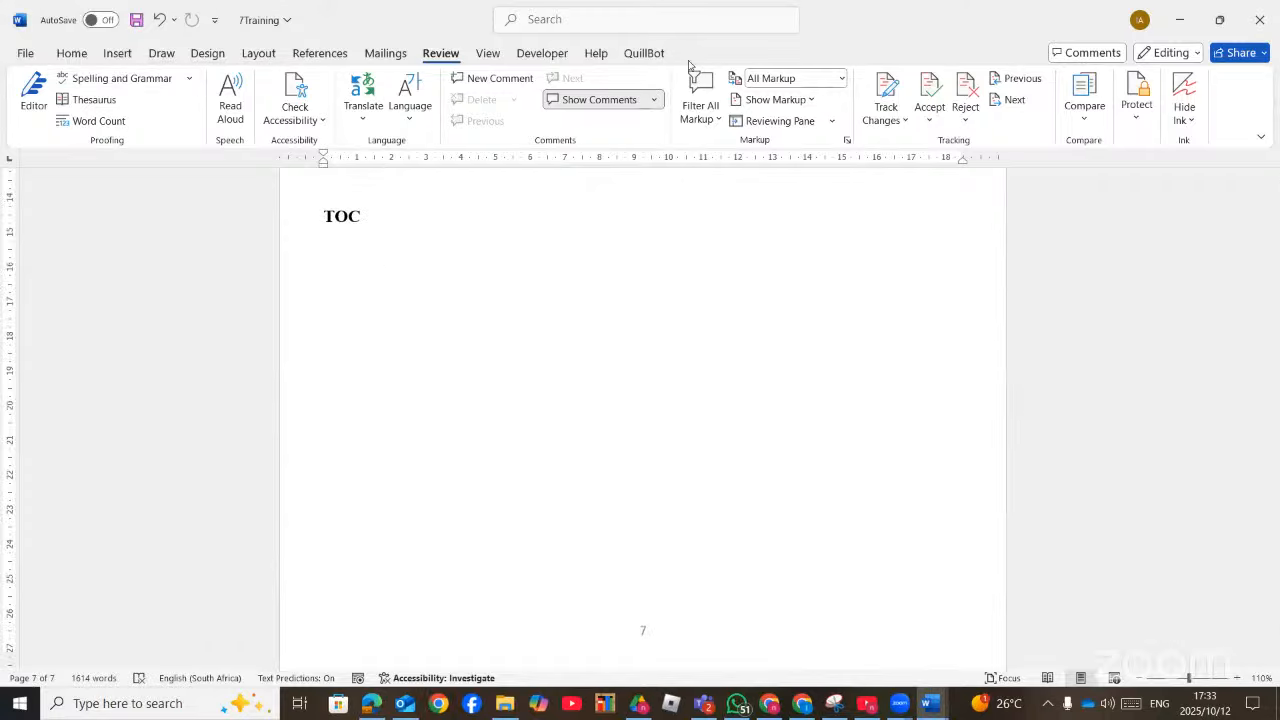
Search the commands for "tabl" and open the custom Table of Contents settings
left_click(613, 18)
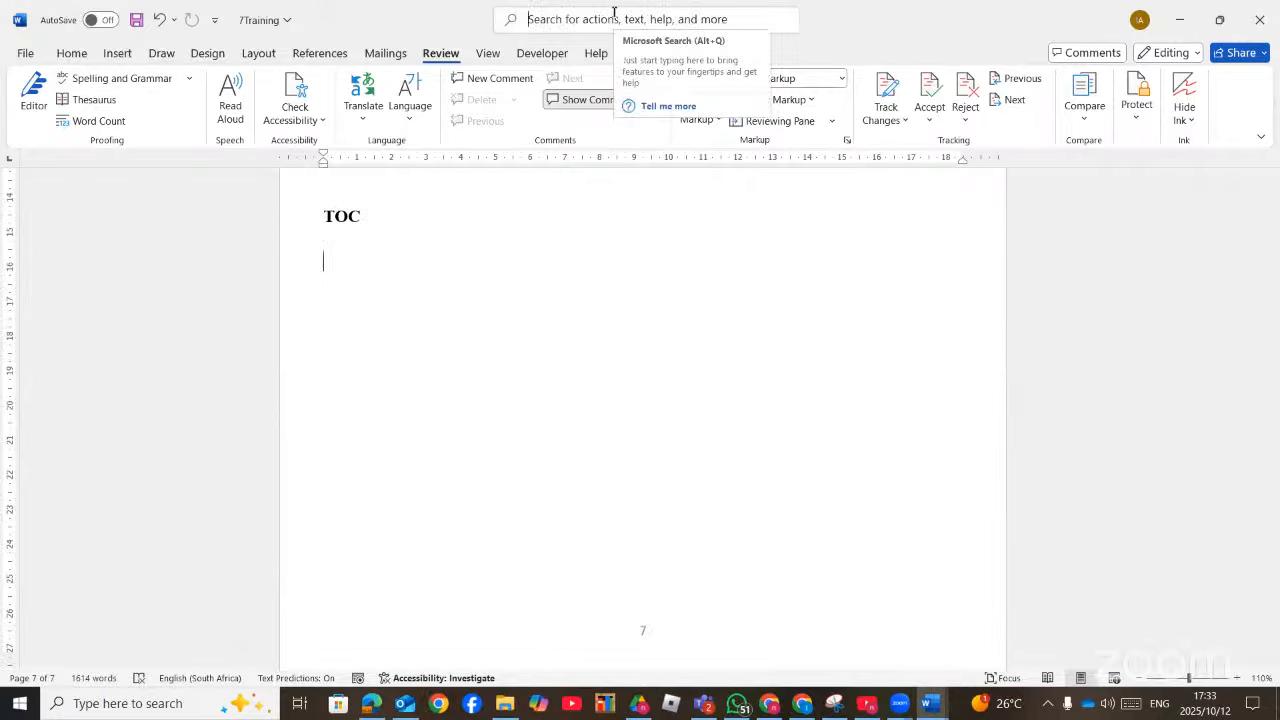
type("tabl")
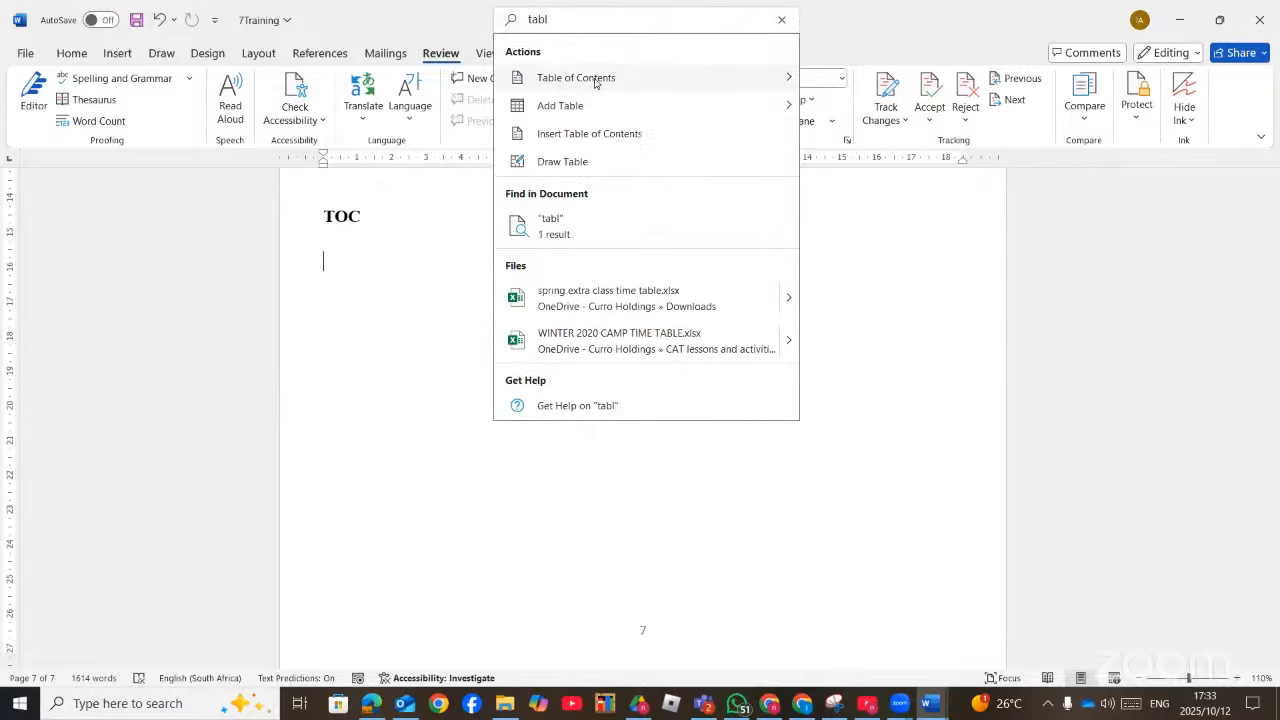
mouse_move(674, 83)
left_click(888, 461)
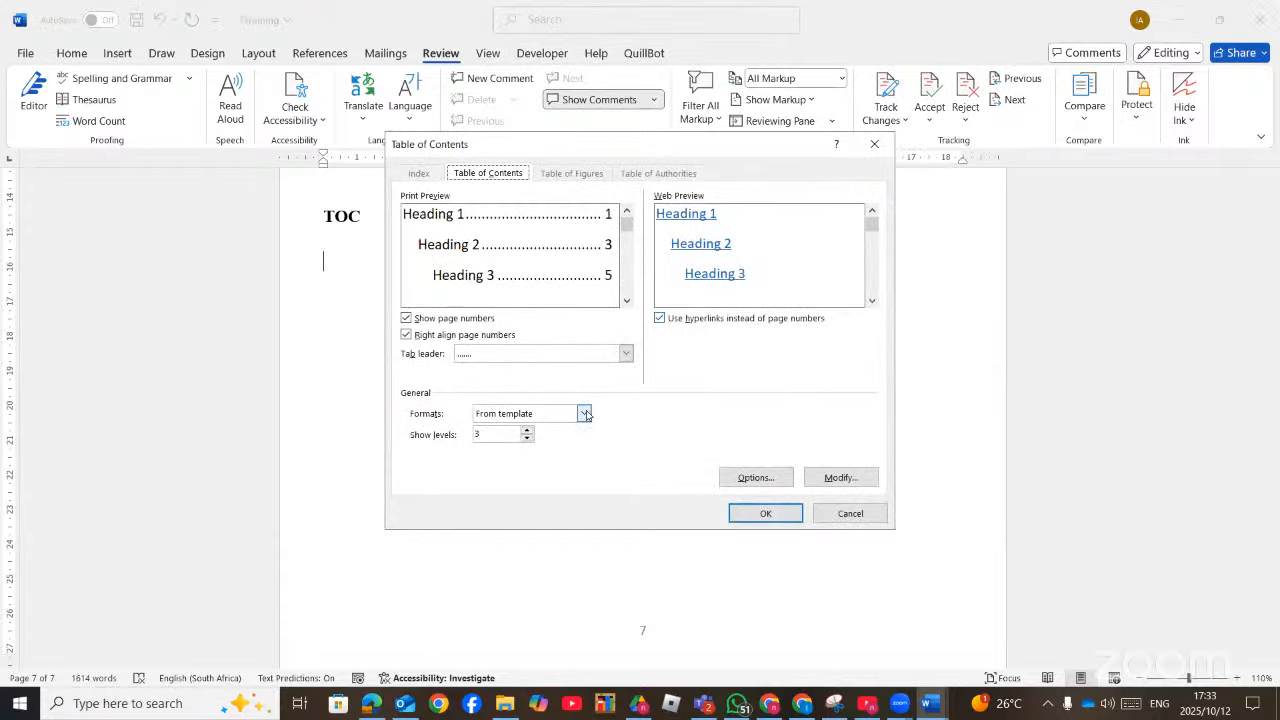
Try the Distinctive and Fancy formats for the table of contents and settle on Distinctive
left_click(584, 413)
left_click(529, 452)
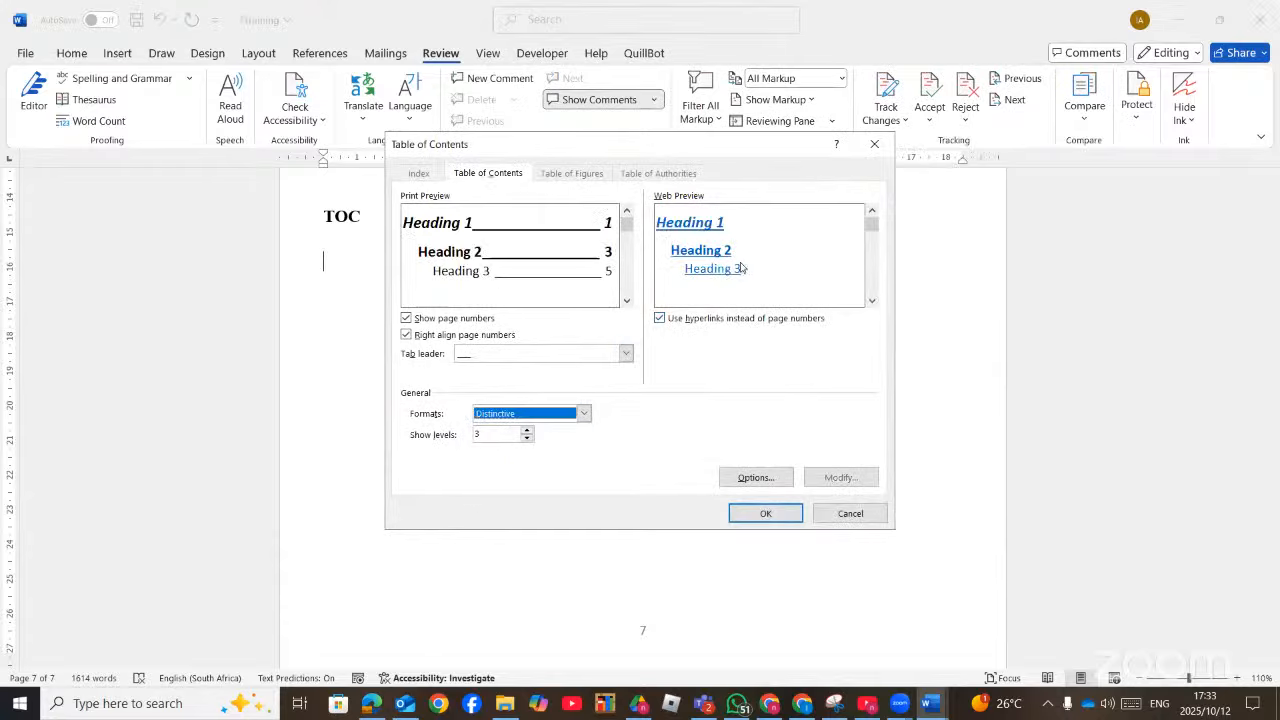
left_click(584, 414)
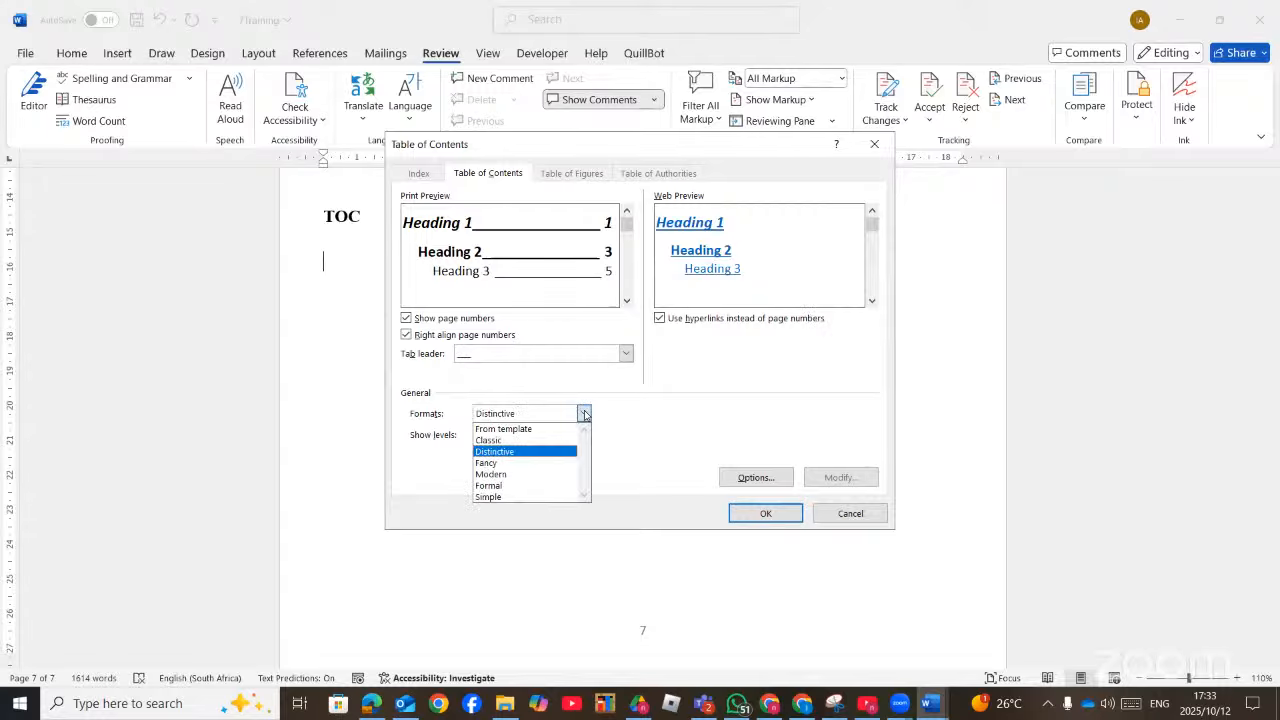
left_click(507, 464)
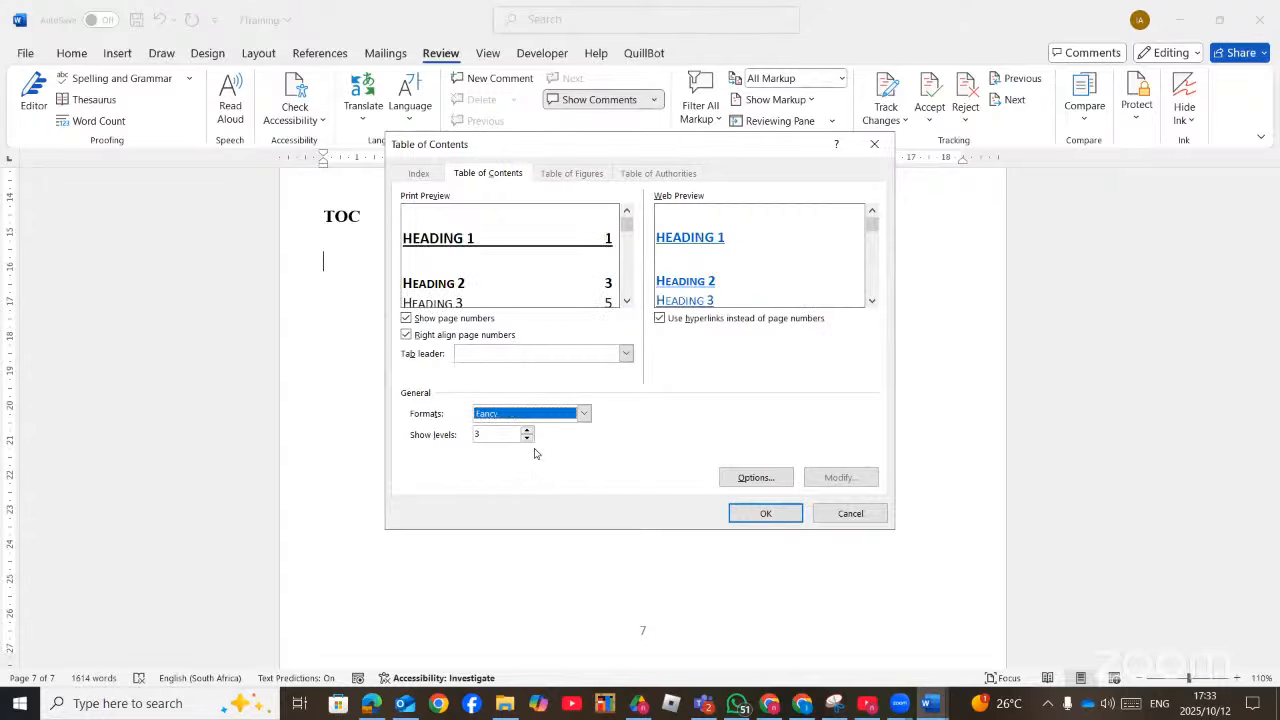
left_click(584, 413)
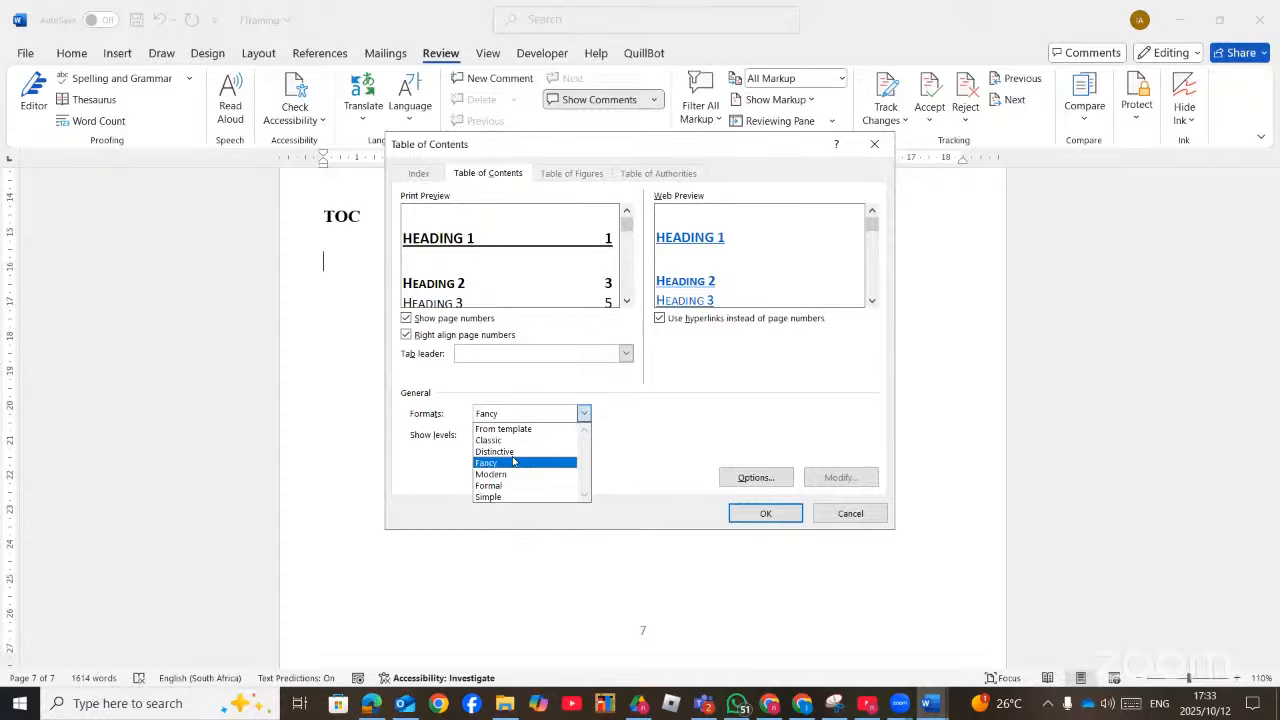
key("Up")
key("Return")
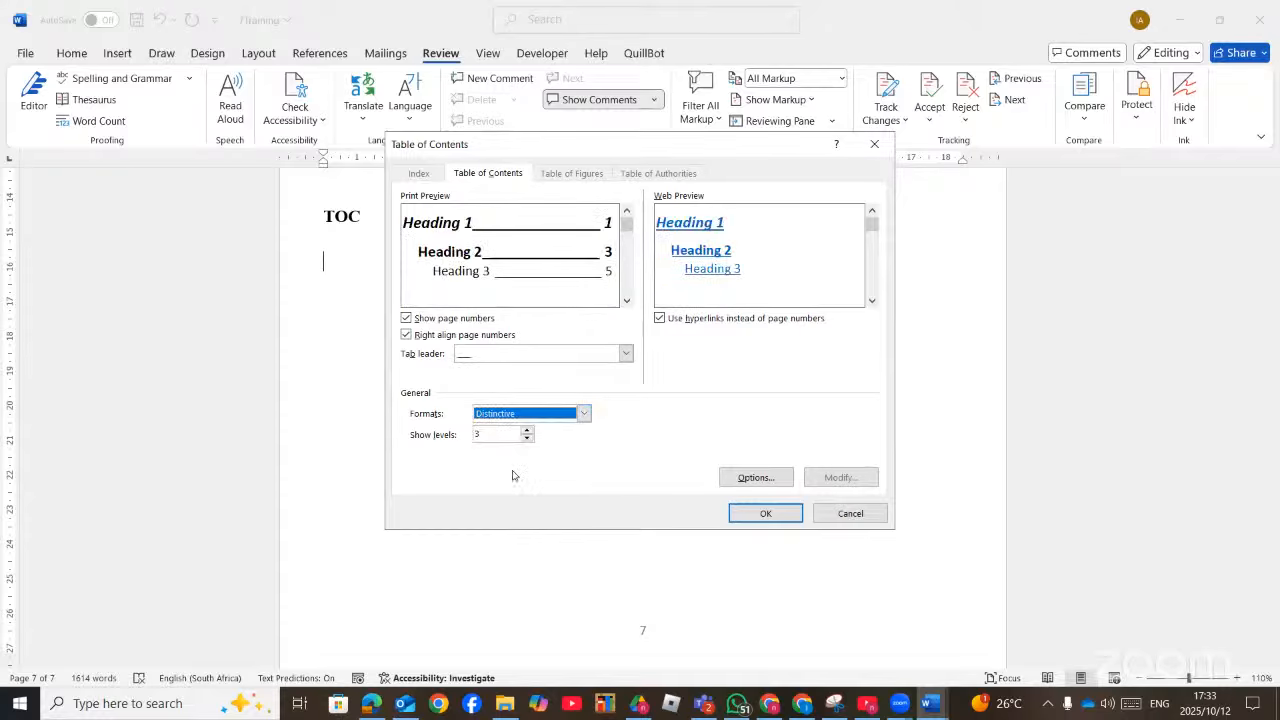
Turn off page numbers and insert the Distinctive table of contents under the word "TOC"
left_click(371, 704)
left_click(371, 704)
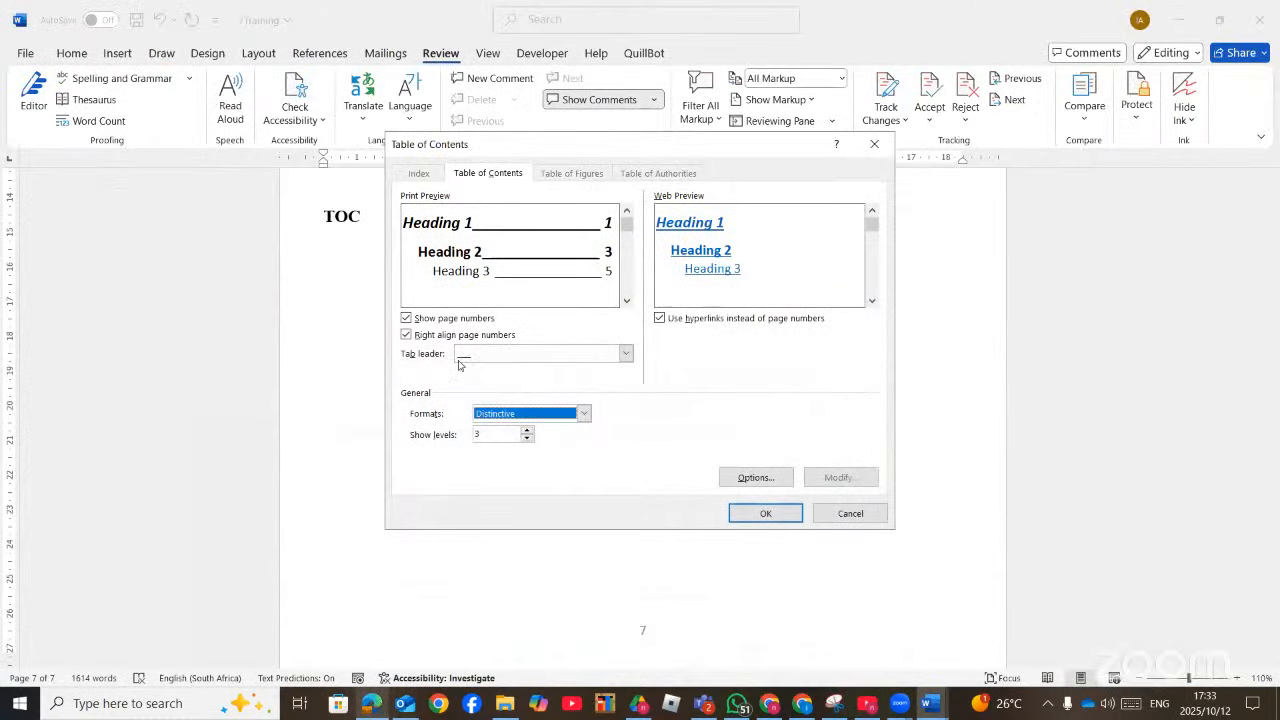
left_click(418, 325)
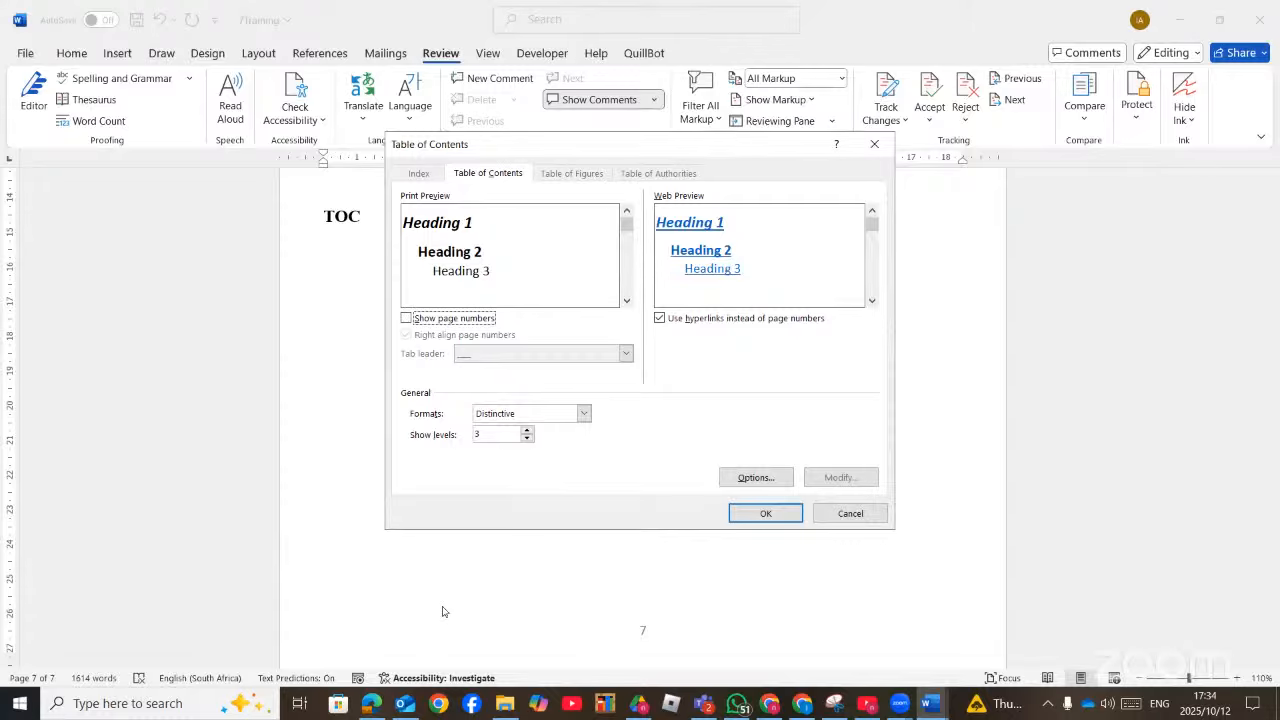
left_click(766, 512)
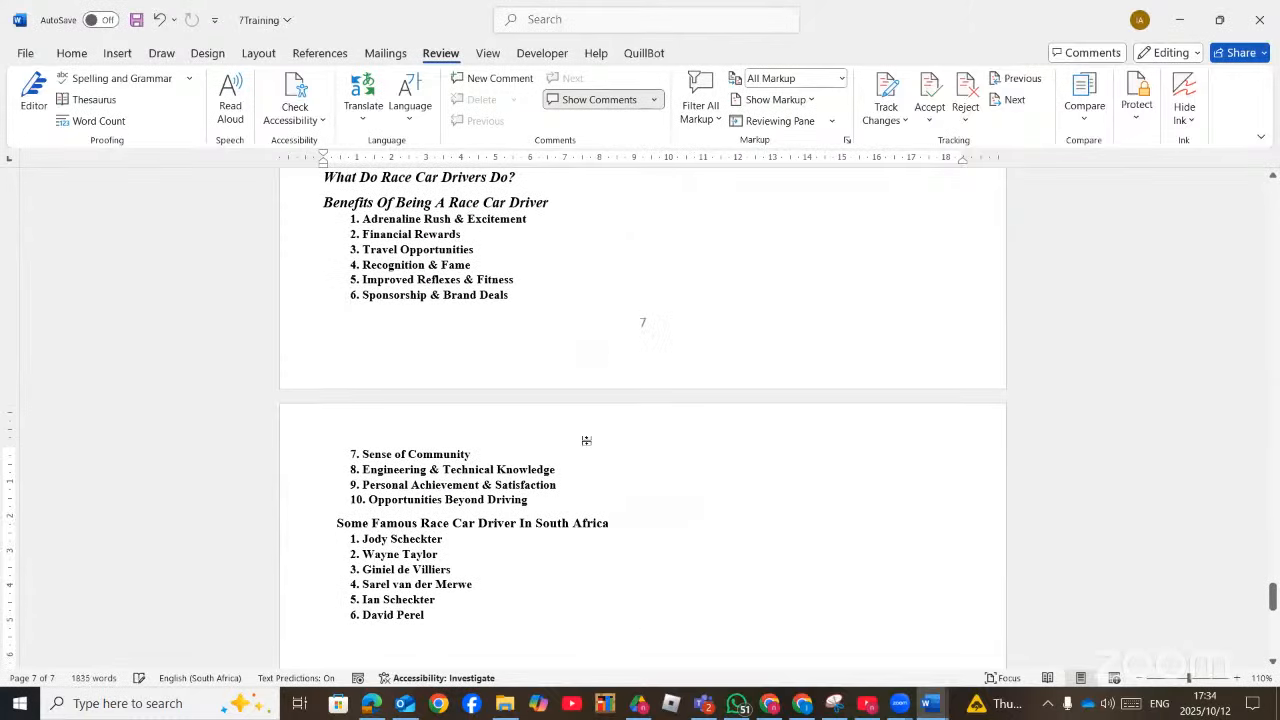
scroll(588, 440, "up", 1)
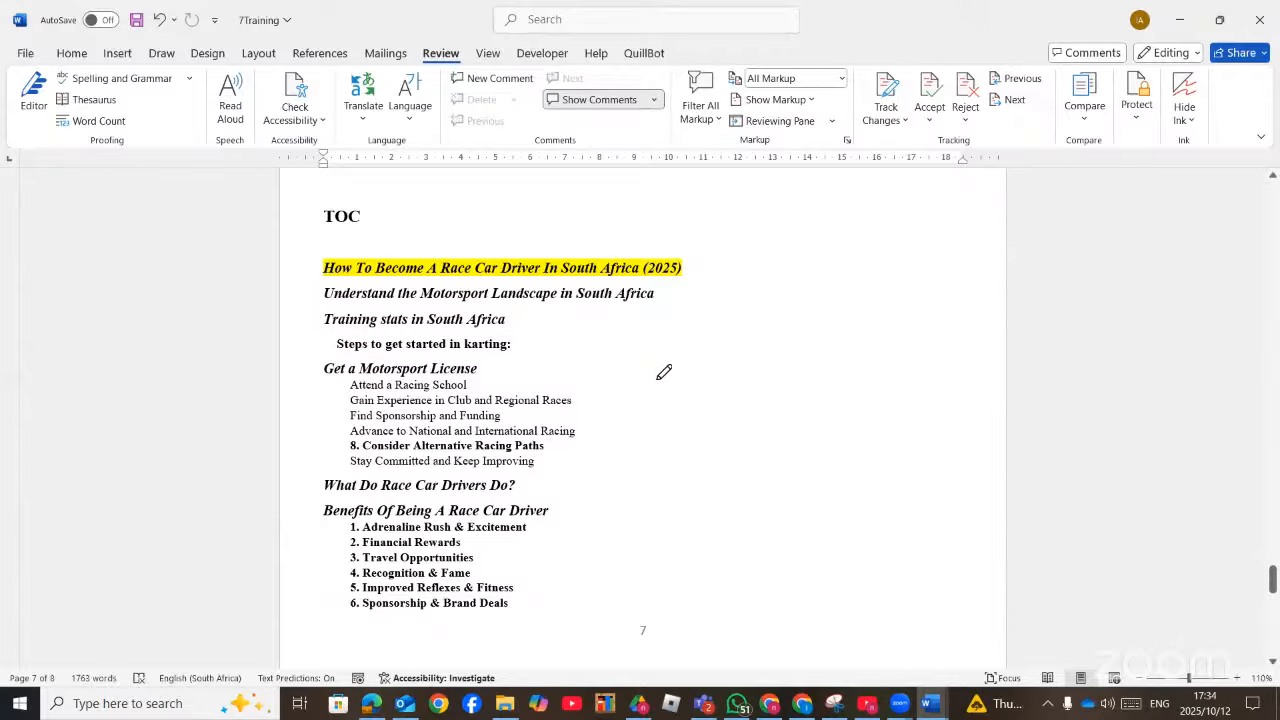
Compare the sample table of contents in the question paper with the headings on the first pages of 7Training
key("alt+Tab")
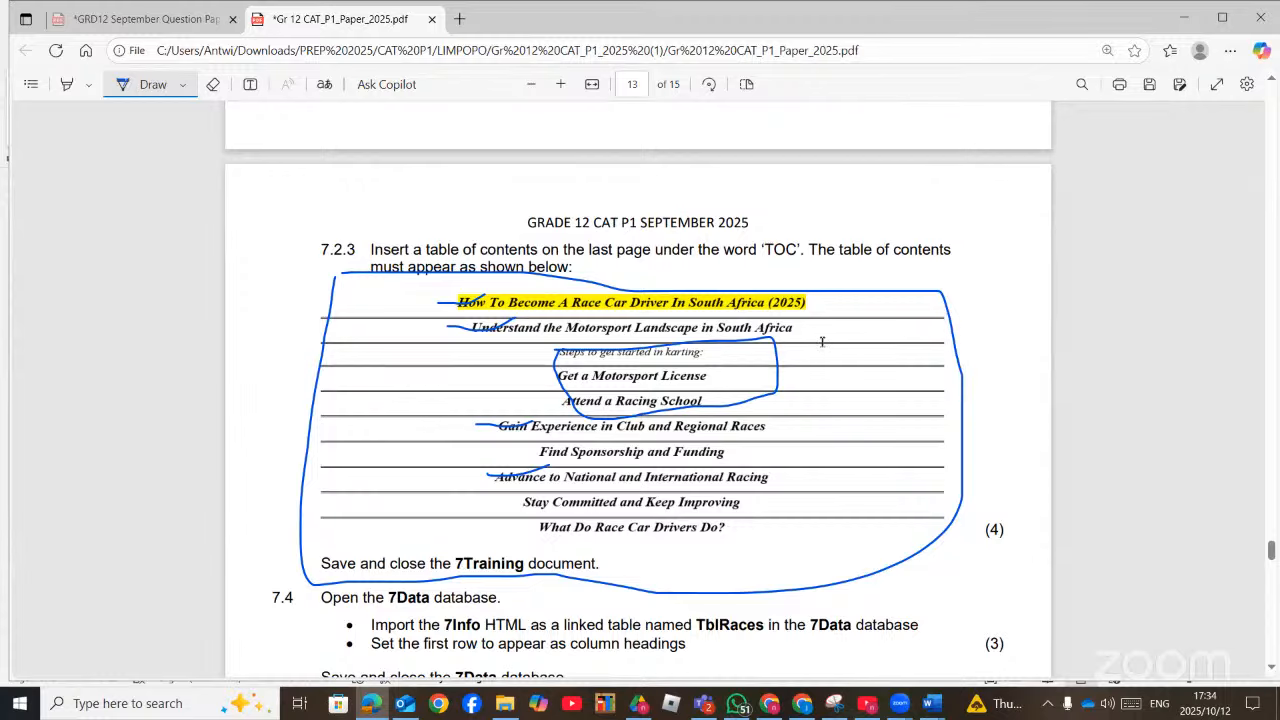
key("alt+Tab")
scroll(640, 420, "up", 5)
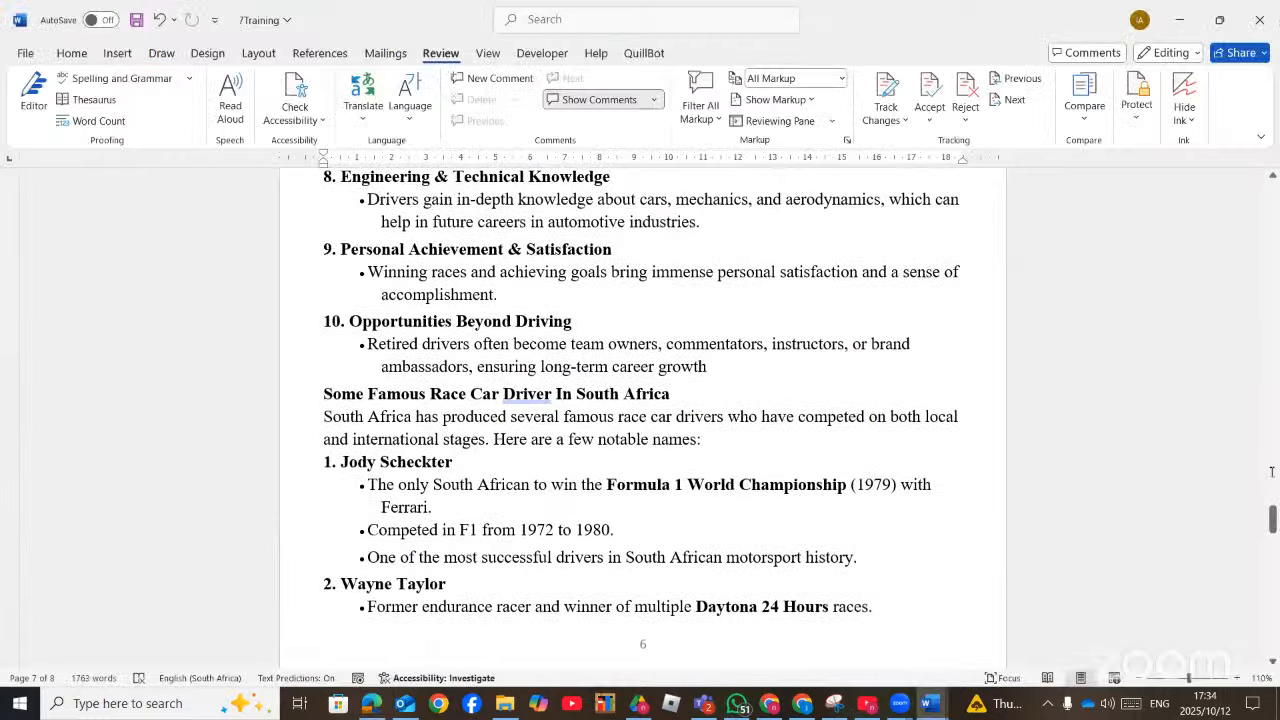
scroll(554, 381, "up", 20)
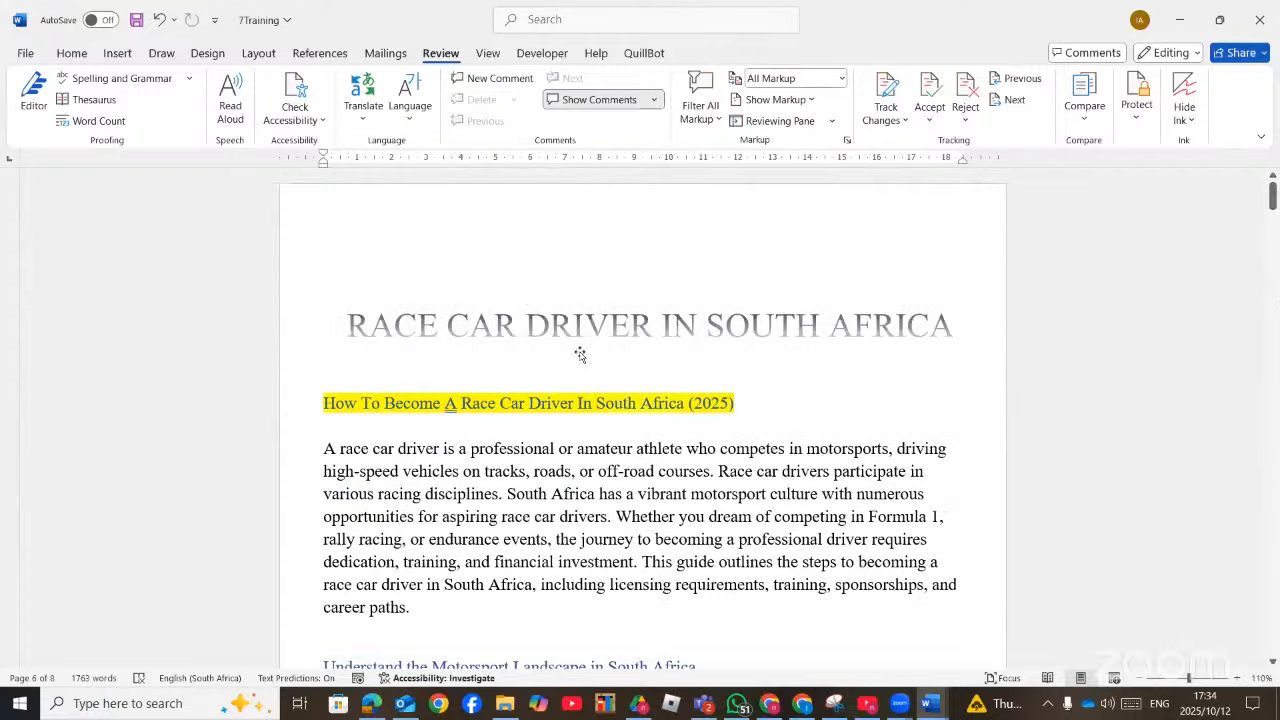
scroll(554, 381, "down", 8)
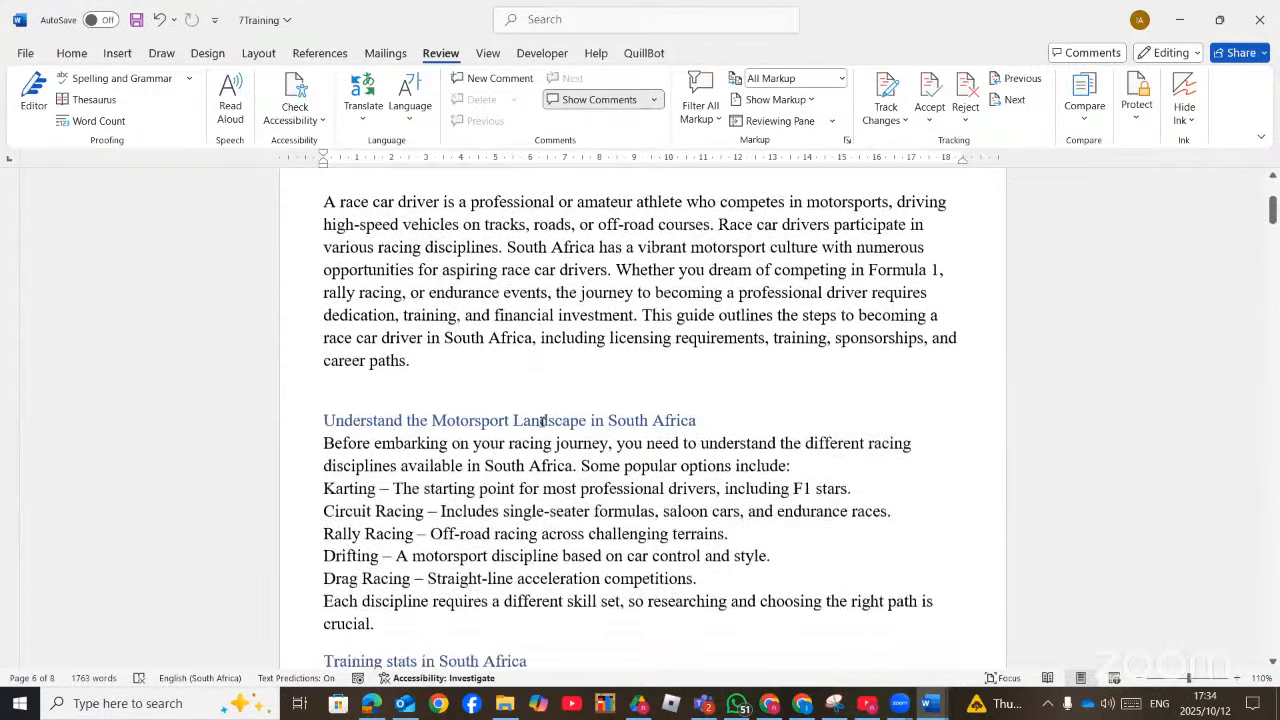
scroll(542, 422, "down", 4)
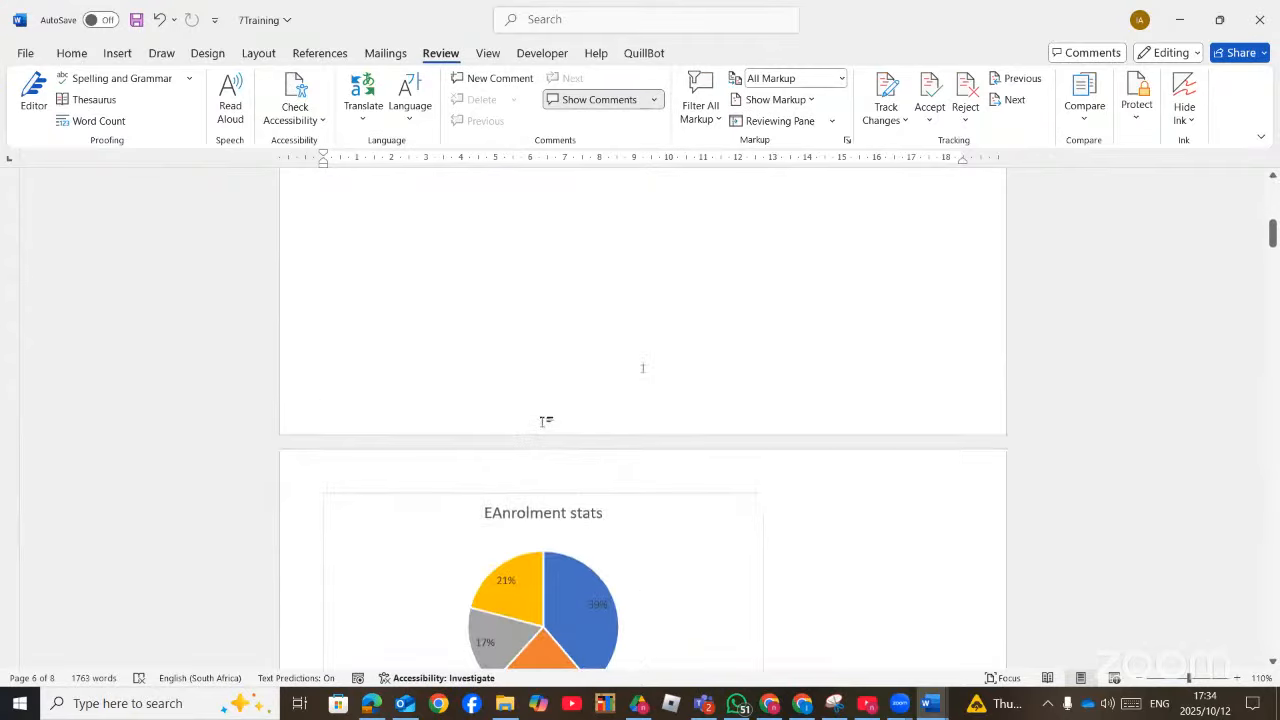
scroll(500, 430, "up", 3)
Check which style is applied to the heading "Training stats in South Africa"
left_click(487, 380)
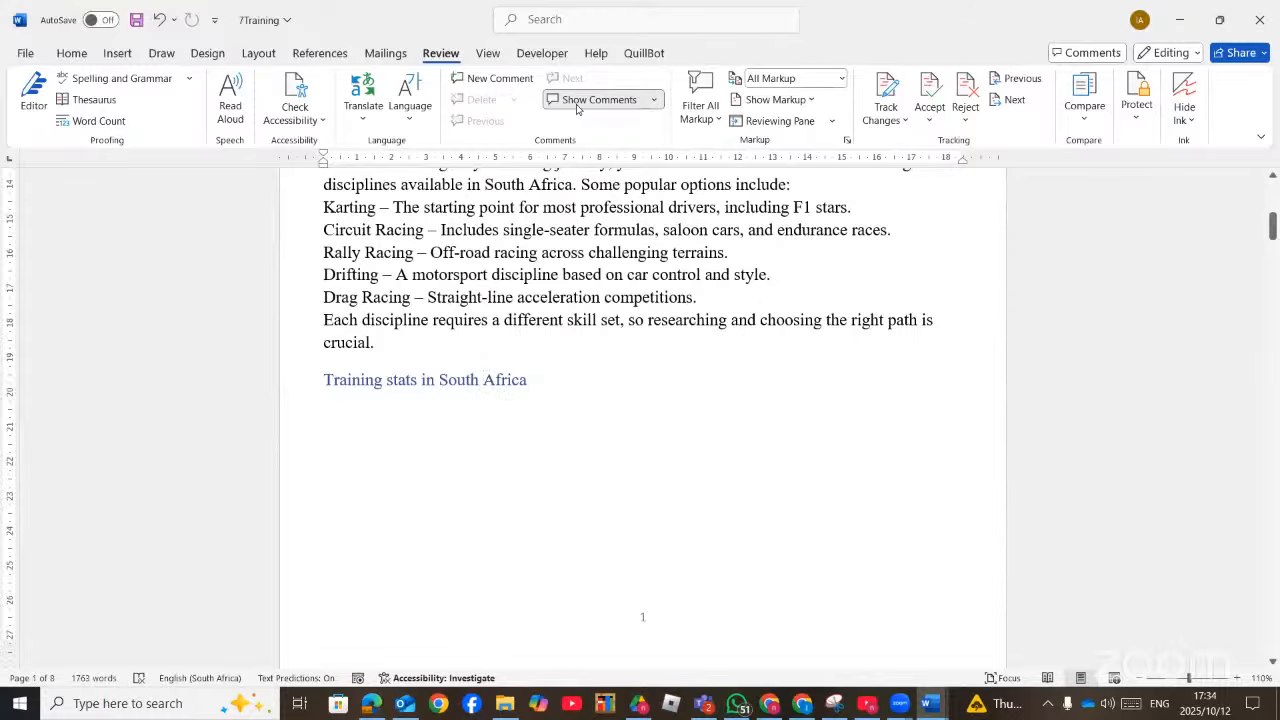
left_click(72, 50)
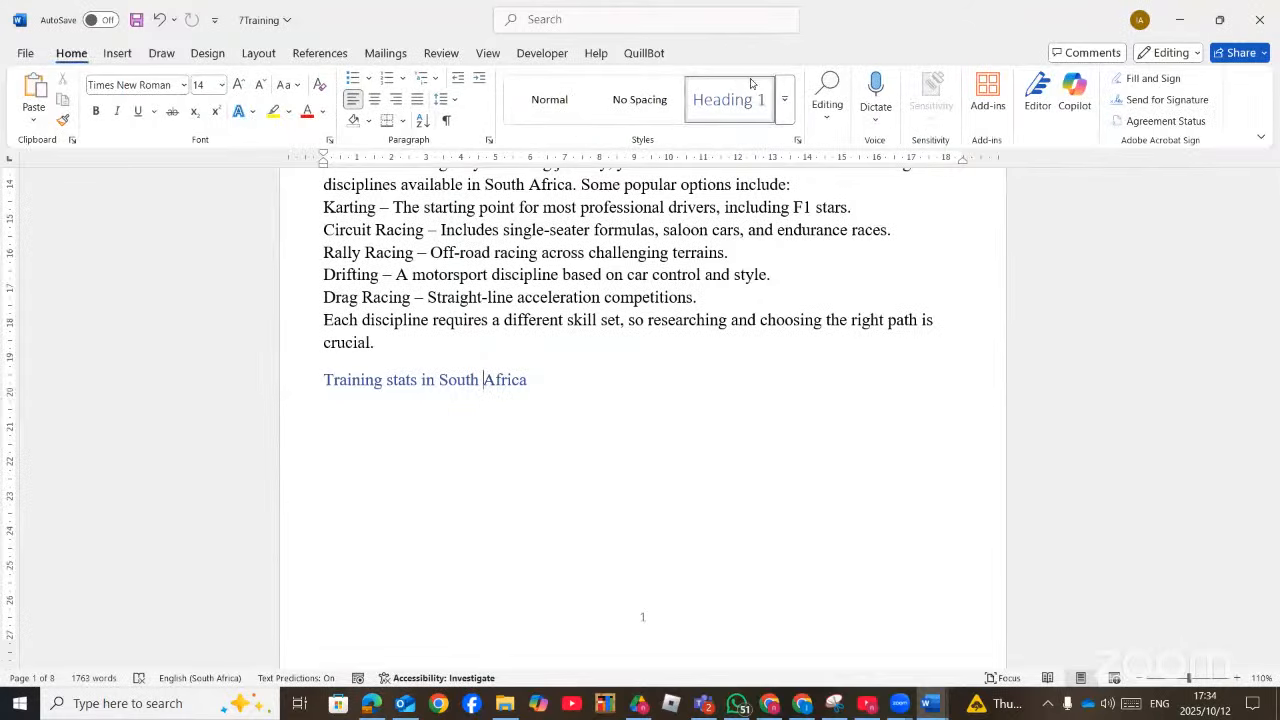
left_click(787, 119)
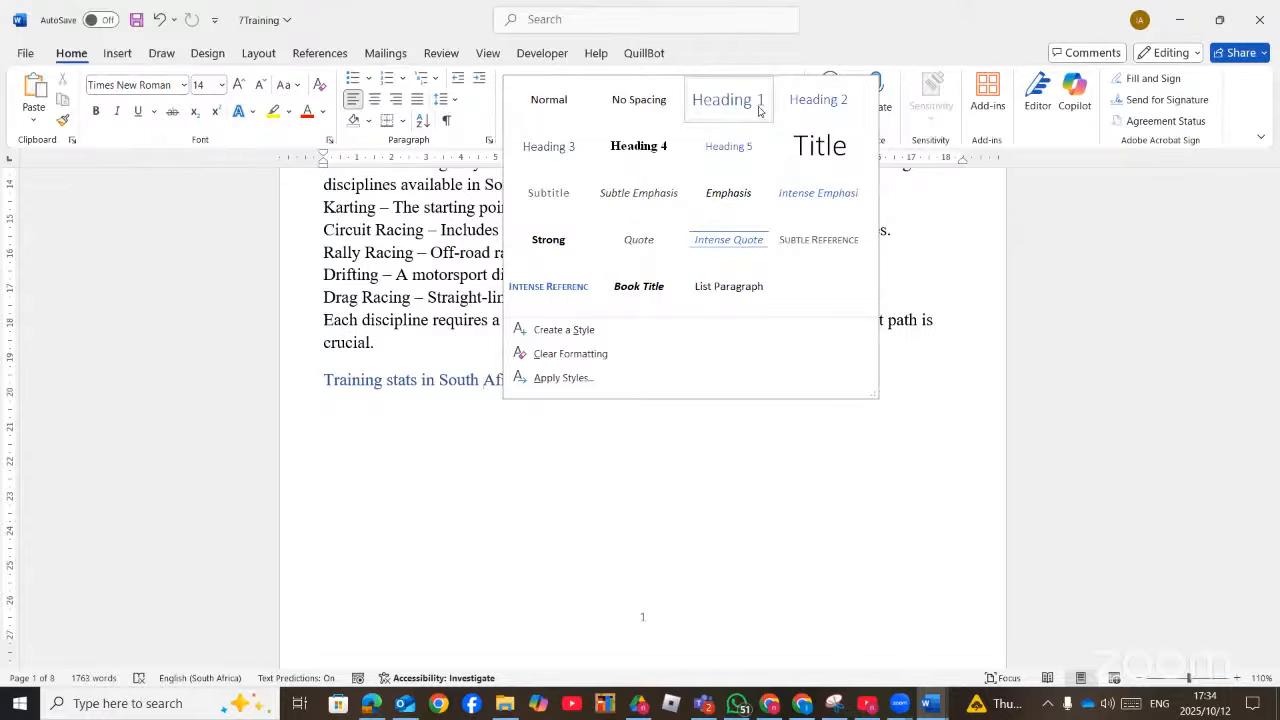
key("Escape")
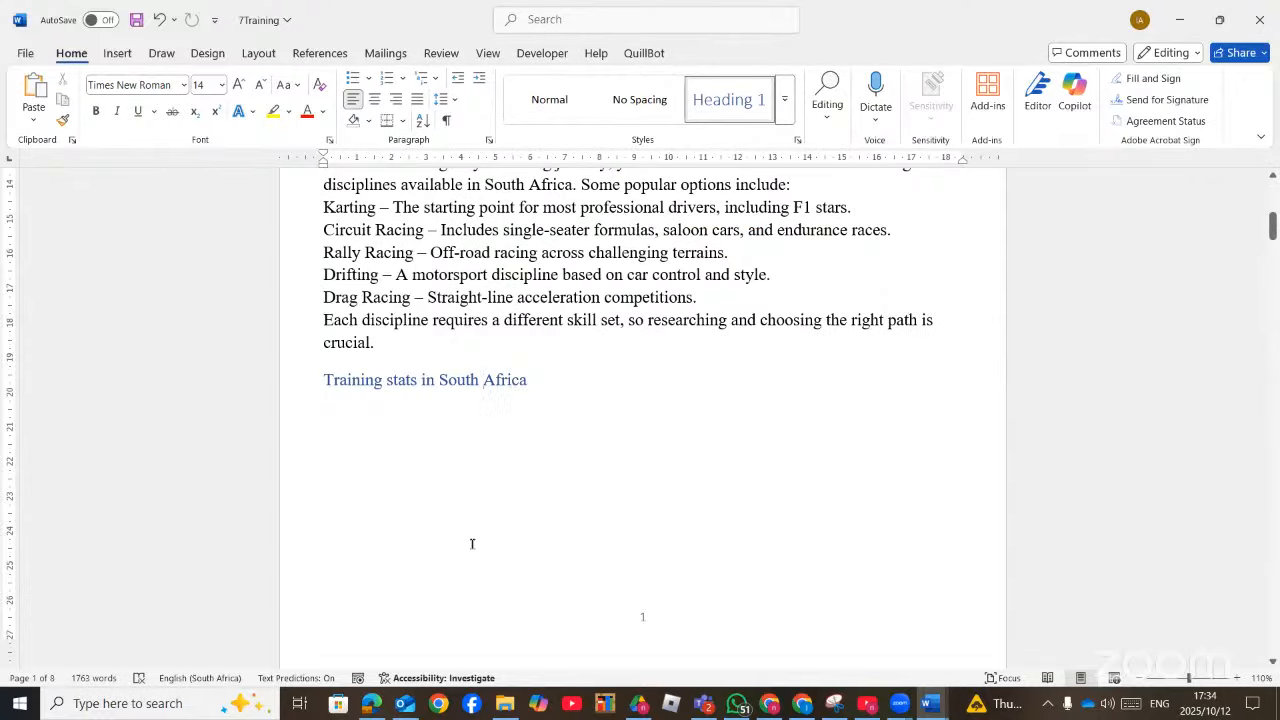
scroll(472, 543, "down", 5)
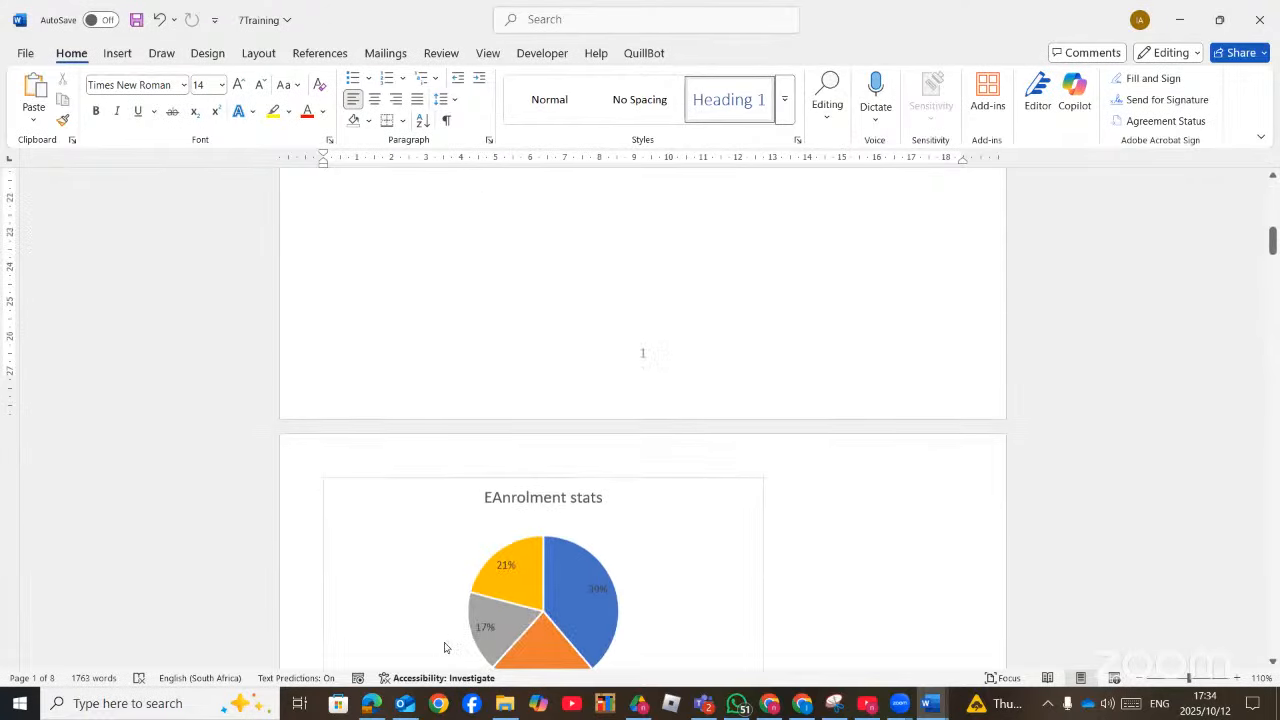
Recheck the sample in question 7.2.3 and inspect the style of the highlighted "How To Become A Race Car Driver" heading in 7Training
left_click(368, 704)
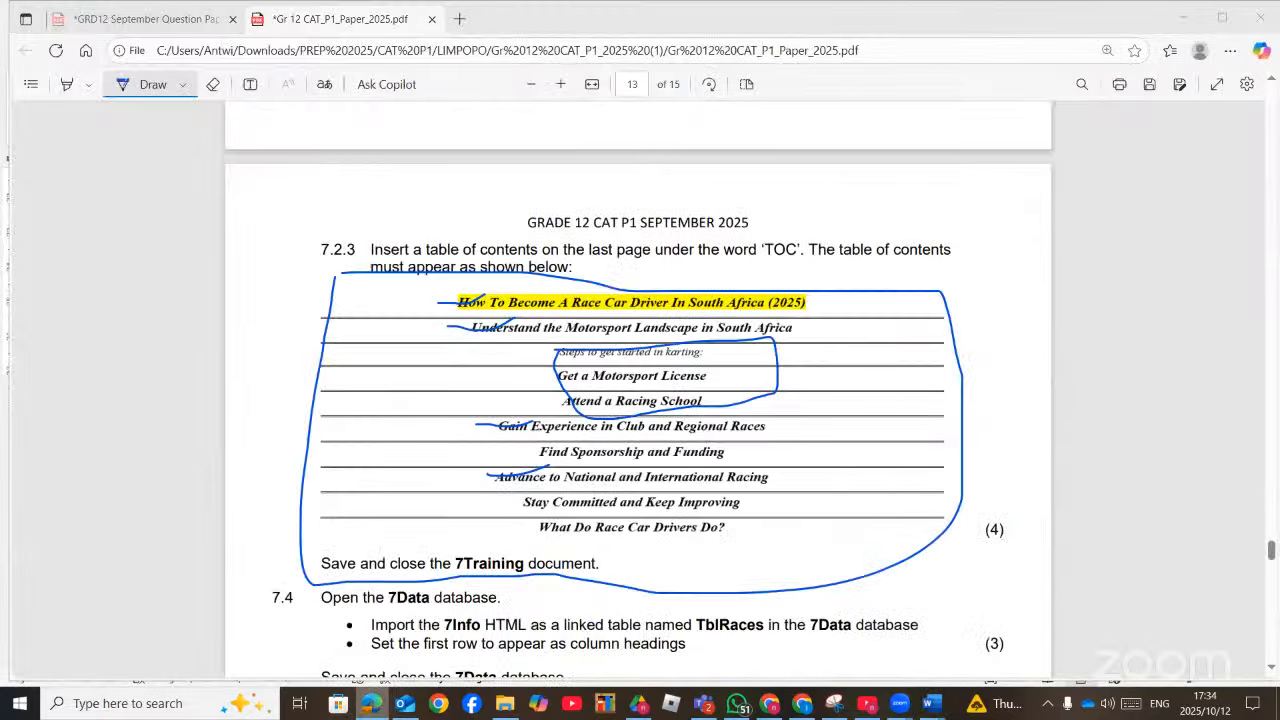
key("alt+Tab")
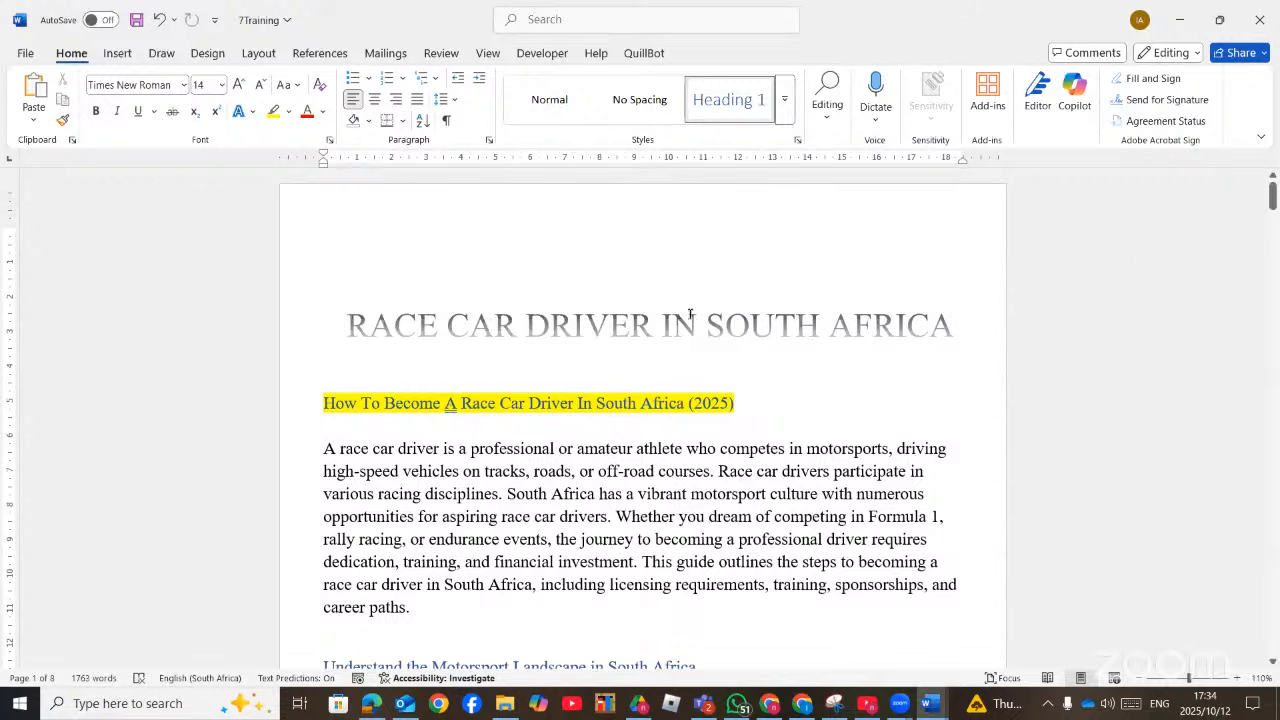
left_click(785, 100)
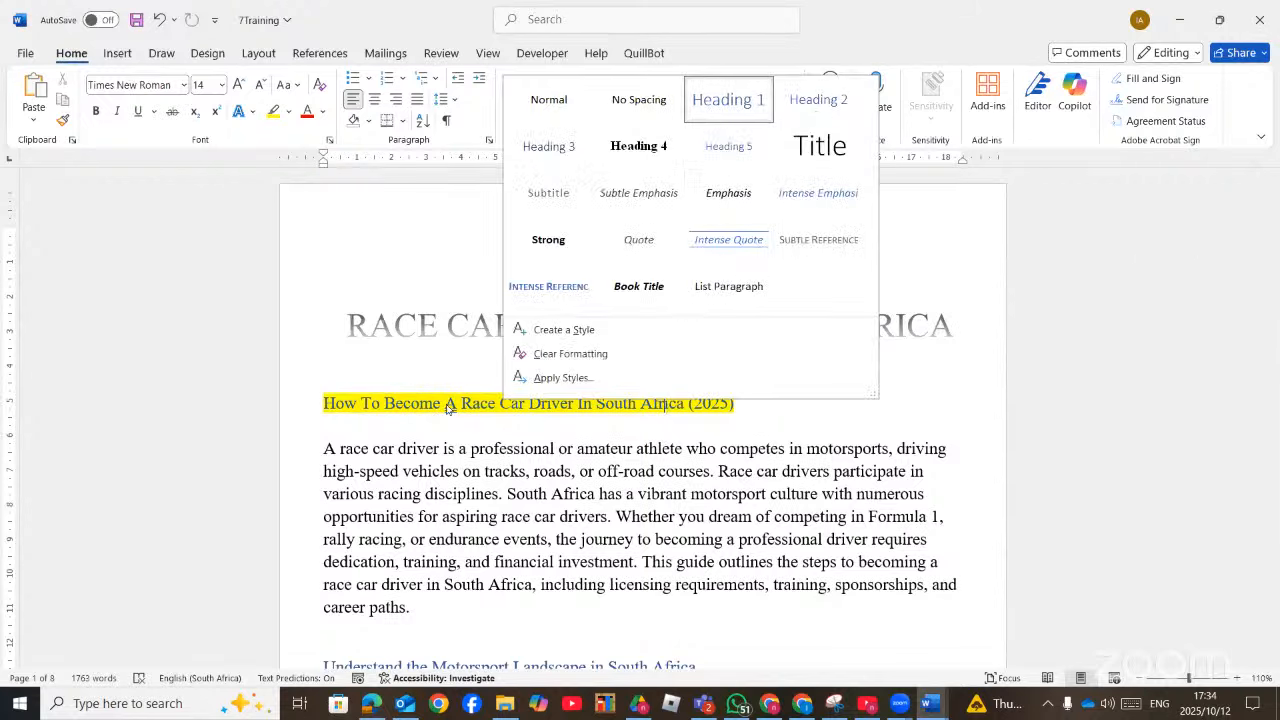
left_click(410, 402)
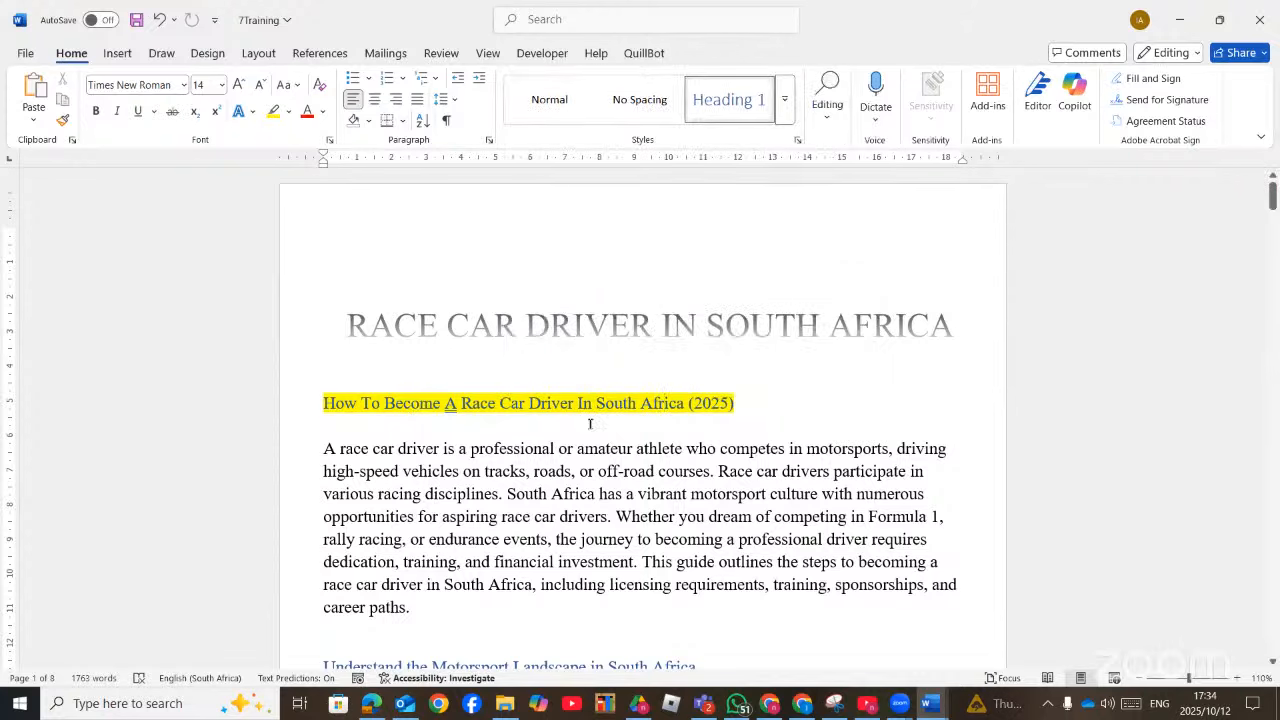
left_click(368, 703)
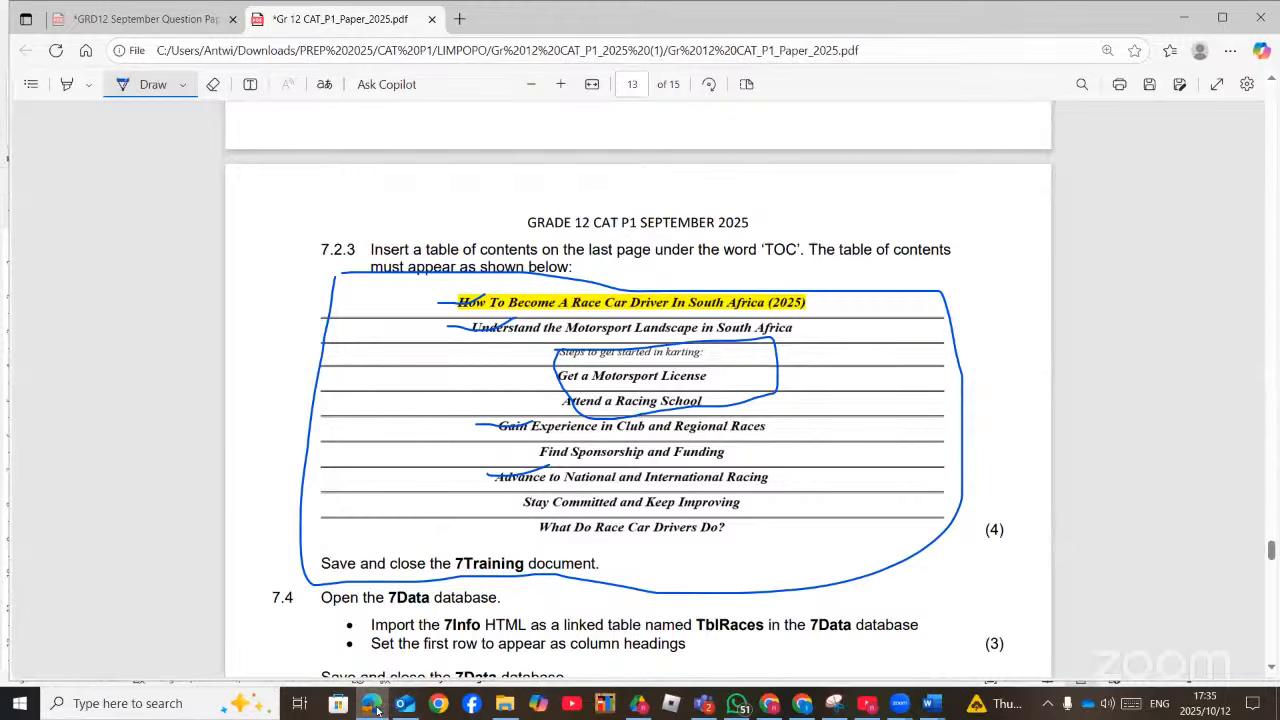
mouse_move(371, 706)
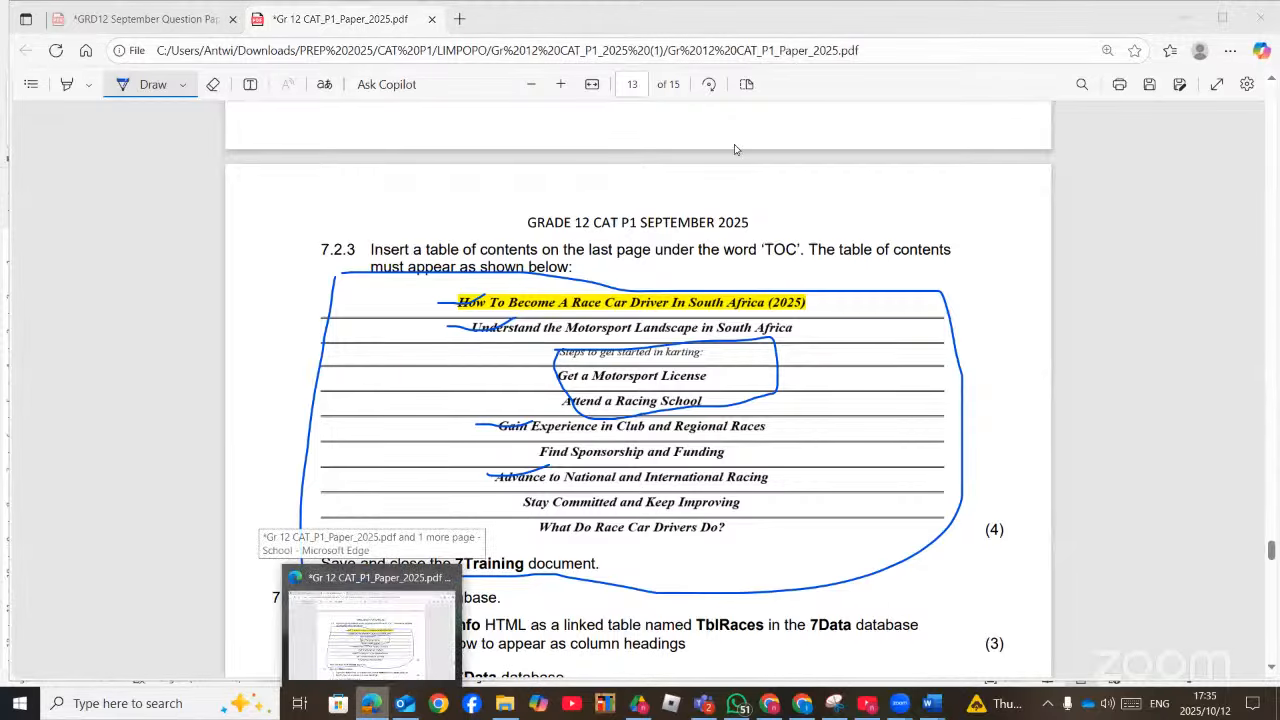
key("alt+Tab")
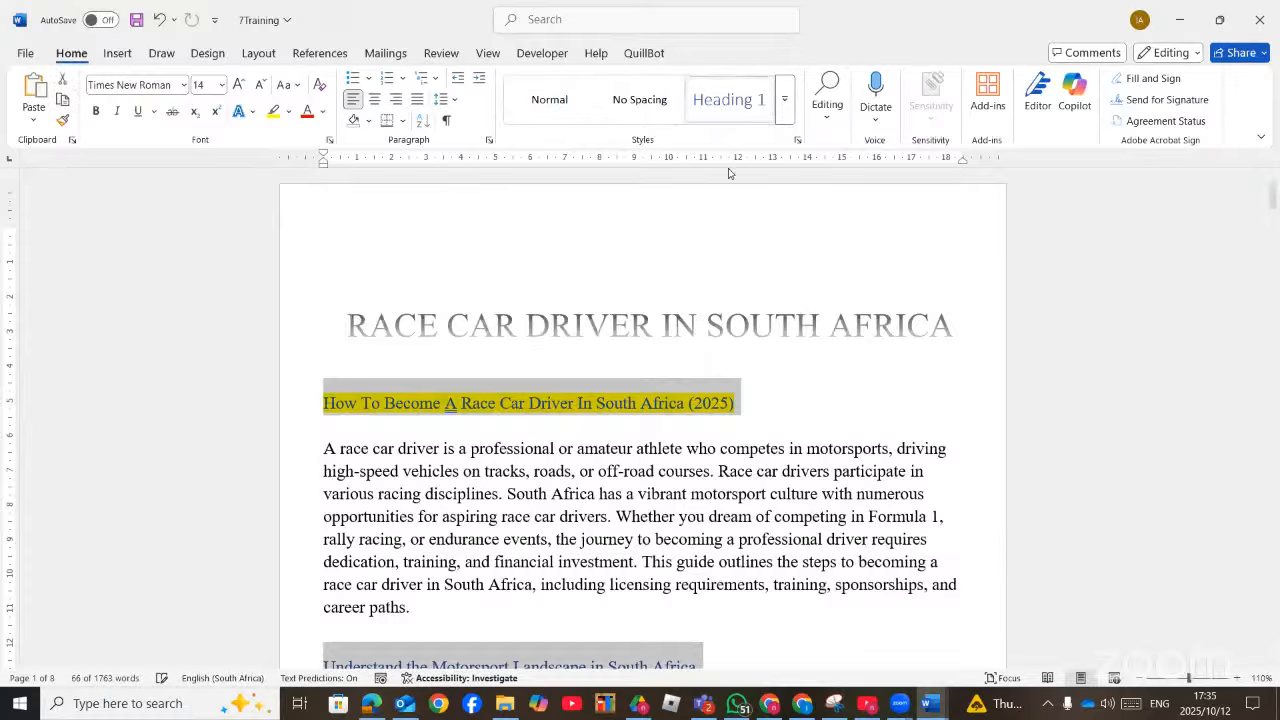
Examine the selected headings through the first four pages of 7Training to see which ones share the same style
scroll(668, 355, "down", 10)
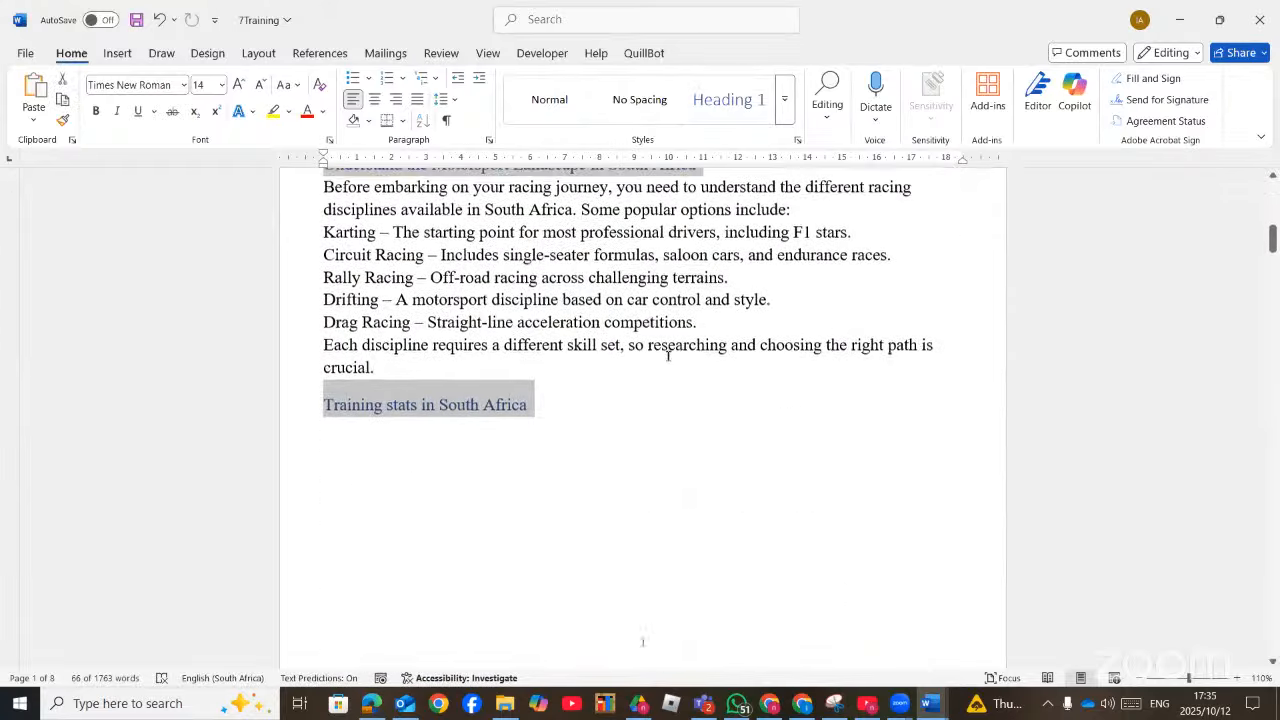
scroll(668, 355, "up", 3)
scroll(668, 355, "down", 10)
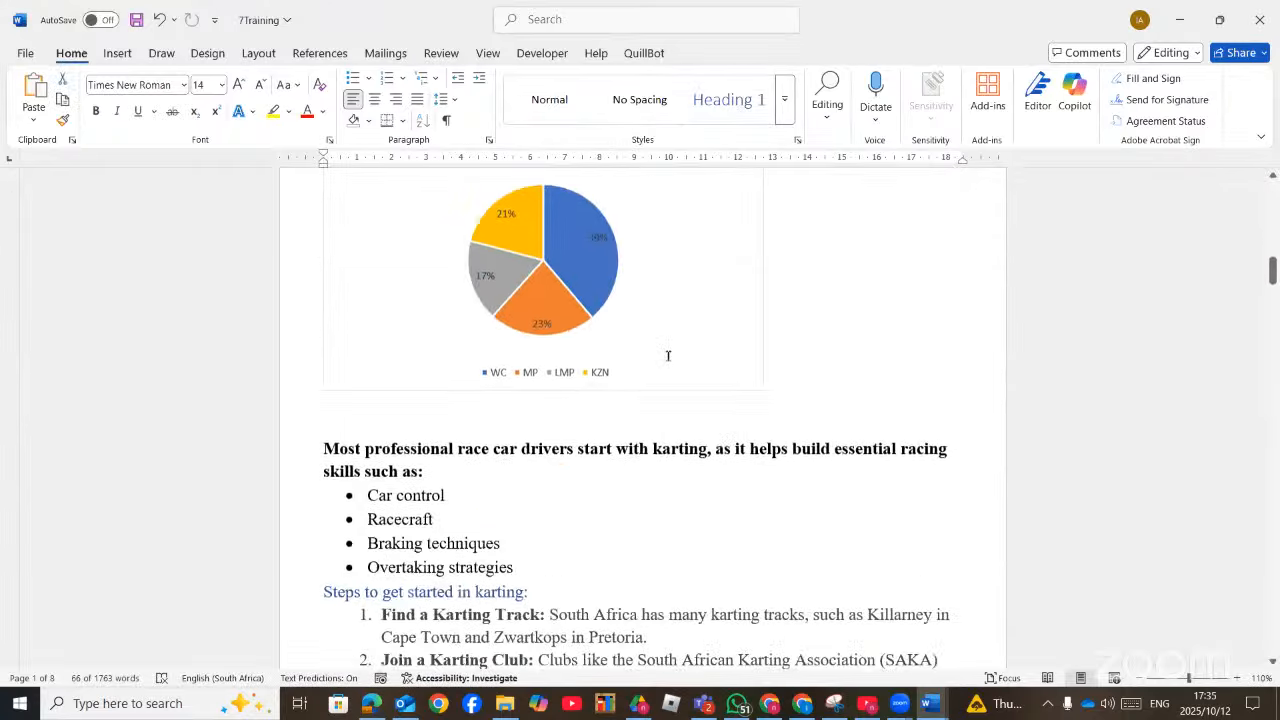
scroll(478, 372, "down", 2)
scroll(384, 408, "down", 12)
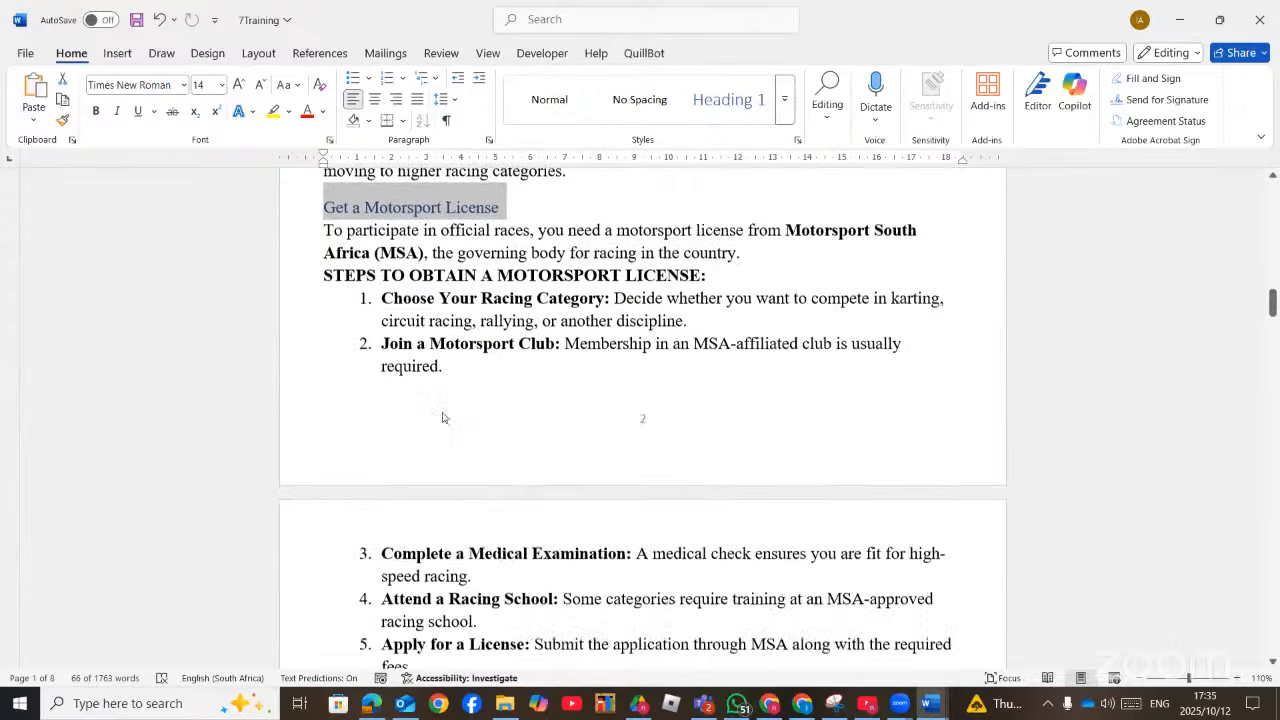
scroll(452, 389, "up", 2)
scroll(452, 389, "down", 15)
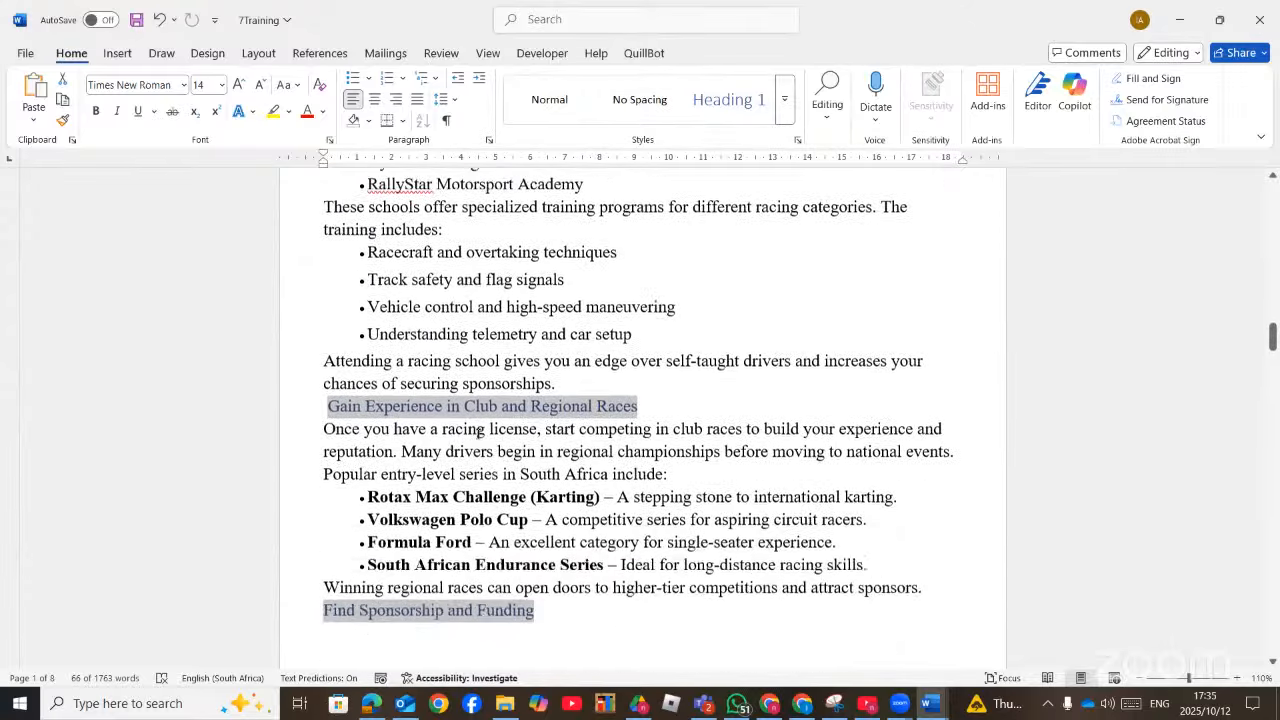
scroll(488, 474, "down", 2)
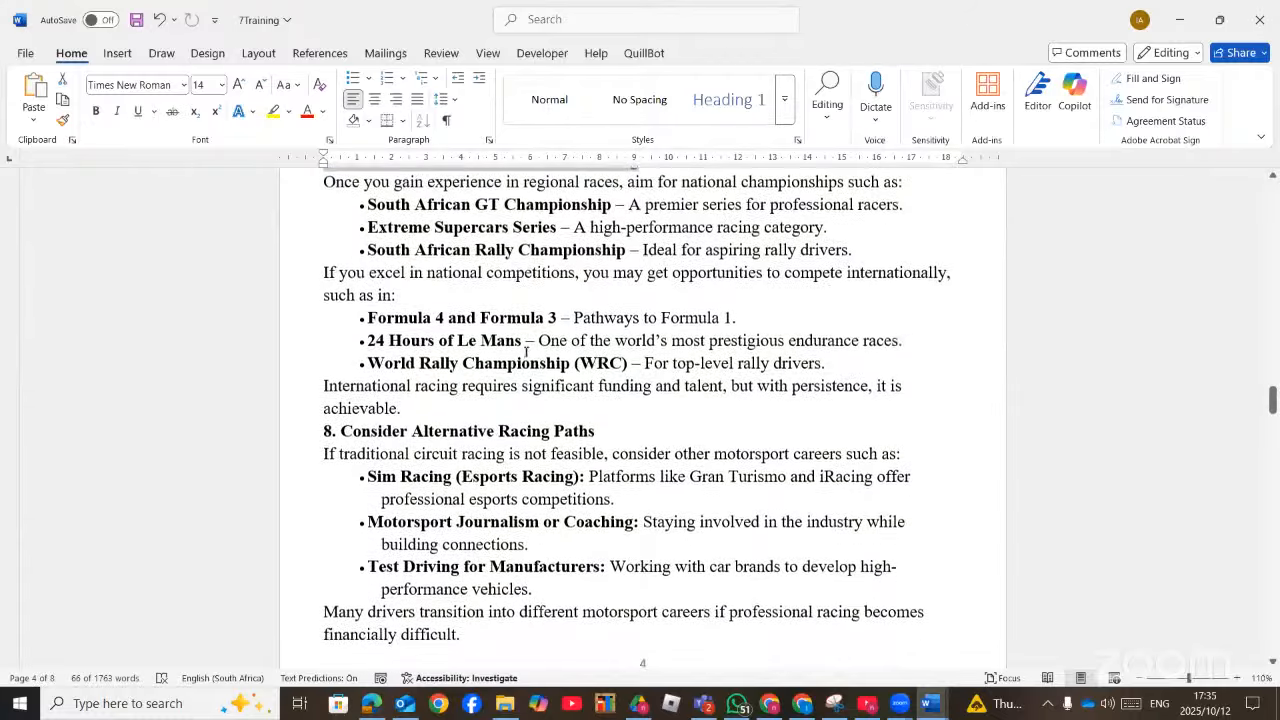
Delete the table of contents under "TOC" on page 7 and reopen the custom Table of Contents settings
left_click_drag(1273, 400, 1272, 606)
left_click_drag(453, 461, 316, 486)
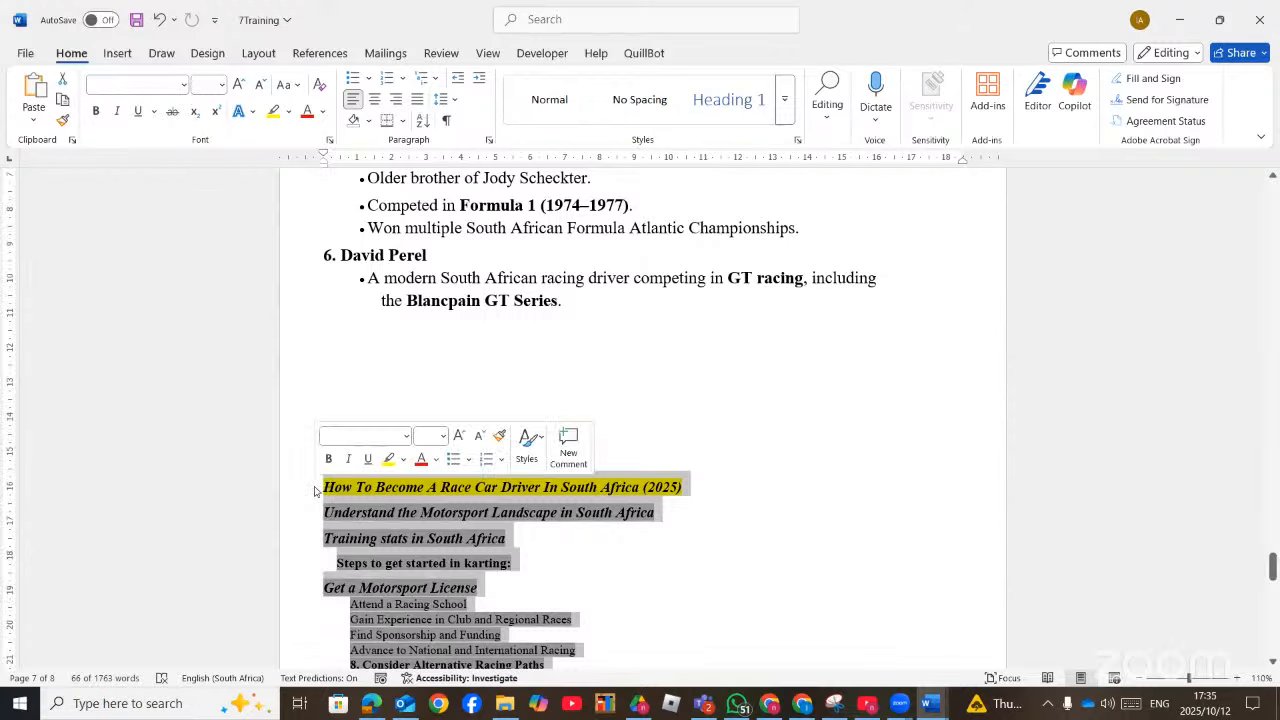
key("Delete")
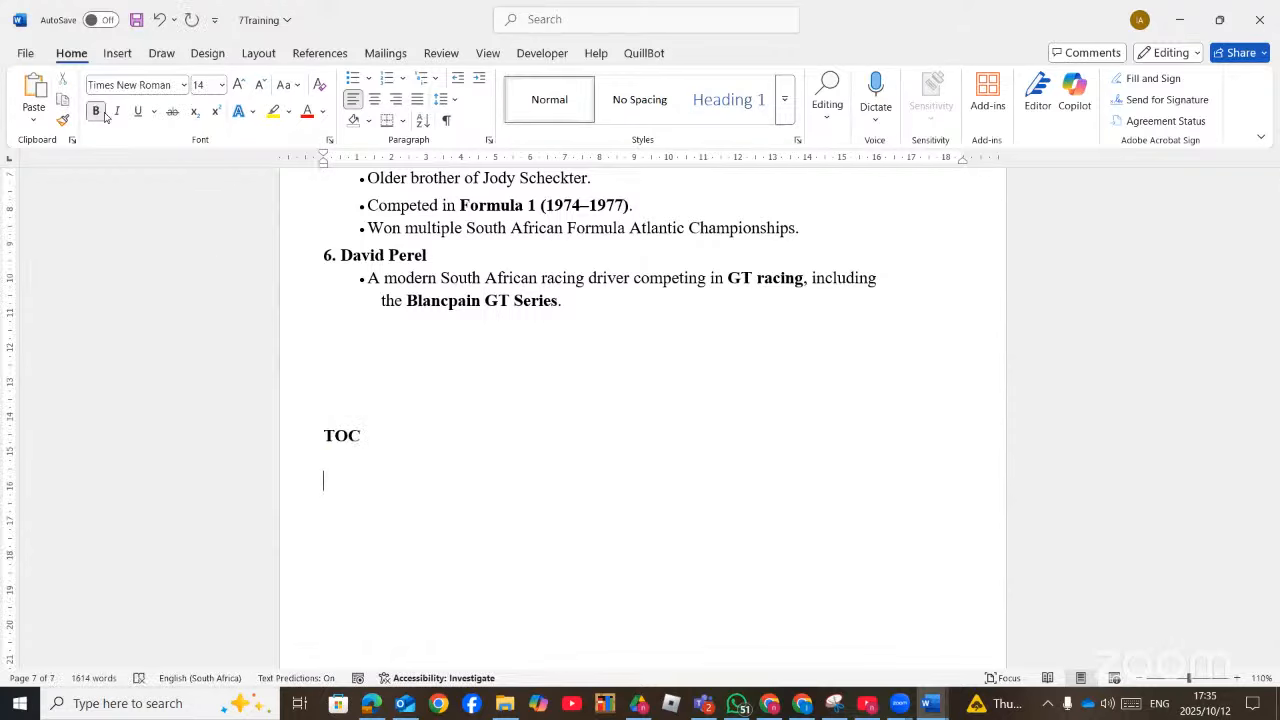
left_click(313, 53)
left_click(41, 105)
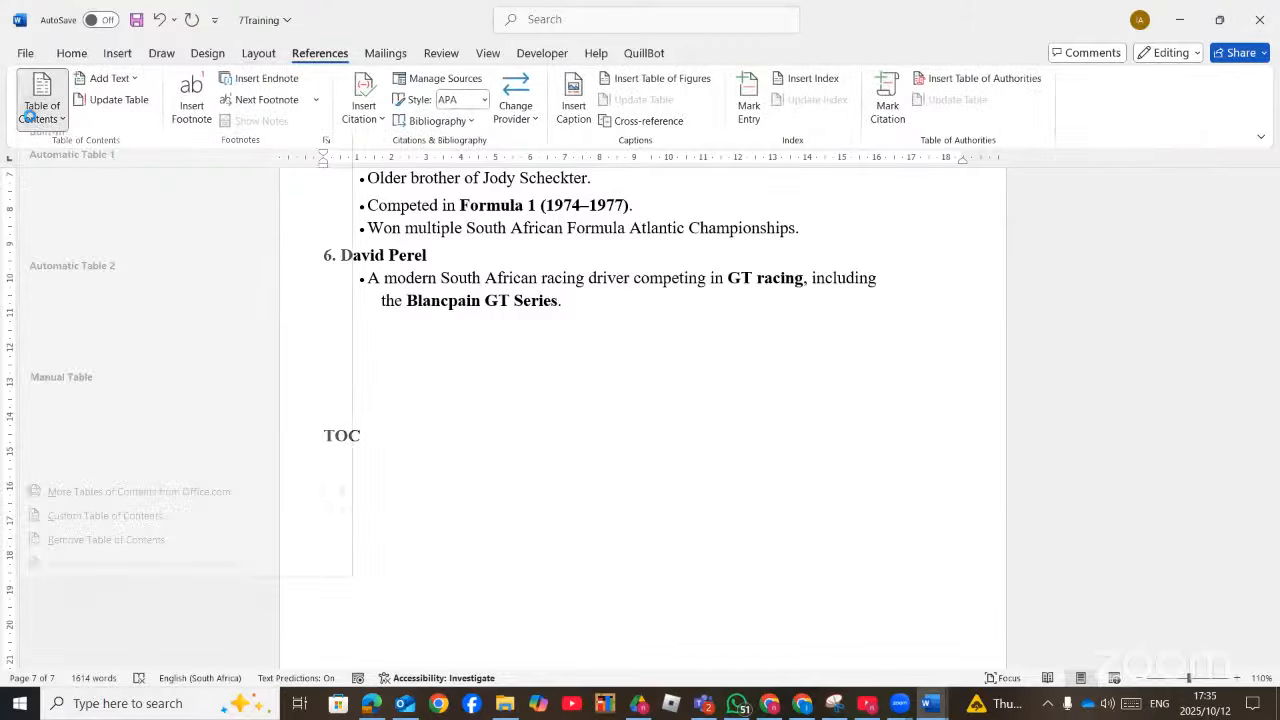
left_click(92, 535)
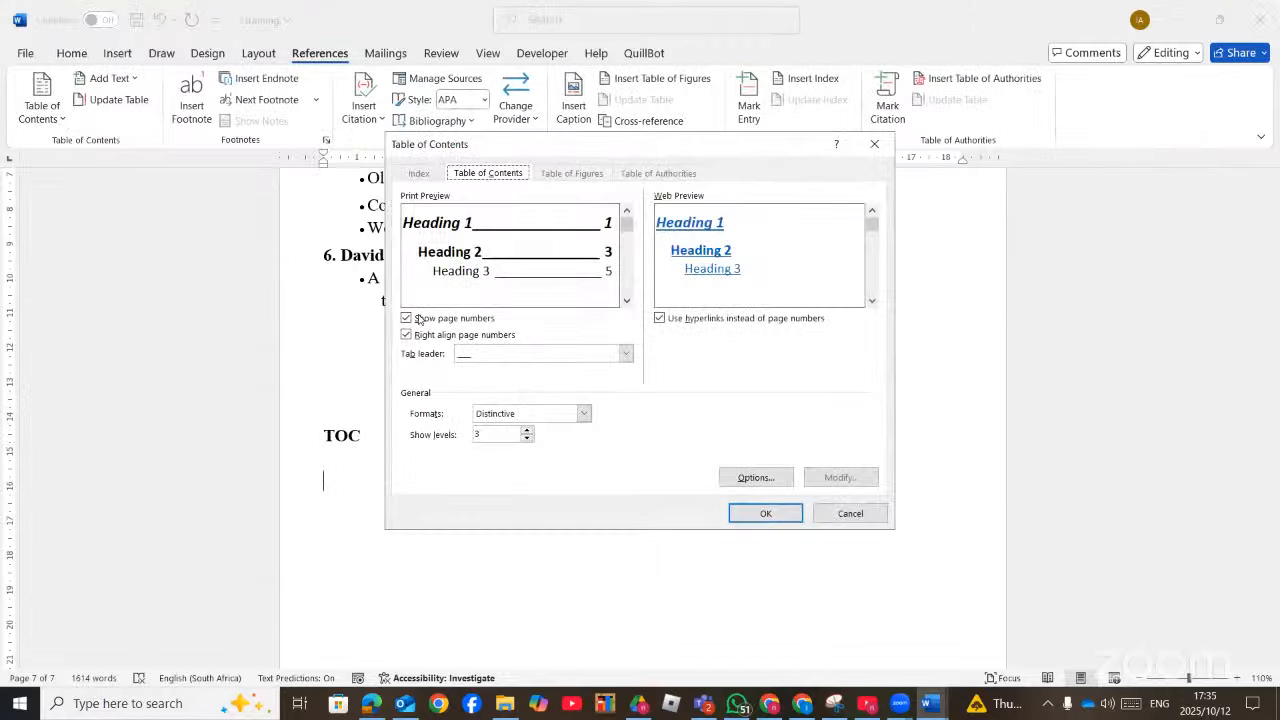
Insert a custom table of contents under "TOC" that shows only 1 level in the Distinctive format
left_click(527, 443)
left_click(527, 443)
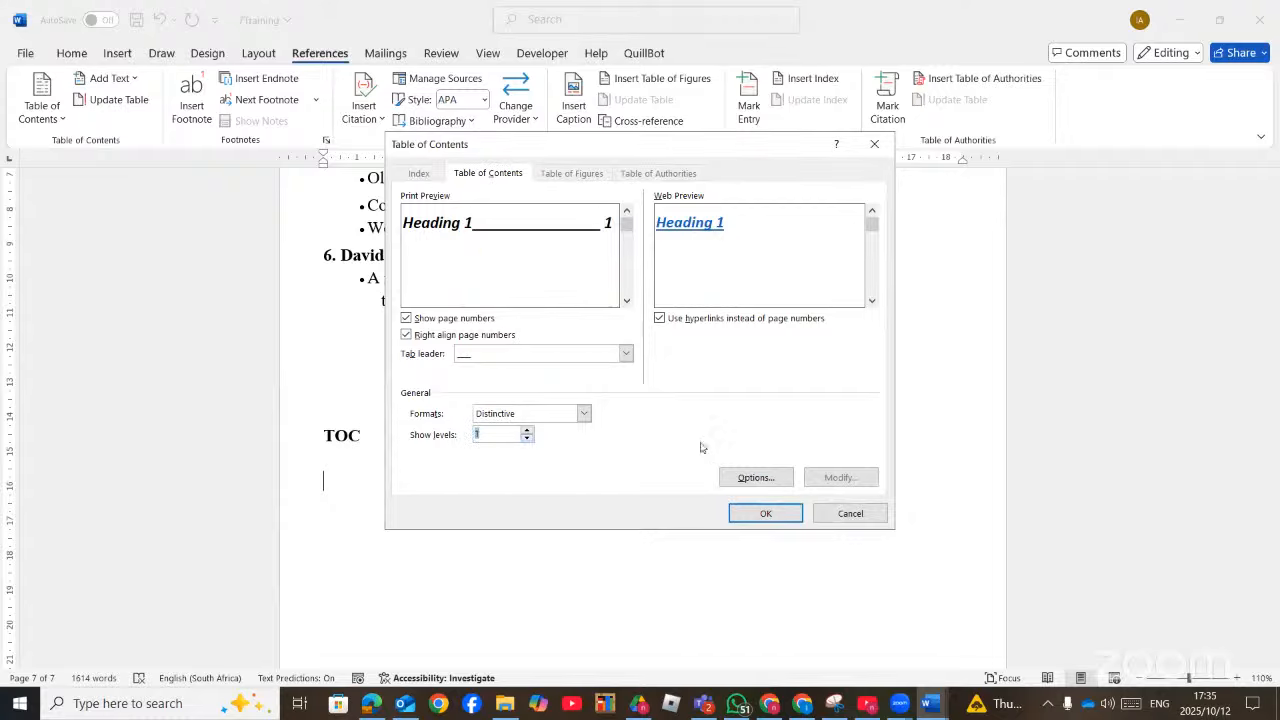
left_click(755, 477)
left_click(691, 452)
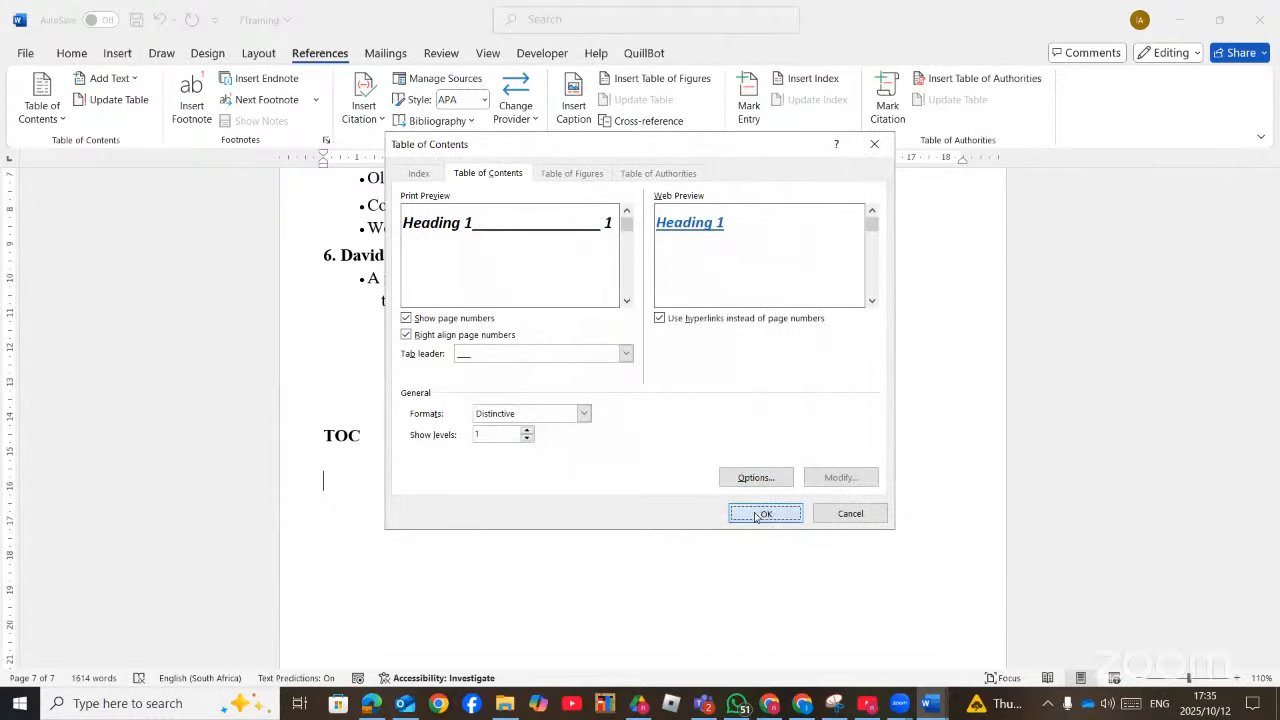
left_click(765, 513)
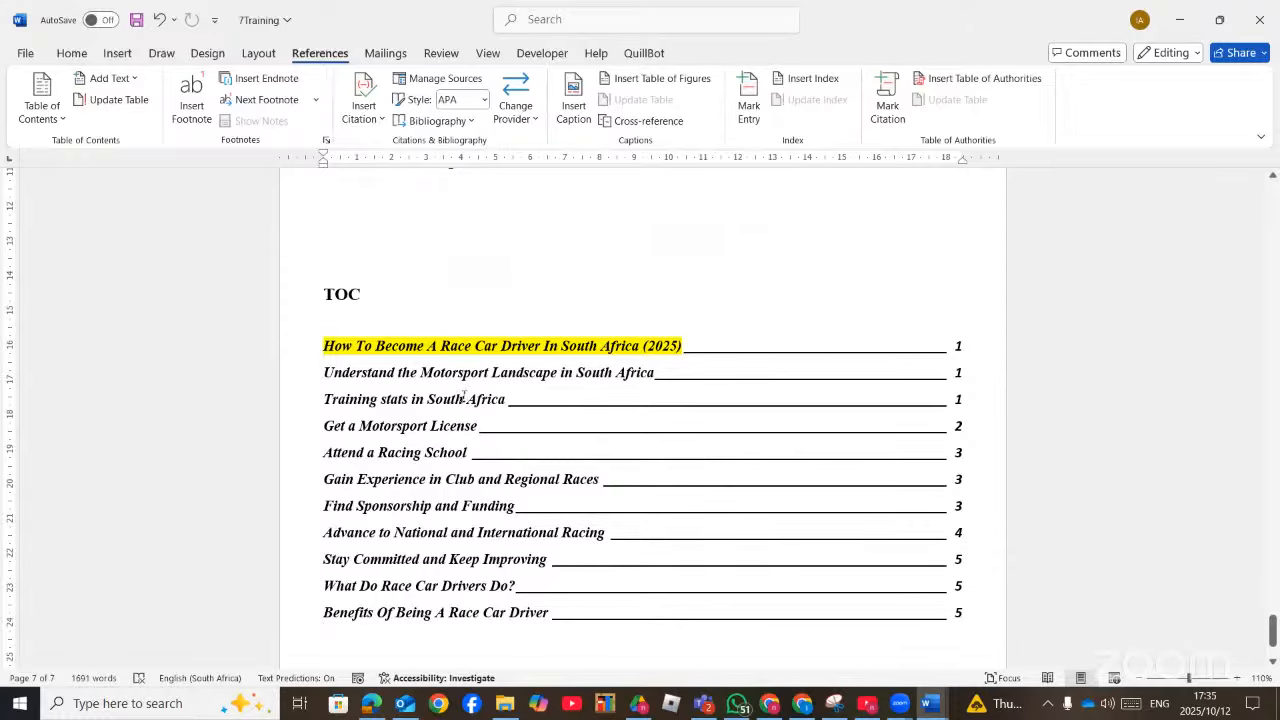
Replace the table of contents with a one-level Distinctive version that has page numbers turned off
left_click(41, 108)
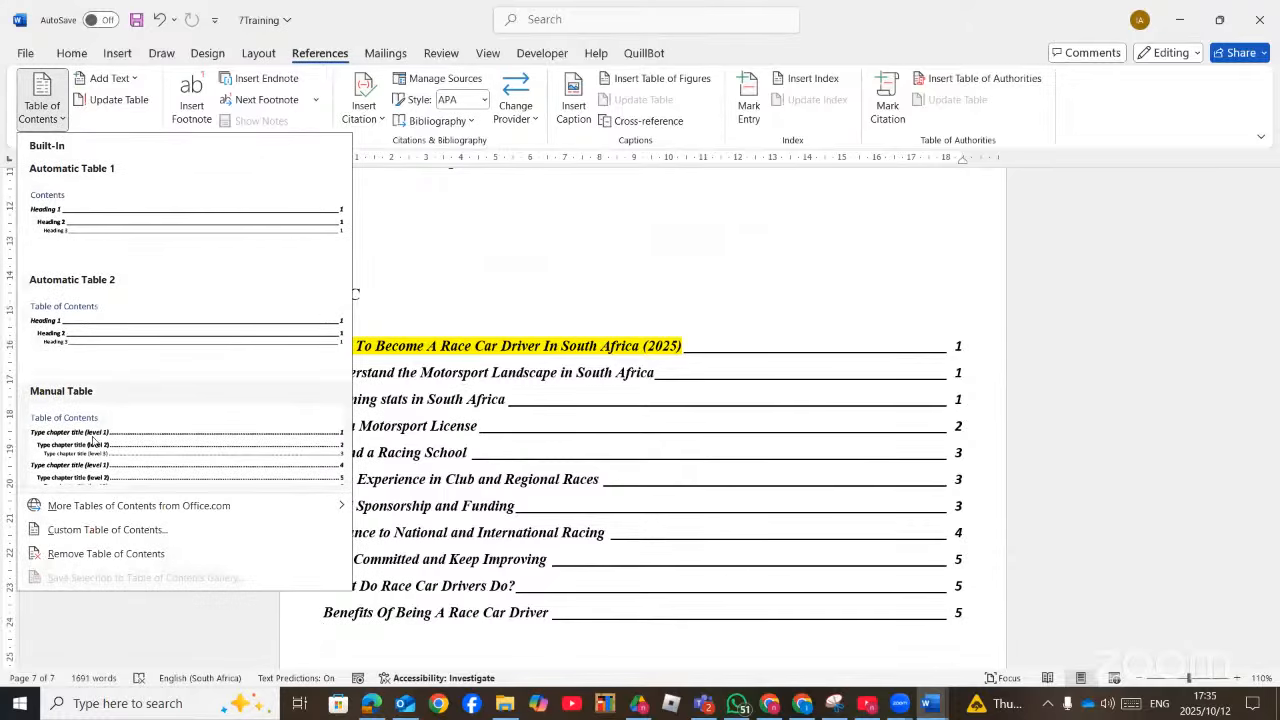
left_click(68, 532)
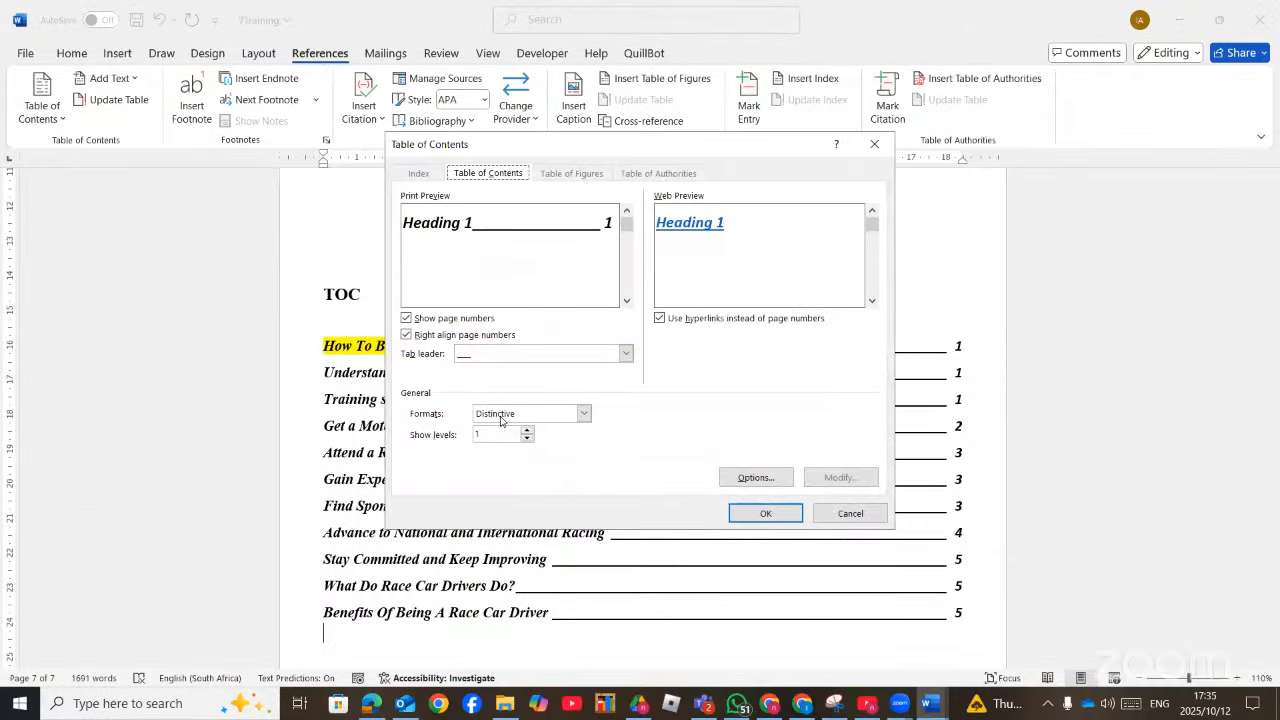
left_click(430, 319)
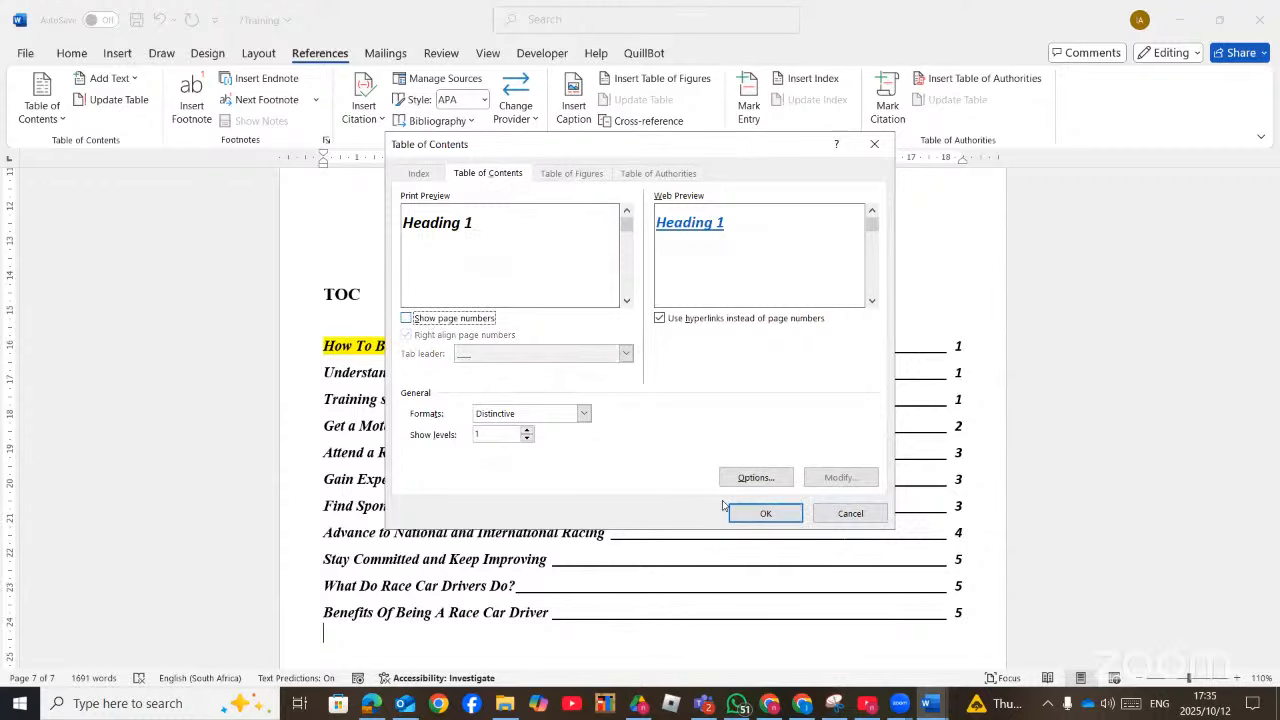
left_click(765, 513)
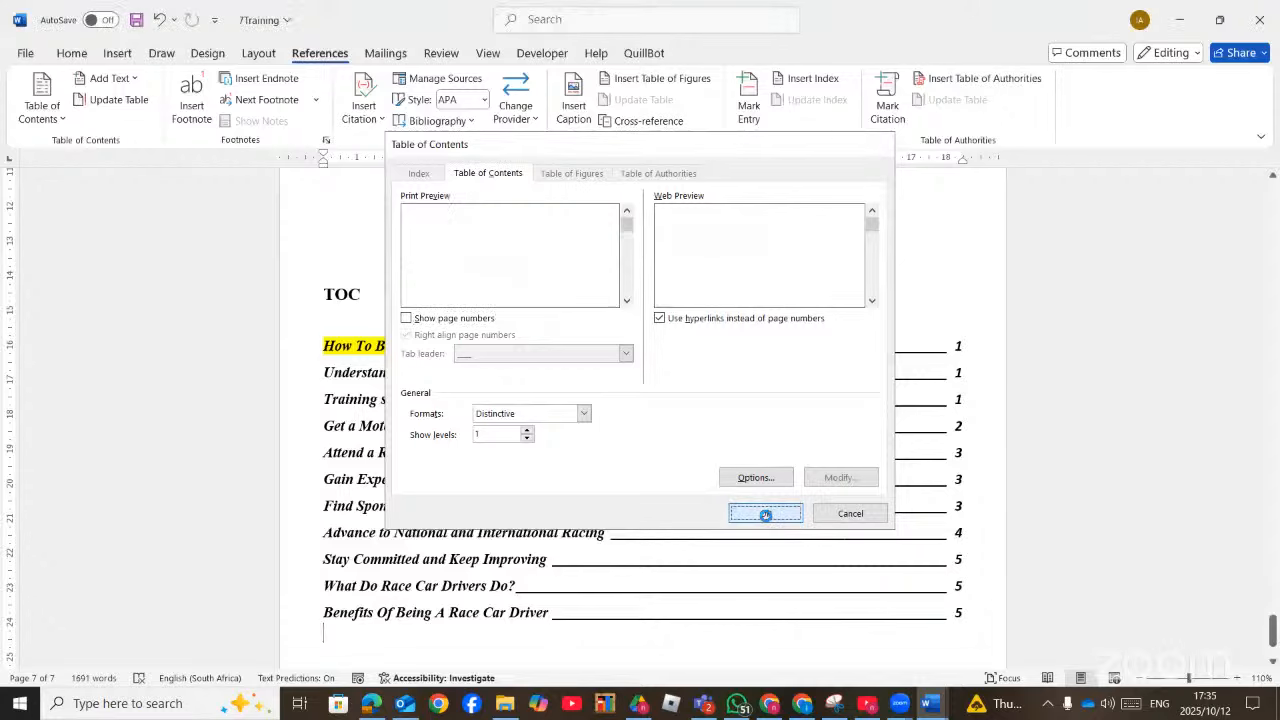
left_click(621, 393)
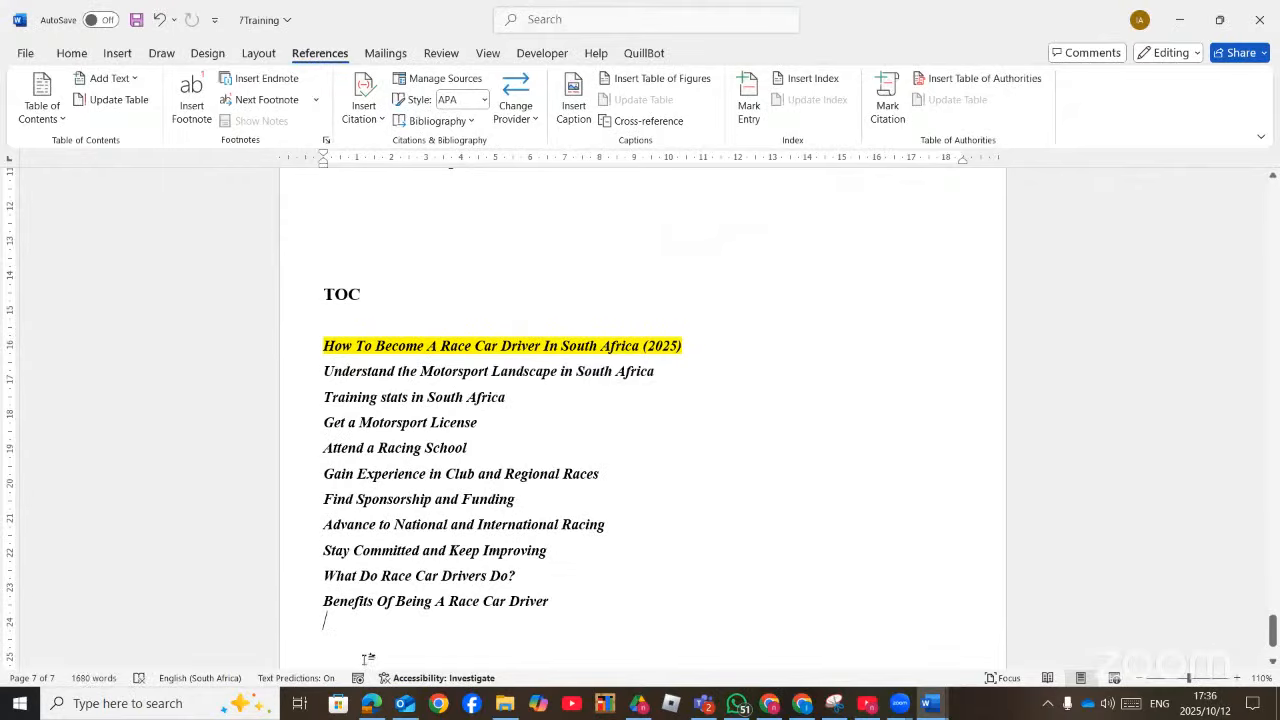
Recheck the sample in question 7.2.3, then reopen the custom table of contents settings, turn off page numbers and review the heading-level options
left_click(369, 706)
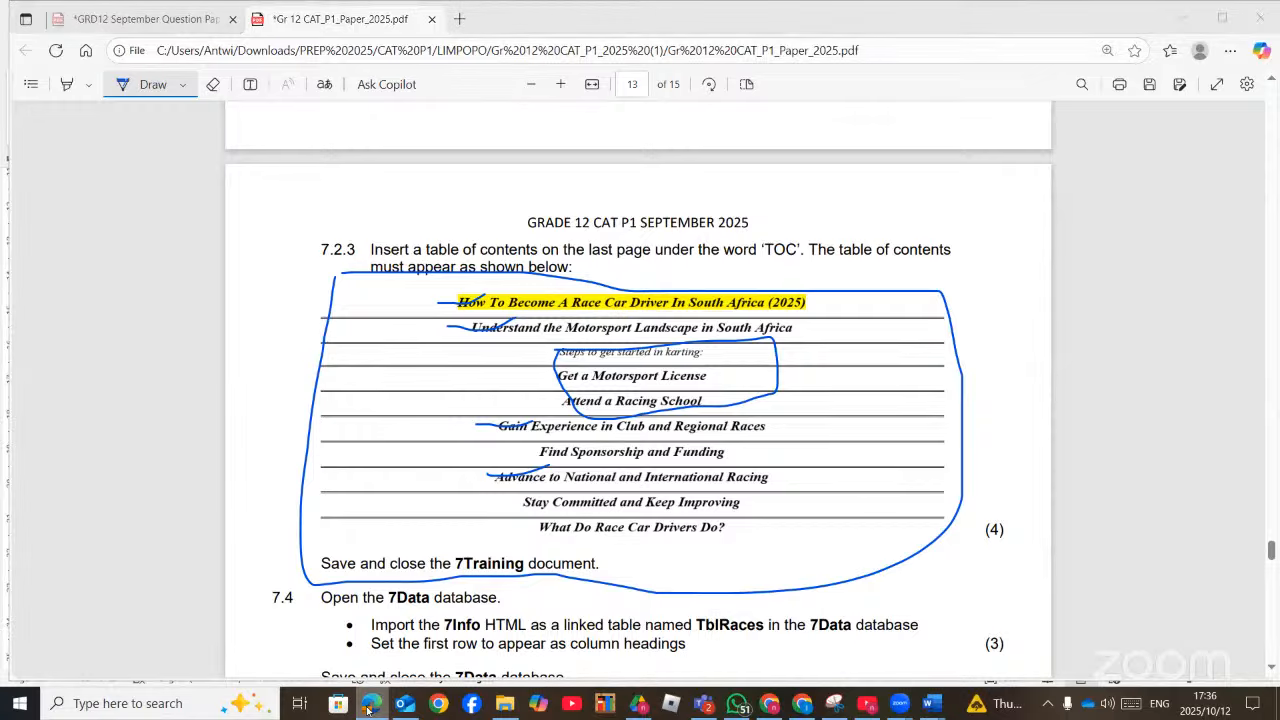
left_click(369, 706)
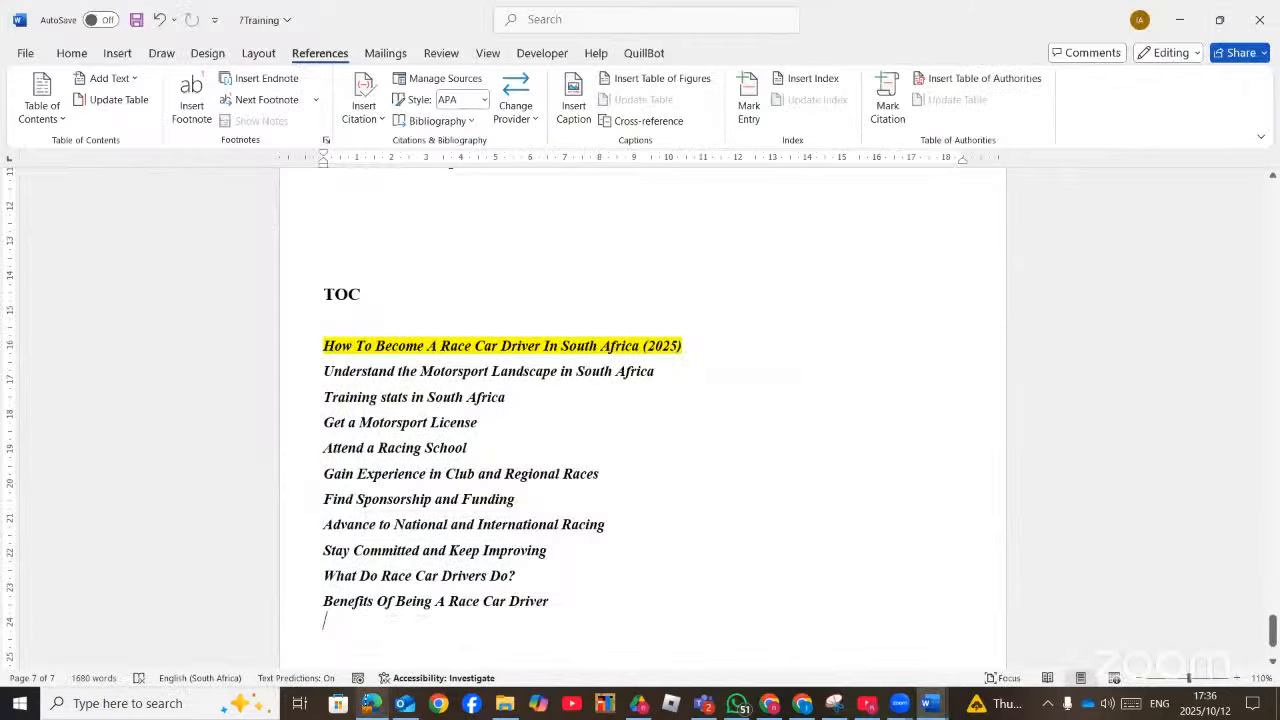
left_click(345, 366, "shift")
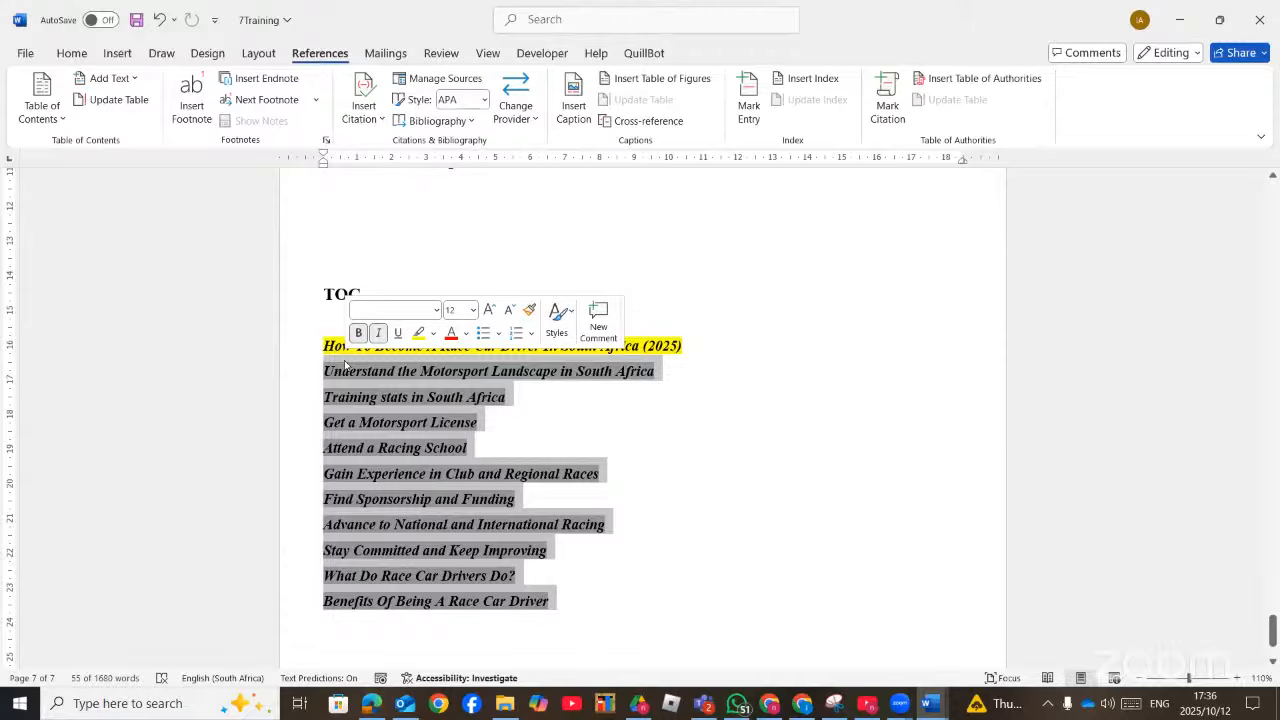
left_click(56, 117)
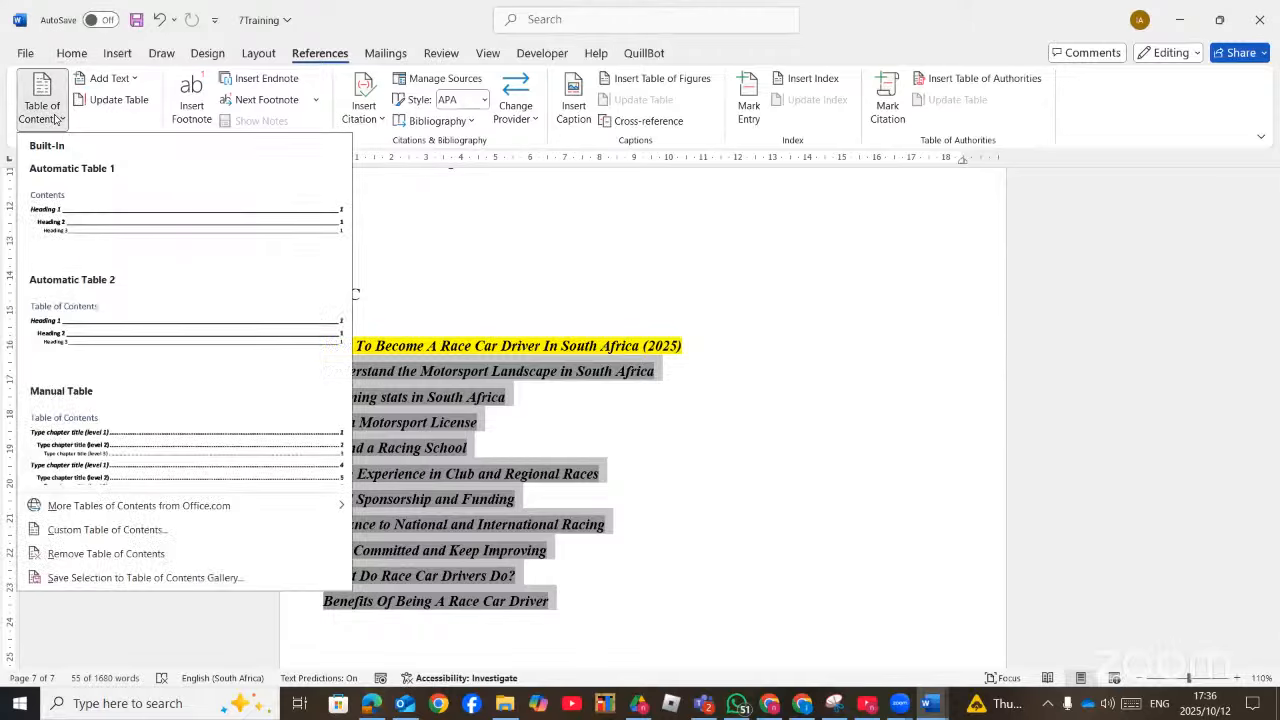
left_click(93, 532)
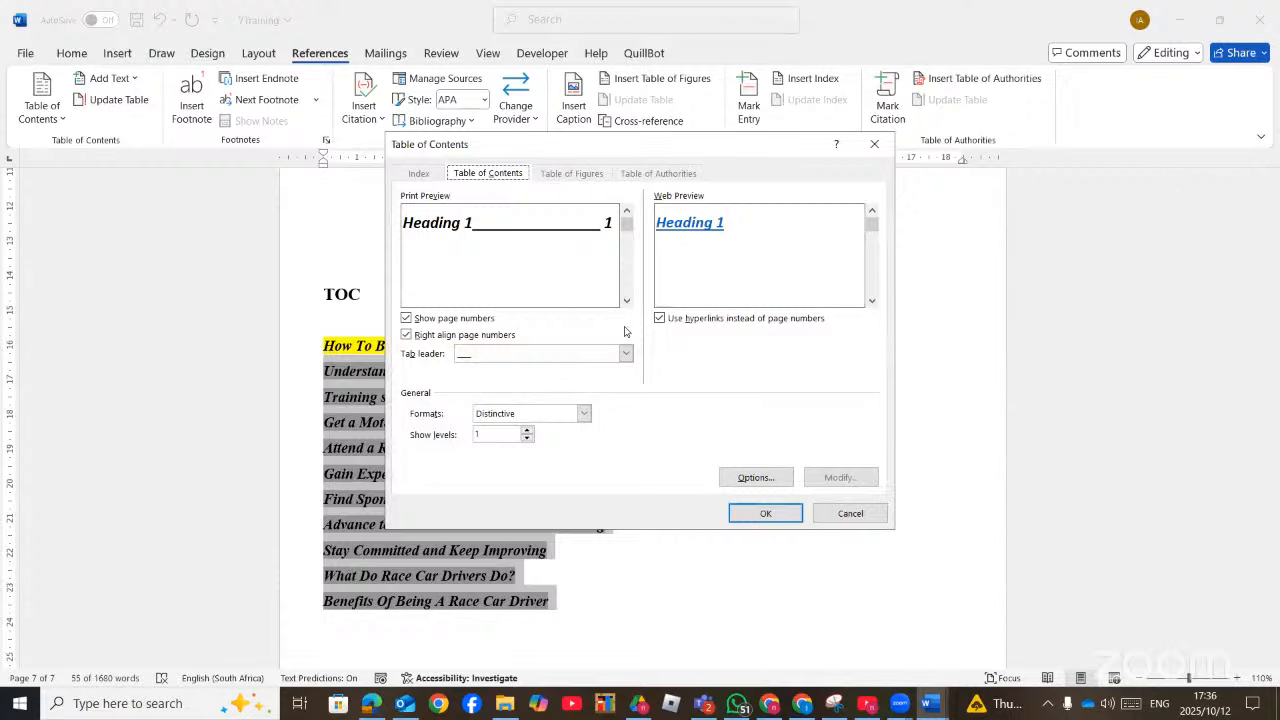
left_click(660, 318)
left_click(409, 320)
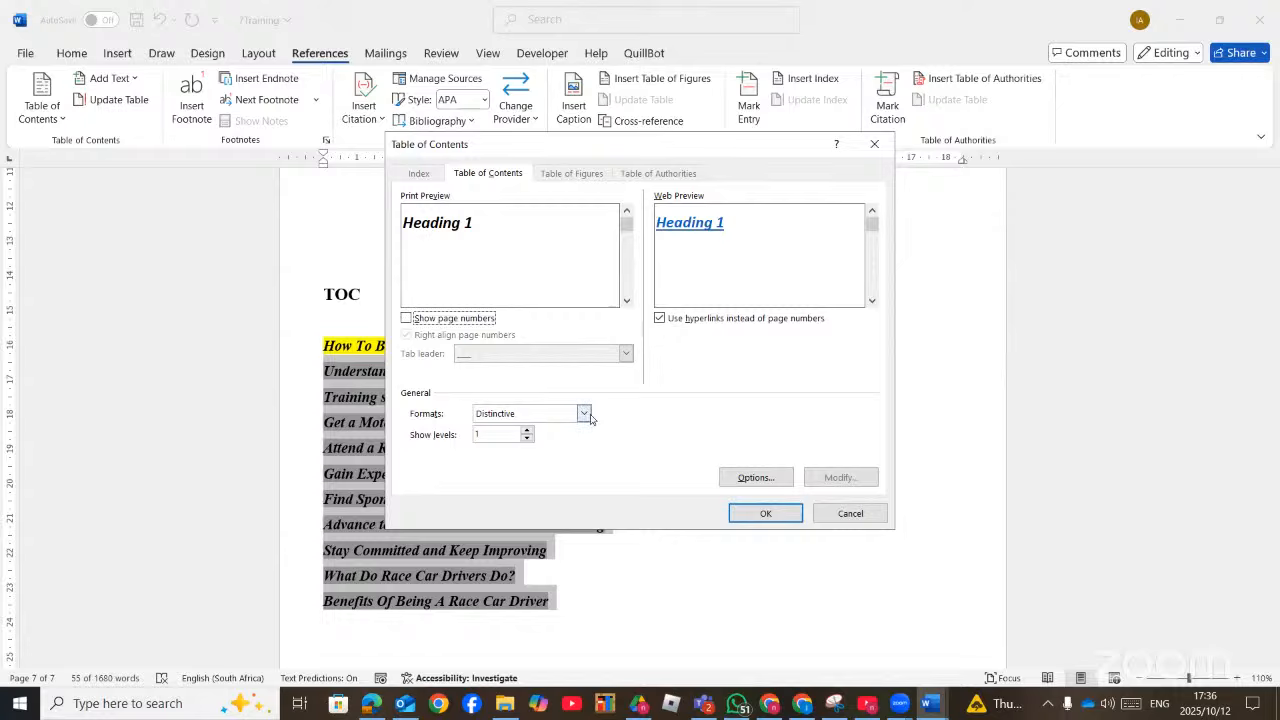
left_click(756, 477)
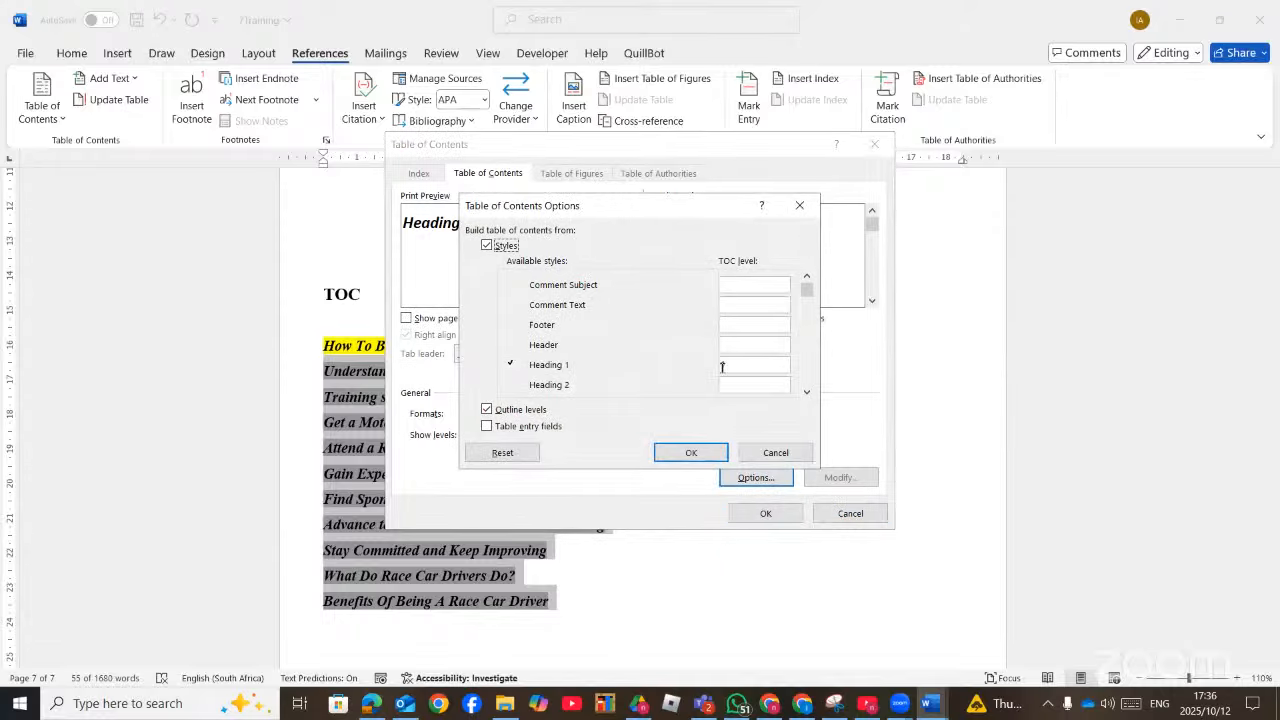
left_click(690, 452)
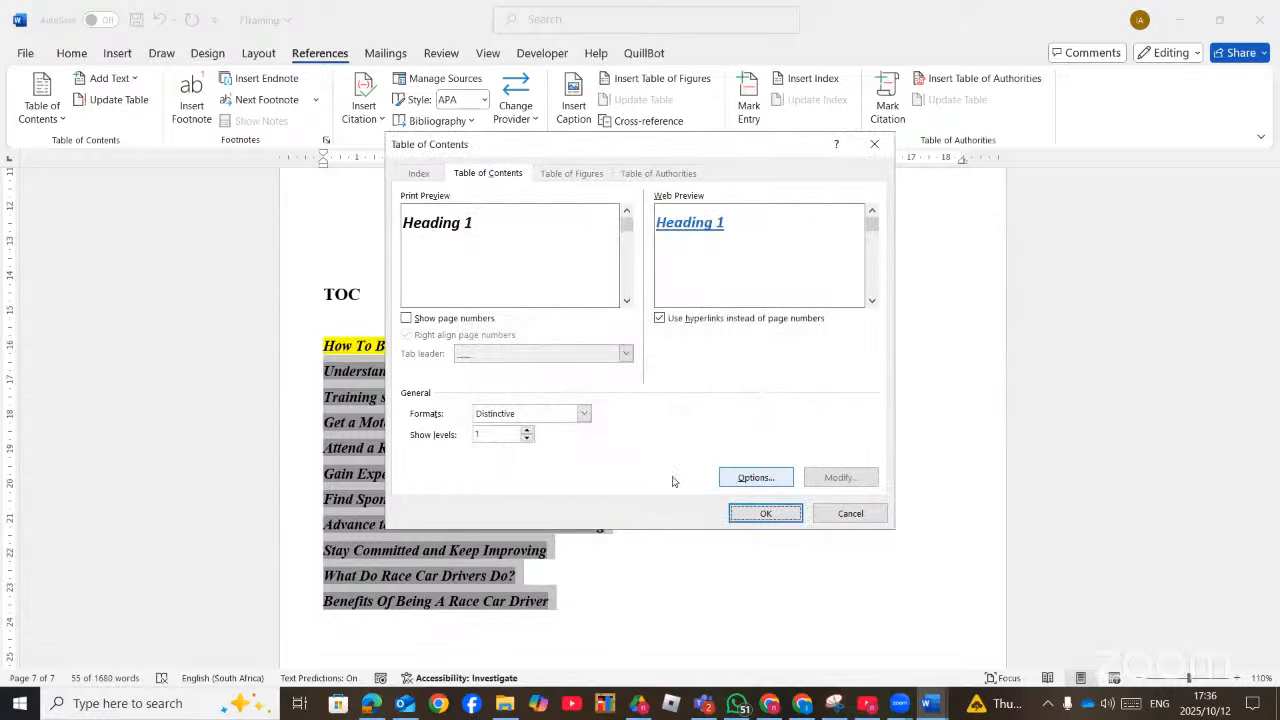
Try the Classic format, then replace the table of contents under "TOC" with one in the Modern format
left_click(588, 416)
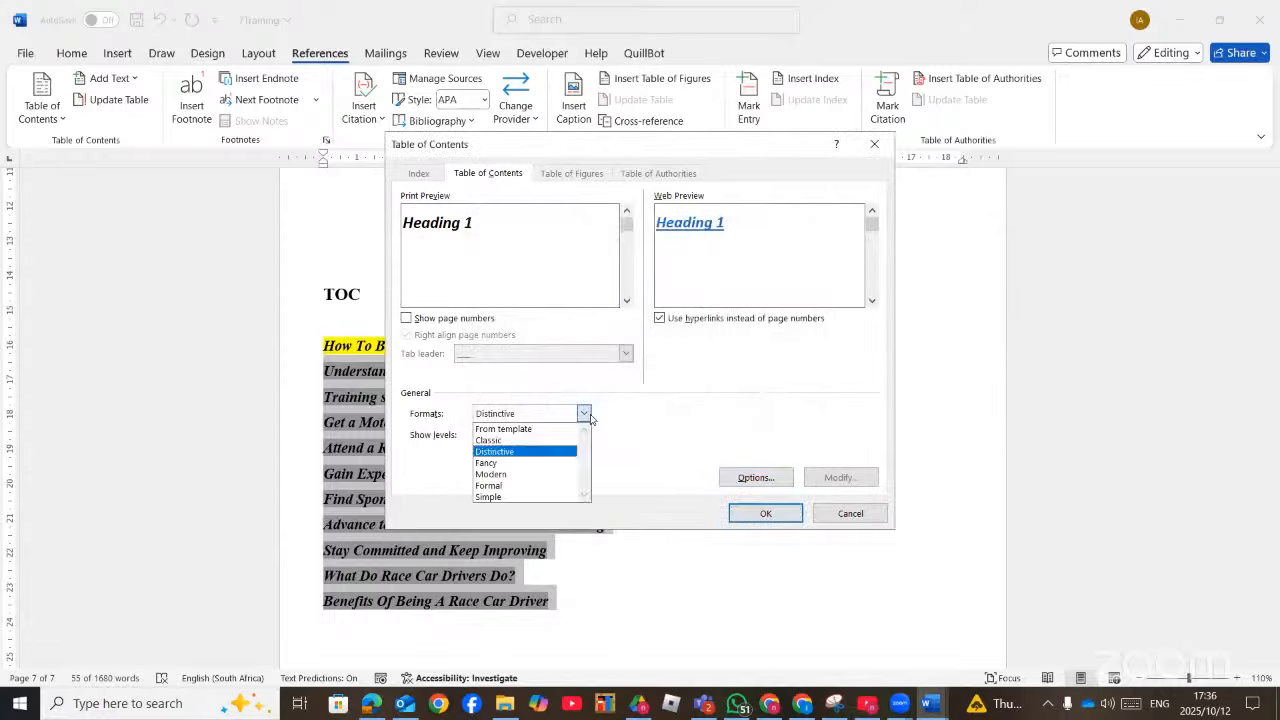
left_click(529, 441)
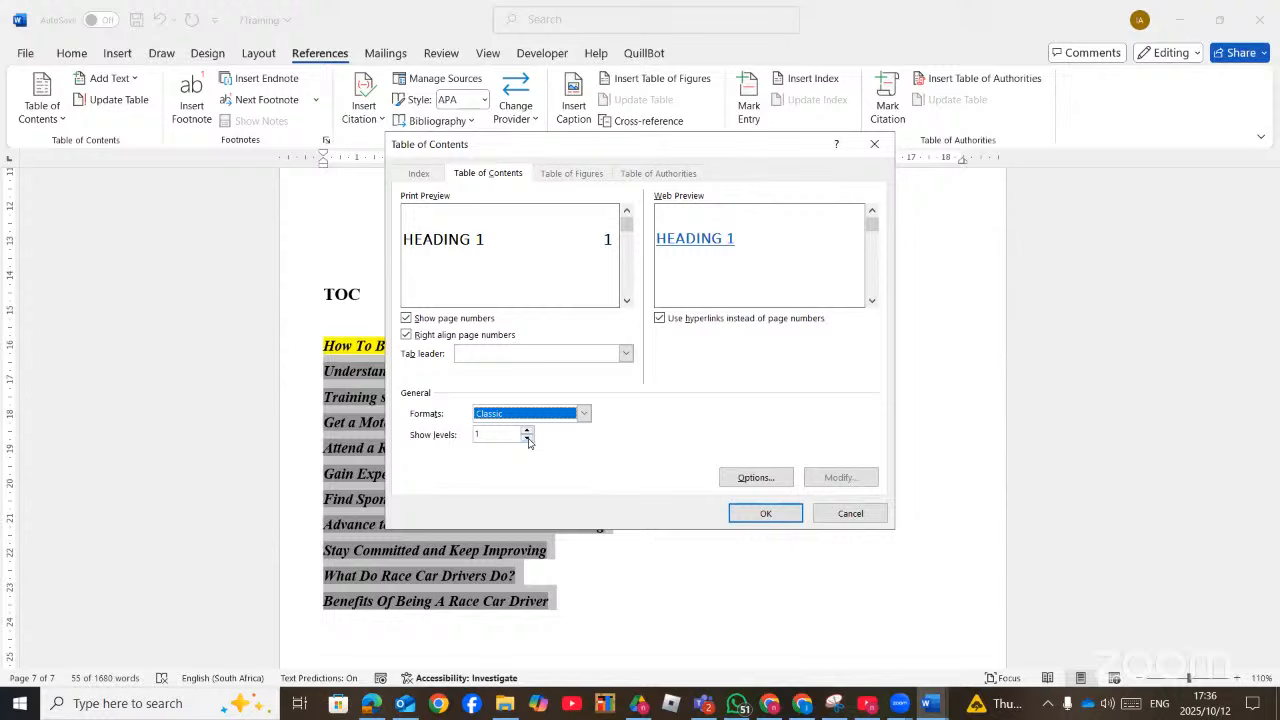
left_click(583, 414)
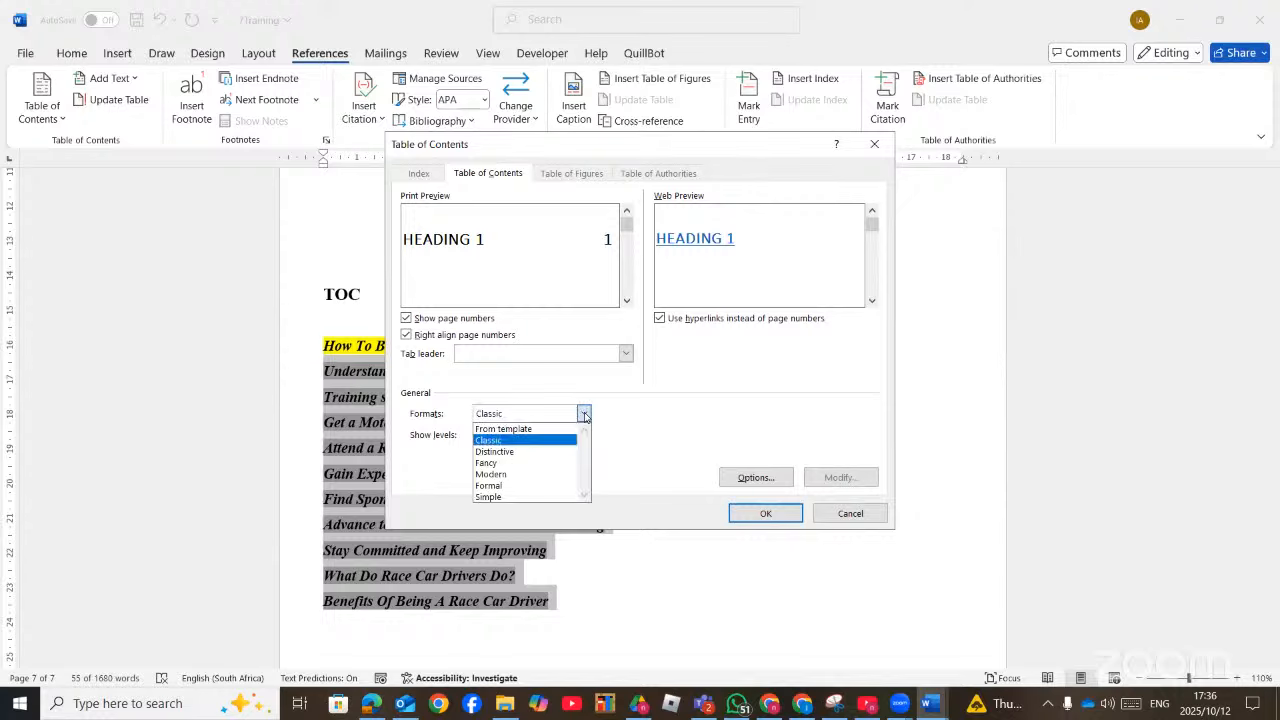
left_click(545, 476)
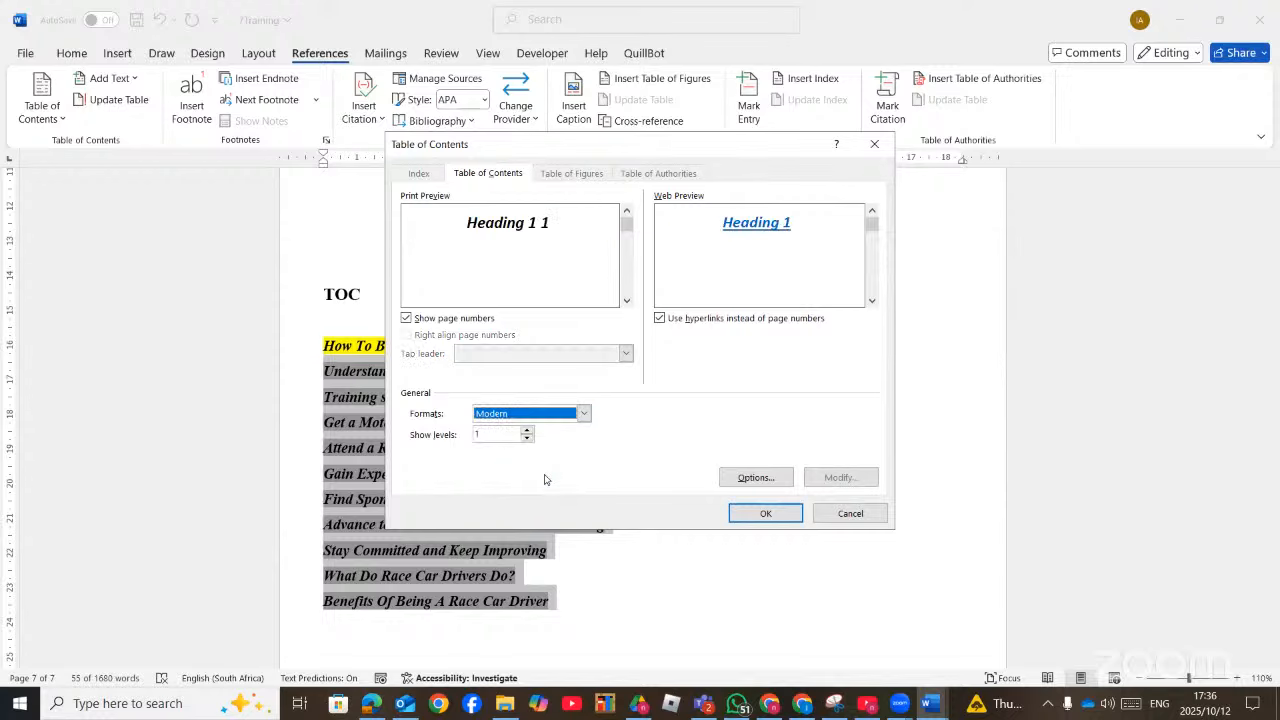
left_click(766, 514)
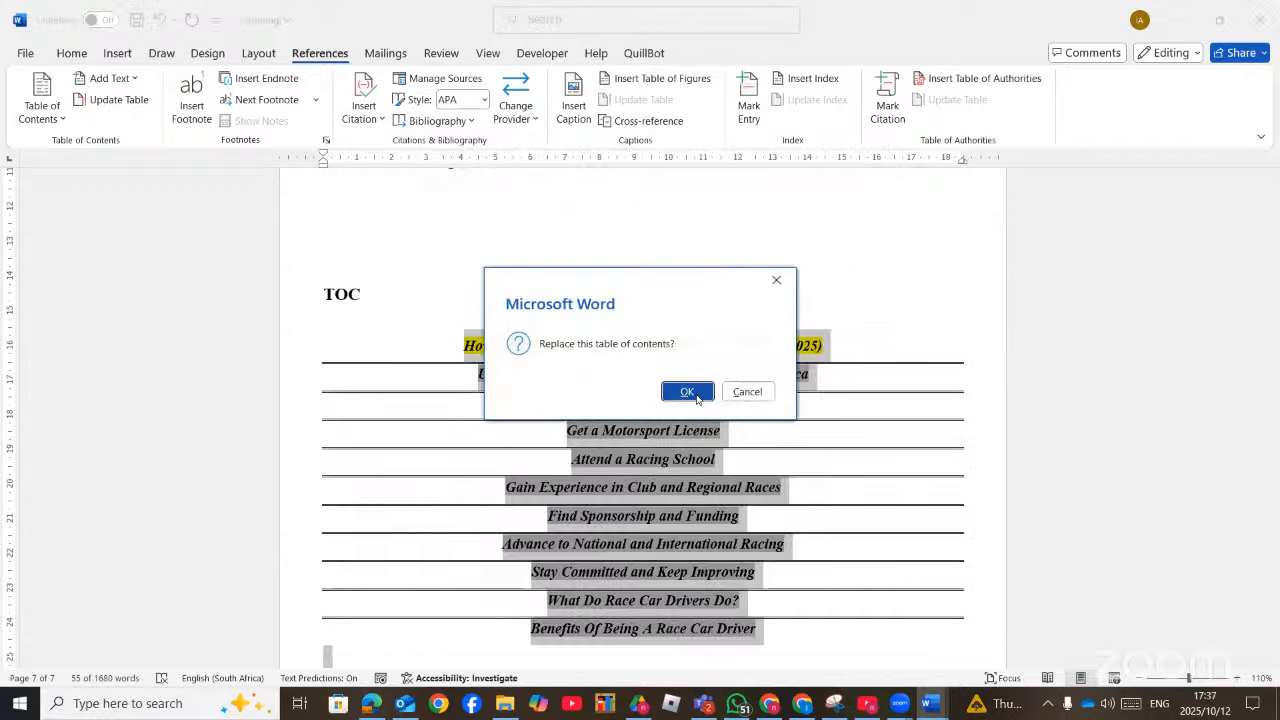
left_click(690, 392)
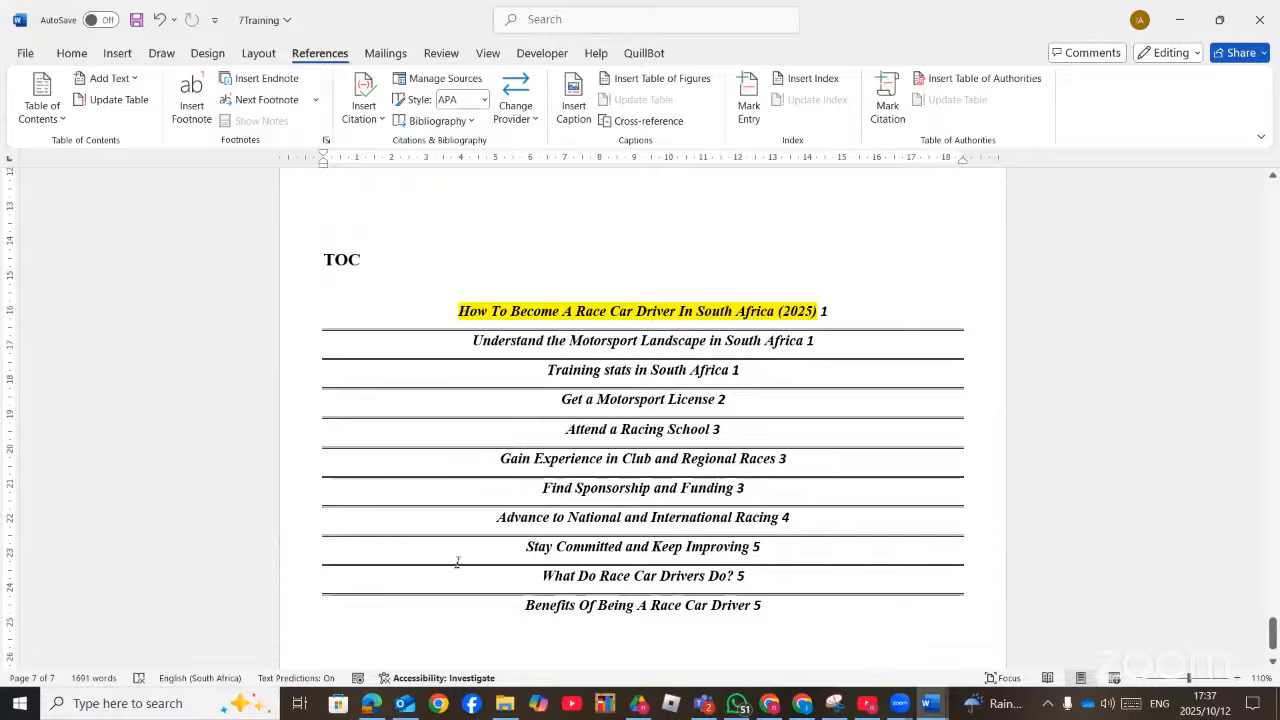
Return to the question paper in Edge and draw a tick mark beside question 7.4
left_click(370, 704)
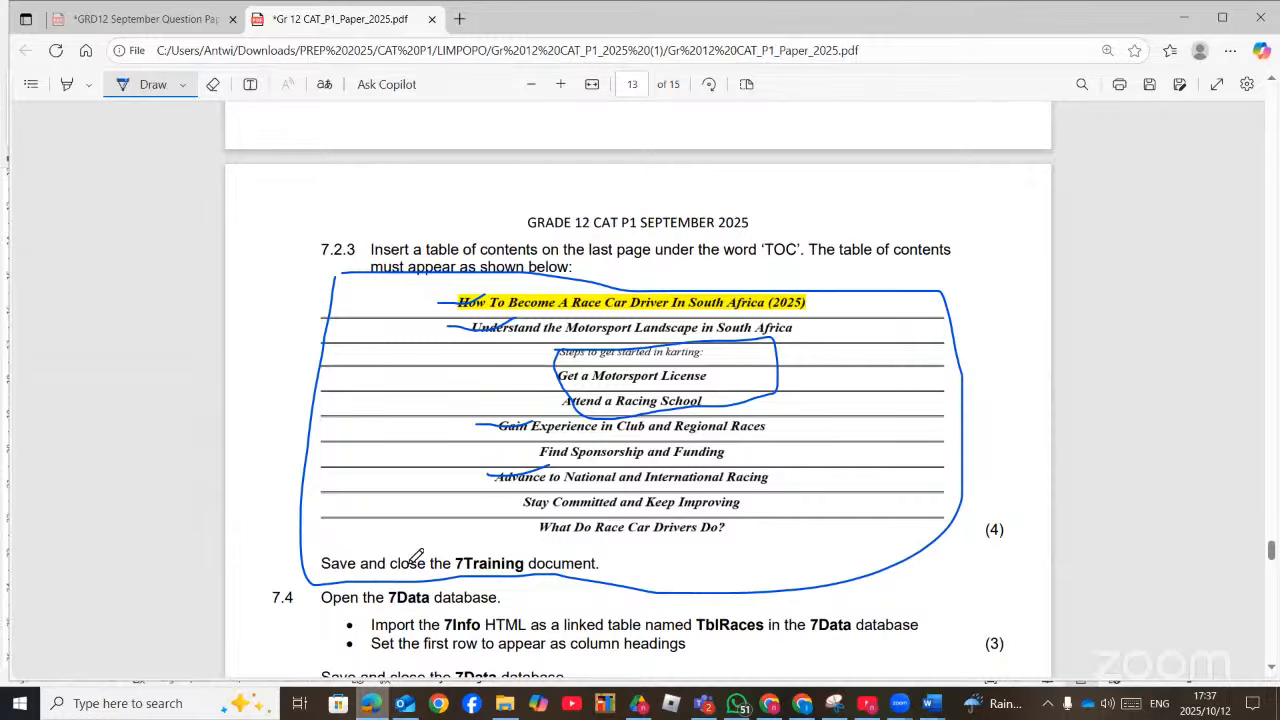
scroll(416, 556, "down", 3)
mouse_move(260, 323)
left_mouse_down()
mouse_move(275, 358)
mouse_move(388, 323)
left_mouse_up()
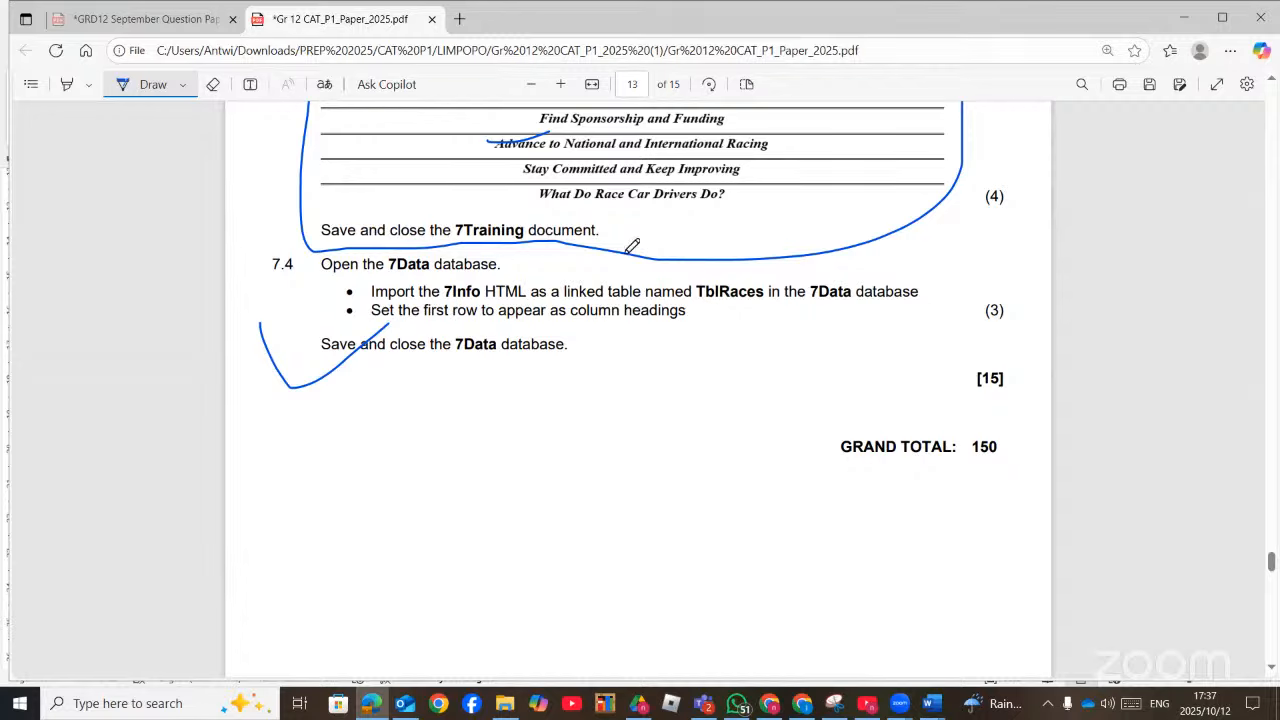
Check the livestream chat for viewer requests and locate question 1.6 on page 4 of the question paper
left_click(768, 706)
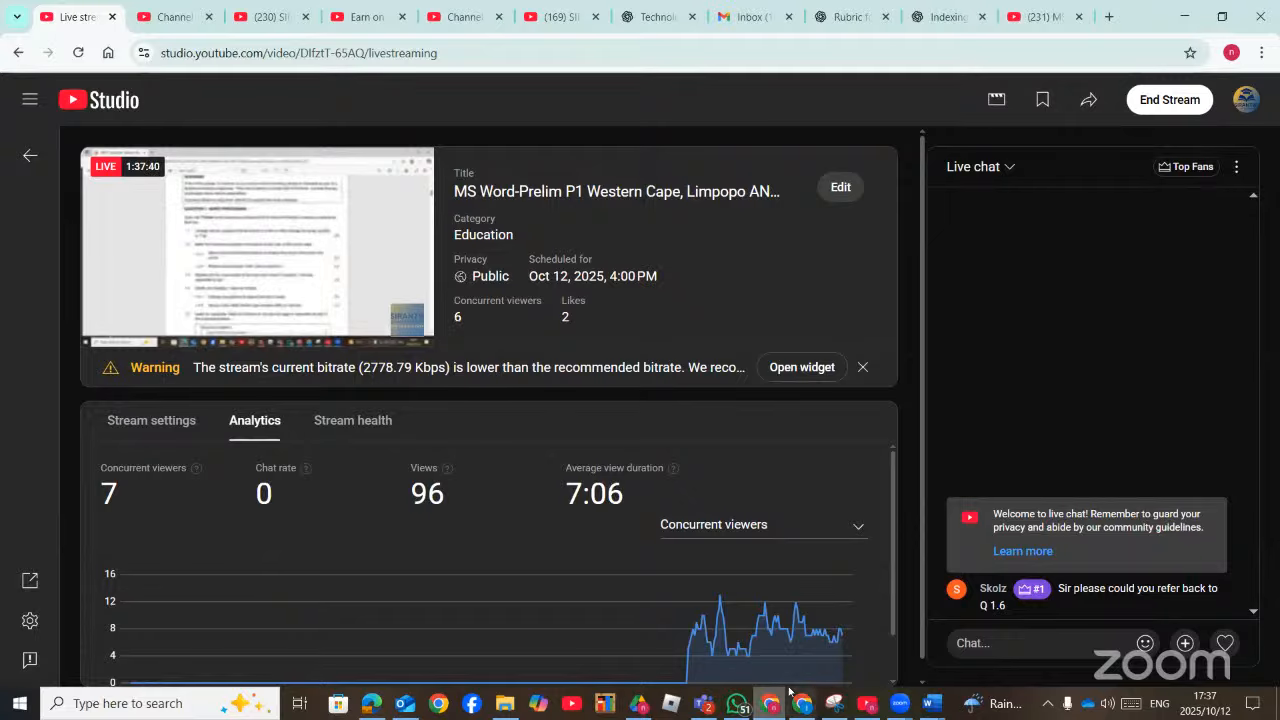
left_click(371, 705)
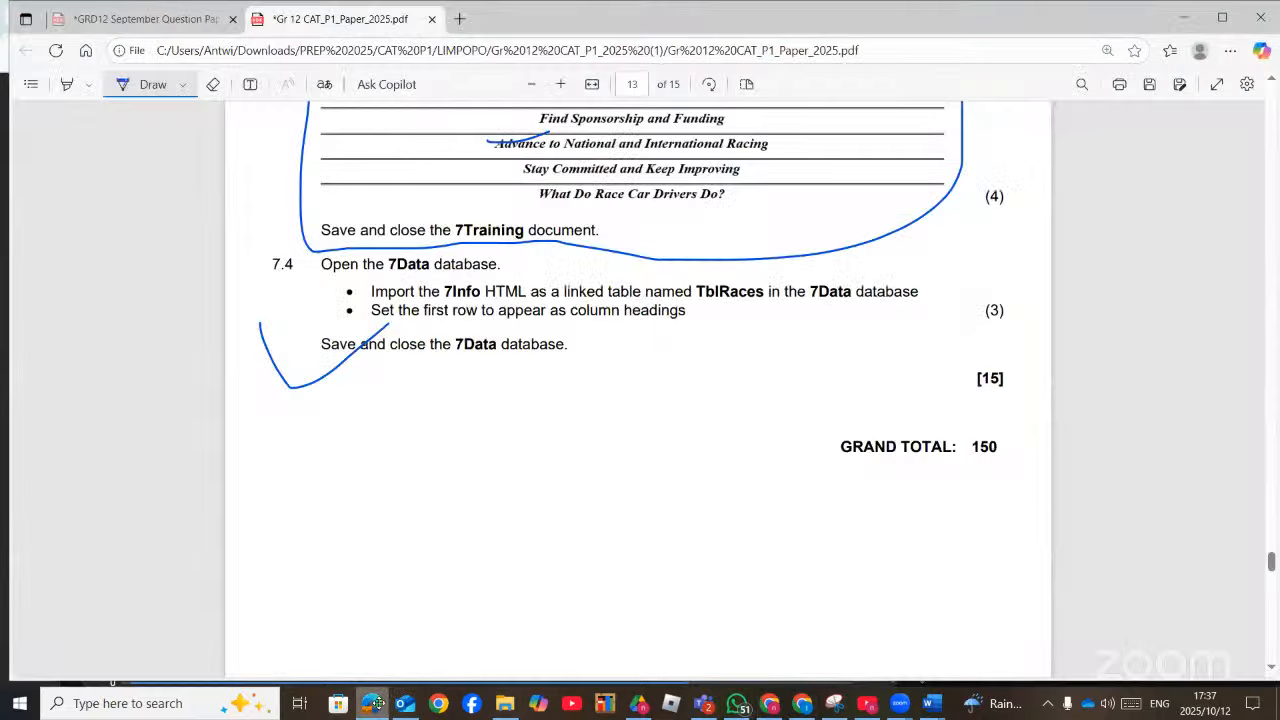
left_click_drag(1272, 553, 1271, 147)
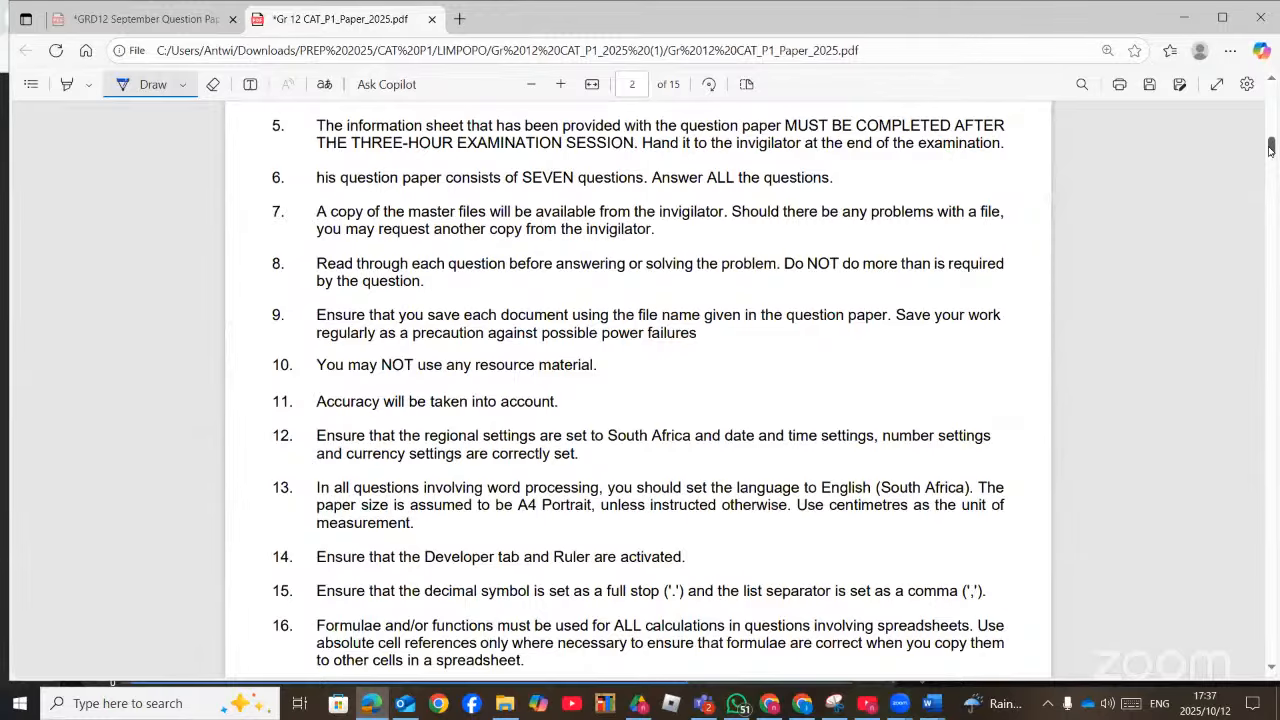
scroll(686, 405, "down", 15)
scroll(686, 405, "up", 3)
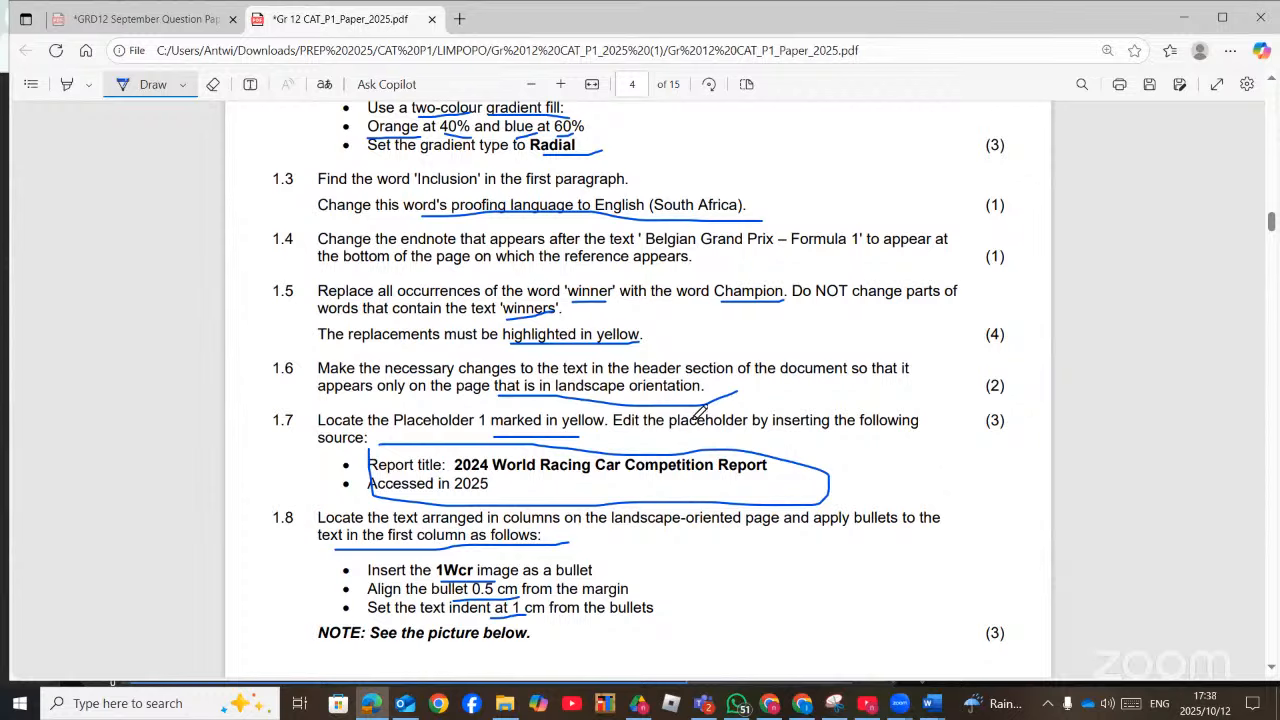
Close the 7Training and 2Mshows documents in Word without saving their changes
left_click(946, 707)
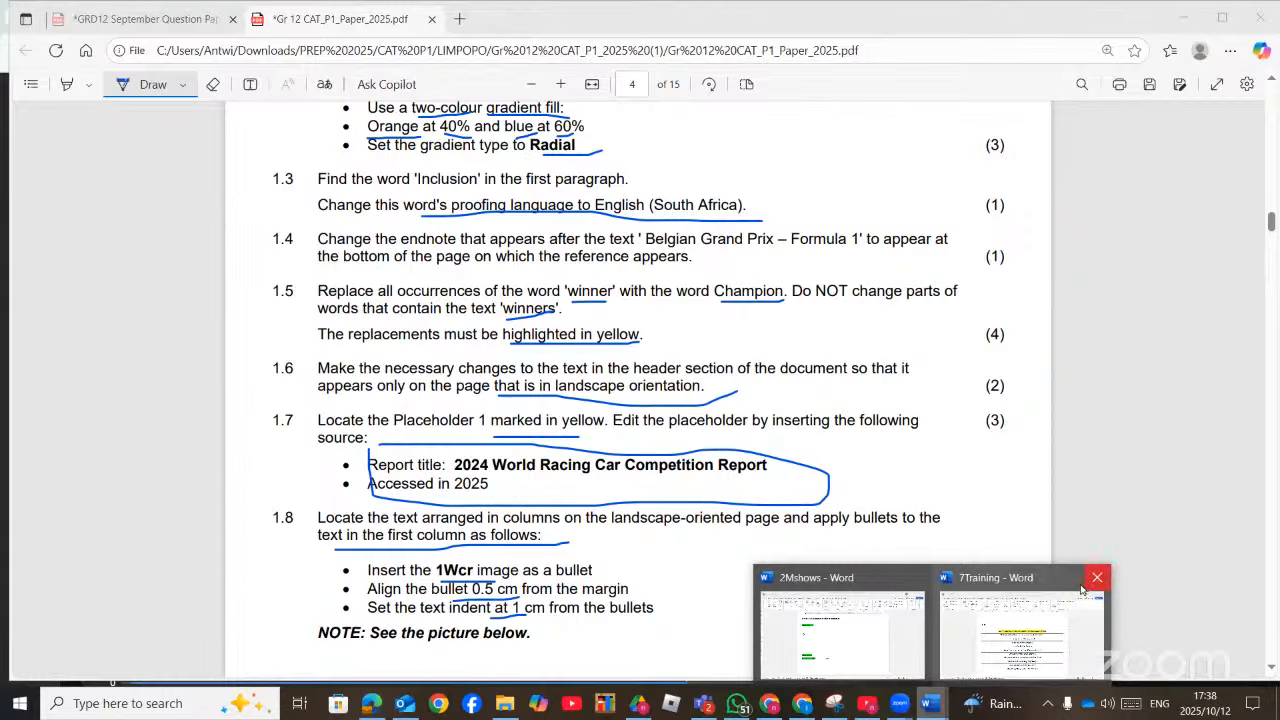
left_click(983, 594)
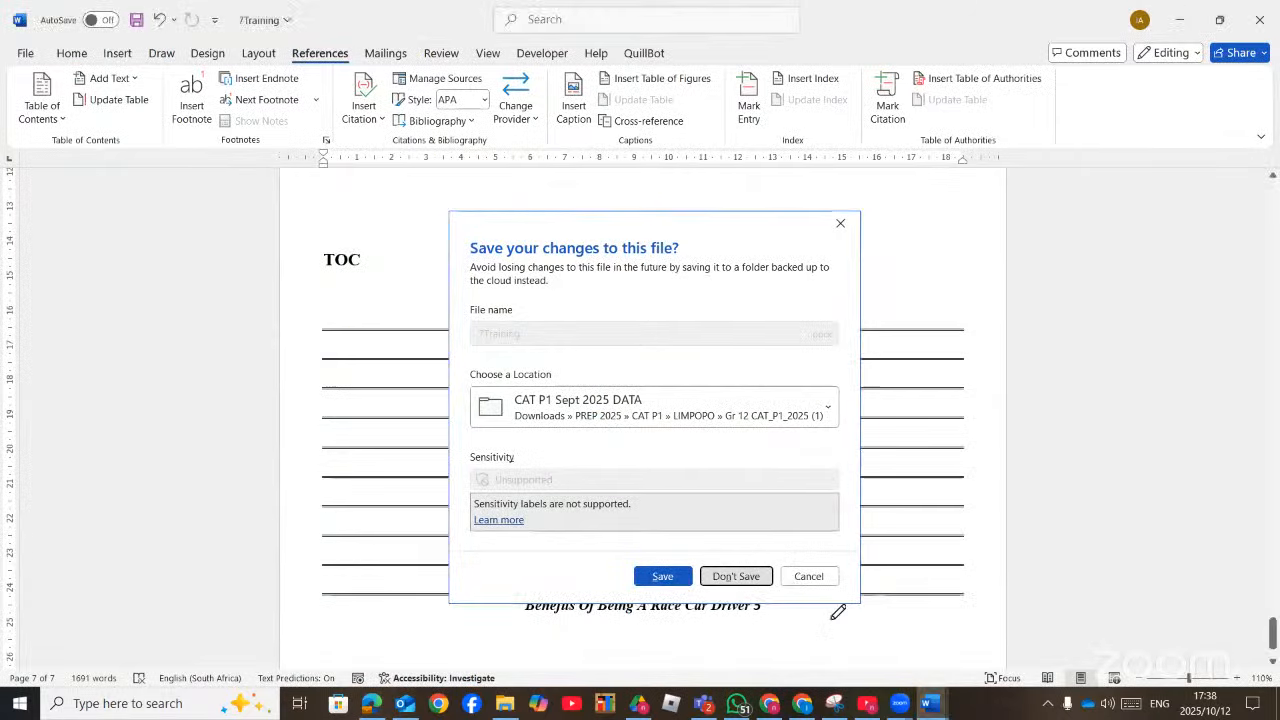
left_click(736, 576)
left_click(931, 703)
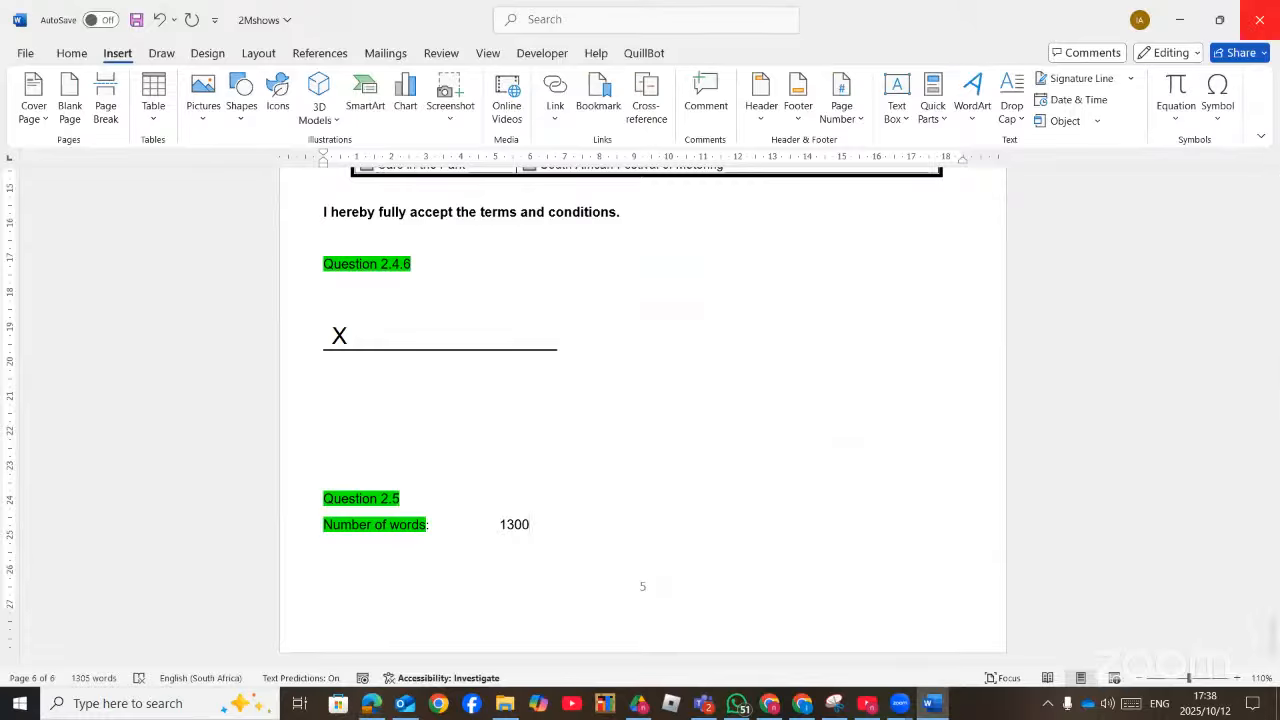
left_click(1259, 20)
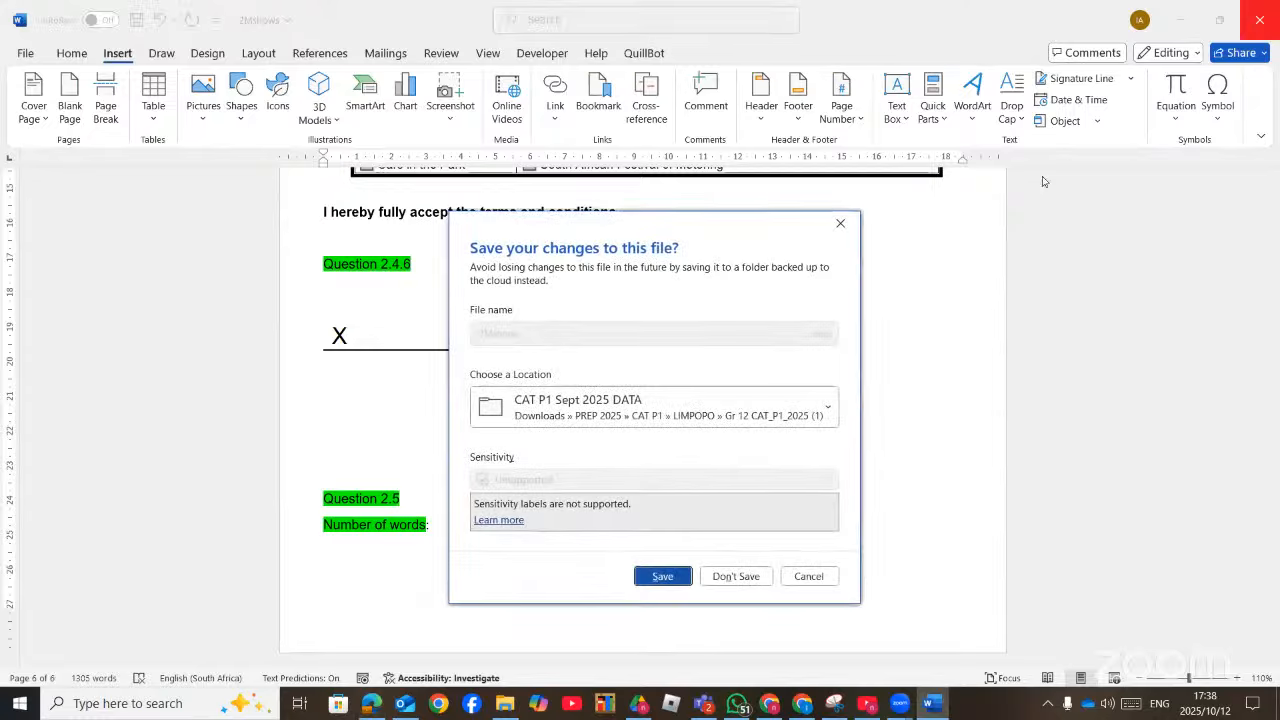
left_click(733, 580)
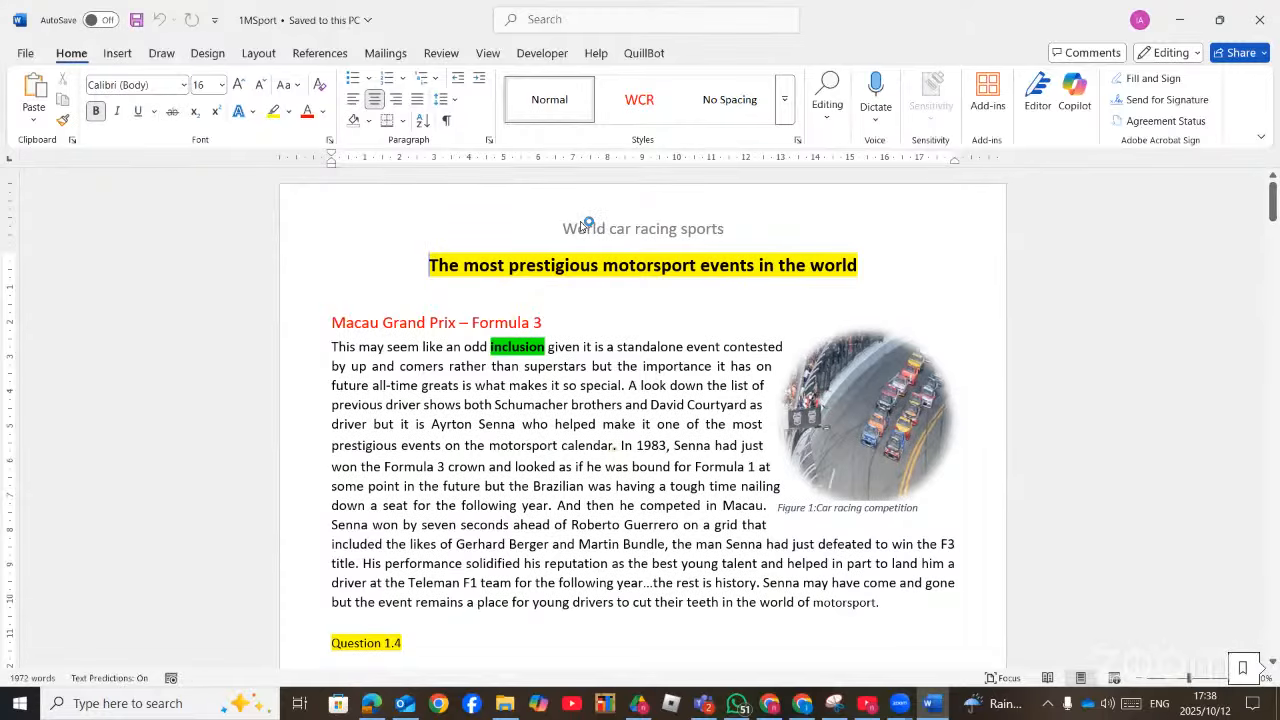
Locate the landscape-oriented page in 1MSport and reread question 1.6 in the question paper in Edge
left_click_drag(1273, 200, 1273, 634)
scroll(640, 531, "up", 5)
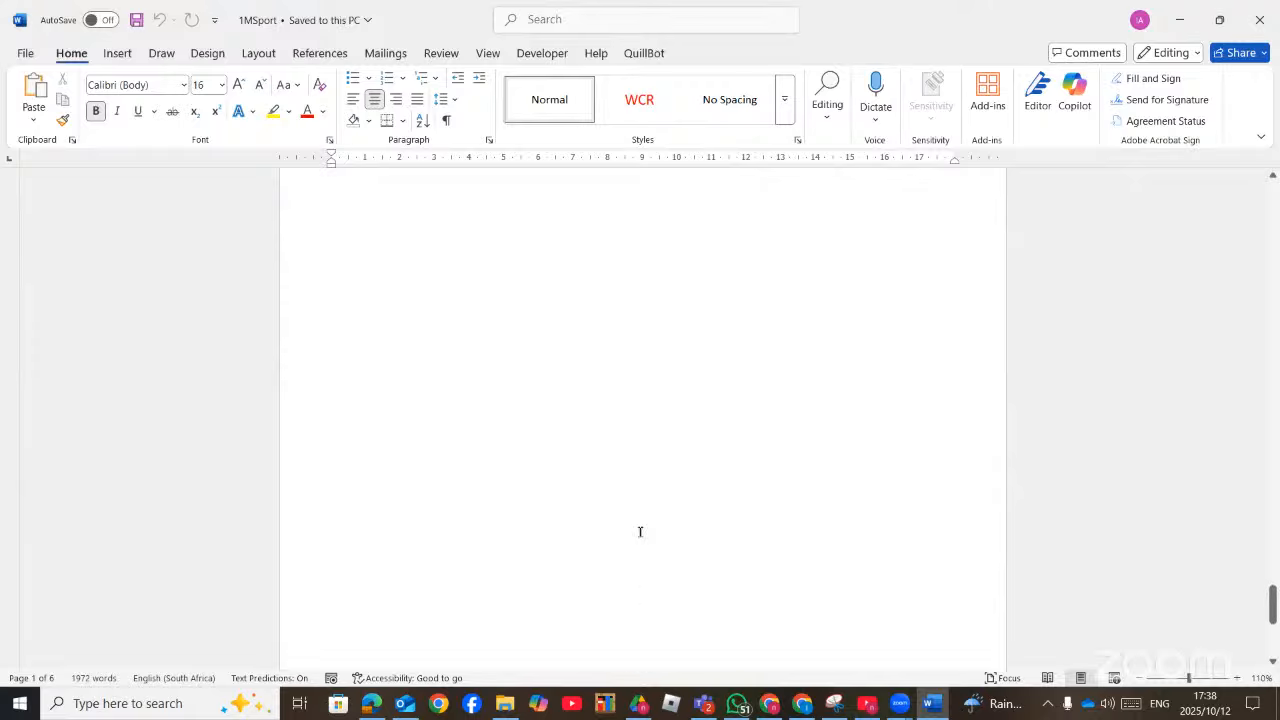
scroll(640, 531, "up", 15)
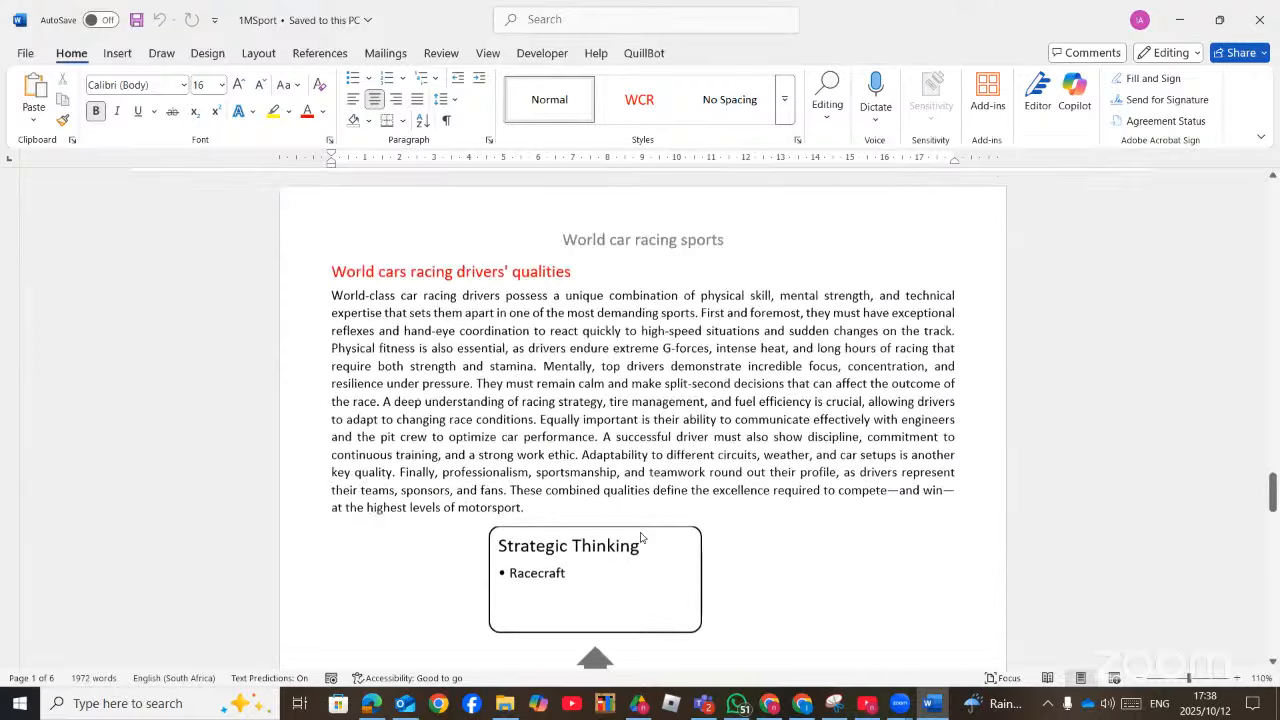
scroll(640, 531, "up", 6)
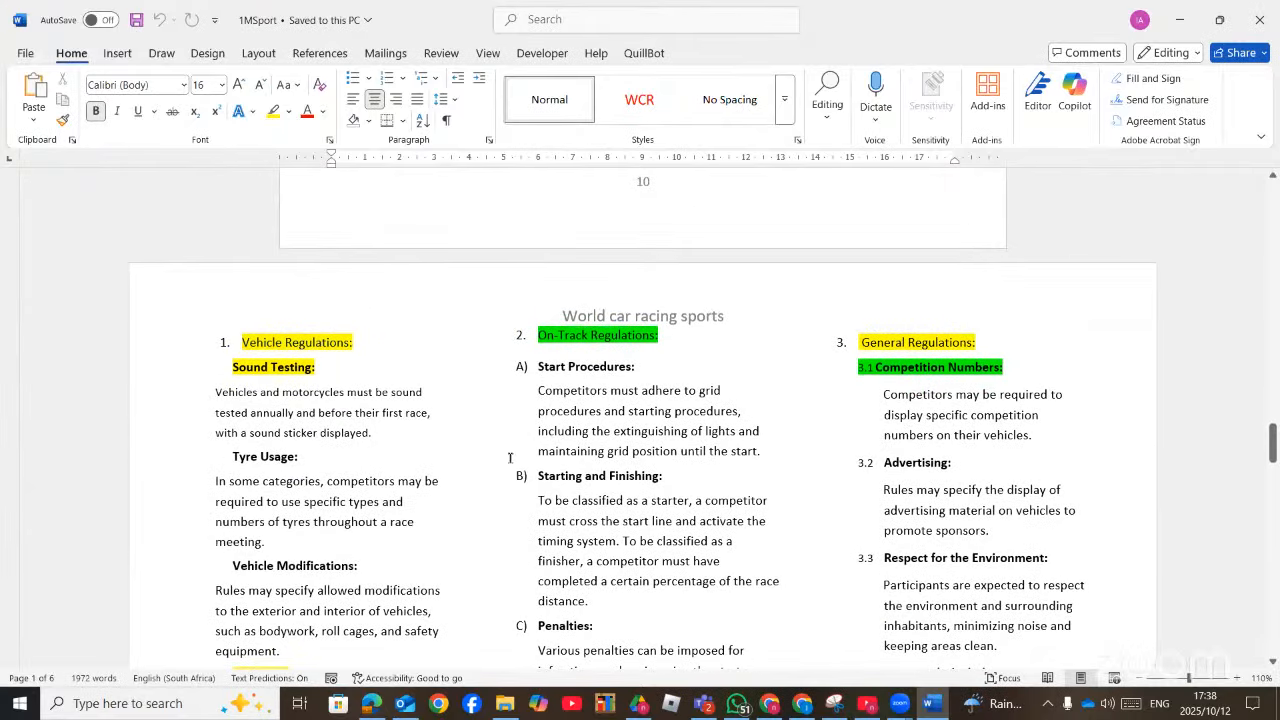
left_click(371, 704)
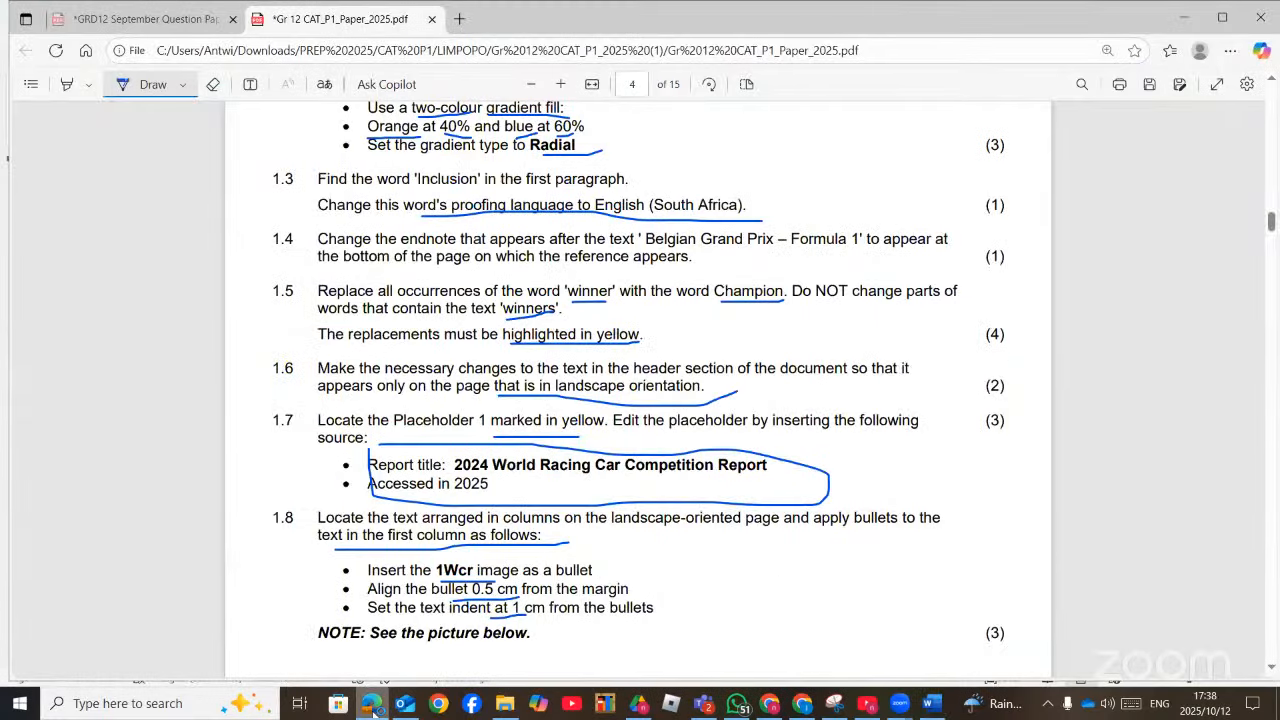
left_click(371, 704)
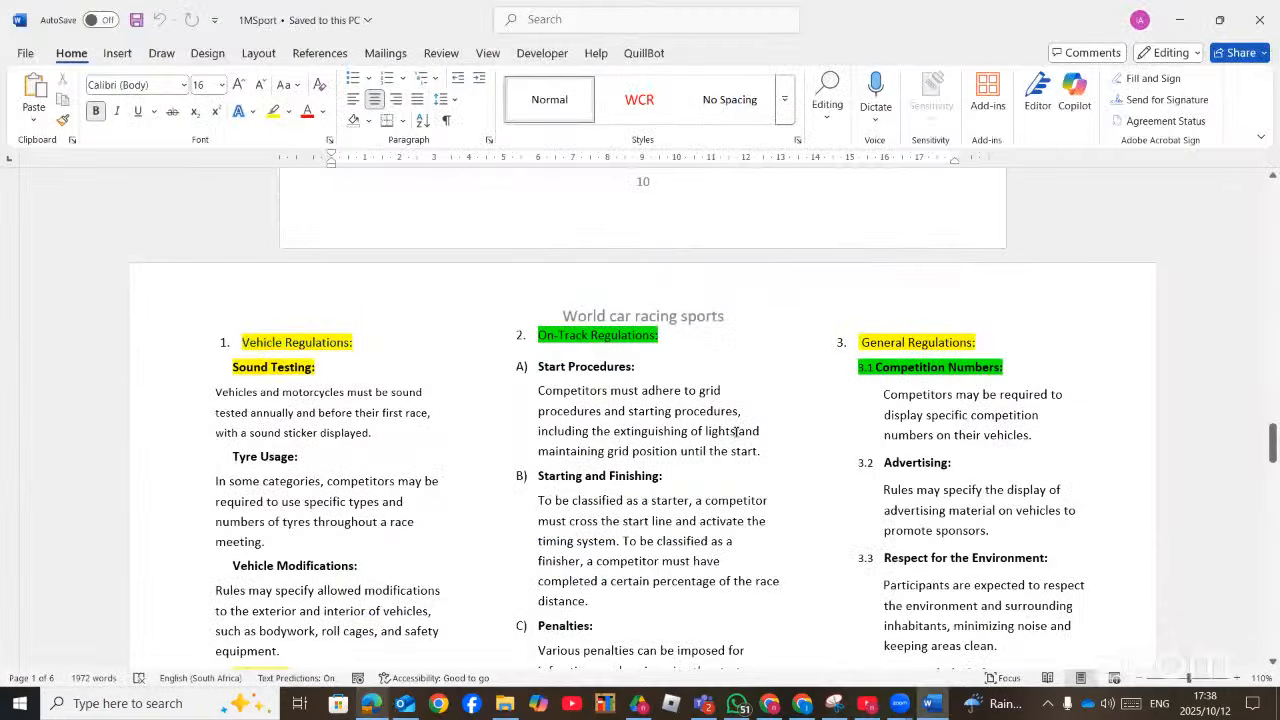
scroll(736, 432, "up", 5)
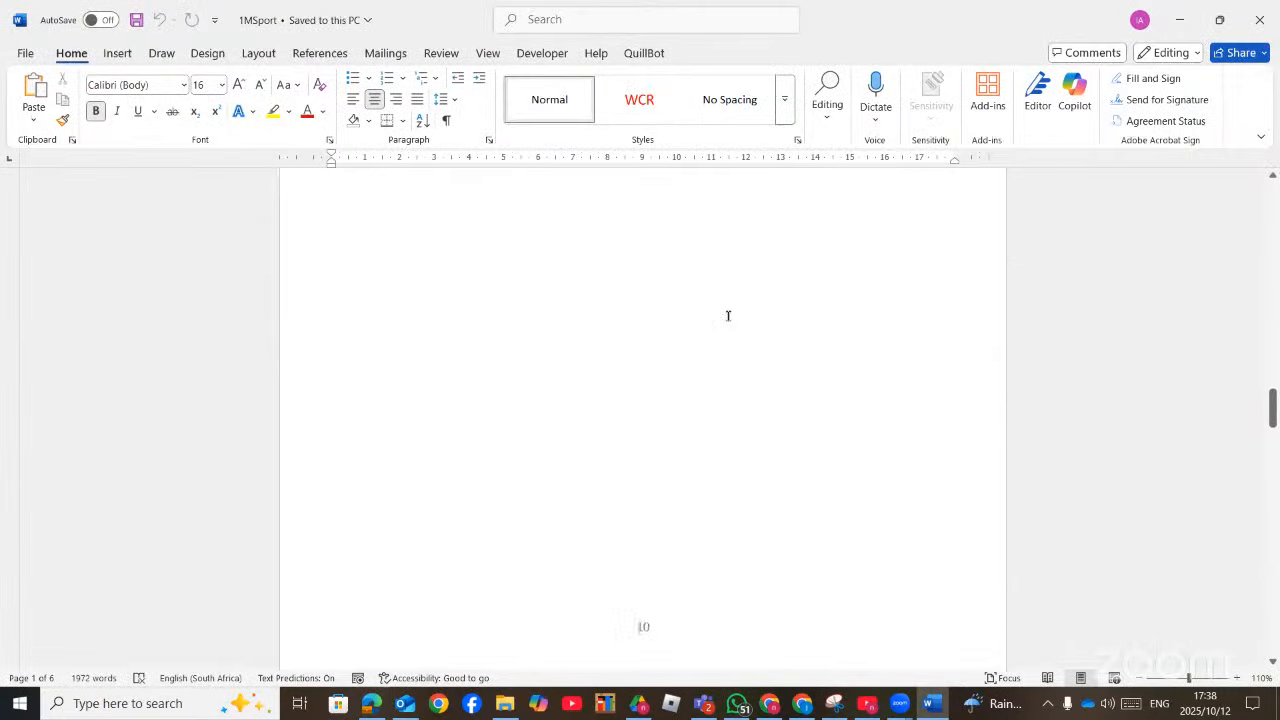
scroll(728, 316, "down", 5)
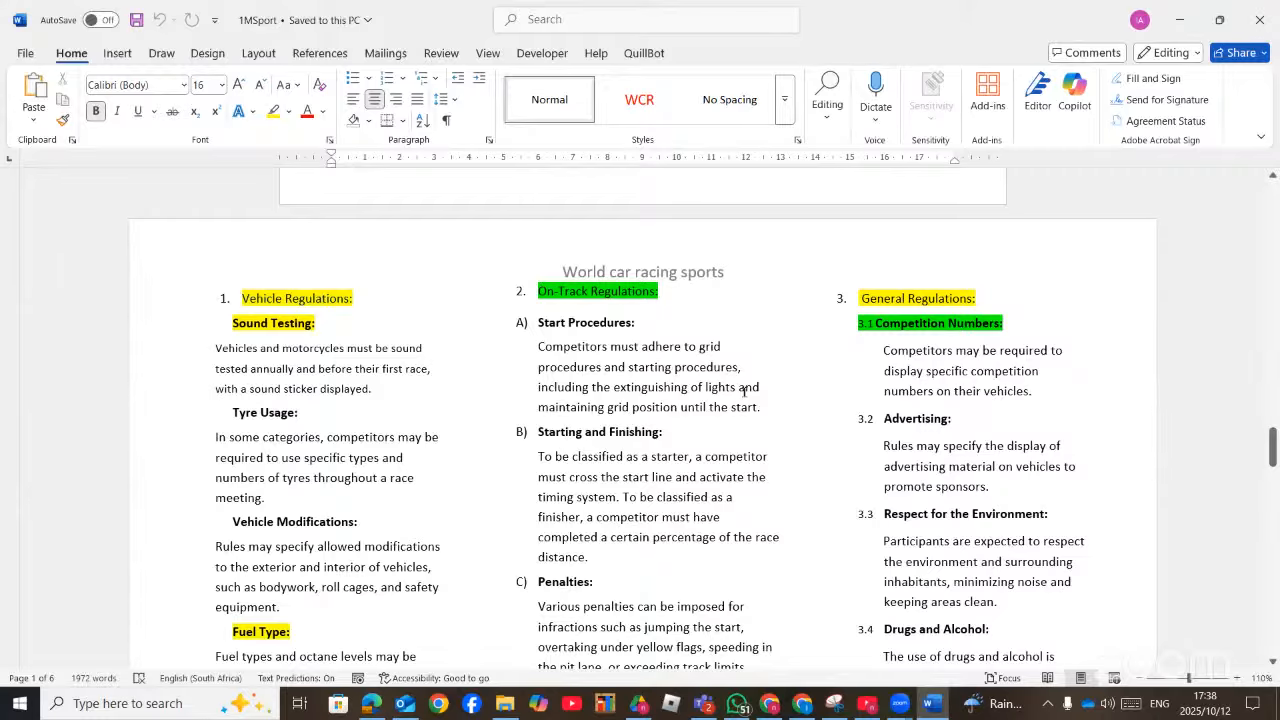
scroll(744, 391, "down", 10)
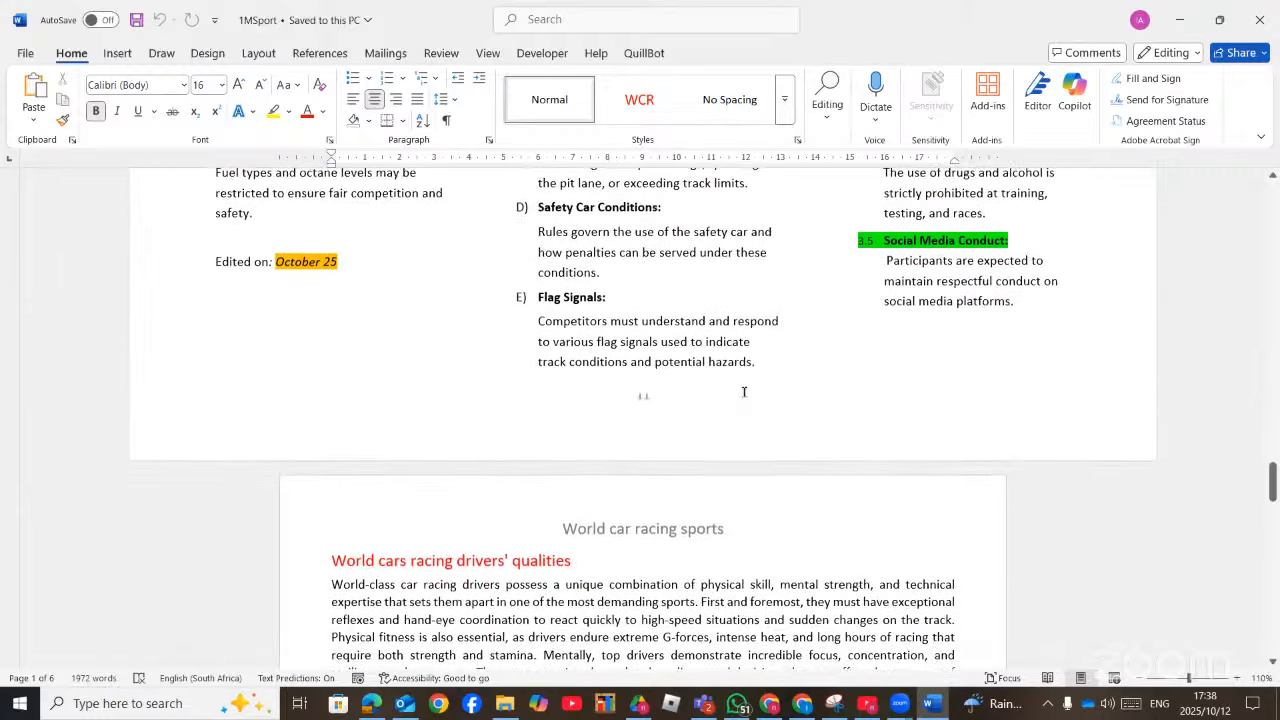
scroll(743, 385, "up", 9)
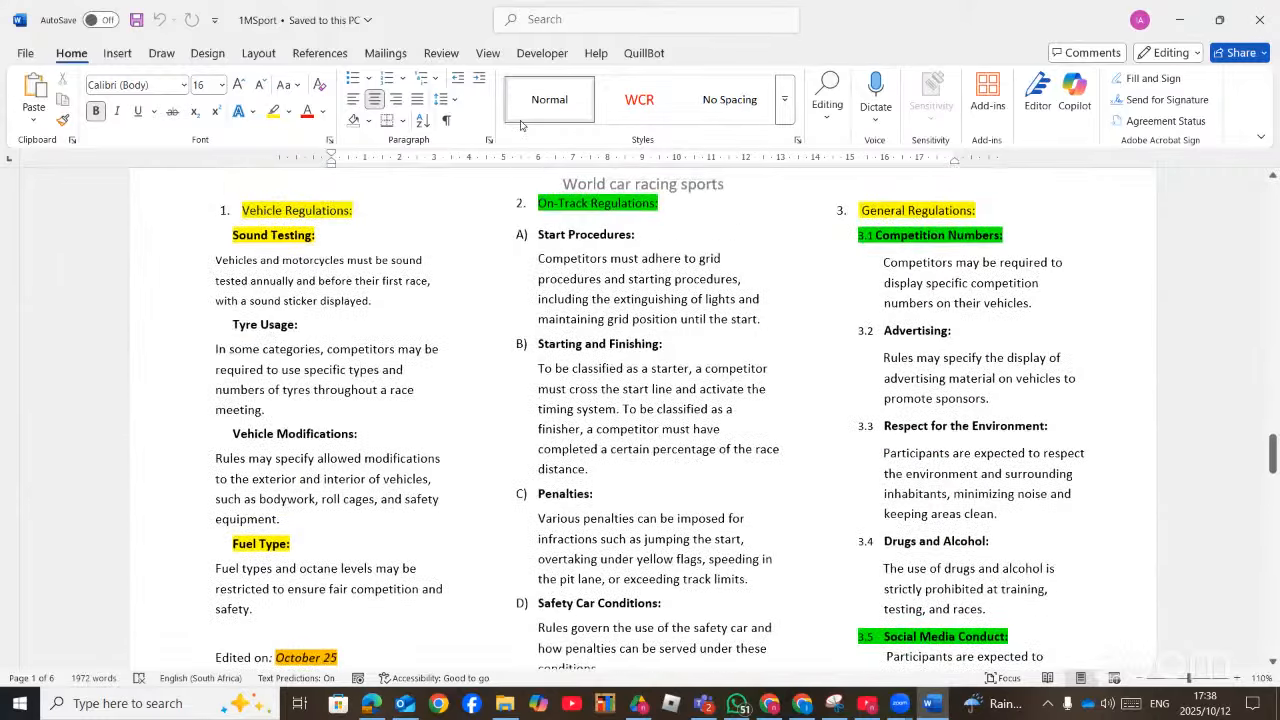
scroll(668, 428, "up", 3)
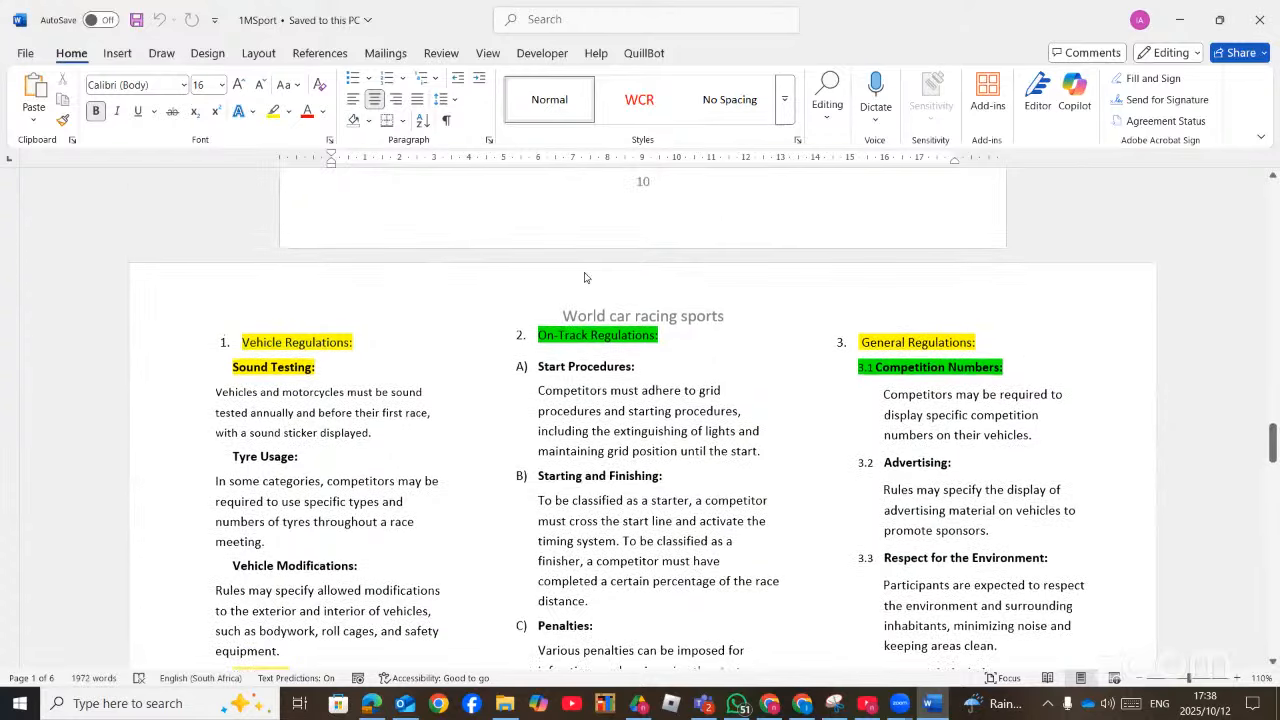
Unlink the header and footer of the landscape page (Section 3) from the previous section
double_click(580, 283)
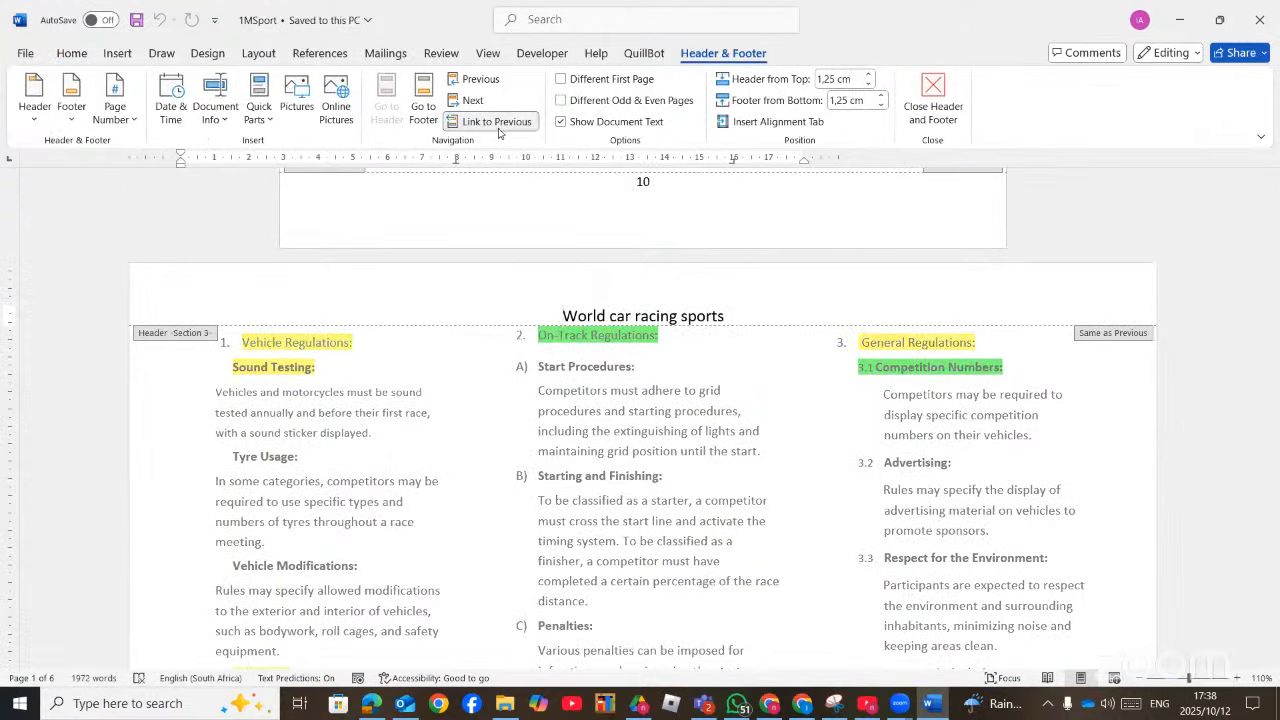
left_click(497, 121)
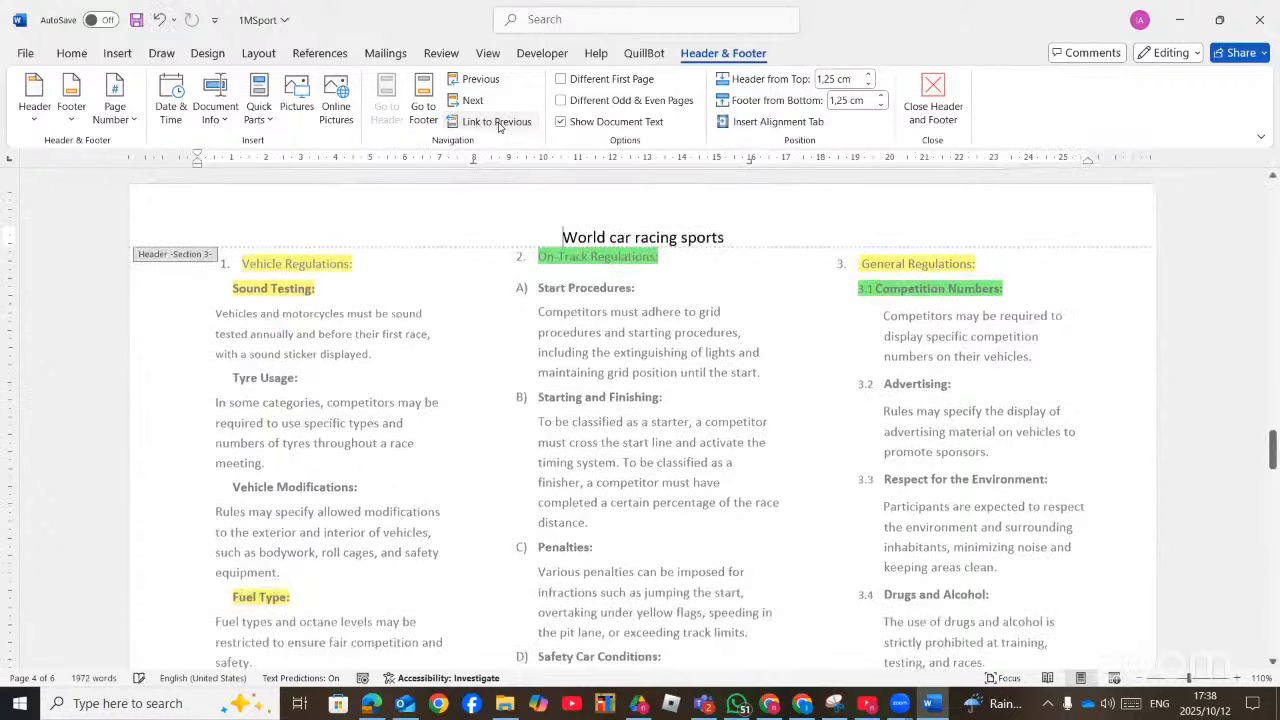
scroll(634, 488, "down", 10)
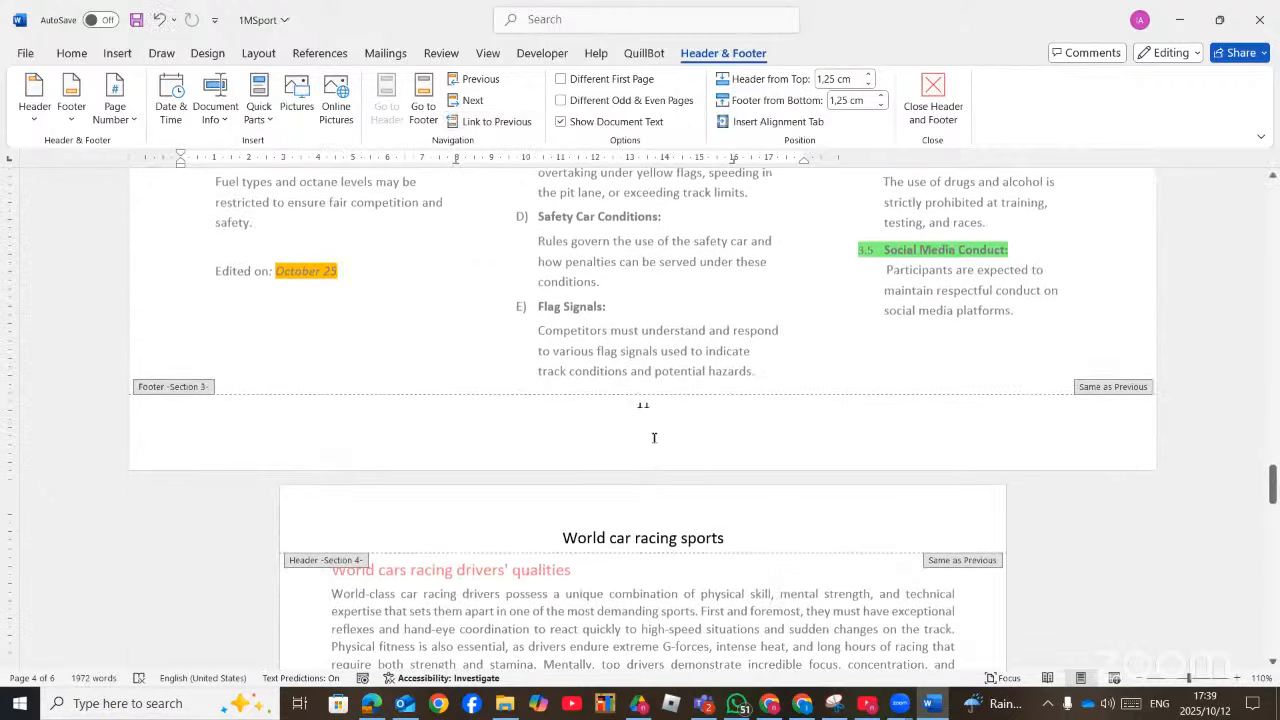
left_click(654, 433)
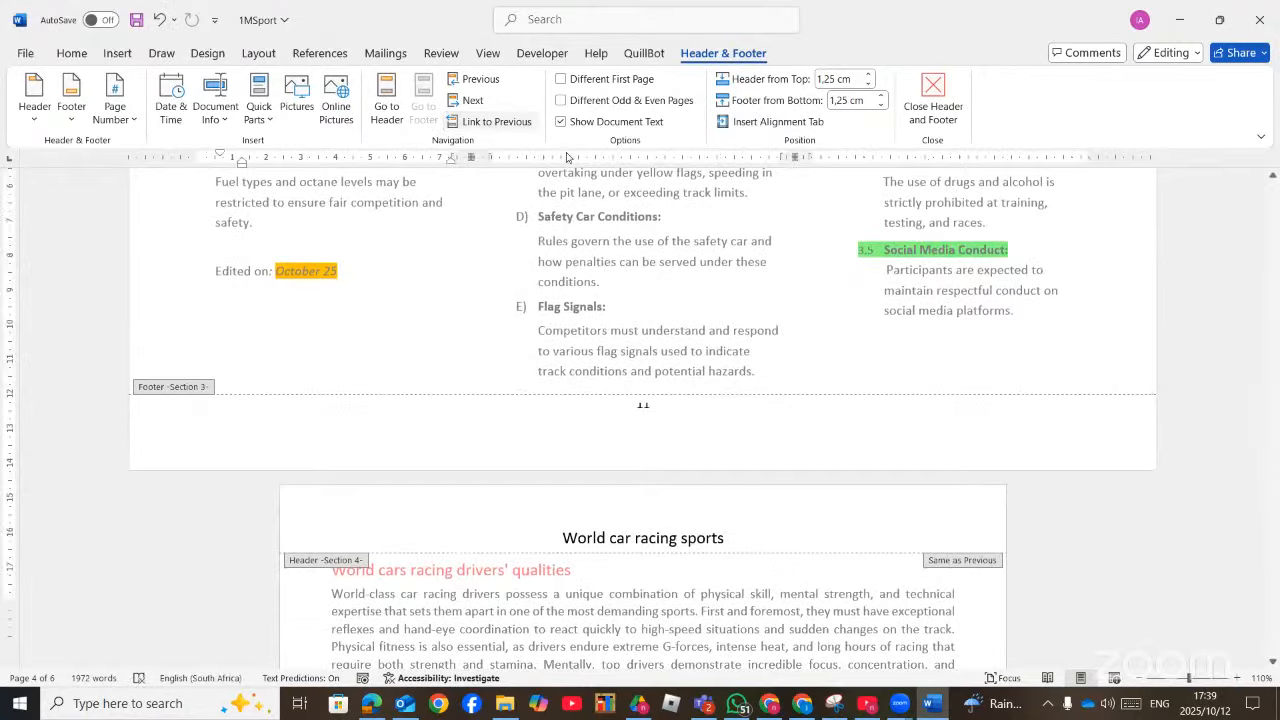
Unlink the footer and header of Section 4, after the landscape page, from the previous section
scroll(744, 279, "up", 4)
scroll(741, 283, "up", 6)
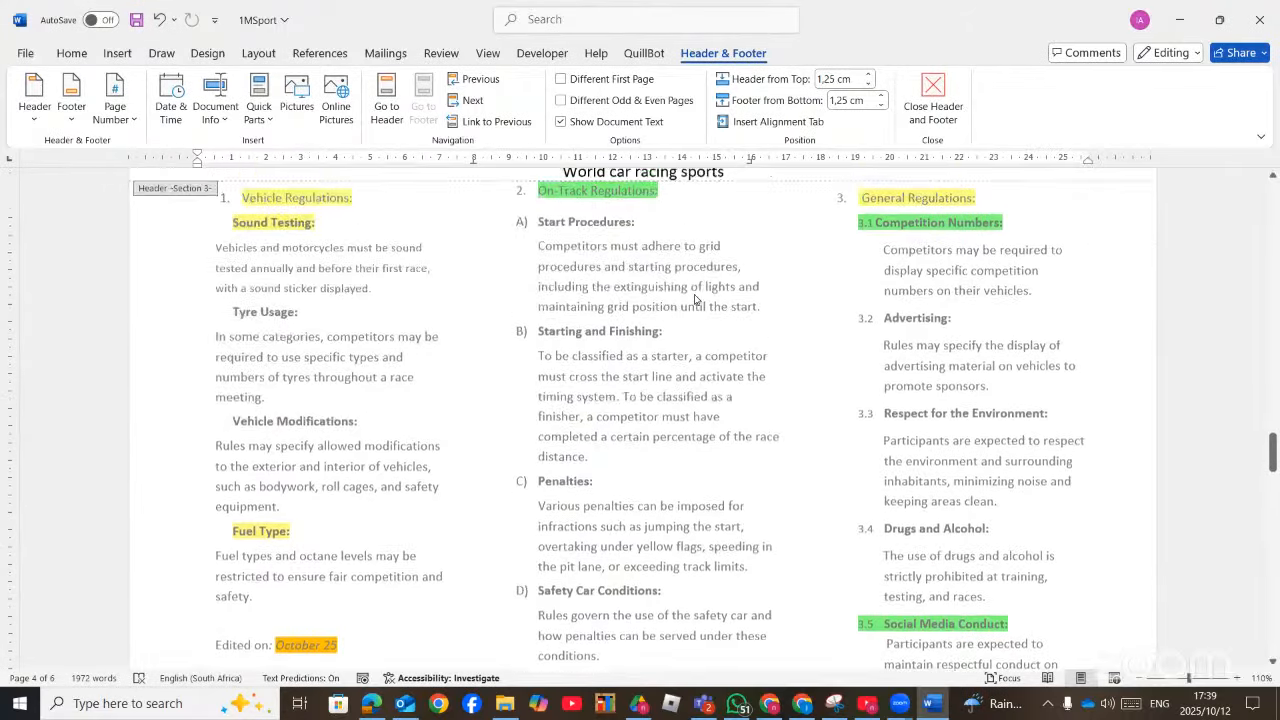
scroll(590, 383, "up", 8)
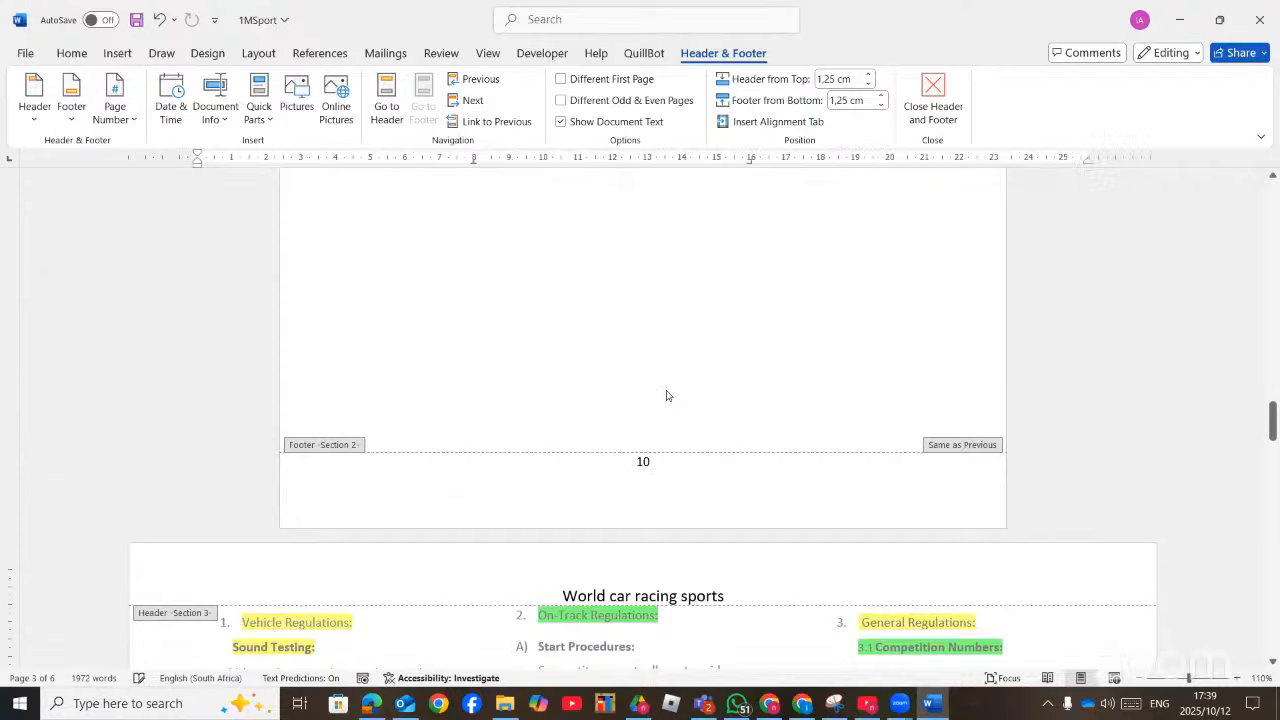
scroll(667, 396, "down", 10)
scroll(667, 396, "down", 16)
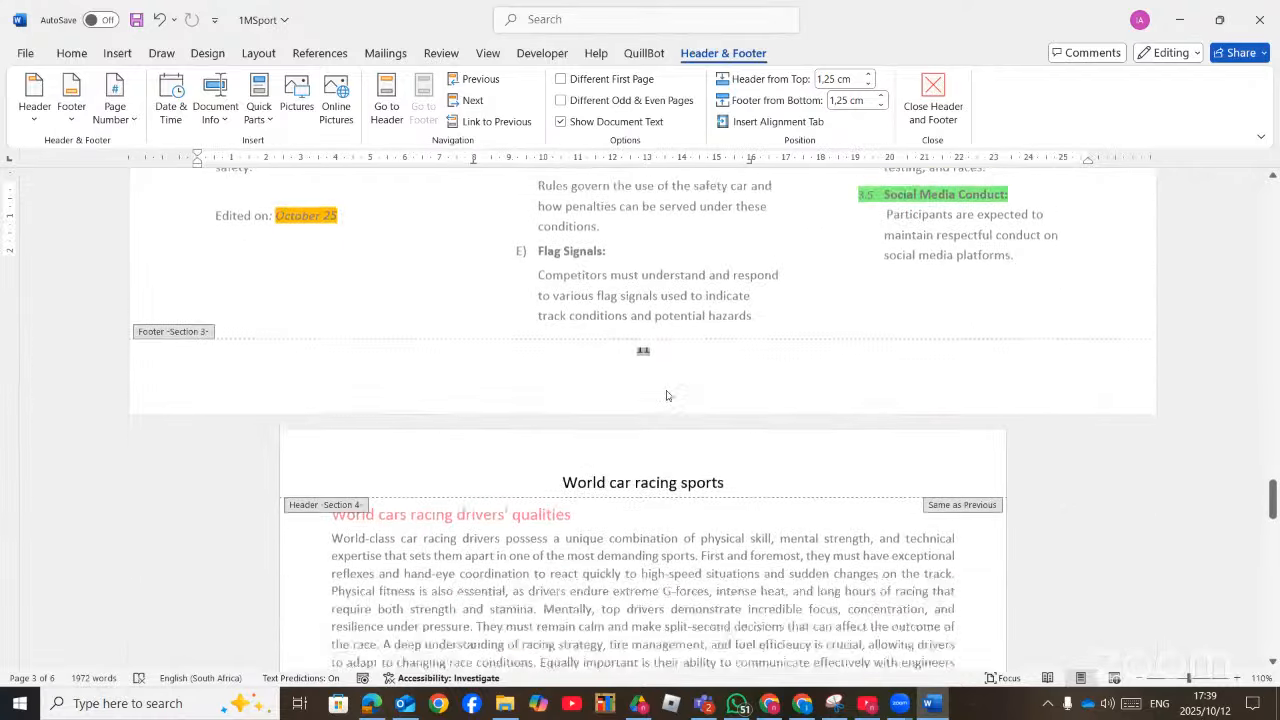
scroll(667, 396, "up", 2)
scroll(667, 396, "up", 4)
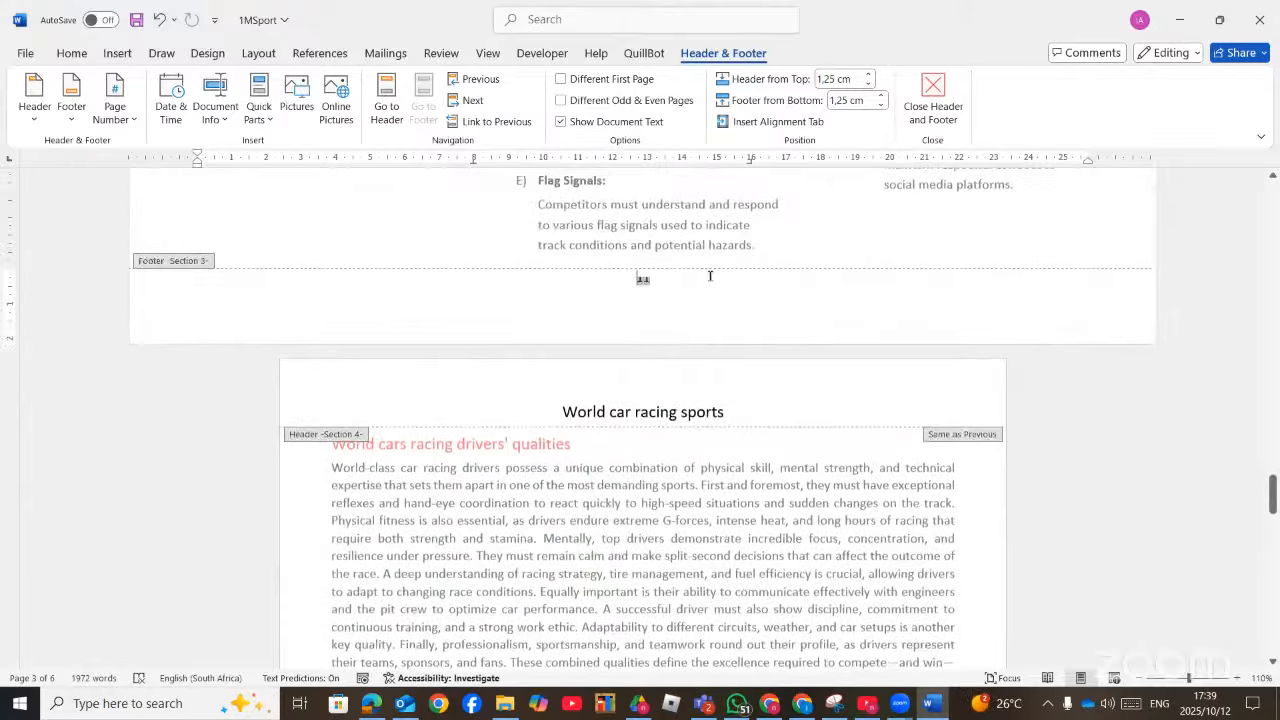
scroll(660, 418, "down", 20)
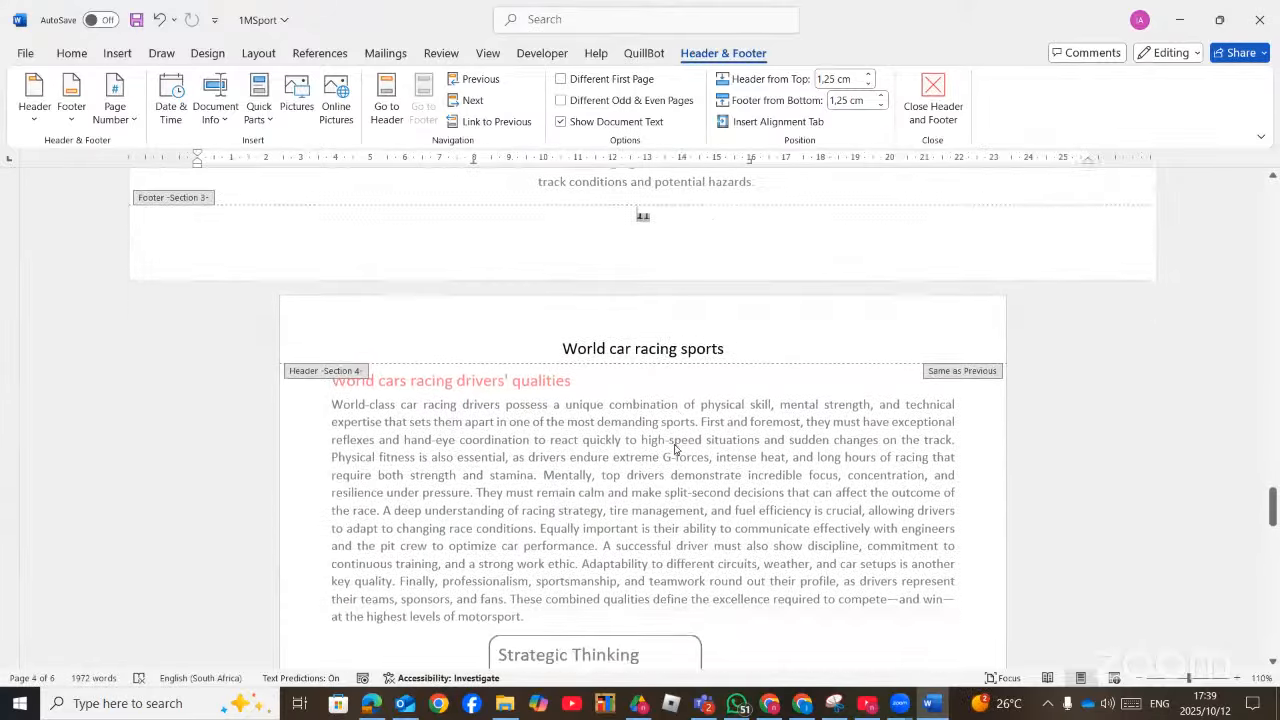
scroll(674, 449, "down", 4)
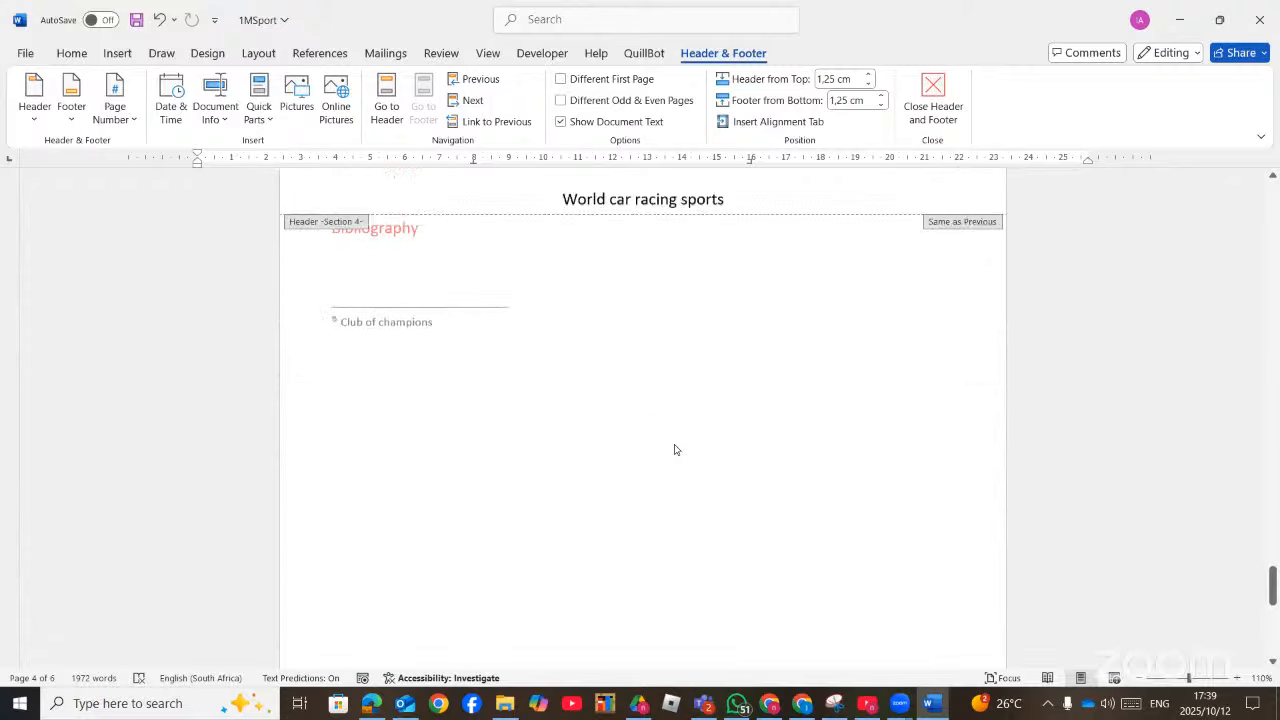
scroll(674, 449, "up", 10)
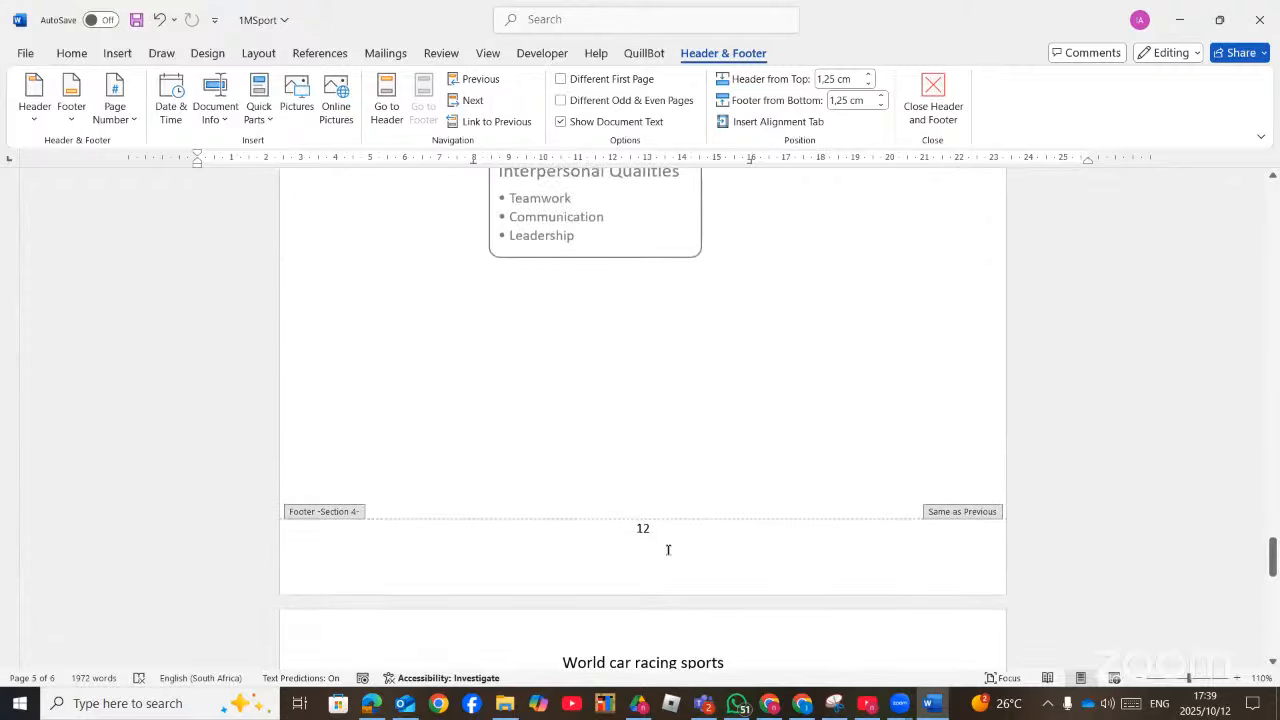
left_click(682, 535)
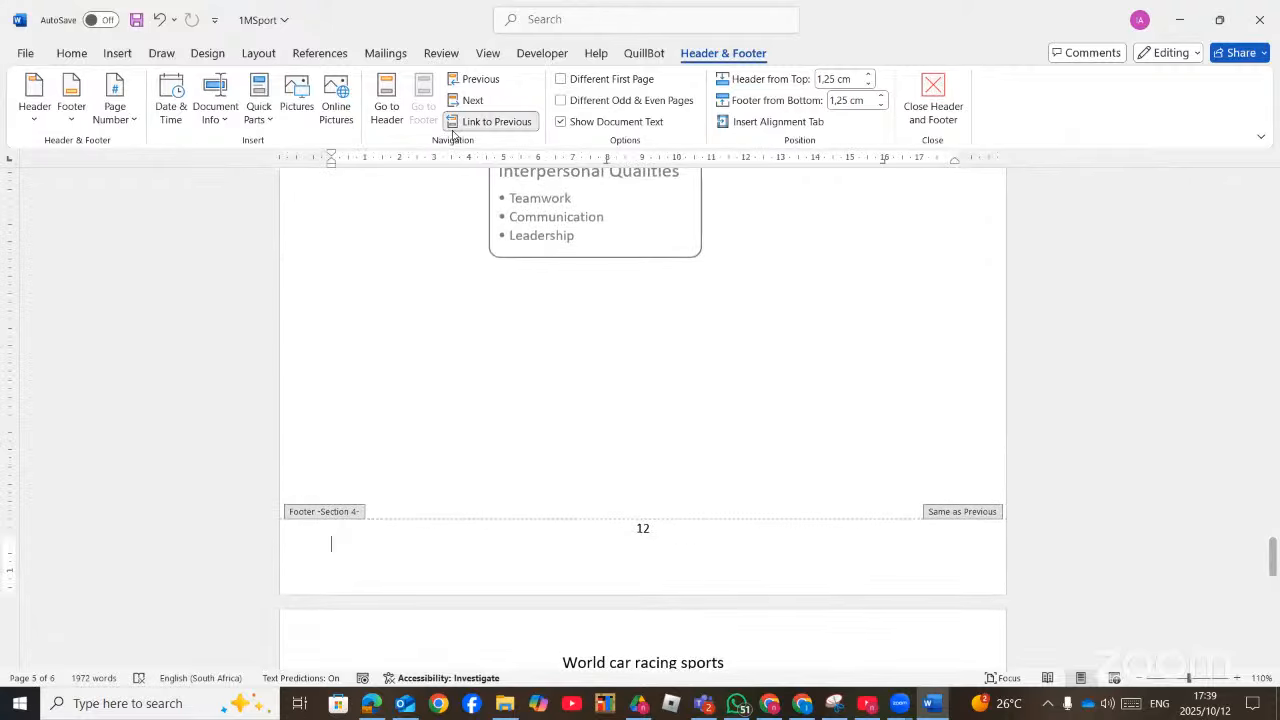
left_click(490, 121)
scroll(571, 309, "up", 7)
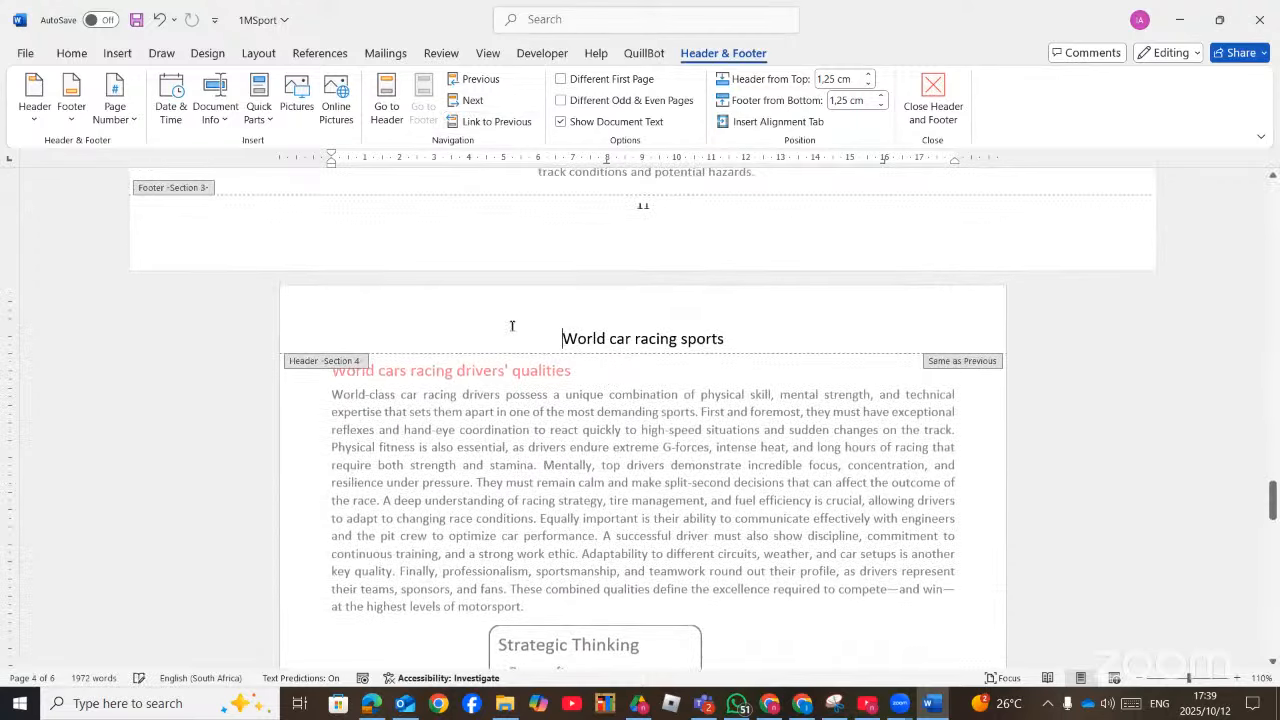
left_click(490, 121)
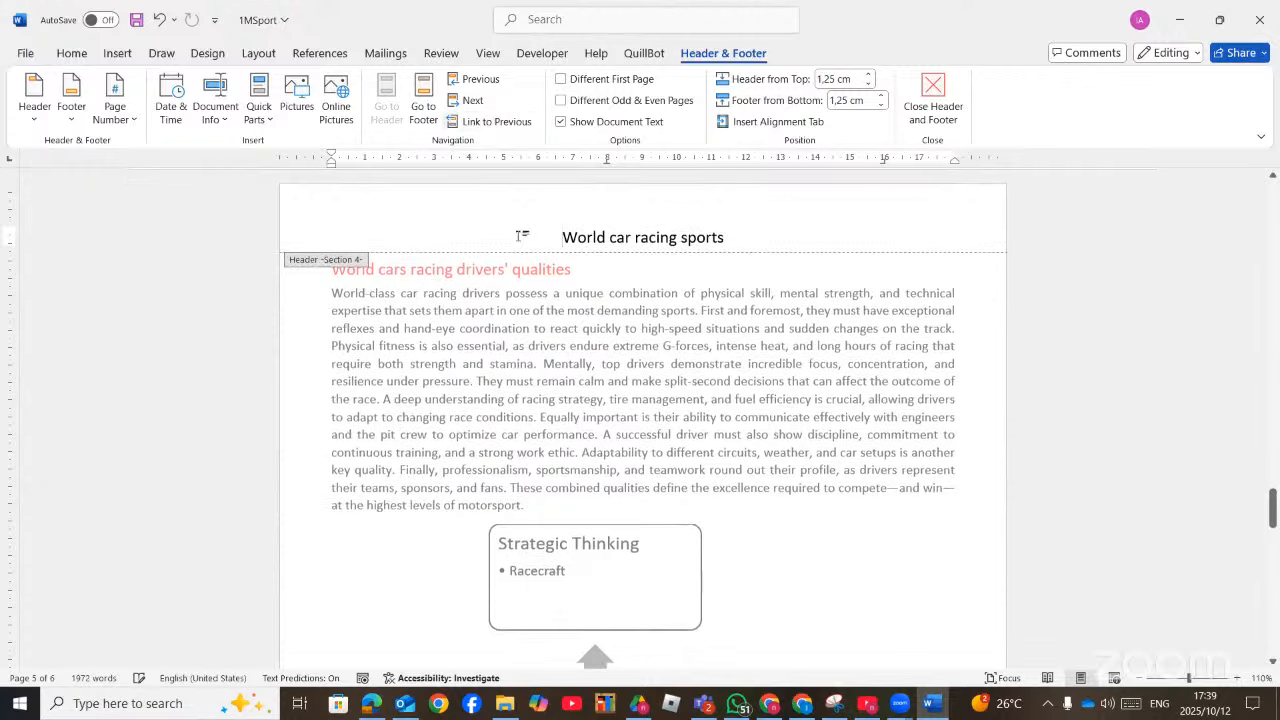
Delete the "World car racing sports" header text from Section 4, the section after the landscape page
scroll(632, 592, "up", 3)
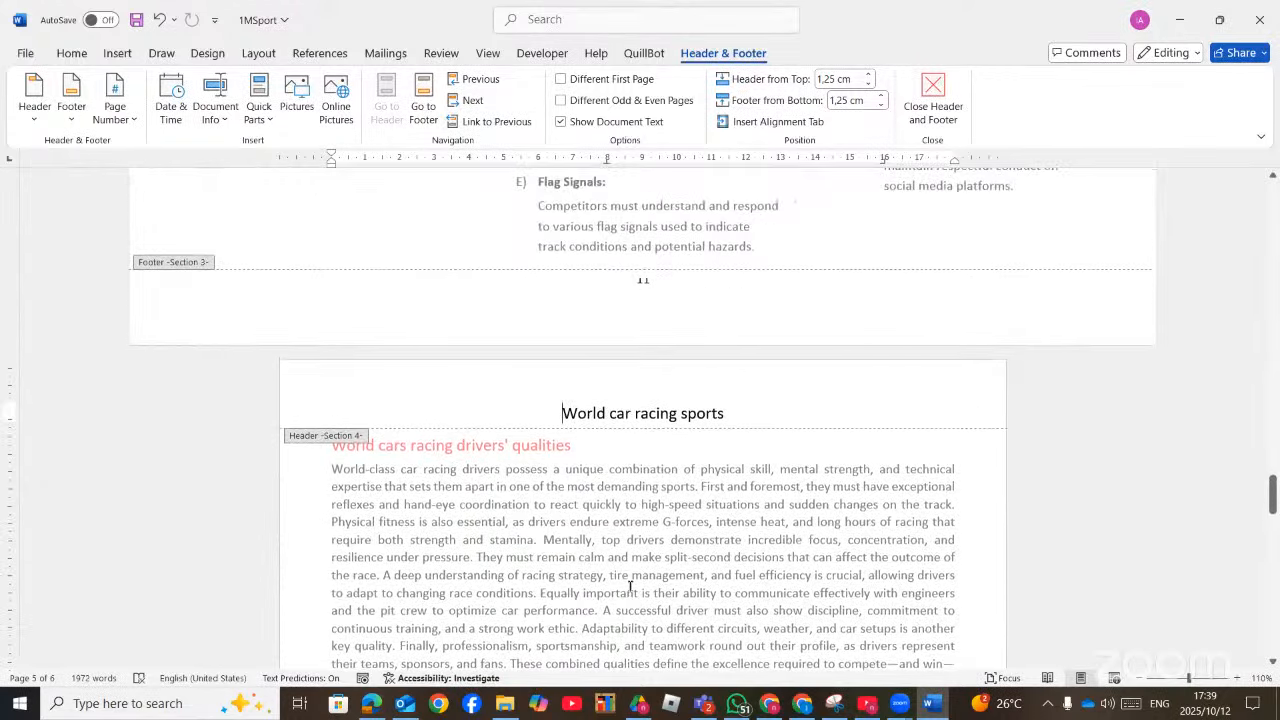
scroll(630, 585, "up", 7)
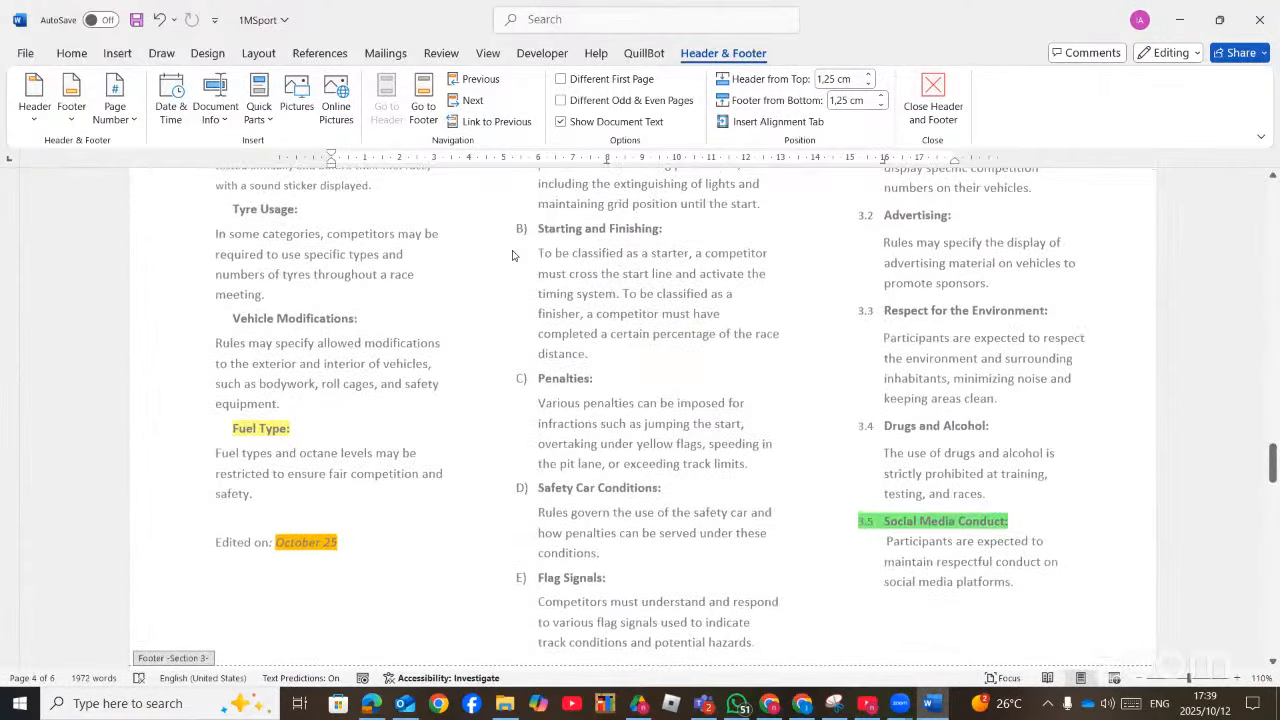
scroll(518, 286, "up", 8)
scroll(594, 374, "down", 12)
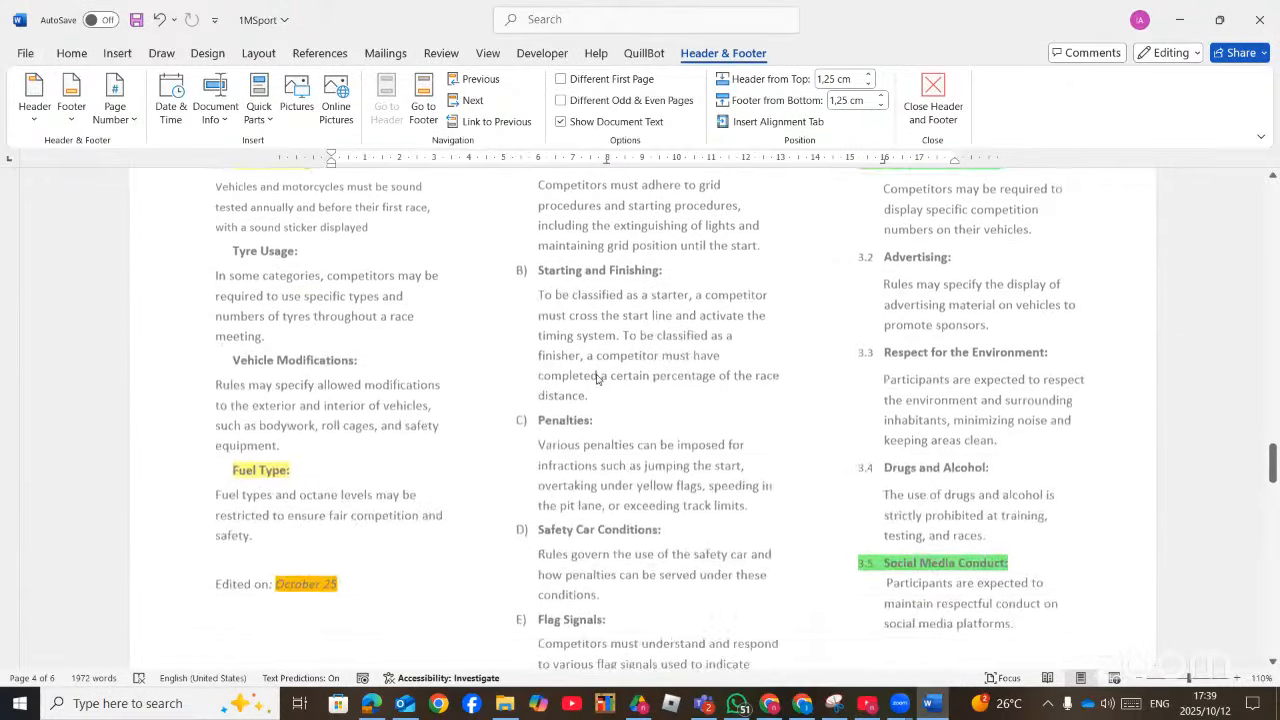
scroll(599, 379, "down", 4)
left_click_drag(748, 279, 552, 280)
key("BackSpace")
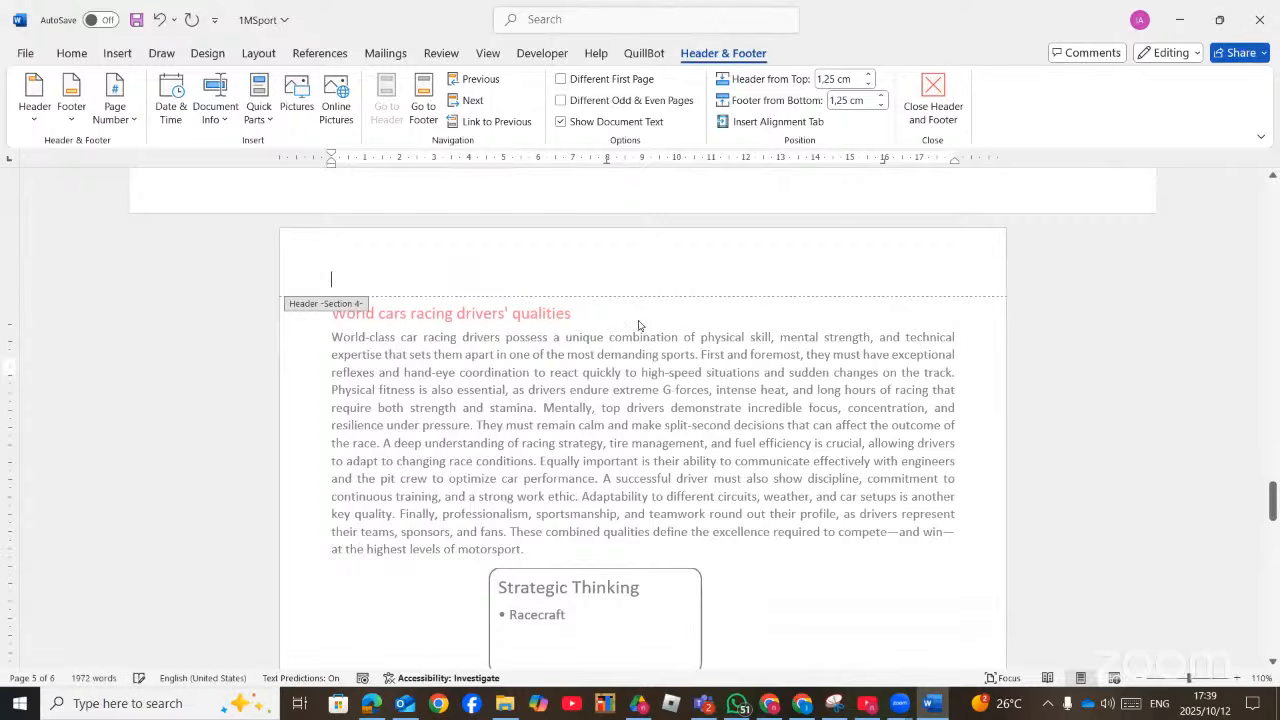
Delete the "World car racing sports" header text from Section 2, before the landscape page, and leave header editing
scroll(636, 325, "up", 10)
scroll(640, 325, "up", 15)
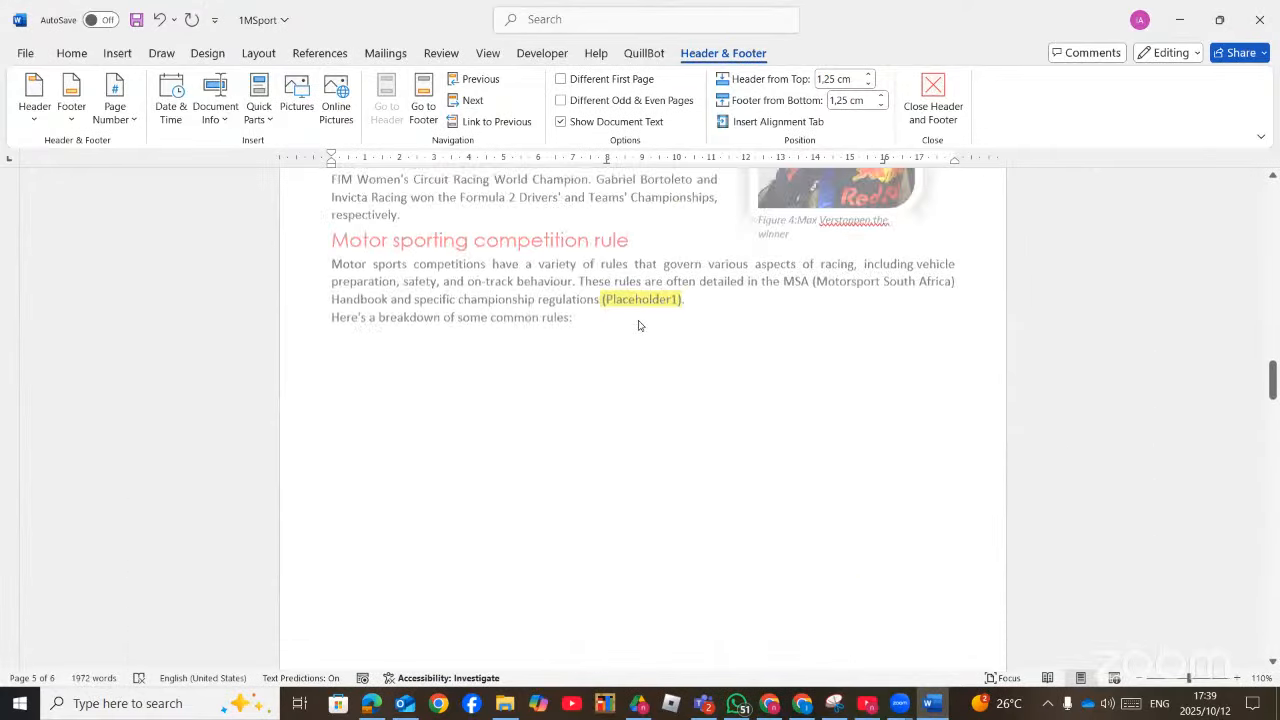
left_click_drag(730, 483, 514, 477)
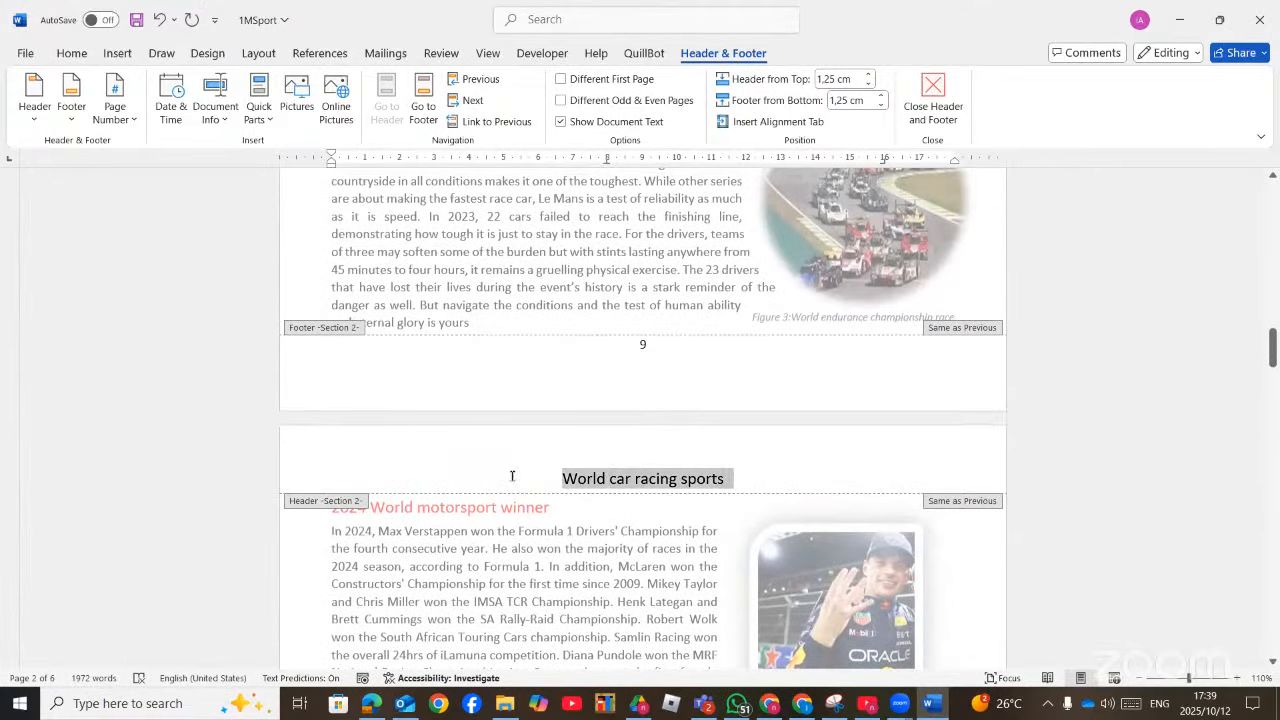
key("BackSpace")
scroll(685, 543, "down", 12)
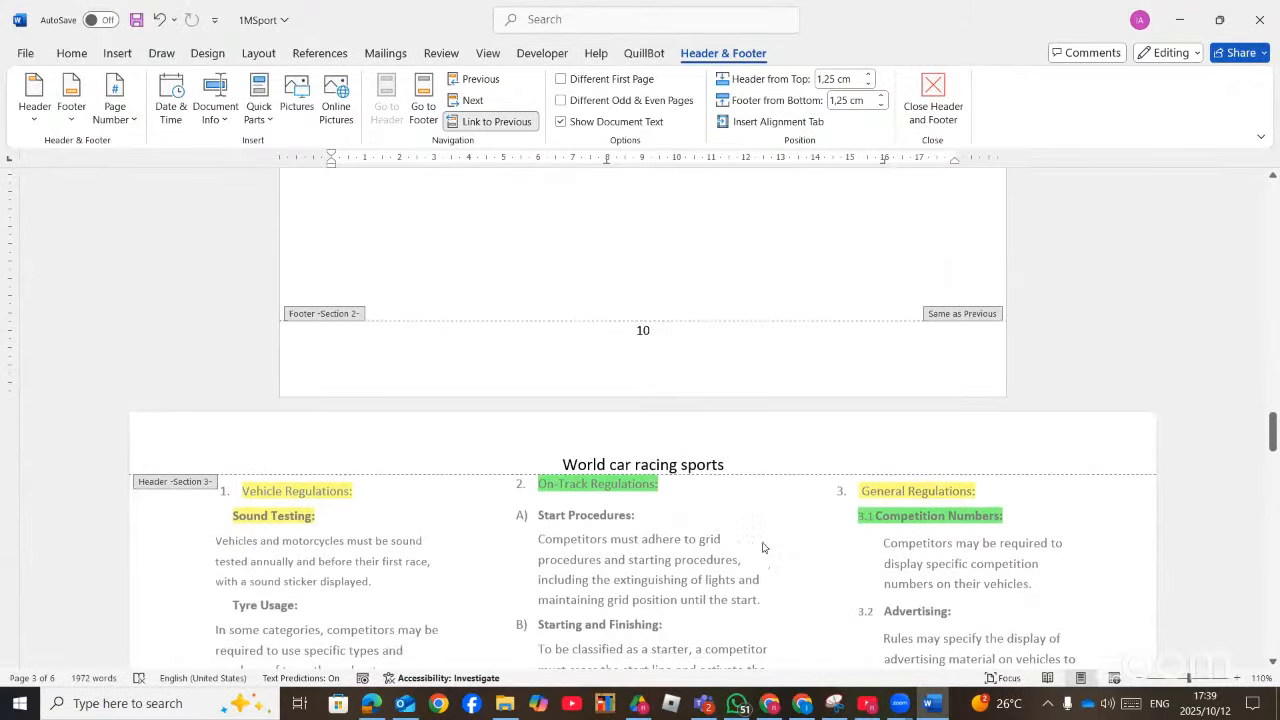
double_click(762, 547)
Check the header on 1MSport's landscape page and the following pages, and close the document without saving
scroll(664, 511, "down", 12)
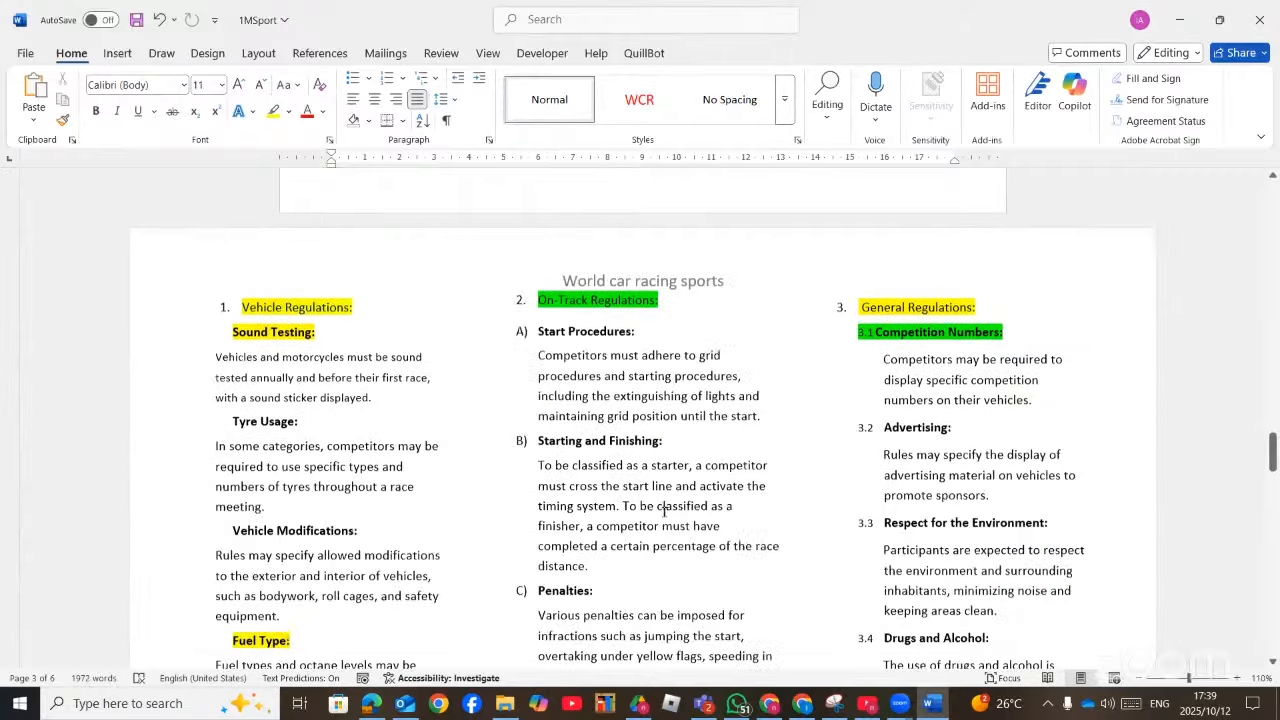
scroll(664, 511, "down", 2)
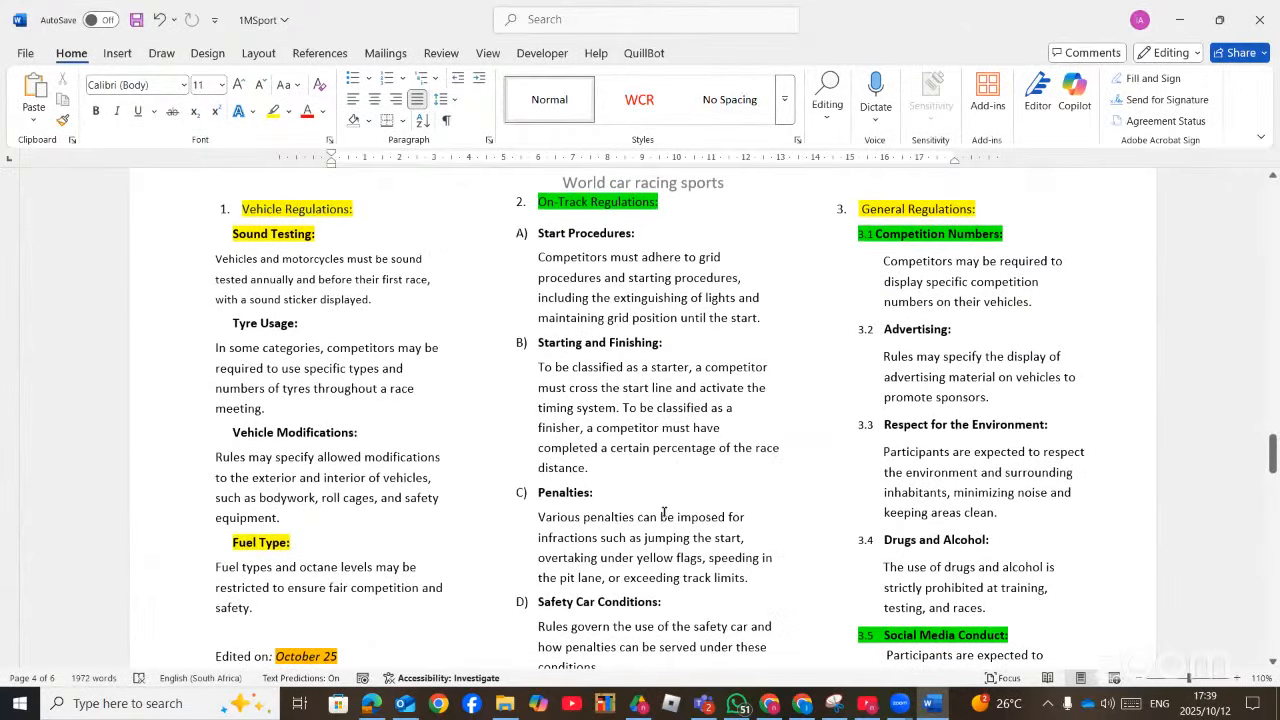
scroll(662, 474, "down", 14)
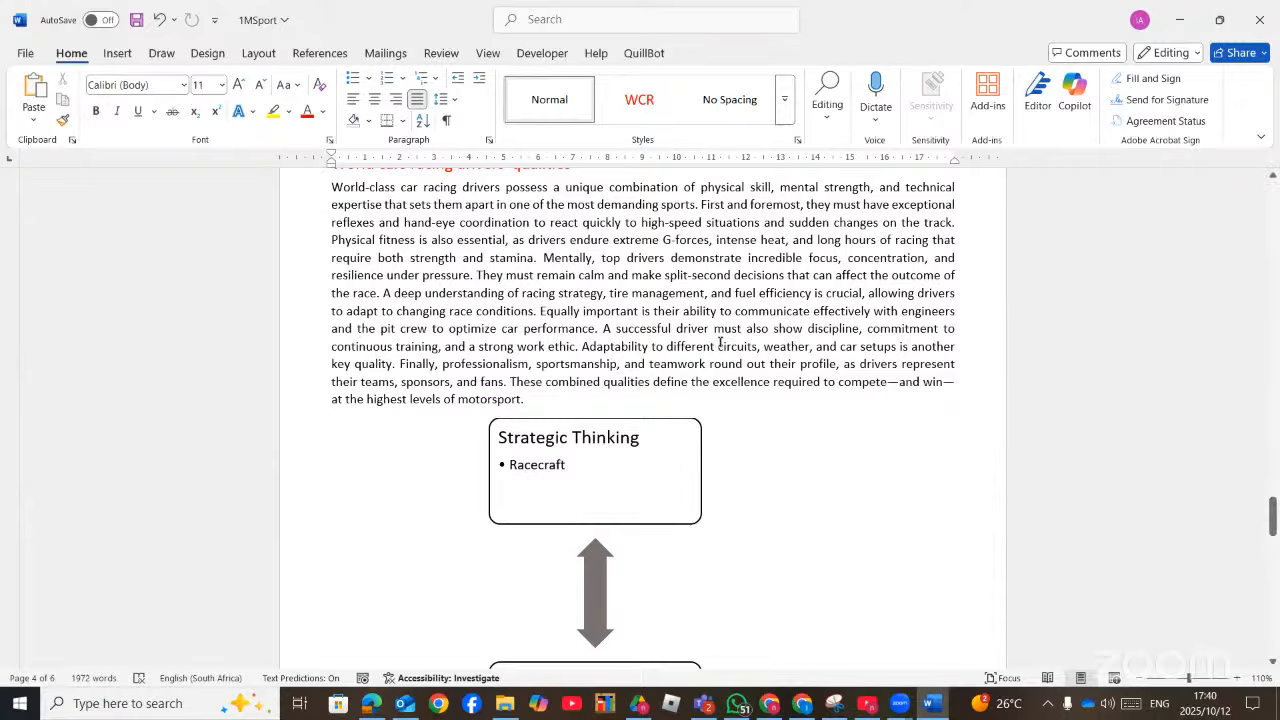
left_click(1256, 22)
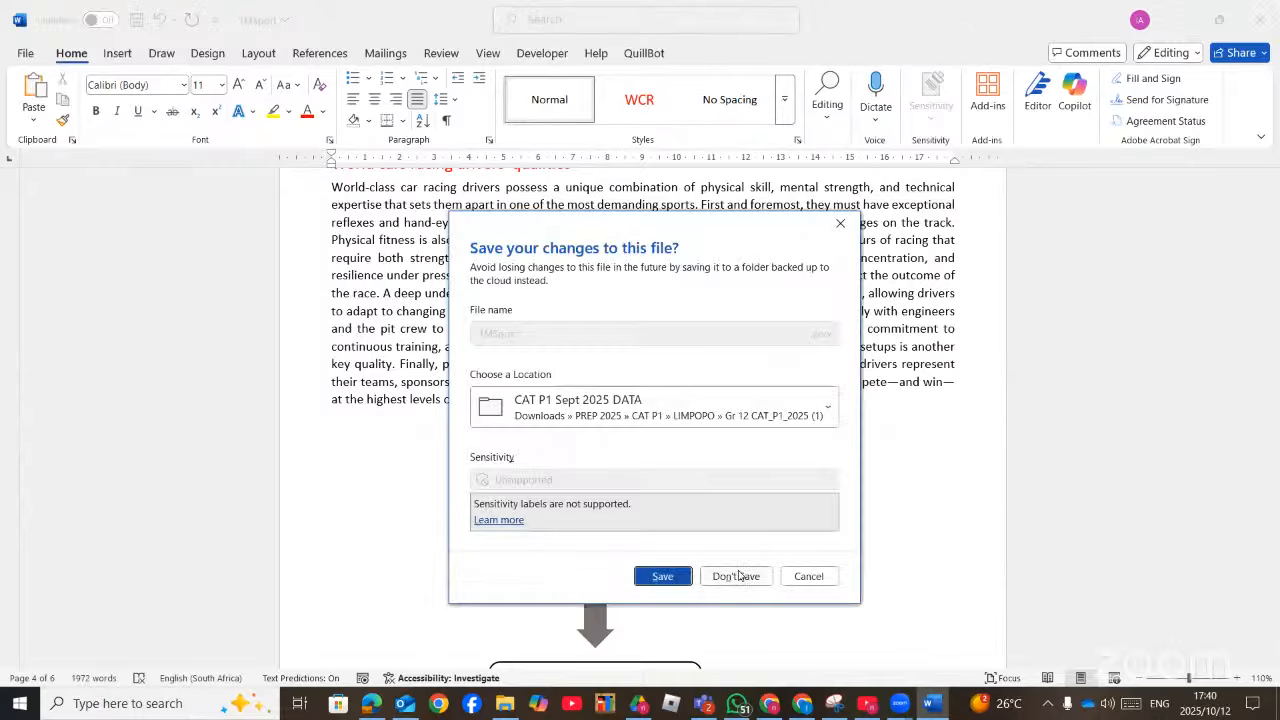
left_click(739, 574)
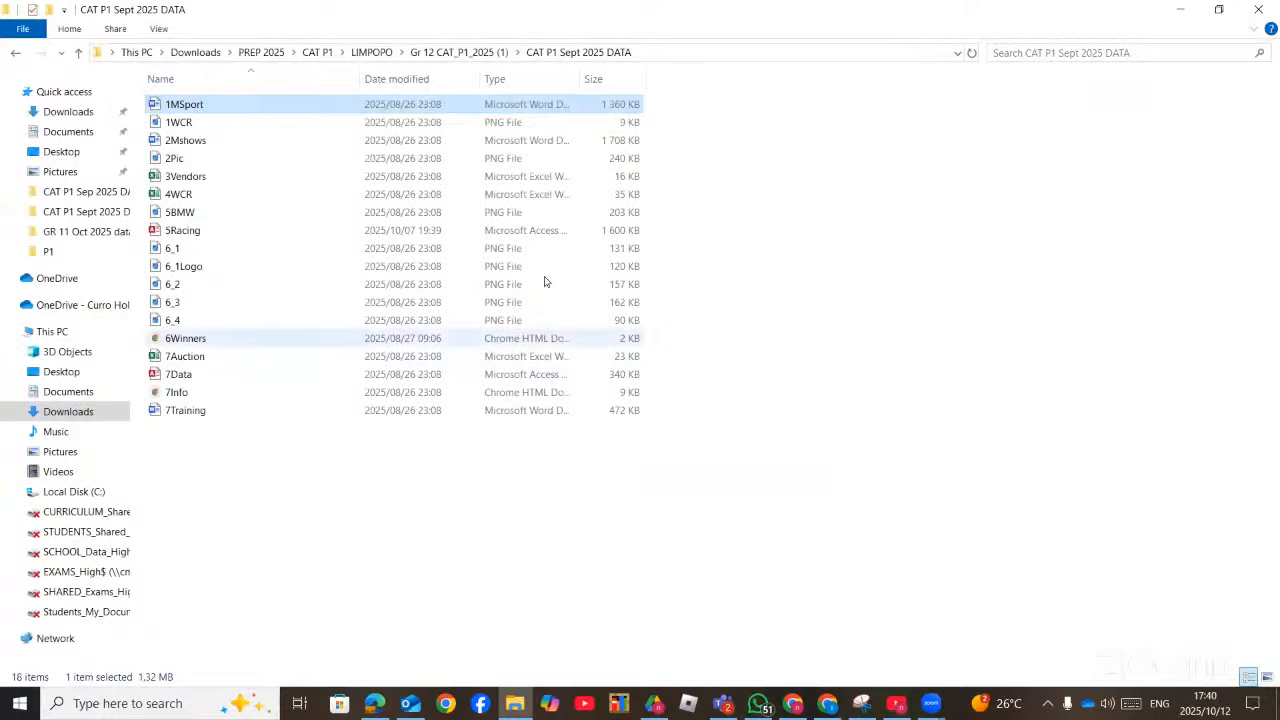
Open the QP CAT 12 PreLim Aug_Sep25 PDF from the MPUMALANGA folder in CAT P1 and go to Question 1
left_click(317, 52)
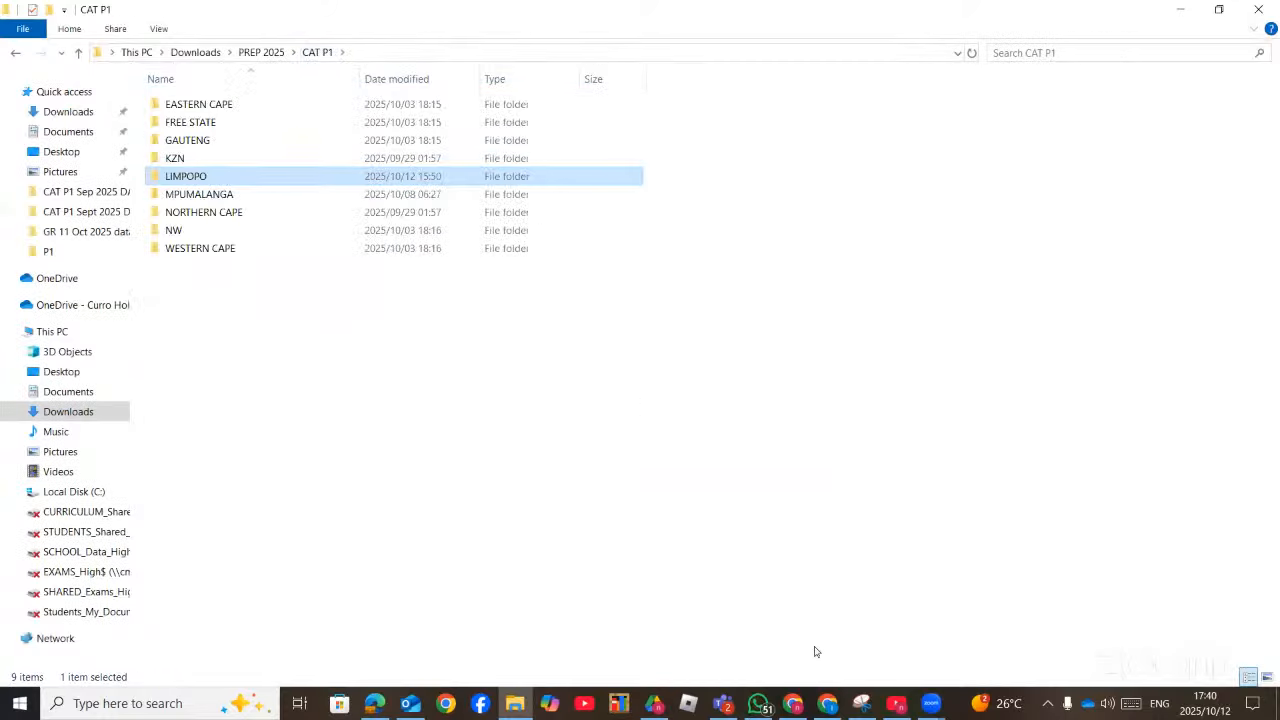
left_click(793, 703)
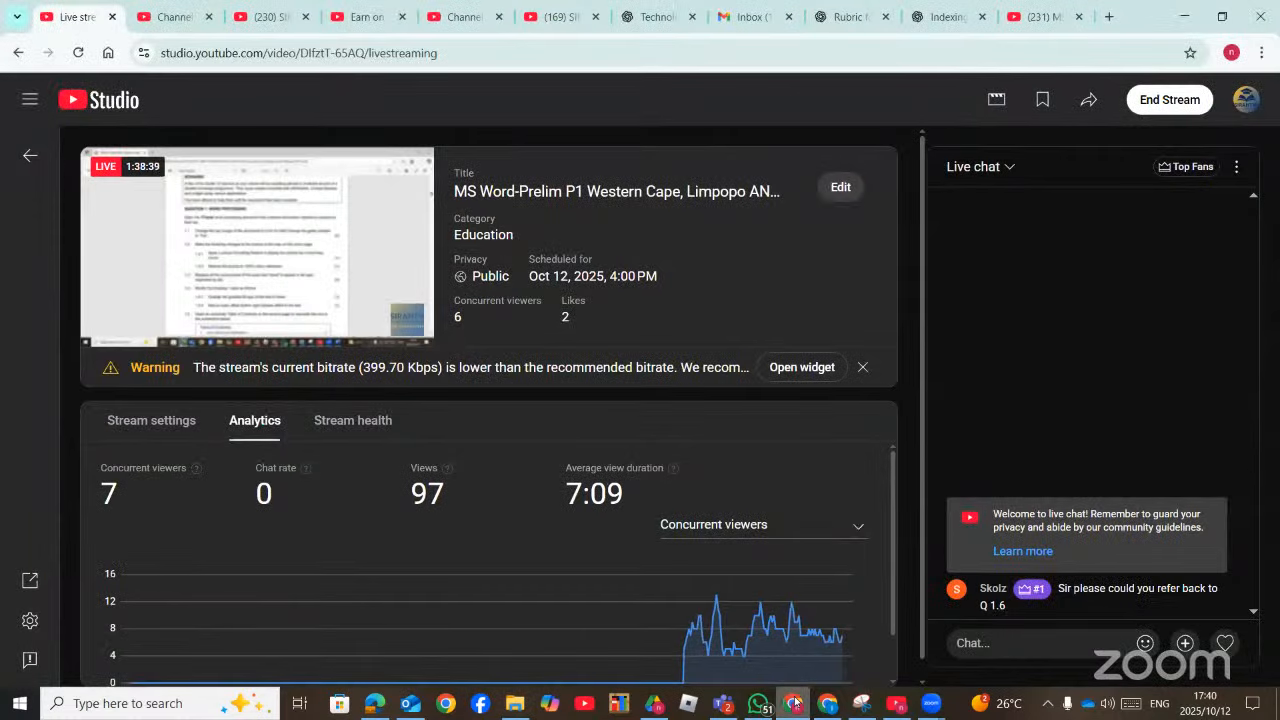
left_click(514, 703)
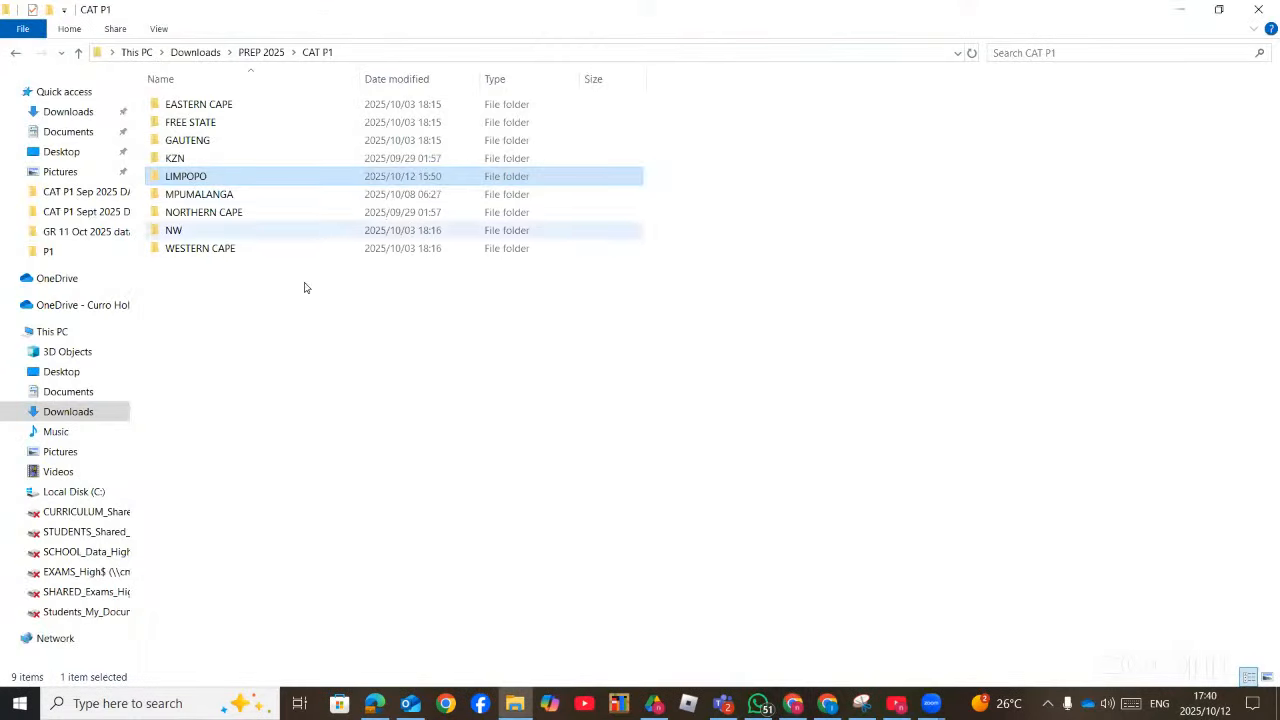
double_click(210, 195)
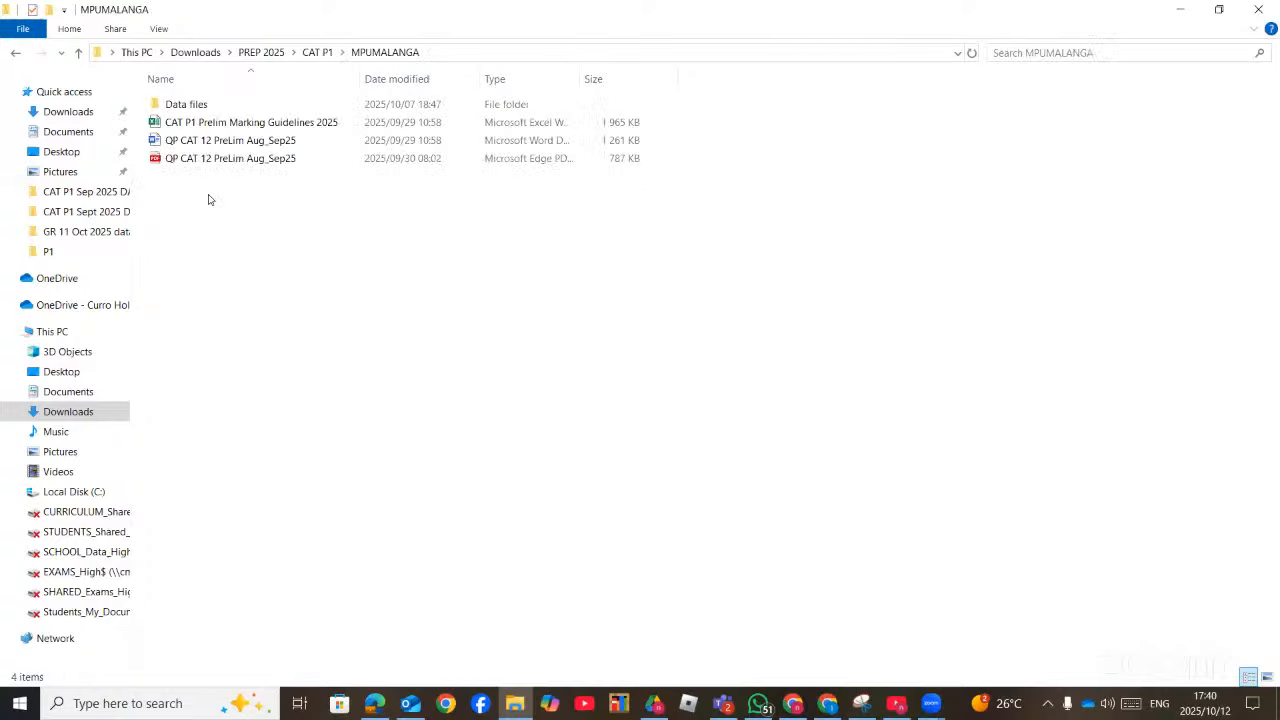
double_click(250, 160)
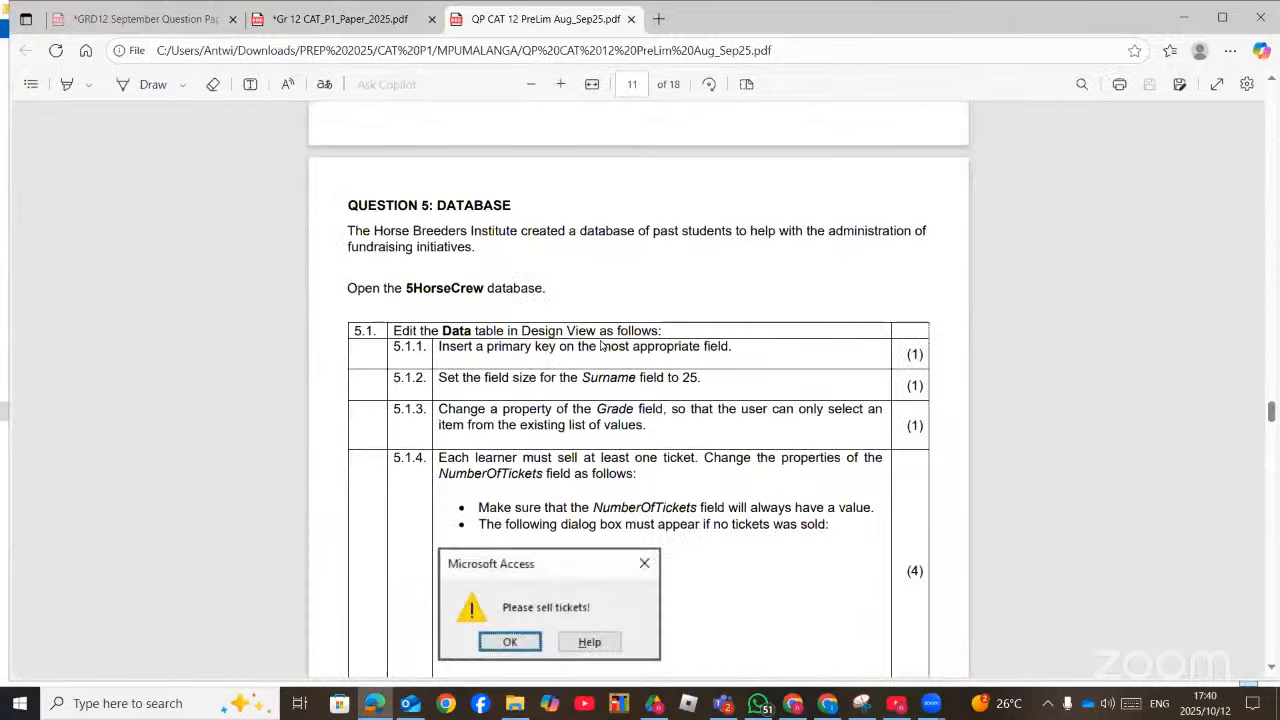
left_click_drag(1270, 411, 1272, 193)
scroll(628, 317, "up", 8)
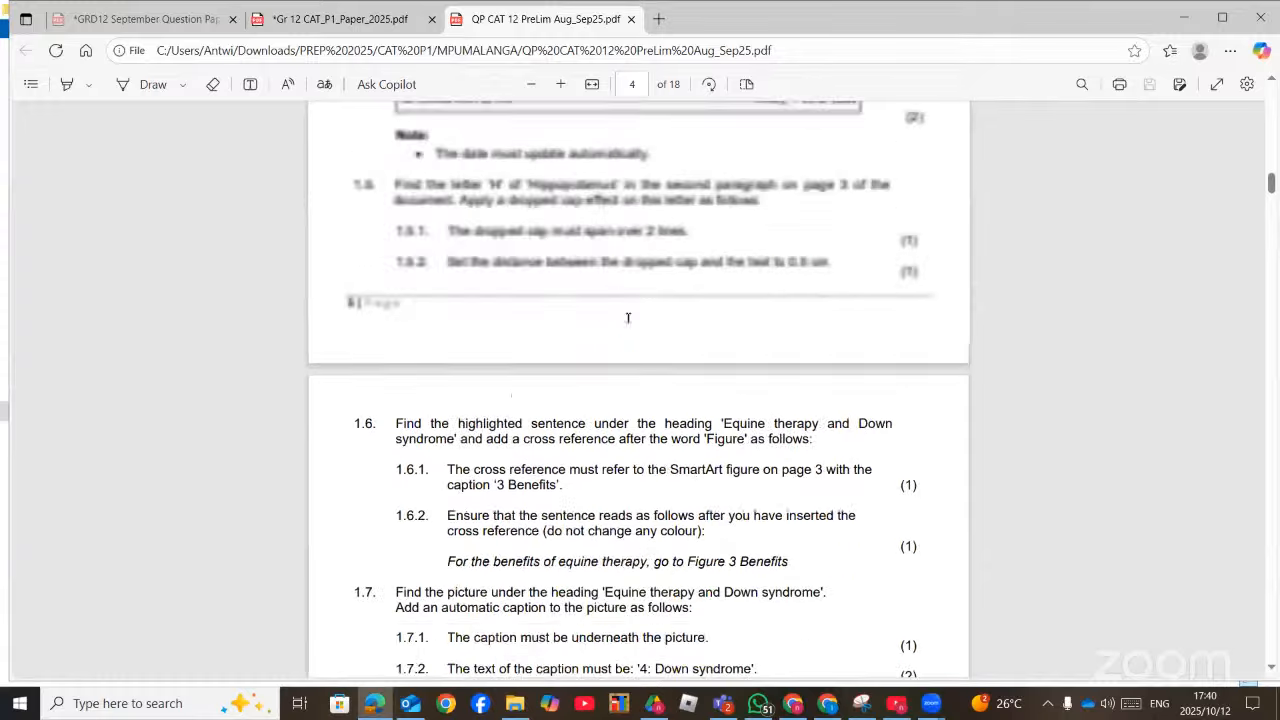
scroll(628, 317, "up", 1)
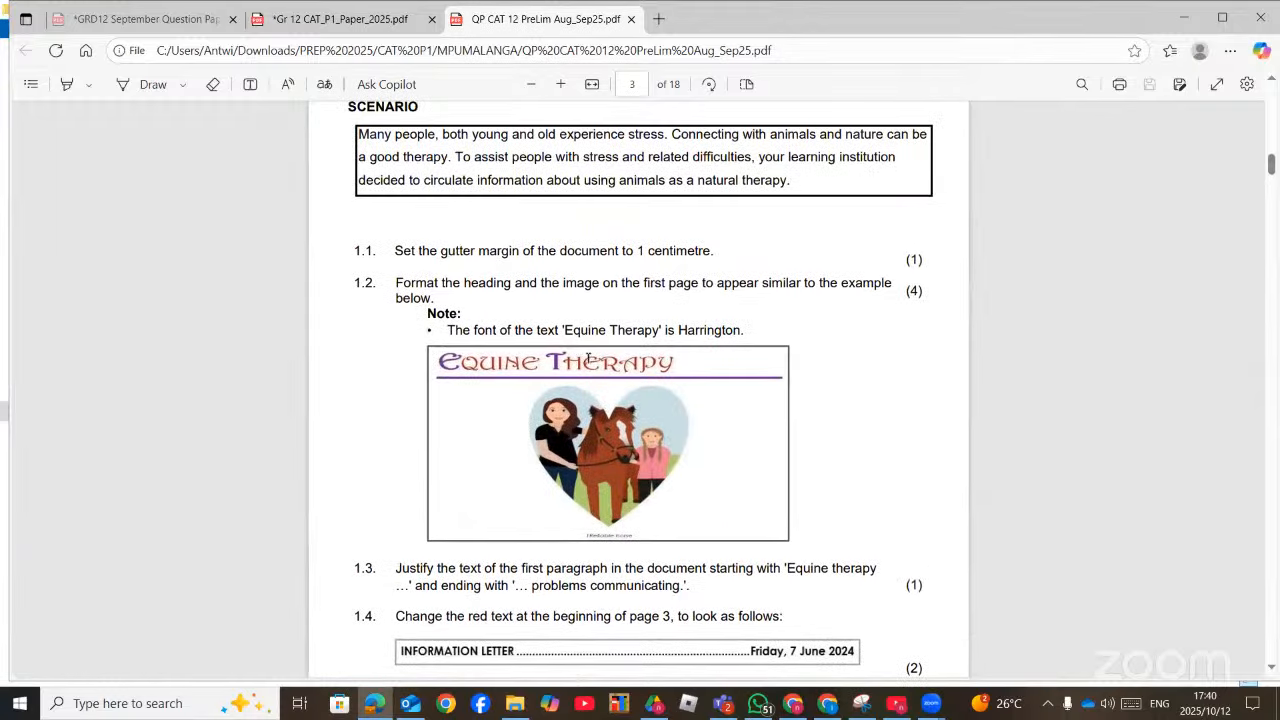
scroll(588, 358, "up", 1)
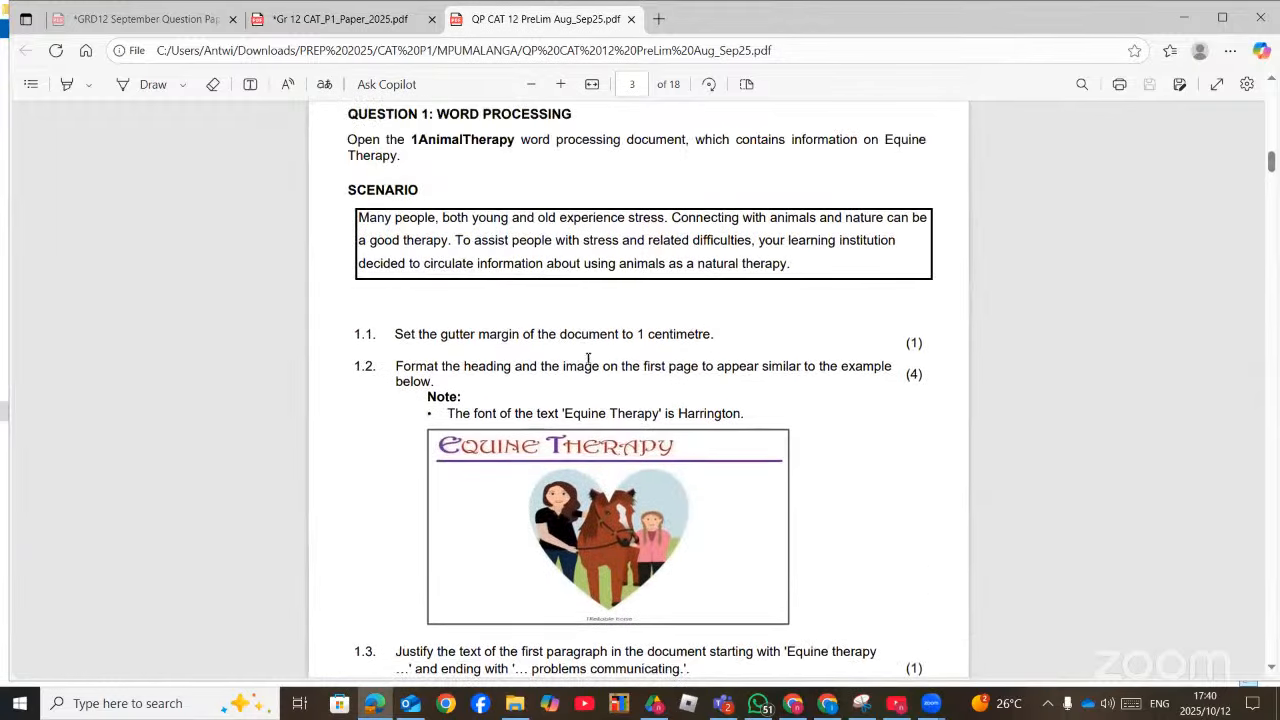
Open the 1HorseTherapy document from MPUMALANGA's Data files folder, enable editing and look through its pages
left_click(515, 705)
double_click(186, 104)
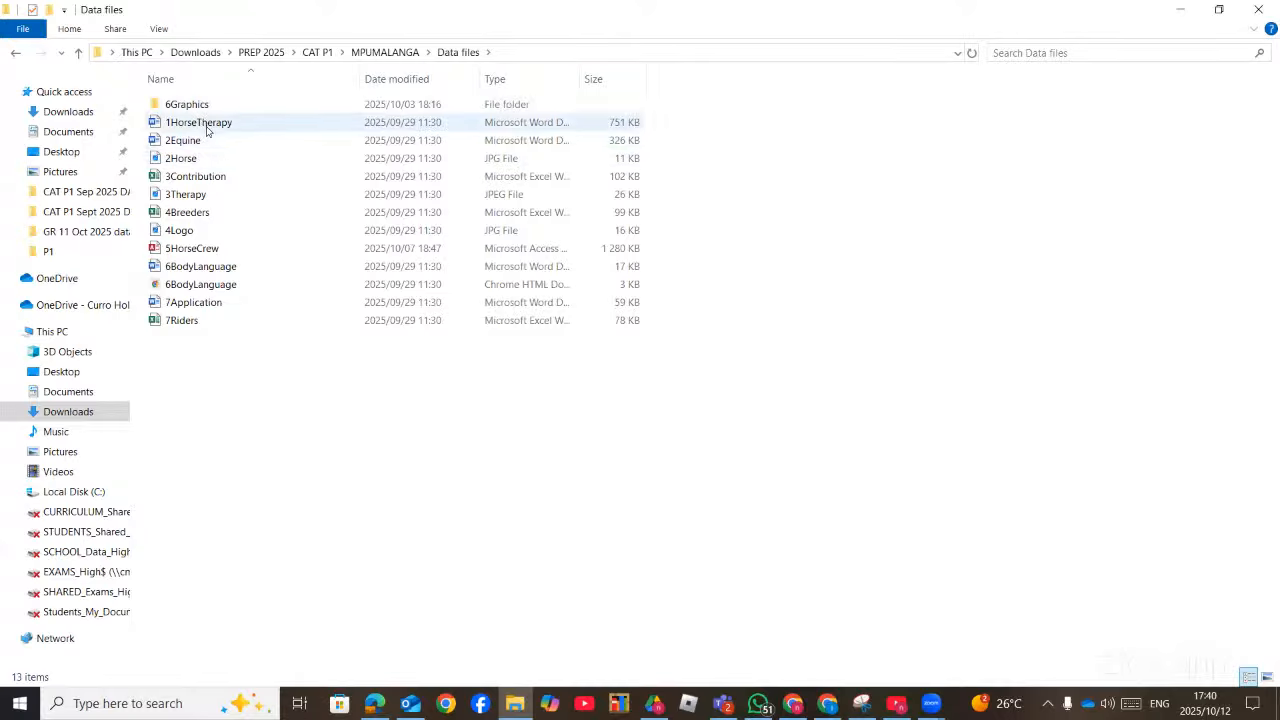
left_click(206, 126)
double_click(206, 126)
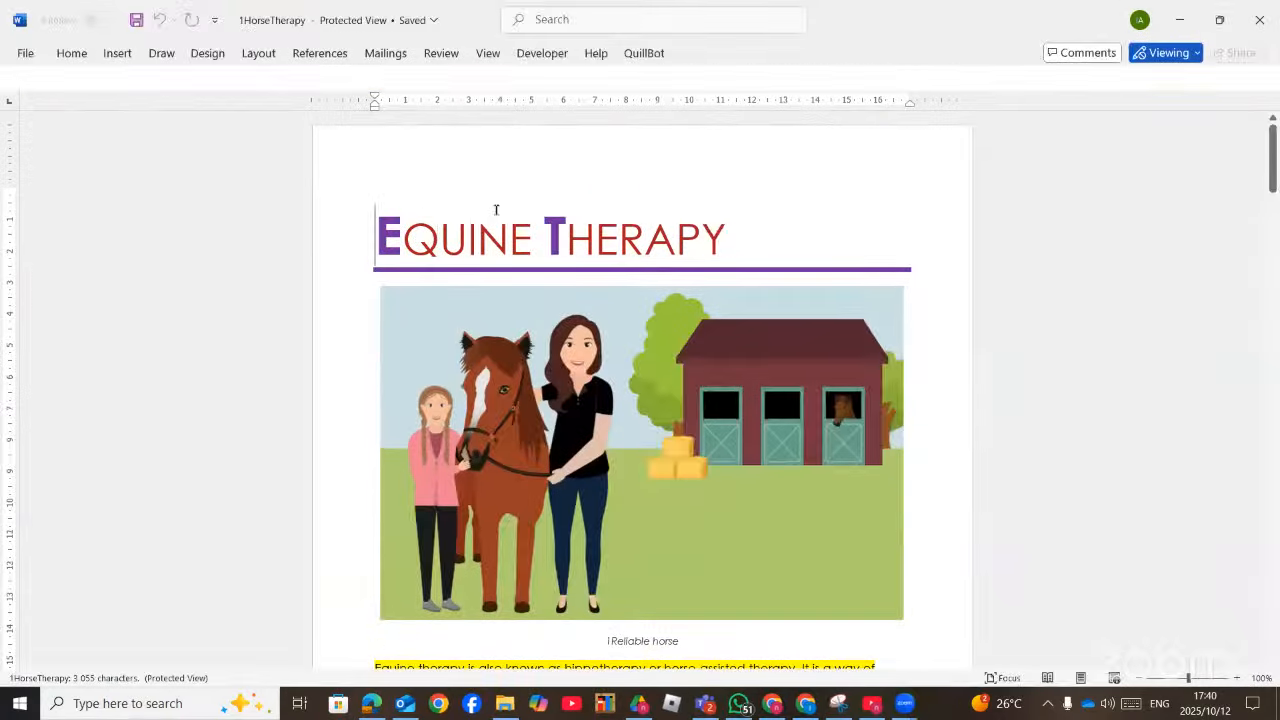
left_click(650, 78)
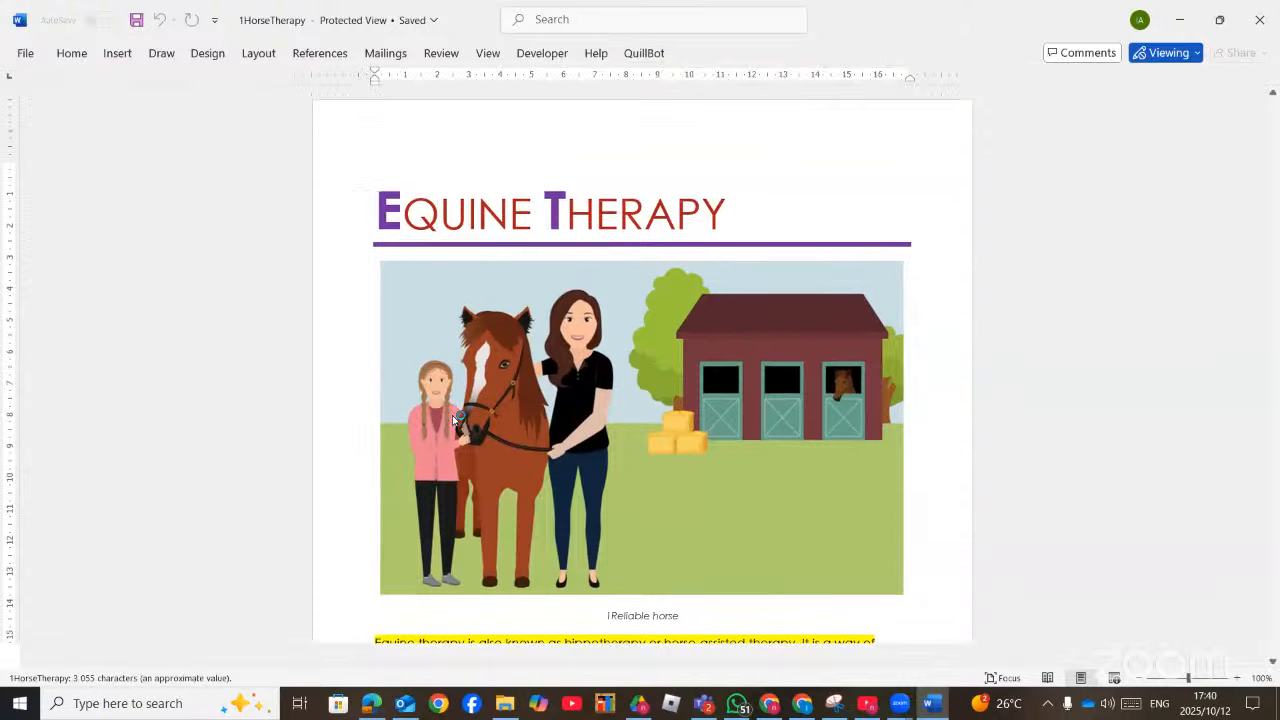
left_click(376, 705)
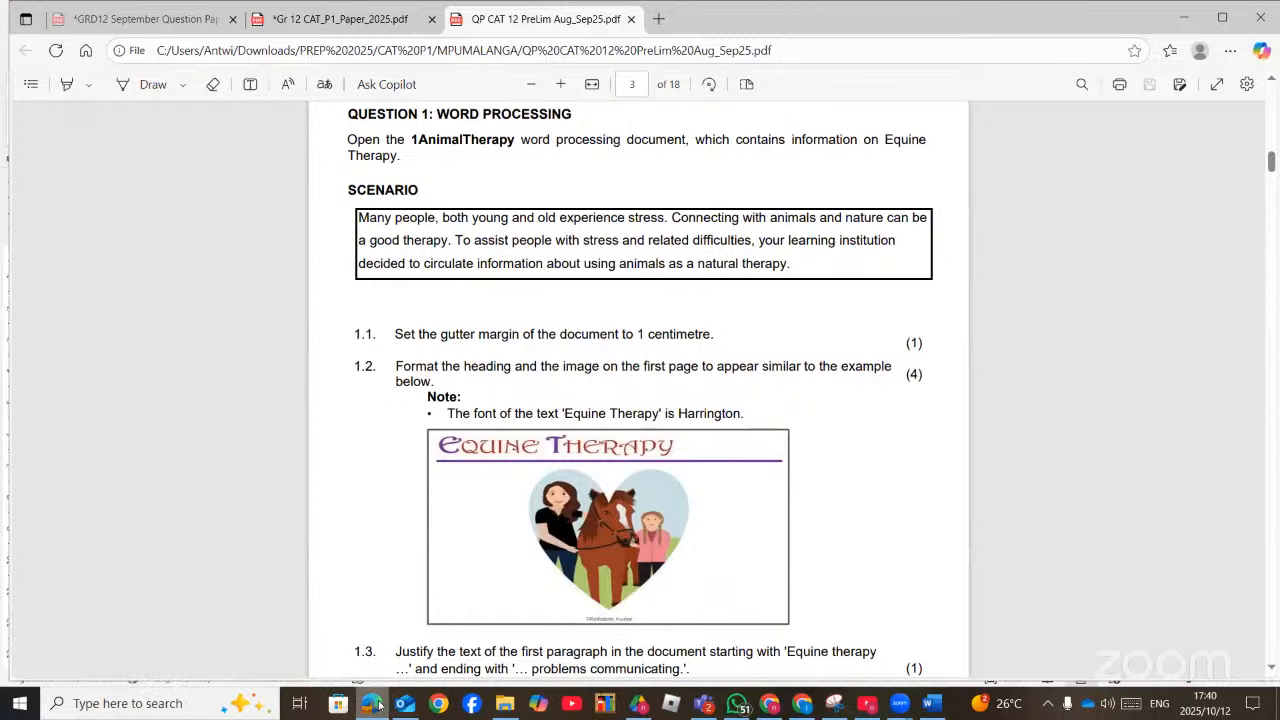
left_click(930, 703)
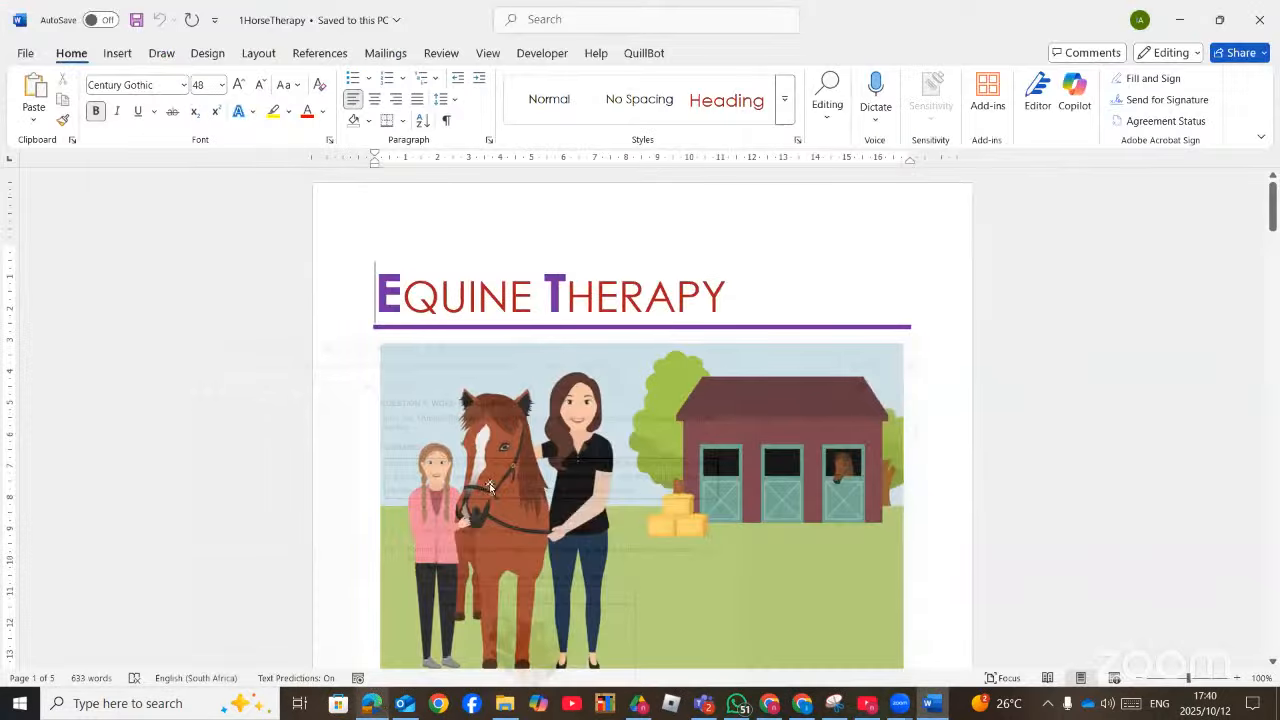
scroll(490, 487, "down", 15)
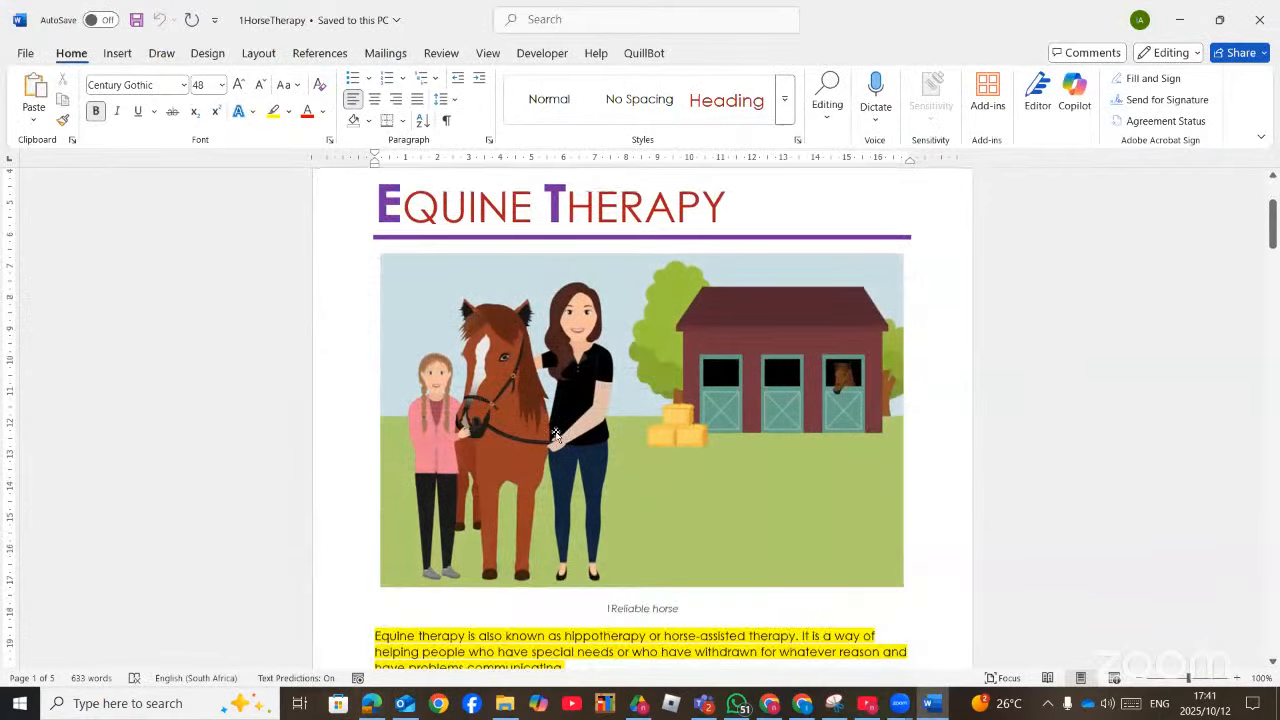
scroll(560, 435, "down", 10)
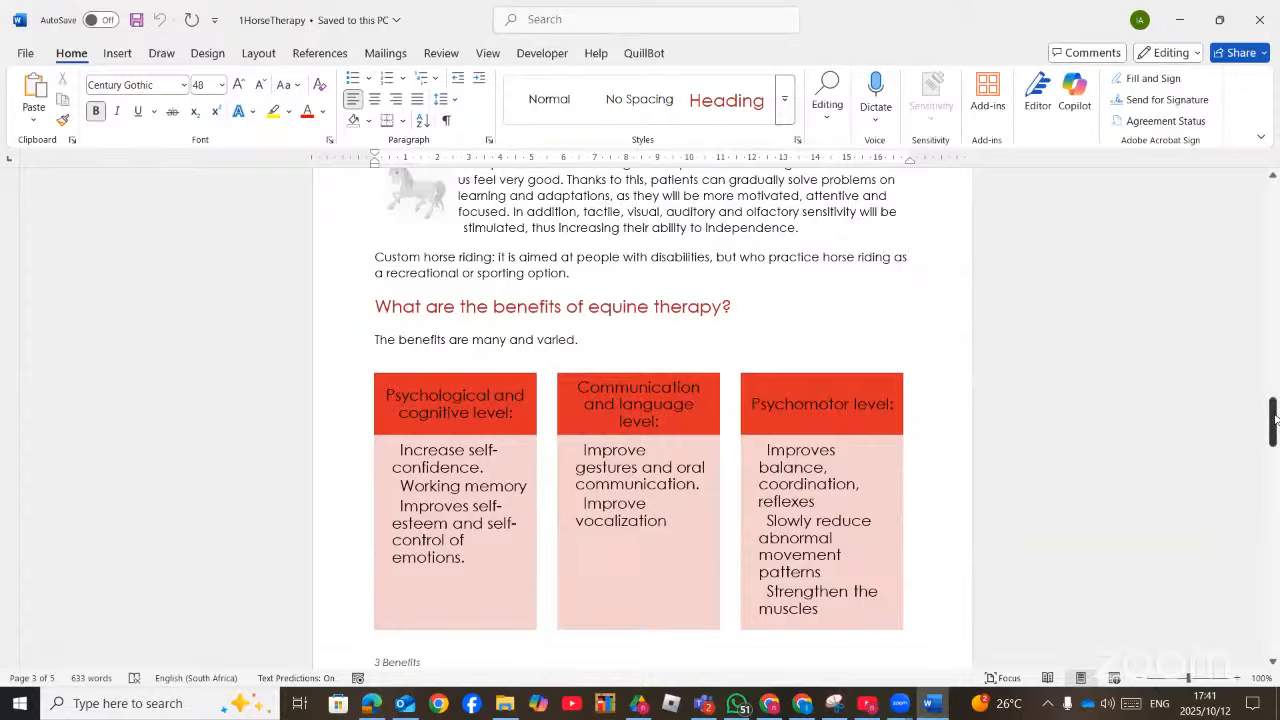
left_click_drag(1273, 420, 1273, 206)
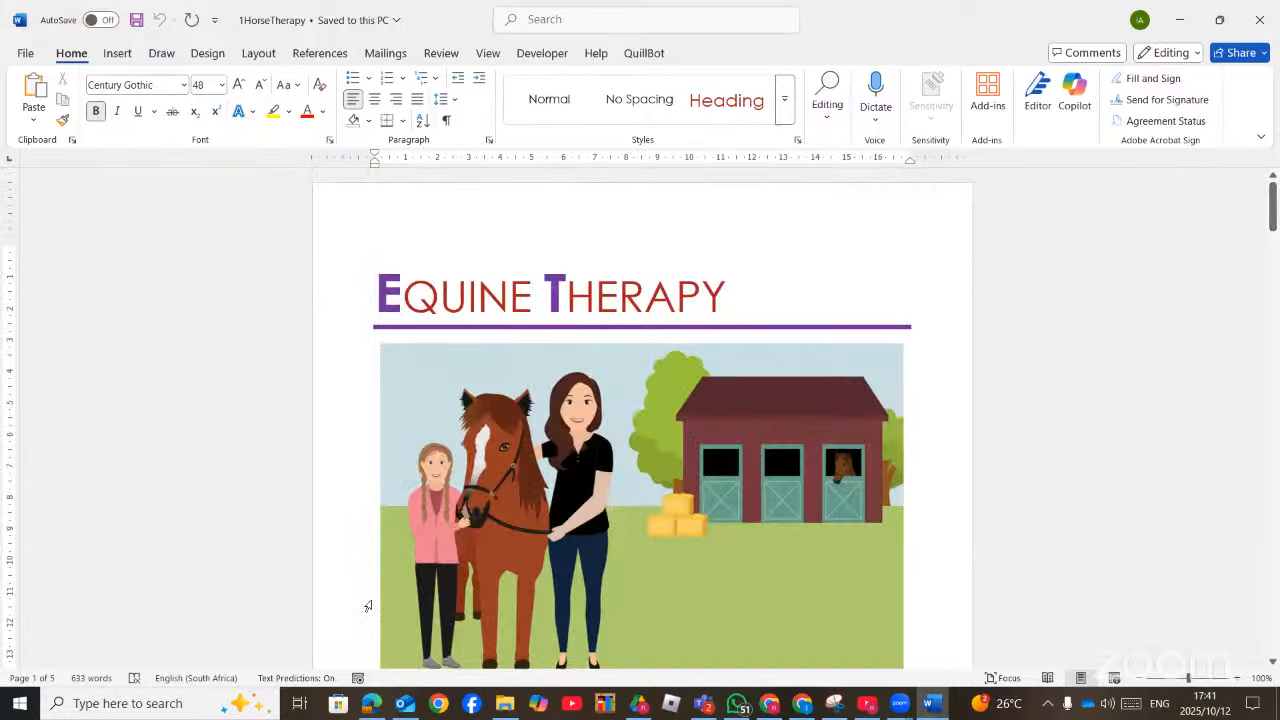
Set the gutter margin of the 1HorseTherapy document's current section to 1 cm, as question 1.1 asks
left_click(375, 703)
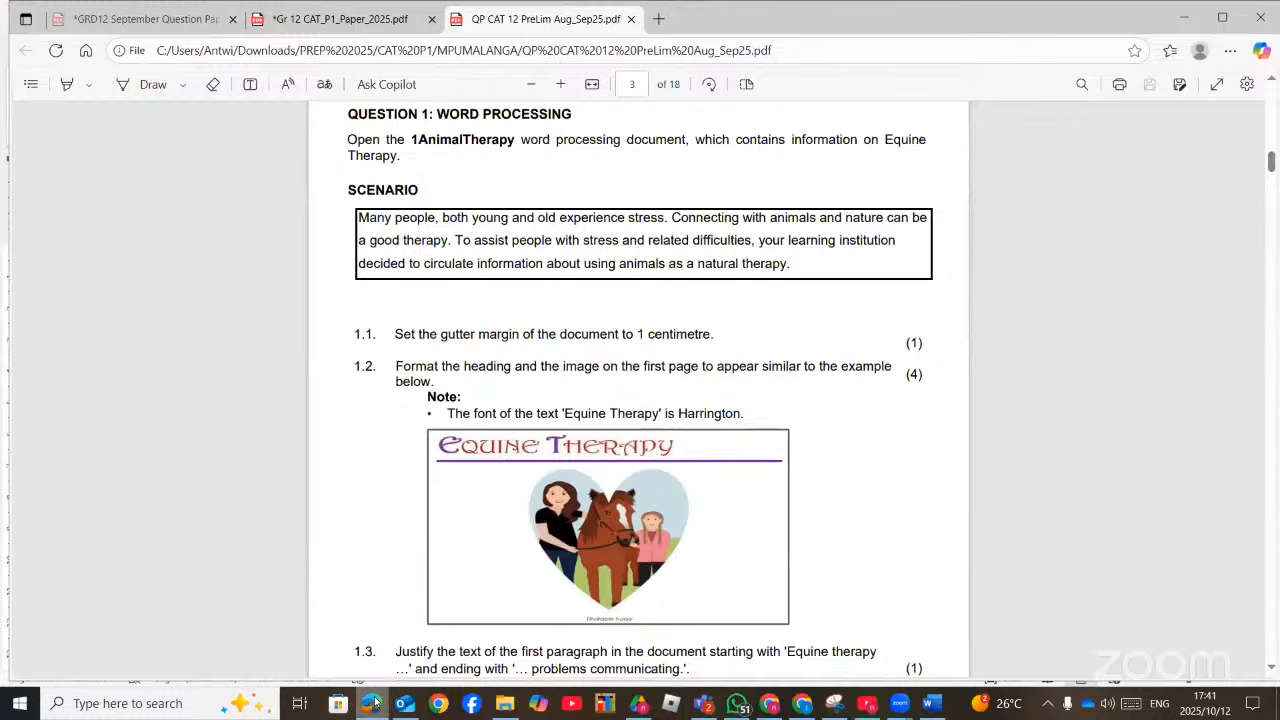
left_click(375, 703)
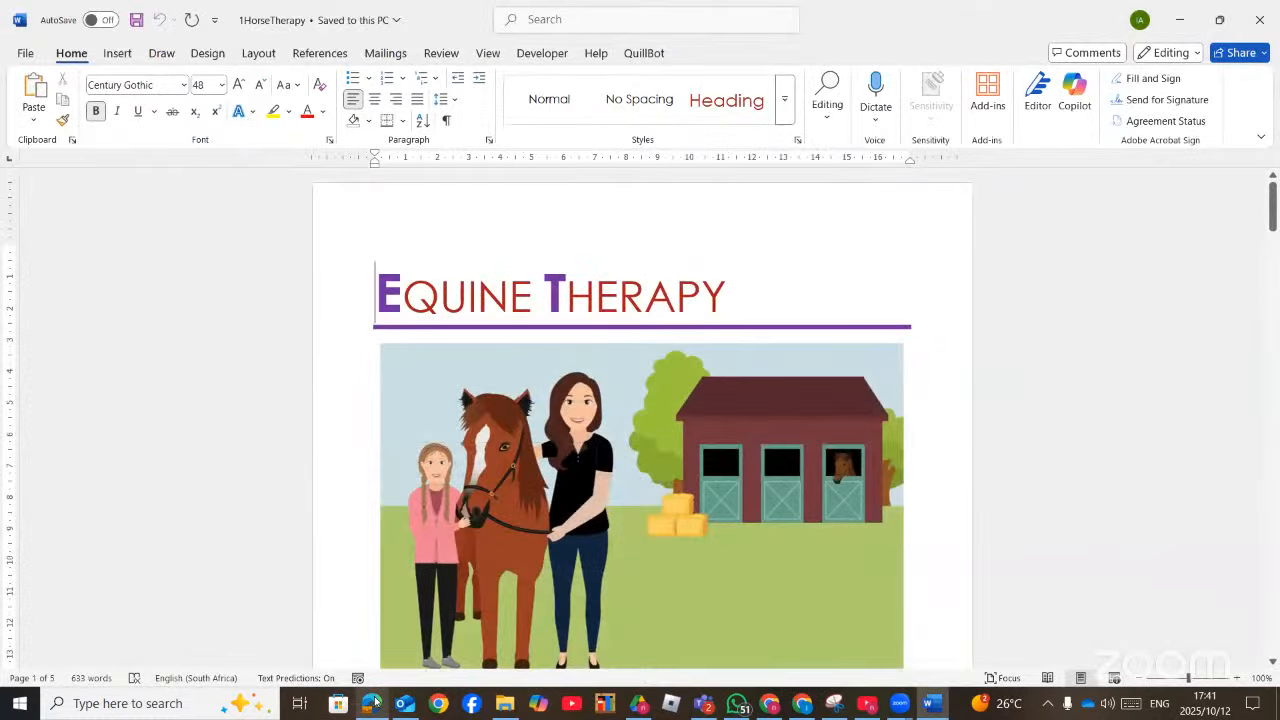
double_click(443, 158)
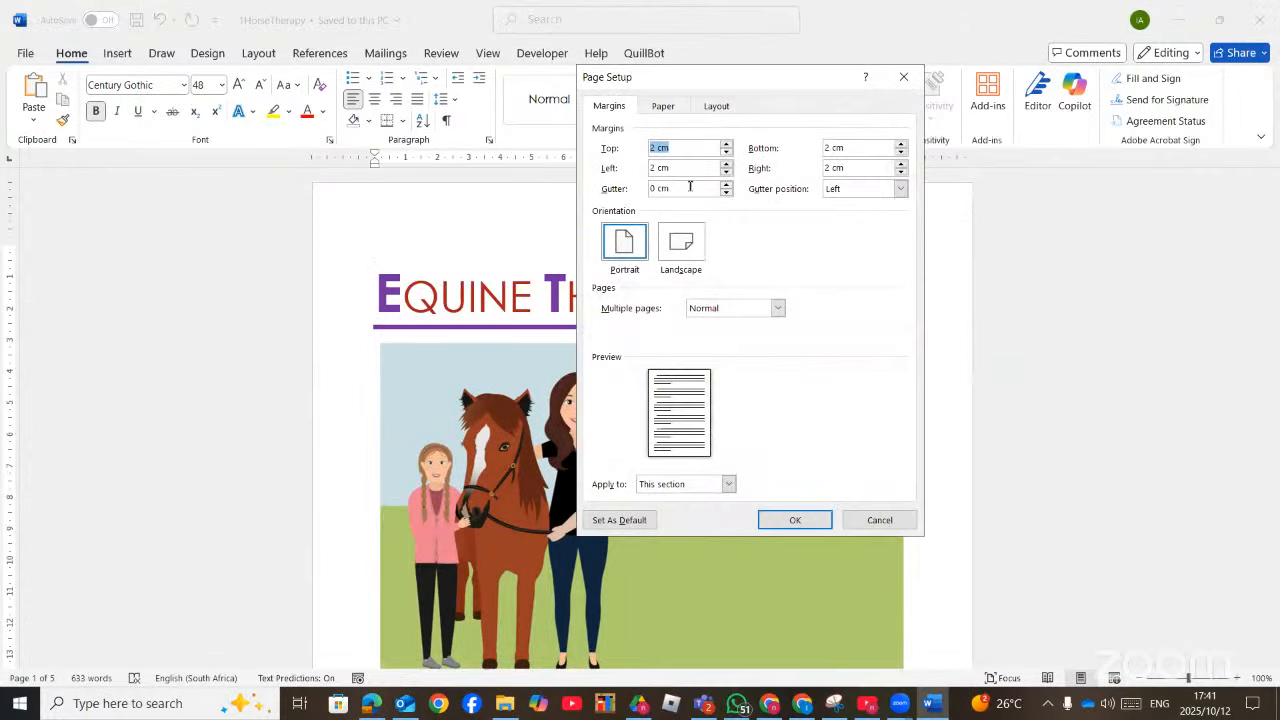
left_click(725, 185)
left_click(725, 185)
left_click(725, 185)
left_click(725, 185)
left_click(725, 185)
left_click(725, 185)
left_click(725, 185)
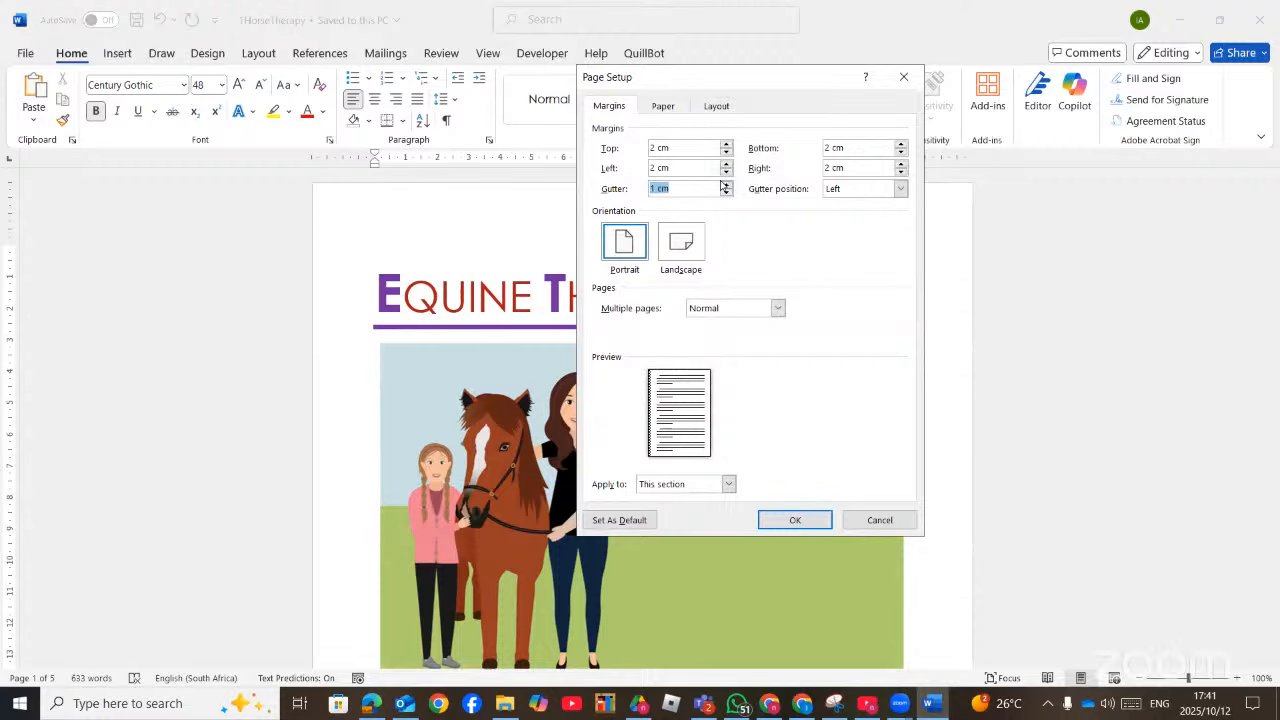
left_click(796, 520)
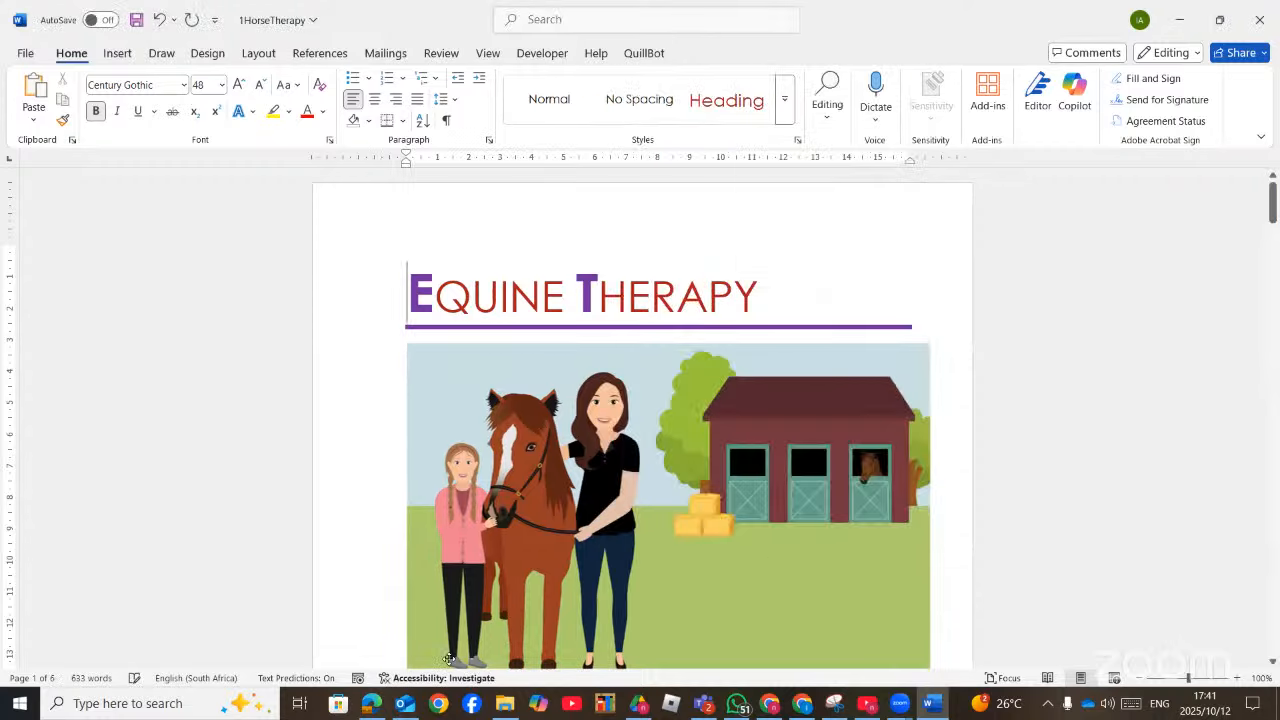
Read question 1.2 in the paper and set the font of the "Equine Therapy" heading to Harrington
left_click(368, 704)
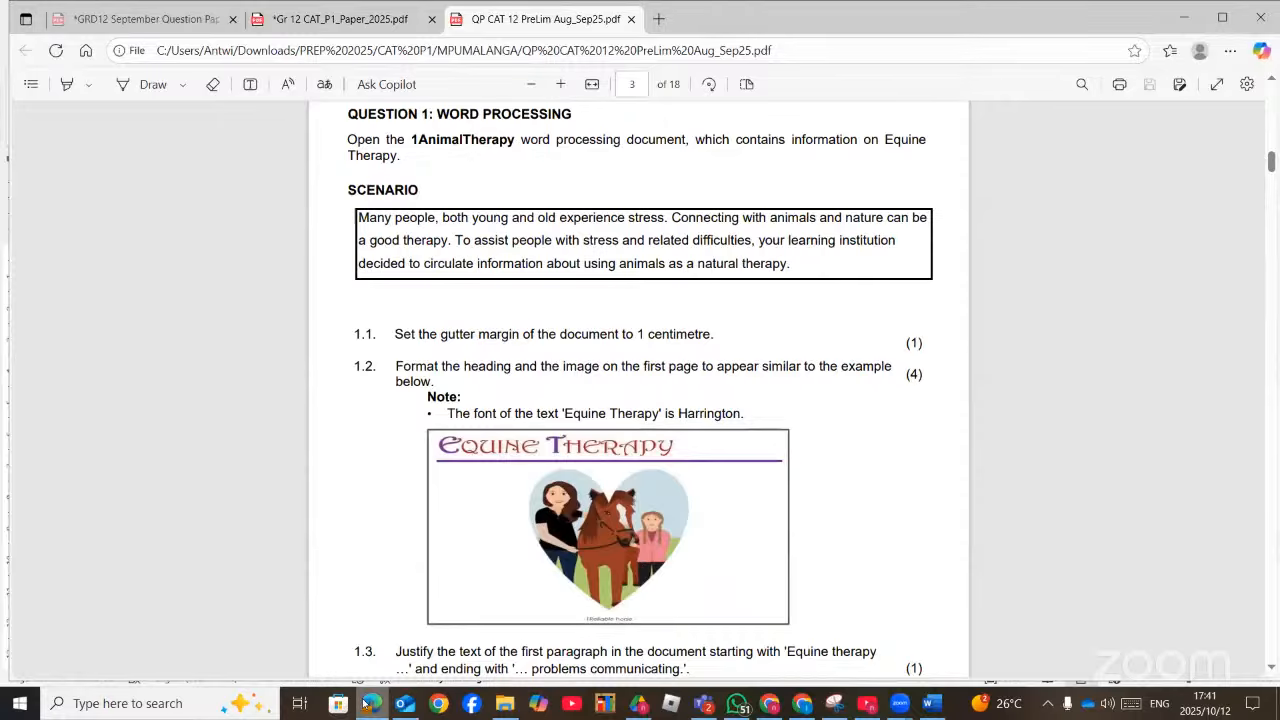
scroll(570, 390, "down", 3)
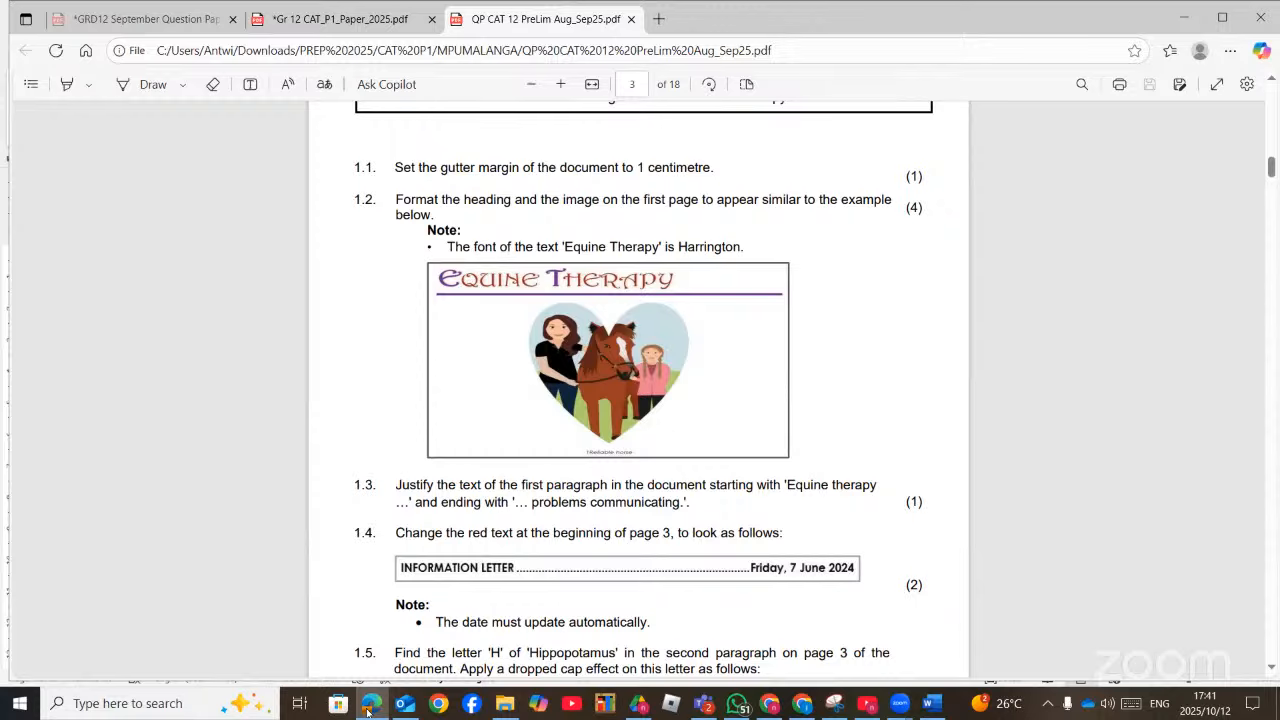
key("alt+Tab")
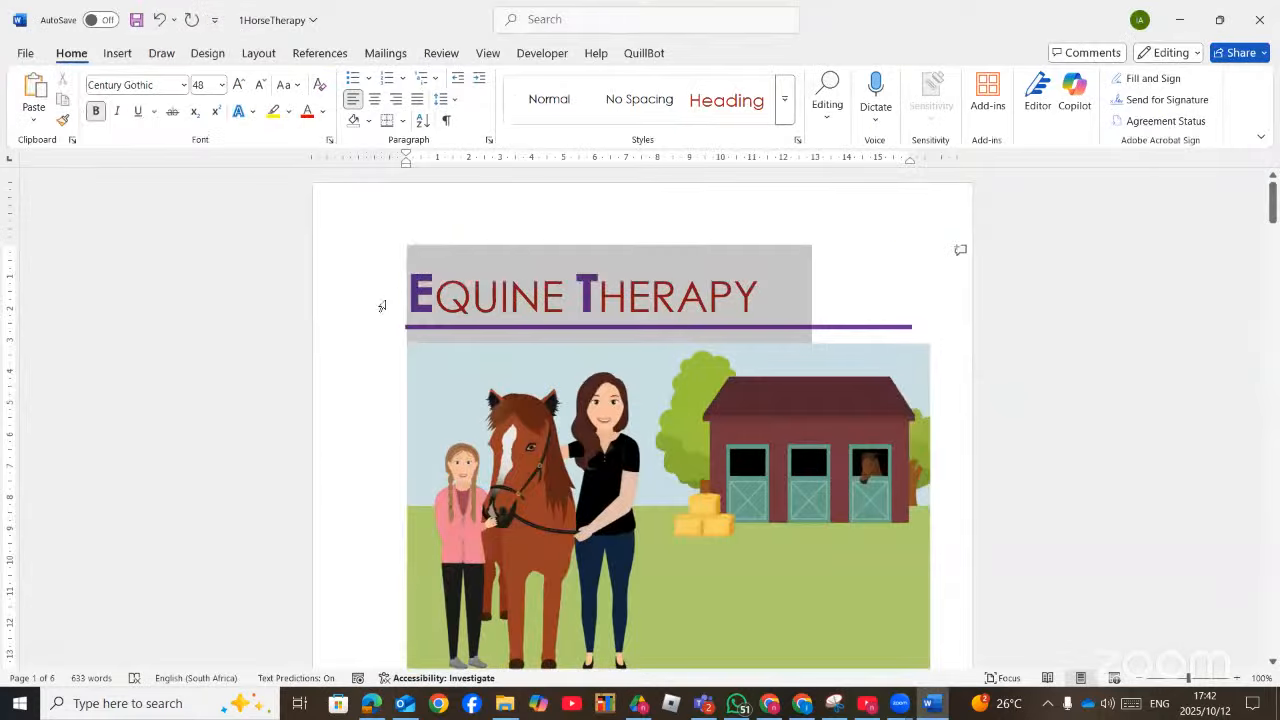
left_click(183, 90)
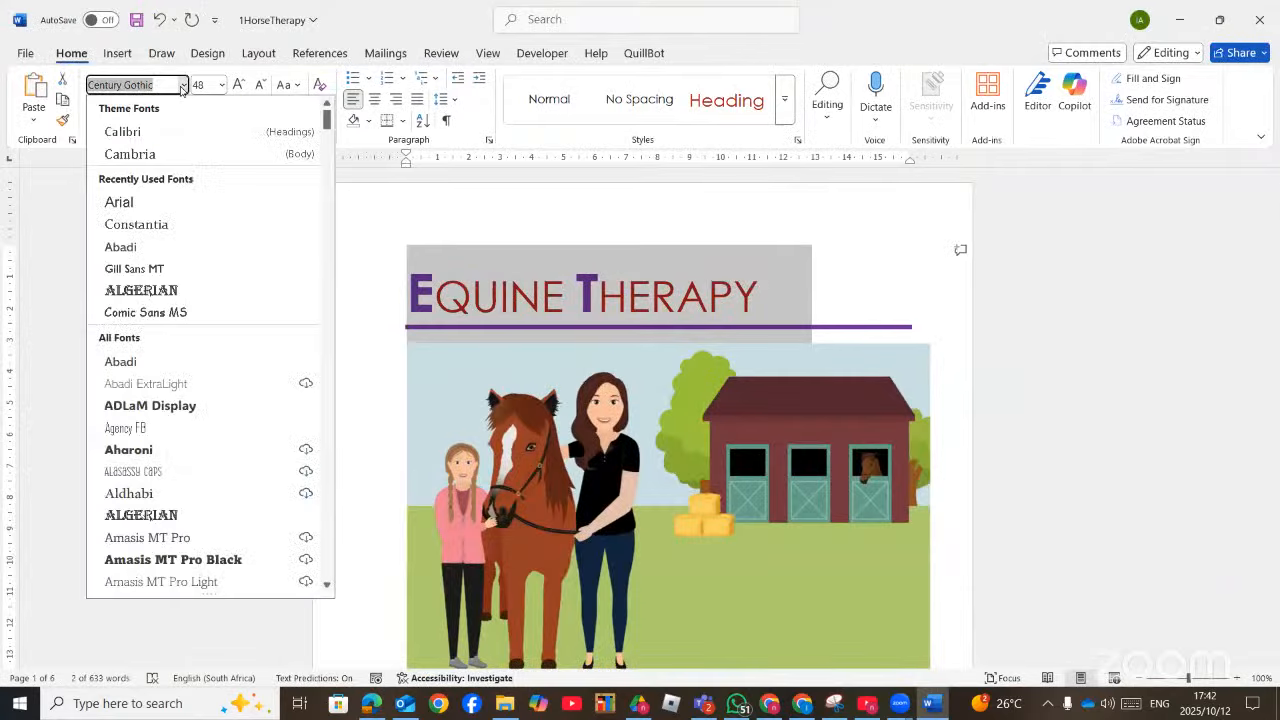
type("Har")
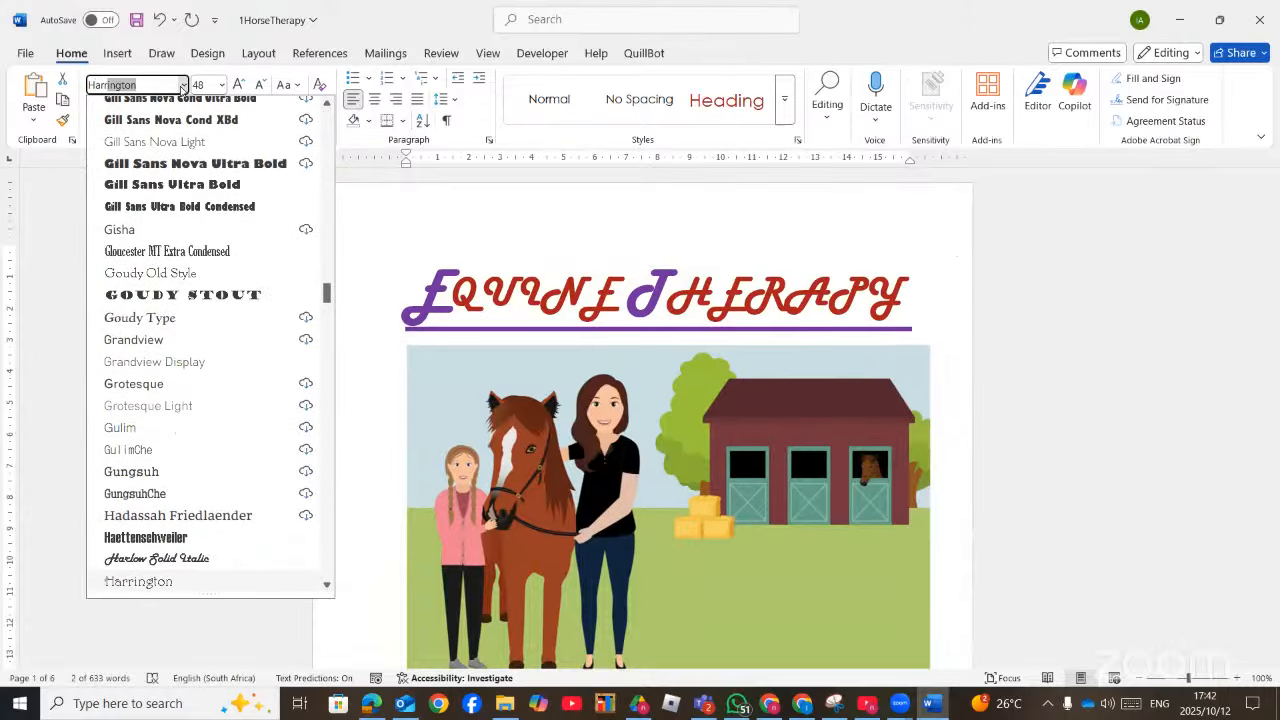
type("r")
key("Return")
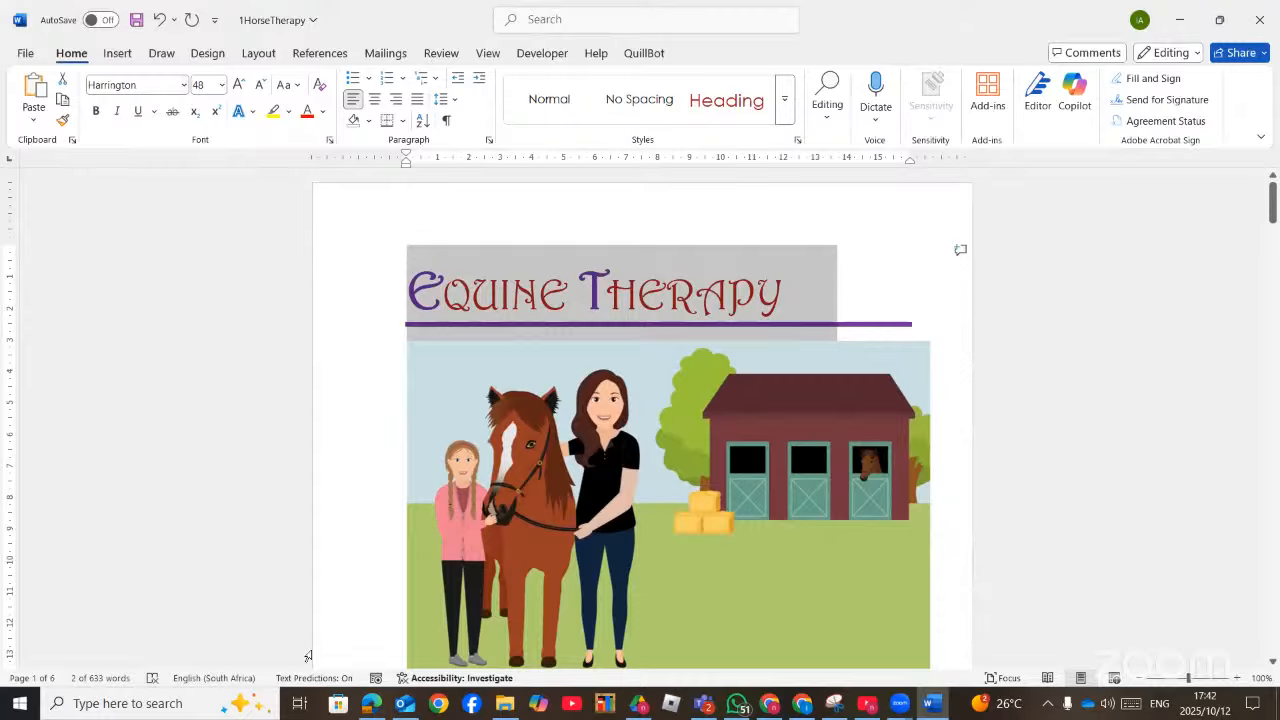
Compare the formatted heading and the first-page image with the example shown in question 1.2
left_click(376, 703)
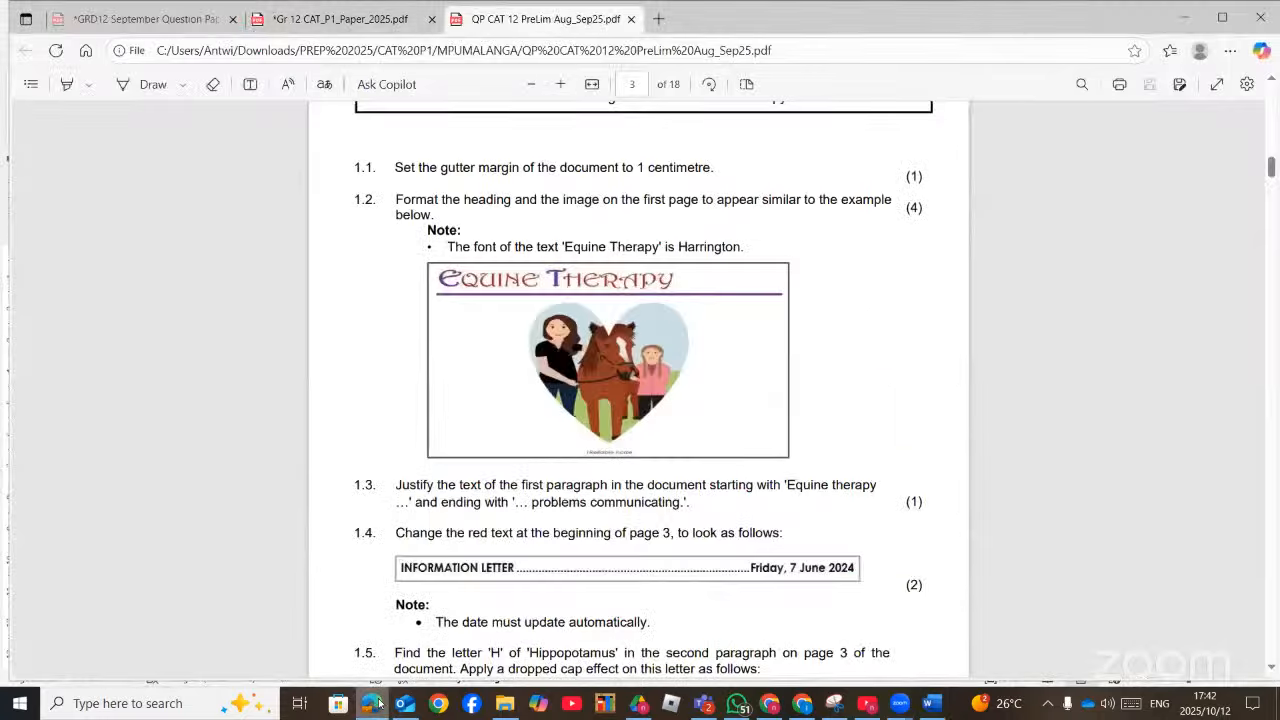
left_click(378, 703)
left_click(378, 703)
left_click(378, 703)
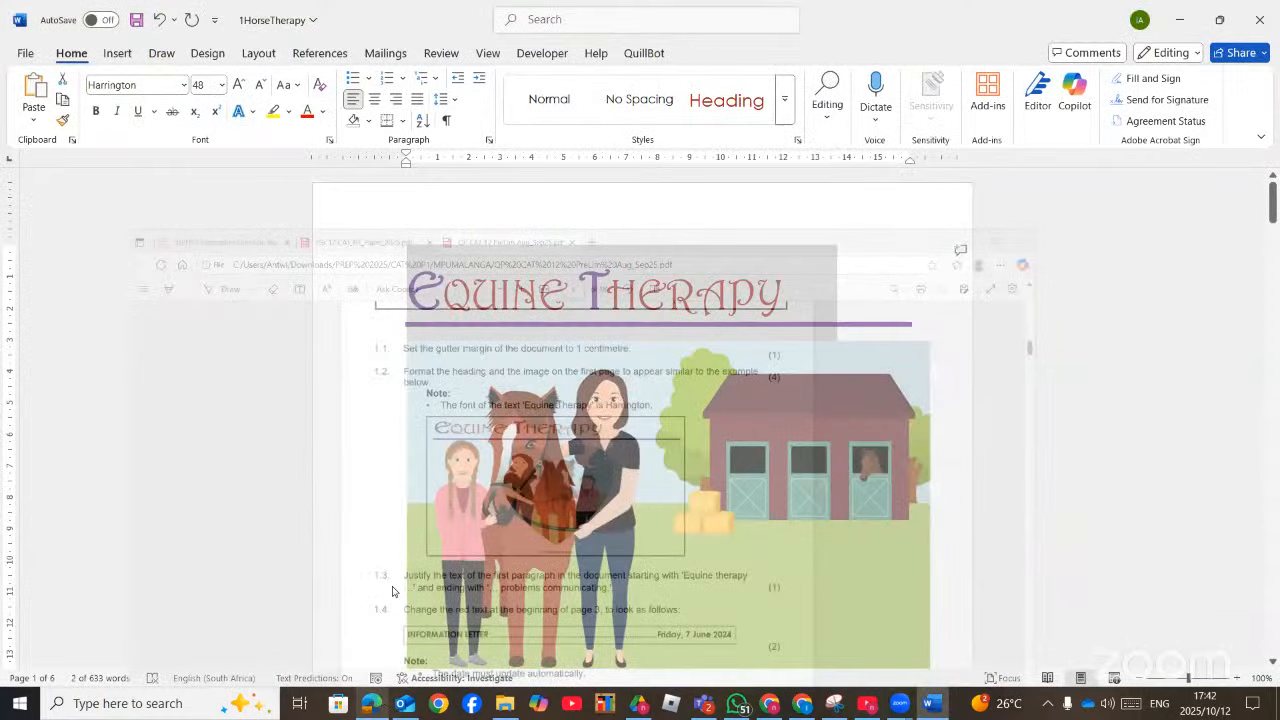
left_click(368, 707)
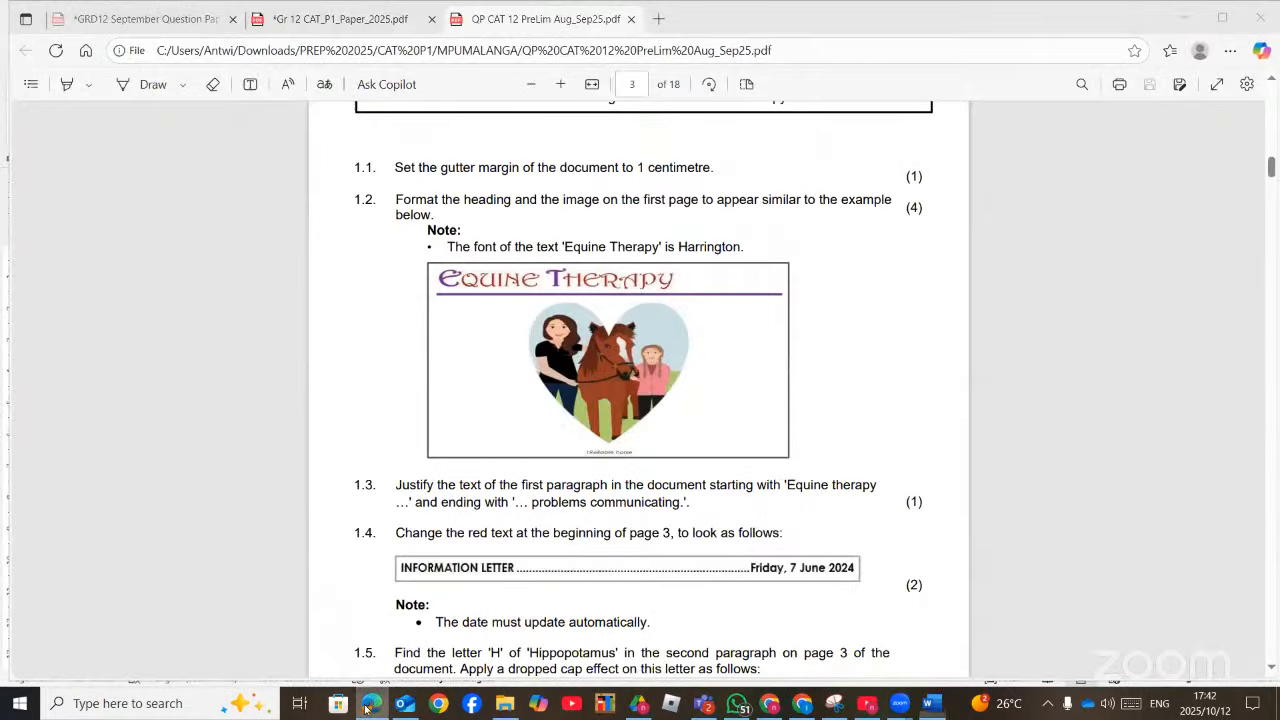
Crop the stable side off the first-page image to a width of about 7.9 cm and check it against the example in question 1.2
left_click(368, 707)
left_click(679, 359)
scroll(670, 300, "down", 2)
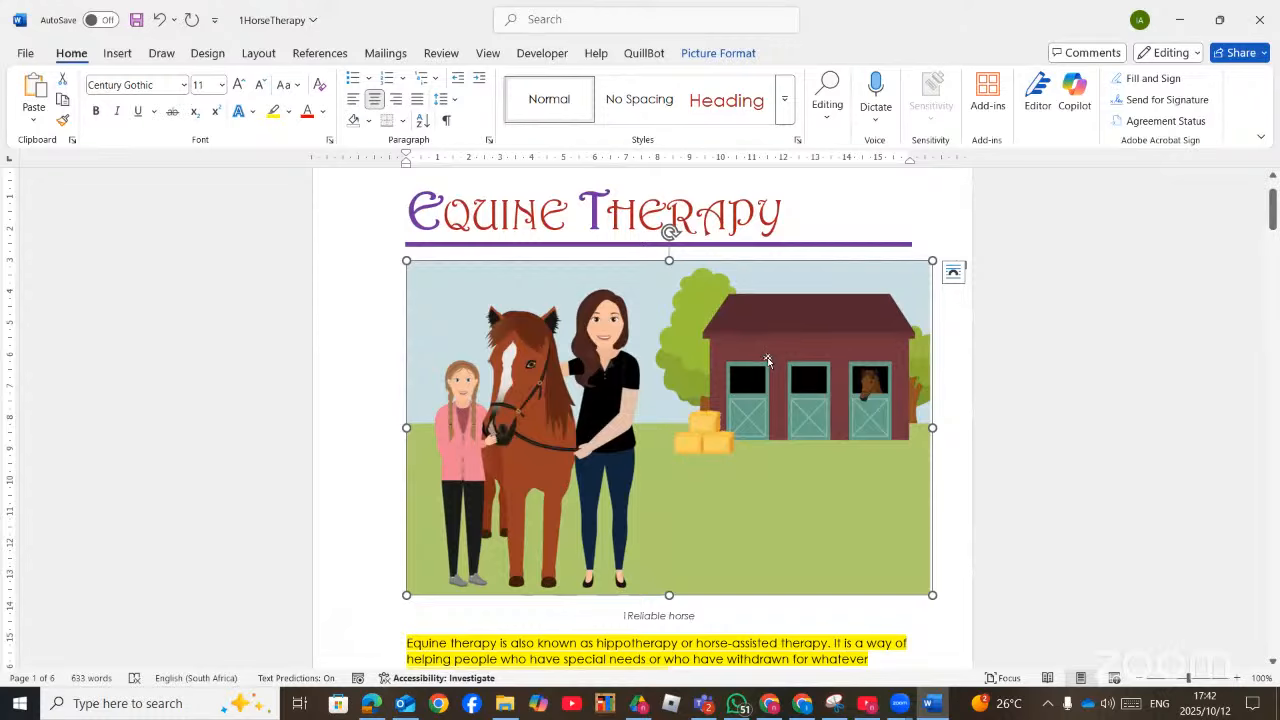
left_click(740, 54)
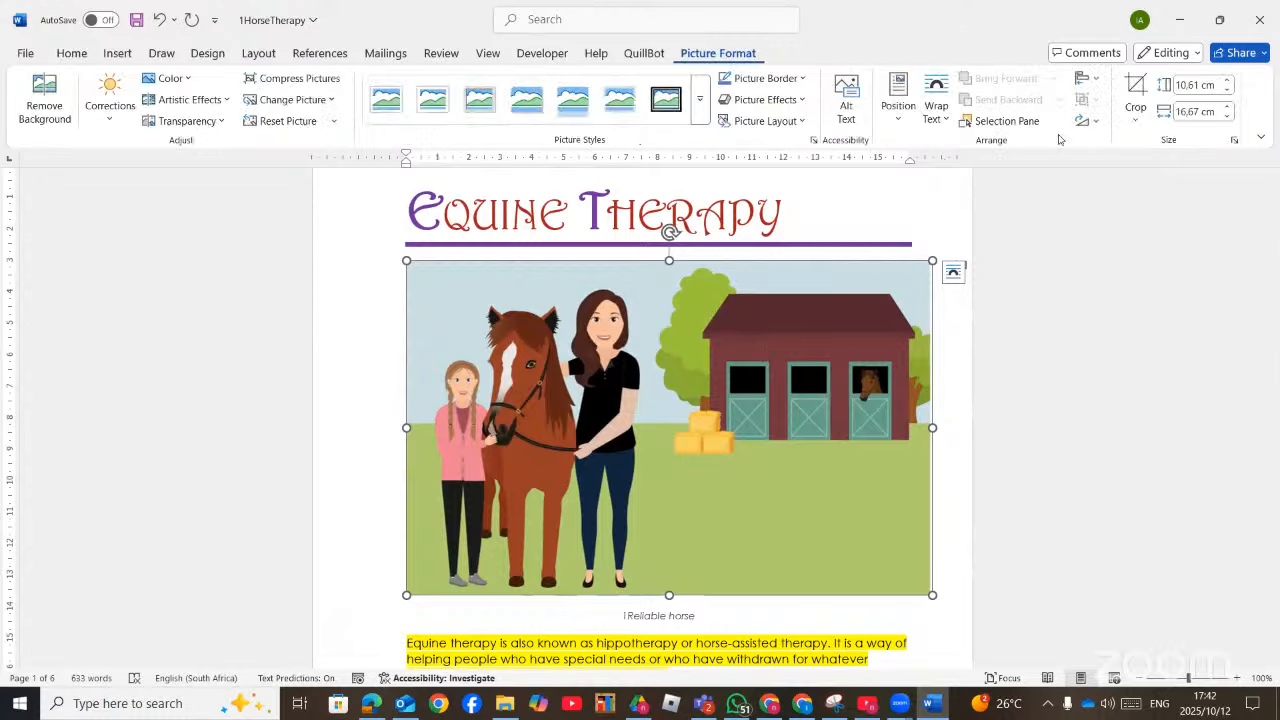
left_click(1141, 122)
left_click(1130, 88)
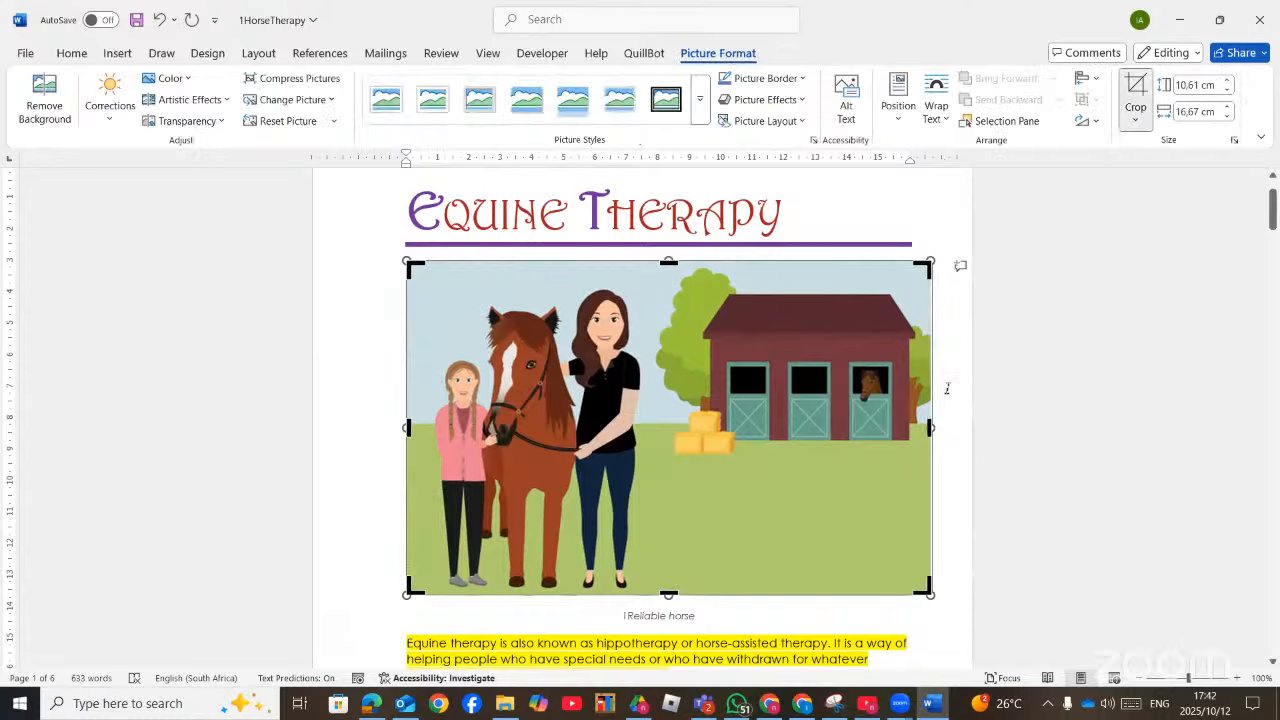
left_click_drag(931, 428, 655, 427)
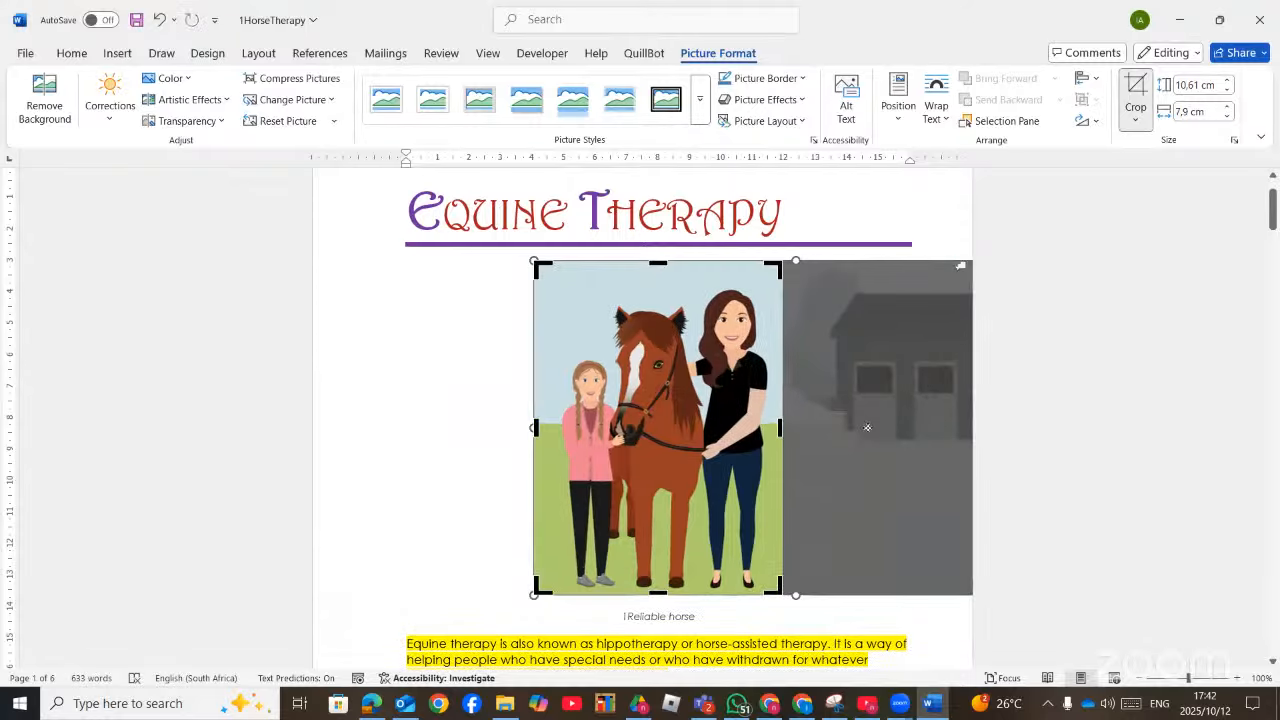
left_click(926, 225)
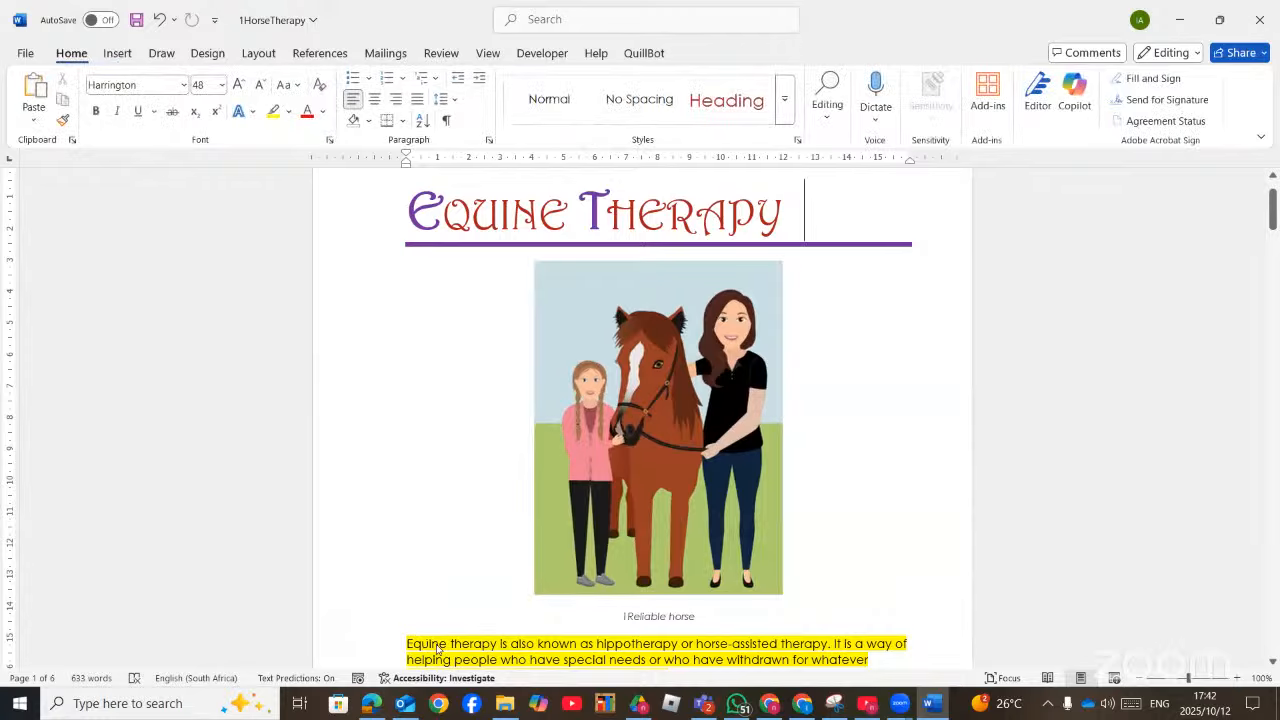
left_click(368, 706)
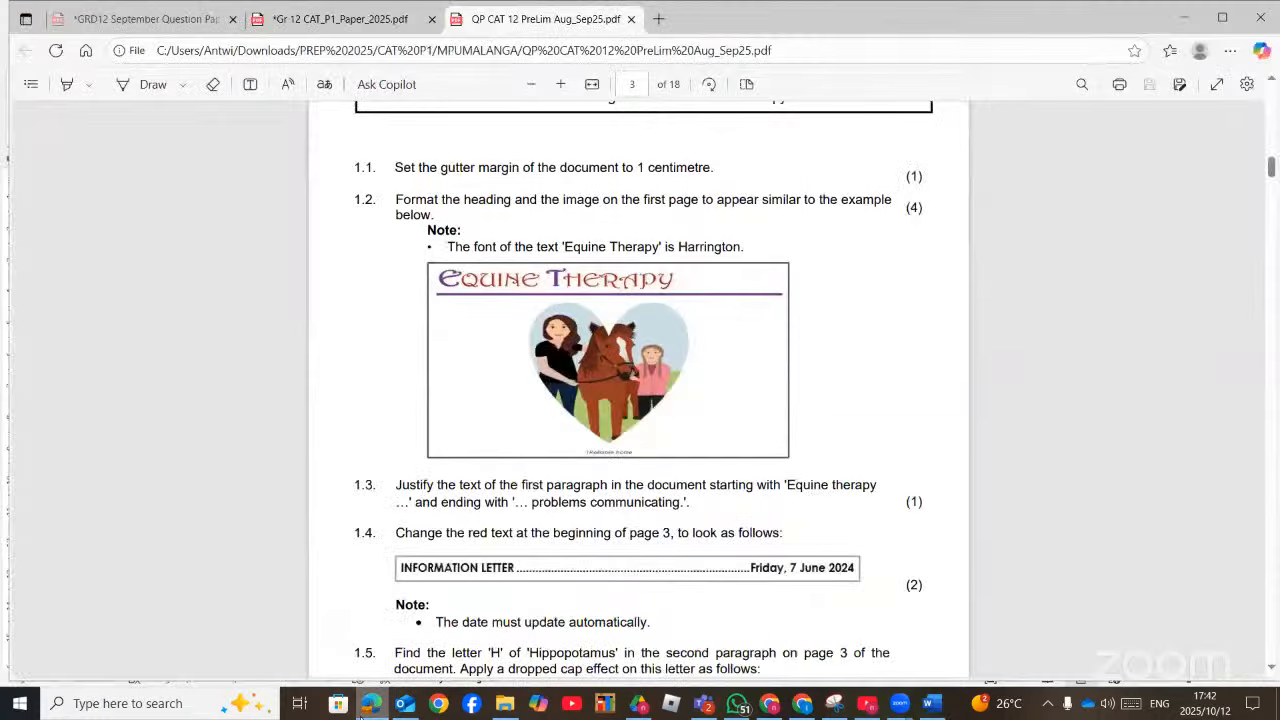
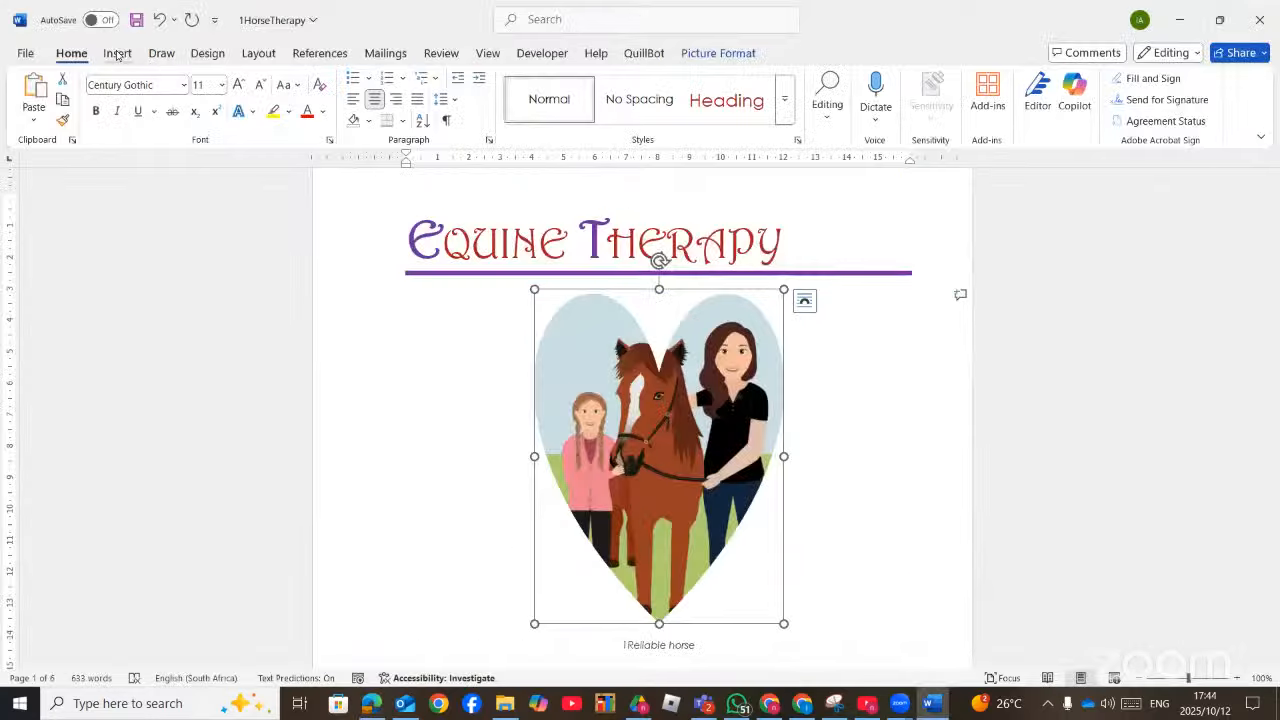
Draw a text box about 14.8 cm high and 17.4 cm wide around the heading and heart image, and place it behind the text
left_click(118, 53)
left_click(240, 110)
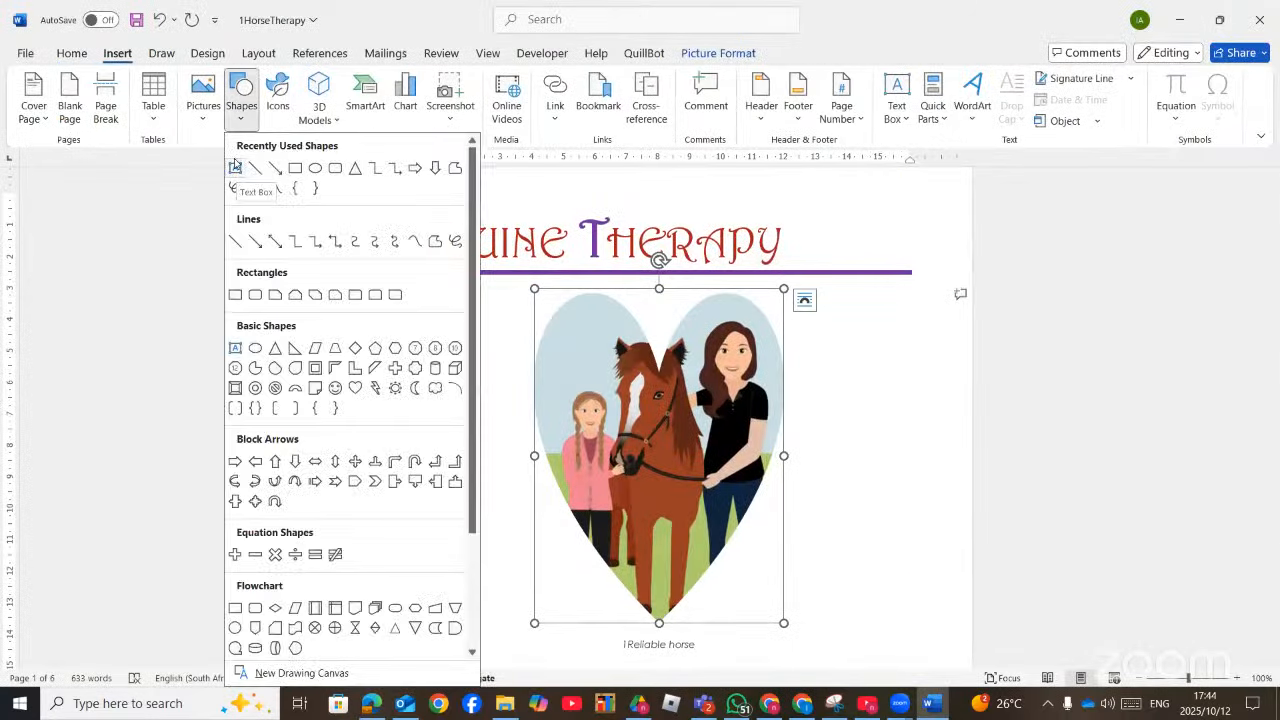
left_click(236, 167)
left_click_drag(381, 196, 929, 662)
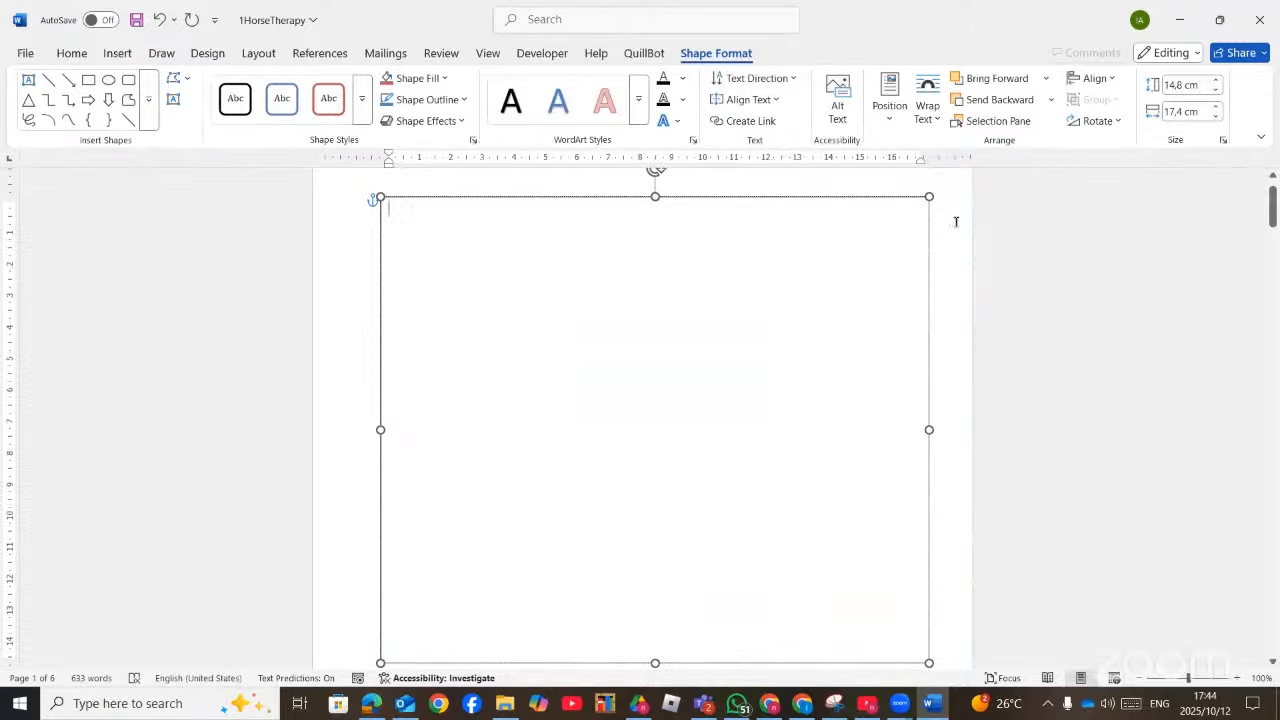
left_click(950, 207)
left_click(1033, 366)
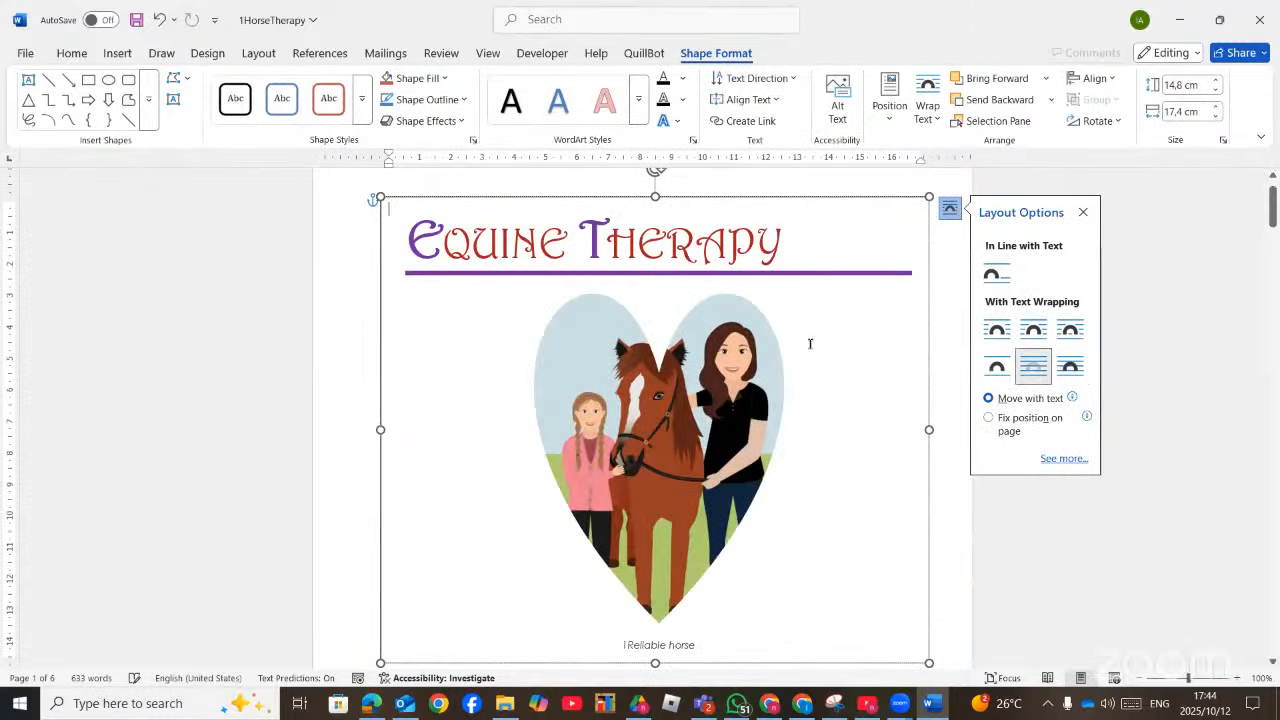
left_click(960, 525)
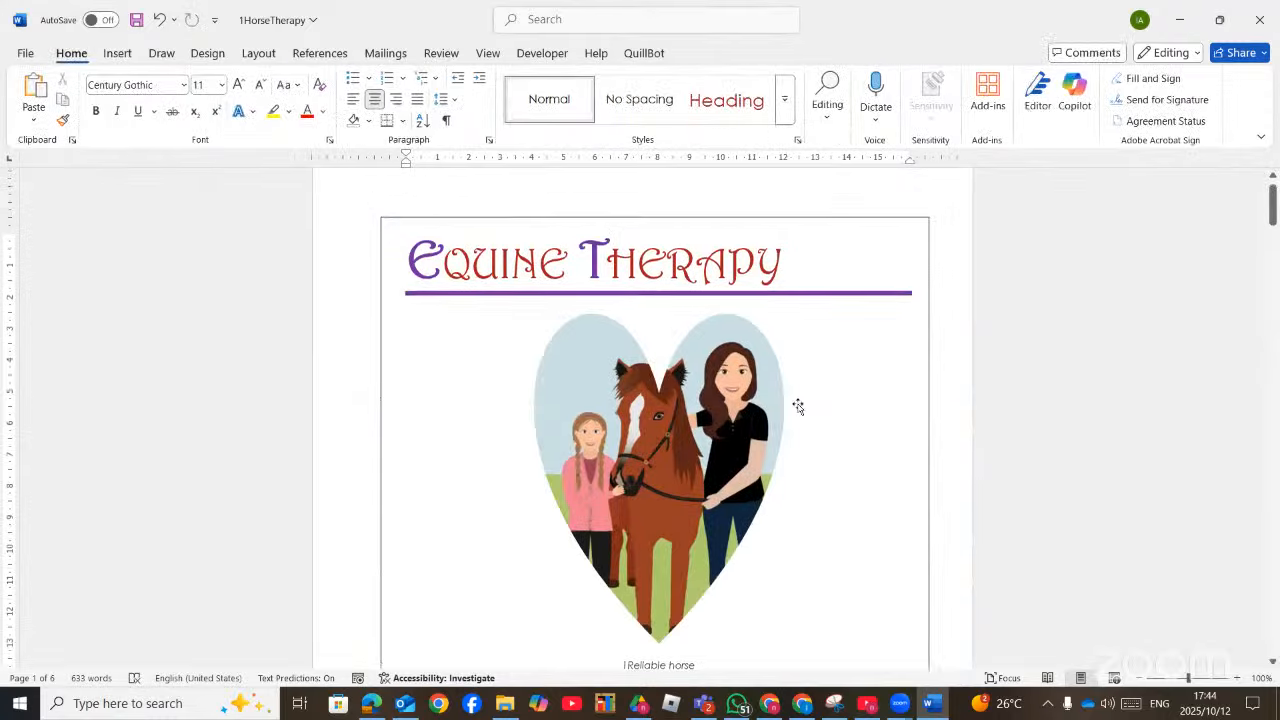
scroll(797, 406, "down", 1)
scroll(636, 386, "up", 1)
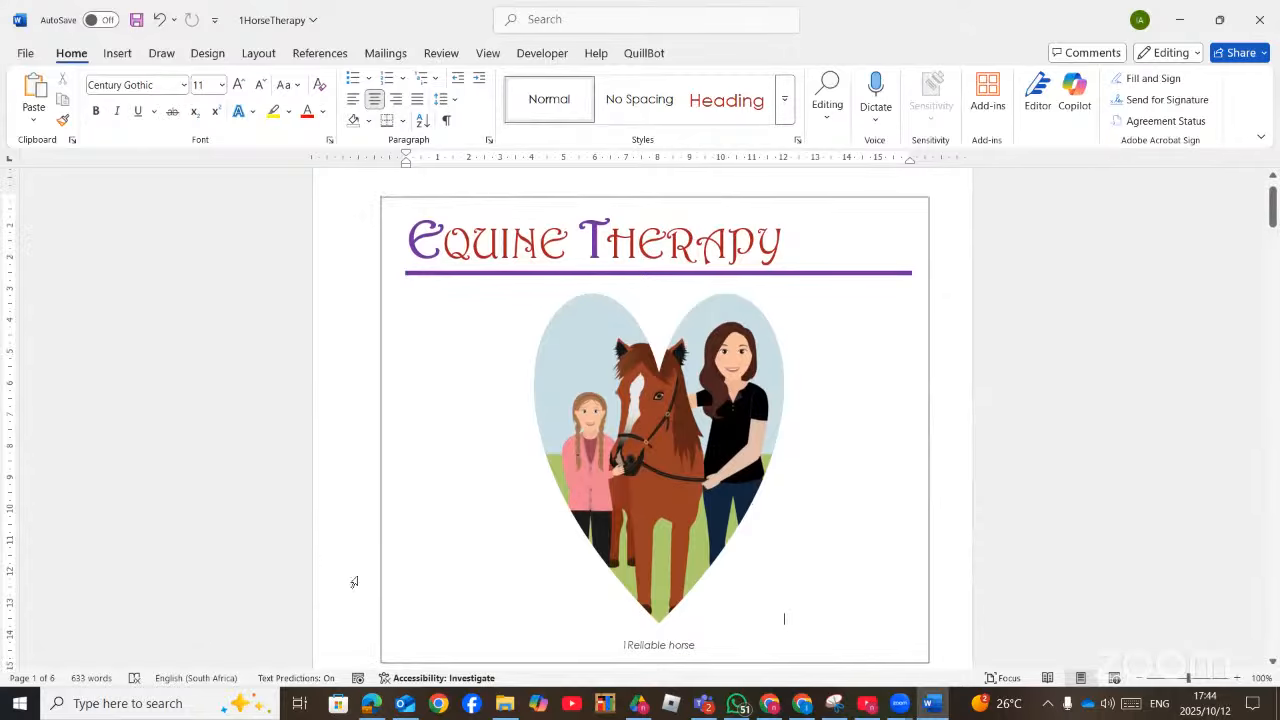
Check the frame in question 1.2's example and set the text box's outline weight to 2¼ pt
left_click(365, 705)
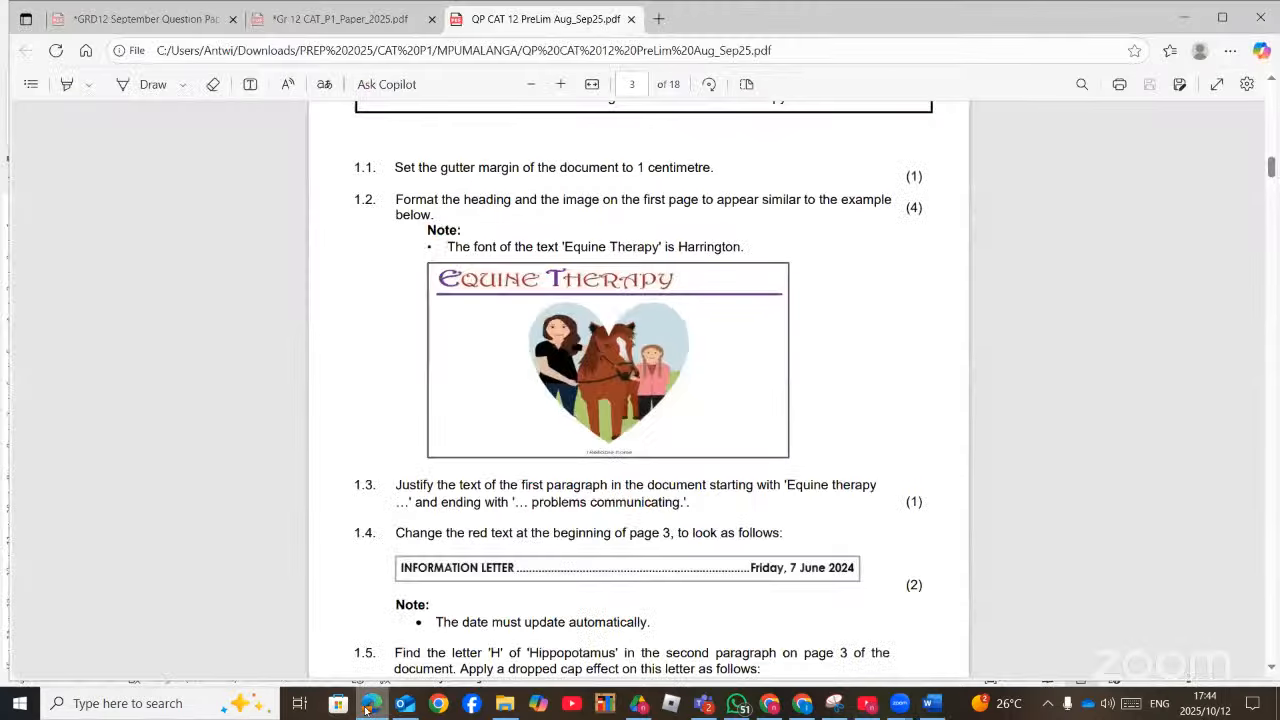
left_click(368, 707)
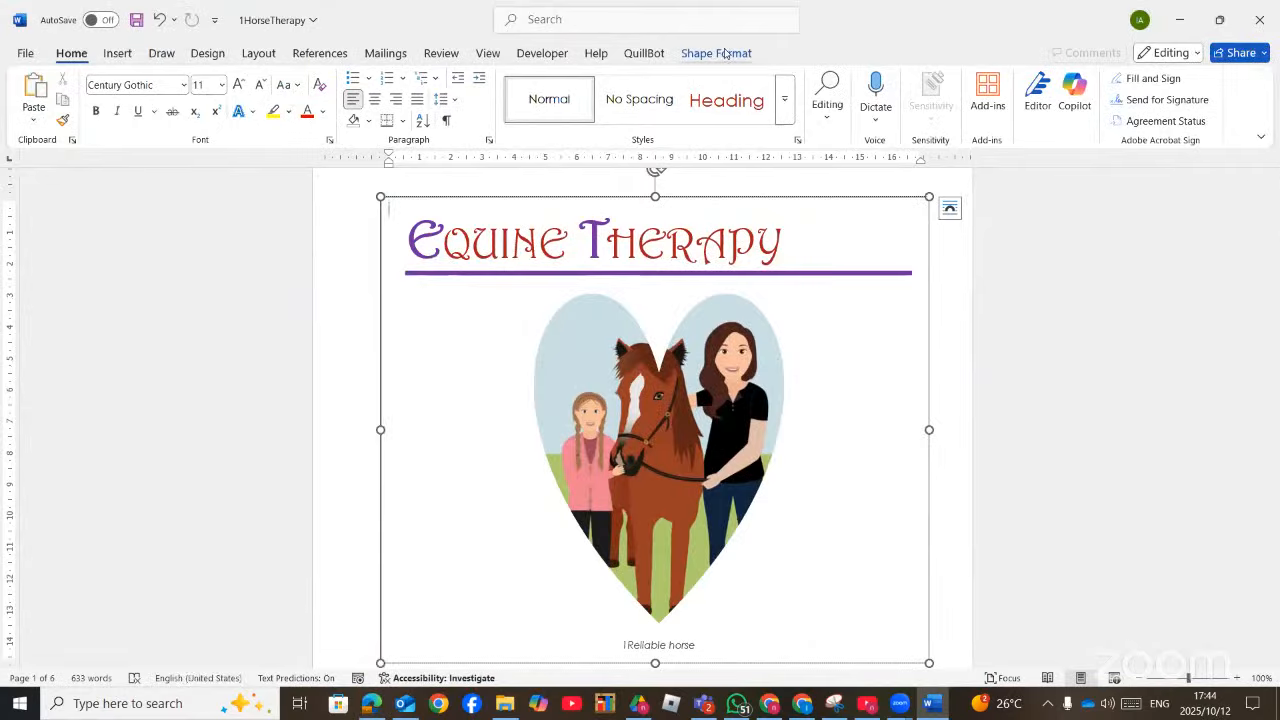
left_click(725, 53)
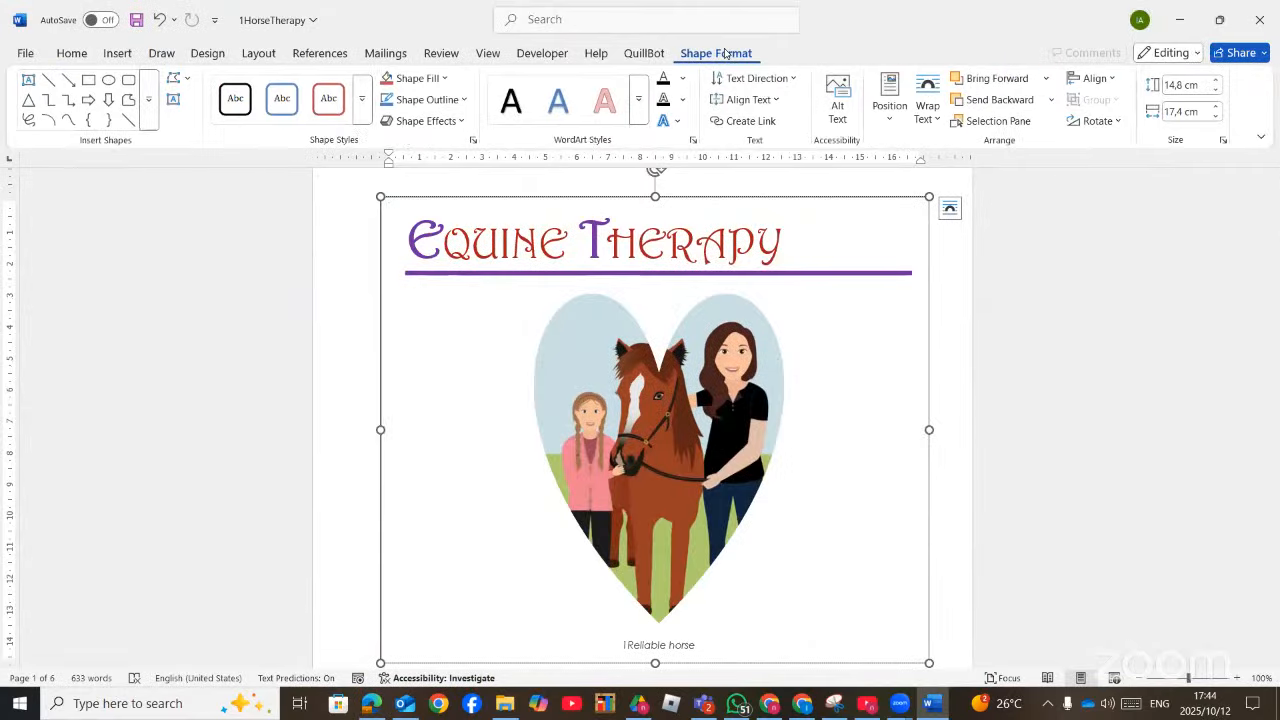
left_click(464, 101)
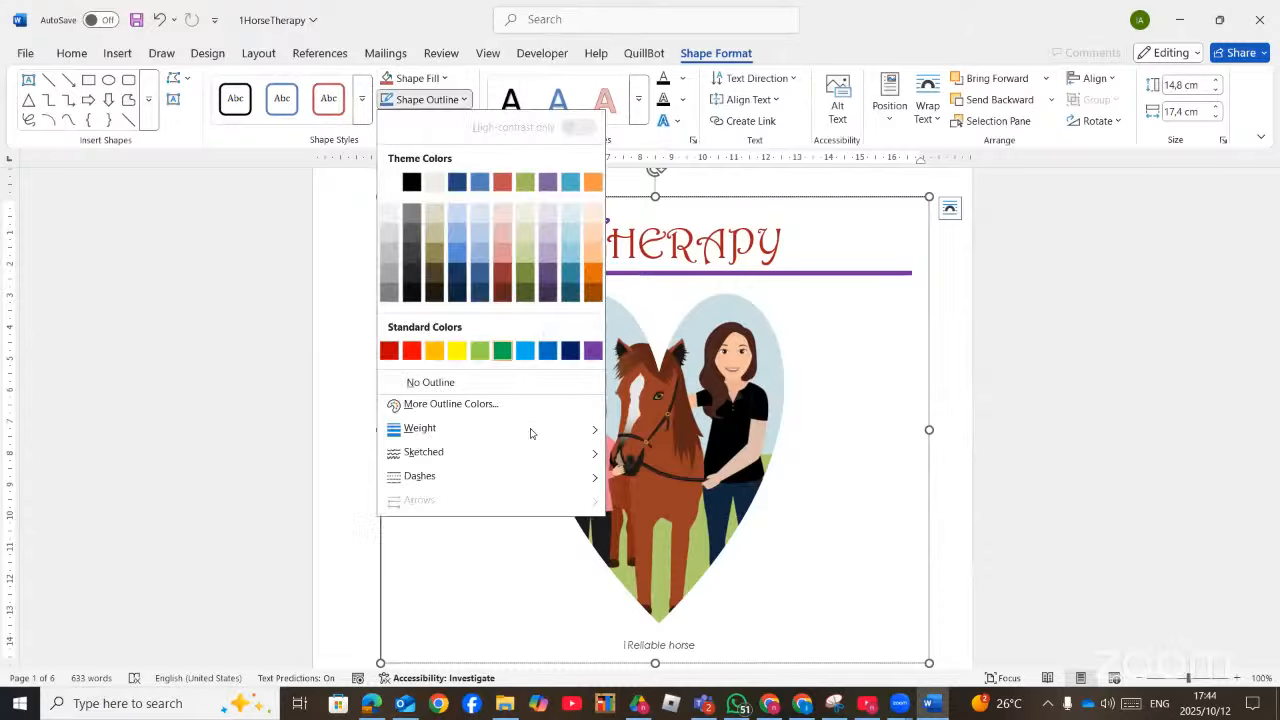
mouse_move(546, 429)
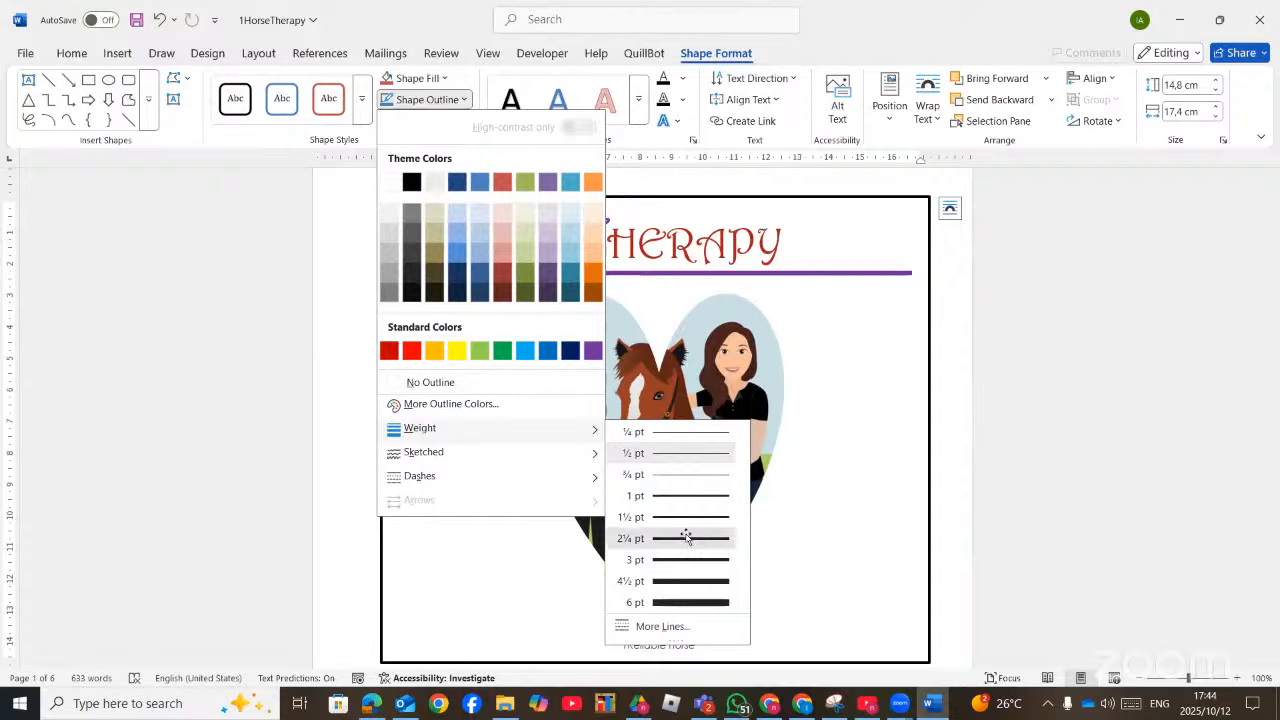
left_click(687, 540)
left_click(946, 394)
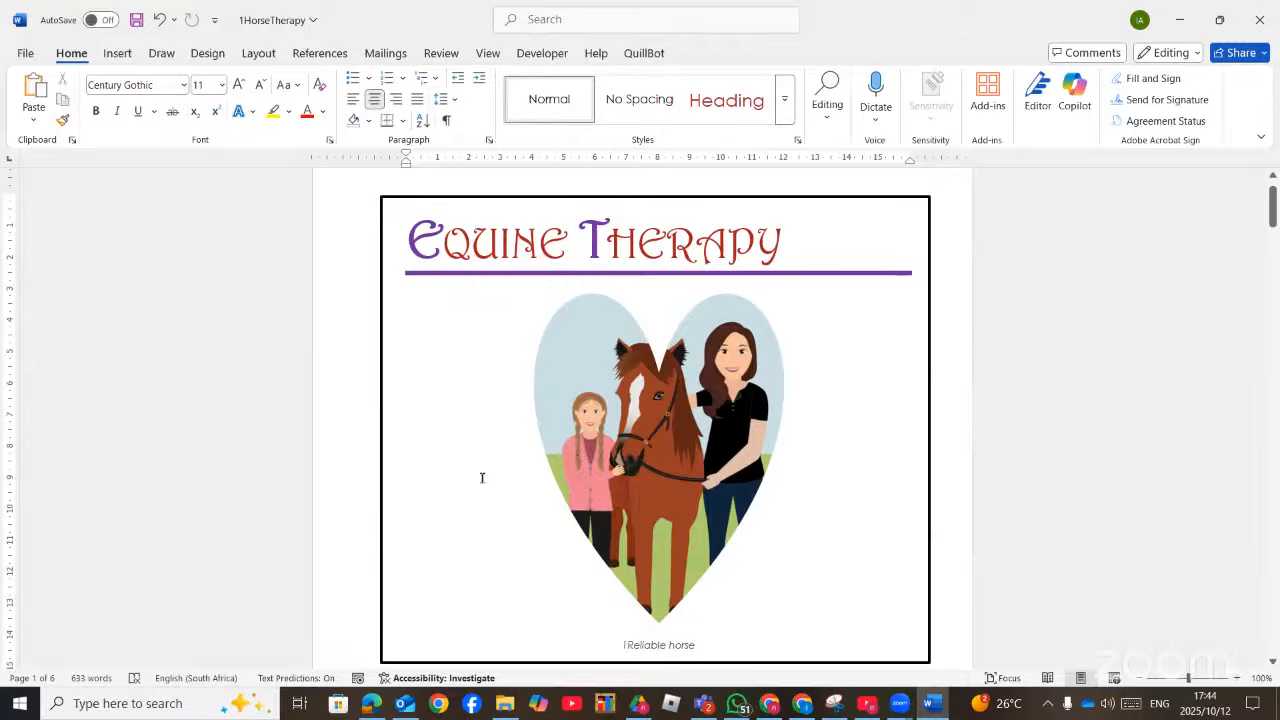
Read question 1.3 in the paper and justify the first paragraph, from "Equine therapy" to "problems communicating."
key("alt+Tab")
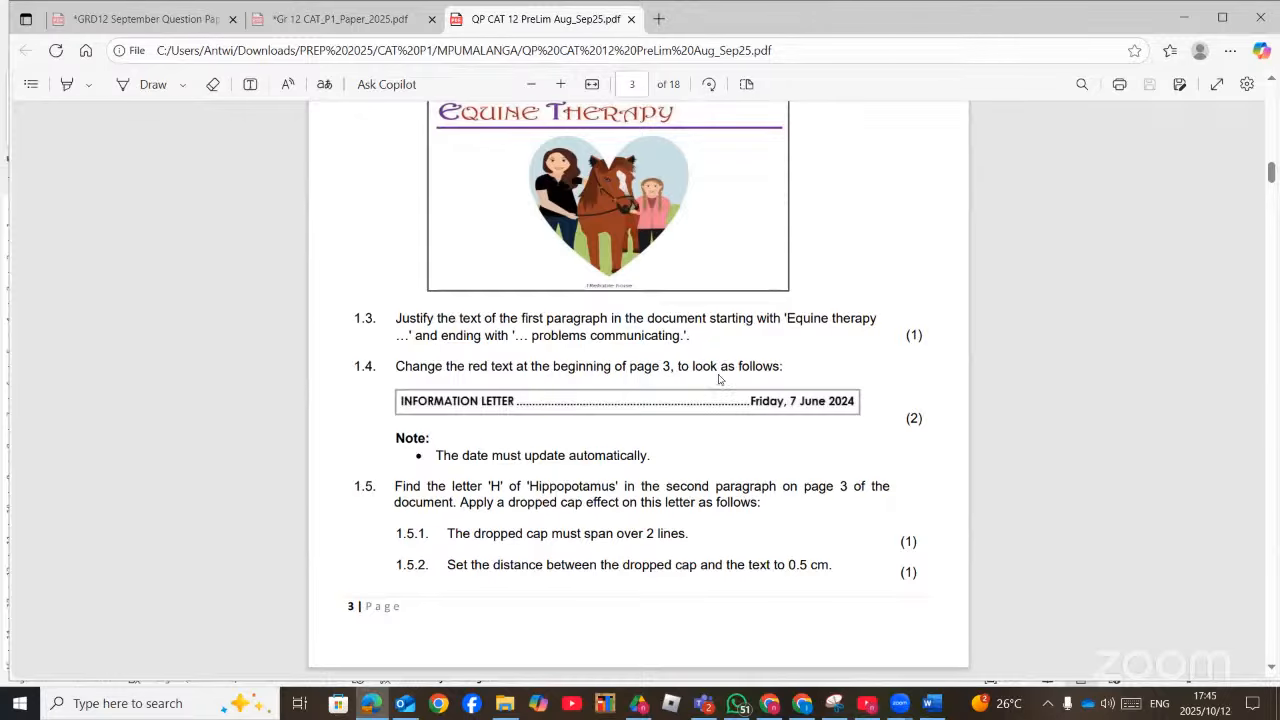
key("alt+Tab")
left_click_drag(668, 272, 399, 240)
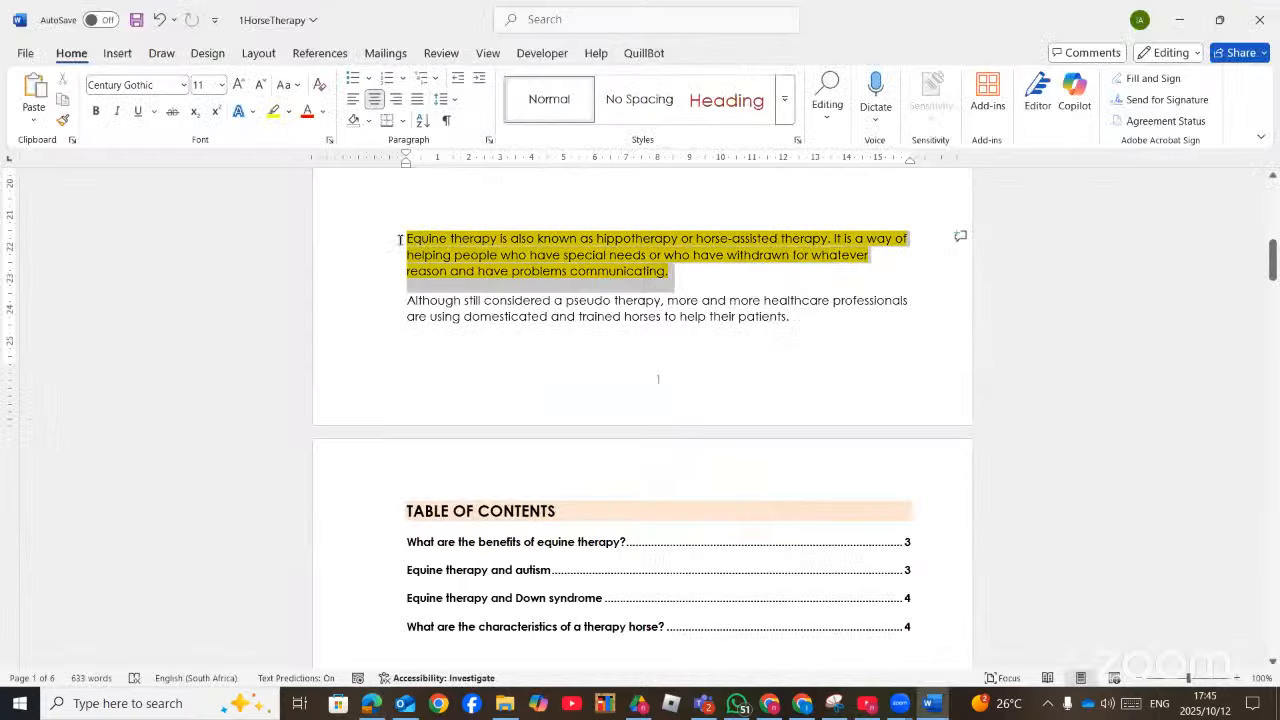
left_click(416, 99)
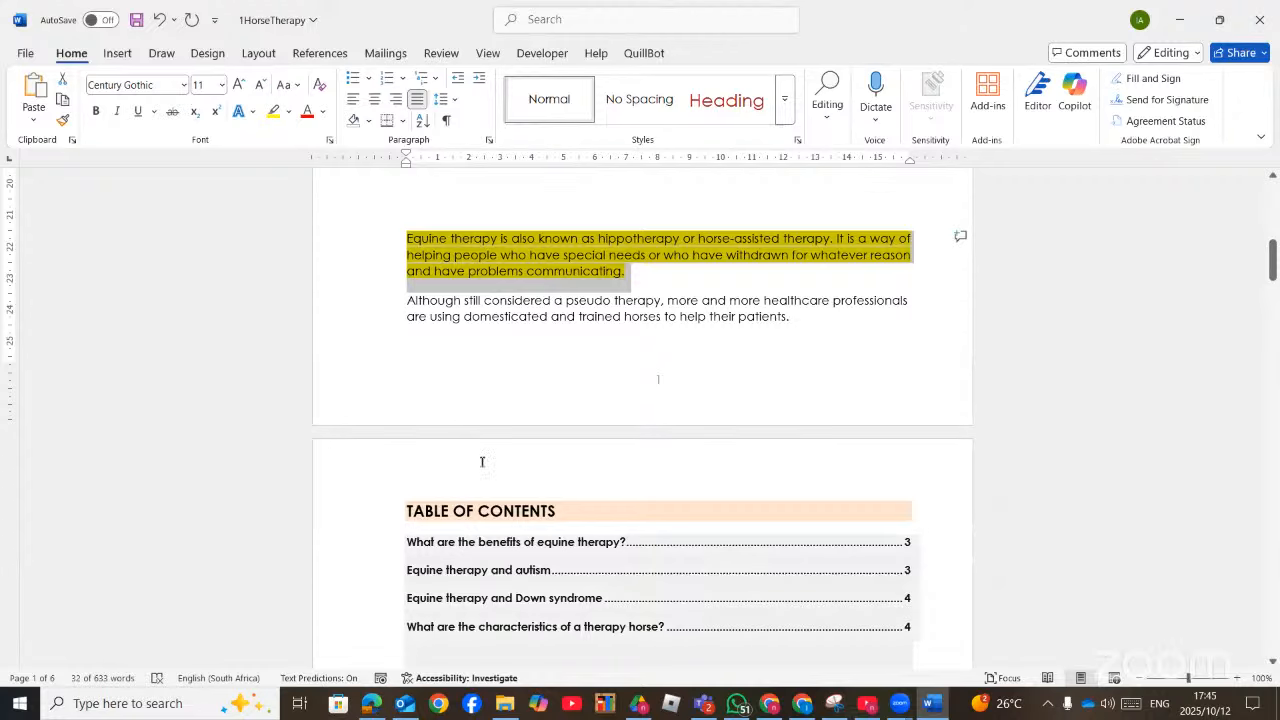
Read question 1.4 in the paper and compare its example with the red INFORMATION LETTER text on page 3
key("alt+Tab")
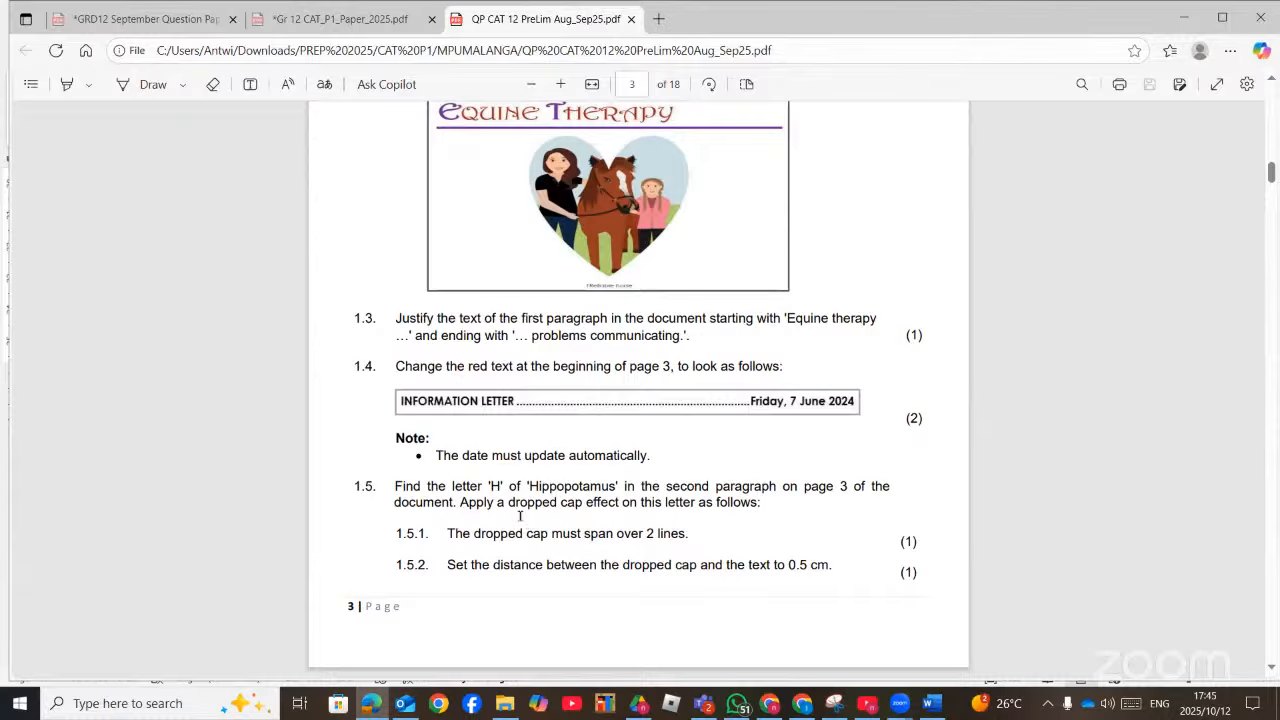
scroll(518, 520, "down", 1)
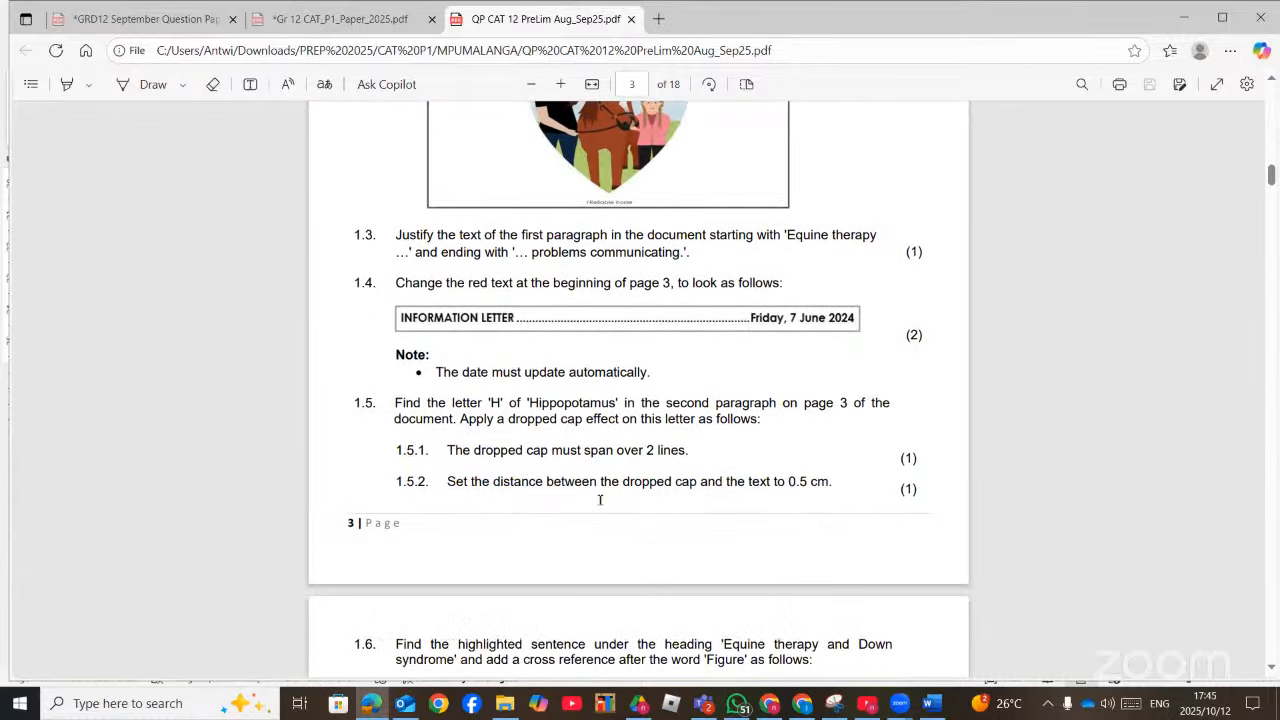
key("alt+Tab")
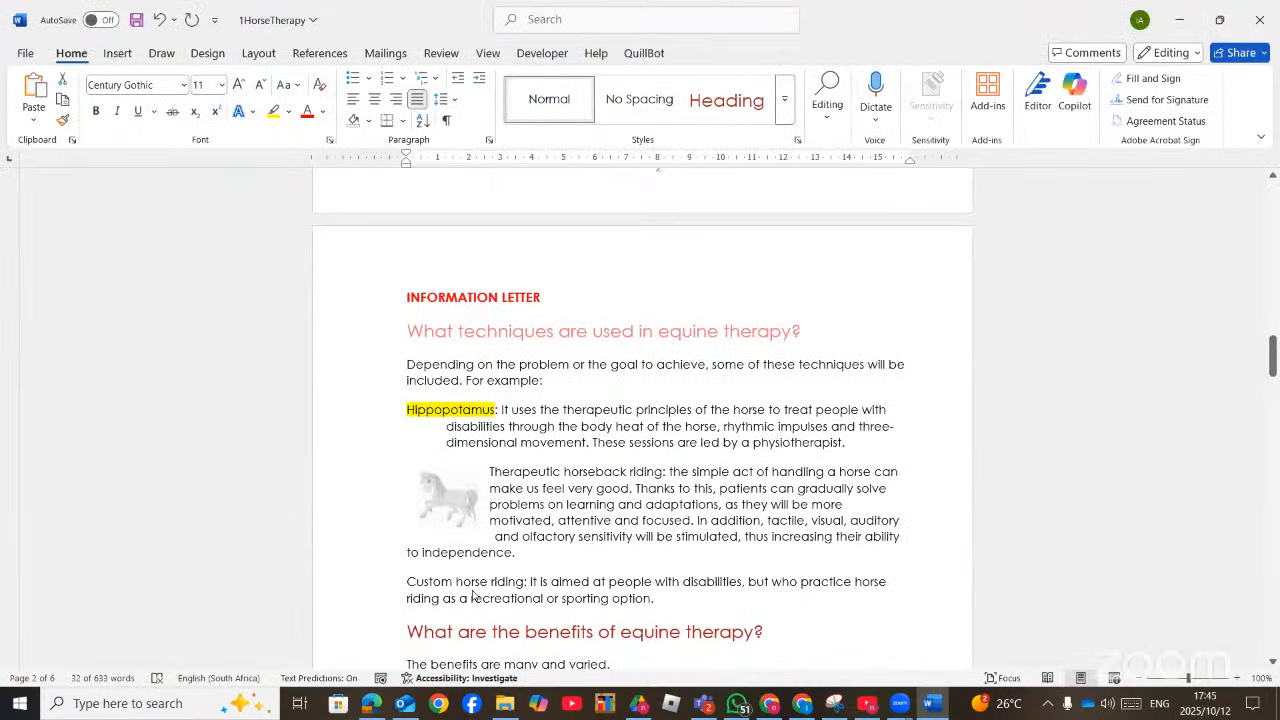
key("alt+Tab")
key("alt+Tab")
key("alt+Tab")
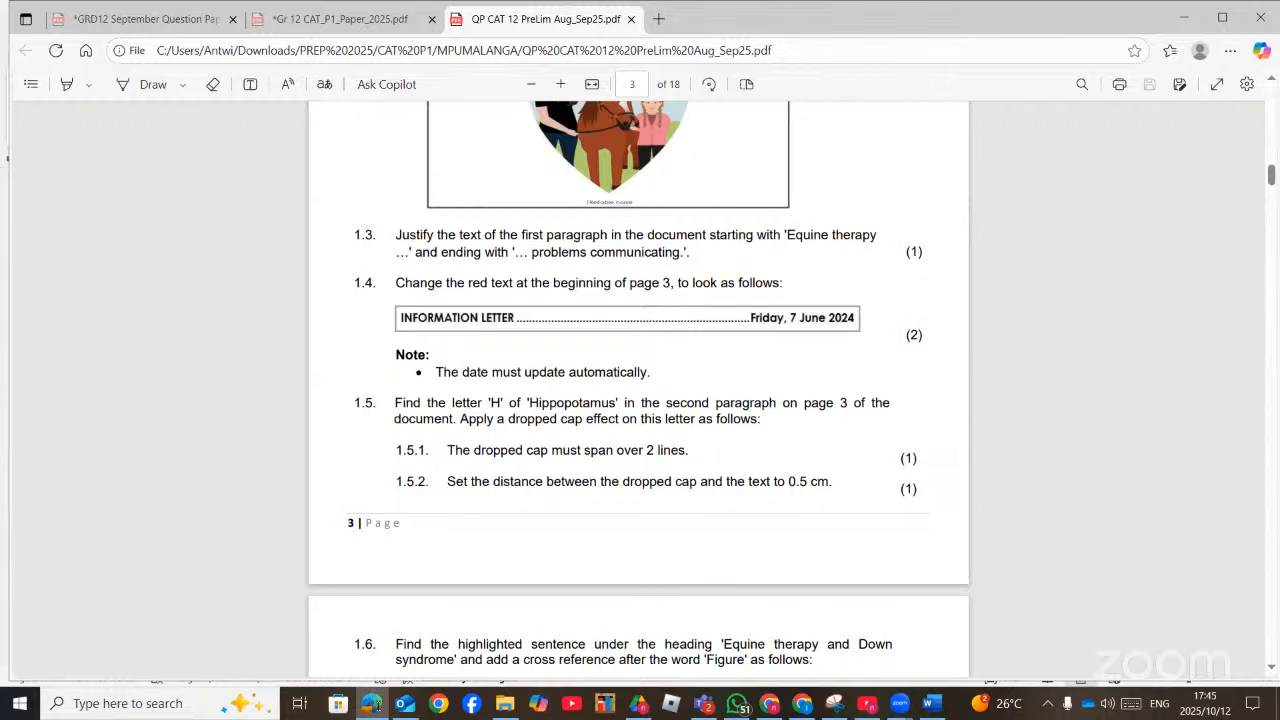
key("alt+Tab")
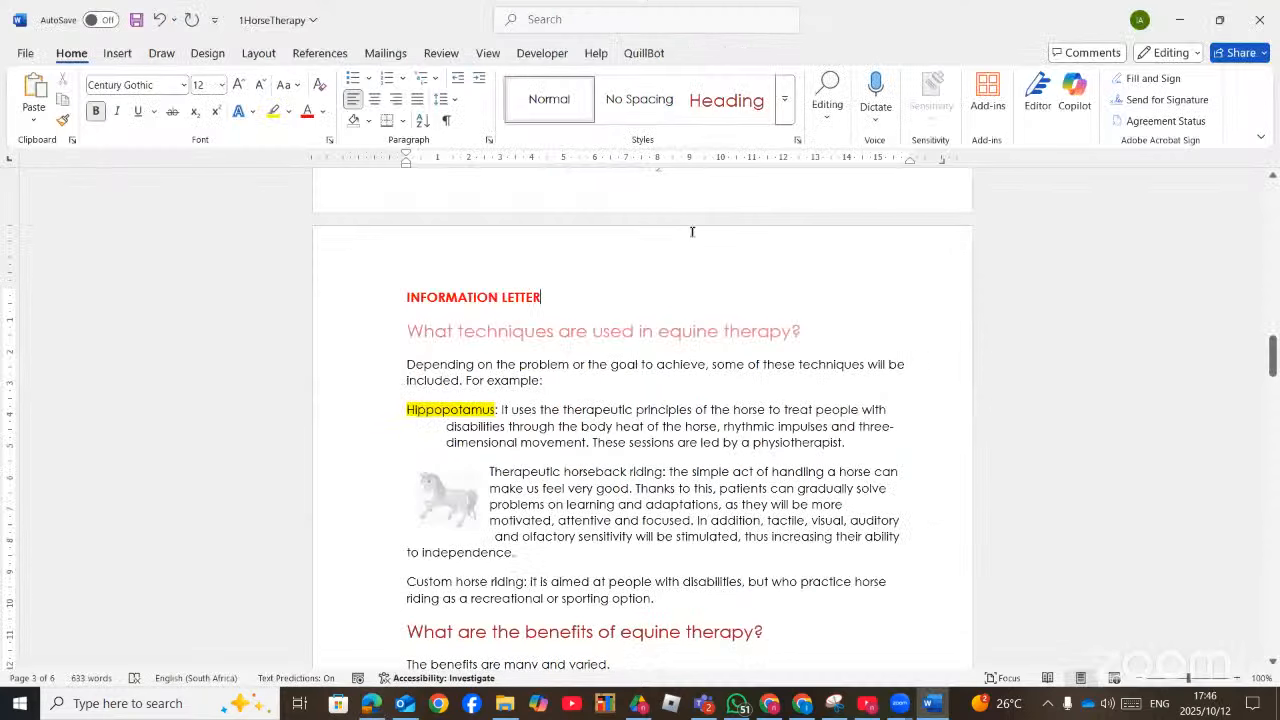
Give the 12 cm left tab stop of the INFORMATION LETTER line a dashed leader and extend the line to that stop
double_click(783, 168)
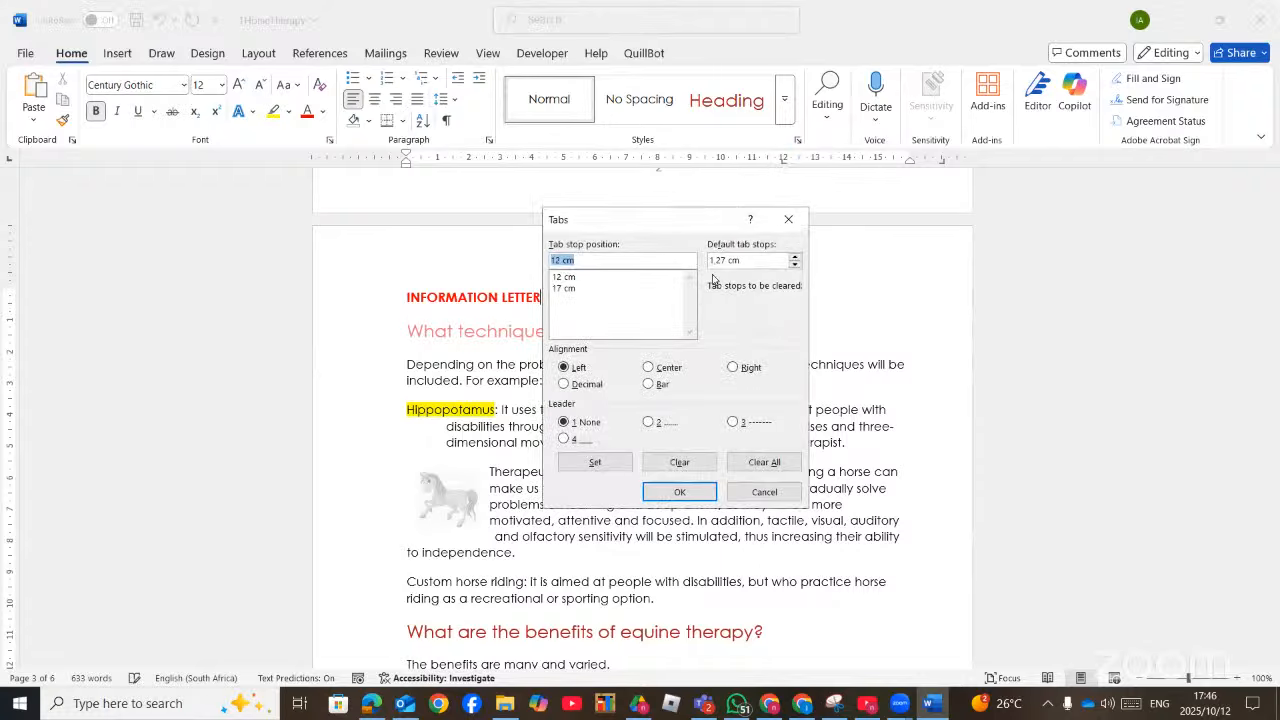
left_click(786, 220)
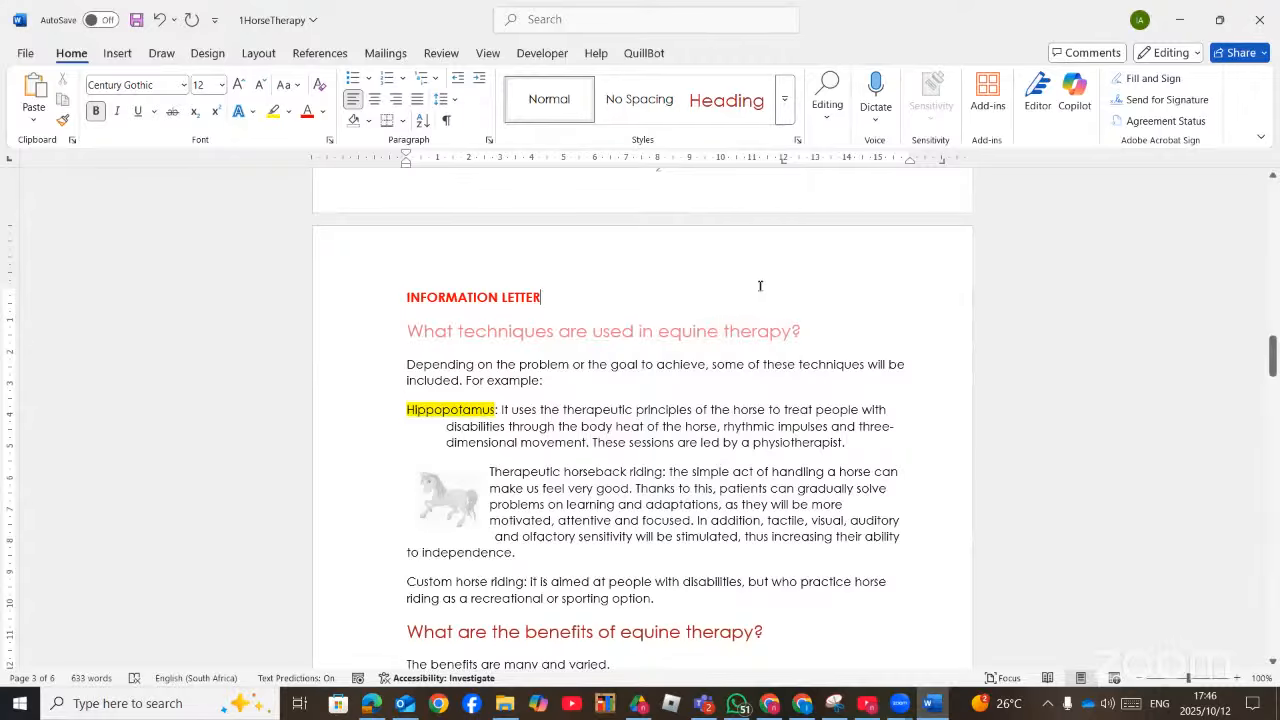
double_click(782, 163)
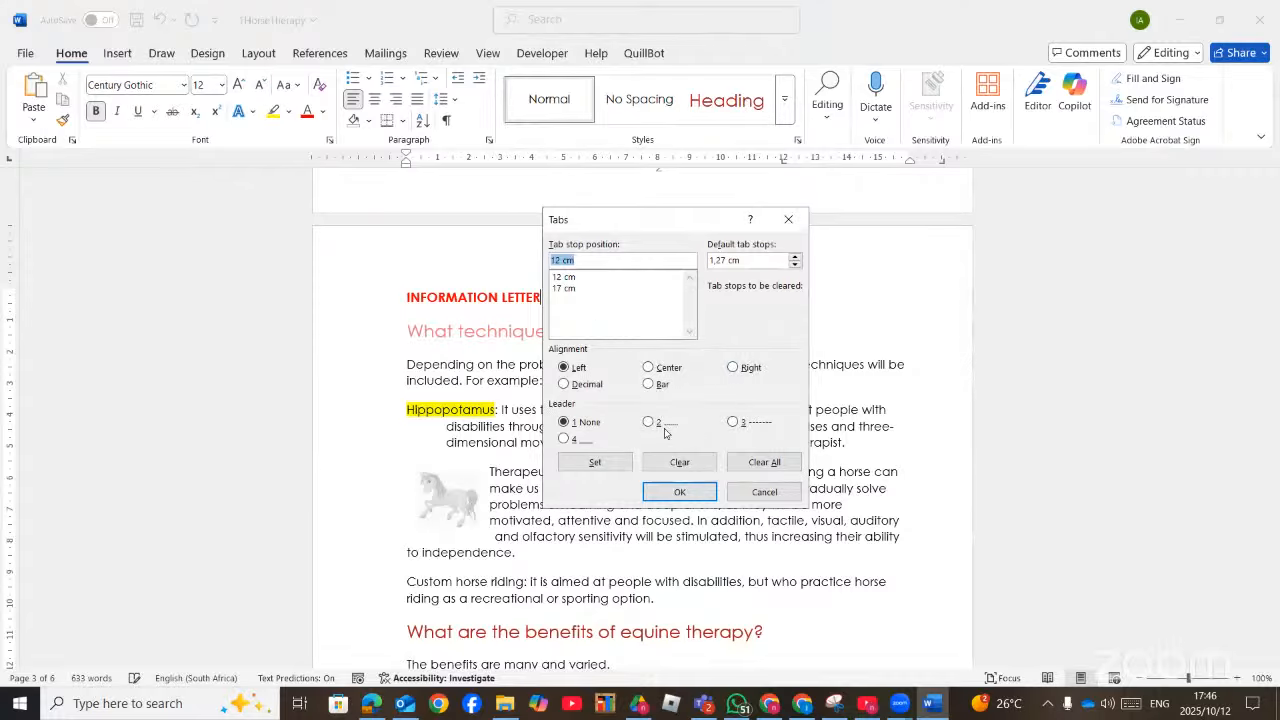
left_click(734, 422)
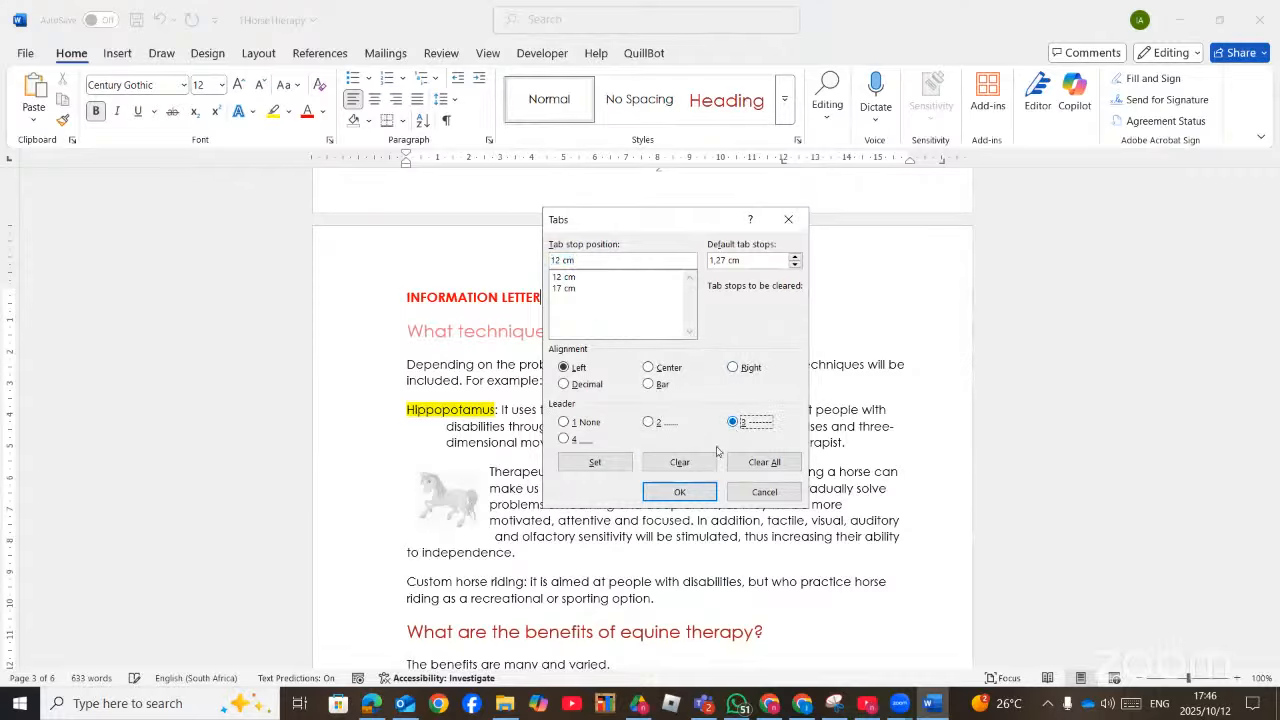
left_click(605, 467)
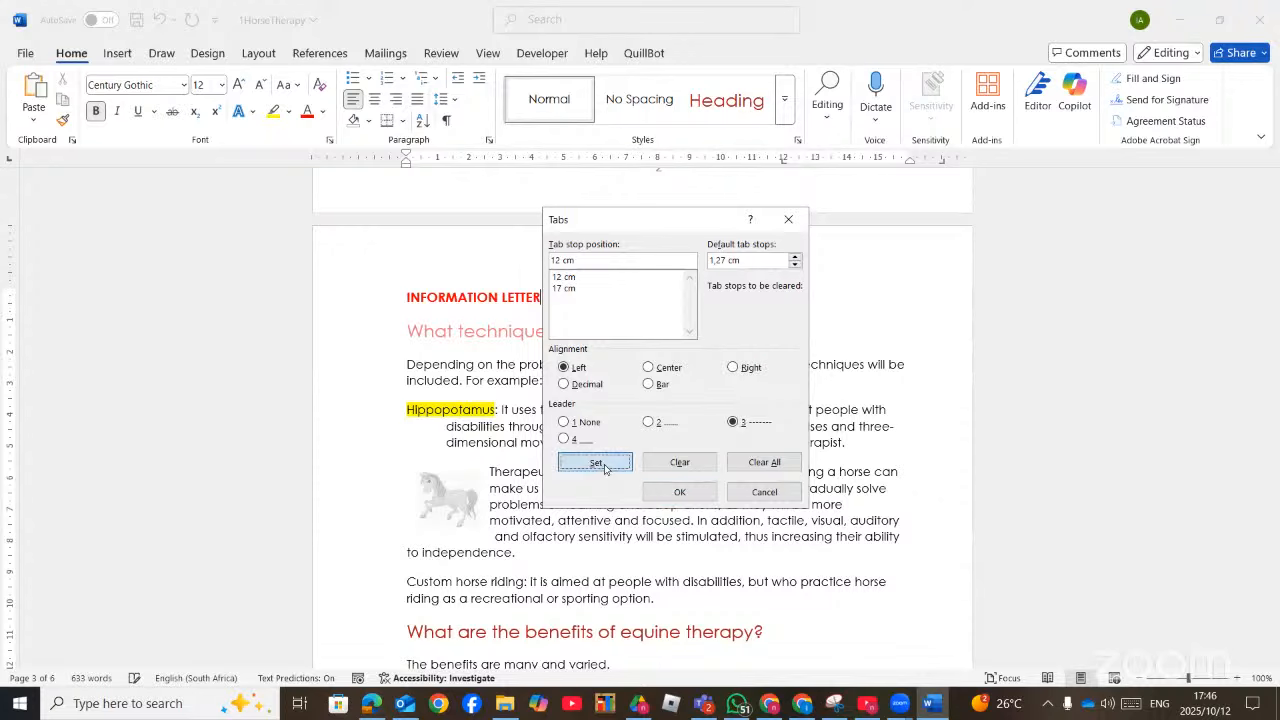
left_click(670, 493)
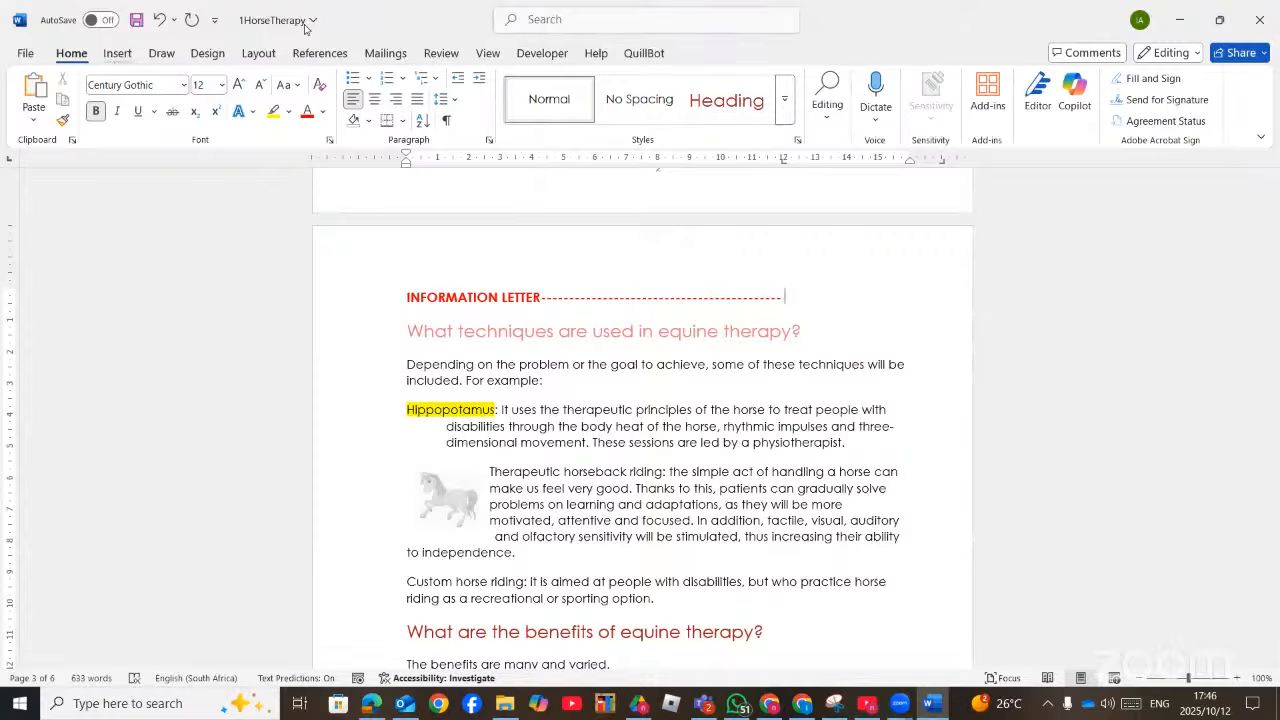
Open the Field dialog at the end of the INFORMATION LETTER line and check the date in question 1.4's example
left_click(124, 54)
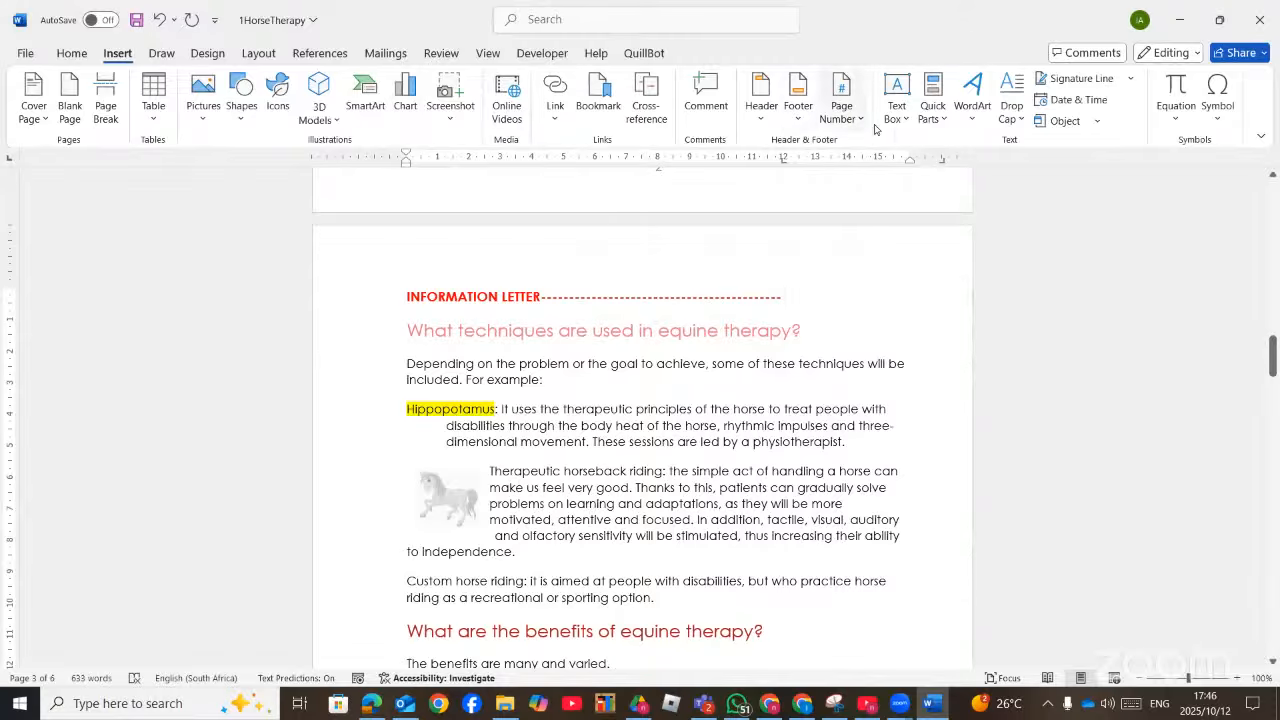
left_click(942, 119)
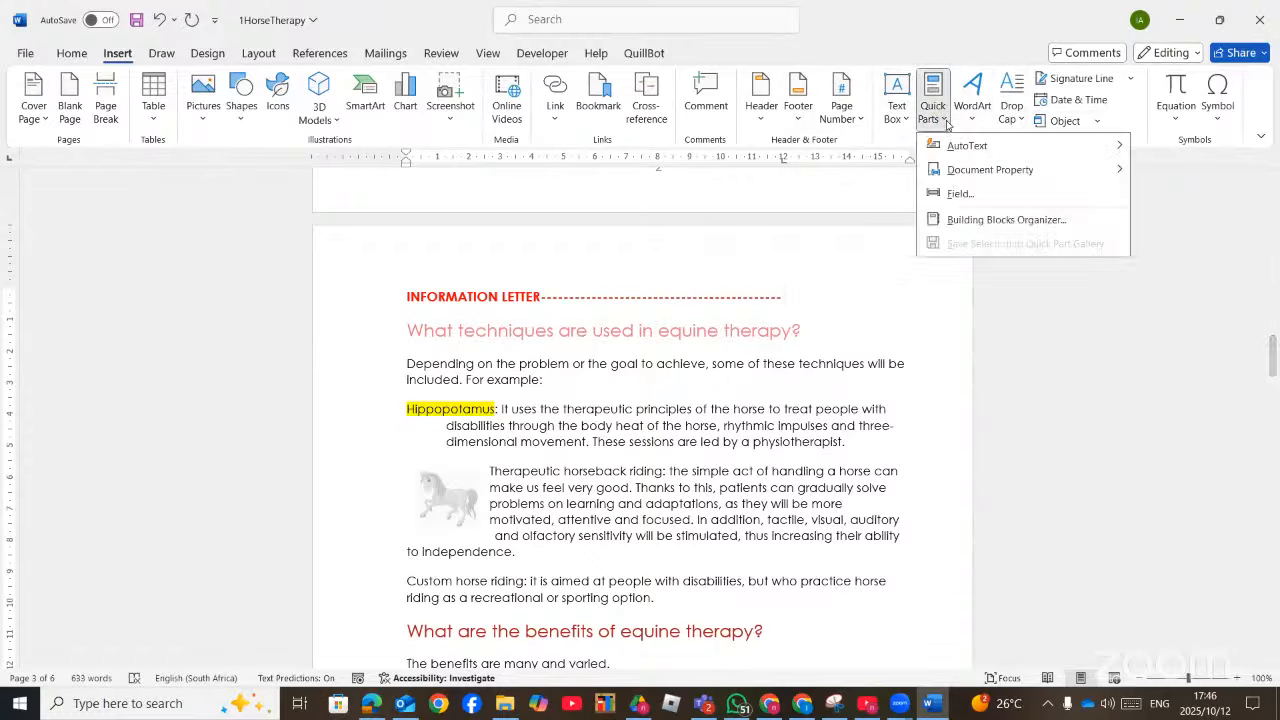
left_click(658, 16)
left_click(658, 16)
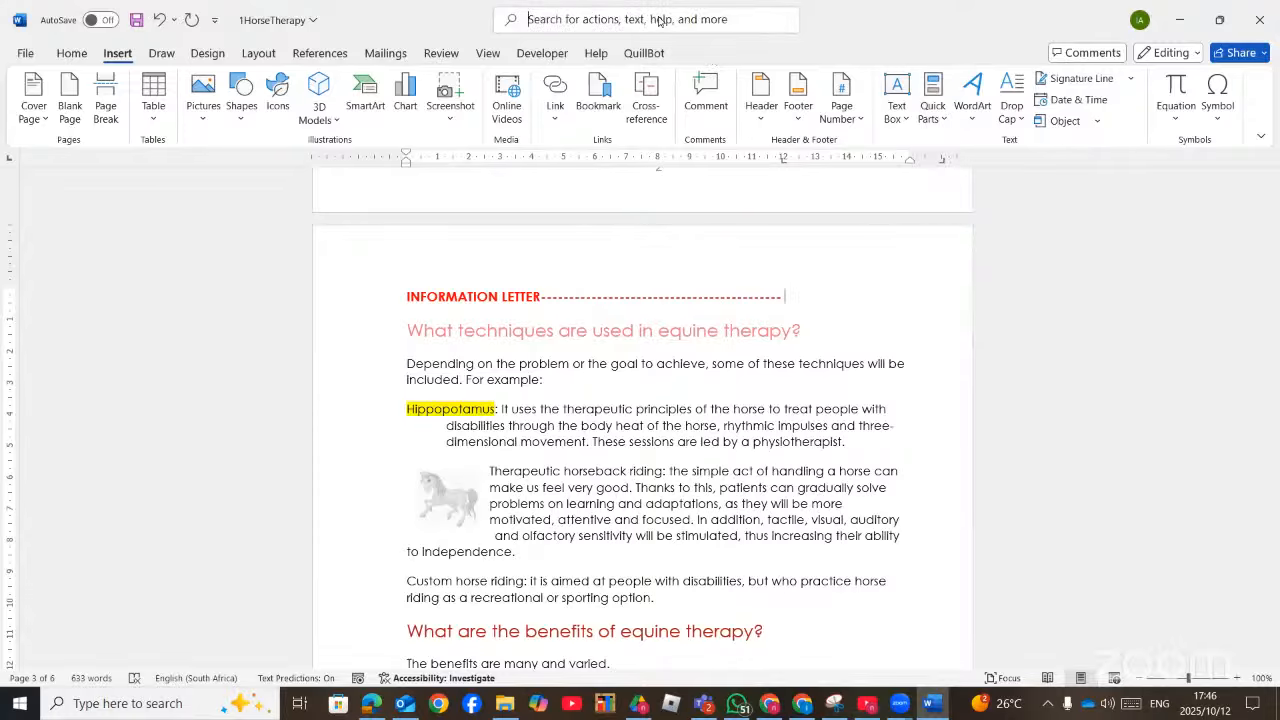
type("fiel")
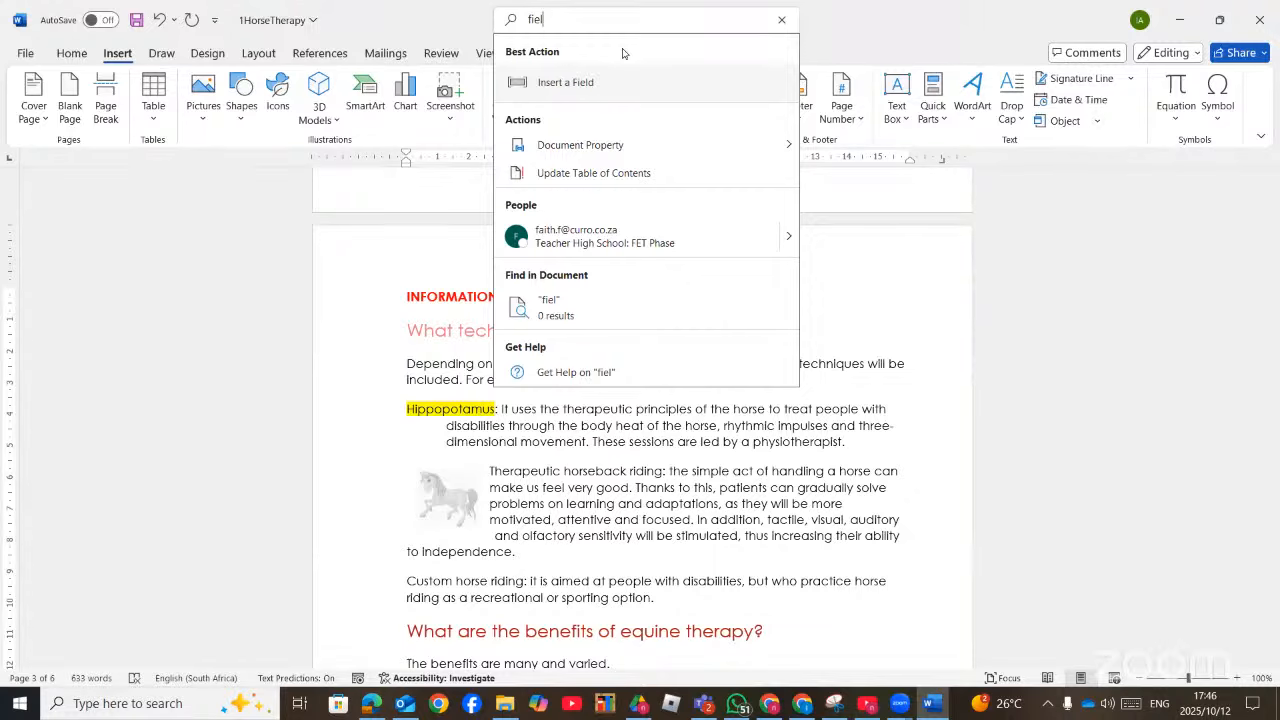
left_click(568, 84)
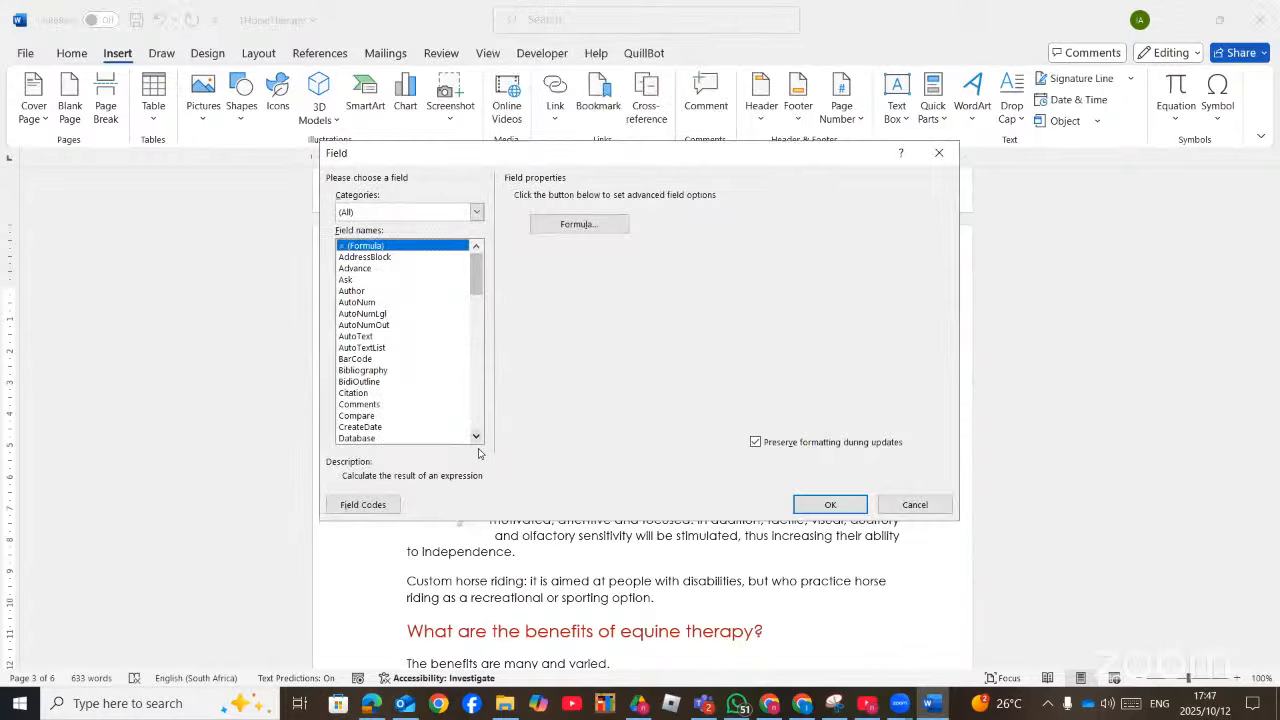
left_click(370, 705)
left_click(370, 705)
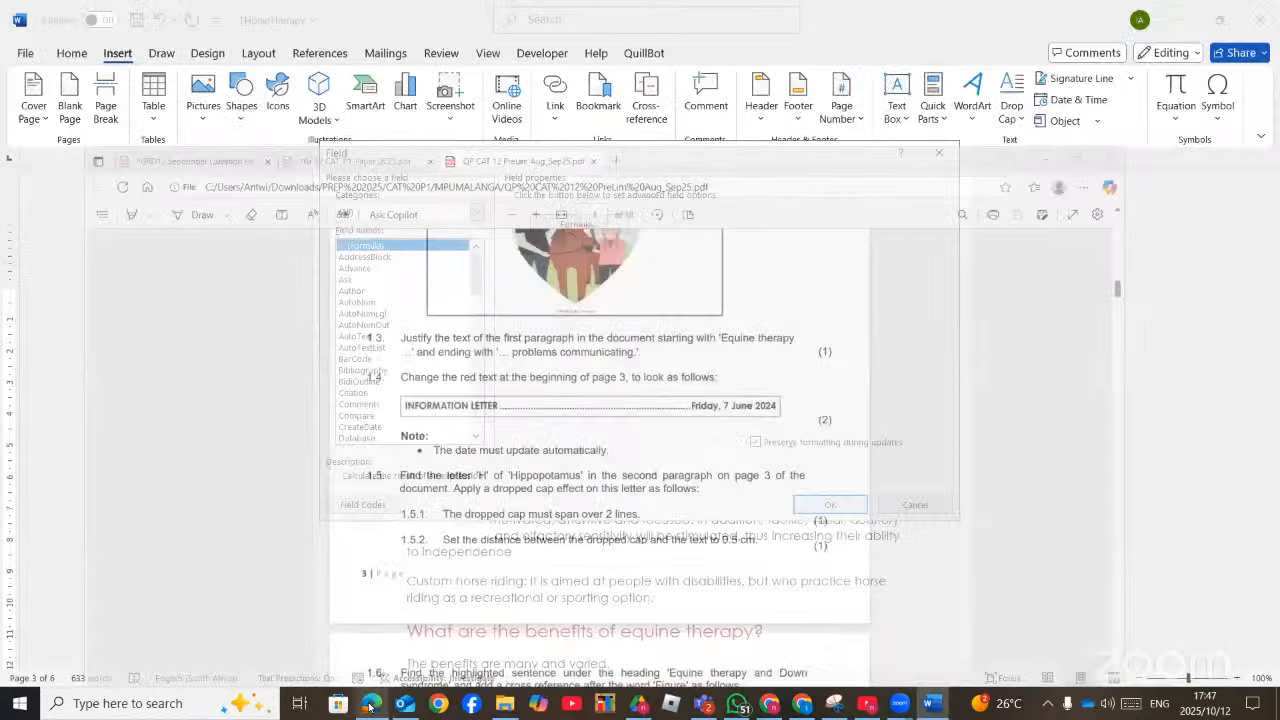
Insert a Date field in the weekday, day, month and year format (dddd, dd MMMM yyyy) after the dashed leader
left_click_drag(476, 437, 476, 437)
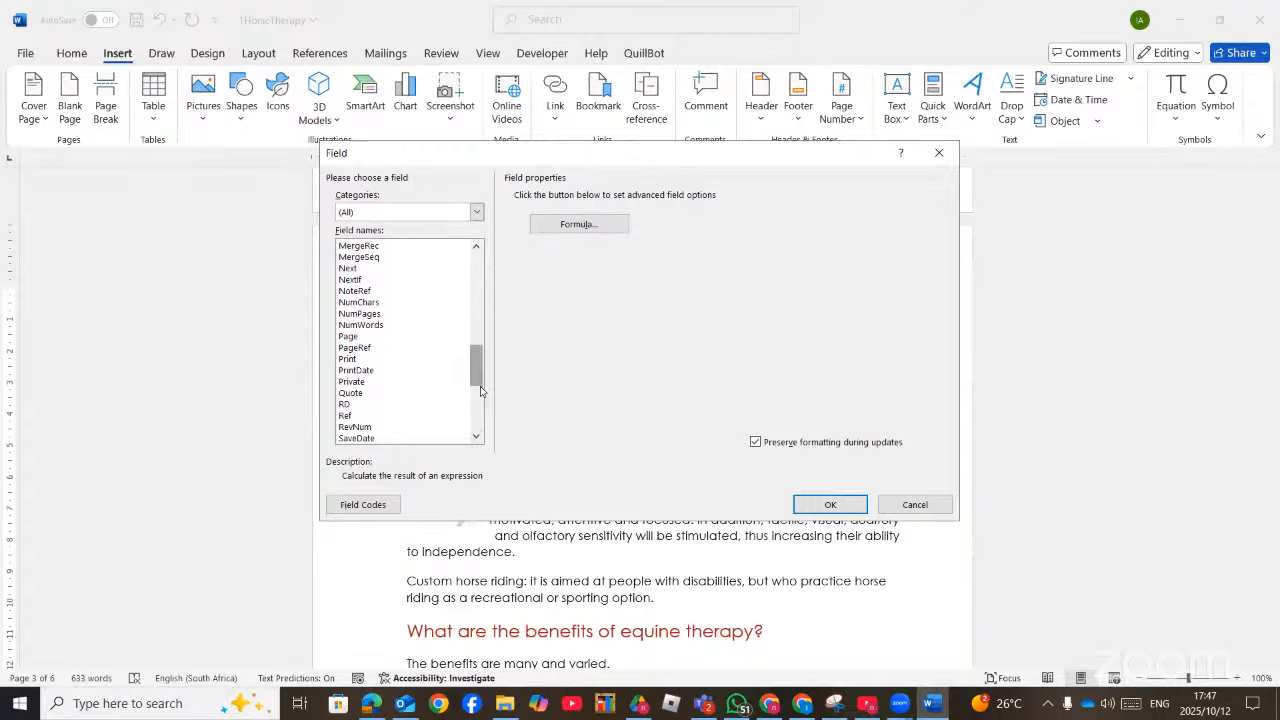
left_click_drag(483, 388, 501, 231)
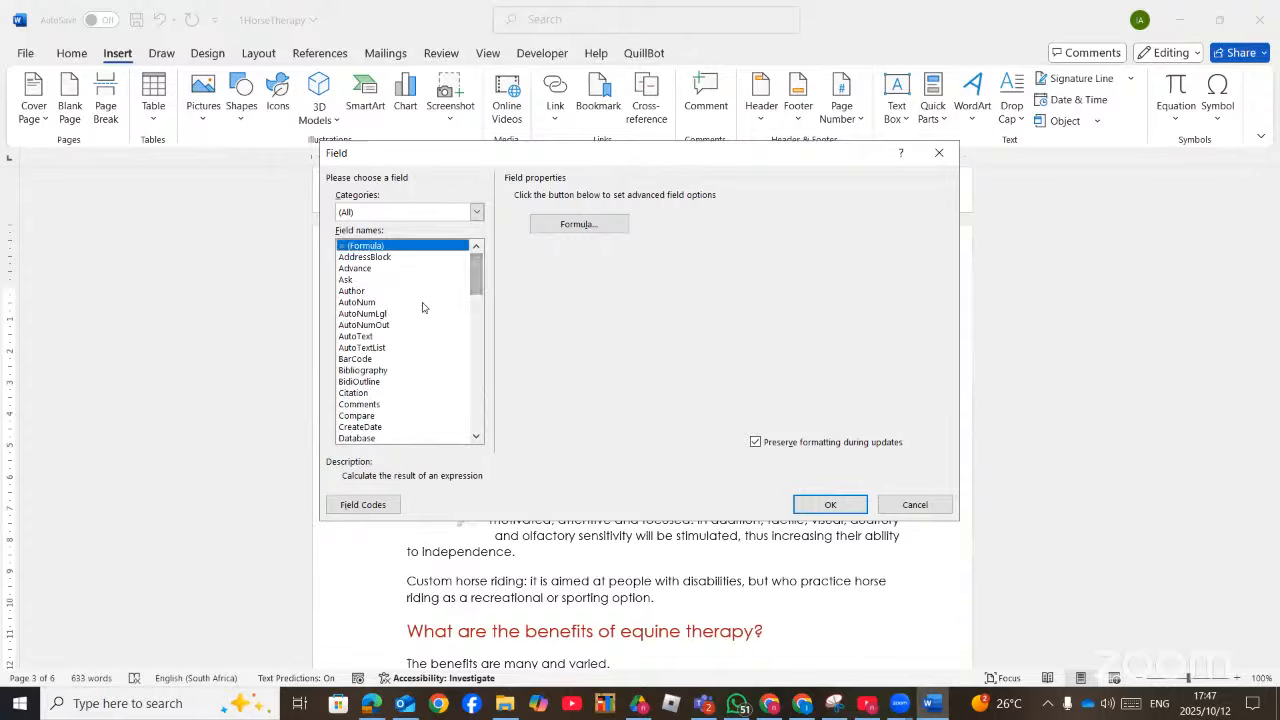
scroll(389, 407, "down", 1)
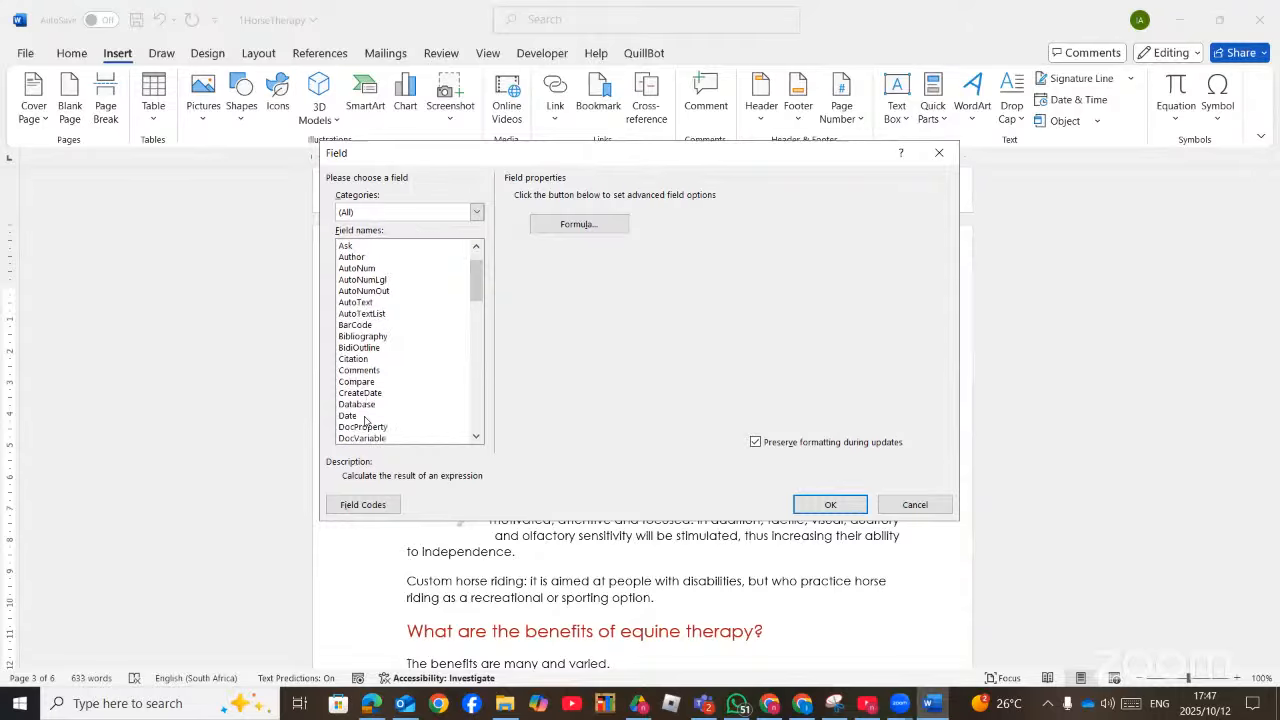
left_click(366, 418)
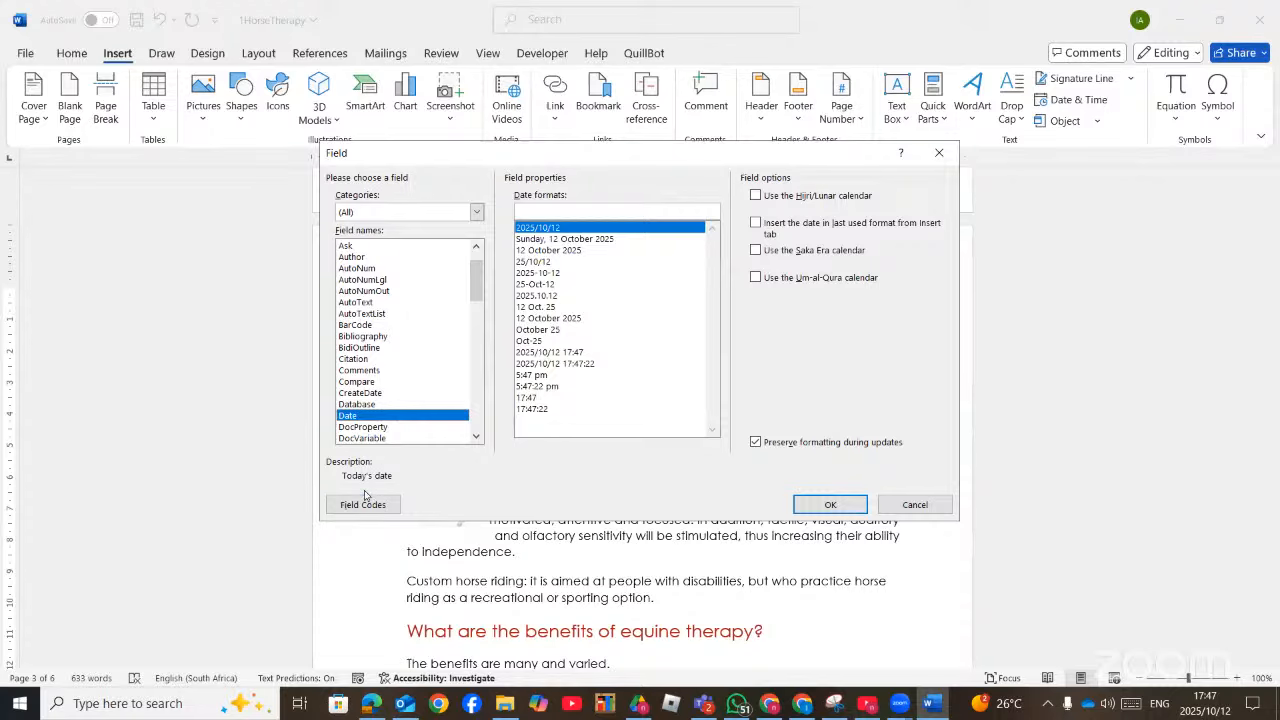
left_click(370, 712)
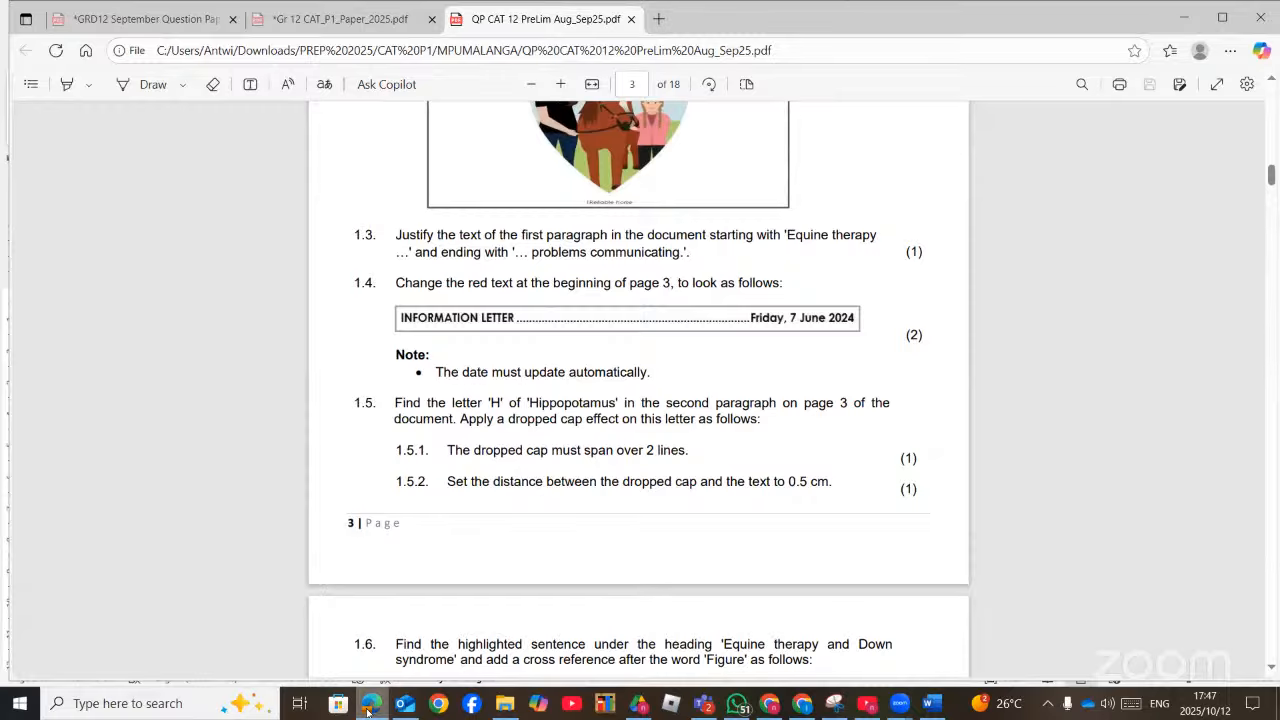
left_click(370, 712)
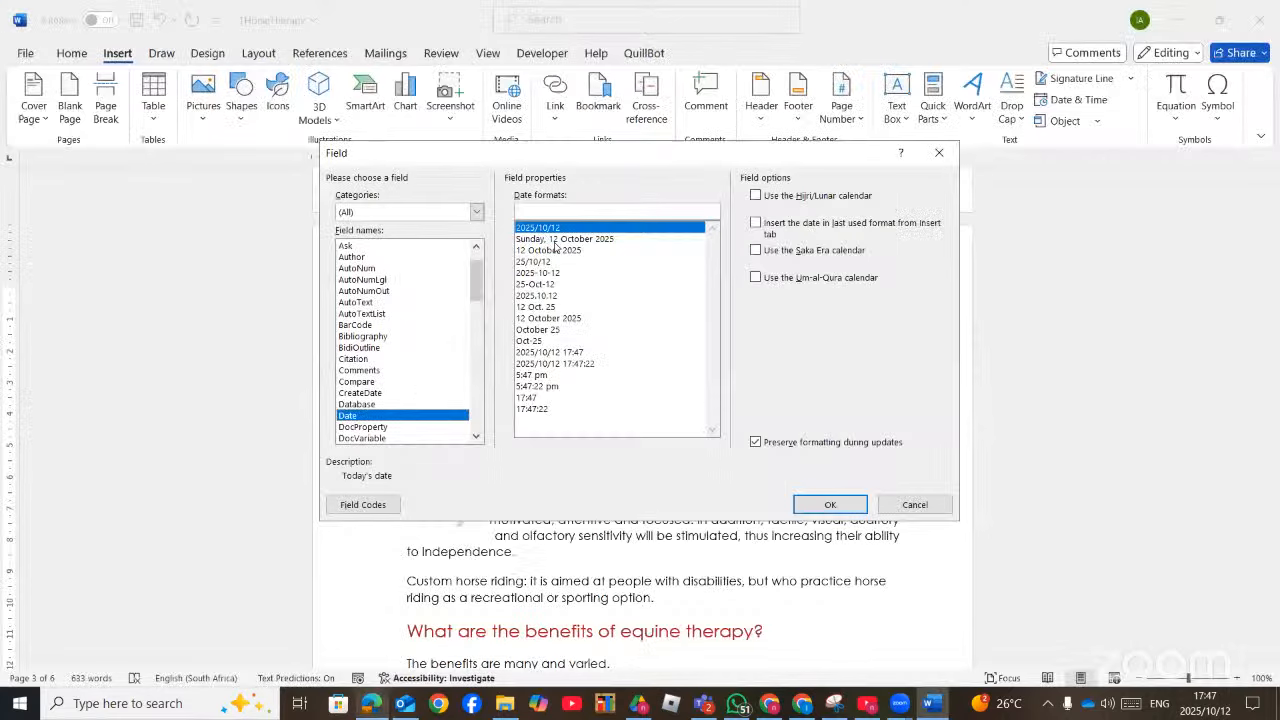
left_click(563, 240)
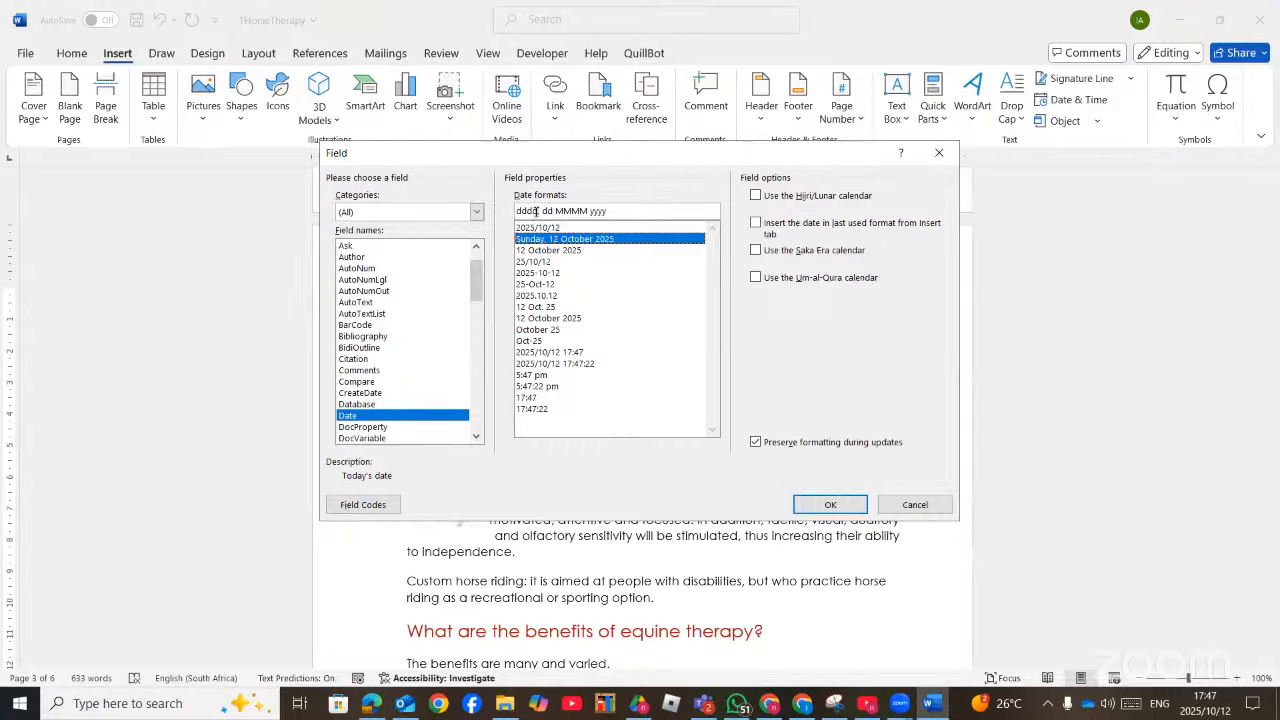
left_click(843, 505)
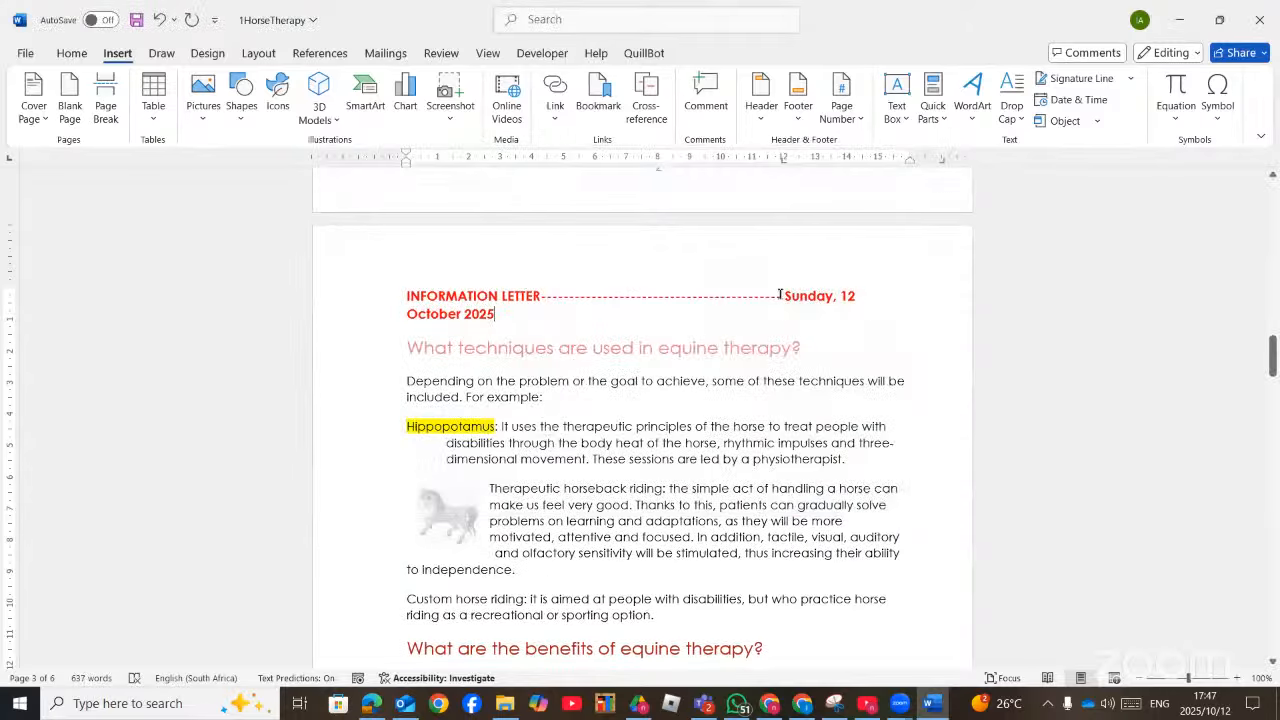
Replace the 12 cm and 17 cm tab stops of the INFORMATION LETTER line with a right tab at 10 cm with a dashed leader
left_click(784, 296)
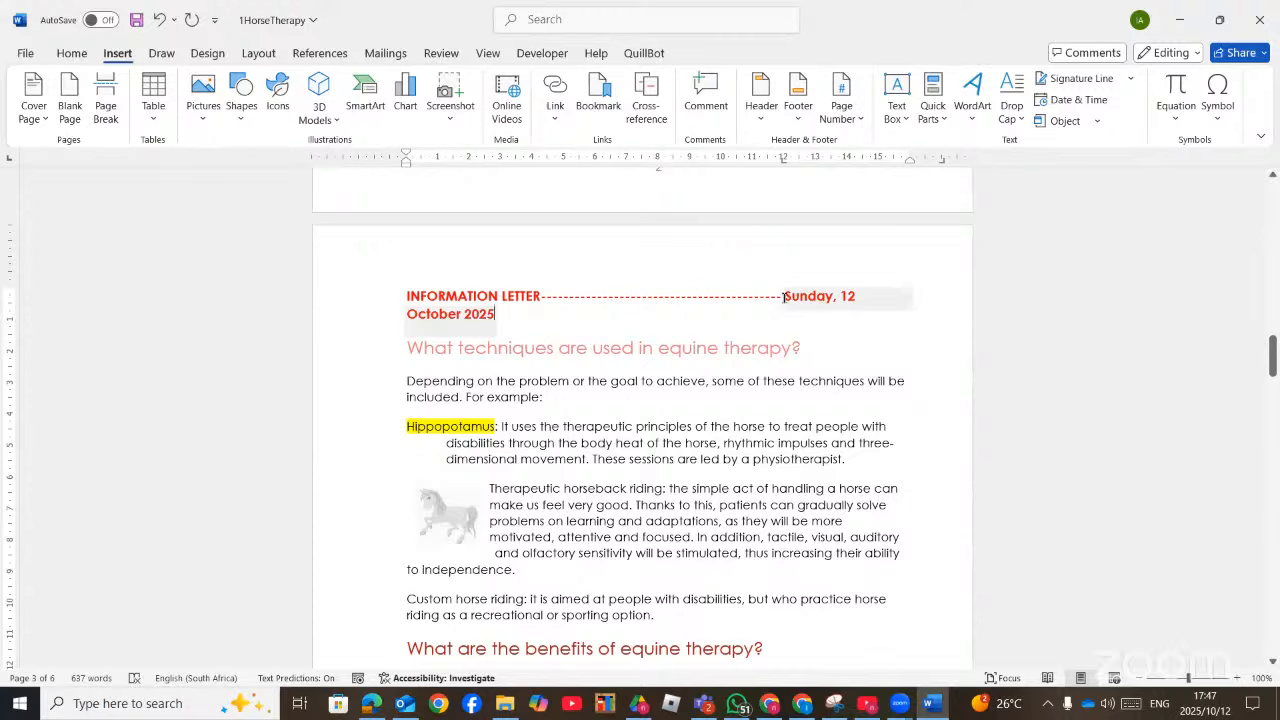
key("Down")
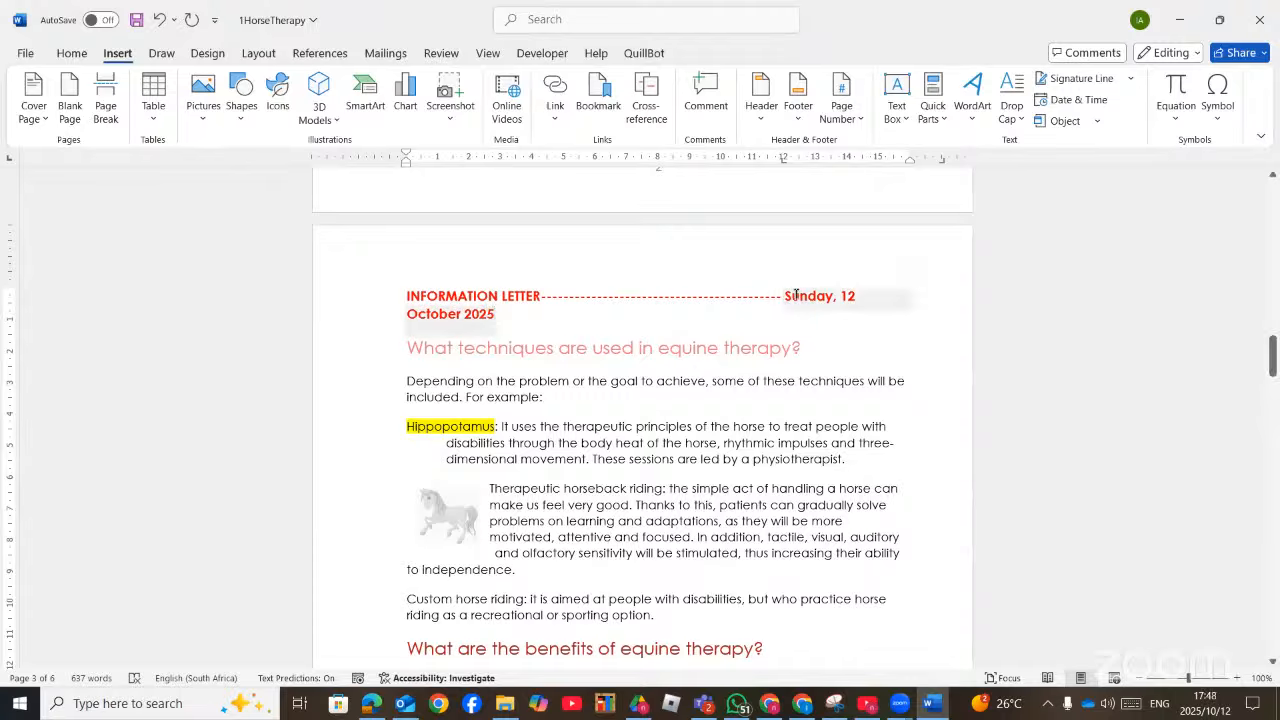
double_click(782, 160)
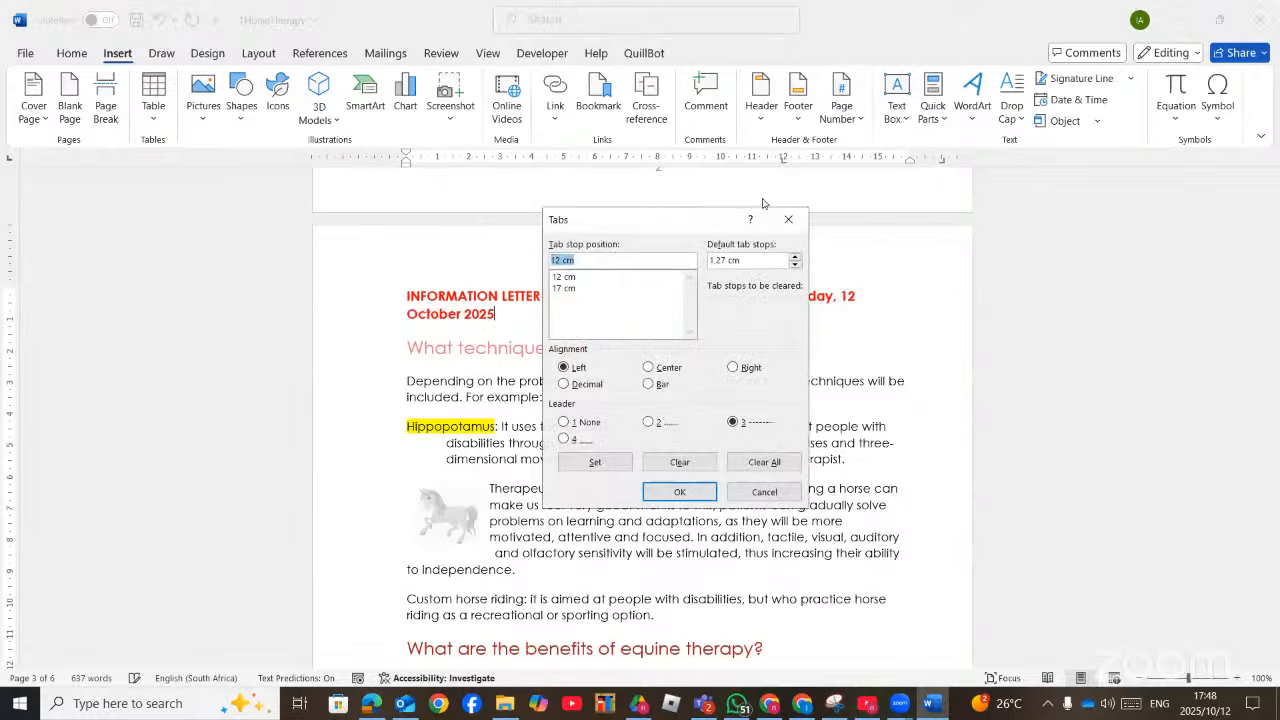
left_click(566, 277)
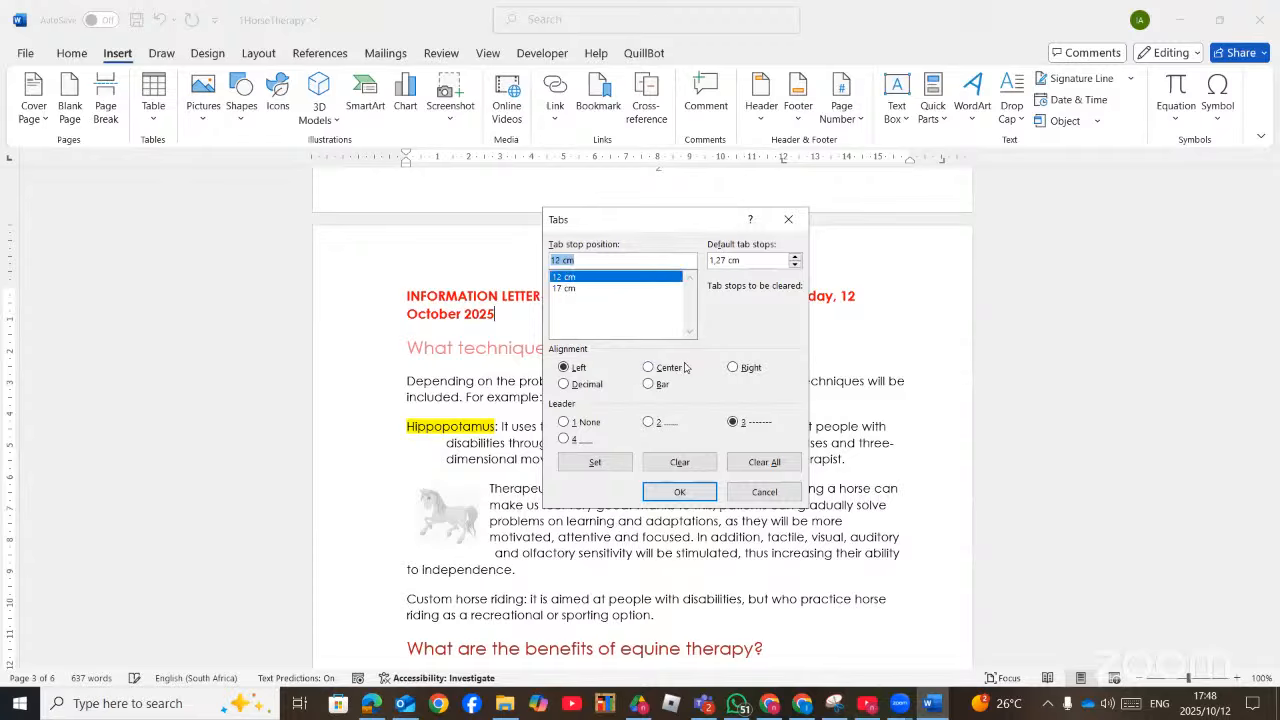
left_click(680, 463)
left_click(680, 463)
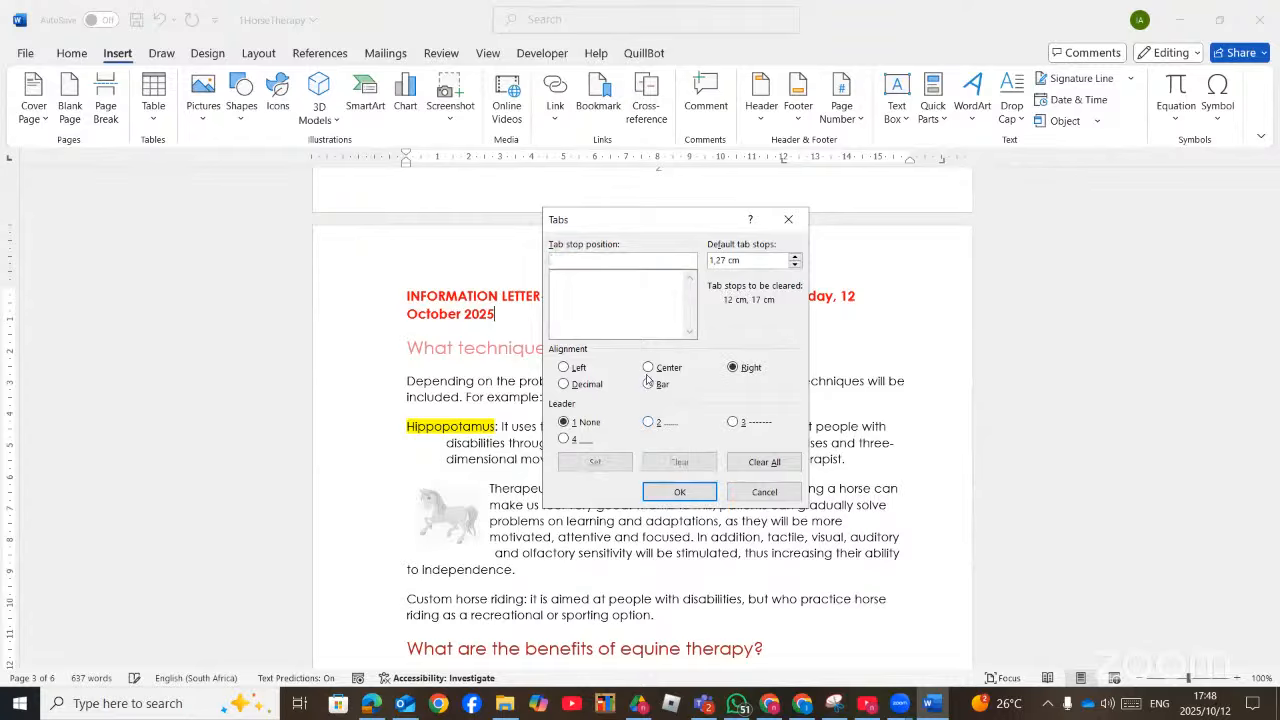
type("10")
left_click(733, 422)
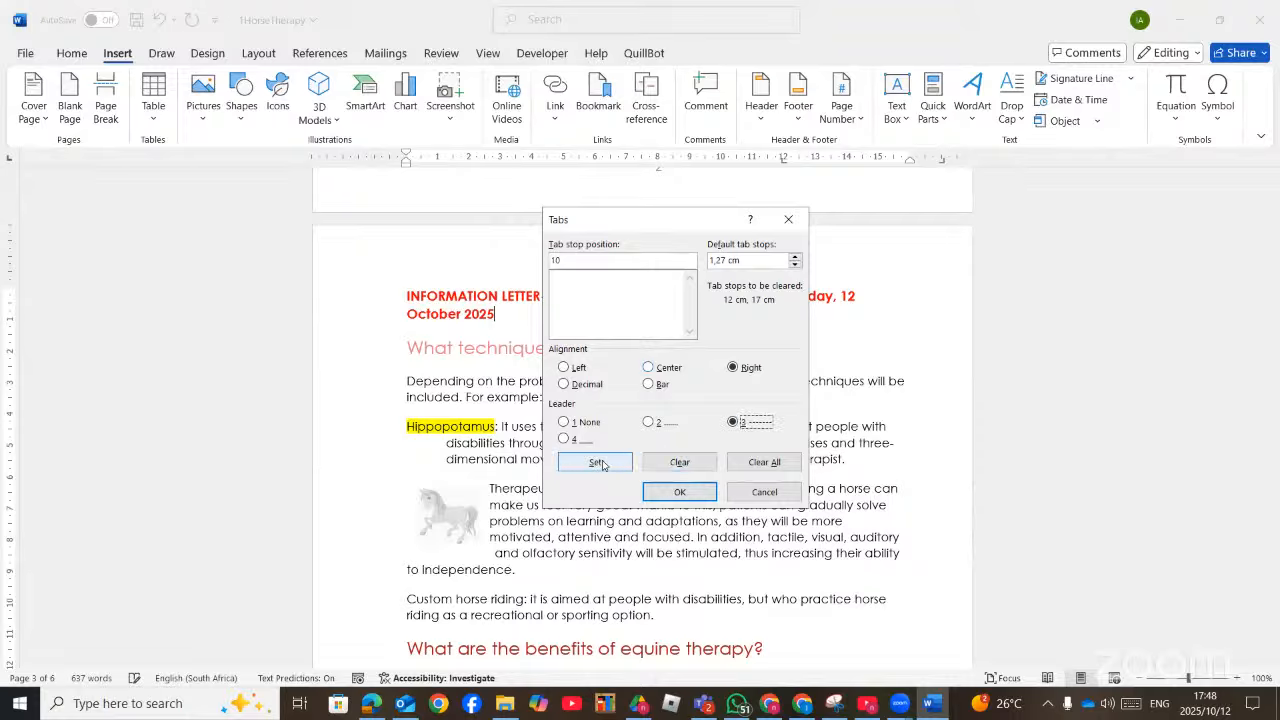
left_click(597, 463)
left_click(672, 490)
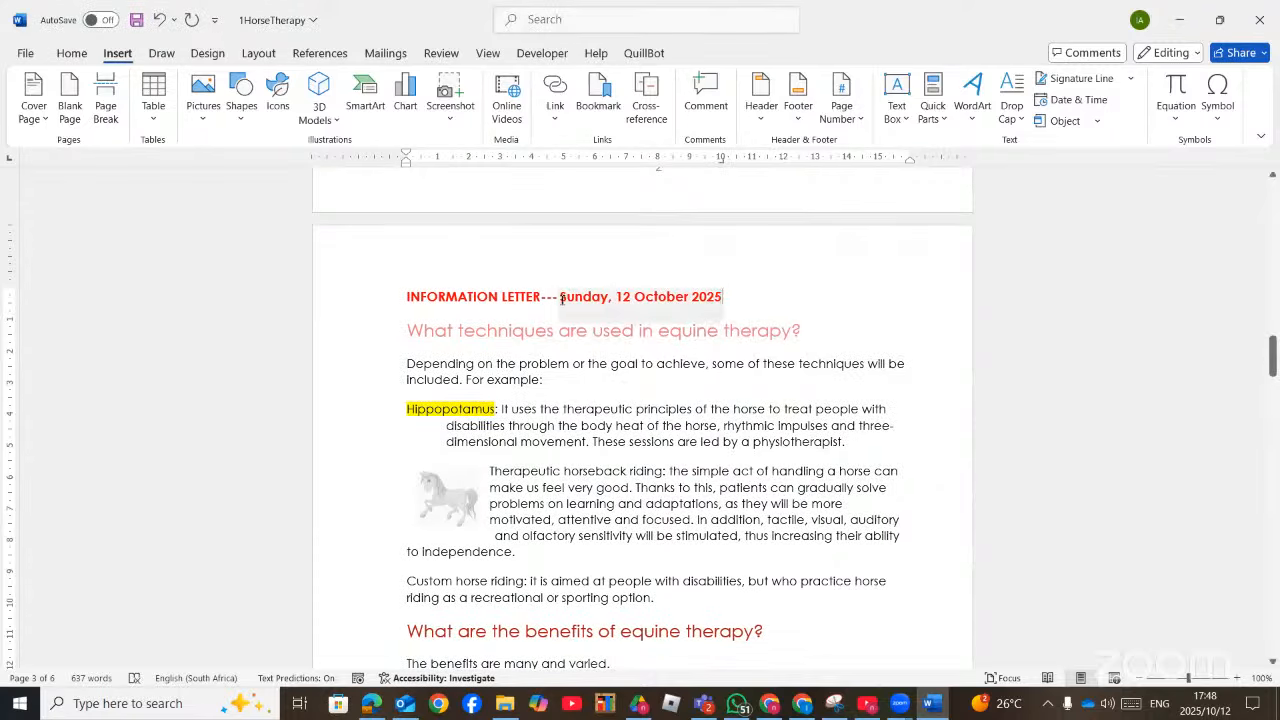
Insert another tab before the date to move it past the leader and compare the line with question 1.4's example
left_click(561, 298, "shift")
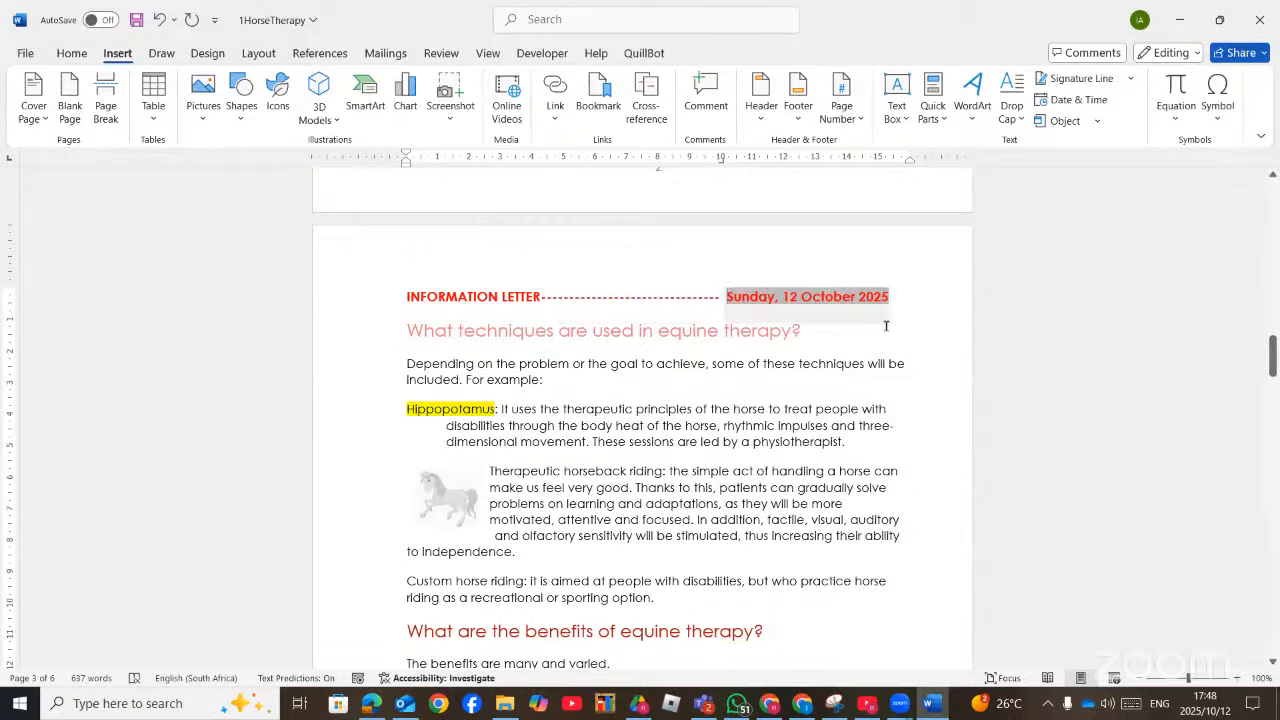
left_click(871, 321)
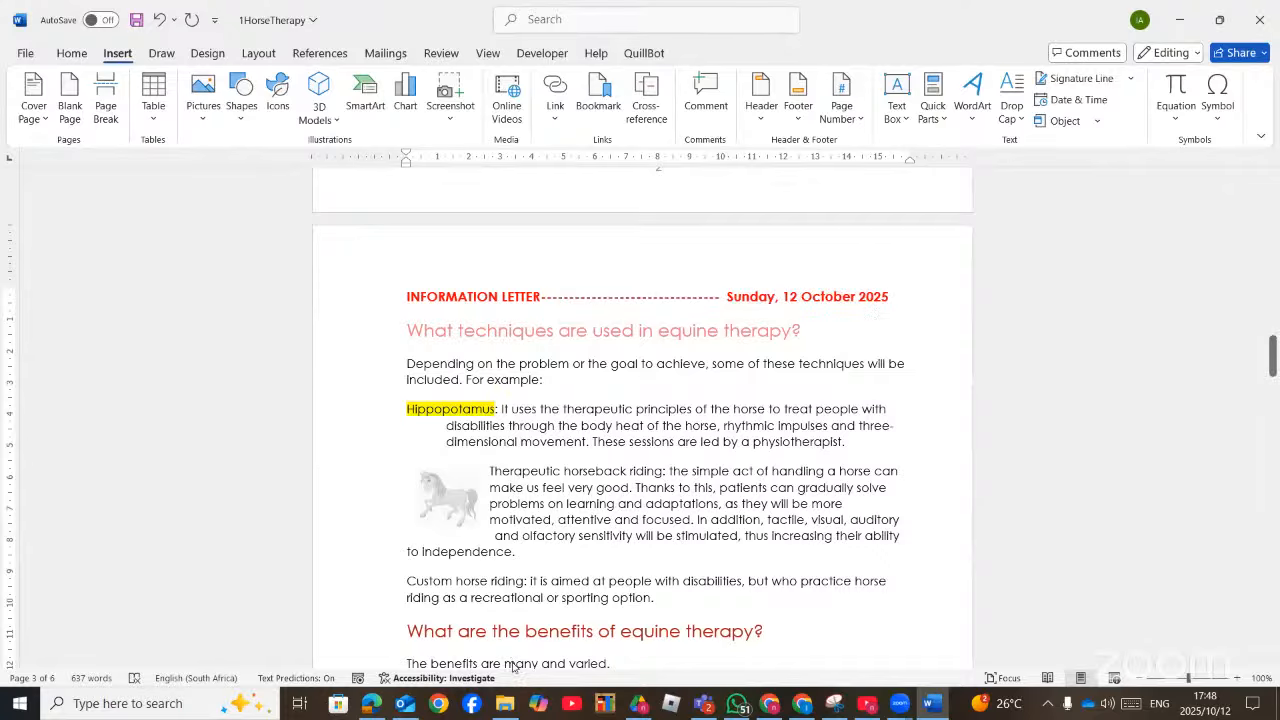
left_click(371, 703)
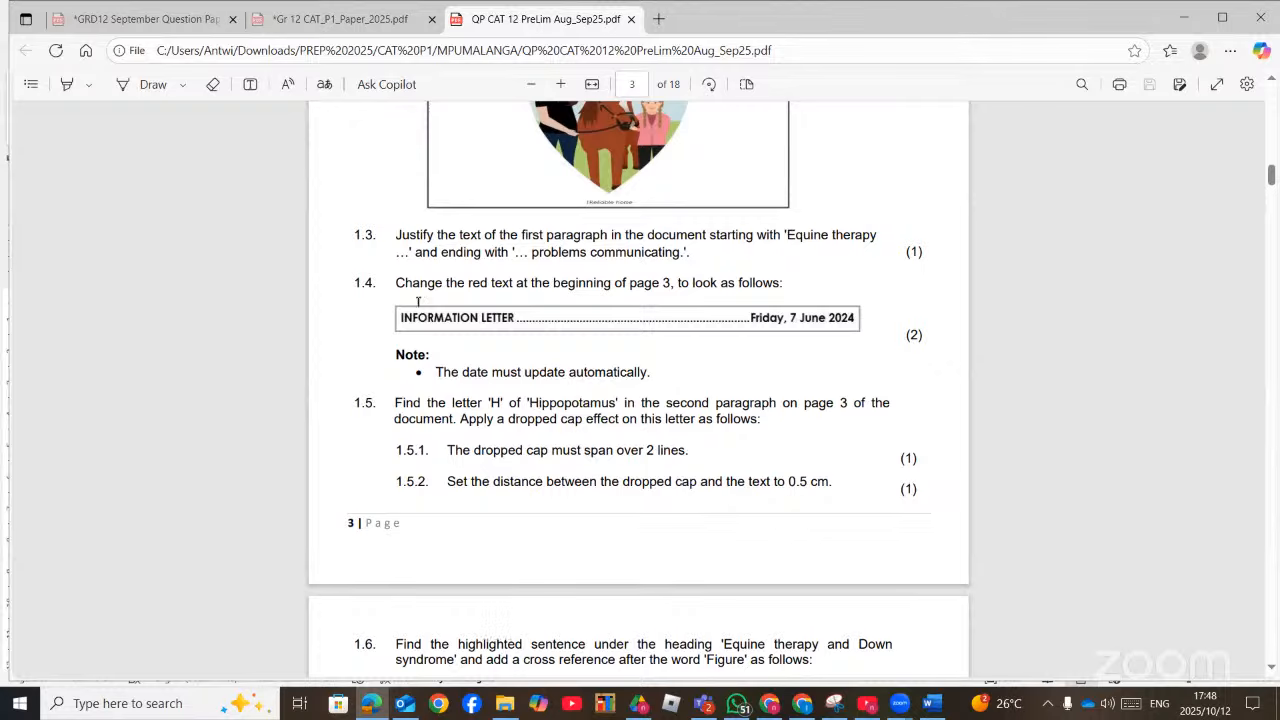
key("alt+Tab")
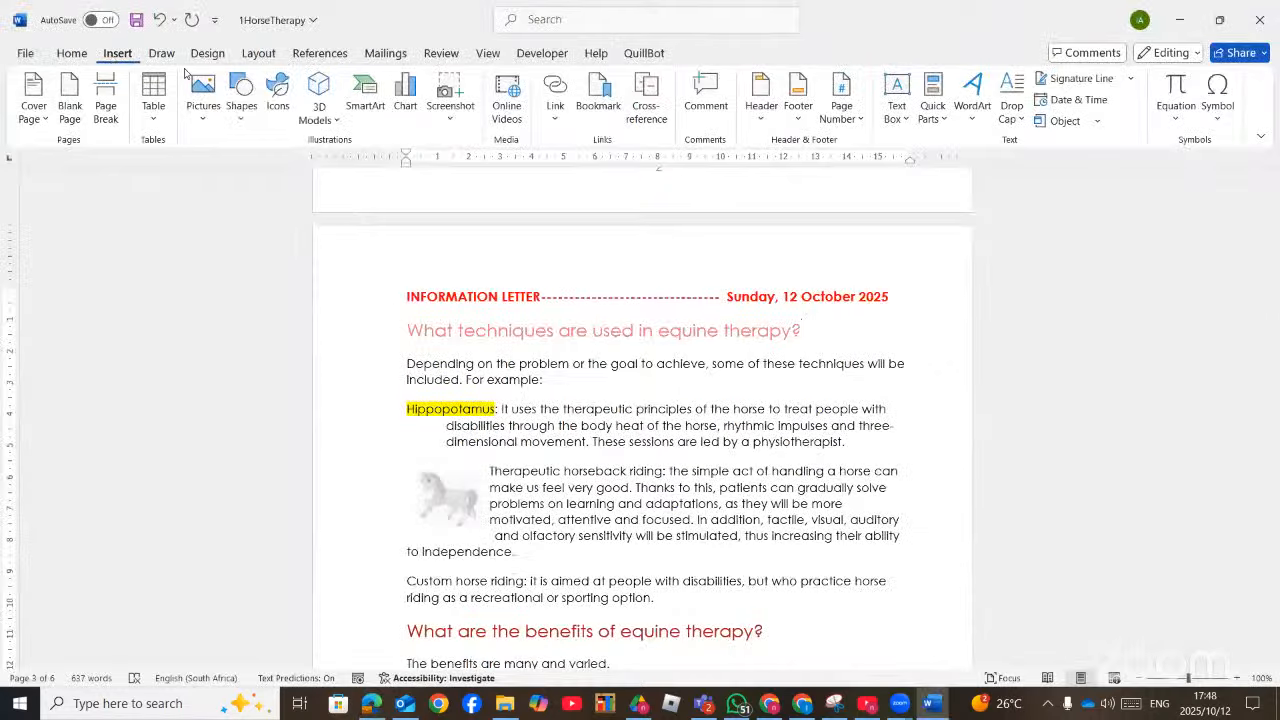
Draw a text box about 1.67 cm high and 16.34 cm wide around the INFORMATION LETTER line and place it behind the text
left_click(229, 122)
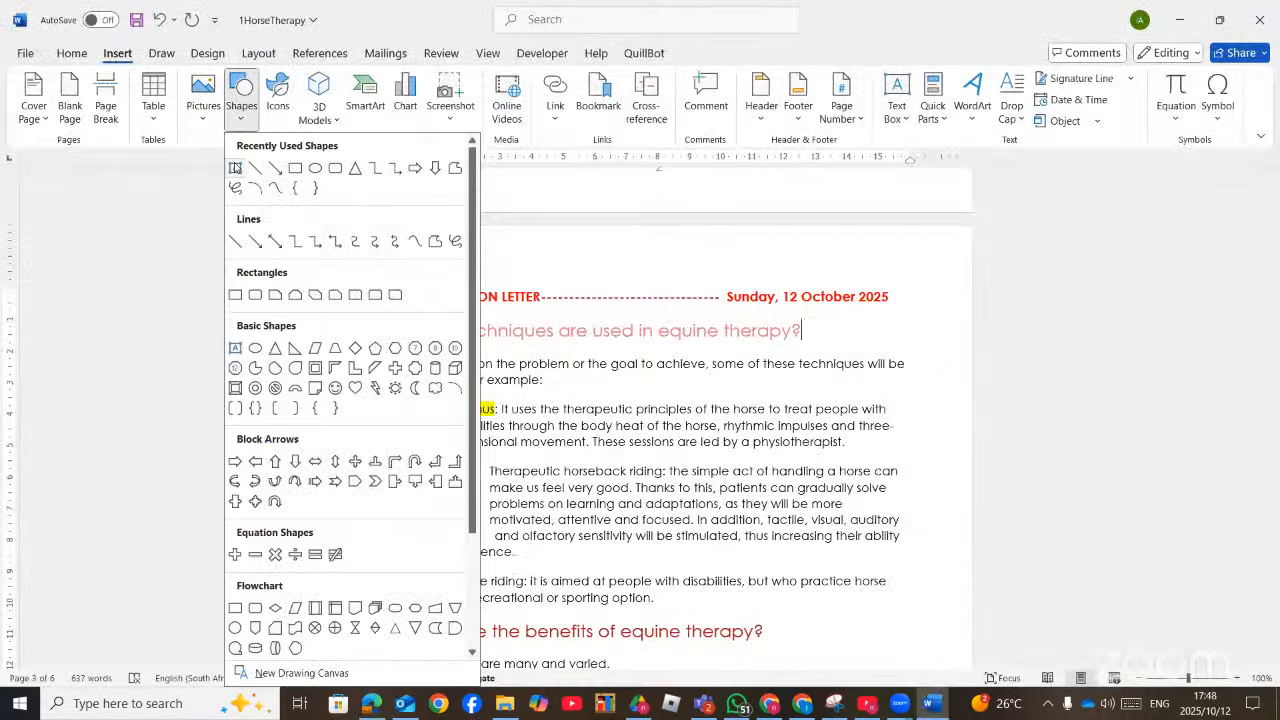
left_click(240, 197)
left_click_drag(395, 262, 910, 319)
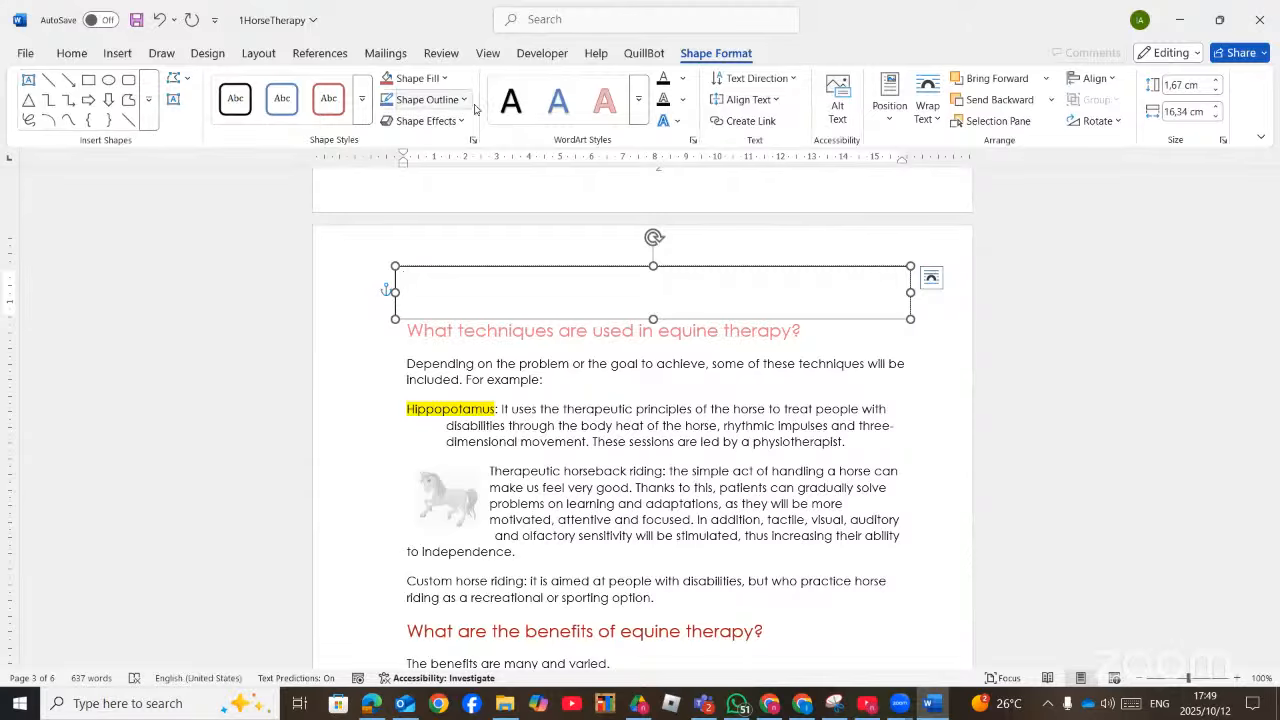
left_click(930, 280)
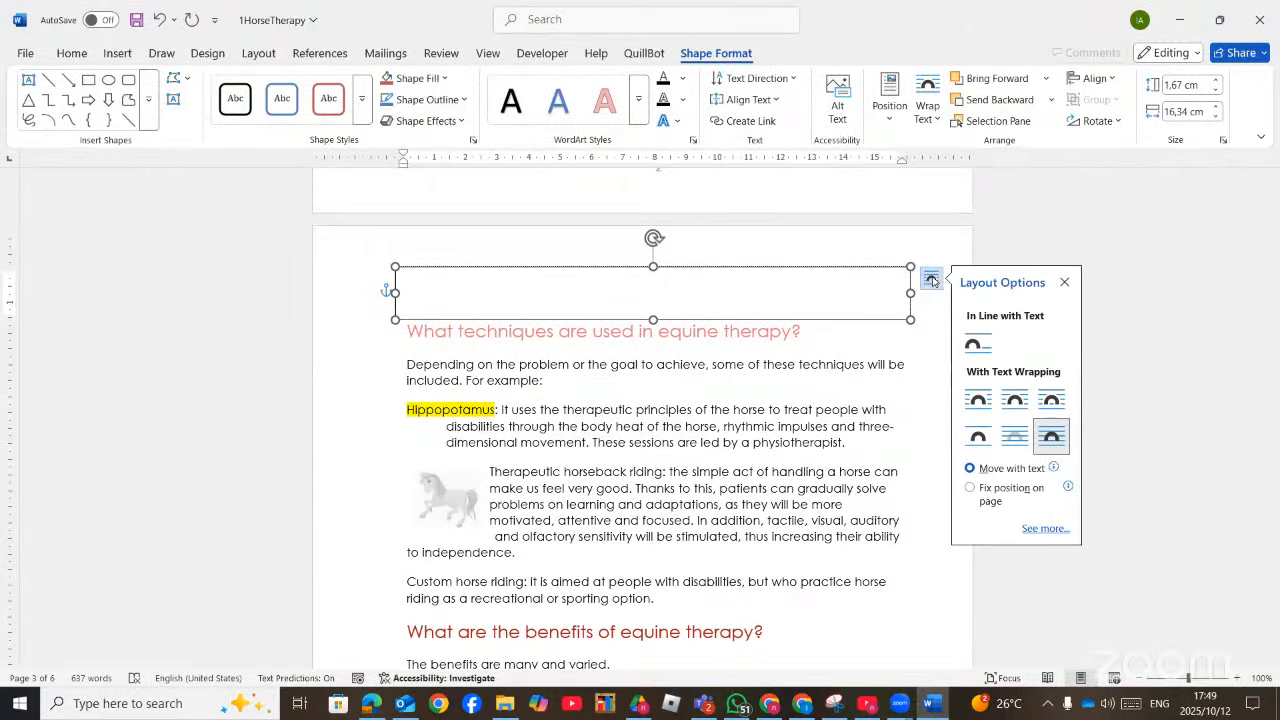
left_click(1017, 441)
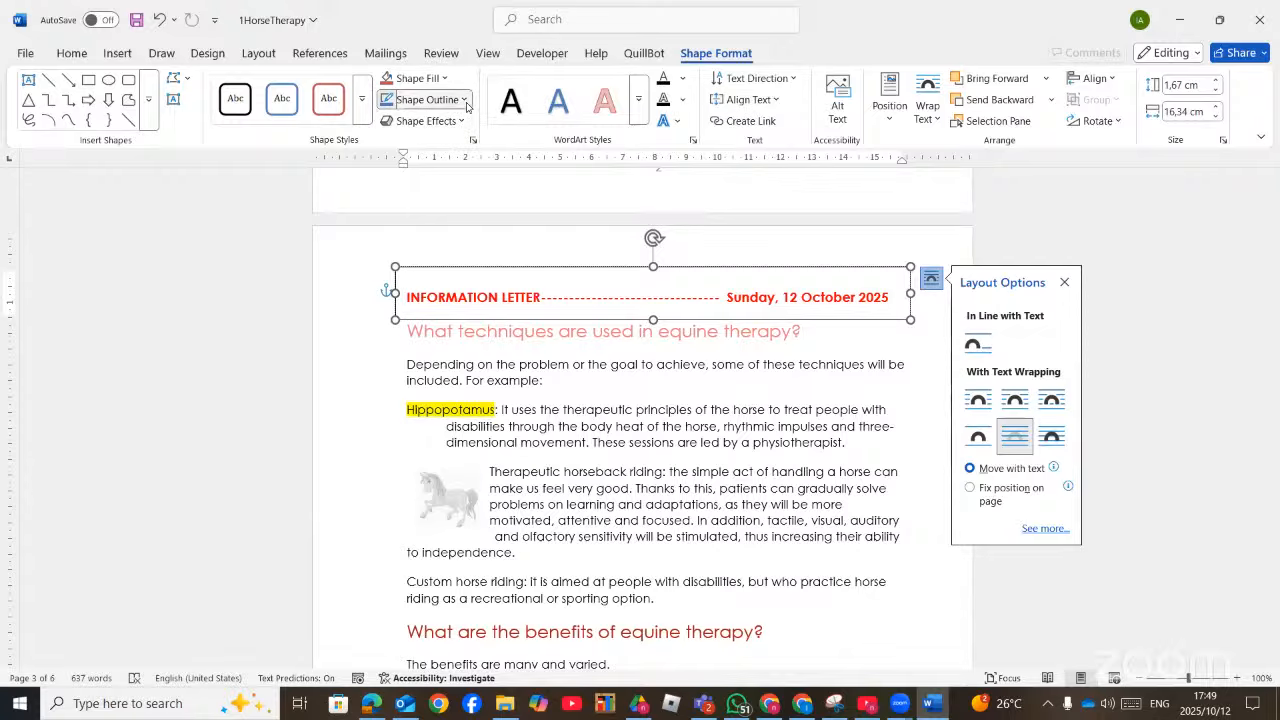
Set the outline weight of the box around the INFORMATION LETTER line to 1 pt and deselect the box
left_click(420, 99)
mouse_move(529, 429)
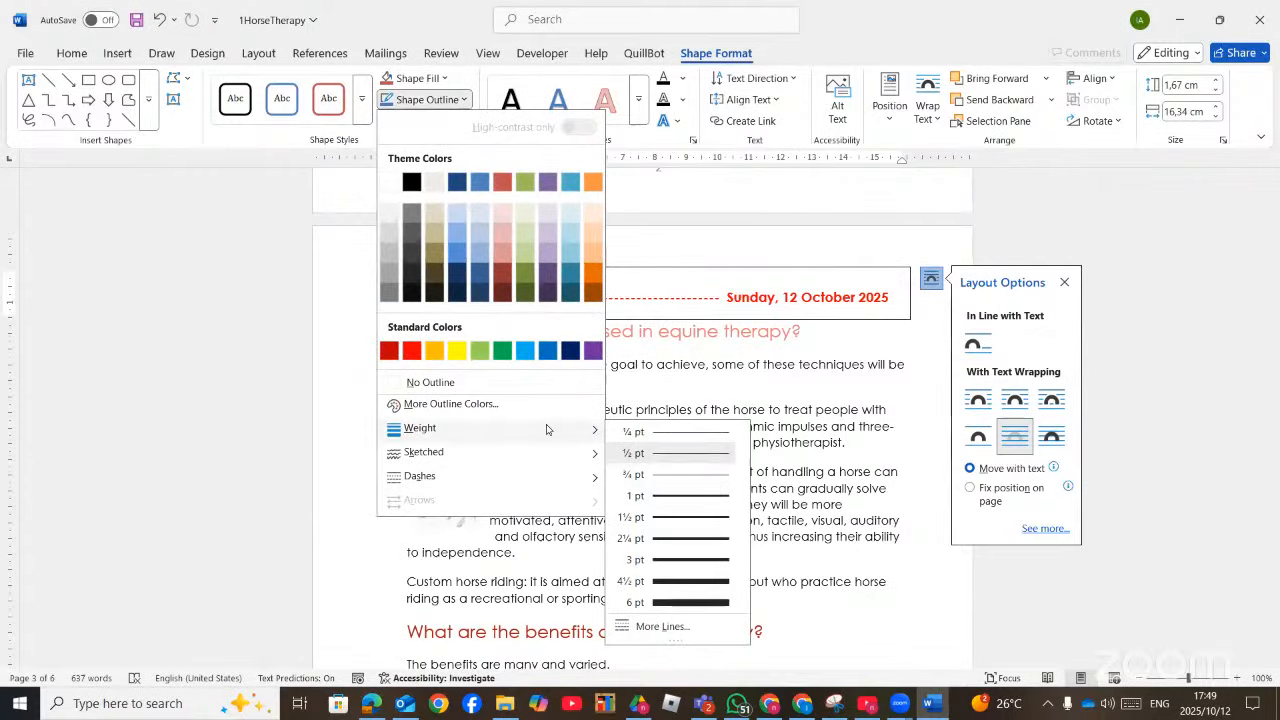
left_click(667, 500)
left_click(887, 447)
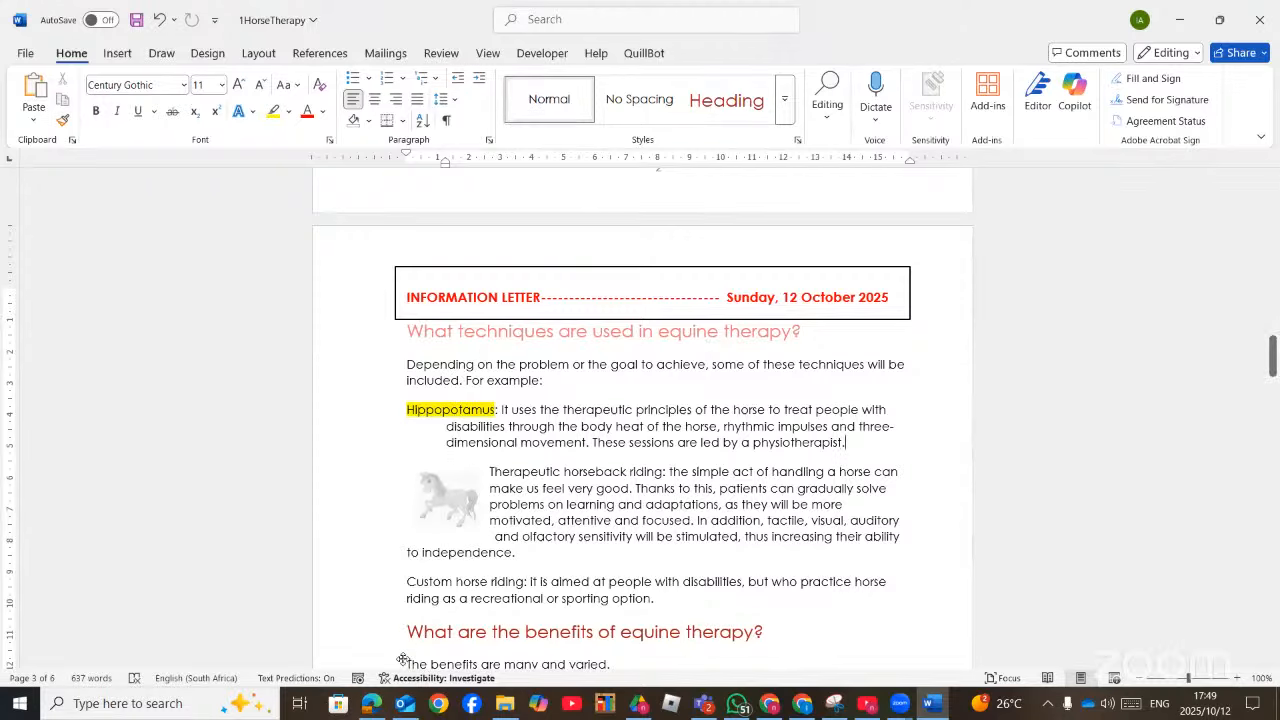
Read question 1.5 about the dropped cap on 'Hippopotamus' in the paper and return to page 3 of the Word document
left_click(371, 704)
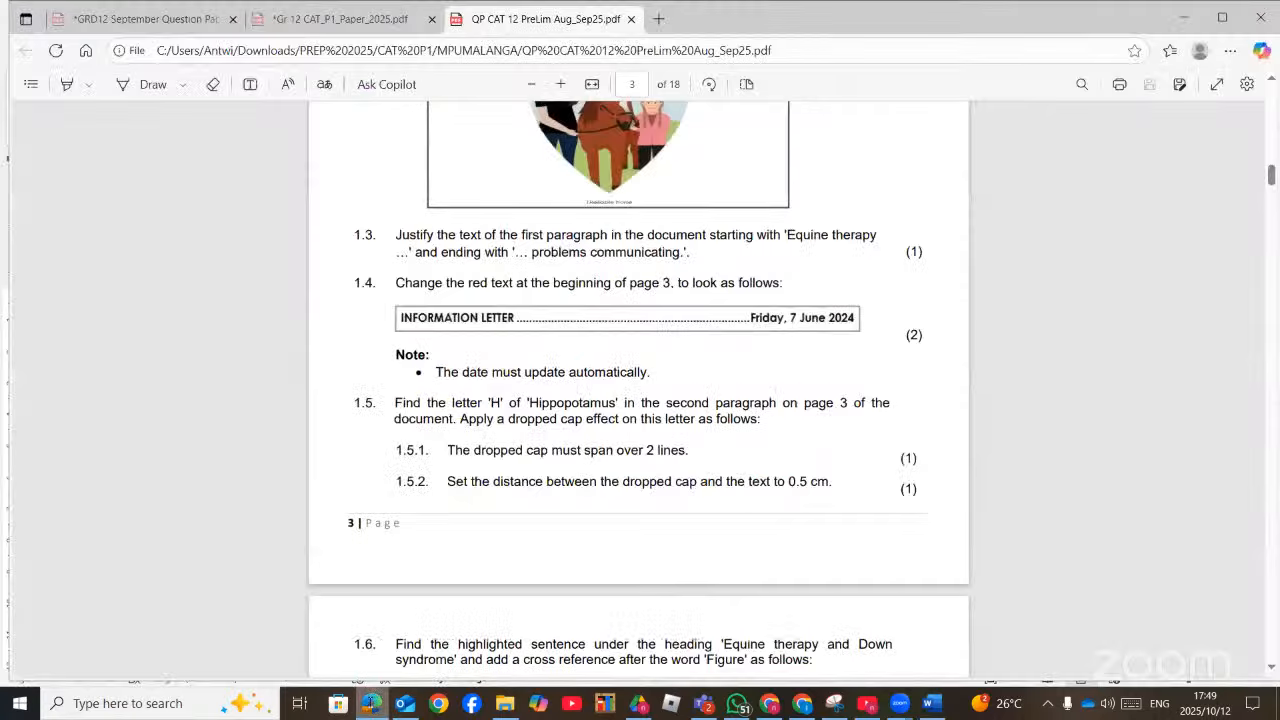
scroll(604, 486, "down", 1)
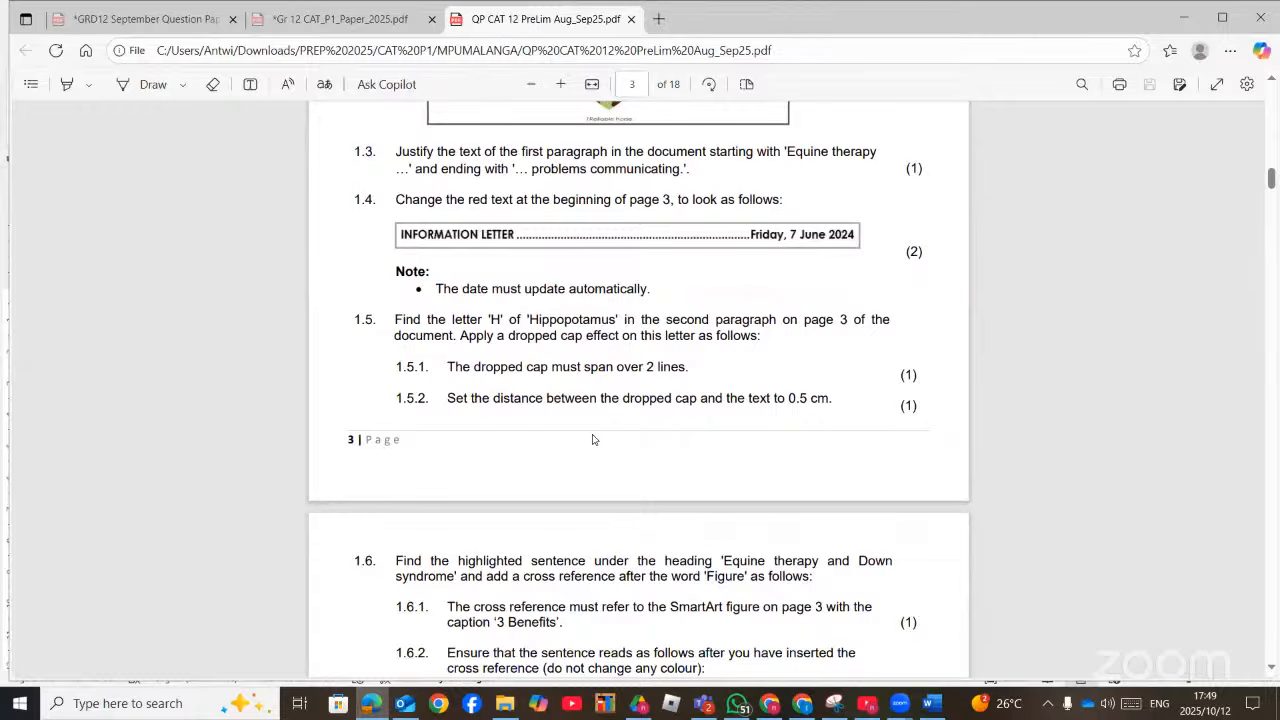
scroll(764, 430, "down", 1)
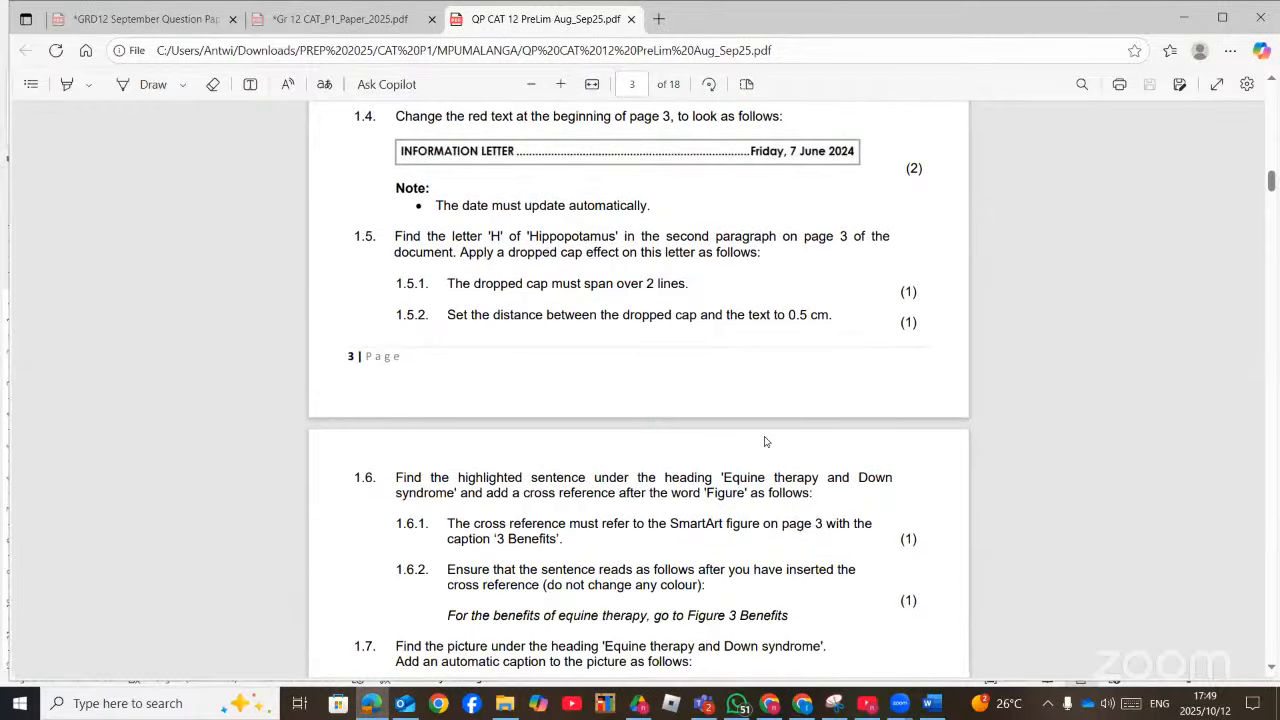
left_click(931, 706)
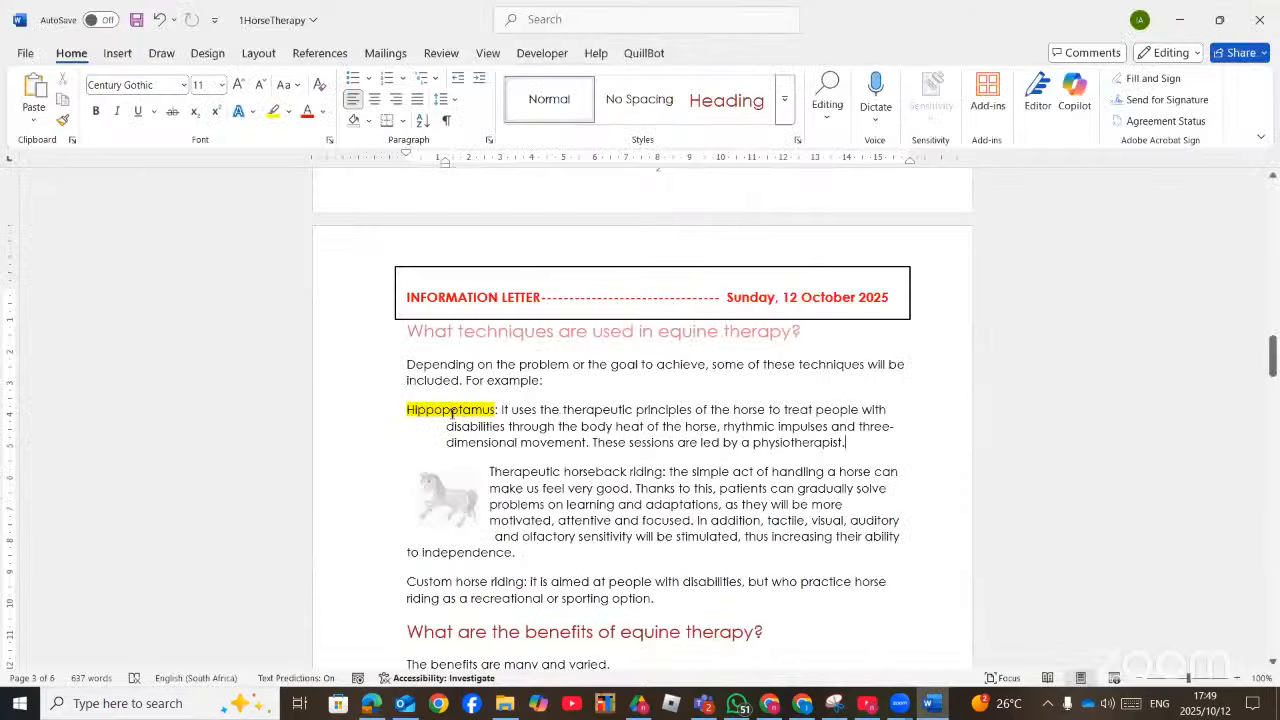
Add a dropped cap to the 'Hippopotamus' paragraph, spanning 2 lines with a distance of 0.5 cm from the text
left_click(515, 28)
type("drop")
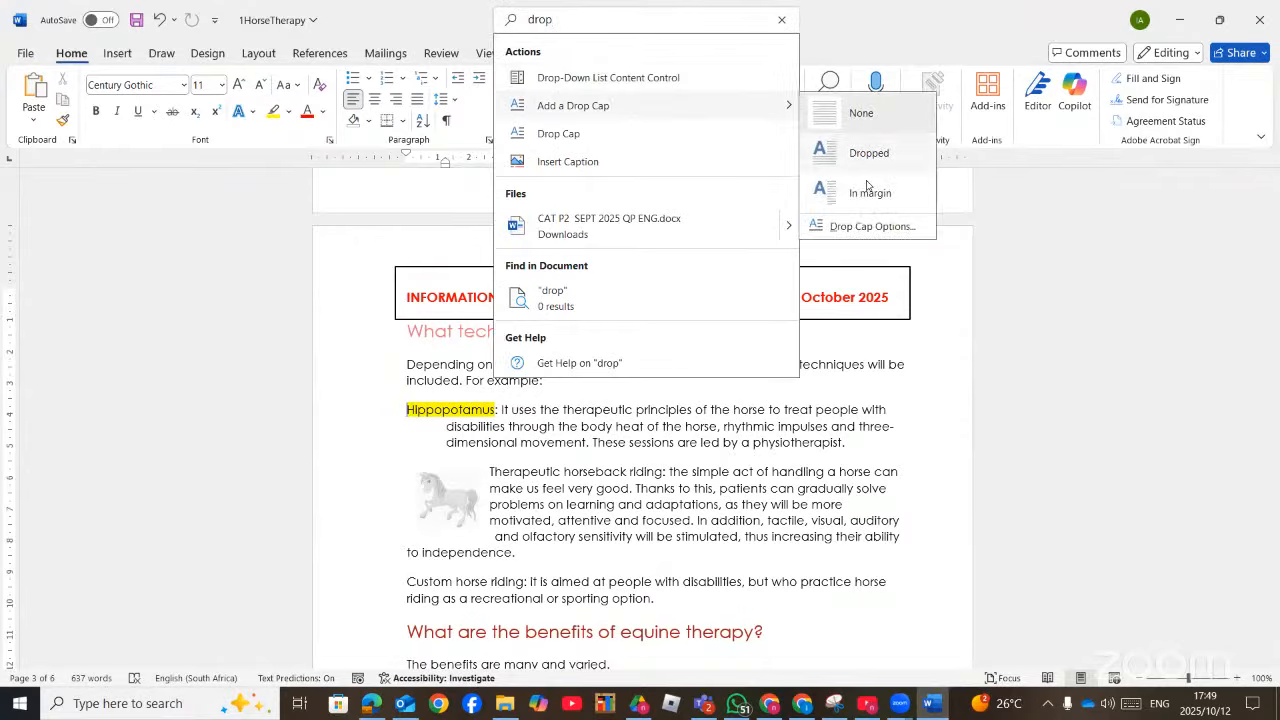
left_click(814, 217)
left_click(806, 276)
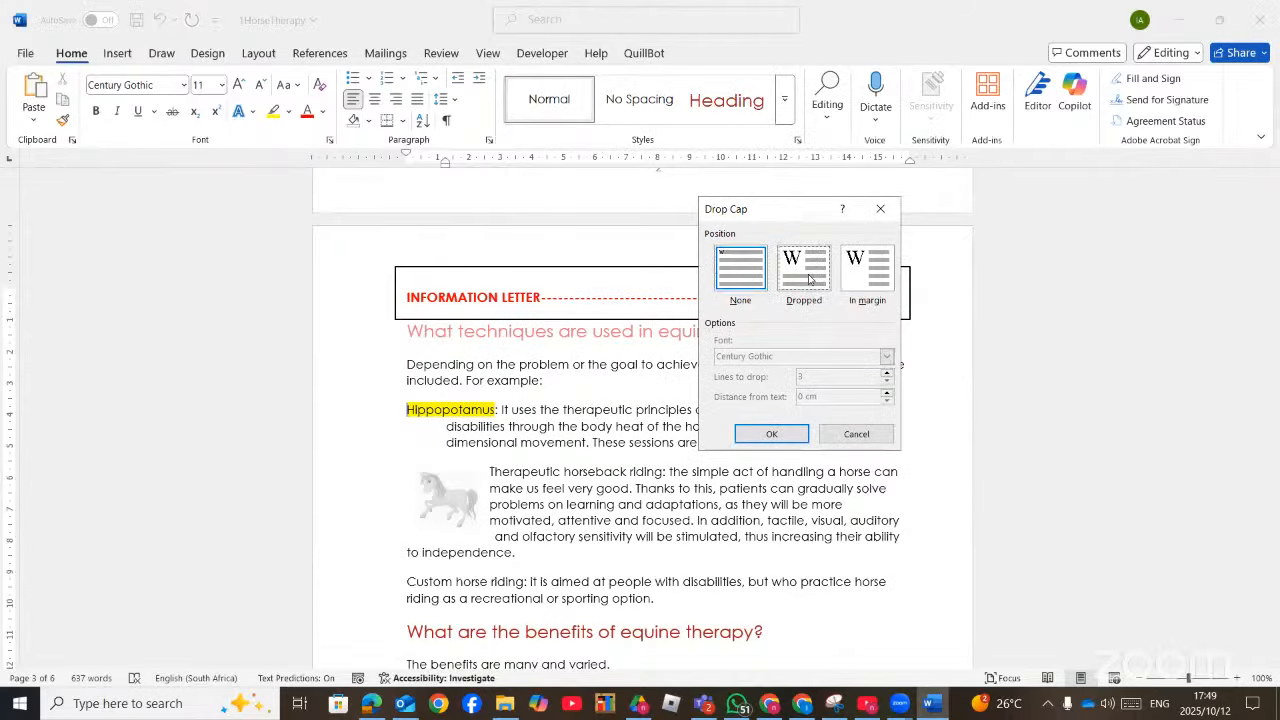
left_click(886, 381)
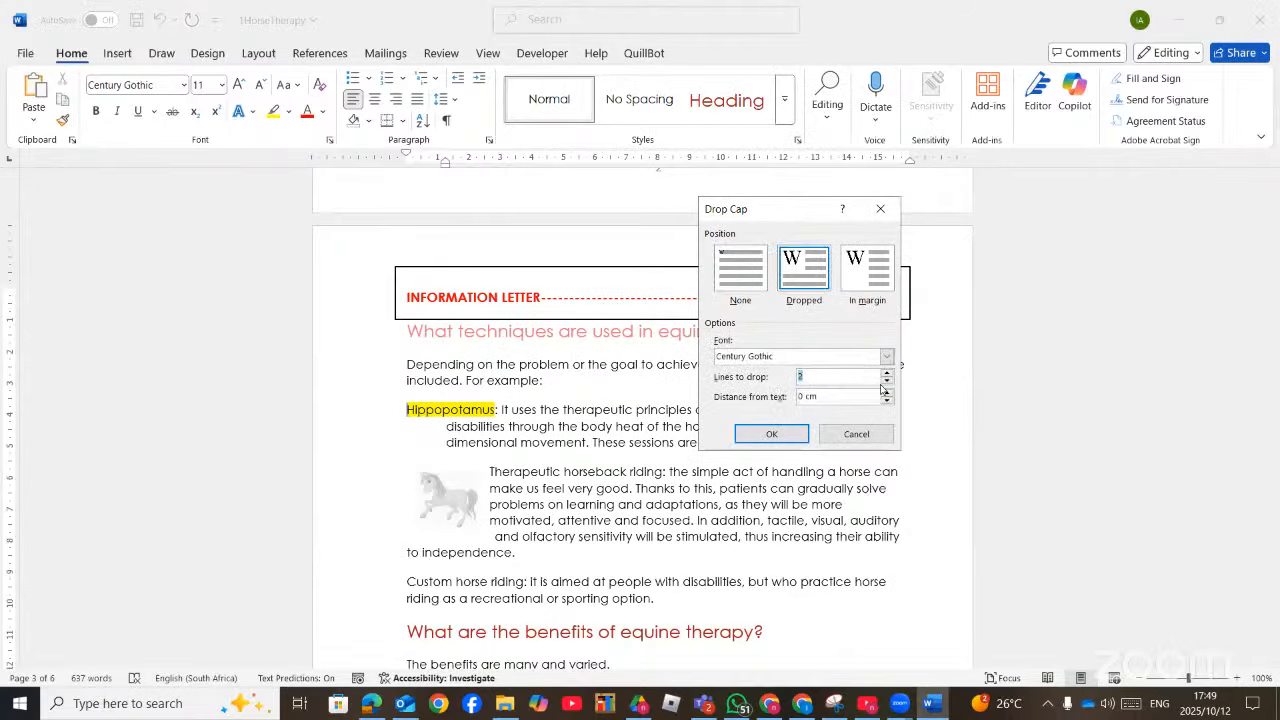
left_click(886, 393)
left_click(771, 434)
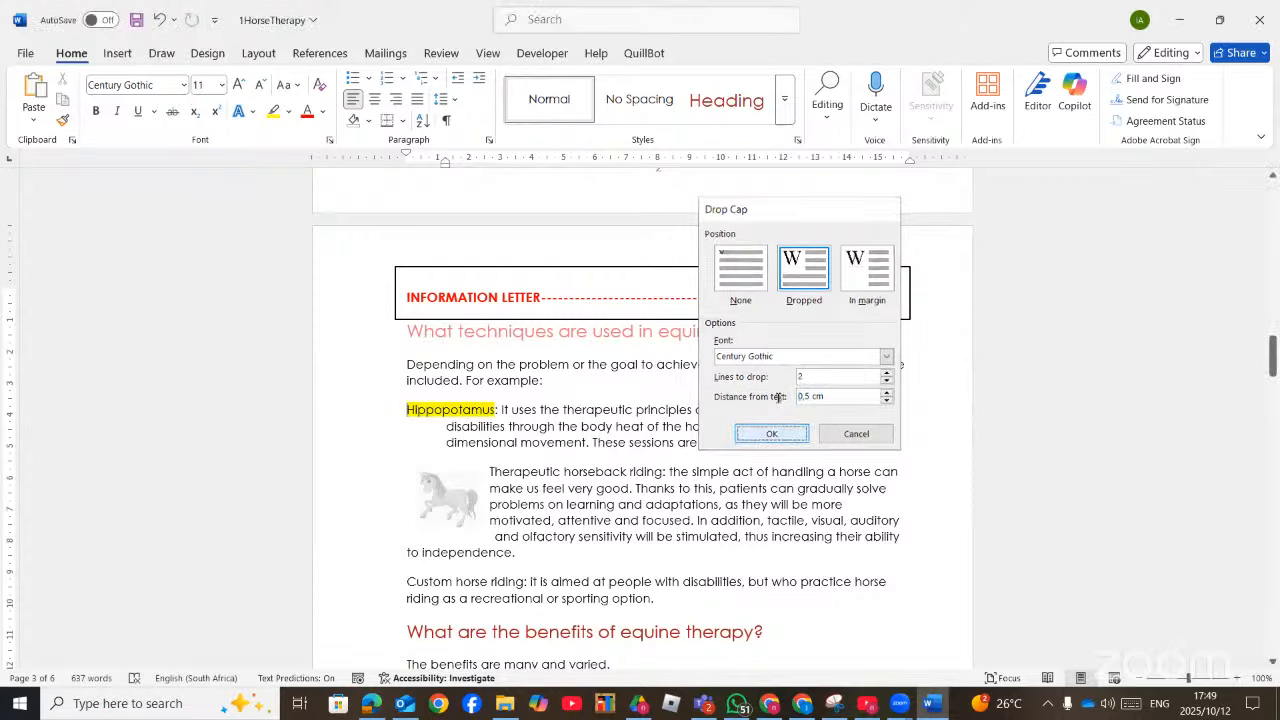
left_click(532, 424)
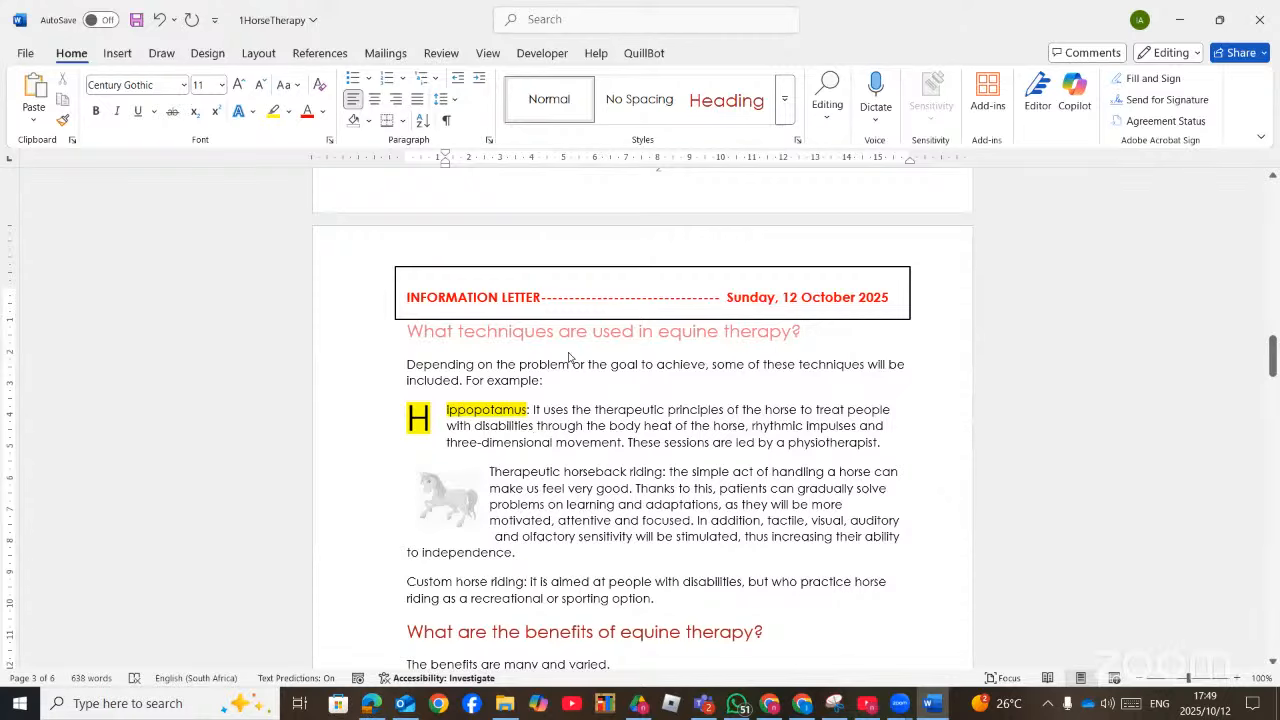
Read question 1.6 about the cross-reference in the paper and look through the Word document's highlighted text up to the index page
key("alt+Tab")
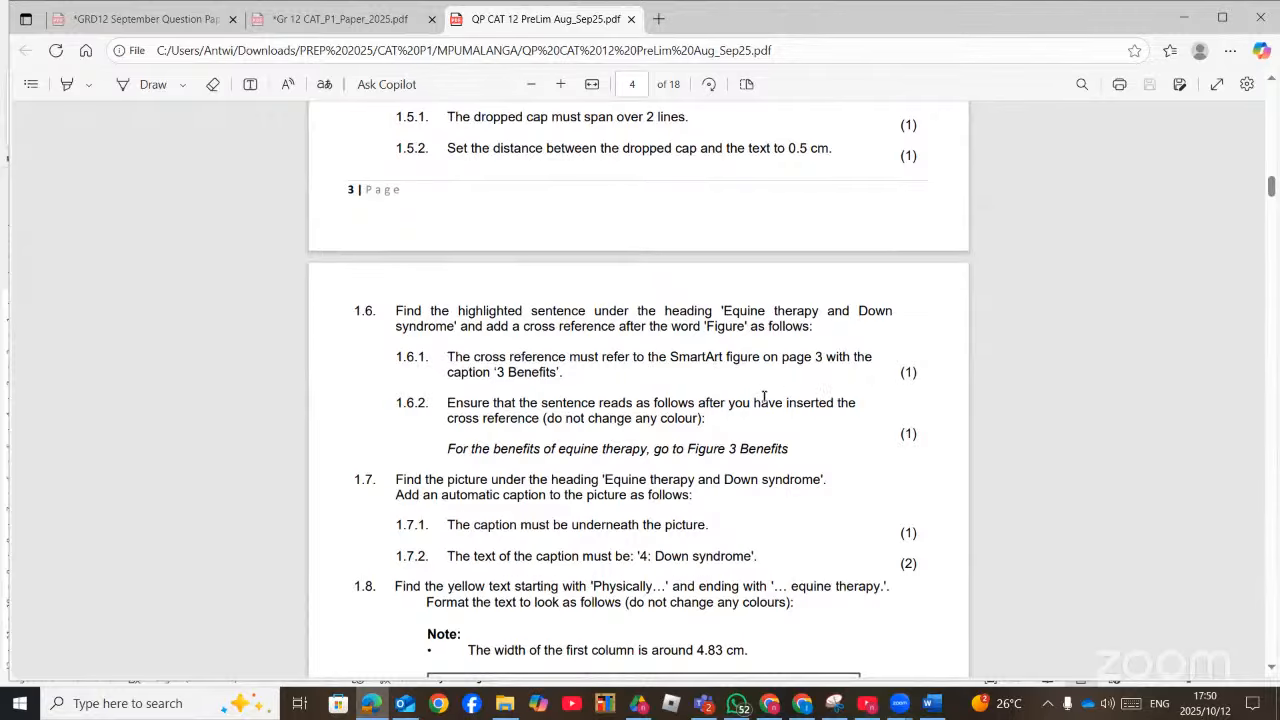
left_click(940, 706)
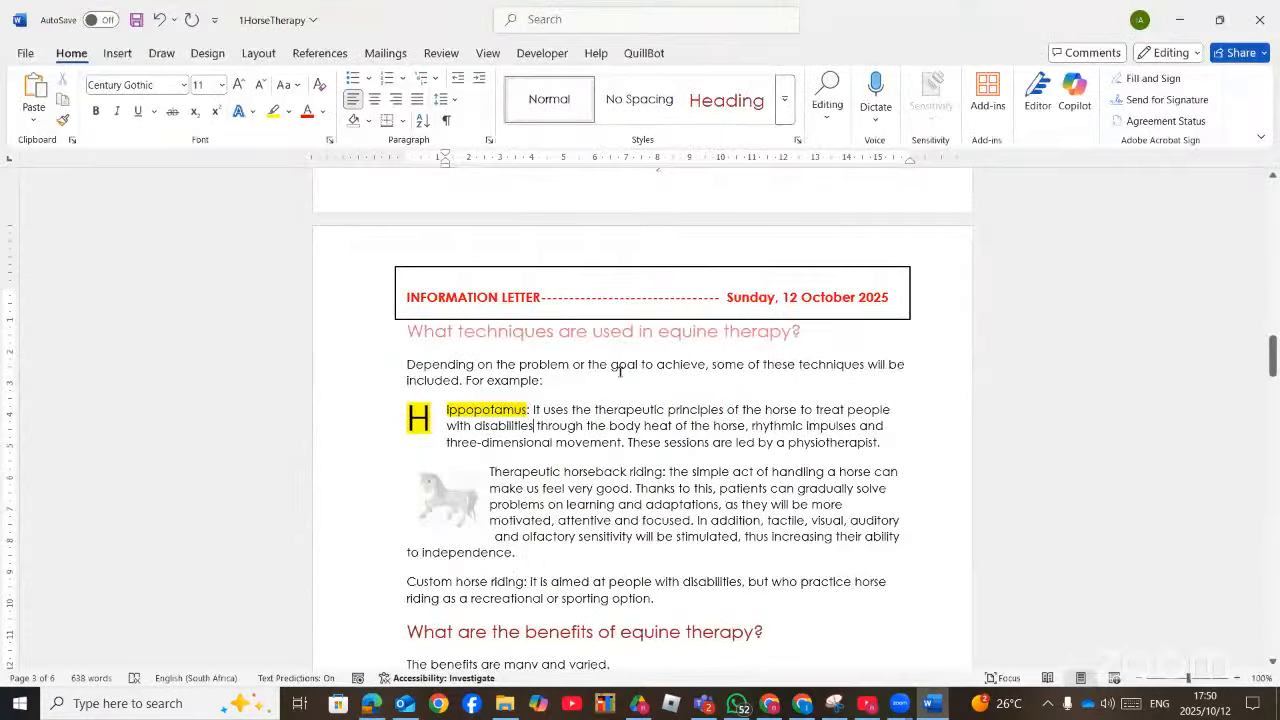
scroll(617, 368, "down", 7)
scroll(620, 372, "down", 8)
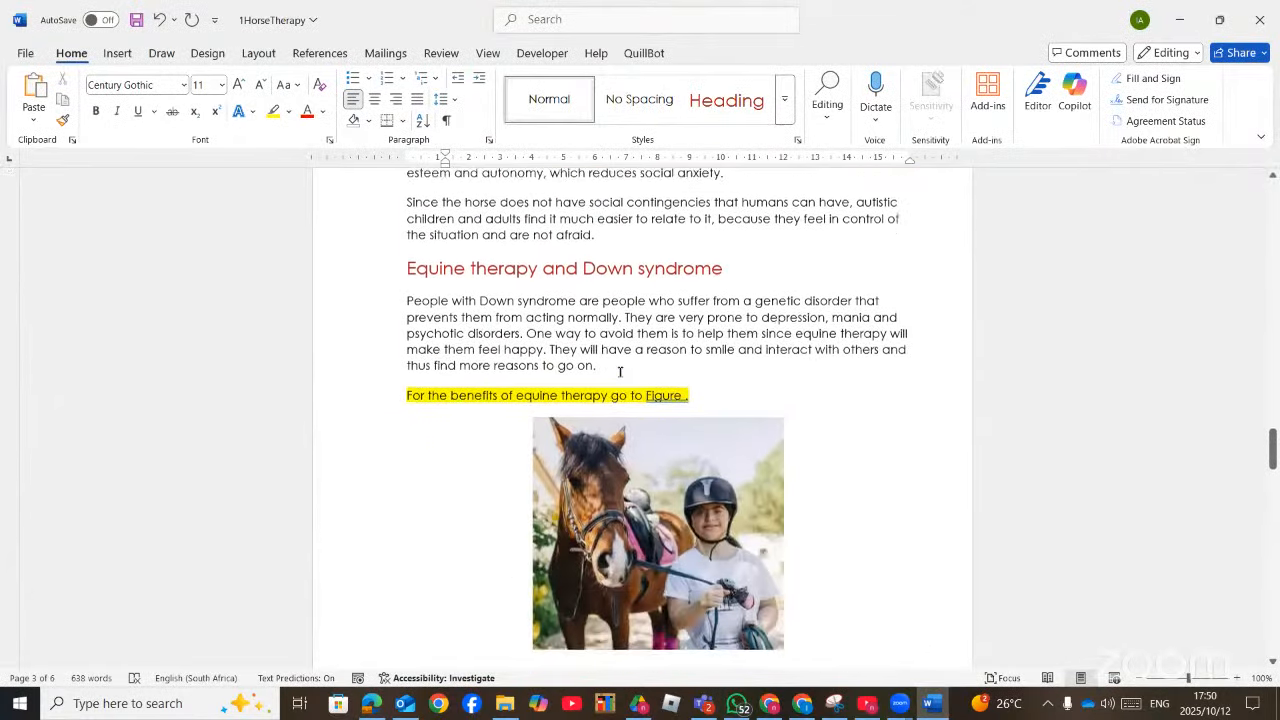
scroll(620, 372, "up", 6)
scroll(620, 372, "down", 5)
scroll(620, 372, "up", 1)
scroll(620, 372, "down", 8)
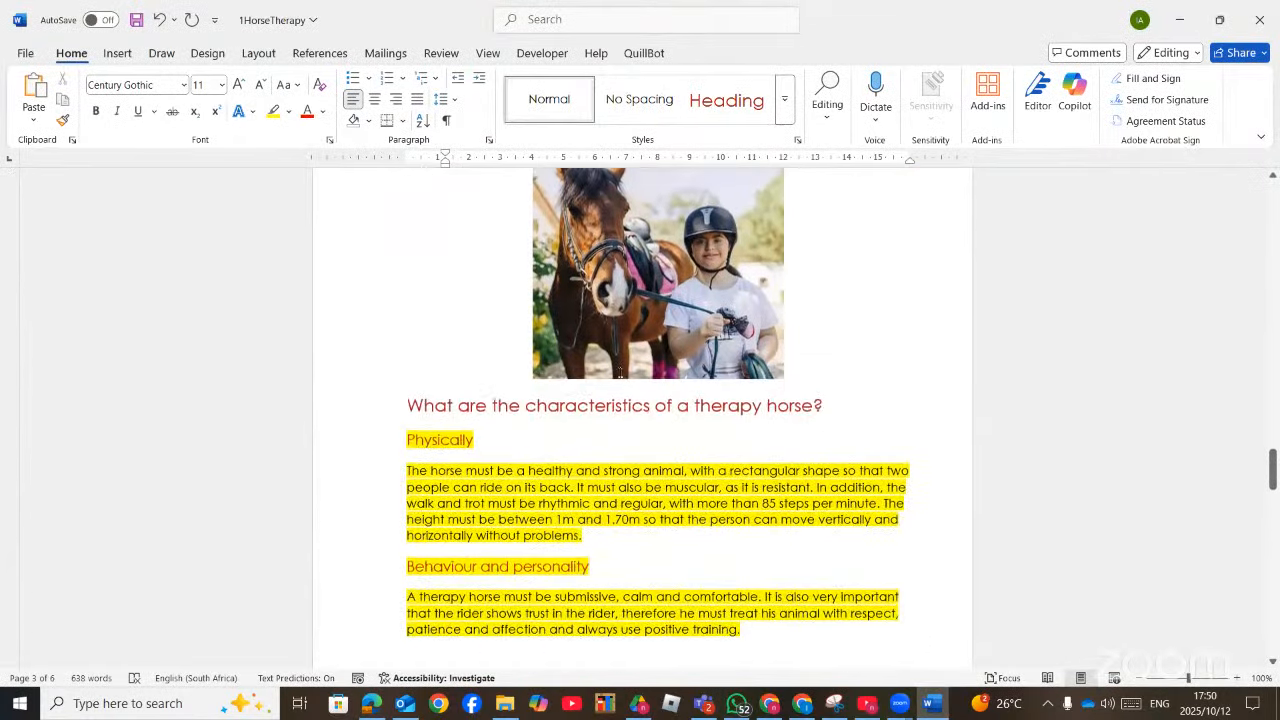
scroll(572, 352, "down", 15)
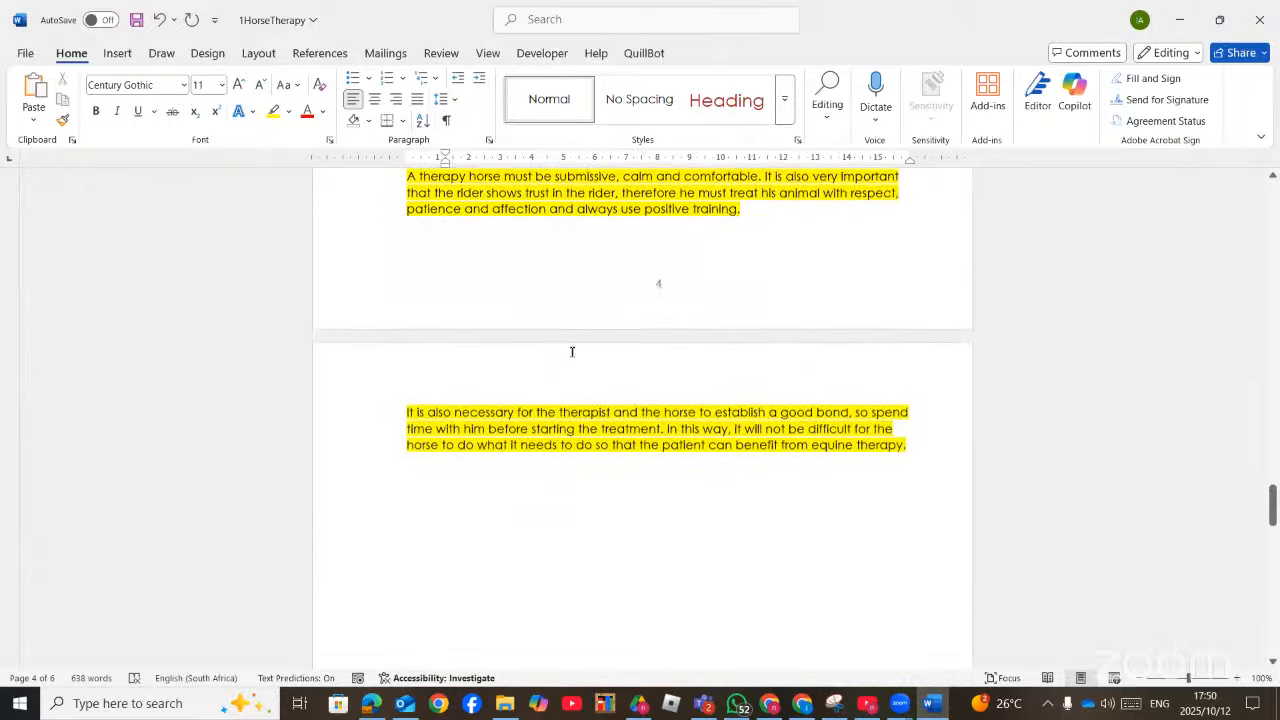
scroll(572, 352, "down", 3)
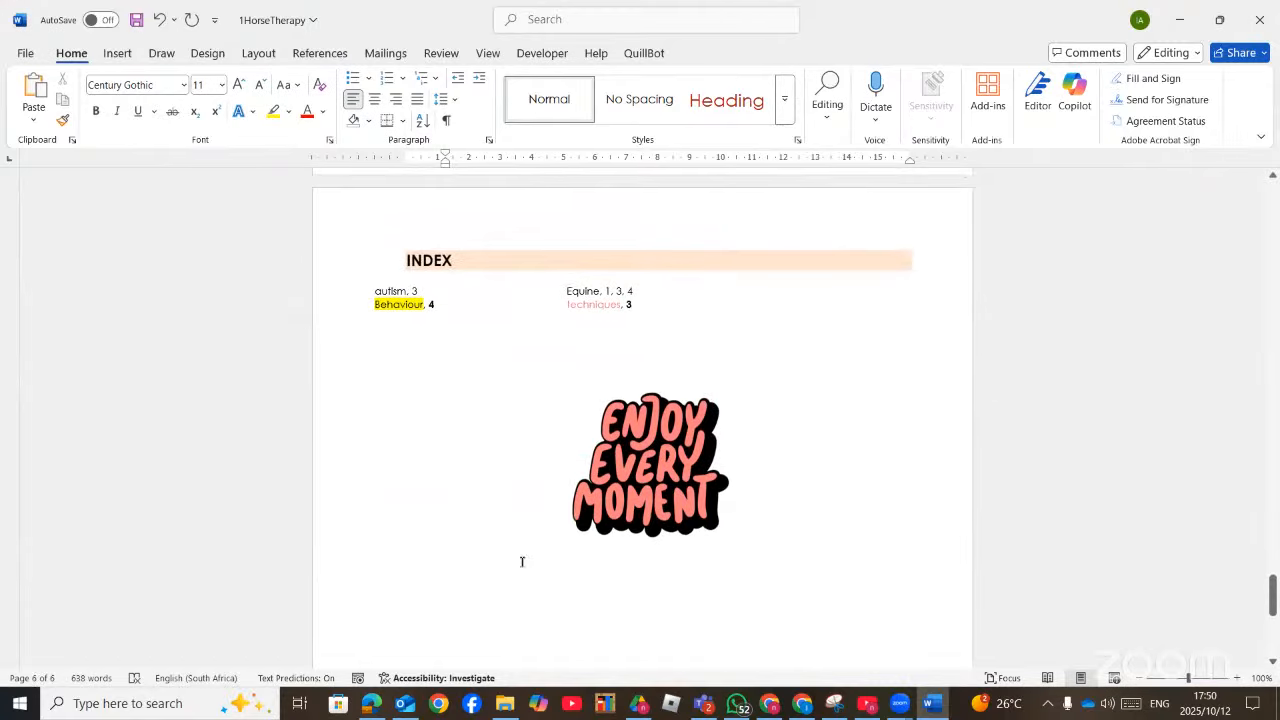
left_click(371, 704)
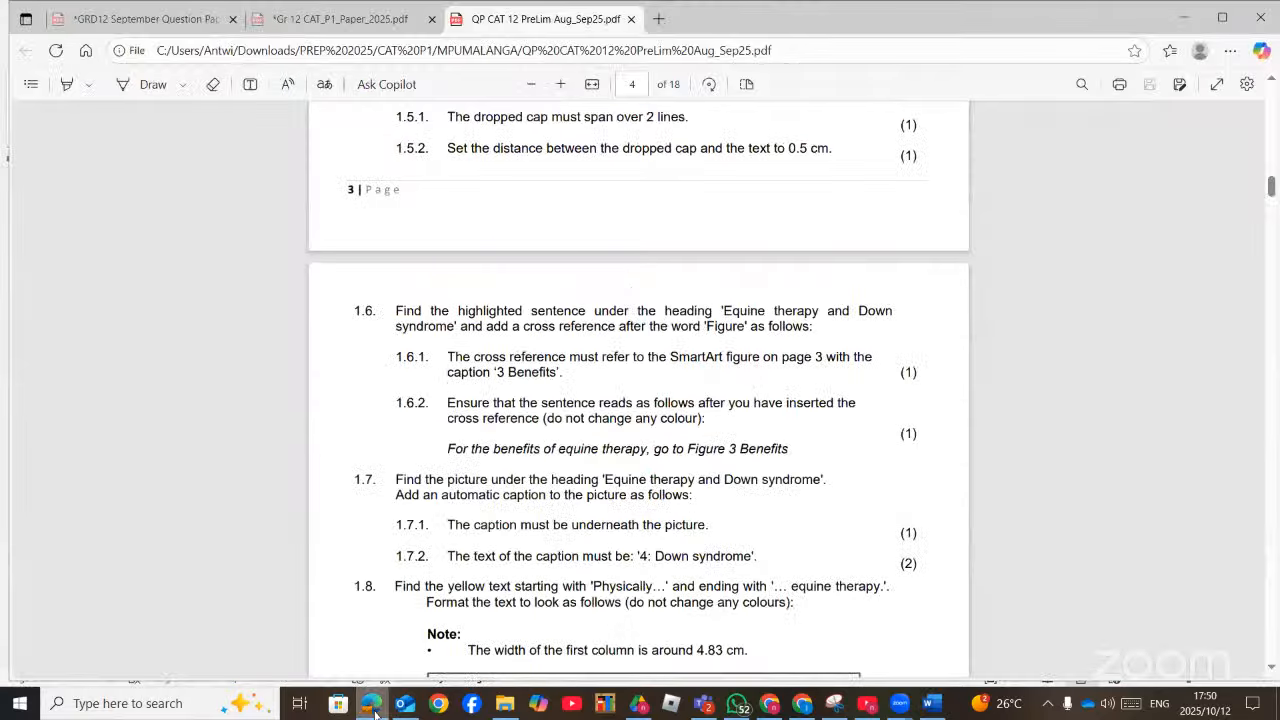
left_click(371, 704)
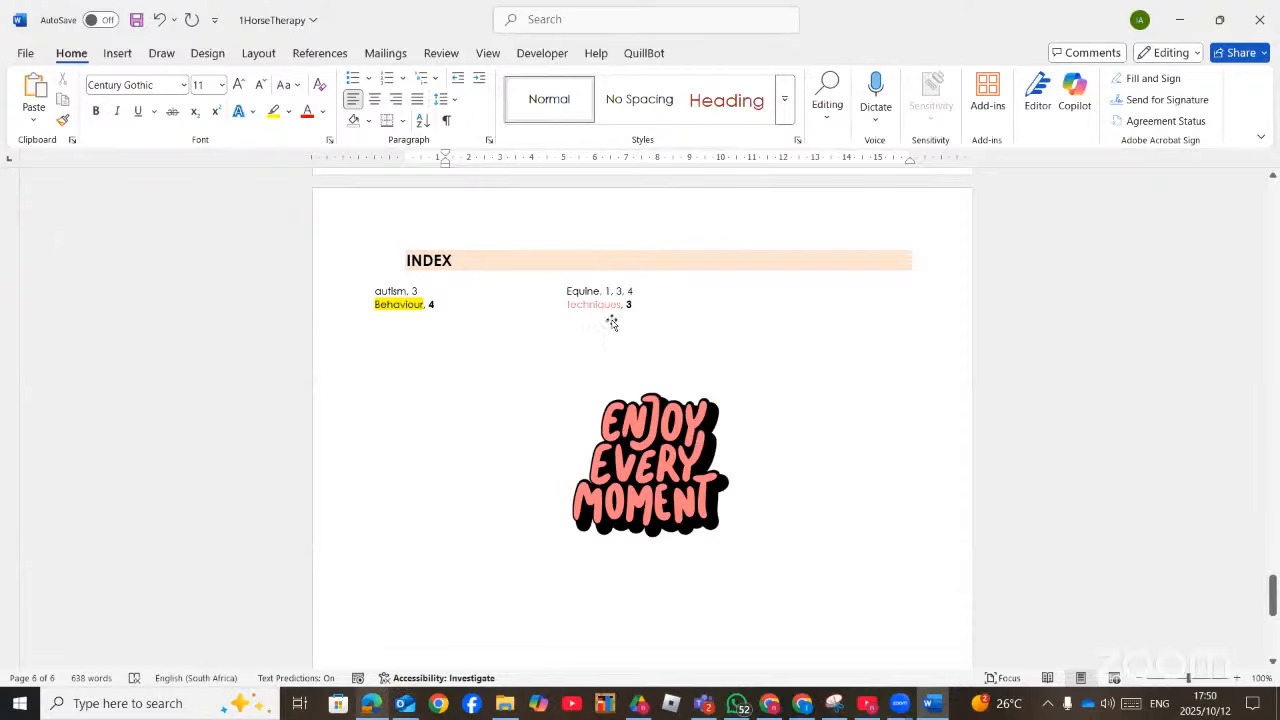
Select 'Figure' at the end of the highlighted sentence under 'Equine therapy and Down syndrome' and open the Cross-reference dialog
scroll(614, 319, "up", 20)
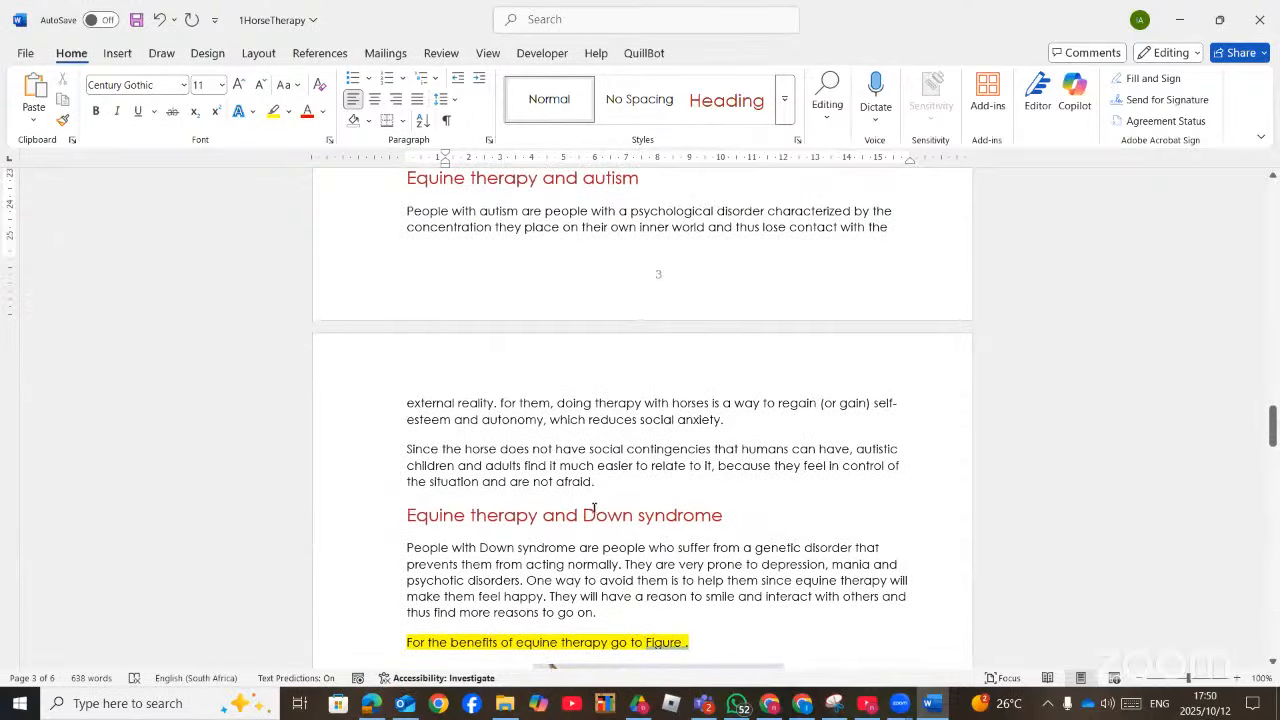
scroll(590, 500, "down", 2)
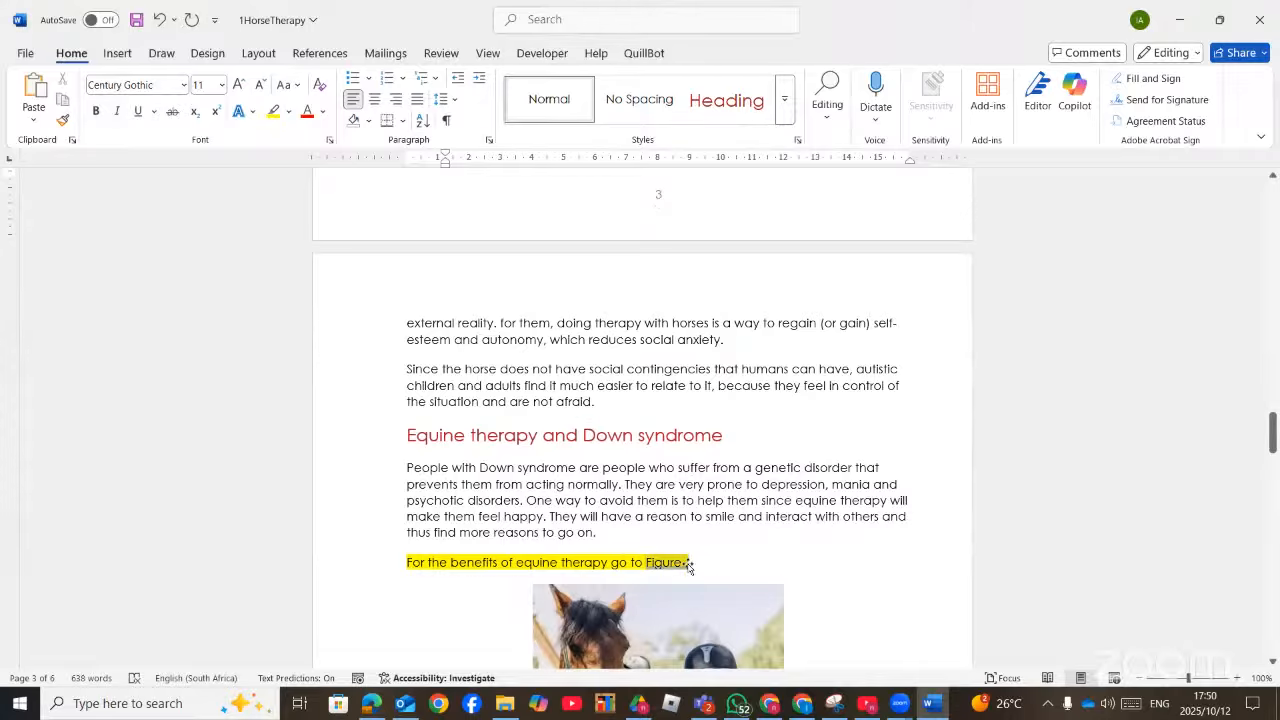
scroll(689, 562, "down", 2)
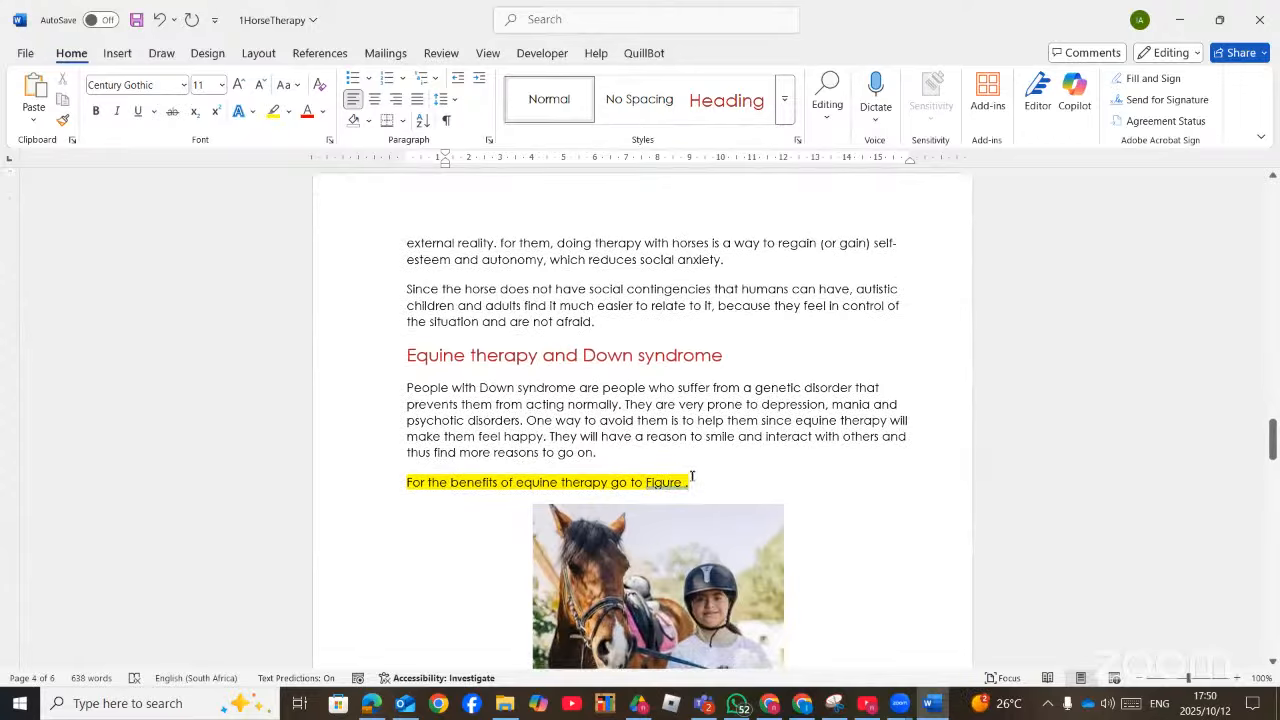
left_click(690, 483)
left_click(666, 477)
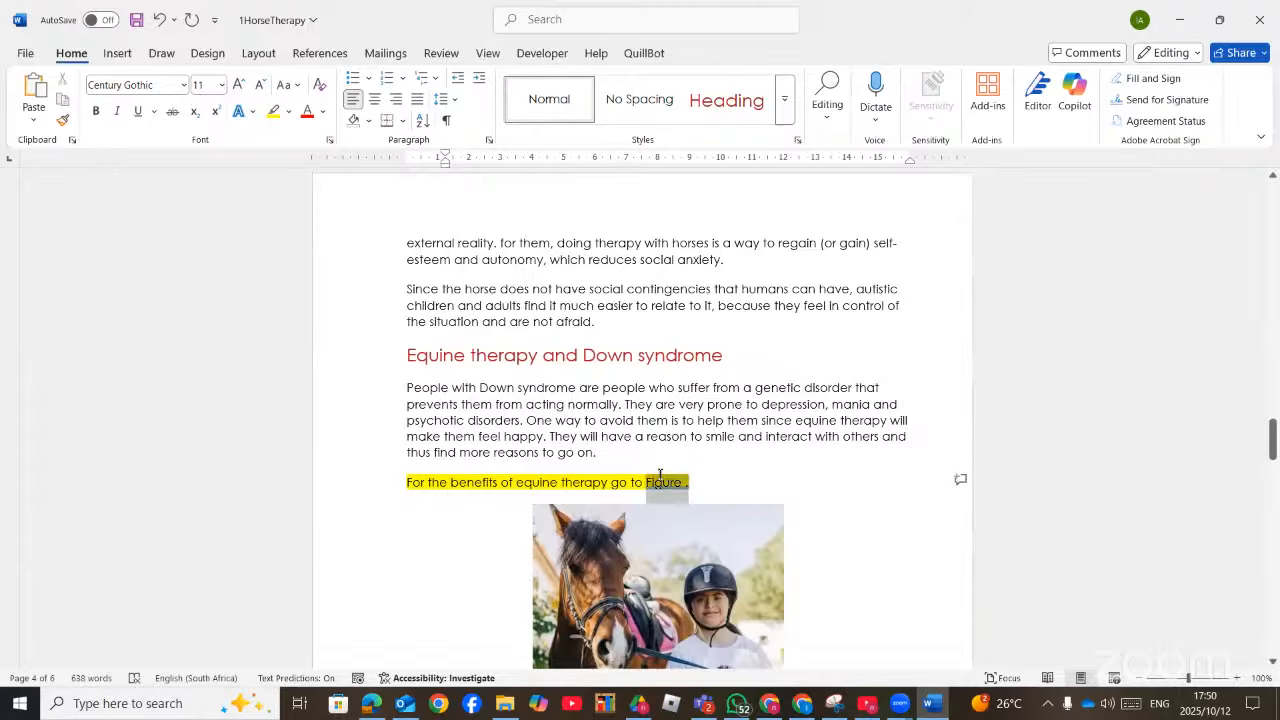
left_click_drag(646, 479, 646, 478)
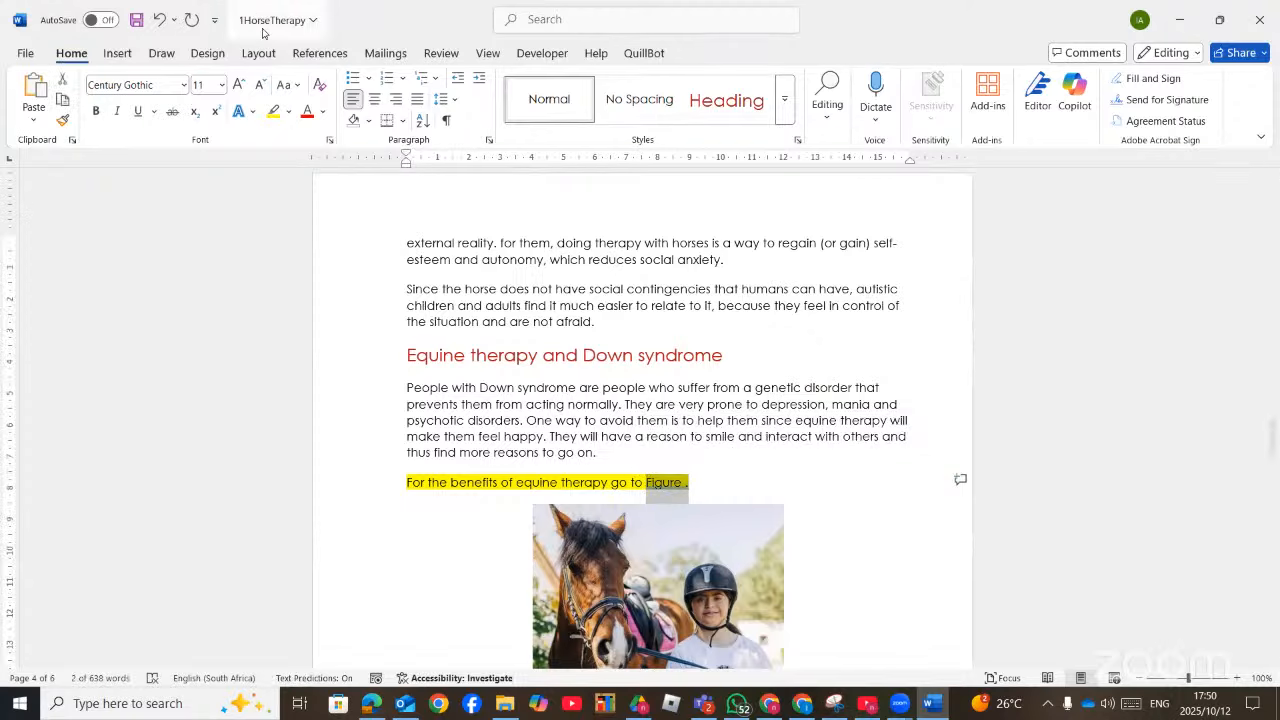
left_click(326, 52)
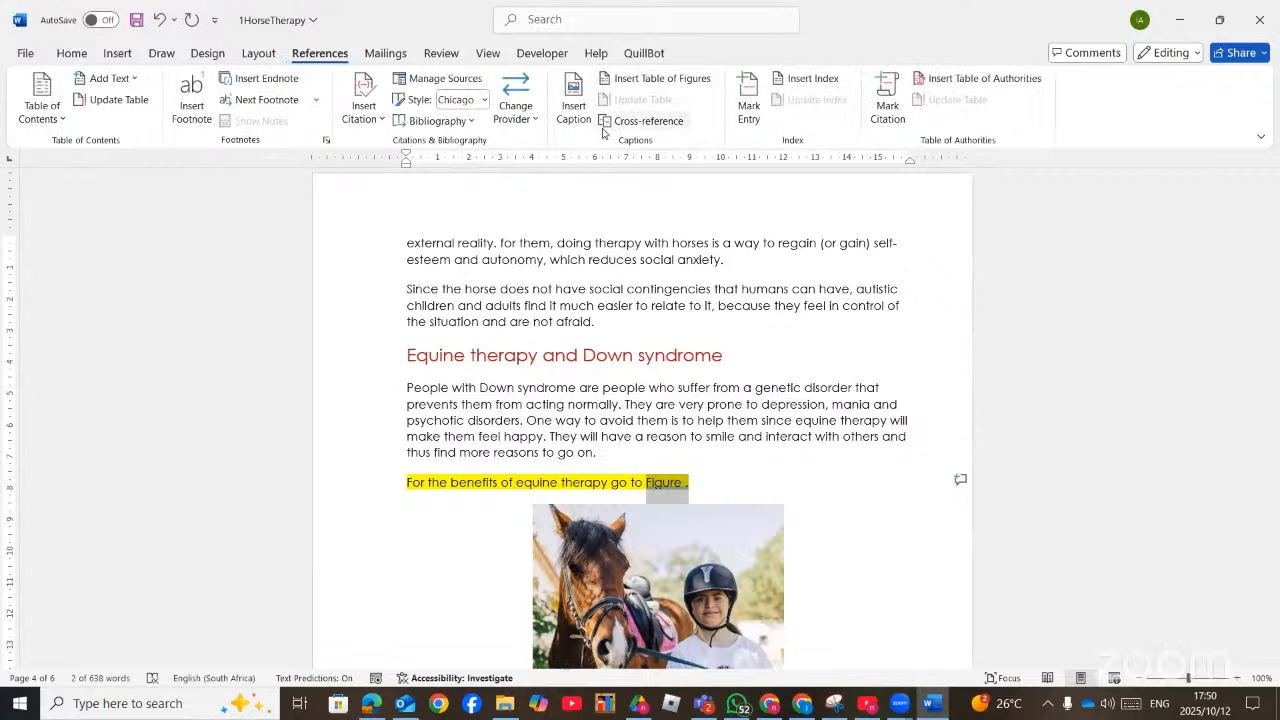
left_click(632, 121)
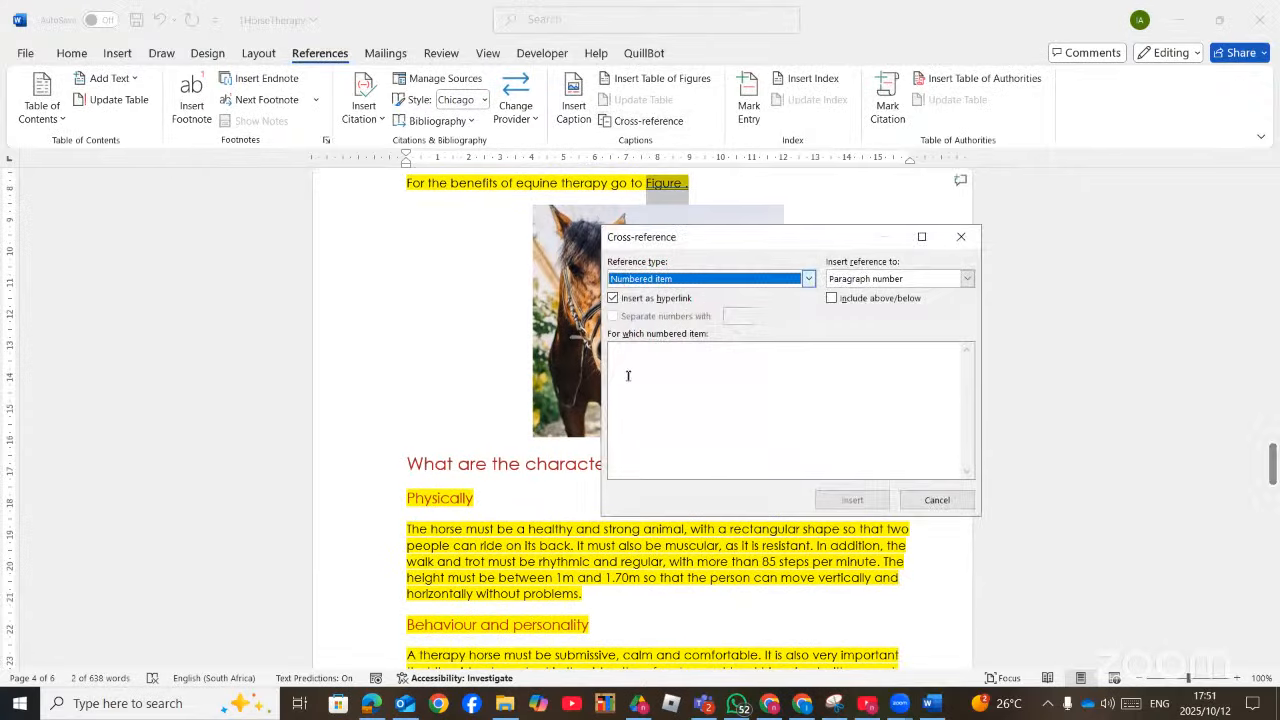
Recheck question 1.6 in the paper and set the cross-reference's reference type to Figure
left_click(385, 703)
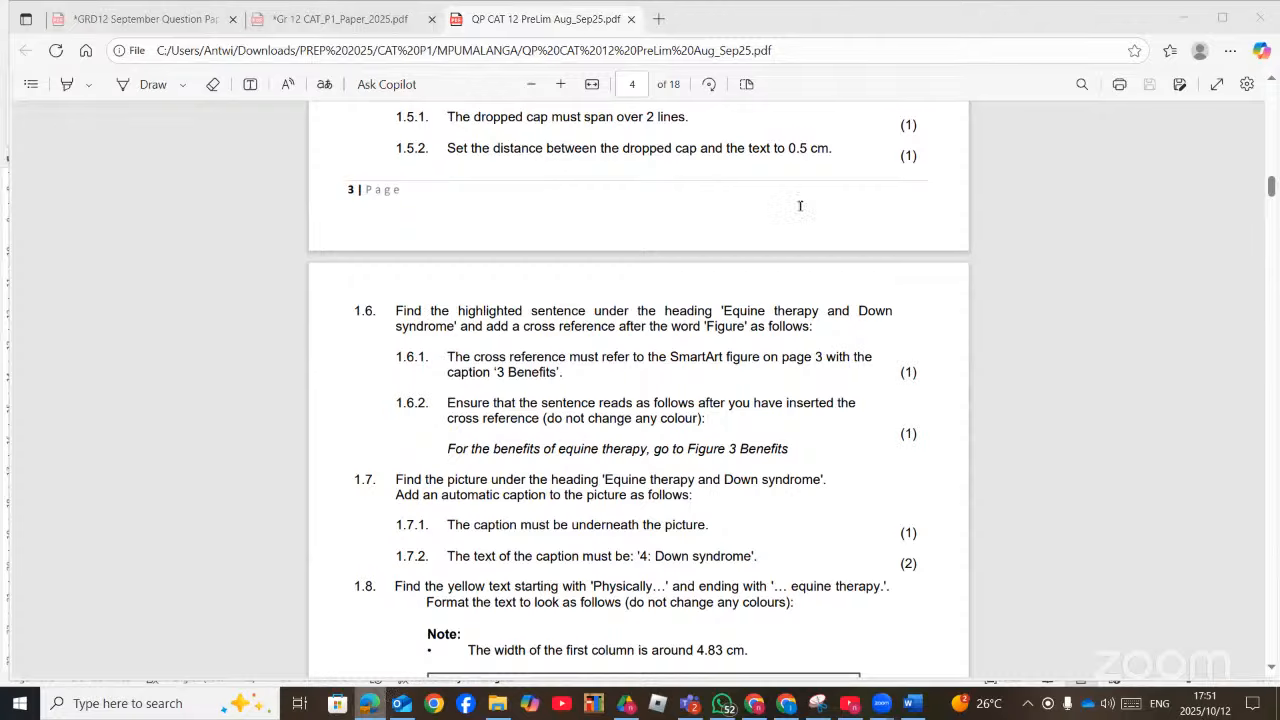
key("alt+Tab")
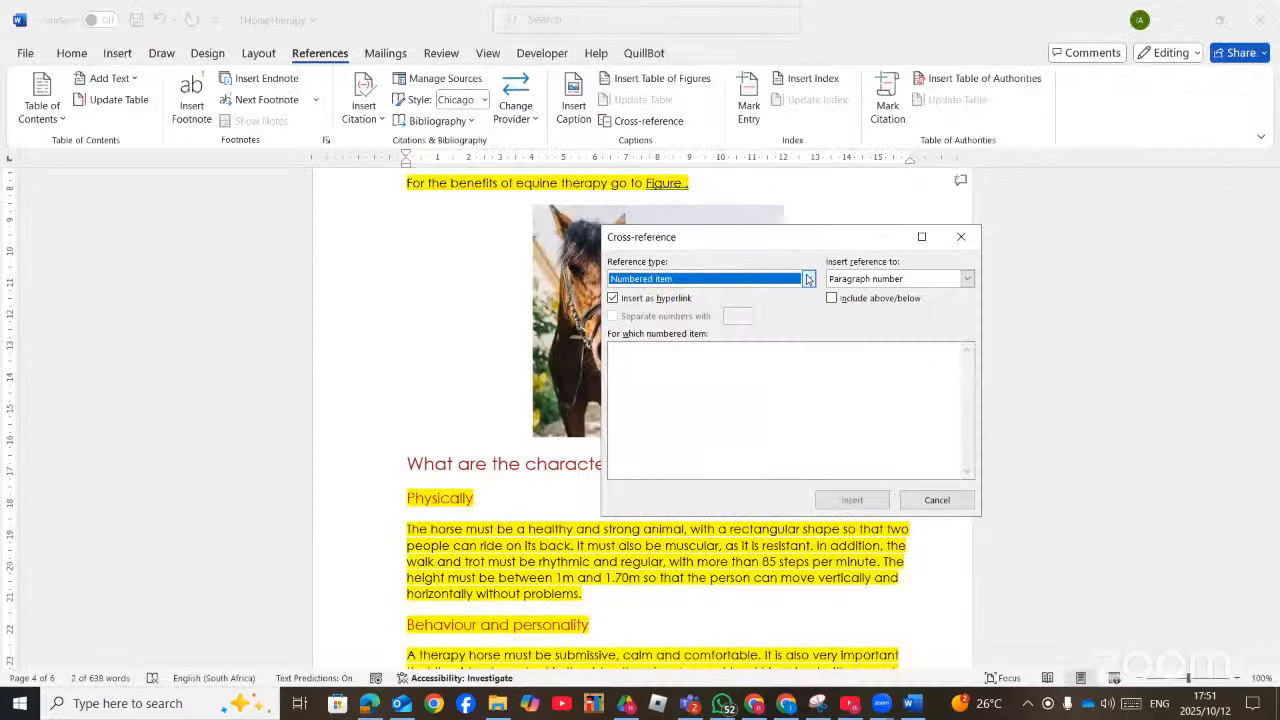
left_click(808, 279)
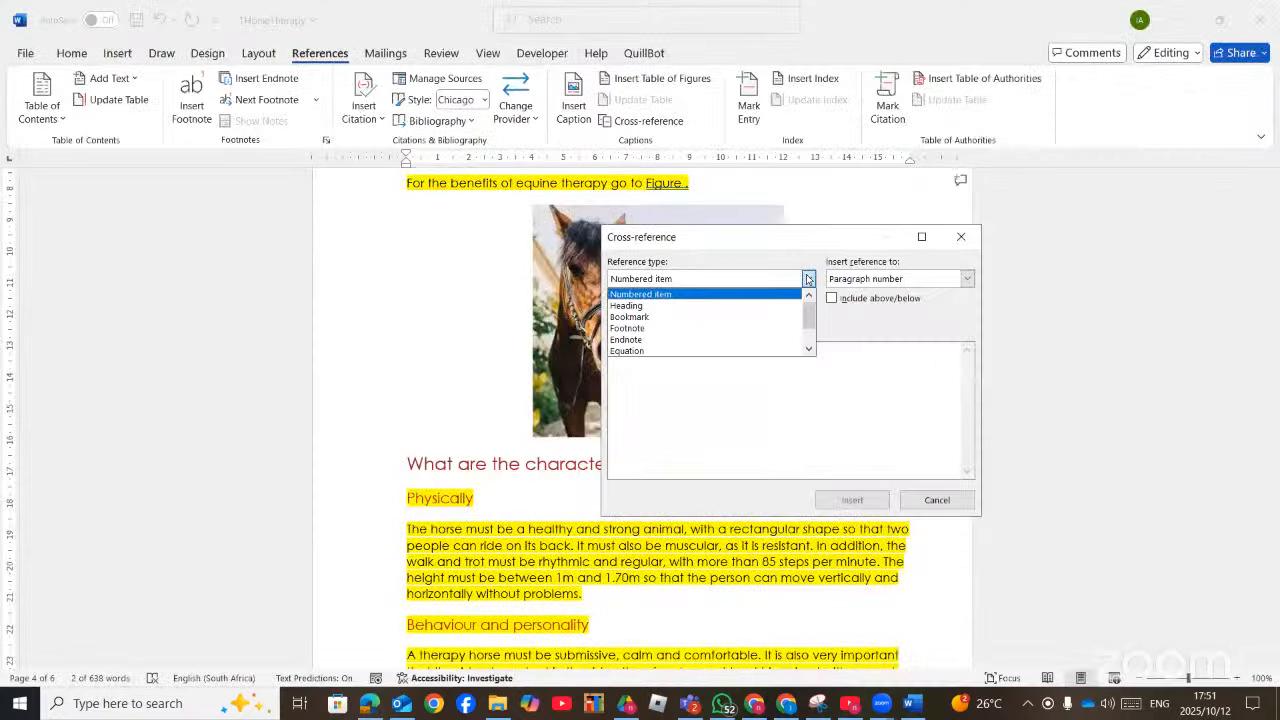
left_click(808, 348)
left_click(808, 348)
left_click(808, 348)
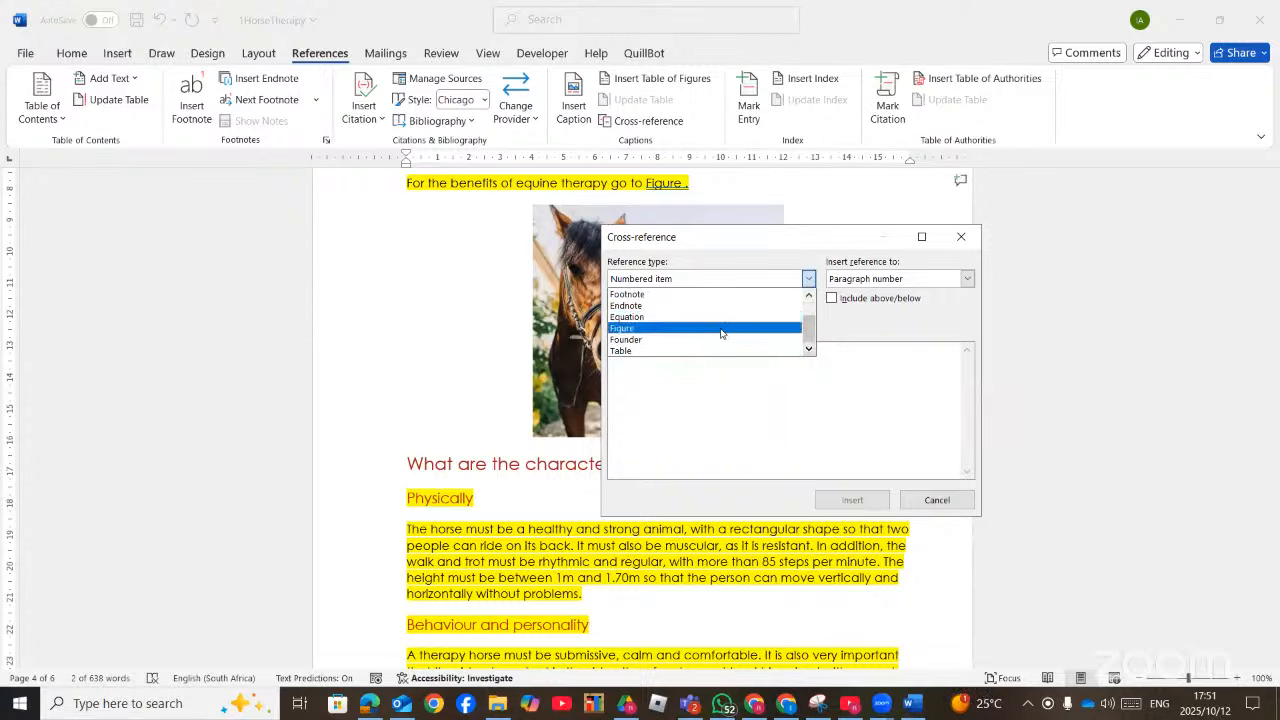
left_click(721, 329)
Check the items offered for the Heading, Bookmark, Footnote, Endnote and Equation reference types, looking for the '3 Benefits' caption
left_click(808, 279)
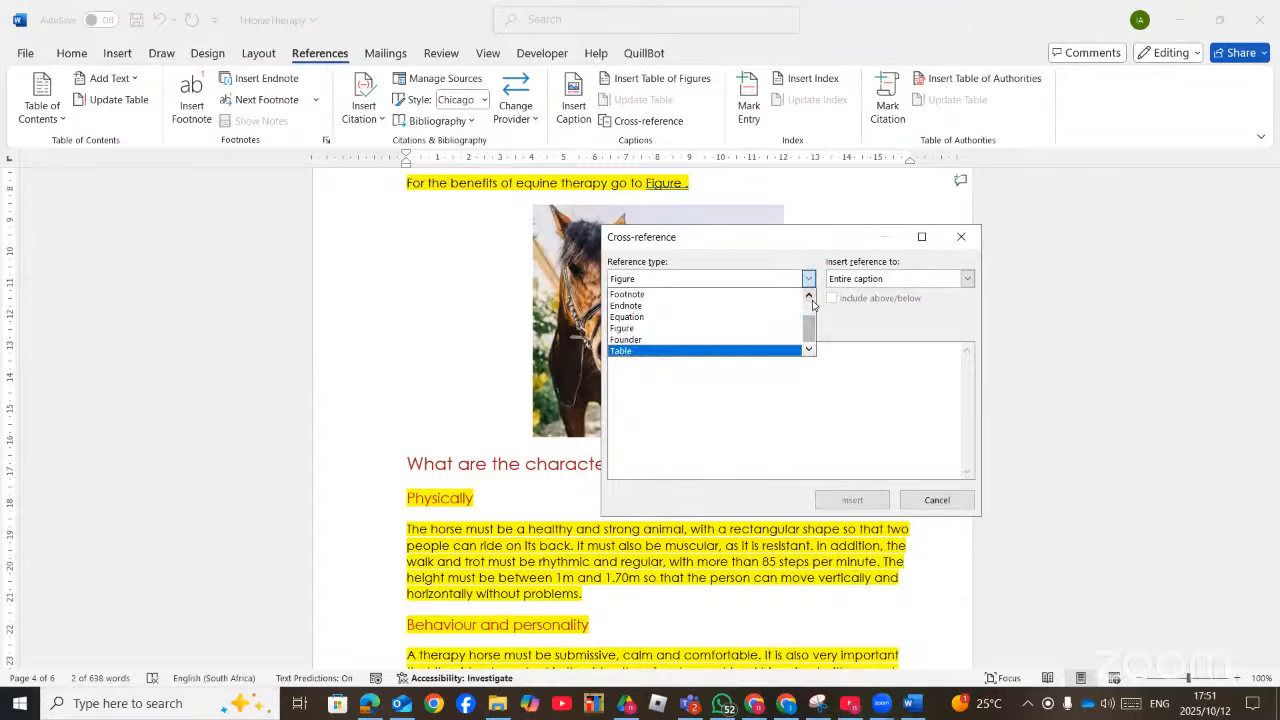
left_click(811, 298)
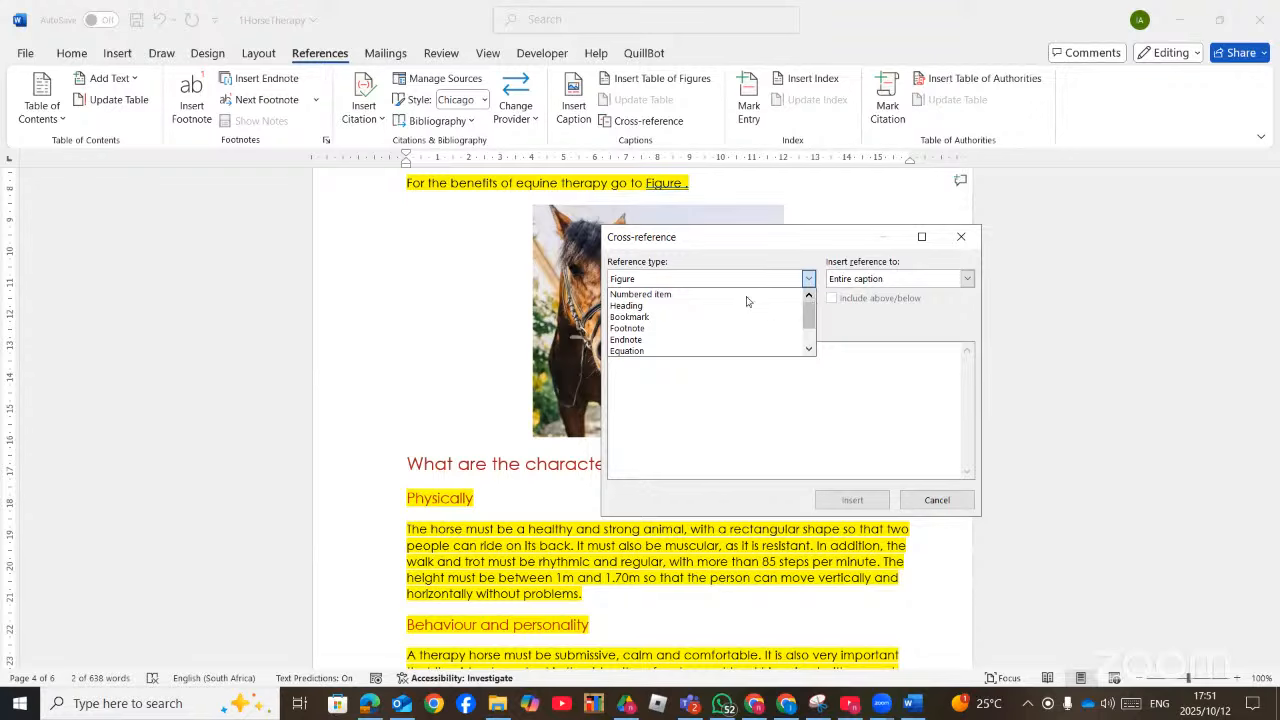
left_click(734, 306)
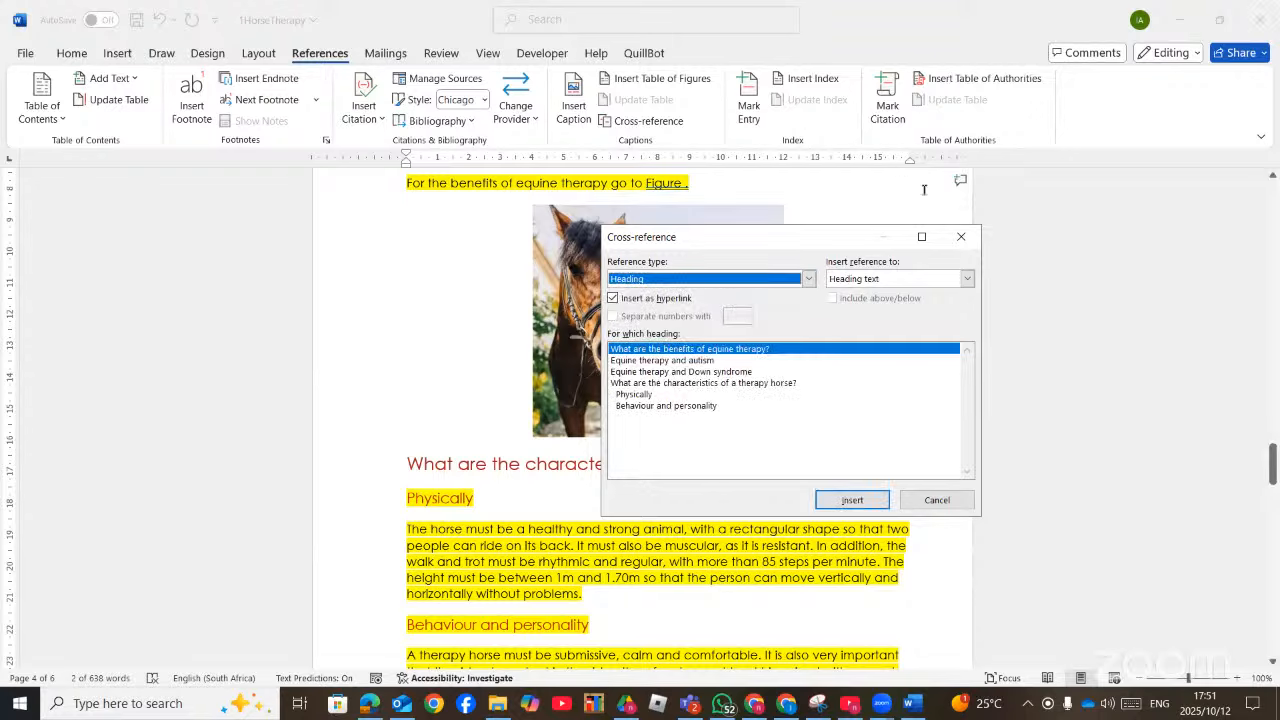
left_click(809, 279)
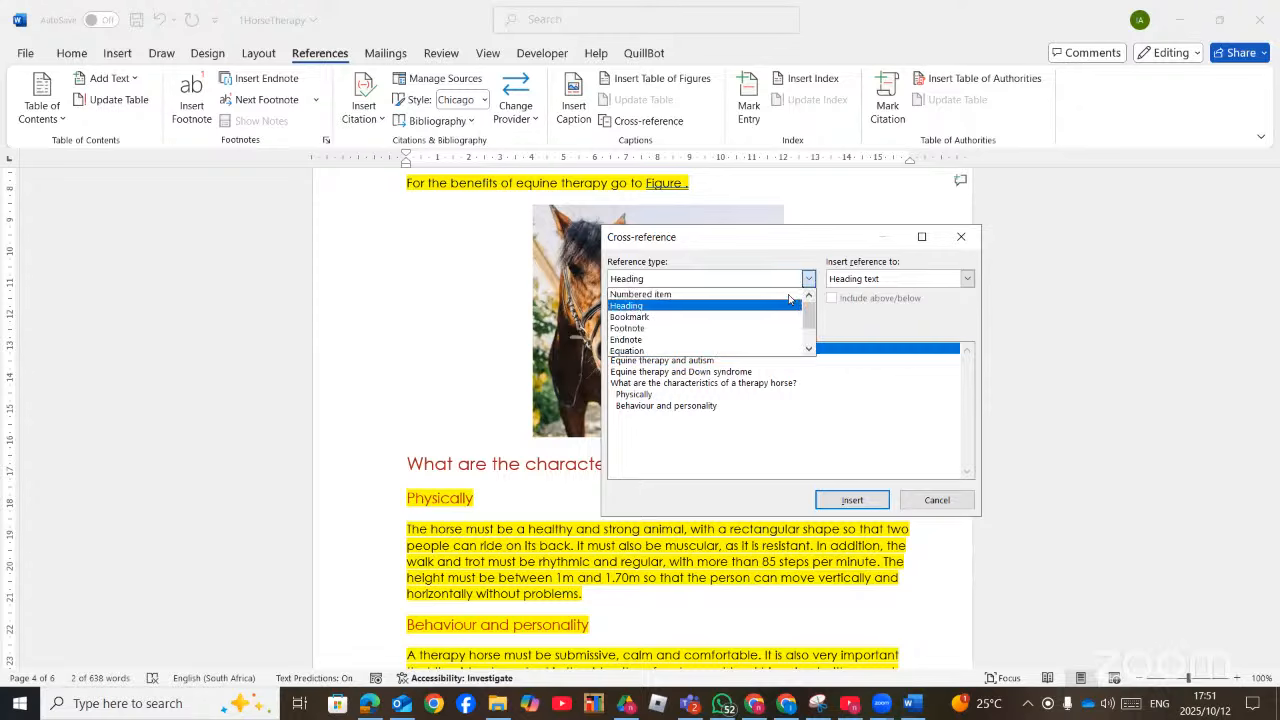
left_click(771, 317)
left_click(809, 279)
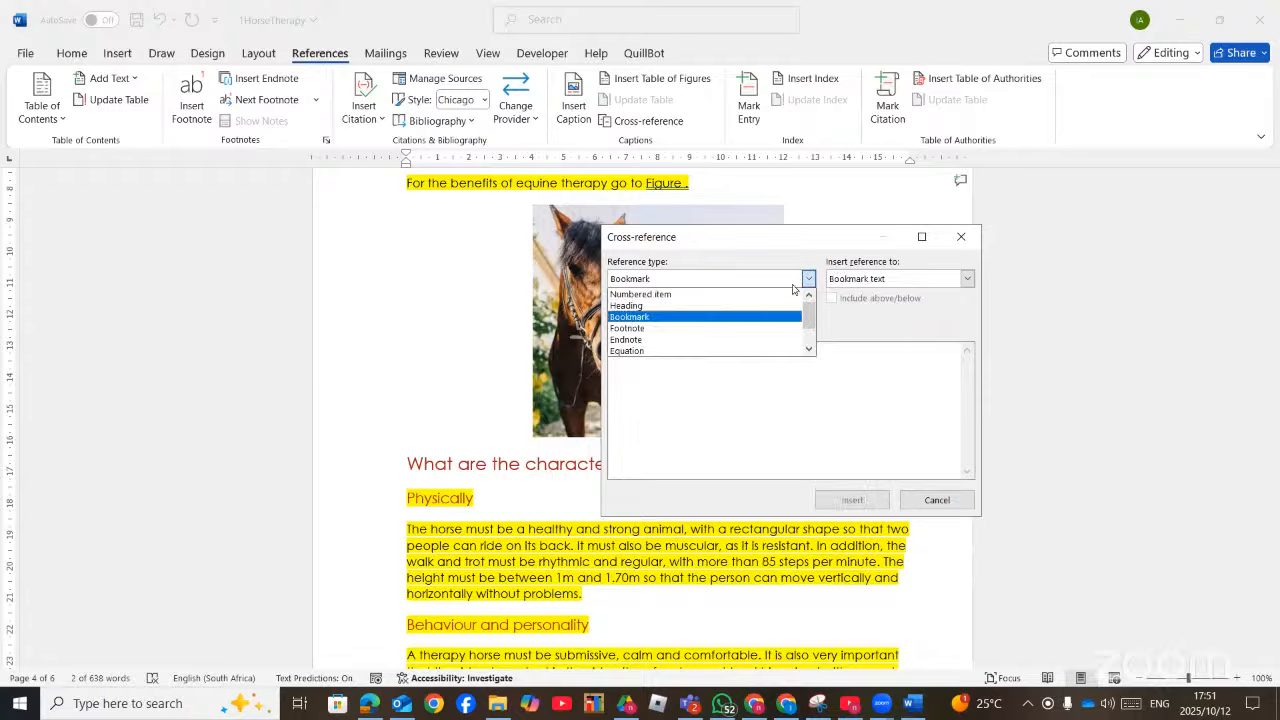
left_click(760, 330)
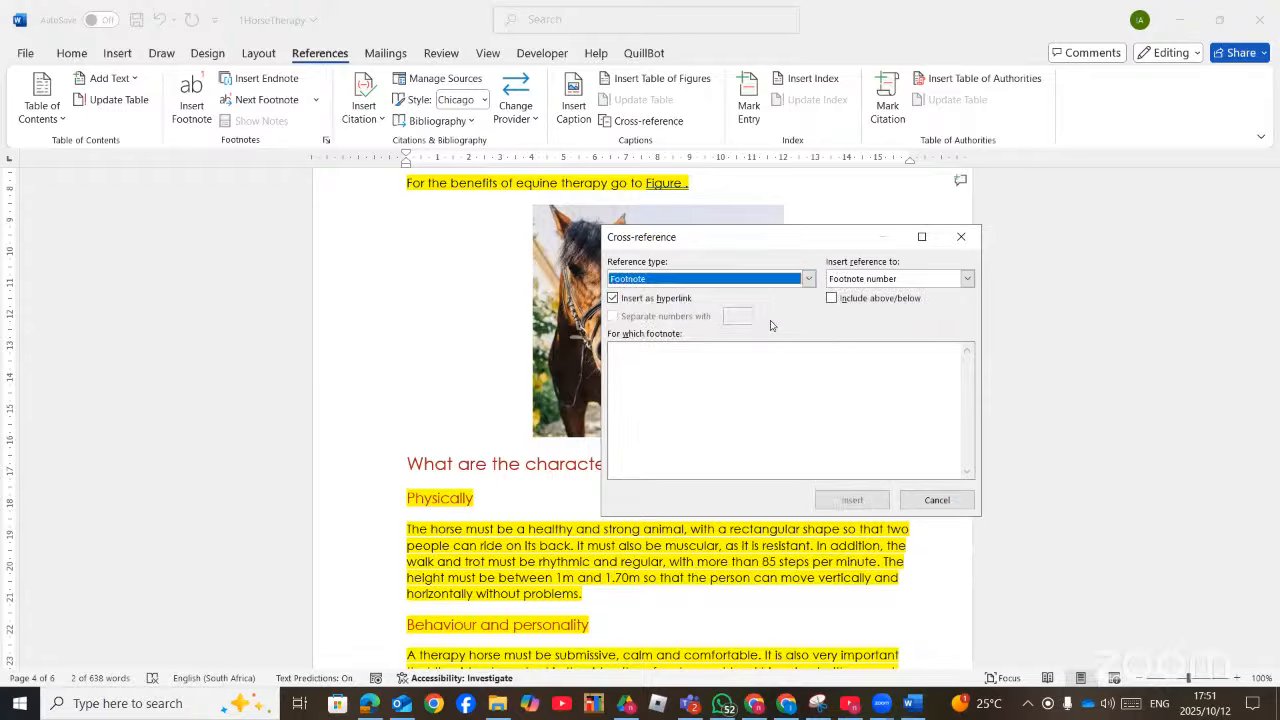
left_click(809, 279)
left_click(708, 343)
left_click(809, 279)
left_click(663, 349)
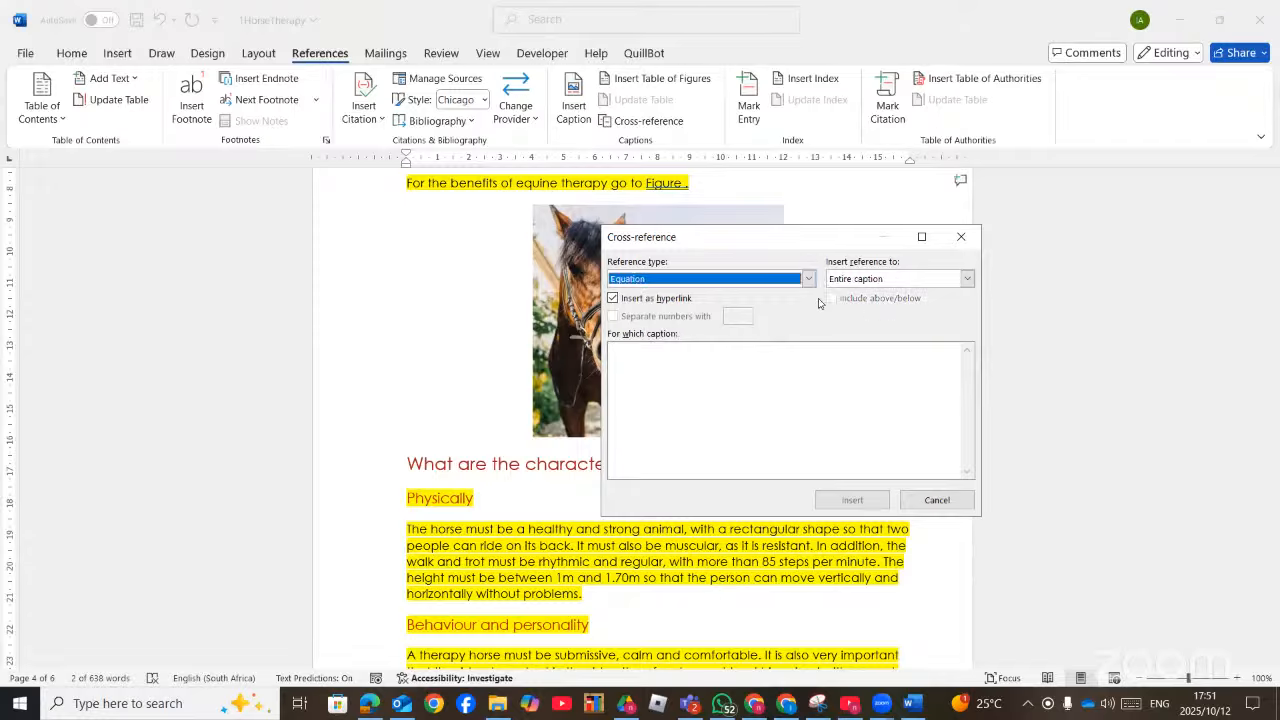
Check the captions offered for the Table and Figure reference types, and close the Cross-reference dialog without inserting anything
left_click(809, 279)
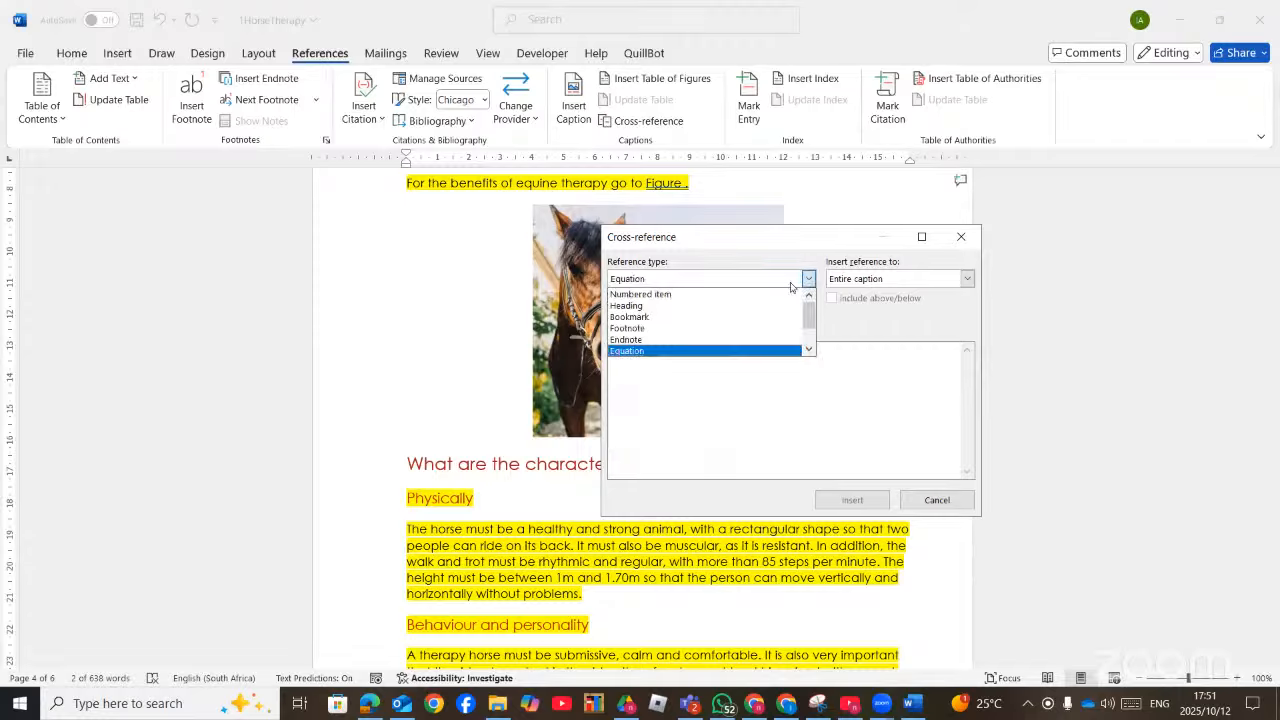
left_click(809, 349)
left_click(809, 349)
left_click(809, 349)
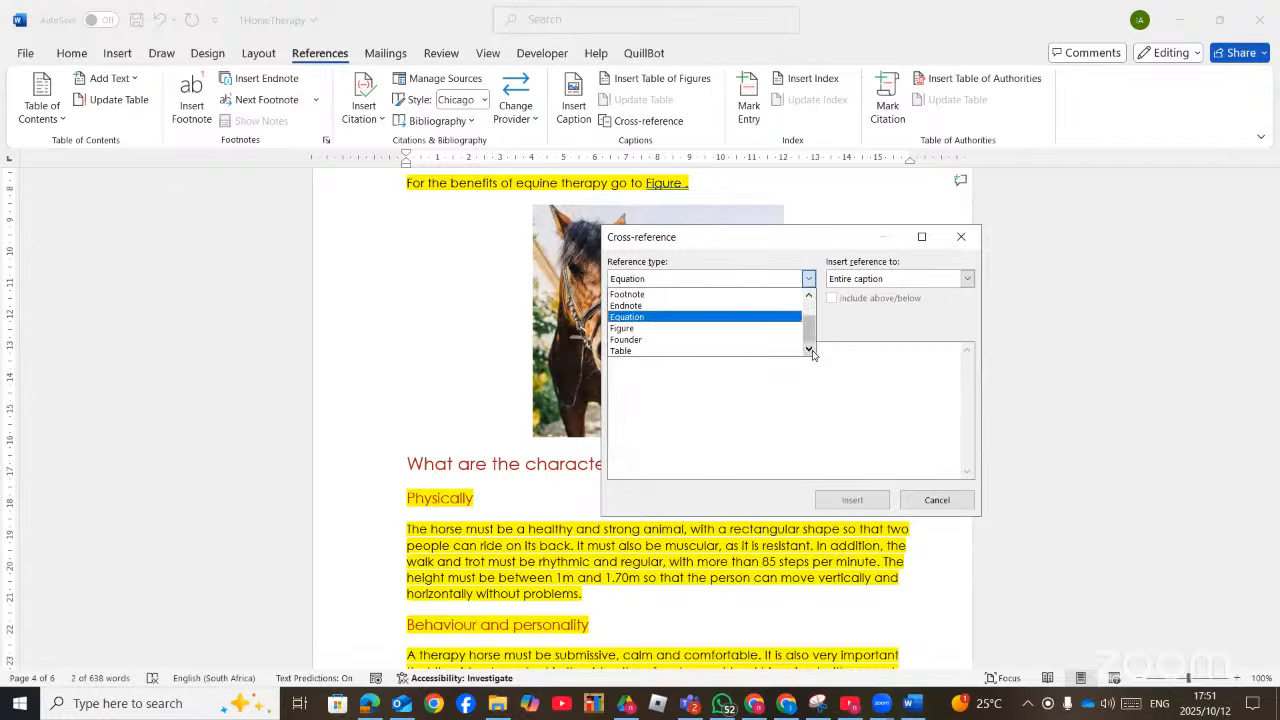
left_click(680, 351)
left_click(809, 279)
left_click(665, 328)
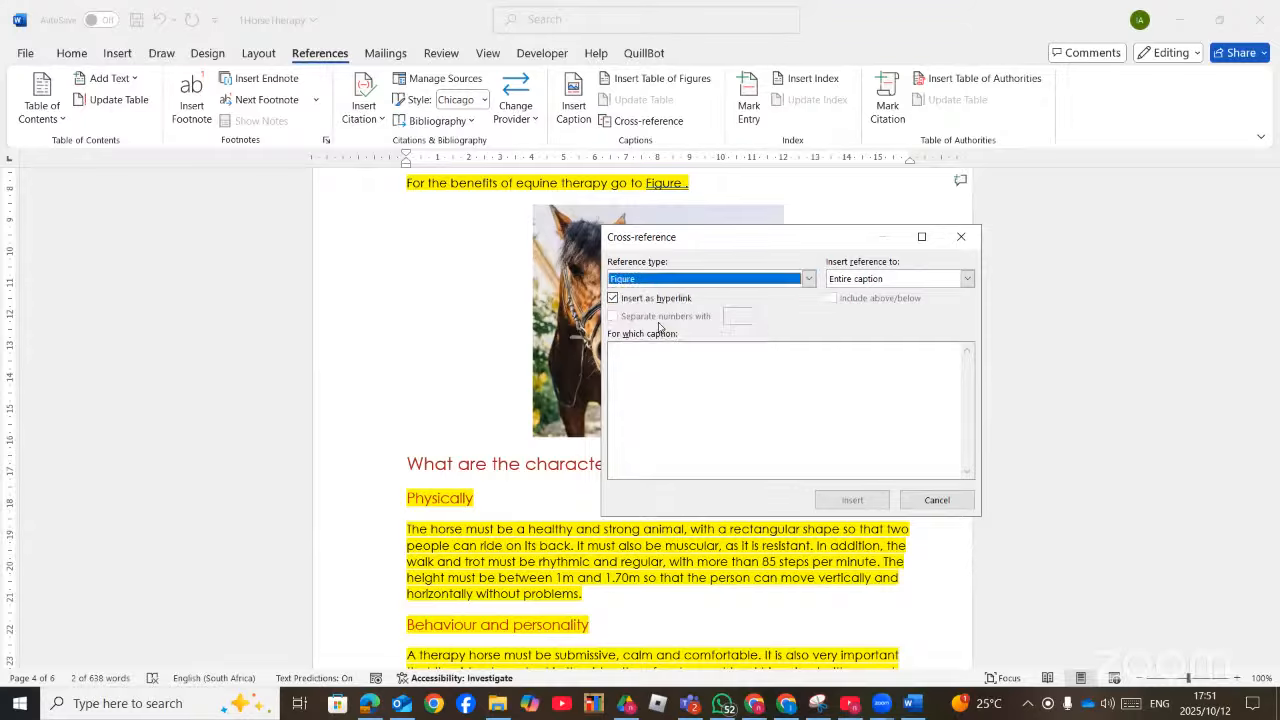
left_click(968, 280)
left_click(959, 237)
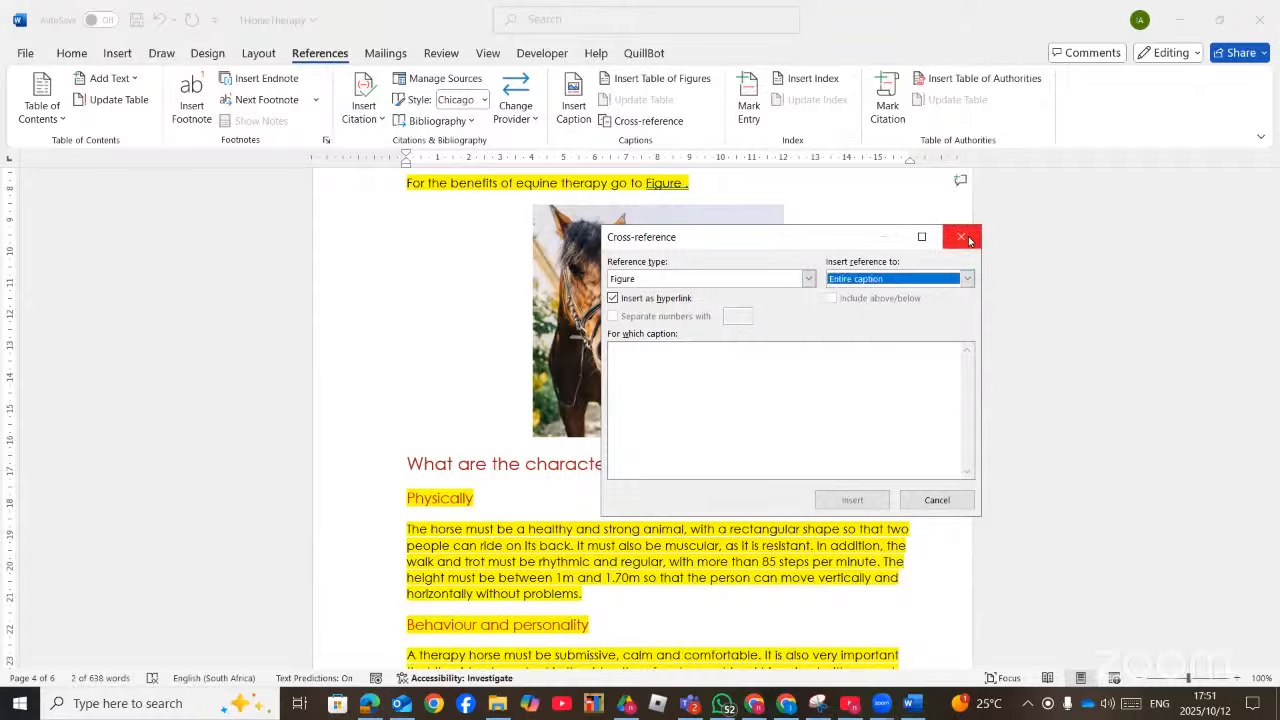
Leave the Cross-reference dialog and inspect the benefits SmartArt on page 3 and its '3 Benefits' caption, including the options available for the caption text
left_click(959, 237)
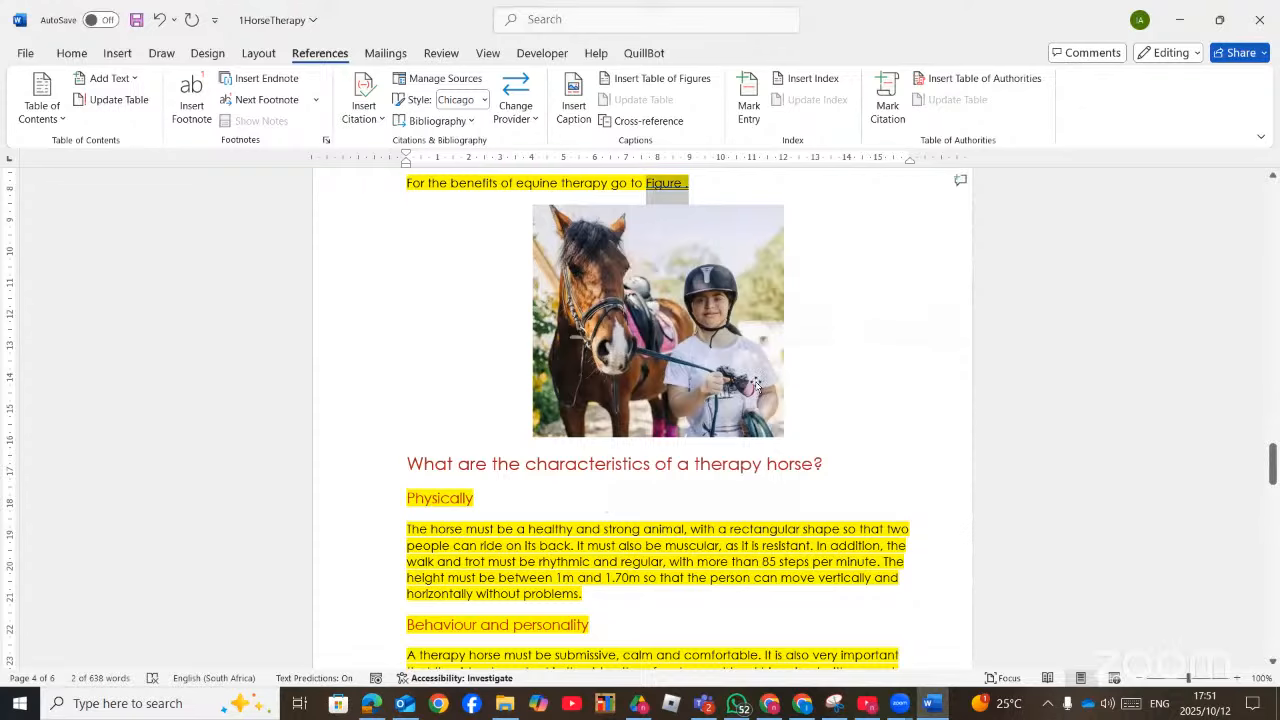
scroll(757, 383, "down", 5)
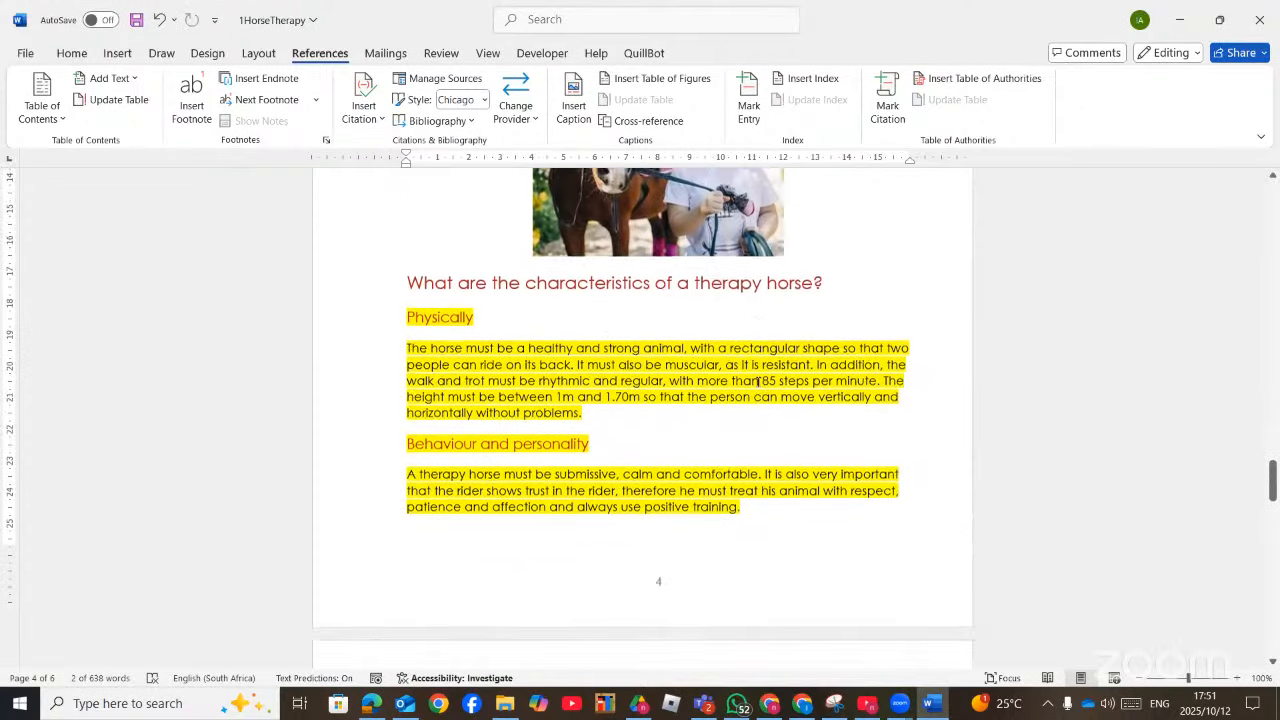
scroll(757, 381, "up", 20)
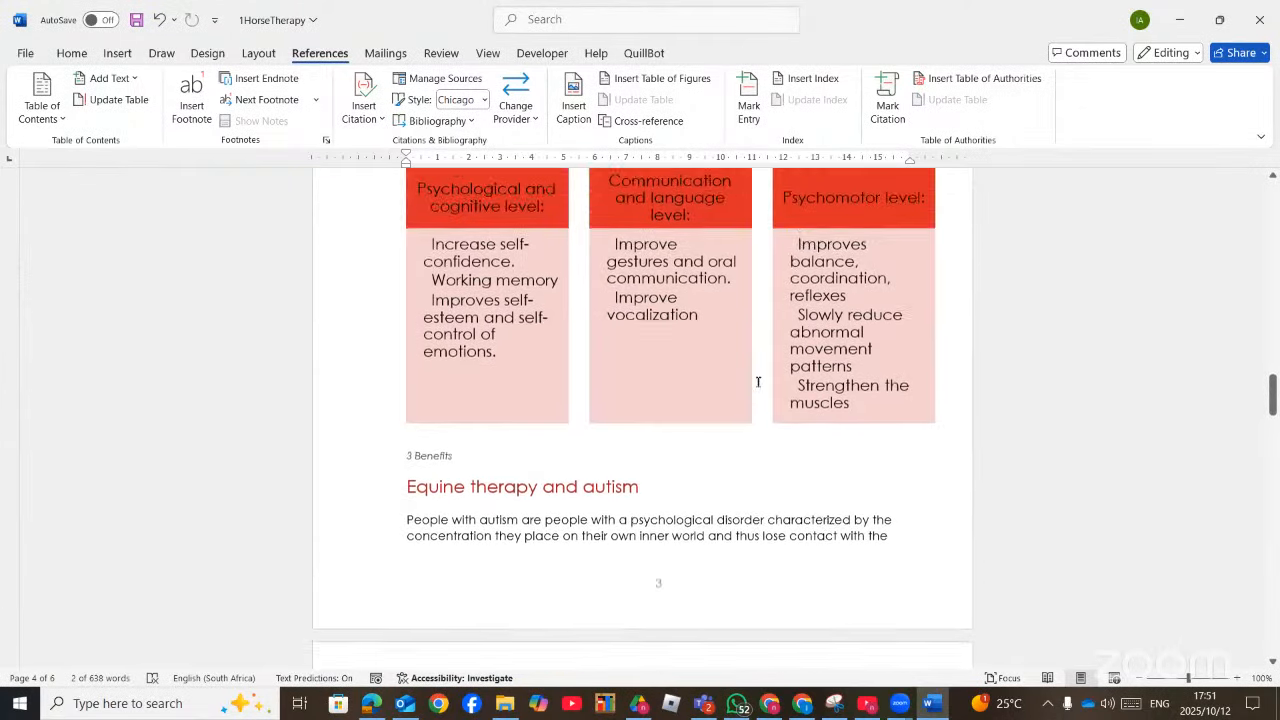
scroll(758, 381, "down", 1)
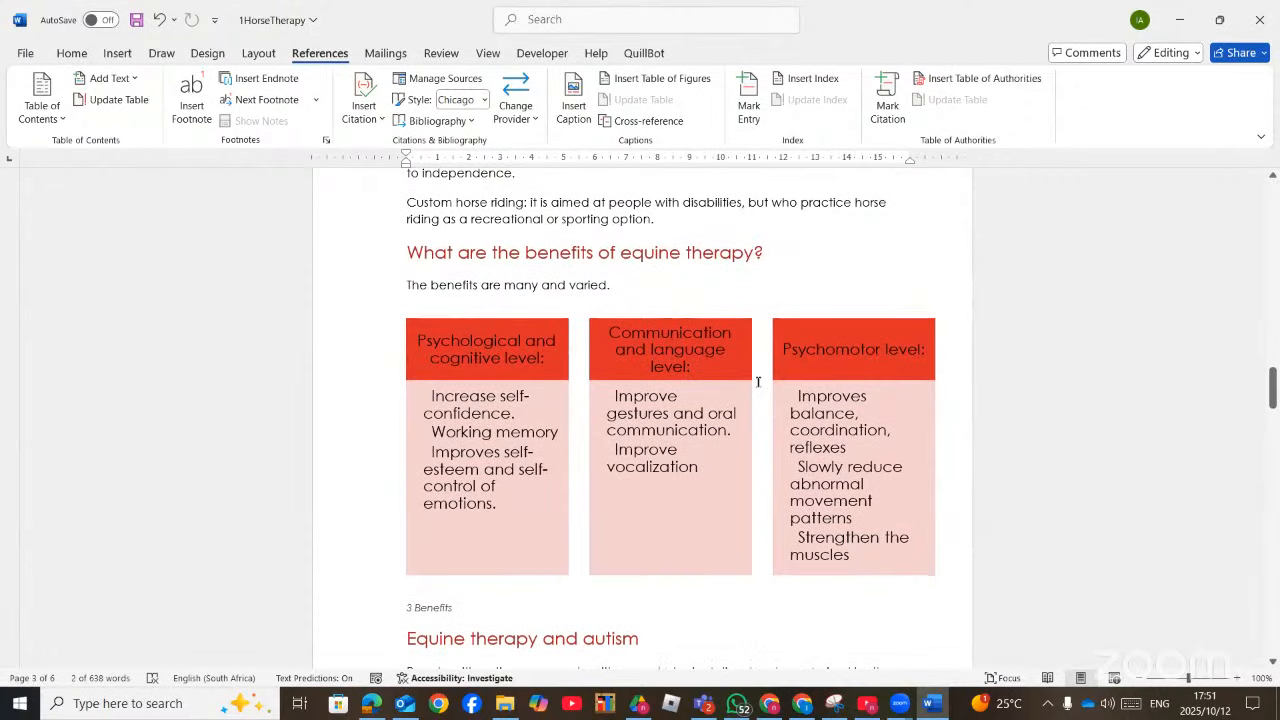
left_click(540, 335)
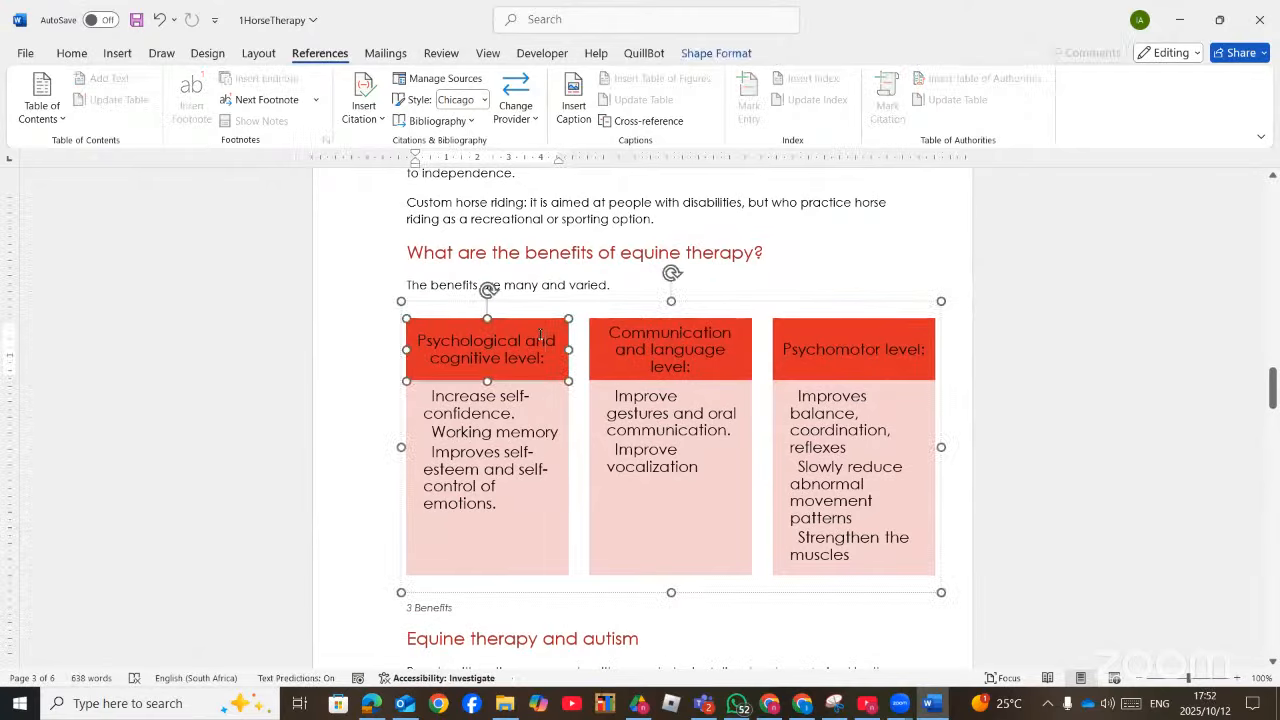
left_click(441, 605)
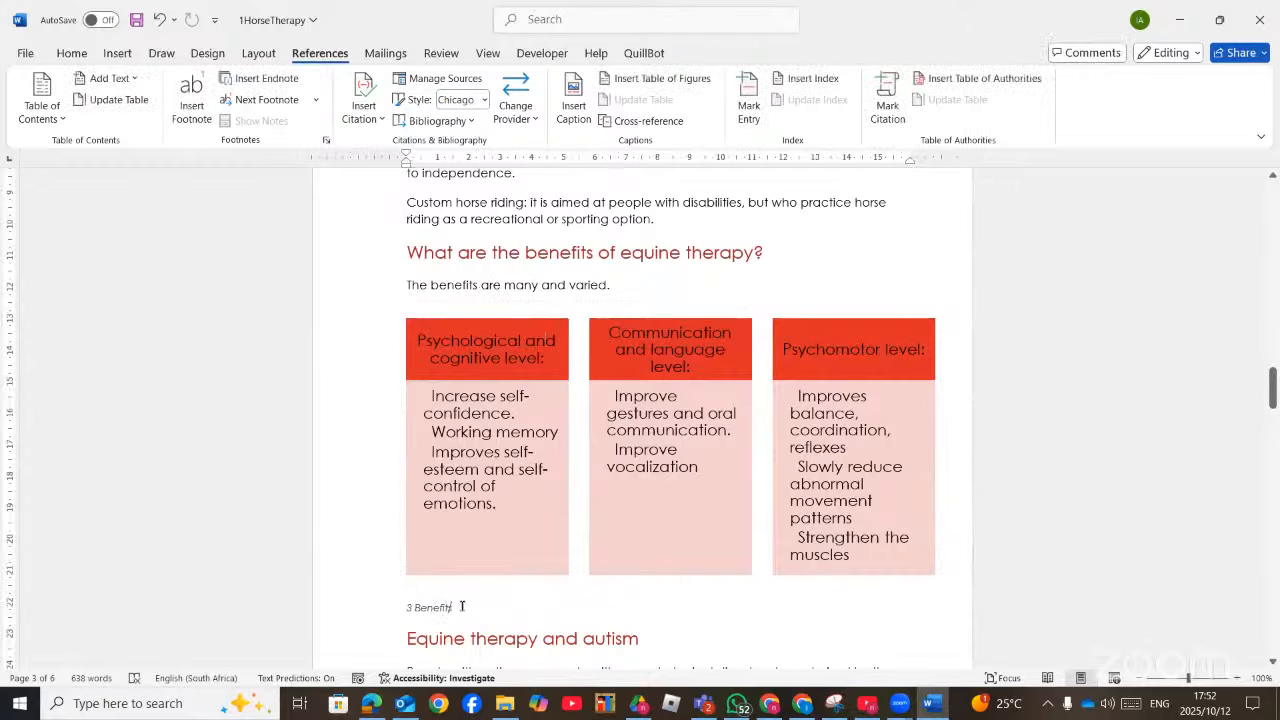
double_click(428, 607)
left_click(411, 605, "shift")
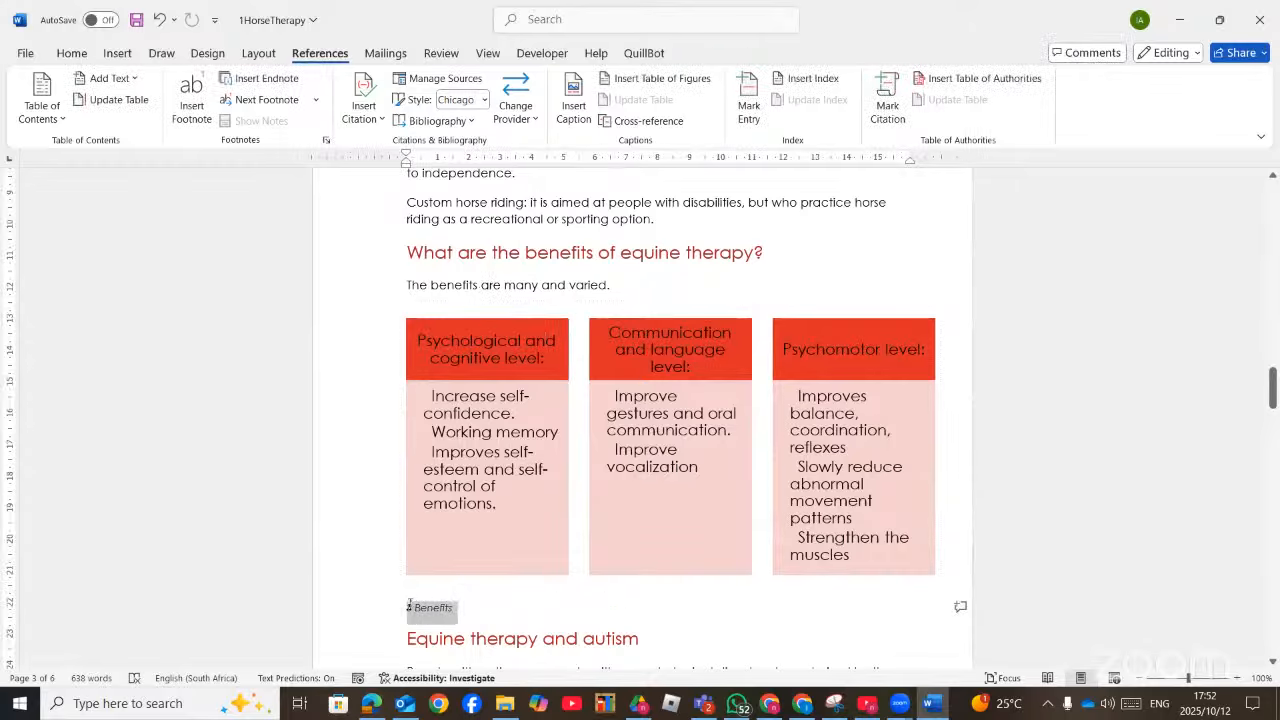
right_click(410, 607)
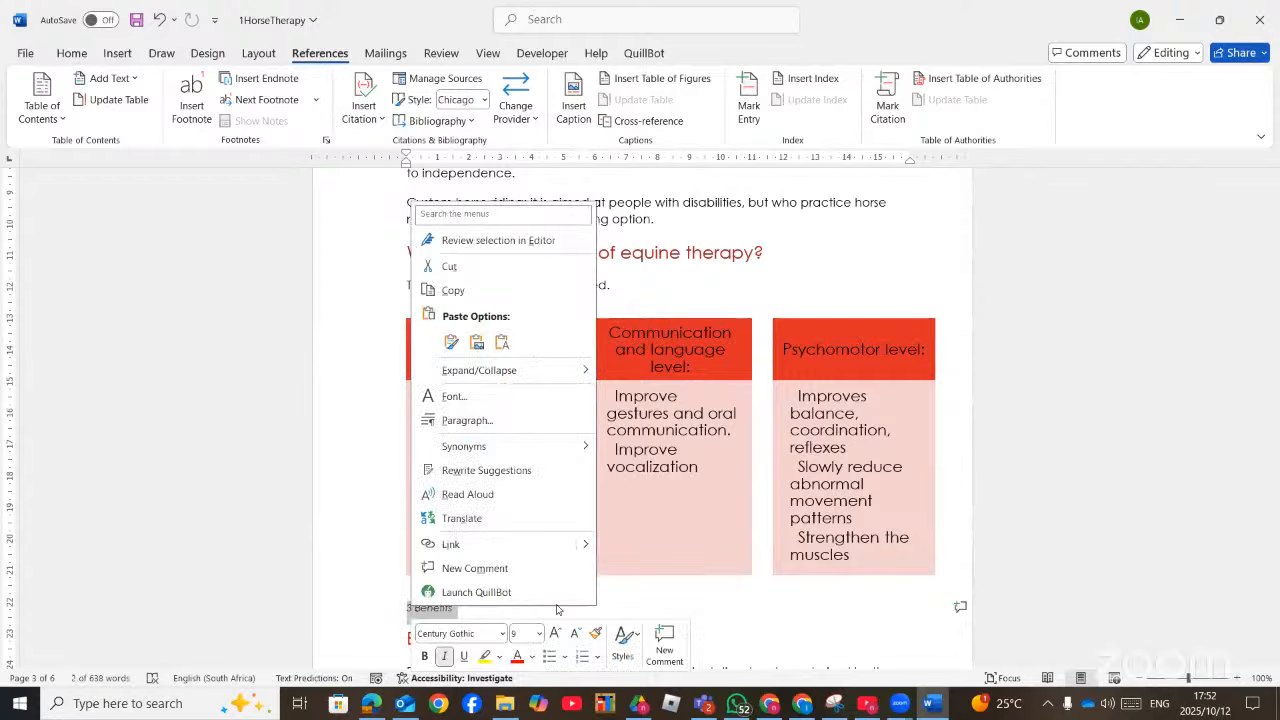
key("Escape")
left_click(404, 608)
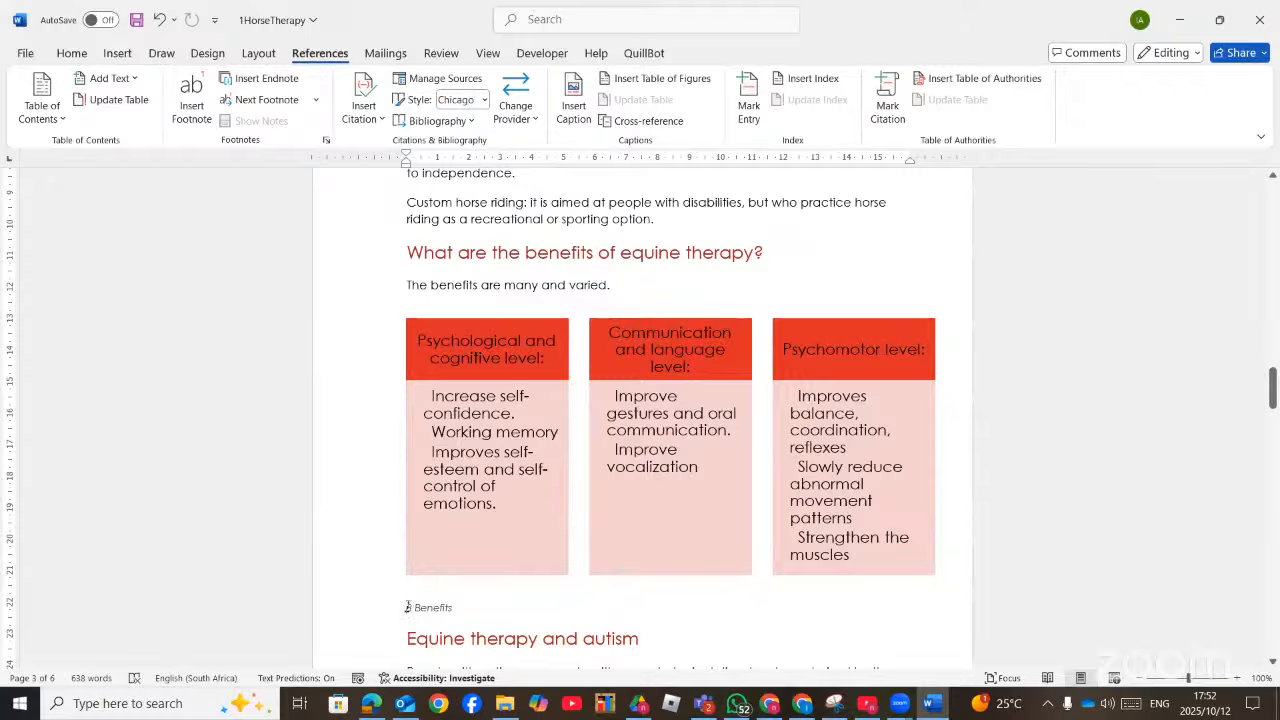
left_click(394, 603)
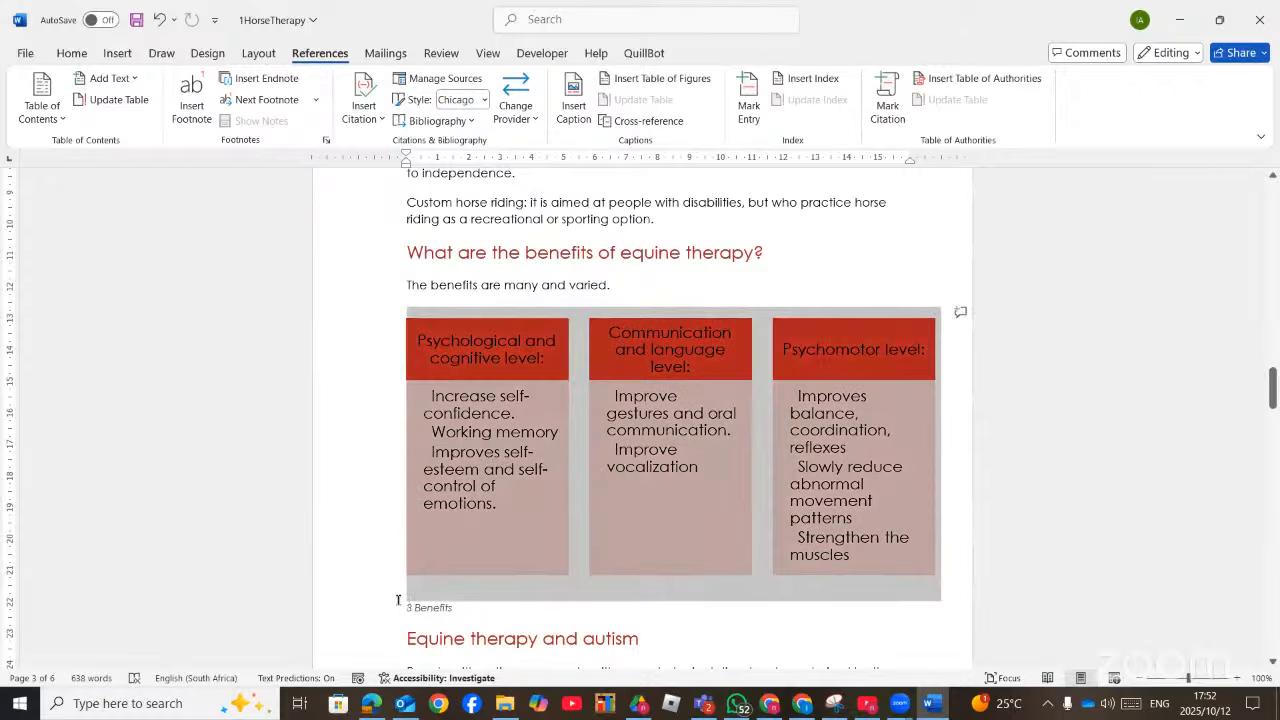
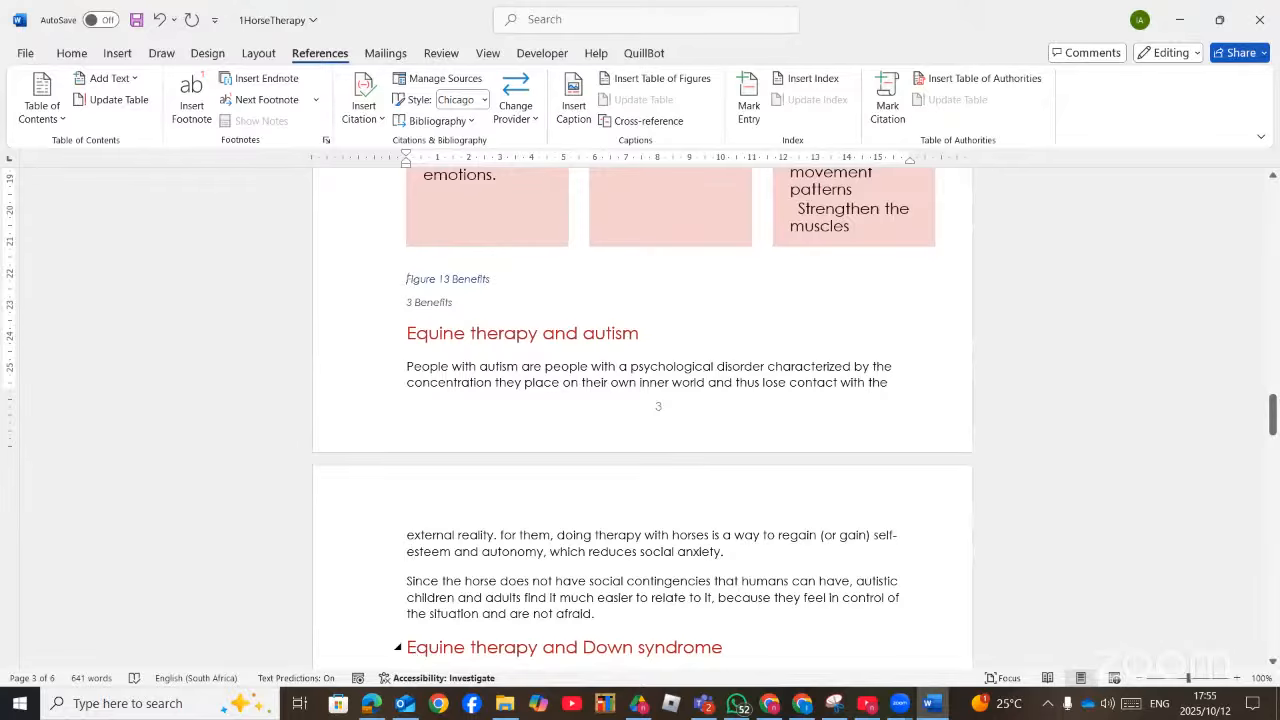
Recheck question 1.6 in the paper and replace 'Figure 1' under 'Equine therapy and Down syndrome' with a cross-reference to the entire 'Figure 13 Benefits' caption
left_click(371, 703)
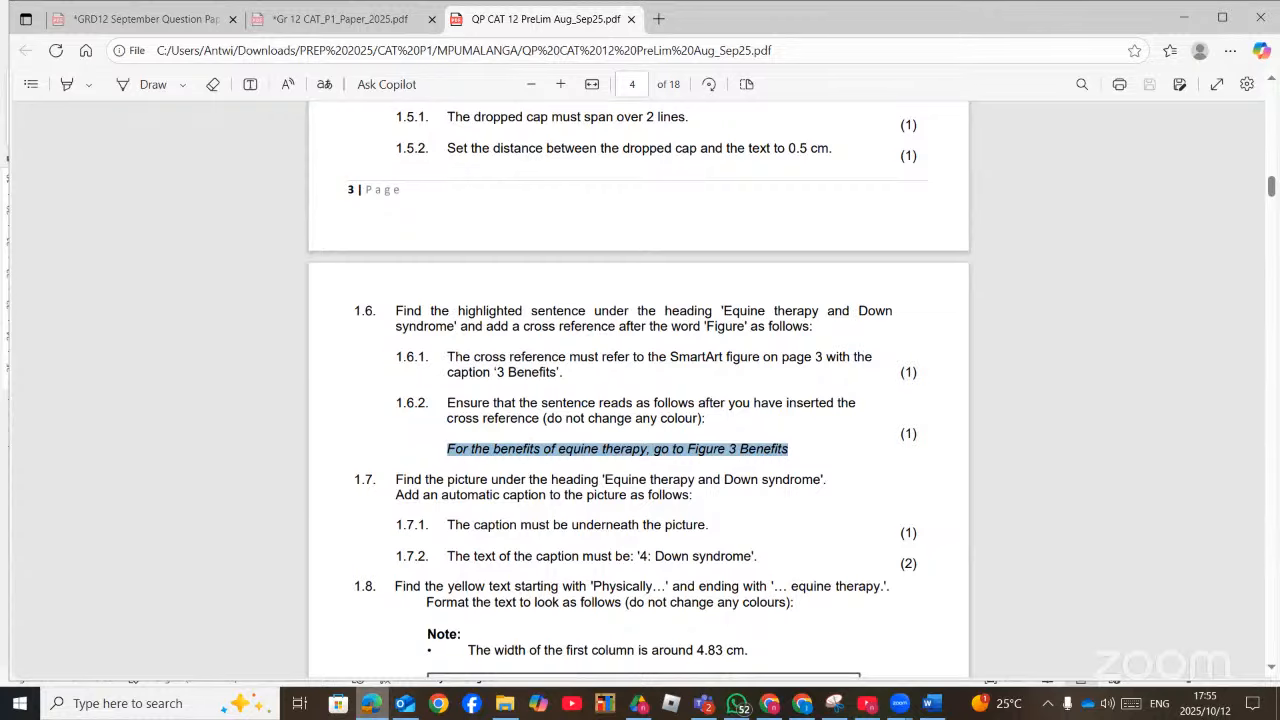
left_click(384, 708)
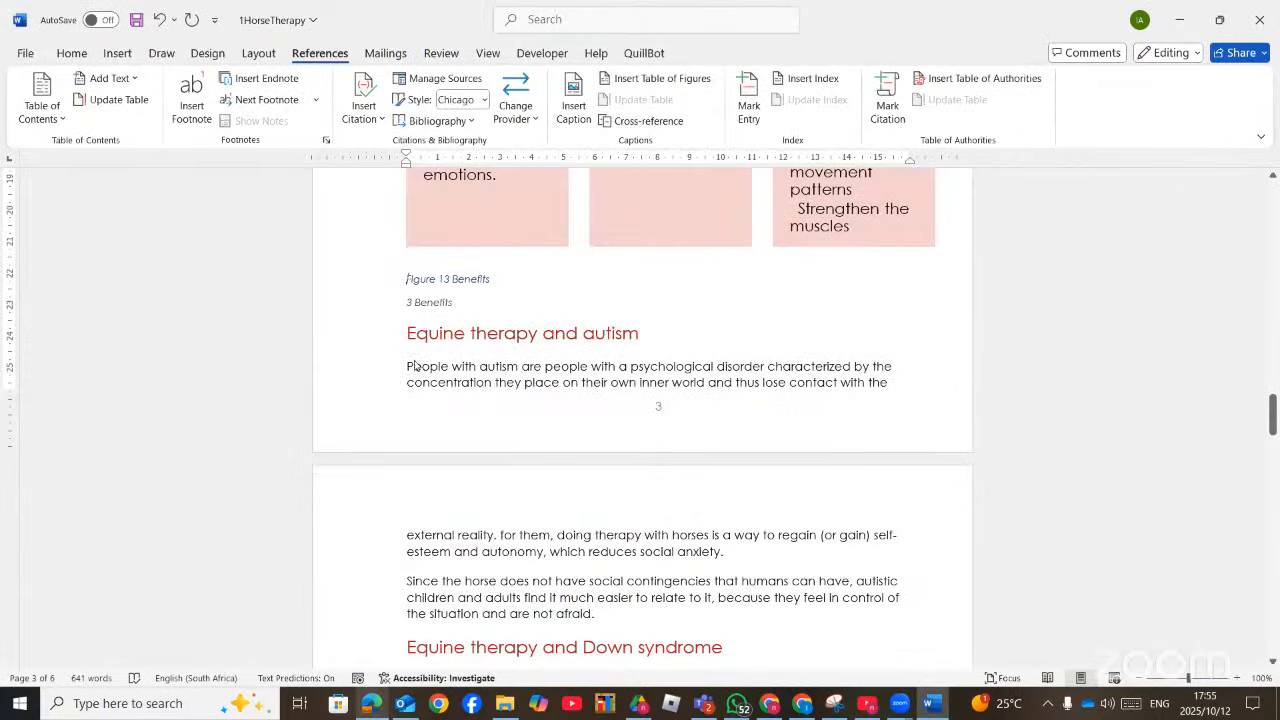
scroll(544, 402, "down", 5)
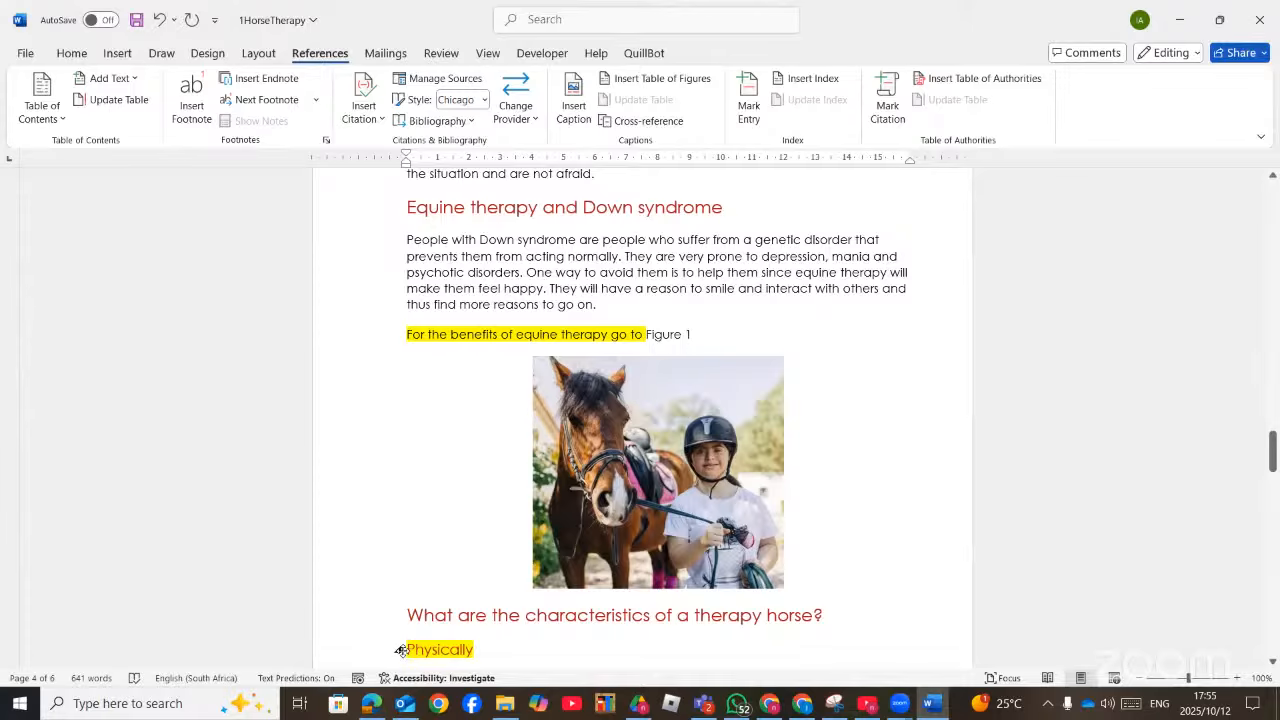
left_click(369, 704)
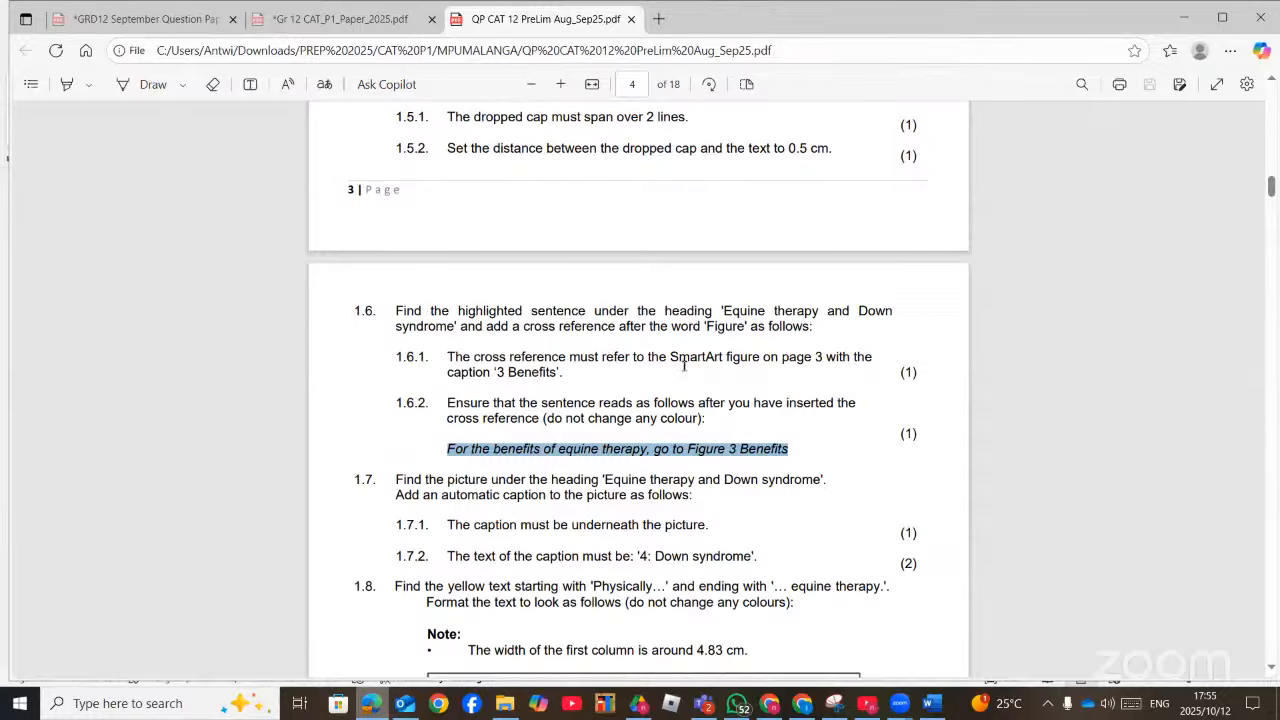
key("alt+Tab")
left_click_drag(691, 334, 641, 334)
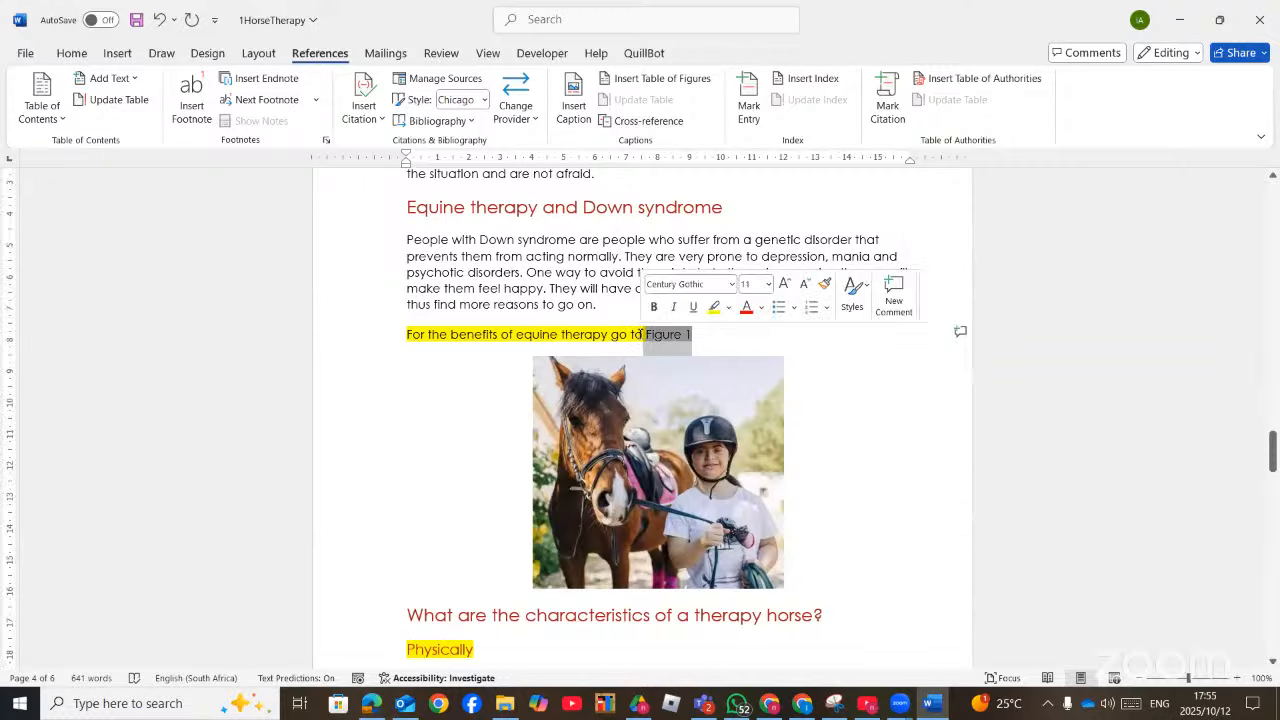
left_click(646, 121)
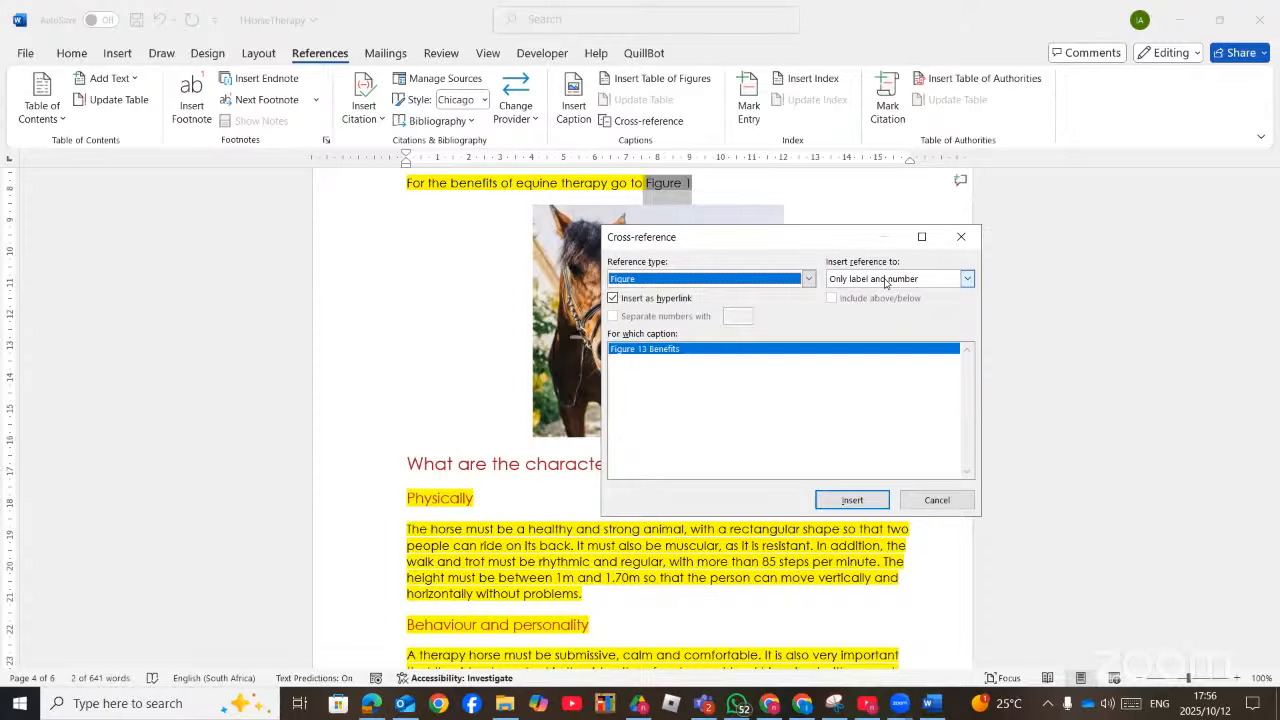
left_click(966, 281)
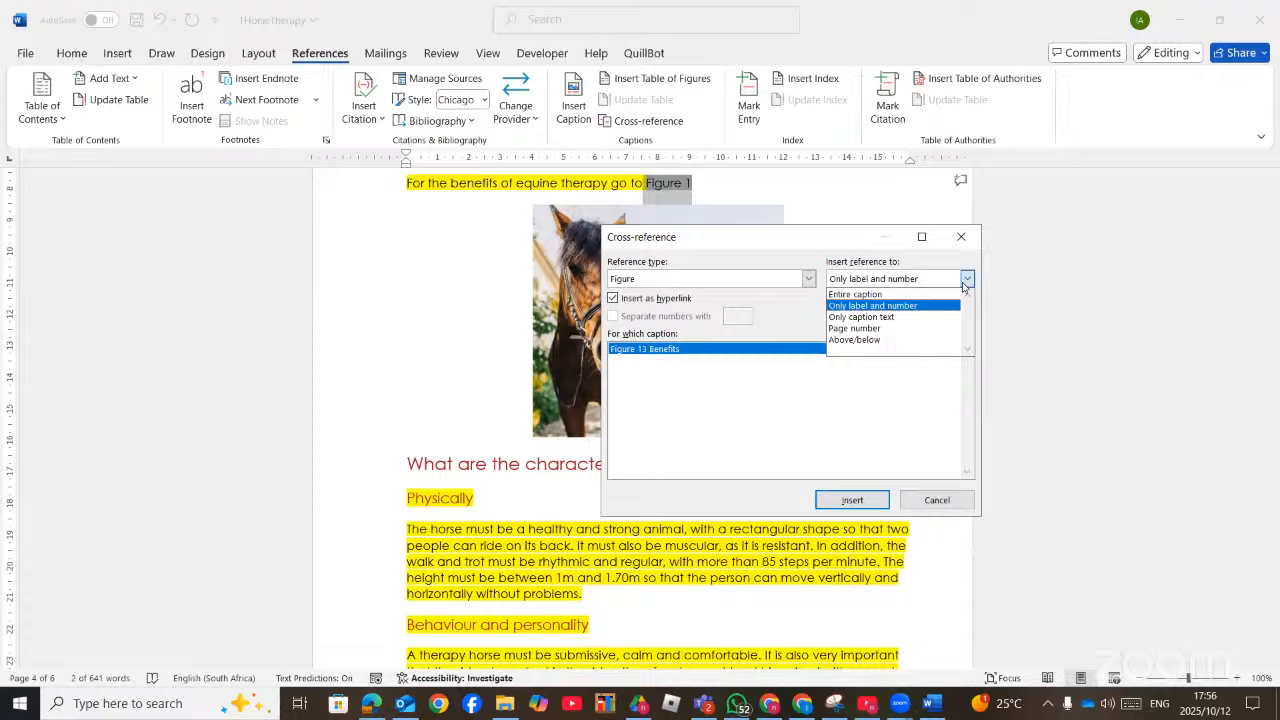
left_click(910, 296)
left_click(848, 505)
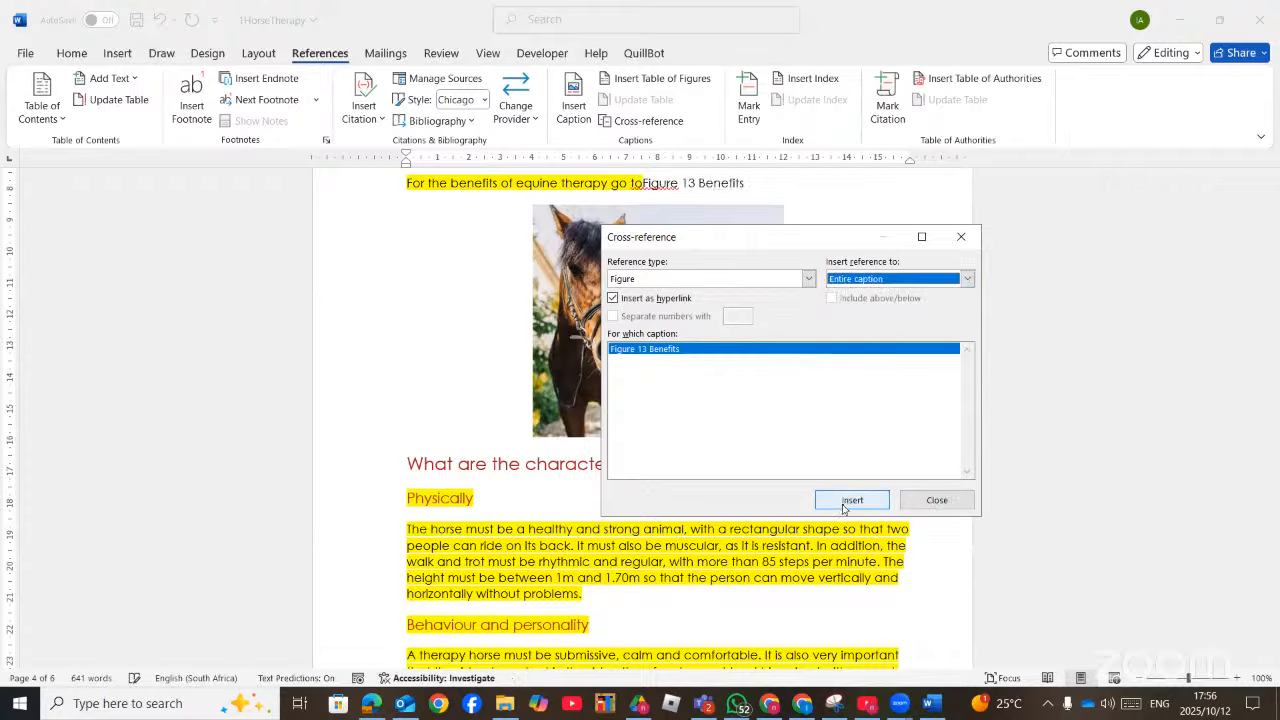
left_click(921, 499)
scroll(634, 480, "up", 1)
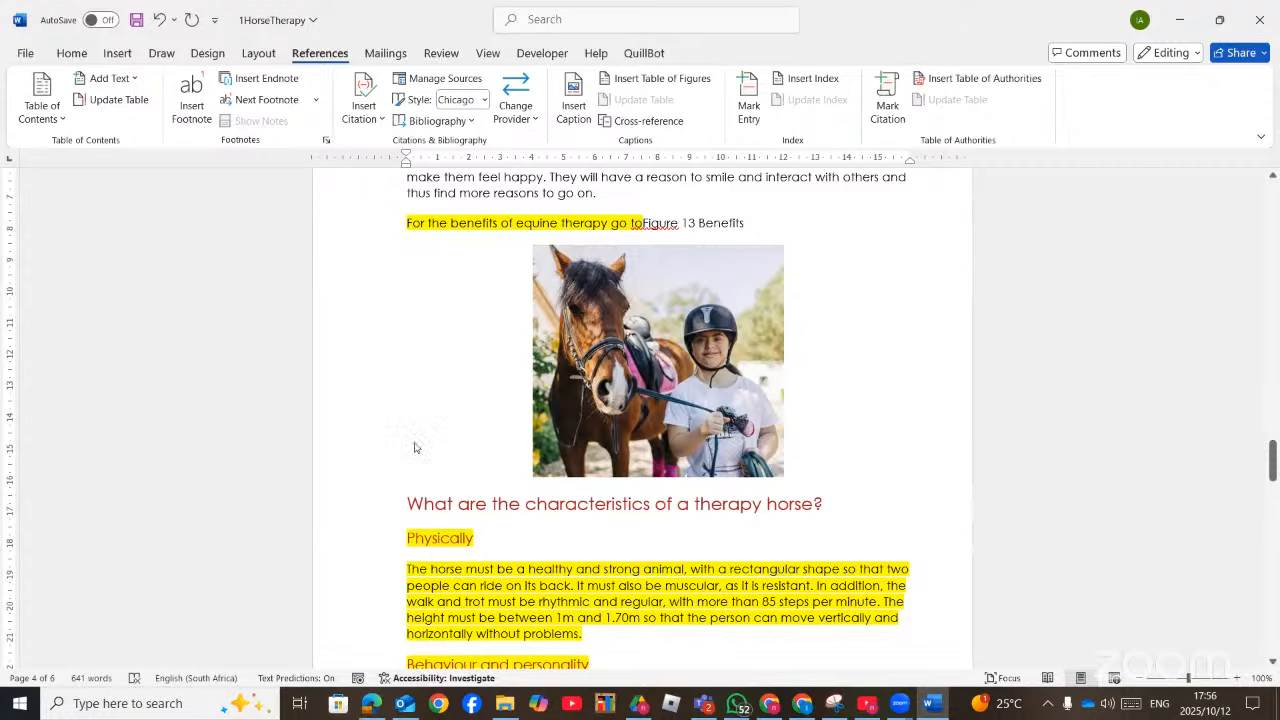
Read question 1.7 in the paper and start inserting a caption for the picture under 'Equine therapy and Down syndrome' in 1HorseTherapy
key("alt+Tab")
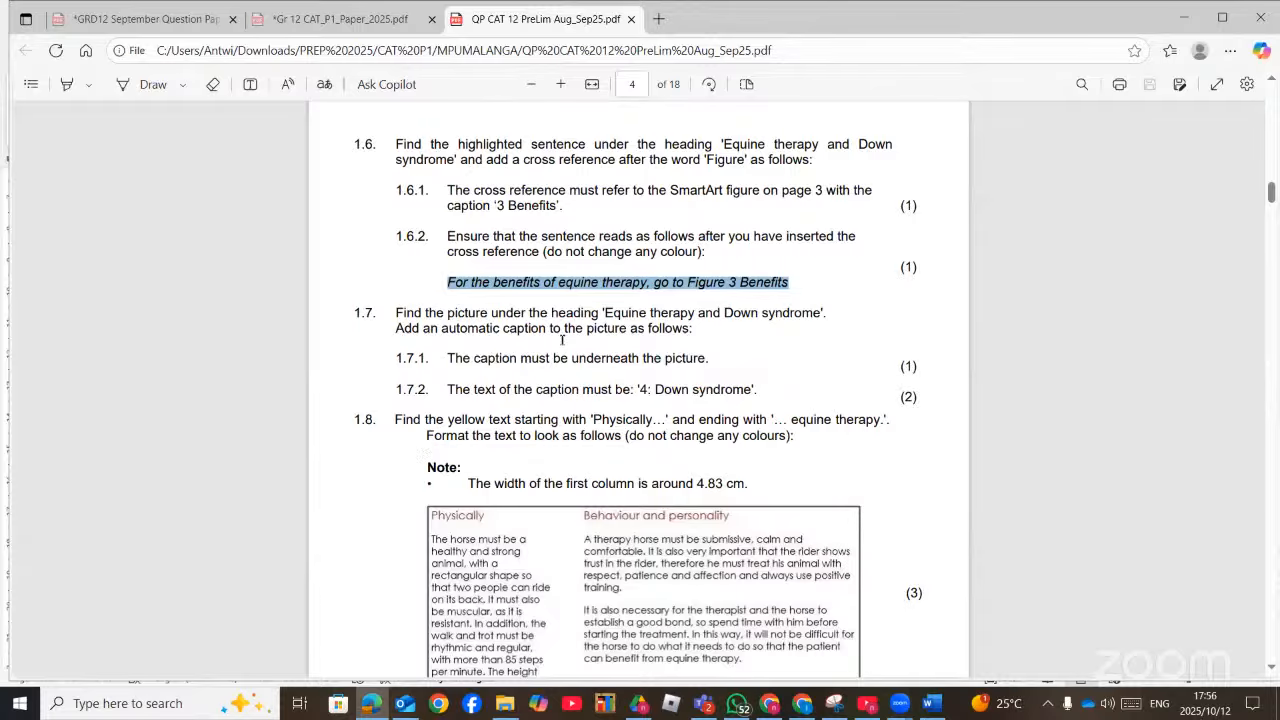
scroll(563, 338, "down", 1)
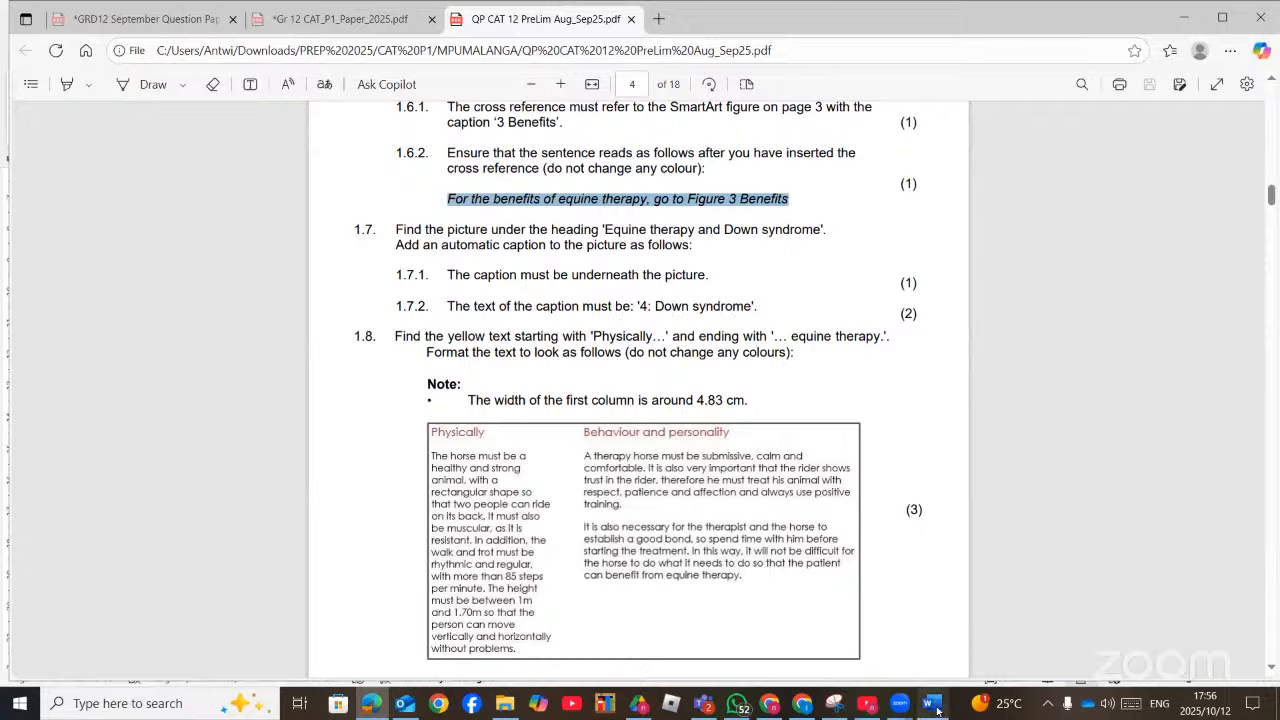
mouse_move(937, 711)
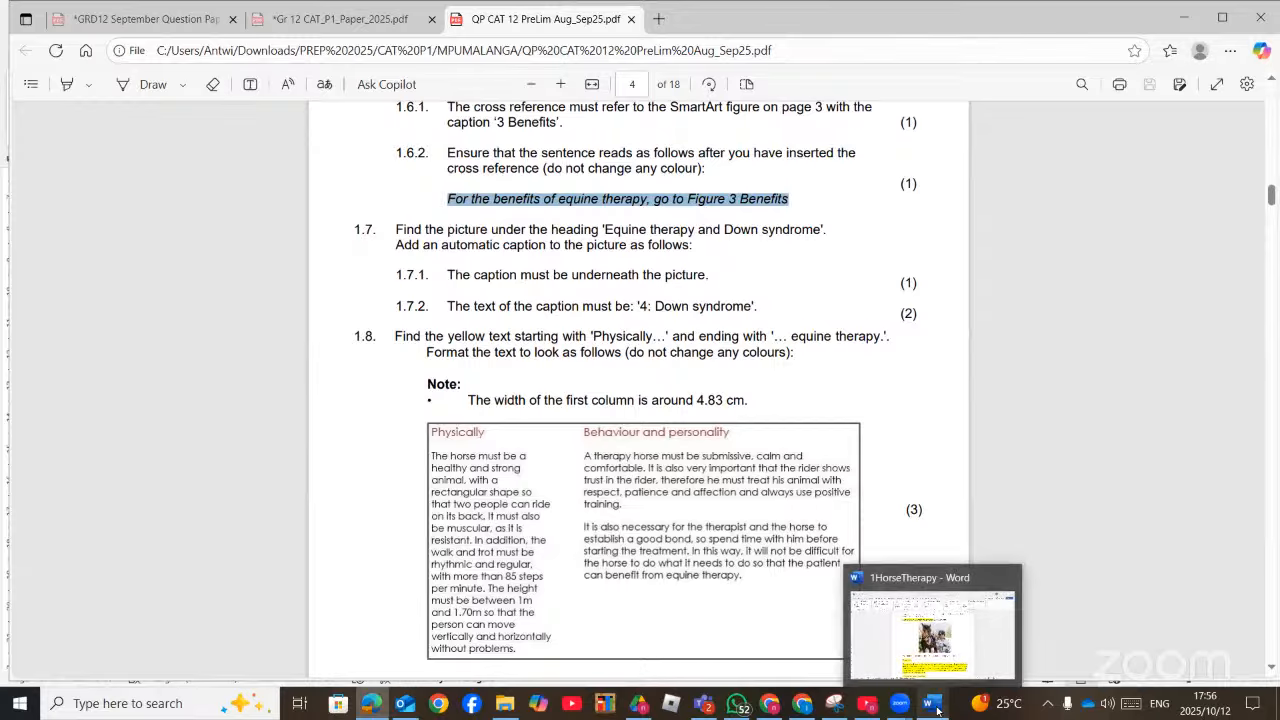
left_click(937, 711)
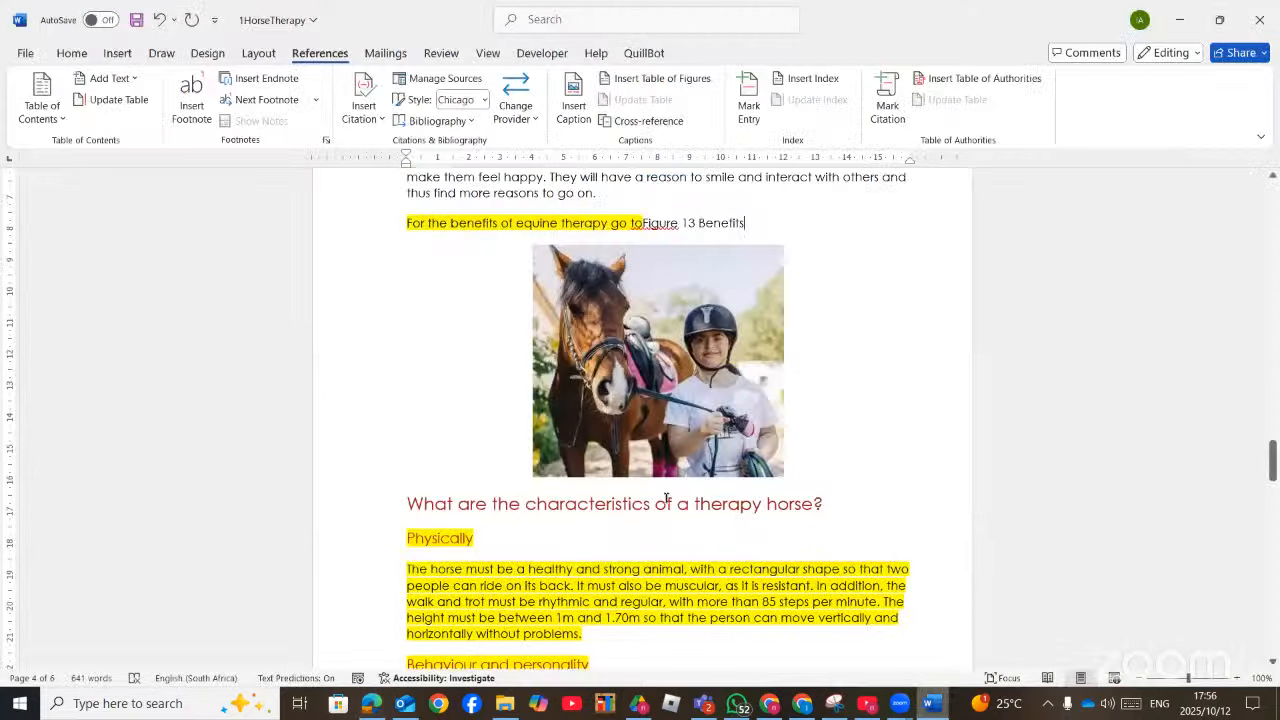
scroll(658, 428, "up", 1)
right_click(661, 432)
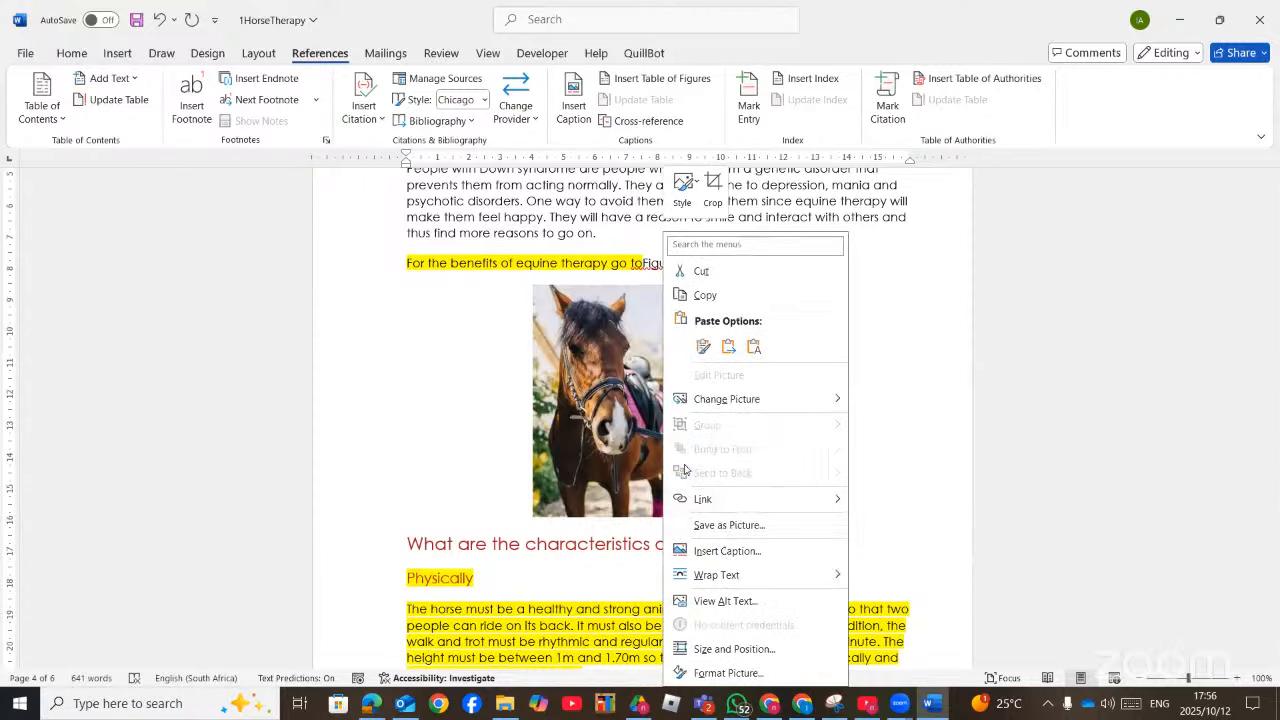
left_click(724, 553)
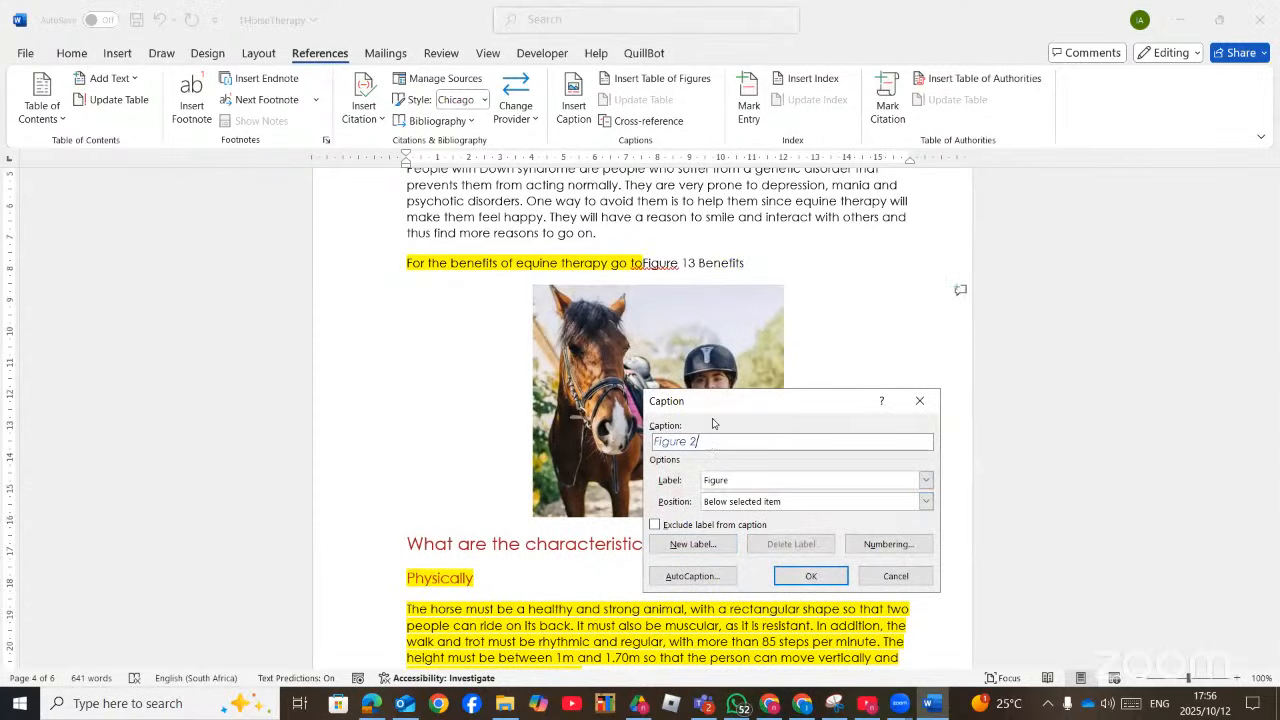
left_click_drag(714, 401, 706, 381)
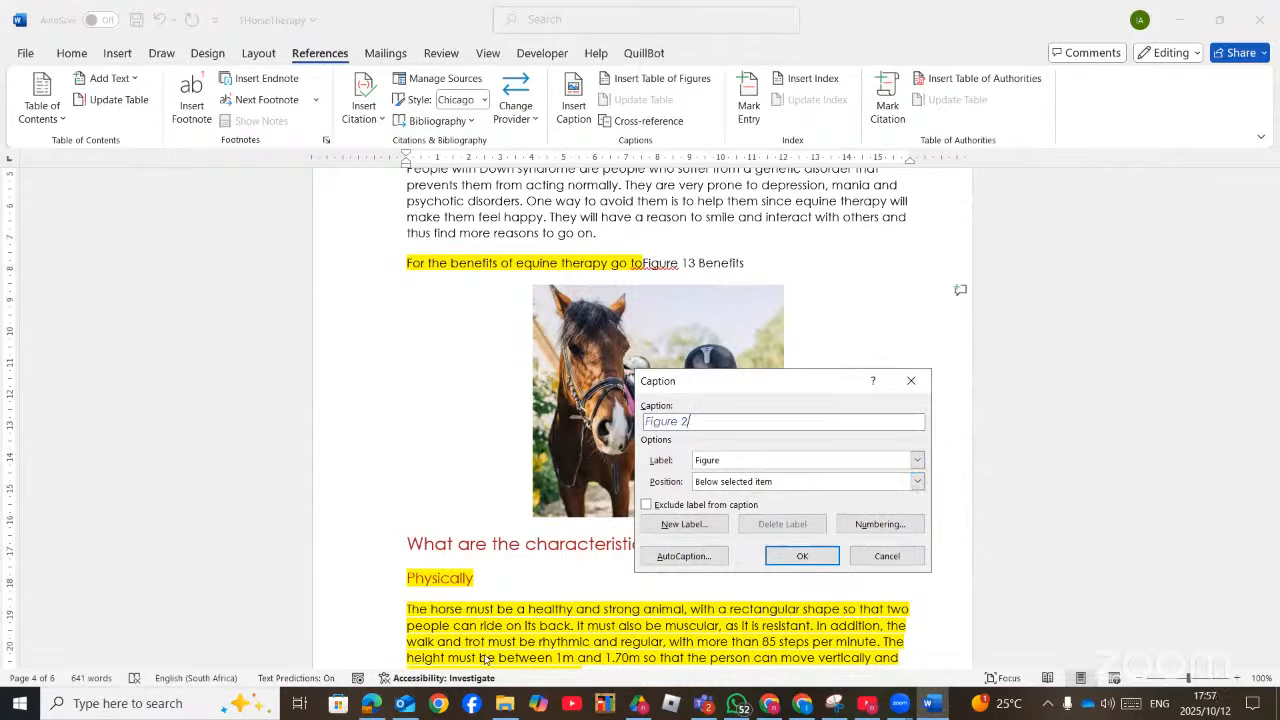
Check the caption text required by question 1.7.2 and create a new caption label '4:' for the picture
left_click(370, 706)
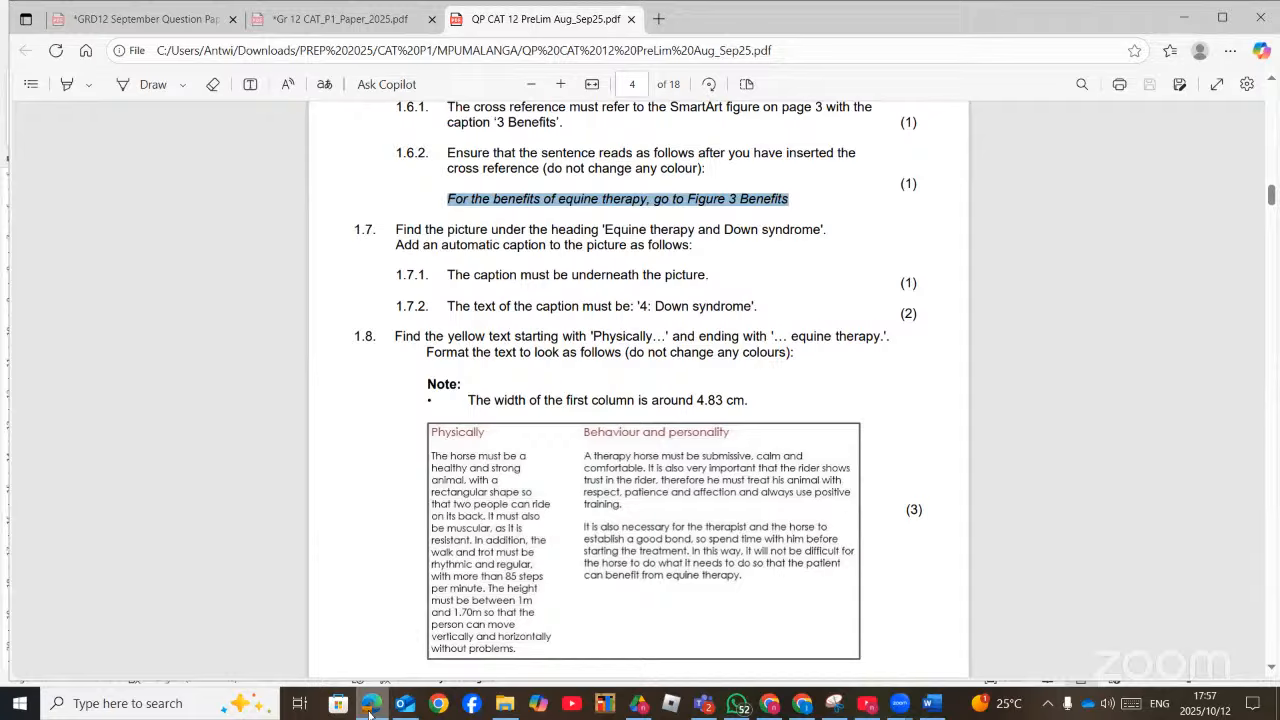
left_click(370, 706)
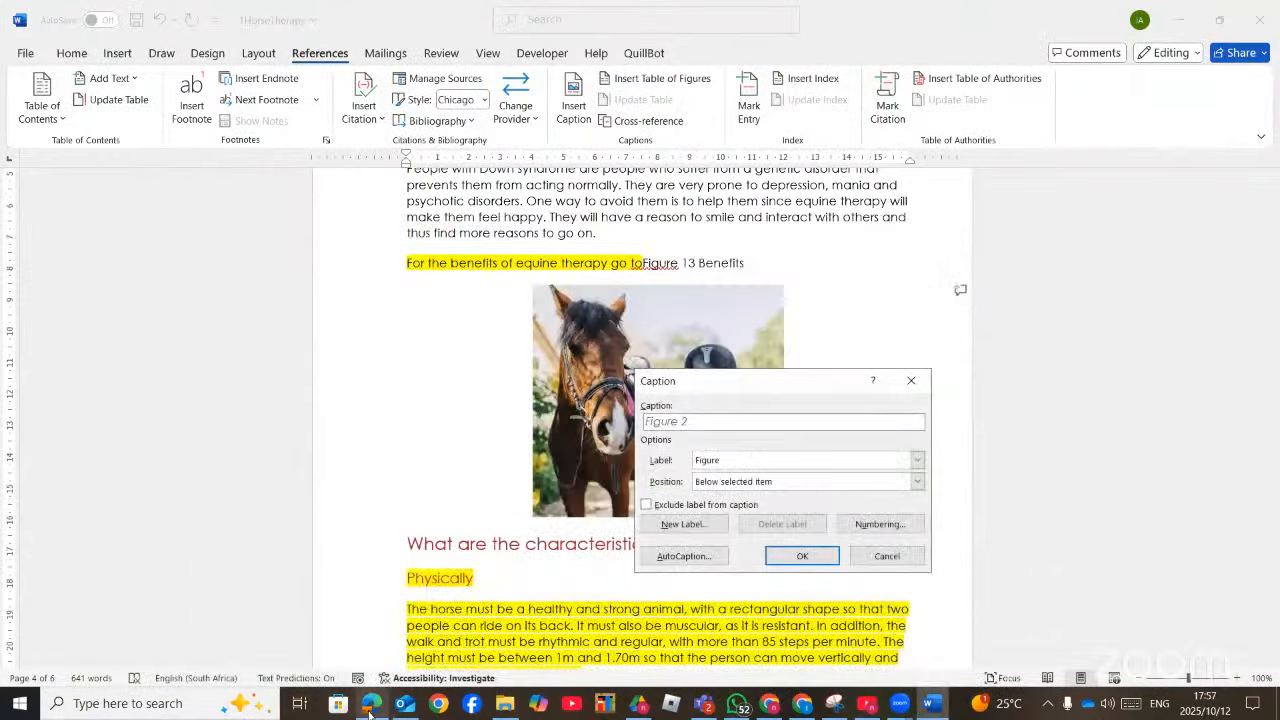
left_click(684, 524)
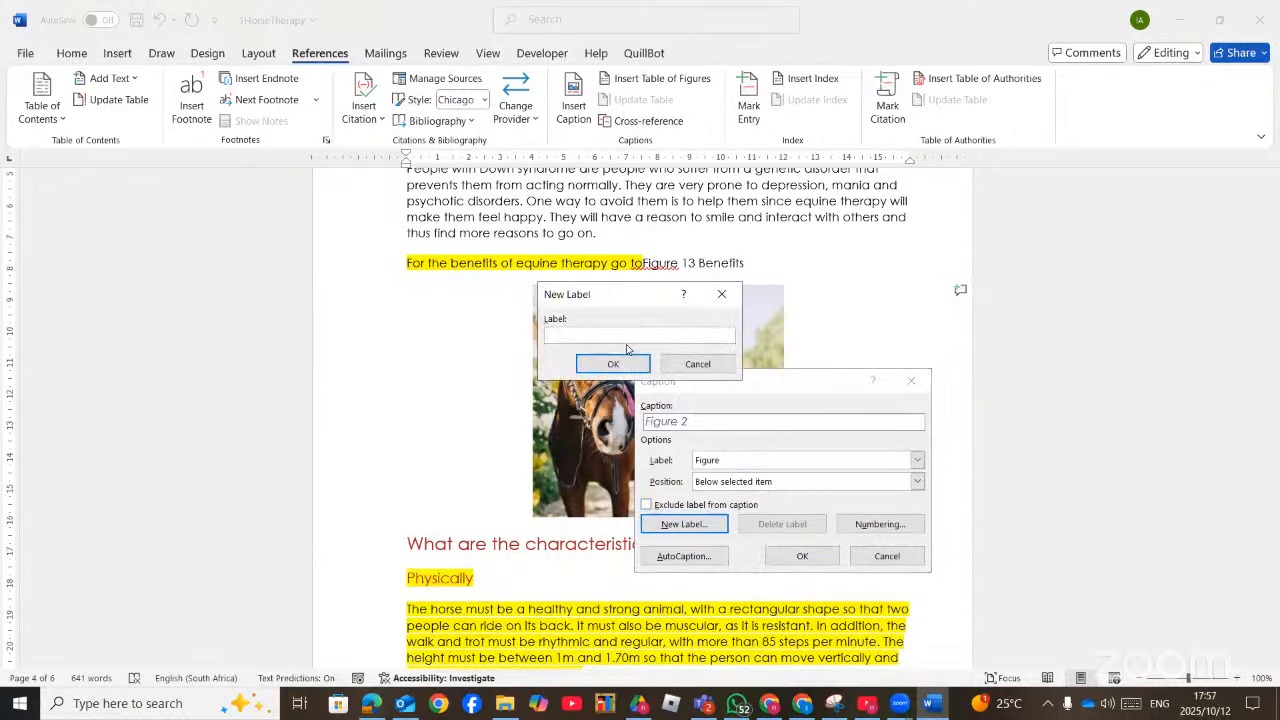
type("4:")
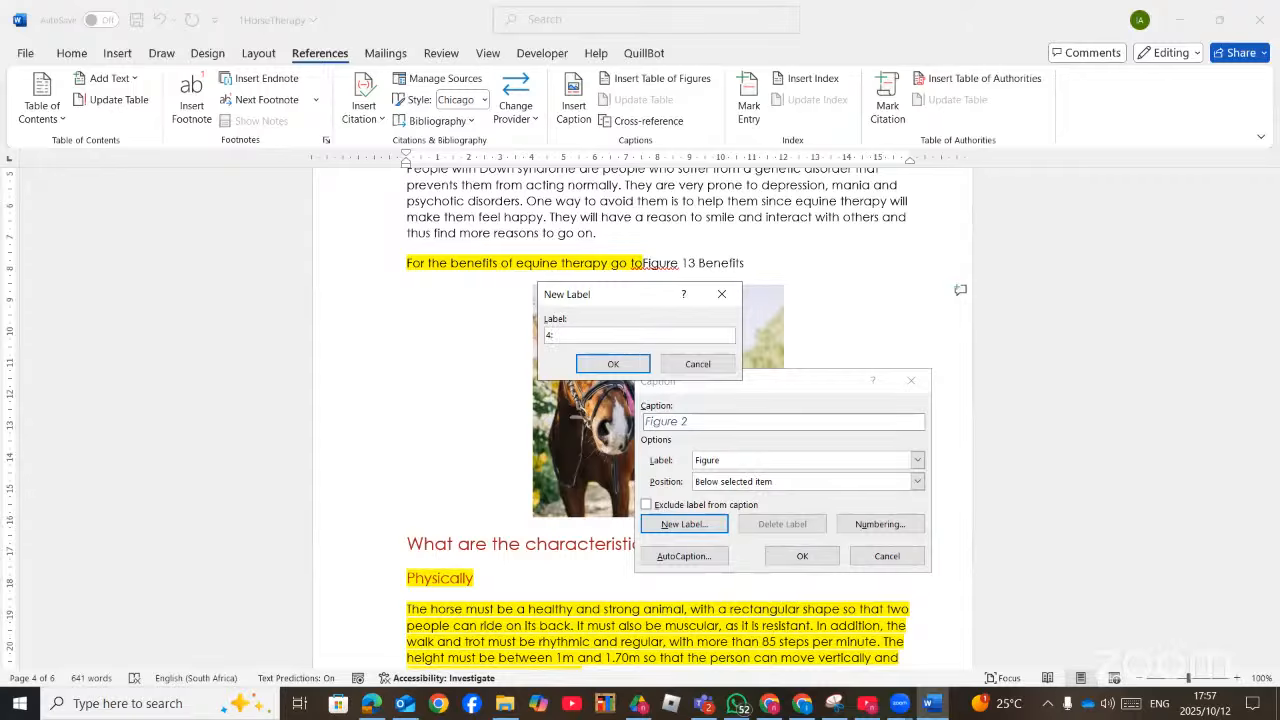
left_click(630, 366)
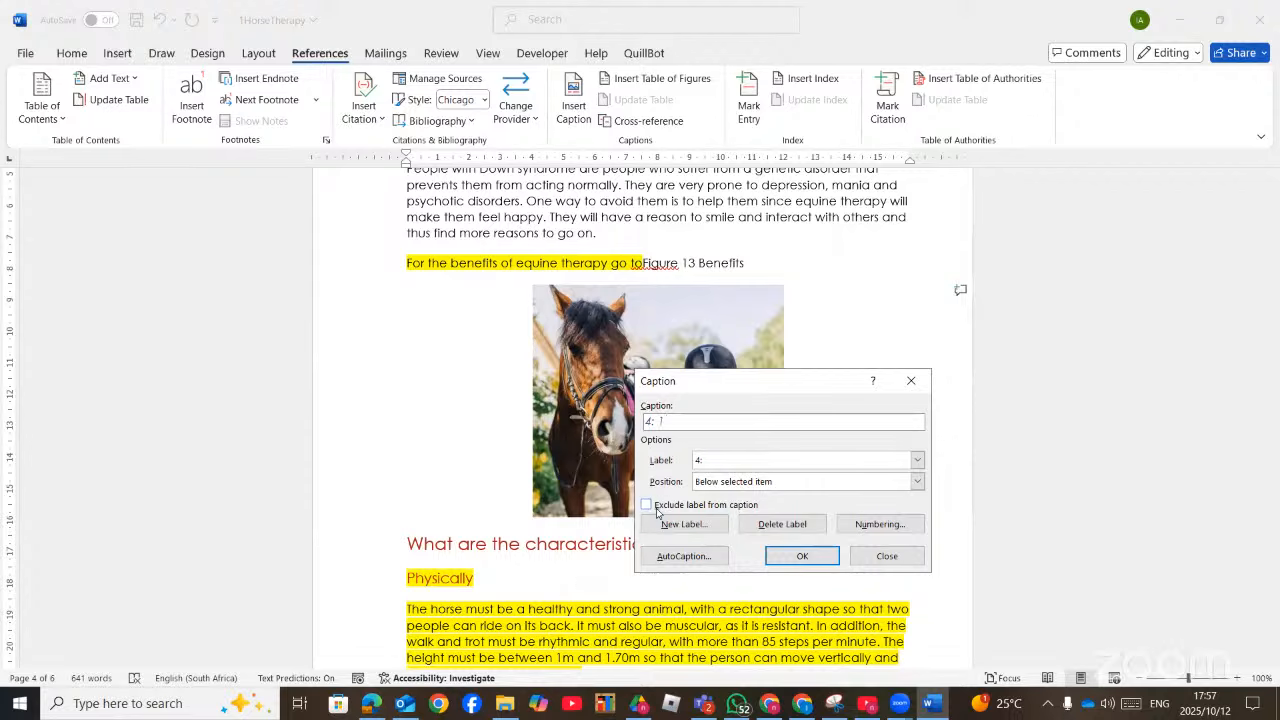
Recheck question 1.7 in the paper and set the picture caption's label back to Figure
left_click(378, 704)
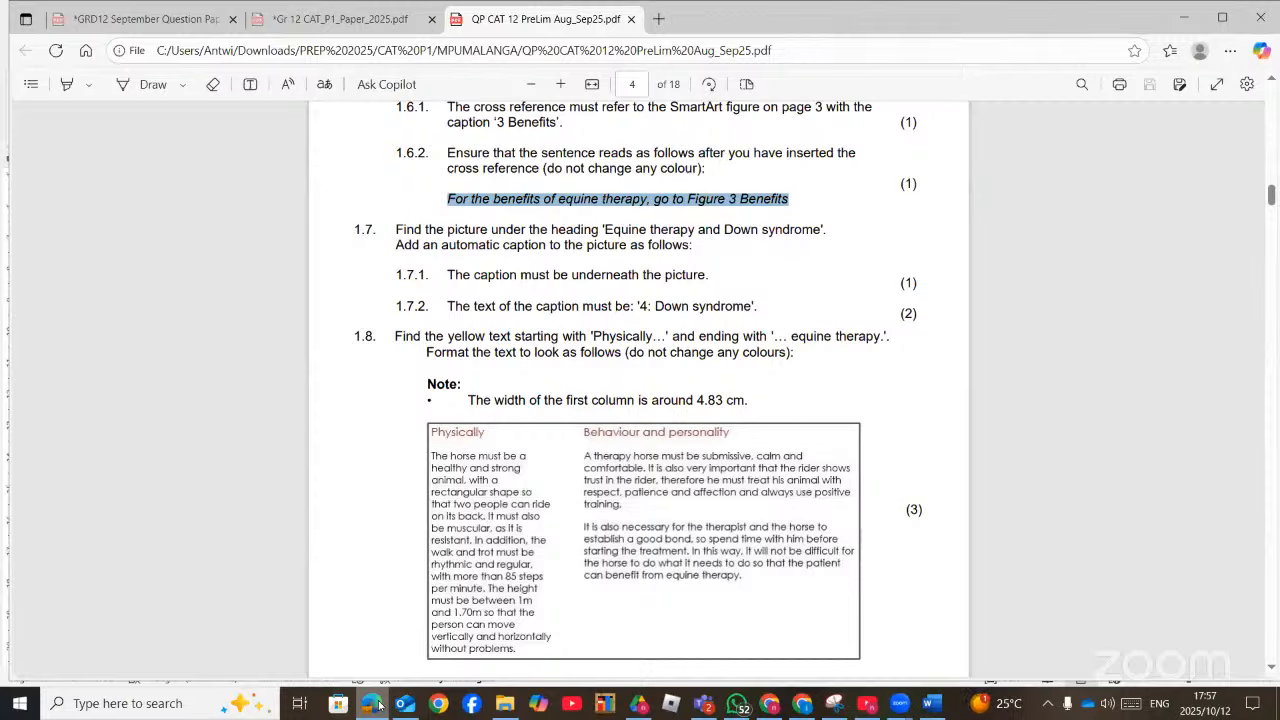
left_click(378, 704)
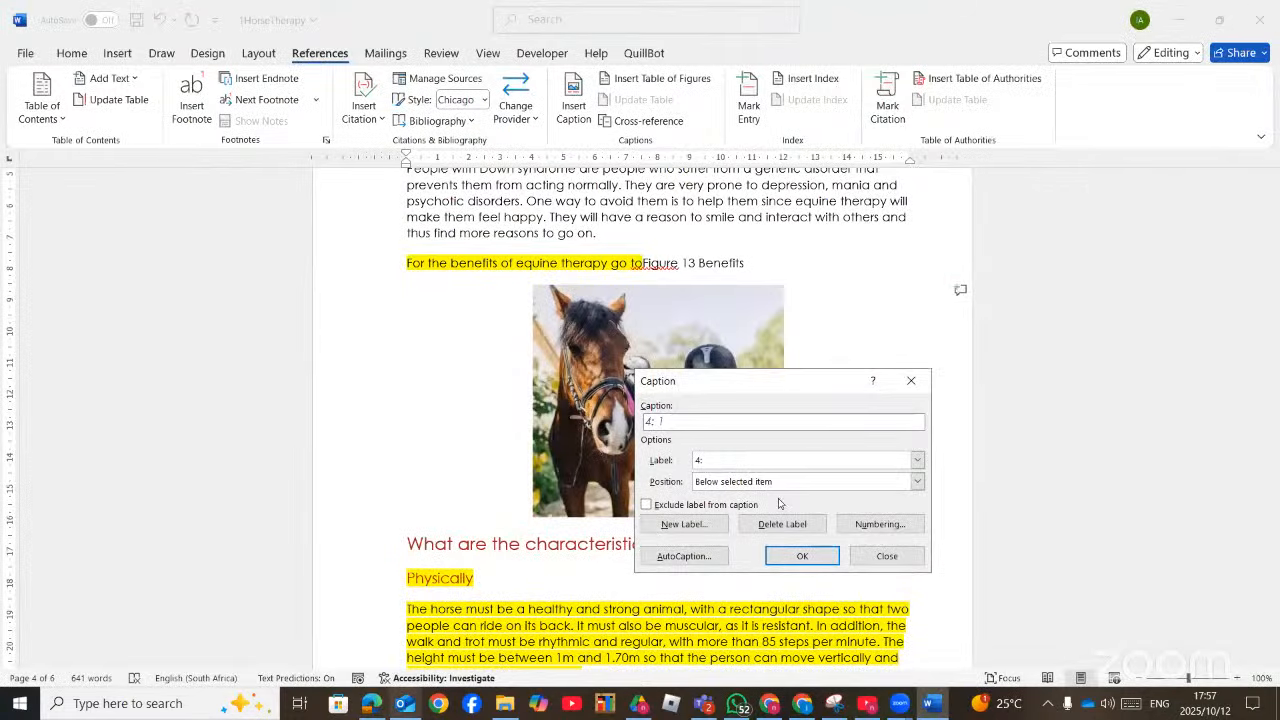
left_click(800, 460)
left_click(752, 506)
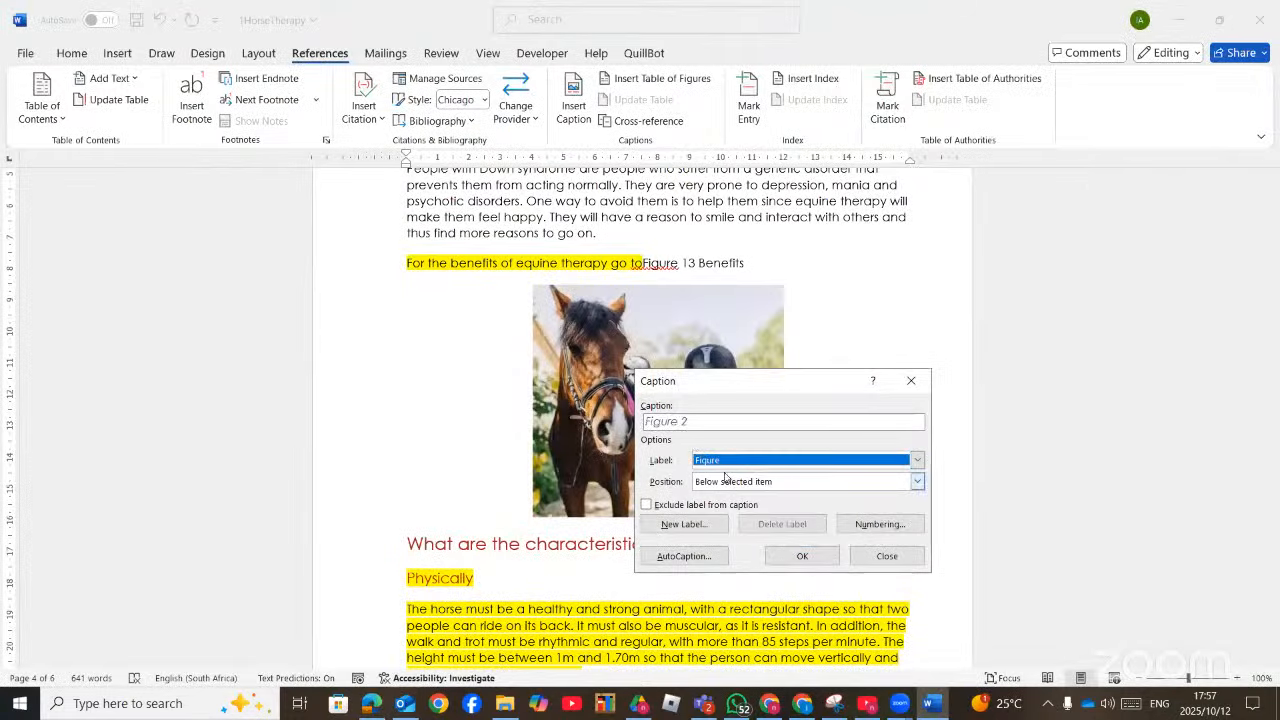
Insert the caption 'Figure 2 4:Down syndrome' below the picture under 'Equine therapy and Down syndrome'
left_click(703, 425)
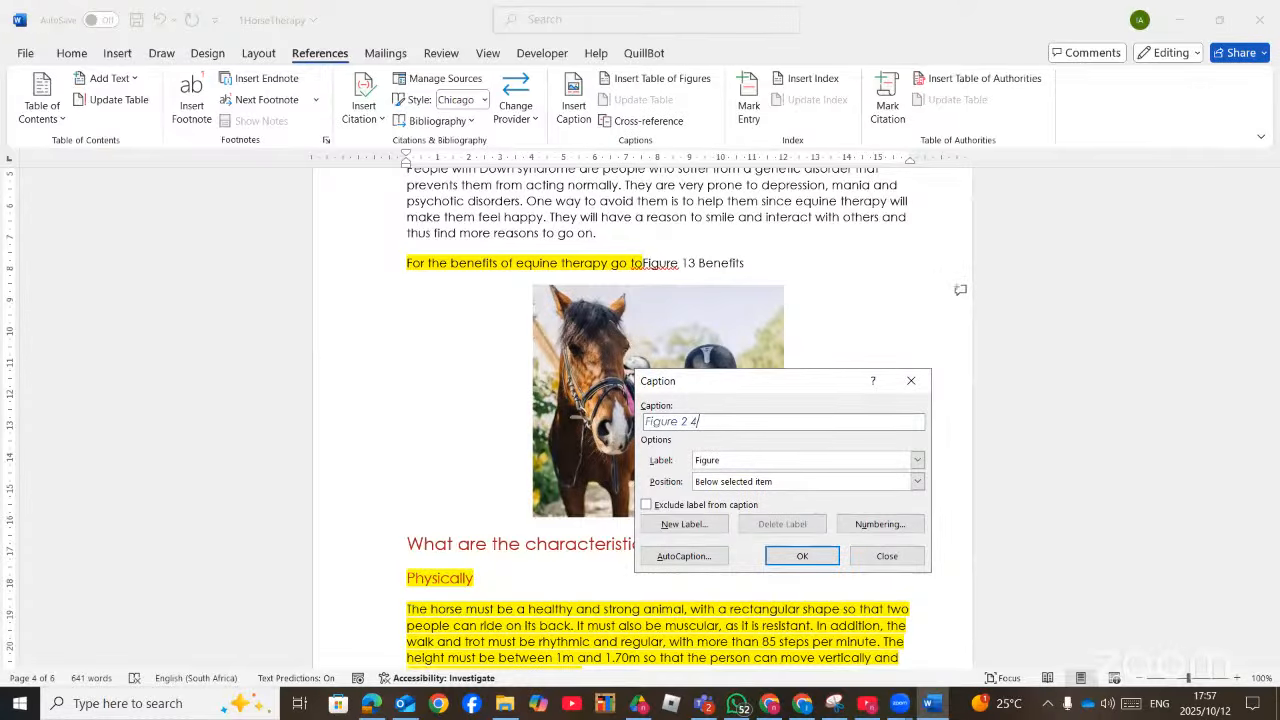
type("Ho")
type("ow")
type("n syn")
type("drome")
left_click(802, 557)
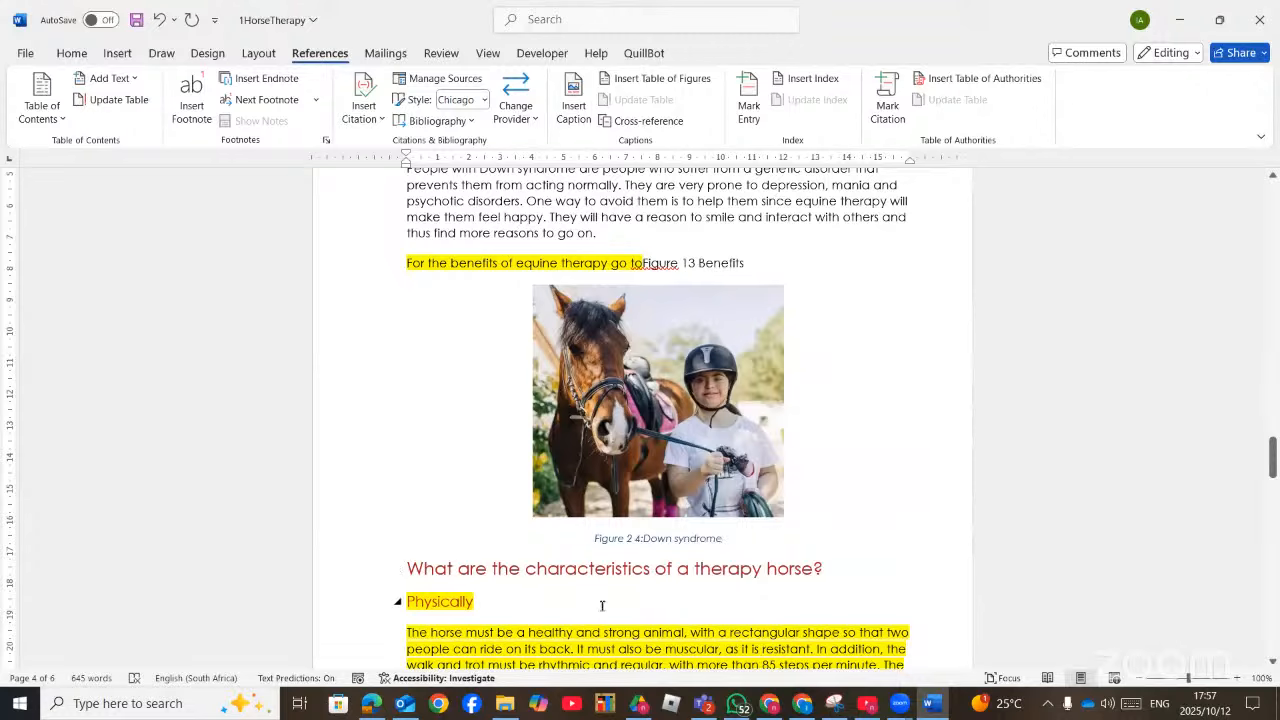
Read question 1.8 in the paper and choose a two-column layout for the yellow text from 'Physically' to 'equine therapy.' in 1HorseTherapy
left_click(372, 702)
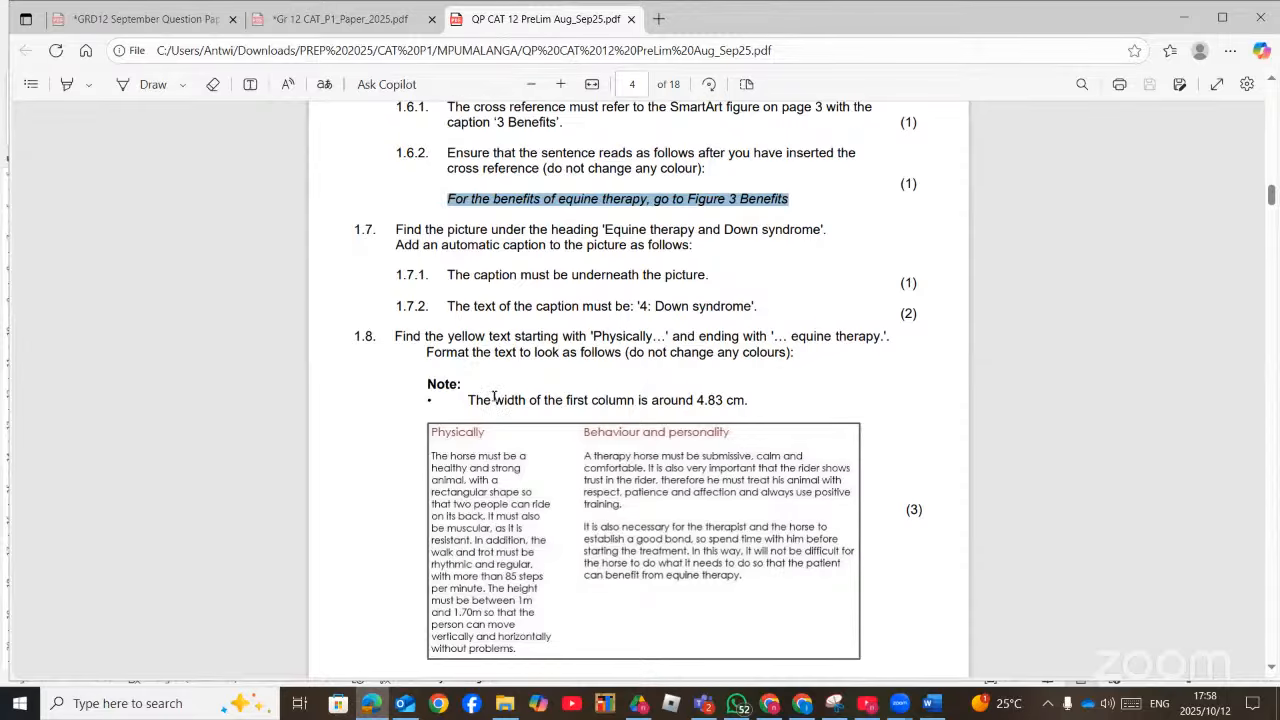
scroll(494, 397, "down", 3)
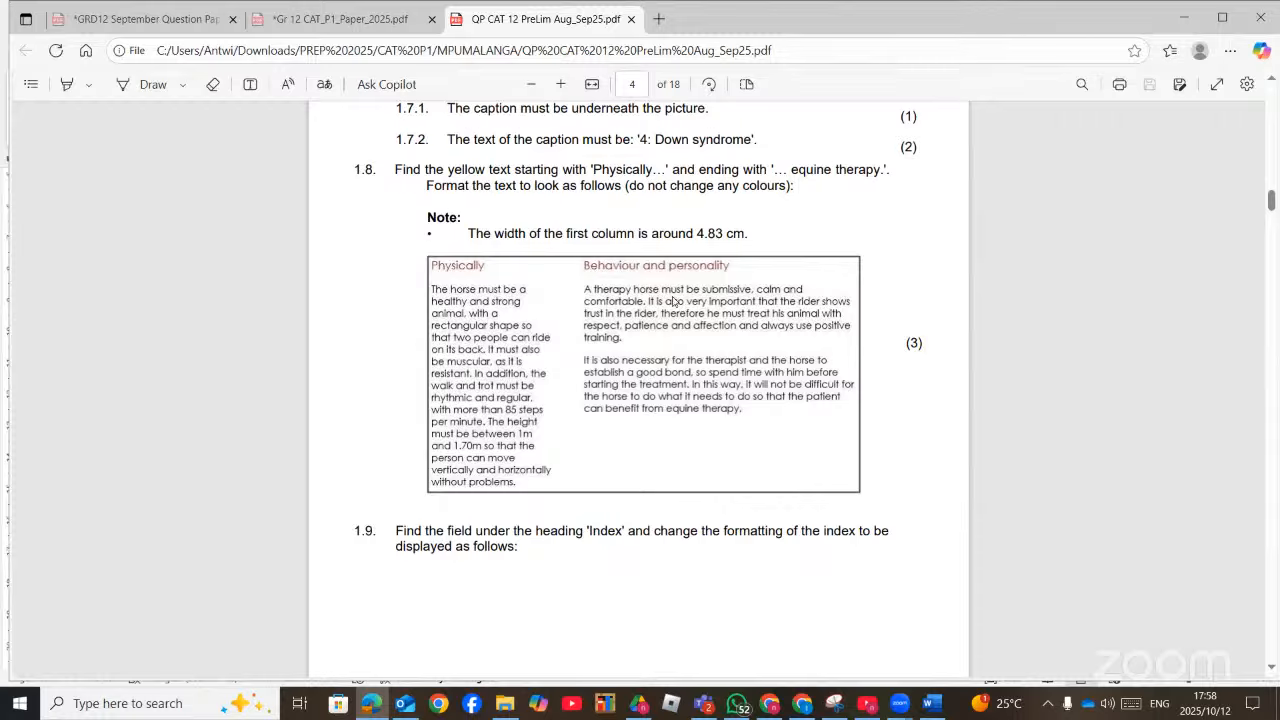
left_click(930, 703)
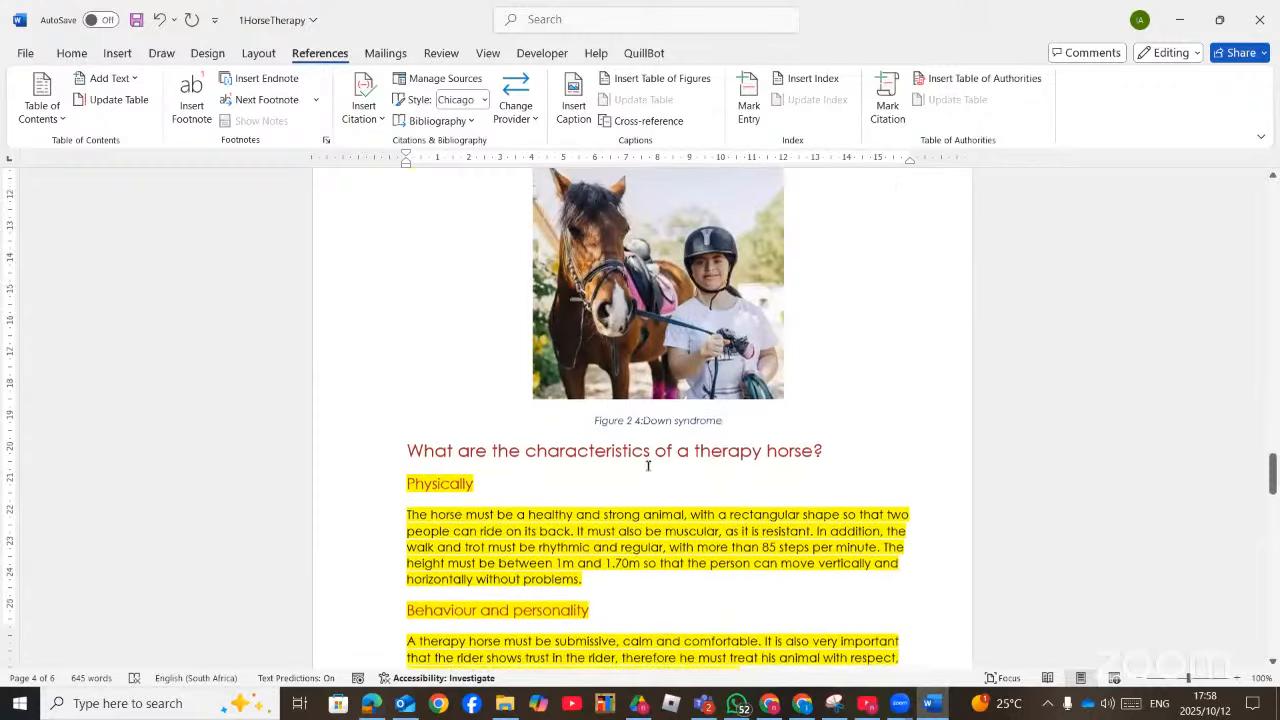
scroll(648, 466, "down", 5)
scroll(700, 500, "down", 2)
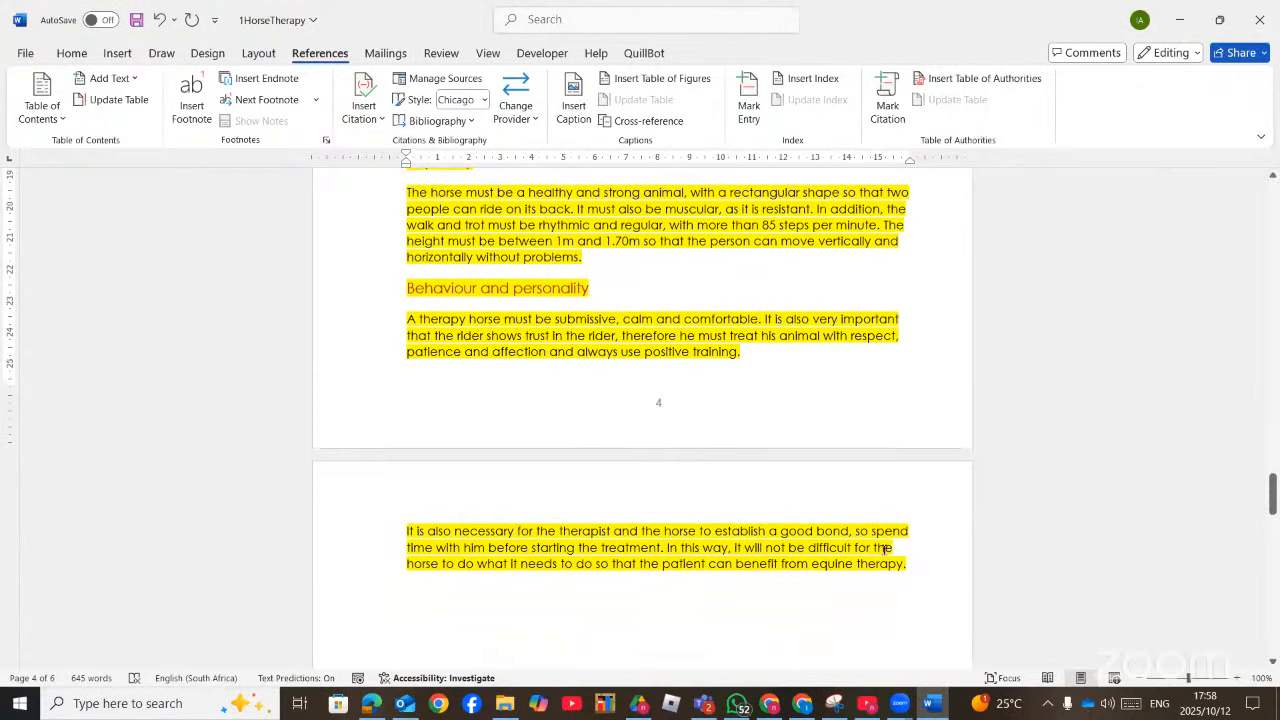
left_click_drag(928, 568, 400, 238)
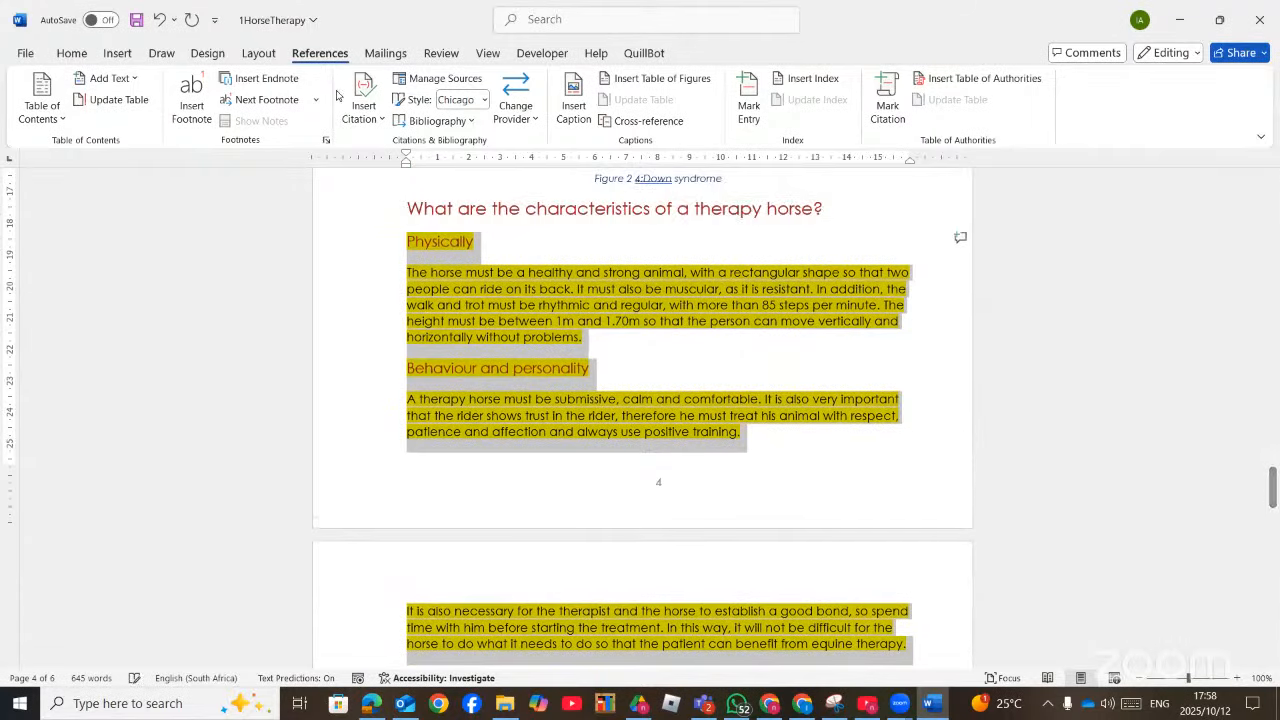
left_click(260, 55)
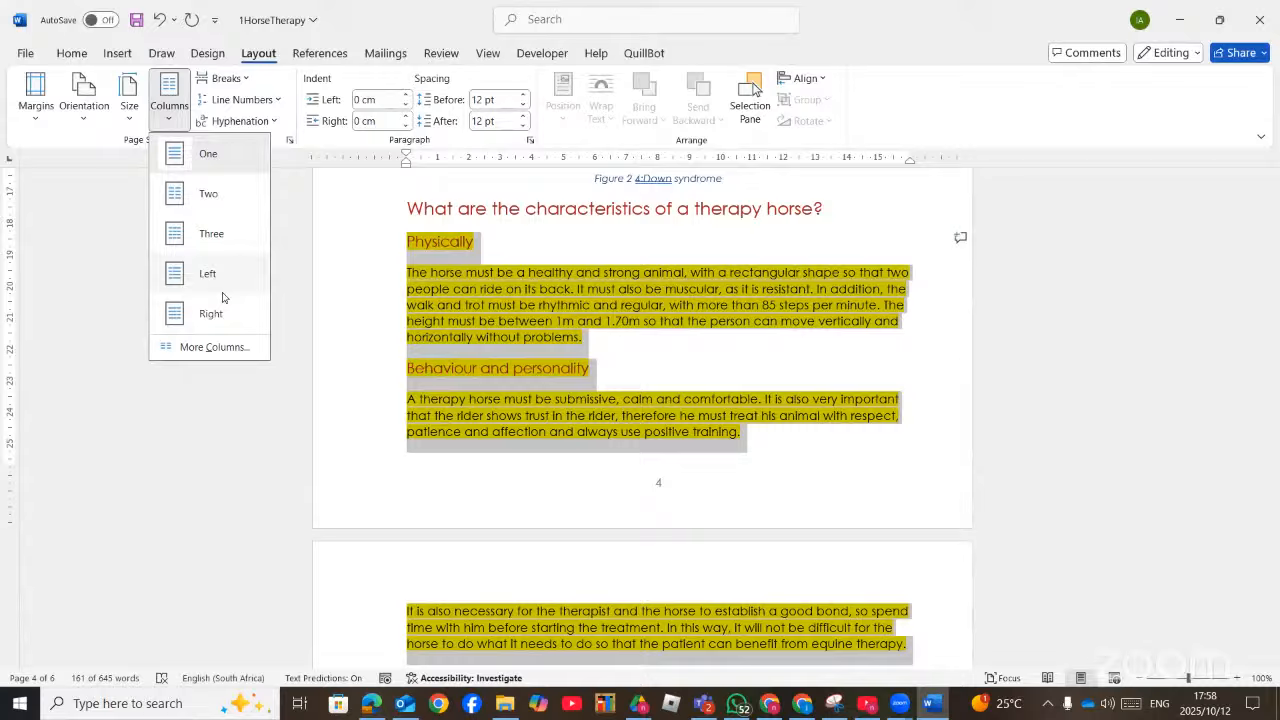
left_click(190, 347)
left_click(674, 248)
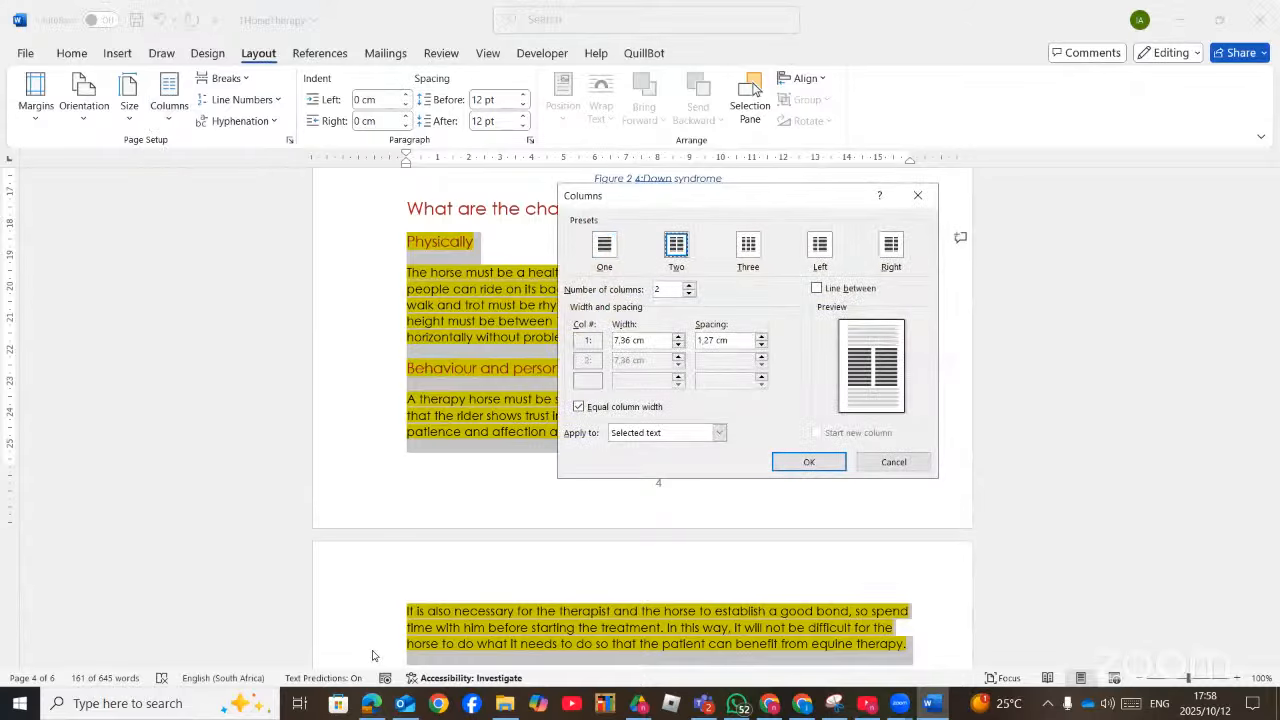
Recheck the required width in the paper and apply unequal columns with the first column 4,83 cm wide
key("alt+Tab")
key("alt+Tab")
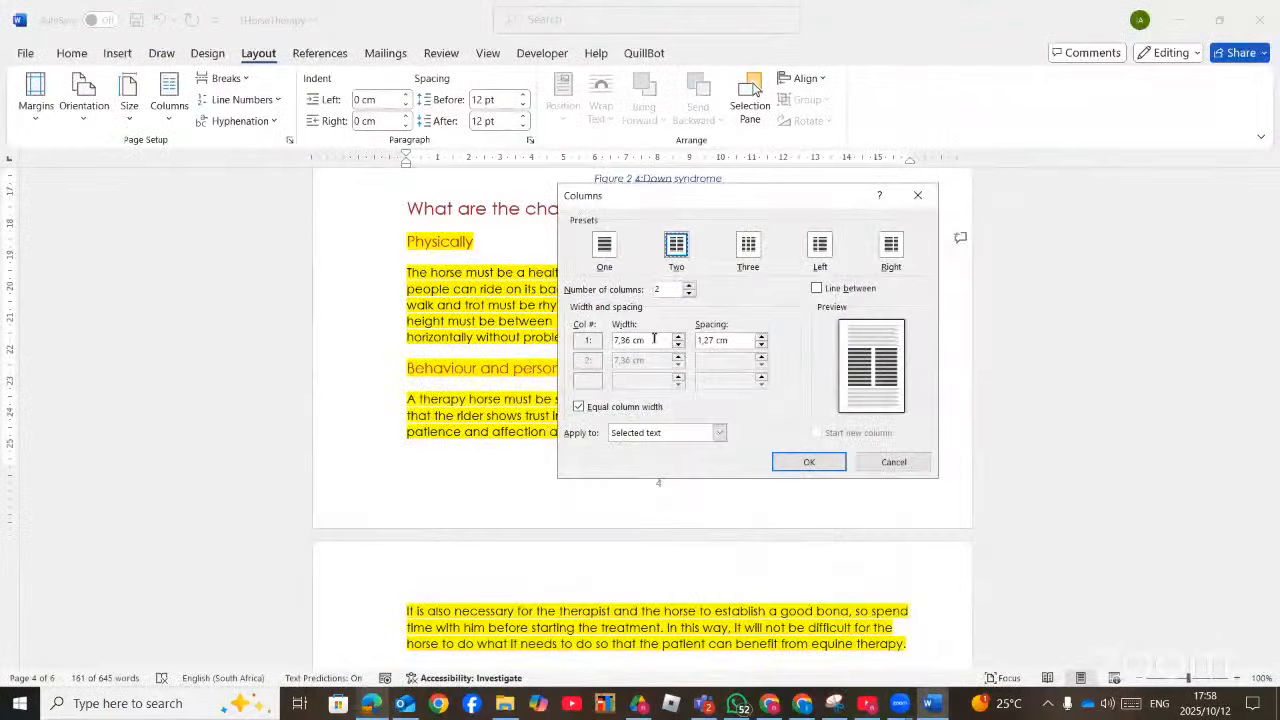
left_click(578, 409)
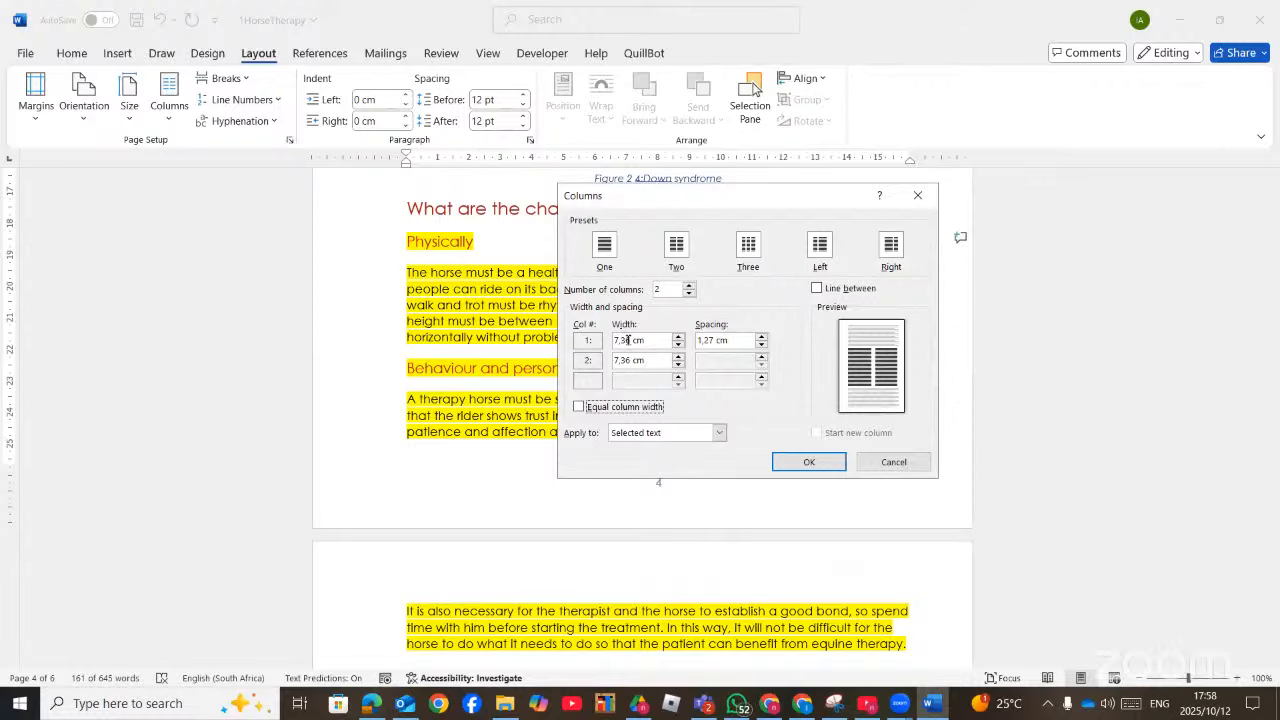
left_click_drag(630, 341, 614, 348)
type("4,83")
left_click(787, 463)
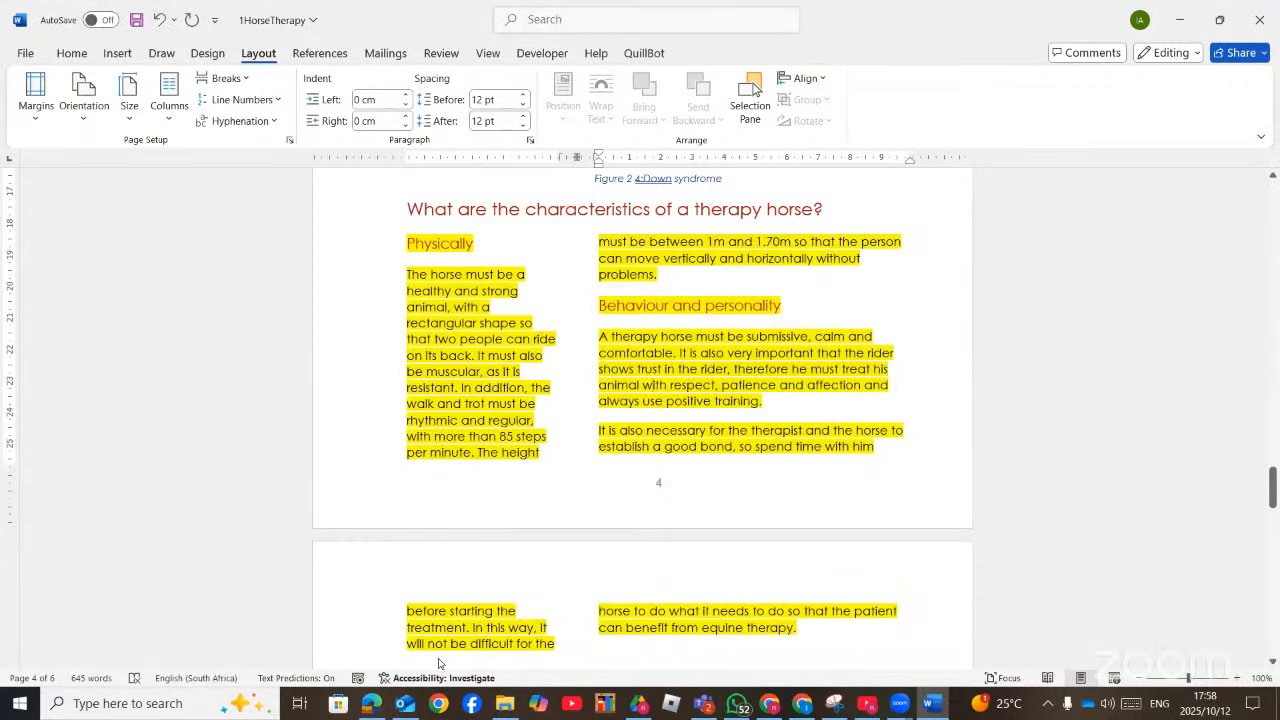
Compare the columns with the question 1.8 sample and insert a column break before 'Behaviour and personality'
left_click(371, 705)
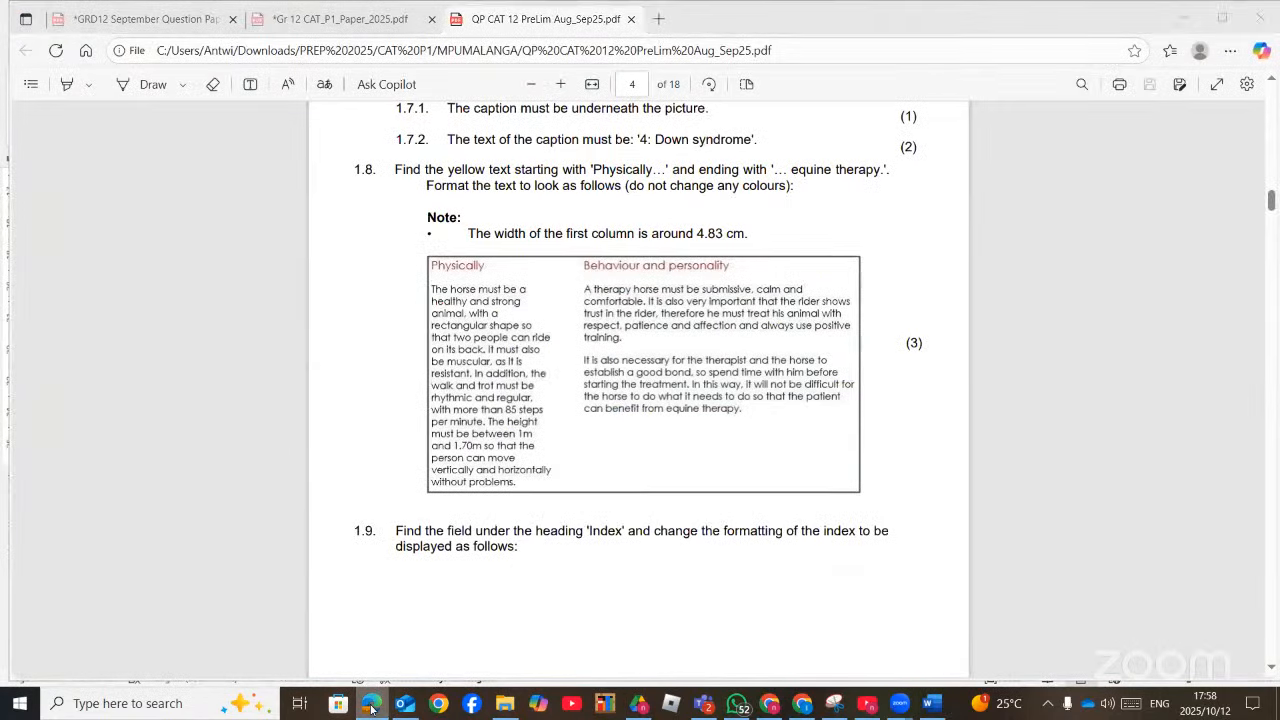
left_click(371, 705)
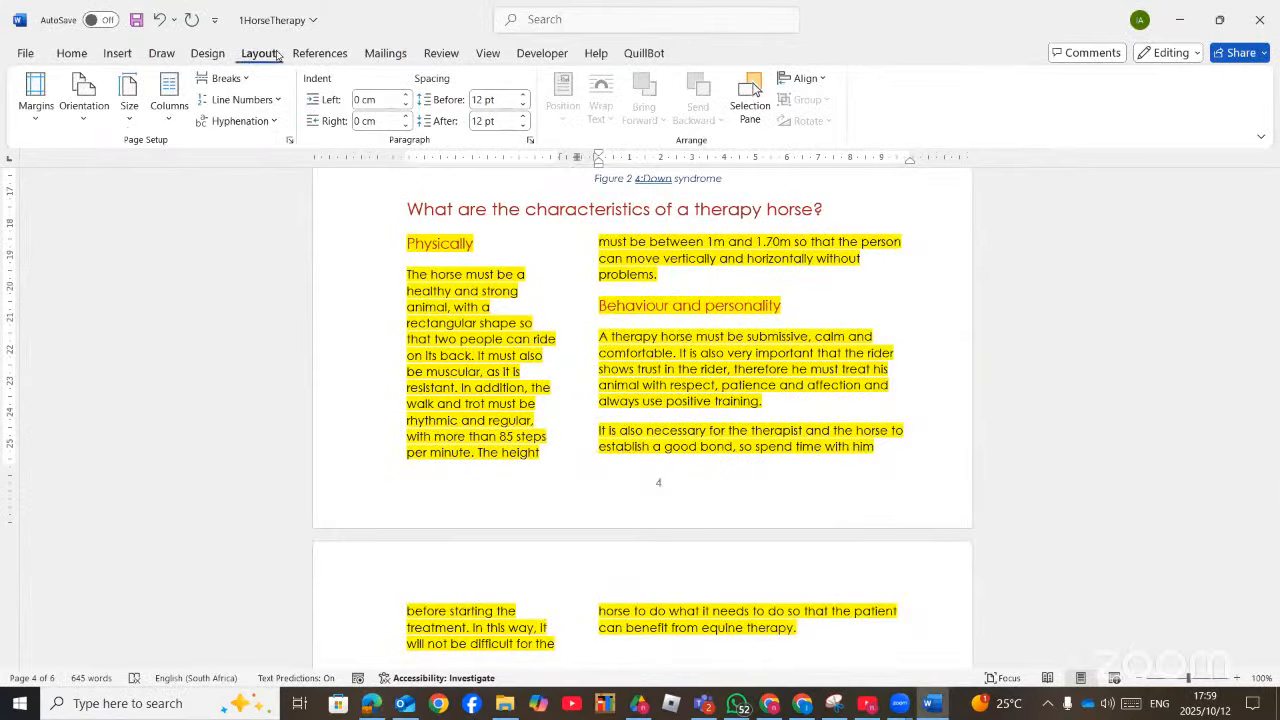
left_click(246, 80)
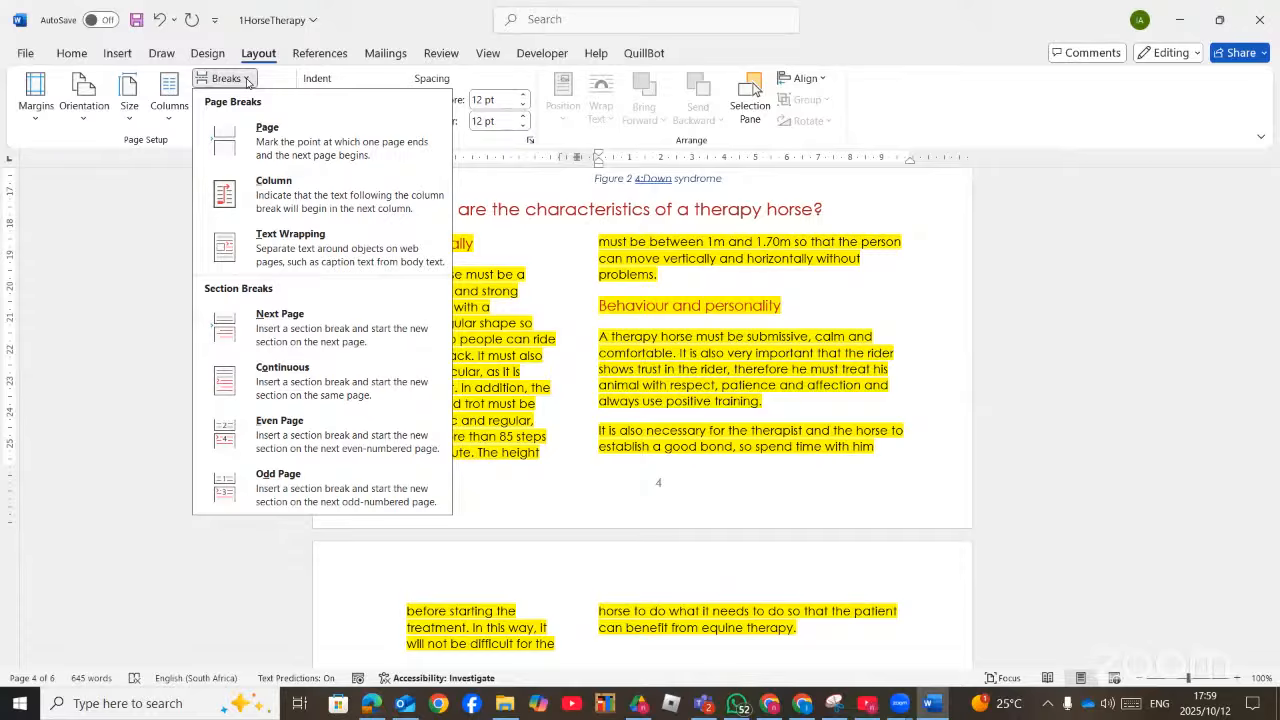
left_click(270, 190)
scroll(700, 450, "down", 4)
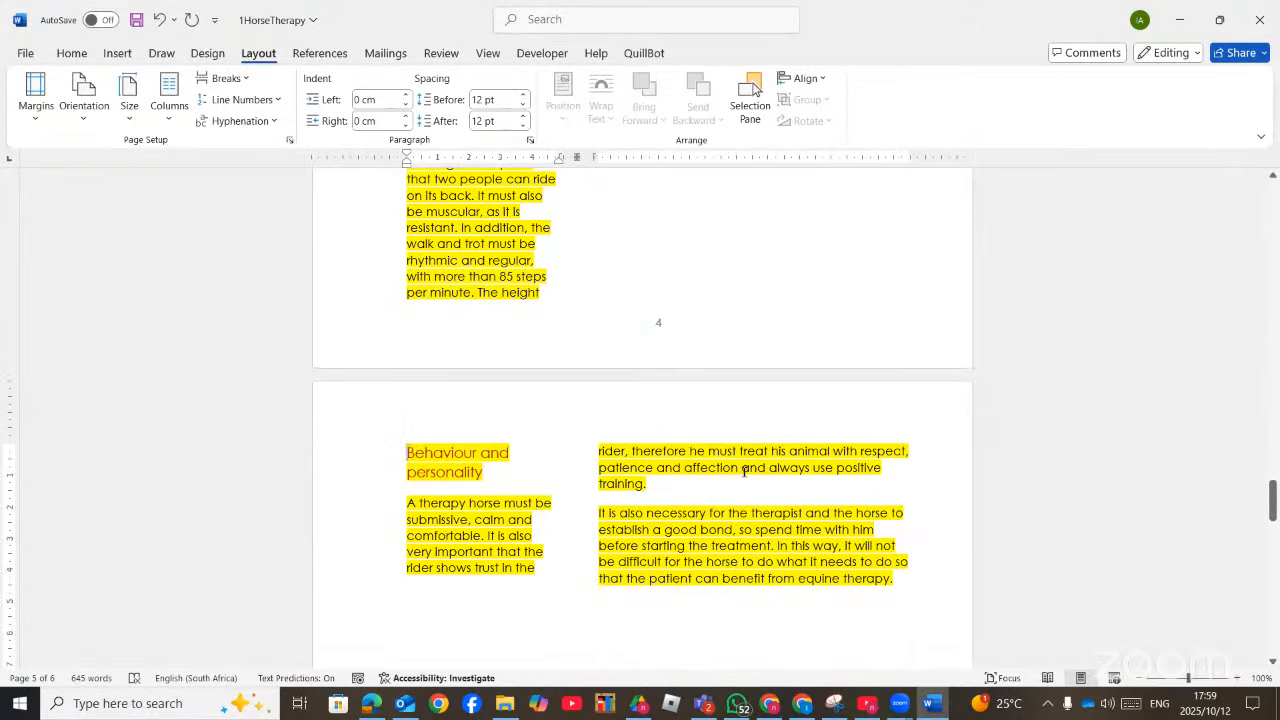
Insert blank lines before the heading 'What are the characteristics of a therapy horse?' to move it and its columns to the next page
scroll(744, 472, "up", 4)
scroll(744, 472, "up", 1)
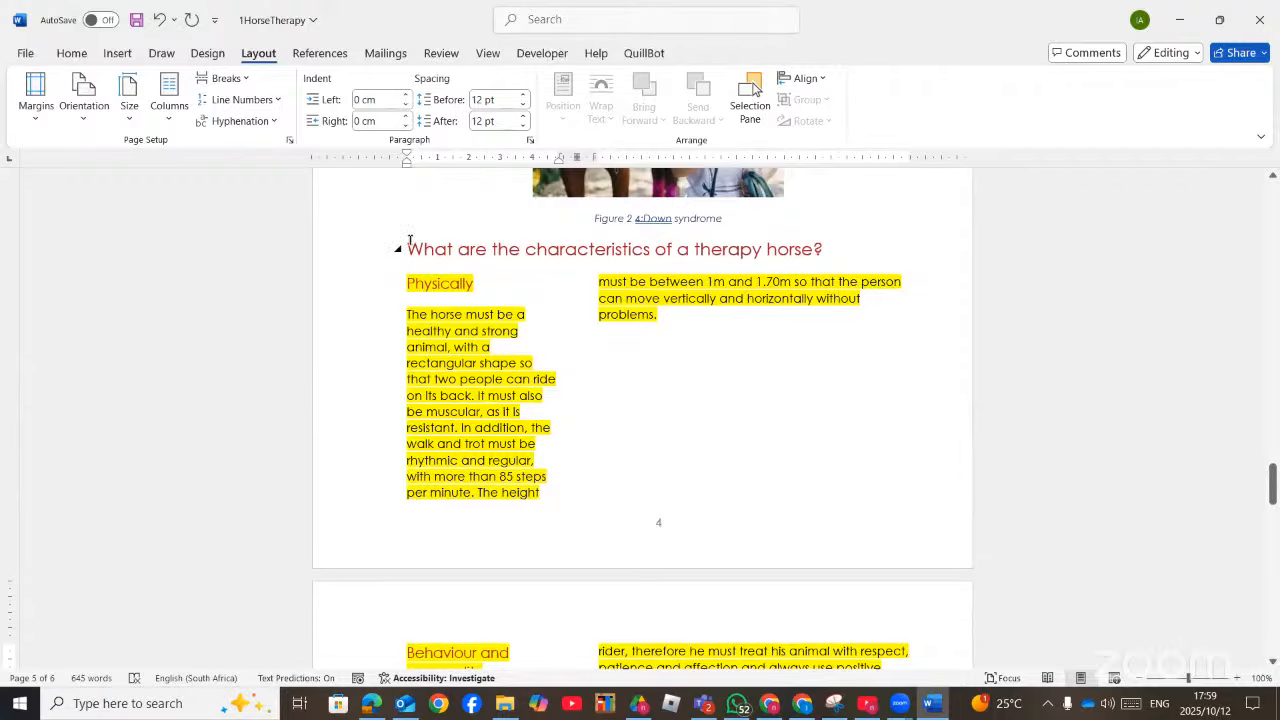
key("Return")
key("Return")
key("Return")
key("Return")
key("Return")
key("Return")
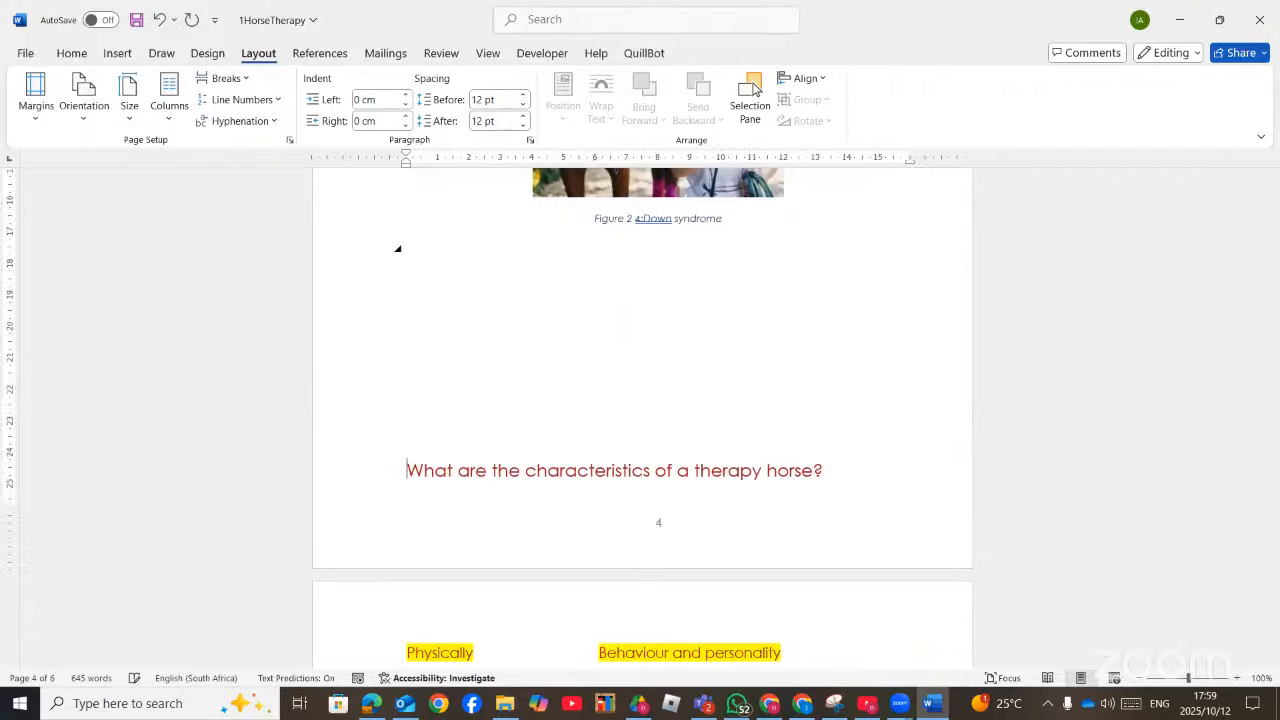
key("Return")
key("Return")
key("Return")
key("Return")
key("Return")
key("Return")
key("Return")
key("Return")
scroll(657, 274, "down", 5)
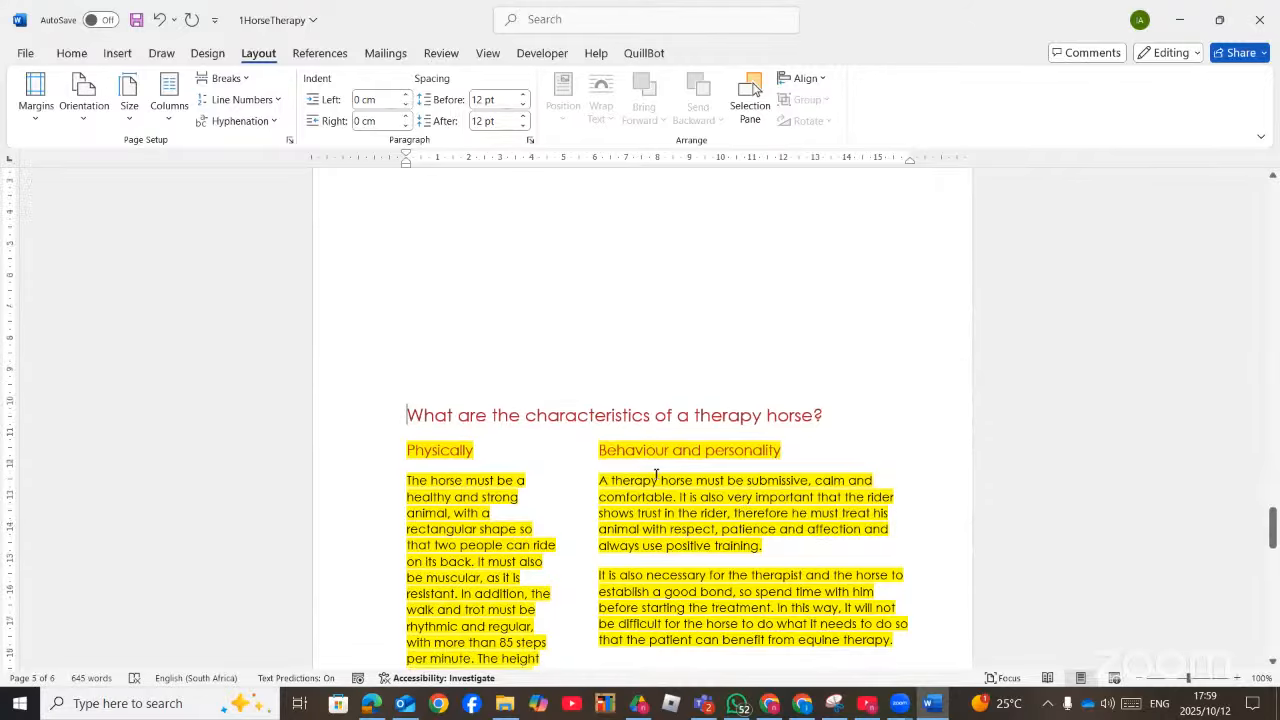
scroll(656, 474, "down", 4)
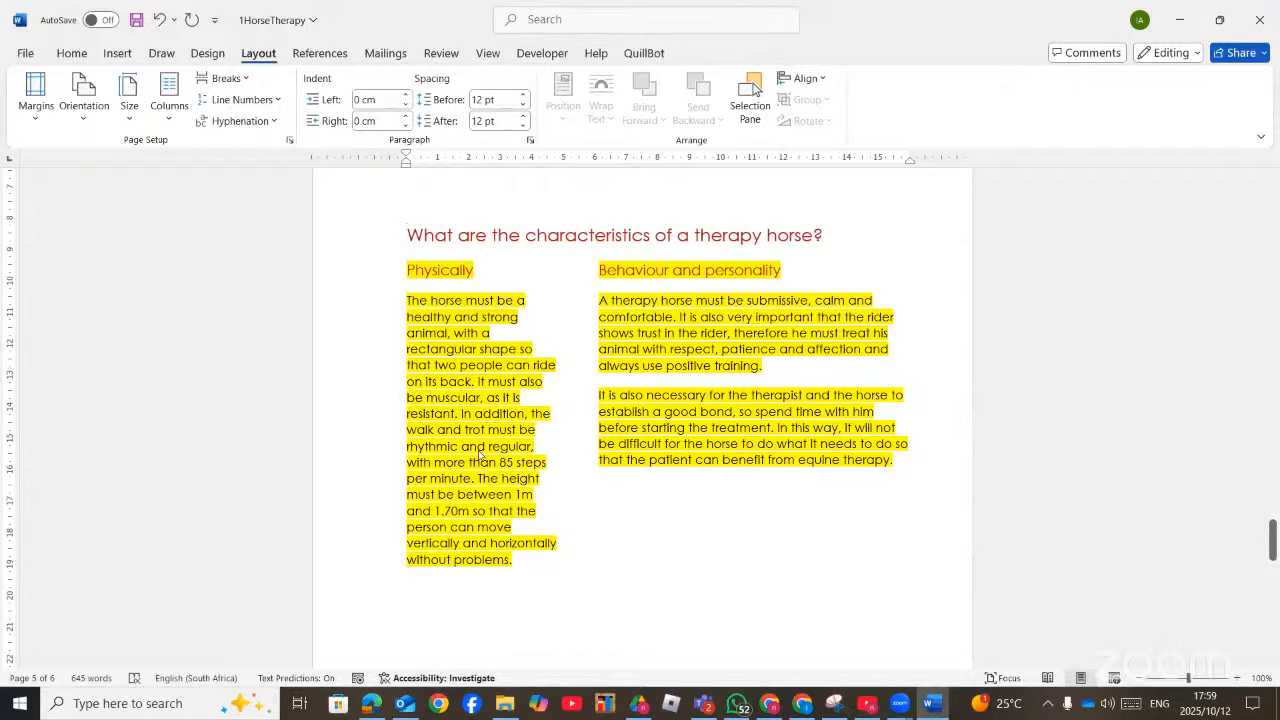
Read question 1.9 in the paper and select all entries of the index on the last page of 1HorseTherapy
left_click(372, 704)
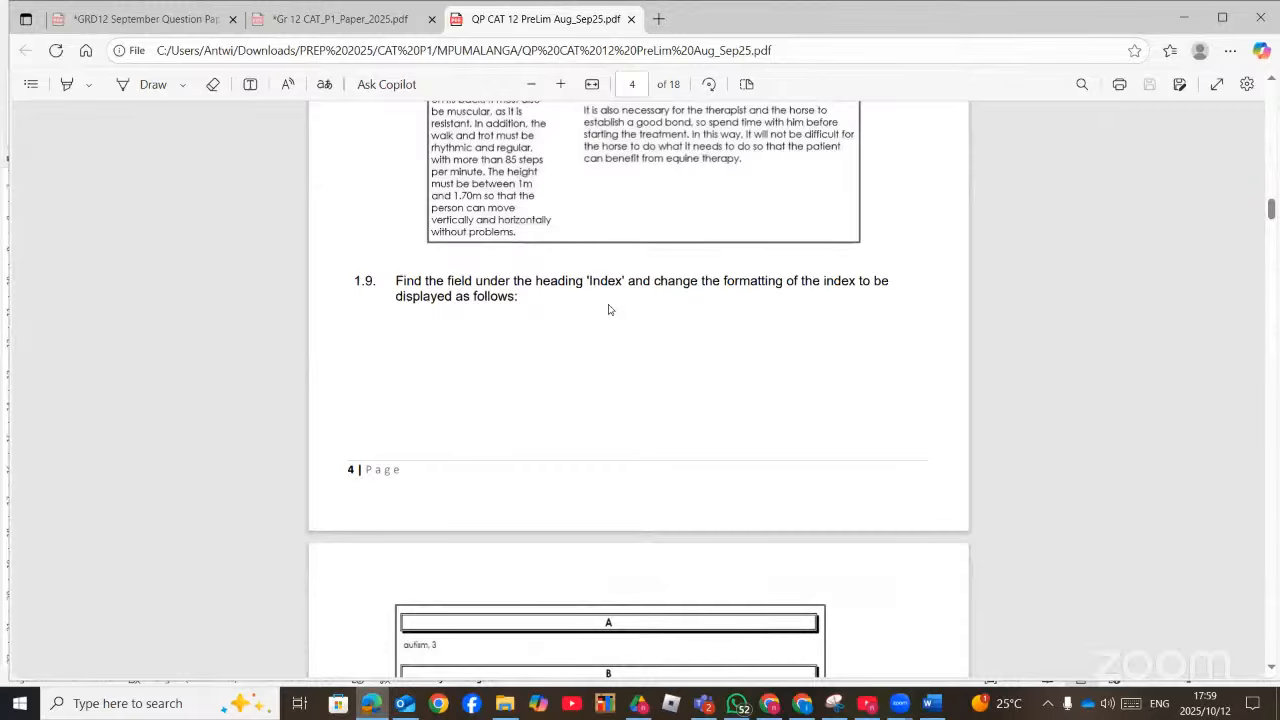
scroll(608, 310, "down", 3)
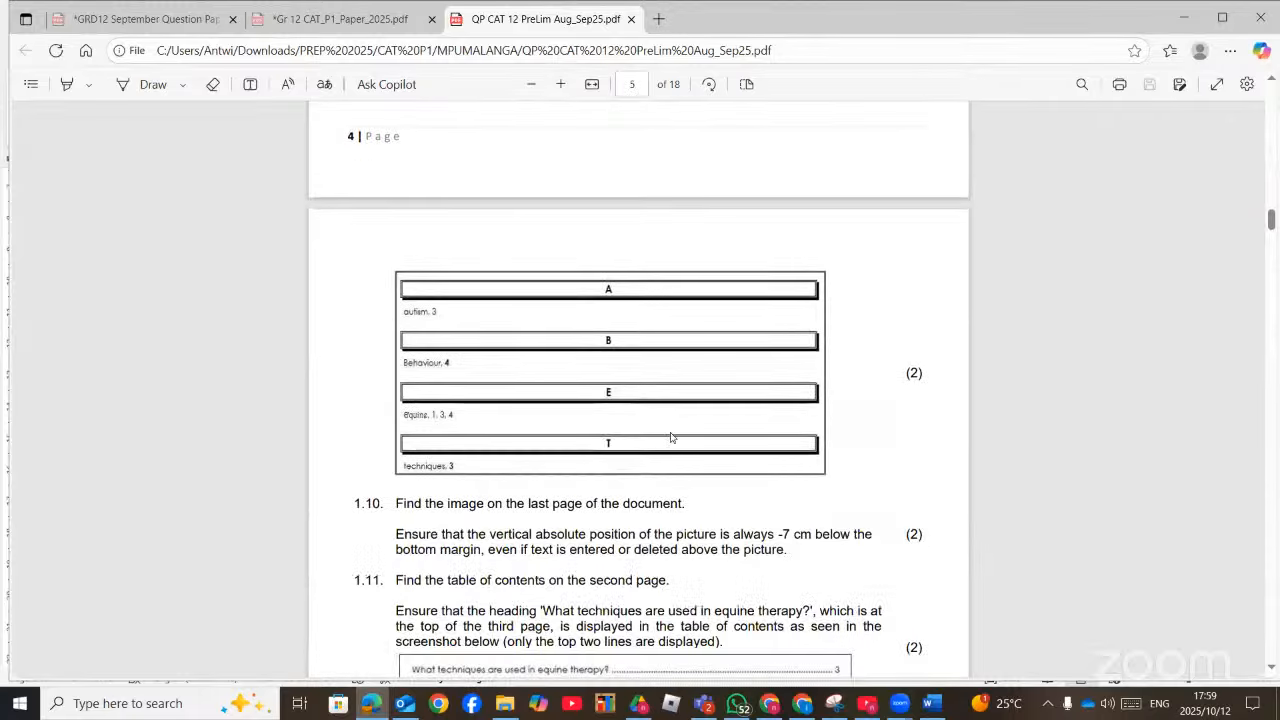
scroll(671, 437, "up", 2)
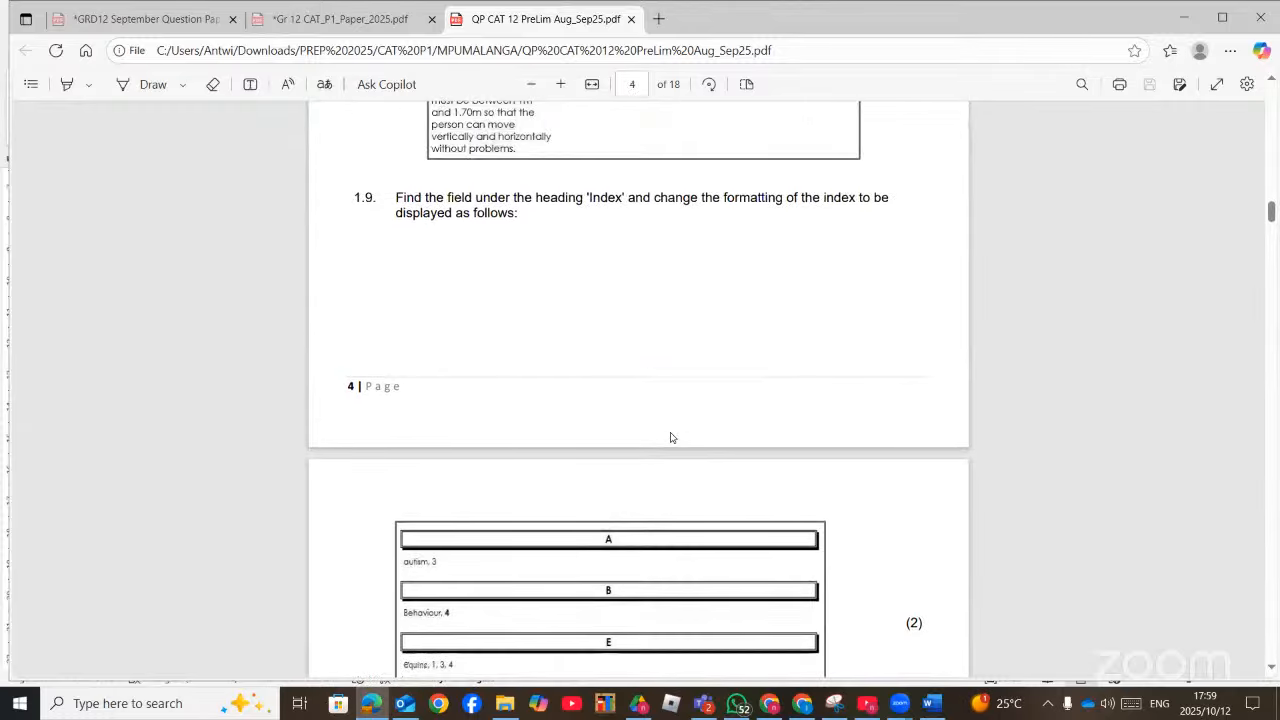
scroll(671, 437, "down", 1)
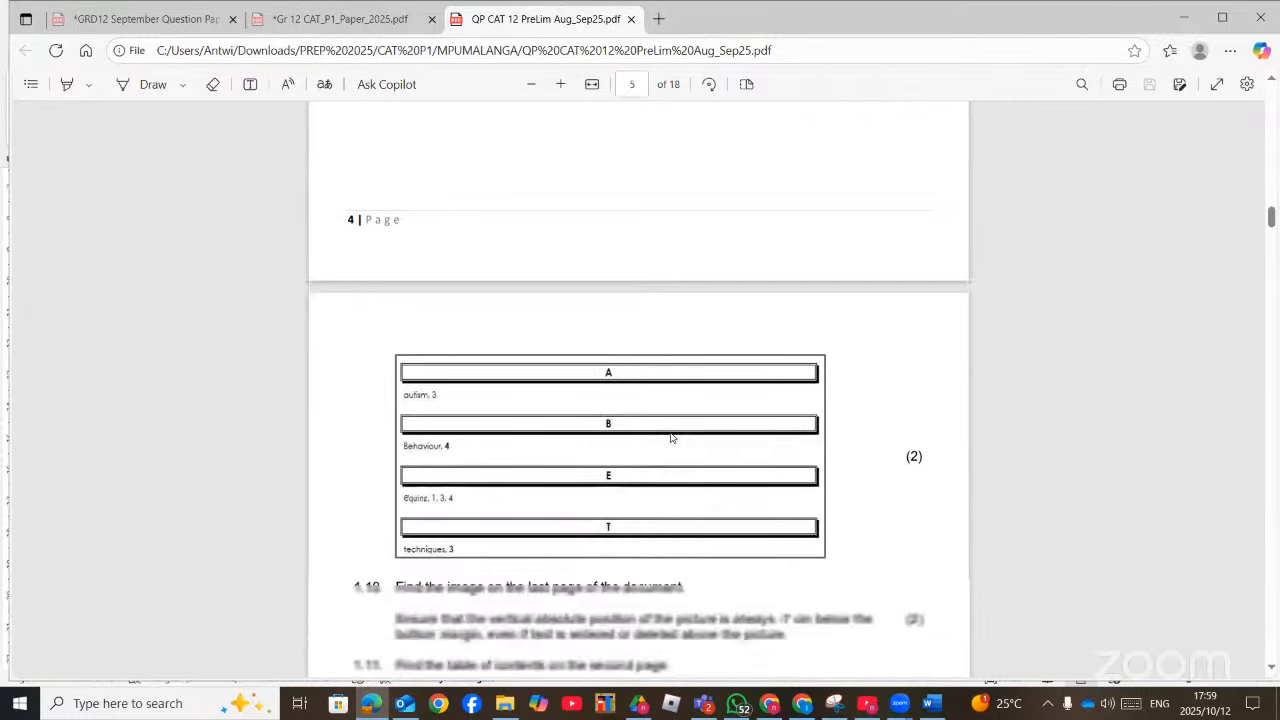
left_click(932, 705)
scroll(617, 371, "down", 10)
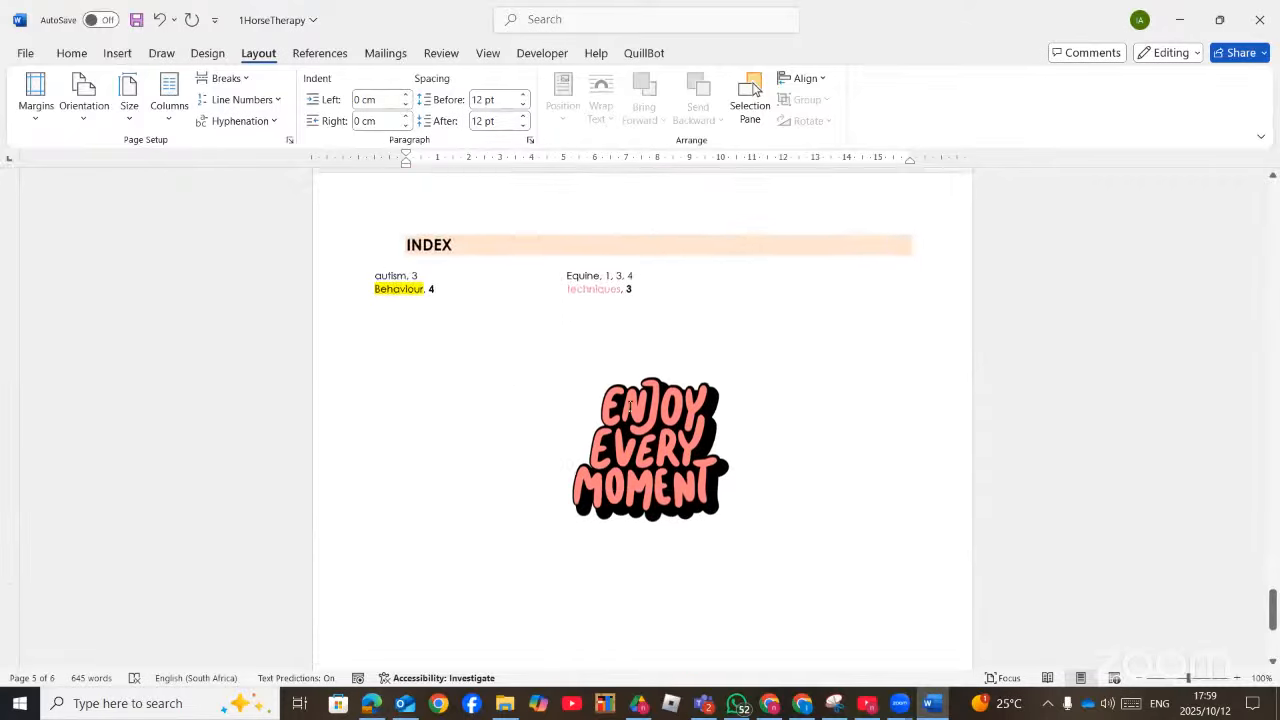
scroll(542, 346, "up", 3)
left_click(558, 284)
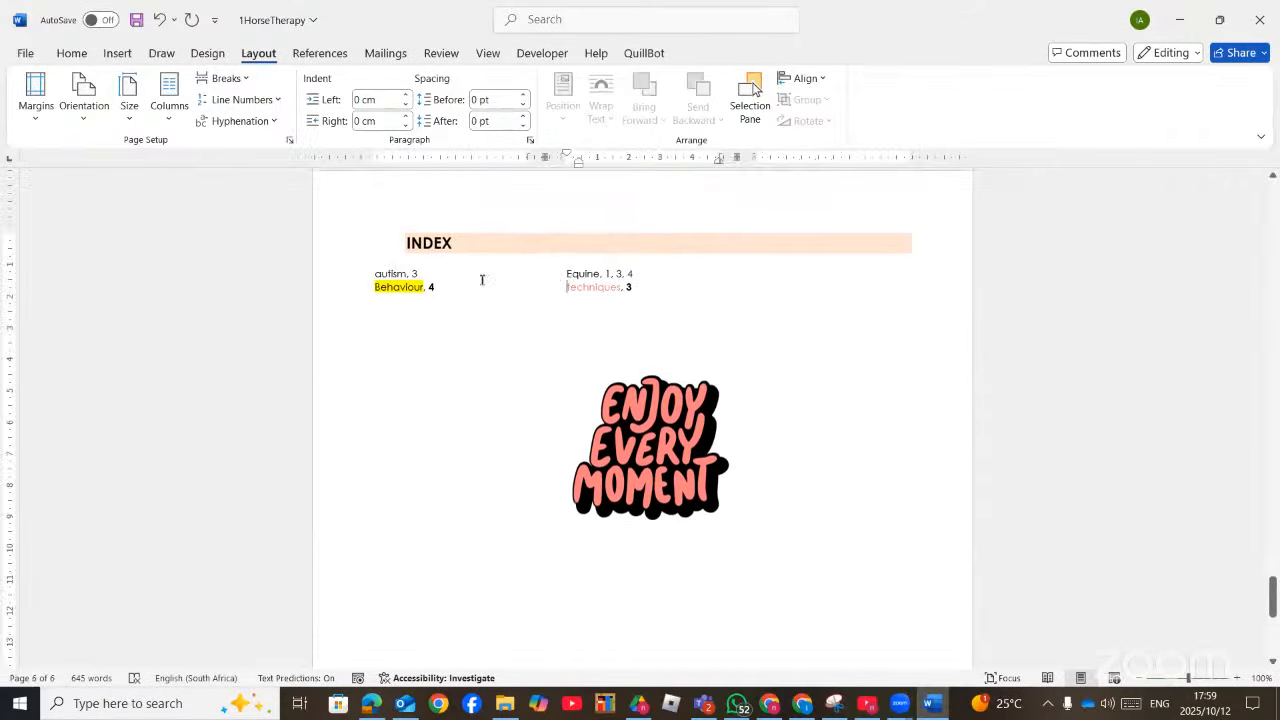
left_click_drag(654, 306, 338, 274)
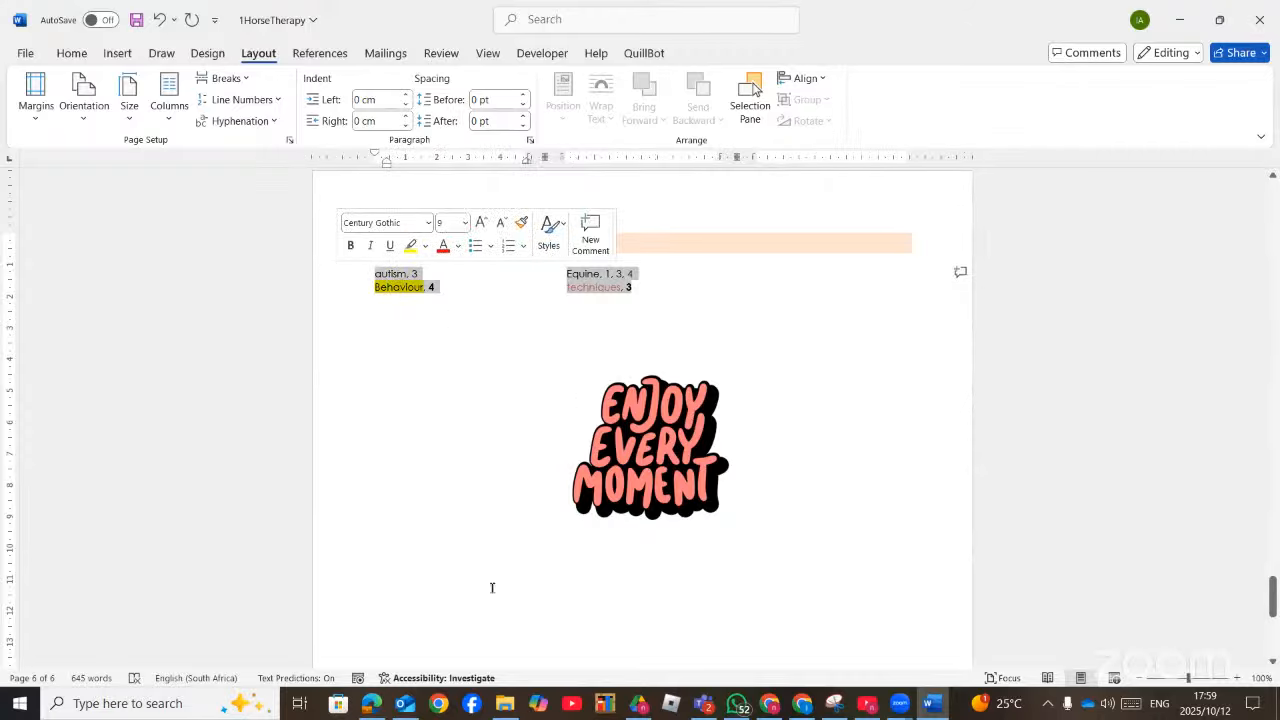
Compare the selected index with the question 1.9 sample and open the settings for inserting an index in its place
left_click(371, 705)
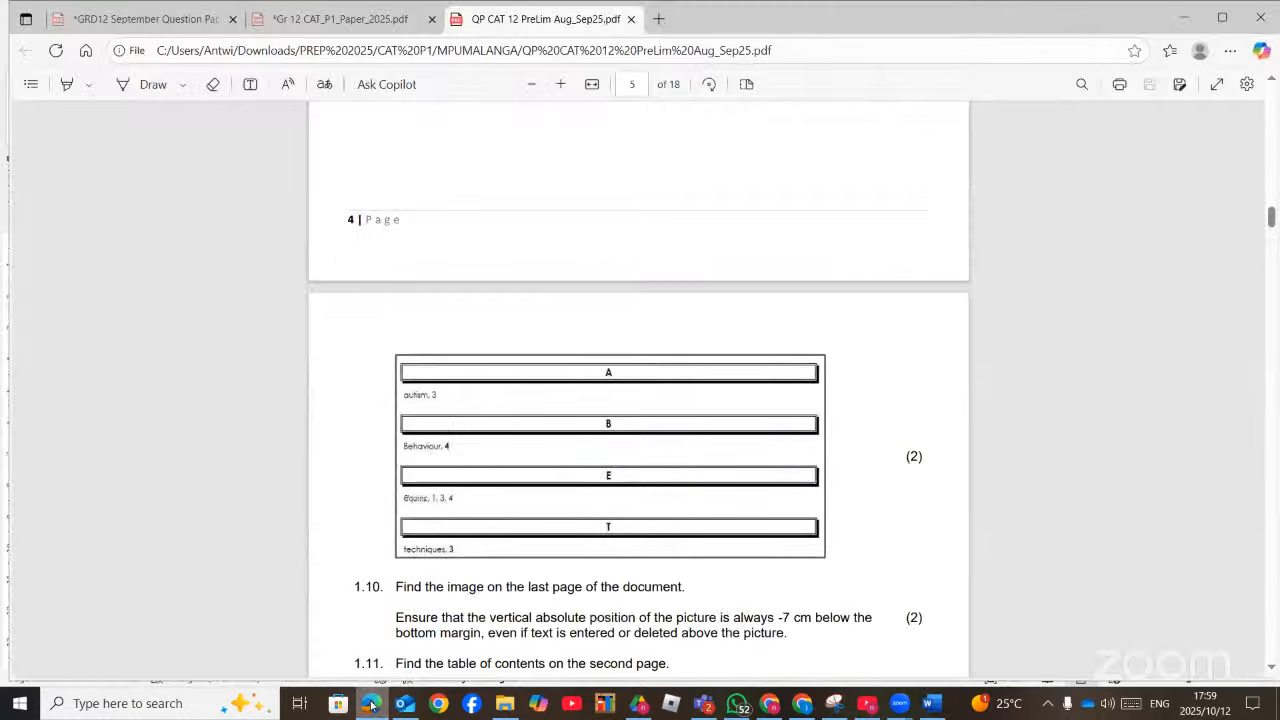
left_click(371, 705)
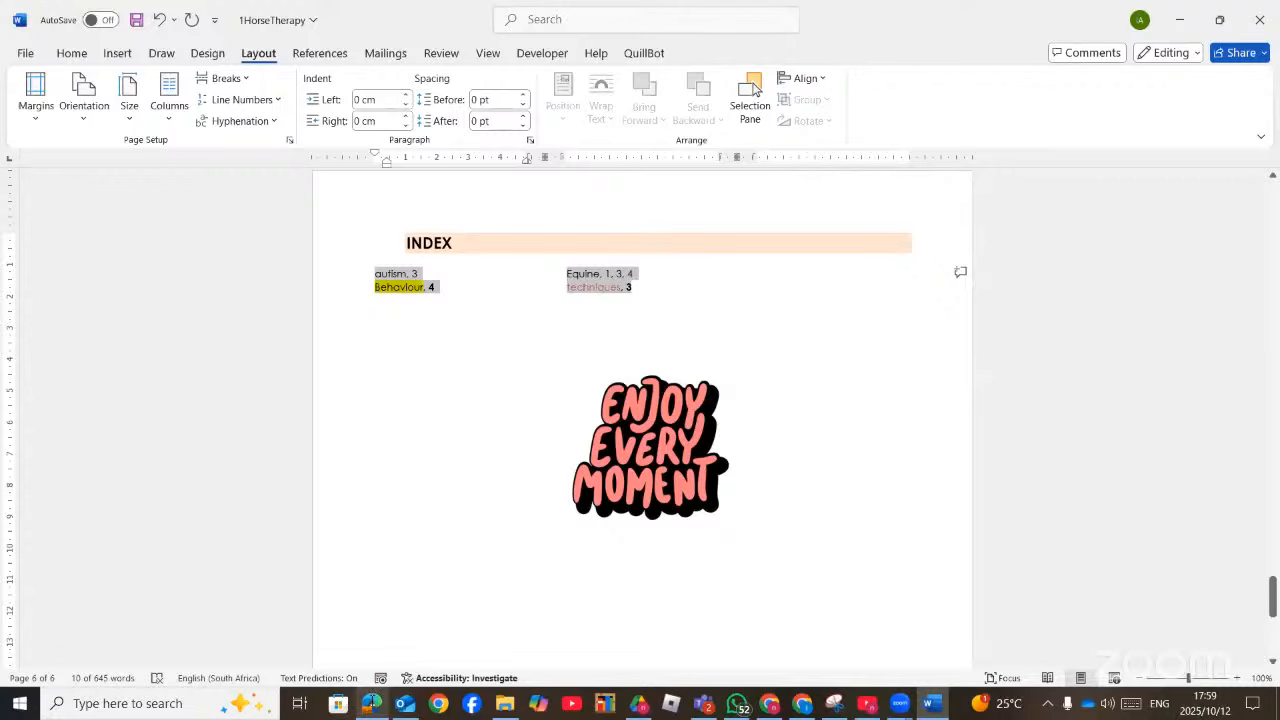
left_click(320, 53)
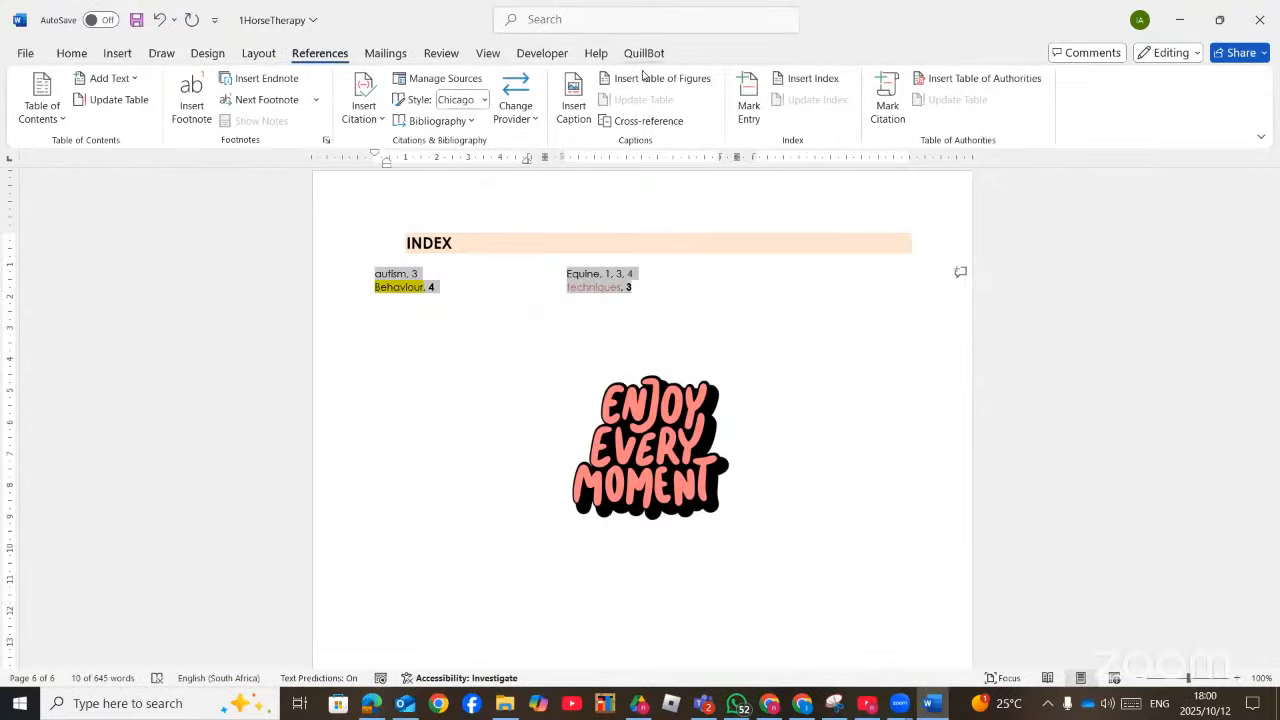
left_click(812, 79)
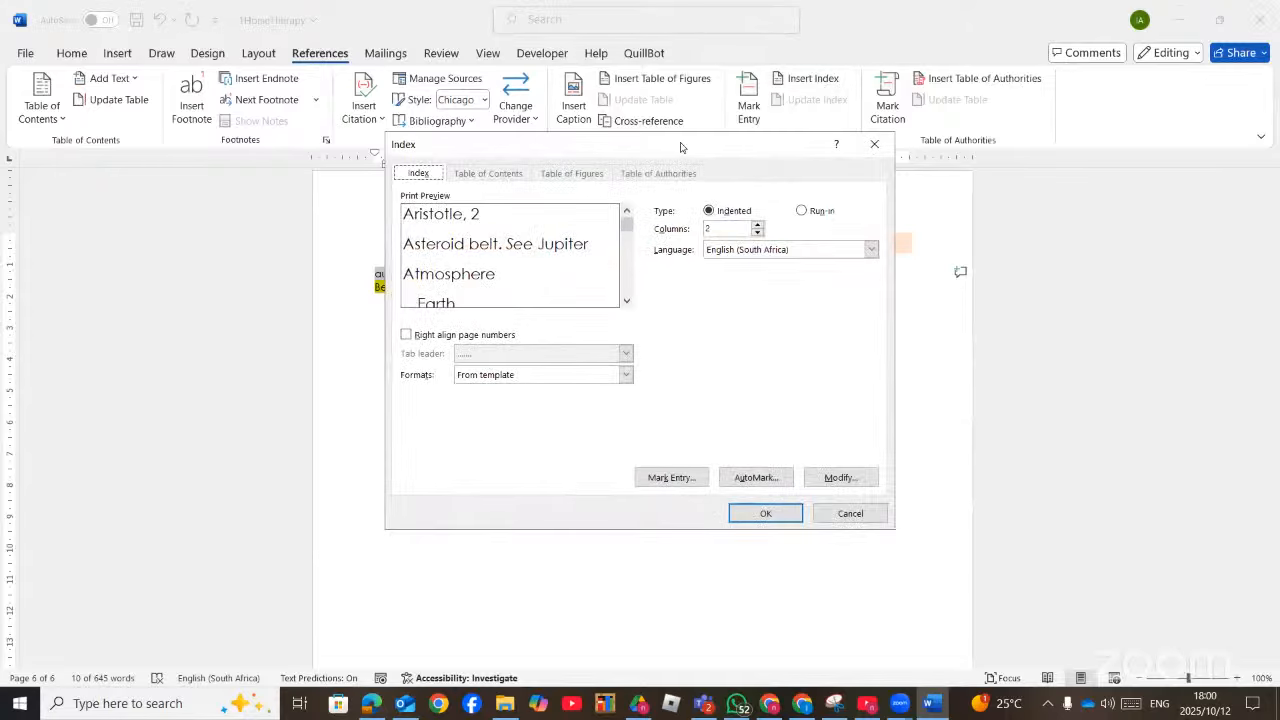
left_click_drag(738, 148, 845, 159)
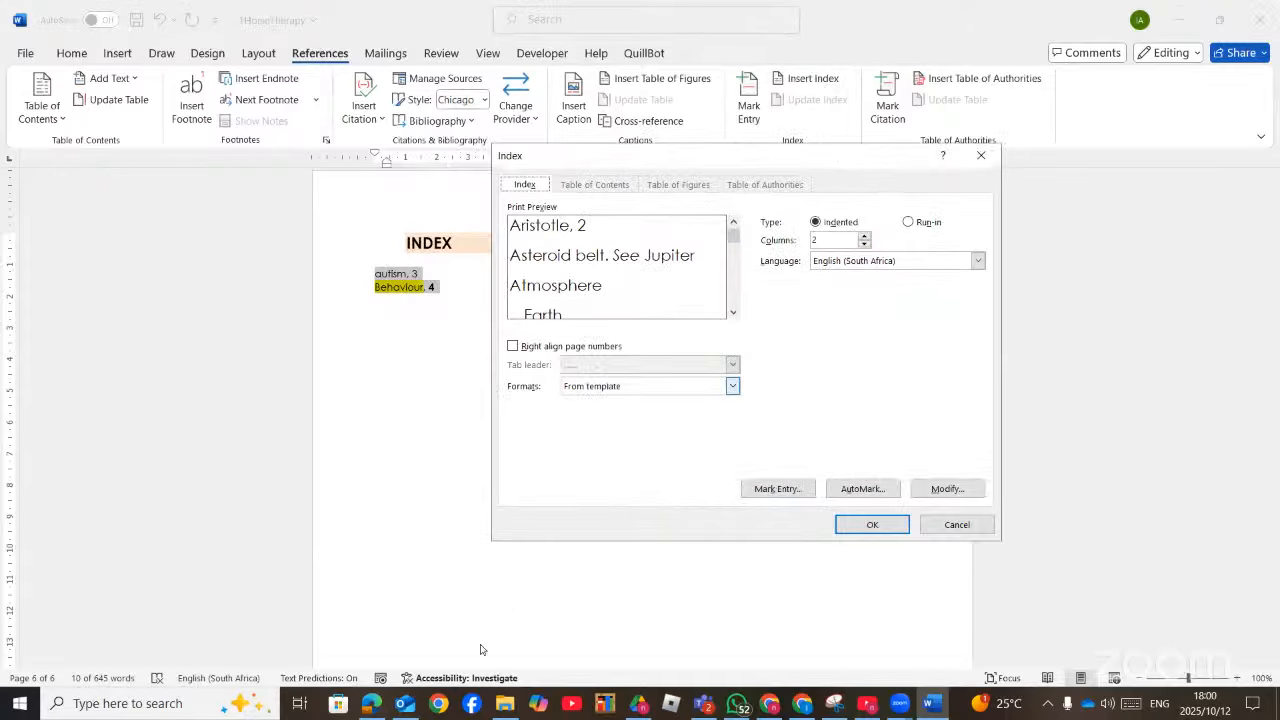
left_click(371, 705)
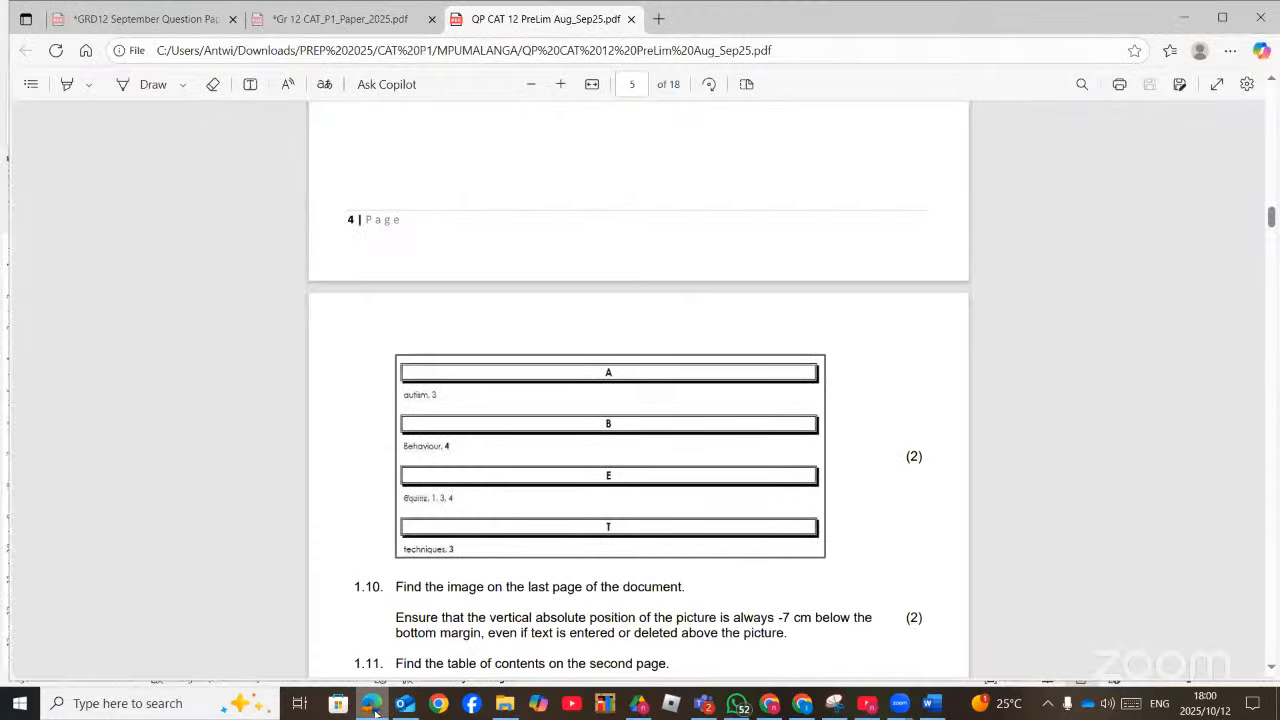
left_click(371, 705)
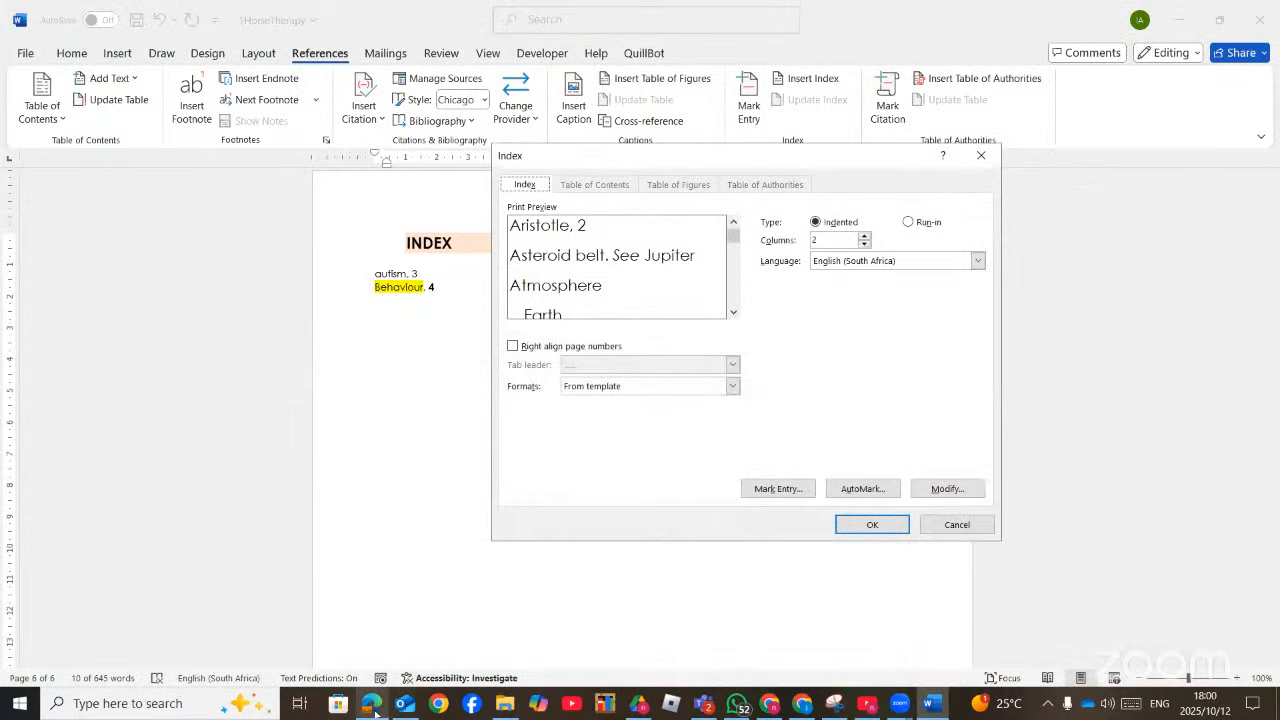
Try to replace the selected index with a one-column index in the Modern format, and undo the replacement
left_click(866, 245)
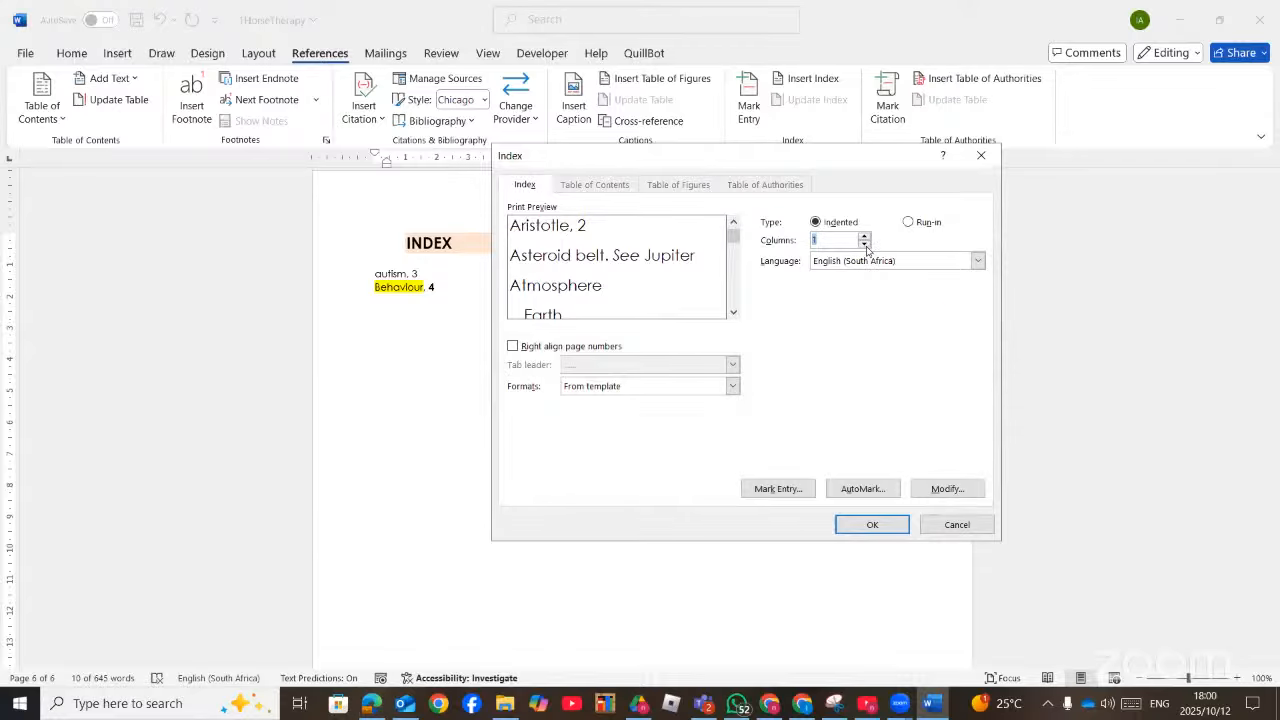
left_click(732, 386)
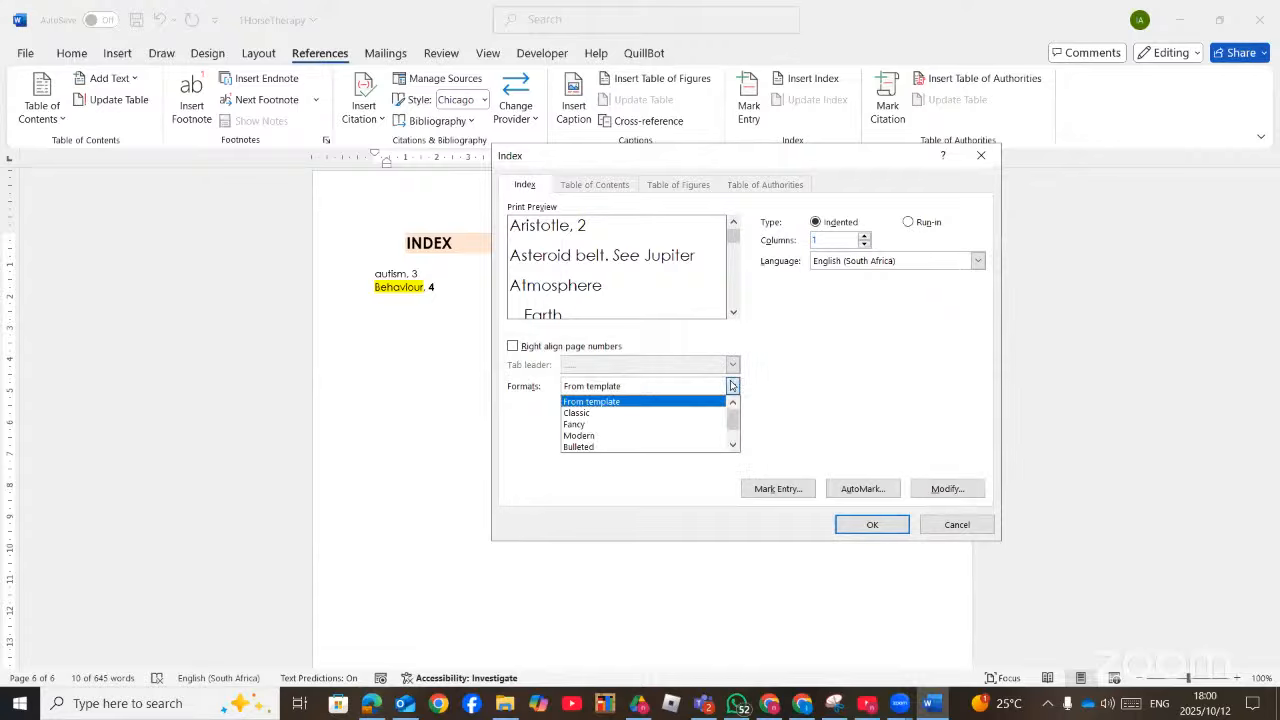
left_click(655, 436)
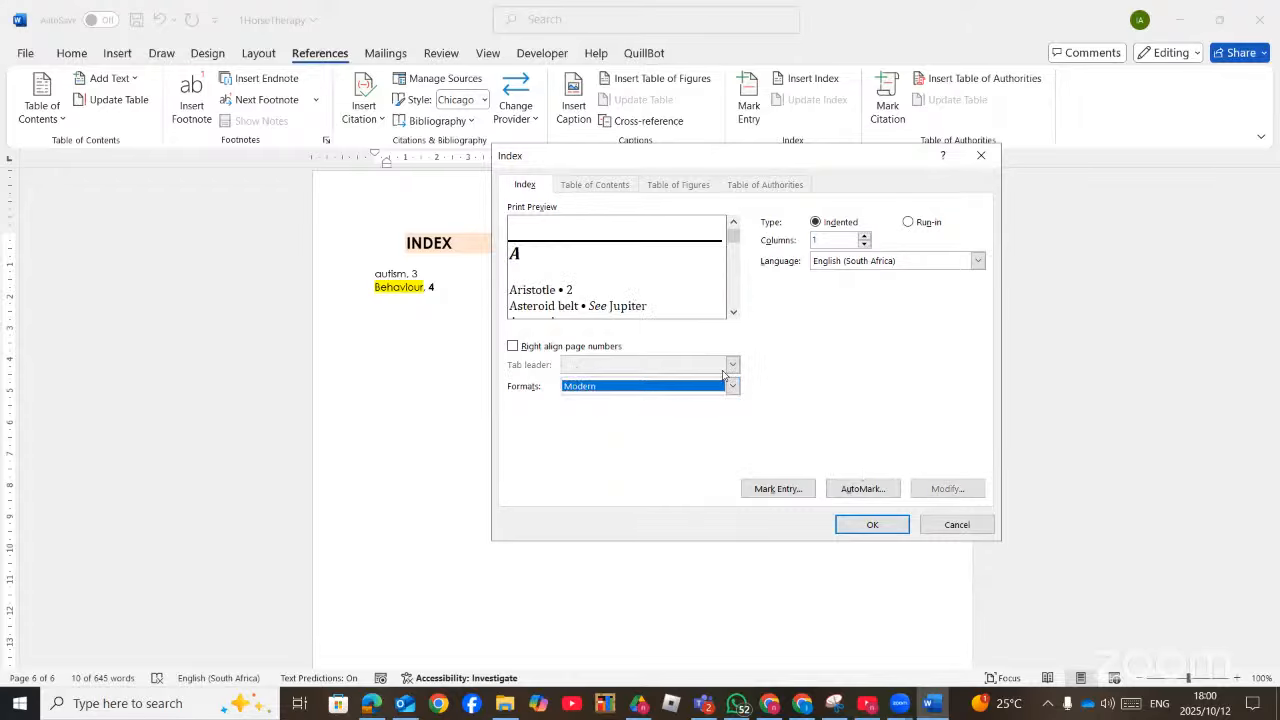
left_click(873, 527)
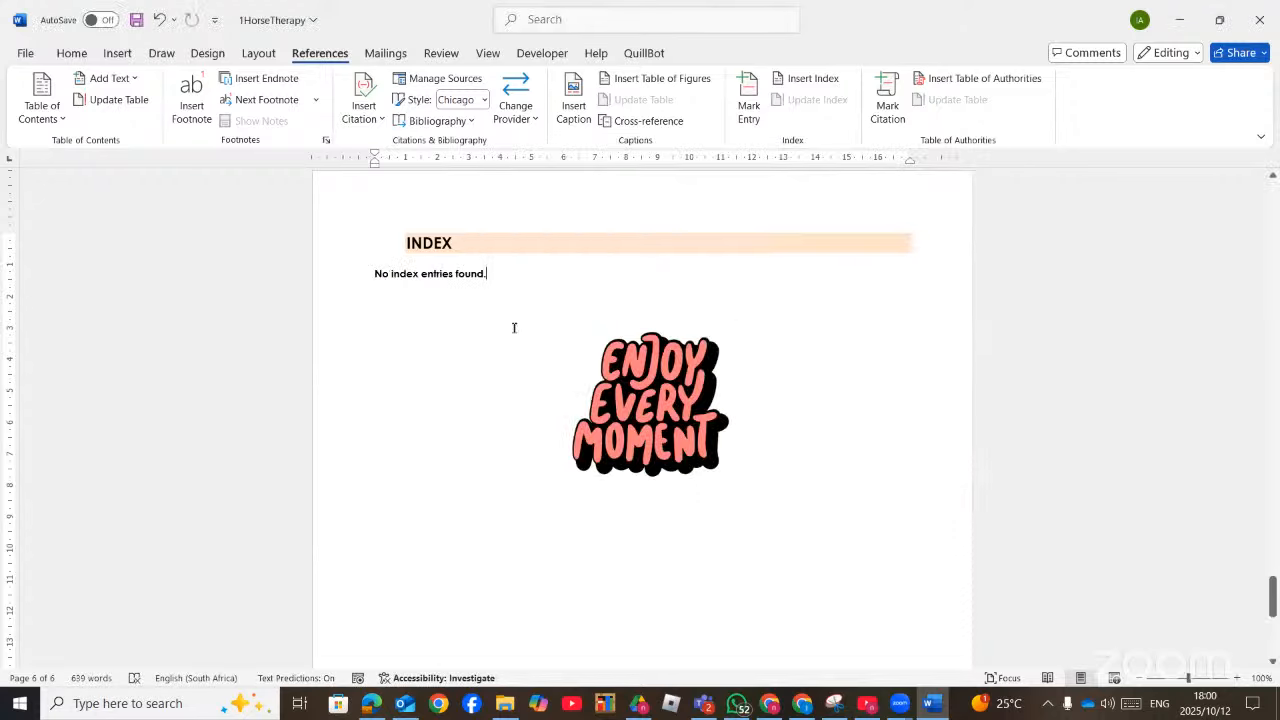
key("F9")
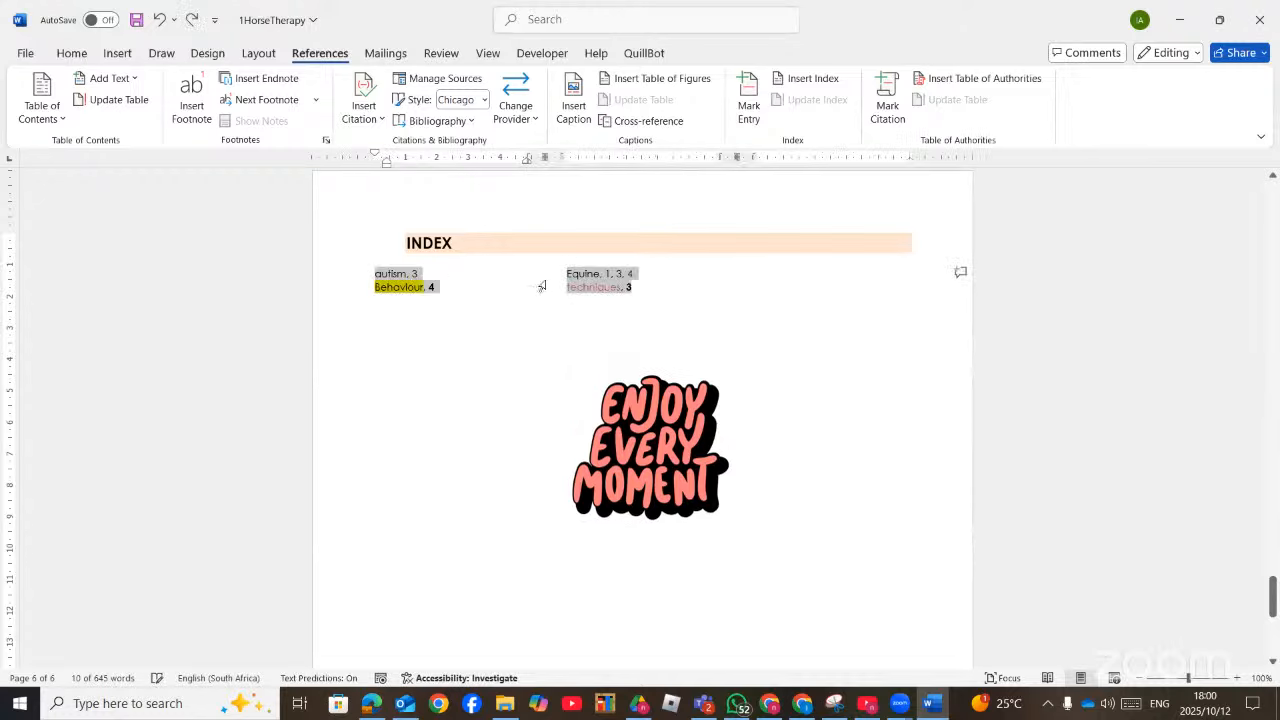
Check the existing index entries for field-editing options and compare them again with the question 1.9 sample
right_click(595, 283)
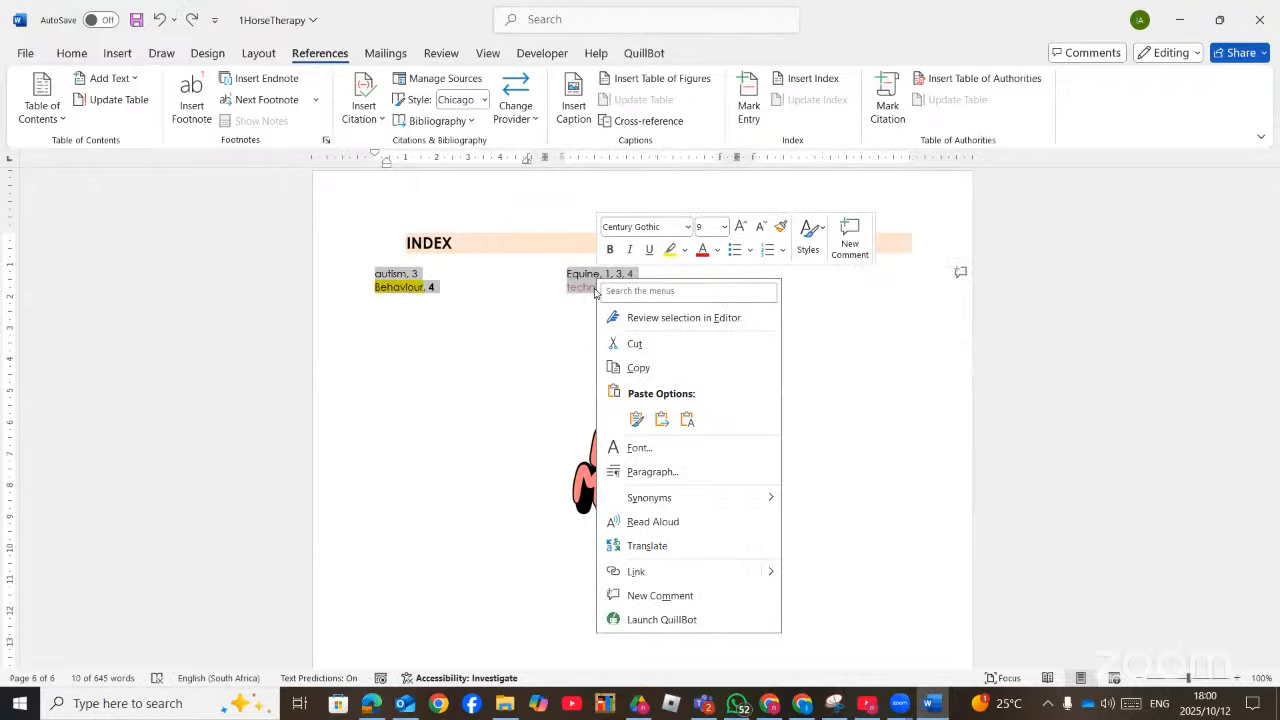
left_click(395, 279)
left_click(414, 281)
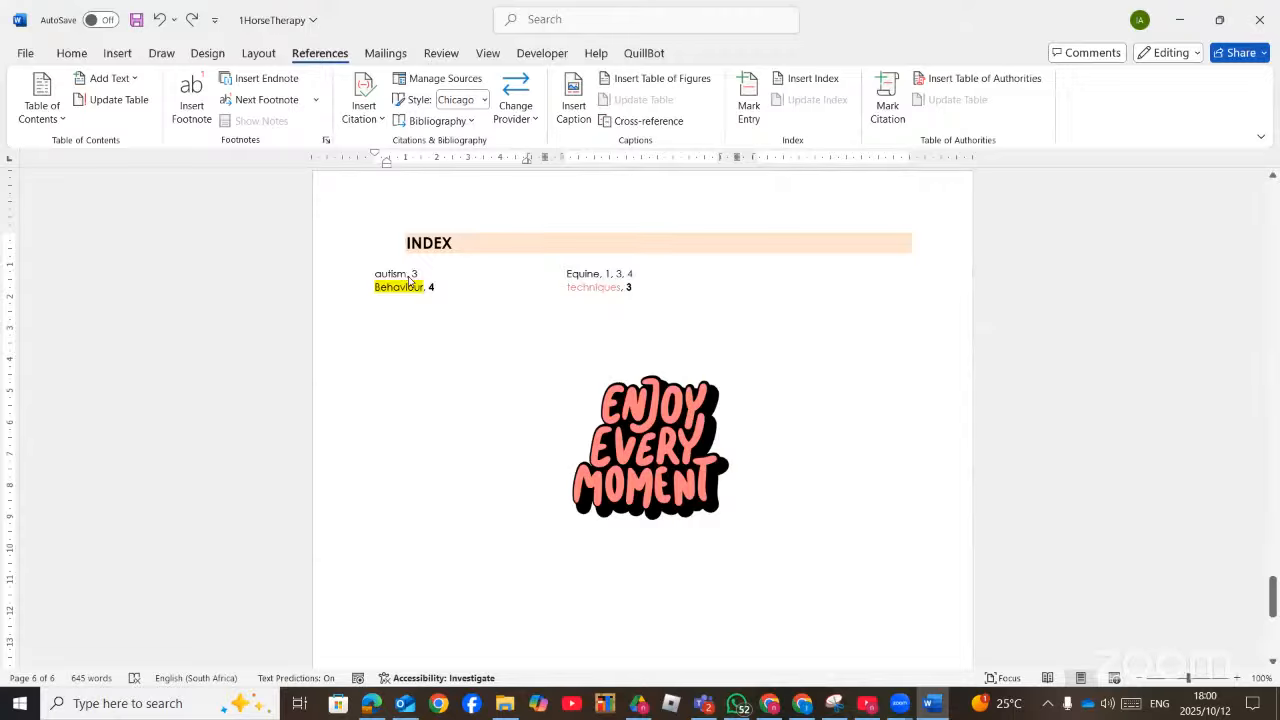
right_click(409, 281)
left_click(357, 295)
left_click(371, 704)
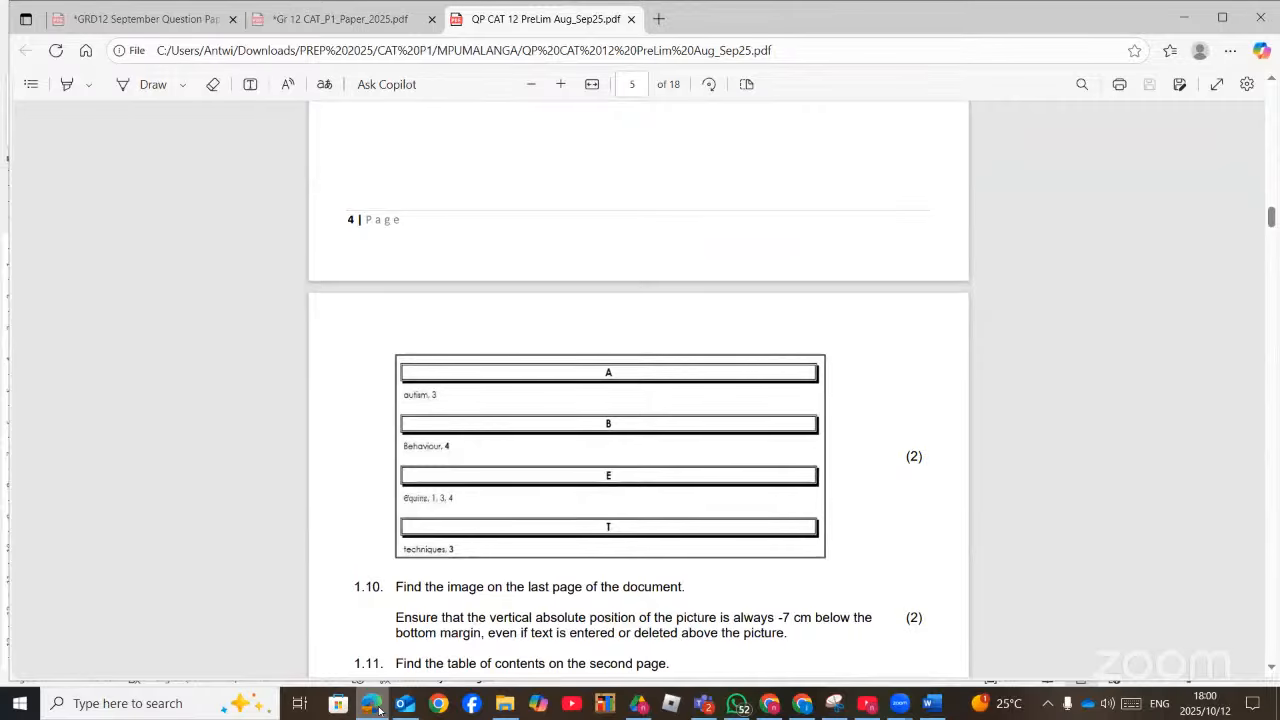
left_click(375, 706)
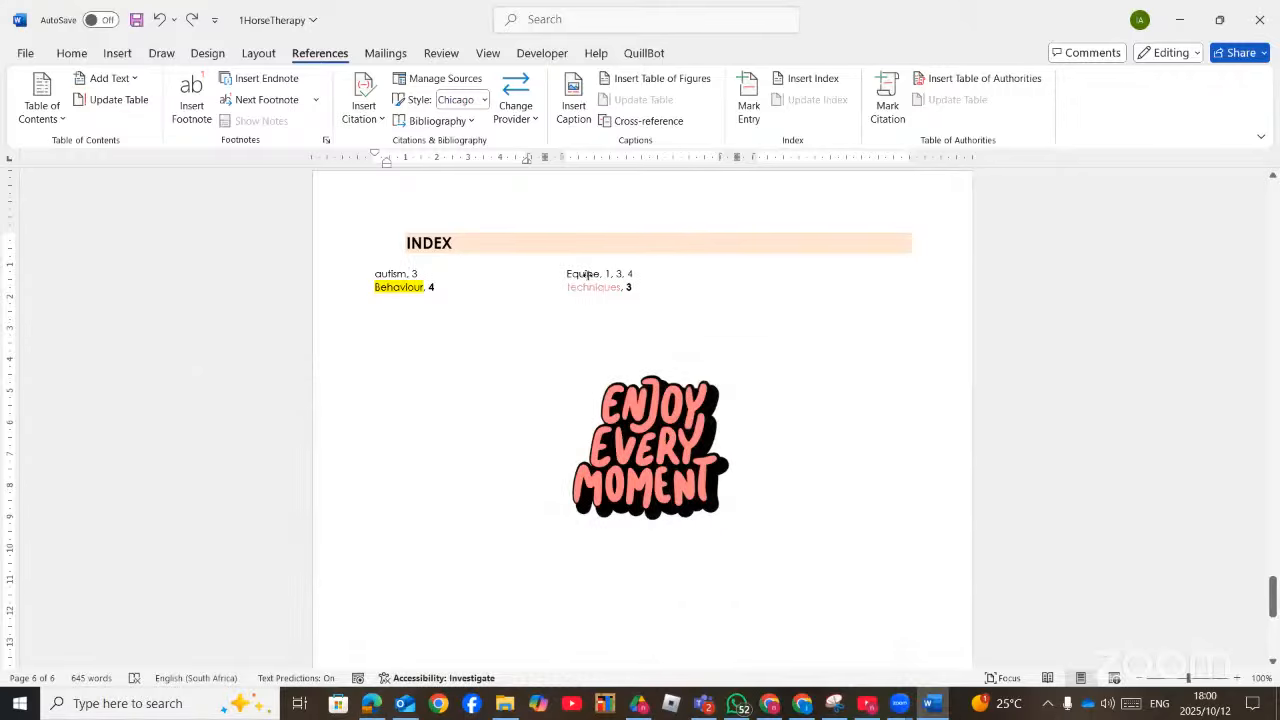
left_click(323, 283)
right_click(411, 288)
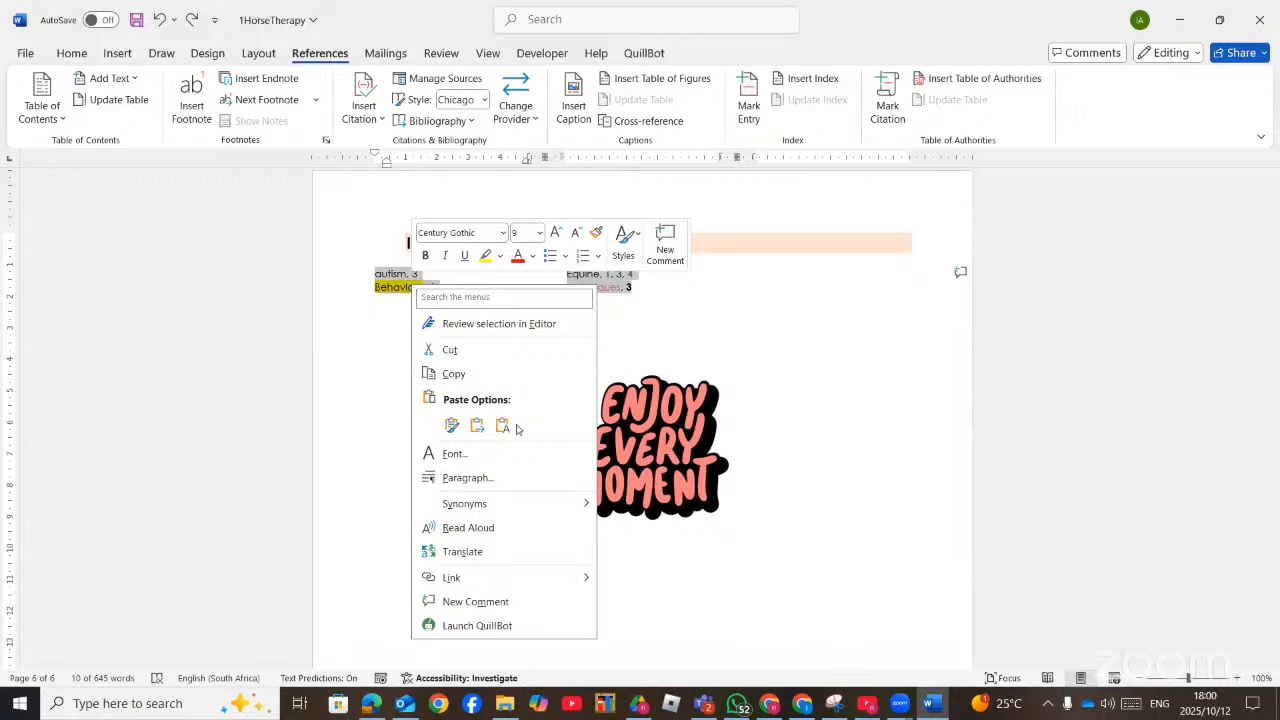
left_click(428, 278)
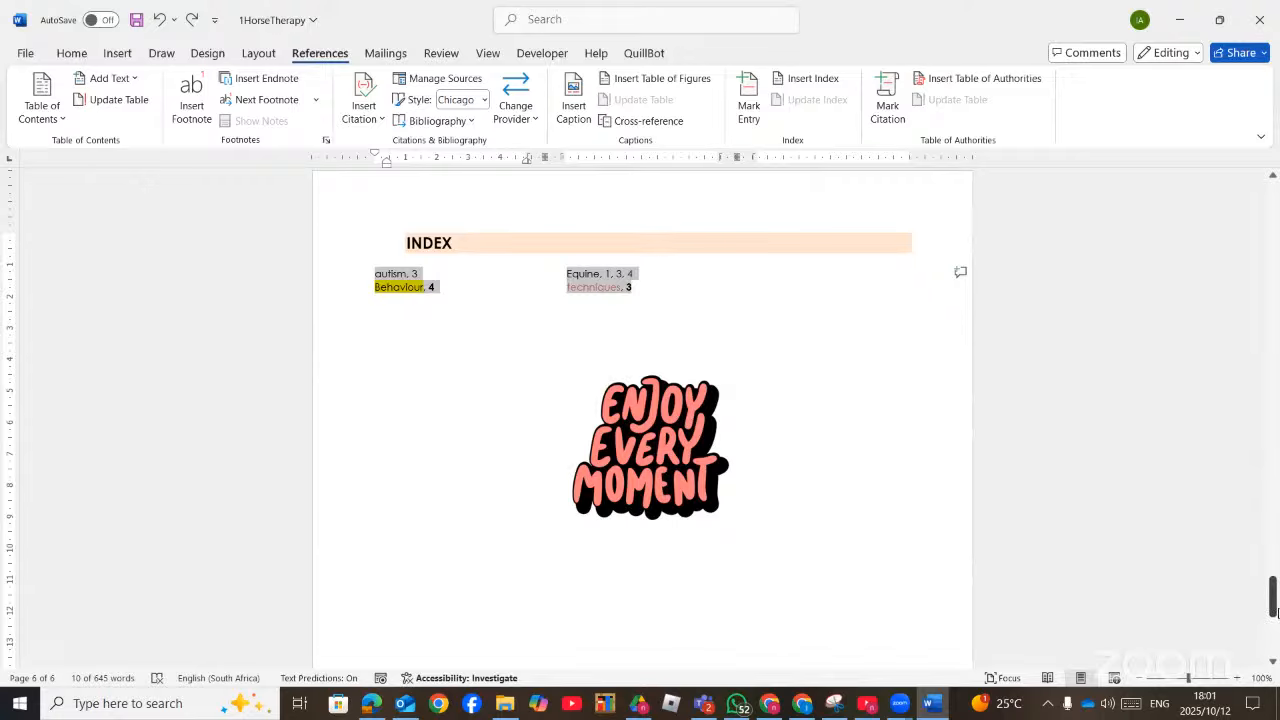
Mark the word 'autism' in the heading 'Equine therapy and autism' on page 3 as an index entry
left_click_drag(1272, 596, 1272, 363)
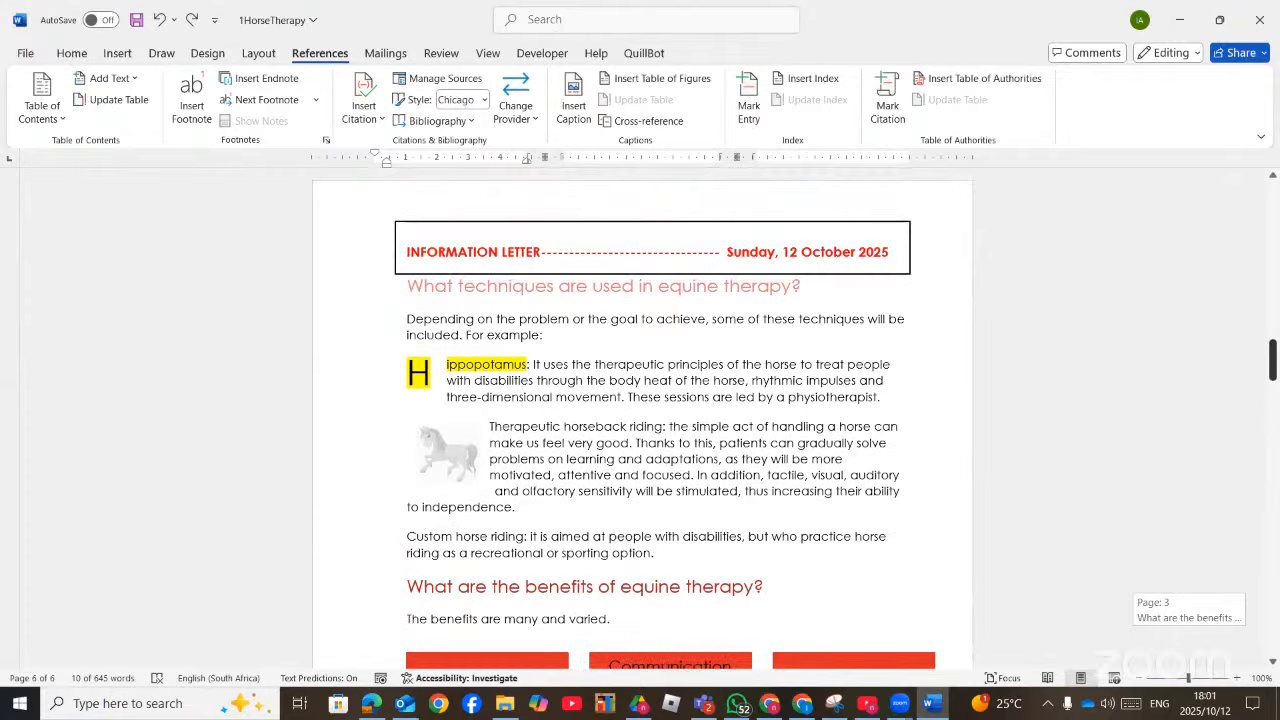
left_click_drag(1272, 363, 1251, 416)
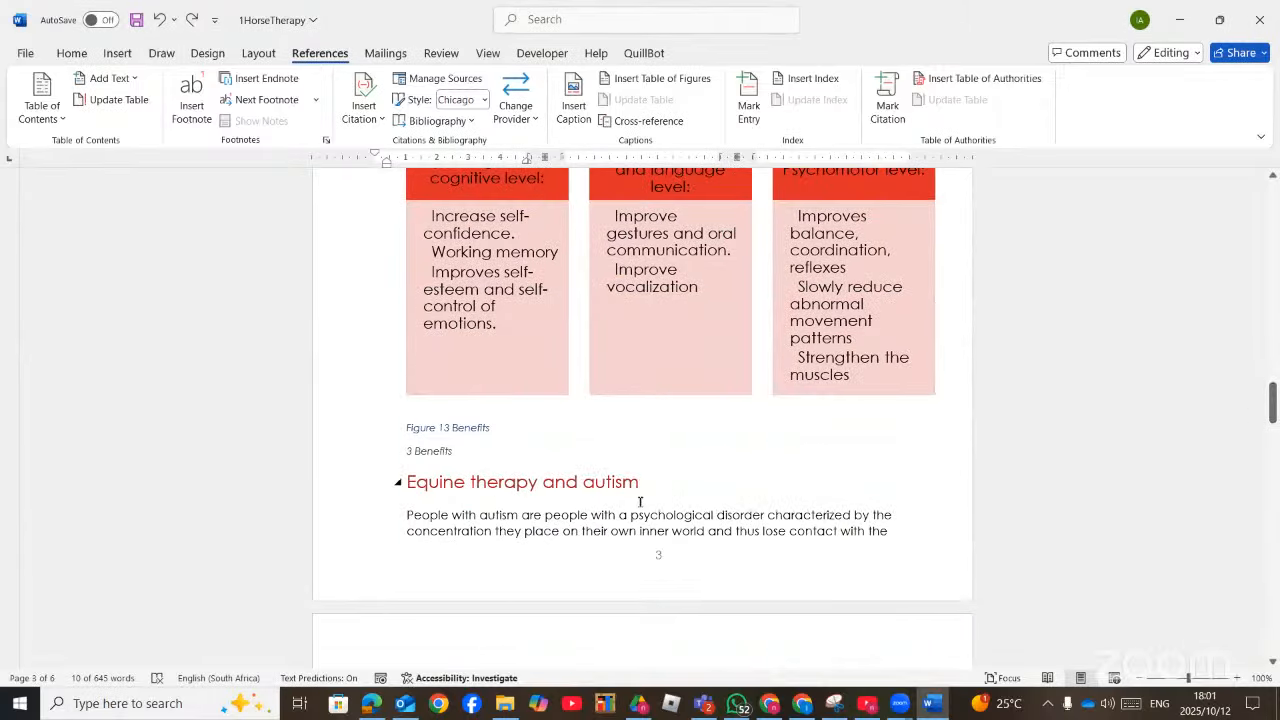
left_click_drag(644, 483, 586, 483)
left_click(749, 100)
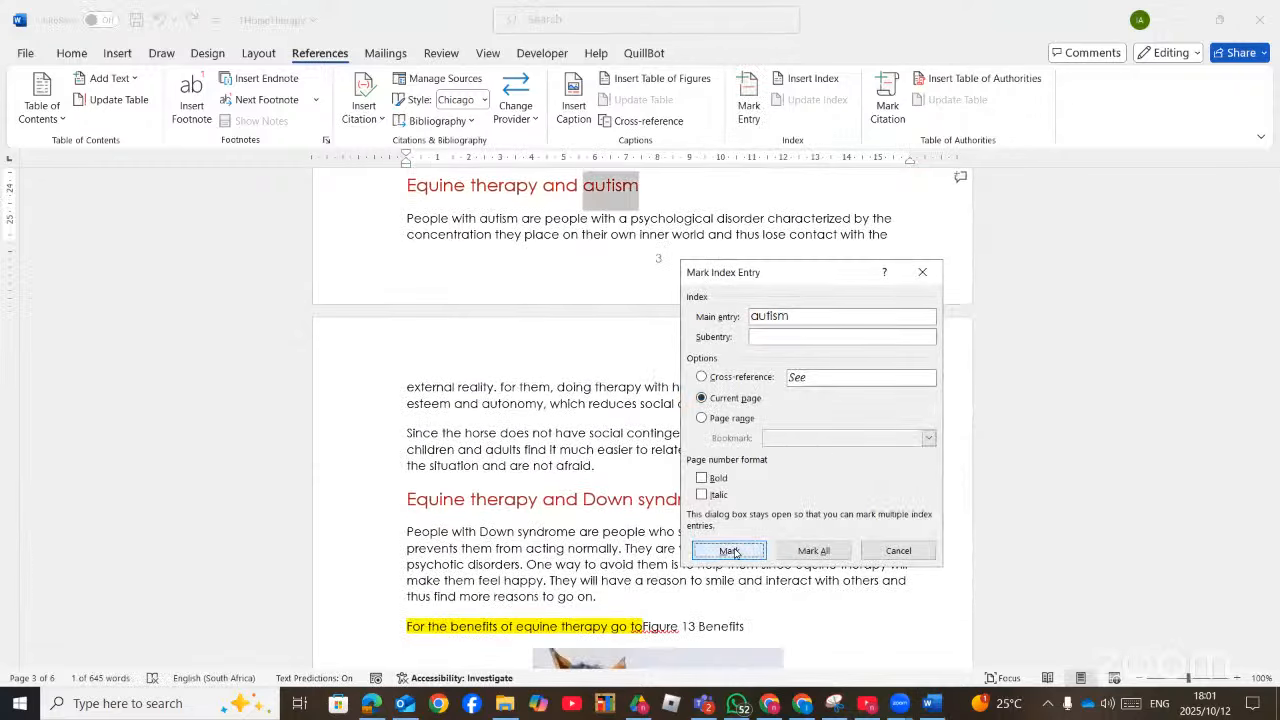
Mark "autism" in the "Equine therapy and autism" heading as a current-page index entry, and check the required entries in the question paper
left_click(731, 550)
scroll(549, 518, "down", 3)
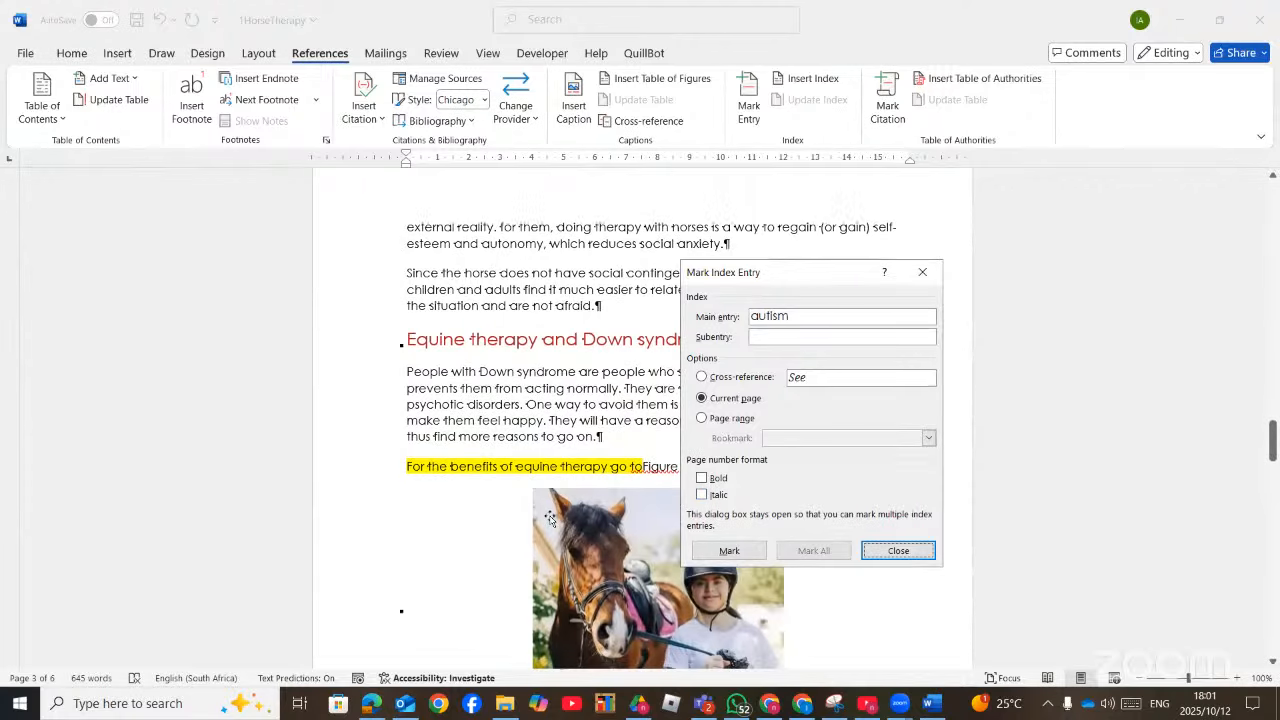
scroll(549, 518, "down", 5)
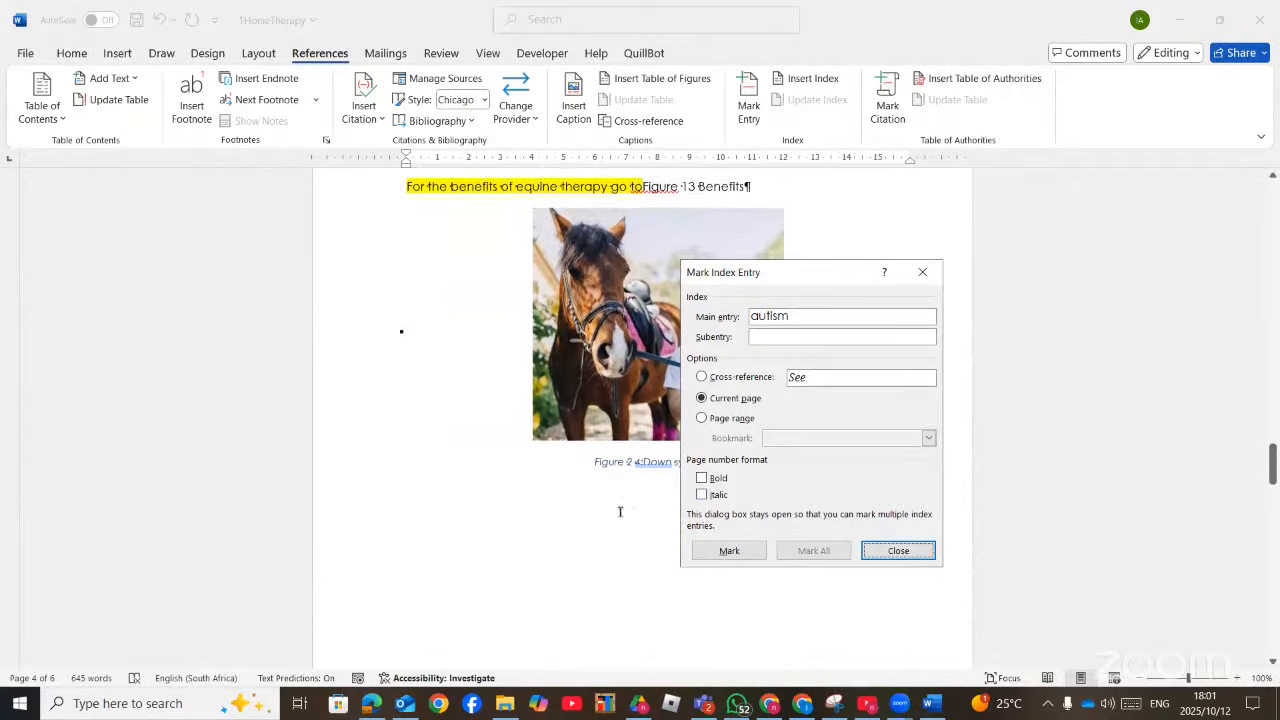
scroll(660, 497, "up", 3)
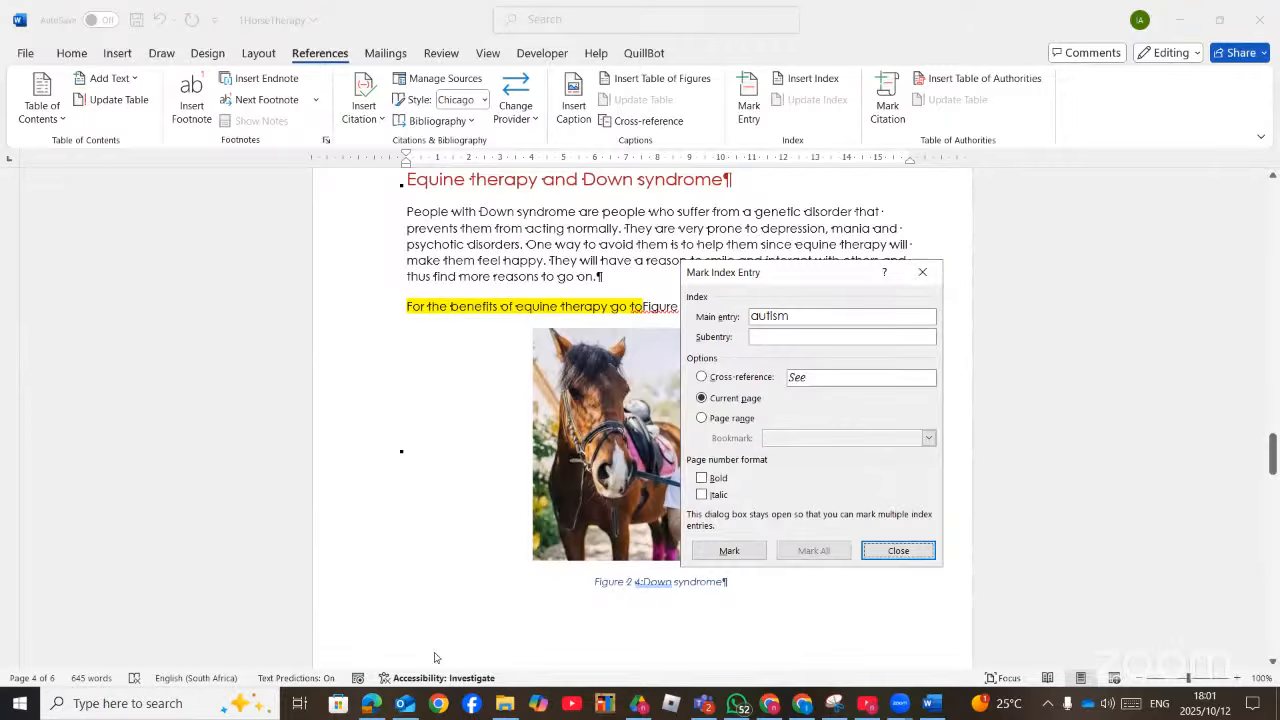
key("alt+Tab")
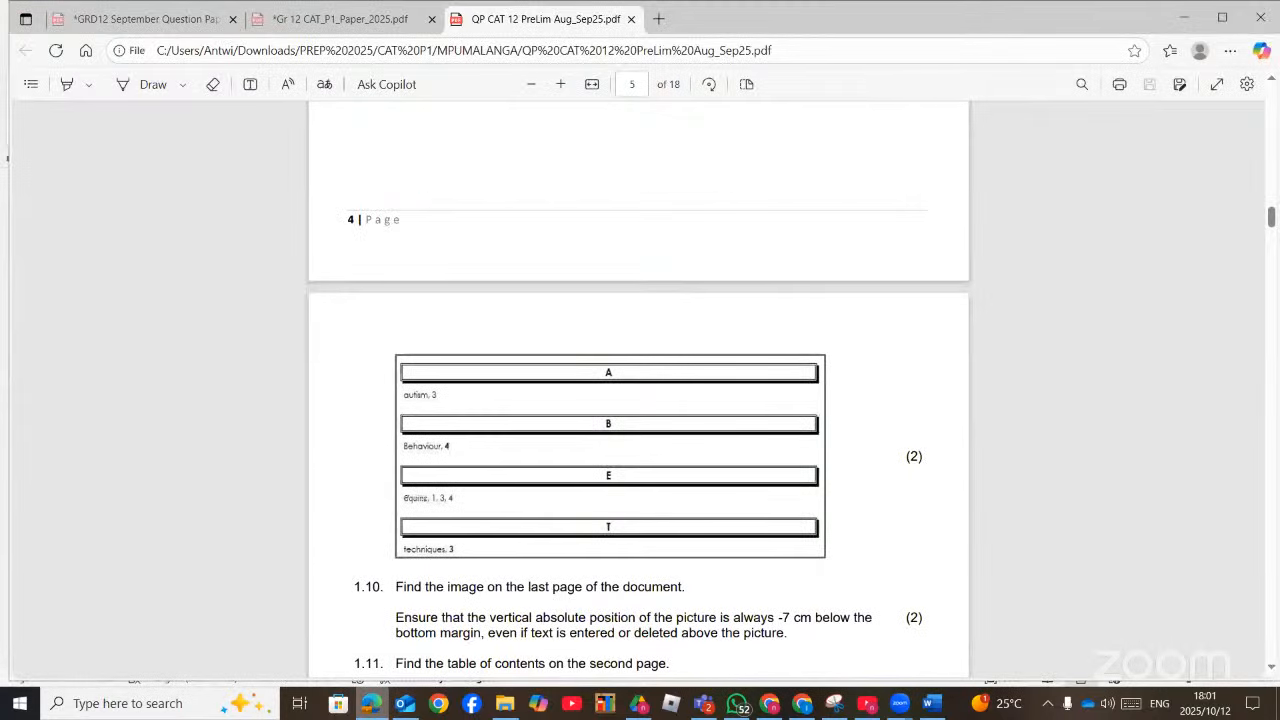
key("alt+Tab")
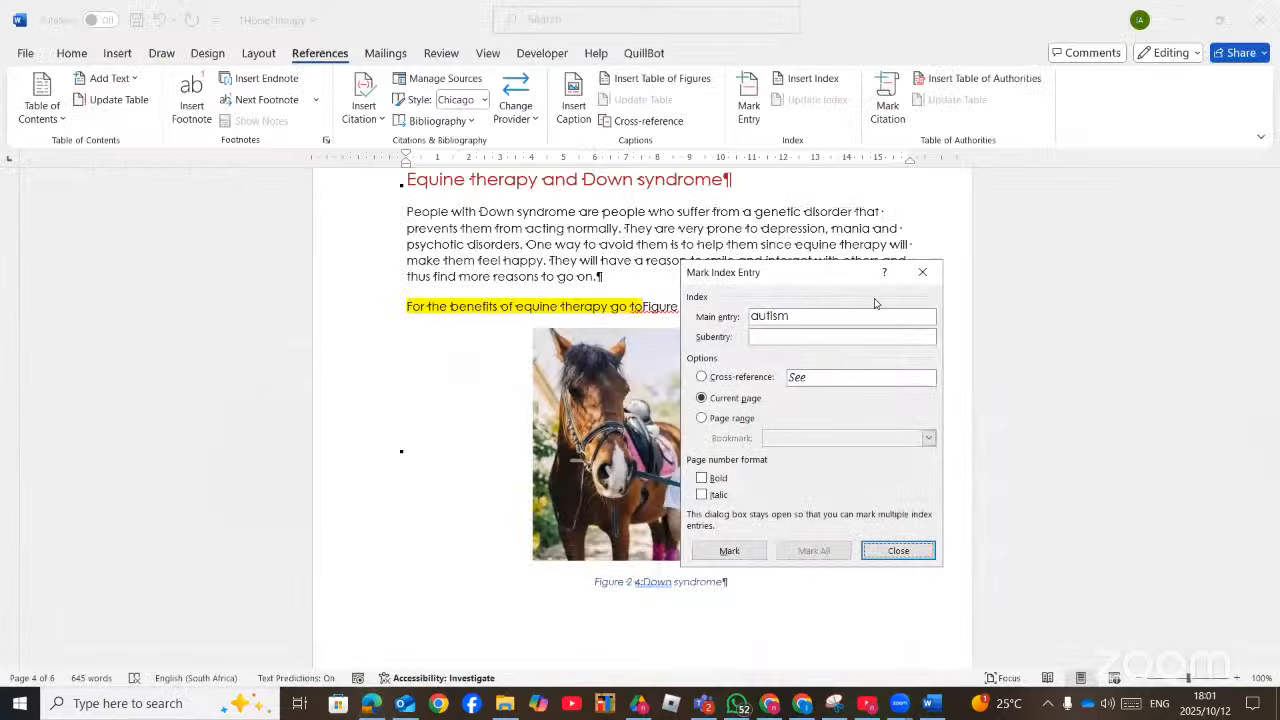
left_click(922, 275)
Mark "Behaviour" in the "Behaviour and personality" heading as a current-page index entry
scroll(704, 428, "down", 10)
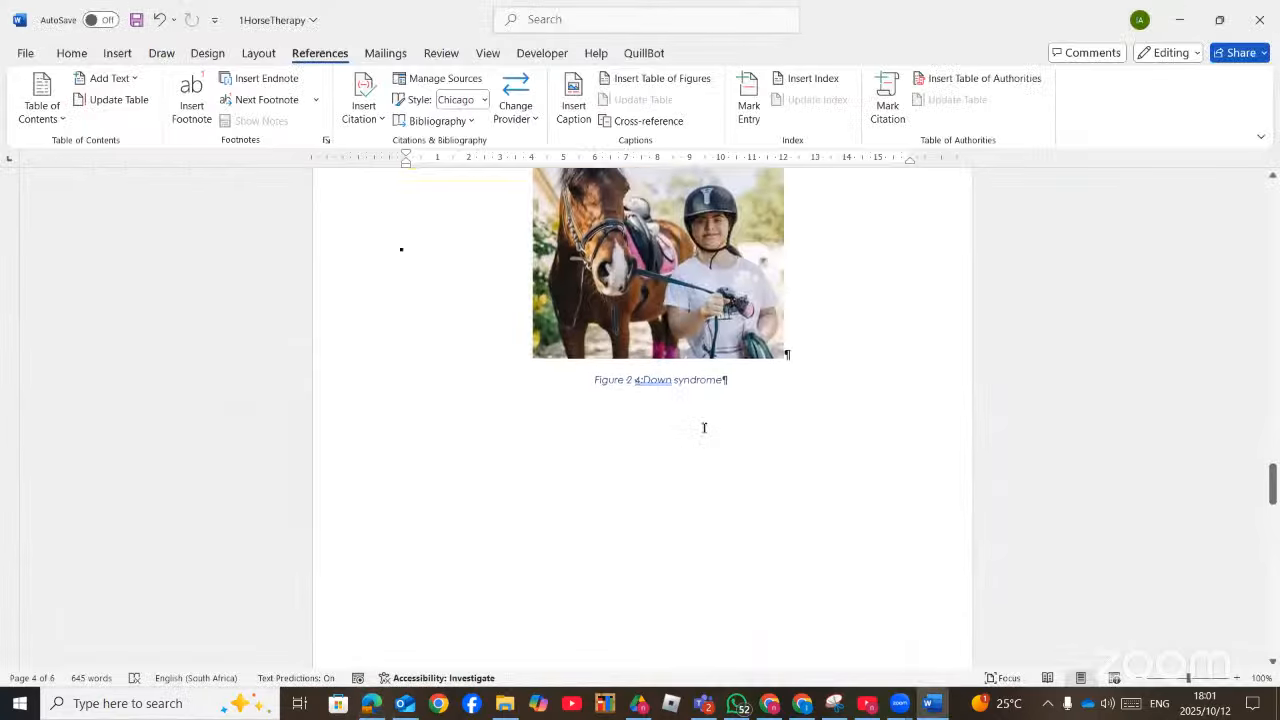
scroll(704, 428, "down", 3)
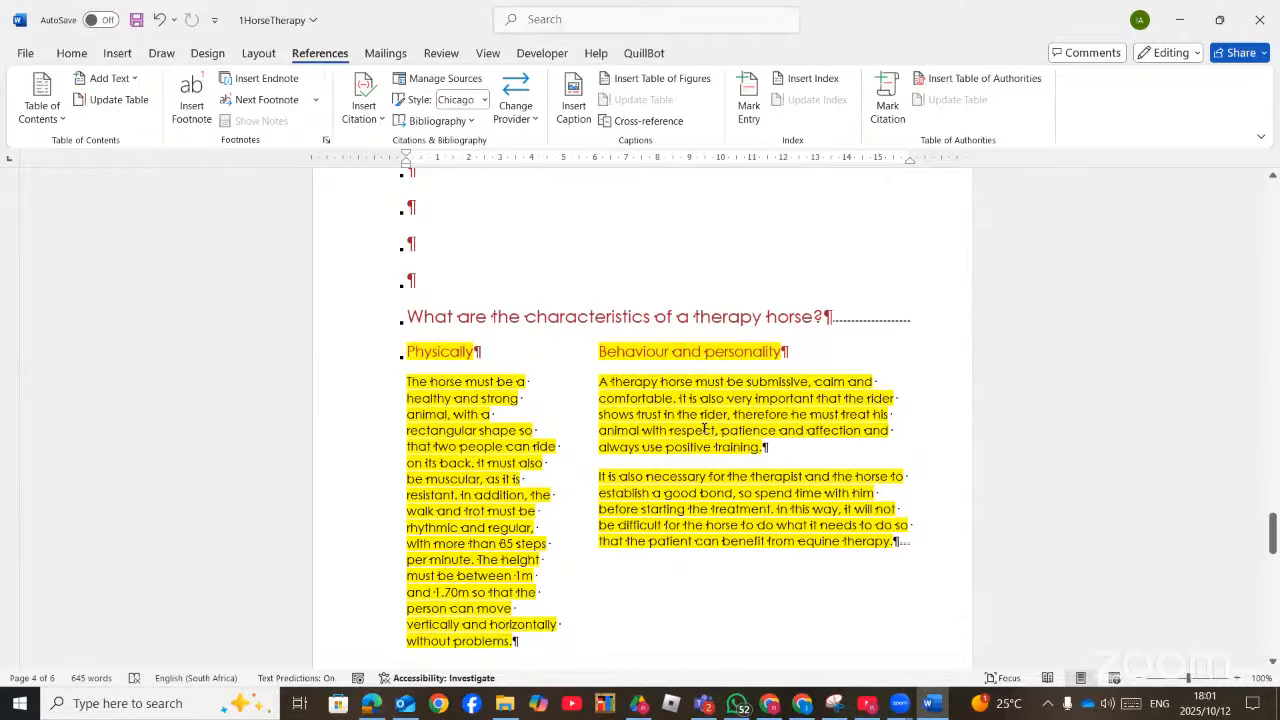
scroll(620, 425, "down", 2)
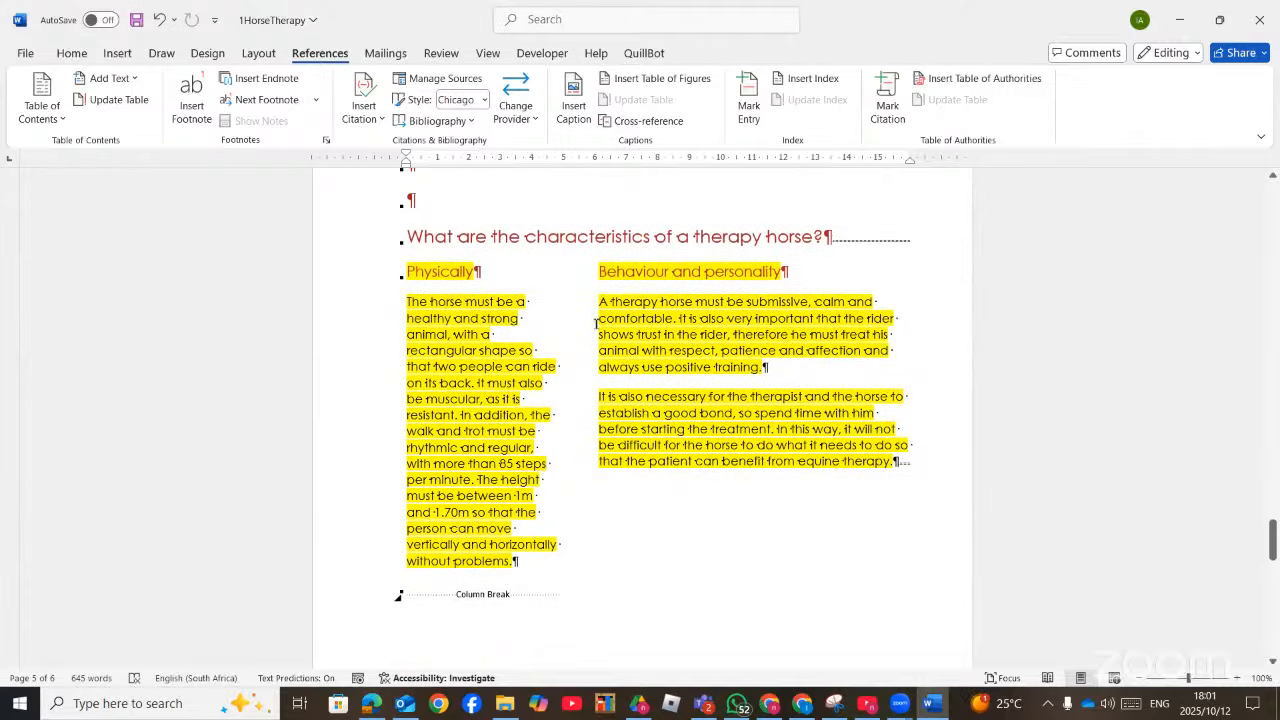
left_click_drag(671, 272, 597, 279)
left_click(758, 92)
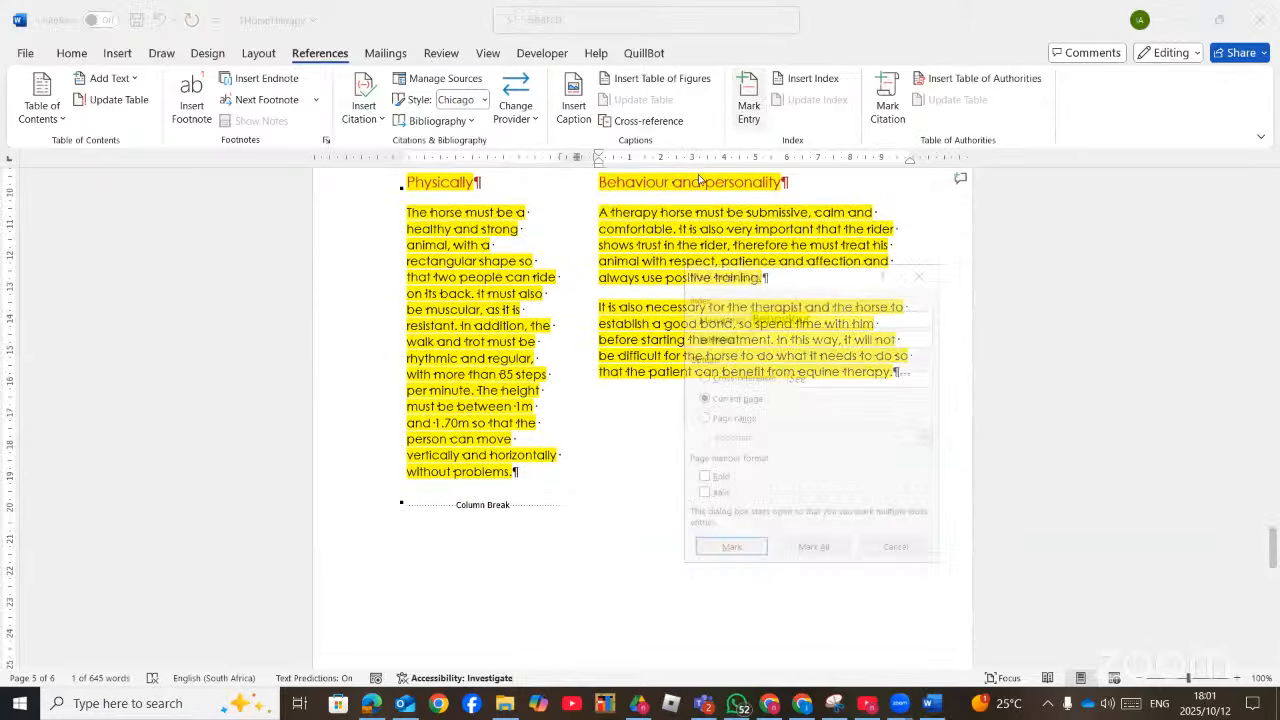
left_click(717, 549)
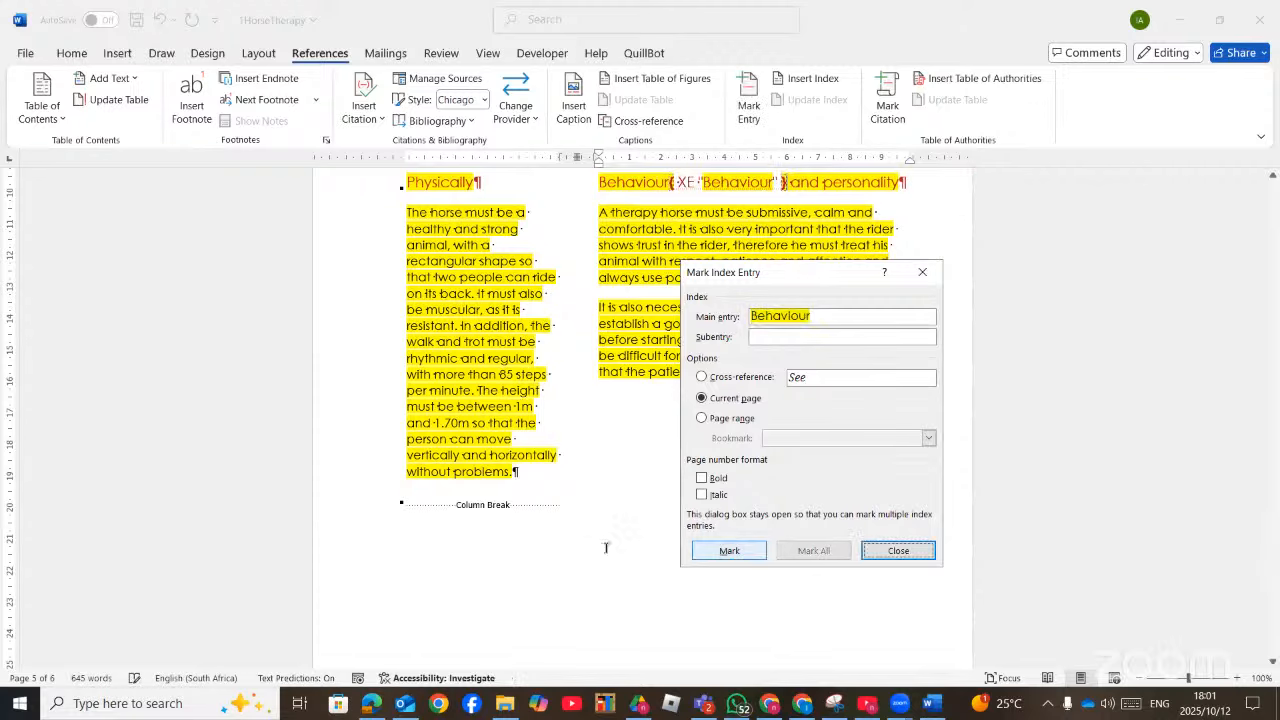
Consult the question paper's index example and mark all occurrences of "Equine" as index entries, starting from the first-page paragraph
left_click(371, 704)
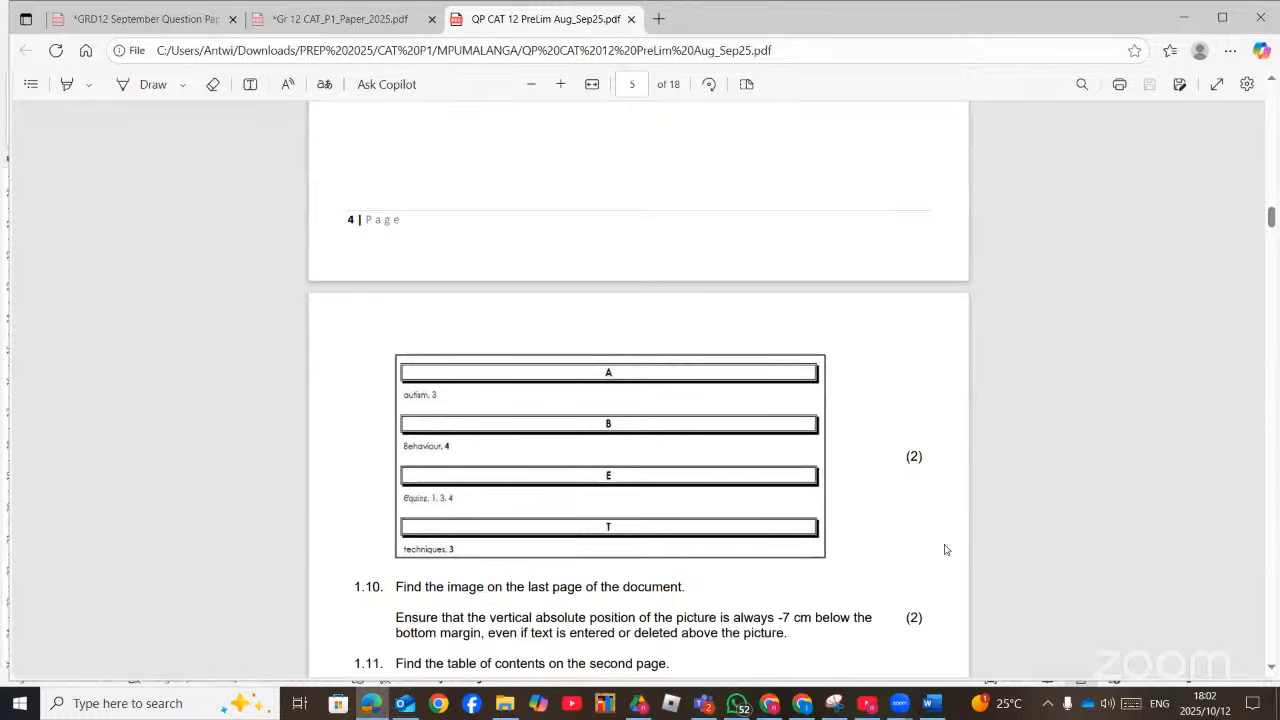
key("alt+Tab")
left_click_drag(1267, 529, 1268, 200)
scroll(666, 428, "down", 5)
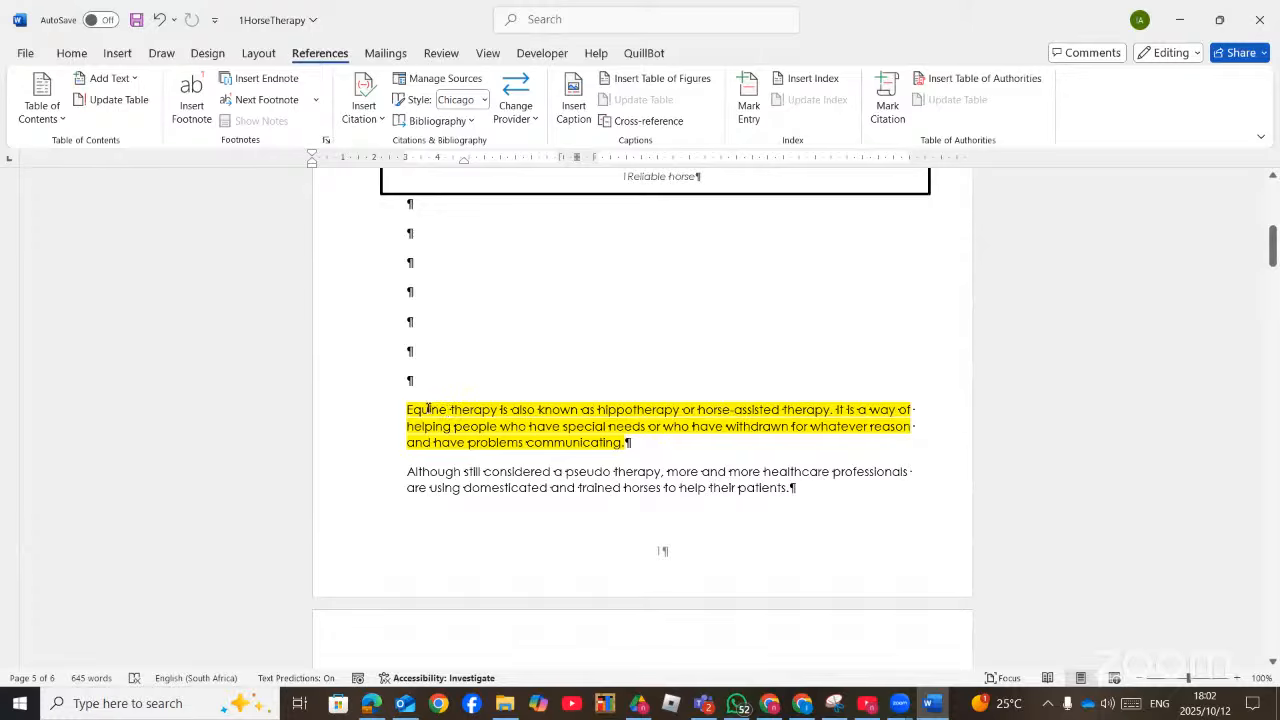
left_click_drag(428, 408, 409, 409)
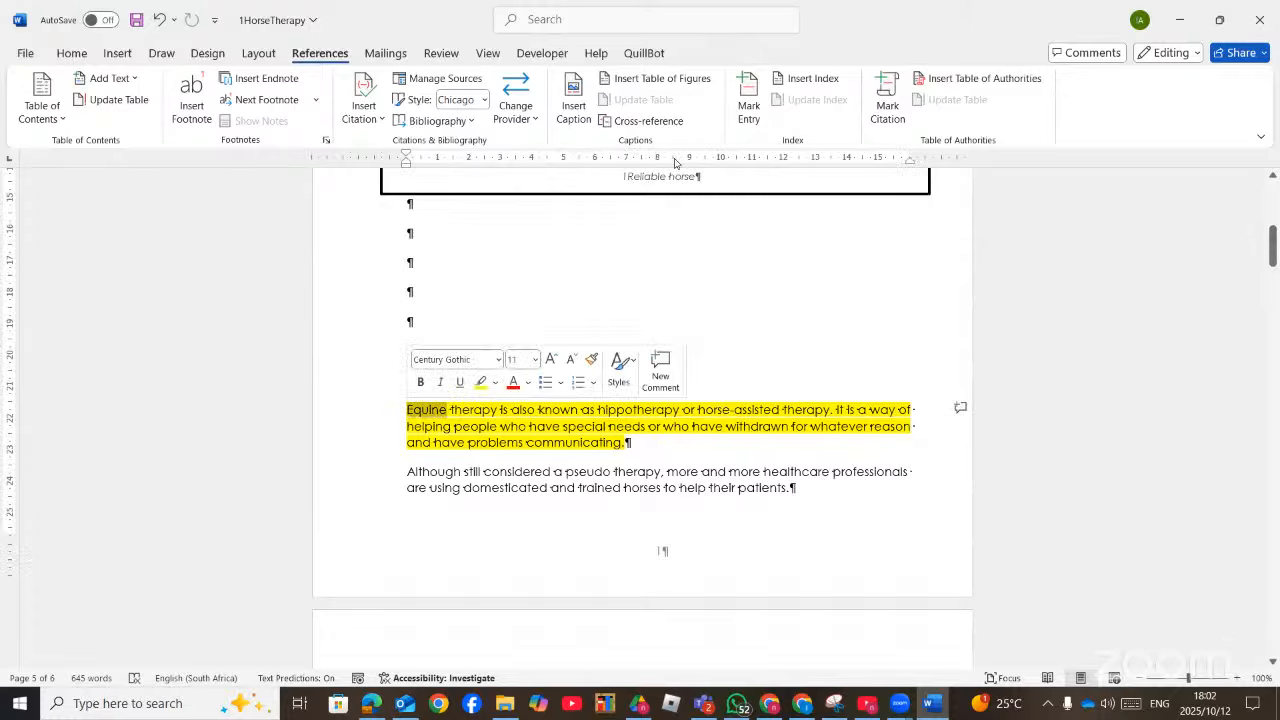
key("alt+shift+x")
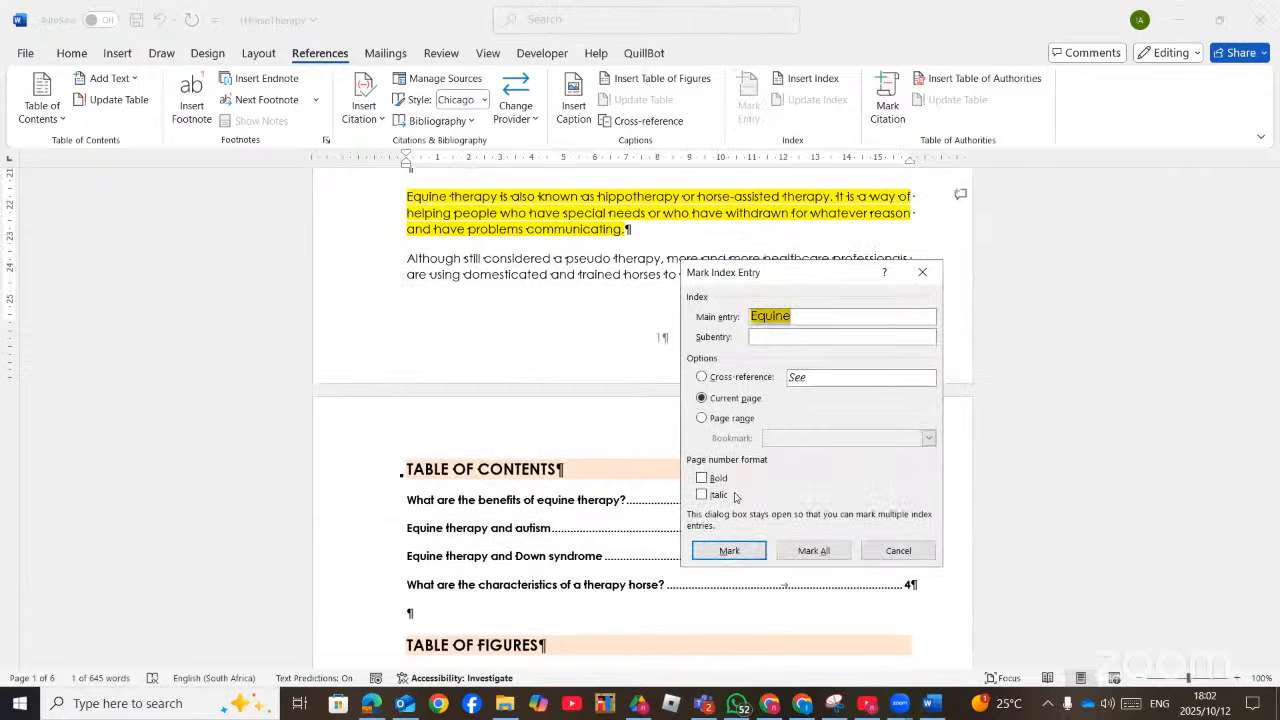
left_click(810, 549)
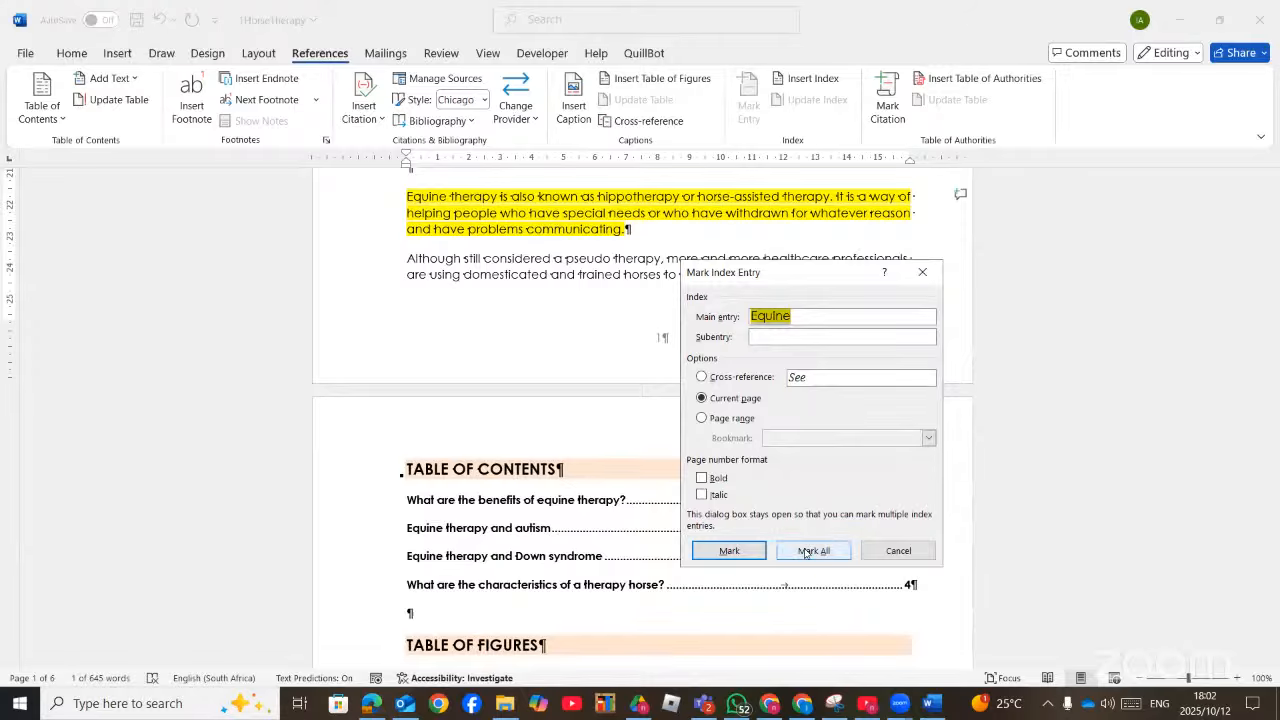
left_click(898, 551)
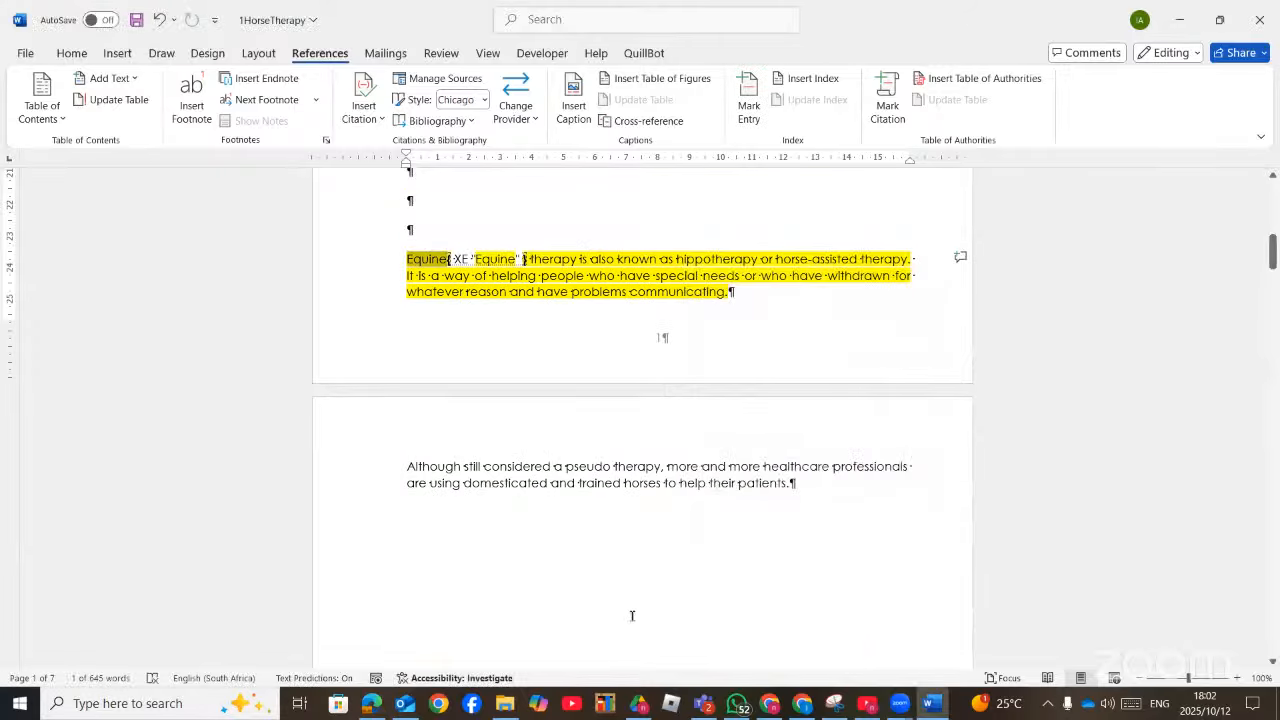
Recheck the question paper and mark "techniques" in the "What techniques are used in equine therapy?" heading as an index entry
left_click(370, 702)
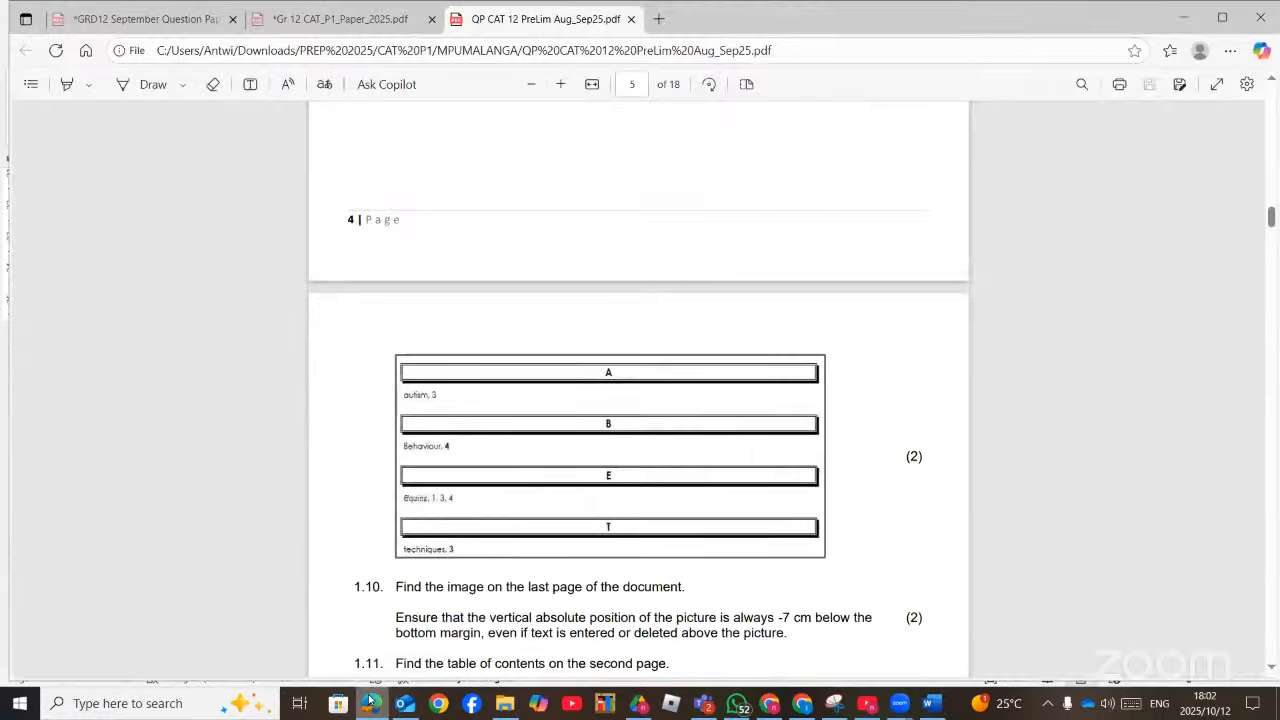
left_click(372, 701)
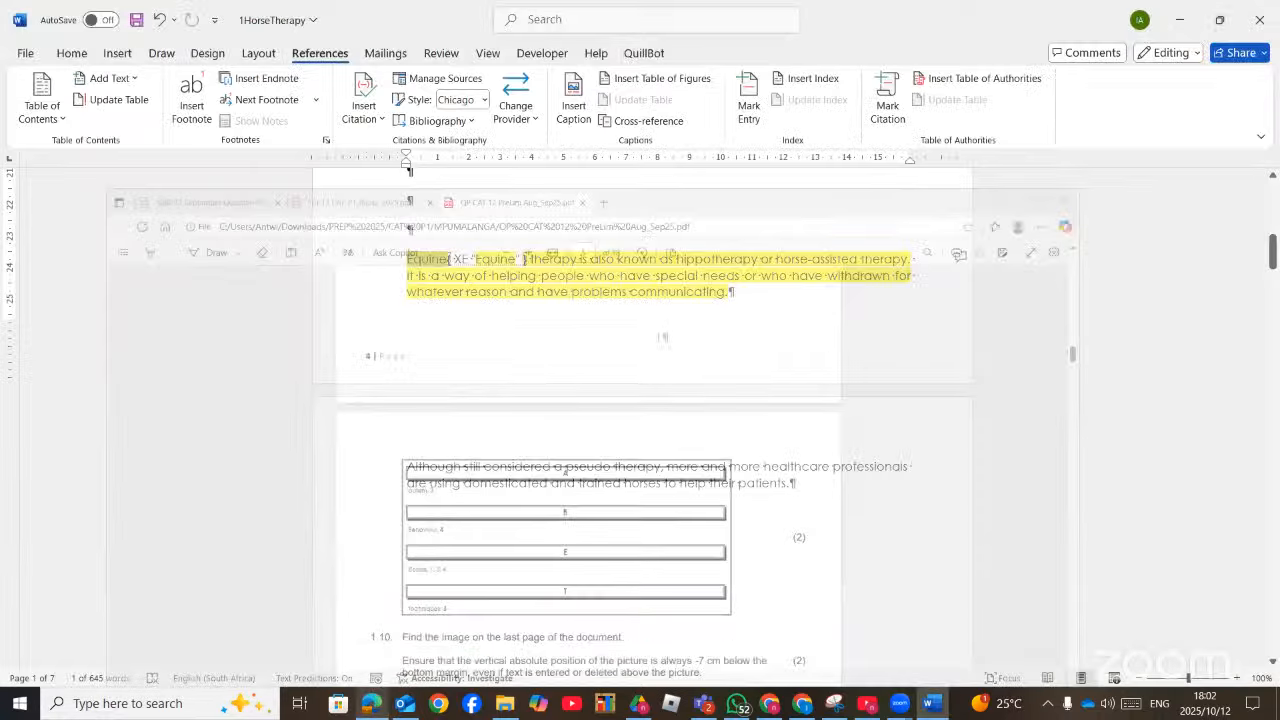
left_click_drag(1274, 248, 1273, 338)
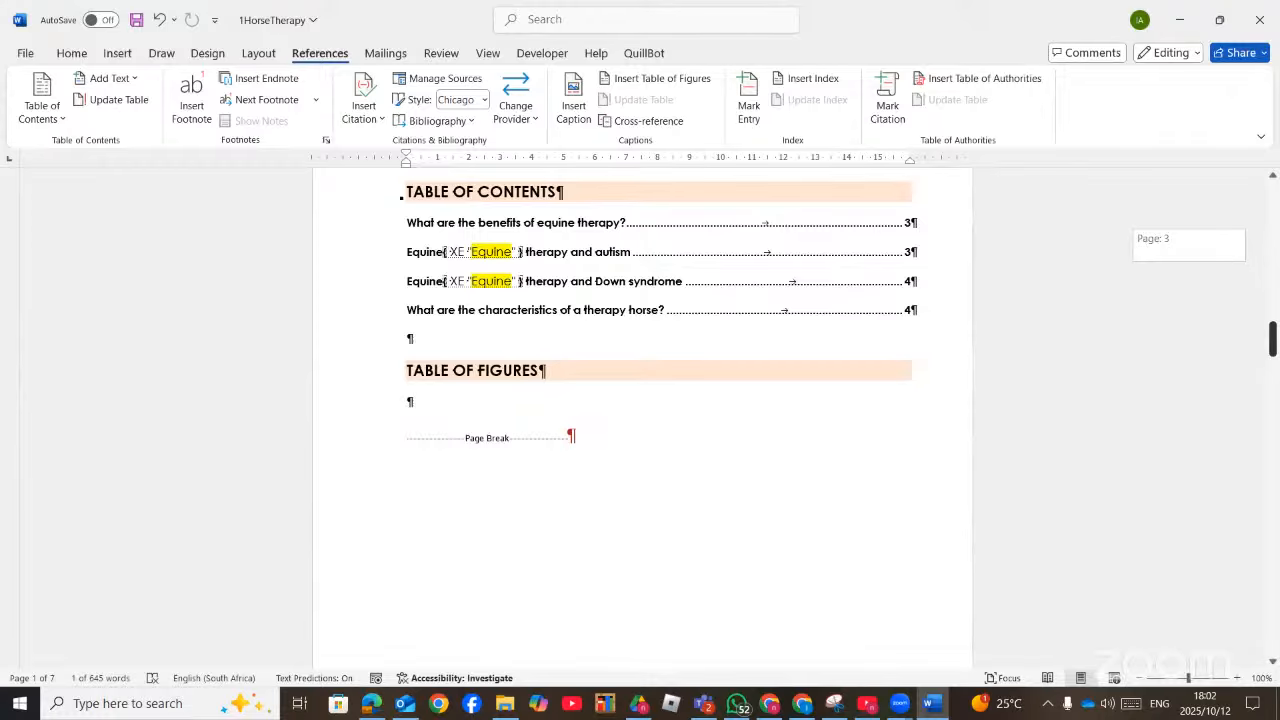
left_click_drag(1273, 338, 1273, 397)
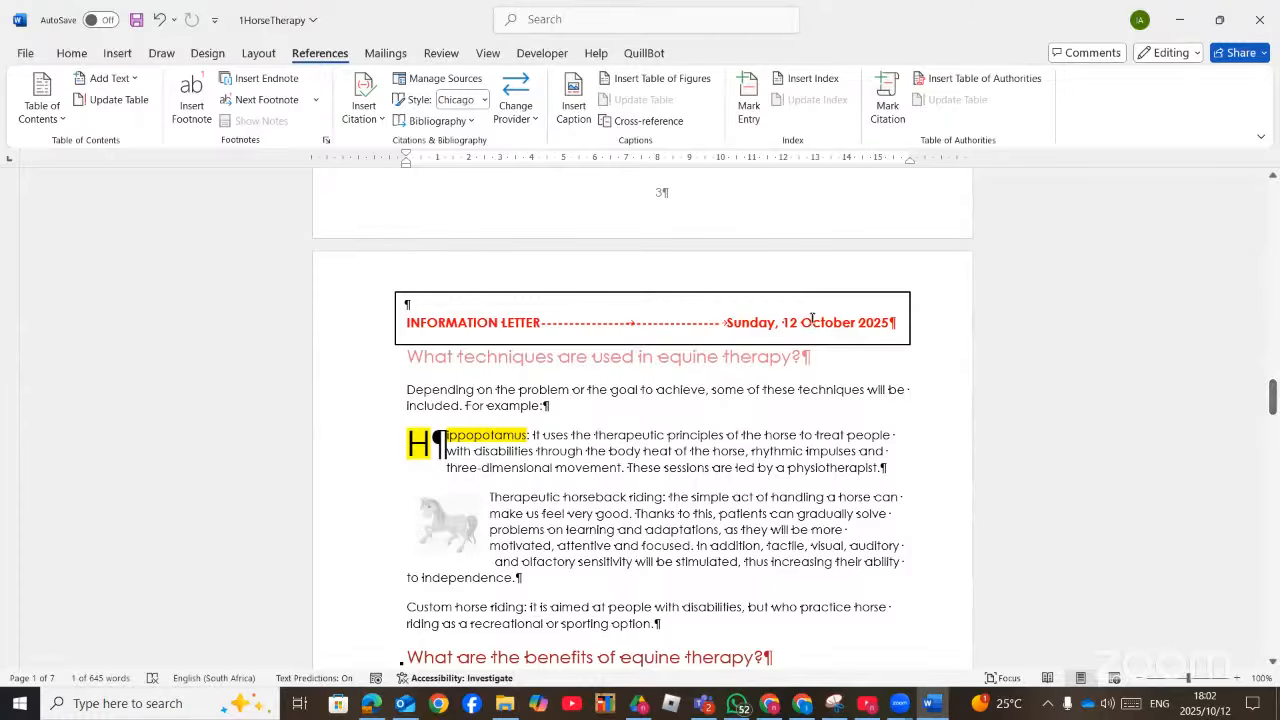
left_click_drag(486, 356, 455, 357)
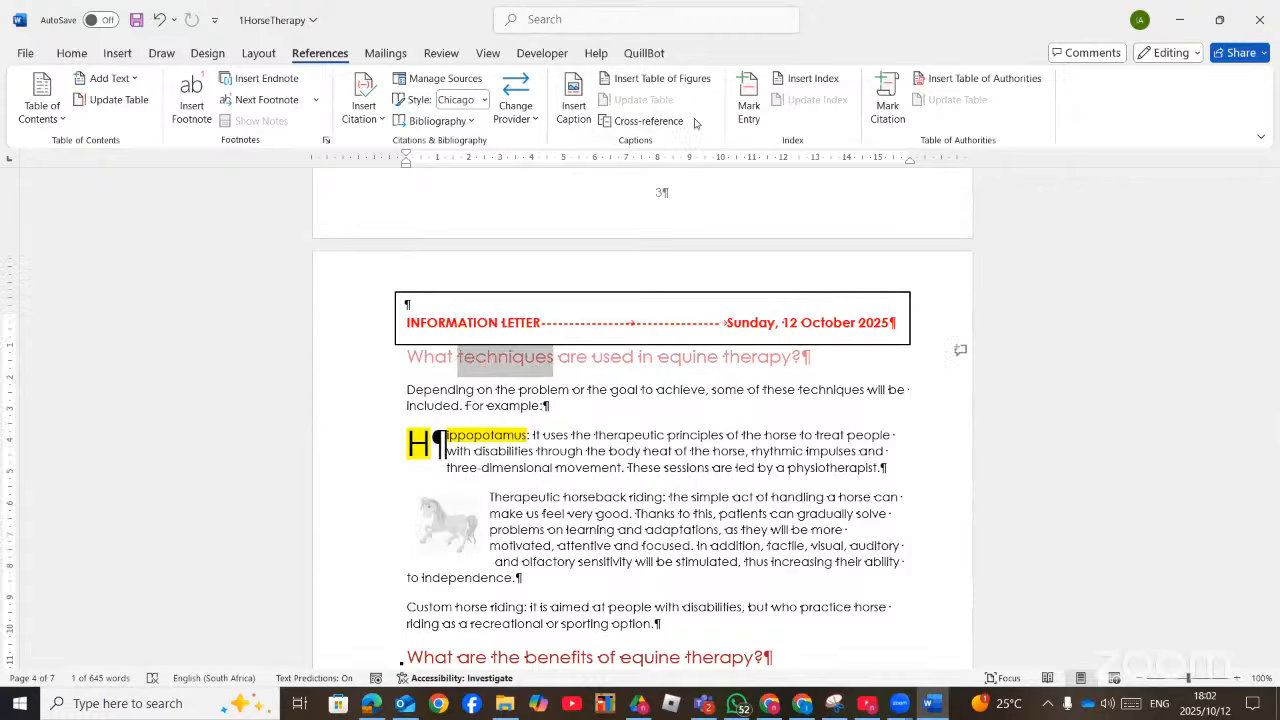
left_click(750, 108)
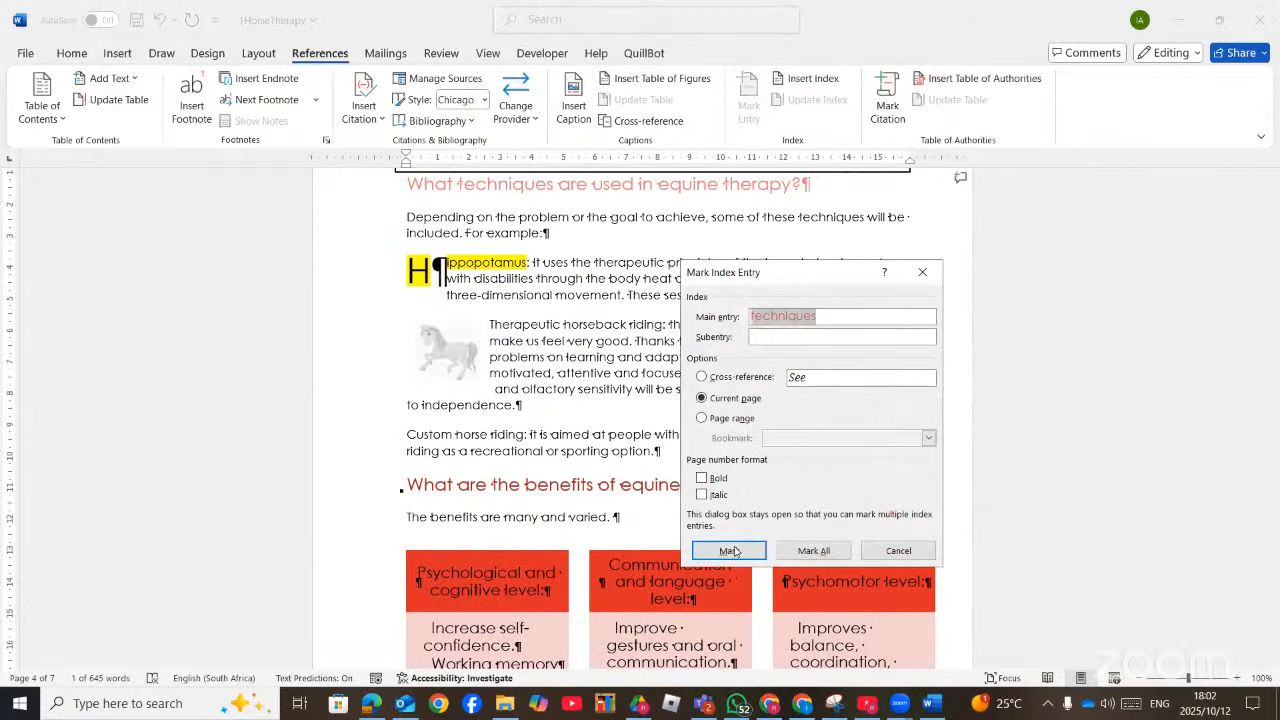
left_click(756, 552)
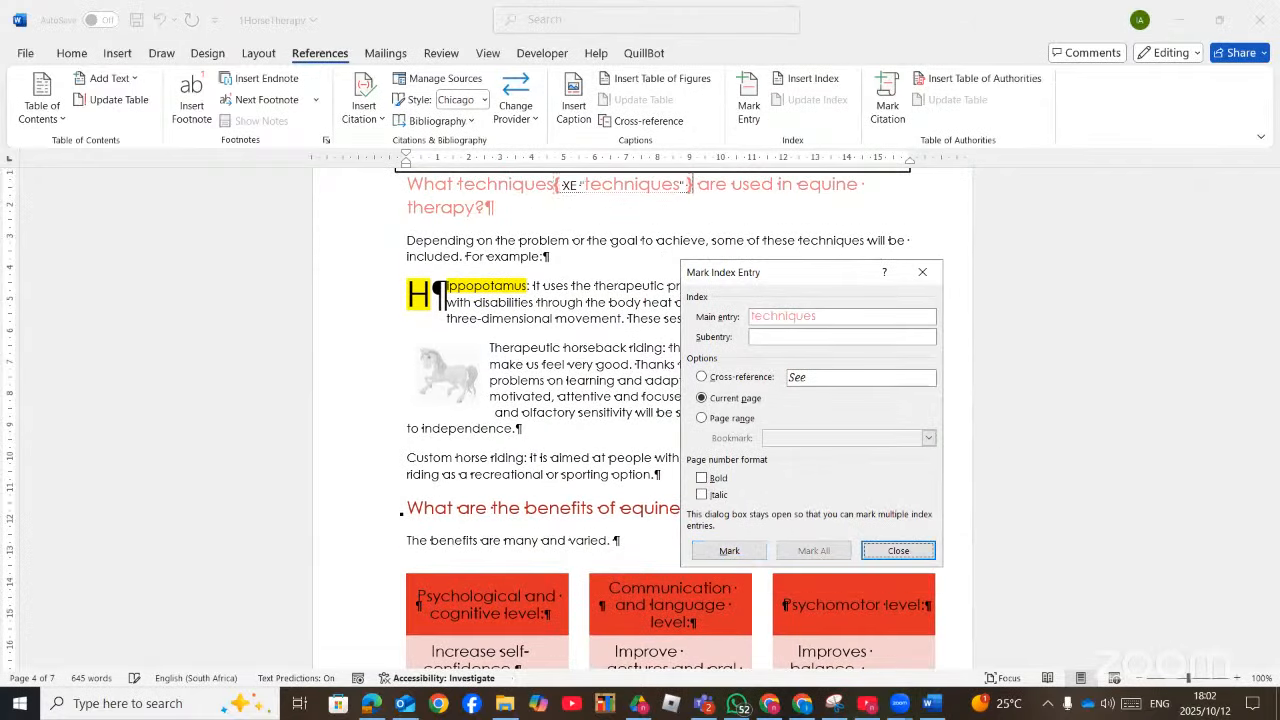
left_click(896, 553)
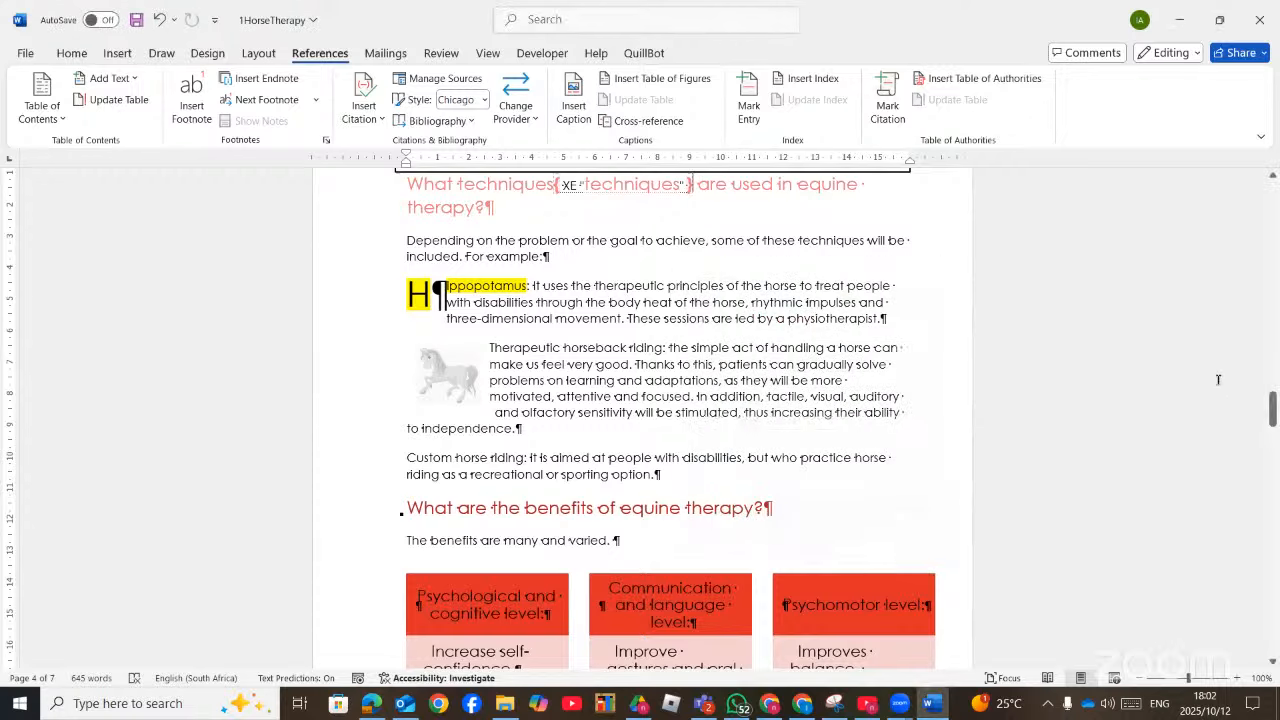
Replace the index entries on the last page with a one-column Modern-format index that has right-aligned page numbers
left_click_drag(1273, 408, 1273, 597)
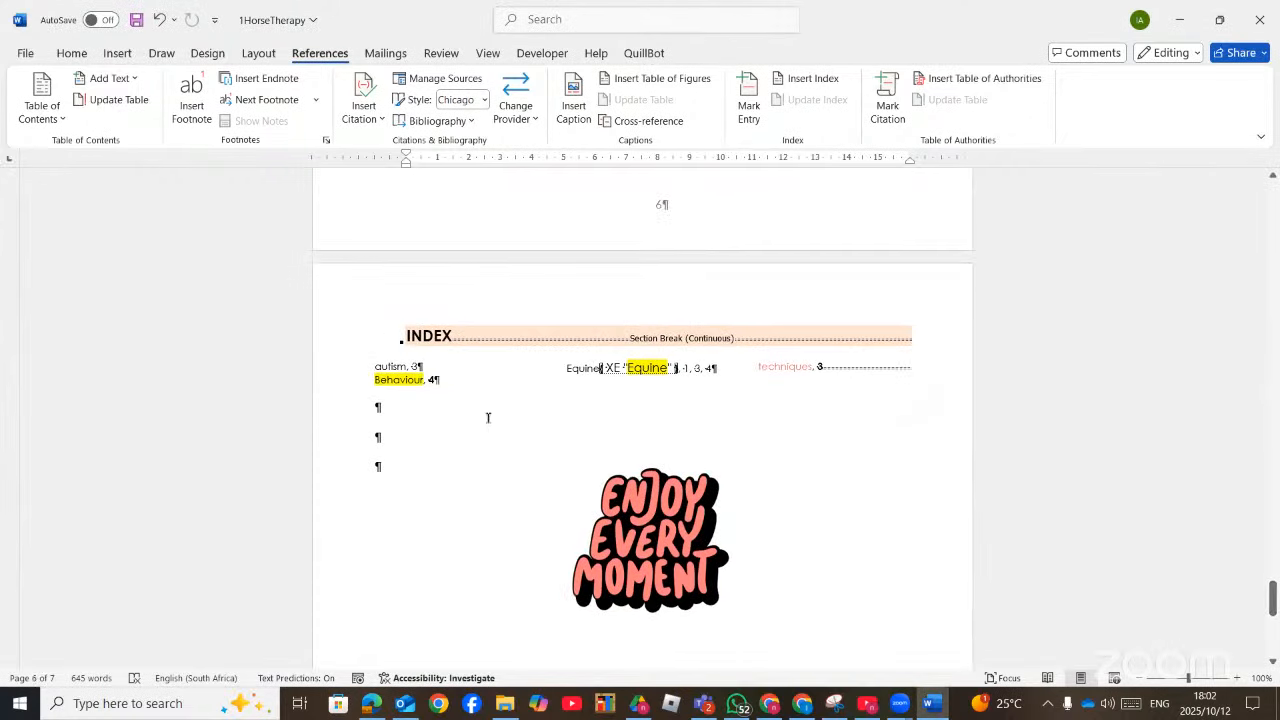
left_click_drag(448, 388, 372, 362)
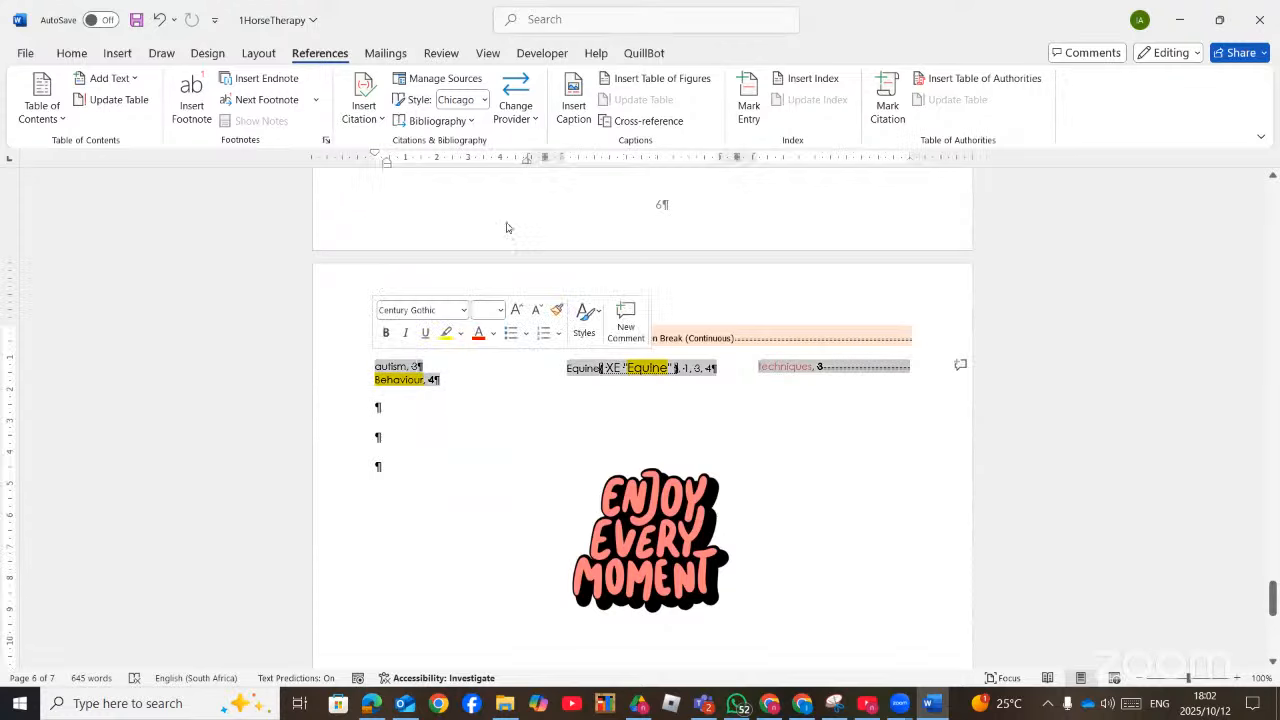
left_click(808, 78)
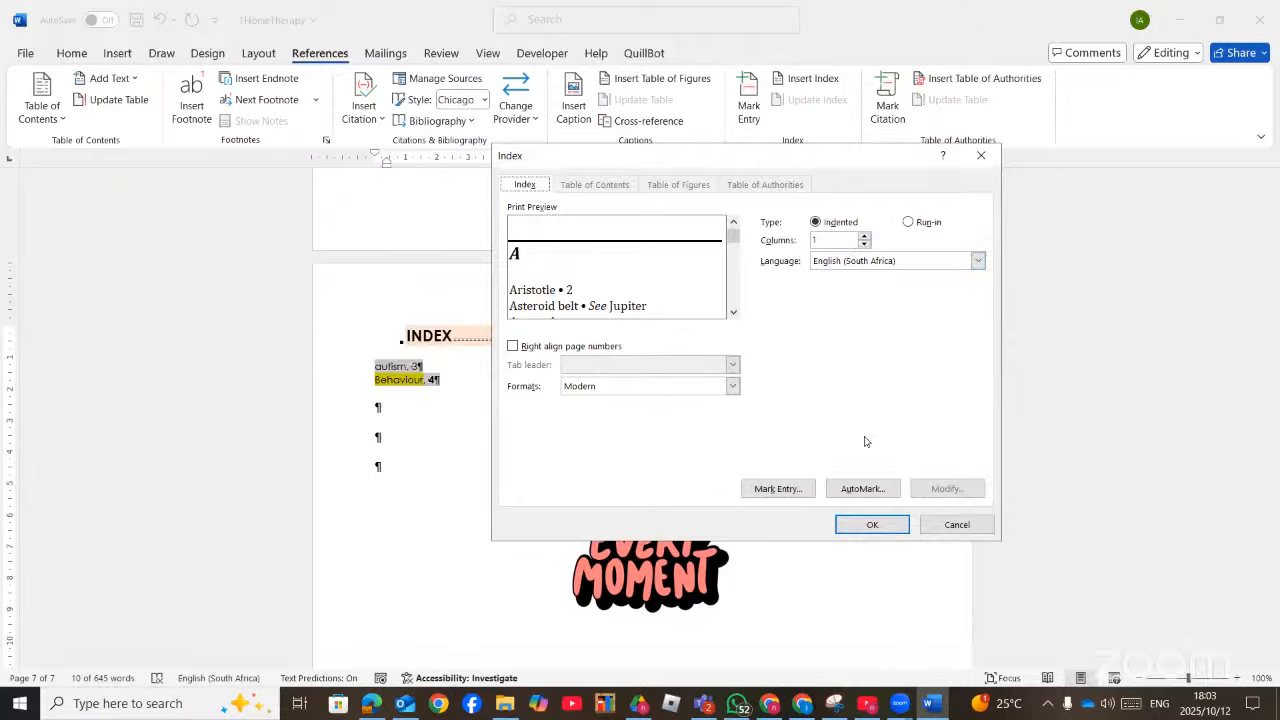
left_click(586, 347)
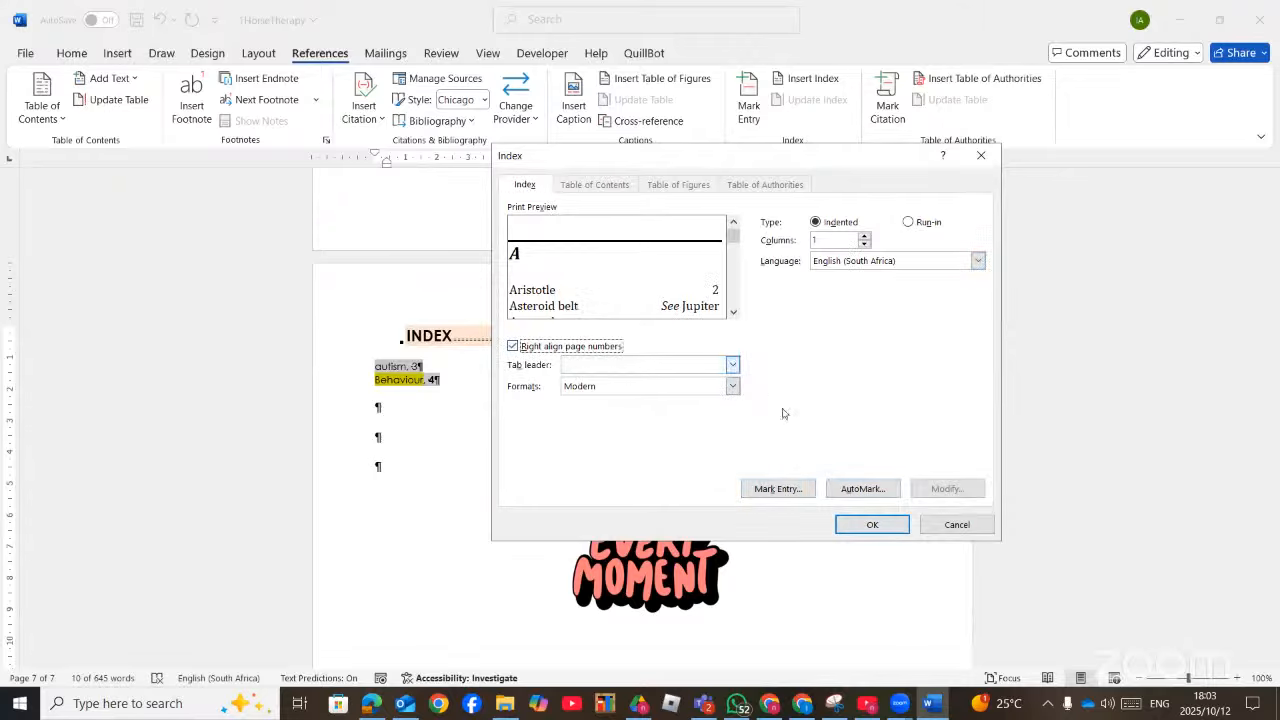
left_click(872, 525)
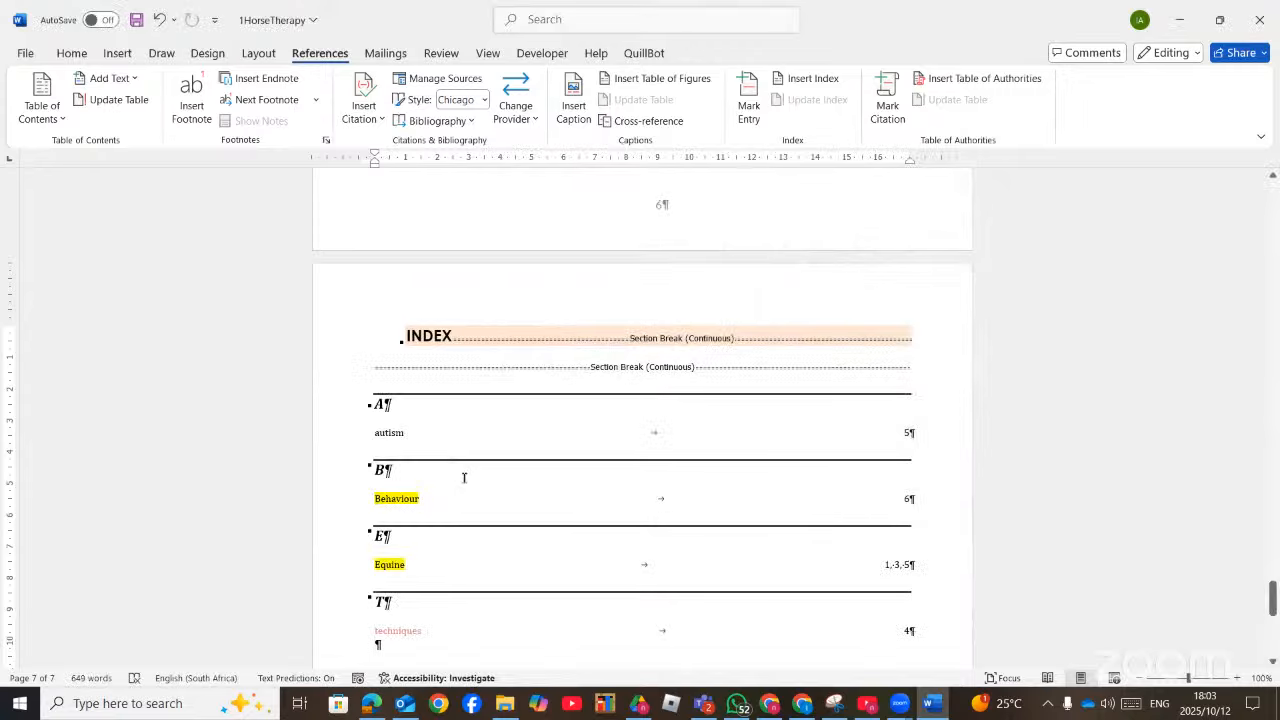
Replace the whole index under the INDEX heading with one in the Fancy format
scroll(474, 483, "down", 3)
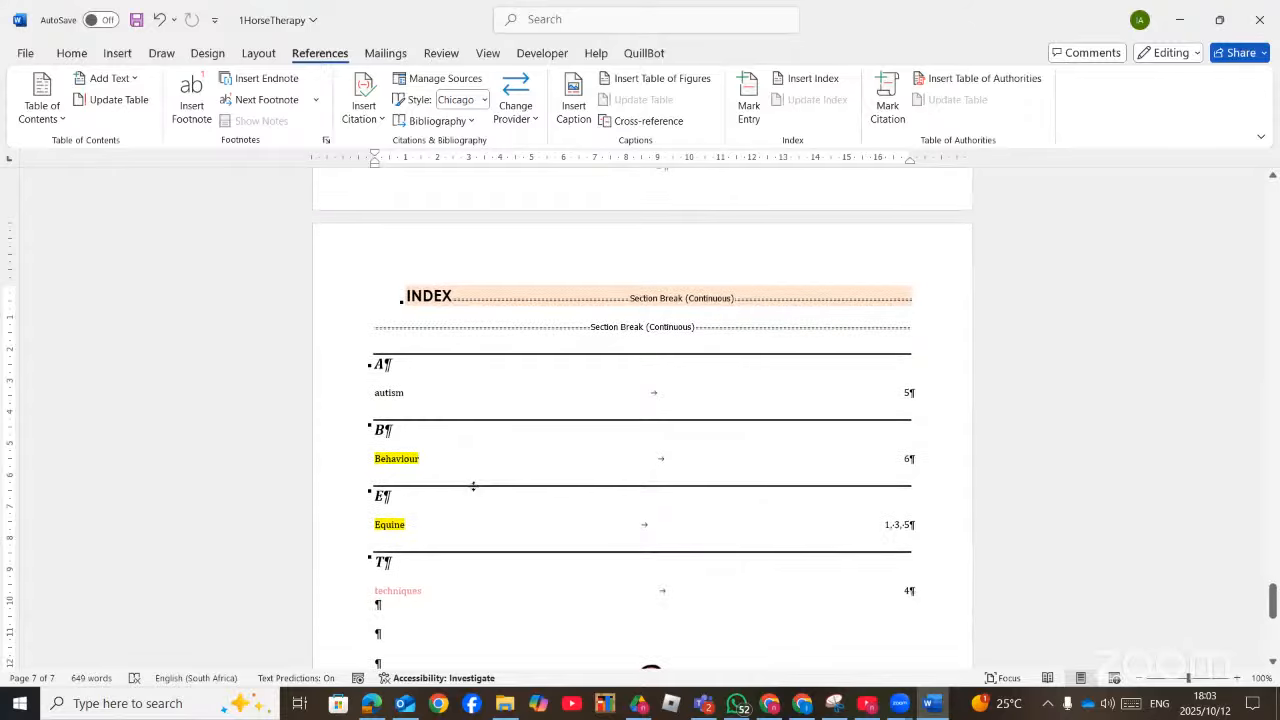
scroll(472, 478, "up", 1)
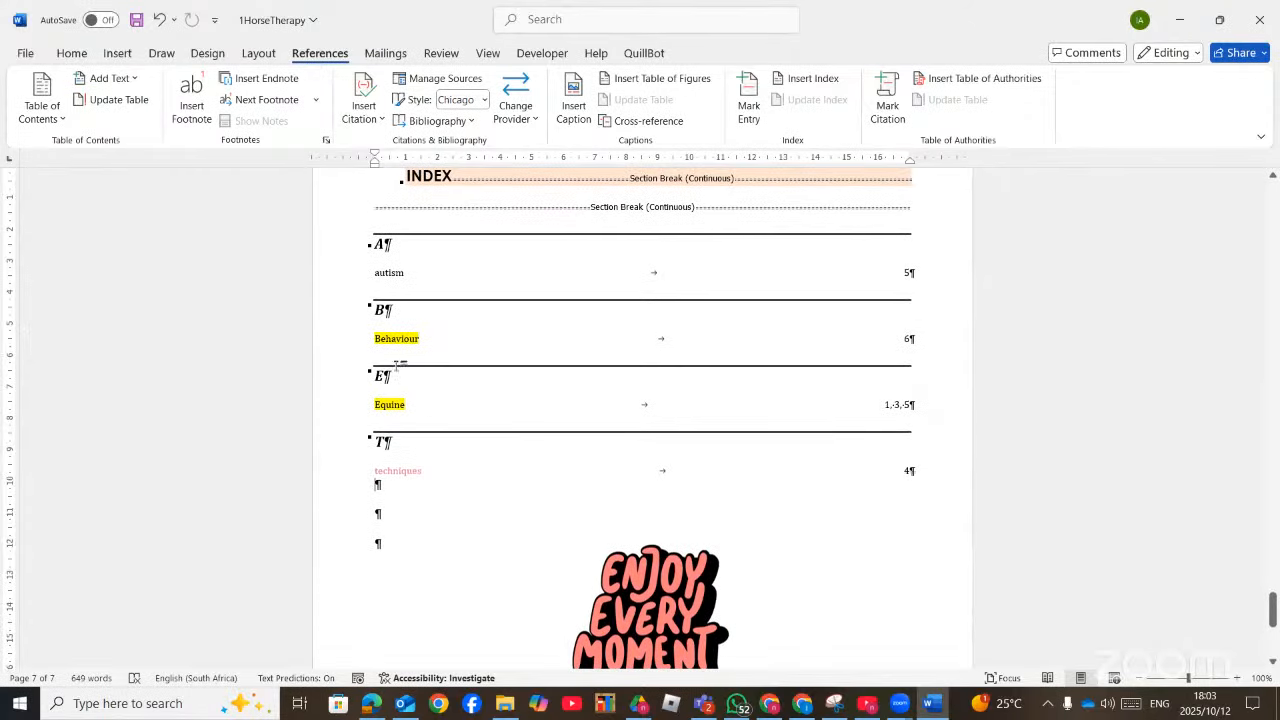
left_click_drag(471, 478, 370, 207)
left_click(805, 80)
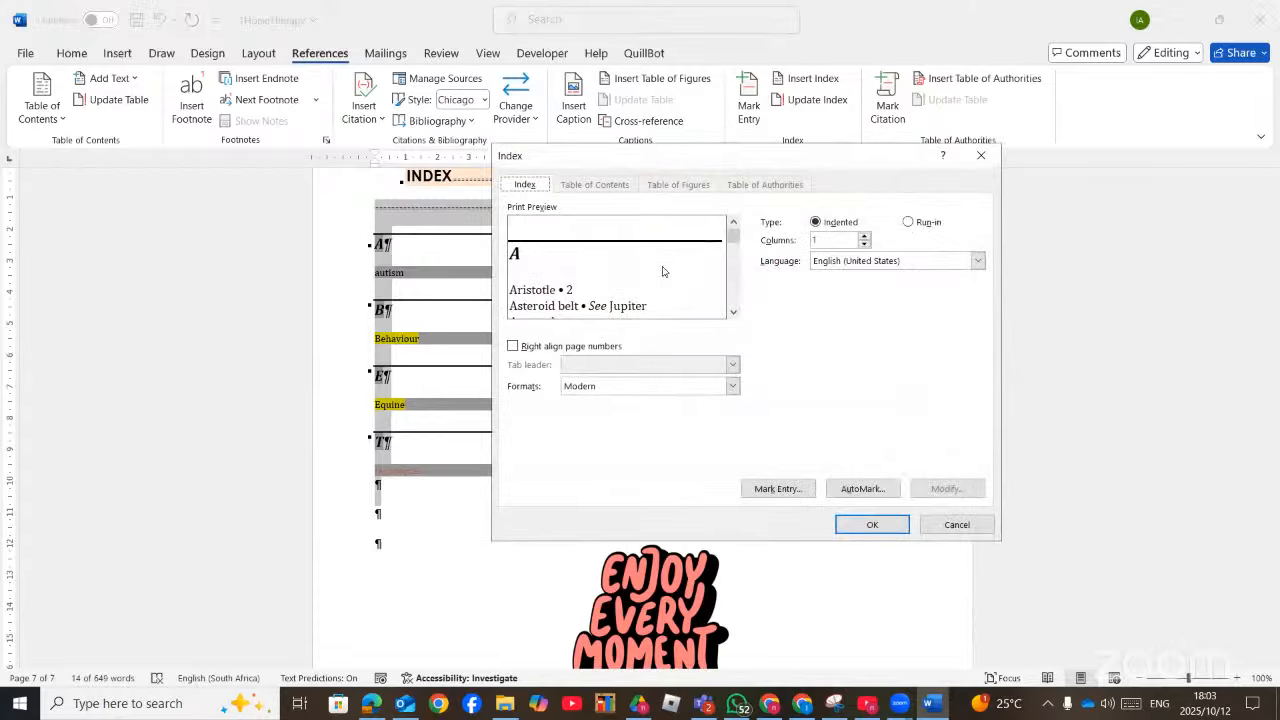
left_click(641, 390)
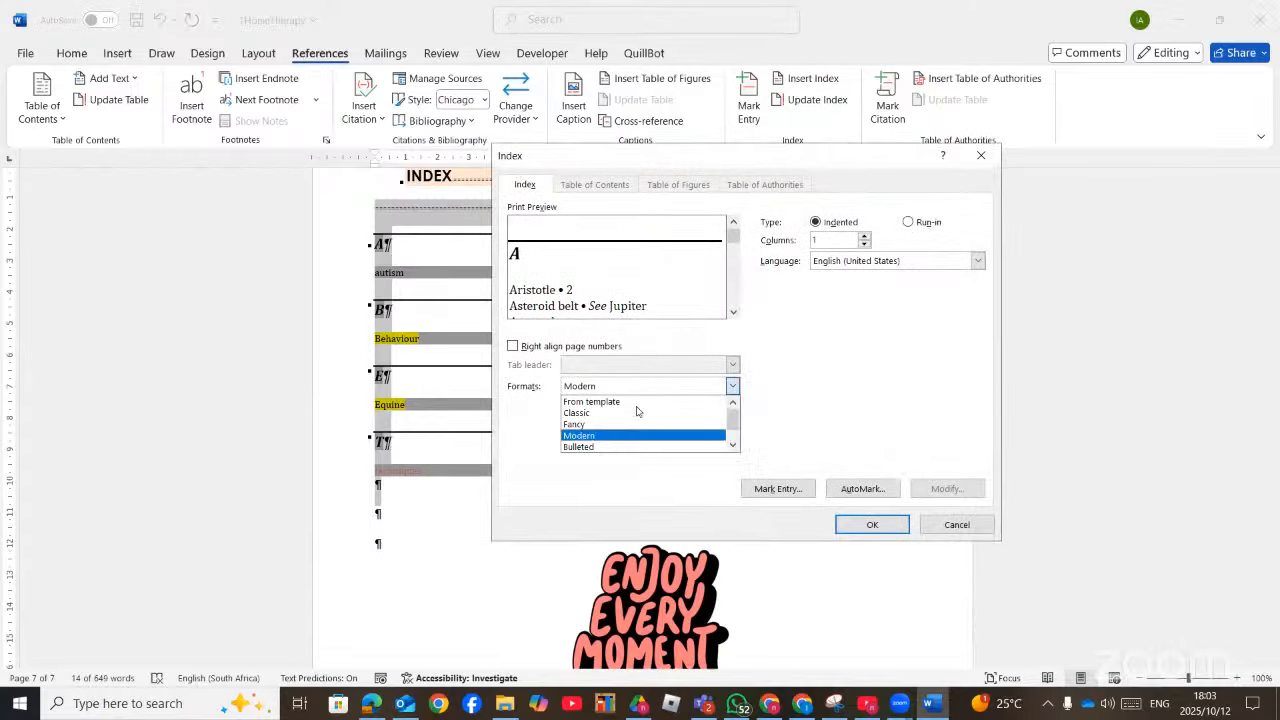
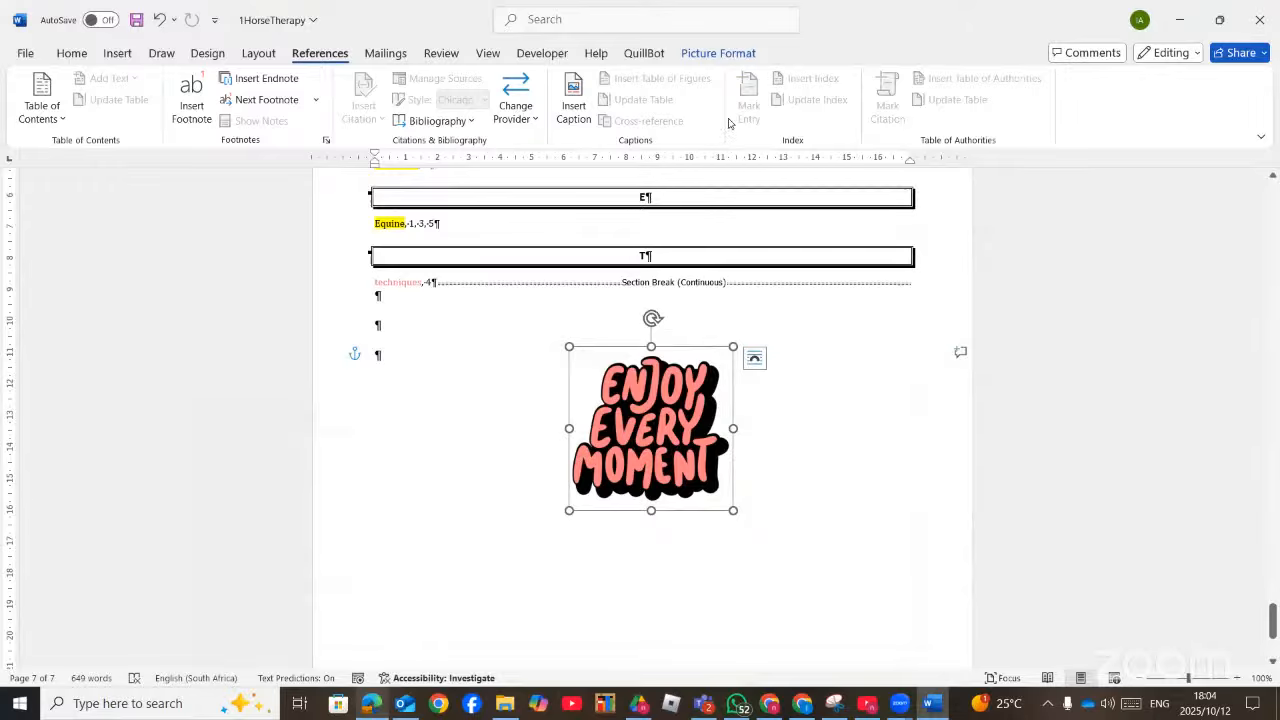
Open the advanced layout settings of the last-page image, check task 1.10, and set the vertical absolute position to 7 cm
left_click(718, 53)
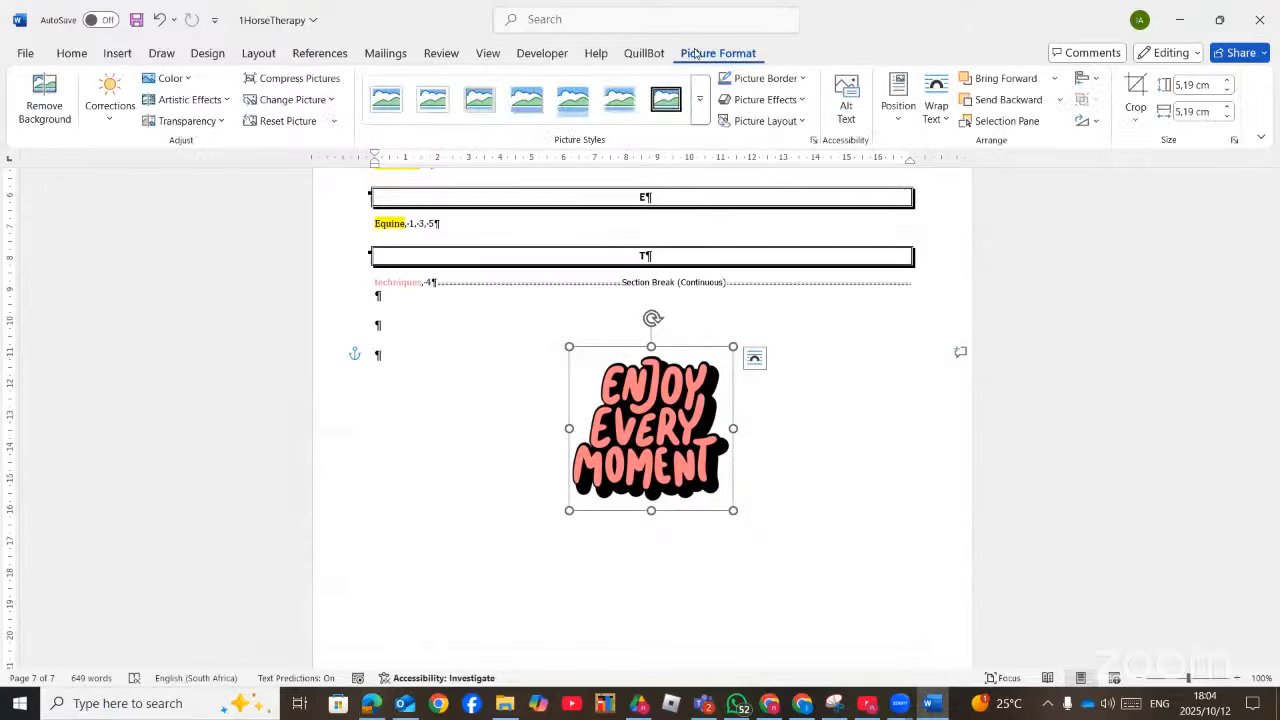
left_click(900, 128)
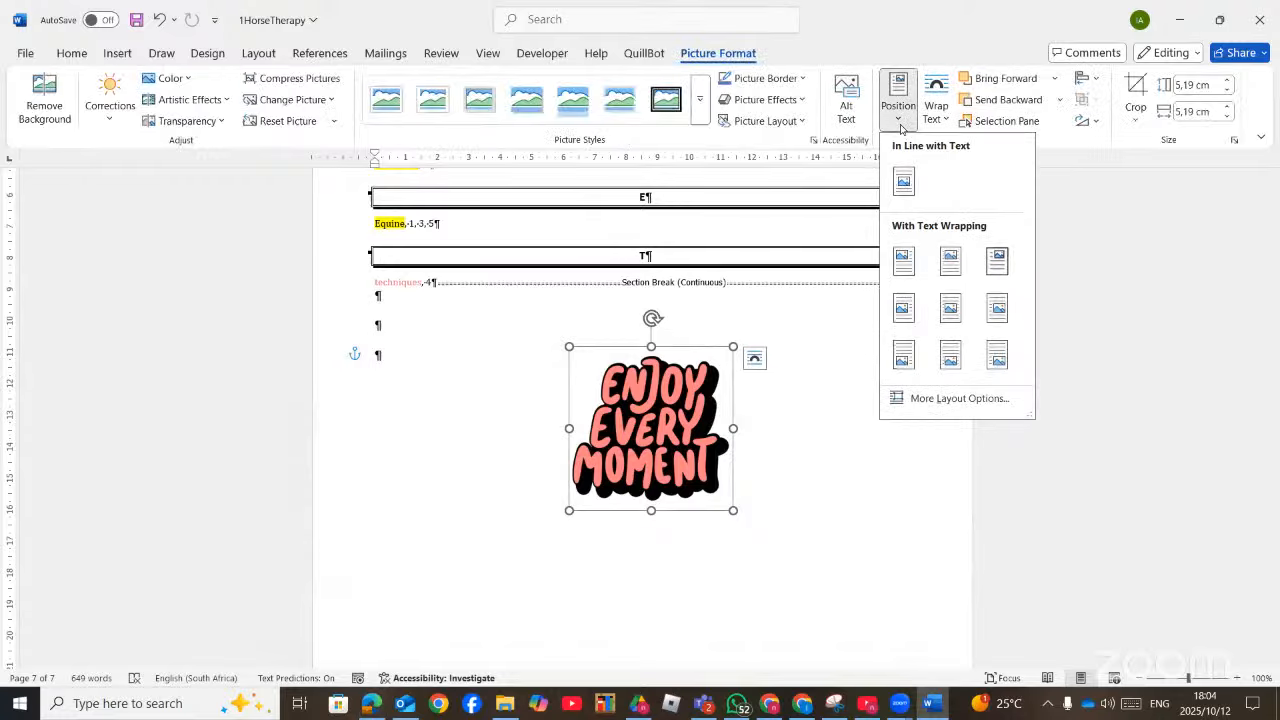
left_click(958, 398)
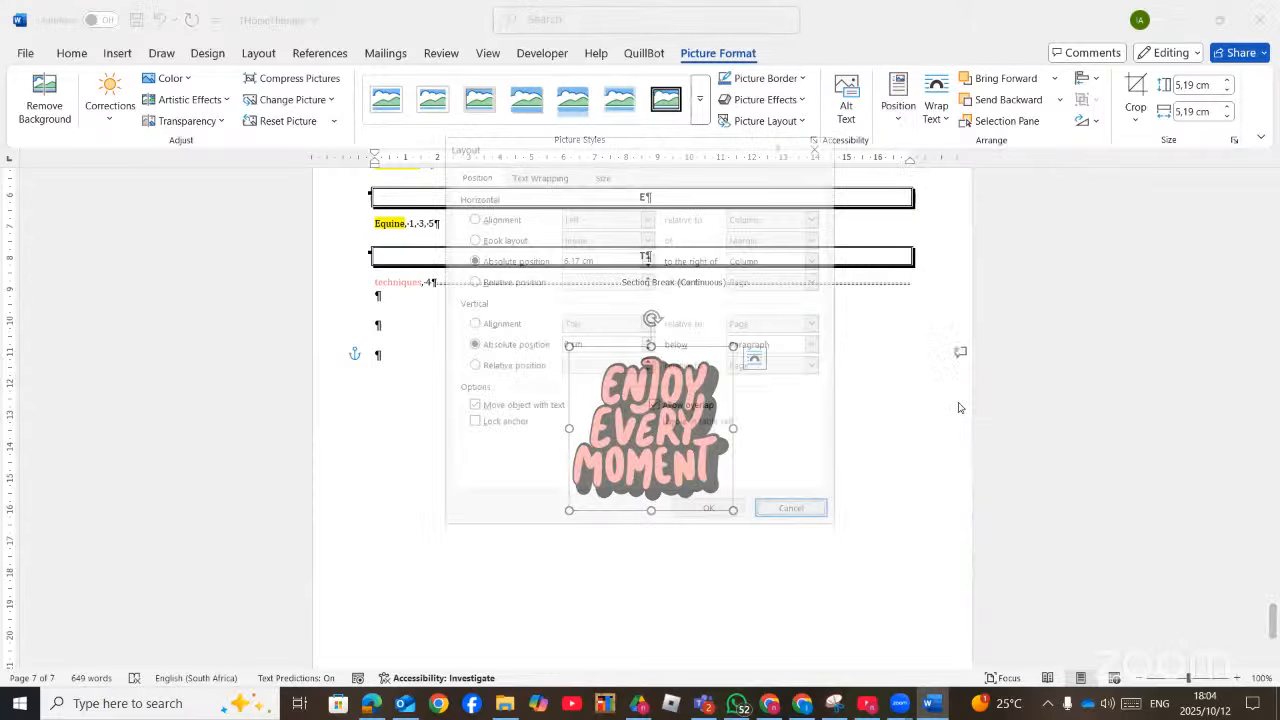
left_click_drag(775, 158, 1005, 119)
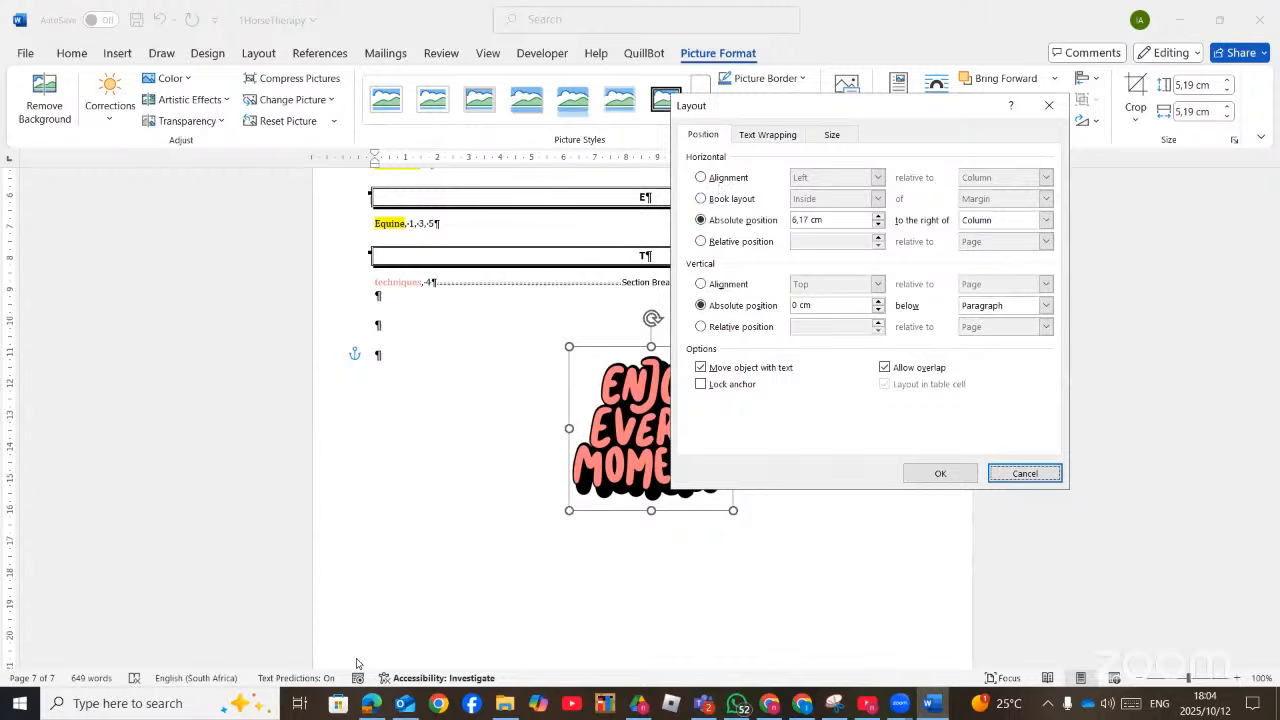
key("alt+Tab")
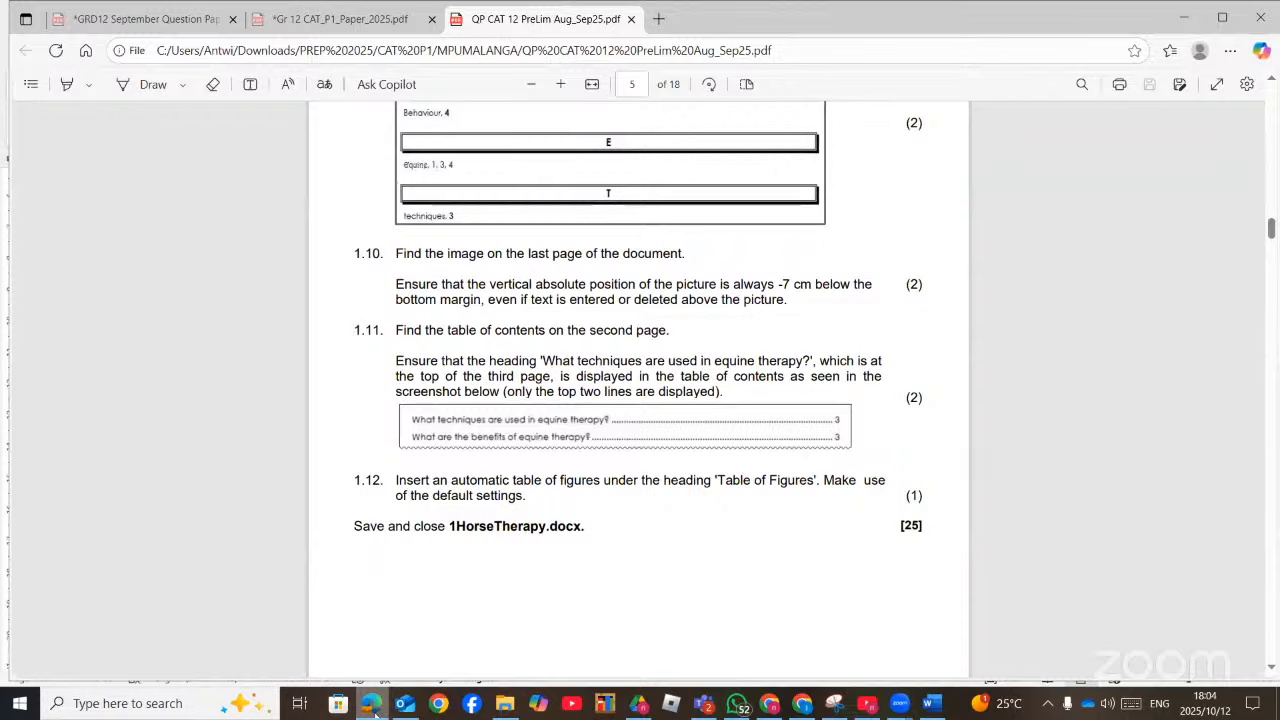
key("alt+Tab")
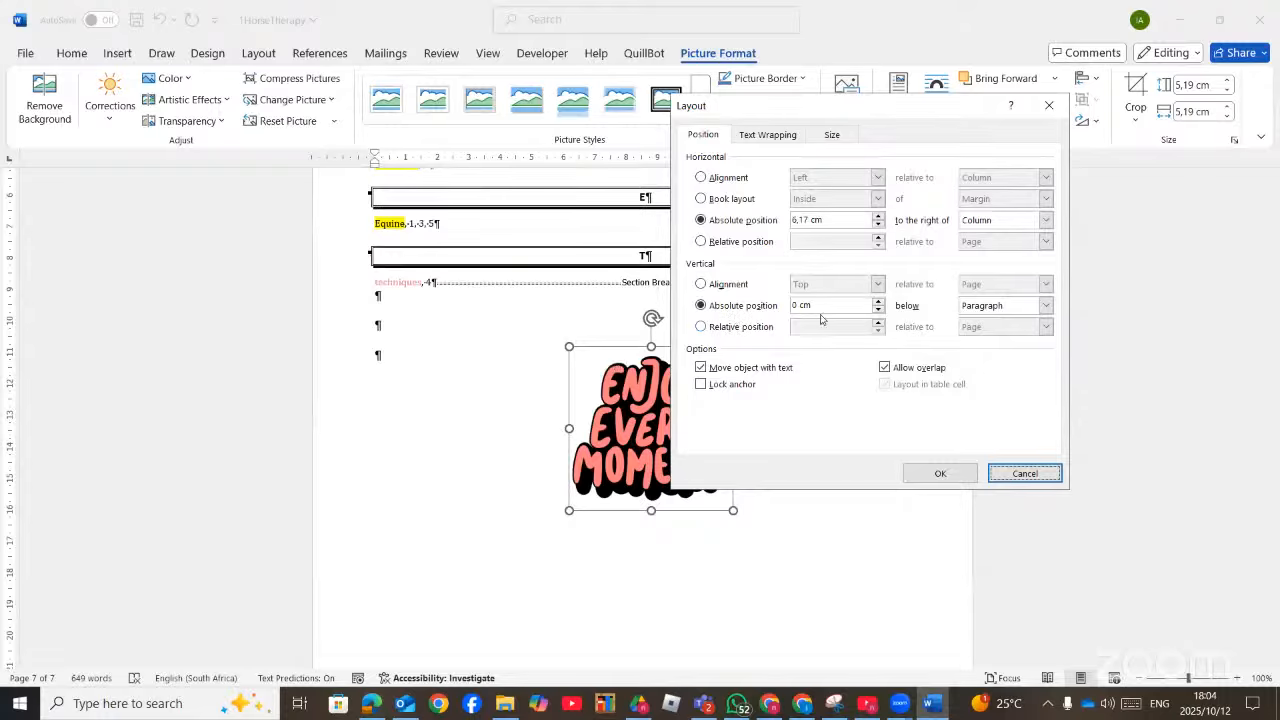
left_click(794, 305)
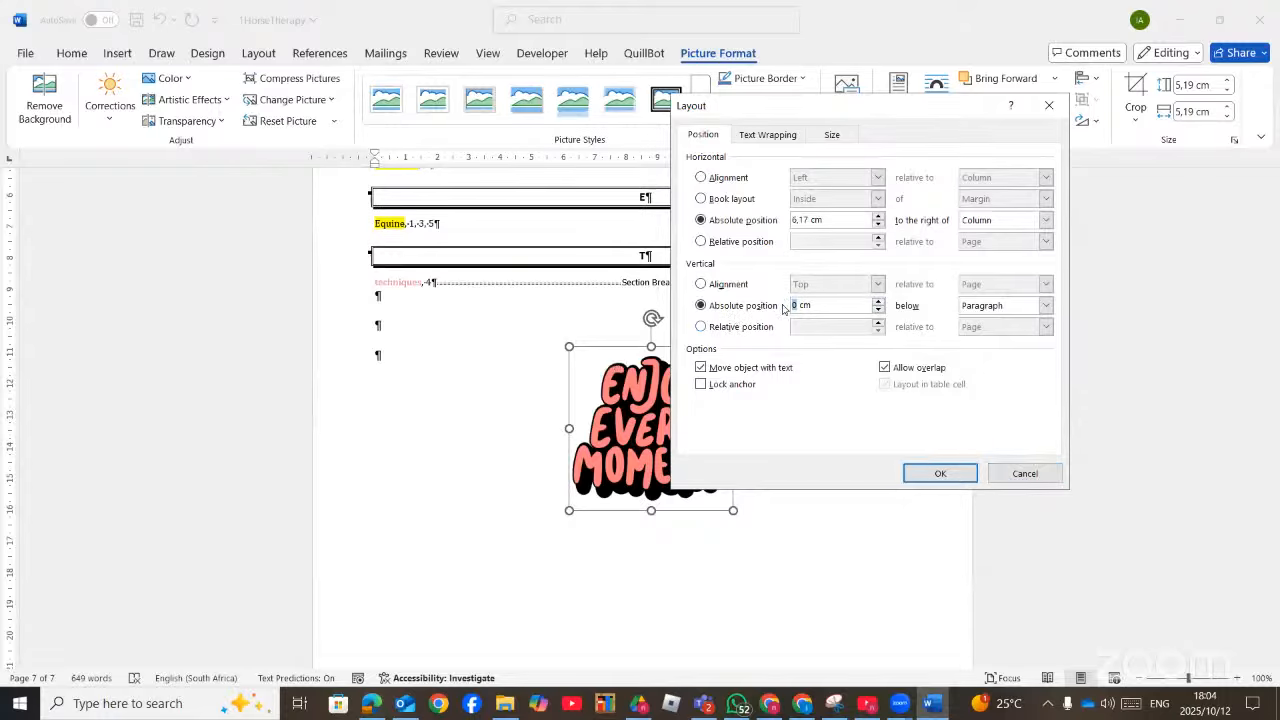
type("7")
Recheck task 1.10 in the question paper and apply Bottom Margin as the reference for the image's vertical absolute position
left_click(372, 705)
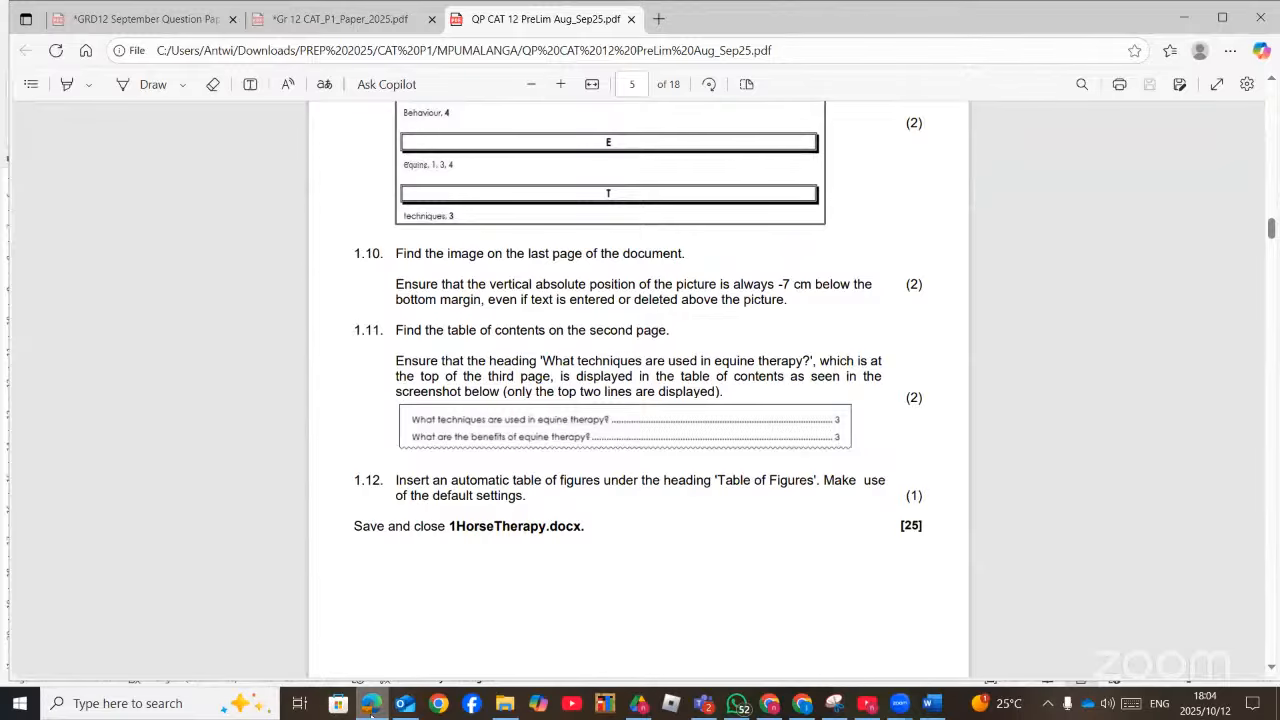
left_click(928, 703)
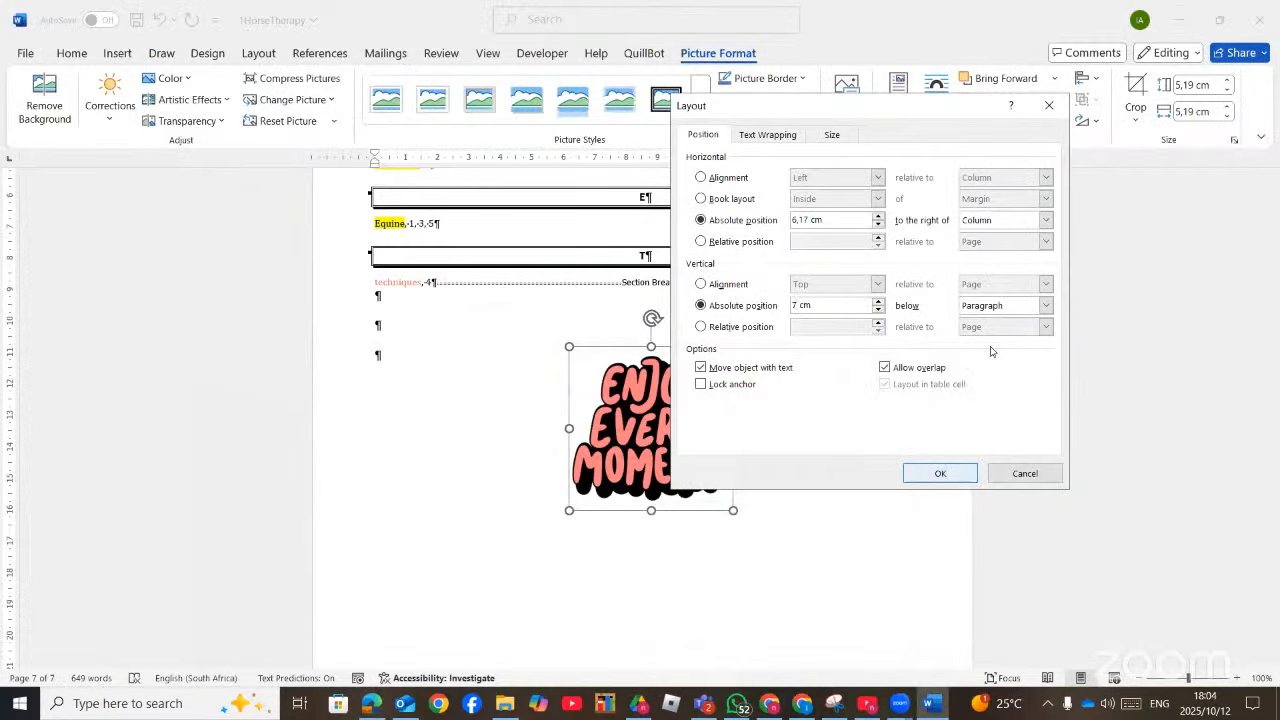
left_click(1046, 306)
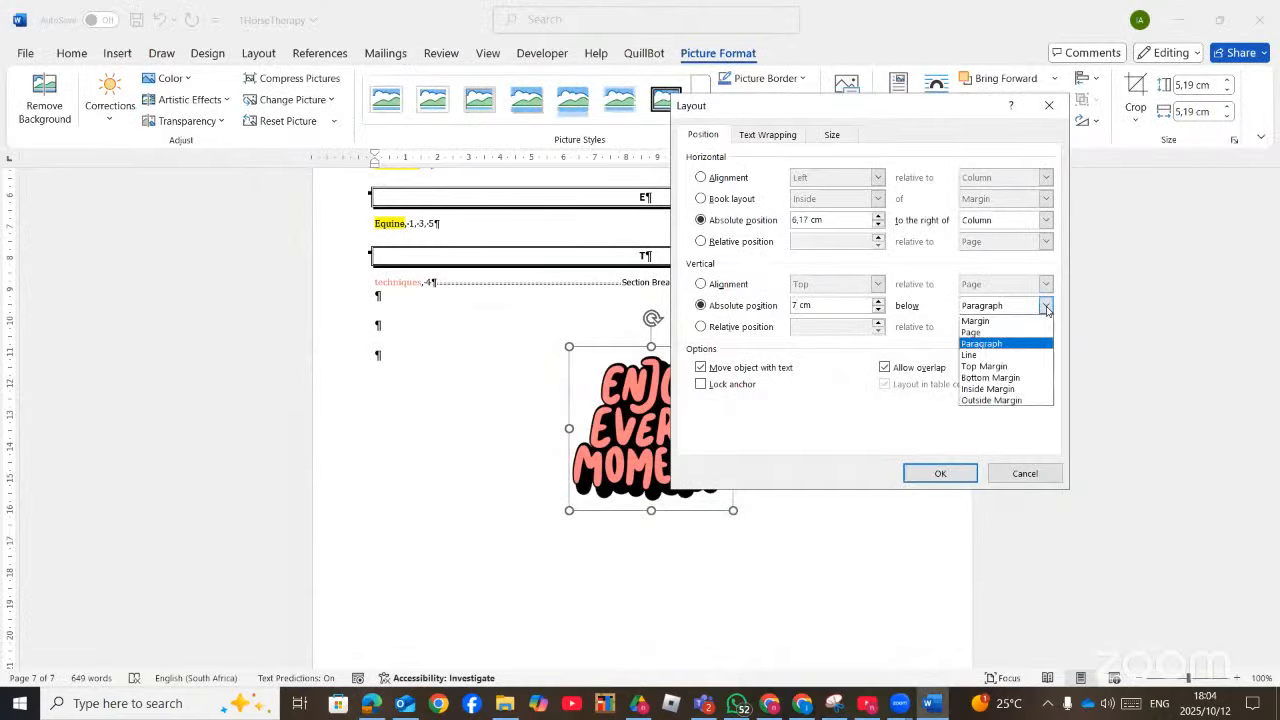
left_click(1023, 381)
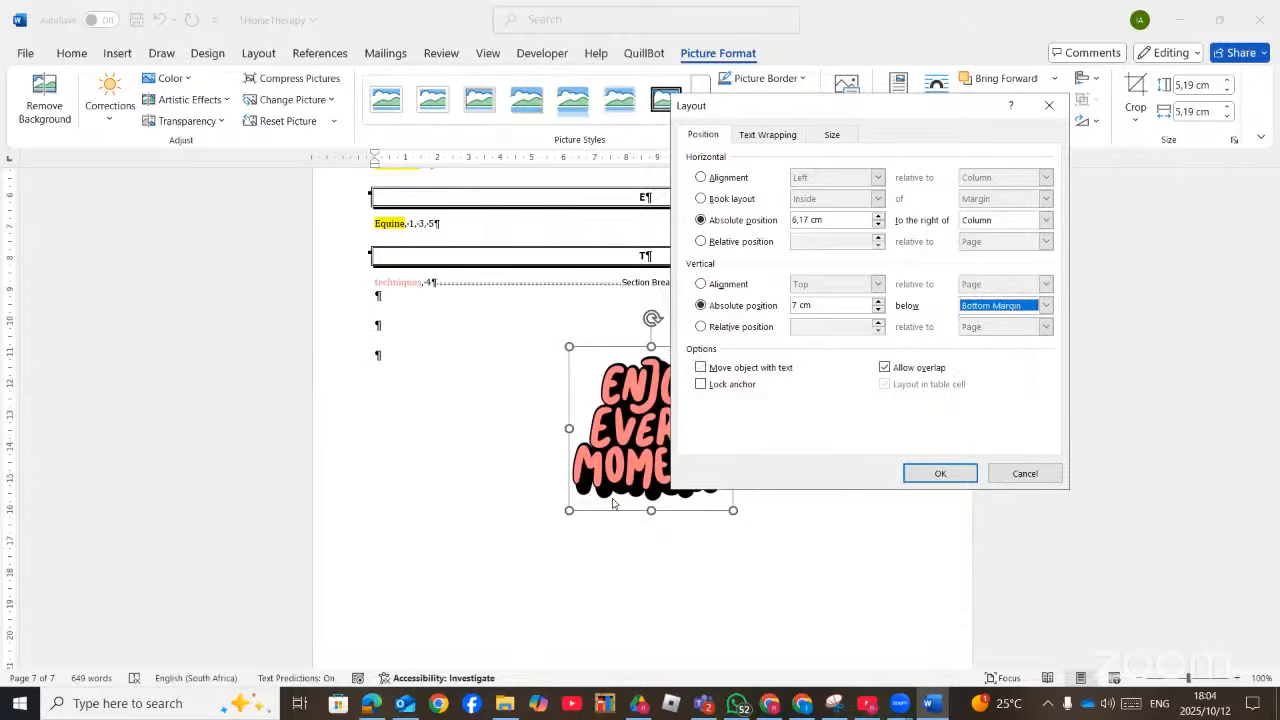
key("alt+Tab")
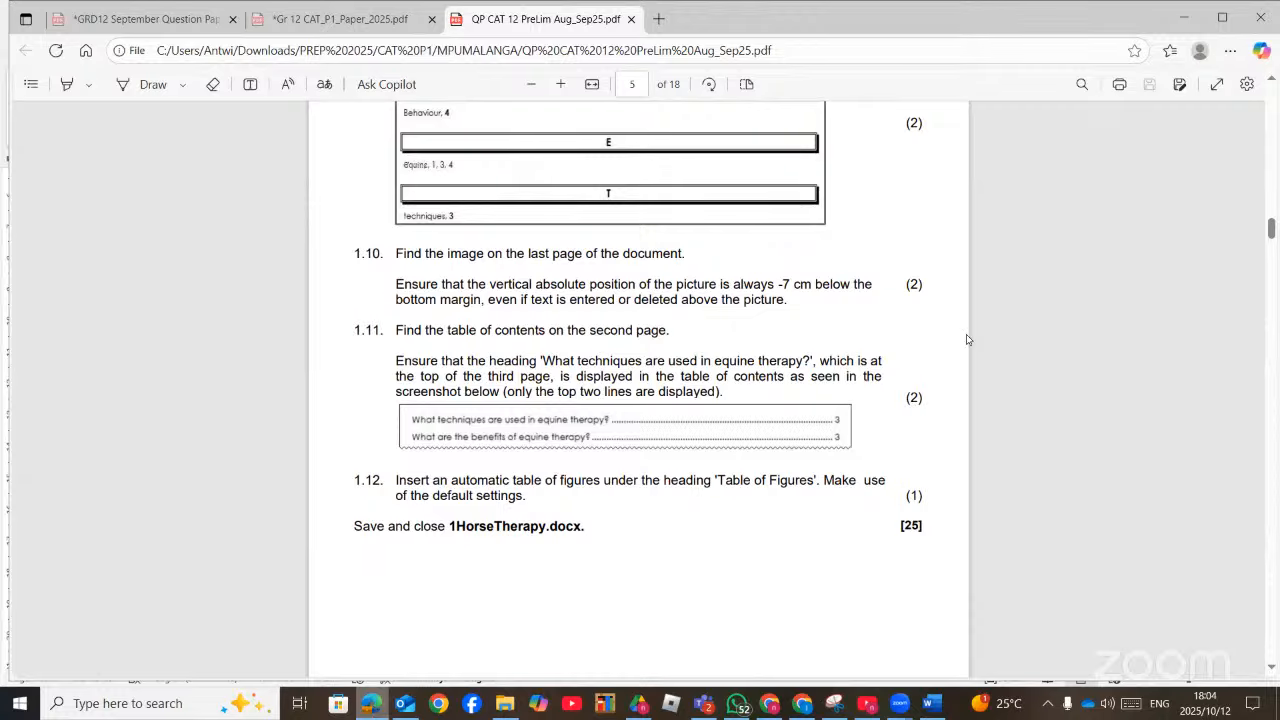
key("alt+Tab")
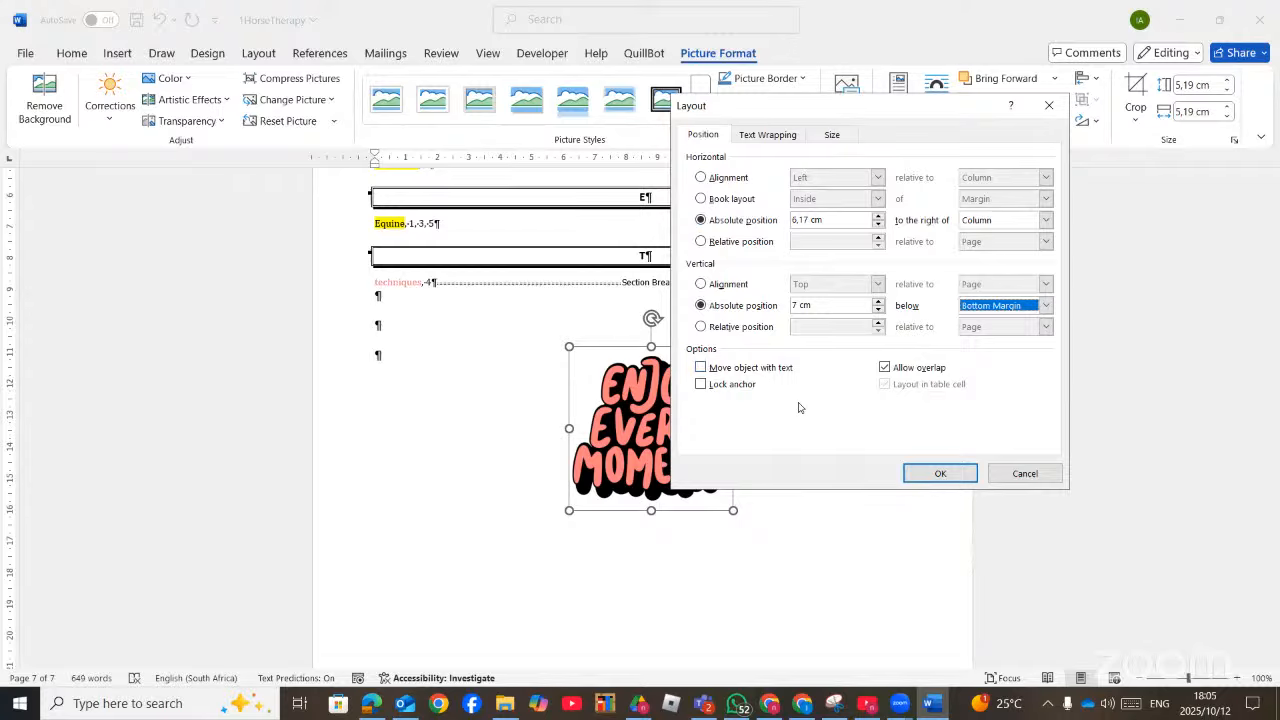
left_click(940, 473)
Hide the document's formatting marks and check the last page for the repositioned image
scroll(771, 463, "down", 3)
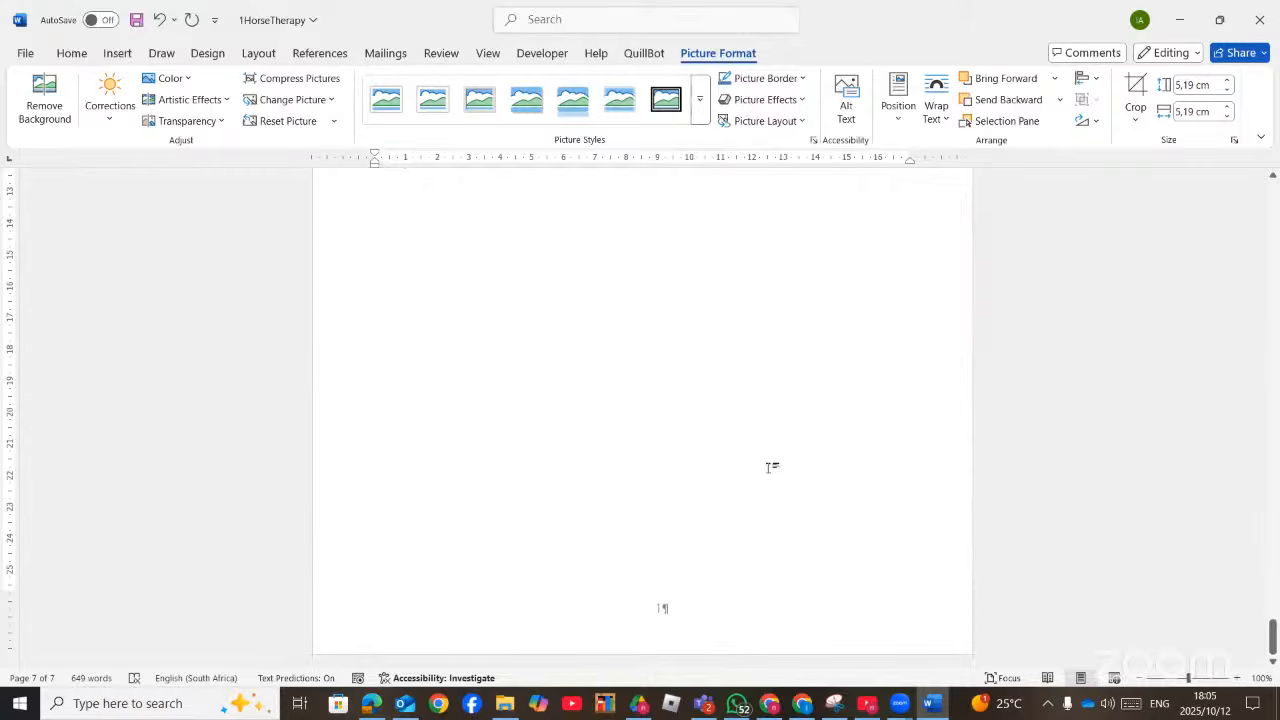
scroll(771, 467, "up", 10)
scroll(770, 467, "up", 20)
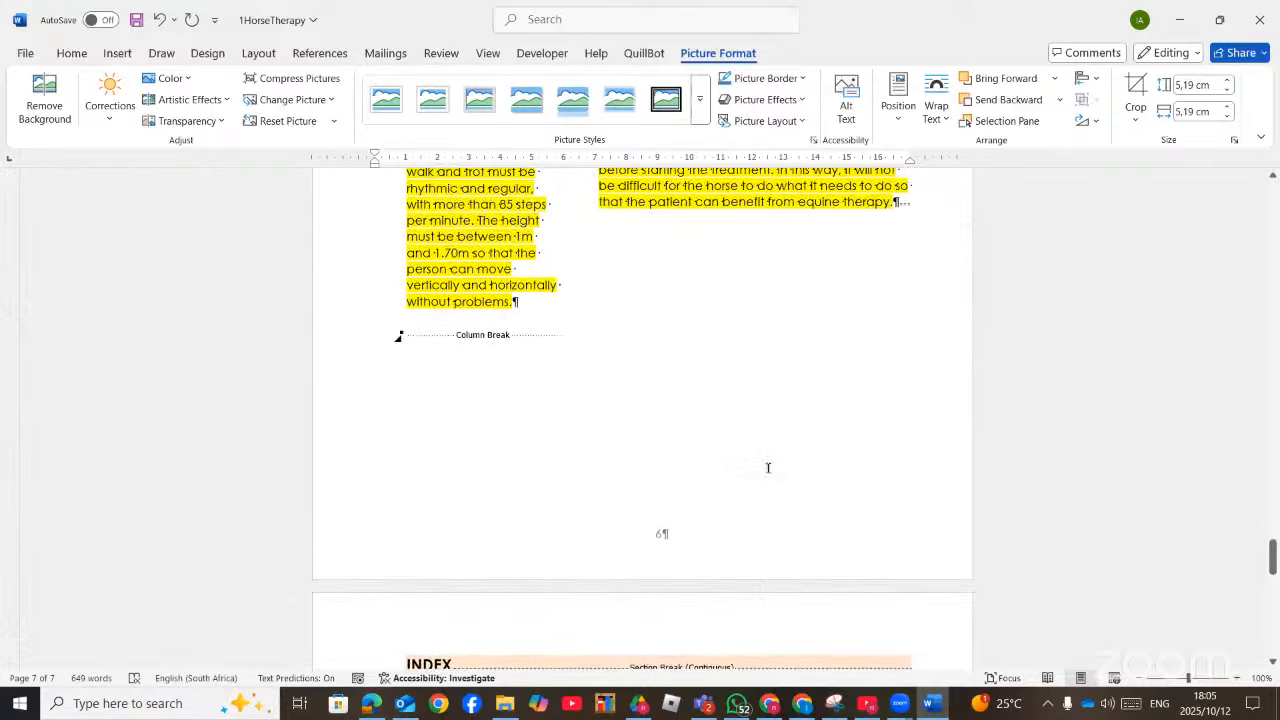
scroll(768, 455, "up", 20)
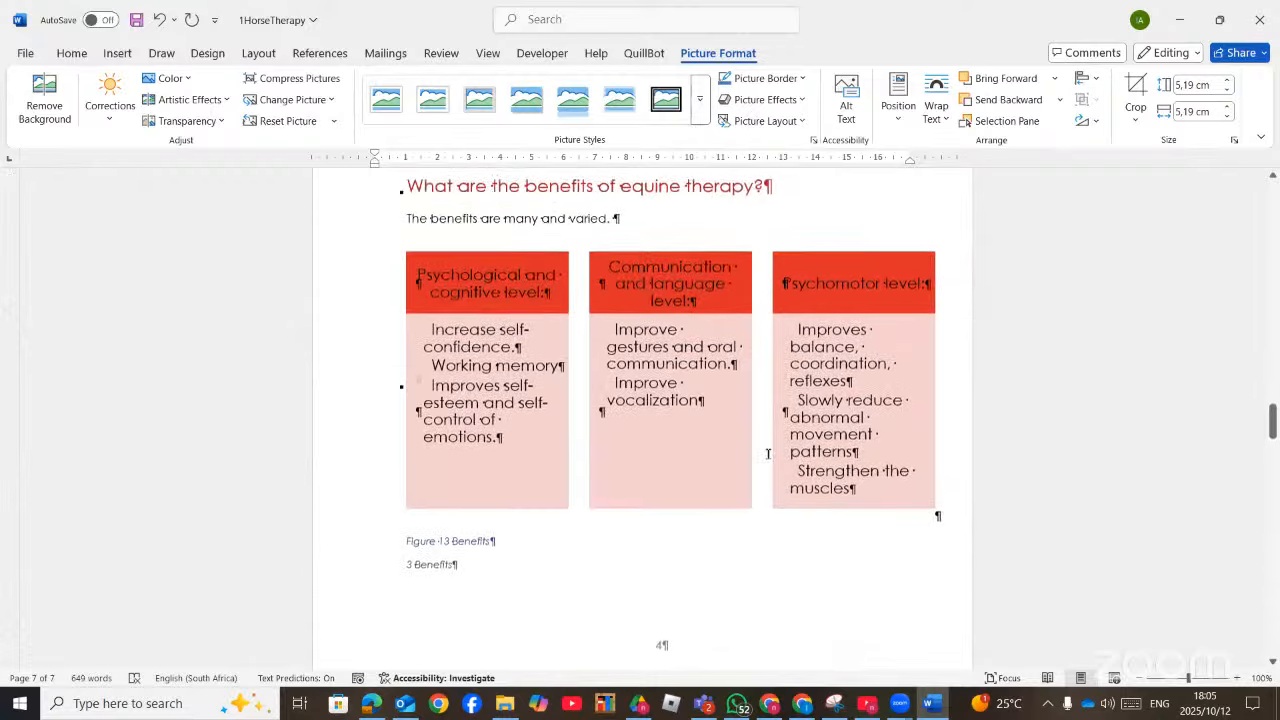
scroll(769, 459, "up", 20)
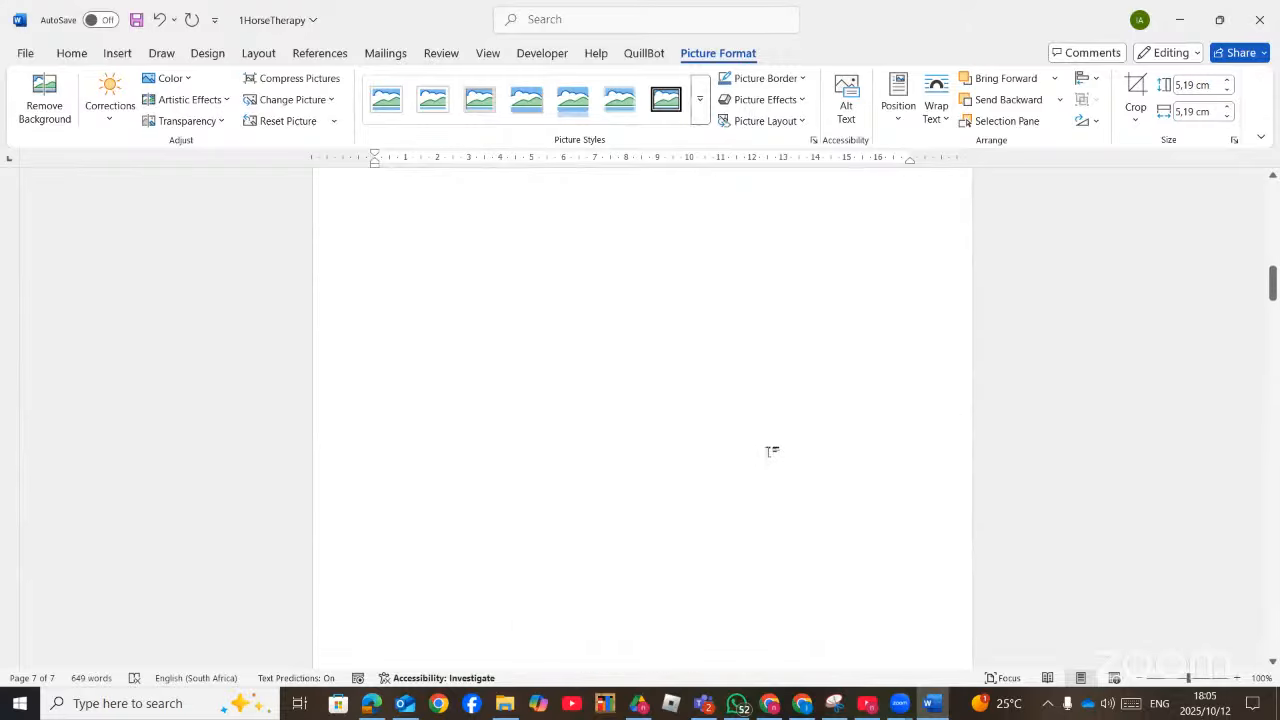
scroll(763, 438, "up", 3)
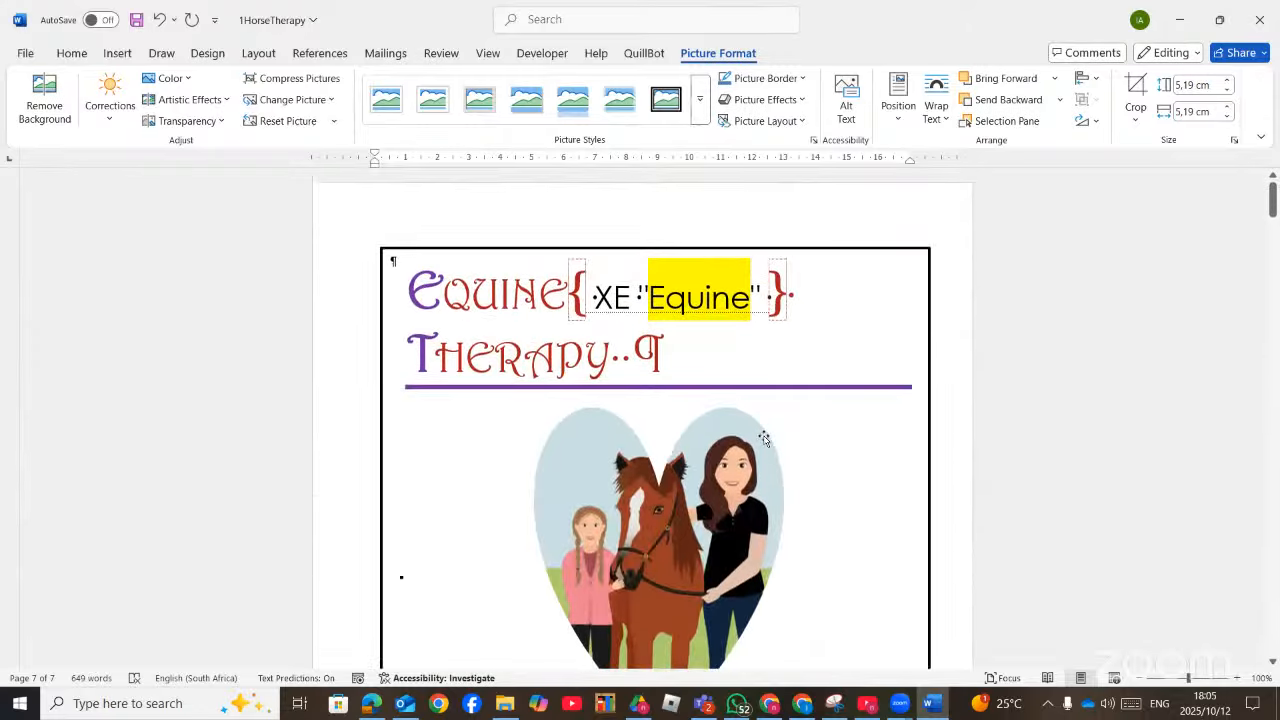
left_click(70, 52)
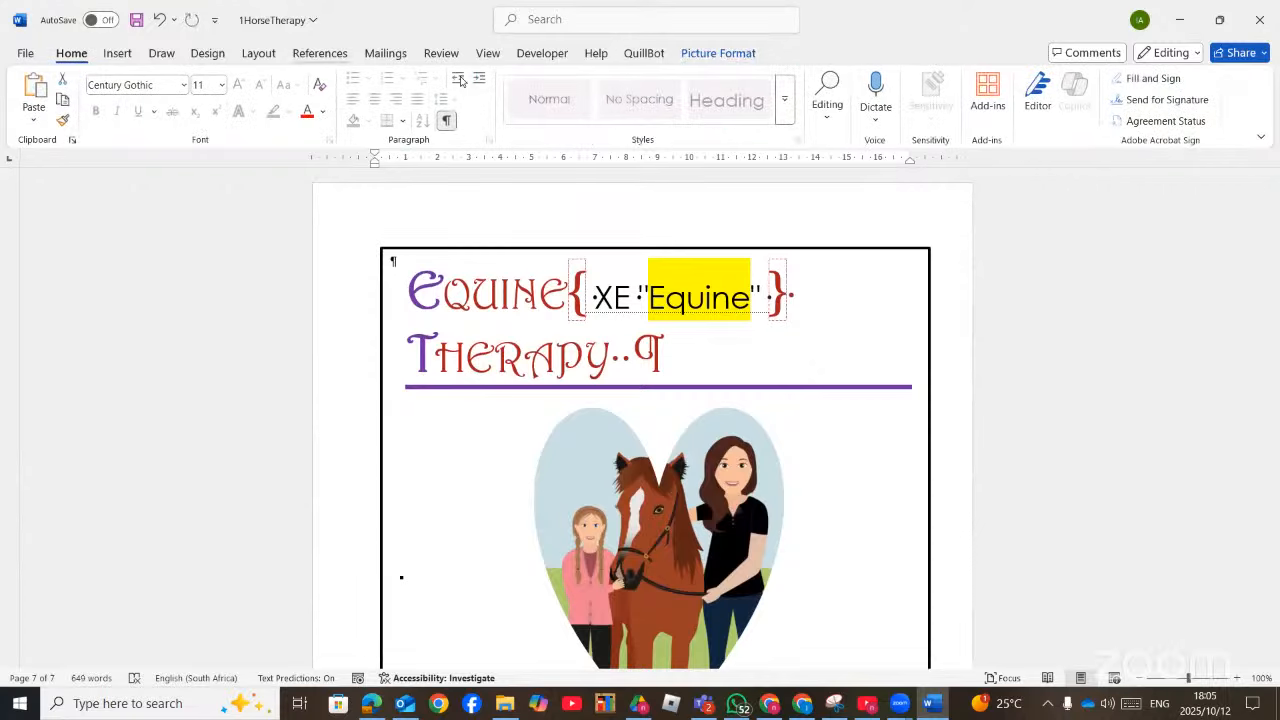
left_click(446, 120)
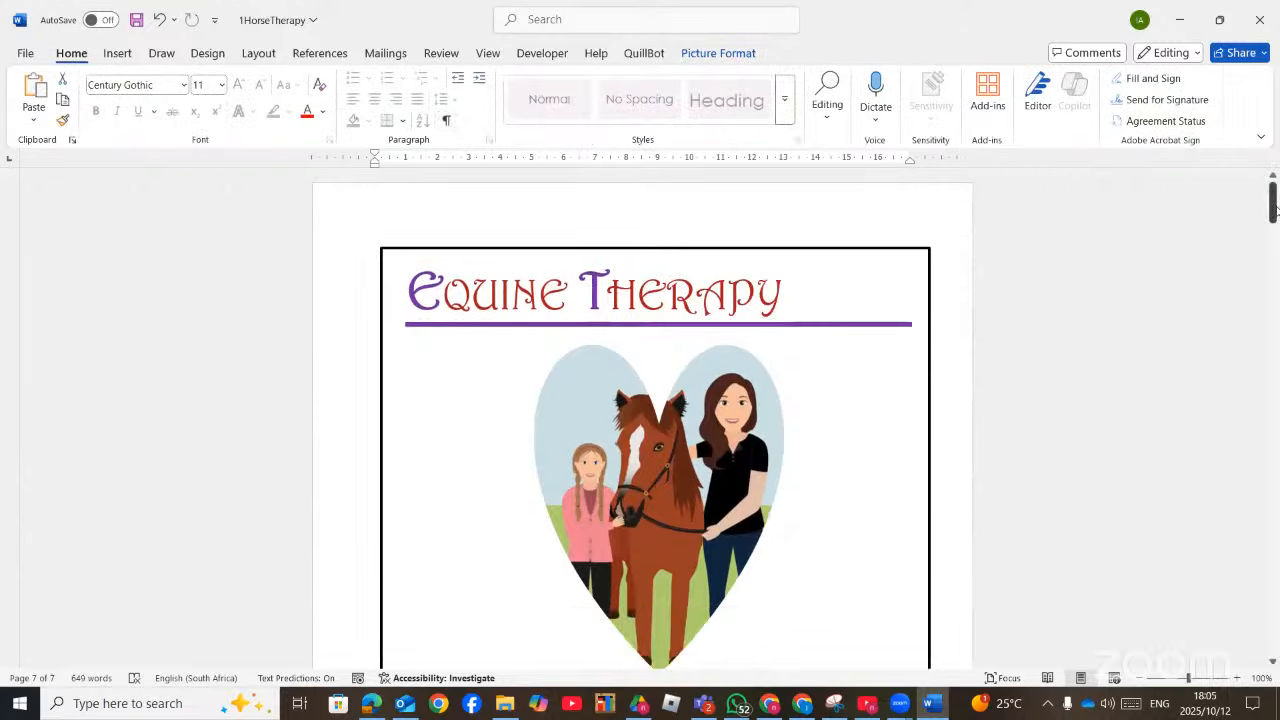
left_click_drag(1274, 207, 1273, 630)
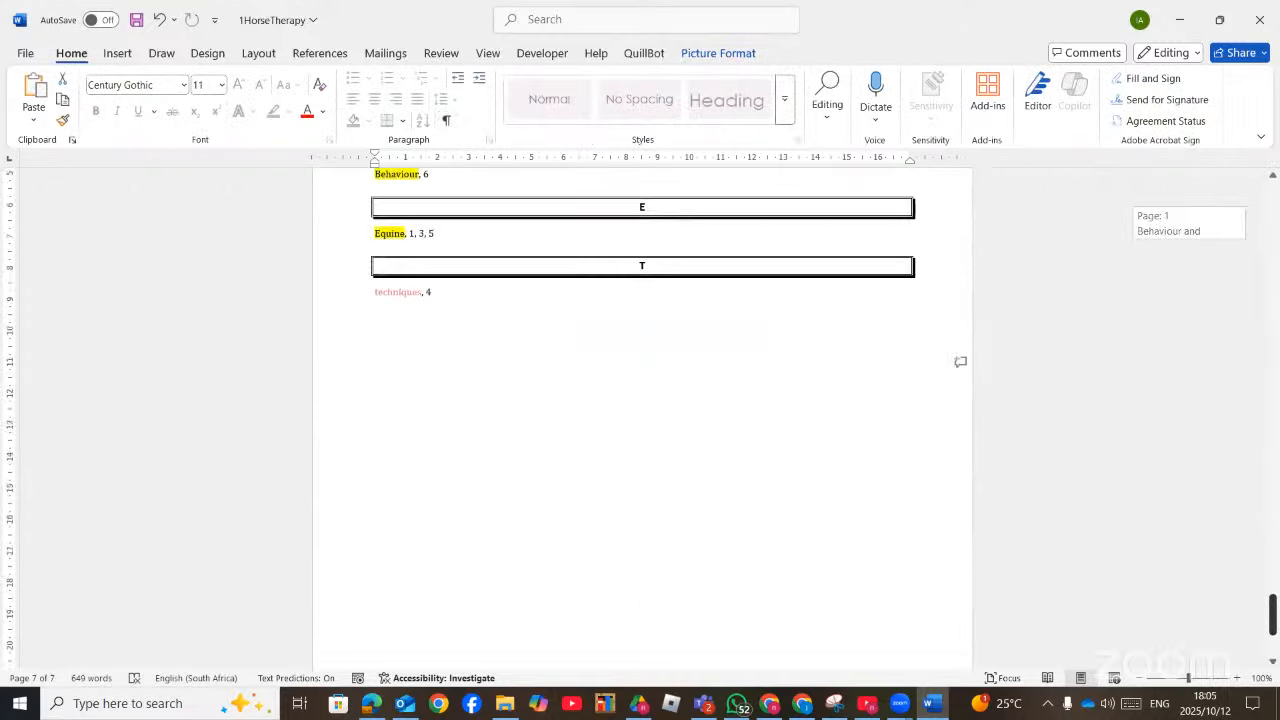
key("ctrl+End")
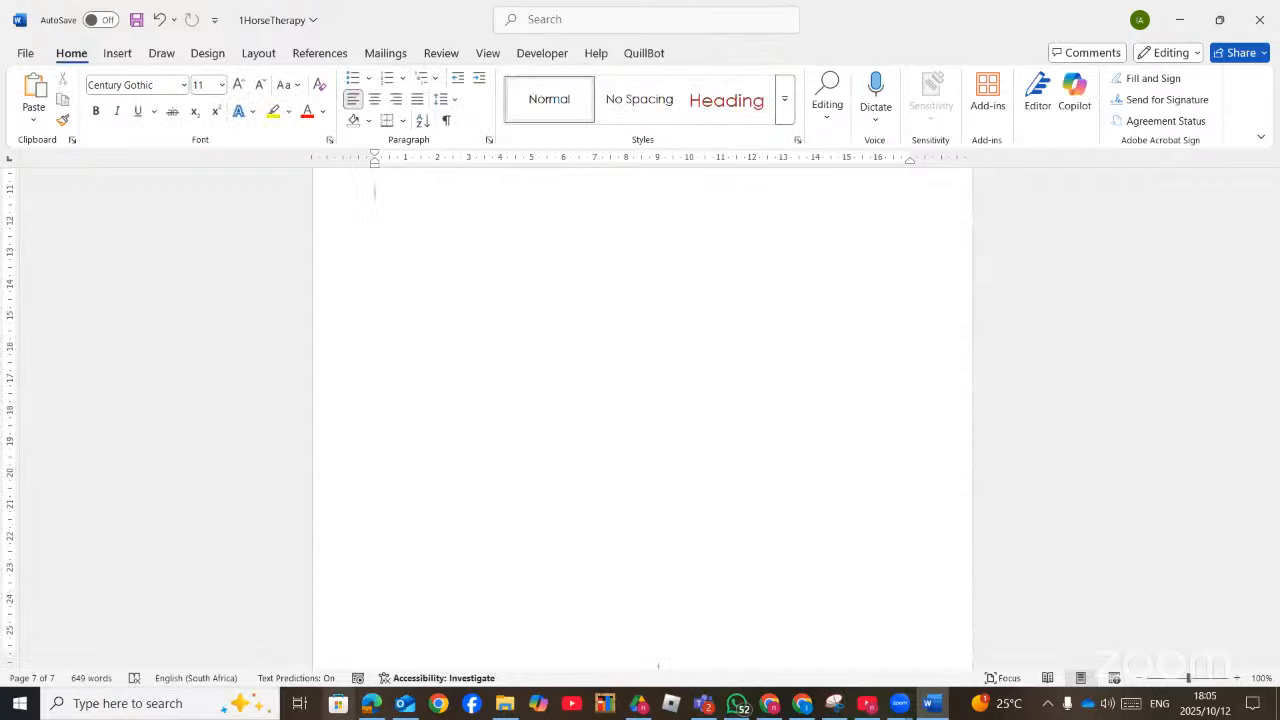
Read task 1.11 in the question paper and compare its screenshot with the document's table of contents
left_click(372, 705)
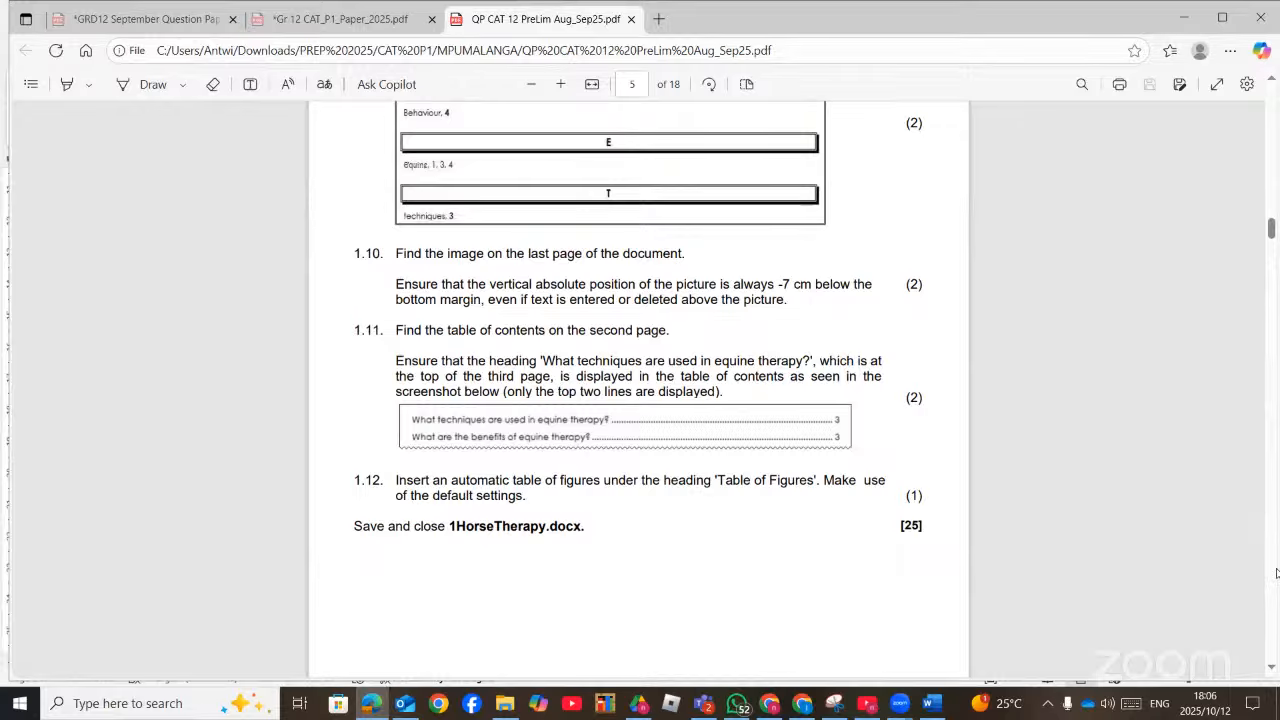
key("alt+Tab")
scroll(658, 226, "down", 10)
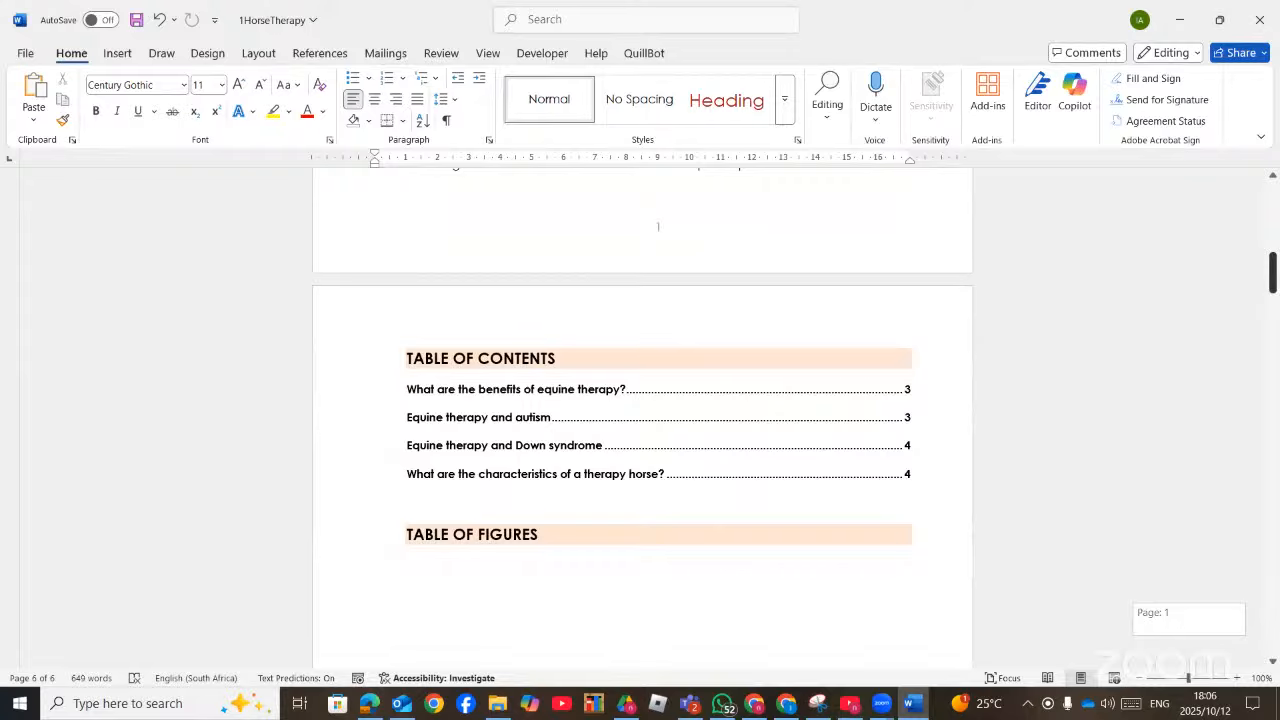
left_click(365, 708)
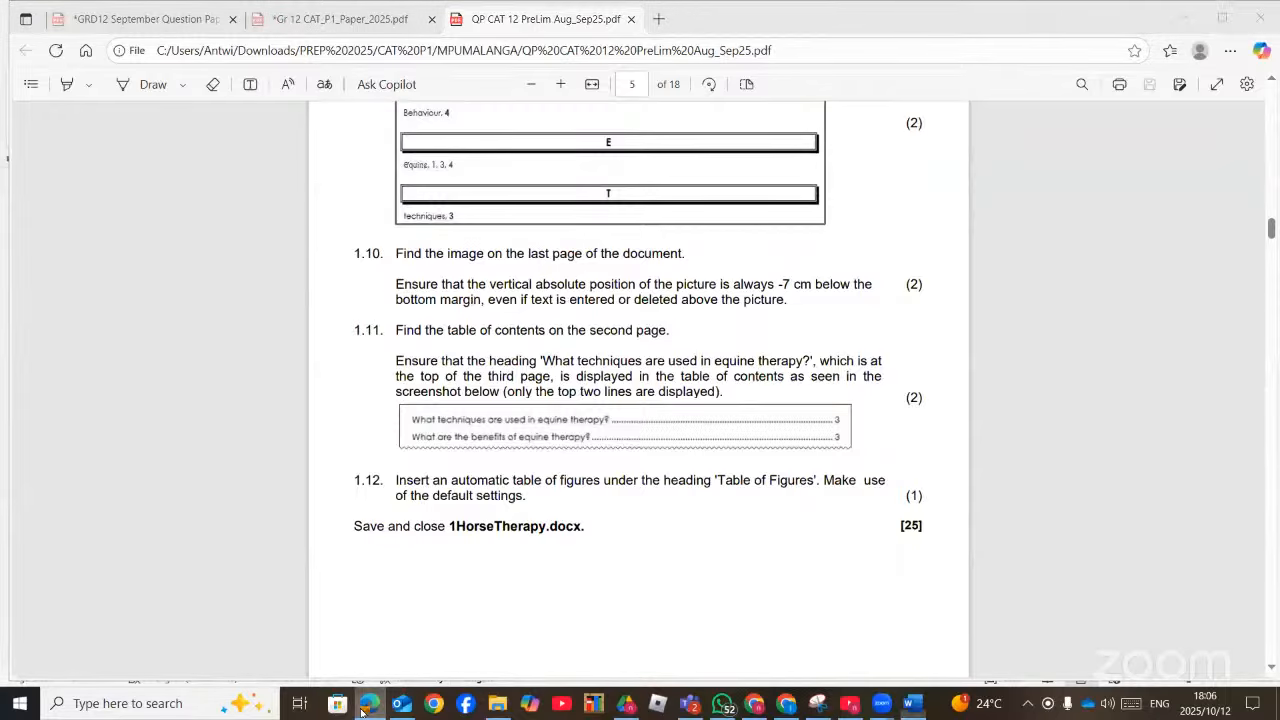
left_click(365, 705)
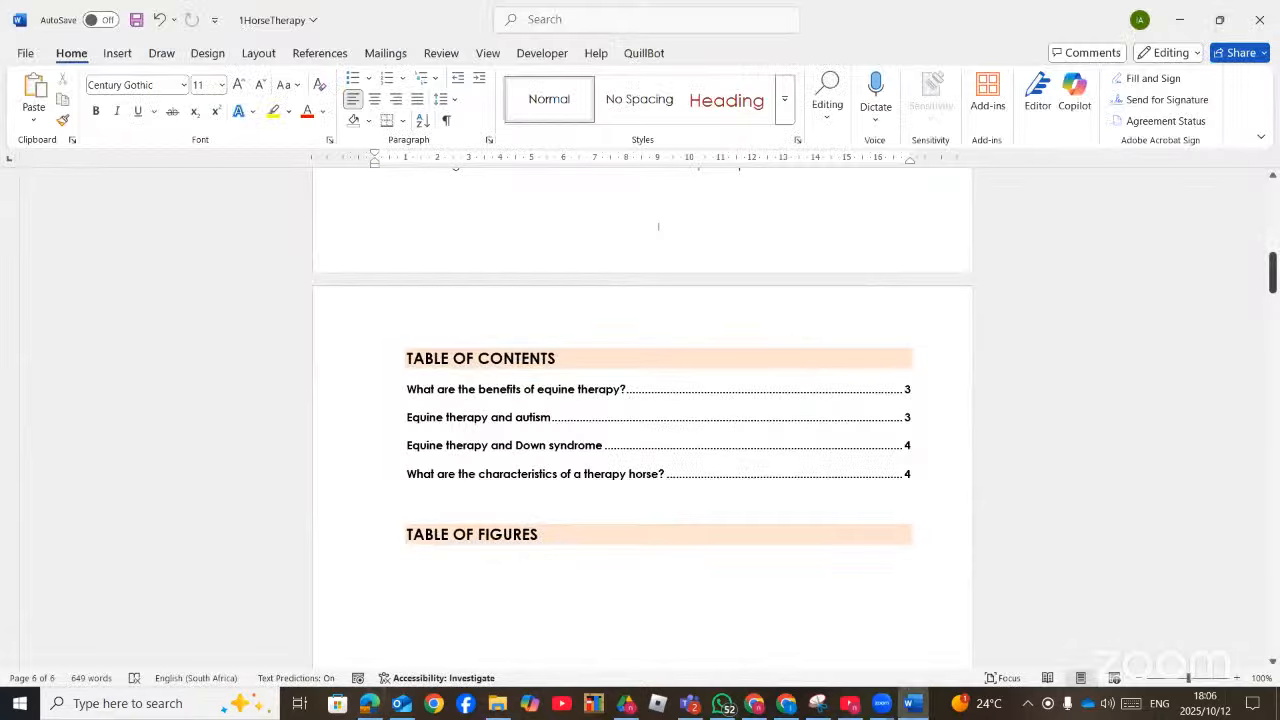
Apply the Heading style of "What are the benefits of equine therapy?" to the "What techniques are used in equine therapy?" heading
left_click(1271, 204)
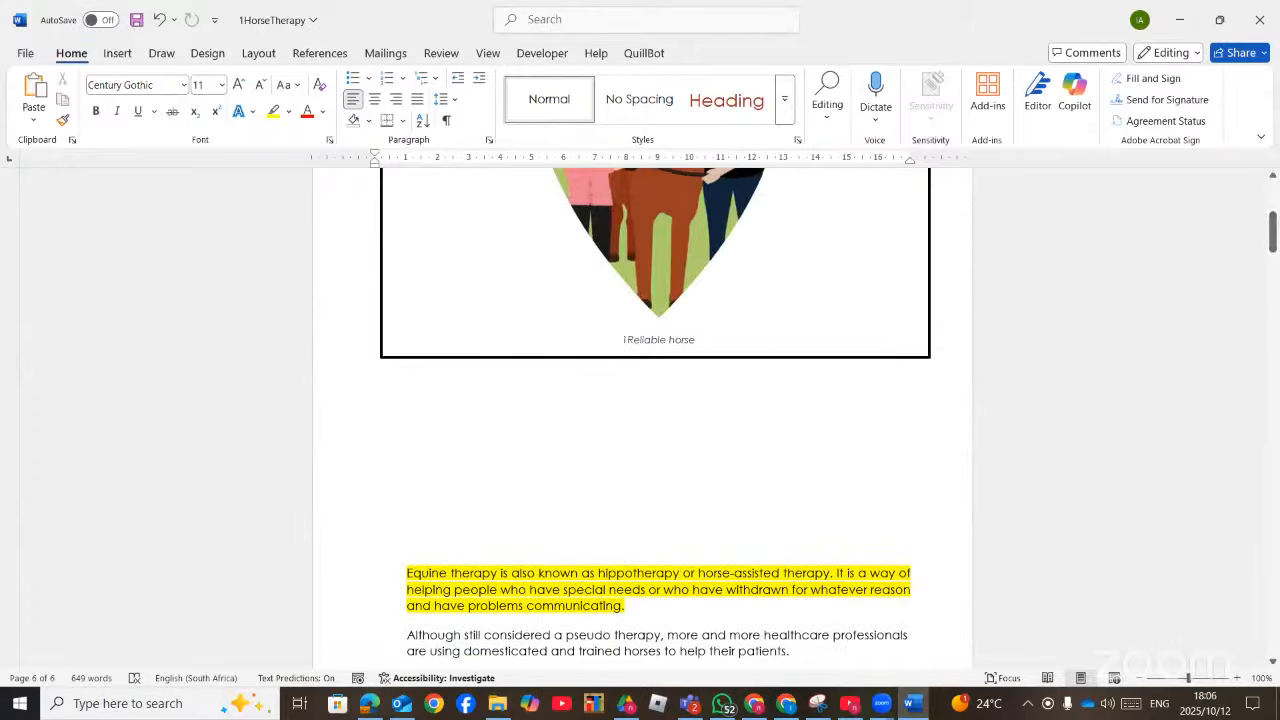
left_click_drag(1271, 220, 1275, 355)
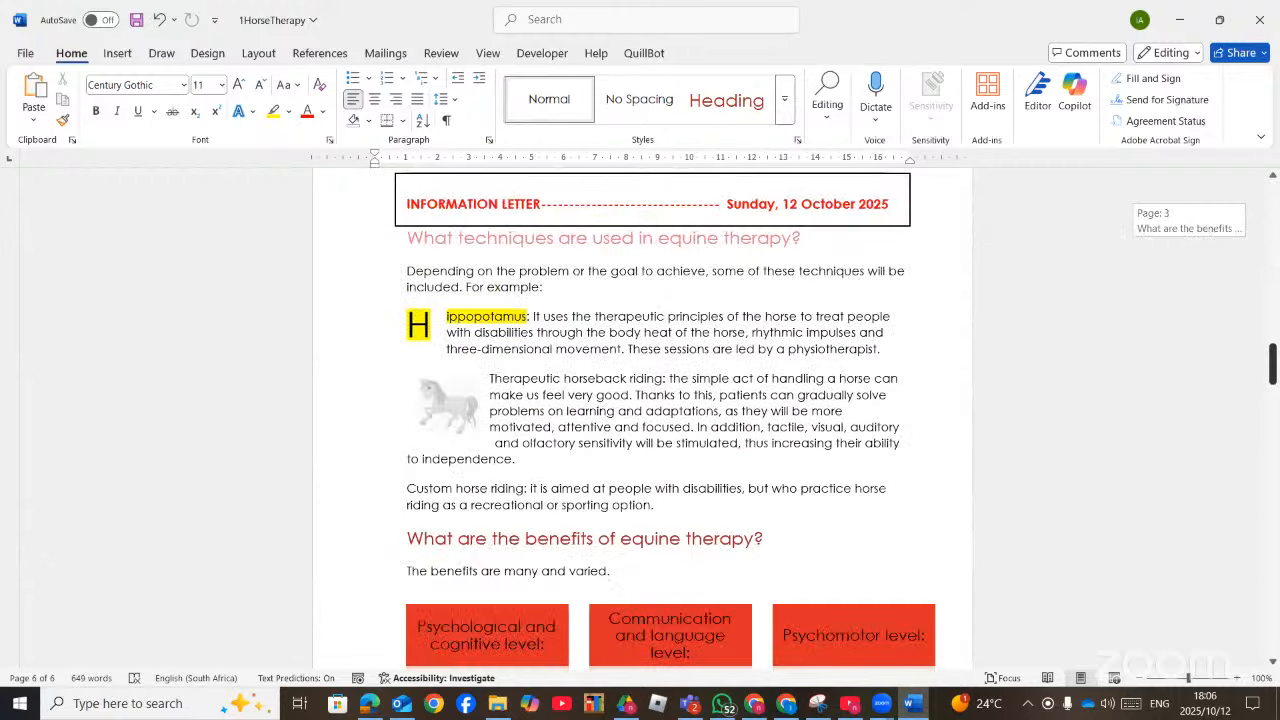
left_click(654, 540)
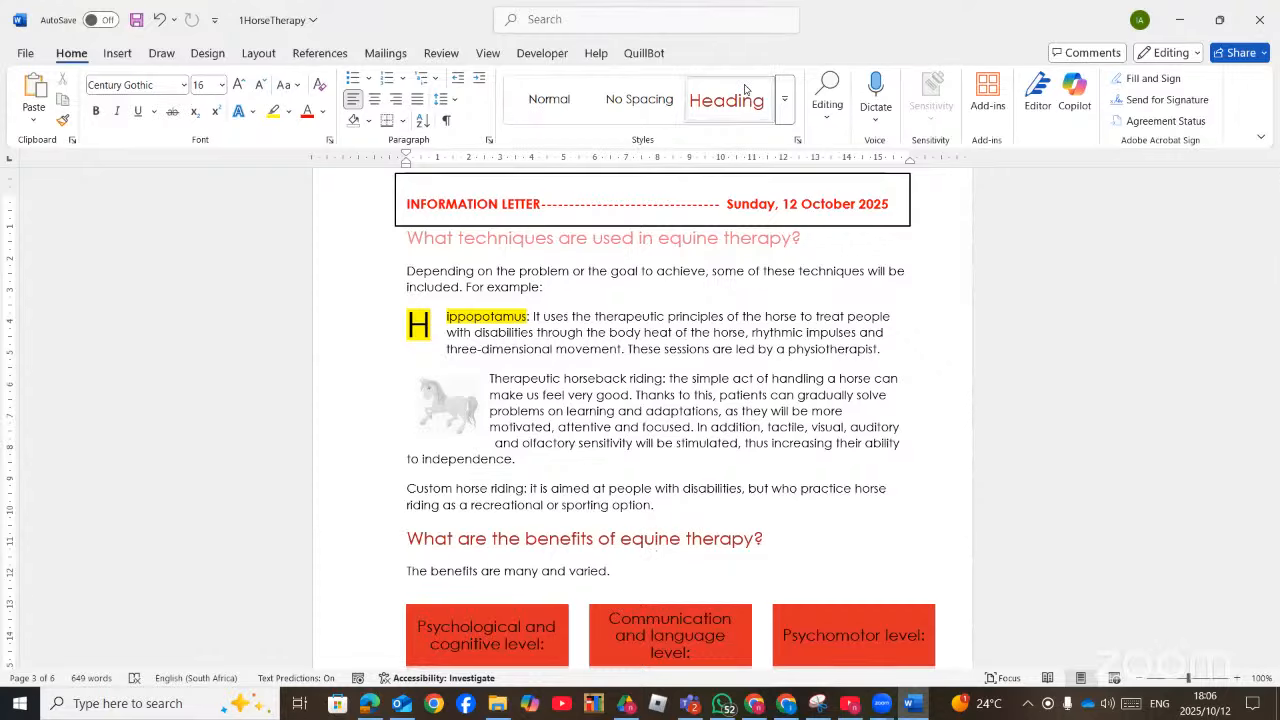
left_click(641, 237)
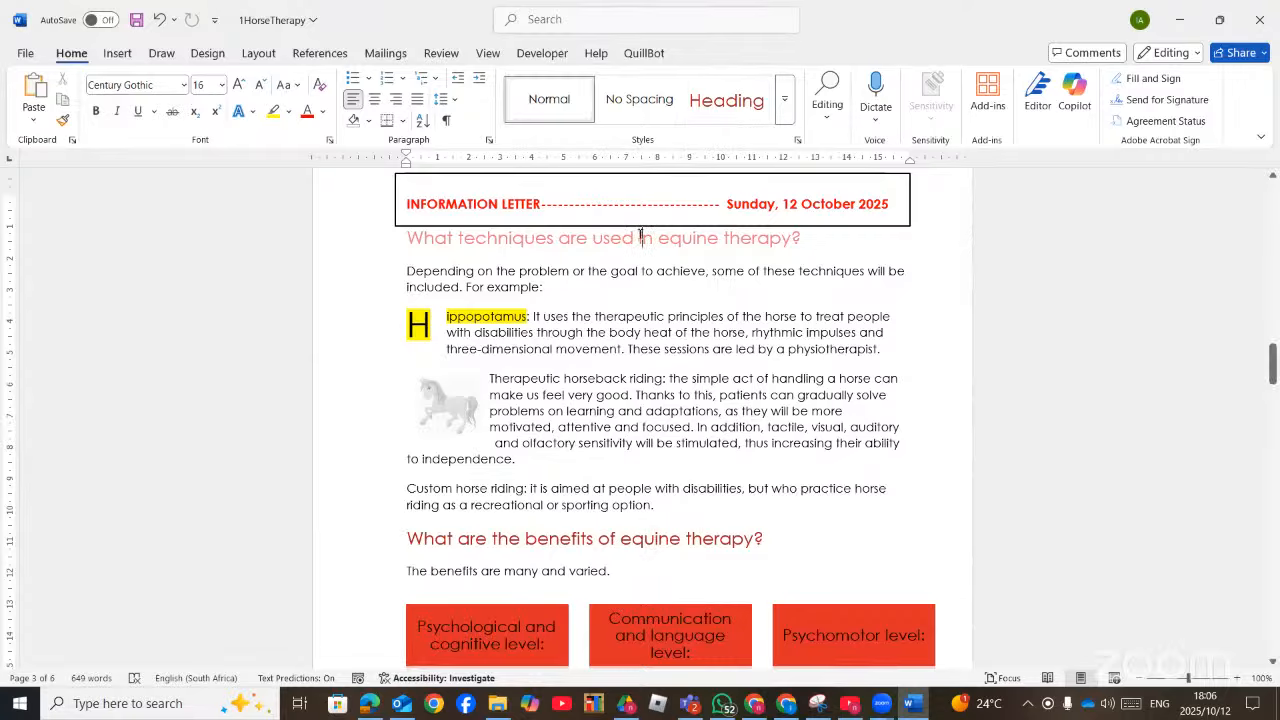
left_click_drag(808, 240, 406, 240)
left_click(726, 100)
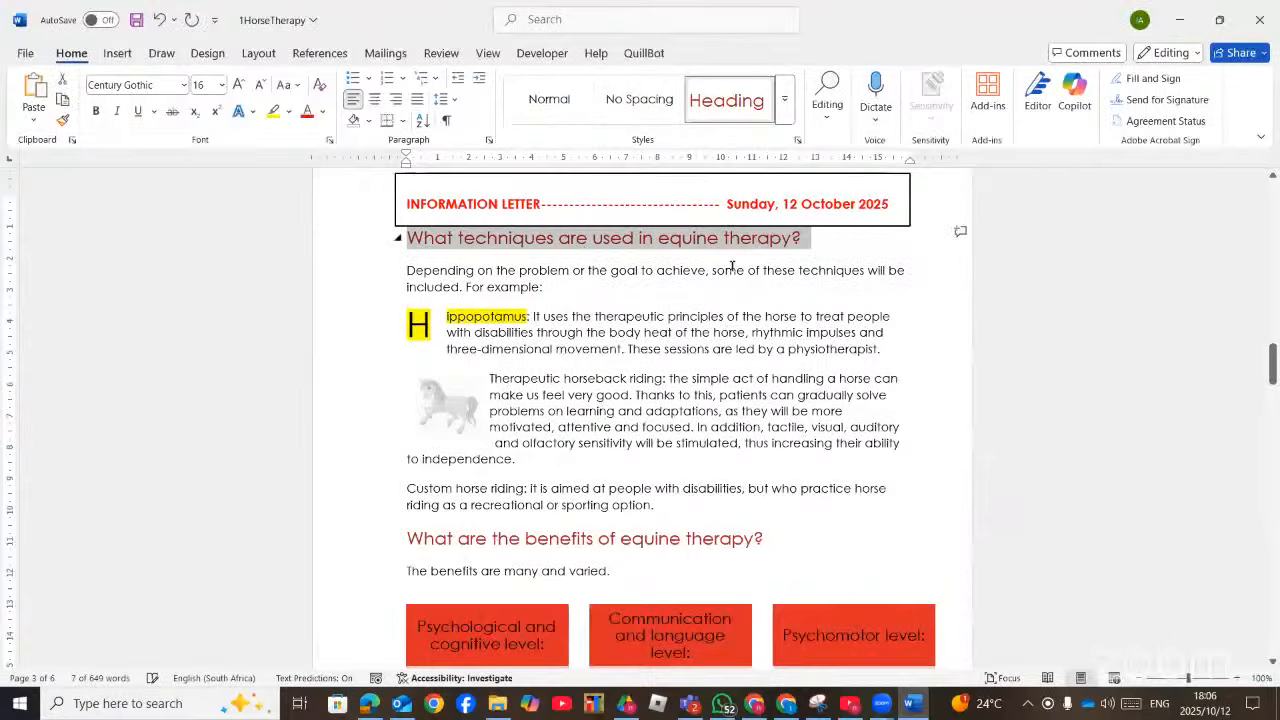
Update the table of contents on the second page so that it includes the newly styled heading
scroll(785, 290, "up", 15)
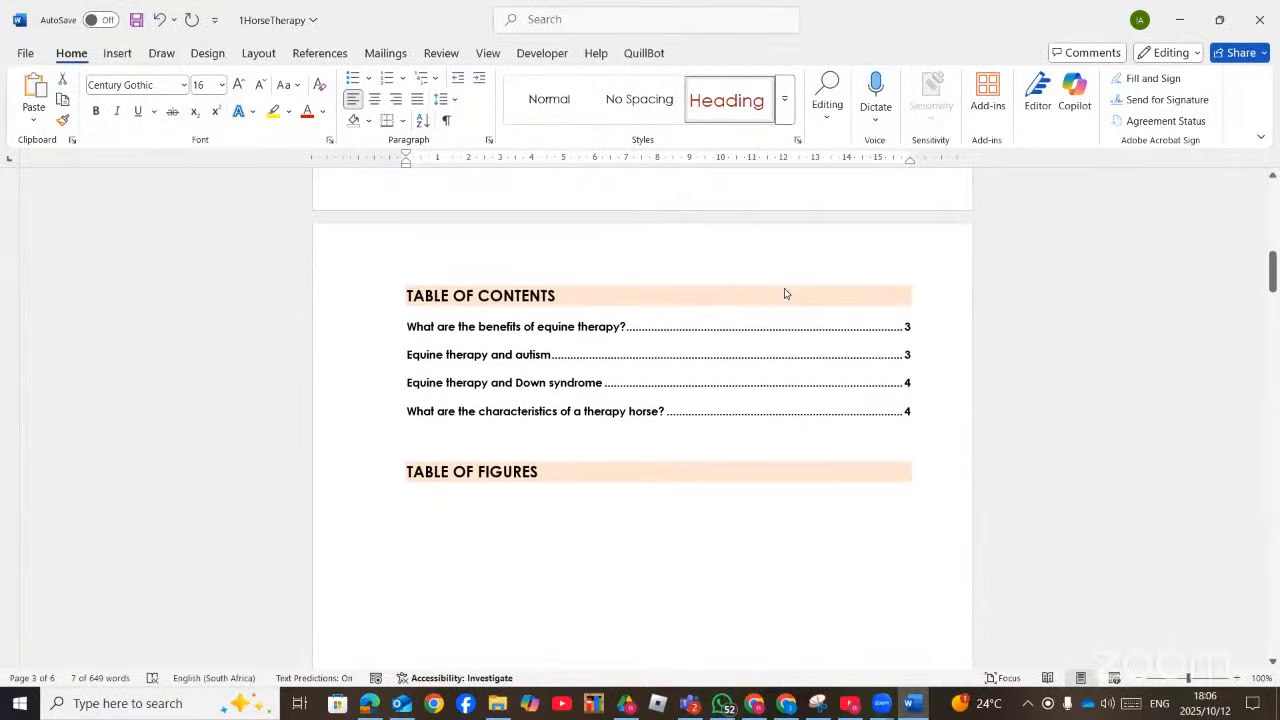
scroll(564, 436, "up", 2)
right_click(564, 436)
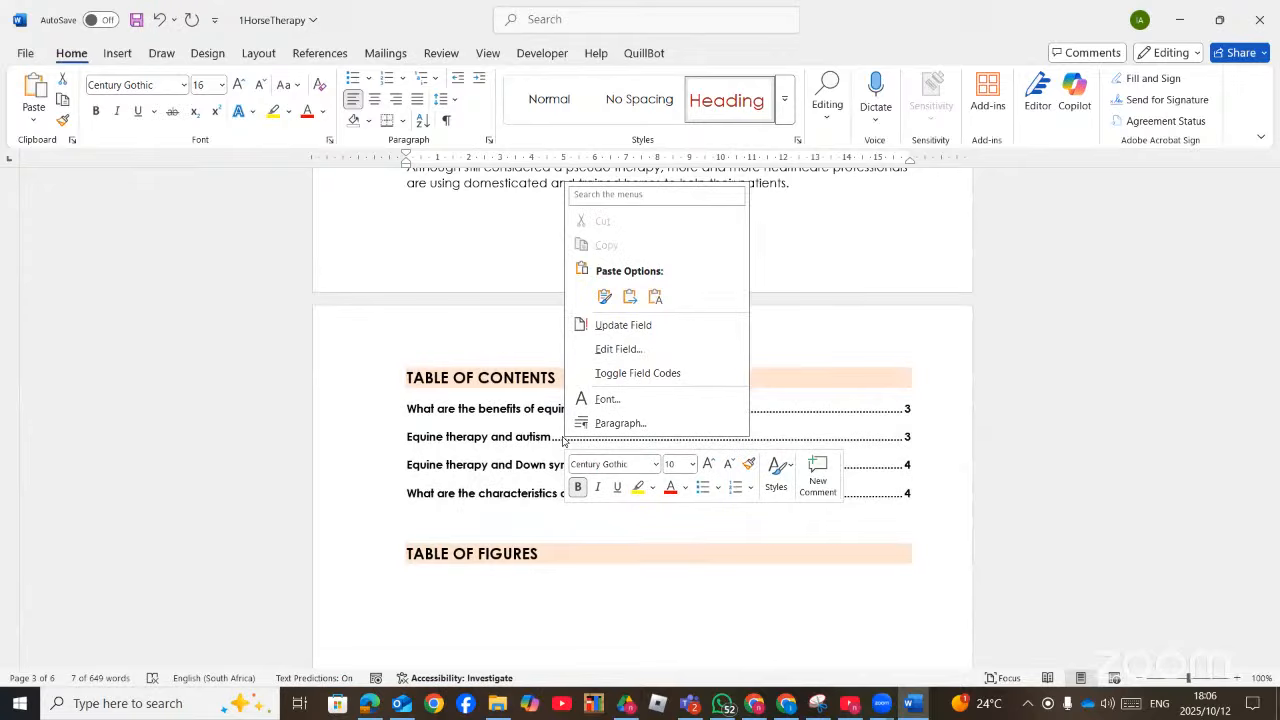
left_click(611, 328)
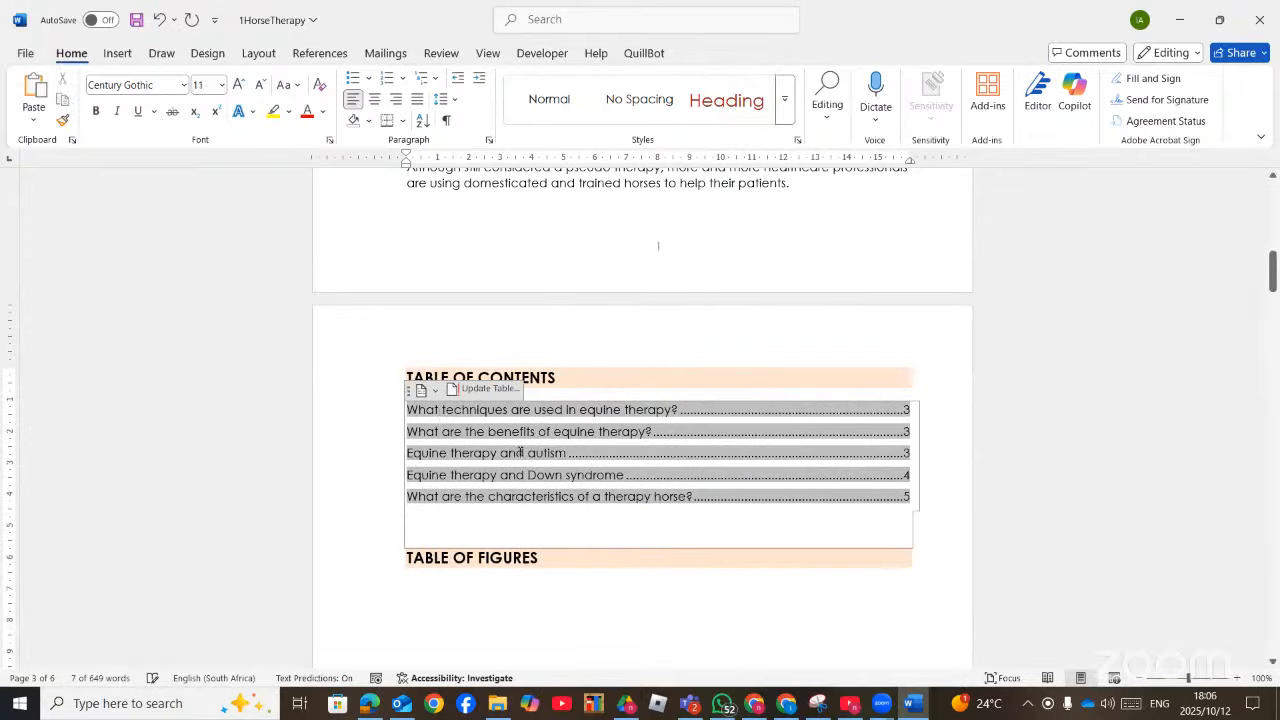
left_click(766, 242)
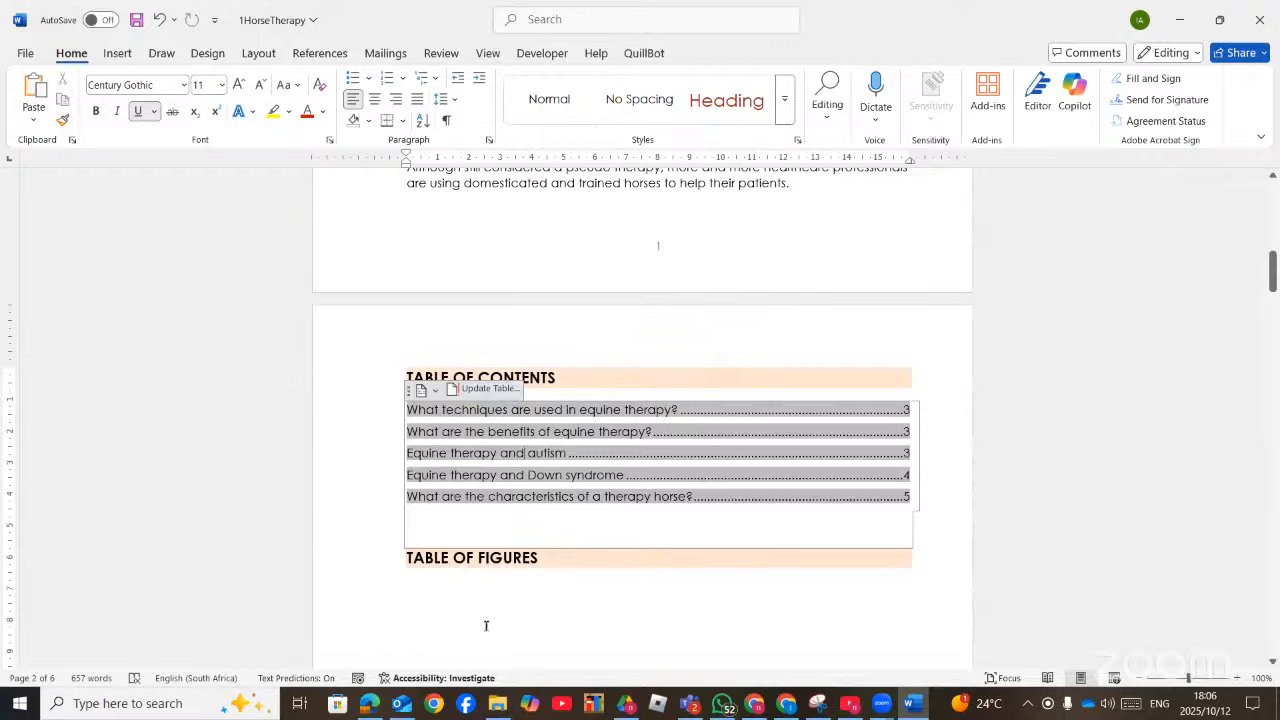
Read task 1.12 in the question paper and insert an automatic table of figures with default settings below the TABLE OF FIGURES heading
left_click(367, 704)
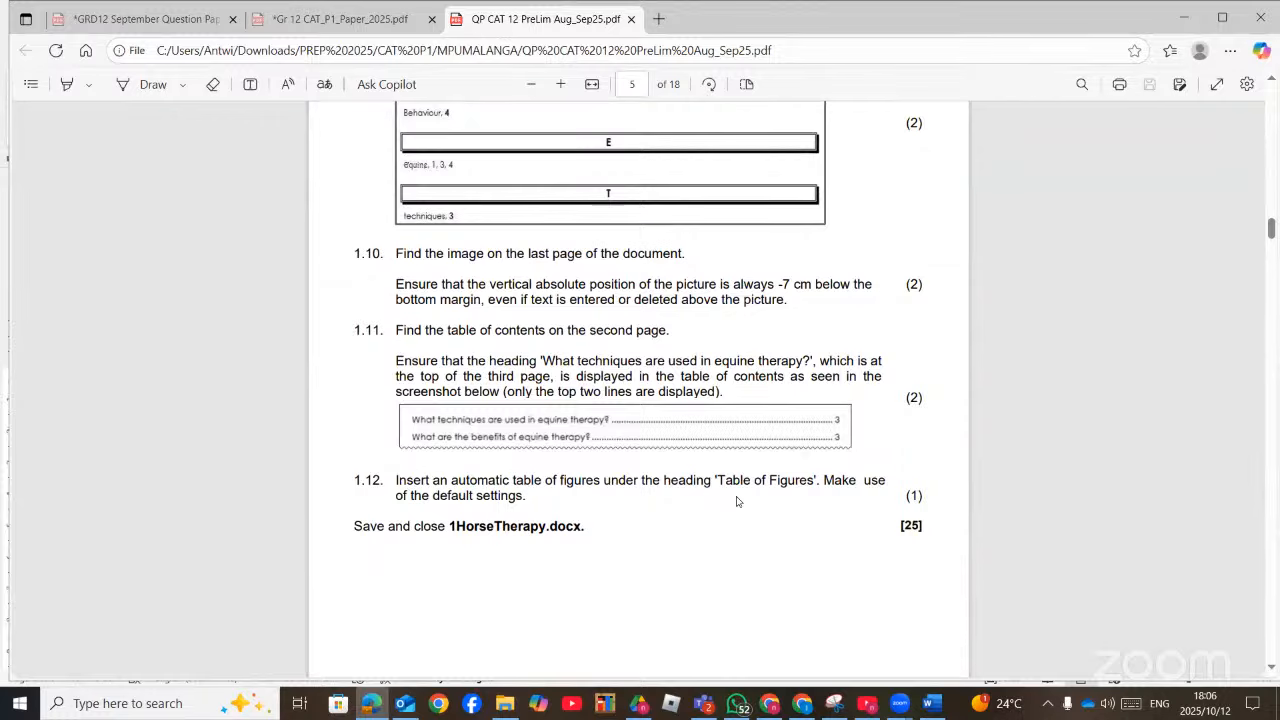
left_click(933, 705)
scroll(844, 603, "down", 4)
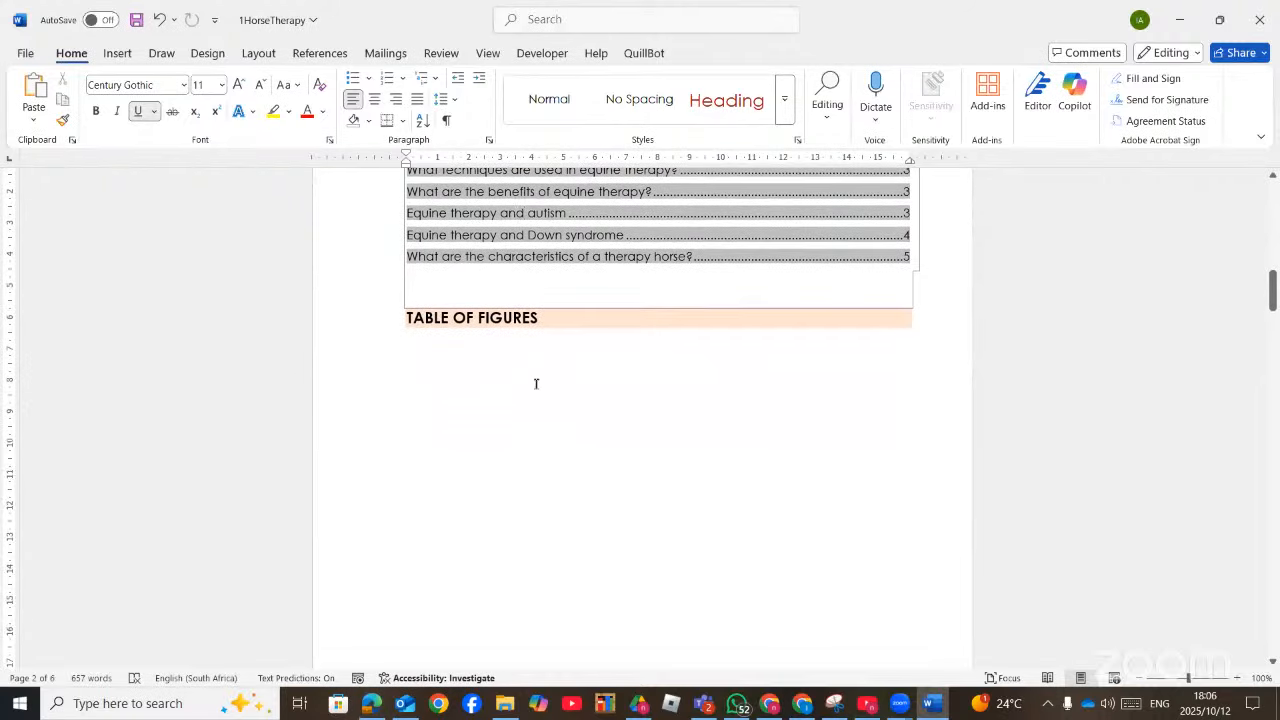
left_click(535, 383)
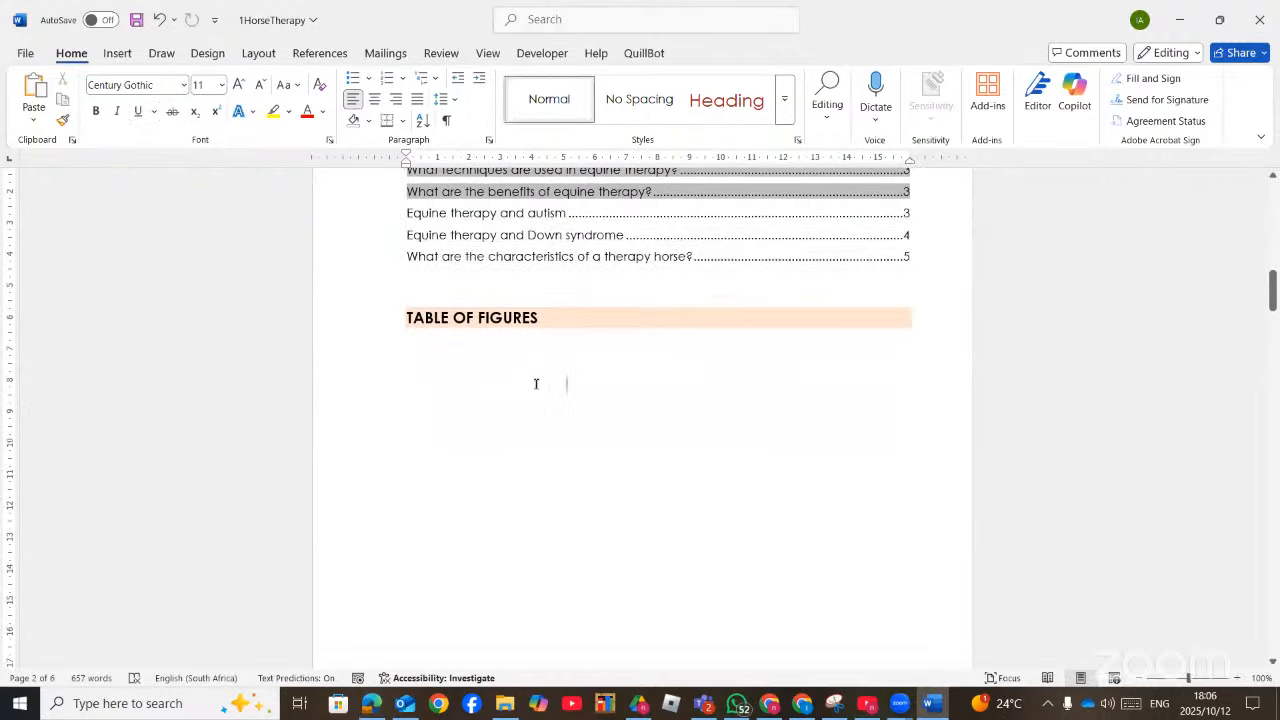
left_click(332, 53)
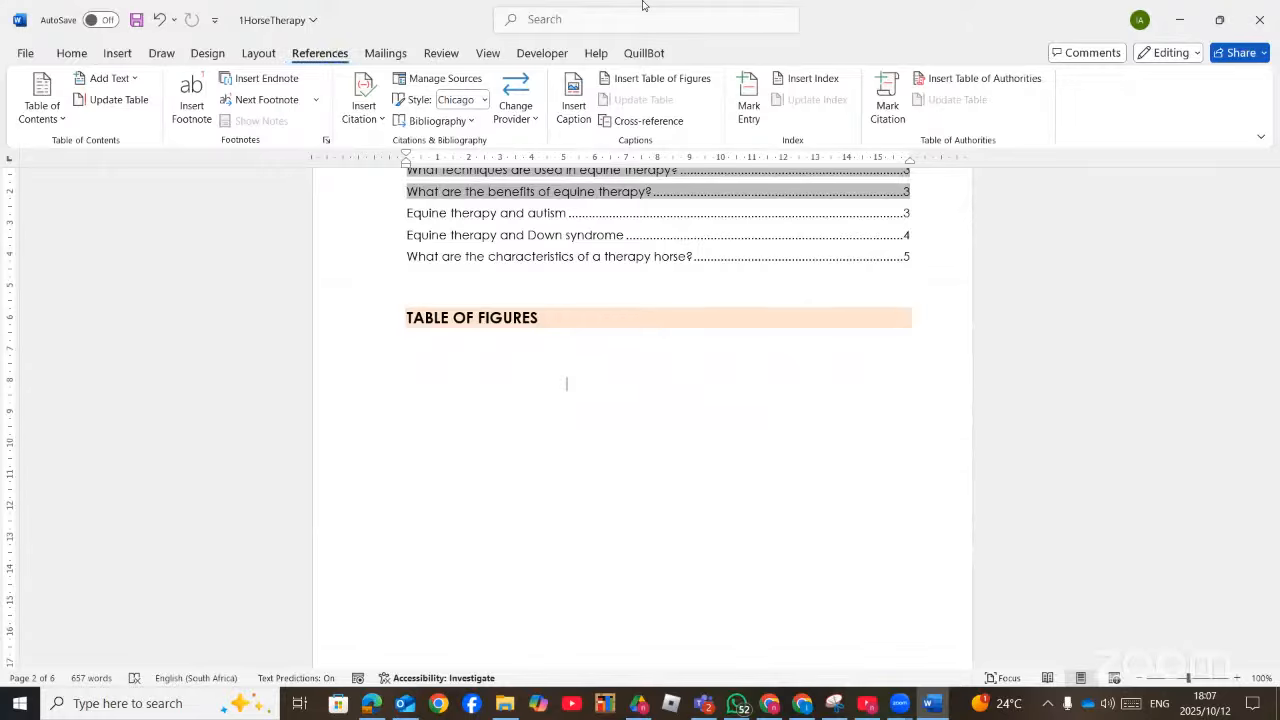
left_click(581, 22)
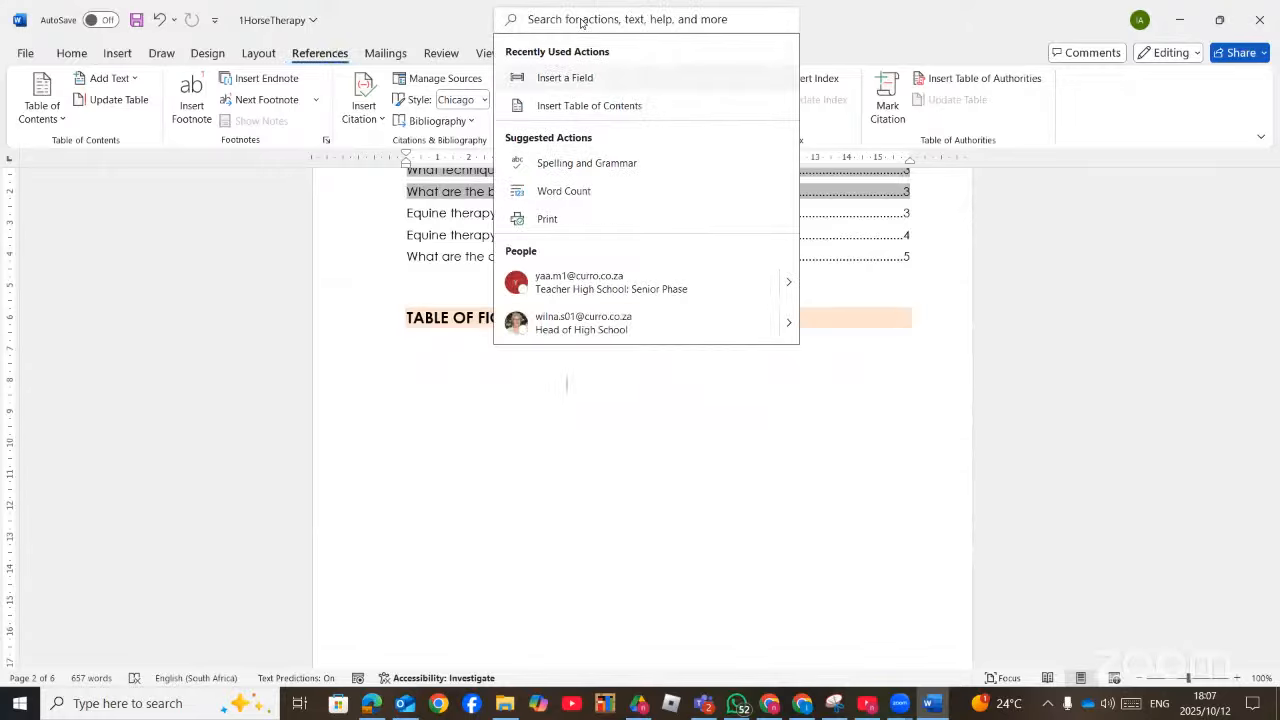
type("table of f")
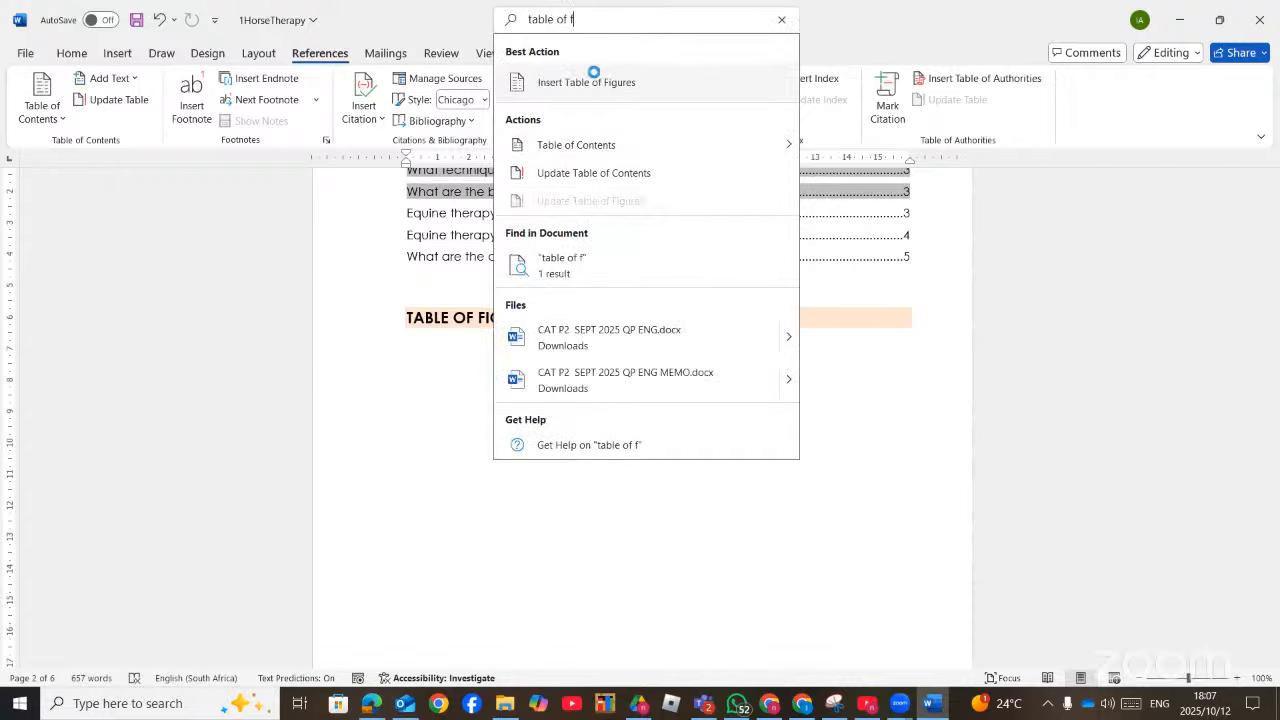
left_click(590, 80)
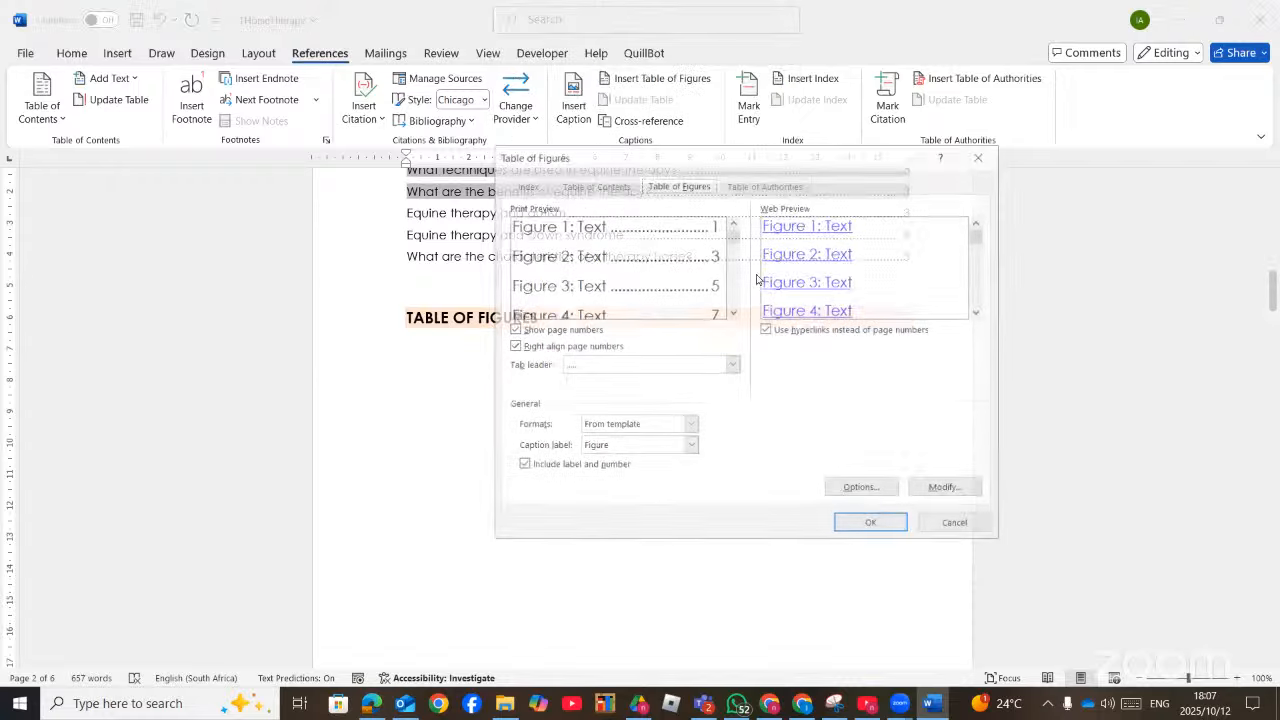
left_click(872, 524)
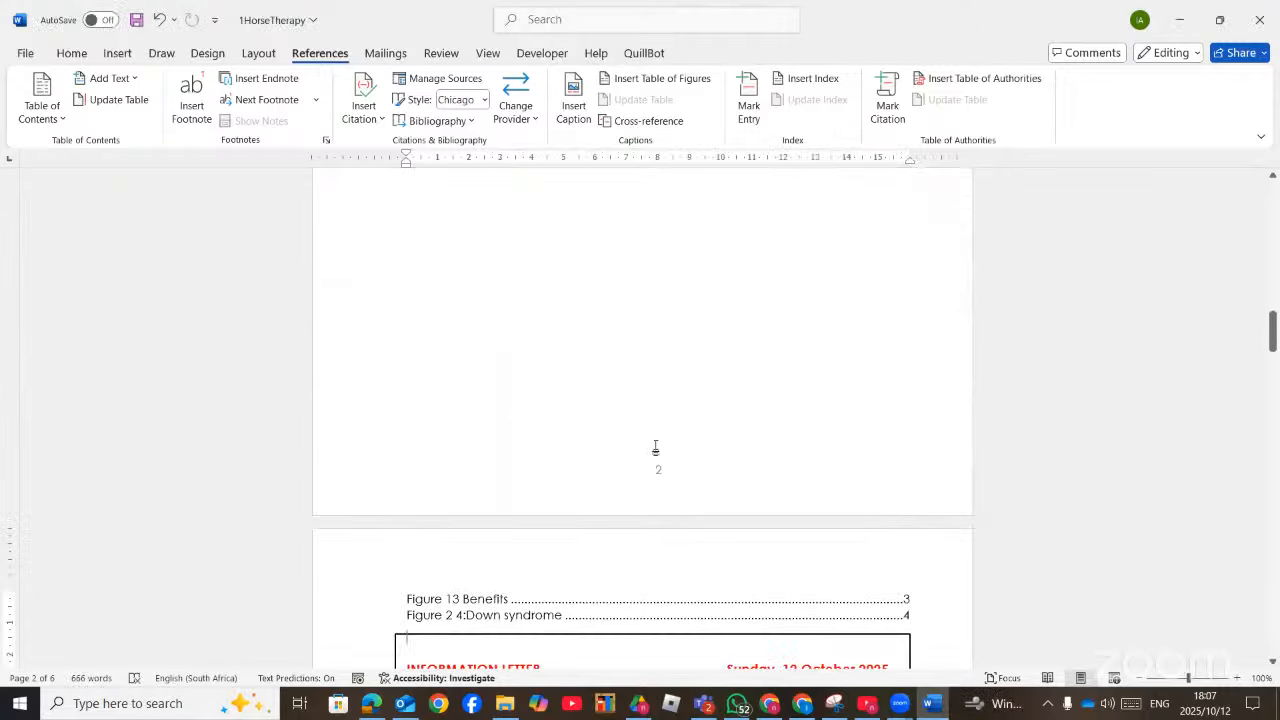
Check where the table of figures was placed and close the 1HorseTherapy document
scroll(665, 440, "down", 3)
scroll(655, 449, "up", 2)
scroll(655, 449, "up", 6)
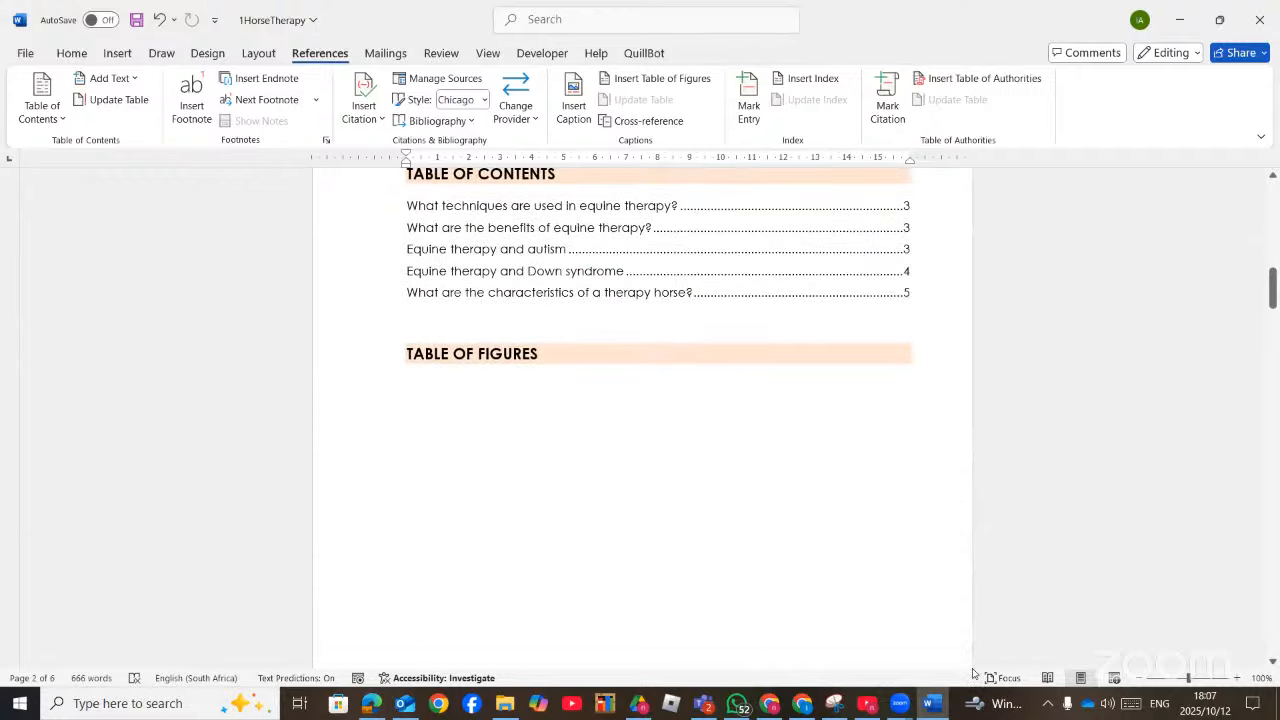
left_click(1259, 19)
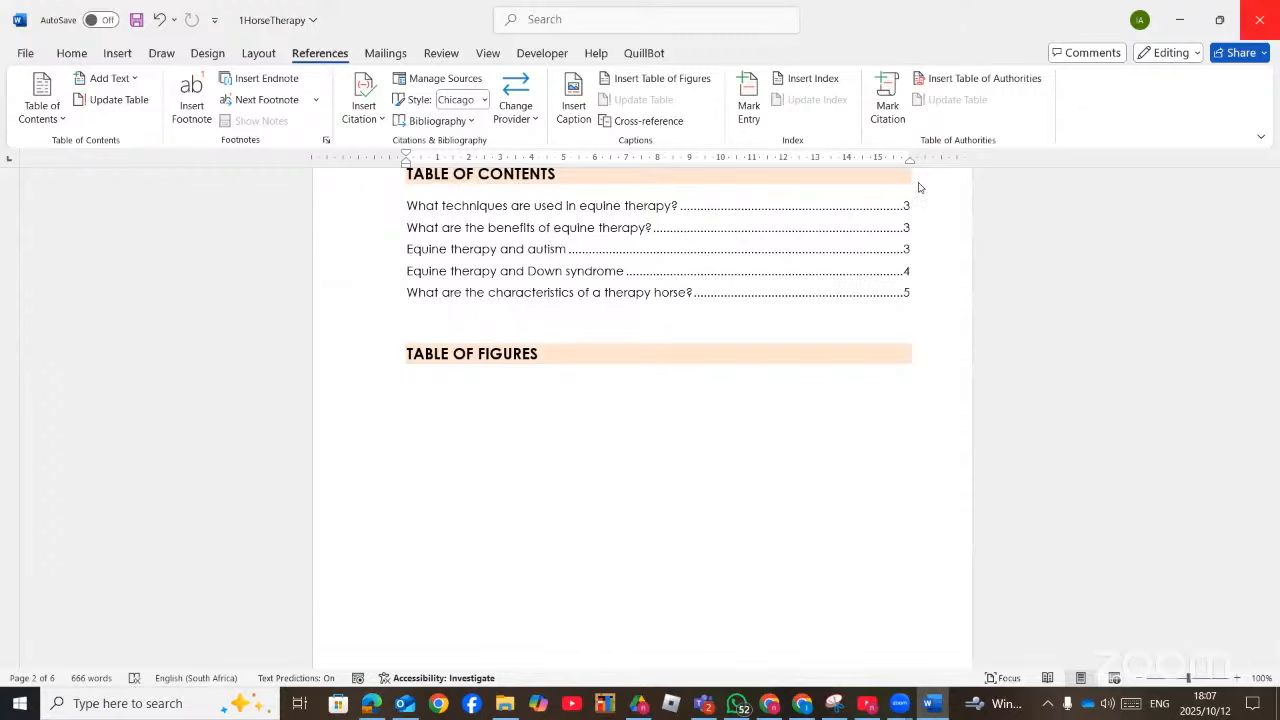
left_click(703, 575)
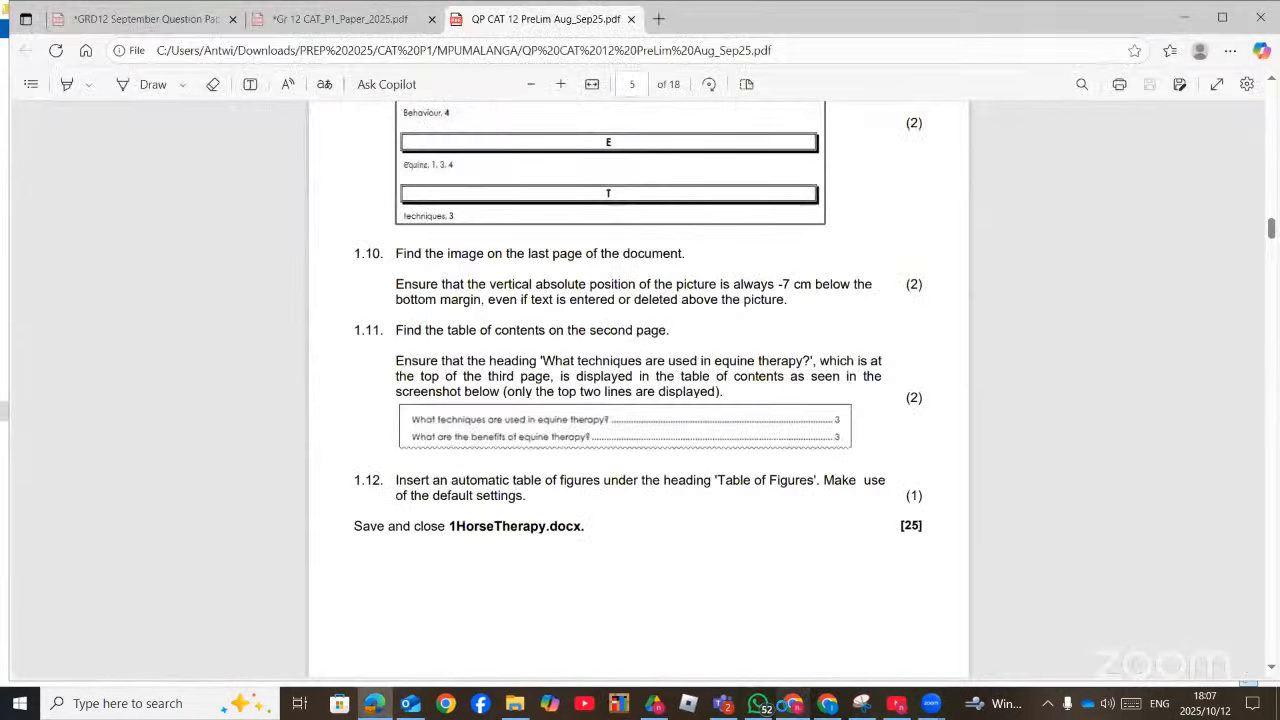
Check the live stream's chat in YouTube Studio and find the start of Question 2 in the question paper
left_click(791, 703)
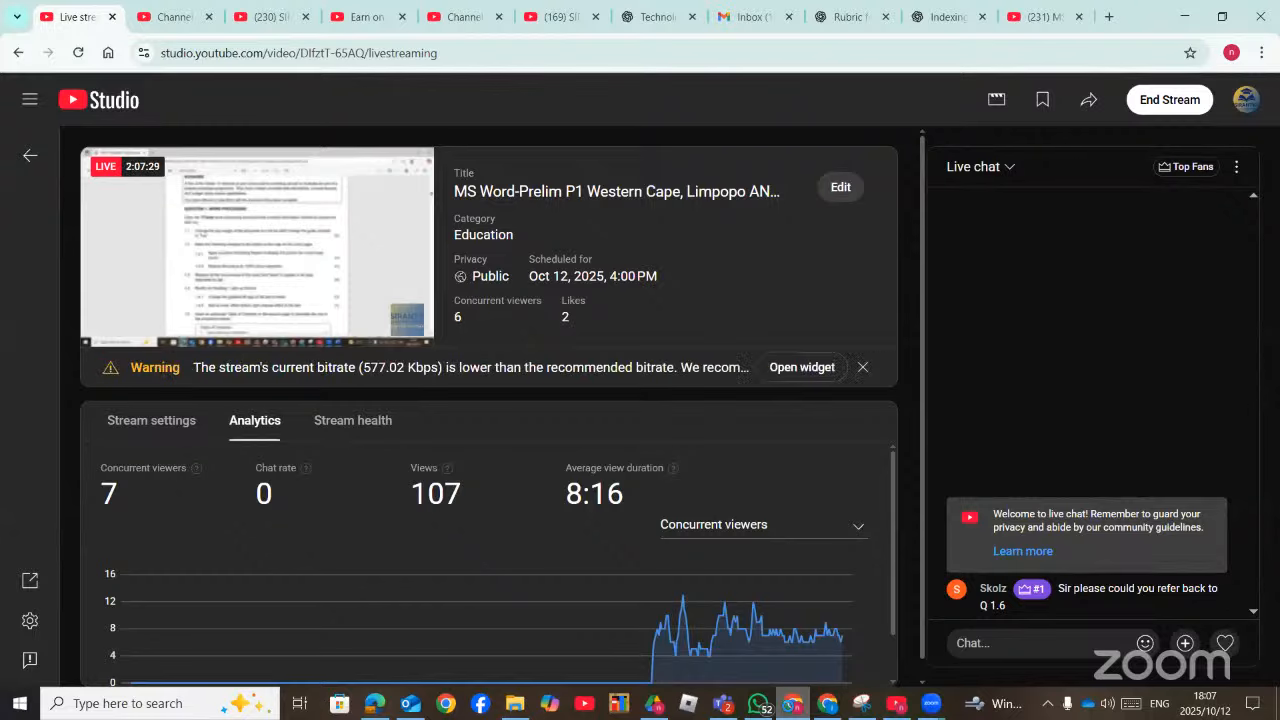
left_click(791, 703)
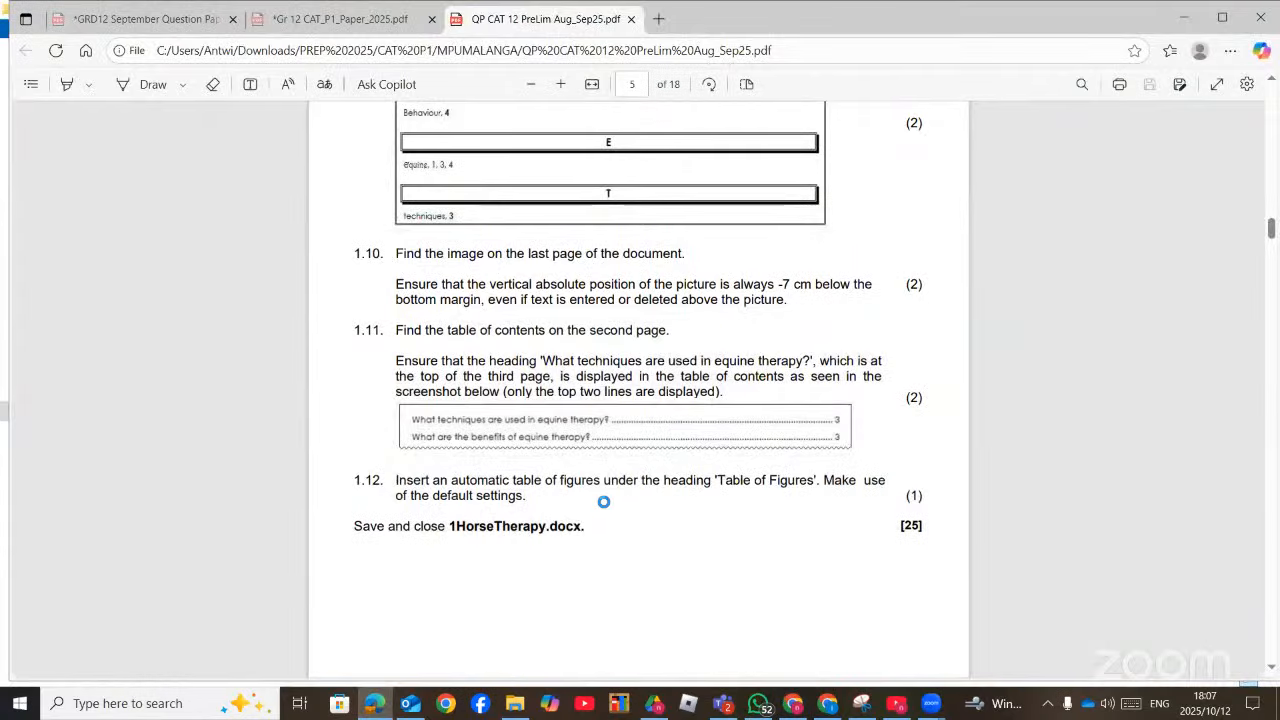
scroll(604, 501, "down", 5)
scroll(604, 501, "down", 10)
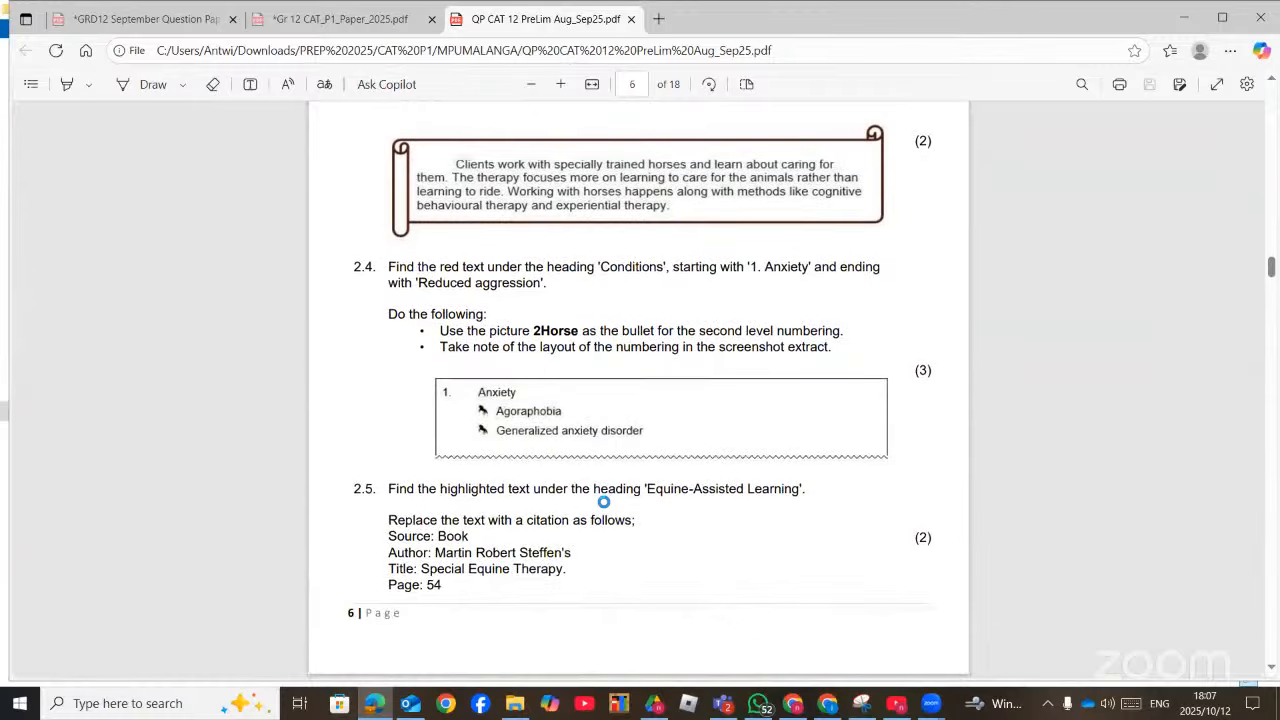
scroll(604, 501, "up", 15)
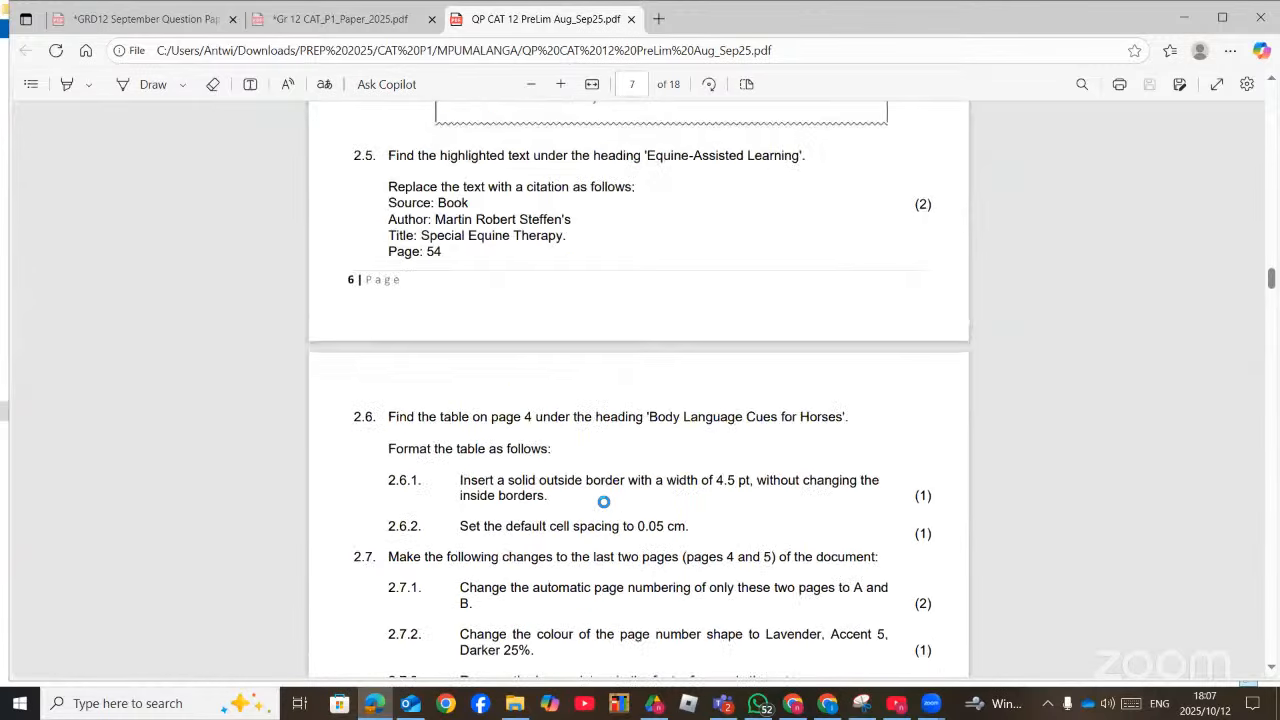
scroll(604, 501, "up", 1)
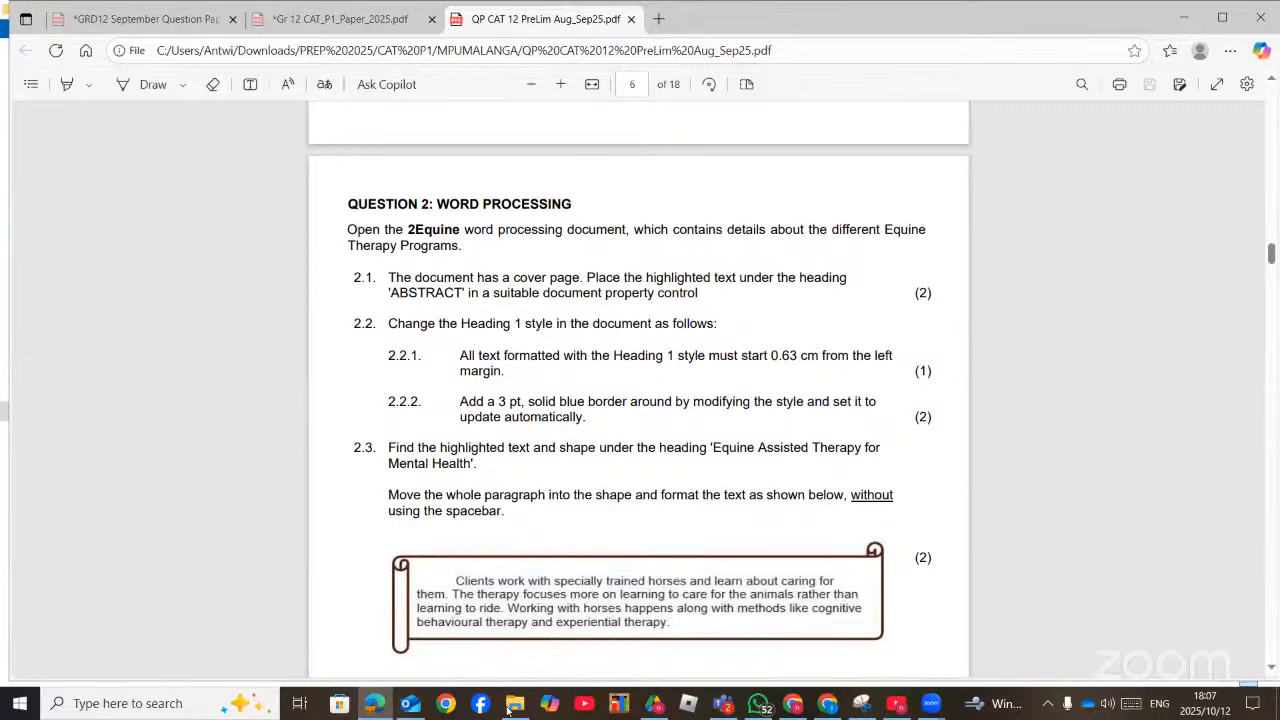
Open the 2Equine document, enable editing, and reread task 2.1 in the question paper
double_click(195, 143)
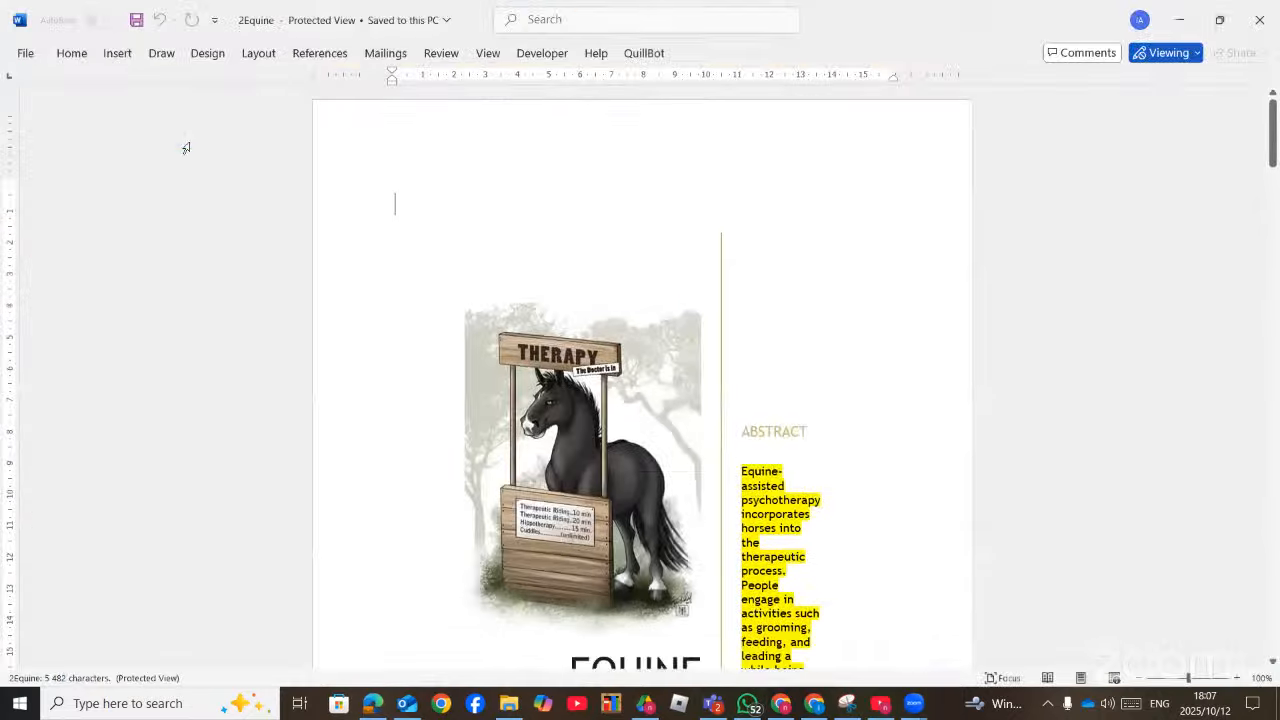
left_click(668, 78)
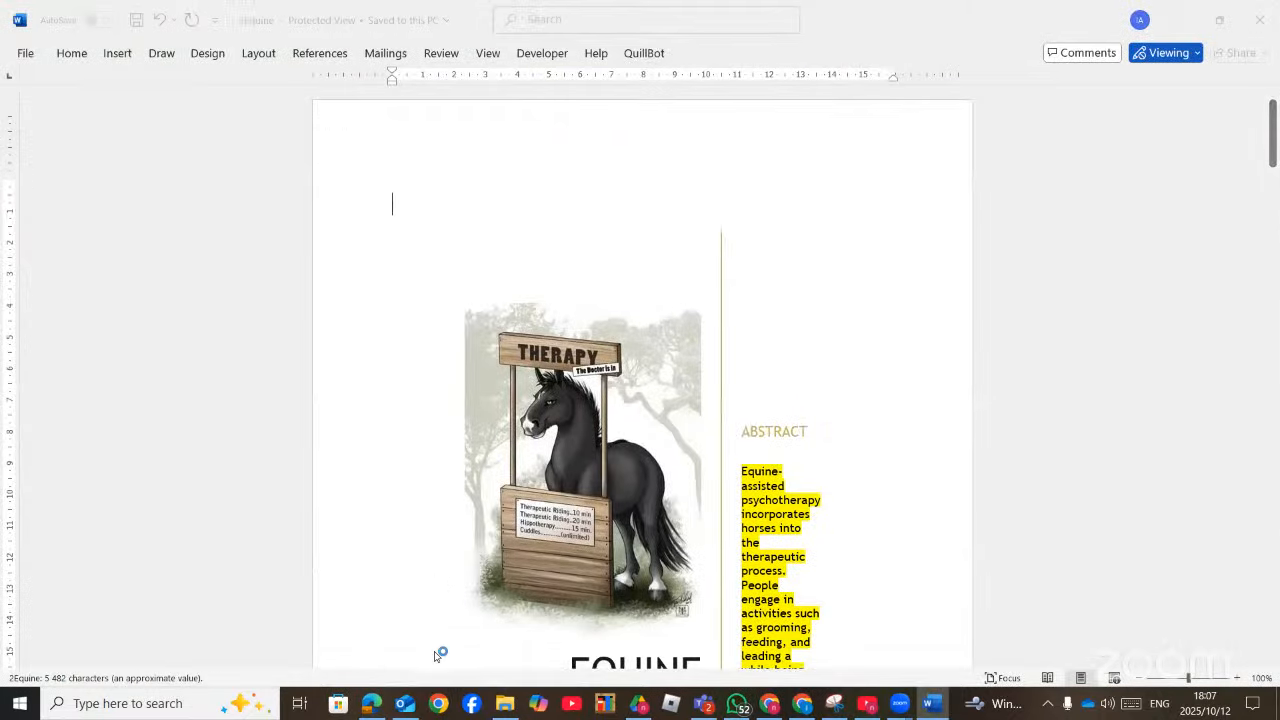
left_click(371, 706)
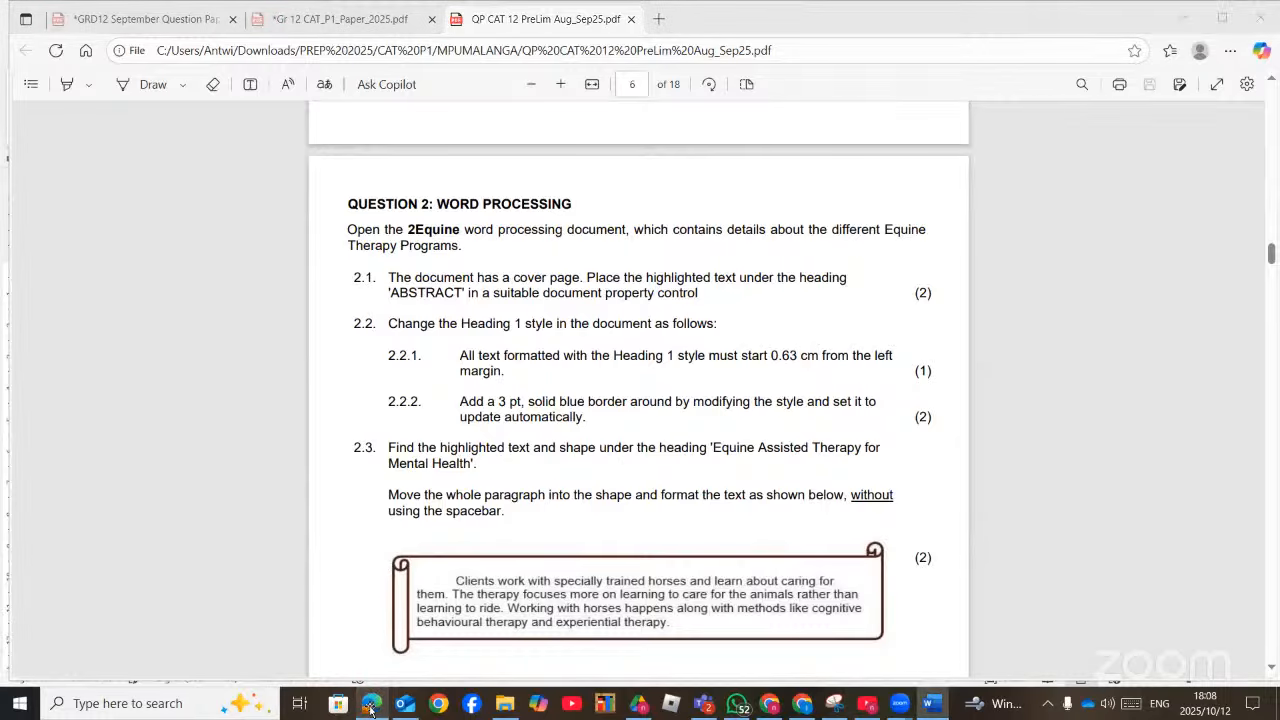
Copy the highlighted paragraph under the ABSTRACT heading on the cover page of 2Equine and delete it
scroll(812, 460, "down", 2)
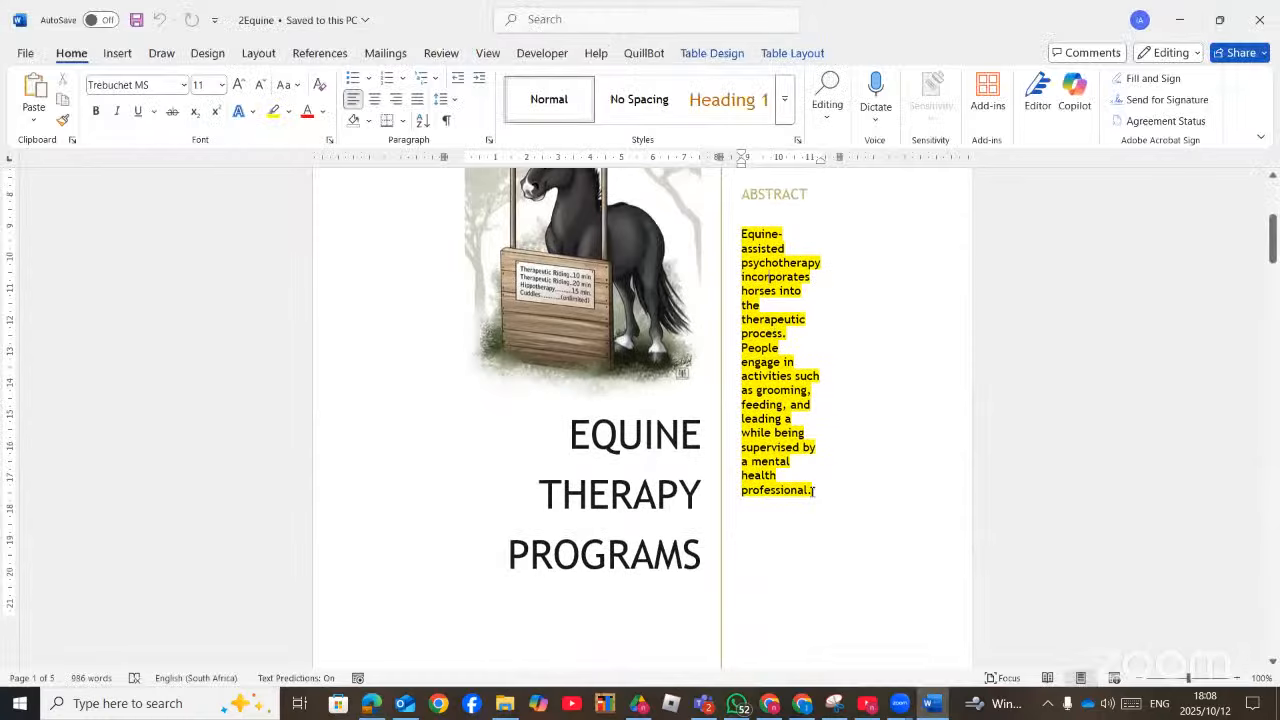
left_click_drag(812, 491, 757, 238)
key("ctrl+c")
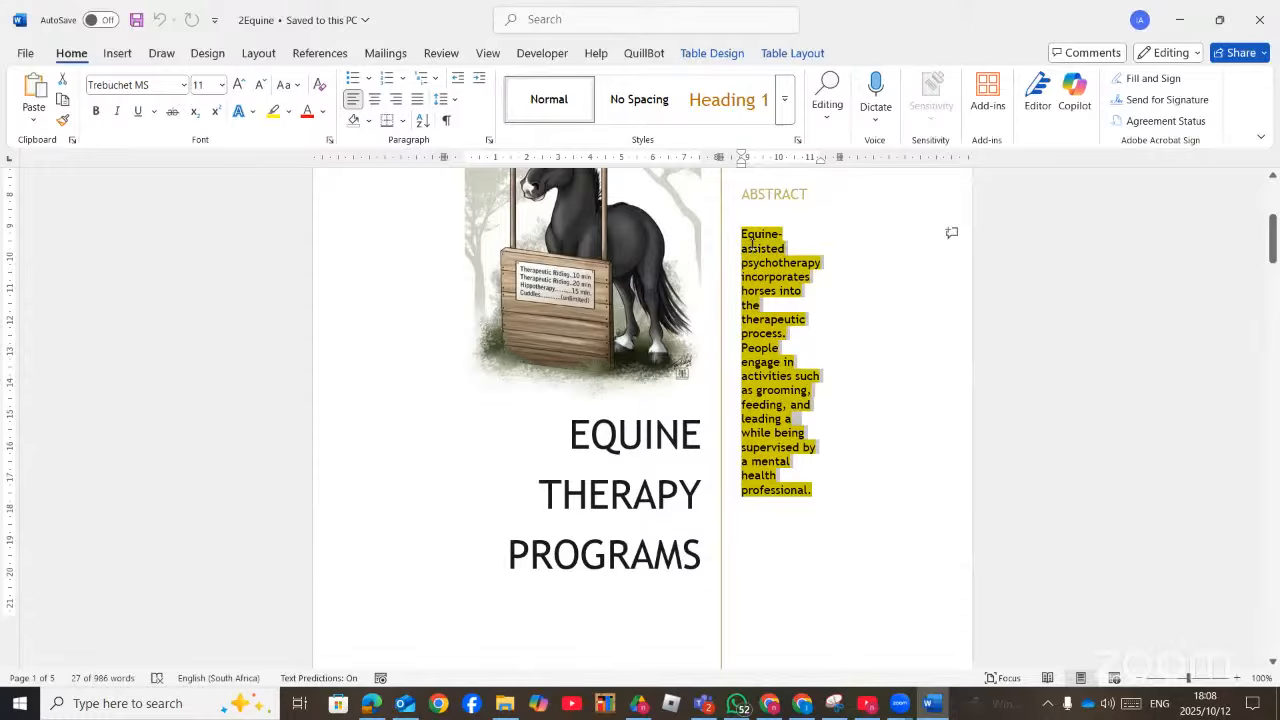
key("Delete")
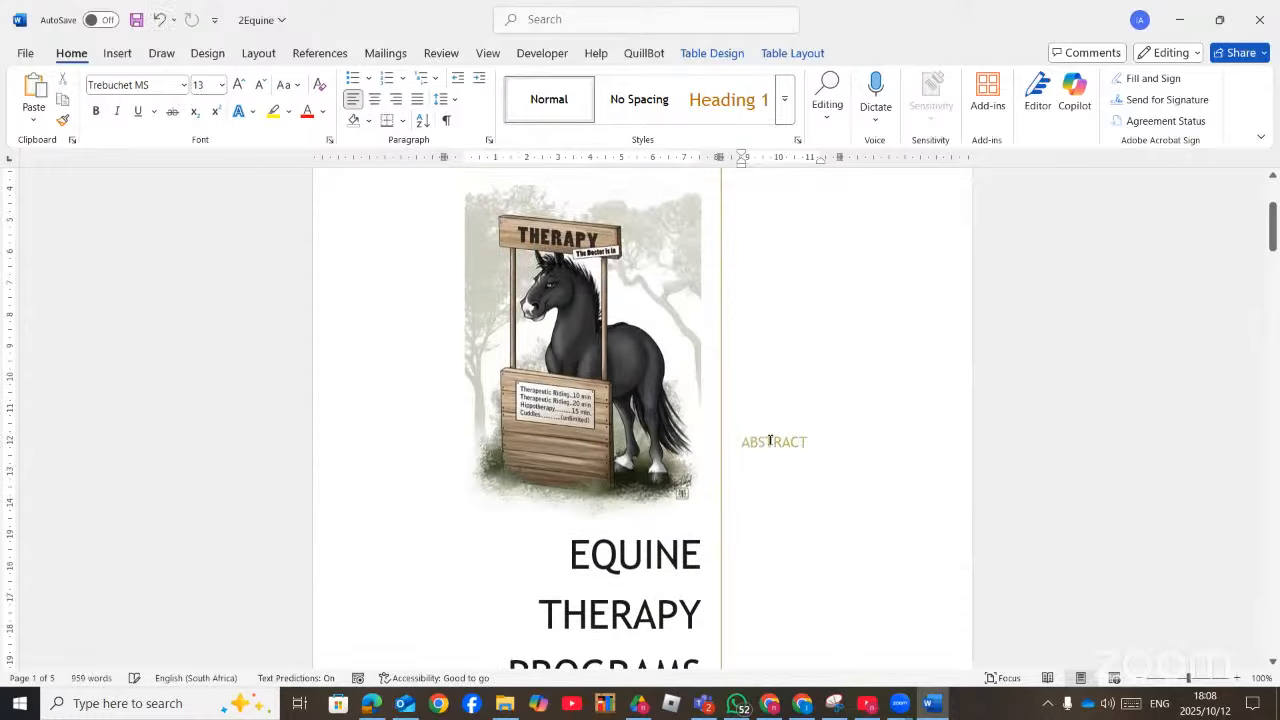
Paste the copied highlighted paragraph directly beneath the ABSTRACT heading
left_click(747, 438)
left_click(806, 459)
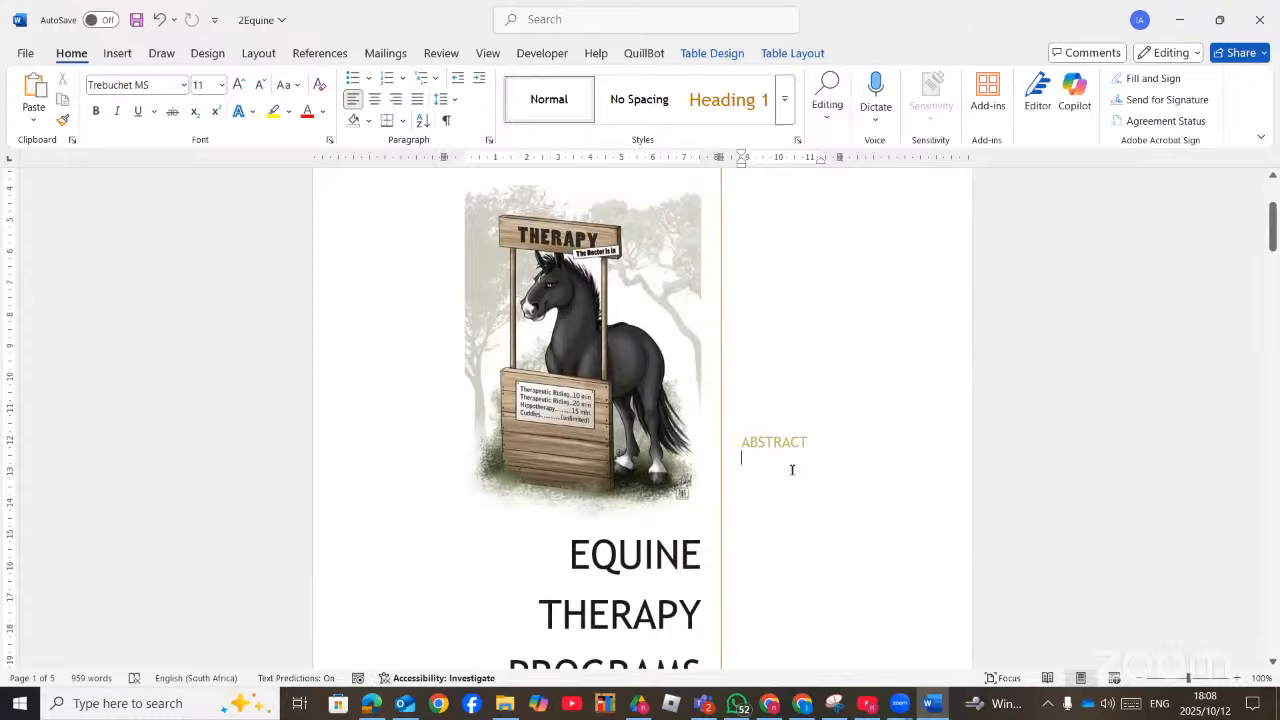
key("ctrl+v")
Examine the cover page's title, picture and ABSTRACT cell for a place that can hold a document property control
scroll(700, 480, "down", 2)
left_click(628, 498)
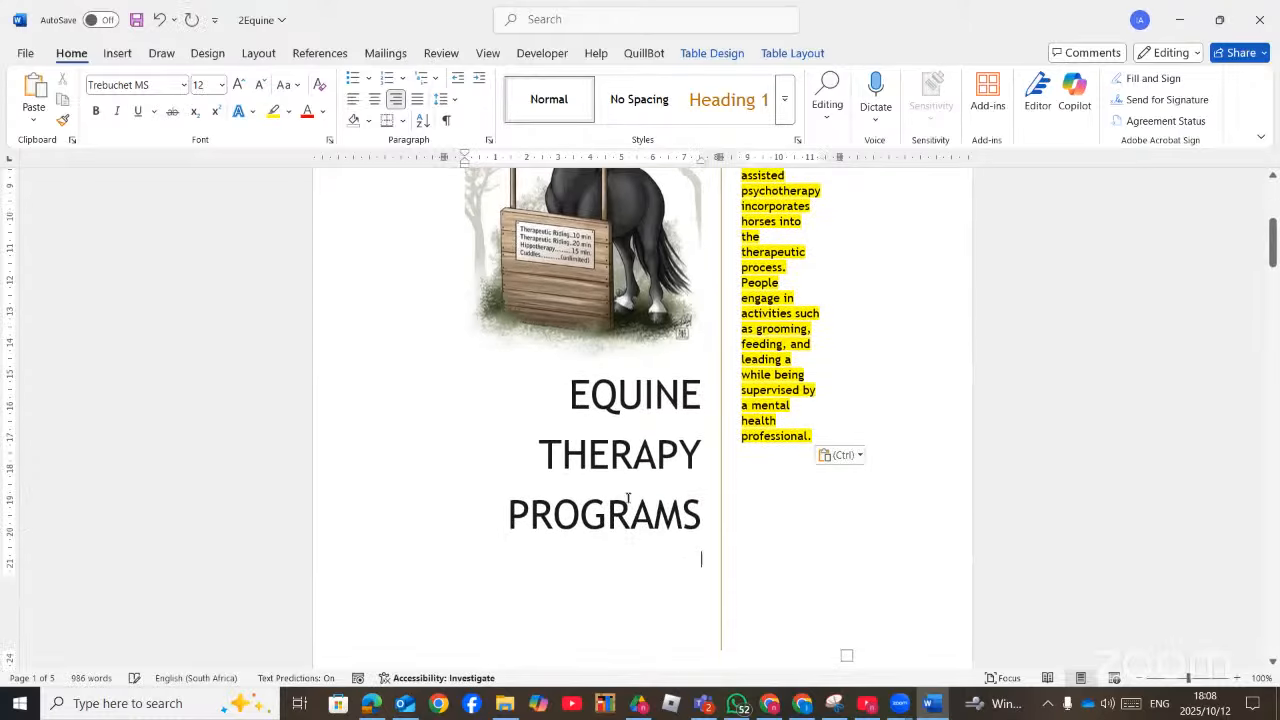
scroll(557, 375, "up", 2)
left_click(535, 291)
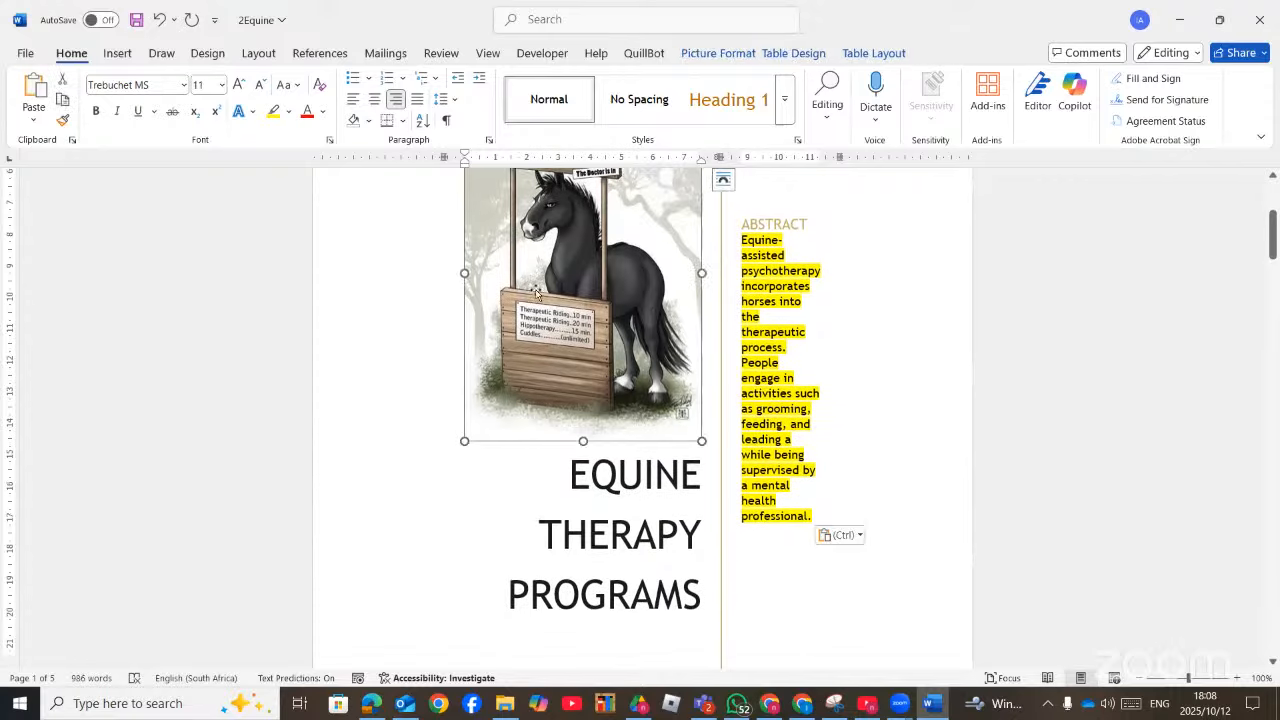
scroll(535, 291, "up", 2)
left_click(831, 274)
left_click(428, 207)
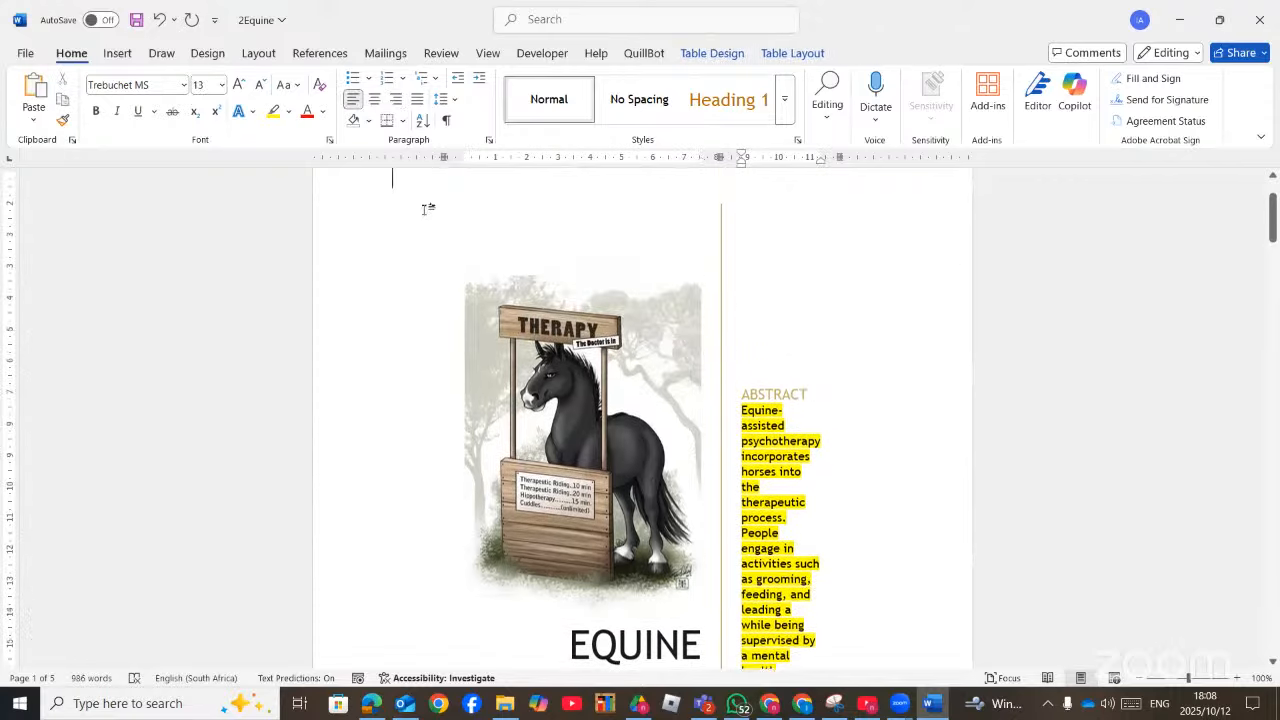
left_click(840, 546)
scroll(840, 548, "down", 3)
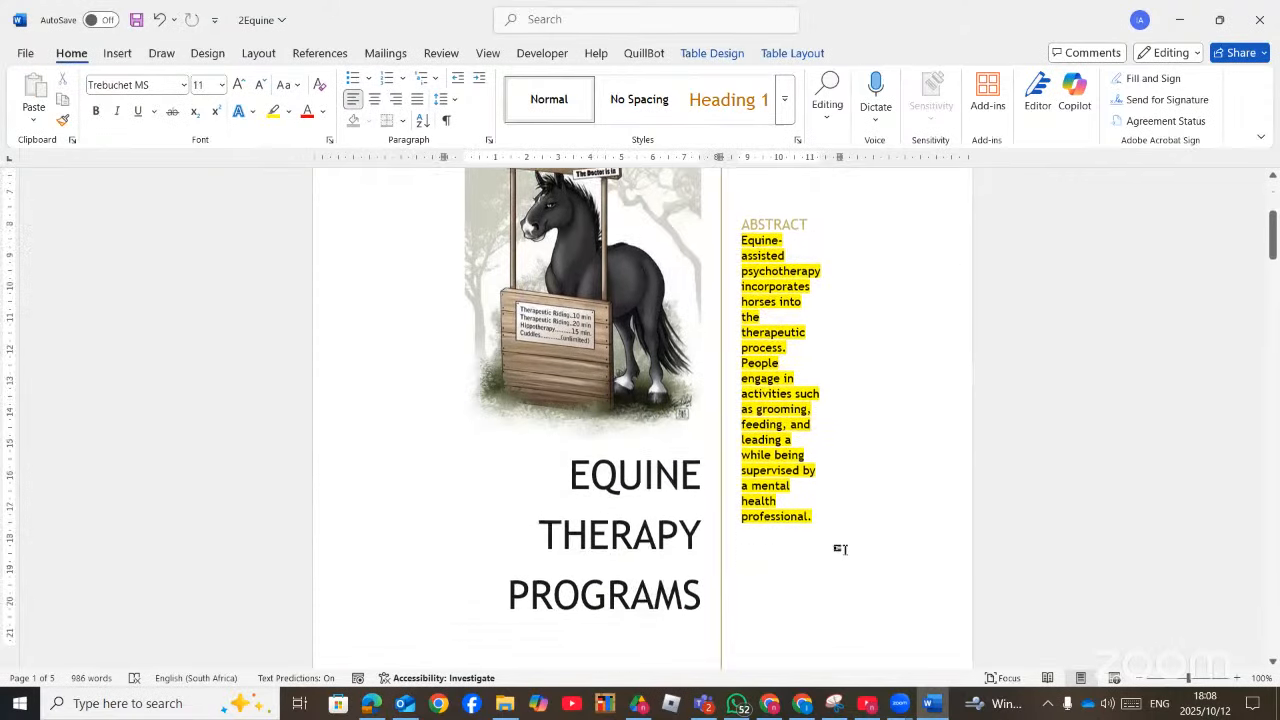
scroll(840, 548, "up", 3)
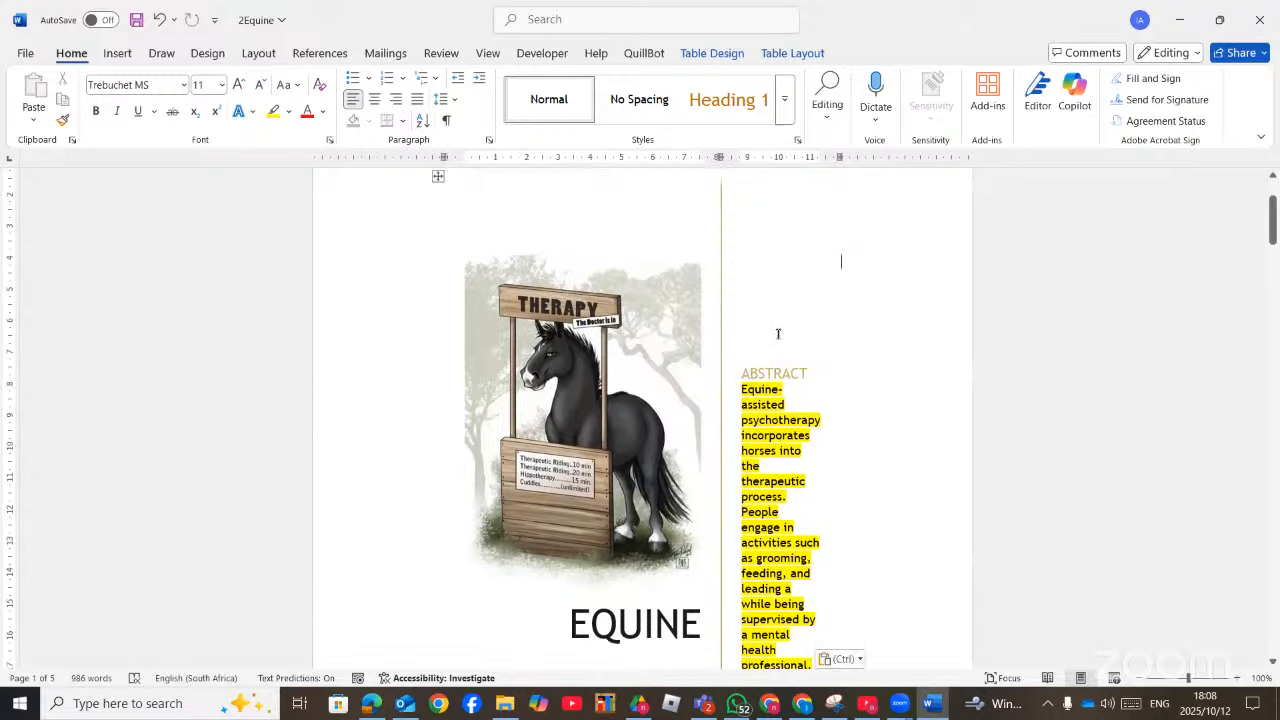
left_click(778, 333)
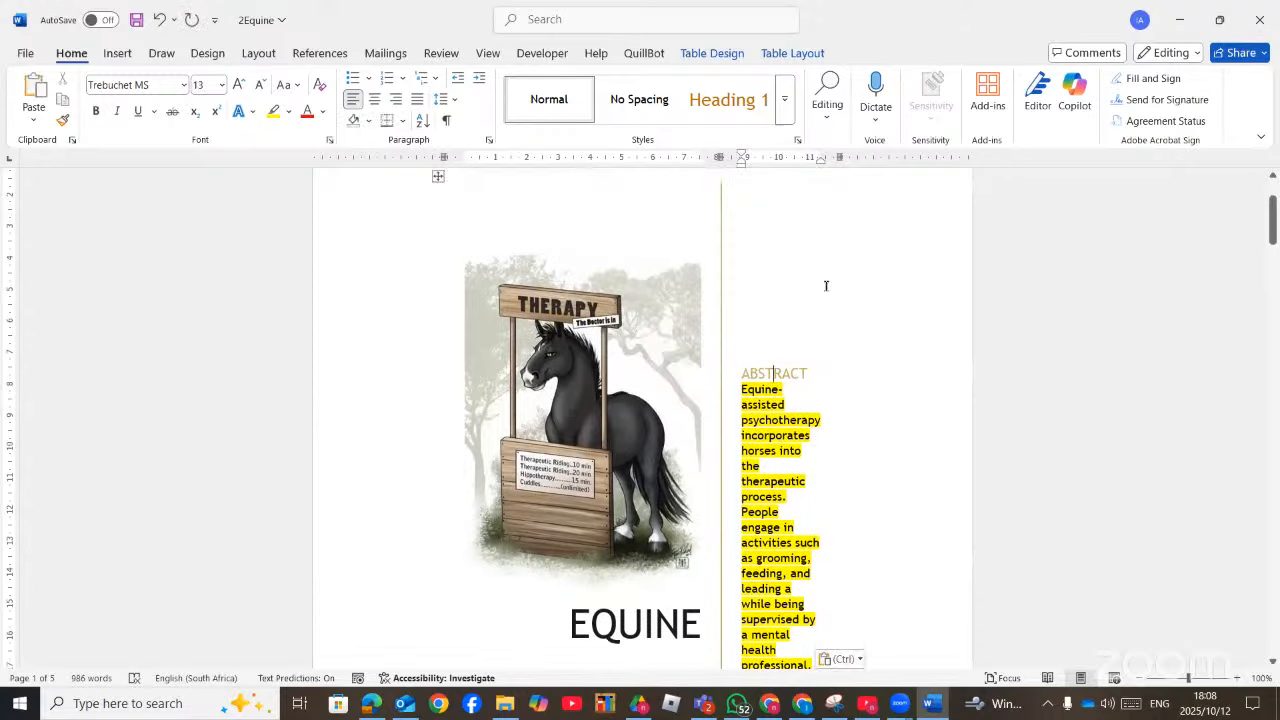
left_click(736, 375)
left_click(752, 352)
left_click(737, 374)
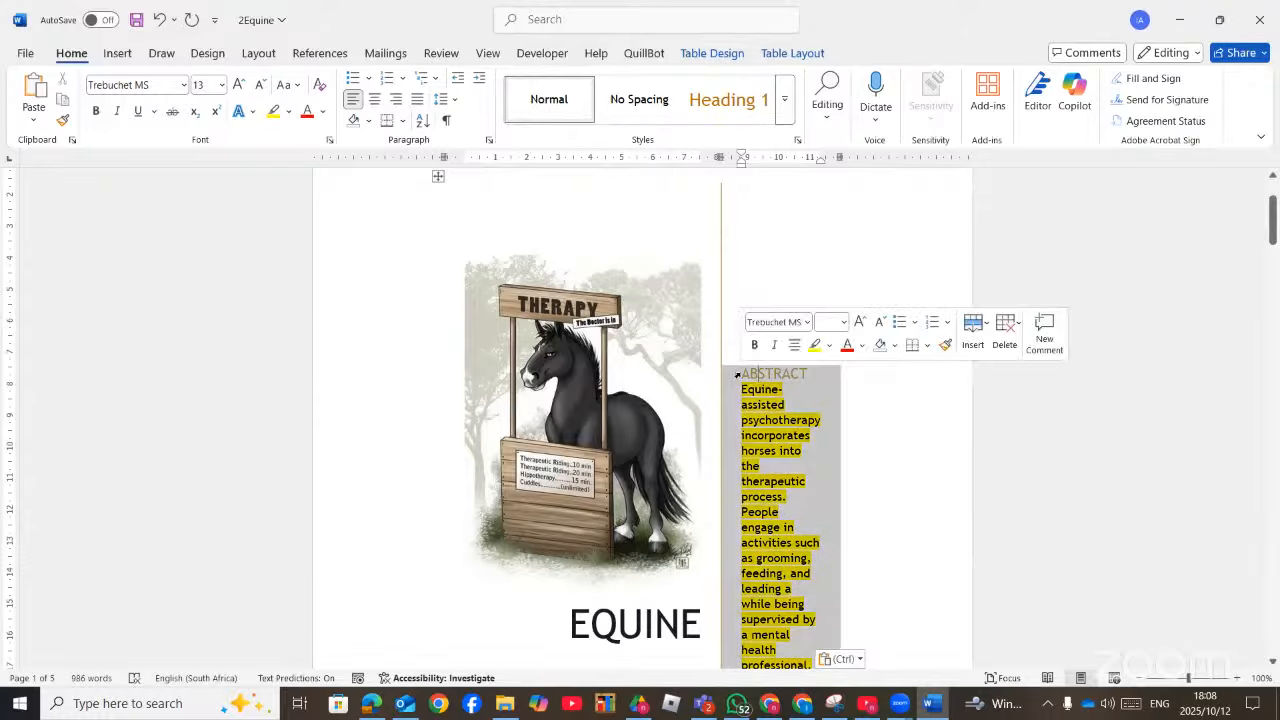
left_click(758, 360)
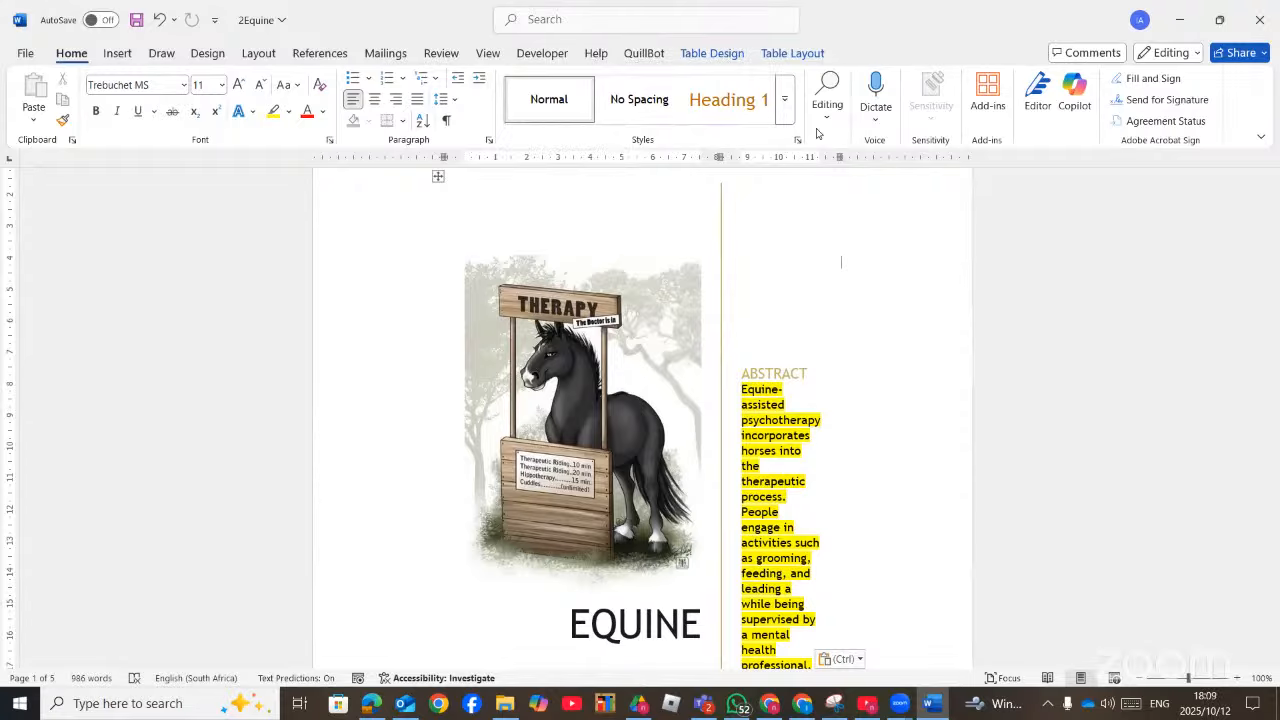
Try to insert an Author document property control in the empty area above the ABSTRACT heading
left_click(117, 53)
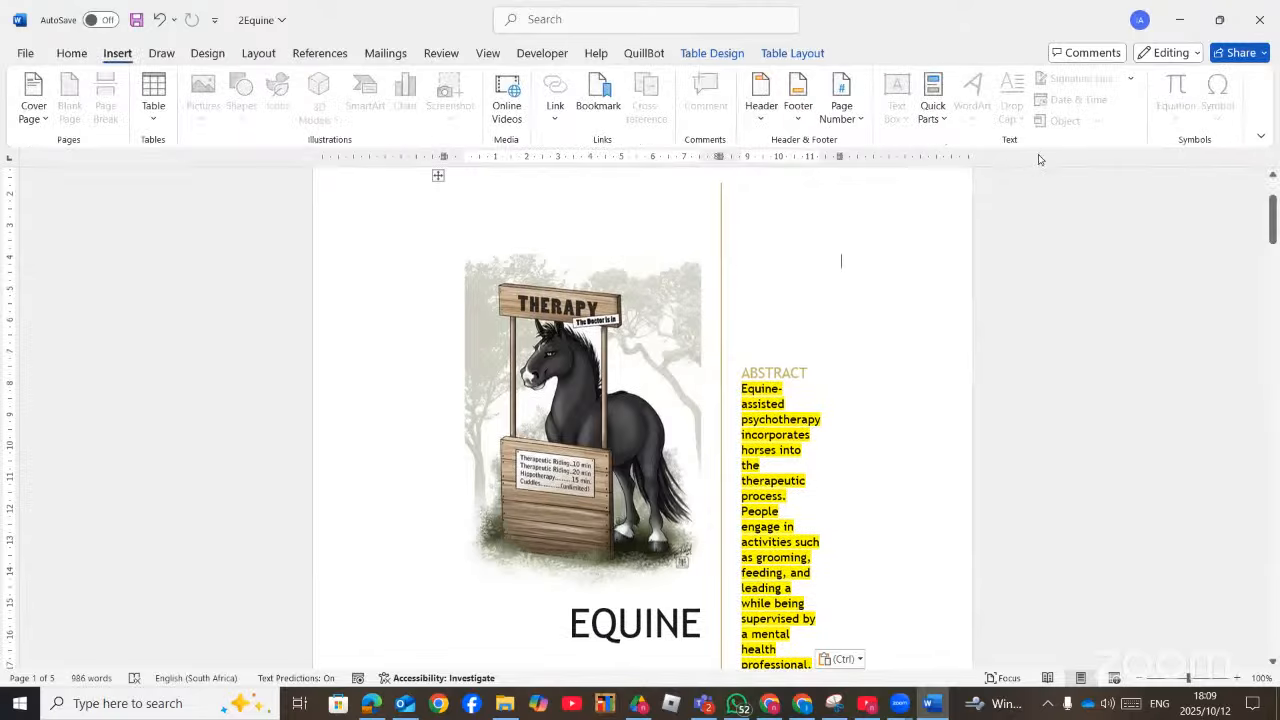
left_click(938, 112)
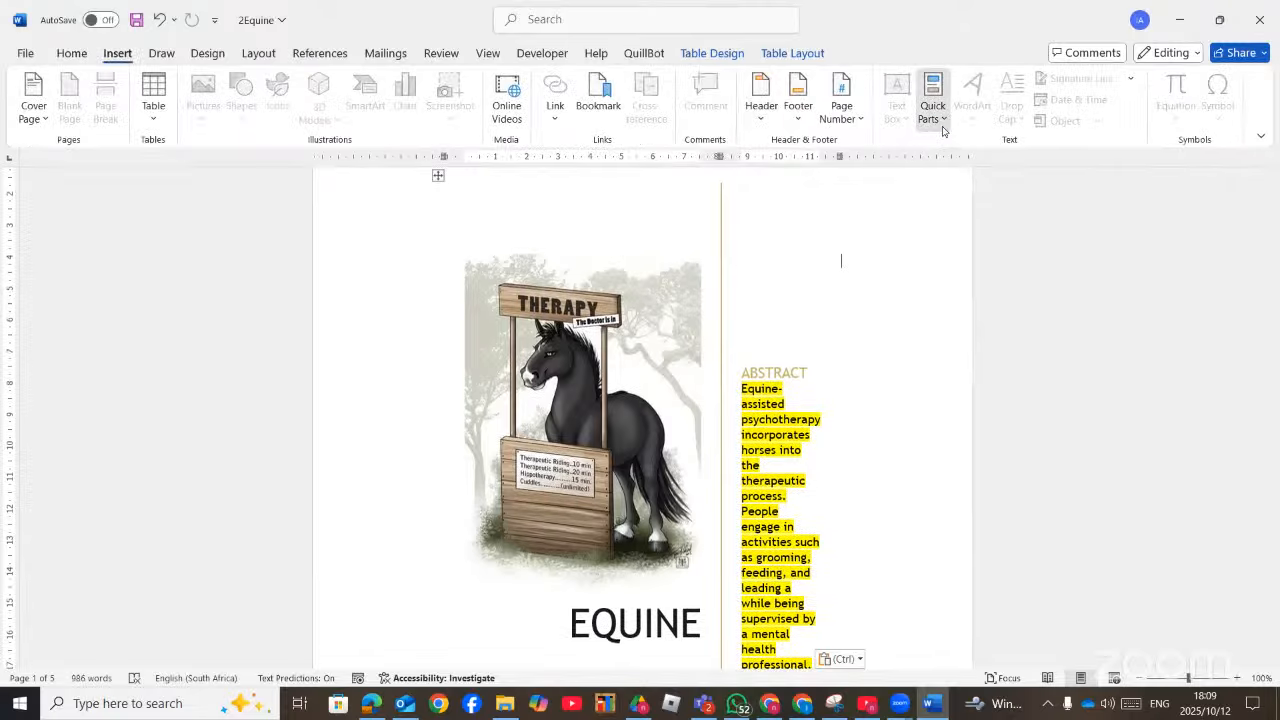
mouse_move(965, 170)
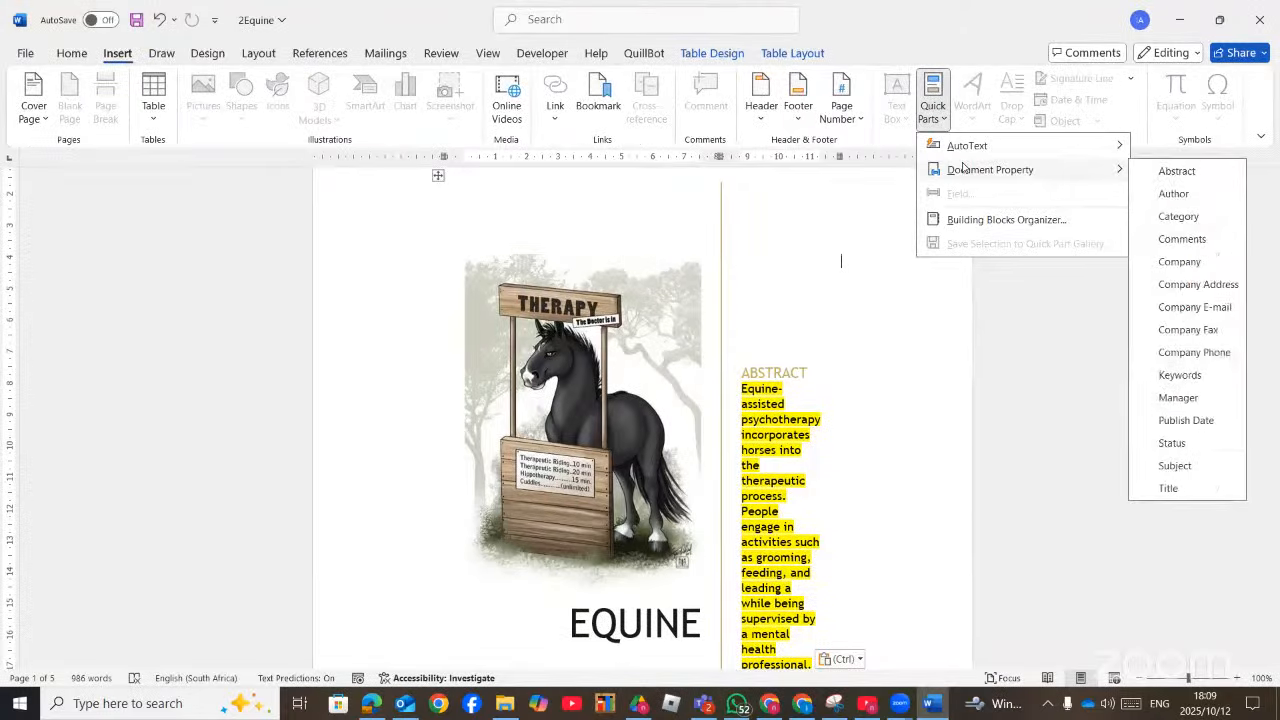
left_click(1172, 194)
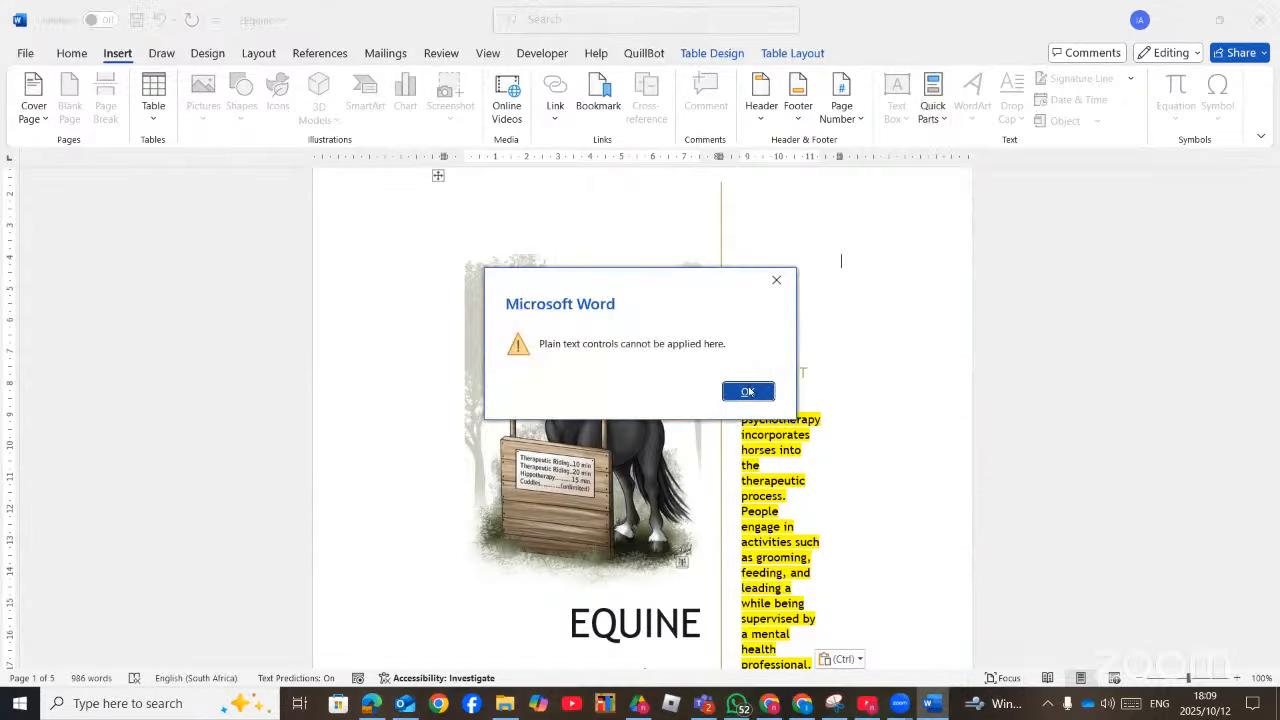
left_click(747, 391)
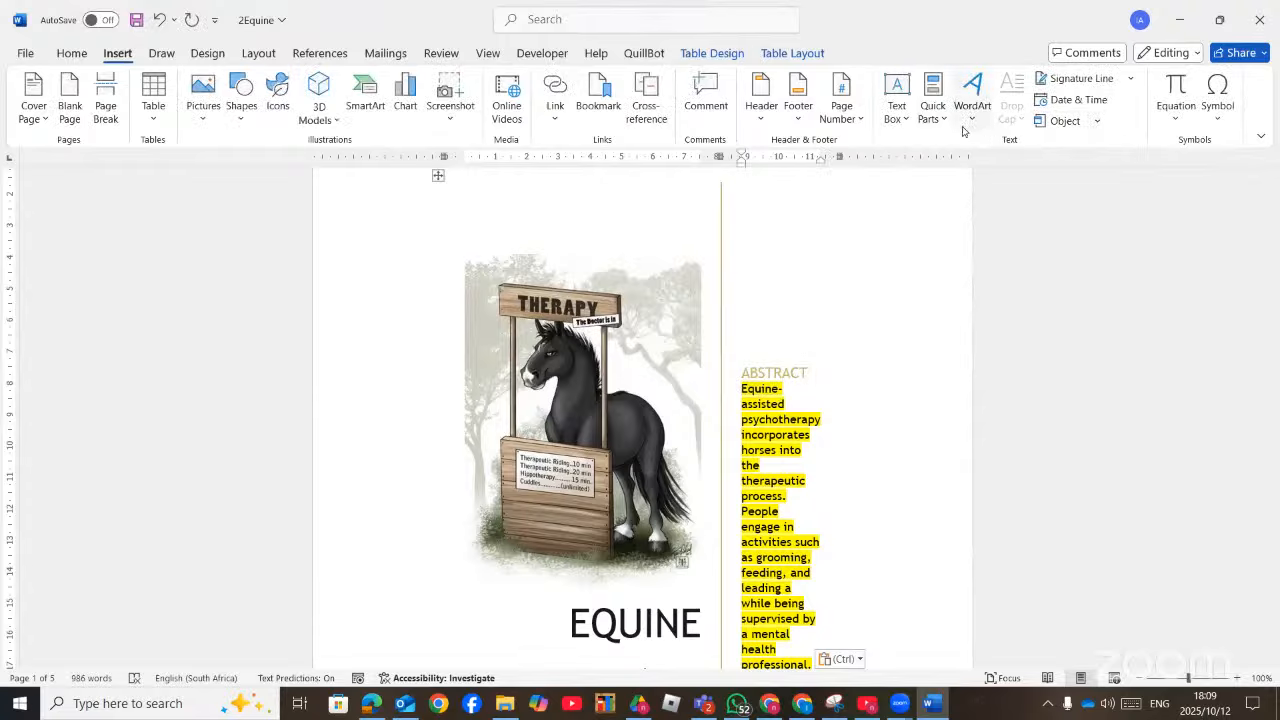
Try an Abstract document property control directly after the ABSTRACT heading text, then undo its insertion
left_click(932, 112)
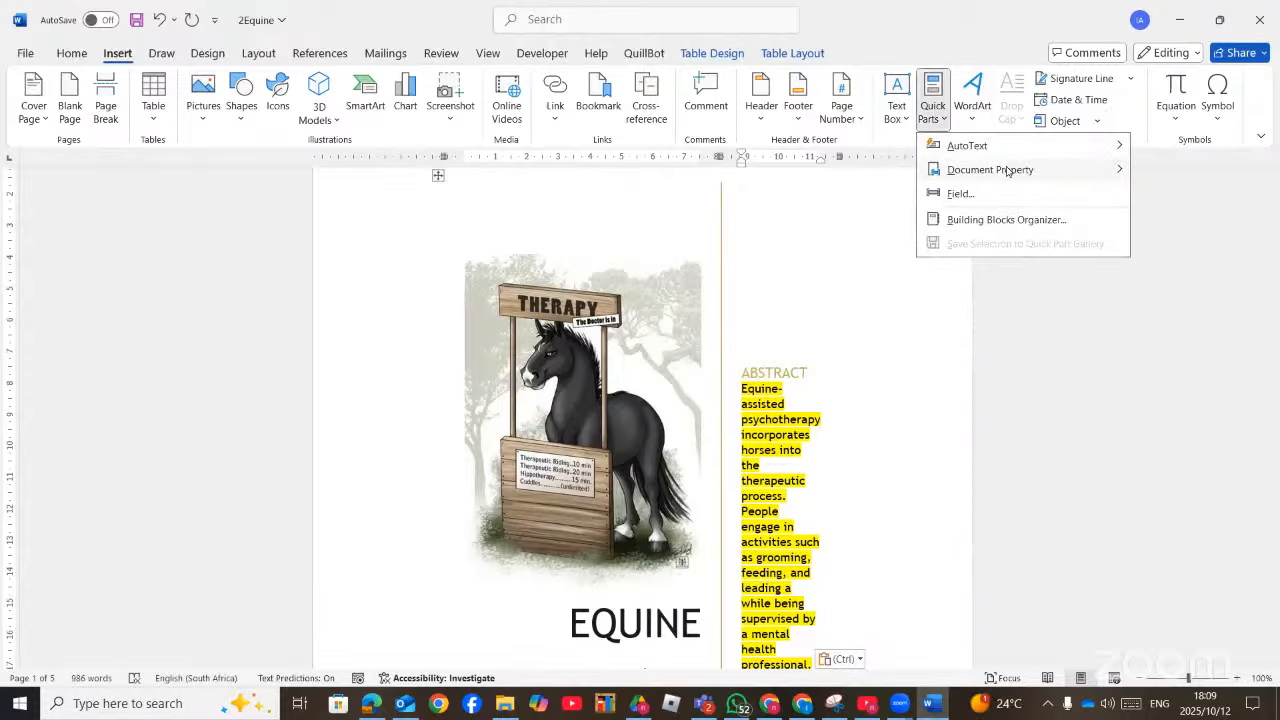
mouse_move(1007, 171)
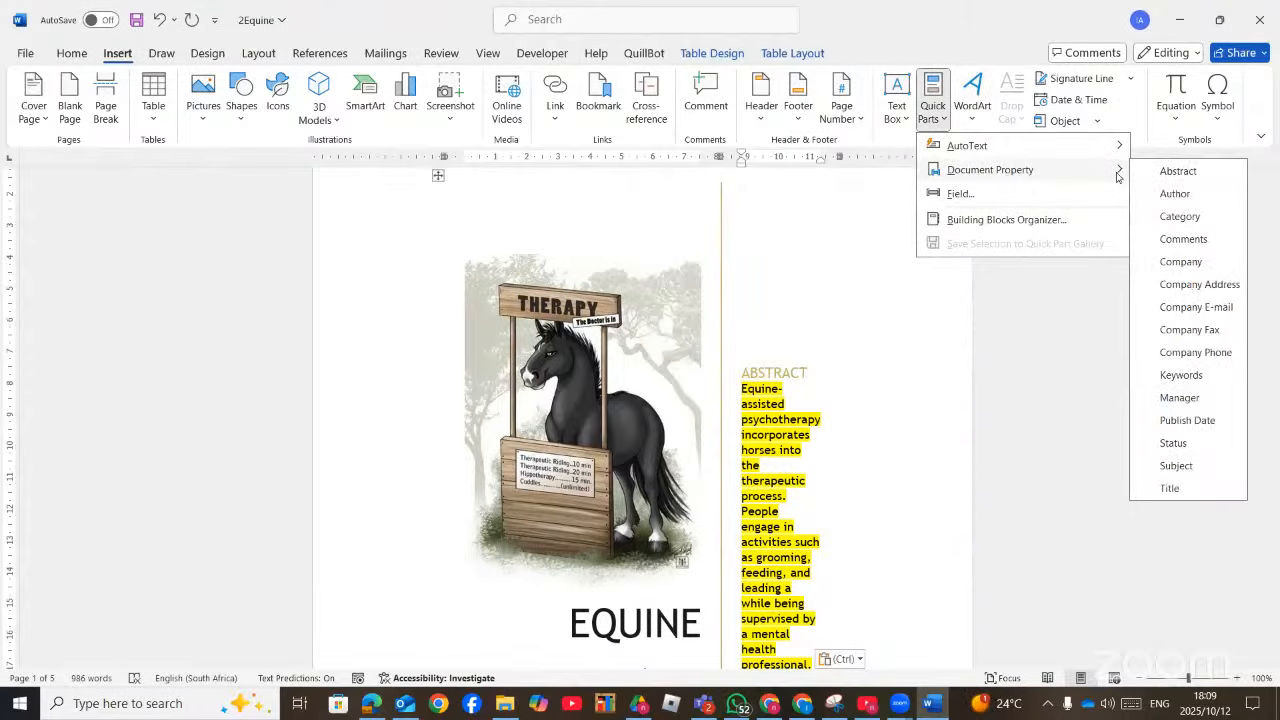
left_click(1179, 172)
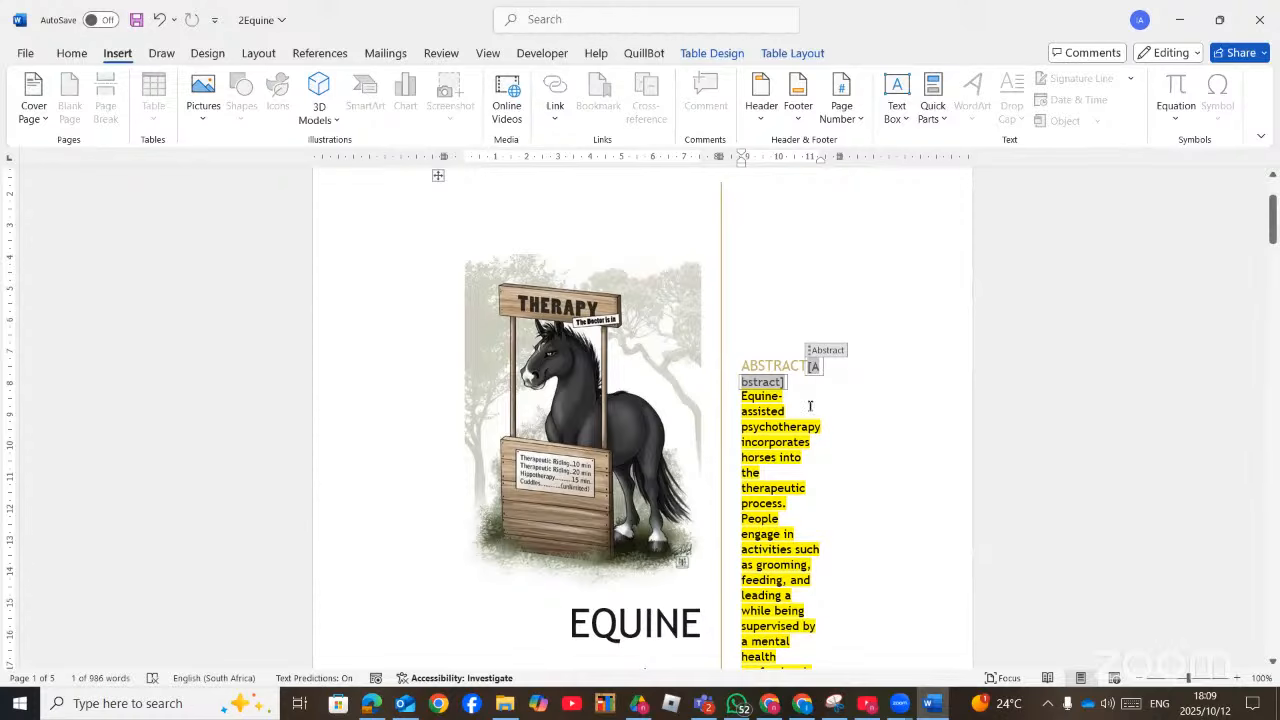
key("ctrl+z")
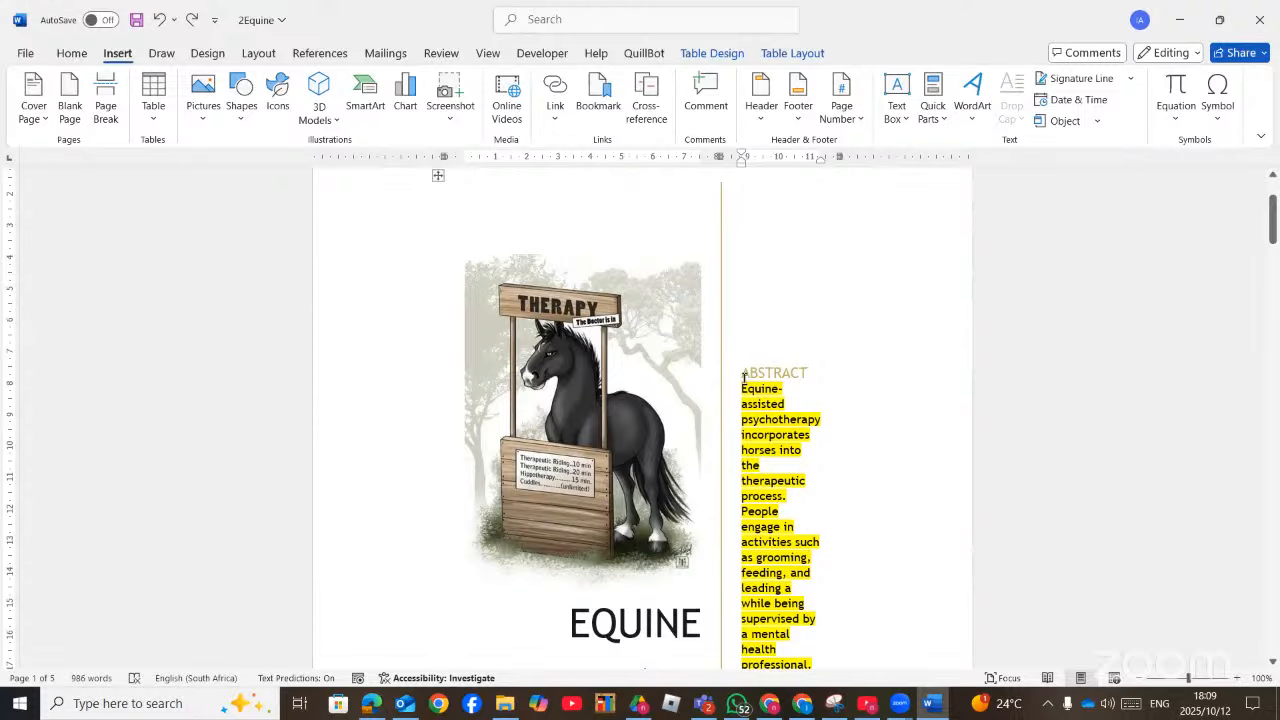
Add a blank line above the ABSTRACT heading and insert an Abstract document property control there
left_click(743, 375)
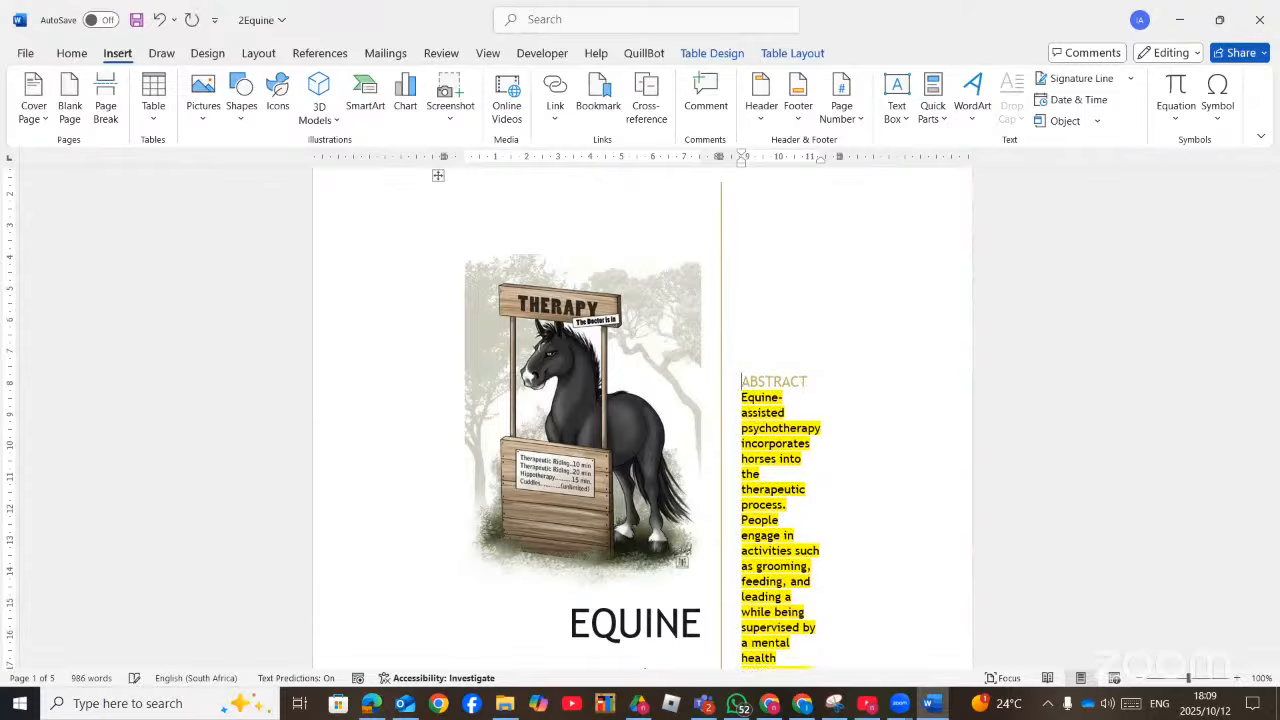
key("Return")
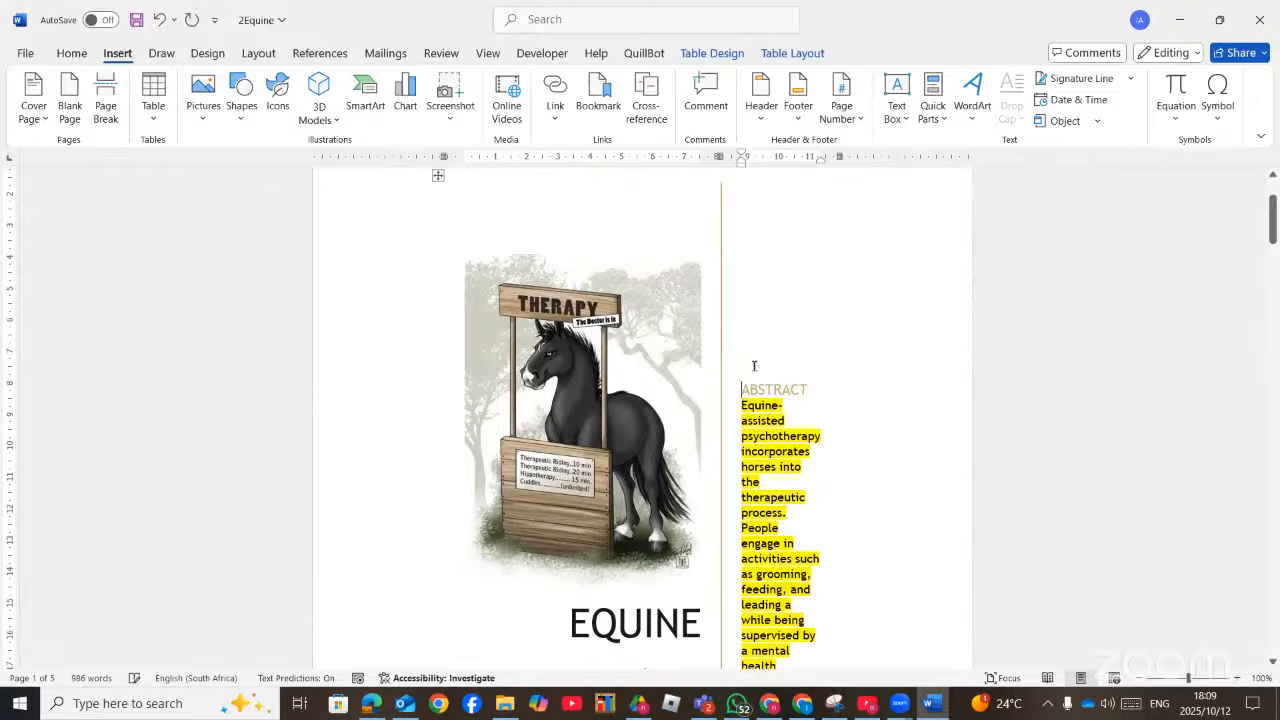
left_click(940, 114)
mouse_move(1014, 171)
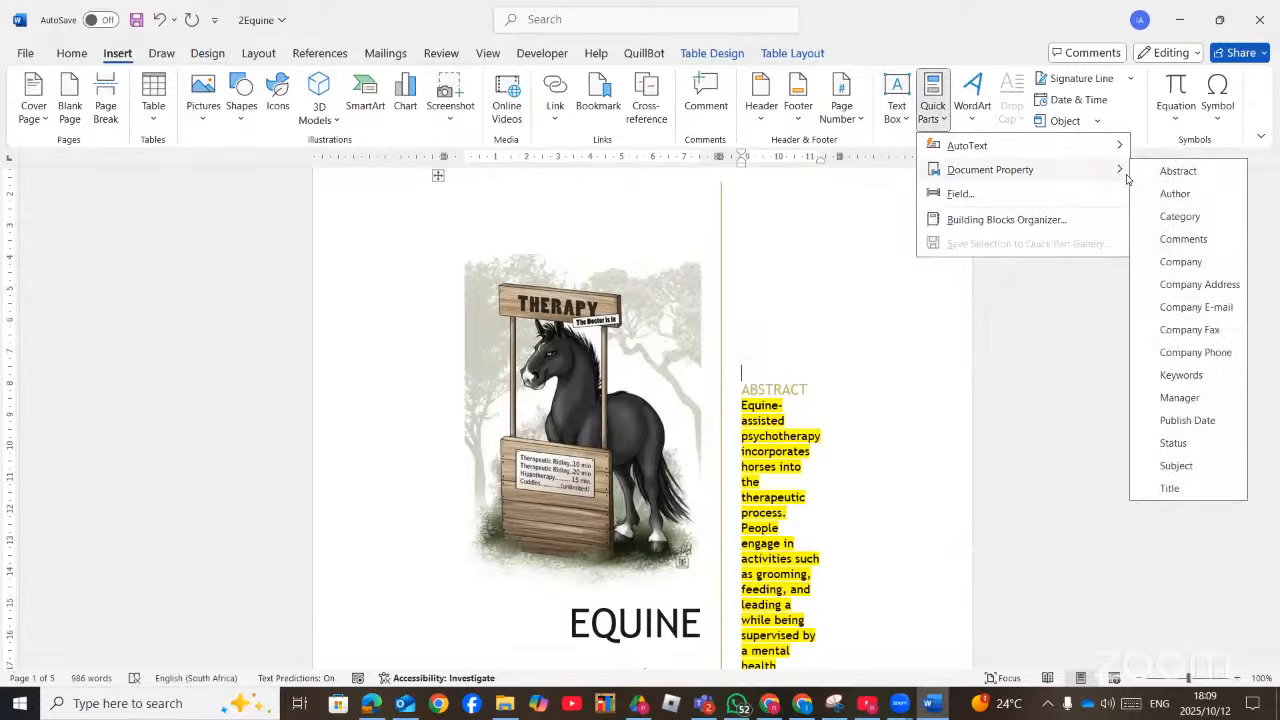
left_click(1172, 171)
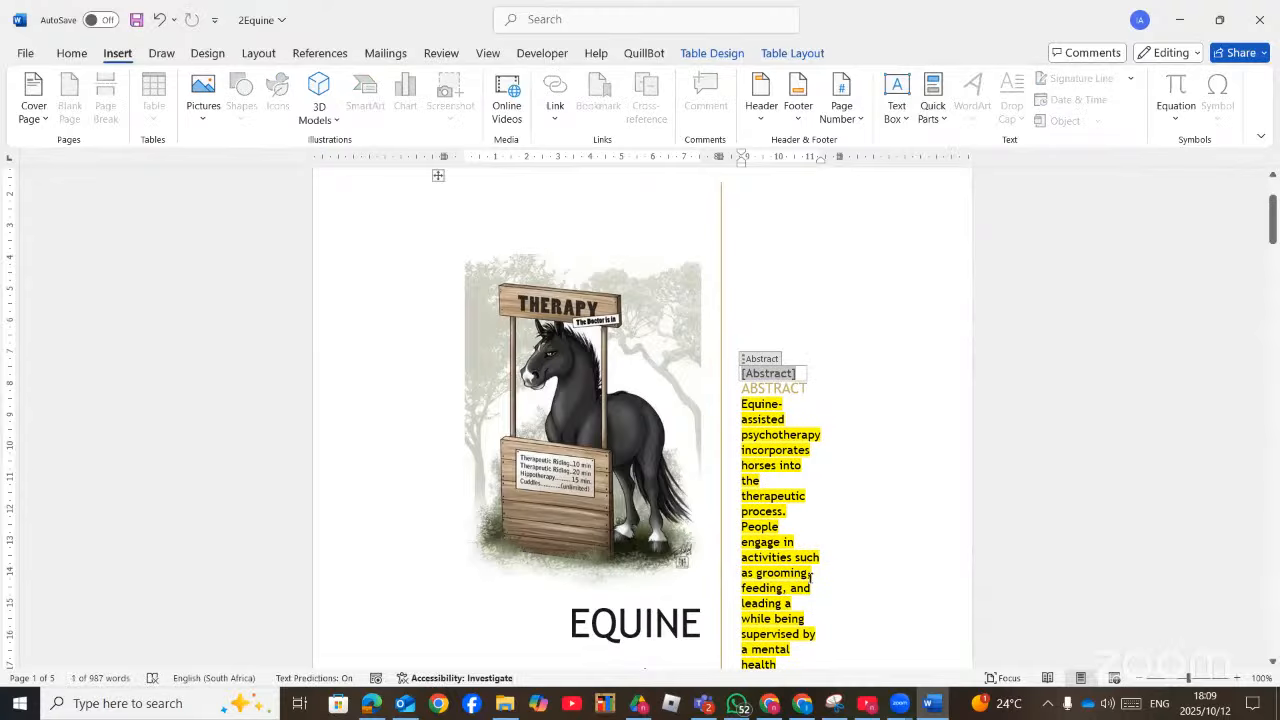
Delete the ABSTRACT heading and highlighted paragraph below the Abstract control, and paste the copied text into the control
scroll(803, 586, "down", 2)
left_click_drag(828, 560, 741, 274)
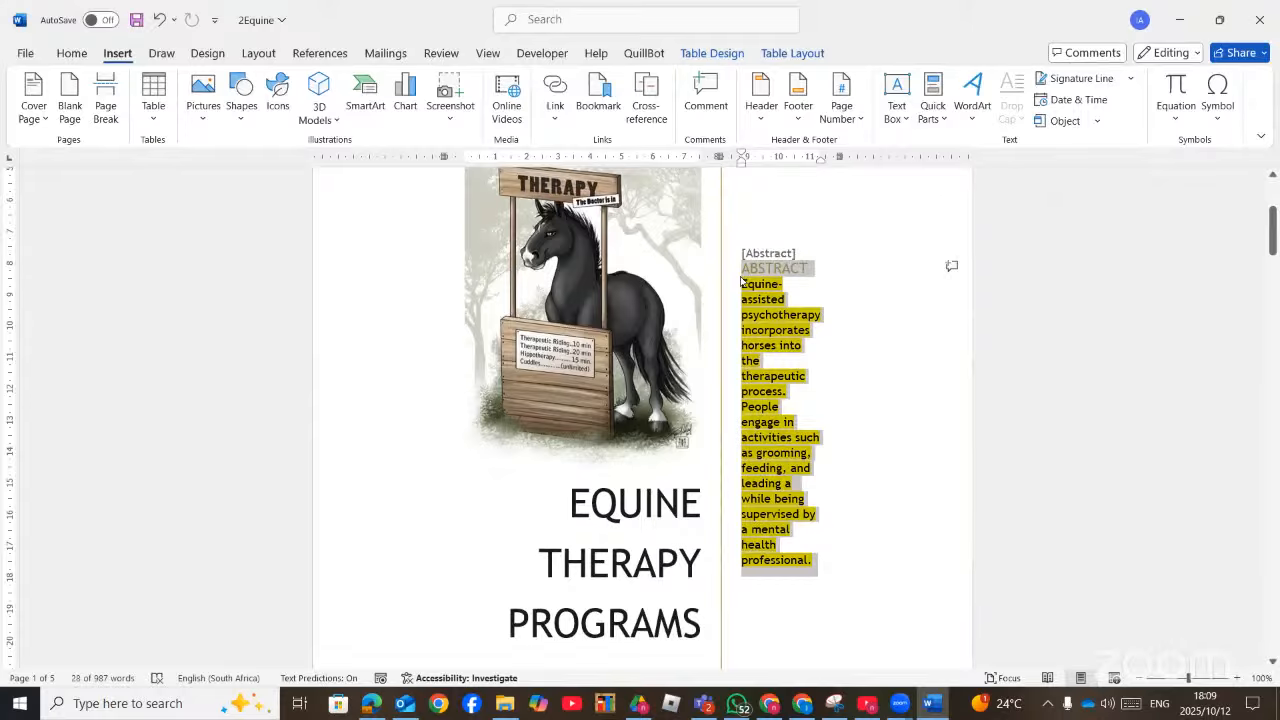
key("Delete")
left_click(786, 414)
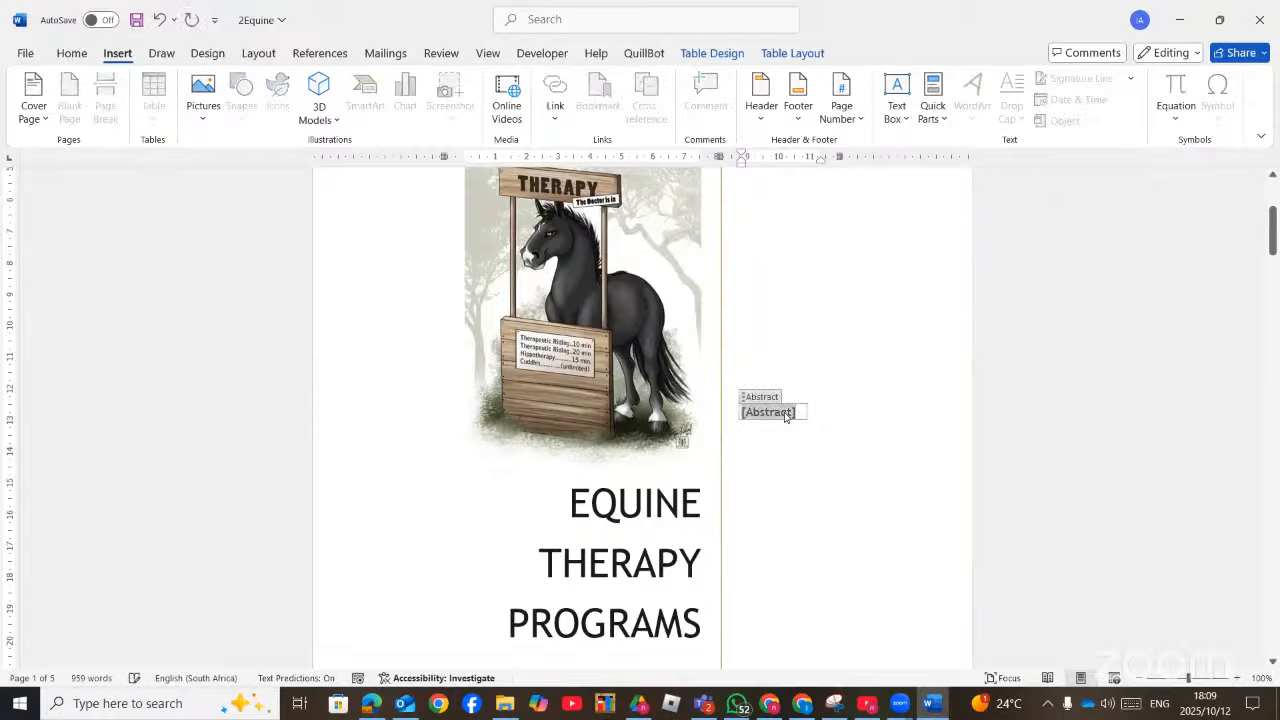
key("ctrl+v")
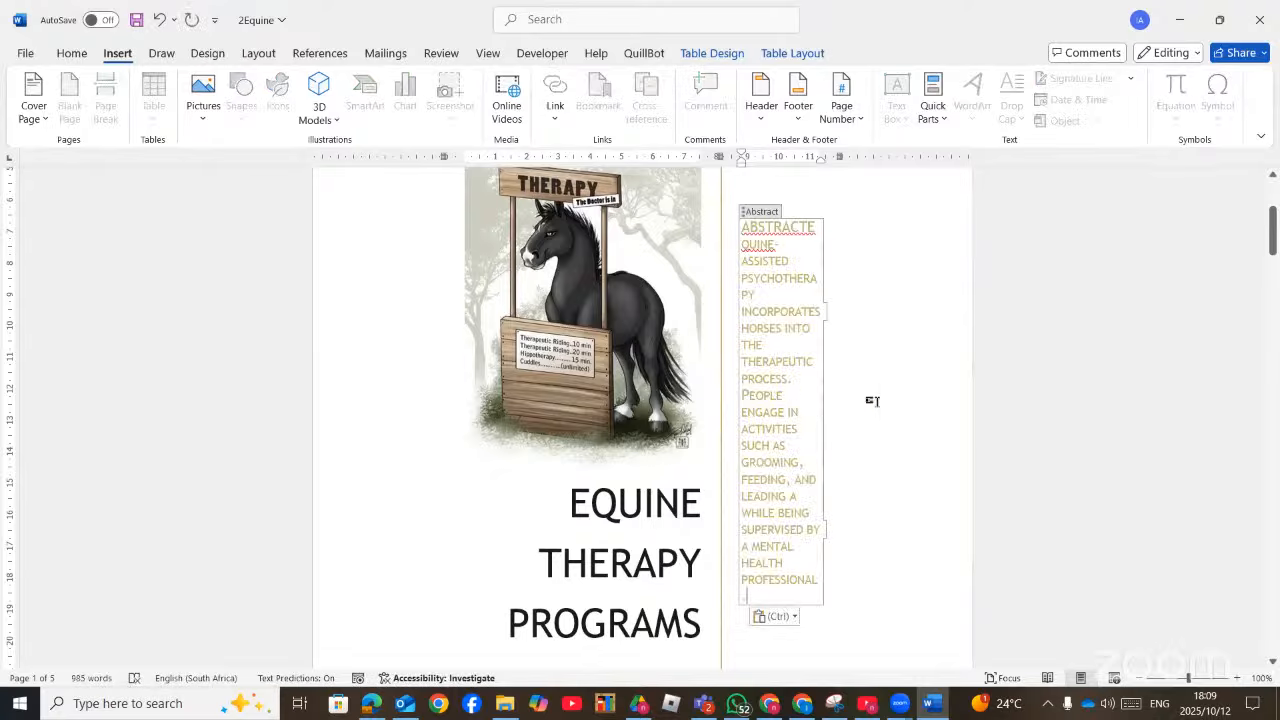
scroll(871, 400, "down", 5)
scroll(850, 420, "down", 5)
scroll(848, 420, "up", 10)
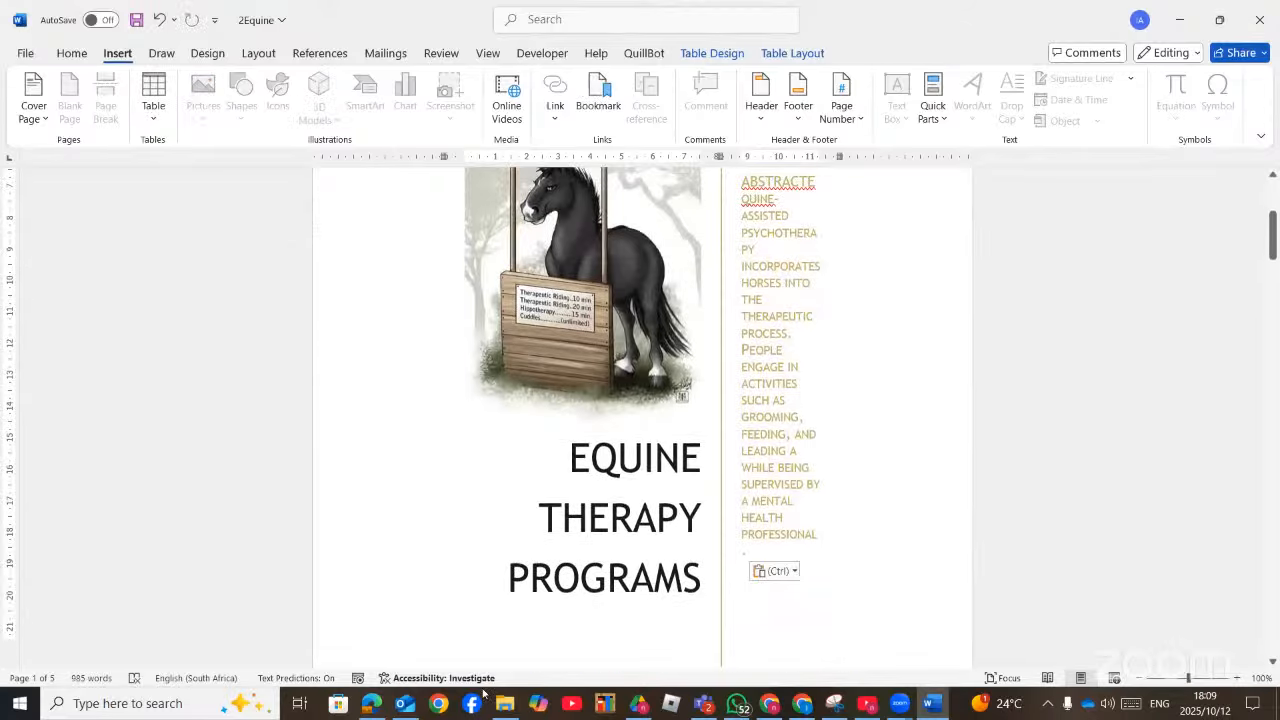
Check task 2.2 in the question paper and open the paragraph settings of the Heading 1 style for modification
key("alt+Tab")
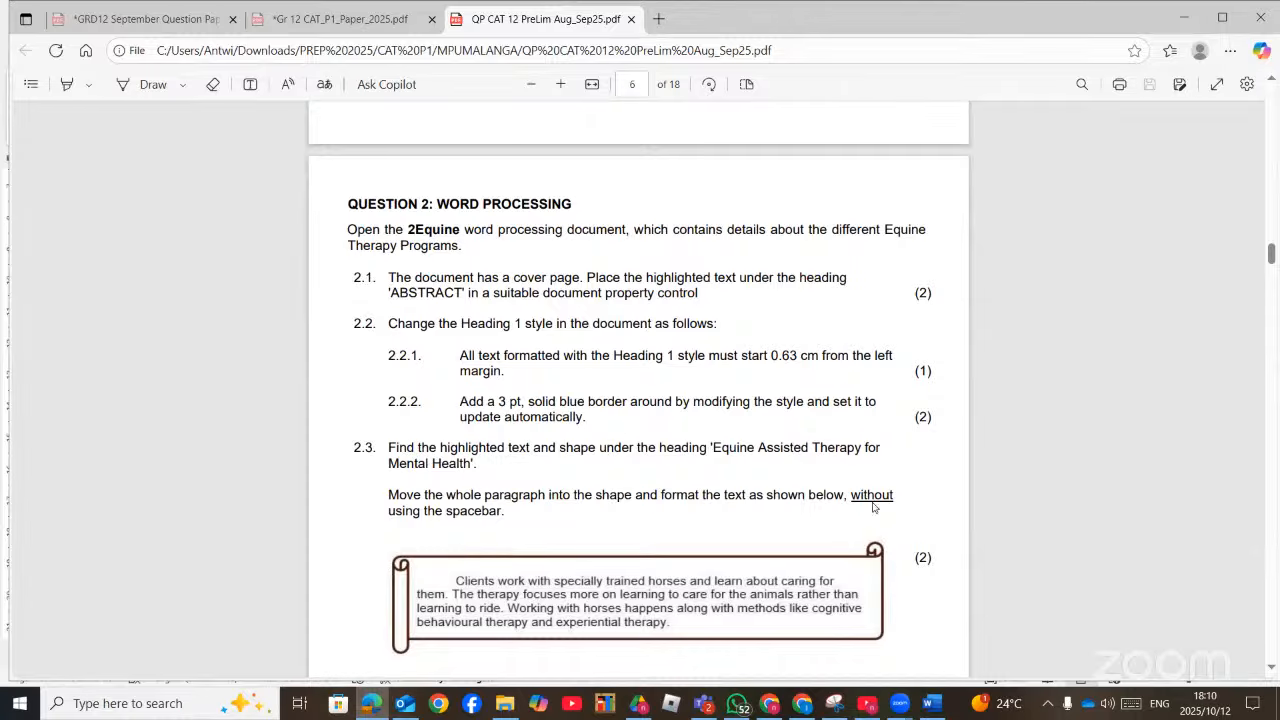
left_click(938, 705)
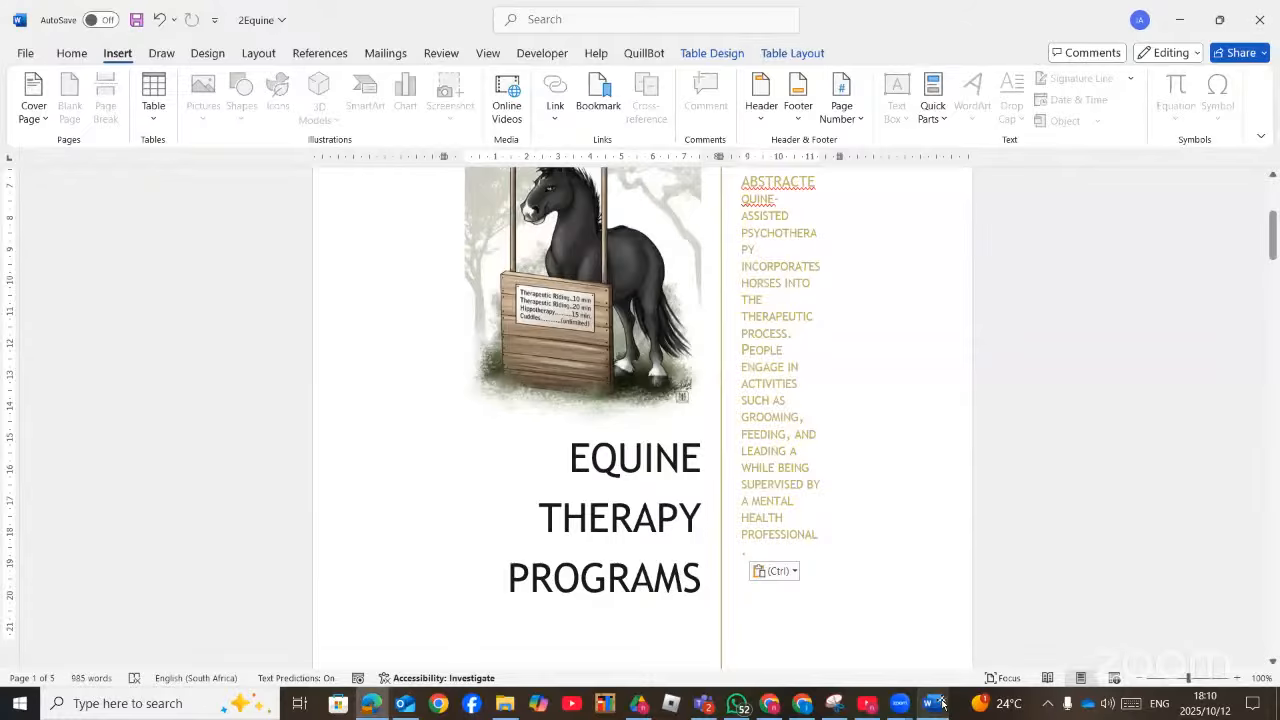
left_click(71, 53)
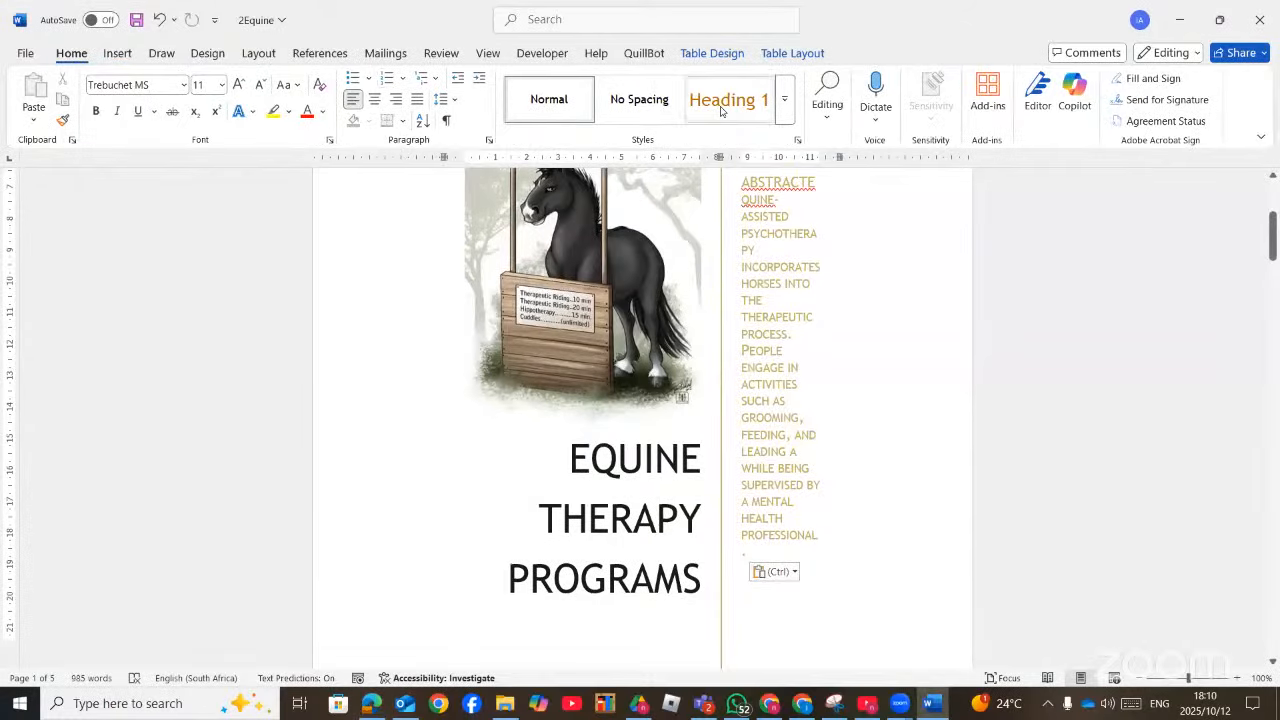
right_click(720, 111)
left_click(746, 143)
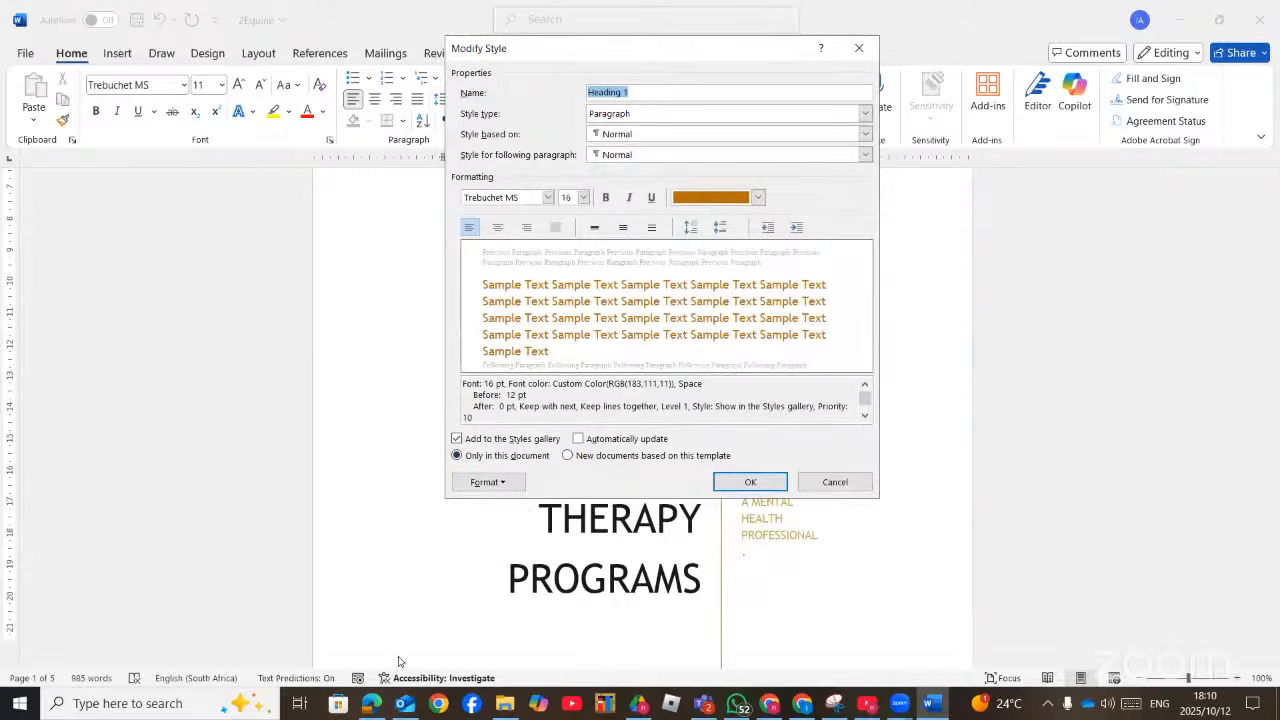
left_click(371, 705)
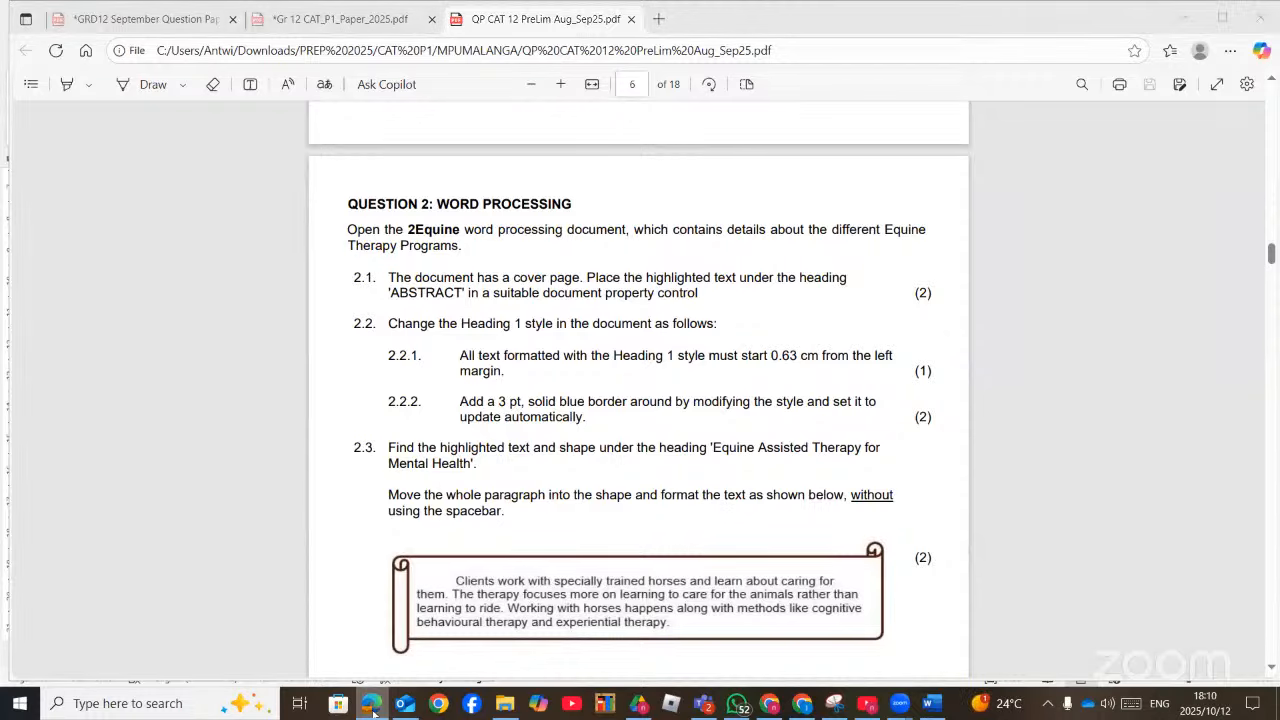
left_click(371, 705)
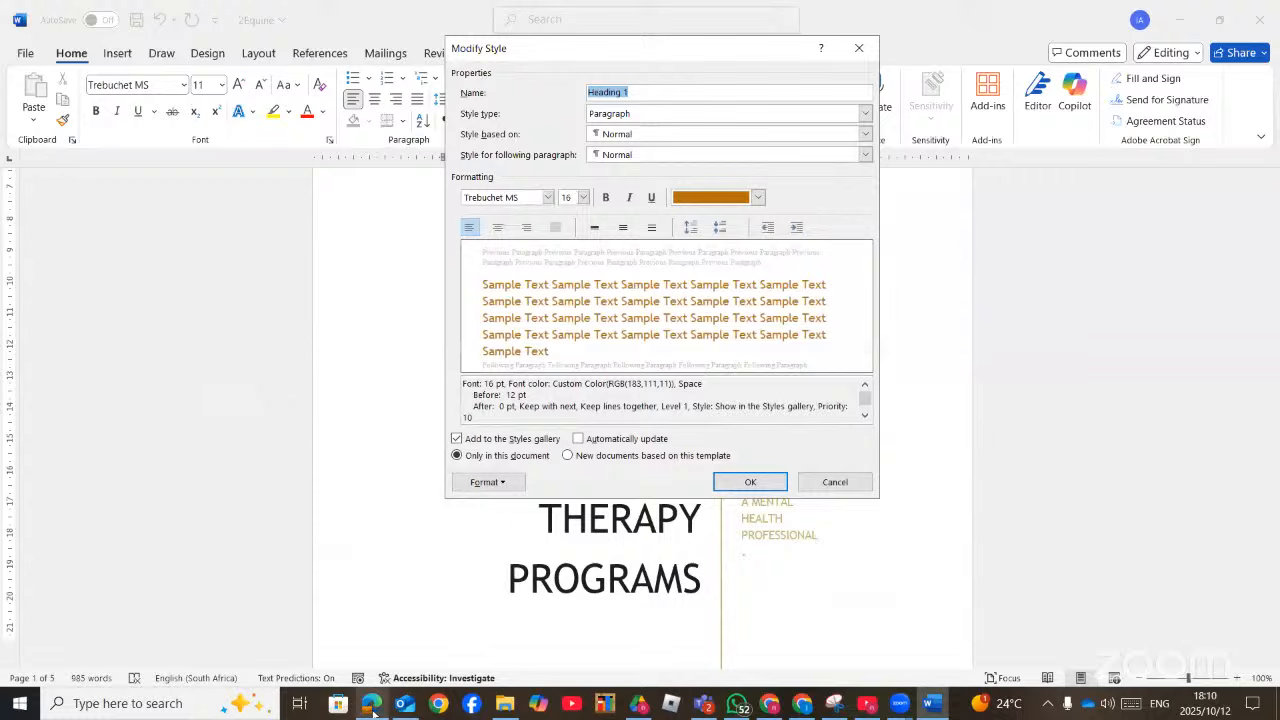
left_click(517, 483)
left_click(515, 524)
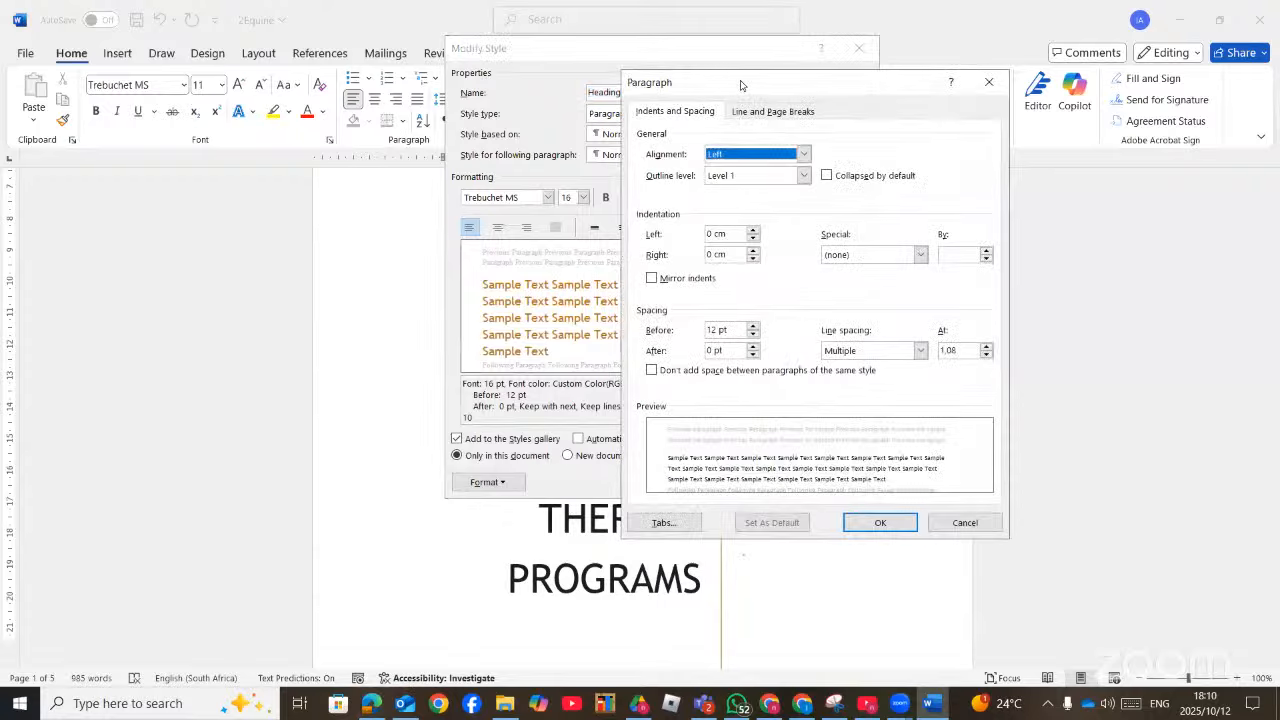
left_click_drag(741, 85, 699, 85)
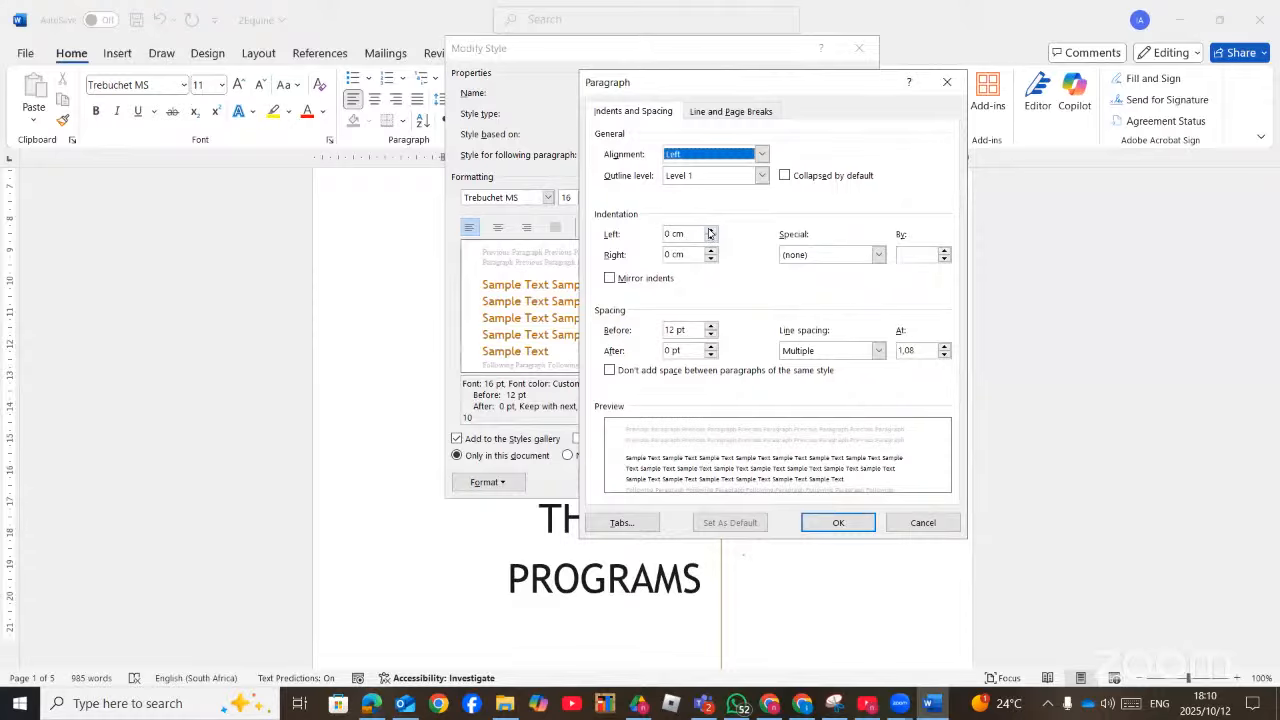
left_click(710, 229)
left_click(710, 229)
left_click(710, 229)
left_click(710, 229)
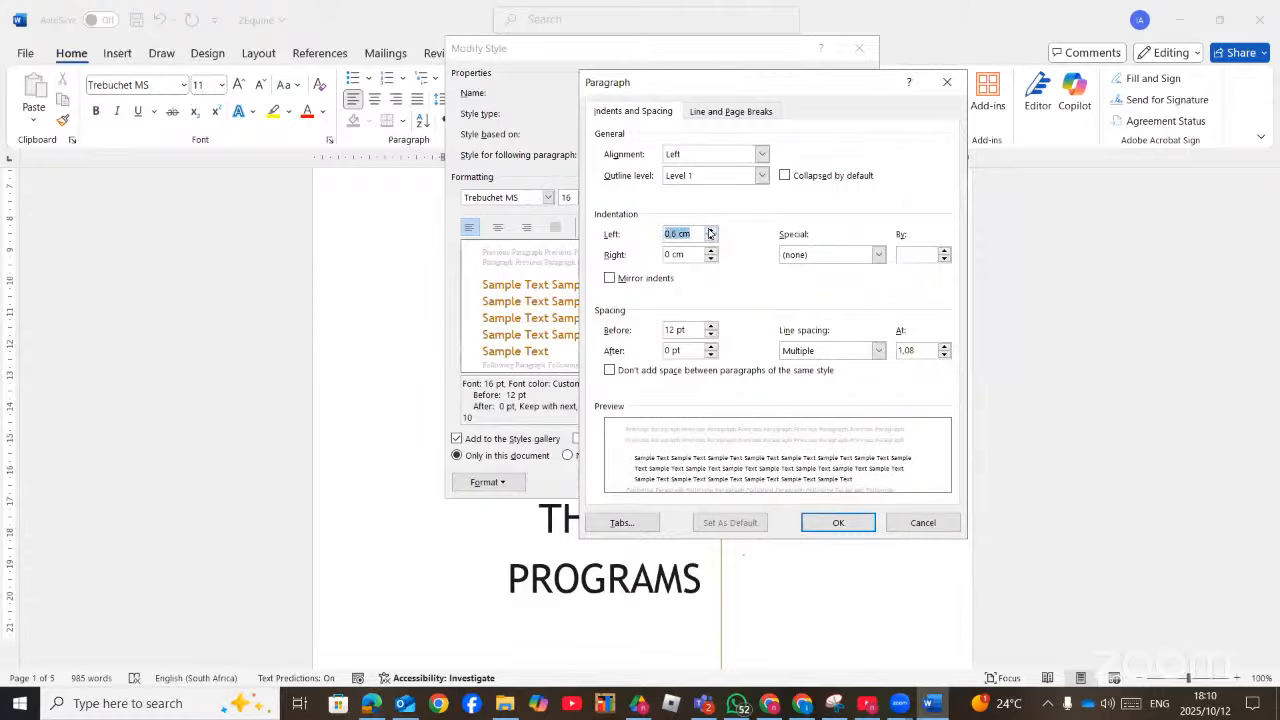
left_click(710, 229)
left_click(710, 229)
left_click(710, 229)
left_click(710, 229)
left_click(710, 229)
left_click(710, 229)
left_click(710, 229)
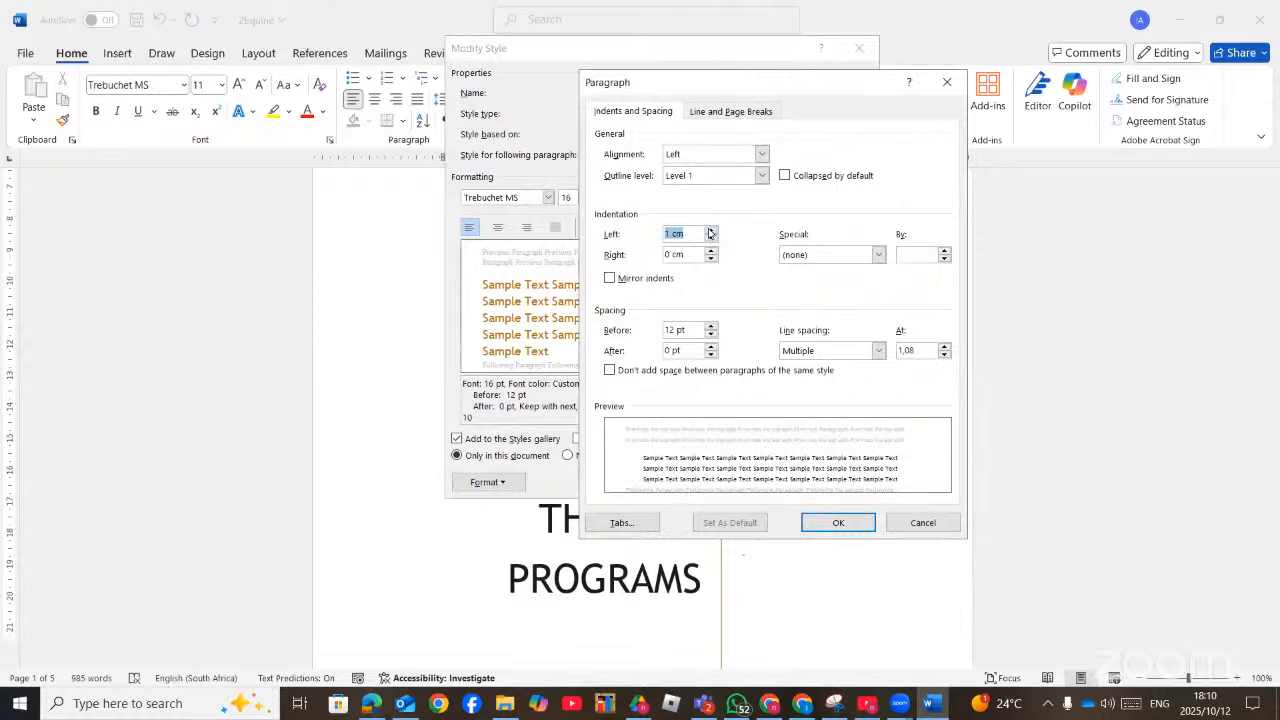
left_click(710, 229)
left_click(710, 229)
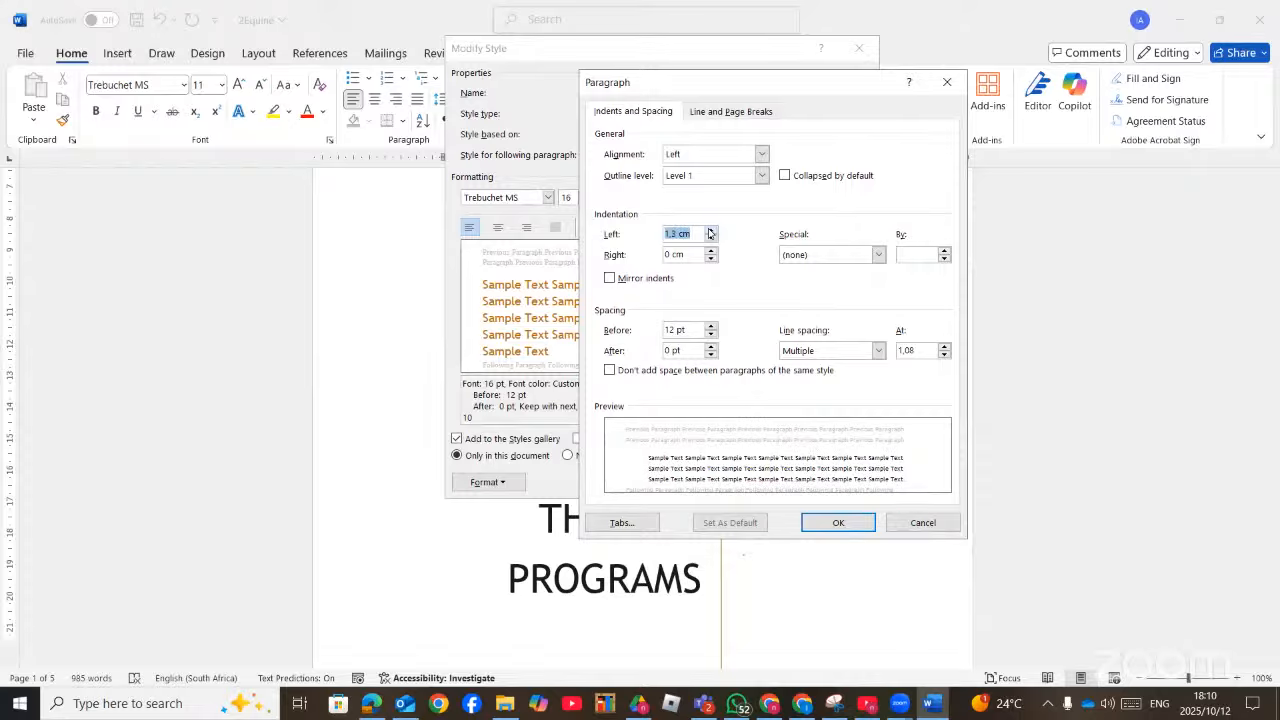
left_click(713, 239)
left_click(713, 239)
left_click(713, 239)
left_click(713, 239)
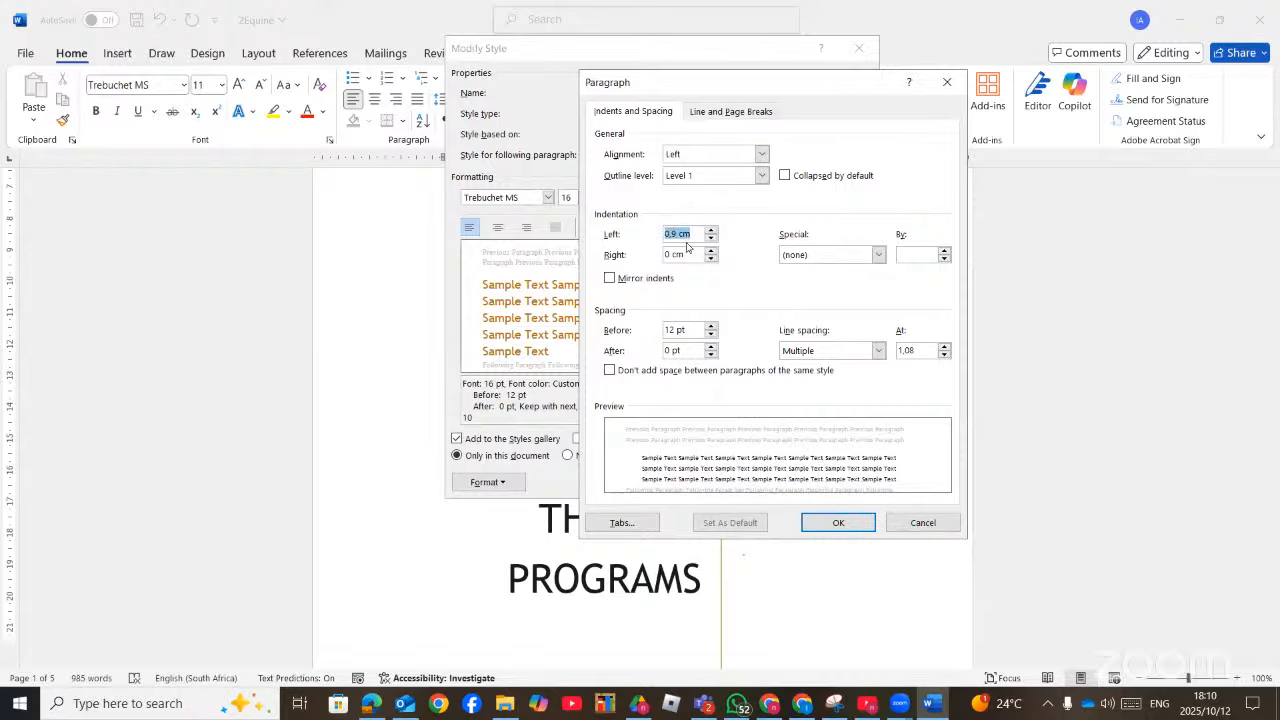
Set the Heading 1 style's left indentation to 0,63 cm, checking the distance against task 2.2.1
left_click(673, 233)
left_click_drag(673, 233, 667, 233)
type("0,63")
left_click(371, 704)
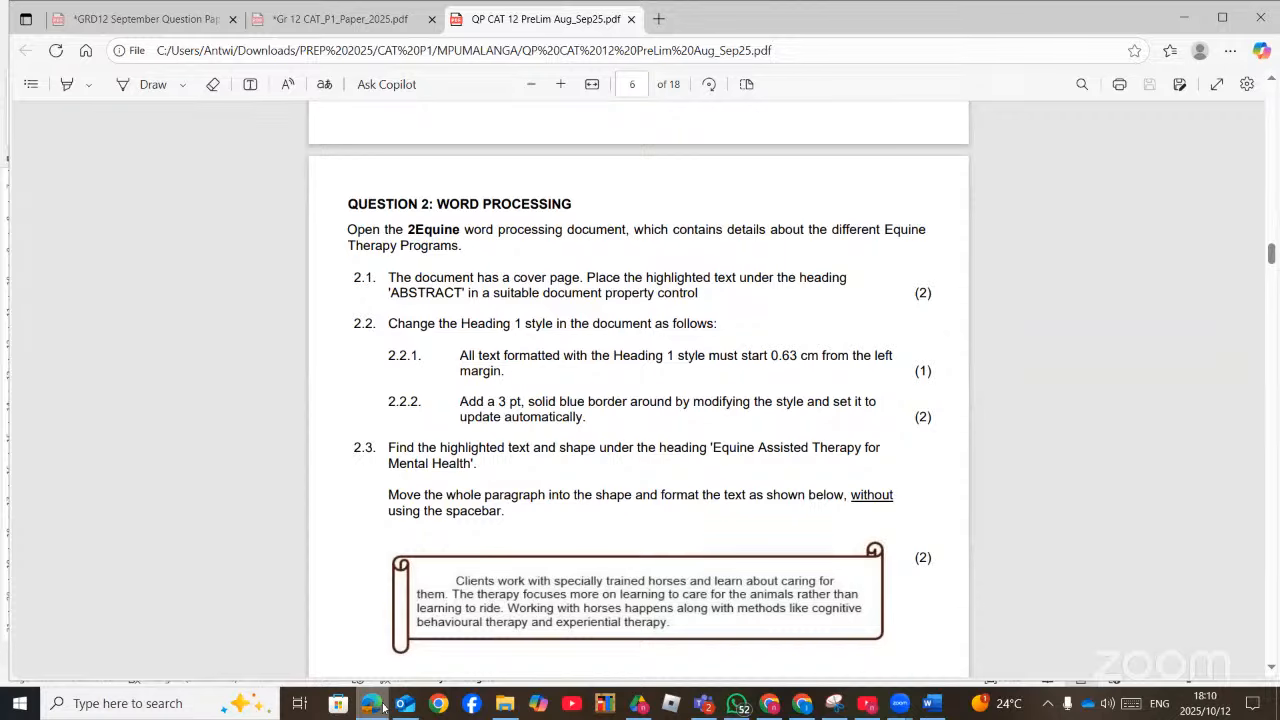
key("alt+Tab")
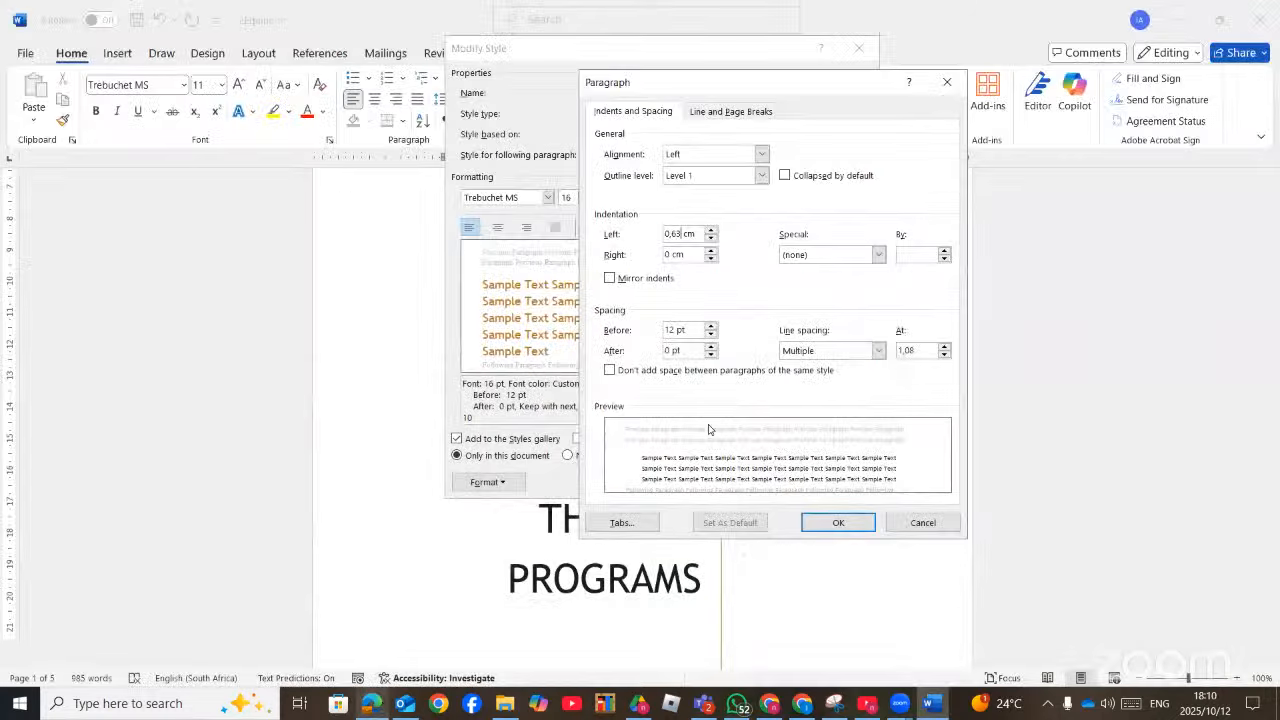
left_click(830, 522)
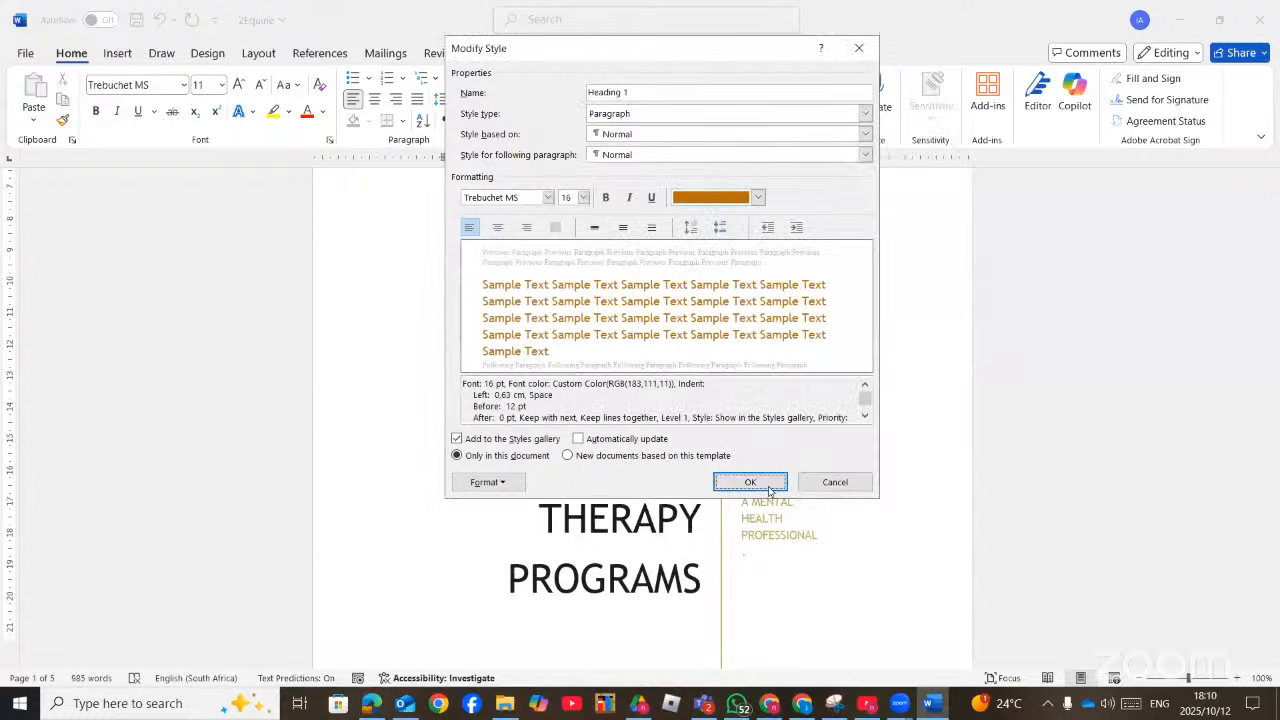
Give the Heading 1 style a blue 3 pt solid border with the 3-D setting, consulting task 2.2.2 in the question paper
left_click(500, 484)
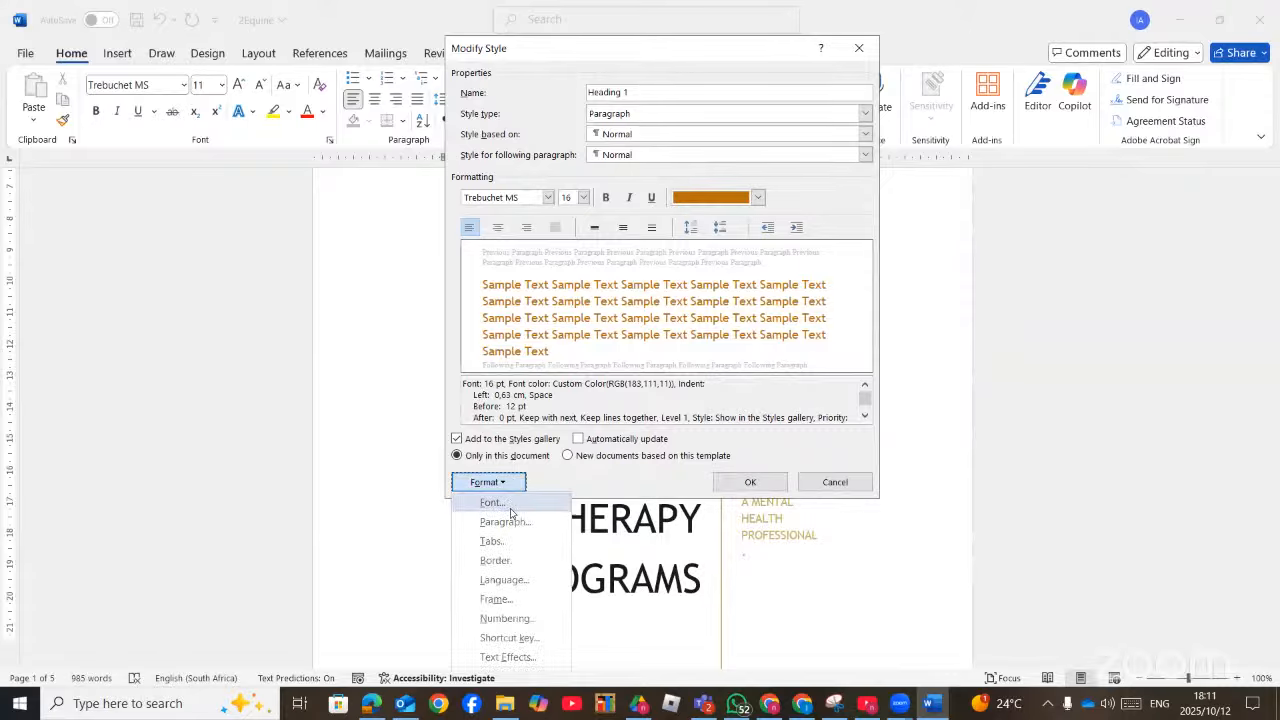
left_click(492, 562)
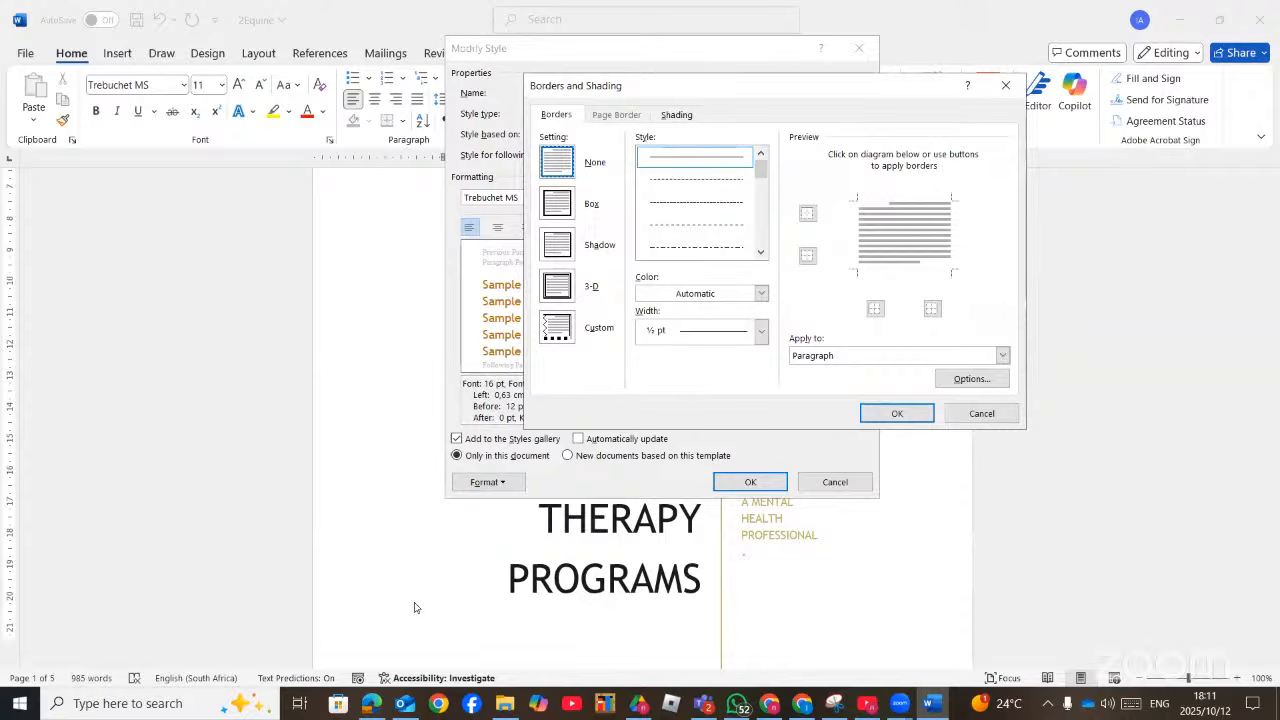
left_click(371, 704)
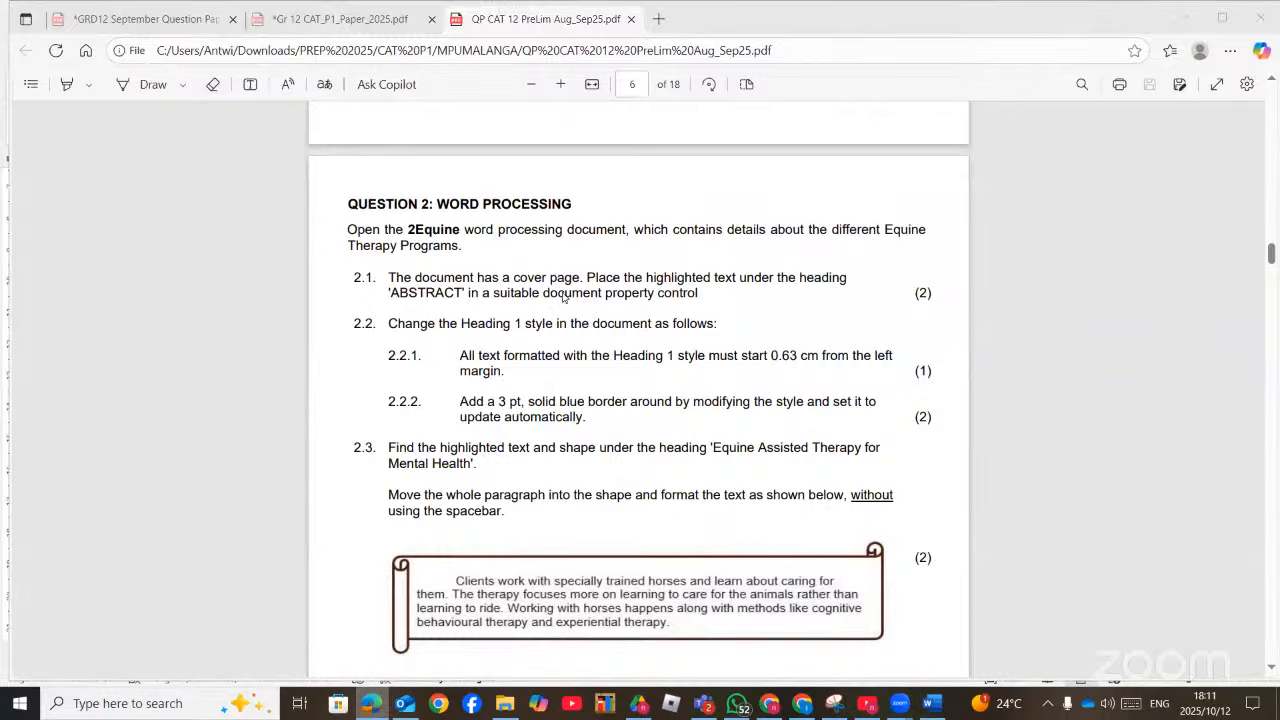
key("alt+Tab")
left_click(560, 293)
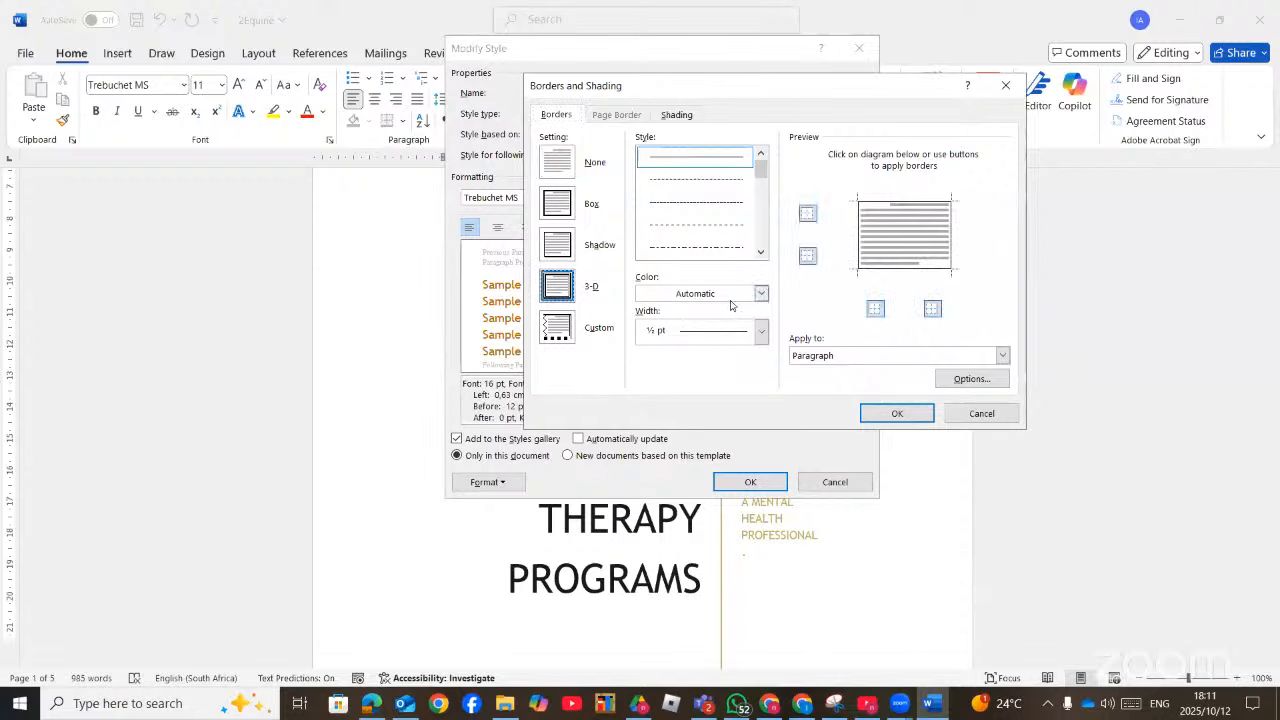
left_click(762, 333)
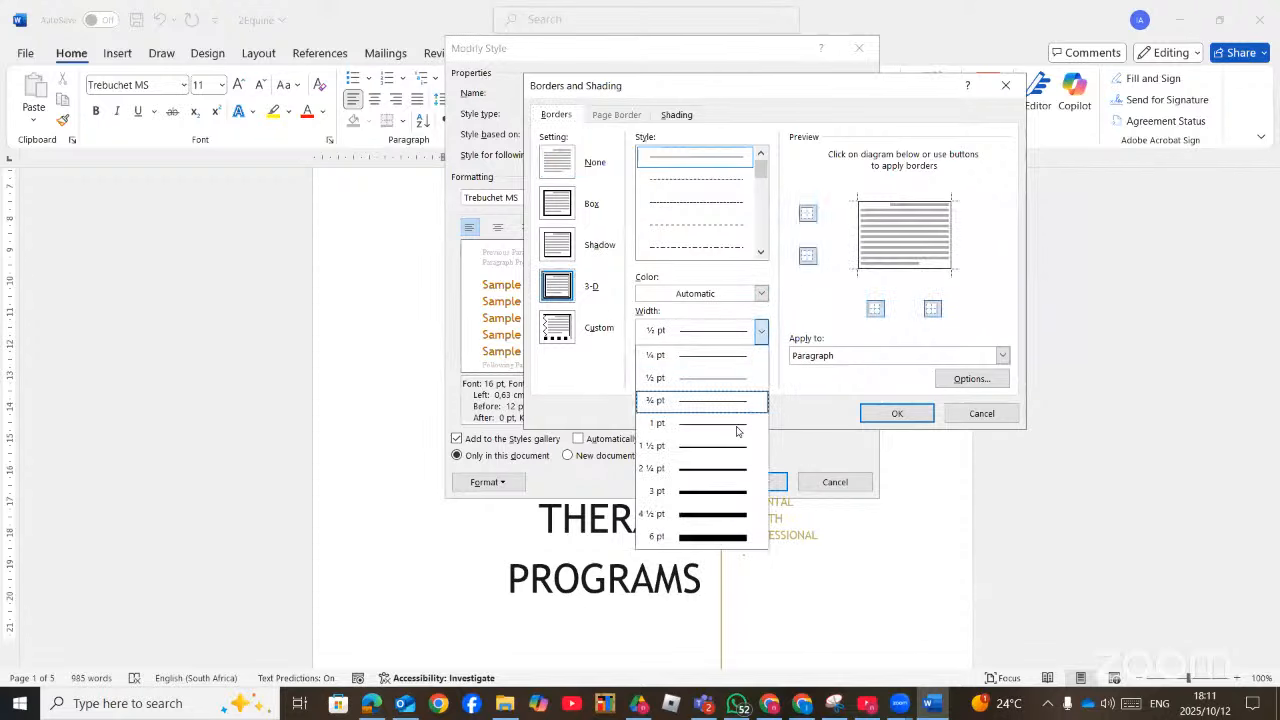
left_click(711, 492)
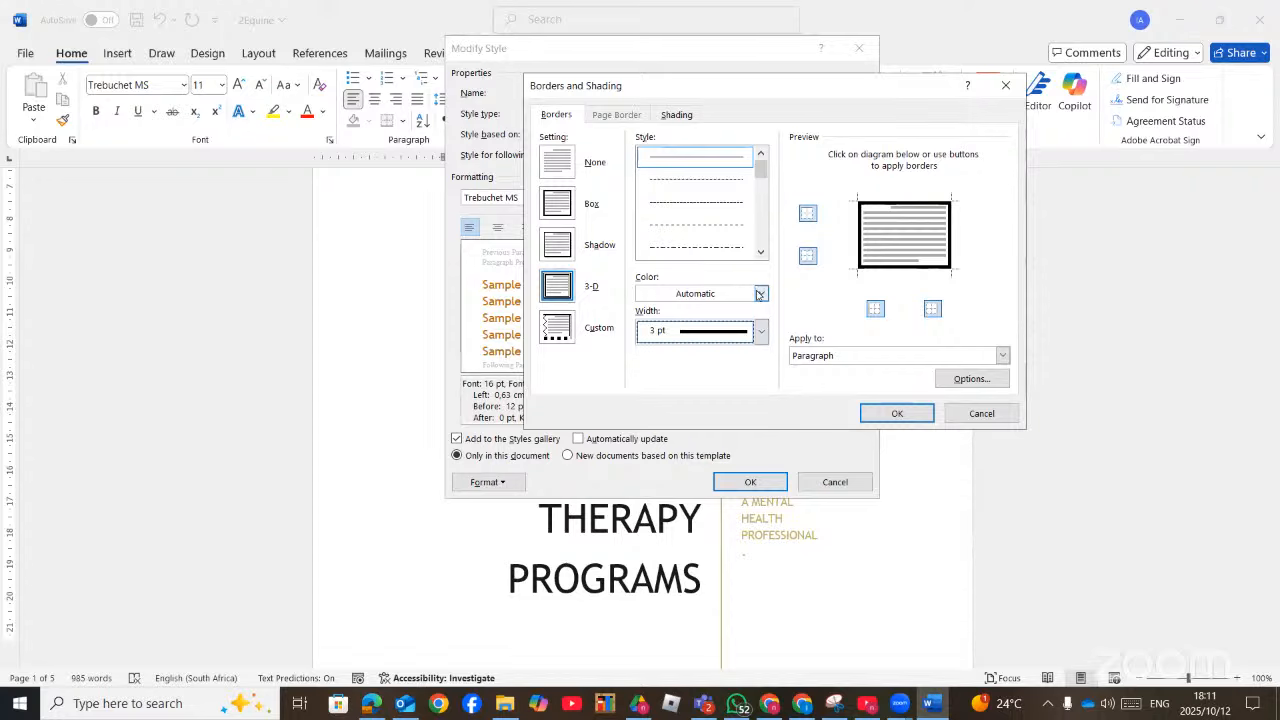
left_click(760, 293)
left_click(806, 533)
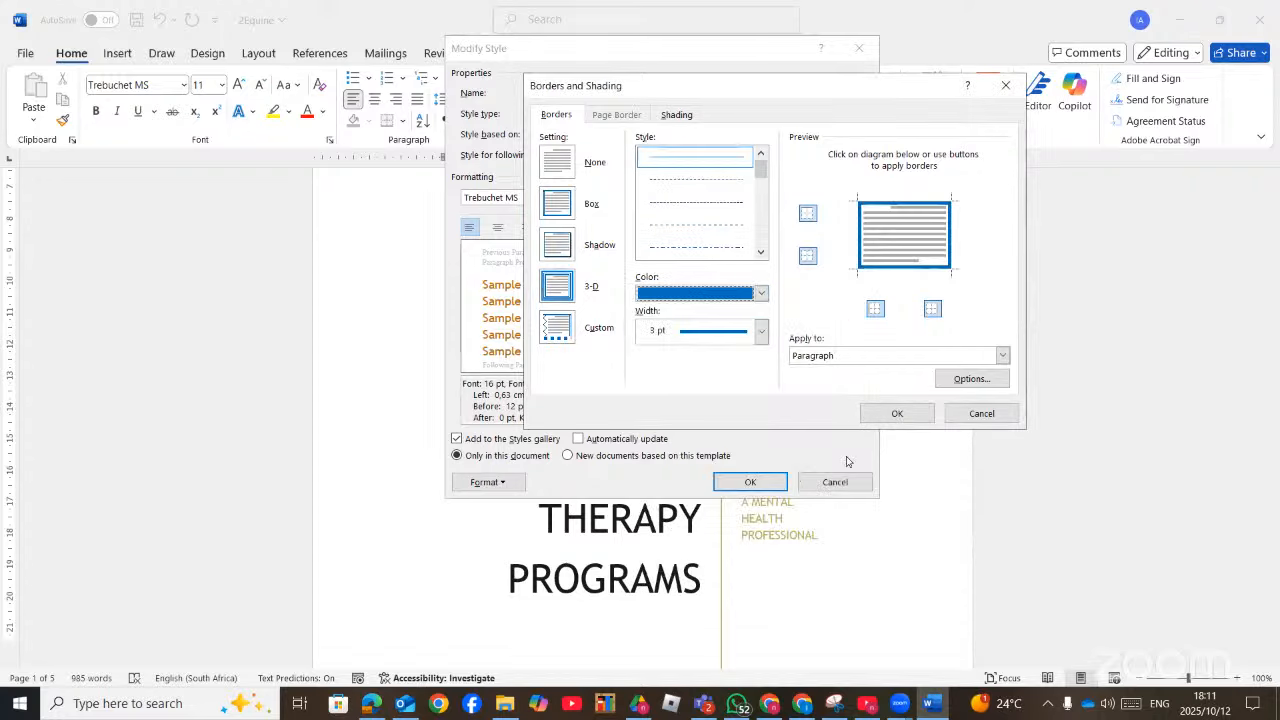
left_click(898, 414)
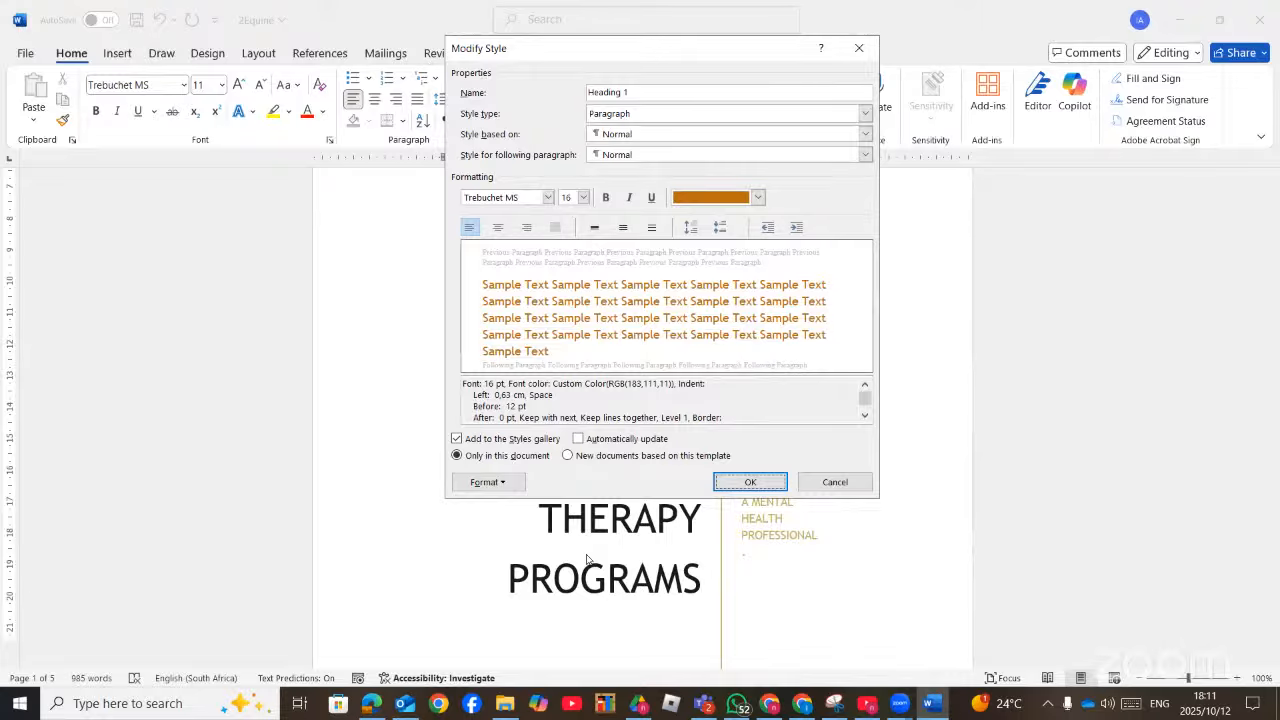
Recheck task 2.2.2, apply the Heading 1 style modifications and inspect the heading 'What Is Equine Therapy and Equine-Assisted Therapy?'
key("alt+Tab")
key("alt+Tab")
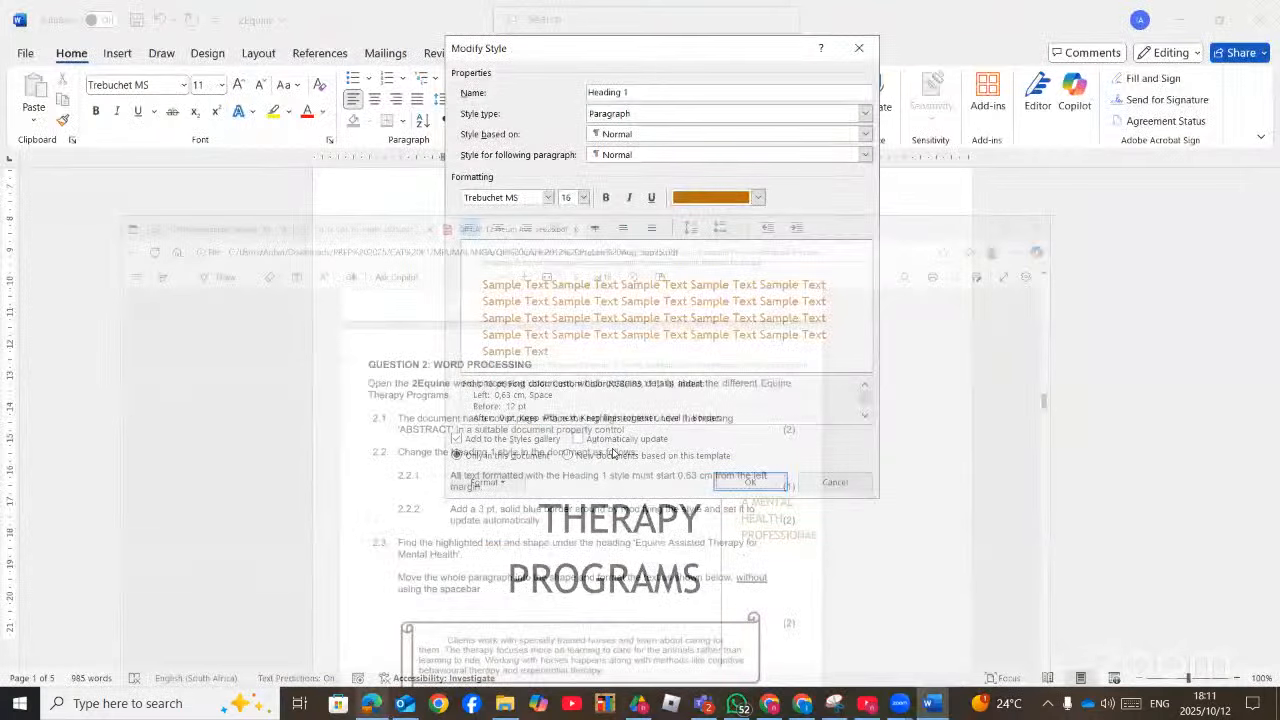
left_click(756, 481)
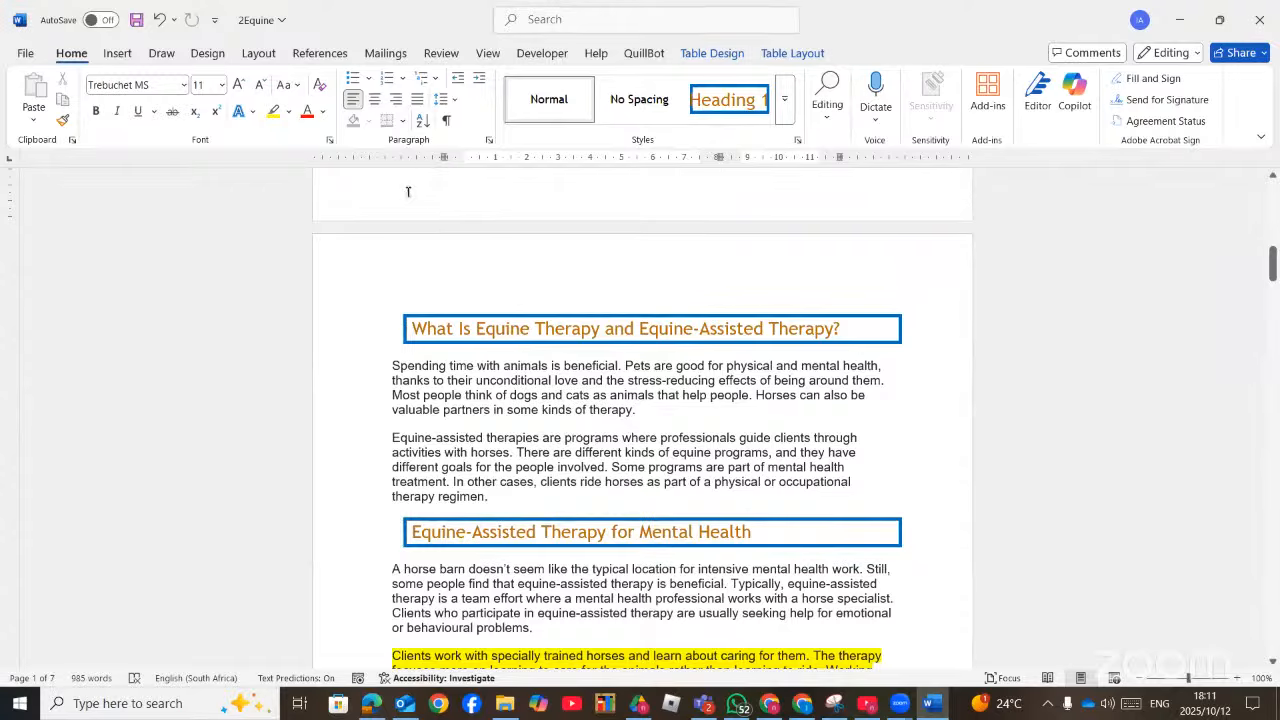
left_click(522, 335)
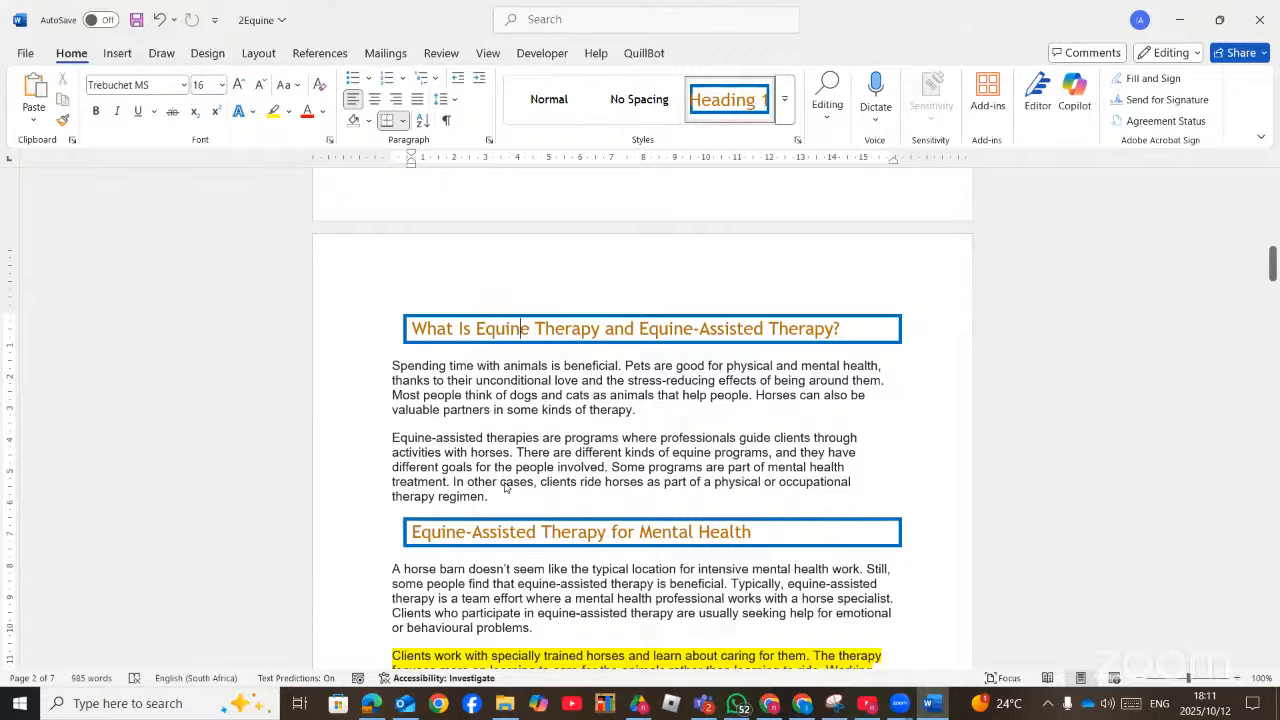
Read task 2.3 and move the highlighted paragraph under 'Equine-Assisted Therapy for Mental Health' into the scroll shape, keeping source formatting
key("alt+Tab")
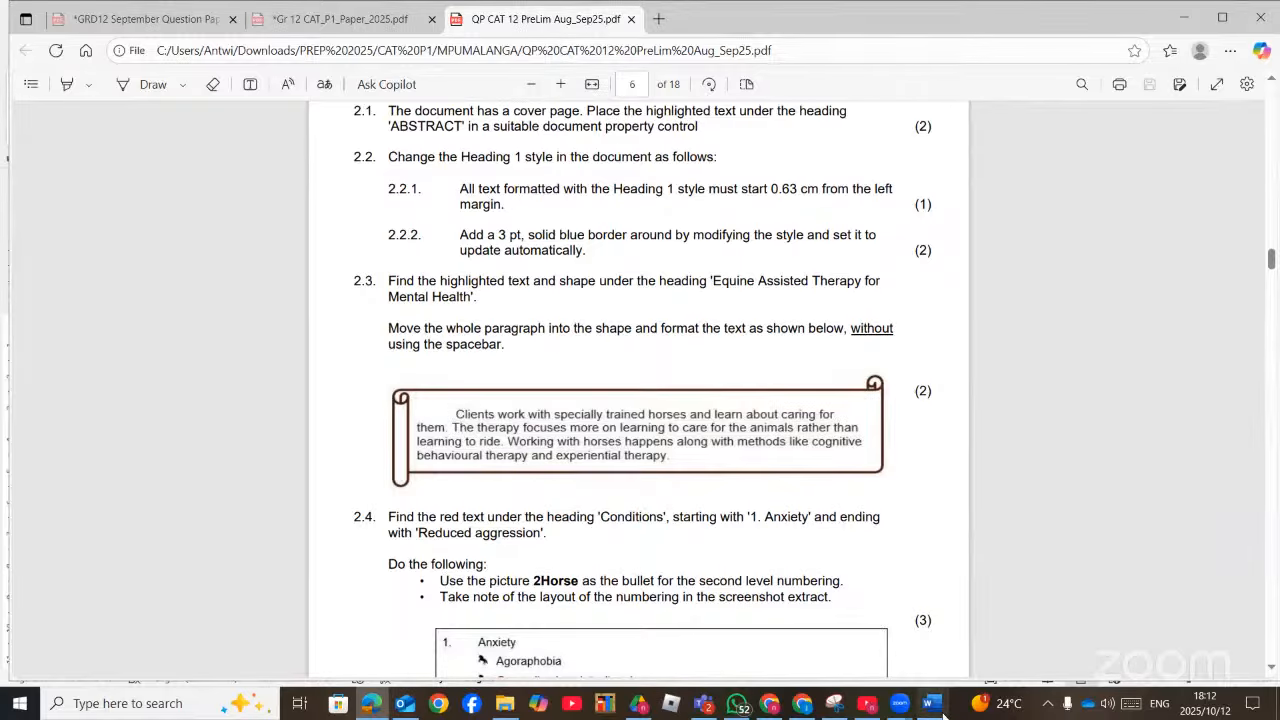
mouse_move(943, 716)
left_click(780, 638)
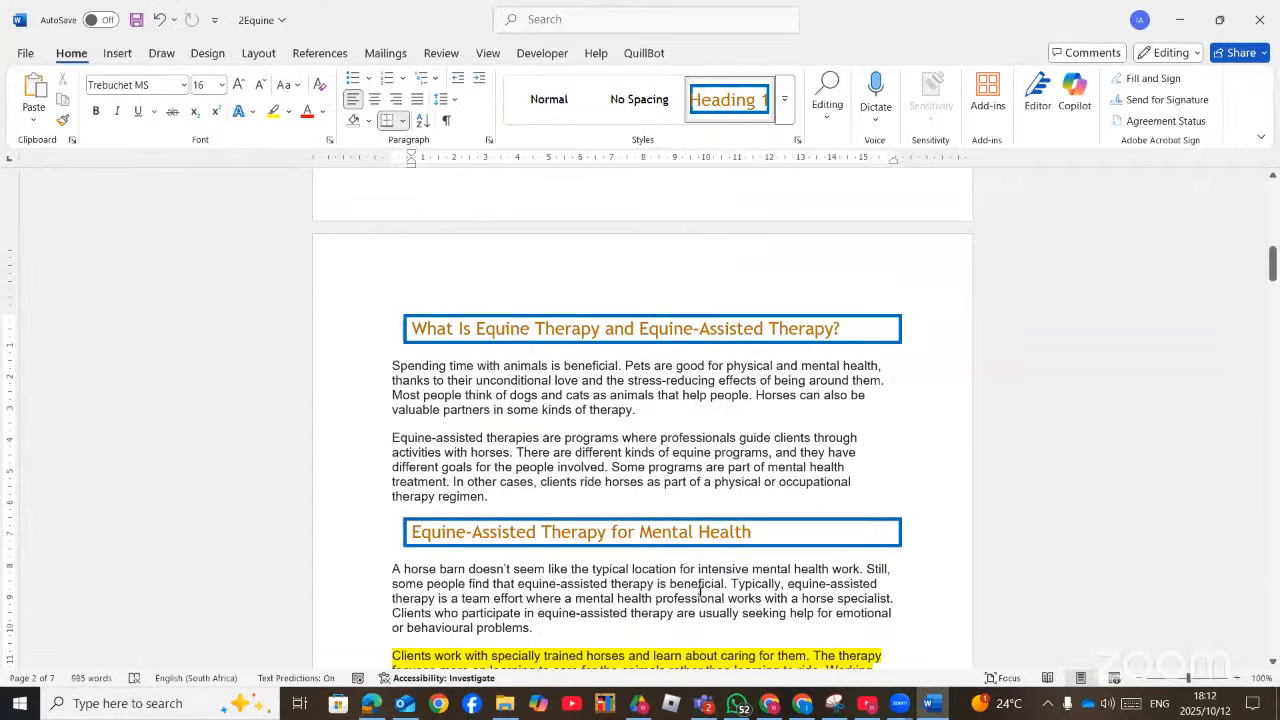
scroll(700, 592, "down", 4)
scroll(700, 592, "down", 1)
left_click(518, 466)
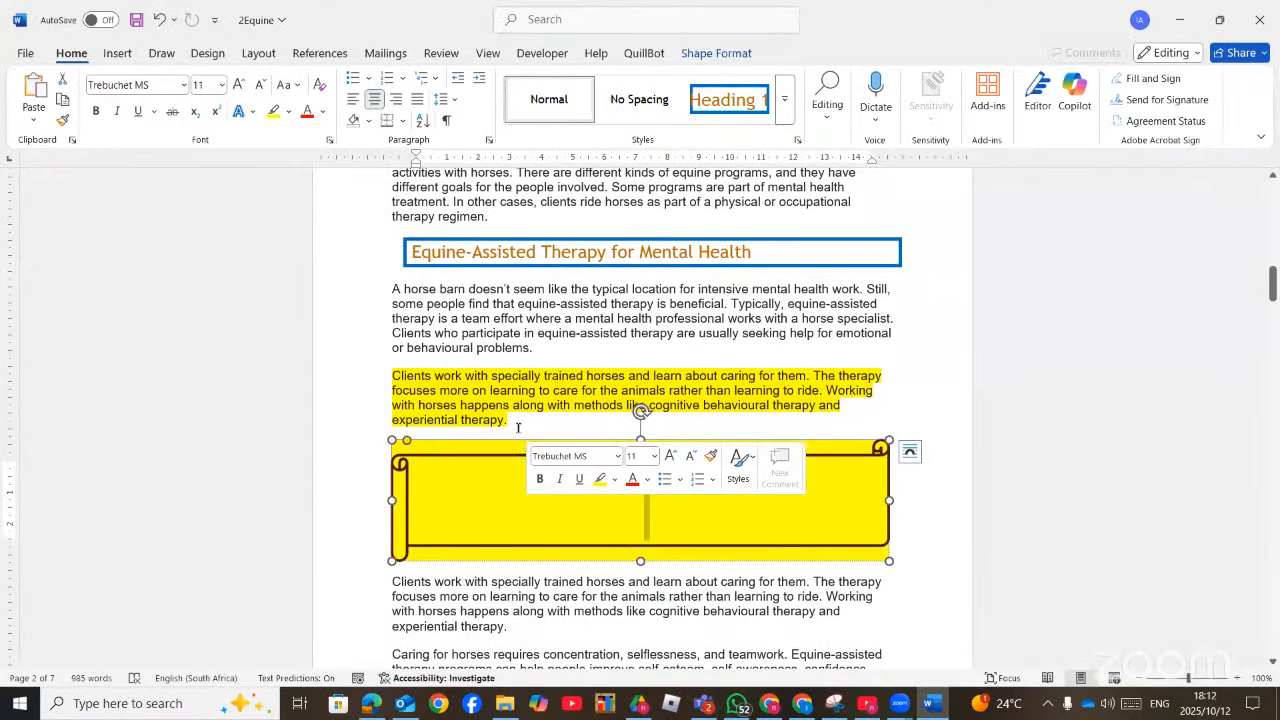
left_click(516, 422)
left_click_drag(516, 422, 395, 377)
right_click(395, 377)
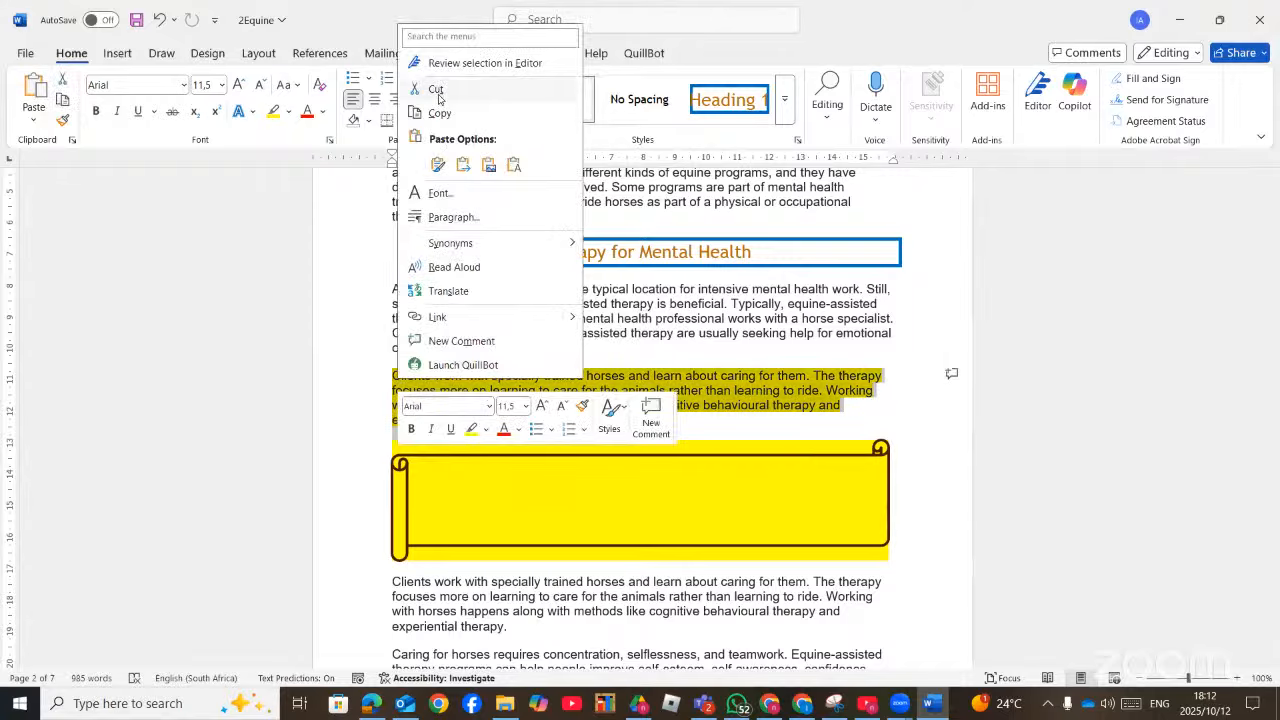
key("ctrl+x")
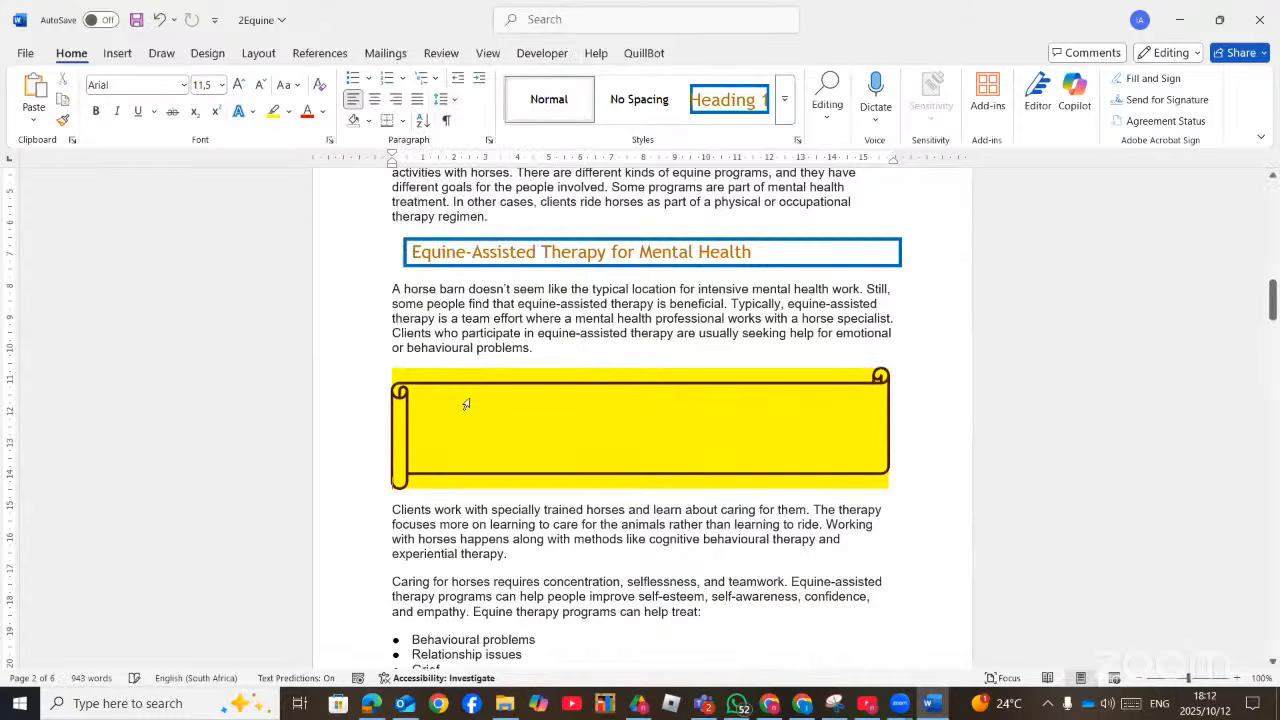
left_click(465, 403)
right_click(466, 403)
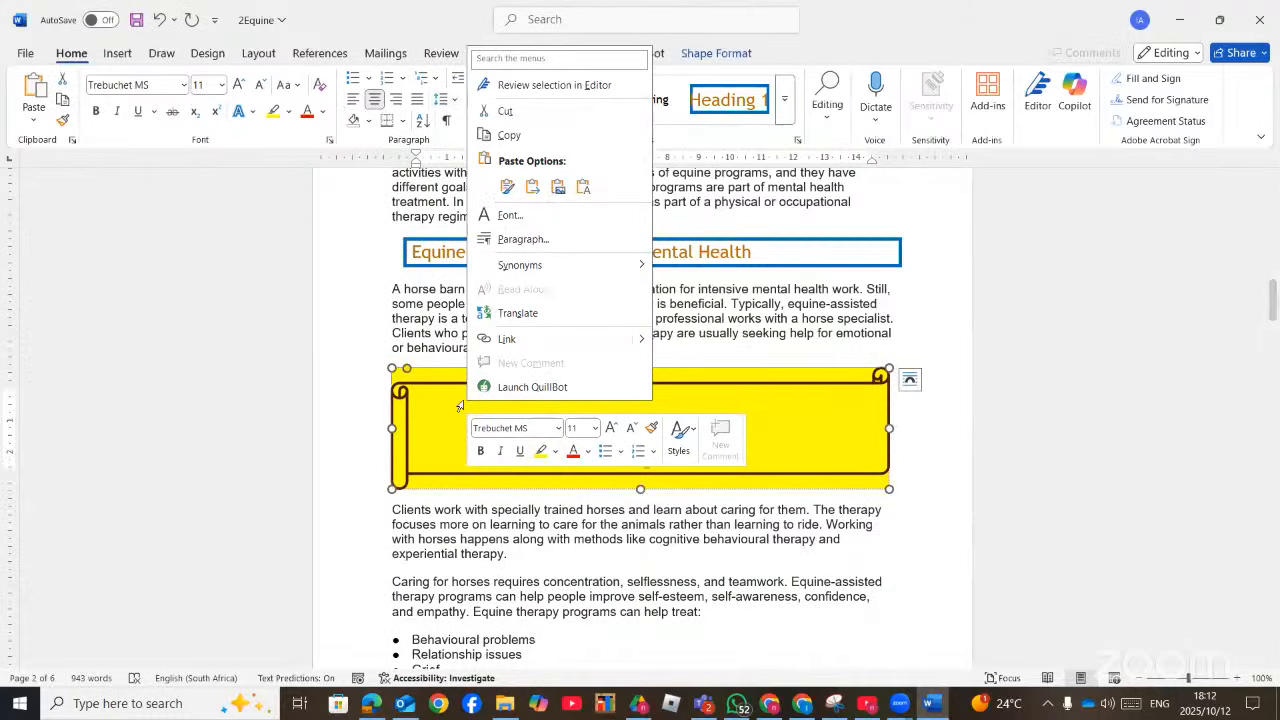
left_click(507, 187)
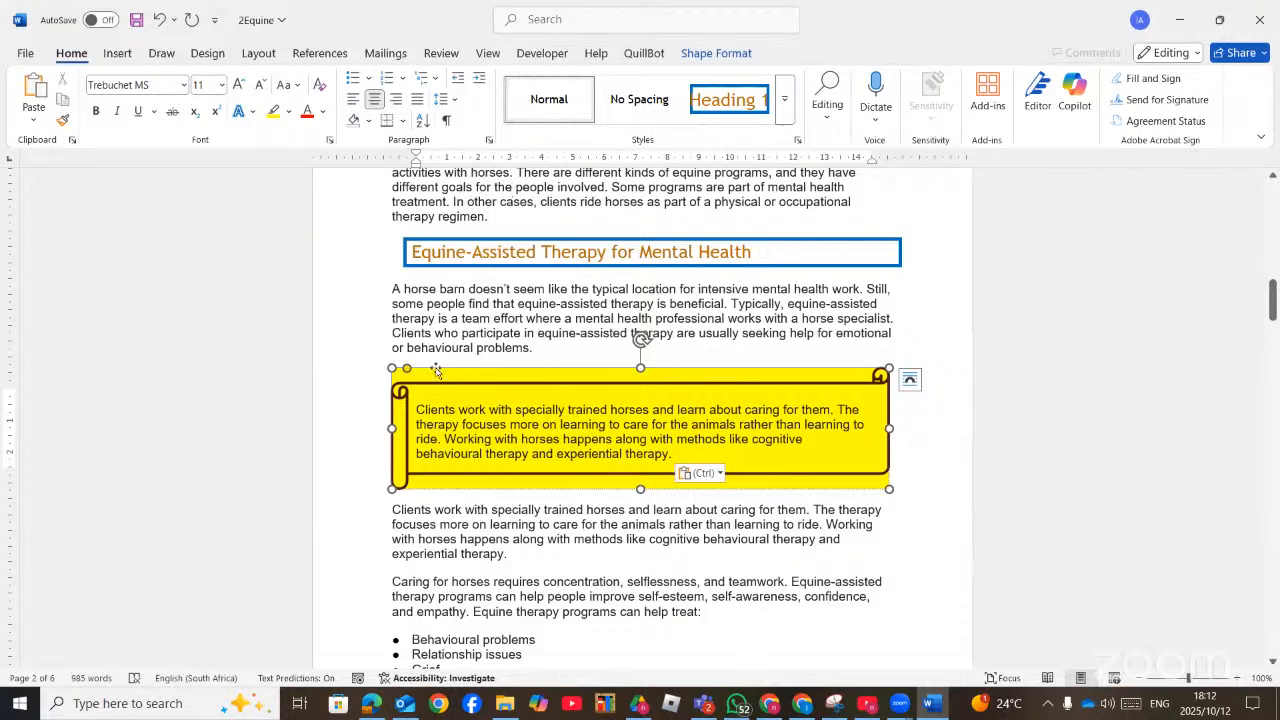
Indent the first line of the paragraph in the scroll shape by about 0.75 cm and compare it with the example in task 2.3
left_click(420, 409)
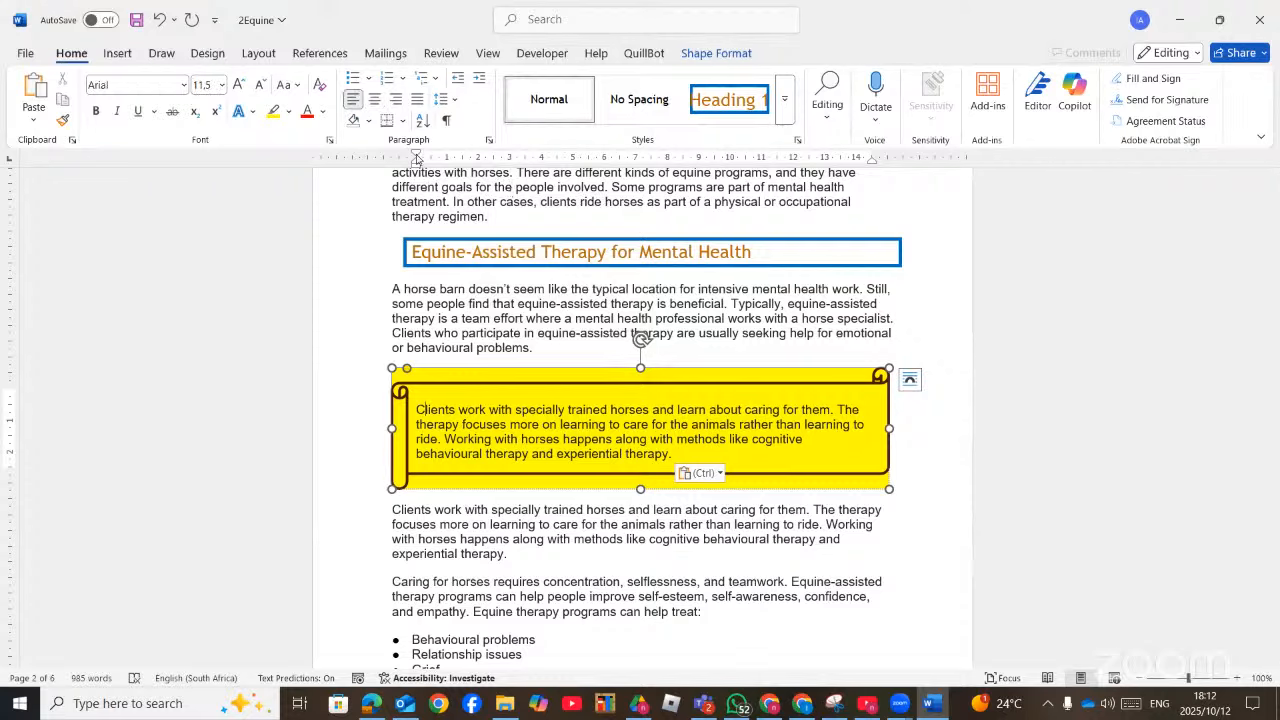
left_click_drag(417, 163, 440, 163)
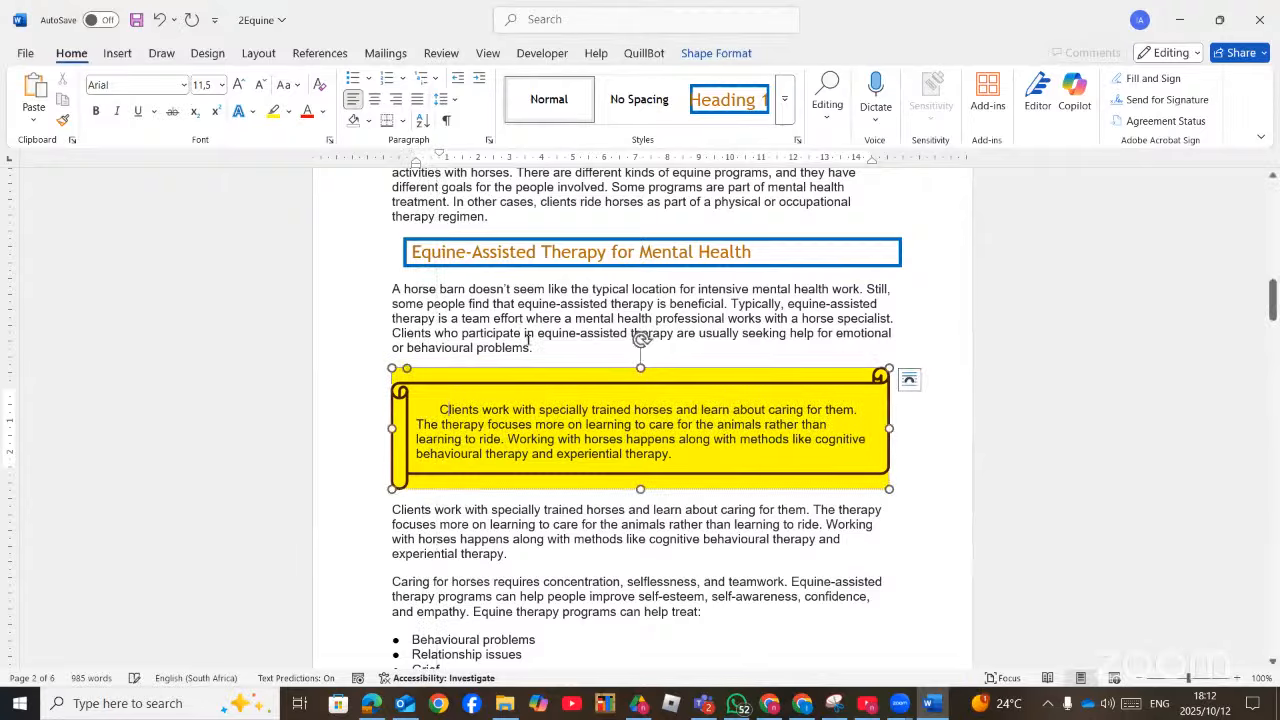
left_click(371, 704)
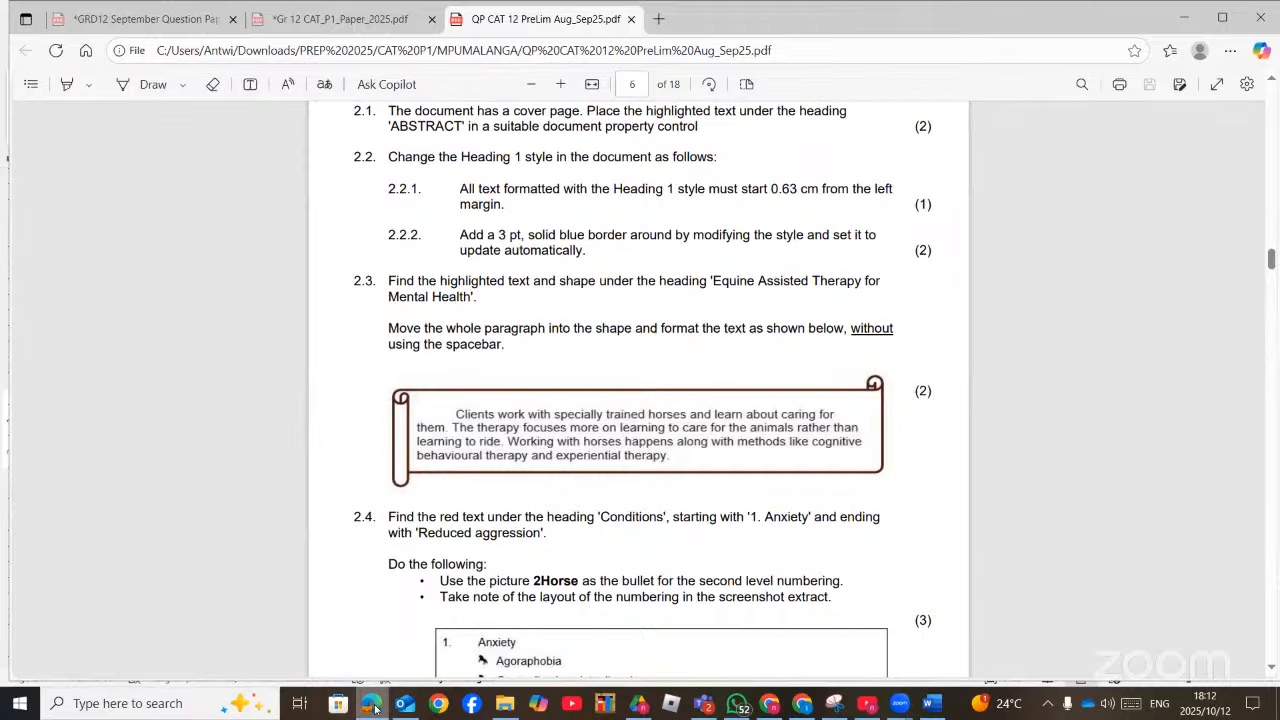
left_click(371, 704)
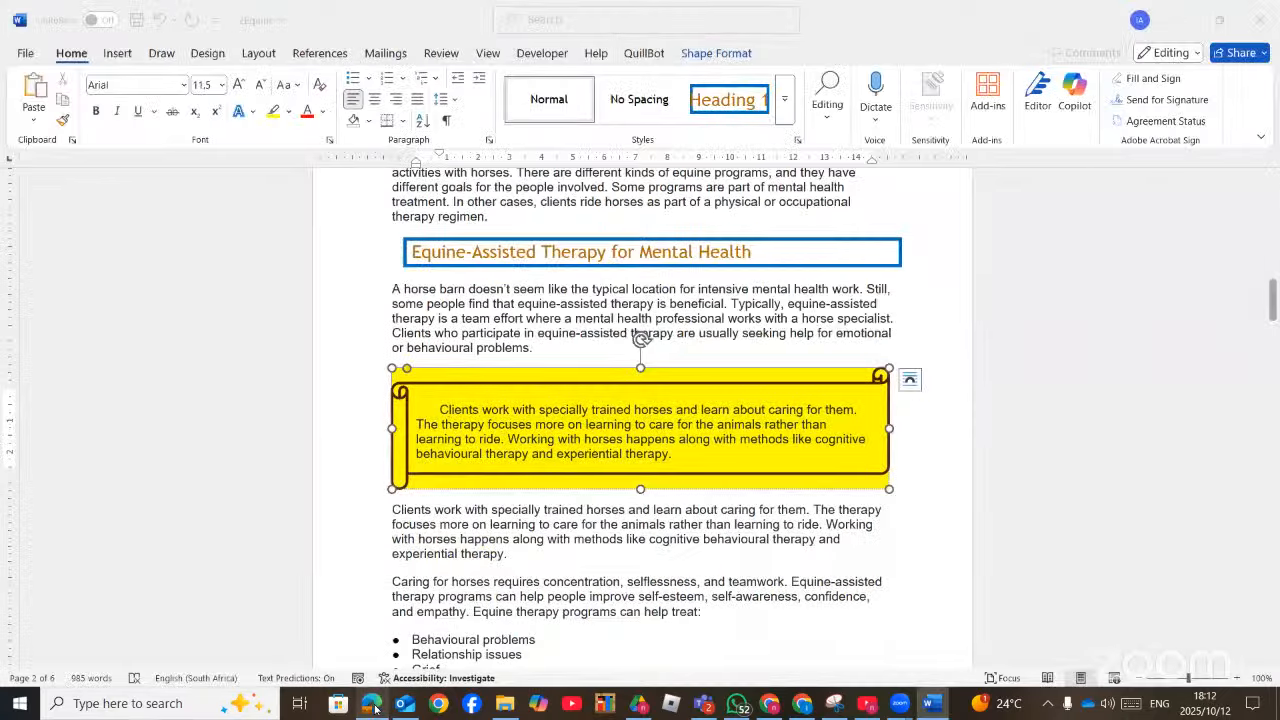
left_click(371, 704)
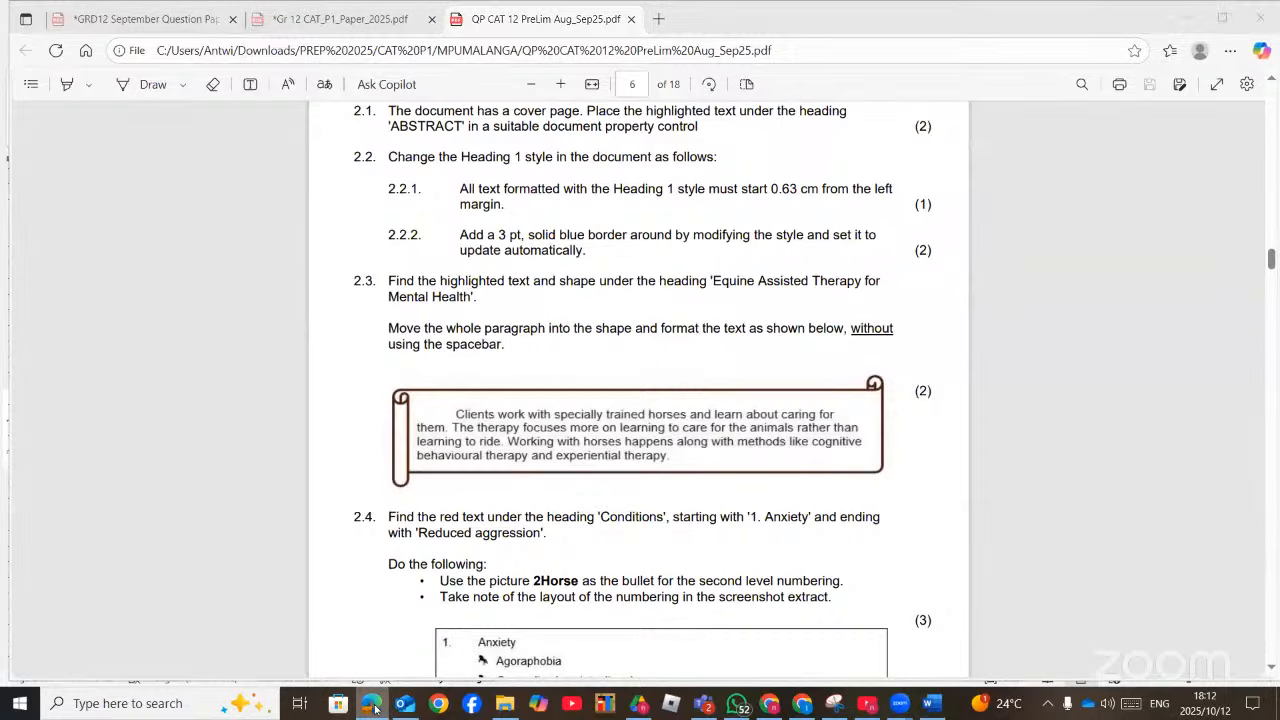
left_click(371, 704)
Try a left indent of about 0.5 cm with the first line at about 0.75 cm, comparing the shape's text with the example
left_click(441, 409)
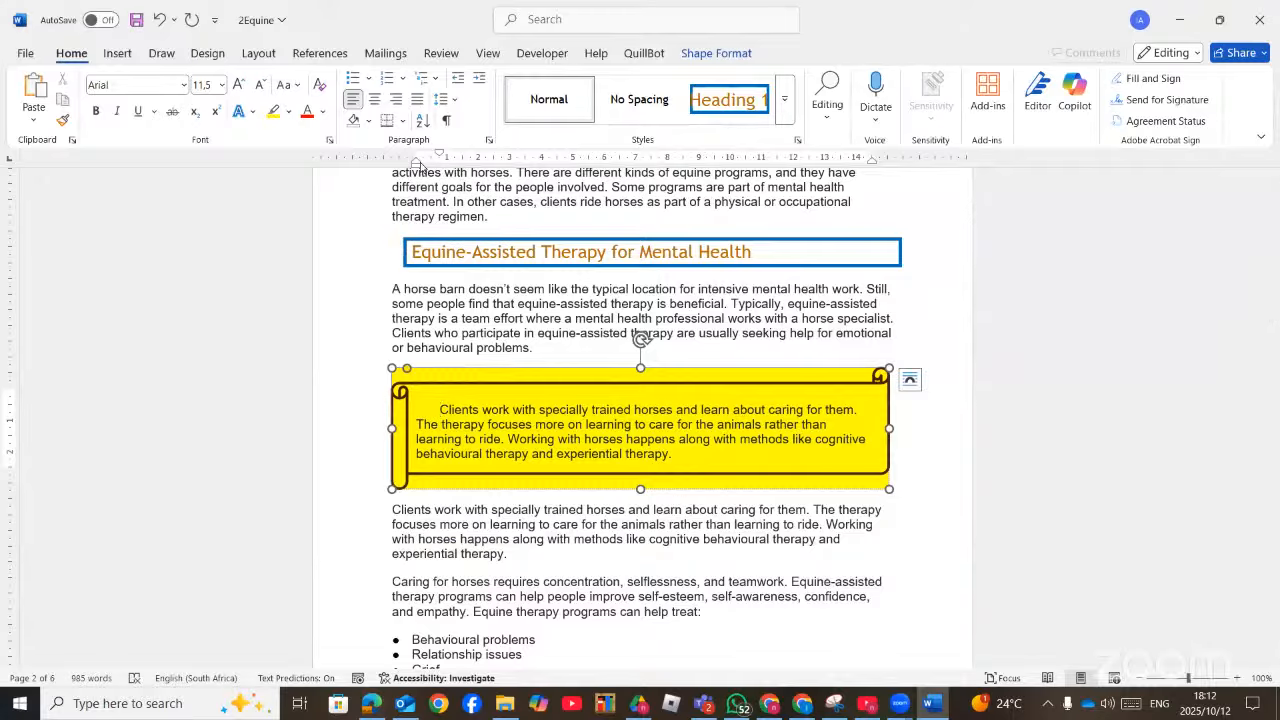
mouse_move(435, 162)
left_mouse_down()
mouse_move(424, 165)
mouse_move(446, 163)
left_mouse_up()
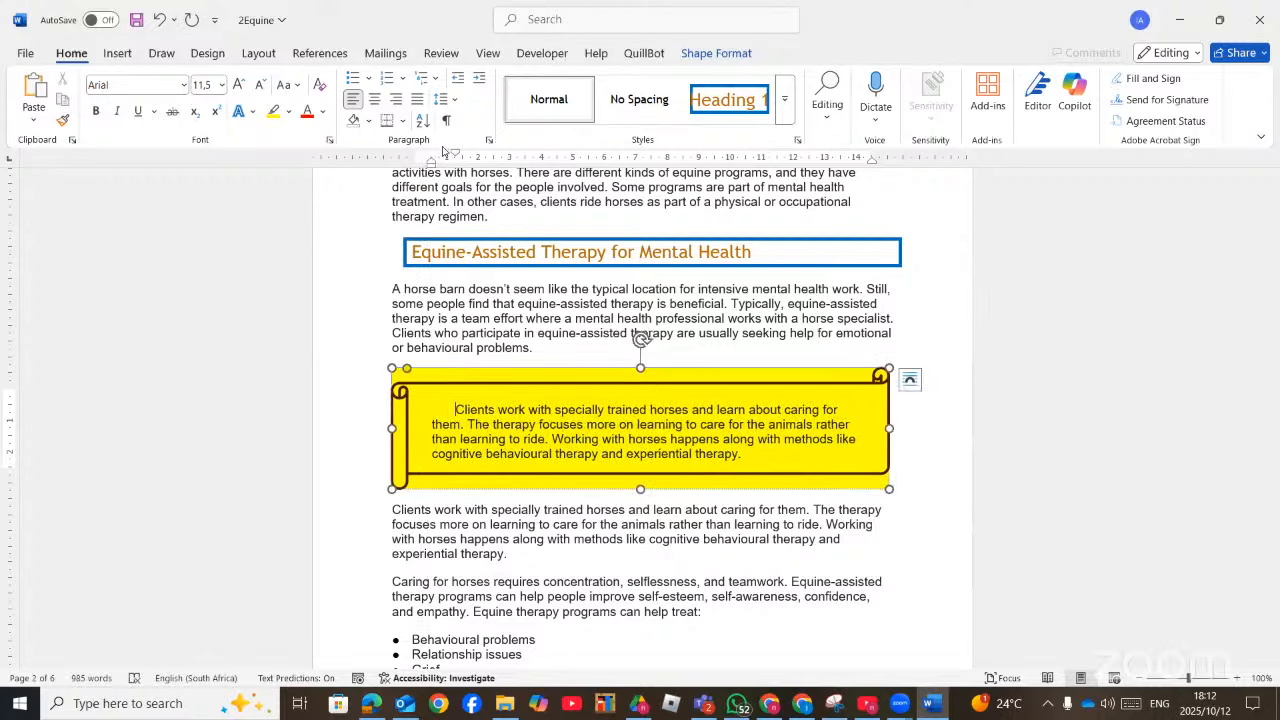
left_click_drag(455, 152, 438, 150)
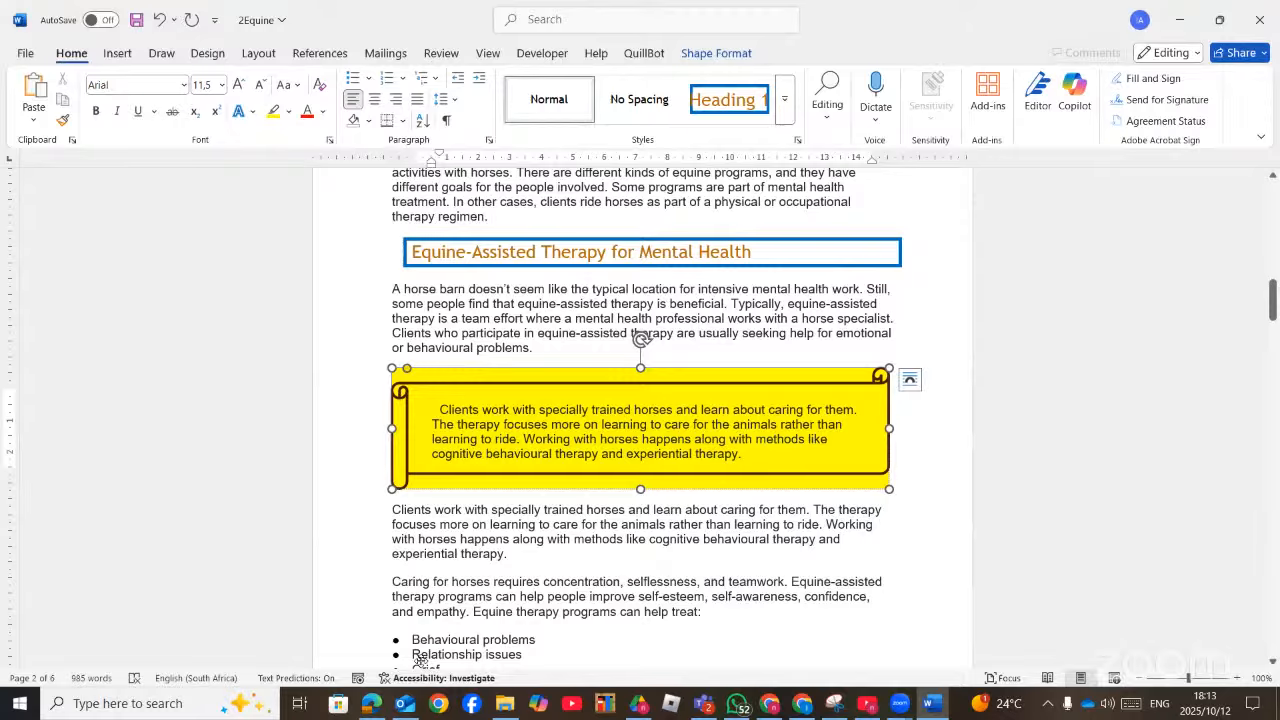
left_click(372, 703)
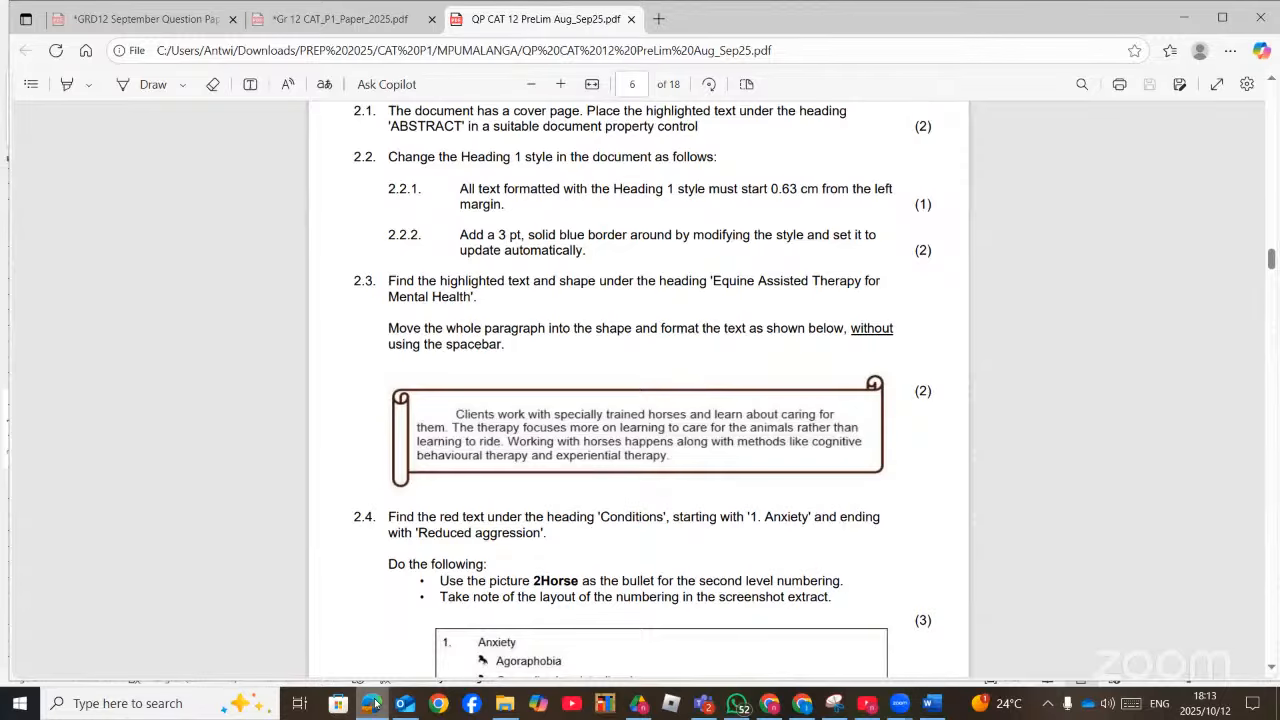
left_click(372, 704)
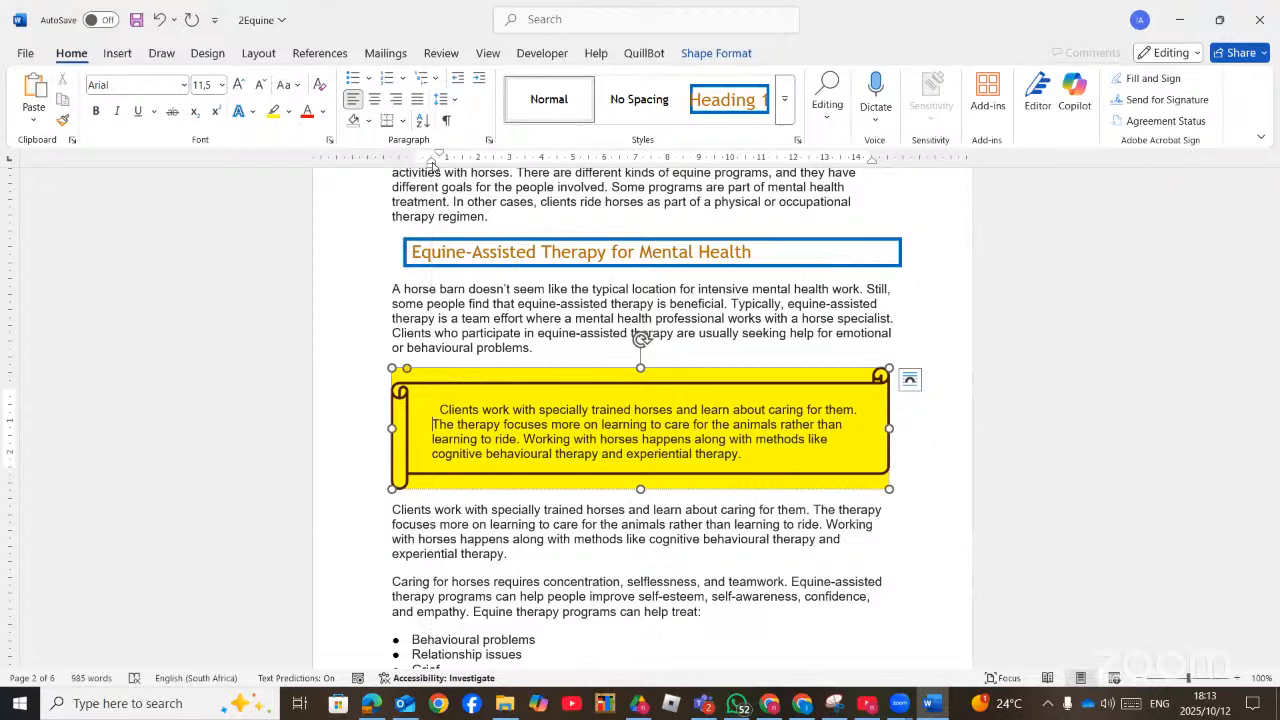
Narrow the scroll shape from its right edge and compare its line breaks with the example in task 2.3
left_click(877, 426)
left_click_drag(889, 428, 858, 429)
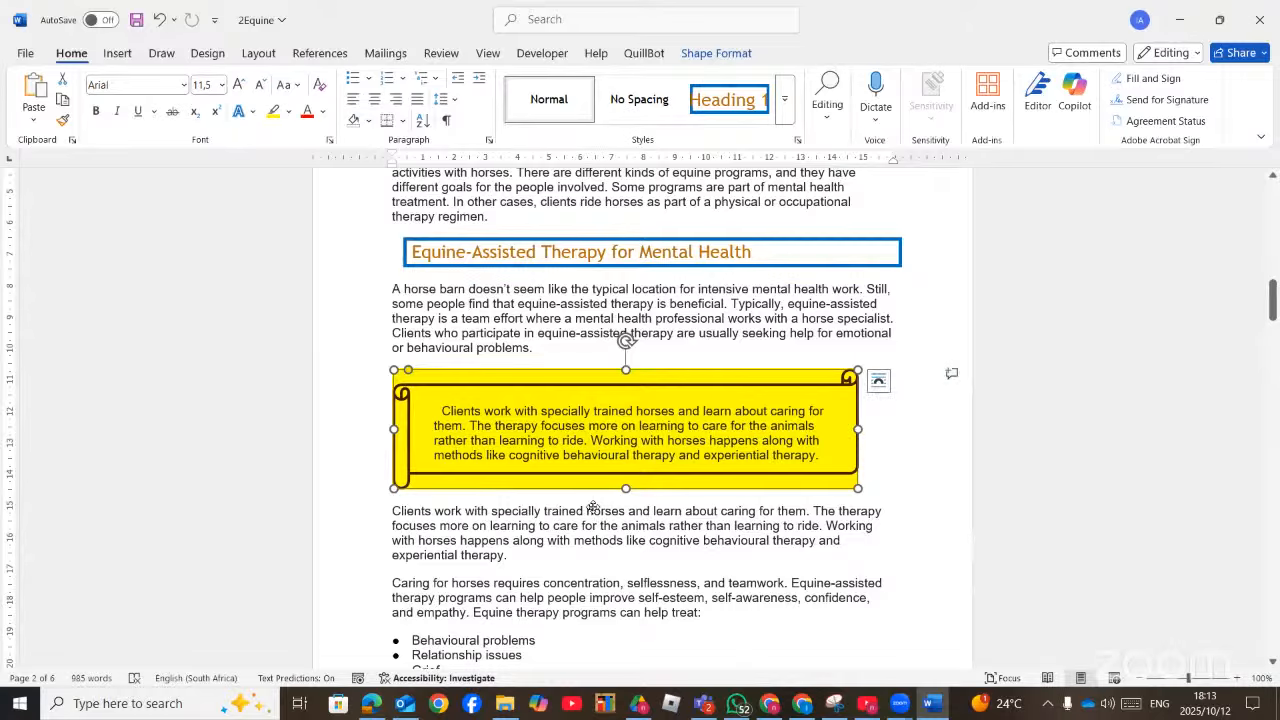
left_click(367, 706)
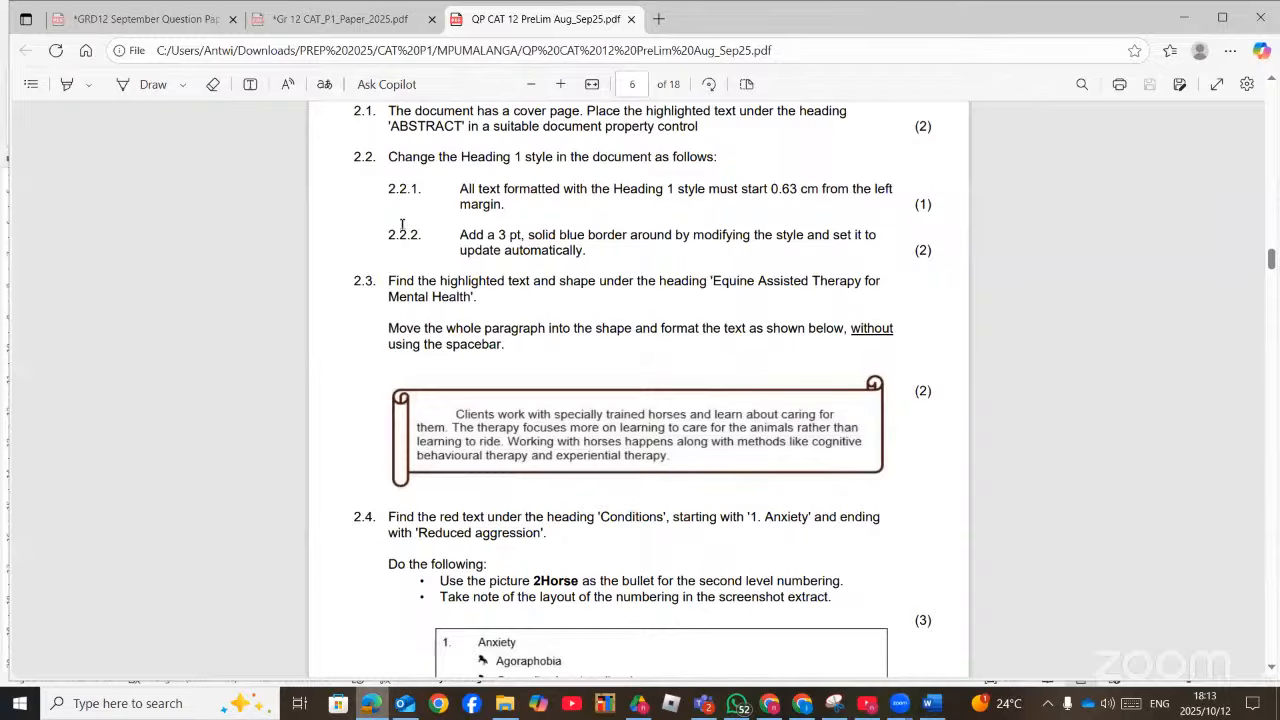
key("alt+Tab")
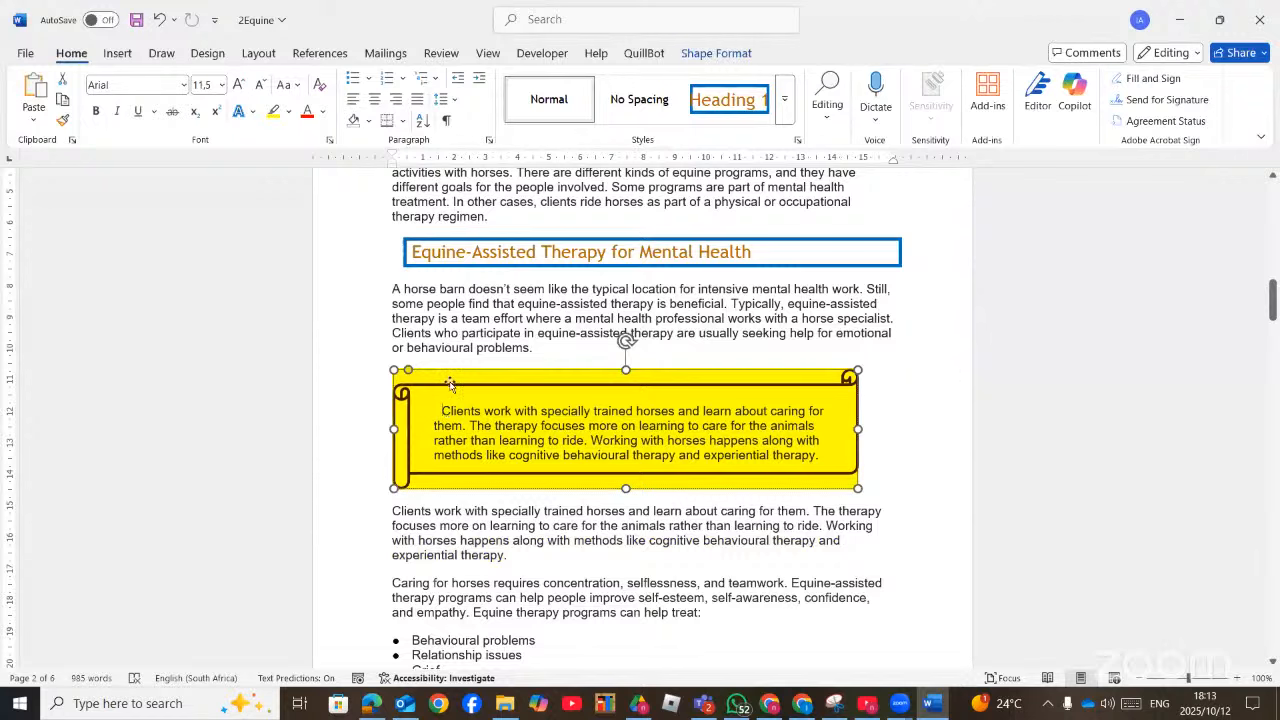
Indent the shape's paragraph by about 0.75 cm with its first line at about 1.5 cm, and slightly widen and heighten the scroll shape
left_click(445, 411)
mouse_move(448, 157)
left_mouse_down()
mouse_move(471, 161)
mouse_move(428, 161)
mouse_move(441, 162)
left_mouse_up()
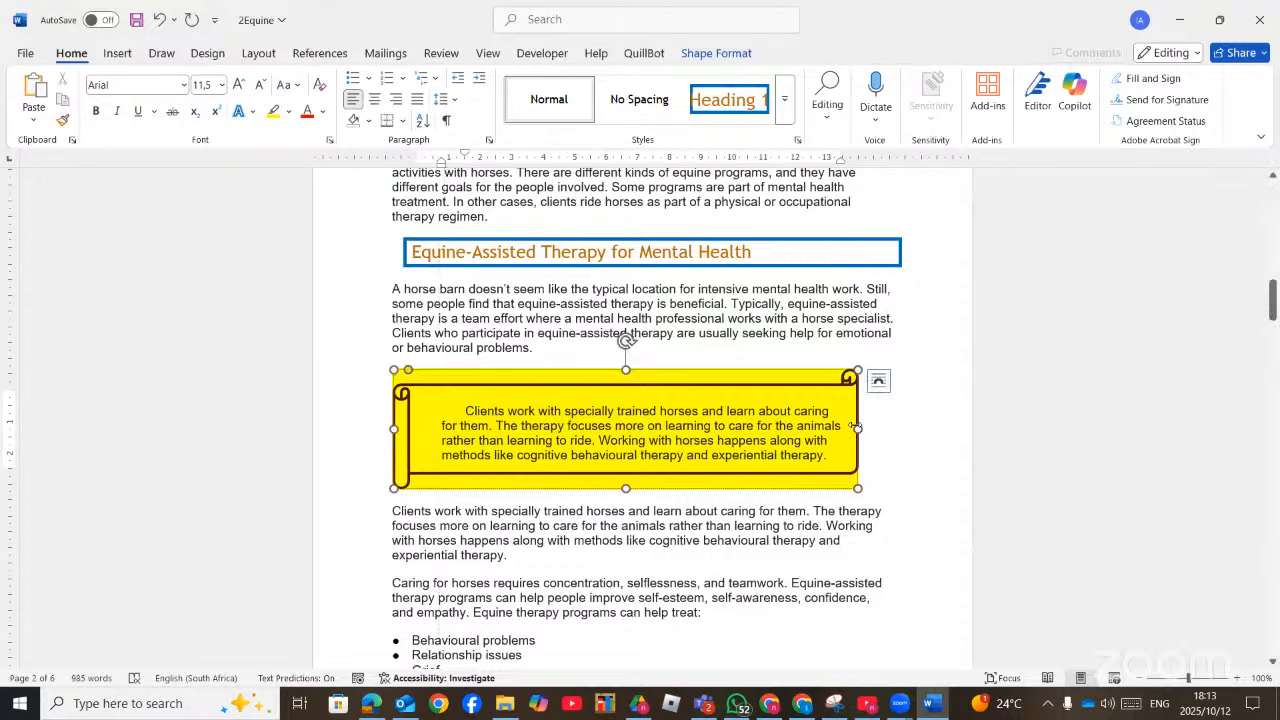
mouse_move(857, 426)
left_mouse_down()
mouse_move(836, 412)
mouse_move(863, 416)
left_mouse_up()
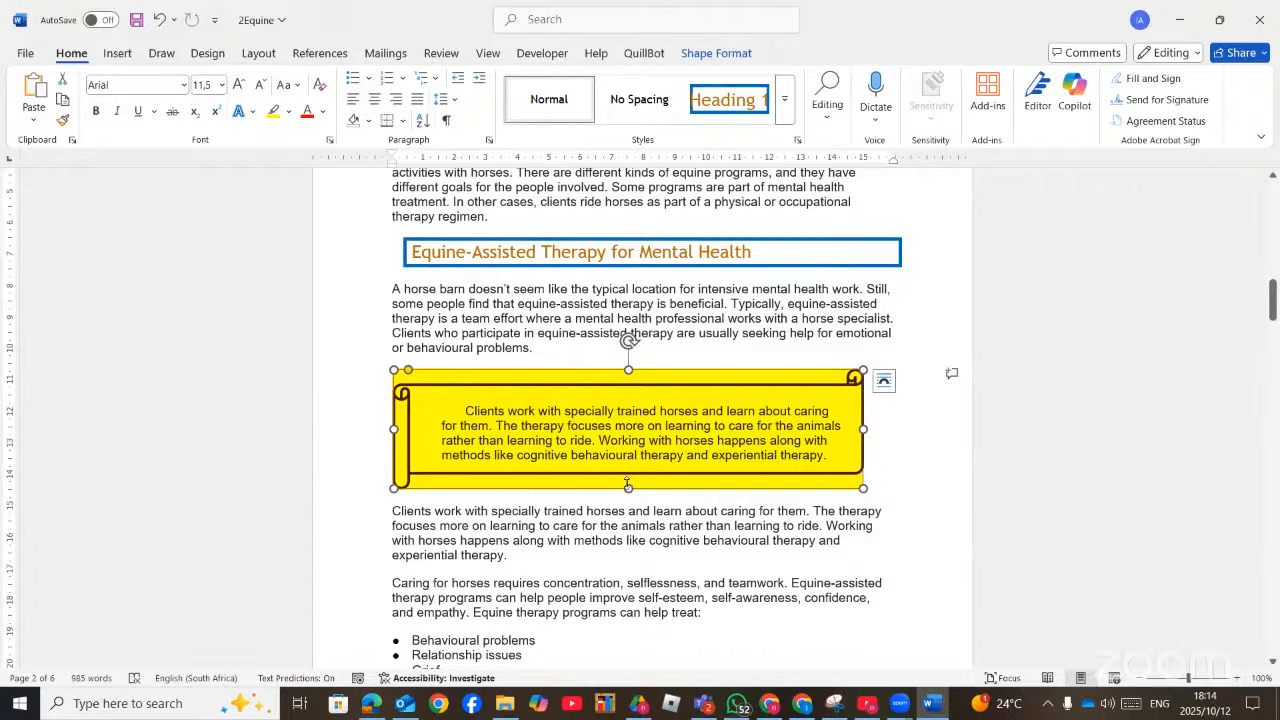
left_click_drag(632, 488, 636, 494)
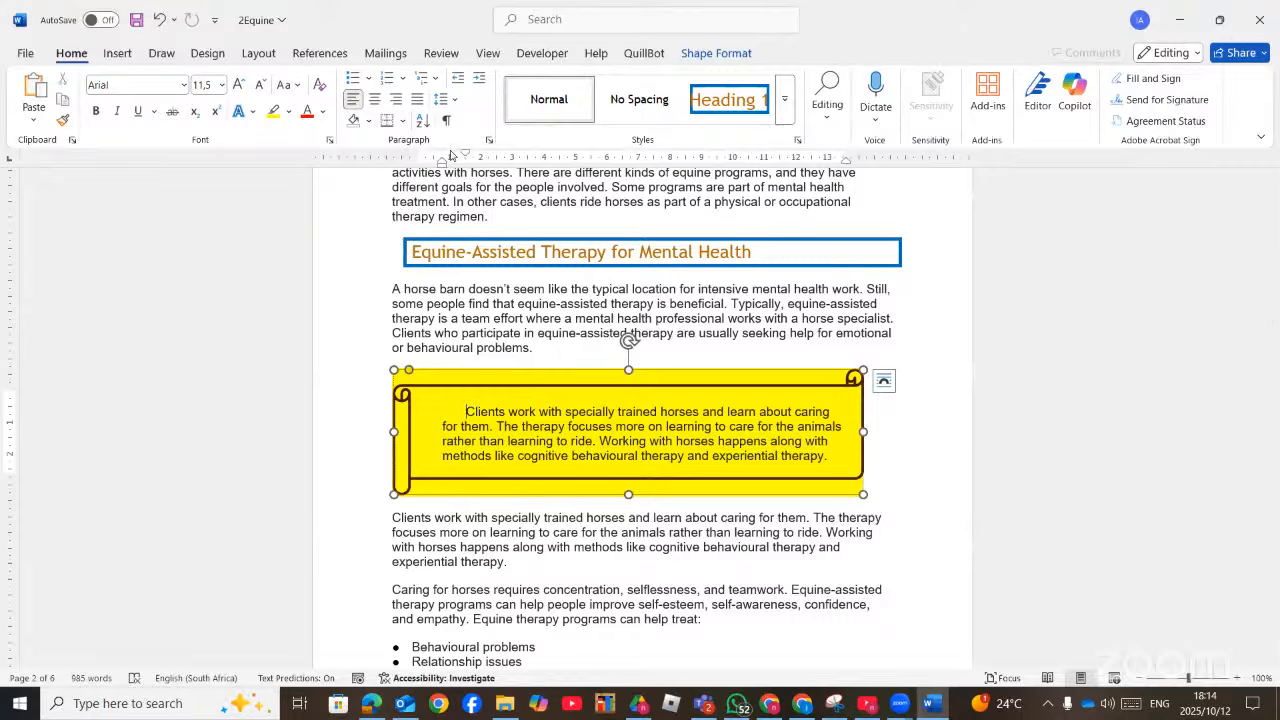
Set the scroll shape paragraph's left indent to about 0 cm with its first line indented about 1 cm
left_click_drag(463, 154, 425, 163)
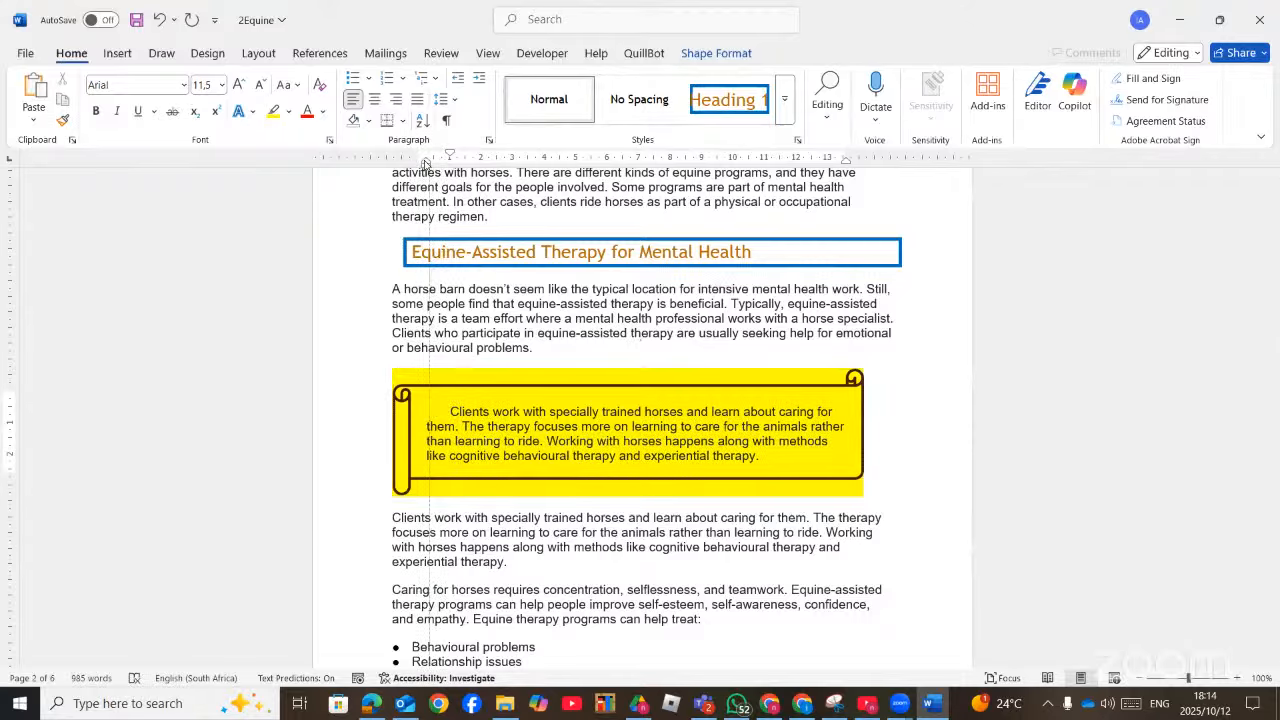
left_click_drag(425, 163, 425, 163)
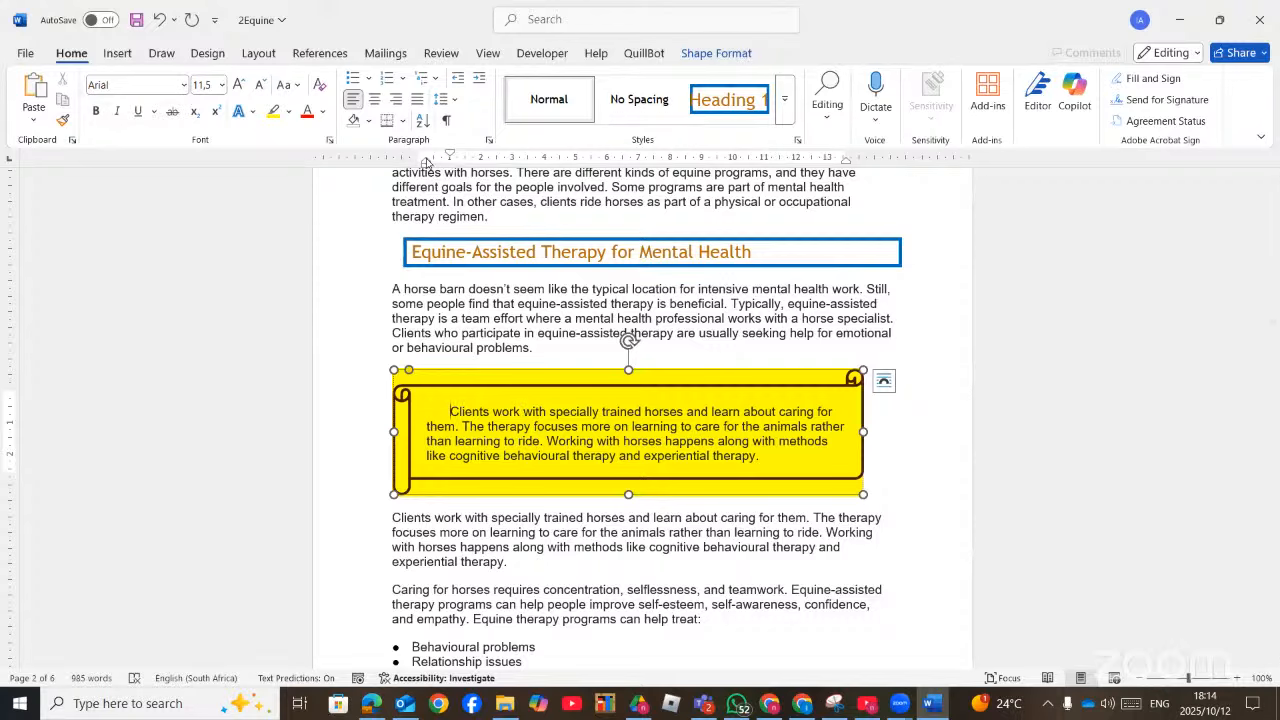
left_click_drag(426, 163, 420, 163)
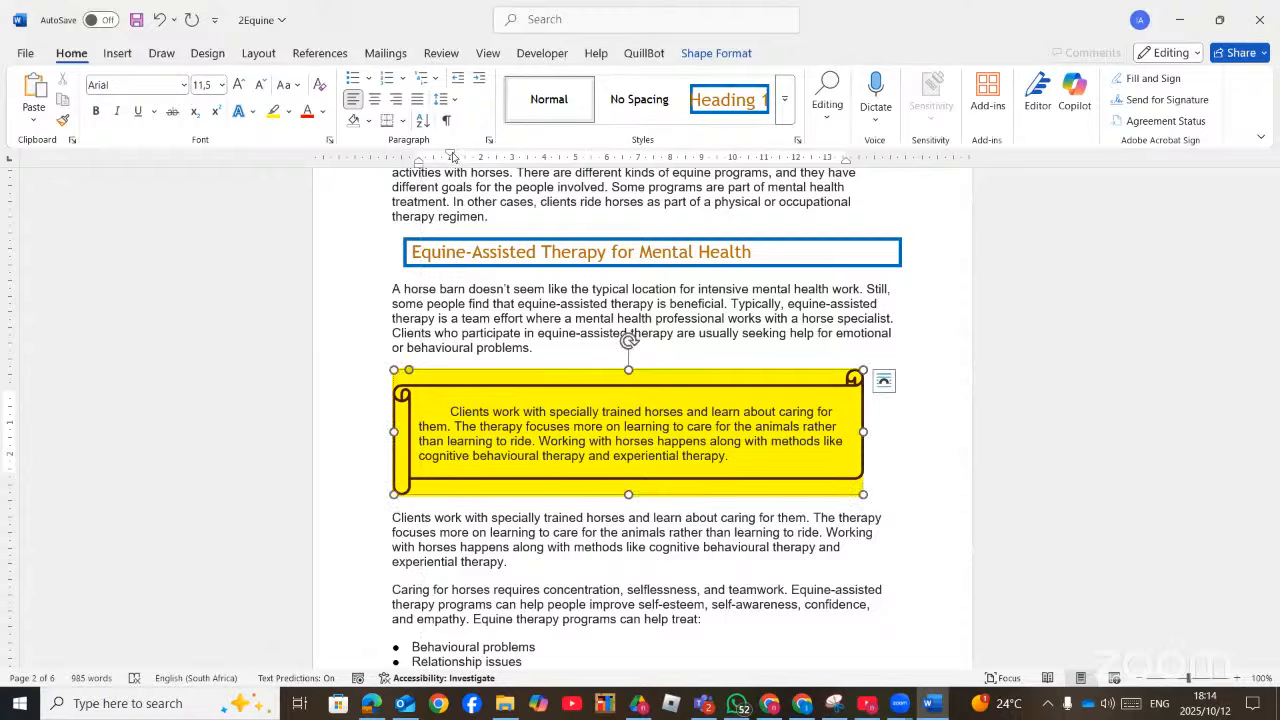
left_click_drag(452, 157, 452, 159)
left_click(908, 473)
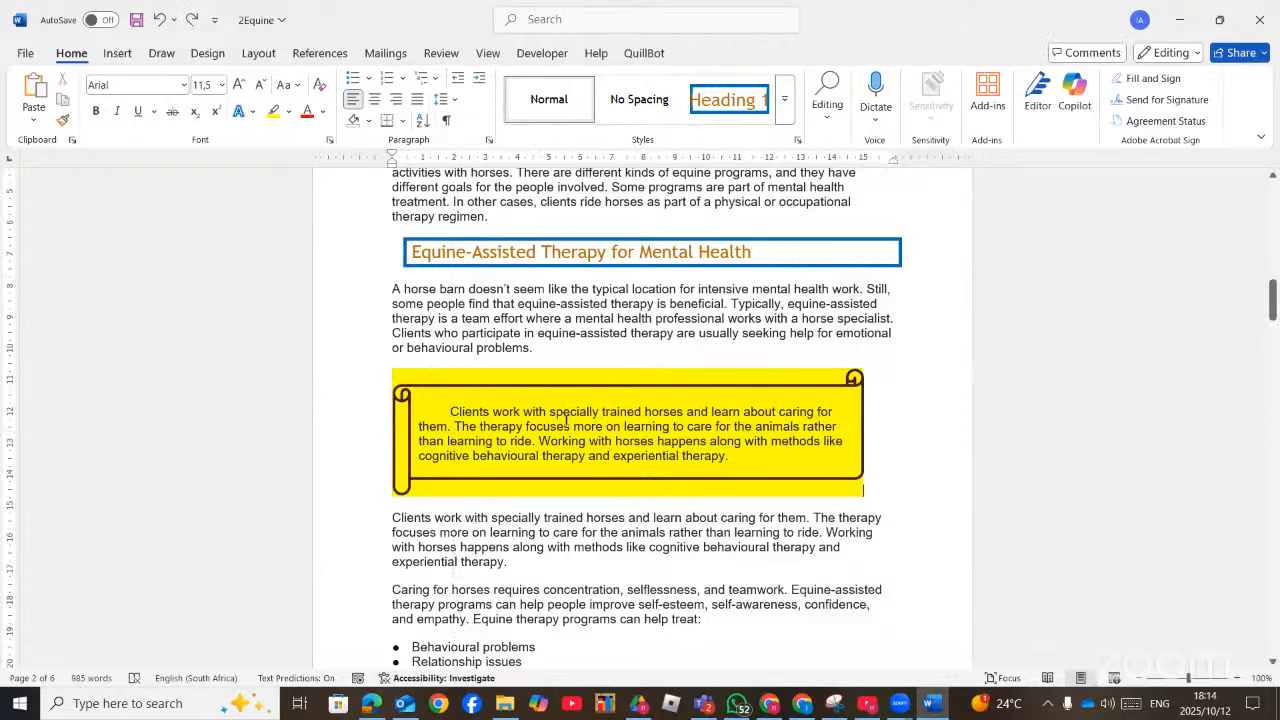
left_click(568, 423)
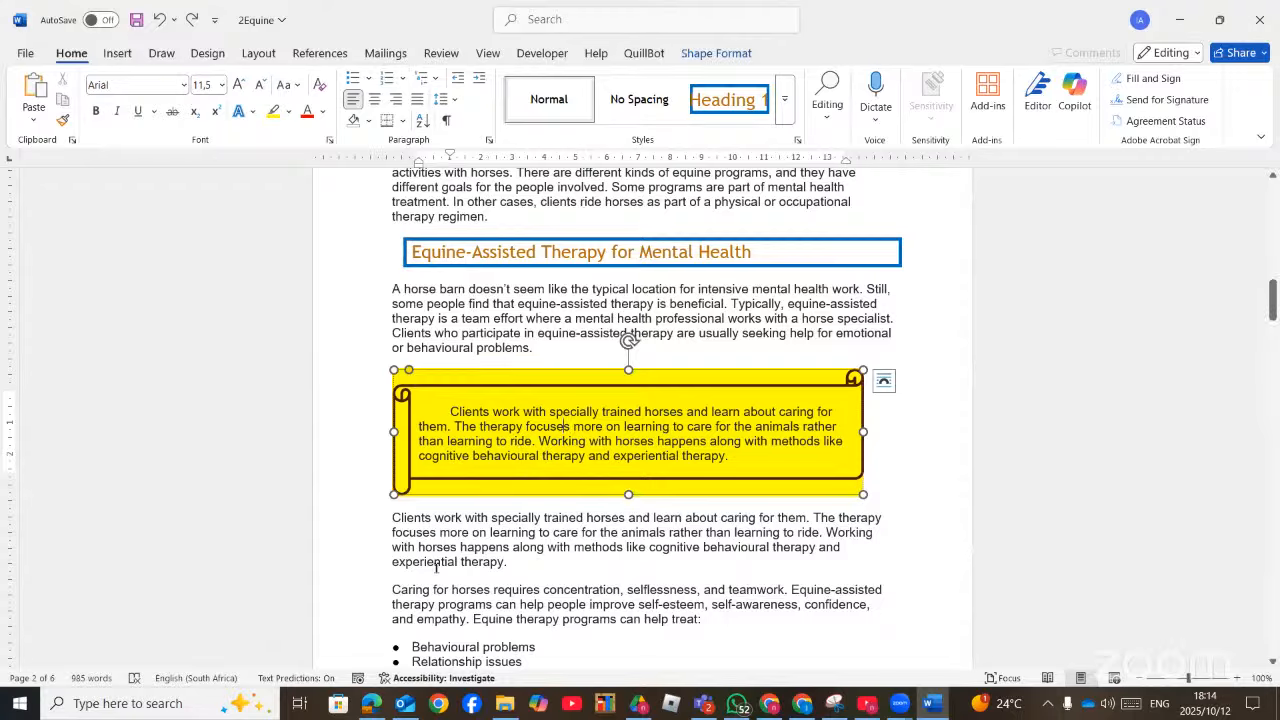
Read task 2.4 in the question paper PDF in Edge and locate the red list under 'Conditions' in the Word document
left_click(370, 705)
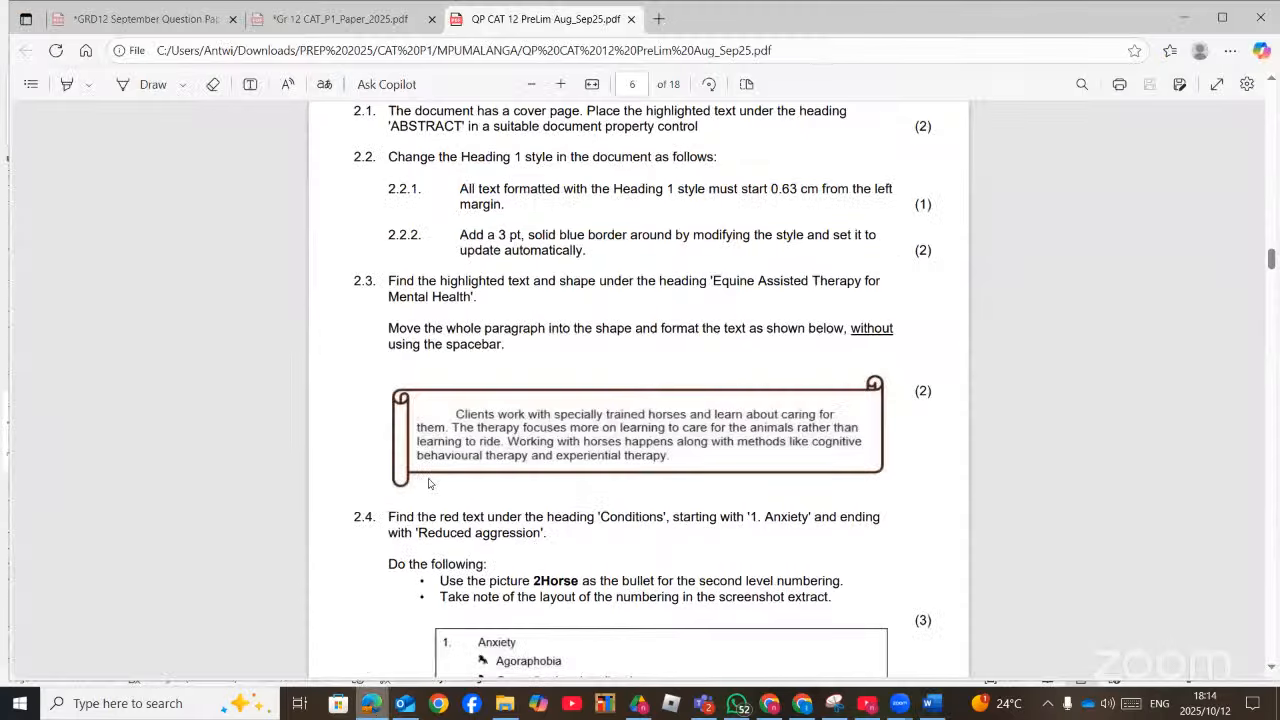
scroll(570, 402, "down", 2)
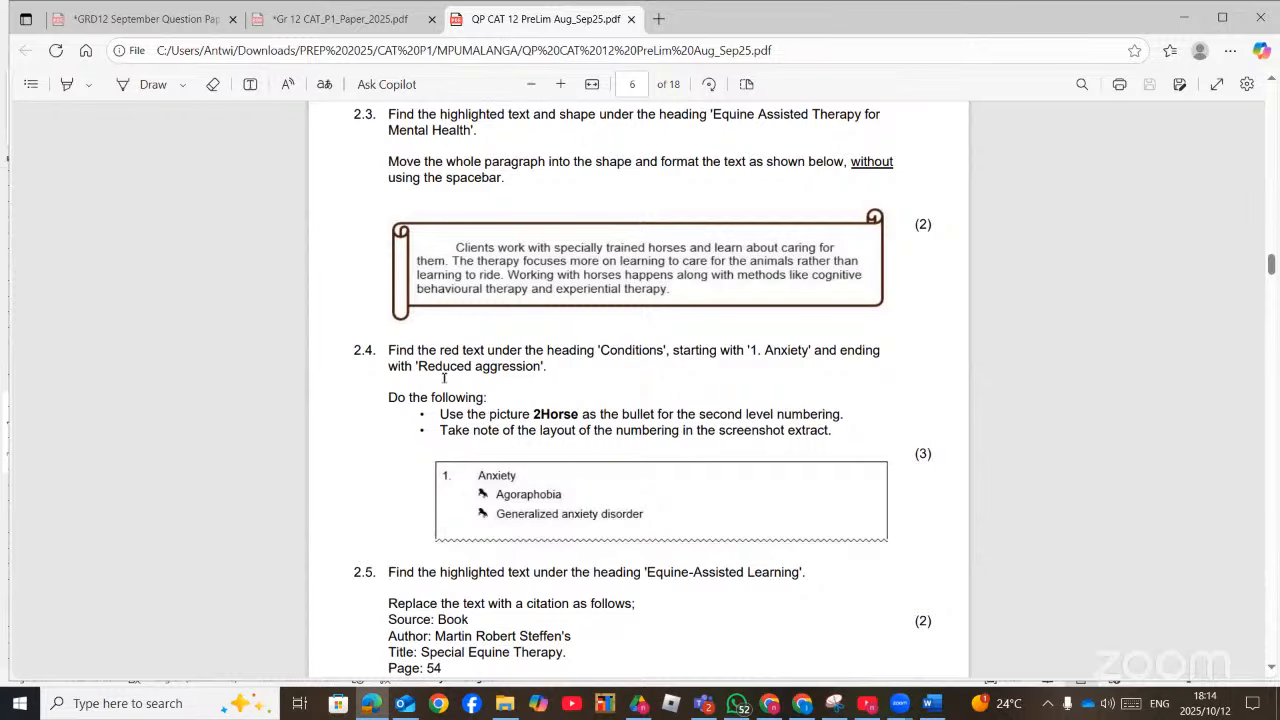
scroll(444, 377, "down", 1)
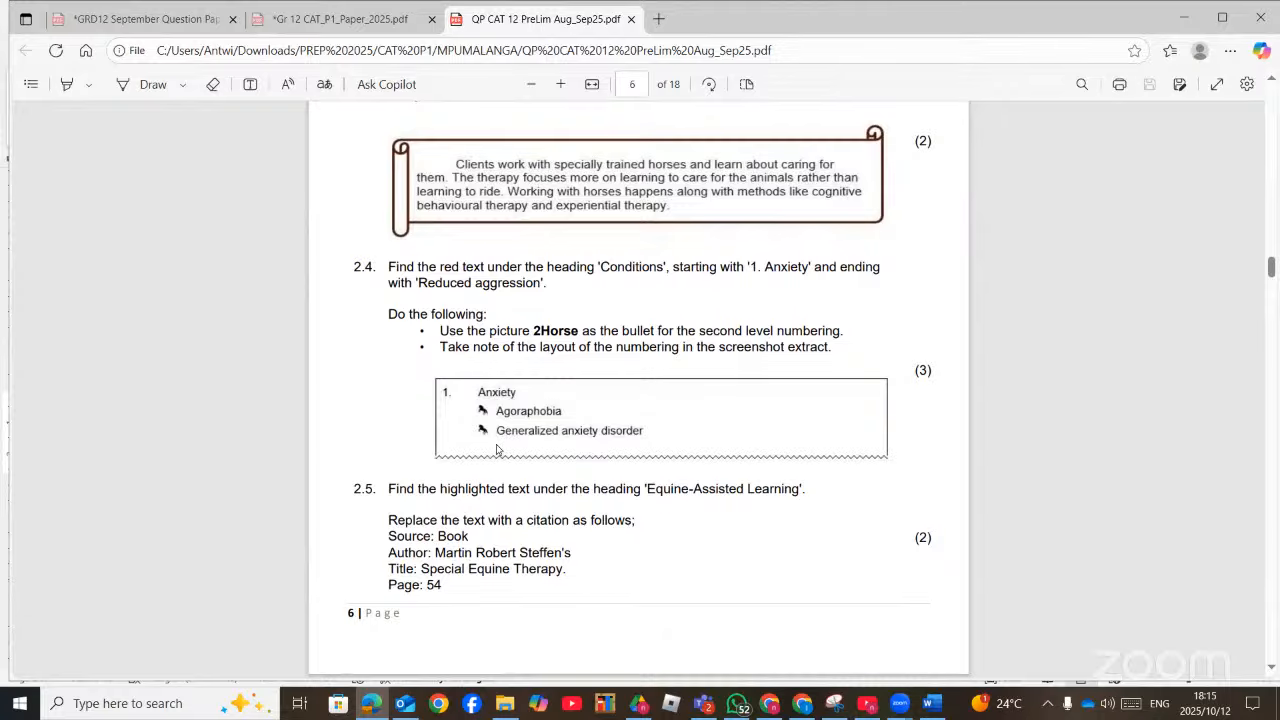
scroll(615, 465, "down", 1)
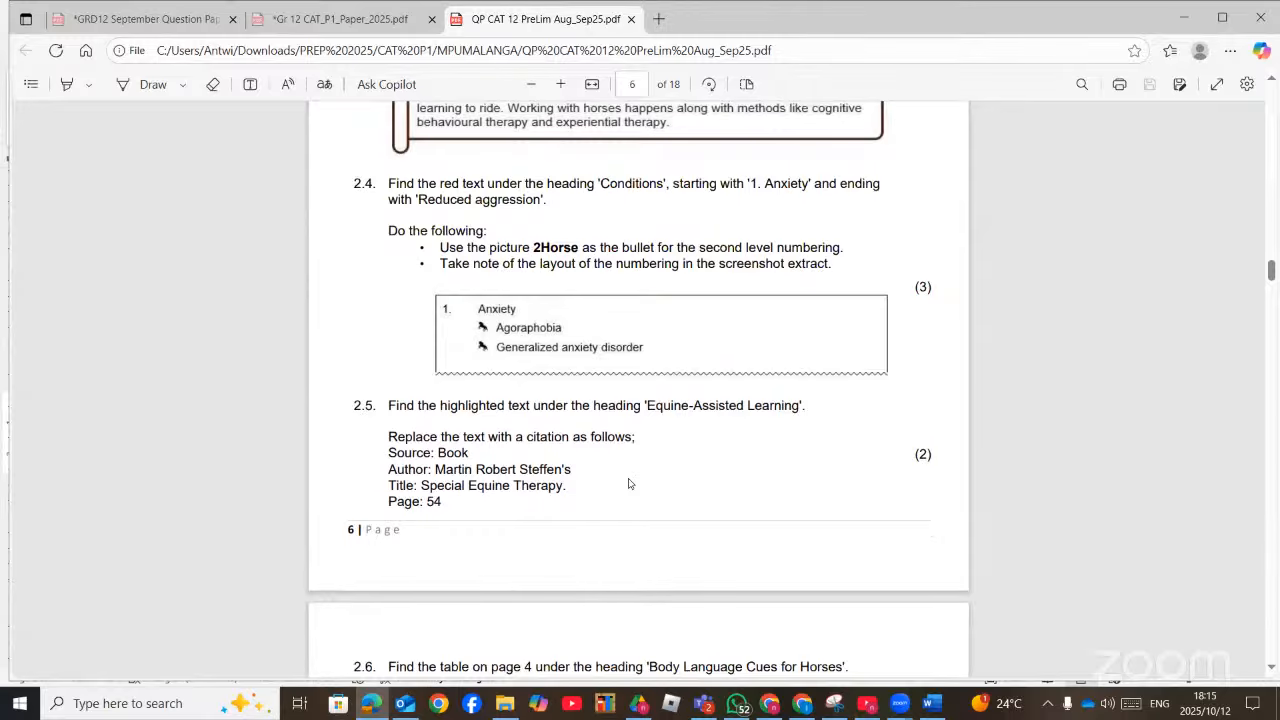
left_click(930, 703)
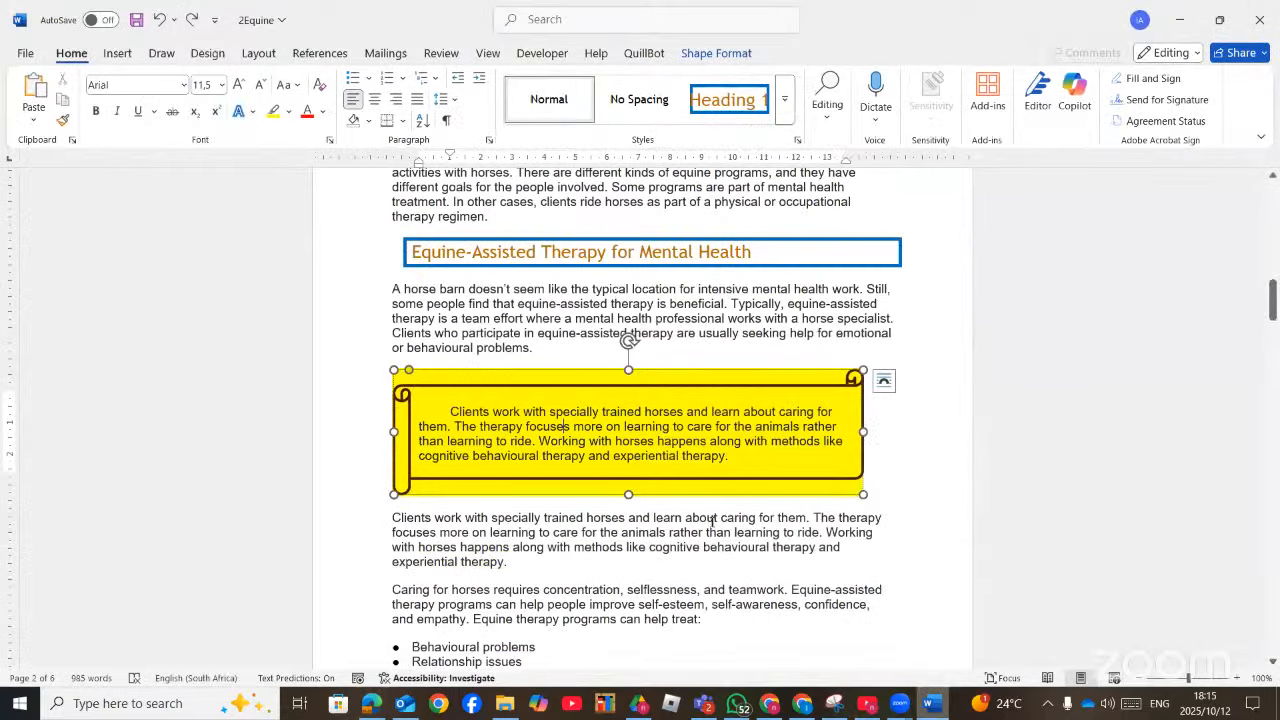
scroll(665, 500, "down", 3)
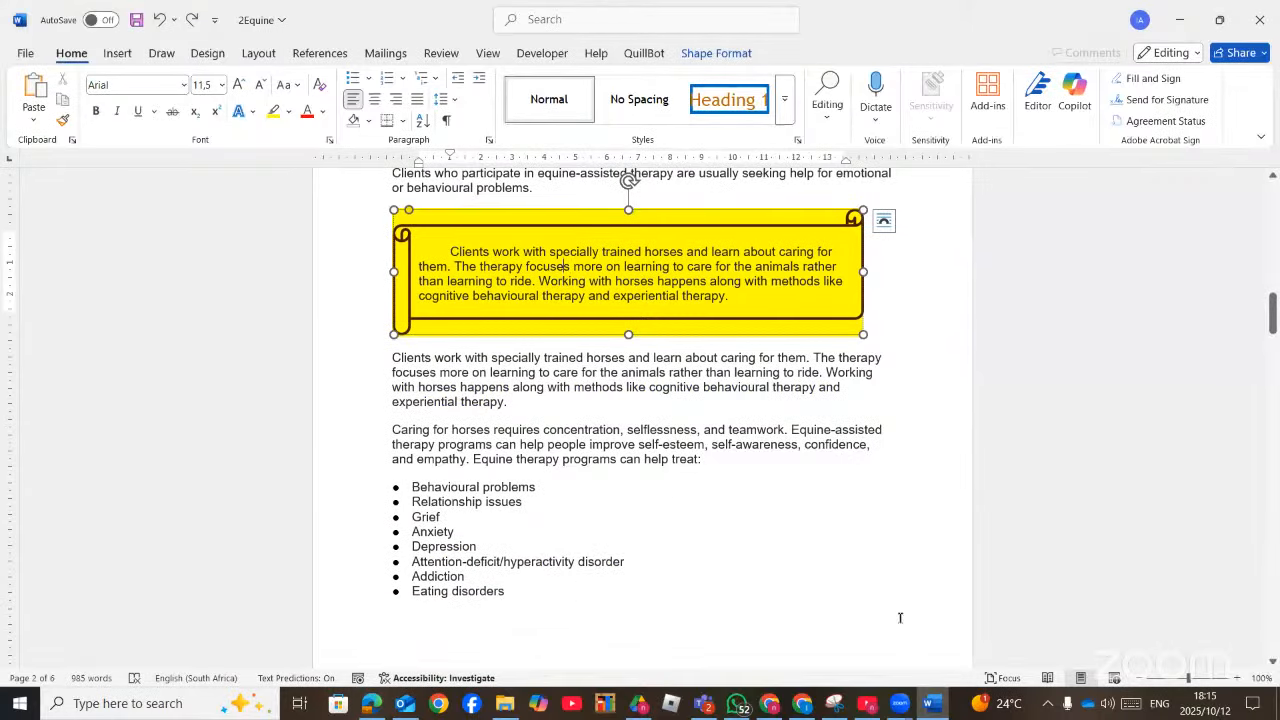
left_click(933, 705)
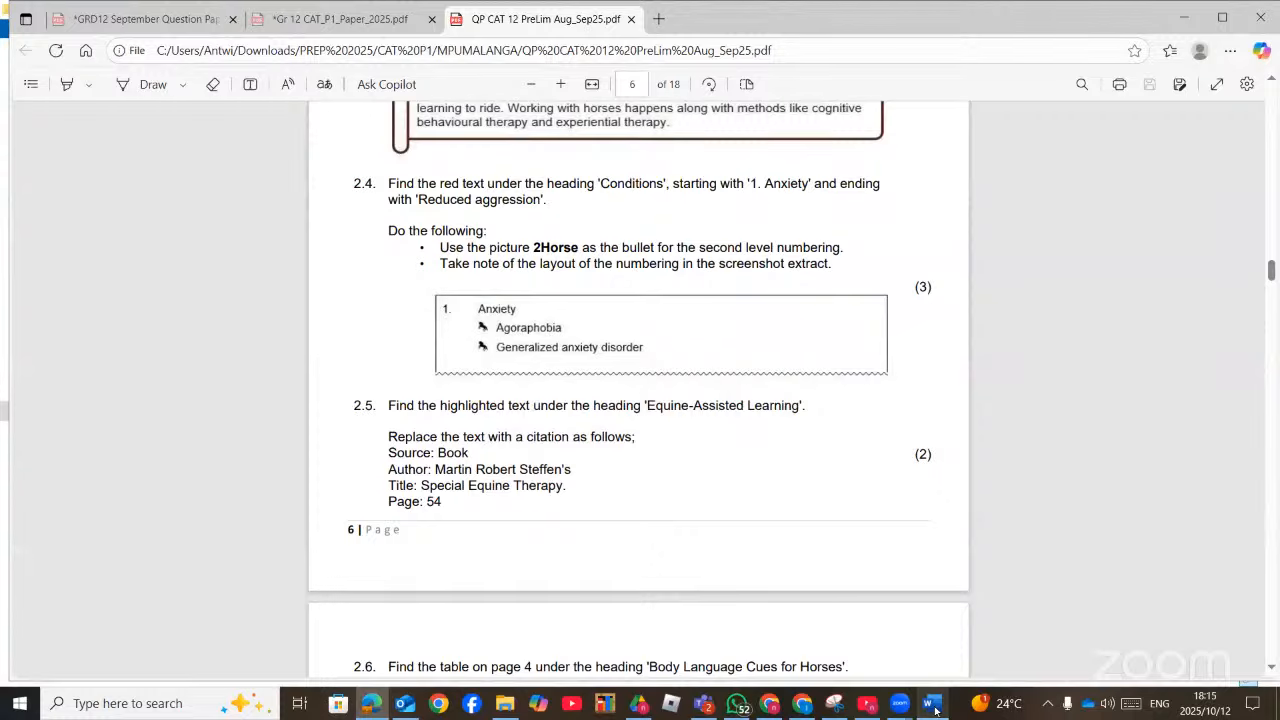
left_click(933, 705)
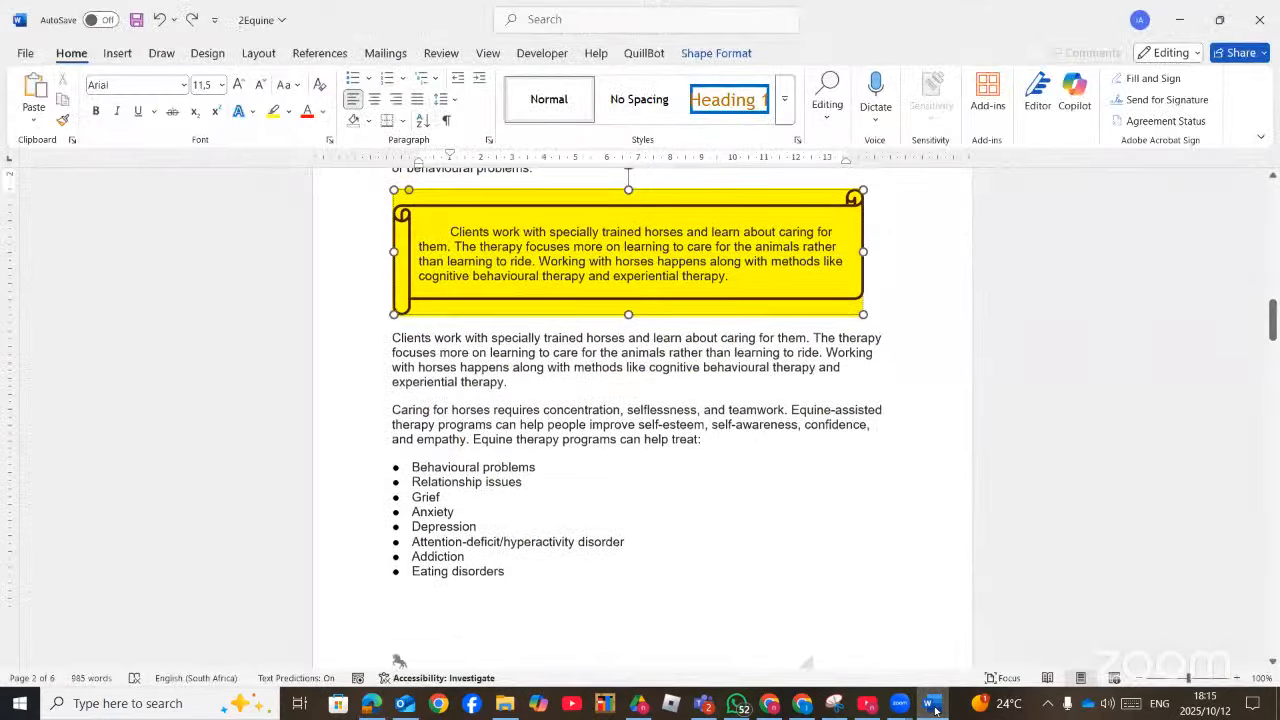
scroll(394, 240, "down", 10)
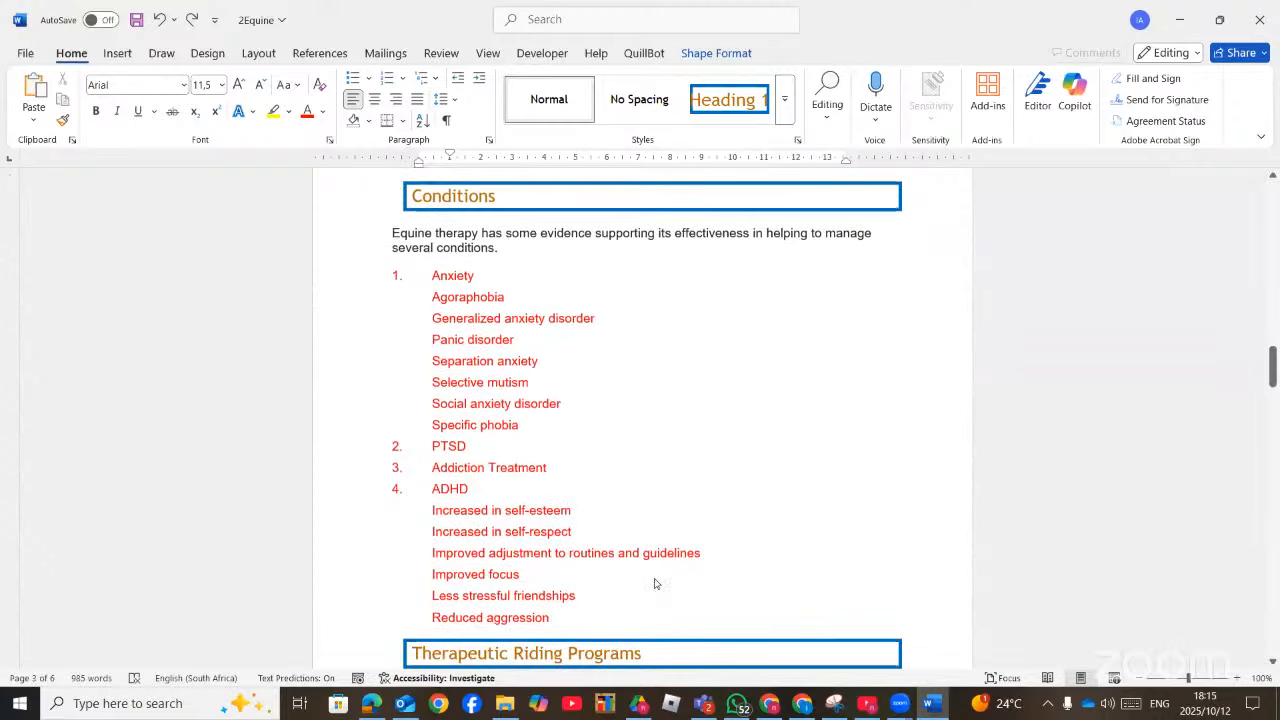
left_click(933, 704)
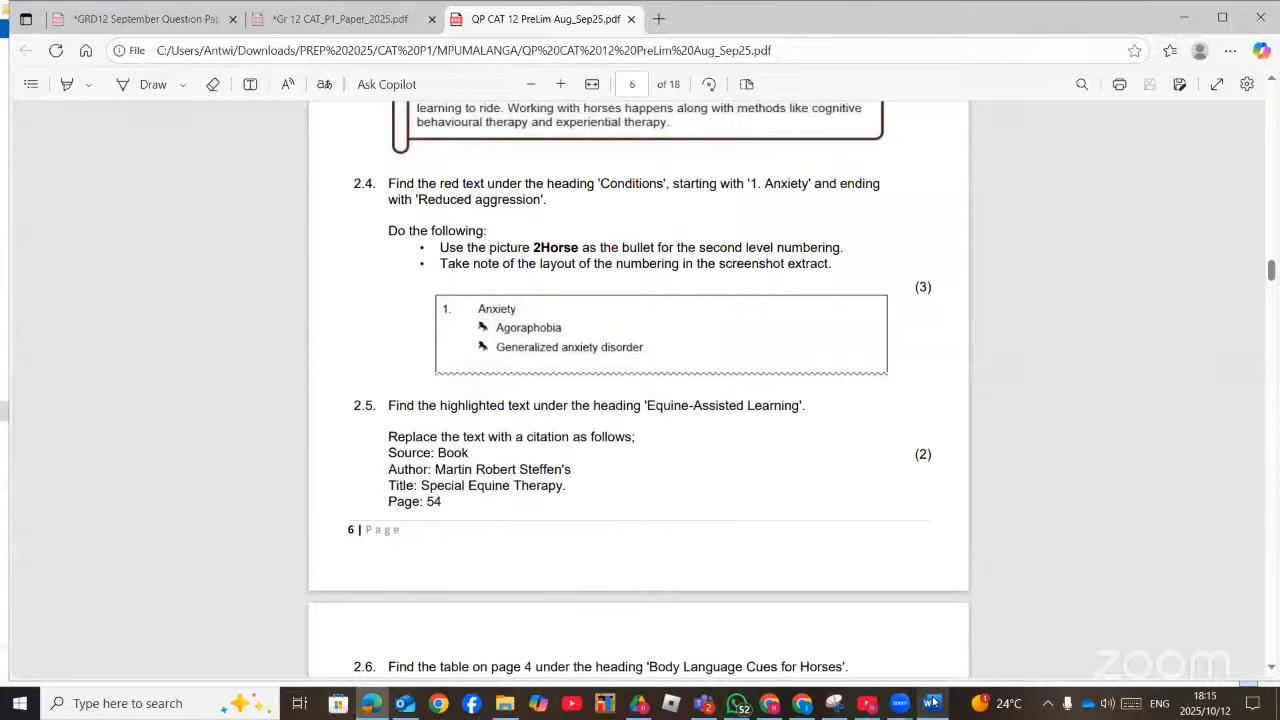
left_click(931, 703)
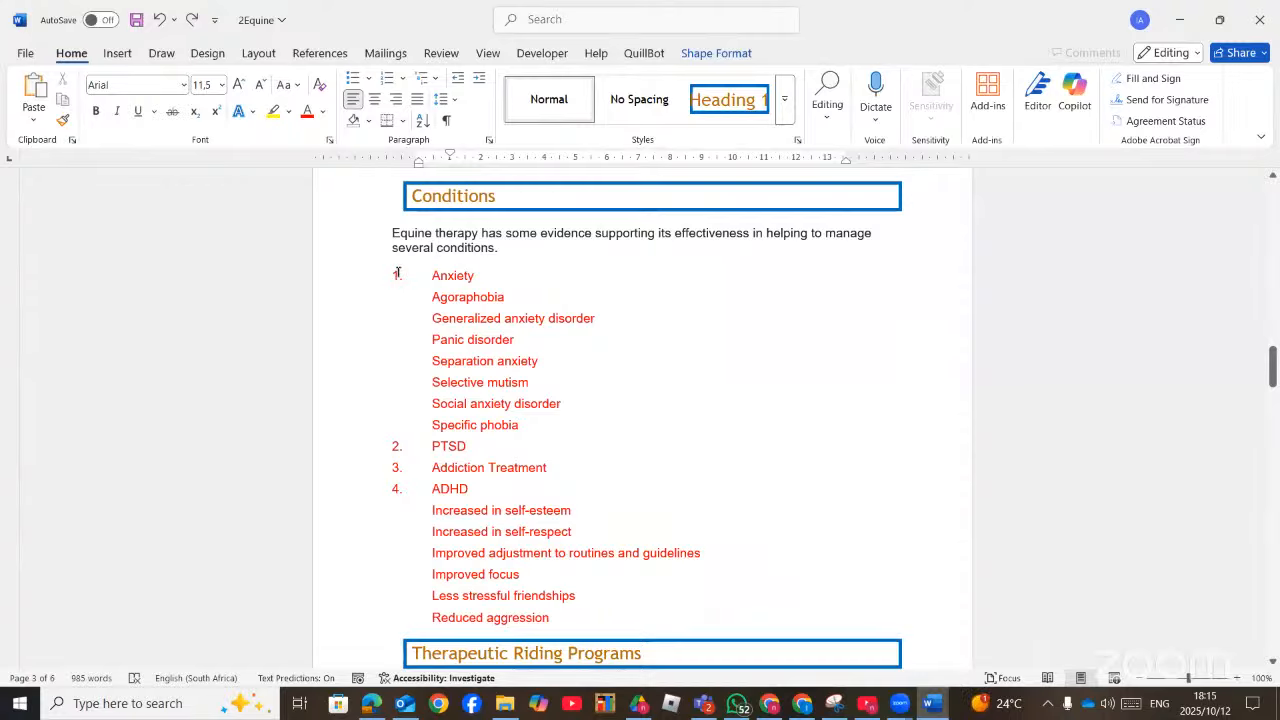
Define a new multilevel list for the red text from 'Anxiety' to 'Reduced aggression', with the level 1 number formatted as '1.'
left_click_drag(397, 274, 555, 615)
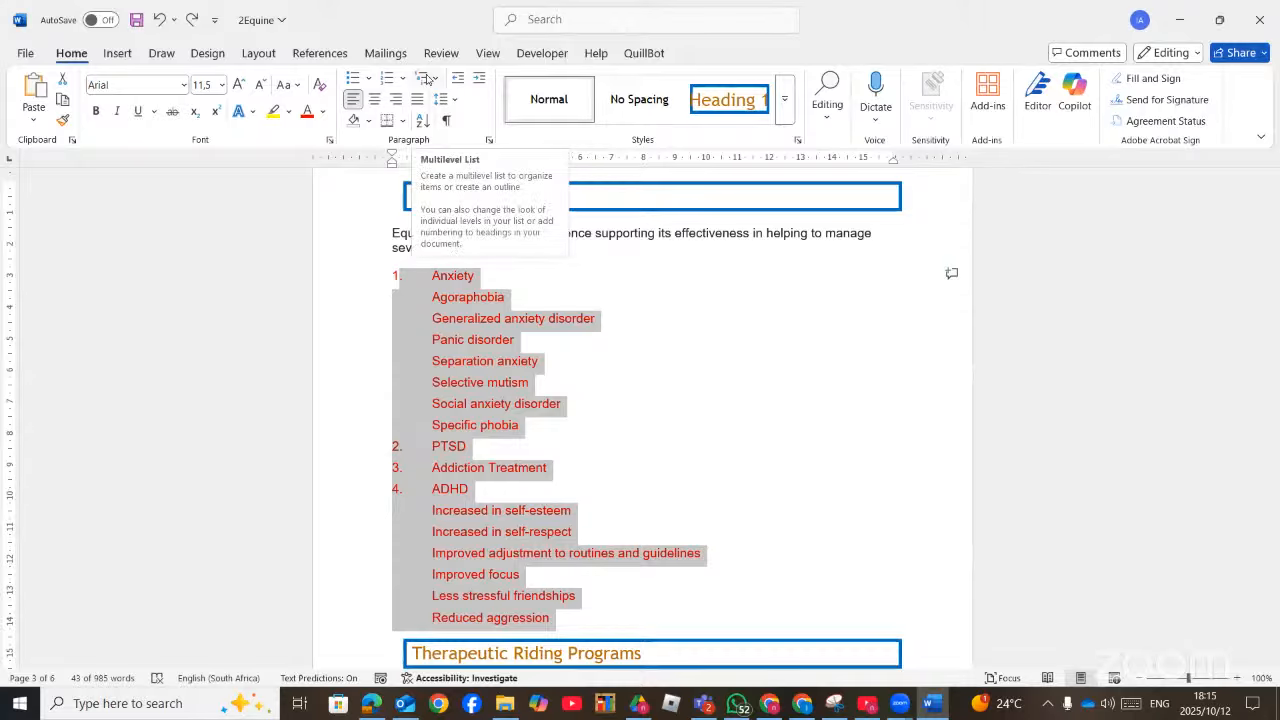
left_click(532, 20)
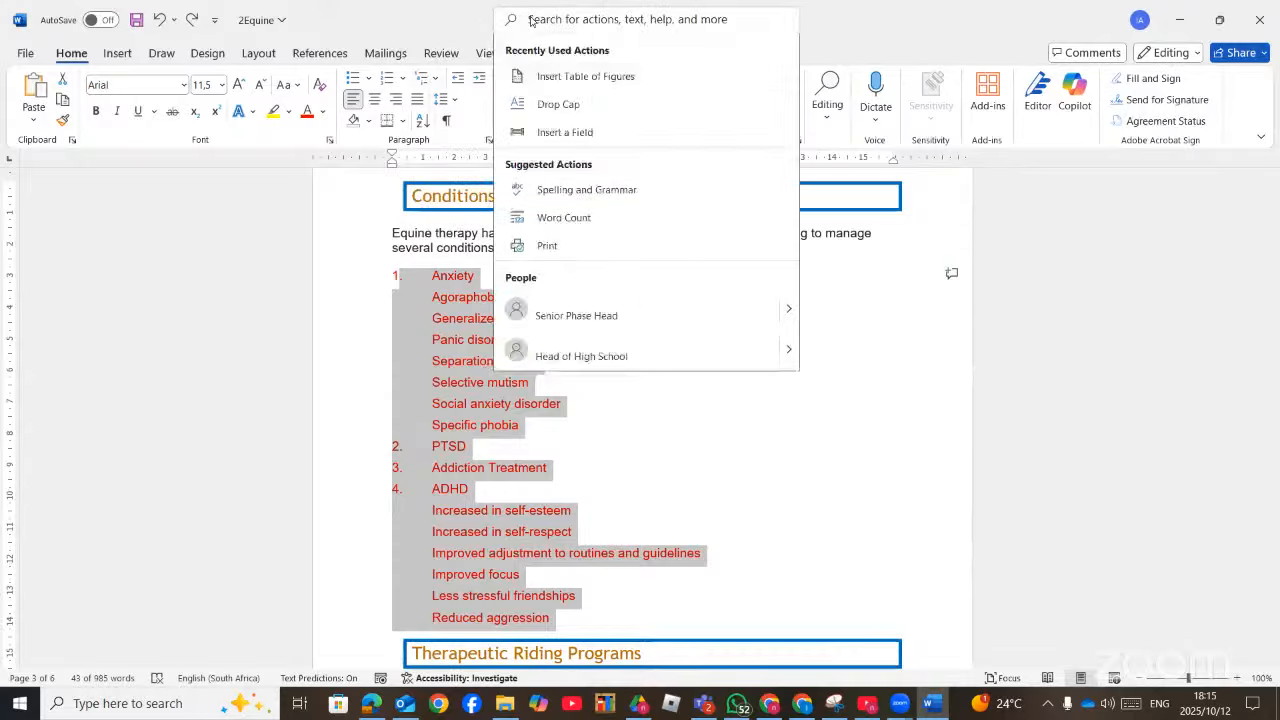
type("mul")
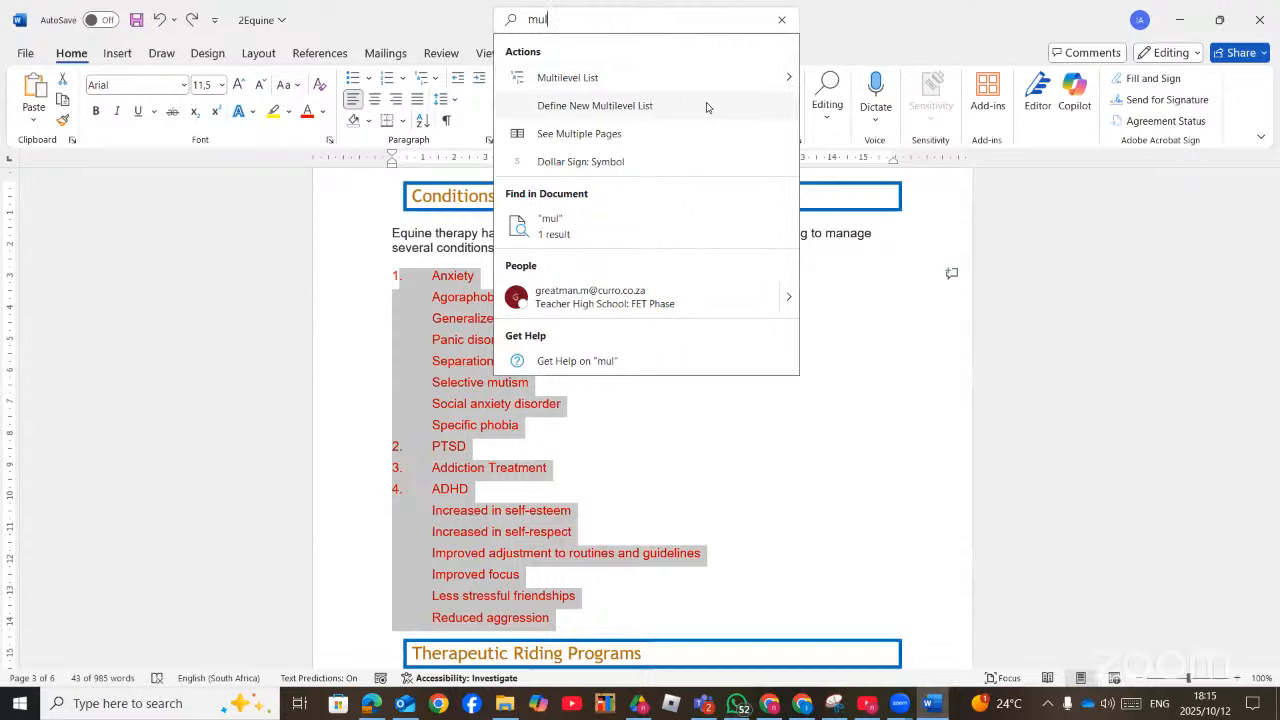
left_click(720, 106)
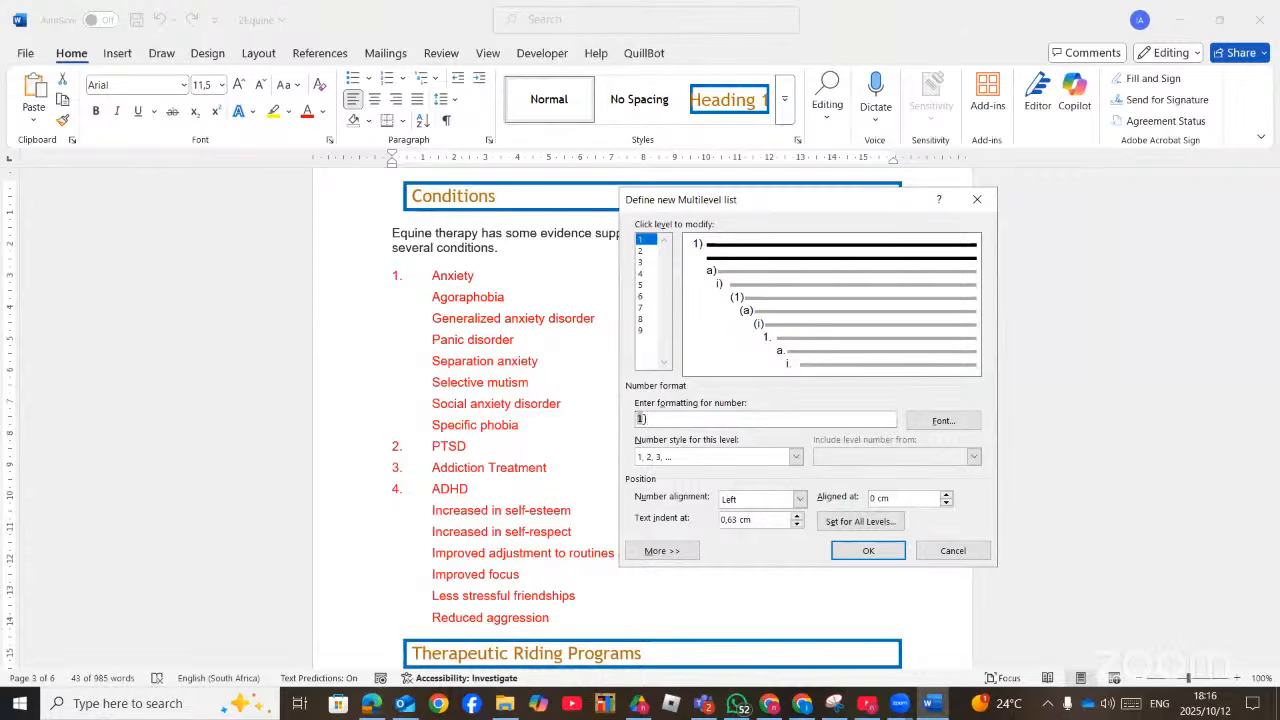
key("BackSpace")
type(".")
Set the level 2 number style to a new picture from a file, checking the layout in task 2.4
left_click(641, 253)
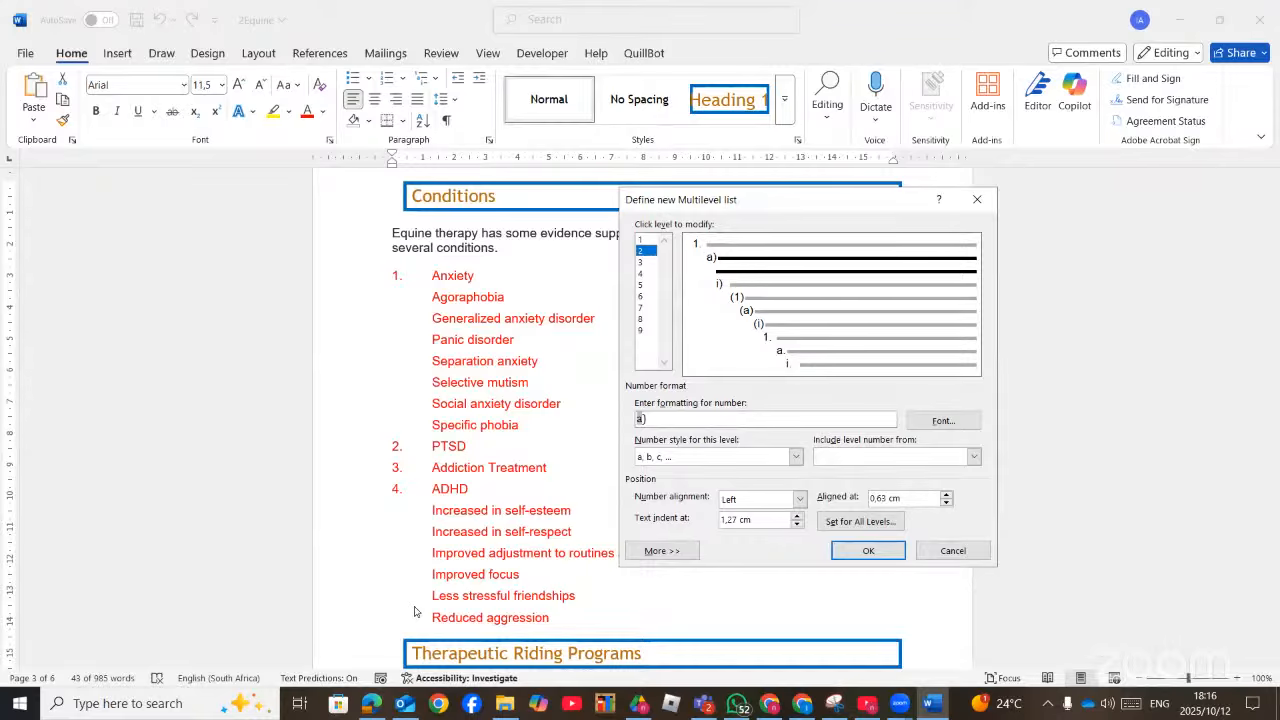
key("alt+Tab")
key("alt+Tab")
left_click(798, 460)
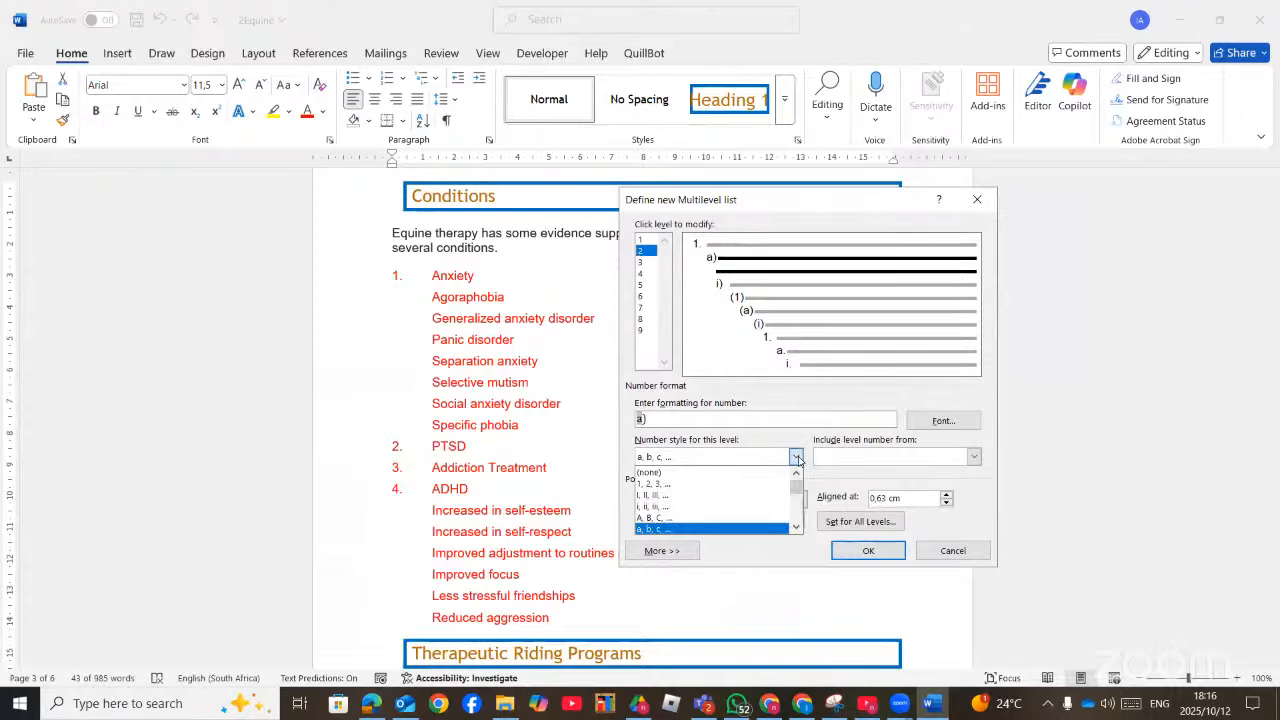
left_click(797, 529)
left_click(797, 529)
left_click(797, 529)
left_click(797, 529)
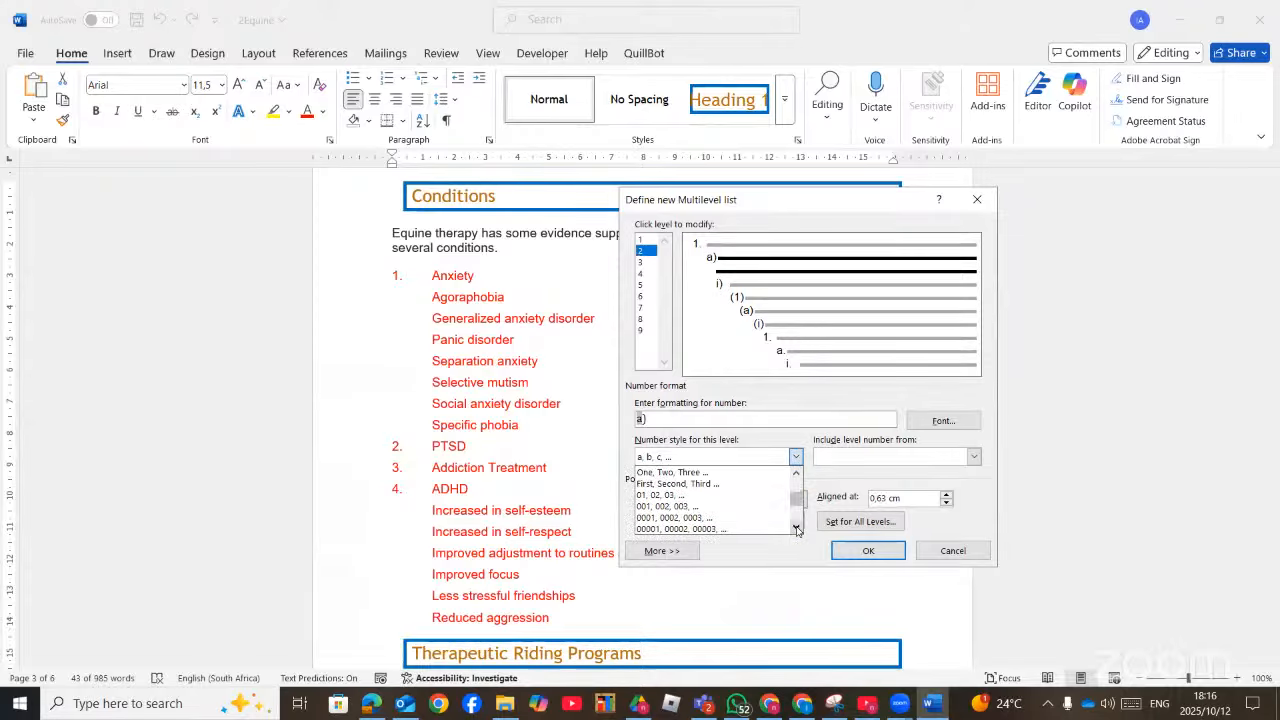
left_click(797, 529)
left_click(797, 529)
left_click(797, 529)
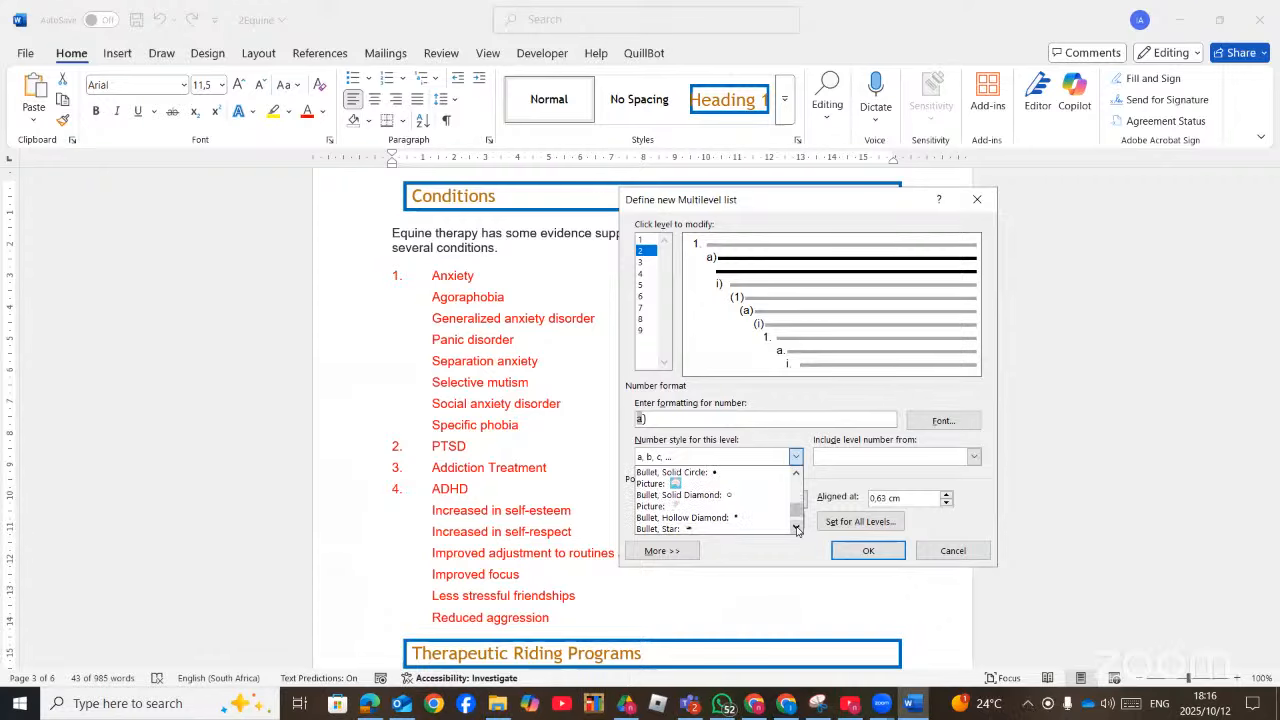
left_click(797, 529)
left_click(797, 529)
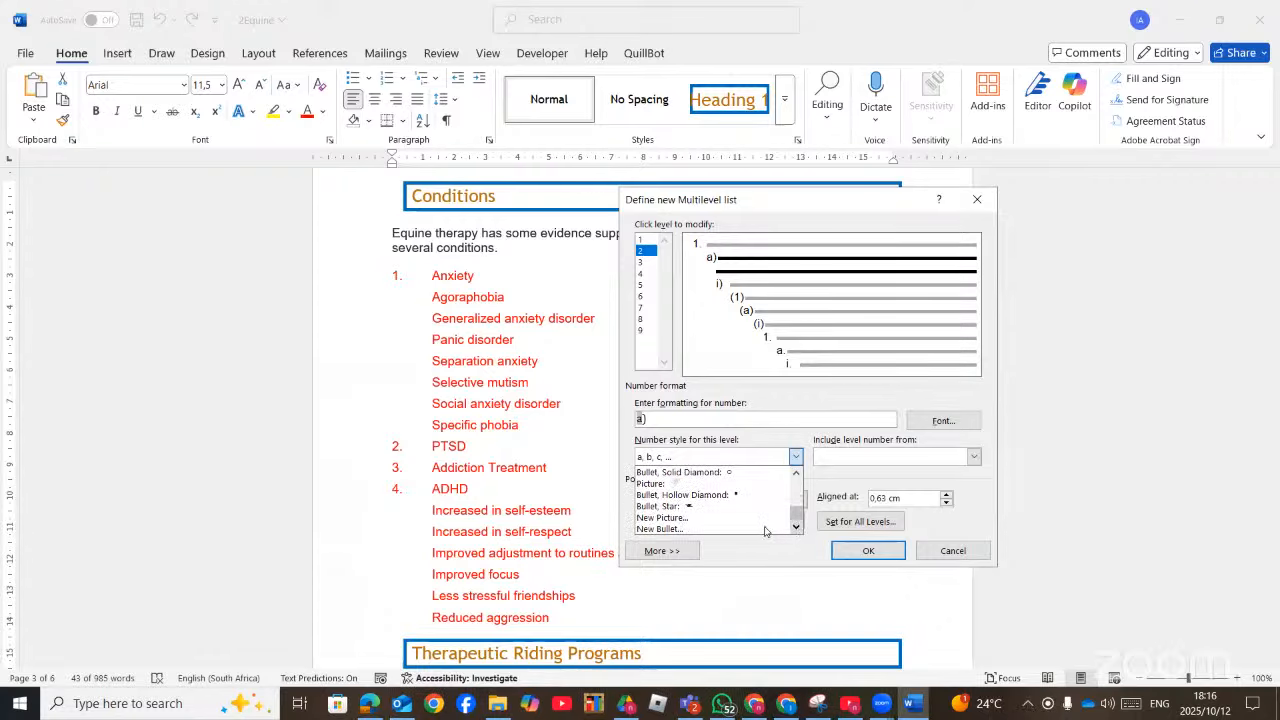
left_click(695, 517)
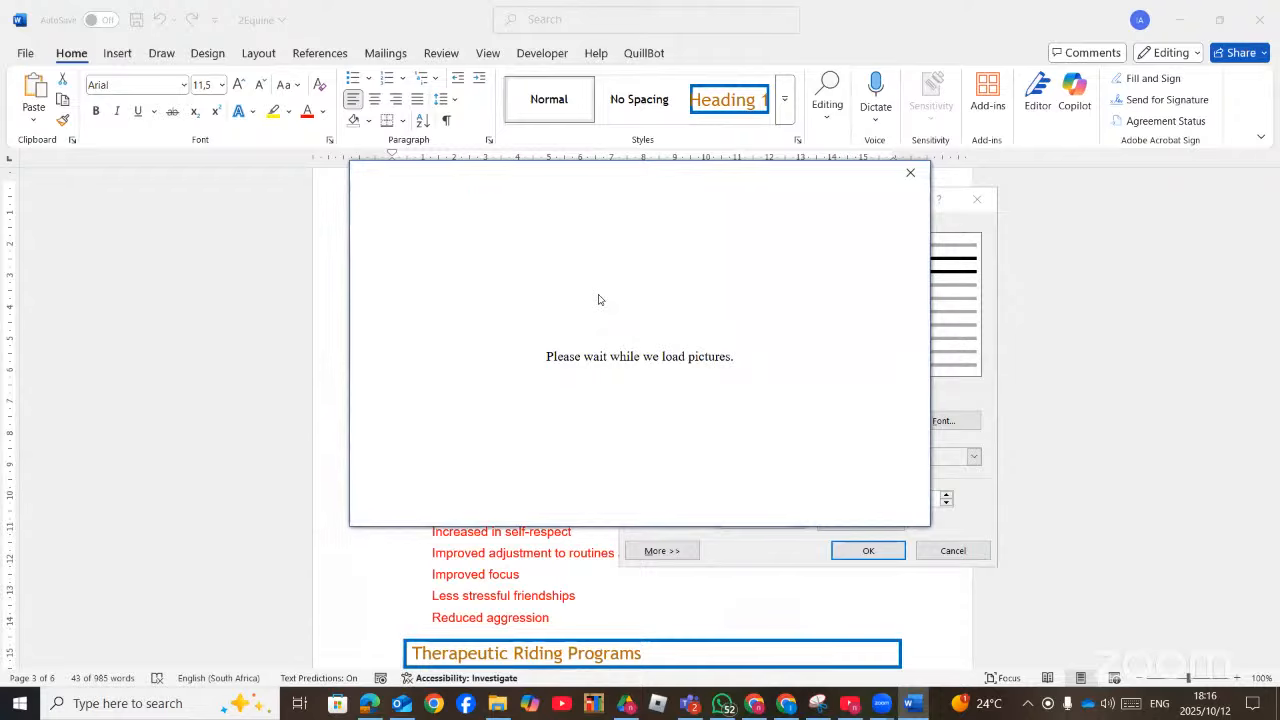
left_click(498, 260)
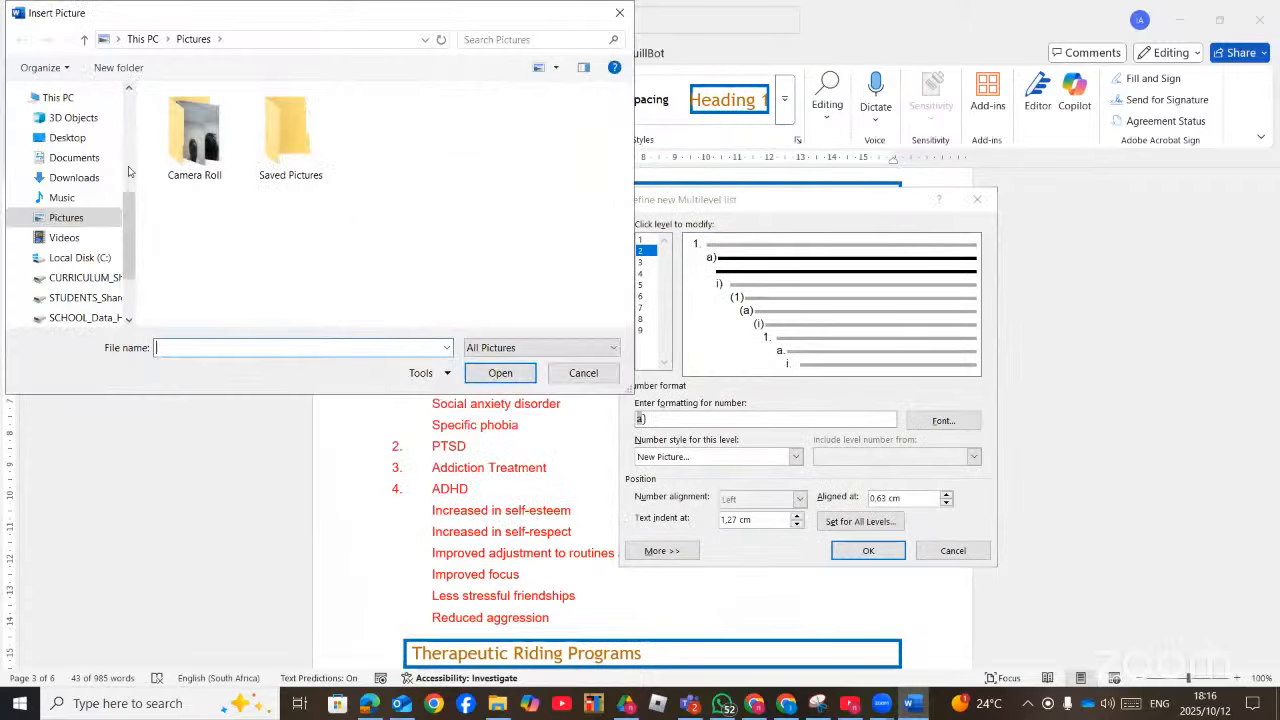
Choose the 2Horse picture from the Data files folder under CAT P1, MPUMALANGA as the level 2 bullet
scroll(82, 172, "up", 4)
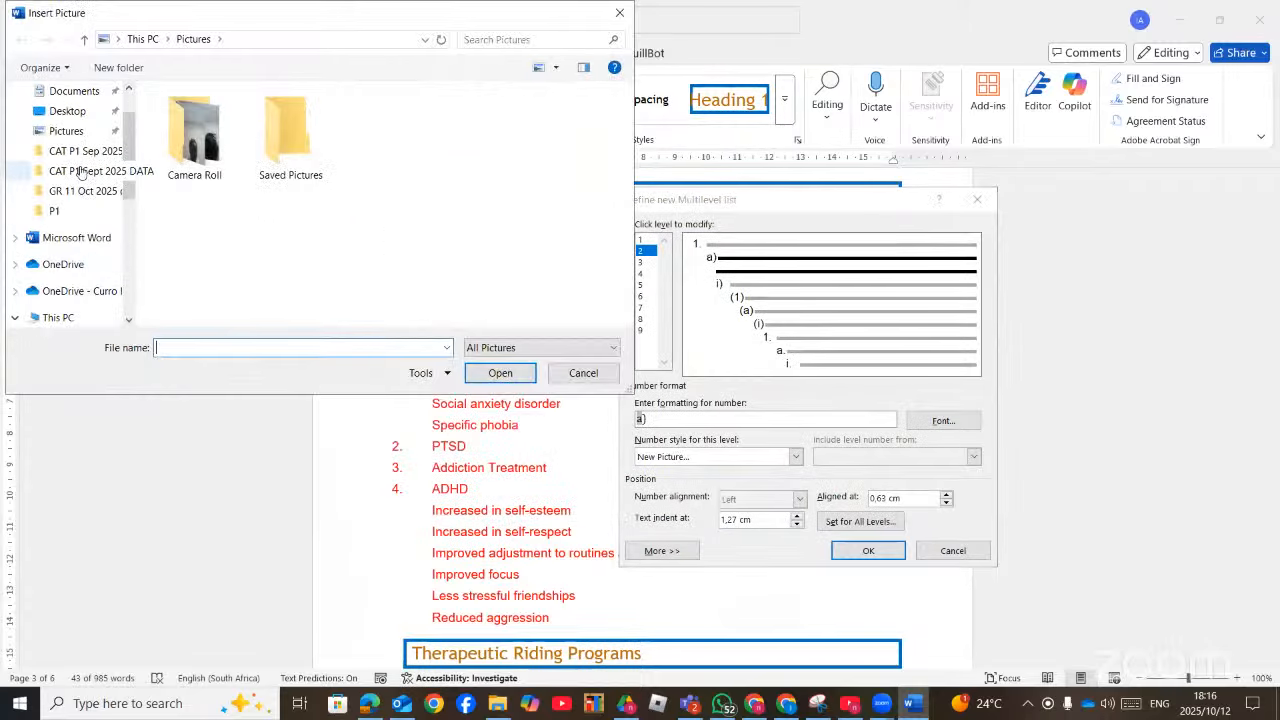
left_click(89, 155)
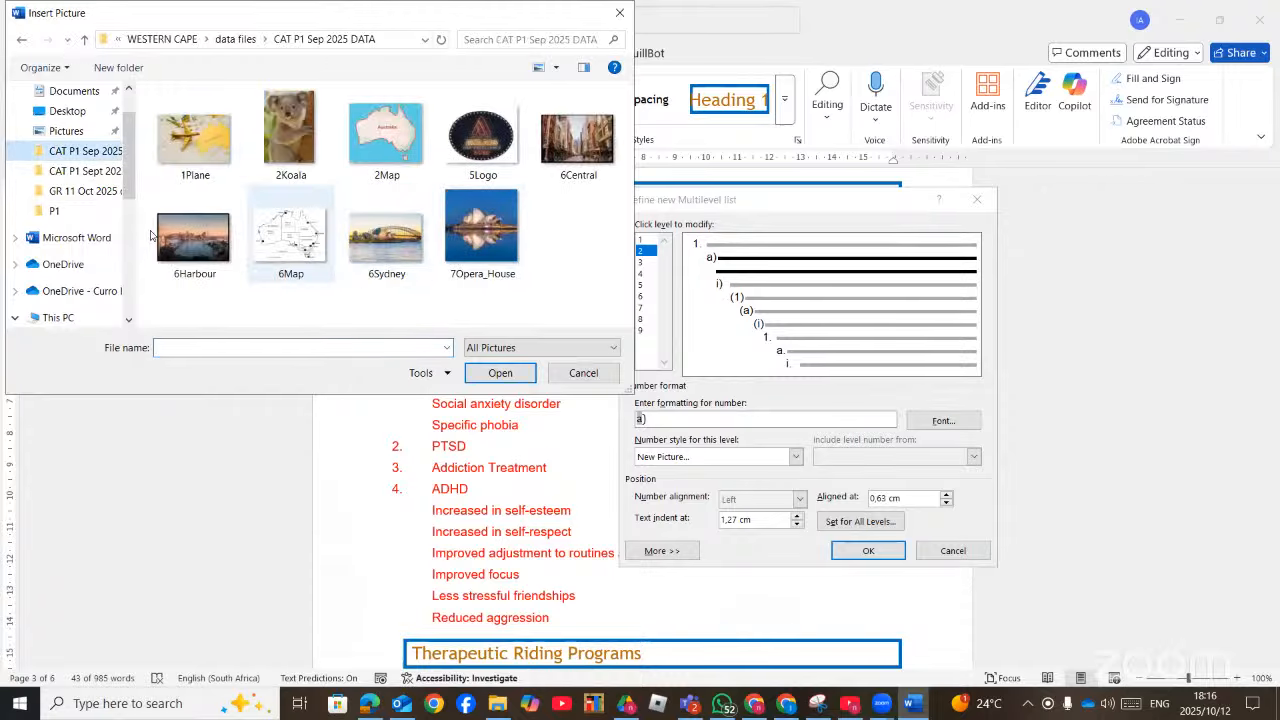
left_click(80, 172)
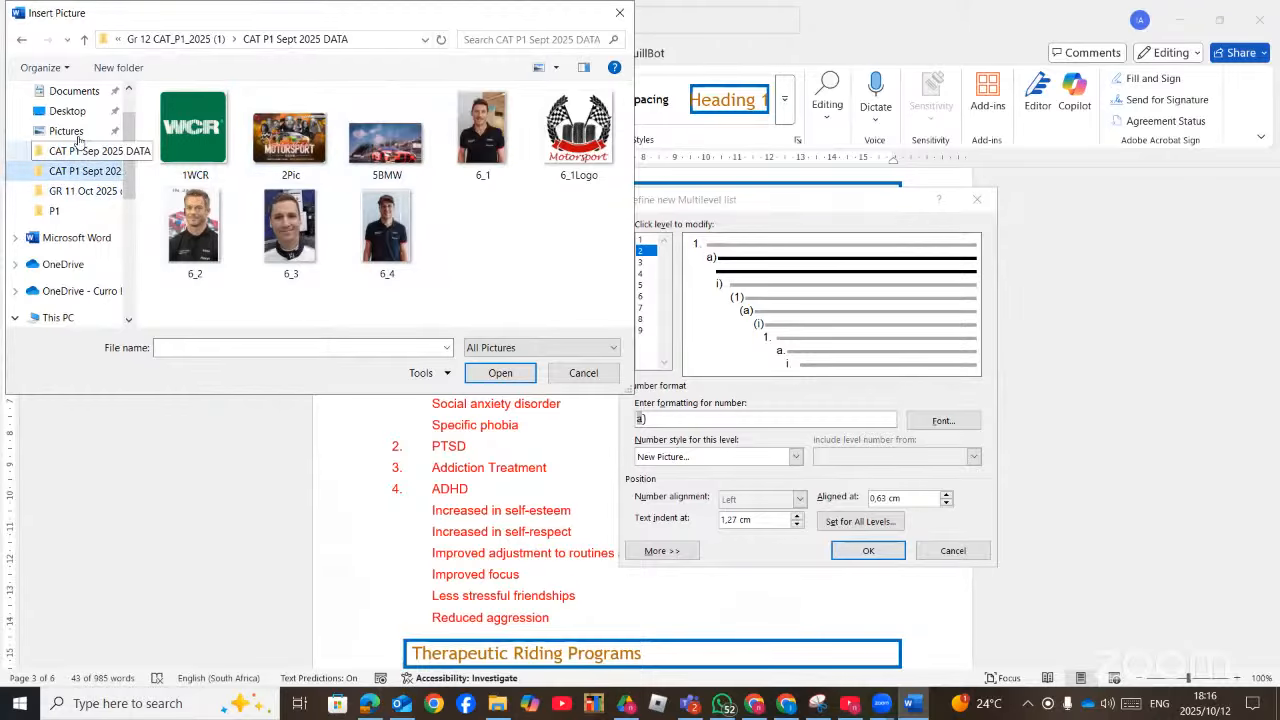
left_click(172, 39)
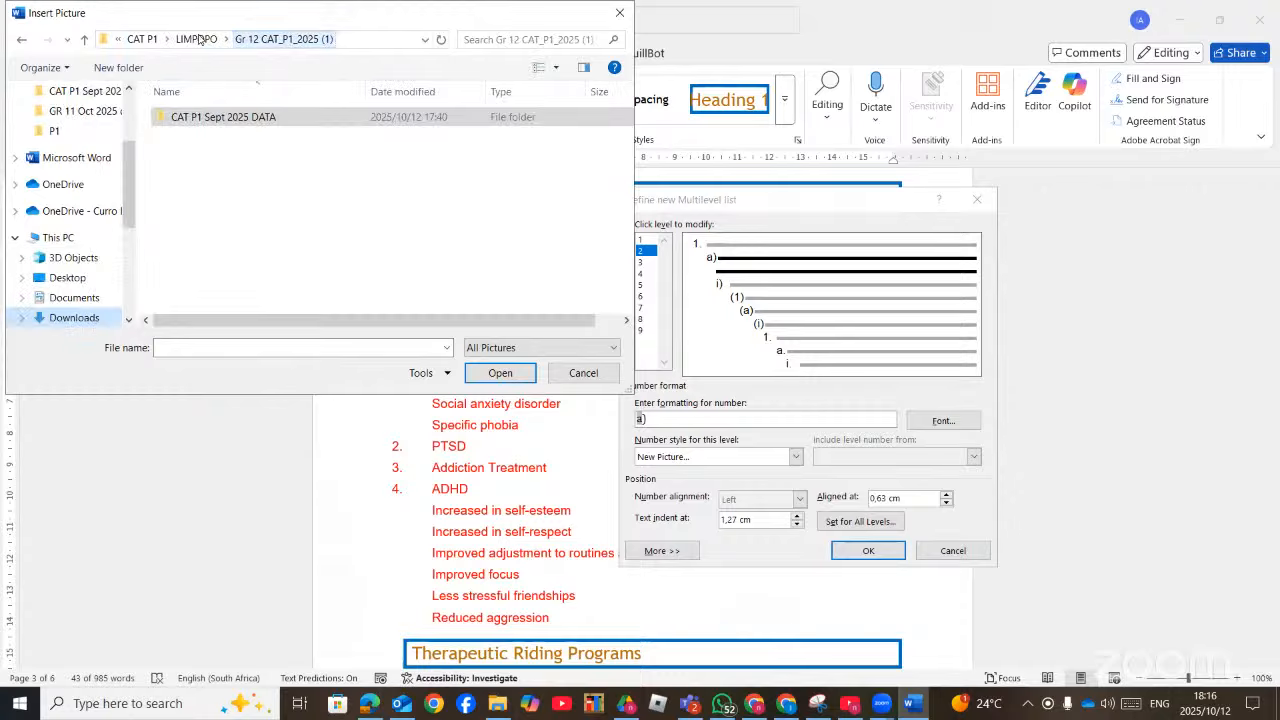
left_click(145, 40)
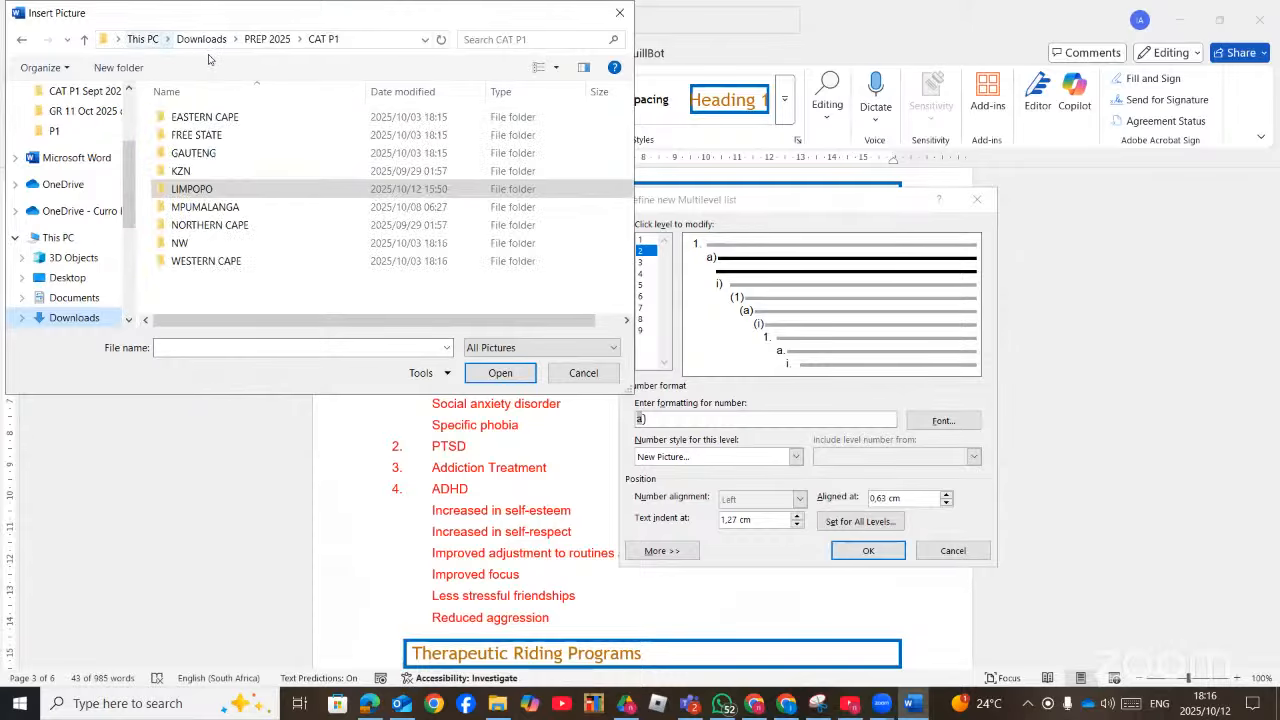
double_click(205, 207)
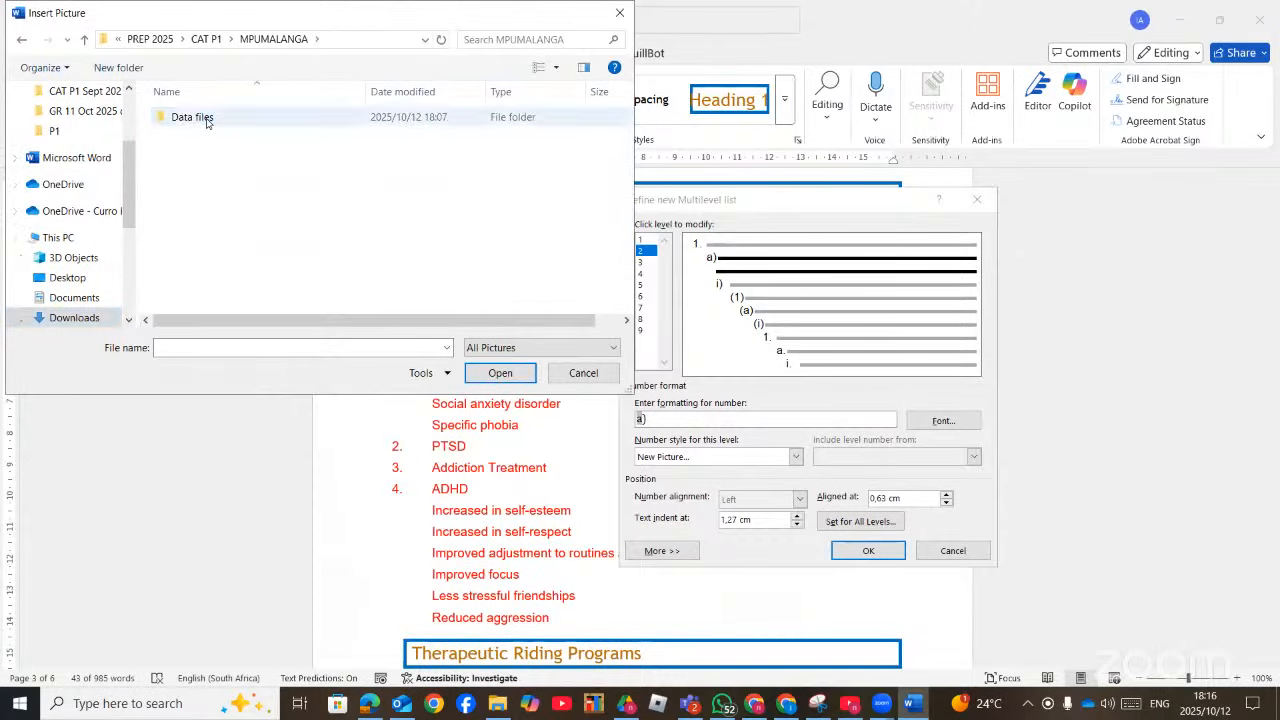
double_click(207, 121)
double_click(280, 150)
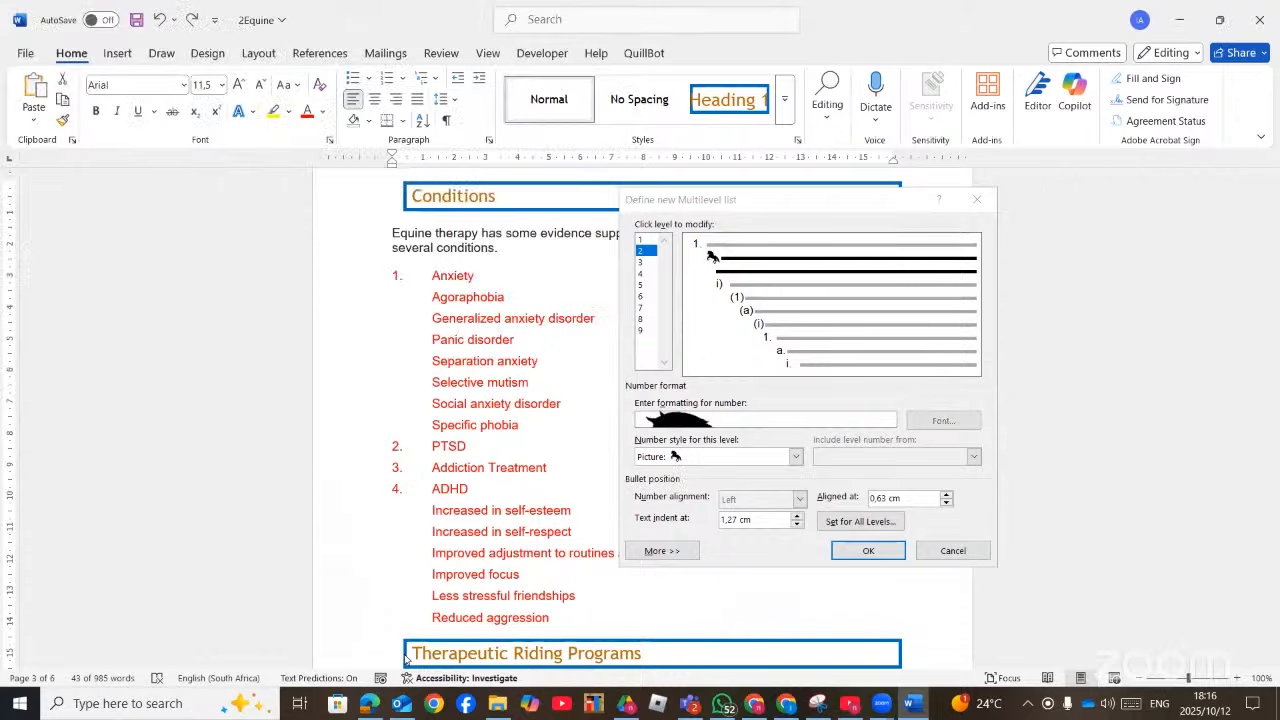
Apply the new multilevel list to the red text and compare its numbering layout with the extract in task 2.4 in Edge
left_click(378, 703)
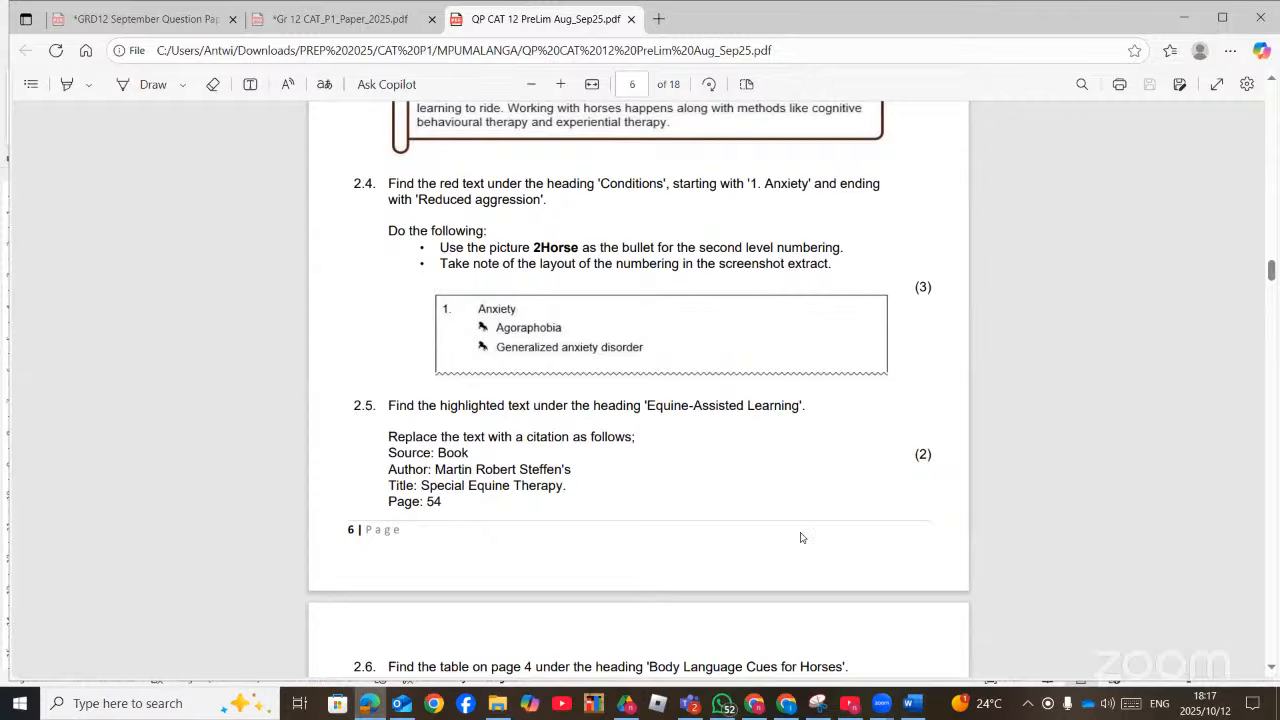
key("alt+Tab")
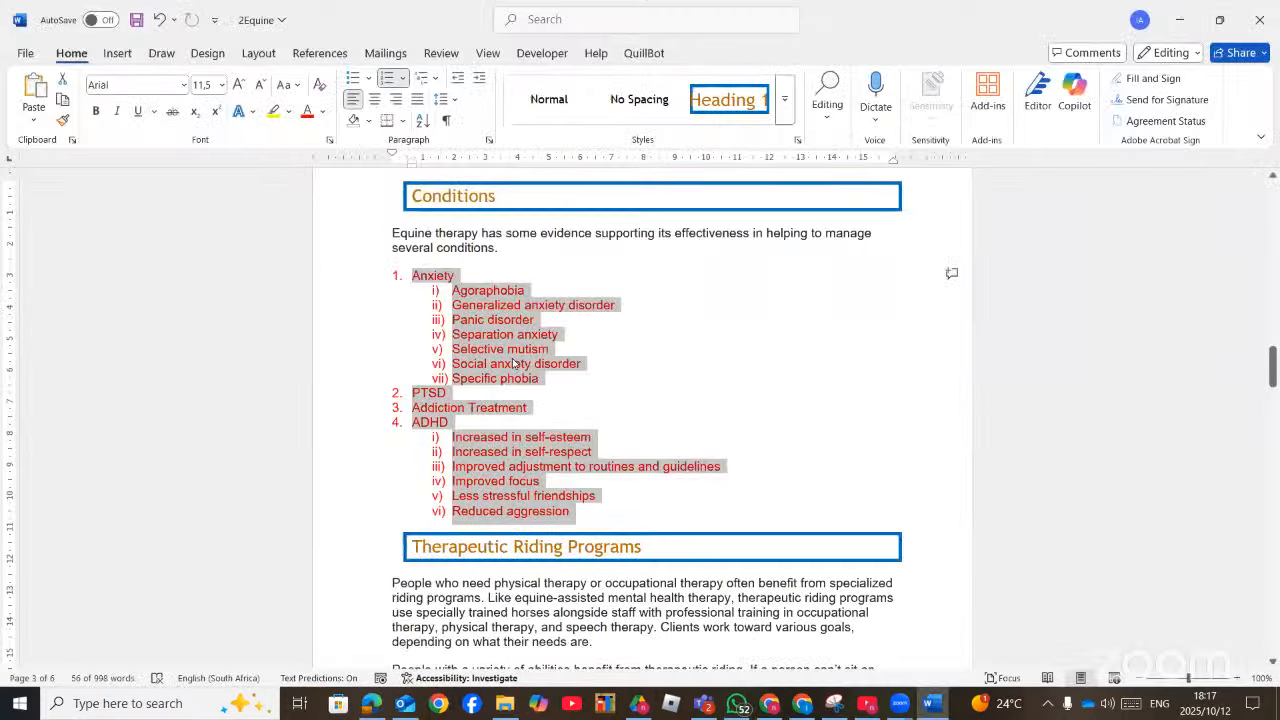
left_click(513, 363)
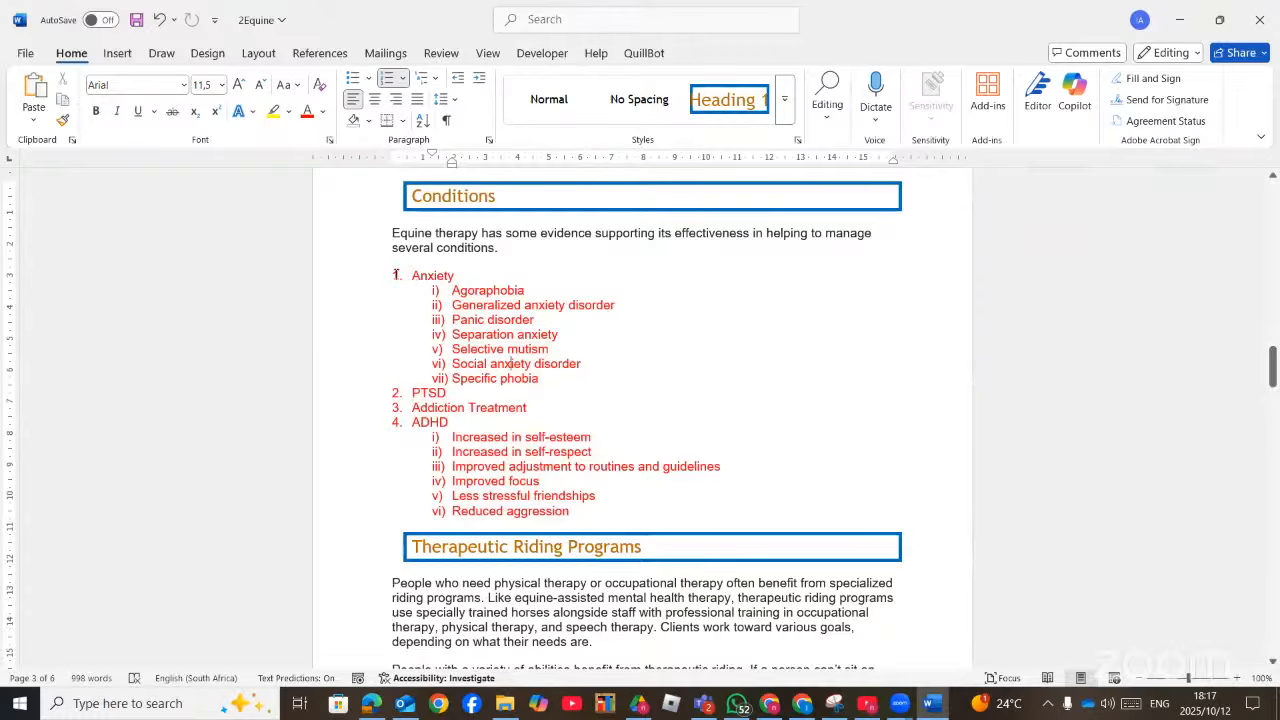
left_click(452, 290)
left_click(370, 703)
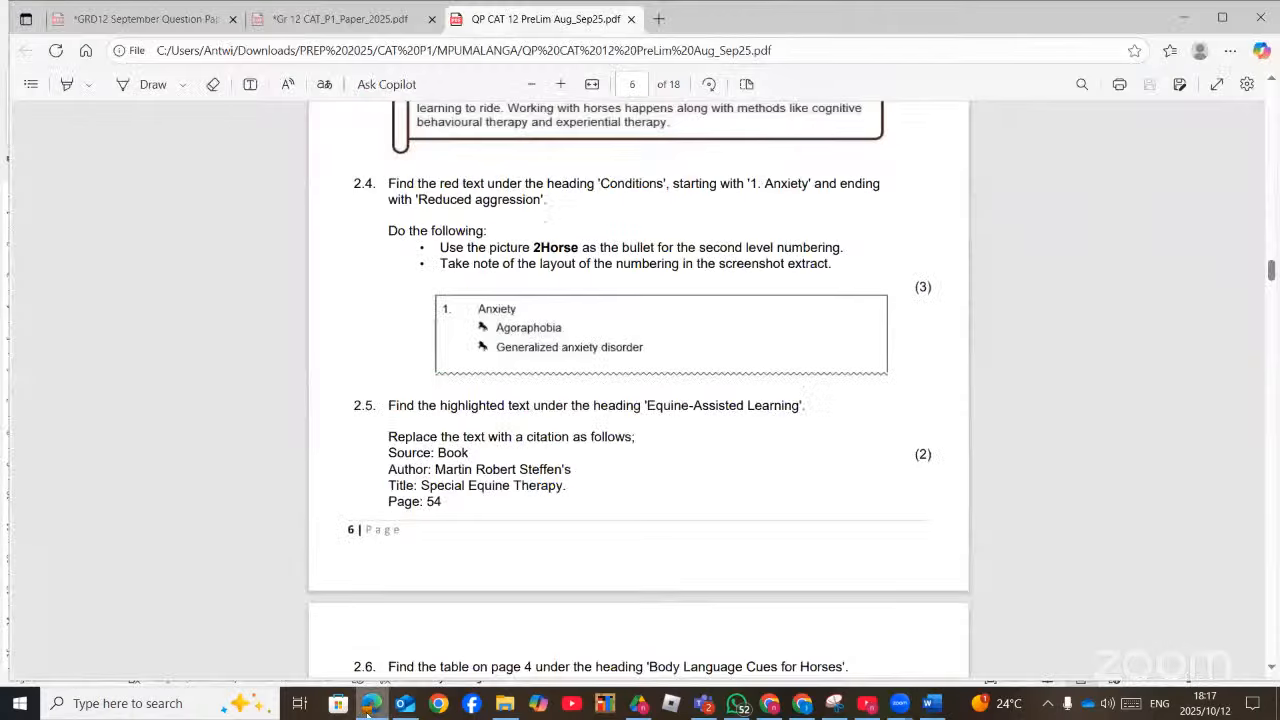
left_click(370, 700)
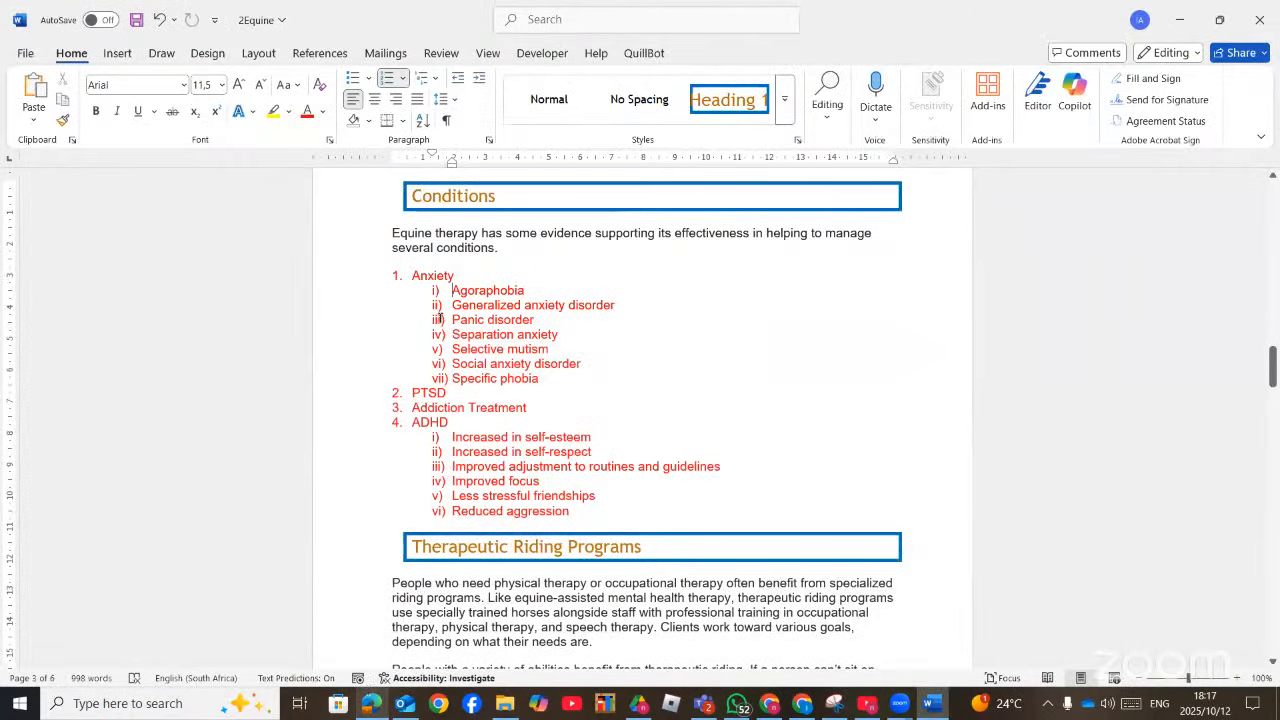
Decrease the indent of the sub-items under 'Anxiety' and 'ADHD' by one list level to give them the horse picture bullet
left_click(557, 372)
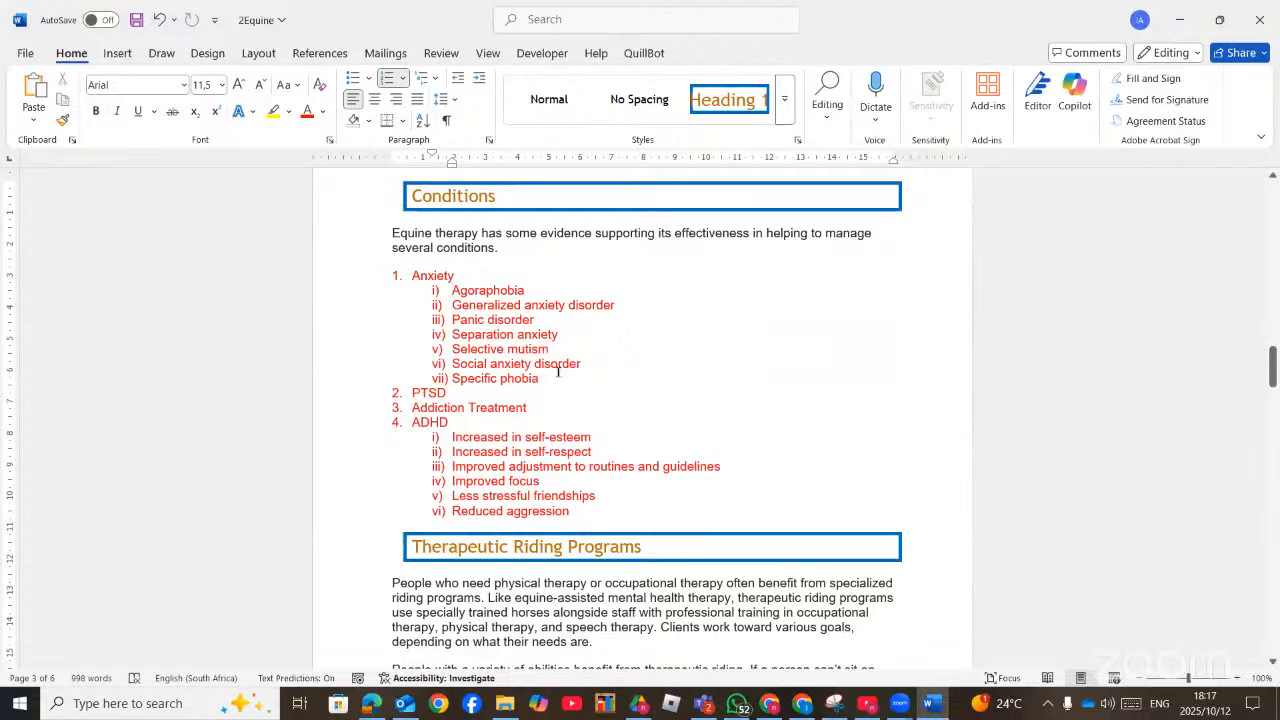
left_click_drag(544, 374, 452, 289)
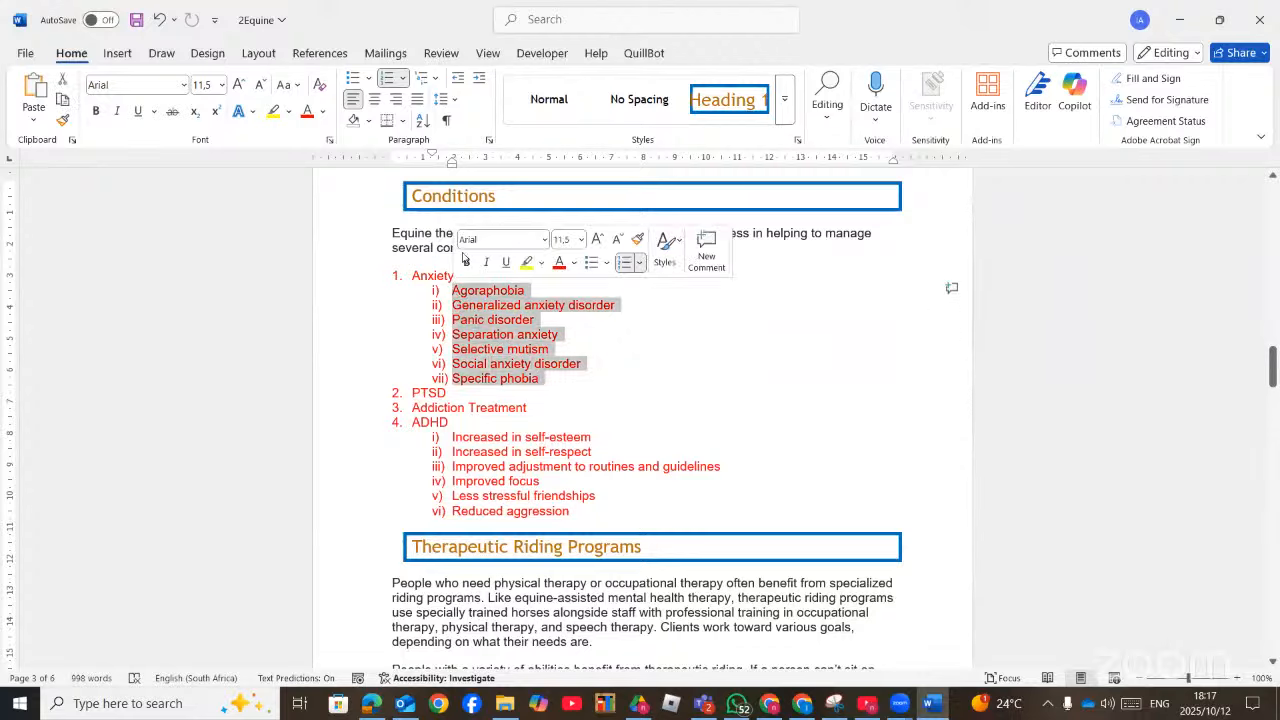
left_click(456, 79)
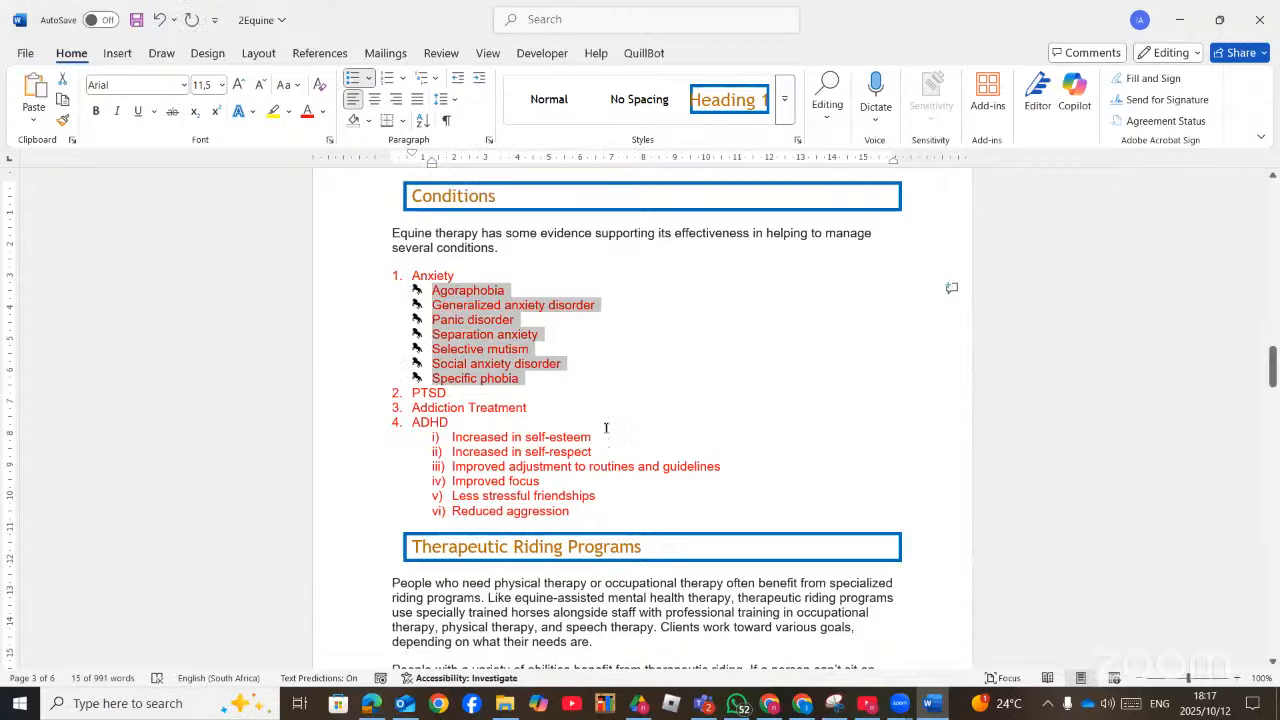
left_click_drag(444, 446, 436, 437)
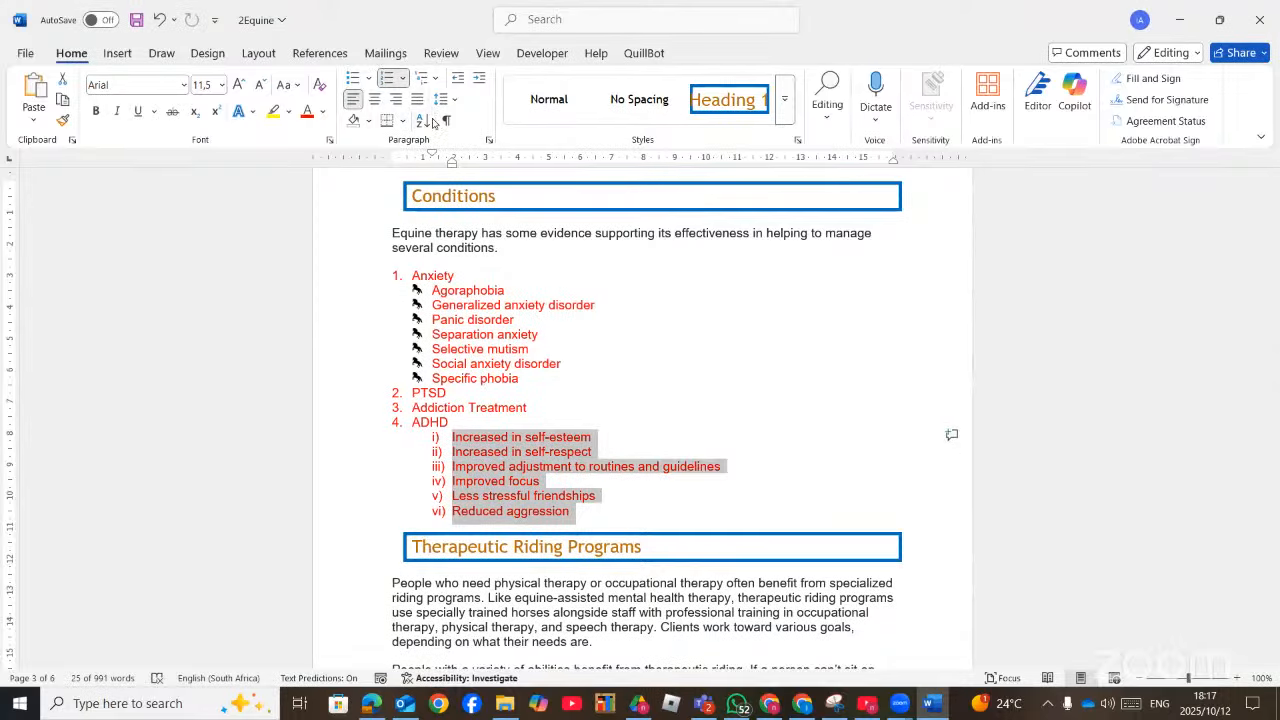
left_click(456, 80)
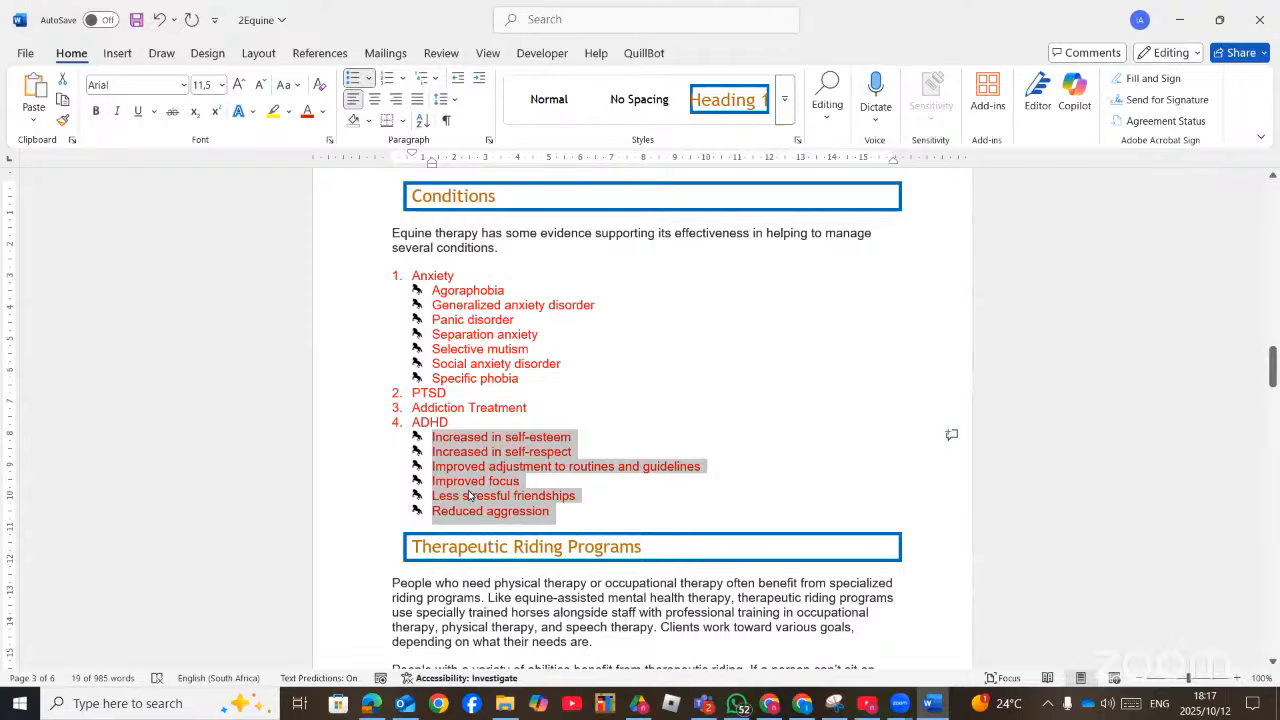
Check the red list against the extract in task 2.4 and read task 2.5 in the question paper in Edge
left_click(358, 708)
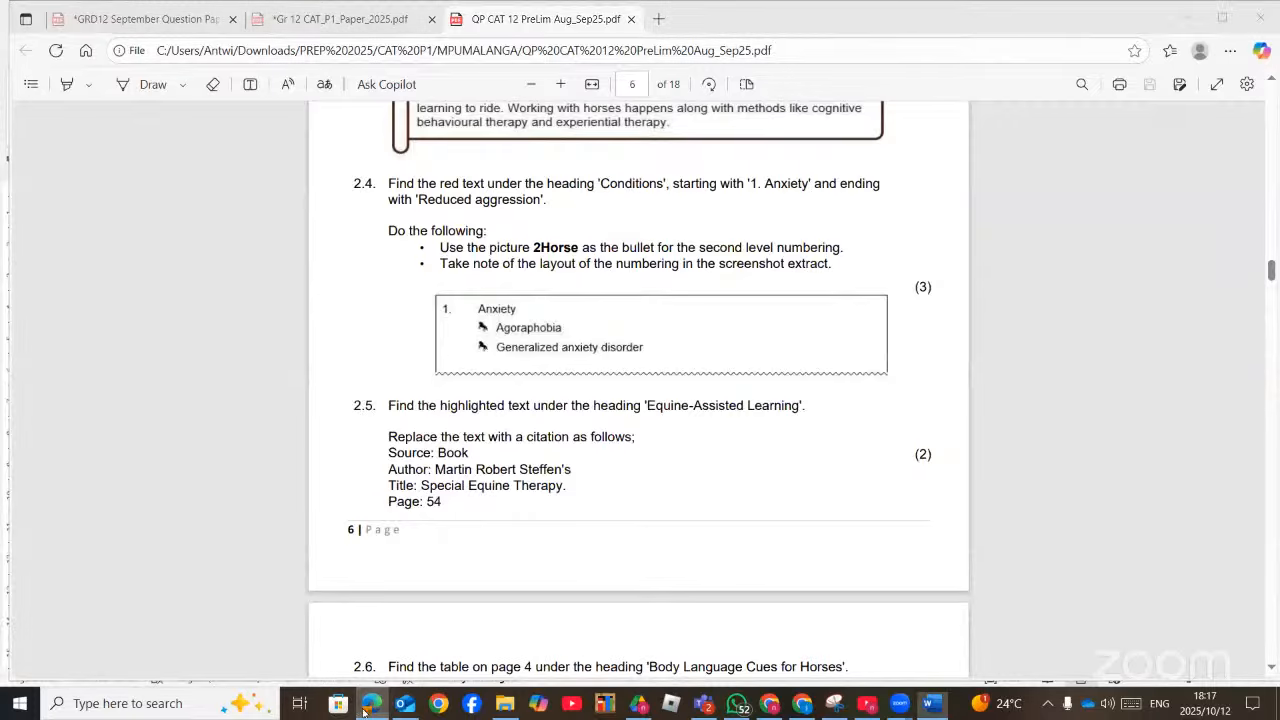
left_click(362, 708)
left_click(365, 708)
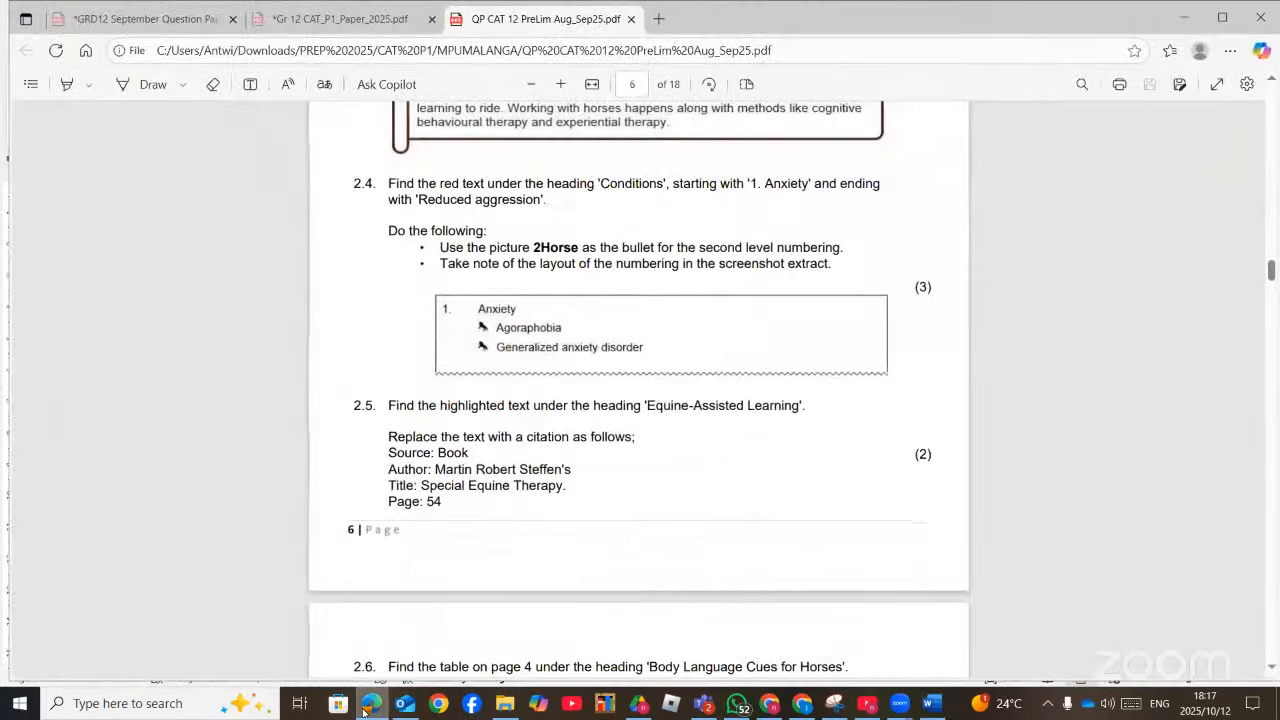
left_click(368, 705)
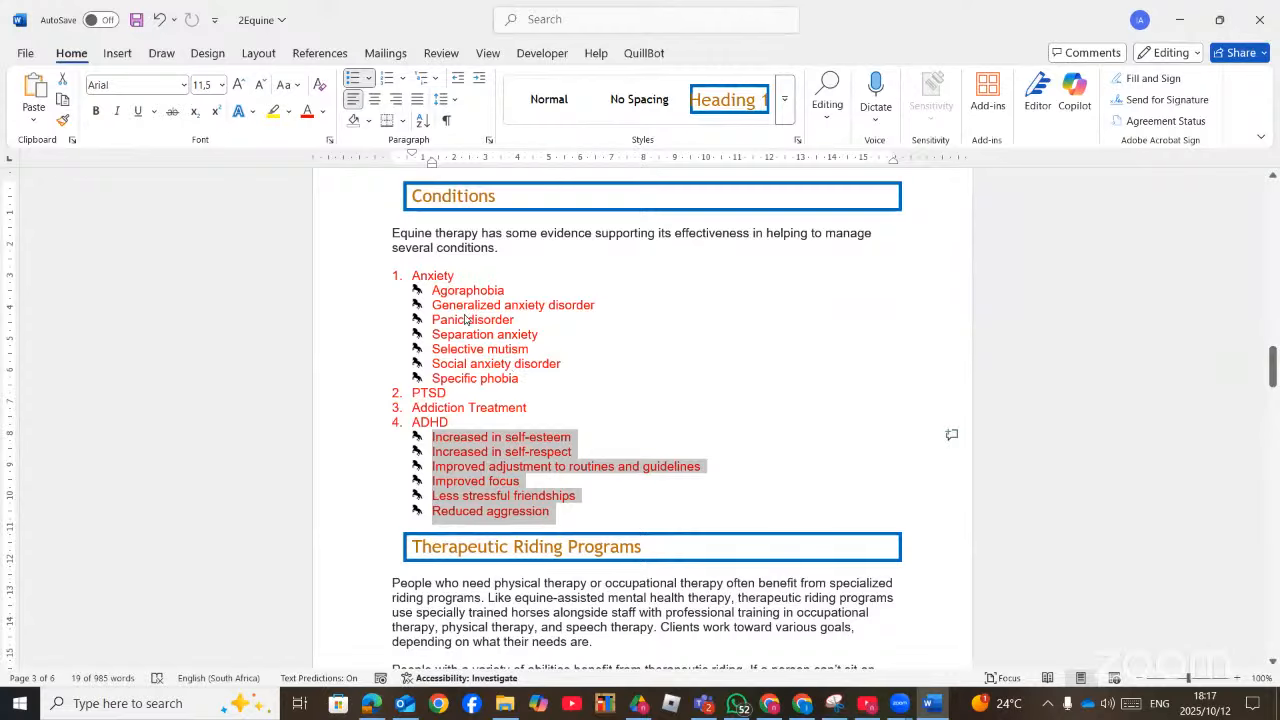
key("alt+Tab")
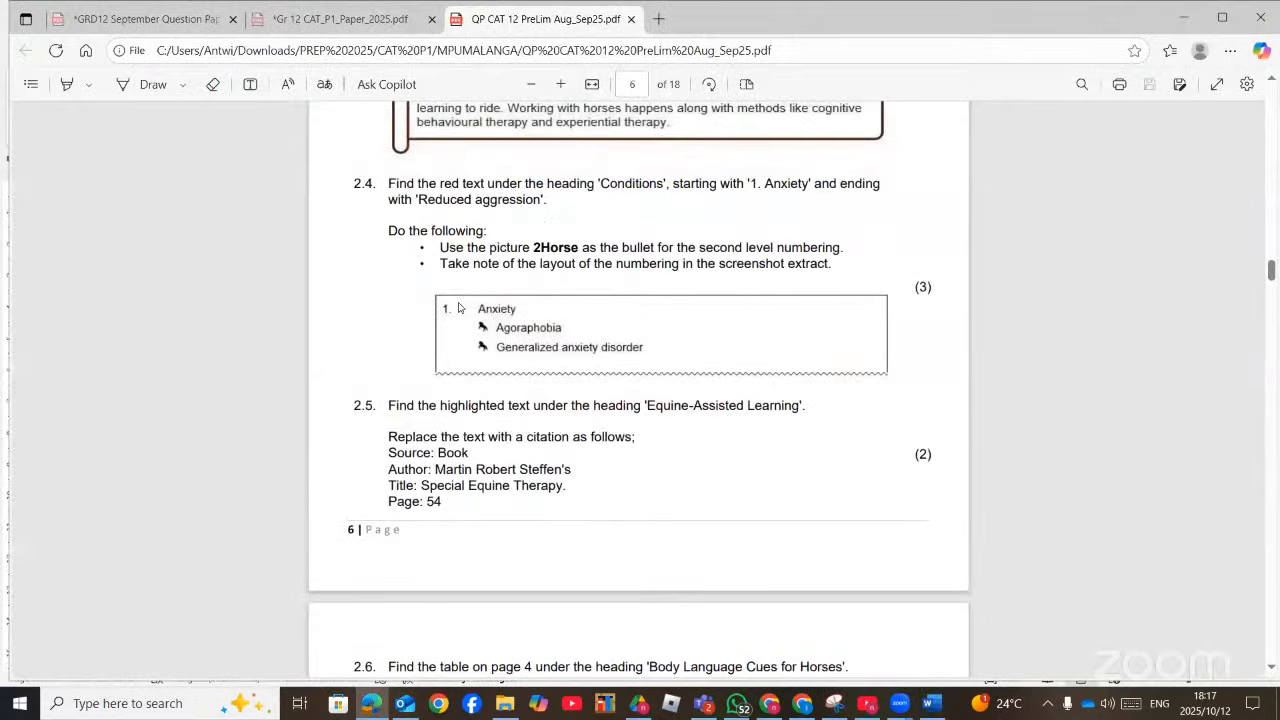
scroll(448, 383, "down", 3)
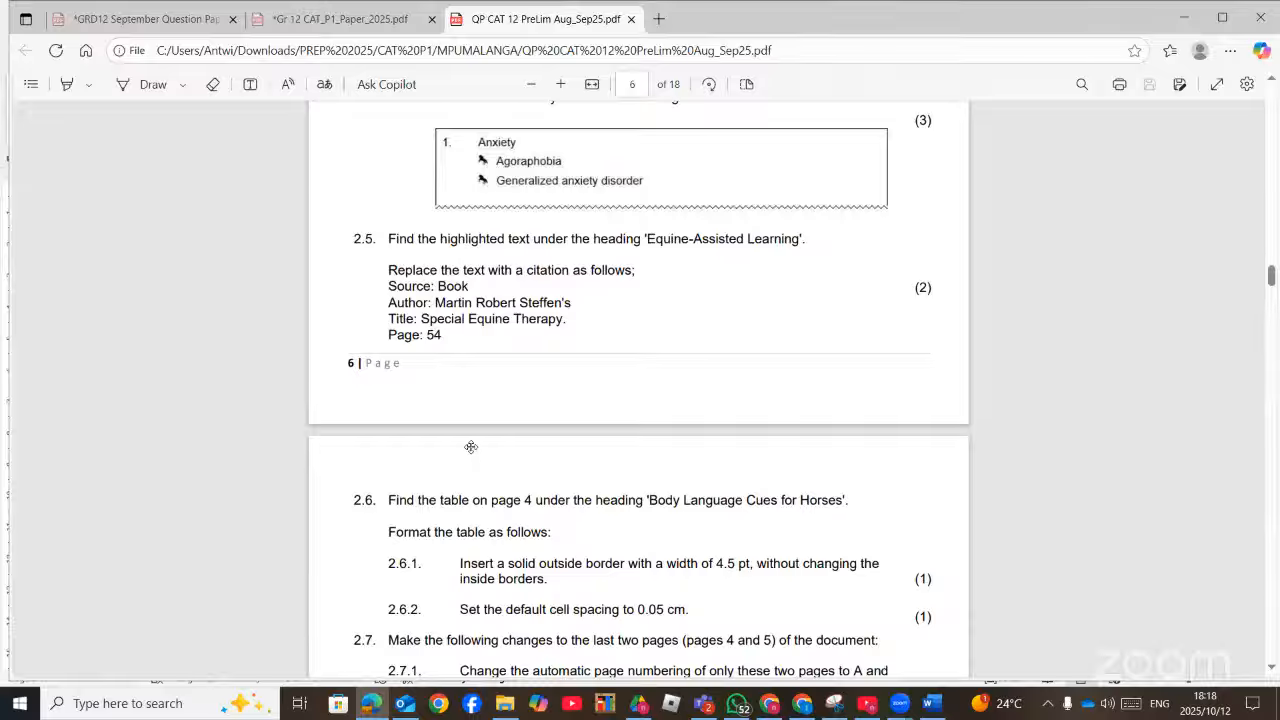
Start a new citation source of type Book for the highlighted '(Add citation here)' text under 'Equine-Assisted Learning' in the Word document
key("alt+Tab")
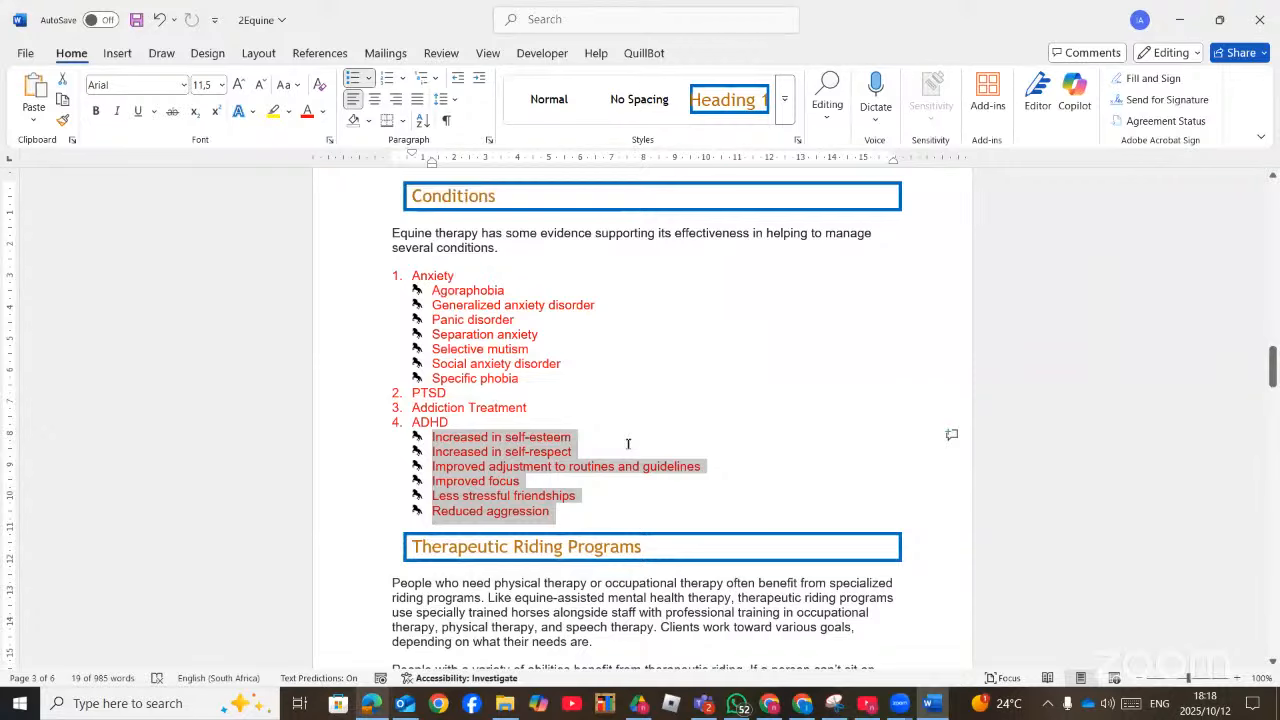
scroll(628, 443, "down", 15)
left_click(752, 455)
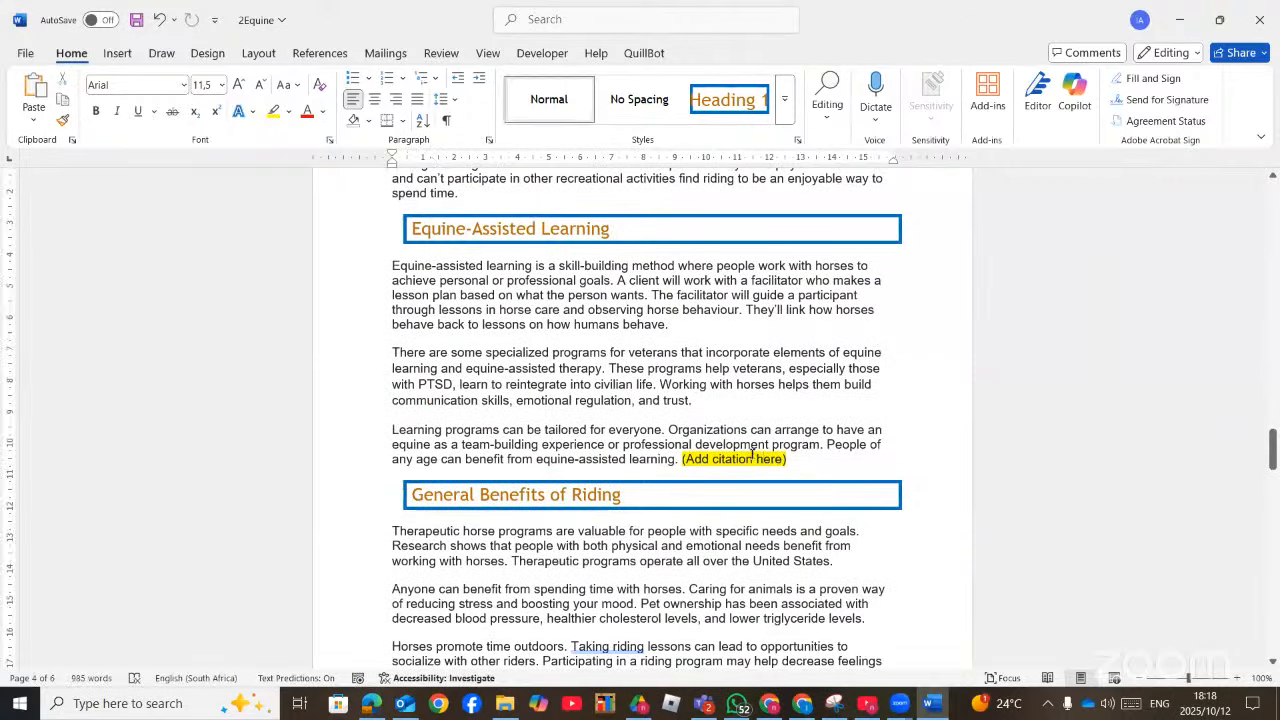
left_click_drag(787, 459, 680, 460)
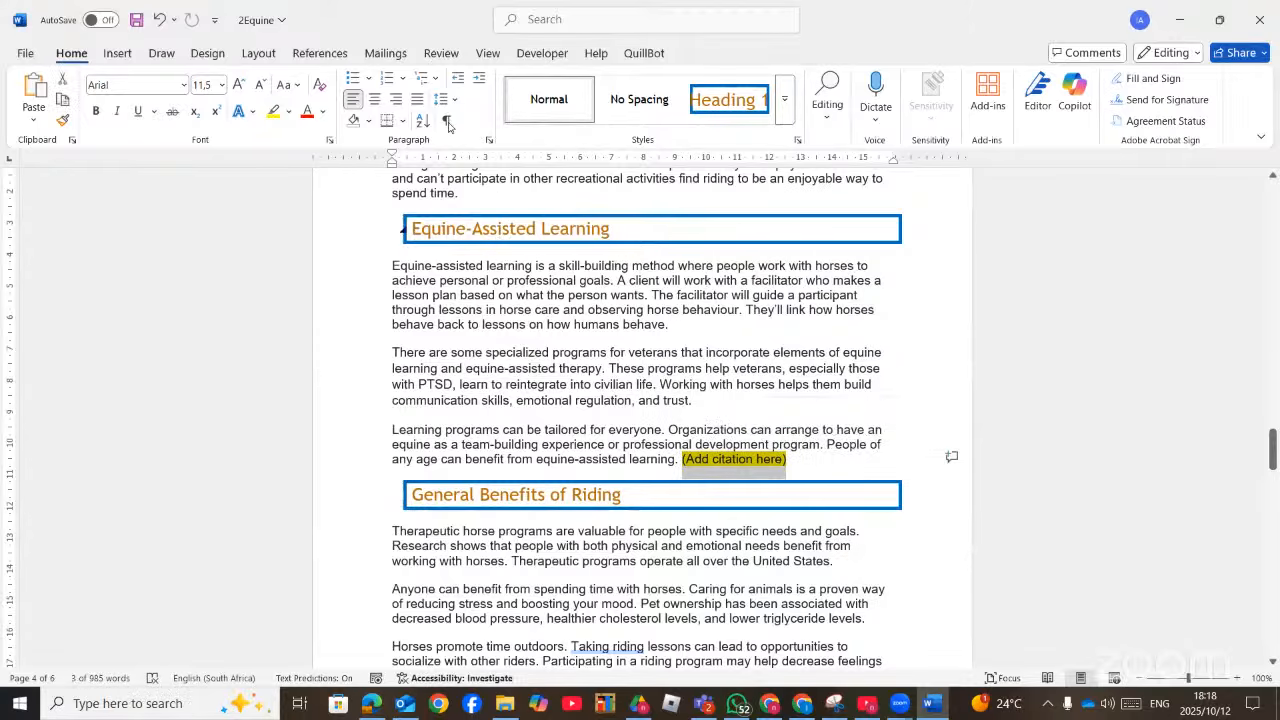
left_click(328, 55)
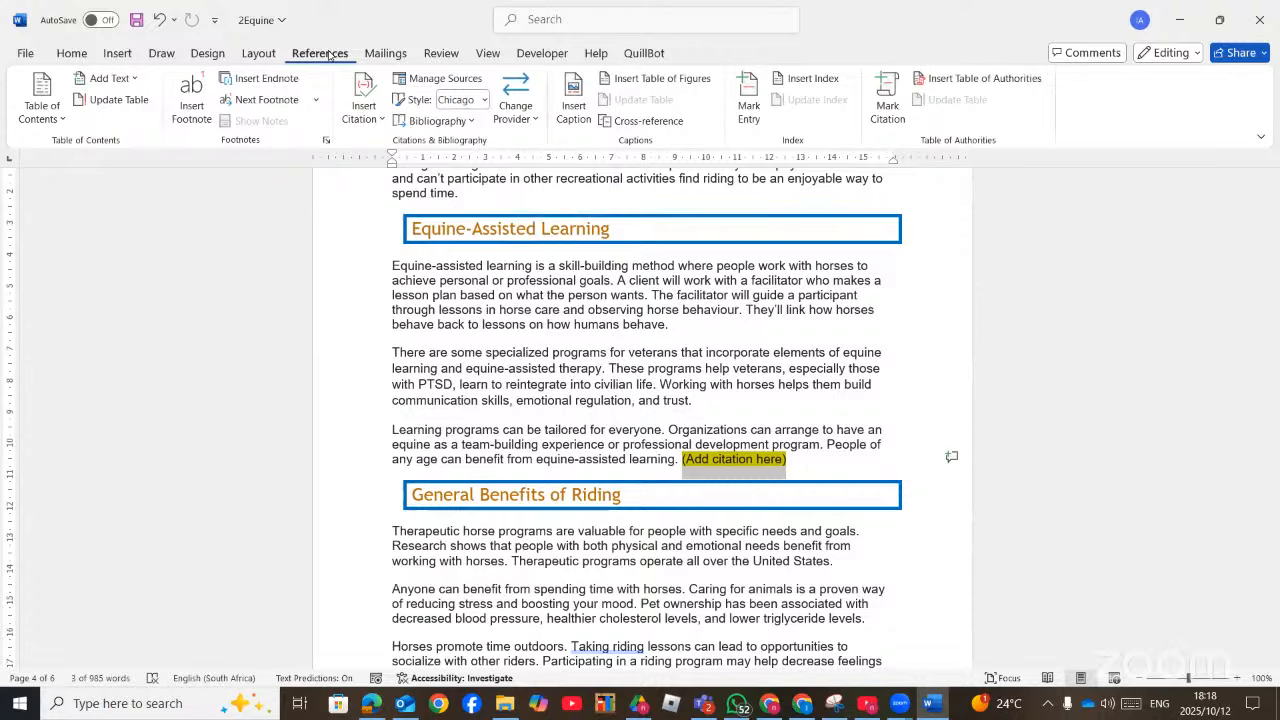
left_click(384, 124)
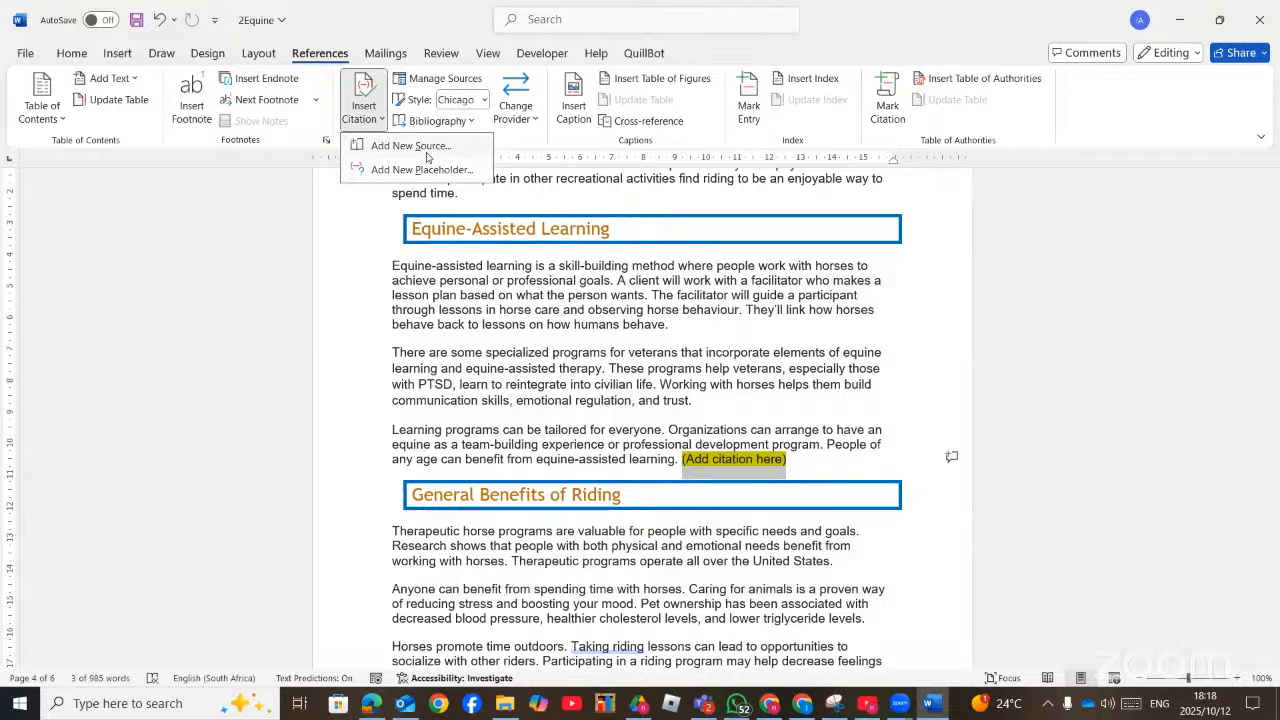
left_click(426, 148)
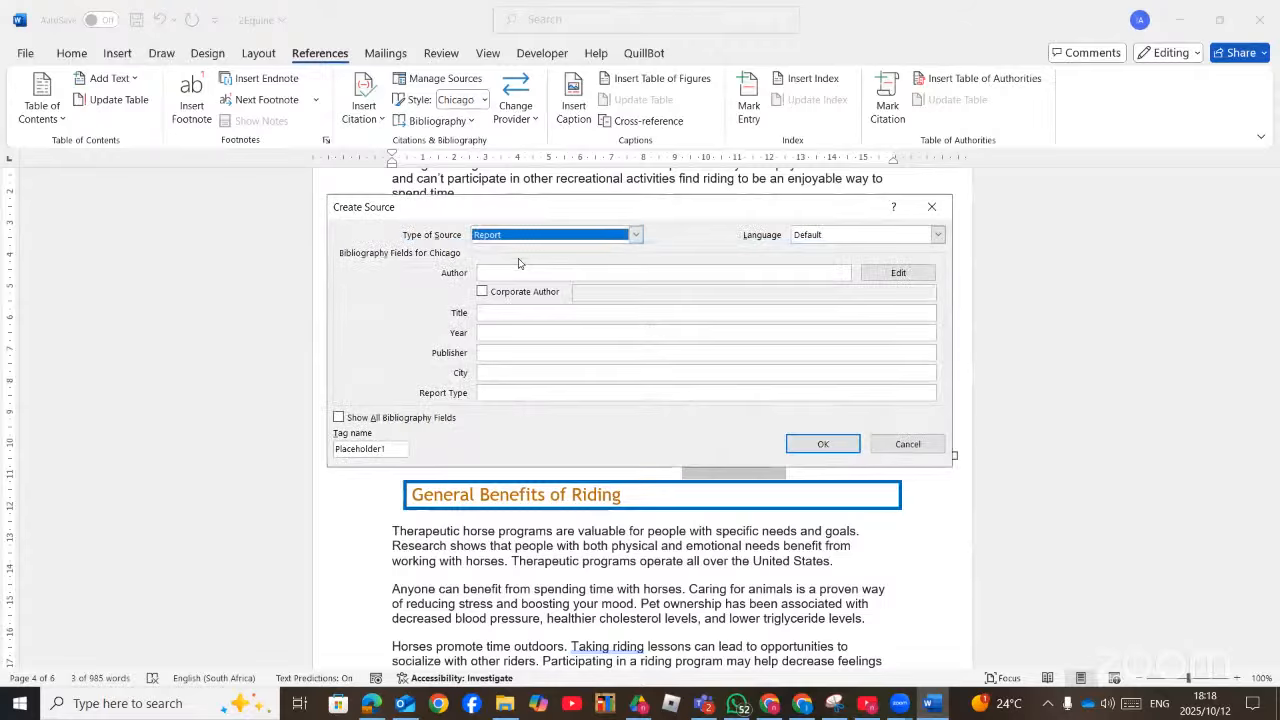
left_click(373, 703)
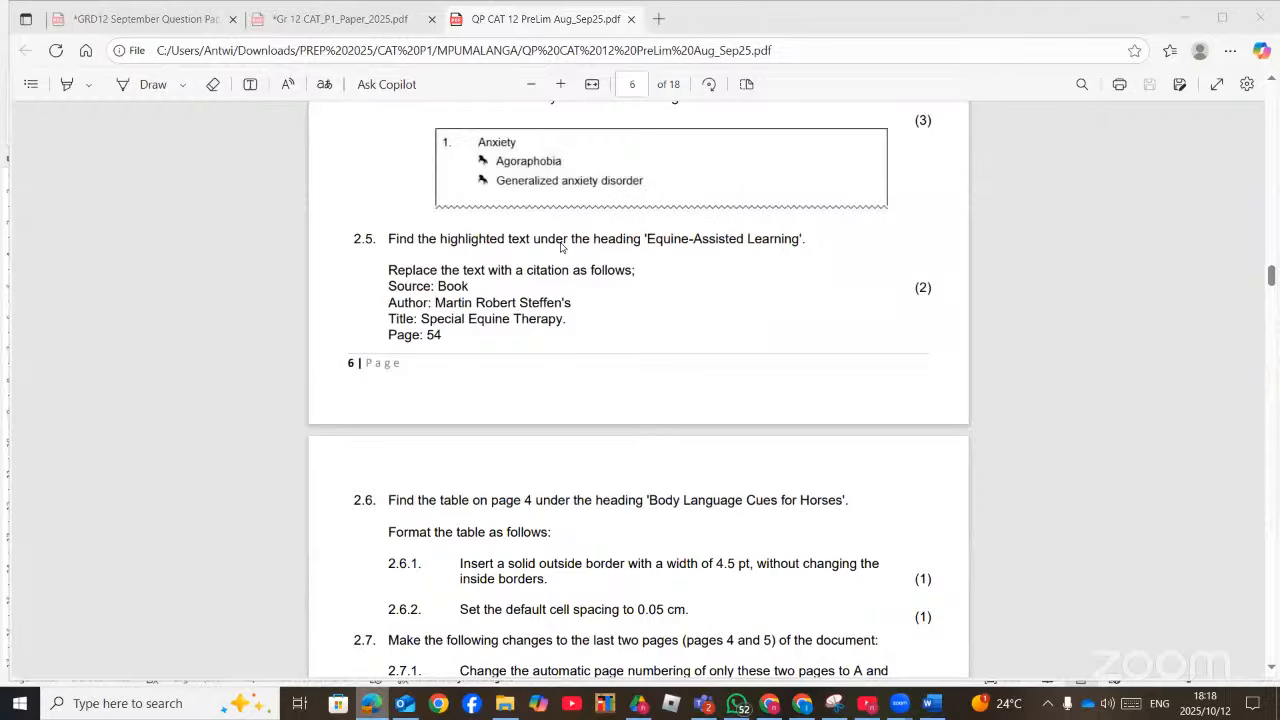
key("alt+Tab")
left_click(484, 243)
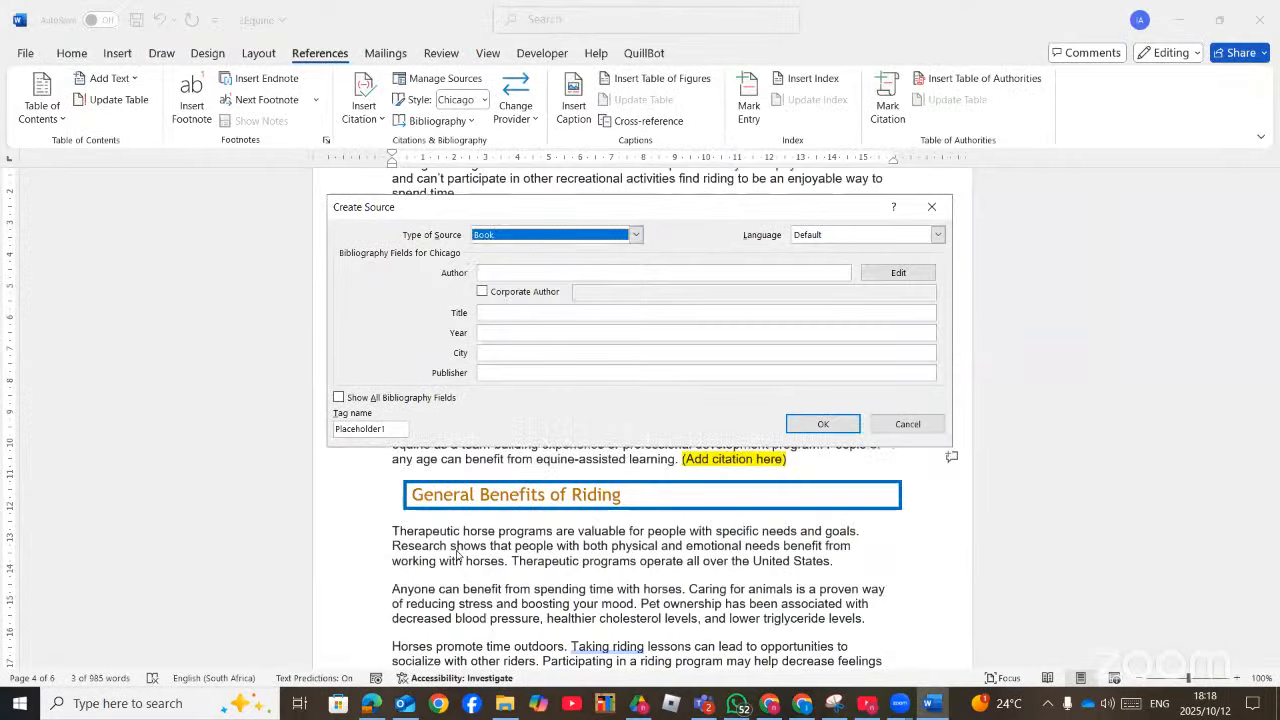
Enter the author's full name in the book source, checking it against task 2.5 of the question paper in Edge
left_click(372, 704)
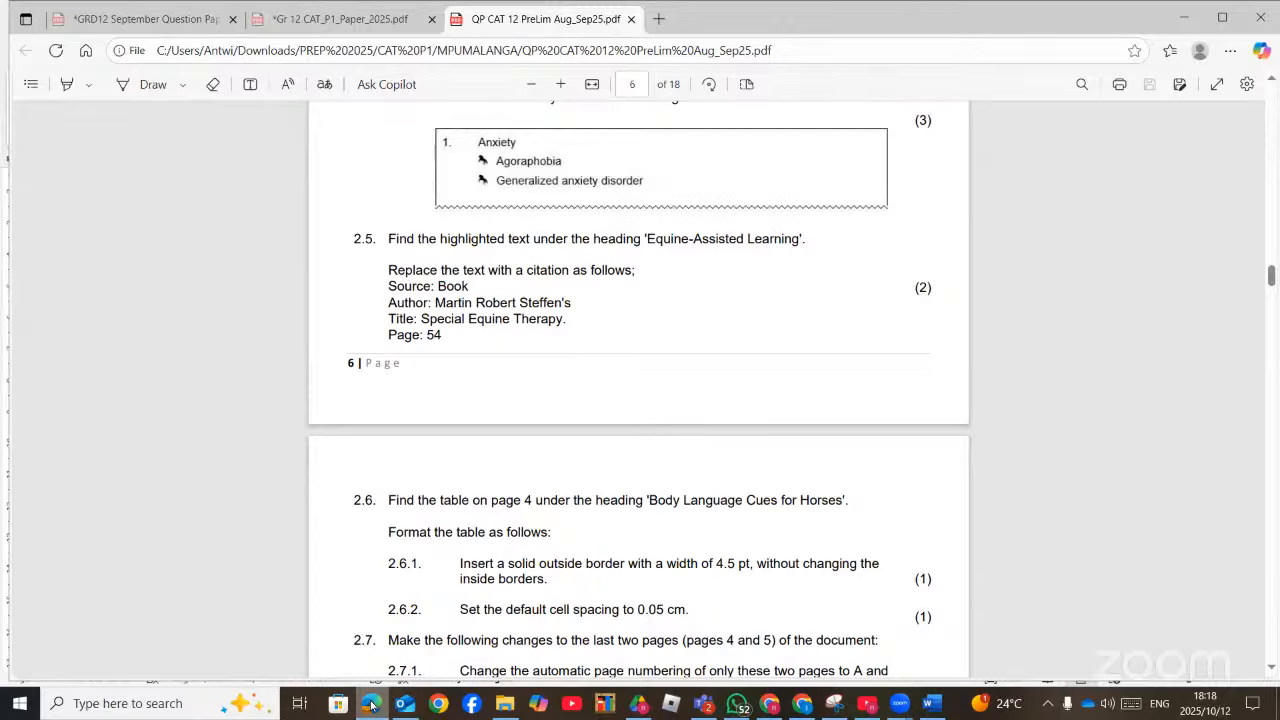
left_click(372, 704)
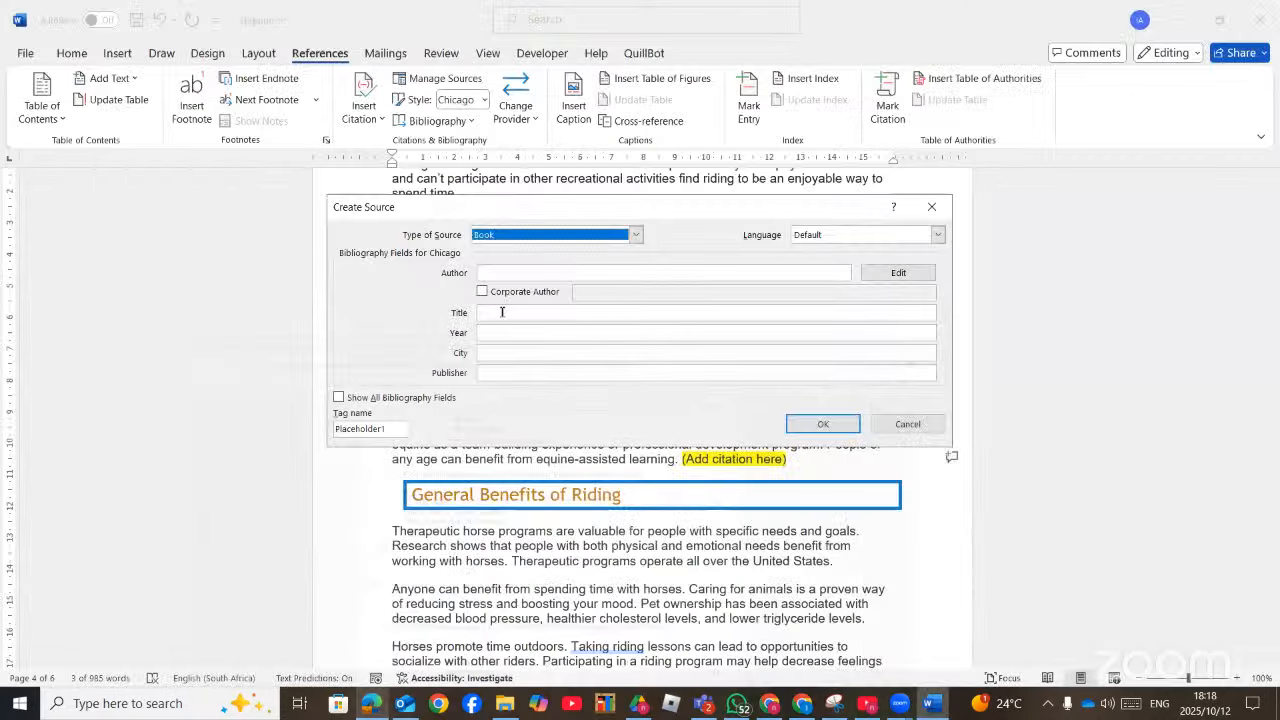
left_click(503, 274)
type("Mart")
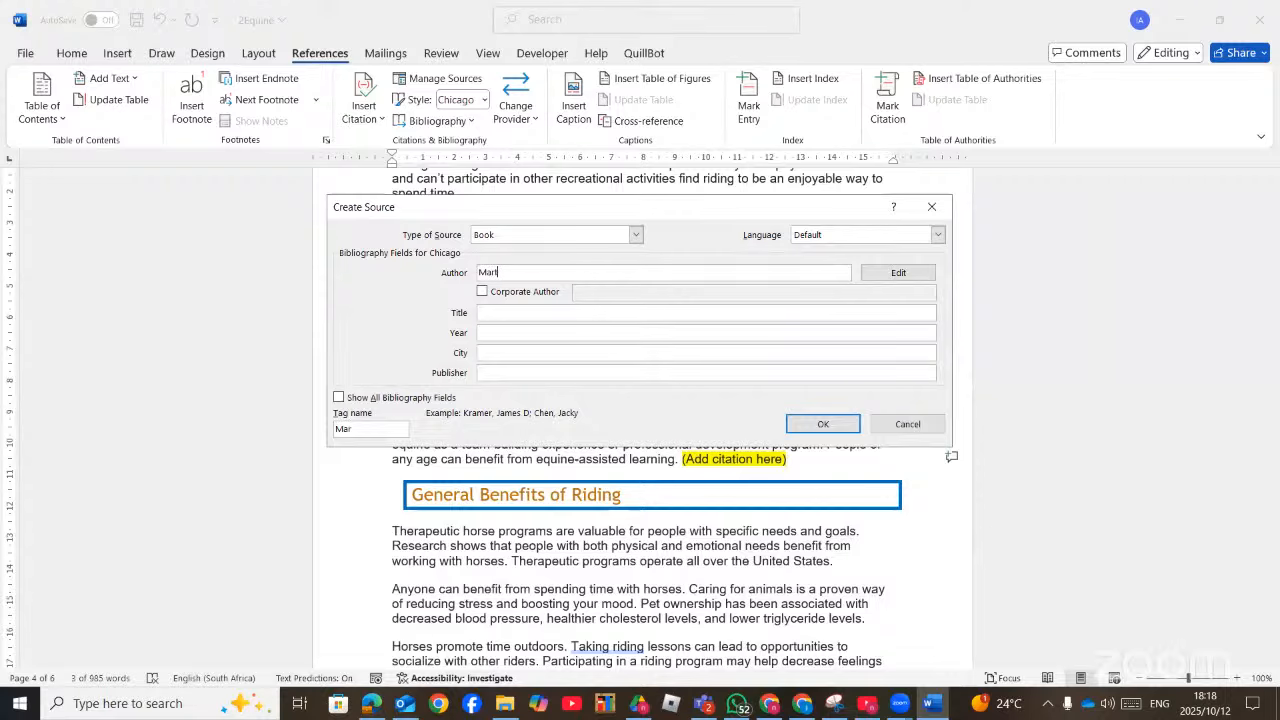
type("in Roberts")
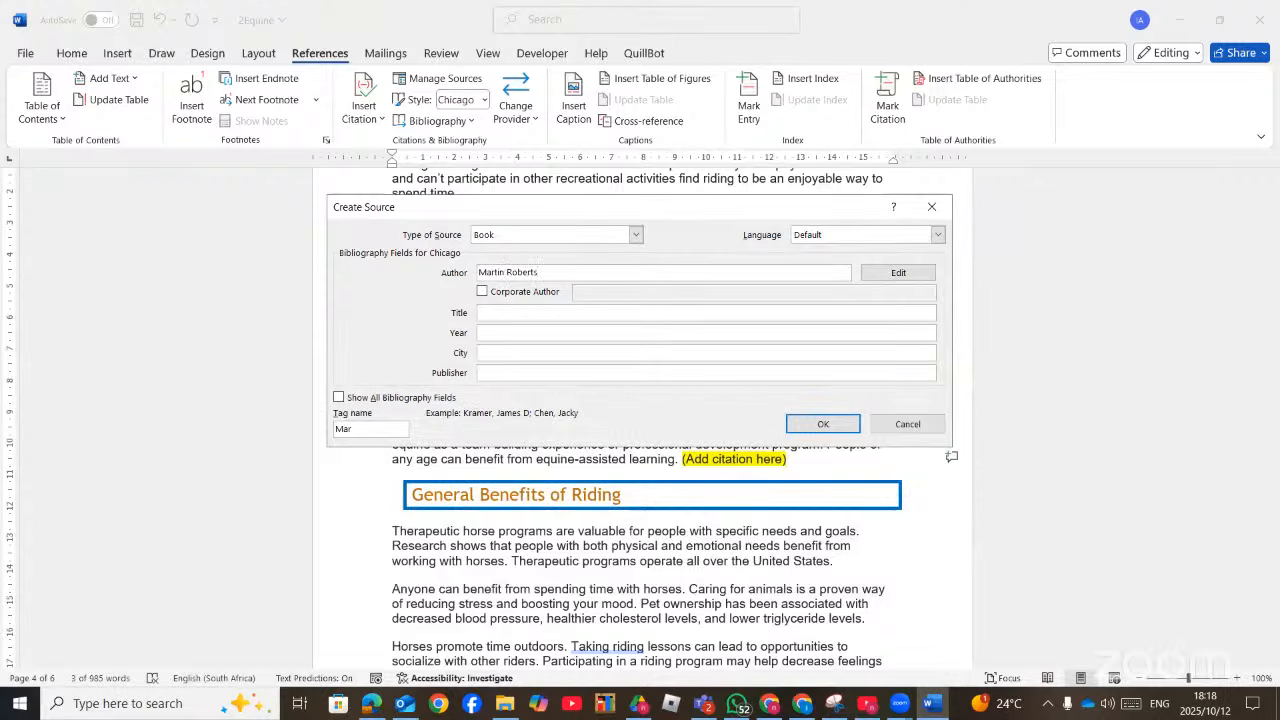
left_click(382, 710)
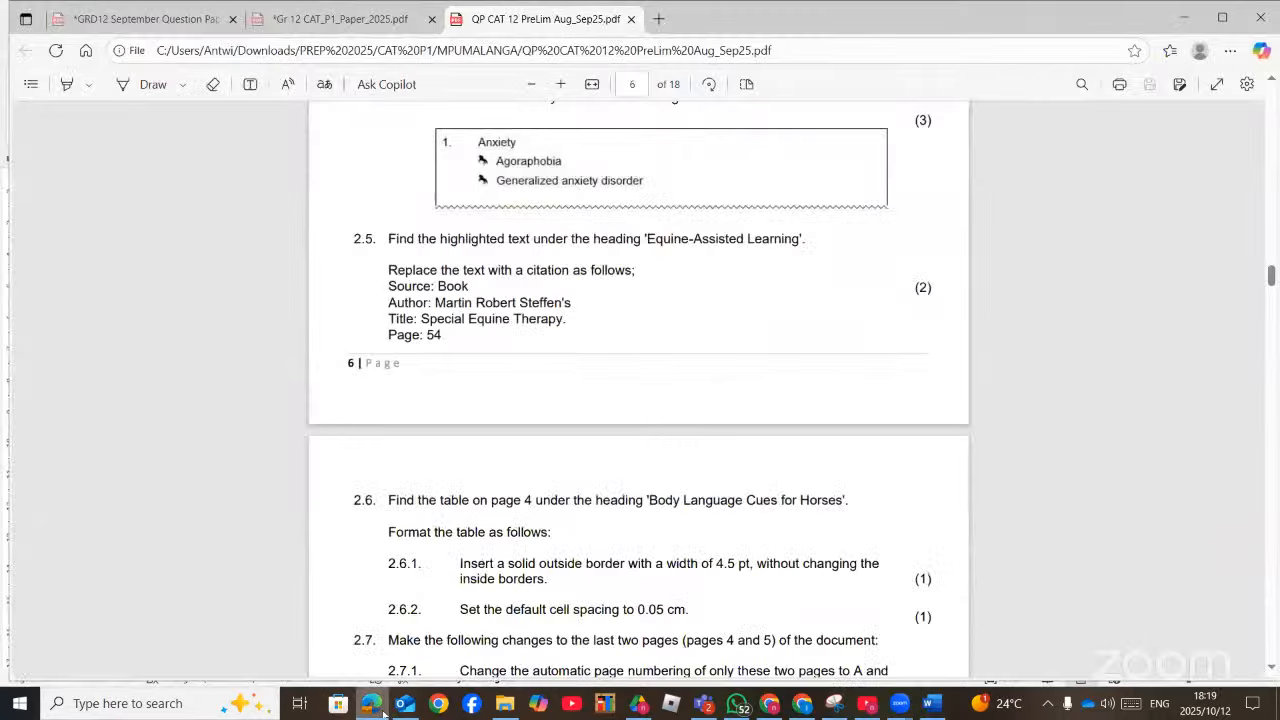
left_click(371, 706)
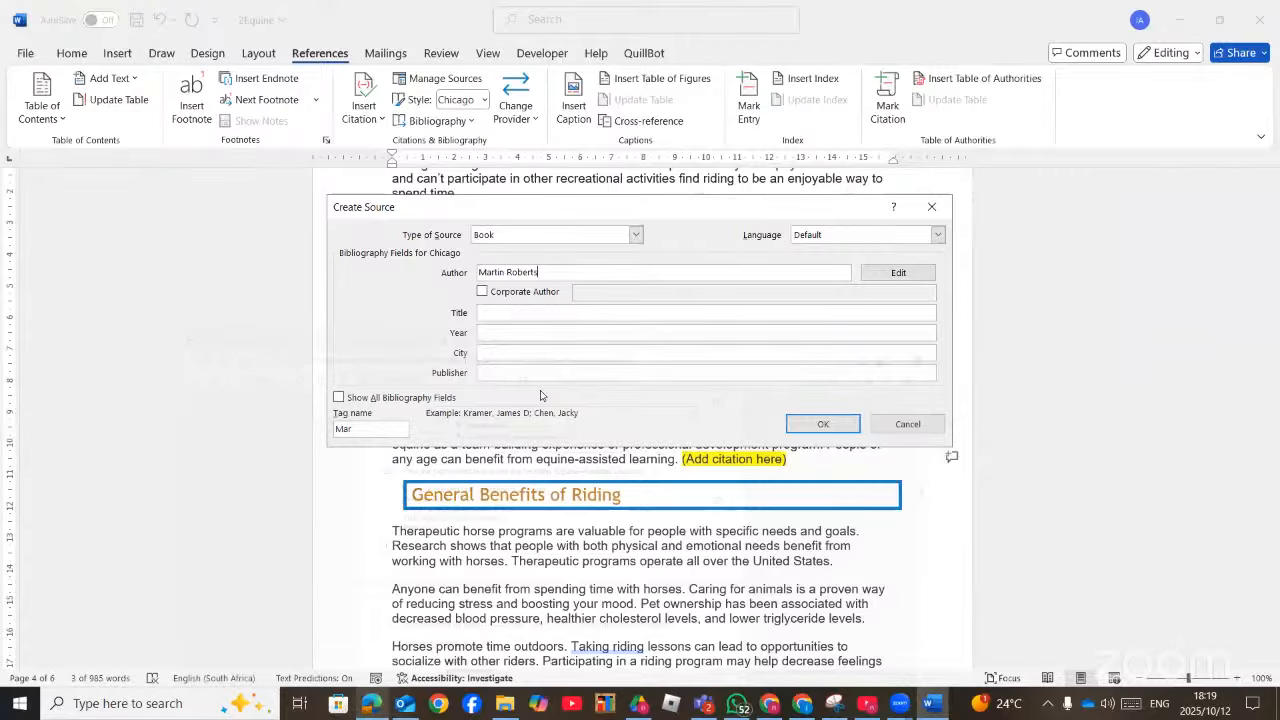
type("Steffen")
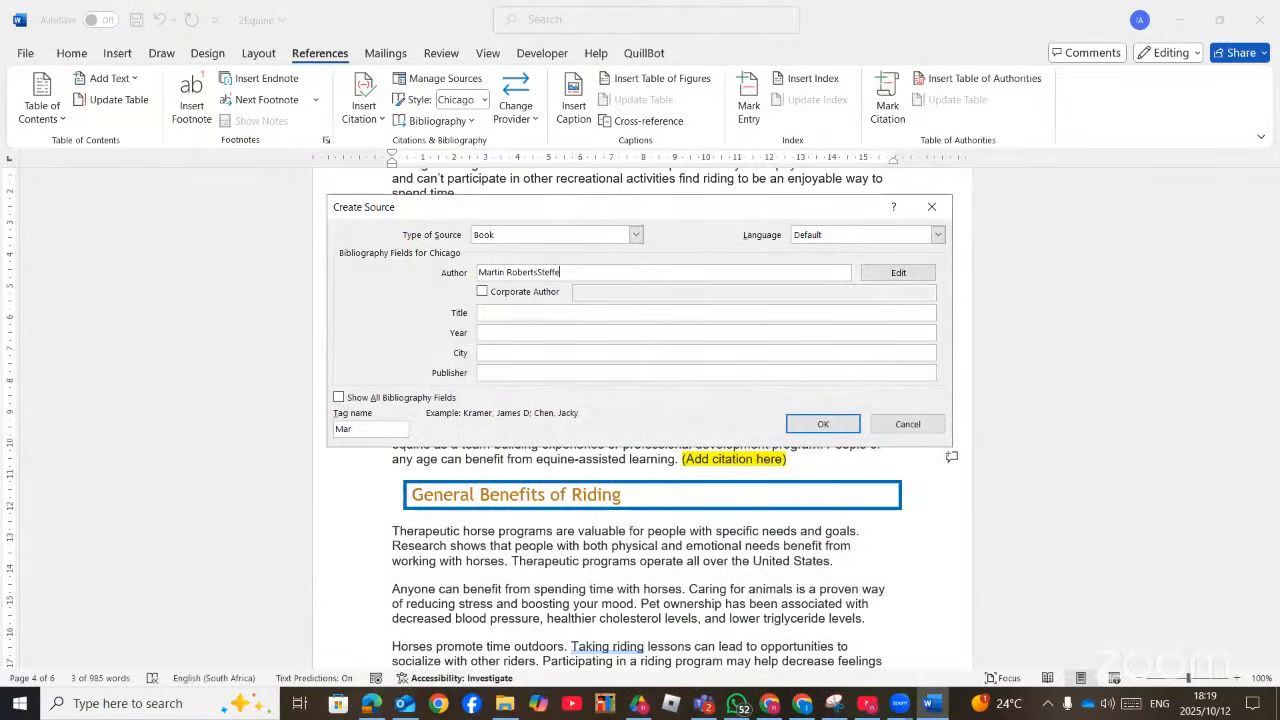
type("s")
Enter 'Special' as the book source's title in Word, checking it against task 2.5 of the question paper in Edge
left_click(371, 704)
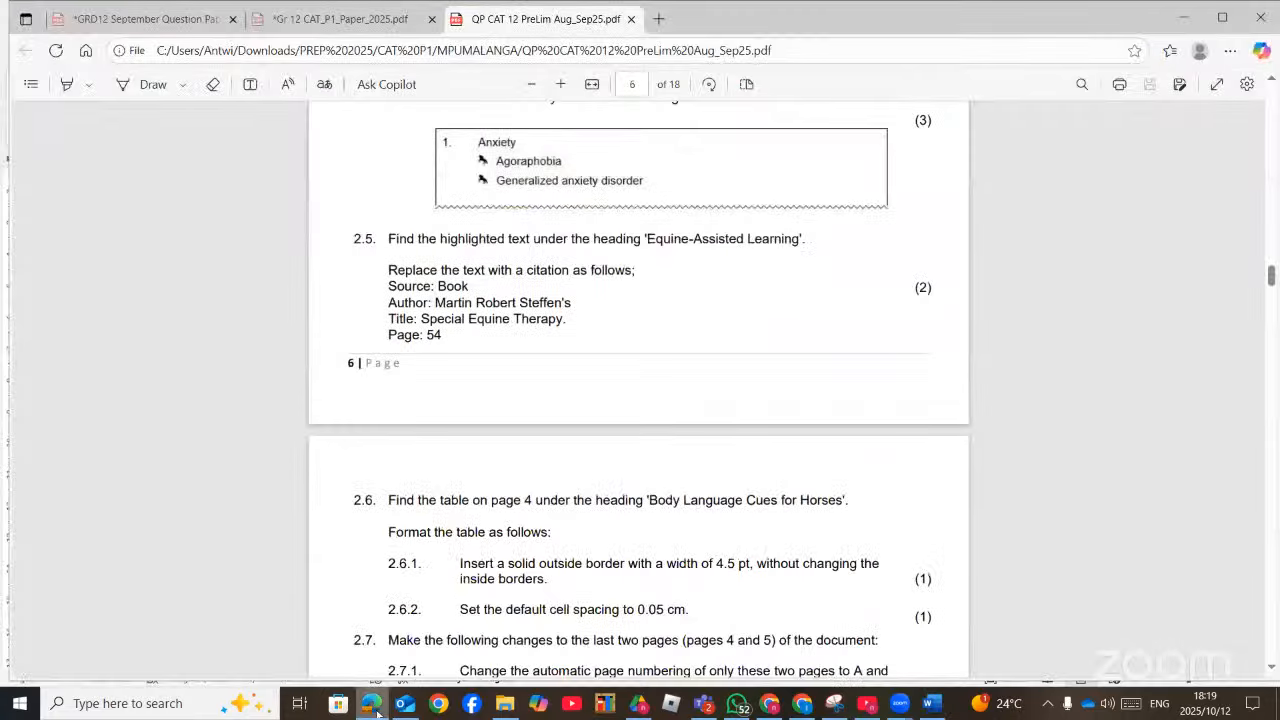
left_click(371, 704)
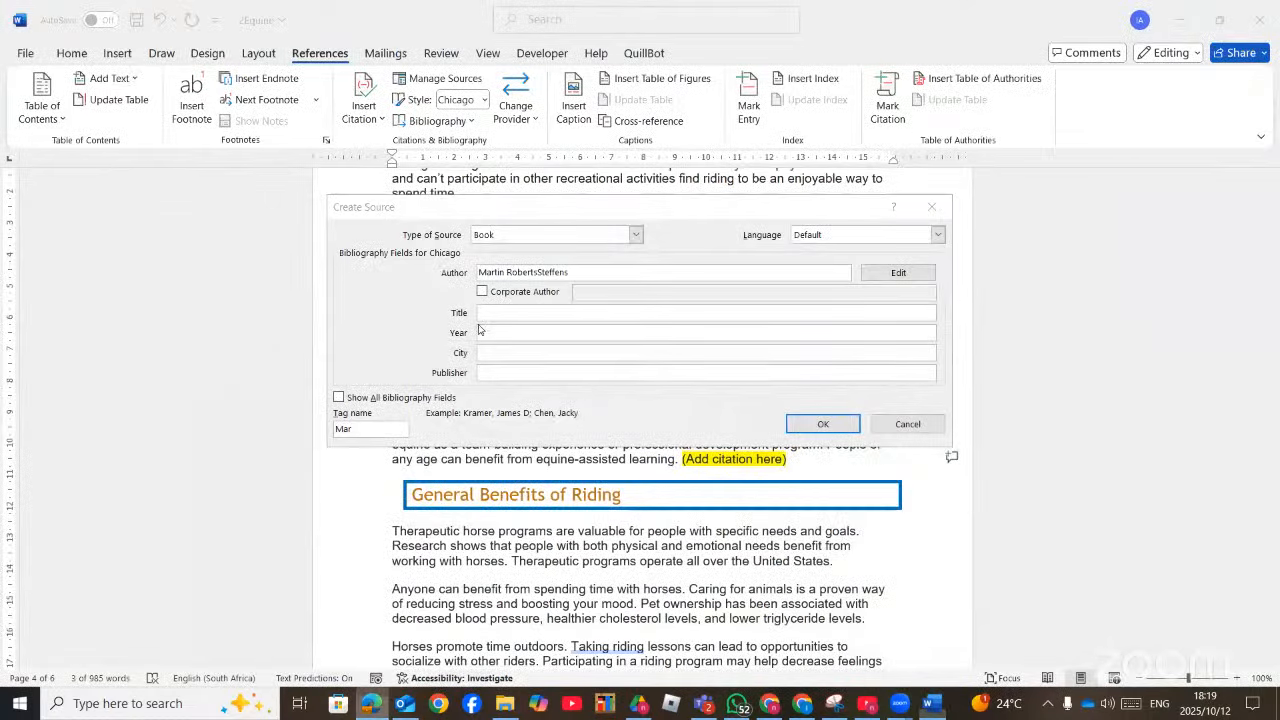
left_click(488, 313)
type("Sp")
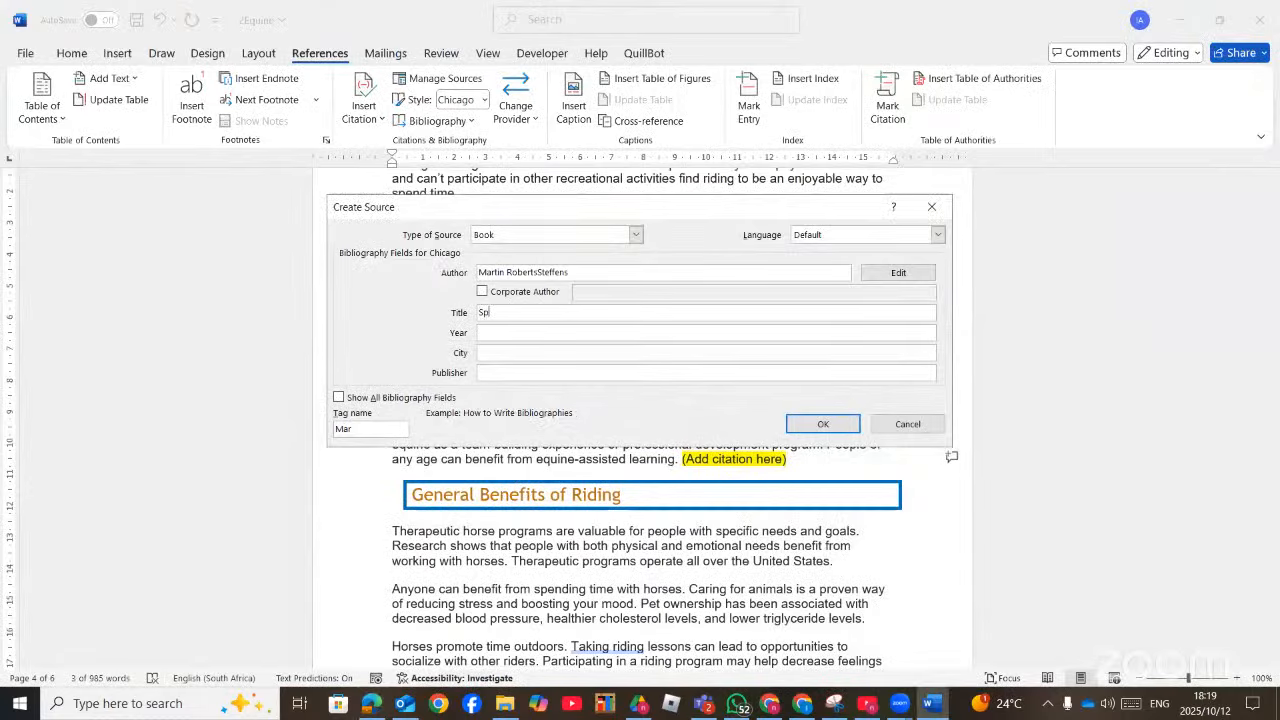
type("ecial")
key("alt+Tab")
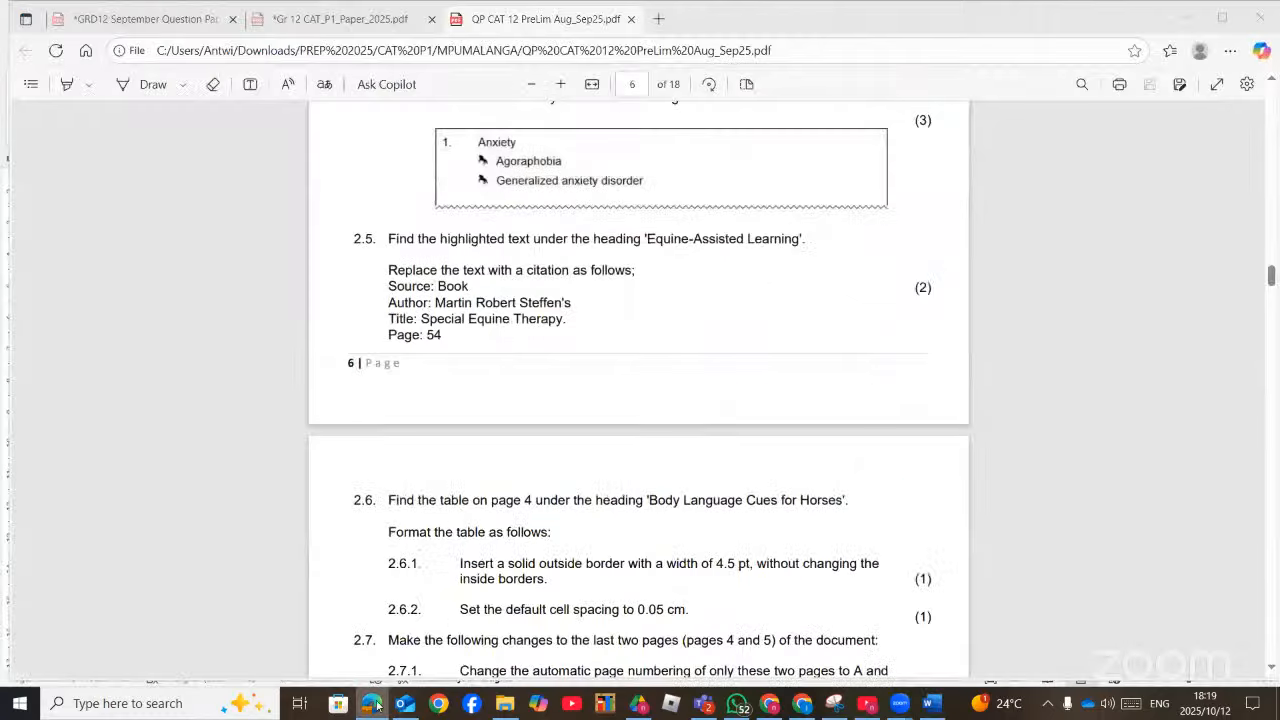
key("alt+Tab")
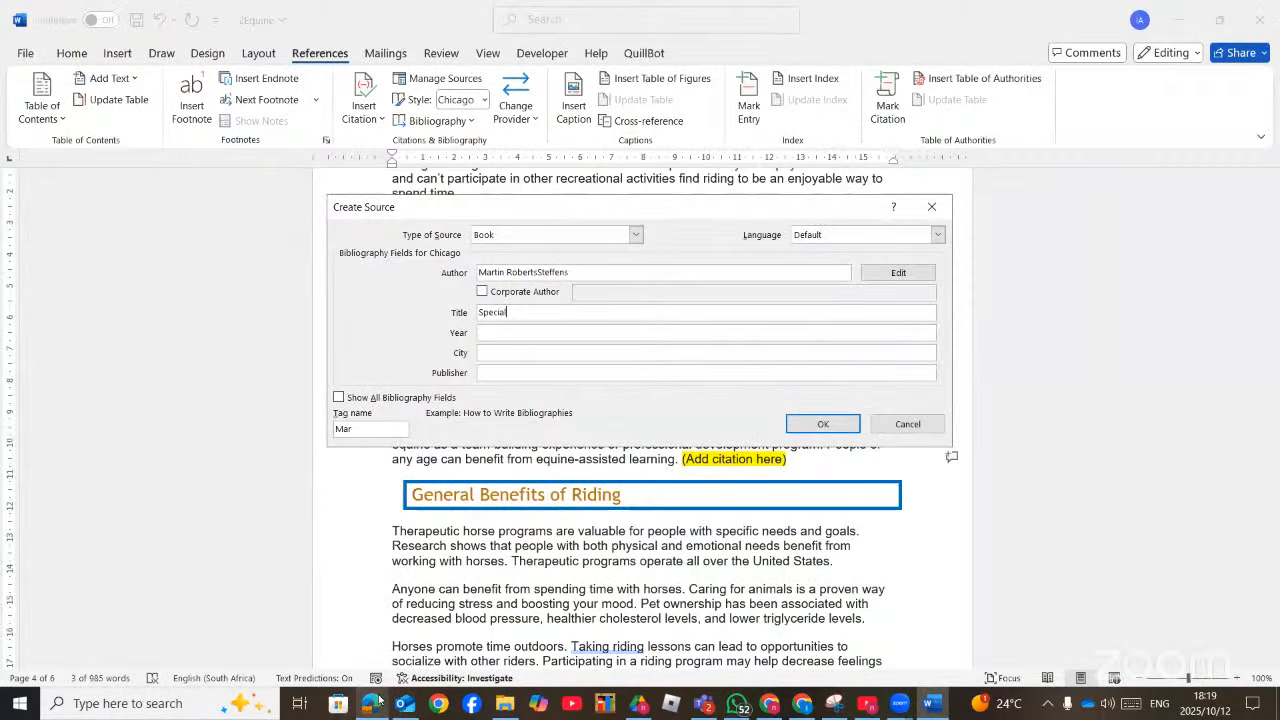
Show all bibliography fields, check task 2.5 in Edge for the Pages field, and insert the book citation over the highlighted text
left_click(338, 398)
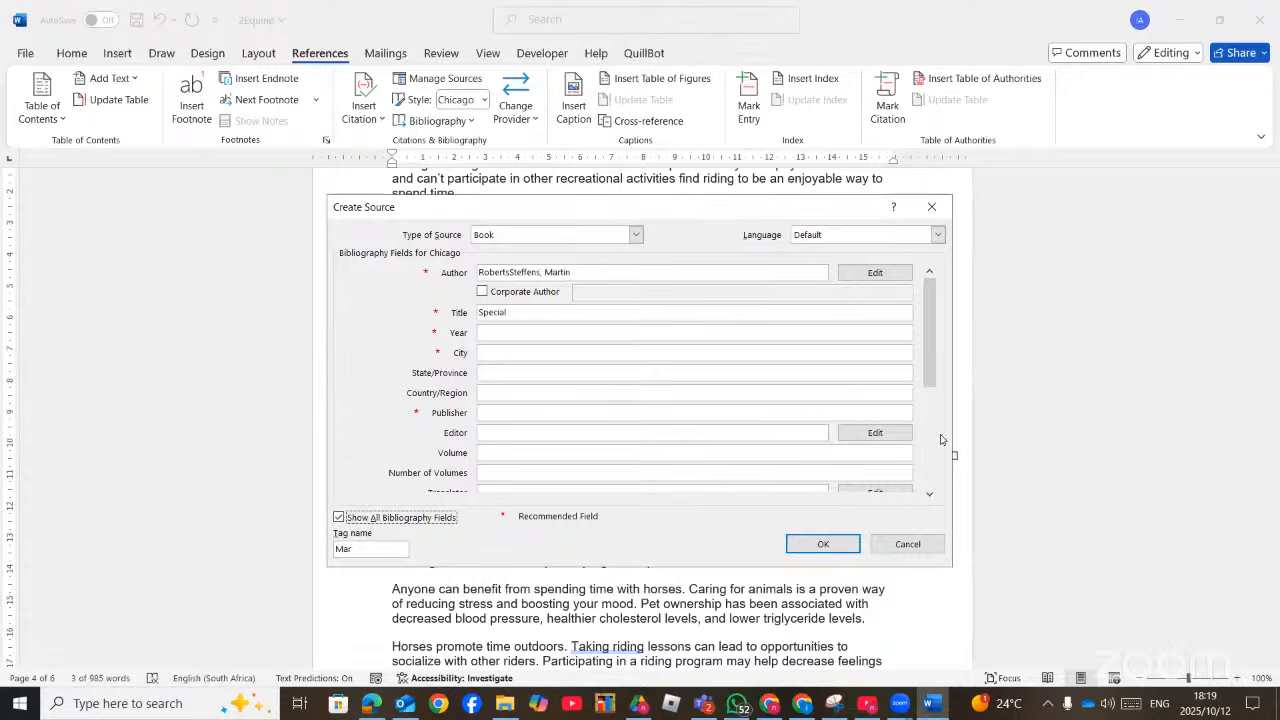
left_click(929, 494)
left_click(929, 494)
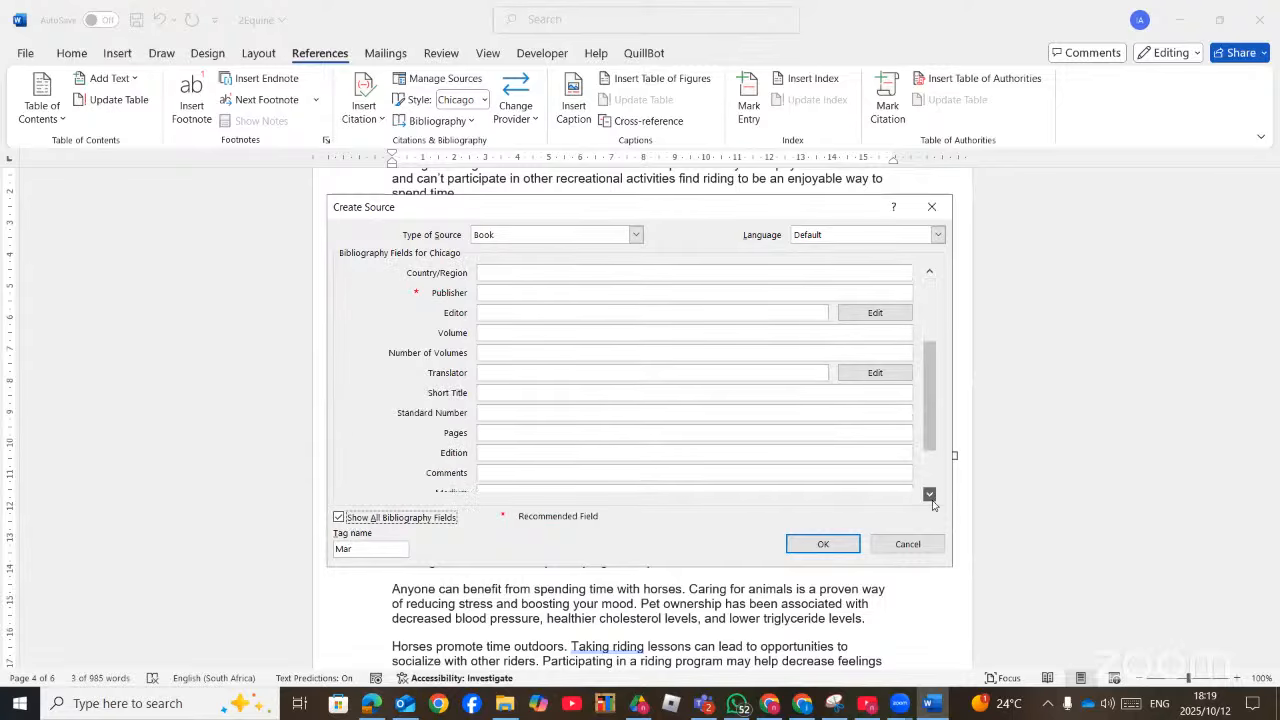
left_click(929, 494)
left_click(514, 415)
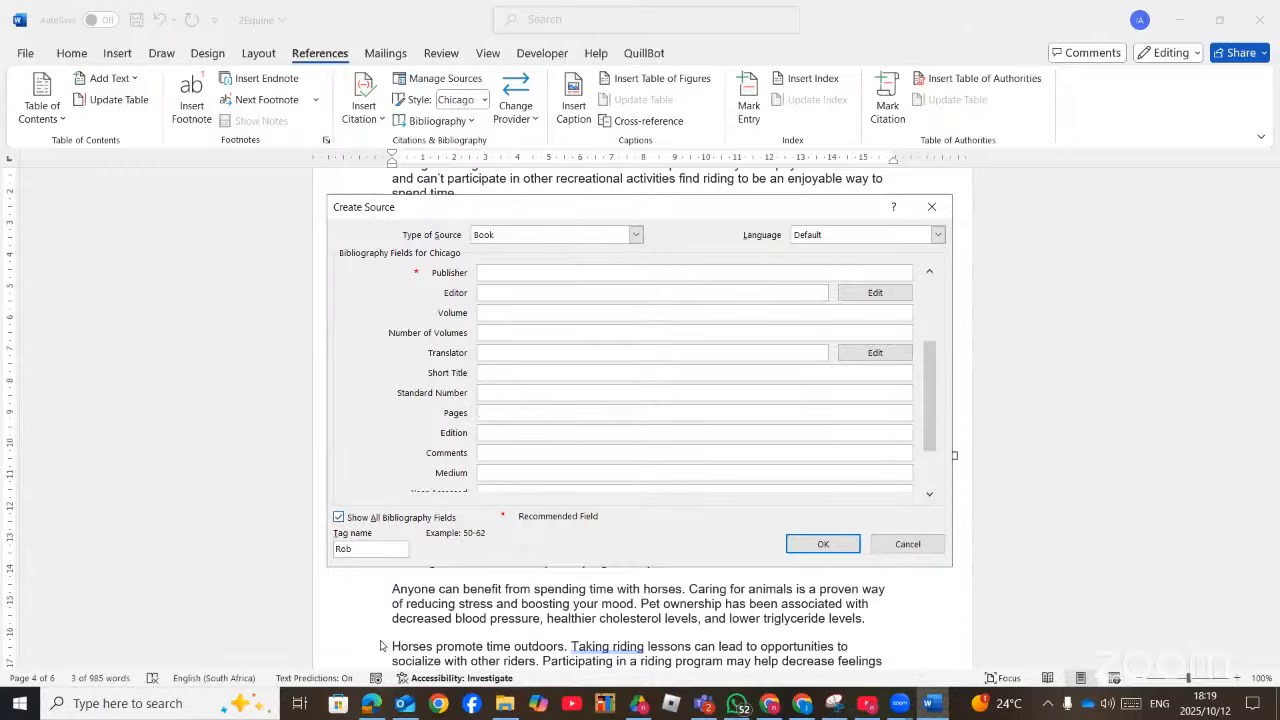
left_click(370, 706)
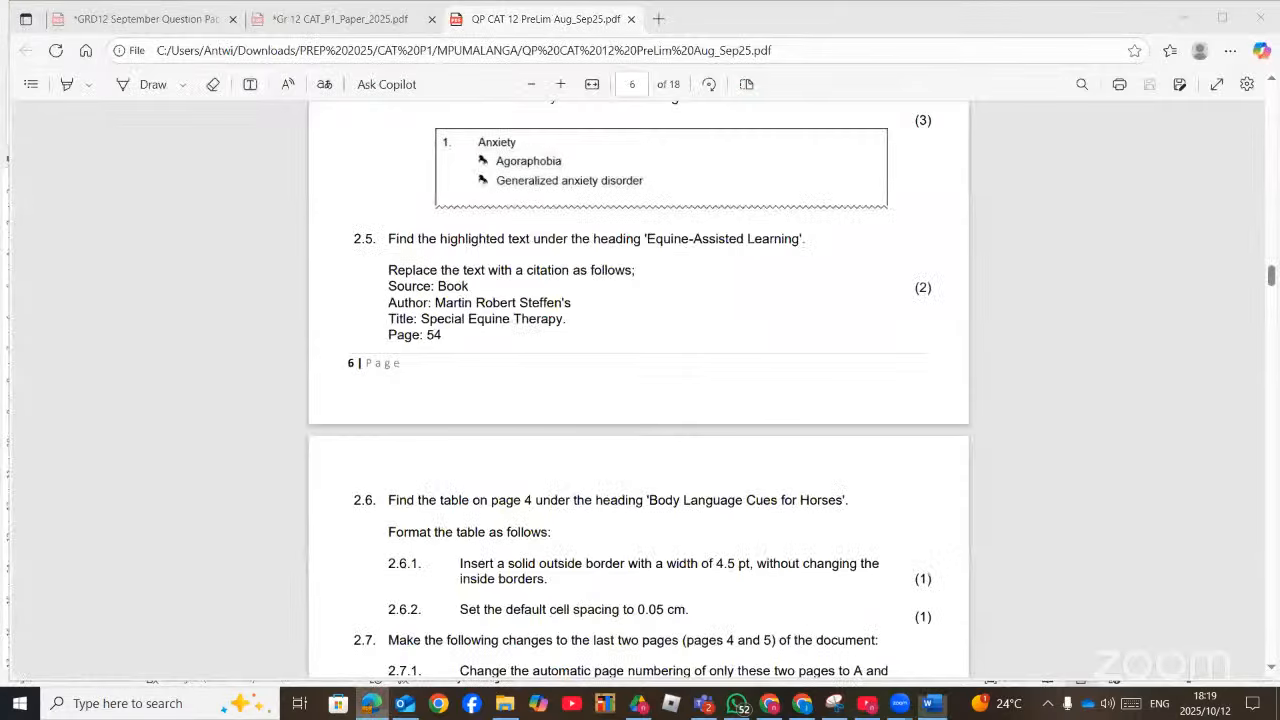
key("alt+Tab")
left_click(797, 546)
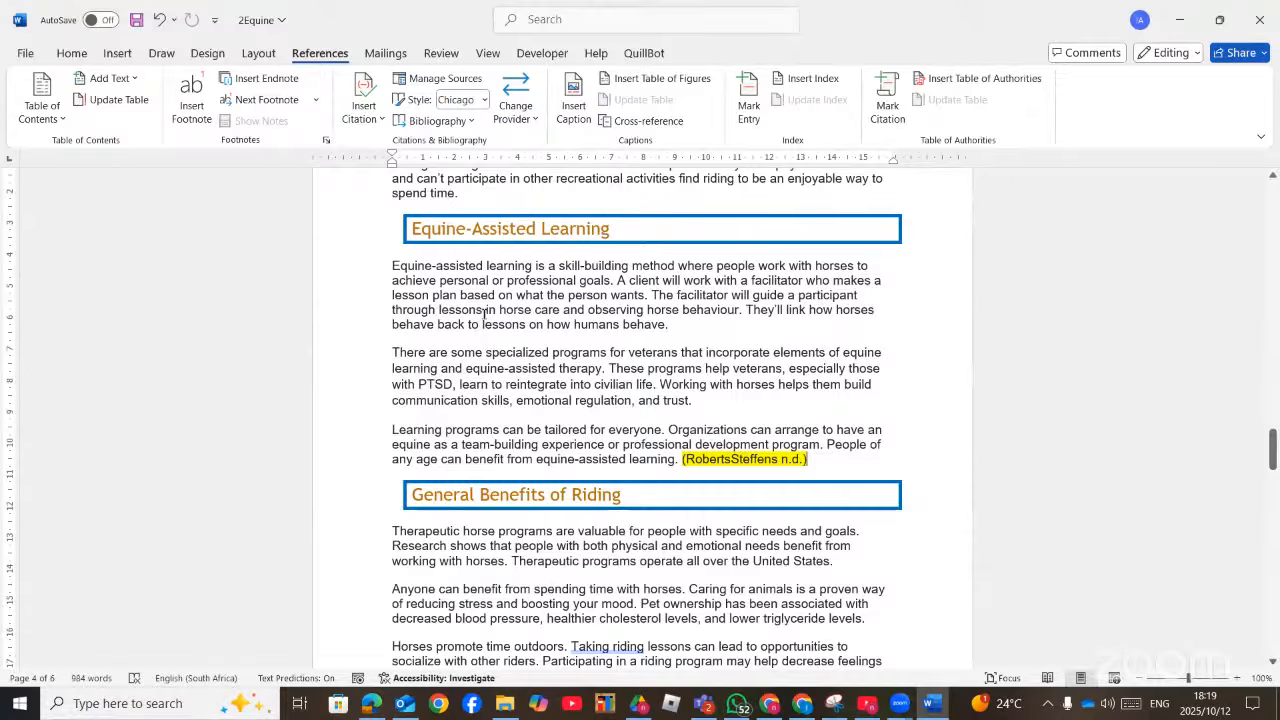
Read task 2.6 in the question paper in Edge and find the table under 'Body Language Cues for Horses' in the Word document
key("alt+Tab")
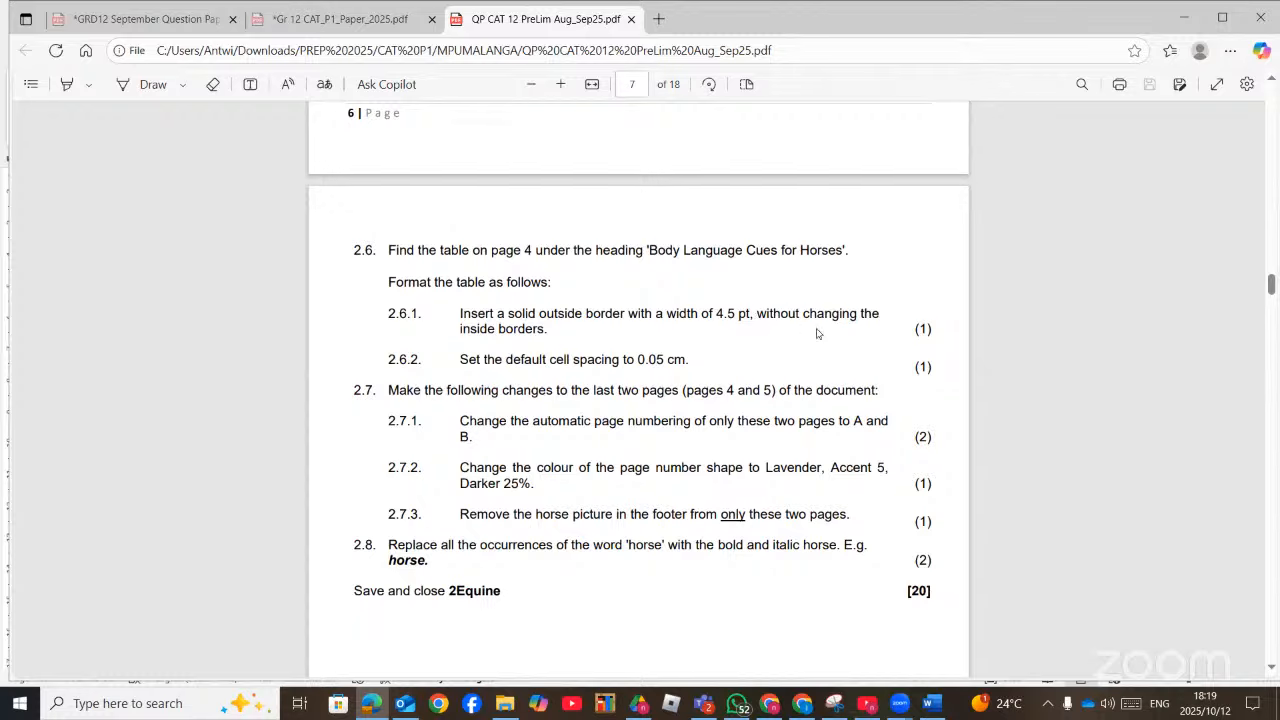
scroll(588, 349, "down", 1)
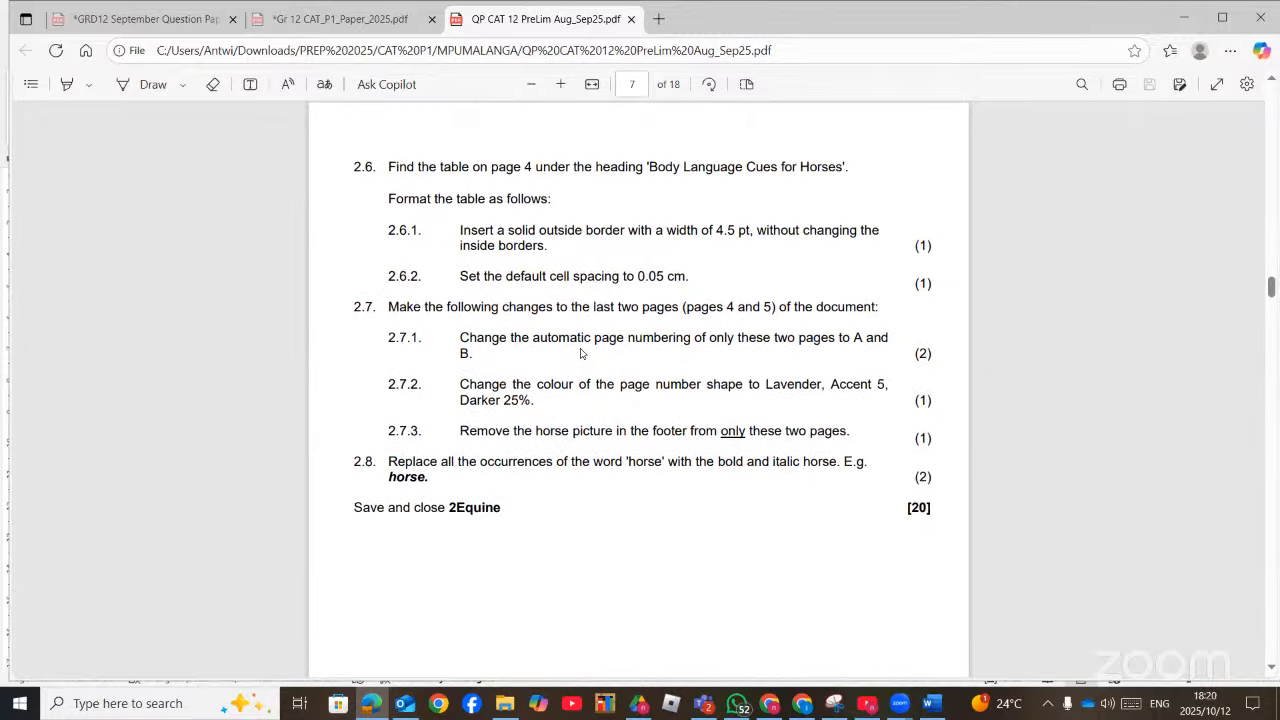
left_click(931, 703)
scroll(823, 519, "down", 10)
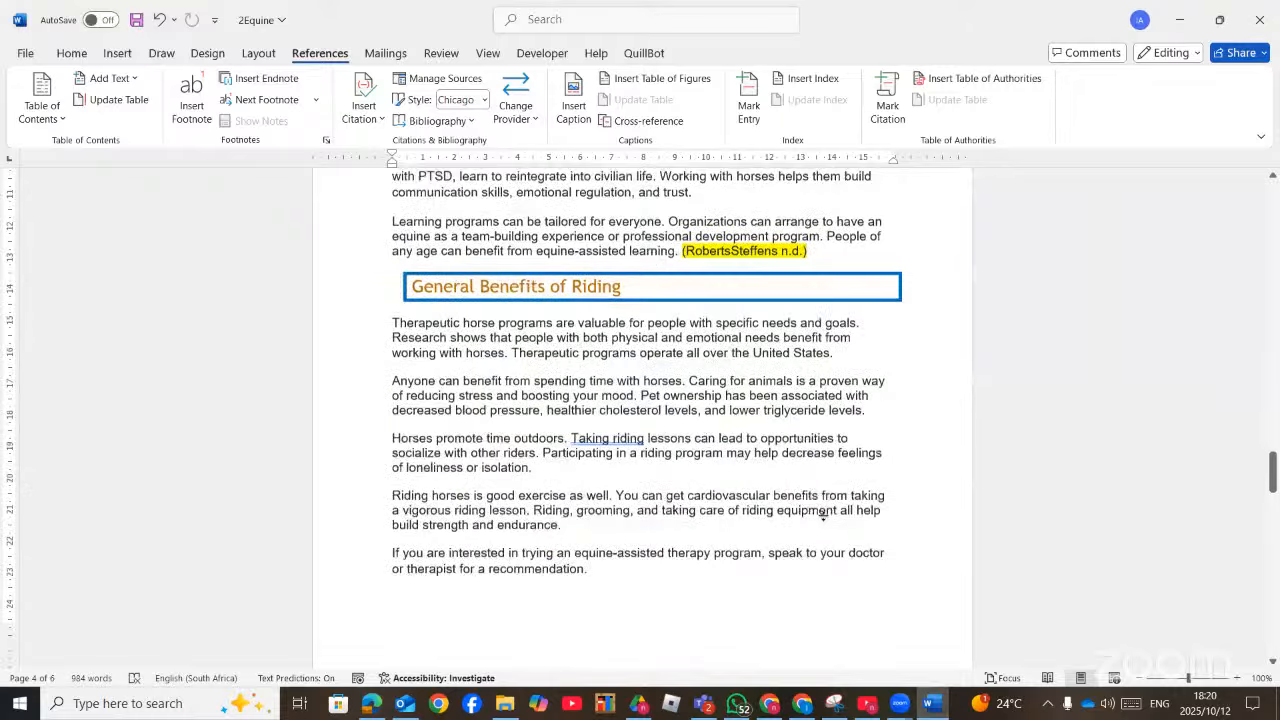
scroll(823, 519, "down", 3)
left_click(720, 356)
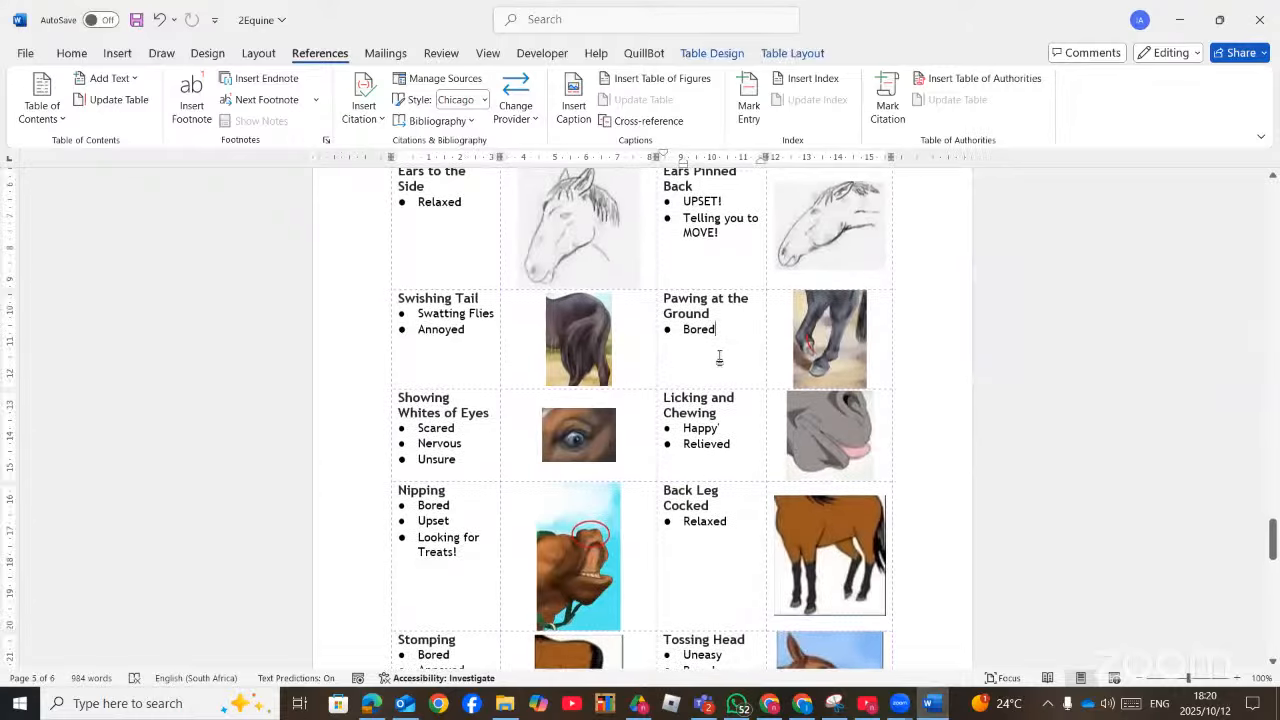
scroll(721, 354, "up", 2)
scroll(720, 354, "up", 2)
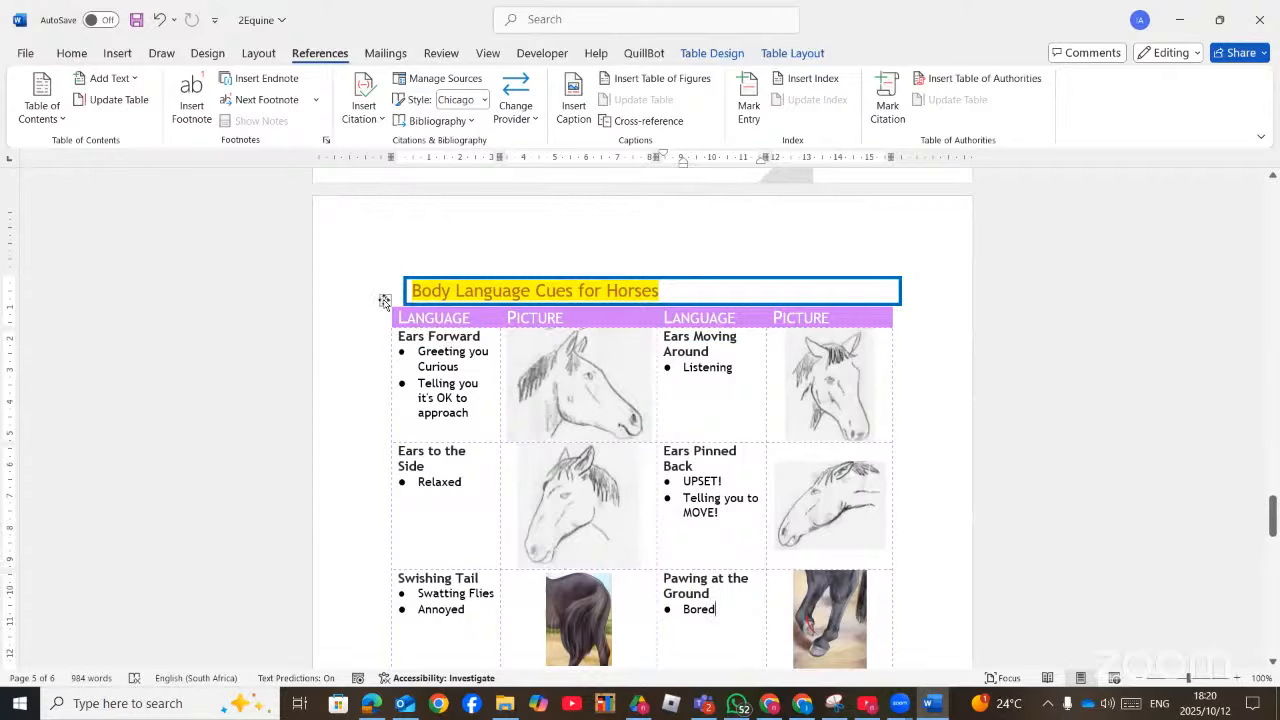
Apply a solid 4½ pt outside border to the whole 'Body Language Cues for Horses' table and check it down to the last row
left_click(384, 301)
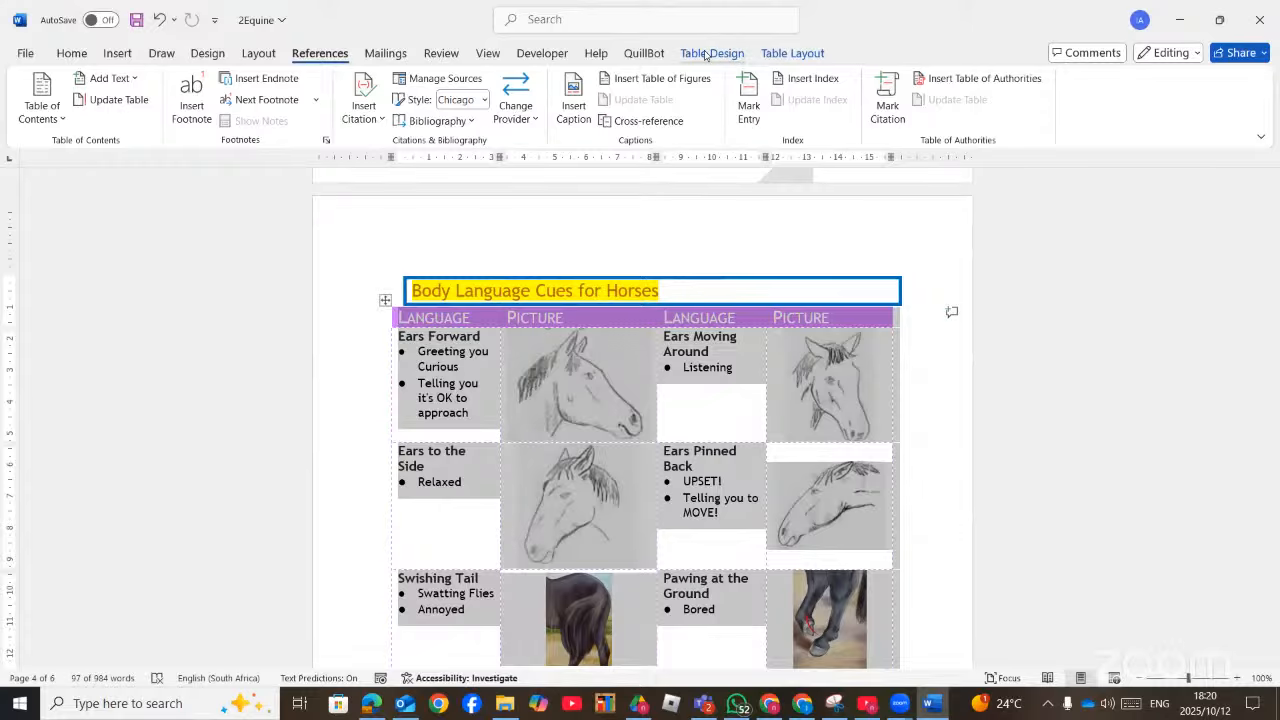
left_click(716, 54)
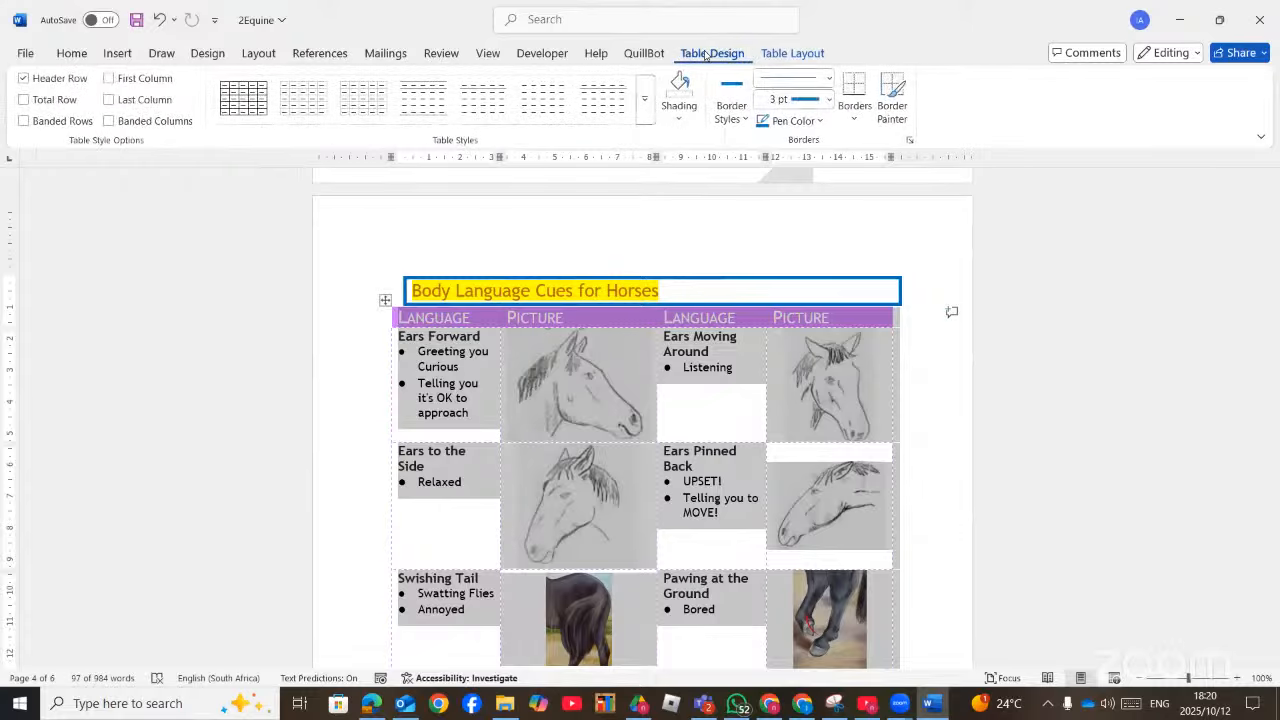
left_click(829, 100)
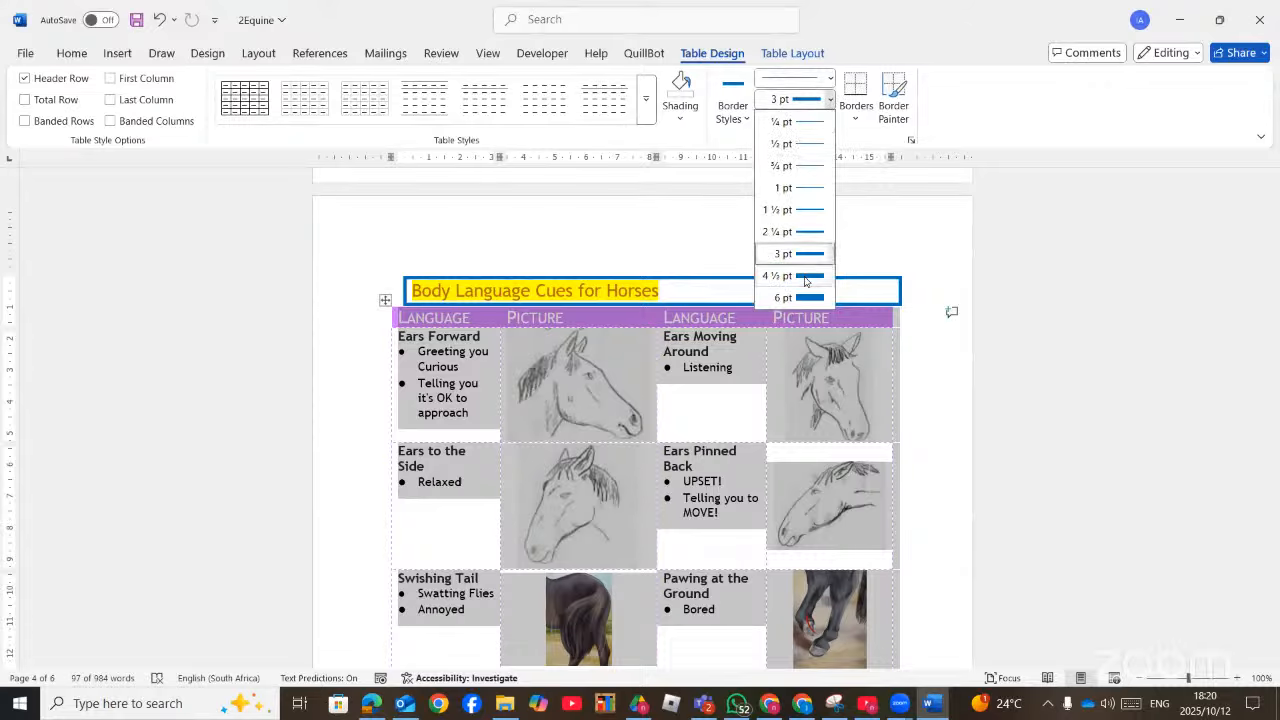
left_click(805, 276)
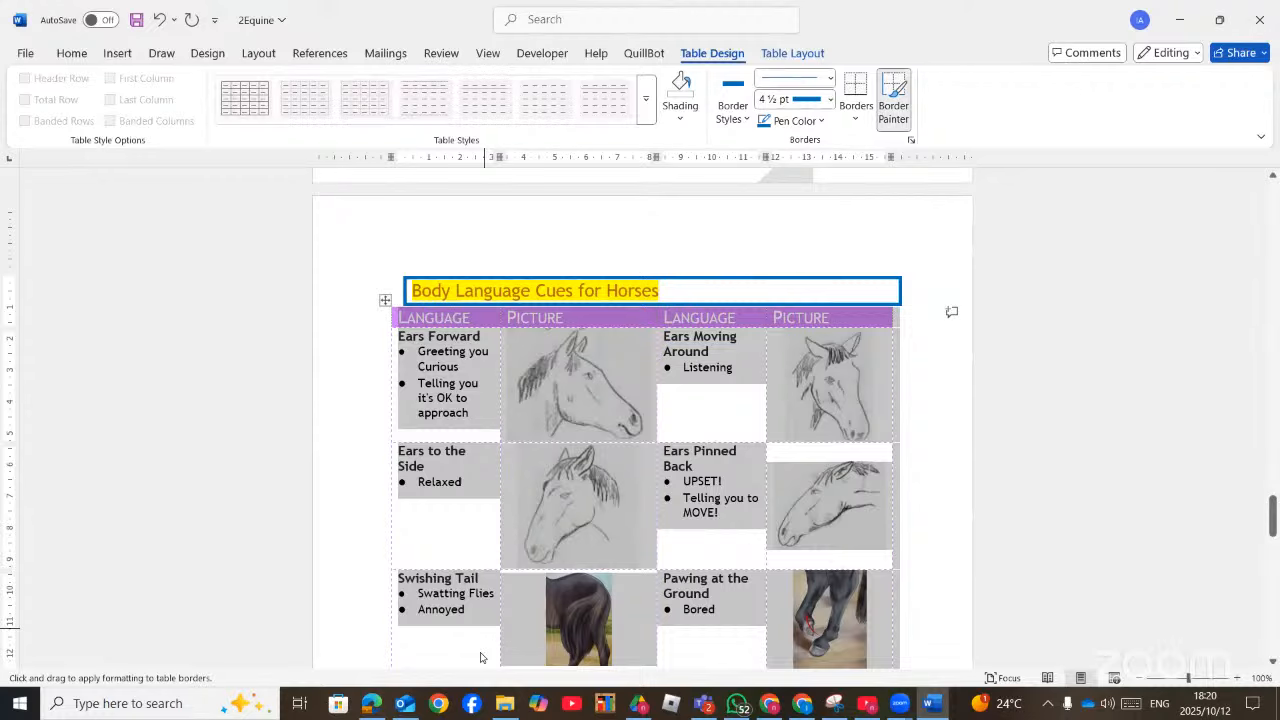
left_click(353, 694)
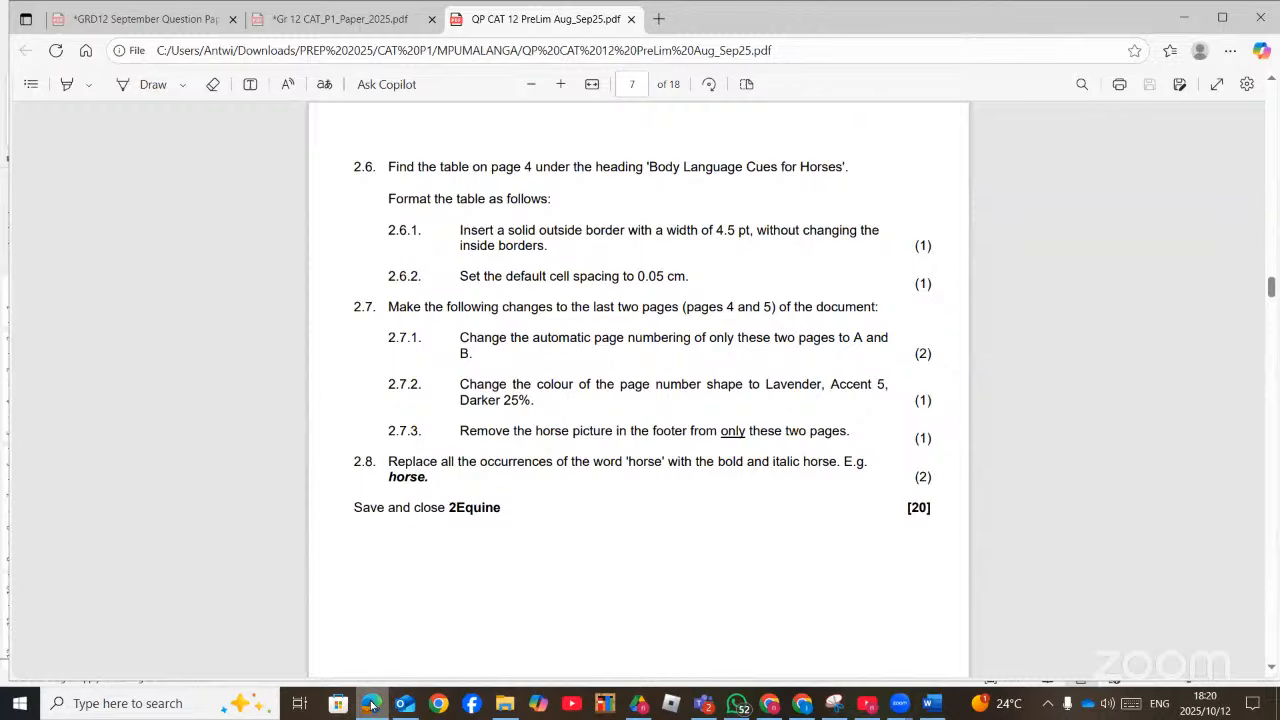
left_click(371, 704)
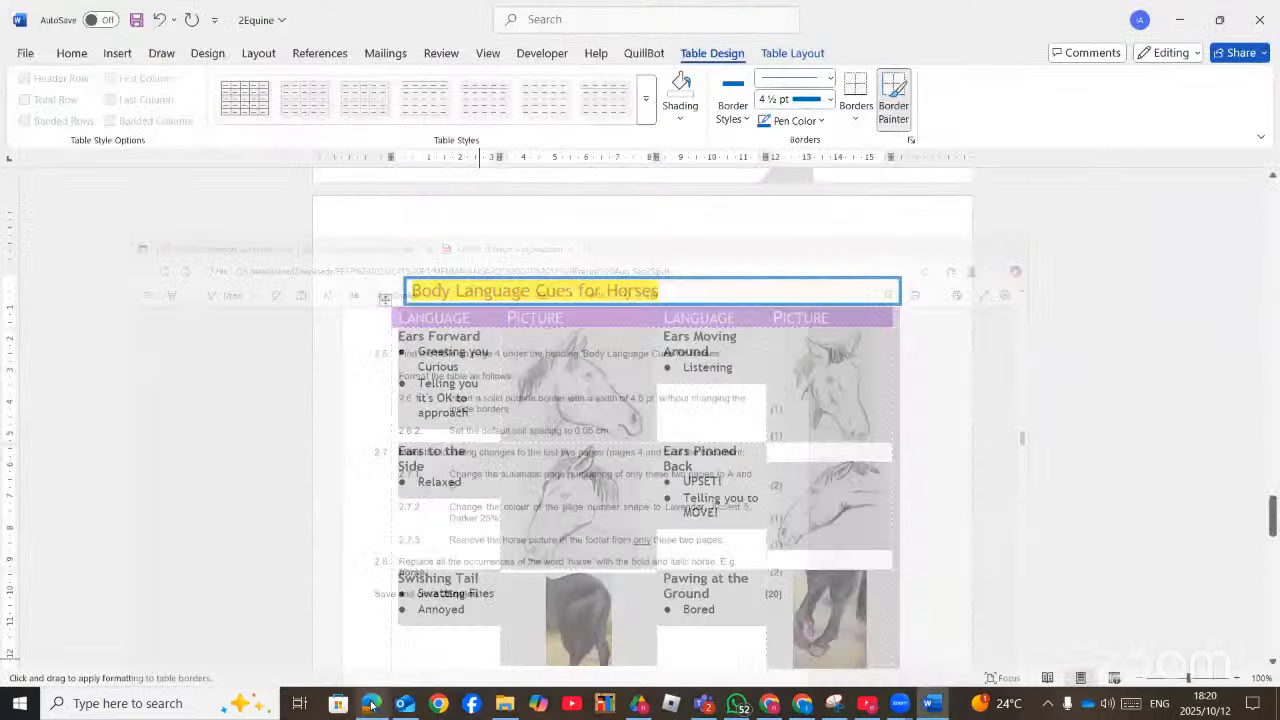
left_click(855, 120)
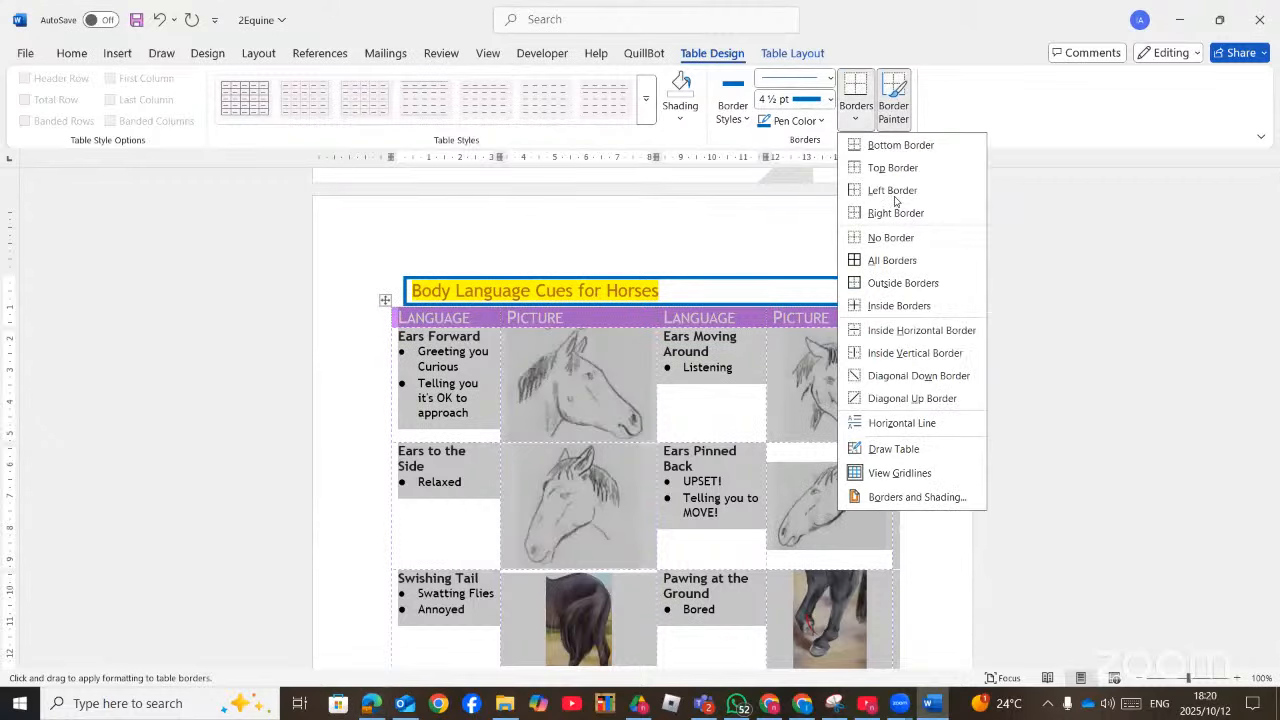
left_click(866, 285)
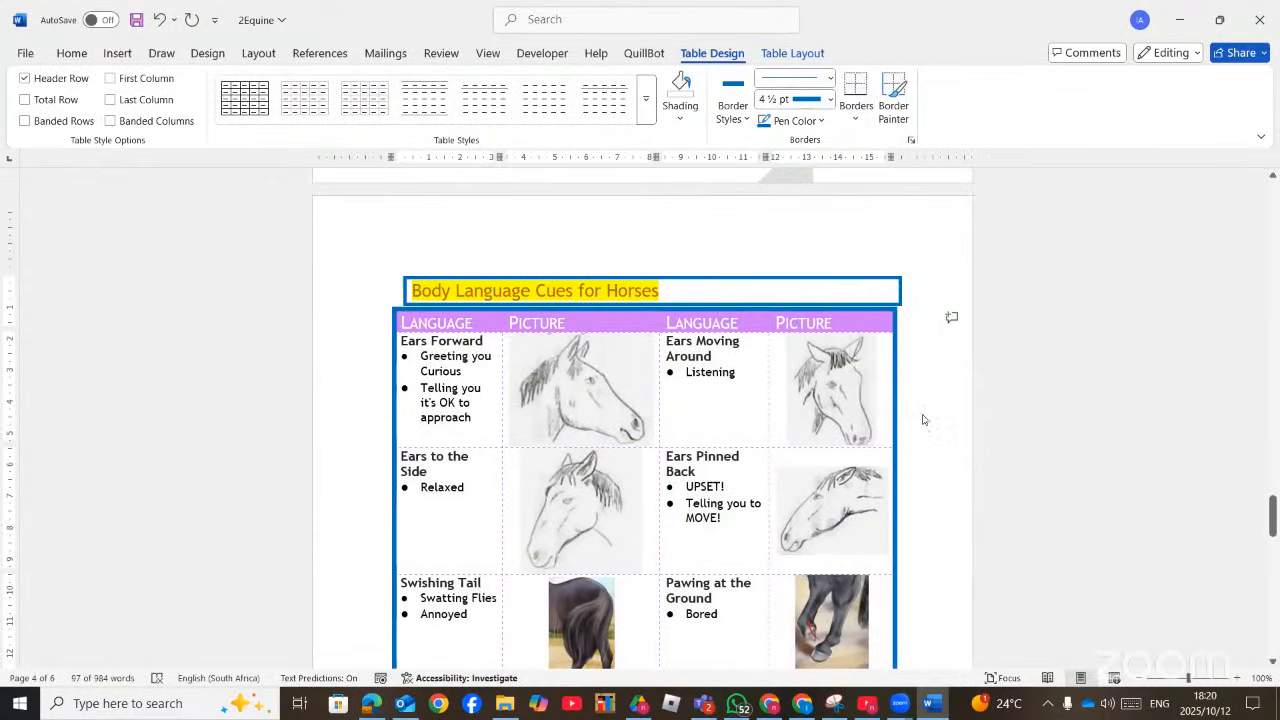
left_click(730, 453)
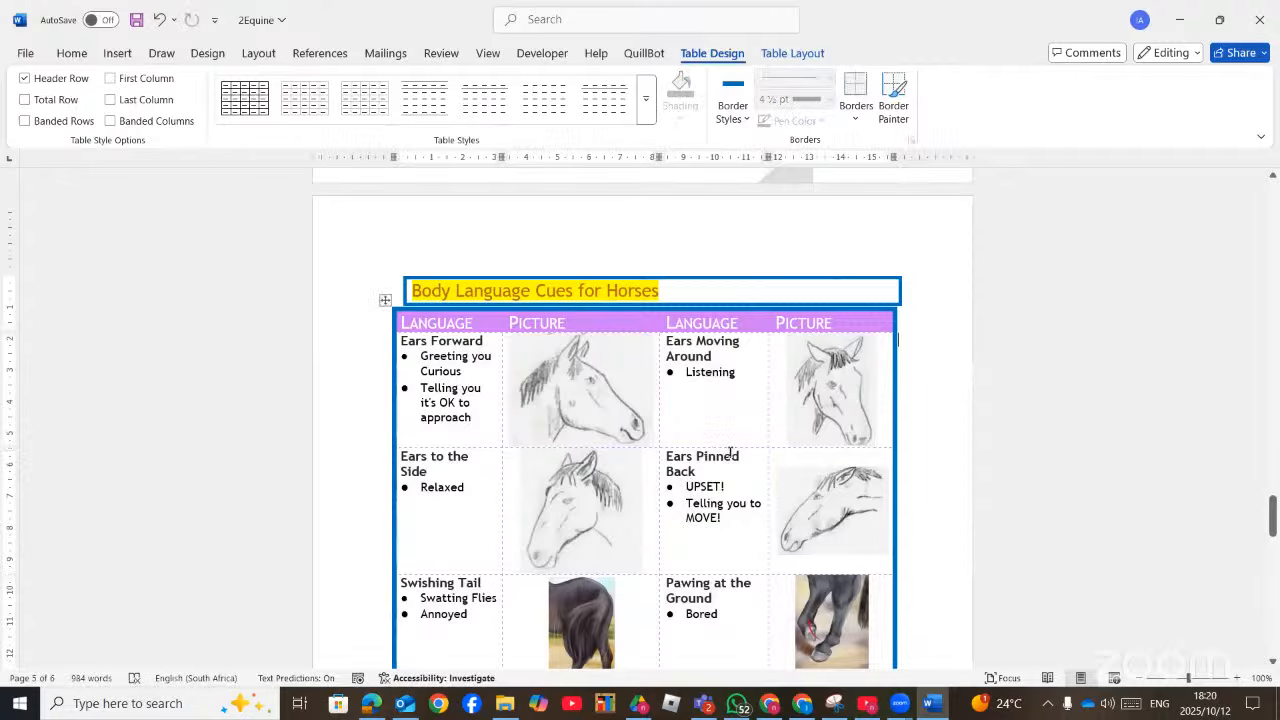
scroll(730, 453, "down", 5)
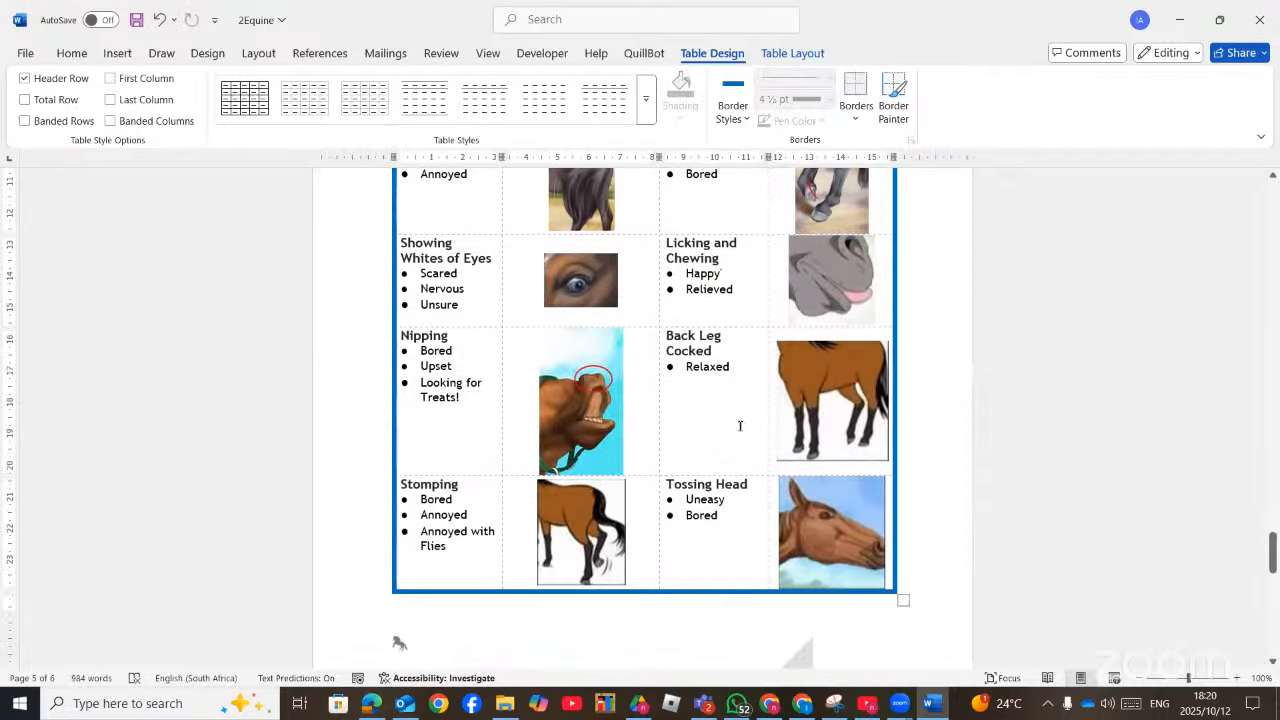
left_click(740, 426)
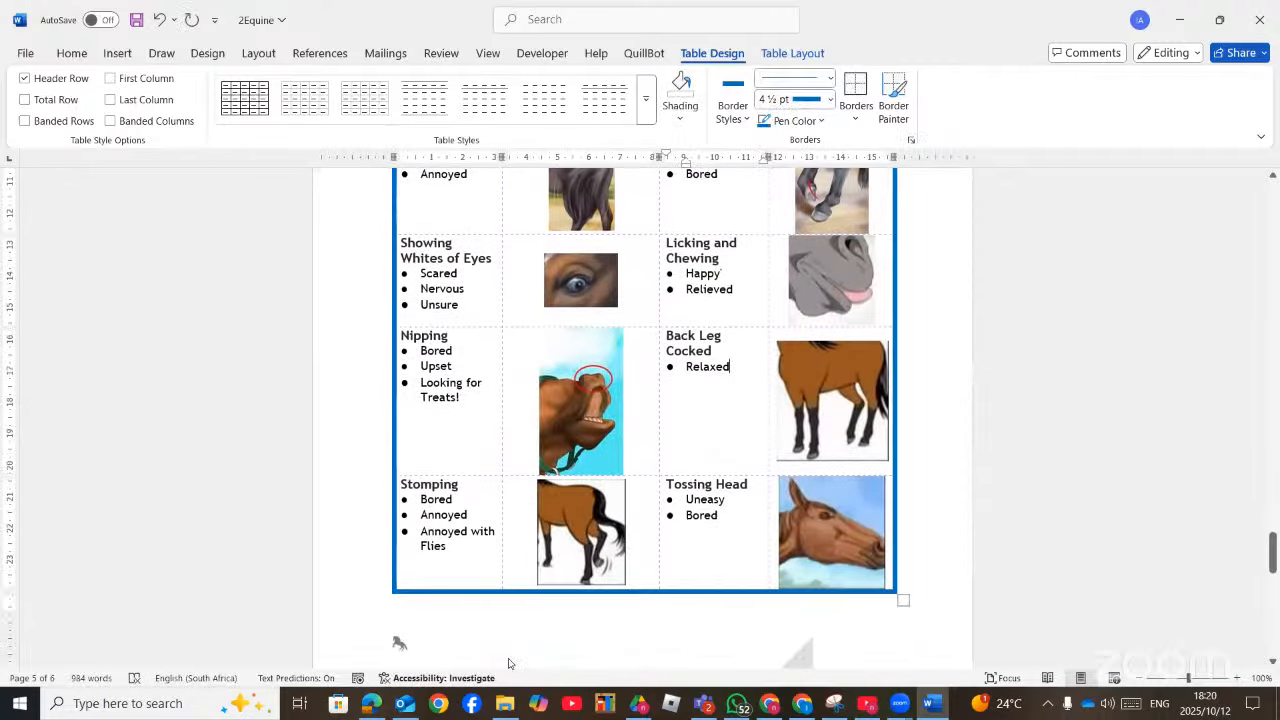
Allow spacing between cells in the 'Body Language Cues for Horses' table and set the default cell spacing to 0.05 cm
left_click(392, 705)
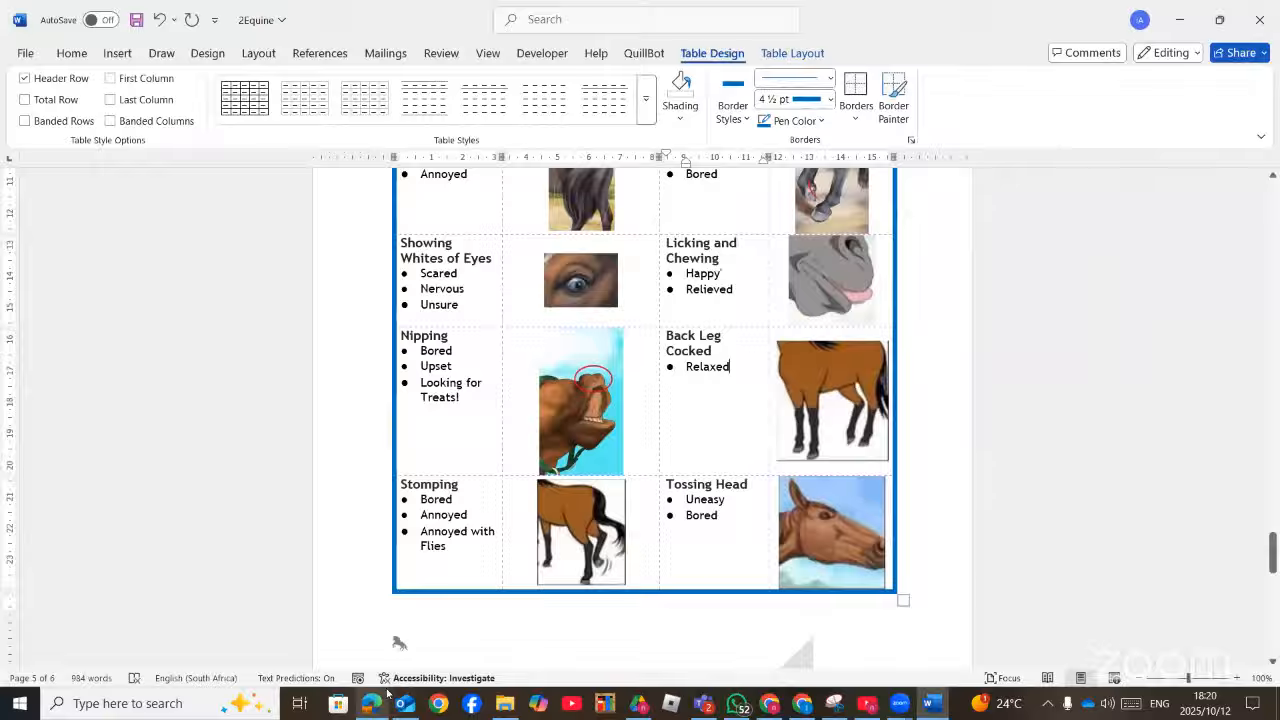
left_click(383, 705)
left_click(792, 53)
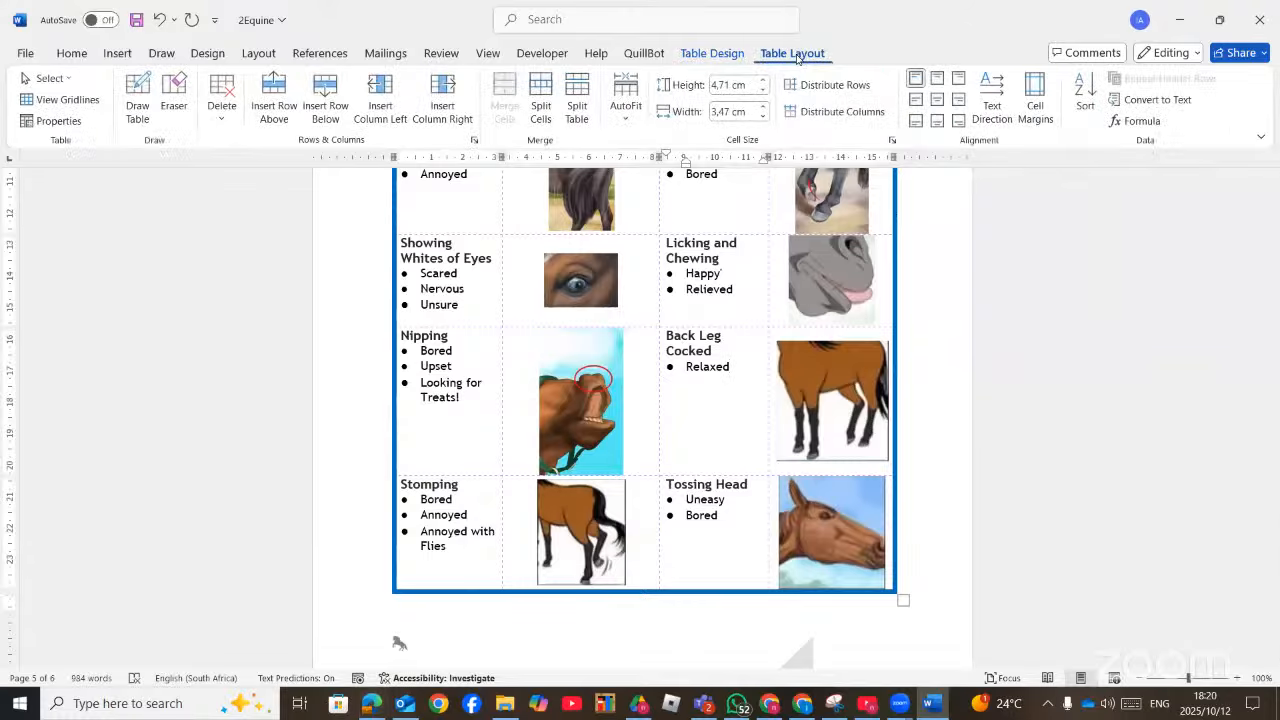
left_click(1035, 105)
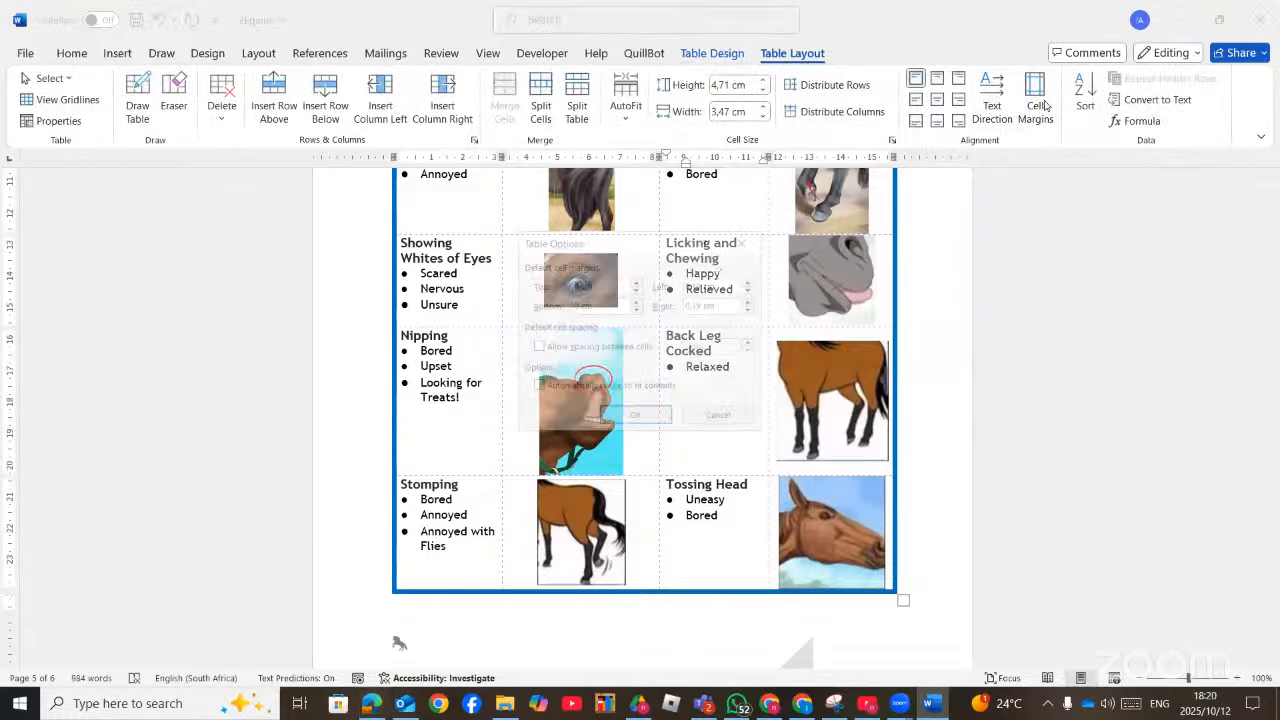
left_click(548, 347)
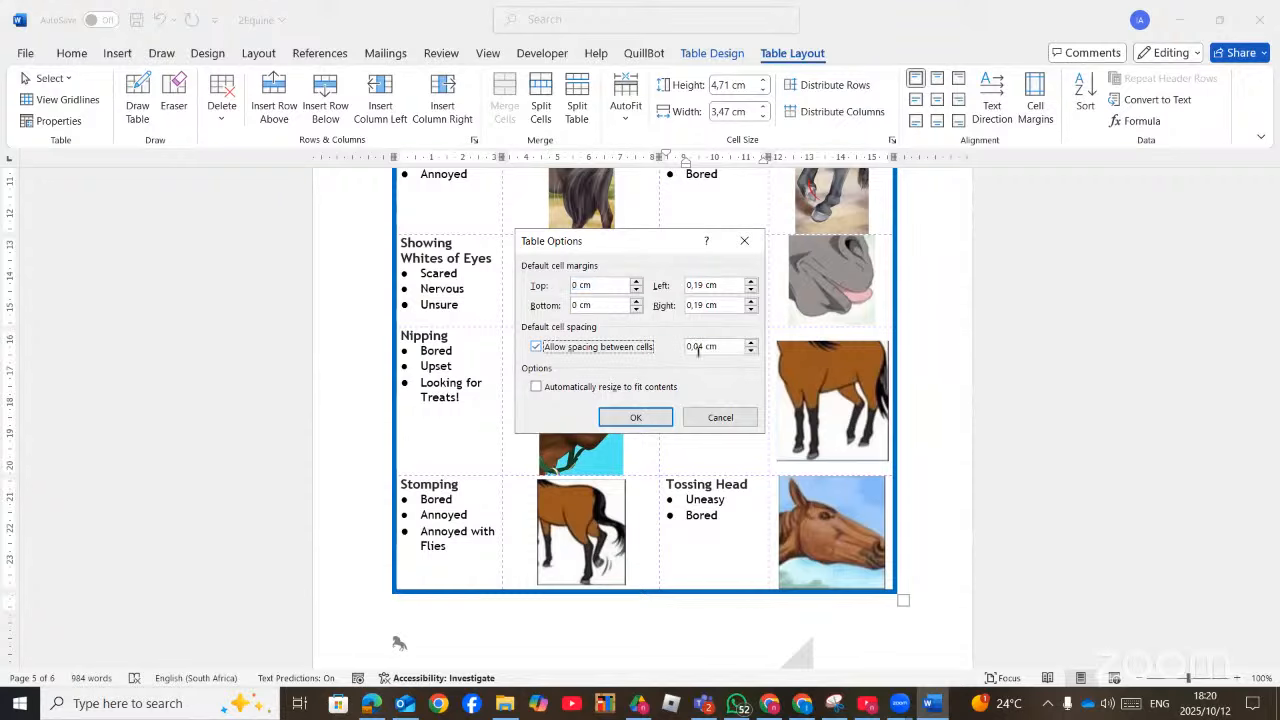
left_click(701, 346)
key("BackSpace")
type("5")
left_click(636, 417)
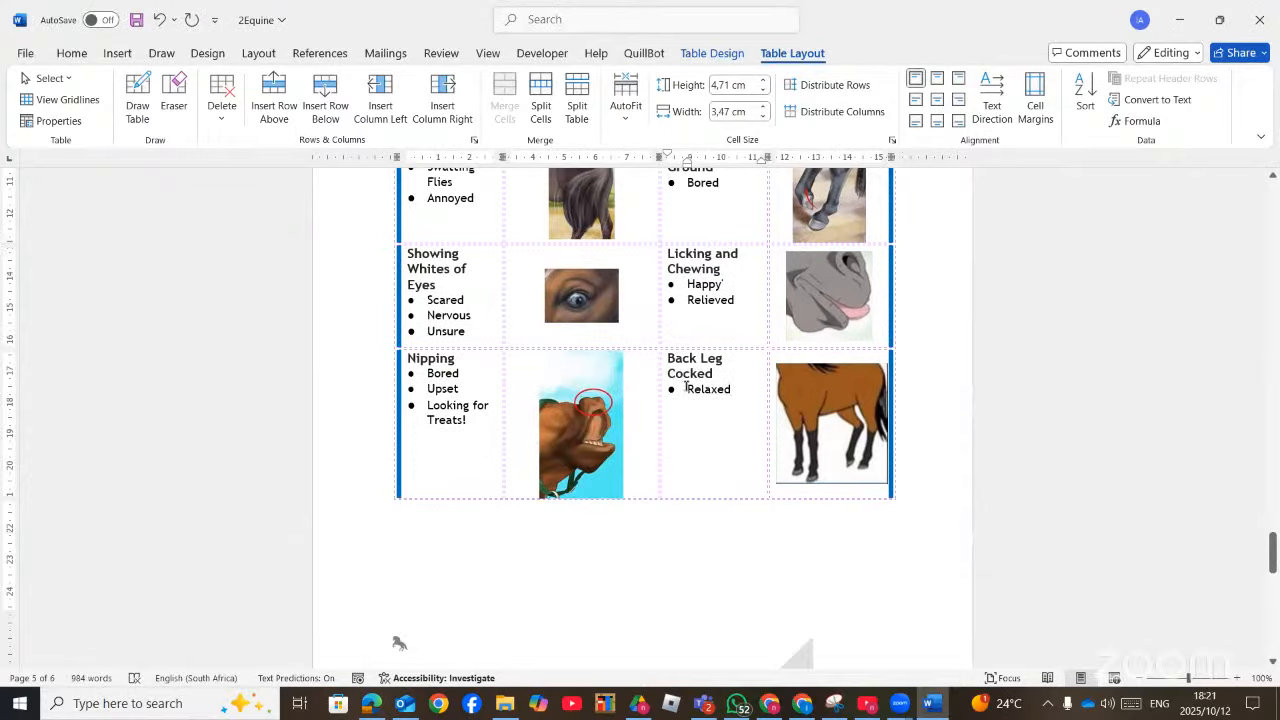
Read task 2.7 in the question paper in Edge, return to Word and open the last page's footer for editing
scroll(686, 385, "up", 3)
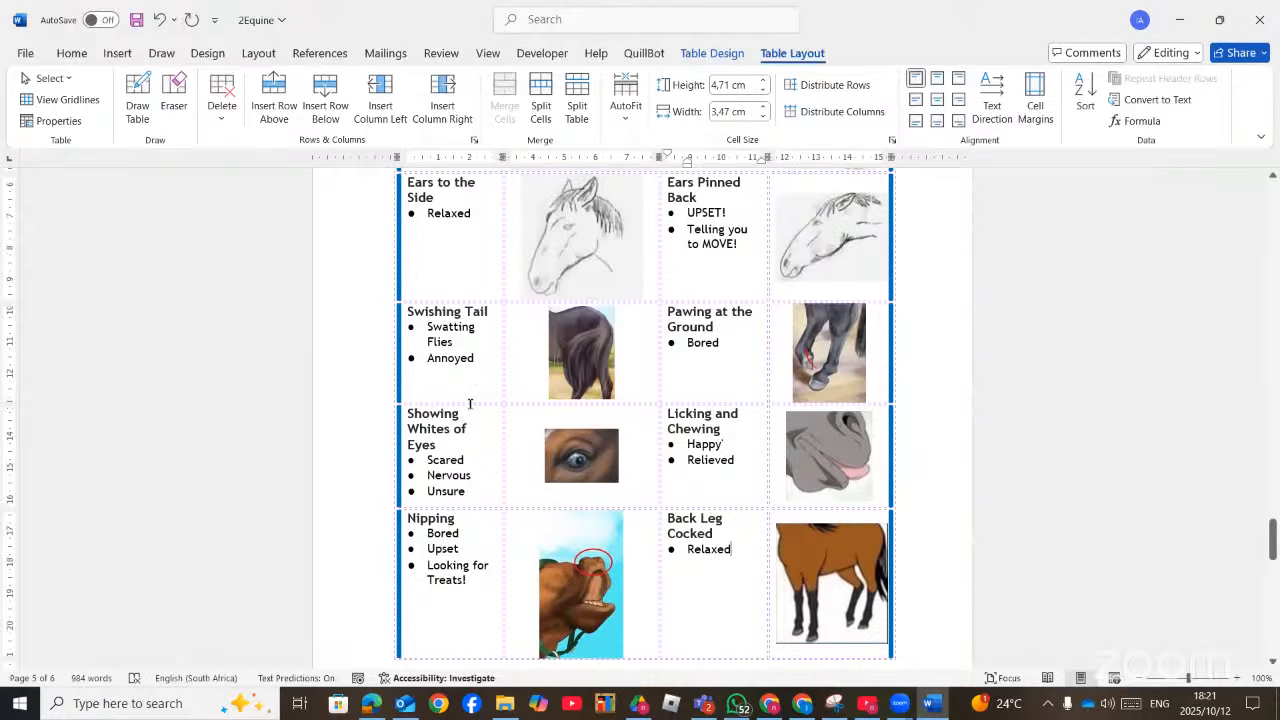
key("alt+Tab")
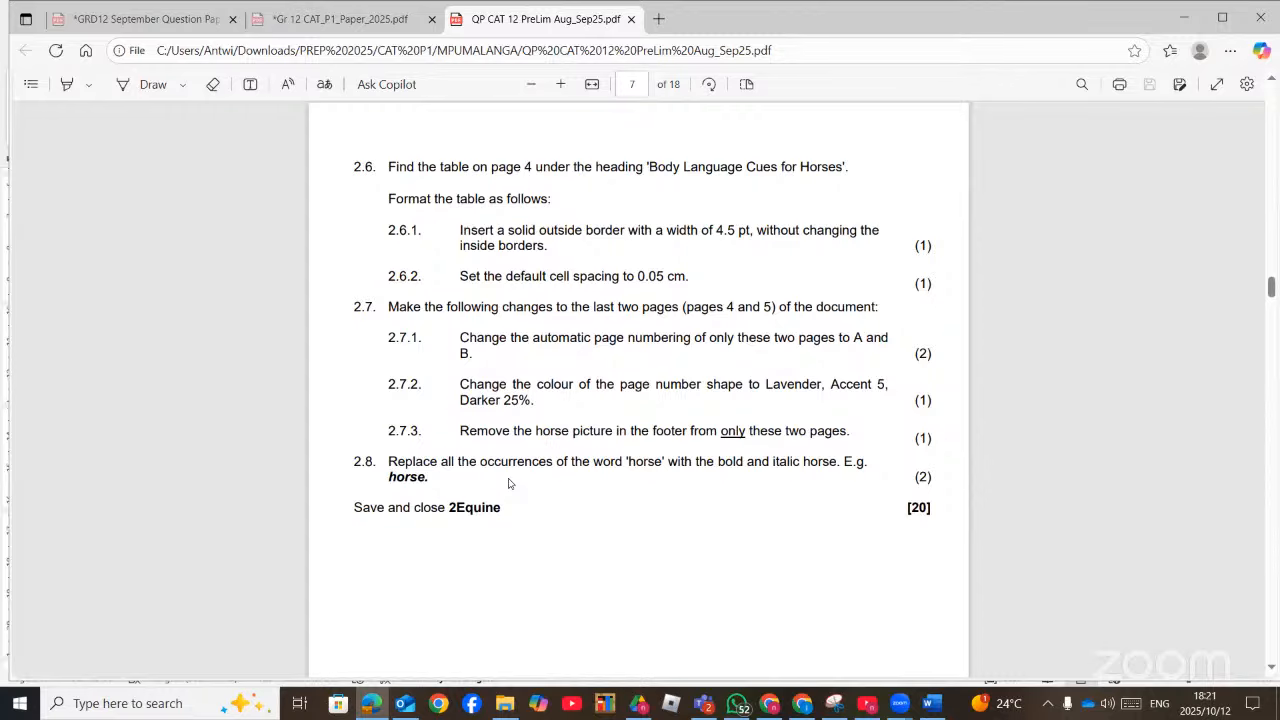
left_click(929, 703)
scroll(666, 436, "down", 10)
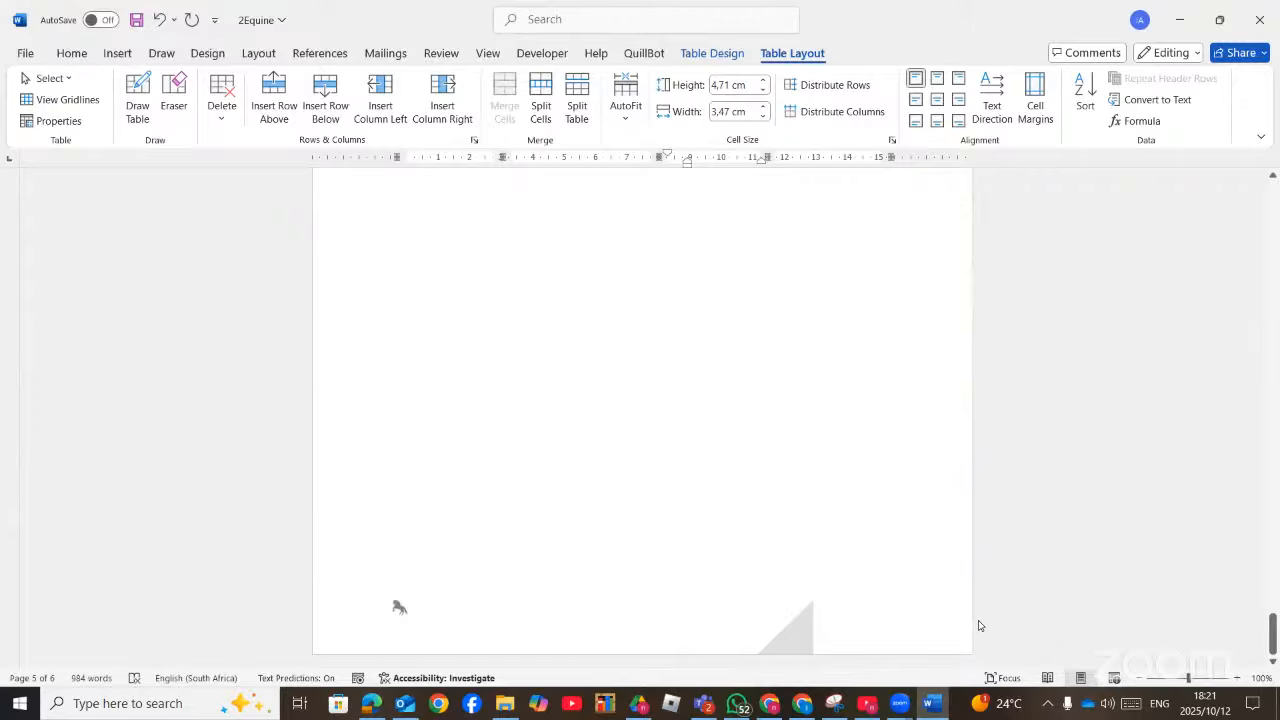
left_click(618, 624)
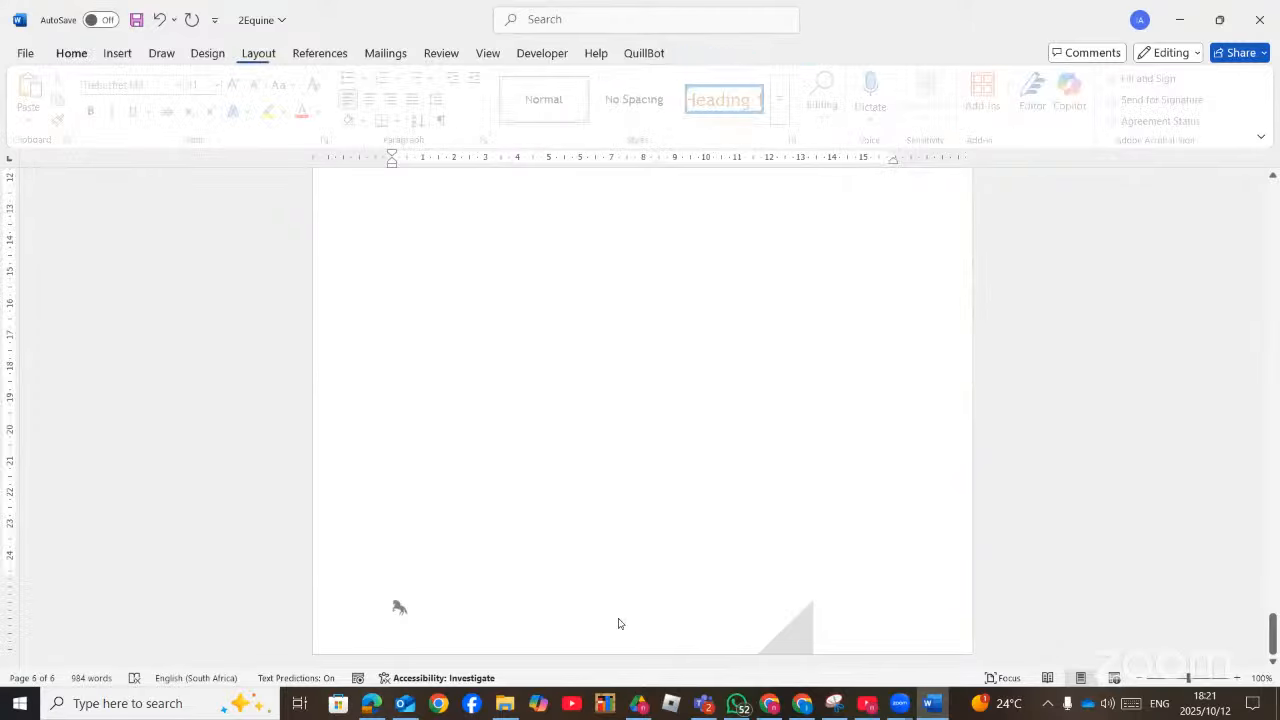
double_click(680, 634)
Find the start of section 2 at 'Body Language Cues for Horses' and unlink its header from the previous section
scroll(742, 630, "up", 8)
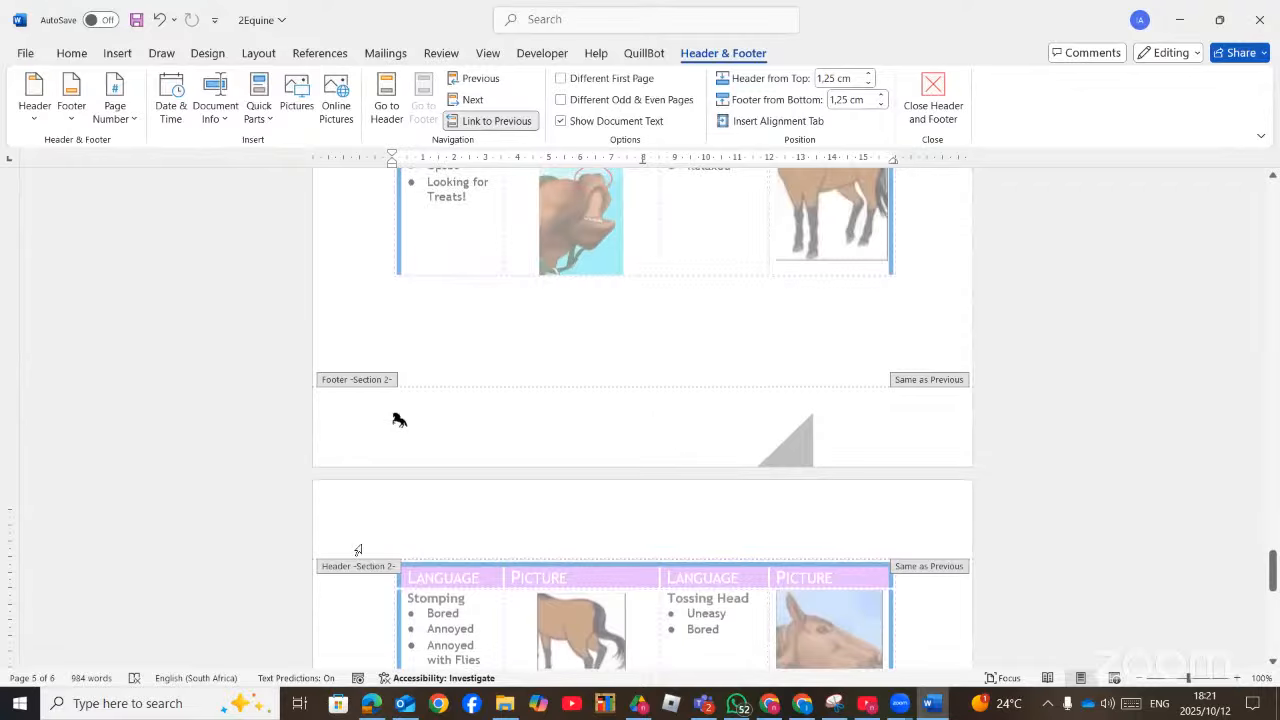
scroll(366, 550, "down", 3)
scroll(366, 426, "up", 3)
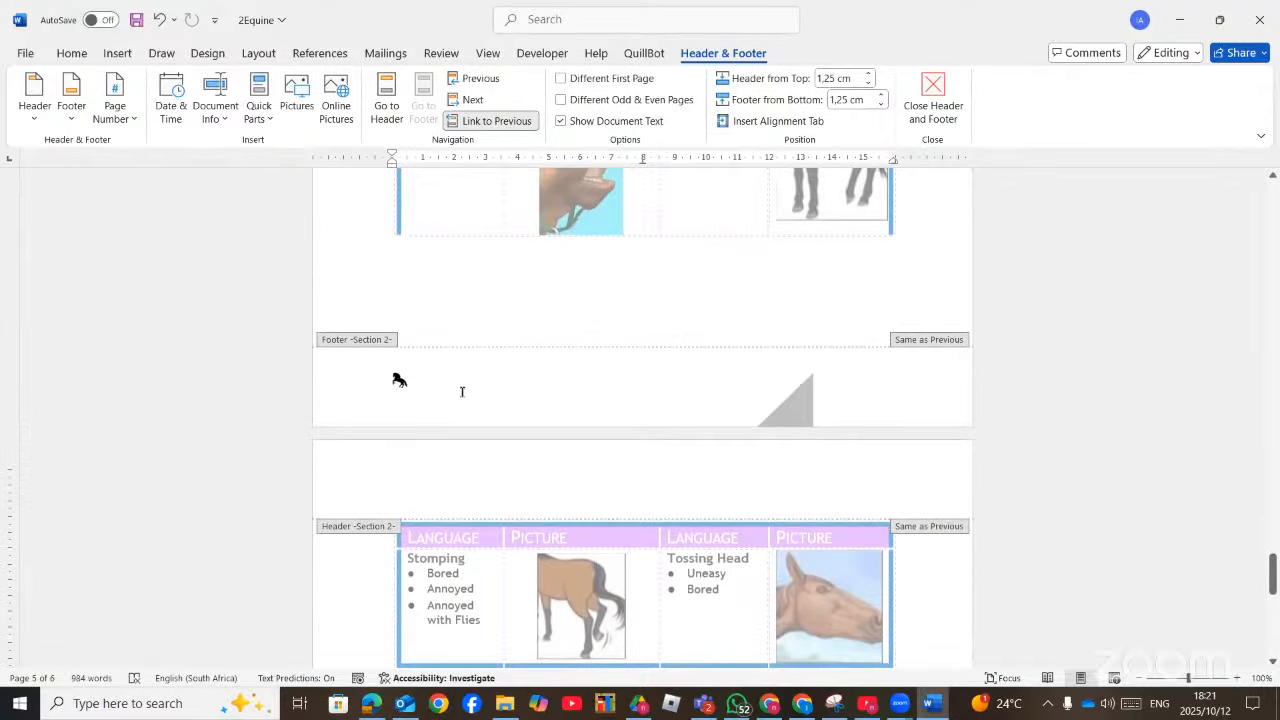
scroll(524, 398, "up", 20)
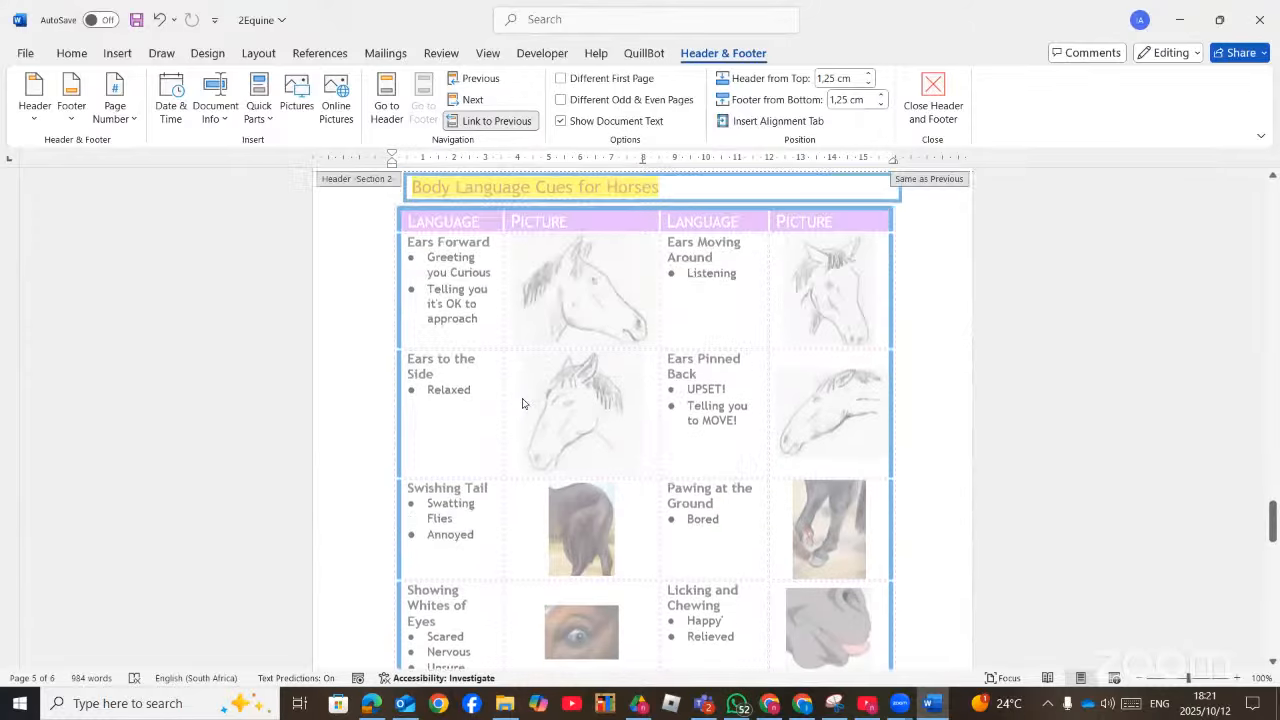
scroll(420, 377, "up", 1)
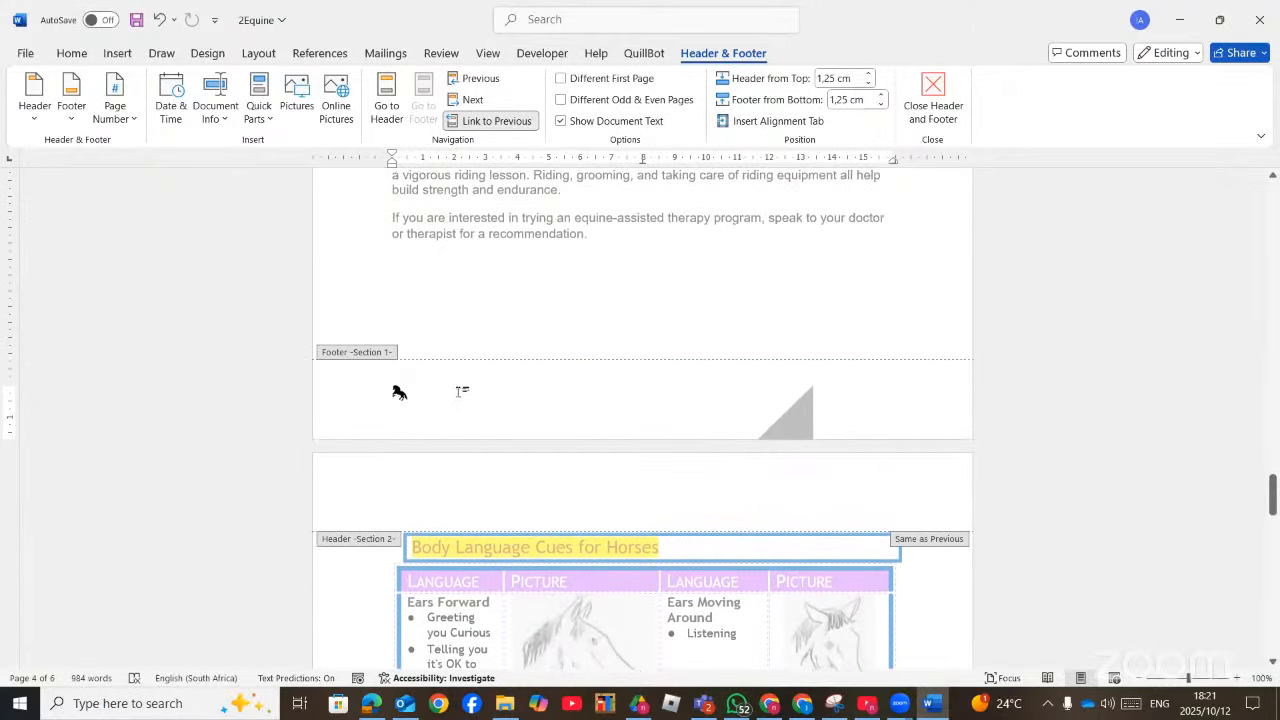
scroll(458, 525, "down", 7)
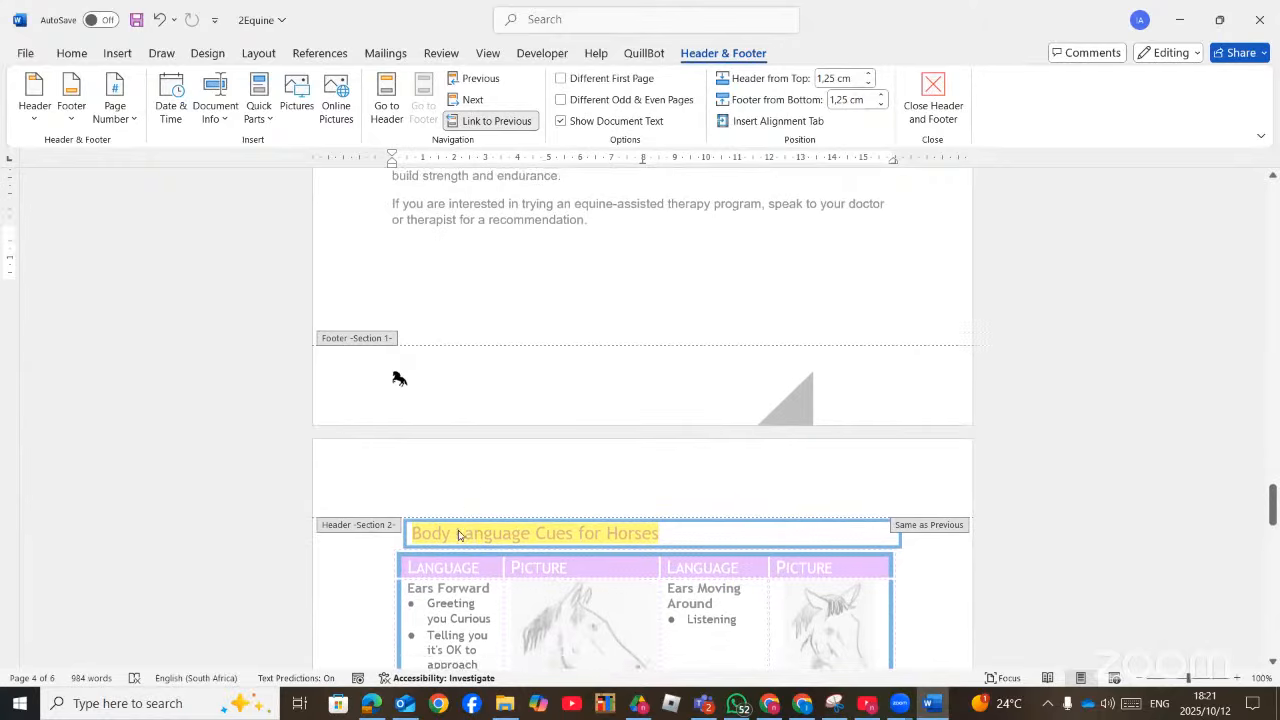
scroll(458, 533, "up", 3)
scroll(458, 535, "up", 3)
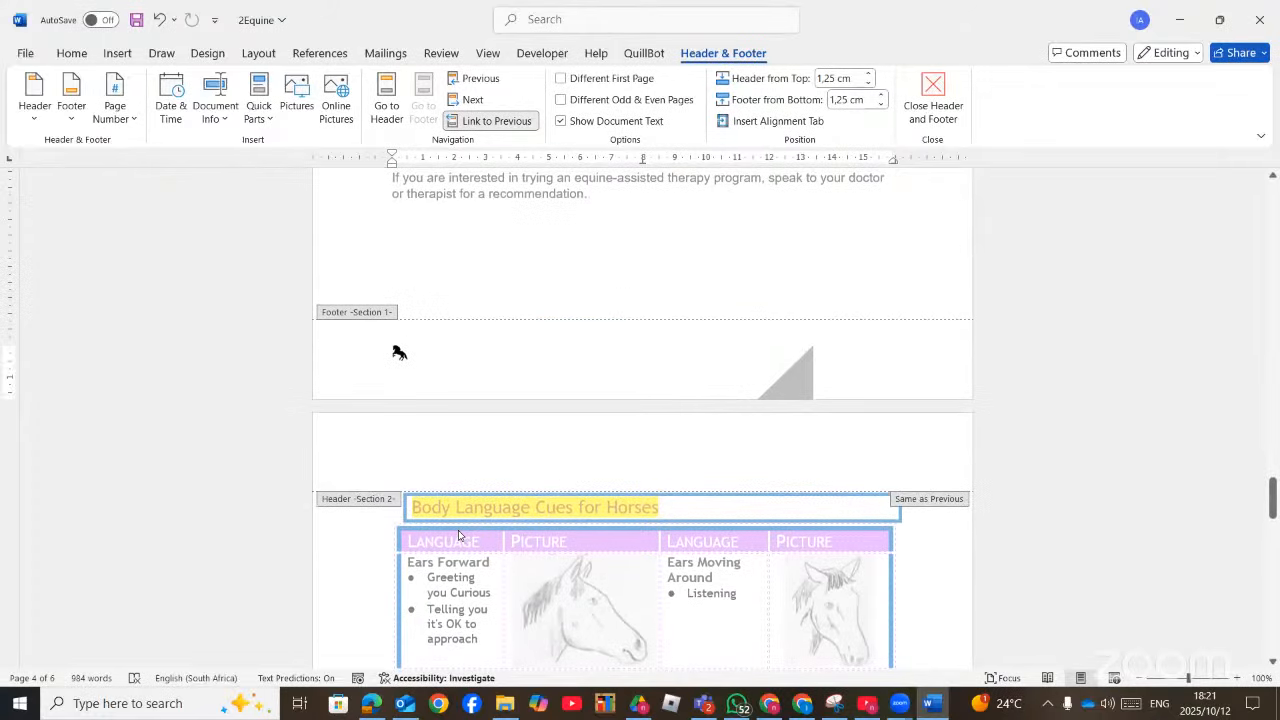
left_click(567, 449)
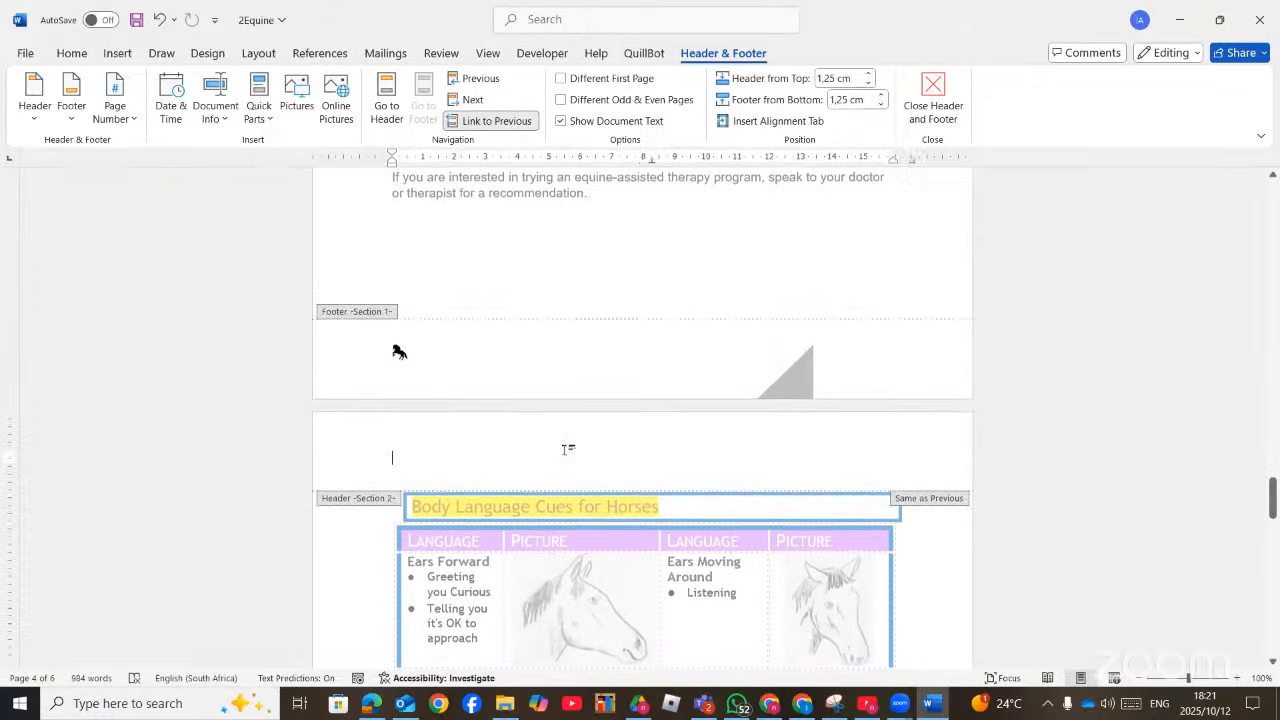
left_click(474, 122)
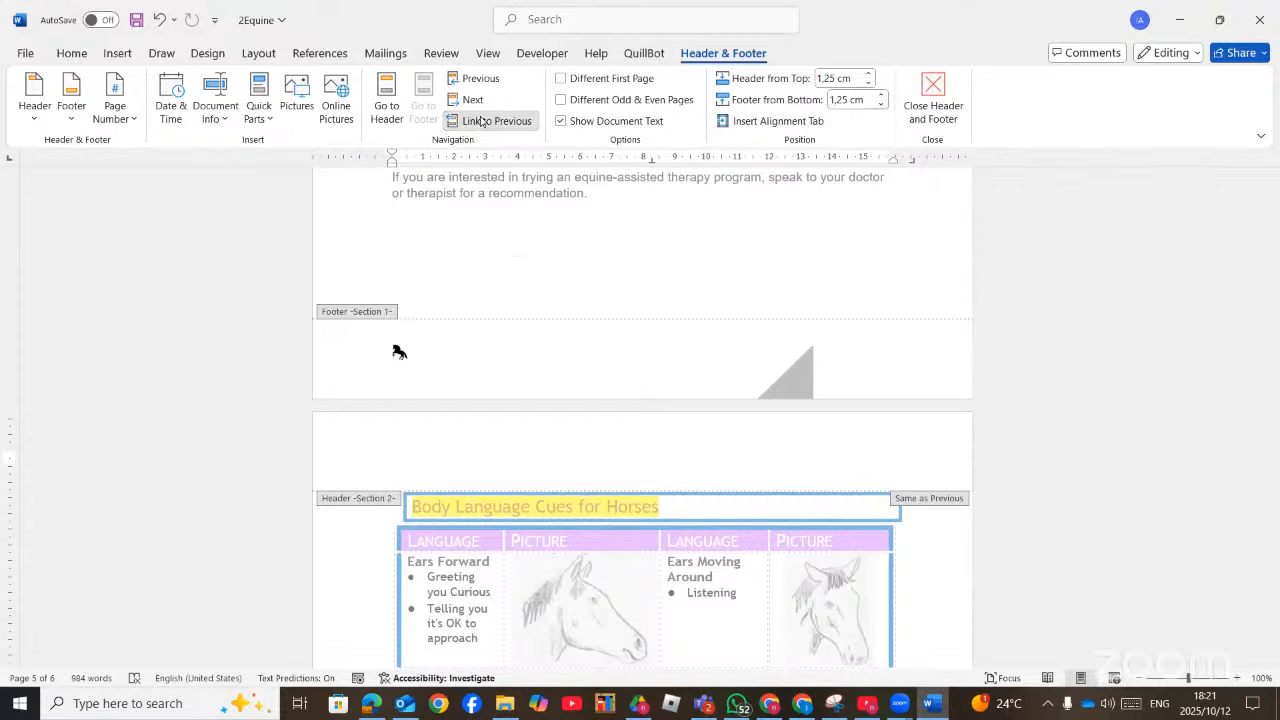
scroll(488, 300, "down", 15)
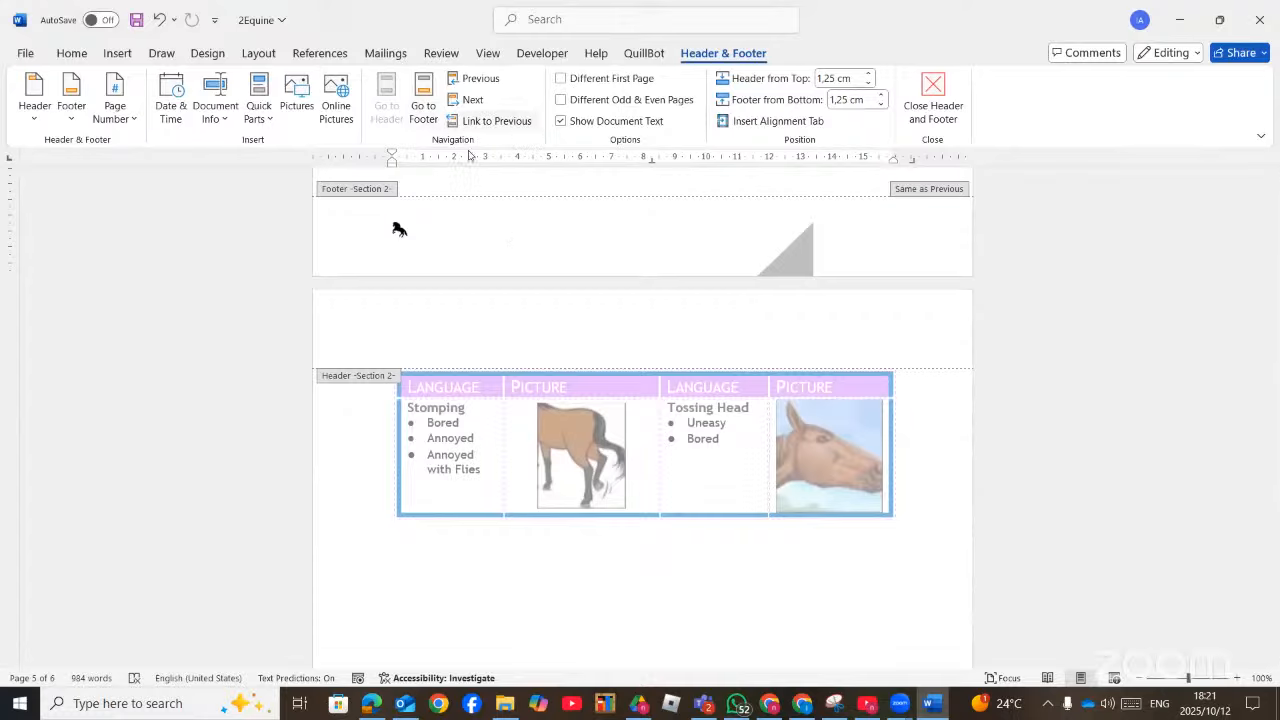
left_click(488, 122)
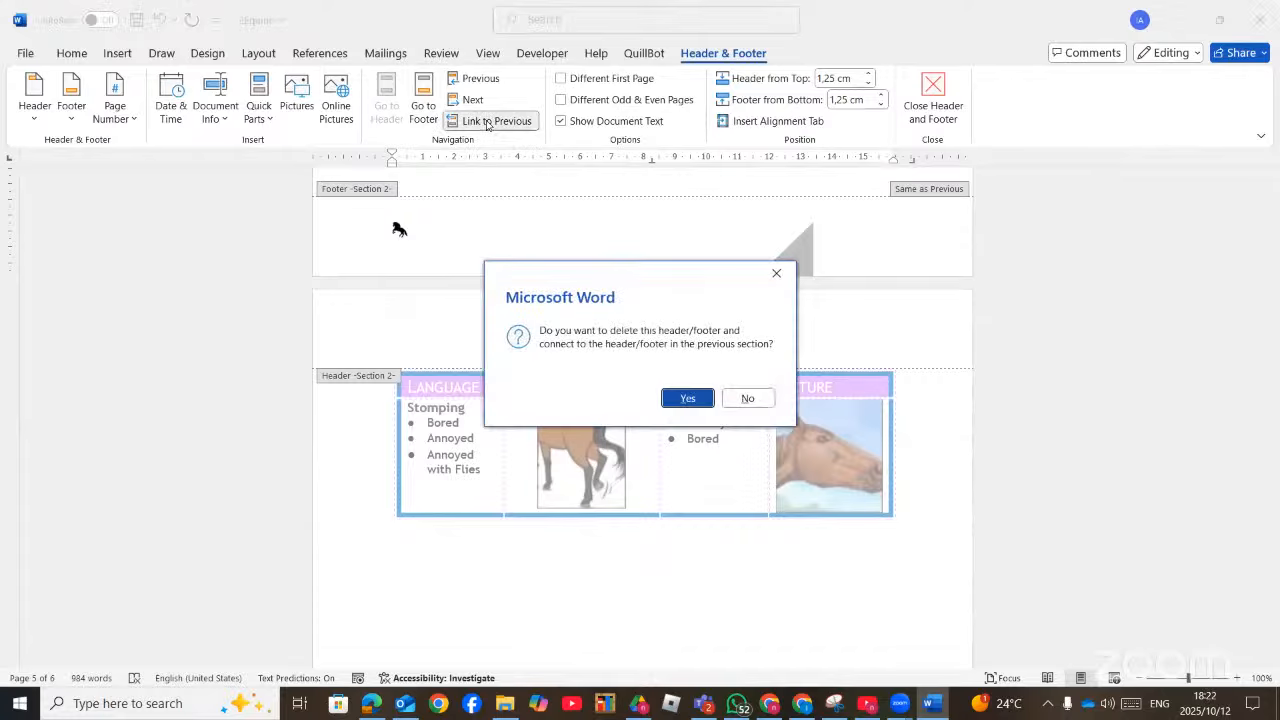
left_click(776, 273)
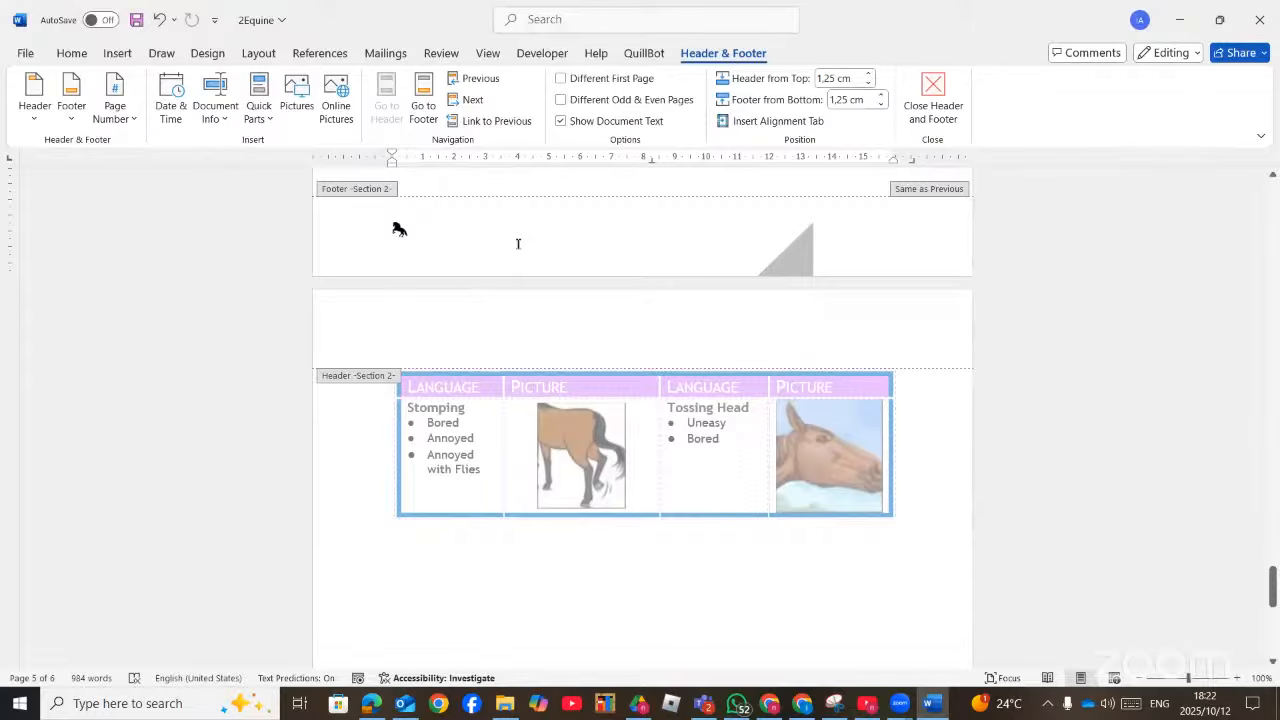
Unlink the section 2 footer from the previous section and check the footers on the last two pages
left_click(518, 243)
scroll(546, 270, "up", 5)
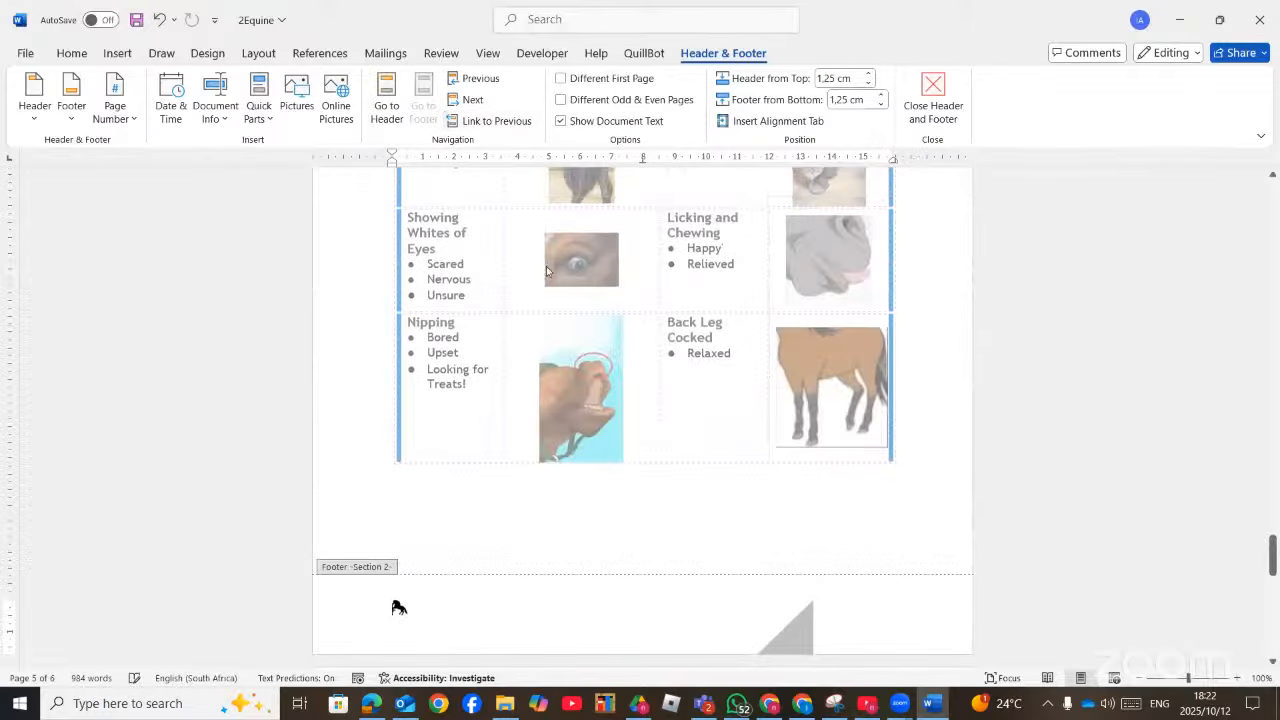
scroll(634, 566, "down", 15)
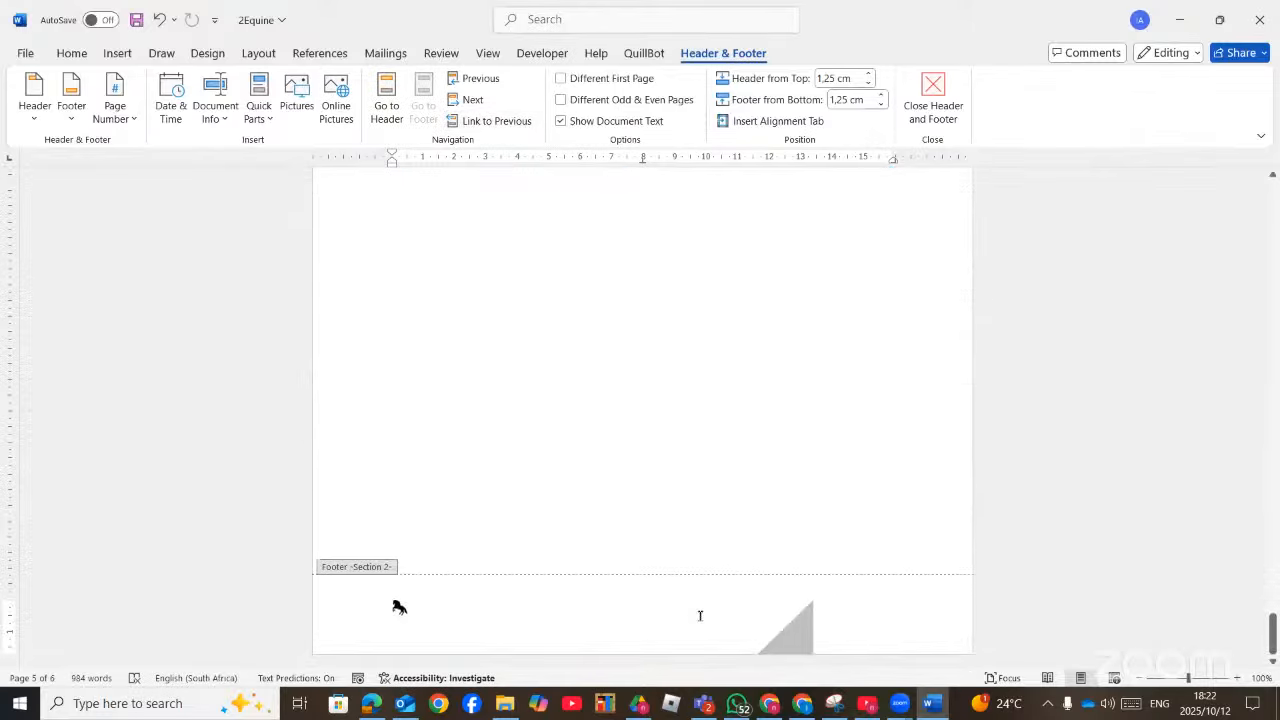
scroll(699, 622, "down", 7)
Move the grey page number triangle upward in the section 2 footer to expose its page number field
scroll(699, 622, "up", 5)
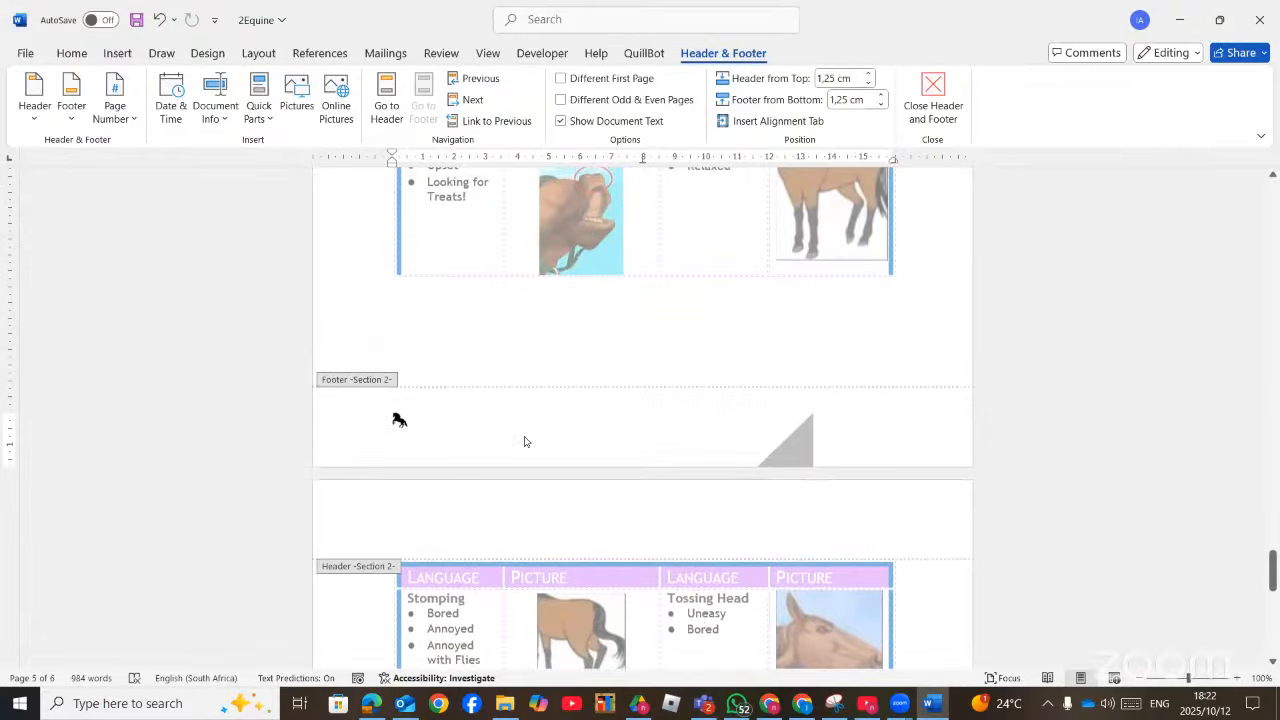
left_click(788, 460)
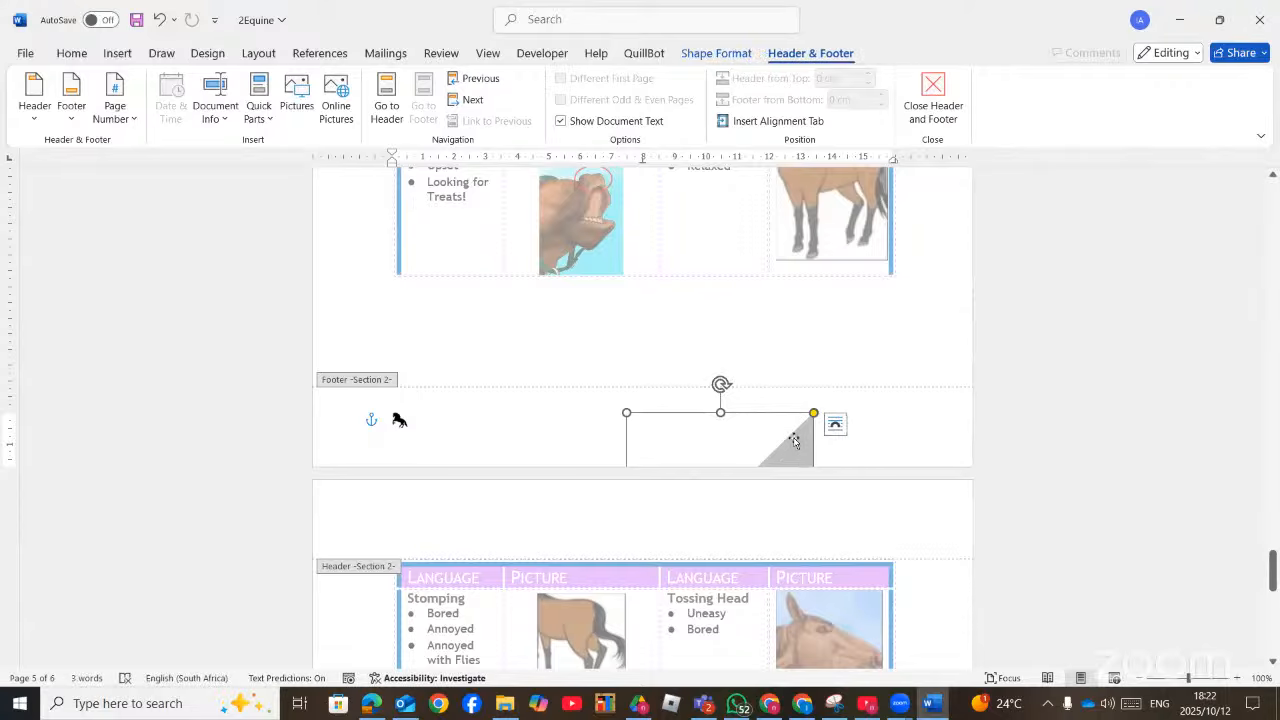
left_click_drag(788, 460, 790, 336)
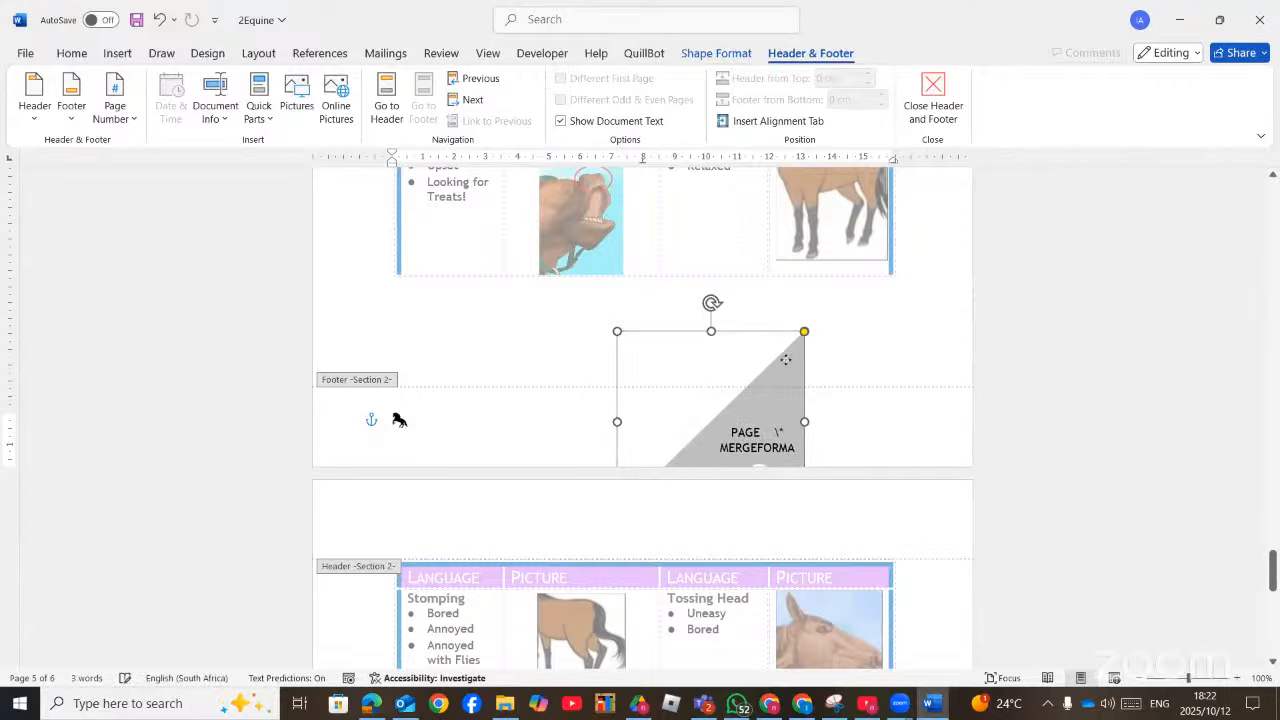
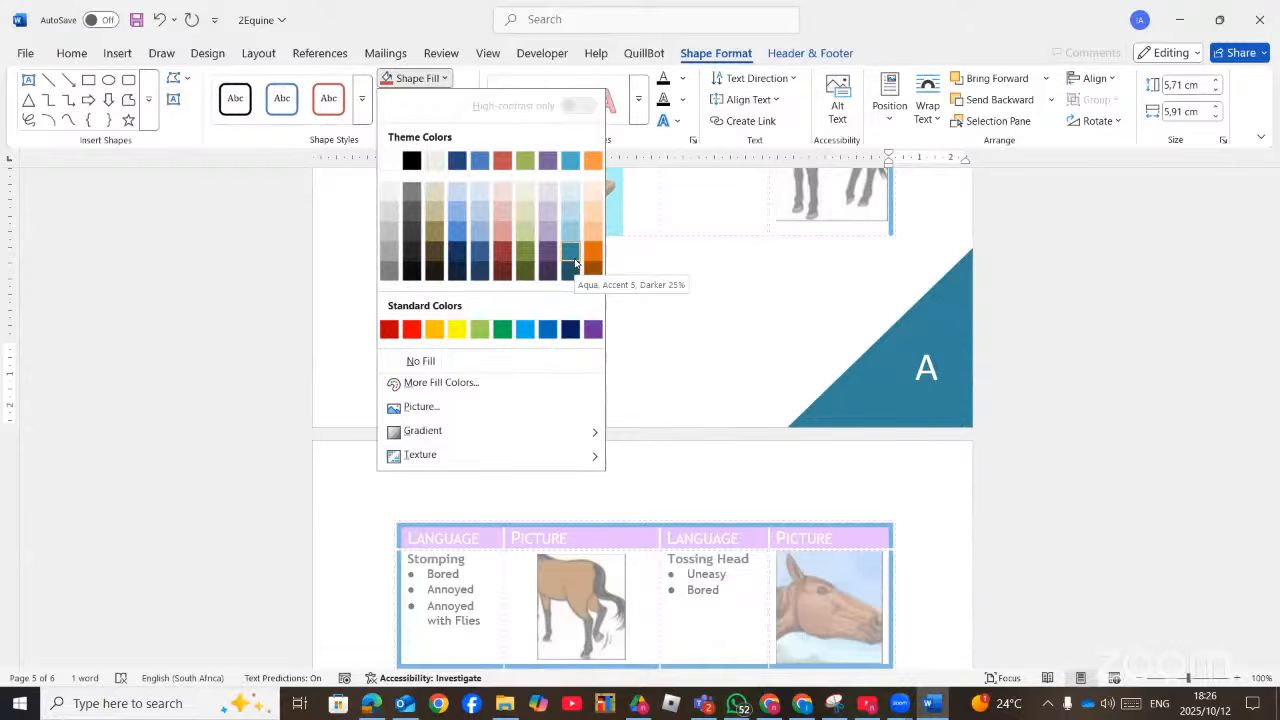
Fill the section 2 page number triangle with Aqua, Accent 5, Darker 25%, checking the colour against task 2.7.2 in Edge
left_click(574, 262)
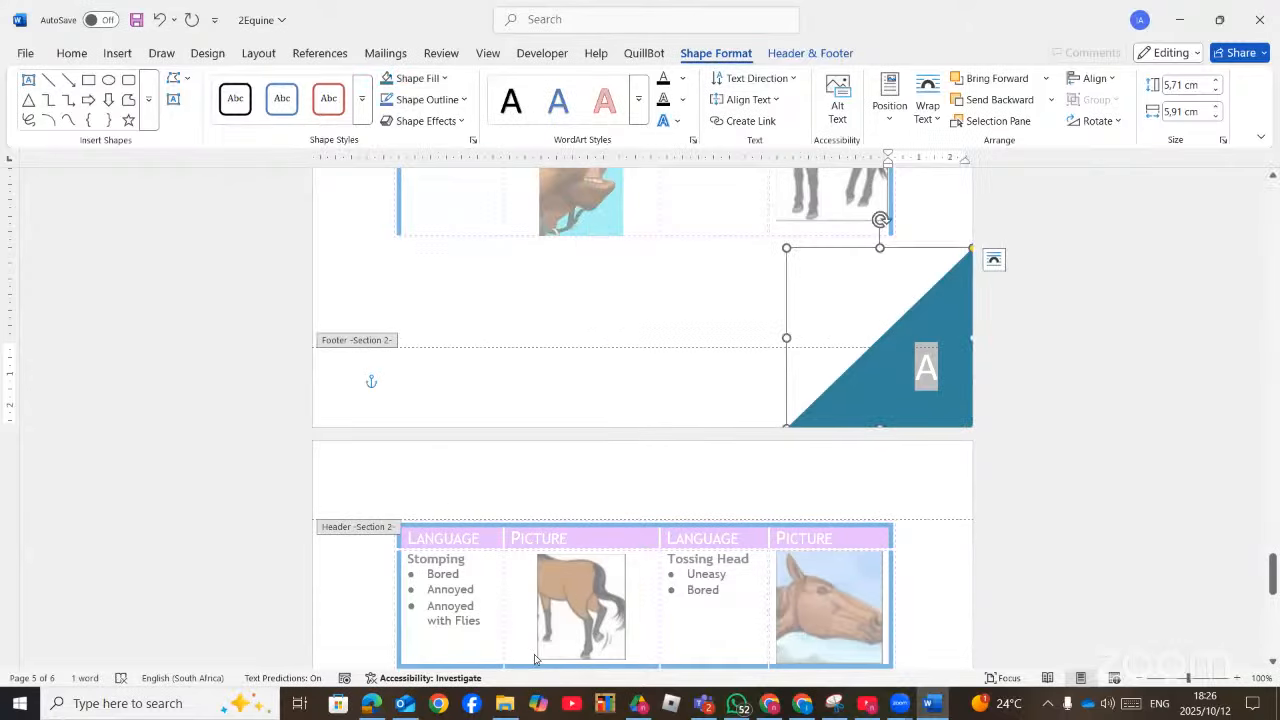
left_click(369, 704)
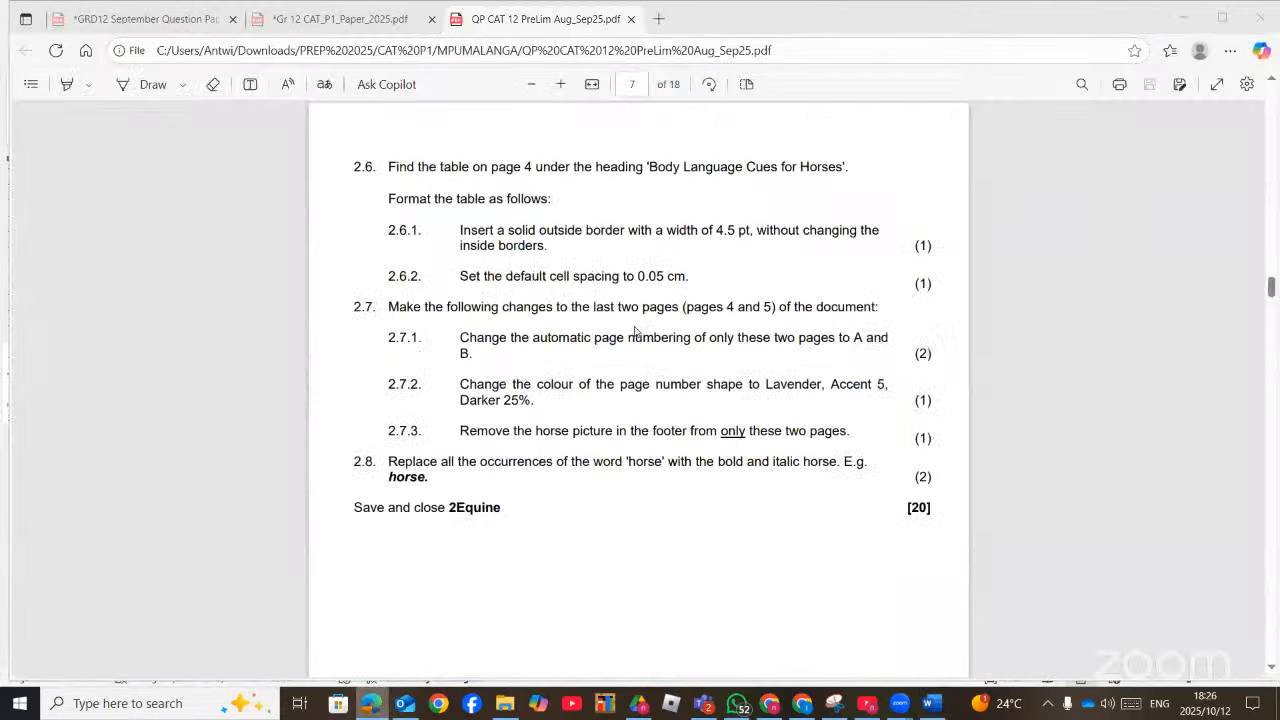
key("alt+Tab")
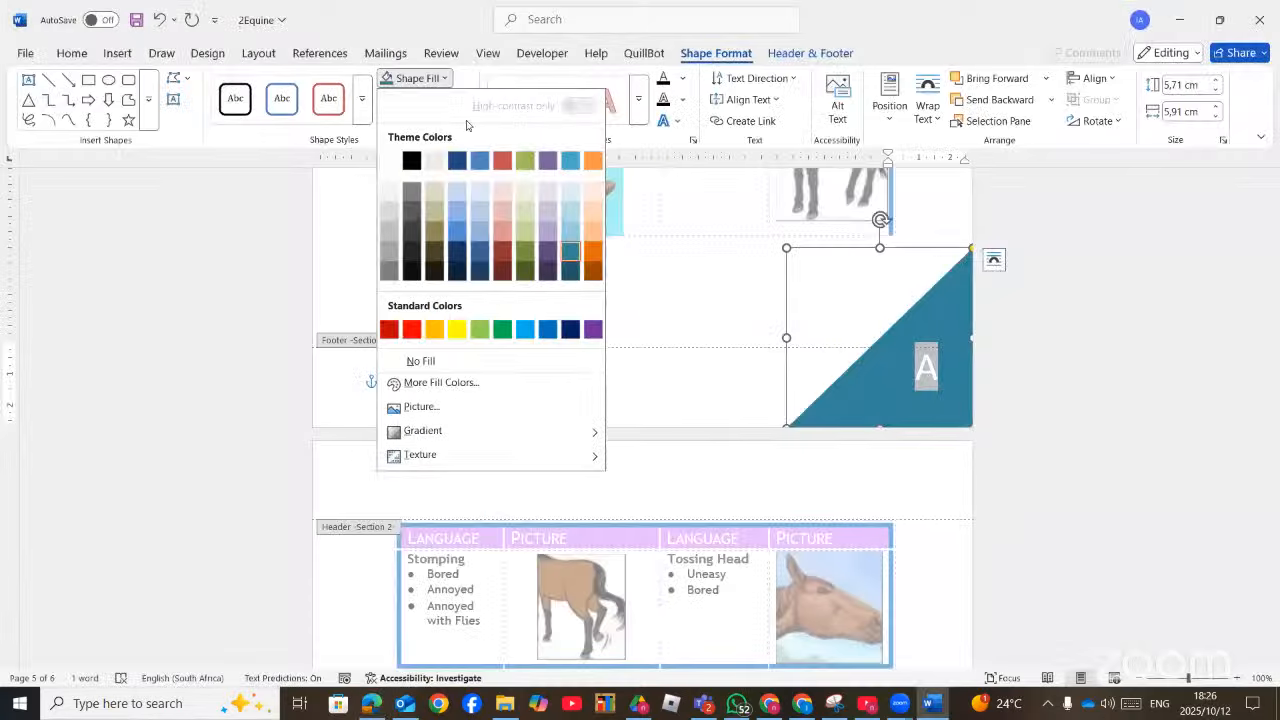
left_click(566, 242)
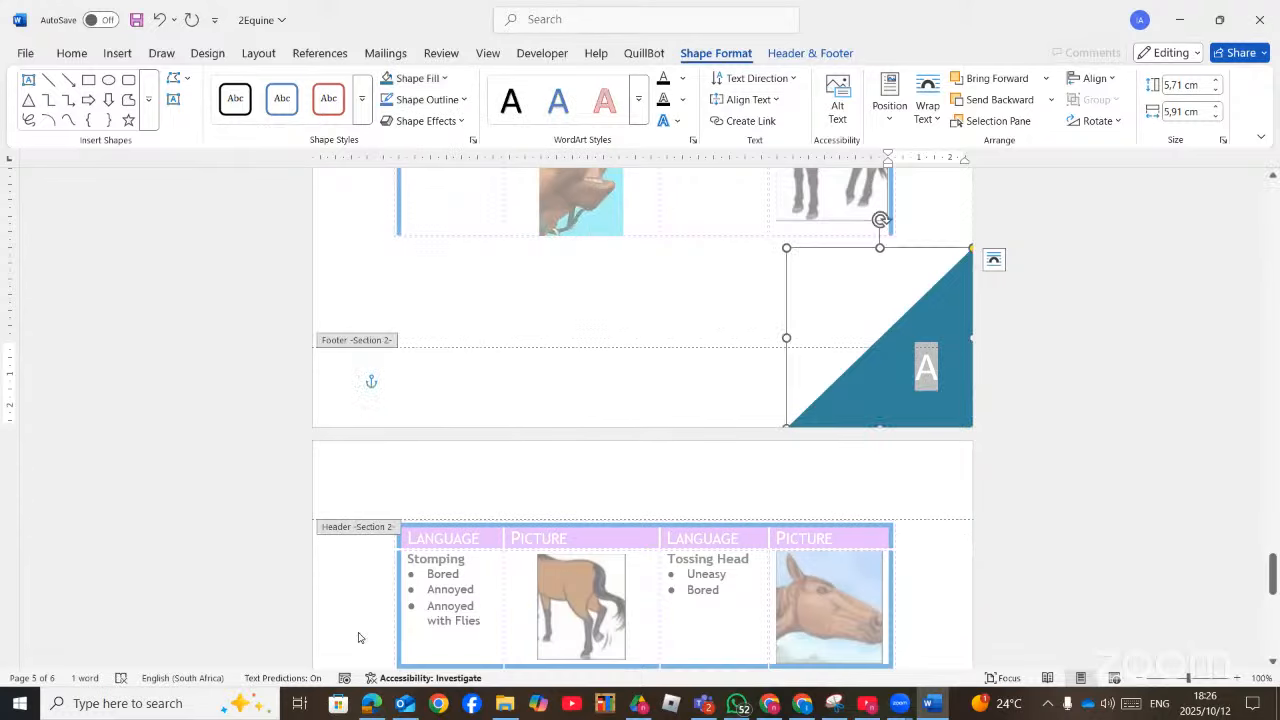
Reread task 2.7 in Edge and check the horse picture and page number shape in the Word footers of both sections
left_click(368, 710)
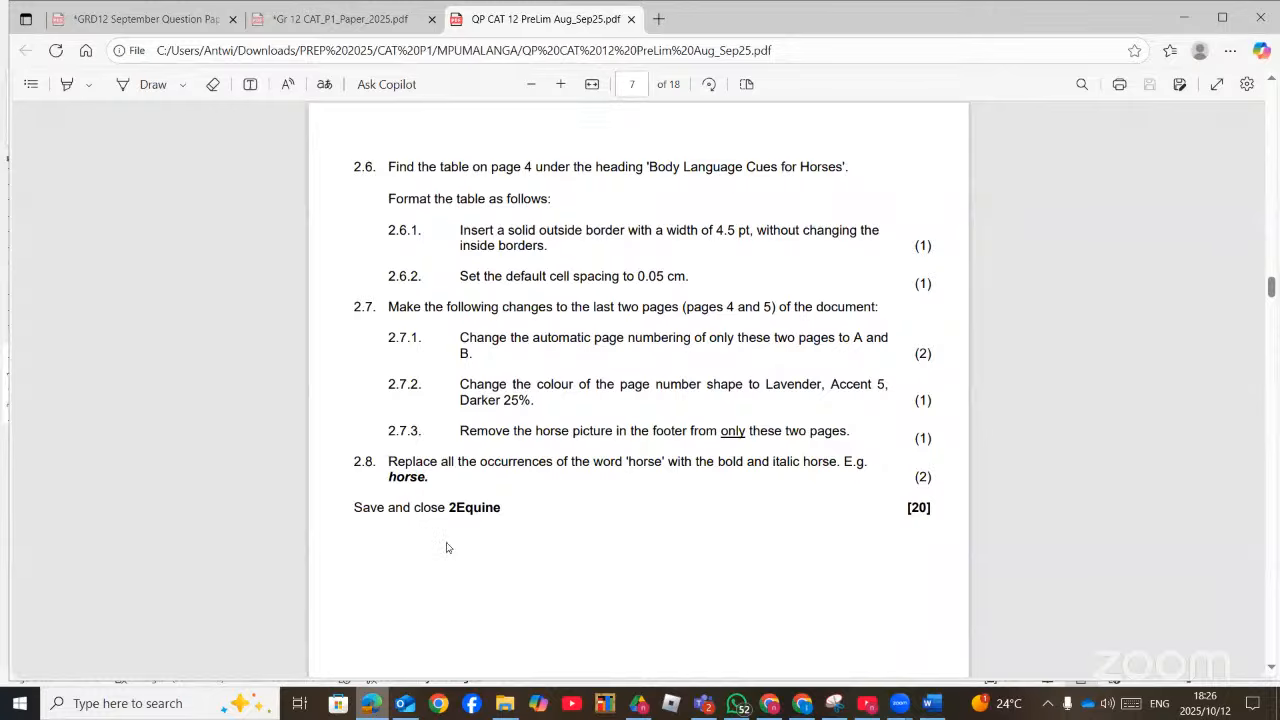
key("alt+Tab")
scroll(446, 545, "down", 6)
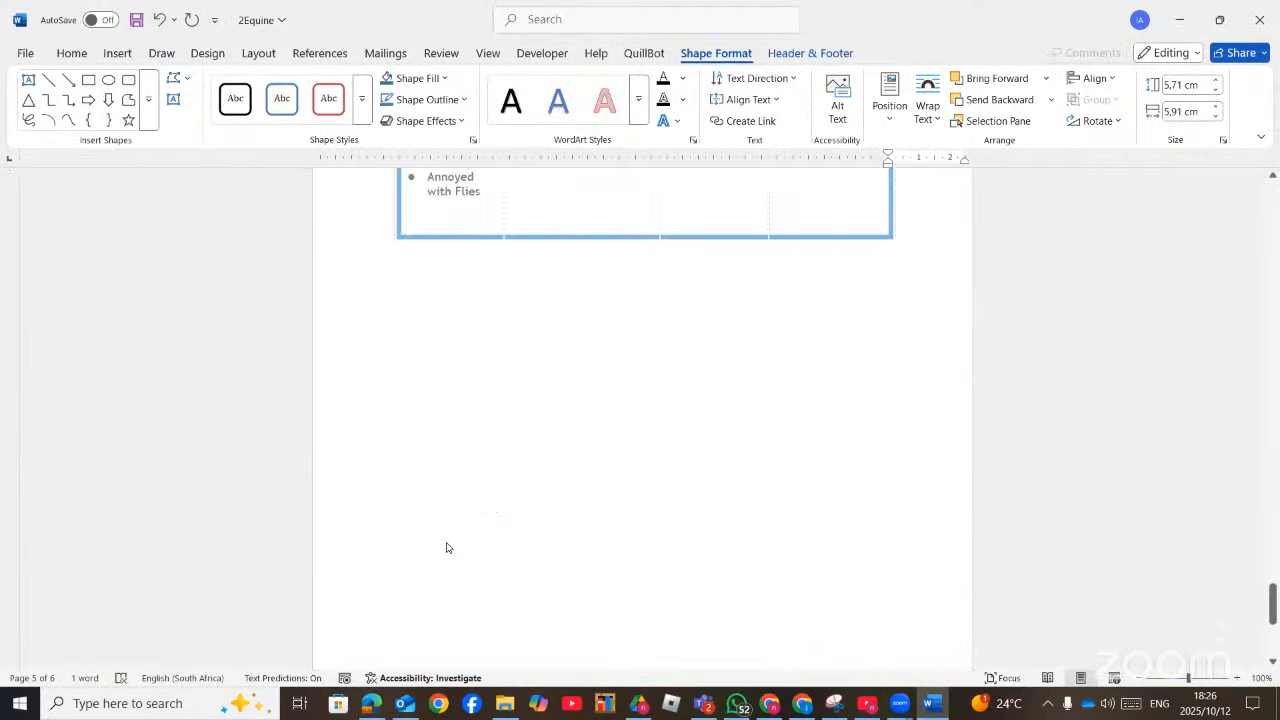
scroll(446, 545, "up", 3)
scroll(459, 550, "up", 15)
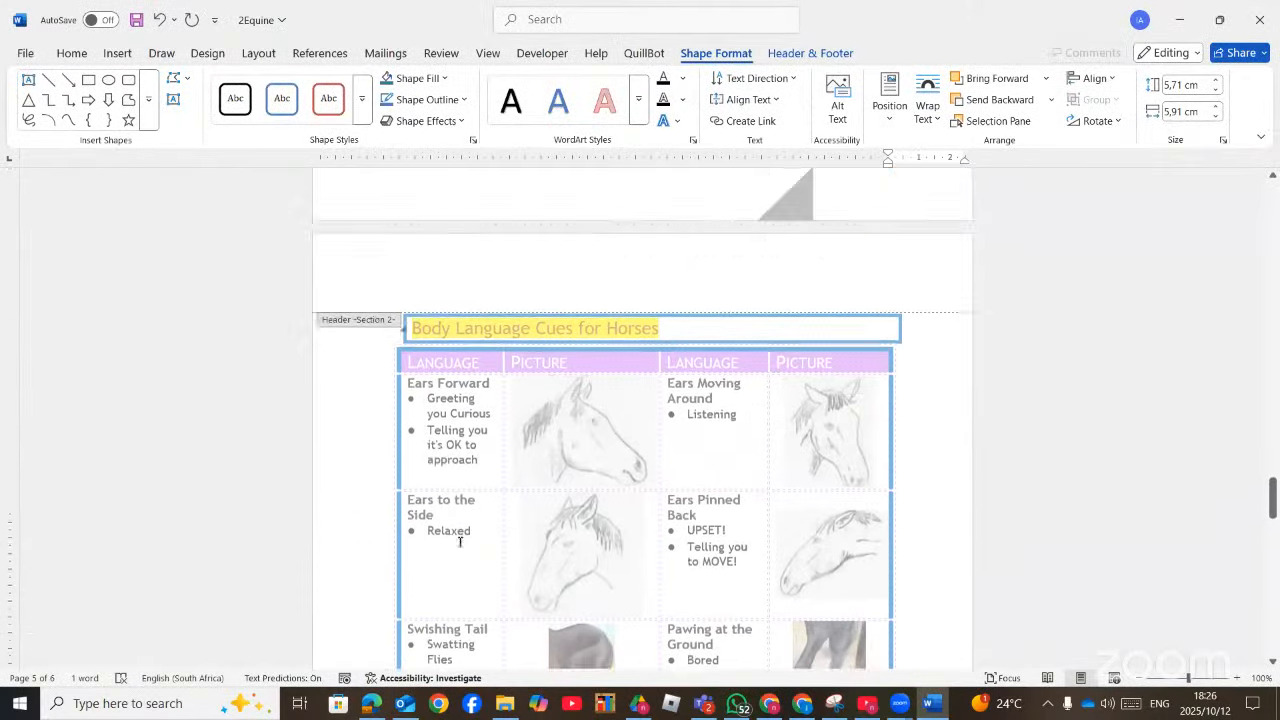
scroll(459, 547, "up", 1)
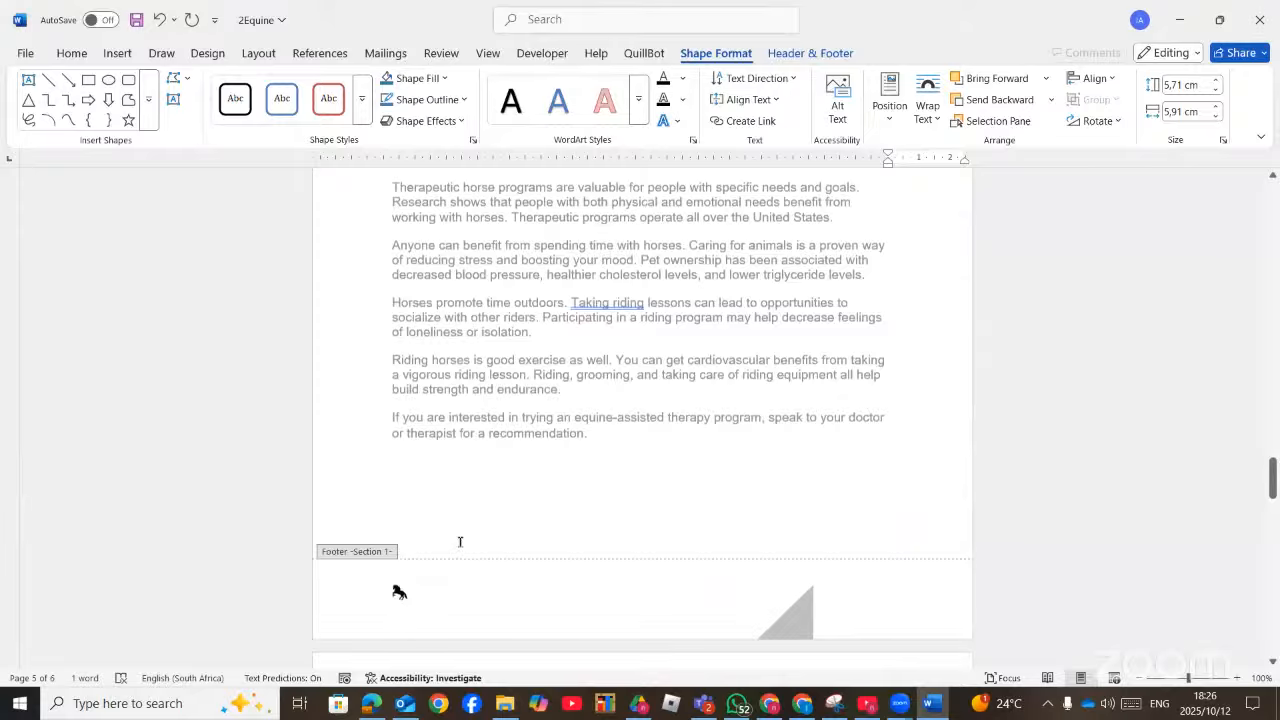
scroll(459, 547, "up", 15)
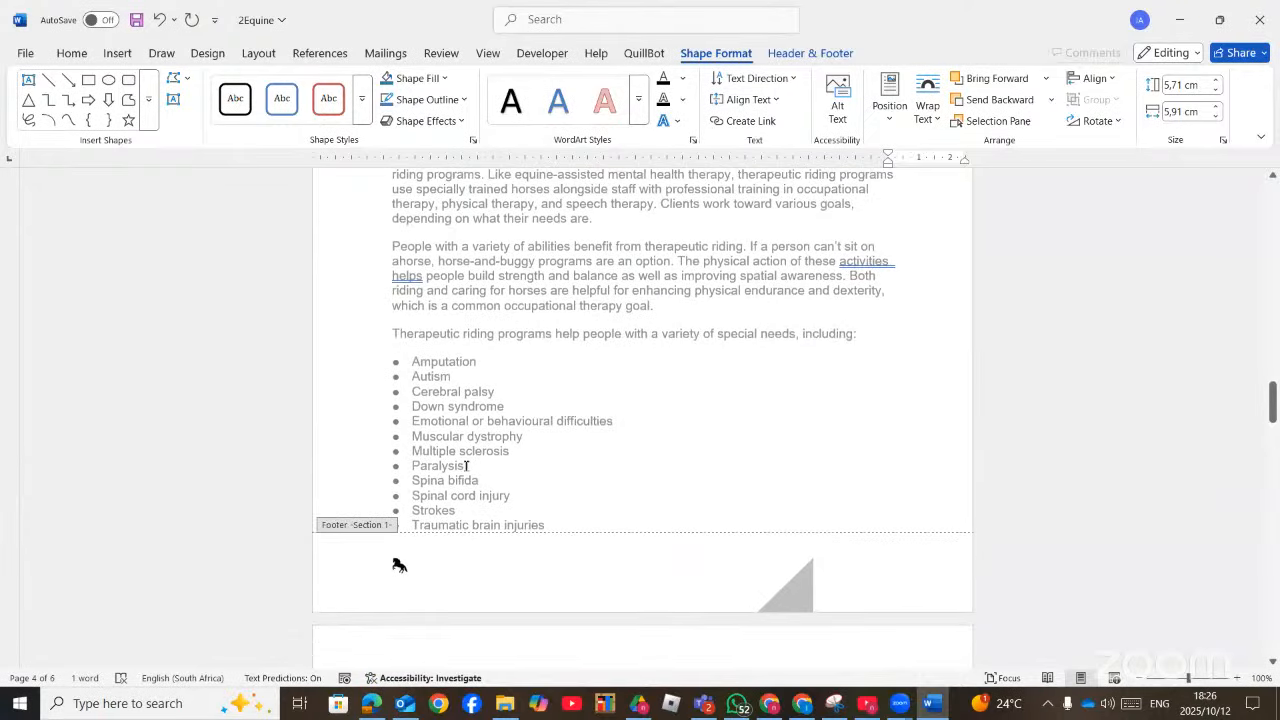
Check task 2.8 in Edge, return to 2Equine in Word and enter "horse" as both the search text and its replacement
key("alt+Tab")
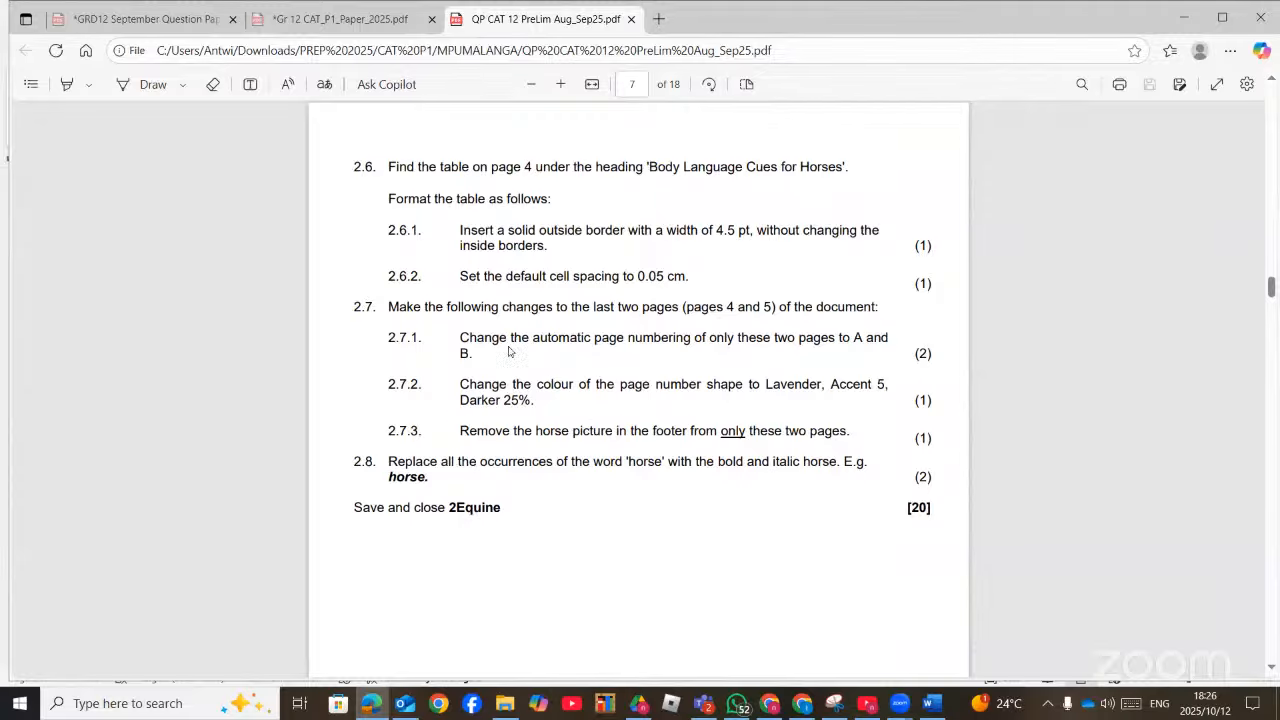
key("alt+Tab")
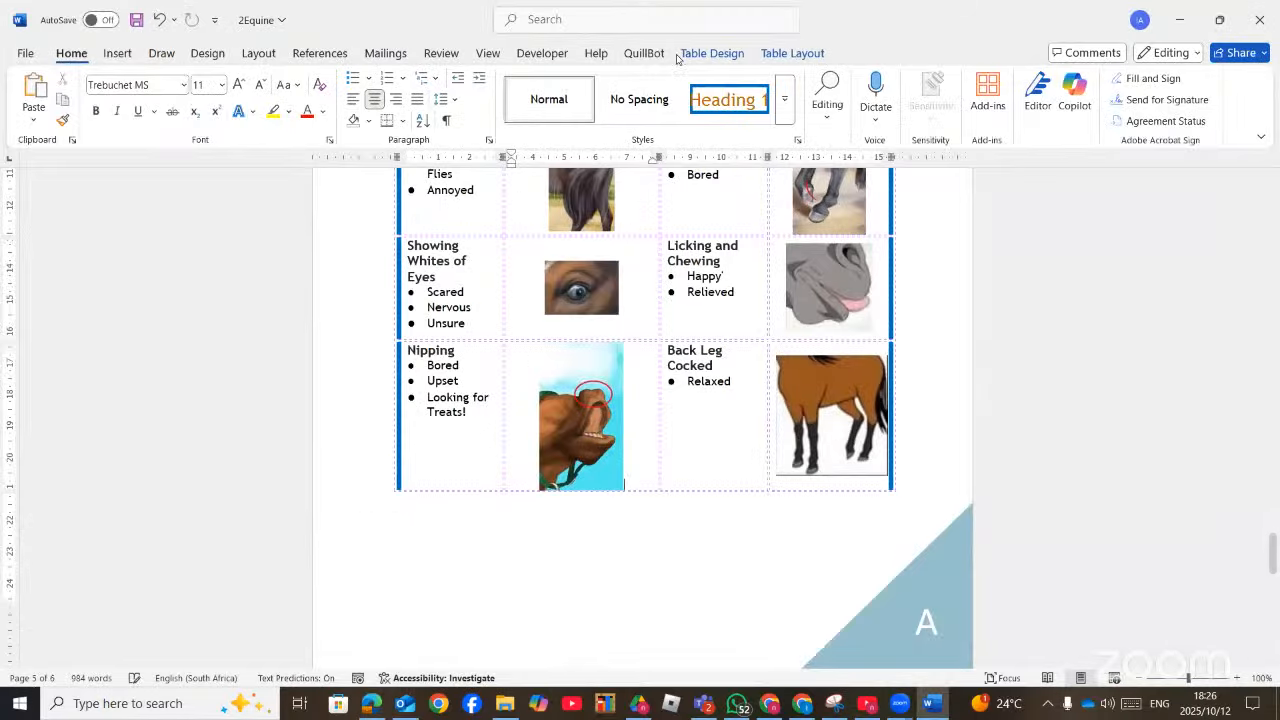
left_click(632, 17)
type("repla")
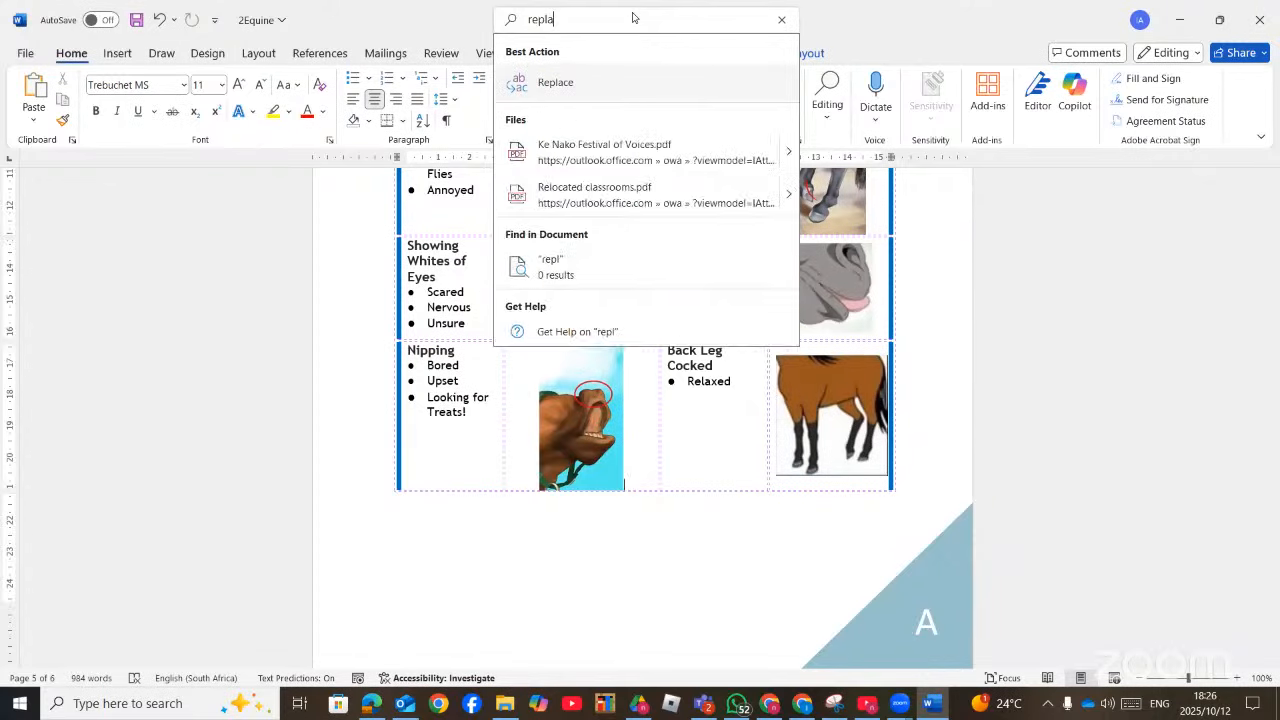
left_click(580, 89)
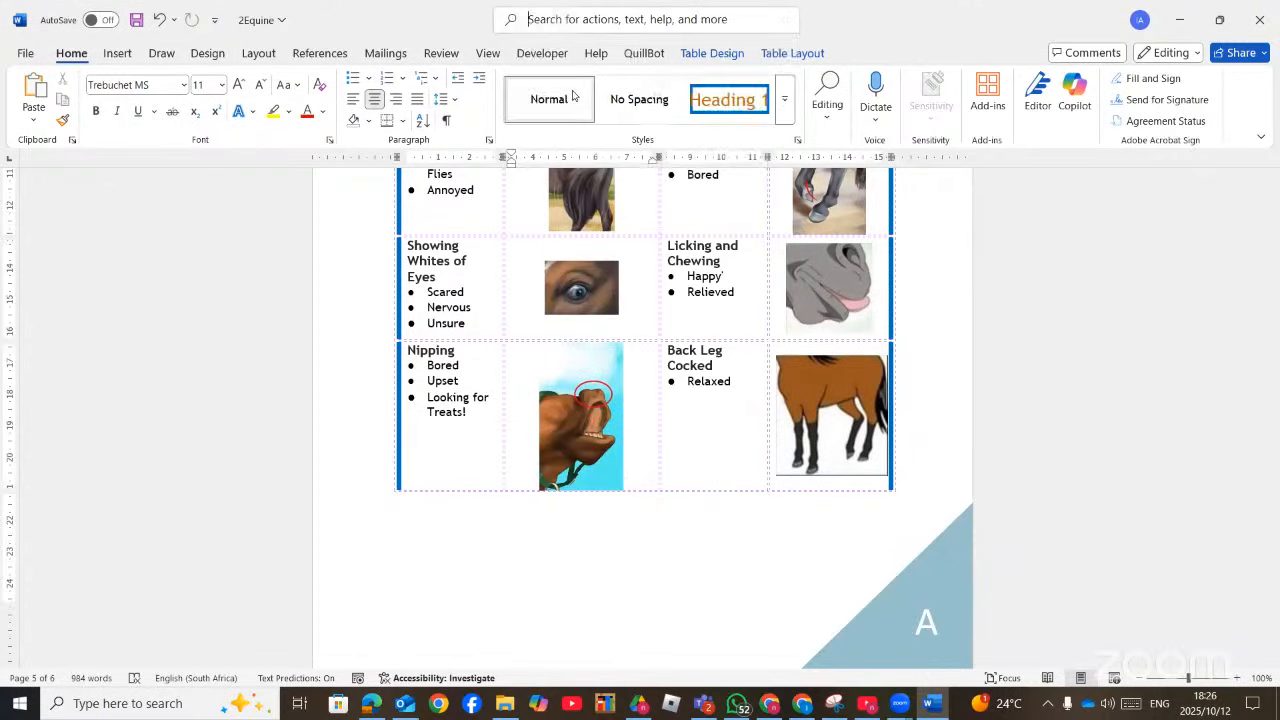
type("hord")
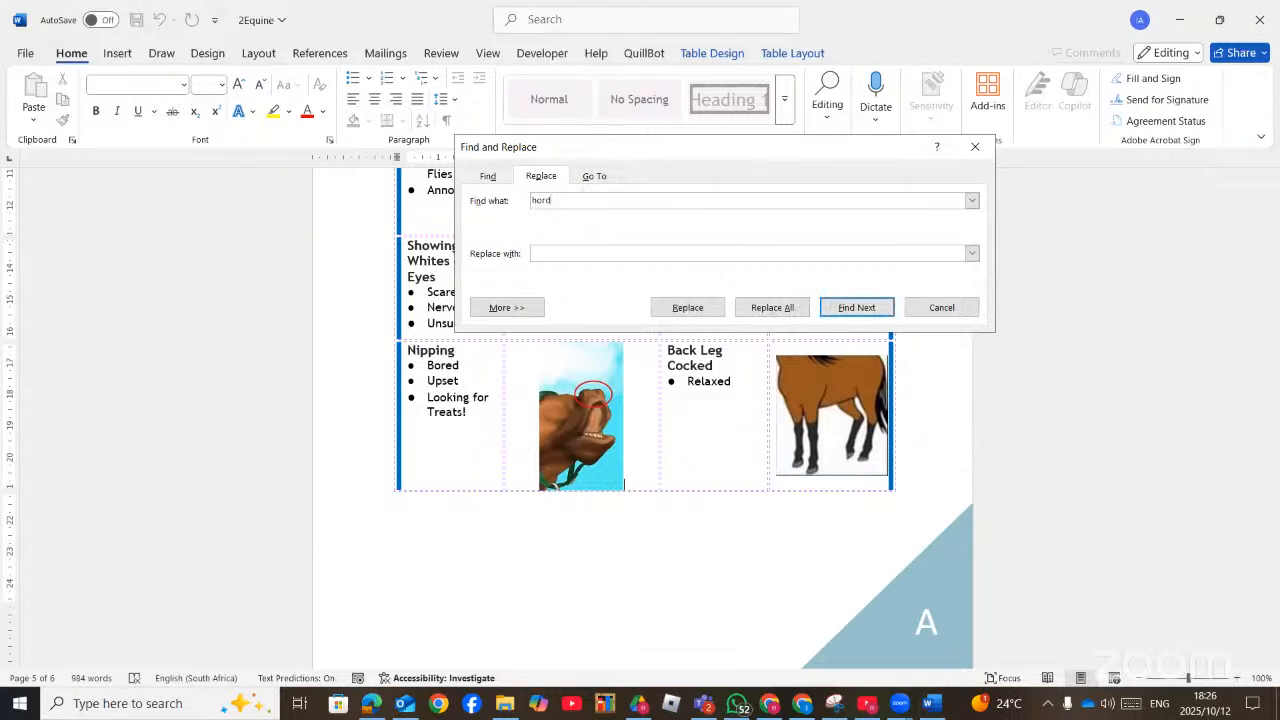
key("BackSpace")
type("se")
left_click(566, 252)
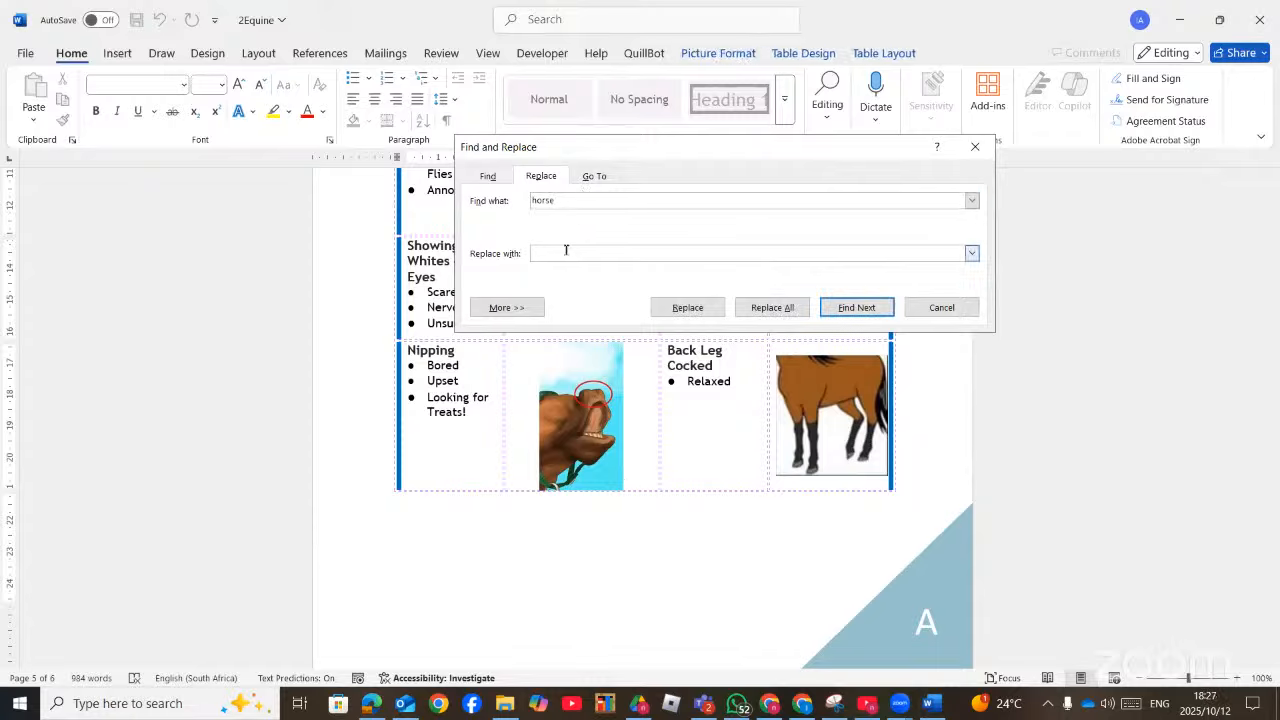
type("horse")
Limit the search to whole words only and set the replacement text's font style to Bold Italic
left_click(522, 307)
left_click(513, 383)
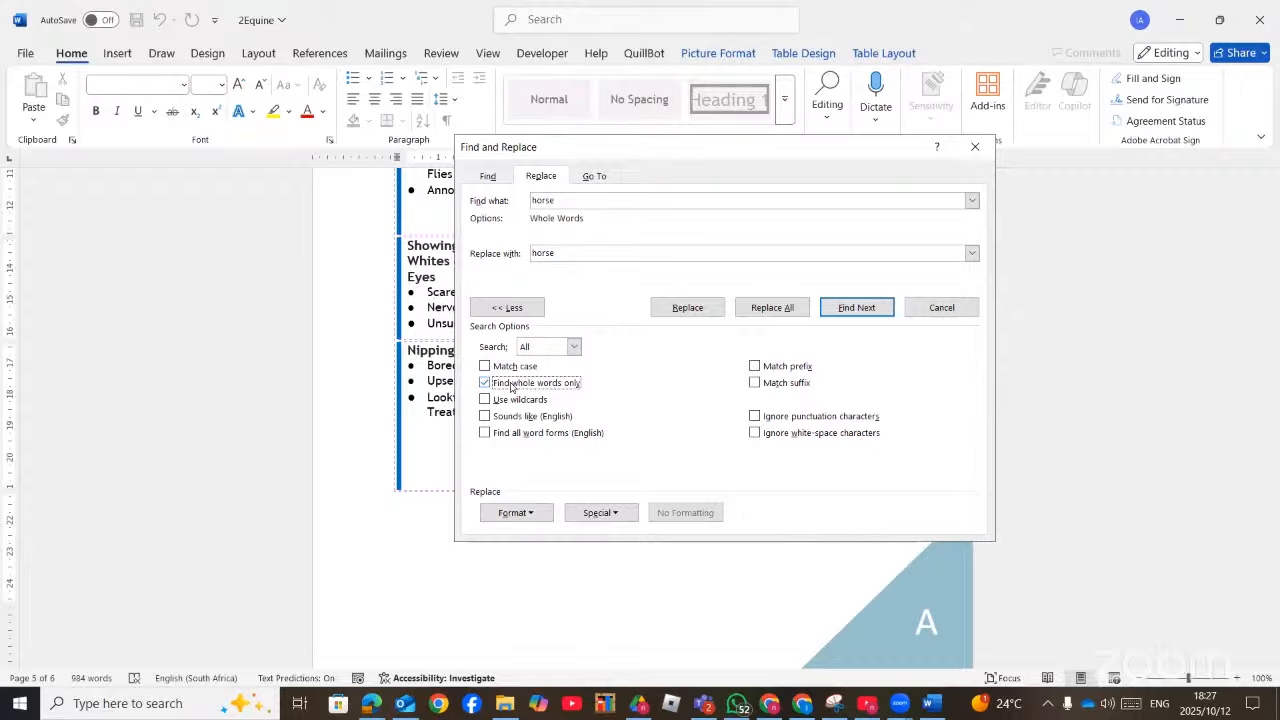
left_click(541, 519)
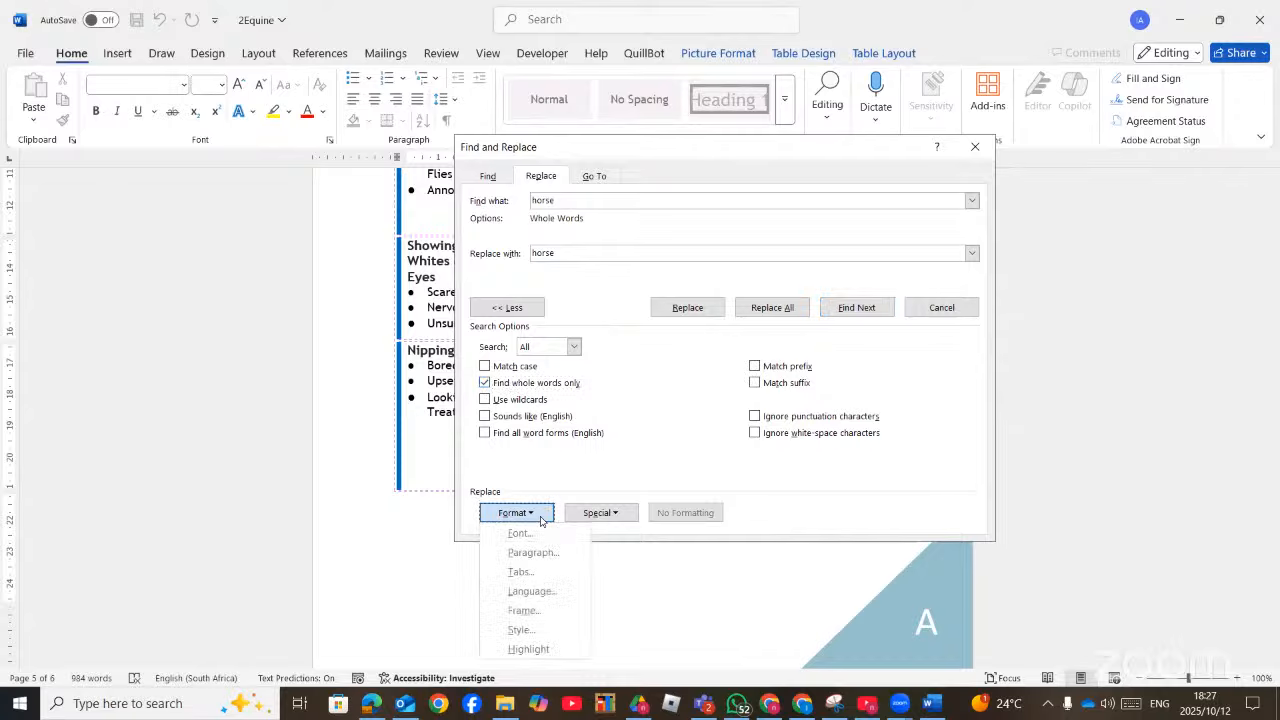
left_click(542, 535)
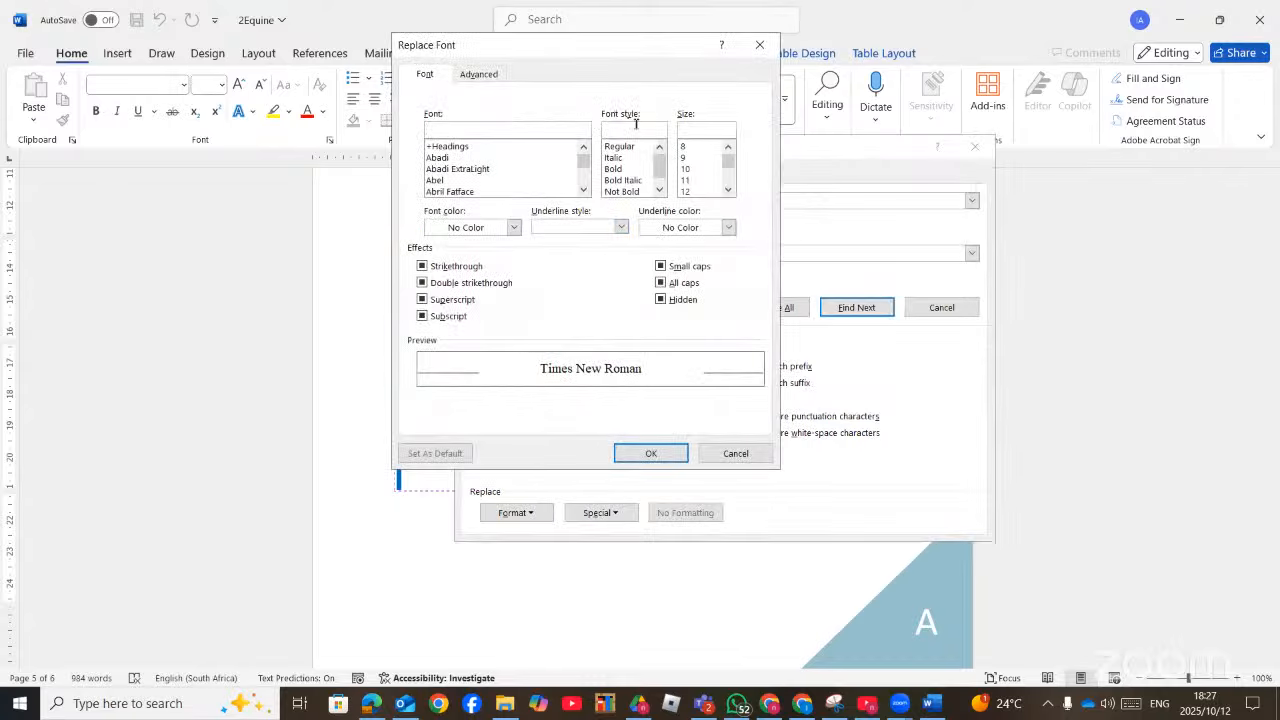
left_click(626, 180)
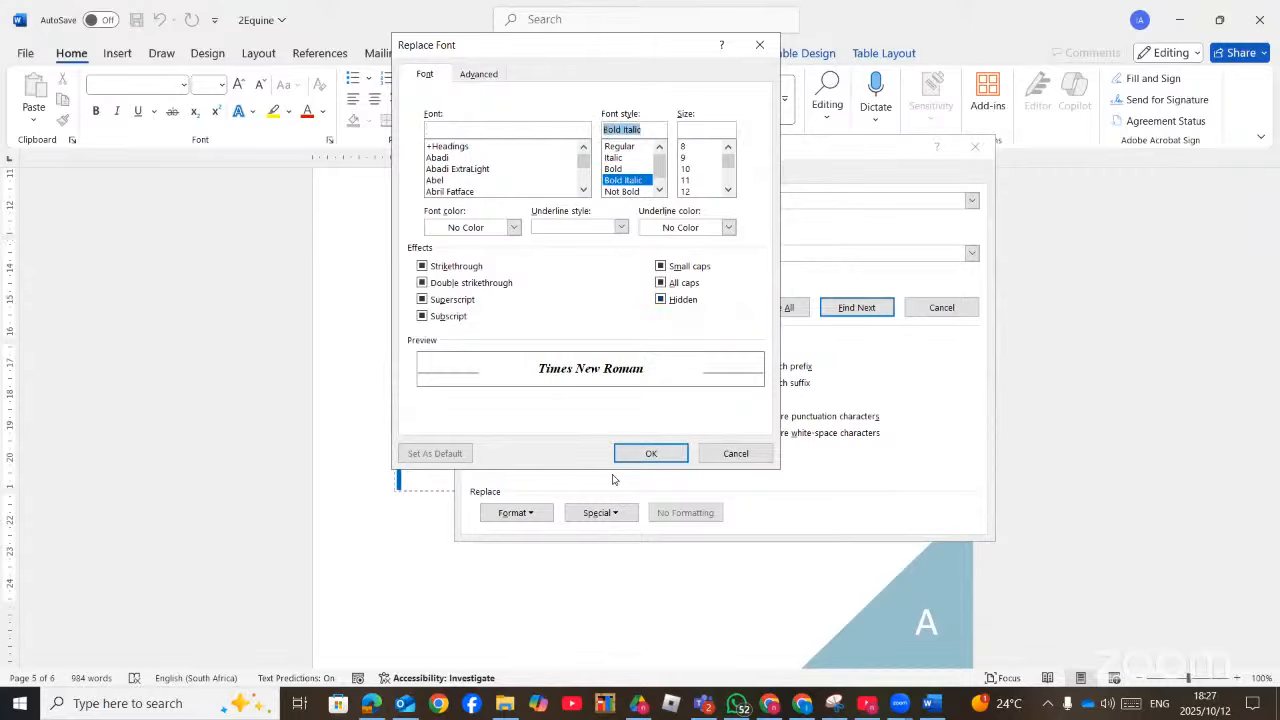
left_click(630, 452)
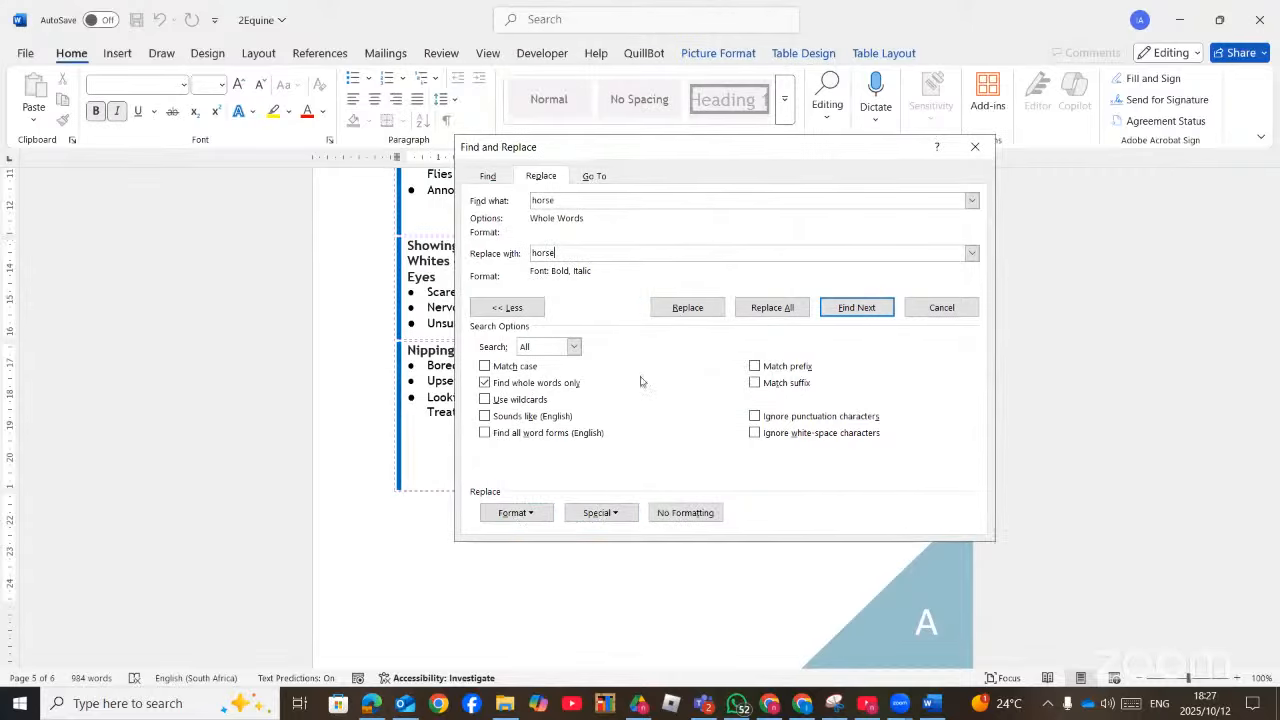
Replace all occurrences of "horse" in 2Equine and close Find and Replace
left_click(772, 307)
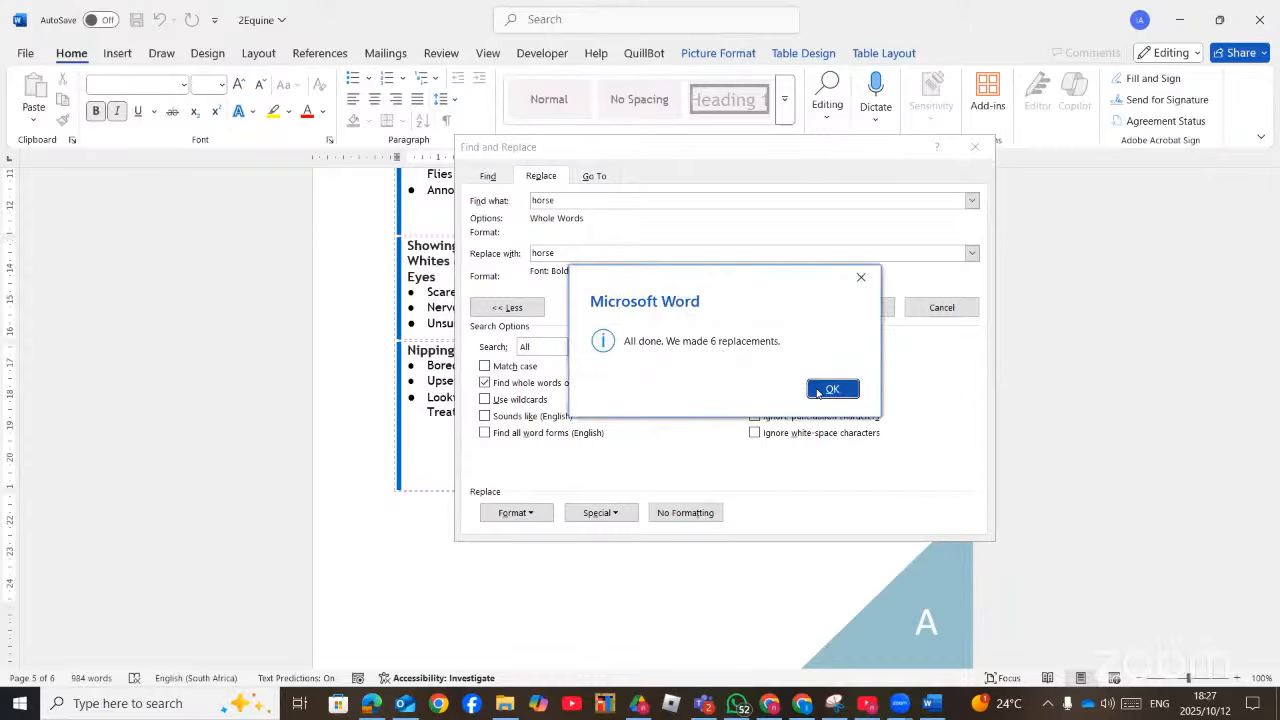
left_click(818, 391)
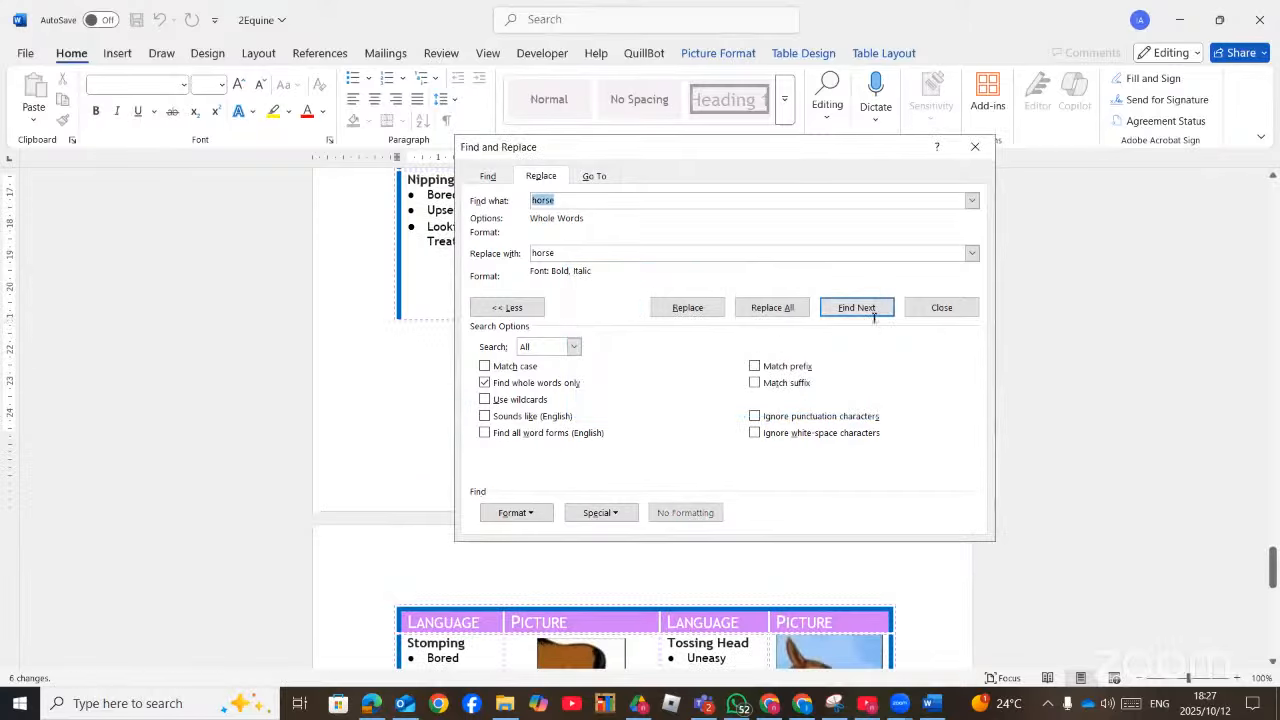
left_click(976, 147)
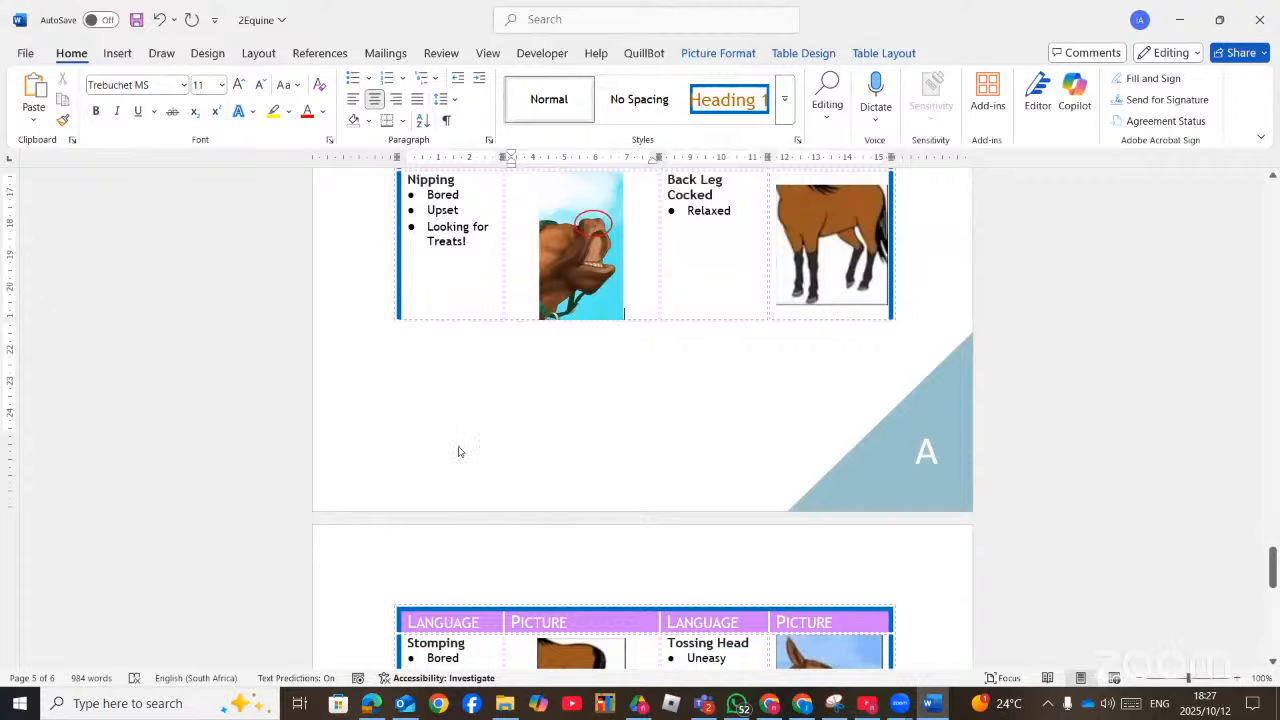
Go through the question paper in Edge to Question 7: Integration and read the 7Application tasks 7.4 to 7.8
key("alt+Tab")
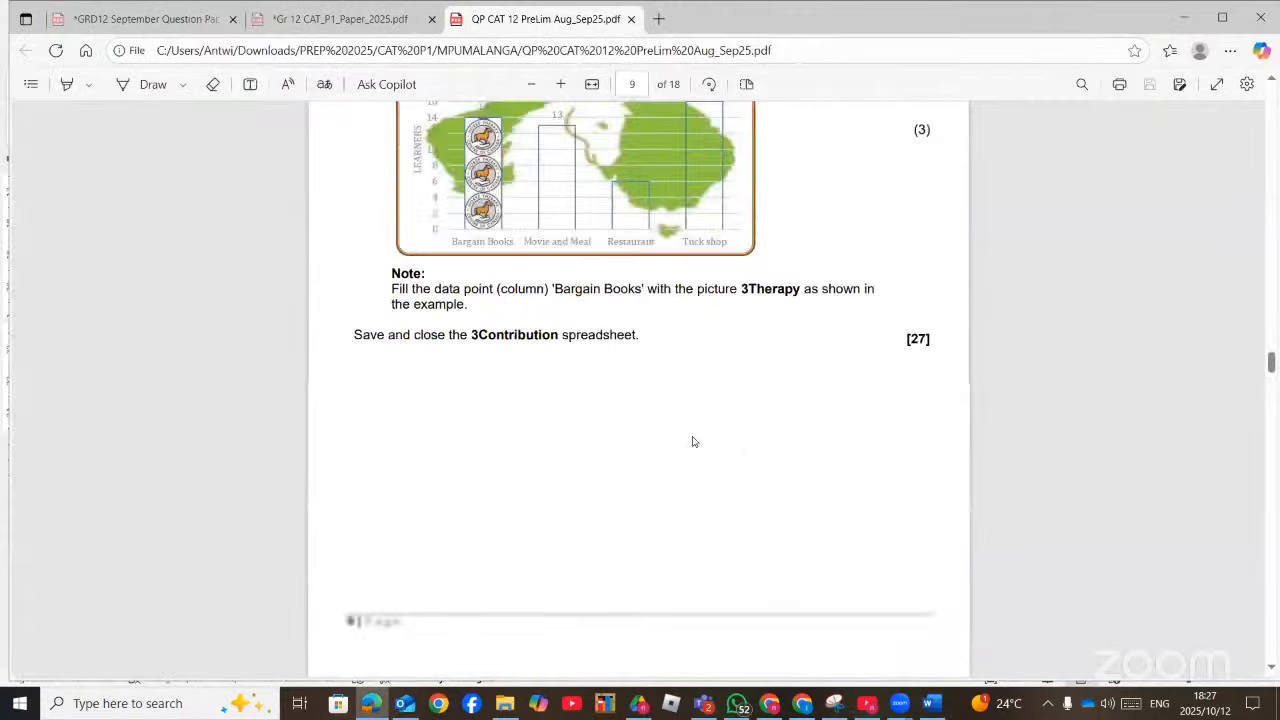
scroll(693, 440, "down", 15)
scroll(693, 441, "down", 20)
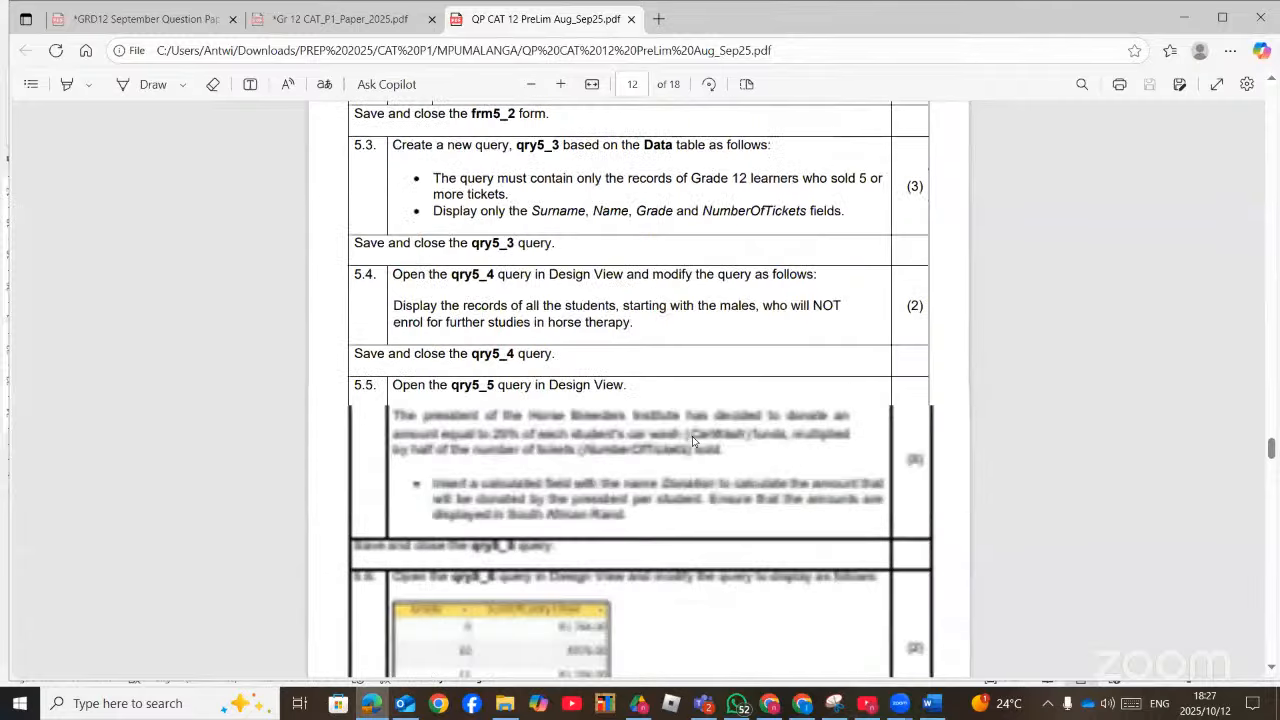
scroll(692, 441, "down", 15)
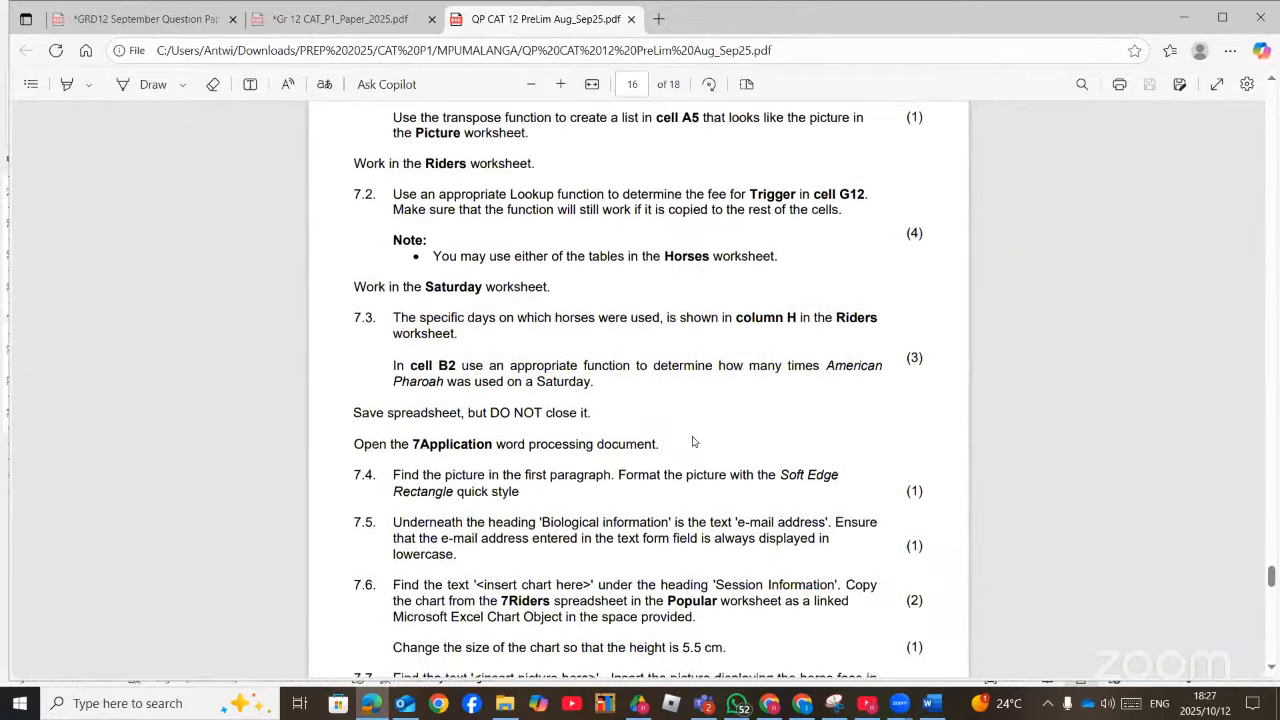
scroll(693, 441, "up", 3)
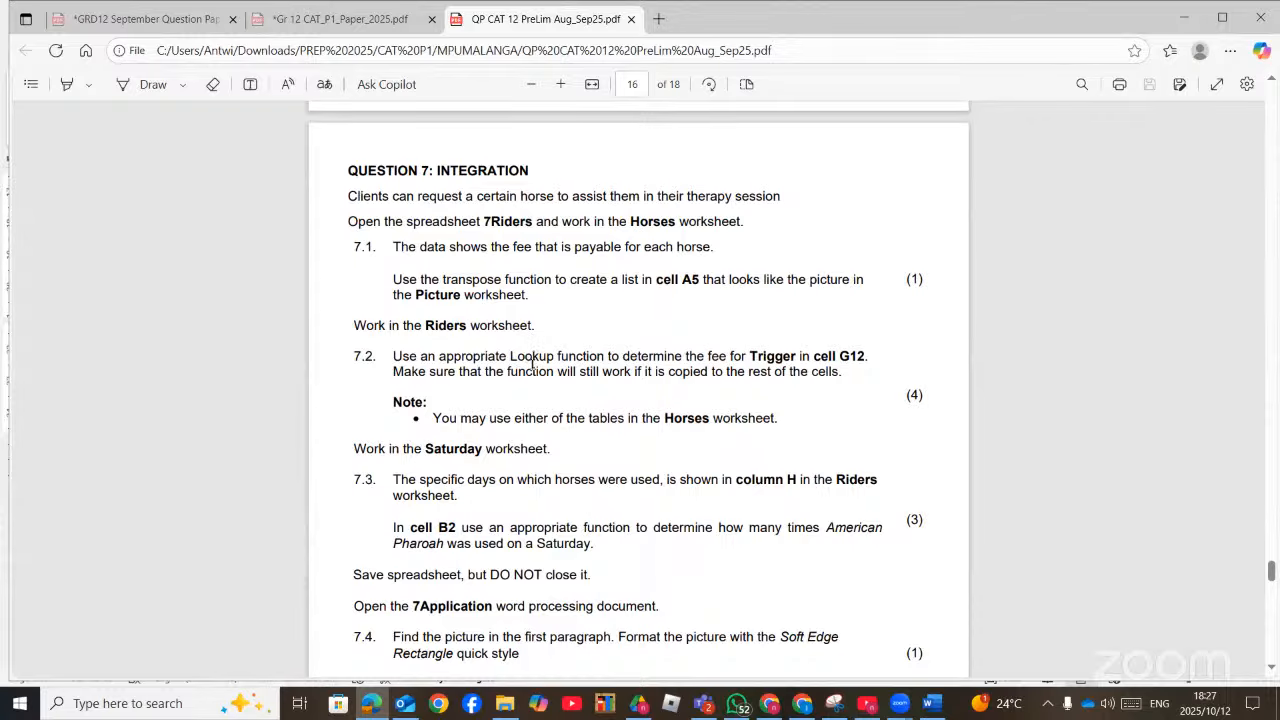
scroll(550, 400, "down", 2)
scroll(548, 398, "down", 2)
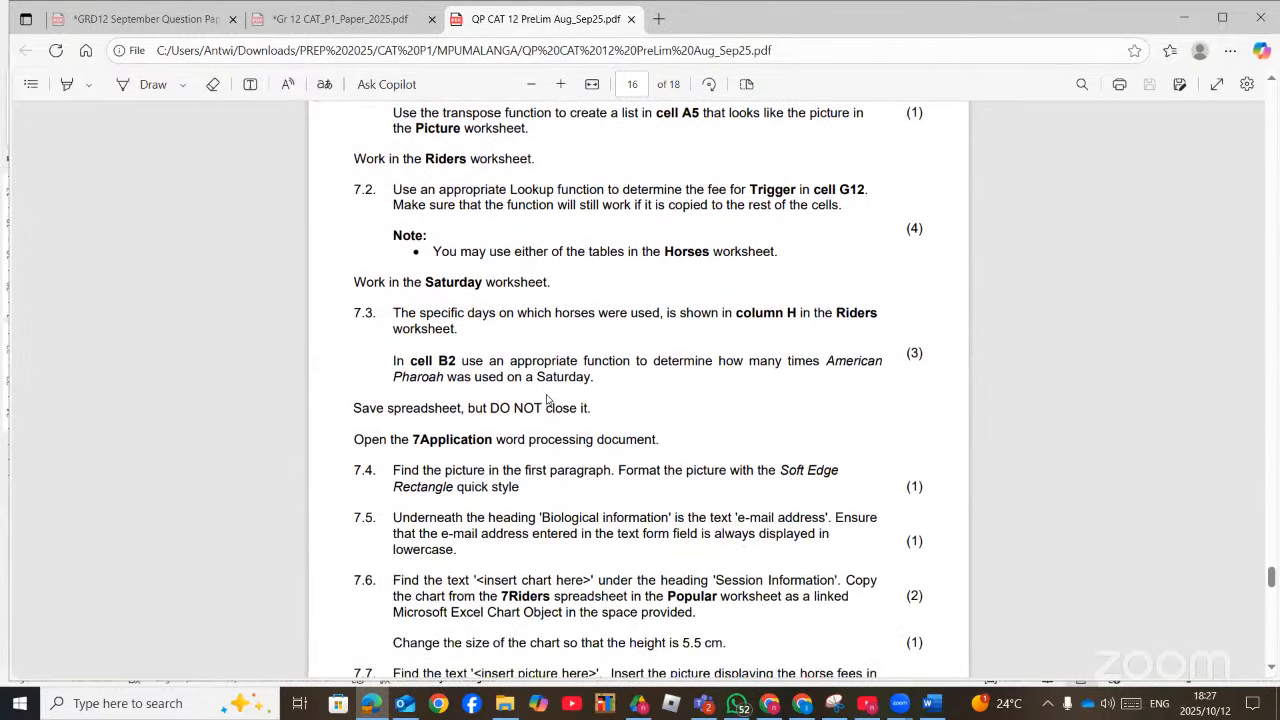
scroll(546, 399, "down", 4)
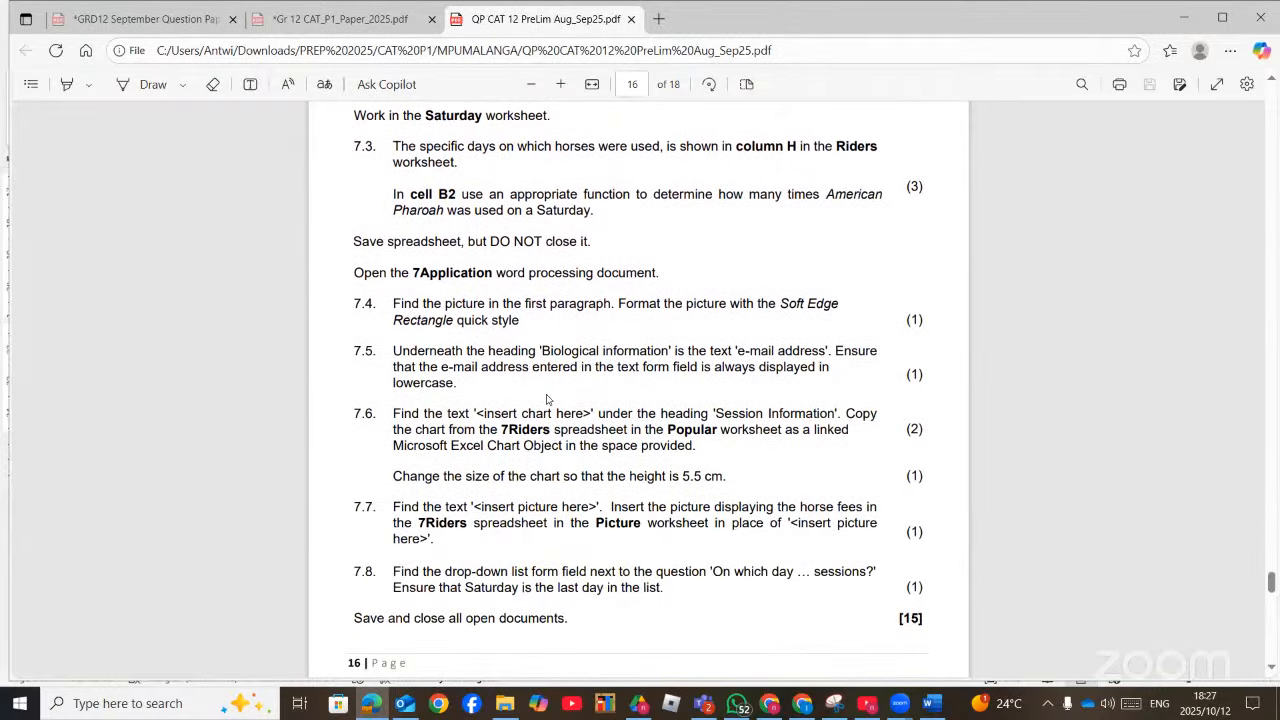
scroll(546, 399, "down", 2)
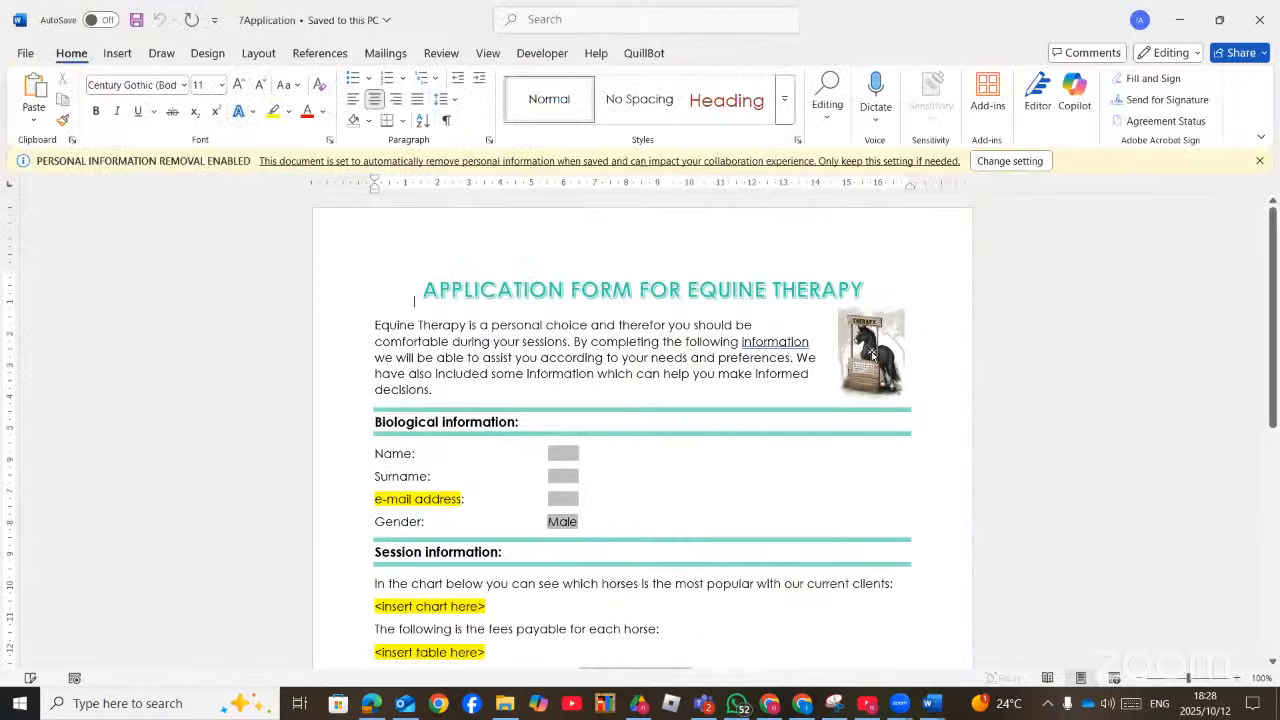
Browse the picture styles for the horse picture in Word's 7Application, rechecking task 7.4 in Edge and dismissing the personal information notice
left_click(876, 368)
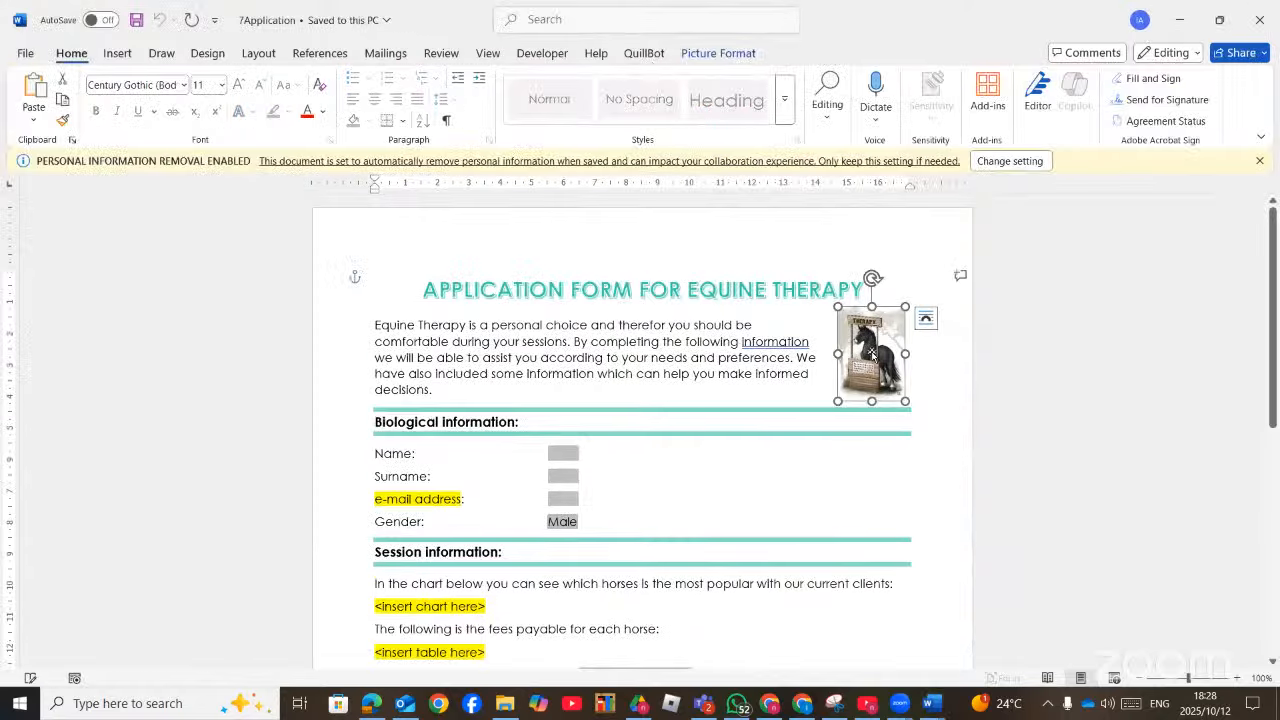
left_click(711, 54)
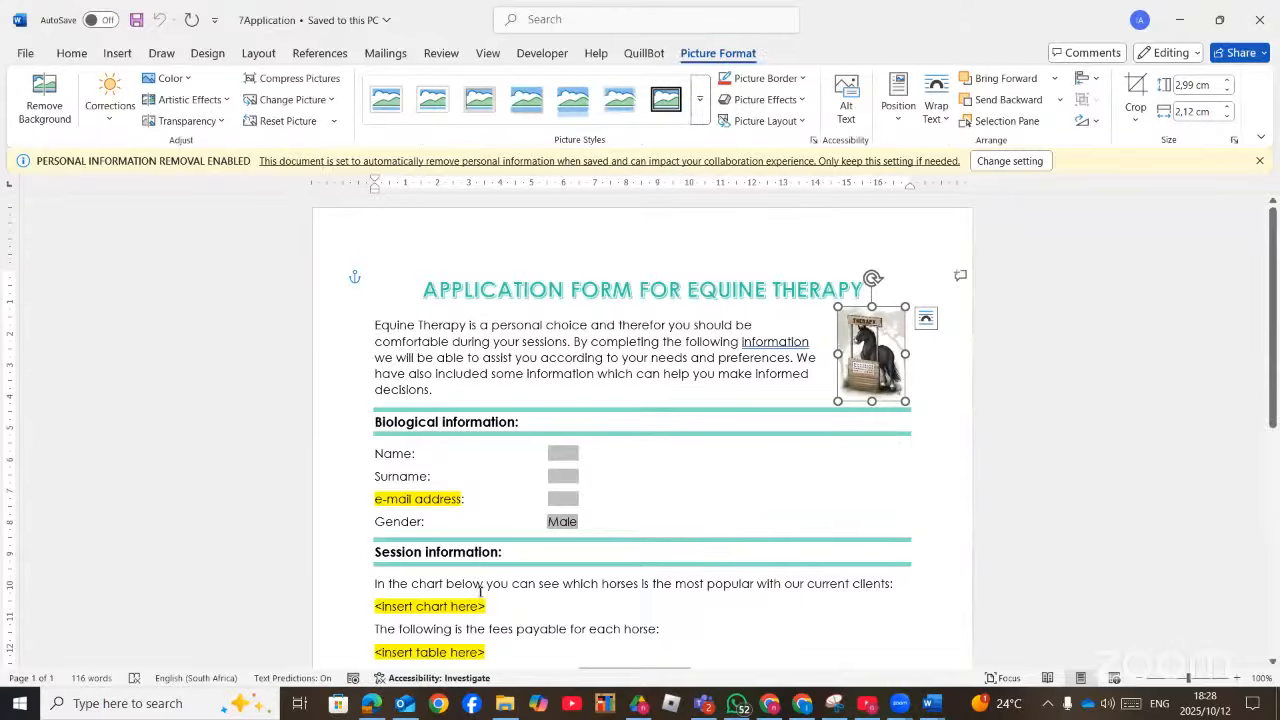
left_click(369, 704)
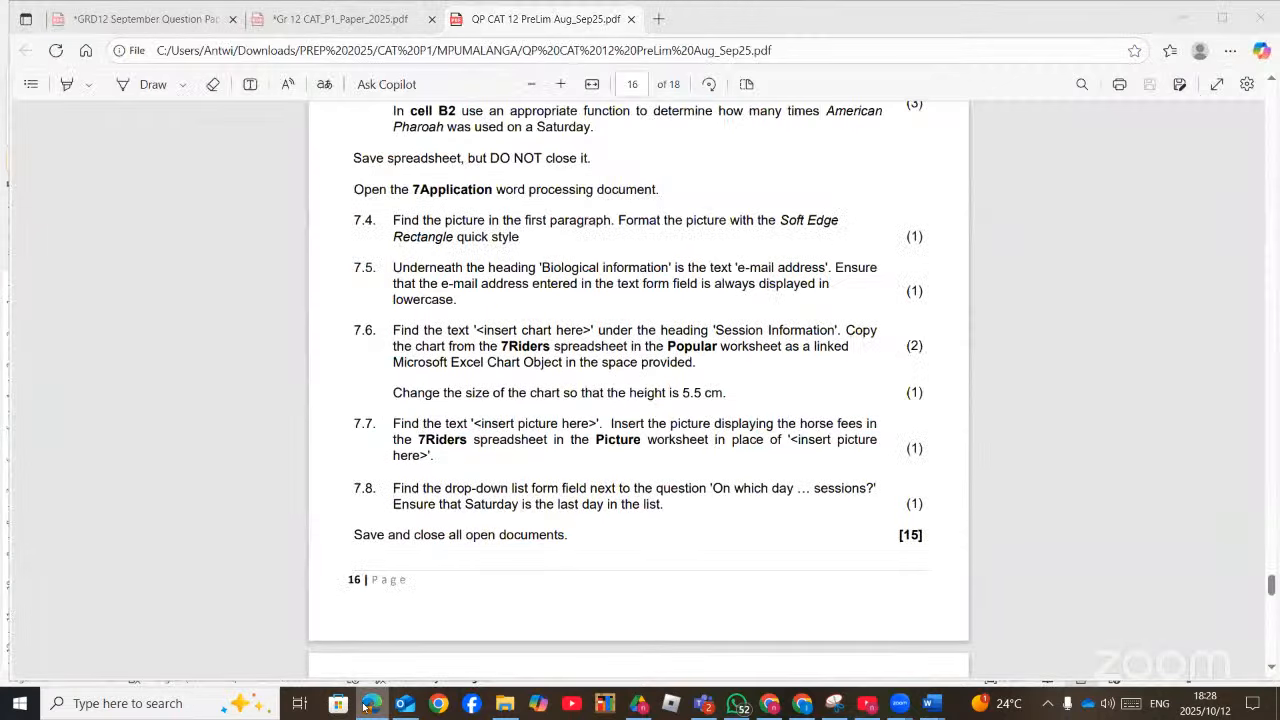
left_click(698, 124)
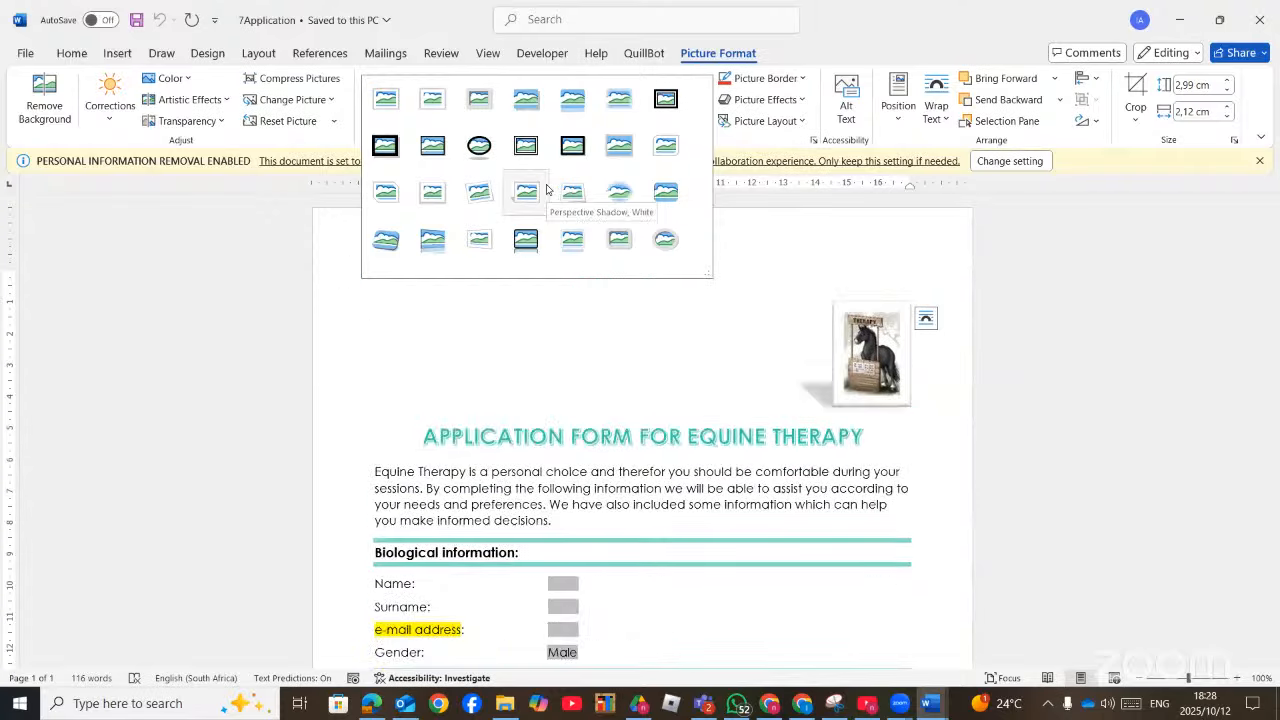
left_click(368, 705)
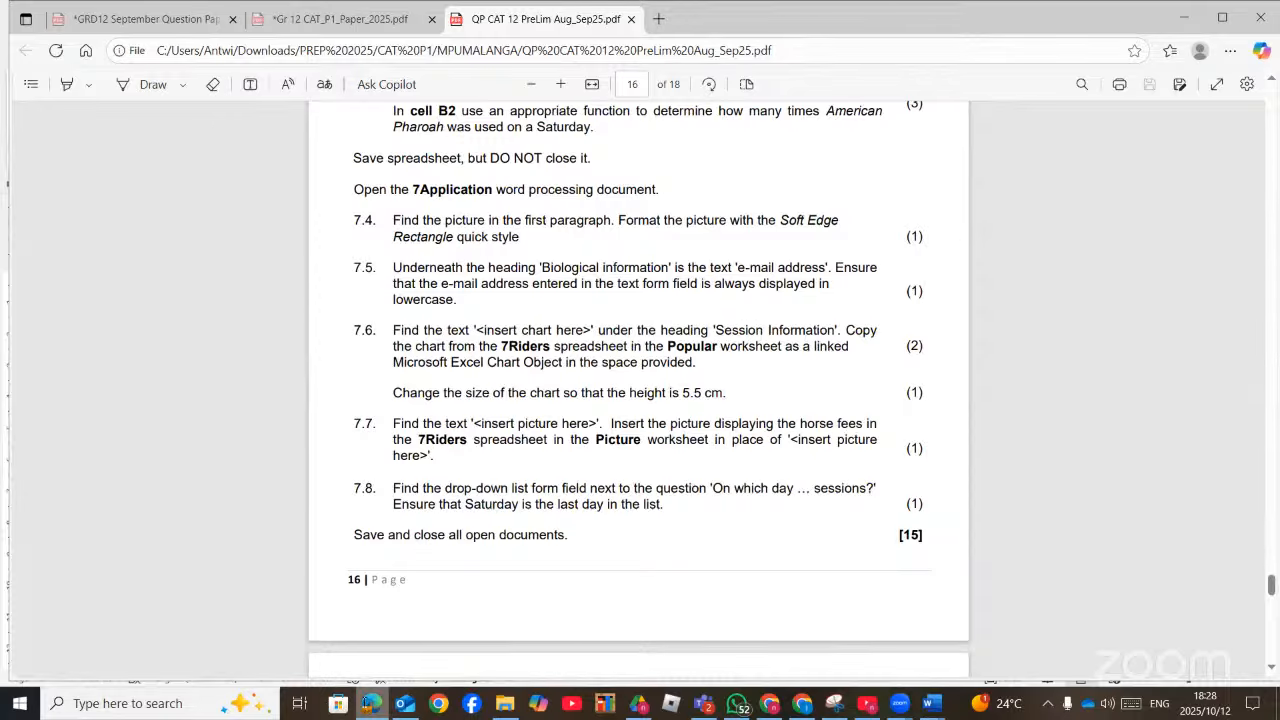
key("alt+Tab")
left_click(1260, 159)
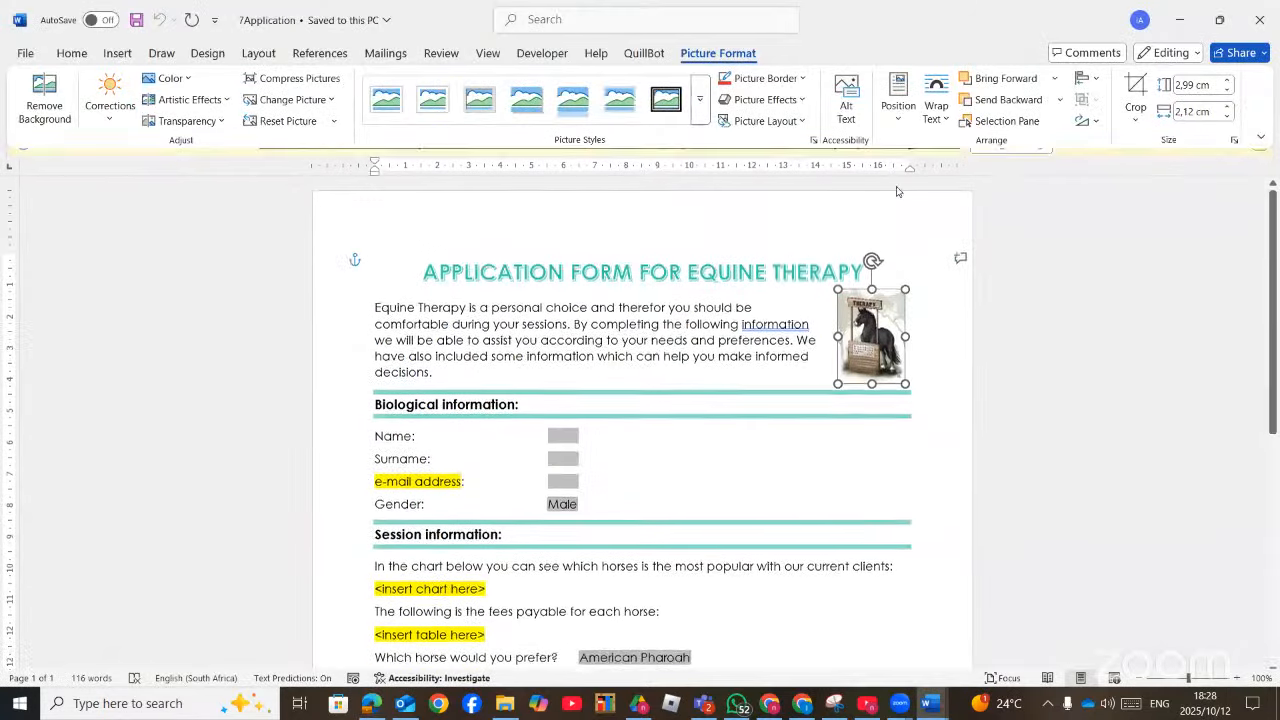
left_click(700, 112)
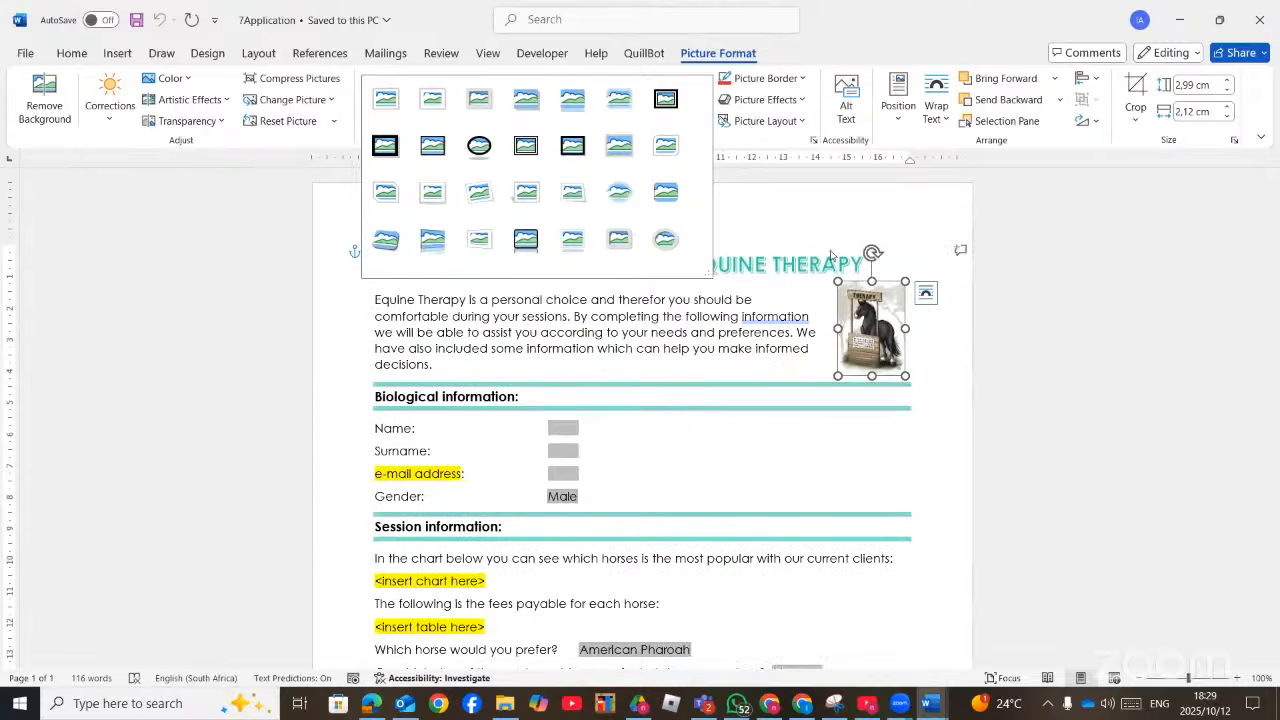
Apply the 1 pt soft edge variation to the horse picture in the first paragraph and check its other formatting options
right_click(866, 287)
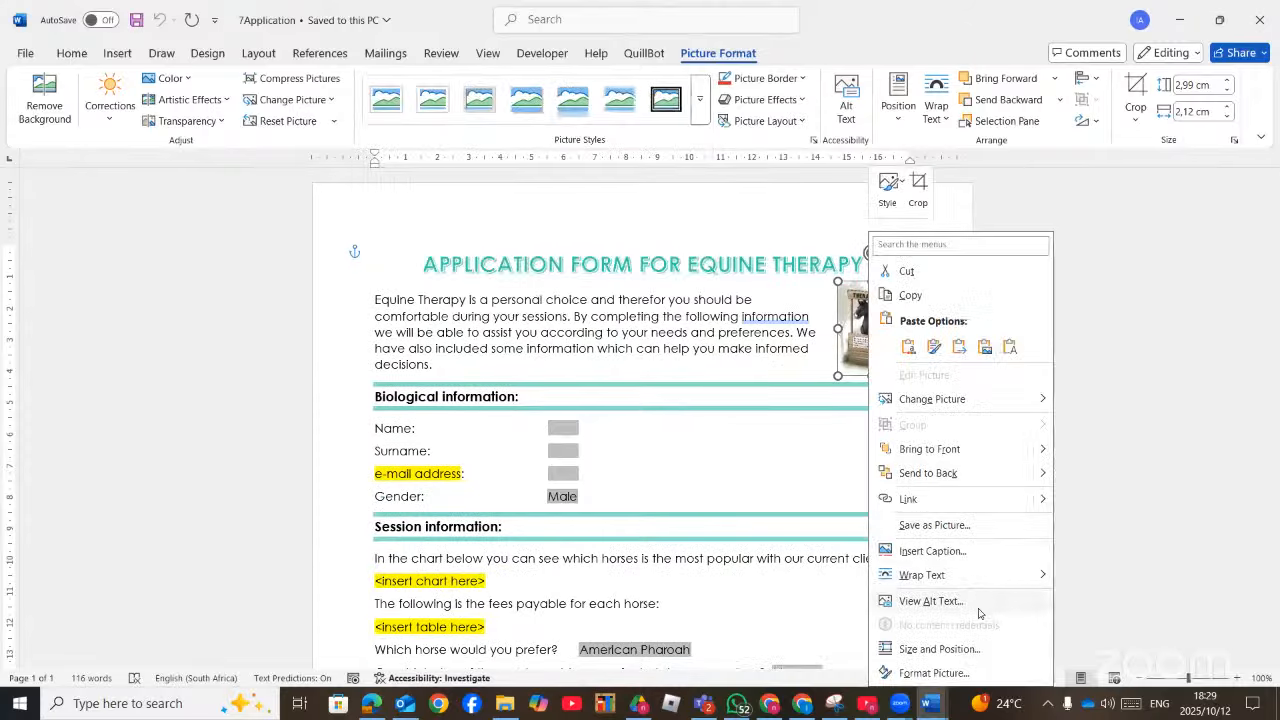
left_click(966, 675)
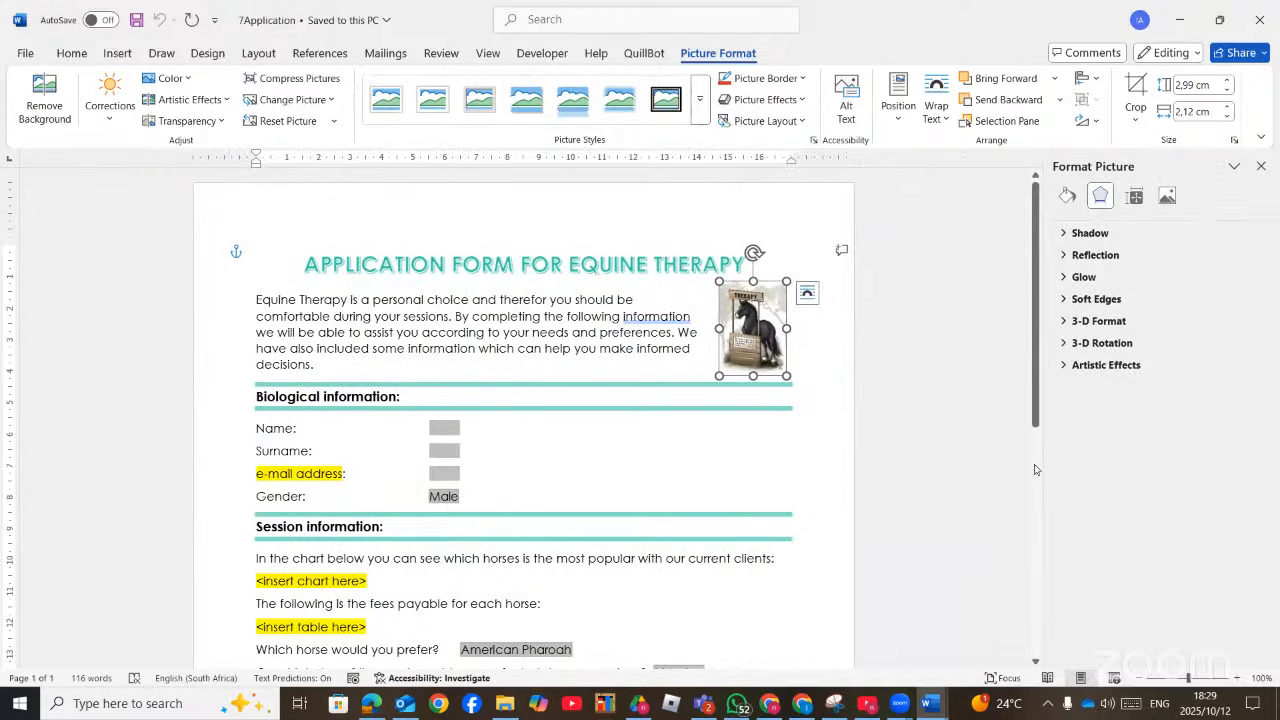
left_click(1062, 298)
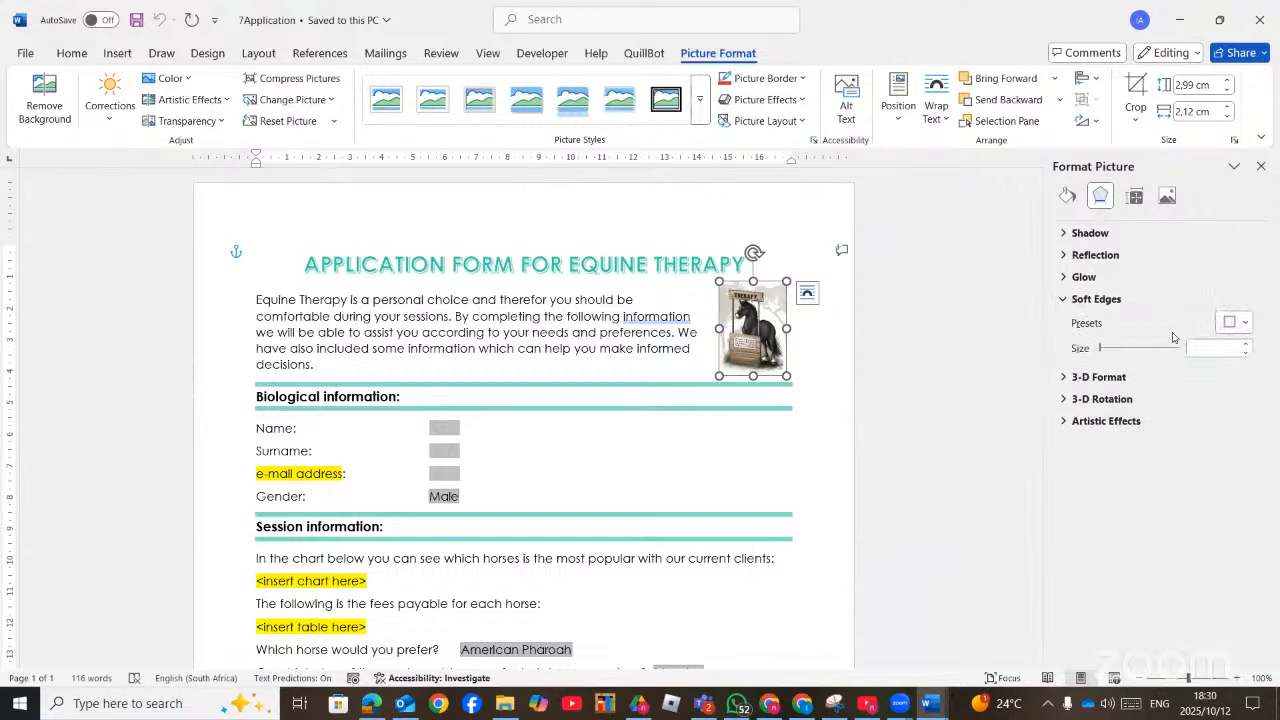
left_click(1239, 324)
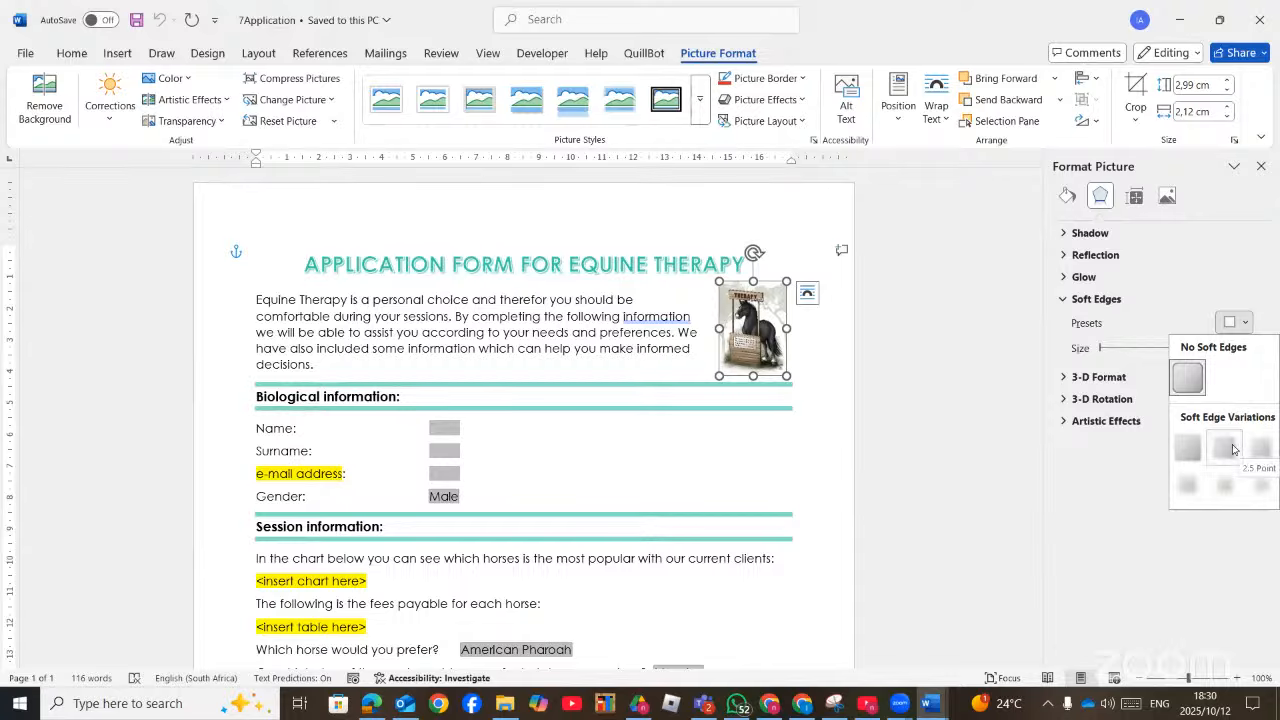
left_click(1188, 448)
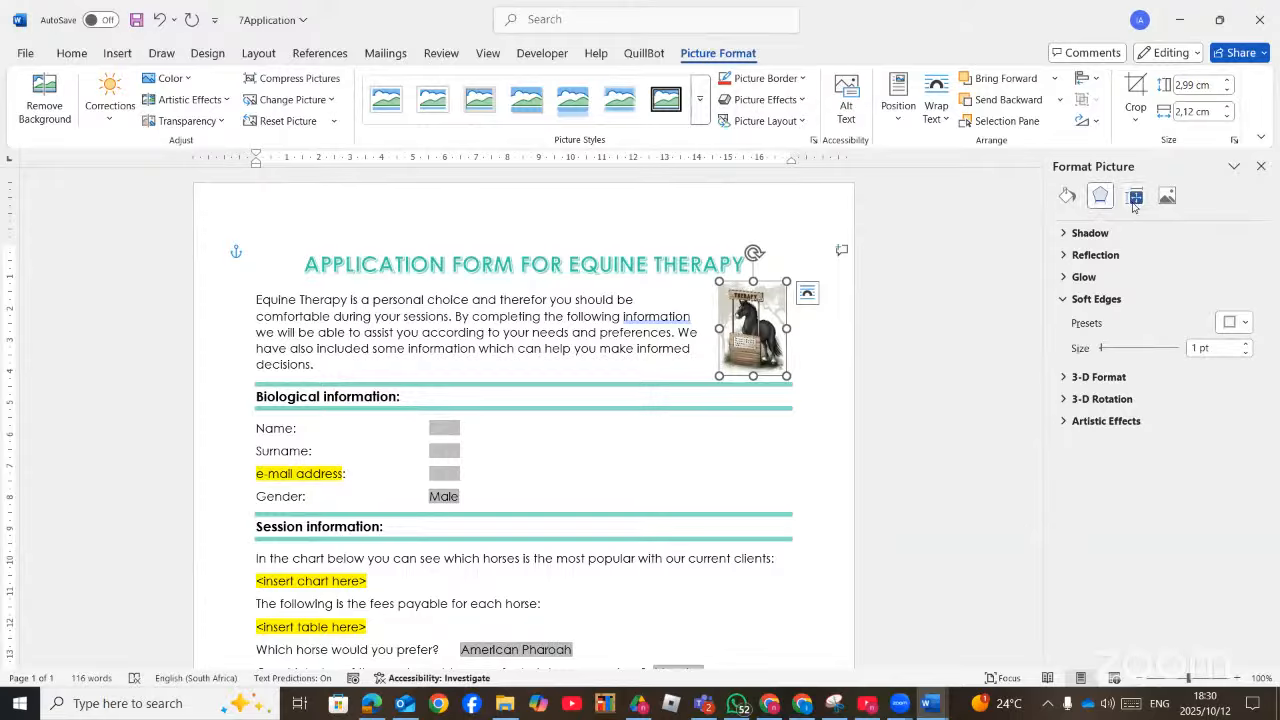
left_click(1164, 196)
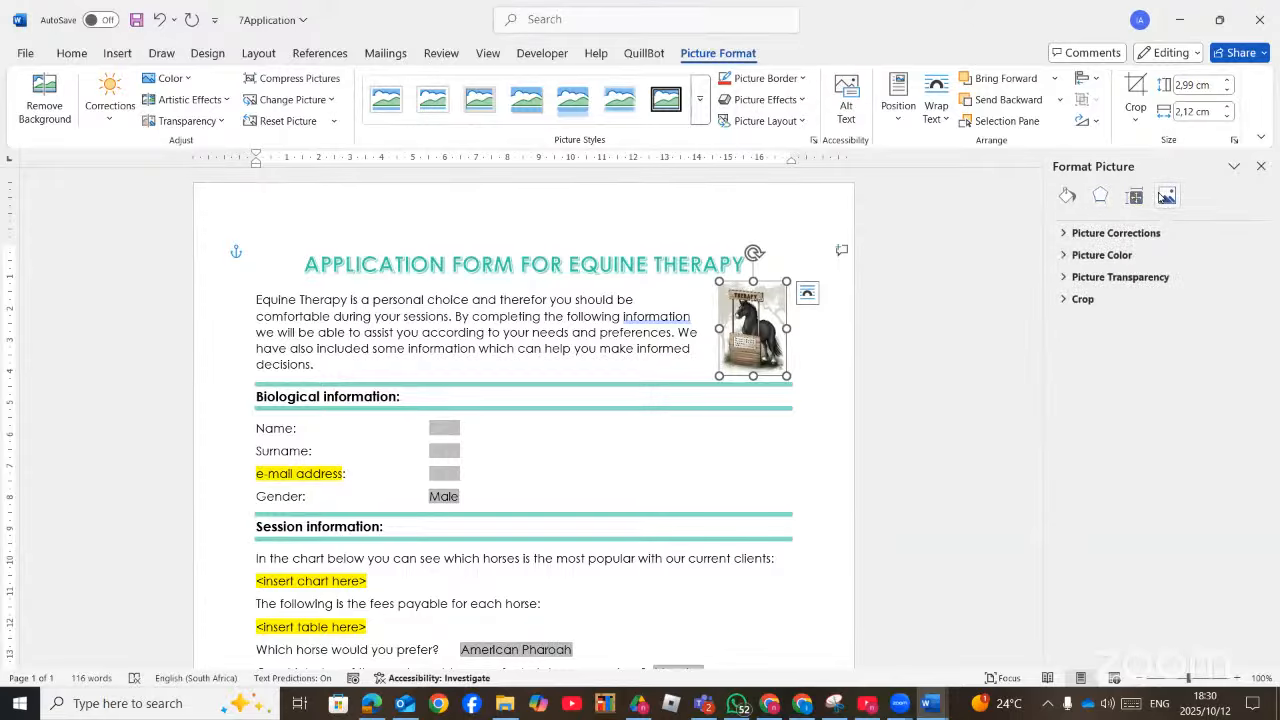
left_click(1095, 201)
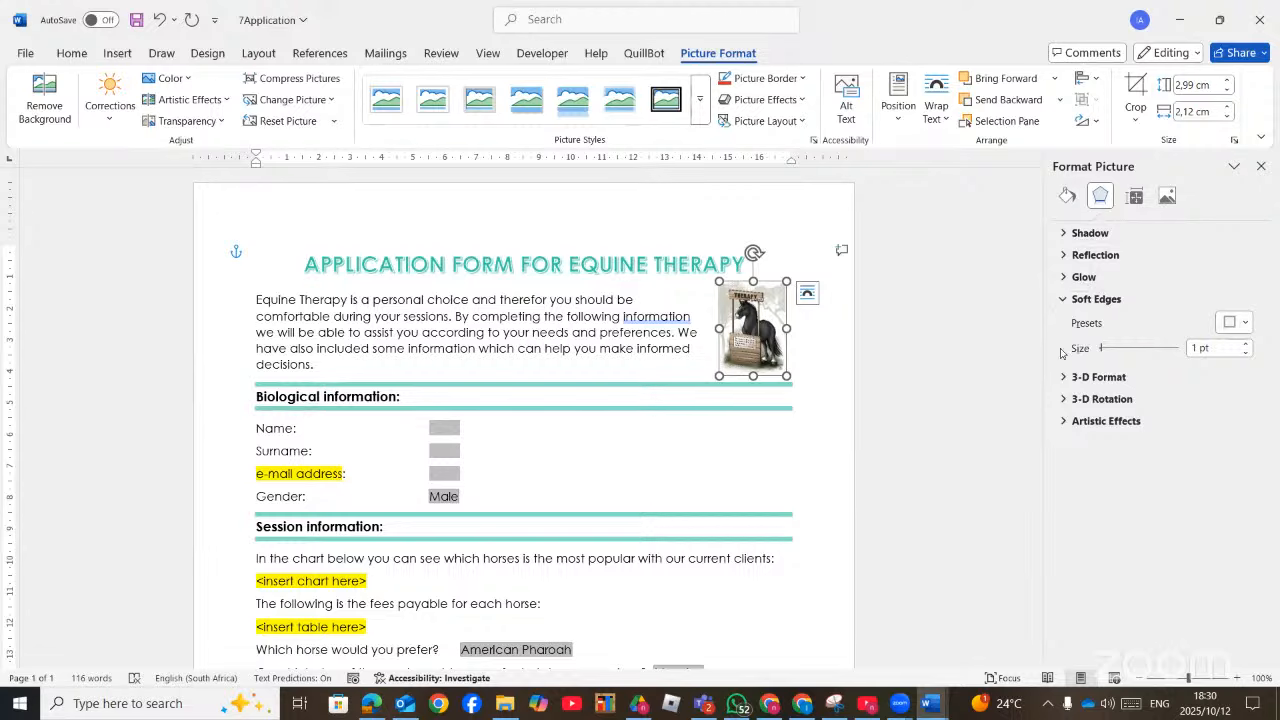
Apply the rounded metal-frame quick style to the horse picture after reviewing its 3-D Format, Glow and Shadow settings
left_click(1057, 386)
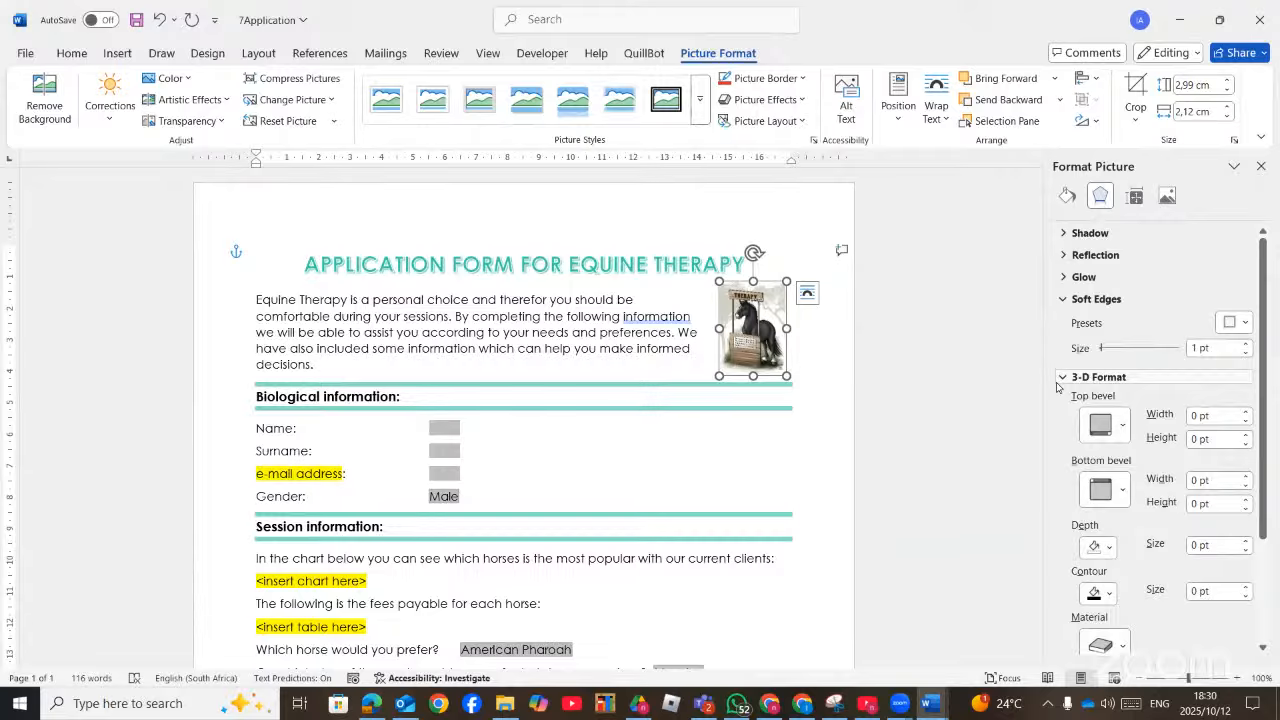
left_click(1065, 278)
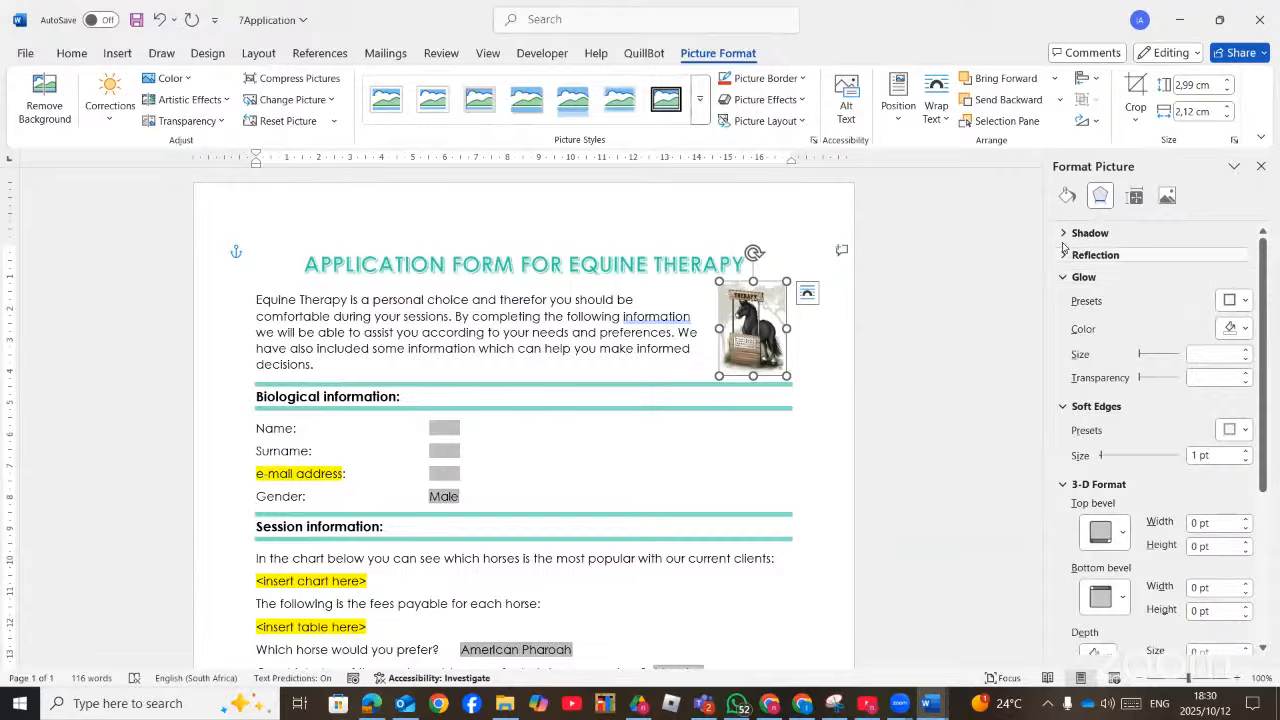
left_click(1062, 234)
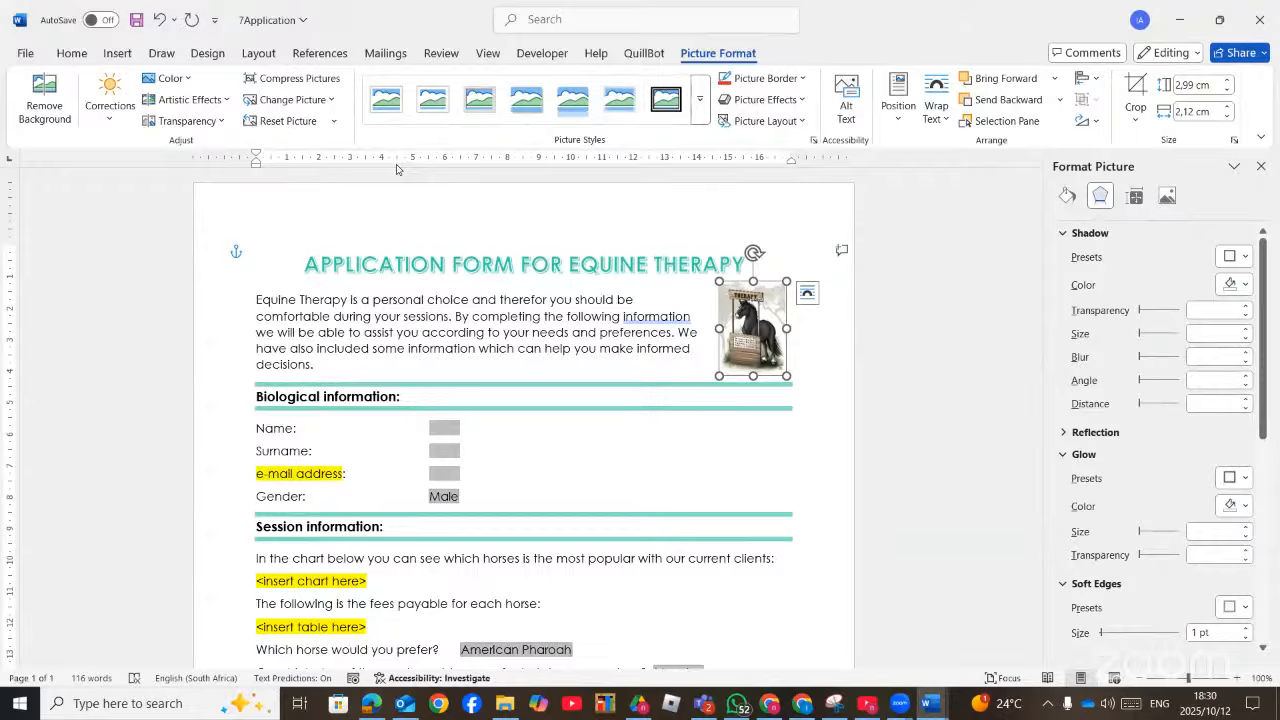
left_click(696, 121)
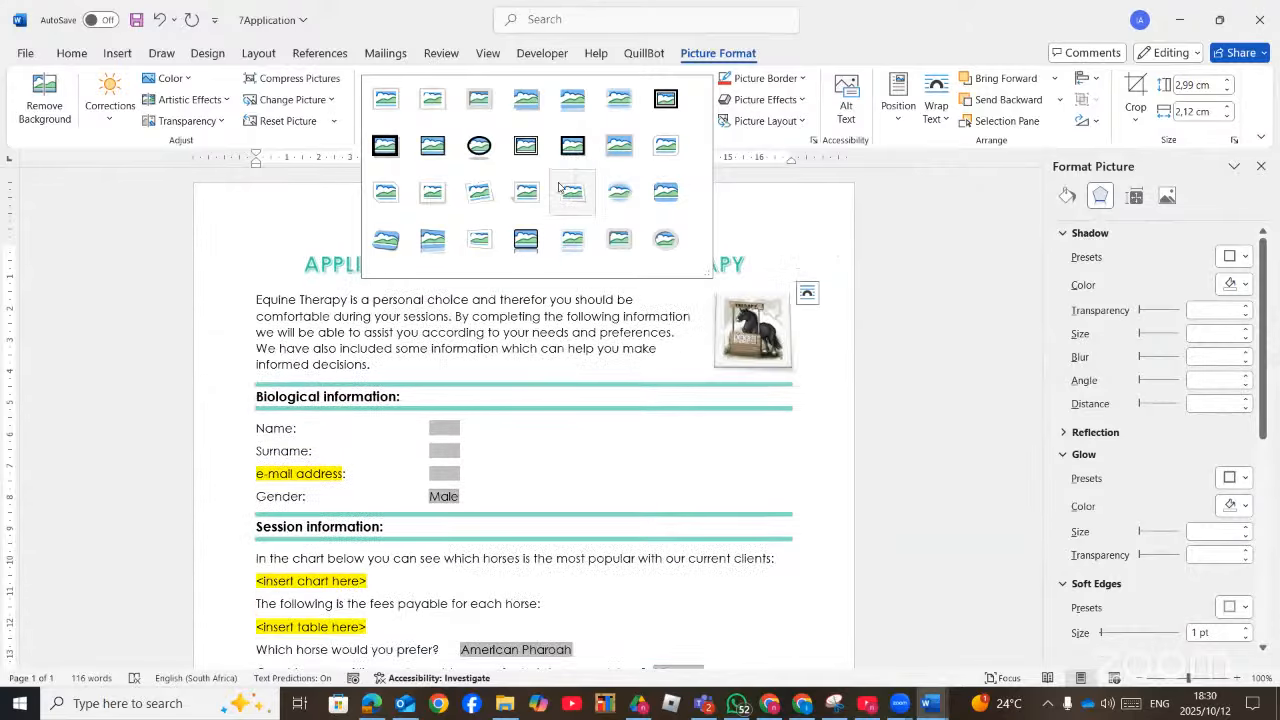
left_click(611, 241)
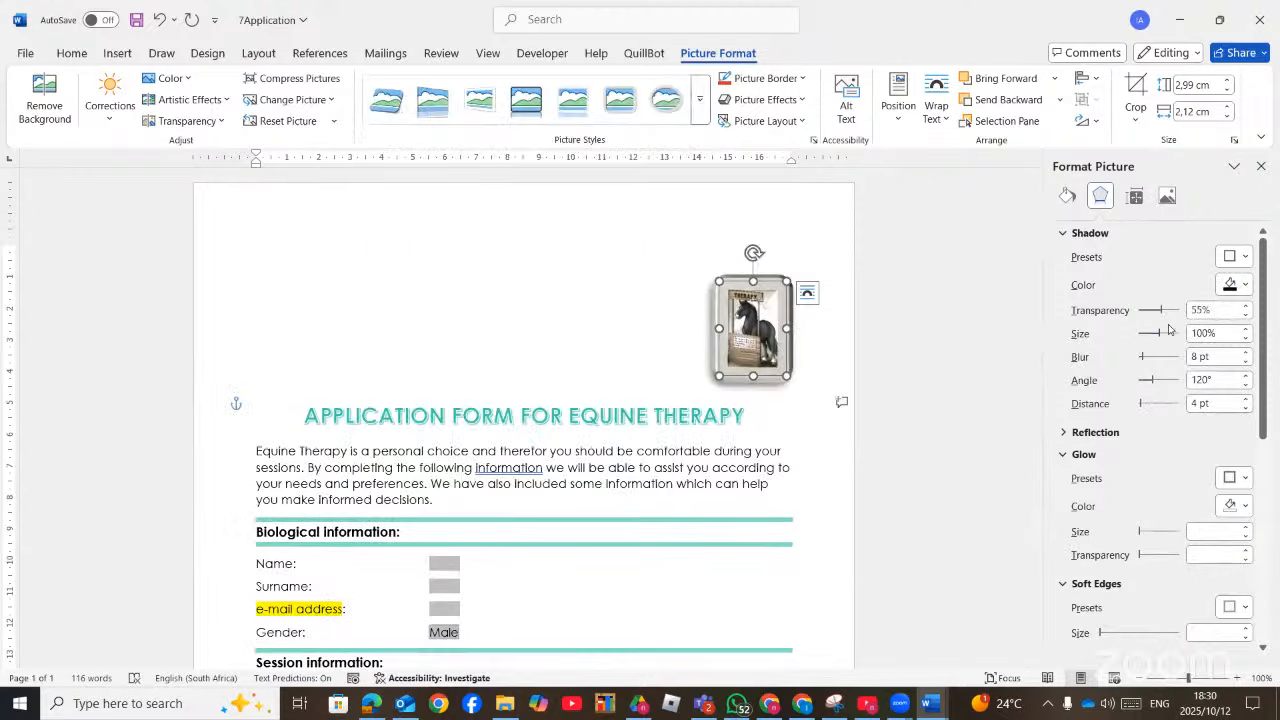
Apply the 1 pt soft edge variation to the newly framed horse picture and check its 3-D Format settings
scroll(1120, 484, "down", 1)
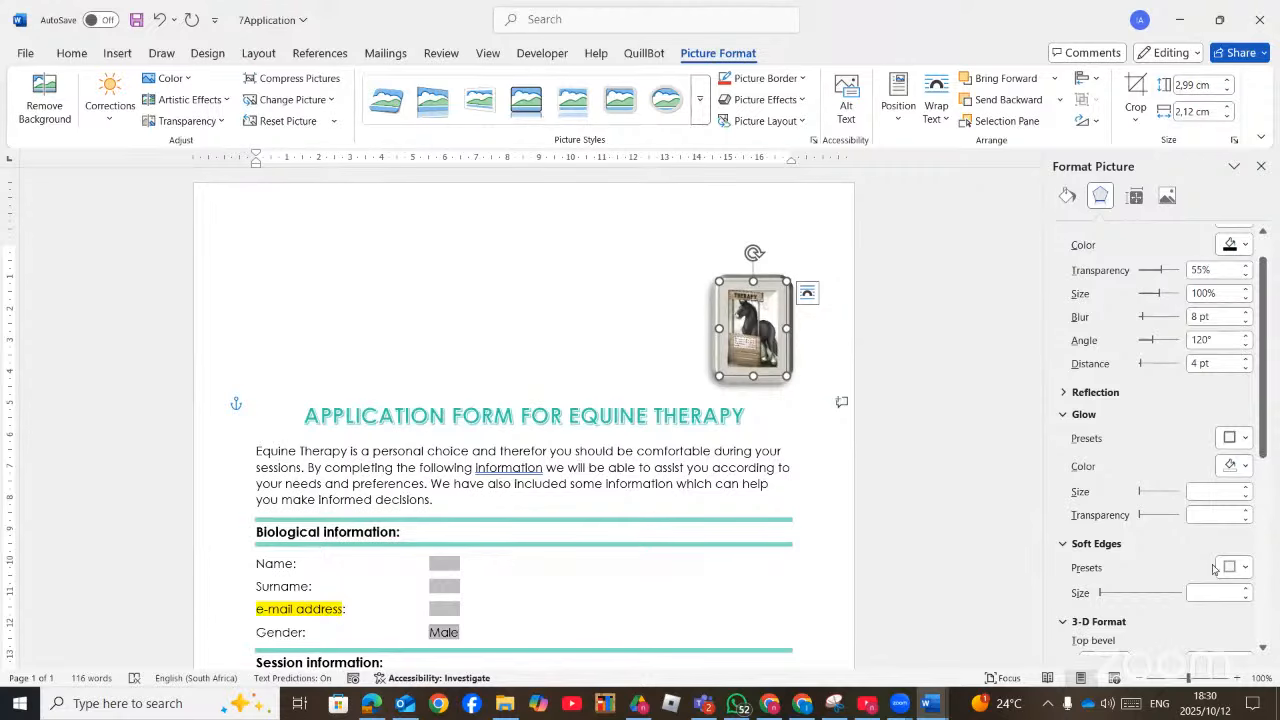
left_click(1245, 567)
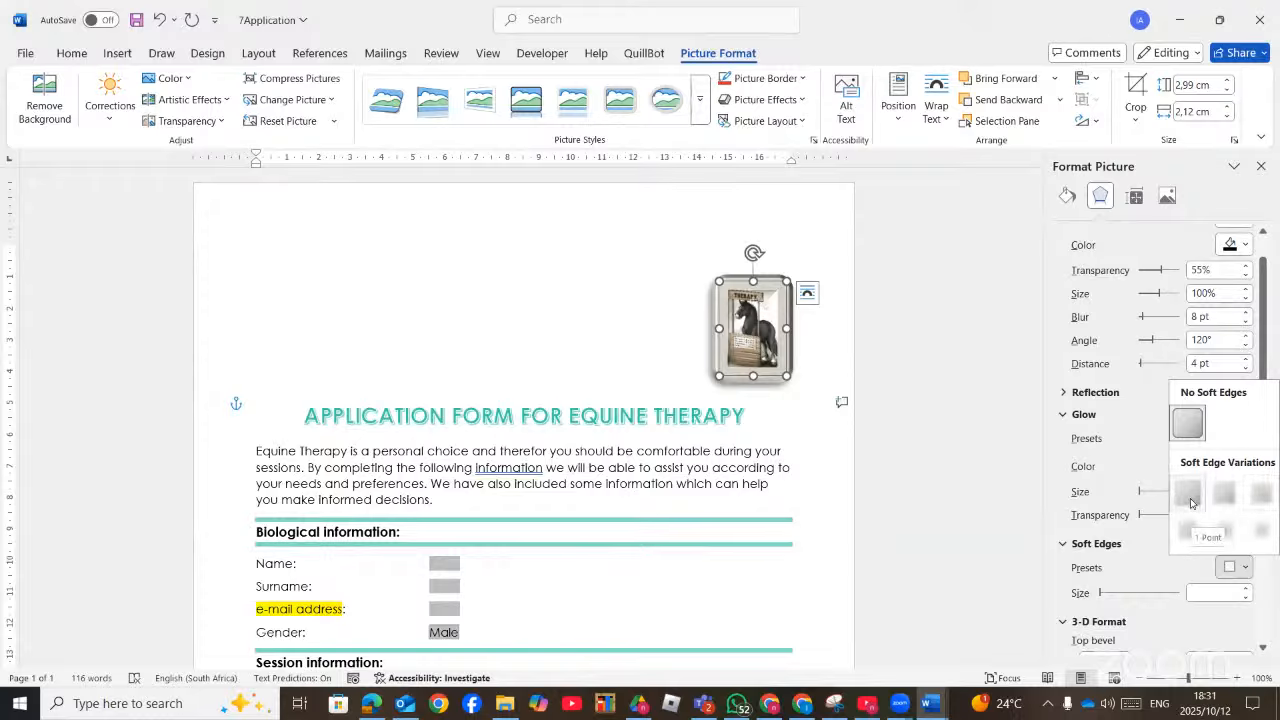
left_click(1190, 502)
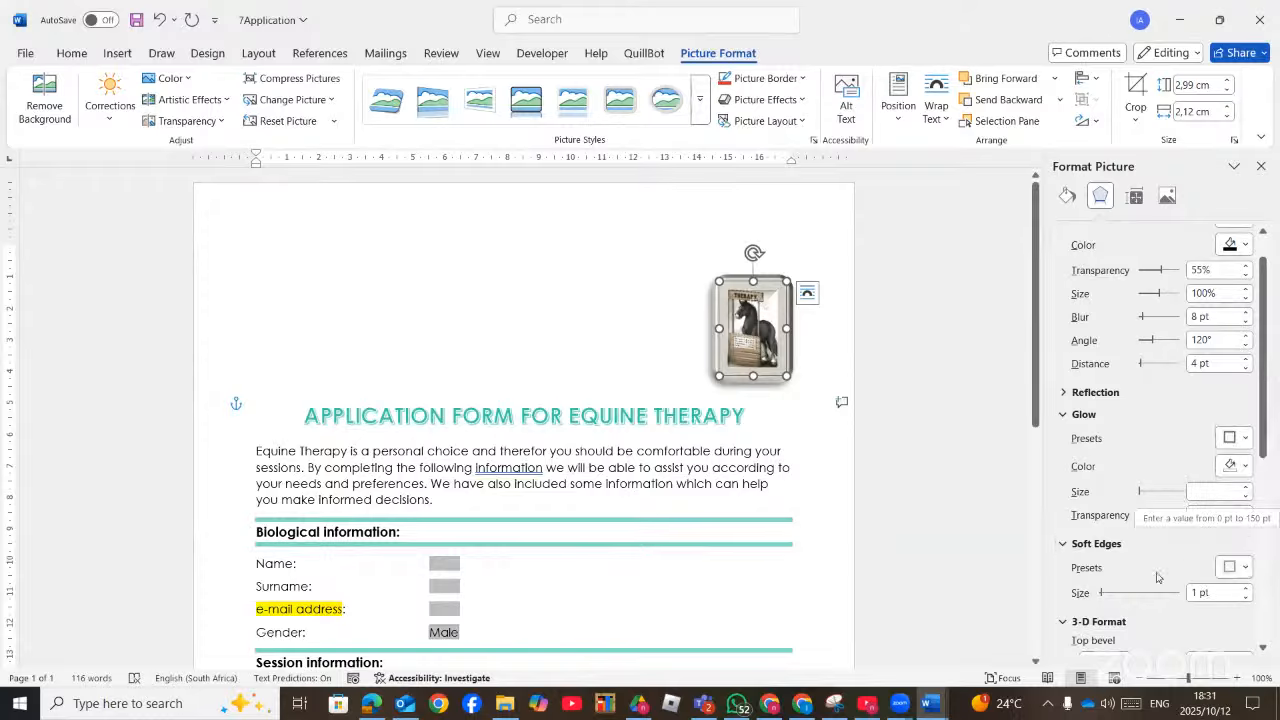
scroll(1138, 583, "down", 2)
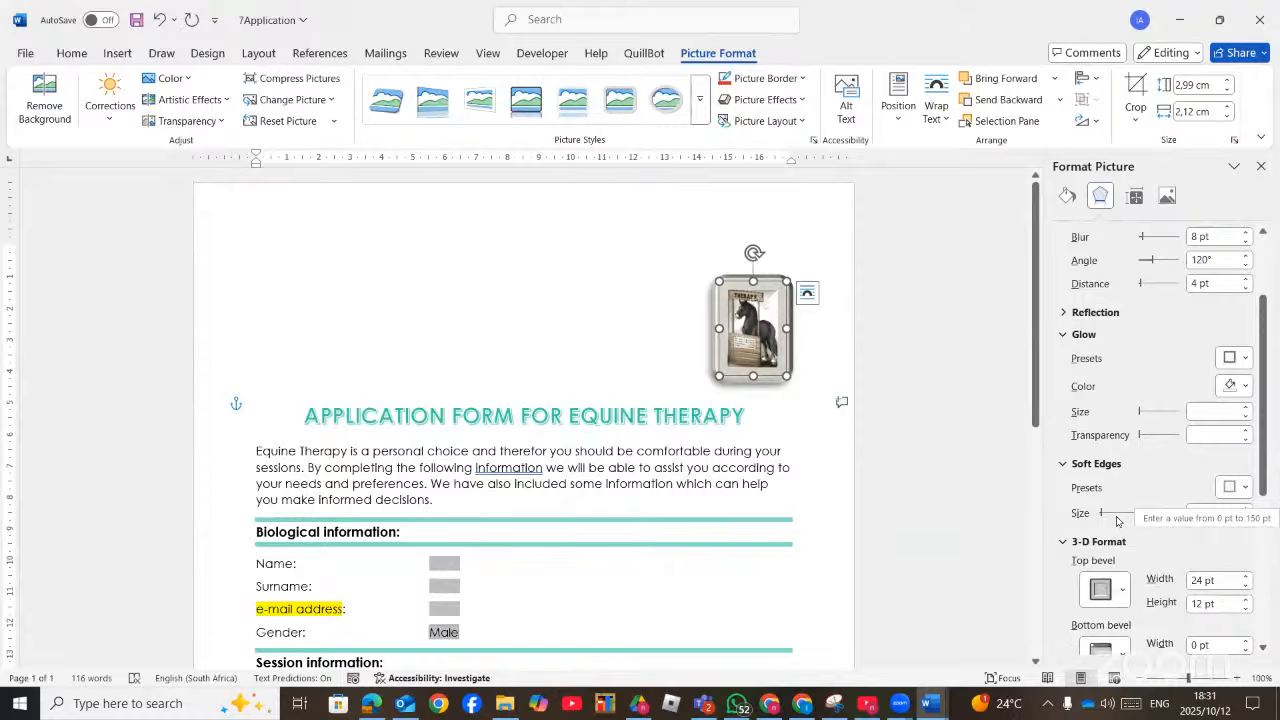
scroll(1118, 549, "down", 3)
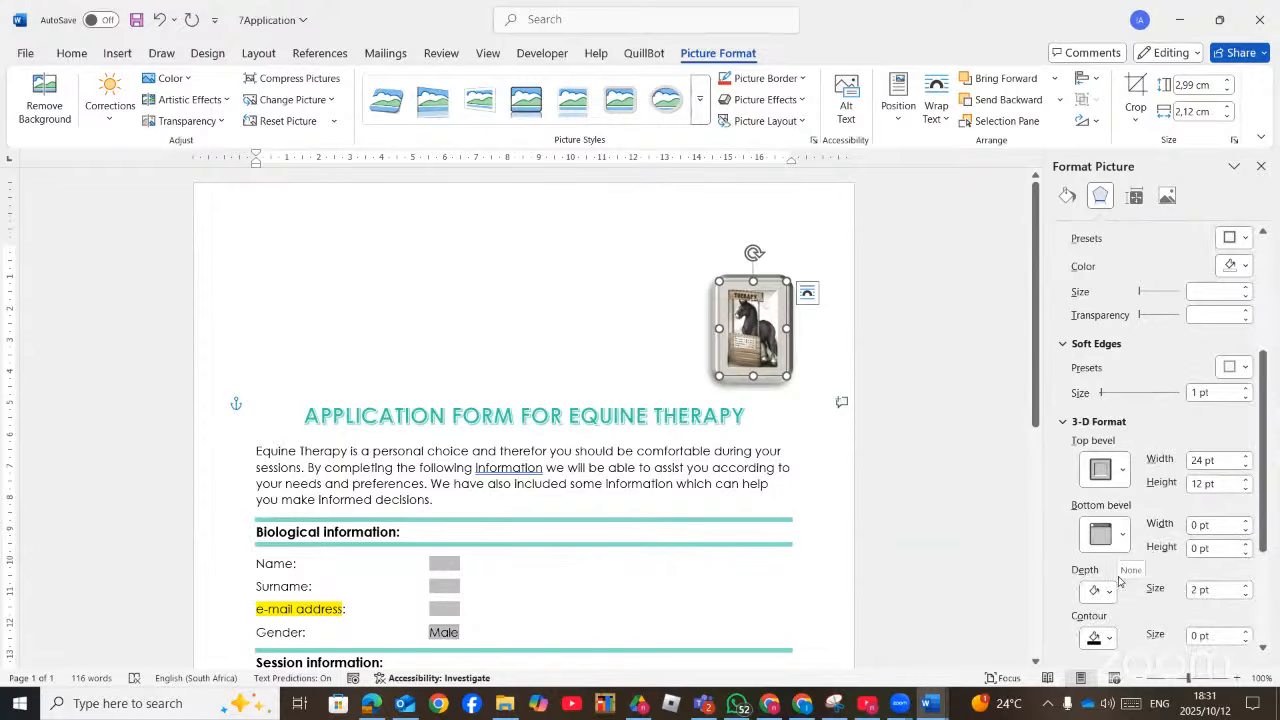
left_click(830, 372)
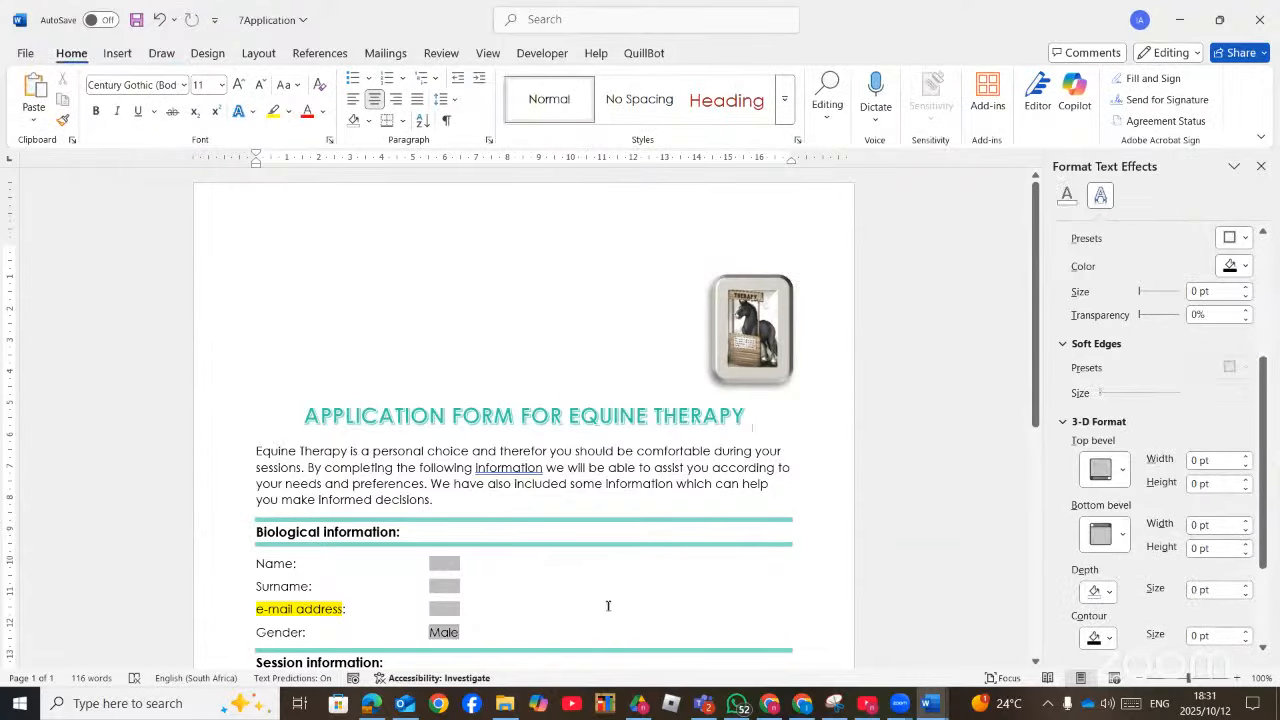
left_click(741, 366)
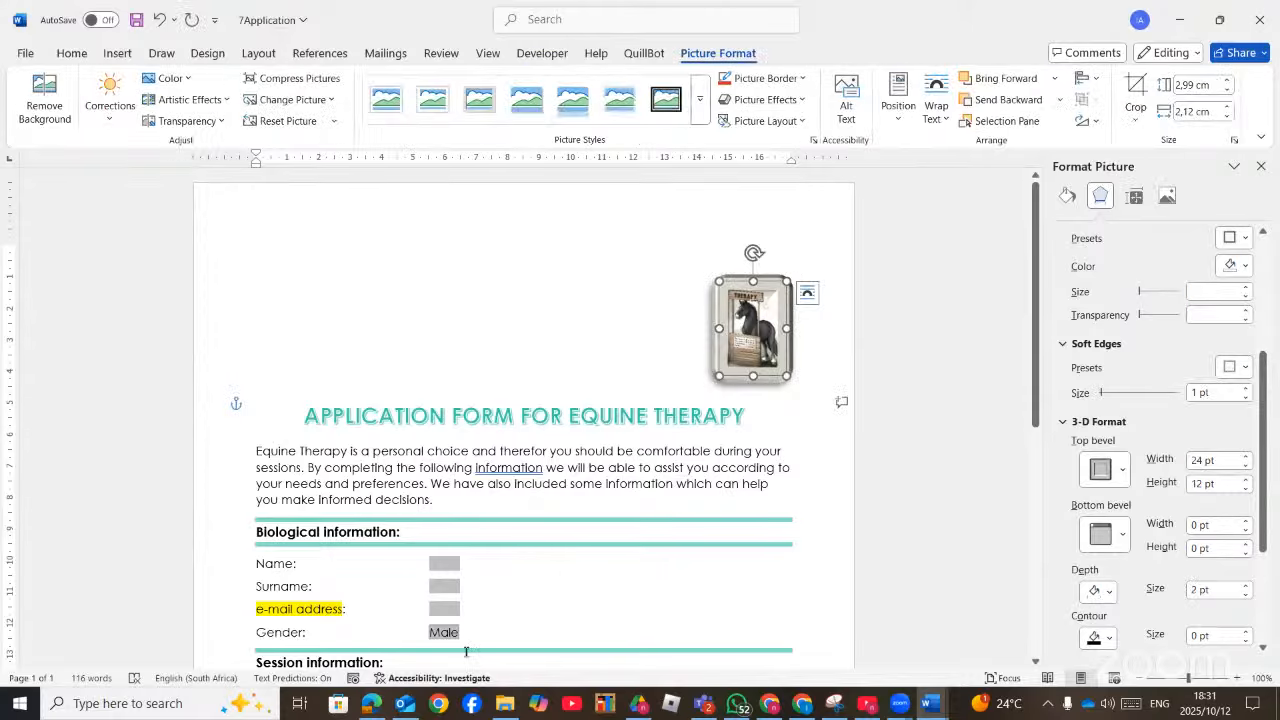
Check task 7.5 in Edge and set the e-mail address form field's text format to lowercase in Word's 7Application
left_click(357, 708)
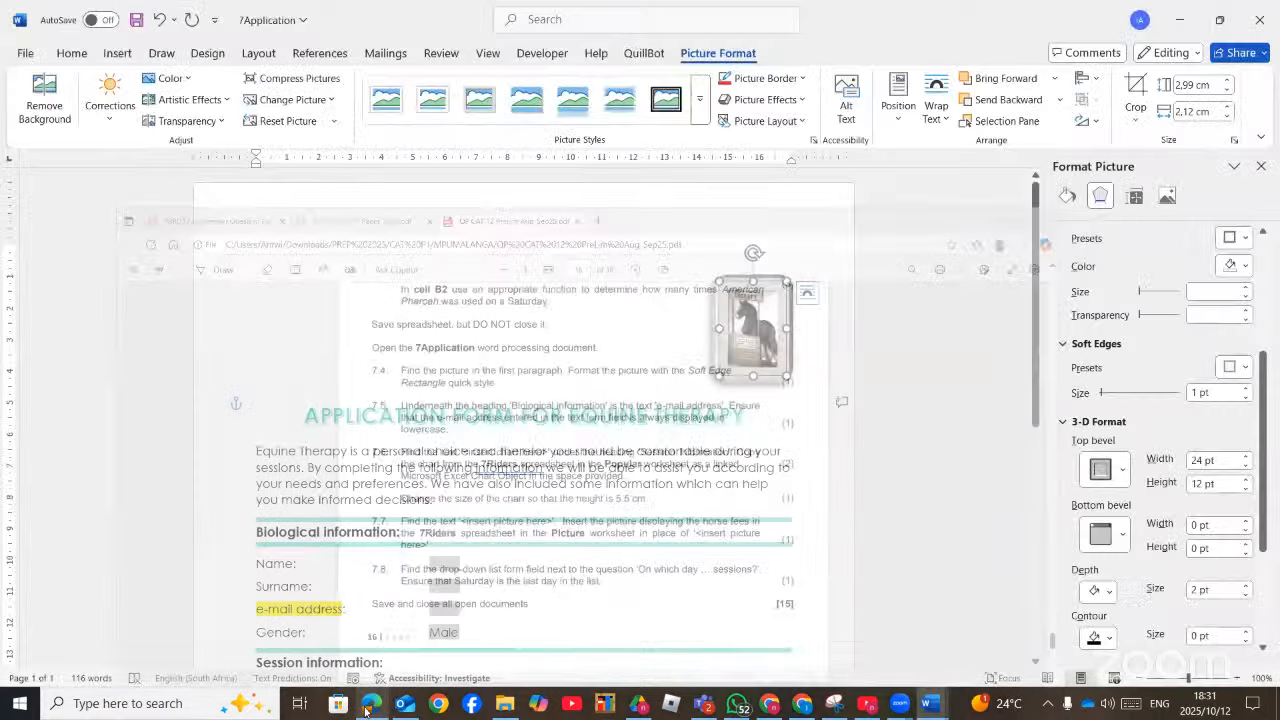
left_click(367, 706)
scroll(500, 560, "down", 3)
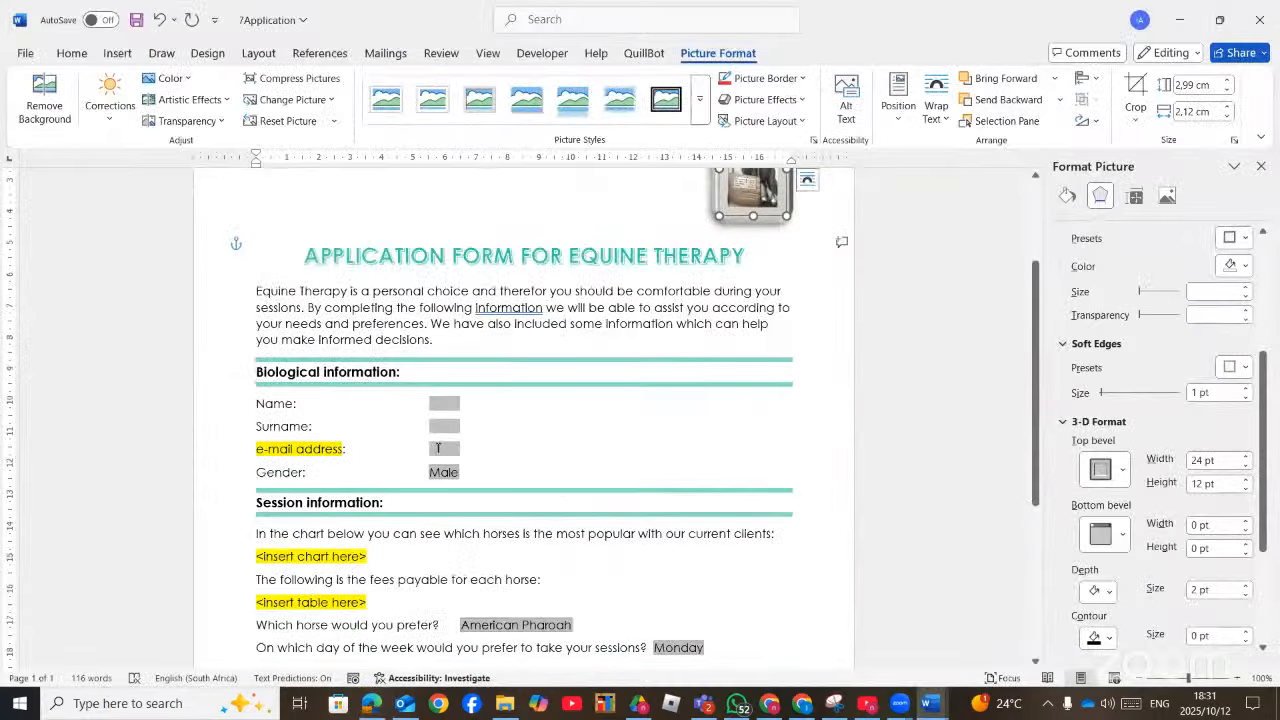
left_click(438, 451)
double_click(438, 451)
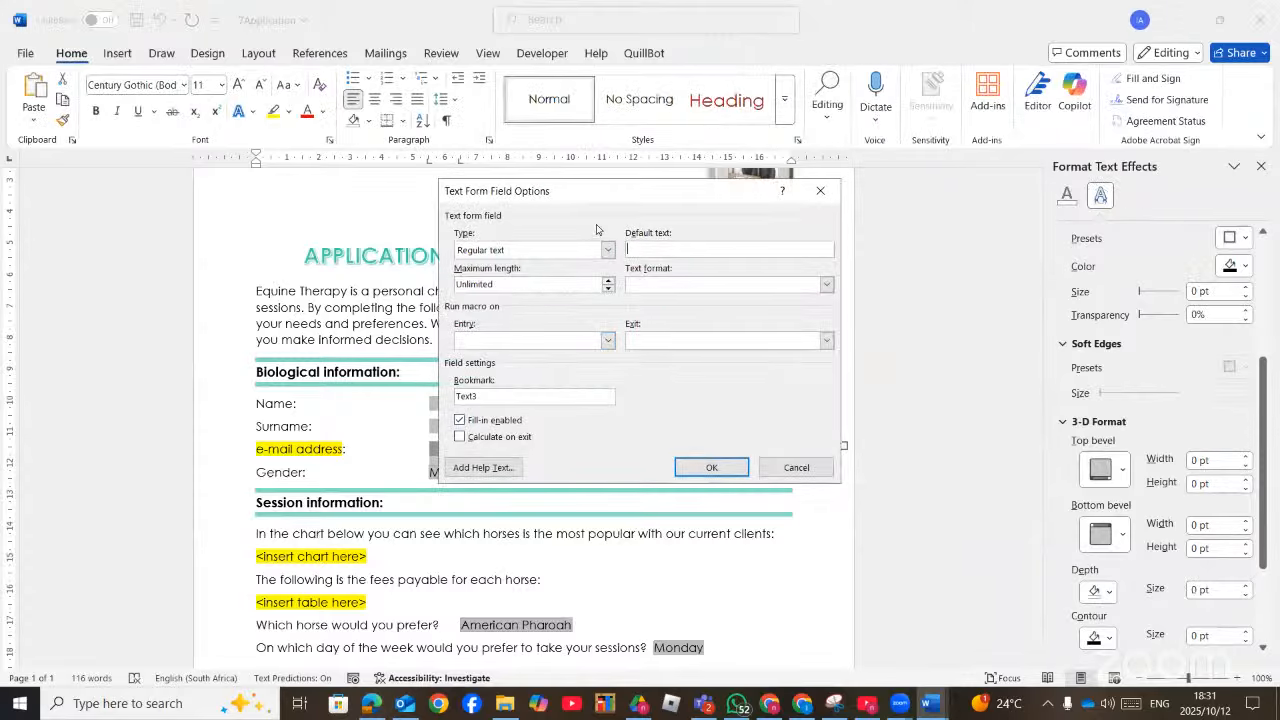
left_click(822, 287)
left_click(670, 310)
left_click(711, 467)
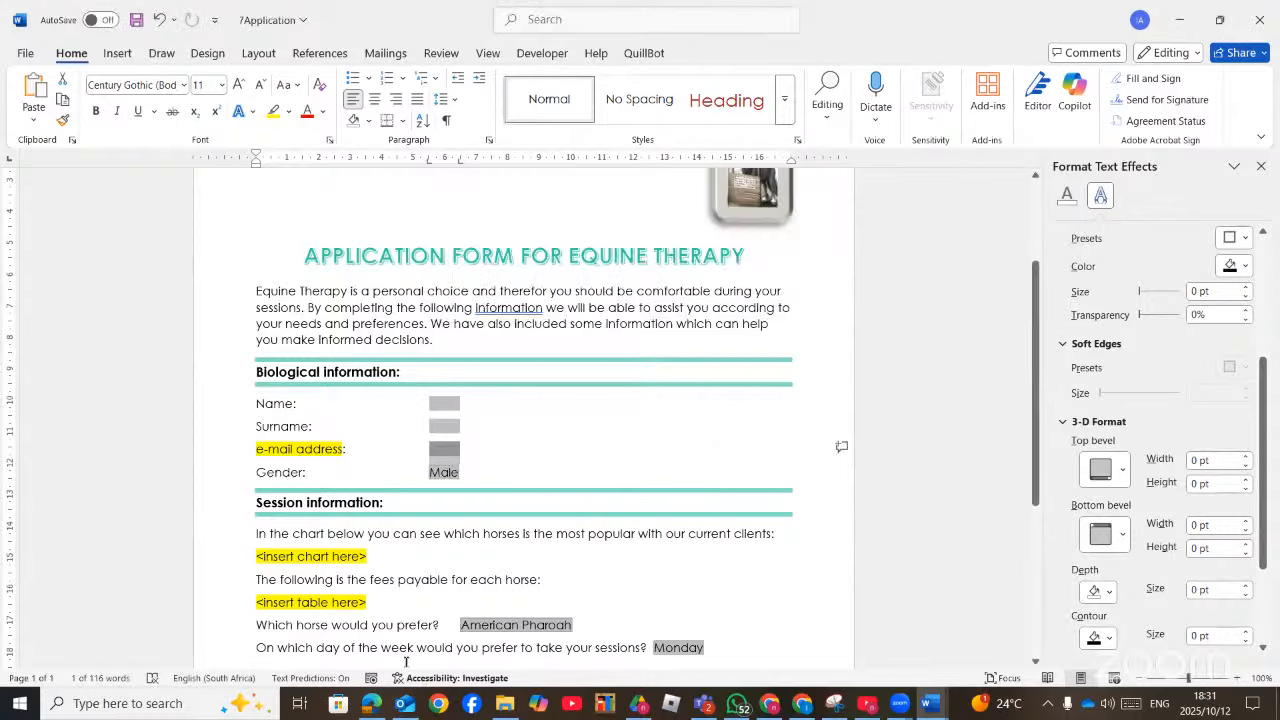
Read task 7.6 in Edge and open the 7Riders workbook from the Data files folder in File Explorer
left_click(372, 705)
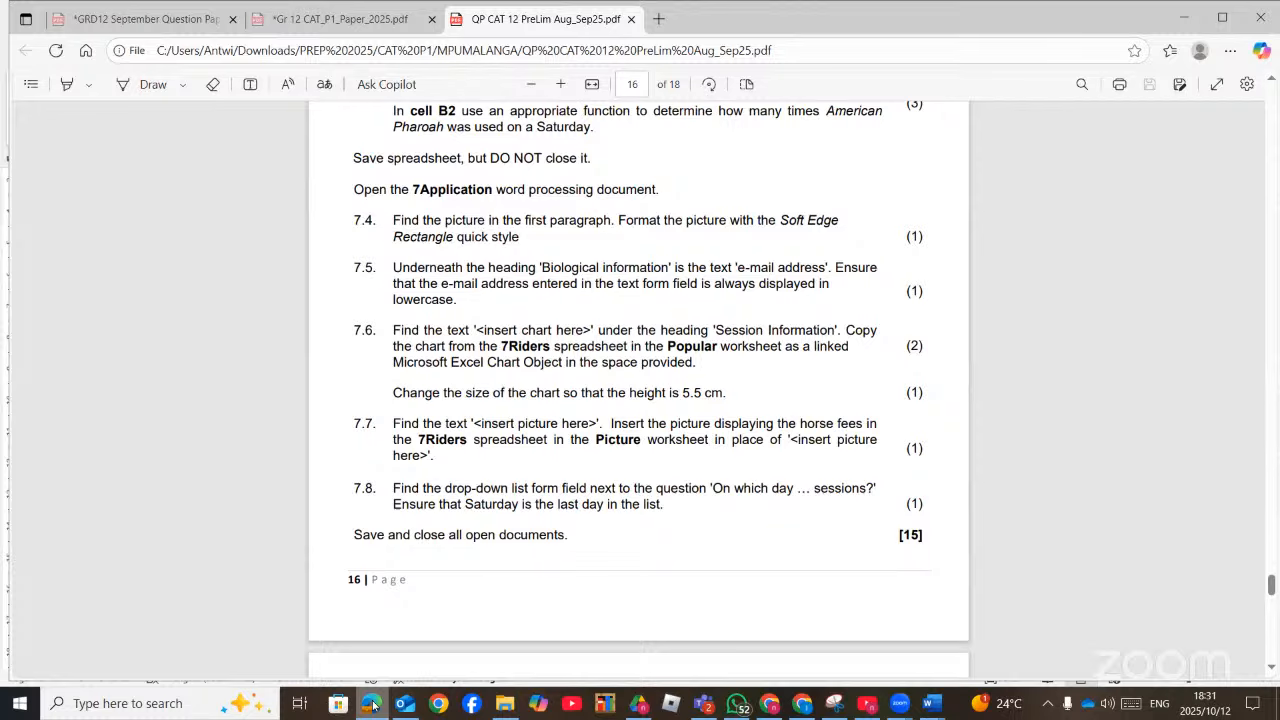
key("alt+Tab")
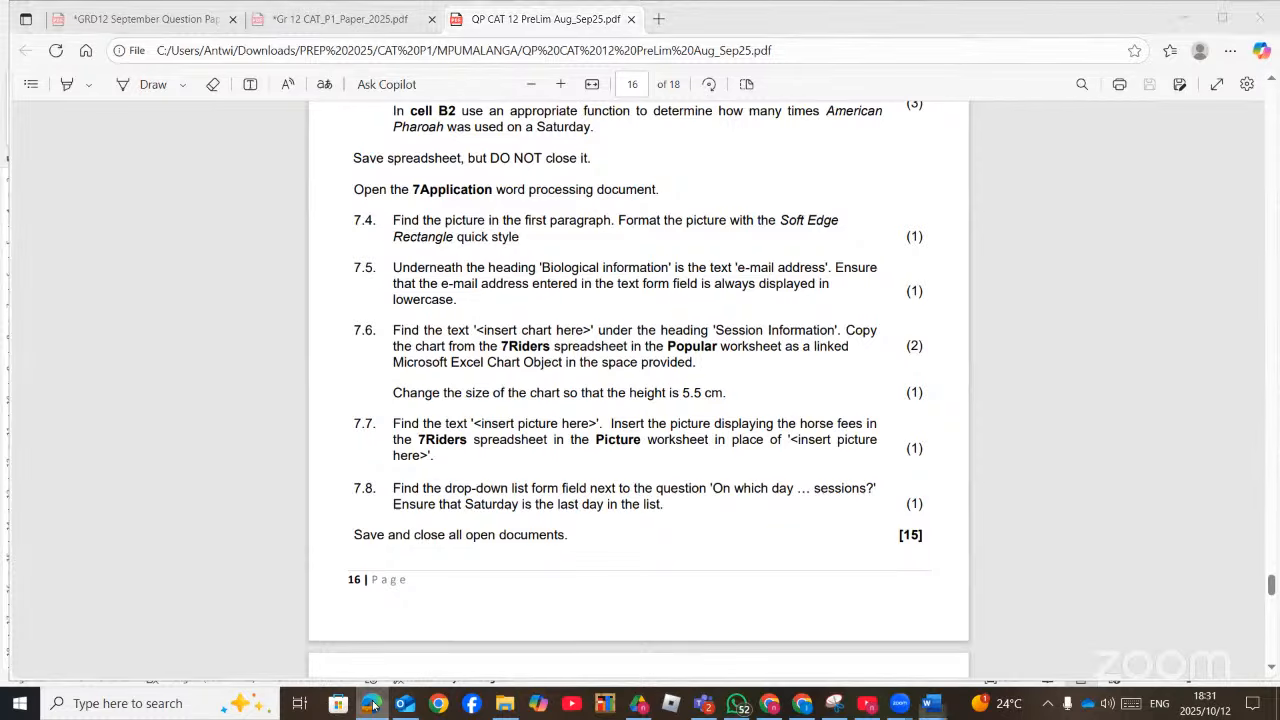
left_click(512, 706)
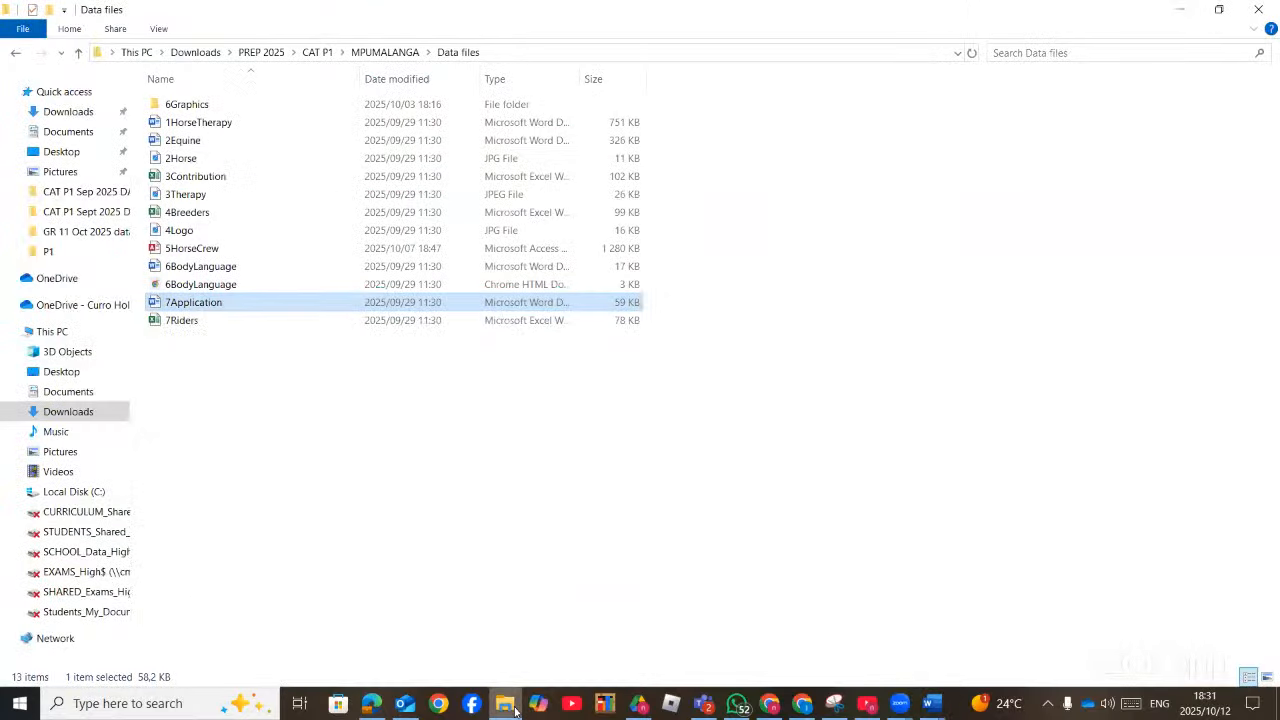
double_click(194, 321)
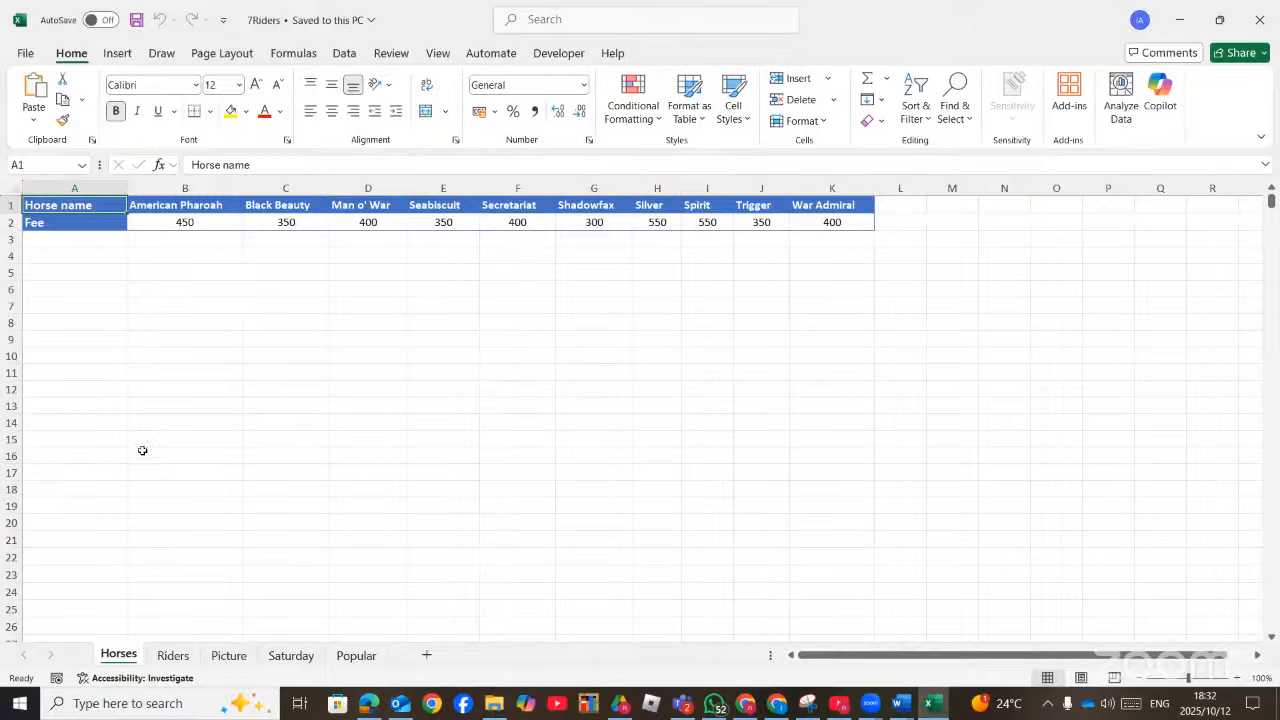
Find the "Popularity of horses" chart in the Popular worksheet of 7Riders and copy it
scroll(286, 637, "down", 7)
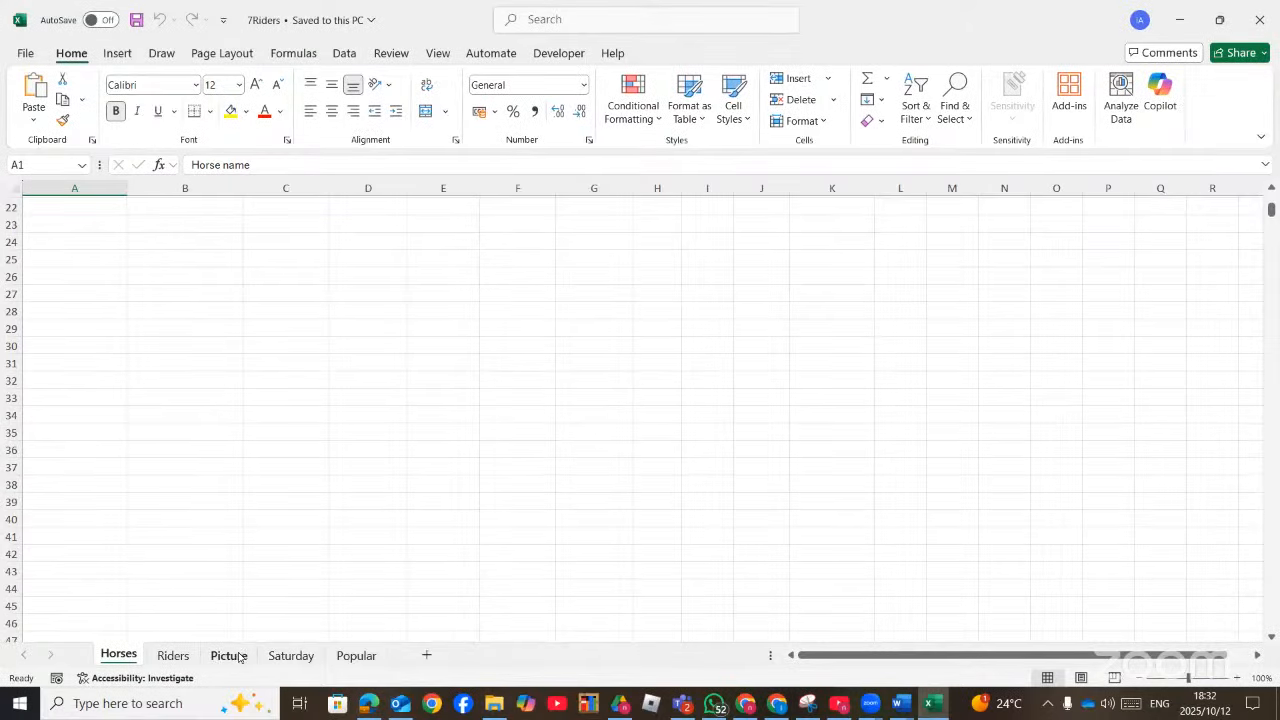
left_click(173, 655)
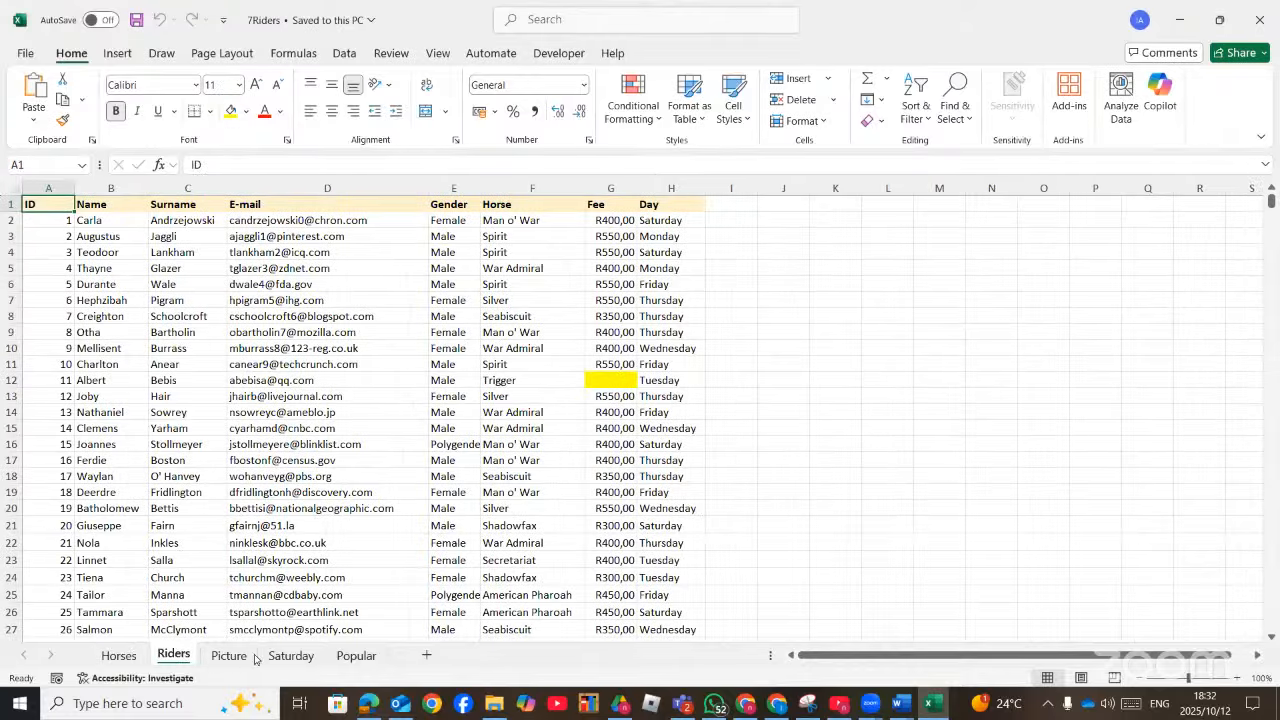
left_click(229, 655)
left_click(291, 655)
left_click(356, 655)
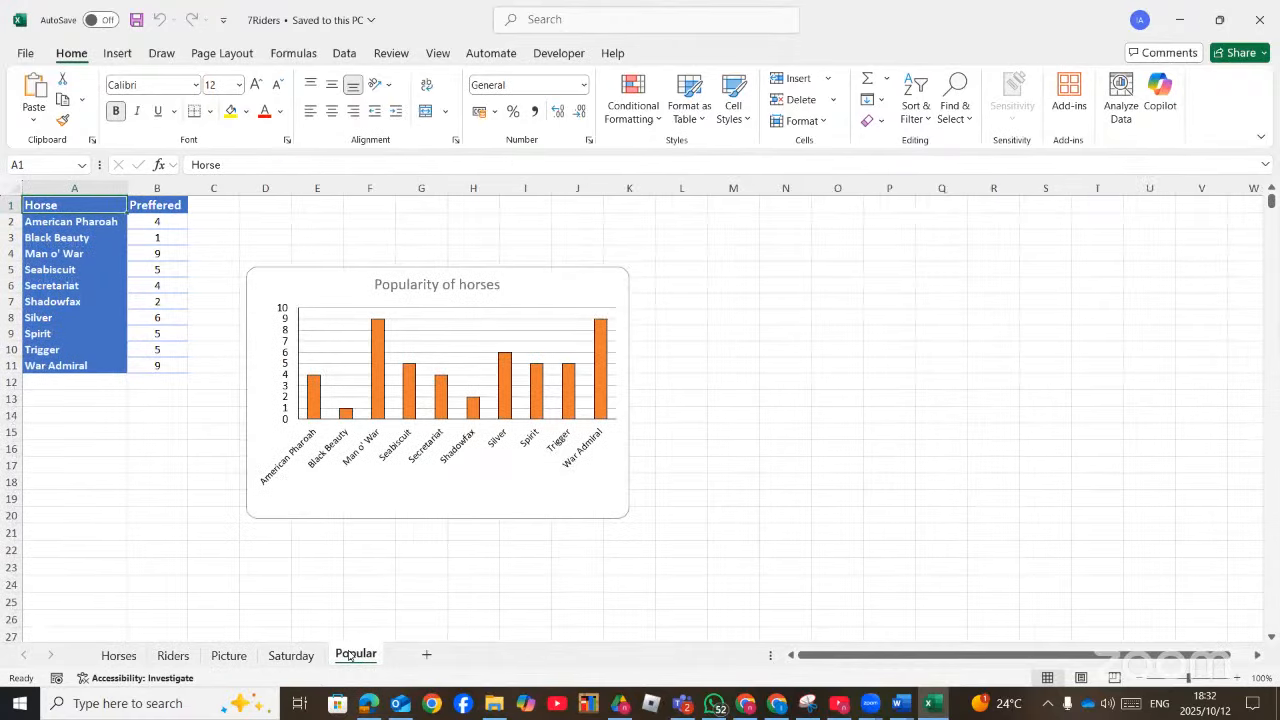
left_click(583, 282)
right_click(583, 282)
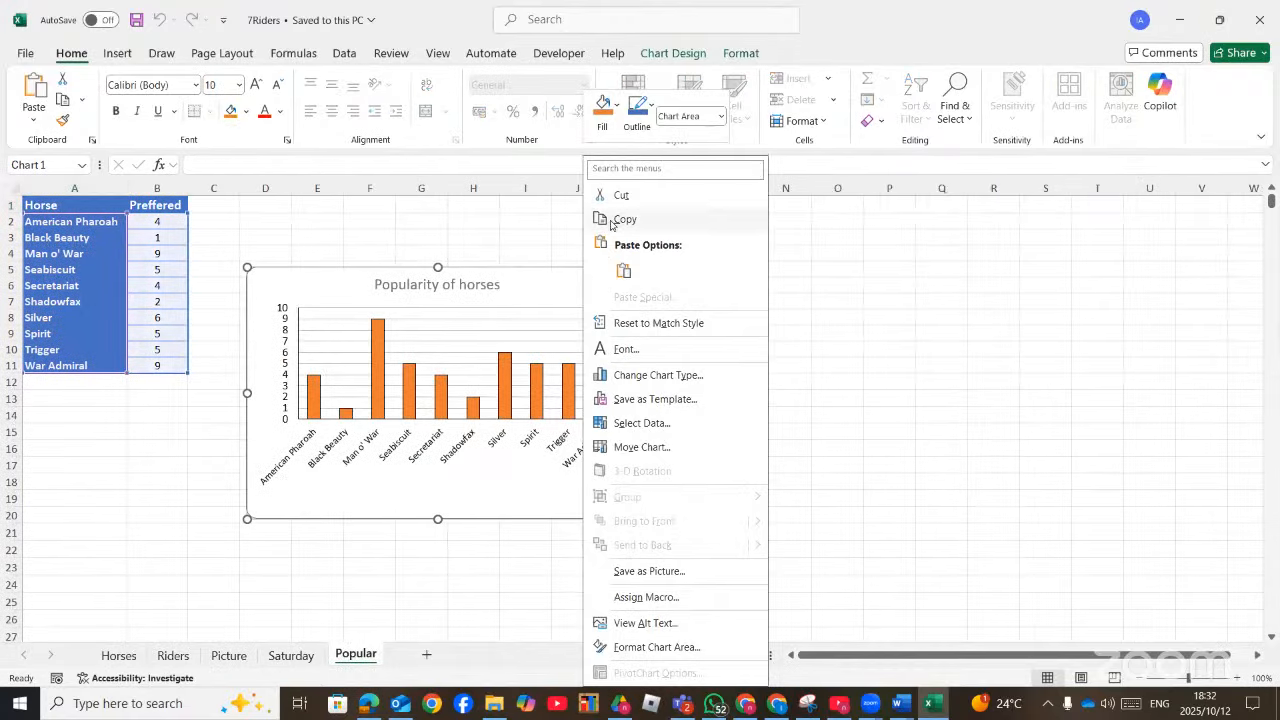
left_click(614, 221)
Close the 2Equine document in Word and return to 7Application
left_click(899, 703)
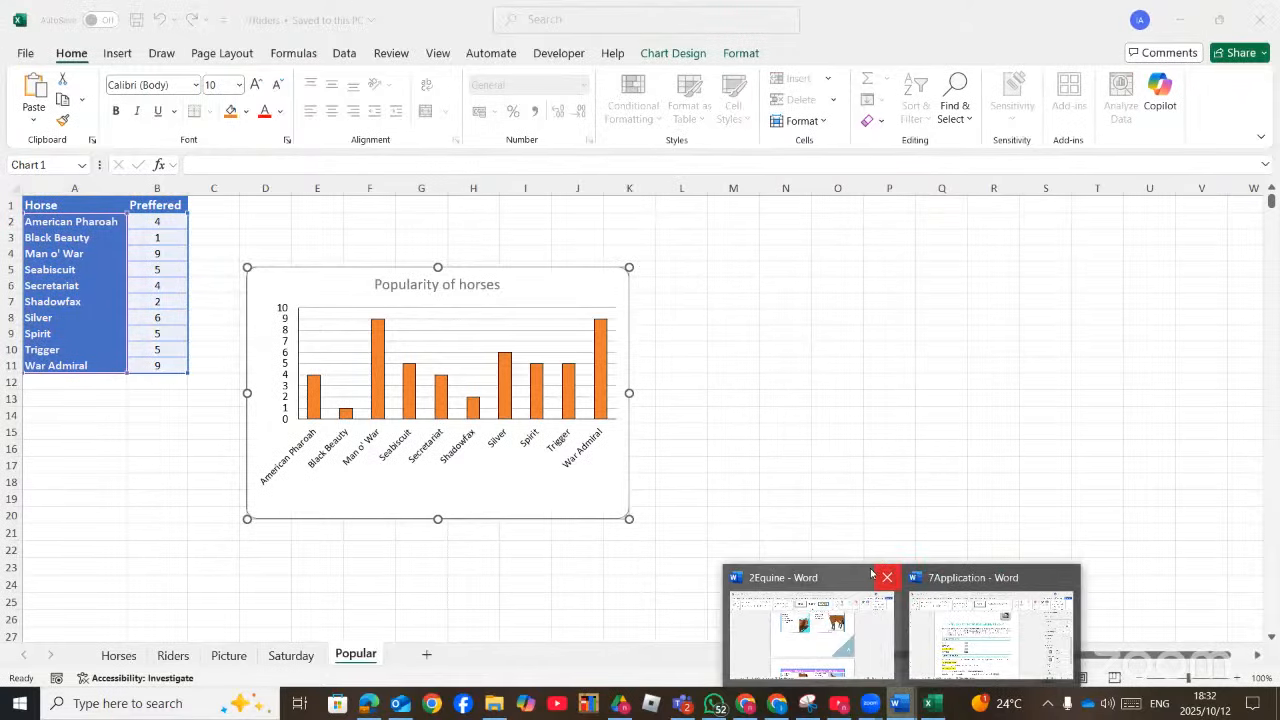
left_click(884, 577)
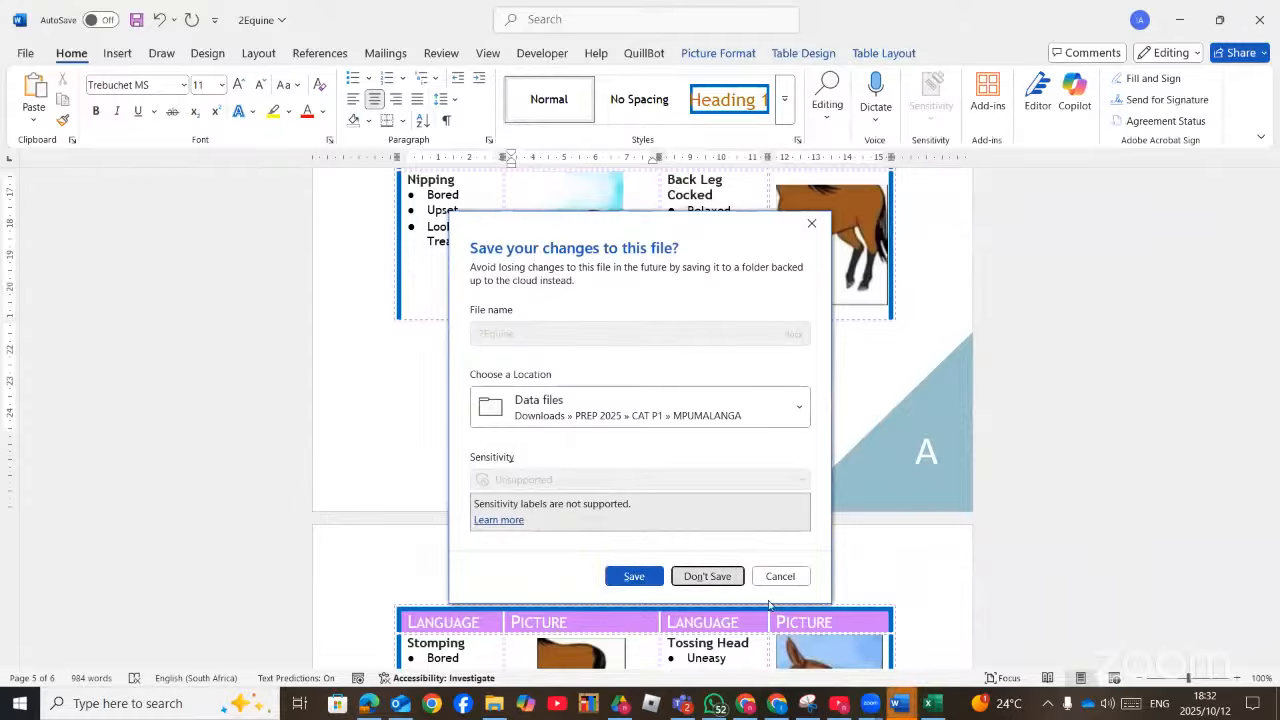
key("Return")
Replace the "<insert chart here>" text under Session information with the copied chart, pasted as a linked Microsoft Excel Chart Object
scroll(760, 598, "down", 4)
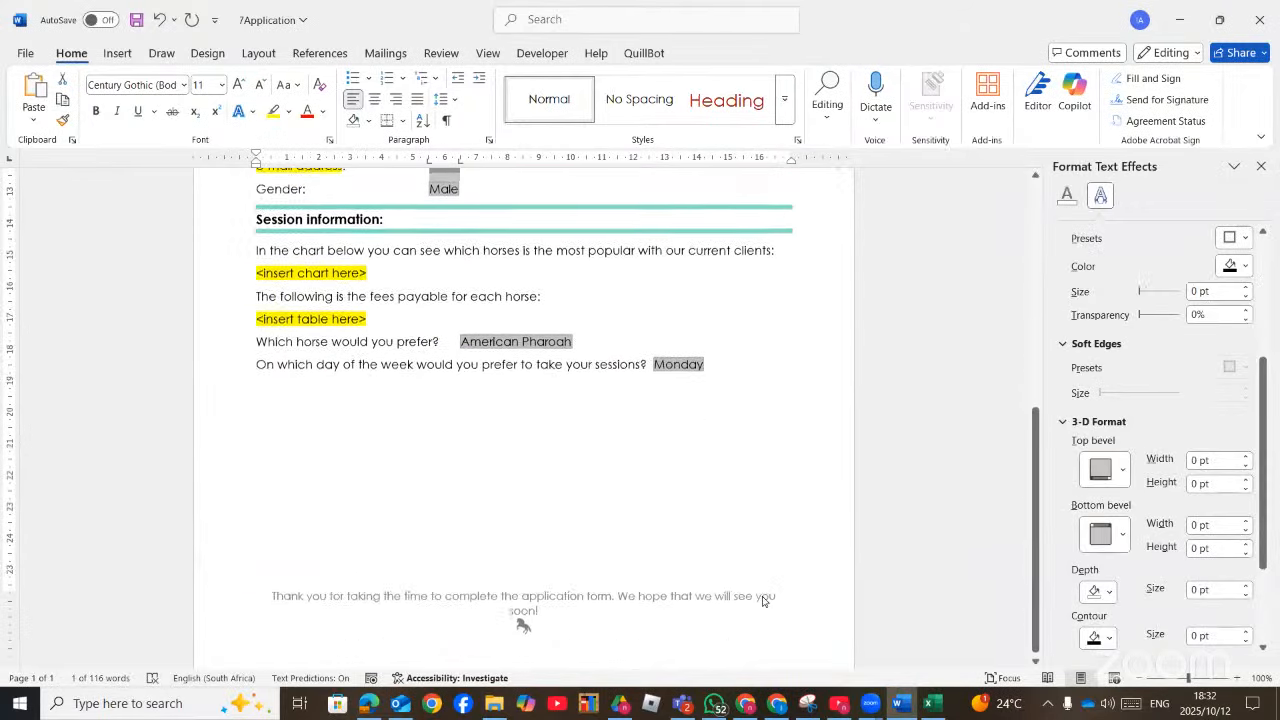
scroll(399, 360, "up", 1)
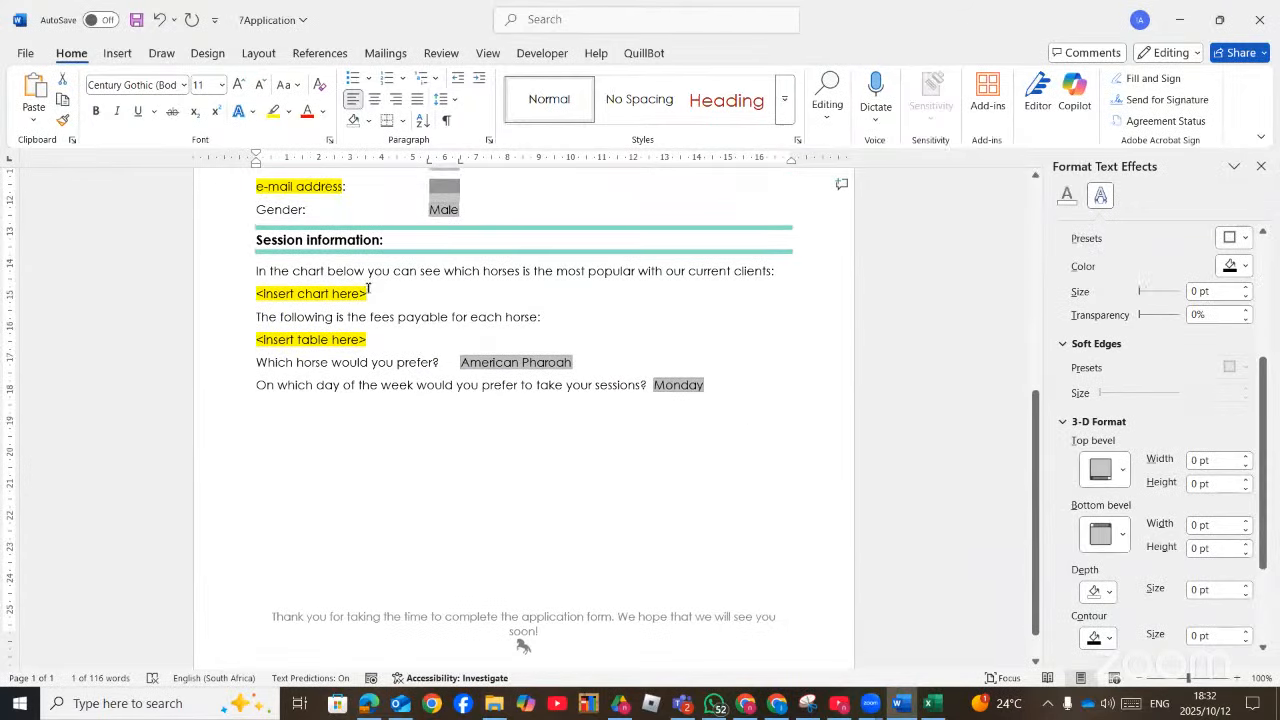
left_click_drag(352, 293, 243, 287)
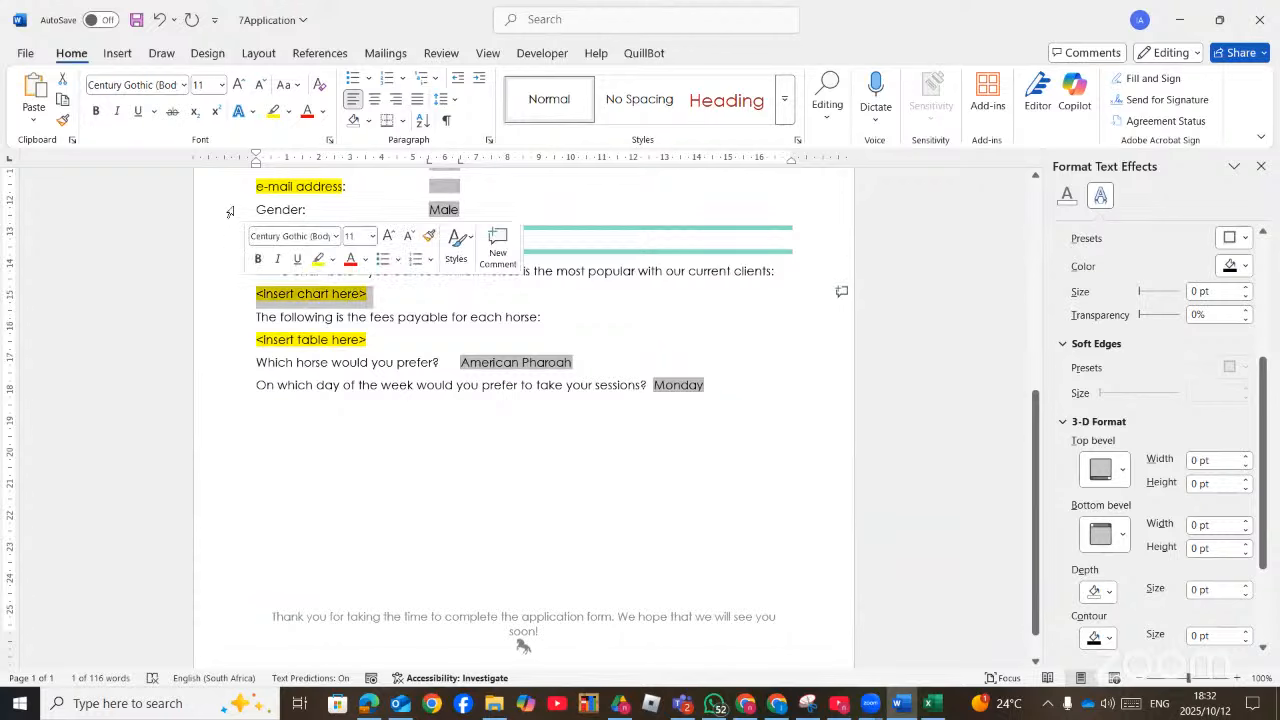
left_click(30, 120)
left_click(76, 200)
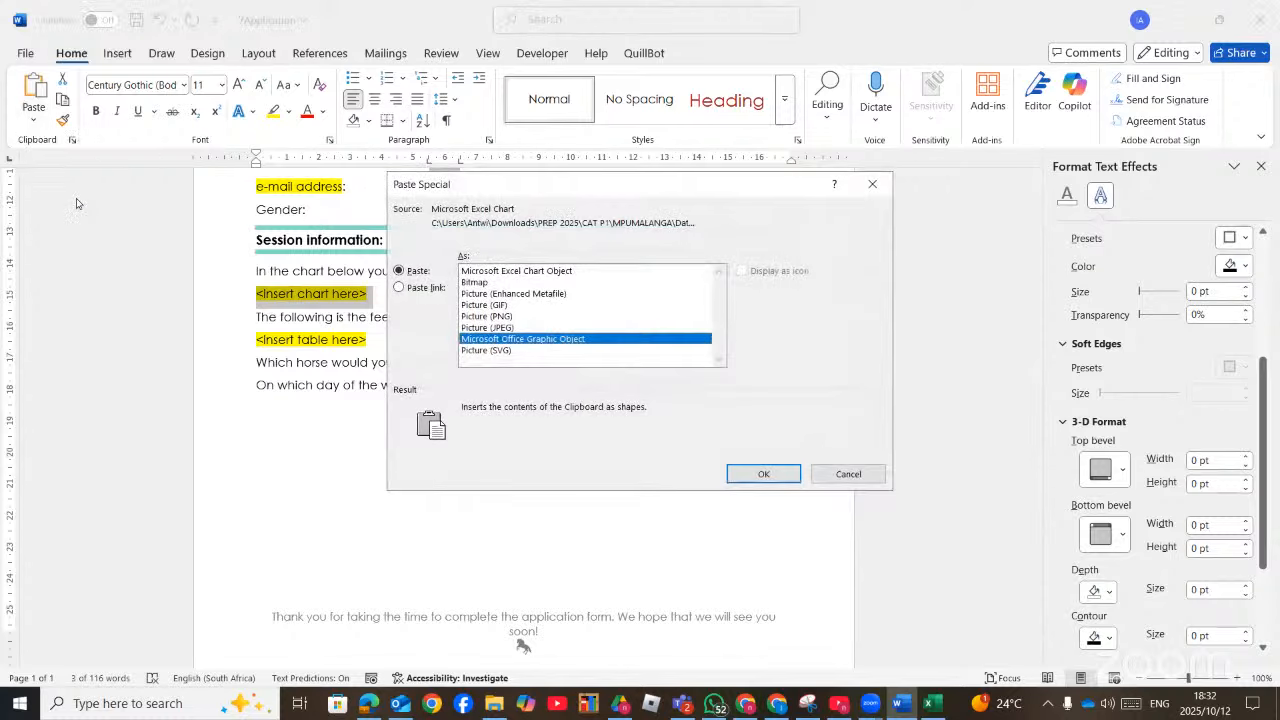
left_click(402, 287)
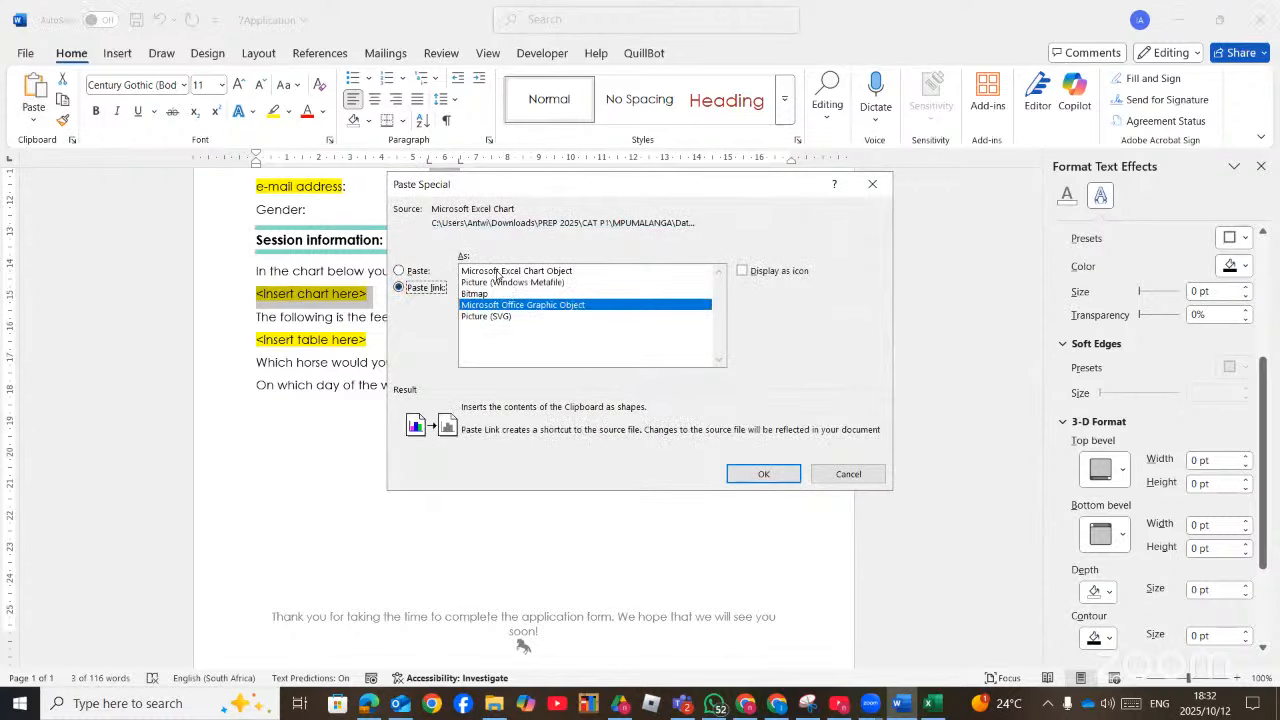
left_click(497, 273)
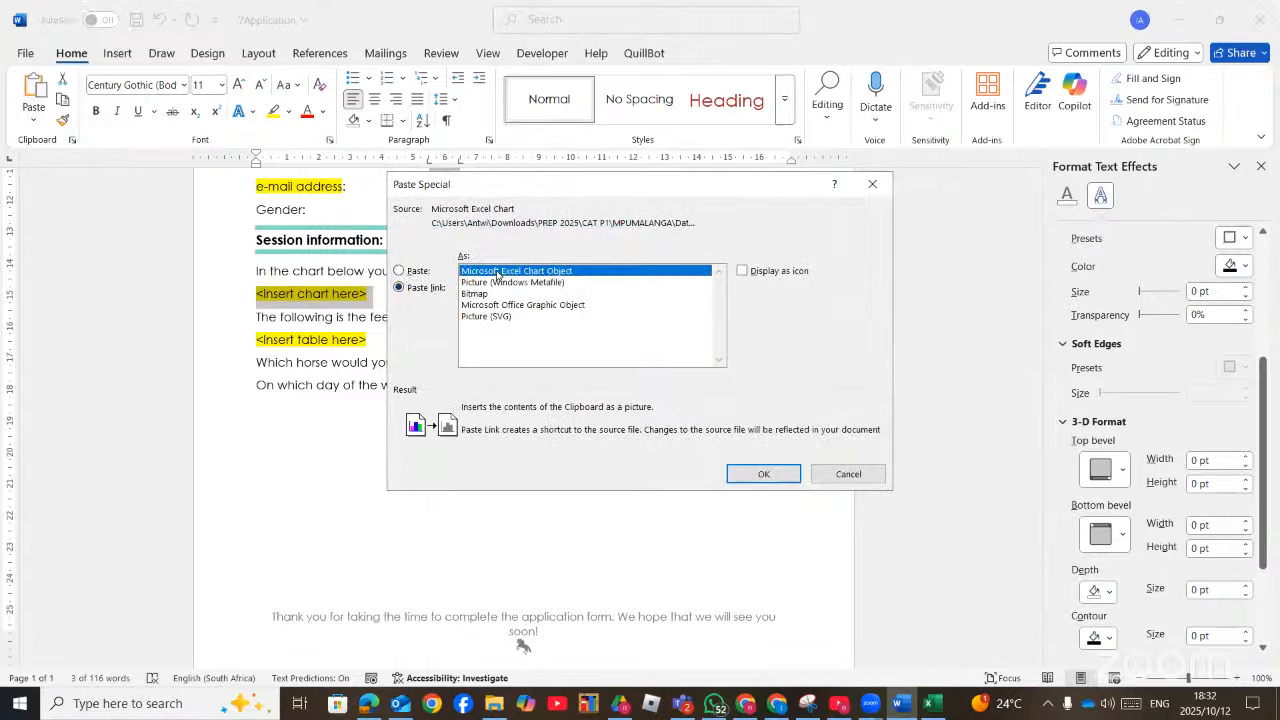
left_click(750, 474)
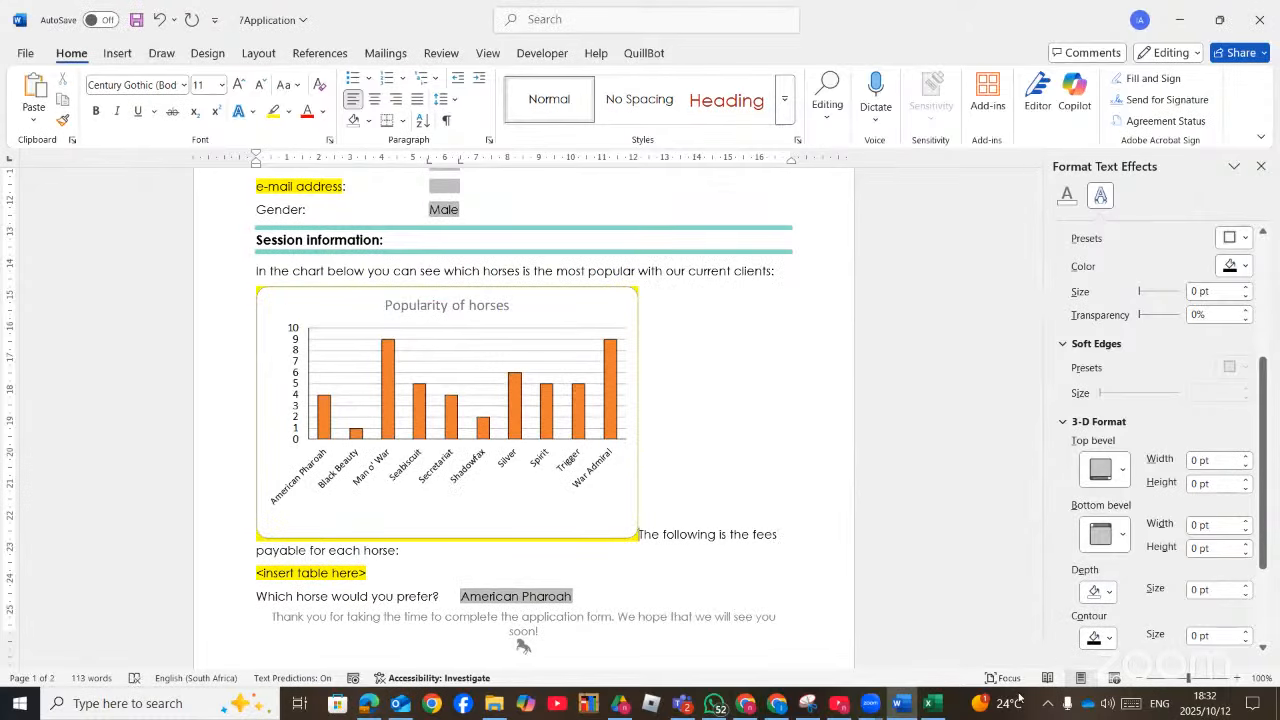
Close the 7Riders workbook in Excel and return to 7Application in Word
mouse_move(932, 706)
left_click(975, 605)
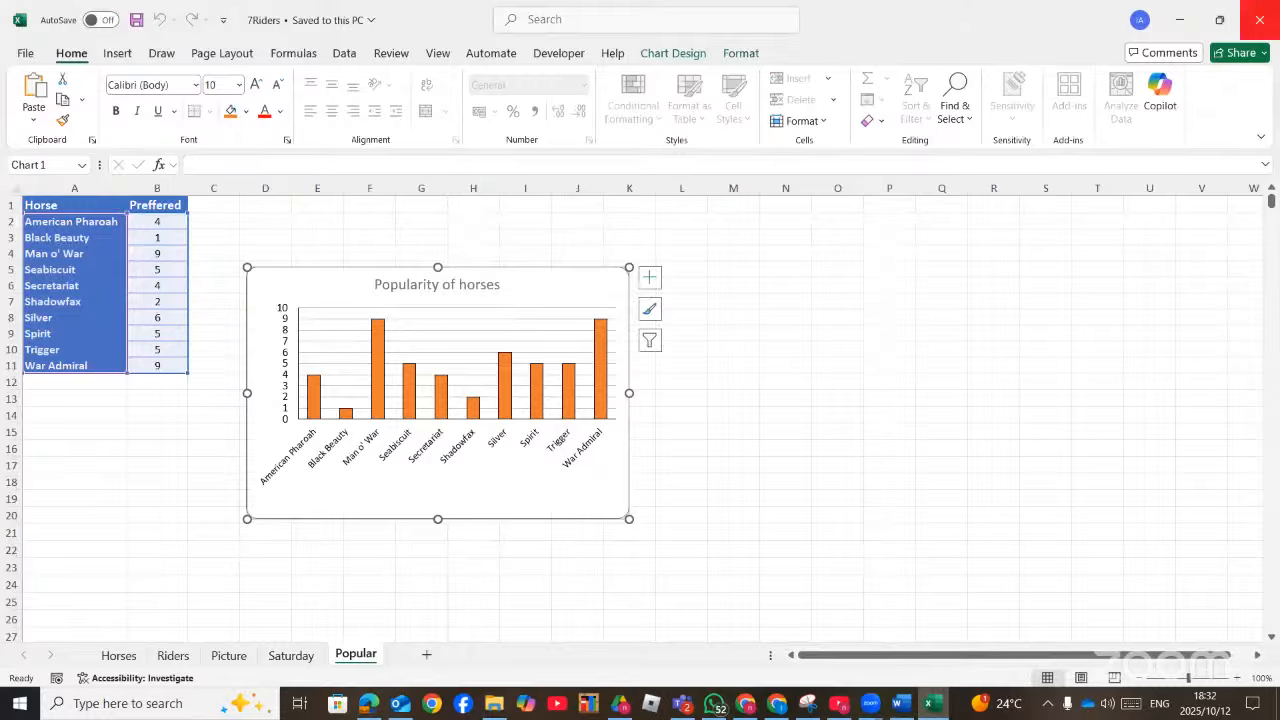
key("alt+Tab")
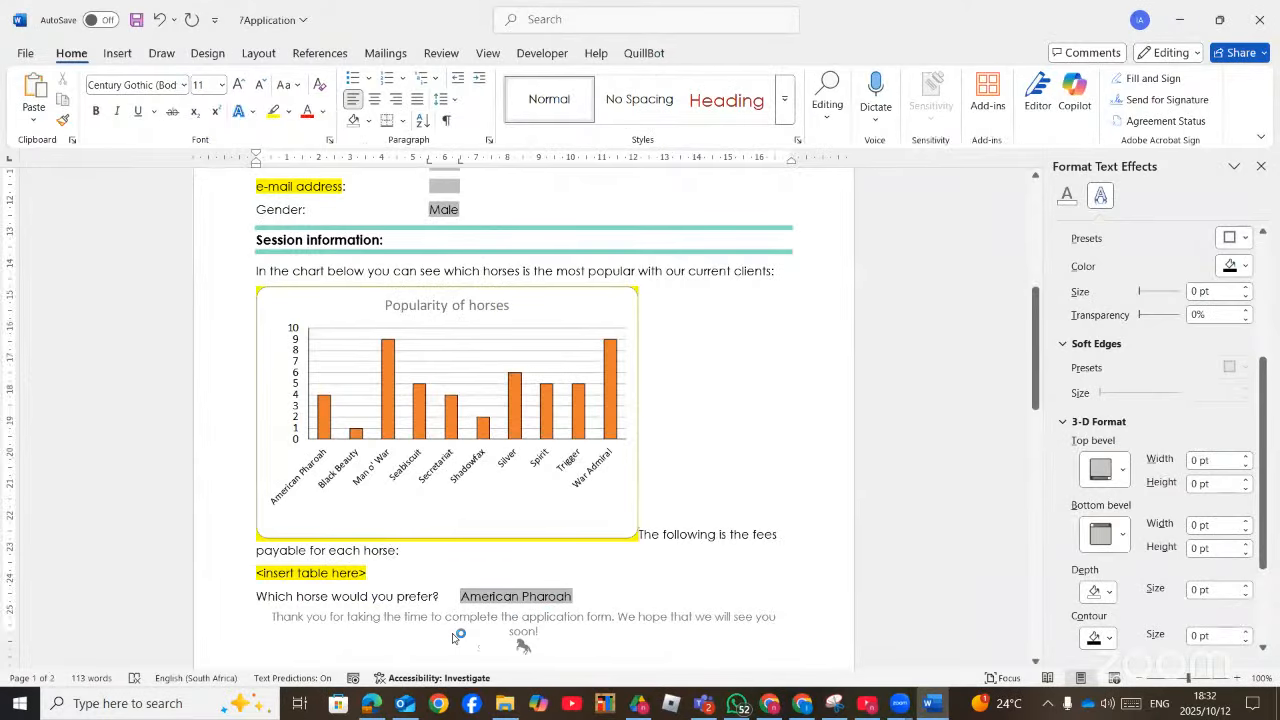
Check task 7.7 in the question paper and copy the horse fees picture from the Picture worksheet of 7Riders in Excel
left_click(371, 706)
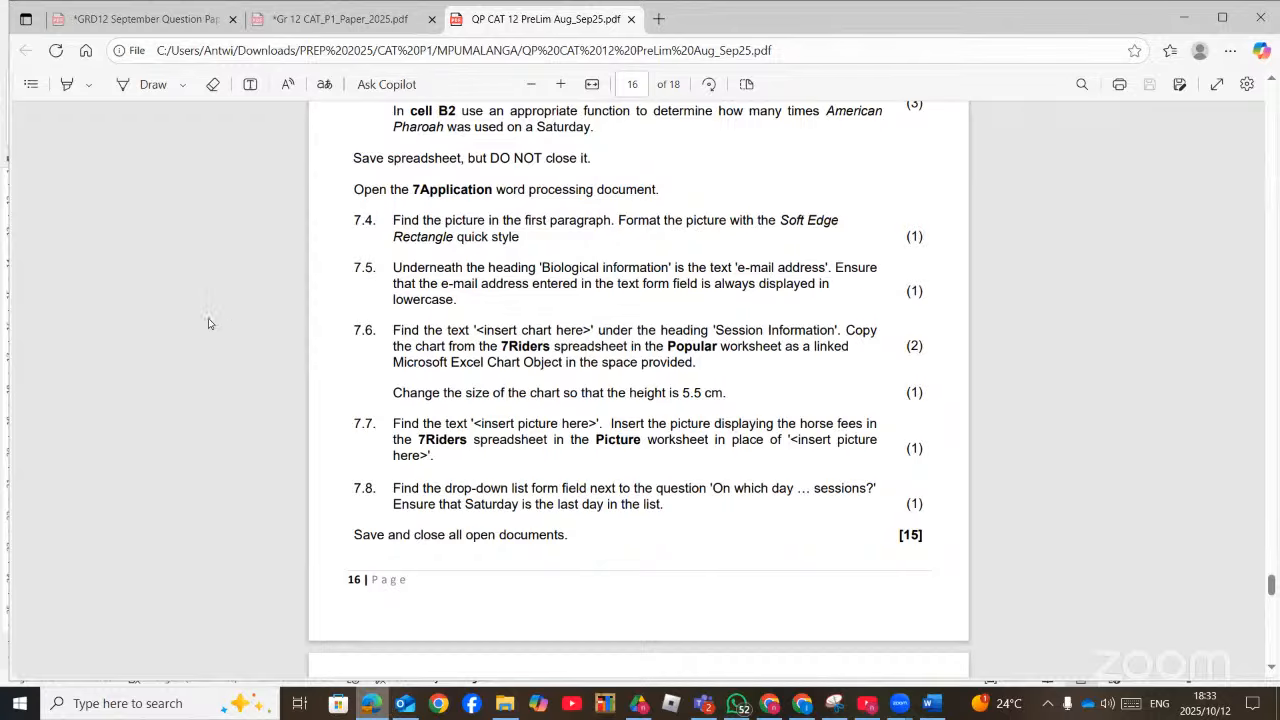
key("alt+Tab")
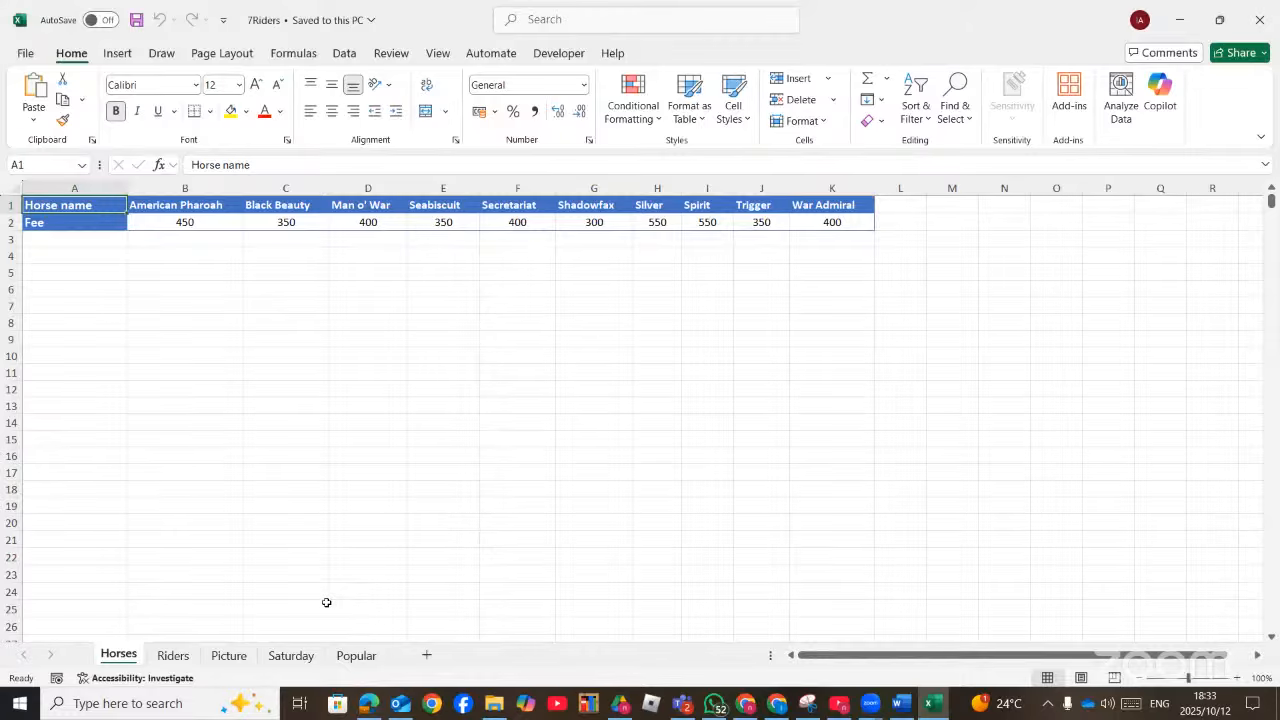
left_click(228, 655)
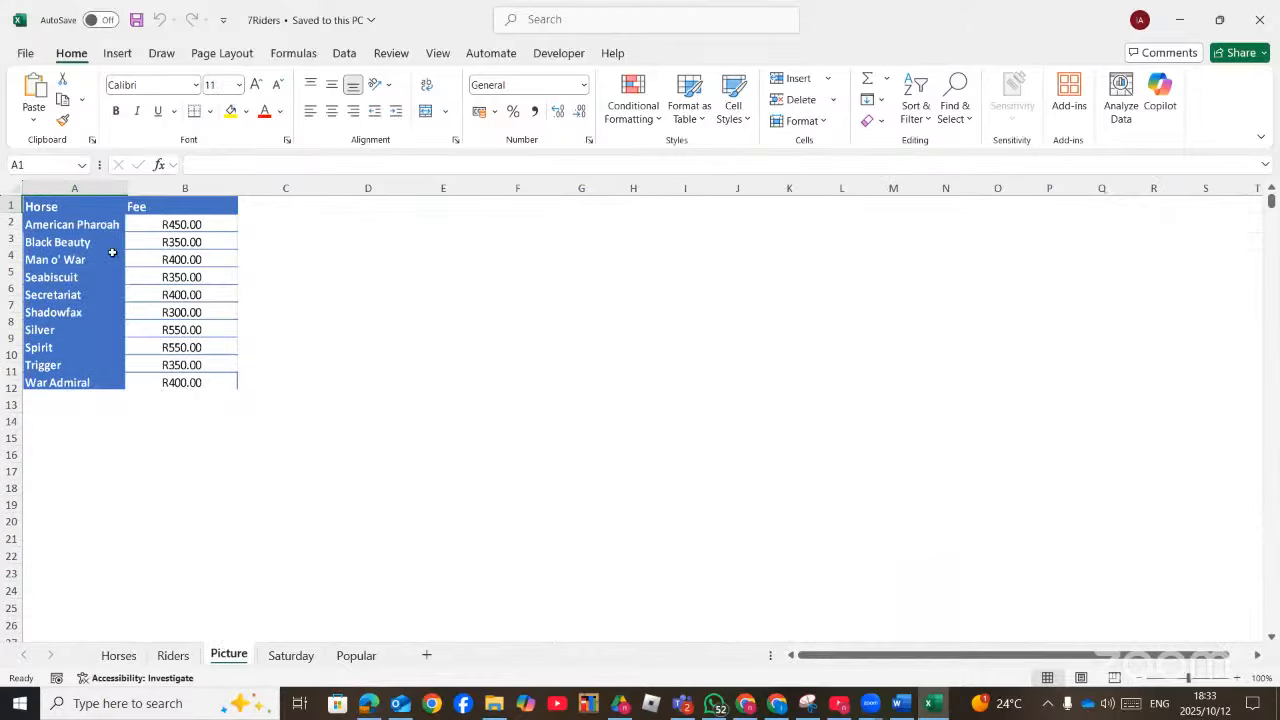
left_click(368, 266)
left_click(164, 222)
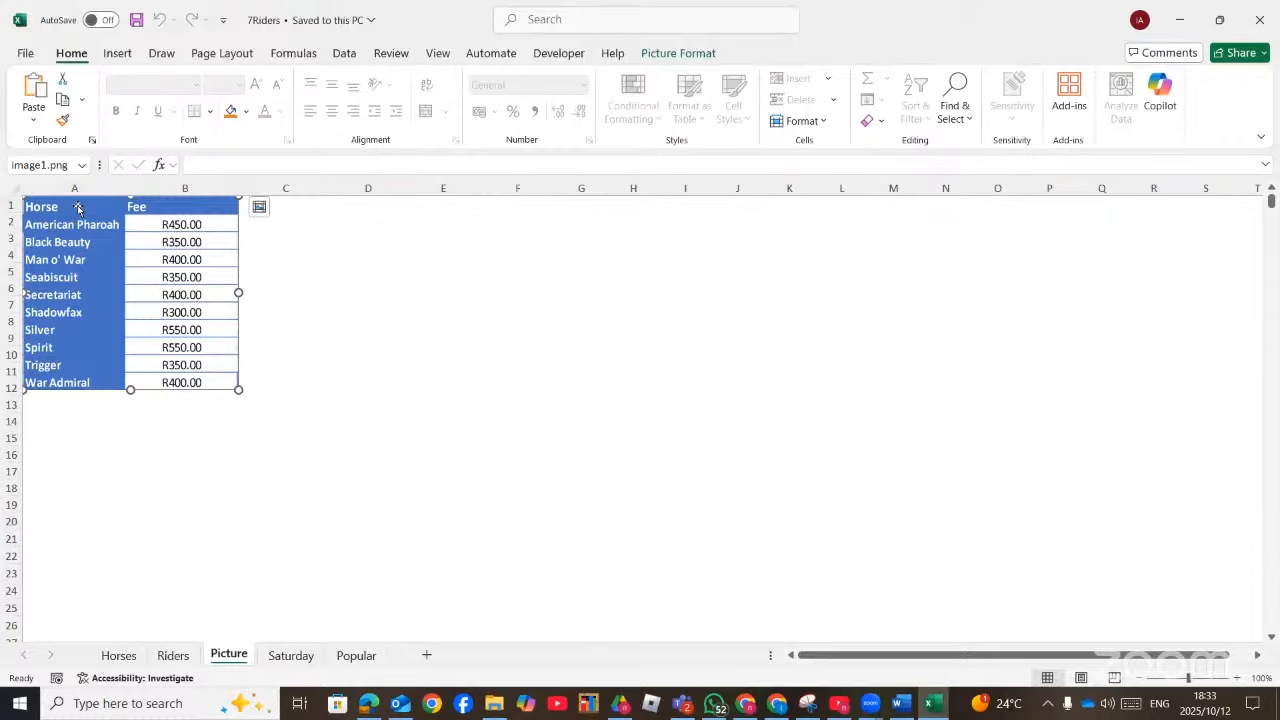
right_click(184, 223)
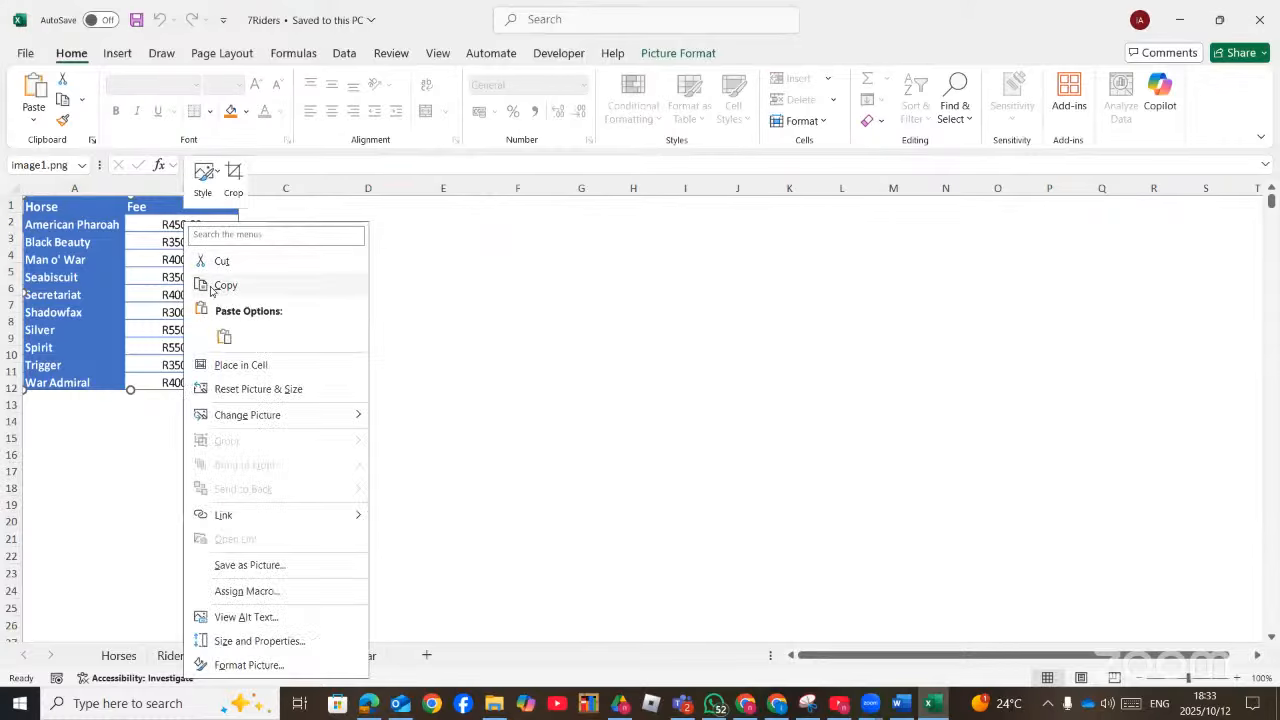
left_click(211, 288)
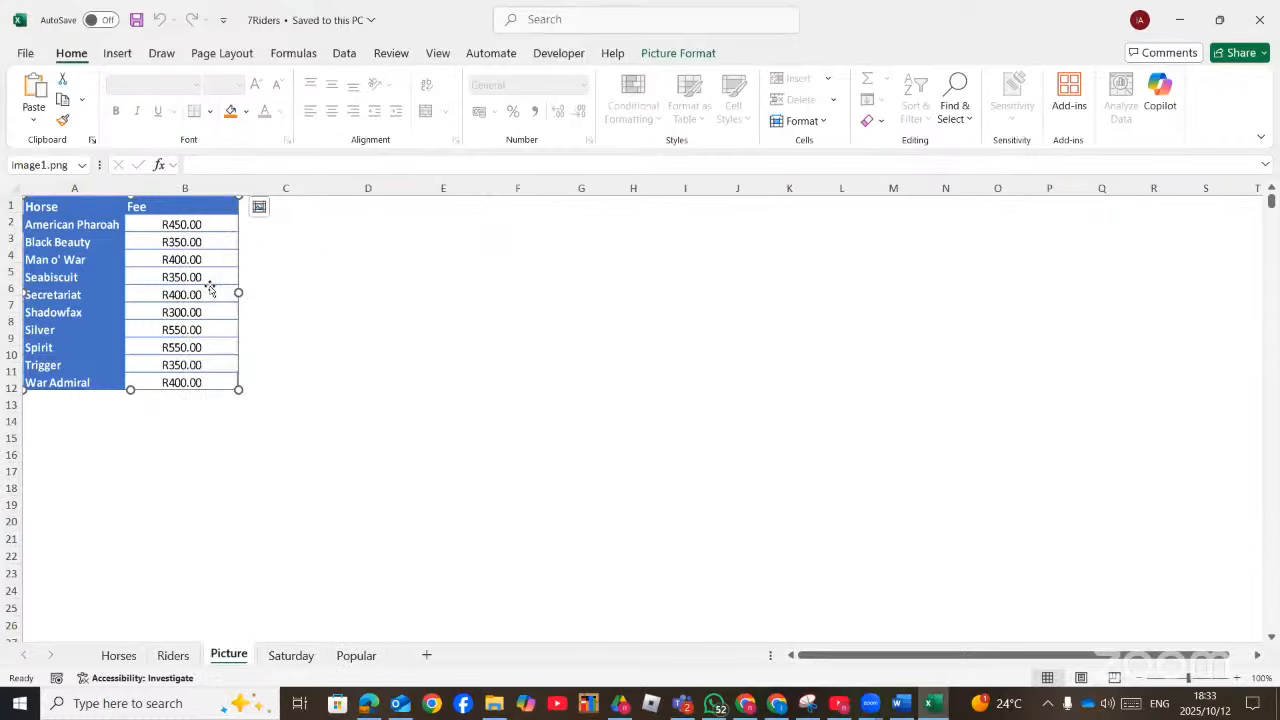
Replace the "<insert table here>" text in 7Application in Word with the copied fees picture, using Paste Special as Microsoft Office Graphic Object
left_click(930, 703)
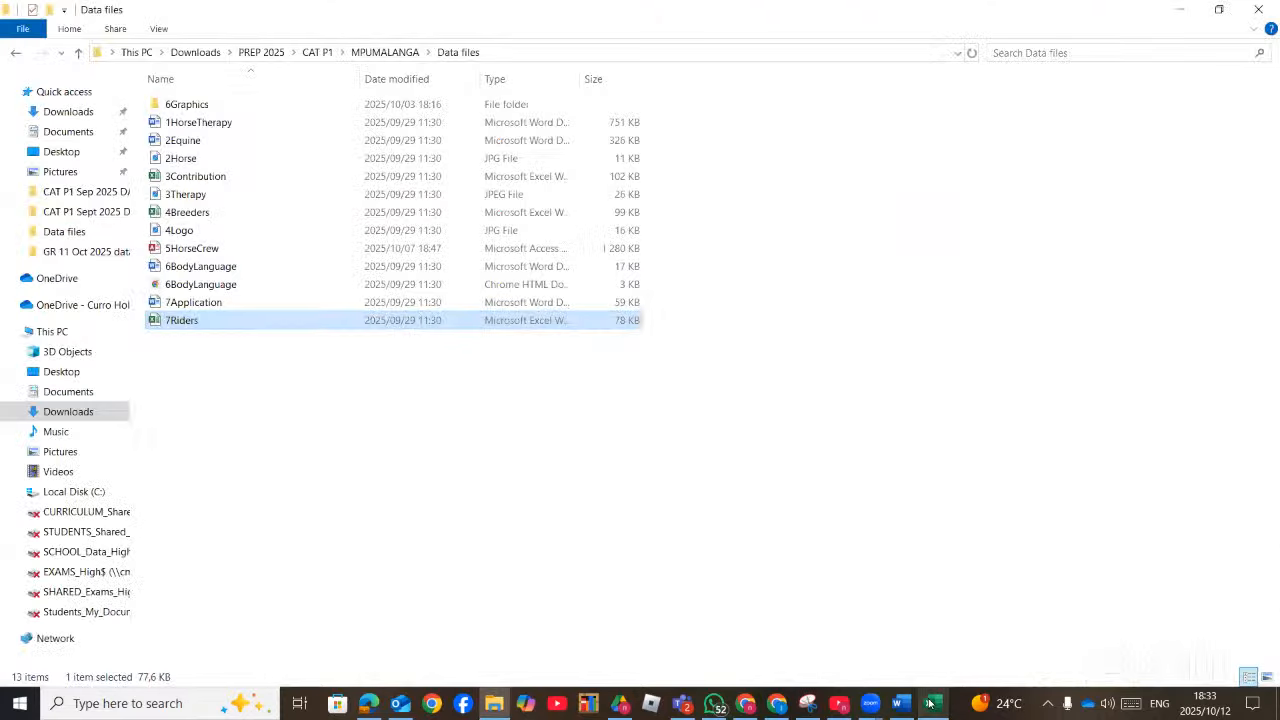
left_click(903, 706)
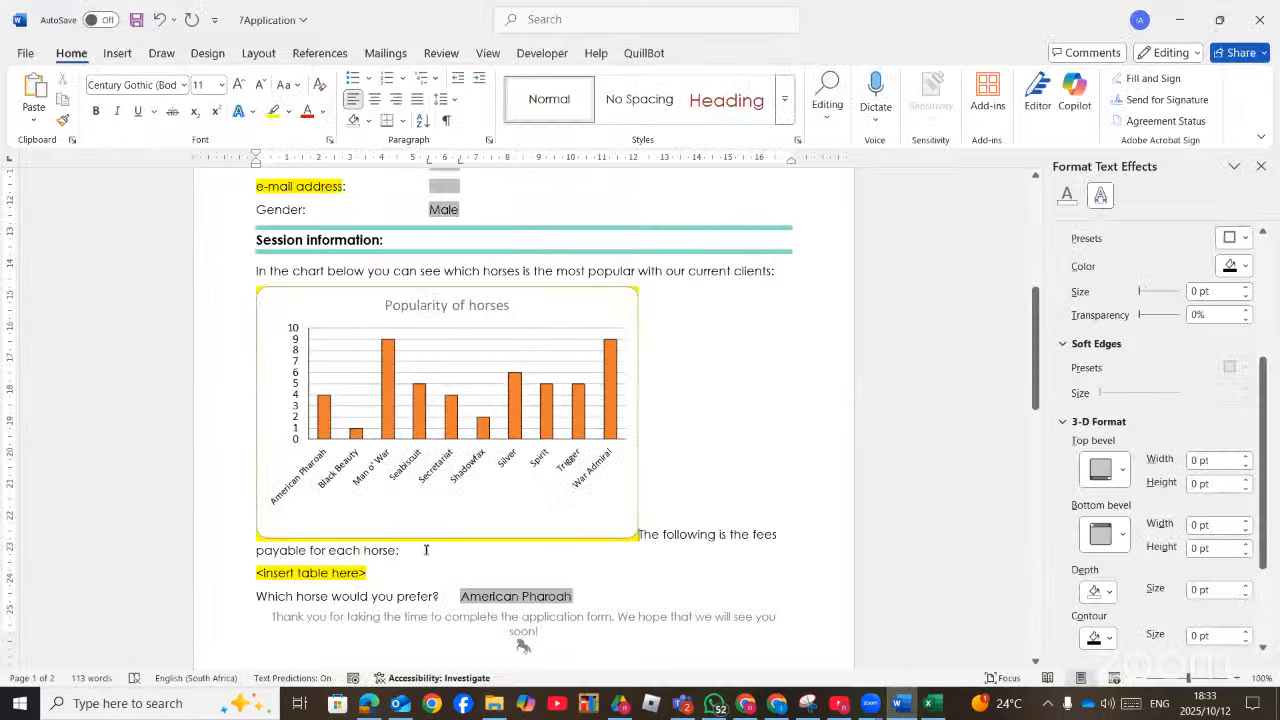
scroll(400, 540, "down", 1)
scroll(376, 533, "down", 5)
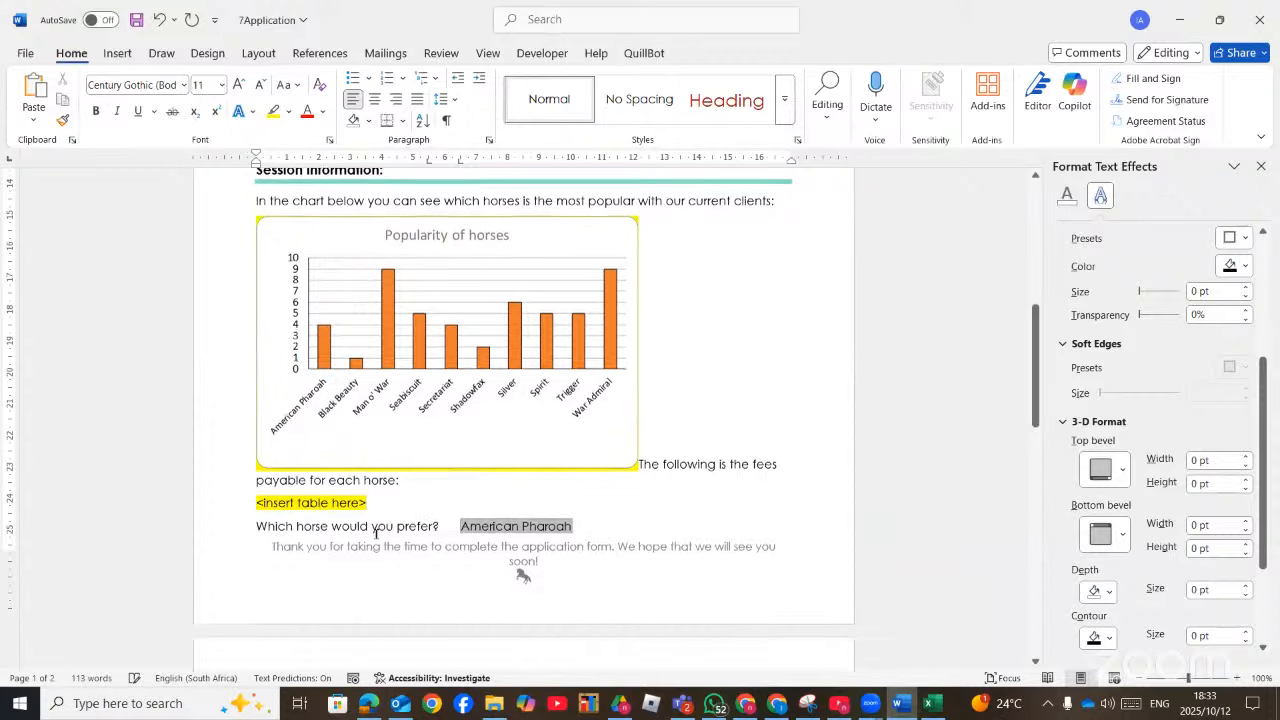
scroll(376, 533, "up", 5)
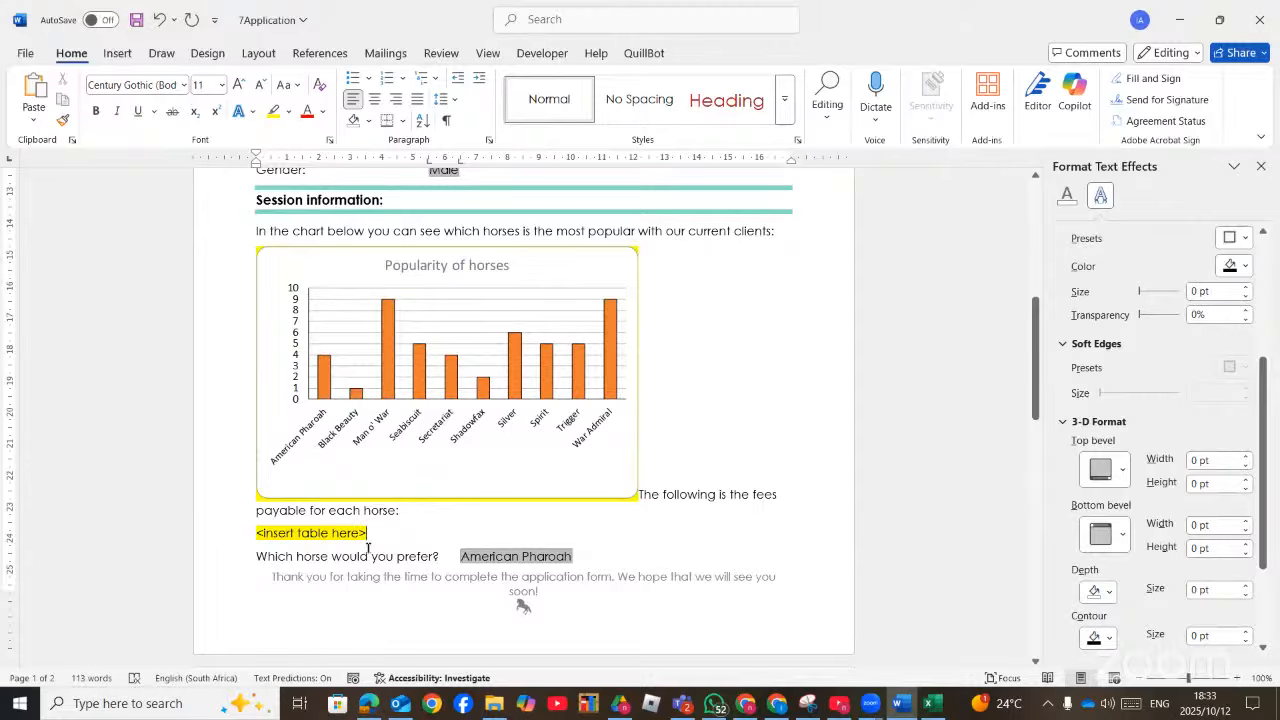
left_click(370, 704)
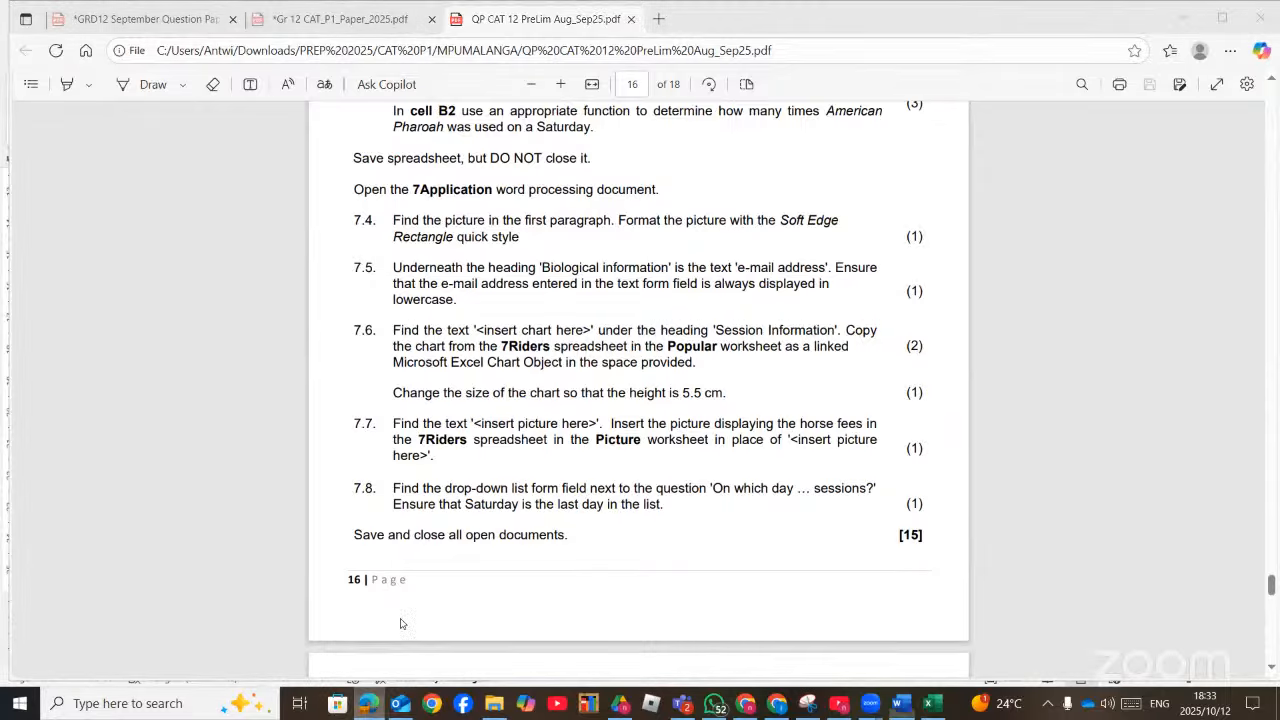
key("alt+Tab")
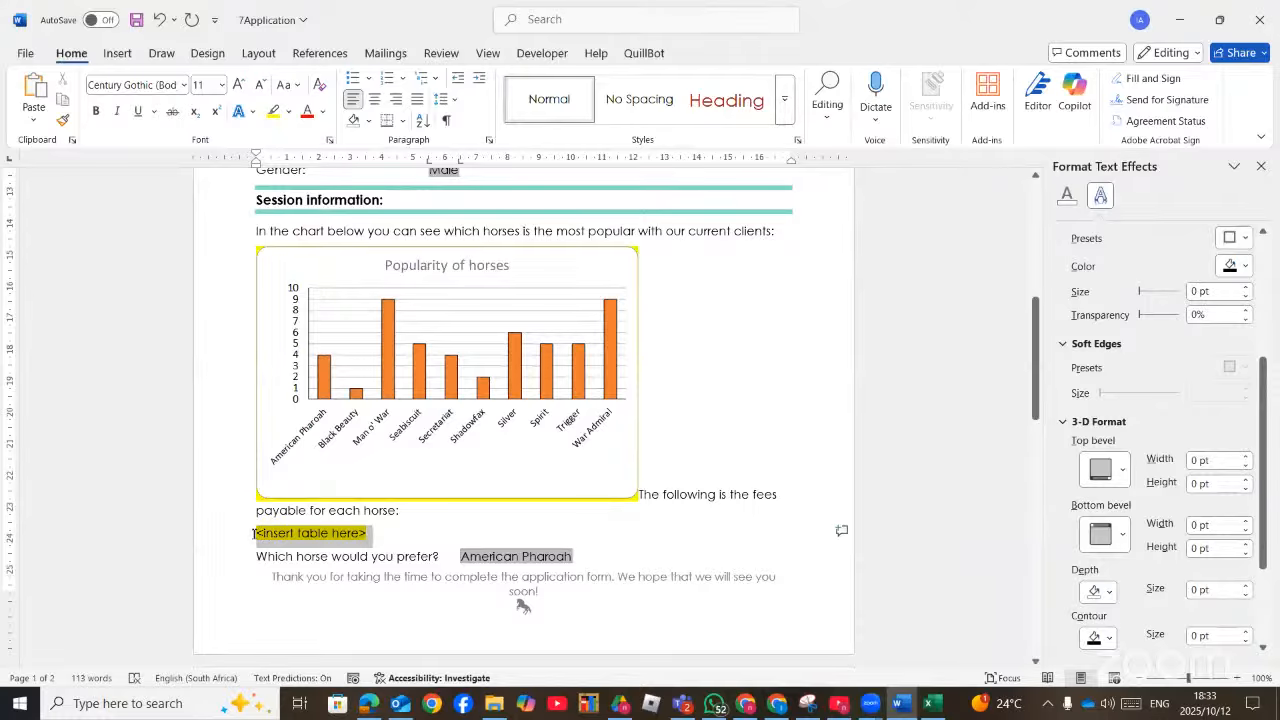
left_click(34, 121)
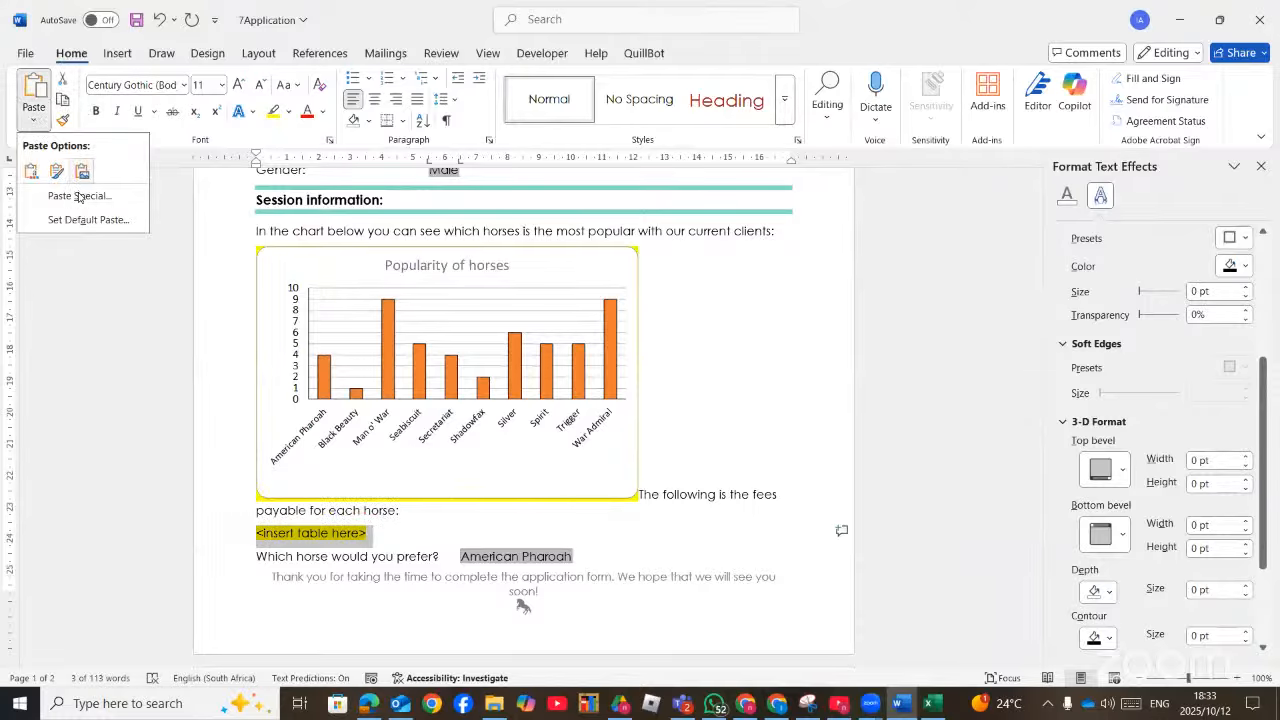
left_click(146, 197)
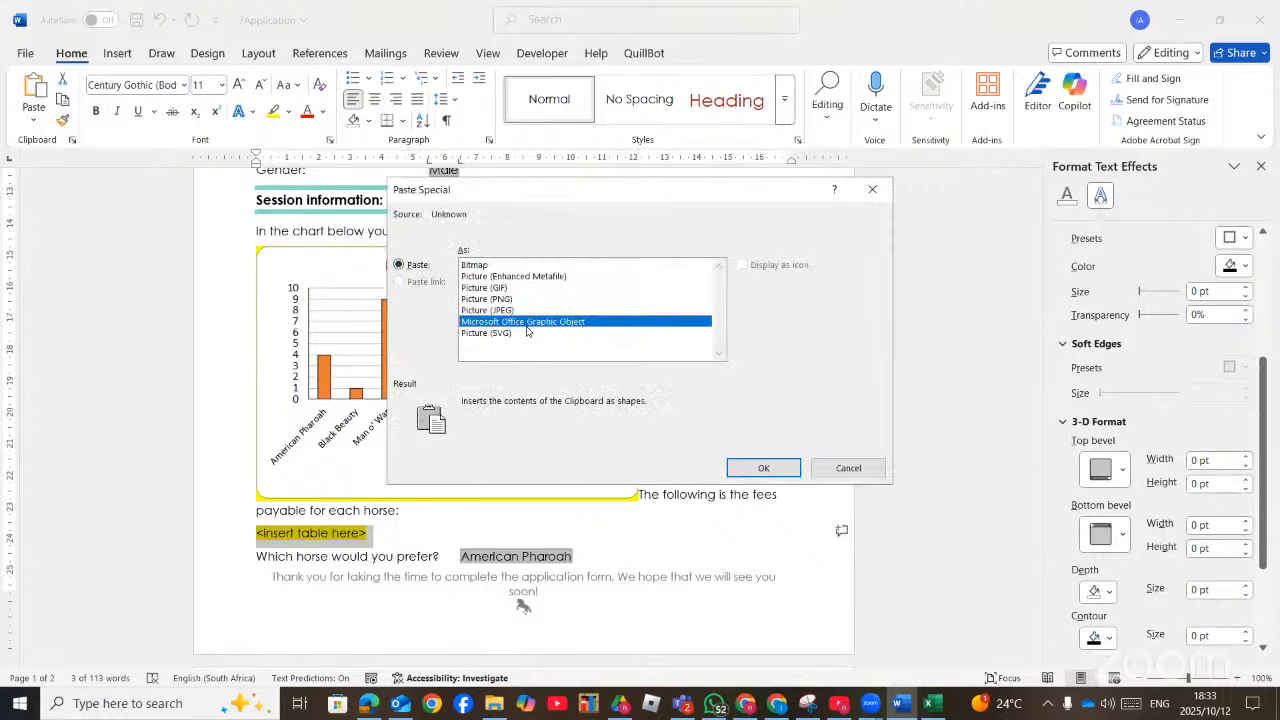
left_click(763, 470)
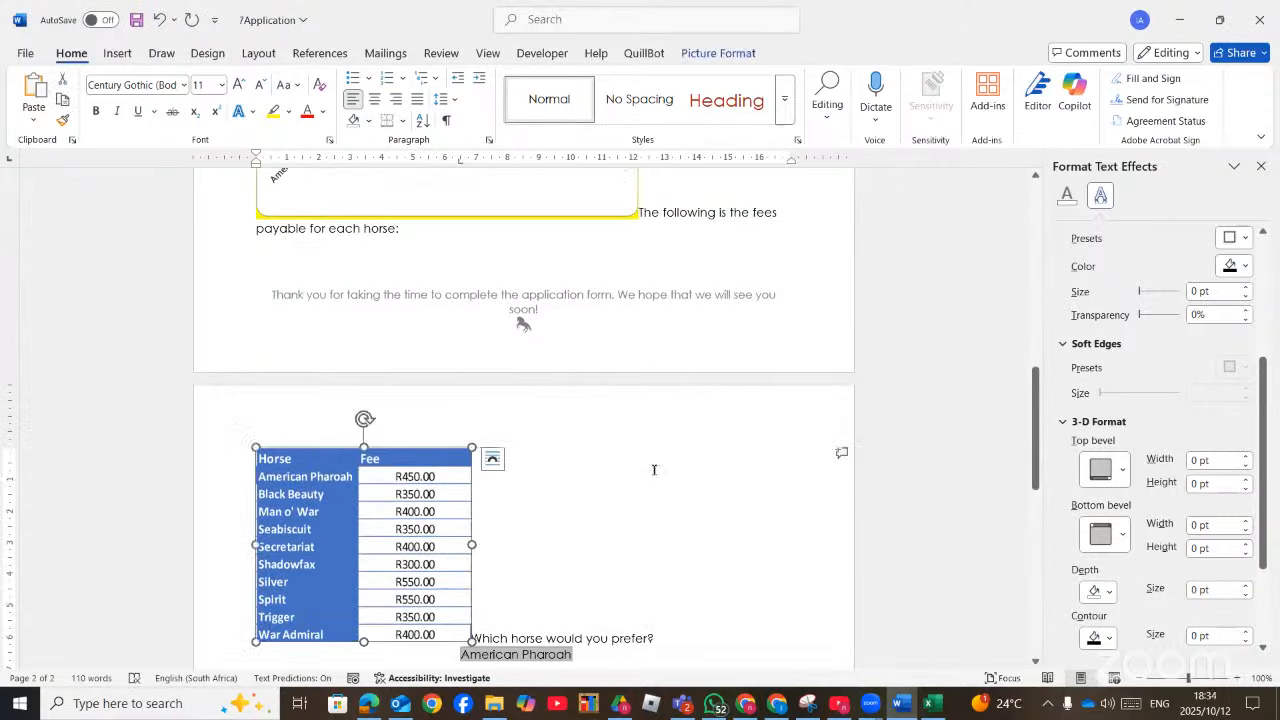
left_click(654, 469)
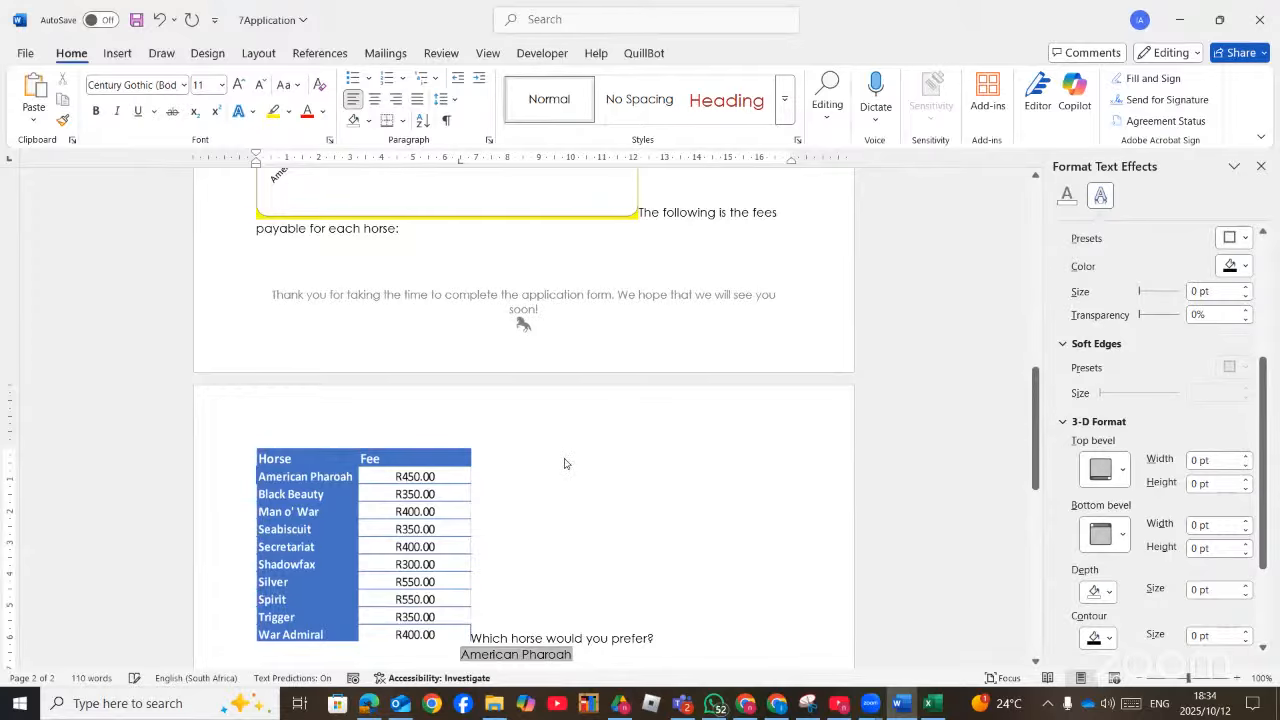
Read task 7.8 and move Saturday to the end of the drop-down list beside the question about the preferred session day
key("alt+Tab")
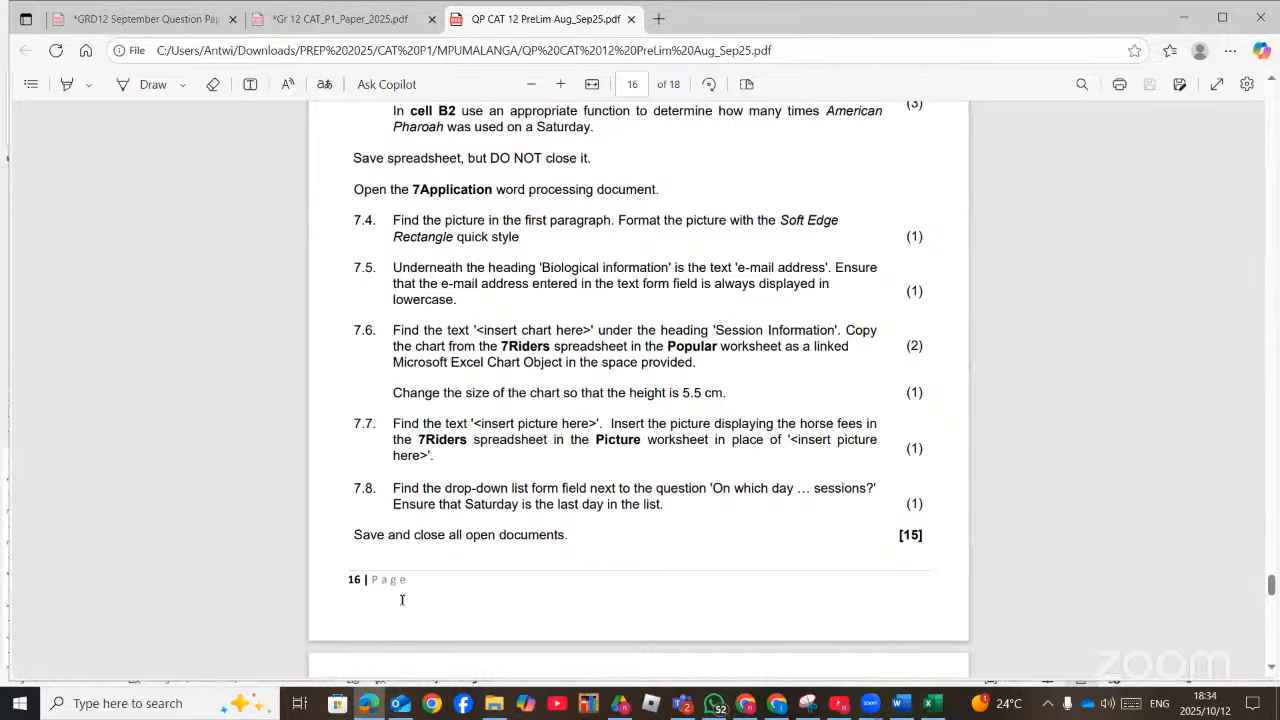
key("alt+Tab")
double_click(686, 277)
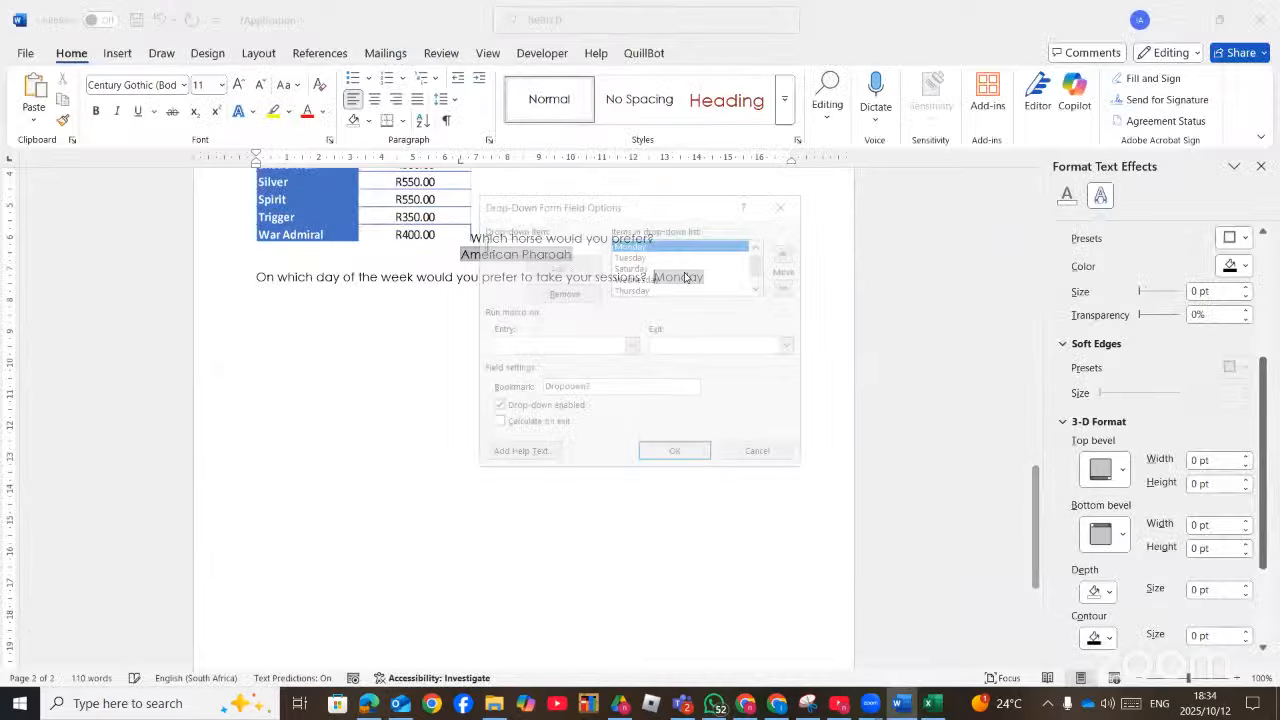
left_click(645, 268)
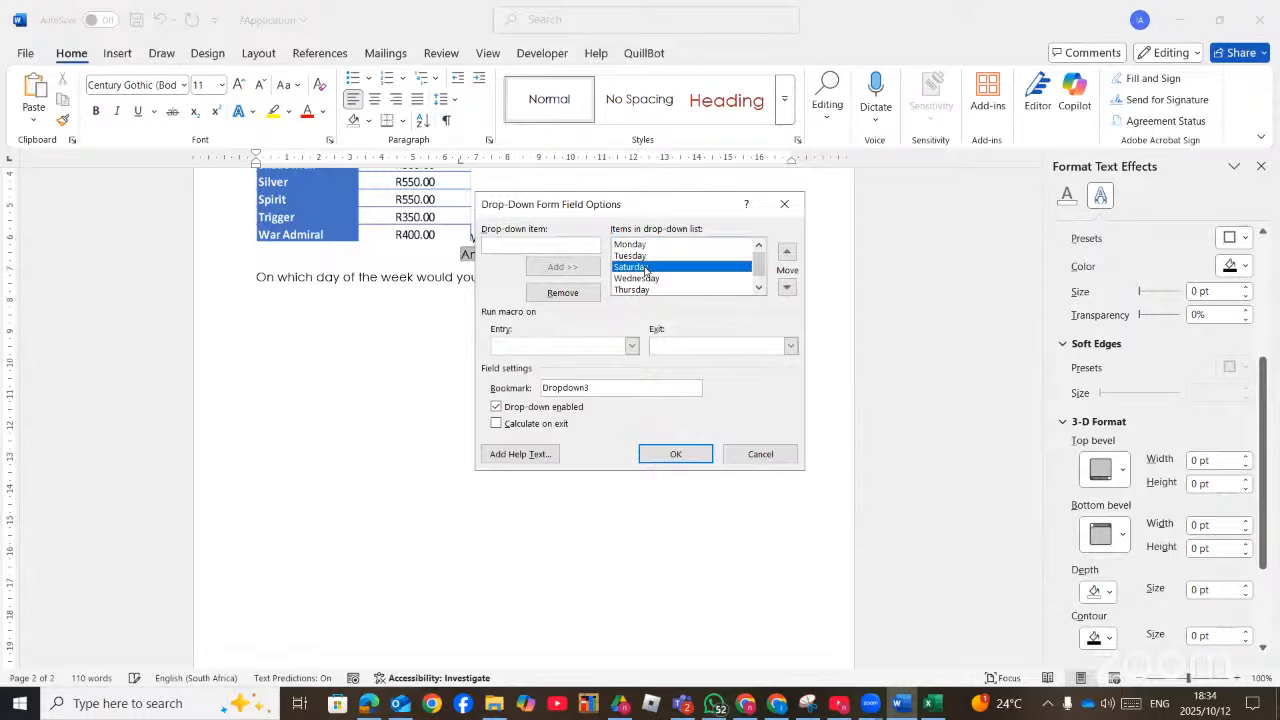
left_click(787, 288)
left_click(787, 288)
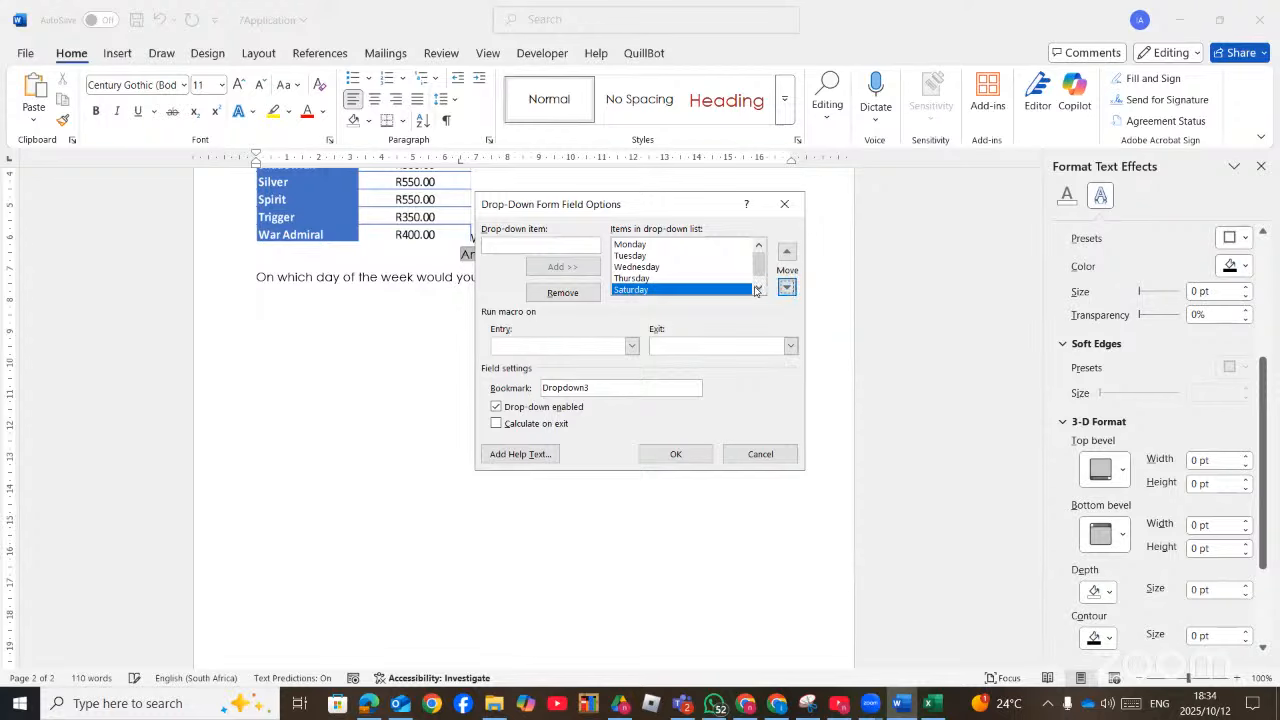
left_click(787, 288)
left_click(787, 288)
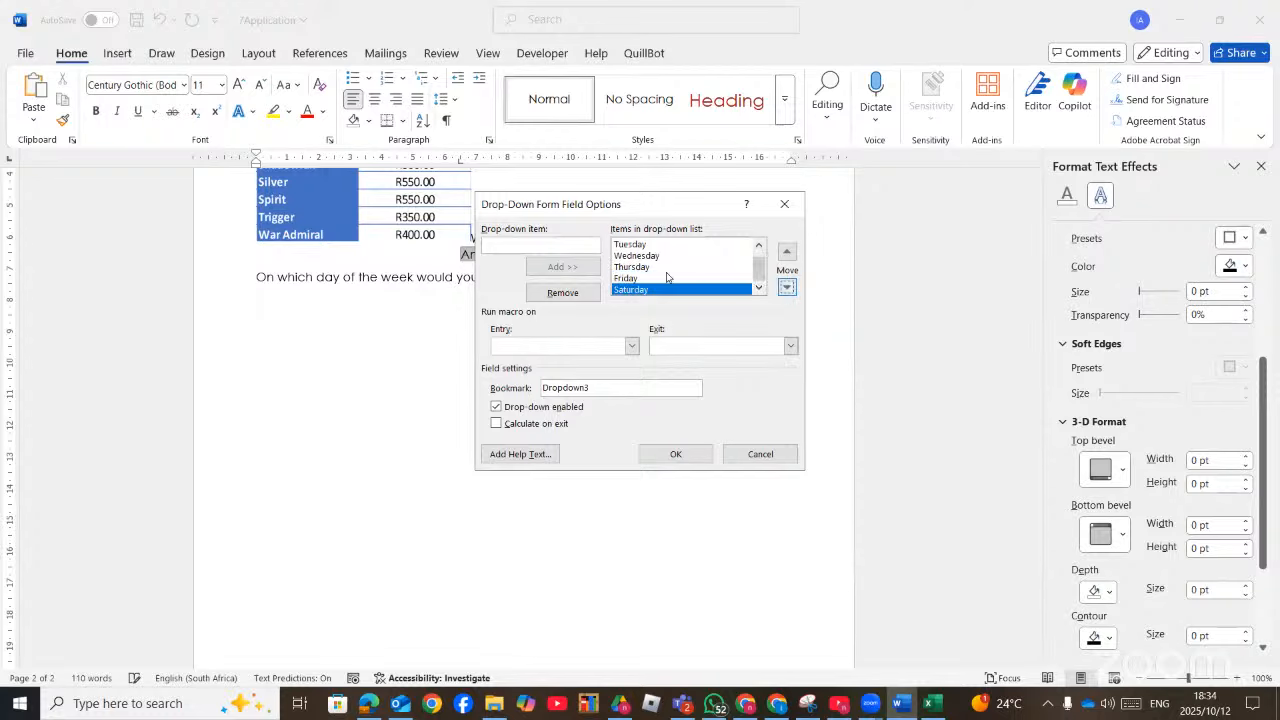
left_click(675, 455)
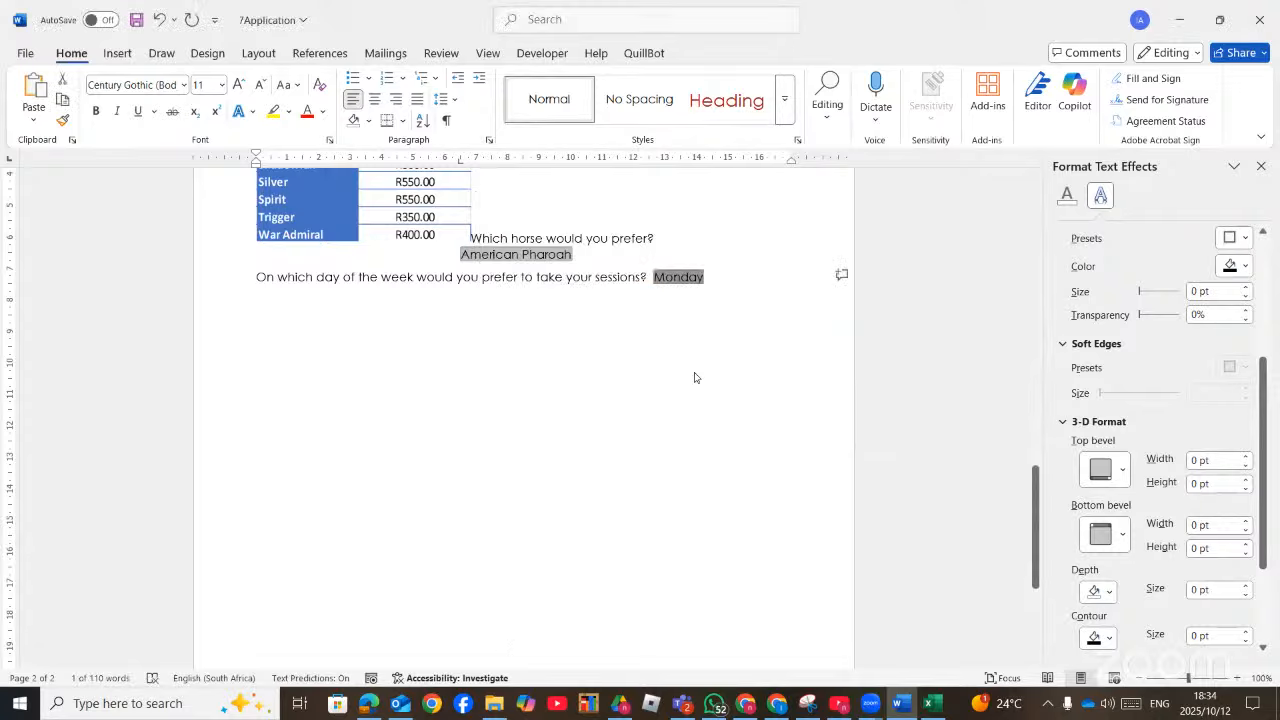
Check the end of Question 7 in the question paper and switch to the live stream page in YouTube Studio
key("alt+Tab")
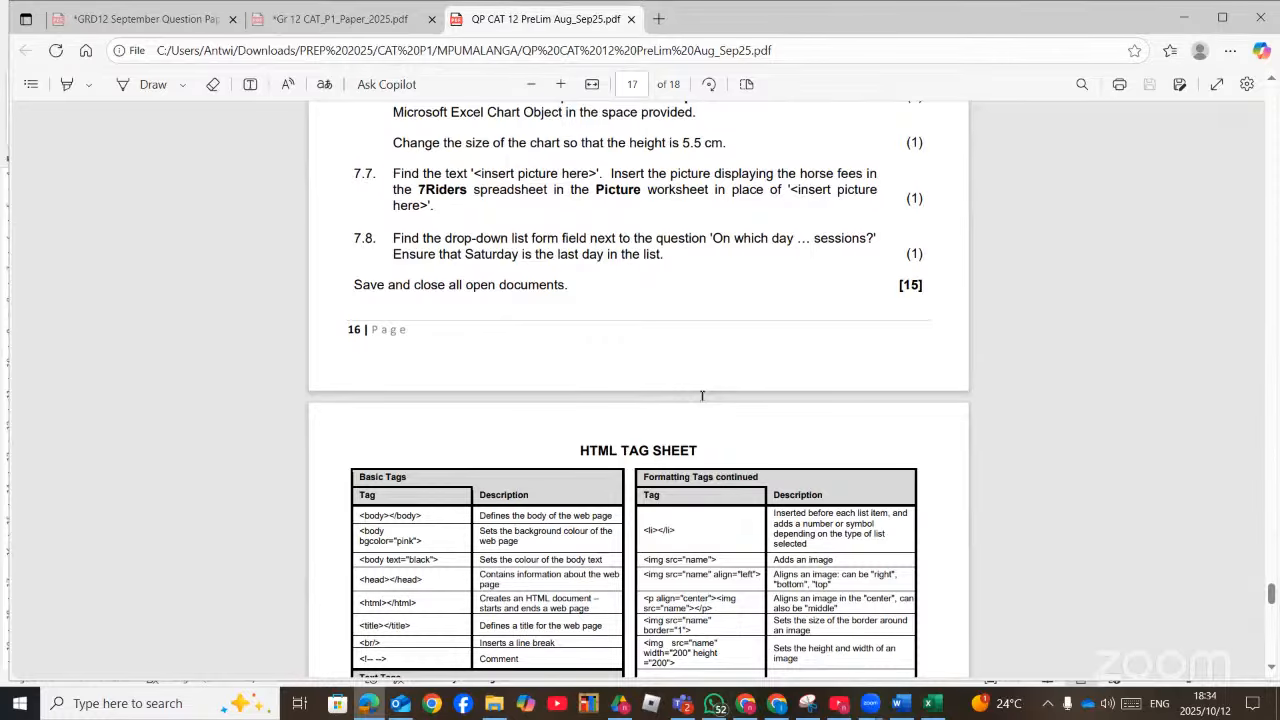
left_click(748, 705)
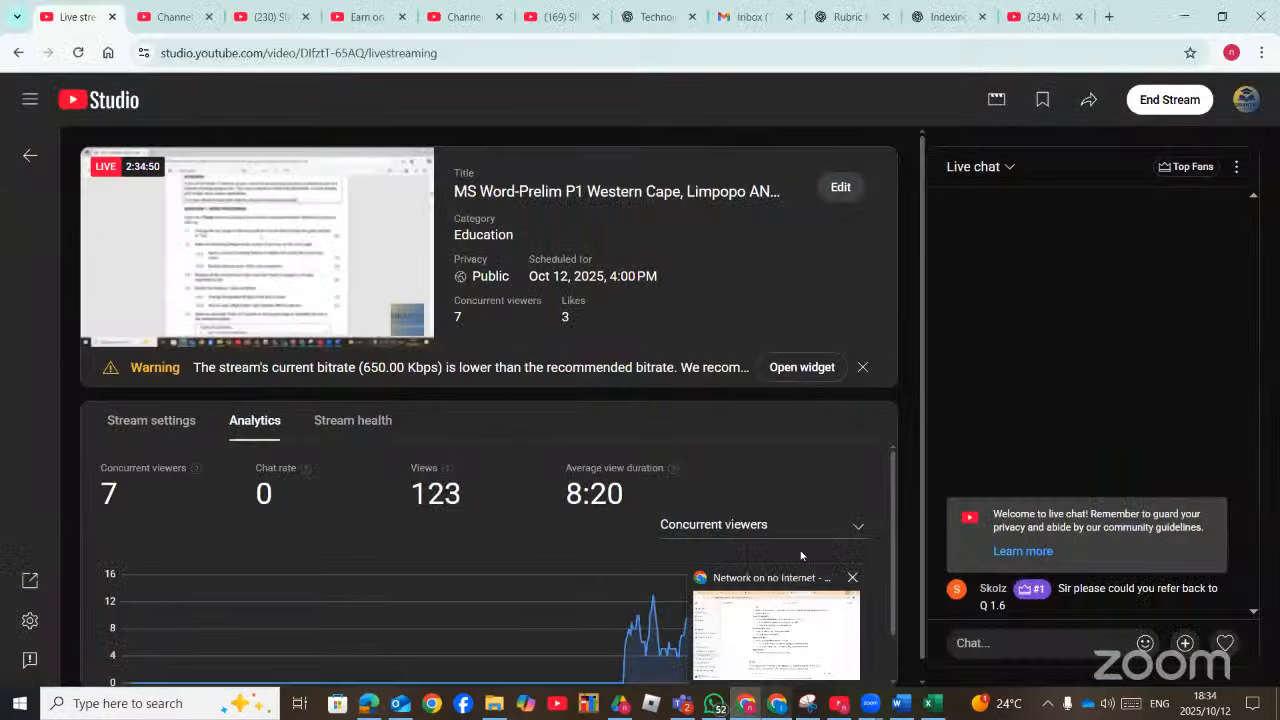